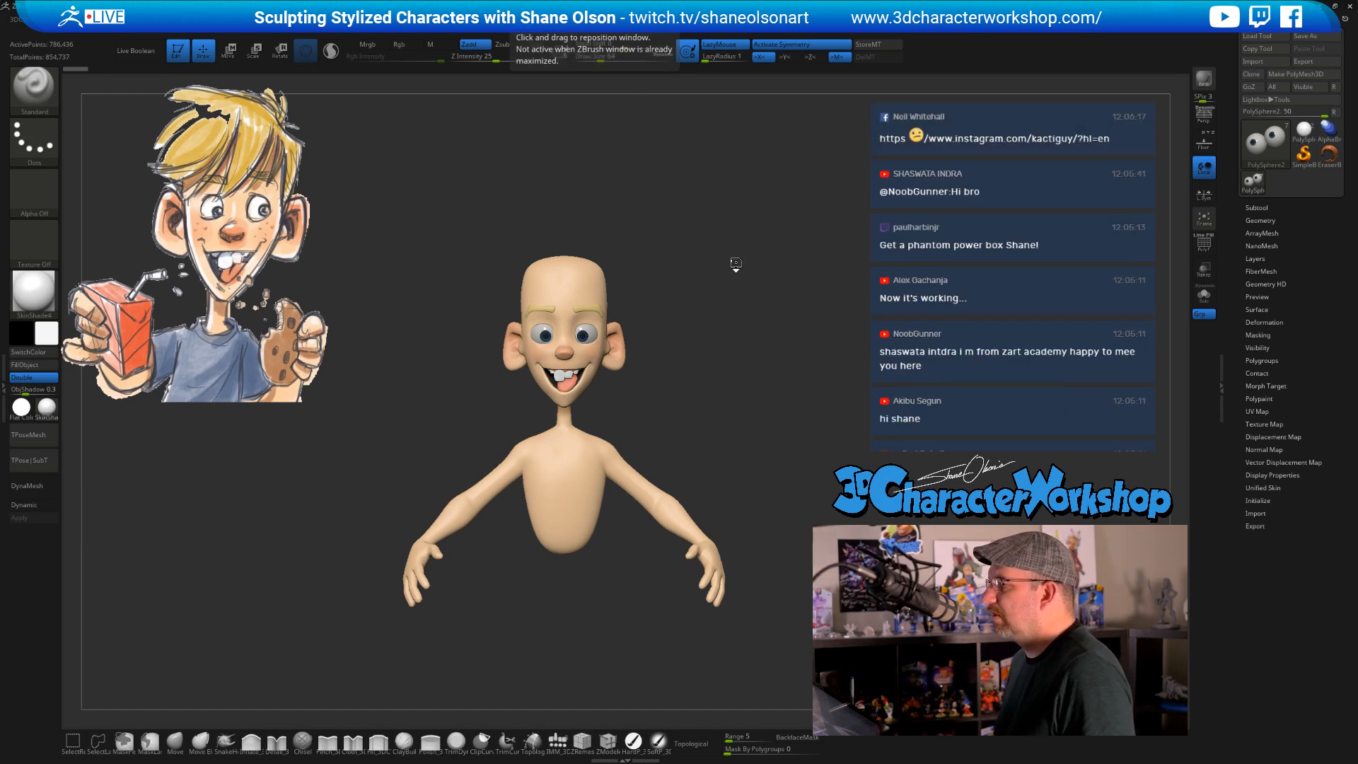
- Choose the Danny Hair v1.1 insert mesh brush for adding hair to the character
{"action": "mouse_move", "coordinate": [728, 270]}
{"action": "left_mouse_down"}
{"action": "mouse_move", "coordinate": [800, 243]}
{"action": "mouse_move", "coordinate": [812, 268]}
{"action": "left_mouse_up"}
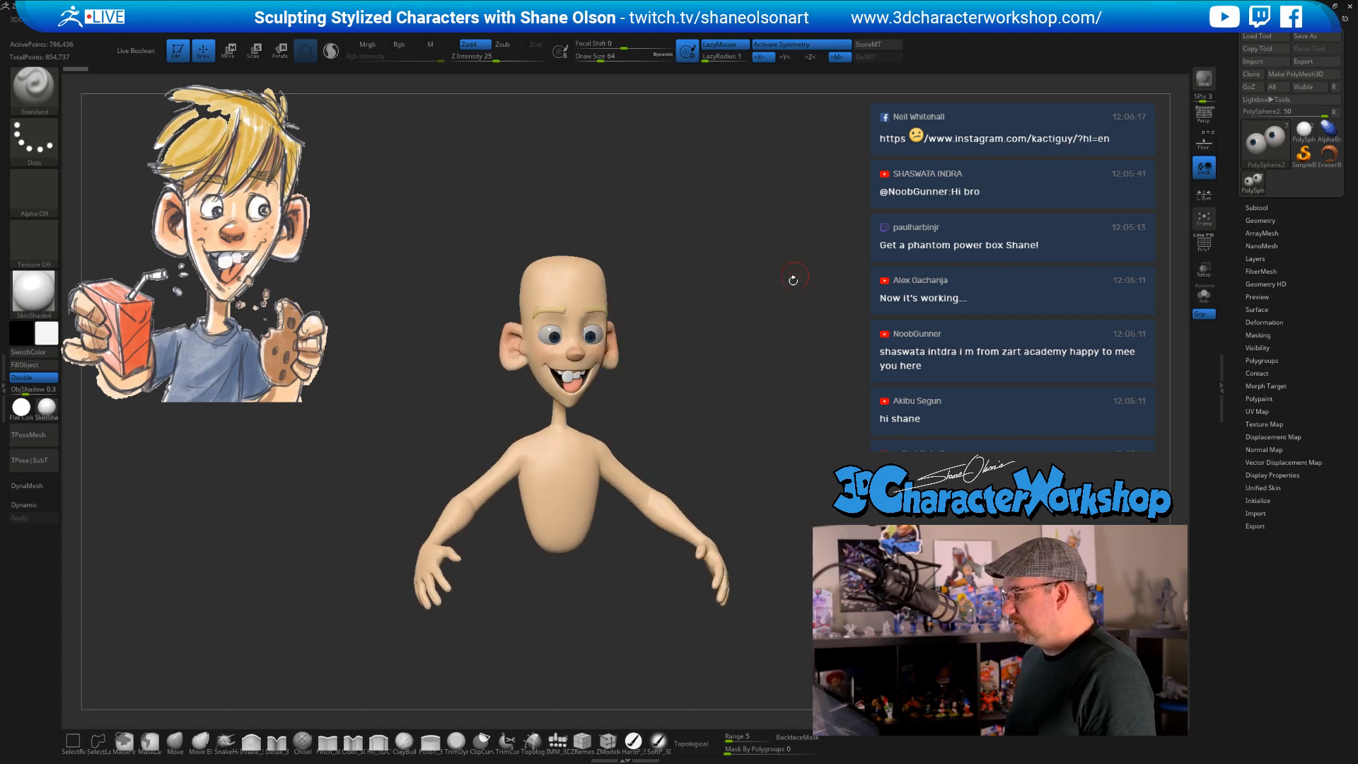
{"action": "left_click_drag", "start_coordinate": [791, 279], "coordinate": [762, 312]}
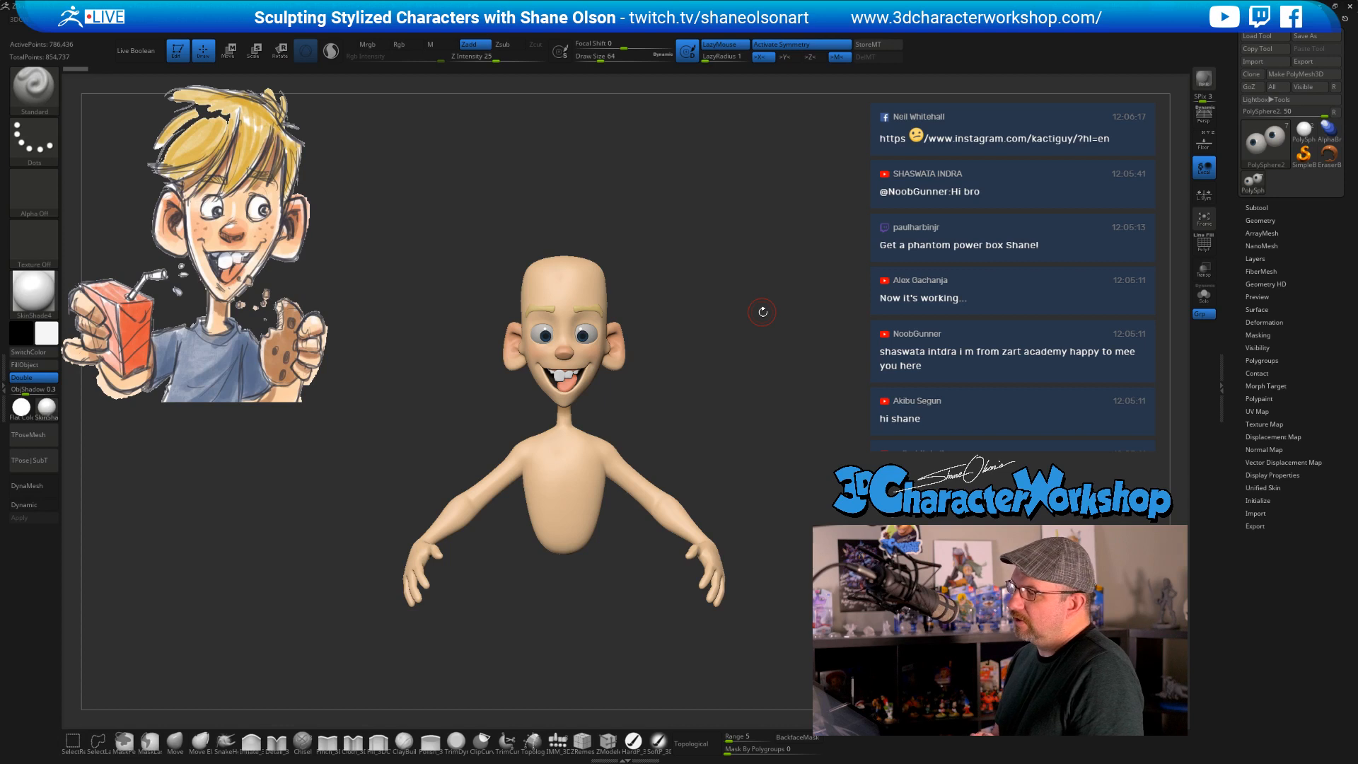
{"action": "left_click_drag", "start_coordinate": [762, 312], "coordinate": [728, 301], "text": "alt"}
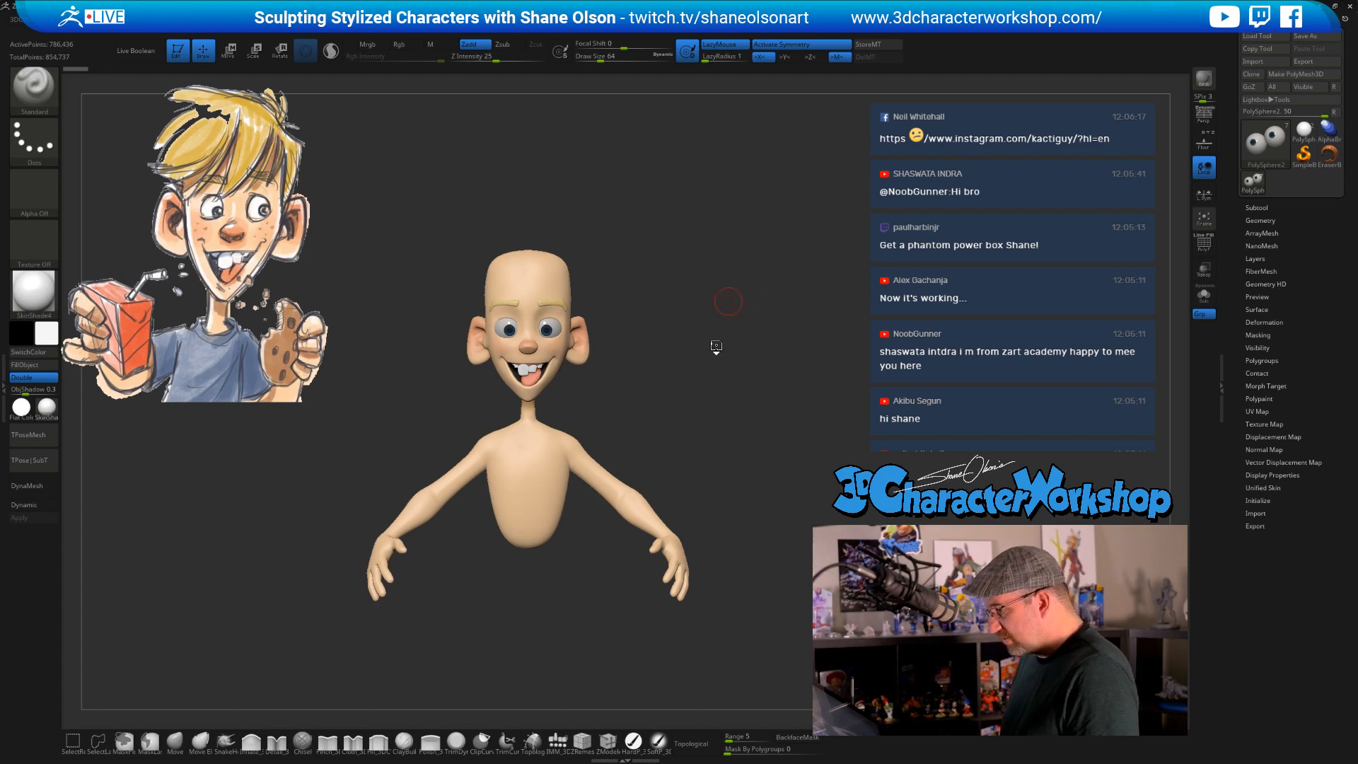
{"action": "key", "text": "b"}
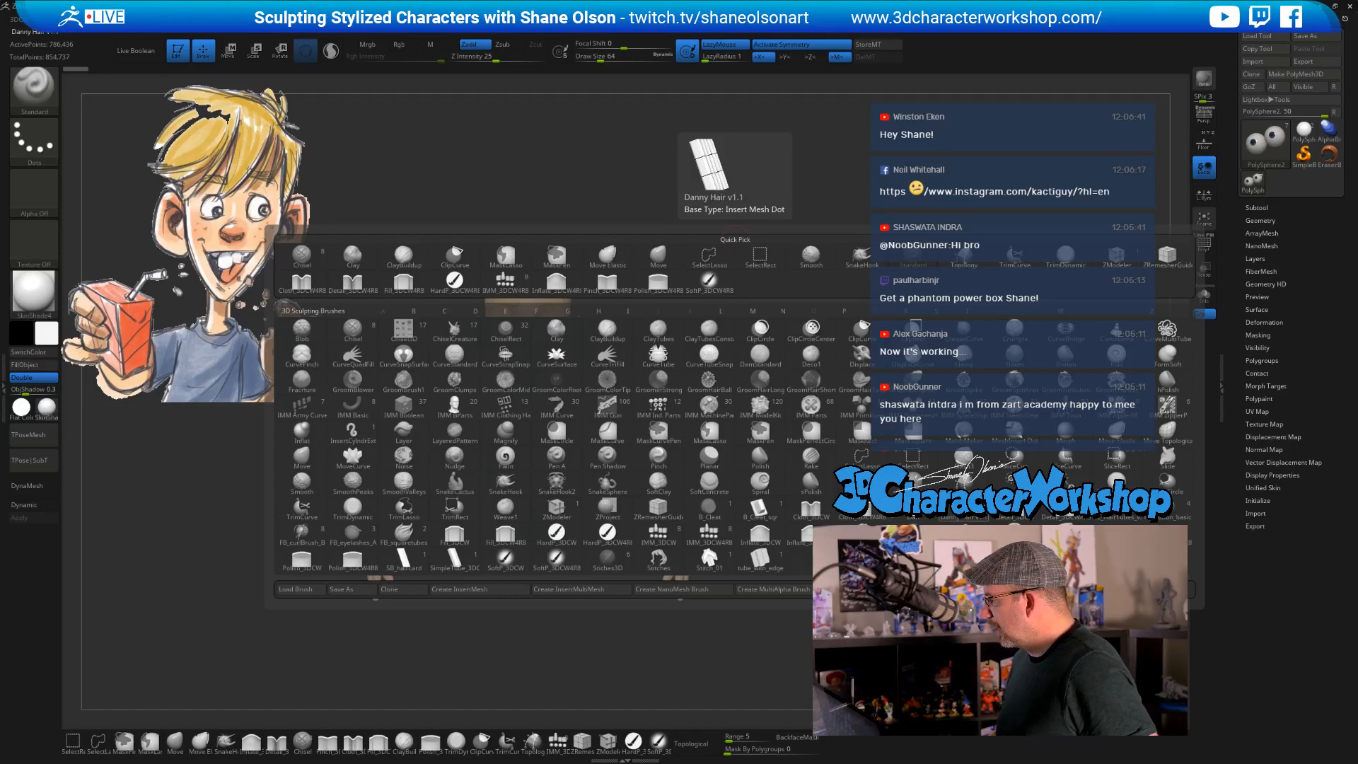
{"action": "left_click", "coordinate": [964, 510]}
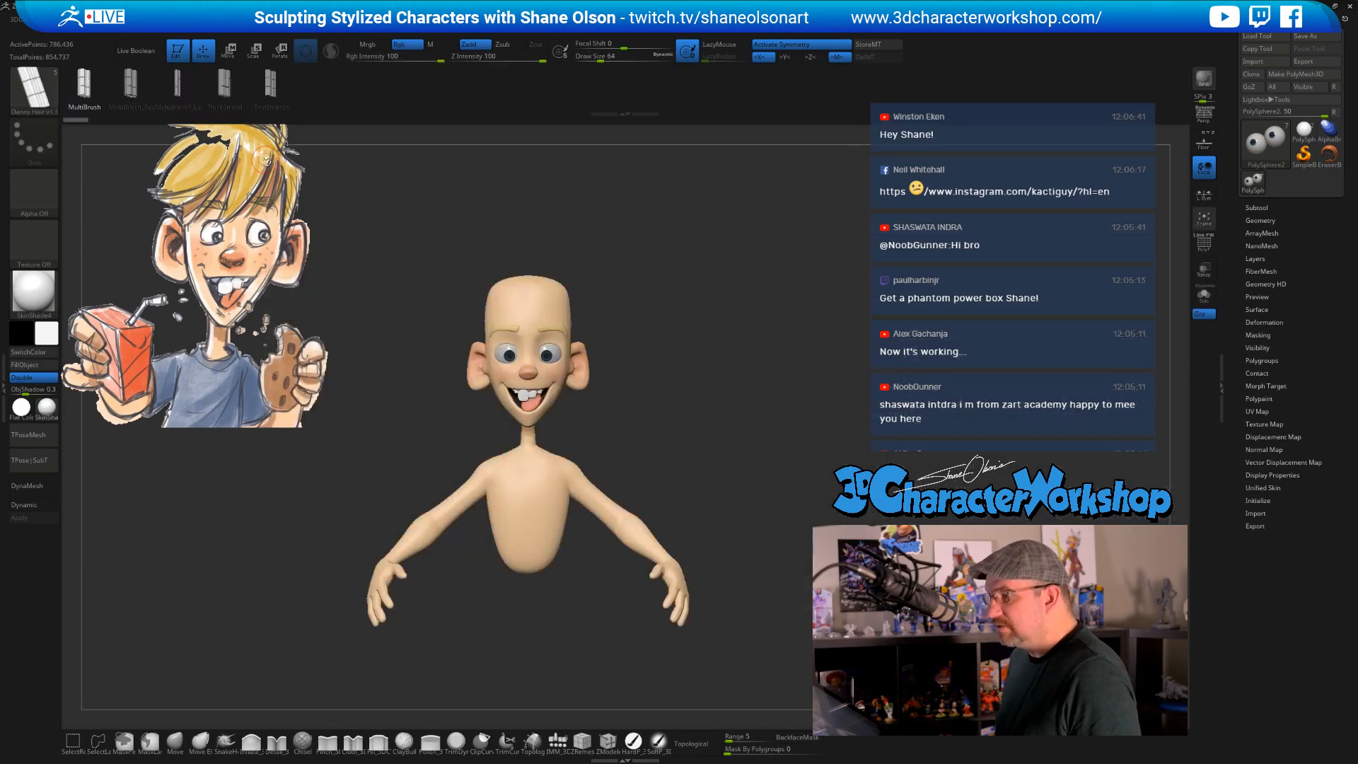
- Set the hair brush's draw size to 104 for work on the character's head
{"action": "mouse_move", "coordinate": [643, 249]}
{"action": "left_mouse_down"}
{"action": "mouse_move", "coordinate": [695, 259]}
{"action": "mouse_move", "coordinate": [661, 262]}
{"action": "mouse_move", "coordinate": [686, 273]}
{"action": "mouse_move", "coordinate": [692, 379]}
{"action": "mouse_move", "coordinate": [678, 355]}
{"action": "left_mouse_up"}
{"action": "key", "text": "s"}
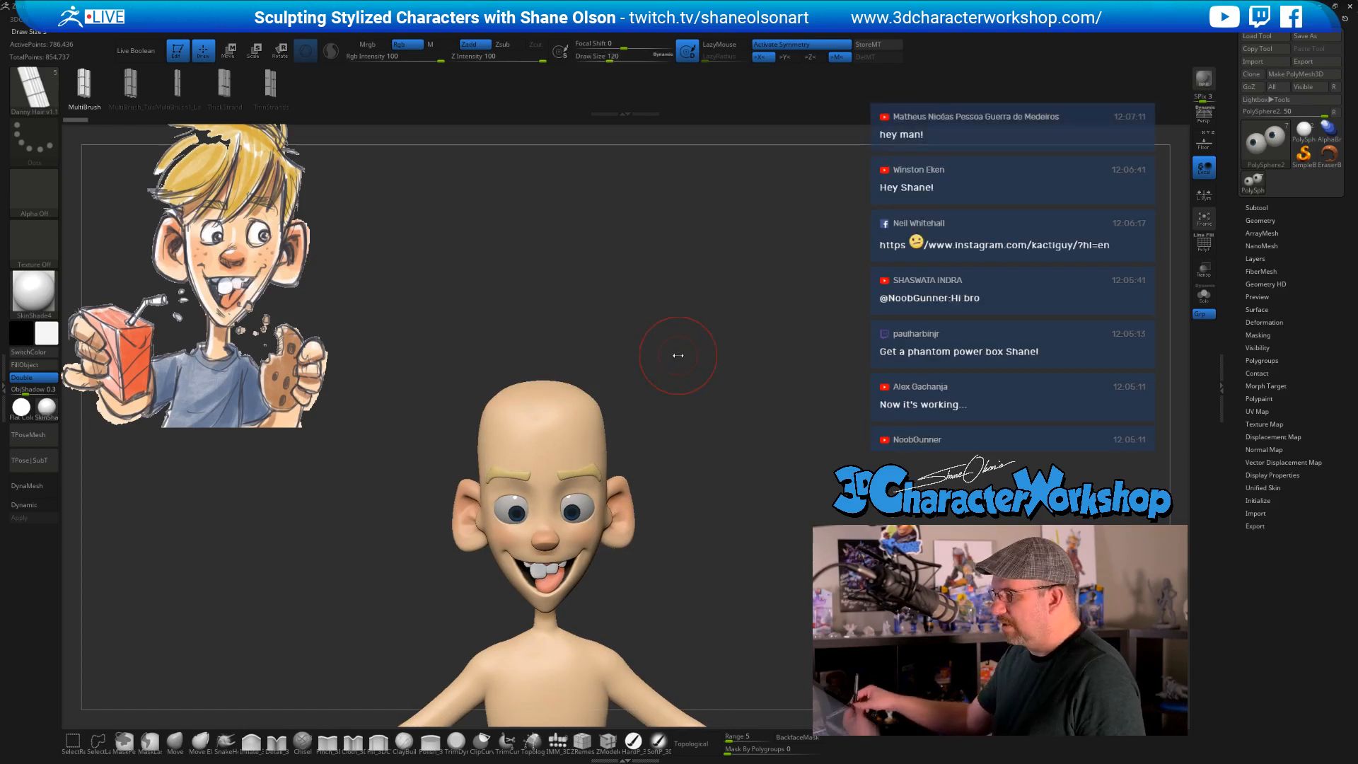
{"action": "mouse_move", "coordinate": [715, 455]}
{"action": "left_mouse_down", "text": "alt"}
{"action": "mouse_move", "coordinate": [630, 383]}
{"action": "mouse_move", "coordinate": [677, 386]}
{"action": "mouse_move", "coordinate": [673, 430]}
{"action": "left_mouse_up", "text": "alt"}
{"action": "key", "text": "s"}
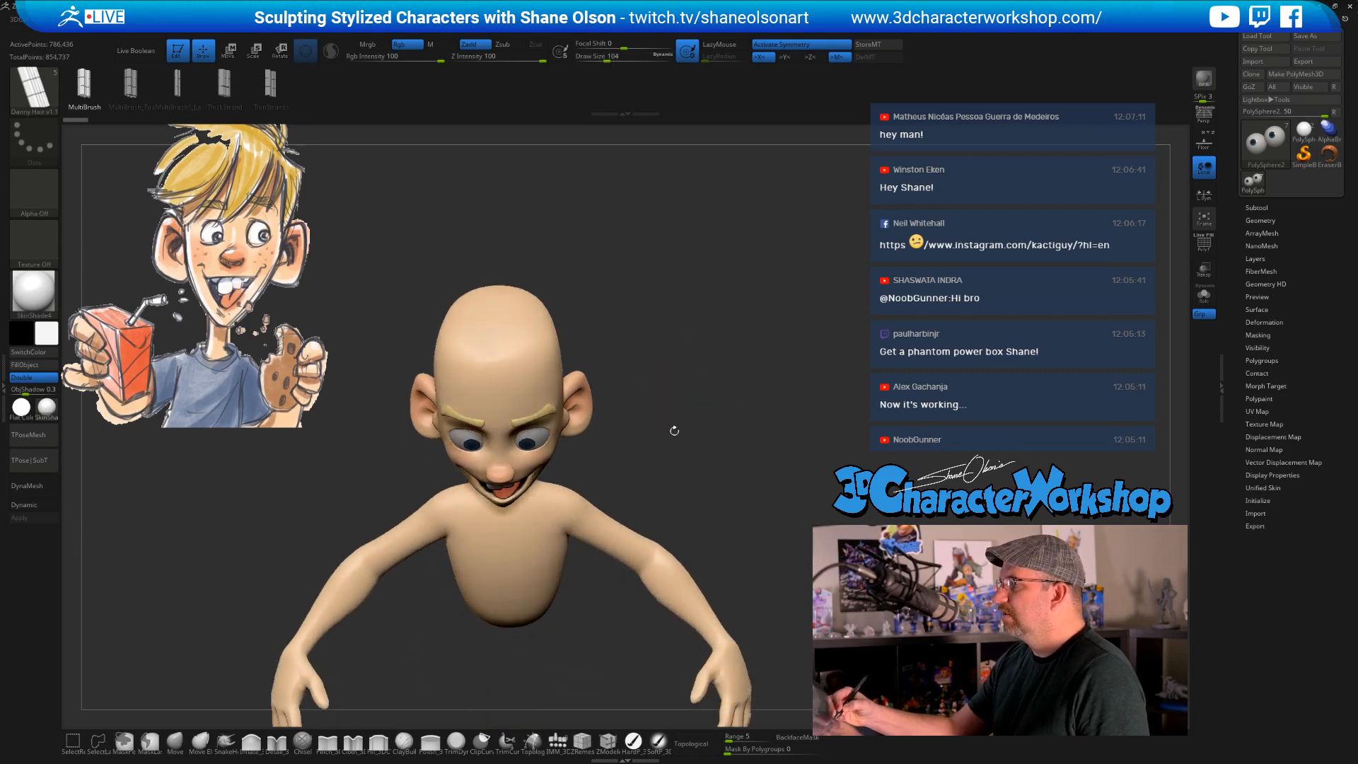
{"action": "left_click_drag", "start_coordinate": [675, 361], "coordinate": [670, 394], "text": "alt"}
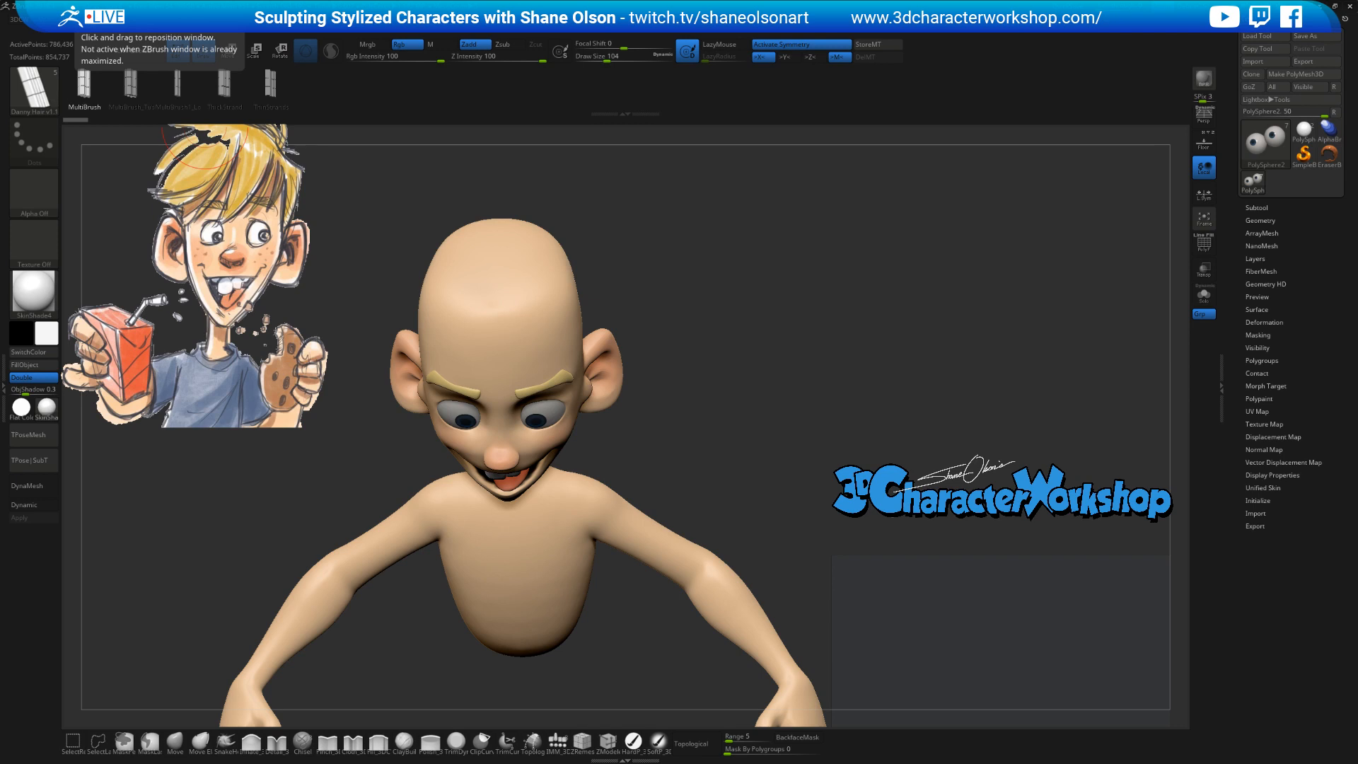
{"action": "left_click_drag", "start_coordinate": [813, 382], "coordinate": [824, 328]}
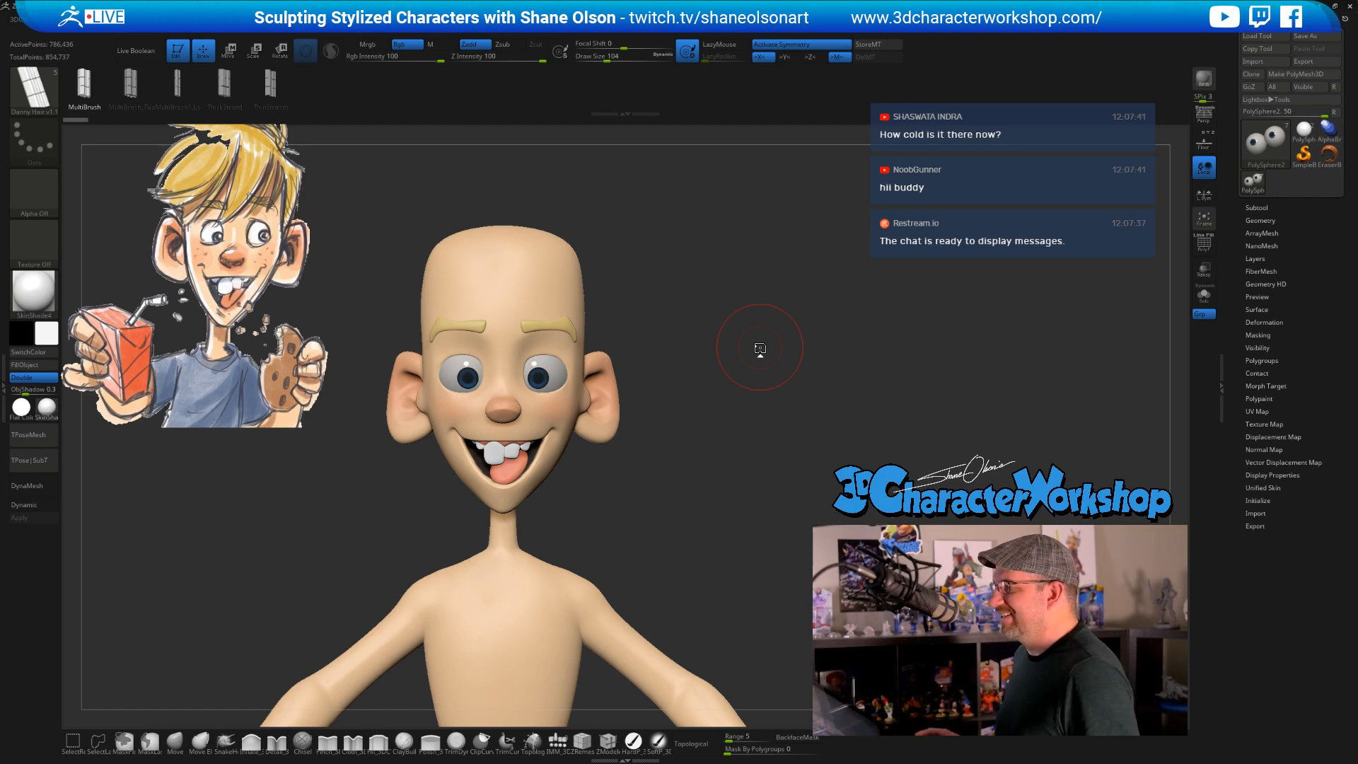
{"action": "mouse_move", "coordinate": [794, 370]}
{"action": "left_mouse_down"}
{"action": "mouse_move", "coordinate": [781, 369]}
{"action": "mouse_move", "coordinate": [794, 328]}
{"action": "mouse_move", "coordinate": [785, 347]}
{"action": "left_mouse_up"}
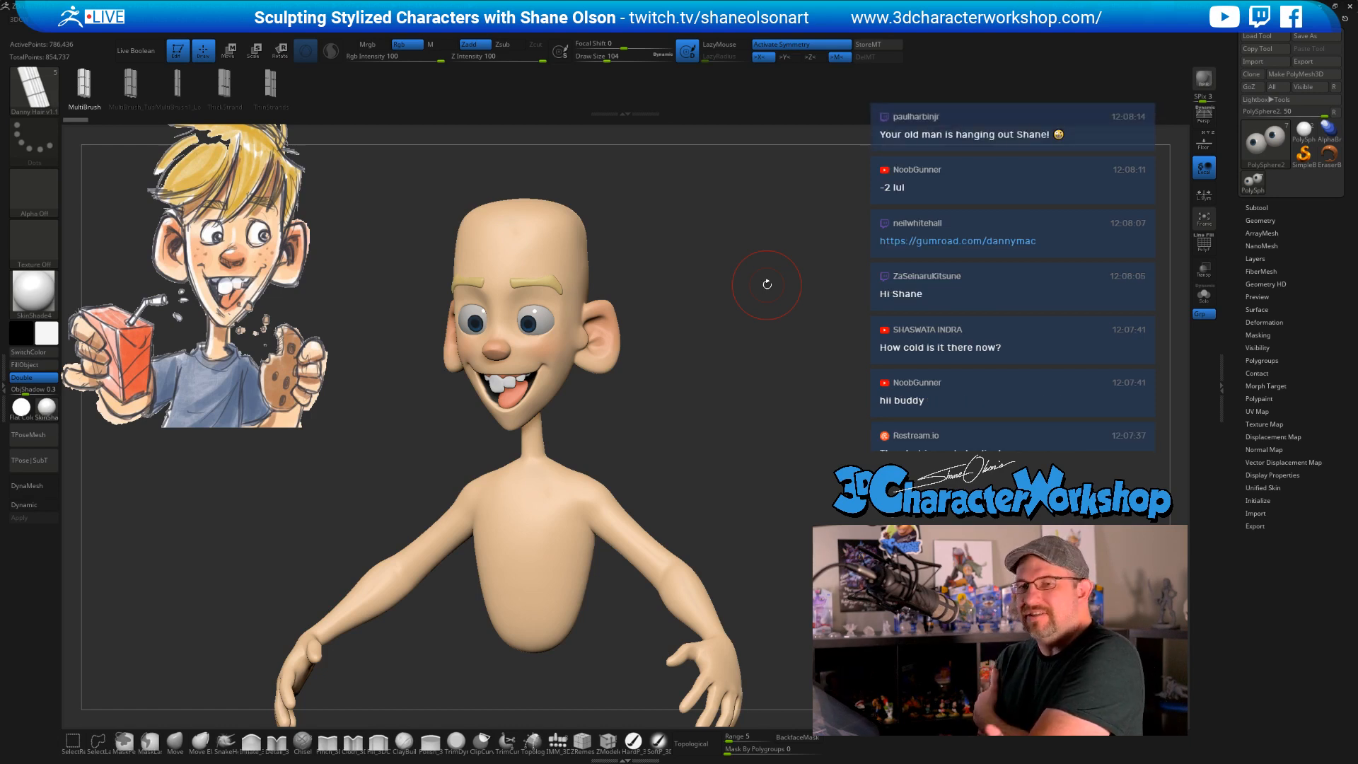
{"action": "mouse_move", "coordinate": [785, 412]}
{"action": "left_mouse_down"}
{"action": "mouse_move", "coordinate": [741, 403]}
{"action": "mouse_move", "coordinate": [751, 381]}
{"action": "mouse_move", "coordinate": [742, 425]}
{"action": "mouse_move", "coordinate": [663, 370]}
{"action": "left_mouse_up"}
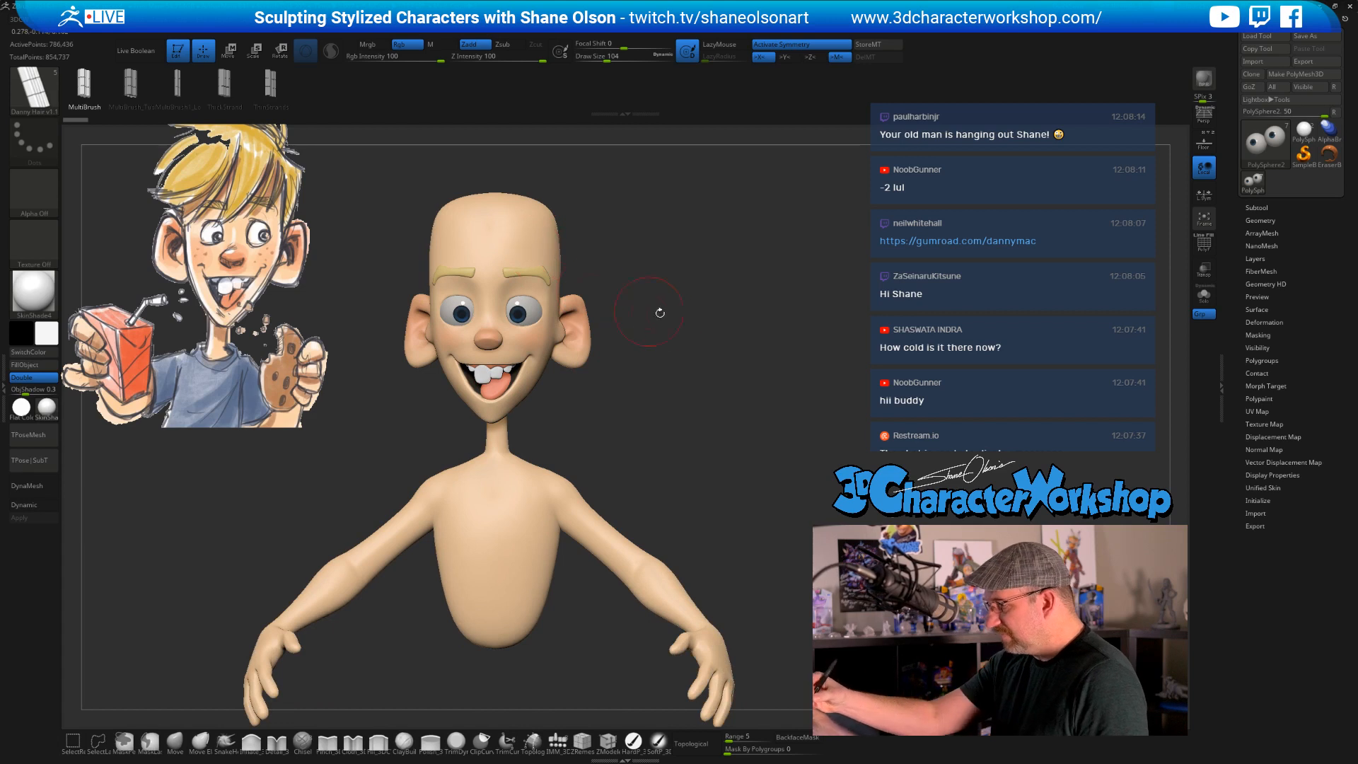
{"action": "key", "text": "space"}
{"action": "left_click", "coordinate": [690, 653]}
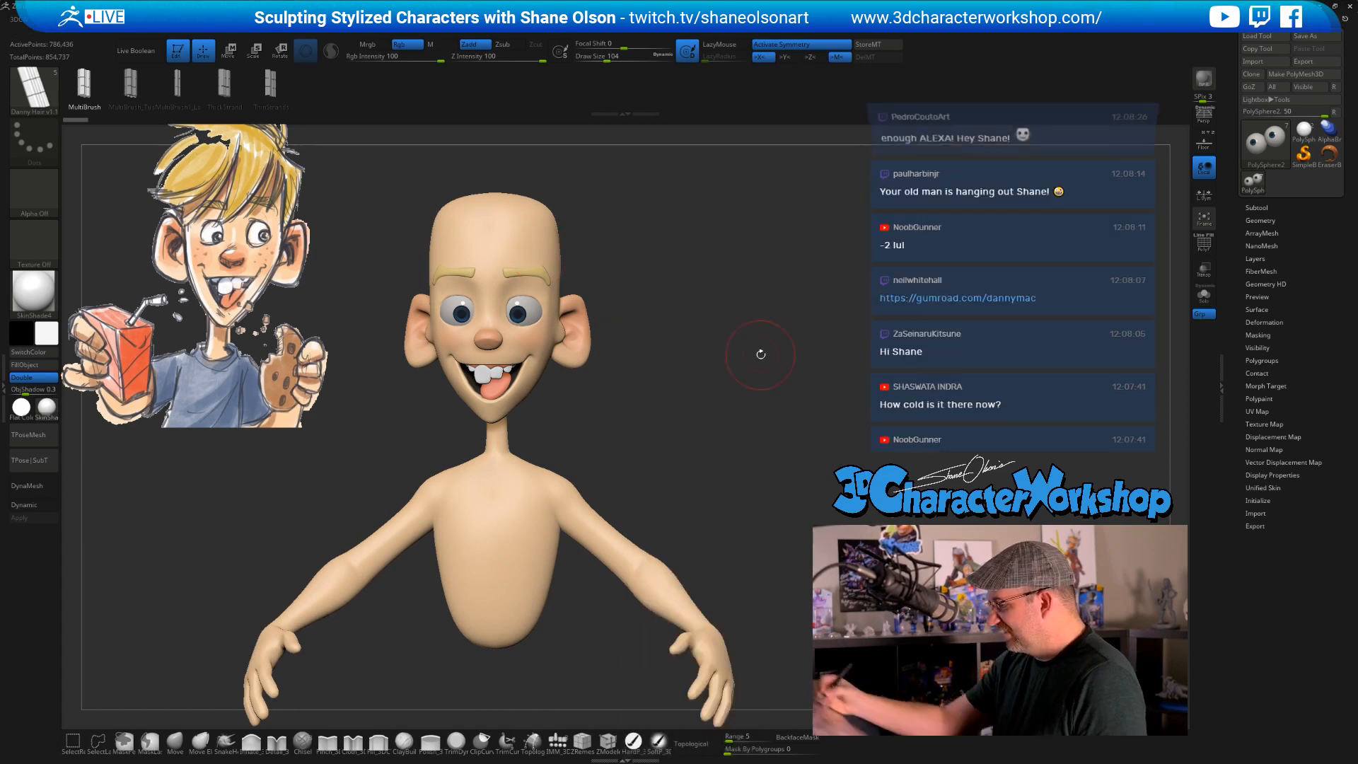
- Activate the body subtool, try inserting a MultiBrush hair clump on the forehead at draw size 104, and undo the insertion
{"action": "mouse_move", "coordinate": [761, 355]}
{"action": "left_mouse_down", "text": "alt"}
{"action": "mouse_move", "coordinate": [782, 449]}
{"action": "mouse_move", "coordinate": [754, 424]}
{"action": "mouse_move", "coordinate": [754, 468]}
{"action": "left_mouse_up", "text": "alt"}
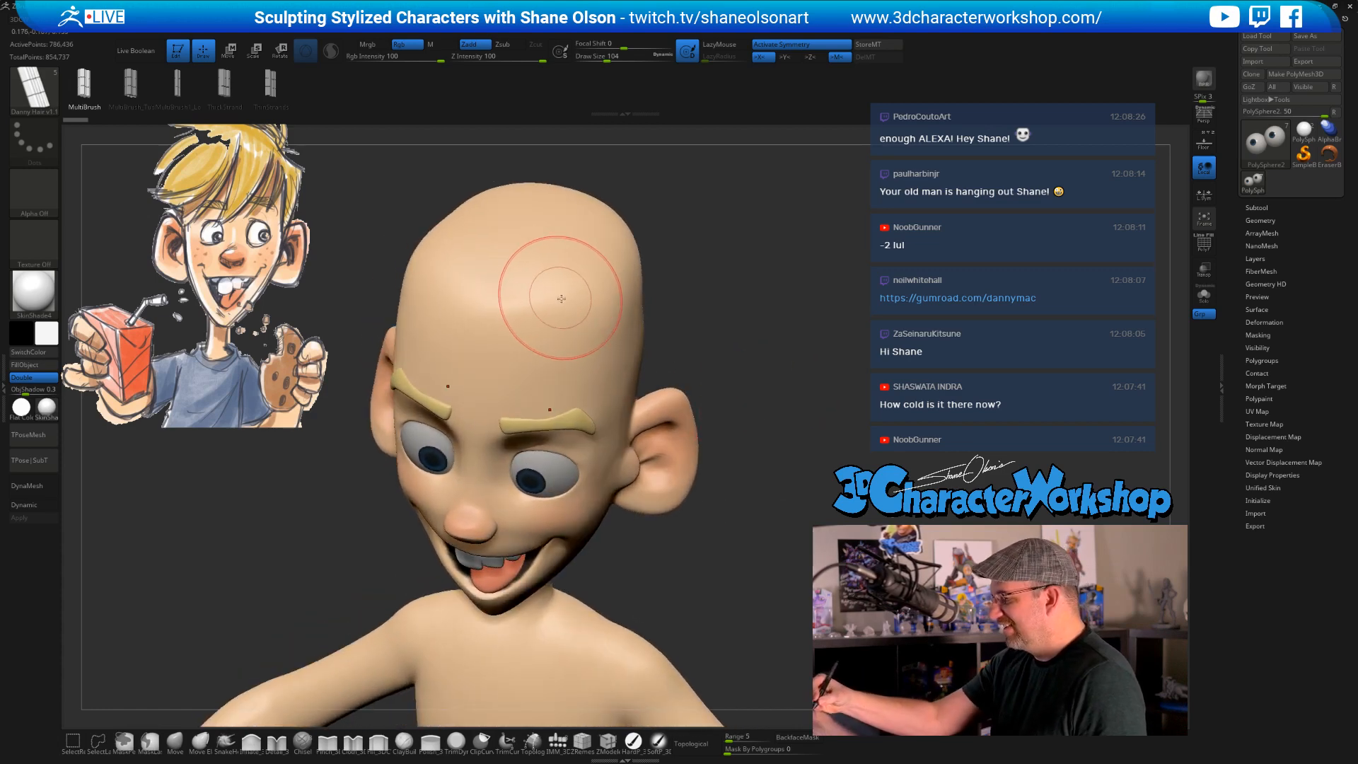
{"action": "key", "text": "Up"}
{"action": "left_click_drag", "start_coordinate": [536, 273], "coordinate": [655, 390]}
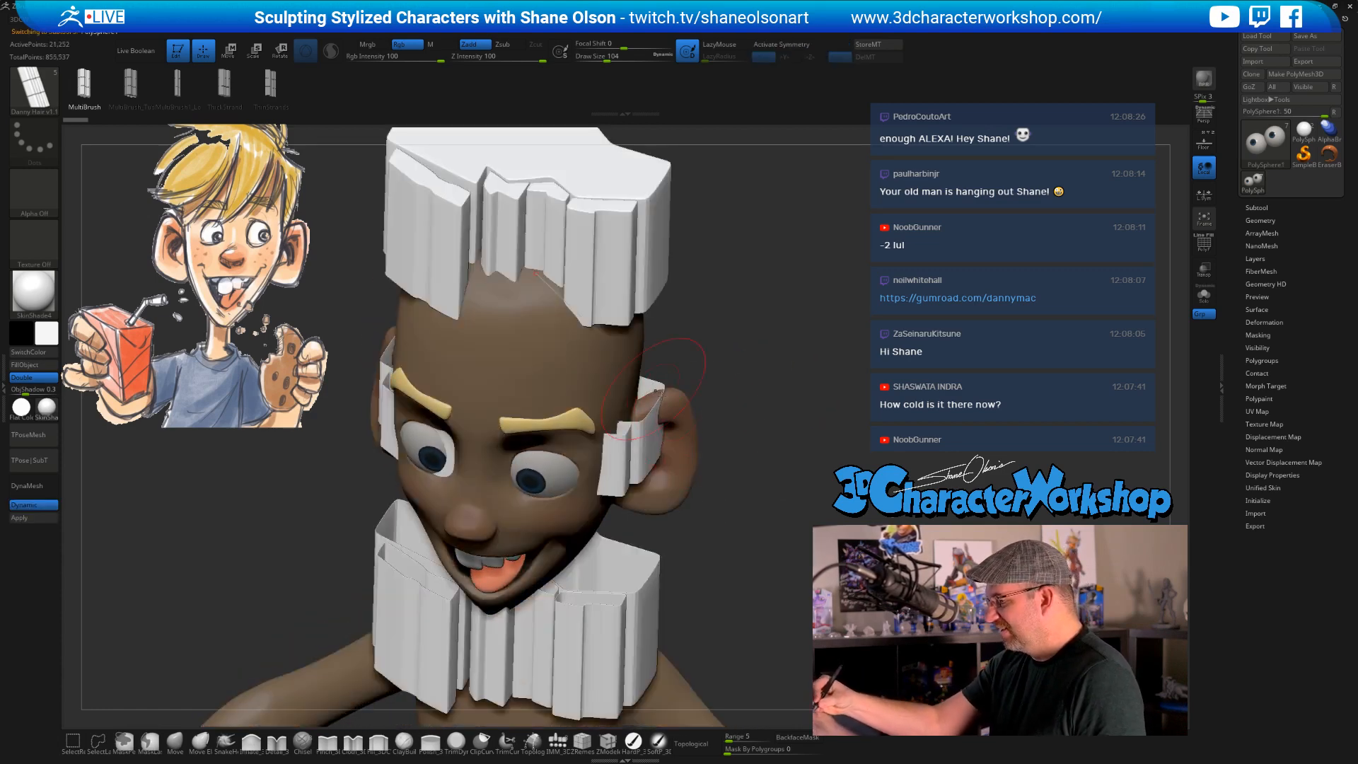
{"action": "key", "text": "ctrl+z"}
- Set the draw size to 46 and insert a MultiBrush hair clump across the upper forehead with the wireframe displayed
{"action": "key", "text": "s"}
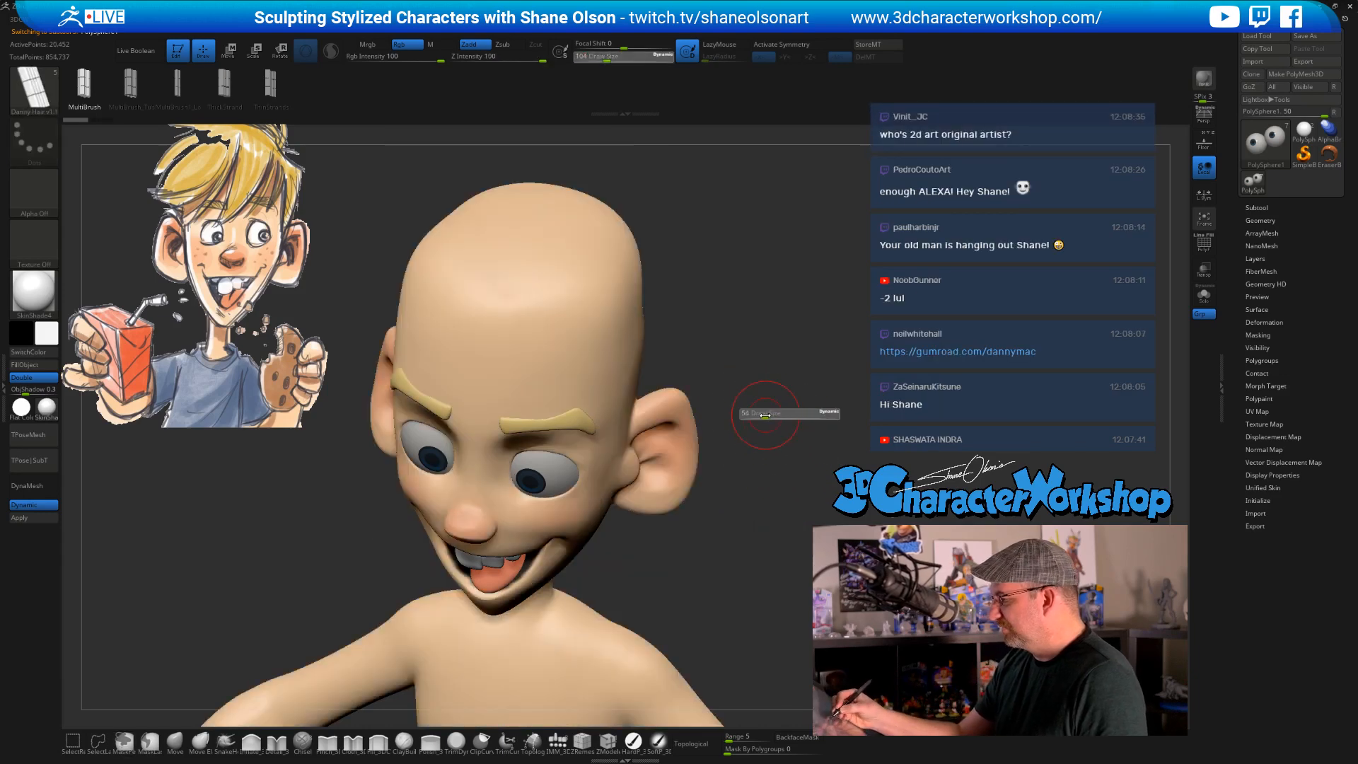
{"action": "left_click_drag", "start_coordinate": [764, 415], "coordinate": [761, 415]}
{"action": "left_click_drag", "start_coordinate": [622, 350], "coordinate": [625, 353]}
{"action": "mouse_move", "coordinate": [789, 408]}
{"action": "left_mouse_down"}
{"action": "mouse_move", "coordinate": [742, 404]}
{"action": "mouse_move", "coordinate": [774, 397]}
{"action": "left_mouse_up"}
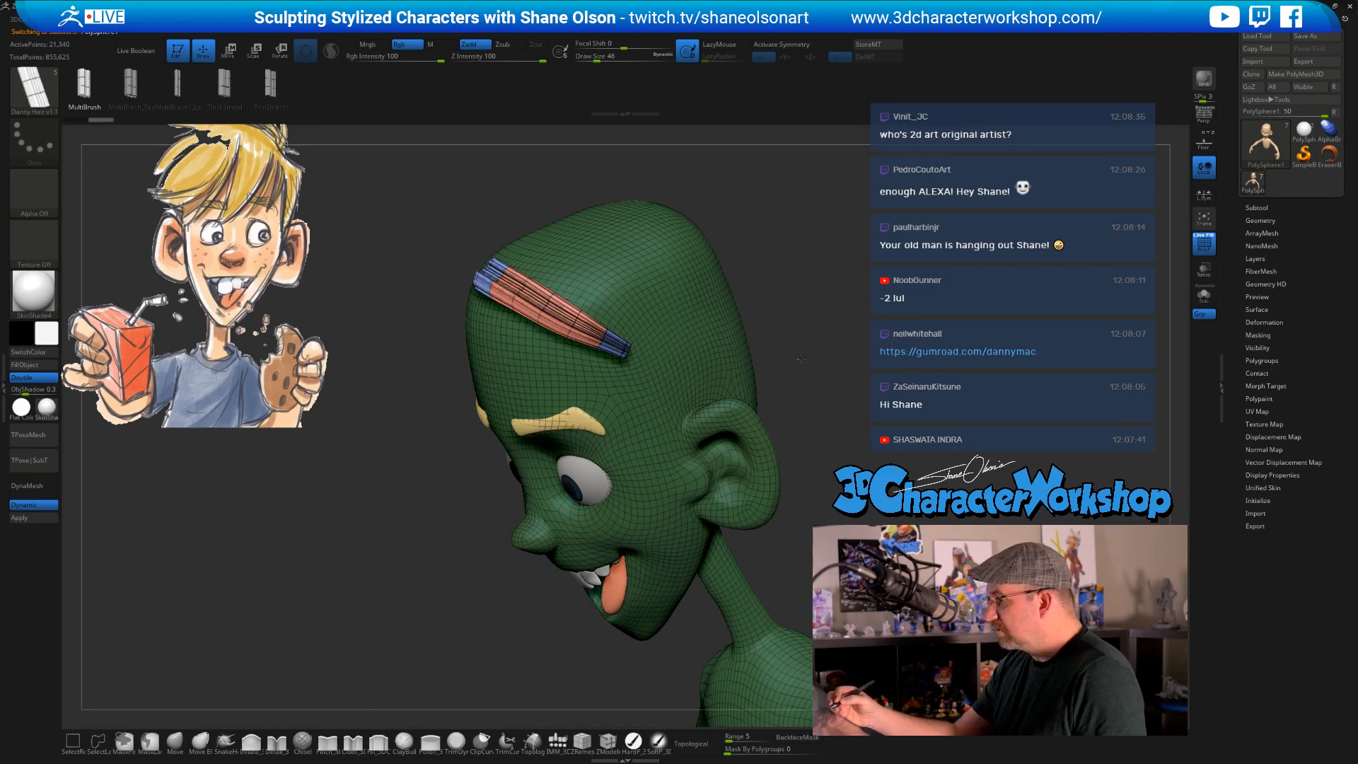
- Try the MultiBrush_Tub hair variant in place of the current clump on the upper forehead
{"action": "left_click_drag", "start_coordinate": [803, 348], "coordinate": [783, 469], "text": "alt"}
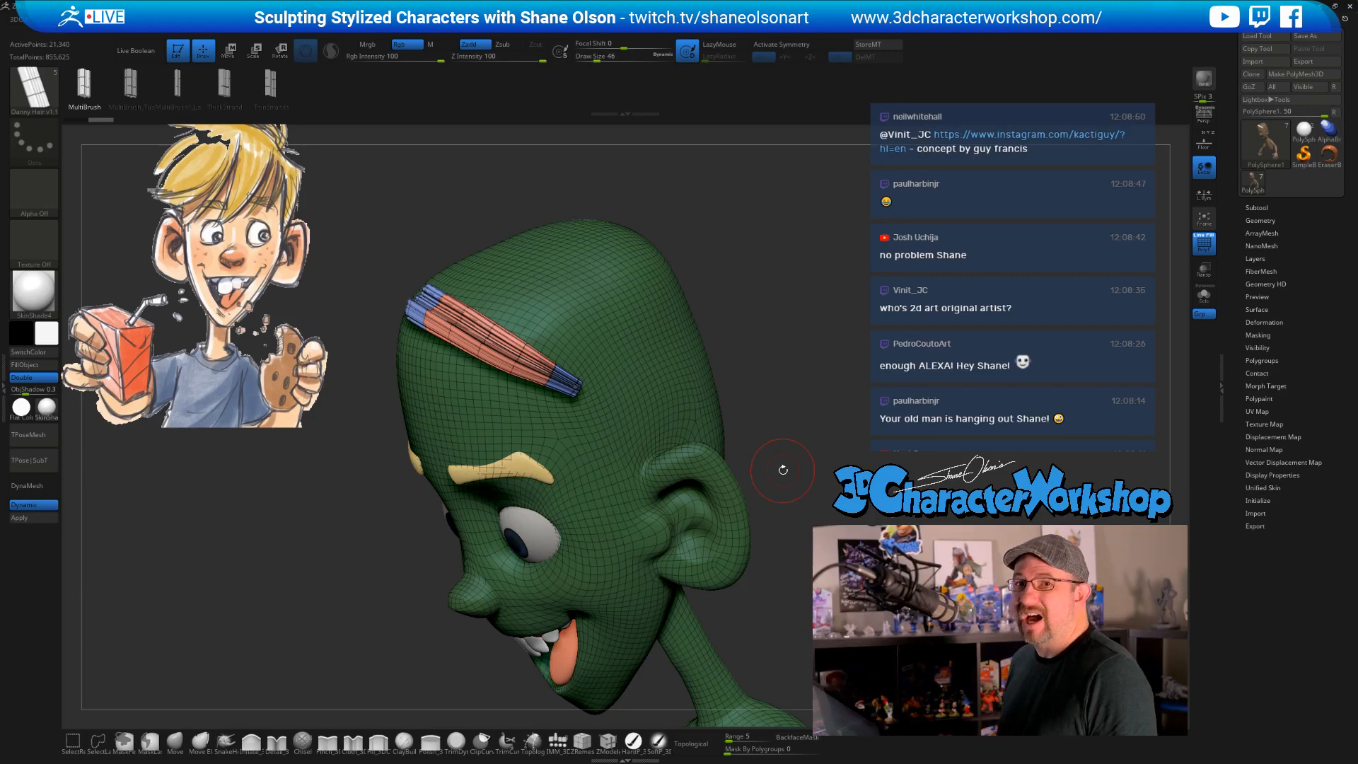
{"action": "mouse_move", "coordinate": [865, 370]}
{"action": "left_mouse_down"}
{"action": "mouse_move", "coordinate": [849, 411]}
{"action": "mouse_move", "coordinate": [861, 392]}
{"action": "left_mouse_up"}
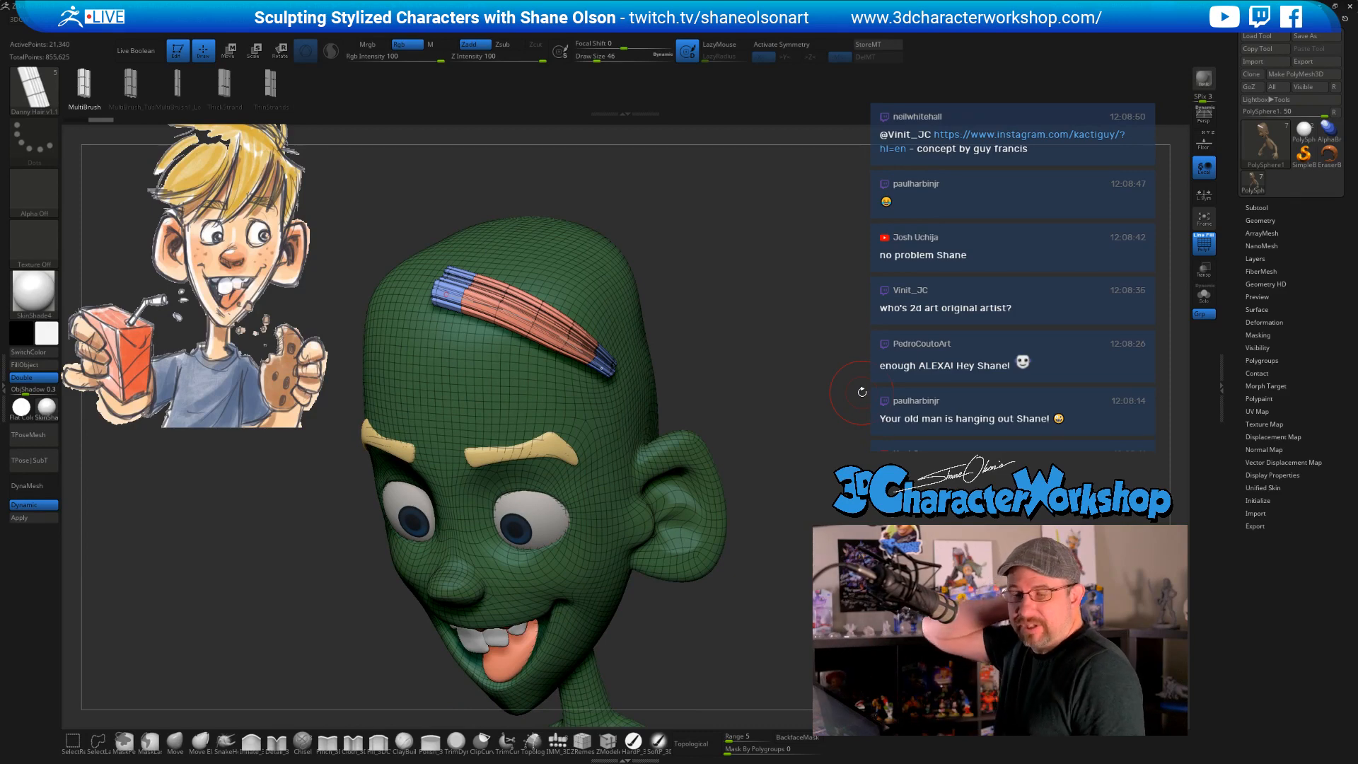
{"action": "left_click_drag", "start_coordinate": [861, 370], "coordinate": [813, 370]}
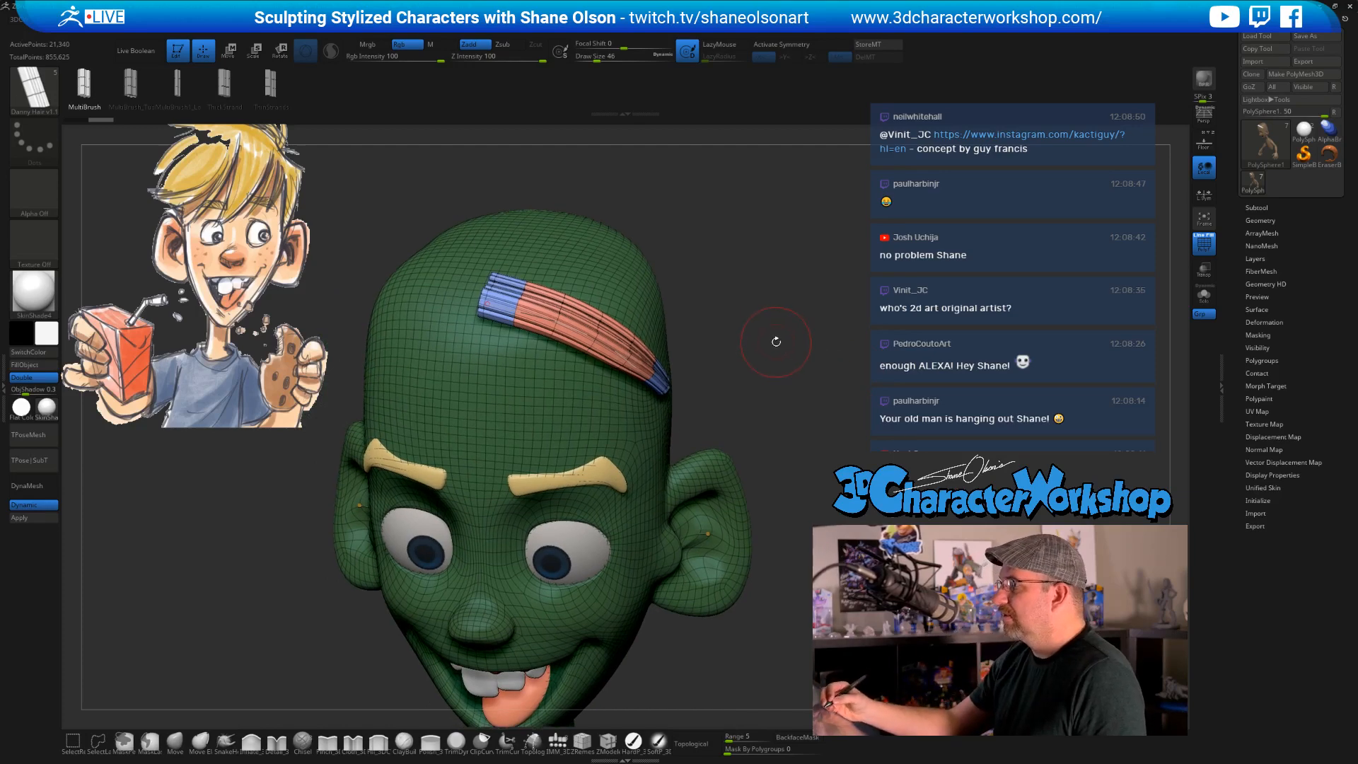
{"action": "left_click_drag", "start_coordinate": [774, 333], "coordinate": [765, 354]}
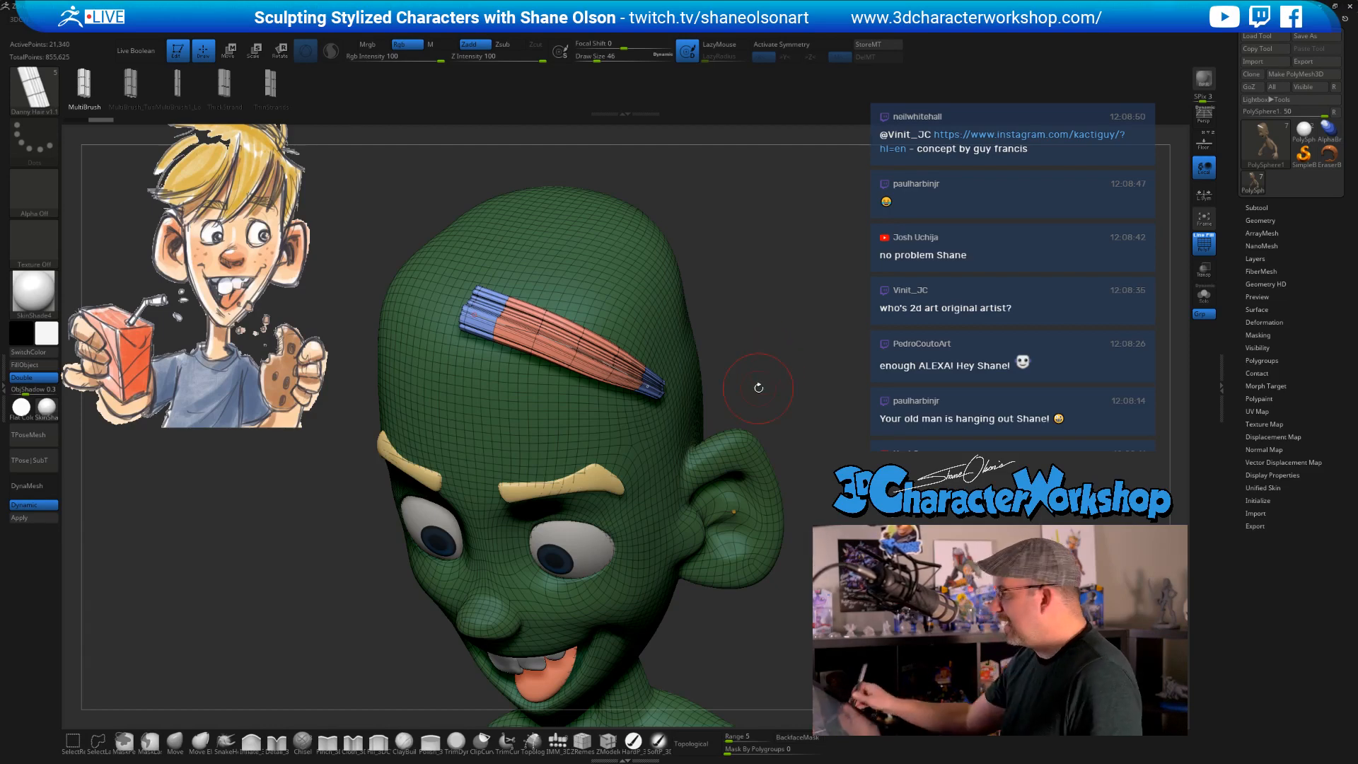
{"action": "left_click", "coordinate": [131, 83]}
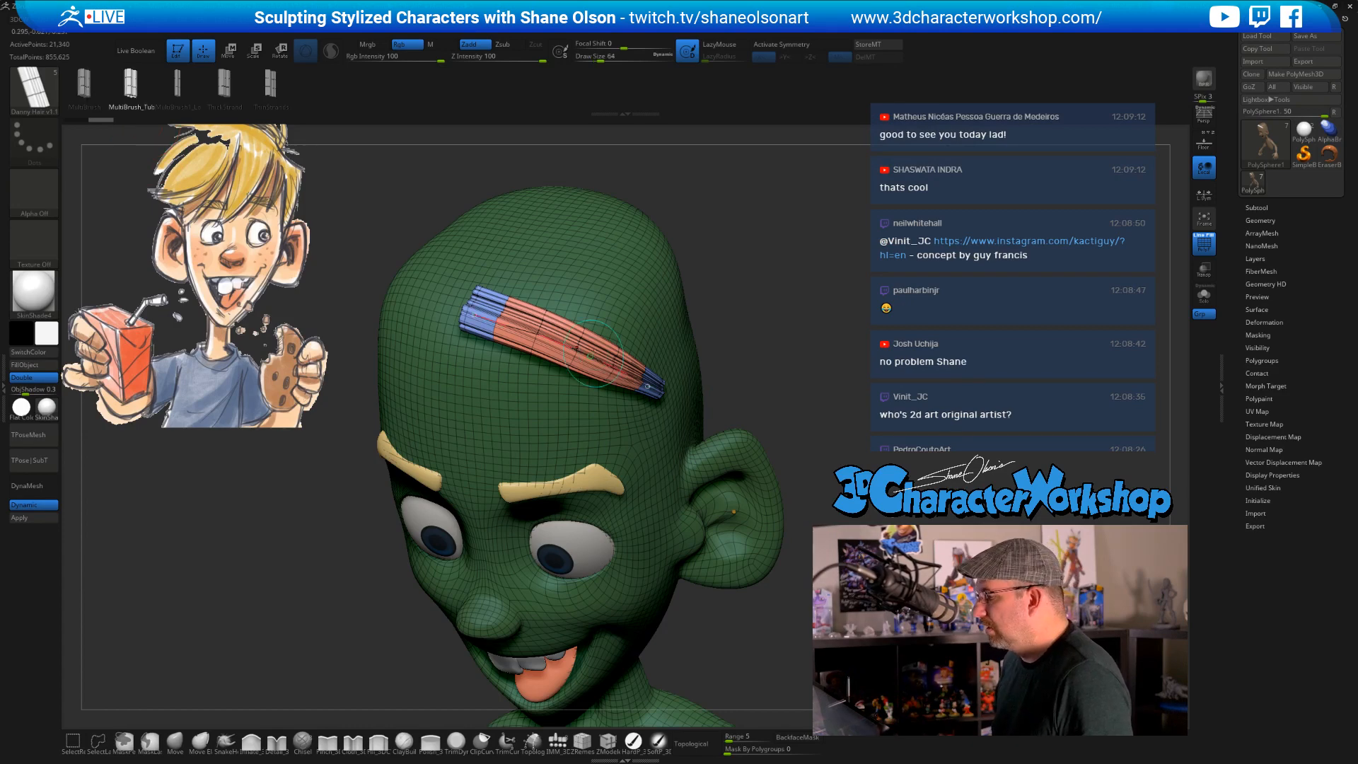
{"action": "left_click_drag", "start_coordinate": [872, 302], "coordinate": [873, 382], "text": "alt"}
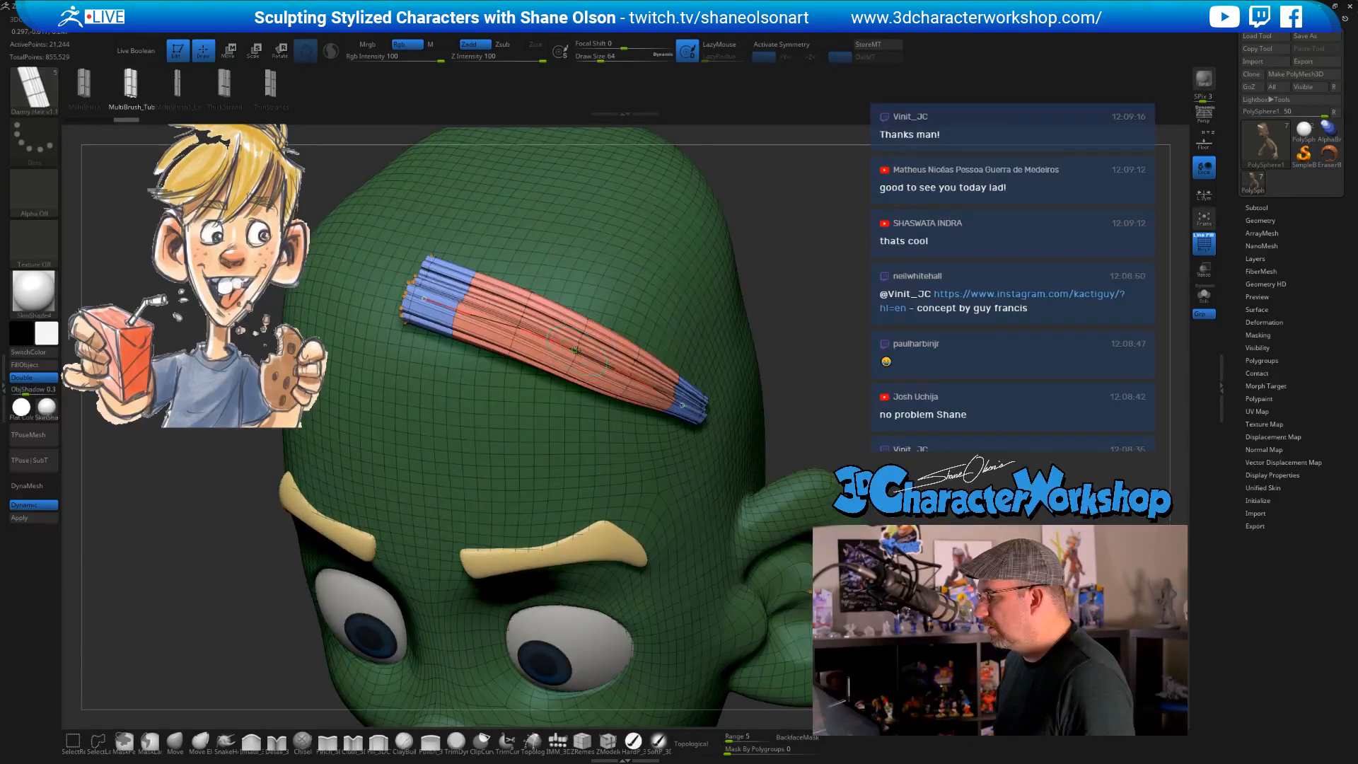
{"action": "left_click_drag", "start_coordinate": [861, 279], "coordinate": [613, 260]}
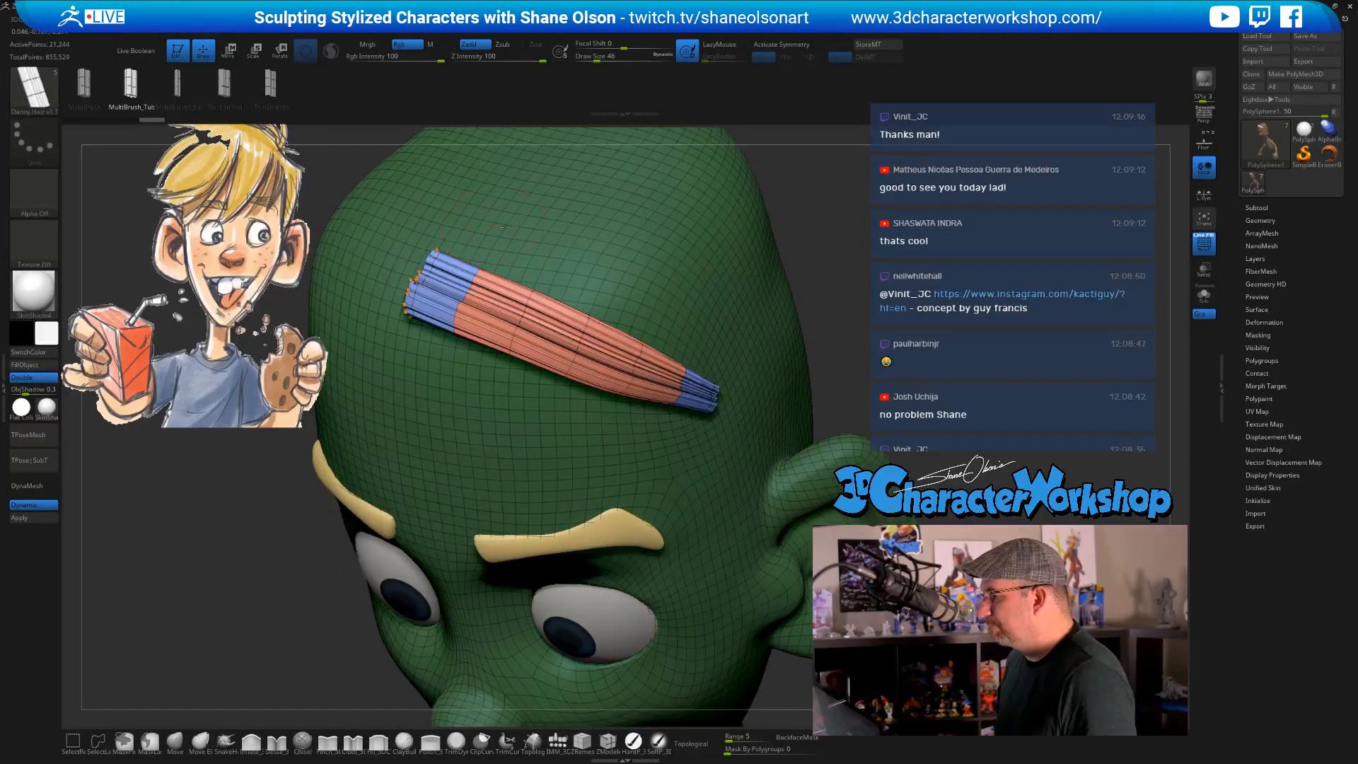
{"action": "key", "text": "ctrl"}
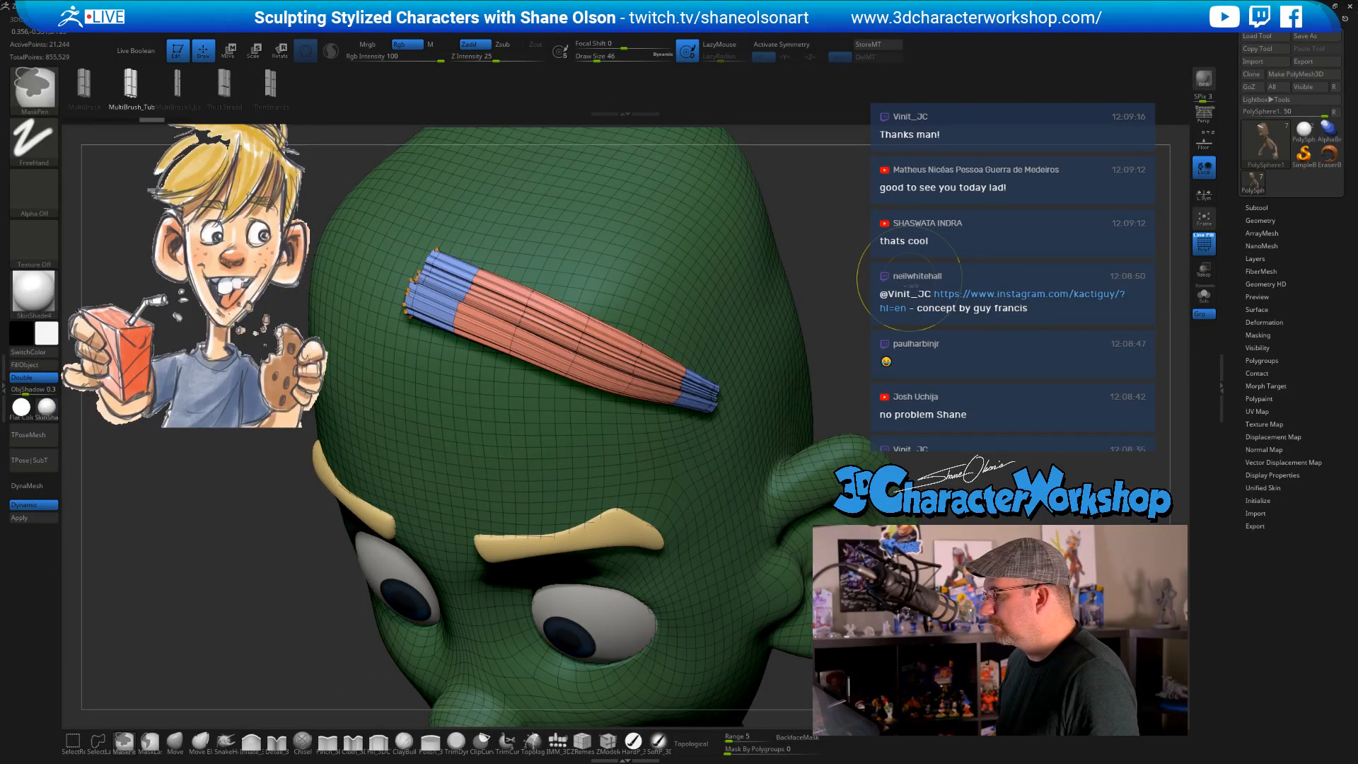
- Try the MultiBrush1_Lo hair variant on the upper forehead, first at draw size 46 and at draw size 140
{"action": "left_click", "coordinate": [180, 83]}
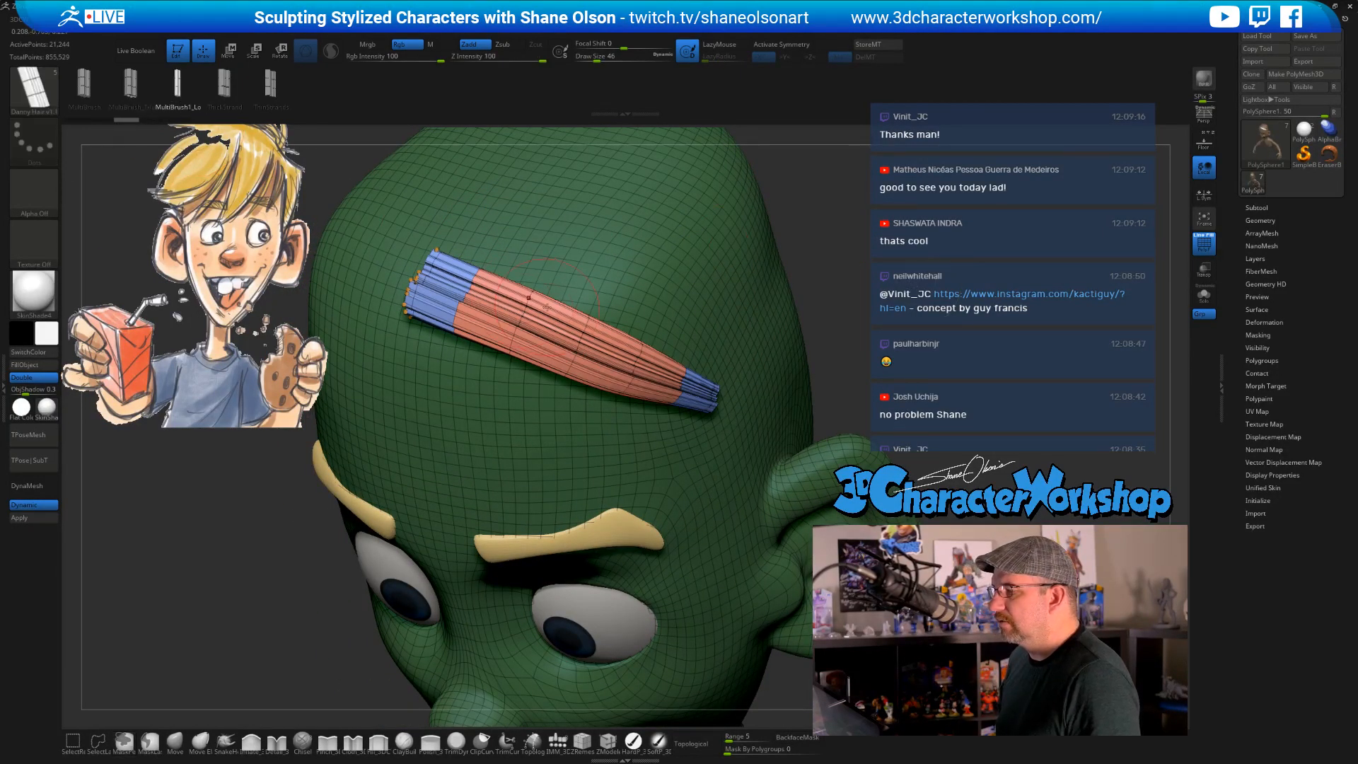
{"action": "left_click", "coordinate": [544, 327]}
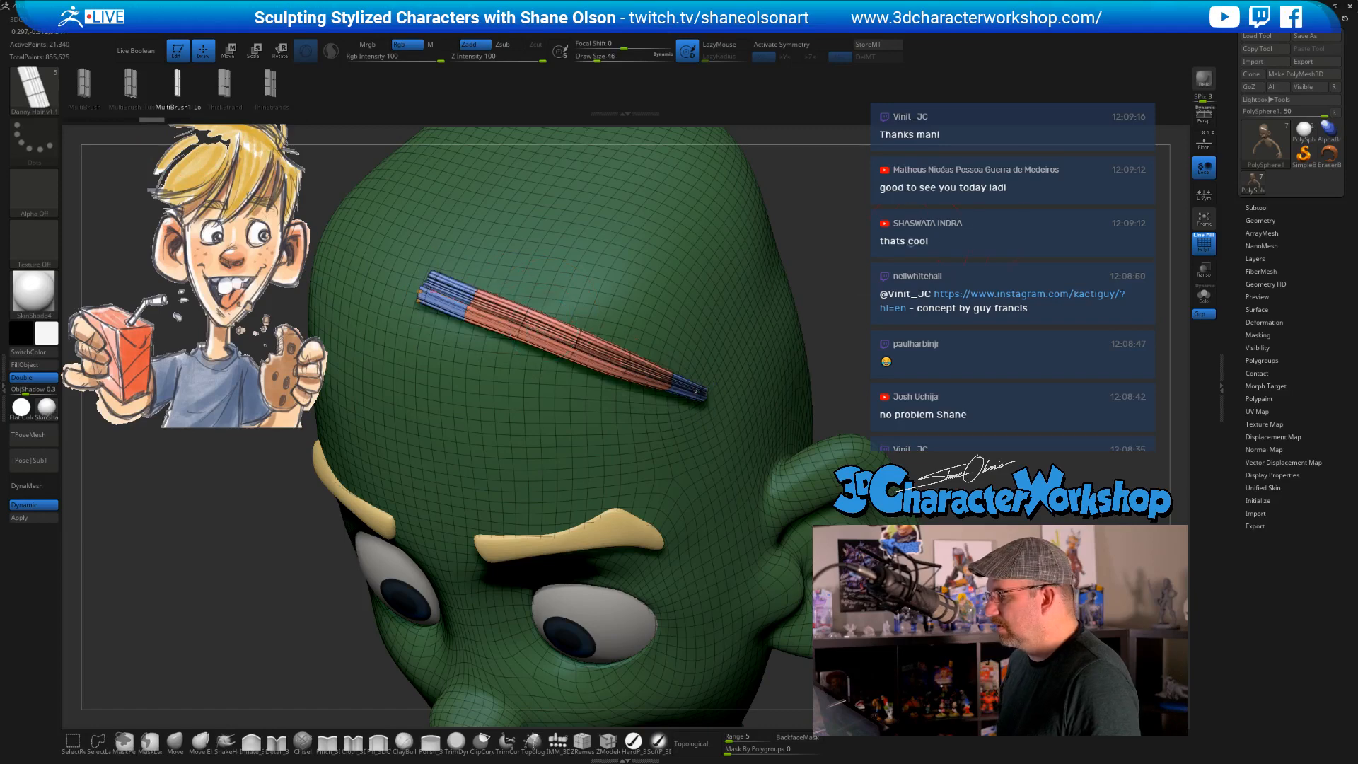
{"action": "key", "text": "s"}
{"action": "mouse_move", "coordinate": [922, 272]}
{"action": "left_mouse_down"}
{"action": "mouse_move", "coordinate": [721, 312]}
{"action": "mouse_move", "coordinate": [615, 353]}
{"action": "mouse_move", "coordinate": [727, 403]}
{"action": "mouse_move", "coordinate": [987, 251]}
{"action": "left_mouse_up"}
{"action": "left_click", "coordinate": [566, 341]}
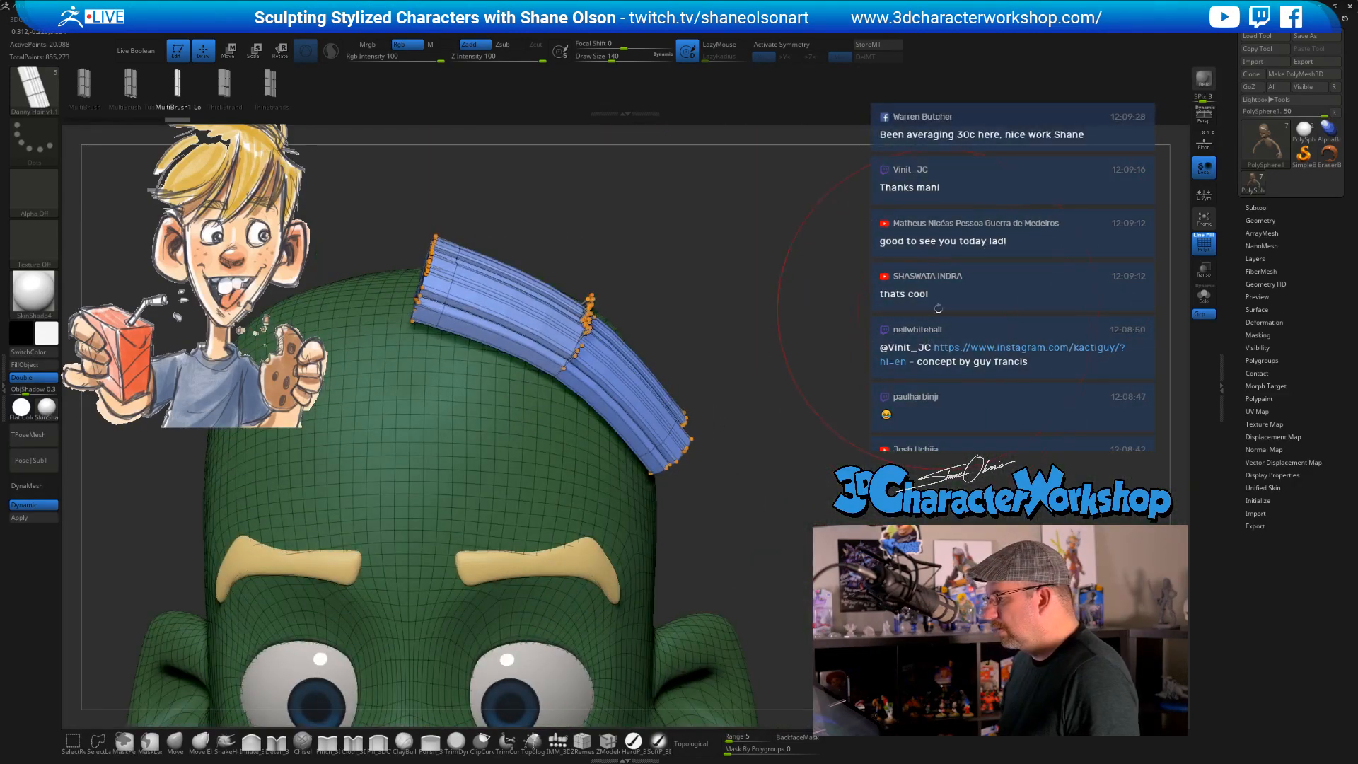
- Reduce the draw size and insert a ThickStrand hair piece at the front hairline in place of the previous clump
{"action": "left_click_drag", "start_coordinate": [938, 309], "coordinate": [629, 426]}
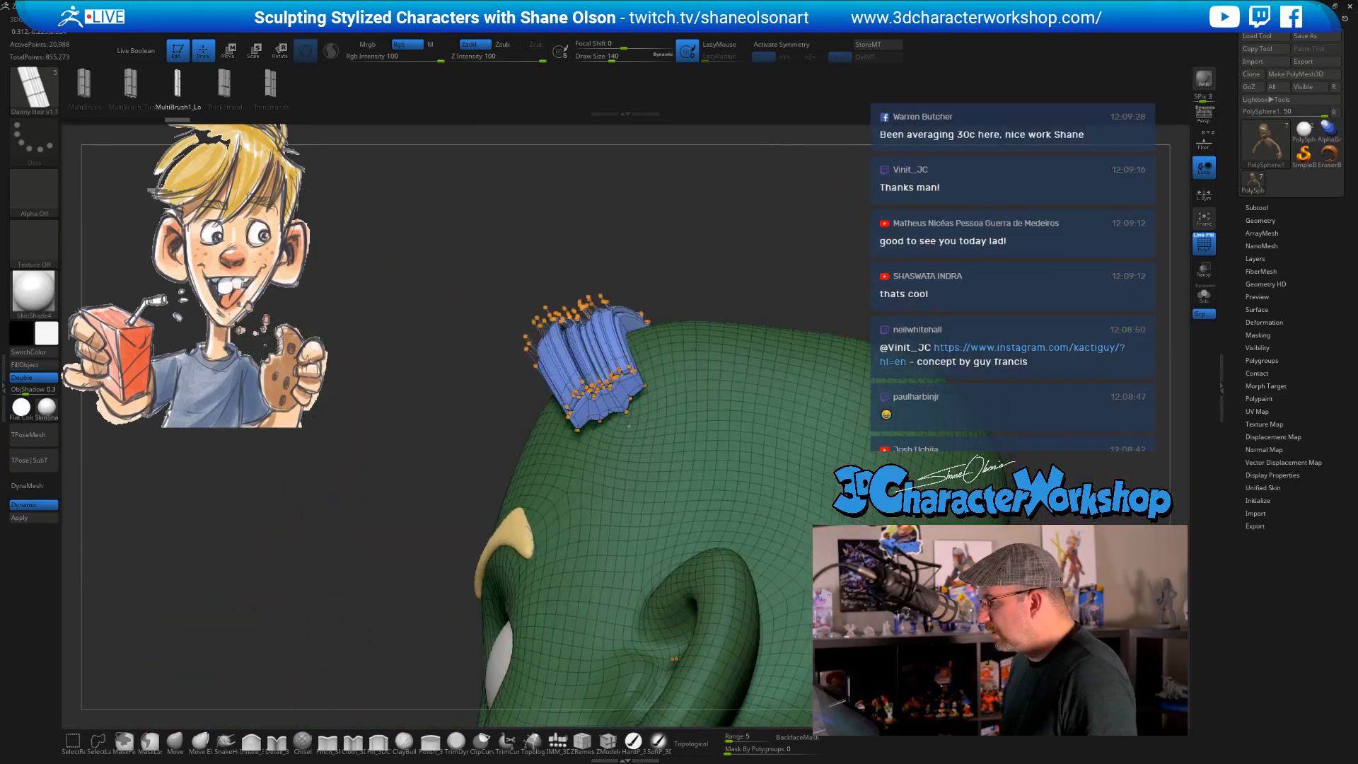
{"action": "left_click_drag", "start_coordinate": [858, 261], "coordinate": [846, 351], "text": "alt"}
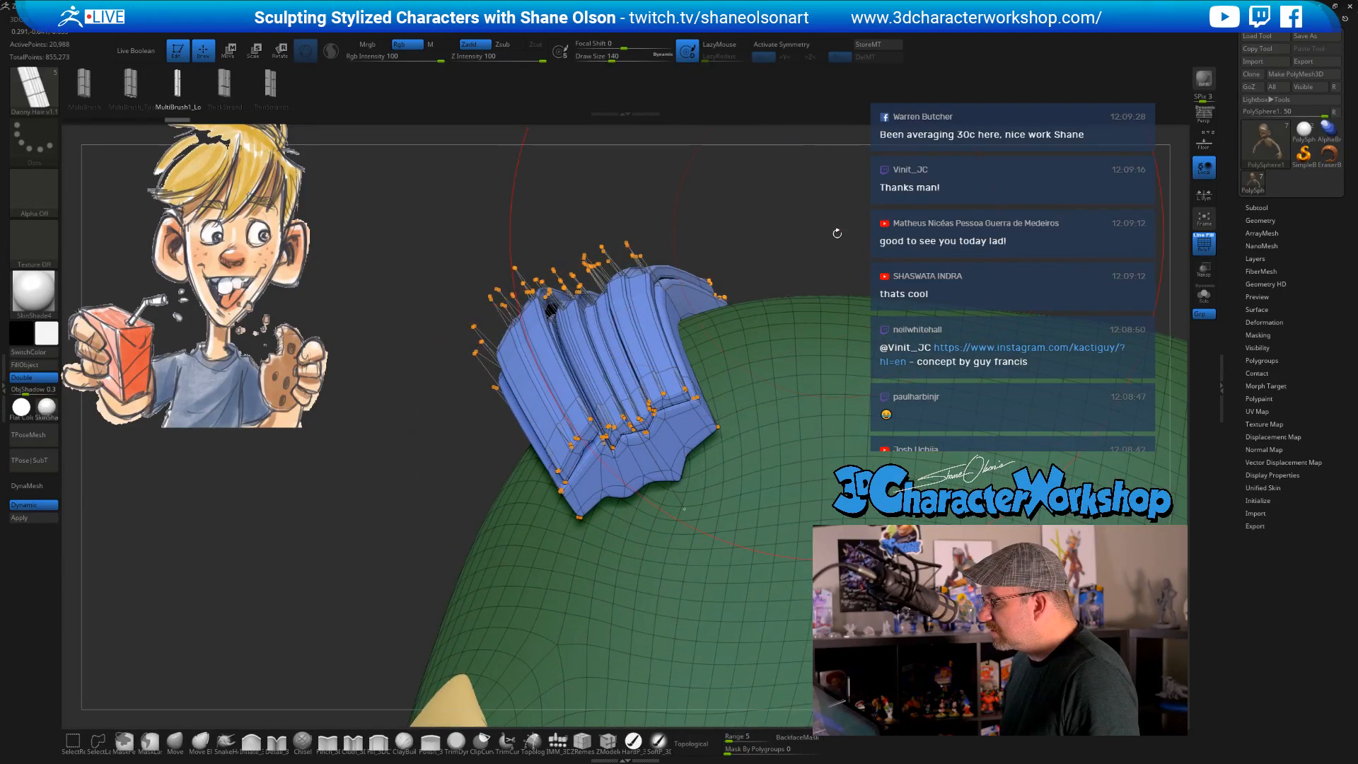
{"action": "key", "text": "s"}
{"action": "left_click_drag", "start_coordinate": [837, 234], "coordinate": [831, 234]}
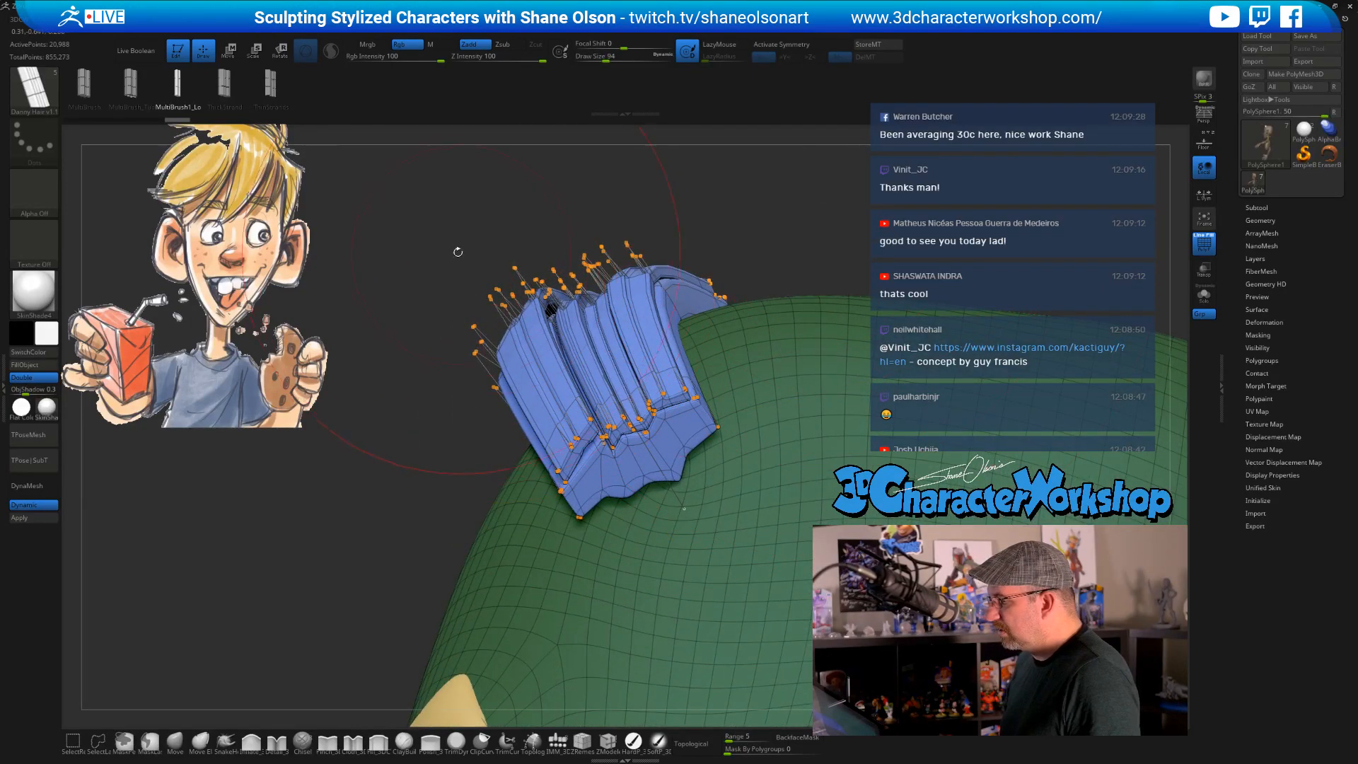
{"action": "key", "text": "s"}
{"action": "mouse_move", "coordinate": [458, 251]}
{"action": "left_mouse_down"}
{"action": "mouse_move", "coordinate": [447, 248]}
{"action": "mouse_move", "coordinate": [451, 283]}
{"action": "left_mouse_up"}
{"action": "left_click", "coordinate": [224, 85]}
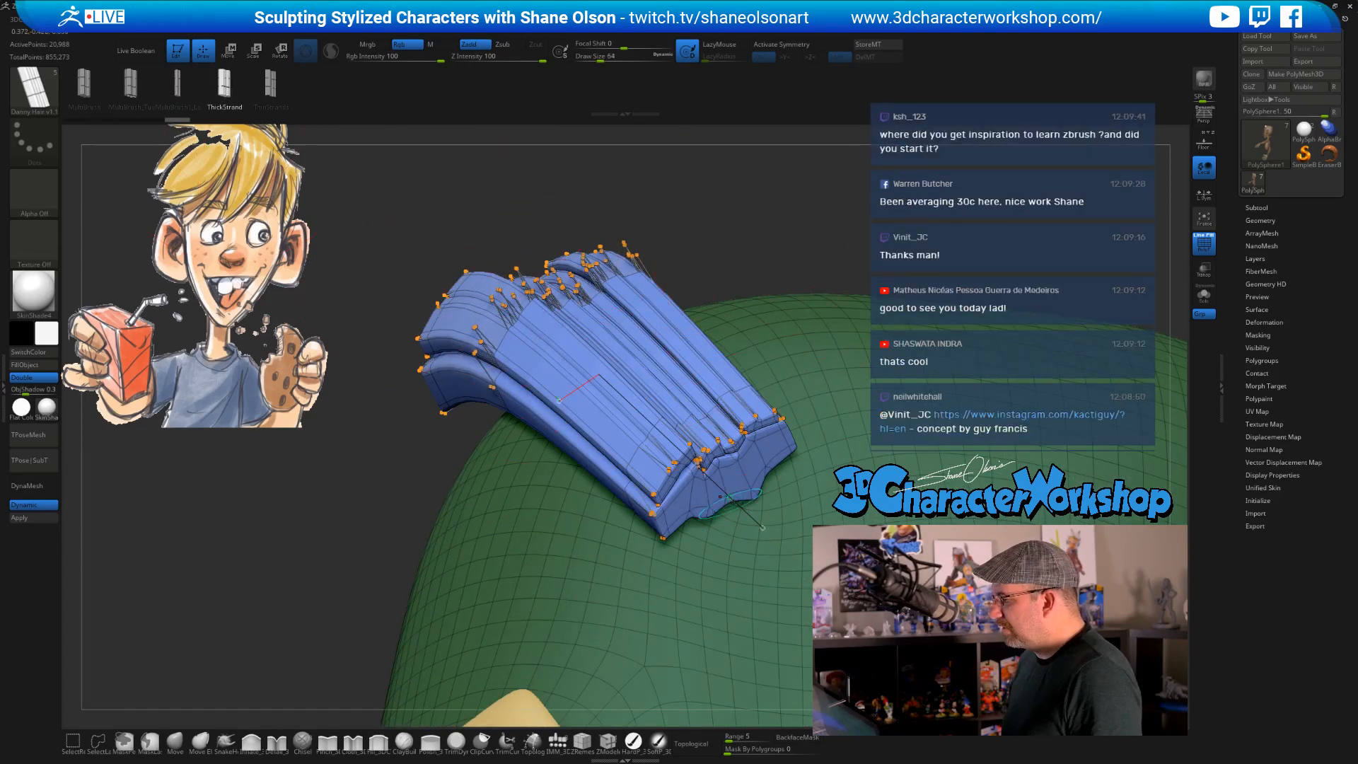
{"action": "left_click", "coordinate": [735, 503]}
- Move the SpotLight reference drawing slightly down so the top of the boy's hair is fully in view
{"action": "left_click_drag", "start_coordinate": [805, 236], "coordinate": [703, 230], "text": "alt"}
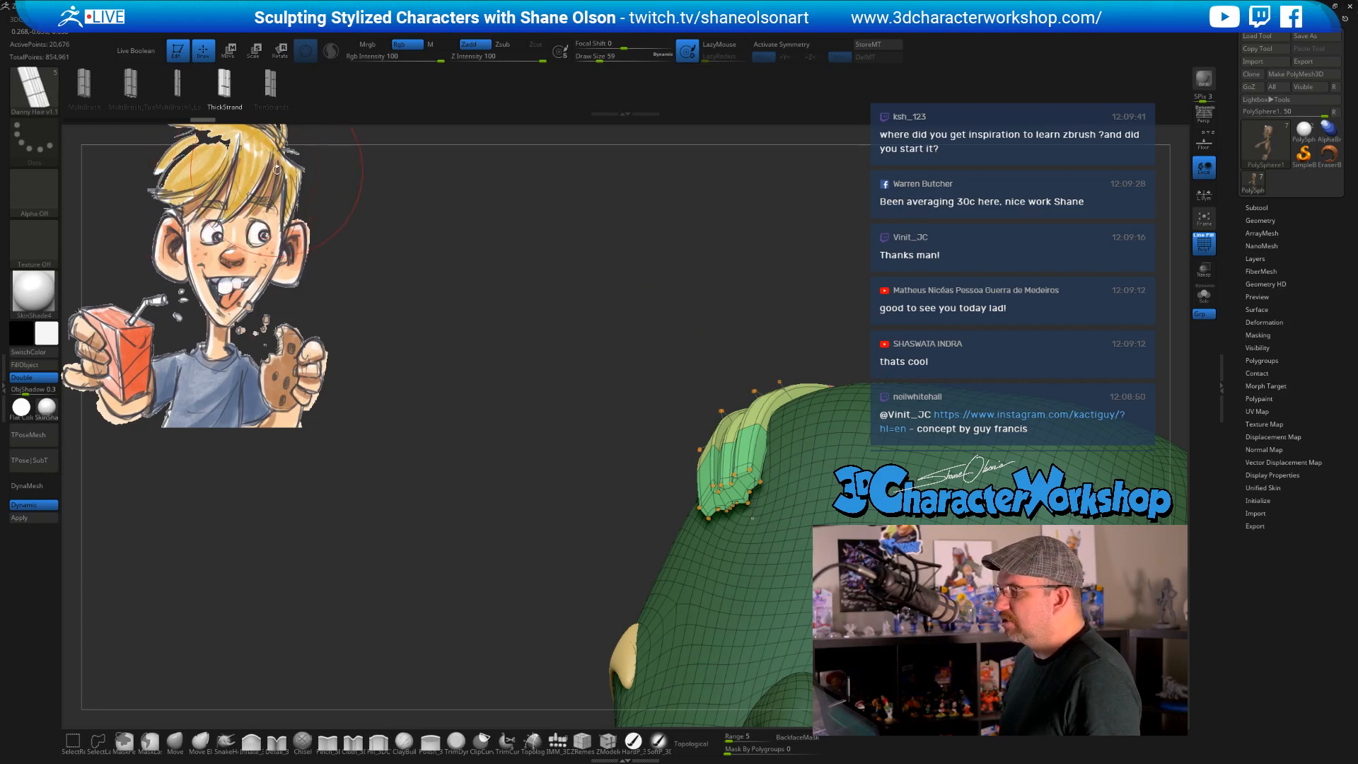
{"action": "key", "text": "shift+z"}
{"action": "mouse_move", "coordinate": [589, 403]}
{"action": "left_mouse_down"}
{"action": "mouse_move", "coordinate": [581, 461]}
{"action": "mouse_move", "coordinate": [584, 427]}
{"action": "left_mouse_up"}
{"action": "key", "text": "shift+z"}
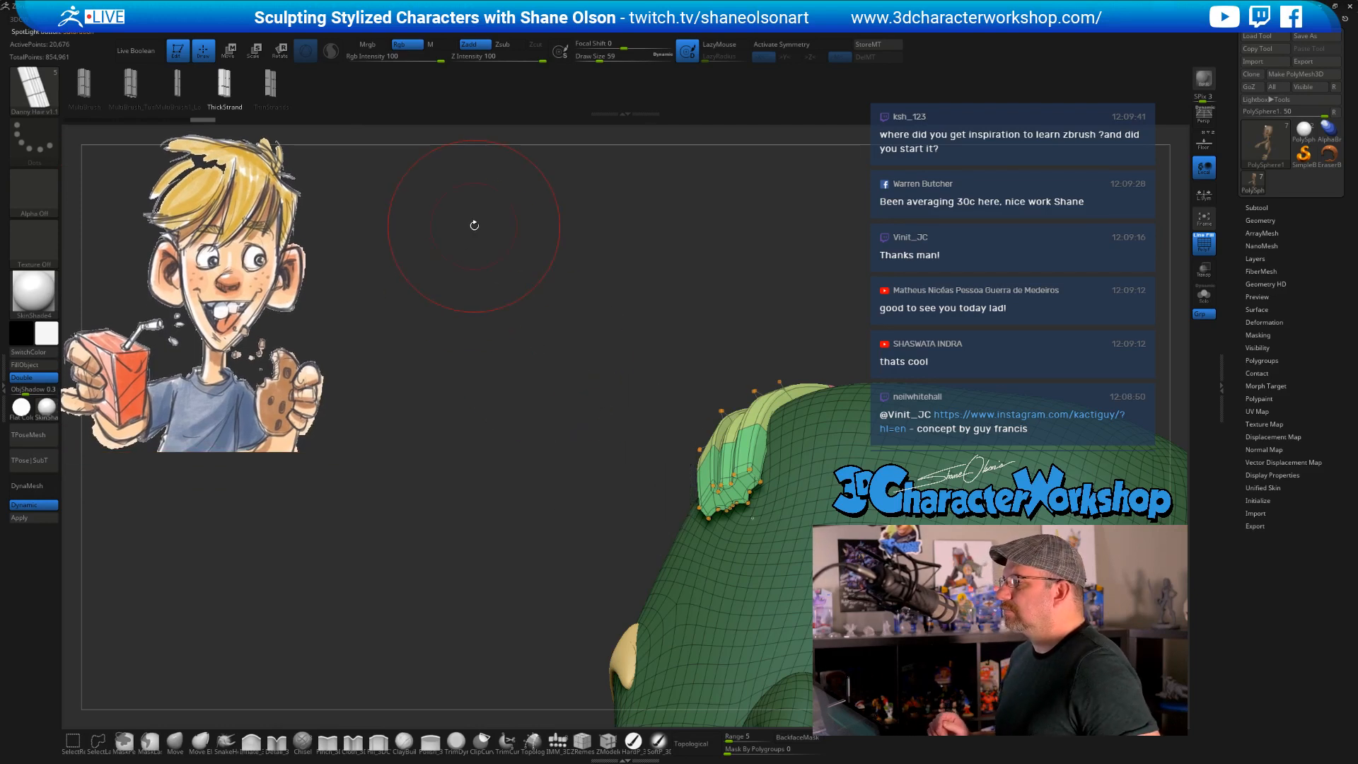
{"action": "mouse_move", "coordinate": [461, 220]}
{"action": "left_mouse_down"}
{"action": "mouse_move", "coordinate": [476, 268]}
{"action": "mouse_move", "coordinate": [516, 297]}
{"action": "mouse_move", "coordinate": [428, 245]}
{"action": "mouse_move", "coordinate": [486, 264]}
{"action": "mouse_move", "coordinate": [438, 229]}
{"action": "left_mouse_up"}
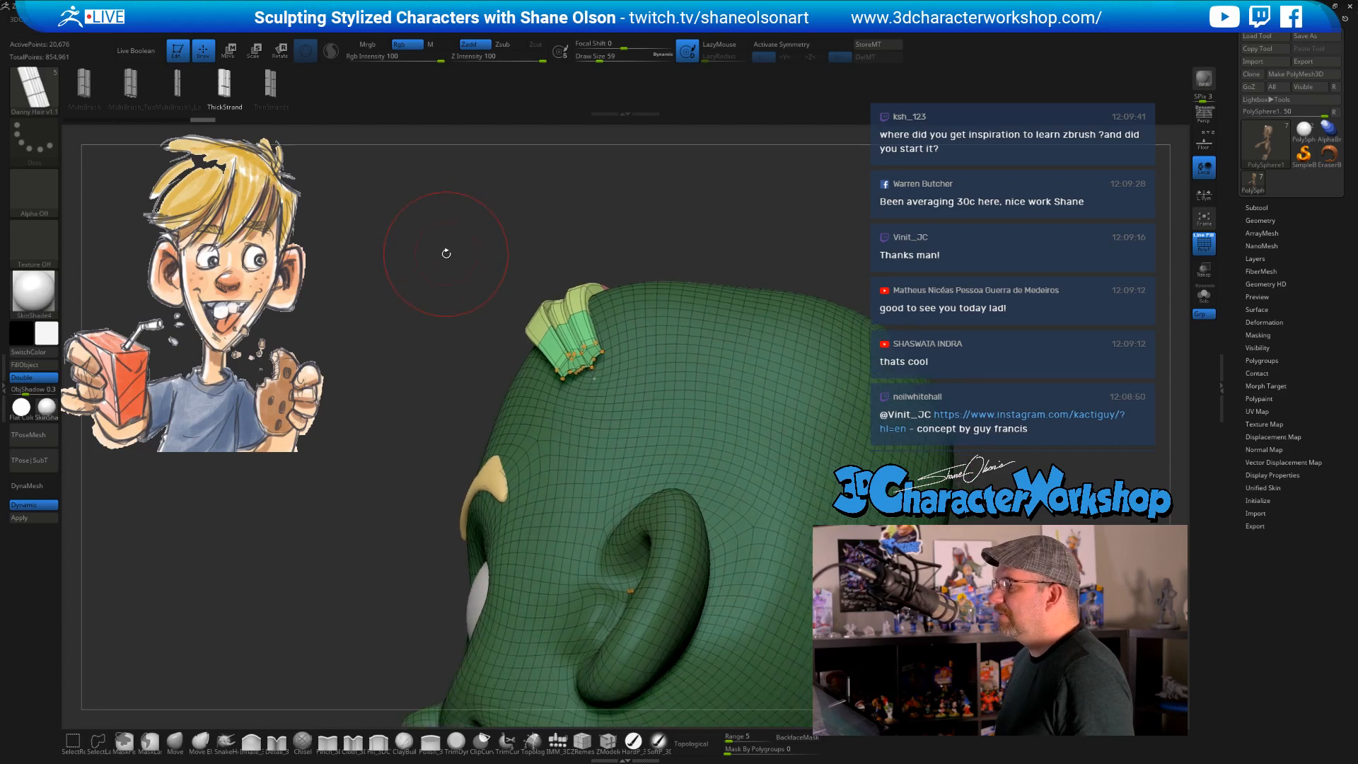
{"action": "left_click_drag", "start_coordinate": [415, 260], "coordinate": [414, 256]}
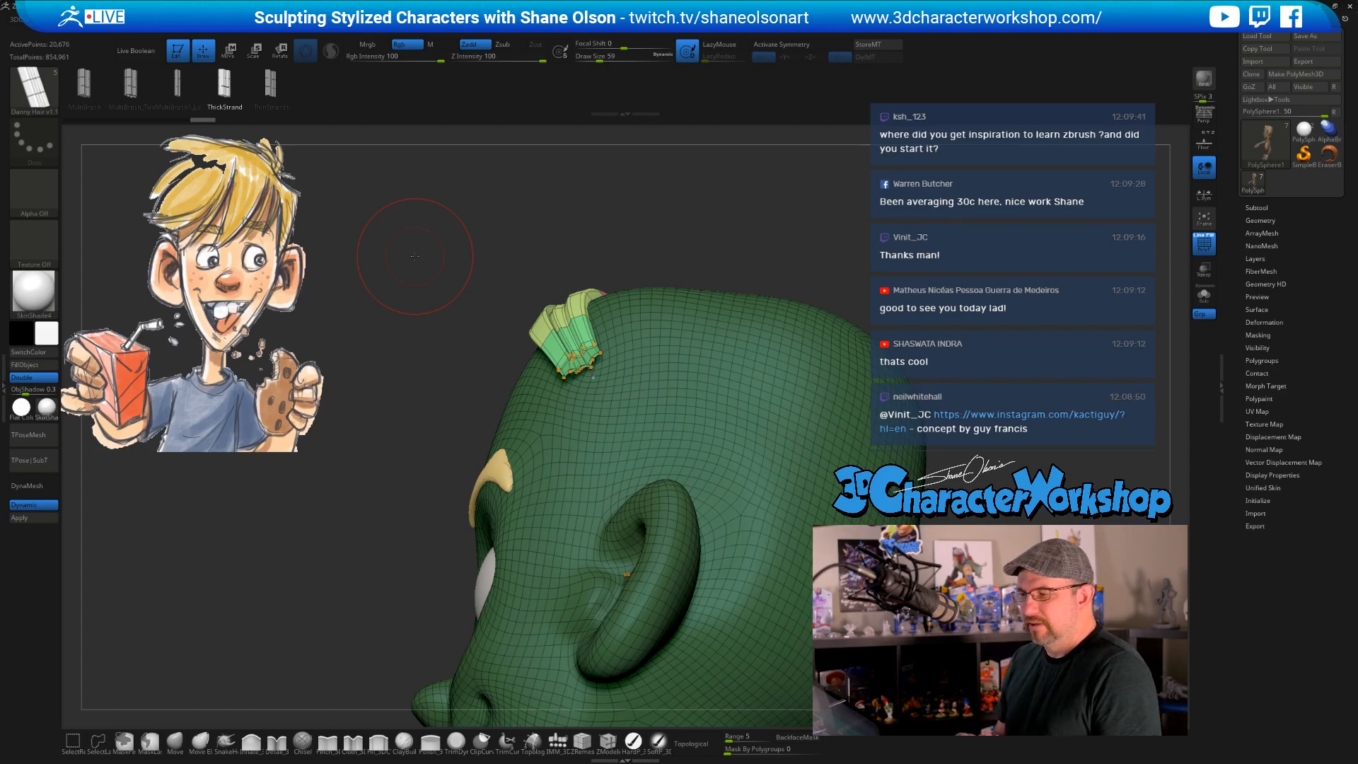
- Increase the draw size to 80 and update the ThickStrand hair piece on the upper forehead
{"action": "left_click_drag", "start_coordinate": [415, 256], "coordinate": [481, 259]}
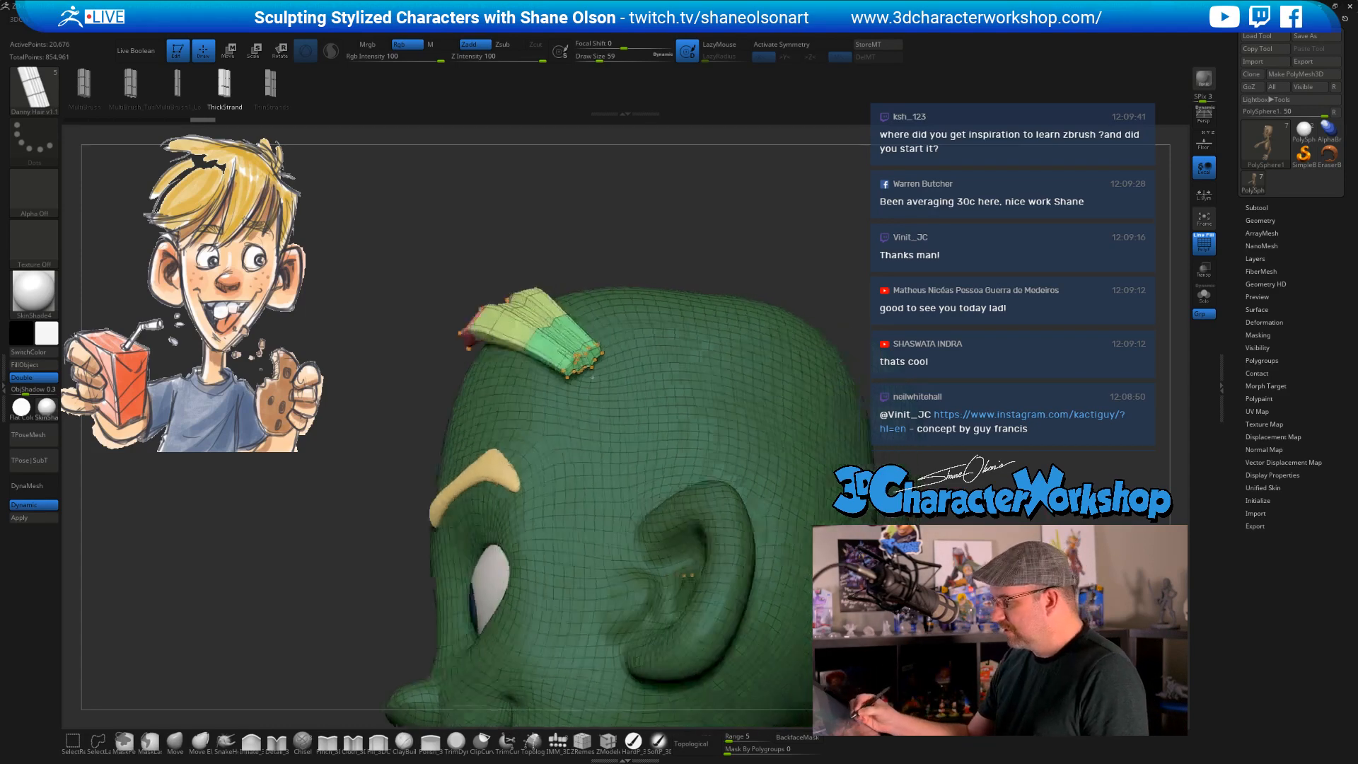
{"action": "left_click_drag", "start_coordinate": [658, 672], "coordinate": [718, 672]}
{"action": "left_click_drag", "start_coordinate": [764, 622], "coordinate": [900, 452], "text": "alt"}
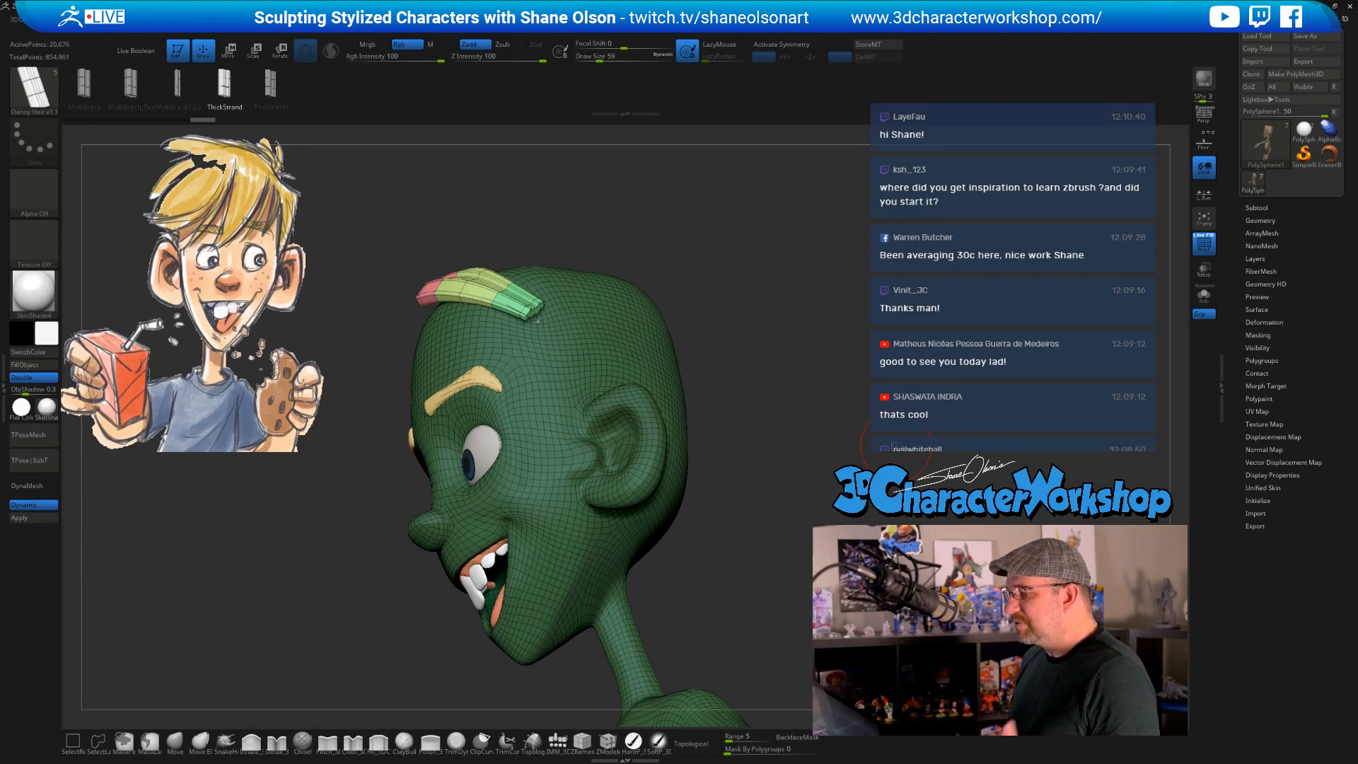
{"action": "mouse_move", "coordinate": [757, 449]}
{"action": "left_mouse_down"}
{"action": "mouse_move", "coordinate": [755, 415]}
{"action": "mouse_move", "coordinate": [766, 428]}
{"action": "left_mouse_up"}
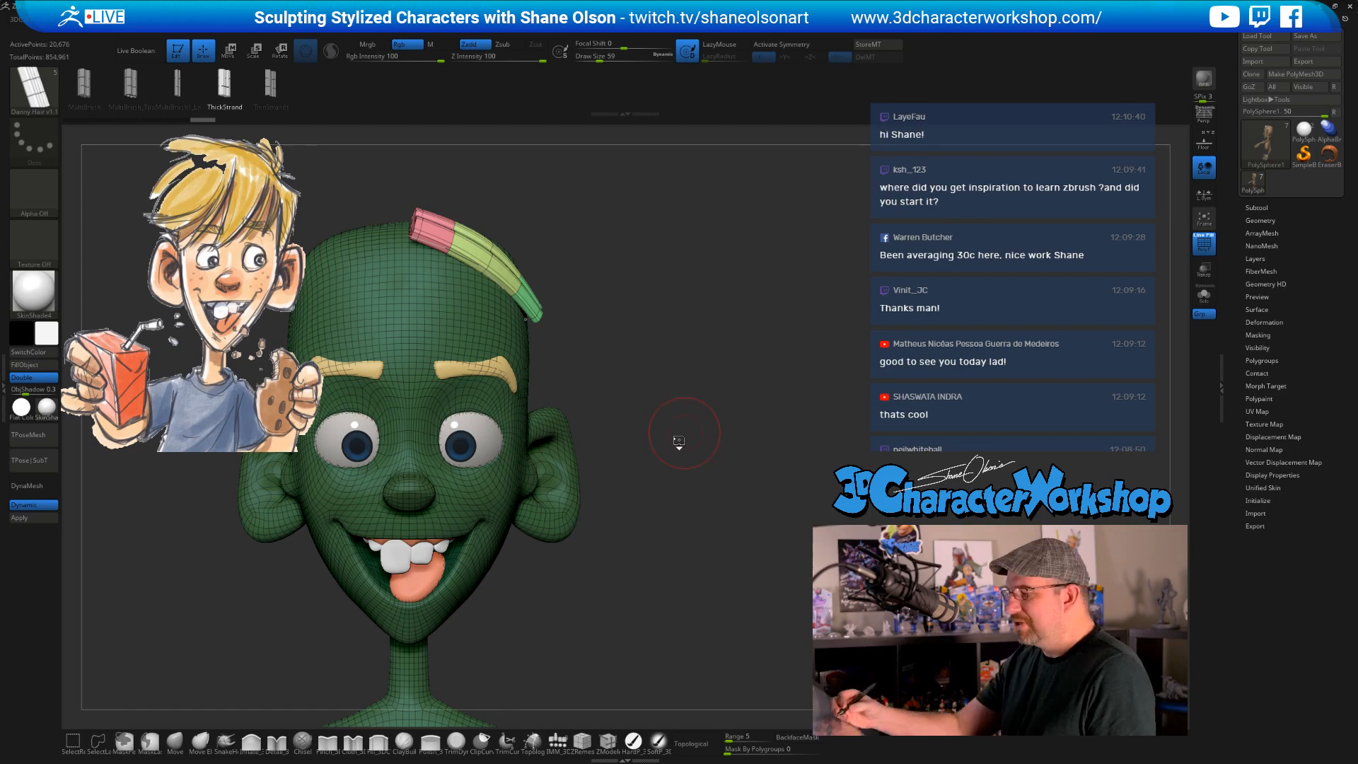
{"action": "mouse_move", "coordinate": [673, 446]}
{"action": "left_mouse_down"}
{"action": "mouse_move", "coordinate": [739, 372]}
{"action": "mouse_move", "coordinate": [777, 382]}
{"action": "mouse_move", "coordinate": [764, 418]}
{"action": "mouse_move", "coordinate": [793, 414]}
{"action": "mouse_move", "coordinate": [765, 421]}
{"action": "mouse_move", "coordinate": [756, 396]}
{"action": "mouse_move", "coordinate": [777, 364]}
{"action": "mouse_move", "coordinate": [765, 338]}
{"action": "mouse_move", "coordinate": [789, 375]}
{"action": "left_mouse_up"}
{"action": "key", "text": "s"}
{"action": "left_click", "coordinate": [476, 357]}
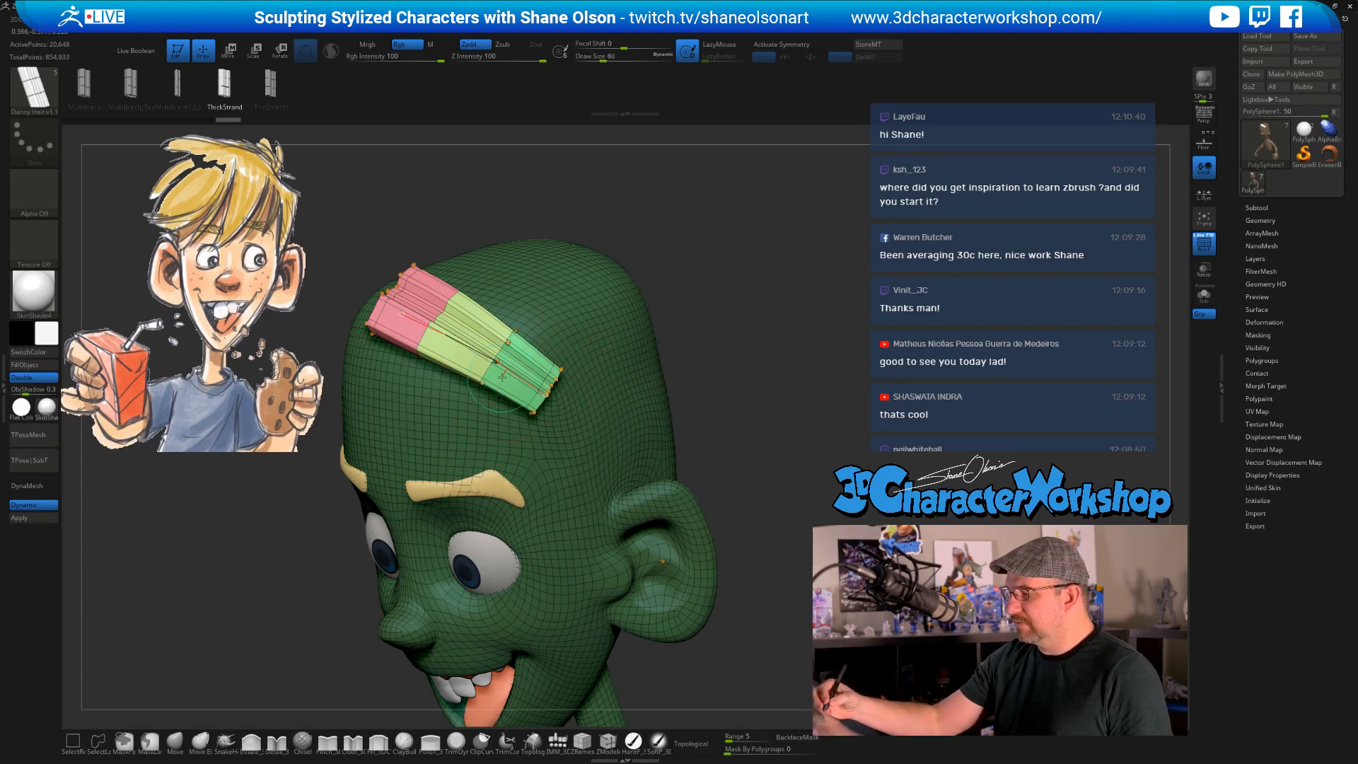
{"action": "key", "text": "bracketleft"}
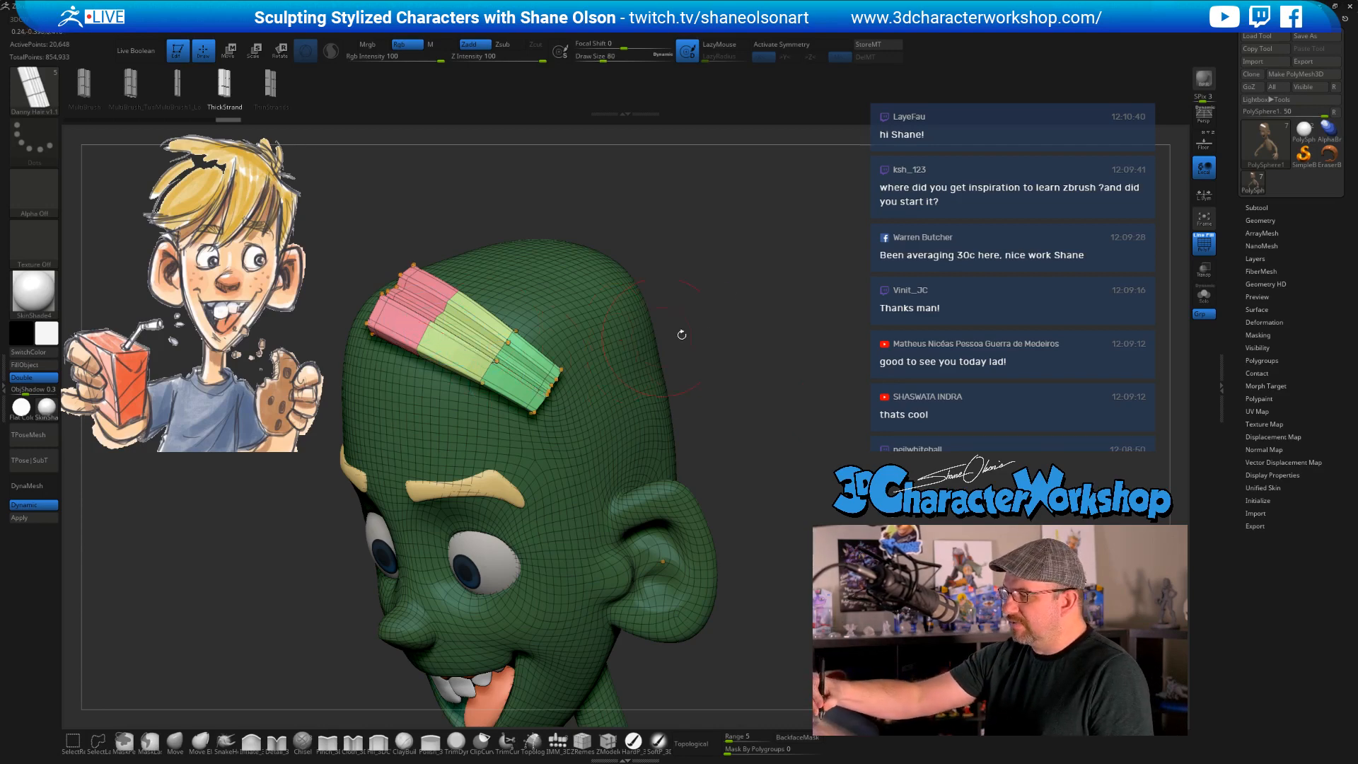
{"action": "left_click_drag", "start_coordinate": [757, 348], "coordinate": [756, 390]}
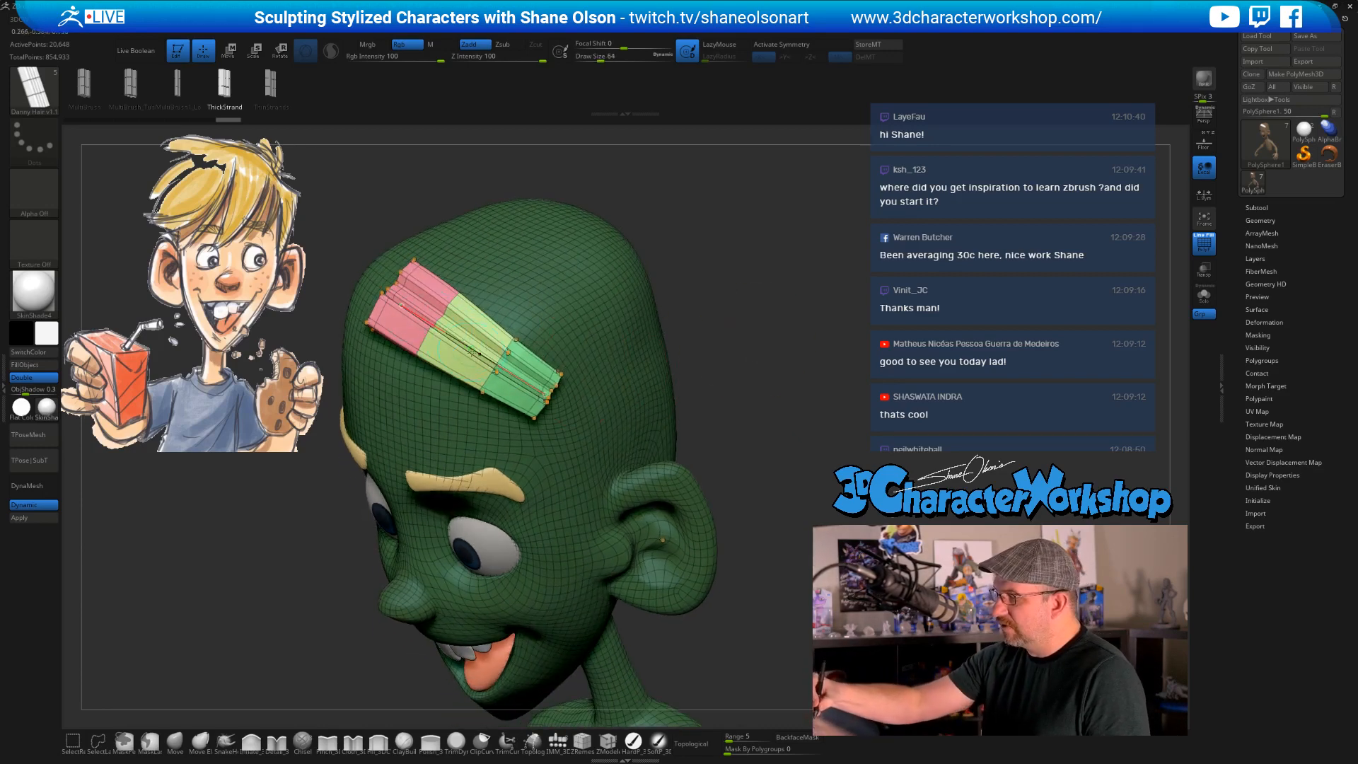
- Try the ThinStrands hair variant in place of the ThickStrand piece on the upper forehead
{"action": "left_click", "coordinate": [268, 83]}
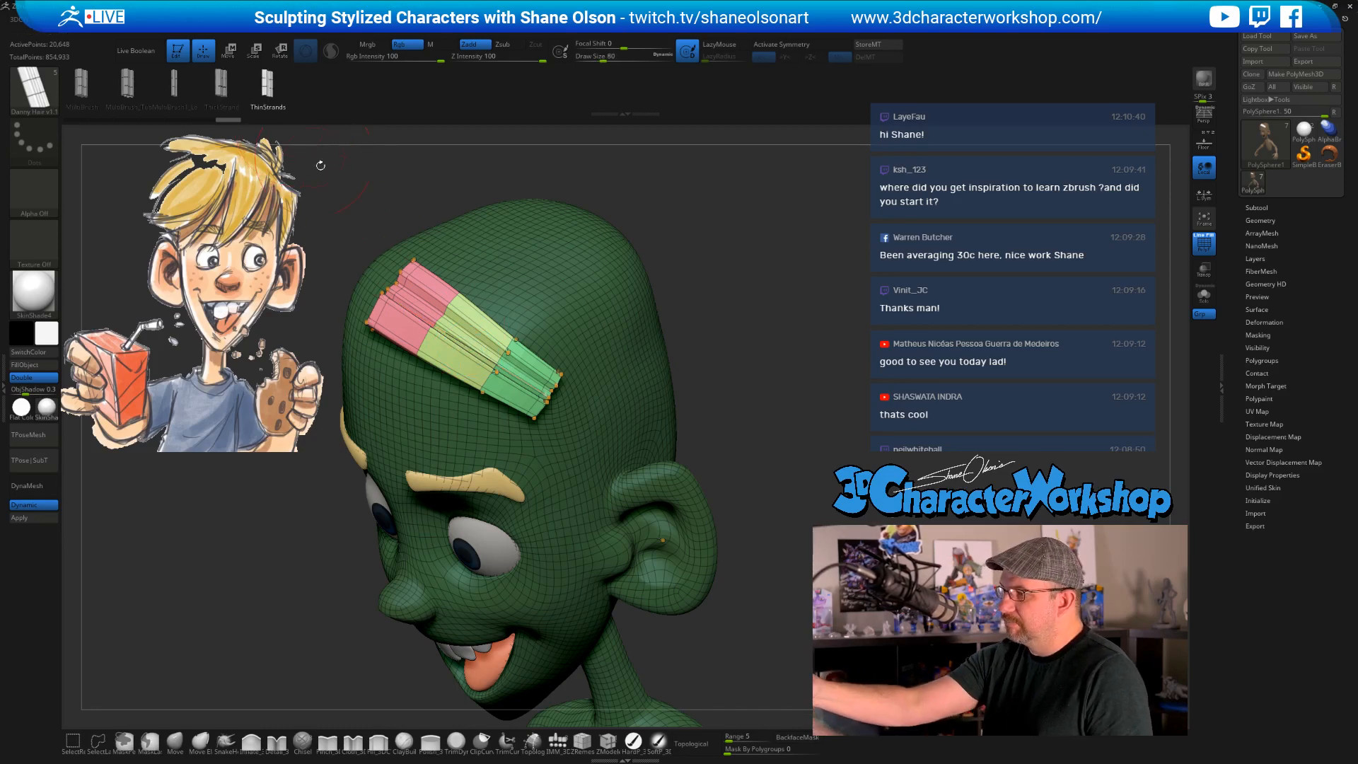
{"action": "left_click", "coordinate": [467, 345]}
{"action": "mouse_move", "coordinate": [834, 460]}
{"action": "left_mouse_down"}
{"action": "mouse_move", "coordinate": [838, 410]}
{"action": "mouse_move", "coordinate": [829, 440]}
{"action": "left_mouse_up"}
{"action": "mouse_move", "coordinate": [816, 387]}
{"action": "left_mouse_down"}
{"action": "mouse_move", "coordinate": [852, 422]}
{"action": "mouse_move", "coordinate": [884, 393]}
{"action": "mouse_move", "coordinate": [864, 396]}
{"action": "mouse_move", "coordinate": [771, 536]}
{"action": "left_mouse_up"}
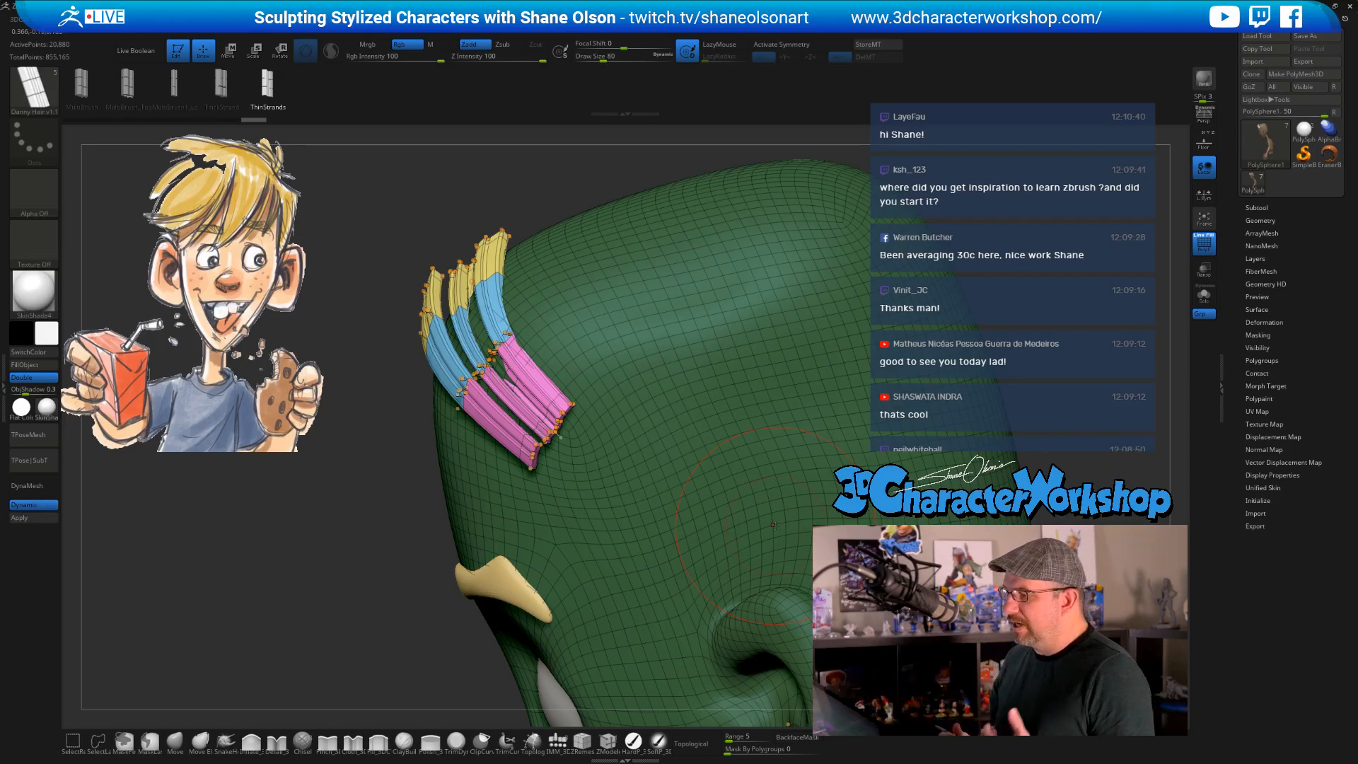
{"action": "mouse_move", "coordinate": [773, 525]}
{"action": "right_mouse_down"}
{"action": "mouse_move", "coordinate": [644, 452]}
{"action": "mouse_move", "coordinate": [589, 375]}
{"action": "right_mouse_up"}
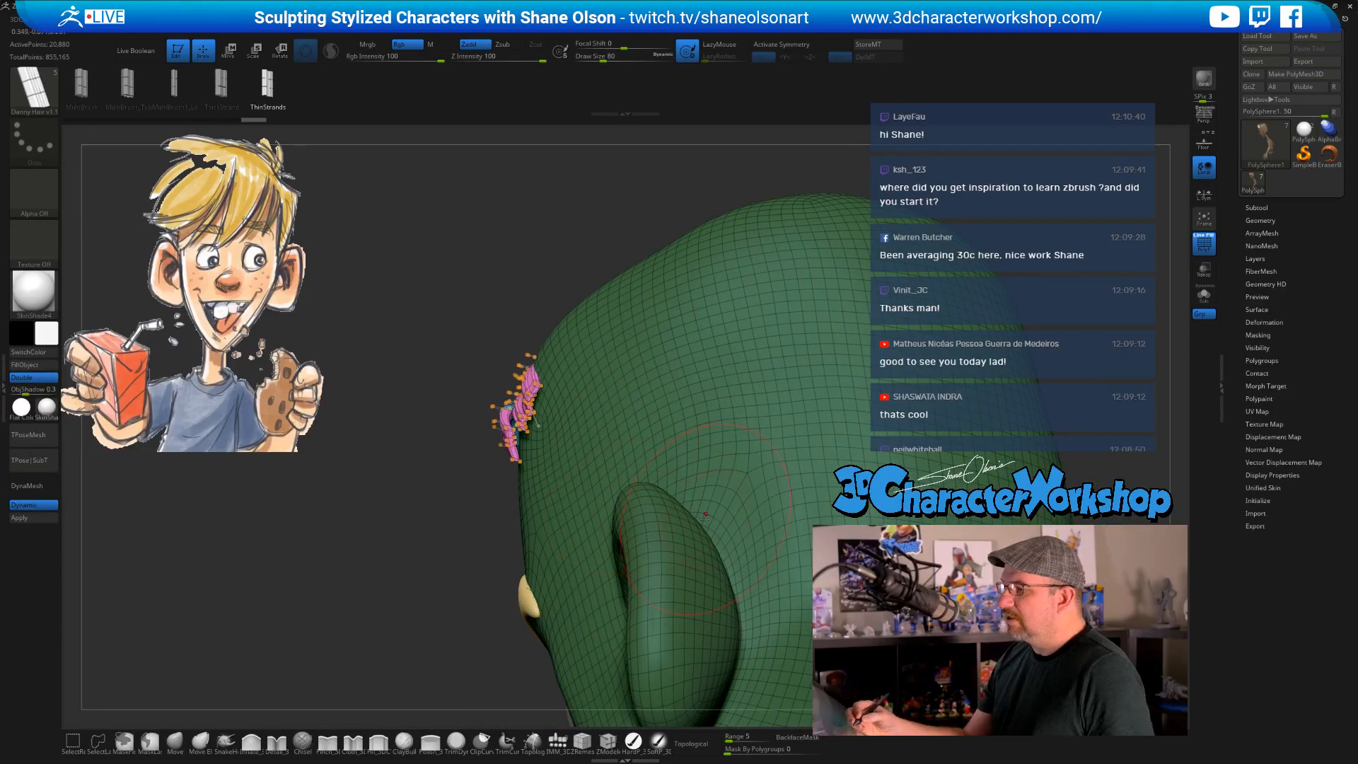
{"action": "right_click_drag", "start_coordinate": [638, 422], "coordinate": [710, 438]}
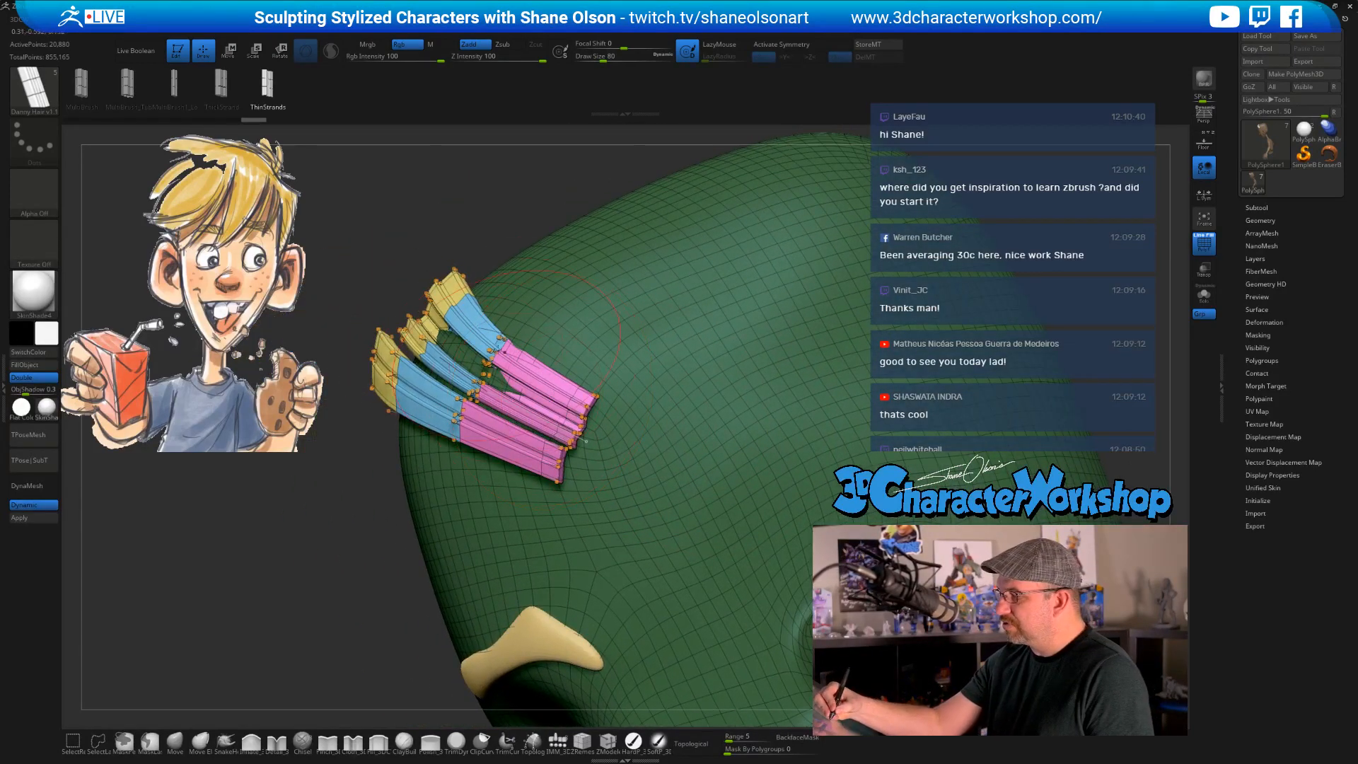
- Switch the forehead hair clump back to the ThickStrand variant and inspect it from the side
{"action": "left_click", "coordinate": [222, 84]}
{"action": "left_click", "coordinate": [555, 420]}
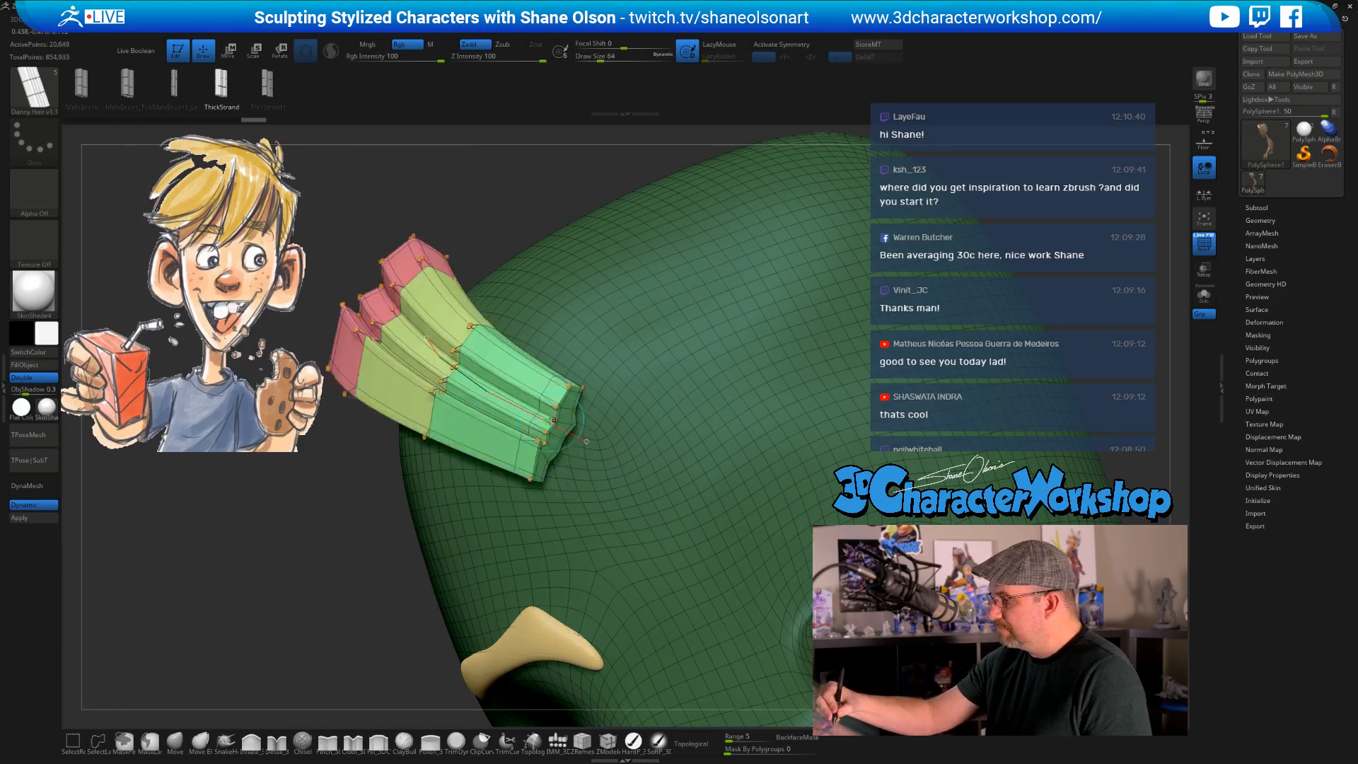
{"action": "right_click_drag", "start_coordinate": [570, 280], "coordinate": [524, 261]}
- Try the MultiBrush1_Lo hair variant on the forehead clump and check its thickness and open end up close
{"action": "left_click", "coordinate": [173, 83]}
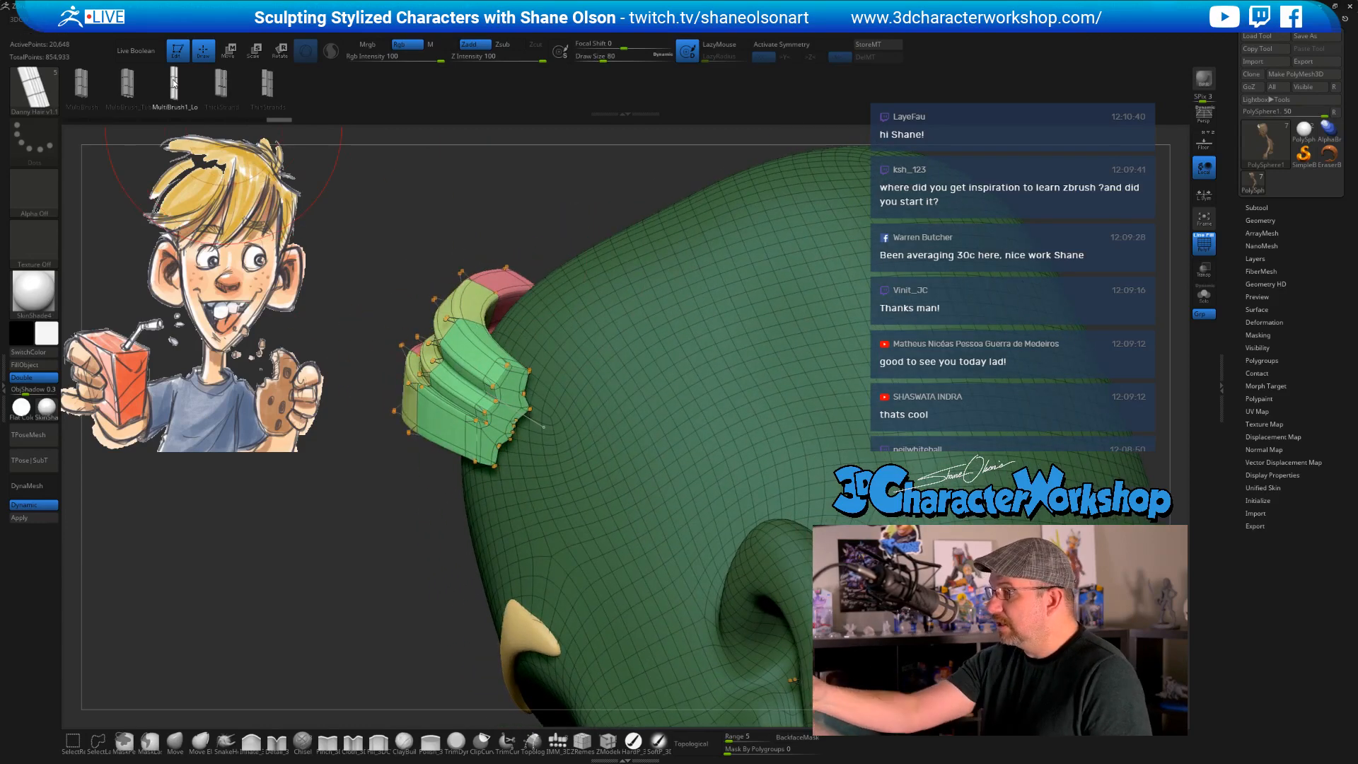
{"action": "left_click", "coordinate": [541, 424]}
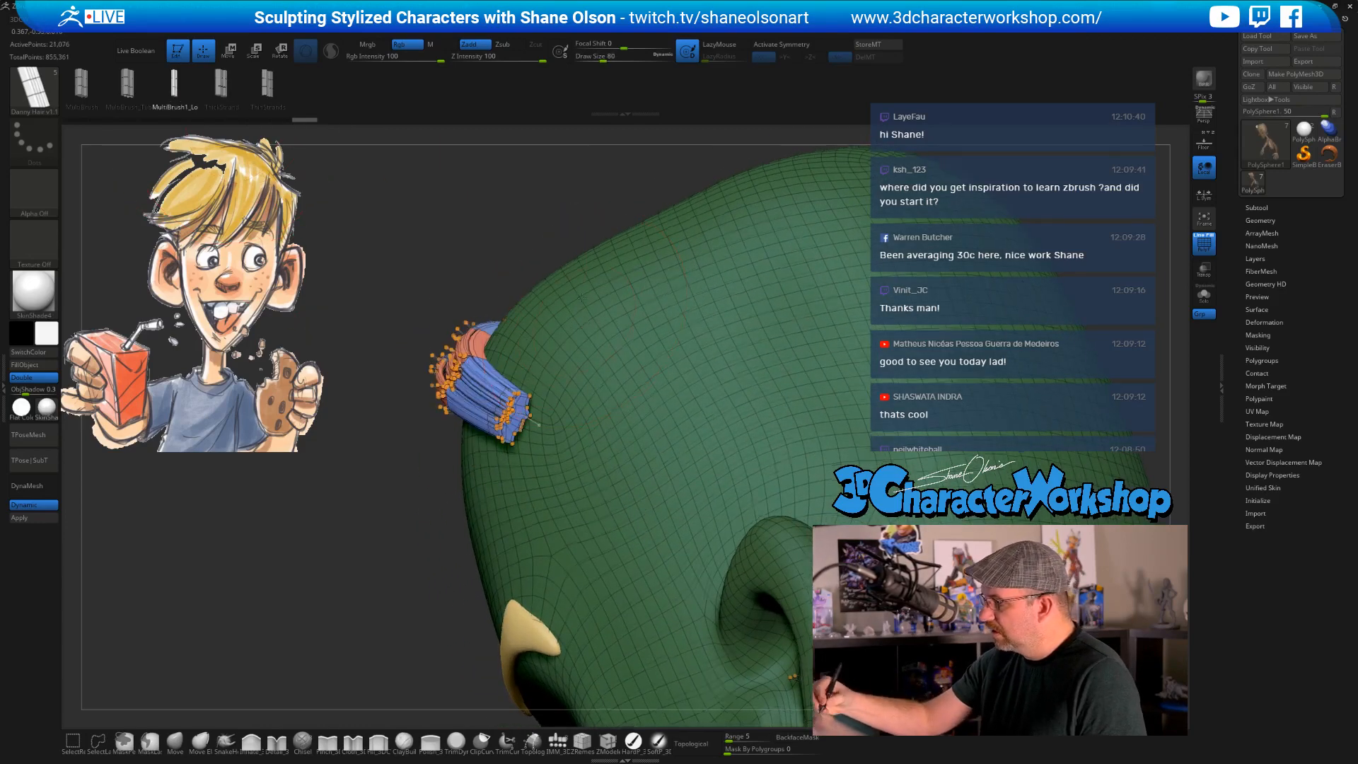
{"action": "mouse_move", "coordinate": [581, 298]}
{"action": "right_mouse_down"}
{"action": "mouse_move", "coordinate": [565, 321]}
{"action": "mouse_move", "coordinate": [579, 431]}
{"action": "mouse_move", "coordinate": [553, 443]}
{"action": "mouse_move", "coordinate": [573, 391]}
{"action": "right_mouse_up"}
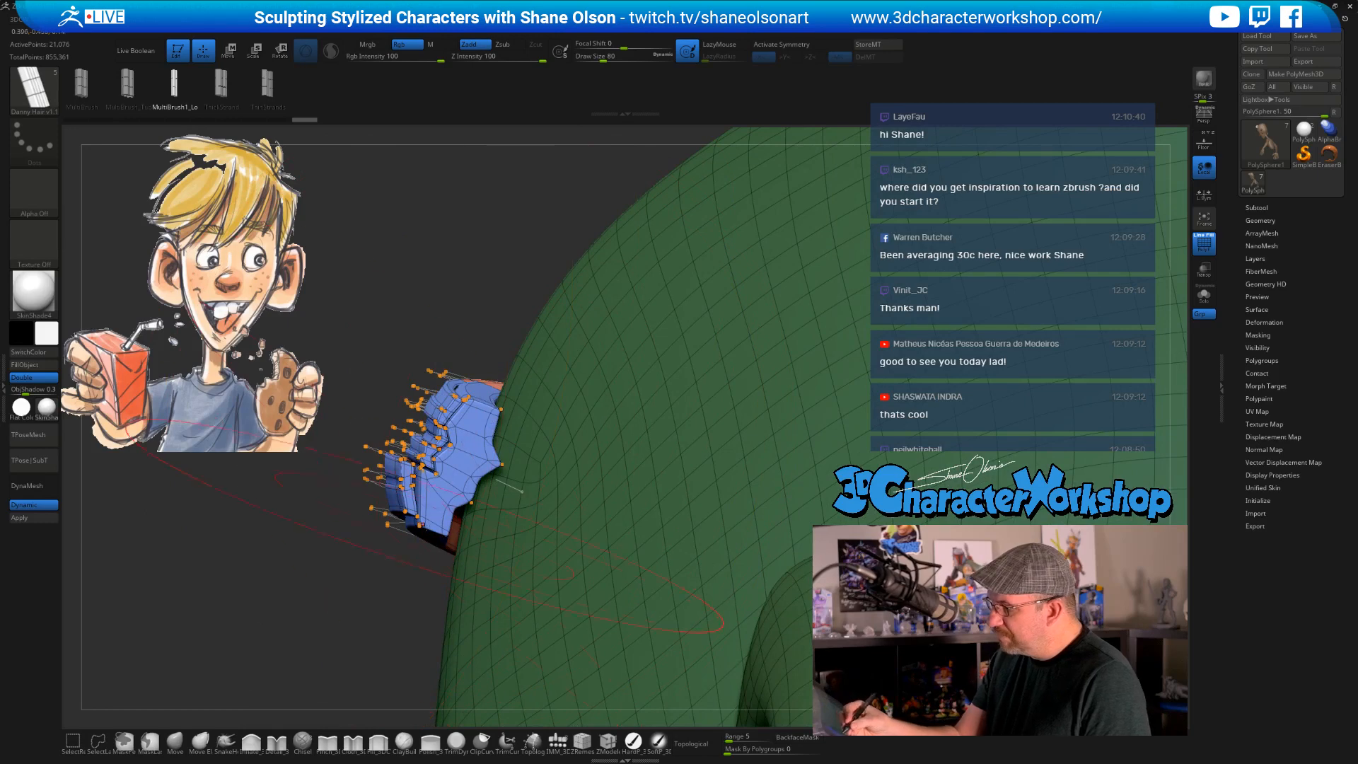
{"action": "right_click_drag", "start_coordinate": [486, 299], "coordinate": [551, 484]}
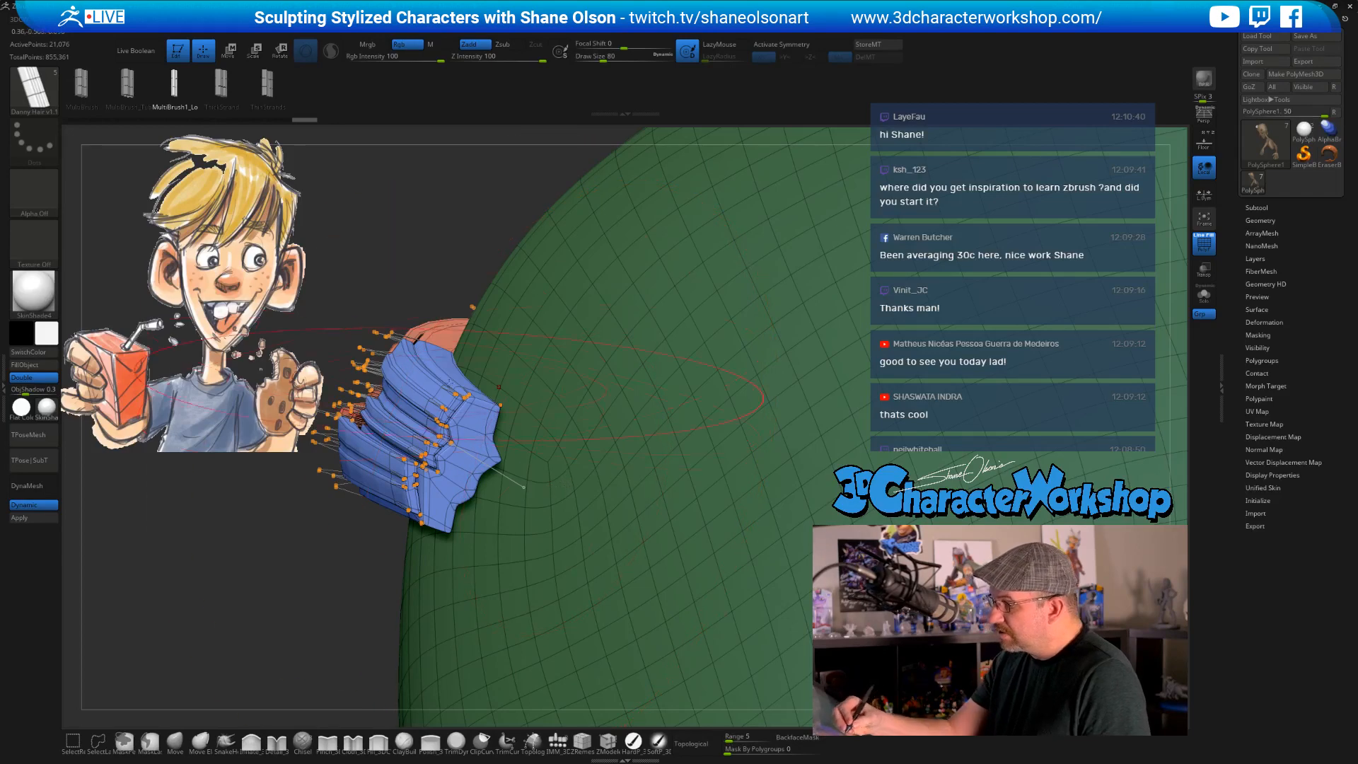
- Try the MultiBrush_Tub variant on the forehead clump, and select the MultiBrush variant
{"action": "mouse_move", "coordinate": [594, 453]}
{"action": "right_mouse_down"}
{"action": "mouse_move", "coordinate": [572, 395]}
{"action": "mouse_move", "coordinate": [488, 437]}
{"action": "right_mouse_up"}
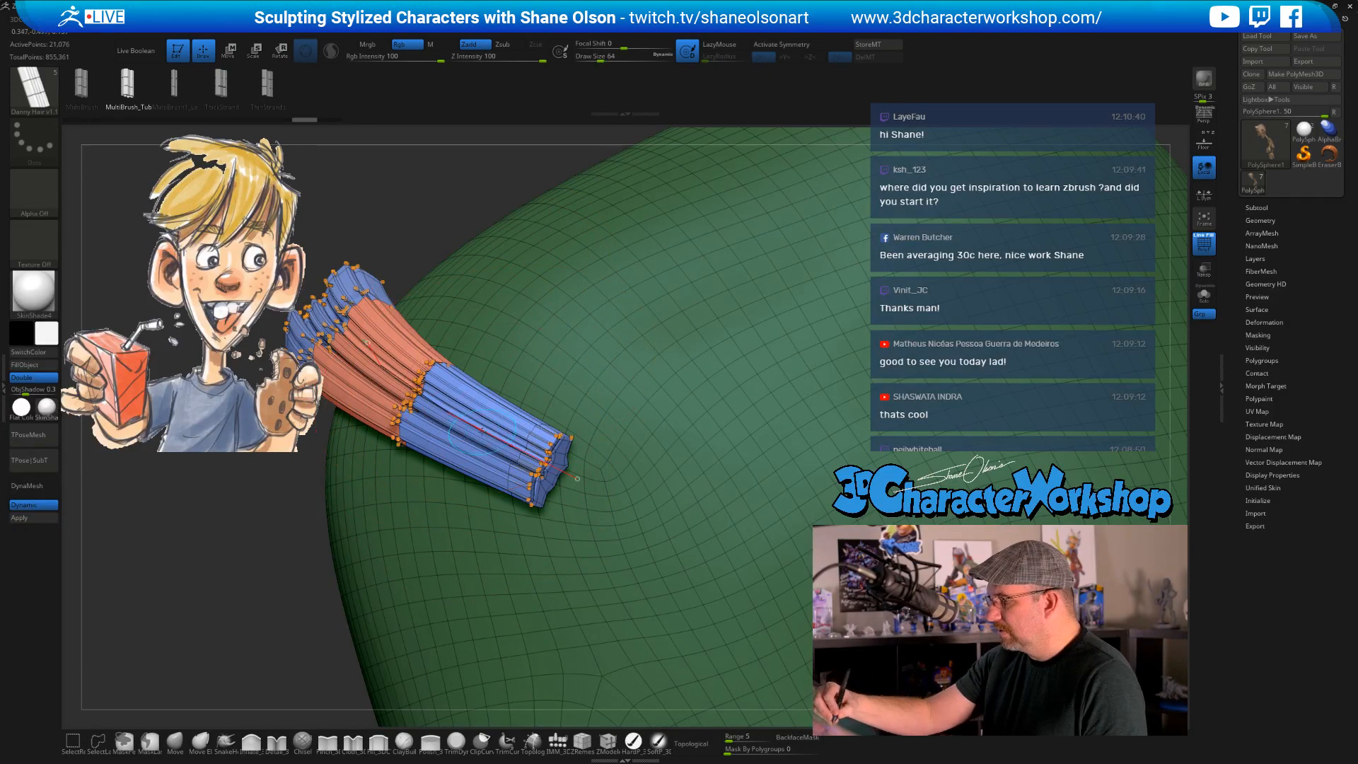
{"action": "right_click_drag", "start_coordinate": [646, 382], "coordinate": [545, 384]}
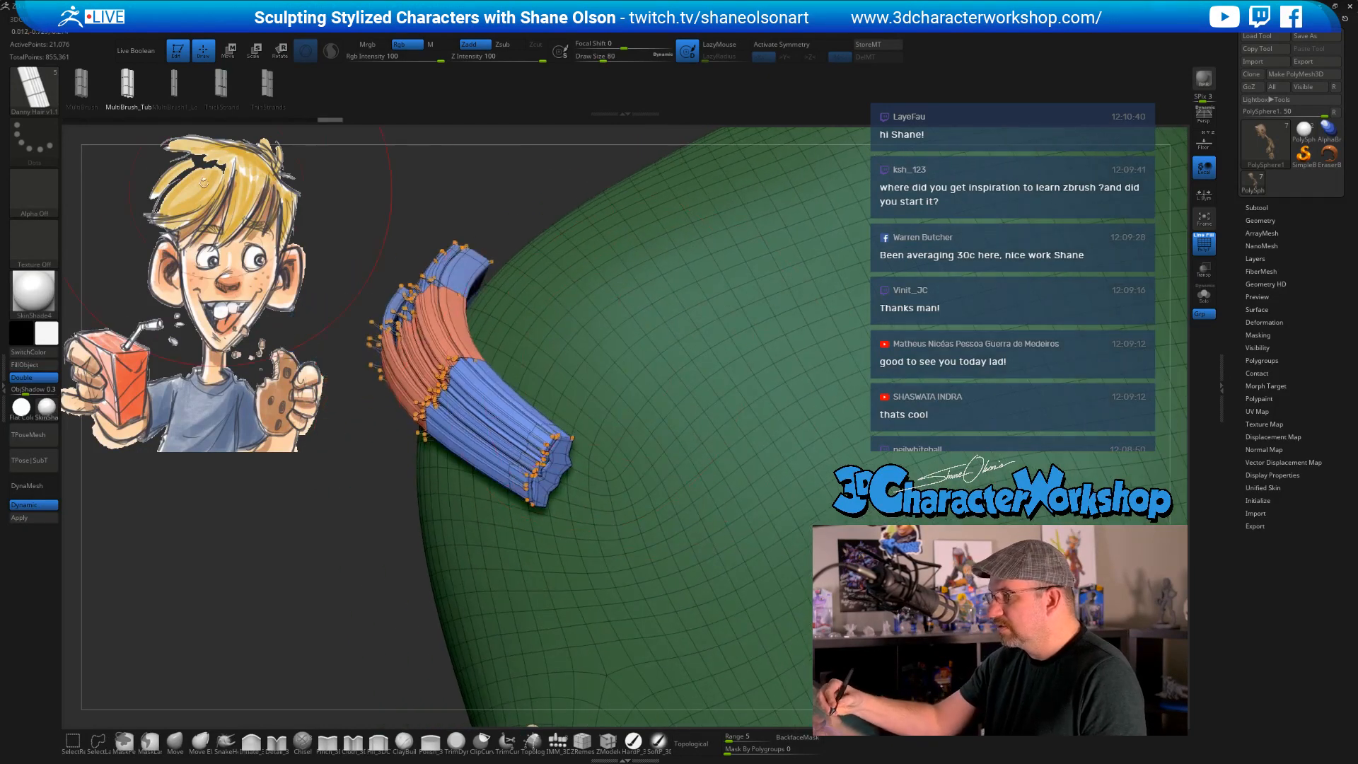
{"action": "left_click", "coordinate": [83, 87]}
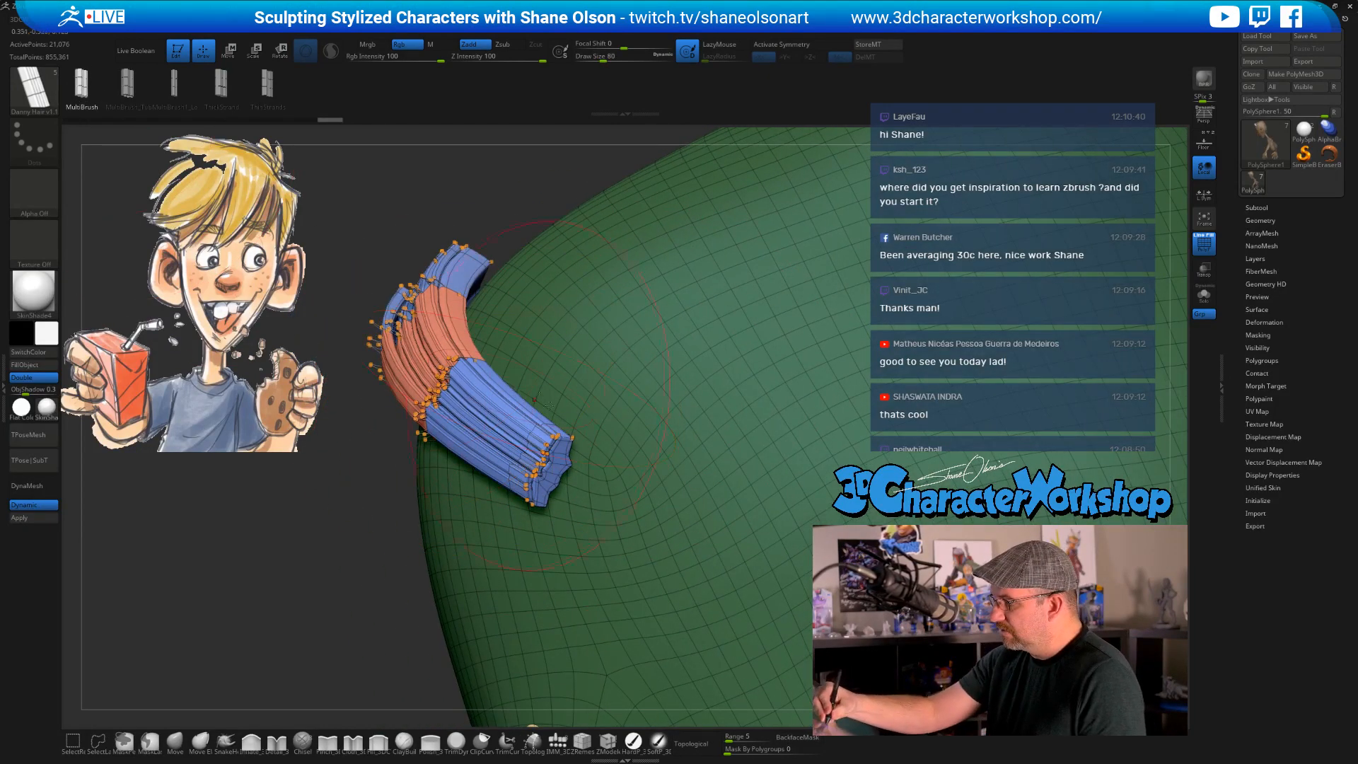
{"action": "right_click_drag", "start_coordinate": [535, 401], "coordinate": [557, 415]}
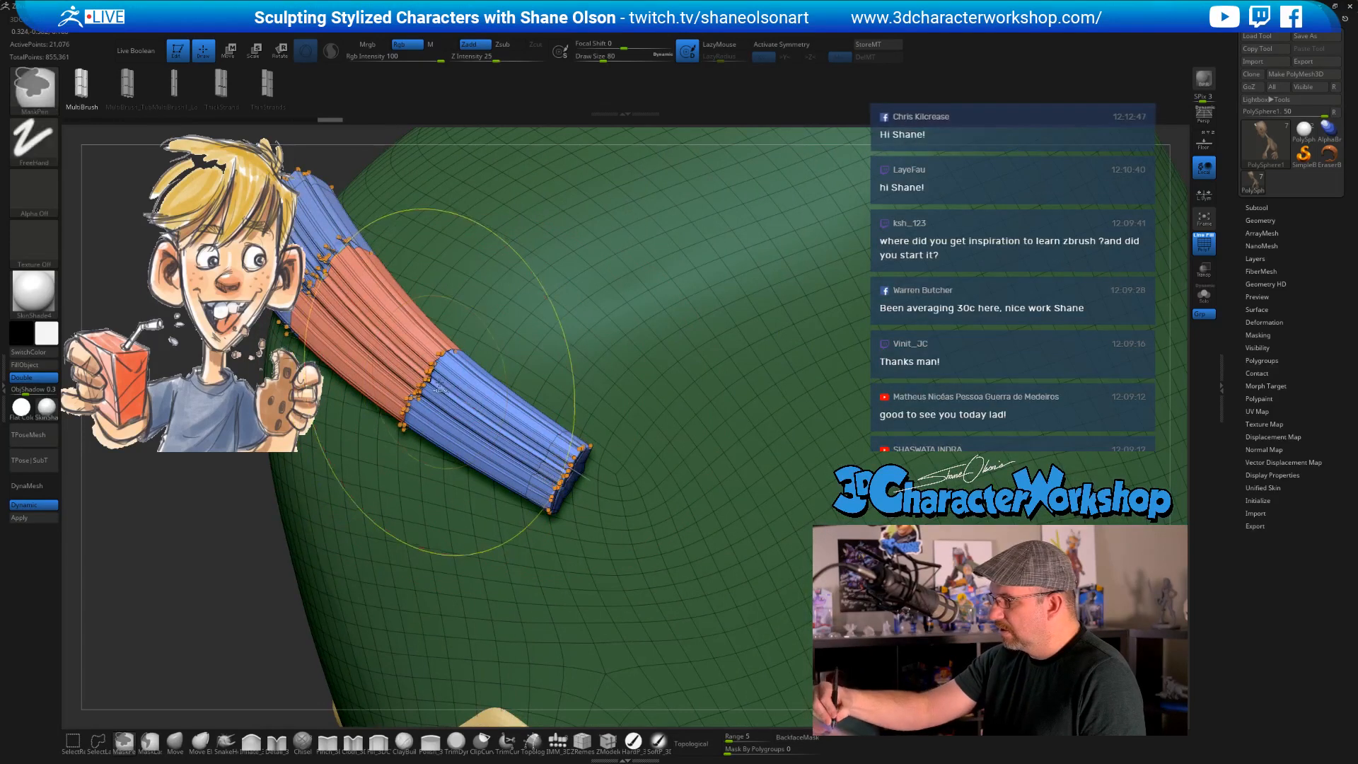
- Undo all the trial hair pieces back to the bare, unmasked head
{"action": "key", "text": "ctrl+z"}
{"action": "key", "text": "ctrl+z"}
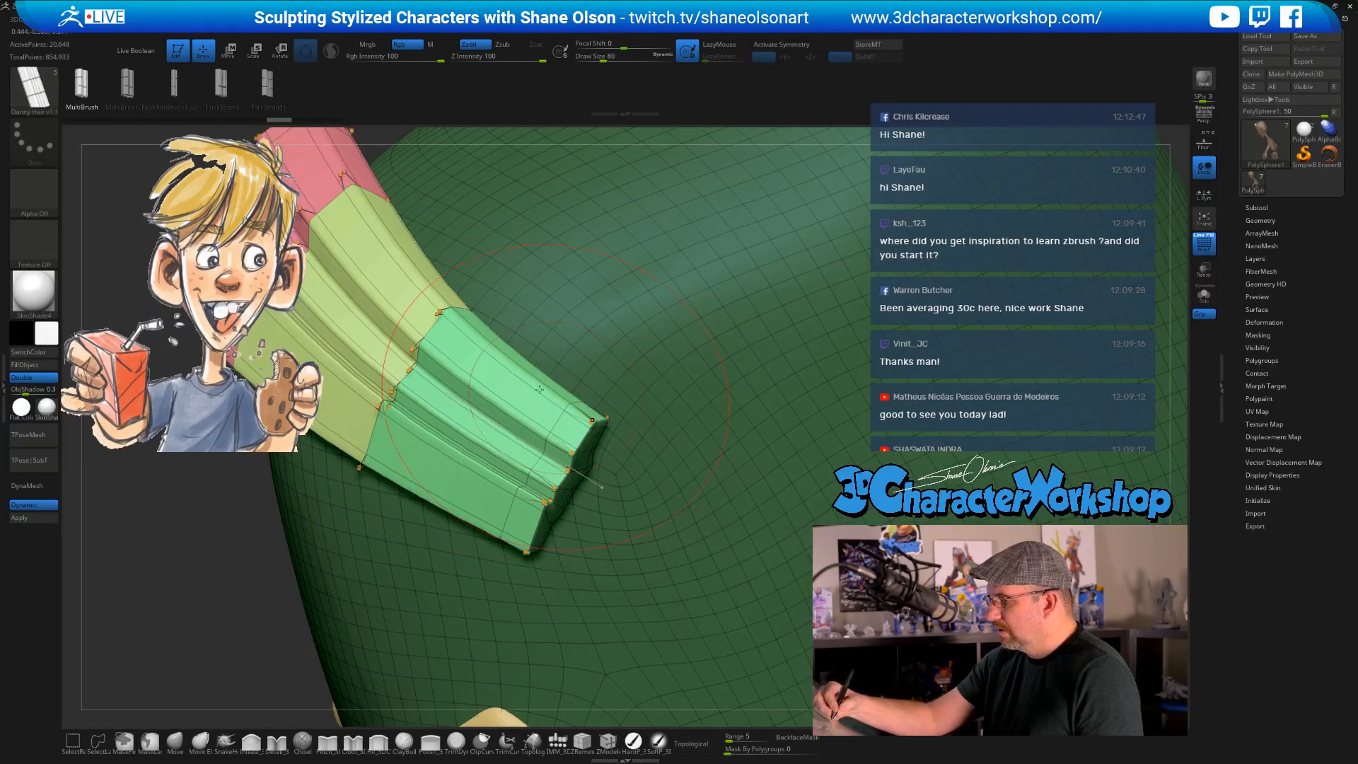
{"action": "right_click_drag", "start_coordinate": [555, 399], "coordinate": [531, 378], "text": "ctrl"}
{"action": "key", "text": "ctrl+z"}
{"action": "key", "text": "ctrl+z"}
{"action": "key", "text": "ctrl+z"}
{"action": "key", "text": "ctrl+z"}
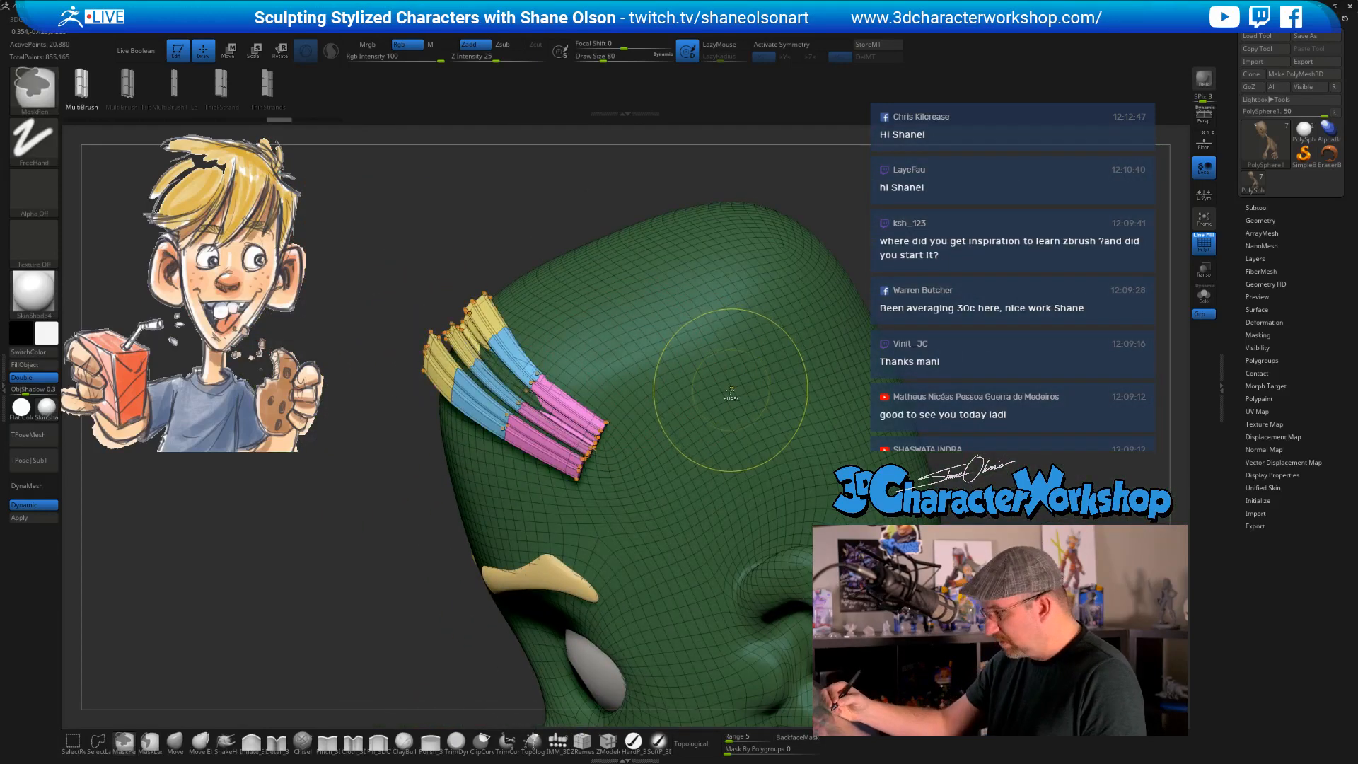
{"action": "key", "text": "ctrl+z"}
{"action": "key", "text": "ctrl+z"}
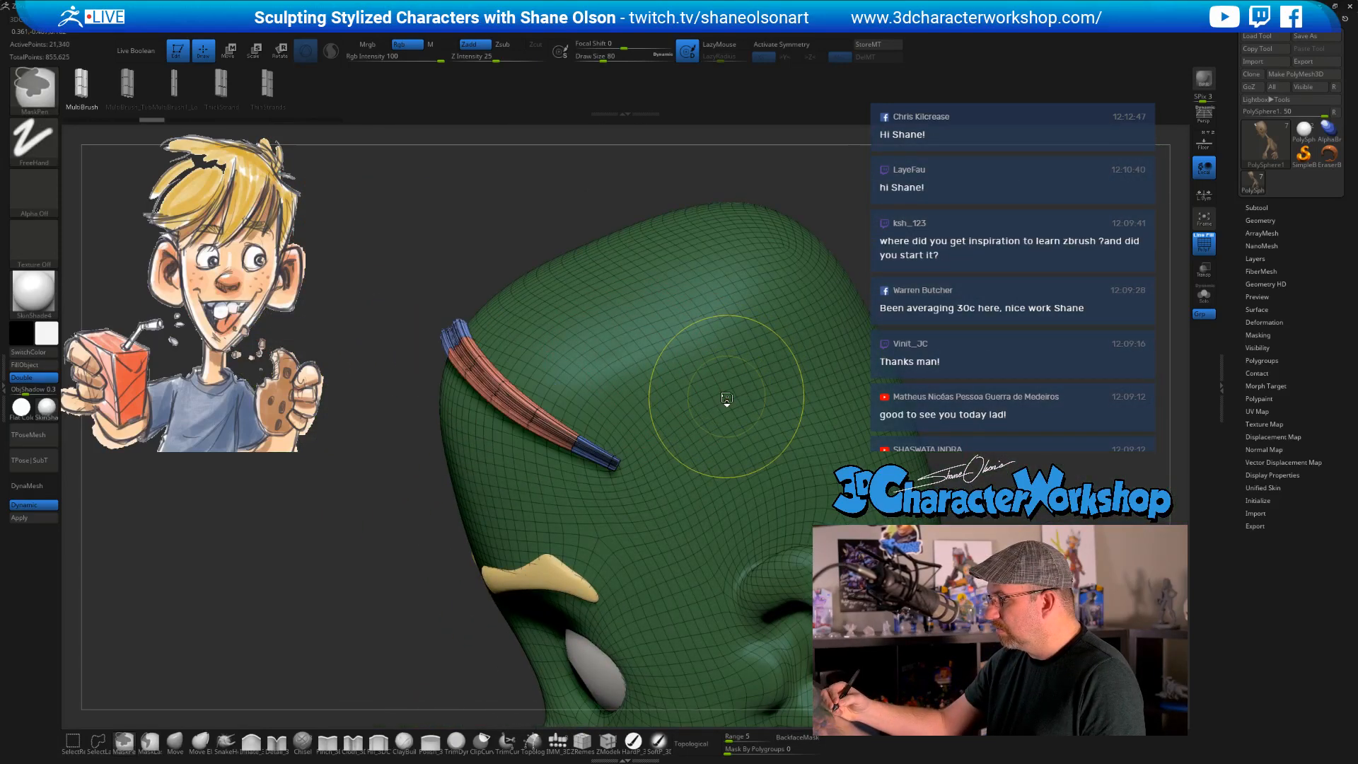
{"action": "key", "text": "ctrl+z"}
{"action": "key", "text": "ctrl+z"}
{"action": "key", "text": "ctrl+z"}
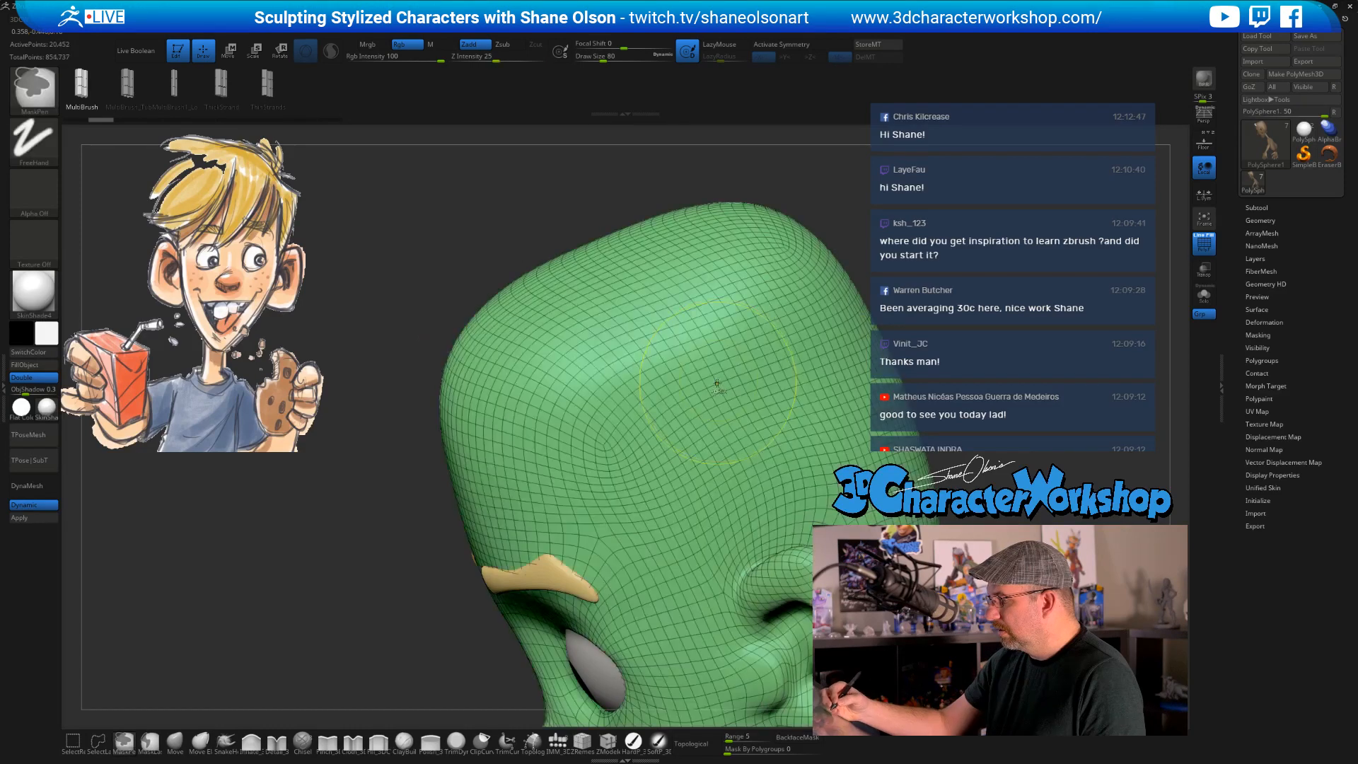
{"action": "key", "text": "ctrl+z"}
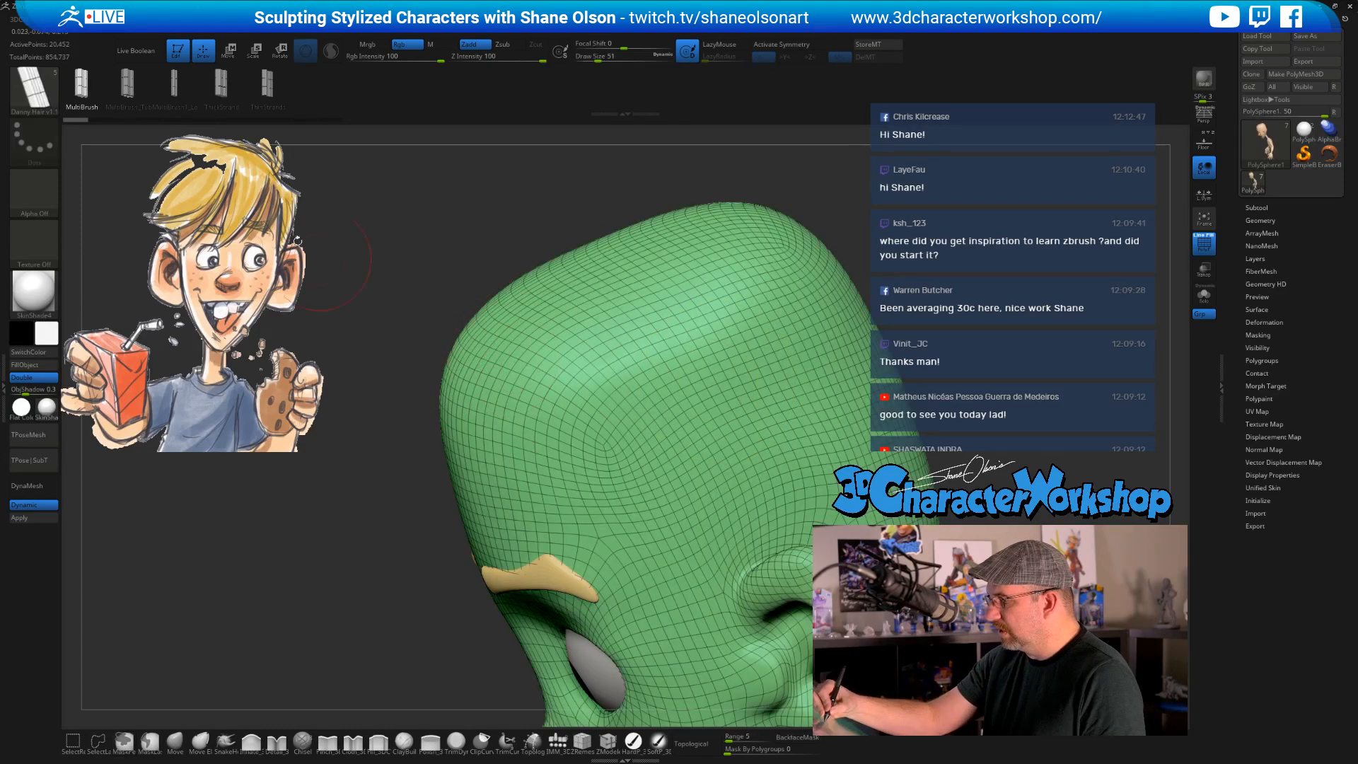
- Try drawing a MultiBrush_Tub hair clump across the side of the upper forehead at draw size 51
{"action": "left_click", "coordinate": [127, 86]}
{"action": "left_click_drag", "start_coordinate": [492, 342], "coordinate": [665, 473]}
{"action": "mouse_move", "coordinate": [675, 467]}
{"action": "right_mouse_down"}
{"action": "mouse_move", "coordinate": [717, 448]}
{"action": "mouse_move", "coordinate": [630, 396]}
{"action": "mouse_move", "coordinate": [644, 510]}
{"action": "mouse_move", "coordinate": [749, 453]}
{"action": "mouse_move", "coordinate": [679, 481]}
{"action": "mouse_move", "coordinate": [749, 544]}
{"action": "mouse_move", "coordinate": [707, 501]}
{"action": "right_mouse_up"}
{"action": "key", "text": "ctrl+z"}
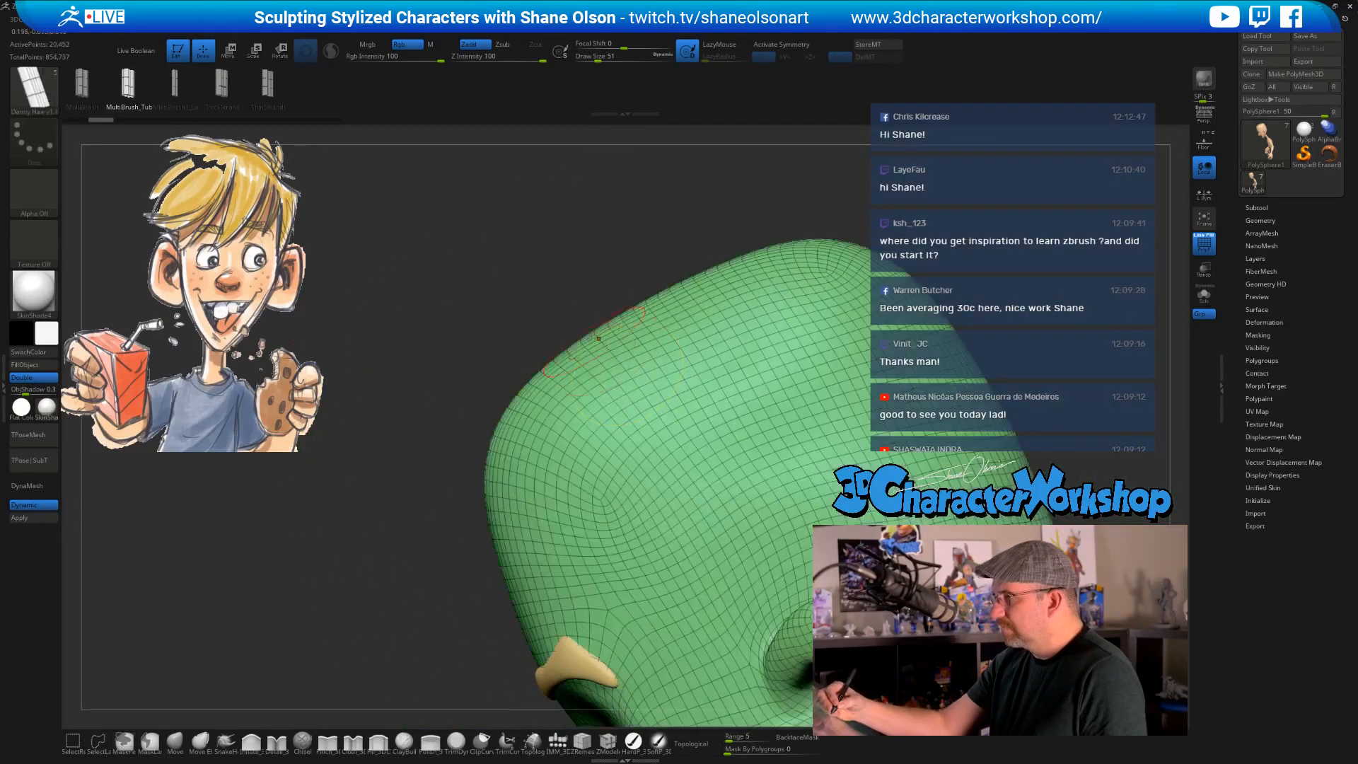
- Draw a MultiBrush hair clump from the front hairline toward the temple and inspect its shape from several angles
{"action": "right_click_drag", "start_coordinate": [574, 325], "coordinate": [504, 339]}
{"action": "mouse_move", "coordinate": [828, 337]}
{"action": "right_mouse_down"}
{"action": "mouse_move", "coordinate": [800, 300]}
{"action": "mouse_move", "coordinate": [819, 394]}
{"action": "mouse_move", "coordinate": [780, 371]}
{"action": "right_mouse_up"}
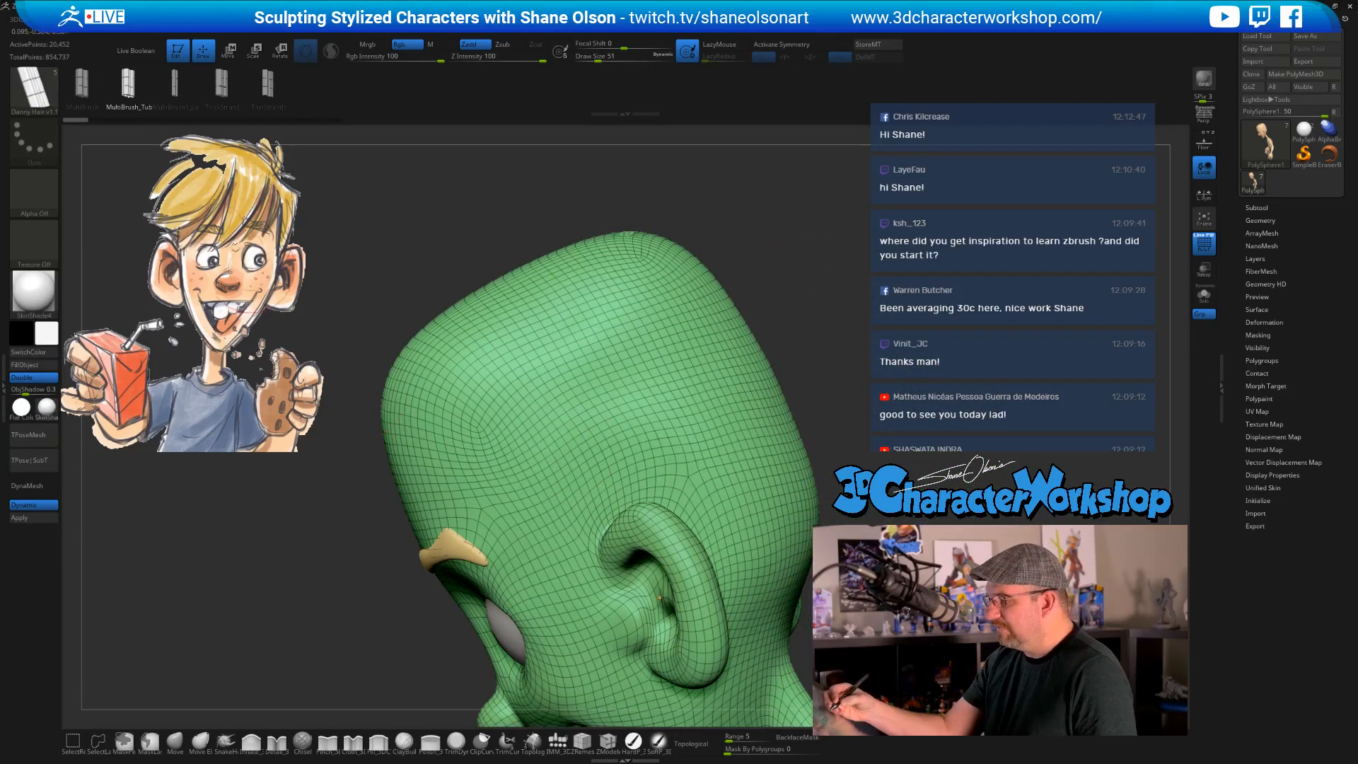
{"action": "left_click", "coordinate": [83, 86]}
{"action": "left_click_drag", "start_coordinate": [427, 379], "coordinate": [581, 448]}
{"action": "mouse_move", "coordinate": [800, 375]}
{"action": "right_mouse_down"}
{"action": "mouse_move", "coordinate": [562, 424]}
{"action": "mouse_move", "coordinate": [601, 408]}
{"action": "mouse_move", "coordinate": [655, 416]}
{"action": "mouse_move", "coordinate": [573, 507]}
{"action": "right_mouse_up"}
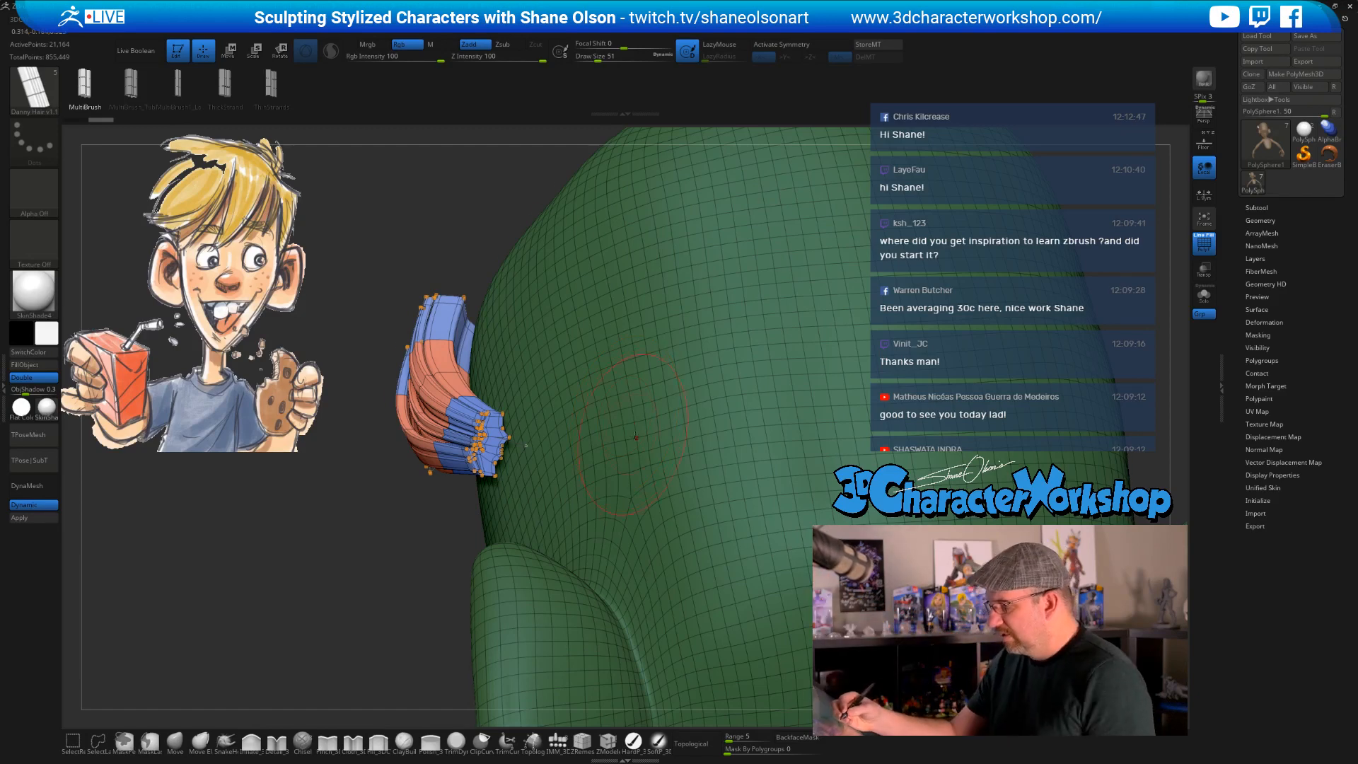
{"action": "mouse_move", "coordinate": [624, 418]}
{"action": "right_mouse_down"}
{"action": "mouse_move", "coordinate": [697, 424]}
{"action": "mouse_move", "coordinate": [665, 438]}
{"action": "mouse_move", "coordinate": [594, 386]}
{"action": "mouse_move", "coordinate": [643, 383]}
{"action": "mouse_move", "coordinate": [672, 412]}
{"action": "mouse_move", "coordinate": [612, 398]}
{"action": "mouse_move", "coordinate": [635, 512]}
{"action": "right_mouse_up"}
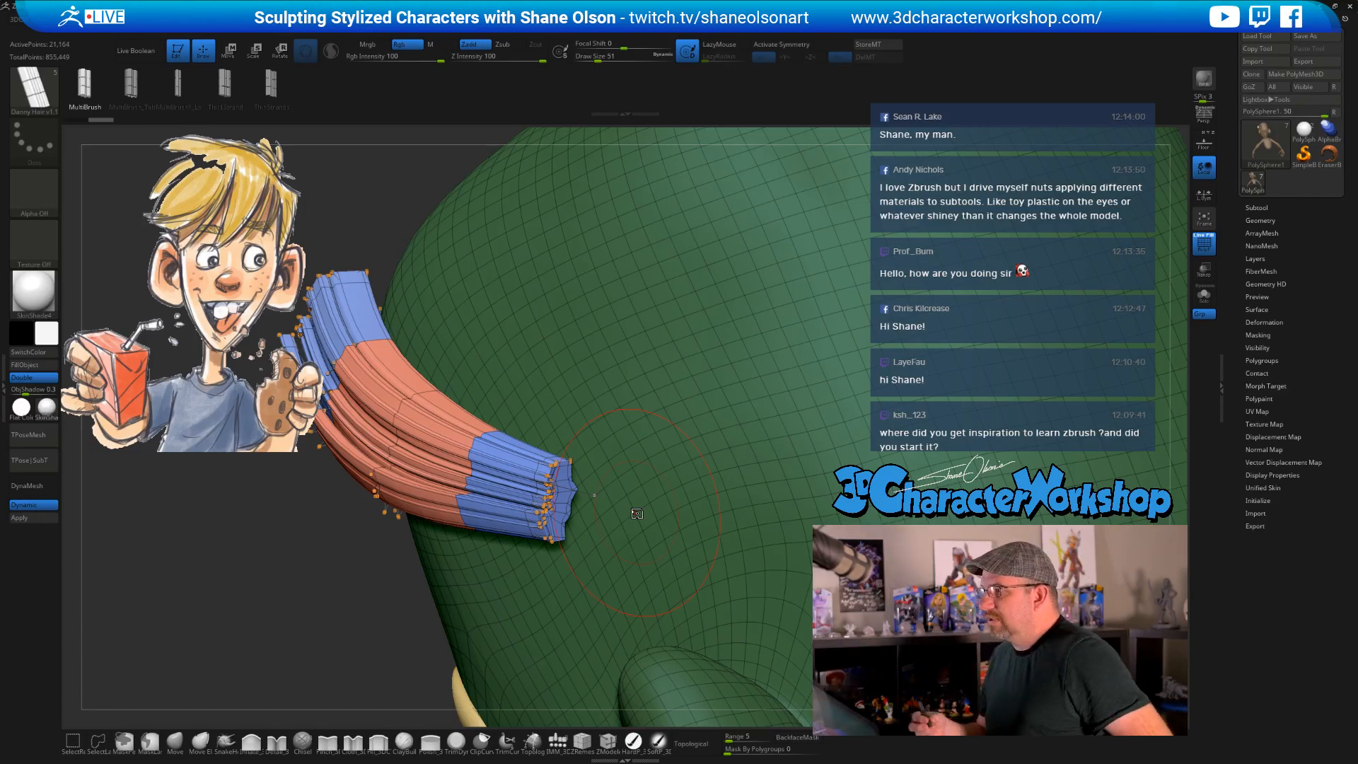
{"action": "mouse_move", "coordinate": [691, 458]}
{"action": "right_mouse_down", "text": "ctrl"}
{"action": "mouse_move", "coordinate": [693, 417]}
{"action": "mouse_move", "coordinate": [724, 402]}
{"action": "mouse_move", "coordinate": [666, 451]}
{"action": "mouse_move", "coordinate": [661, 484]}
{"action": "right_mouse_up", "text": "ctrl"}
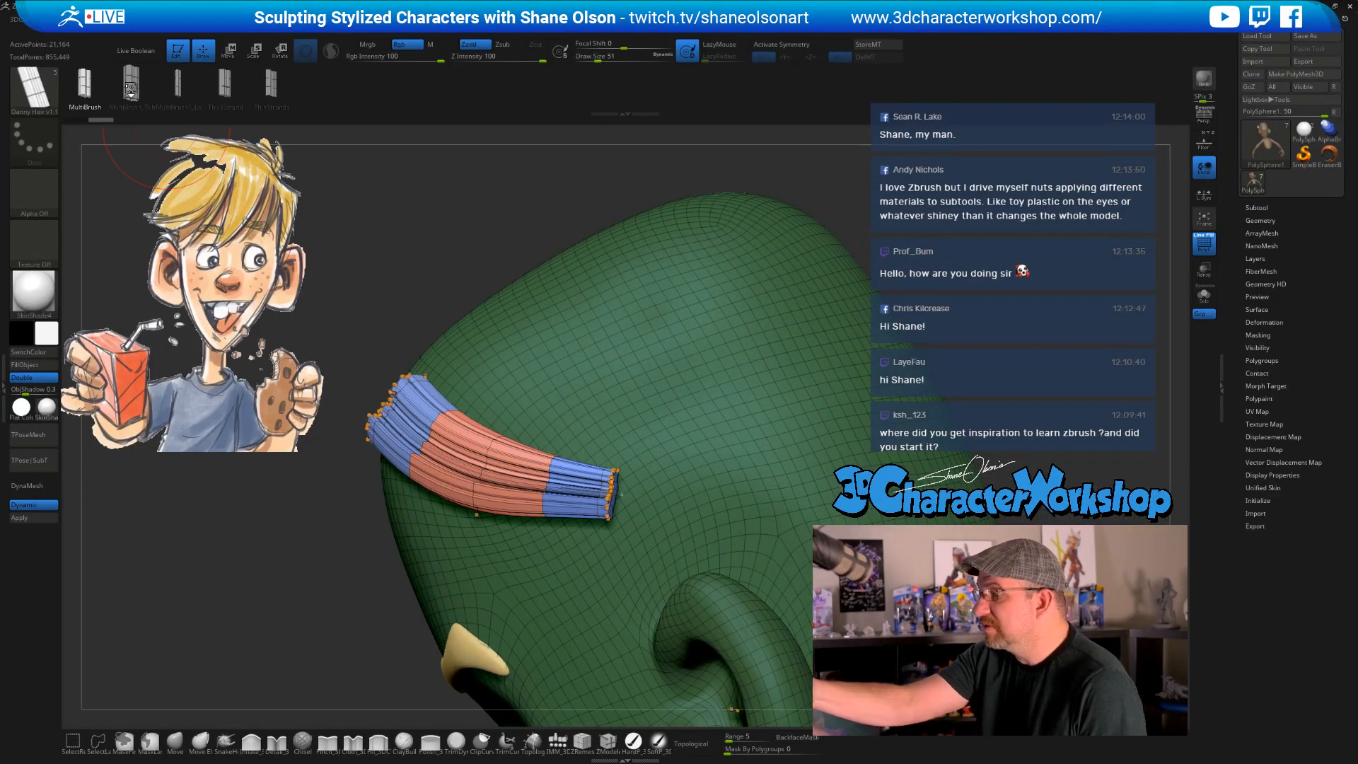
- Try the MultiBrush1_Lo variant on the drawn clump, and undo the clump to leave the head bare
{"action": "left_click", "coordinate": [131, 90]}
{"action": "left_click", "coordinate": [178, 86]}
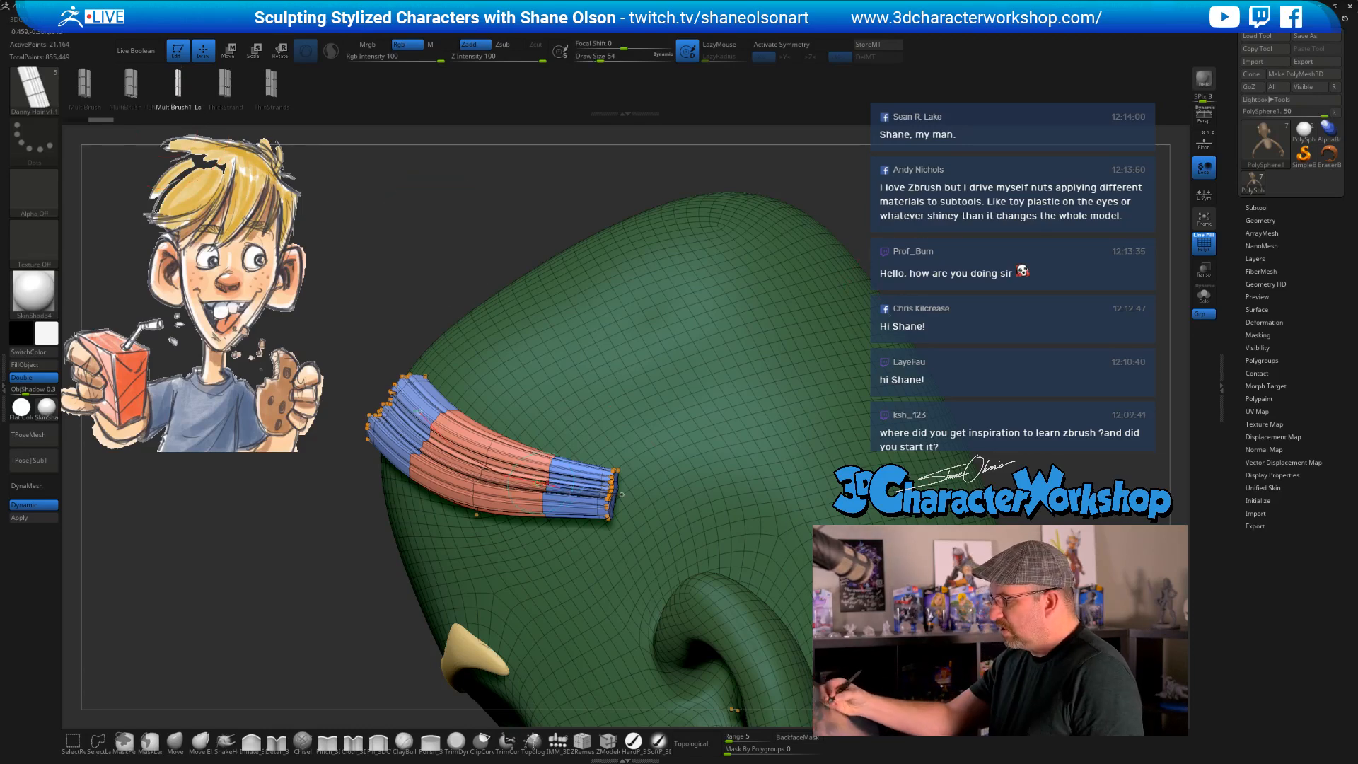
{"action": "left_click", "coordinate": [538, 484]}
{"action": "right_click_drag", "start_coordinate": [785, 407], "coordinate": [674, 399]}
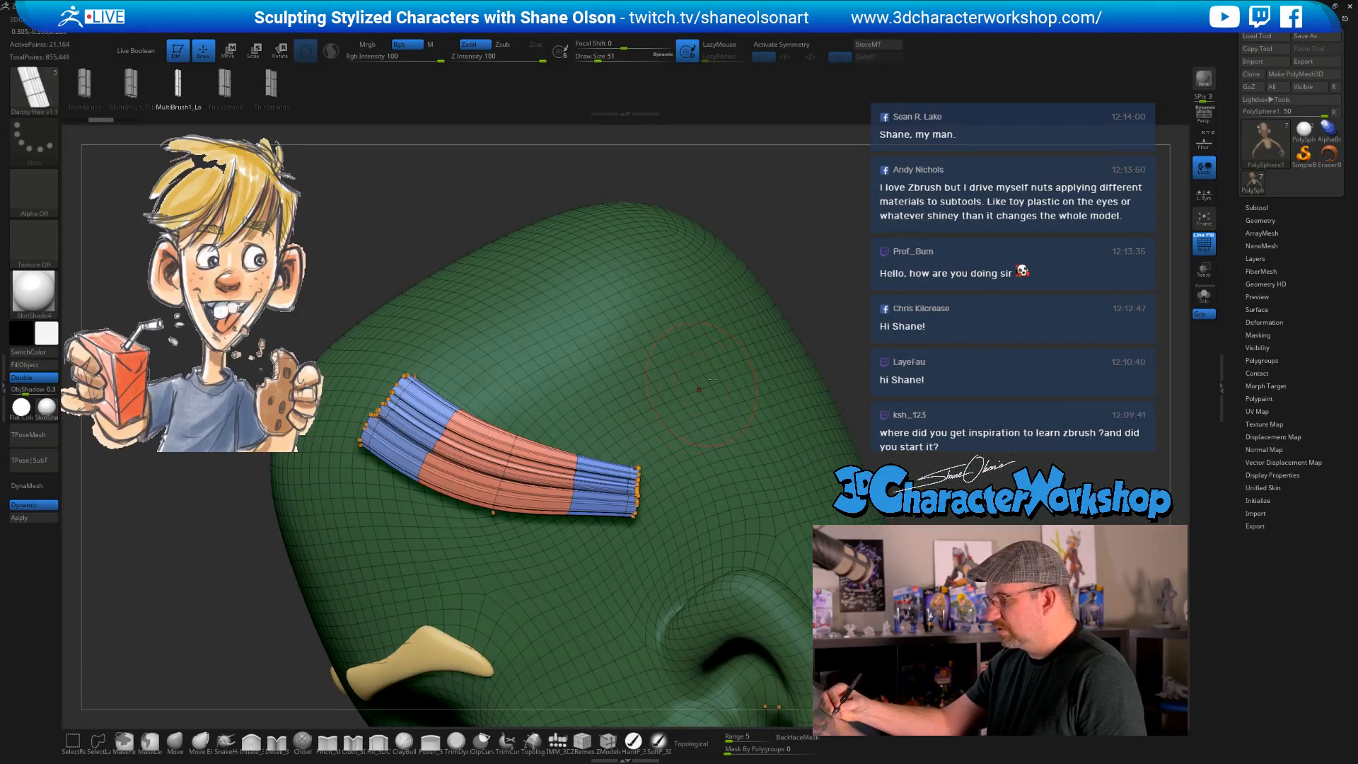
{"action": "key", "text": "ctrl+z"}
{"action": "right_click_drag", "start_coordinate": [900, 347], "coordinate": [820, 358], "text": "ctrl"}
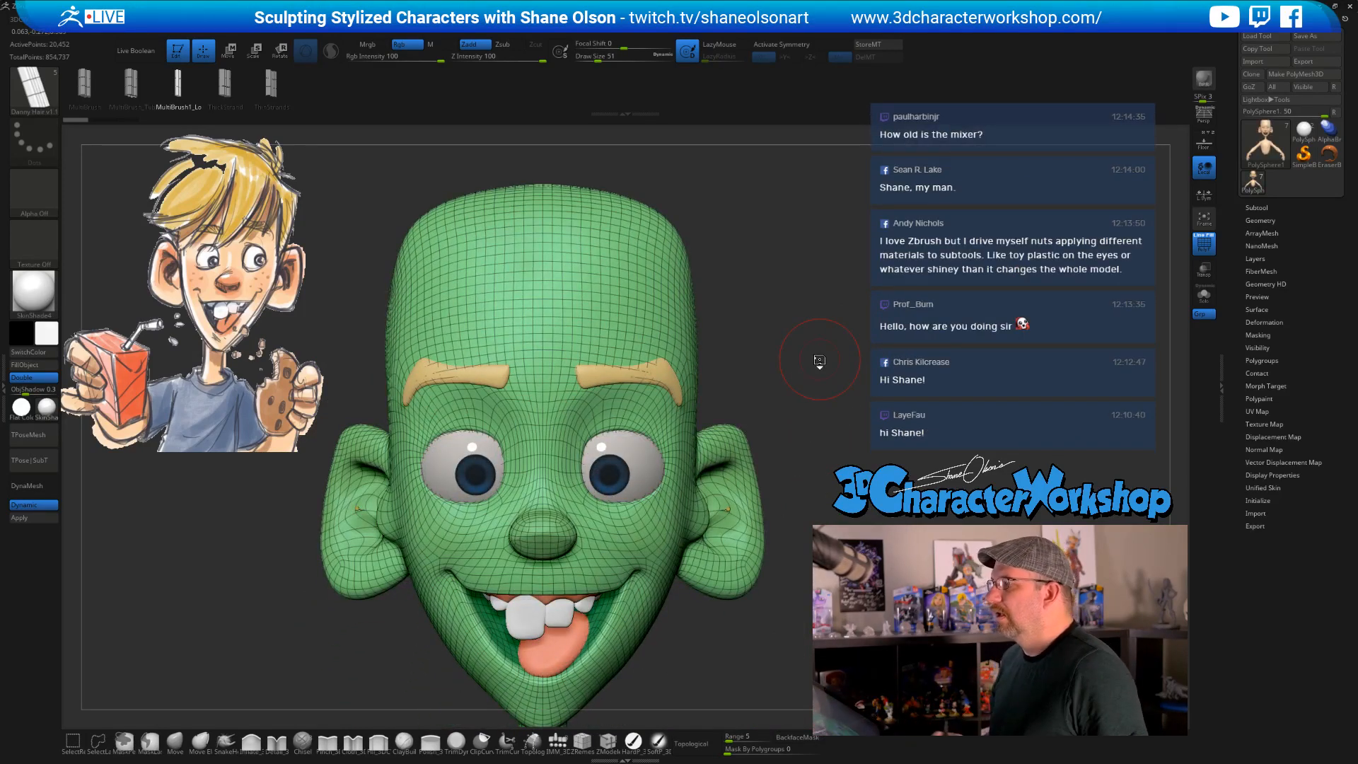
- Set the draw size to 62 for the MultiBrush1_Lo hair variant, with the head seen from the front
{"action": "mouse_move", "coordinate": [786, 345]}
{"action": "right_mouse_down"}
{"action": "mouse_move", "coordinate": [787, 369]}
{"action": "mouse_move", "coordinate": [789, 343]}
{"action": "right_mouse_up"}
{"action": "key", "text": "s"}
{"action": "left_click_drag", "start_coordinate": [789, 344], "coordinate": [793, 344]}
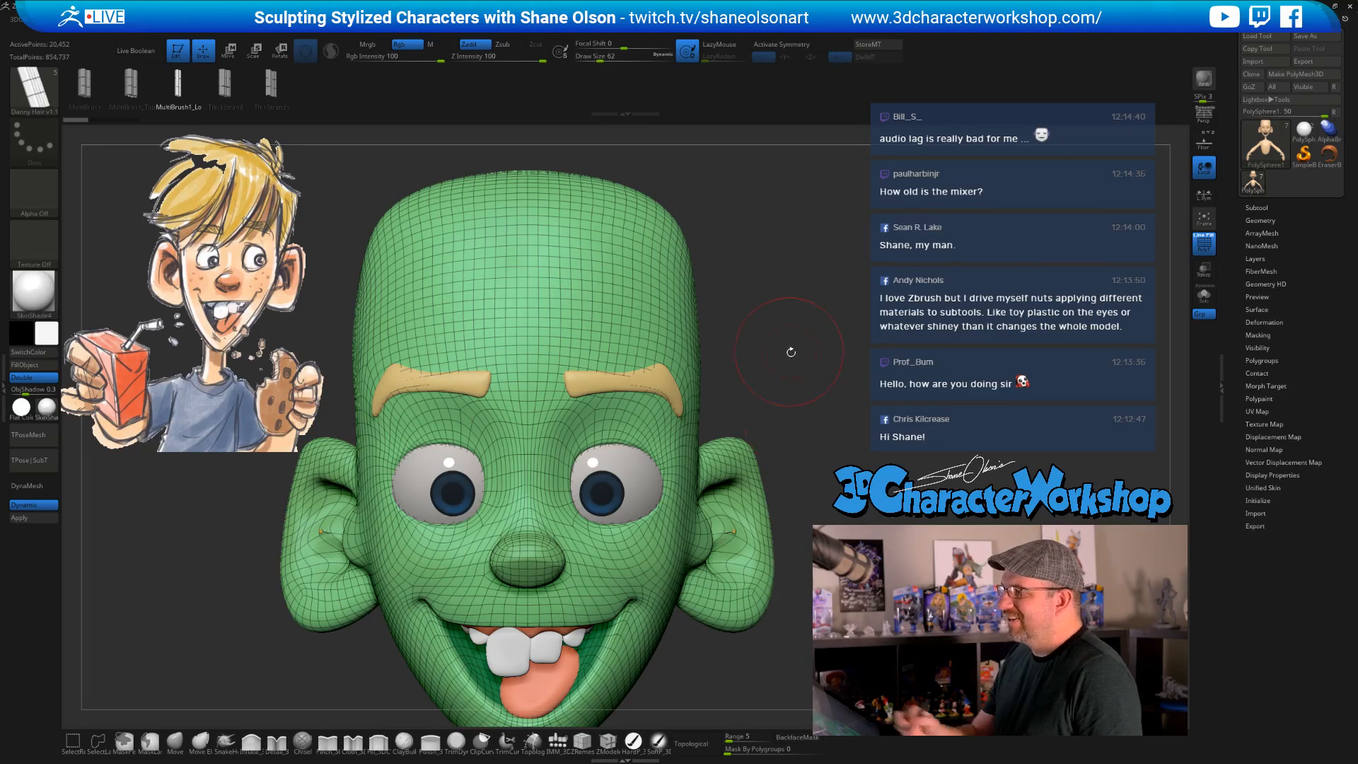
{"action": "mouse_move", "coordinate": [795, 369]}
{"action": "left_mouse_down"}
{"action": "mouse_move", "coordinate": [773, 350]}
{"action": "mouse_move", "coordinate": [773, 368]}
{"action": "left_mouse_up"}
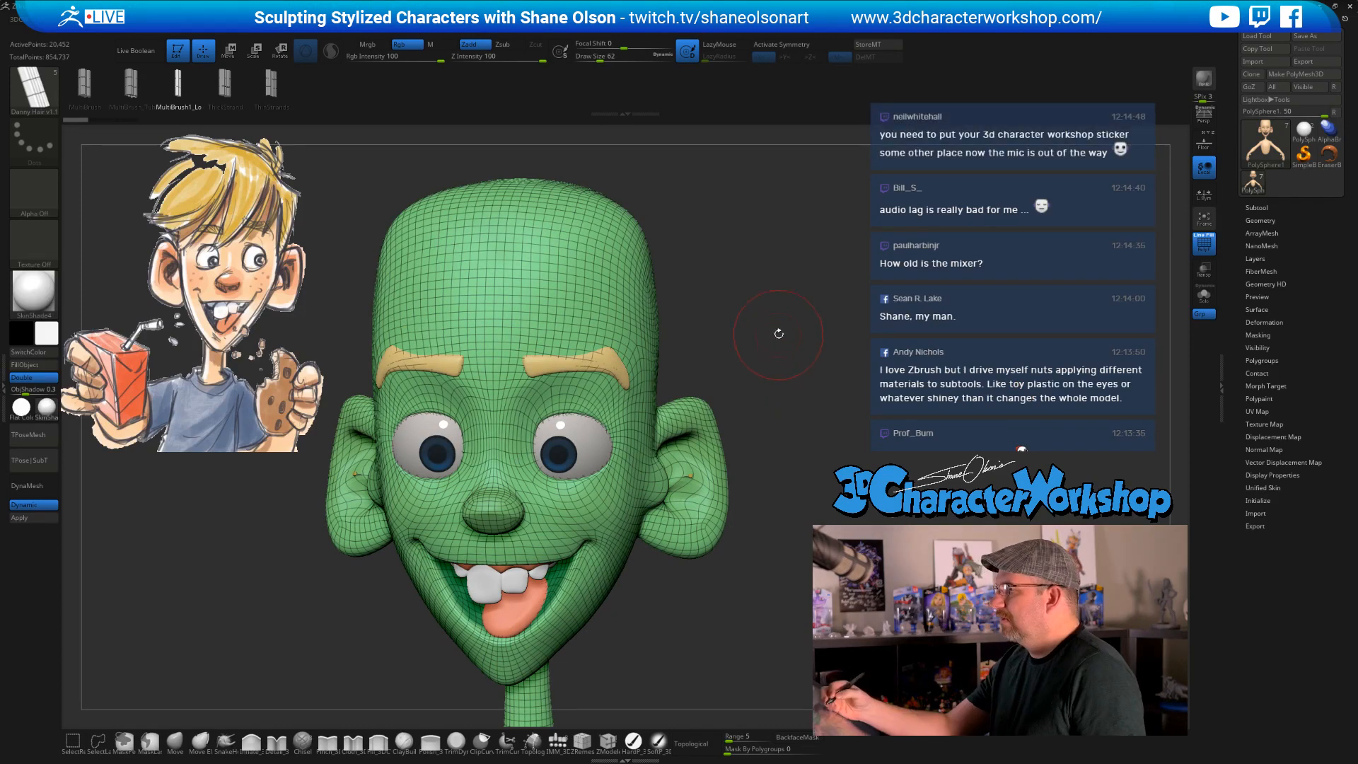
{"action": "mouse_move", "coordinate": [775, 330]}
{"action": "left_mouse_down"}
{"action": "mouse_move", "coordinate": [756, 317]}
{"action": "mouse_move", "coordinate": [767, 339]}
{"action": "left_mouse_up"}
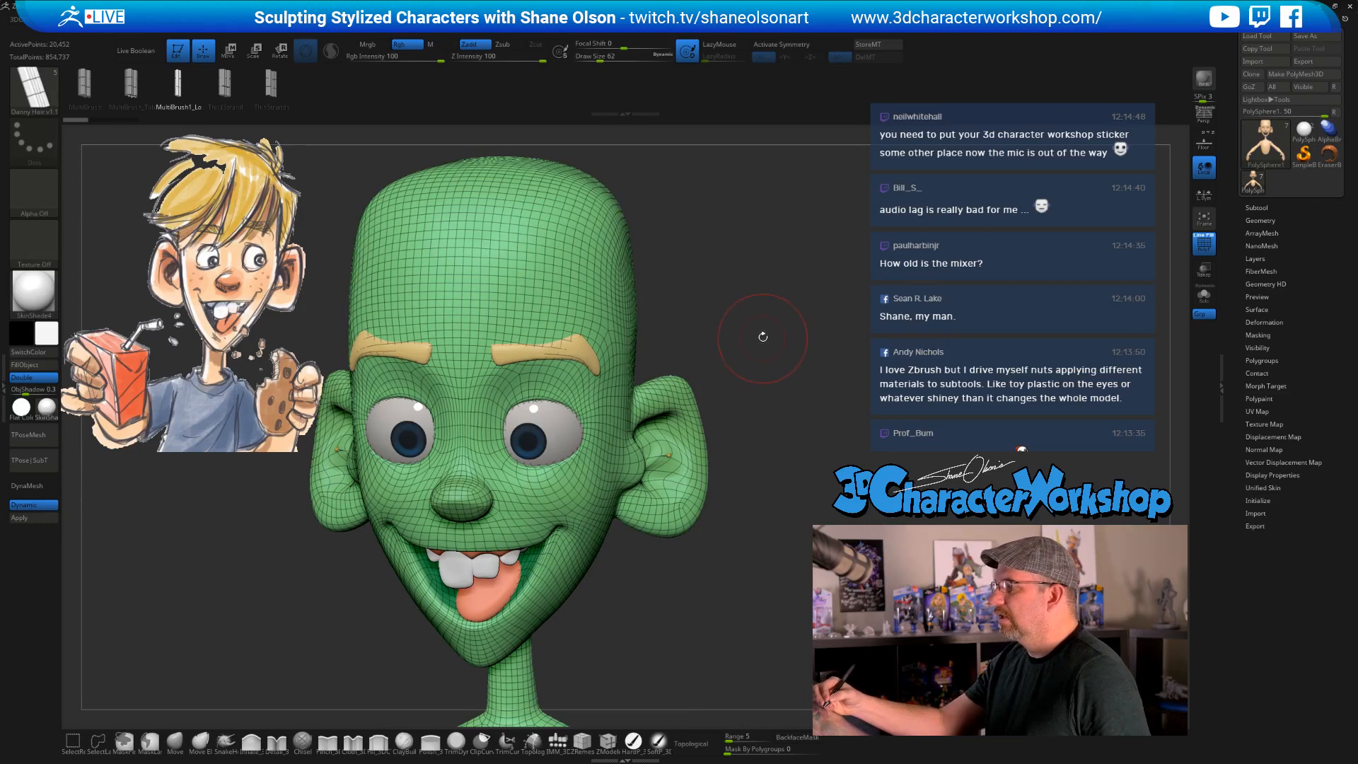
- Draw a MultiBrush hair clump at draw size 62 from the top of the head down the middle forehead and inspect it in profile
{"action": "left_click_drag", "start_coordinate": [773, 335], "coordinate": [834, 270]}
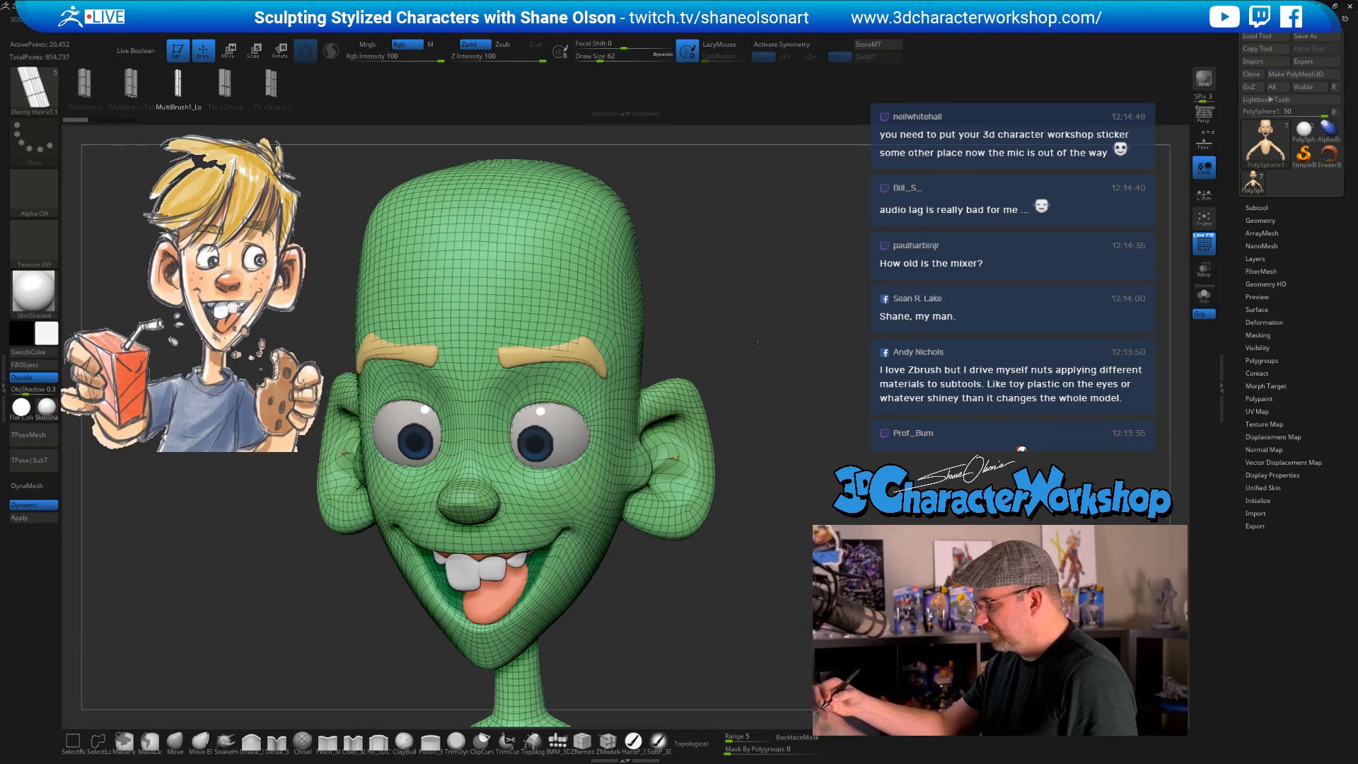
{"action": "mouse_move", "coordinate": [733, 331]}
{"action": "left_mouse_down"}
{"action": "mouse_move", "coordinate": [734, 299]}
{"action": "mouse_move", "coordinate": [741, 330]}
{"action": "left_mouse_up"}
{"action": "left_click", "coordinate": [84, 83]}
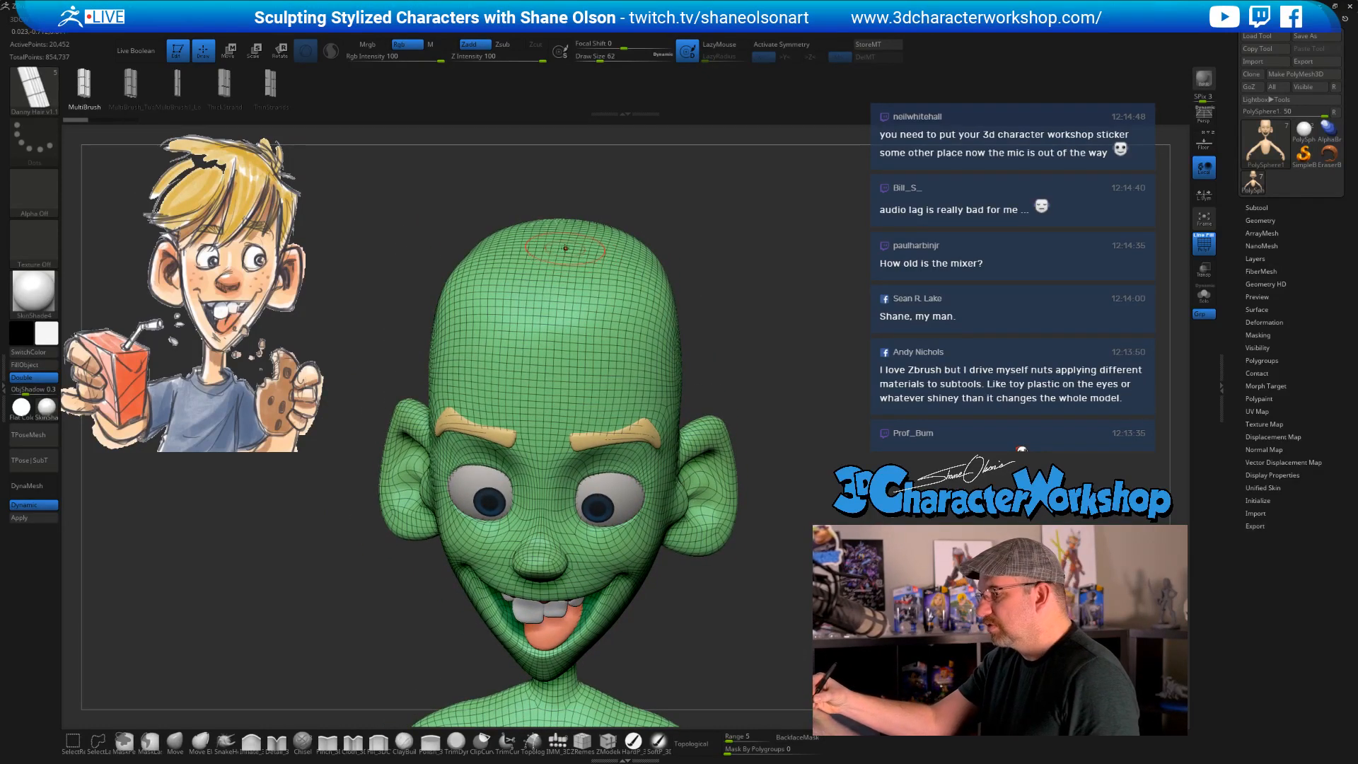
{"action": "left_click_drag", "start_coordinate": [547, 399], "coordinate": [546, 400]}
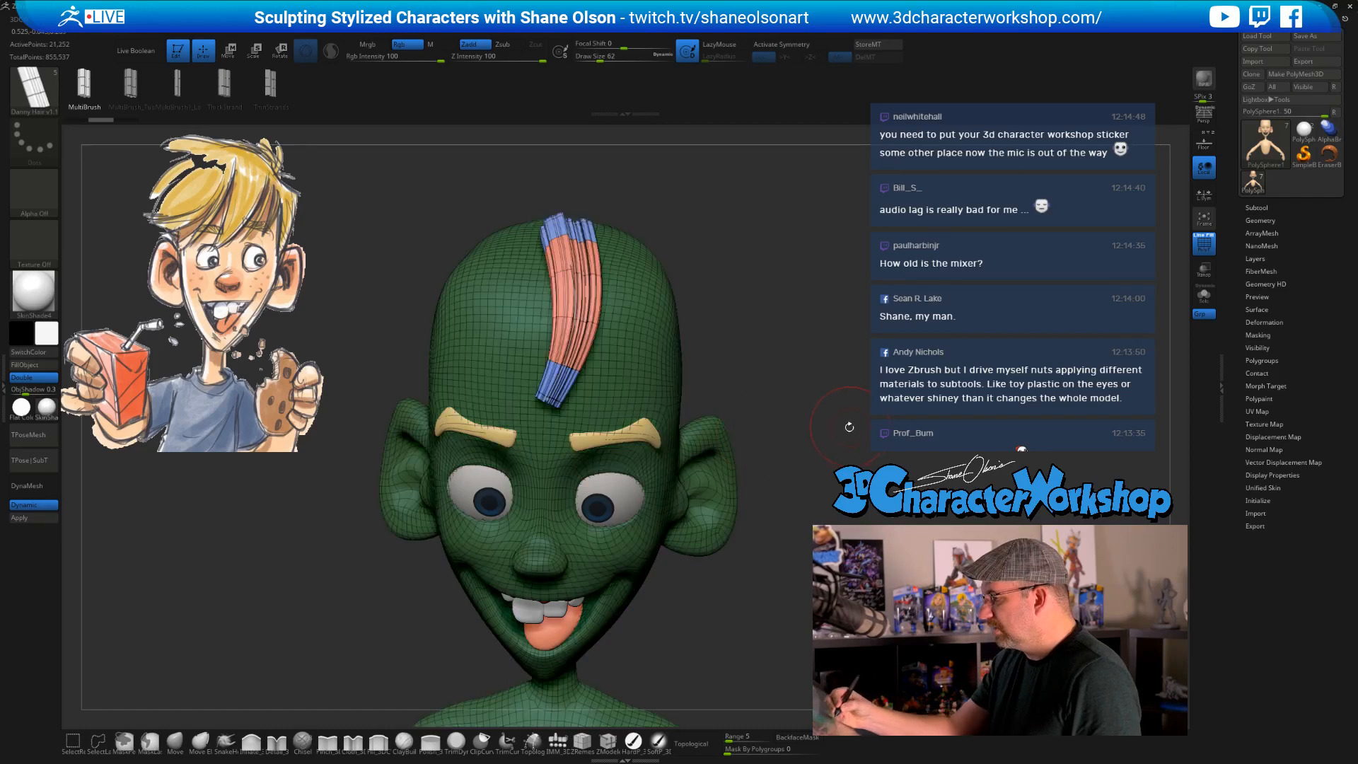
{"action": "mouse_move", "coordinate": [842, 433]}
{"action": "left_mouse_down"}
{"action": "mouse_move", "coordinate": [736, 313]}
{"action": "mouse_move", "coordinate": [753, 319]}
{"action": "left_mouse_up"}
{"action": "left_click_drag", "start_coordinate": [767, 291], "coordinate": [748, 308], "text": "alt"}
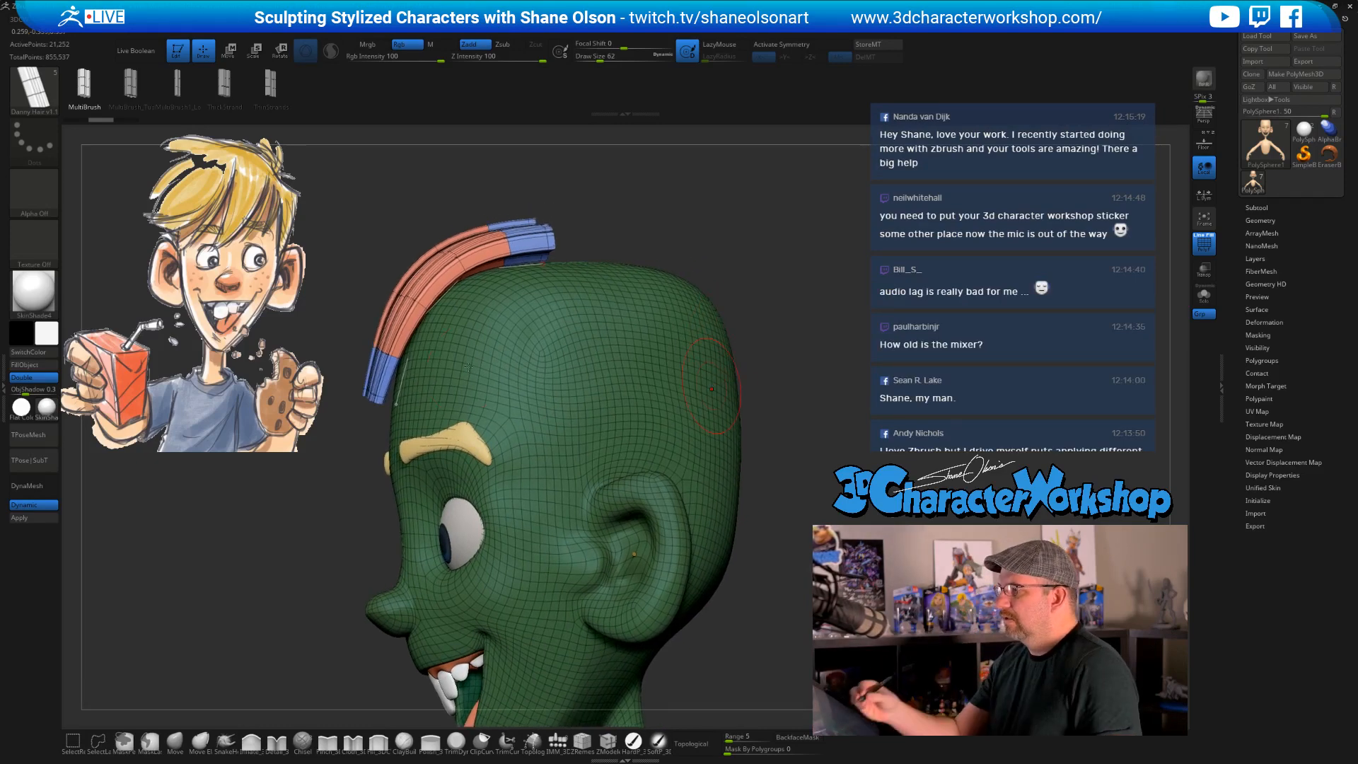
{"action": "left_click_drag", "start_coordinate": [768, 385], "coordinate": [749, 392], "text": "alt"}
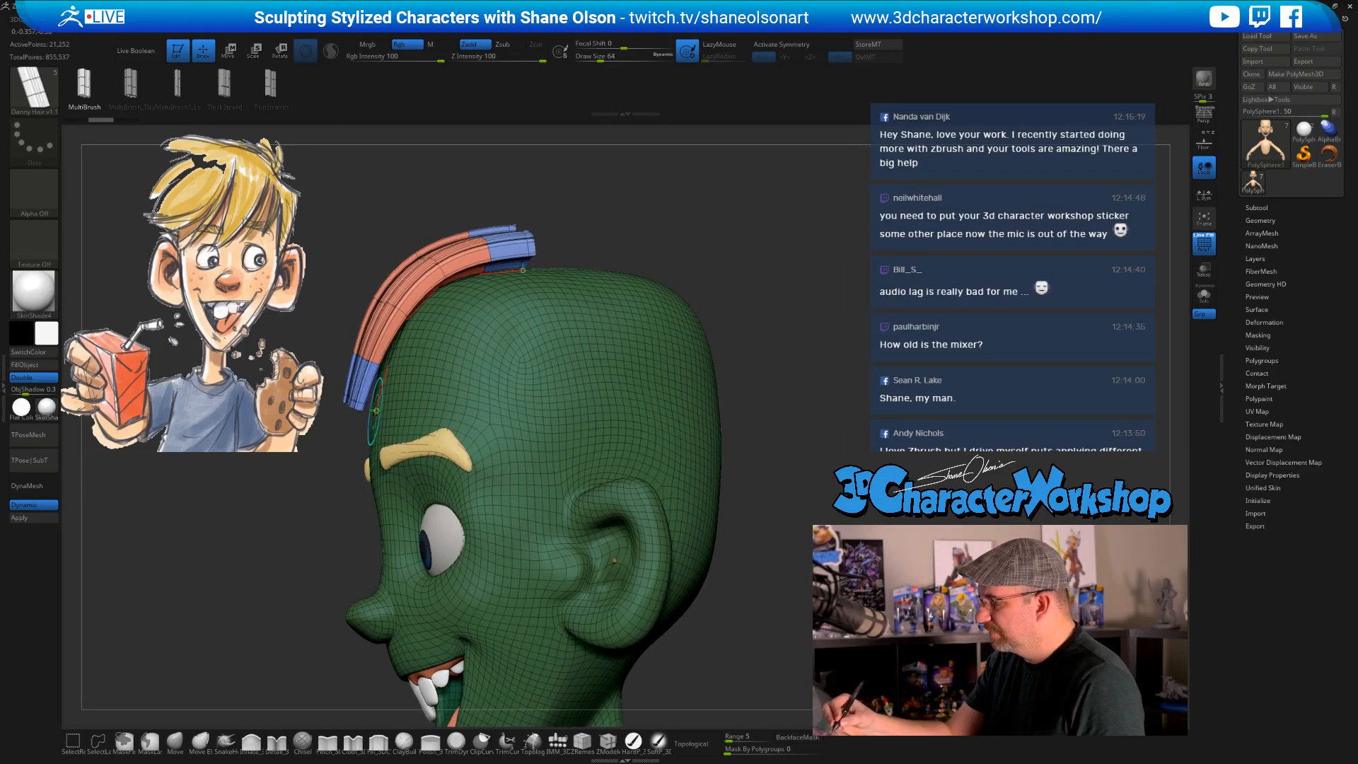
{"action": "left_click_drag", "start_coordinate": [376, 410], "coordinate": [381, 421]}
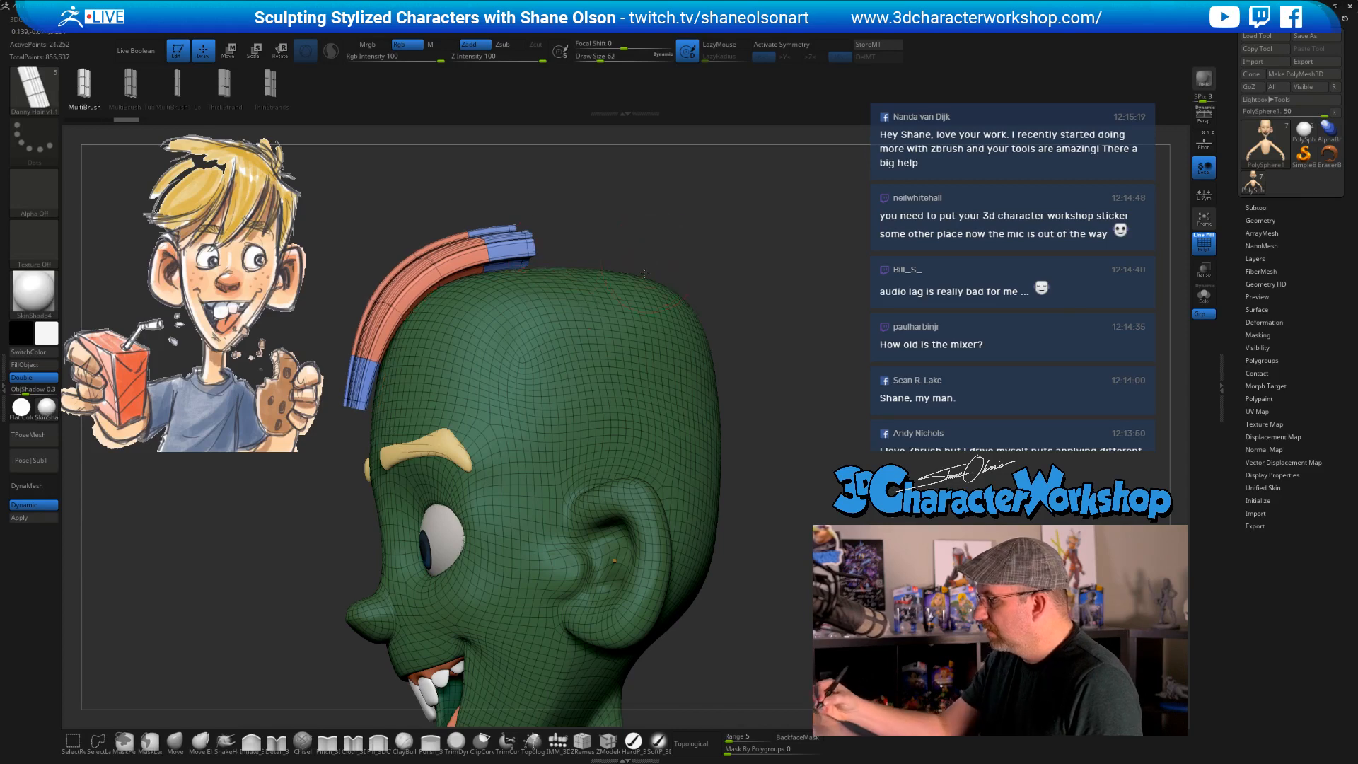
{"action": "mouse_move", "coordinate": [644, 274]}
{"action": "right_mouse_down"}
{"action": "mouse_move", "coordinate": [622, 275]}
{"action": "mouse_move", "coordinate": [635, 275]}
{"action": "right_mouse_up"}
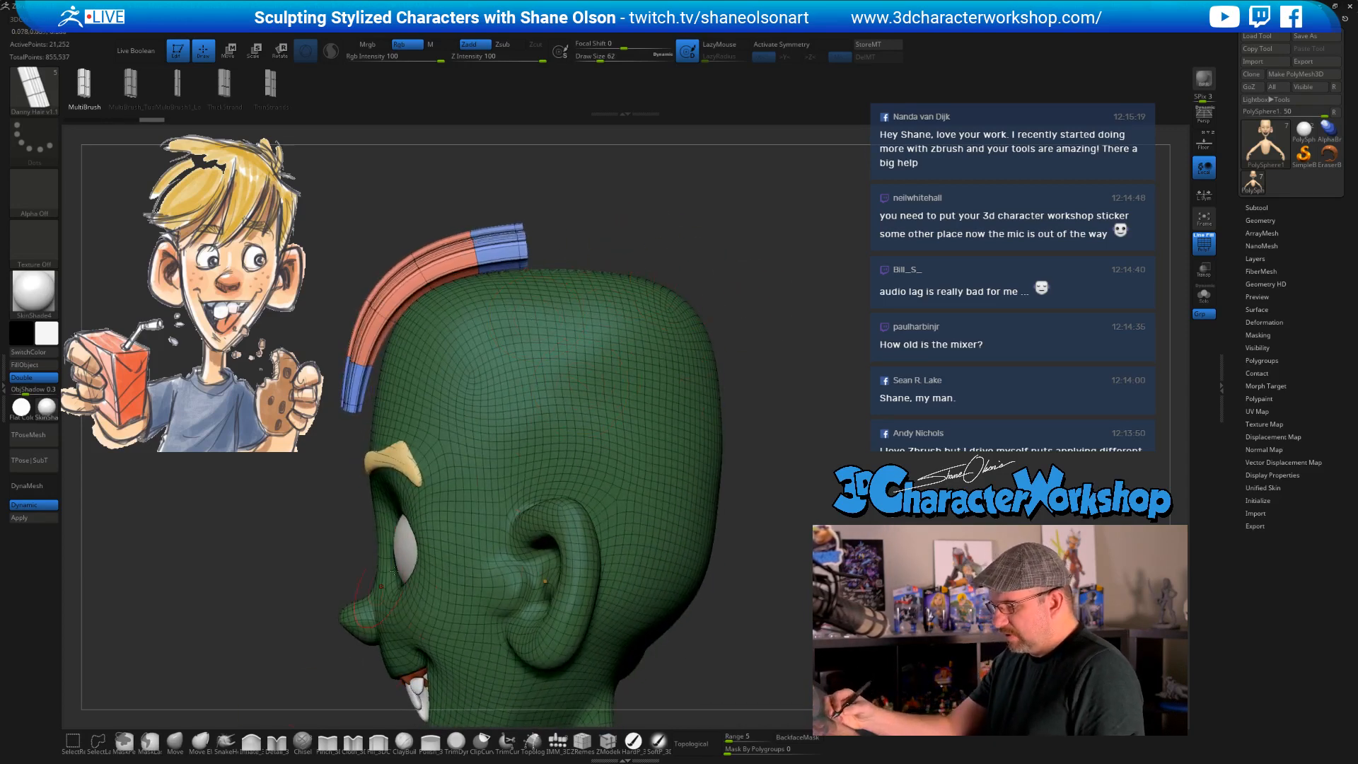
- Split the unmasked hair clump from the head into its own subtool and make that subtool active
{"action": "left_click", "coordinate": [787, 390], "text": "ctrl"}
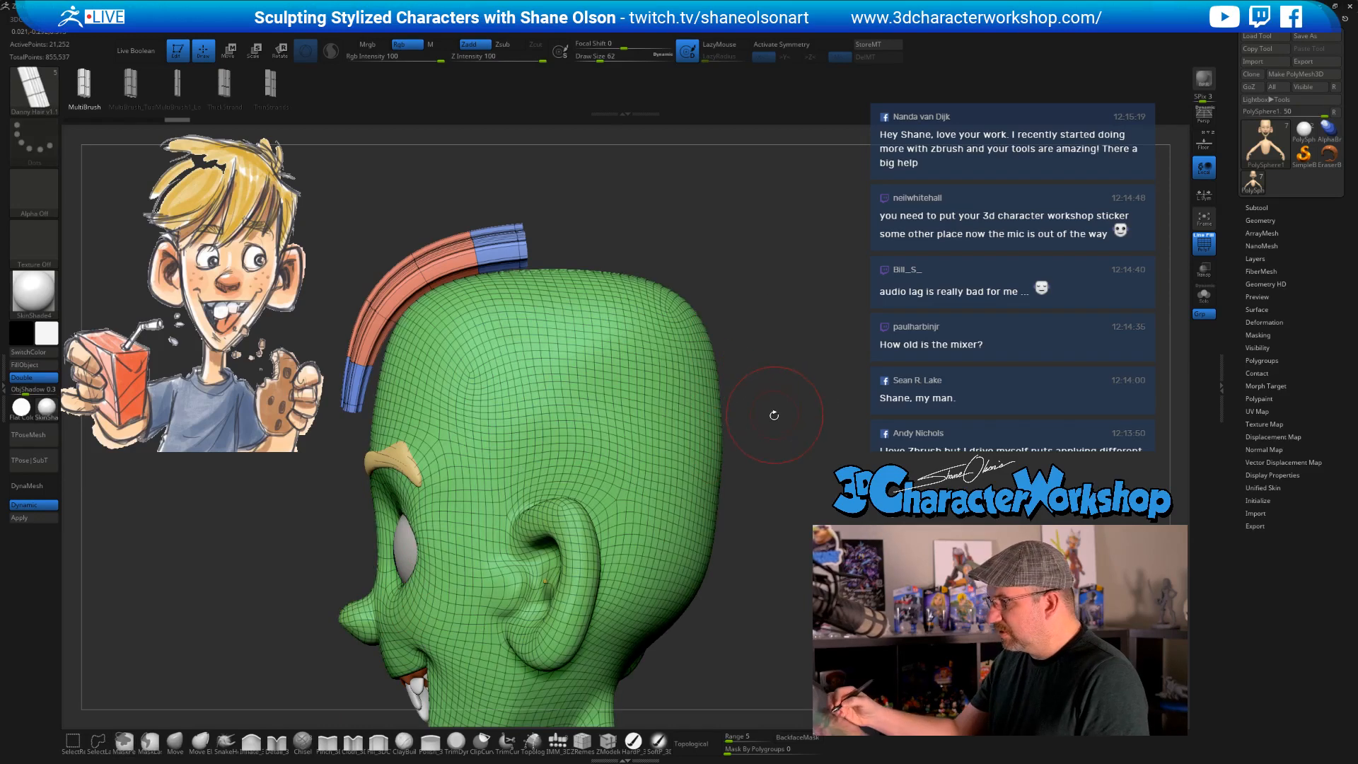
{"action": "left_click", "coordinate": [775, 414], "text": "ctrl"}
{"action": "right_click_drag", "start_coordinate": [793, 394], "coordinate": [804, 405]}
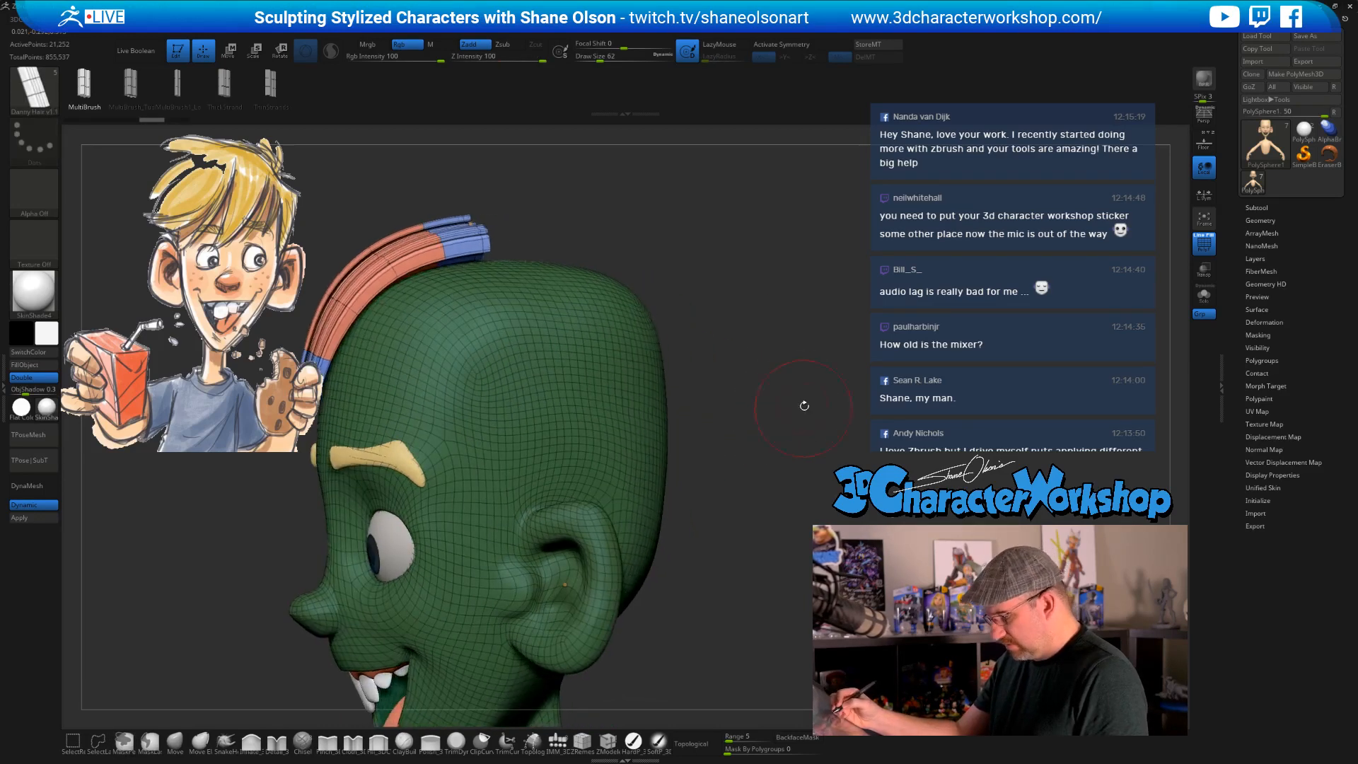
{"action": "key", "text": "space"}
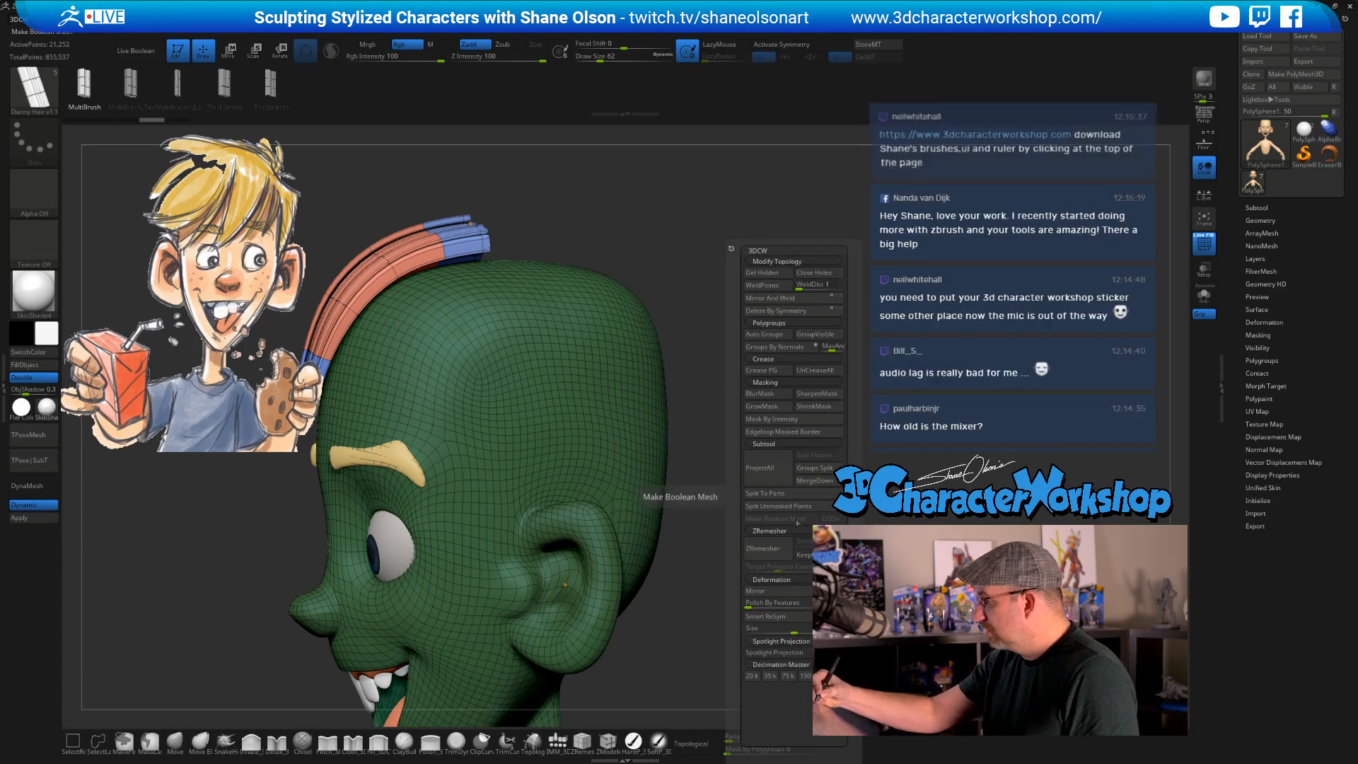
{"action": "left_click", "coordinate": [776, 505]}
{"action": "key", "text": "Down"}
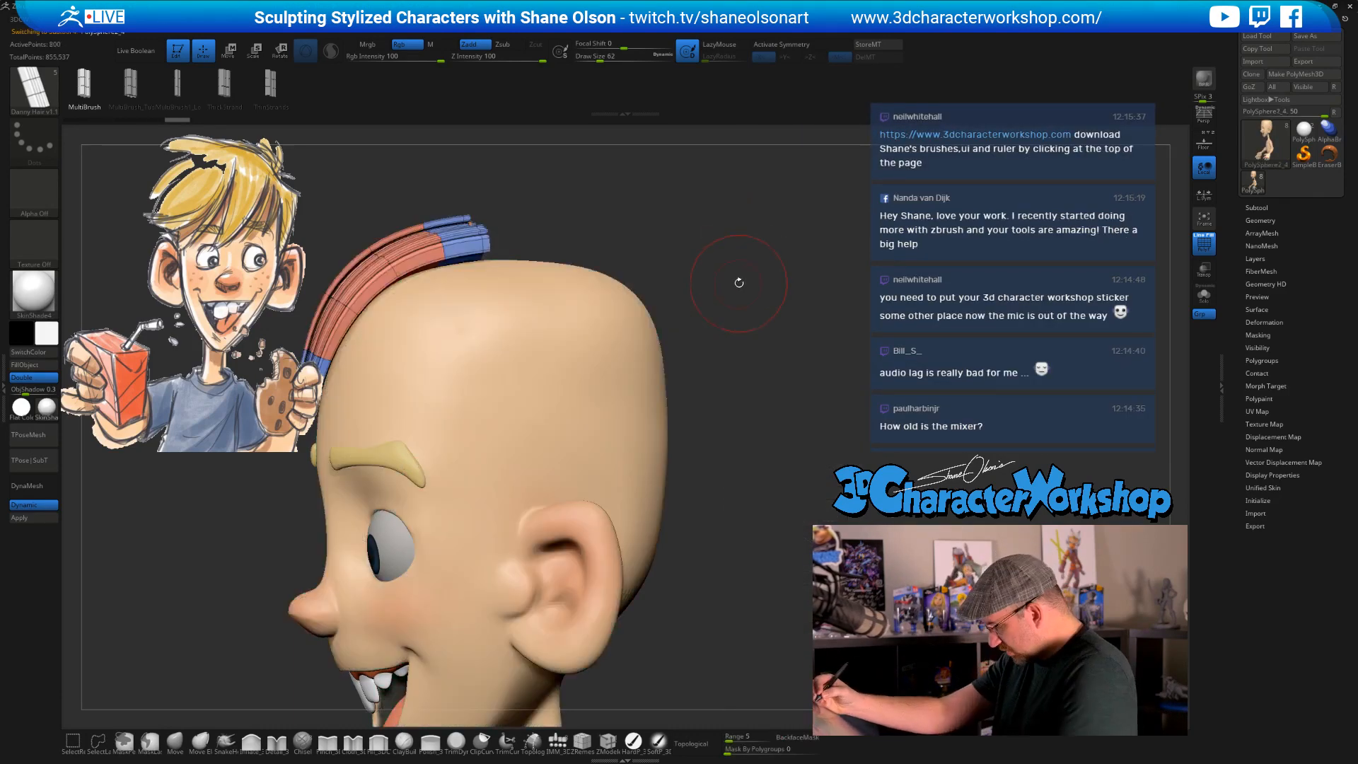
- Hide the polyframe display and fill the hair clump with the blond colour sampled from the eyebrow
{"action": "left_click_drag", "start_coordinate": [738, 406], "coordinate": [857, 414]}
{"action": "key", "text": "shift+f"}
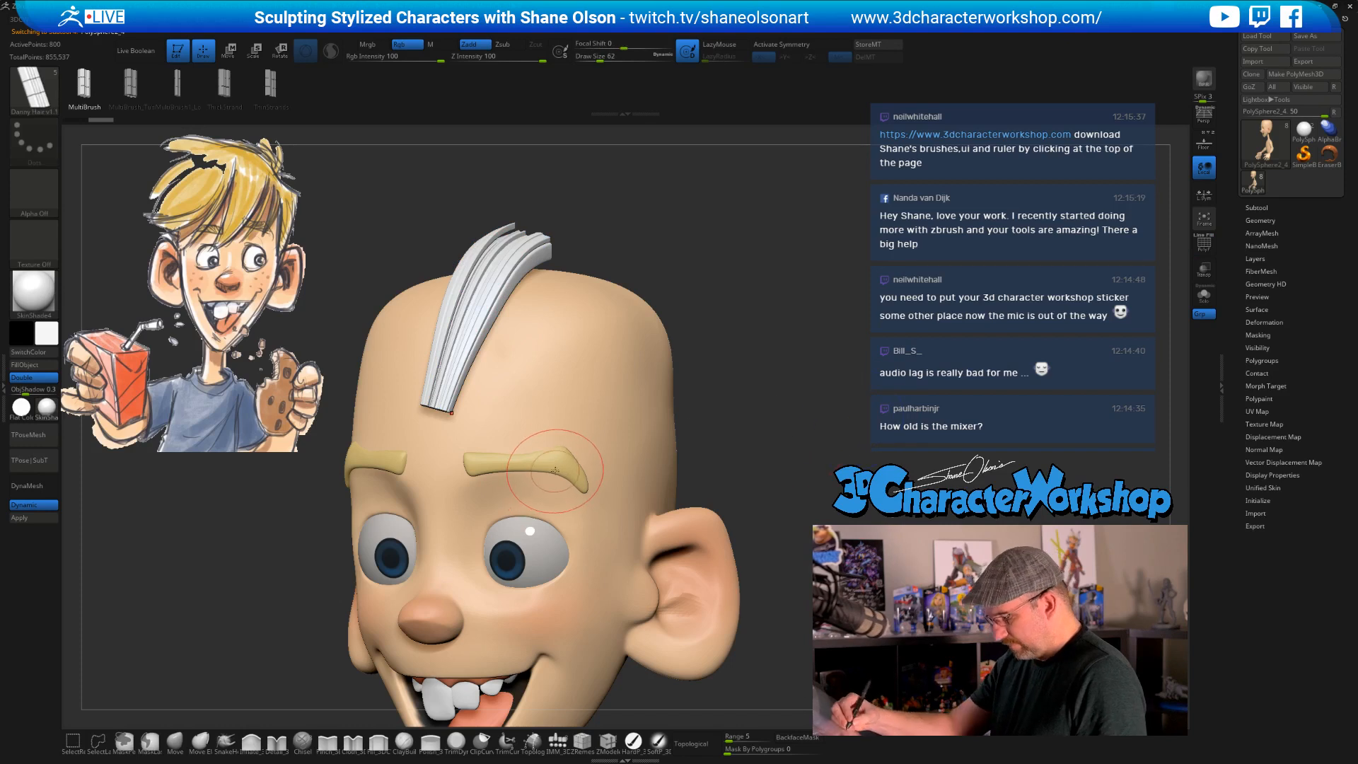
{"action": "key", "text": "c"}
{"action": "left_click", "coordinate": [633, 741]}
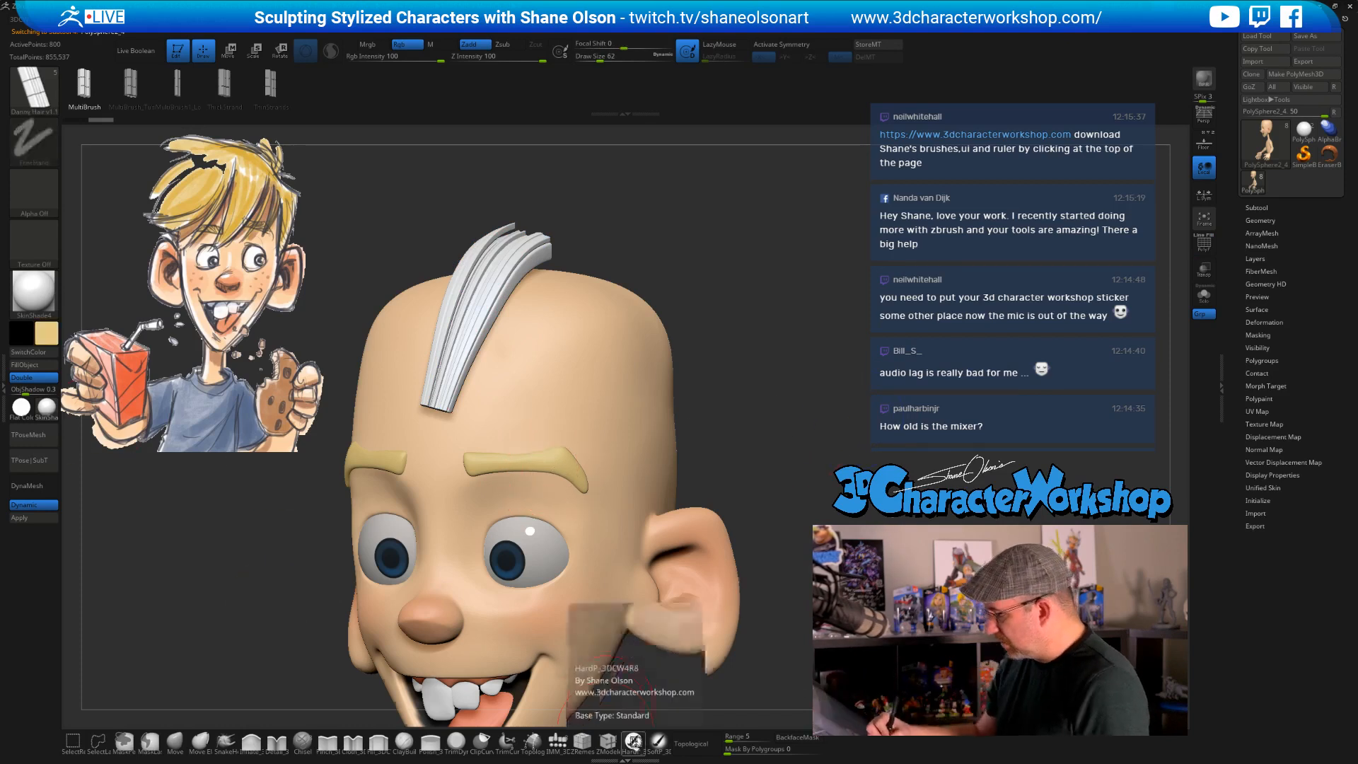
{"action": "left_click", "coordinate": [32, 365]}
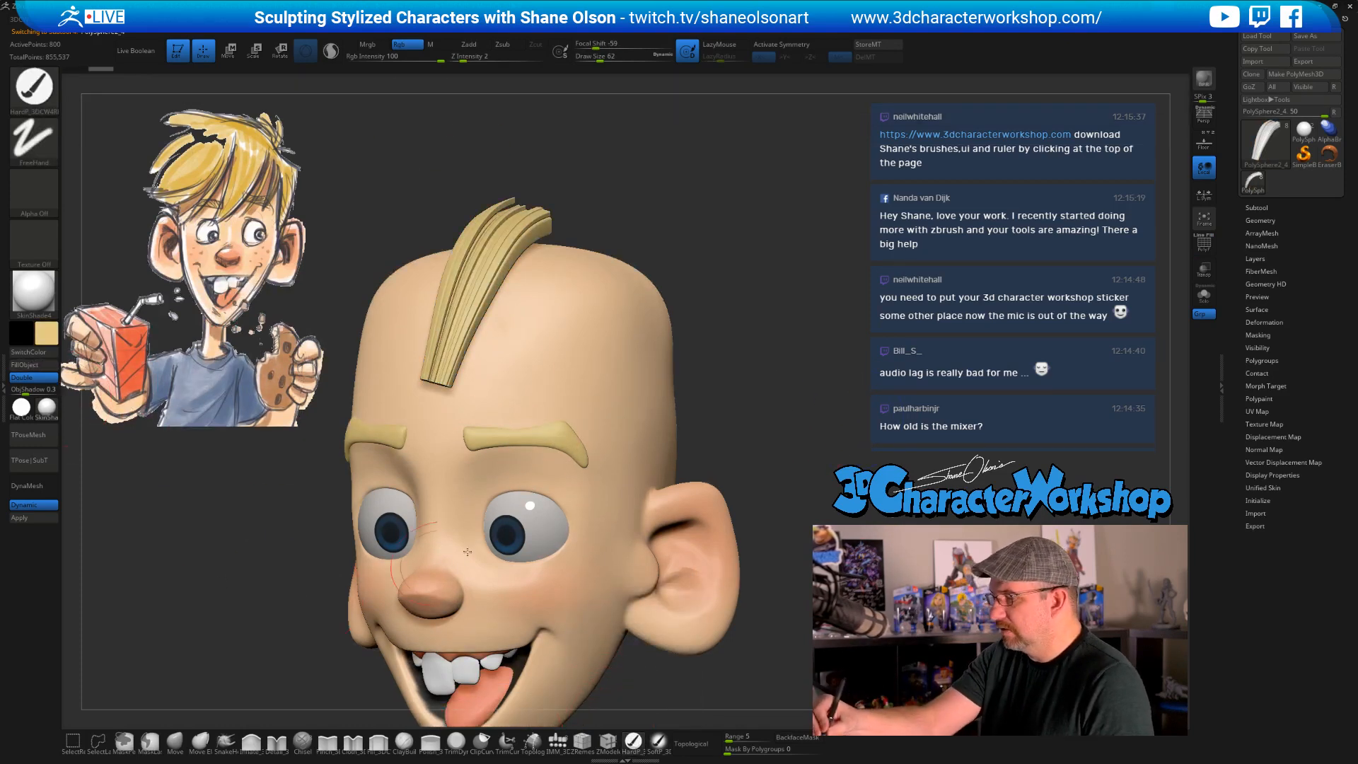
{"action": "left_click_drag", "start_coordinate": [782, 399], "coordinate": [768, 384]}
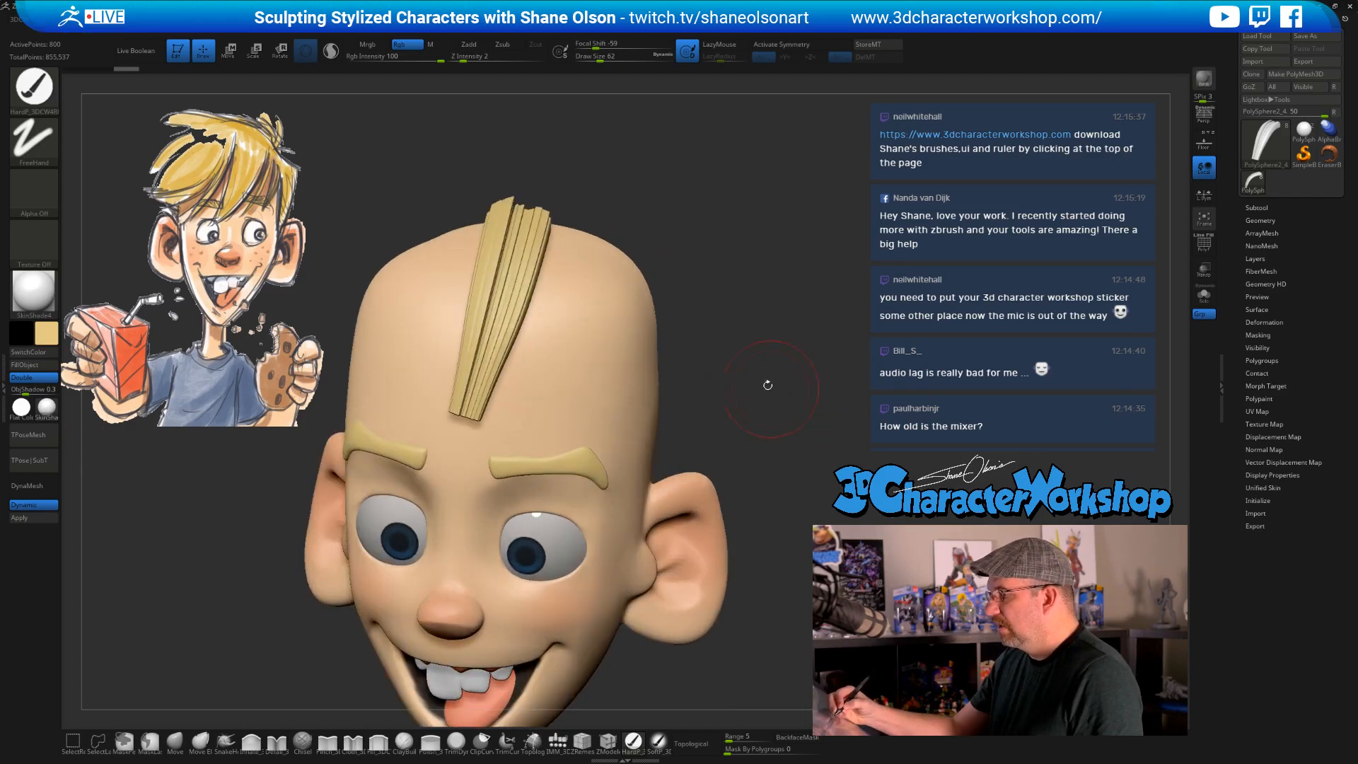
- With the Move Elastic brush at draw size 104, fan out the clump's root end and sweep it sideways across the top of the head
{"action": "left_click", "coordinate": [200, 740]}
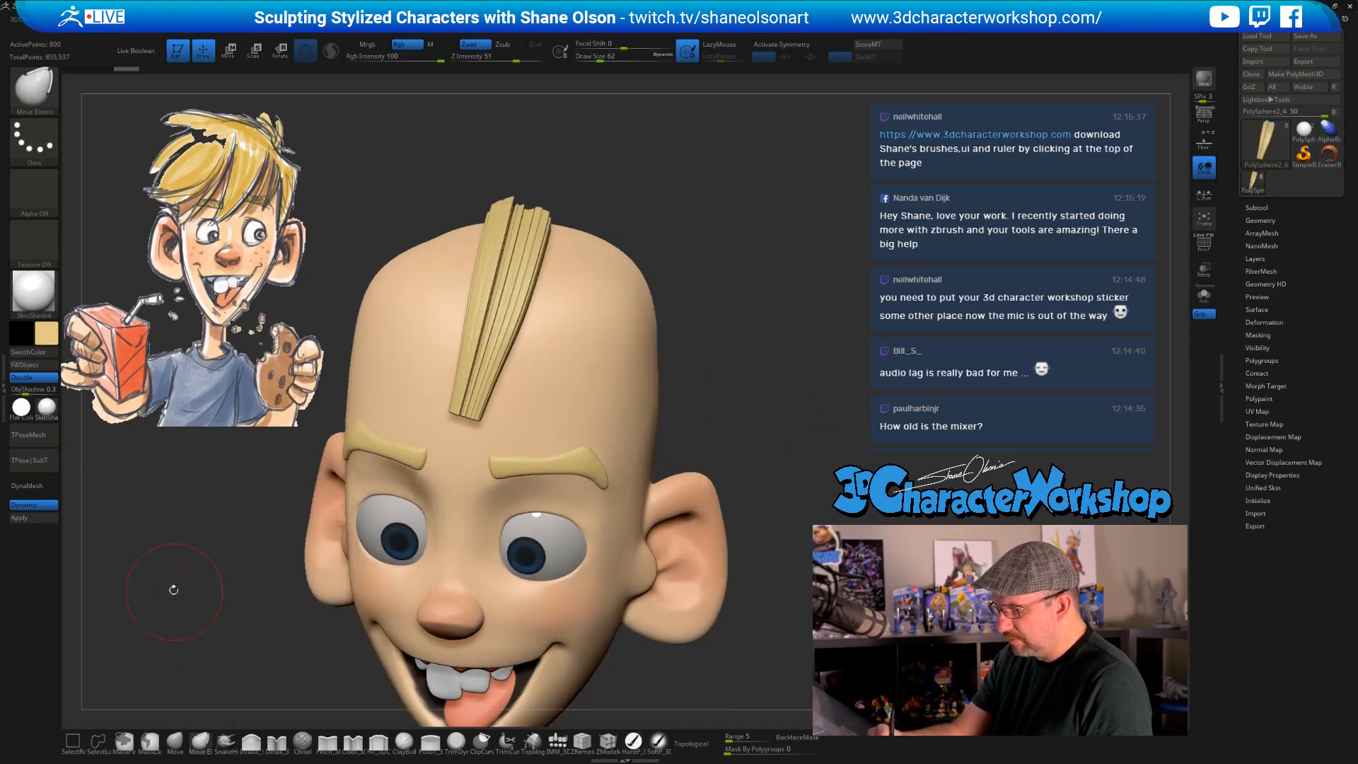
{"action": "key", "text": "s"}
{"action": "right_click_drag", "start_coordinate": [593, 267], "coordinate": [566, 312]}
{"action": "key", "text": "]"}
{"action": "left_click_drag", "start_coordinate": [487, 209], "coordinate": [429, 204]}
{"action": "right_click_drag", "start_coordinate": [575, 237], "coordinate": [559, 227]}
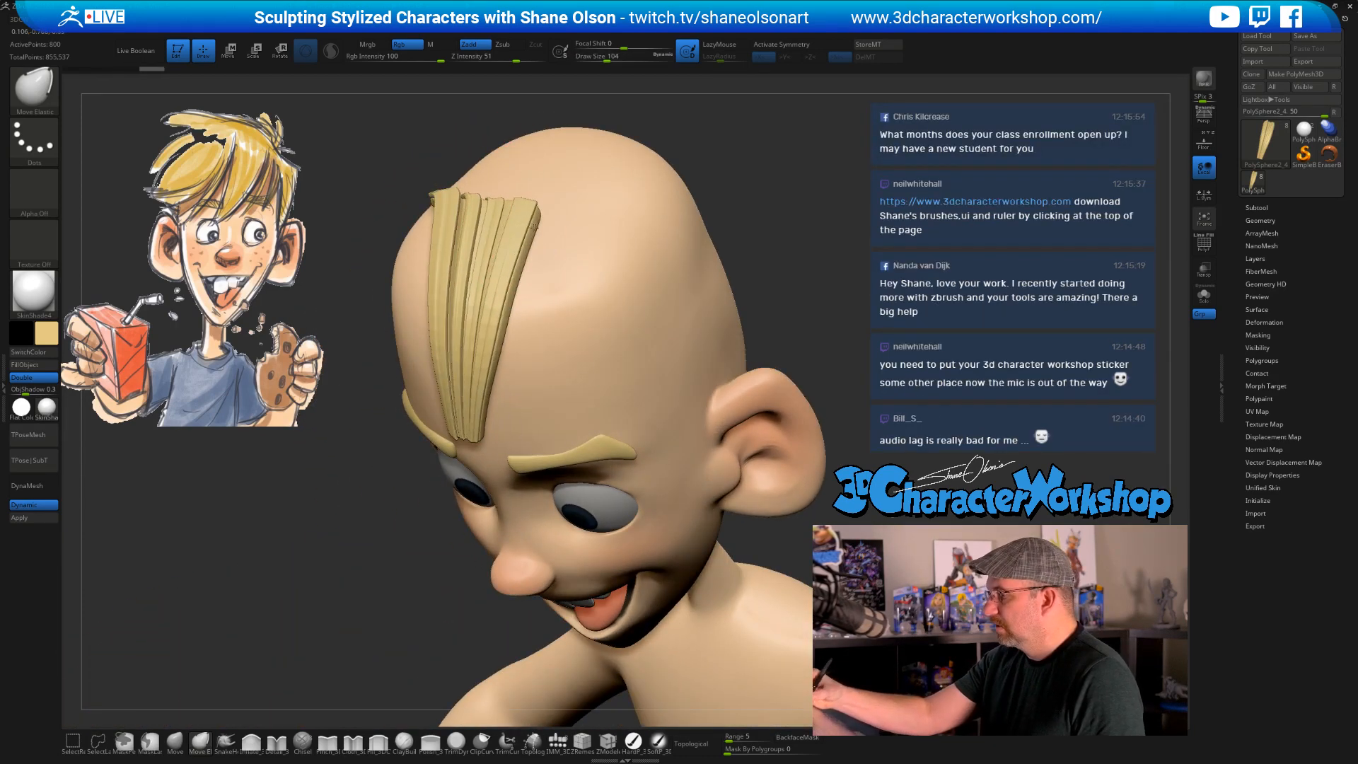
{"action": "right_click_drag", "start_coordinate": [589, 292], "coordinate": [608, 228], "text": "shift"}
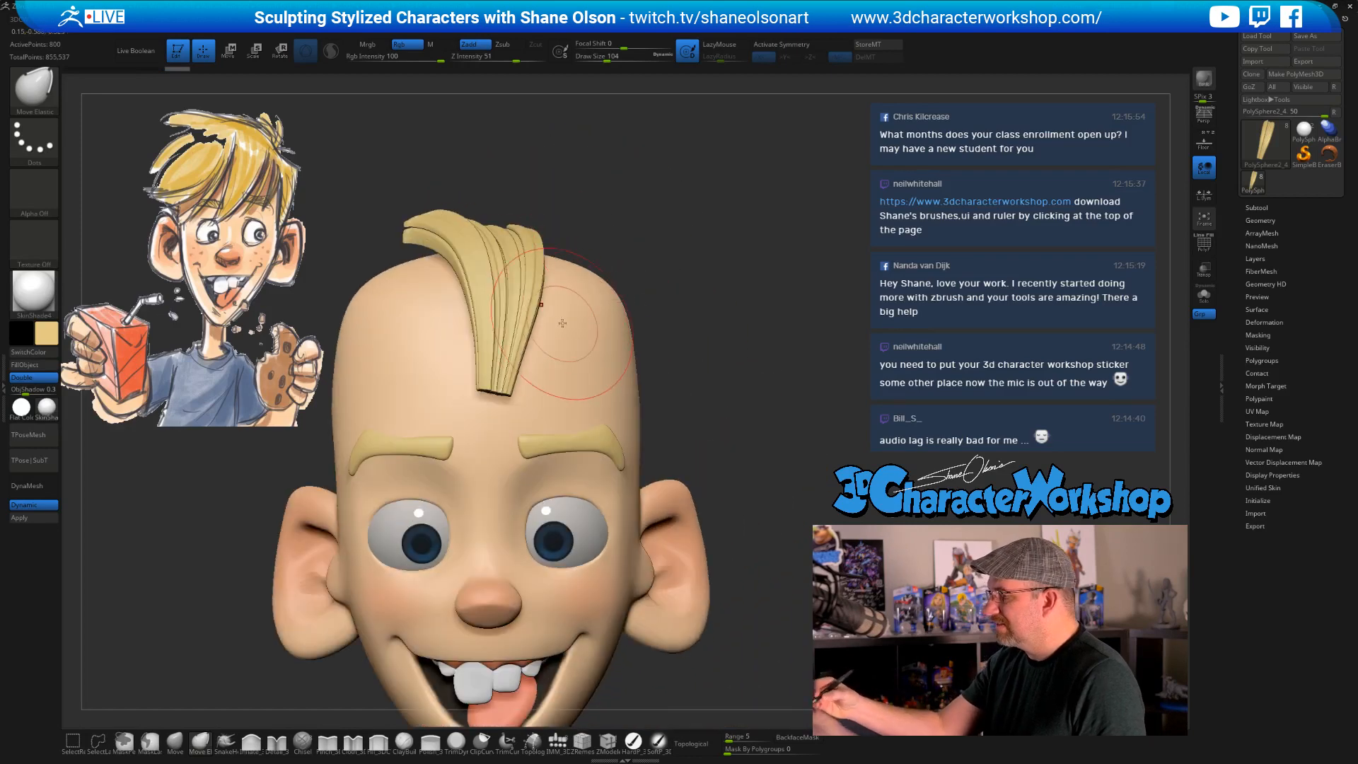
- Bend the clump's root end to follow the curve of the crown, checking it from both sides and from behind
{"action": "mouse_move", "coordinate": [562, 323]}
{"action": "right_mouse_down"}
{"action": "mouse_move", "coordinate": [495, 300]}
{"action": "mouse_move", "coordinate": [569, 297]}
{"action": "right_mouse_up"}
{"action": "right_click_drag", "start_coordinate": [348, 276], "coordinate": [389, 253]}
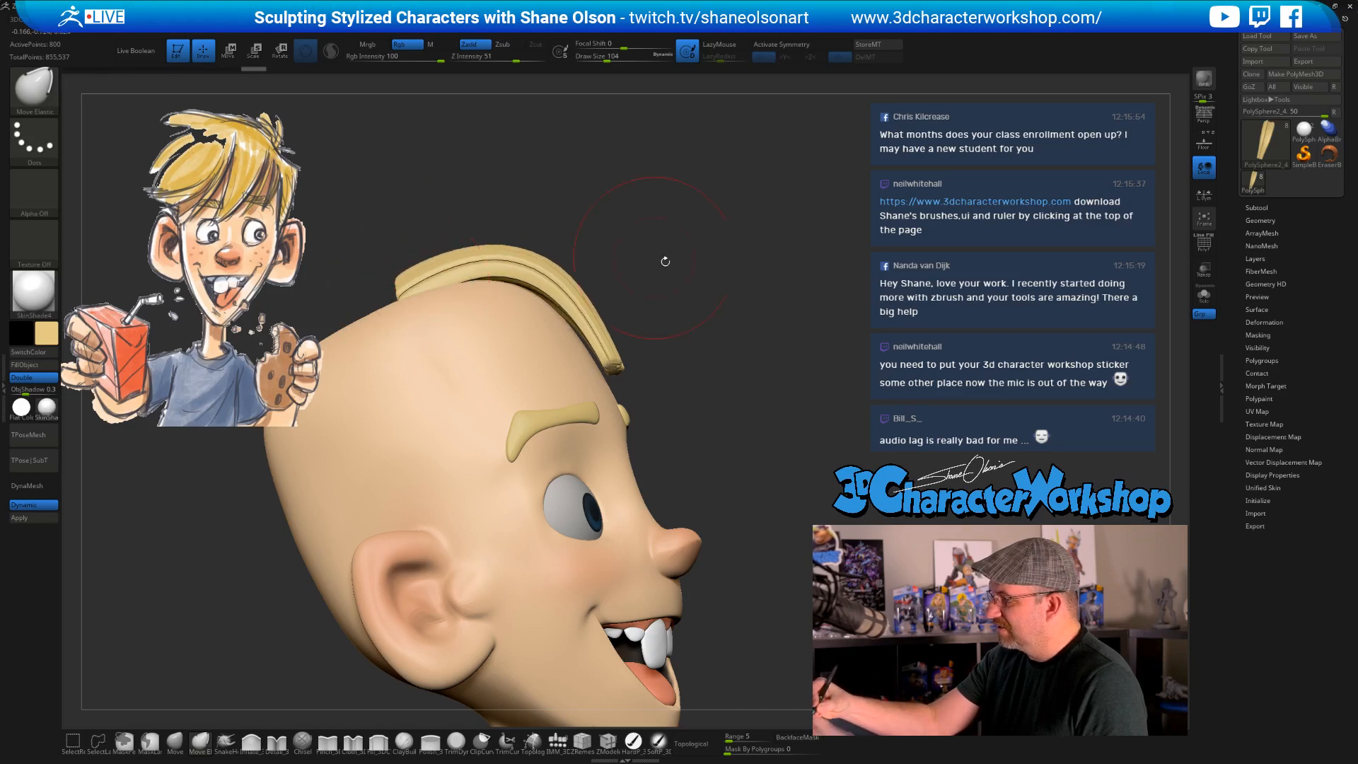
{"action": "right_click_drag", "start_coordinate": [665, 261], "coordinate": [747, 285]}
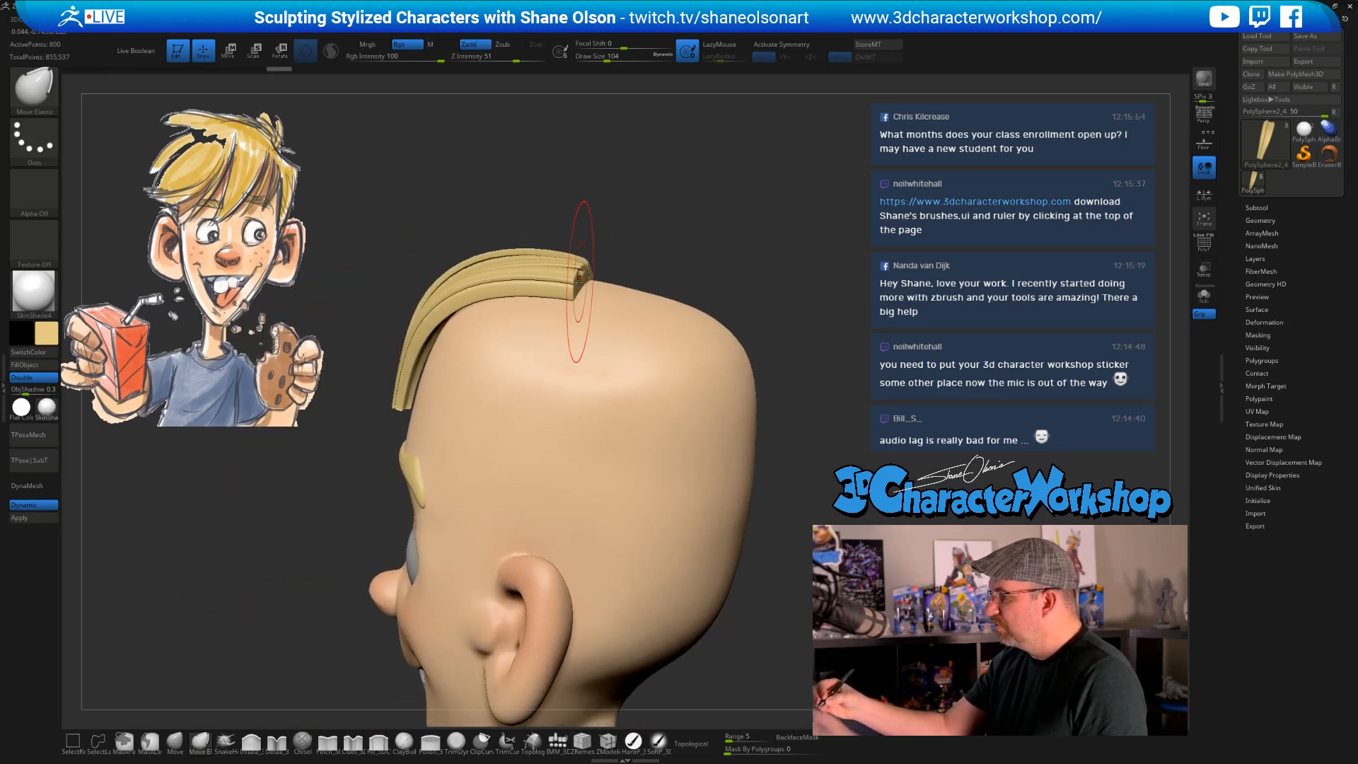
{"action": "right_click_drag", "start_coordinate": [643, 238], "coordinate": [566, 290]}
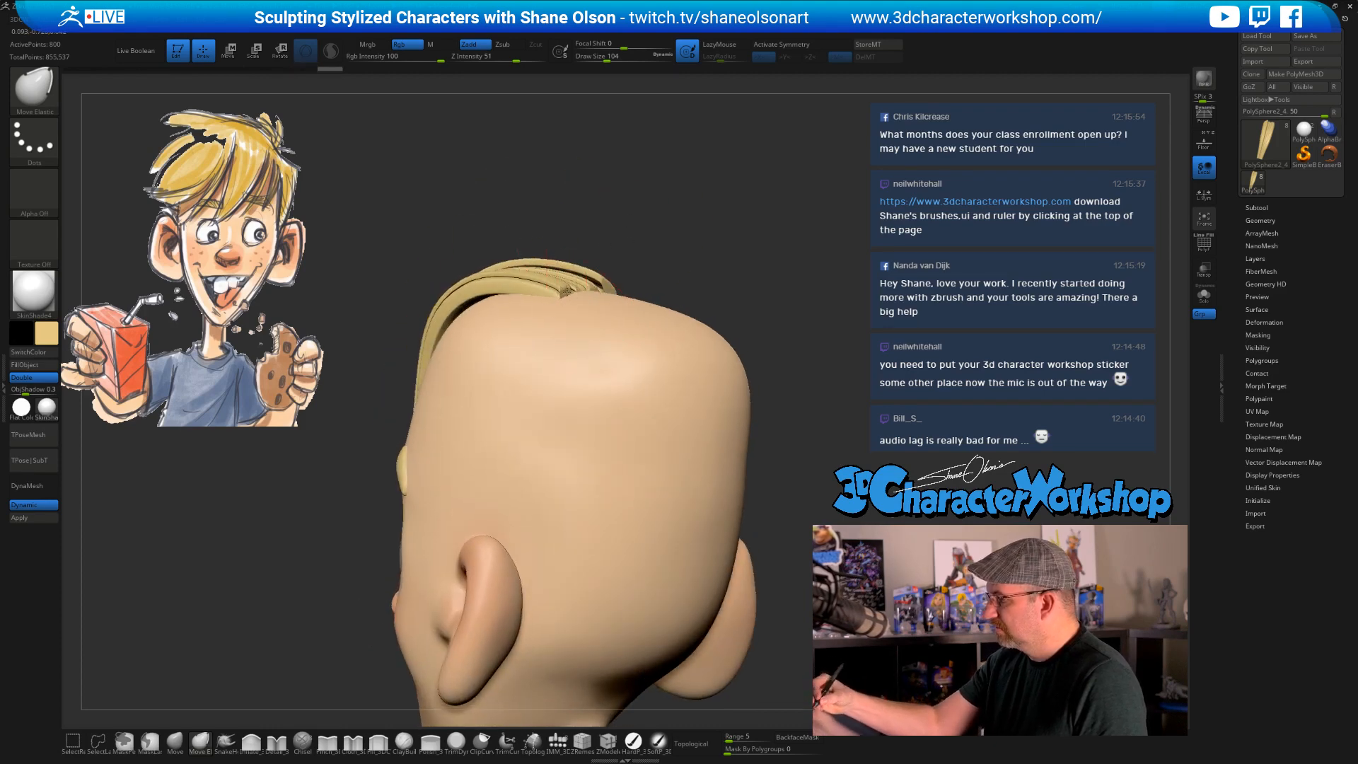
{"action": "right_click_drag", "start_coordinate": [696, 254], "coordinate": [622, 262]}
{"action": "left_click_drag", "start_coordinate": [652, 272], "coordinate": [658, 256]}
{"action": "left_click_drag", "start_coordinate": [662, 263], "coordinate": [664, 244]}
{"action": "right_click_drag", "start_coordinate": [680, 272], "coordinate": [593, 258]}
{"action": "mouse_move", "coordinate": [713, 251]}
{"action": "right_mouse_down"}
{"action": "mouse_move", "coordinate": [699, 271]}
{"action": "mouse_move", "coordinate": [808, 386]}
{"action": "mouse_move", "coordinate": [821, 342]}
{"action": "mouse_move", "coordinate": [820, 377]}
{"action": "mouse_move", "coordinate": [796, 370]}
{"action": "mouse_move", "coordinate": [770, 328]}
{"action": "right_mouse_up"}
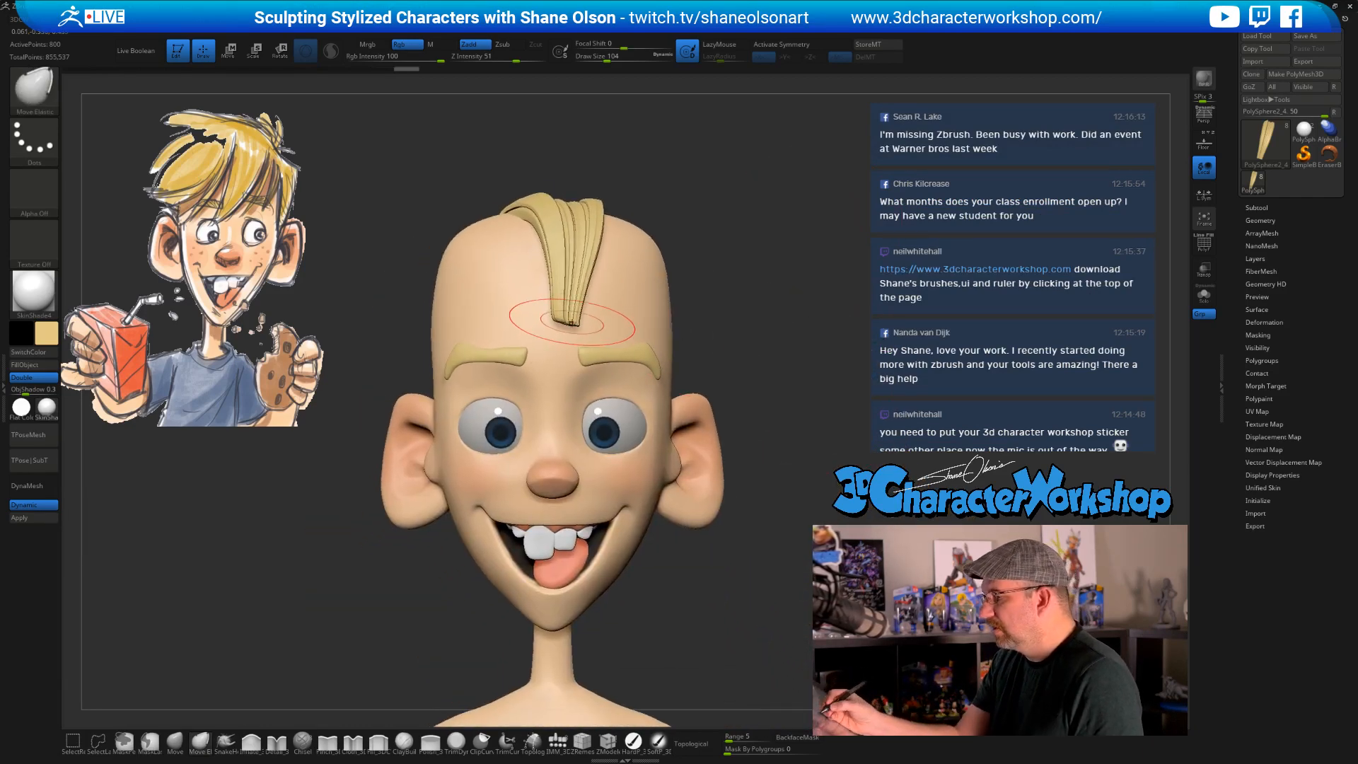
- Pull the clump's lower tip diagonally toward the inner end of the eyebrow and refine its sweep at draw size 87
{"action": "left_click_drag", "start_coordinate": [570, 322], "coordinate": [510, 348]}
{"action": "key", "text": "s"}
{"action": "key", "text": "s"}
{"action": "left_click_drag", "start_coordinate": [548, 290], "coordinate": [552, 291]}
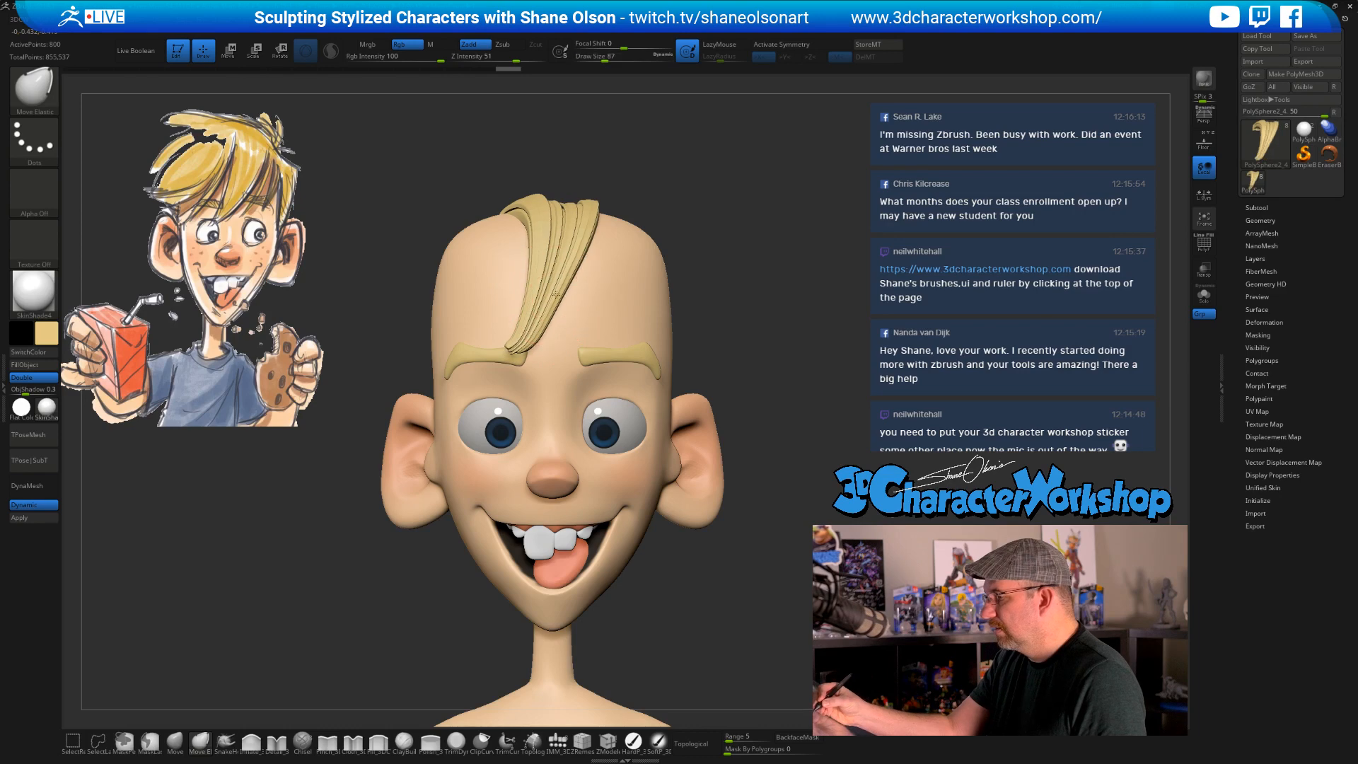
{"action": "left_click_drag", "start_coordinate": [750, 216], "coordinate": [743, 233], "text": "alt"}
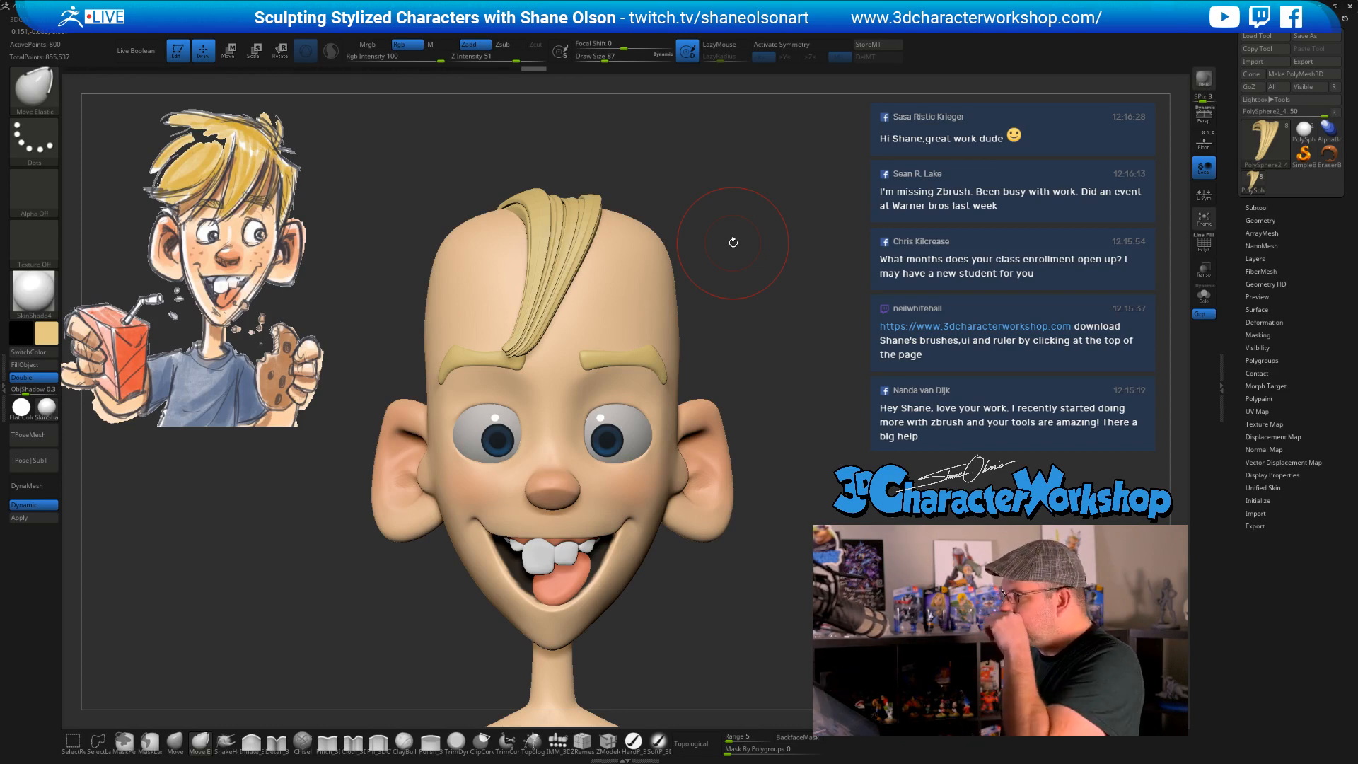
- Adjust the middle strands and tip of the clump above the eyebrow with draw sizes 90 and 56
{"action": "mouse_move", "coordinate": [763, 332]}
{"action": "left_mouse_down"}
{"action": "mouse_move", "coordinate": [740, 315]}
{"action": "mouse_move", "coordinate": [739, 329]}
{"action": "mouse_move", "coordinate": [750, 269]}
{"action": "mouse_move", "coordinate": [767, 264]}
{"action": "left_mouse_up"}
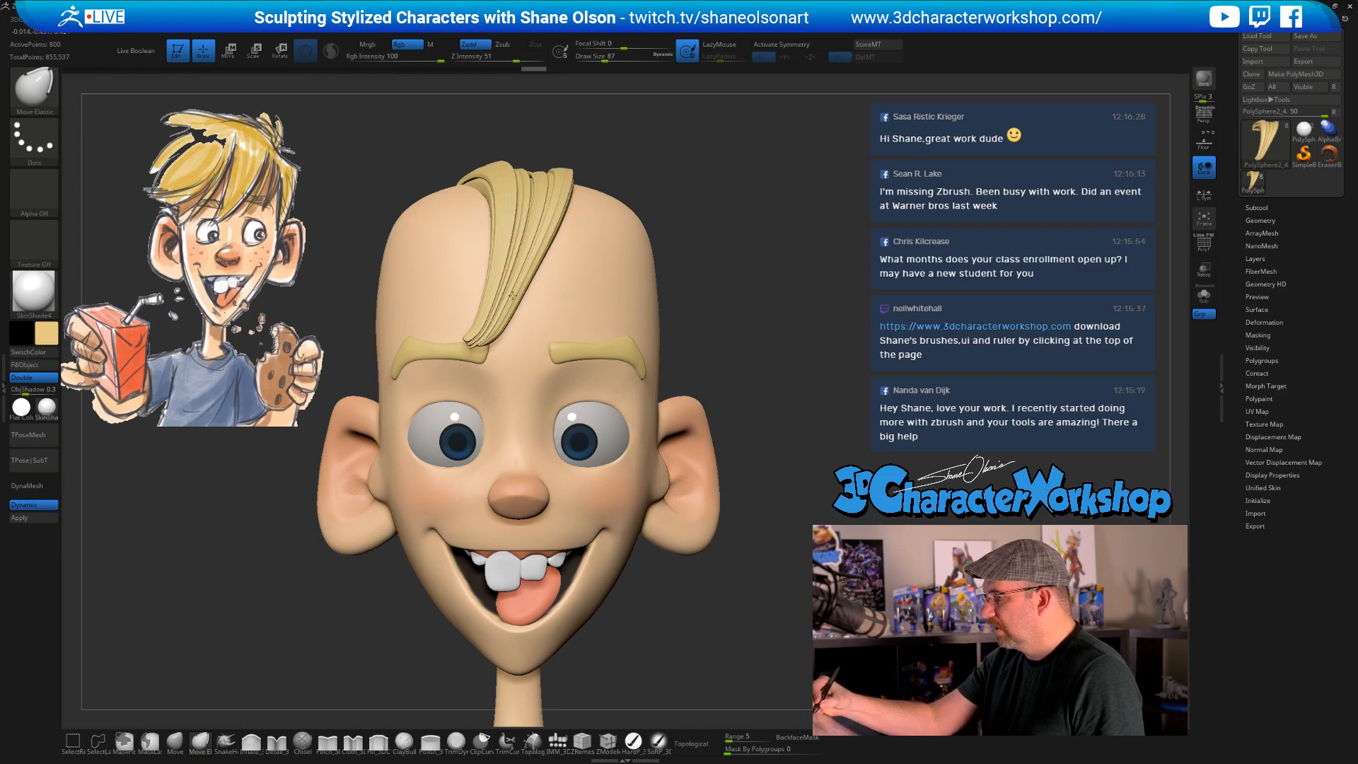
{"action": "key", "text": "s"}
{"action": "left_click_drag", "start_coordinate": [521, 270], "coordinate": [524, 270]}
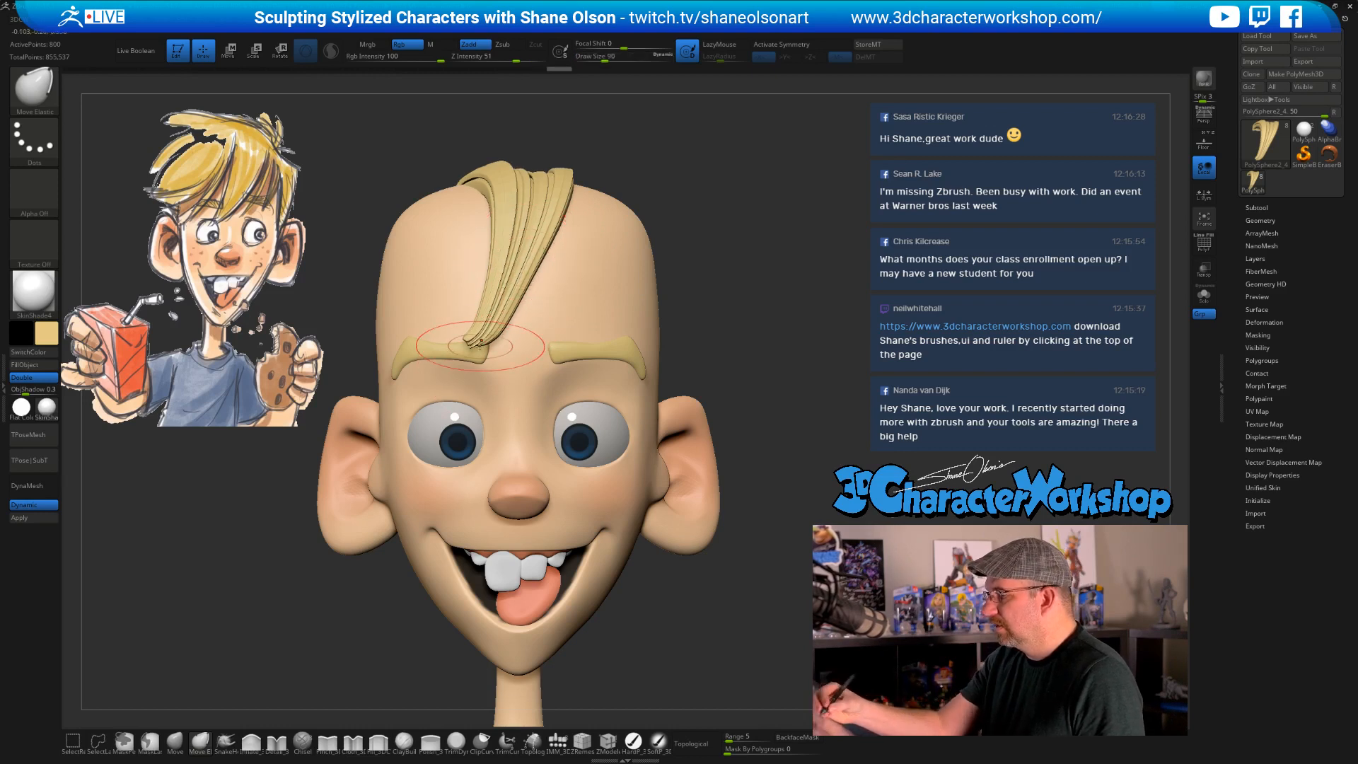
{"action": "key", "text": "s"}
{"action": "left_click_drag", "start_coordinate": [481, 347], "coordinate": [474, 348]}
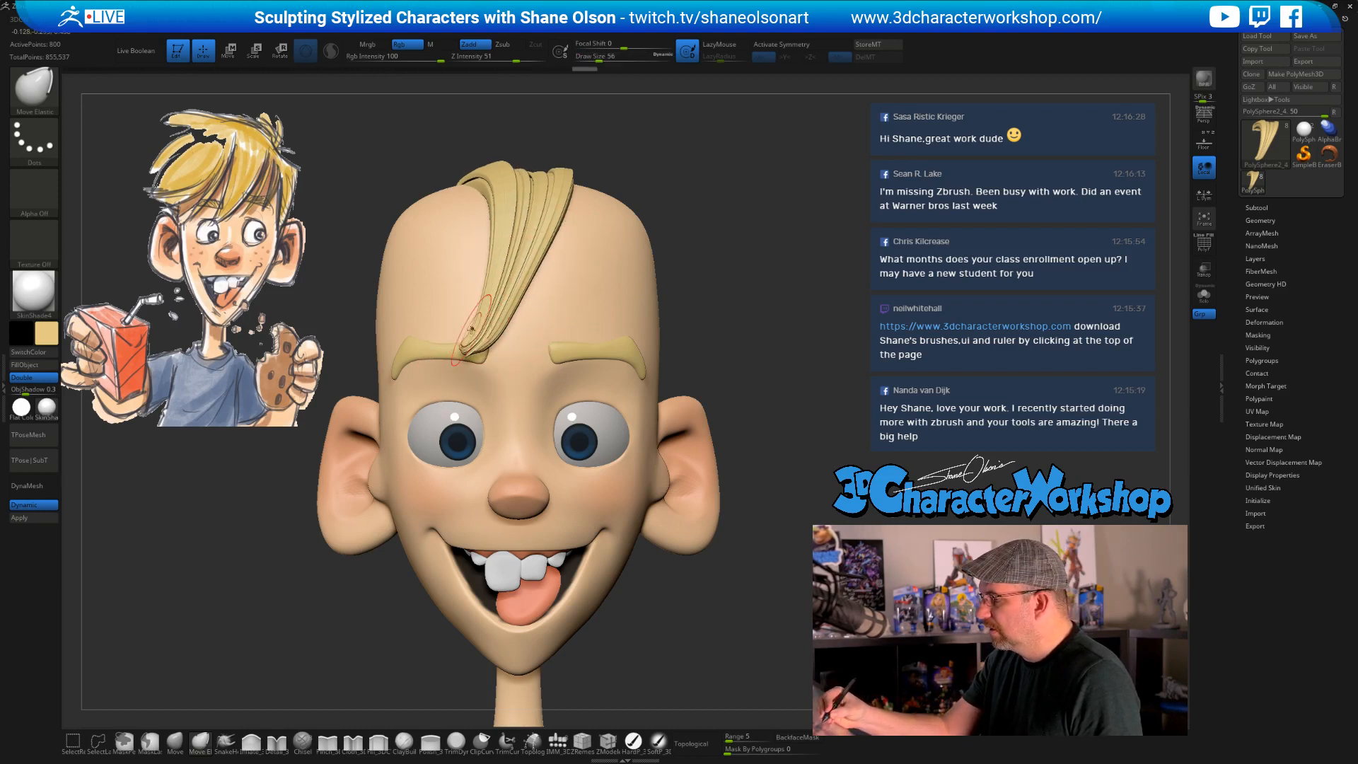
- Enable Topological masking for the Move Elastic brush and reshape individual strands at the clump's upper end with draw size 104
{"action": "mouse_move", "coordinate": [721, 282]}
{"action": "left_mouse_down"}
{"action": "mouse_move", "coordinate": [655, 281]}
{"action": "mouse_move", "coordinate": [814, 282]}
{"action": "mouse_move", "coordinate": [788, 282]}
{"action": "mouse_move", "coordinate": [827, 340]}
{"action": "mouse_move", "coordinate": [810, 351]}
{"action": "mouse_move", "coordinate": [753, 318]}
{"action": "mouse_move", "coordinate": [745, 283]}
{"action": "left_mouse_up"}
{"action": "left_click", "coordinate": [689, 742]}
{"action": "key", "text": "s"}
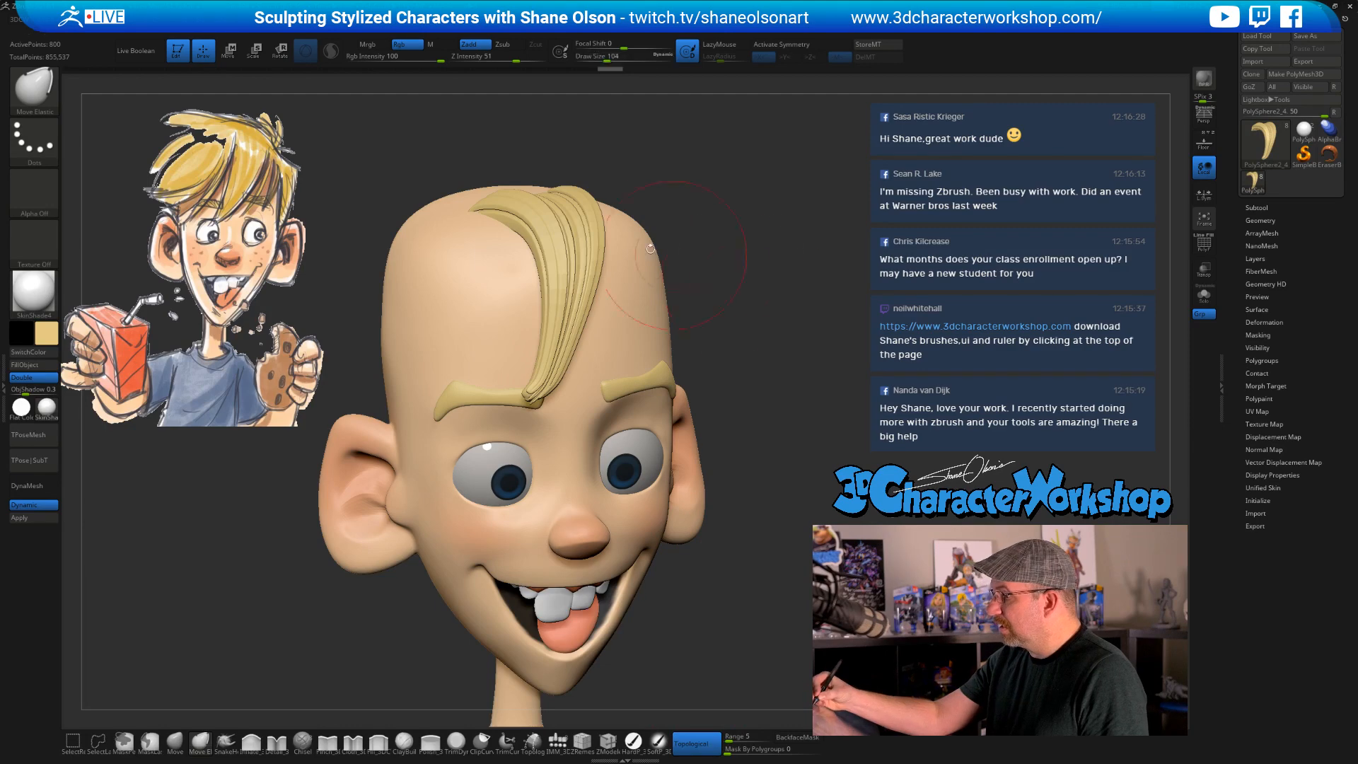
{"action": "left_click_drag", "start_coordinate": [513, 221], "coordinate": [521, 222]}
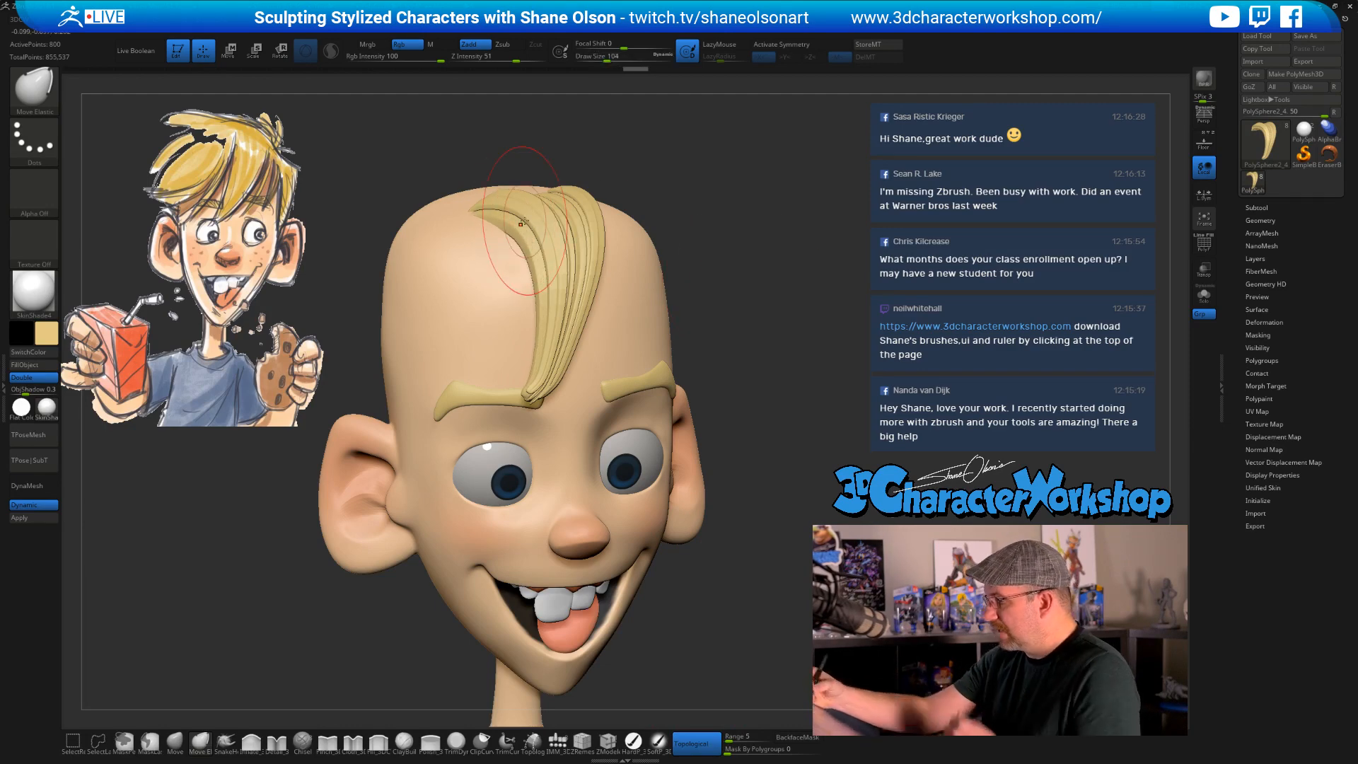
{"action": "left_click_drag", "start_coordinate": [735, 314], "coordinate": [655, 273]}
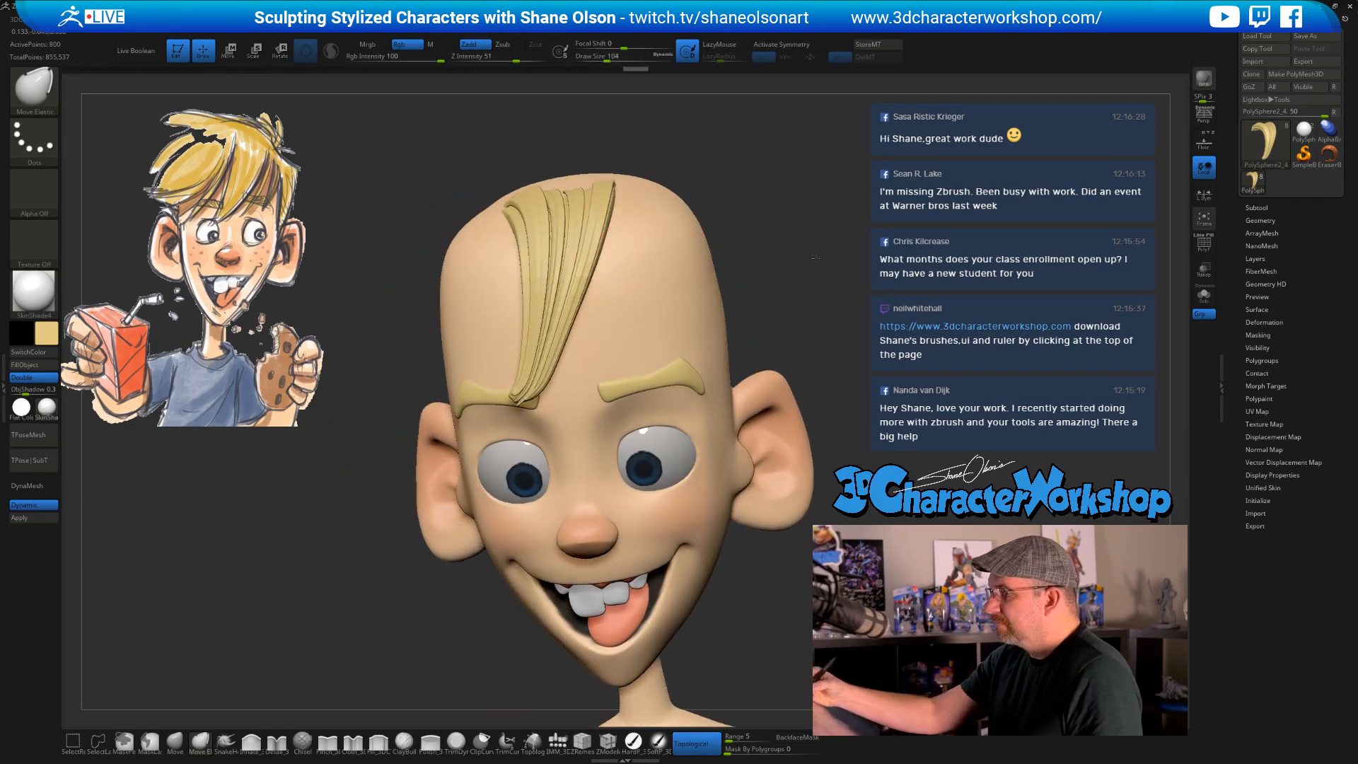
{"action": "right_click_drag", "start_coordinate": [569, 212], "coordinate": [595, 211]}
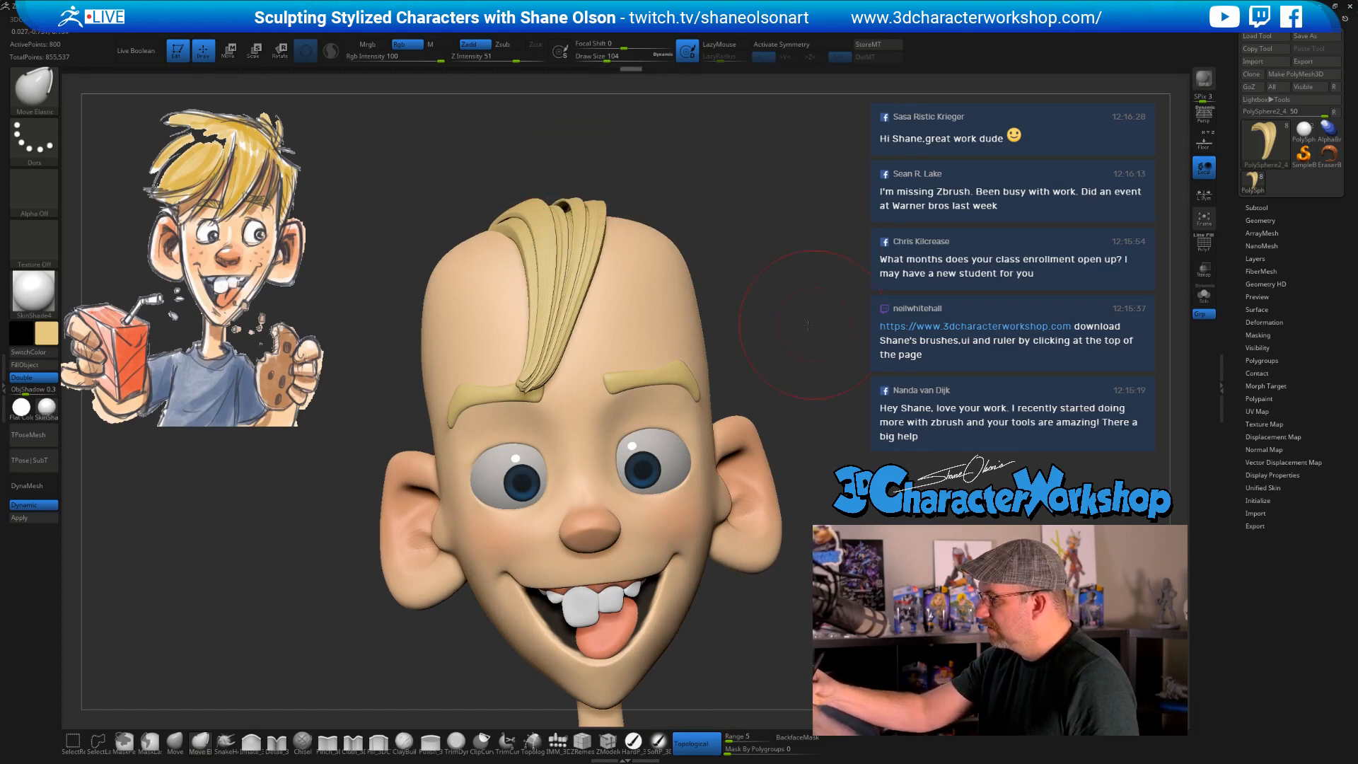
{"action": "mouse_move", "coordinate": [680, 214]}
{"action": "left_mouse_down"}
{"action": "mouse_move", "coordinate": [566, 218]}
{"action": "mouse_move", "coordinate": [654, 220]}
{"action": "mouse_move", "coordinate": [604, 221]}
{"action": "left_mouse_up"}
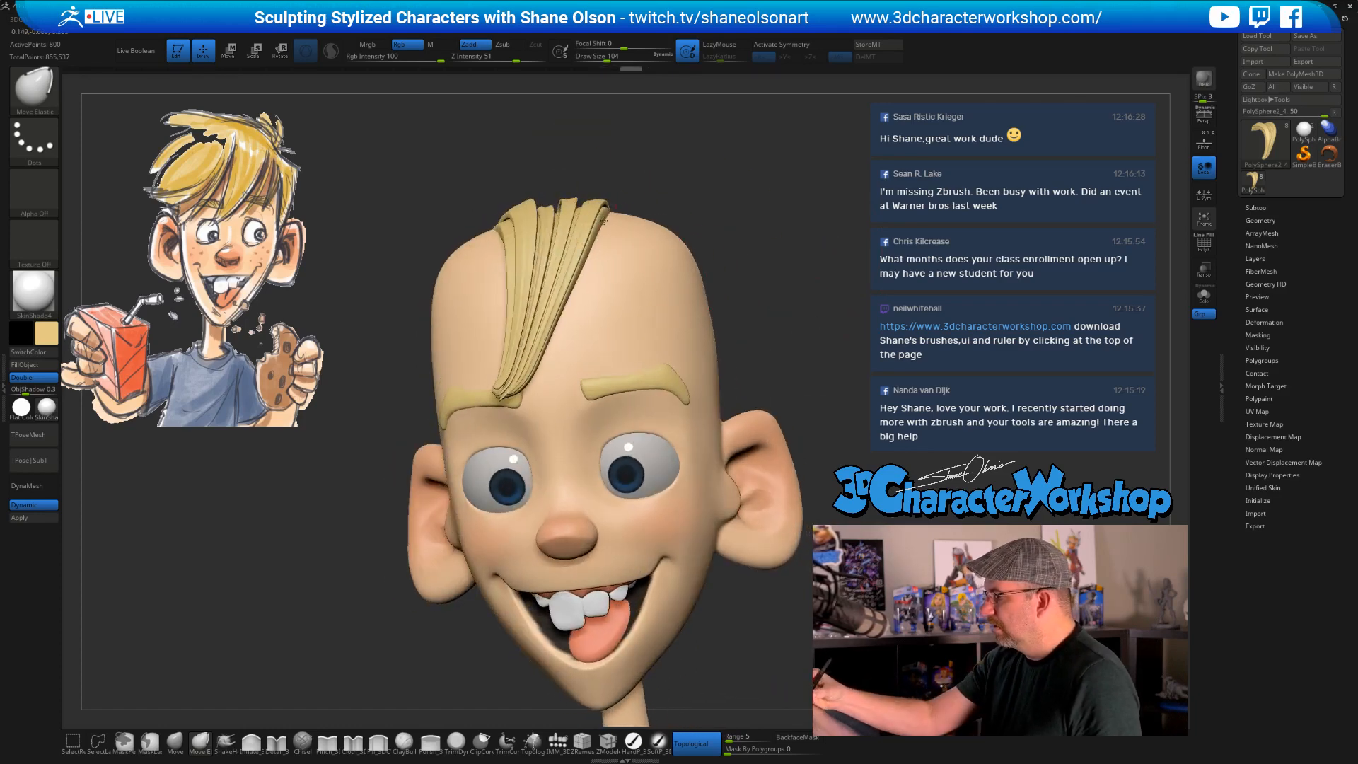
- Assign polygroups to the hair with Auto Groups, turn on the polyframe and isolate a single clump
{"action": "mouse_move", "coordinate": [795, 258]}
{"action": "left_mouse_down"}
{"action": "mouse_move", "coordinate": [800, 303]}
{"action": "mouse_move", "coordinate": [736, 262]}
{"action": "left_mouse_up"}
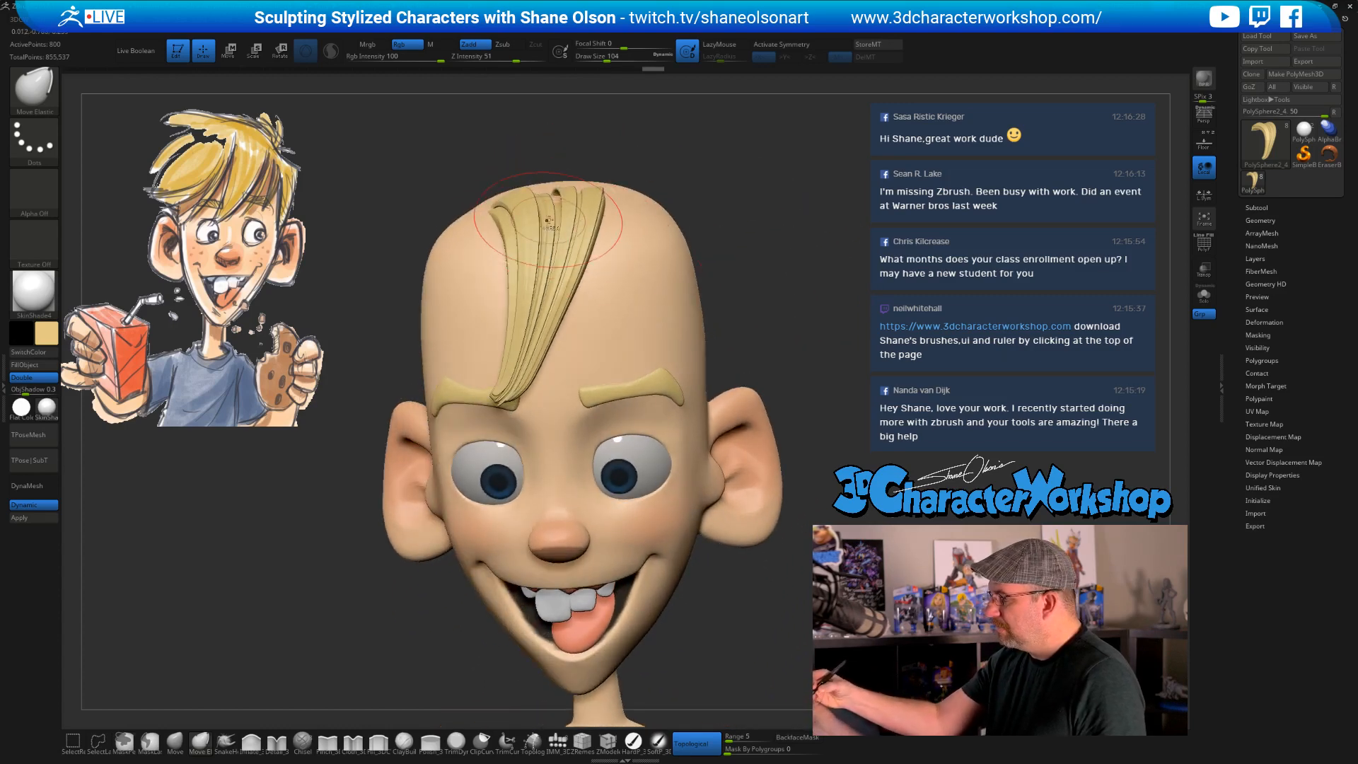
{"action": "key", "text": "ctrl+shift"}
{"action": "key", "text": "2"}
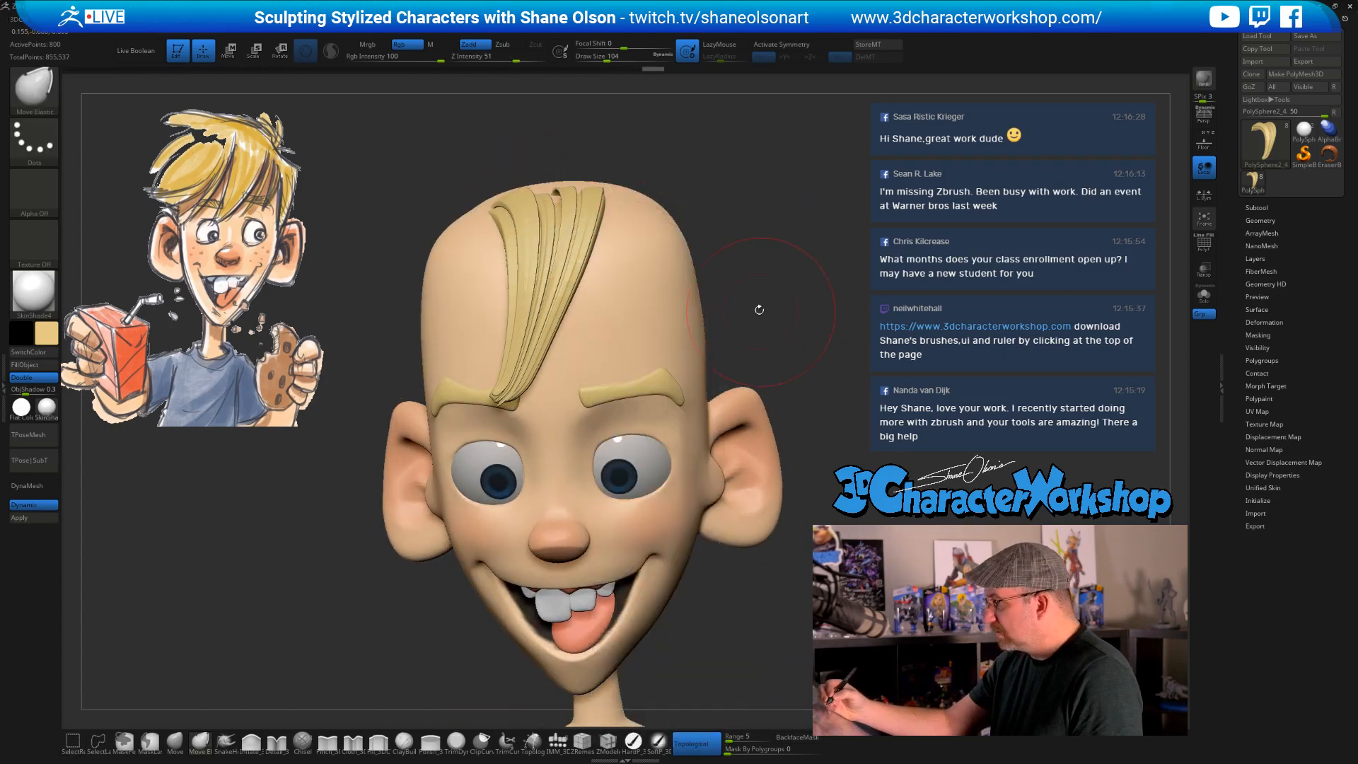
{"action": "key", "text": "2"}
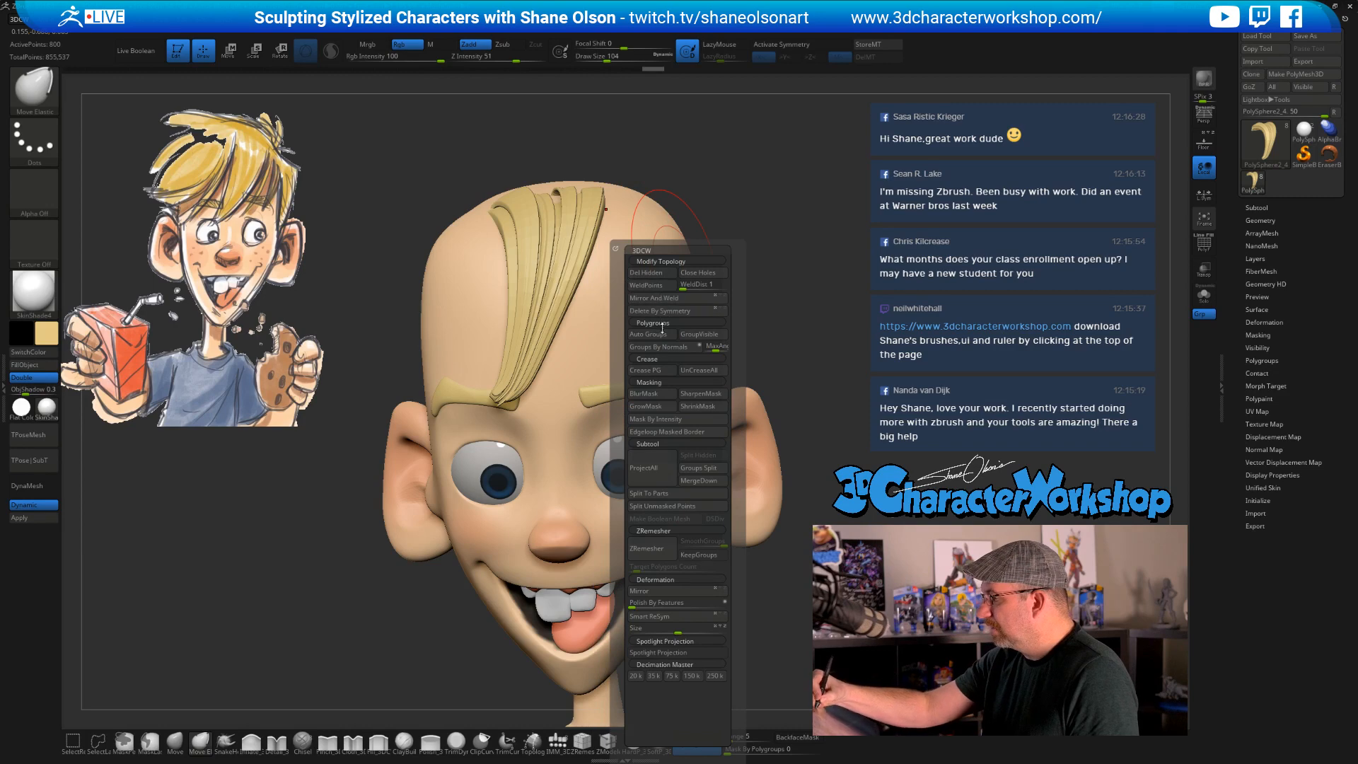
{"action": "left_click", "coordinate": [659, 332]}
{"action": "key", "text": "shift+f"}
{"action": "left_click_drag", "start_coordinate": [803, 318], "coordinate": [785, 346]}
{"action": "left_click", "coordinate": [532, 330], "text": "ctrl+shift"}
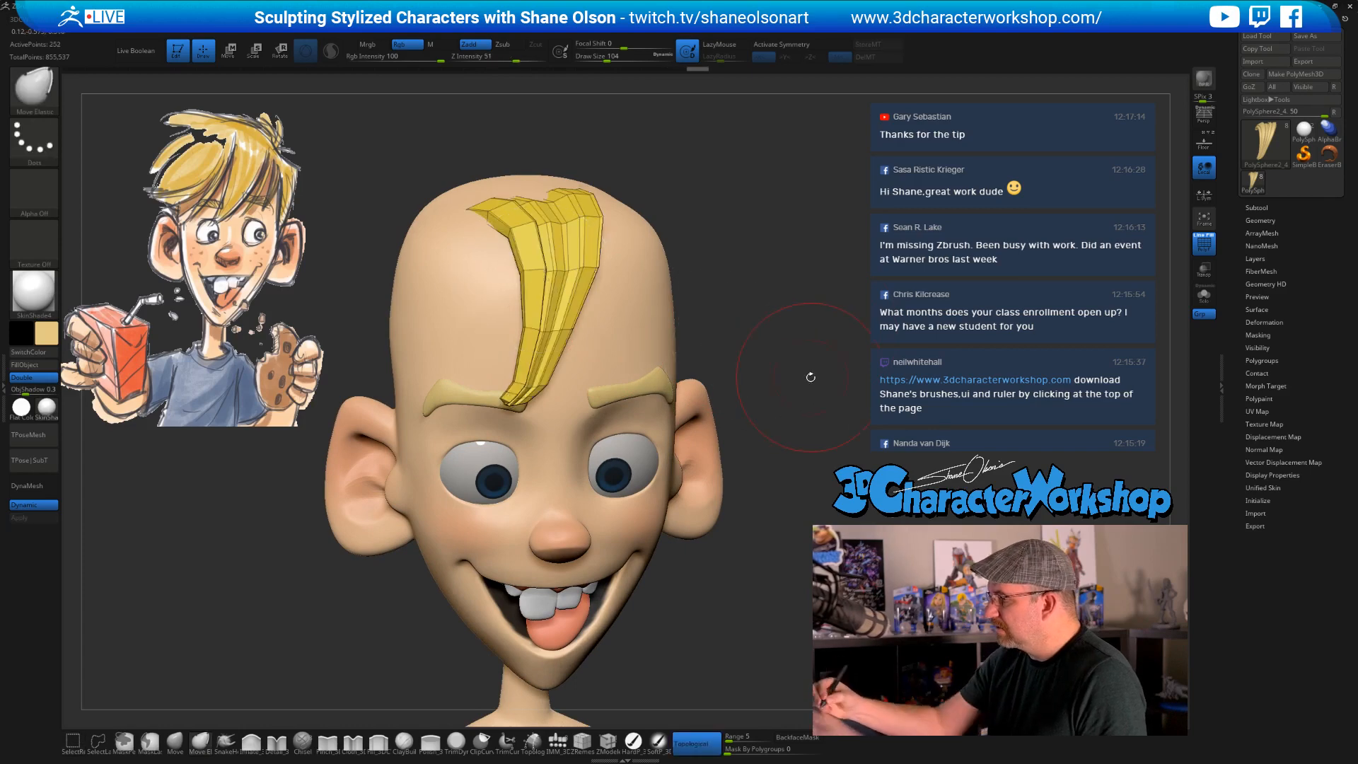
- Split the hidden hair pieces into a separate subtool and hide that subtool
{"action": "left_click_drag", "start_coordinate": [815, 378], "coordinate": [842, 364]}
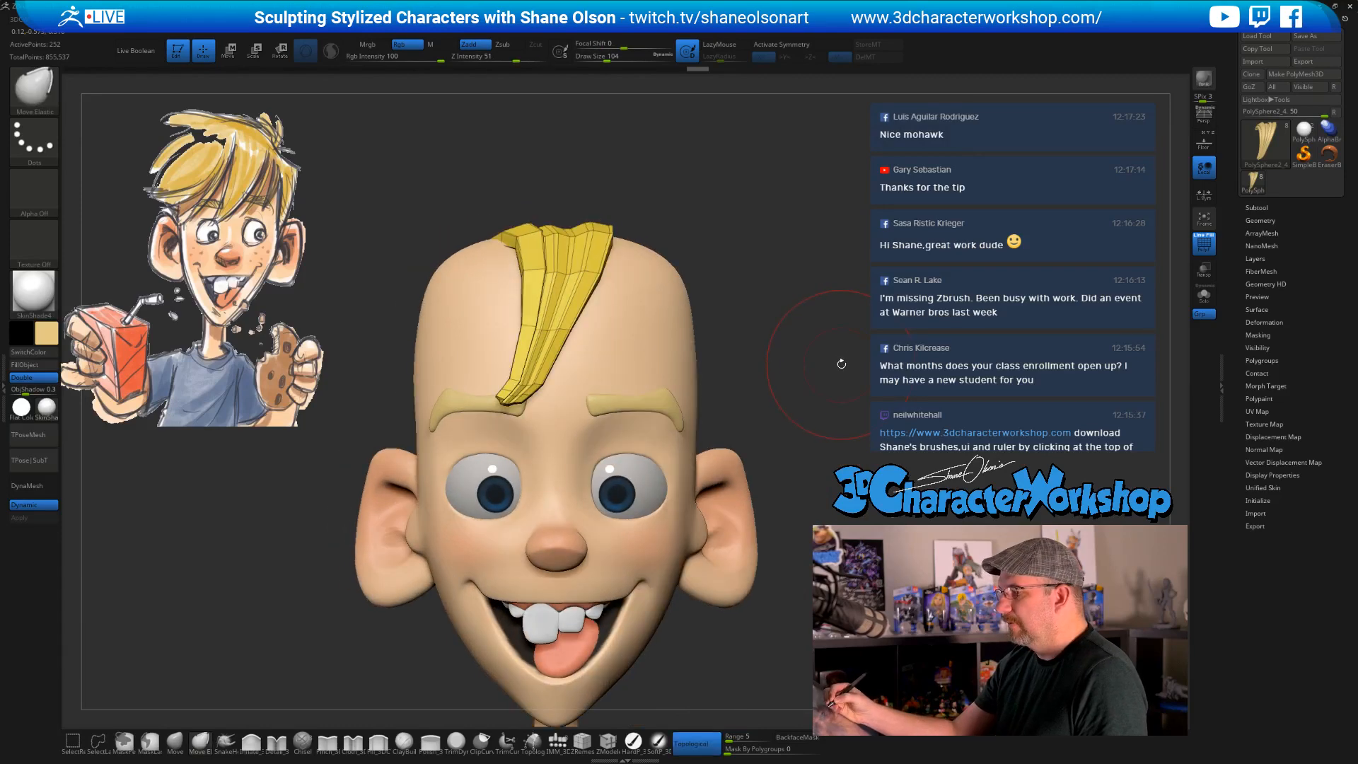
{"action": "key", "text": "3"}
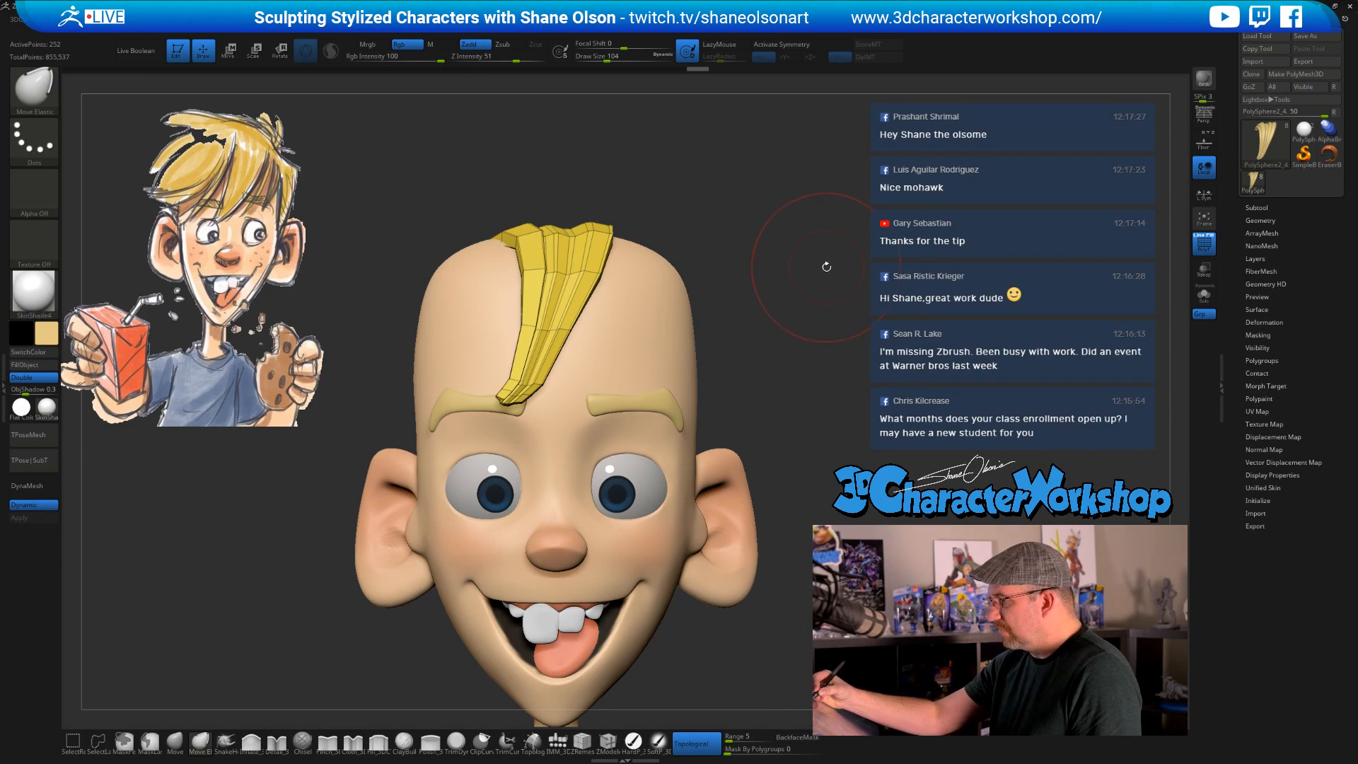
{"action": "key", "text": "3"}
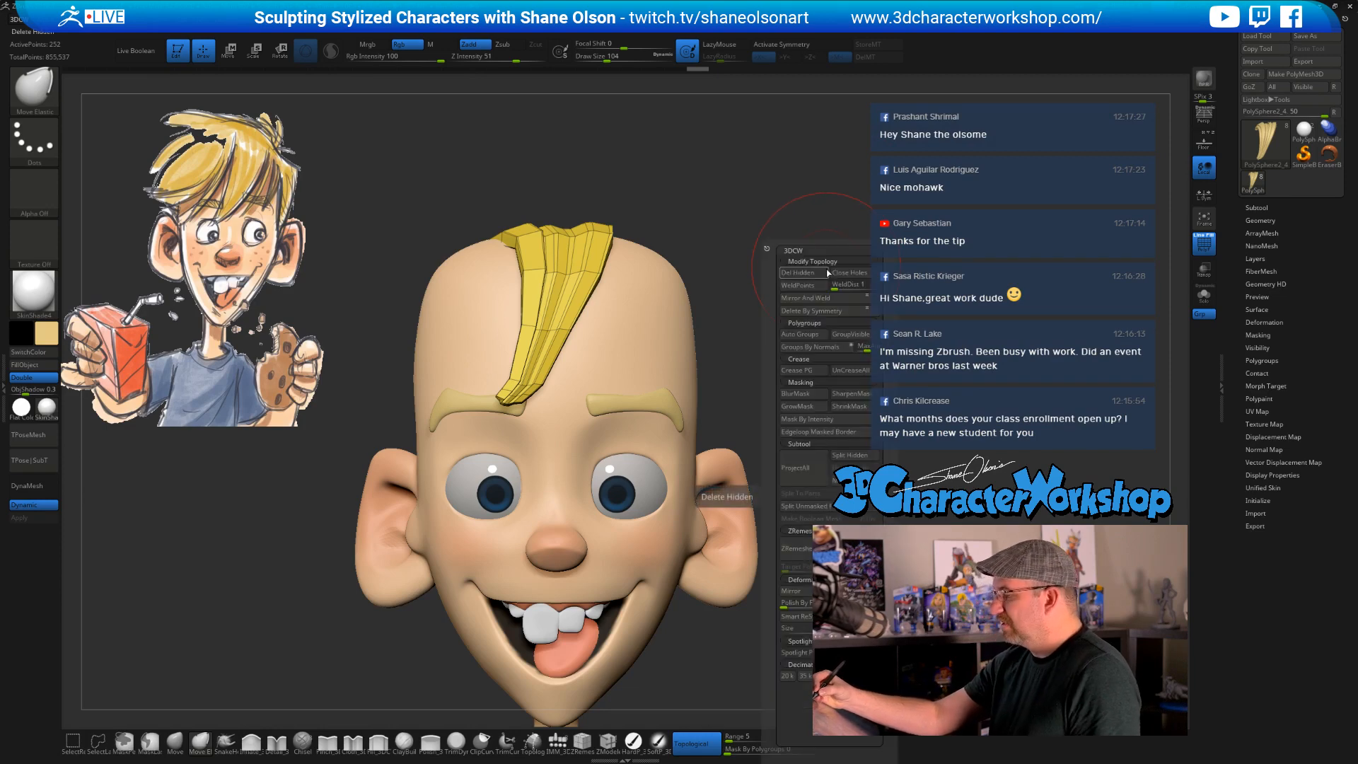
{"action": "left_click", "coordinate": [849, 456]}
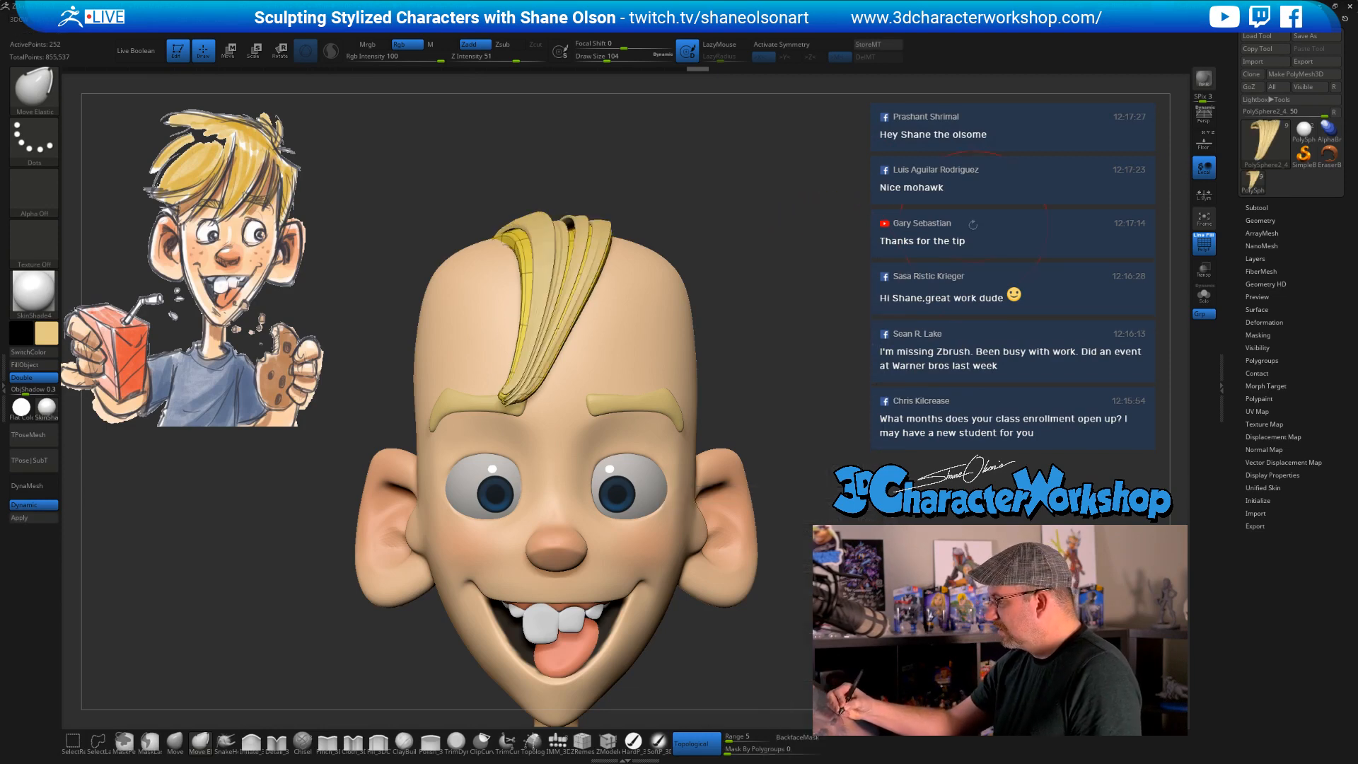
{"action": "left_click", "coordinate": [1257, 207]}
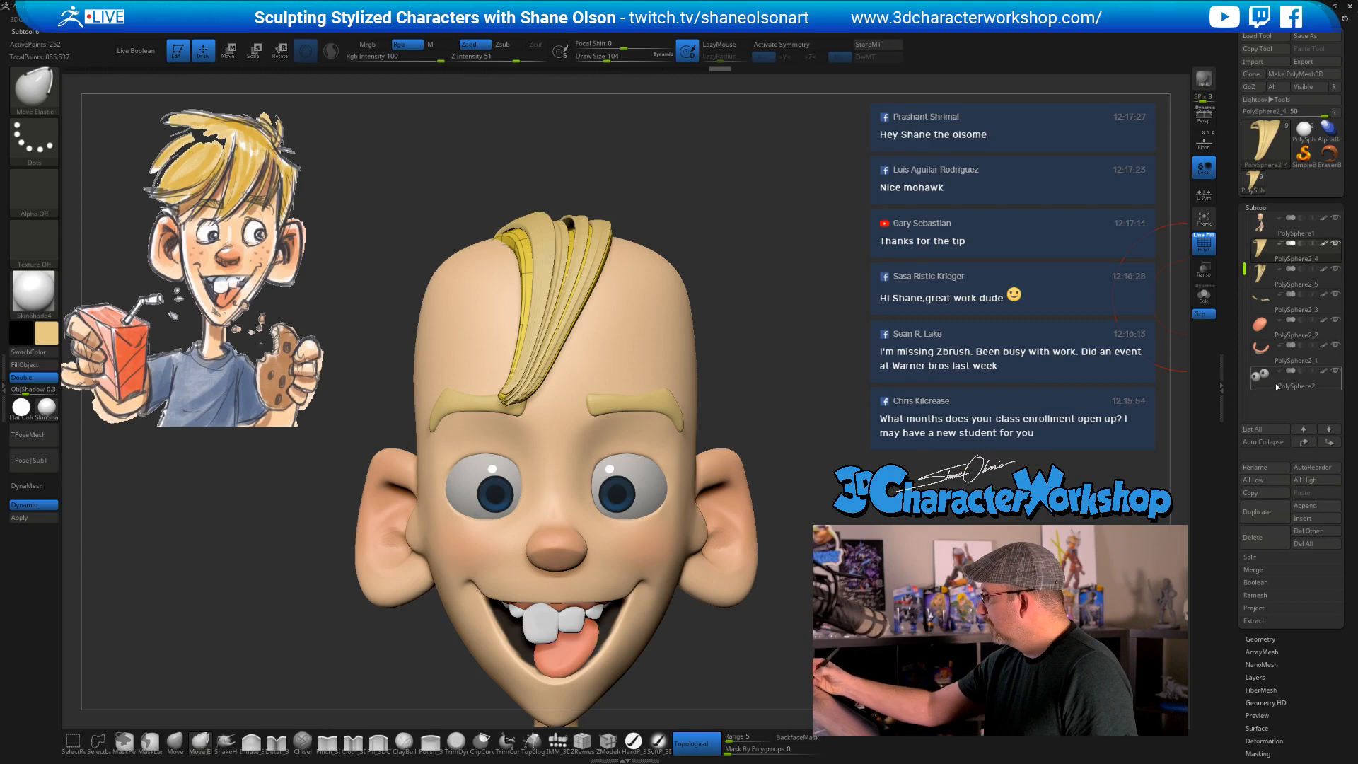
{"action": "left_click", "coordinate": [1335, 270]}
- Reshape the remaining clump's upper part with the Move Elastic brush
{"action": "mouse_move", "coordinate": [820, 380]}
{"action": "left_mouse_down"}
{"action": "mouse_move", "coordinate": [816, 358]}
{"action": "mouse_move", "coordinate": [762, 314]}
{"action": "mouse_move", "coordinate": [601, 219]}
{"action": "left_mouse_up"}
{"action": "mouse_move", "coordinate": [507, 263]}
{"action": "left_mouse_down"}
{"action": "mouse_move", "coordinate": [493, 261]}
{"action": "mouse_move", "coordinate": [567, 238]}
{"action": "left_mouse_up"}
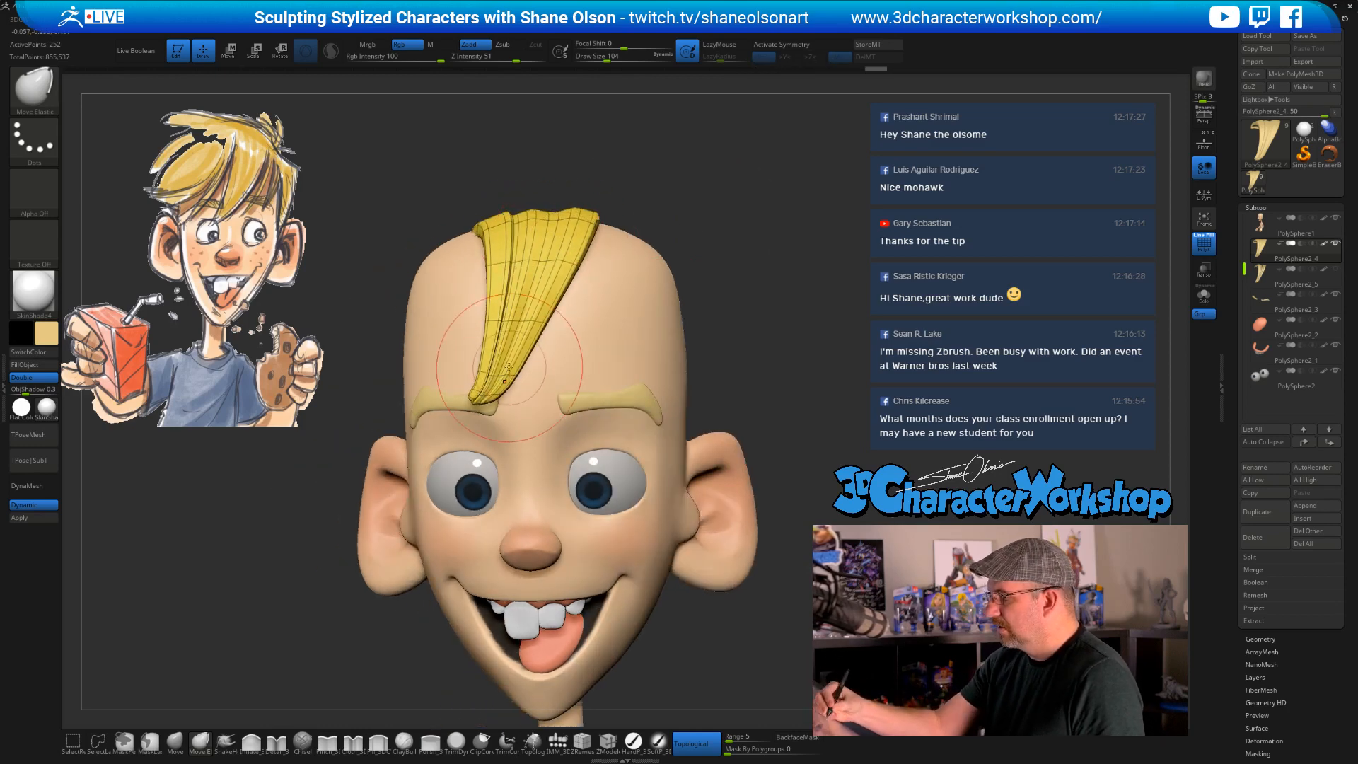
{"action": "right_click_drag", "start_coordinate": [508, 357], "coordinate": [538, 318]}
{"action": "right_click_drag", "start_coordinate": [480, 389], "coordinate": [530, 324], "text": "alt"}
- Pull the clump's lower tip down to a point over the inner end of the eyebrow with the Move brush
{"action": "left_click", "coordinate": [175, 743]}
{"action": "key", "text": "s"}
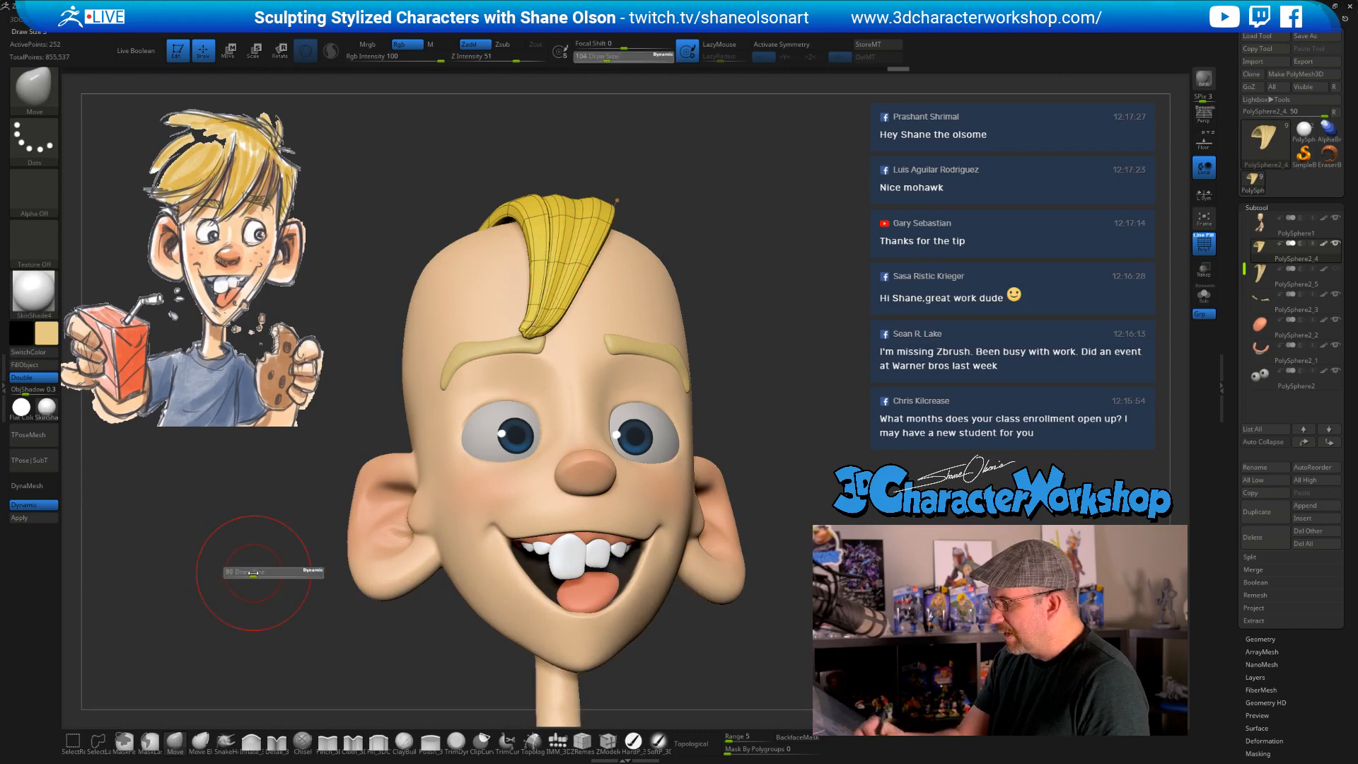
{"action": "left_click_drag", "start_coordinate": [252, 573], "coordinate": [243, 572]}
{"action": "right_click_drag", "start_coordinate": [519, 380], "coordinate": [545, 386], "text": "ctrl"}
{"action": "key", "text": "s"}
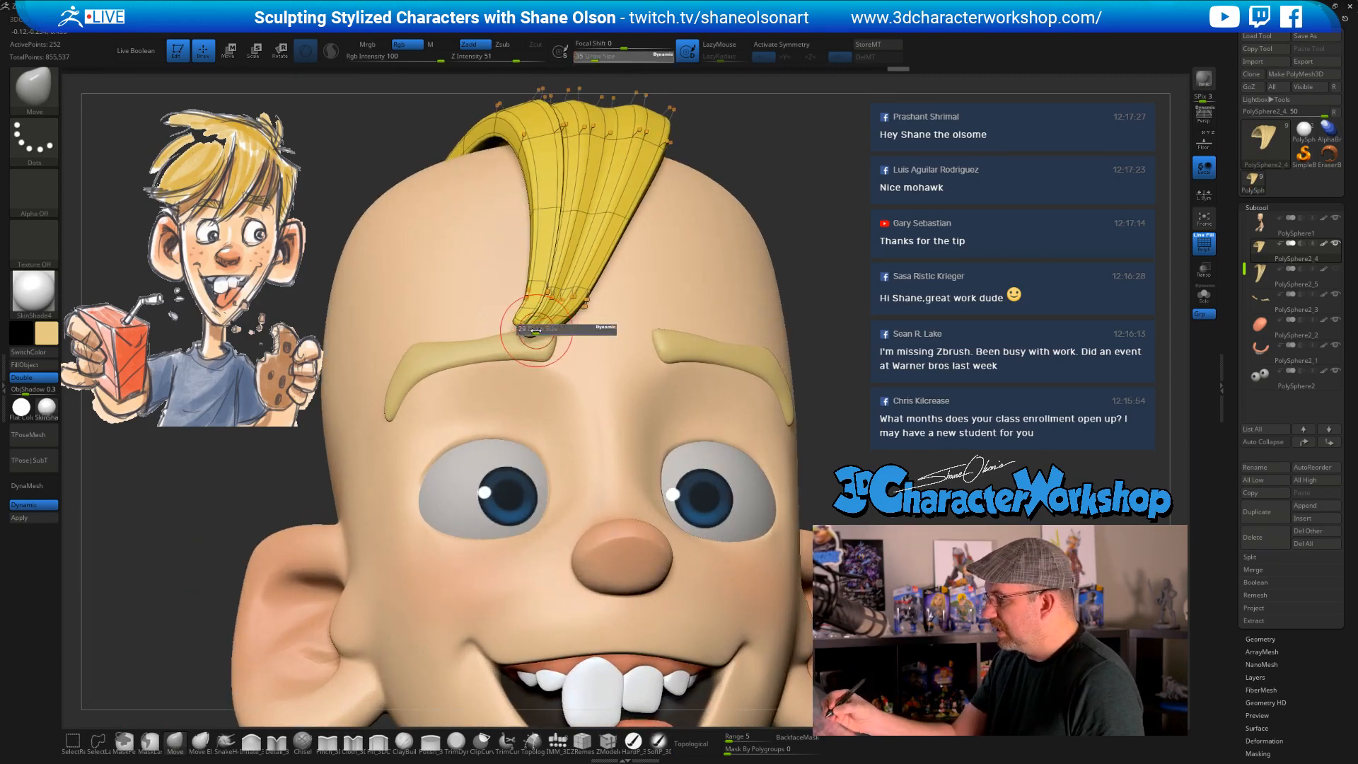
{"action": "mouse_move", "coordinate": [542, 328]}
{"action": "left_mouse_down"}
{"action": "mouse_move", "coordinate": [556, 315]}
{"action": "mouse_move", "coordinate": [516, 347]}
{"action": "left_mouse_up"}
{"action": "key", "text": "s"}
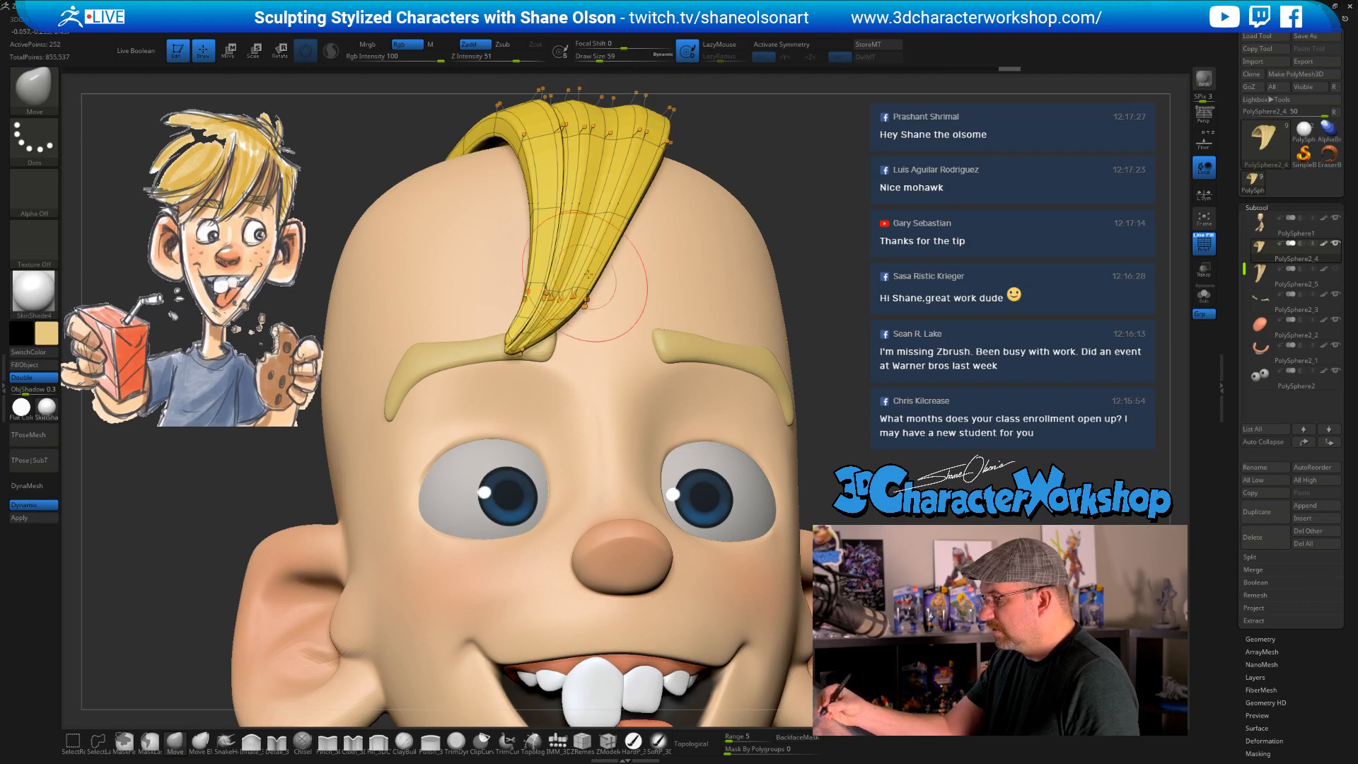
{"action": "mouse_move", "coordinate": [588, 274]}
{"action": "right_mouse_down"}
{"action": "mouse_move", "coordinate": [523, 290]}
{"action": "mouse_move", "coordinate": [578, 293]}
{"action": "right_mouse_up"}
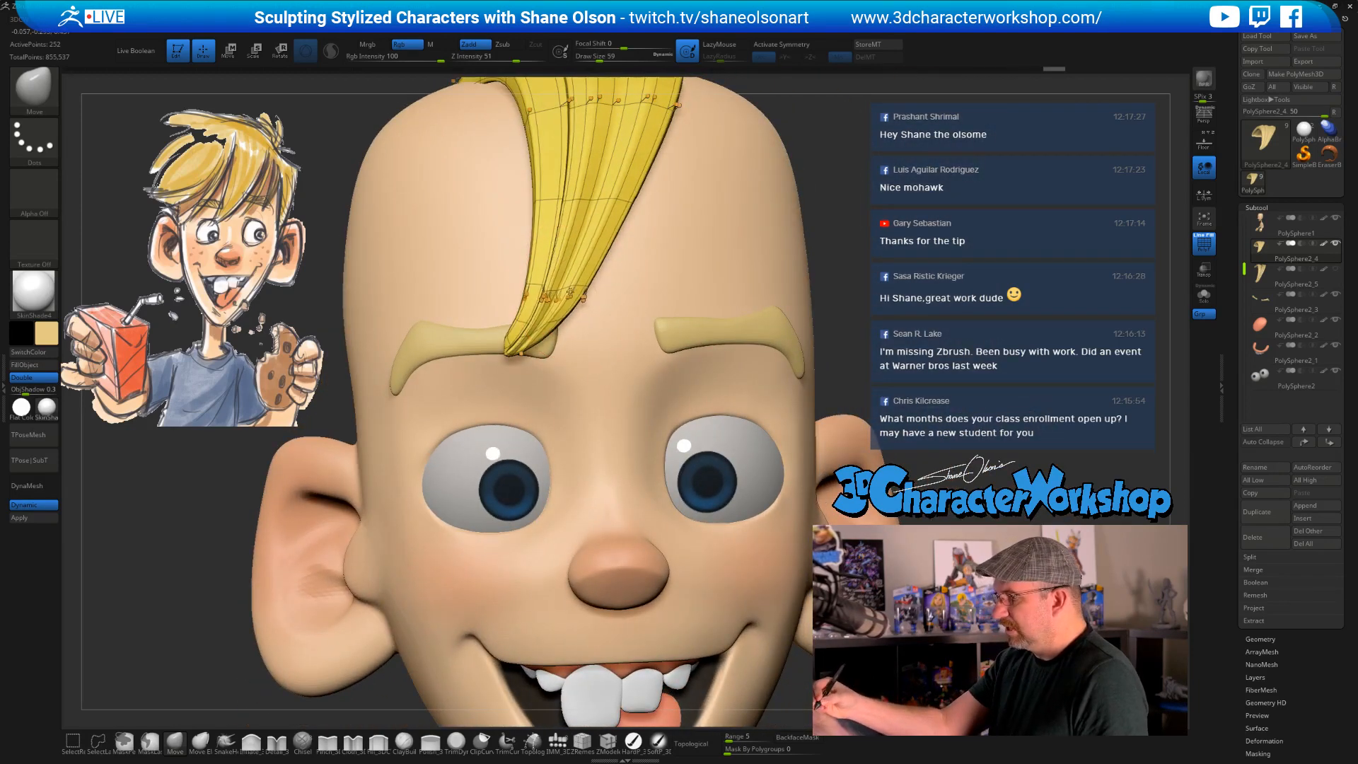
- Adjust the clump's profile over the forehead from the side with the Move brush at draw size 116
{"action": "mouse_move", "coordinate": [875, 262]}
{"action": "right_mouse_down", "text": "ctrl"}
{"action": "mouse_move", "coordinate": [858, 271]}
{"action": "mouse_move", "coordinate": [1089, 272]}
{"action": "mouse_move", "coordinate": [828, 287]}
{"action": "right_mouse_up", "text": "ctrl"}
{"action": "right_click_drag", "start_coordinate": [703, 293], "coordinate": [800, 289]}
{"action": "key", "text": "s"}
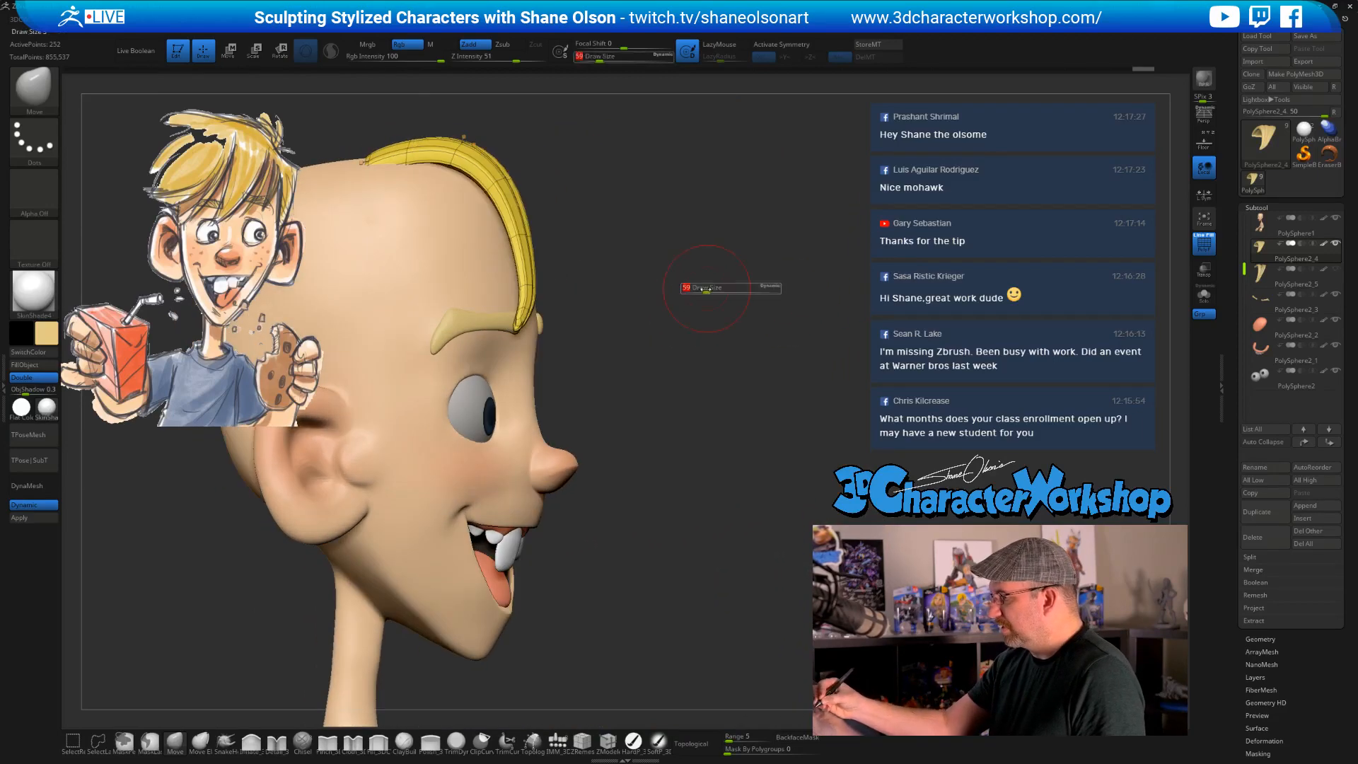
{"action": "left_click_drag", "start_coordinate": [695, 288], "coordinate": [703, 289]}
{"action": "right_click_drag", "start_coordinate": [561, 301], "coordinate": [588, 288]}
{"action": "key", "text": "s"}
{"action": "left_click_drag", "start_coordinate": [521, 282], "coordinate": [526, 283]}
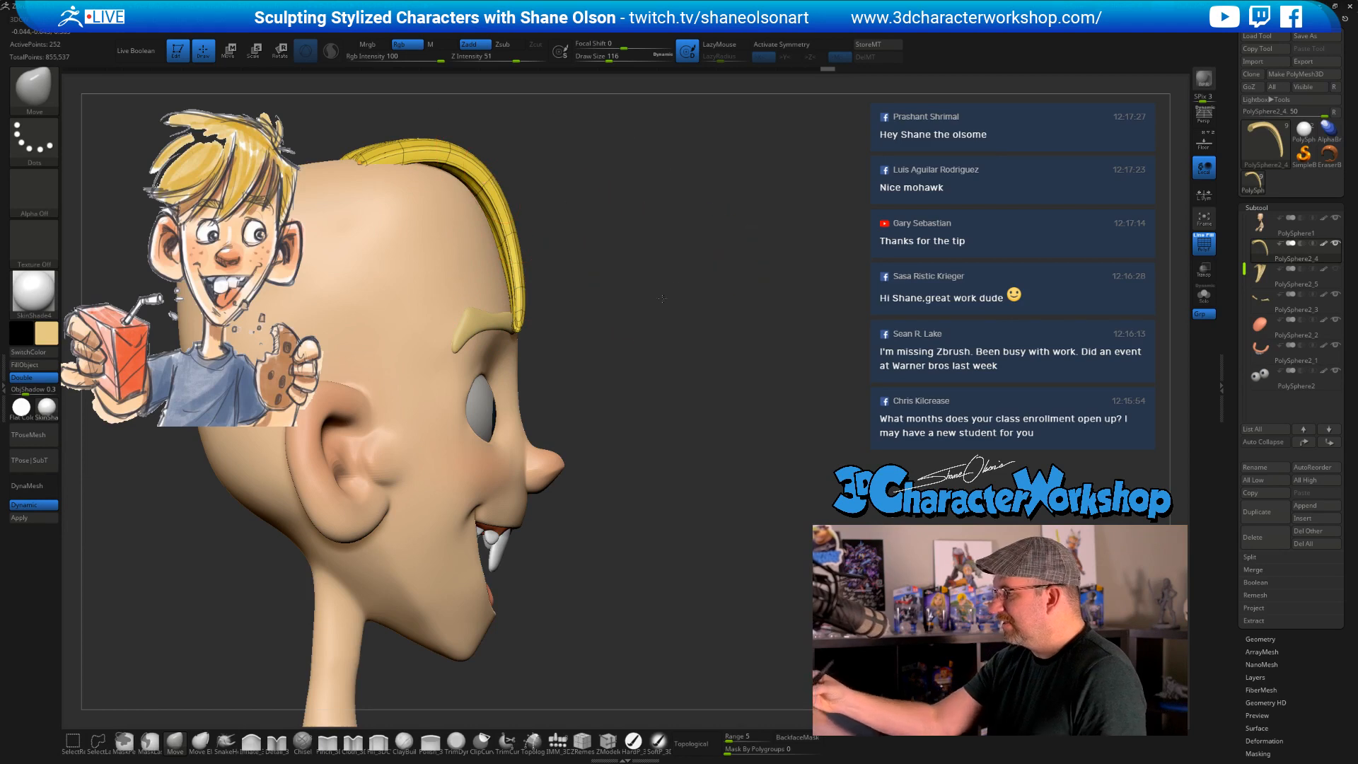
- Raise the clump's top edge above the crown with the Move brush at draw size 132
{"action": "right_click_drag", "start_coordinate": [662, 299], "coordinate": [758, 367]}
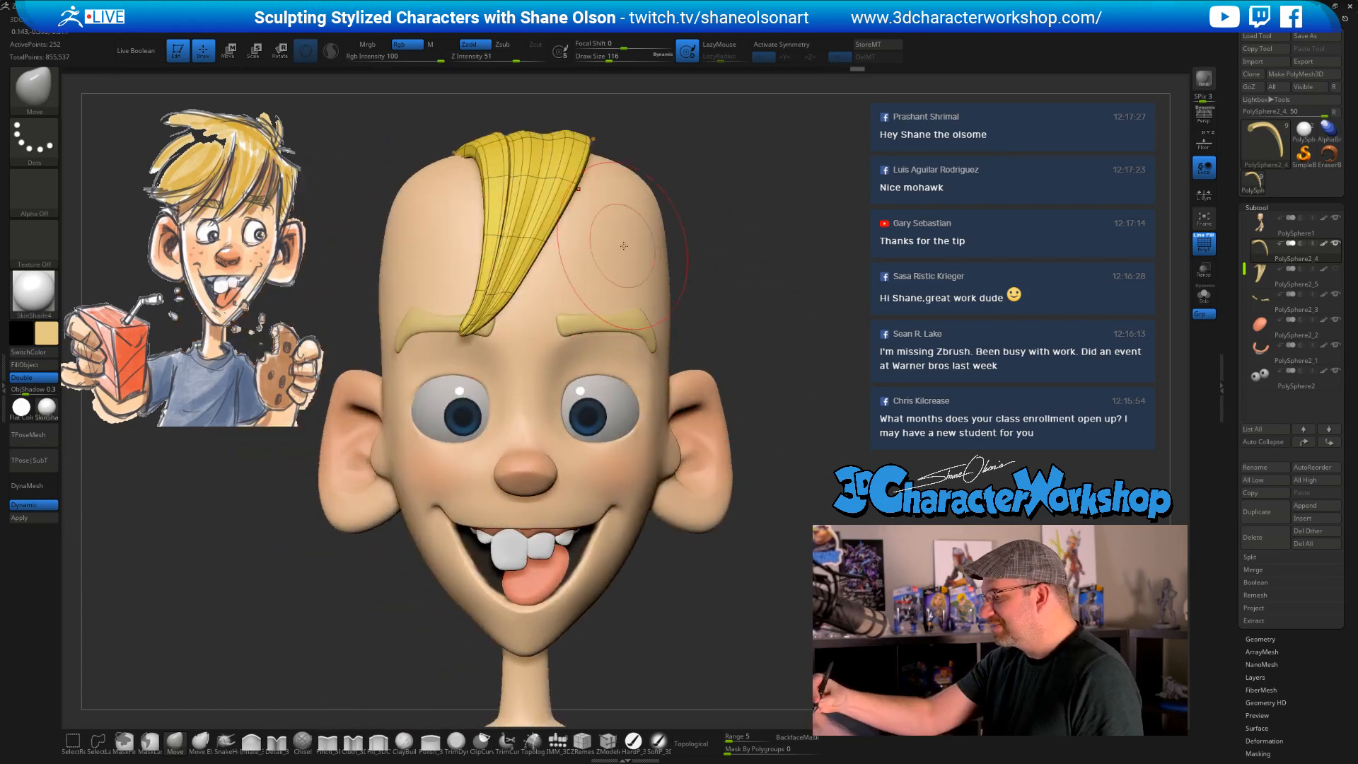
{"action": "right_click_drag", "start_coordinate": [613, 234], "coordinate": [609, 320], "text": "alt"}
{"action": "key", "text": "s"}
{"action": "left_click_drag", "start_coordinate": [582, 182], "coordinate": [586, 182]}
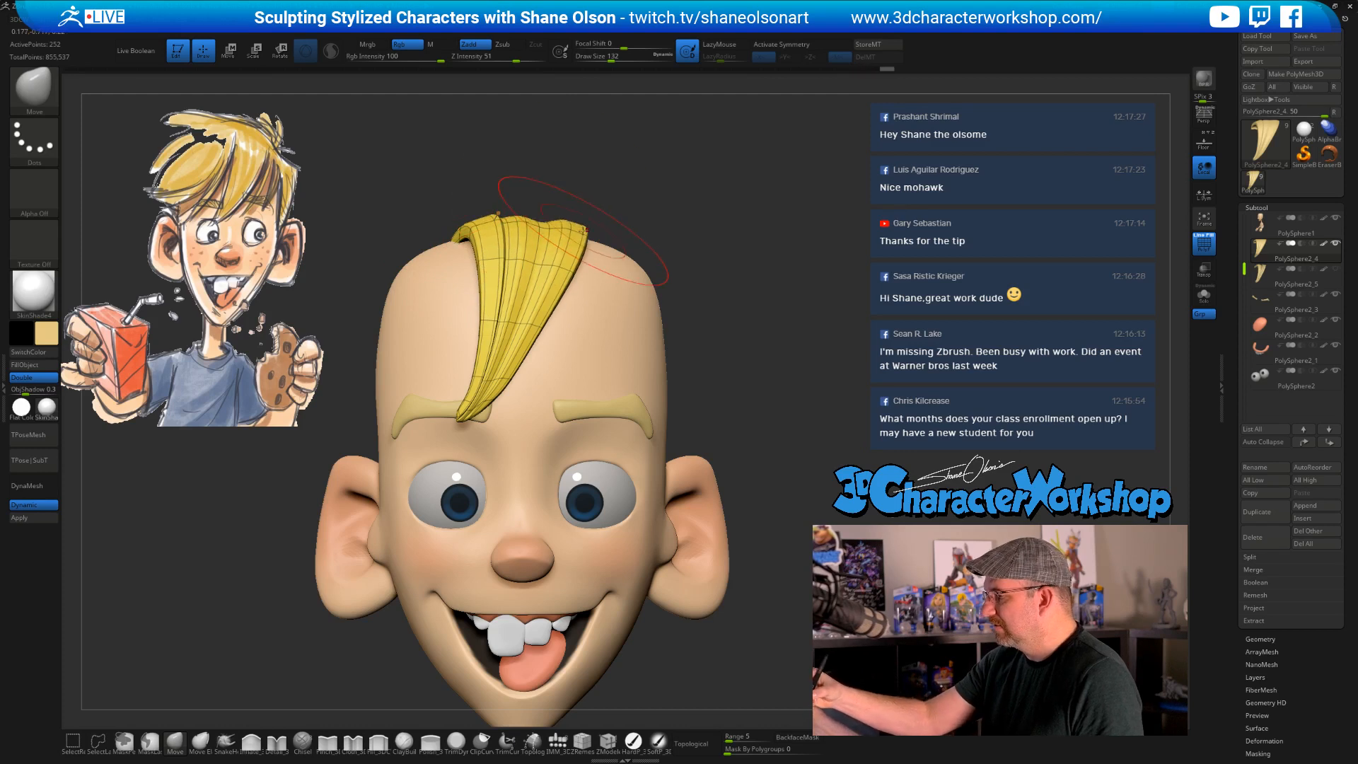
{"action": "left_click_drag", "start_coordinate": [499, 221], "coordinate": [502, 207]}
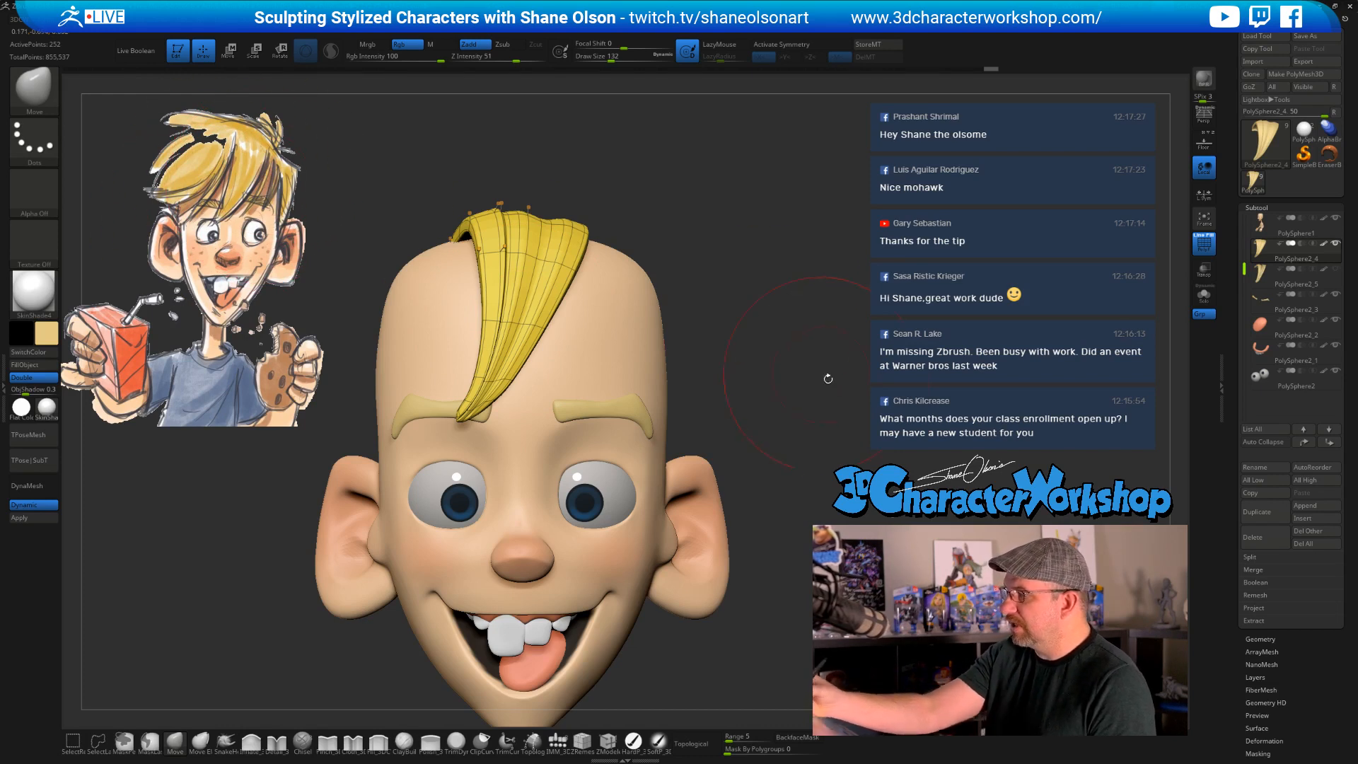
- Lift the clump's root at the crown and check its shape with the polyframe off and on
{"action": "mouse_move", "coordinate": [829, 379]}
{"action": "left_mouse_down", "text": "alt"}
{"action": "mouse_move", "coordinate": [835, 414]}
{"action": "mouse_move", "coordinate": [776, 316]}
{"action": "left_mouse_up", "text": "alt"}
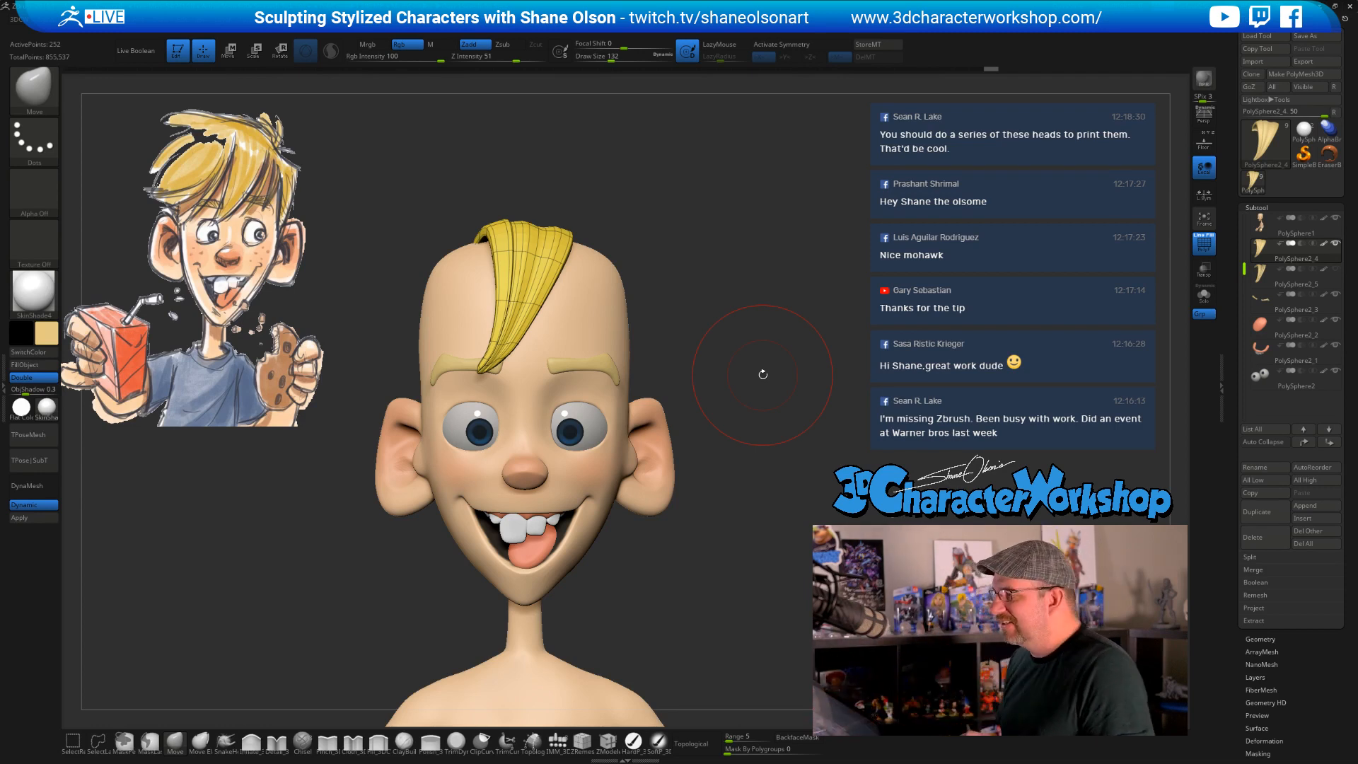
{"action": "left_click_drag", "start_coordinate": [760, 400], "coordinate": [765, 373], "text": "alt"}
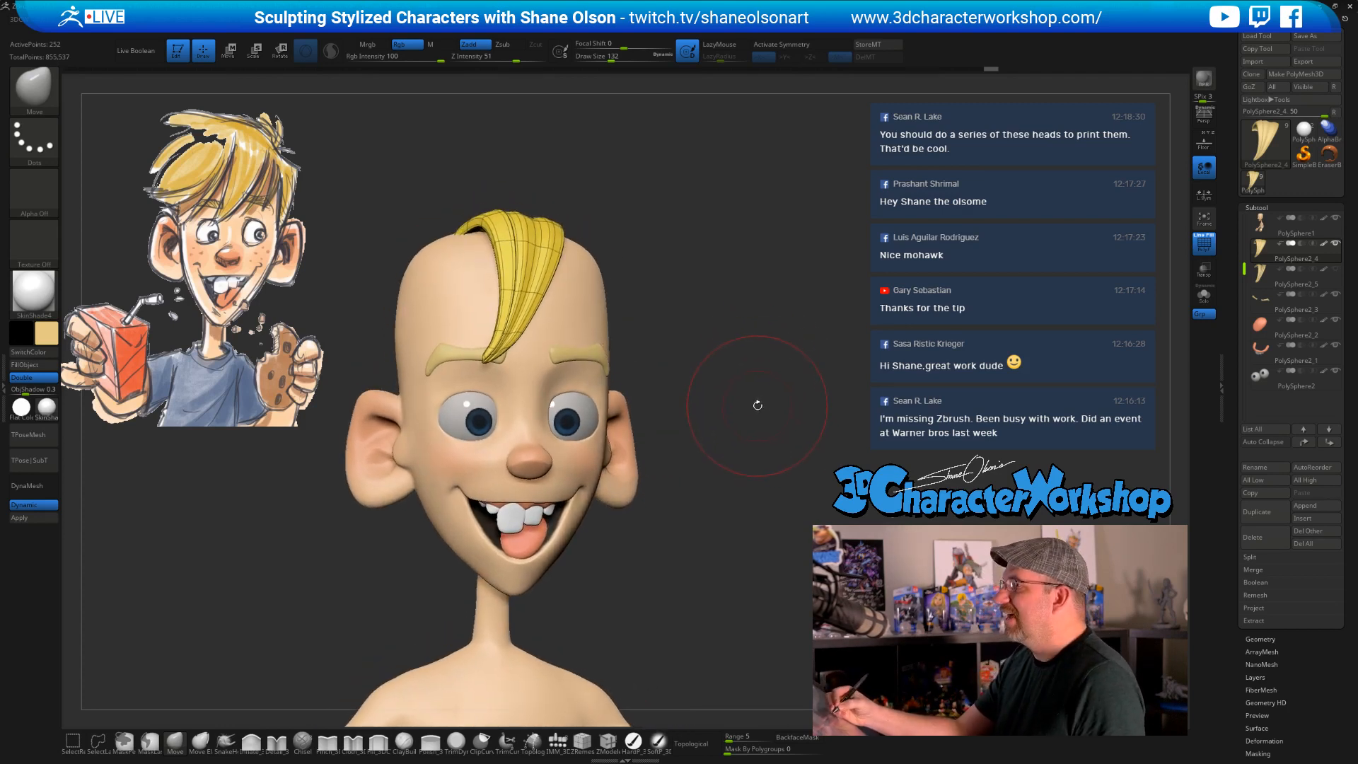
{"action": "mouse_move", "coordinate": [758, 404]}
{"action": "left_mouse_down"}
{"action": "mouse_move", "coordinate": [820, 406]}
{"action": "mouse_move", "coordinate": [882, 432]}
{"action": "left_mouse_up"}
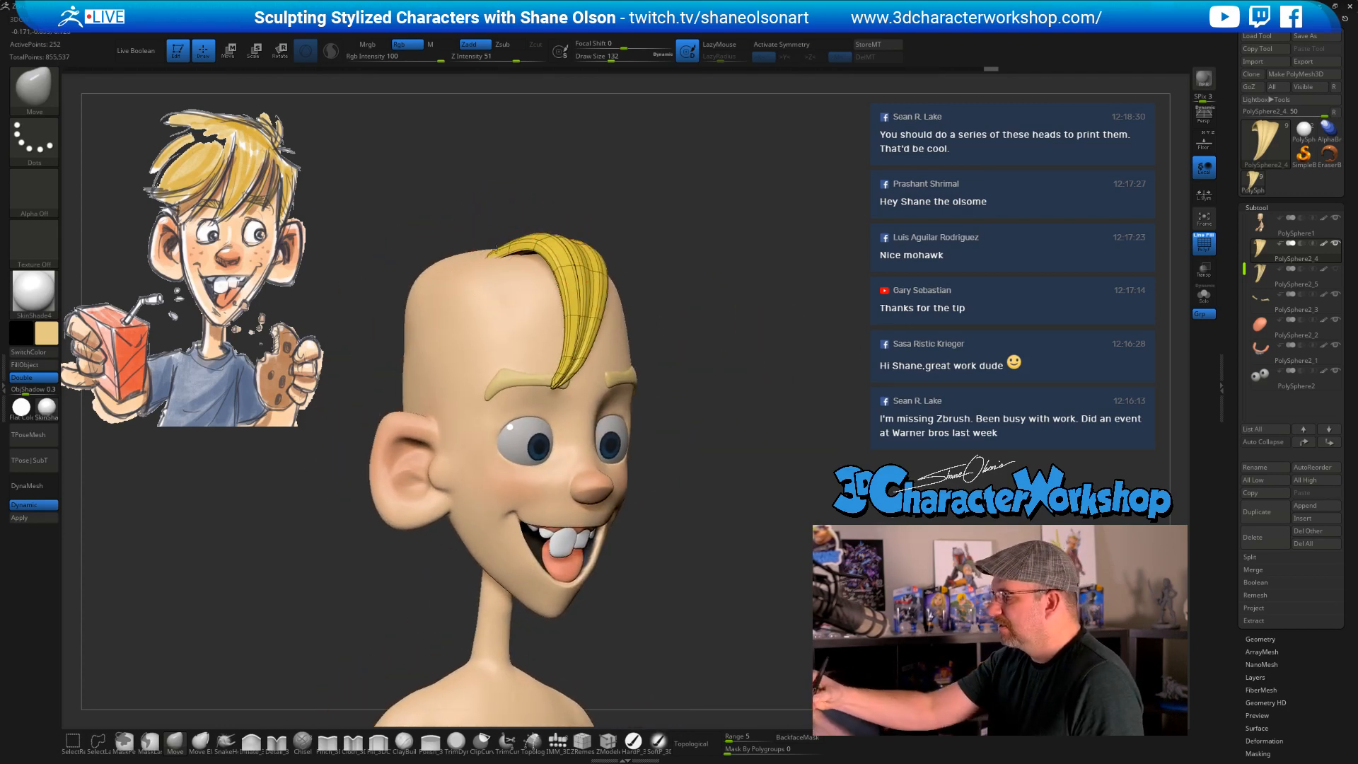
{"action": "left_click_drag", "start_coordinate": [518, 264], "coordinate": [537, 251]}
{"action": "mouse_move", "coordinate": [784, 329]}
{"action": "left_mouse_down"}
{"action": "mouse_move", "coordinate": [773, 367]}
{"action": "mouse_move", "coordinate": [785, 361]}
{"action": "mouse_move", "coordinate": [746, 323]}
{"action": "mouse_move", "coordinate": [758, 359]}
{"action": "left_mouse_up"}
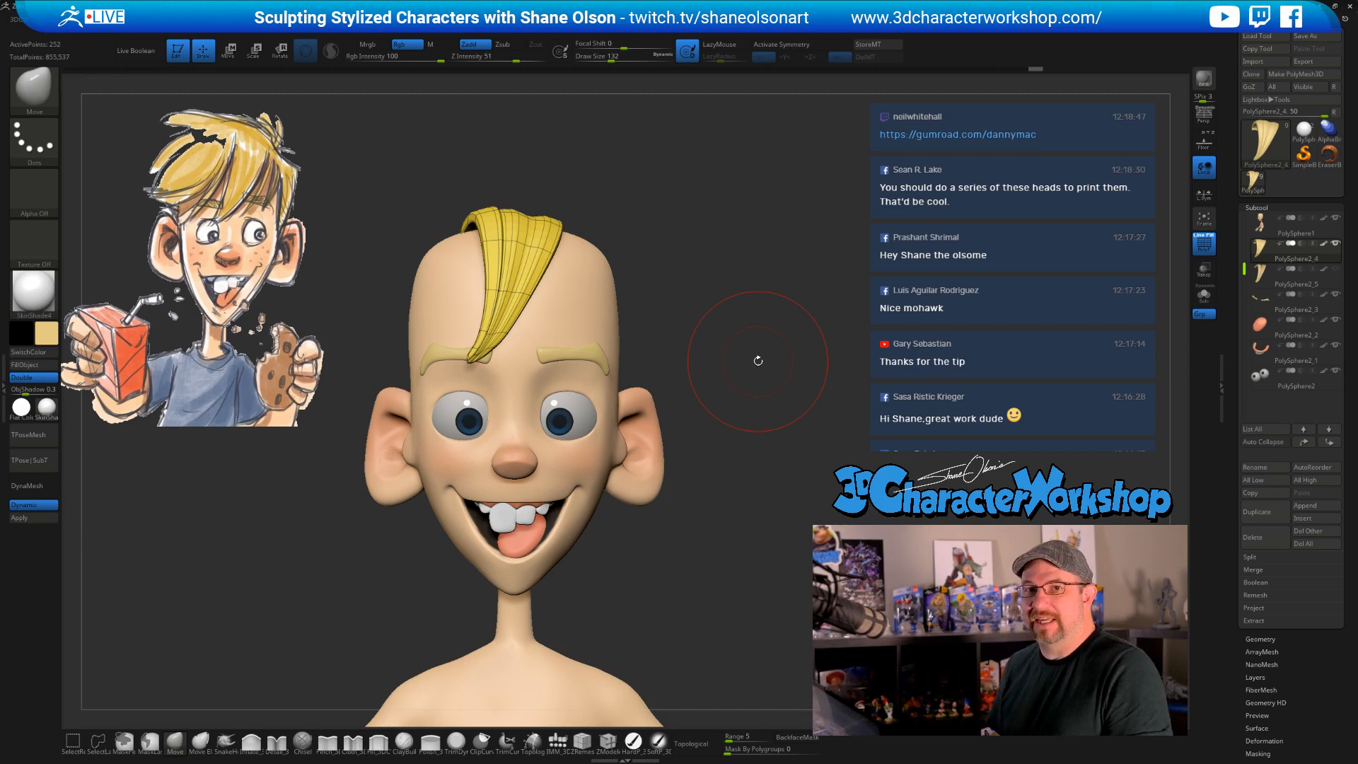
{"action": "key", "text": "shift"}
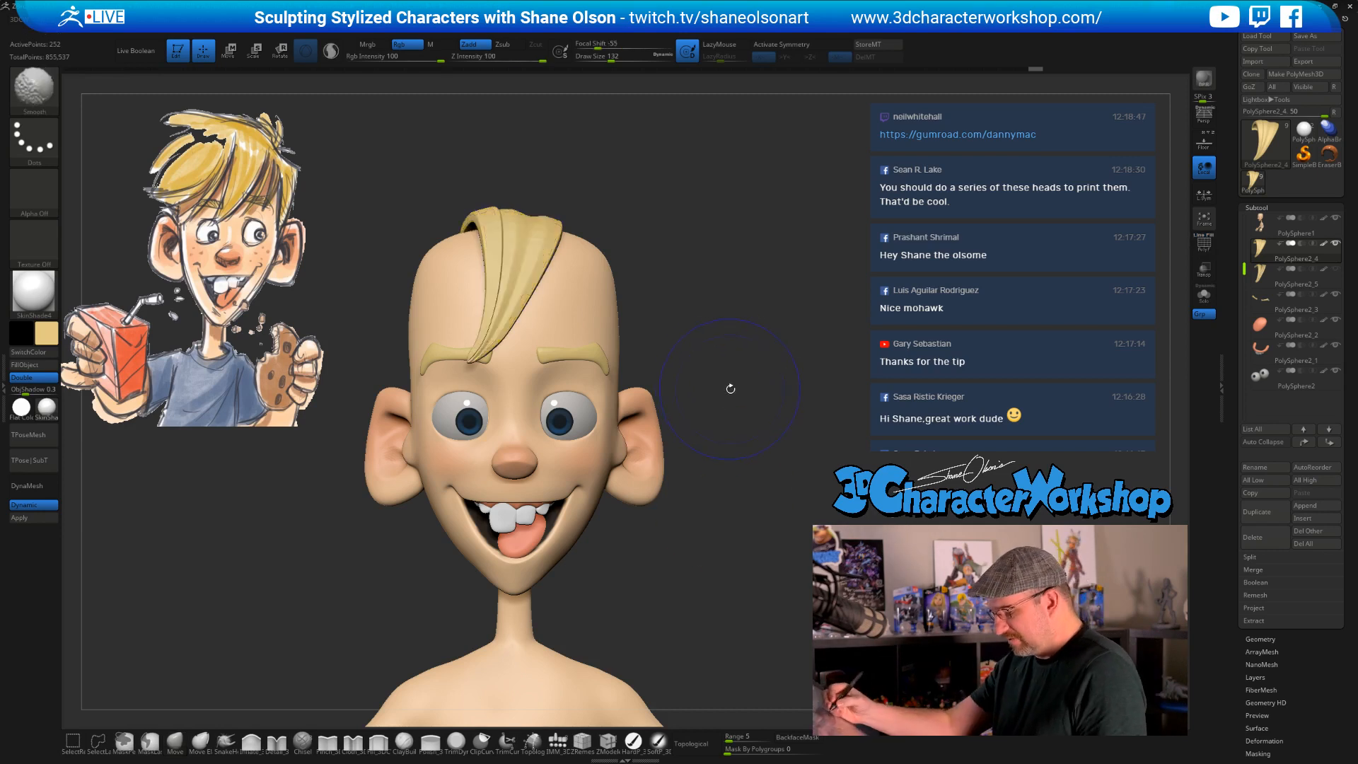
{"action": "key", "text": "shift+f"}
{"action": "left_click_drag", "start_coordinate": [727, 379], "coordinate": [734, 341]}
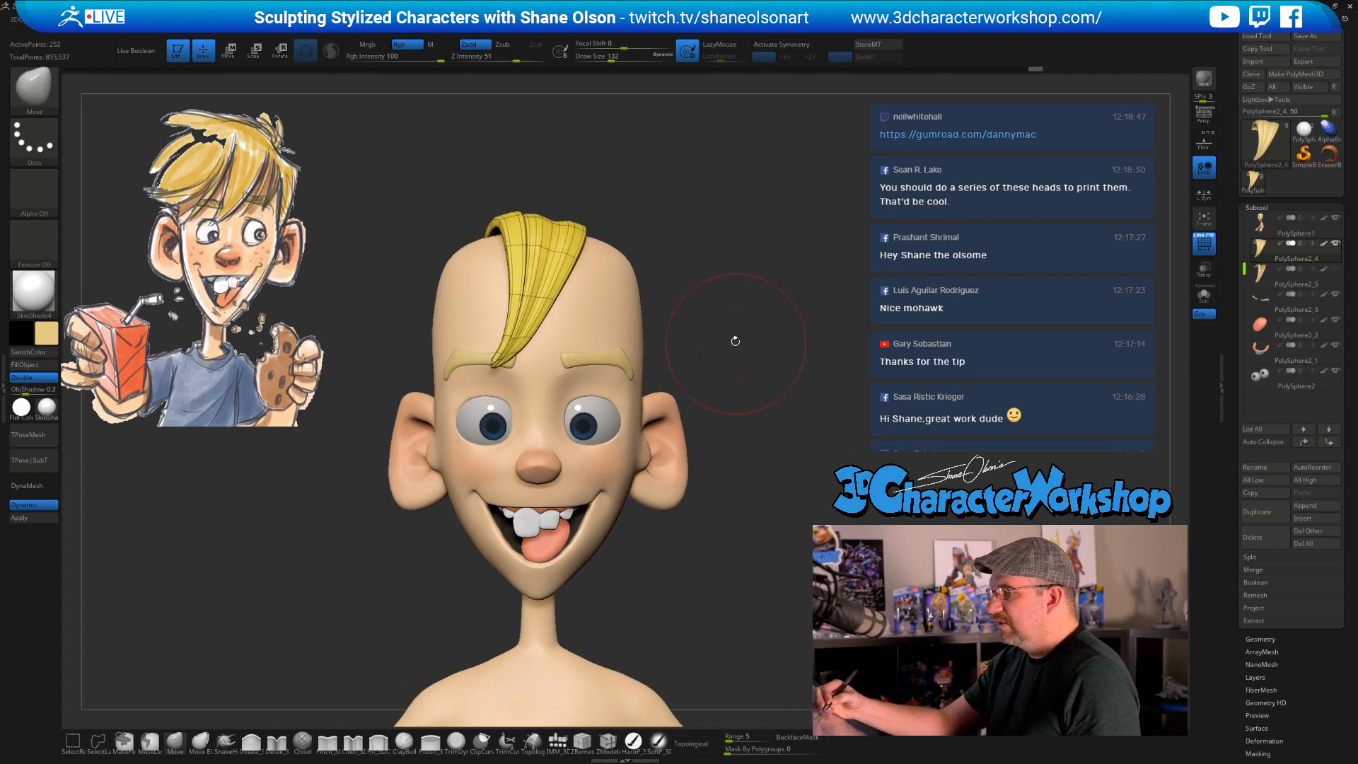
{"action": "left_click_drag", "start_coordinate": [715, 295], "coordinate": [739, 348]}
- Duplicate the clump within its subtool and place the copy beside it toward the character's right ear
{"action": "key", "text": "w"}
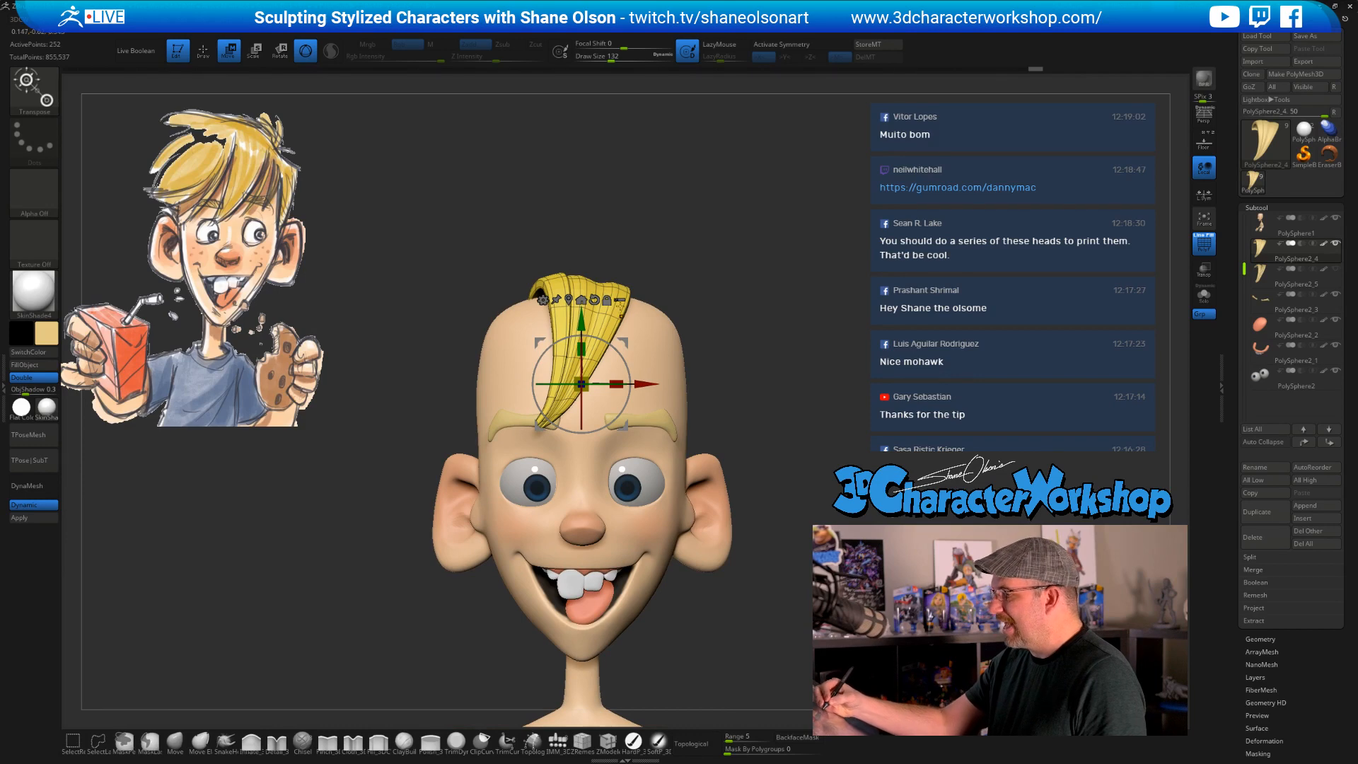
{"action": "left_click_drag", "start_coordinate": [626, 348], "coordinate": [580, 344], "text": "ctrl"}
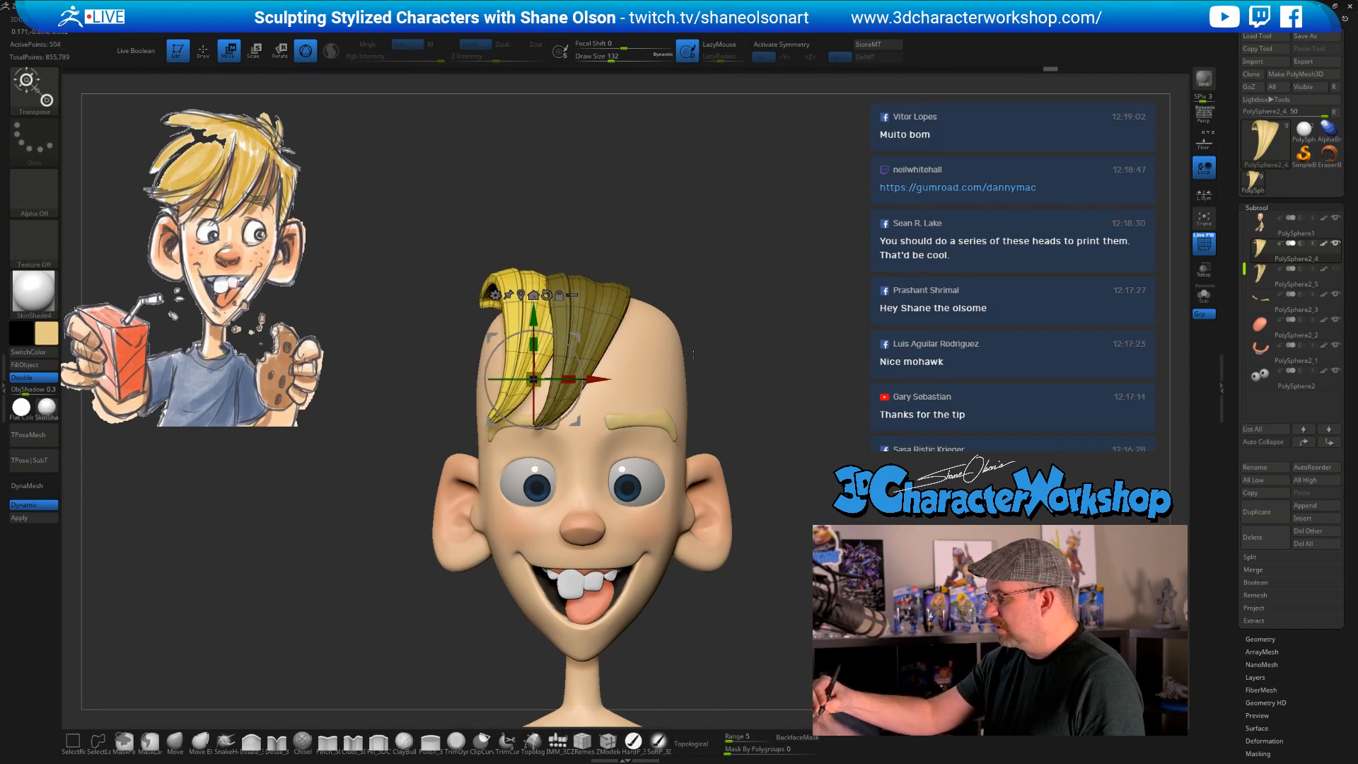
{"action": "mouse_move", "coordinate": [730, 385]}
{"action": "left_mouse_down"}
{"action": "mouse_move", "coordinate": [745, 408]}
{"action": "mouse_move", "coordinate": [707, 387]}
{"action": "mouse_move", "coordinate": [767, 378]}
{"action": "left_mouse_up"}
- Sweep the copied clump's lower tip outward over the temple with the Move Elastic brush at draw size 197
{"action": "left_click", "coordinate": [200, 741]}
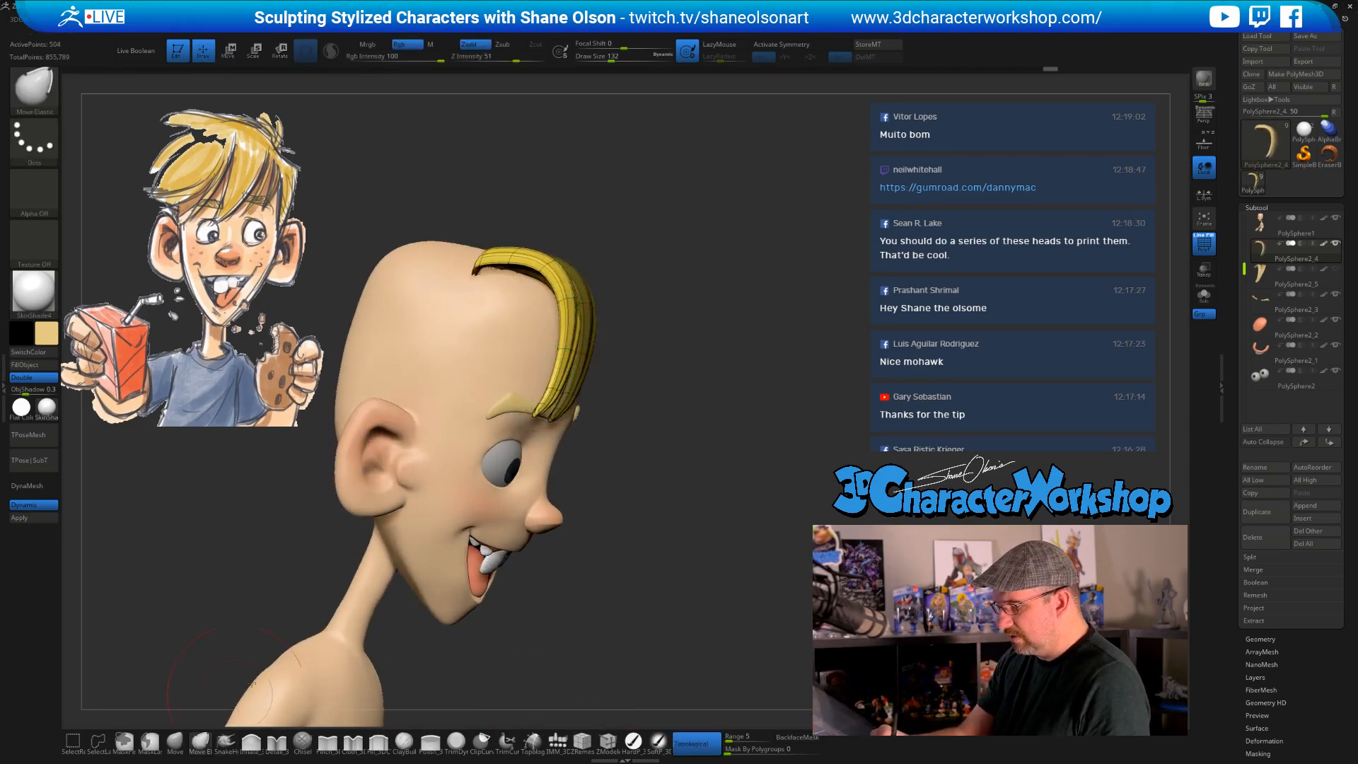
{"action": "mouse_move", "coordinate": [659, 419]}
{"action": "left_mouse_down", "text": "alt"}
{"action": "mouse_move", "coordinate": [679, 438]}
{"action": "mouse_move", "coordinate": [723, 420]}
{"action": "left_mouse_up", "text": "alt"}
{"action": "key", "text": "s"}
{"action": "left_click_drag", "start_coordinate": [577, 418], "coordinate": [525, 413]}
{"action": "left_click_drag", "start_coordinate": [721, 439], "coordinate": [598, 429]}
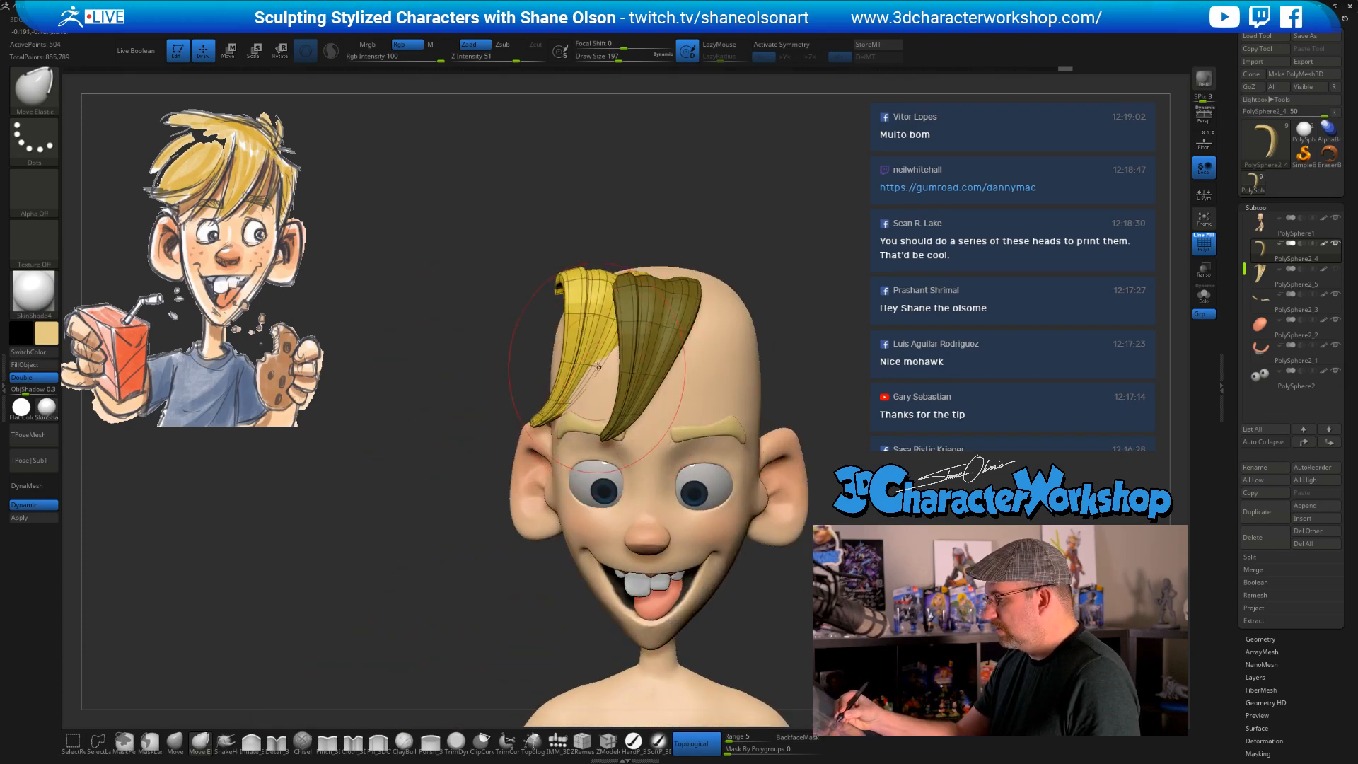
{"action": "left_click_drag", "start_coordinate": [593, 376], "coordinate": [585, 378]}
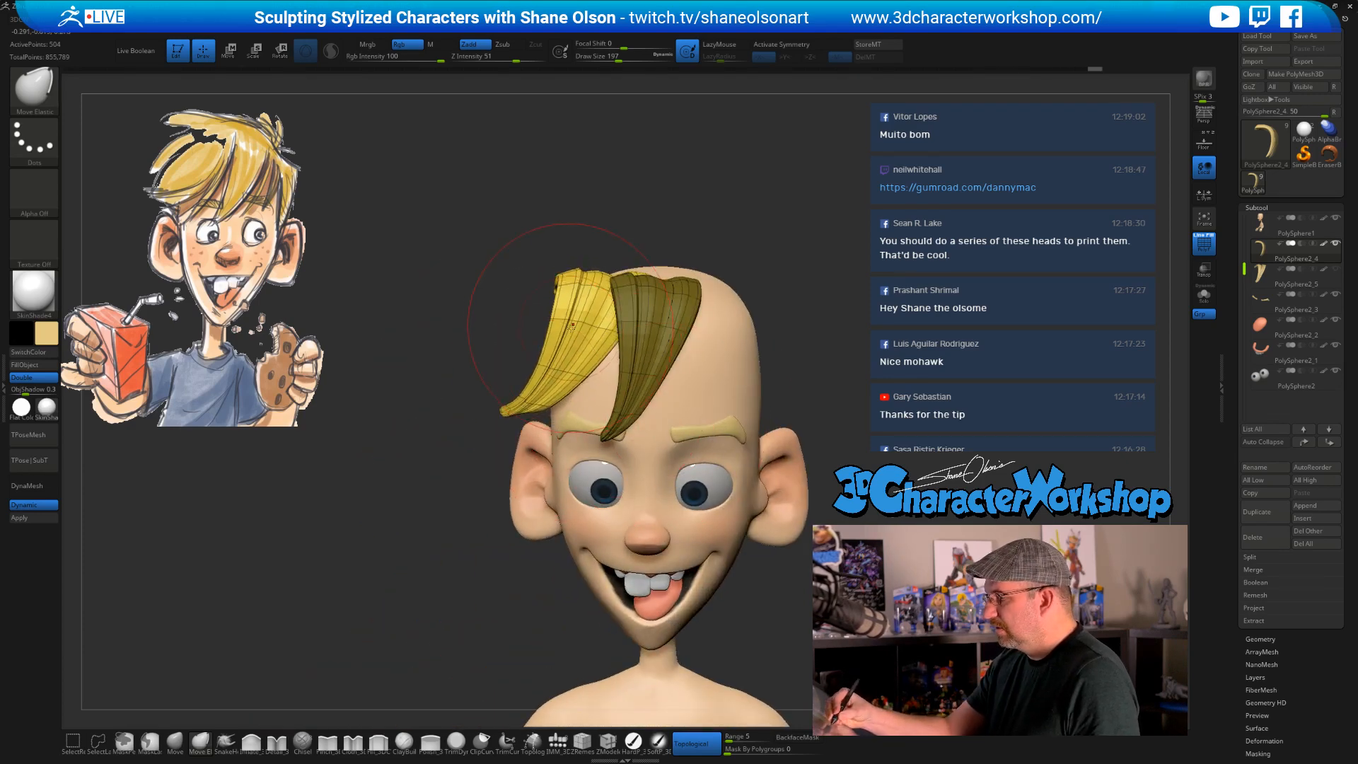
- Refine the copied clump's curve around the temple from the side with draw size 112
{"action": "left_click_drag", "start_coordinate": [767, 347], "coordinate": [820, 351]}
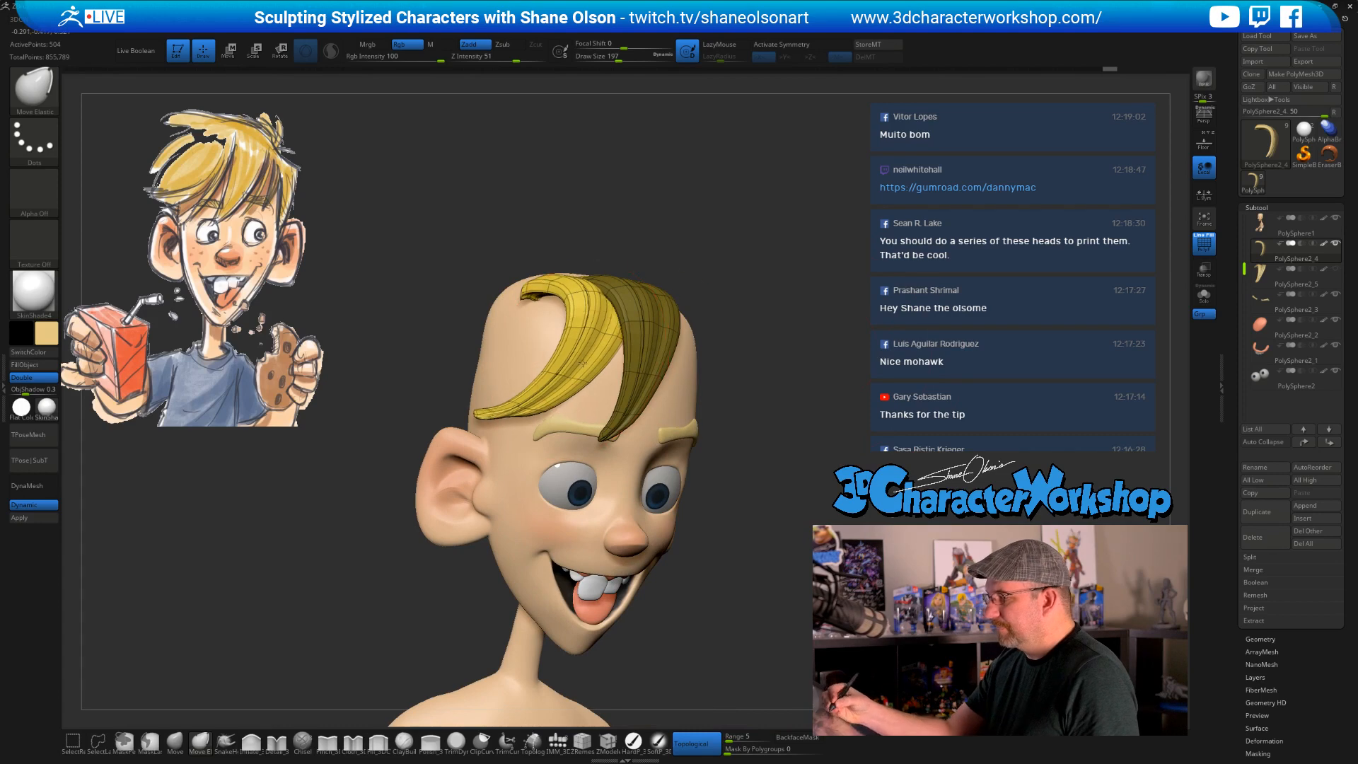
{"action": "mouse_move", "coordinate": [902, 348]}
{"action": "left_mouse_down"}
{"action": "mouse_move", "coordinate": [847, 355]}
{"action": "mouse_move", "coordinate": [948, 348]}
{"action": "left_mouse_up"}
{"action": "key", "text": "s"}
{"action": "left_click_drag", "start_coordinate": [661, 319], "coordinate": [592, 308]}
{"action": "key", "text": "s"}
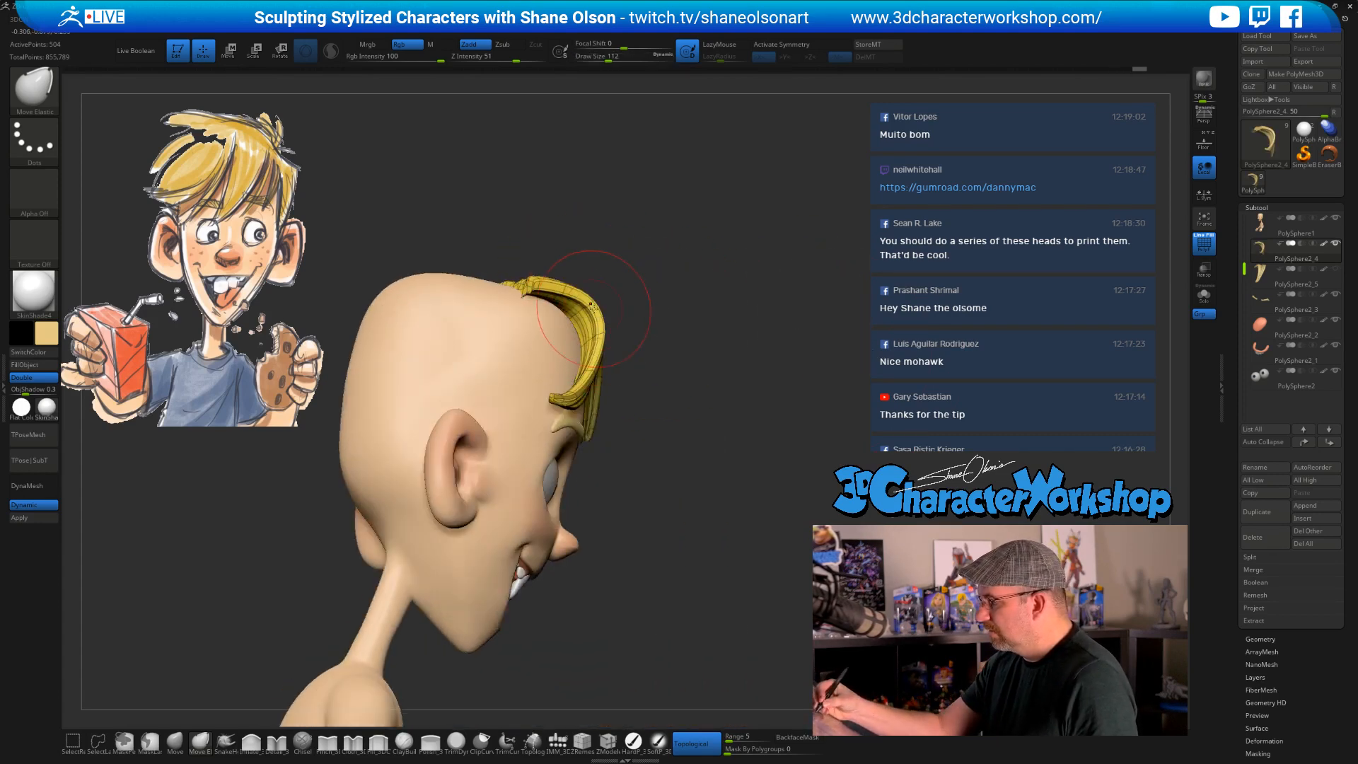
{"action": "left_click_drag", "start_coordinate": [713, 330], "coordinate": [673, 345]}
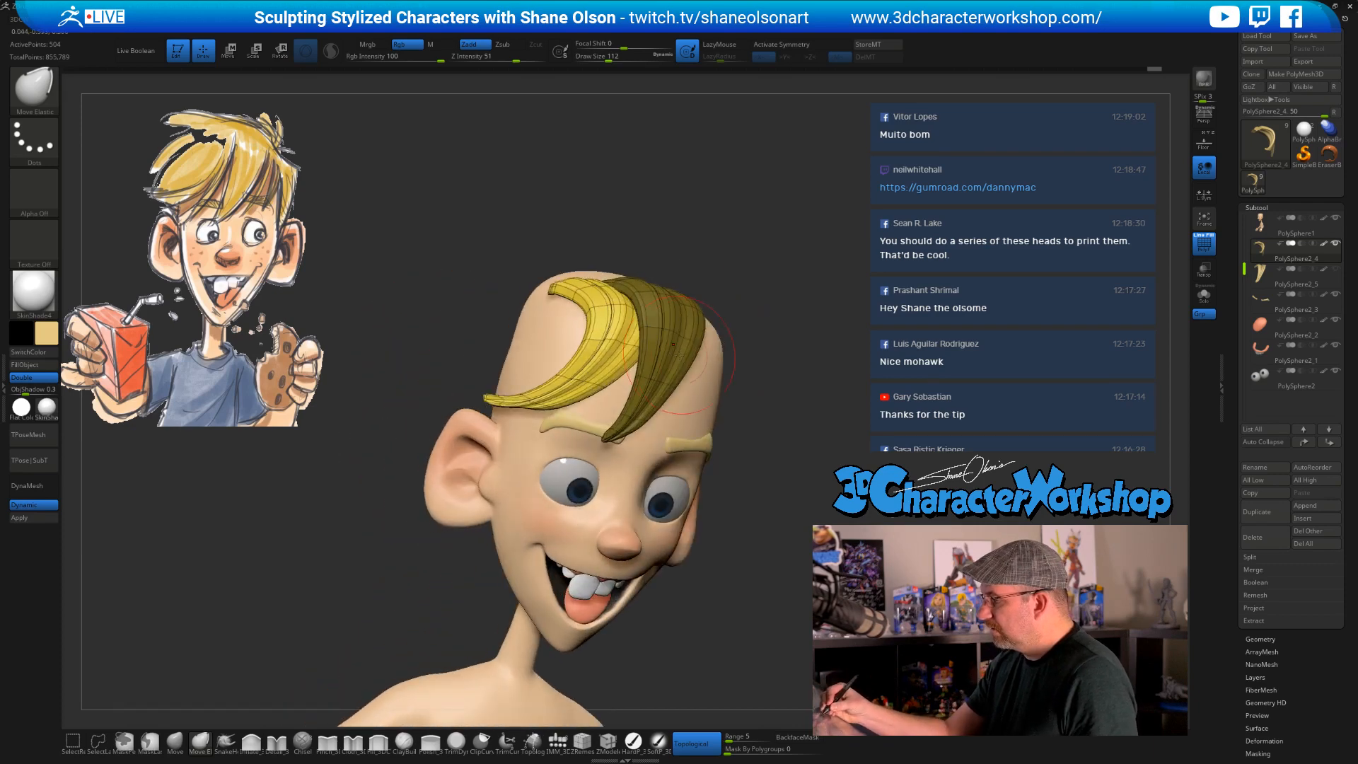
{"action": "mouse_move", "coordinate": [481, 538]}
{"action": "left_mouse_down"}
{"action": "mouse_move", "coordinate": [439, 521]}
{"action": "mouse_move", "coordinate": [467, 522]}
{"action": "left_mouse_up"}
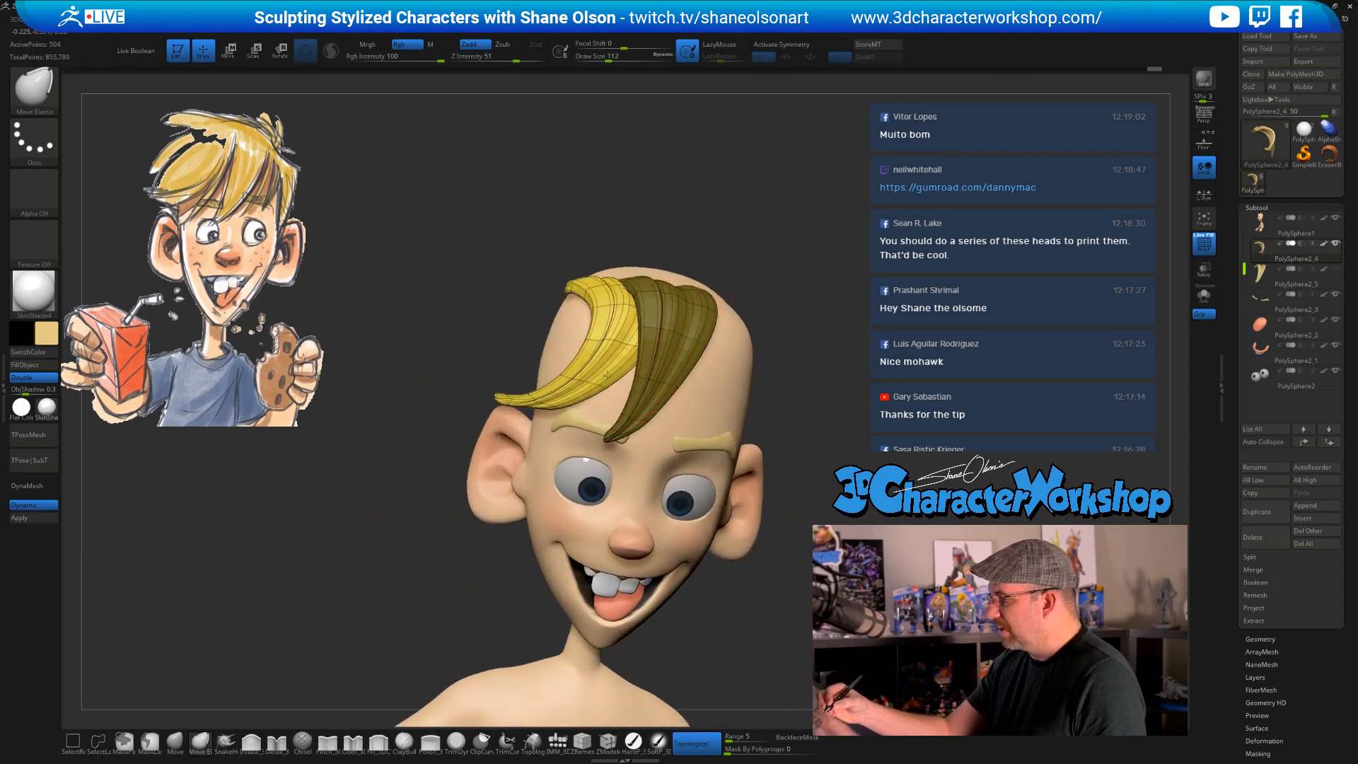
- Reshape the copied clump's root end on the crown beside the original clump
{"action": "right_click_drag", "start_coordinate": [597, 311], "coordinate": [608, 331]}
{"action": "left_click_drag", "start_coordinate": [555, 272], "coordinate": [594, 236]}
{"action": "right_click_drag", "start_coordinate": [780, 250], "coordinate": [756, 311]}
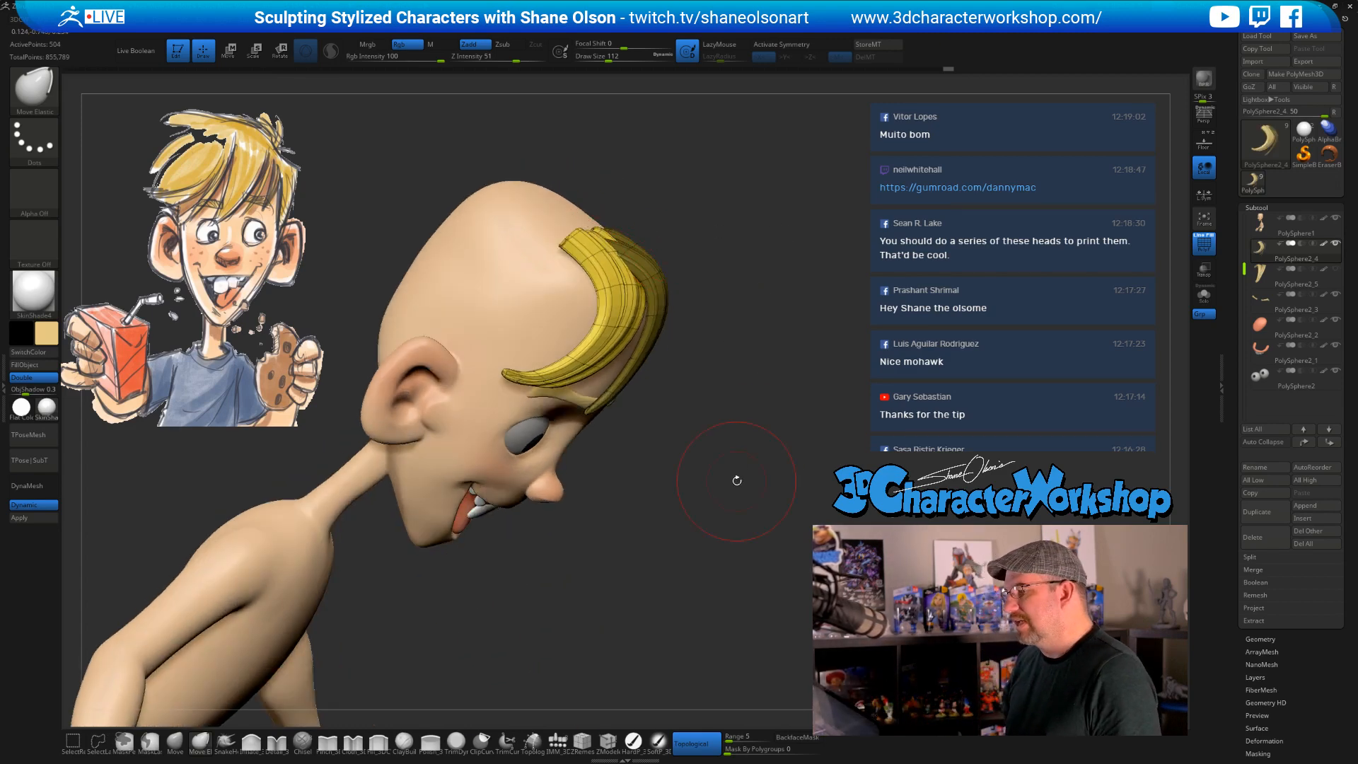
- Give the front clump its own polygroup and nudge its upper edge up at the crown
{"action": "mouse_move", "coordinate": [724, 519]}
{"action": "right_mouse_down"}
{"action": "mouse_move", "coordinate": [752, 538]}
{"action": "mouse_move", "coordinate": [806, 360]}
{"action": "mouse_move", "coordinate": [783, 372]}
{"action": "mouse_move", "coordinate": [774, 347]}
{"action": "mouse_move", "coordinate": [752, 388]}
{"action": "mouse_move", "coordinate": [685, 372]}
{"action": "right_mouse_up"}
{"action": "key", "text": "ctrl+w"}
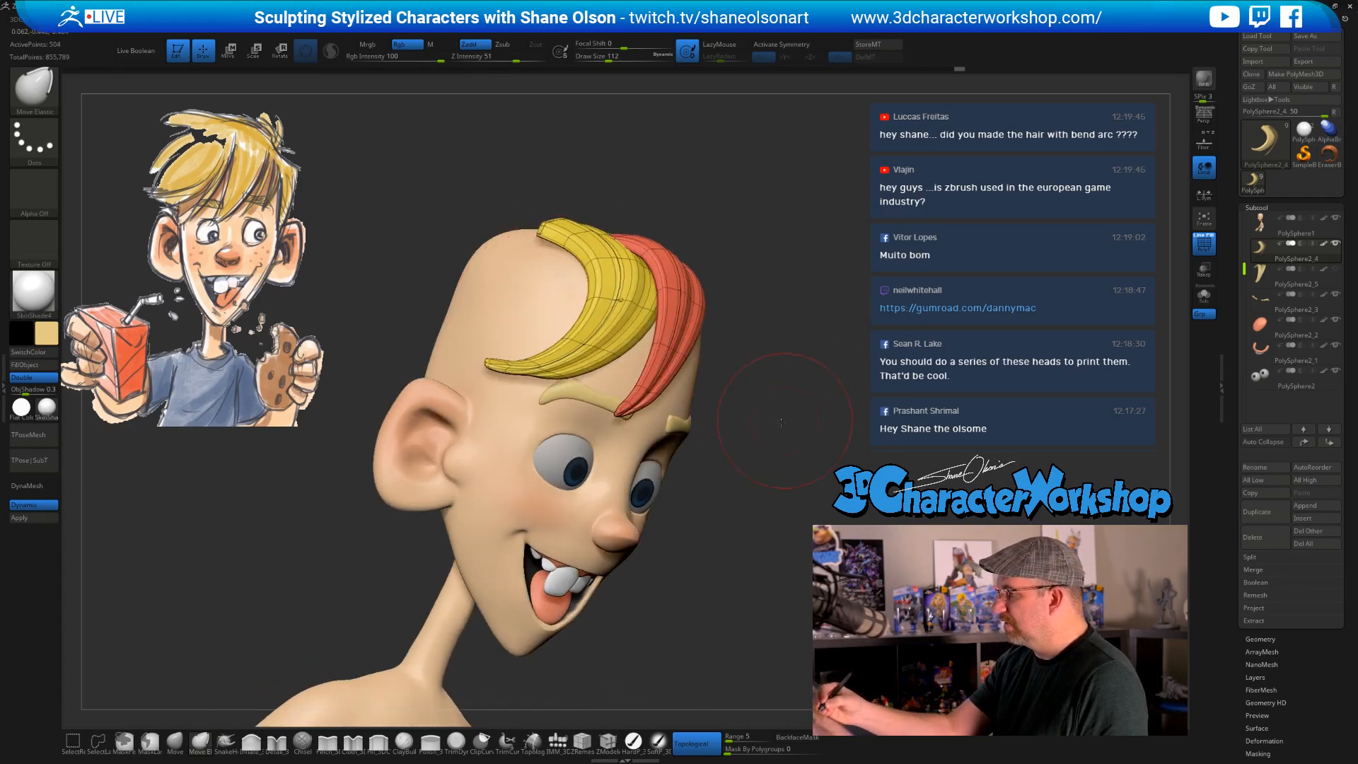
{"action": "mouse_move", "coordinate": [767, 403]}
{"action": "right_mouse_down"}
{"action": "mouse_move", "coordinate": [778, 418]}
{"action": "mouse_move", "coordinate": [629, 205]}
{"action": "mouse_move", "coordinate": [580, 240]}
{"action": "right_mouse_up"}
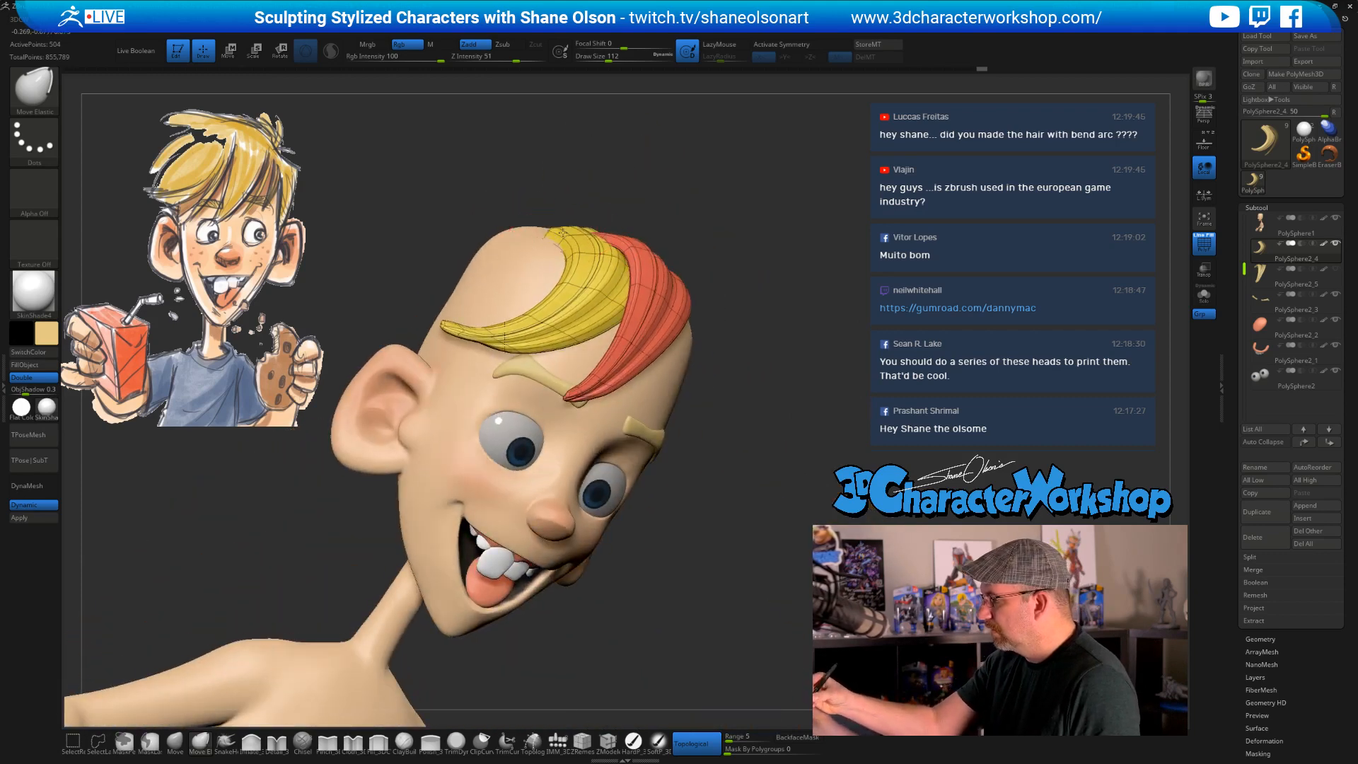
{"action": "right_click_drag", "start_coordinate": [766, 218], "coordinate": [735, 221]}
{"action": "mouse_move", "coordinate": [622, 251]}
{"action": "left_mouse_down"}
{"action": "mouse_move", "coordinate": [601, 239]}
{"action": "mouse_move", "coordinate": [616, 232]}
{"action": "left_mouse_up"}
{"action": "right_click_drag", "start_coordinate": [776, 277], "coordinate": [714, 297]}
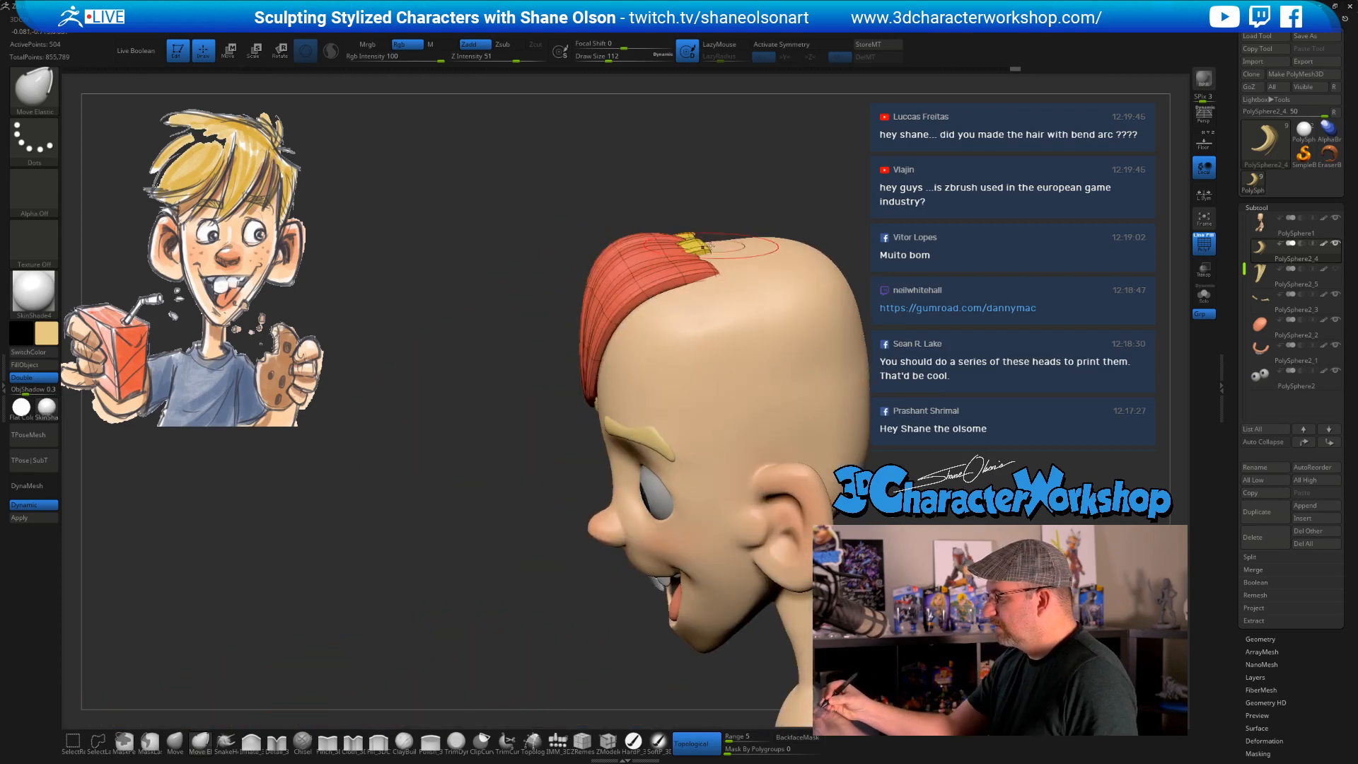
- Adjust the front clump's root end where it meets the neighboring clump on top of the head
{"action": "right_click_drag", "start_coordinate": [752, 197], "coordinate": [737, 240]}
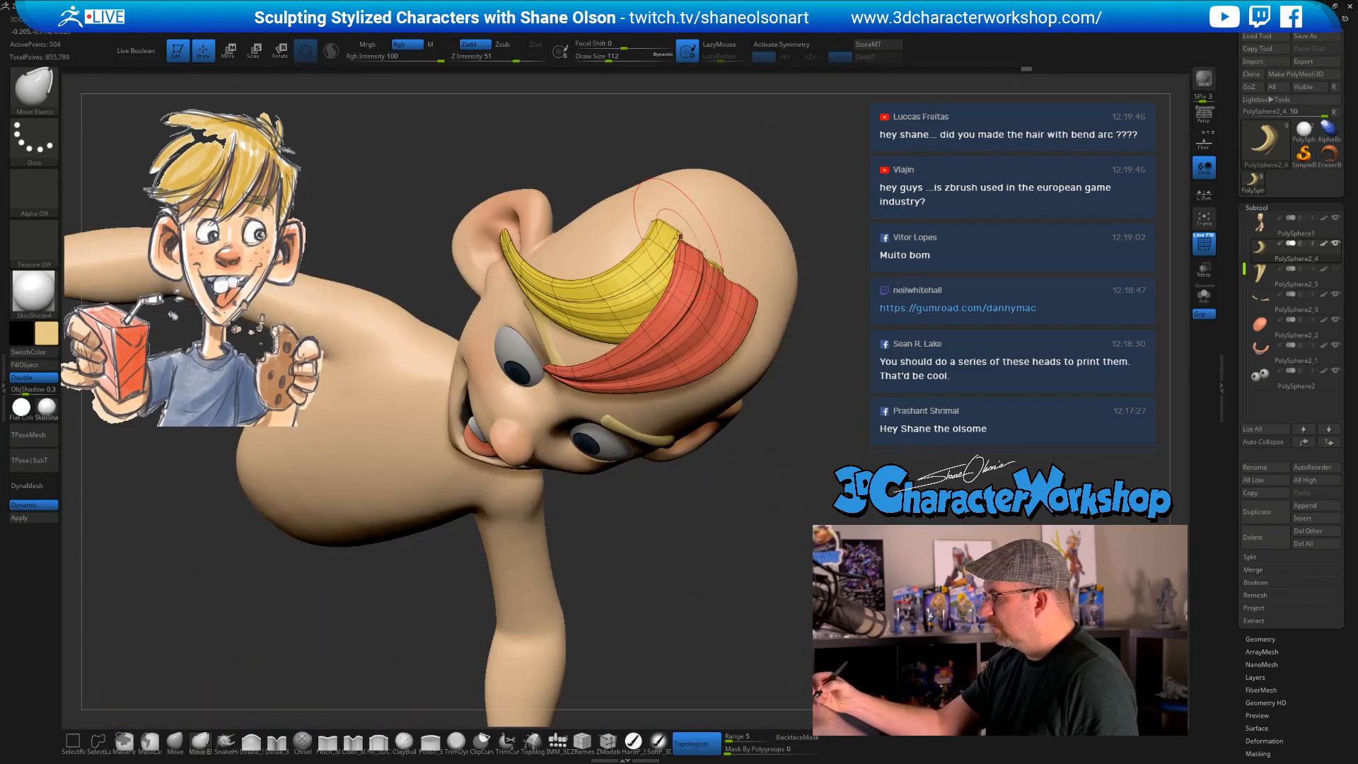
{"action": "left_click_drag", "start_coordinate": [685, 248], "coordinate": [690, 256]}
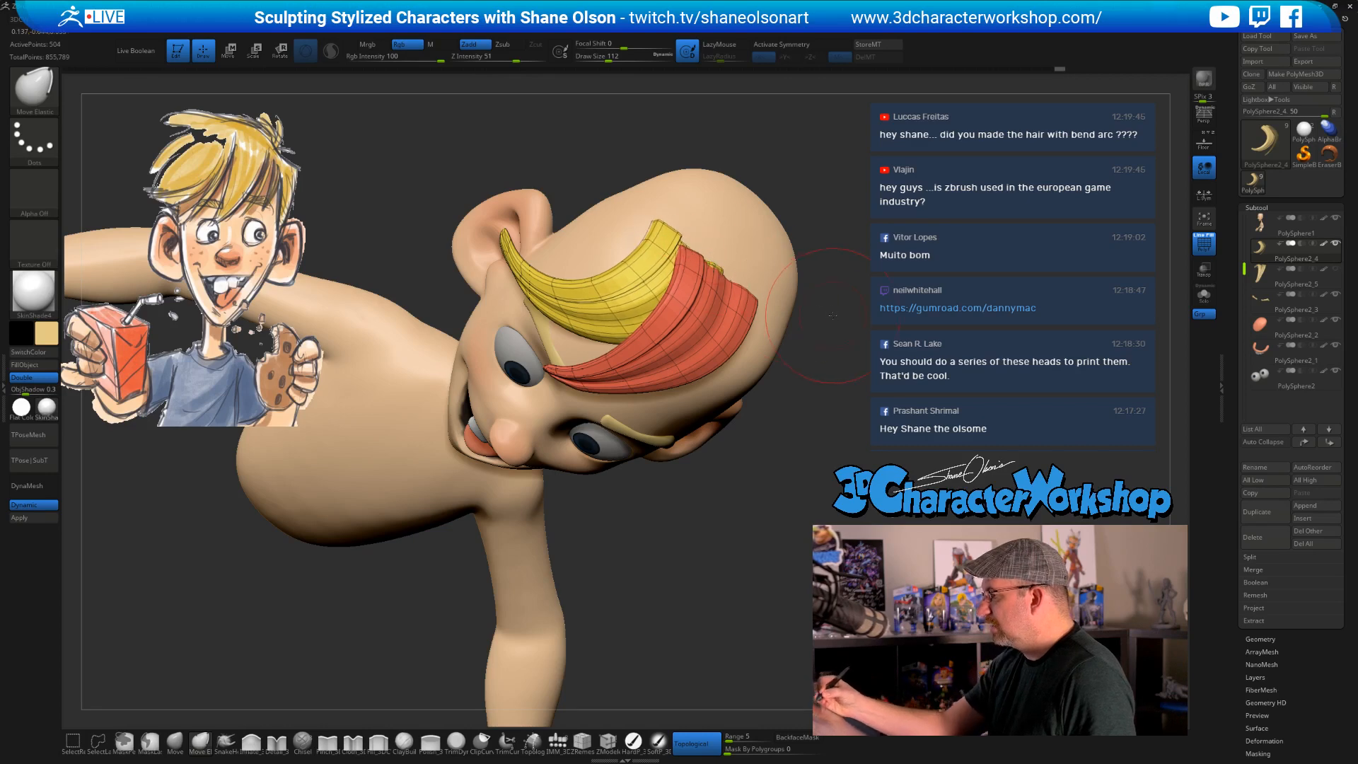
{"action": "right_click_drag", "start_coordinate": [771, 281], "coordinate": [771, 289]}
{"action": "left_click_drag", "start_coordinate": [695, 262], "coordinate": [705, 239]}
{"action": "mouse_move", "coordinate": [705, 239]}
{"action": "right_mouse_down"}
{"action": "mouse_move", "coordinate": [861, 318]}
{"action": "mouse_move", "coordinate": [862, 388]}
{"action": "mouse_move", "coordinate": [835, 335]}
{"action": "right_mouse_up"}
{"action": "right_click_drag", "start_coordinate": [750, 272], "coordinate": [758, 265]}
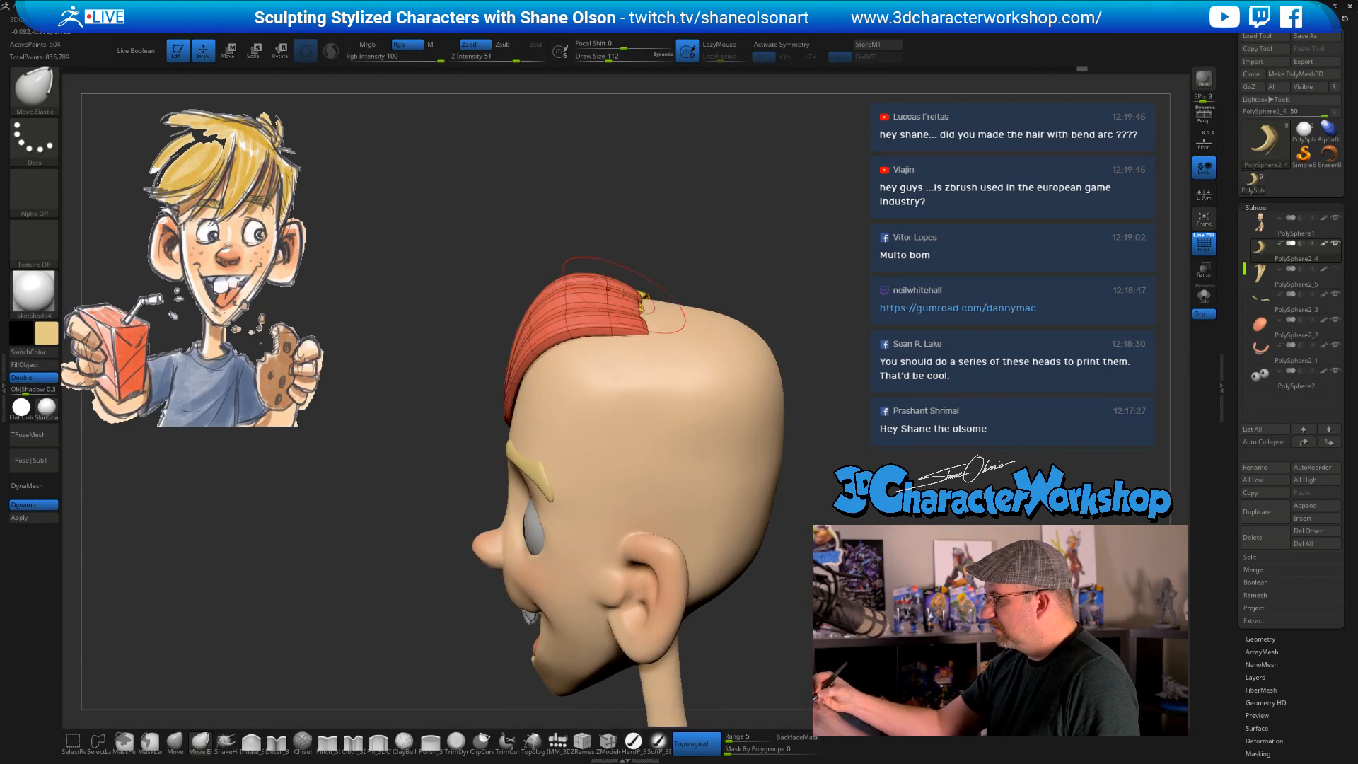
- Shape the front clump's root section to follow the crown's curve from the side and back of the head
{"action": "left_click_drag", "start_coordinate": [647, 297], "coordinate": [625, 286]}
{"action": "right_click_drag", "start_coordinate": [775, 257], "coordinate": [712, 251]}
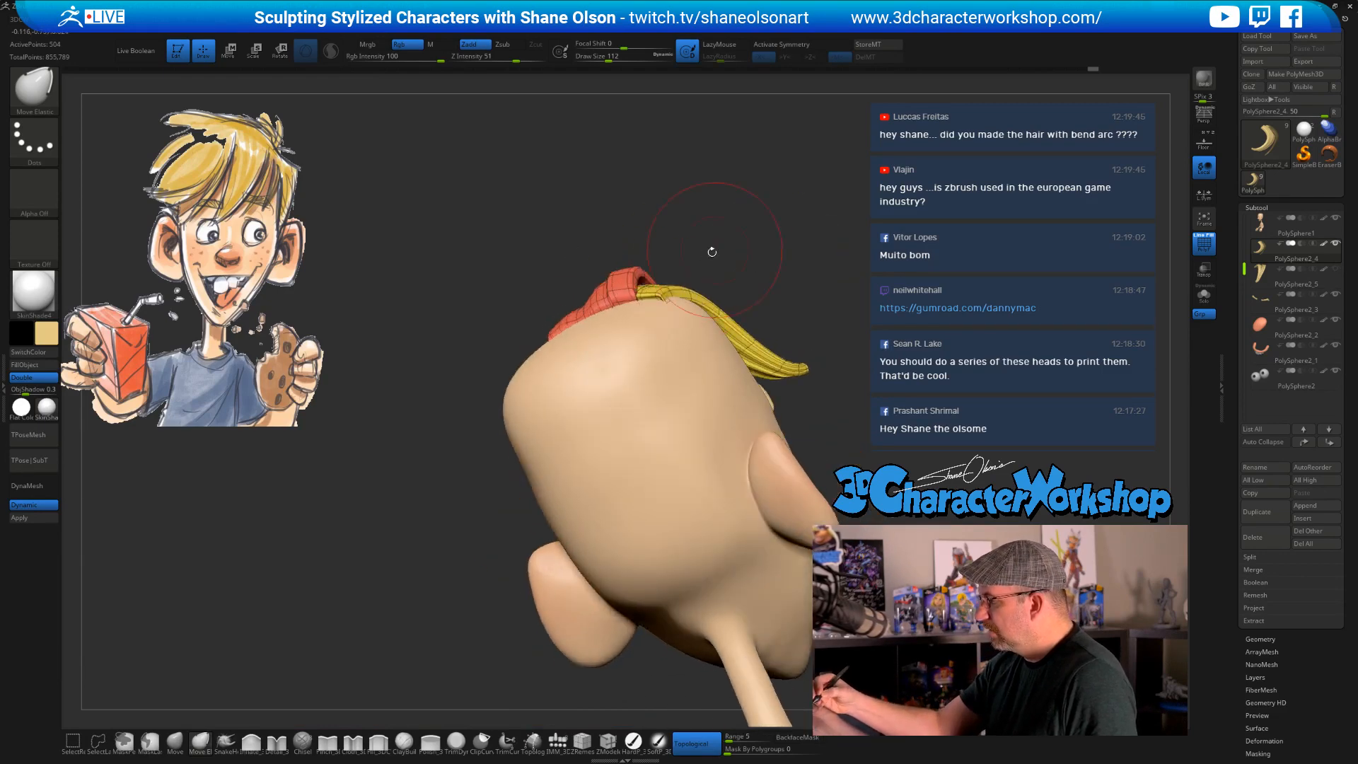
{"action": "left_click_drag", "start_coordinate": [614, 295], "coordinate": [618, 300]}
{"action": "right_click_drag", "start_coordinate": [742, 269], "coordinate": [828, 304]}
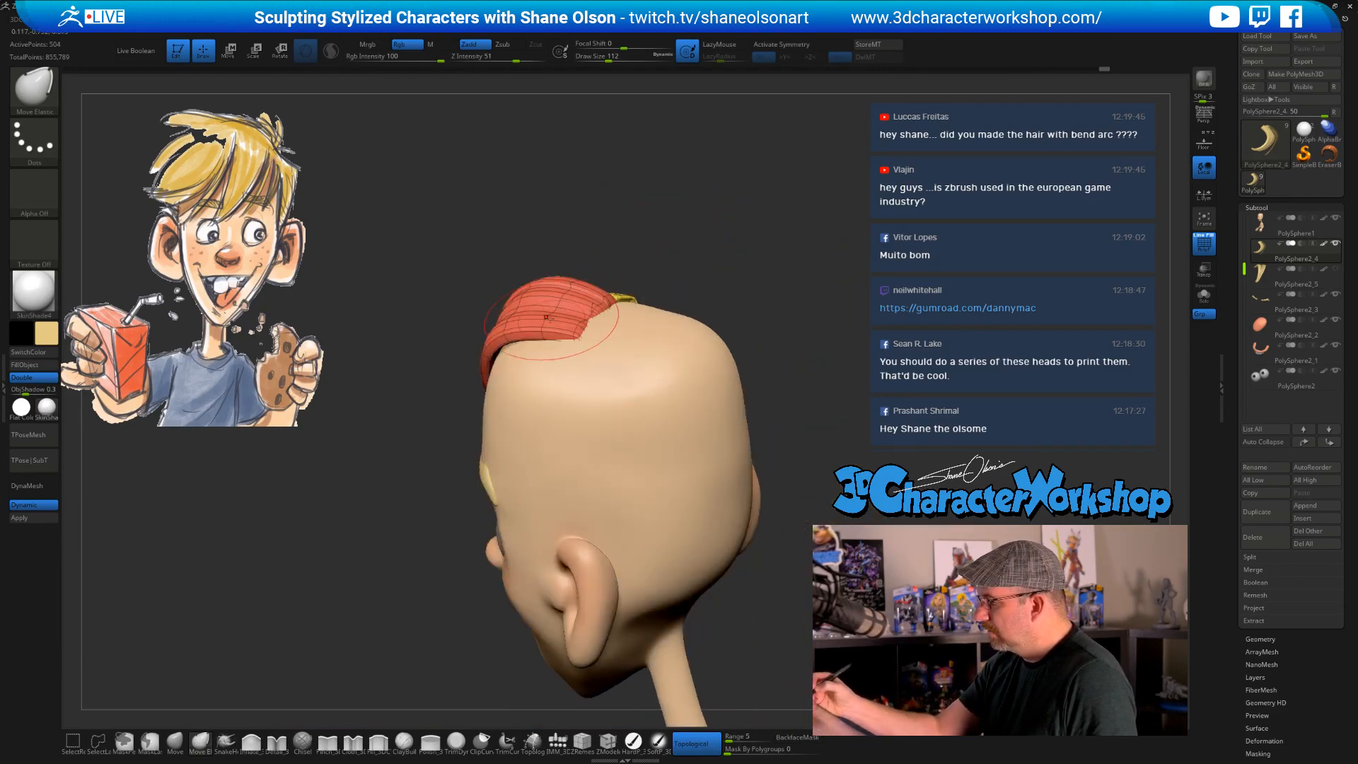
{"action": "left_click_drag", "start_coordinate": [565, 305], "coordinate": [556, 304]}
{"action": "right_click_drag", "start_coordinate": [764, 282], "coordinate": [648, 227], "text": "ctrl"}
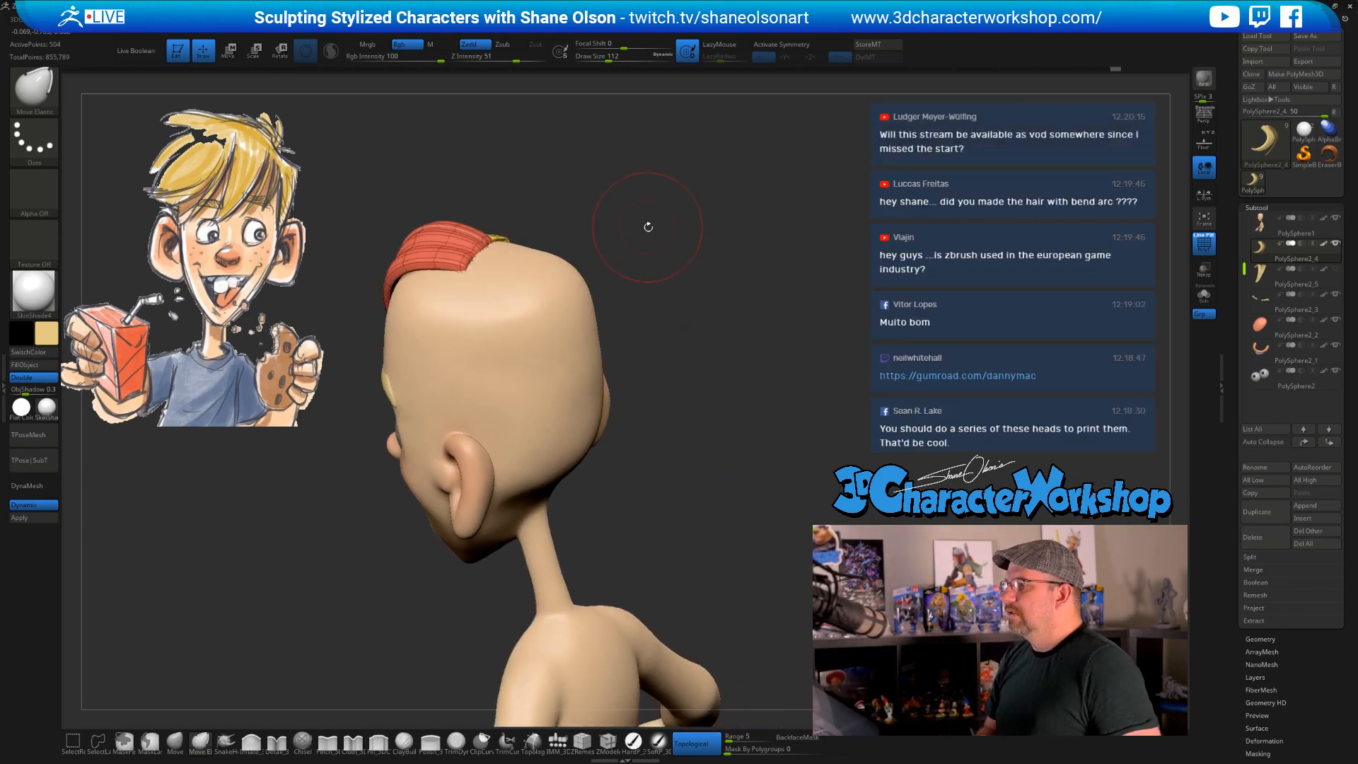
{"action": "right_click_drag", "start_coordinate": [676, 290], "coordinate": [648, 279], "text": "alt"}
{"action": "right_click_drag", "start_coordinate": [663, 332], "coordinate": [673, 337]}
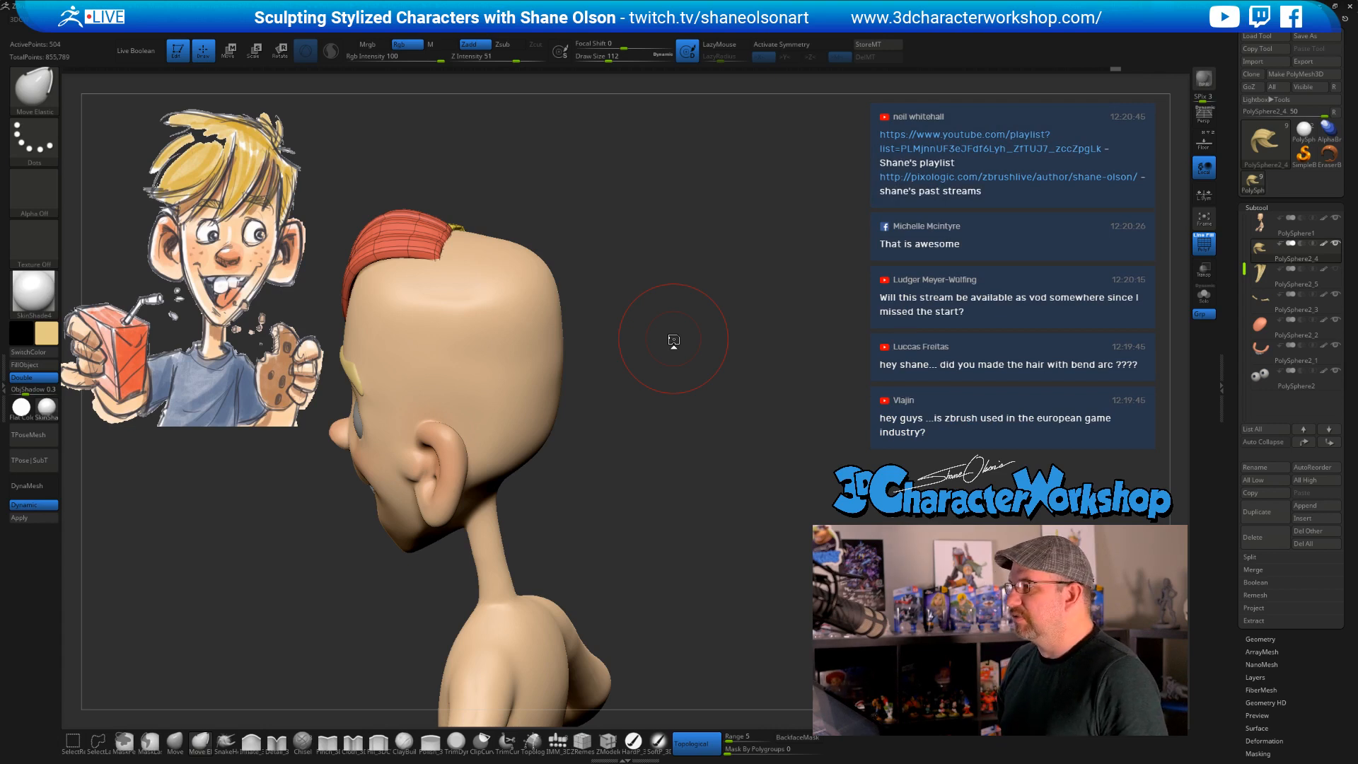
{"action": "mouse_move", "coordinate": [655, 396]}
{"action": "left_mouse_down"}
{"action": "mouse_move", "coordinate": [742, 428]}
{"action": "mouse_move", "coordinate": [705, 361]}
{"action": "mouse_move", "coordinate": [807, 334]}
{"action": "mouse_move", "coordinate": [675, 348]}
{"action": "left_mouse_up"}
{"action": "left_click_drag", "start_coordinate": [546, 282], "coordinate": [566, 230]}
{"action": "mouse_move", "coordinate": [549, 343]}
{"action": "left_mouse_down"}
{"action": "mouse_move", "coordinate": [569, 345]}
{"action": "mouse_move", "coordinate": [593, 313]}
{"action": "mouse_move", "coordinate": [568, 327]}
{"action": "left_mouse_up"}
- Pull the ear-side clump's root end slightly back on the crown with the Move Elastic brush at draw size 101
{"action": "key", "text": "s"}
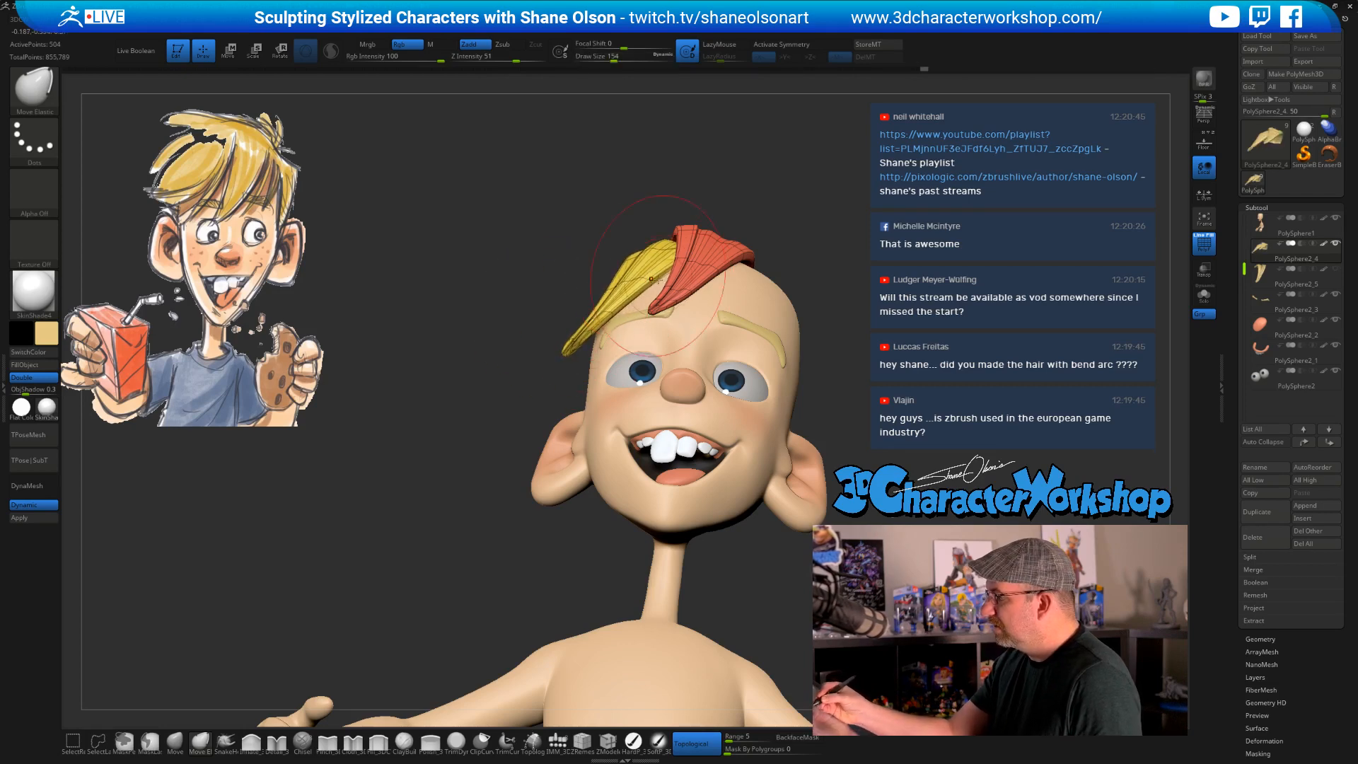
{"action": "left_click_drag", "start_coordinate": [453, 346], "coordinate": [580, 385]}
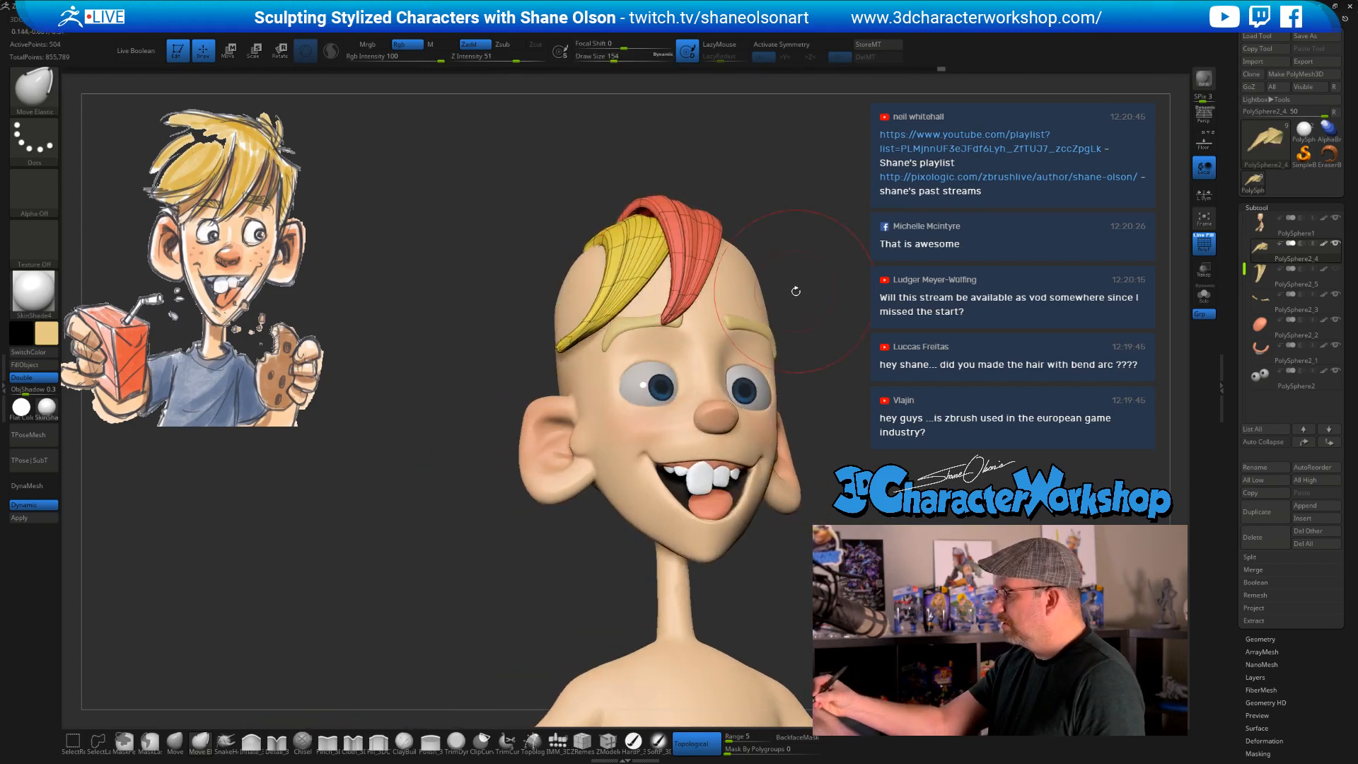
{"action": "left_click_drag", "start_coordinate": [795, 291], "coordinate": [745, 263]}
{"action": "key", "text": "s"}
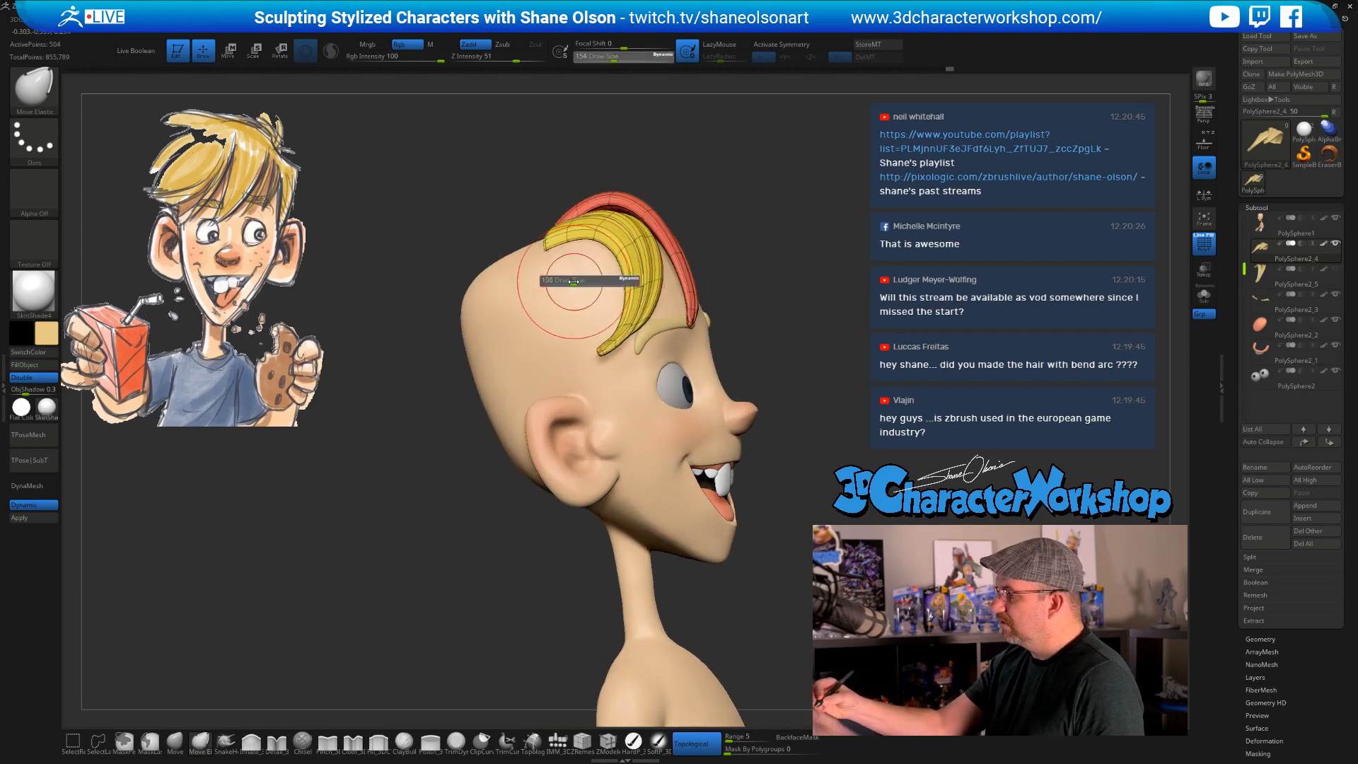
{"action": "left_click_drag", "start_coordinate": [576, 283], "coordinate": [548, 247]}
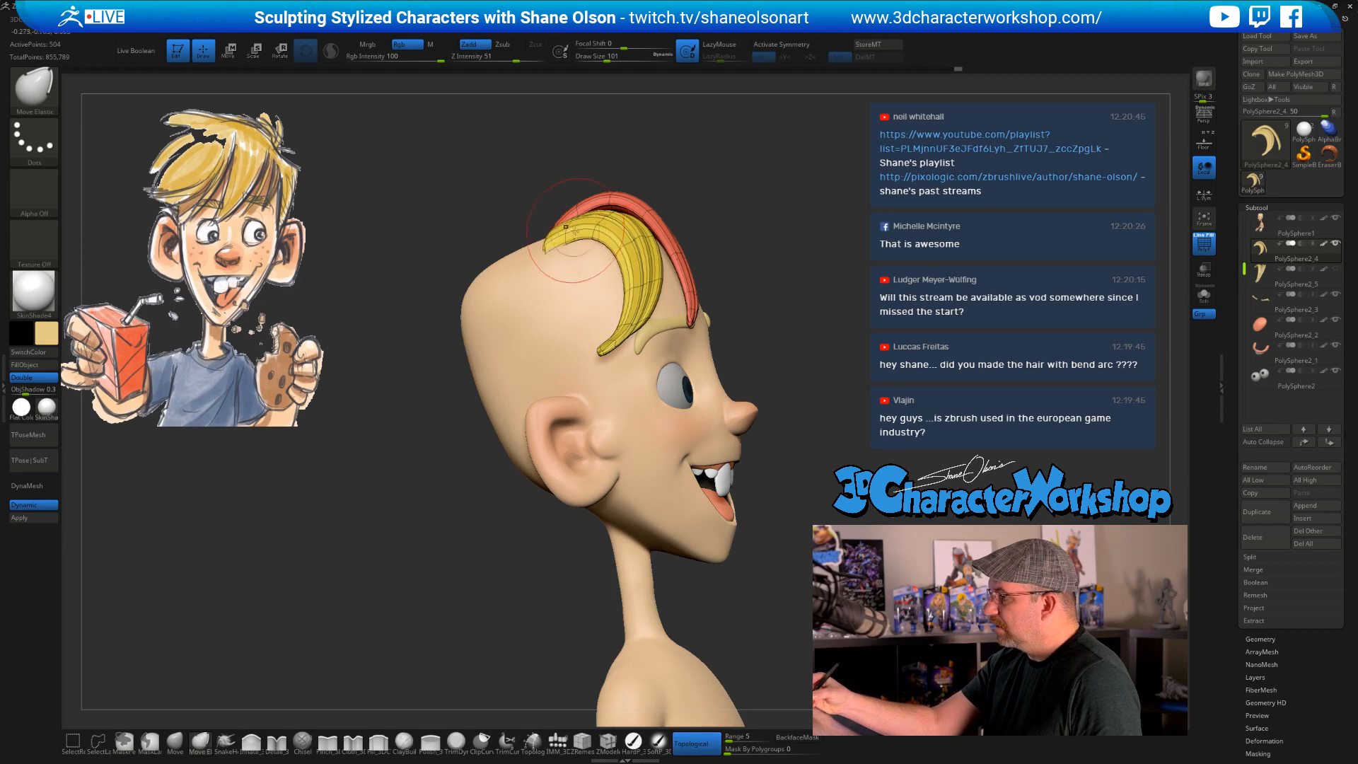
{"action": "left_click_drag", "start_coordinate": [575, 231], "coordinate": [568, 233]}
{"action": "right_click_drag", "start_coordinate": [567, 233], "coordinate": [540, 265]}
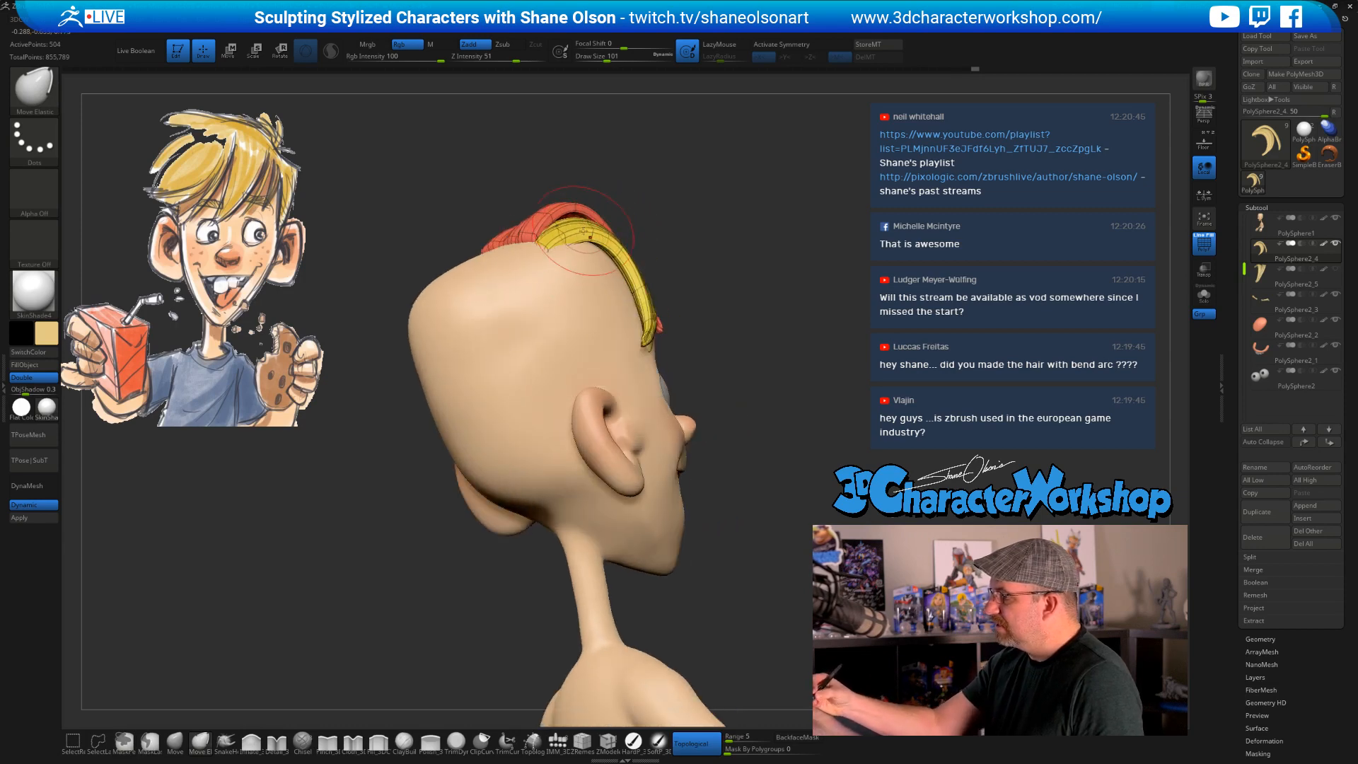
- Nudge the upper curve of the ear-side clump forward against the front clump
{"action": "left_click_drag", "start_coordinate": [748, 240], "coordinate": [594, 223]}
{"action": "left_click_drag", "start_coordinate": [735, 232], "coordinate": [707, 231]}
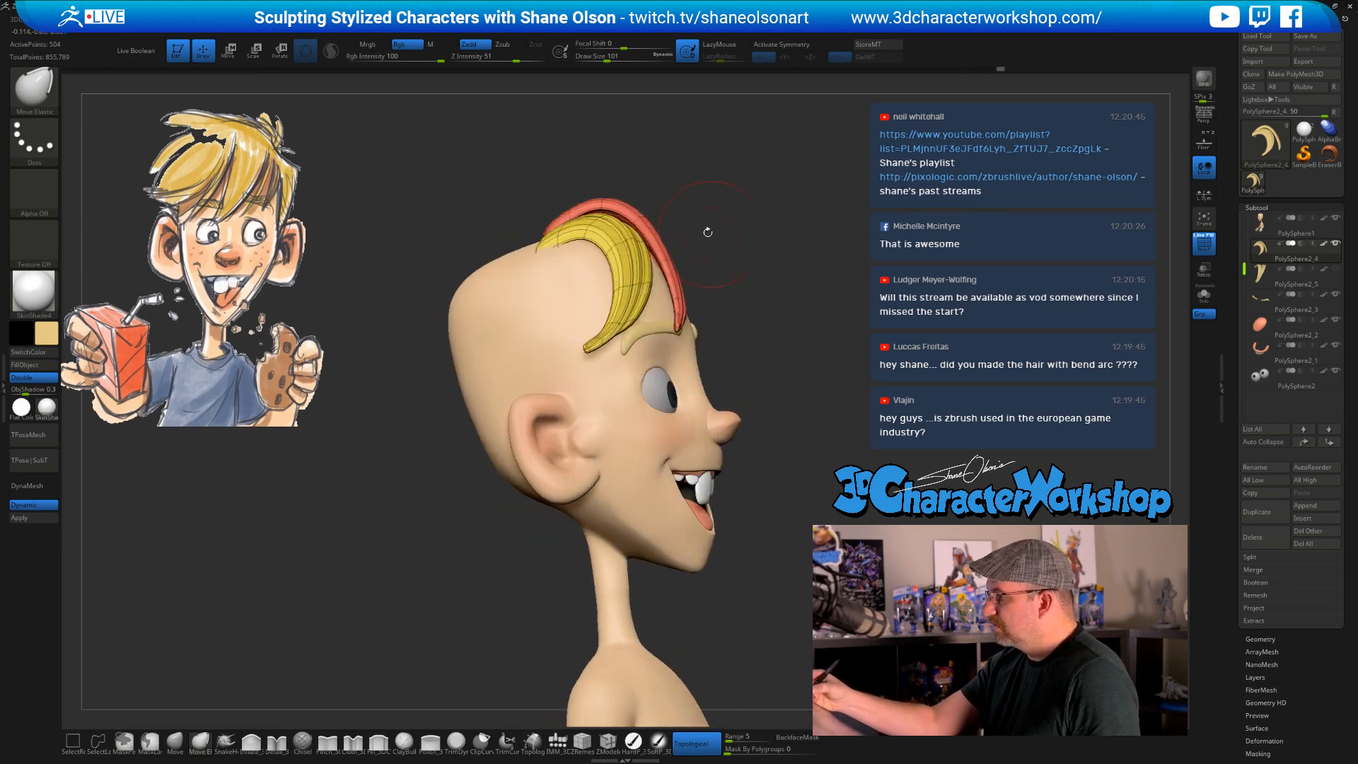
{"action": "left_click_drag", "start_coordinate": [620, 220], "coordinate": [631, 228]}
{"action": "mouse_move", "coordinate": [820, 237]}
{"action": "left_mouse_down"}
{"action": "mouse_move", "coordinate": [734, 254]}
{"action": "mouse_move", "coordinate": [838, 272]}
{"action": "mouse_move", "coordinate": [792, 283]}
{"action": "left_mouse_up"}
{"action": "mouse_move", "coordinate": [866, 309]}
{"action": "left_mouse_down", "text": "alt"}
{"action": "mouse_move", "coordinate": [773, 297]}
{"action": "mouse_move", "coordinate": [814, 332]}
{"action": "mouse_move", "coordinate": [761, 349]}
{"action": "mouse_move", "coordinate": [877, 381]}
{"action": "left_mouse_up", "text": "alt"}
{"action": "left_click_drag", "start_coordinate": [715, 624], "coordinate": [640, 585], "text": "alt"}
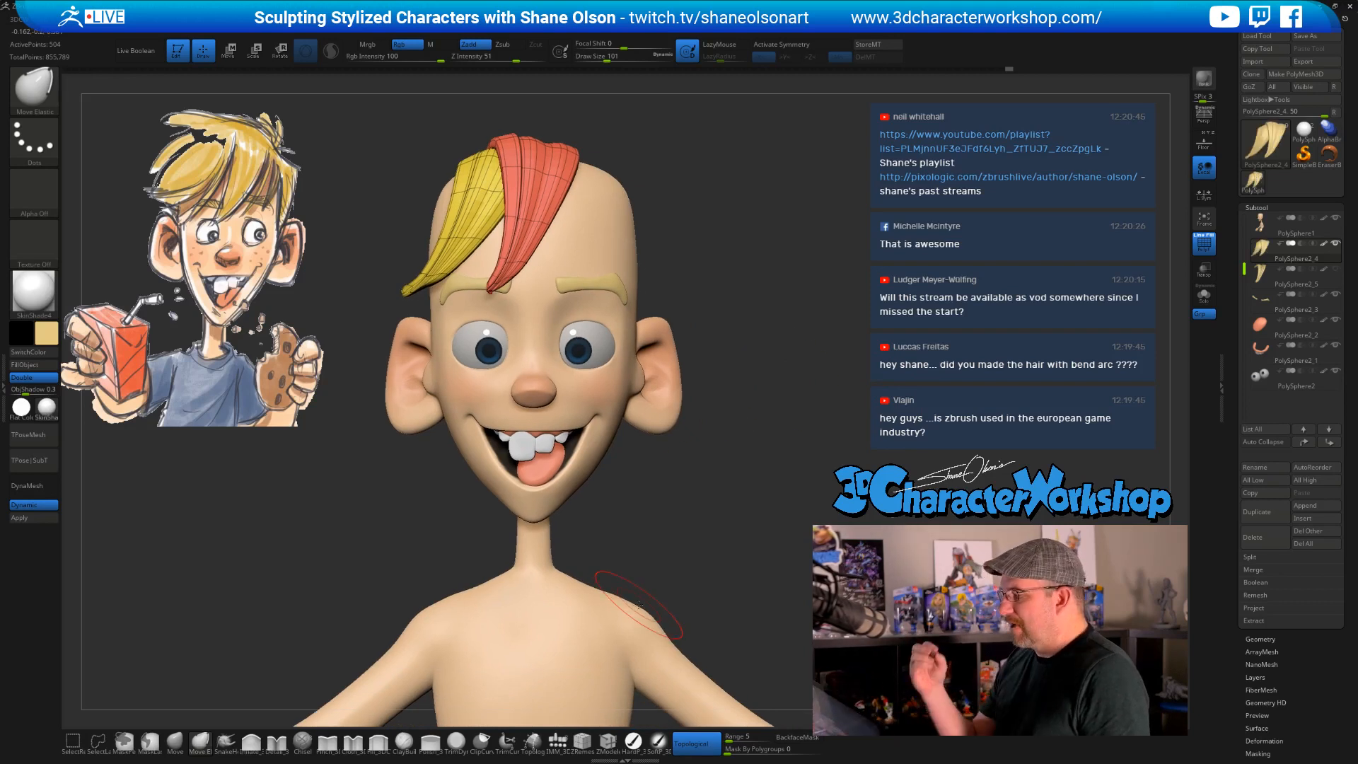
{"action": "mouse_move", "coordinate": [747, 308]}
{"action": "left_mouse_down"}
{"action": "mouse_move", "coordinate": [728, 306]}
{"action": "mouse_move", "coordinate": [723, 331]}
{"action": "left_mouse_up"}
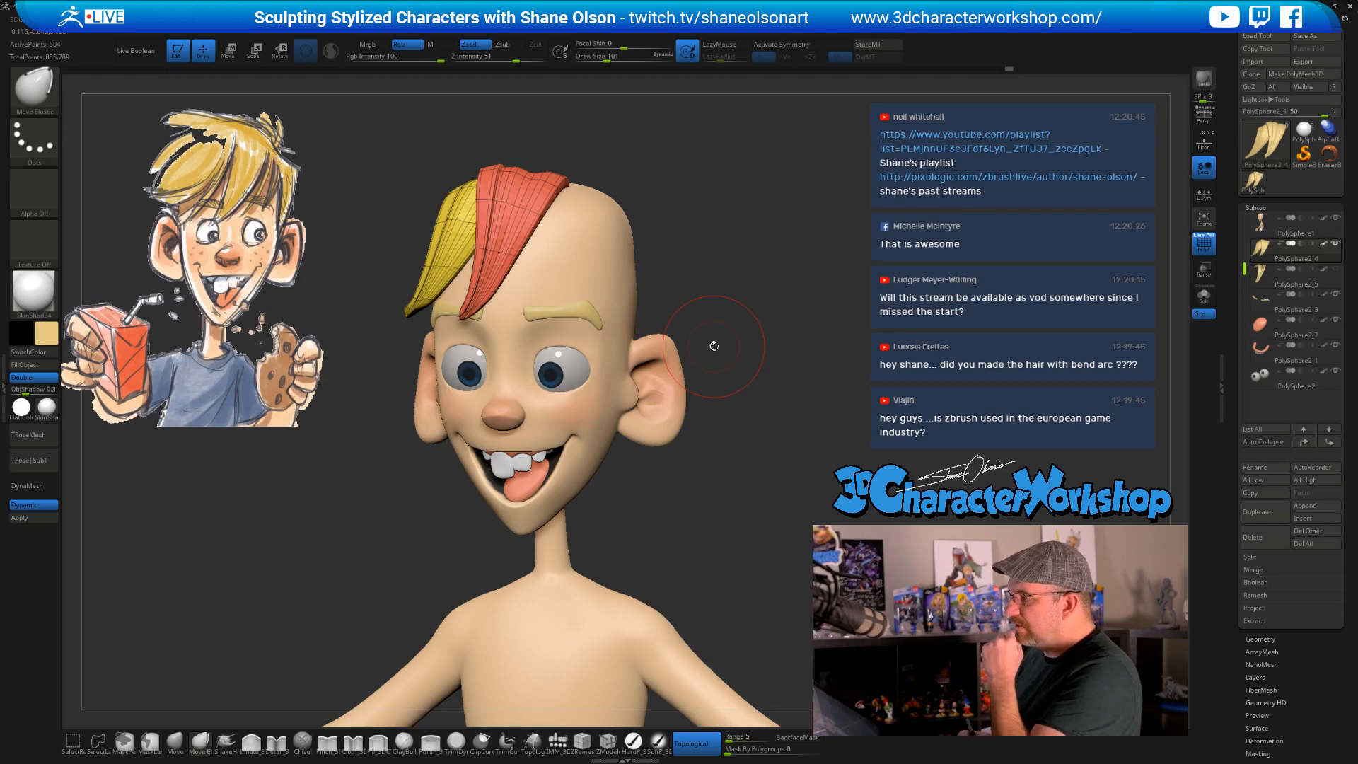
- Switch to the Danny Hair v1.1 insert mesh brush
{"action": "key", "text": "b"}
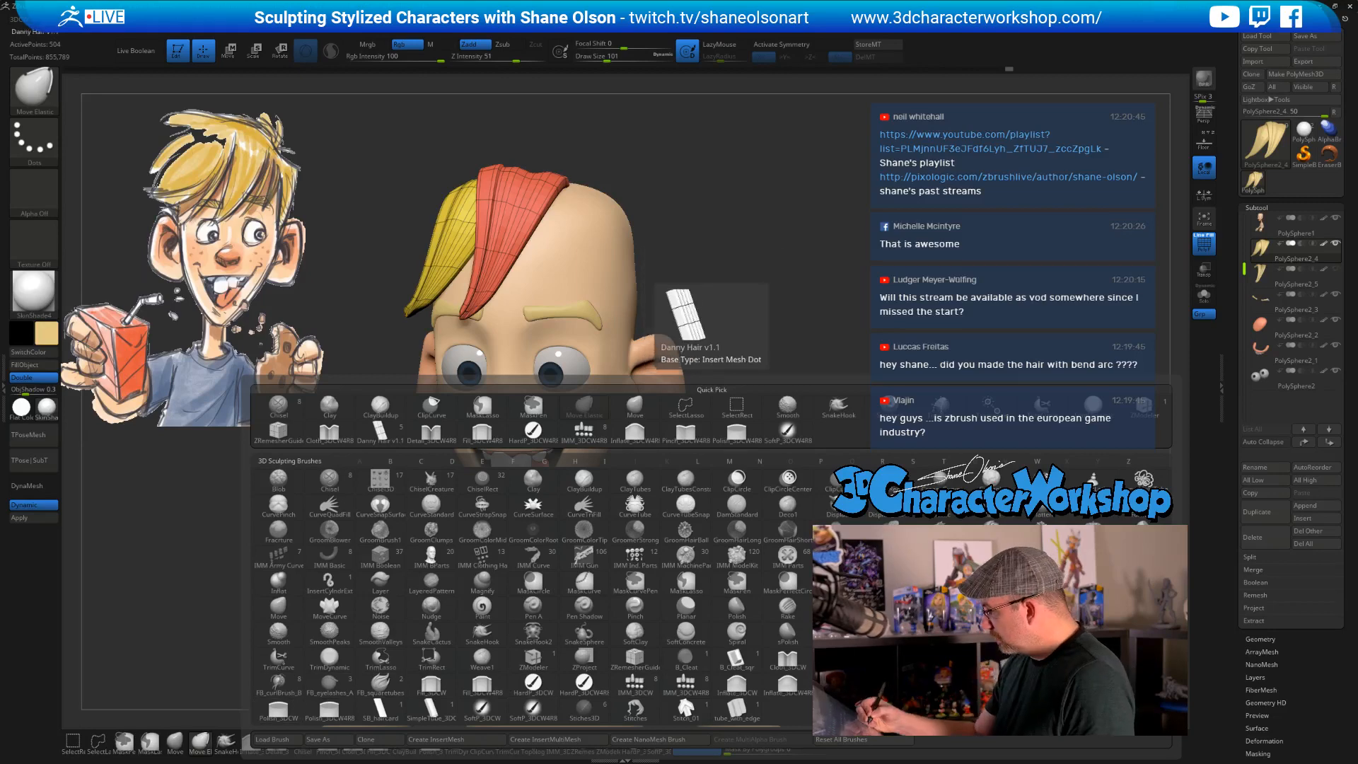
{"action": "left_click", "coordinate": [379, 432]}
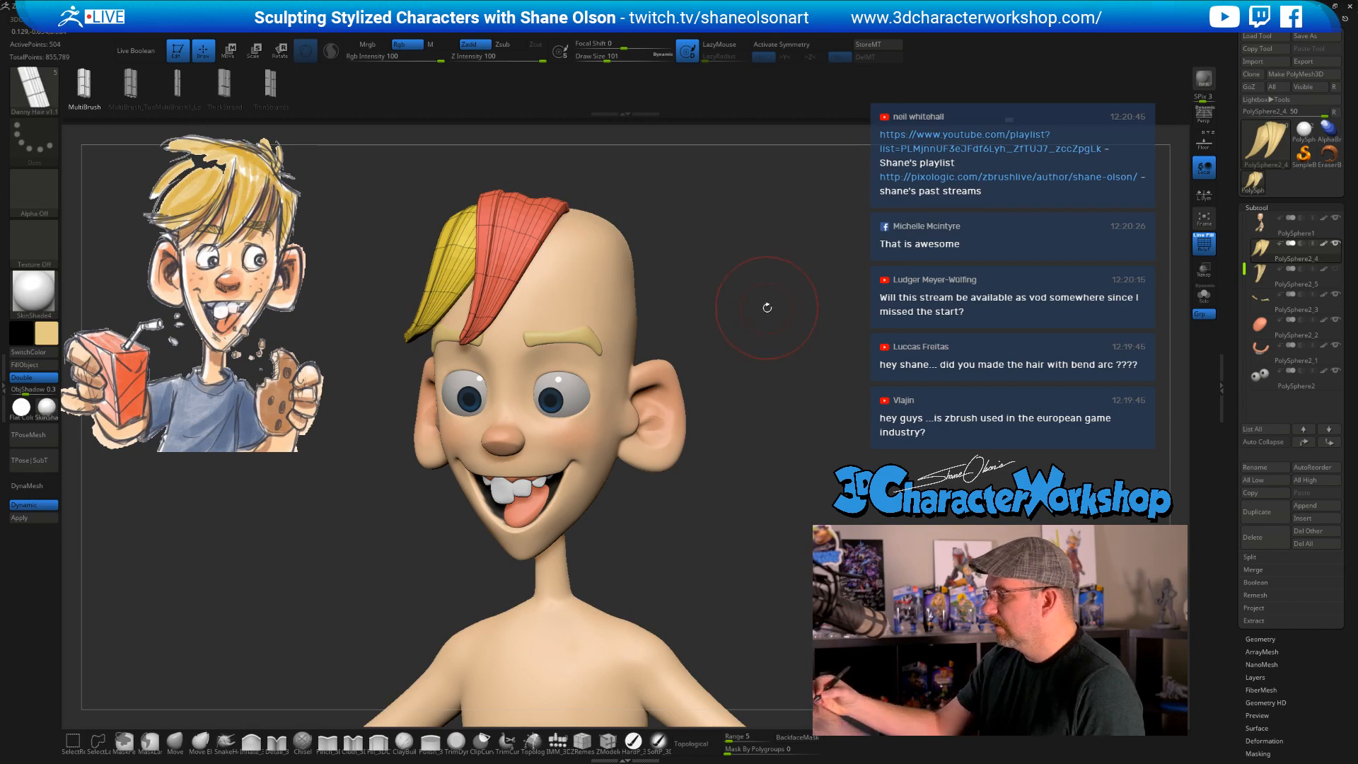
{"action": "left_click_drag", "start_coordinate": [764, 304], "coordinate": [758, 338]}
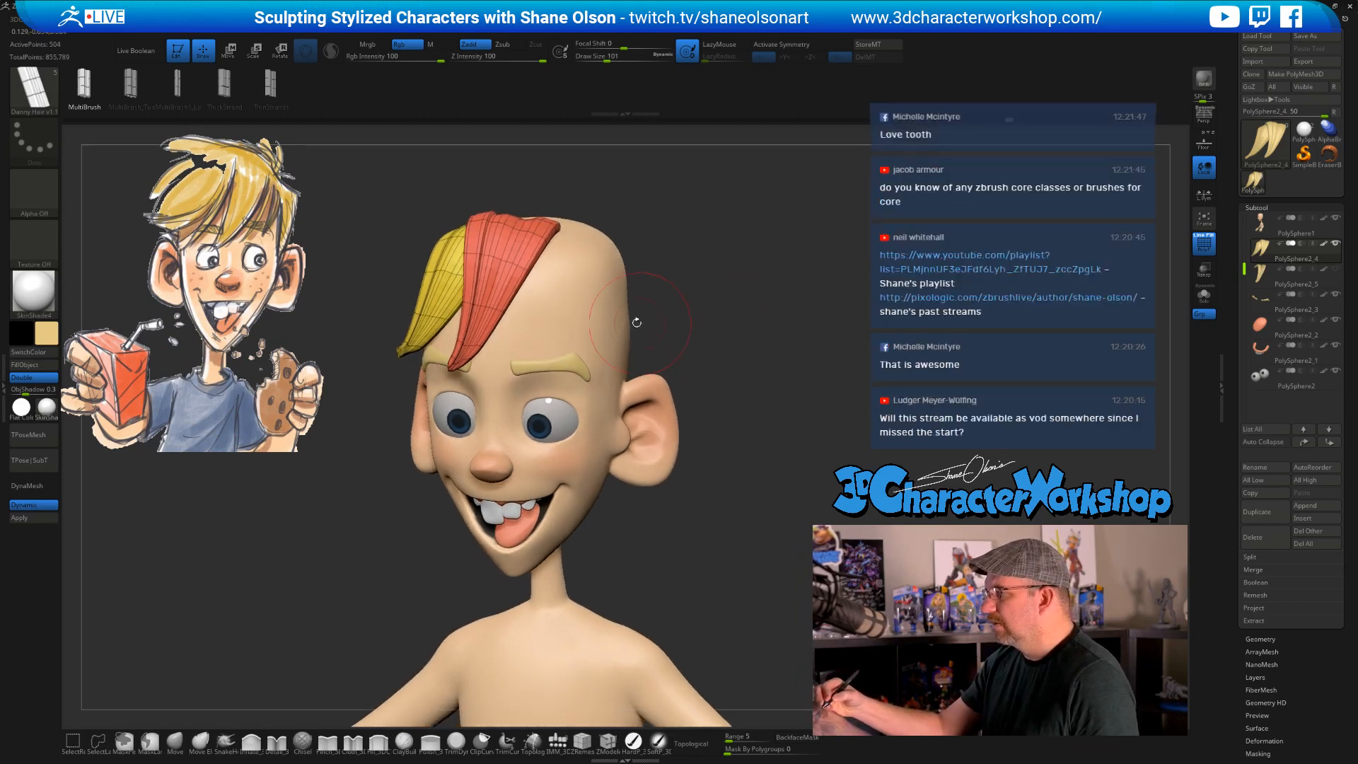
{"action": "left_click_drag", "start_coordinate": [688, 282], "coordinate": [683, 340]}
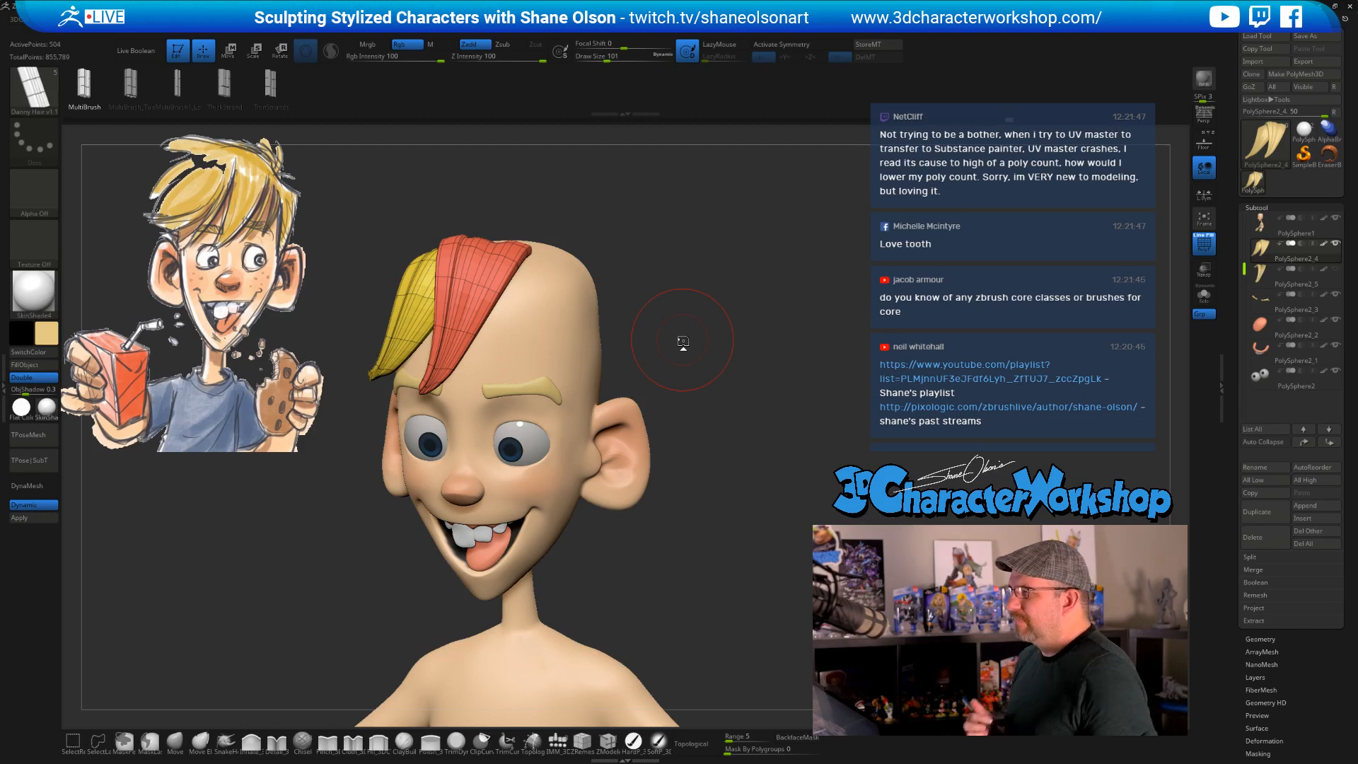
{"action": "mouse_move", "coordinate": [731, 415]}
{"action": "left_mouse_down"}
{"action": "mouse_move", "coordinate": [734, 431]}
{"action": "mouse_move", "coordinate": [694, 397]}
{"action": "mouse_move", "coordinate": [707, 433]}
{"action": "left_mouse_up"}
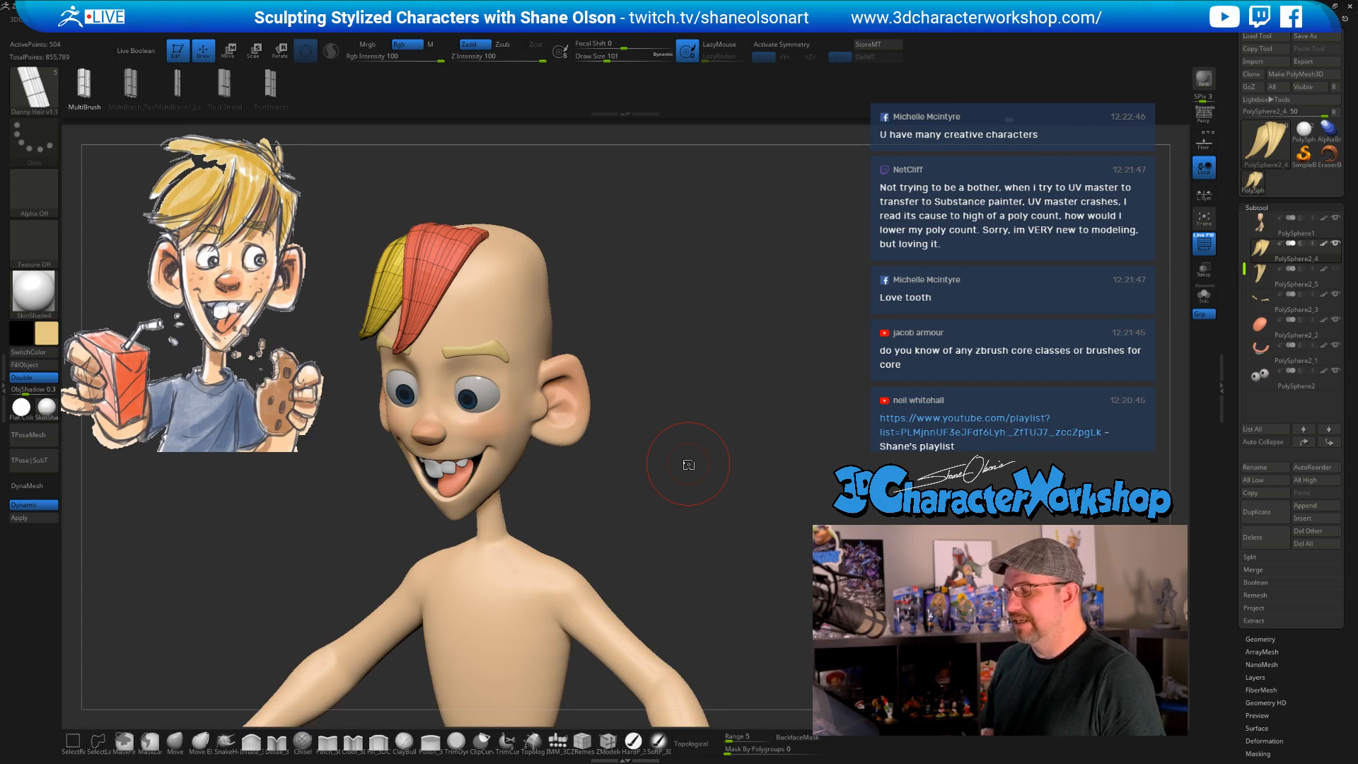
{"action": "left_click_drag", "start_coordinate": [710, 424], "coordinate": [715, 422]}
{"action": "left_click_drag", "start_coordinate": [666, 334], "coordinate": [587, 339]}
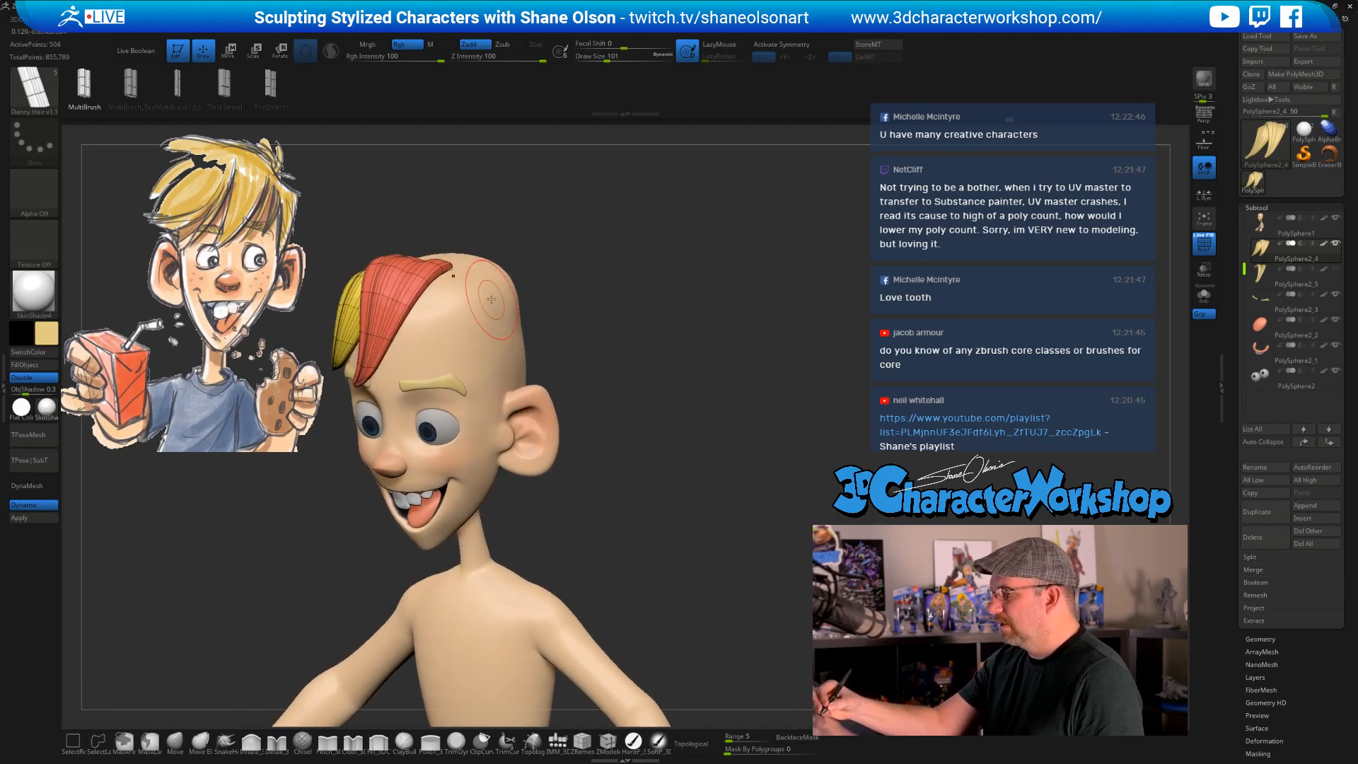
{"action": "left_click_drag", "start_coordinate": [493, 307], "coordinate": [591, 410]}
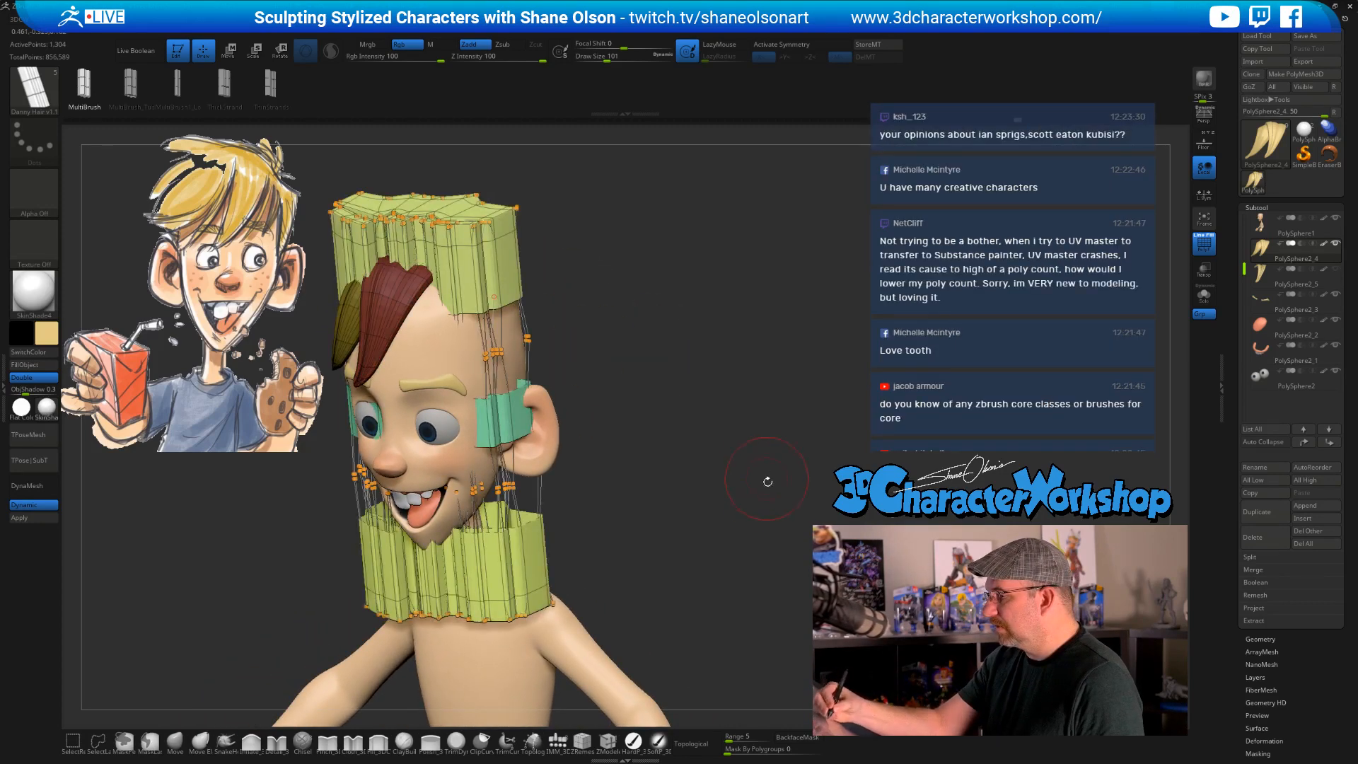
{"action": "left_click_drag", "start_coordinate": [741, 507], "coordinate": [777, 518]}
{"action": "key", "text": "ctrl+z"}
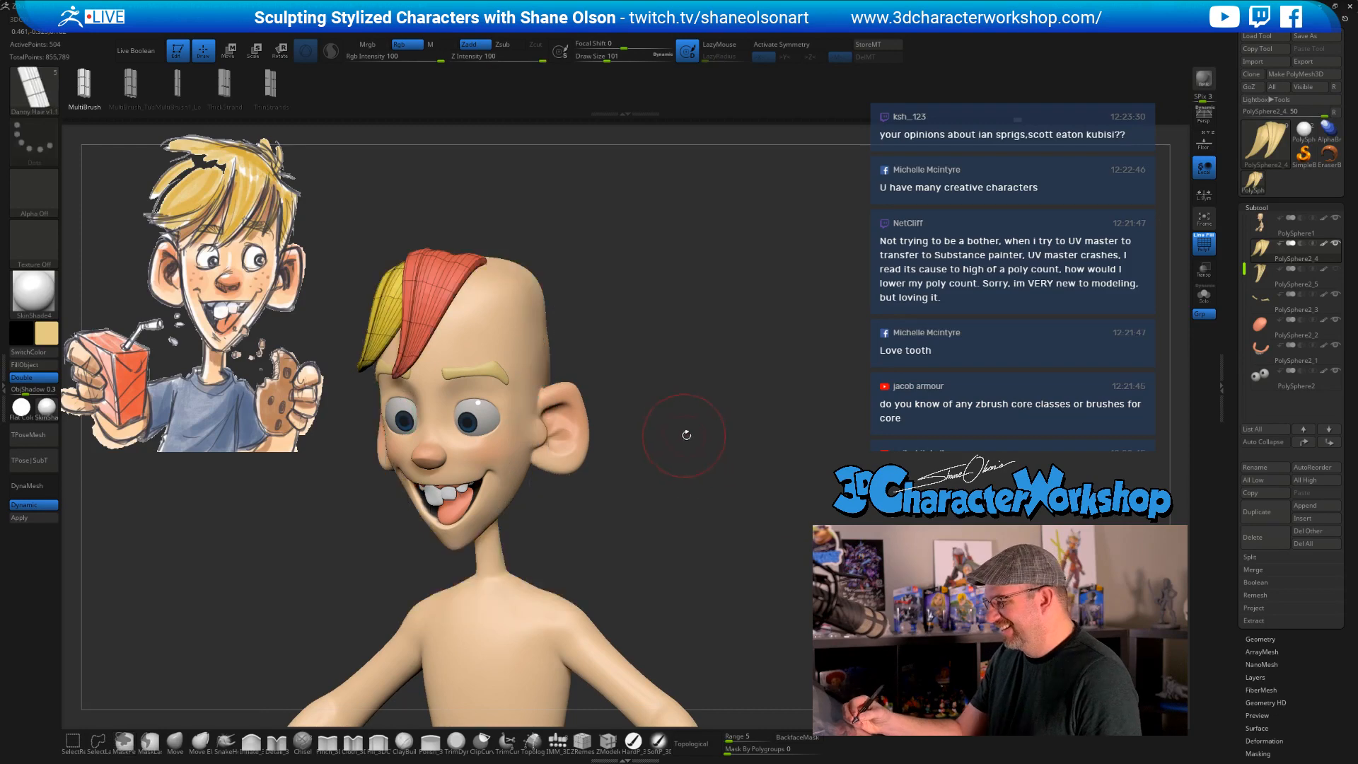
- Insert a new hair clump on the upper side of the head above the character's left ear
{"action": "left_click_drag", "start_coordinate": [691, 422], "coordinate": [615, 386]}
{"action": "left_click_drag", "start_coordinate": [510, 282], "coordinate": [484, 342]}
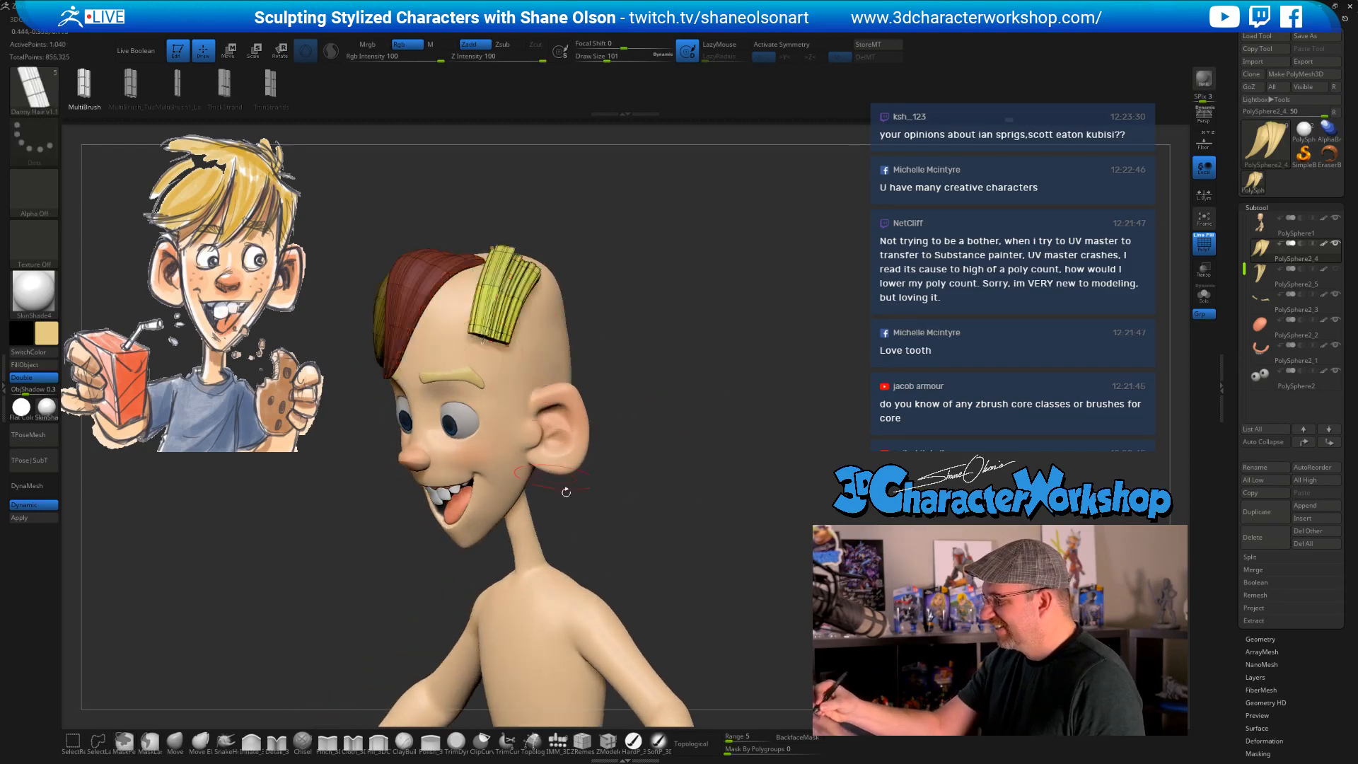
{"action": "left_click_drag", "start_coordinate": [708, 535], "coordinate": [691, 467]}
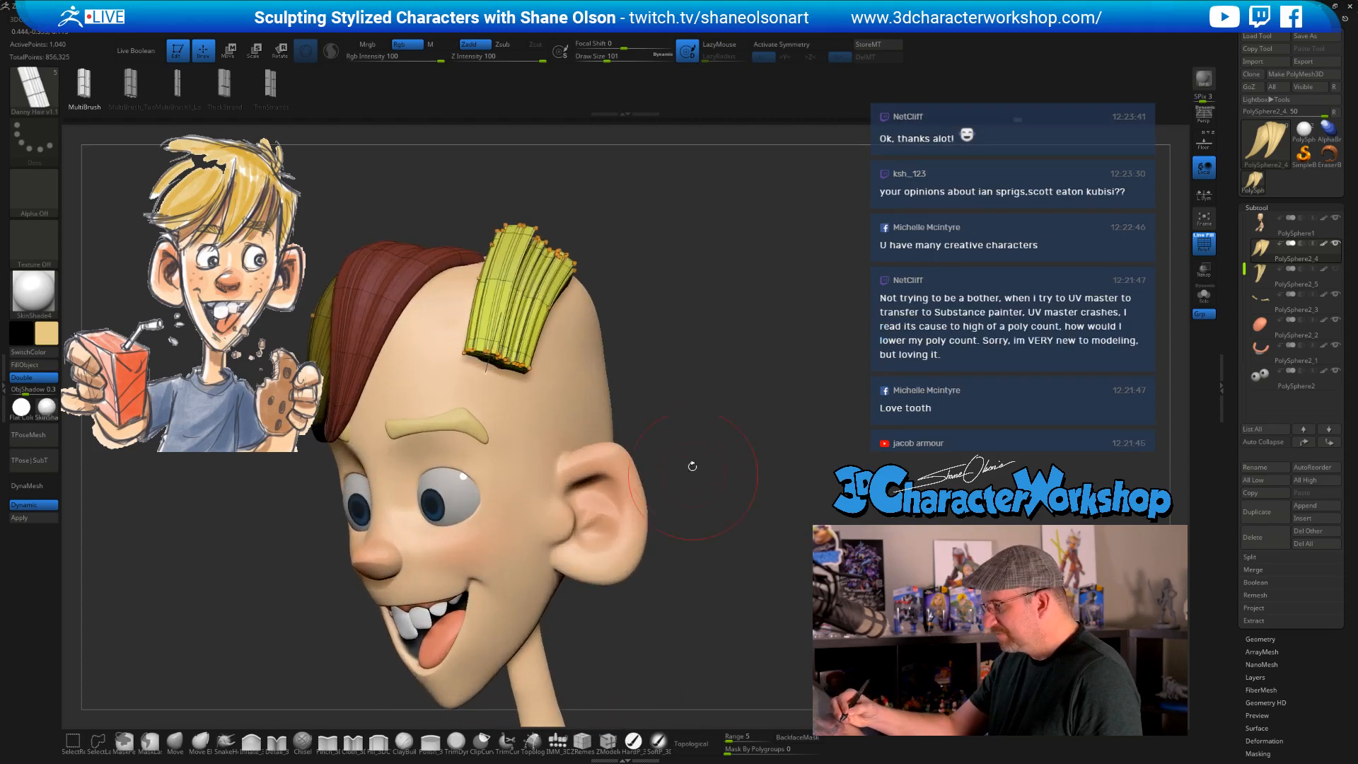
{"action": "left_click_drag", "start_coordinate": [672, 393], "coordinate": [664, 409]}
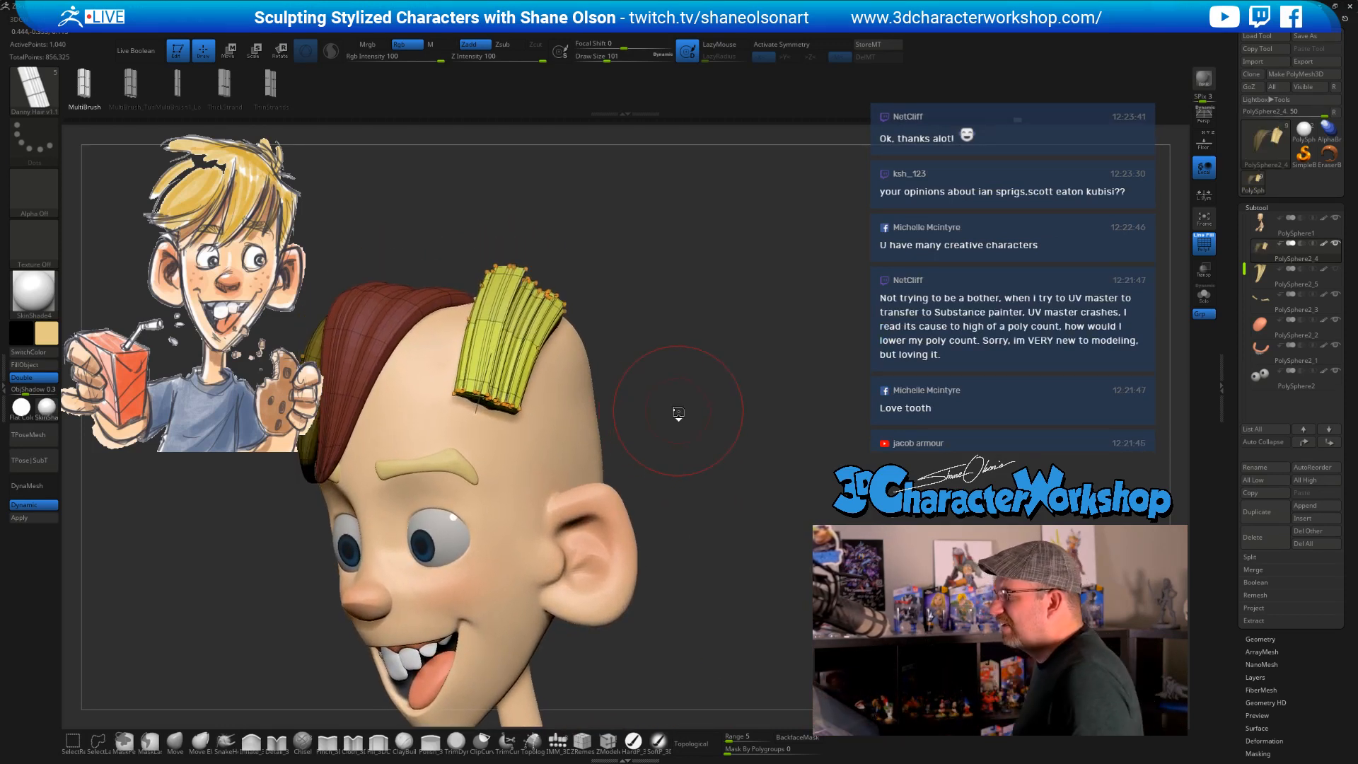
{"action": "left_click_drag", "start_coordinate": [719, 433], "coordinate": [694, 394]}
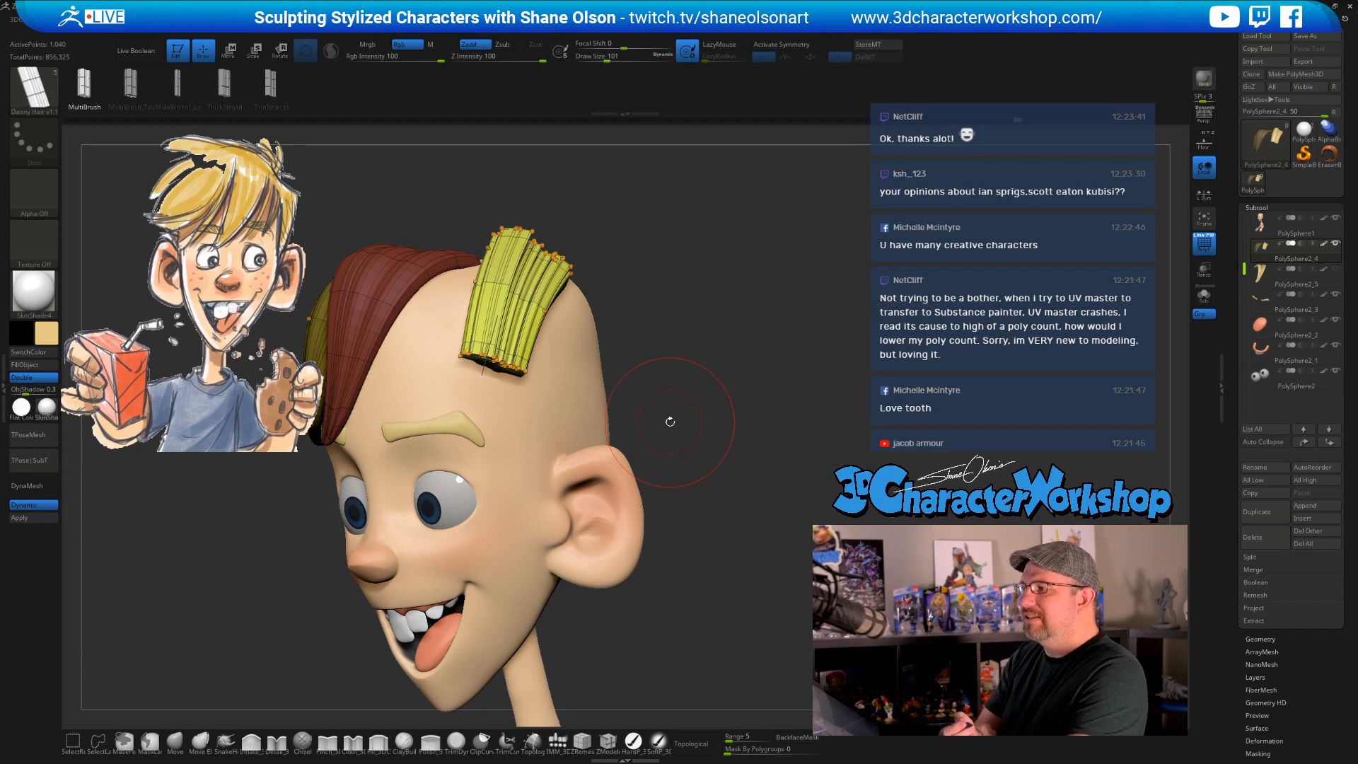
{"action": "left_click_drag", "start_coordinate": [689, 405], "coordinate": [697, 411]}
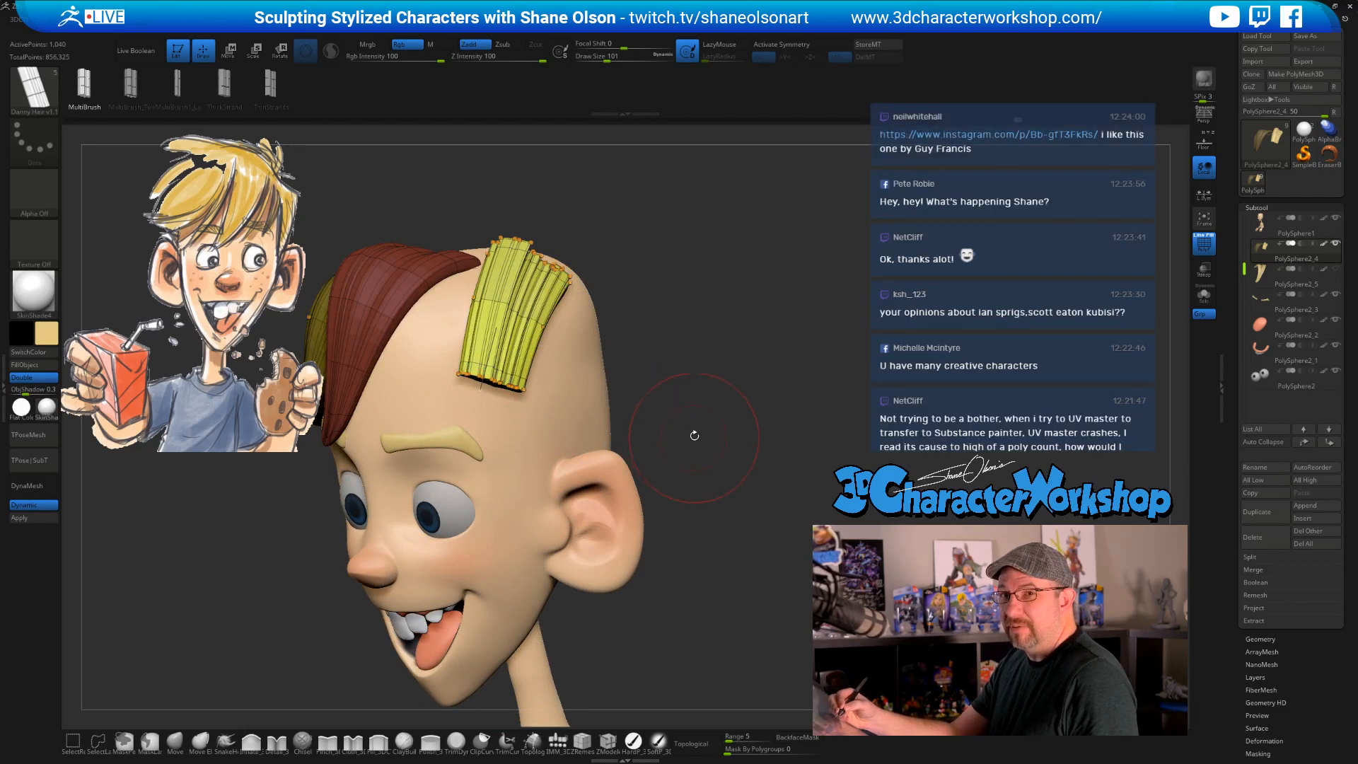
{"action": "left_click_drag", "start_coordinate": [676, 417], "coordinate": [727, 360]}
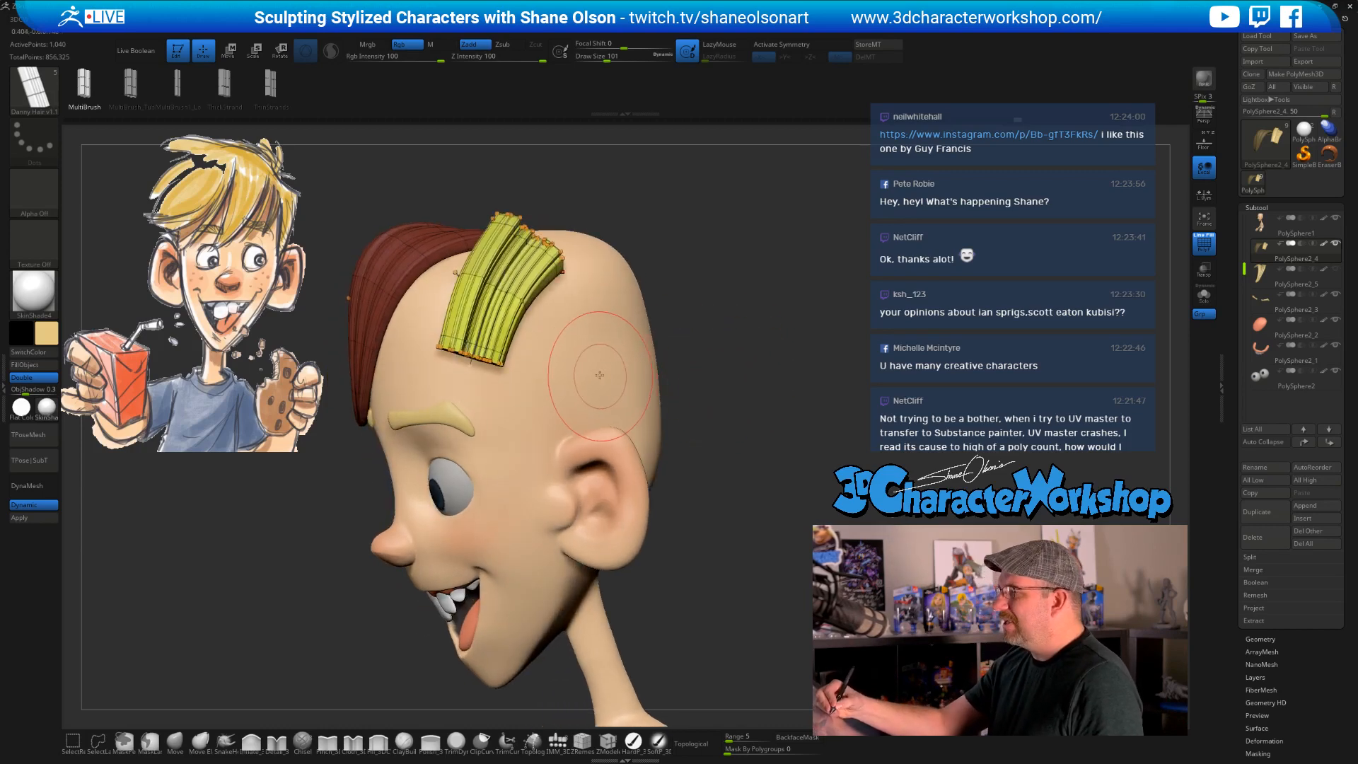
{"action": "right_click_drag", "start_coordinate": [591, 354], "coordinate": [600, 352]}
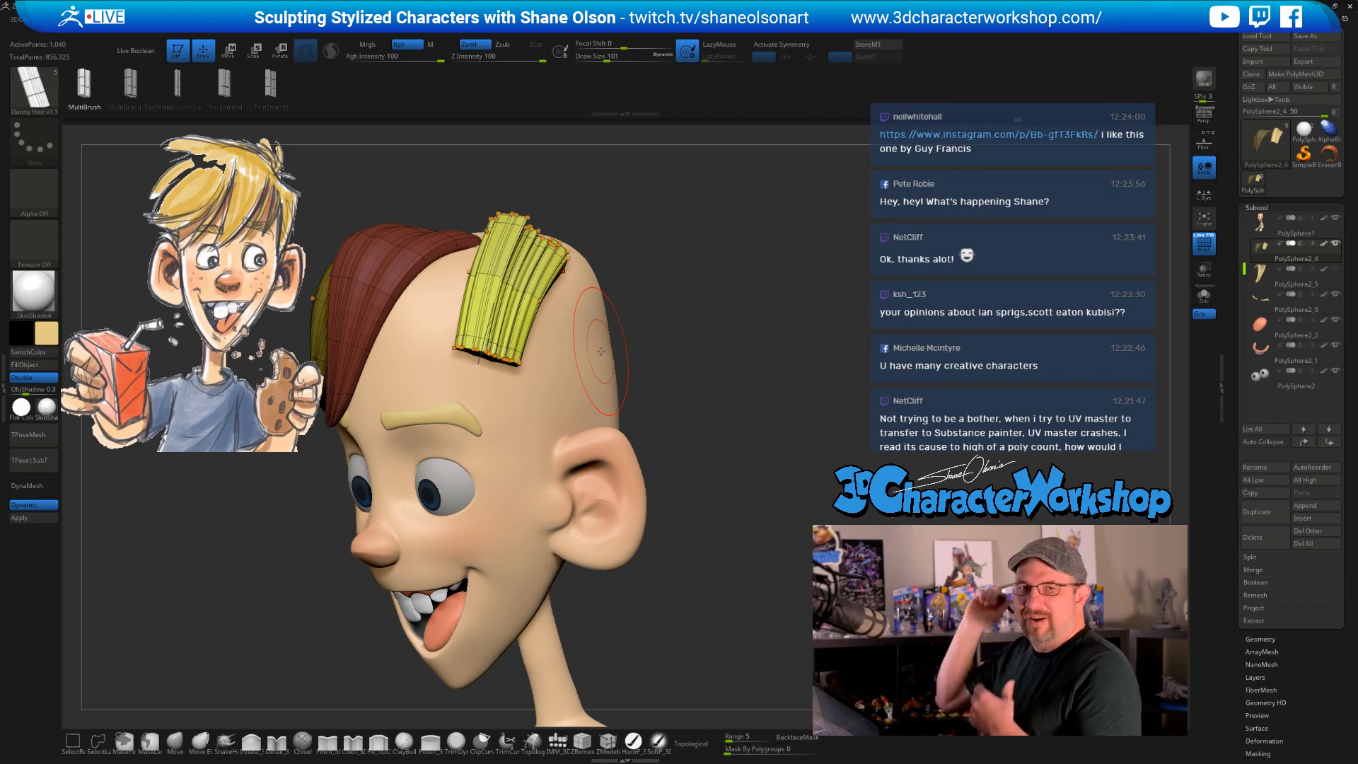
{"action": "mouse_move", "coordinate": [694, 407]}
{"action": "left_mouse_down", "text": "alt"}
{"action": "mouse_move", "coordinate": [717, 431]}
{"action": "mouse_move", "coordinate": [708, 401]}
{"action": "mouse_move", "coordinate": [723, 356]}
{"action": "mouse_move", "coordinate": [723, 409]}
{"action": "mouse_move", "coordinate": [736, 418]}
{"action": "mouse_move", "coordinate": [727, 347]}
{"action": "mouse_move", "coordinate": [709, 397]}
{"action": "left_mouse_up", "text": "alt"}
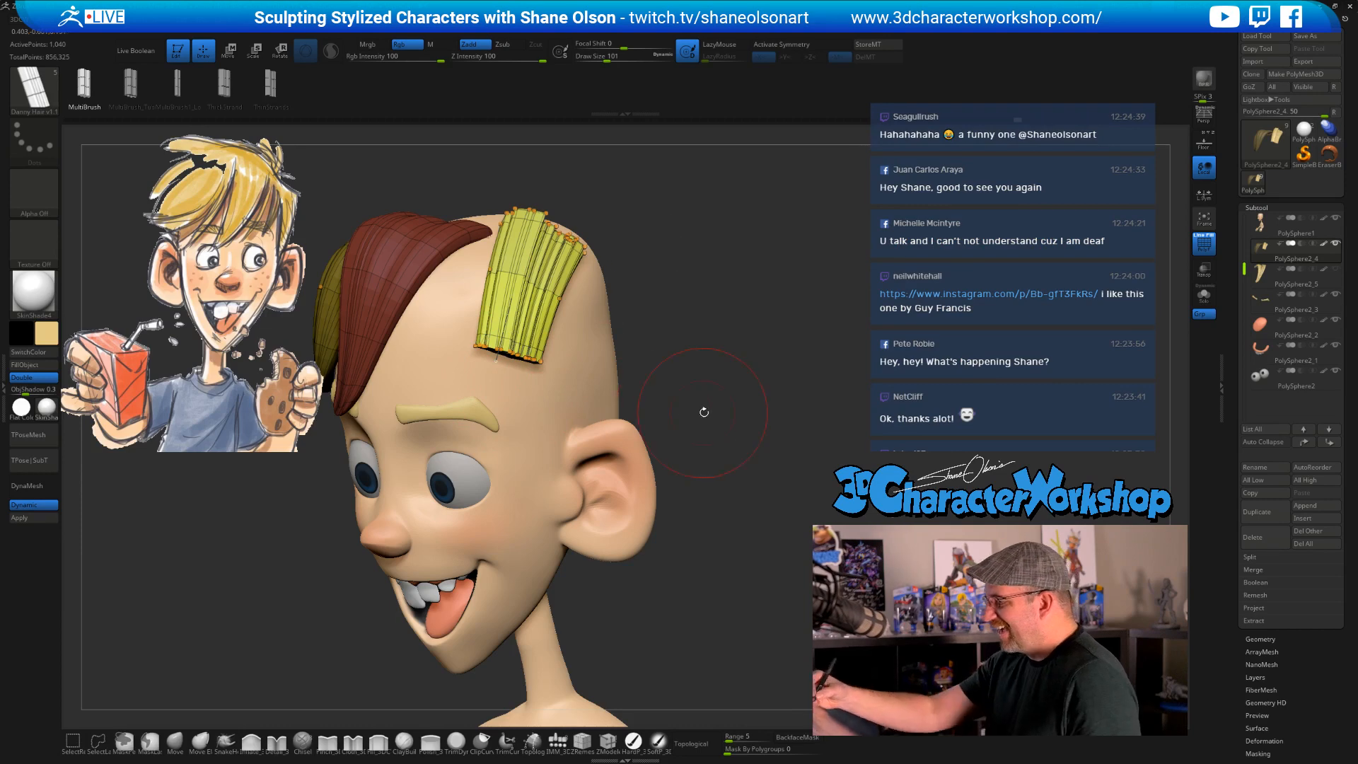
{"action": "mouse_move", "coordinate": [677, 352]}
{"action": "left_mouse_down"}
{"action": "mouse_move", "coordinate": [656, 357]}
{"action": "mouse_move", "coordinate": [684, 360]}
{"action": "left_mouse_up"}
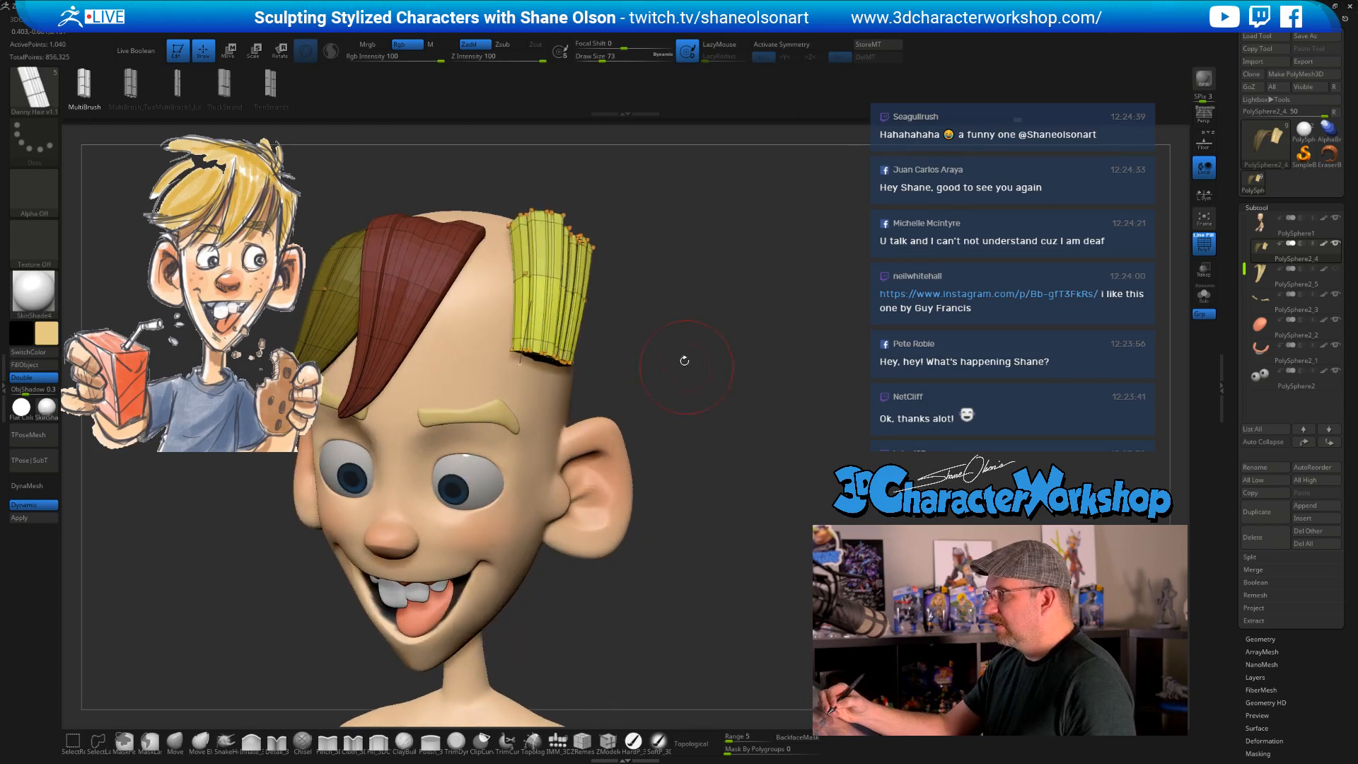
- Redraw the inserted multi-strand hair clump smaller, slanting across the upper side of the head above the left eyebrow
{"action": "mouse_move", "coordinate": [628, 322]}
{"action": "left_mouse_down"}
{"action": "mouse_move", "coordinate": [665, 375]}
{"action": "mouse_move", "coordinate": [581, 340]}
{"action": "left_mouse_up"}
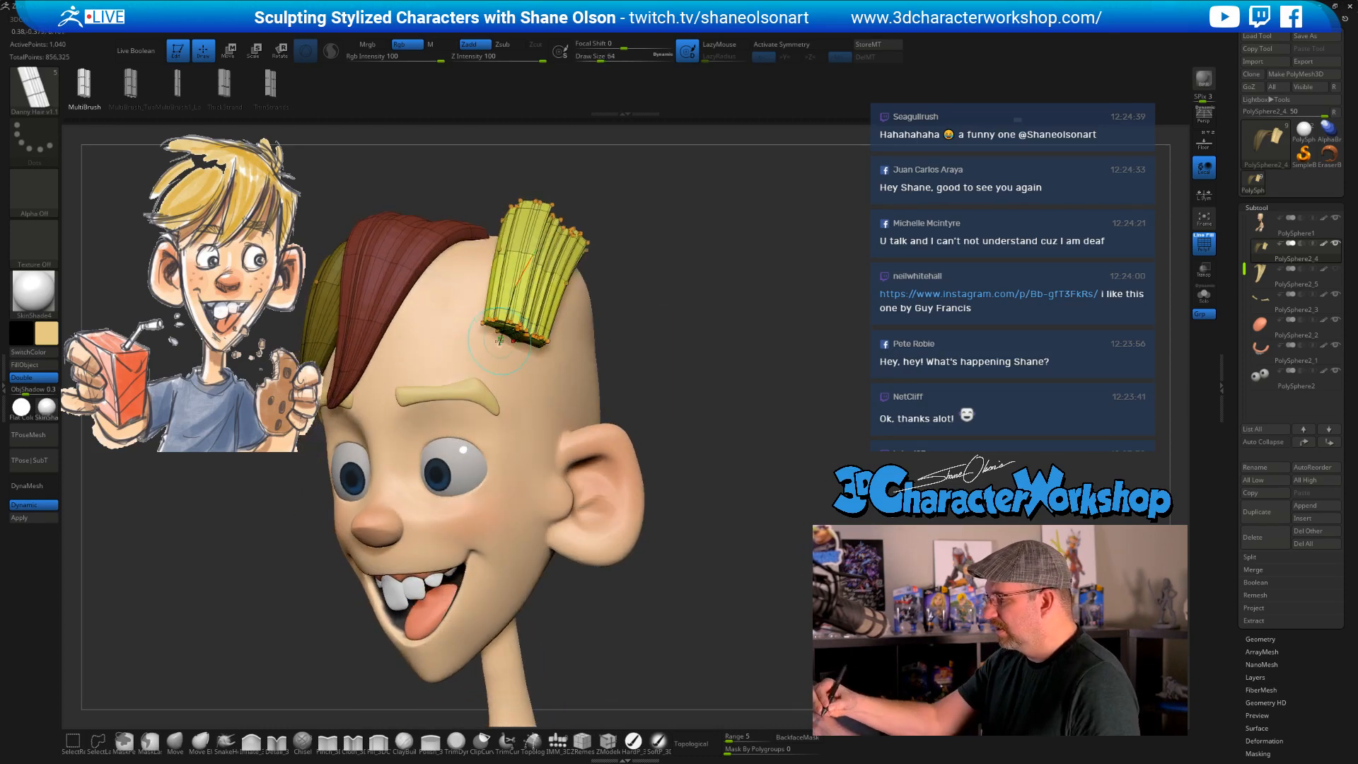
{"action": "mouse_move", "coordinate": [722, 434]}
{"action": "left_mouse_down"}
{"action": "mouse_move", "coordinate": [689, 448]}
{"action": "mouse_move", "coordinate": [743, 346]}
{"action": "mouse_move", "coordinate": [754, 365]}
{"action": "mouse_move", "coordinate": [739, 390]}
{"action": "left_mouse_up"}
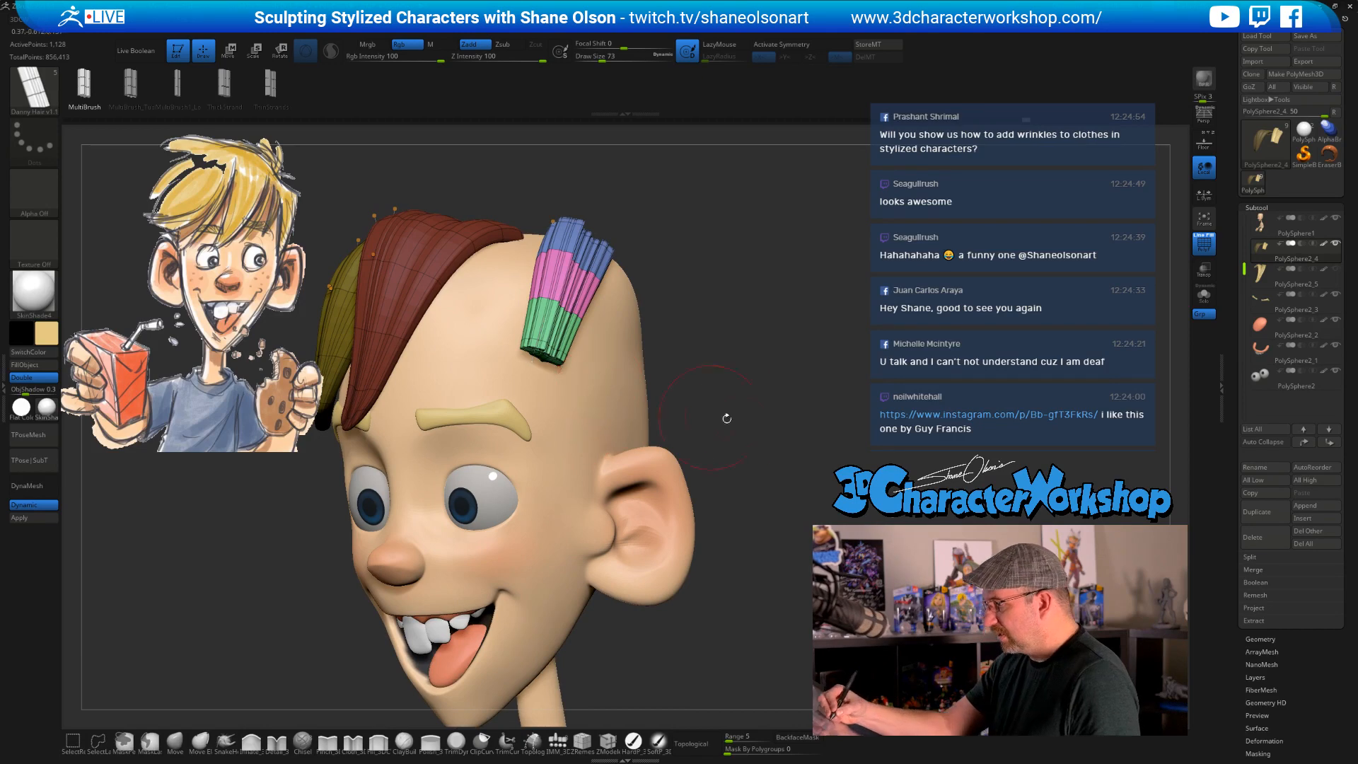
{"action": "mouse_move", "coordinate": [783, 433]}
{"action": "left_mouse_down"}
{"action": "mouse_move", "coordinate": [803, 385]}
{"action": "mouse_move", "coordinate": [783, 427]}
{"action": "mouse_move", "coordinate": [709, 410]}
{"action": "mouse_move", "coordinate": [752, 448]}
{"action": "left_mouse_up"}
- Apply Auto Groups to the hair mesh so each strand of the new clump gets its own polygroup
{"action": "mouse_move", "coordinate": [751, 448]}
{"action": "right_mouse_down", "text": "ctrl"}
{"action": "mouse_move", "coordinate": [775, 262]}
{"action": "mouse_move", "coordinate": [732, 446]}
{"action": "right_mouse_up", "text": "ctrl"}
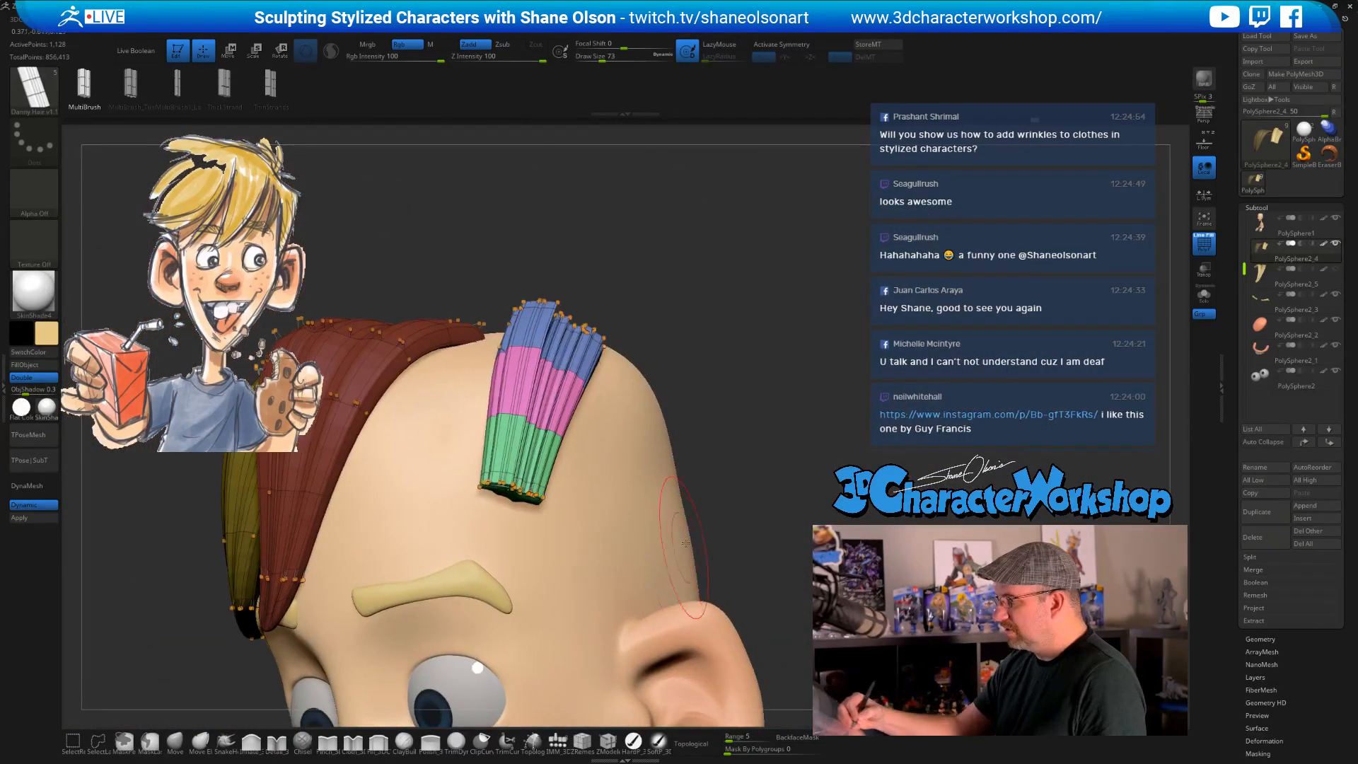
{"action": "key", "text": "space"}
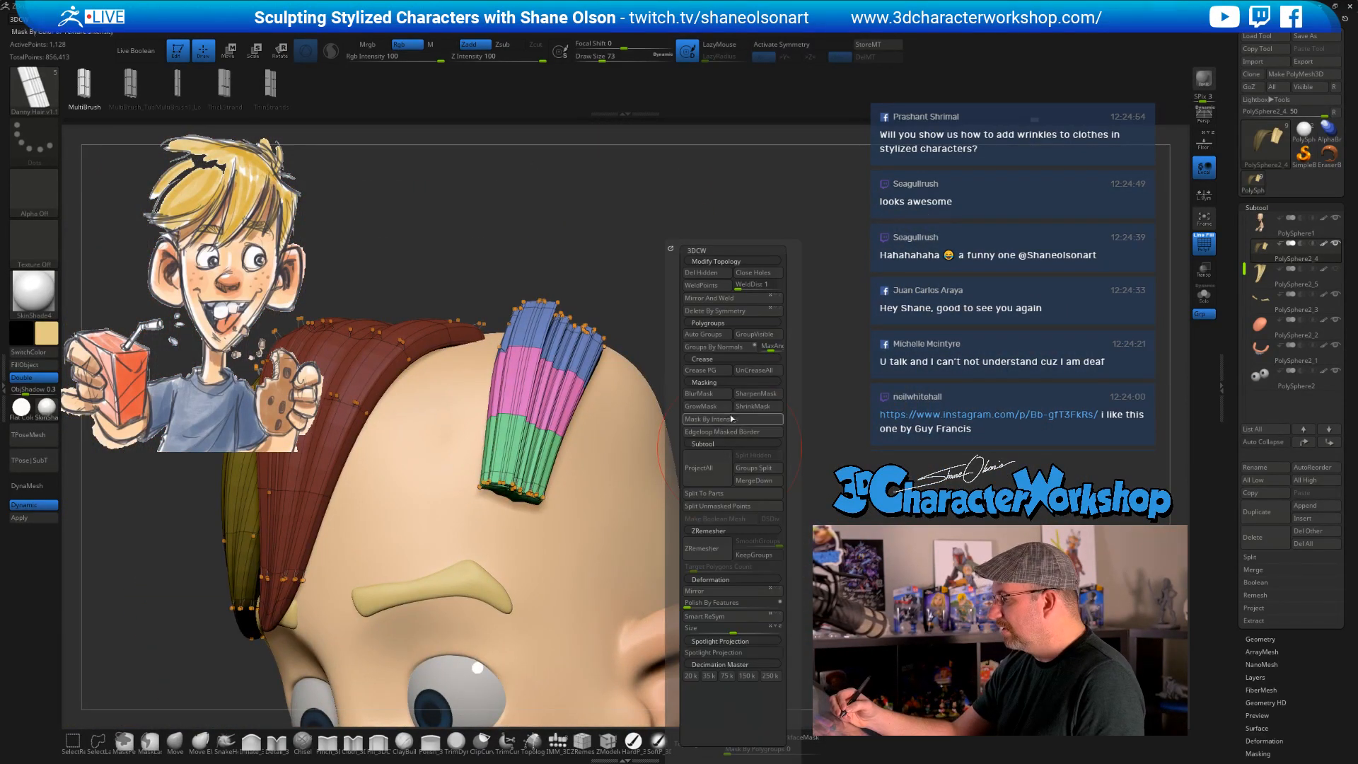
{"action": "left_click", "coordinate": [712, 336]}
{"action": "left_click_drag", "start_coordinate": [738, 344], "coordinate": [694, 453]}
{"action": "mouse_move", "coordinate": [686, 503]}
{"action": "left_mouse_down"}
{"action": "mouse_move", "coordinate": [648, 497]}
{"action": "mouse_move", "coordinate": [652, 509]}
{"action": "left_mouse_up"}
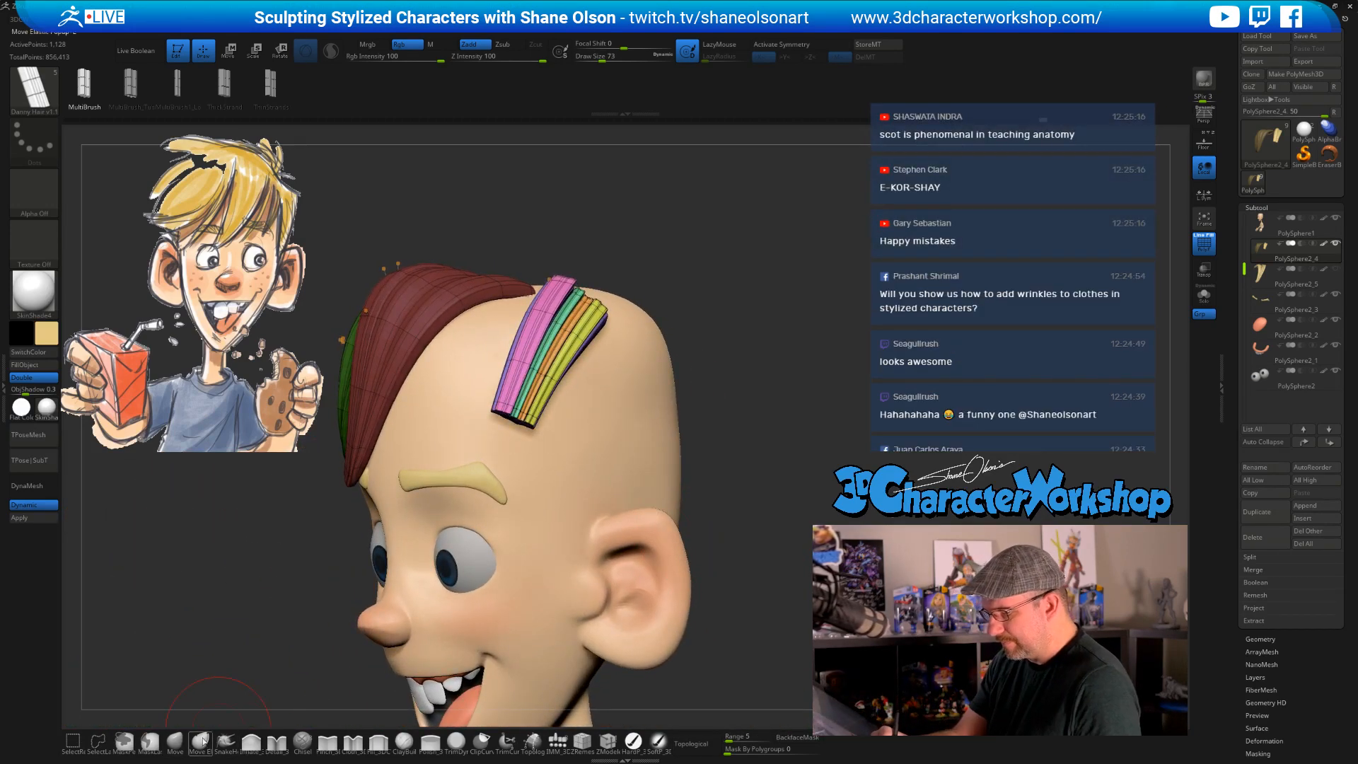
- Stretch the new clump's lower end down to the left eyebrow with the Move Elastic brush at draw size 140
{"action": "left_click", "coordinate": [200, 740]}
{"action": "left_click", "coordinate": [688, 743]}
{"action": "left_click", "coordinate": [687, 742]}
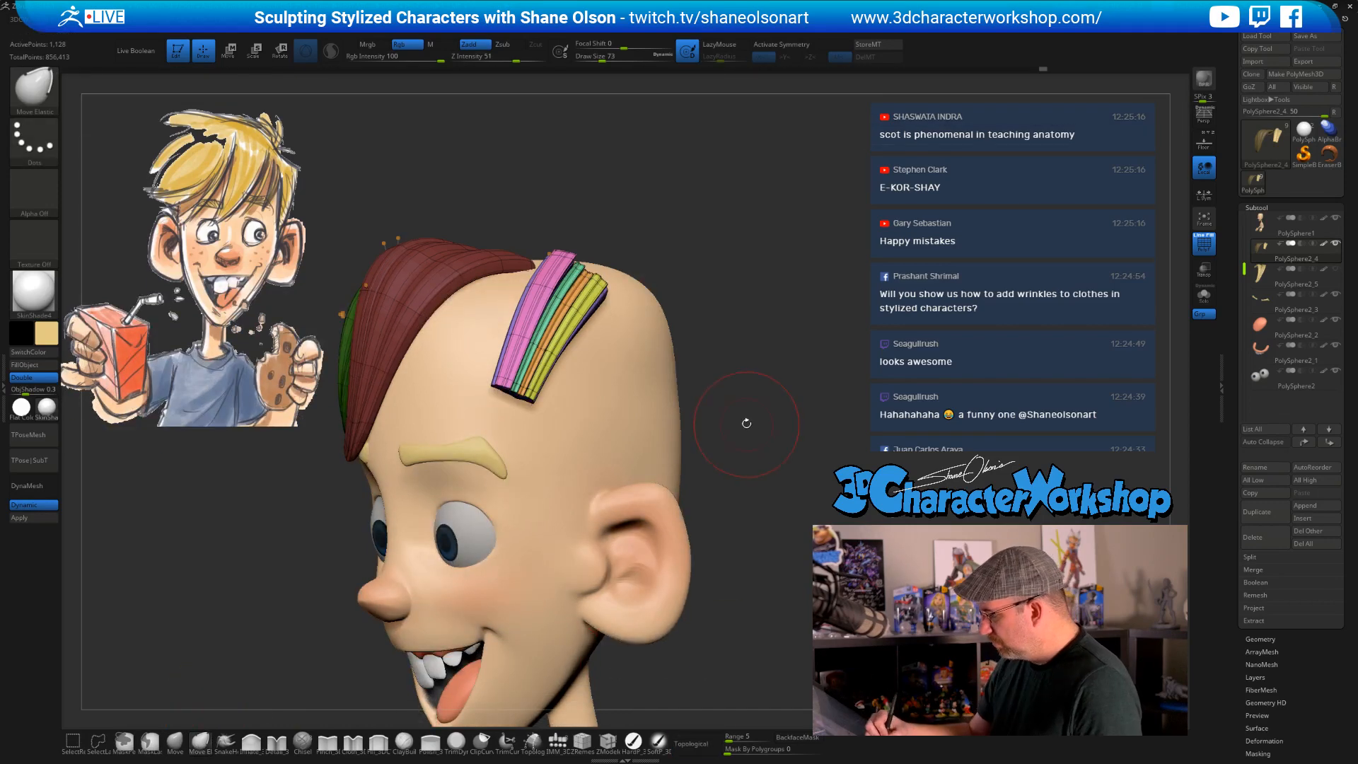
{"action": "key", "text": "s"}
{"action": "left_click_drag", "start_coordinate": [746, 425], "coordinate": [759, 427]}
{"action": "left_click_drag", "start_coordinate": [736, 419], "coordinate": [710, 426]}
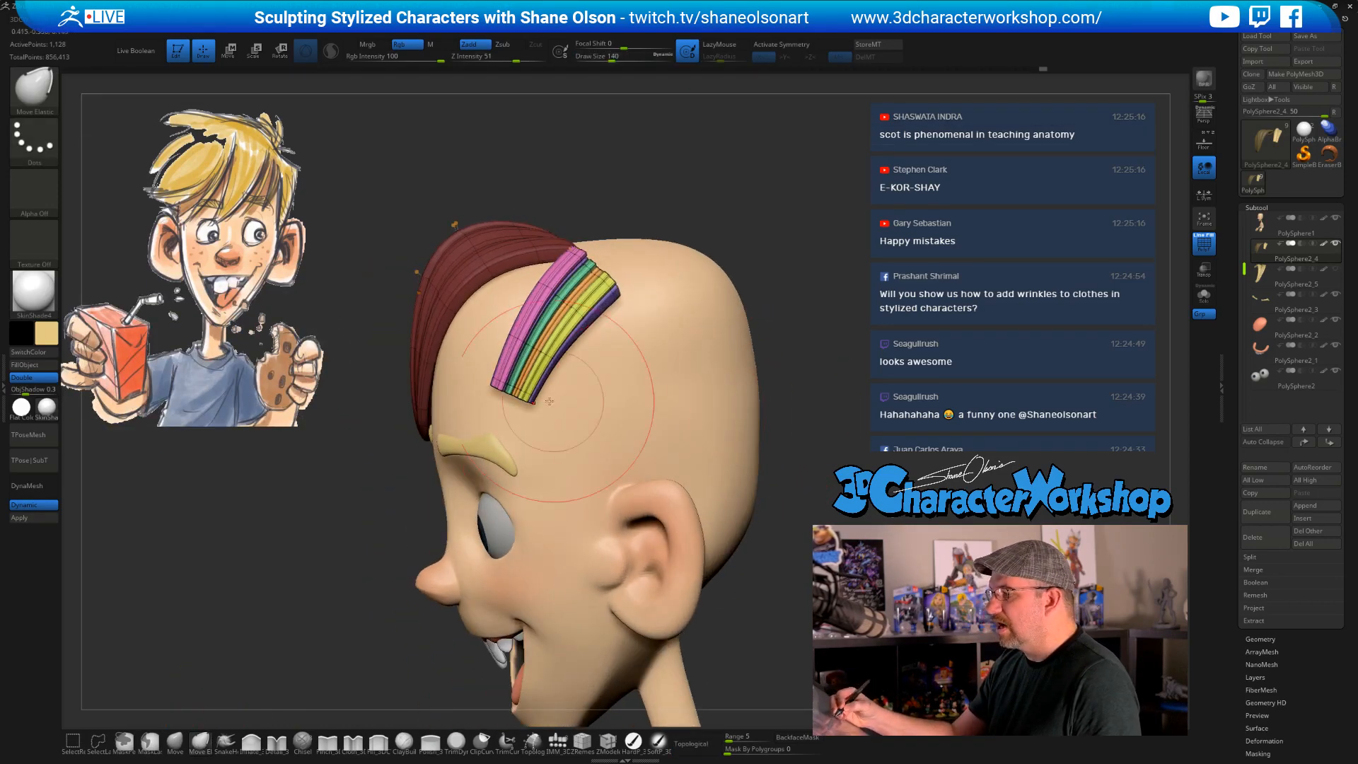
{"action": "left_click_drag", "start_coordinate": [778, 387], "coordinate": [829, 417]}
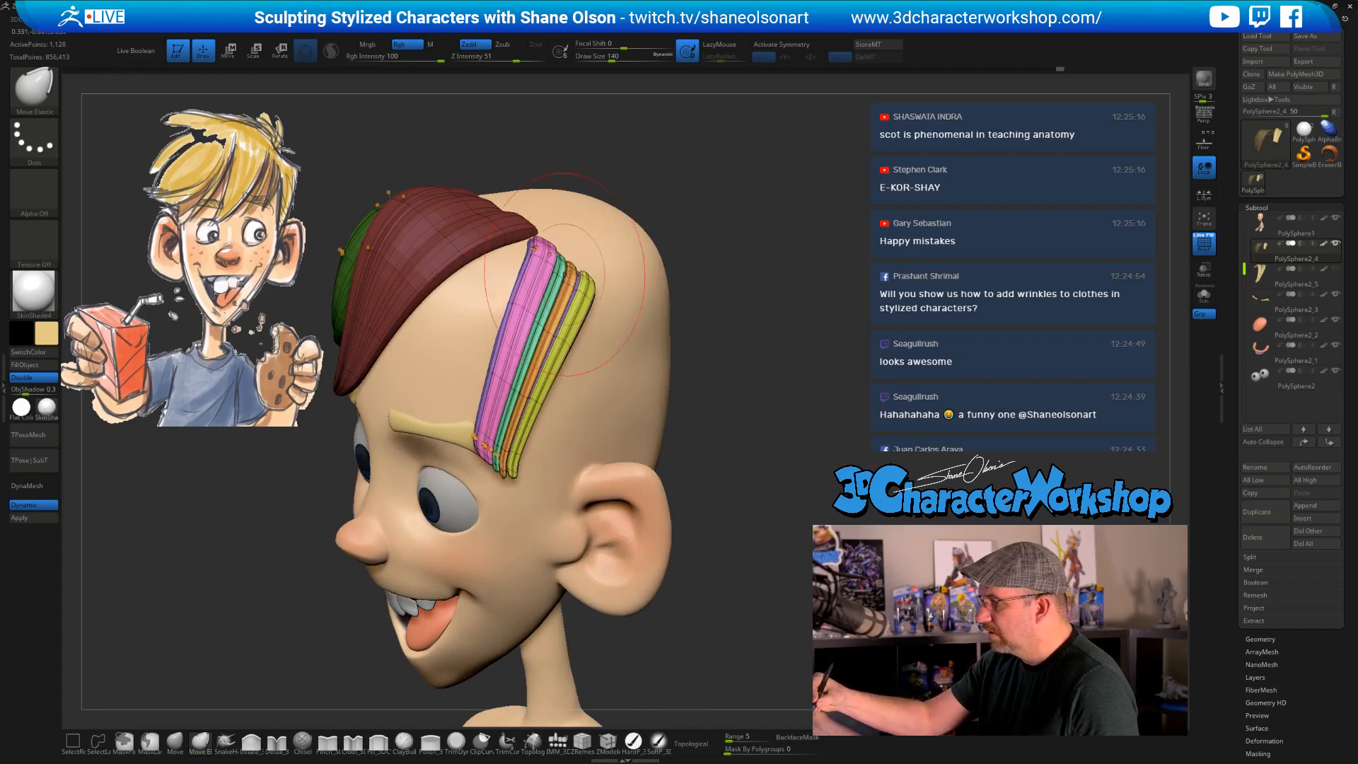
- Reduce the draw size to 112 and bend the new clump along the curve of the head
{"action": "mouse_move", "coordinate": [726, 350]}
{"action": "left_mouse_down"}
{"action": "mouse_move", "coordinate": [520, 357]}
{"action": "mouse_move", "coordinate": [549, 382]}
{"action": "mouse_move", "coordinate": [546, 369]}
{"action": "left_mouse_up"}
{"action": "key", "text": "s"}
{"action": "left_click_drag", "start_coordinate": [709, 210], "coordinate": [848, 319]}
{"action": "left_click_drag", "start_coordinate": [617, 348], "coordinate": [622, 343]}
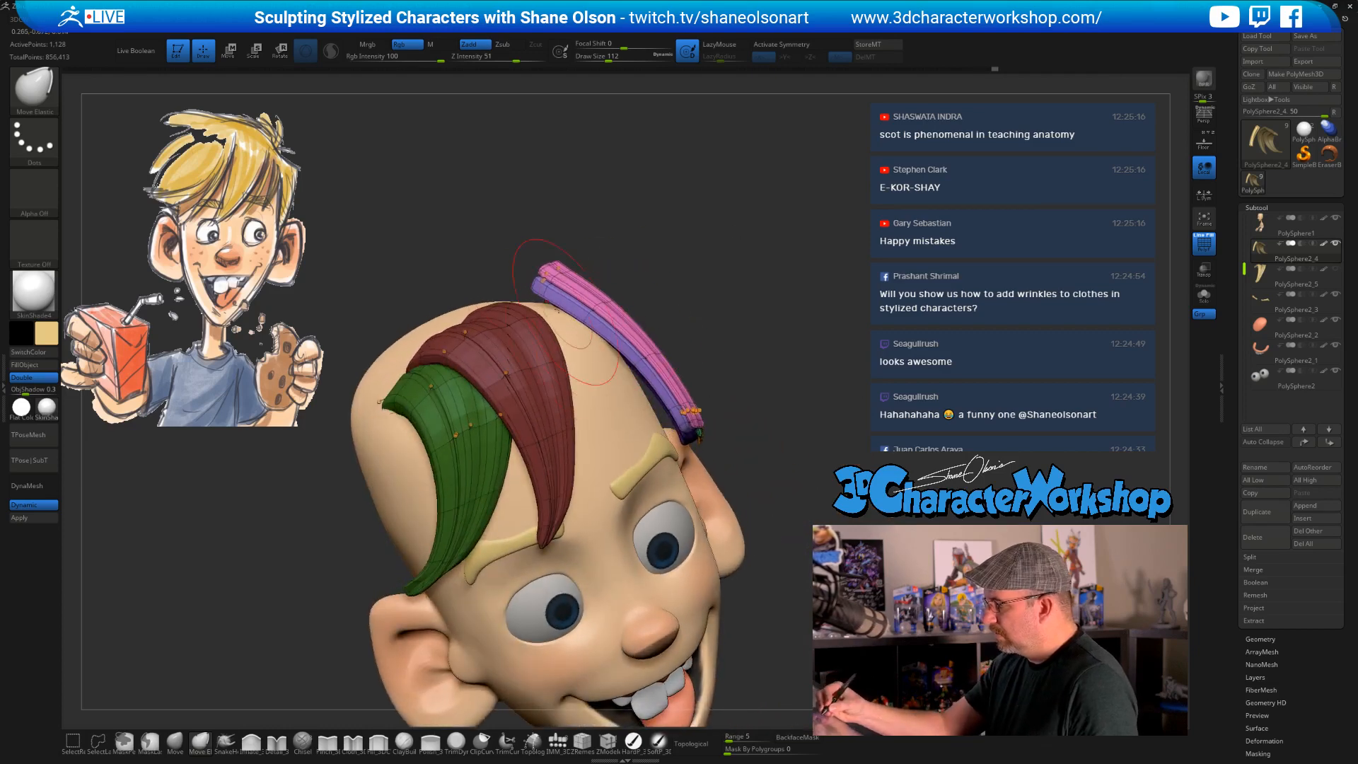
{"action": "left_click_drag", "start_coordinate": [739, 322], "coordinate": [446, 332]}
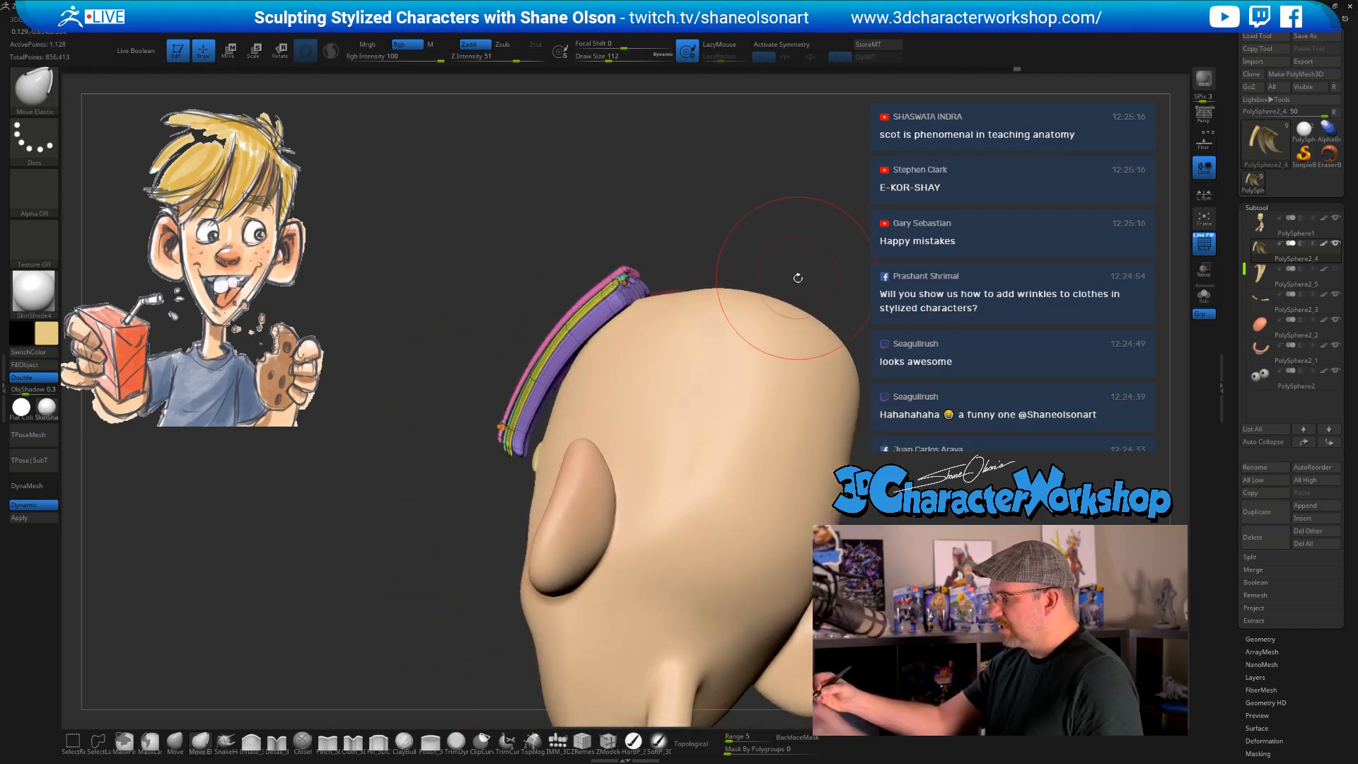
- Pull the clump's root ends back onto the crown with the SnakeHook brush at draw size 112
{"action": "left_click", "coordinate": [228, 743]}
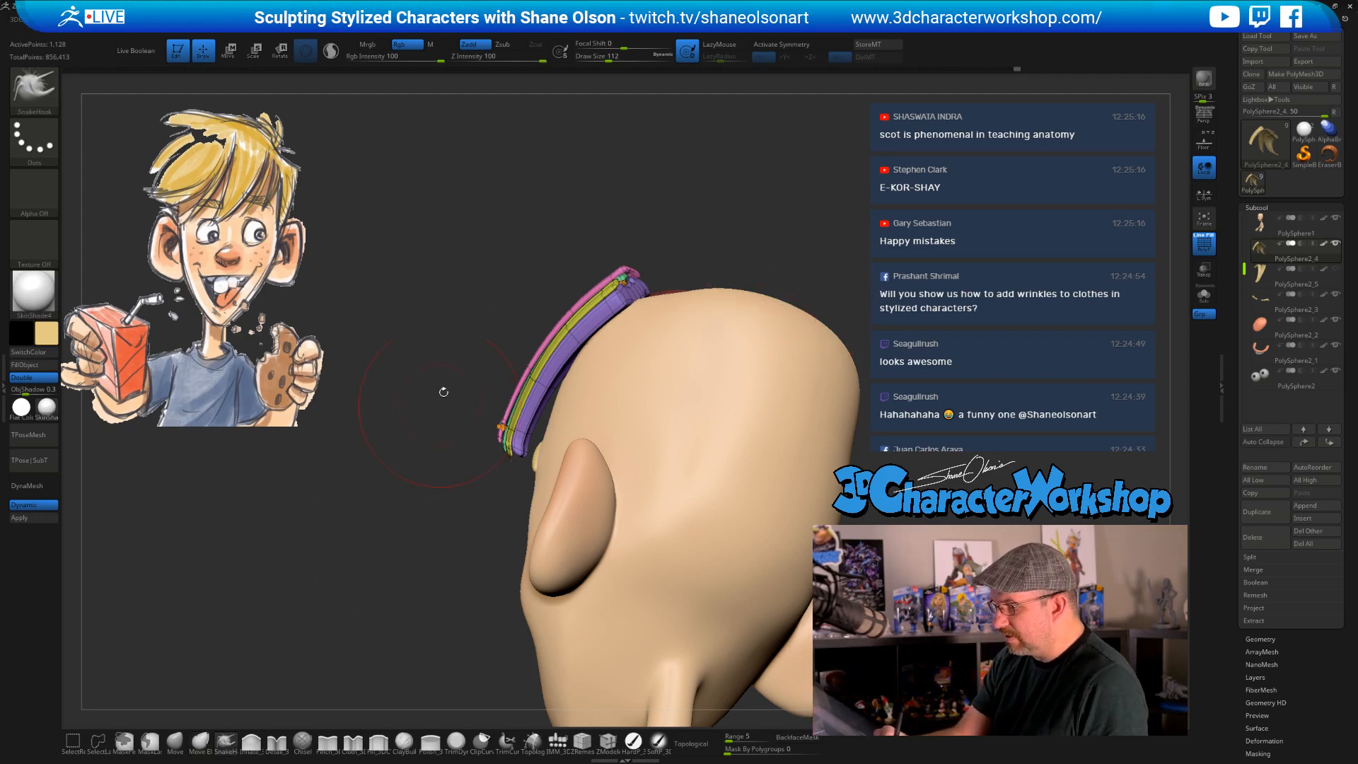
{"action": "left_click_drag", "start_coordinate": [610, 278], "coordinate": [660, 293]}
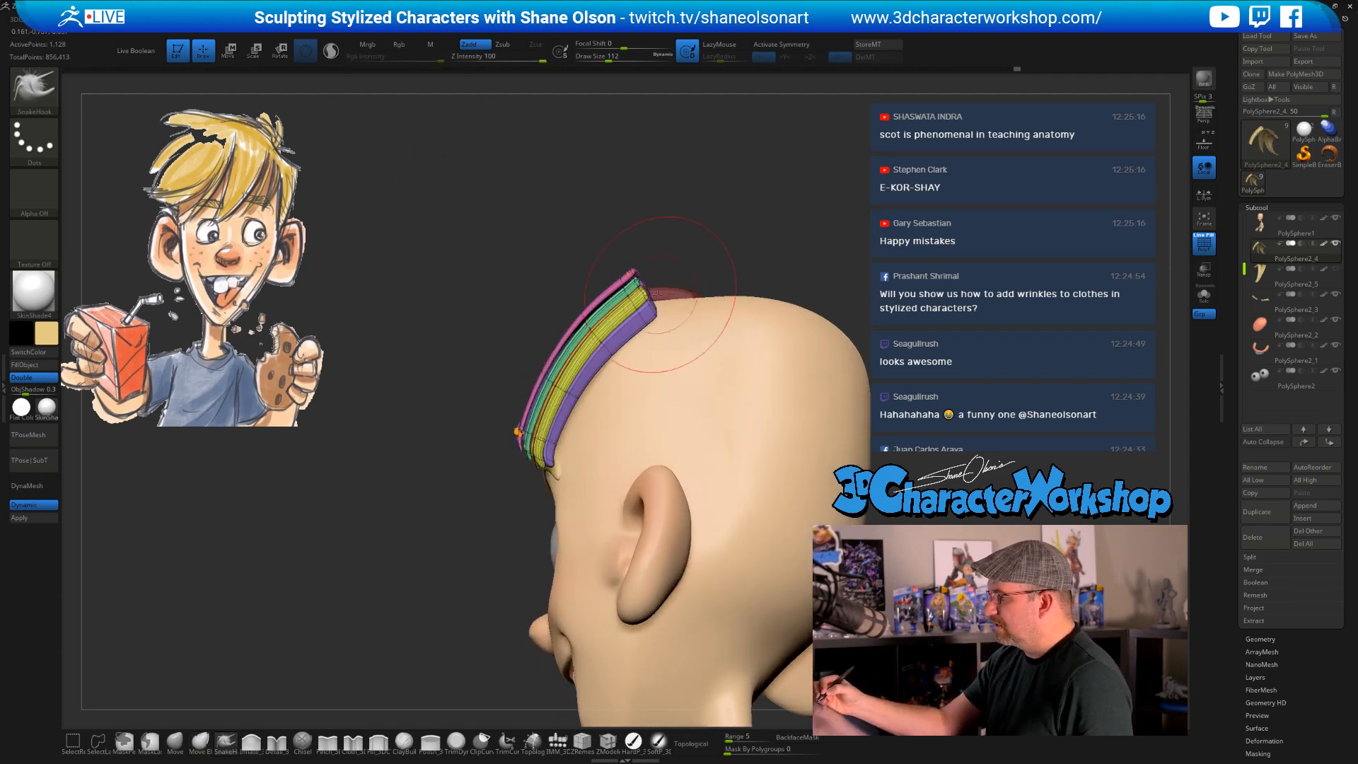
{"action": "left_click_drag", "start_coordinate": [741, 234], "coordinate": [678, 277]}
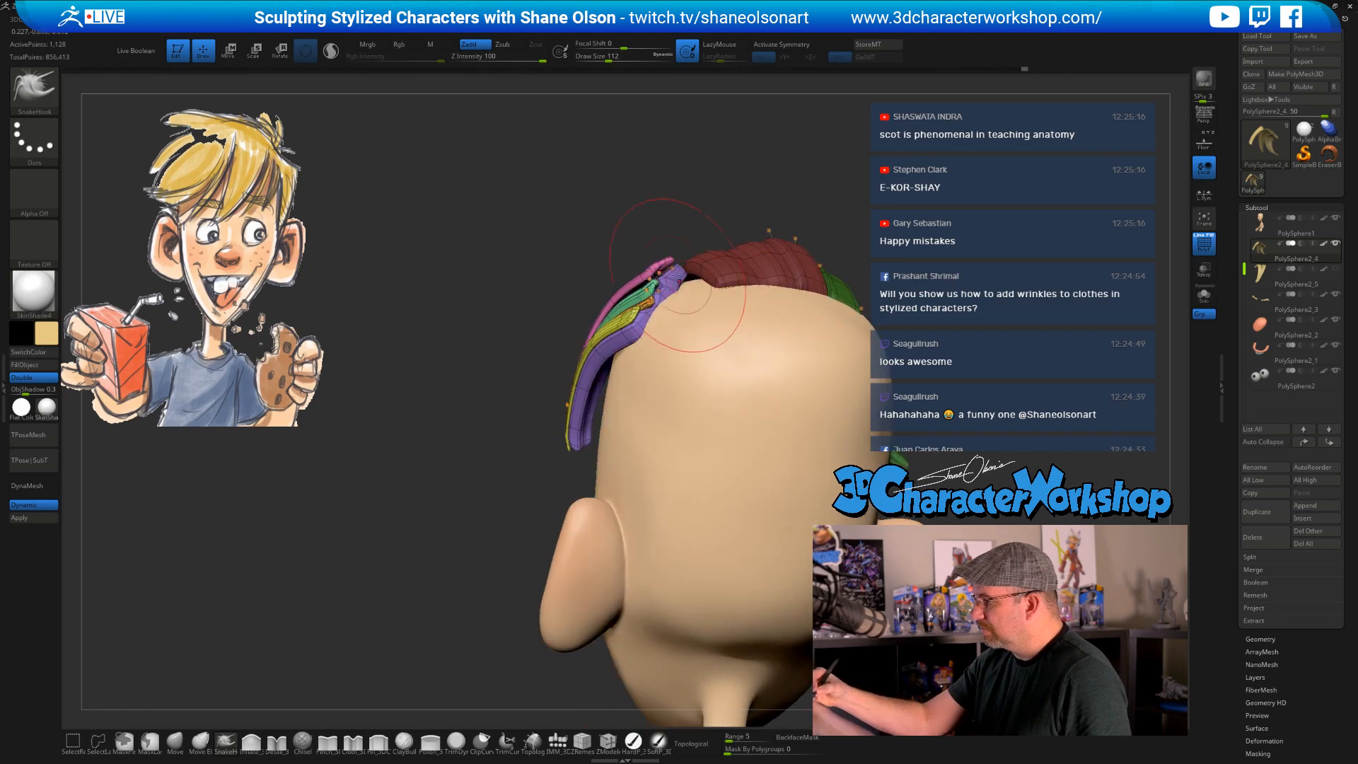
{"action": "left_click_drag", "start_coordinate": [587, 276], "coordinate": [671, 315]}
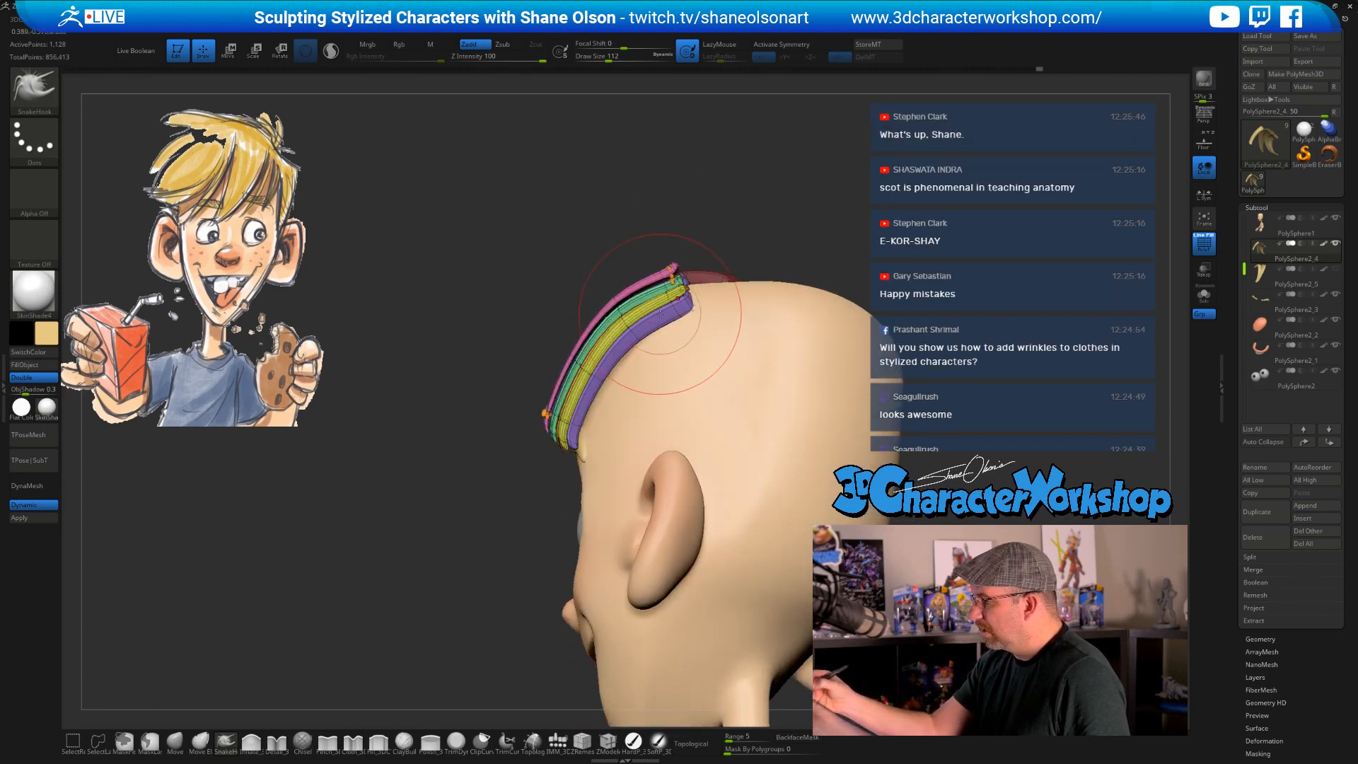
{"action": "mouse_move", "coordinate": [794, 226]}
{"action": "left_mouse_down"}
{"action": "mouse_move", "coordinate": [837, 222]}
{"action": "mouse_move", "coordinate": [777, 235]}
{"action": "mouse_move", "coordinate": [813, 264]}
{"action": "mouse_move", "coordinate": [791, 285]}
{"action": "mouse_move", "coordinate": [806, 296]}
{"action": "mouse_move", "coordinate": [673, 243]}
{"action": "mouse_move", "coordinate": [617, 274]}
{"action": "left_mouse_up"}
{"action": "mouse_move", "coordinate": [467, 320]}
{"action": "left_mouse_down"}
{"action": "mouse_move", "coordinate": [475, 300]}
{"action": "mouse_move", "coordinate": [452, 299]}
{"action": "left_mouse_up"}
{"action": "left_click_drag", "start_coordinate": [734, 236], "coordinate": [728, 299]}
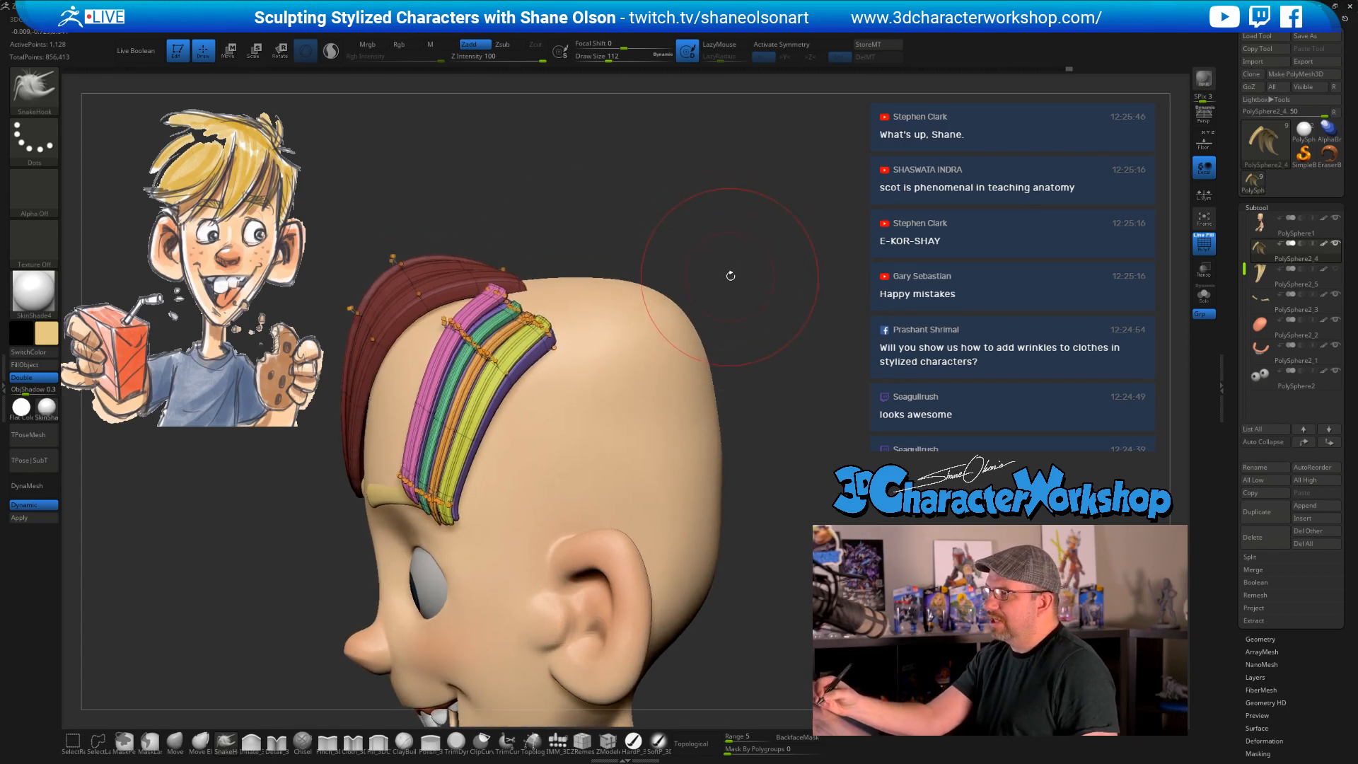
{"action": "left_click_drag", "start_coordinate": [488, 311], "coordinate": [511, 301]}
{"action": "mouse_move", "coordinate": [760, 279]}
{"action": "left_mouse_down"}
{"action": "mouse_move", "coordinate": [769, 302]}
{"action": "mouse_move", "coordinate": [774, 290]}
{"action": "mouse_move", "coordinate": [583, 301]}
{"action": "mouse_move", "coordinate": [619, 231]}
{"action": "mouse_move", "coordinate": [514, 277]}
{"action": "mouse_move", "coordinate": [476, 210]}
{"action": "mouse_move", "coordinate": [493, 242]}
{"action": "mouse_move", "coordinate": [482, 247]}
{"action": "left_mouse_up"}
- Extend the root tips of the strands further back over the side of the crown, reducing the draw size to 83
{"action": "key", "text": "s"}
{"action": "mouse_move", "coordinate": [522, 309]}
{"action": "left_mouse_down"}
{"action": "mouse_move", "coordinate": [532, 331]}
{"action": "mouse_move", "coordinate": [557, 288]}
{"action": "left_mouse_up"}
{"action": "key", "text": "s"}
{"action": "mouse_move", "coordinate": [577, 227]}
{"action": "right_mouse_down"}
{"action": "mouse_move", "coordinate": [640, 291]}
{"action": "mouse_move", "coordinate": [643, 271]}
{"action": "mouse_move", "coordinate": [597, 305]}
{"action": "mouse_move", "coordinate": [686, 362]}
{"action": "right_mouse_up"}
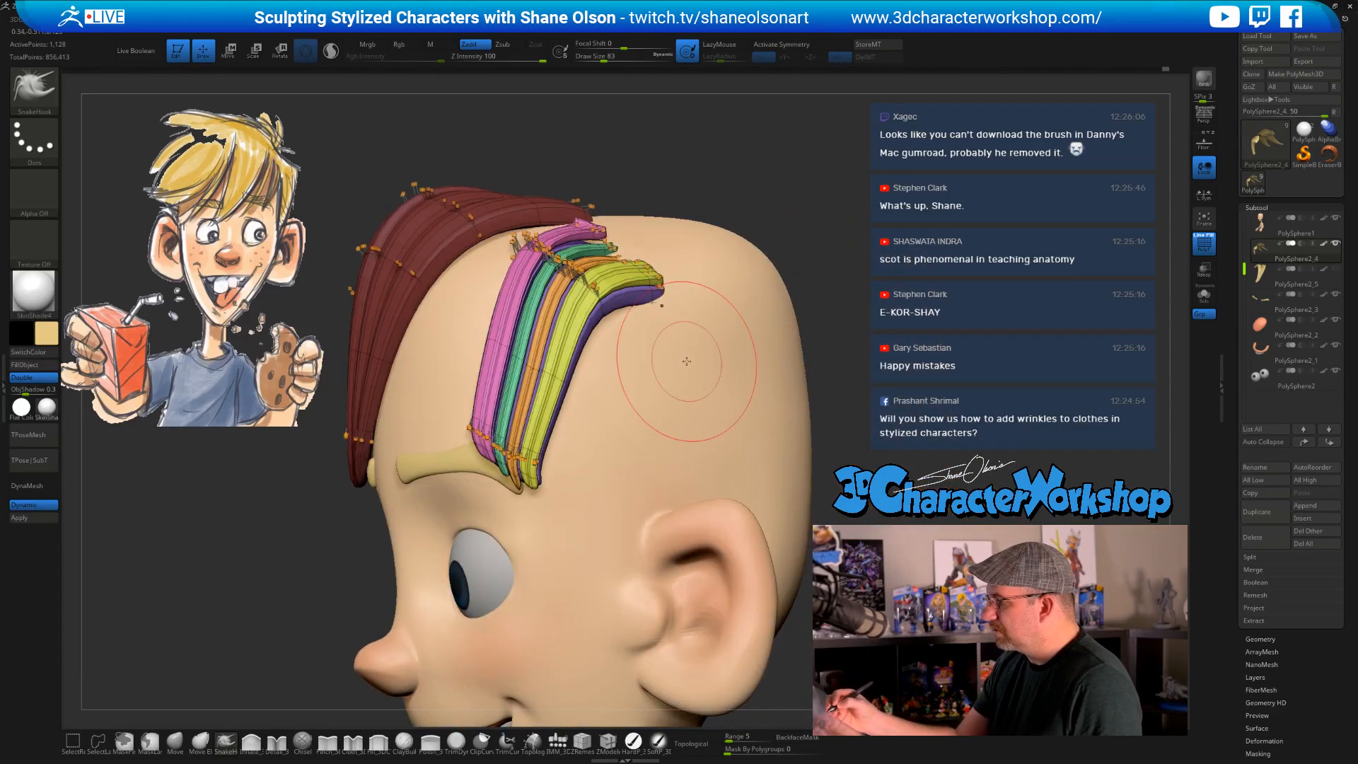
- Isolate the purple polygroup of the new clump and delete all the hidden hair geometry
{"action": "right_click_drag", "start_coordinate": [828, 360], "coordinate": [741, 360]}
{"action": "left_click", "coordinate": [575, 308], "text": "ctrl+shift"}
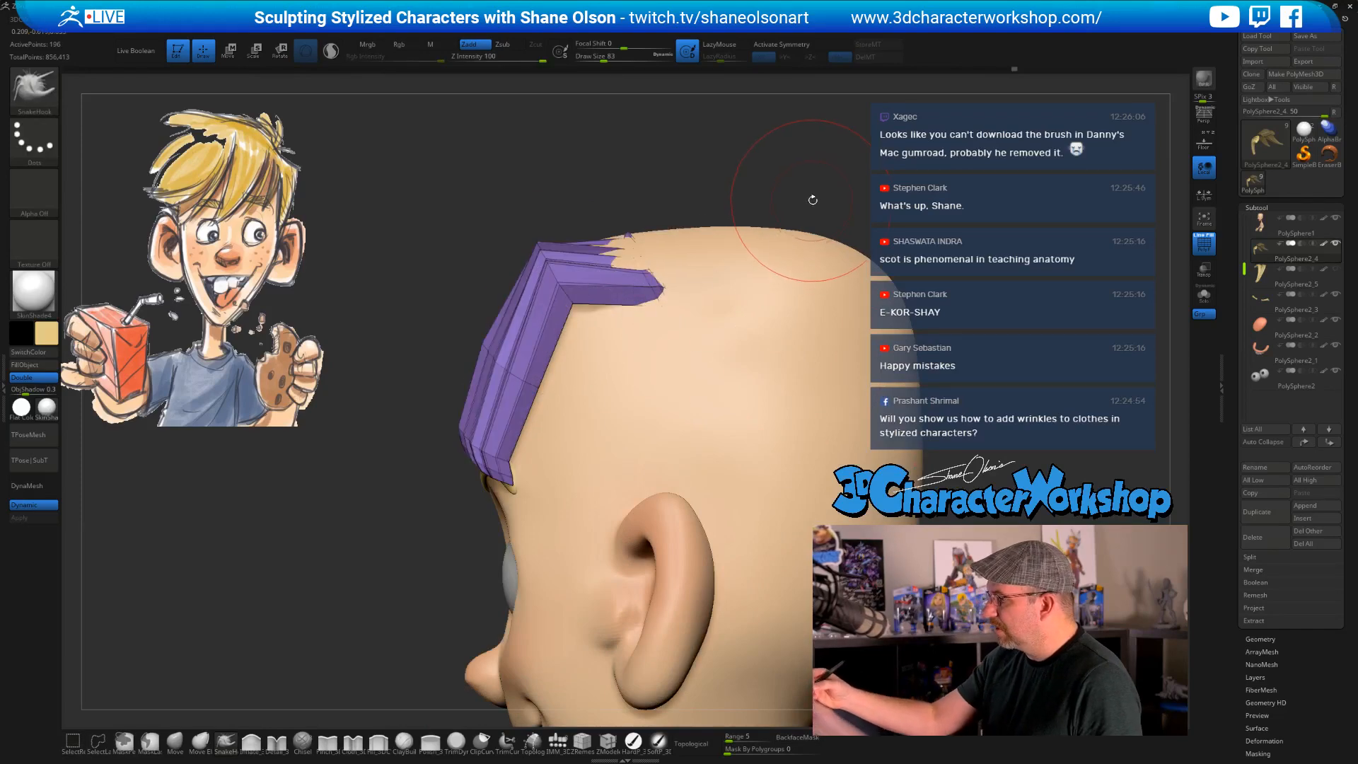
{"action": "right_click_drag", "start_coordinate": [812, 200], "coordinate": [831, 230]}
{"action": "key", "text": "2"}
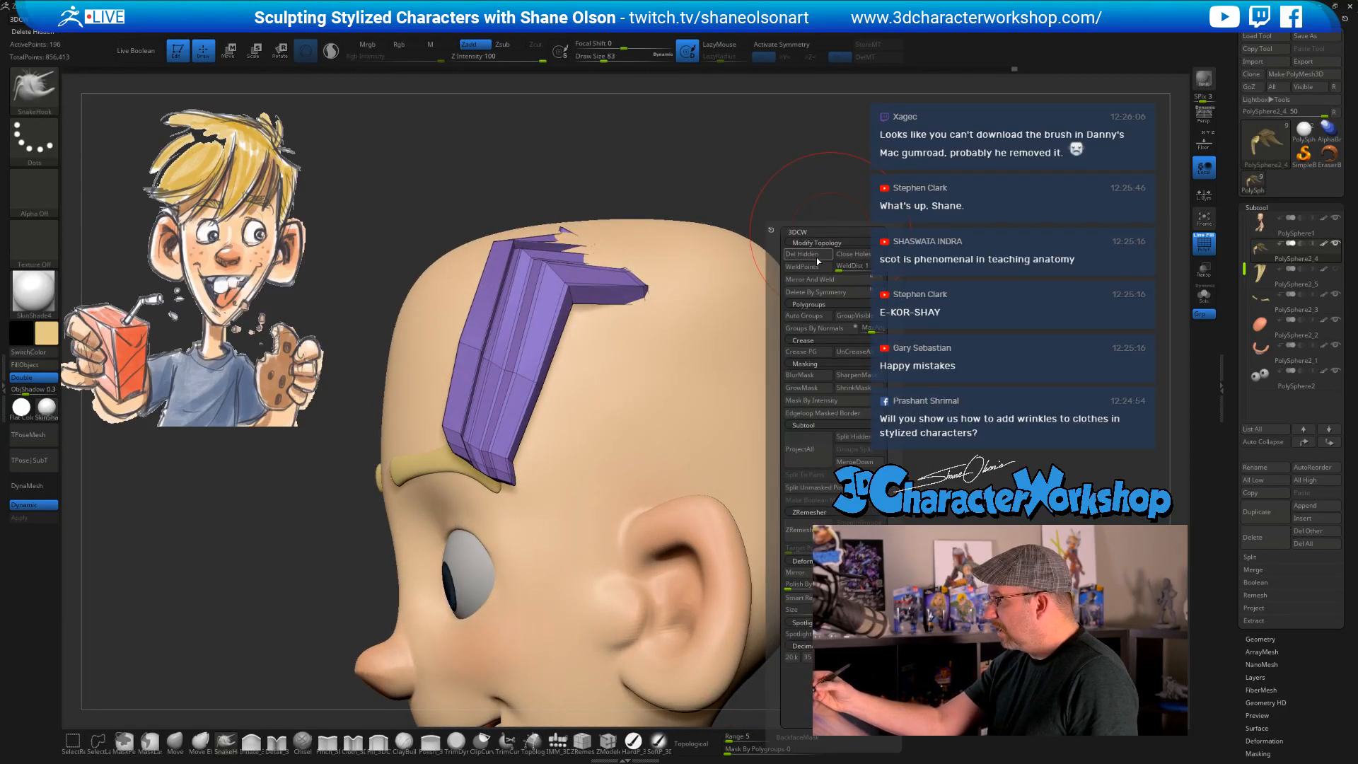
{"action": "left_click", "coordinate": [811, 255]}
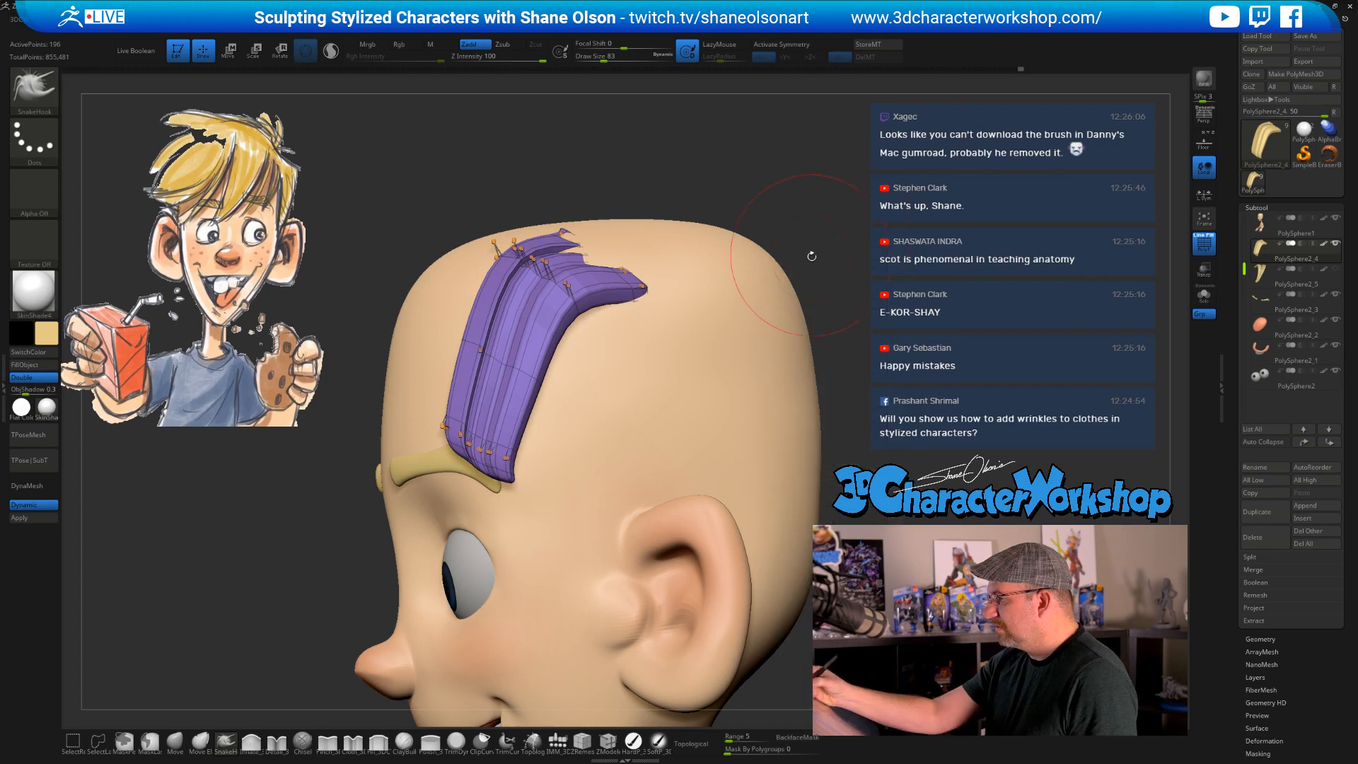
- Turn off Dynamic Subdiv on the remaining purple clump and insert edge loops across its length with the ZModeler brush
{"action": "right_click_drag", "start_coordinate": [812, 256], "coordinate": [803, 291]}
{"action": "key", "text": "shift+d"}
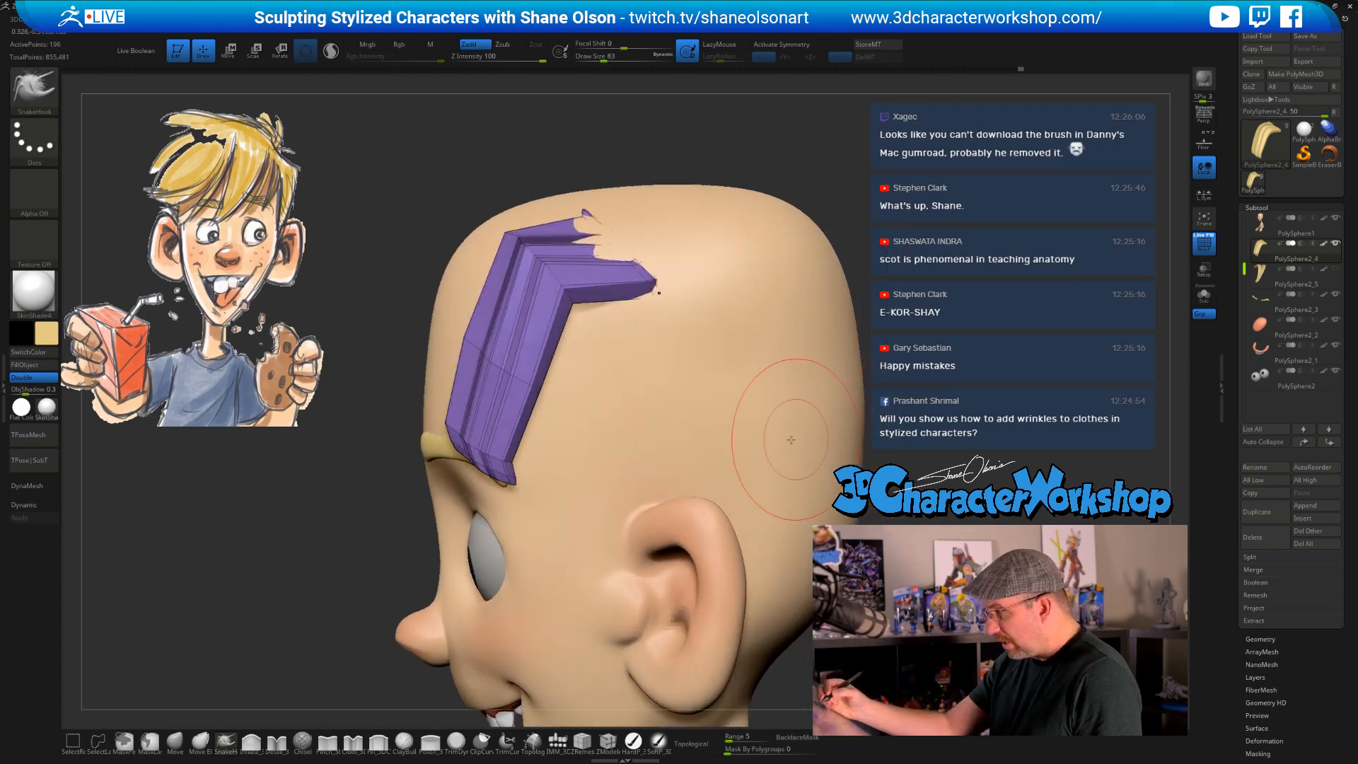
{"action": "mouse_move", "coordinate": [791, 440]}
{"action": "right_mouse_down"}
{"action": "mouse_move", "coordinate": [736, 357]}
{"action": "mouse_move", "coordinate": [703, 340]}
{"action": "mouse_move", "coordinate": [651, 692]}
{"action": "right_mouse_up"}
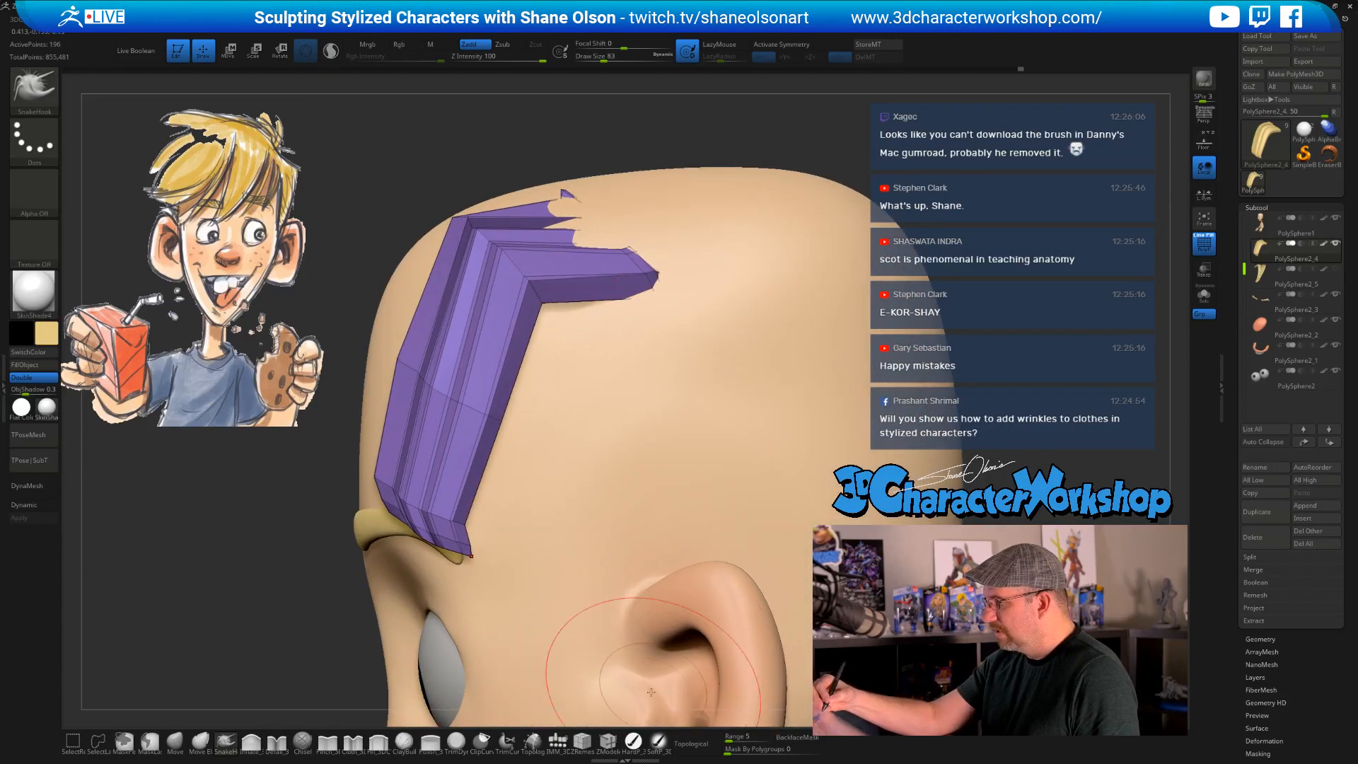
{"action": "left_click", "coordinate": [607, 741]}
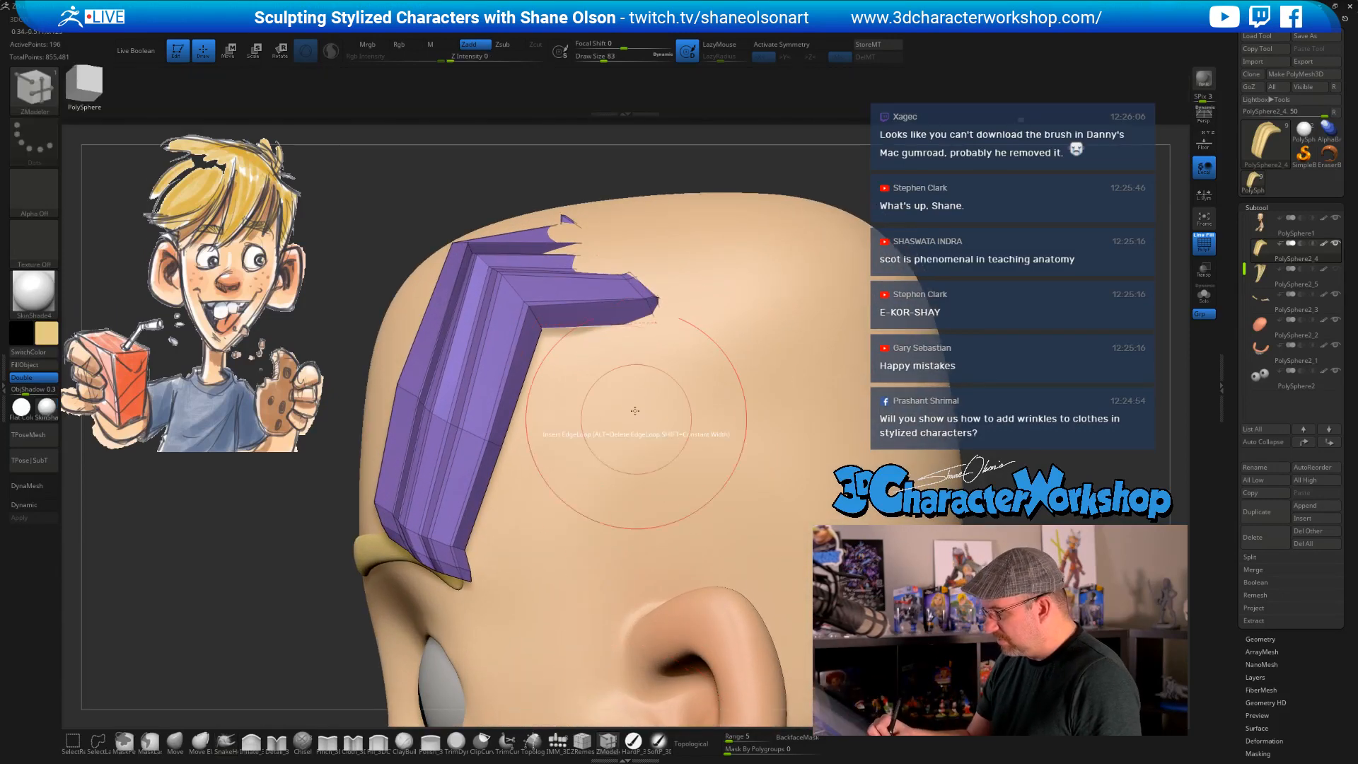
{"action": "left_click", "coordinate": [589, 302]}
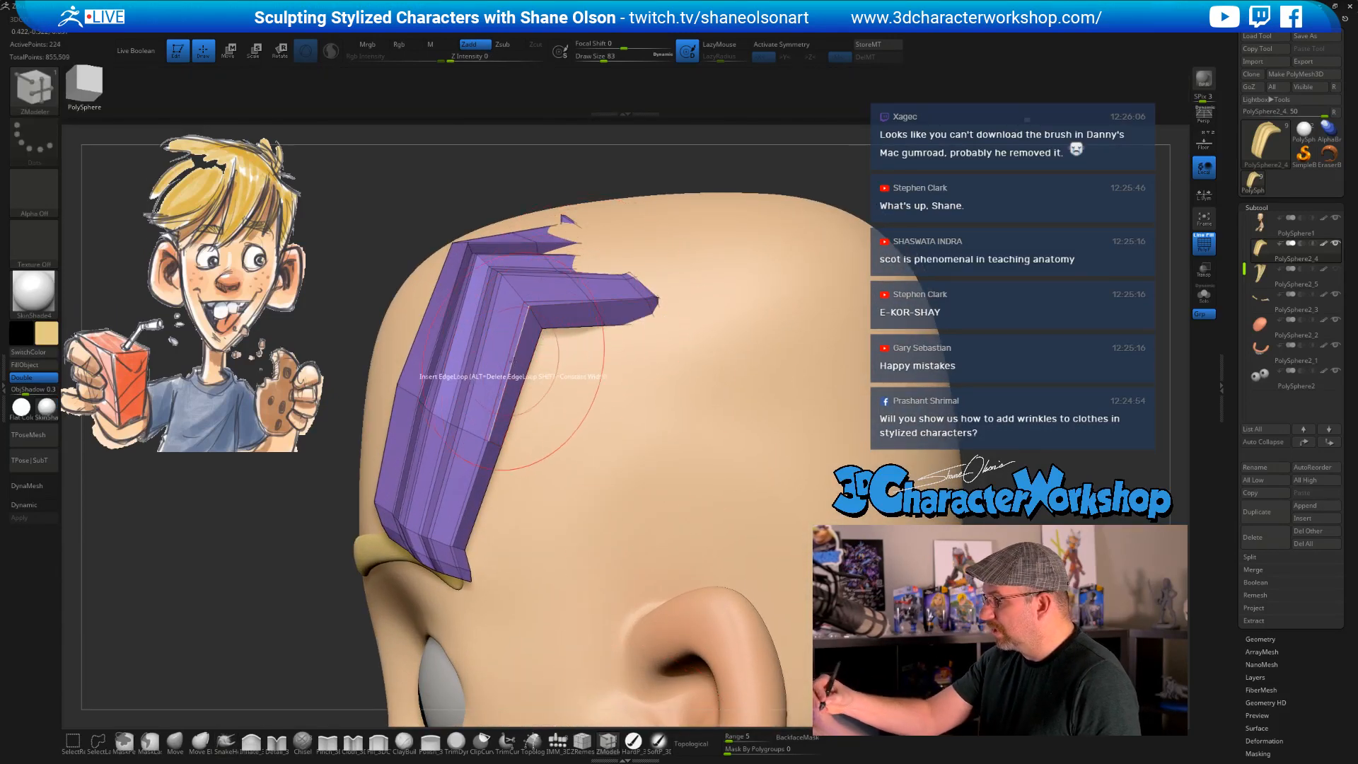
{"action": "right_click_drag", "start_coordinate": [616, 373], "coordinate": [673, 378]}
- Reposition edge loops with ZModeler's Transpose action on EdgeLoop Complete to round the clump's bend, and clear the mask
{"action": "key", "text": "space"}
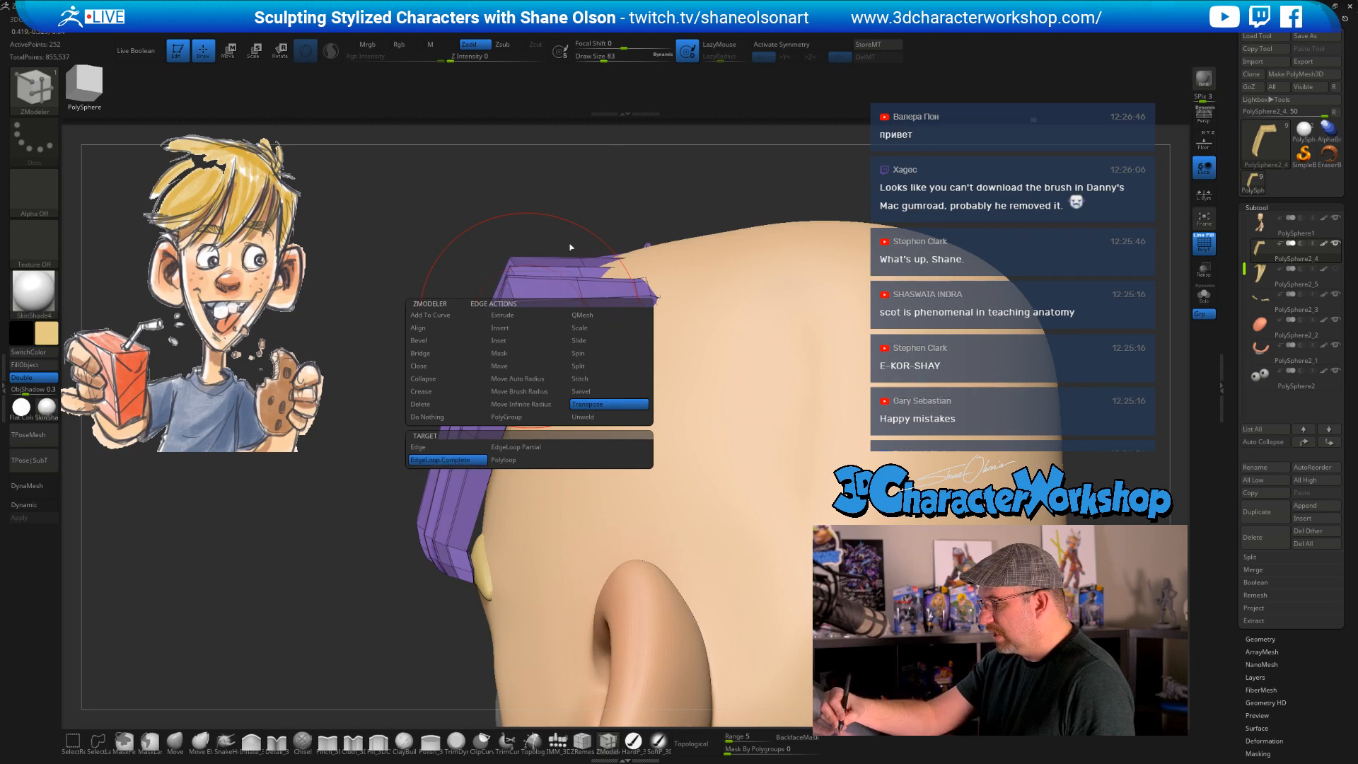
{"action": "left_click", "coordinate": [525, 316]}
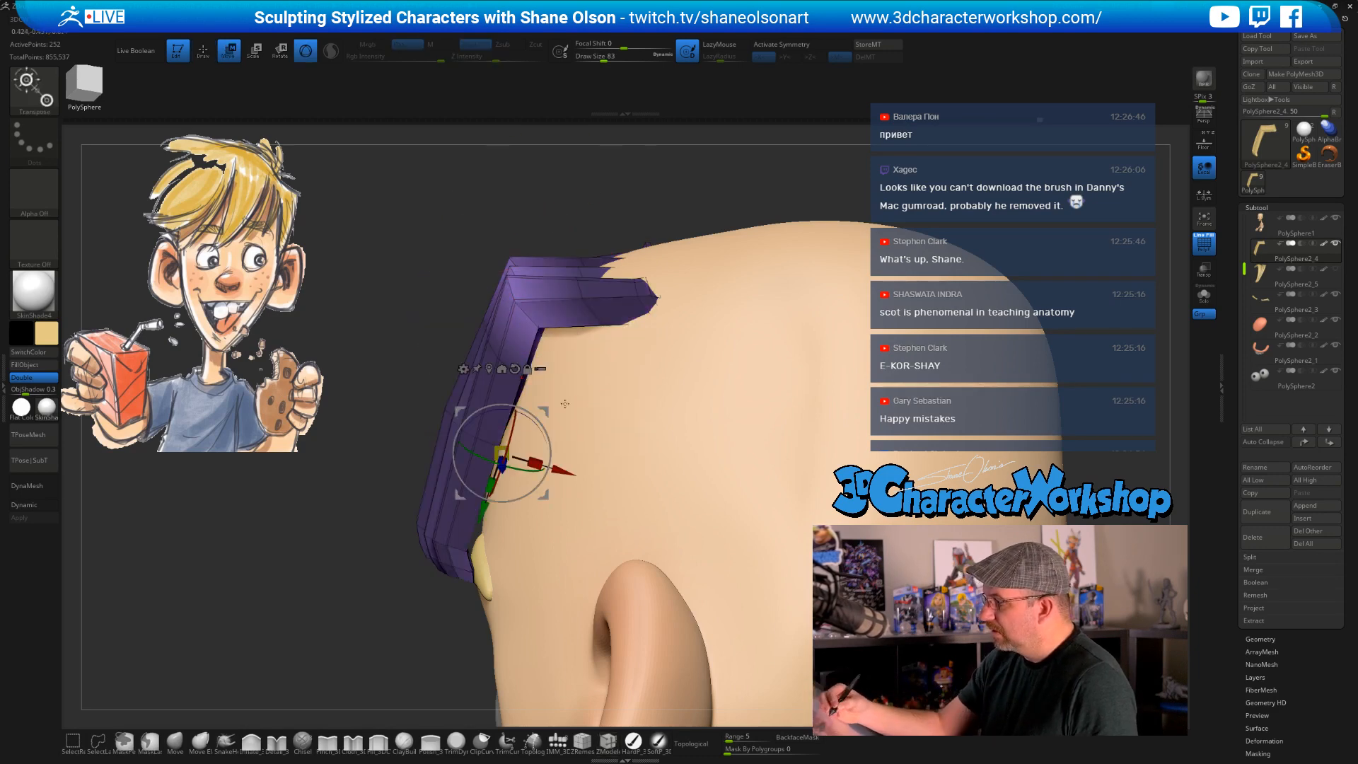
{"action": "left_click_drag", "start_coordinate": [548, 412], "coordinate": [557, 427]}
{"action": "right_click_drag", "start_coordinate": [674, 366], "coordinate": [707, 346]}
{"action": "key", "text": "ctrl+shift+a"}
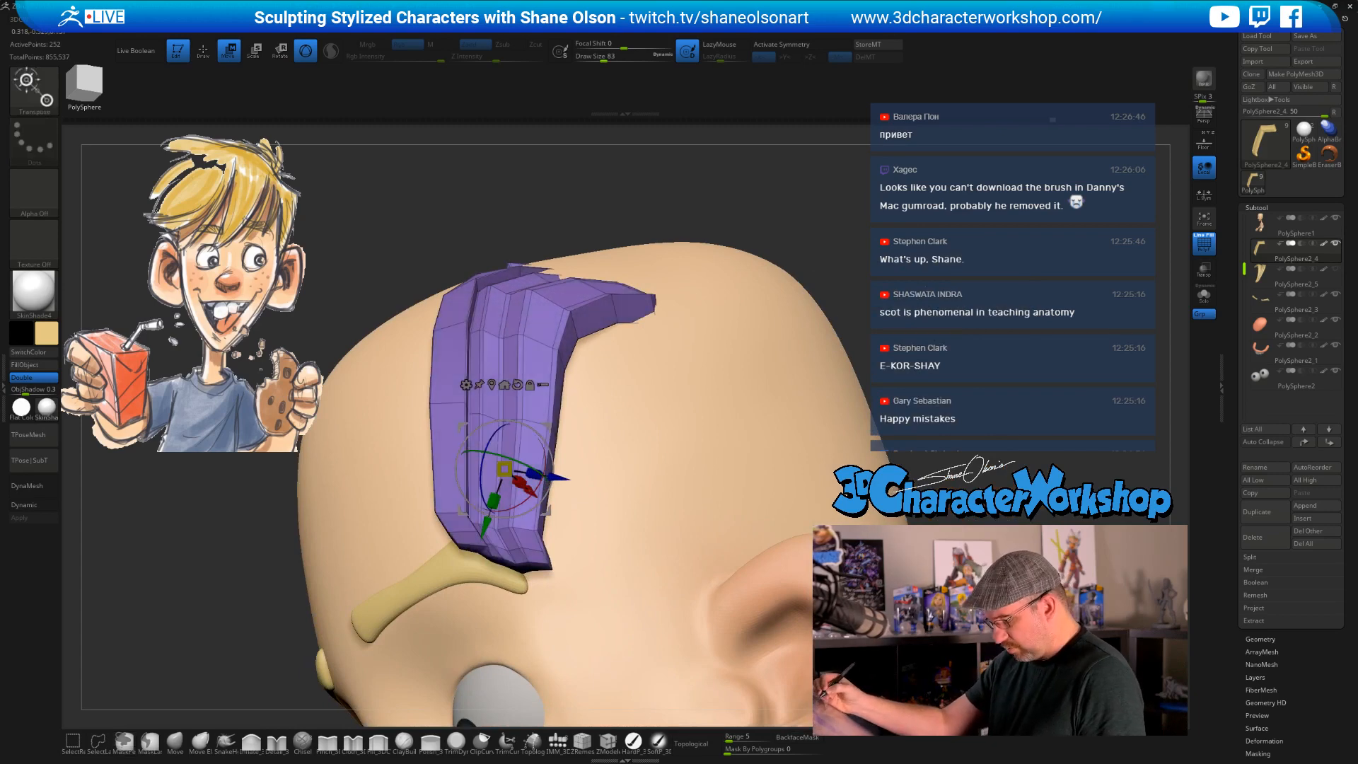
- Turn Dynamic Subdiv back on for the clump, choosing Always YES for auto-activation
{"action": "key", "text": "d"}
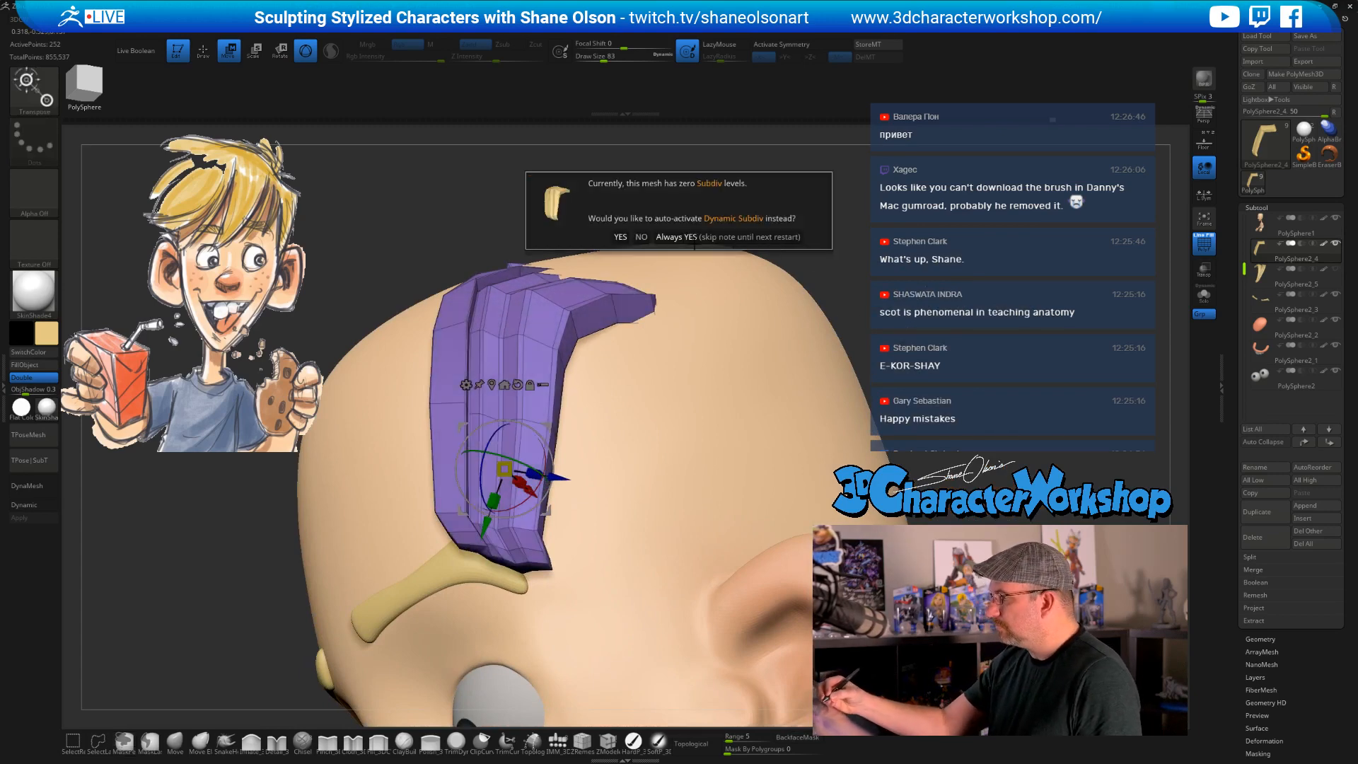
{"action": "left_click", "coordinate": [694, 238]}
{"action": "right_click_drag", "start_coordinate": [885, 495], "coordinate": [857, 403], "text": "ctrl"}
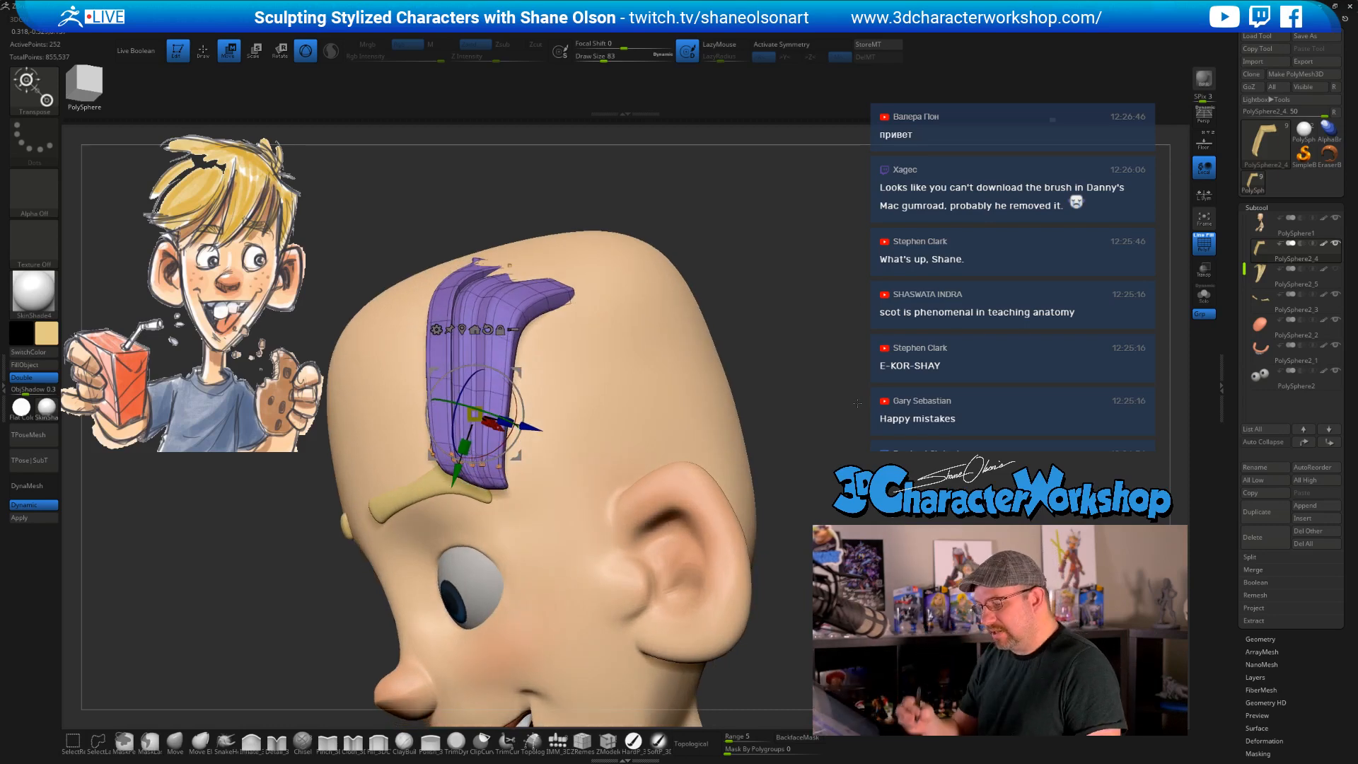
- Shape the clump's lower tip and rear edge above the eyebrow with the Move Elastic brush, raising the draw size to 97
{"action": "left_click", "coordinate": [199, 742]}
{"action": "mouse_move", "coordinate": [566, 431]}
{"action": "right_mouse_down"}
{"action": "mouse_move", "coordinate": [605, 404]}
{"action": "mouse_move", "coordinate": [589, 393]}
{"action": "right_mouse_up"}
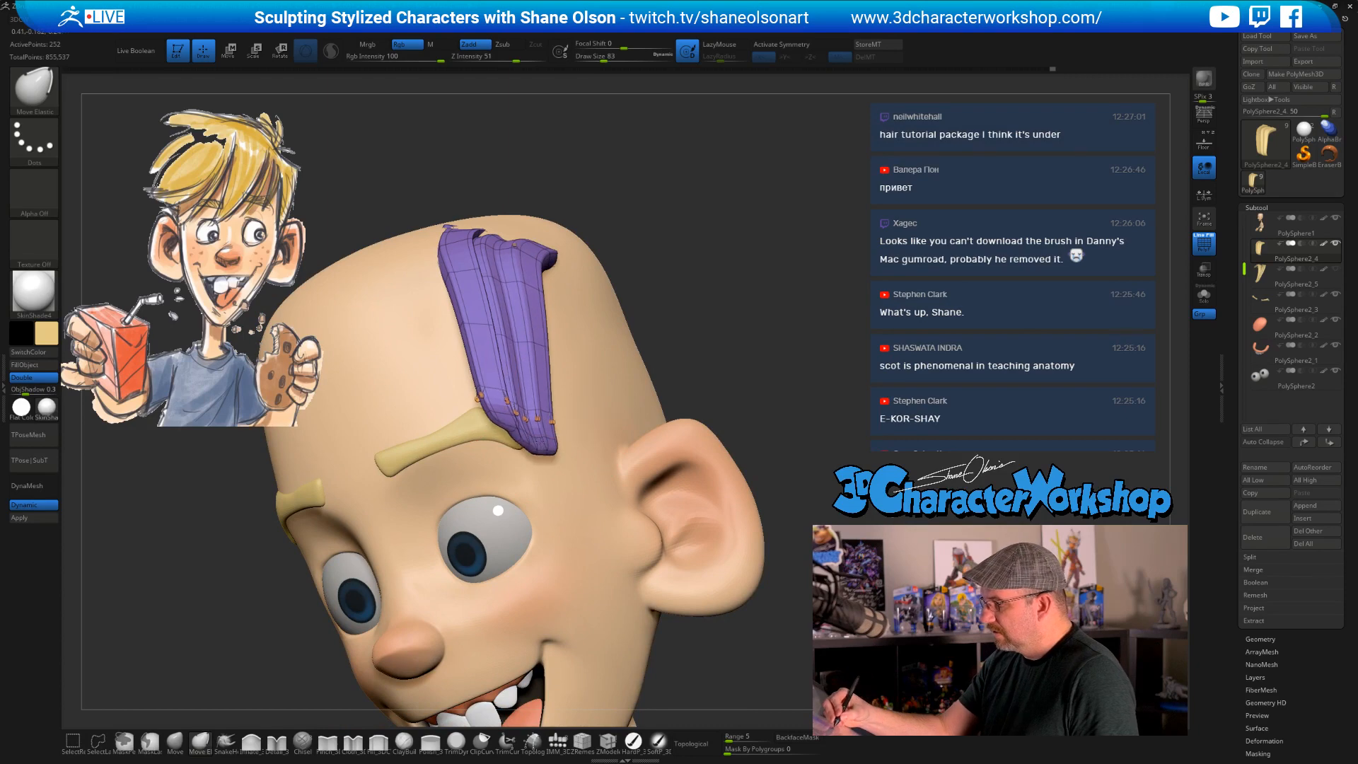
{"action": "left_click_drag", "start_coordinate": [500, 410], "coordinate": [541, 428]}
{"action": "right_click_drag", "start_coordinate": [542, 426], "coordinate": [622, 303]}
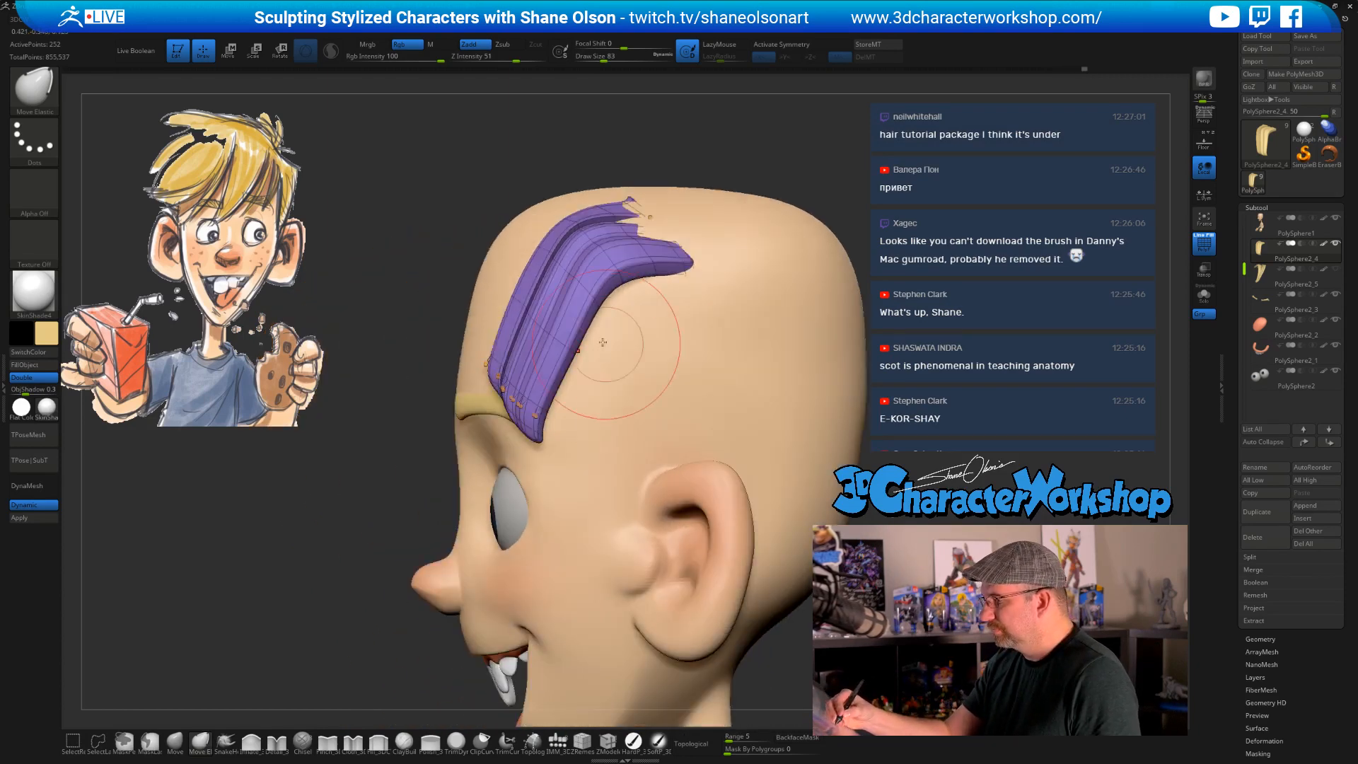
{"action": "key", "text": "s"}
{"action": "left_click_drag", "start_coordinate": [575, 330], "coordinate": [589, 332]}
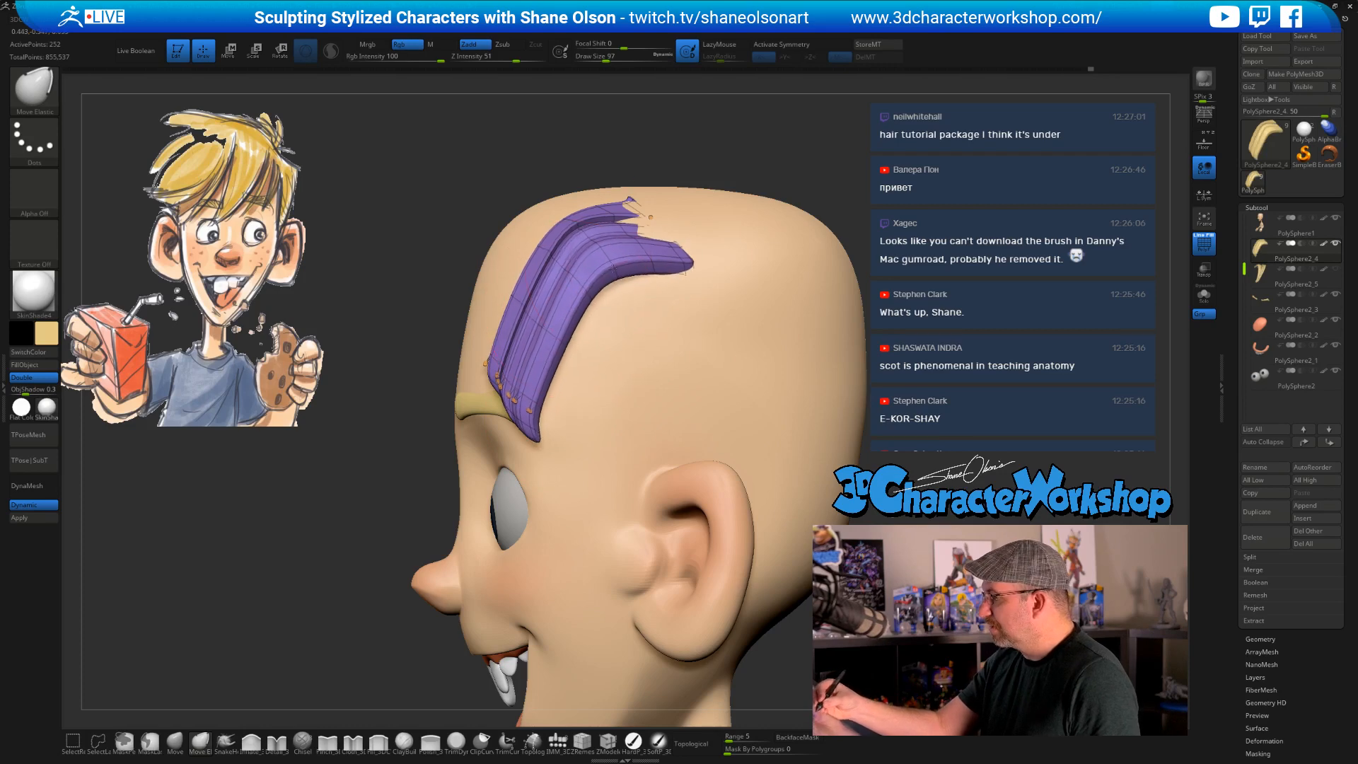
- Try to reshape the clump's jagged root end on the crown with the Move Elastic brush, and undo the latest strokes
{"action": "right_click_drag", "start_coordinate": [661, 294], "coordinate": [635, 311]}
{"action": "left_click_drag", "start_coordinate": [616, 230], "coordinate": [643, 209]}
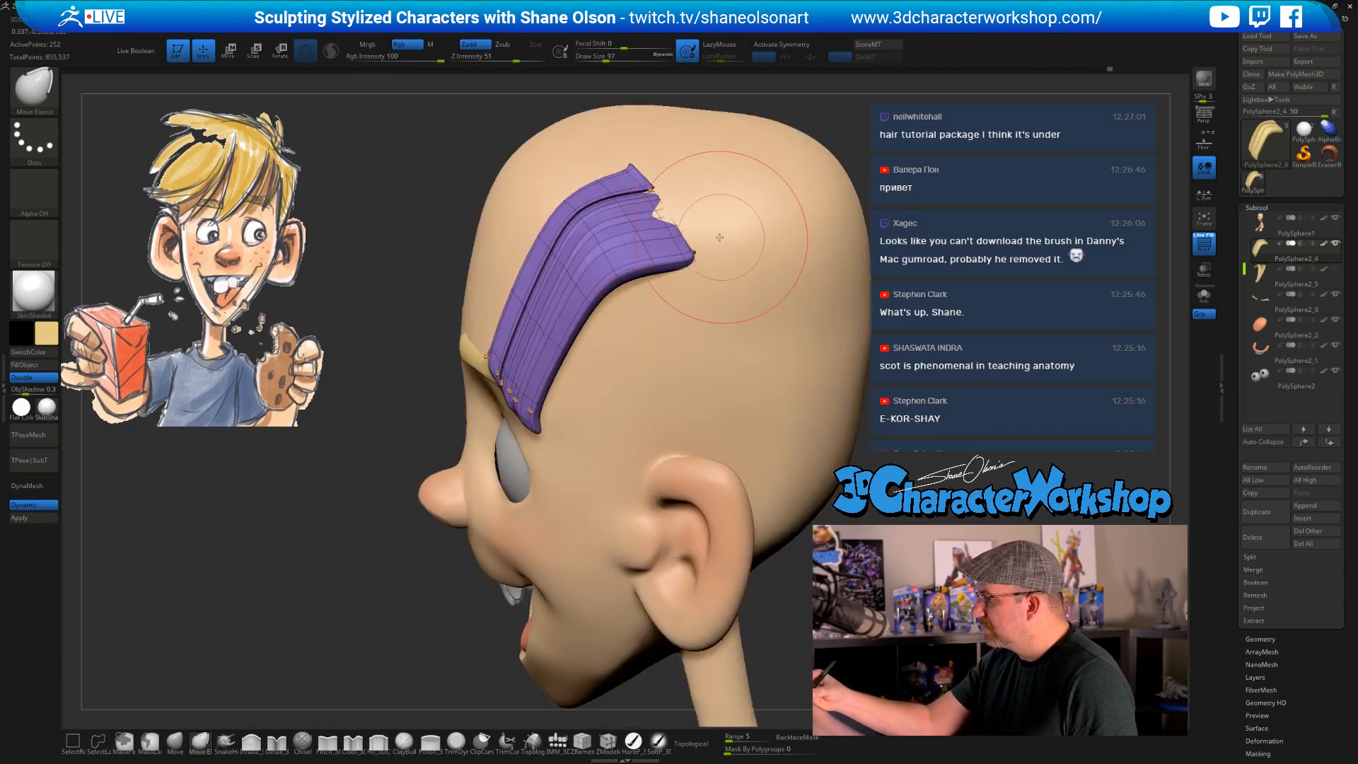
{"action": "right_click_drag", "start_coordinate": [718, 236], "coordinate": [679, 205]}
{"action": "left_click_drag", "start_coordinate": [679, 202], "coordinate": [665, 253]}
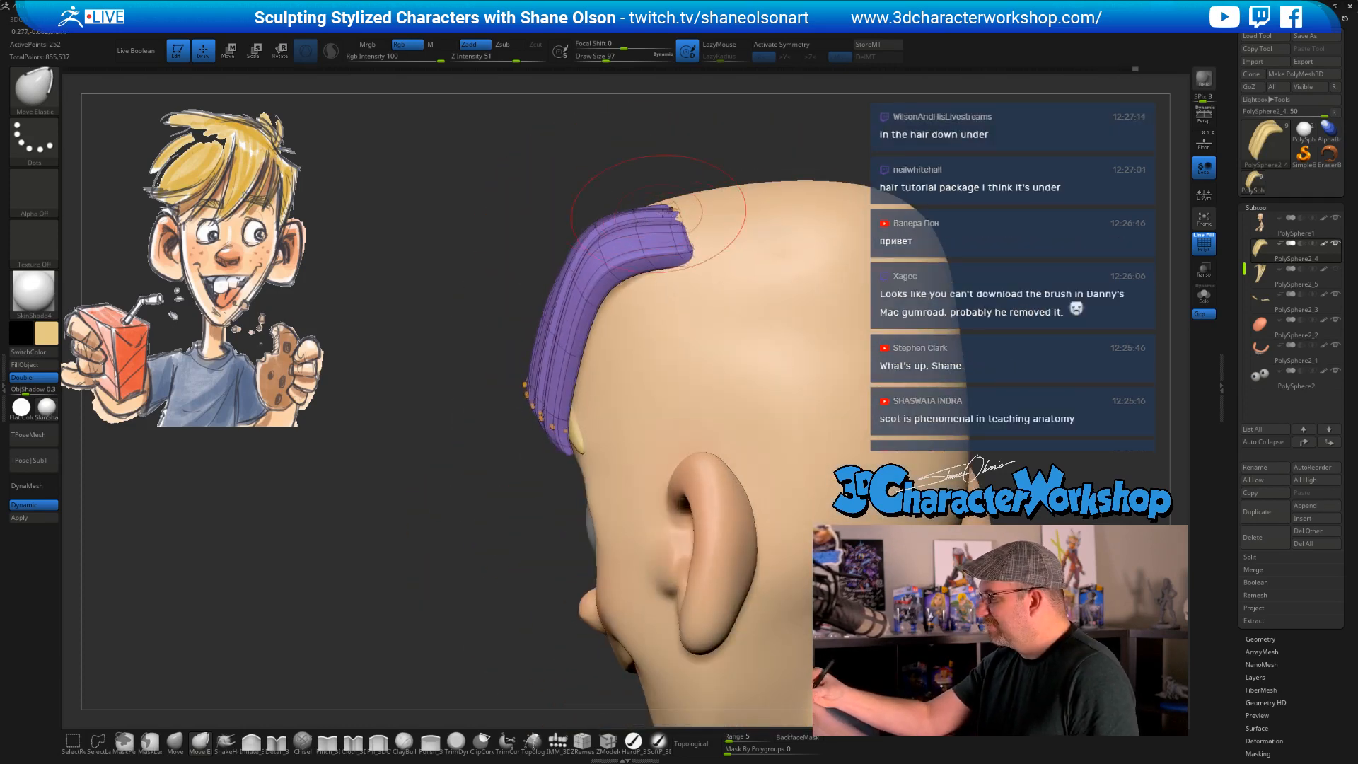
{"action": "right_click_drag", "start_coordinate": [701, 322], "coordinate": [865, 390]}
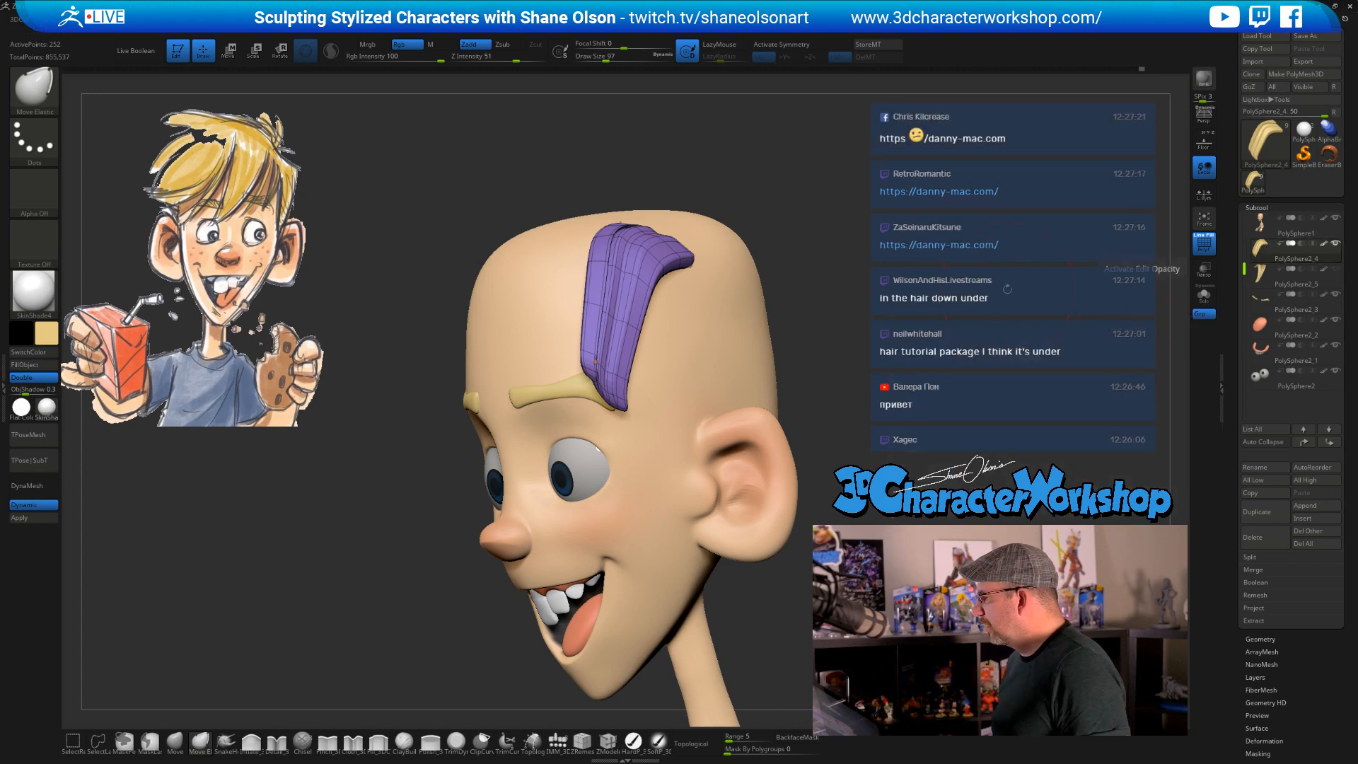
{"action": "key", "text": "ctrl"}
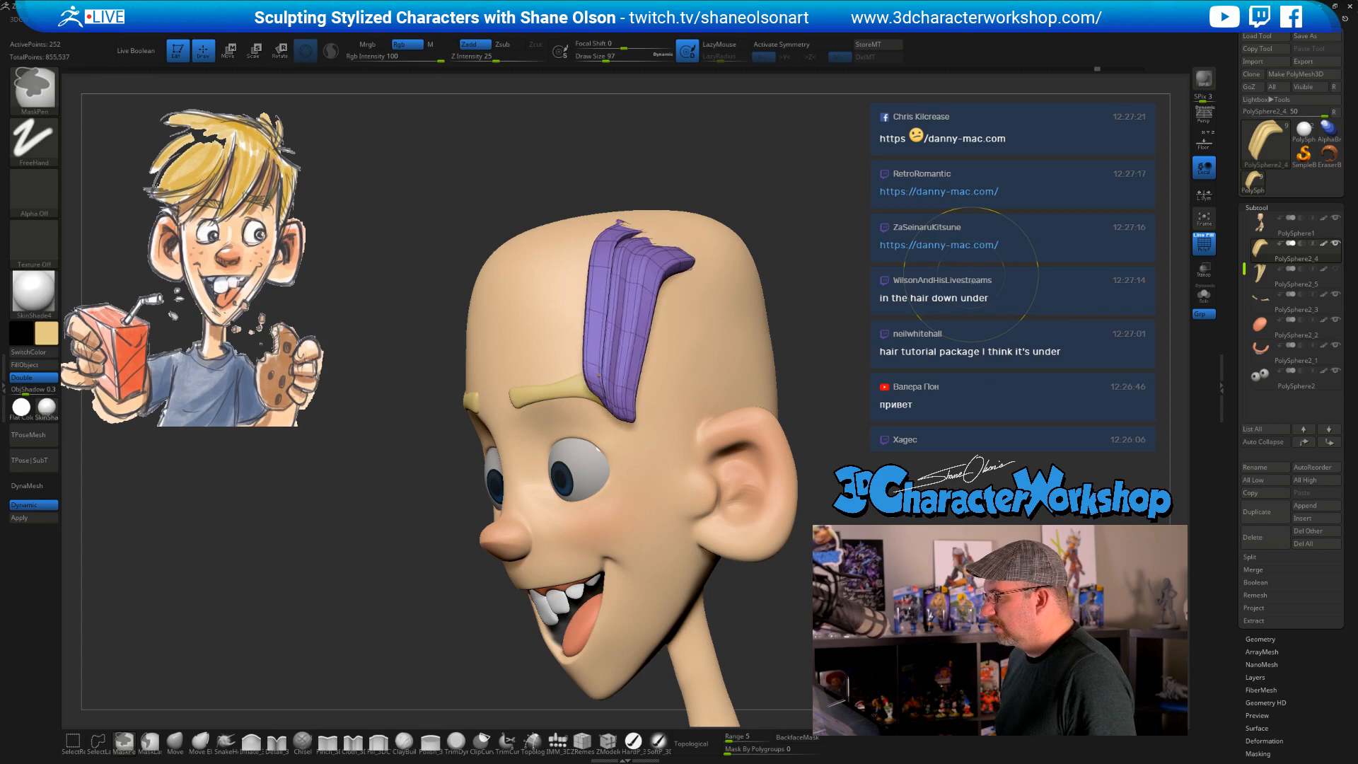
- Turn off Dynamic Subdiv and undo the latest edits on the isolated purple clump above the eyebrow
{"action": "key", "text": "shift+d"}
{"action": "key", "text": "ctrl+z"}
{"action": "key", "text": "ctrl+z"}
{"action": "key", "text": "ctrl+z"}
{"action": "key", "text": "ctrl+z"}
{"action": "key", "text": "ctrl+z"}
{"action": "key", "text": "ctrl+z"}
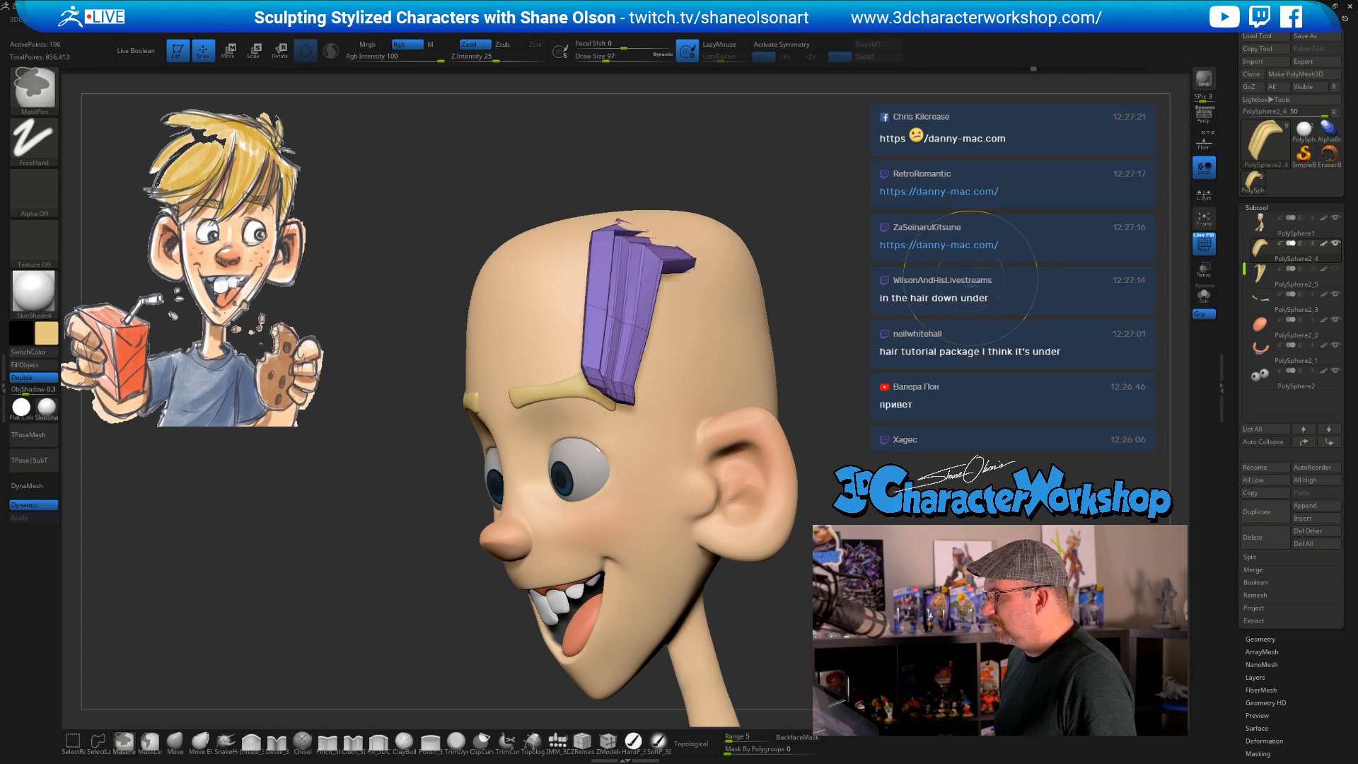
{"action": "left_click_drag", "start_coordinate": [792, 263], "coordinate": [819, 262]}
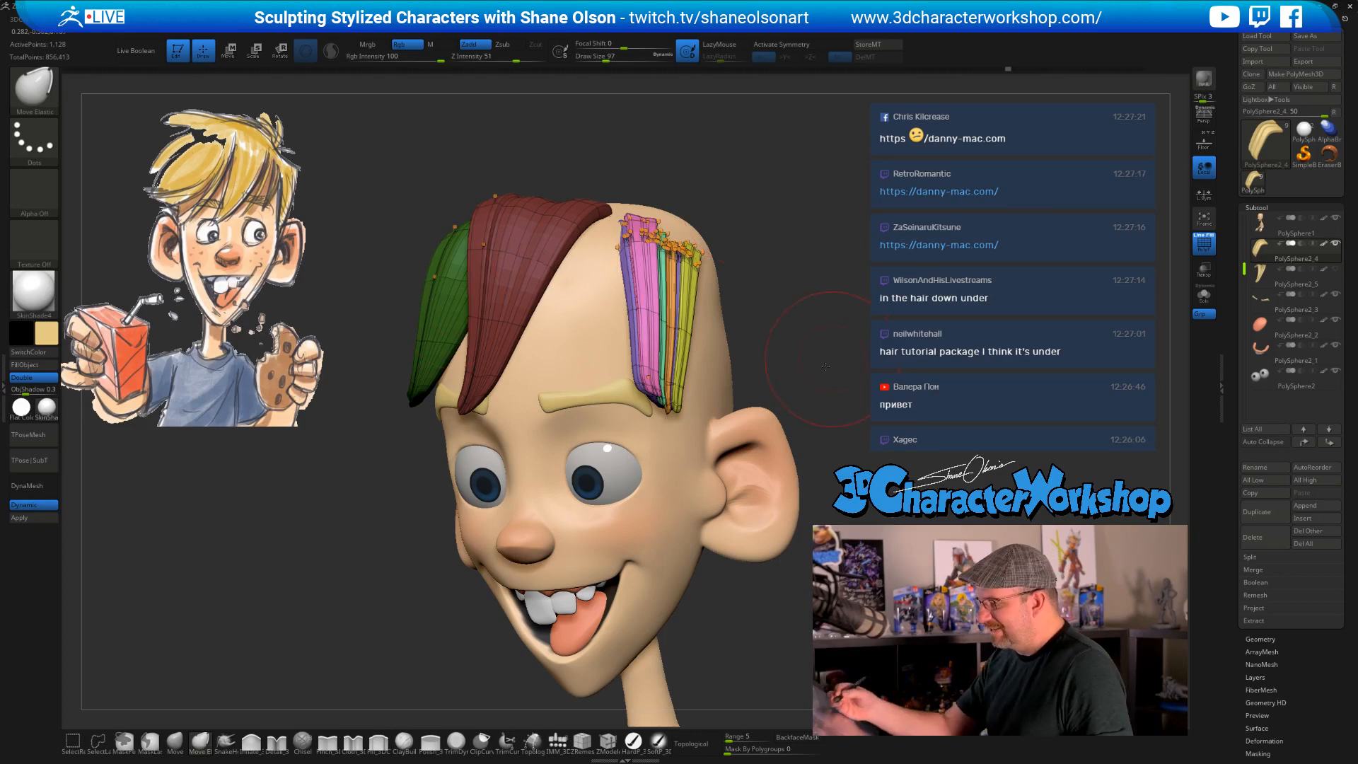
- Try to hide the narrow pink, green, orange and yellow clumps around the purple clump, and undo the hiding
{"action": "left_click_drag", "start_coordinate": [826, 366], "coordinate": [859, 359]}
{"action": "key", "text": "space"}
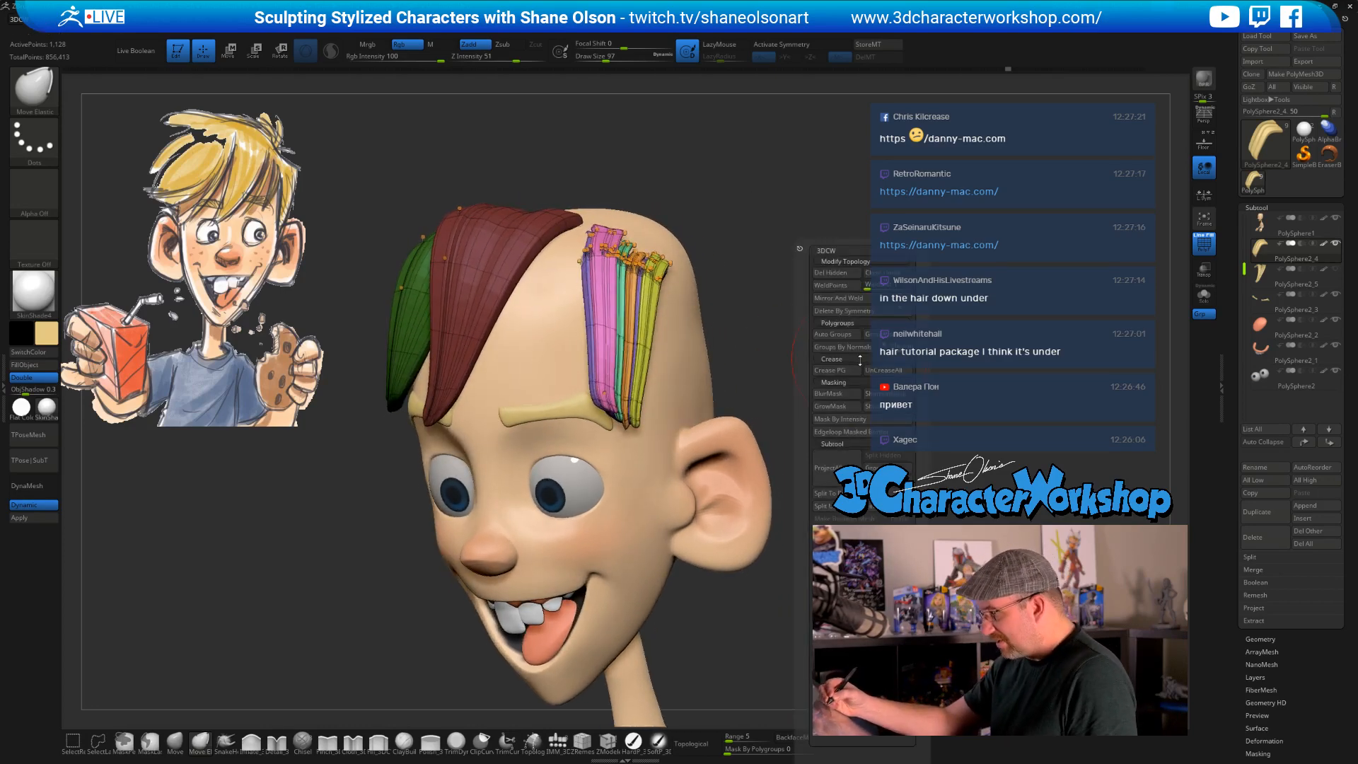
{"action": "left_click_drag", "start_coordinate": [856, 293], "coordinate": [827, 346]}
{"action": "left_click", "coordinate": [591, 340], "text": "ctrl+shift"}
{"action": "left_click", "coordinate": [593, 338], "text": "ctrl+shift"}
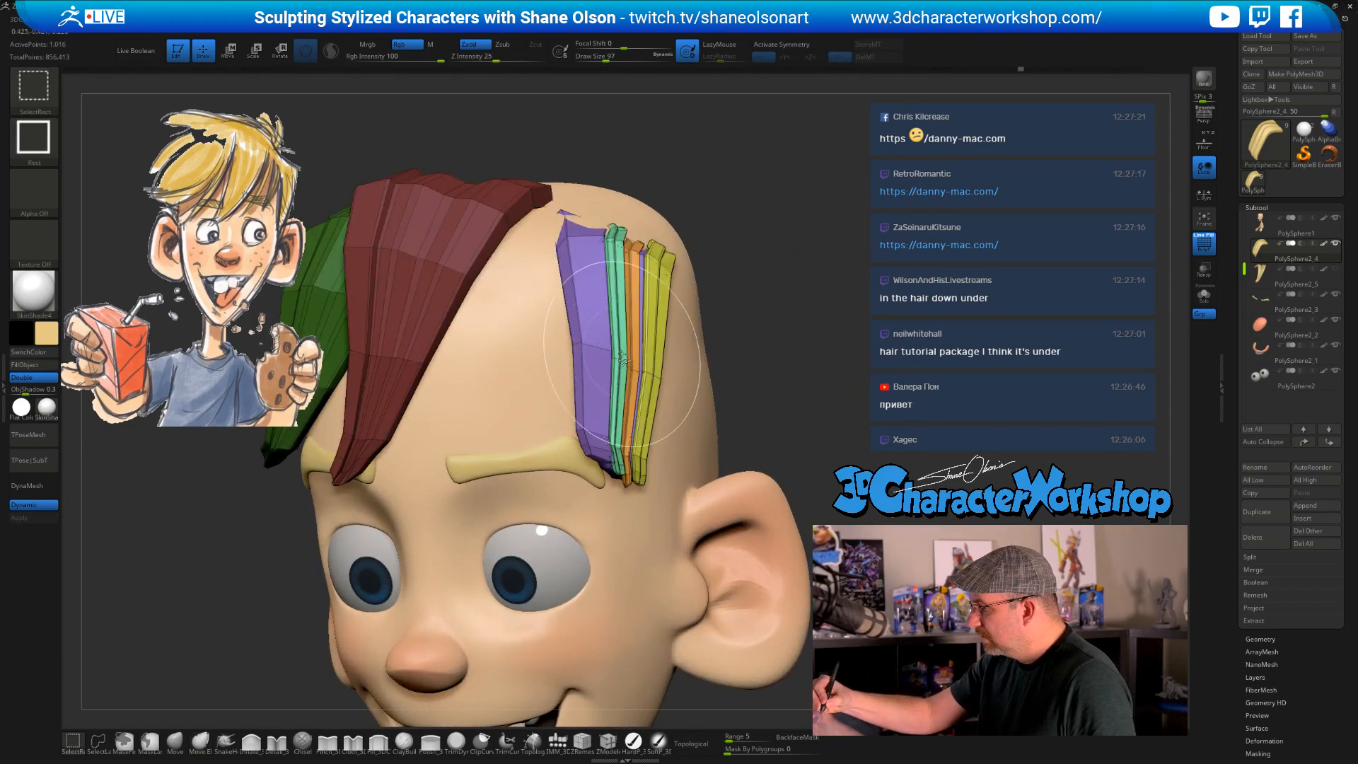
{"action": "left_click", "coordinate": [622, 364], "text": "ctrl+shift"}
{"action": "left_click", "coordinate": [637, 372], "text": "ctrl+shift"}
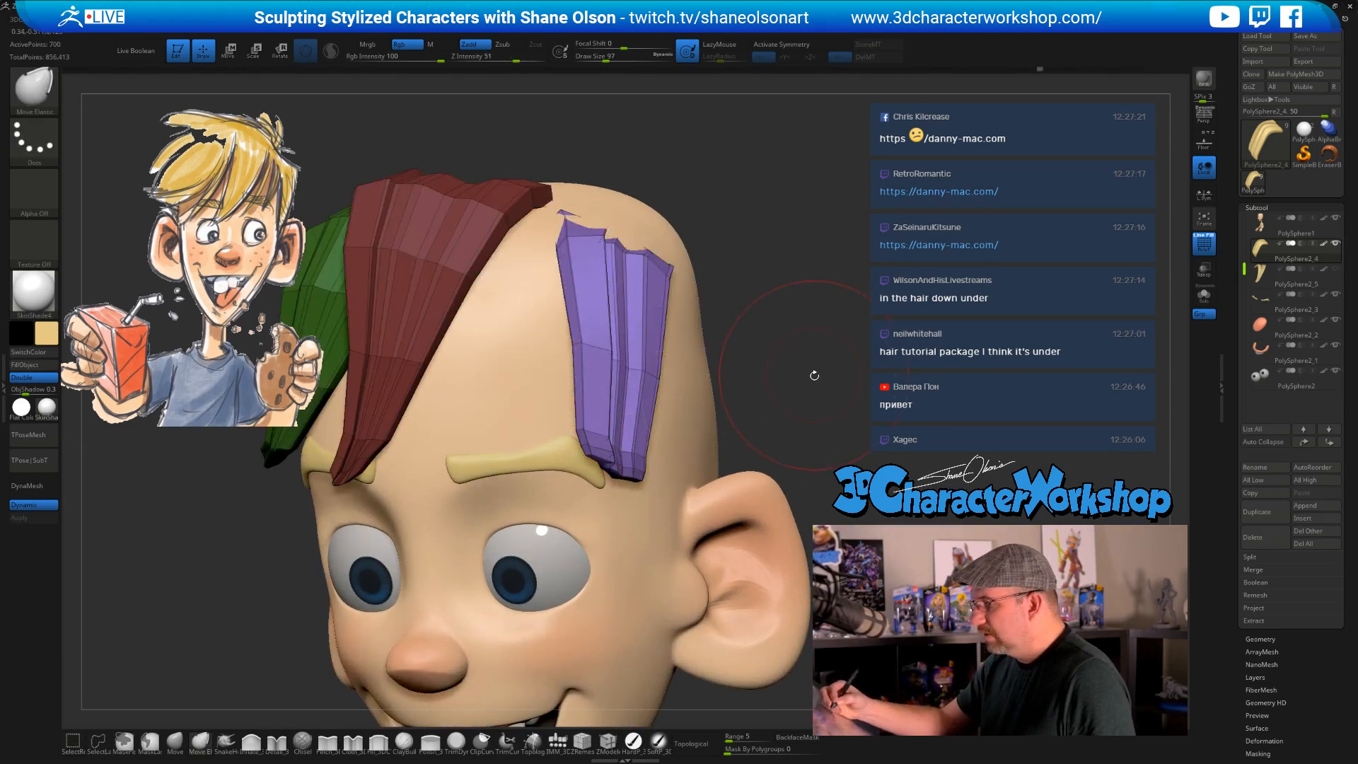
{"action": "left_click_drag", "start_coordinate": [813, 376], "coordinate": [836, 373], "text": "alt"}
{"action": "key", "text": "ctrl+z"}
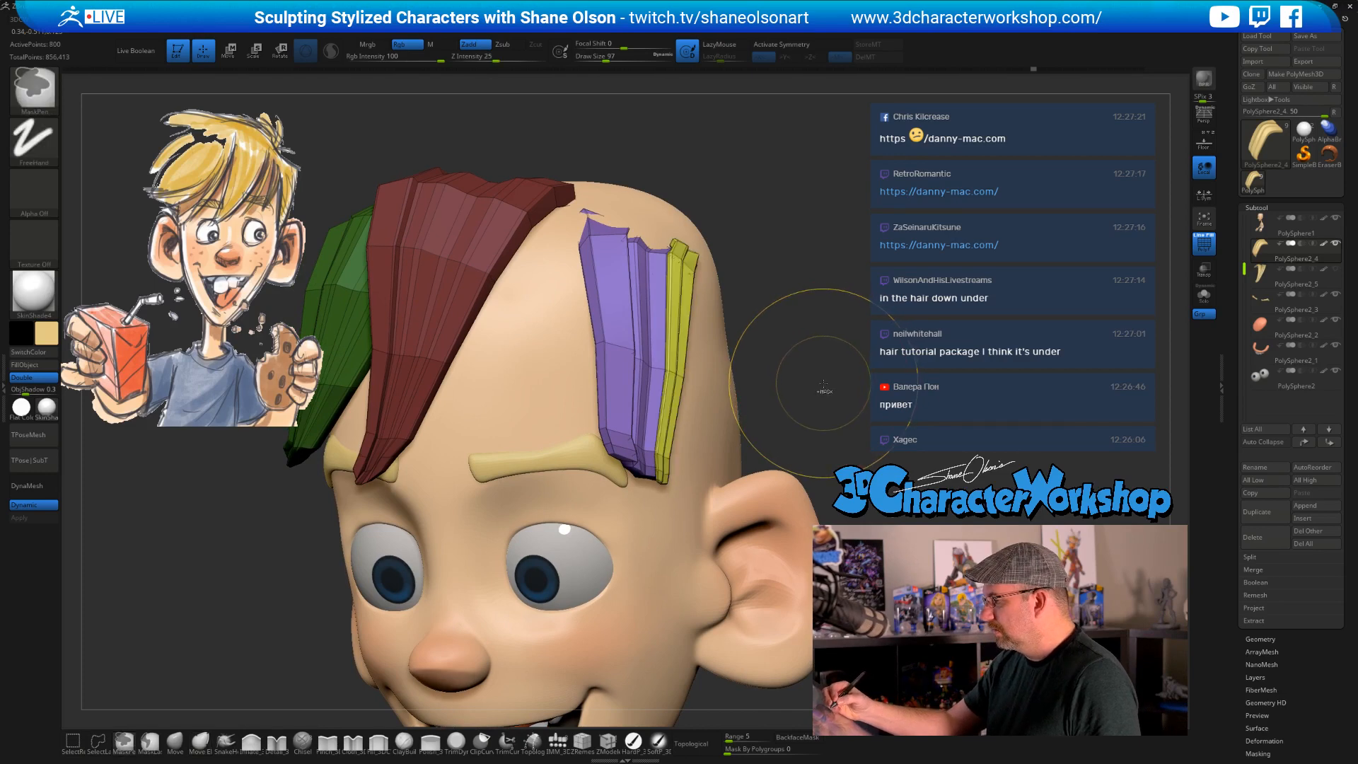
{"action": "key", "text": "ctrl+z"}
{"action": "key", "text": "ctrl+z"}
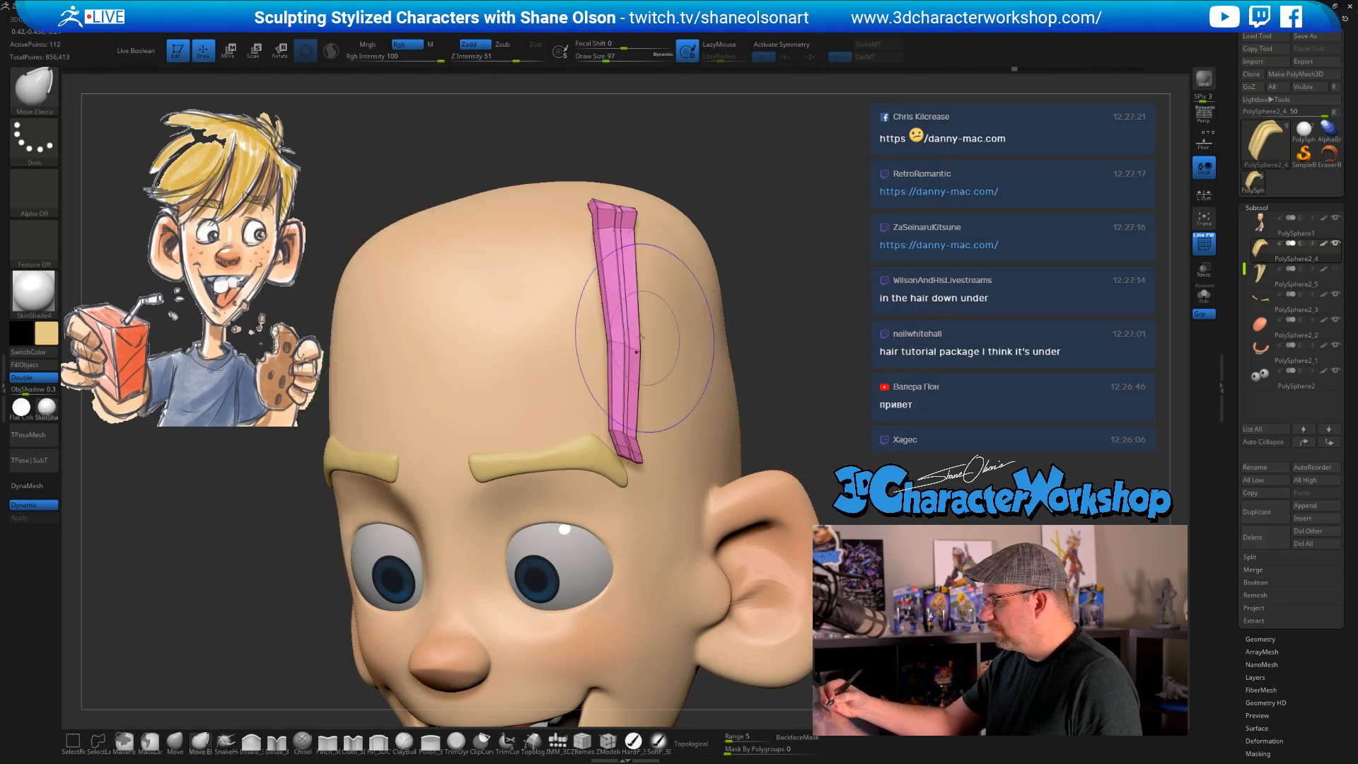
{"action": "key", "text": "ctrl+z"}
- Hide the narrow green, orange and yellow clumps, keeping the pink one, and delete the hidden geometry
{"action": "left_click", "coordinate": [644, 359], "text": "ctrl+shift"}
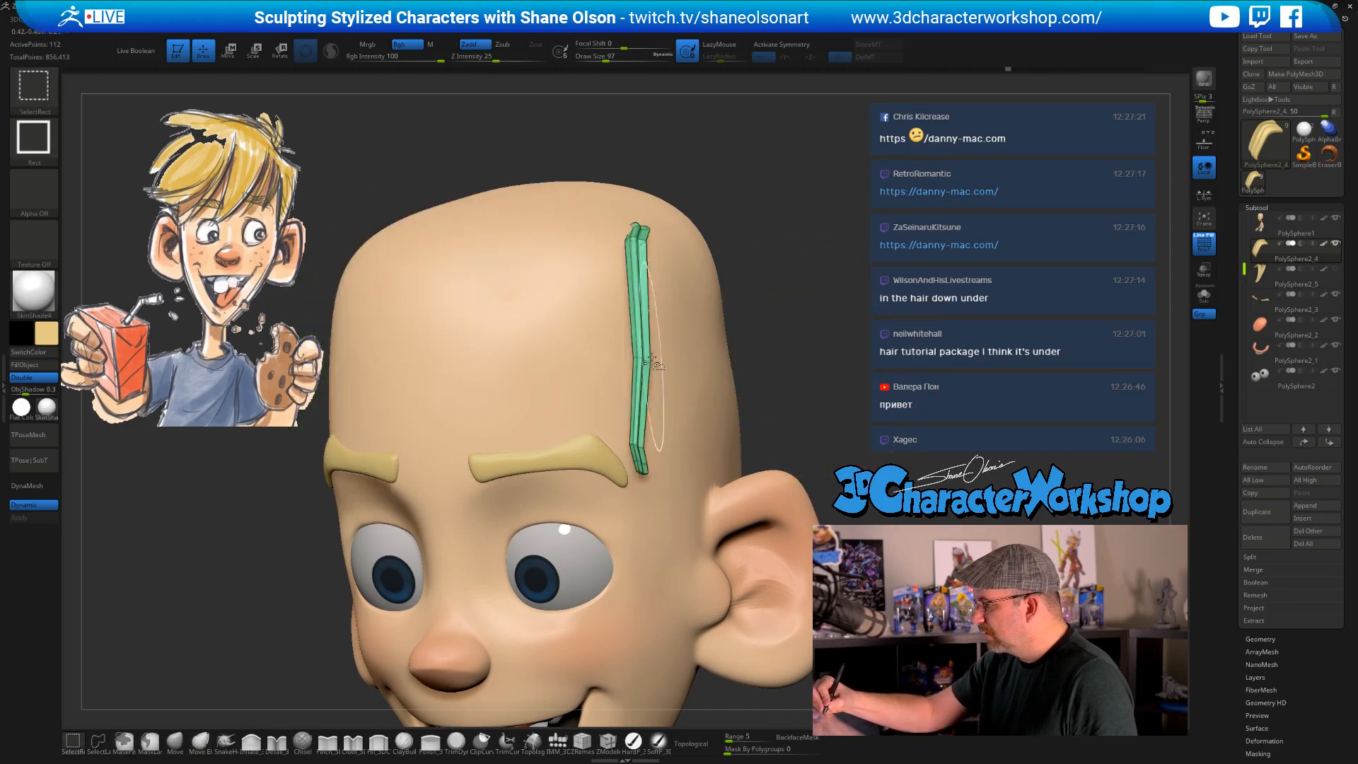
{"action": "left_click", "coordinate": [645, 360], "text": "ctrl+shift"}
{"action": "left_click", "coordinate": [654, 369], "text": "ctrl+shift"}
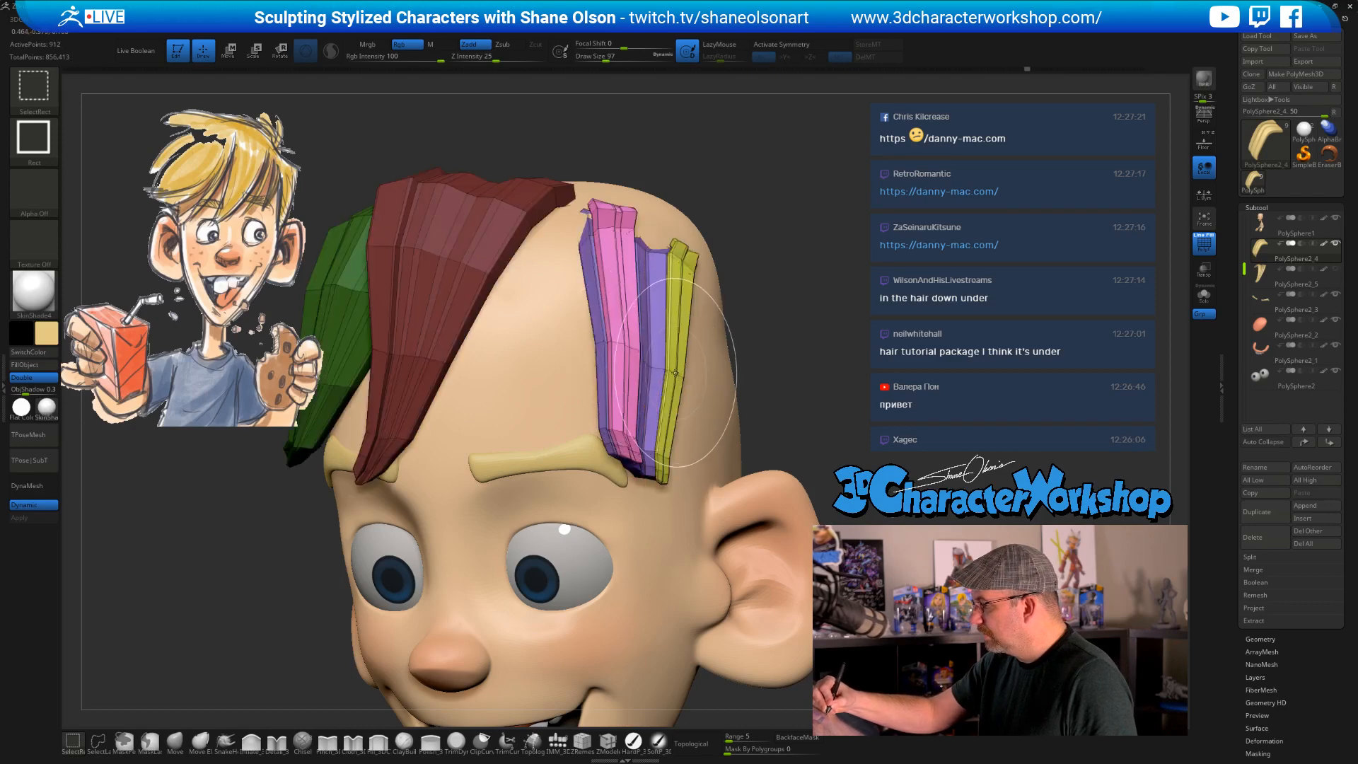
{"action": "left_click", "coordinate": [668, 392], "text": "ctrl+shift"}
{"action": "key", "text": "space"}
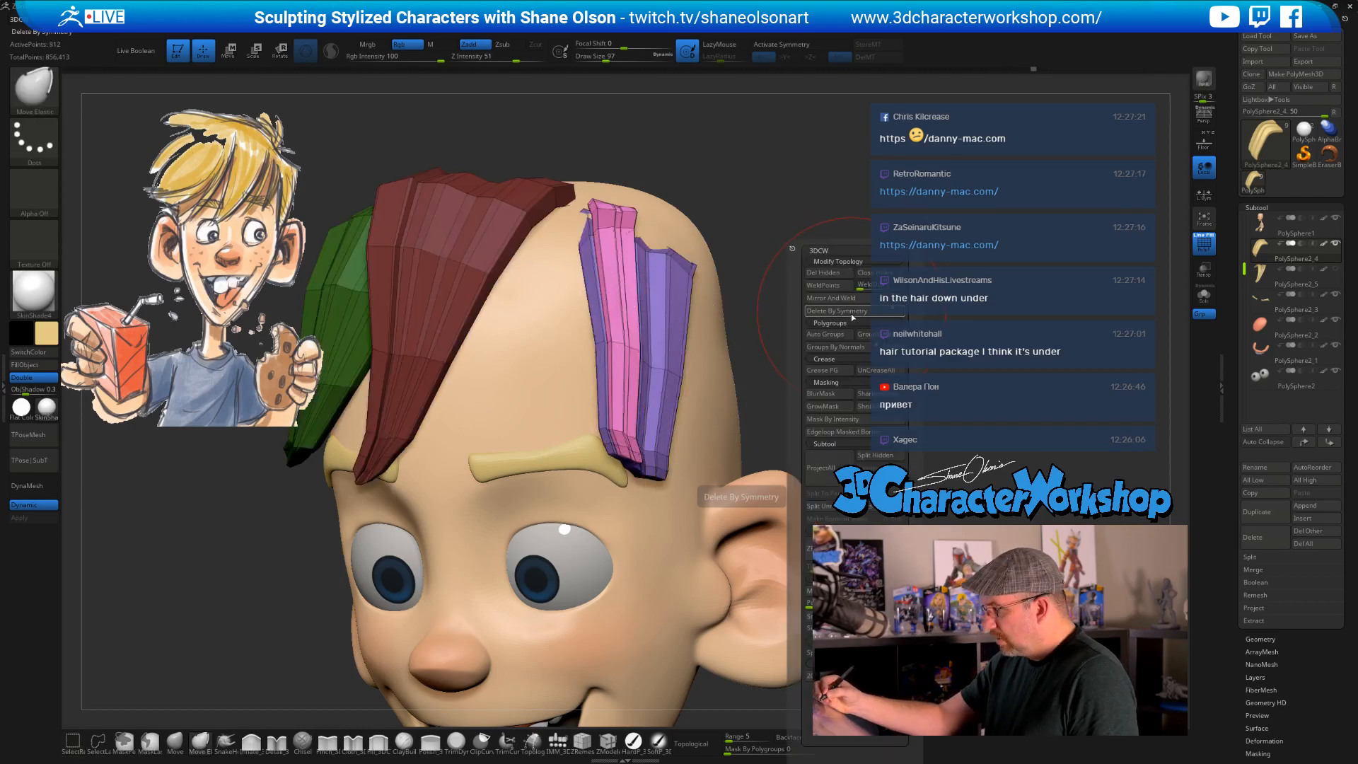
{"action": "left_click", "coordinate": [838, 272]}
- With Dynamic Subdiv off, insert single edge loops across the purple and pink clumps using ZModeler's Insert edge action
{"action": "left_click_drag", "start_coordinate": [837, 272], "coordinate": [674, 333]}
{"action": "key", "text": "shift+d"}
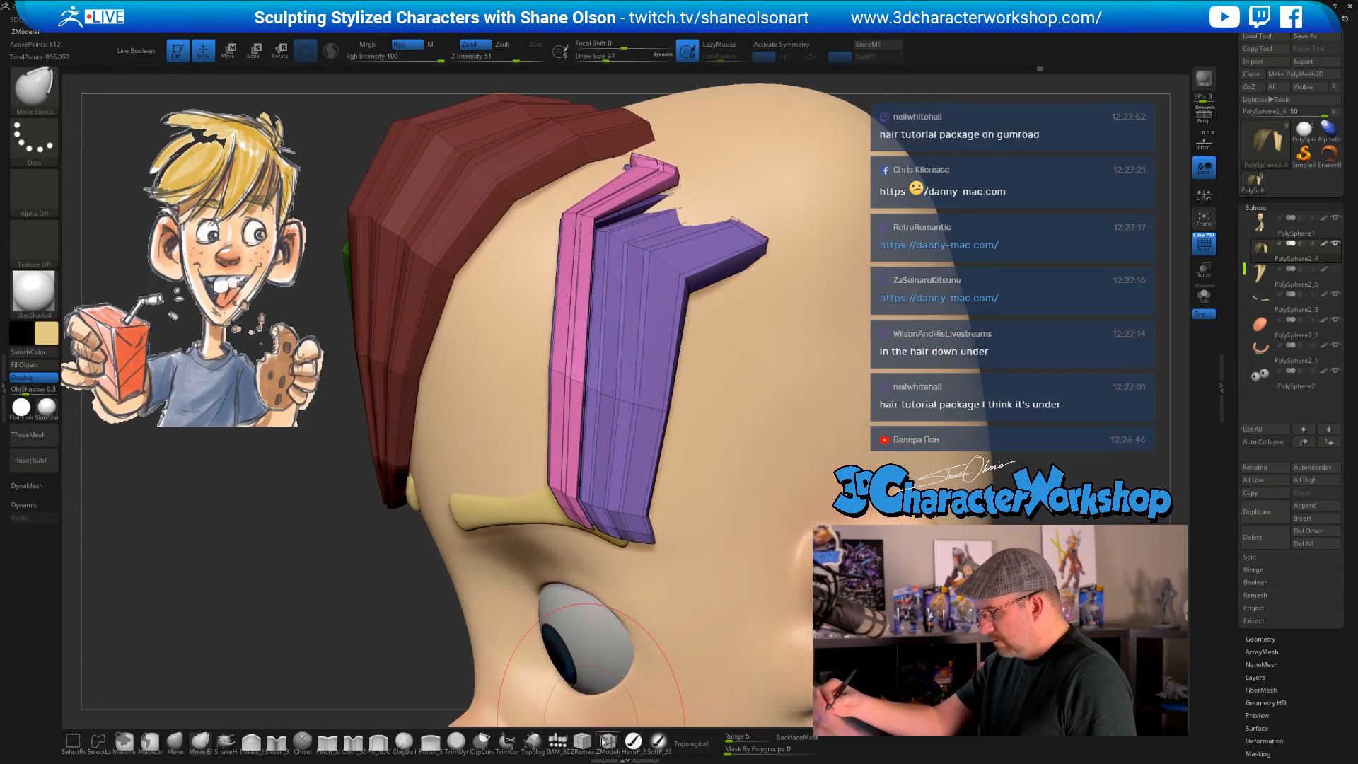
{"action": "left_click", "coordinate": [603, 740]}
{"action": "right_click_drag", "start_coordinate": [682, 432], "coordinate": [643, 341]}
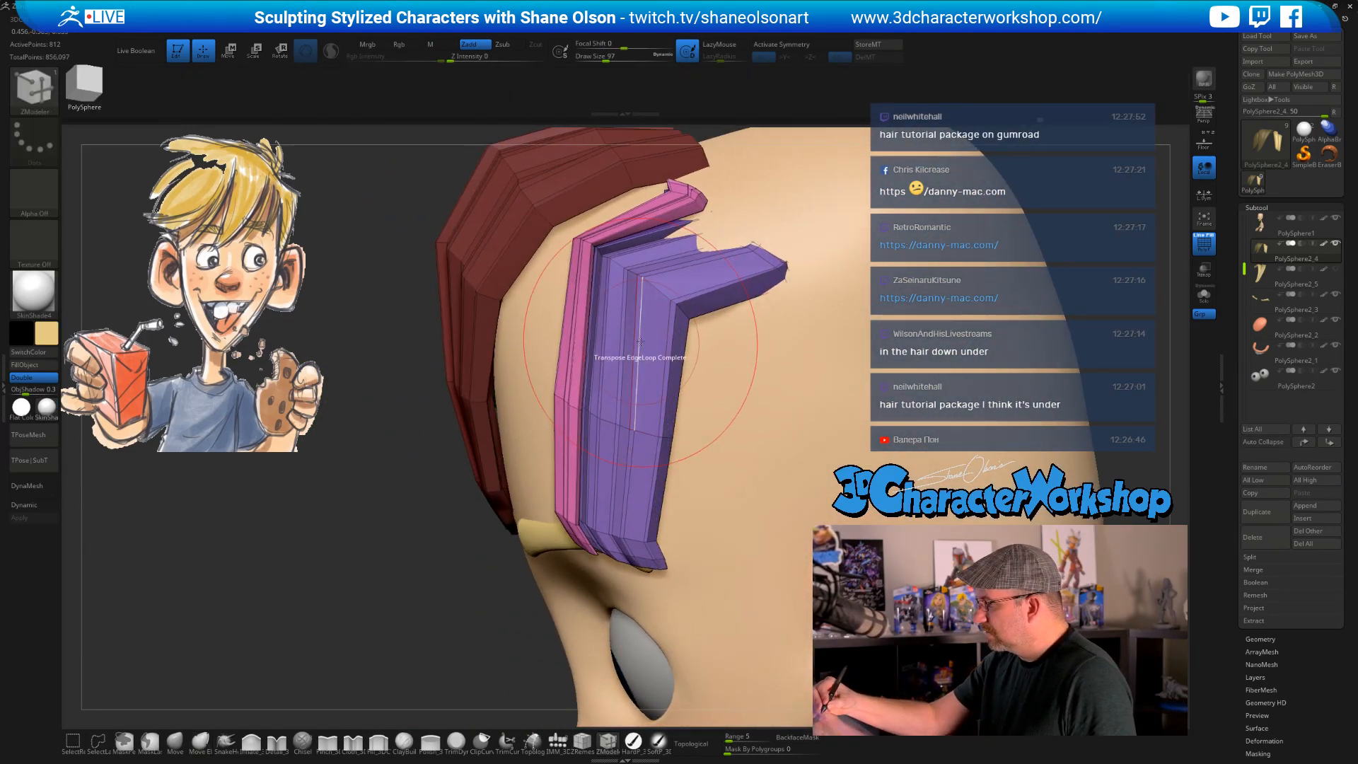
{"action": "key", "text": "w"}
{"action": "key", "text": "shift+d"}
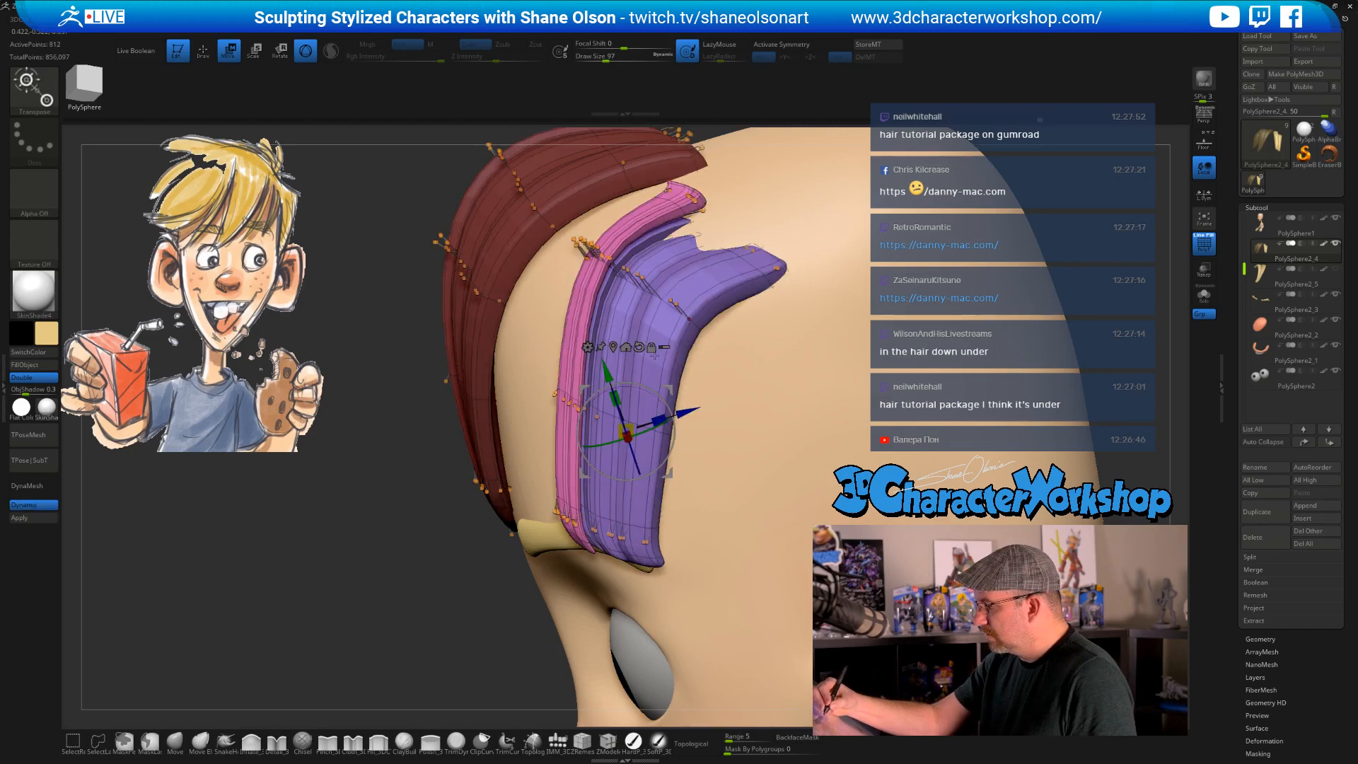
{"action": "key", "text": "q"}
{"action": "key", "text": "shift+d"}
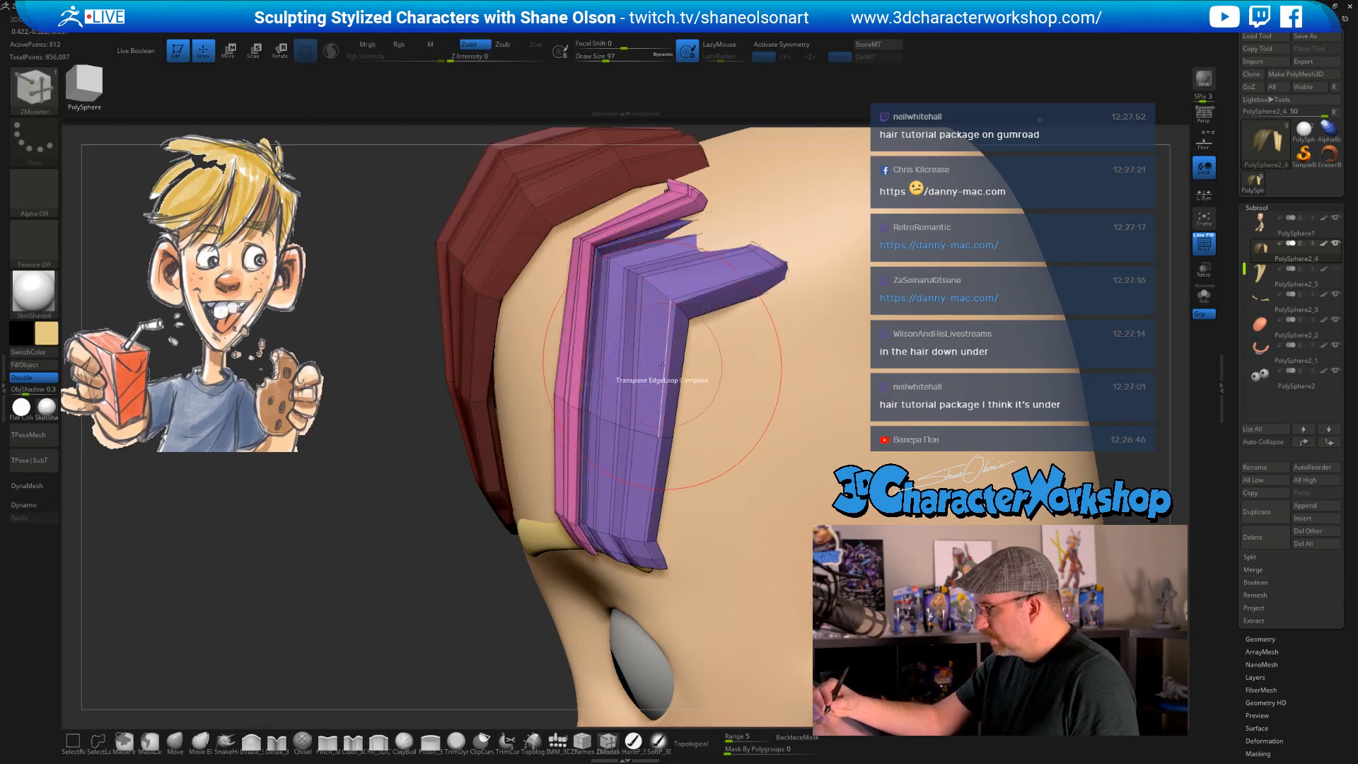
{"action": "key", "text": "space"}
{"action": "left_click", "coordinate": [670, 377]}
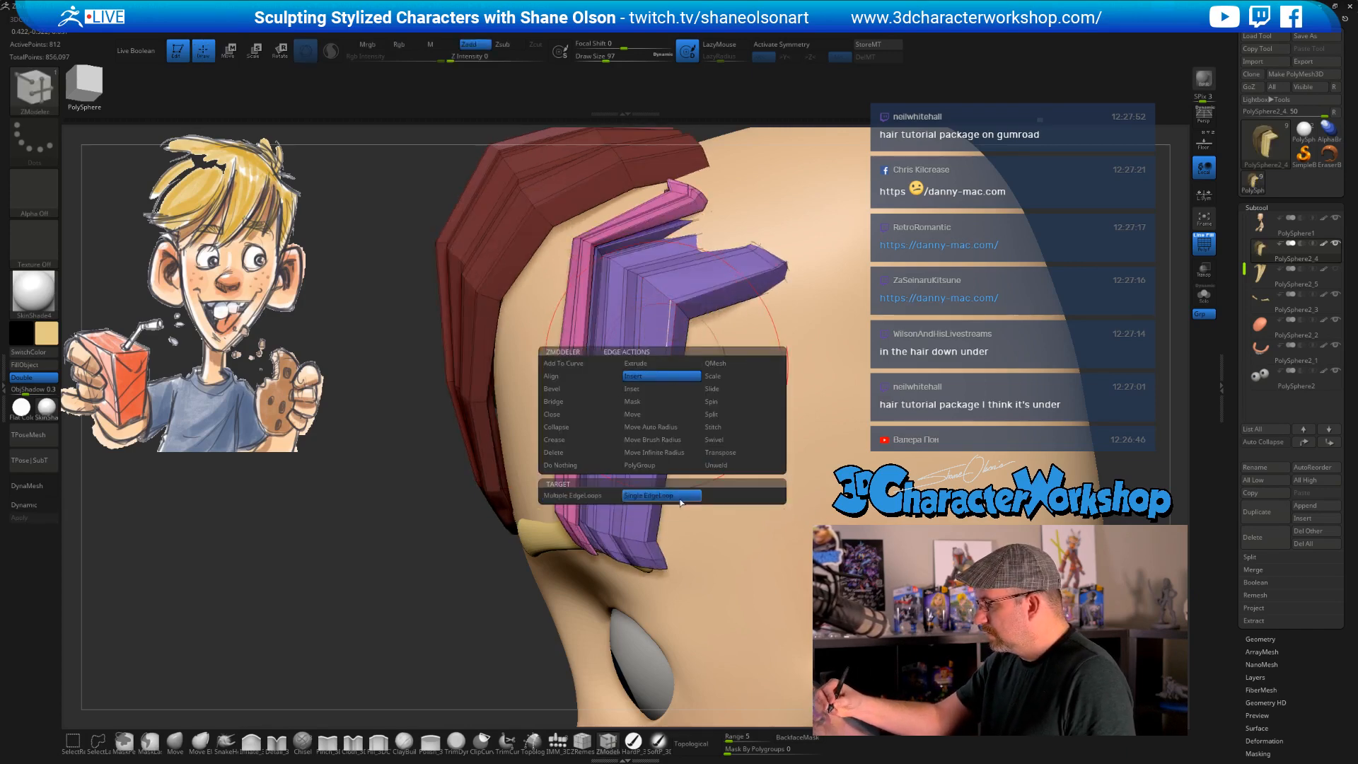
{"action": "left_click", "coordinate": [681, 497]}
{"action": "left_click", "coordinate": [670, 369]}
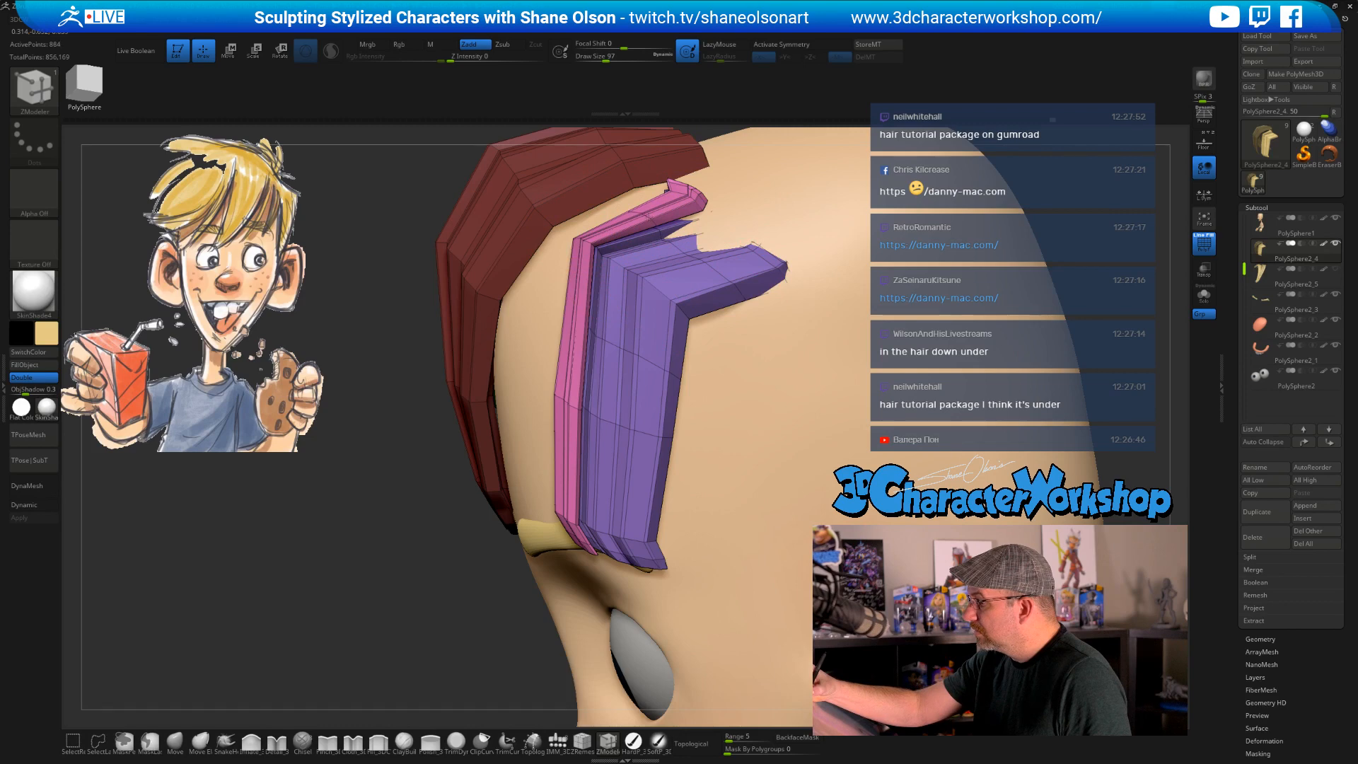
{"action": "left_click", "coordinate": [581, 322]}
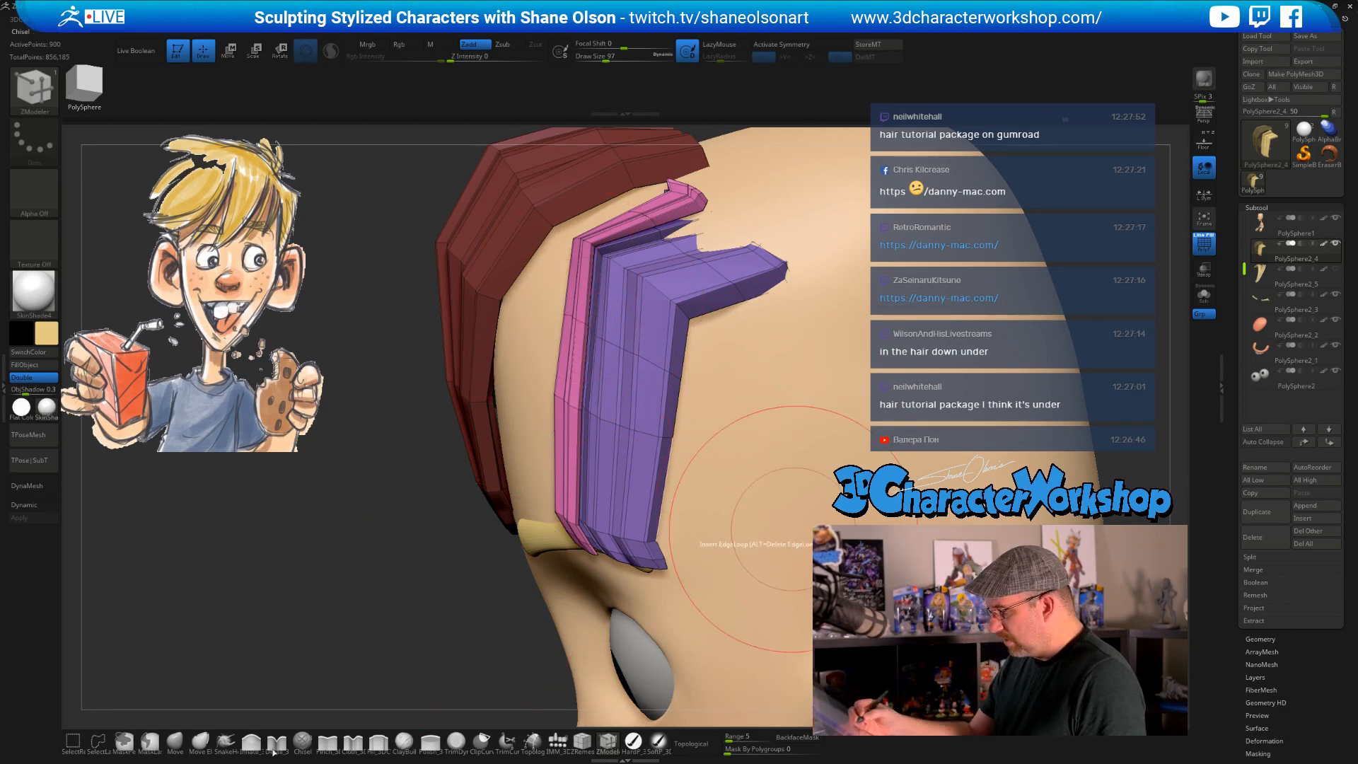
- Switch to the Move brush with a draw size of 74 and quick-save the project
{"action": "left_click", "coordinate": [175, 743]}
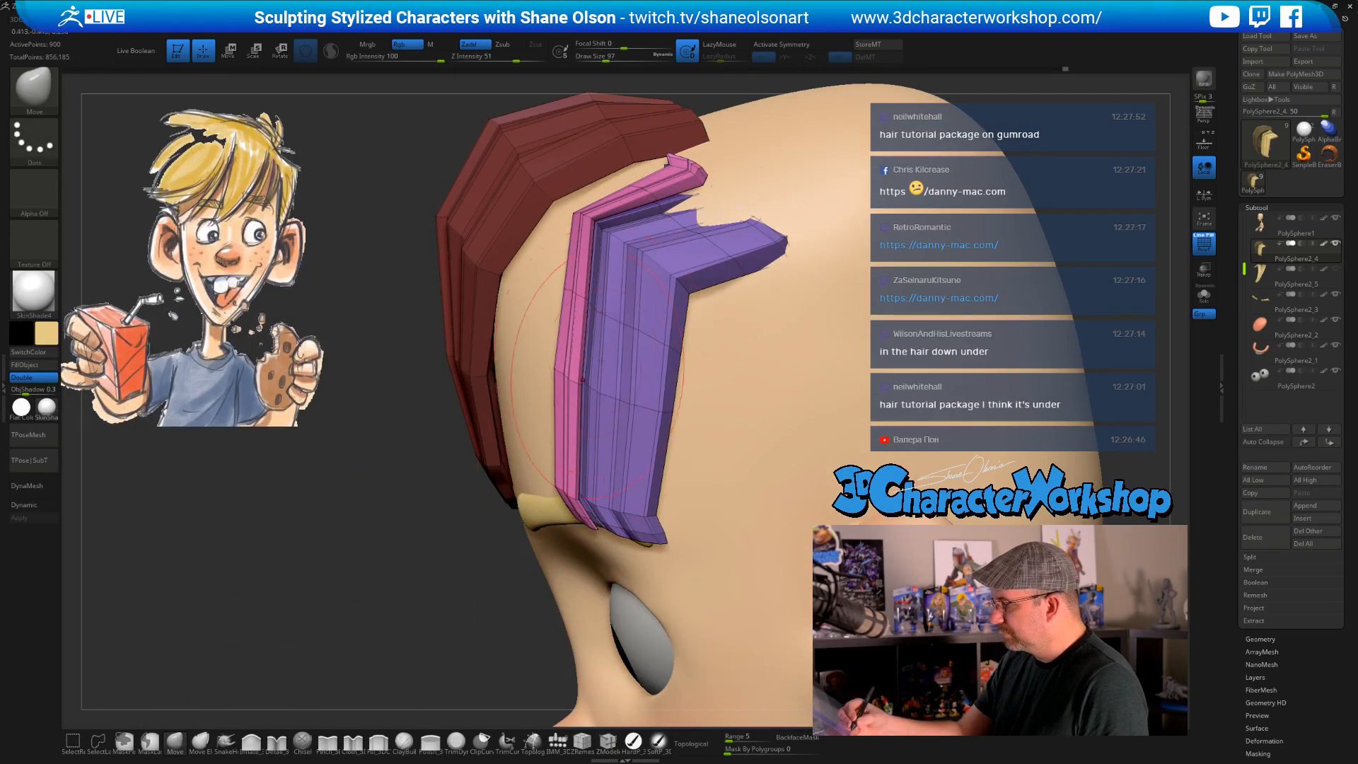
{"action": "mouse_move", "coordinate": [672, 305]}
{"action": "right_mouse_down"}
{"action": "mouse_move", "coordinate": [698, 303]}
{"action": "mouse_move", "coordinate": [684, 487]}
{"action": "right_mouse_up"}
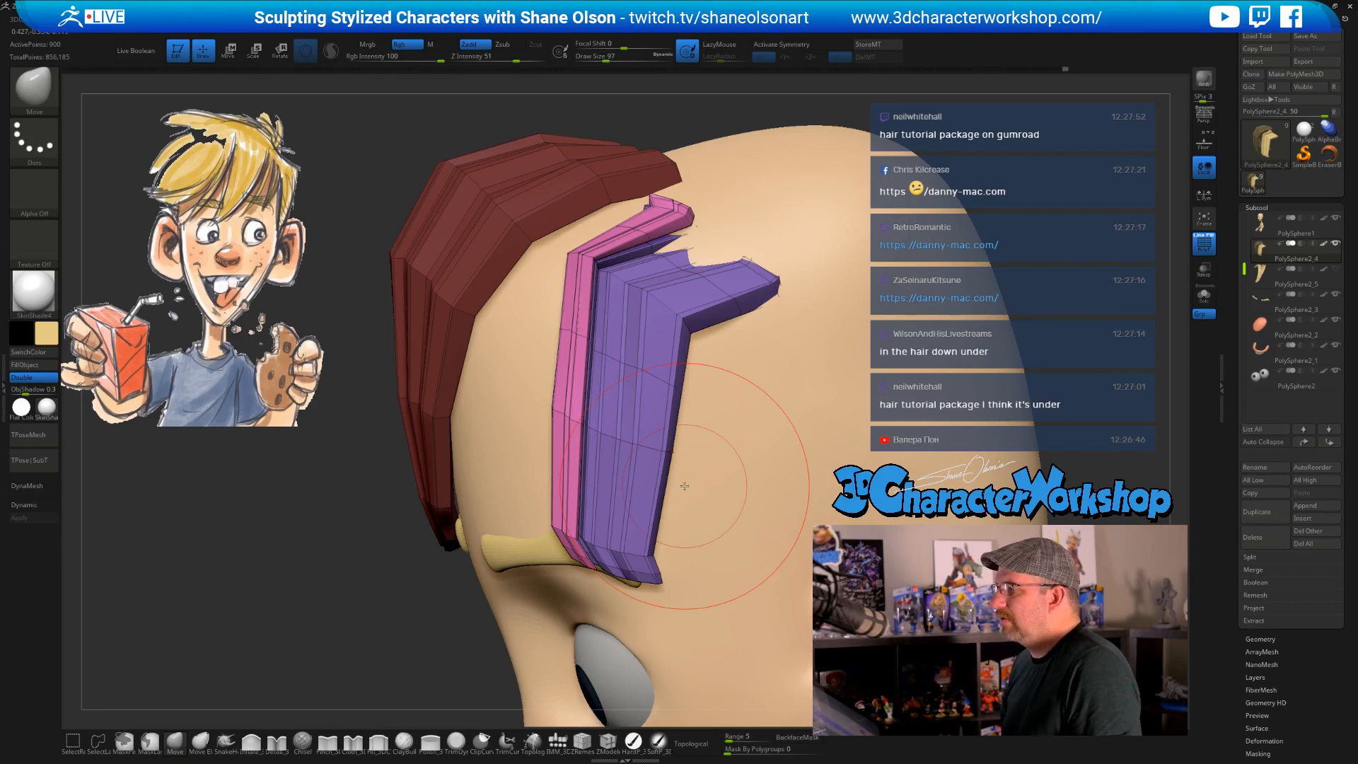
{"action": "mouse_move", "coordinate": [663, 317]}
{"action": "right_mouse_down"}
{"action": "mouse_move", "coordinate": [638, 327]}
{"action": "mouse_move", "coordinate": [652, 331]}
{"action": "right_mouse_up"}
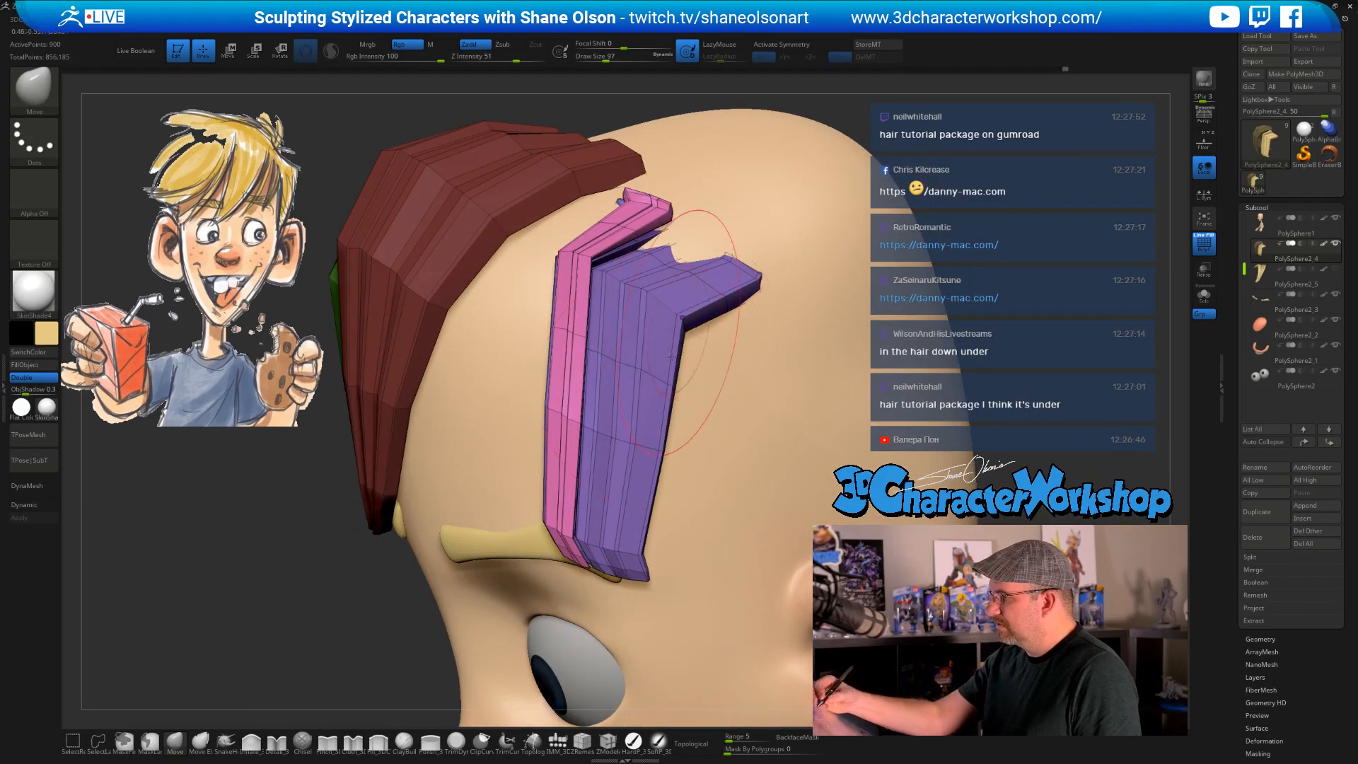
{"action": "key", "text": "s"}
{"action": "left_click_drag", "start_coordinate": [671, 309], "coordinate": [667, 309]}
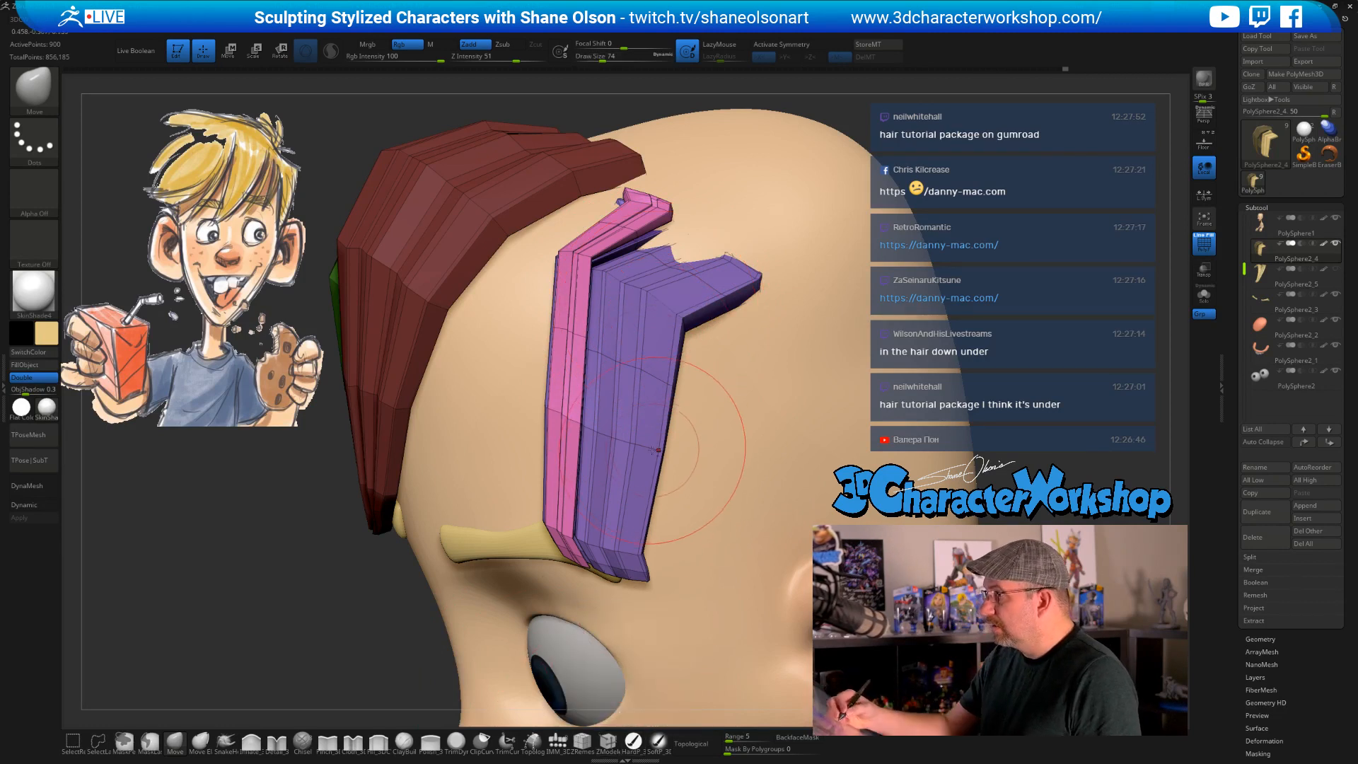
{"action": "right_click_drag", "start_coordinate": [652, 453], "coordinate": [644, 421], "text": "alt"}
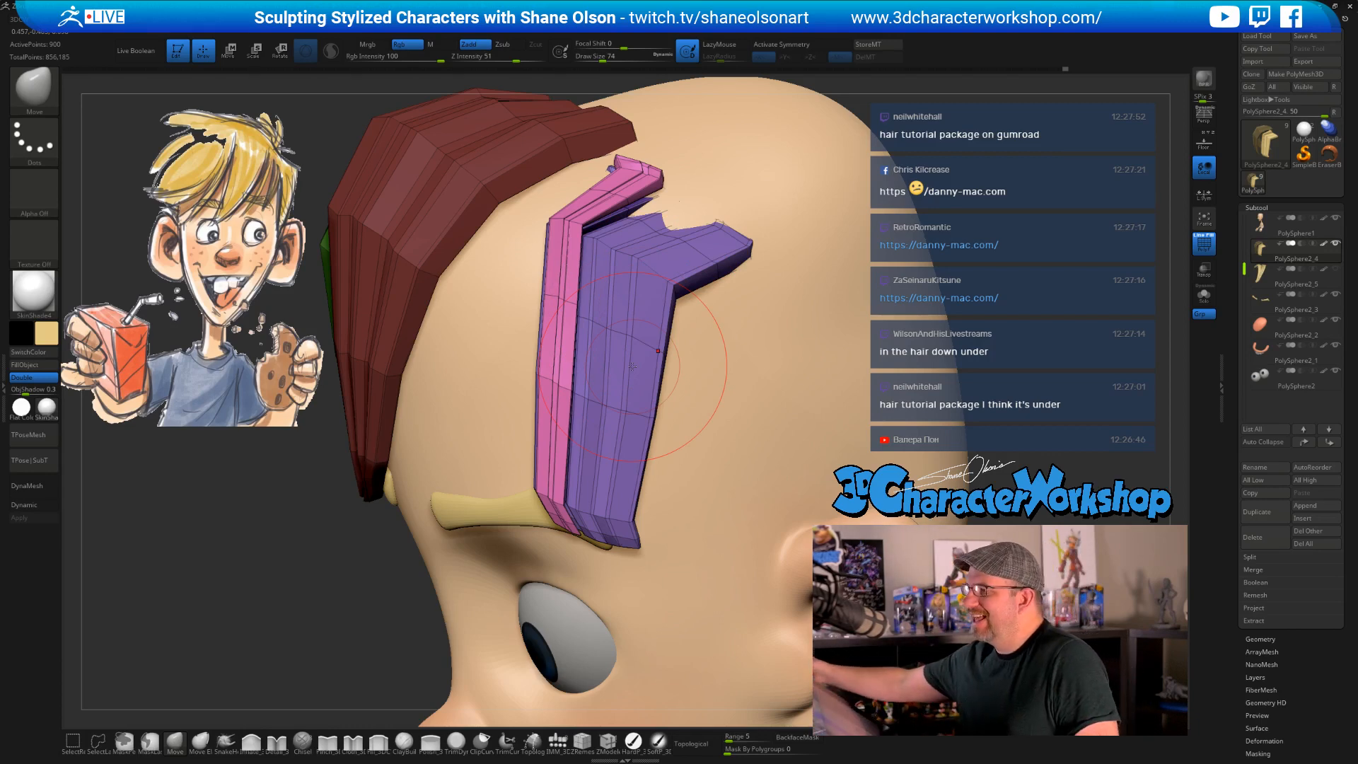
{"action": "key", "text": "ctrl+s"}
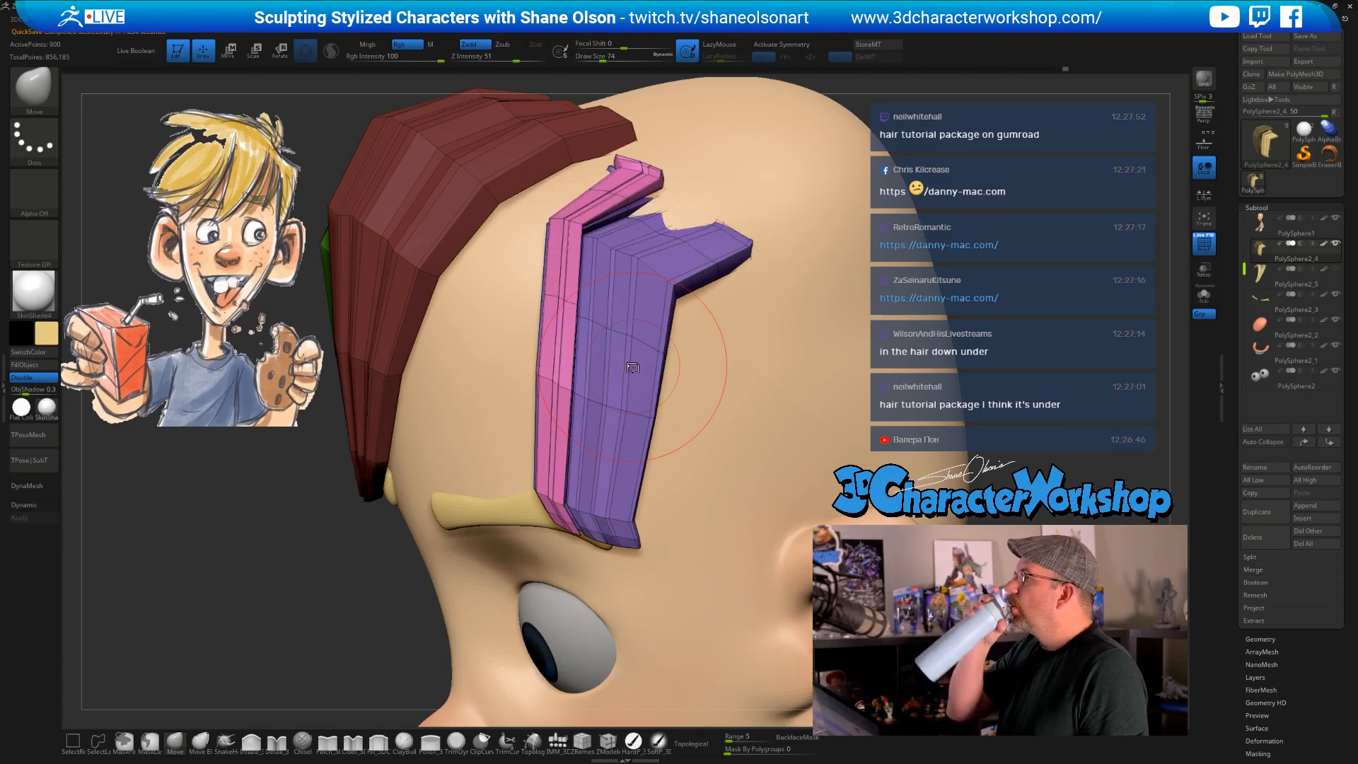
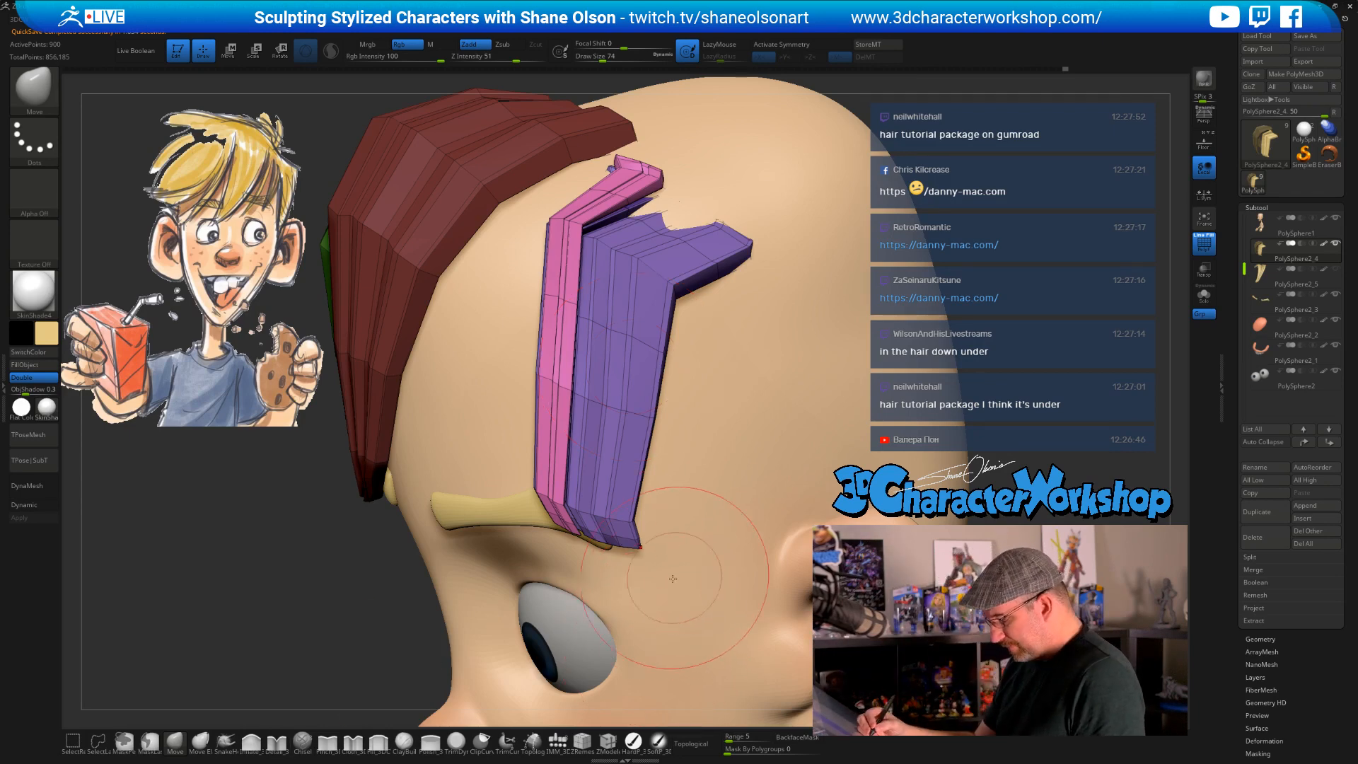
- Reposition an edge loop with ZModeler's Transpose action on EdgeLoop Complete to round the purple clump's bend
{"action": "left_click", "coordinate": [608, 740]}
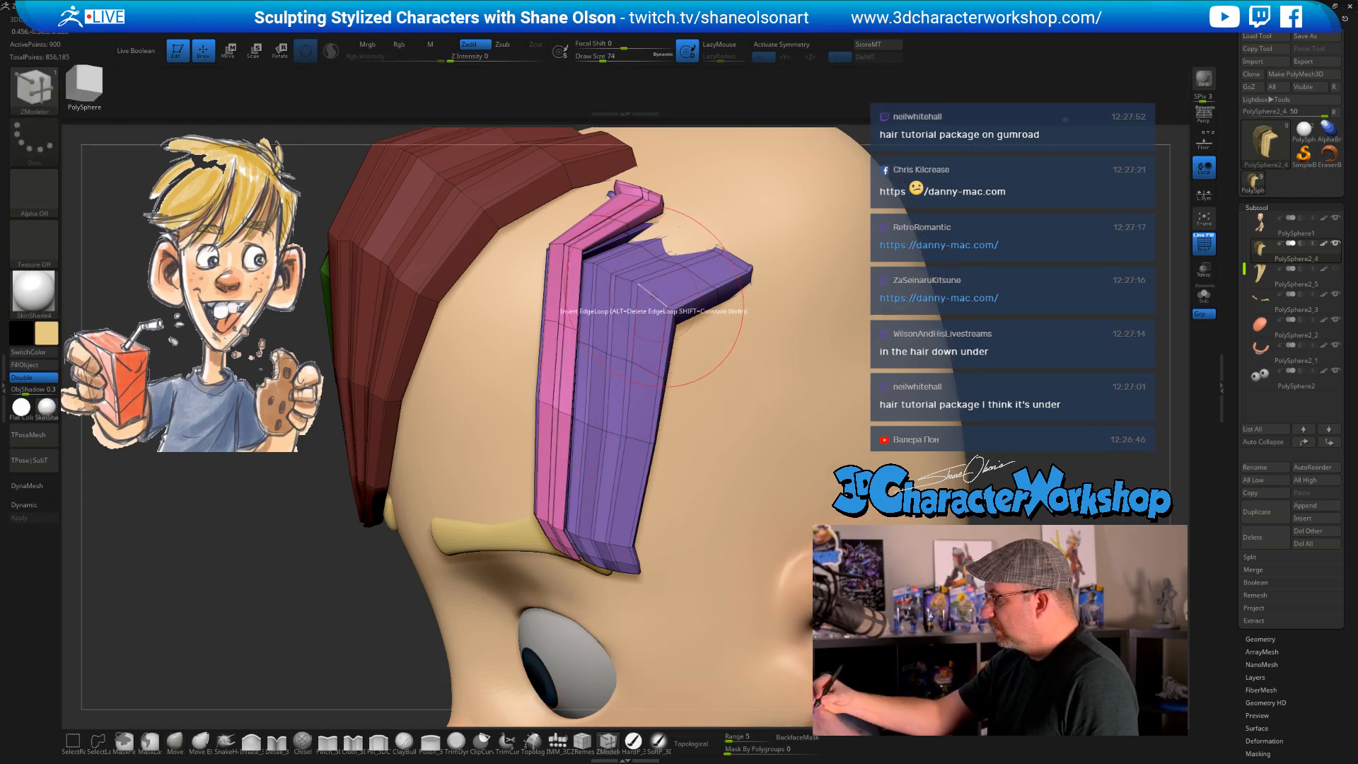
{"action": "key", "text": "space"}
{"action": "left_click", "coordinate": [711, 383]}
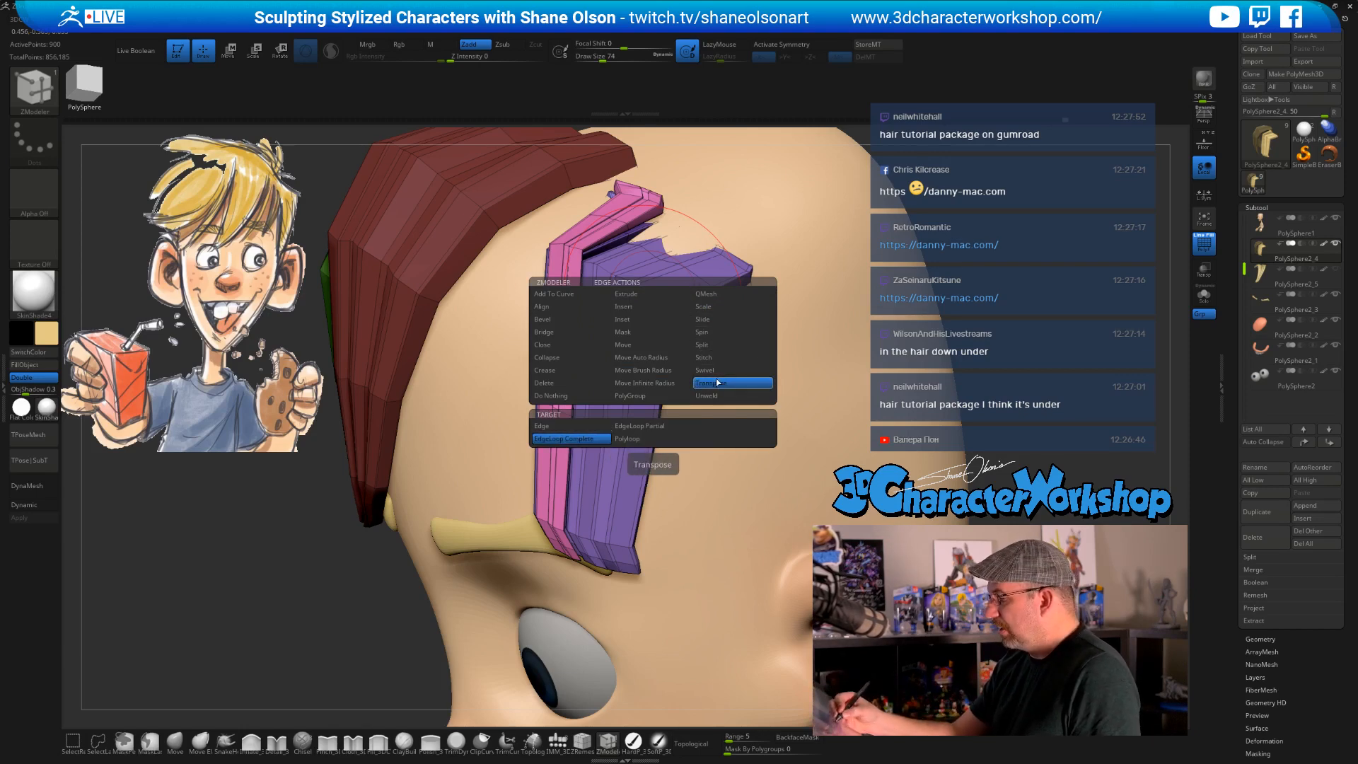
{"action": "left_click_drag", "start_coordinate": [806, 370], "coordinate": [728, 356]}
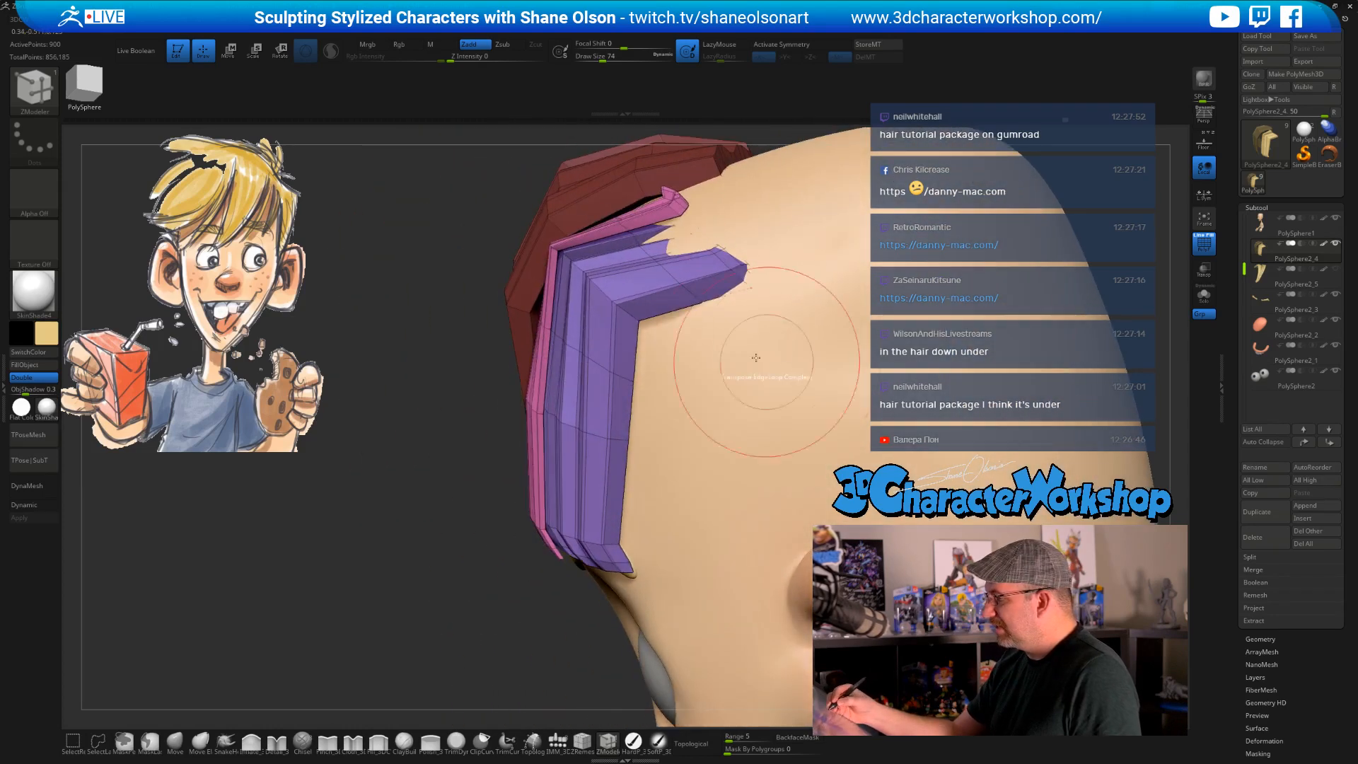
{"action": "key", "text": "w"}
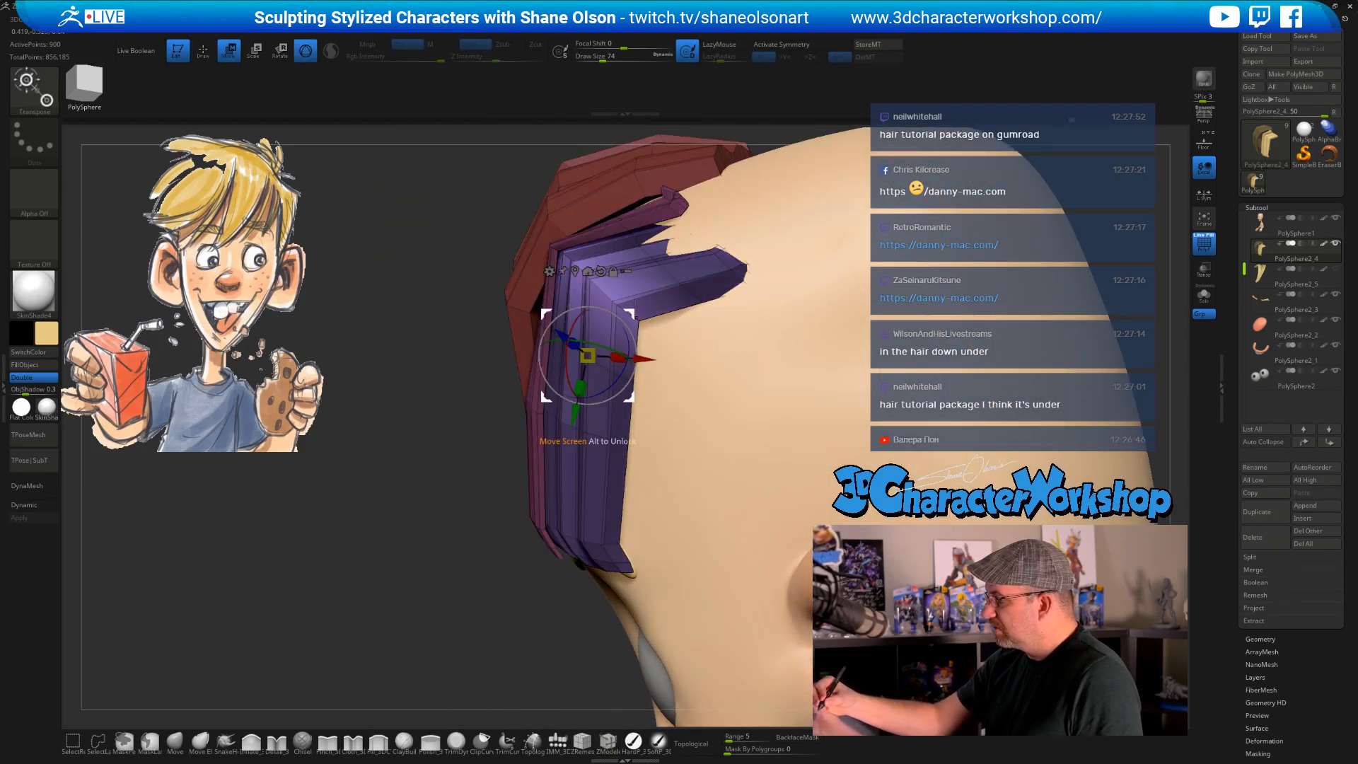
{"action": "left_click_drag", "start_coordinate": [587, 355], "coordinate": [604, 367]}
{"action": "left_click_drag", "start_coordinate": [648, 326], "coordinate": [655, 330]}
{"action": "right_click_drag", "start_coordinate": [656, 330], "coordinate": [681, 294]}
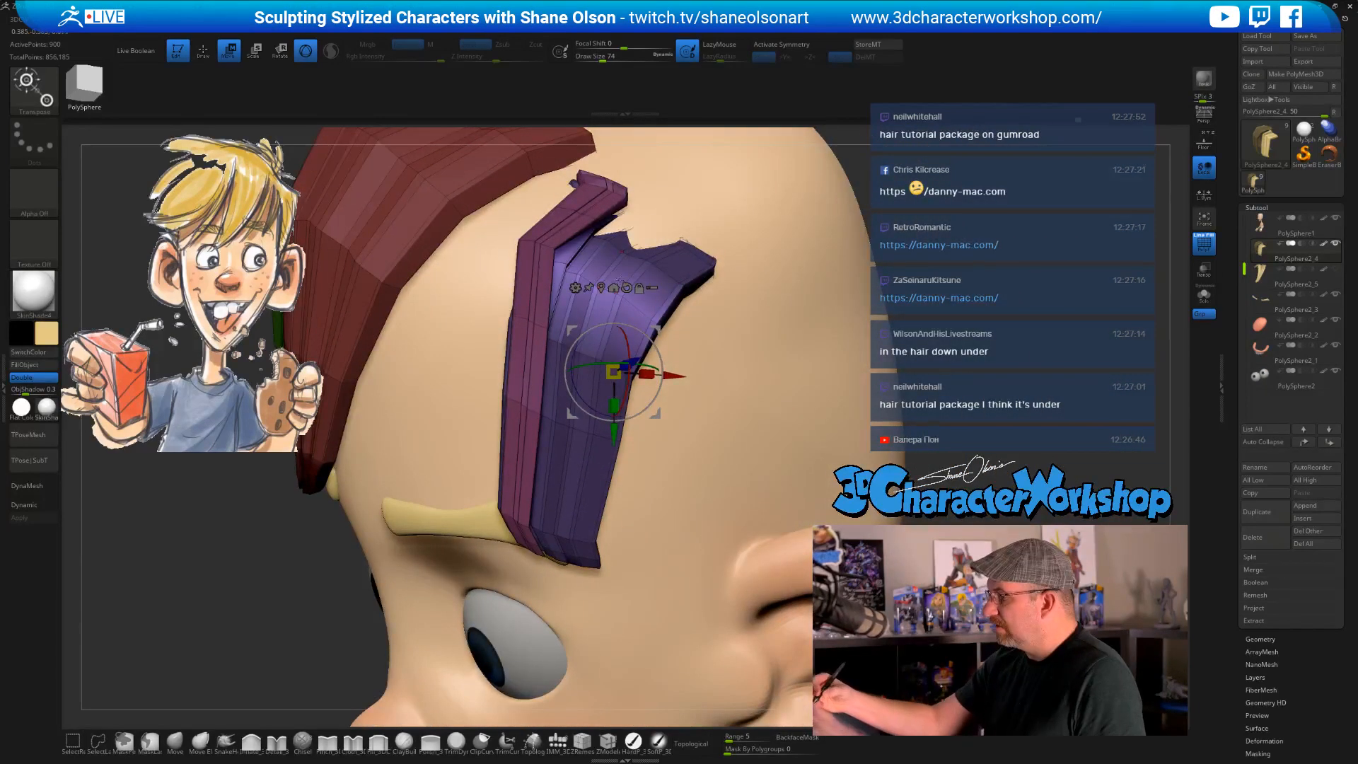
- Transpose the edge loop at the pink clump's bend to round it, and clear the mask
{"action": "key", "text": "q"}
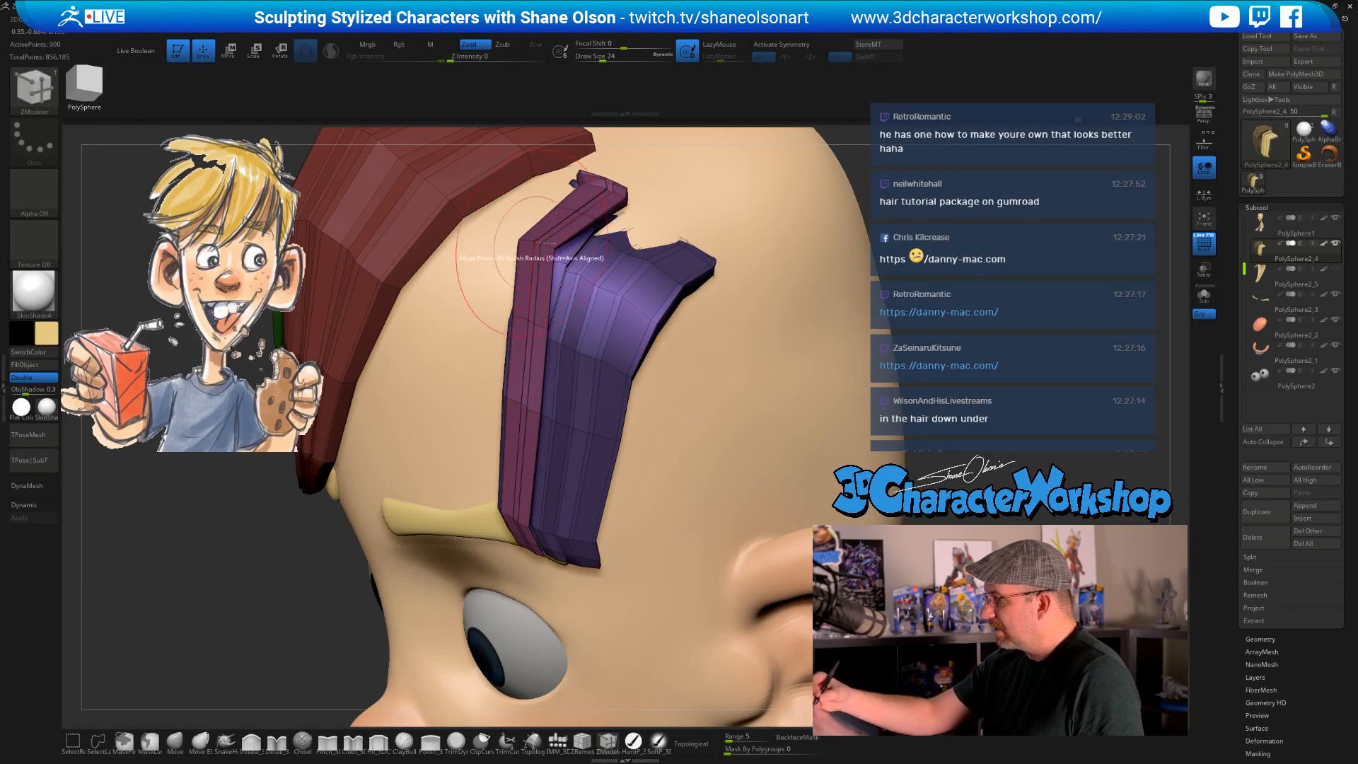
{"action": "key", "text": "w"}
{"action": "right_click_drag", "start_coordinate": [750, 273], "coordinate": [682, 261]}
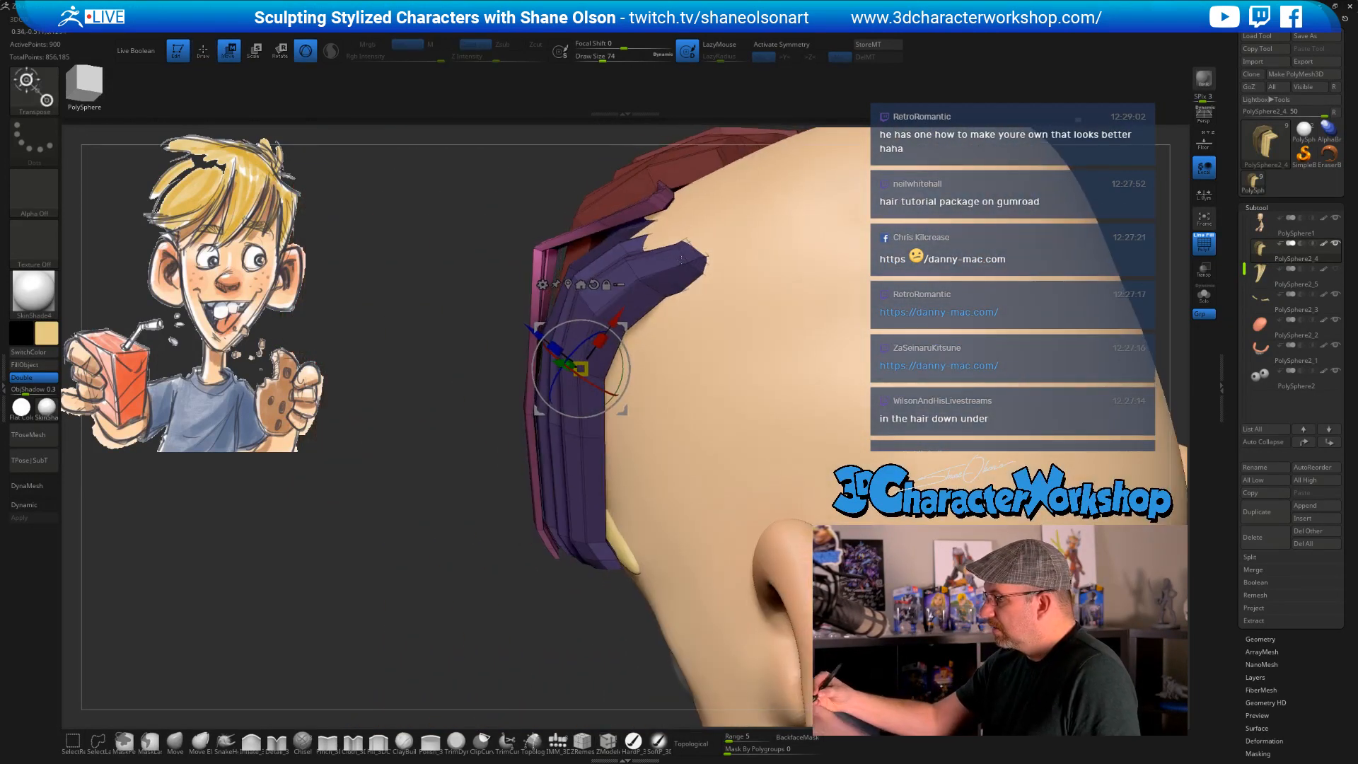
{"action": "left_click_drag", "start_coordinate": [625, 327], "coordinate": [642, 341]}
{"action": "right_click_drag", "start_coordinate": [713, 316], "coordinate": [877, 306]}
{"action": "left_click_drag", "start_coordinate": [1091, 119], "coordinate": [1097, 120], "text": "ctrl"}
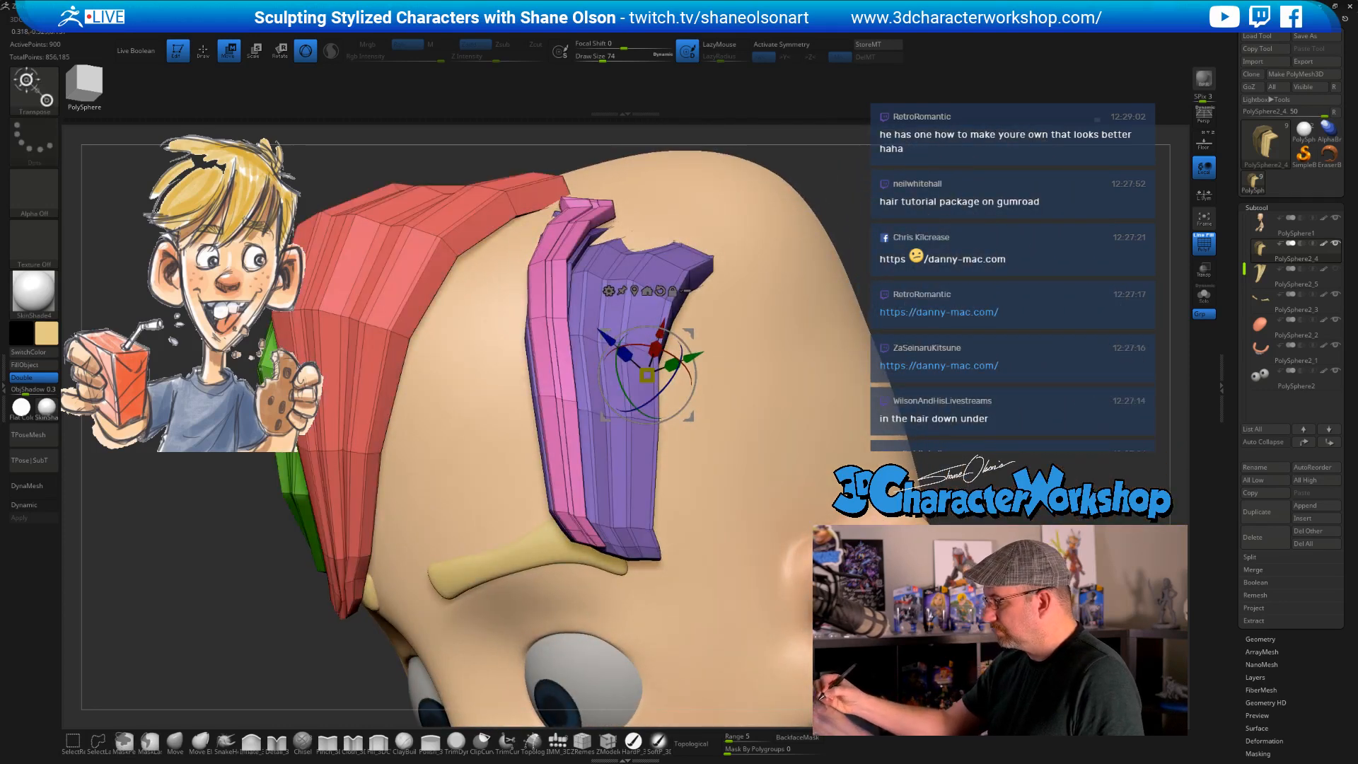
- Turn Dynamic Subdiv back on and adjust the hair clumps with the Move Elastic brush, using Topological mode and a draw size of 87
{"action": "key", "text": "d"}
{"action": "right_click_drag", "start_coordinate": [877, 306], "coordinate": [859, 240], "text": "ctrl"}
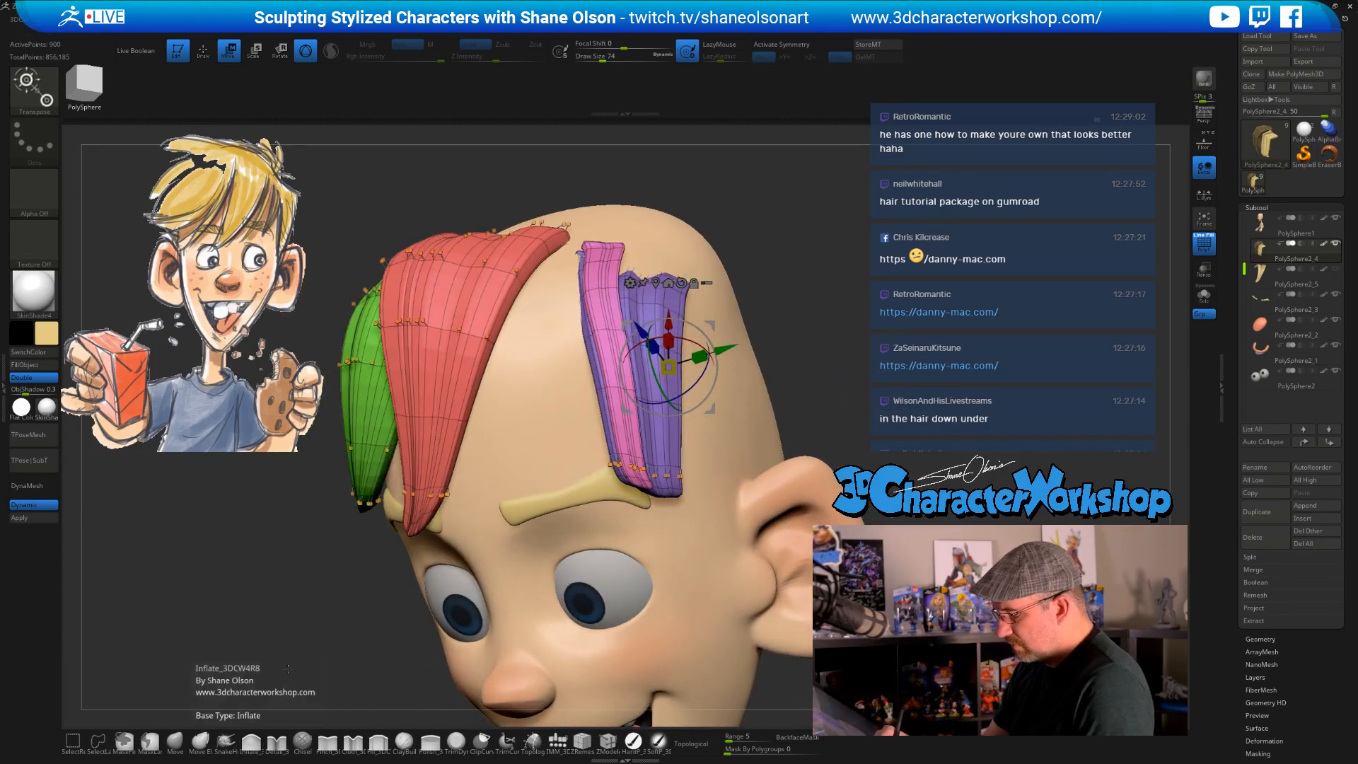
{"action": "left_click", "coordinate": [200, 740]}
{"action": "key", "text": "s"}
{"action": "left_click_drag", "start_coordinate": [648, 446], "coordinate": [598, 454]}
{"action": "left_click", "coordinate": [695, 743]}
{"action": "left_click_drag", "start_coordinate": [592, 335], "coordinate": [591, 351]}
{"action": "right_click_drag", "start_coordinate": [609, 454], "coordinate": [632, 480]}
{"action": "right_click_drag", "start_coordinate": [630, 315], "coordinate": [632, 396]}
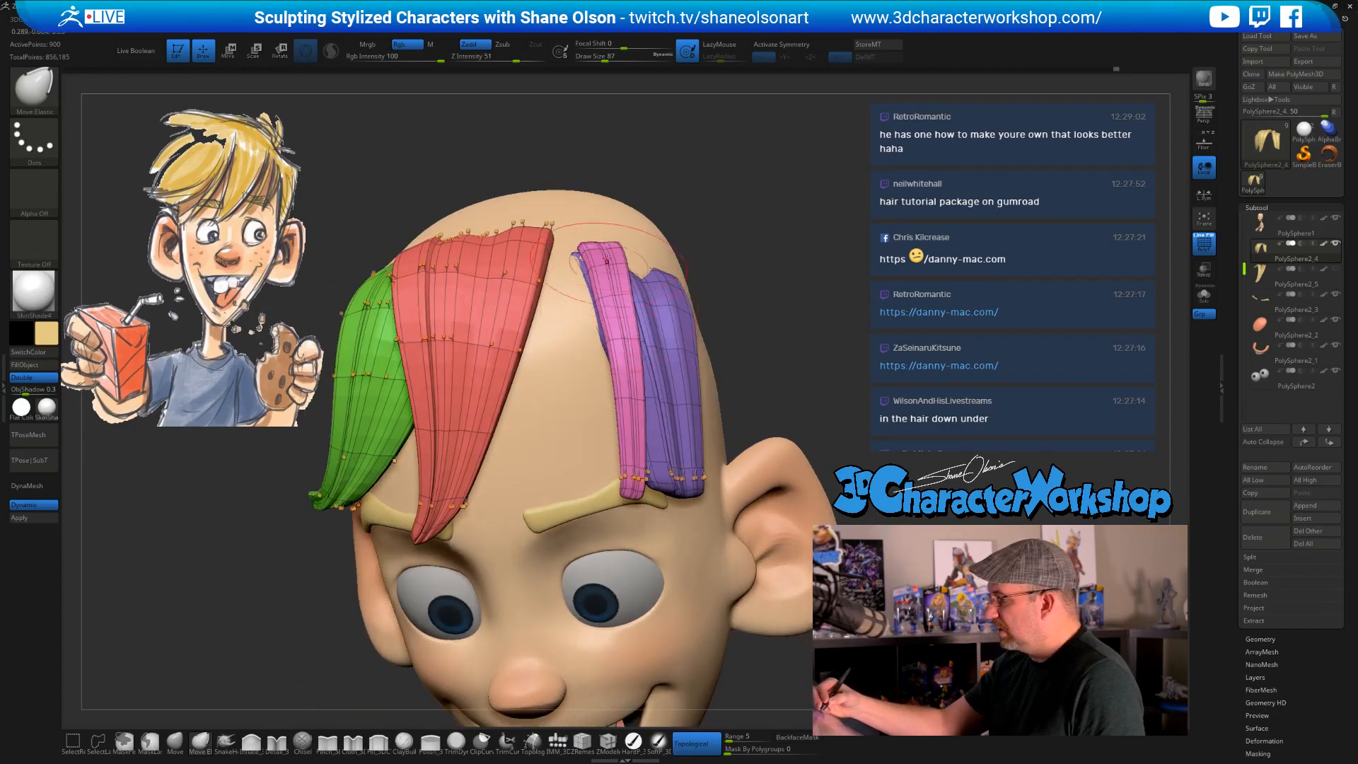
- Bend the pink clump's lower tip toward the middle of the forehead with Move Elastic, reducing the draw size to 44
{"action": "left_click_drag", "start_coordinate": [596, 289], "coordinate": [576, 288]}
{"action": "left_click_drag", "start_coordinate": [631, 487], "coordinate": [577, 488]}
{"action": "left_click_drag", "start_coordinate": [598, 332], "coordinate": [591, 334]}
{"action": "right_click_drag", "start_coordinate": [587, 463], "coordinate": [580, 424]}
{"action": "key", "text": "s"}
{"action": "left_click_drag", "start_coordinate": [569, 501], "coordinate": [564, 502]}
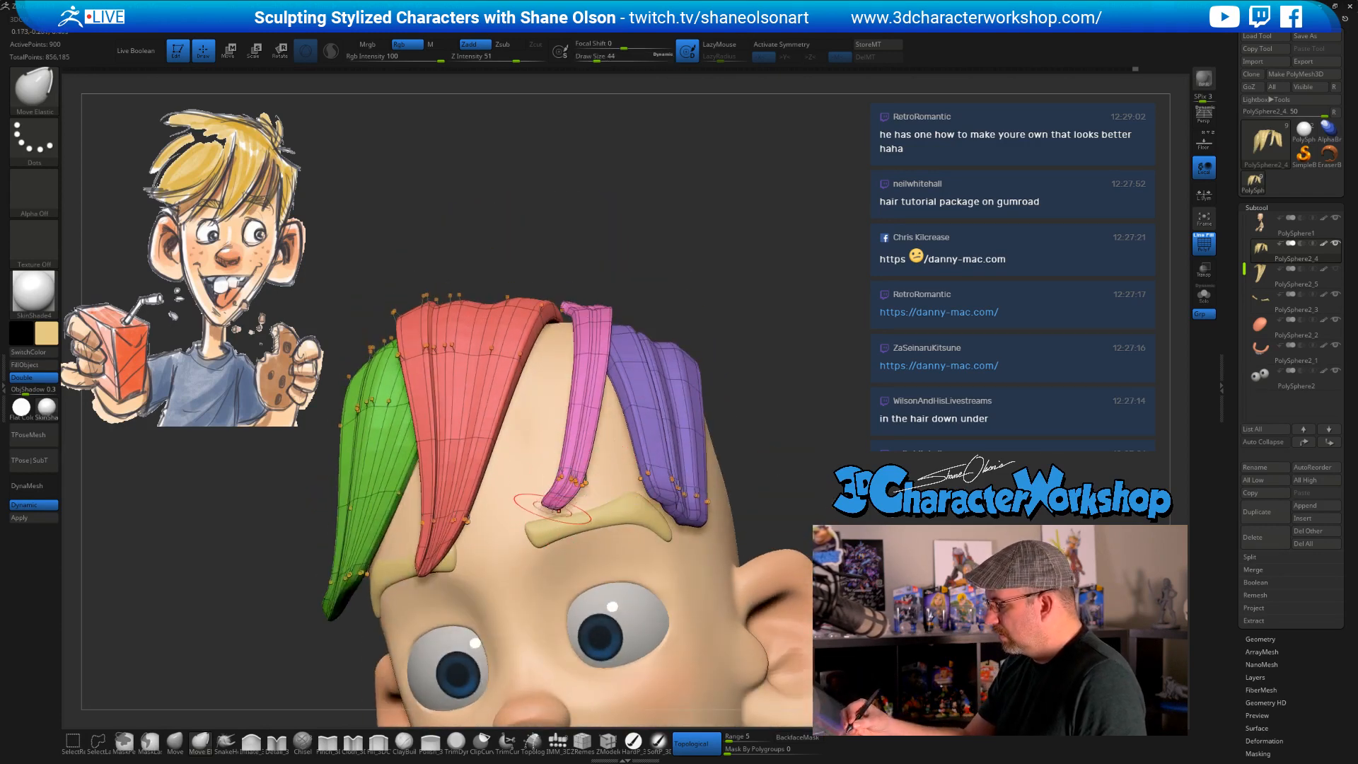
- Pull the pink clump's lower tip down to a point over the eyebrow with the SnakeHook brush at draw size 23
{"action": "key", "text": "shift"}
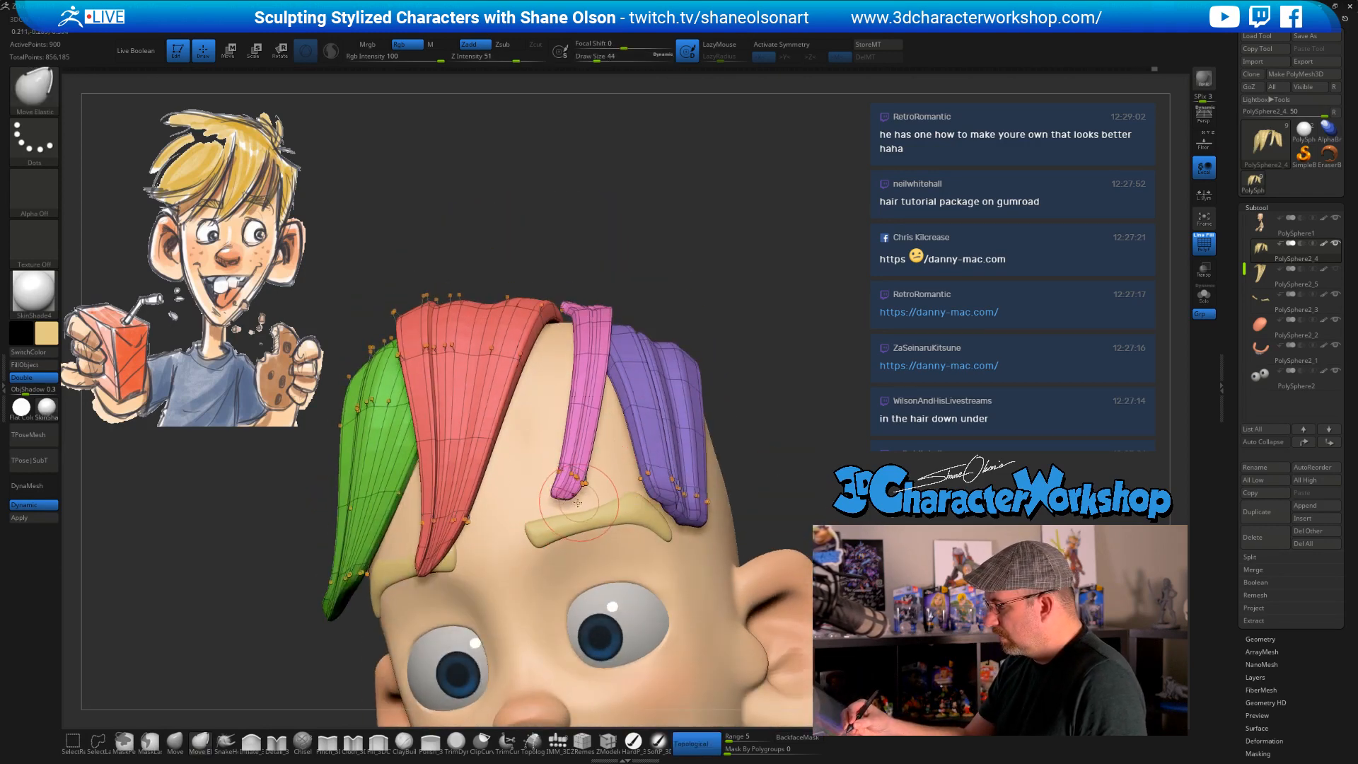
{"action": "left_click", "coordinate": [184, 742]}
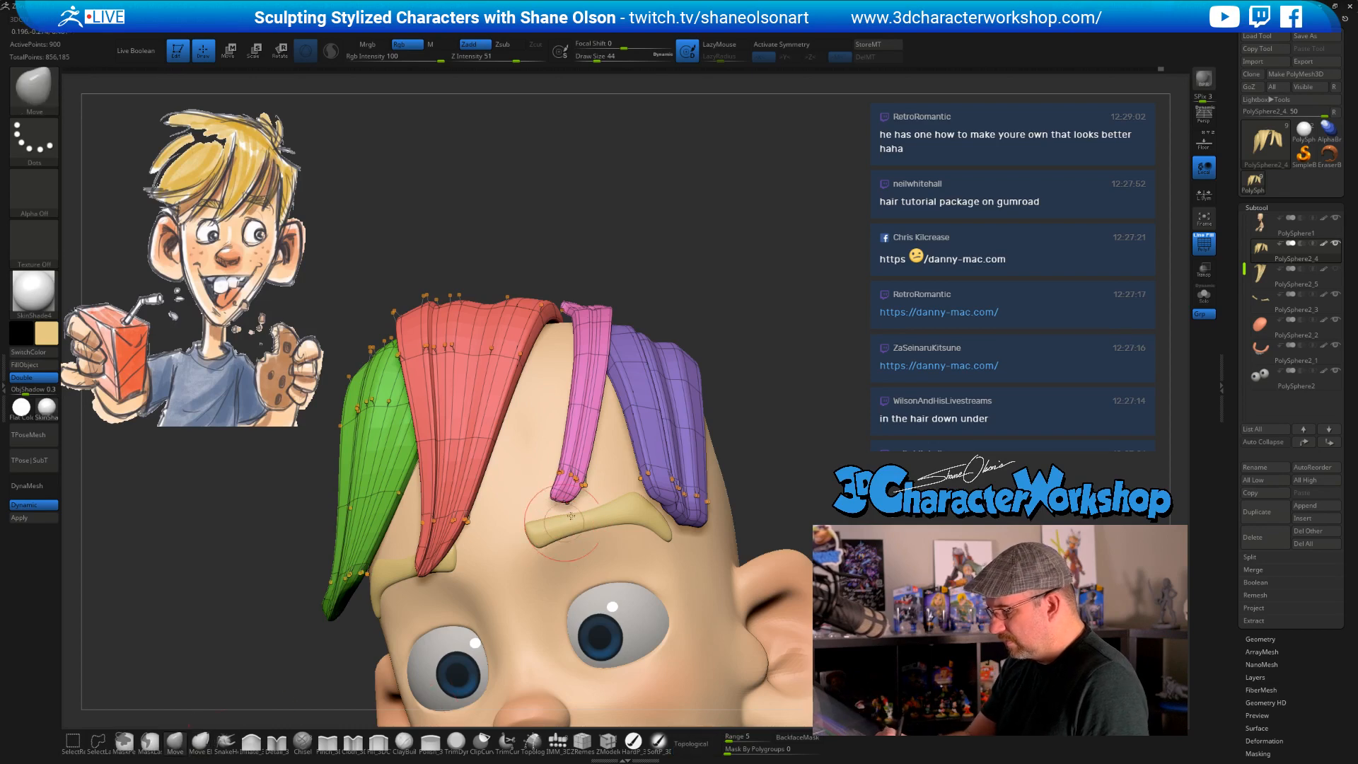
{"action": "left_click", "coordinate": [226, 742]}
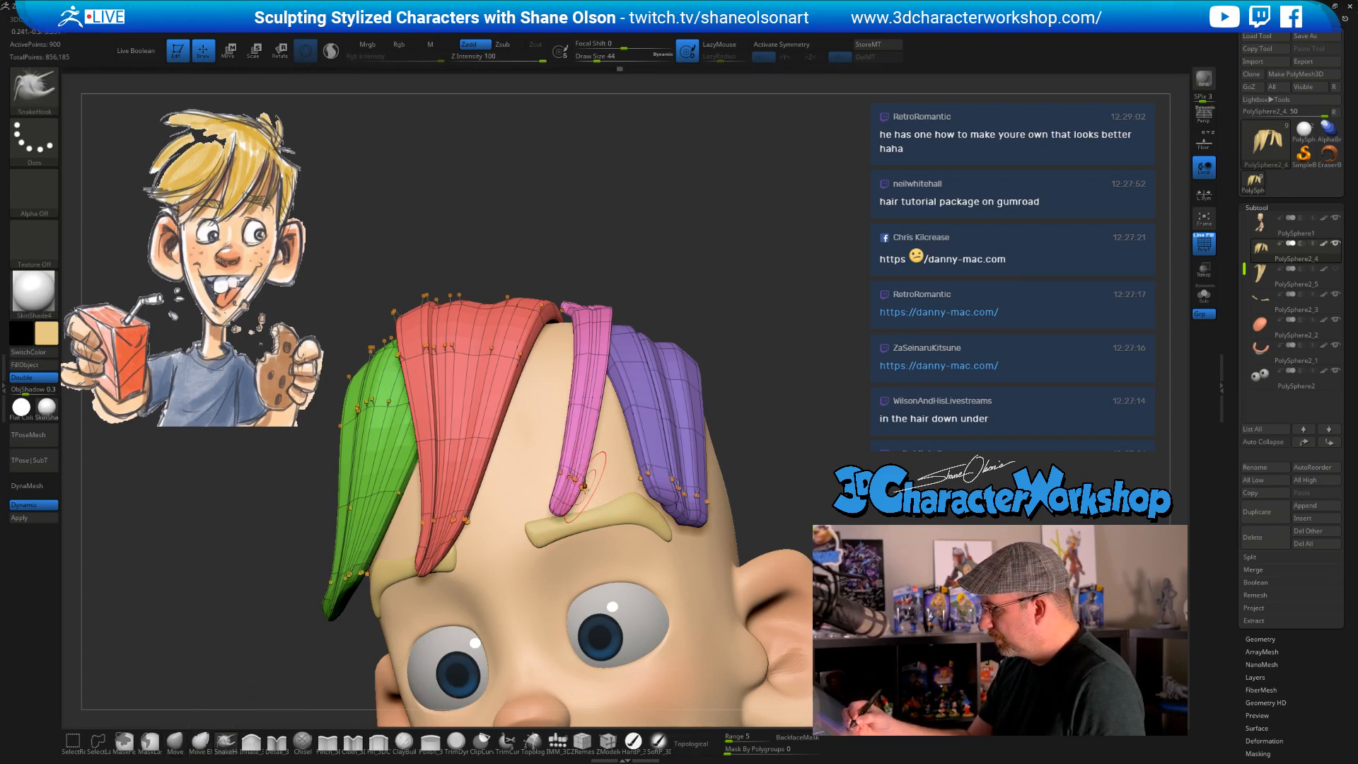
{"action": "right_click_drag", "start_coordinate": [584, 486], "coordinate": [581, 521], "text": "ctrl"}
{"action": "key", "text": "s"}
{"action": "left_click", "coordinate": [548, 521]}
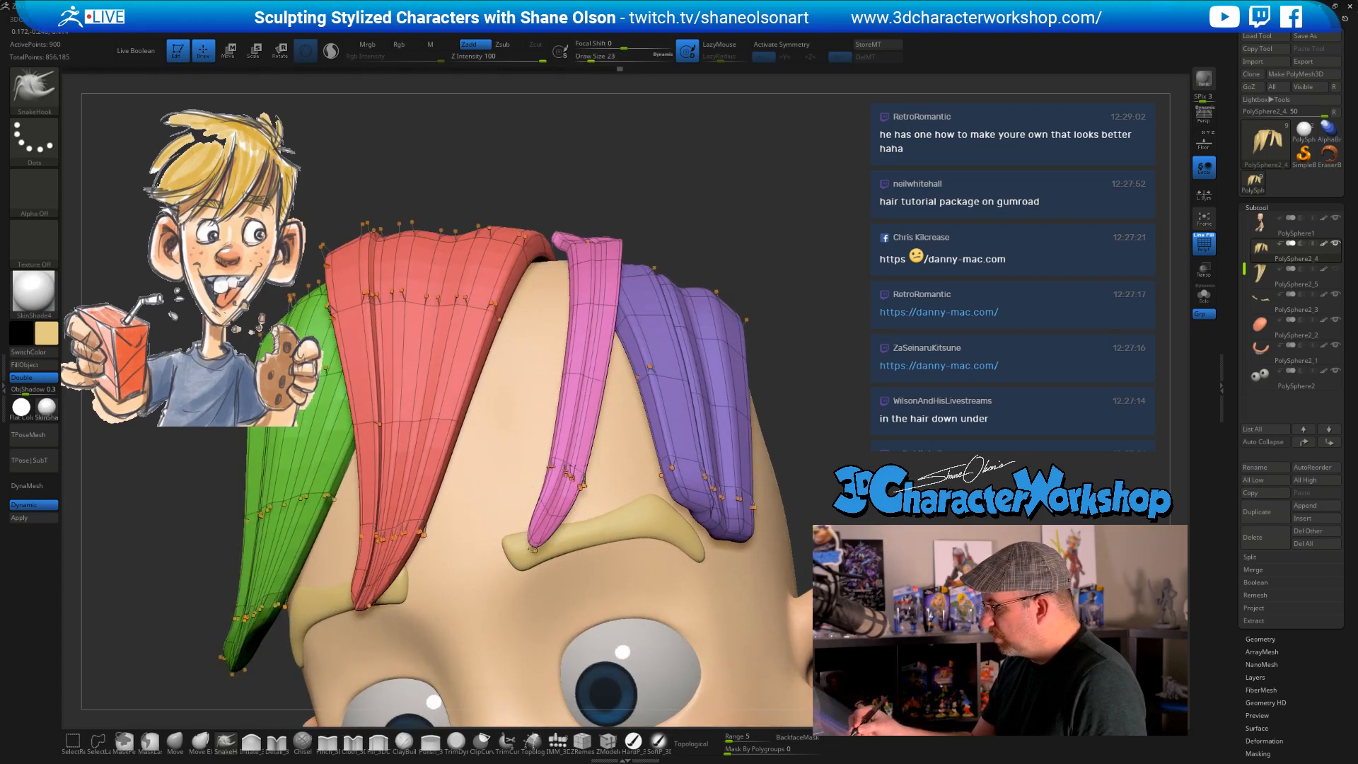
- Refine the curve of the pink clump's lower bend and upper strand with SnakeHook at draw sizes 31 and 41
{"action": "key", "text": "s"}
{"action": "left_click", "coordinate": [563, 488]}
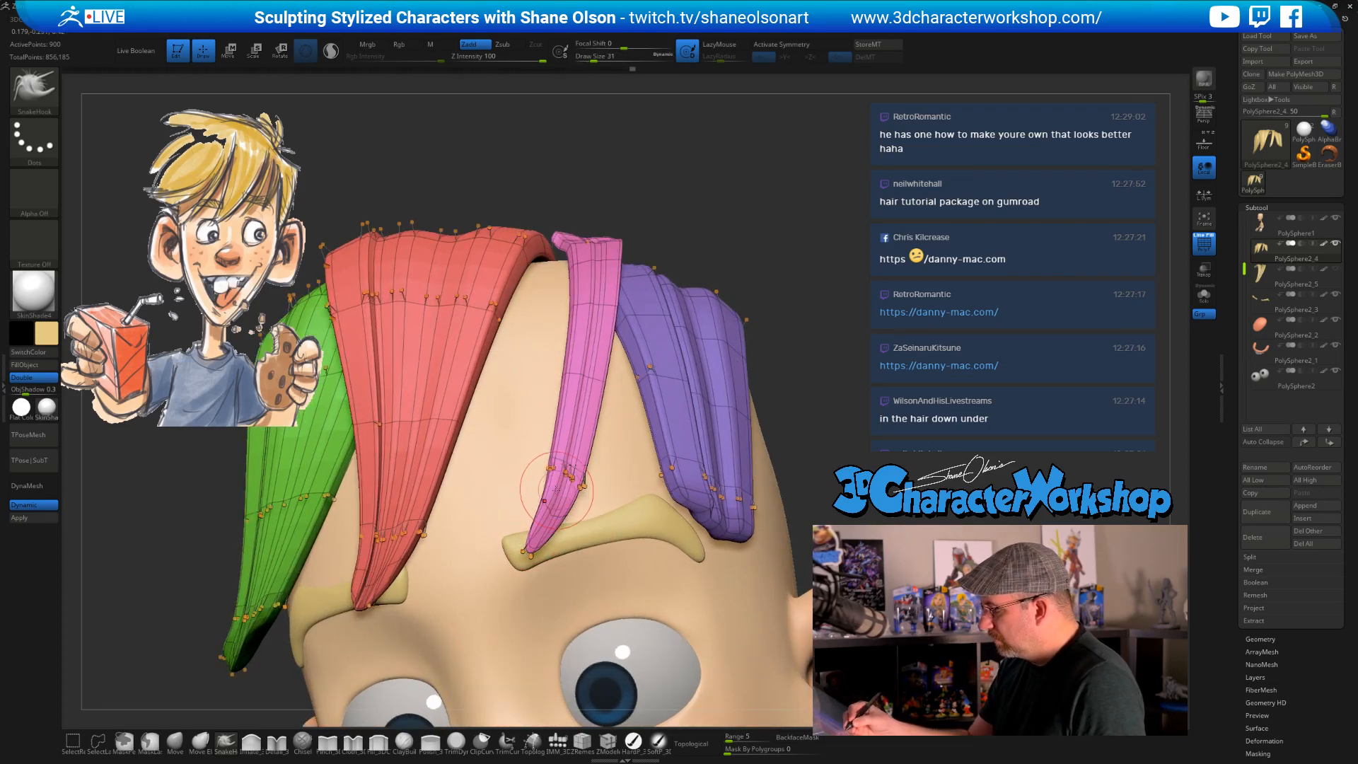
{"action": "left_click_drag", "start_coordinate": [554, 461], "coordinate": [560, 464]}
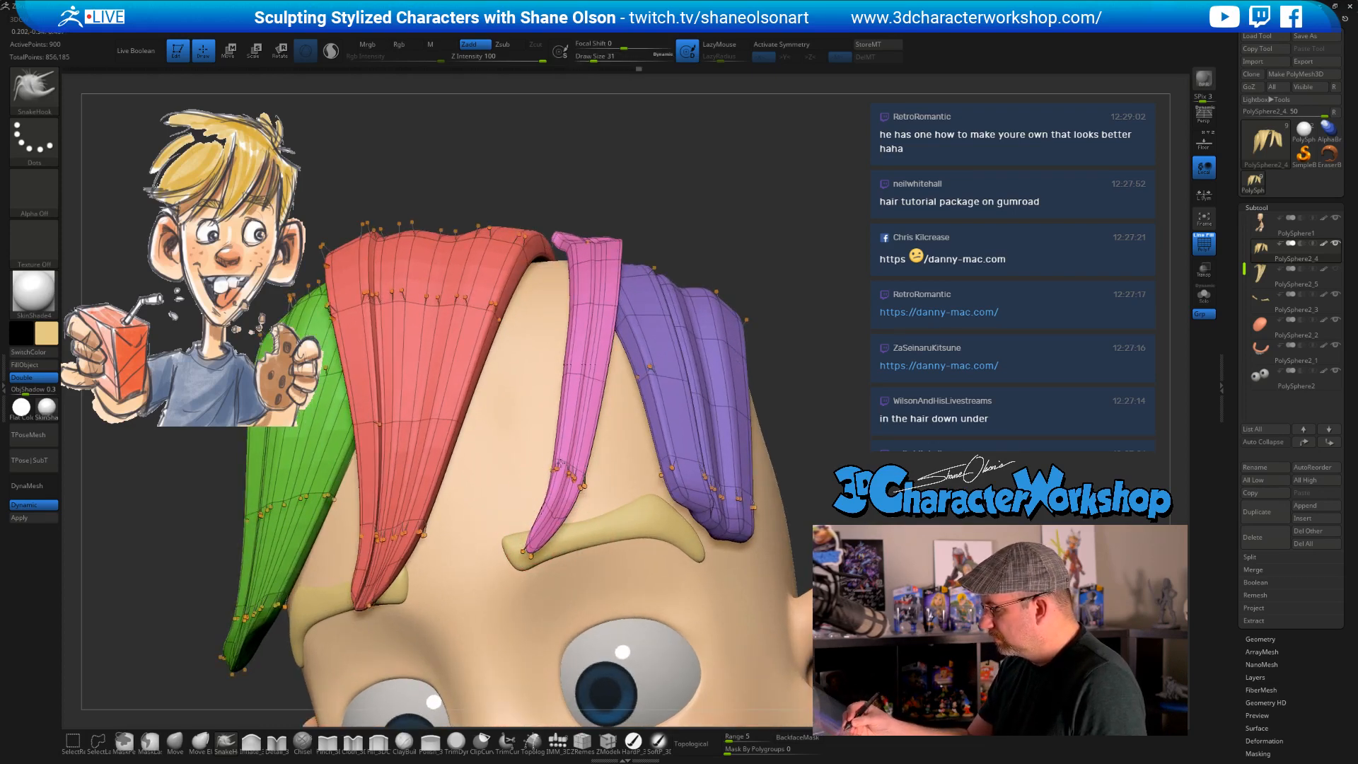
{"action": "key", "text": "s"}
{"action": "left_click", "coordinate": [578, 380]}
{"action": "key", "text": "s"}
{"action": "left_click_drag", "start_coordinate": [580, 309], "coordinate": [592, 299]}
- Smooth the pink clump along its length from the forehead to the hairline, undoing the first stroke
{"action": "left_click_drag", "start_coordinate": [738, 244], "coordinate": [665, 386]}
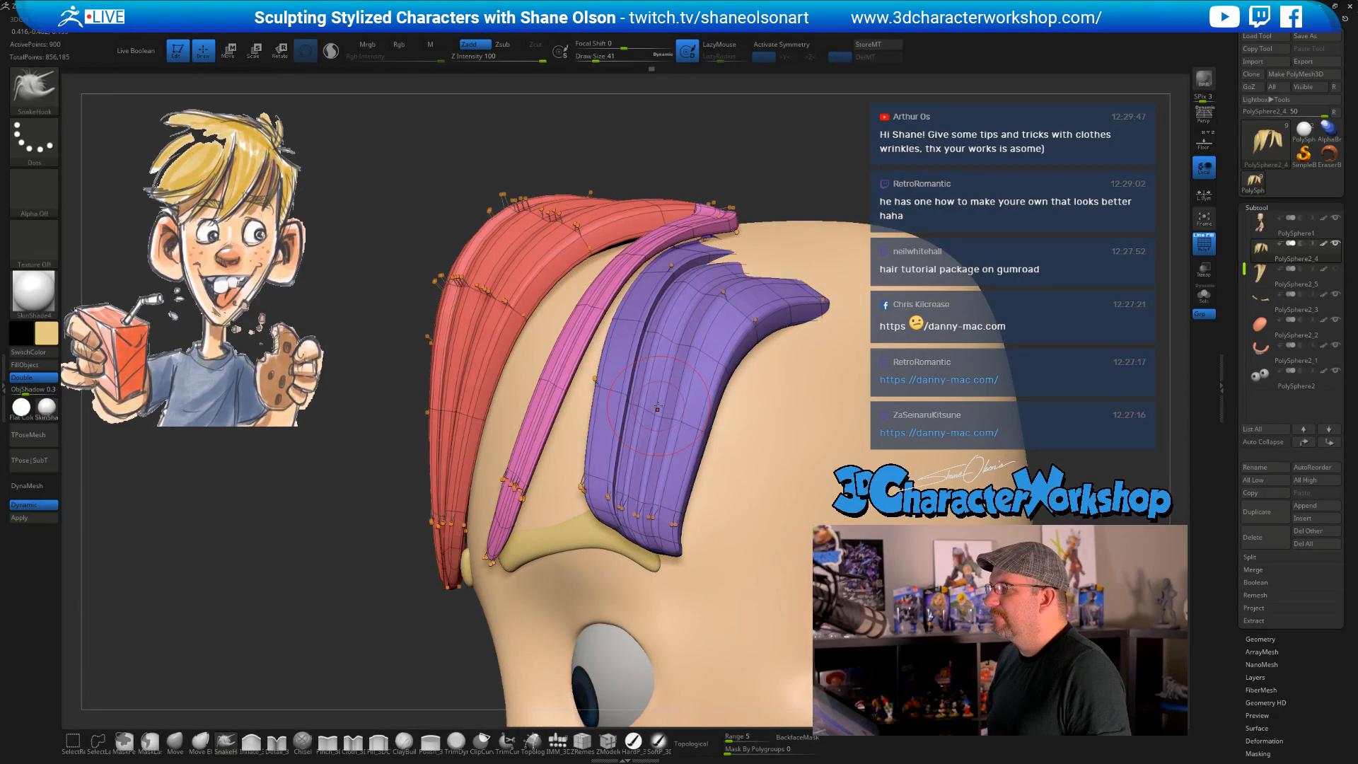
{"action": "right_click_drag", "start_coordinate": [632, 319], "coordinate": [571, 291], "text": "alt"}
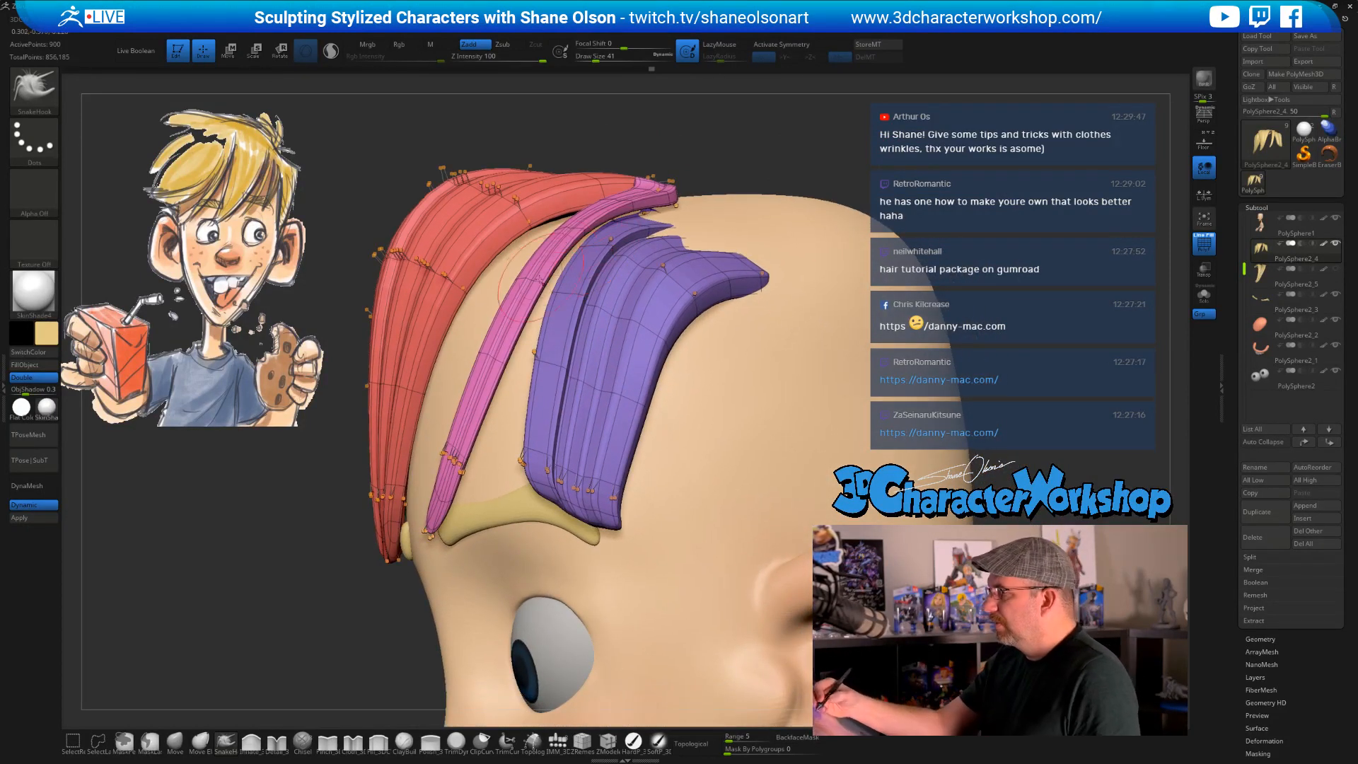
{"action": "left_click_drag", "start_coordinate": [474, 387], "coordinate": [559, 262], "text": "shift"}
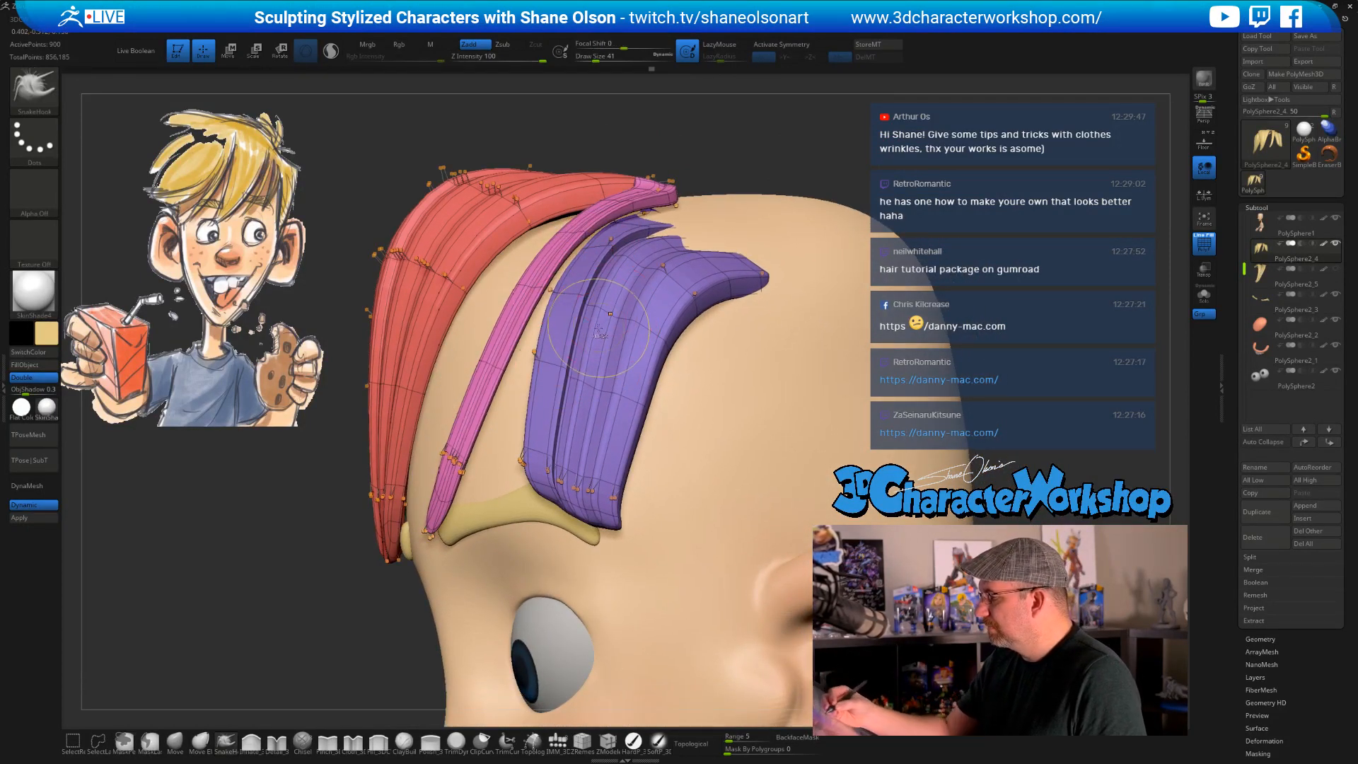
{"action": "key", "text": "ctrl+z"}
{"action": "left_click_drag", "start_coordinate": [507, 380], "coordinate": [580, 255], "text": "shift"}
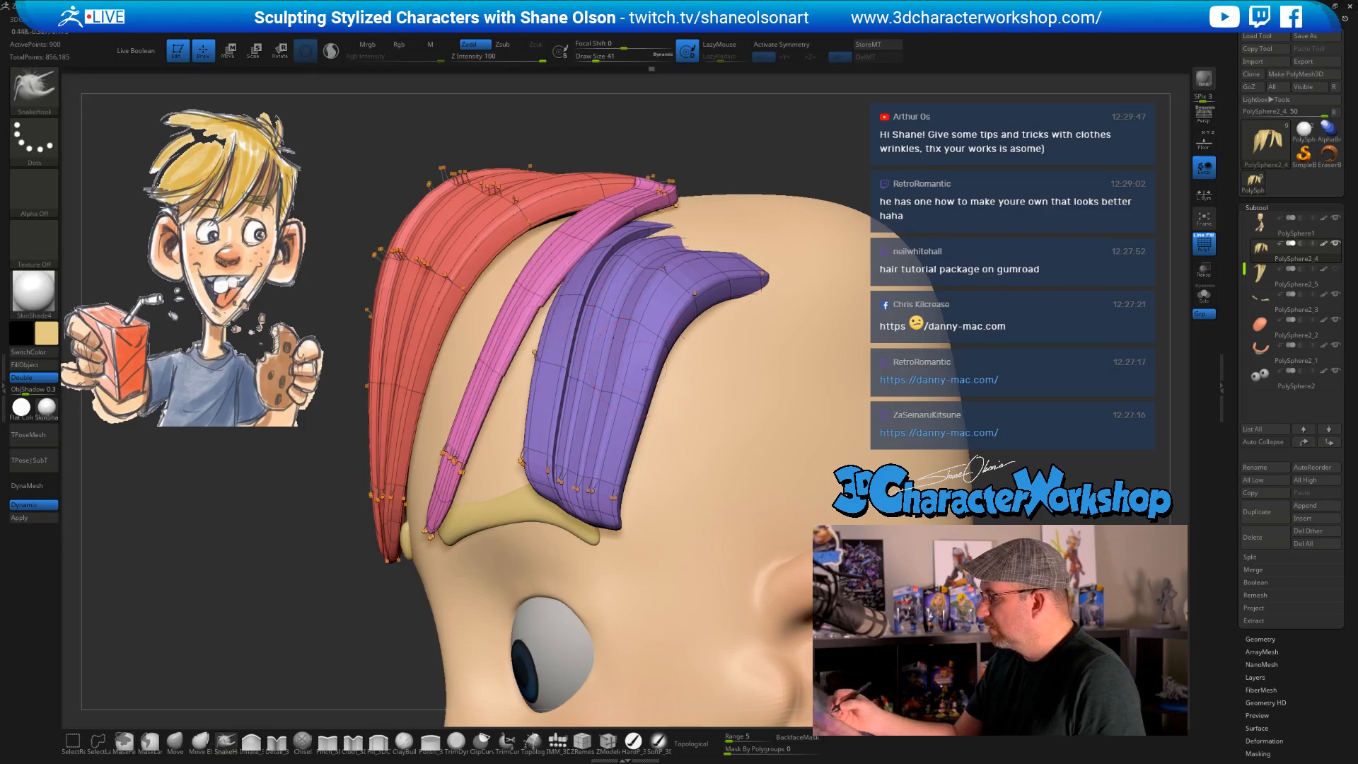
{"action": "right_click_drag", "start_coordinate": [587, 374], "coordinate": [651, 376]}
{"action": "left_click_drag", "start_coordinate": [651, 375], "coordinate": [548, 269], "text": "shift"}
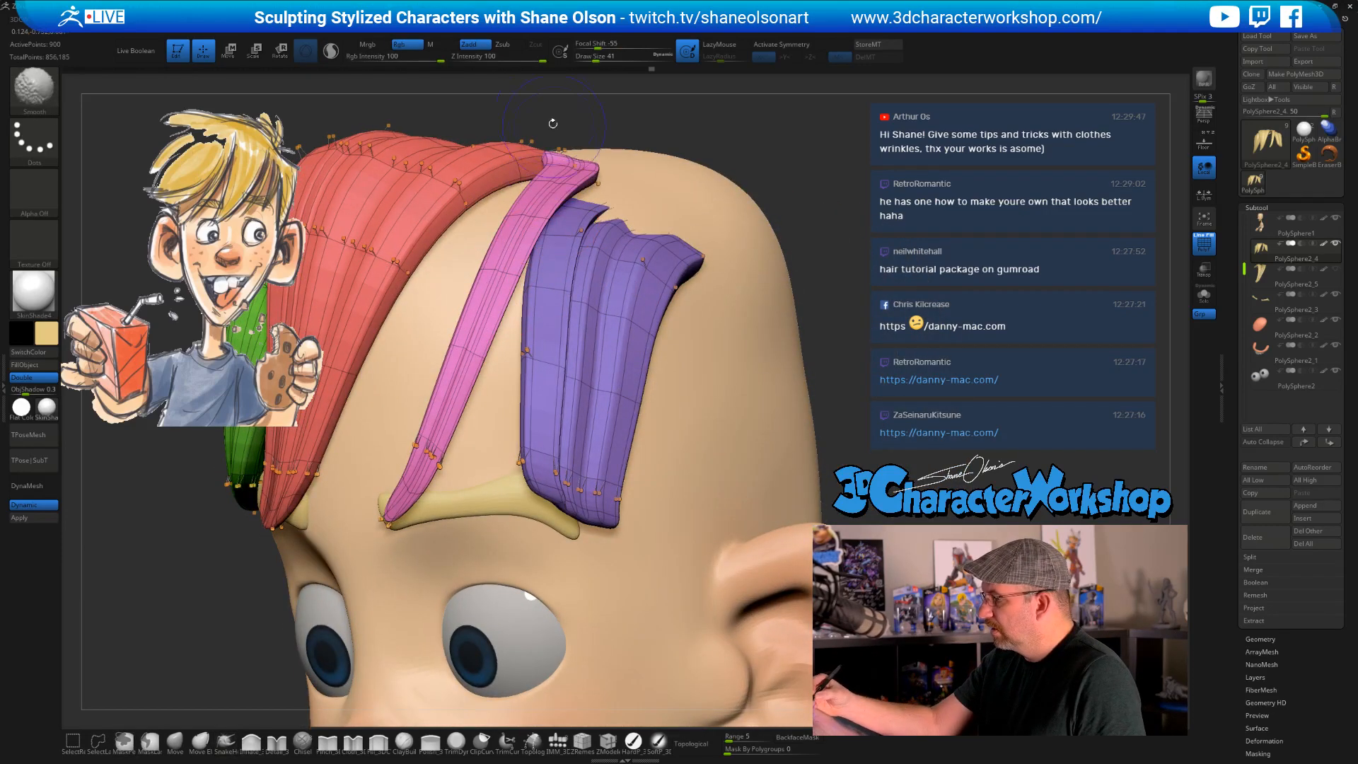
{"action": "left_click", "coordinate": [485, 56], "text": "shift"}
{"action": "left_click_drag", "start_coordinate": [489, 306], "coordinate": [566, 202], "text": "shift"}
{"action": "mouse_move", "coordinate": [663, 182]}
{"action": "right_mouse_down"}
{"action": "mouse_move", "coordinate": [641, 262]}
{"action": "mouse_move", "coordinate": [587, 266]}
{"action": "right_mouse_up"}
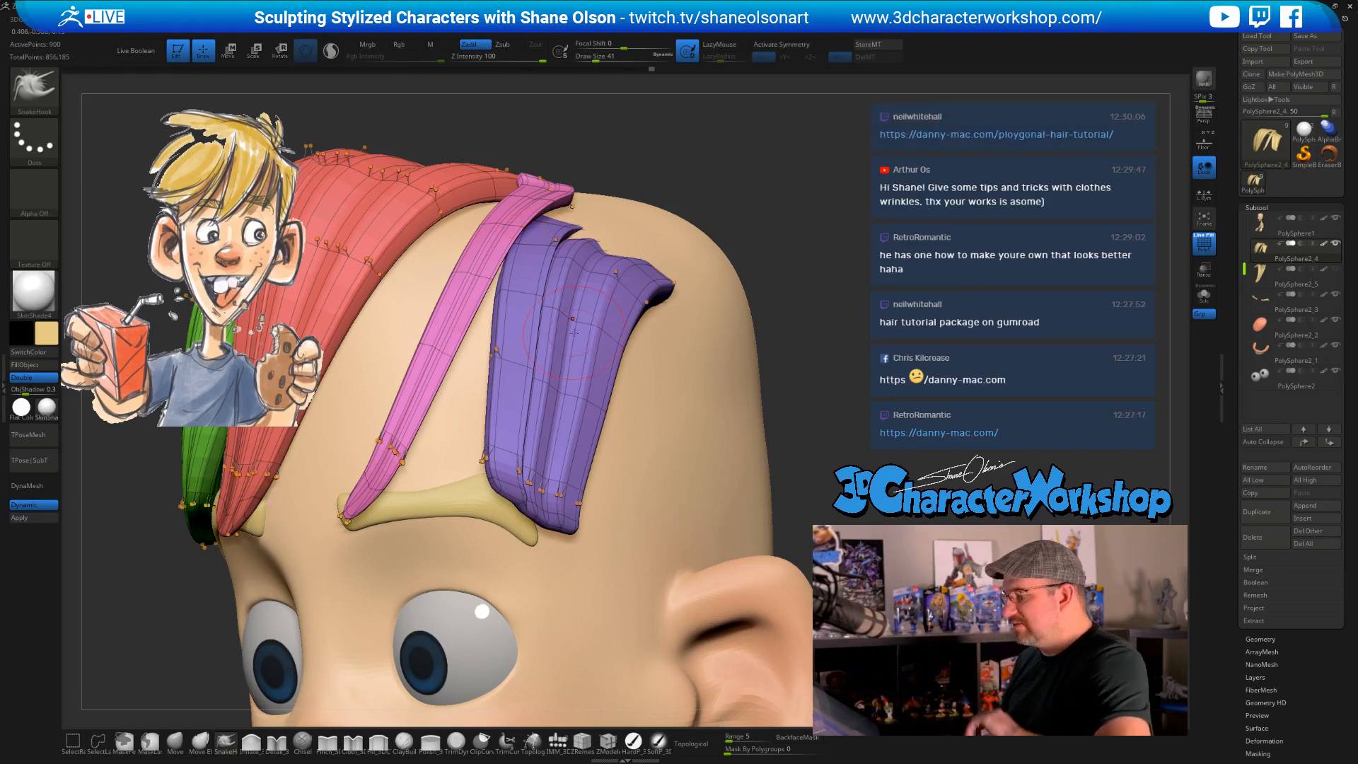
{"action": "right_click_drag", "start_coordinate": [594, 512], "coordinate": [644, 269]}
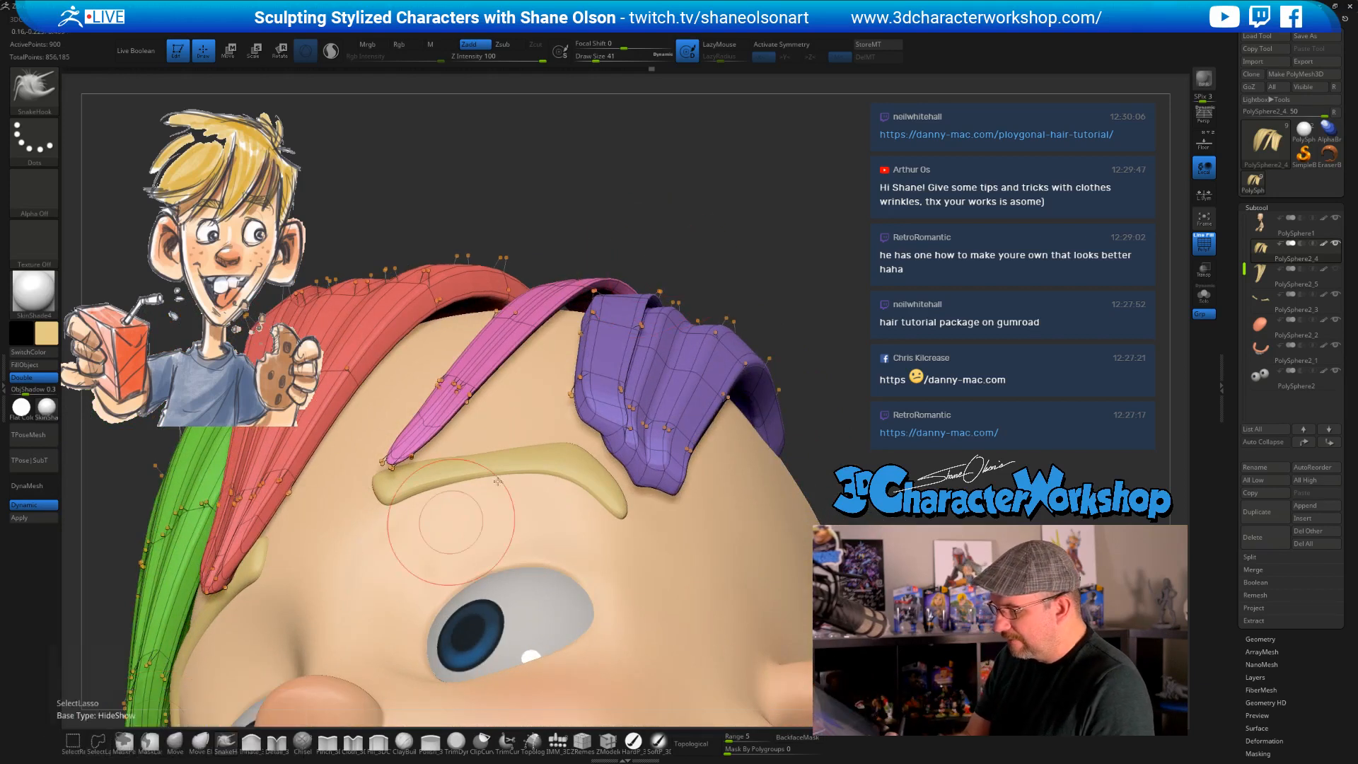
{"action": "mouse_move", "coordinate": [615, 212]}
{"action": "left_mouse_down", "text": "ctrl+shift"}
{"action": "mouse_move", "coordinate": [703, 219]}
{"action": "mouse_move", "coordinate": [580, 315]}
{"action": "mouse_move", "coordinate": [644, 247]}
{"action": "mouse_move", "coordinate": [637, 226]}
{"action": "left_mouse_up", "text": "ctrl+shift"}
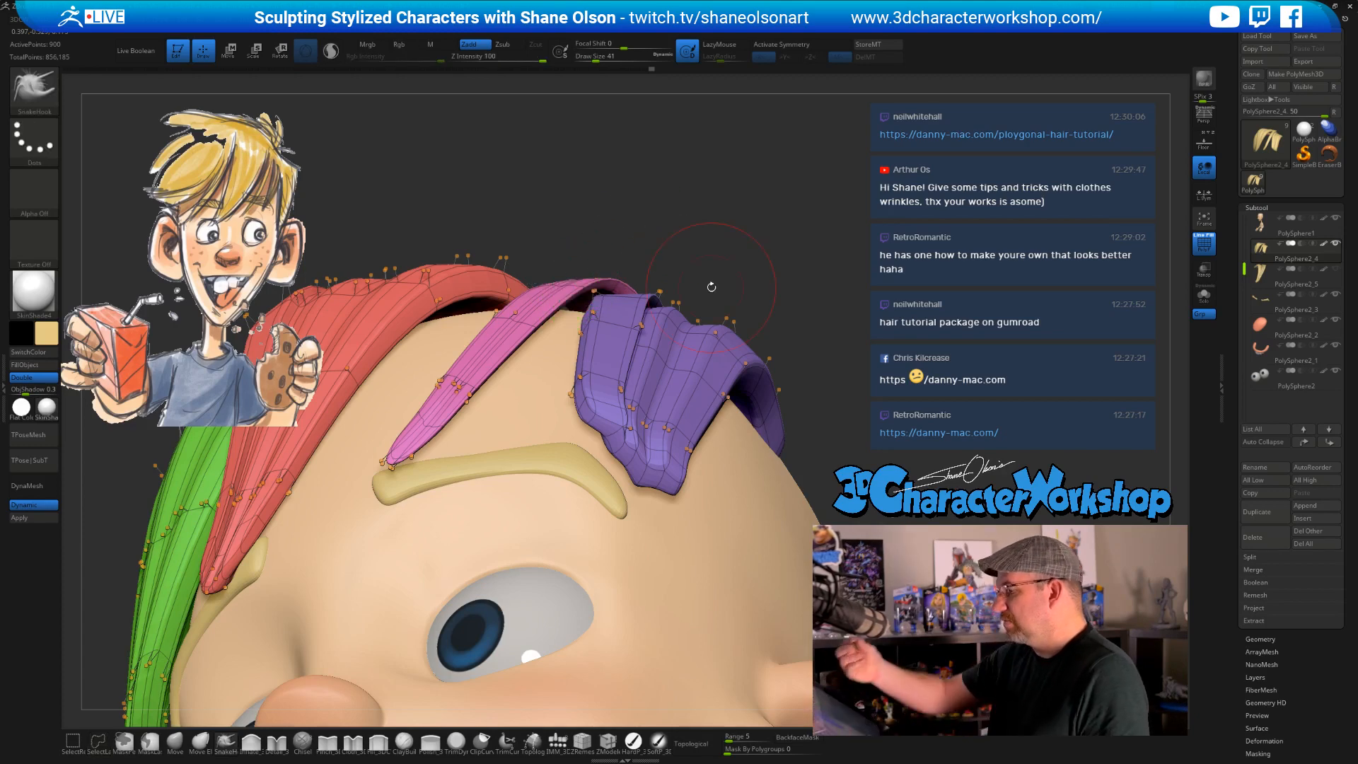
{"action": "left_click_drag", "start_coordinate": [908, 399], "coordinate": [882, 427]}
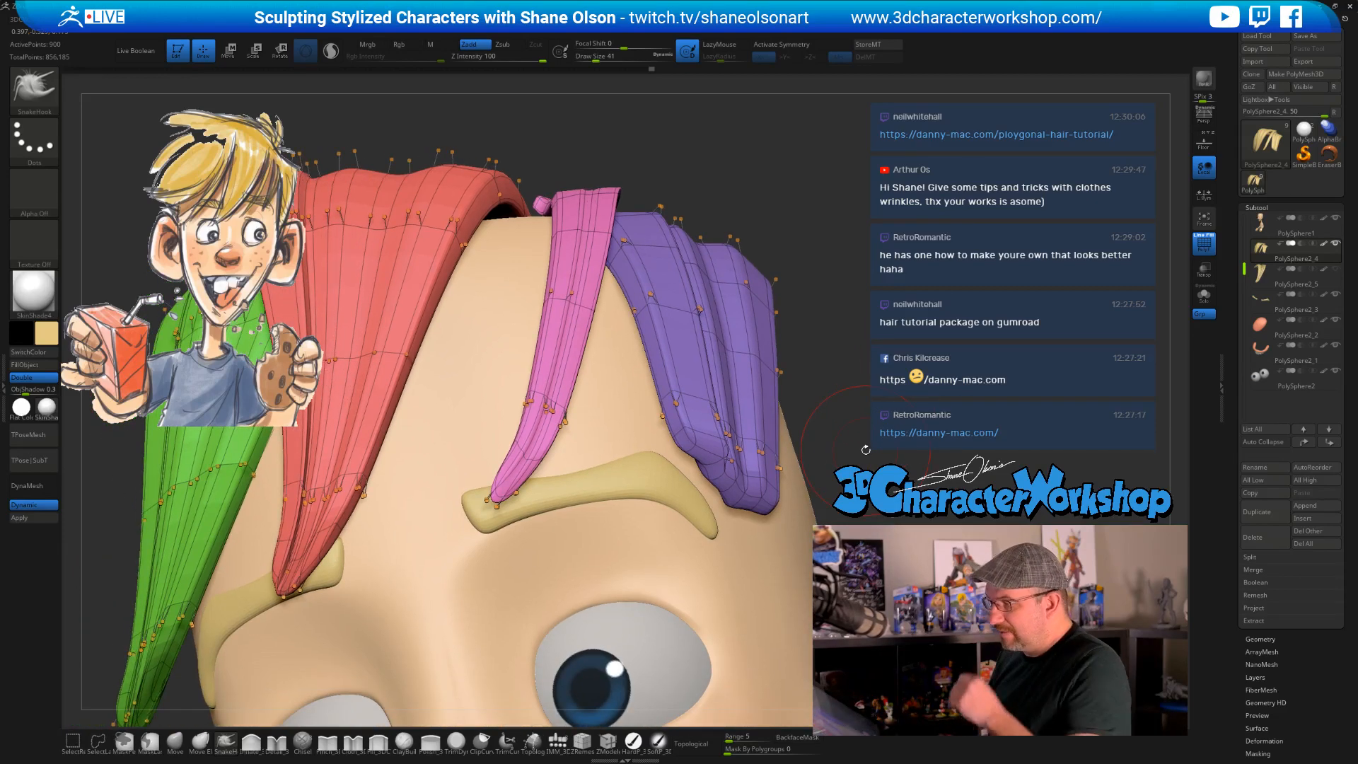
{"action": "left_click_drag", "start_coordinate": [853, 422], "coordinate": [572, 438]}
- Smooth out the bump at the pink clump's back end on top of the head
{"action": "left_click_drag", "start_coordinate": [676, 224], "coordinate": [586, 288]}
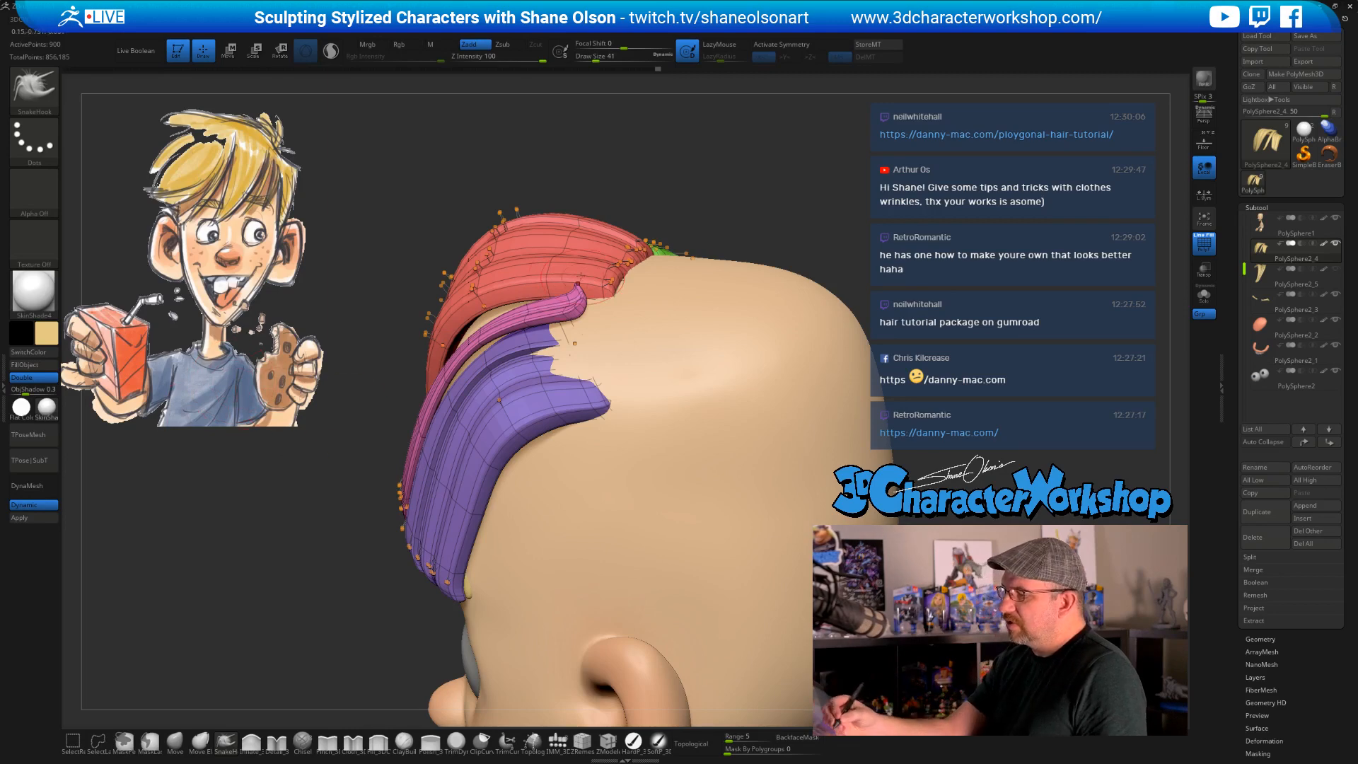
{"action": "left_click_drag", "start_coordinate": [611, 318], "coordinate": [527, 322]}
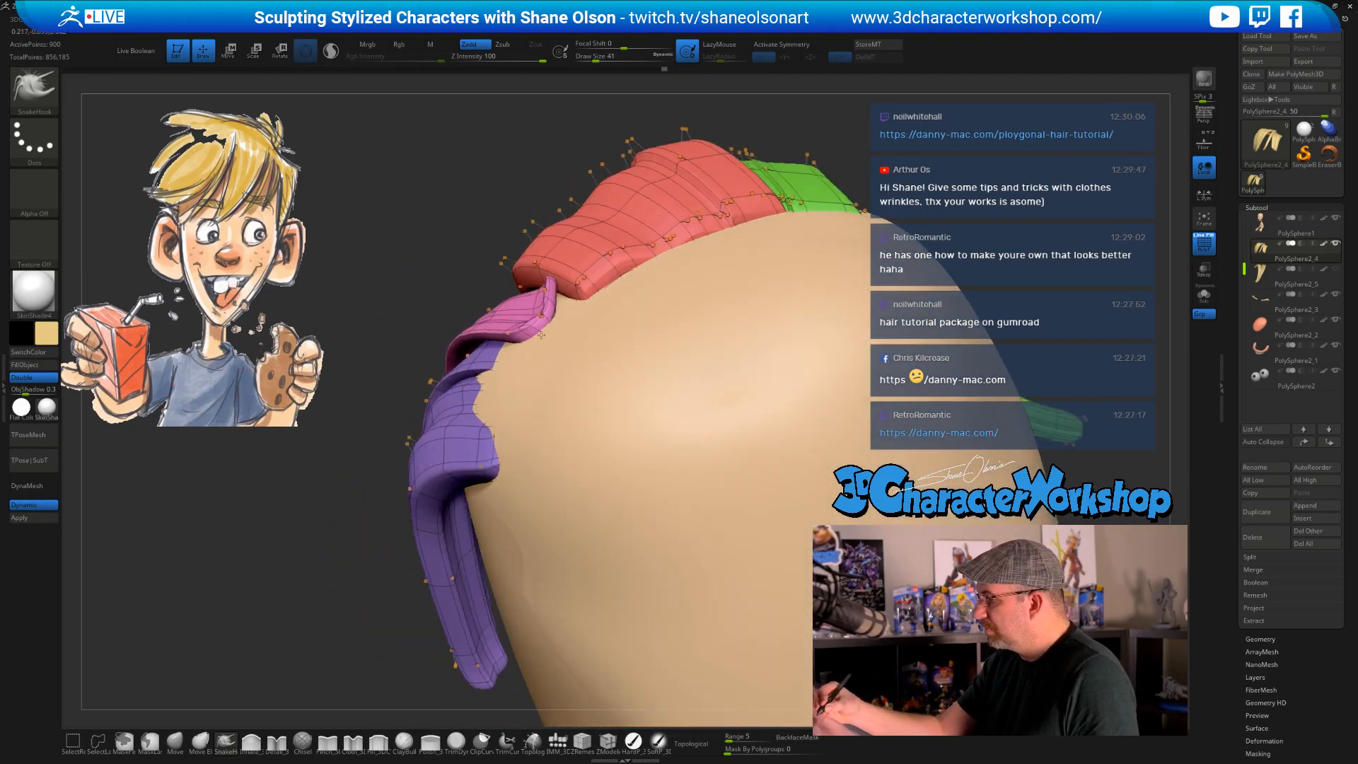
{"action": "right_click_drag", "start_coordinate": [574, 301], "coordinate": [565, 318]}
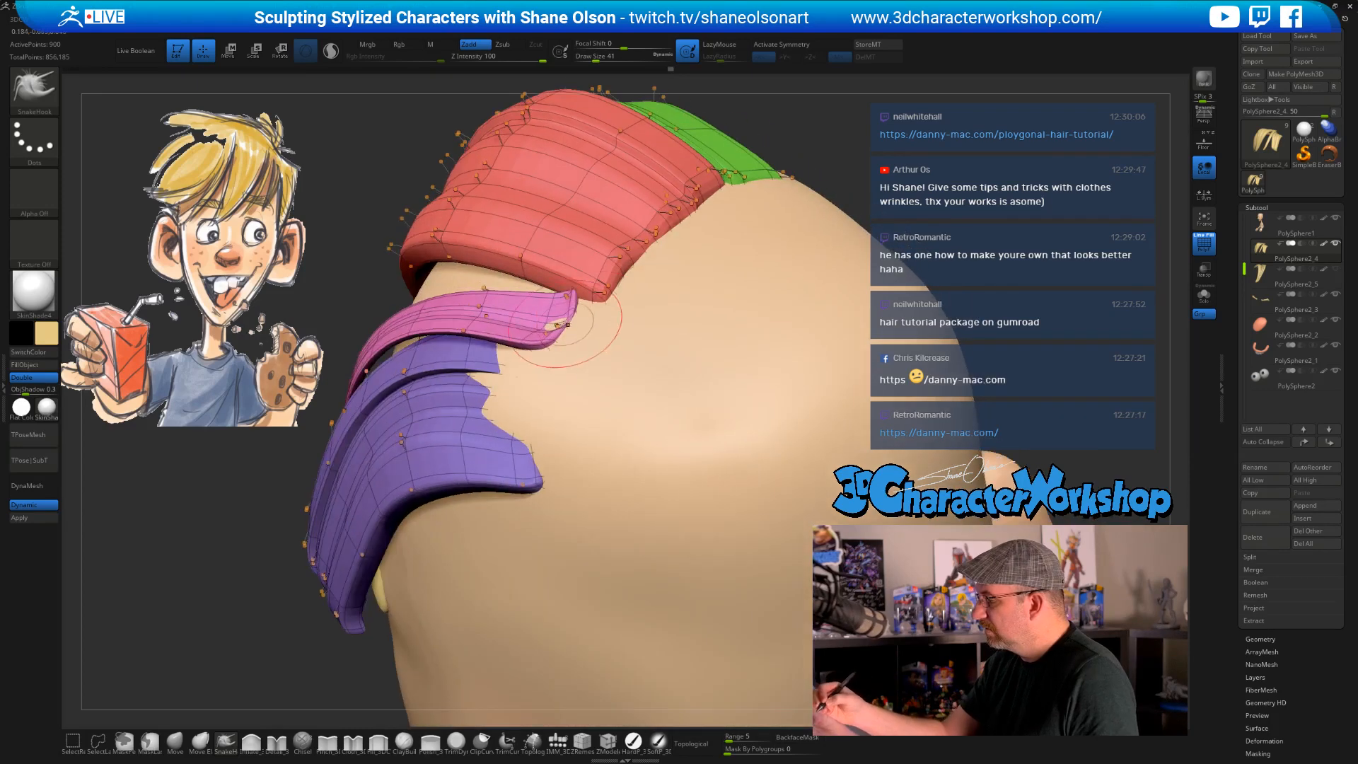
{"action": "left_click_drag", "start_coordinate": [567, 318], "coordinate": [564, 315], "text": "shift"}
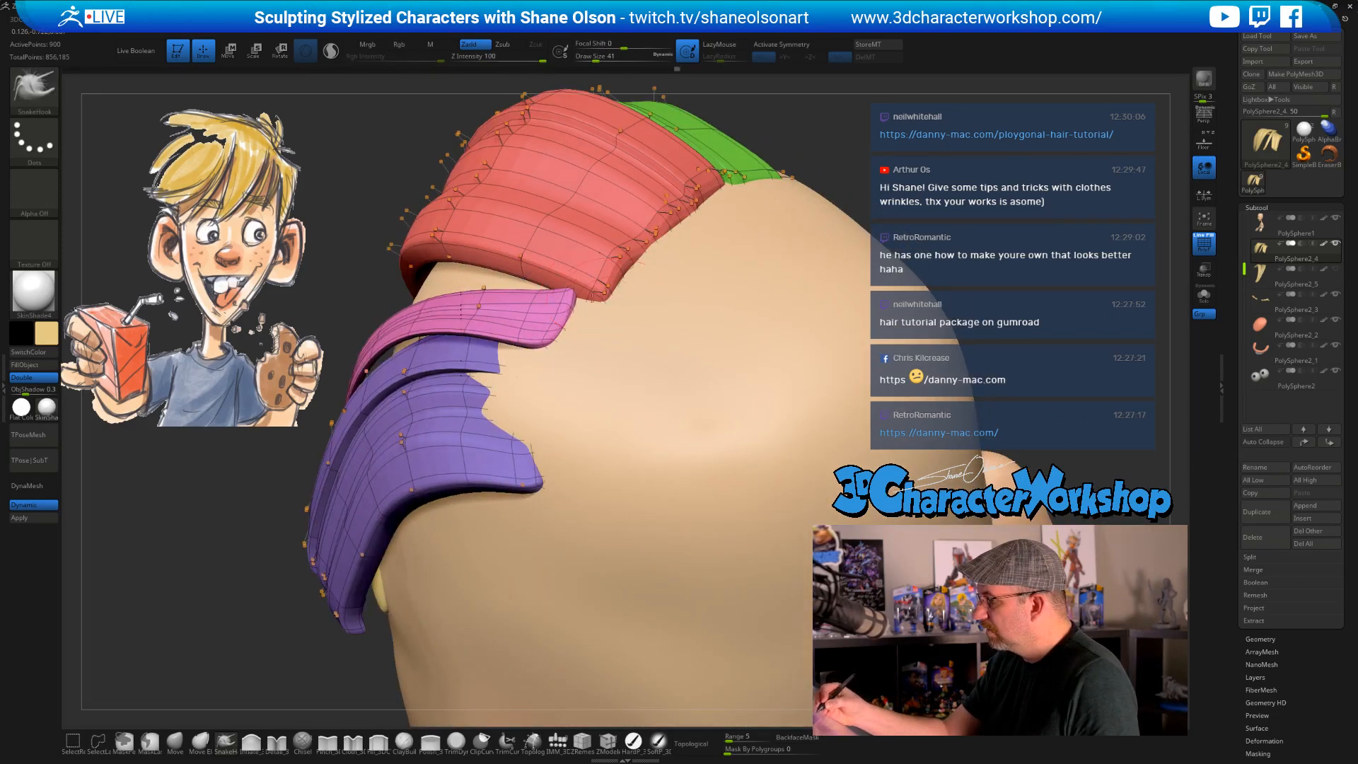
{"action": "mouse_move", "coordinate": [564, 315]}
{"action": "right_mouse_down"}
{"action": "mouse_move", "coordinate": [606, 313]}
{"action": "mouse_move", "coordinate": [585, 300]}
{"action": "right_mouse_up"}
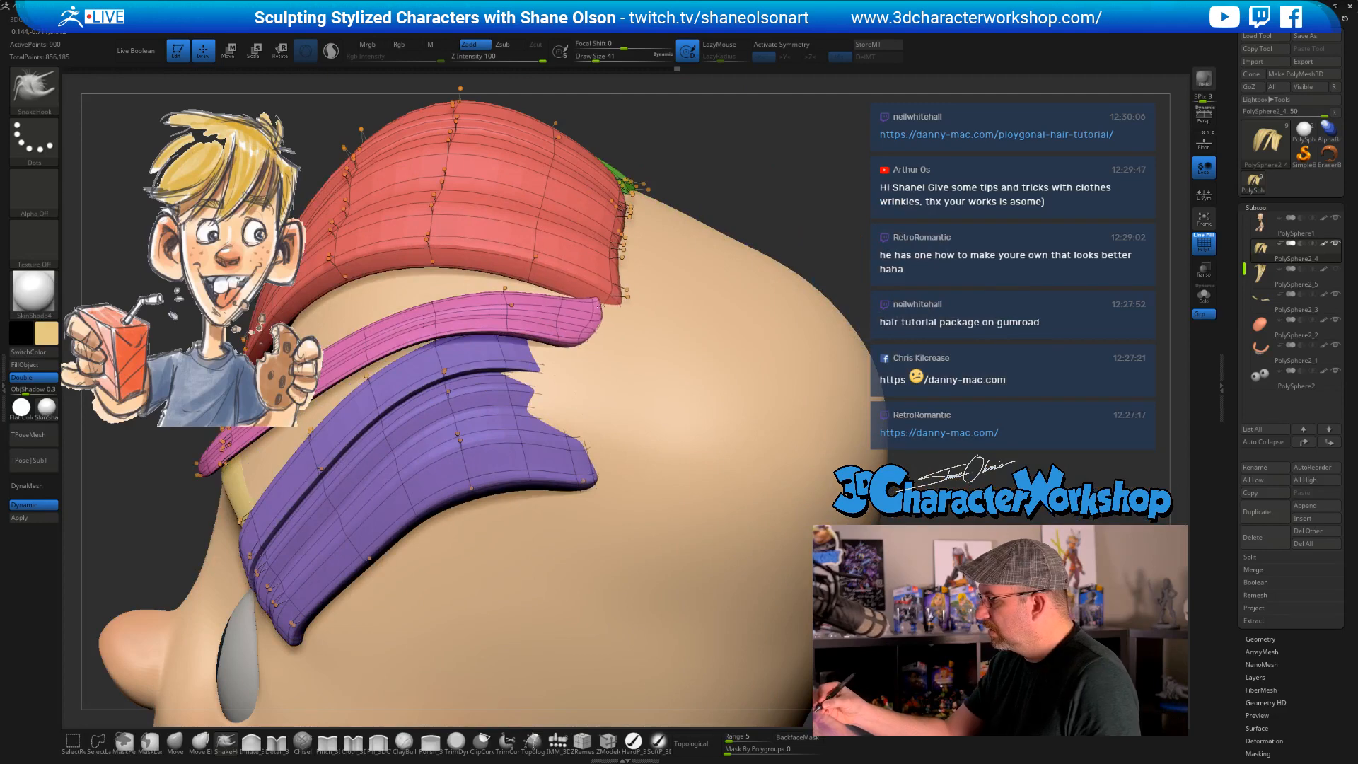
- Turn on Topological mode and extend the pink clump's back end toward the crown with SnakeHook at draw size 62
{"action": "left_click_drag", "start_coordinate": [587, 344], "coordinate": [588, 347]}
{"action": "key", "text": "s"}
{"action": "left_click_drag", "start_coordinate": [572, 326], "coordinate": [575, 326]}
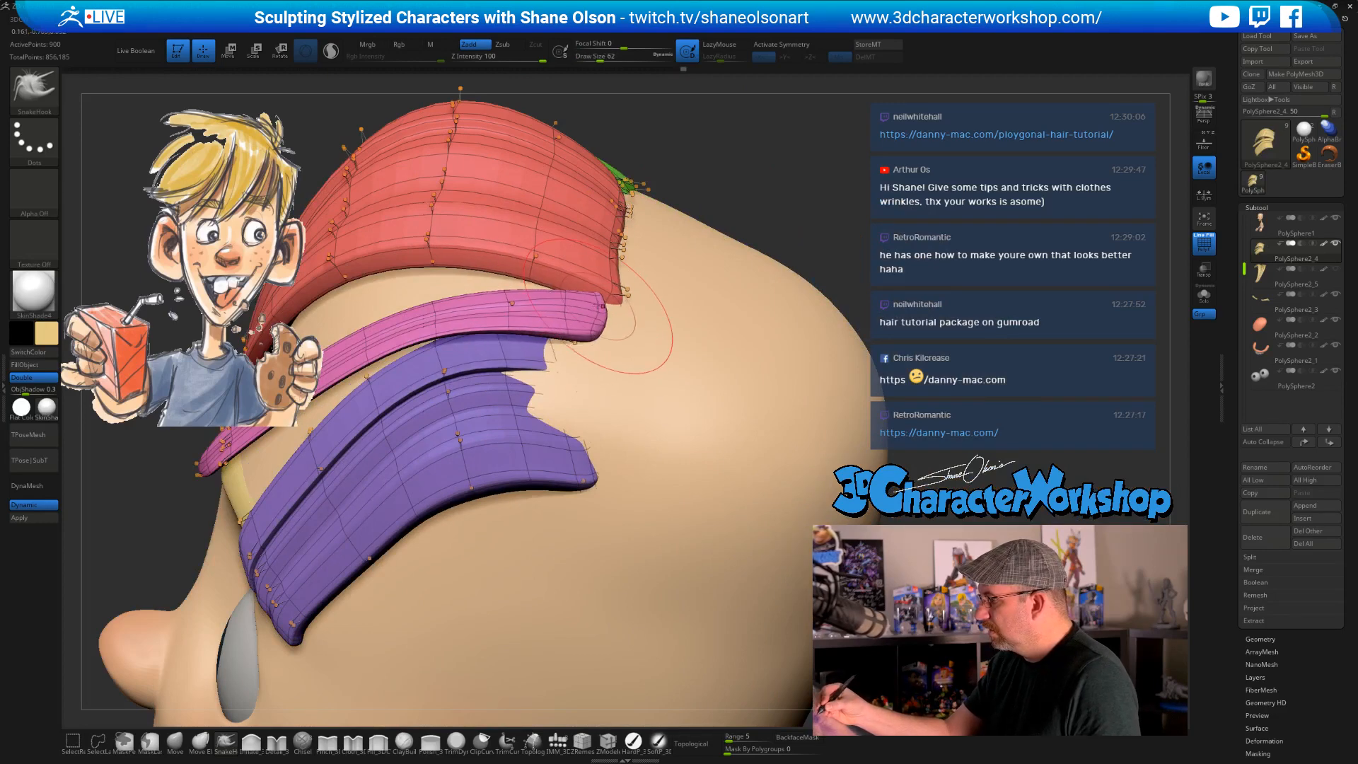
{"action": "key", "text": "ctrl+z"}
{"action": "left_click", "coordinate": [696, 743]}
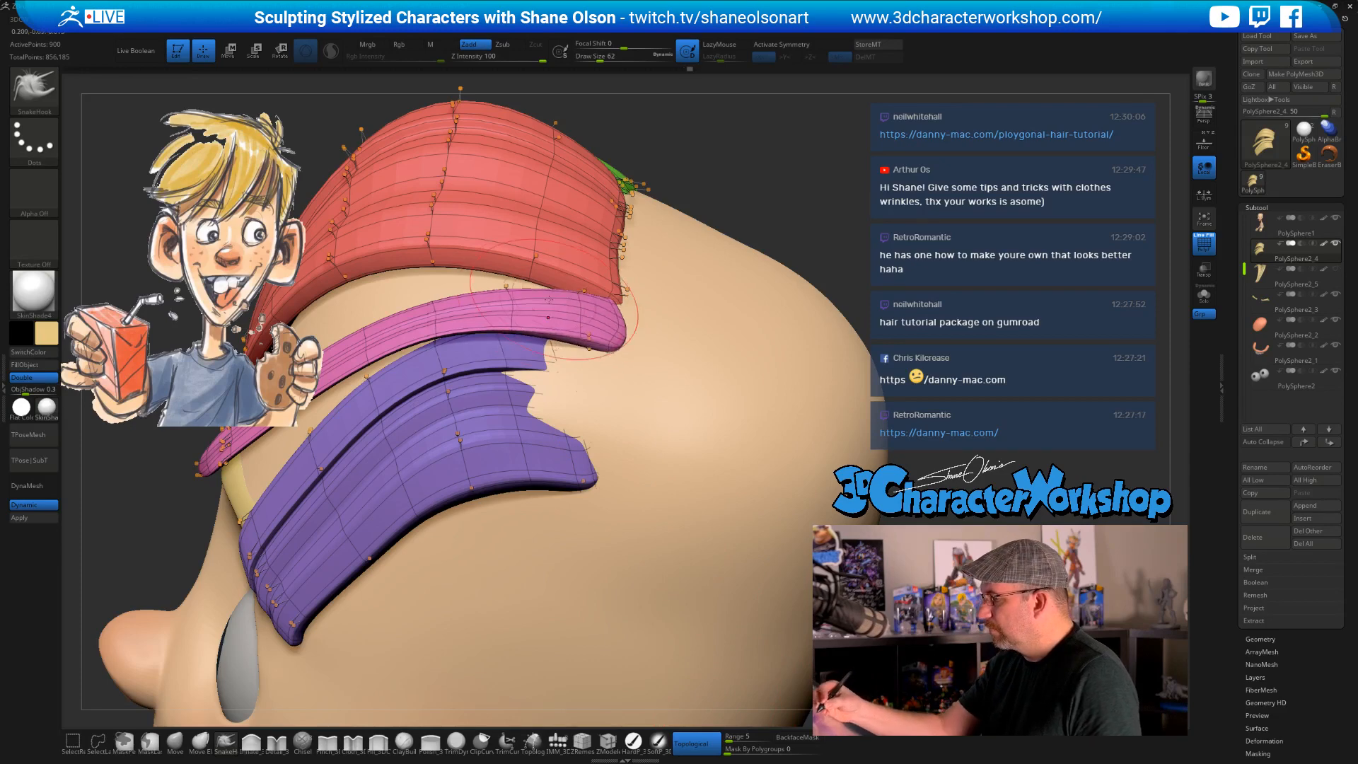
- Pull the purple clump's jagged back edge outward with SnakeHook to even it out on top of the head
{"action": "right_click_drag", "start_coordinate": [548, 300], "coordinate": [522, 270]}
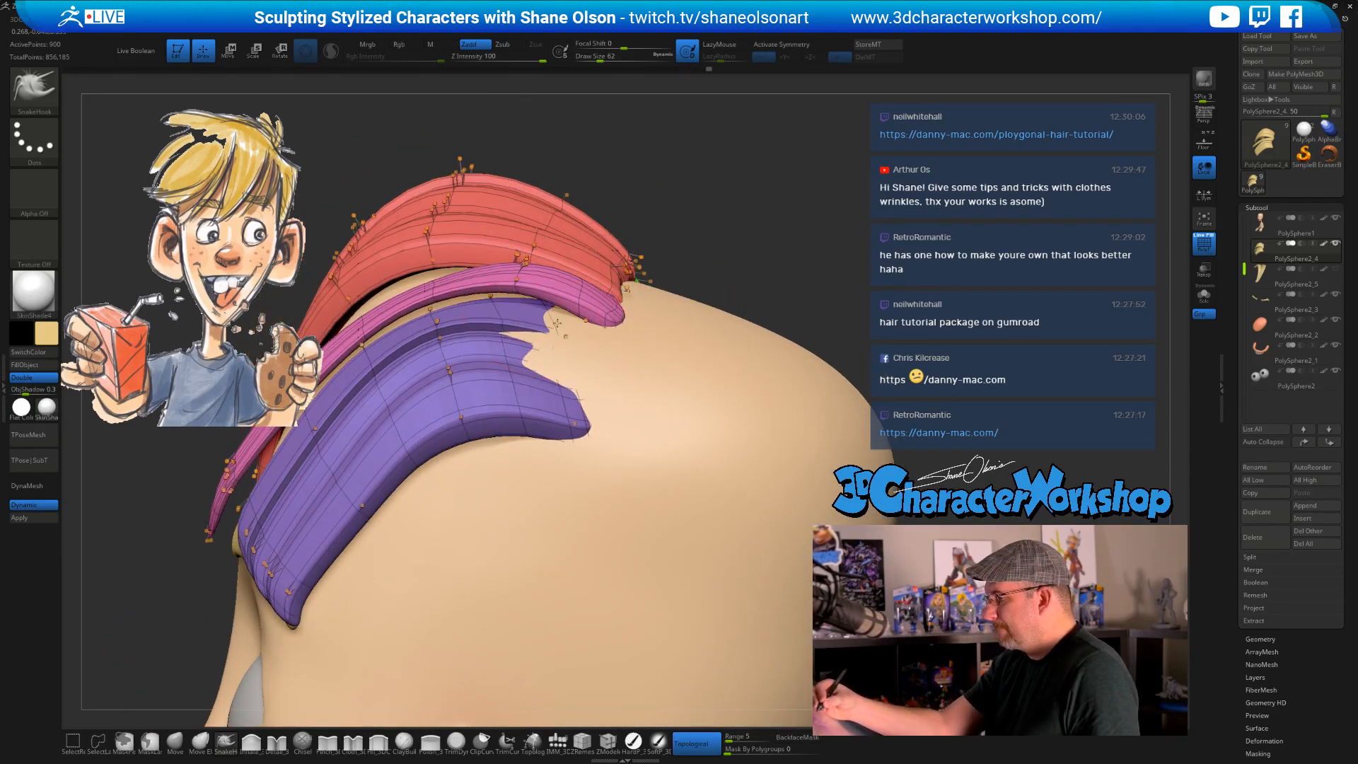
{"action": "left_click_drag", "start_coordinate": [558, 343], "coordinate": [576, 348]}
{"action": "right_click_drag", "start_coordinate": [628, 347], "coordinate": [748, 201]}
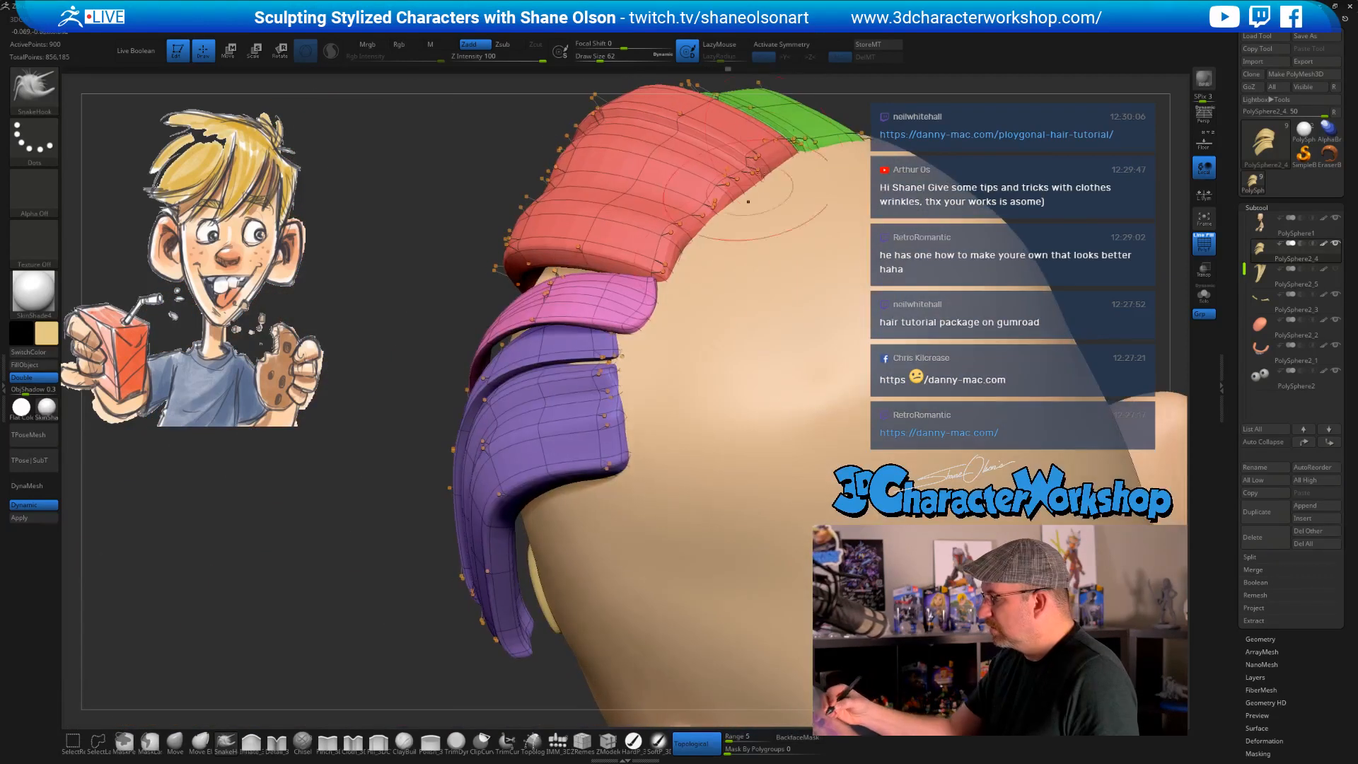
{"action": "right_click_drag", "start_coordinate": [685, 430], "coordinate": [787, 336]}
{"action": "mouse_move", "coordinate": [672, 270]}
{"action": "left_mouse_down", "text": "ctrl+shift"}
{"action": "mouse_move", "coordinate": [548, 484]}
{"action": "mouse_move", "coordinate": [625, 329]}
{"action": "left_mouse_up", "text": "ctrl+shift"}
{"action": "mouse_move", "coordinate": [662, 281]}
{"action": "left_mouse_down", "text": "ctrl+shift"}
{"action": "mouse_move", "coordinate": [700, 128]}
{"action": "mouse_move", "coordinate": [750, 177]}
{"action": "mouse_move", "coordinate": [744, 230]}
{"action": "left_mouse_up", "text": "ctrl+shift"}
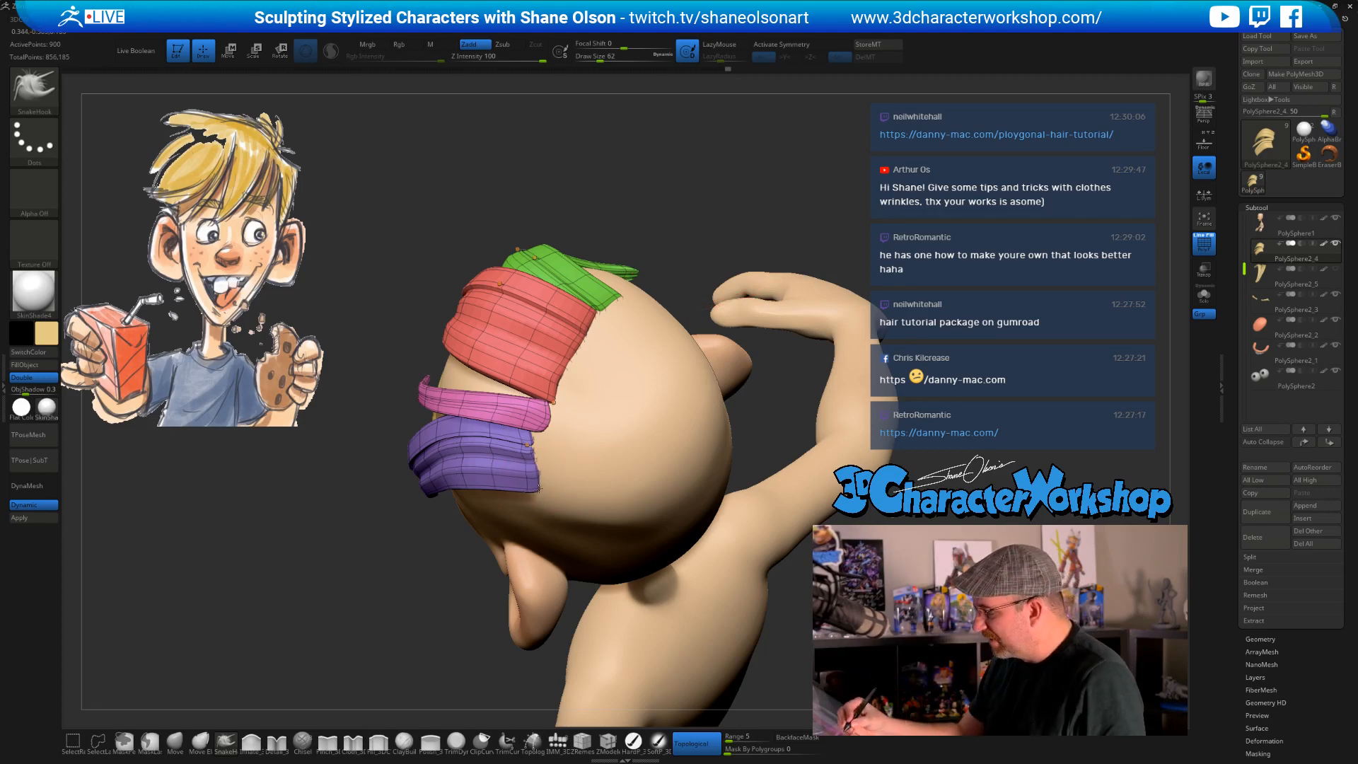
- Extend the purple clump's back end toward the crown and close its gap to the pink clump with SnakeHook at draw size 74
{"action": "left_click_drag", "start_coordinate": [591, 455], "coordinate": [597, 361]}
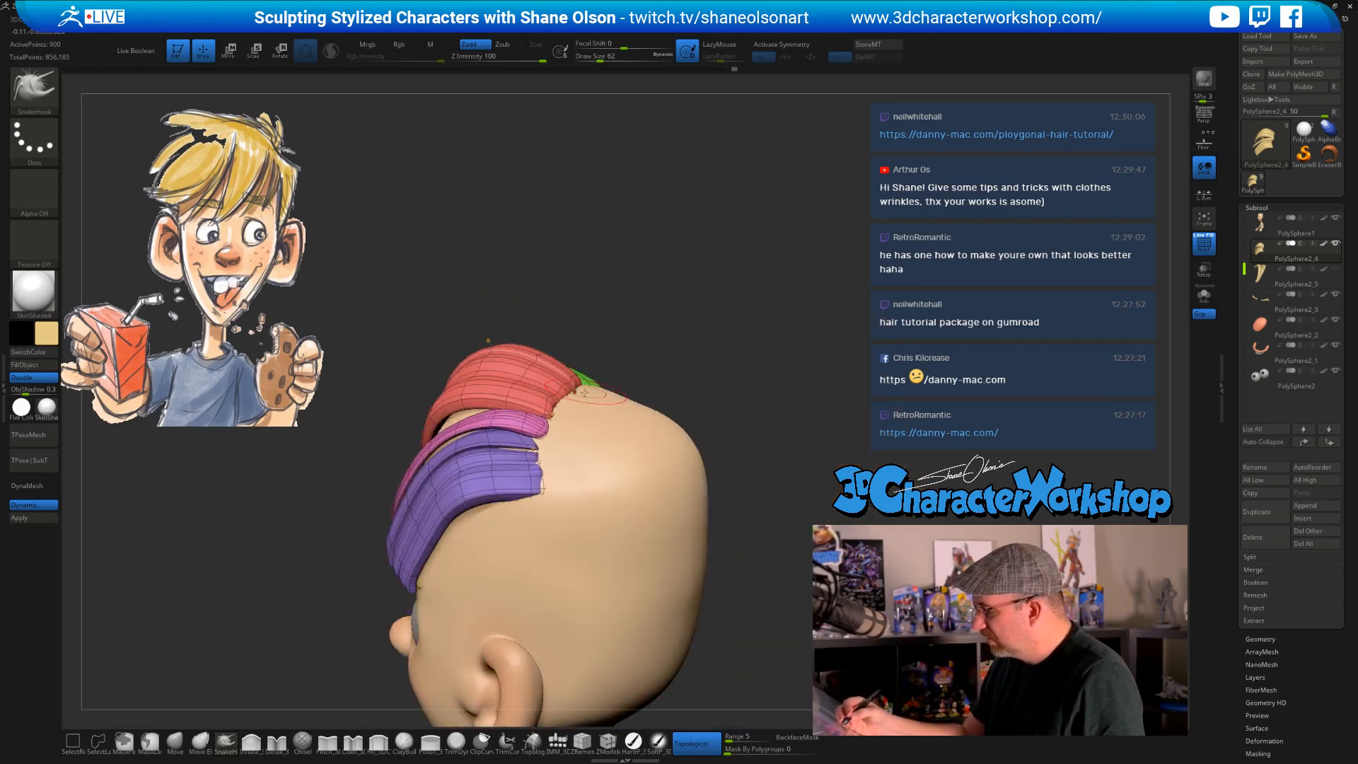
{"action": "right_click_drag", "start_coordinate": [498, 446], "coordinate": [542, 431]}
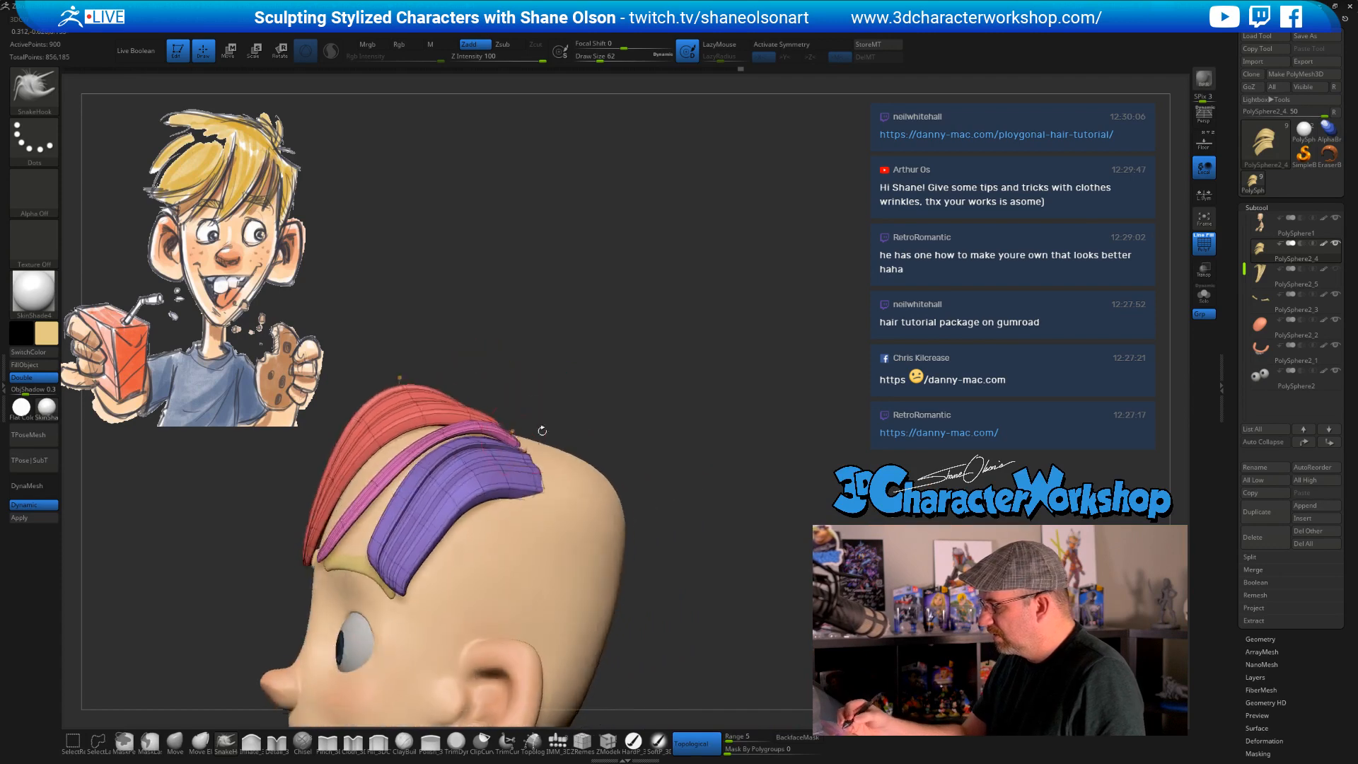
{"action": "key", "text": "s"}
{"action": "left_click_drag", "start_coordinate": [458, 460], "coordinate": [462, 460]}
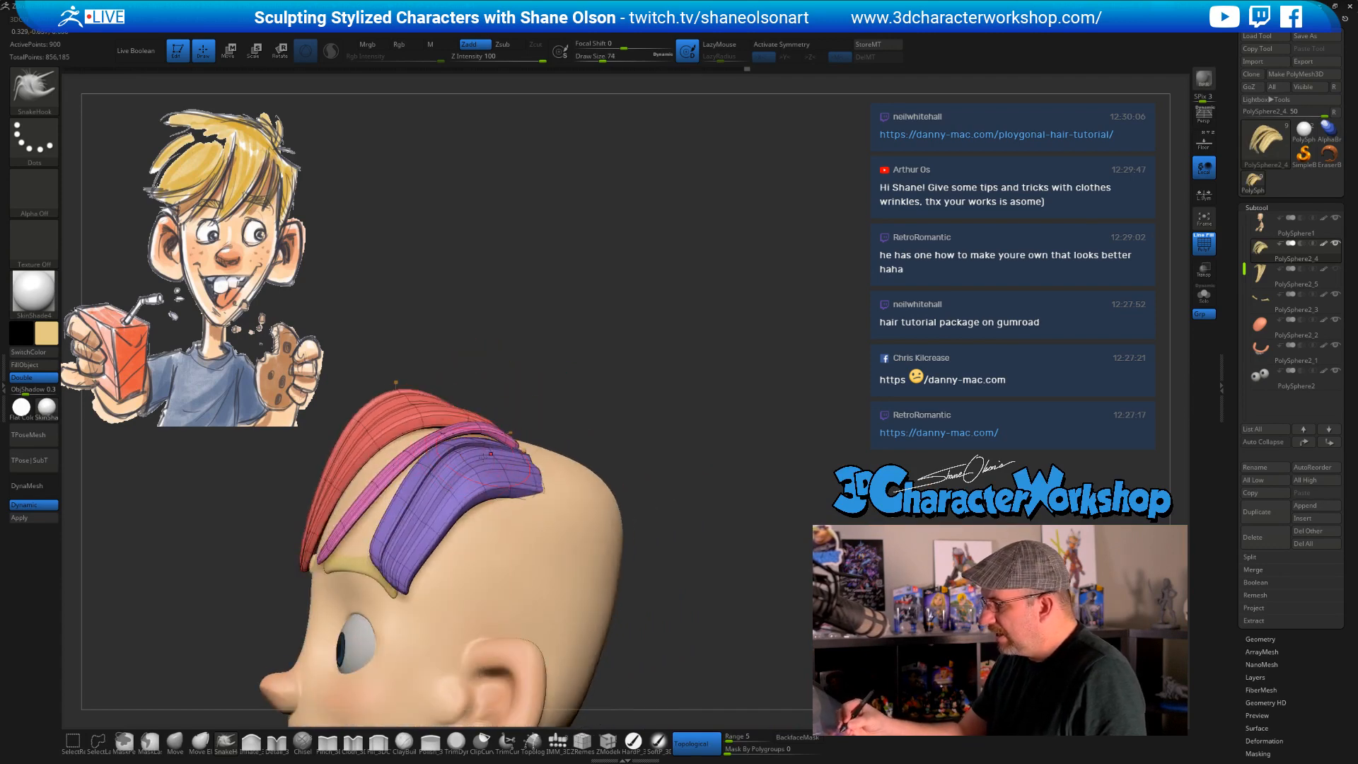
{"action": "right_click_drag", "start_coordinate": [490, 454], "coordinate": [491, 427]}
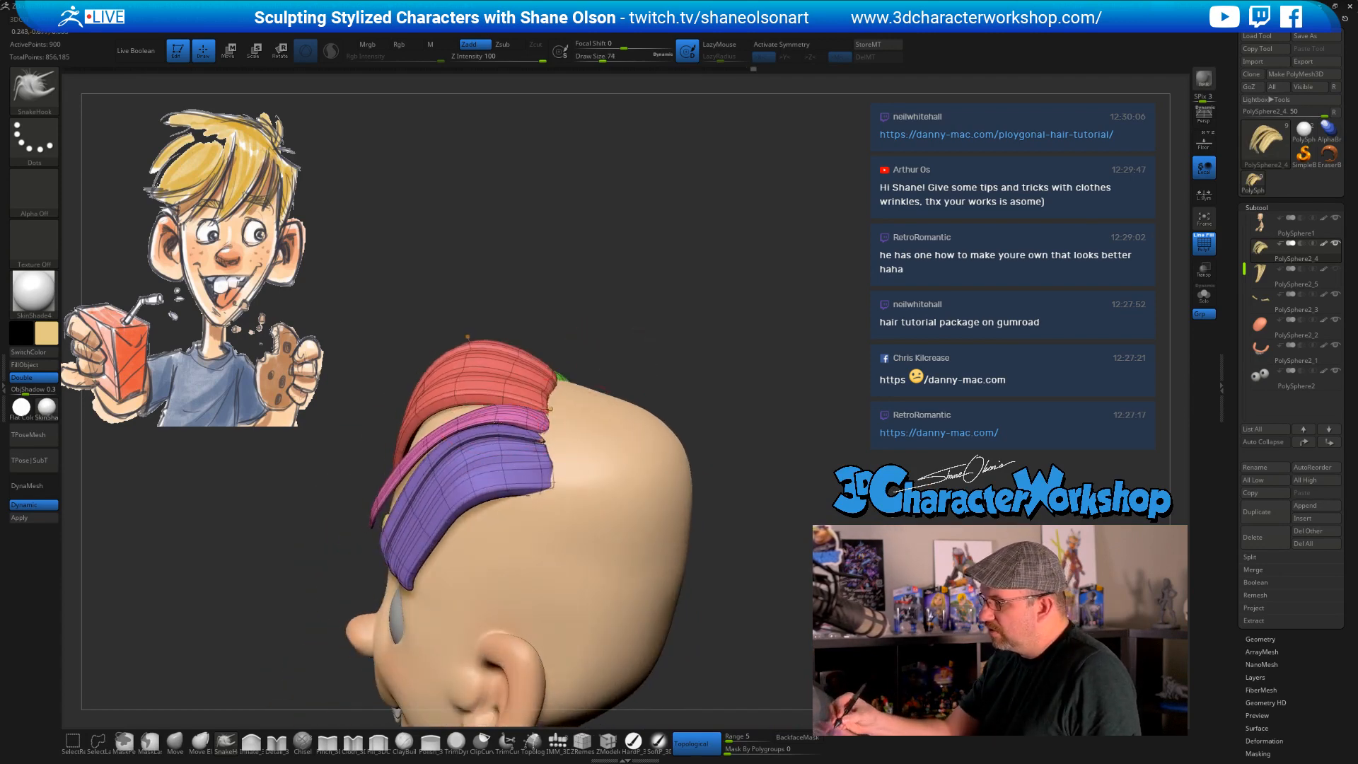
{"action": "right_click_drag", "start_coordinate": [522, 471], "coordinate": [459, 494]}
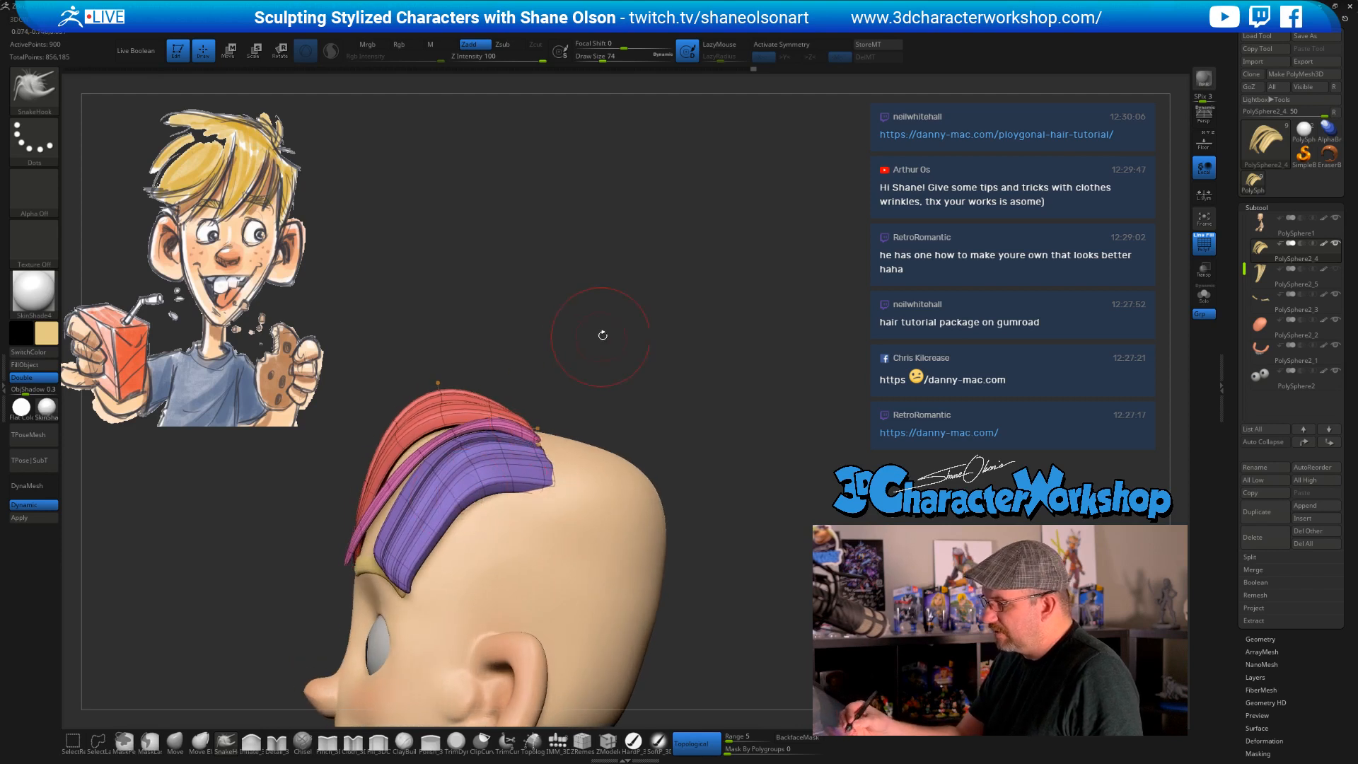
{"action": "right_click_drag", "start_coordinate": [602, 334], "coordinate": [662, 435]}
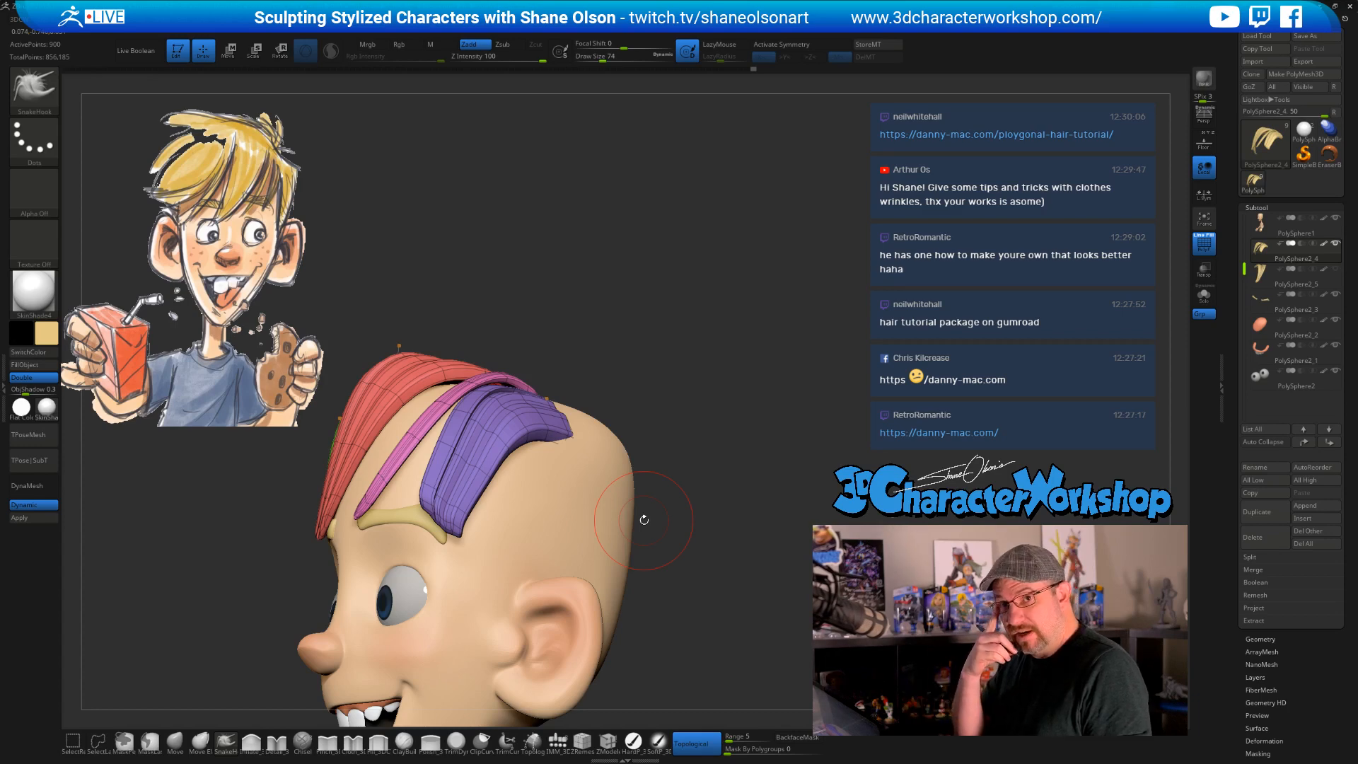
{"action": "right_click_drag", "start_coordinate": [719, 362], "coordinate": [736, 416]}
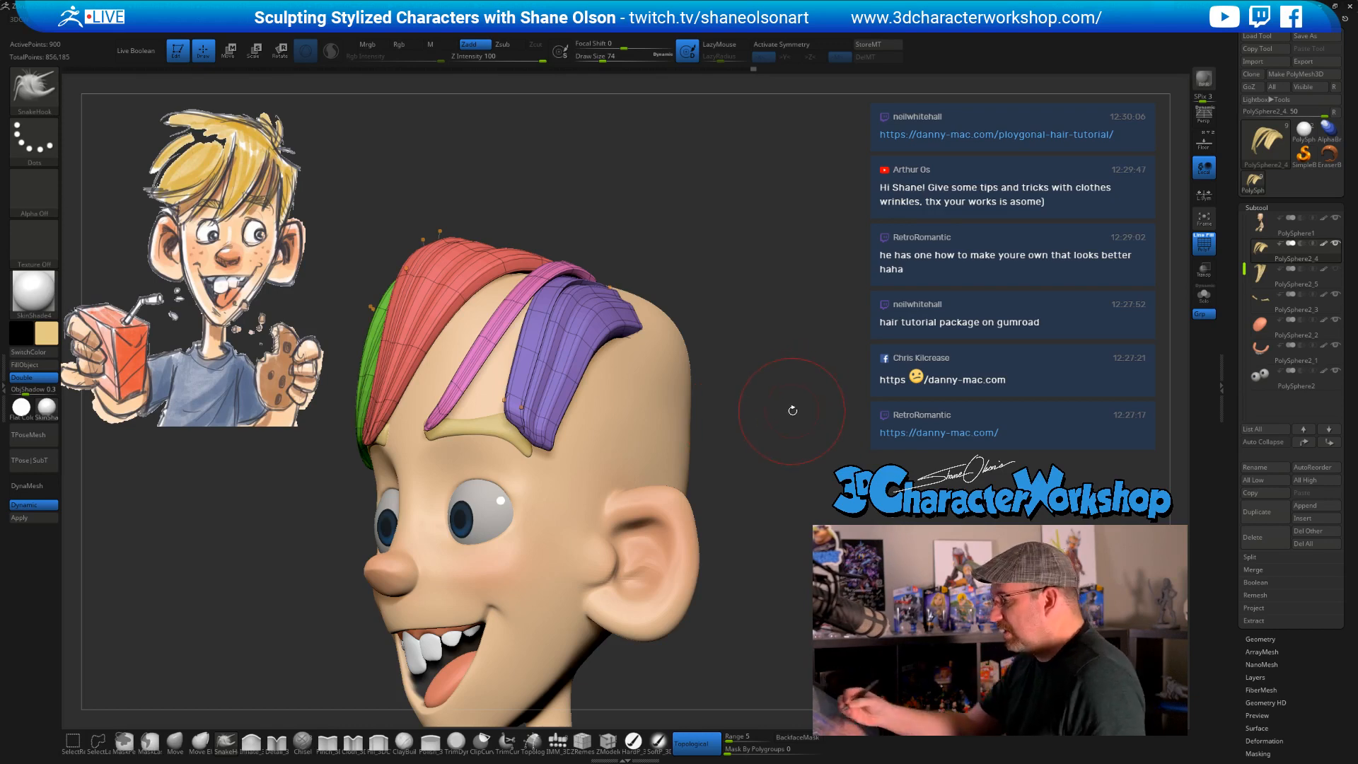
- Swing the purple clump's front end off the eyebrow toward the ear with SnakeHook at draw sizes 124 and 182
{"action": "key", "text": "s"}
{"action": "left_click_drag", "start_coordinate": [793, 410], "coordinate": [800, 408]}
{"action": "right_click_drag", "start_coordinate": [800, 409], "coordinate": [771, 413]}
{"action": "mouse_move", "coordinate": [581, 334]}
{"action": "left_mouse_down"}
{"action": "mouse_move", "coordinate": [558, 320]}
{"action": "mouse_move", "coordinate": [570, 327]}
{"action": "left_mouse_up"}
{"action": "left_click_drag", "start_coordinate": [511, 444], "coordinate": [529, 453]}
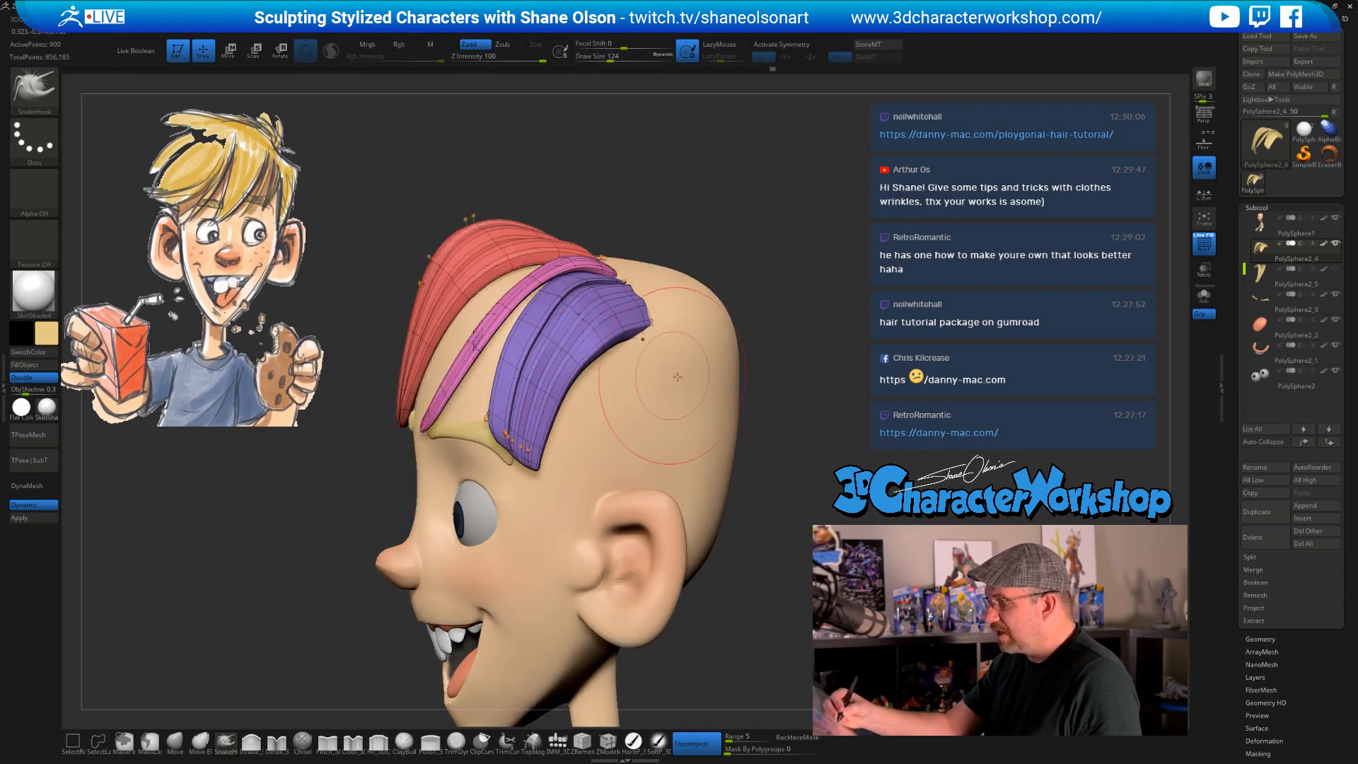
{"action": "mouse_move", "coordinate": [813, 420]}
{"action": "left_mouse_down"}
{"action": "mouse_move", "coordinate": [778, 414]}
{"action": "mouse_move", "coordinate": [791, 413]}
{"action": "left_mouse_up"}
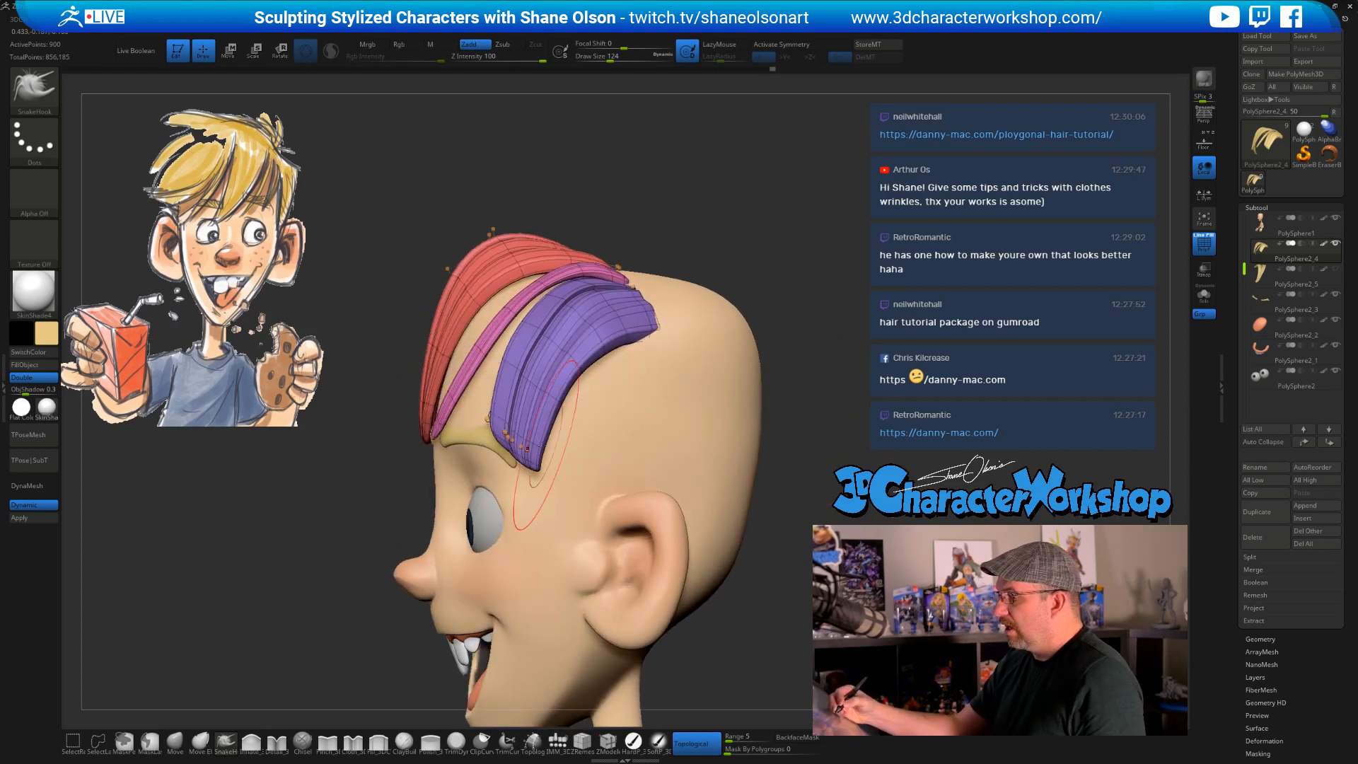
{"action": "key", "text": "s"}
{"action": "left_click_drag", "start_coordinate": [537, 434], "coordinate": [573, 480]}
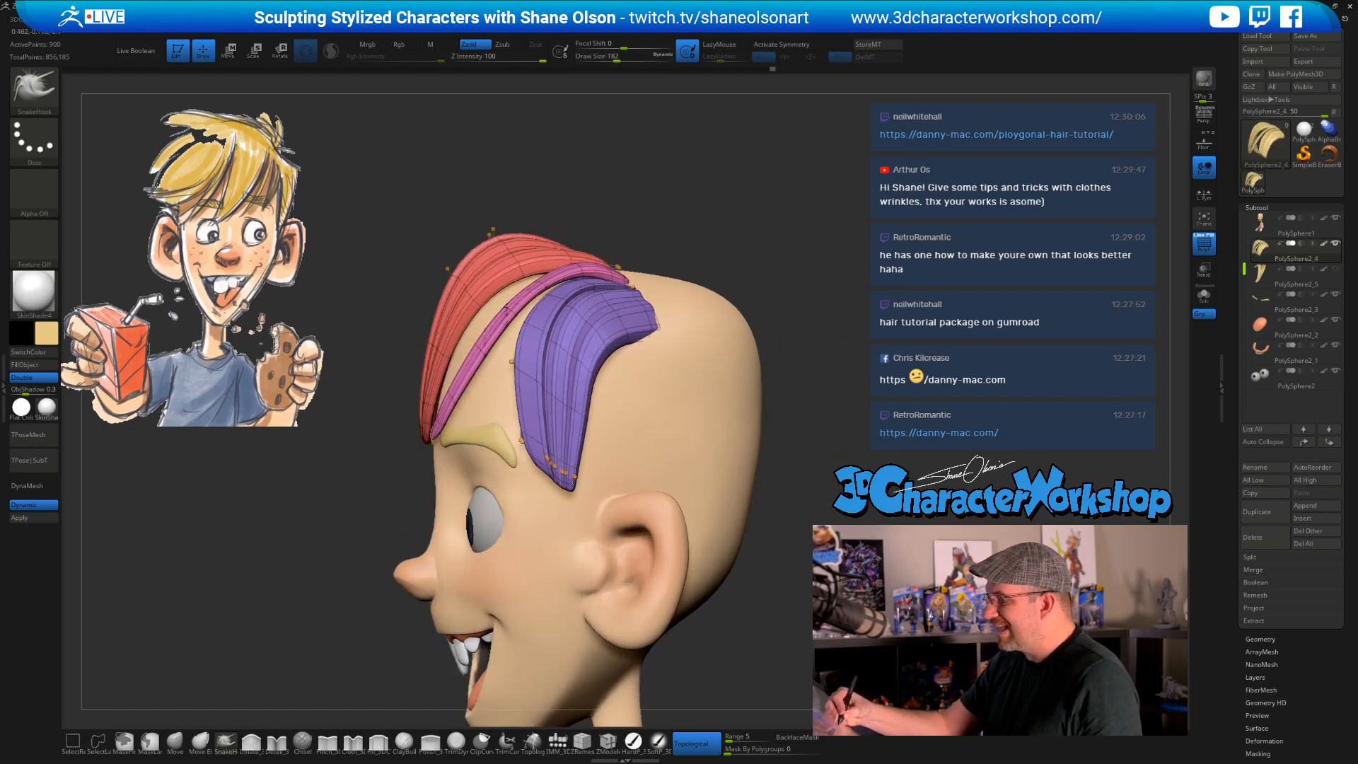
- Pull the purple clump's back edge outward and its front tip down to the ear with SnakeHook at draw sizes 182 and 116
{"action": "left_click_drag", "start_coordinate": [778, 424], "coordinate": [902, 443]}
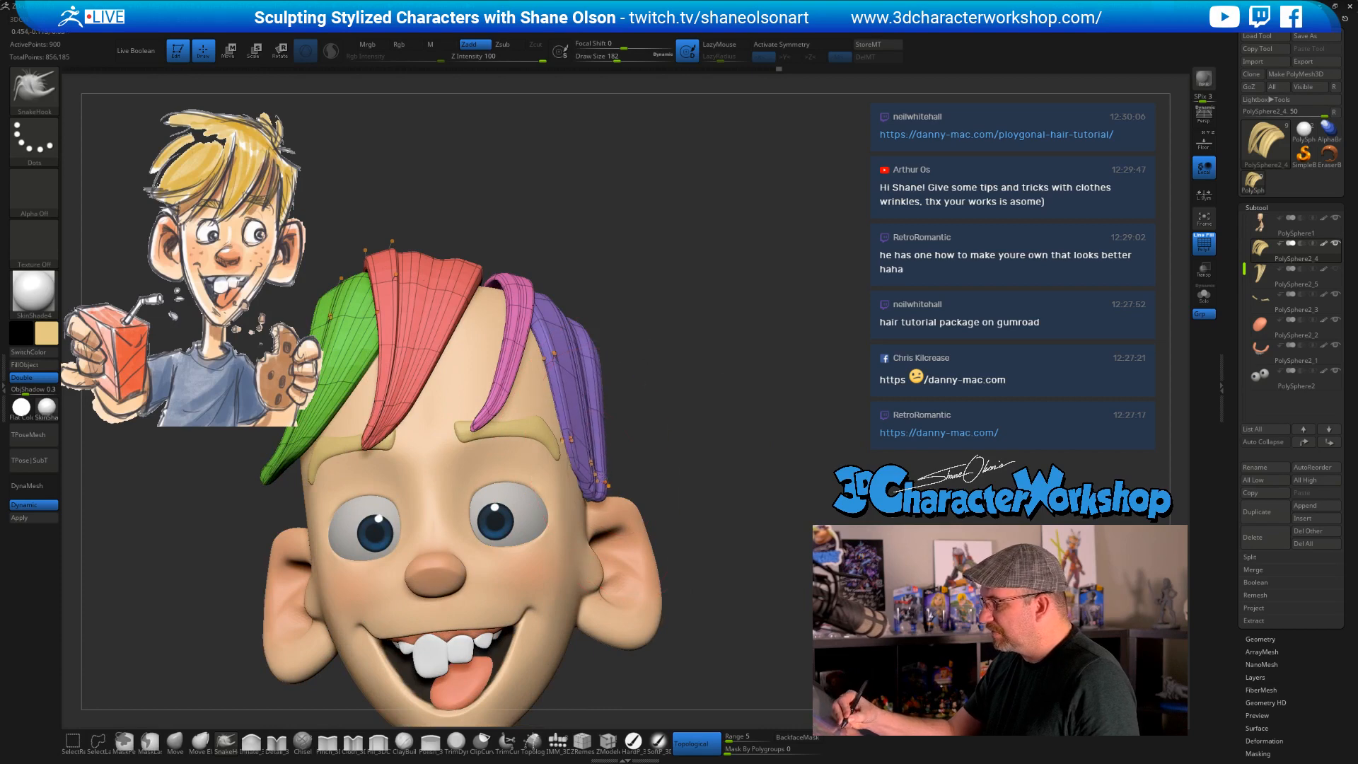
{"action": "left_click_drag", "start_coordinate": [727, 434], "coordinate": [637, 368]}
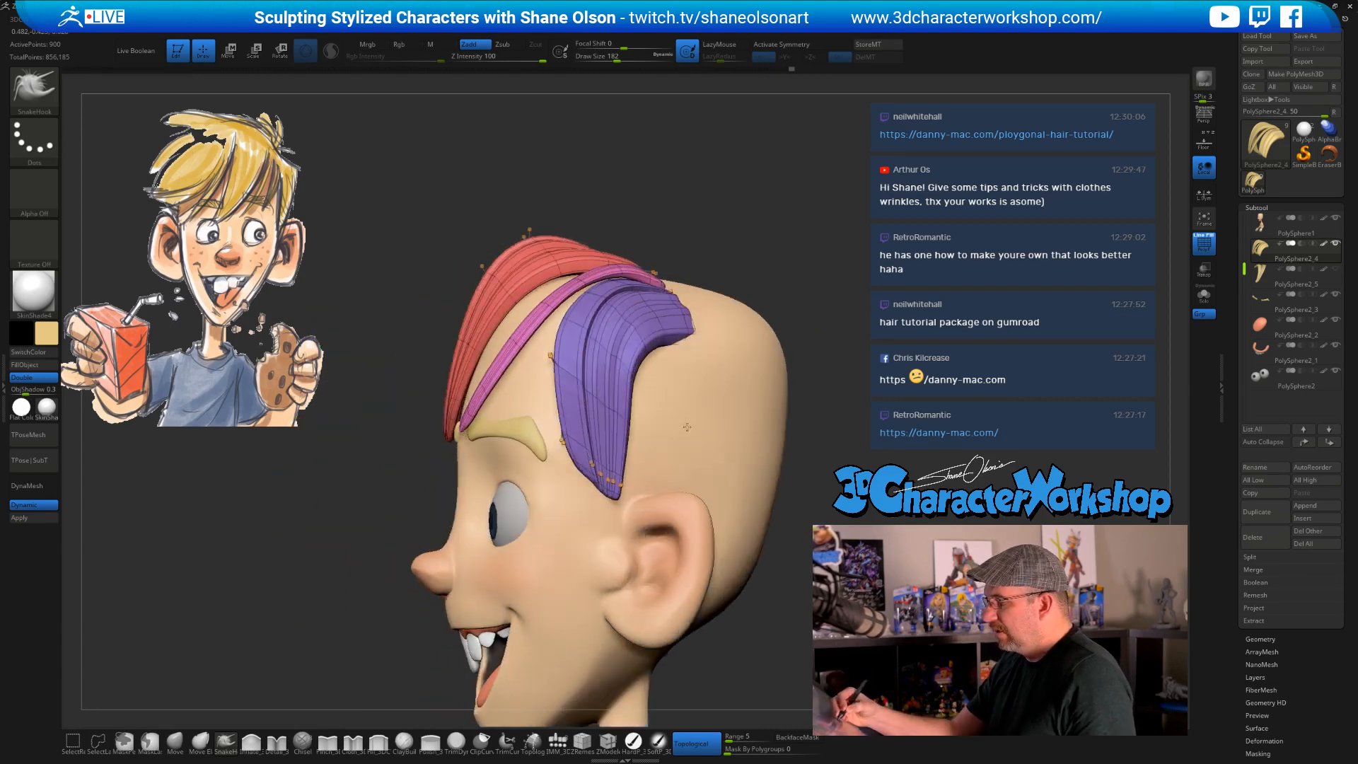
{"action": "mouse_move", "coordinate": [649, 338]}
{"action": "right_mouse_down"}
{"action": "mouse_move", "coordinate": [721, 326]}
{"action": "mouse_move", "coordinate": [703, 350]}
{"action": "mouse_move", "coordinate": [718, 368]}
{"action": "right_mouse_up"}
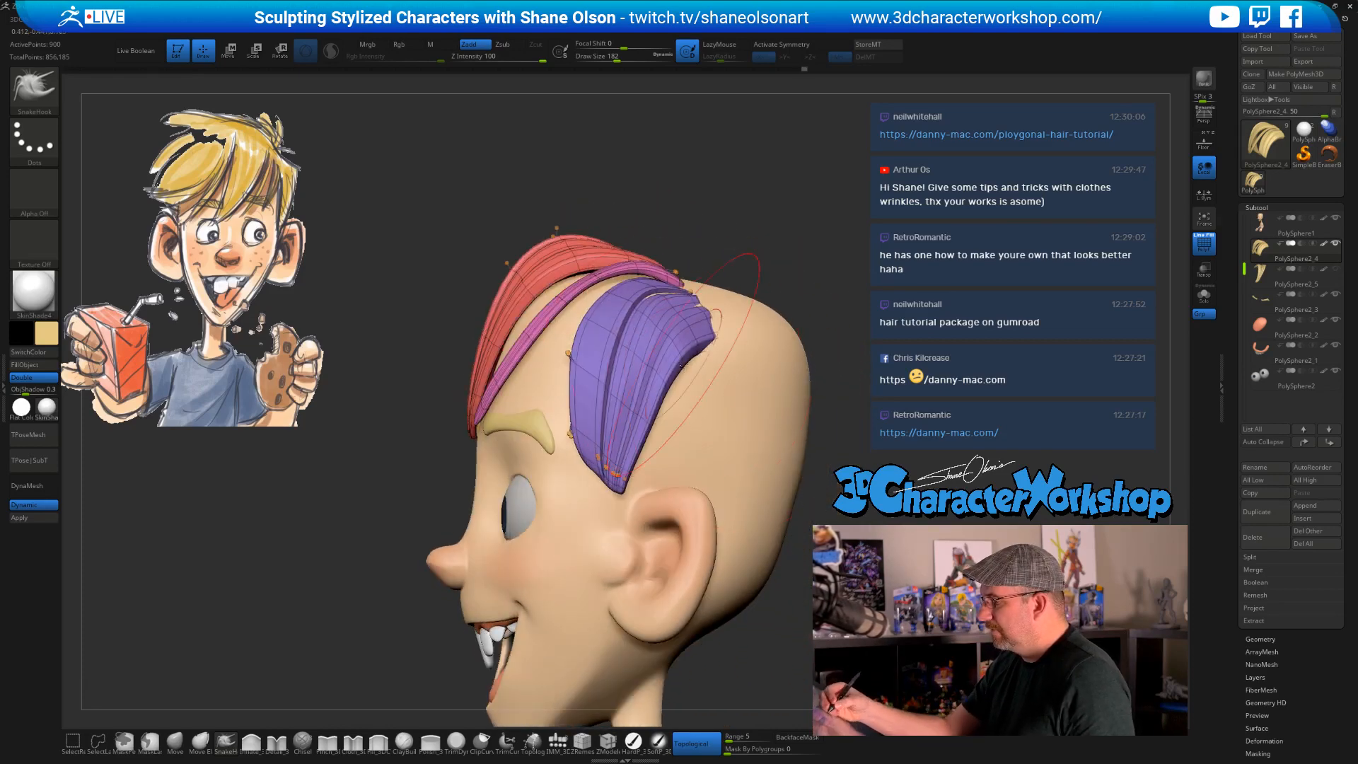
{"action": "key", "text": "s"}
{"action": "mouse_move", "coordinate": [690, 443]}
{"action": "left_mouse_down"}
{"action": "mouse_move", "coordinate": [671, 442]}
{"action": "mouse_move", "coordinate": [638, 493]}
{"action": "left_mouse_up"}
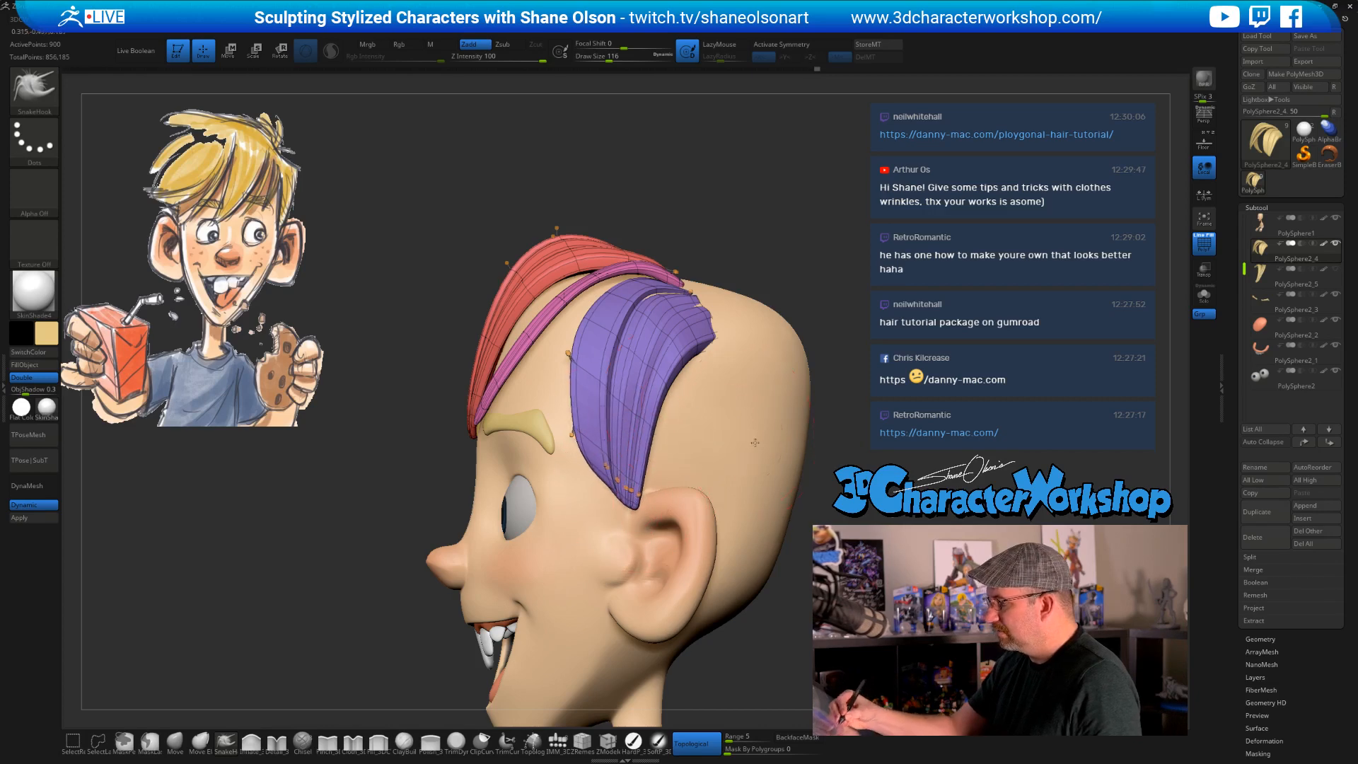
{"action": "right_click_drag", "start_coordinate": [690, 456], "coordinate": [721, 444]}
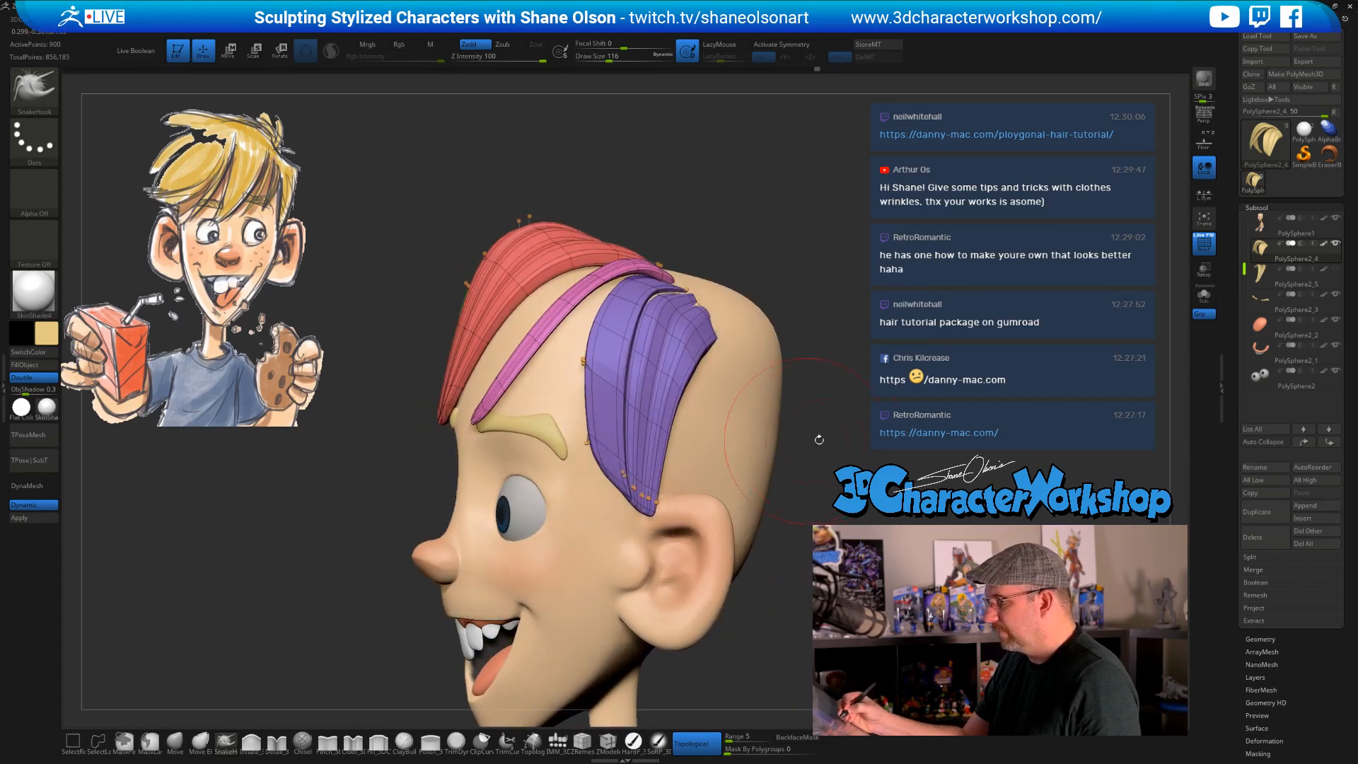
- Examine how the pink and purple clumps sit on the head from the side, three-quarter and front views
{"action": "right_click_drag", "start_coordinate": [819, 439], "coordinate": [849, 333], "text": "shift"}
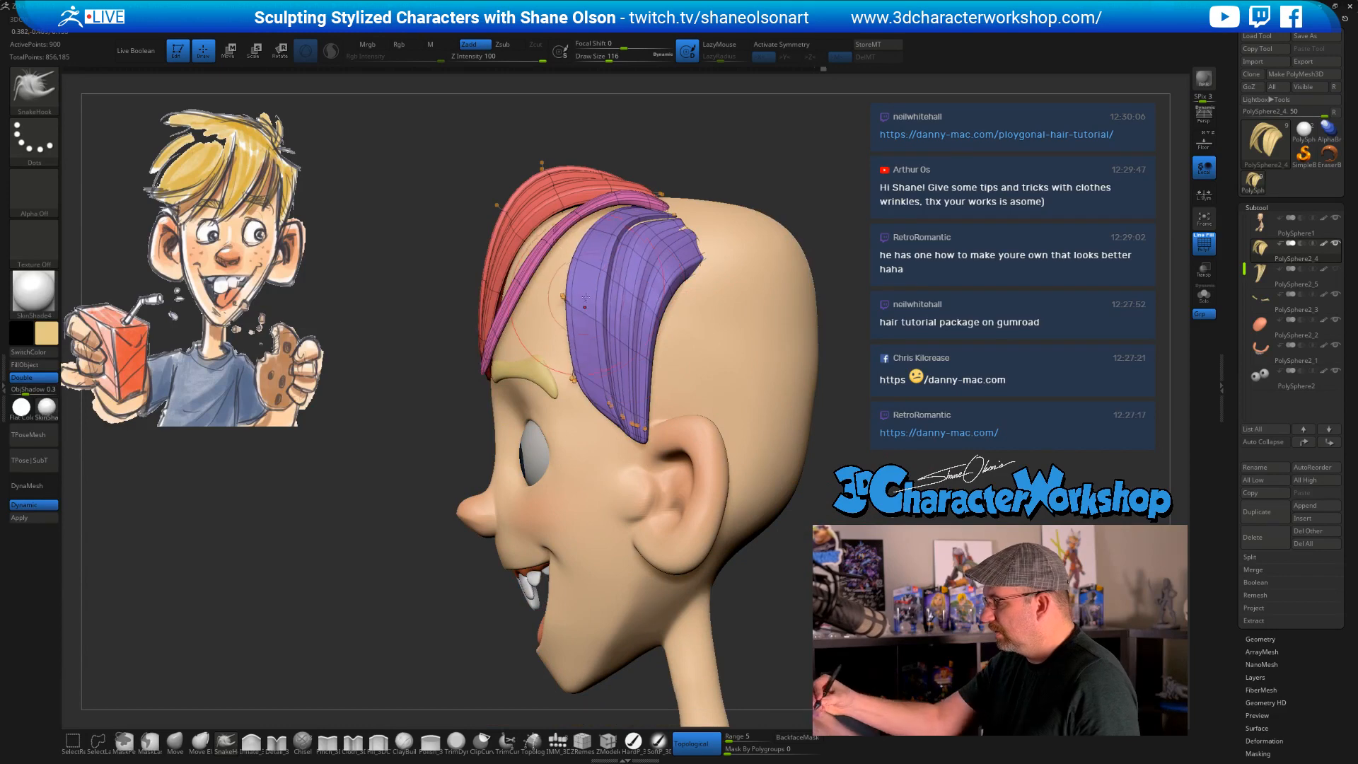
{"action": "mouse_move", "coordinate": [696, 376]}
{"action": "right_mouse_down"}
{"action": "mouse_move", "coordinate": [736, 378]}
{"action": "mouse_move", "coordinate": [700, 381]}
{"action": "right_mouse_up"}
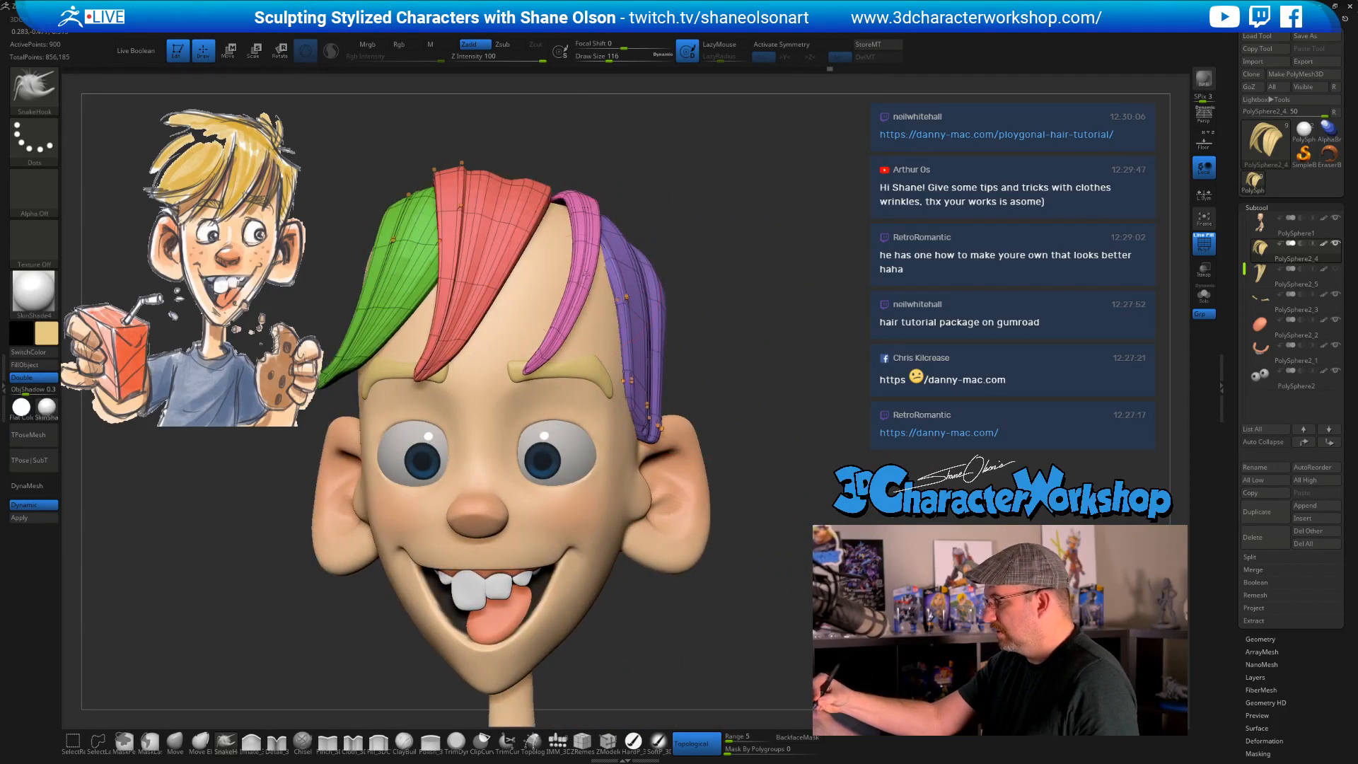
{"action": "right_click_drag", "start_coordinate": [776, 232], "coordinate": [703, 225]}
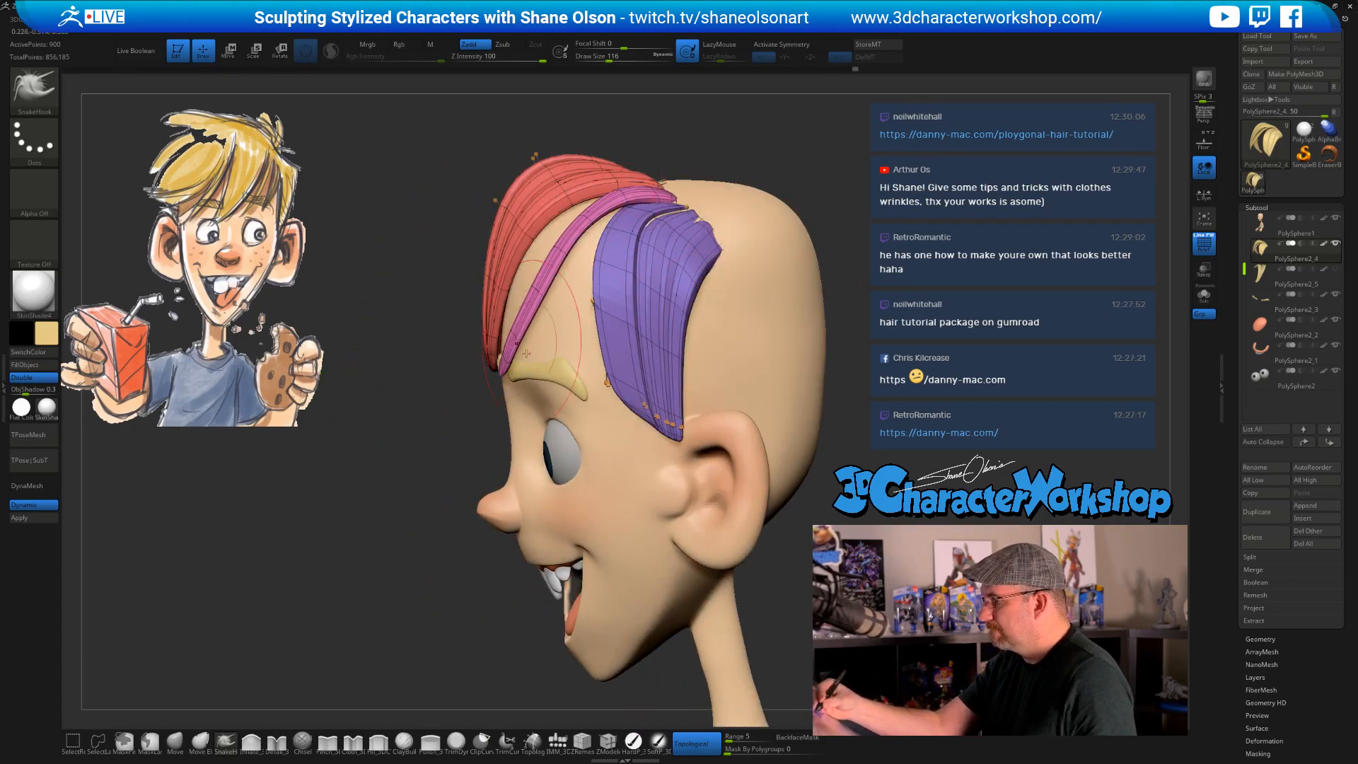
{"action": "mouse_move", "coordinate": [579, 374]}
{"action": "right_mouse_down"}
{"action": "mouse_move", "coordinate": [561, 351]}
{"action": "mouse_move", "coordinate": [486, 385]}
{"action": "right_mouse_up"}
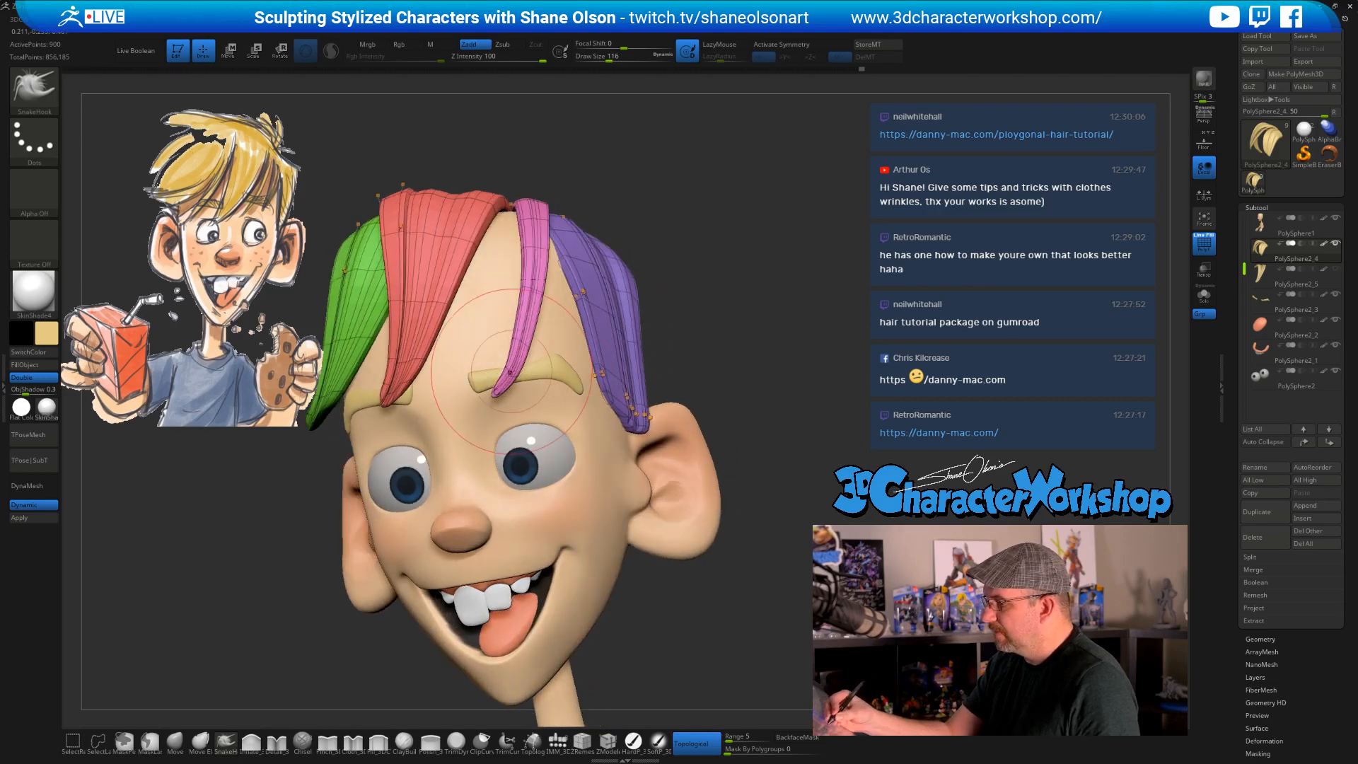
{"action": "mouse_move", "coordinate": [803, 275]}
{"action": "right_mouse_down"}
{"action": "mouse_move", "coordinate": [782, 291]}
{"action": "mouse_move", "coordinate": [642, 272]}
{"action": "mouse_move", "coordinate": [679, 243]}
{"action": "mouse_move", "coordinate": [637, 207]}
{"action": "mouse_move", "coordinate": [677, 241]}
{"action": "mouse_move", "coordinate": [647, 266]}
{"action": "right_mouse_up"}
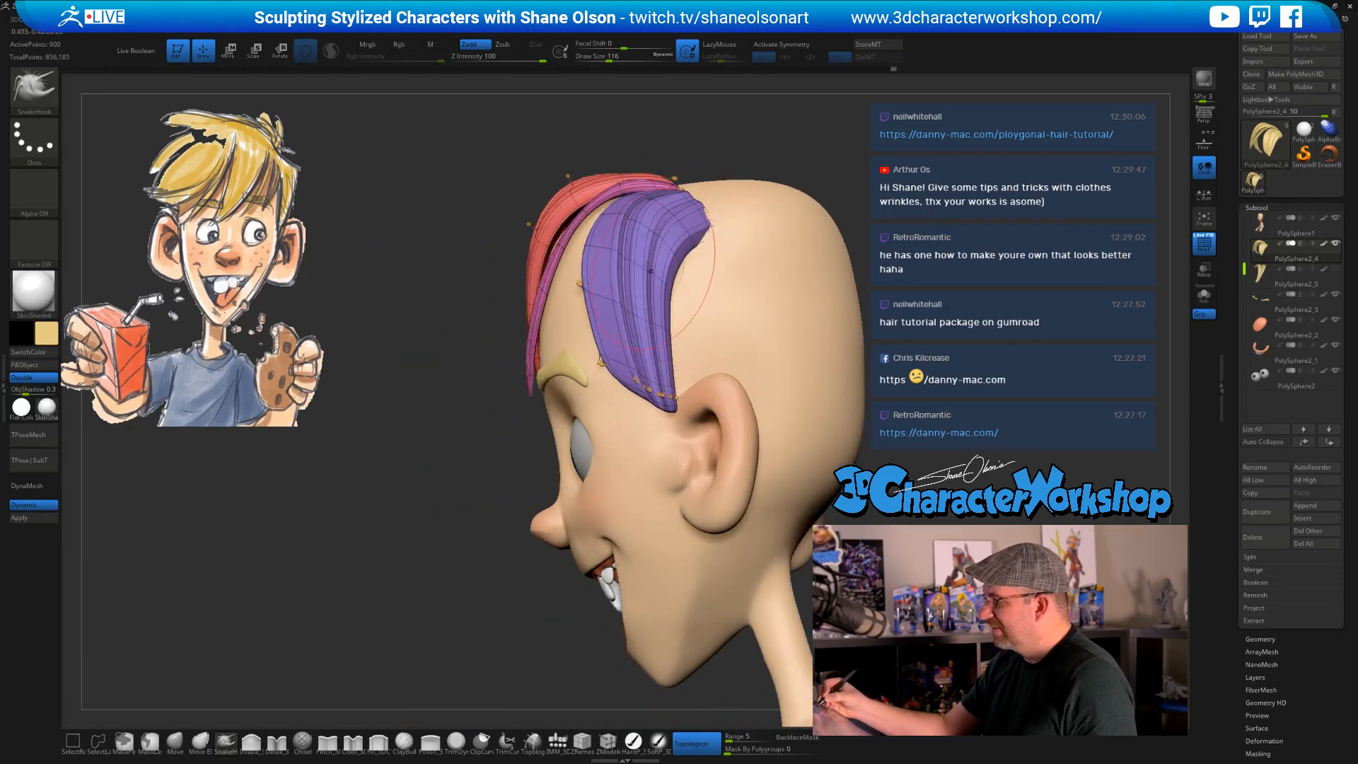
{"action": "right_click_drag", "start_coordinate": [614, 219], "coordinate": [831, 312]}
{"action": "mouse_move", "coordinate": [766, 437]}
{"action": "right_mouse_down", "text": "ctrl"}
{"action": "mouse_move", "coordinate": [748, 483]}
{"action": "mouse_move", "coordinate": [770, 461]}
{"action": "right_mouse_up", "text": "ctrl"}
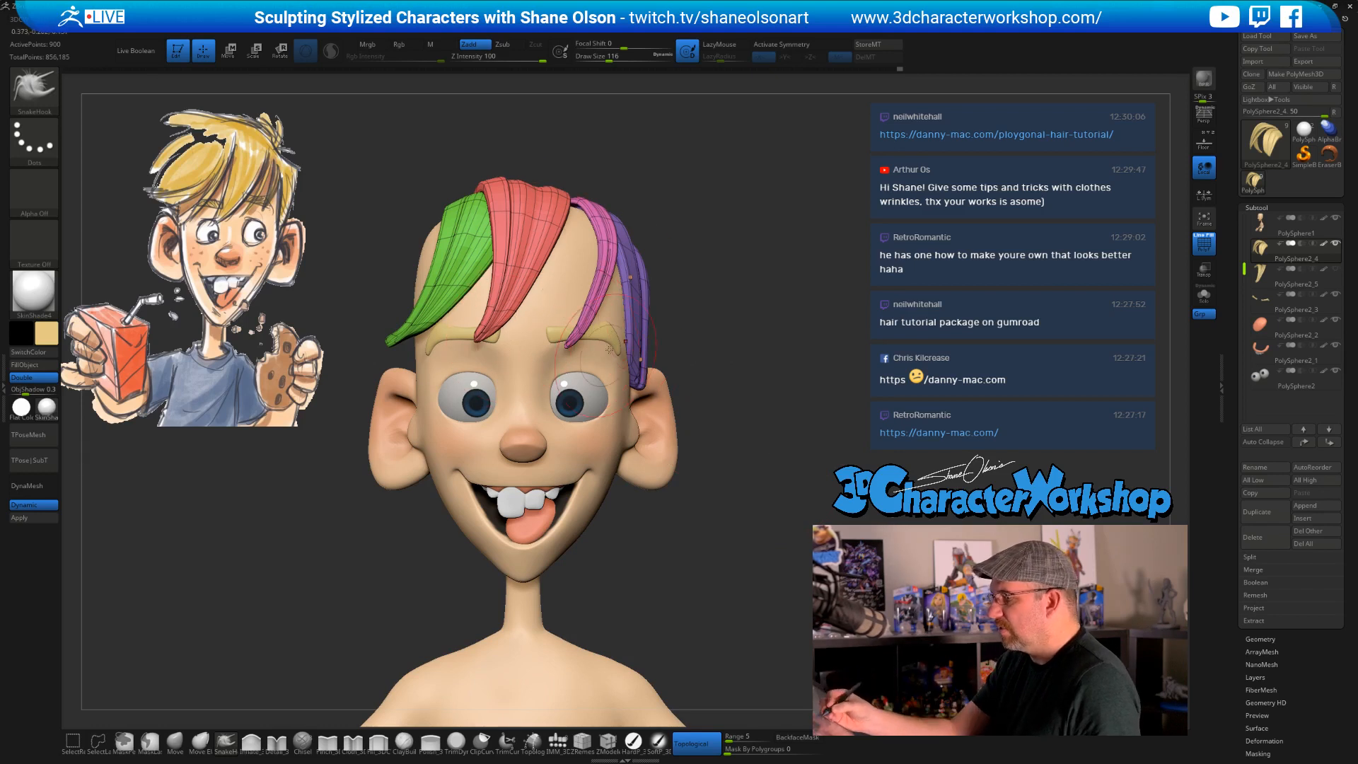
{"action": "mouse_move", "coordinate": [600, 286]}
{"action": "left_mouse_down"}
{"action": "mouse_move", "coordinate": [591, 320]}
{"action": "mouse_move", "coordinate": [611, 308]}
{"action": "left_mouse_up"}
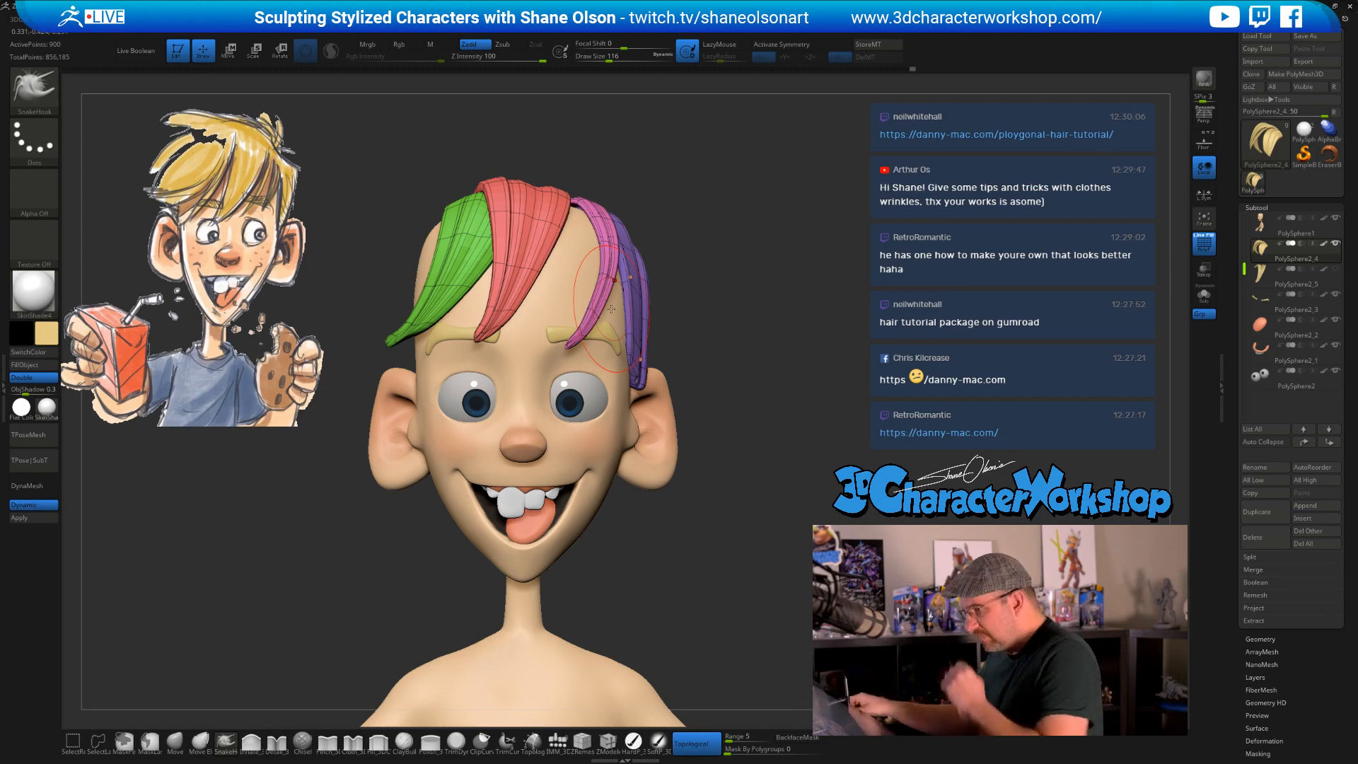
- Turn off the PolyFrame display and inspect the plain blond hair clumps from several angles against the reference drawing
{"action": "key", "text": "shift+f"}
{"action": "right_click_drag", "start_coordinate": [946, 330], "coordinate": [844, 269]}
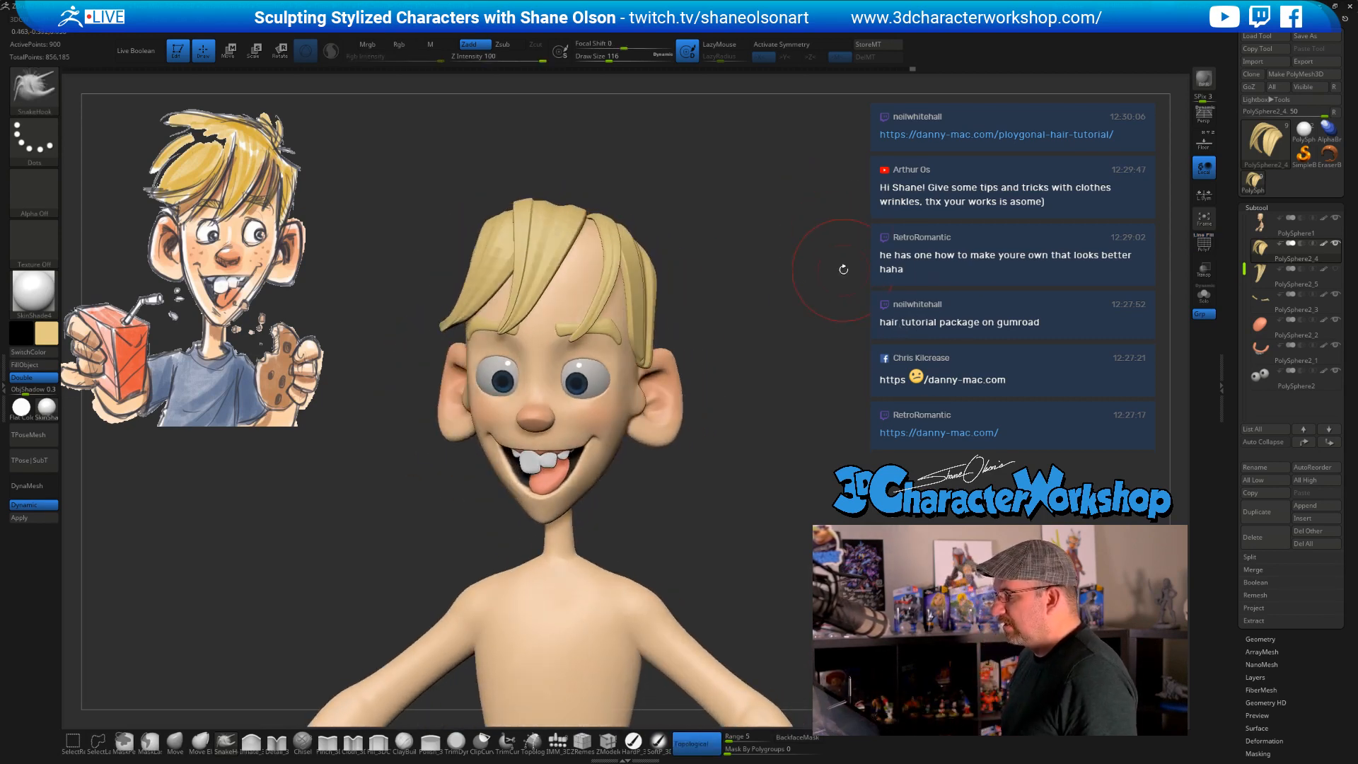
{"action": "left_click_drag", "start_coordinate": [934, 272], "coordinate": [794, 204]}
{"action": "left_click_drag", "start_coordinate": [674, 215], "coordinate": [667, 237]}
{"action": "left_click_drag", "start_coordinate": [706, 283], "coordinate": [711, 286]}
{"action": "left_click_drag", "start_coordinate": [708, 334], "coordinate": [709, 341]}
{"action": "left_click_drag", "start_coordinate": [940, 288], "coordinate": [1188, 266]}
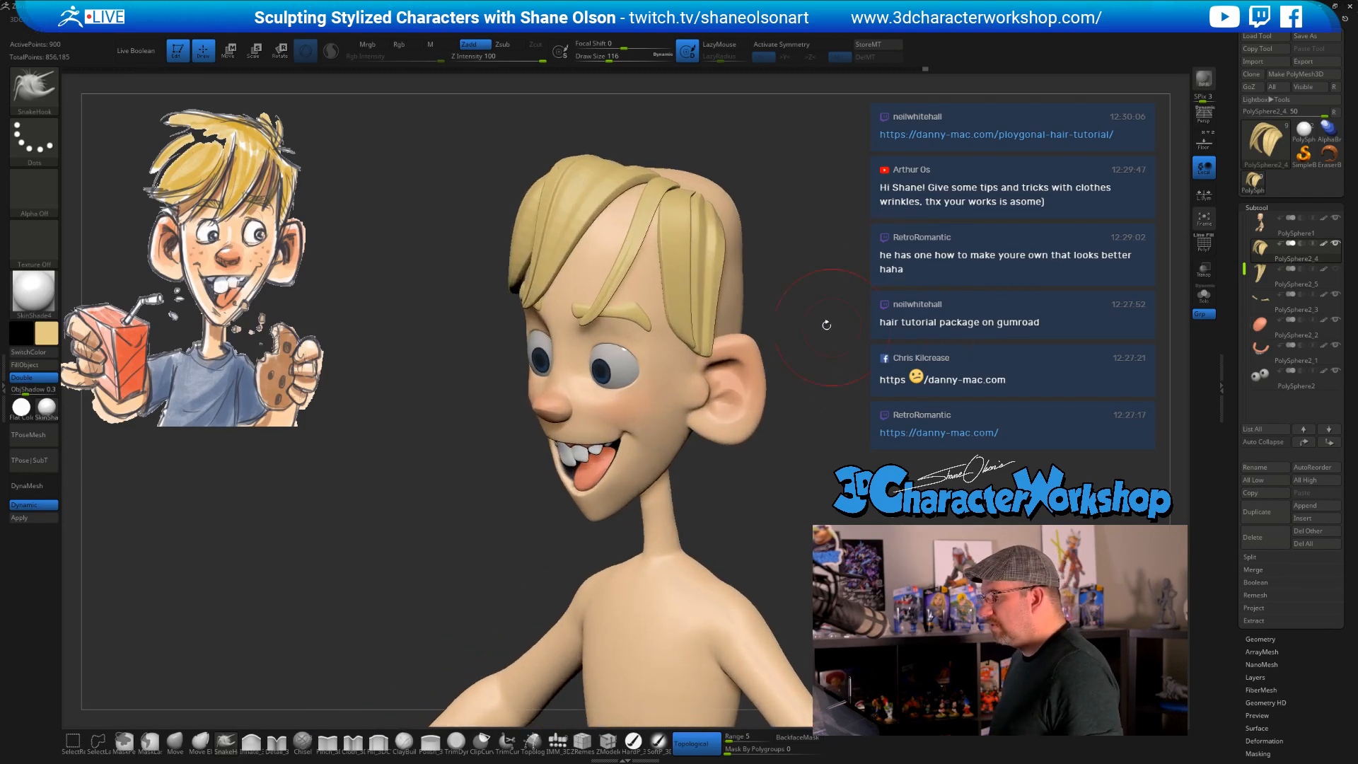
- Select the thin hair strands subtool PolySphere2_5, show it in Solo, frame it and turn PolyFrame on
{"action": "mouse_move", "coordinate": [1260, 252]}
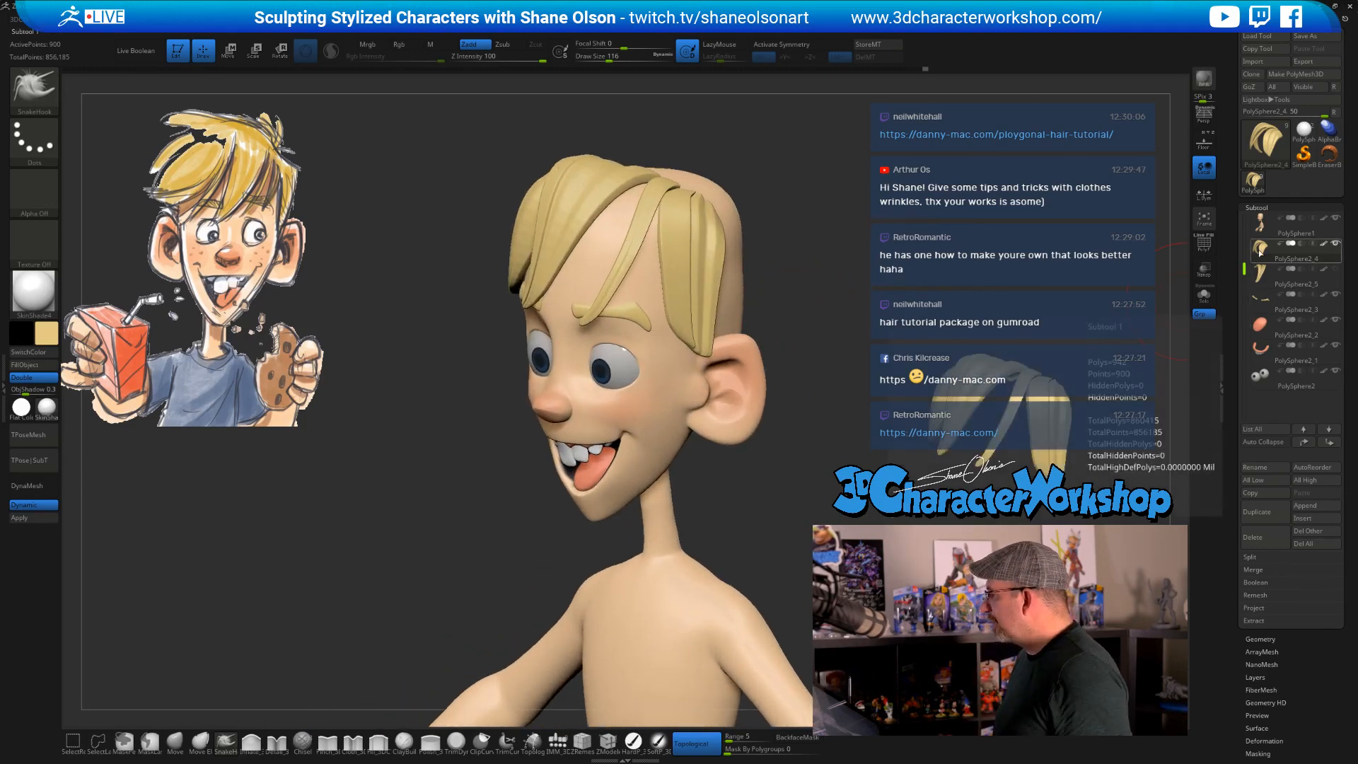
{"action": "left_click", "coordinate": [1261, 282]}
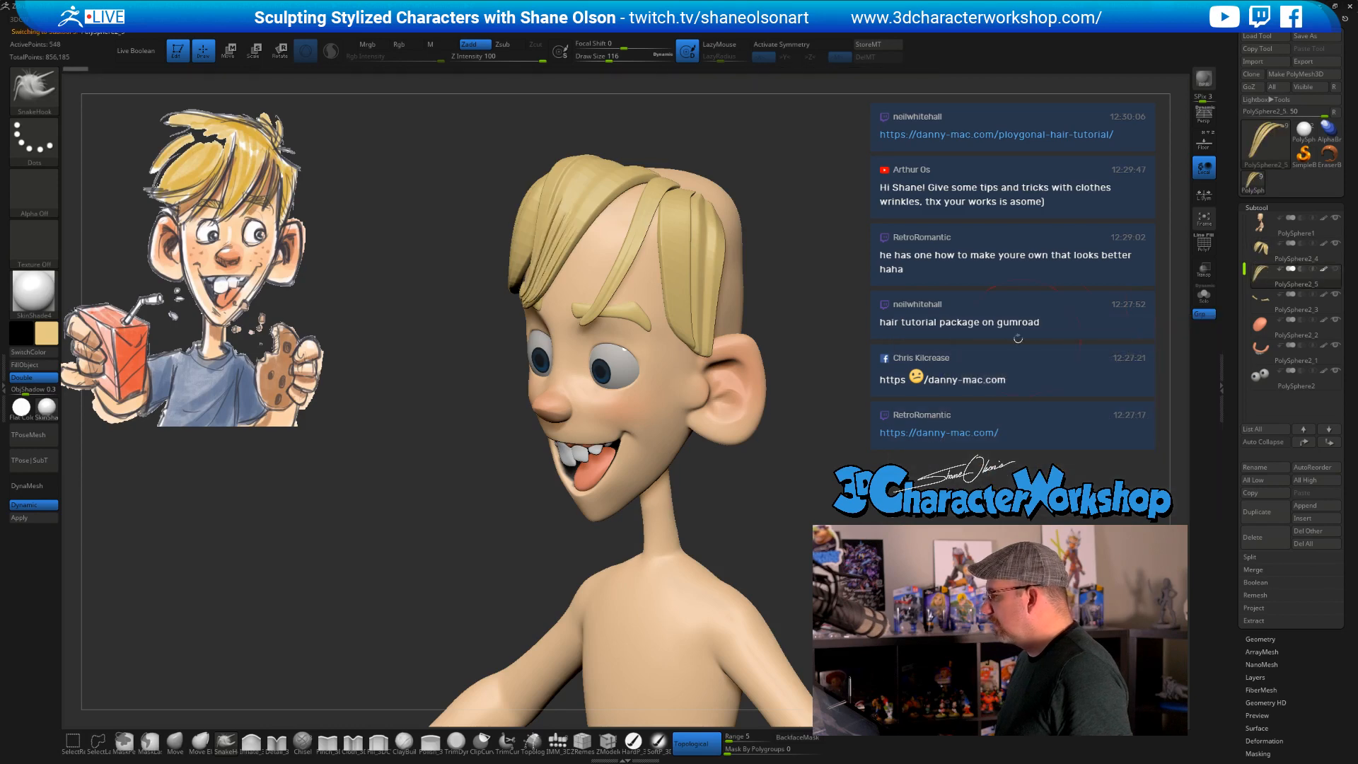
{"action": "left_click_drag", "start_coordinate": [973, 312], "coordinate": [1038, 296]}
{"action": "left_click", "coordinate": [1203, 297]}
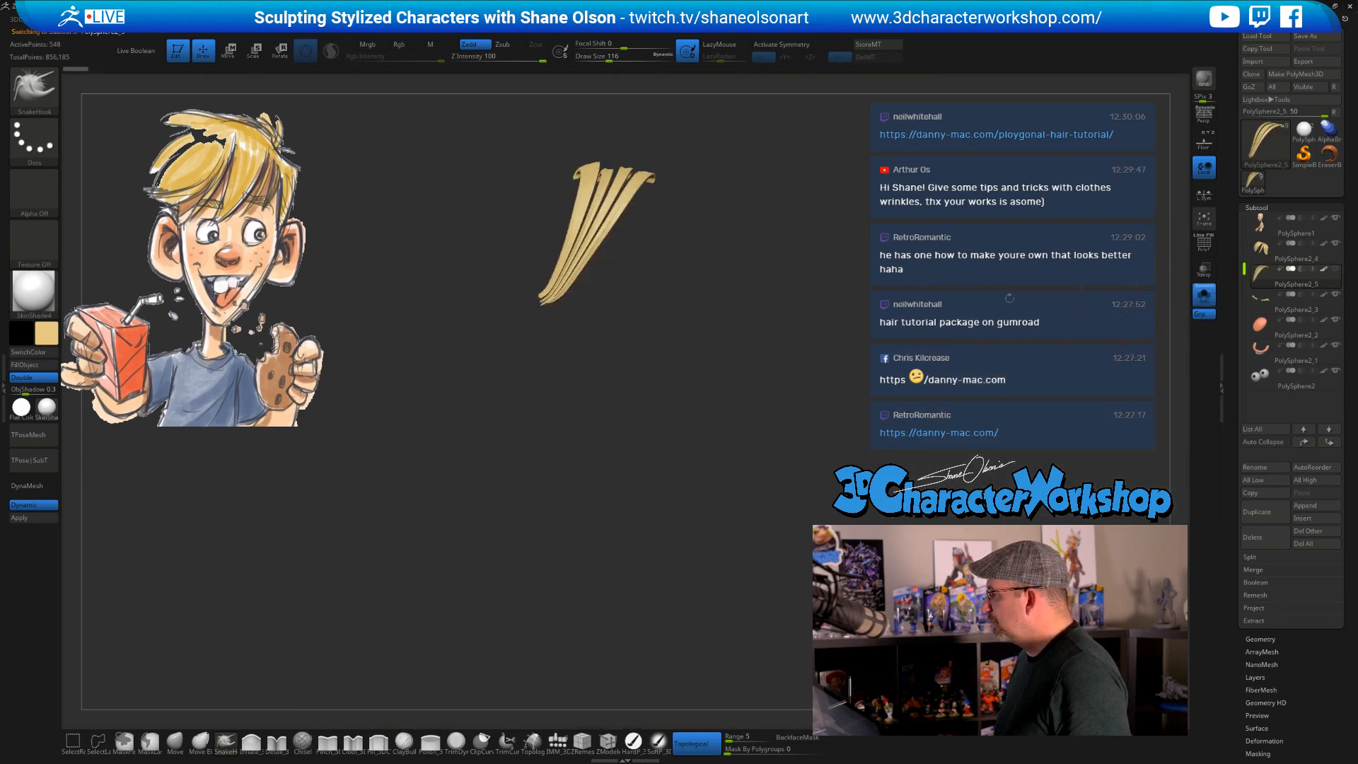
{"action": "key", "text": "f"}
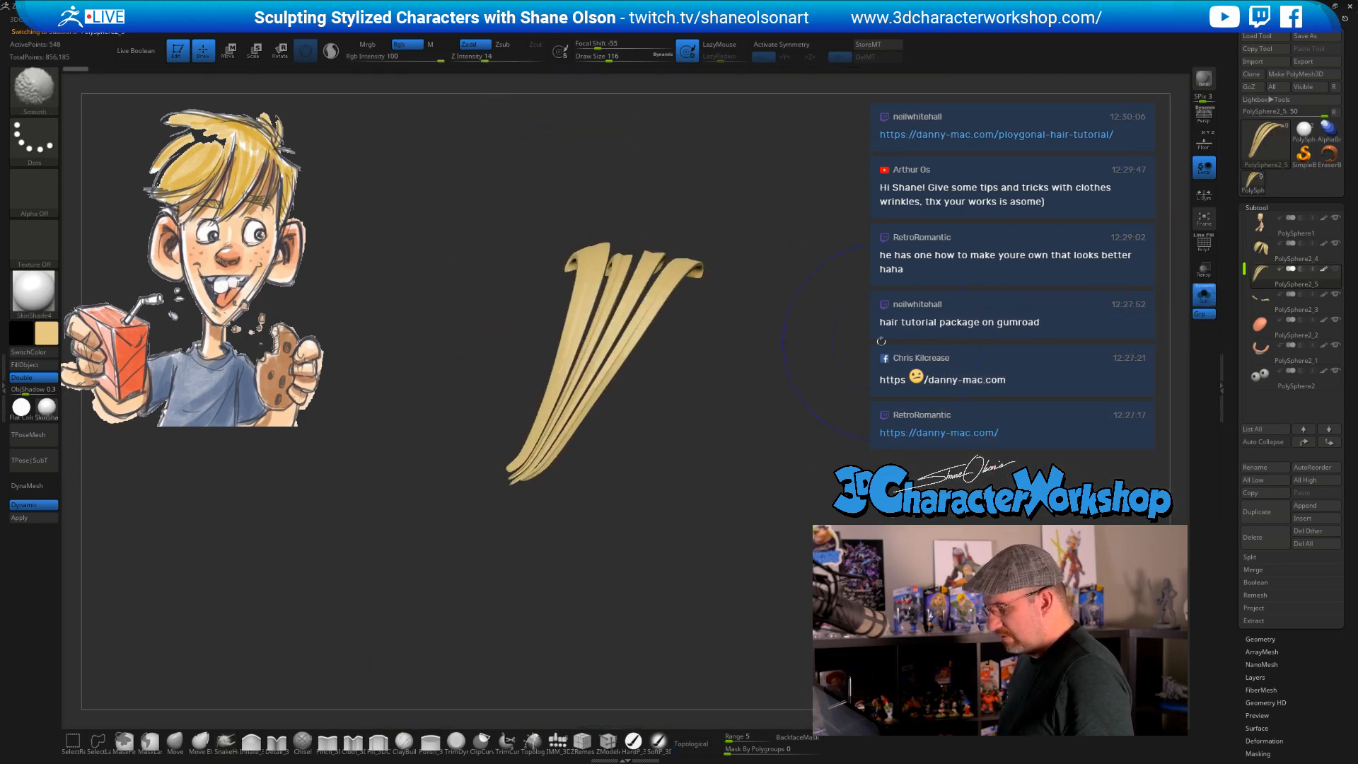
{"action": "key", "text": "shift+f"}
- Isolate the pink strand of the set and split the hidden strands off into their own subtool
{"action": "left_click_drag", "start_coordinate": [950, 305], "coordinate": [650, 330]}
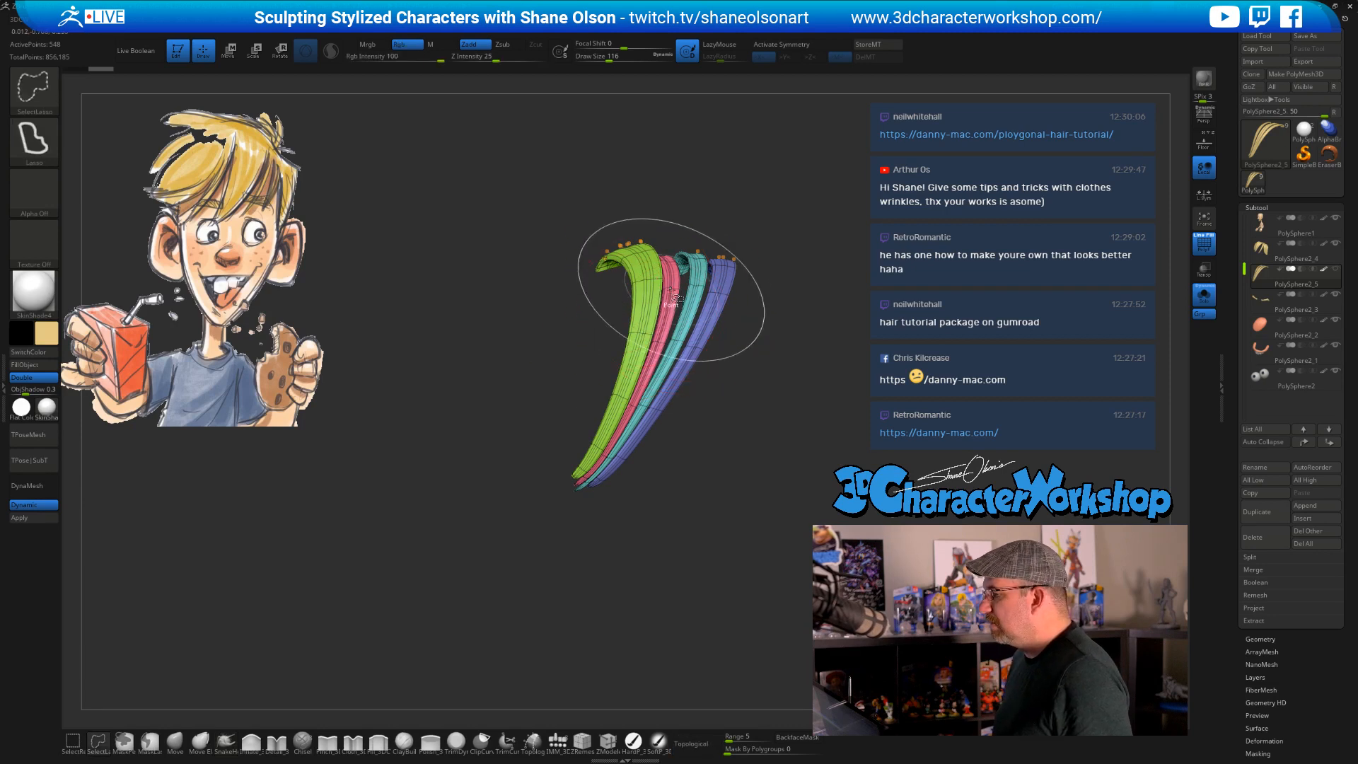
{"action": "left_click", "coordinate": [672, 297], "text": "ctrl+shift"}
{"action": "key", "text": "space"}
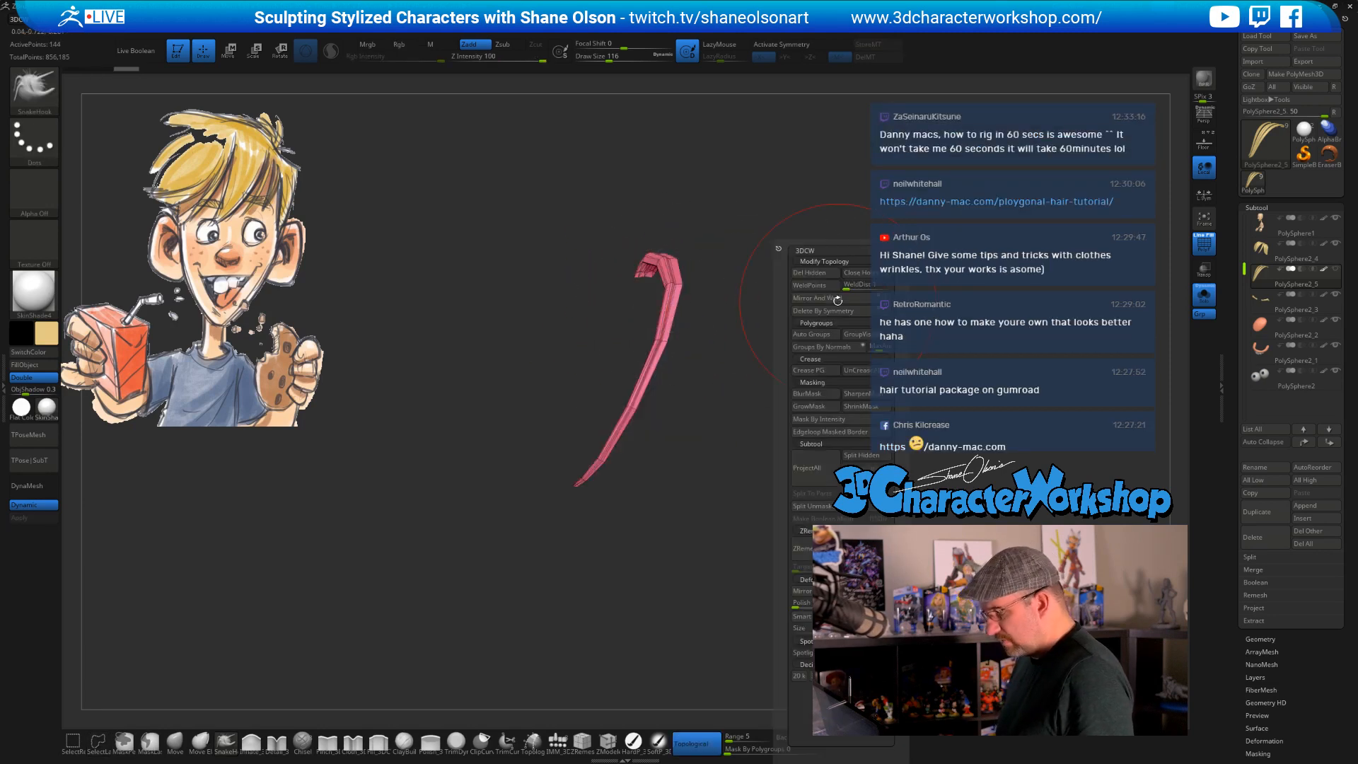
{"action": "left_click", "coordinate": [861, 455]}
- Select the main hair subtool PolySphere2_4 and merge the single split-off strand below into it
{"action": "mouse_move", "coordinate": [1268, 284]}
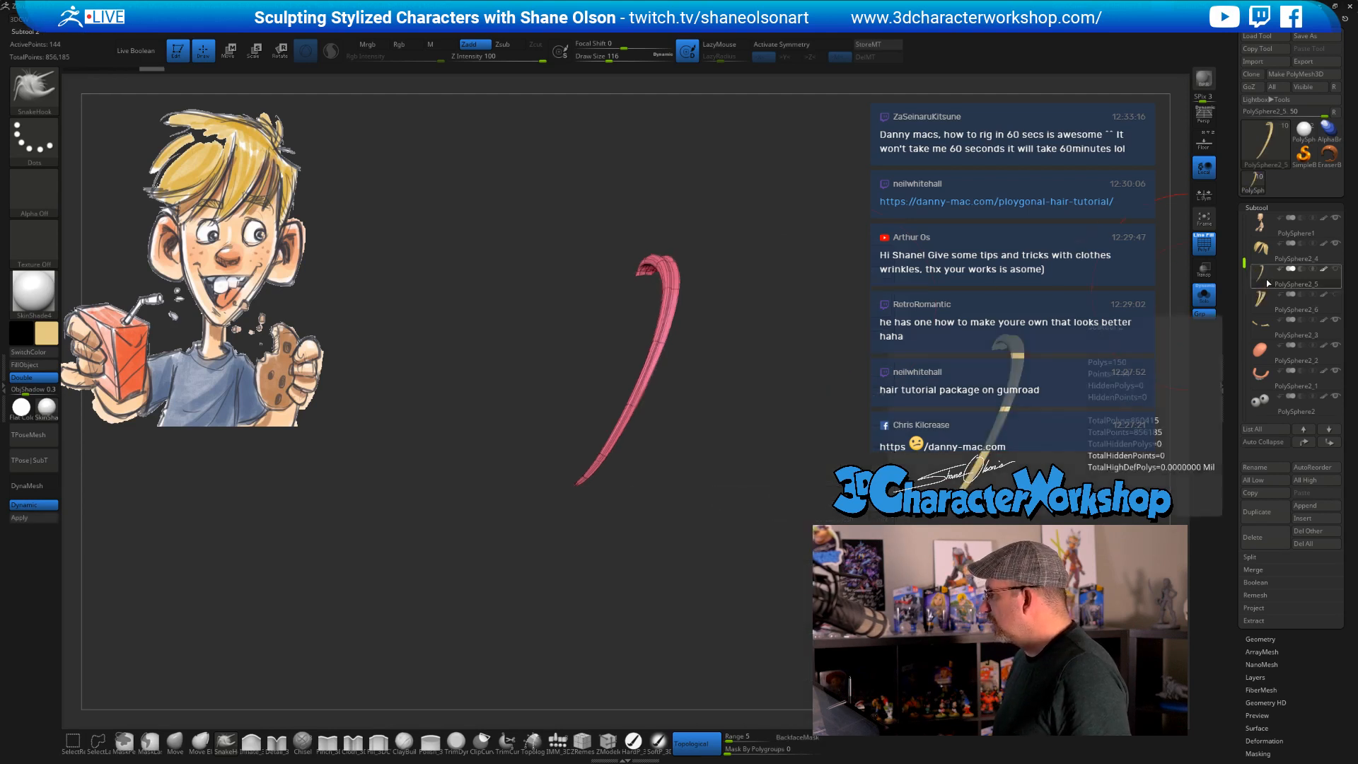
{"action": "mouse_move", "coordinate": [1268, 258]}
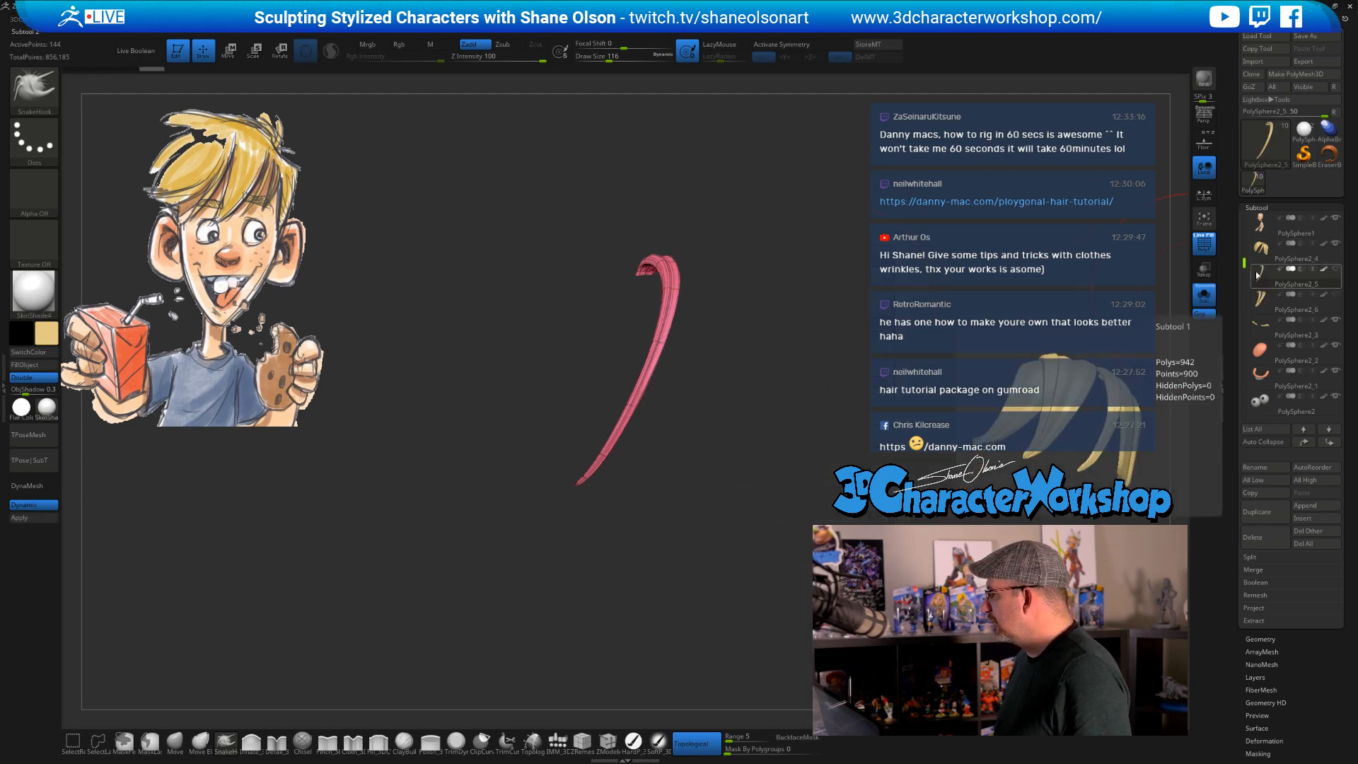
{"action": "left_click", "coordinate": [1263, 252]}
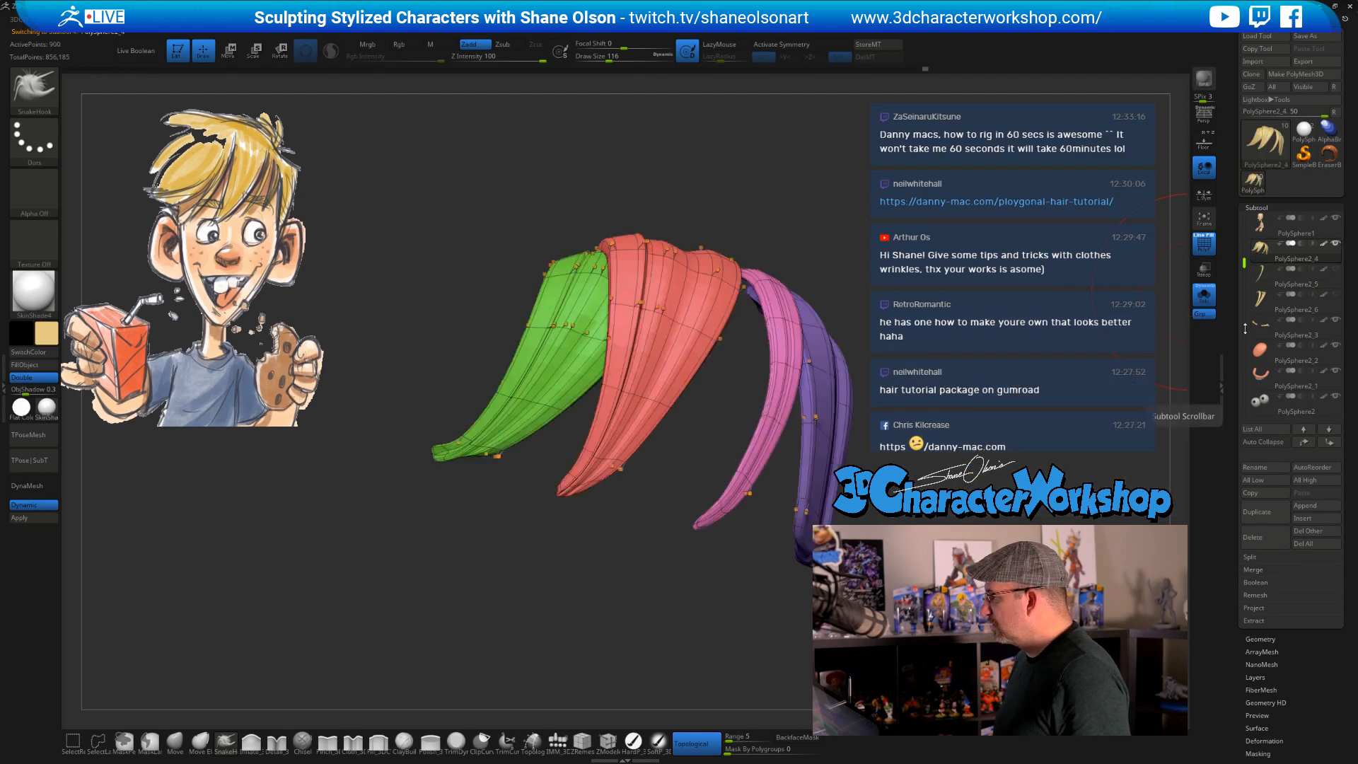
{"action": "left_click", "coordinate": [1262, 570]}
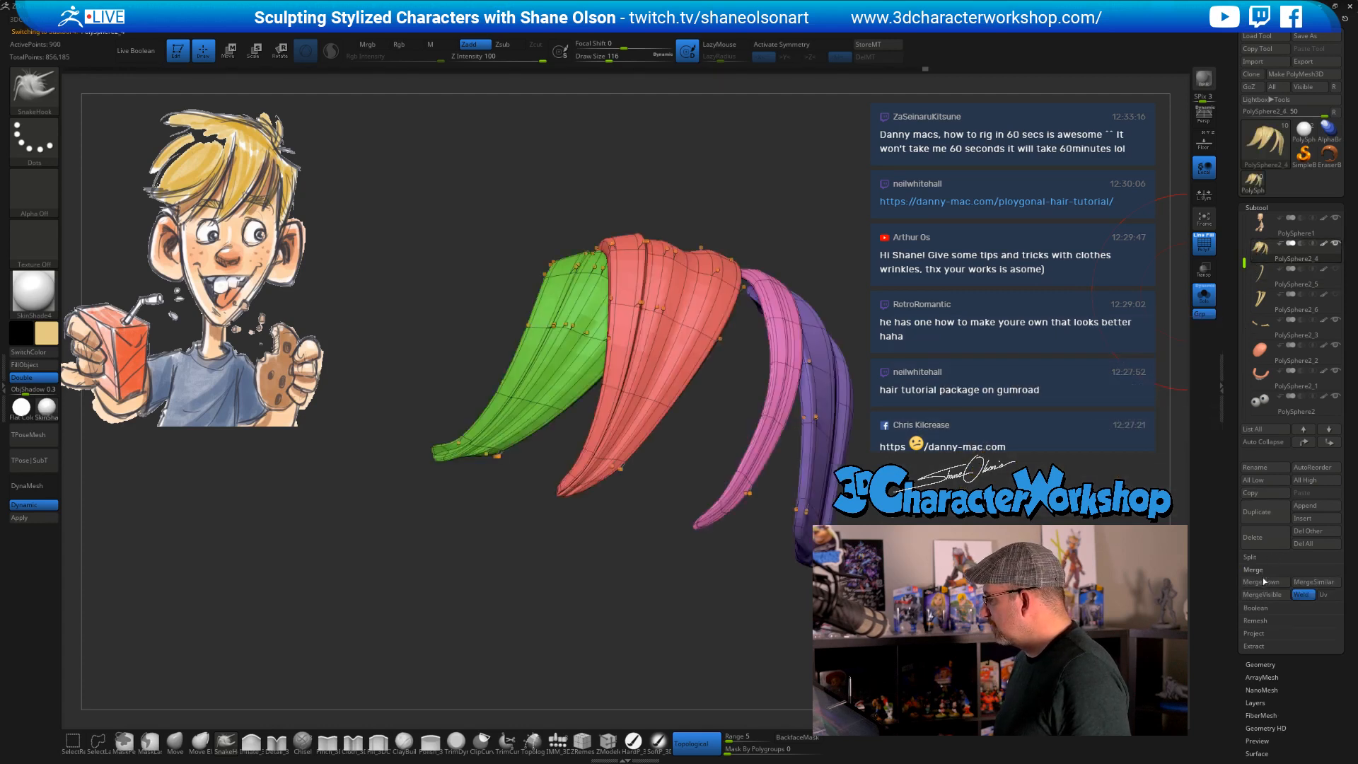
{"action": "left_click", "coordinate": [1262, 581]}
{"action": "left_click", "coordinate": [1122, 605]}
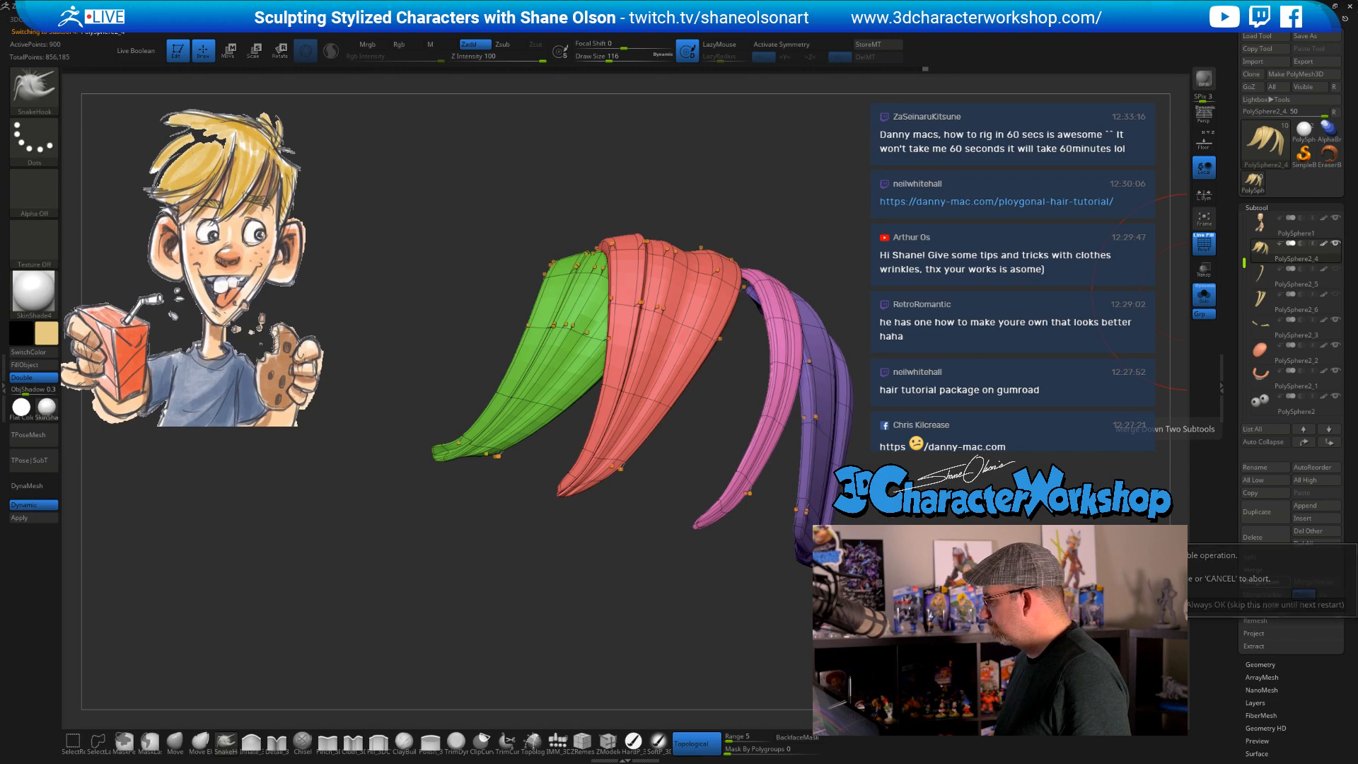
- Mask everything except the merged thin strand and move it with the gizmo into the gap between the magenta and blue clumps
{"action": "mouse_move", "coordinate": [1005, 360]}
{"action": "left_mouse_down"}
{"action": "mouse_move", "coordinate": [1004, 297]}
{"action": "mouse_move", "coordinate": [1004, 353]}
{"action": "left_mouse_up"}
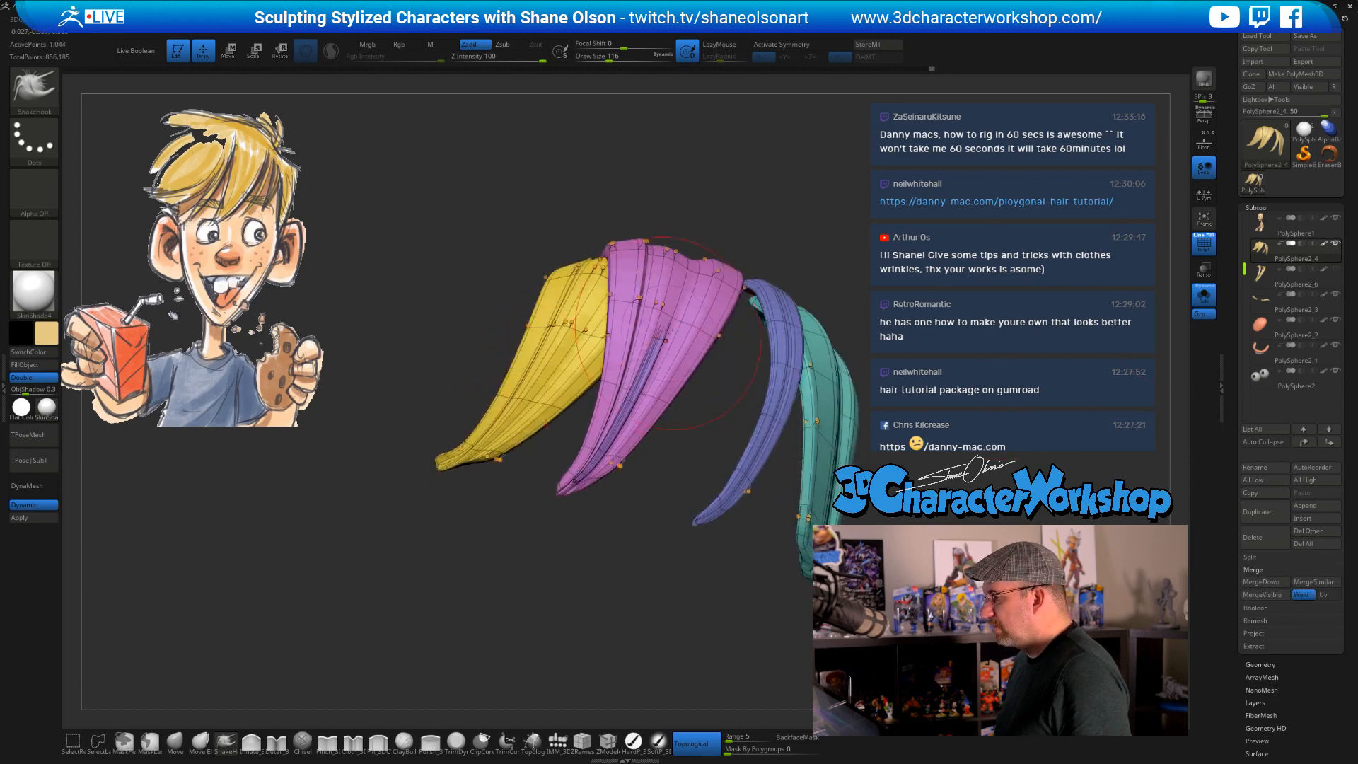
{"action": "key", "text": "w"}
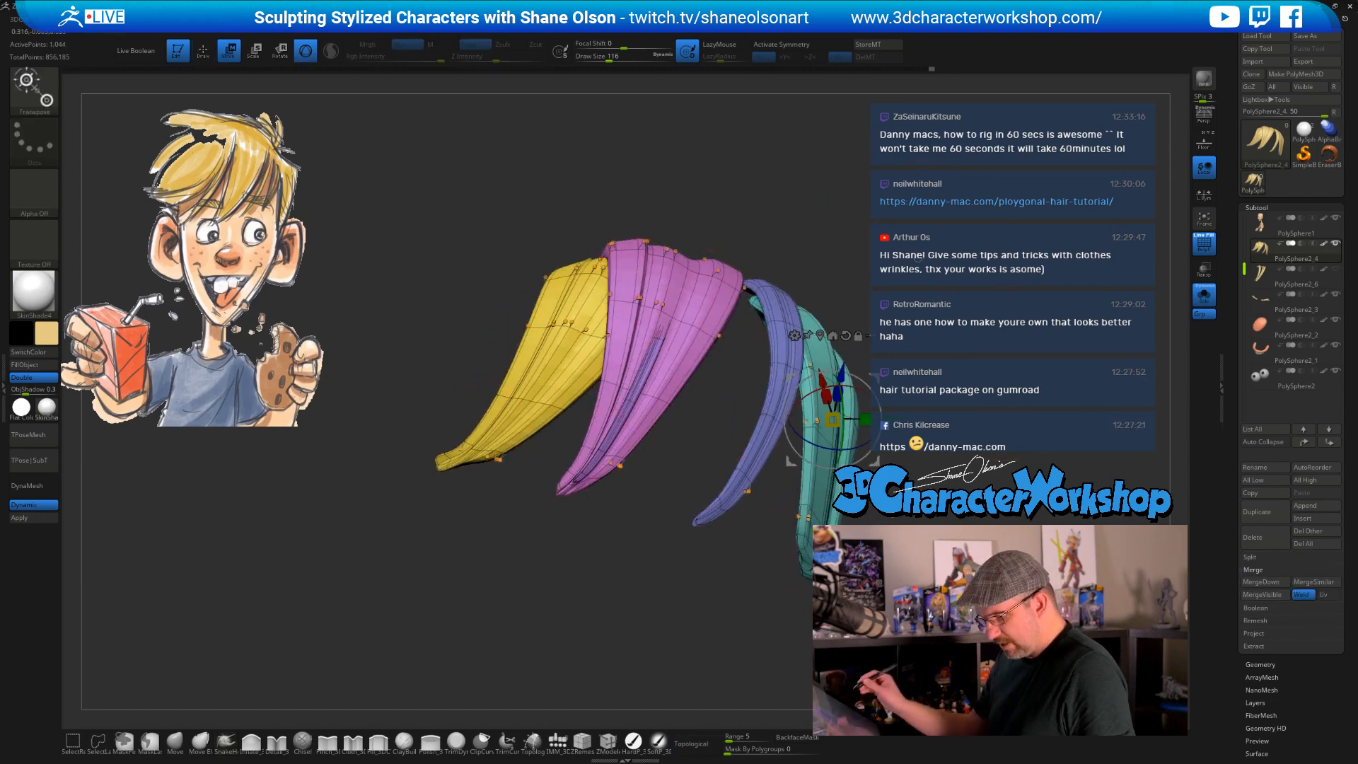
{"action": "right_click_drag", "start_coordinate": [655, 399], "coordinate": [573, 424]}
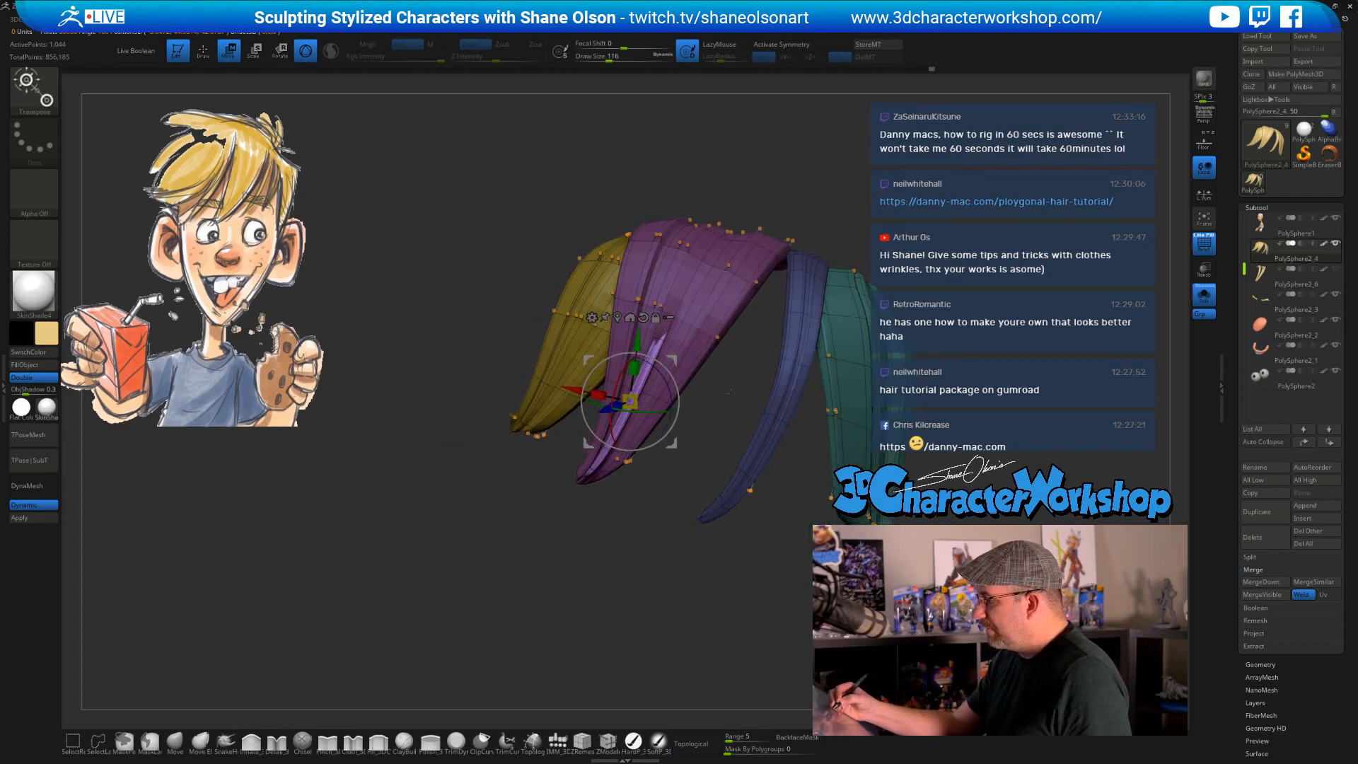
{"action": "left_click_drag", "start_coordinate": [678, 357], "coordinate": [761, 373]}
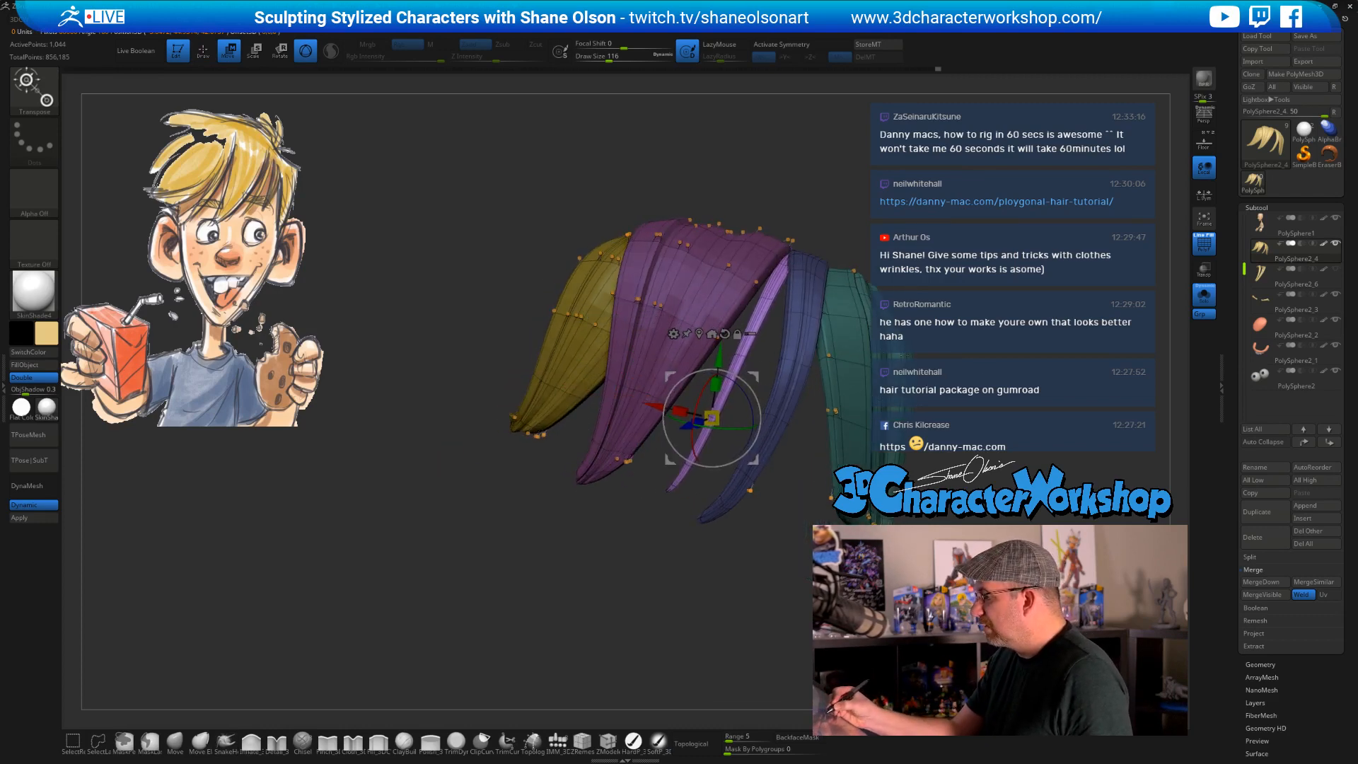
- Rotate the thin strand with the gizmo so its broad side faces outward and scale it wider between the magenta and blue clumps
{"action": "right_click_drag", "start_coordinate": [762, 373], "coordinate": [820, 348]}
{"action": "right_click_drag", "start_coordinate": [894, 483], "coordinate": [847, 449], "text": "alt"}
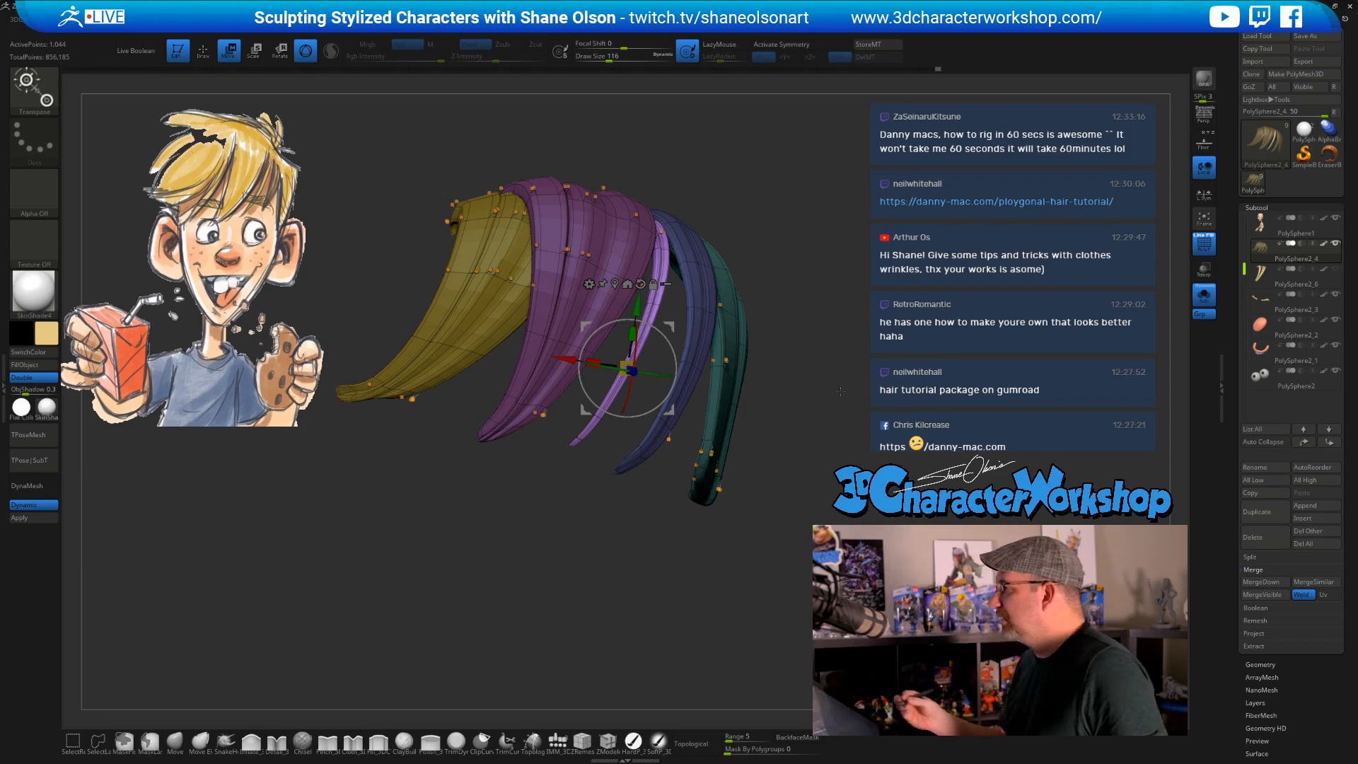
{"action": "left_click_drag", "start_coordinate": [841, 391], "coordinate": [835, 431]}
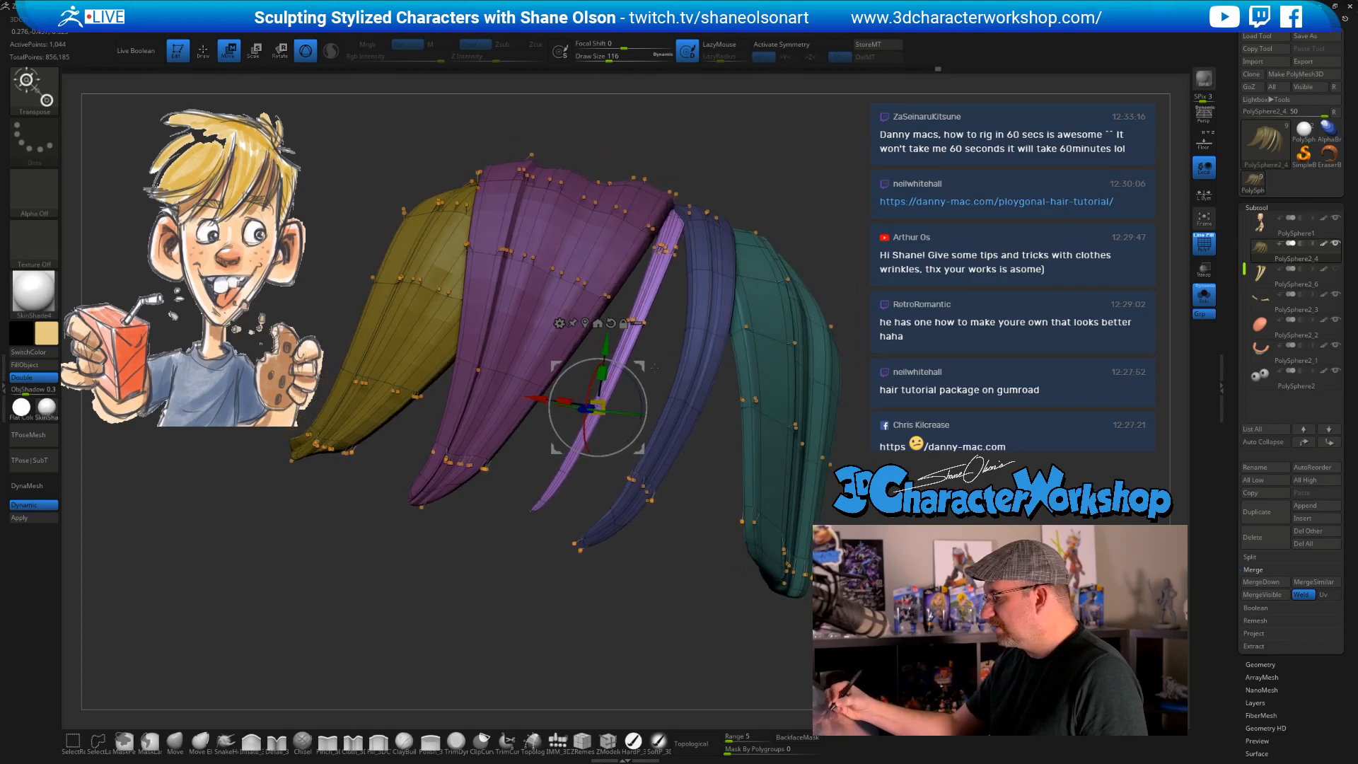
{"action": "left_click_drag", "start_coordinate": [640, 376], "coordinate": [647, 390]}
{"action": "left_click_drag", "start_coordinate": [566, 375], "coordinate": [476, 348]}
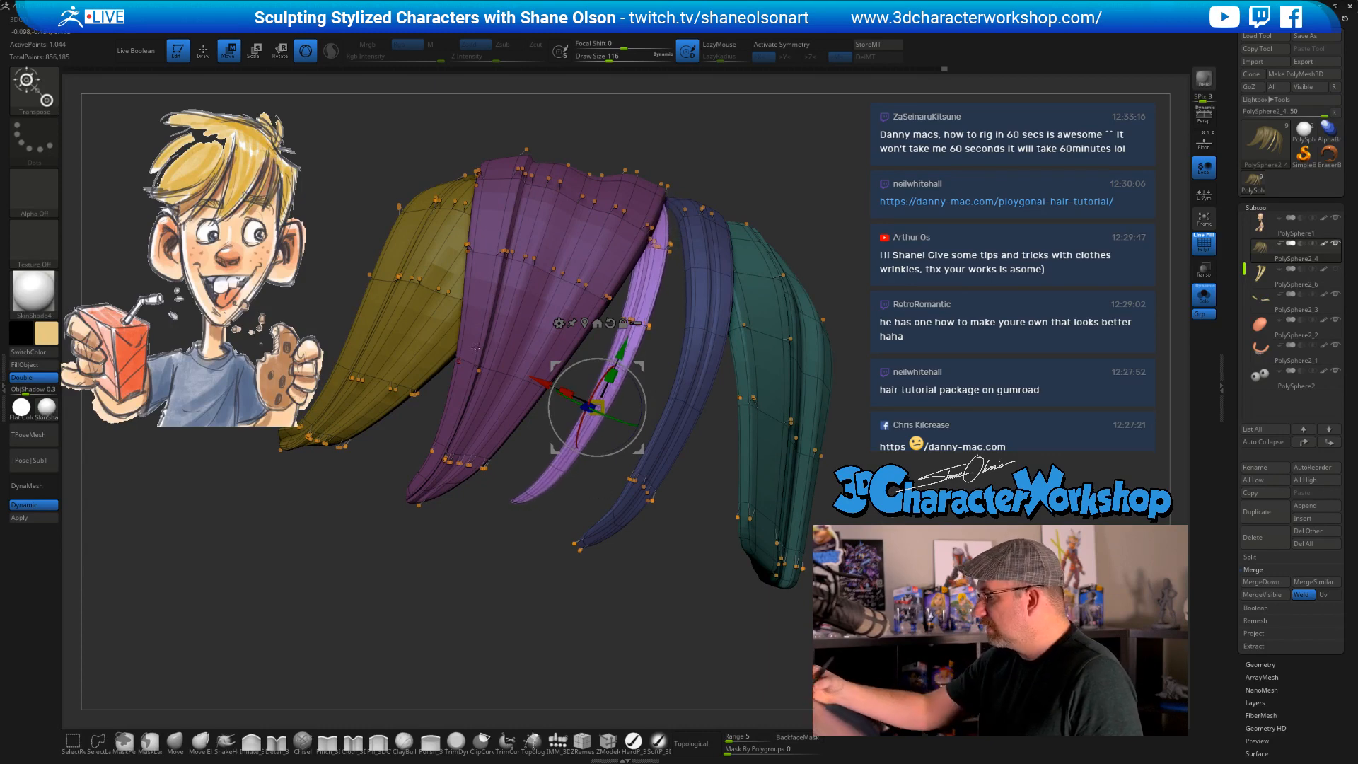
{"action": "left_click_drag", "start_coordinate": [543, 382], "coordinate": [566, 391]}
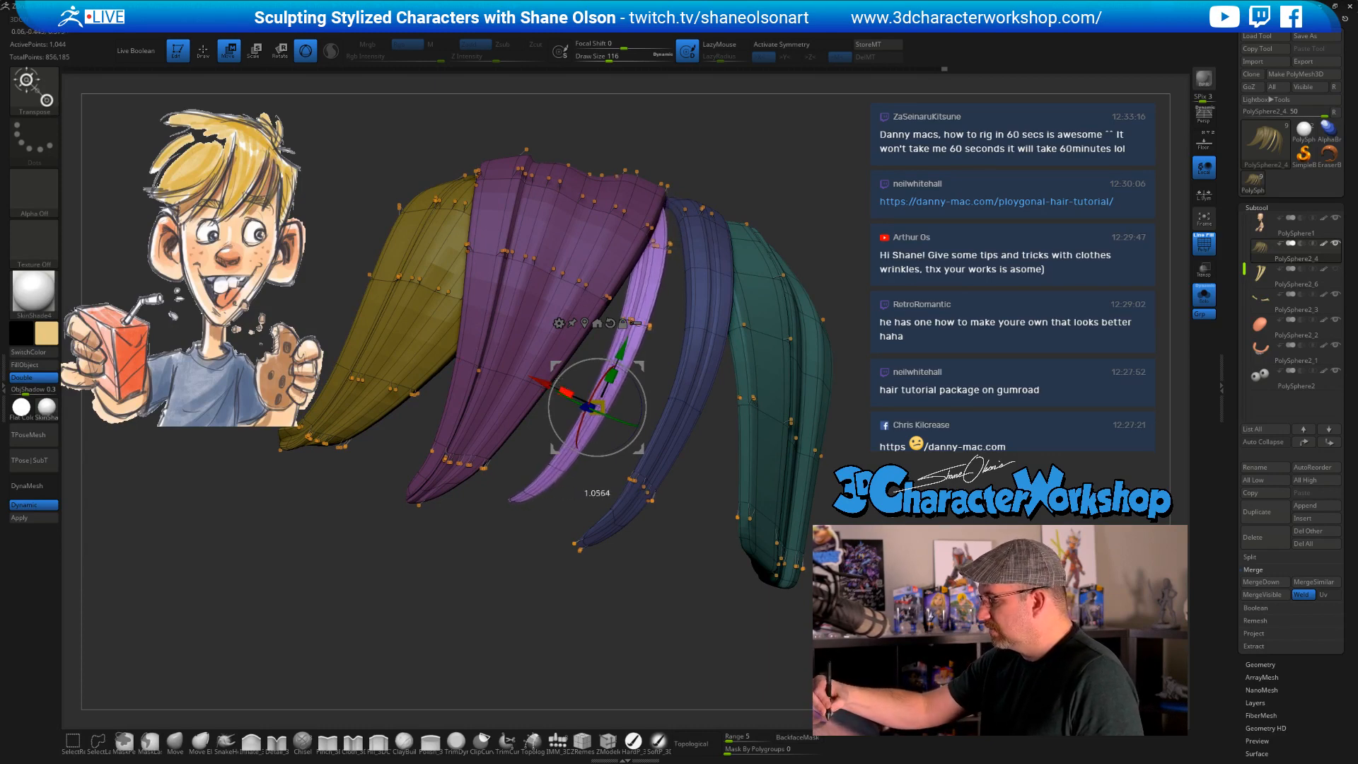
{"action": "left_click_drag", "start_coordinate": [679, 580], "coordinate": [732, 580]}
{"action": "left_click_drag", "start_coordinate": [641, 364], "coordinate": [656, 371]}
{"action": "left_click_drag", "start_coordinate": [735, 580], "coordinate": [879, 451]}
{"action": "key", "text": "space"}
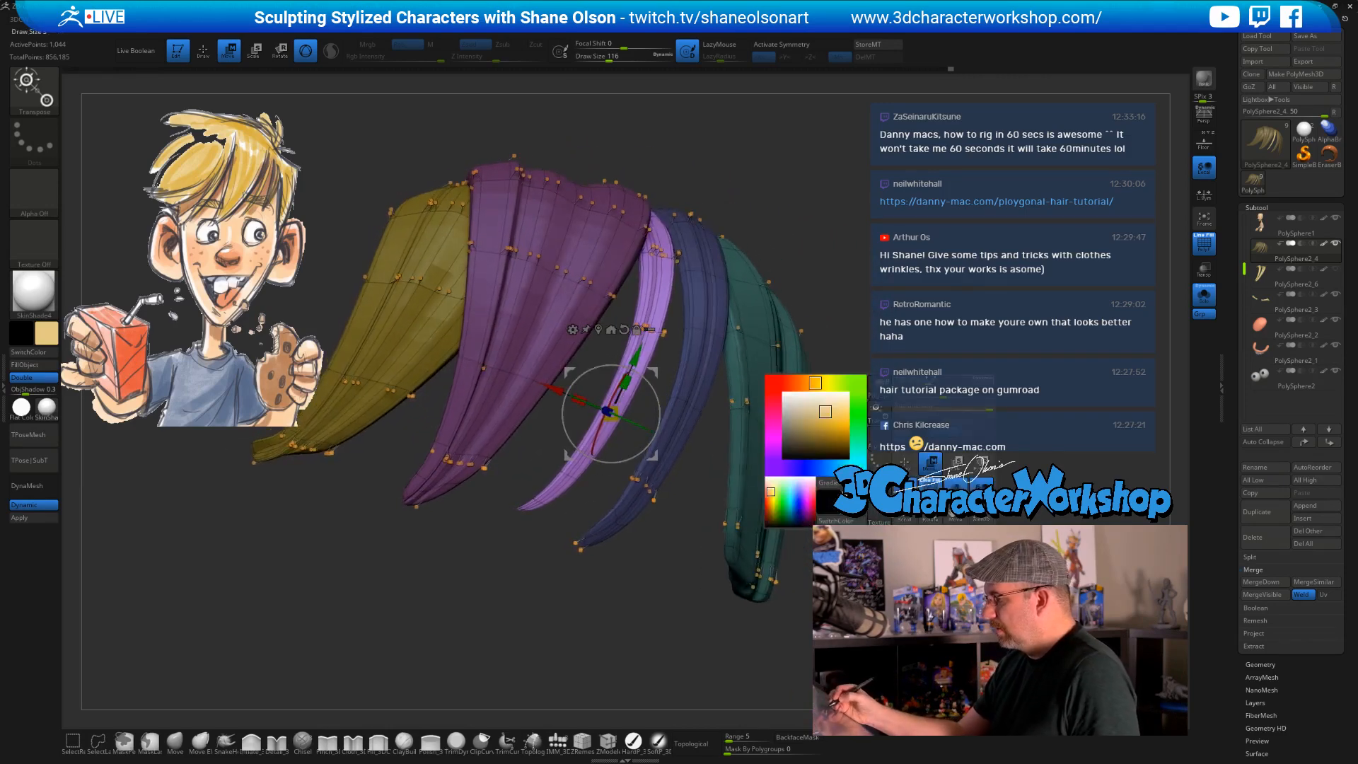
{"action": "left_click_drag", "start_coordinate": [941, 356], "coordinate": [672, 369]}
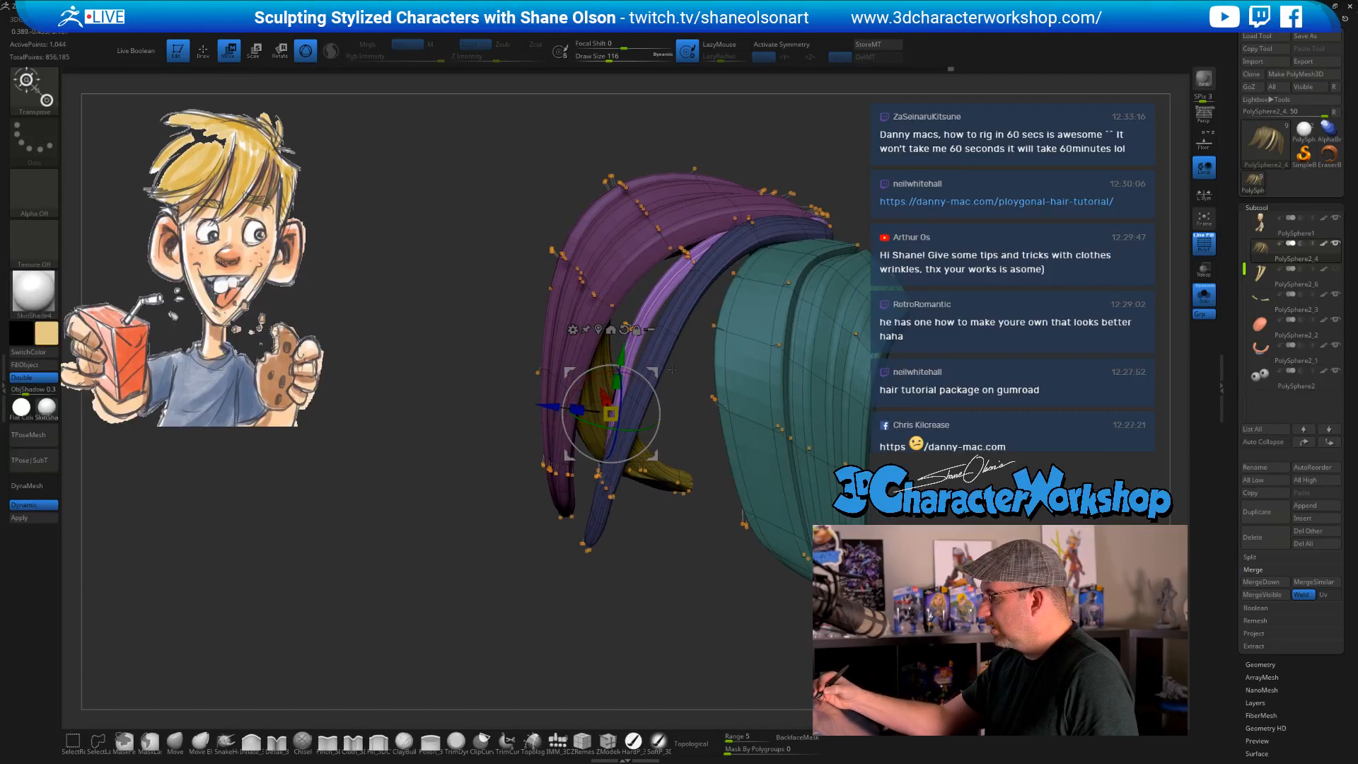
- Show the whole head again and bend the thin strand over the forehead with the Move Elastic brush, pulling its tip toward the magenta clump
{"action": "left_click", "coordinate": [199, 744]}
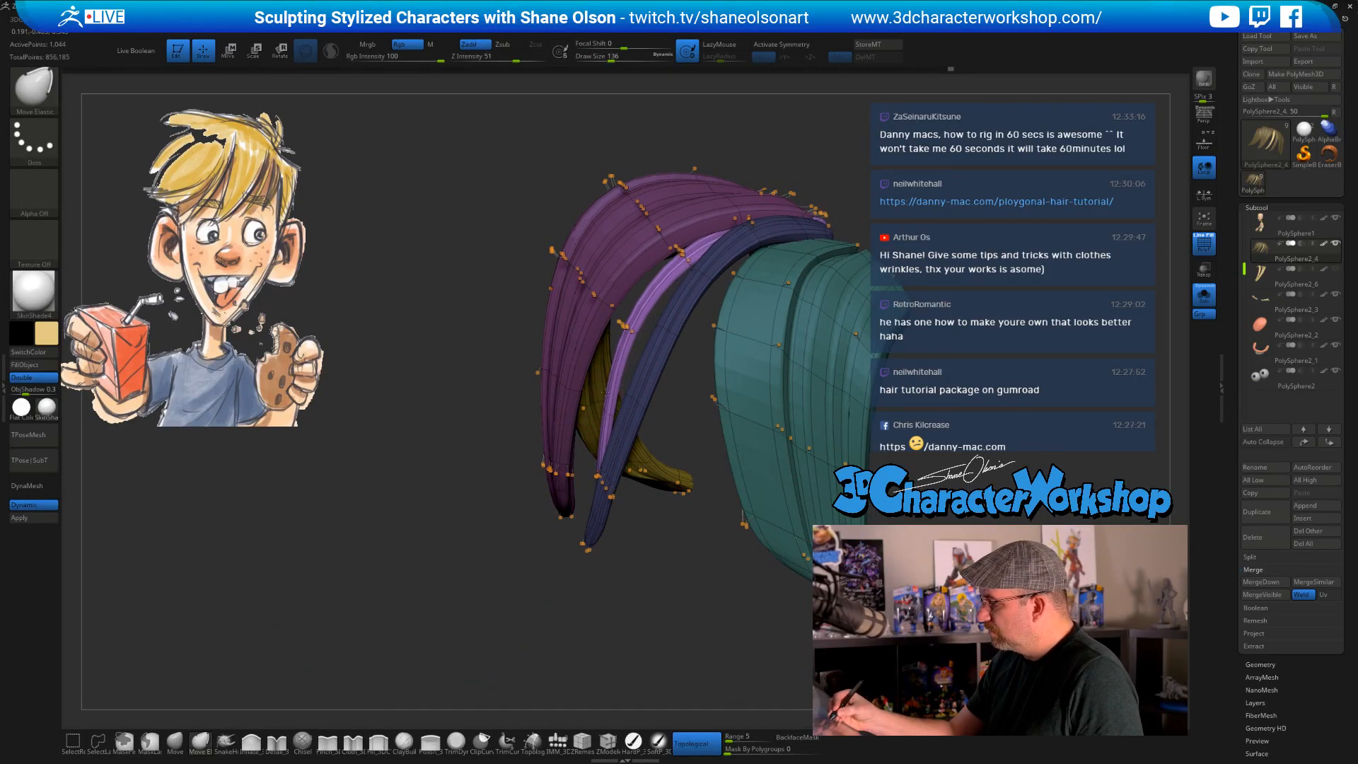
{"action": "left_click", "coordinate": [1203, 297]}
{"action": "left_click_drag", "start_coordinate": [912, 424], "coordinate": [1082, 410]}
{"action": "left_click_drag", "start_coordinate": [991, 425], "coordinate": [1103, 375]}
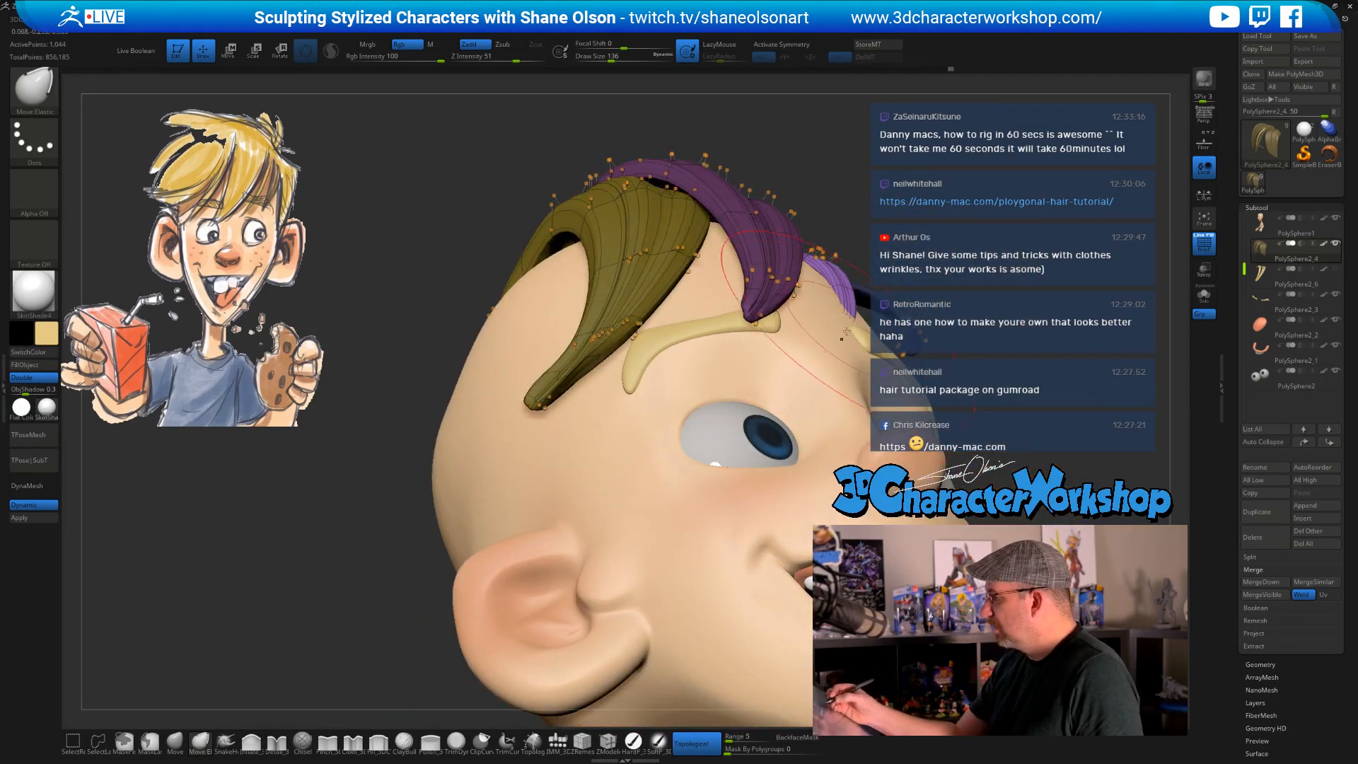
{"action": "left_click_drag", "start_coordinate": [846, 311], "coordinate": [861, 316]}
{"action": "mouse_move", "coordinate": [995, 263]}
{"action": "left_mouse_down"}
{"action": "mouse_move", "coordinate": [919, 283]}
{"action": "mouse_move", "coordinate": [912, 311]}
{"action": "mouse_move", "coordinate": [940, 319]}
{"action": "mouse_move", "coordinate": [860, 389]}
{"action": "mouse_move", "coordinate": [771, 396]}
{"action": "mouse_move", "coordinate": [829, 409]}
{"action": "left_mouse_up"}
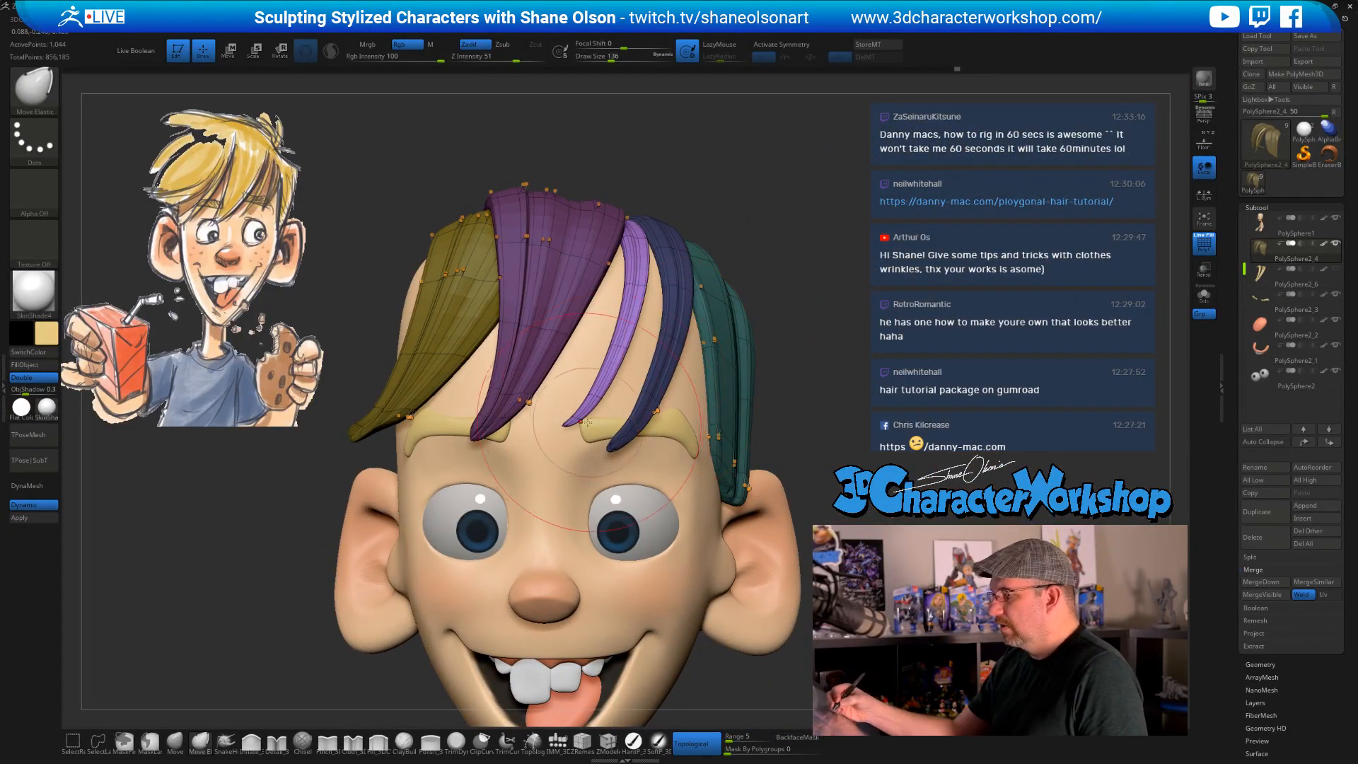
{"action": "left_click_drag", "start_coordinate": [592, 410], "coordinate": [573, 415]}
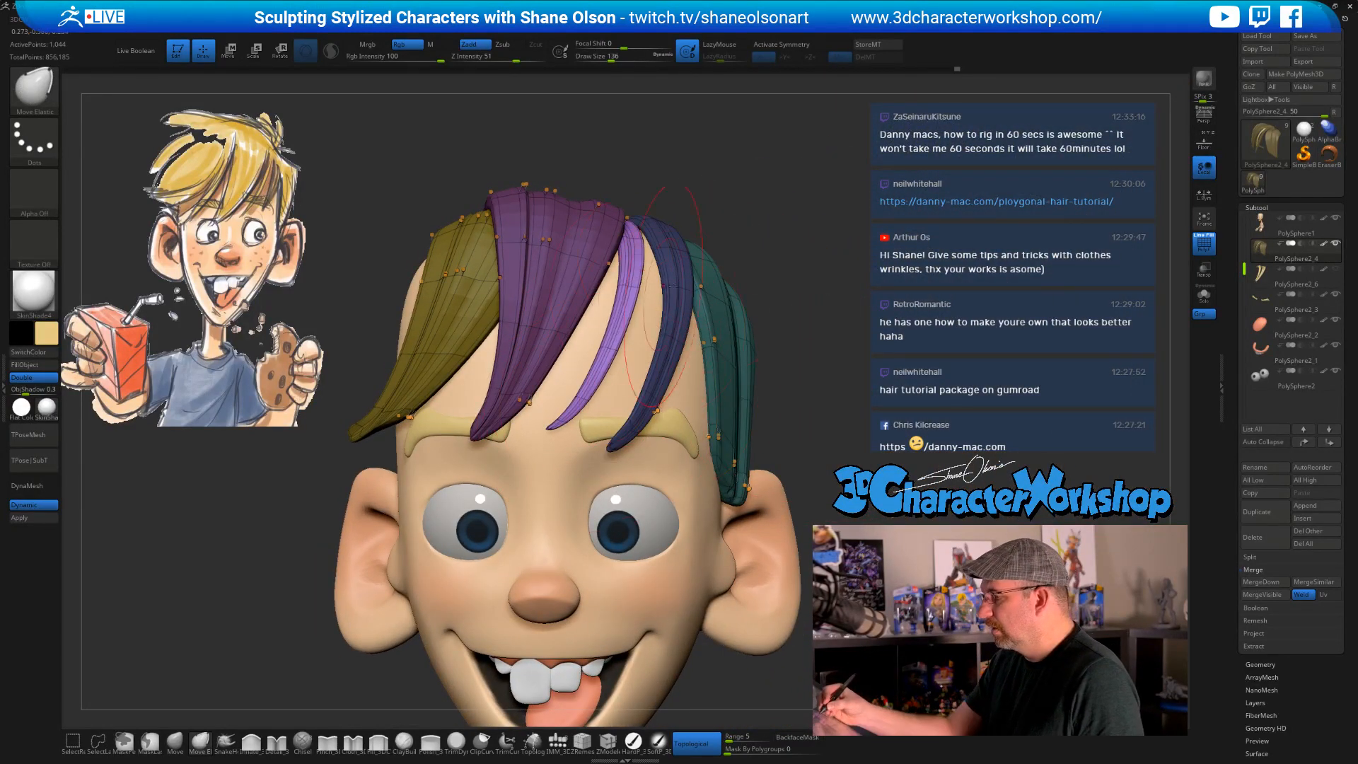
- Clear the mask, nudge the thin strand toward the blue clump and push the yellow clump's inner edge toward the magenta one
{"action": "left_click", "coordinate": [819, 244], "text": "ctrl"}
{"action": "mouse_move", "coordinate": [734, 219]}
{"action": "left_mouse_down", "text": "alt"}
{"action": "mouse_move", "coordinate": [760, 219]}
{"action": "mouse_move", "coordinate": [760, 263]}
{"action": "left_mouse_up", "text": "alt"}
{"action": "left_click_drag", "start_coordinate": [609, 325], "coordinate": [625, 327]}
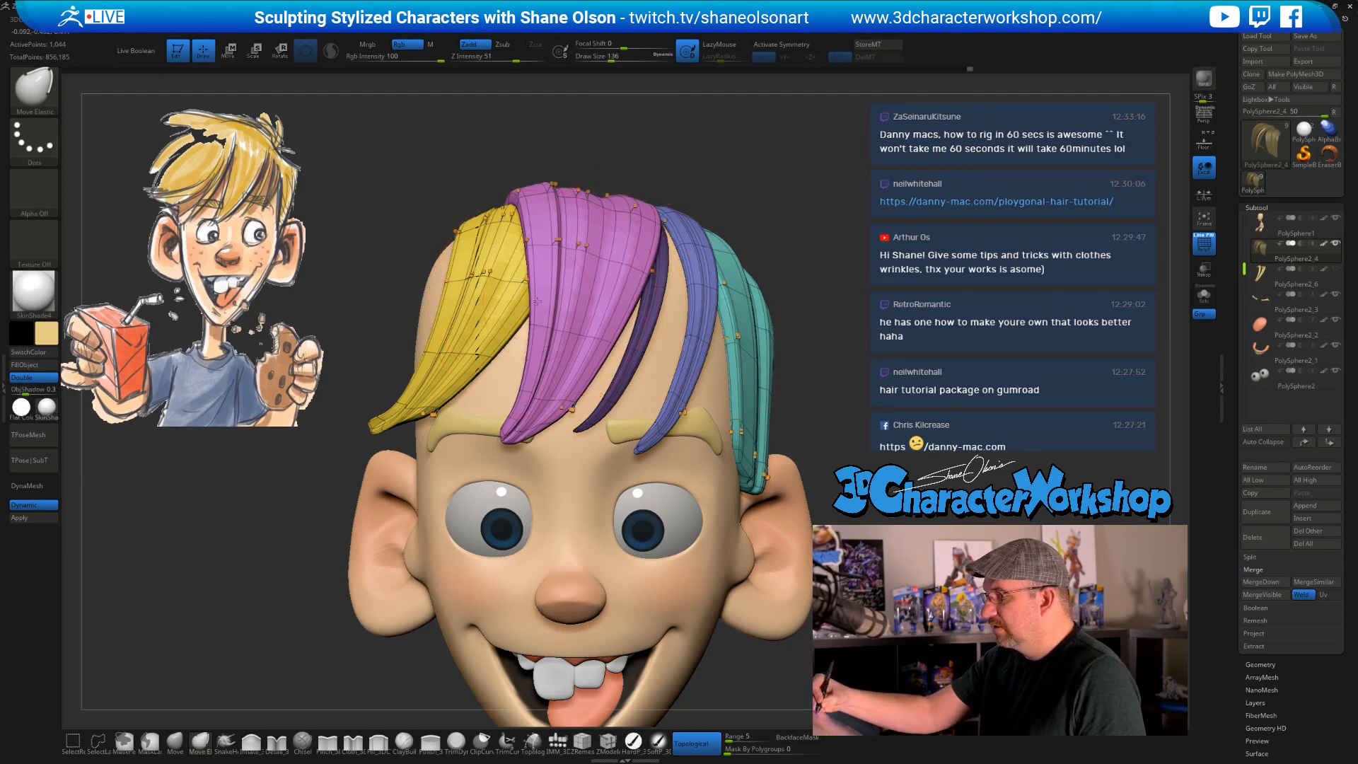
{"action": "left_click_drag", "start_coordinate": [499, 304], "coordinate": [520, 297]}
{"action": "mouse_move", "coordinate": [841, 261]}
{"action": "left_mouse_down"}
{"action": "mouse_move", "coordinate": [815, 271]}
{"action": "mouse_move", "coordinate": [755, 255]}
{"action": "mouse_move", "coordinate": [682, 284]}
{"action": "mouse_move", "coordinate": [716, 273]}
{"action": "left_mouse_up"}
- Reduce the brush size to 74 and push the thin strand's upper part up between the magenta and blue clumps
{"action": "key", "text": "s"}
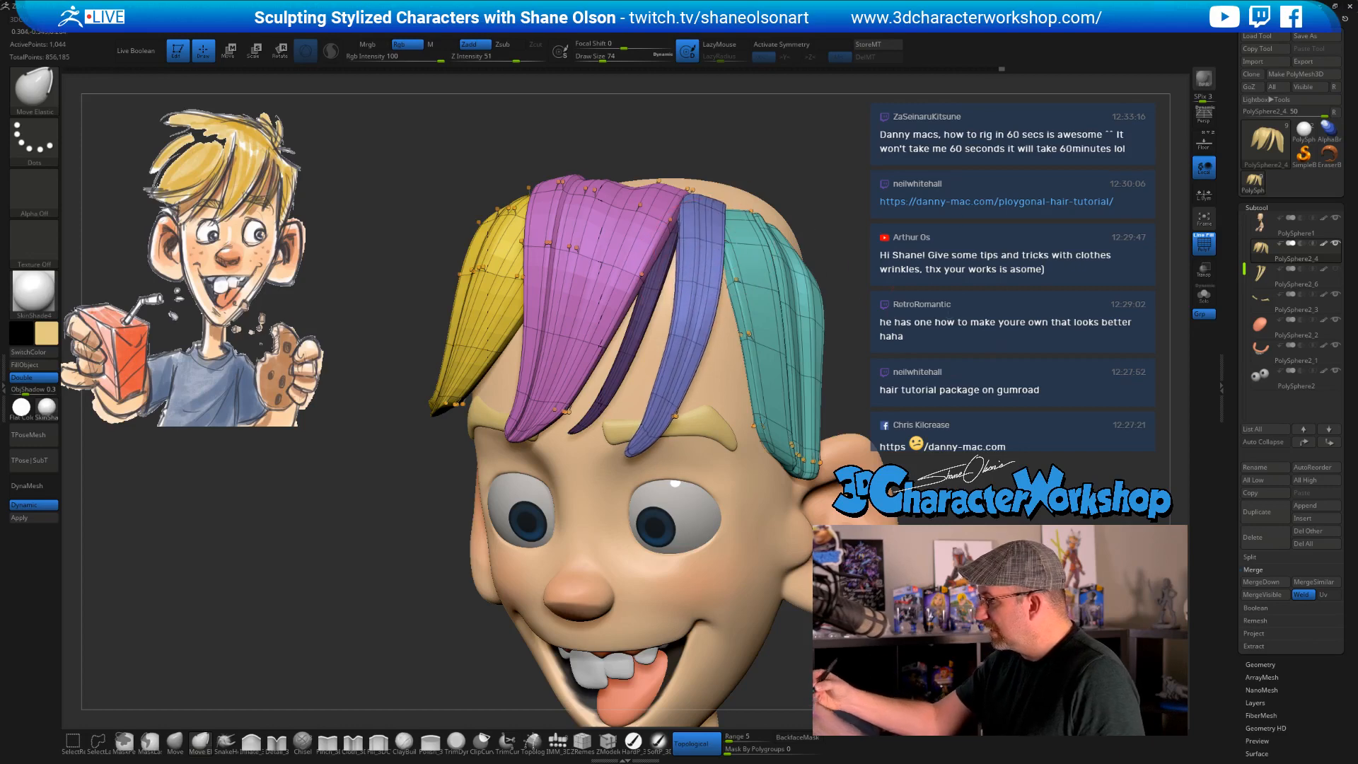
{"action": "left_click_drag", "start_coordinate": [849, 297], "coordinate": [919, 327]}
{"action": "left_click_drag", "start_coordinate": [645, 306], "coordinate": [665, 286]}
{"action": "left_click_drag", "start_coordinate": [838, 272], "coordinate": [853, 240]}
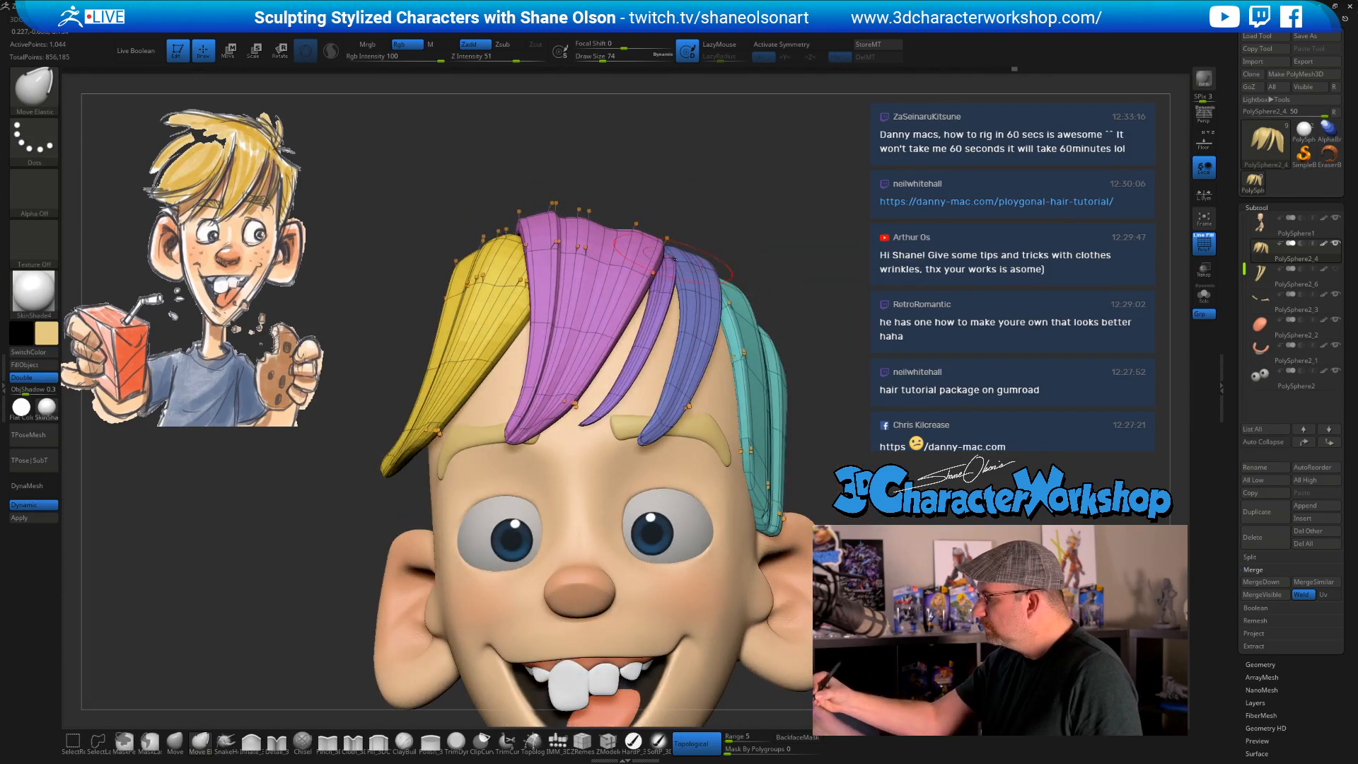
- Reshape the back edge of the teal side clump so it curves smoothly down toward the ear
{"action": "left_click_drag", "start_coordinate": [822, 287], "coordinate": [708, 276]}
{"action": "left_click_drag", "start_coordinate": [892, 284], "coordinate": [817, 343]}
{"action": "right_click_drag", "start_coordinate": [786, 343], "coordinate": [743, 311]}
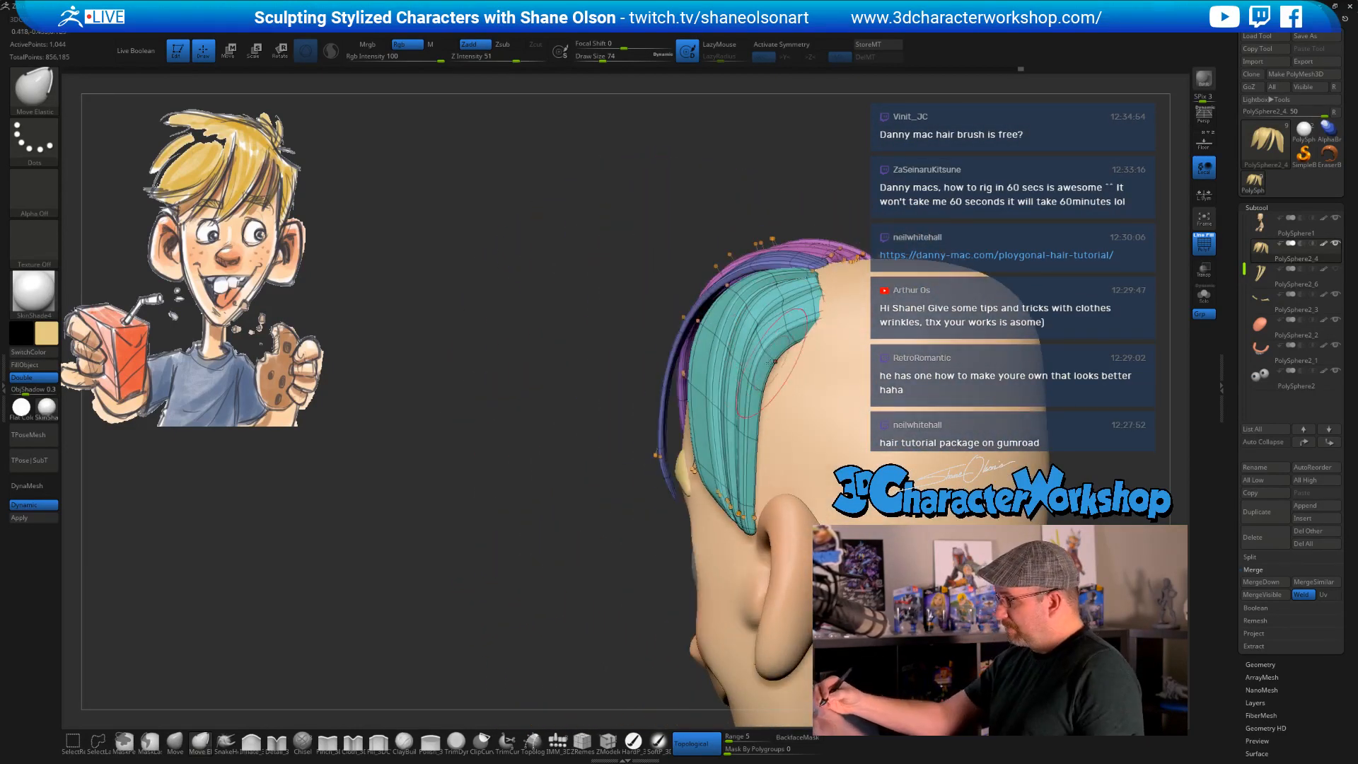
{"action": "left_click_drag", "start_coordinate": [798, 351], "coordinate": [794, 360]}
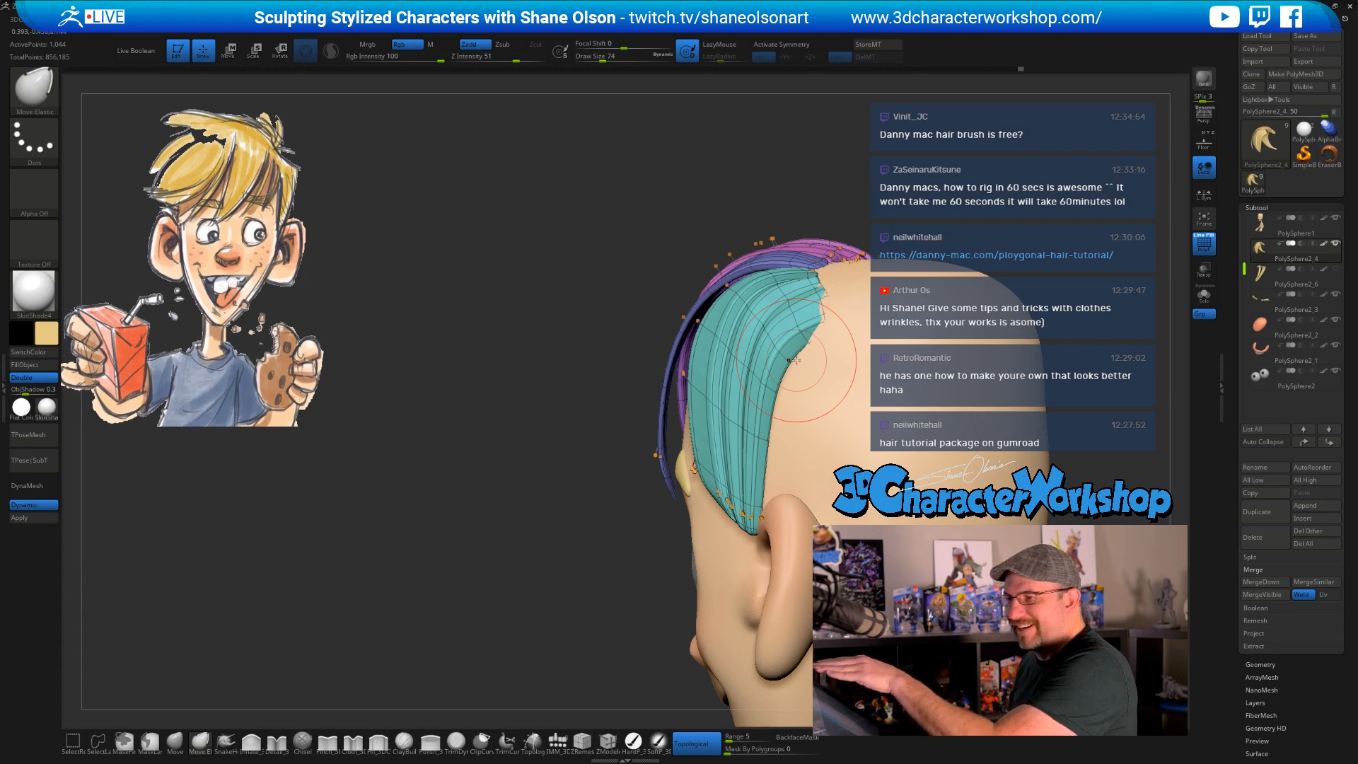
{"action": "mouse_move", "coordinate": [796, 357]}
{"action": "right_mouse_down"}
{"action": "mouse_move", "coordinate": [835, 360]}
{"action": "mouse_move", "coordinate": [845, 400]}
{"action": "mouse_move", "coordinate": [861, 369]}
{"action": "mouse_move", "coordinate": [781, 360]}
{"action": "right_mouse_up"}
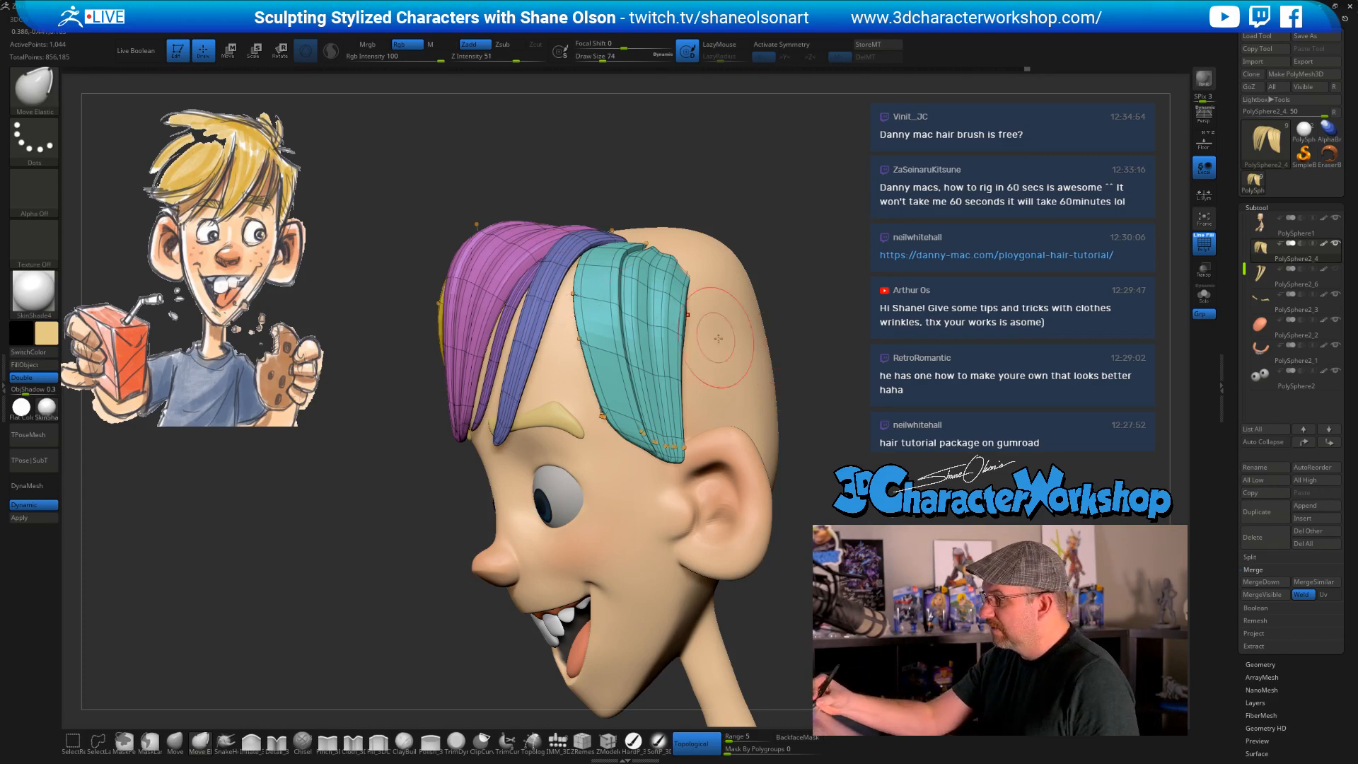
{"action": "right_click_drag", "start_coordinate": [781, 362], "coordinate": [621, 263]}
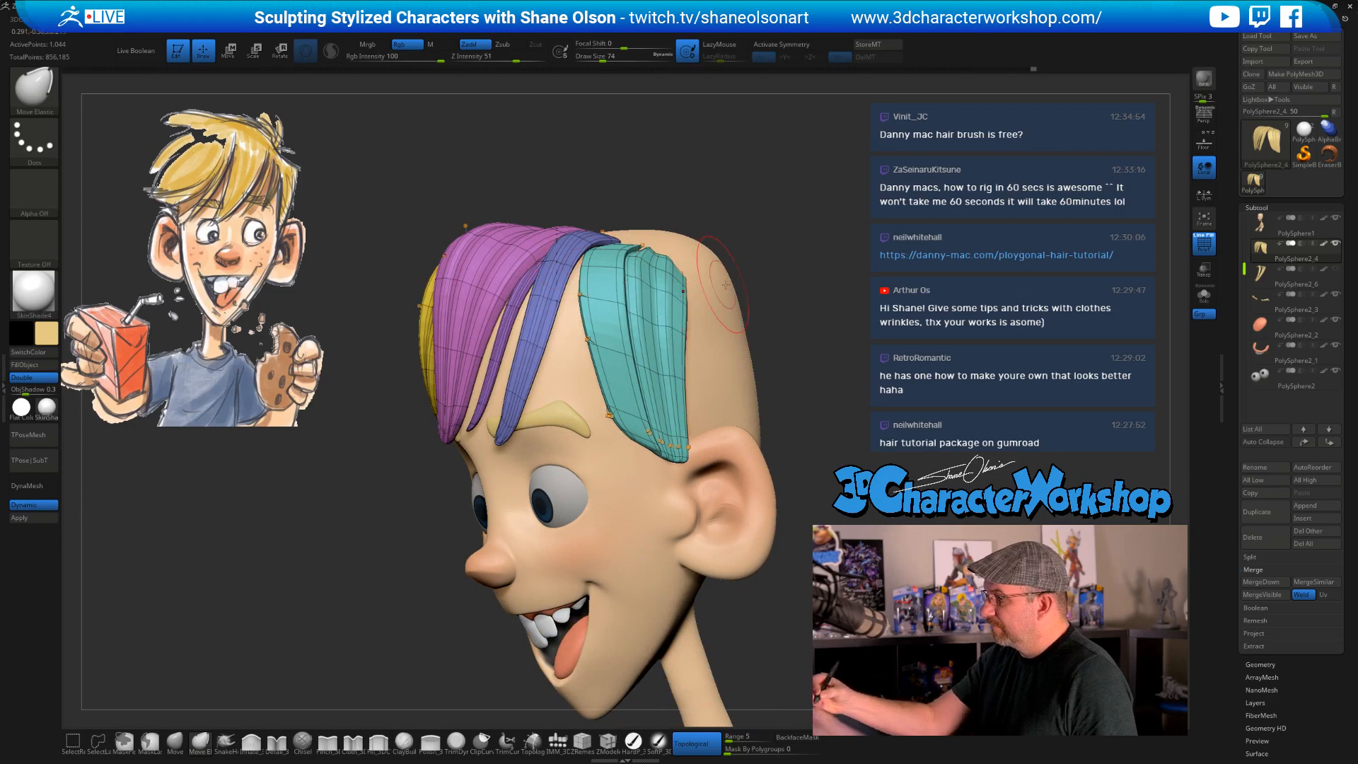
{"action": "right_click_drag", "start_coordinate": [699, 304], "coordinate": [785, 288]}
- Enlarge the brush to 116 and shift the upper part of the blue clump slightly toward the teal clump
{"action": "key", "text": "s"}
{"action": "left_click_drag", "start_coordinate": [783, 289], "coordinate": [790, 289]}
{"action": "left_click_drag", "start_coordinate": [558, 265], "coordinate": [565, 263]}
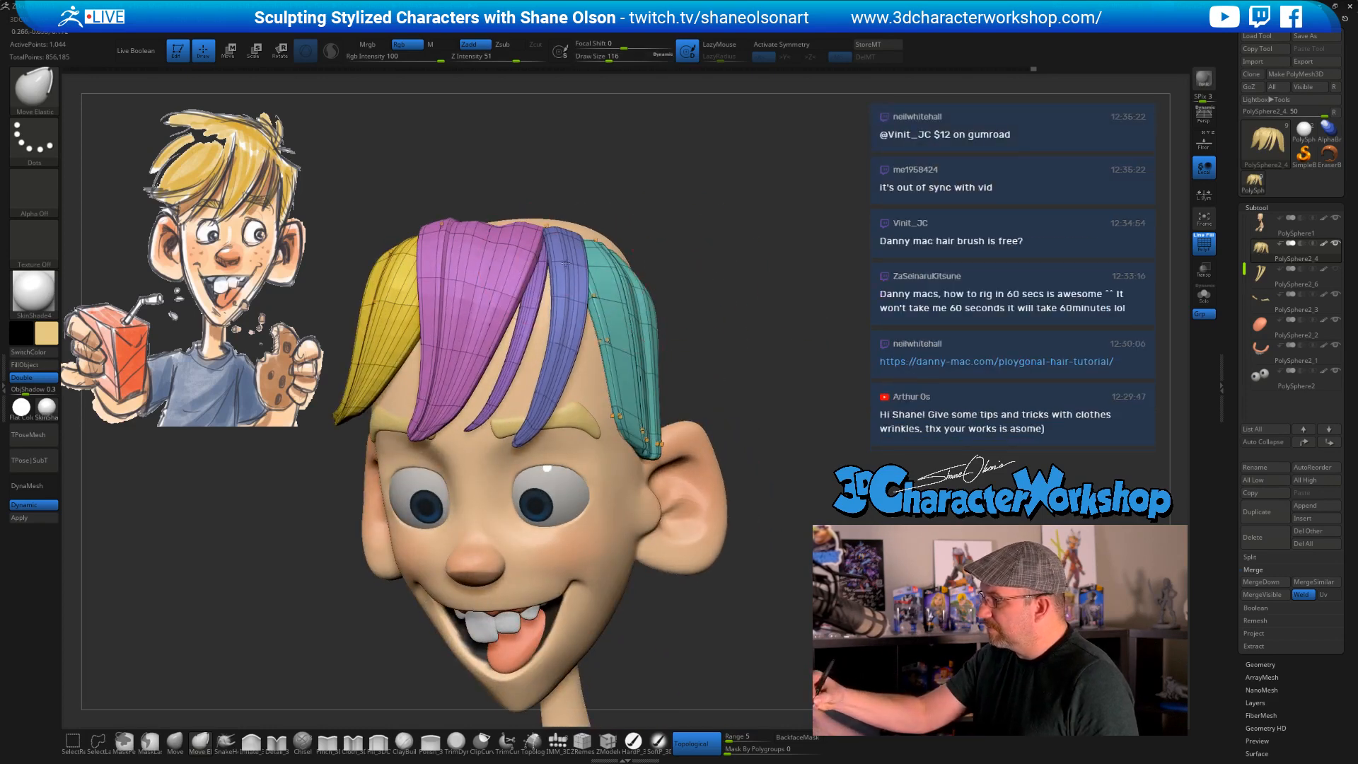
{"action": "left_click_drag", "start_coordinate": [781, 353], "coordinate": [768, 378]}
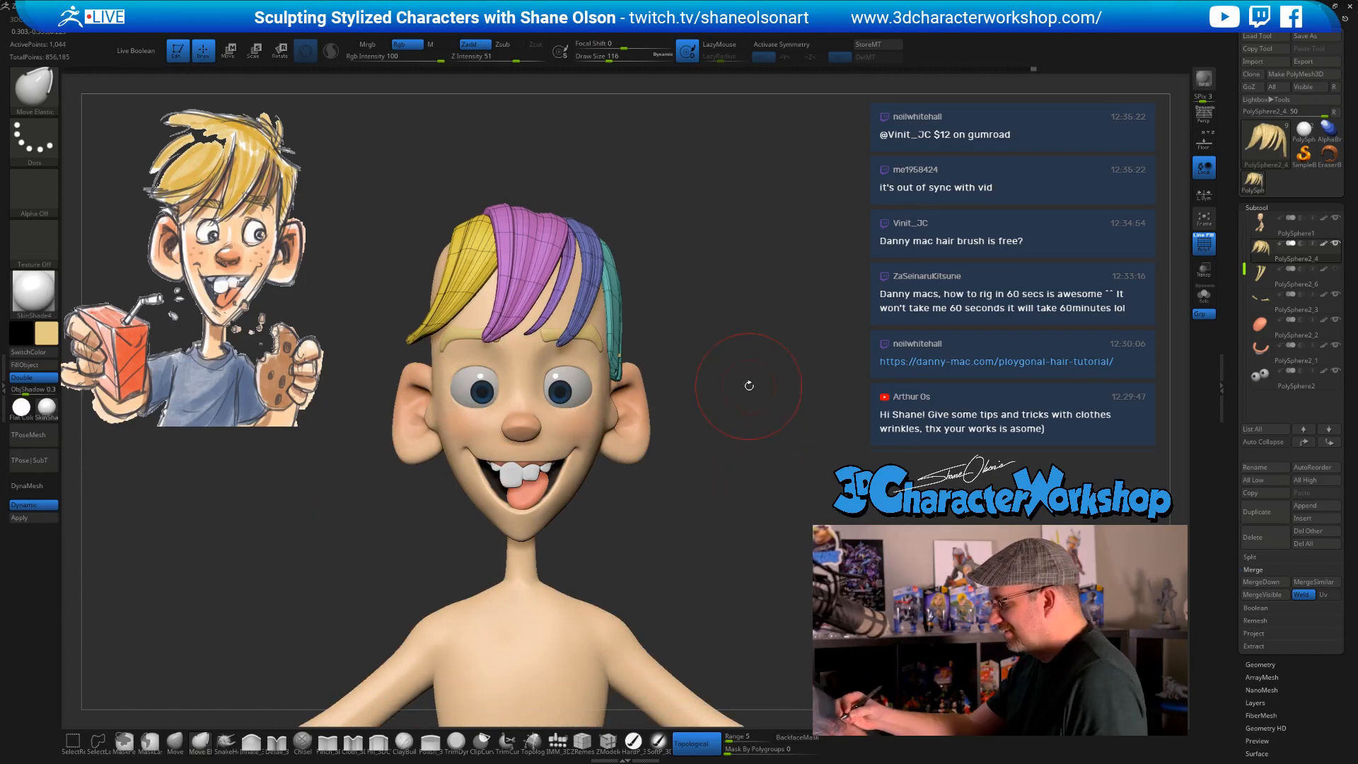
{"action": "left_click_drag", "start_coordinate": [749, 385], "coordinate": [565, 285]}
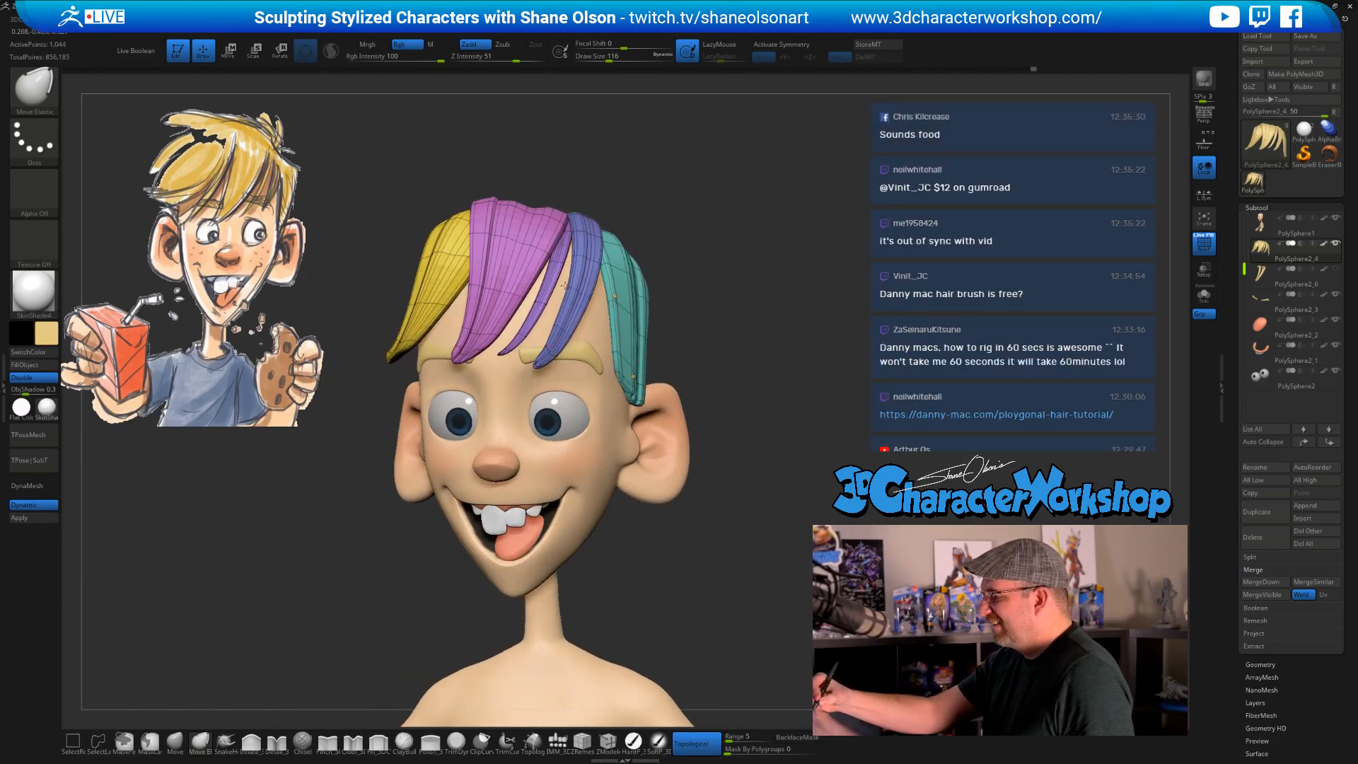
- Refine the edges around the gap between the blue clump and the thin strand, starting with a brush size of 62
{"action": "mouse_move", "coordinate": [718, 275]}
{"action": "left_mouse_down"}
{"action": "mouse_move", "coordinate": [706, 238]}
{"action": "mouse_move", "coordinate": [695, 240]}
{"action": "left_mouse_up"}
{"action": "key", "text": "s"}
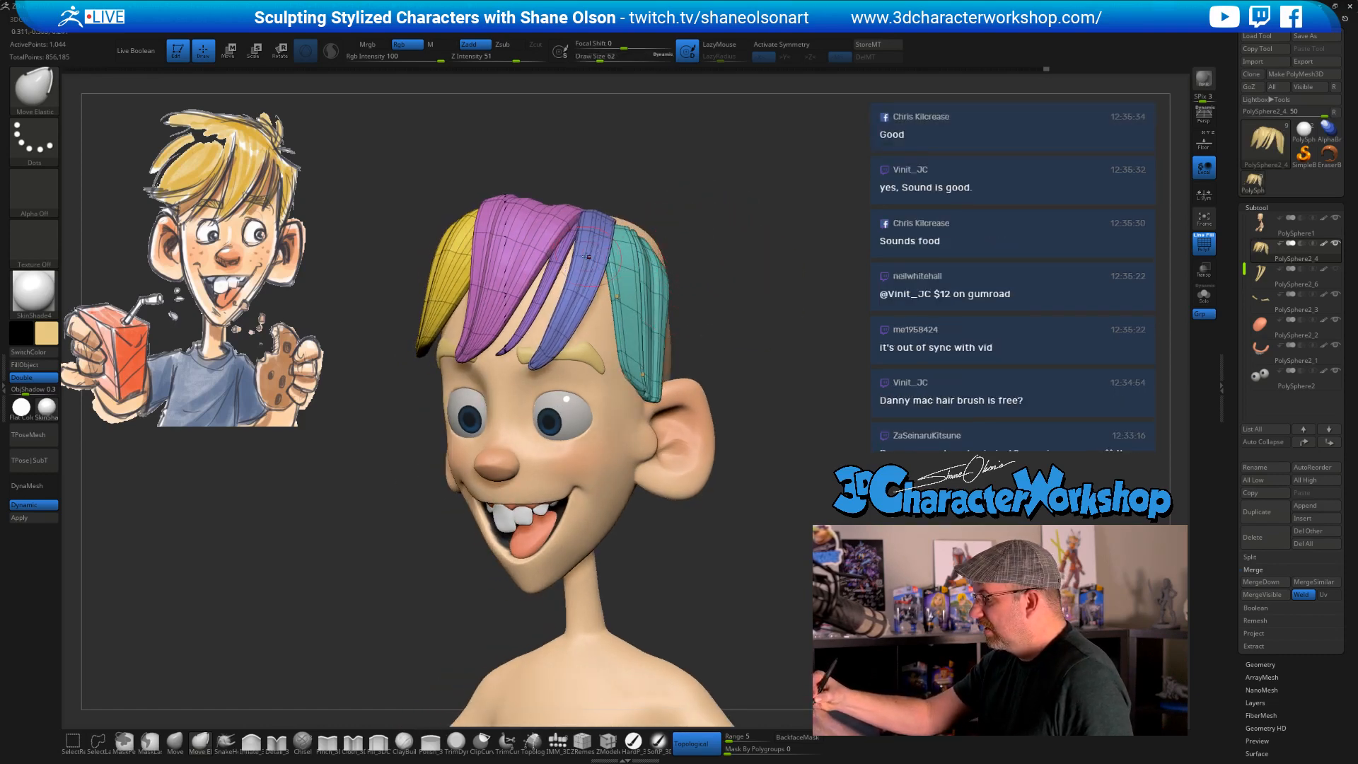
{"action": "left_click_drag", "start_coordinate": [596, 261], "coordinate": [606, 265]}
{"action": "left_click_drag", "start_coordinate": [773, 319], "coordinate": [739, 309]}
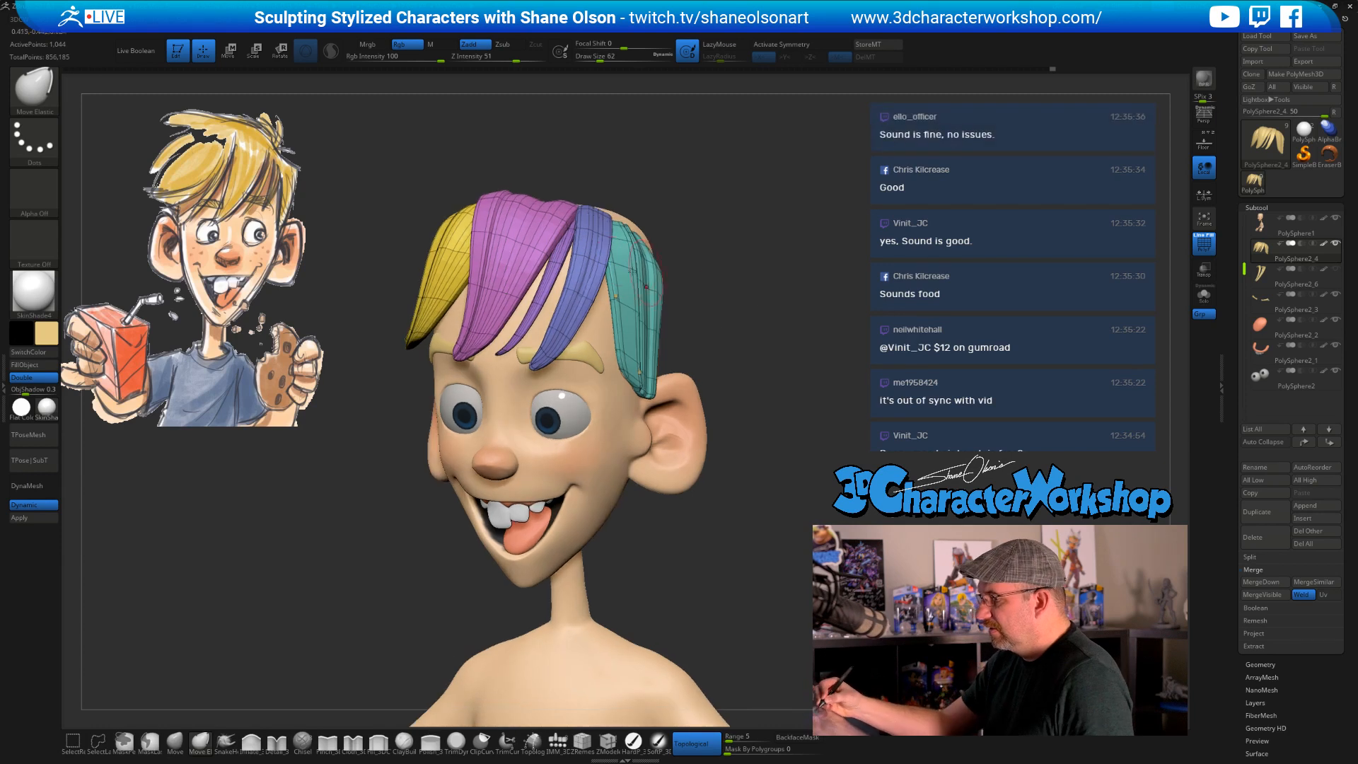
{"action": "key", "text": "s"}
{"action": "mouse_move", "coordinate": [564, 263]}
{"action": "left_mouse_down"}
{"action": "mouse_move", "coordinate": [546, 266]}
{"action": "mouse_move", "coordinate": [556, 225]}
{"action": "mouse_move", "coordinate": [556, 262]}
{"action": "left_mouse_up"}
{"action": "mouse_move", "coordinate": [746, 296]}
{"action": "left_mouse_down"}
{"action": "mouse_move", "coordinate": [722, 301]}
{"action": "mouse_move", "coordinate": [753, 307]}
{"action": "left_mouse_up"}
- Set the brush size to 77 and push the teal clump's lower front edge back toward the ear
{"action": "key", "text": "s"}
{"action": "mouse_move", "coordinate": [625, 369]}
{"action": "left_mouse_down"}
{"action": "mouse_move", "coordinate": [629, 352]}
{"action": "mouse_move", "coordinate": [644, 371]}
{"action": "left_mouse_up"}
{"action": "left_click_drag", "start_coordinate": [751, 382], "coordinate": [678, 387]}
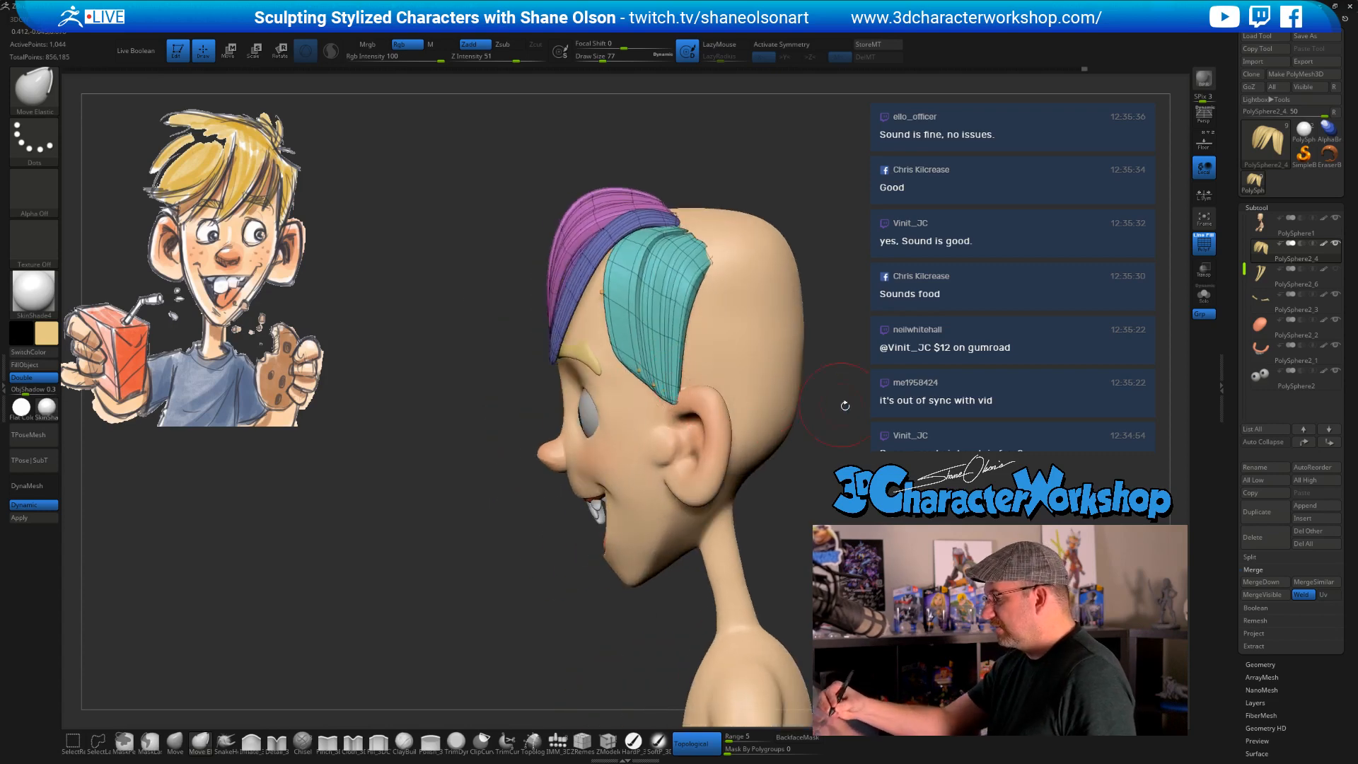
{"action": "left_click_drag", "start_coordinate": [842, 403], "coordinate": [954, 392]}
{"action": "left_click_drag", "start_coordinate": [768, 371], "coordinate": [851, 365]}
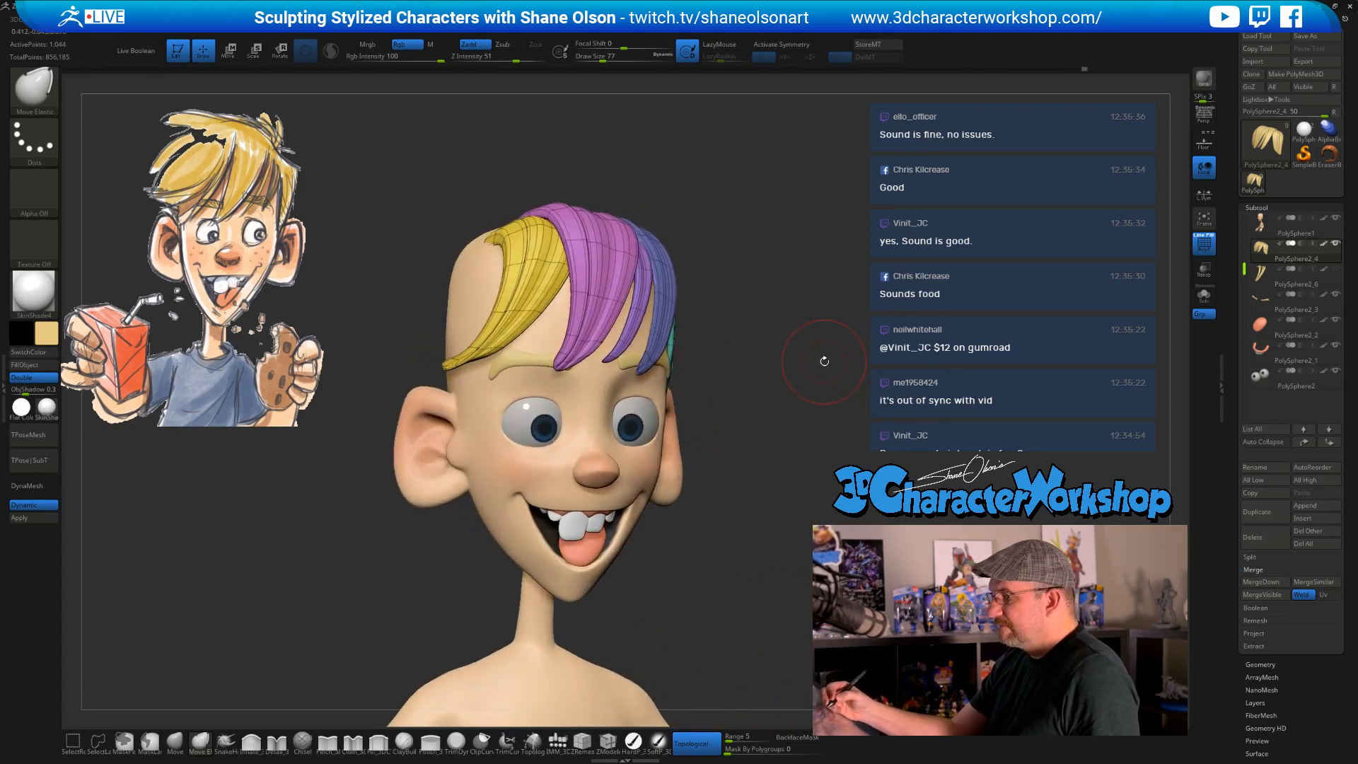
- Add the loaded character sketch texture to Spotlight as a reference overlay on the canvas
{"action": "left_click_drag", "start_coordinate": [743, 338], "coordinate": [759, 383]}
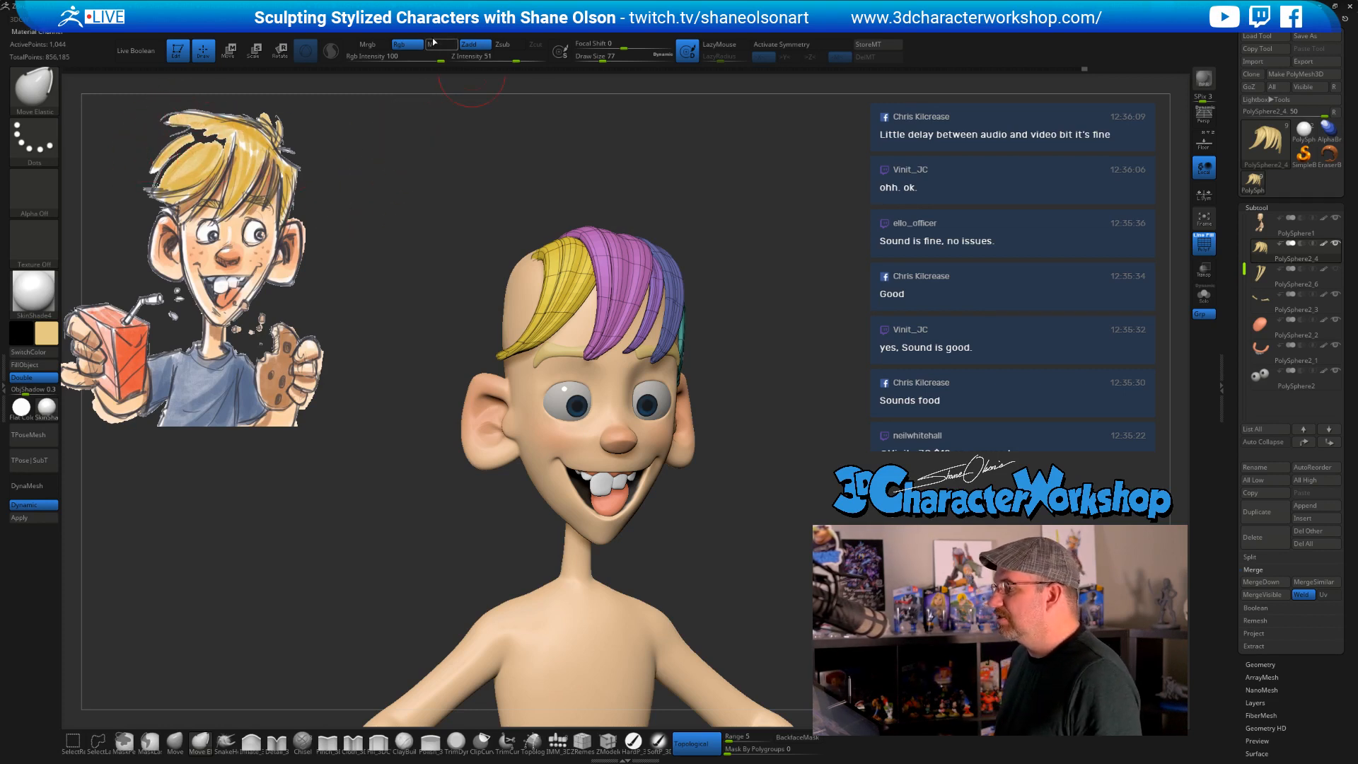
{"action": "left_click", "coordinate": [555, 19]}
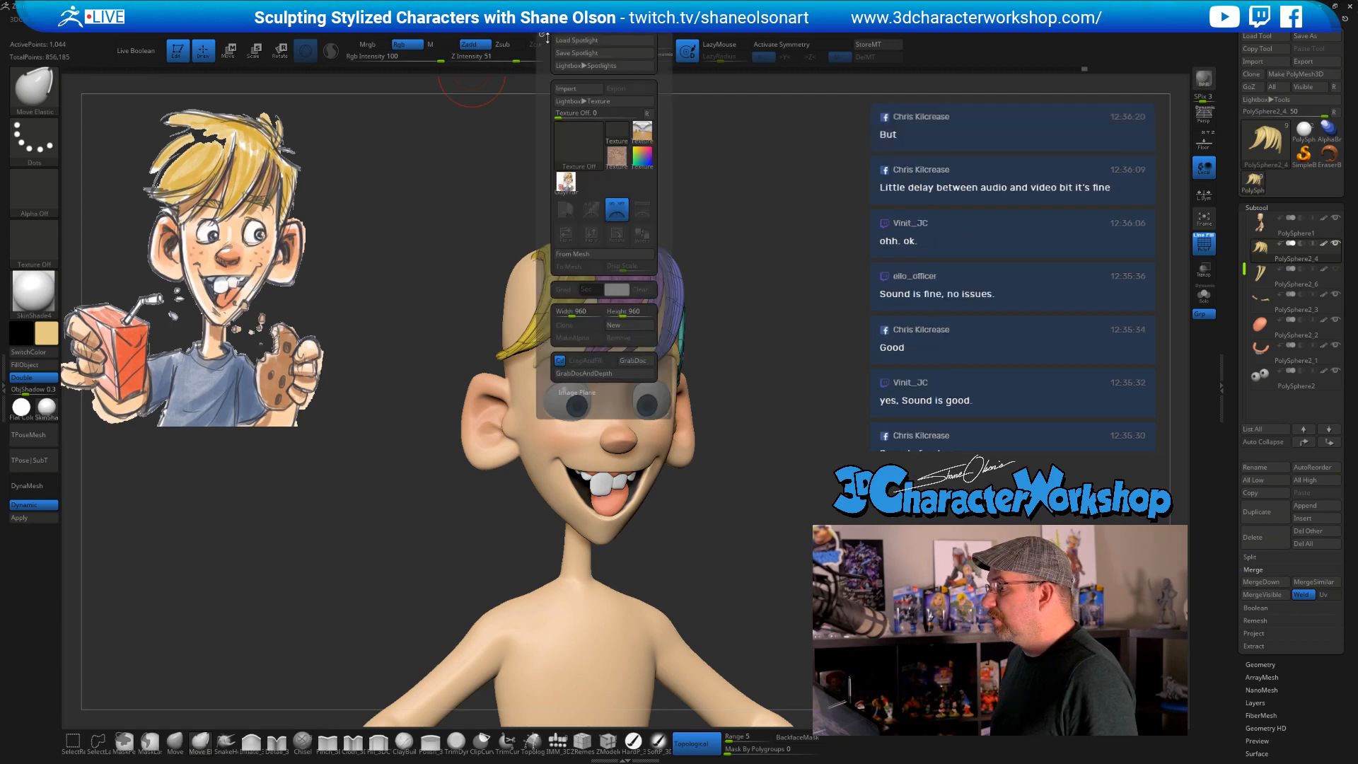
{"action": "left_click", "coordinate": [566, 183]}
{"action": "left_click", "coordinate": [645, 214]}
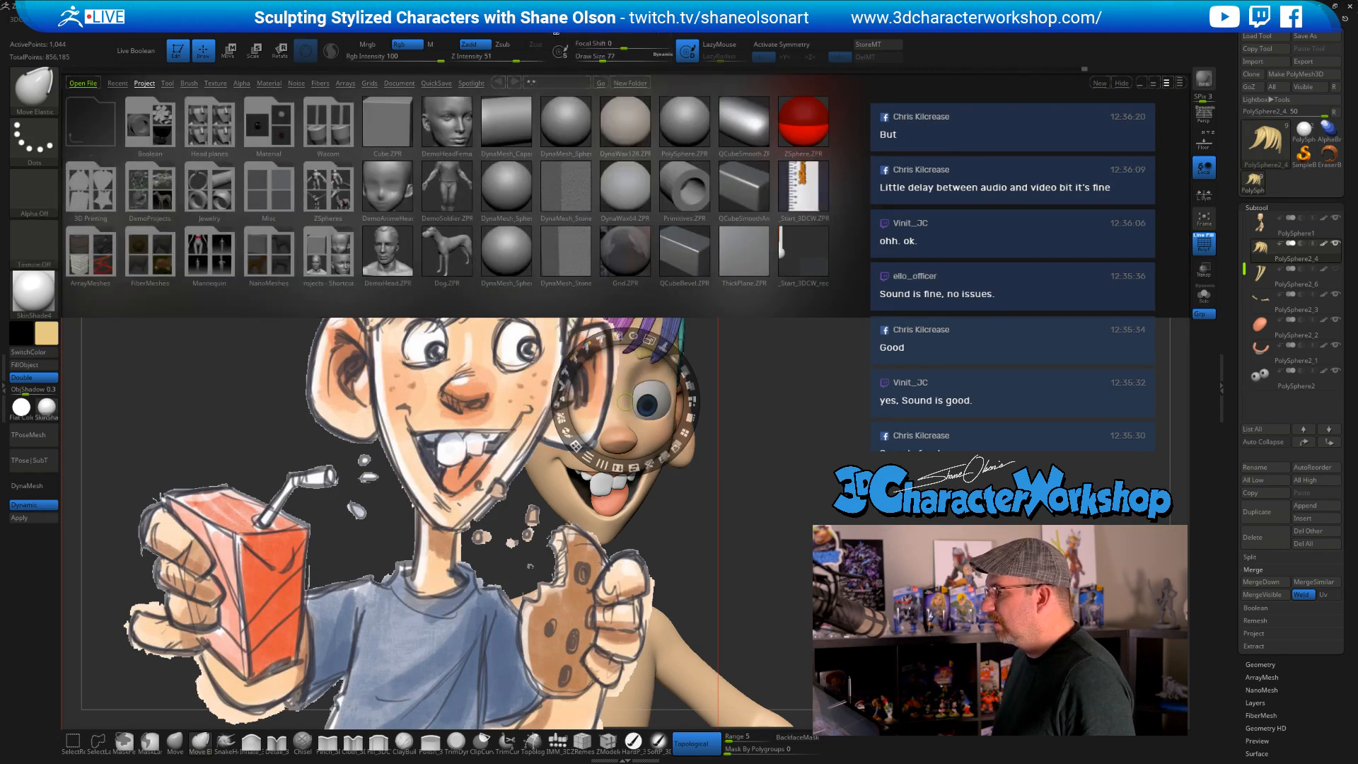
- Import the GuyFrancis image from the Reference folder and bring it into Spotlight
{"action": "left_click", "coordinate": [556, 29]}
{"action": "left_click", "coordinate": [571, 87]}
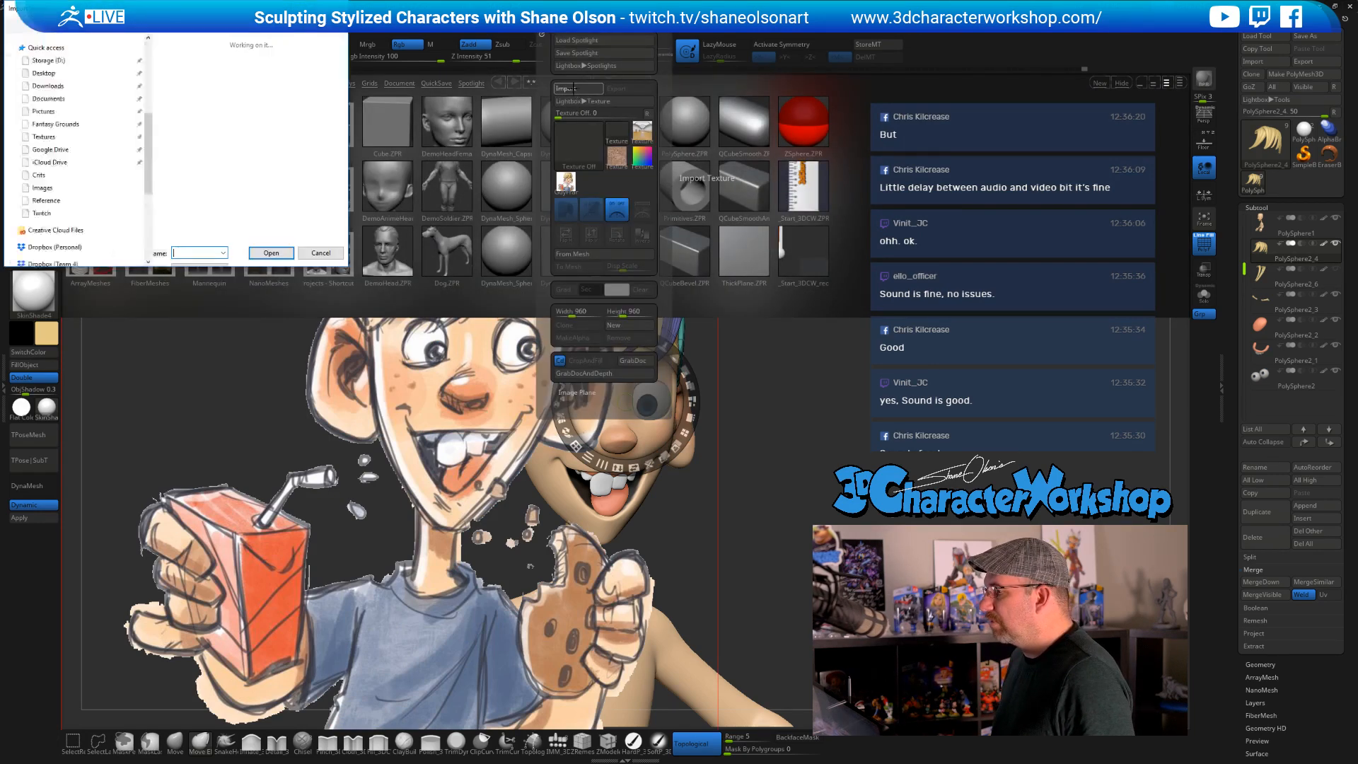
{"action": "left_click", "coordinate": [773, 357]}
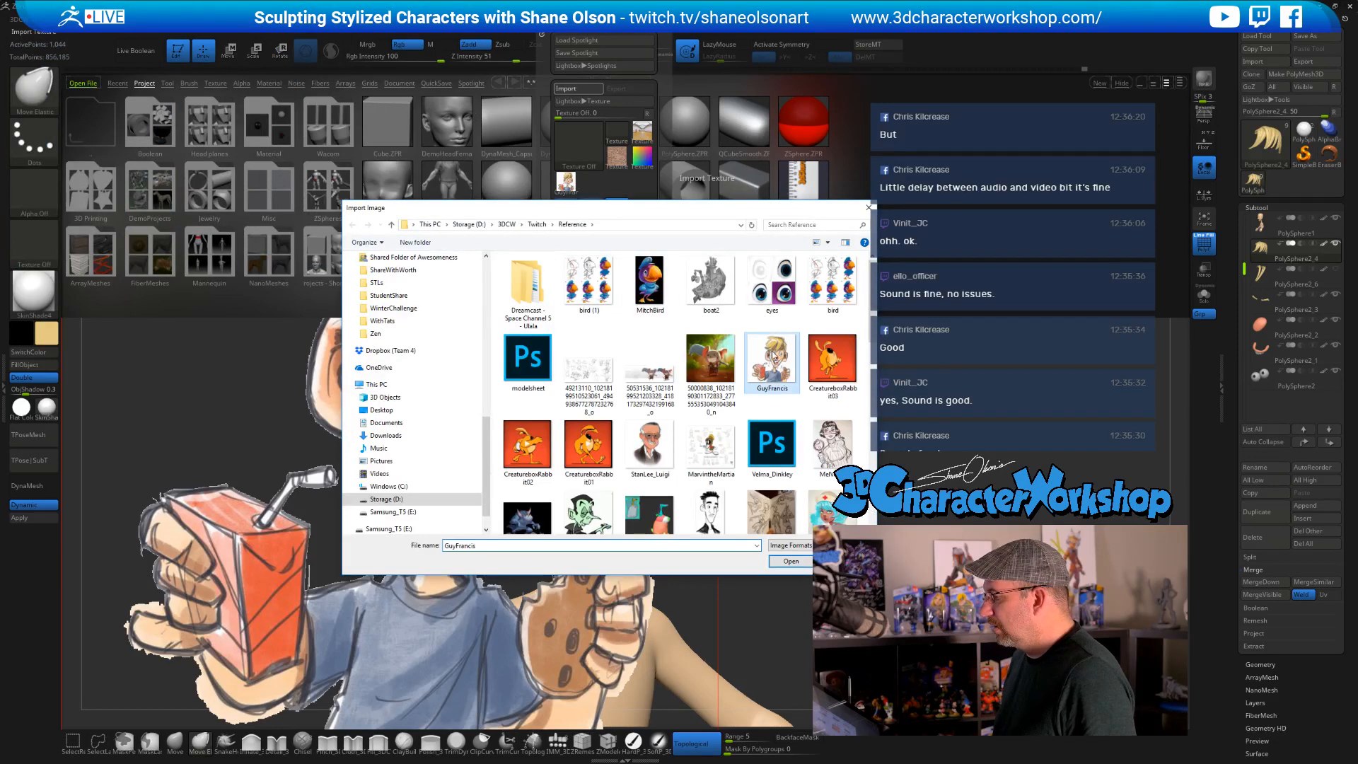
{"action": "left_click", "coordinate": [791, 561]}
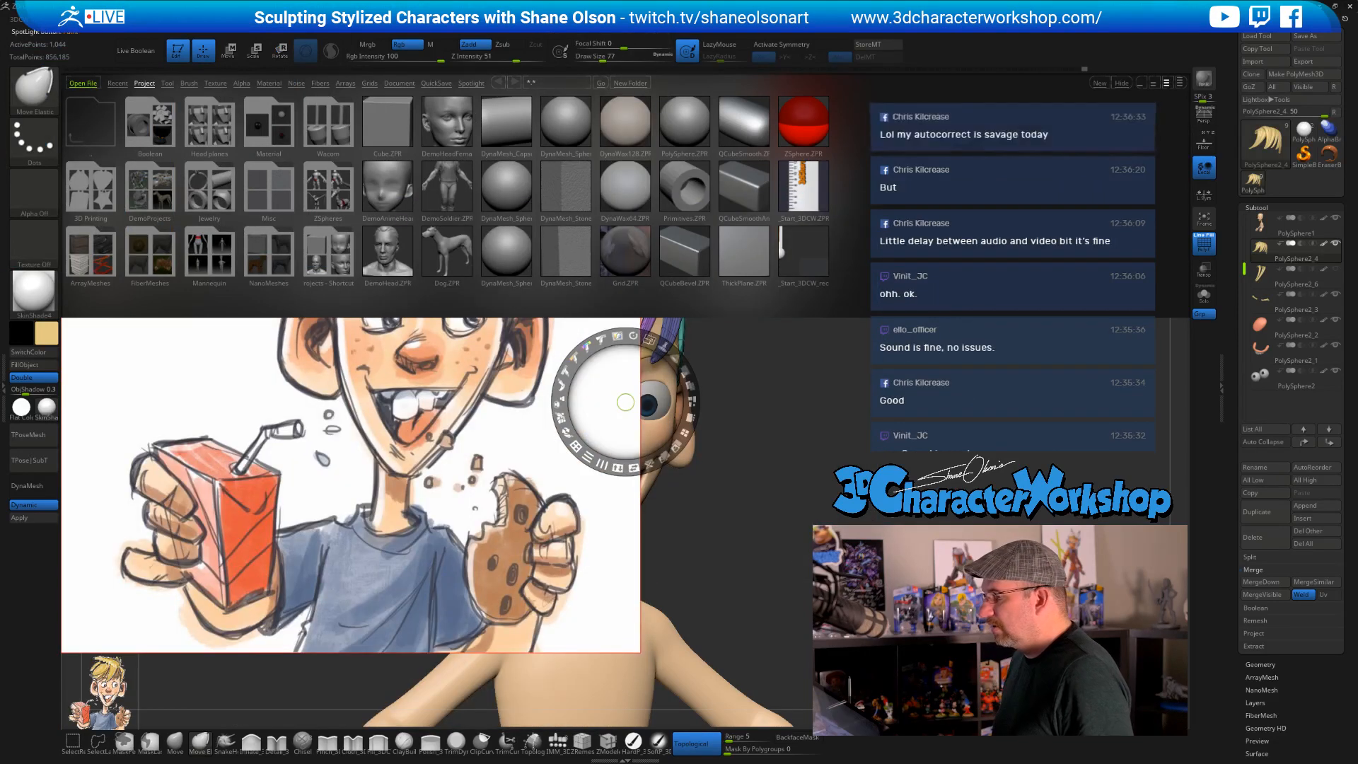
- Hide LightBox, shrink the GuyFrancis reference and place it beside the character's head, then leave Spotlight editing
{"action": "key", "text": "comma"}
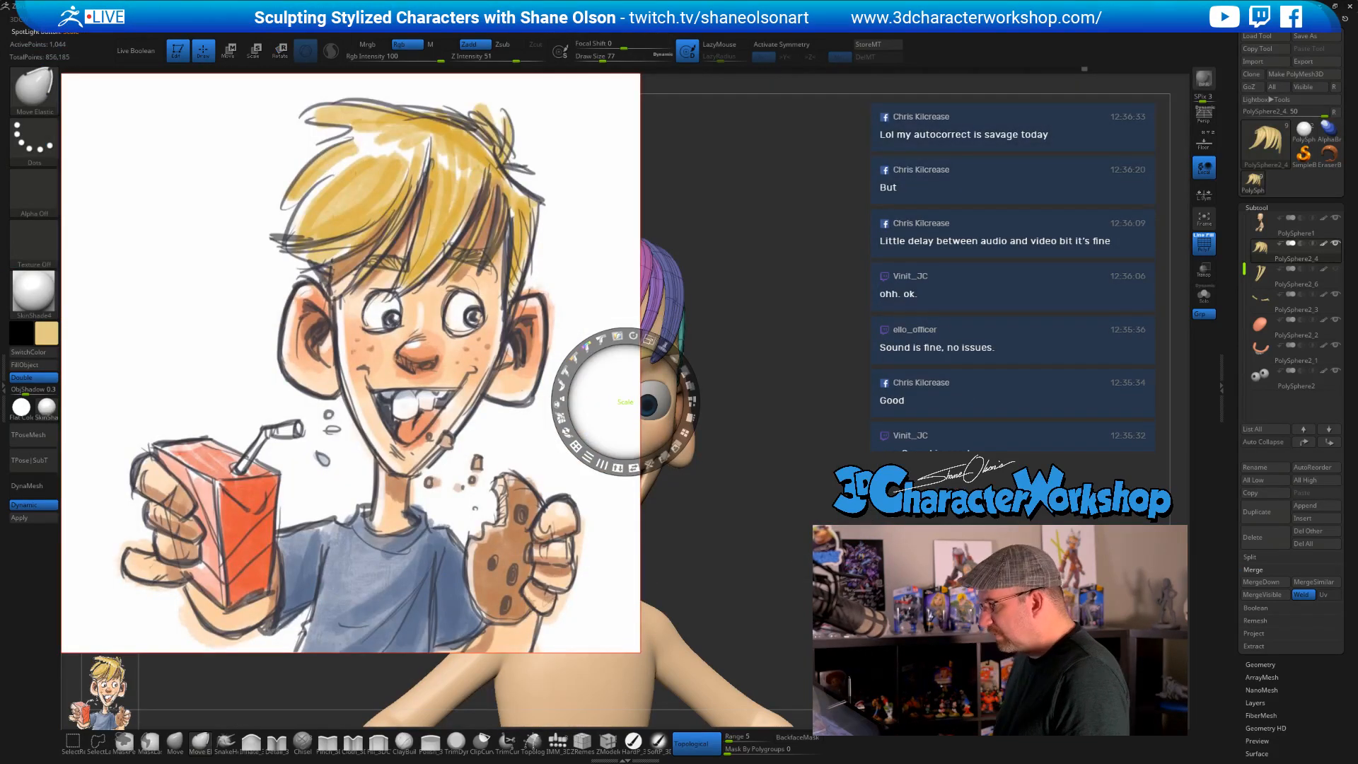
{"action": "left_click_drag", "start_coordinate": [649, 340], "coordinate": [678, 443]}
{"action": "left_click_drag", "start_coordinate": [606, 360], "coordinate": [320, 252]}
{"action": "key", "text": "z"}
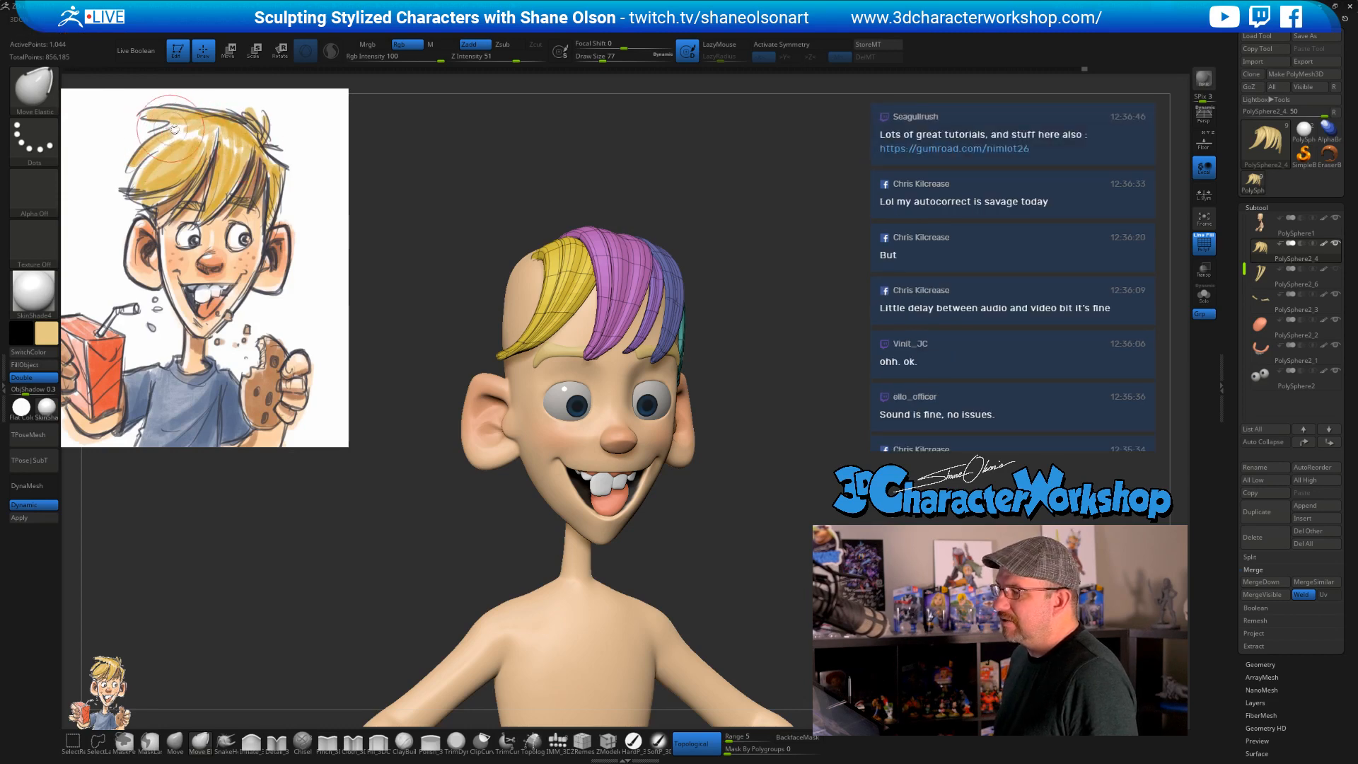
- Choose the Danny Hair v1.1 insert mesh brush and its ThickStrand mesh
{"action": "left_click_drag", "start_coordinate": [817, 264], "coordinate": [764, 386]}
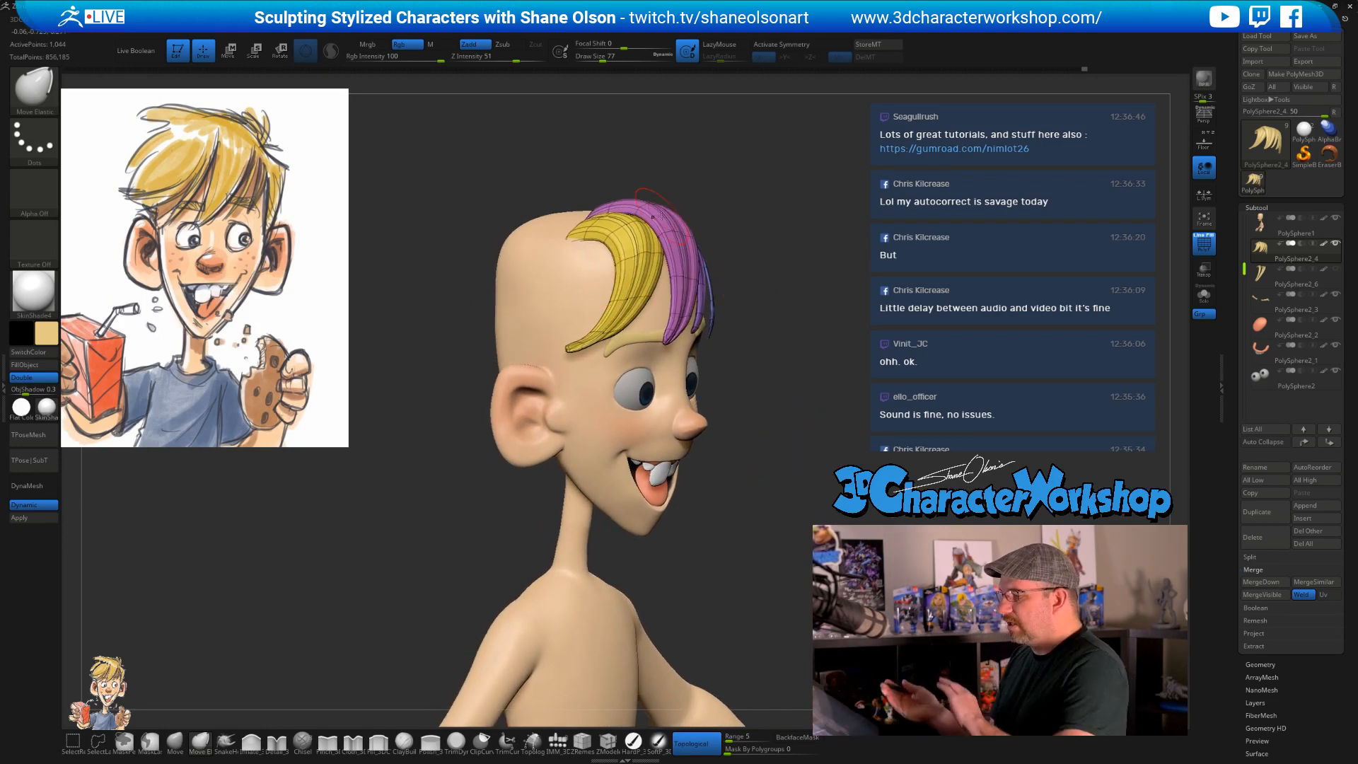
{"action": "mouse_move", "coordinate": [223, 143]}
{"action": "left_mouse_down", "text": "ctrl+shift"}
{"action": "mouse_move", "coordinate": [212, 114]}
{"action": "mouse_move", "coordinate": [130, 209]}
{"action": "mouse_move", "coordinate": [225, 132]}
{"action": "mouse_move", "coordinate": [359, 173]}
{"action": "left_mouse_up", "text": "ctrl+shift"}
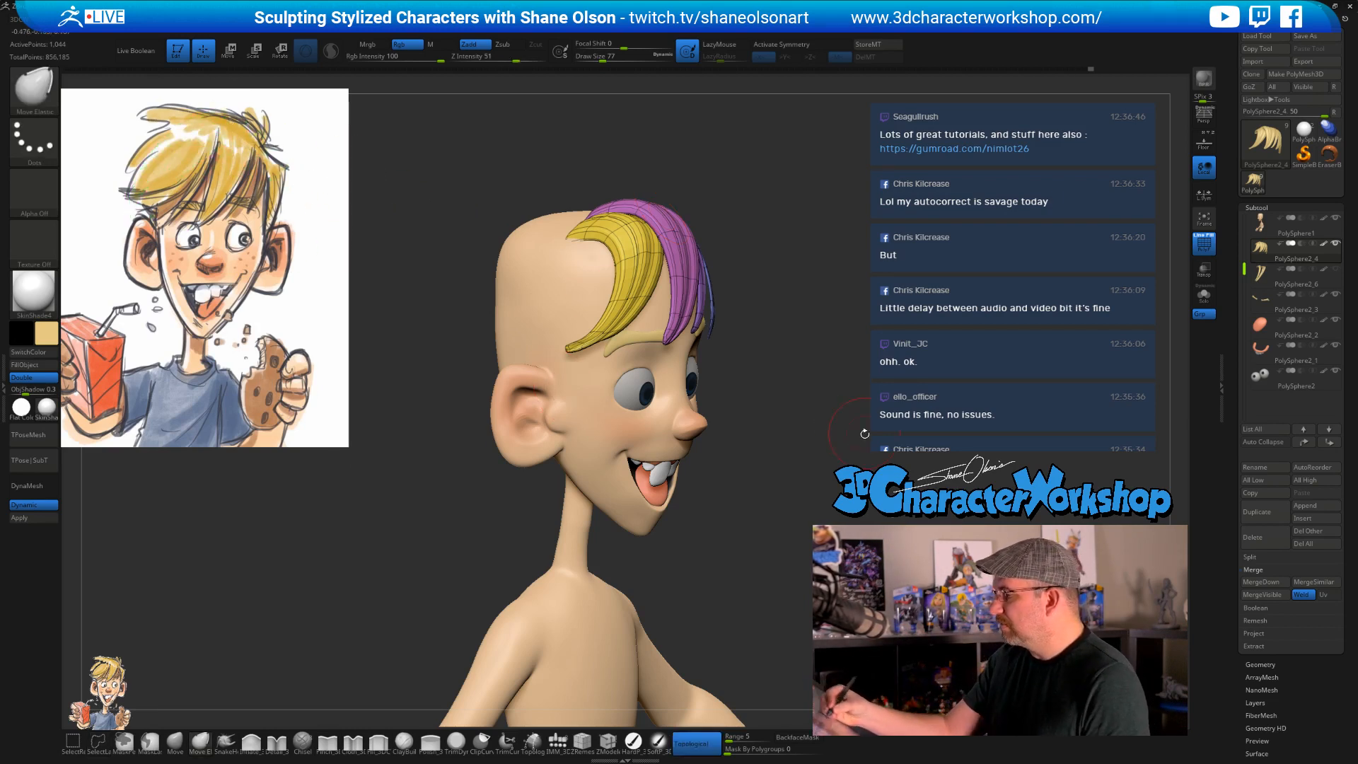
{"action": "right_click_drag", "start_coordinate": [864, 434], "coordinate": [794, 495]}
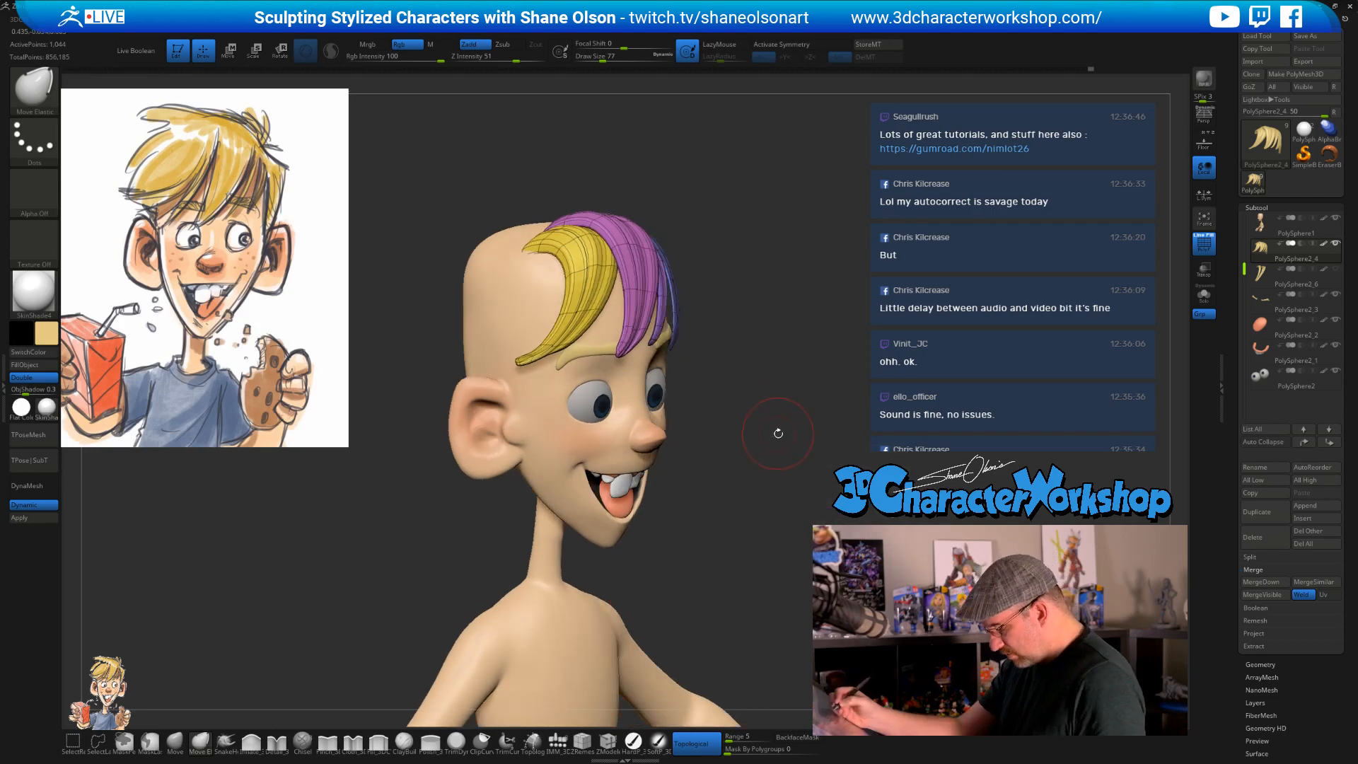
{"action": "key", "text": "b"}
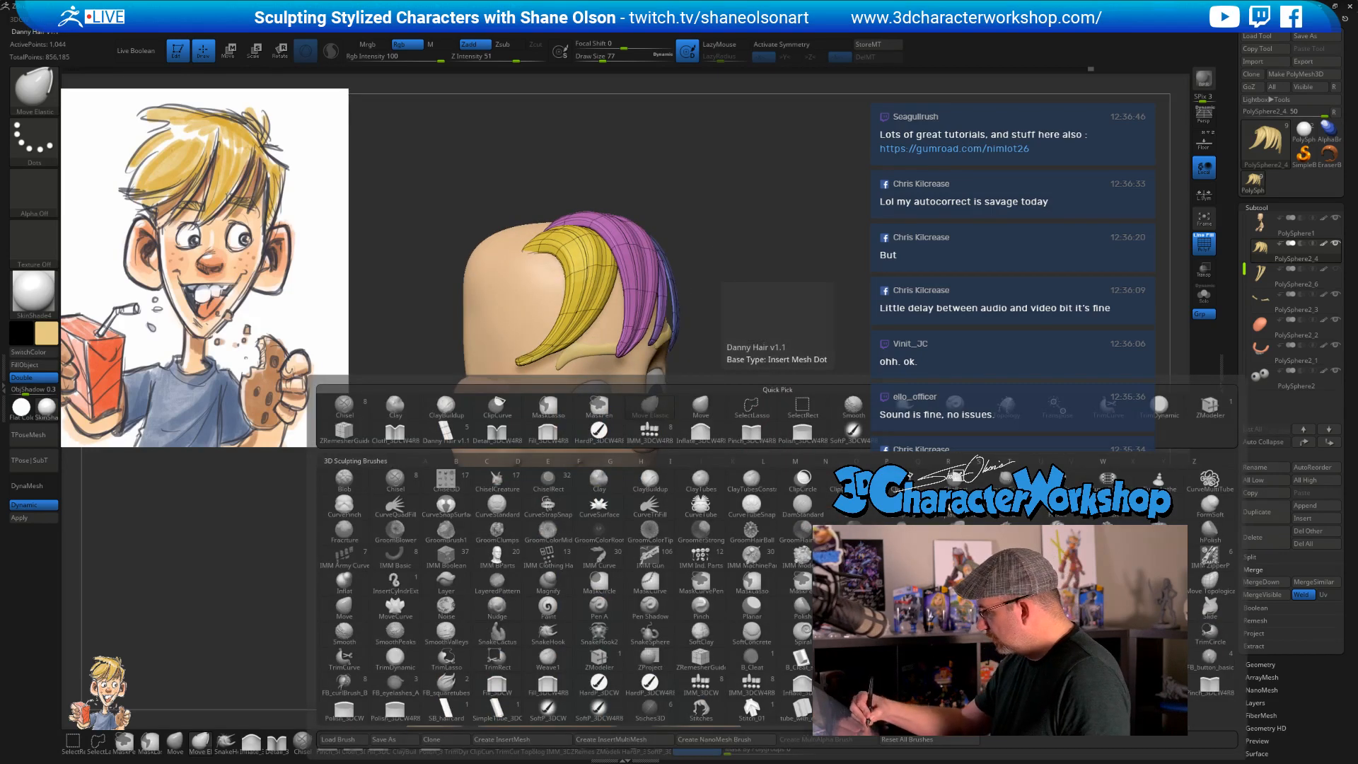
{"action": "left_click", "coordinate": [446, 430]}
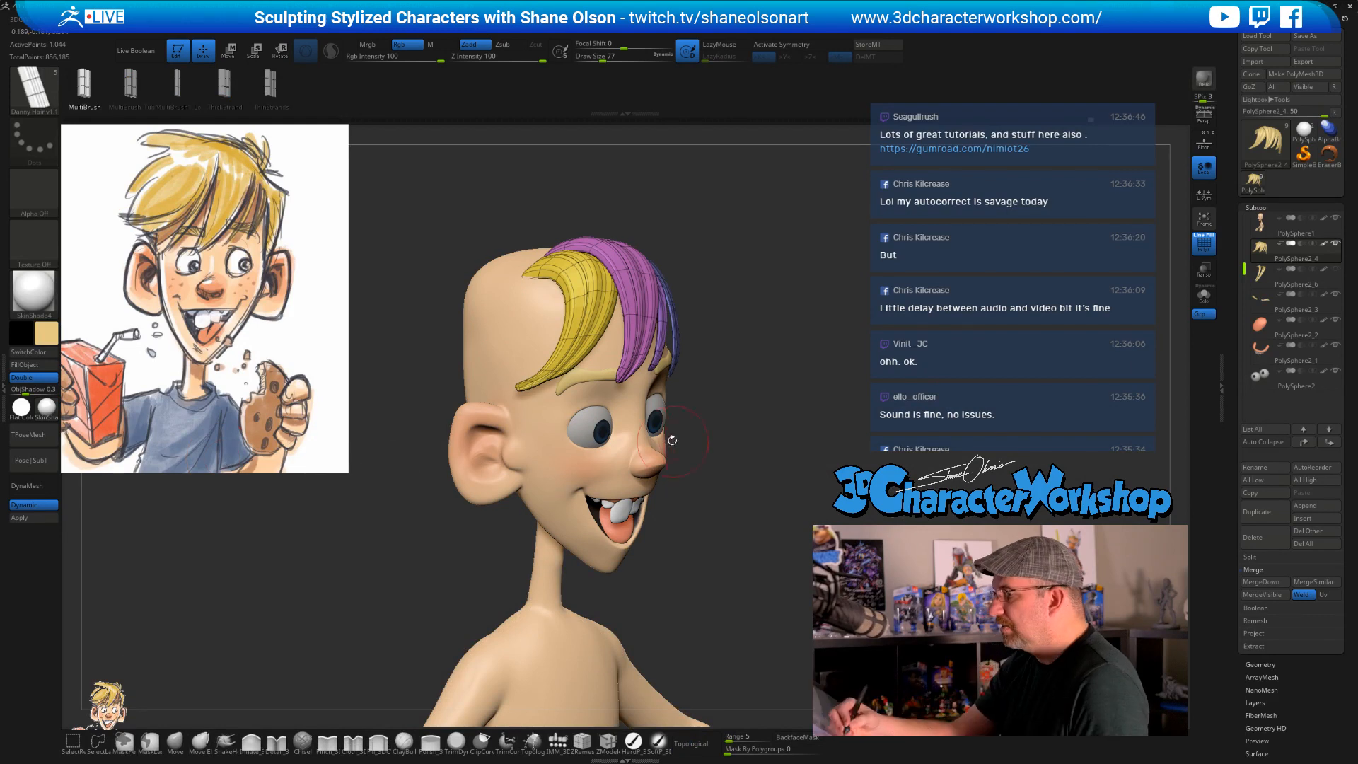
{"action": "left_click", "coordinate": [273, 85]}
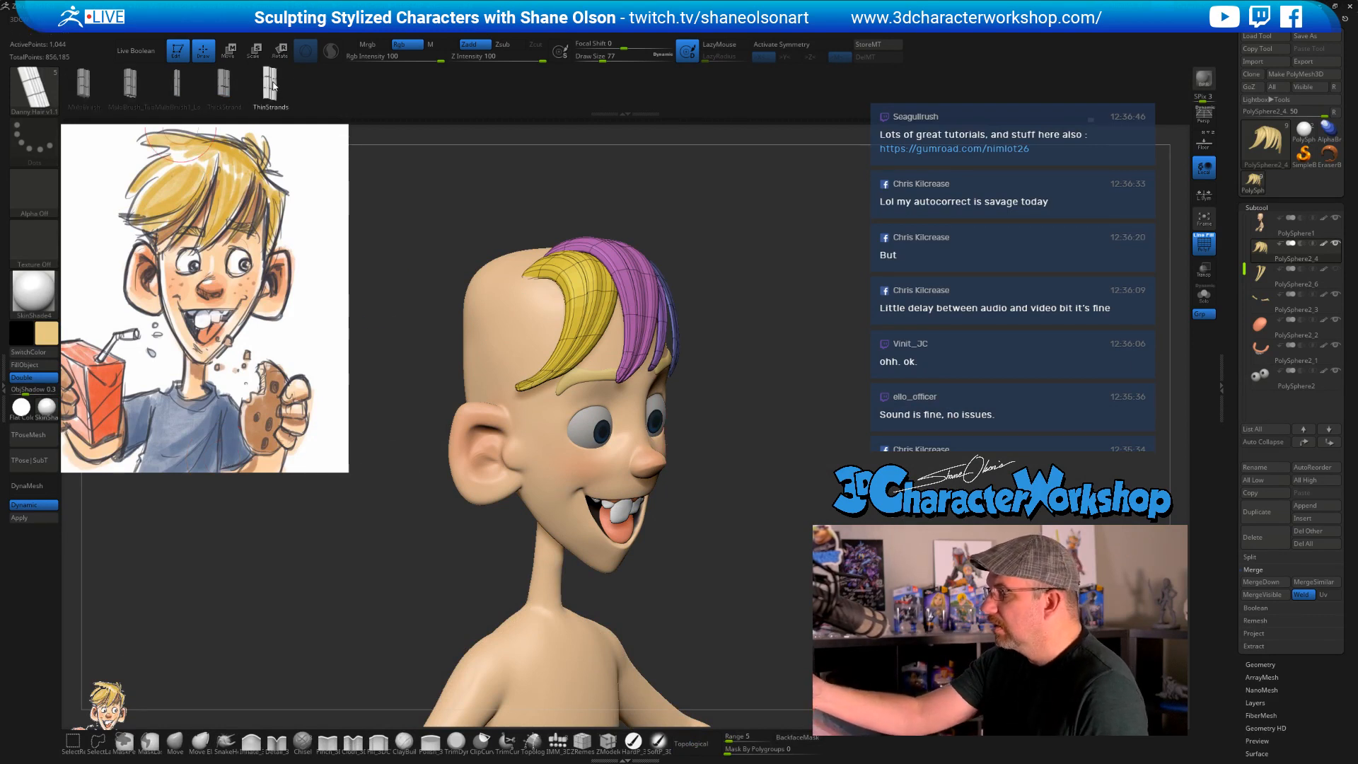
{"action": "left_click", "coordinate": [225, 86]}
- Try to place a ThickStrand piece on the side of the head behind the yellow strand
{"action": "left_click_drag", "start_coordinate": [762, 387], "coordinate": [760, 400]}
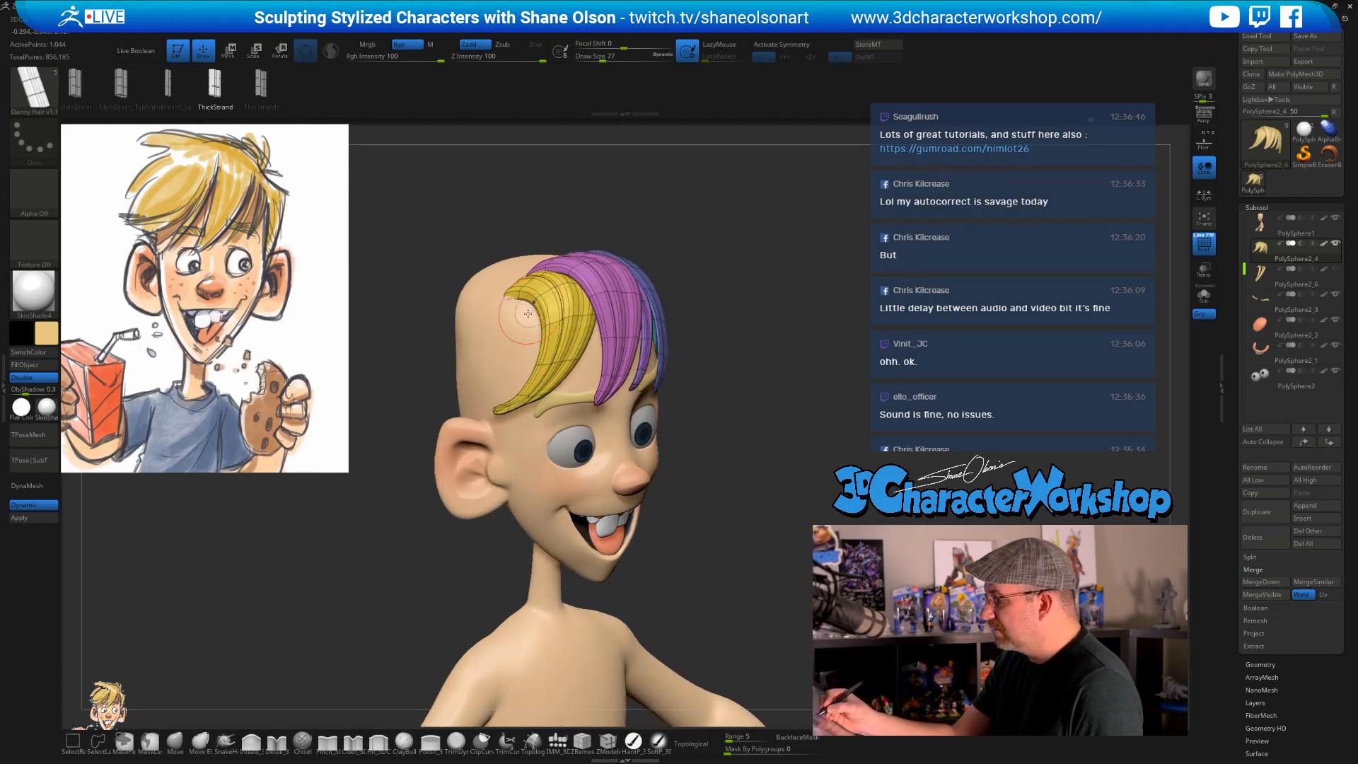
{"action": "left_click_drag", "start_coordinate": [537, 278], "coordinate": [487, 376]}
{"action": "mouse_move", "coordinate": [808, 444]}
{"action": "left_mouse_down"}
{"action": "mouse_move", "coordinate": [920, 435]}
{"action": "mouse_move", "coordinate": [815, 428]}
{"action": "left_mouse_up"}
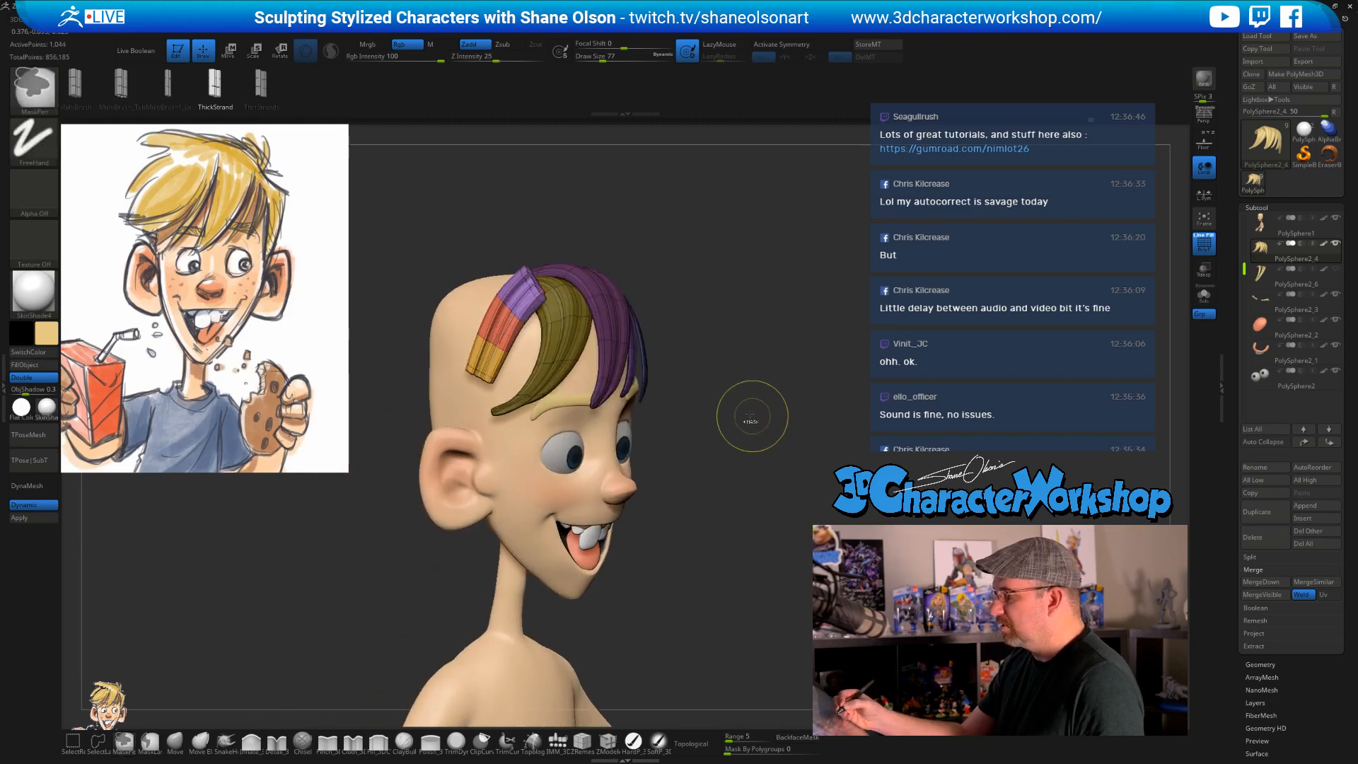
{"action": "key", "text": "ctrl+z"}
{"action": "left_click_drag", "start_coordinate": [515, 293], "coordinate": [467, 386]}
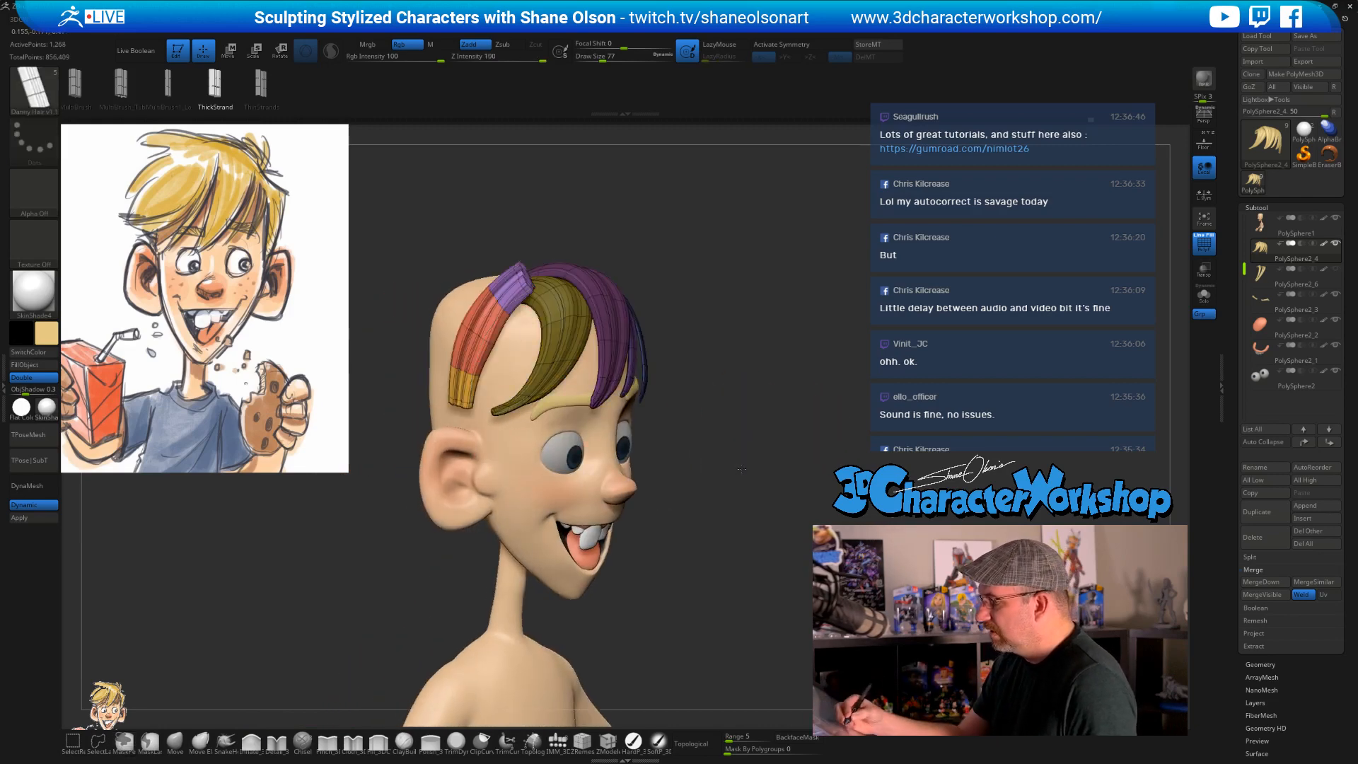
{"action": "mouse_move", "coordinate": [701, 468]}
{"action": "left_mouse_down"}
{"action": "mouse_move", "coordinate": [813, 460]}
{"action": "mouse_move", "coordinate": [740, 462]}
{"action": "mouse_move", "coordinate": [753, 446]}
{"action": "mouse_move", "coordinate": [750, 470]}
{"action": "left_mouse_up"}
{"action": "key", "text": "ctrl+z"}
- Insert a long ThickStrand piece from the crown down the side of the head towards the ear
{"action": "left_click_drag", "start_coordinate": [495, 256], "coordinate": [460, 396]}
{"action": "left_click_drag", "start_coordinate": [748, 498], "coordinate": [754, 478]}
{"action": "left_click_drag", "start_coordinate": [739, 527], "coordinate": [716, 466]}
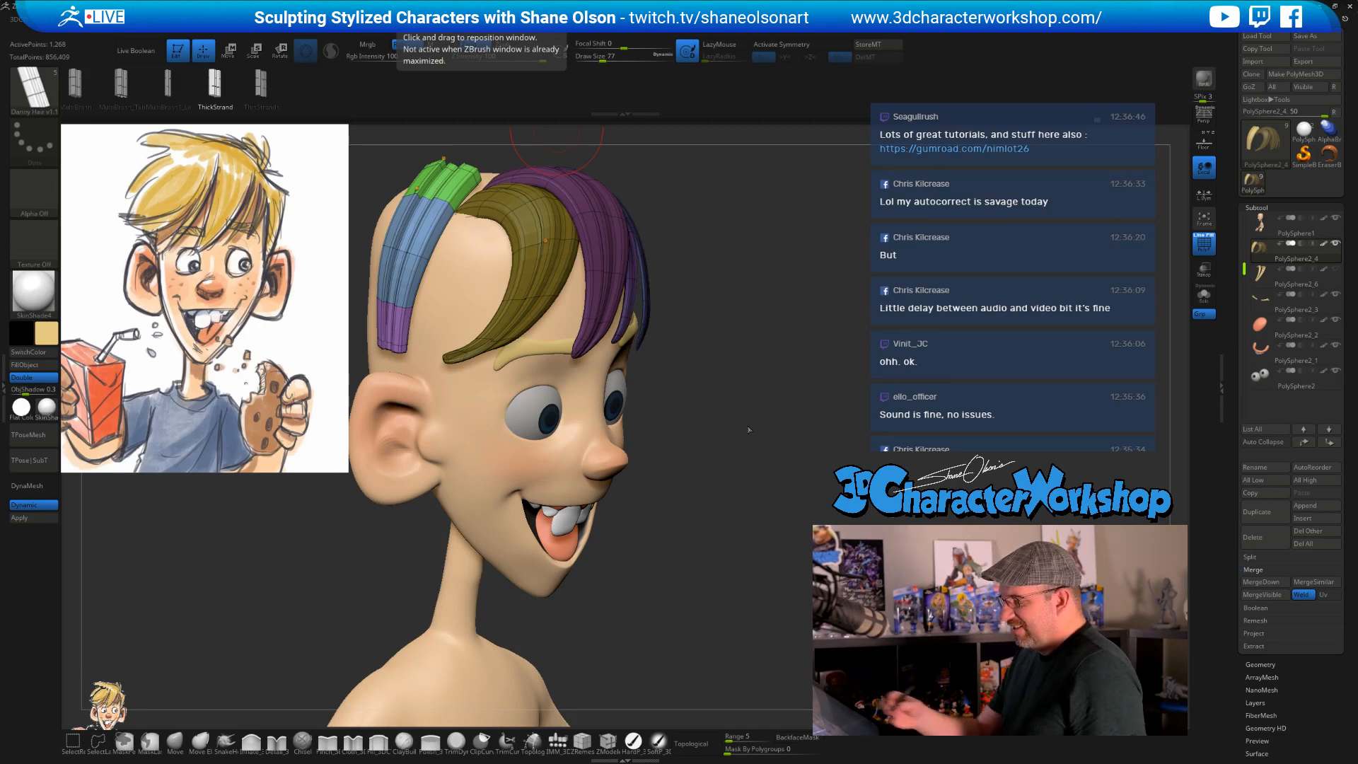
- Reposition the new side strand against the head with the Move Elastic brush at draw size 187
{"action": "mouse_move", "coordinate": [713, 430]}
{"action": "left_mouse_down"}
{"action": "mouse_move", "coordinate": [754, 432]}
{"action": "mouse_move", "coordinate": [764, 468]}
{"action": "left_mouse_up"}
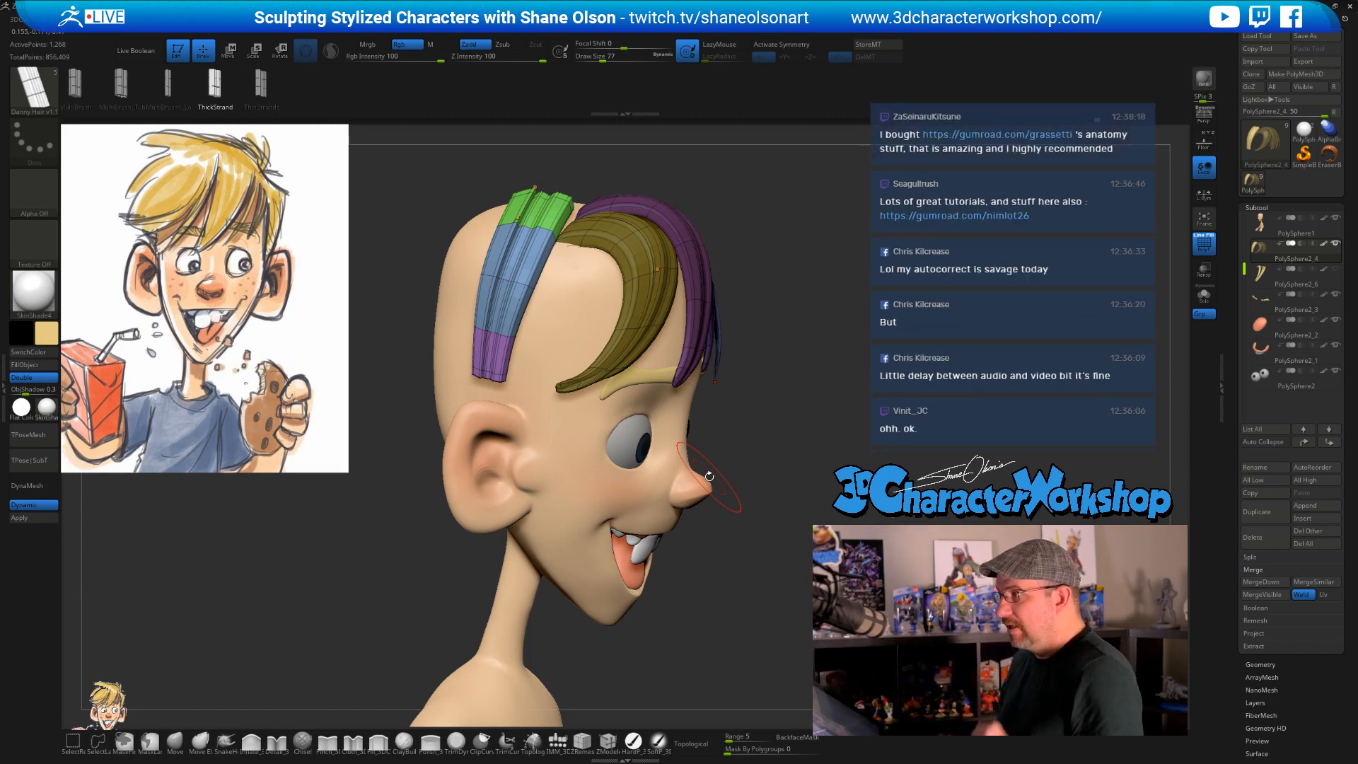
{"action": "left_click_drag", "start_coordinate": [771, 410], "coordinate": [779, 424]}
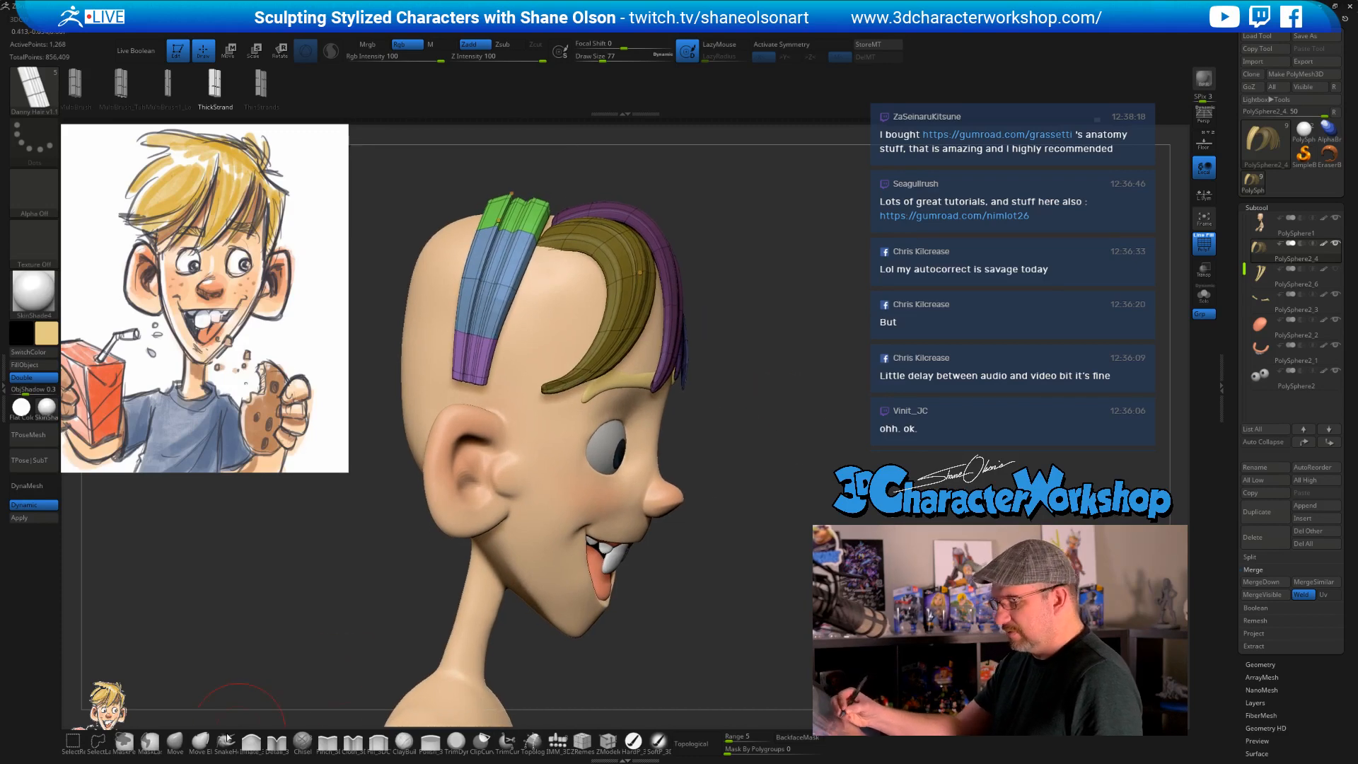
{"action": "left_click", "coordinate": [202, 742]}
{"action": "key", "text": "s"}
{"action": "left_click_drag", "start_coordinate": [279, 594], "coordinate": [294, 594]}
{"action": "left_click_drag", "start_coordinate": [472, 348], "coordinate": [490, 349]}
{"action": "left_click_drag", "start_coordinate": [525, 152], "coordinate": [539, 244]}
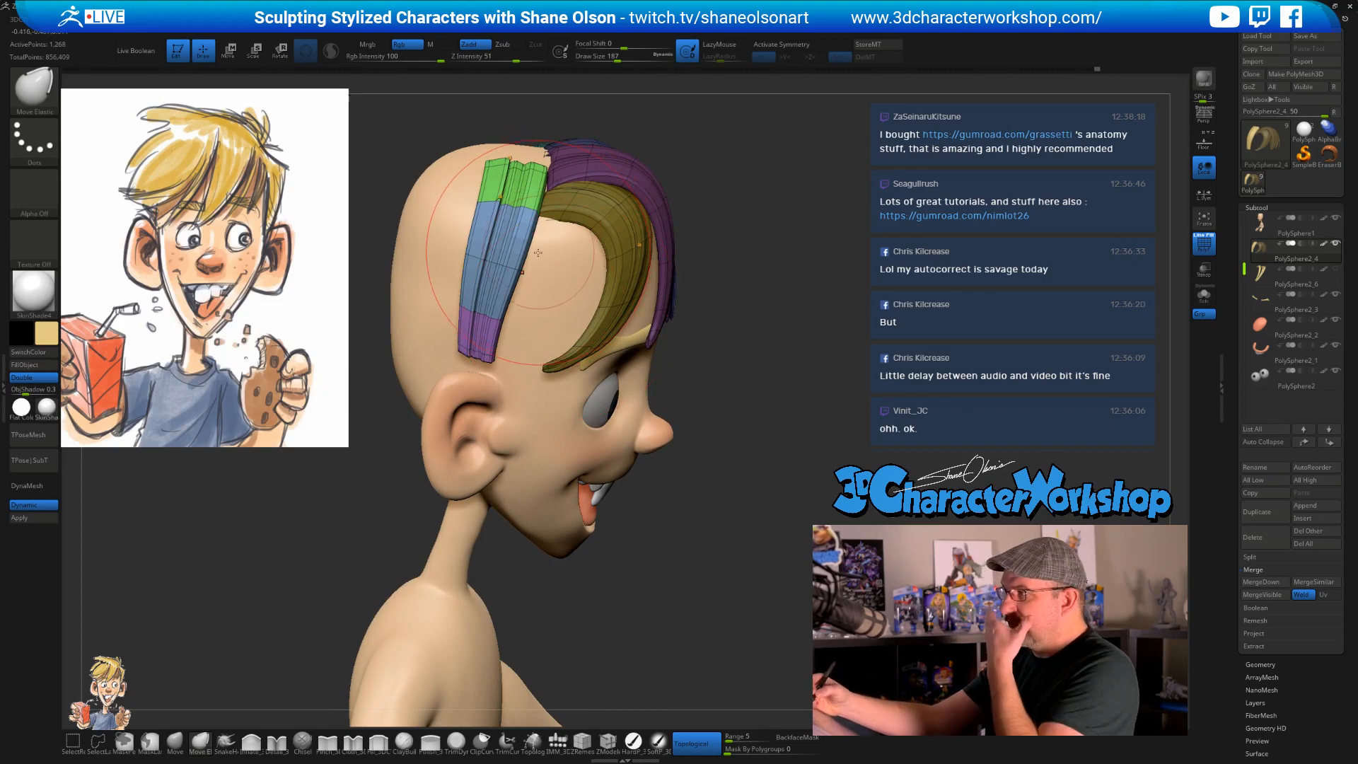
{"action": "mouse_move", "coordinate": [527, 235]}
{"action": "right_mouse_down", "text": "alt"}
{"action": "mouse_move", "coordinate": [590, 202]}
{"action": "mouse_move", "coordinate": [587, 182]}
{"action": "mouse_move", "coordinate": [535, 237]}
{"action": "right_mouse_up", "text": "alt"}
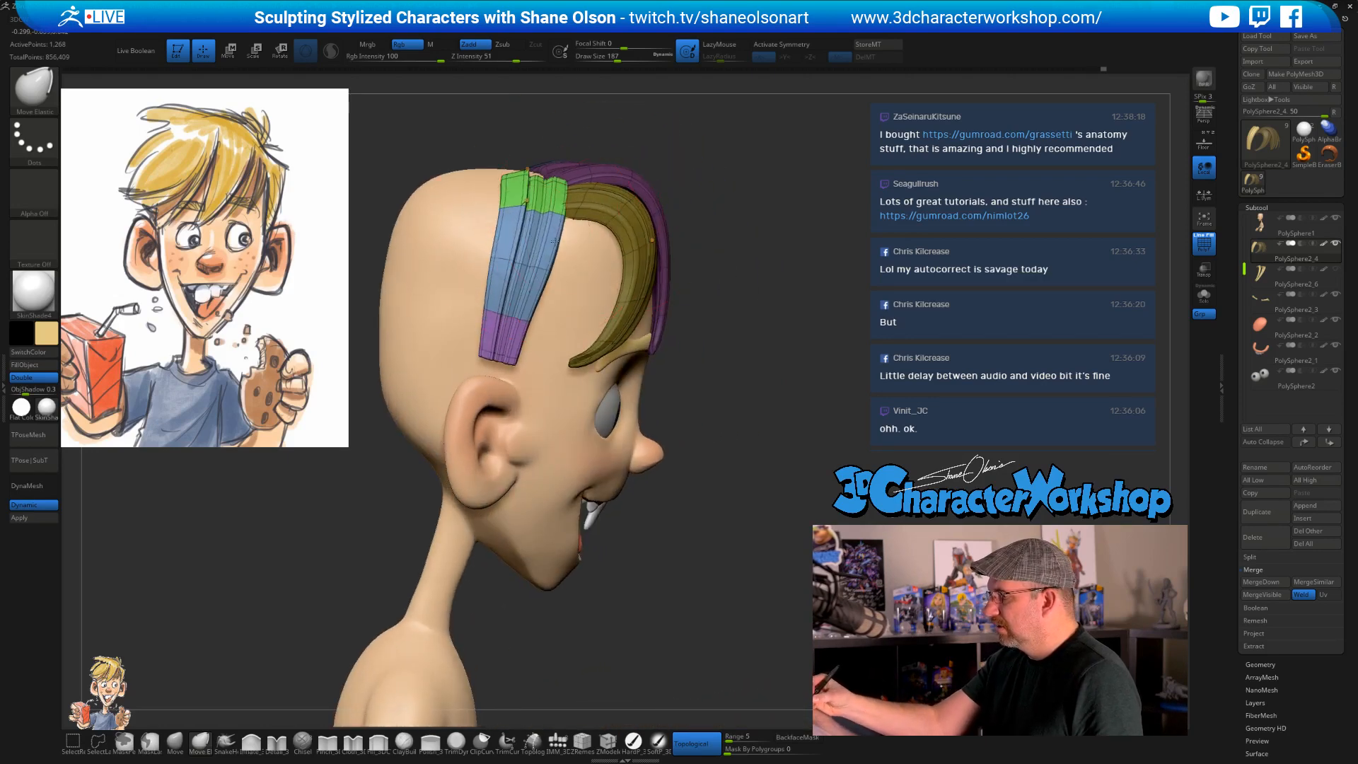
- Widen the side strand forward with the Move Elastic brush so it fills the gap beneath the neighbouring fringe strand
{"action": "right_click_drag", "start_coordinate": [614, 296], "coordinate": [580, 284]}
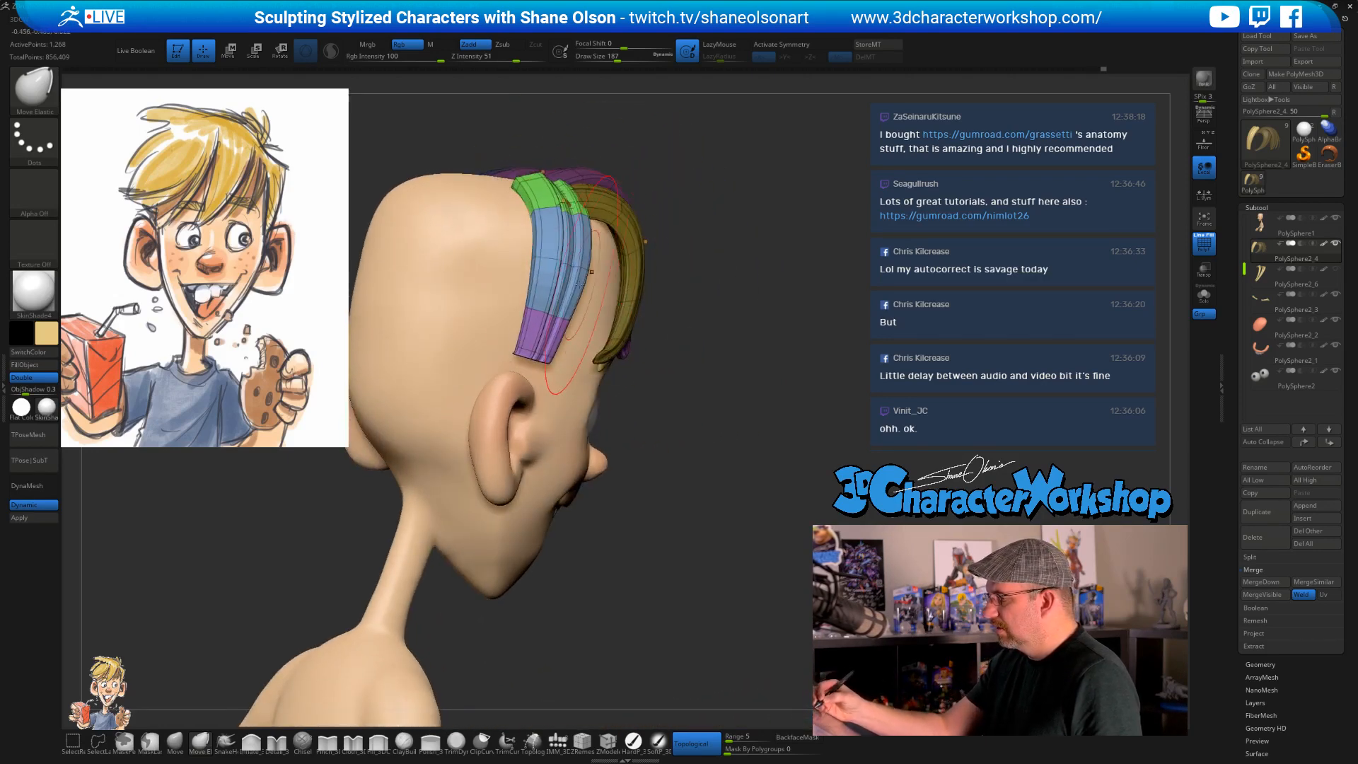
{"action": "right_click_drag", "start_coordinate": [674, 341], "coordinate": [584, 275]}
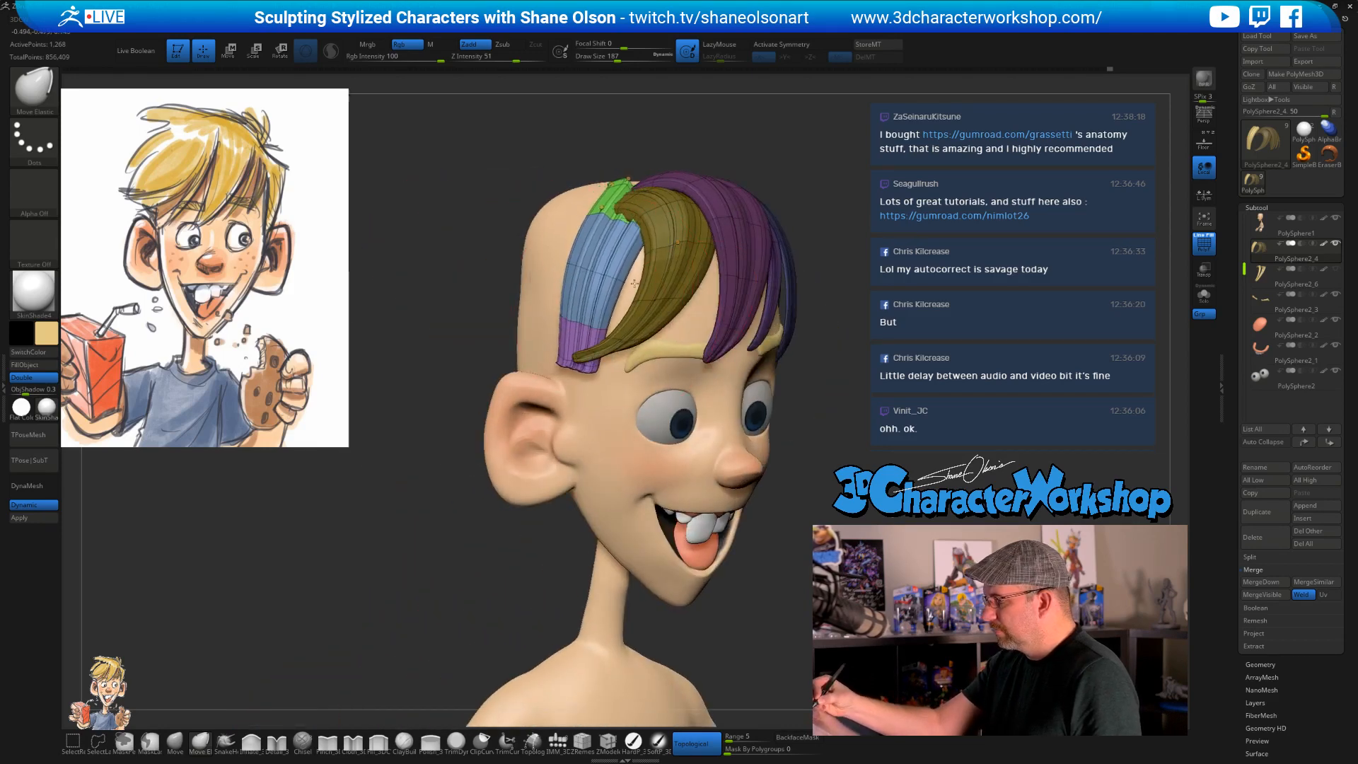
{"action": "right_click_drag", "start_coordinate": [672, 300], "coordinate": [771, 301]}
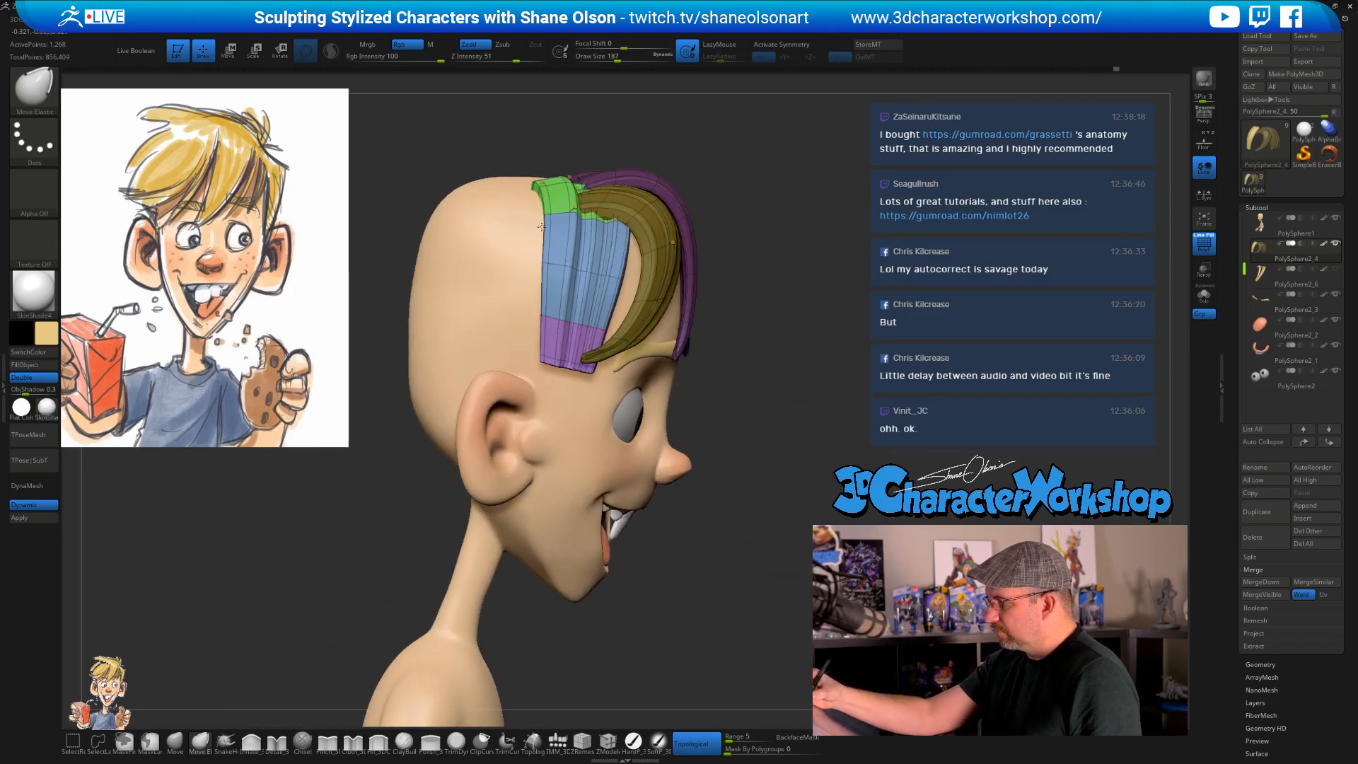
{"action": "mouse_move", "coordinate": [578, 183]}
{"action": "right_mouse_down"}
{"action": "mouse_move", "coordinate": [589, 249]}
{"action": "mouse_move", "coordinate": [647, 265]}
{"action": "mouse_move", "coordinate": [676, 256]}
{"action": "right_mouse_up"}
{"action": "right_click_drag", "start_coordinate": [807, 365], "coordinate": [807, 359]}
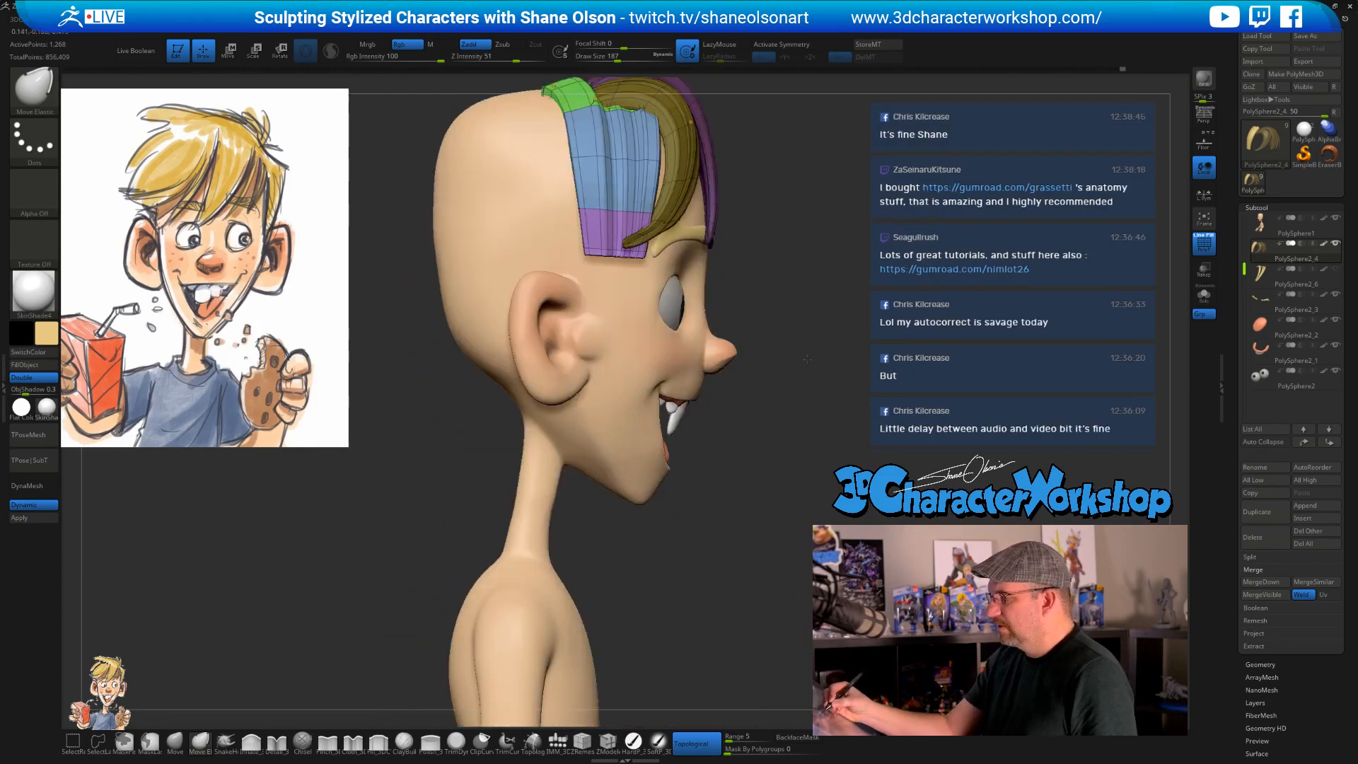
{"action": "right_click_drag", "start_coordinate": [814, 405], "coordinate": [776, 433]}
- Reshape the side strand's lower edge with the SnakeHook brush, tucking it under the neighbouring fringe strand
{"action": "left_click", "coordinate": [224, 742]}
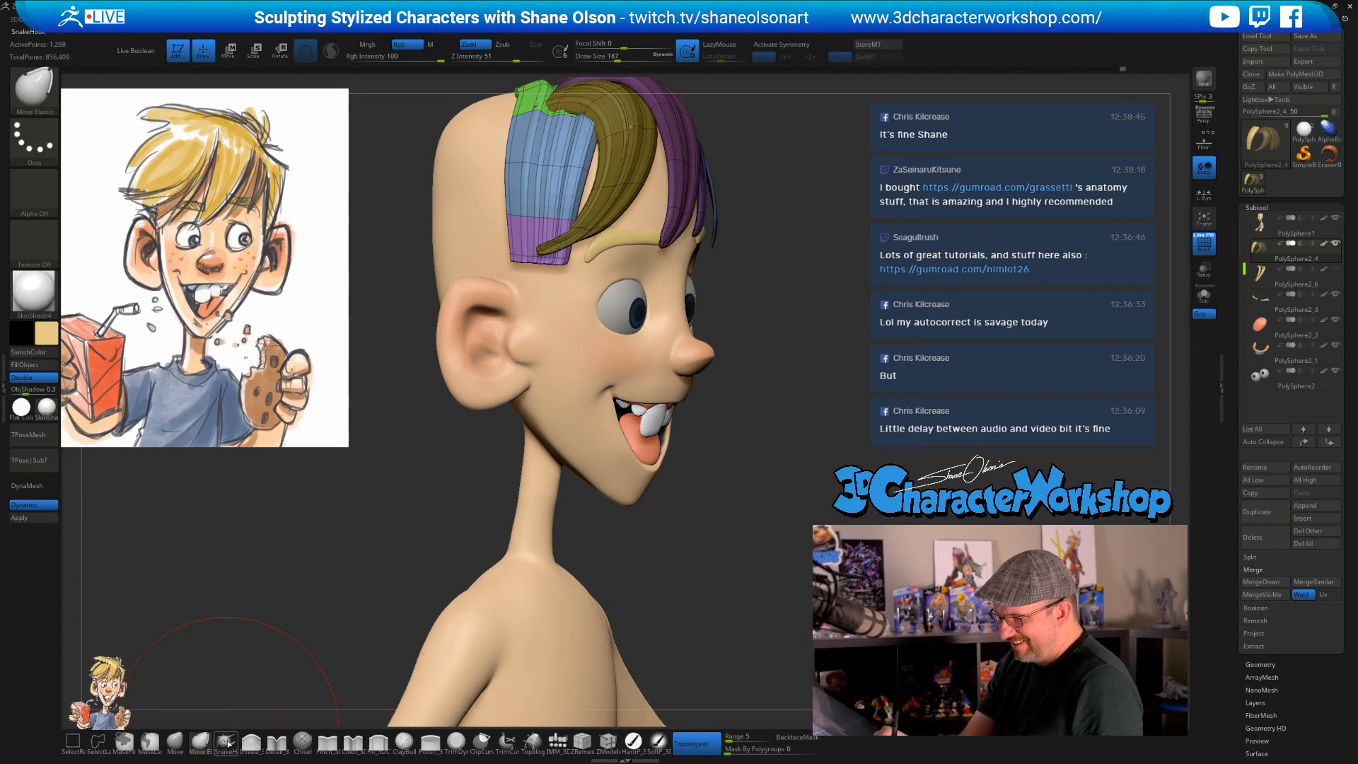
{"action": "left_click_drag", "start_coordinate": [552, 241], "coordinate": [526, 244]}
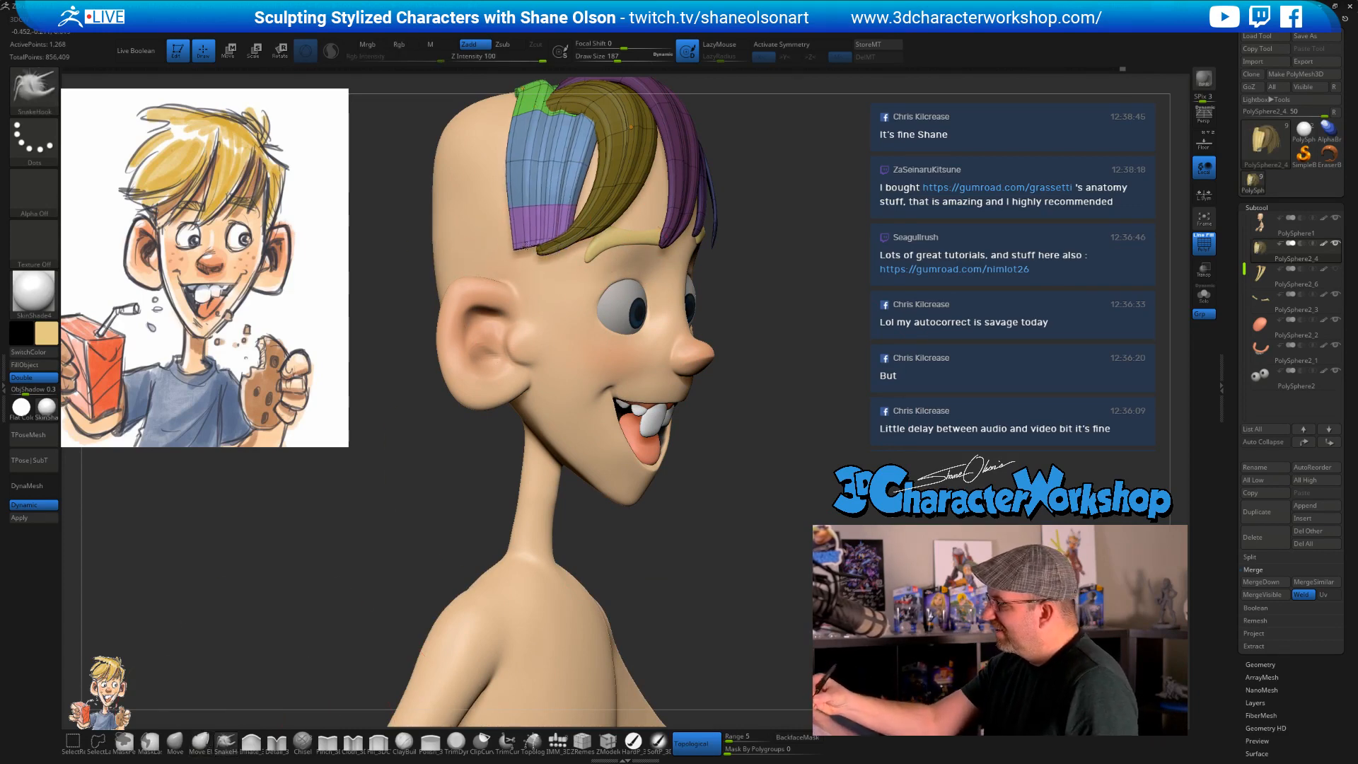
{"action": "left_click_drag", "start_coordinate": [623, 159], "coordinate": [635, 143]}
{"action": "right_click_drag", "start_coordinate": [634, 143], "coordinate": [596, 170]}
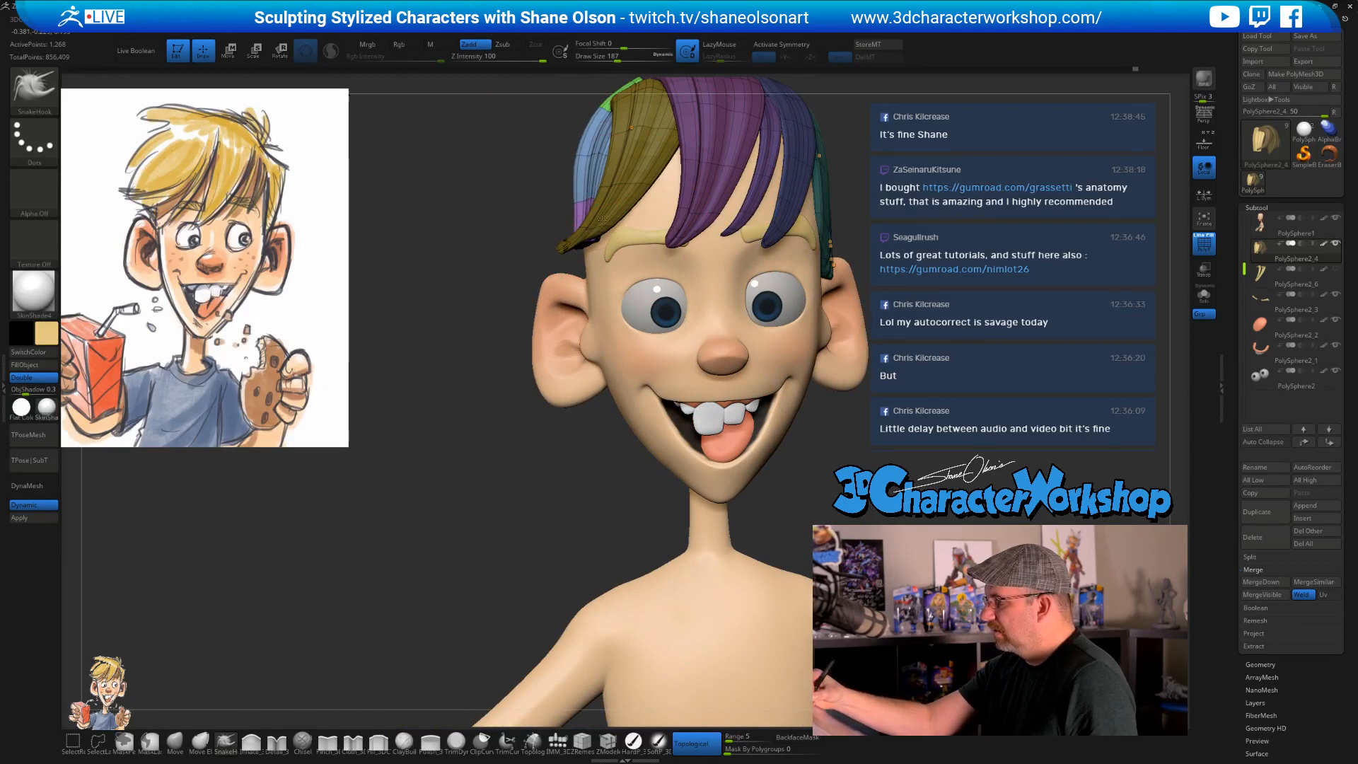
- Reduce the SnakeHook draw size to 124 and pull the side strand's lower end into a point in front of the ear
{"action": "mouse_move", "coordinate": [607, 230]}
{"action": "right_mouse_down"}
{"action": "mouse_move", "coordinate": [587, 249]}
{"action": "mouse_move", "coordinate": [655, 218]}
{"action": "mouse_move", "coordinate": [692, 234]}
{"action": "mouse_move", "coordinate": [679, 260]}
{"action": "right_mouse_up"}
{"action": "key", "text": "s"}
{"action": "left_click_drag", "start_coordinate": [678, 248], "coordinate": [667, 249]}
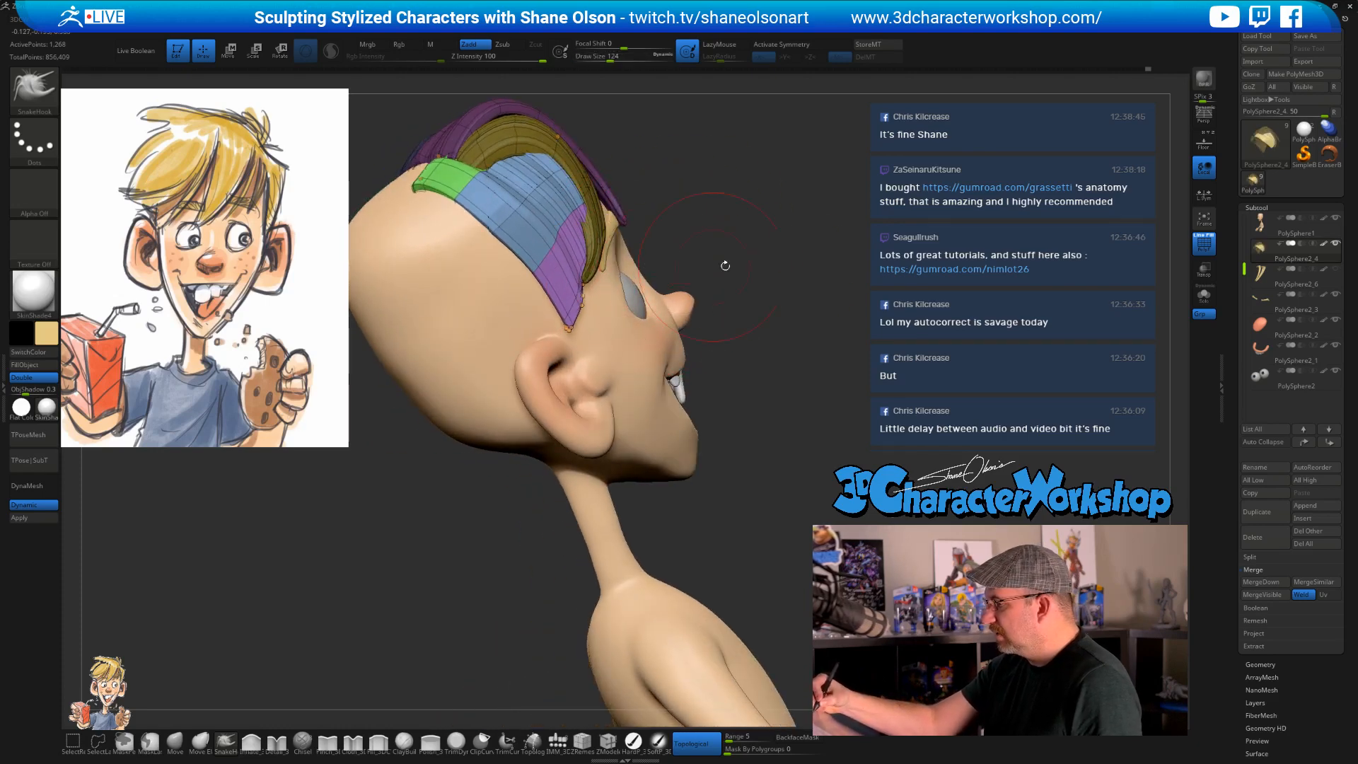
{"action": "right_click_drag", "start_coordinate": [725, 265], "coordinate": [649, 420]}
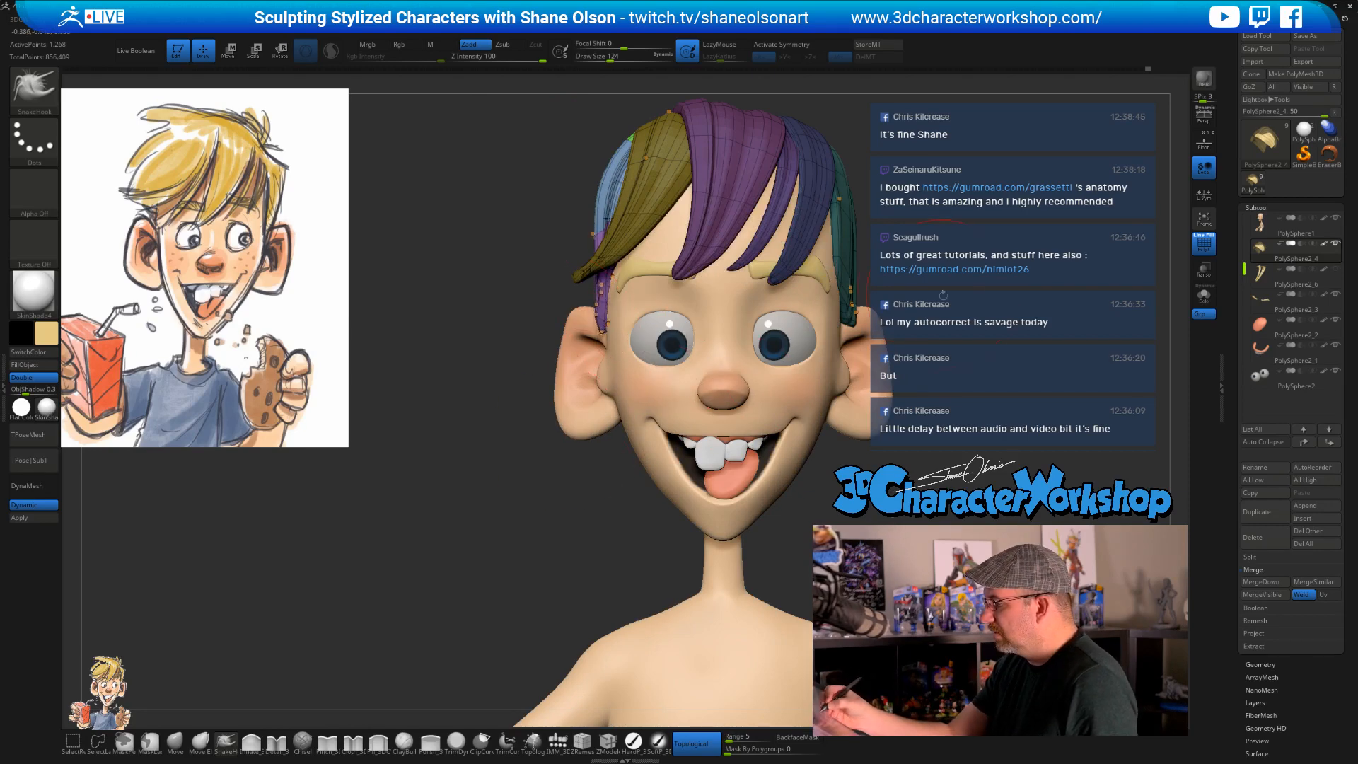
- Narrow the upper root of the side strand and fit it against the crown with the SnakeHook brush
{"action": "right_click_drag", "start_coordinate": [943, 295], "coordinate": [575, 211]}
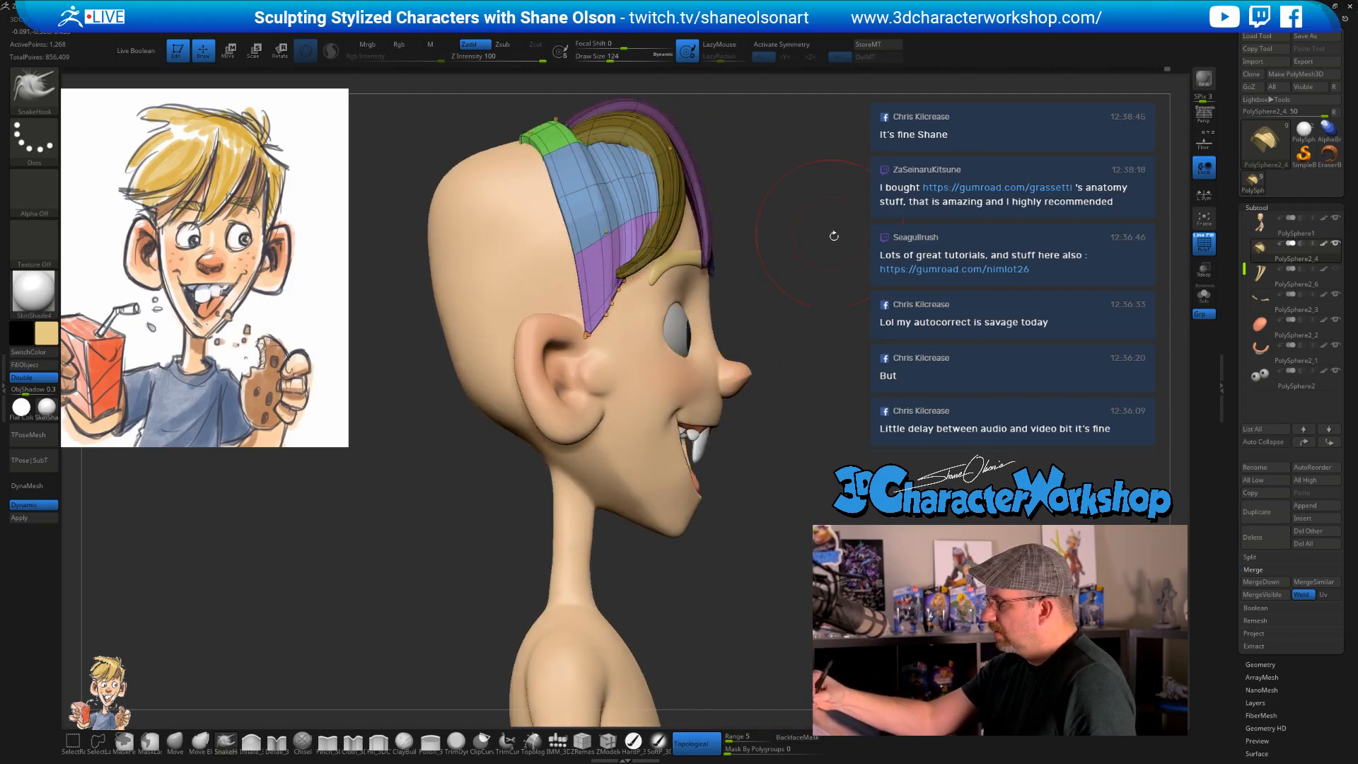
{"action": "mouse_move", "coordinate": [834, 235]}
{"action": "right_mouse_down"}
{"action": "mouse_move", "coordinate": [788, 285]}
{"action": "mouse_move", "coordinate": [912, 297]}
{"action": "right_mouse_up"}
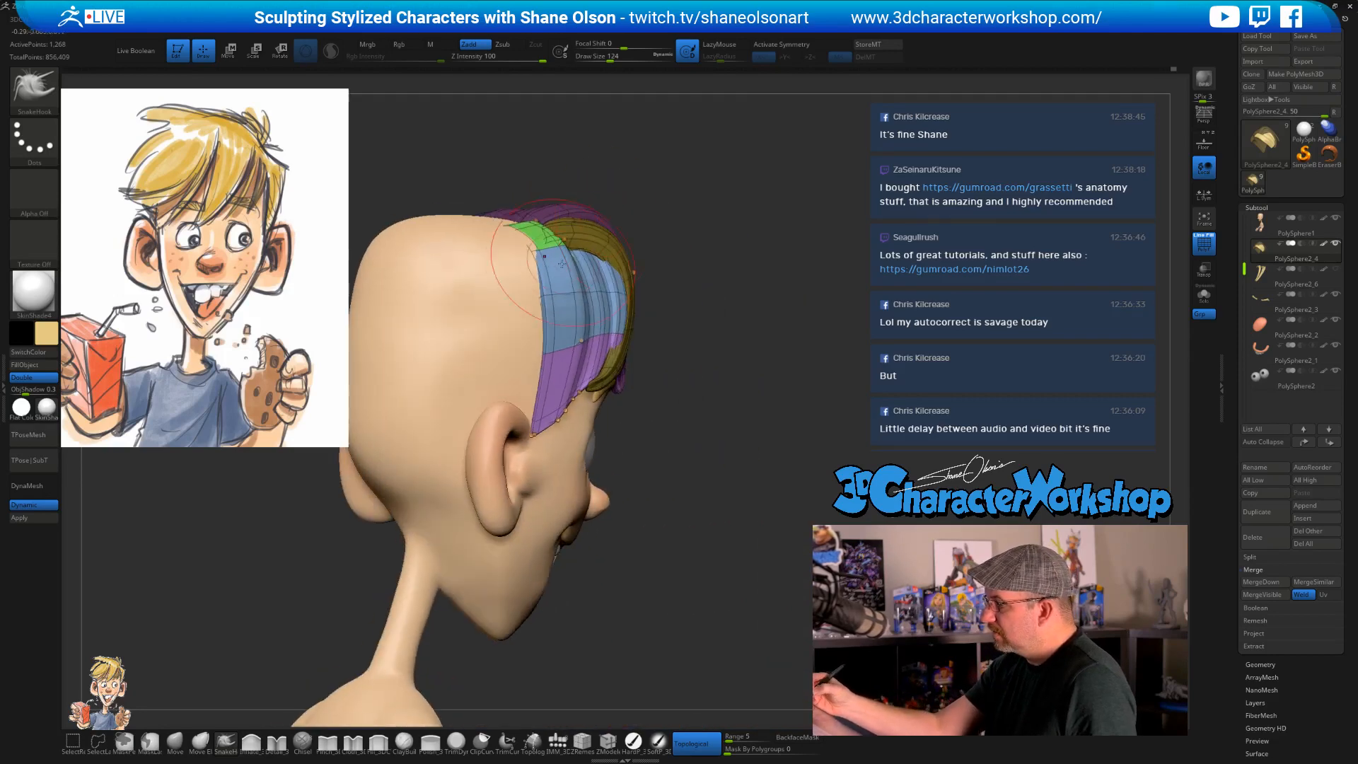
{"action": "right_click_drag", "start_coordinate": [543, 238], "coordinate": [566, 260]}
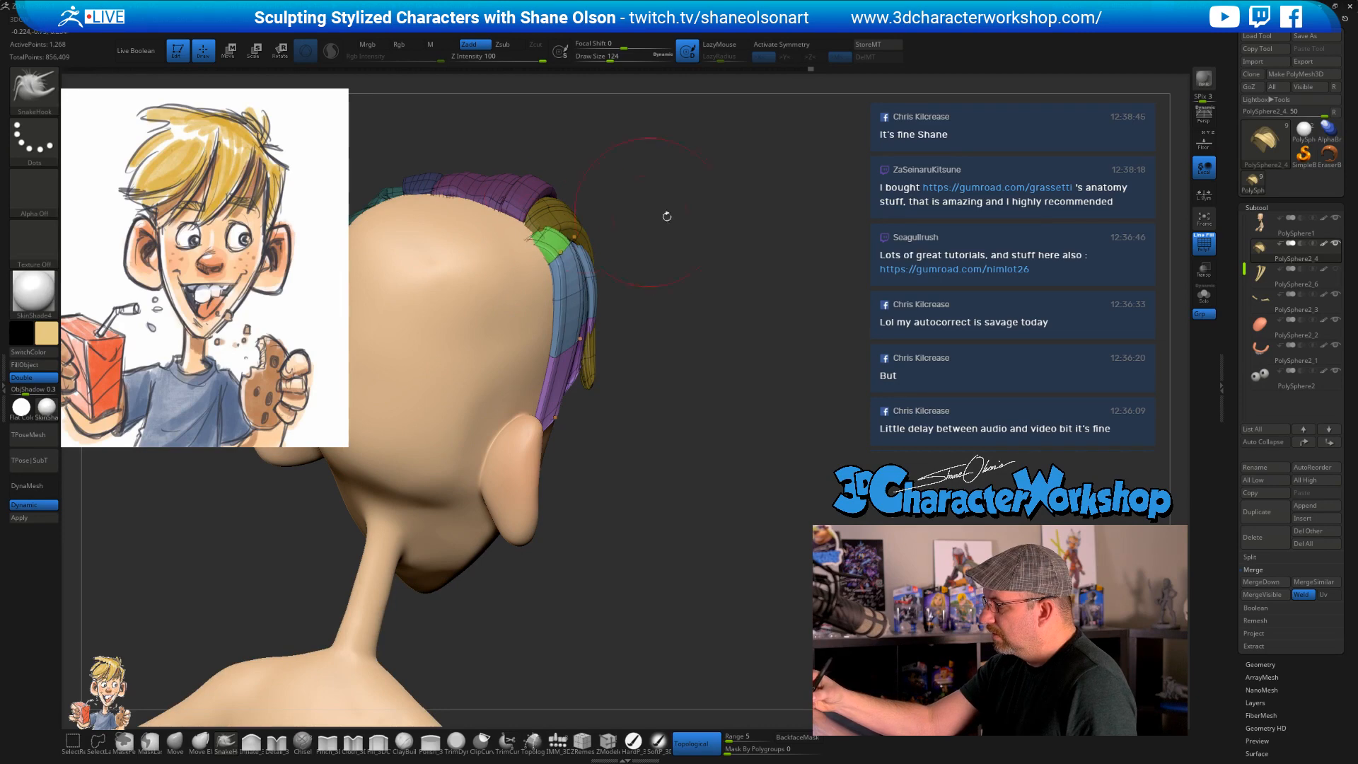
{"action": "right_click_drag", "start_coordinate": [727, 304], "coordinate": [672, 307]}
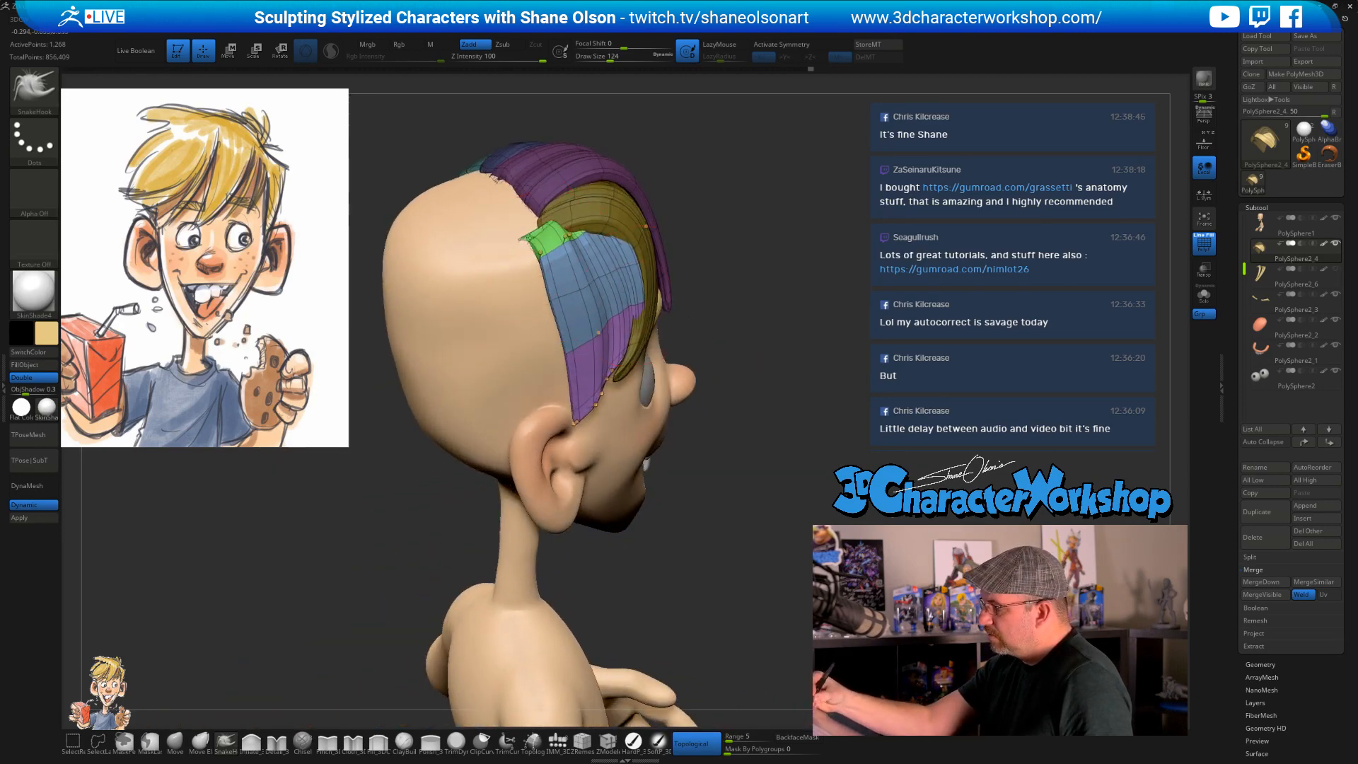
- Hide the polyframe display and examine the hair from the side, back and front against the reference sketch
{"action": "right_click_drag", "start_coordinate": [619, 222], "coordinate": [600, 262]}
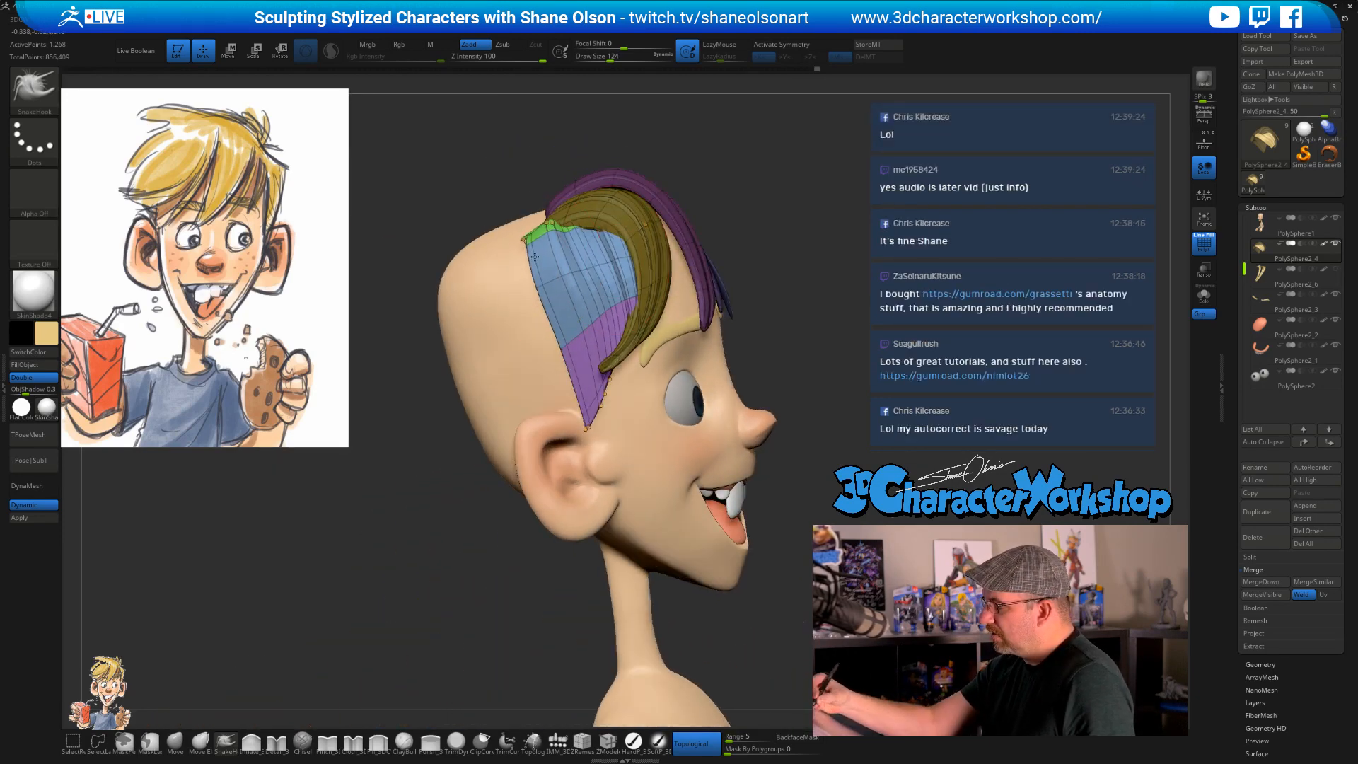
{"action": "right_click_drag", "start_coordinate": [849, 345], "coordinate": [736, 383]}
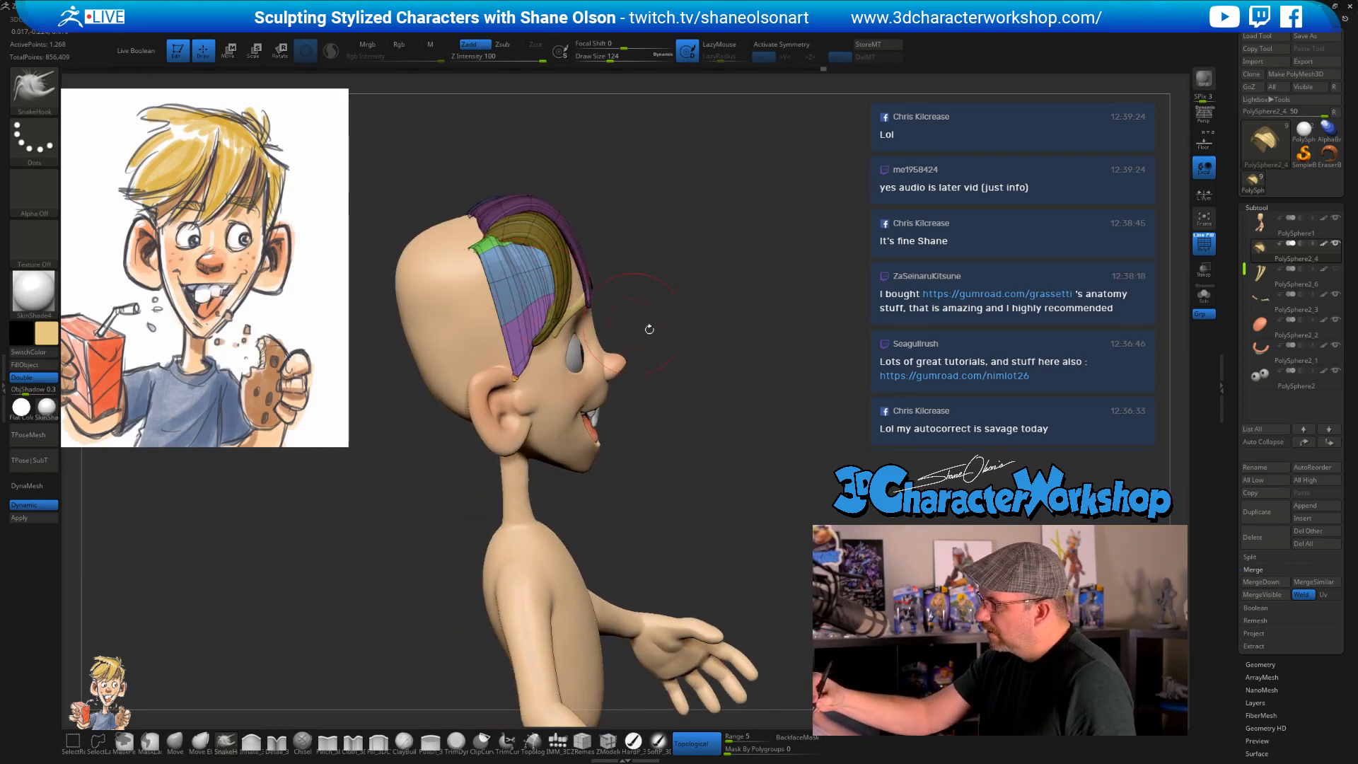
{"action": "mouse_move", "coordinate": [649, 329]}
{"action": "right_mouse_down"}
{"action": "mouse_move", "coordinate": [715, 375]}
{"action": "mouse_move", "coordinate": [736, 338]}
{"action": "mouse_move", "coordinate": [705, 329]}
{"action": "mouse_move", "coordinate": [697, 367]}
{"action": "mouse_move", "coordinate": [718, 388]}
{"action": "mouse_move", "coordinate": [669, 381]}
{"action": "mouse_move", "coordinate": [649, 427]}
{"action": "mouse_move", "coordinate": [669, 372]}
{"action": "mouse_move", "coordinate": [650, 341]}
{"action": "right_mouse_up"}
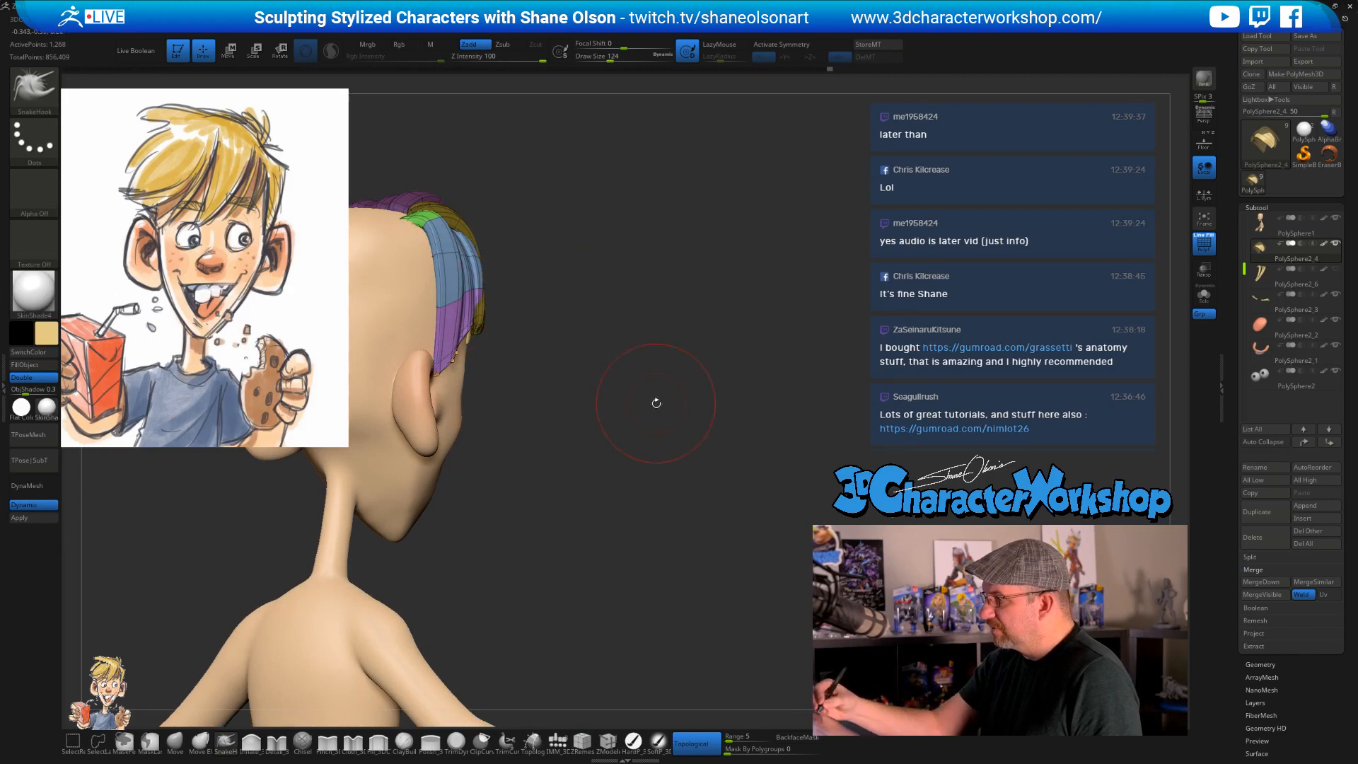
{"action": "right_click_drag", "start_coordinate": [658, 397], "coordinate": [689, 408]}
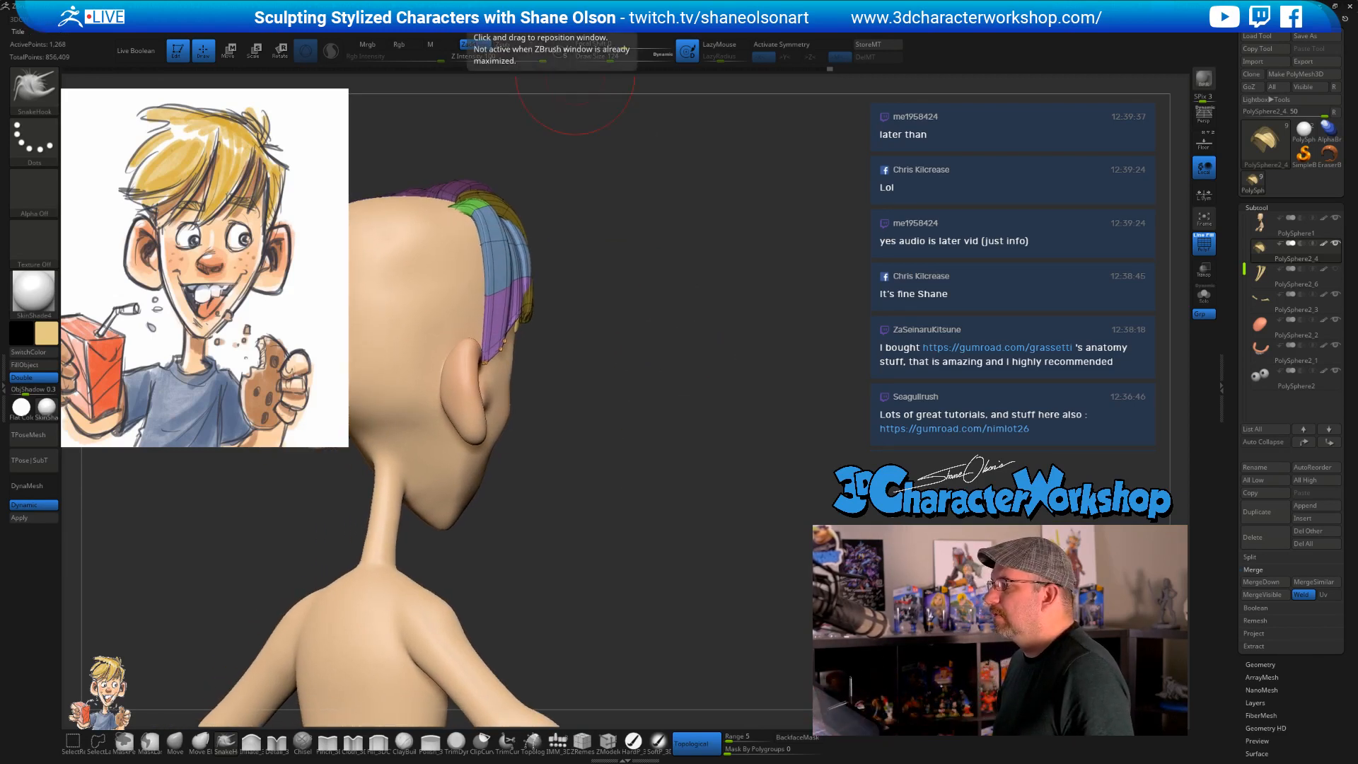
{"action": "right_click_drag", "start_coordinate": [703, 282], "coordinate": [623, 212]}
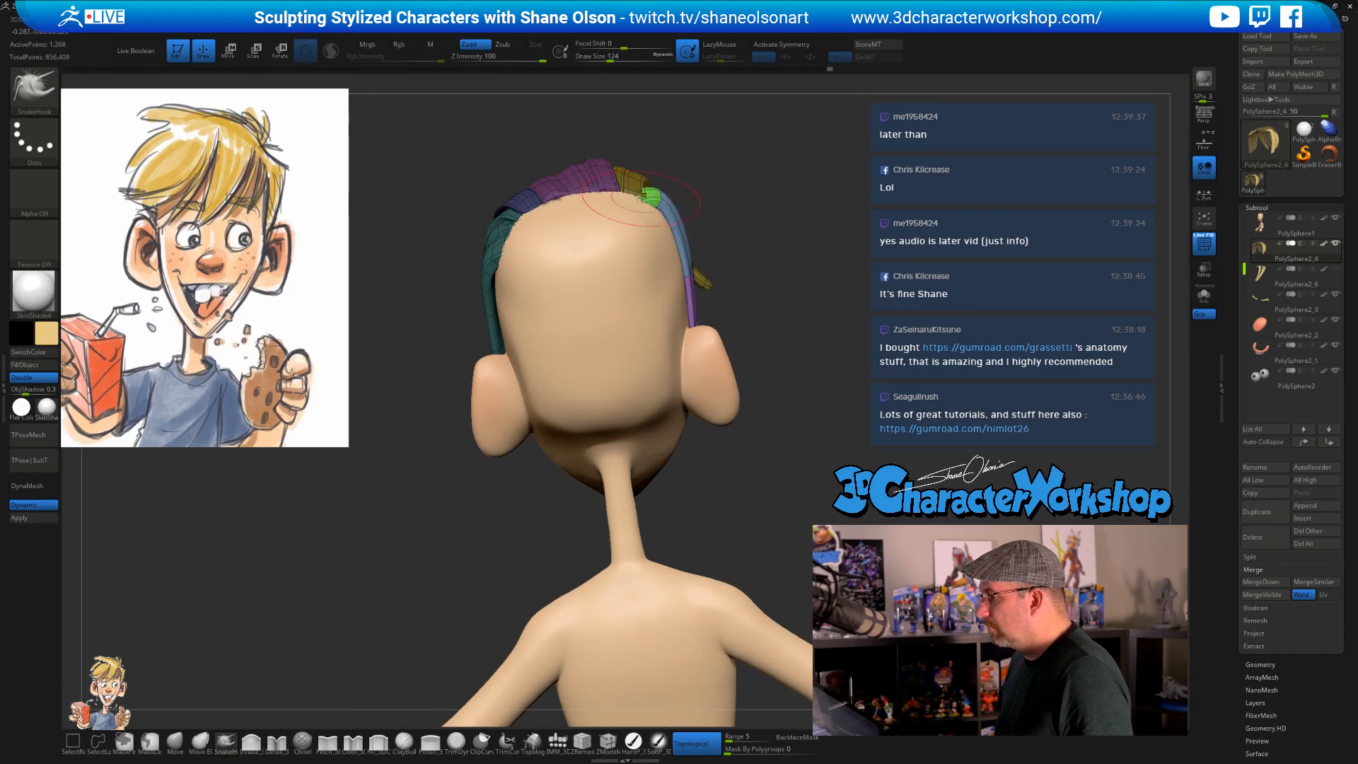
{"action": "right_click_drag", "start_coordinate": [644, 194], "coordinate": [820, 268]}
{"action": "key", "text": "shift+f"}
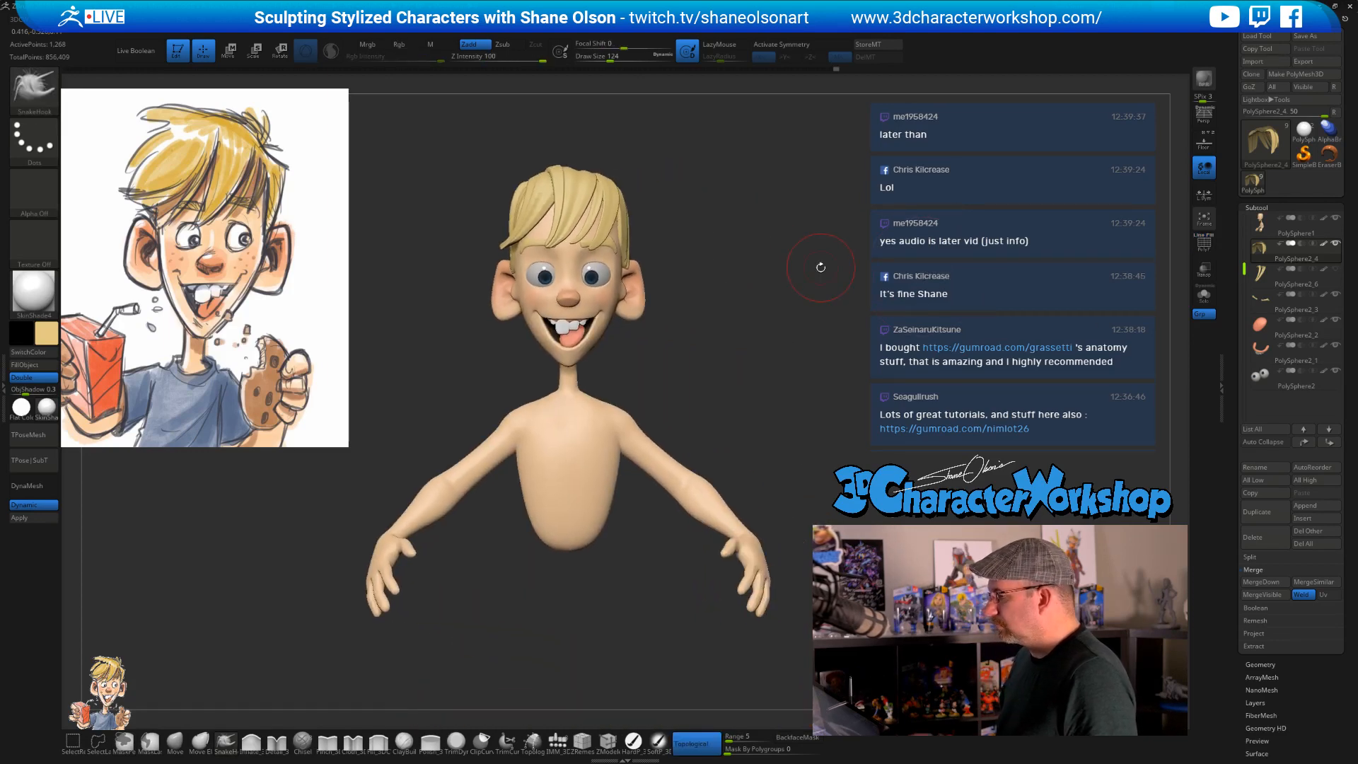
{"action": "mouse_move", "coordinate": [730, 309]}
{"action": "right_mouse_down", "text": "ctrl"}
{"action": "mouse_move", "coordinate": [727, 351]}
{"action": "mouse_move", "coordinate": [727, 334]}
{"action": "right_mouse_up", "text": "ctrl"}
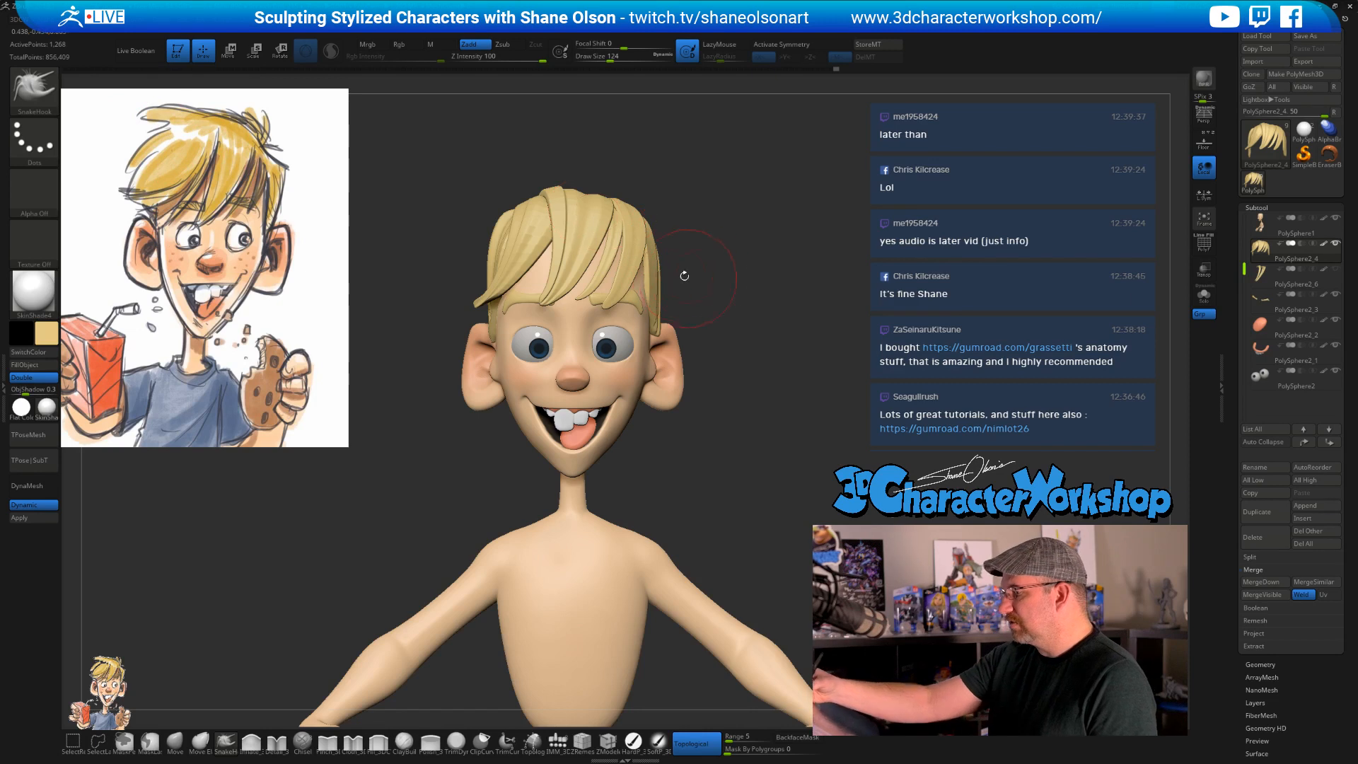
{"action": "mouse_move", "coordinate": [353, 181]}
{"action": "left_mouse_down", "text": "ctrl+shift"}
{"action": "mouse_move", "coordinate": [163, 106]}
{"action": "mouse_move", "coordinate": [382, 133]}
{"action": "left_mouse_up", "text": "ctrl+shift"}
{"action": "left_click_drag", "start_coordinate": [758, 290], "coordinate": [748, 287]}
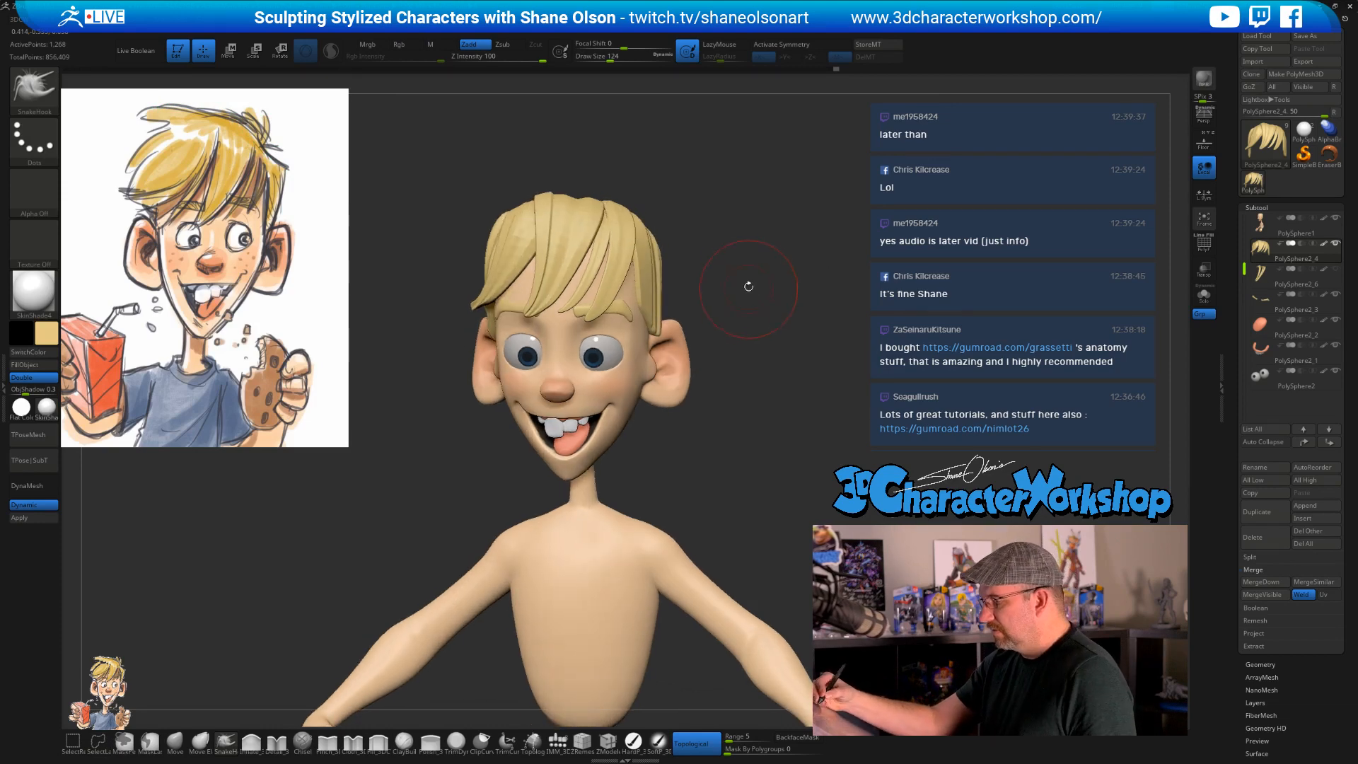
- Turn off topological masking and pull the side hair outward for a fuller silhouette with SnakeHook at draw size 132
{"action": "mouse_move", "coordinate": [717, 344]}
{"action": "left_mouse_down", "text": "alt"}
{"action": "mouse_move", "coordinate": [715, 312]}
{"action": "mouse_move", "coordinate": [690, 352]}
{"action": "mouse_move", "coordinate": [631, 300]}
{"action": "left_mouse_up", "text": "alt"}
{"action": "left_click", "coordinate": [696, 742]}
{"action": "key", "text": "s"}
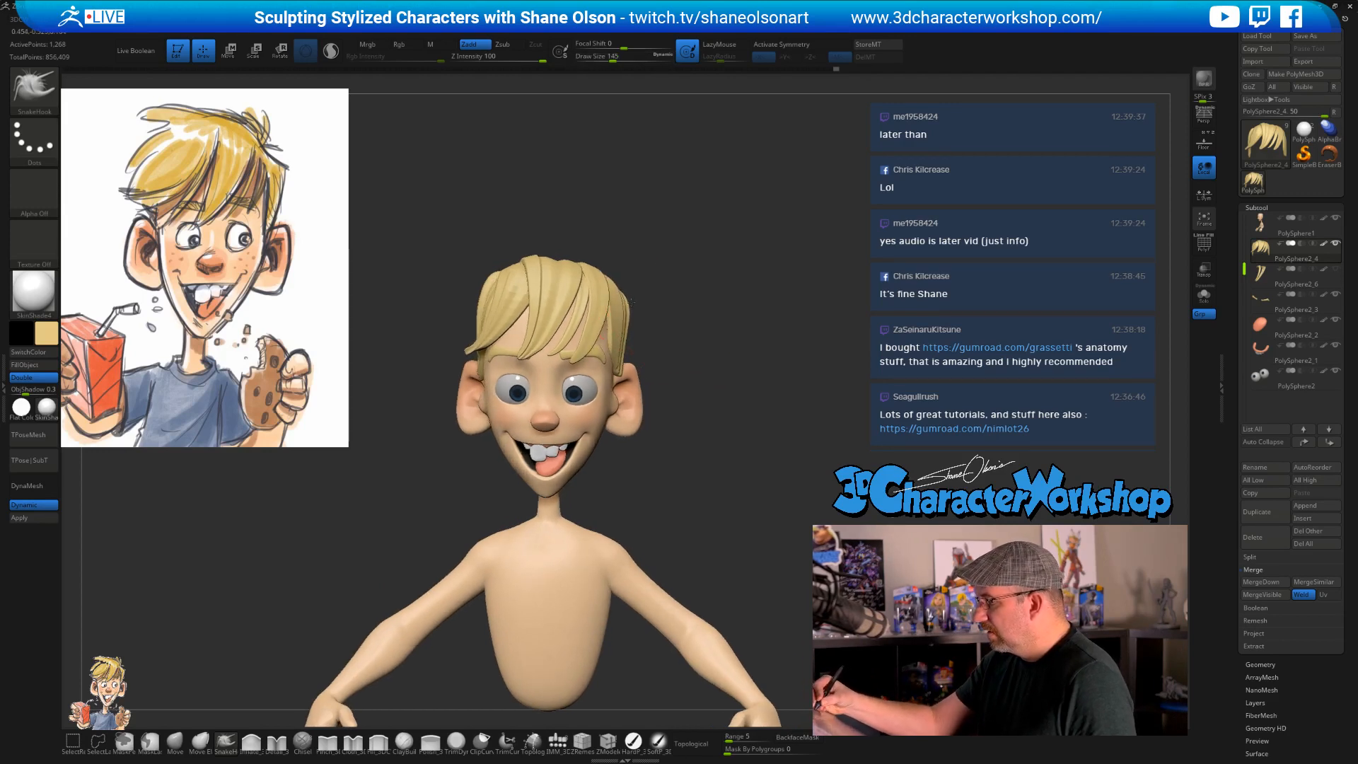
{"action": "key", "text": "s"}
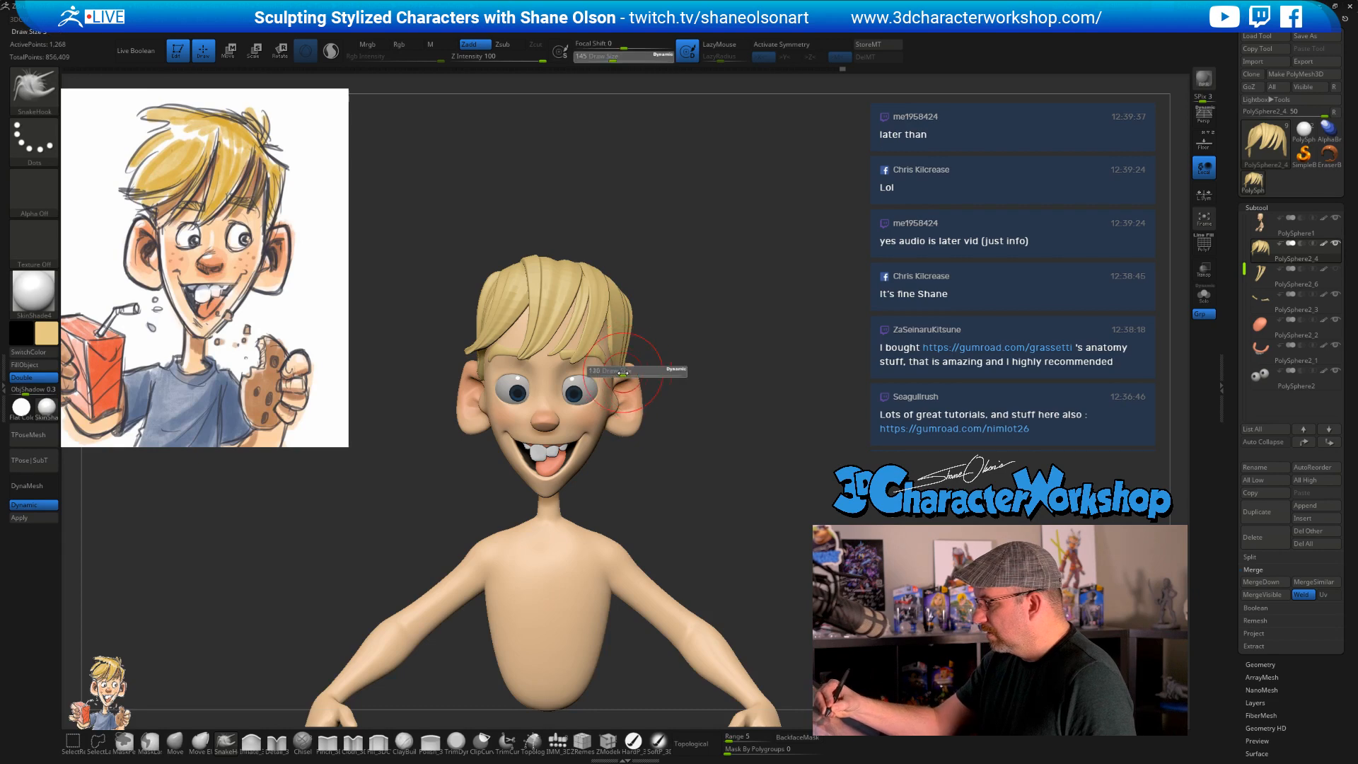
{"action": "left_click_drag", "start_coordinate": [622, 364], "coordinate": [684, 335]}
{"action": "mouse_move", "coordinate": [656, 280]}
{"action": "left_mouse_down"}
{"action": "mouse_move", "coordinate": [665, 298]}
{"action": "mouse_move", "coordinate": [634, 290]}
{"action": "mouse_move", "coordinate": [764, 279]}
{"action": "mouse_move", "coordinate": [656, 250]}
{"action": "mouse_move", "coordinate": [627, 253]}
{"action": "mouse_move", "coordinate": [623, 268]}
{"action": "mouse_move", "coordinate": [587, 246]}
{"action": "mouse_move", "coordinate": [683, 264]}
{"action": "left_mouse_up"}
{"action": "key", "text": "s"}
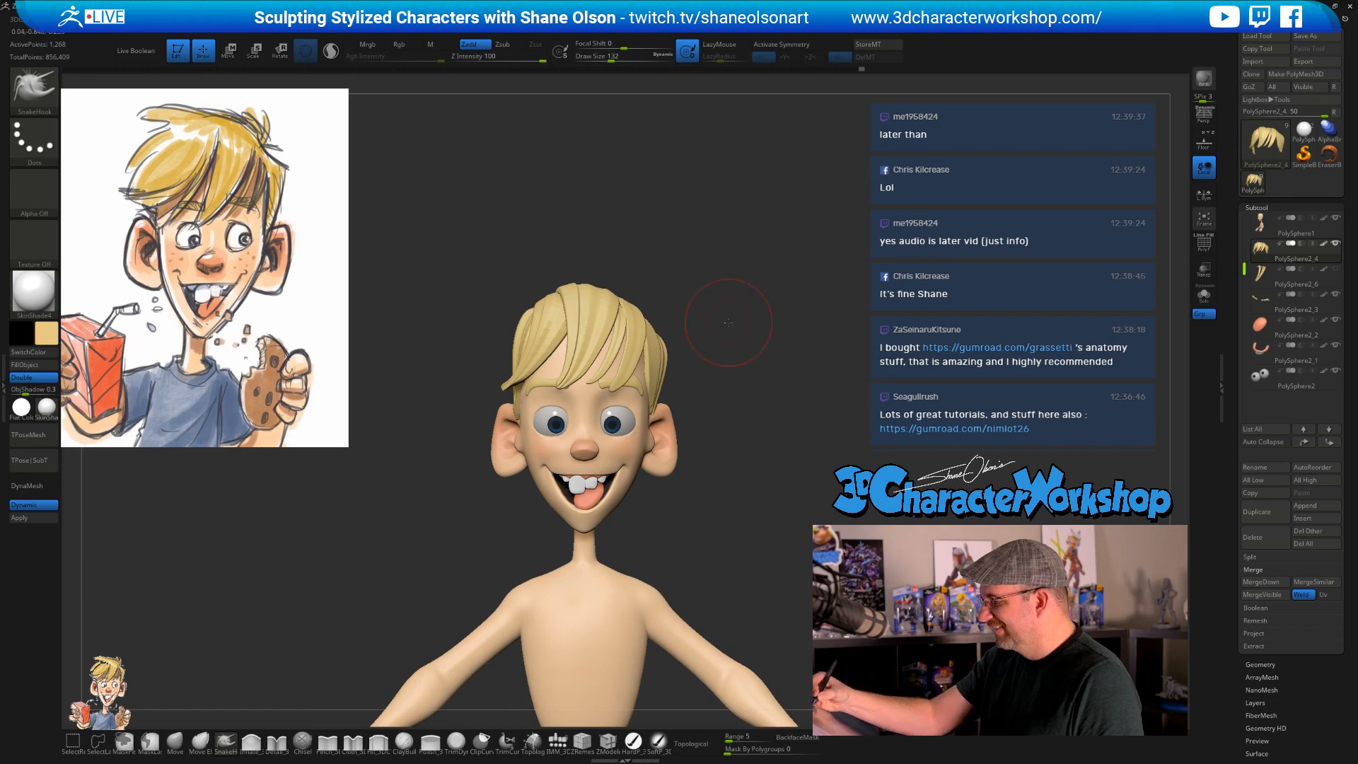
- Examine the hair's silhouette and fringe from the front and both three-quarter angles, comparing them with the reference sketch
{"action": "left_click_drag", "start_coordinate": [671, 315], "coordinate": [704, 312]}
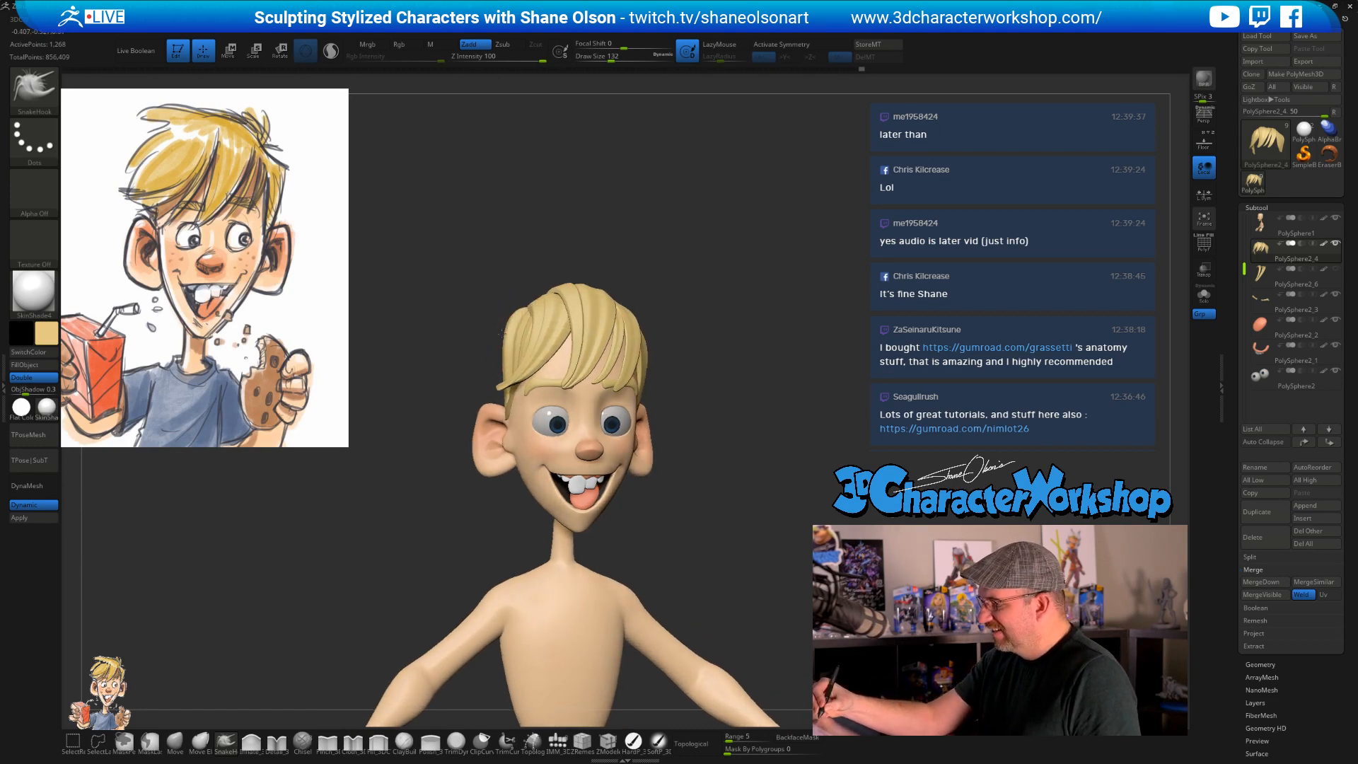
{"action": "left_click_drag", "start_coordinate": [757, 399], "coordinate": [734, 437]}
{"action": "mouse_move", "coordinate": [738, 371]}
{"action": "left_mouse_down"}
{"action": "mouse_move", "coordinate": [754, 376]}
{"action": "mouse_move", "coordinate": [728, 394]}
{"action": "left_mouse_up"}
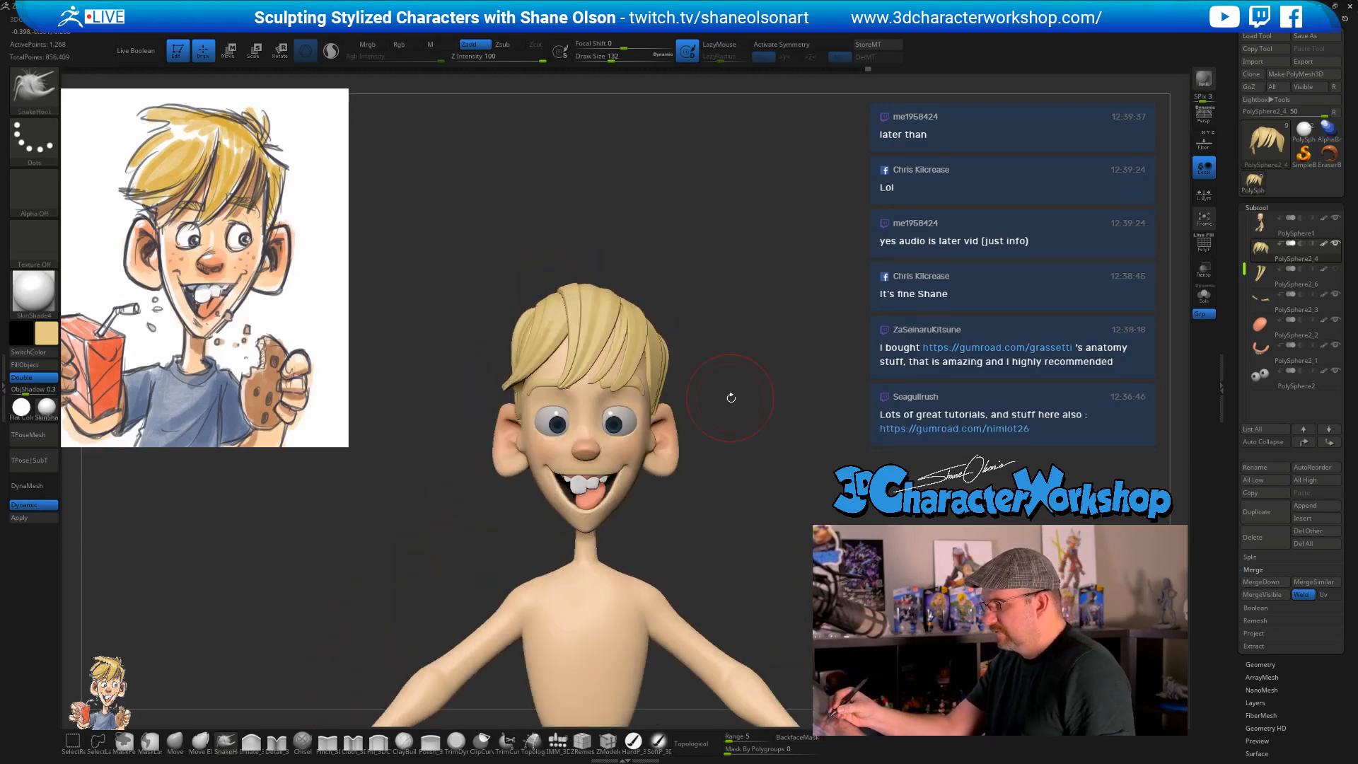
{"action": "left_click_drag", "start_coordinate": [760, 488], "coordinate": [749, 433]}
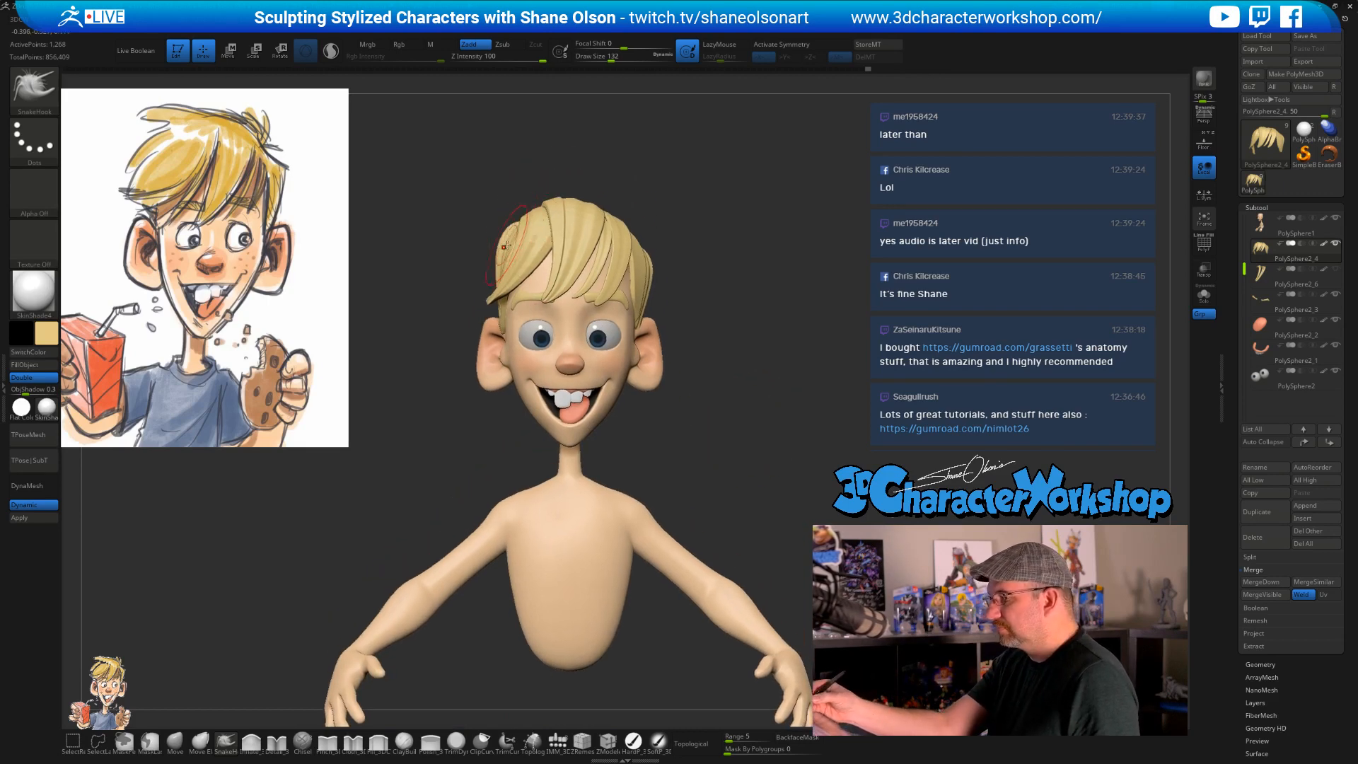
{"action": "mouse_move", "coordinate": [785, 328]}
{"action": "left_mouse_down"}
{"action": "mouse_move", "coordinate": [813, 327]}
{"action": "mouse_move", "coordinate": [796, 327]}
{"action": "left_mouse_up"}
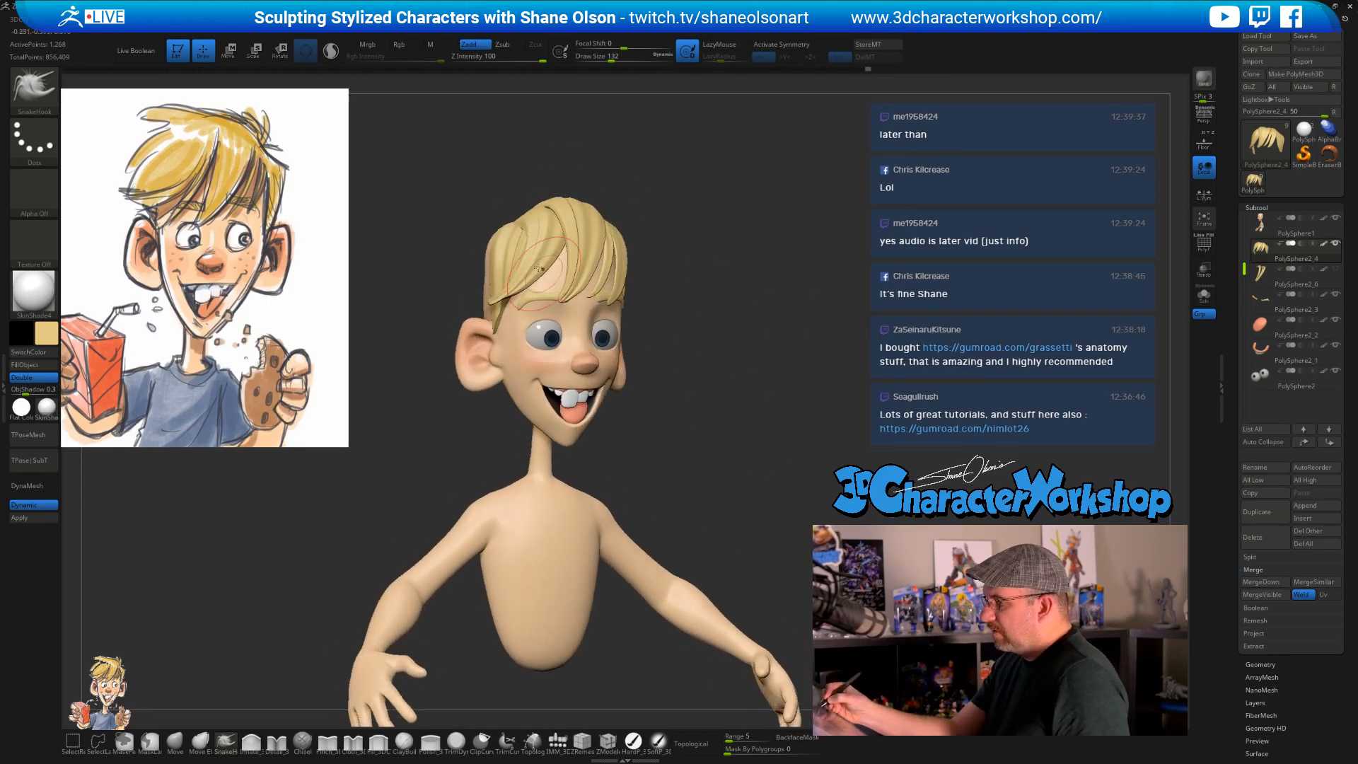
{"action": "left_click_drag", "start_coordinate": [743, 407], "coordinate": [707, 407]}
{"action": "mouse_move", "coordinate": [173, 136]}
{"action": "left_mouse_down", "text": "ctrl+shift"}
{"action": "mouse_move", "coordinate": [124, 176]}
{"action": "mouse_move", "coordinate": [197, 140]}
{"action": "mouse_move", "coordinate": [390, 234]}
{"action": "left_mouse_up", "text": "ctrl+shift"}
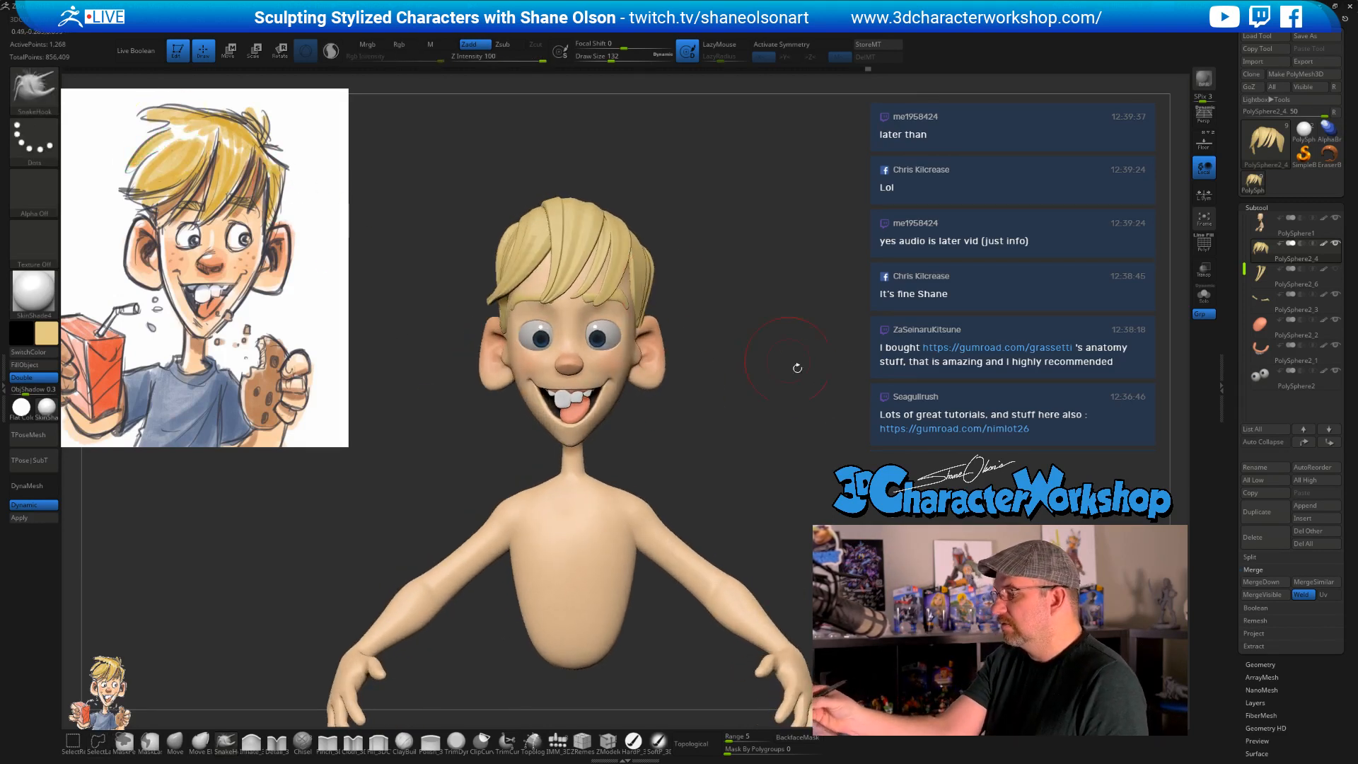
{"action": "left_click_drag", "start_coordinate": [827, 432], "coordinate": [805, 466]}
{"action": "left_click_drag", "start_coordinate": [792, 523], "coordinate": [784, 488]}
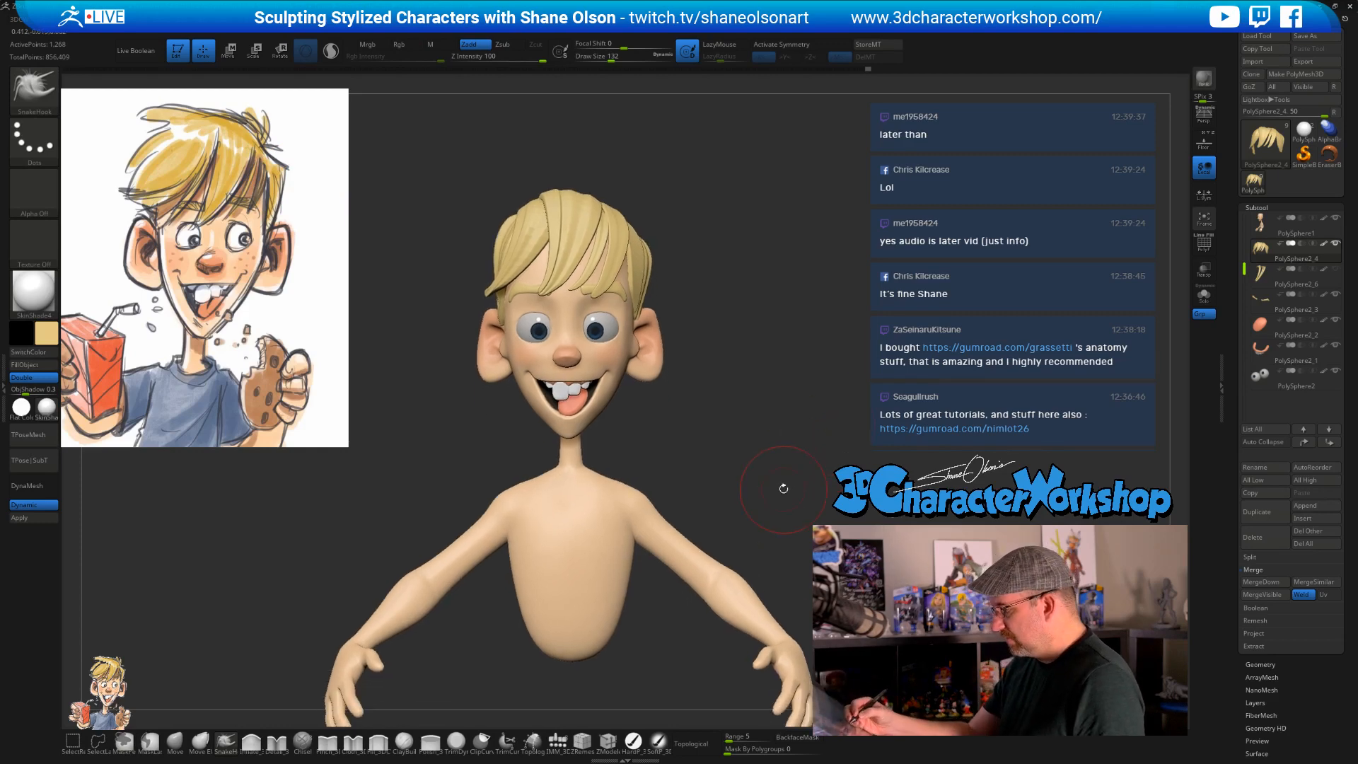
{"action": "mouse_move", "coordinate": [743, 391]}
{"action": "left_mouse_down"}
{"action": "mouse_move", "coordinate": [768, 397]}
{"action": "mouse_move", "coordinate": [750, 417]}
{"action": "mouse_move", "coordinate": [672, 432]}
{"action": "left_mouse_up"}
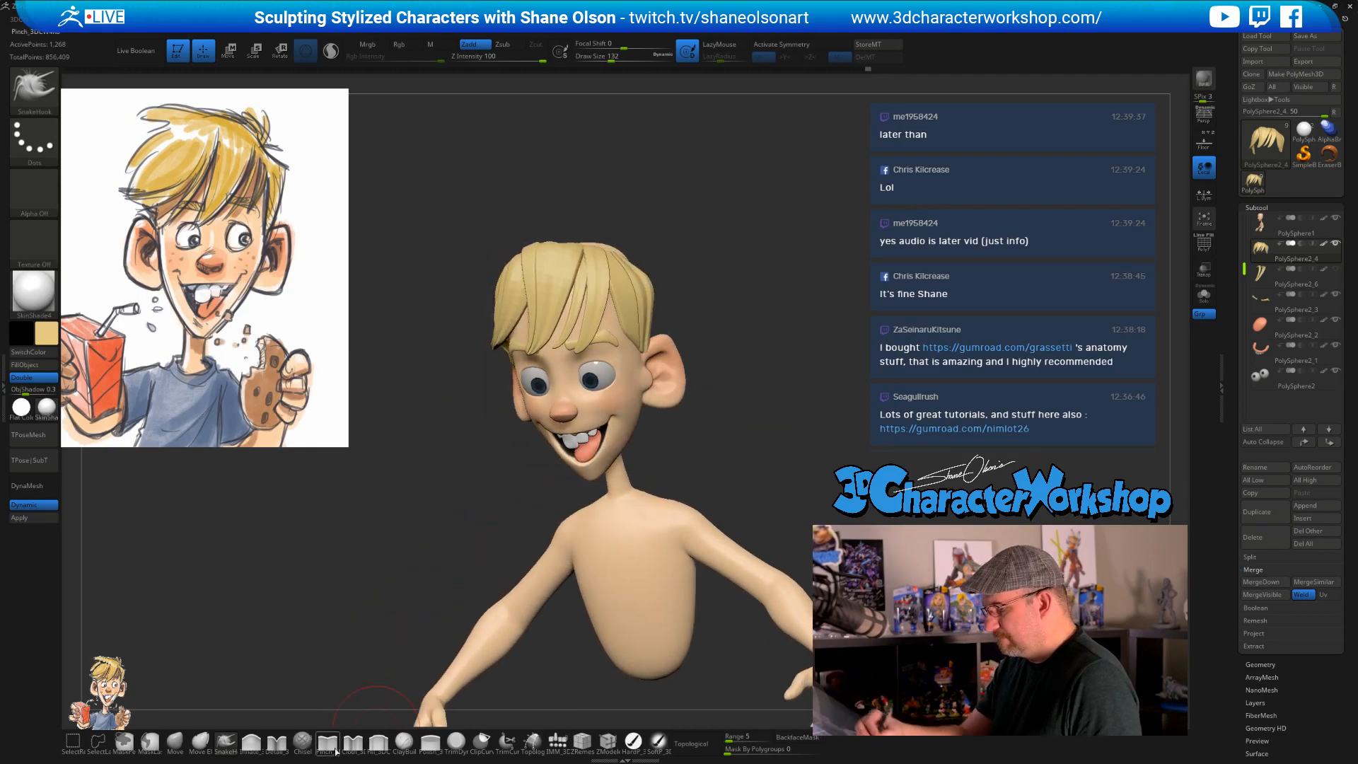
- Switch to the Move brush with topological masking on and adjust the fringe strands over the forehead, starting at draw size 97
{"action": "left_click", "coordinate": [251, 741]}
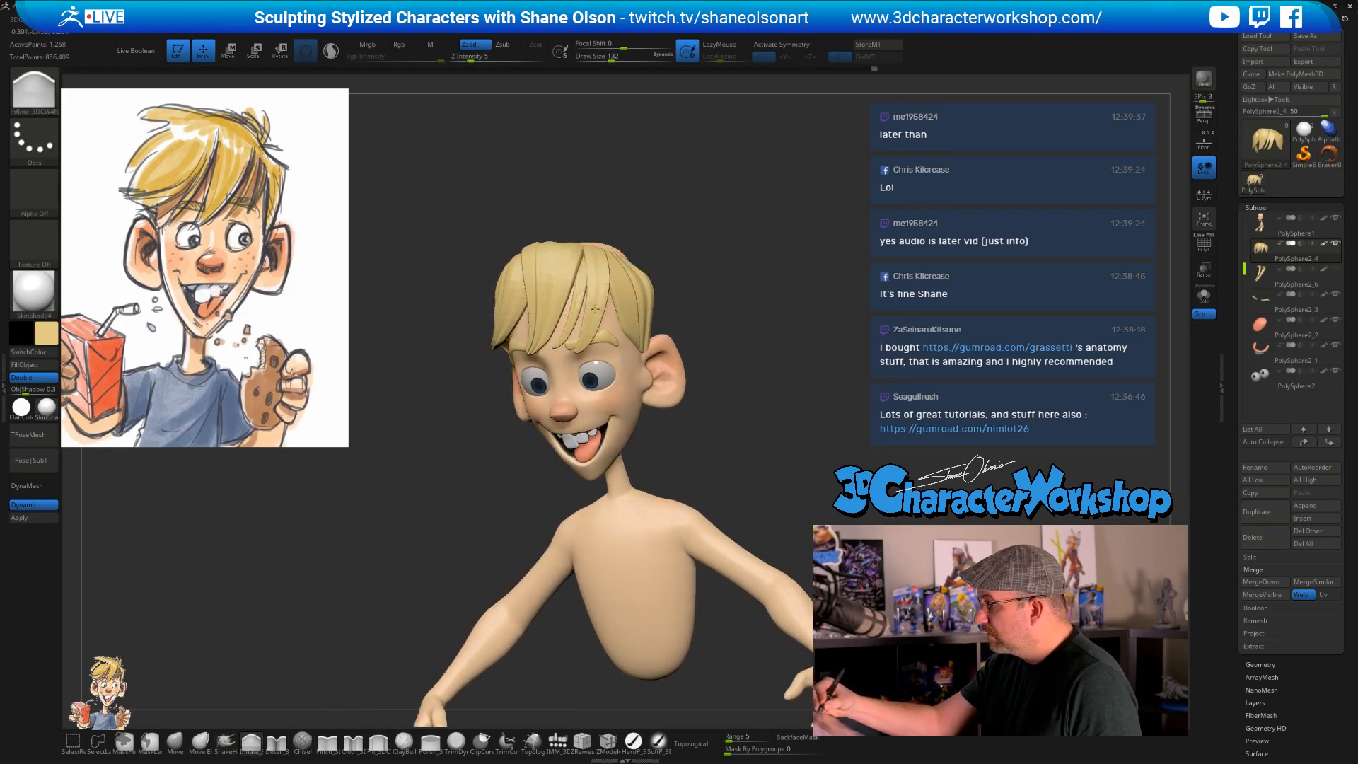
{"action": "left_click", "coordinate": [178, 740]}
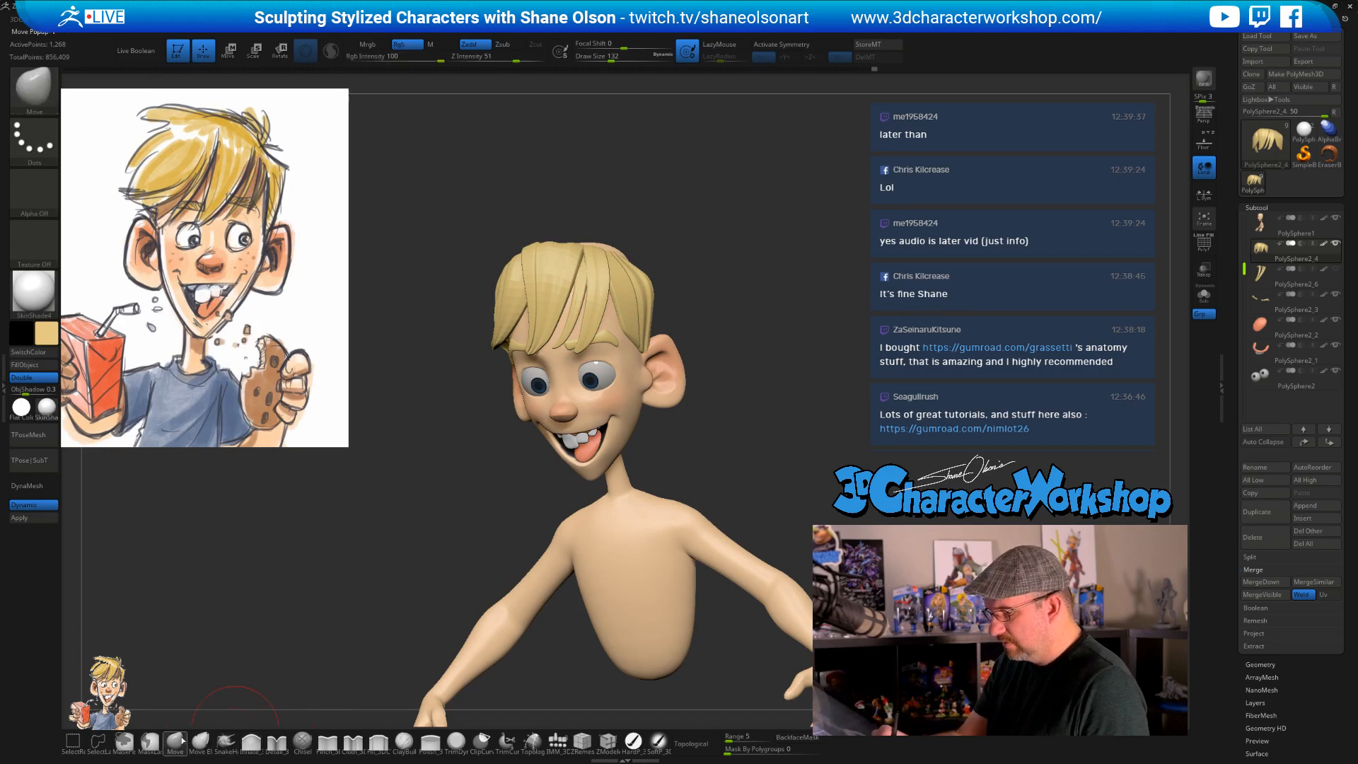
{"action": "right_click_drag", "start_coordinate": [601, 316], "coordinate": [589, 327], "text": "ctrl"}
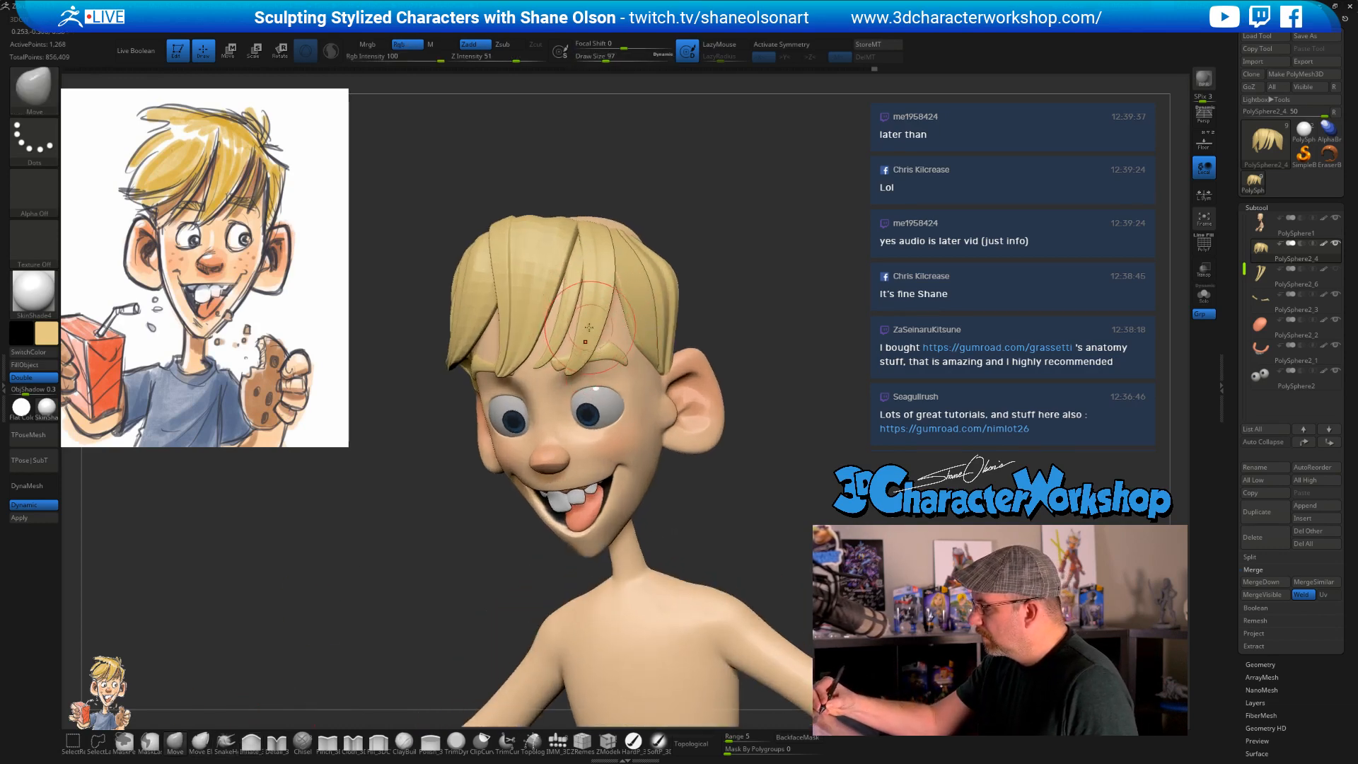
{"action": "left_click", "coordinate": [691, 744]}
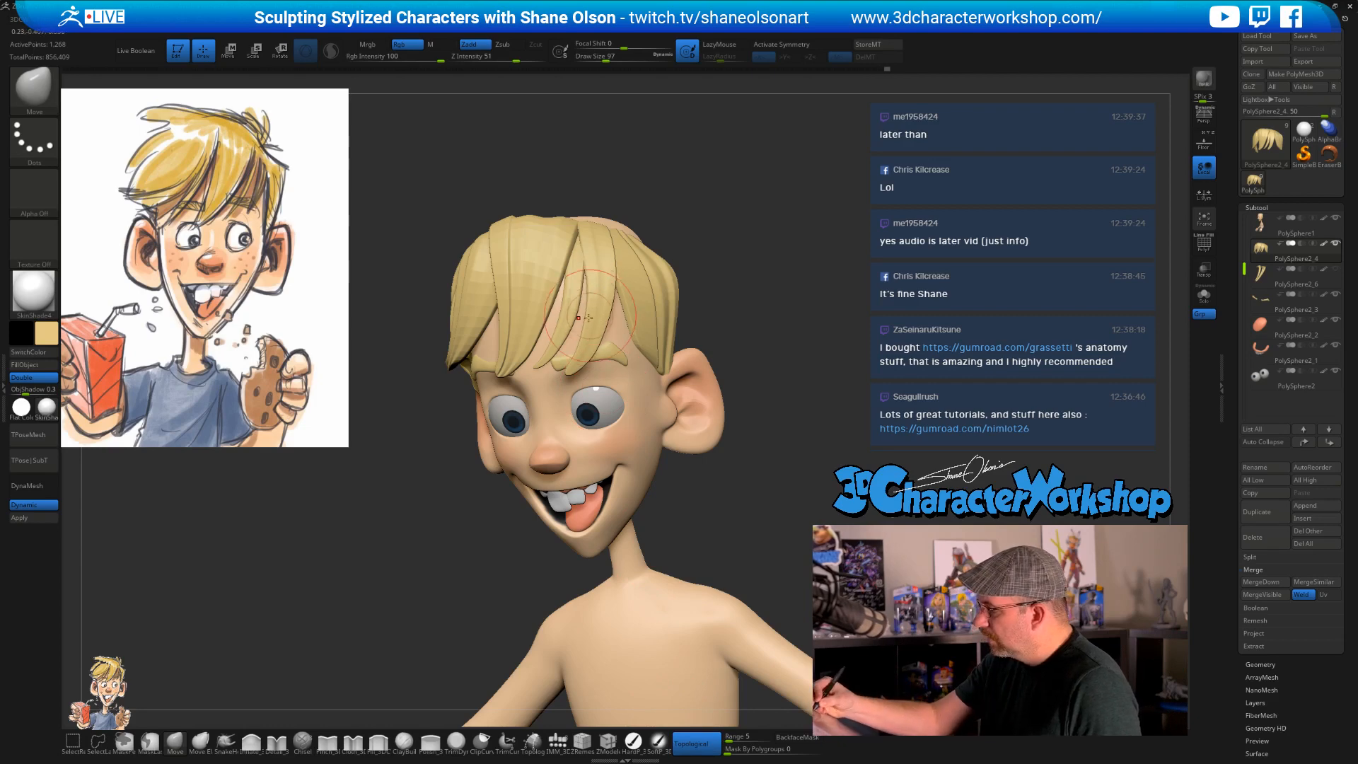
{"action": "mouse_move", "coordinate": [598, 277]}
{"action": "right_mouse_down"}
{"action": "mouse_move", "coordinate": [594, 267]}
{"action": "mouse_move", "coordinate": [616, 265]}
{"action": "mouse_move", "coordinate": [739, 296]}
{"action": "mouse_move", "coordinate": [780, 388]}
{"action": "right_mouse_up"}
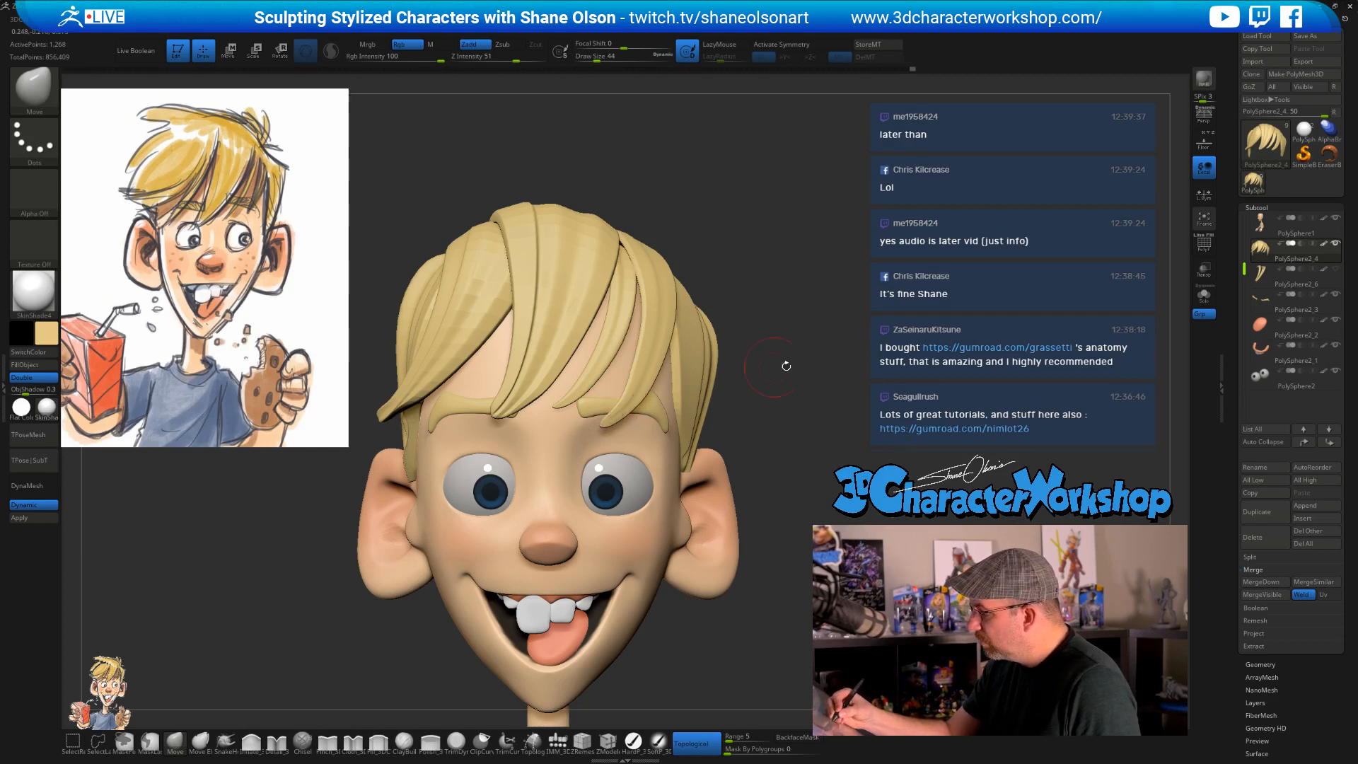
- Reduce the Move brush's draw size to 29 and refine the pointed tip of the fringe strand at the temple
{"action": "mouse_move", "coordinate": [843, 380]}
{"action": "left_mouse_down"}
{"action": "mouse_move", "coordinate": [708, 398]}
{"action": "mouse_move", "coordinate": [655, 367]}
{"action": "left_mouse_up"}
{"action": "key", "text": "bracketright"}
{"action": "mouse_move", "coordinate": [672, 367]}
{"action": "right_mouse_down"}
{"action": "mouse_move", "coordinate": [785, 388]}
{"action": "mouse_move", "coordinate": [792, 403]}
{"action": "right_mouse_up"}
{"action": "key", "text": "bracketleft"}
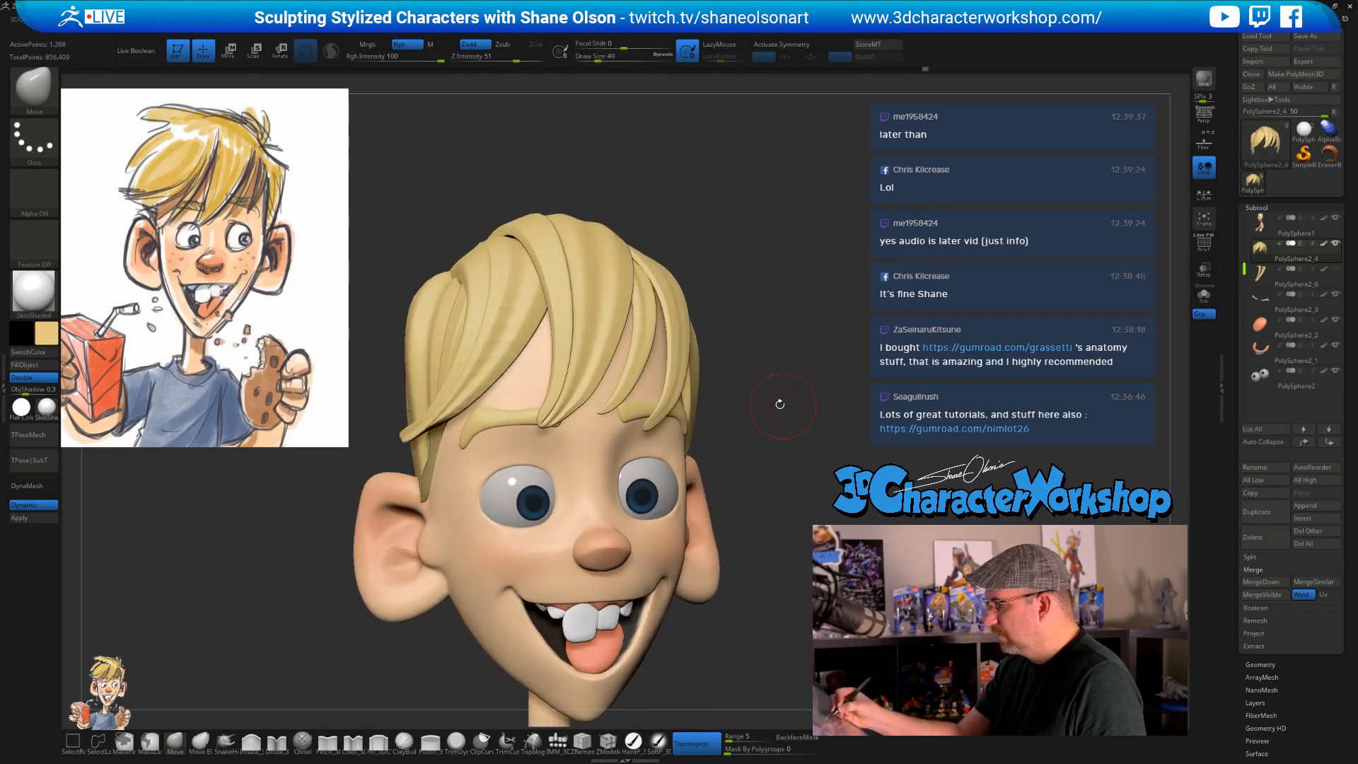
{"action": "left_click_drag", "start_coordinate": [543, 427], "coordinate": [532, 431]}
{"action": "right_click_drag", "start_coordinate": [777, 403], "coordinate": [545, 421]}
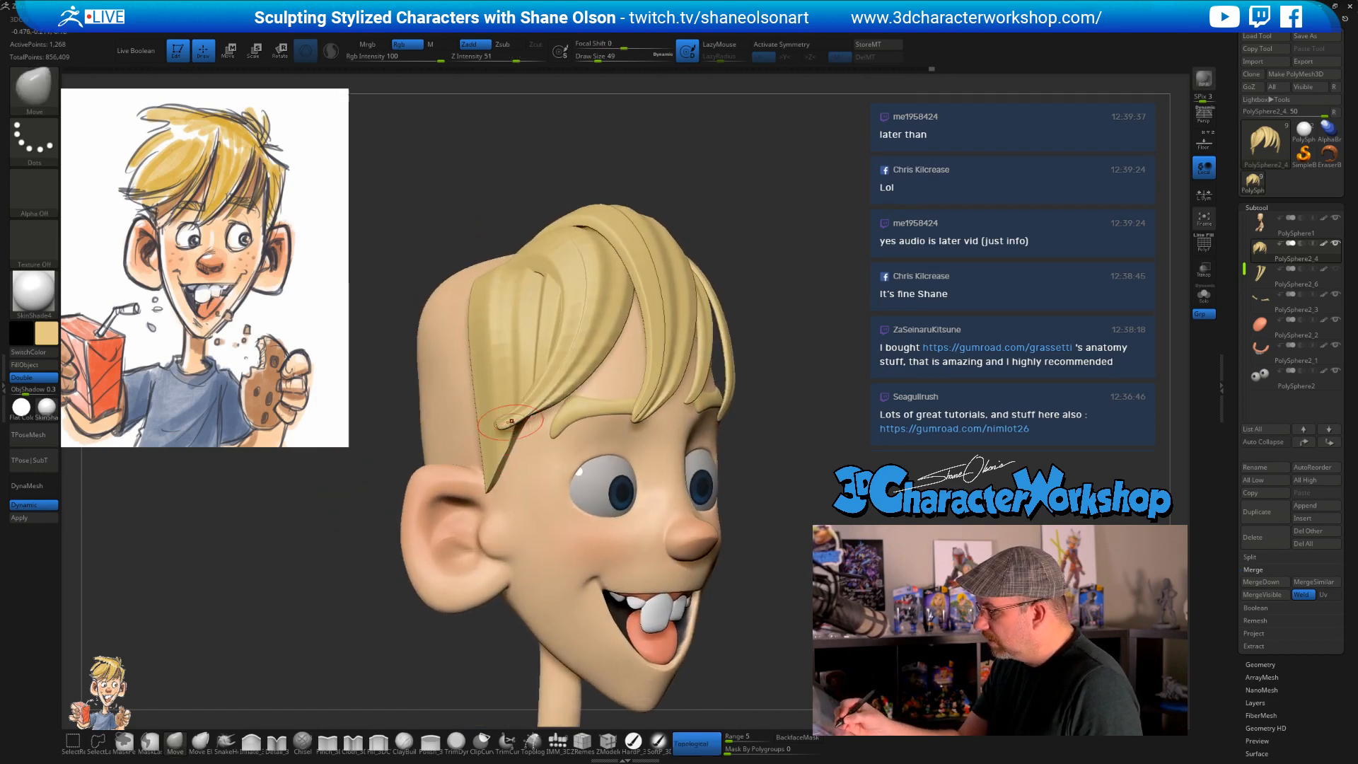
{"action": "key", "text": "bracketleft"}
{"action": "key", "text": "bracketleft"}
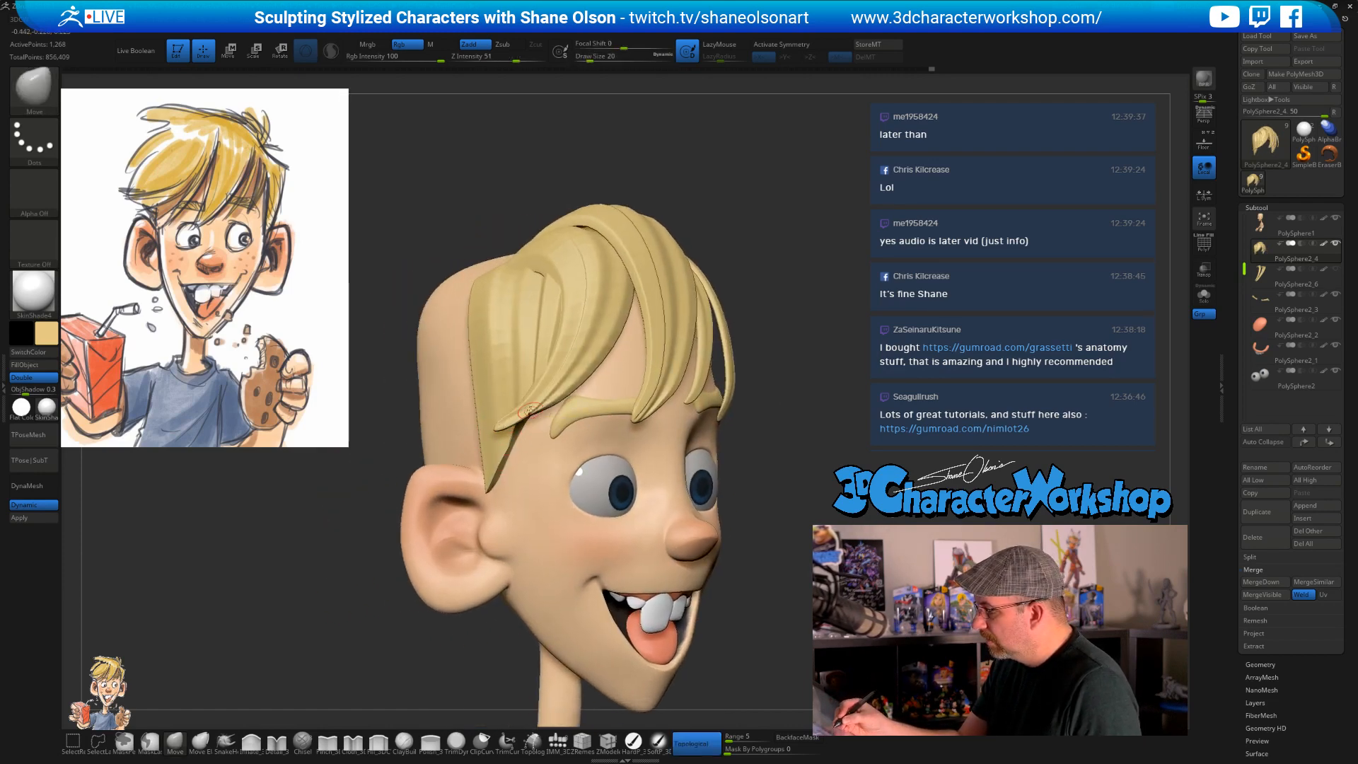
{"action": "key", "text": "s"}
{"action": "left_click_drag", "start_coordinate": [511, 418], "coordinate": [516, 418]}
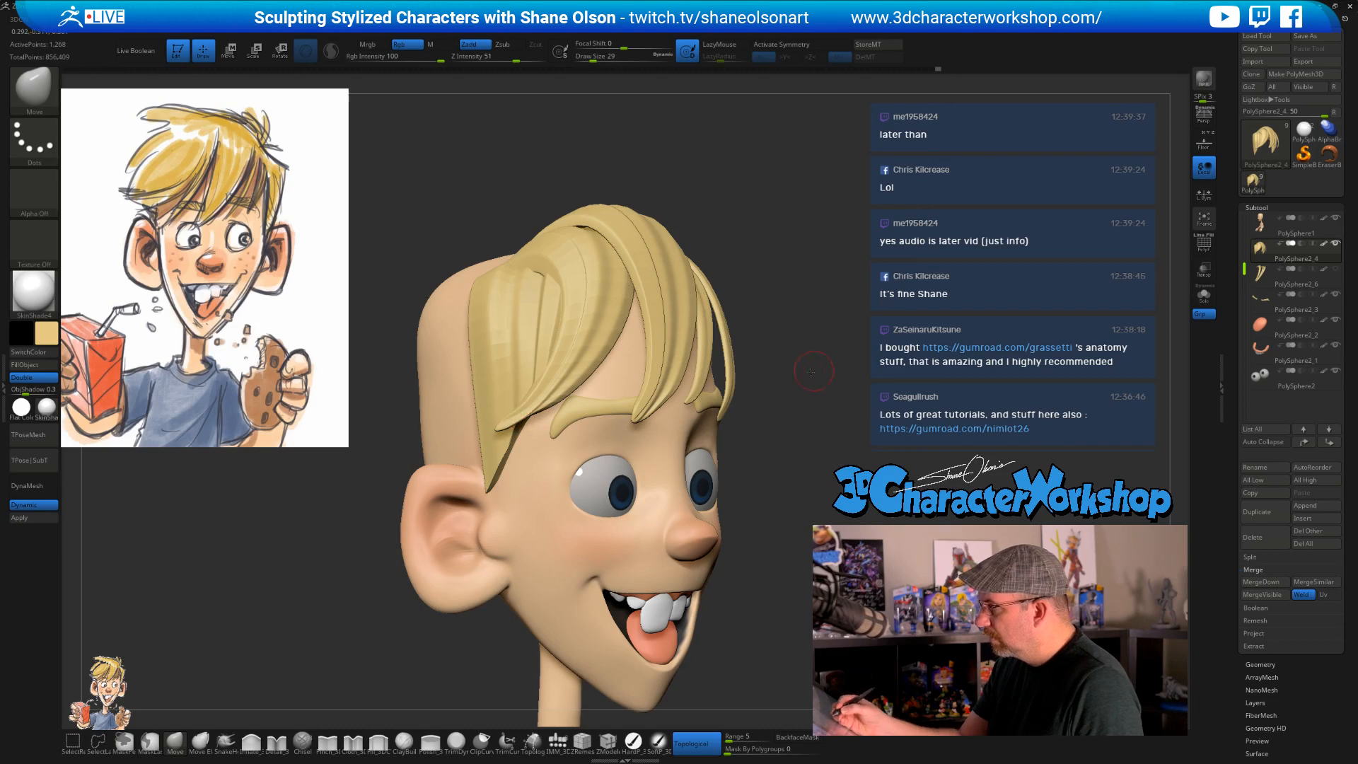
- Review the reshaped hair from the side and front, comparing its silhouette and crown tuft with the reference sketch
{"action": "mouse_move", "coordinate": [811, 372]}
{"action": "right_mouse_down", "text": "ctrl"}
{"action": "mouse_move", "coordinate": [810, 392]}
{"action": "mouse_move", "coordinate": [736, 390]}
{"action": "mouse_move", "coordinate": [838, 386]}
{"action": "mouse_move", "coordinate": [799, 394]}
{"action": "right_mouse_up", "text": "ctrl"}
{"action": "right_click_drag", "start_coordinate": [536, 488], "coordinate": [553, 420]}
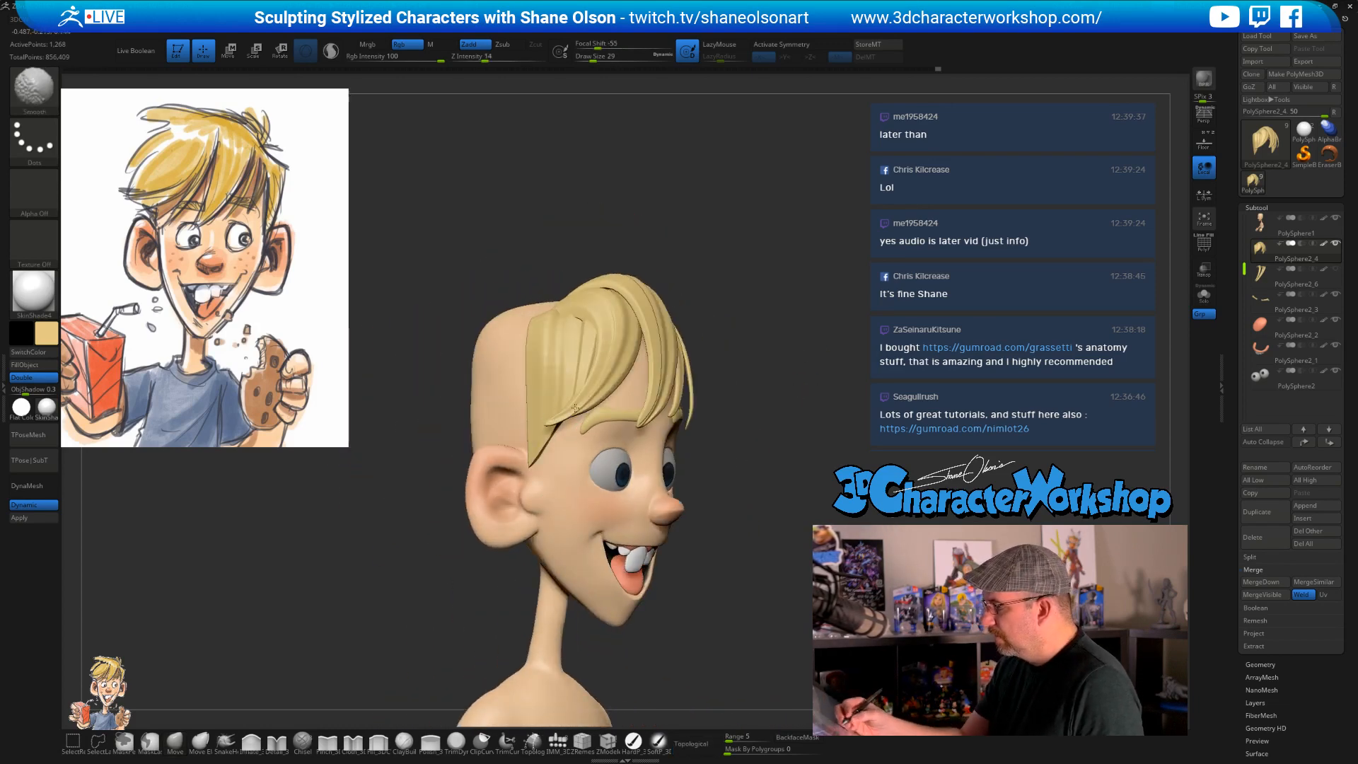
{"action": "right_click_drag", "start_coordinate": [805, 428], "coordinate": [760, 429]}
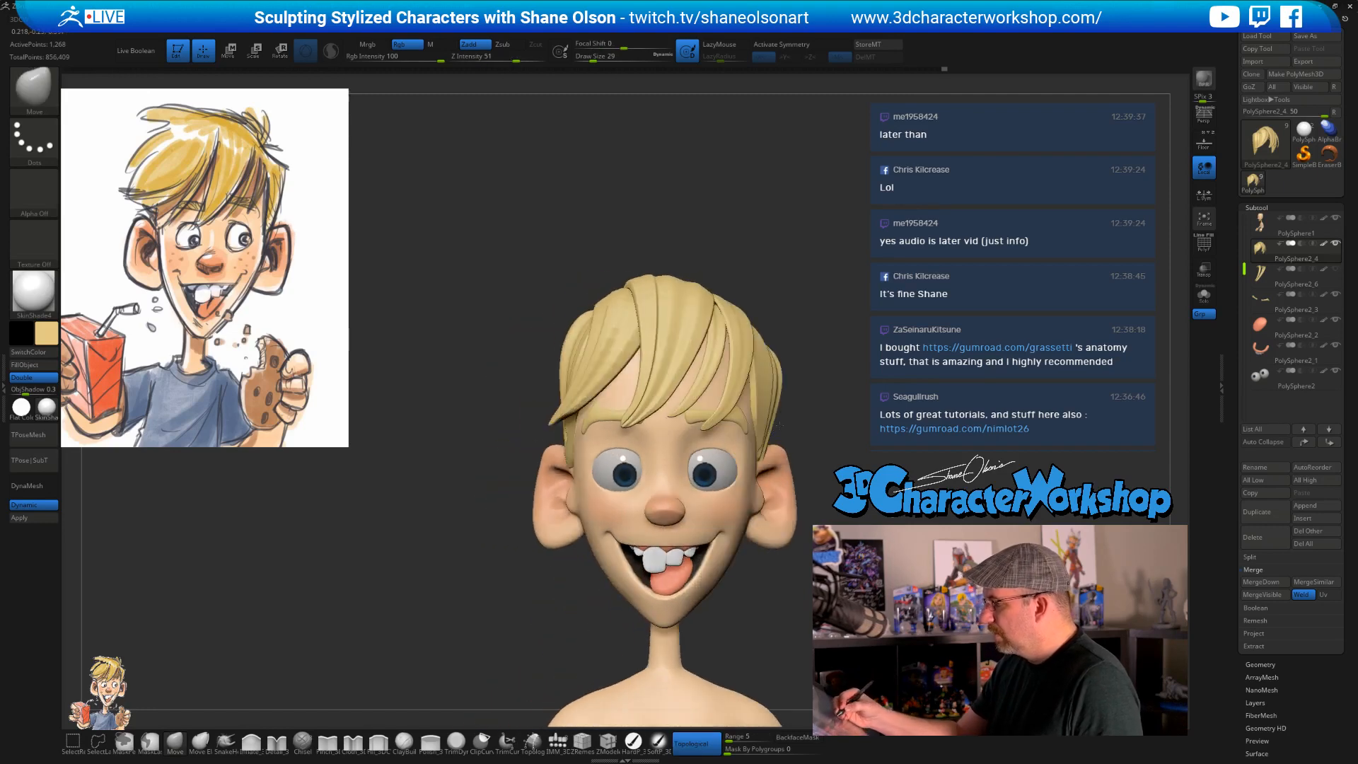
{"action": "right_click_drag", "start_coordinate": [849, 433], "coordinate": [772, 388], "text": "ctrl"}
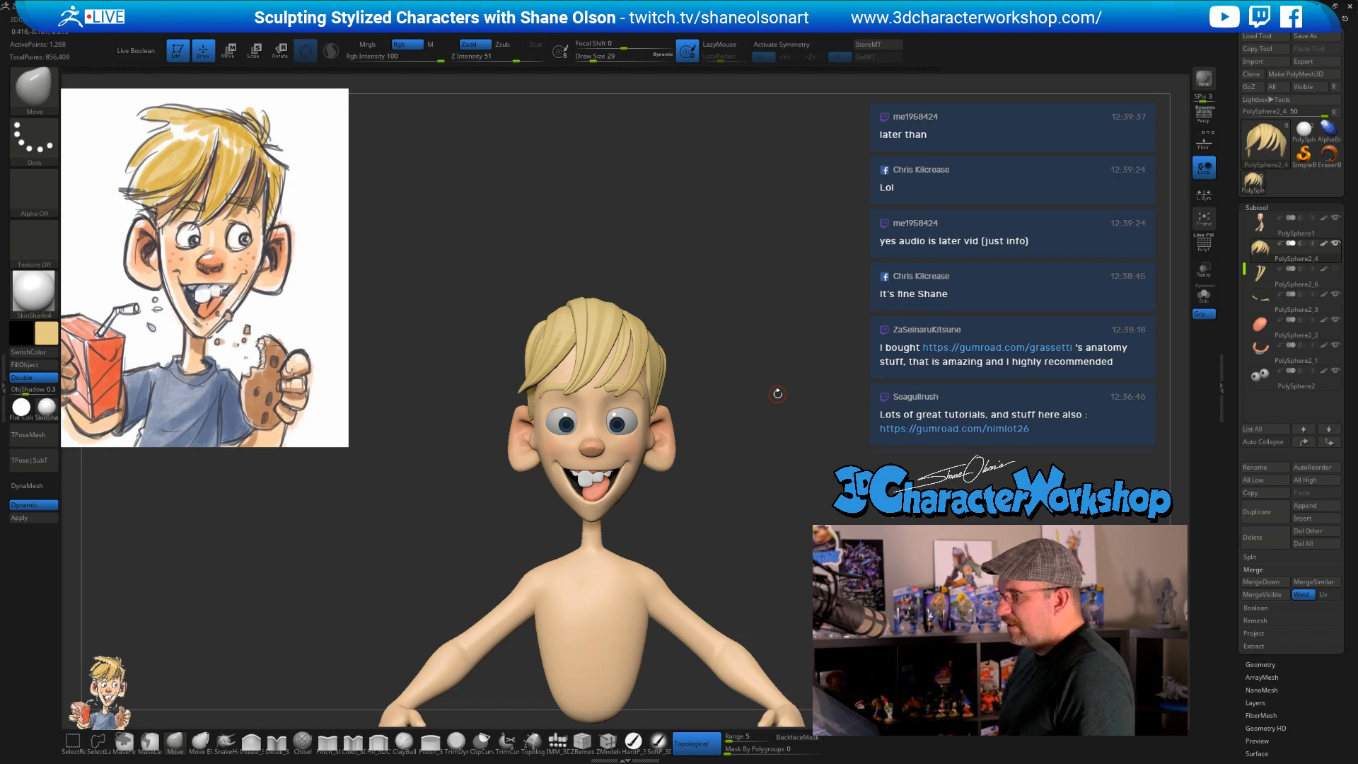
{"action": "key", "text": "ctrl+shift"}
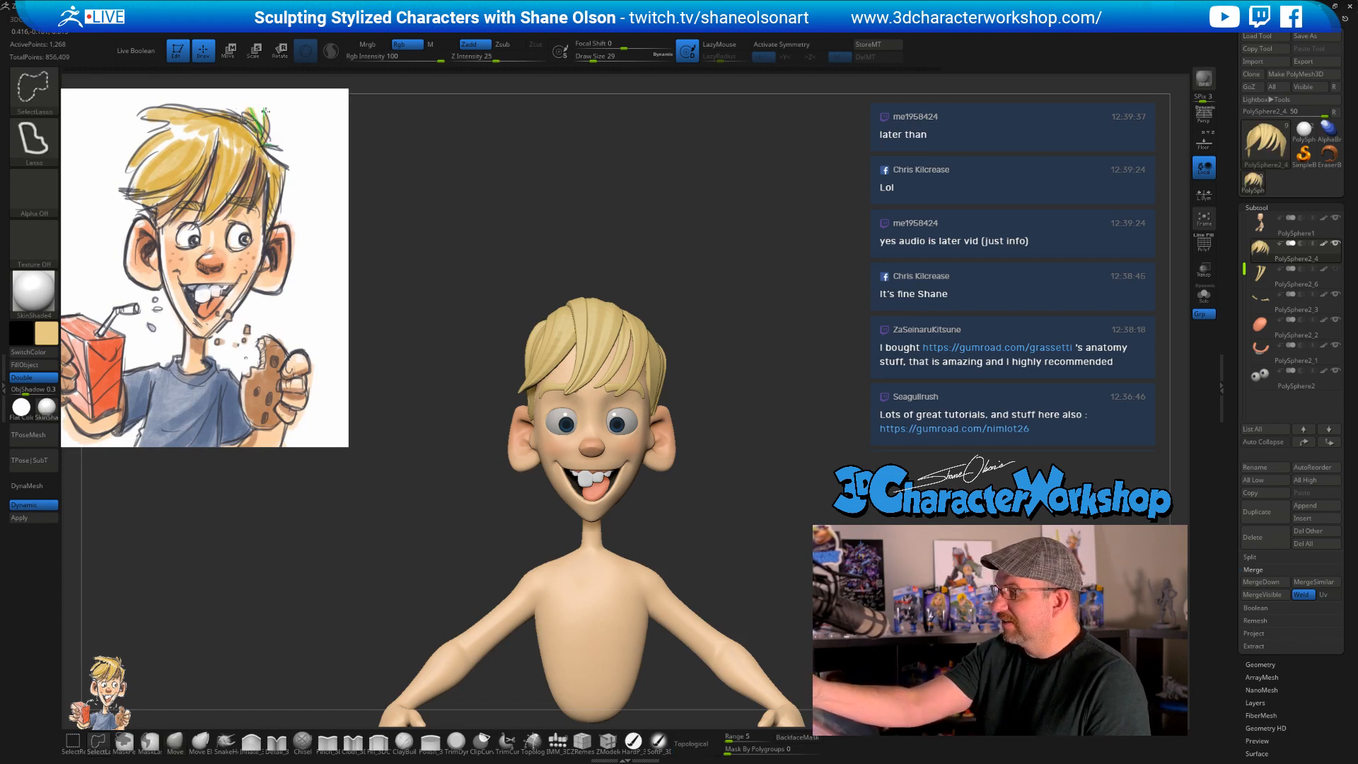
{"action": "left_click_drag", "start_coordinate": [285, 155], "coordinate": [327, 164], "text": "ctrl+shift"}
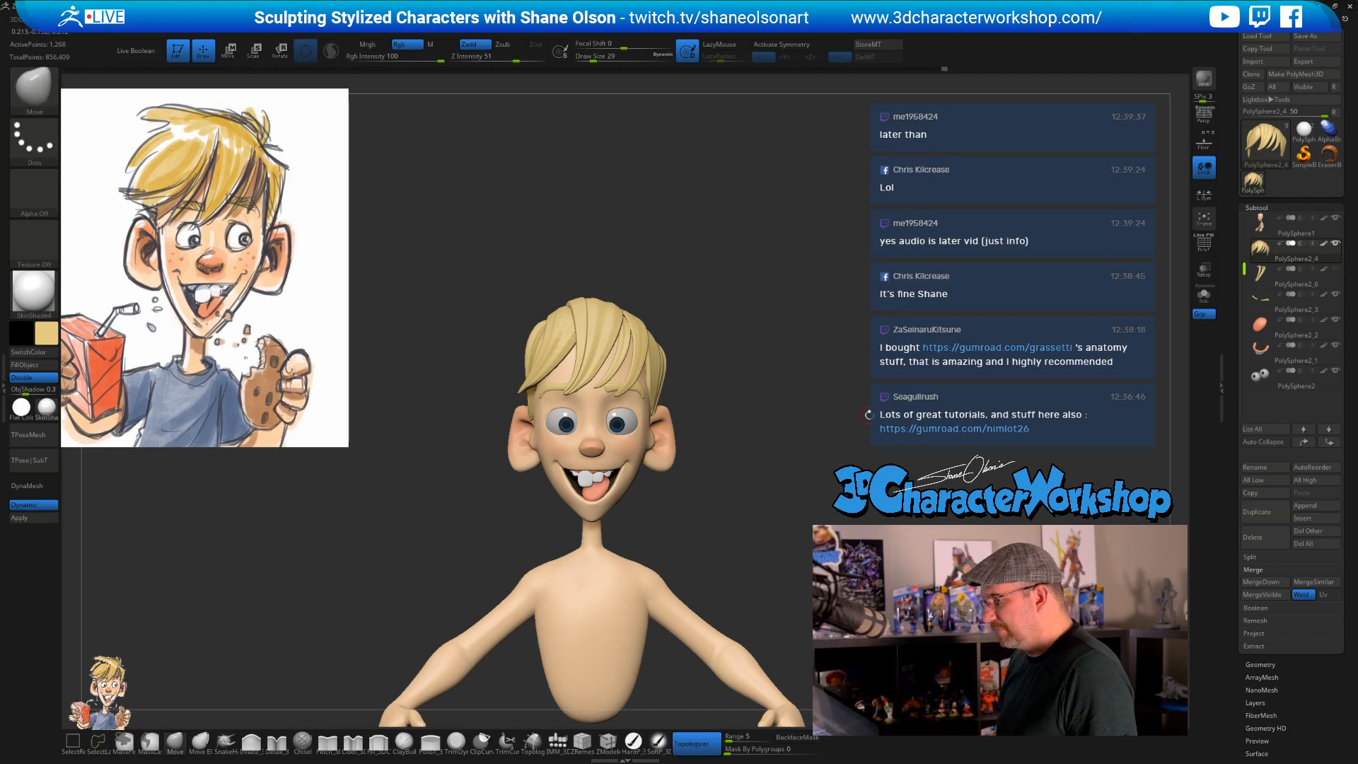
{"action": "left_click_drag", "start_coordinate": [754, 503], "coordinate": [731, 474]}
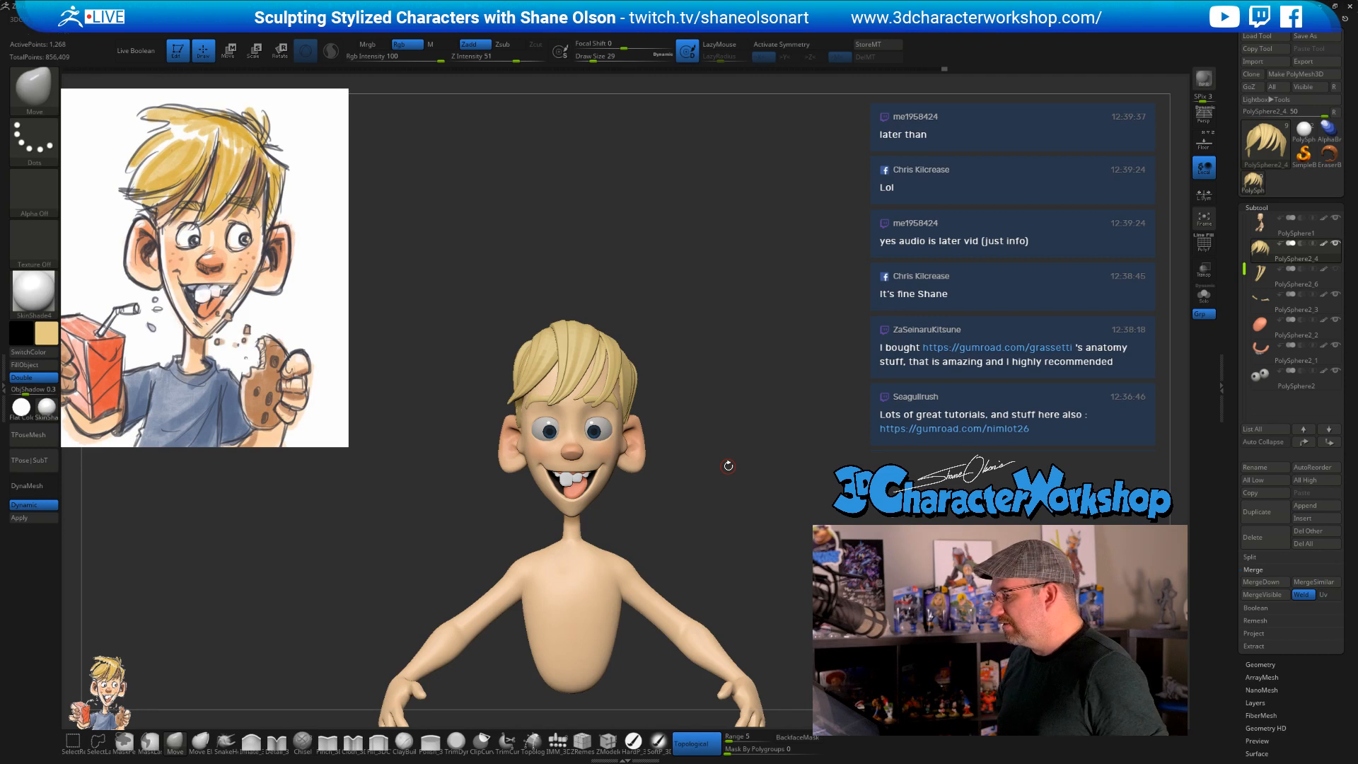
- Insert a clump of hair strands behind the fringe using the Danny hair brush's MultiBrush variant at draw size 90
{"action": "left_click_drag", "start_coordinate": [681, 372], "coordinate": [646, 683], "text": "alt"}
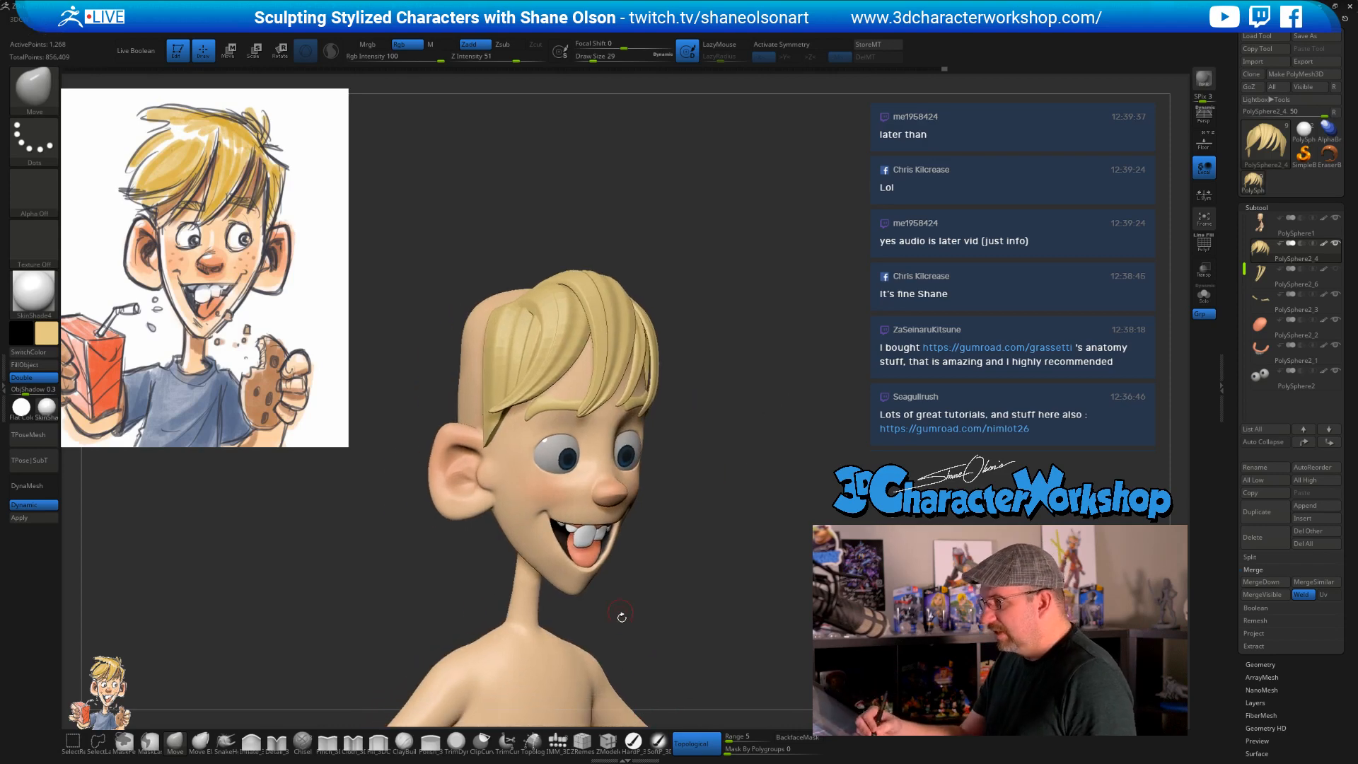
{"action": "key", "text": "b"}
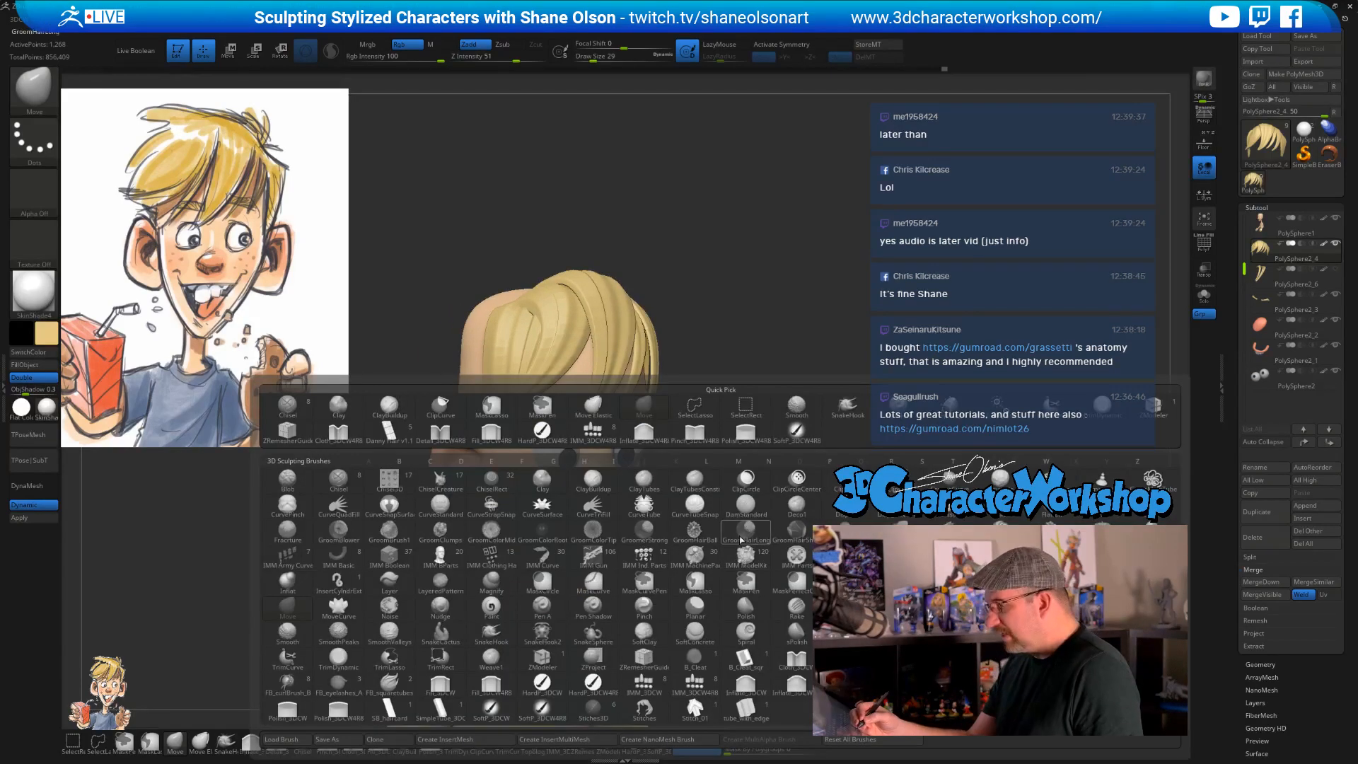
{"action": "key", "text": "b"}
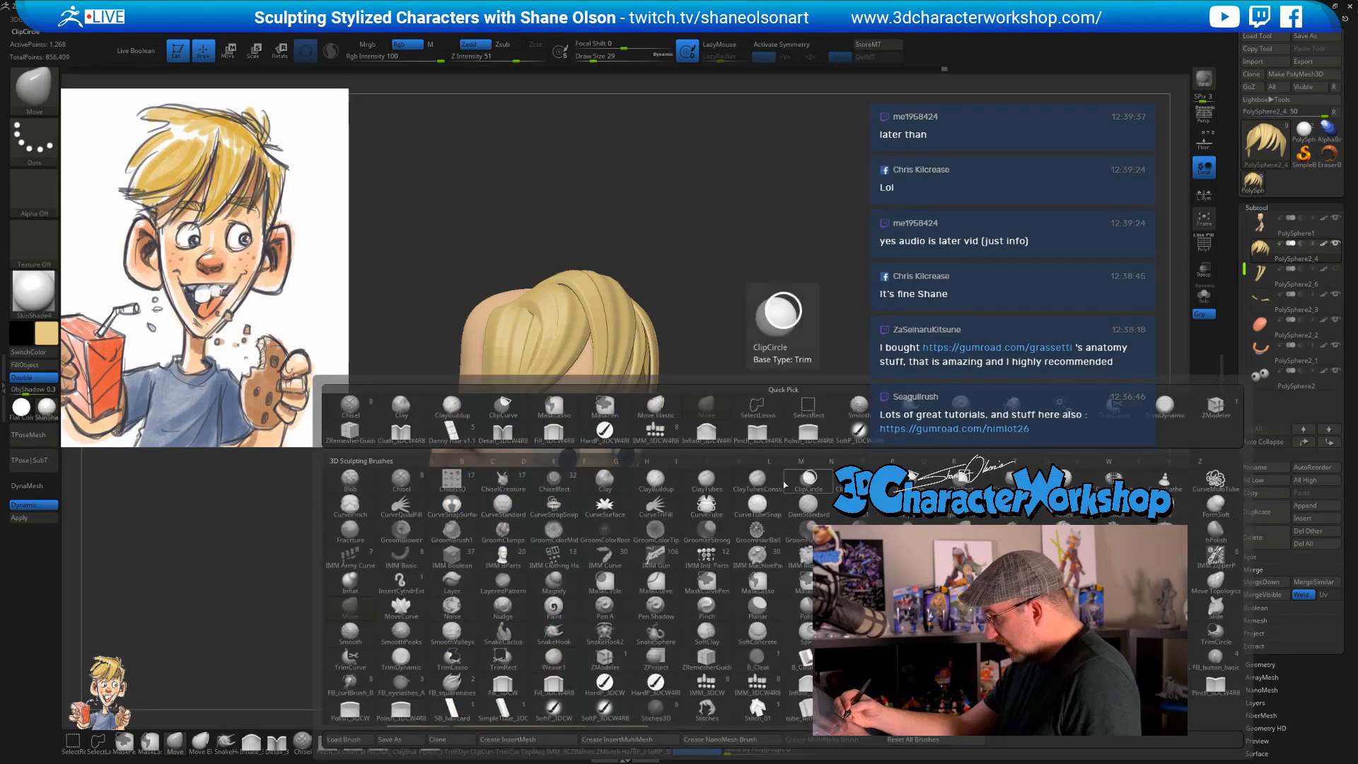
{"action": "left_click", "coordinate": [450, 431]}
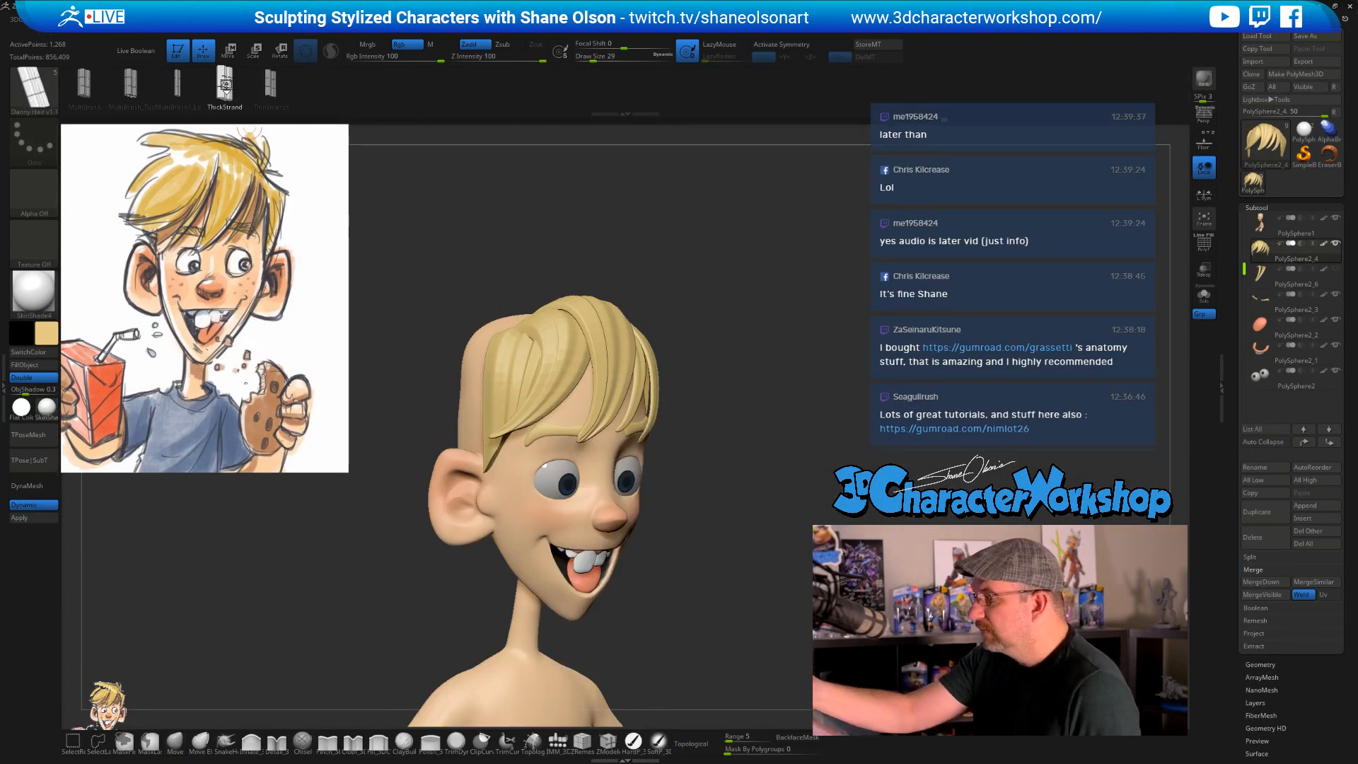
{"action": "left_click_drag", "start_coordinate": [756, 331], "coordinate": [770, 424]}
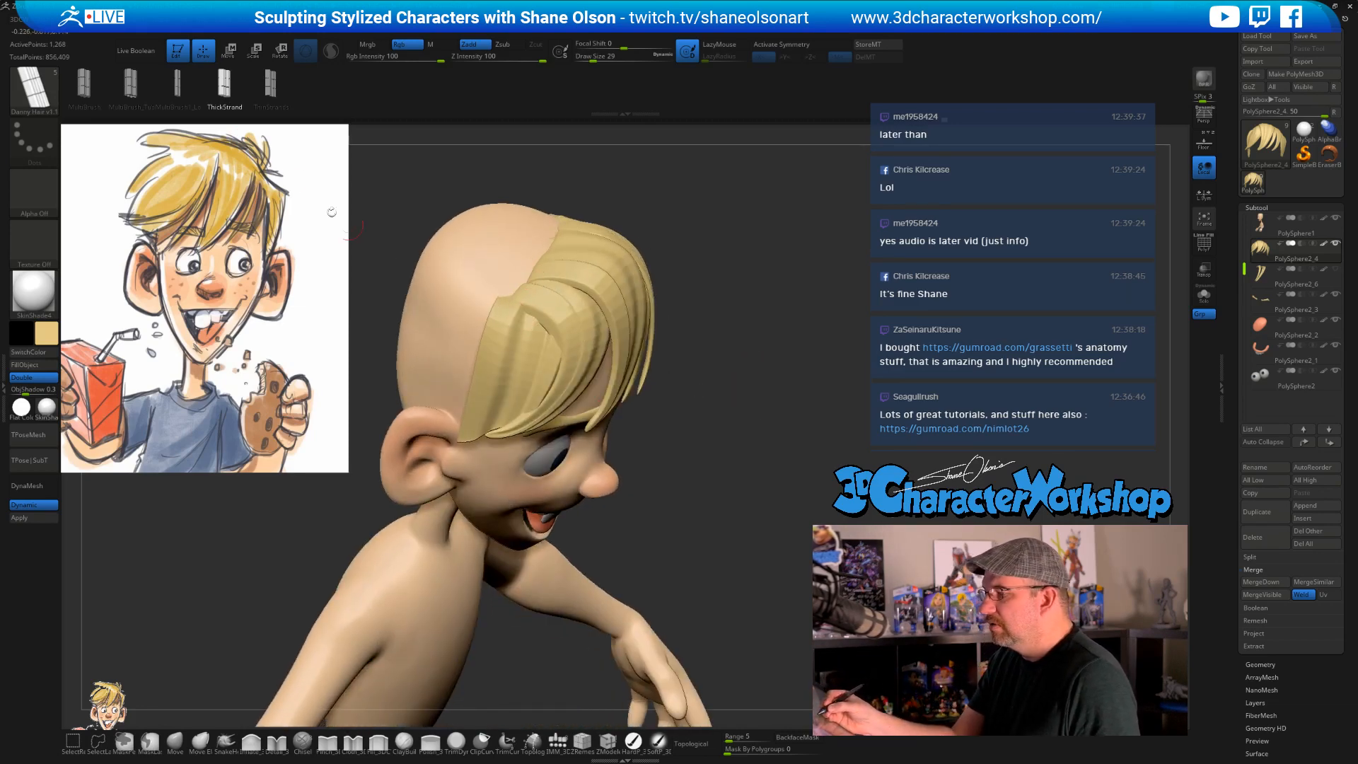
{"action": "left_click", "coordinate": [177, 83]}
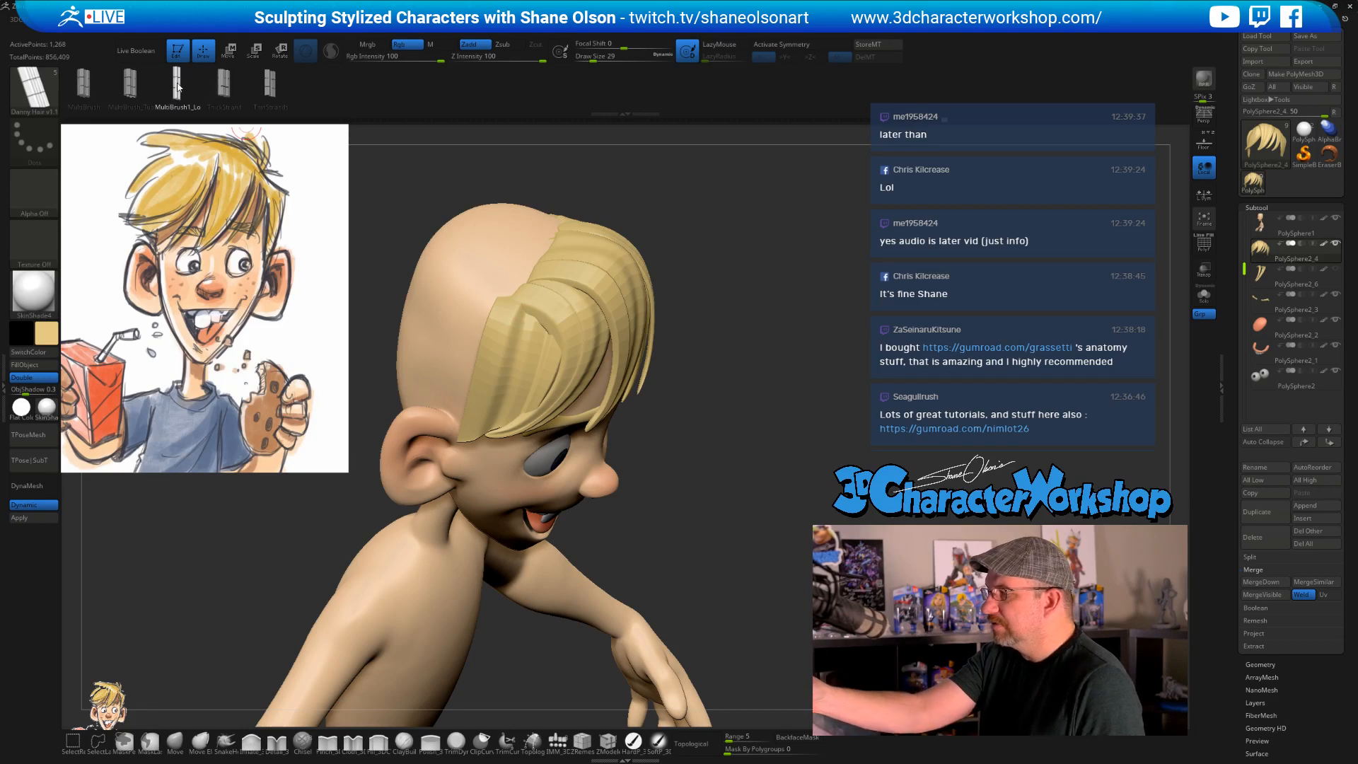
{"action": "left_click", "coordinate": [83, 85]}
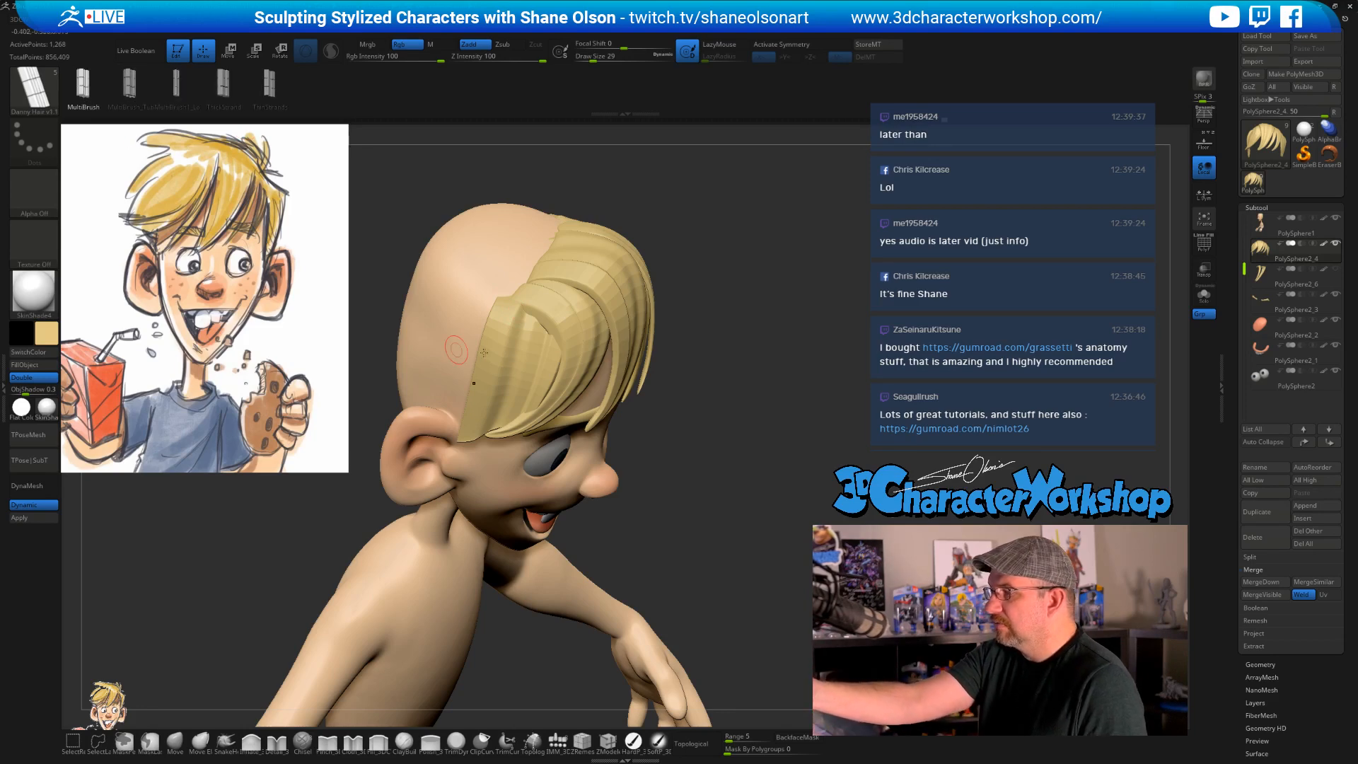
{"action": "key", "text": "s"}
{"action": "left_click_drag", "start_coordinate": [735, 322], "coordinate": [738, 323]}
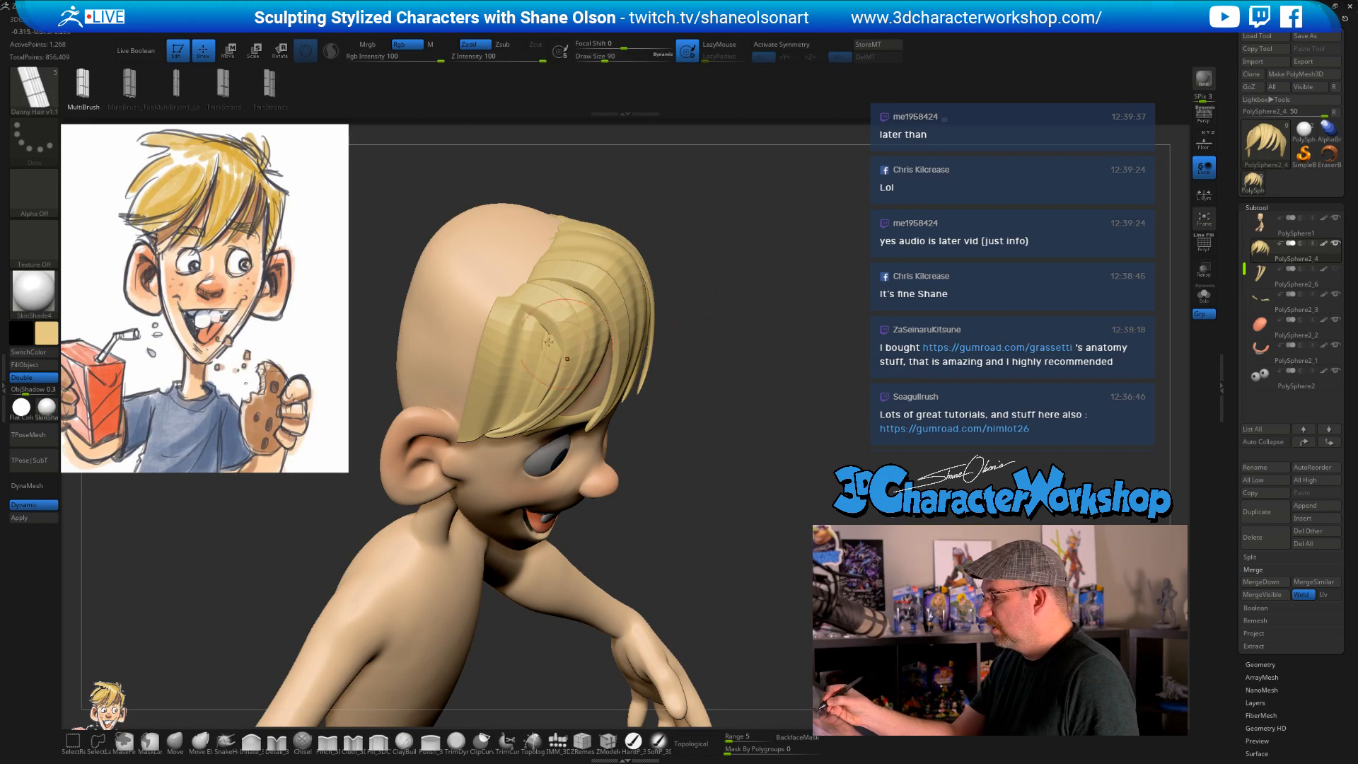
{"action": "left_click_drag", "start_coordinate": [539, 241], "coordinate": [474, 312]}
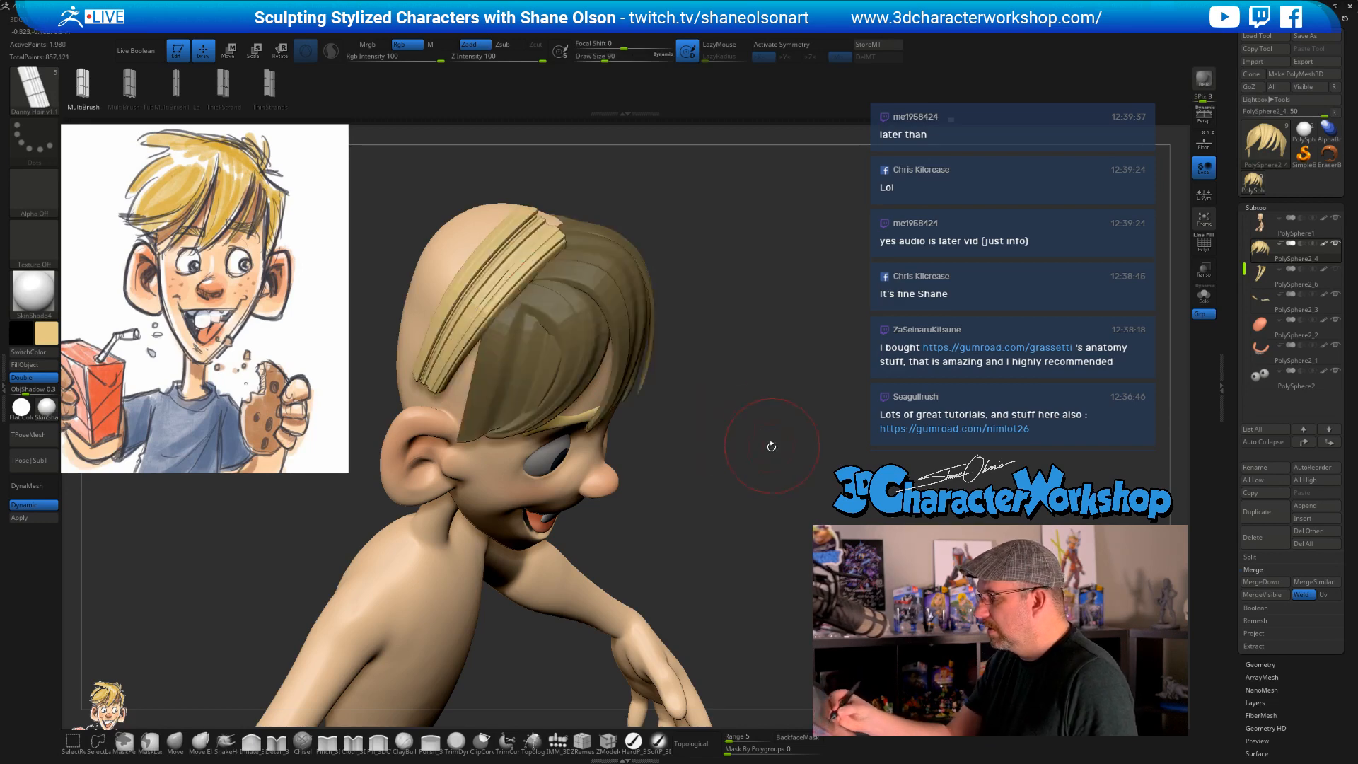
- Display the polyframe, split the unmasked new strand clump into its own subtool, and select that subtool
{"action": "mouse_move", "coordinate": [767, 446]}
{"action": "left_mouse_down"}
{"action": "mouse_move", "coordinate": [758, 418]}
{"action": "mouse_move", "coordinate": [766, 488]}
{"action": "mouse_move", "coordinate": [488, 414]}
{"action": "left_mouse_up"}
{"action": "mouse_move", "coordinate": [737, 453]}
{"action": "left_mouse_down"}
{"action": "mouse_move", "coordinate": [804, 470]}
{"action": "mouse_move", "coordinate": [748, 447]}
{"action": "mouse_move", "coordinate": [764, 470]}
{"action": "left_mouse_up"}
{"action": "key", "text": "shift+f"}
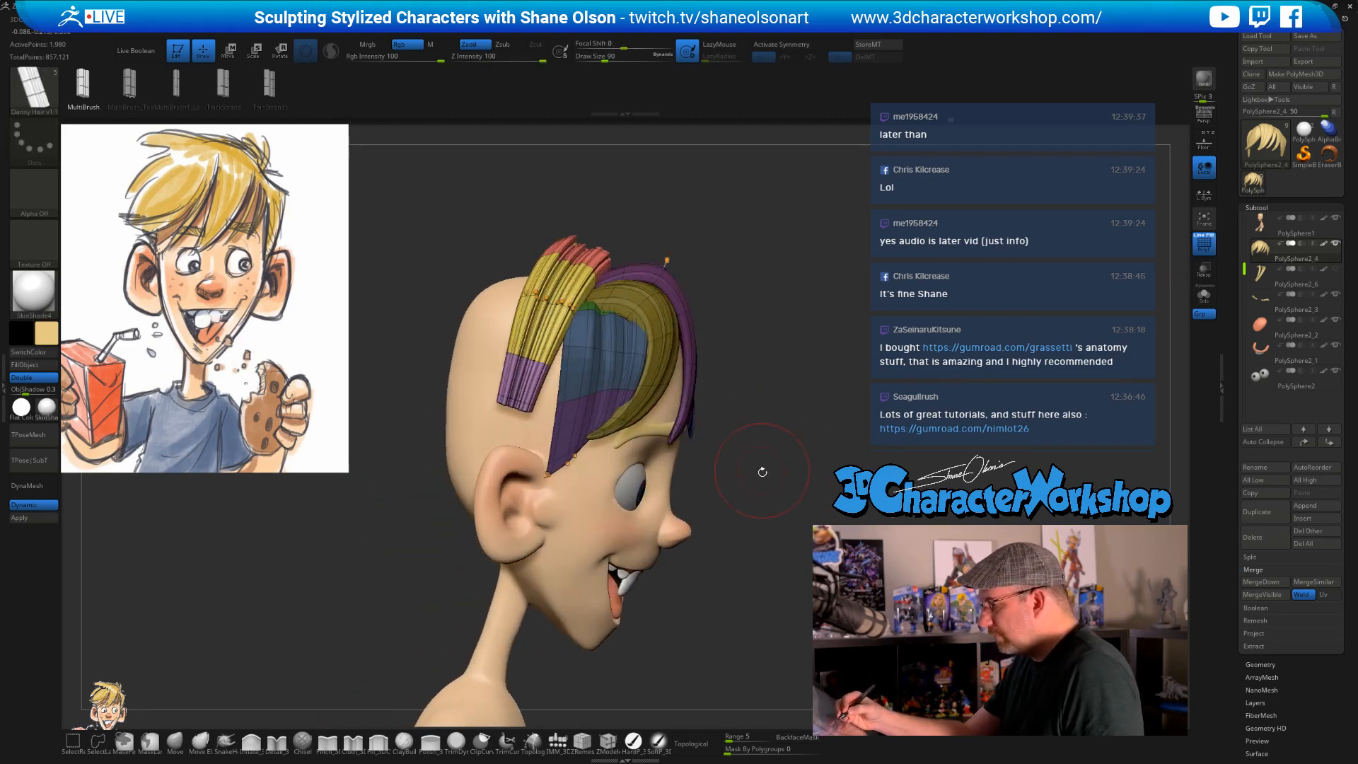
{"action": "key", "text": "space"}
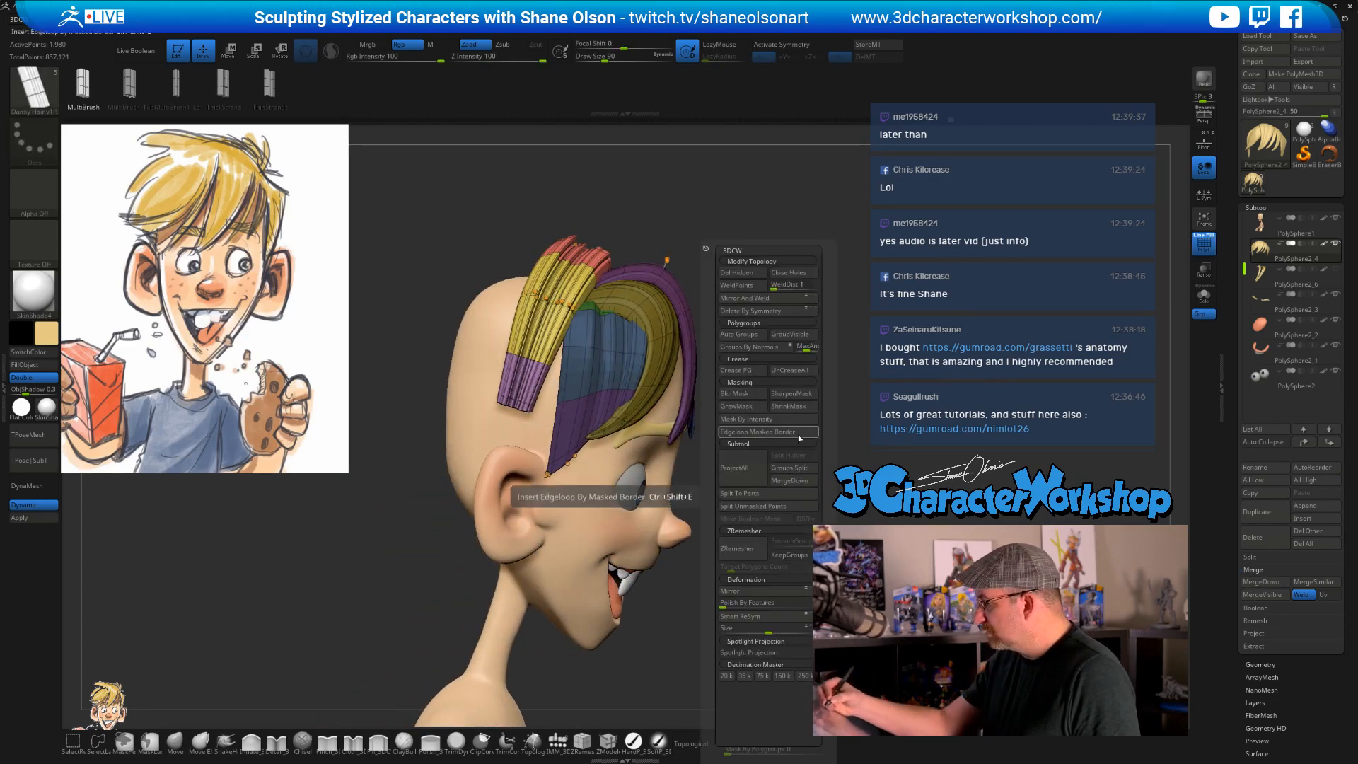
{"action": "left_click", "coordinate": [797, 469]}
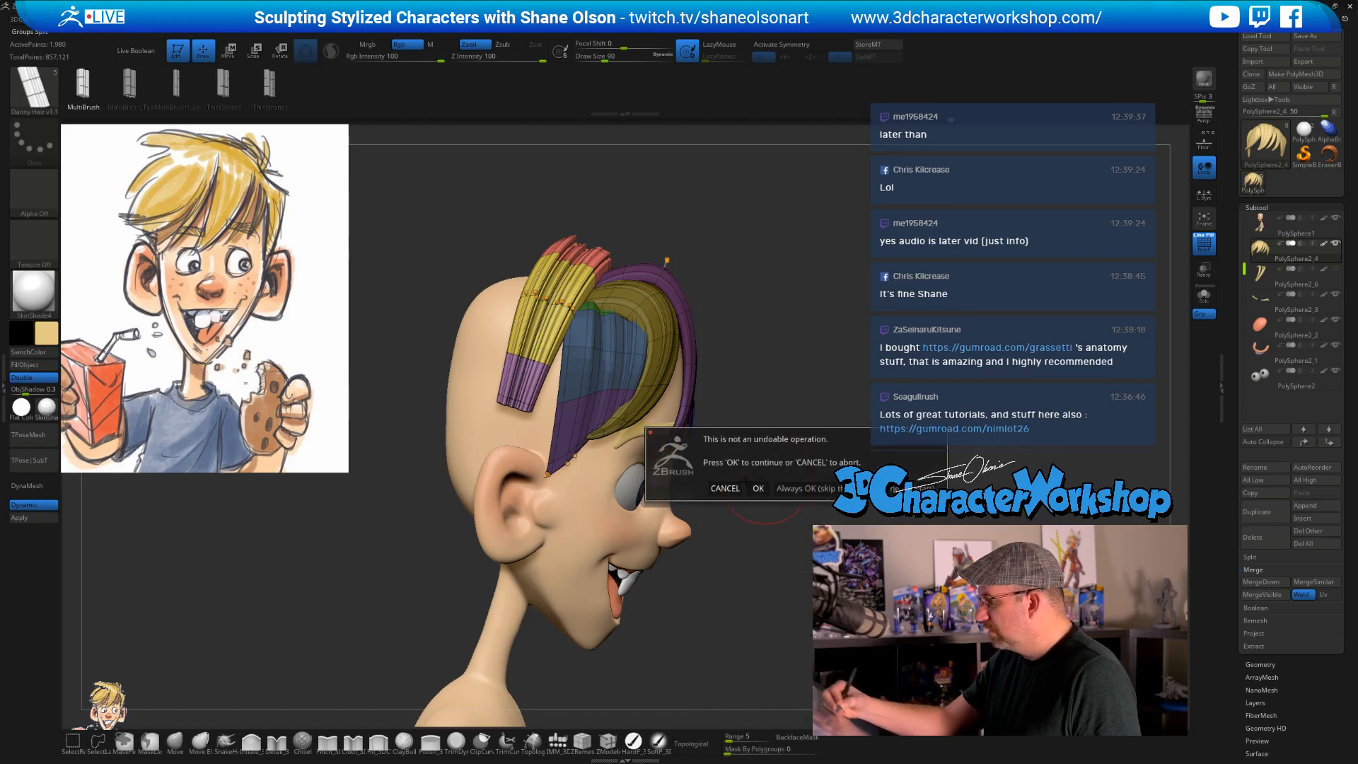
{"action": "left_click", "coordinate": [759, 488]}
{"action": "key", "text": "space"}
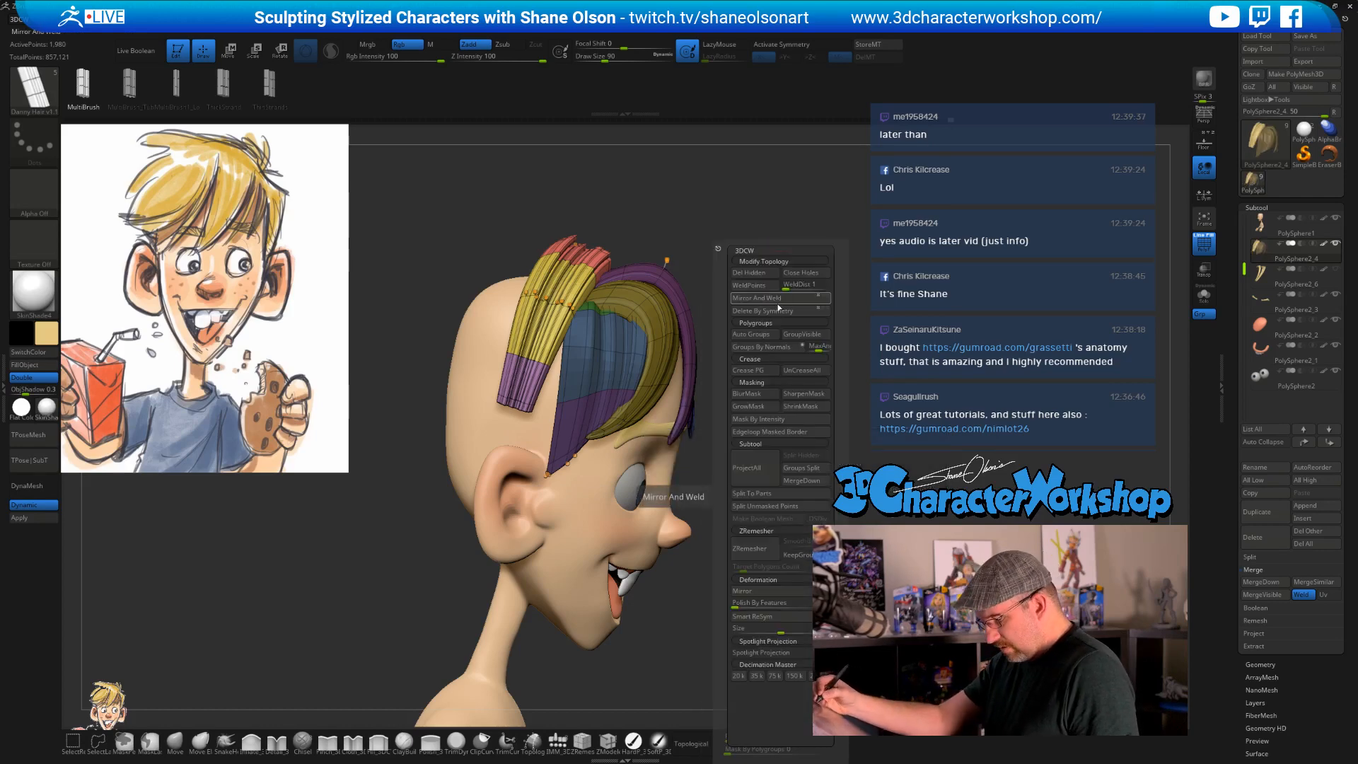
{"action": "left_click", "coordinate": [793, 507]}
{"action": "left_click_drag", "start_coordinate": [832, 380], "coordinate": [831, 416]}
{"action": "key", "text": "Down"}
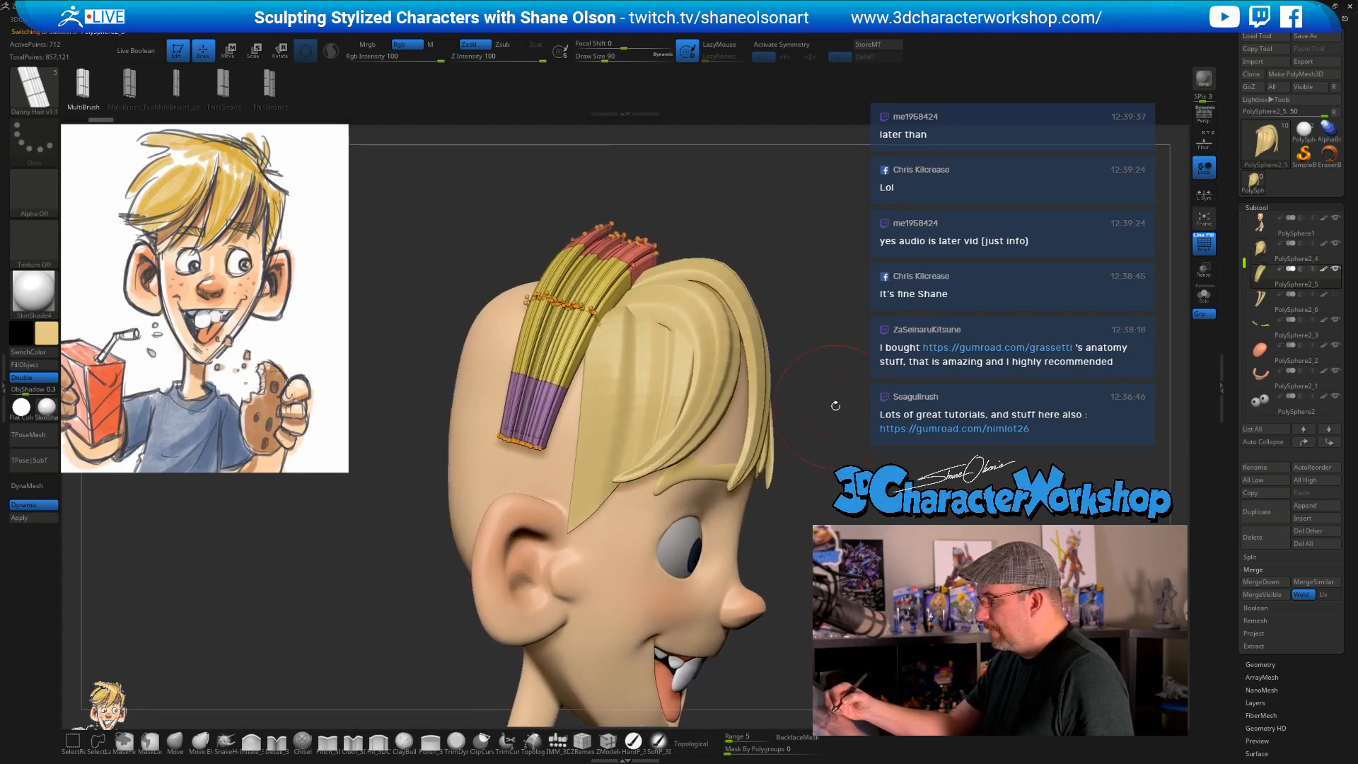
- Apply Auto Groups to the new clump and check the strand polygroups by isolating one and restoring full visibility
{"action": "key", "text": "space"}
{"action": "left_click", "coordinate": [820, 303]}
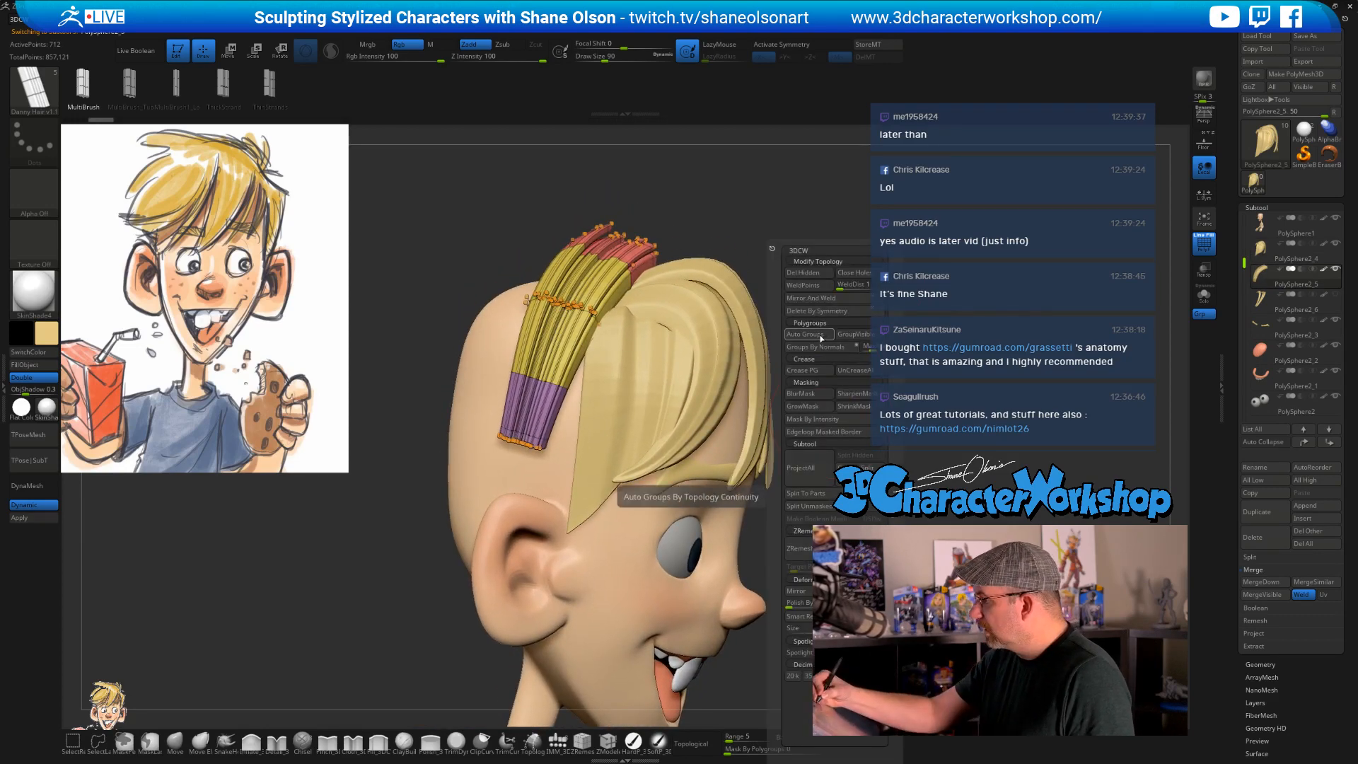
{"action": "mouse_move", "coordinate": [863, 256]}
{"action": "left_mouse_down"}
{"action": "mouse_move", "coordinate": [879, 372]}
{"action": "mouse_move", "coordinate": [841, 414]}
{"action": "mouse_move", "coordinate": [906, 438]}
{"action": "left_mouse_up"}
{"action": "left_click", "coordinate": [548, 332], "text": "ctrl+shift"}
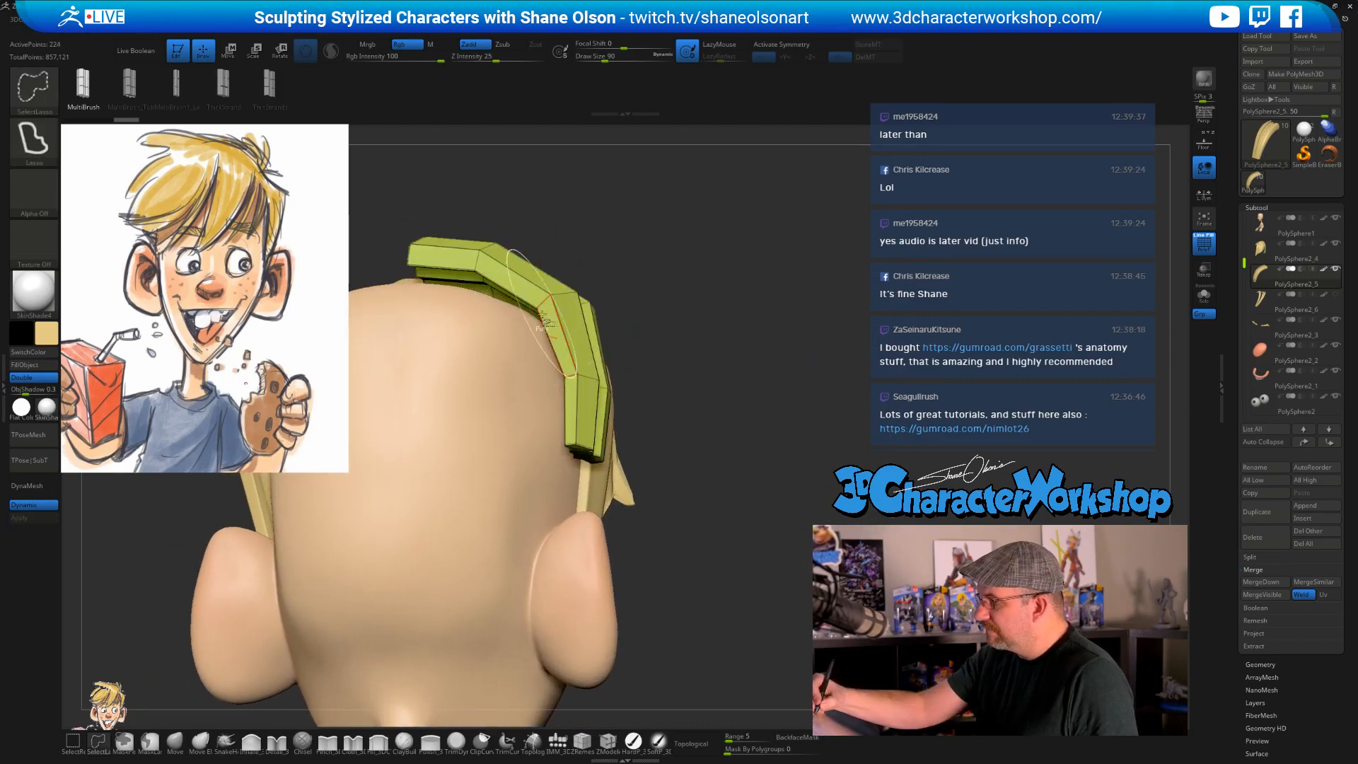
{"action": "left_click", "coordinate": [753, 443], "text": "ctrl+shift"}
{"action": "left_click_drag", "start_coordinate": [753, 444], "coordinate": [762, 446]}
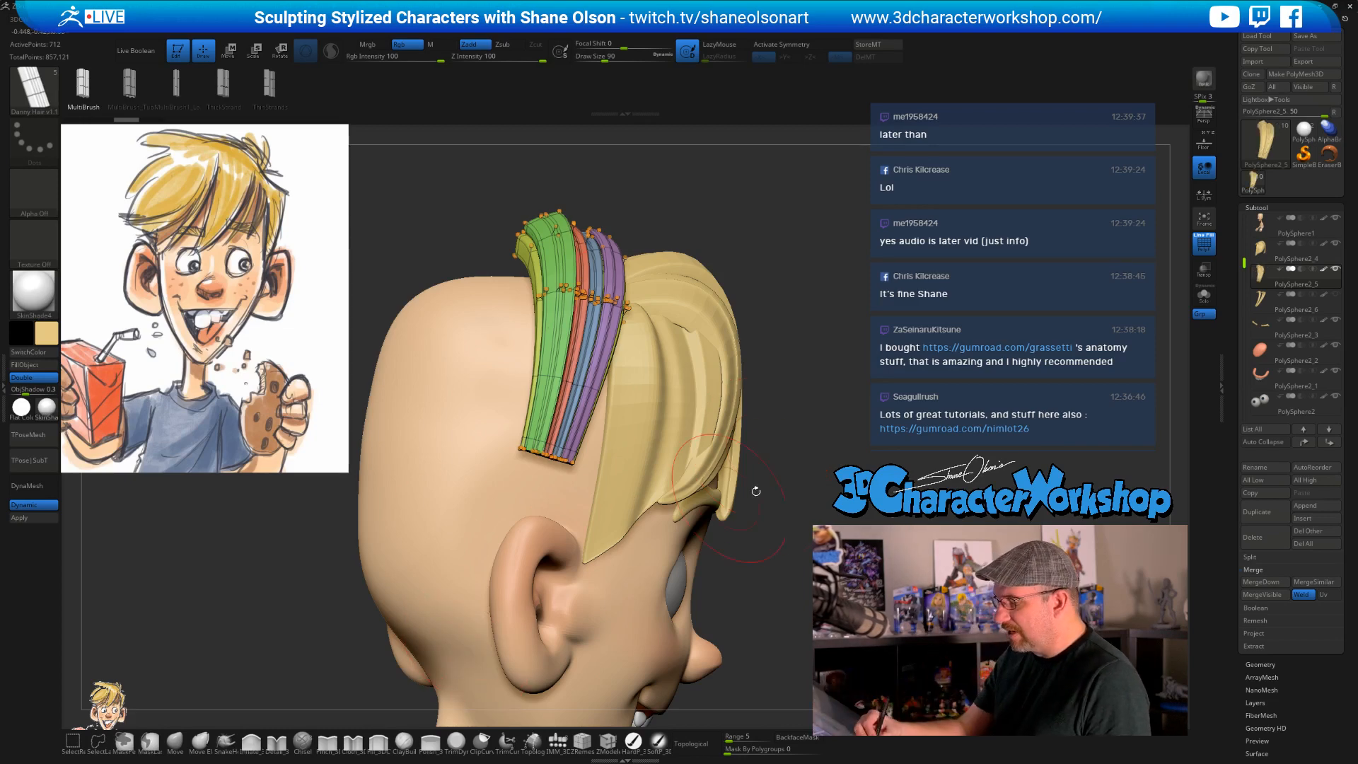
{"action": "left_click_drag", "start_coordinate": [762, 446], "coordinate": [724, 462]}
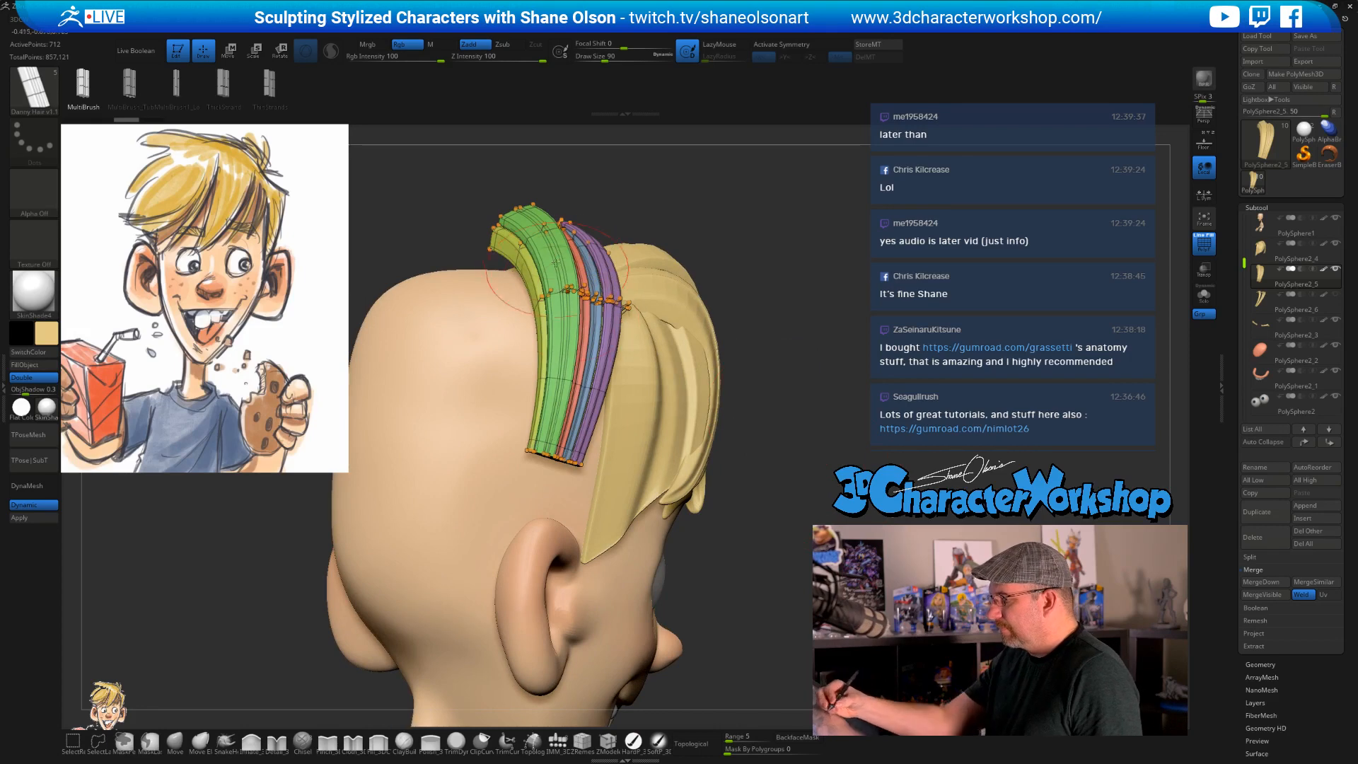
- Turn off dynamic subdivision on the clump and hide its overlapping strands, keeping only the yellow-green polygroup visible
{"action": "key", "text": "shift+d"}
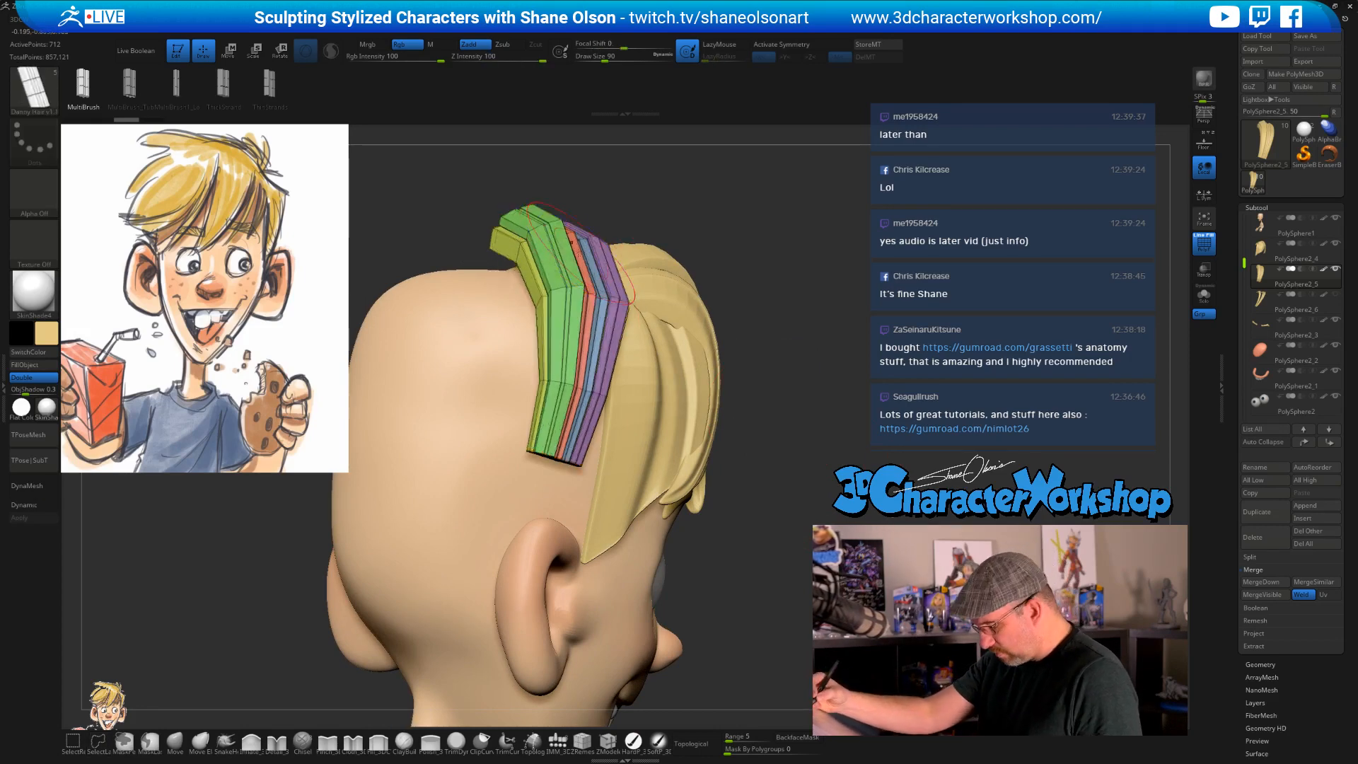
{"action": "left_click", "coordinate": [556, 227], "text": "ctrl+shift"}
{"action": "left_click_drag", "start_coordinate": [728, 194], "coordinate": [573, 206]}
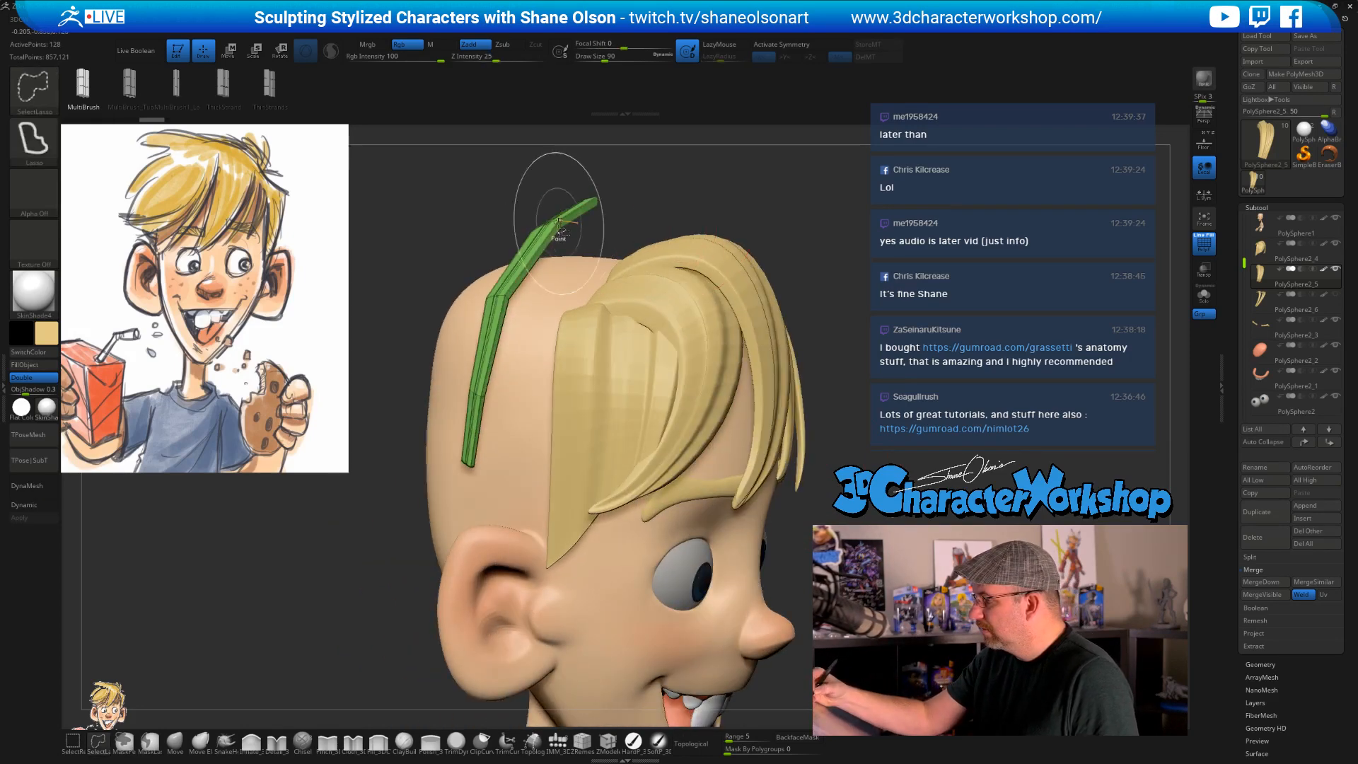
{"action": "left_click", "coordinate": [577, 220], "text": "ctrl+shift"}
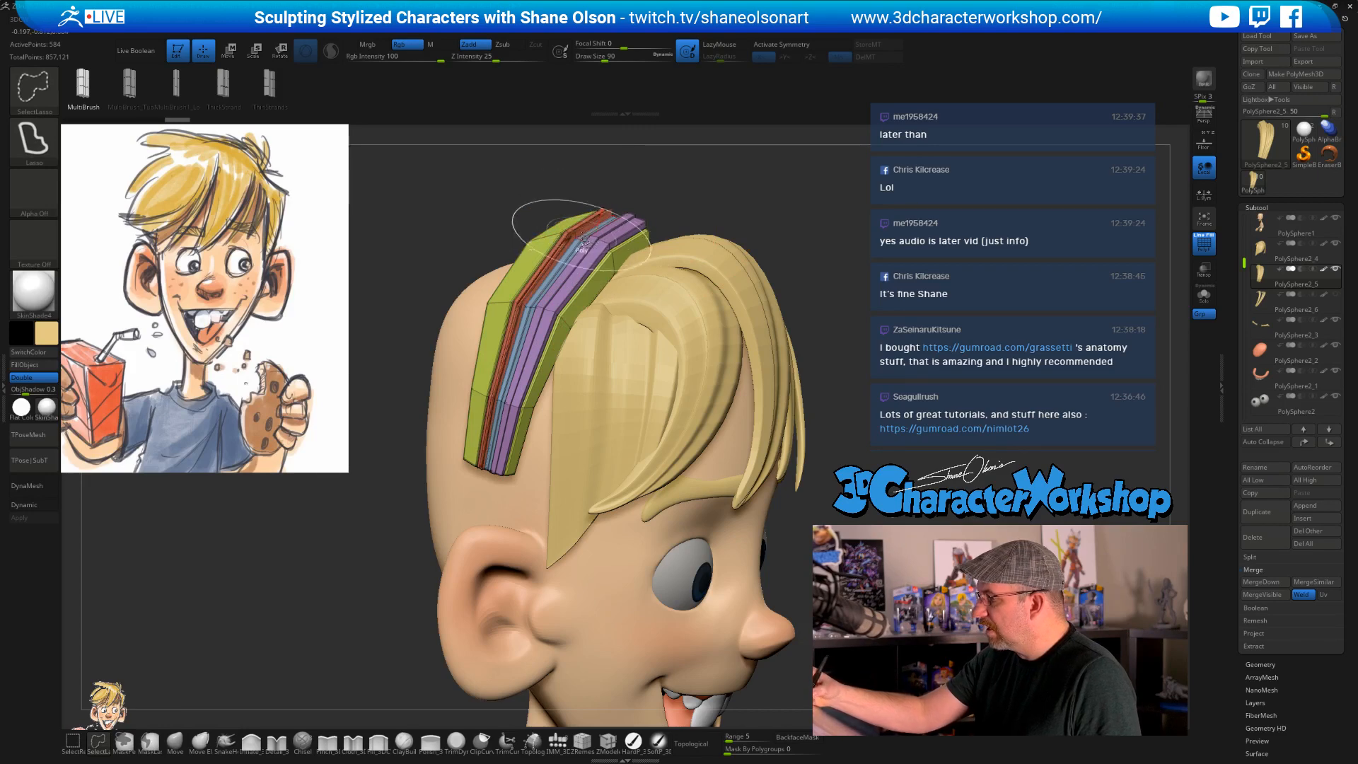
{"action": "left_click", "coordinate": [576, 239], "text": "ctrl+shift"}
{"action": "left_click", "coordinate": [581, 225], "text": "ctrl+shift"}
{"action": "left_click", "coordinate": [600, 230], "text": "ctrl+shift"}
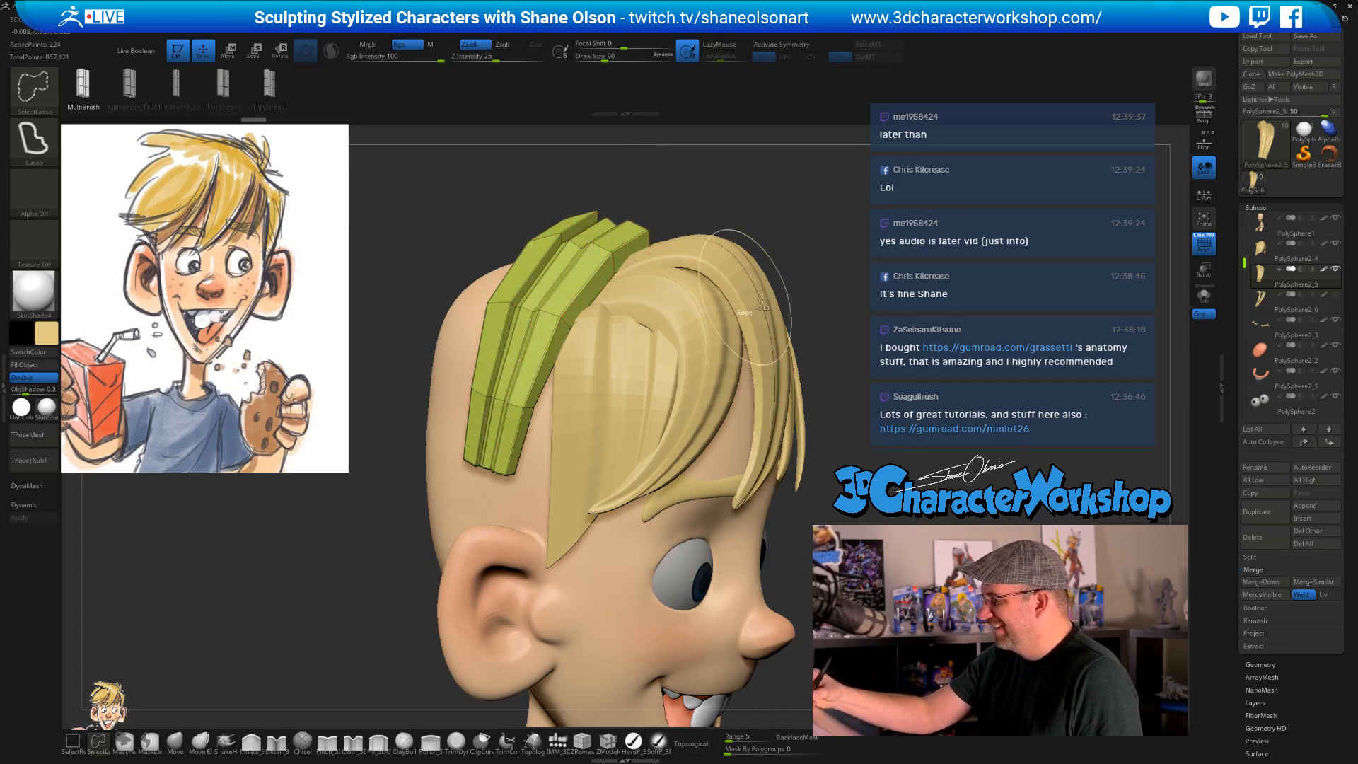
{"action": "left_click_drag", "start_coordinate": [841, 336], "coordinate": [274, 713]}
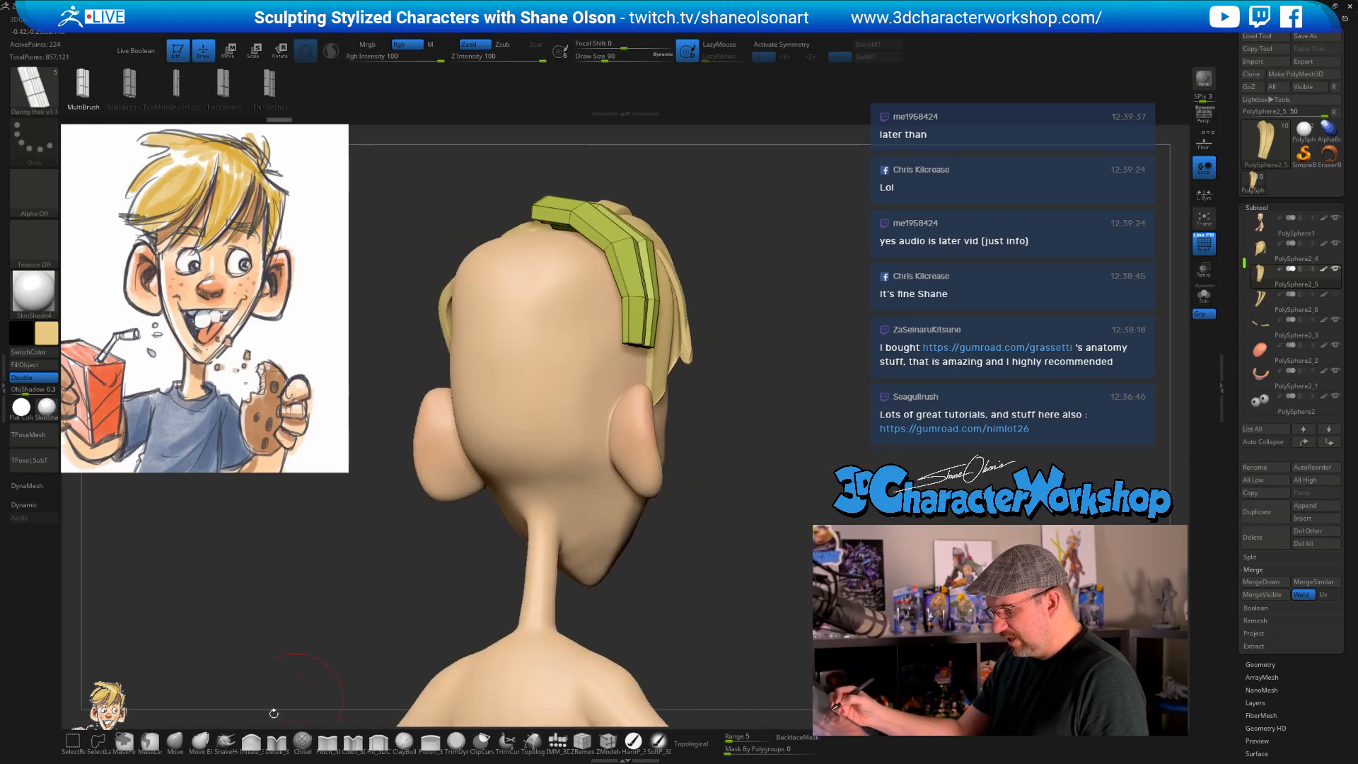
- Switch to the Move Elastic brush and set its draw size to 217
{"action": "left_click", "coordinate": [201, 741]}
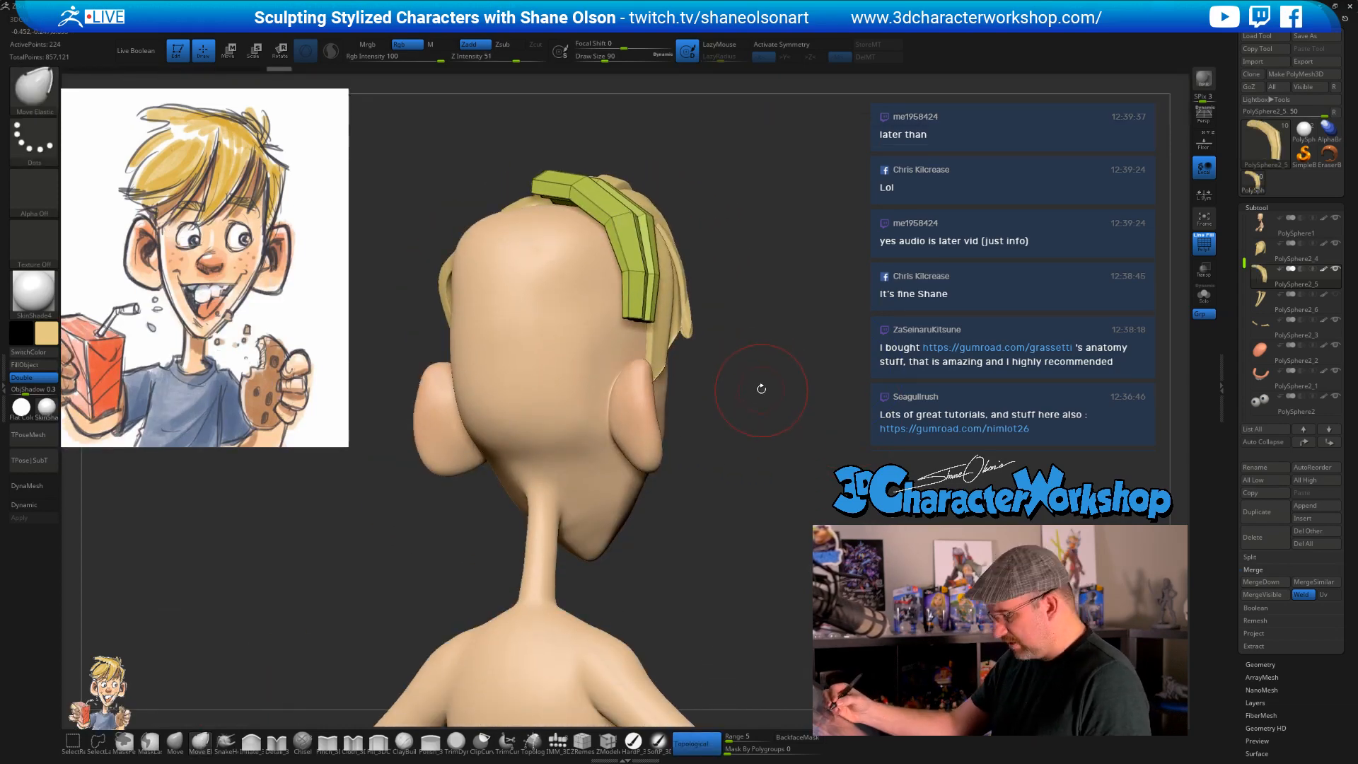
{"action": "key", "text": "s"}
{"action": "left_click_drag", "start_coordinate": [761, 388], "coordinate": [776, 389]}
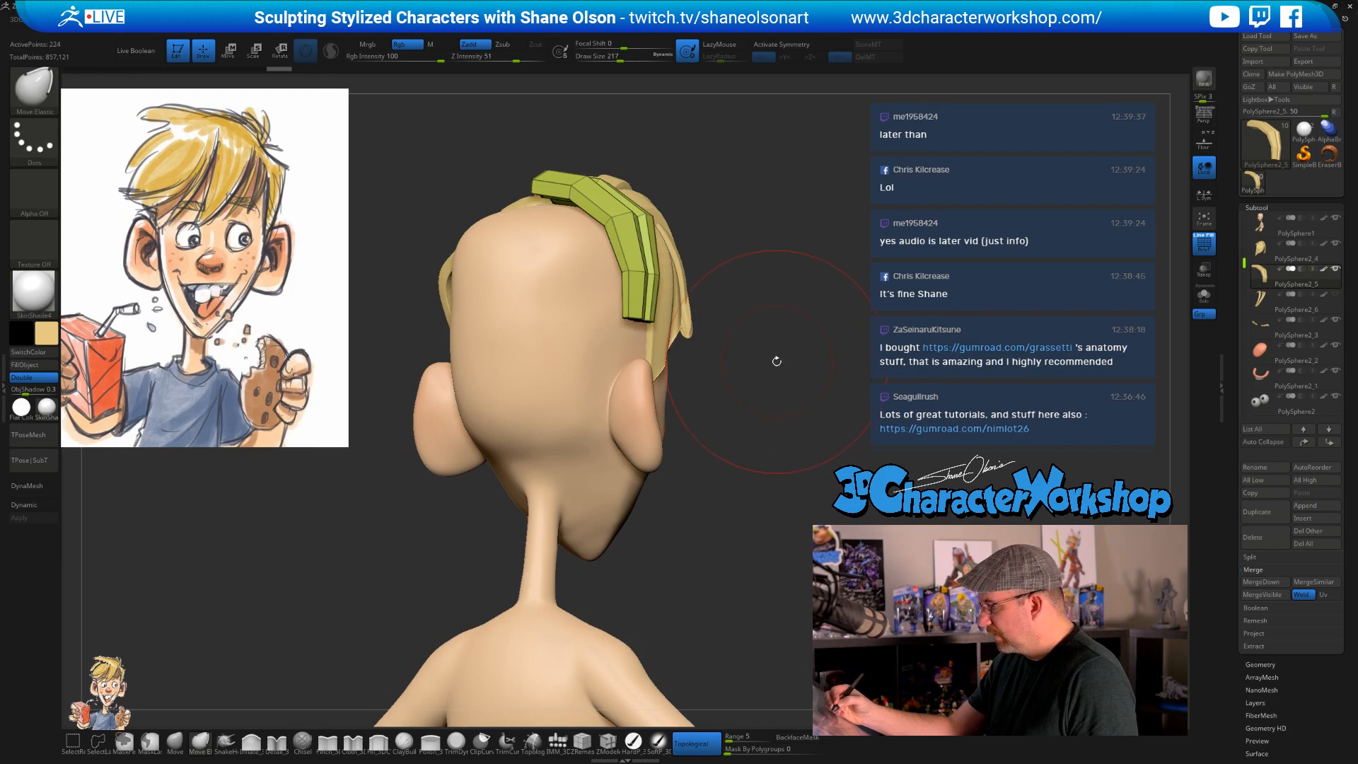
- Split the clump's hidden strands into a separate subtool and hide that subtool
{"action": "key", "text": "space"}
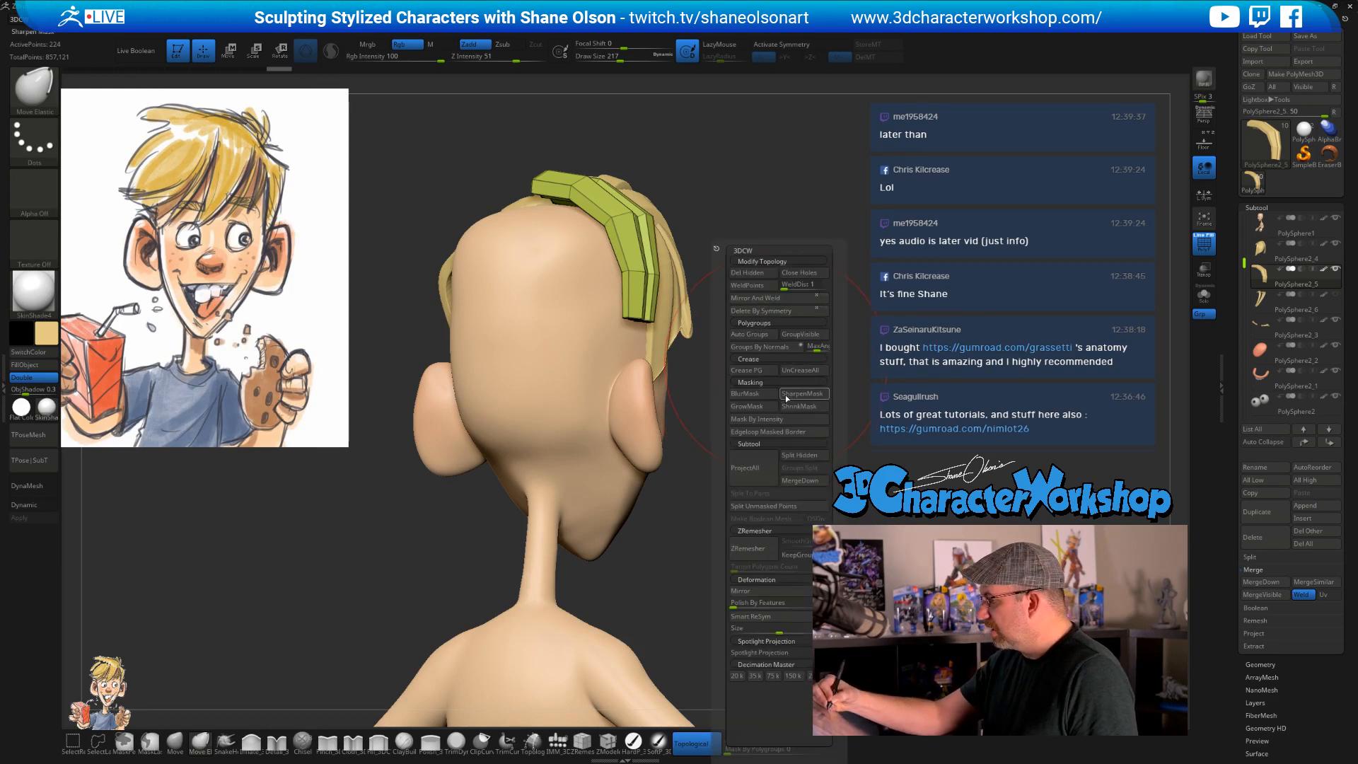
{"action": "left_click", "coordinate": [778, 505]}
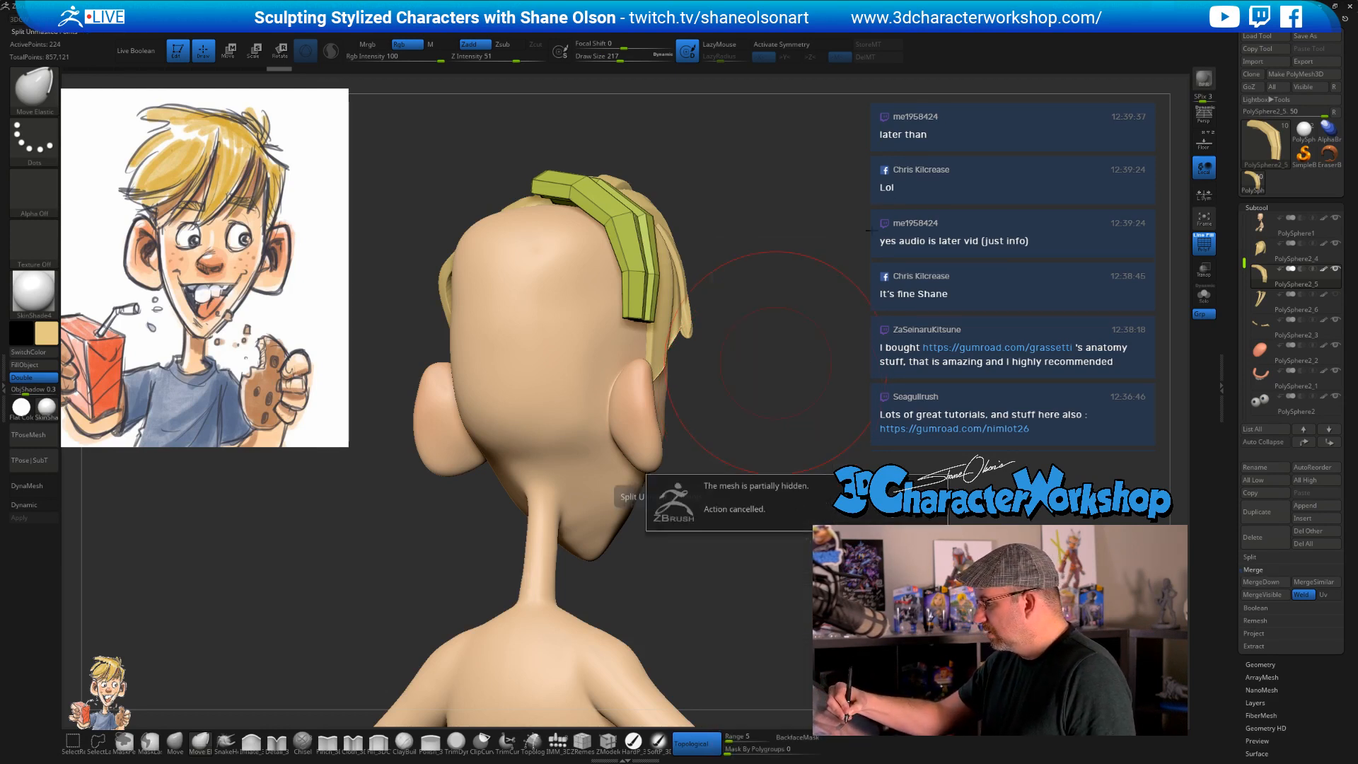
{"action": "left_click_drag", "start_coordinate": [814, 407], "coordinate": [774, 378]}
{"action": "key", "text": "space"}
{"action": "left_click", "coordinate": [831, 455]}
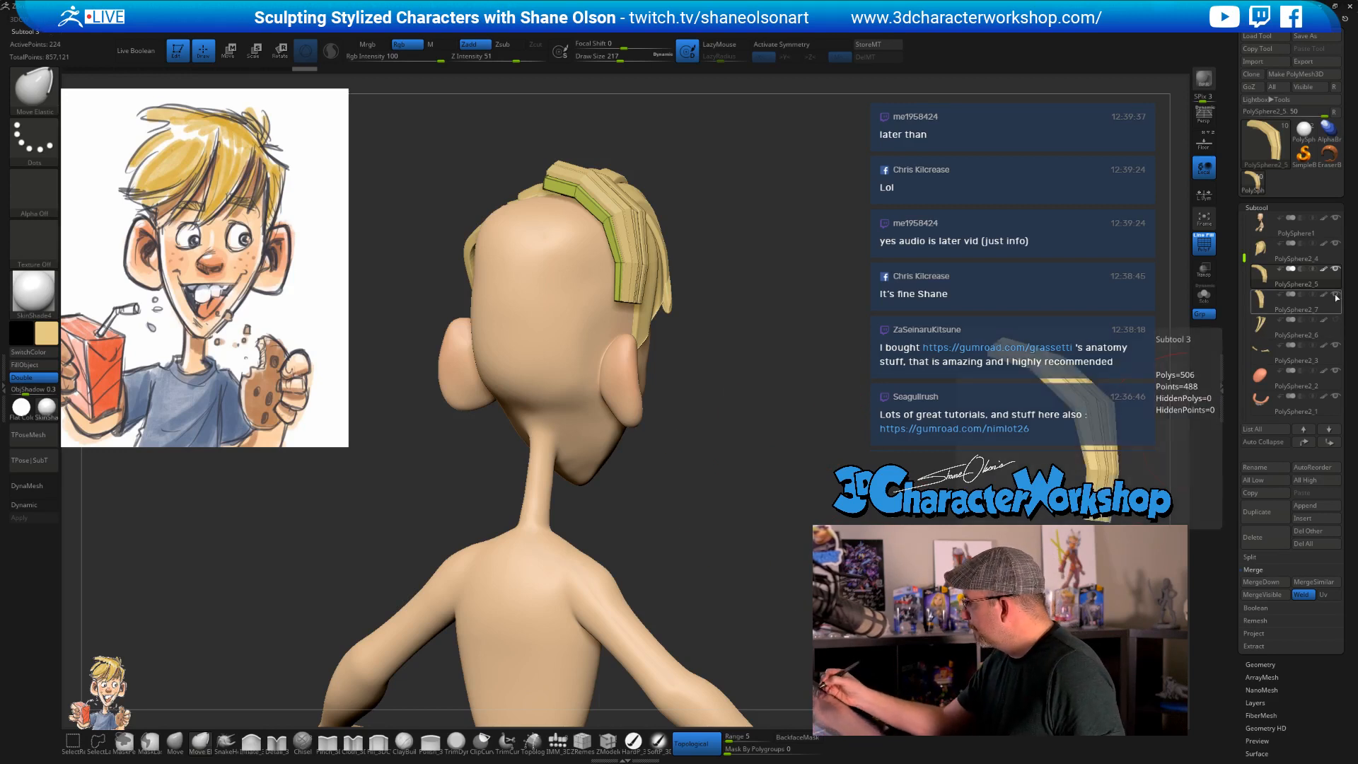
- Bend the remaining strands along the side of the skull from the crown down behind the ear
{"action": "mouse_move", "coordinate": [803, 434]}
{"action": "left_mouse_down"}
{"action": "mouse_move", "coordinate": [722, 418]}
{"action": "mouse_move", "coordinate": [623, 319]}
{"action": "mouse_move", "coordinate": [614, 351]}
{"action": "left_mouse_up"}
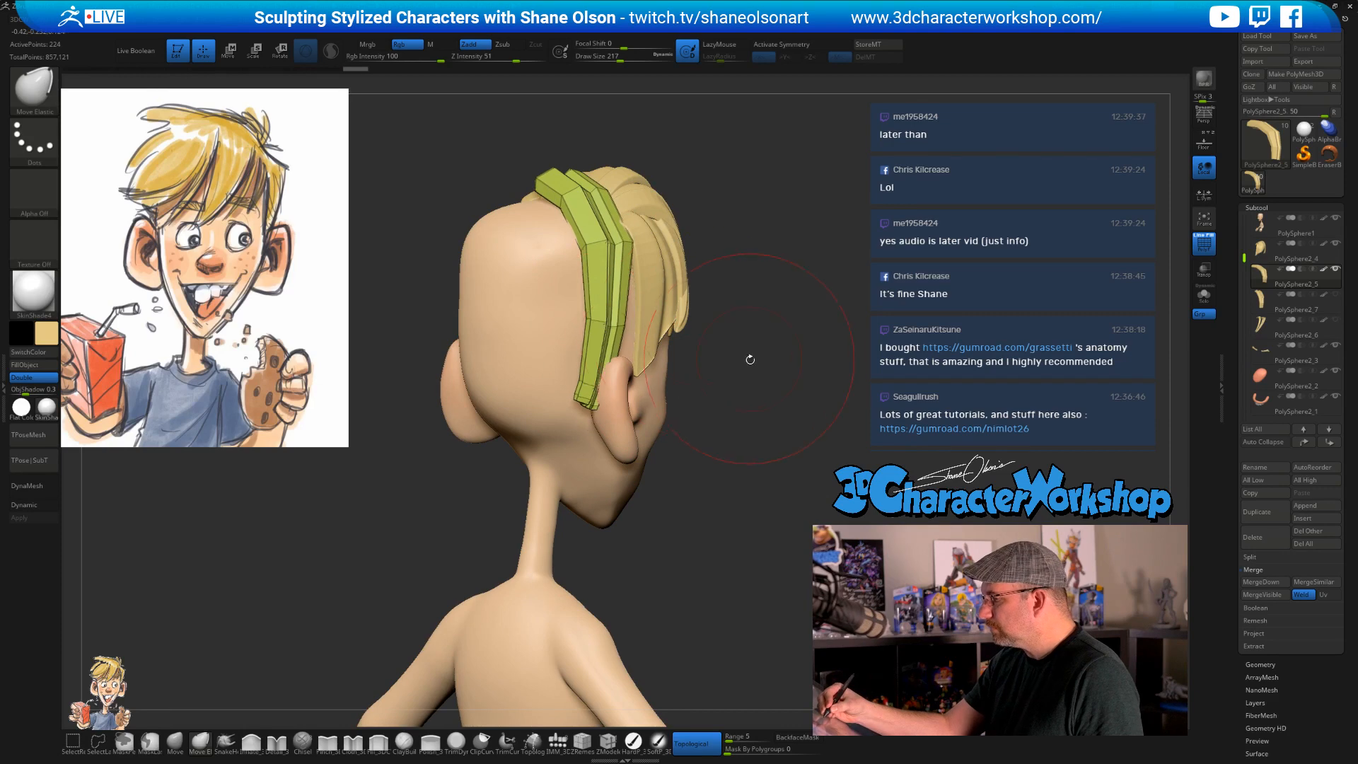
{"action": "mouse_move", "coordinate": [748, 361]}
{"action": "left_mouse_down"}
{"action": "mouse_move", "coordinate": [633, 292]}
{"action": "mouse_move", "coordinate": [626, 319]}
{"action": "left_mouse_up"}
{"action": "left_click_drag", "start_coordinate": [459, 318], "coordinate": [573, 304]}
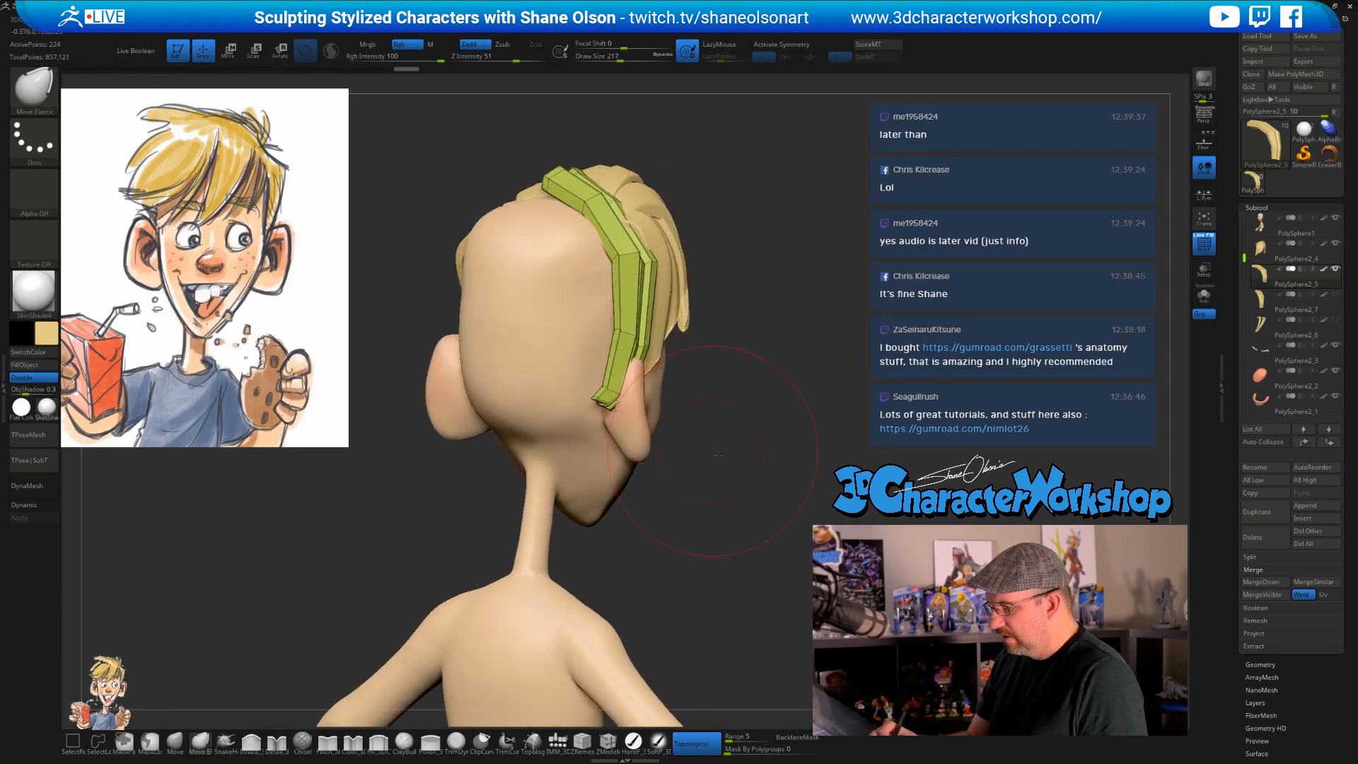
{"action": "left_click_drag", "start_coordinate": [636, 661], "coordinate": [742, 643]}
{"action": "left_click_drag", "start_coordinate": [552, 187], "coordinate": [538, 184]}
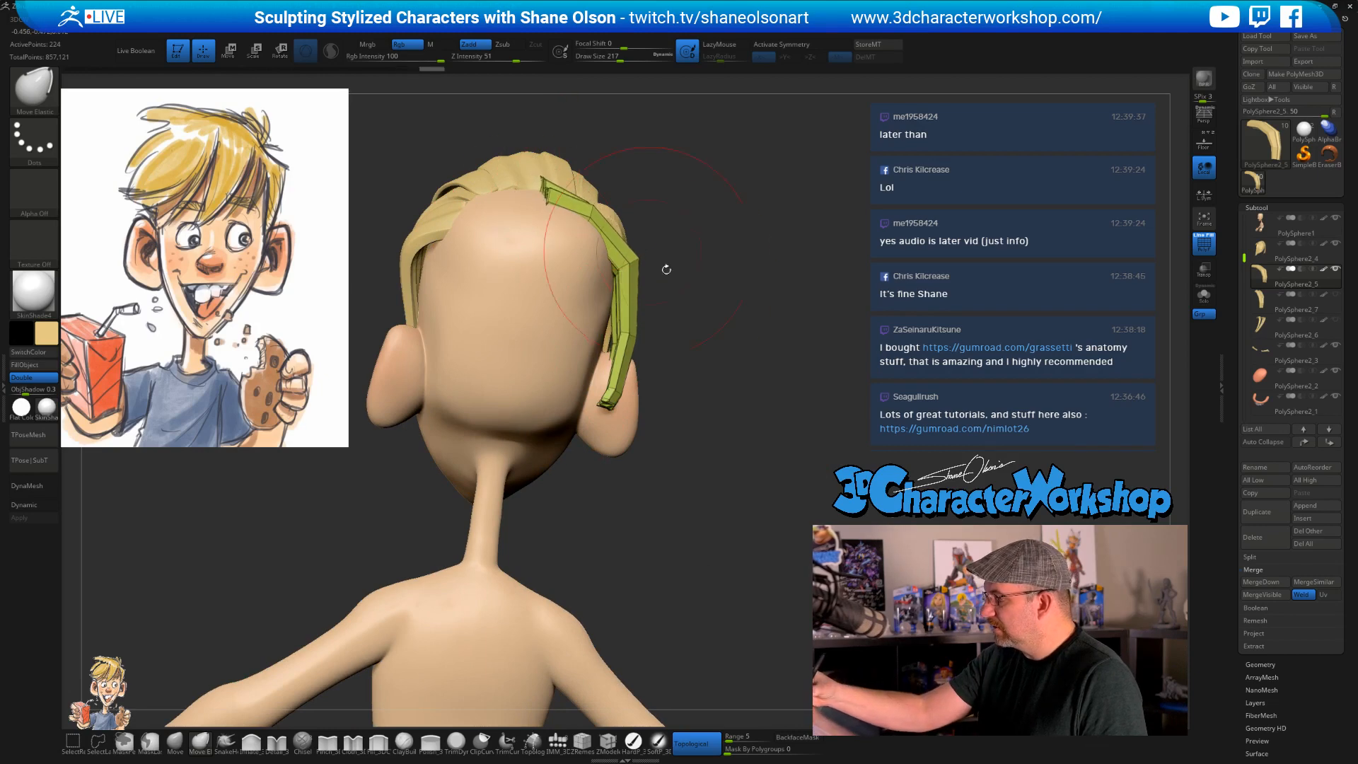
{"action": "mouse_move", "coordinate": [667, 270]}
{"action": "left_mouse_down"}
{"action": "mouse_move", "coordinate": [728, 342]}
{"action": "mouse_move", "coordinate": [732, 397]}
{"action": "mouse_move", "coordinate": [608, 261]}
{"action": "left_mouse_up"}
{"action": "left_click_drag", "start_coordinate": [718, 355], "coordinate": [656, 313]}
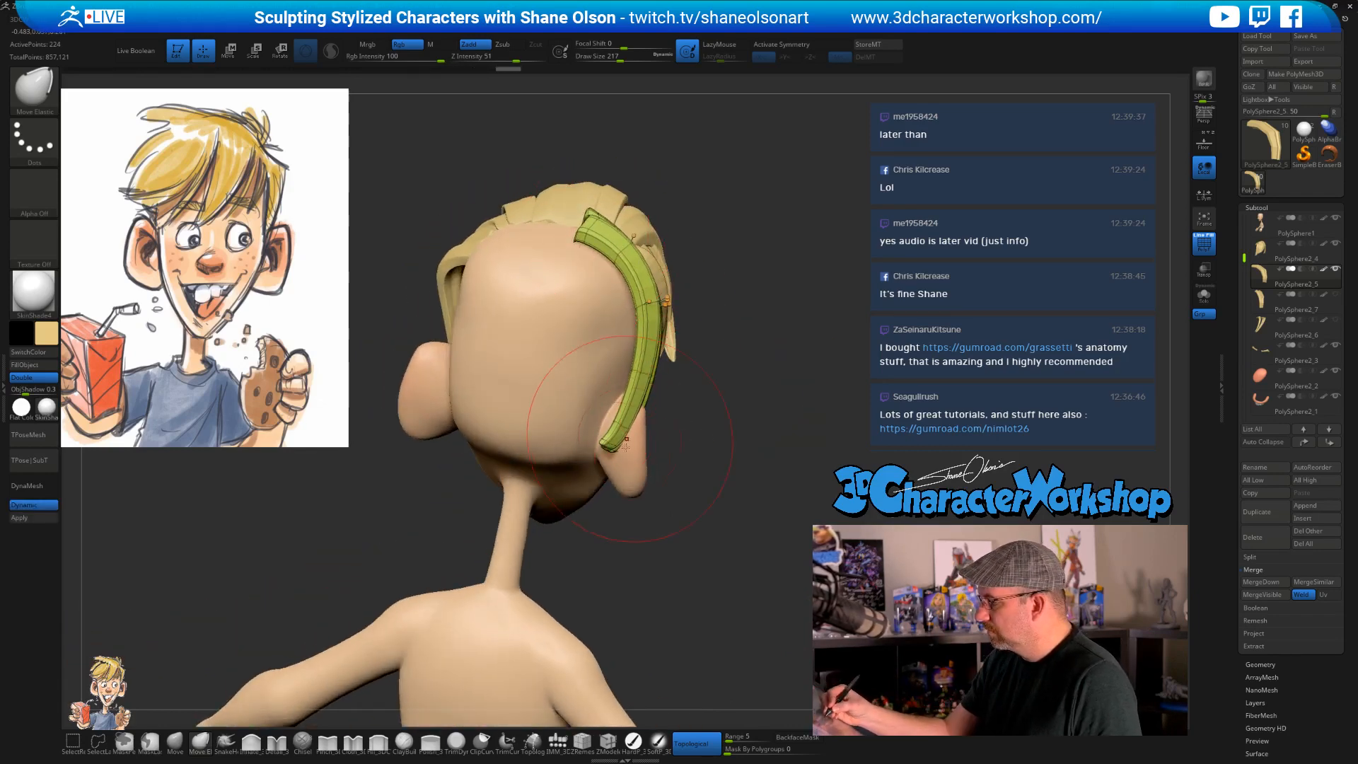
- Nudge the side strand clump's lower ends and upper strands against the skull, raising the brush's draw size to 163
{"action": "left_click_drag", "start_coordinate": [610, 439], "coordinate": [602, 437]}
{"action": "mouse_move", "coordinate": [713, 467]}
{"action": "left_mouse_down"}
{"action": "mouse_move", "coordinate": [778, 477]}
{"action": "mouse_move", "coordinate": [764, 470]}
{"action": "mouse_move", "coordinate": [764, 525]}
{"action": "mouse_move", "coordinate": [700, 531]}
{"action": "left_mouse_up"}
{"action": "key", "text": "s"}
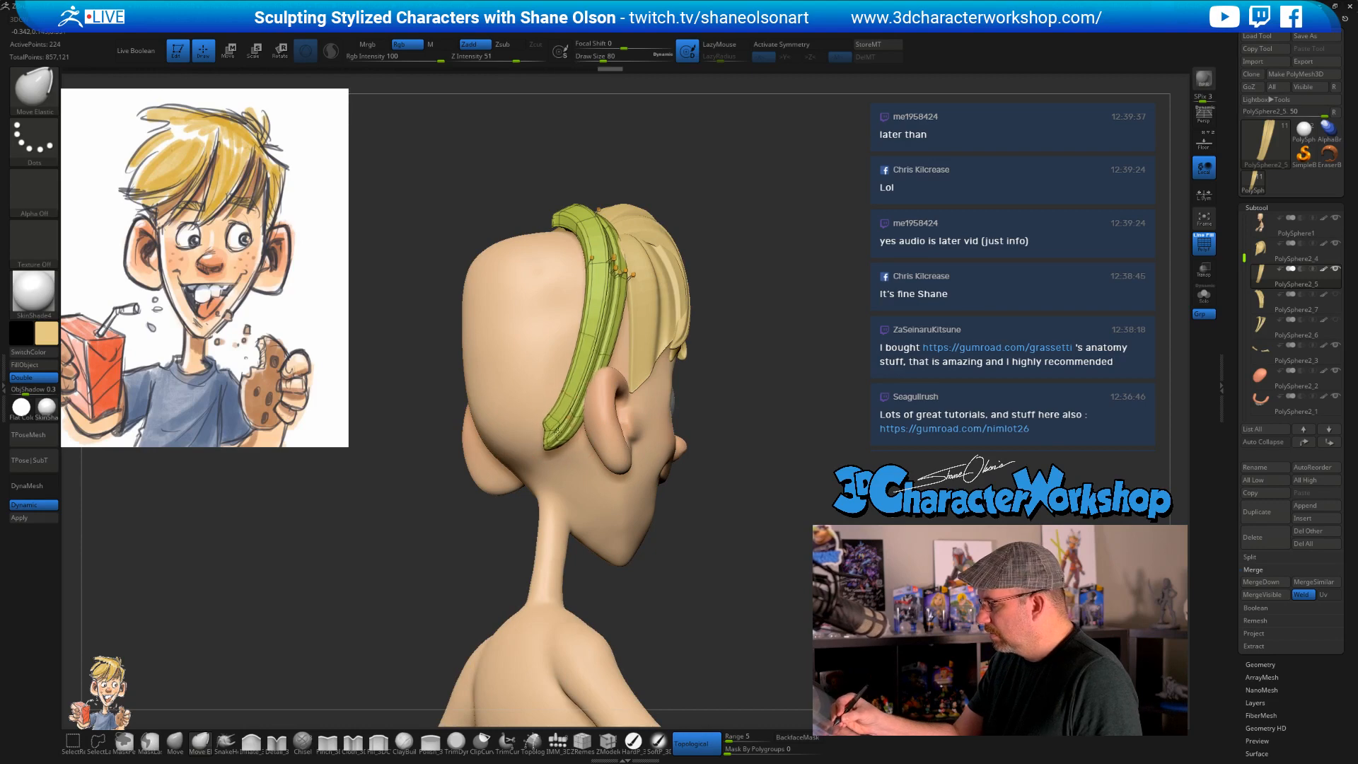
{"action": "left_click_drag", "start_coordinate": [763, 496], "coordinate": [688, 486]}
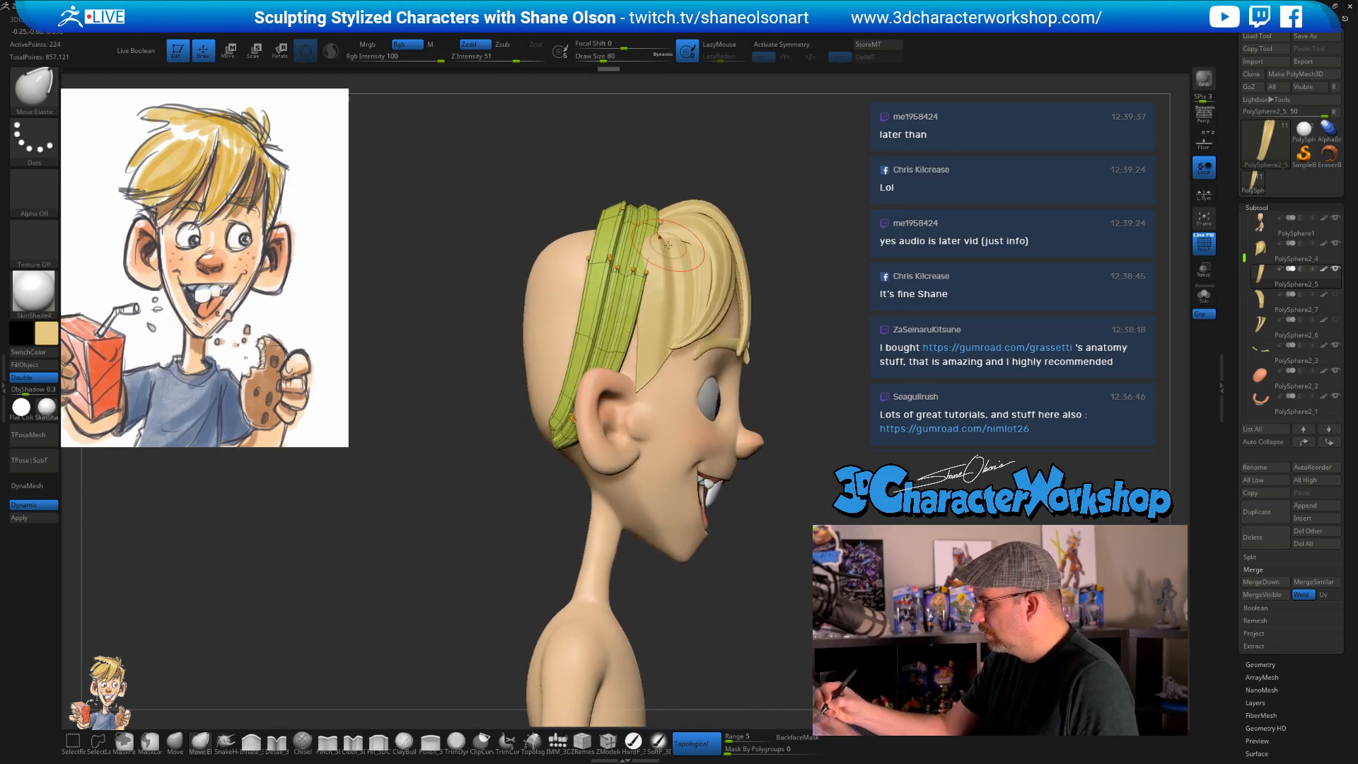
{"action": "right_click_drag", "start_coordinate": [667, 244], "coordinate": [689, 272]}
{"action": "key", "text": "s"}
{"action": "left_click_drag", "start_coordinate": [649, 231], "coordinate": [662, 231]}
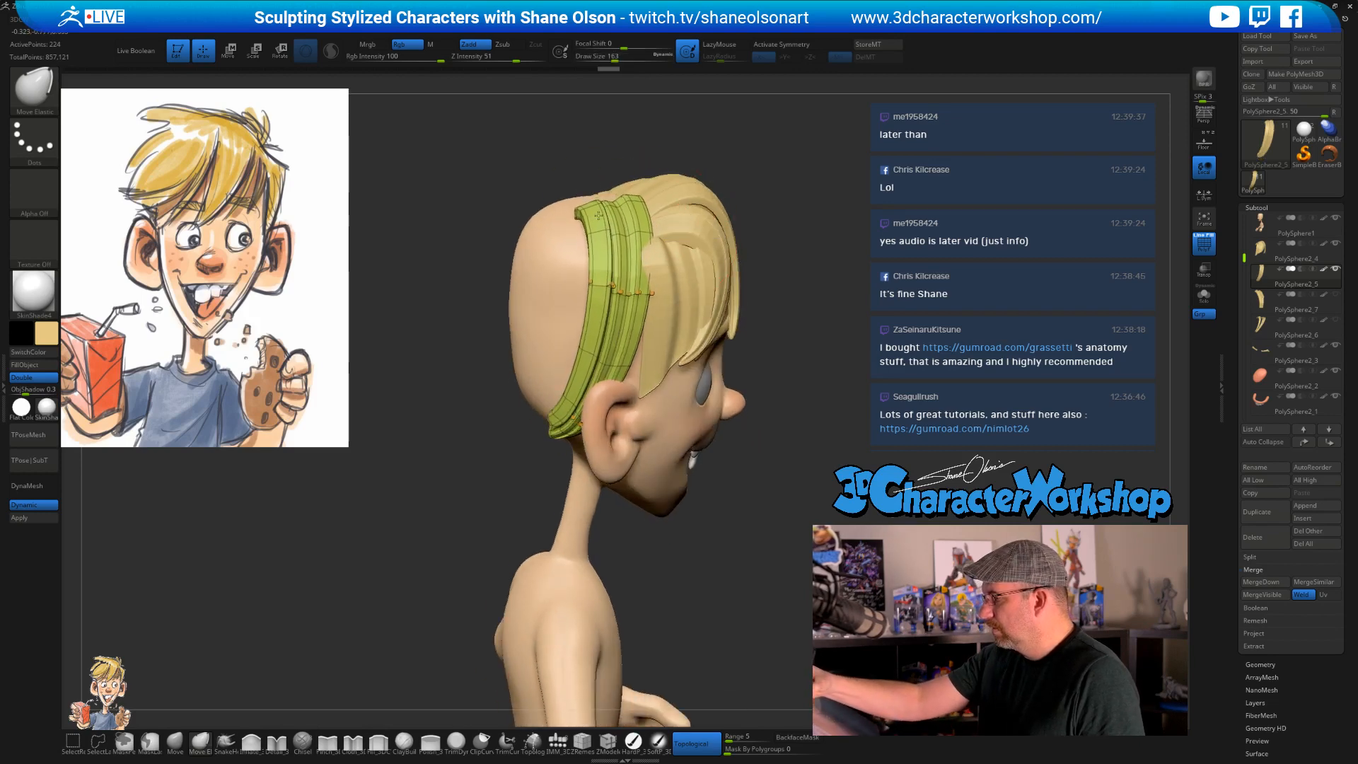
- Spread the strand clump wider across the side of the skull so it fills the area behind the fringe above the ear
{"action": "mouse_move", "coordinate": [587, 280]}
{"action": "right_mouse_down"}
{"action": "mouse_move", "coordinate": [598, 276]}
{"action": "mouse_move", "coordinate": [573, 262]}
{"action": "right_mouse_up"}
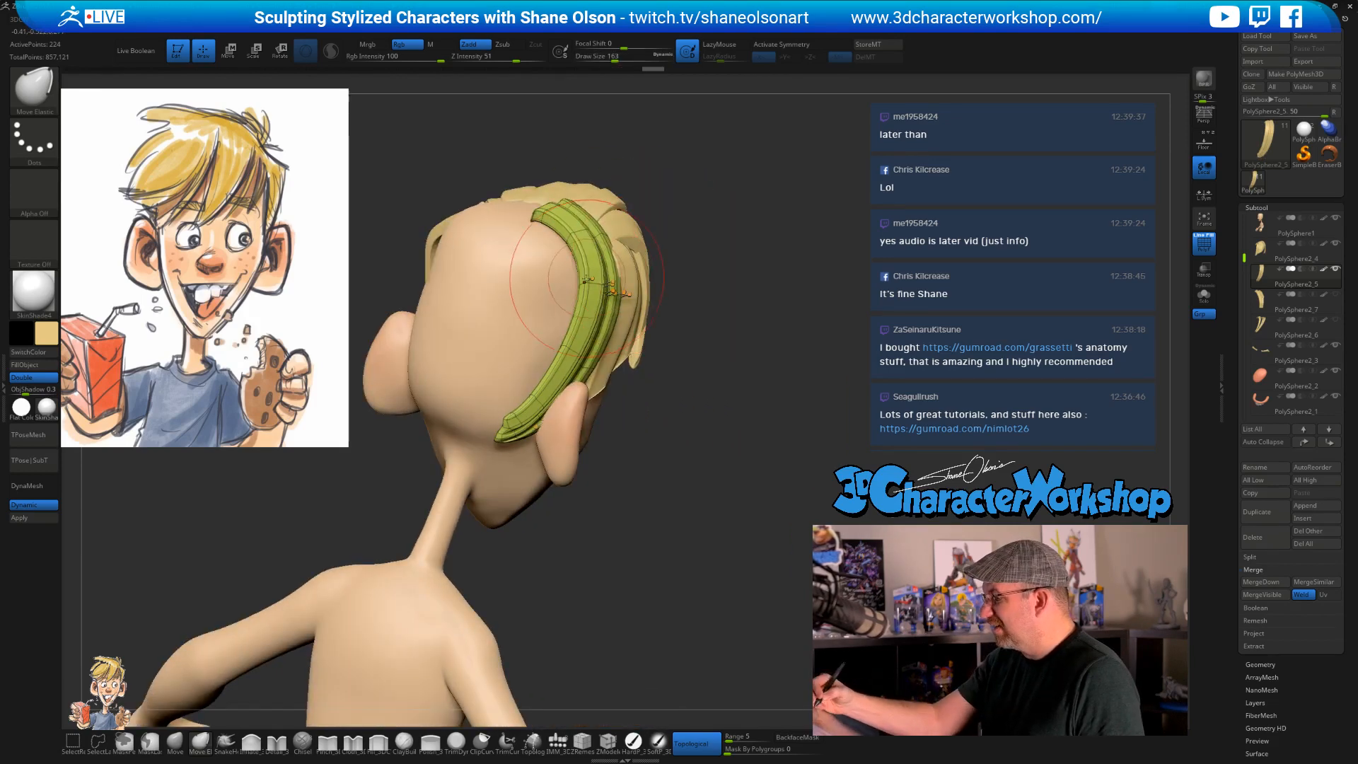
{"action": "right_click_drag", "start_coordinate": [664, 307], "coordinate": [639, 279]}
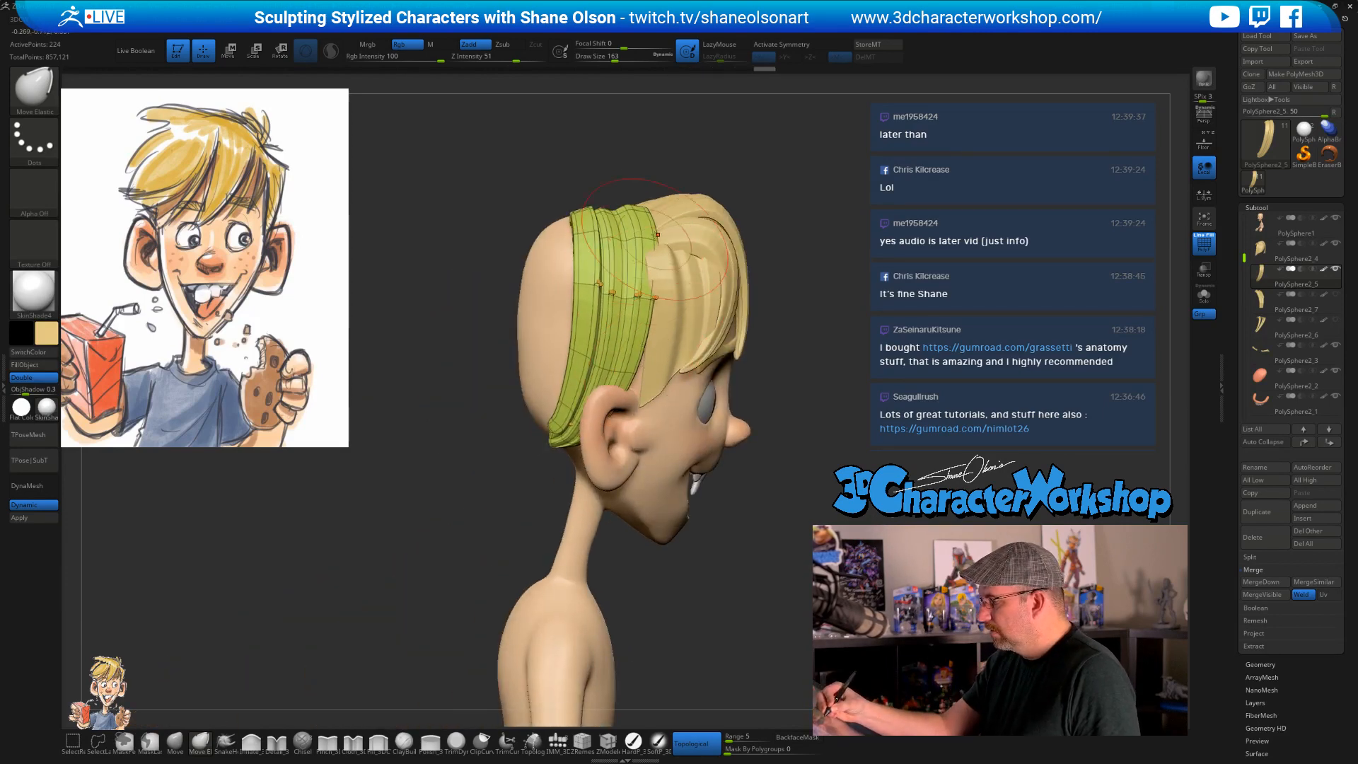
{"action": "mouse_move", "coordinate": [658, 234]}
{"action": "right_mouse_down"}
{"action": "mouse_move", "coordinate": [670, 279]}
{"action": "mouse_move", "coordinate": [639, 315]}
{"action": "mouse_move", "coordinate": [740, 355]}
{"action": "right_mouse_up"}
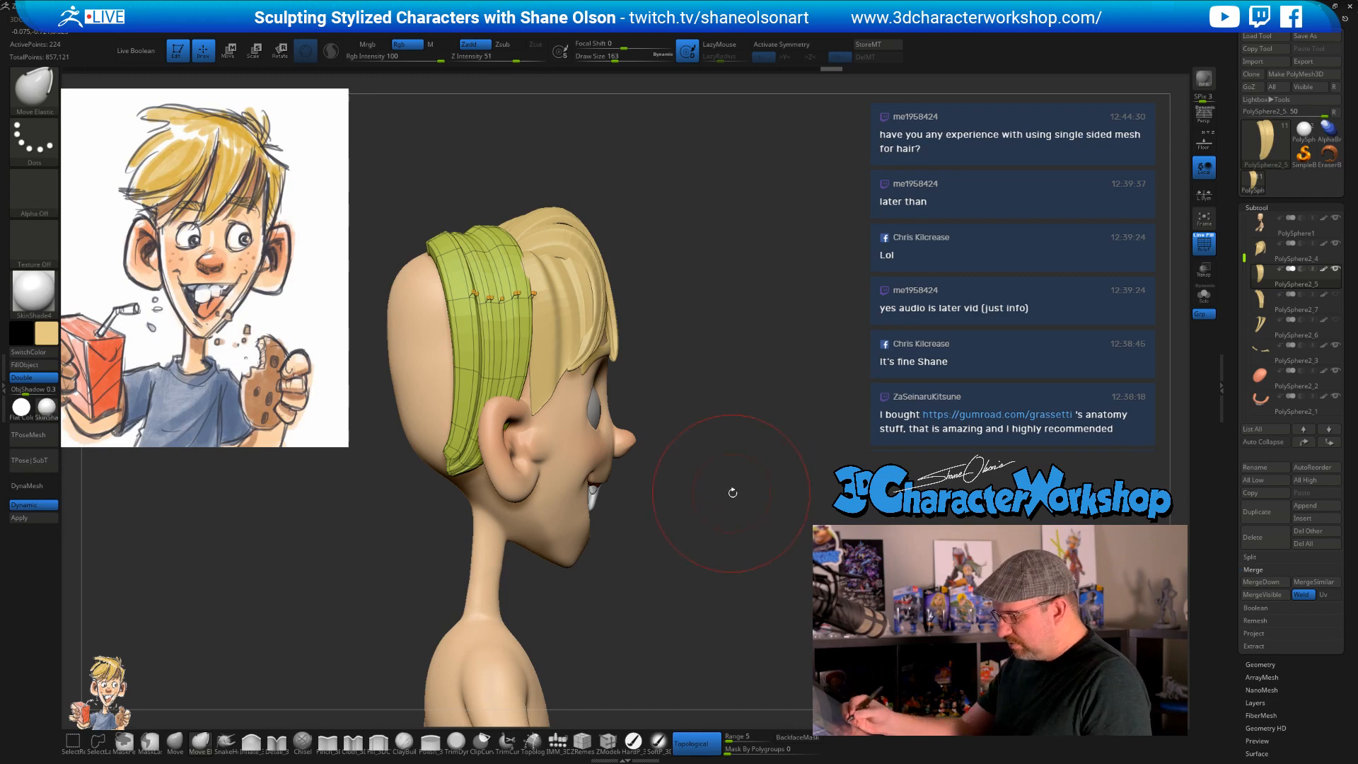
{"action": "mouse_move", "coordinate": [733, 492]}
{"action": "right_mouse_down"}
{"action": "mouse_move", "coordinate": [740, 481]}
{"action": "mouse_move", "coordinate": [680, 423]}
{"action": "right_mouse_up"}
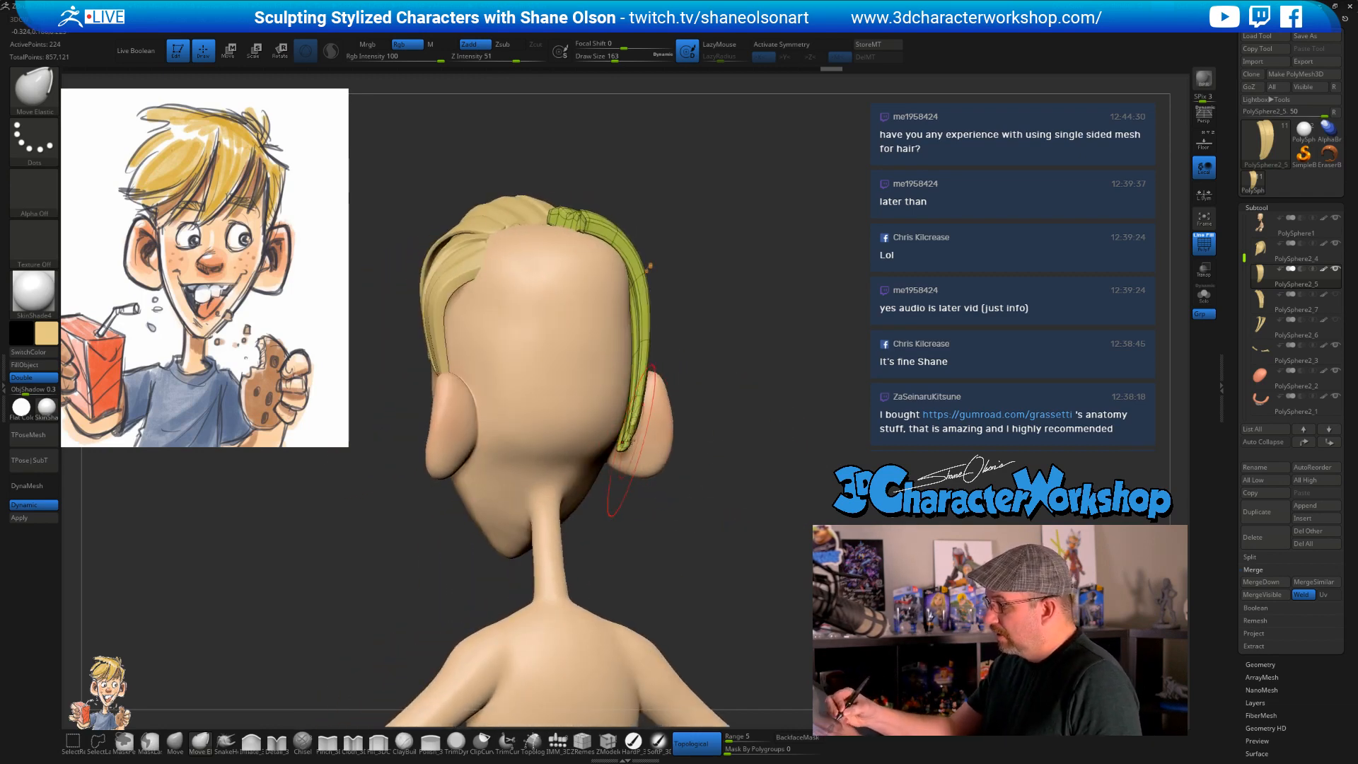
- Tuck the clump's lower tips in behind the ear so they follow the curve of the skull
{"action": "left_click_drag", "start_coordinate": [631, 440], "coordinate": [626, 435]}
{"action": "left_click_drag", "start_coordinate": [642, 352], "coordinate": [646, 353]}
{"action": "left_click_drag", "start_coordinate": [633, 410], "coordinate": [630, 425]}
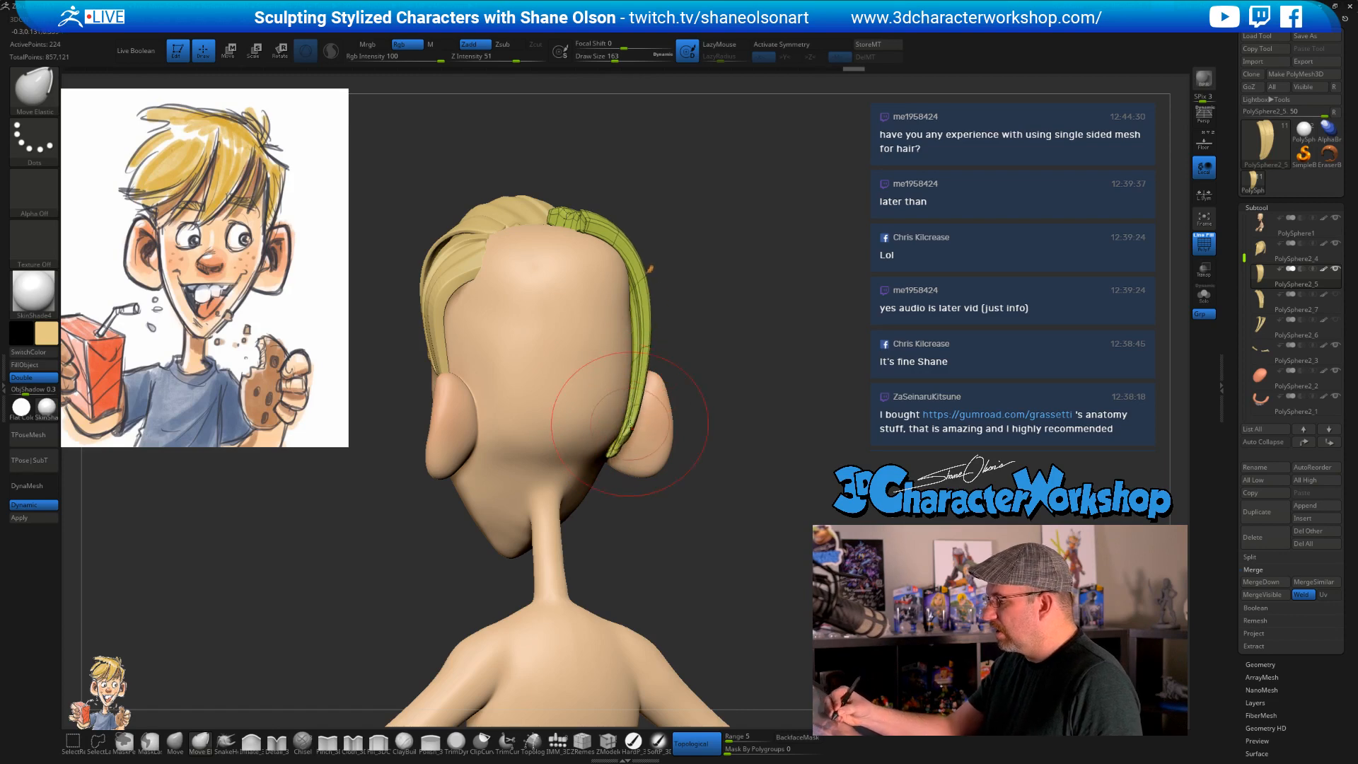
{"action": "left_click_drag", "start_coordinate": [757, 454], "coordinate": [744, 403]}
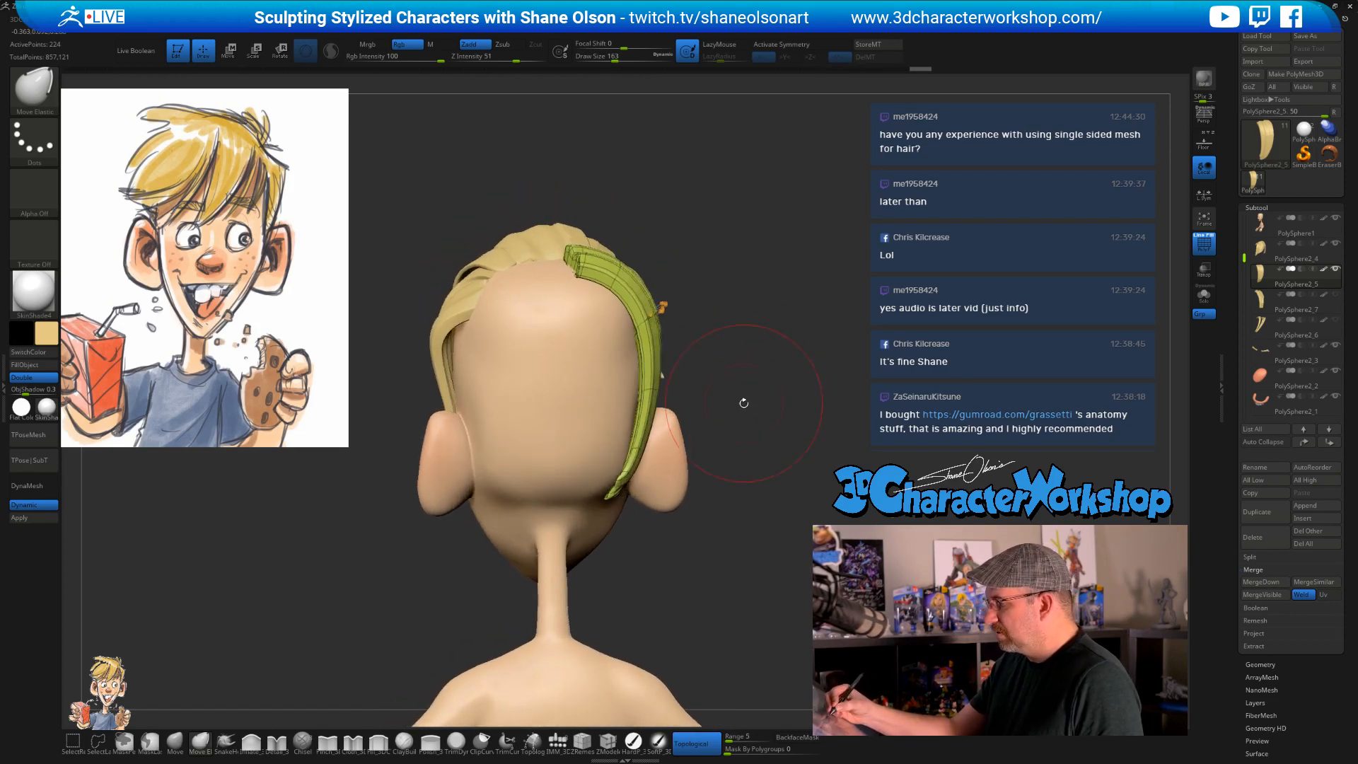
- Switch to the SnakeHook brush at draw size 112 and pull the clump's upper ends inward on the crown
{"action": "key", "text": "["}
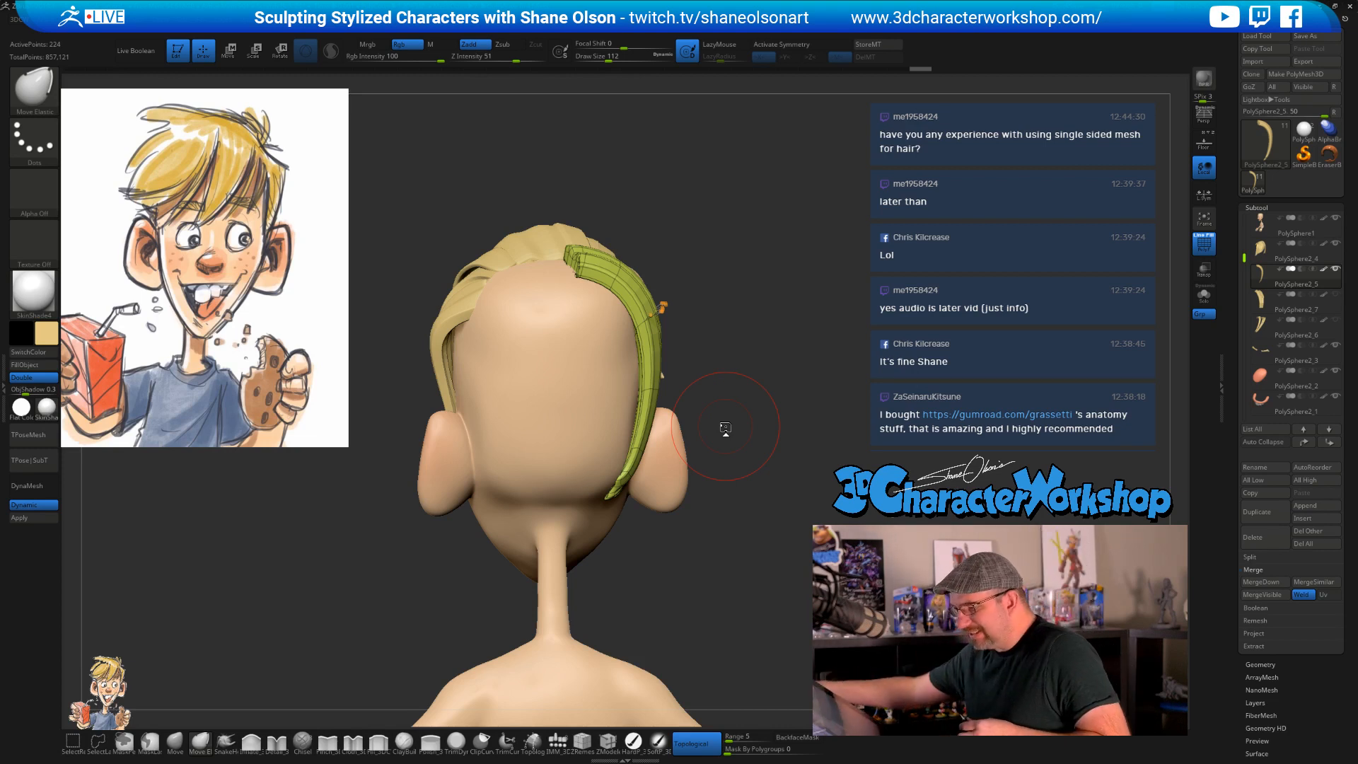
{"action": "key", "text": "b"}
{"action": "key", "text": "s"}
{"action": "key", "text": "h"}
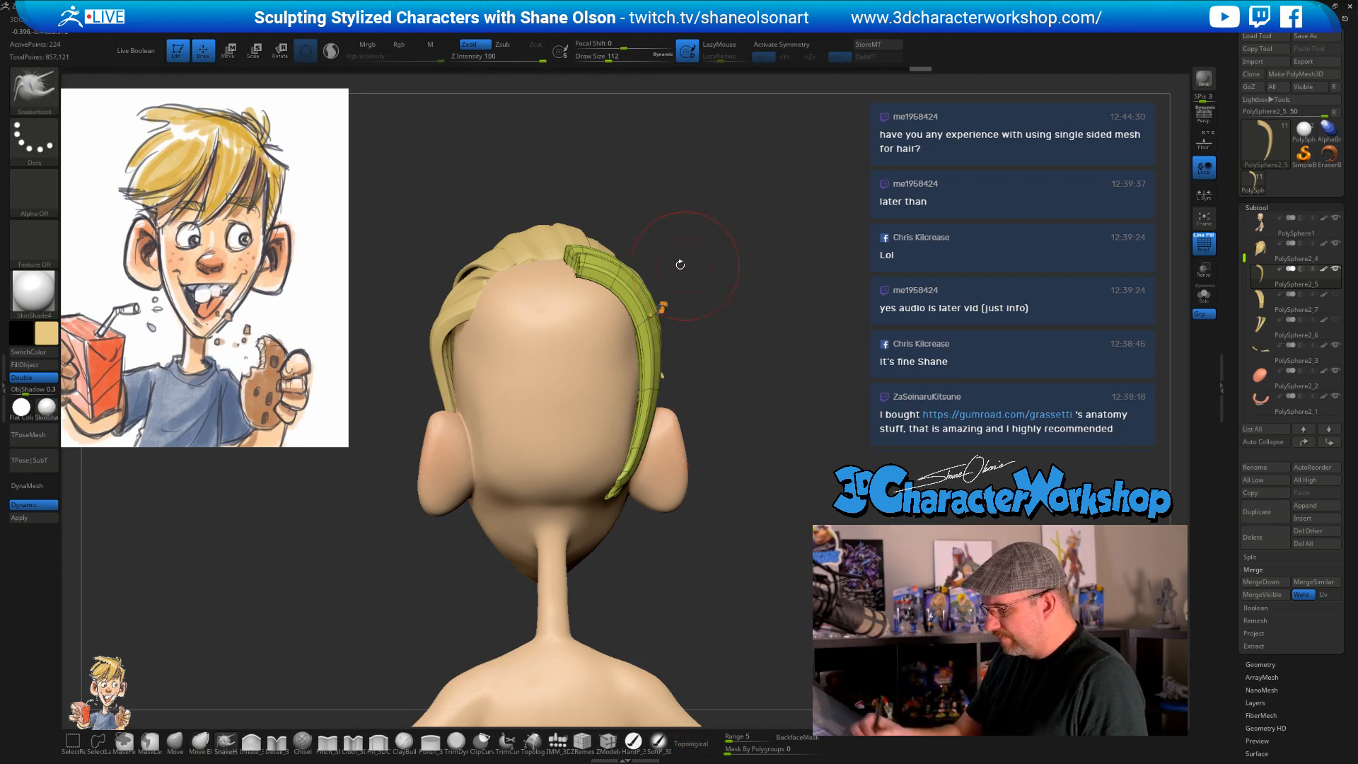
{"action": "mouse_move", "coordinate": [580, 267]}
{"action": "left_mouse_down"}
{"action": "mouse_move", "coordinate": [614, 294]}
{"action": "mouse_move", "coordinate": [609, 259]}
{"action": "left_mouse_up"}
{"action": "right_click_drag", "start_coordinate": [609, 259], "coordinate": [566, 249]}
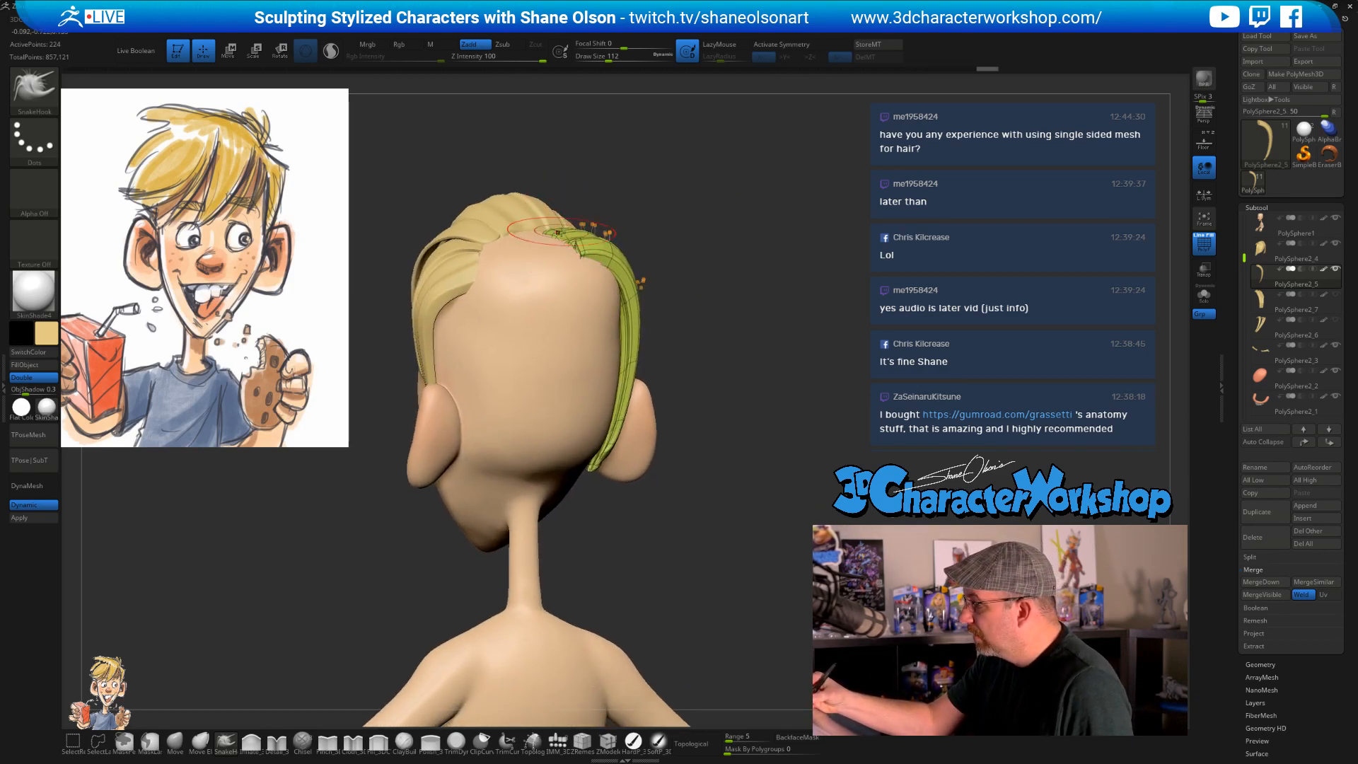
- Extend and even out the clump's upper ends across the crown so they follow the top of the skull
{"action": "left_click_drag", "start_coordinate": [746, 317], "coordinate": [703, 305]}
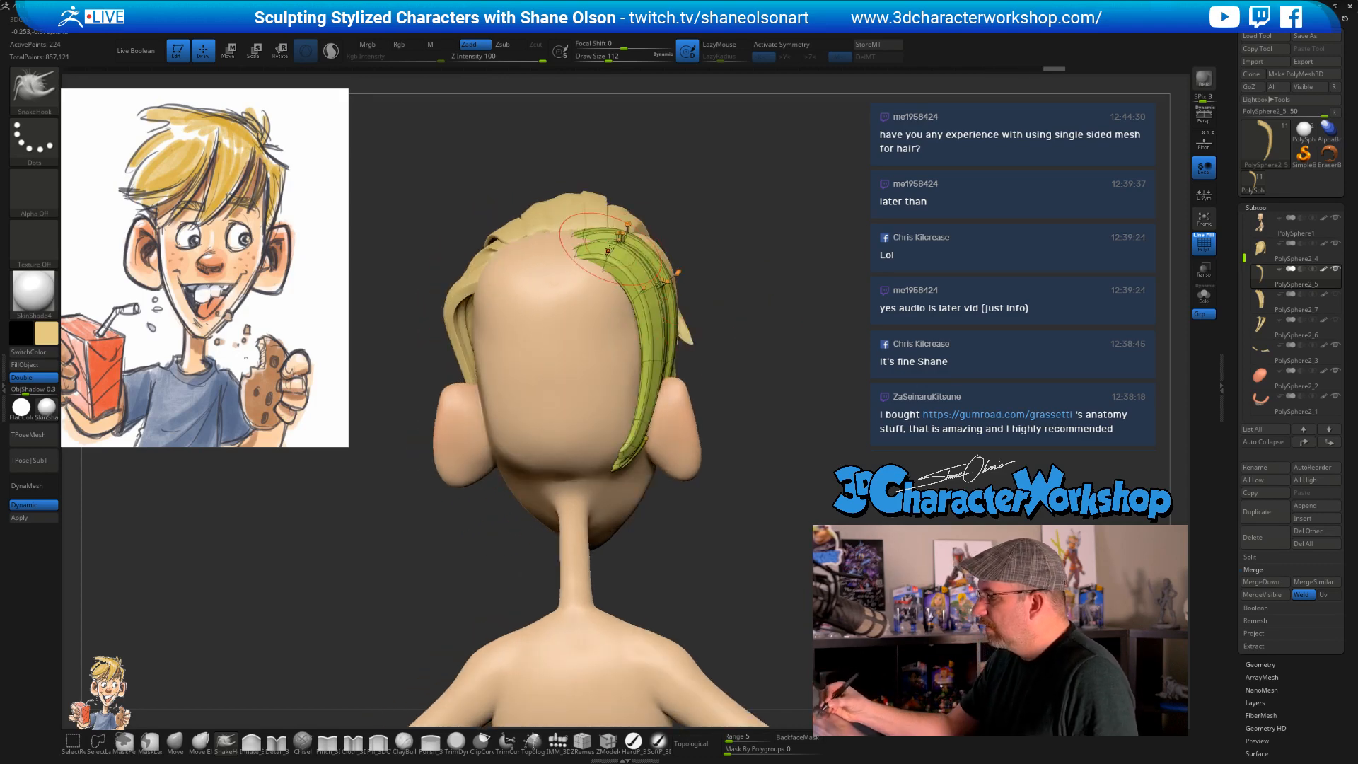
{"action": "left_click_drag", "start_coordinate": [642, 232], "coordinate": [603, 300]}
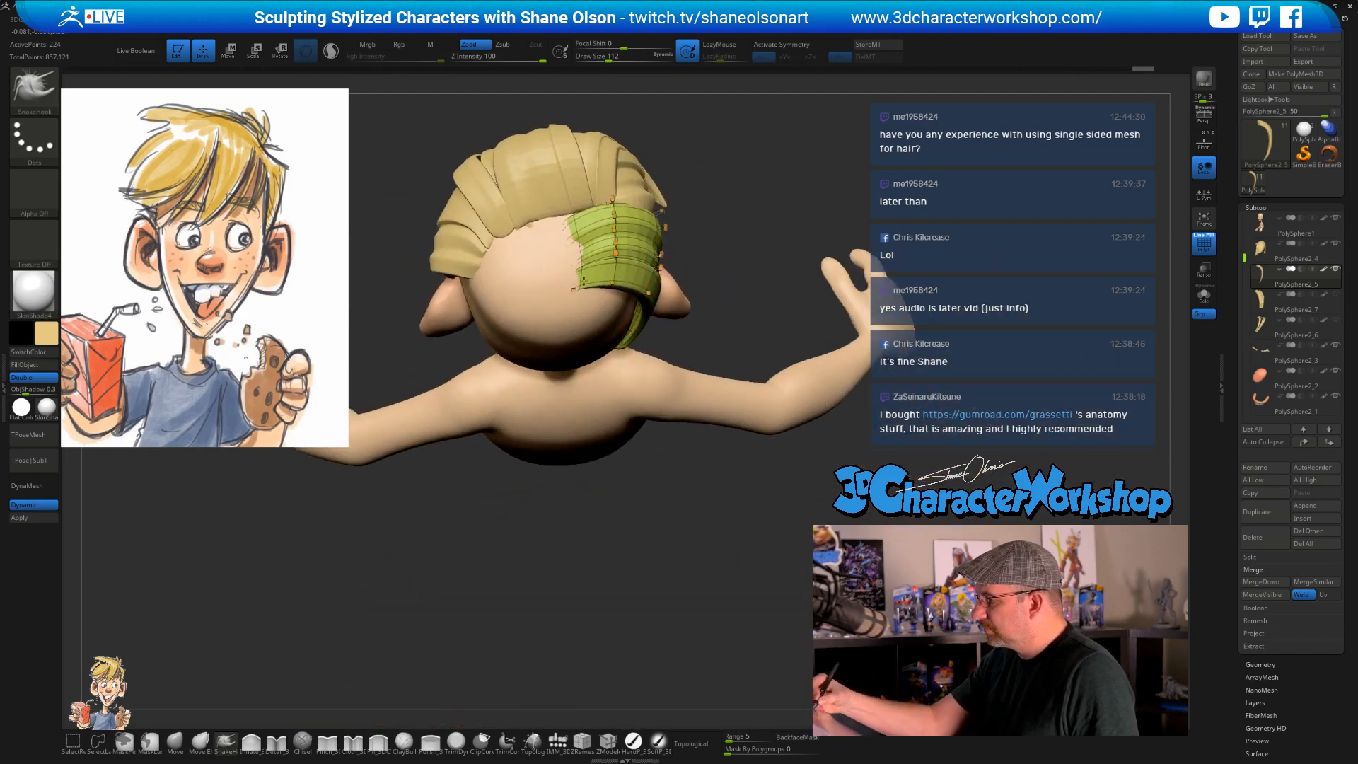
{"action": "left_click_drag", "start_coordinate": [733, 373], "coordinate": [695, 309]}
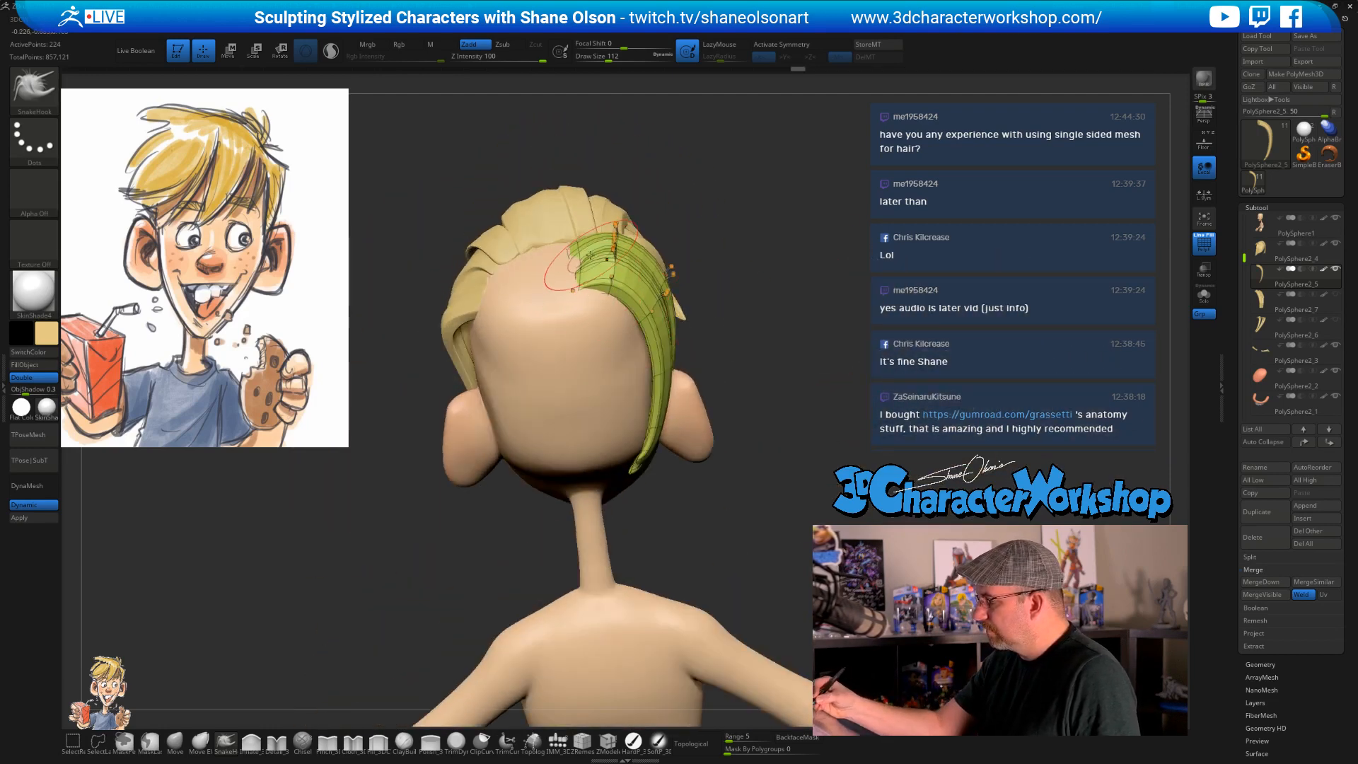
{"action": "left_click_drag", "start_coordinate": [756, 268], "coordinate": [572, 260]}
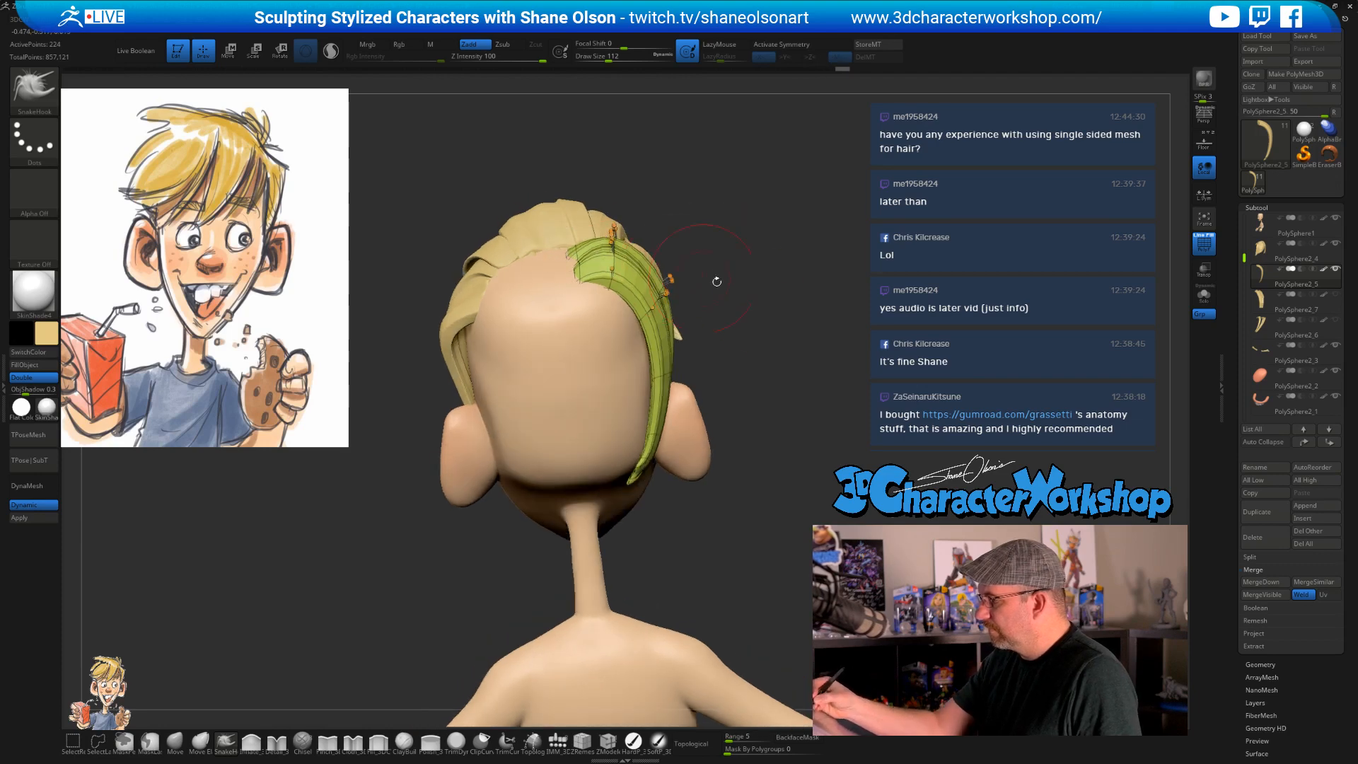
{"action": "left_click_drag", "start_coordinate": [717, 282], "coordinate": [525, 286]}
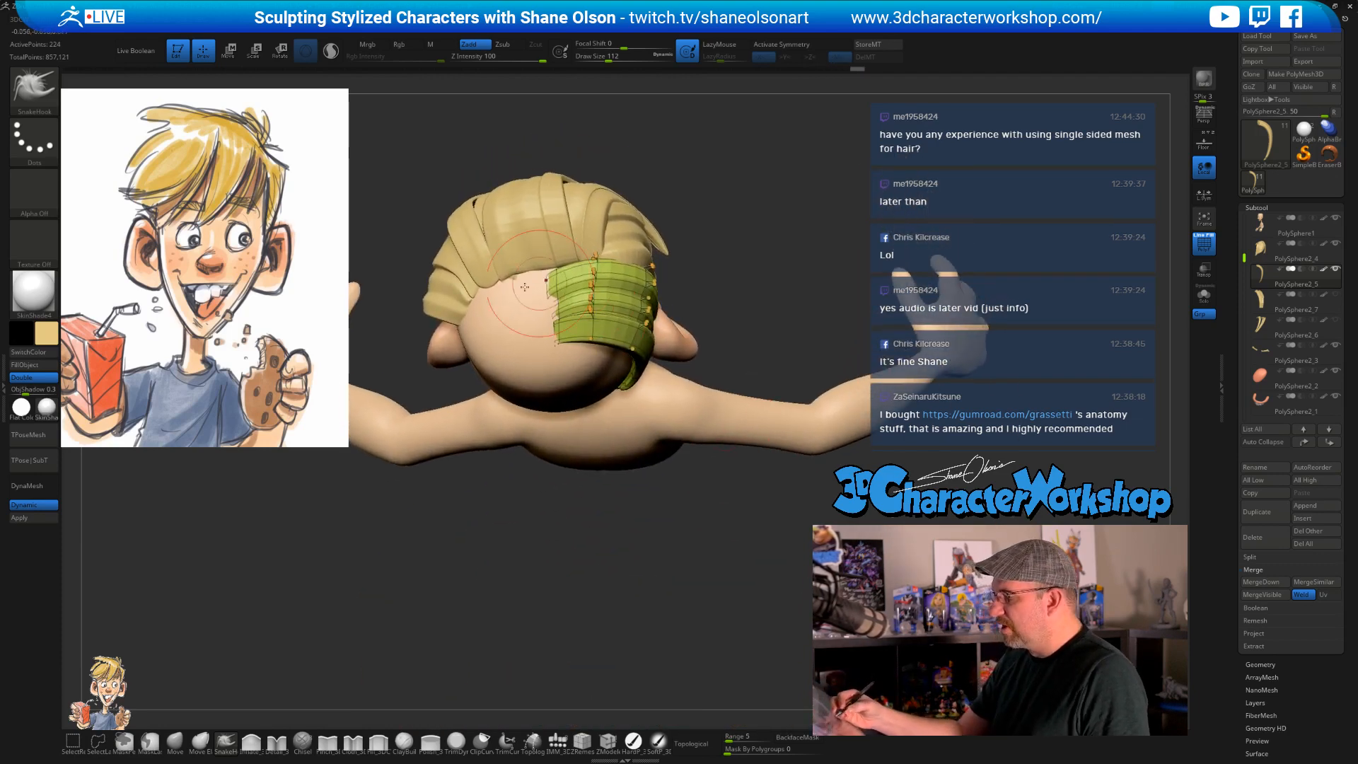
{"action": "left_click_drag", "start_coordinate": [711, 546], "coordinate": [733, 466]}
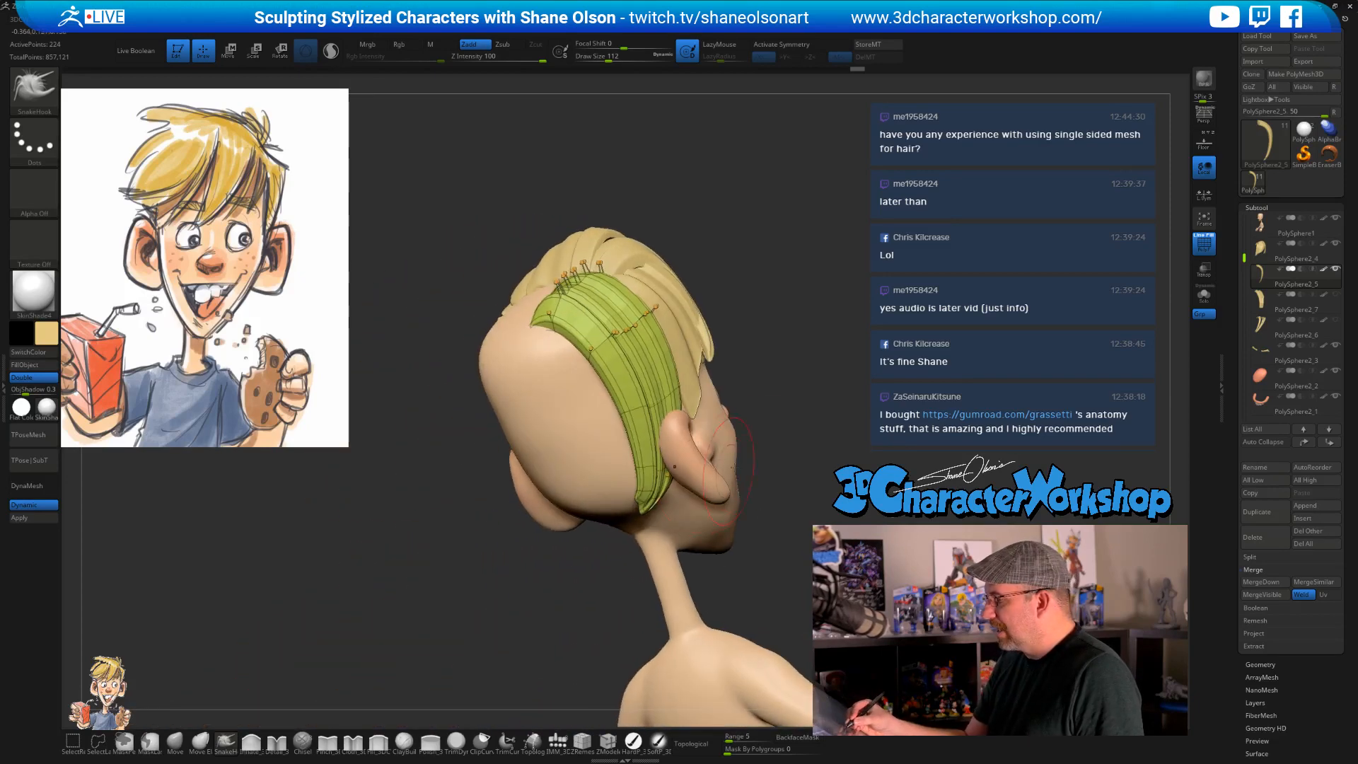
{"action": "mouse_move", "coordinate": [806, 430]}
{"action": "left_mouse_down"}
{"action": "mouse_move", "coordinate": [812, 412]}
{"action": "mouse_move", "coordinate": [740, 457]}
{"action": "mouse_move", "coordinate": [733, 418]}
{"action": "mouse_move", "coordinate": [746, 410]}
{"action": "left_mouse_up"}
- Hide the polyframe, set the brush's draw size to 116 and check the hair from the front against the sketch
{"action": "key", "text": "shift+f"}
{"action": "key", "text": "s"}
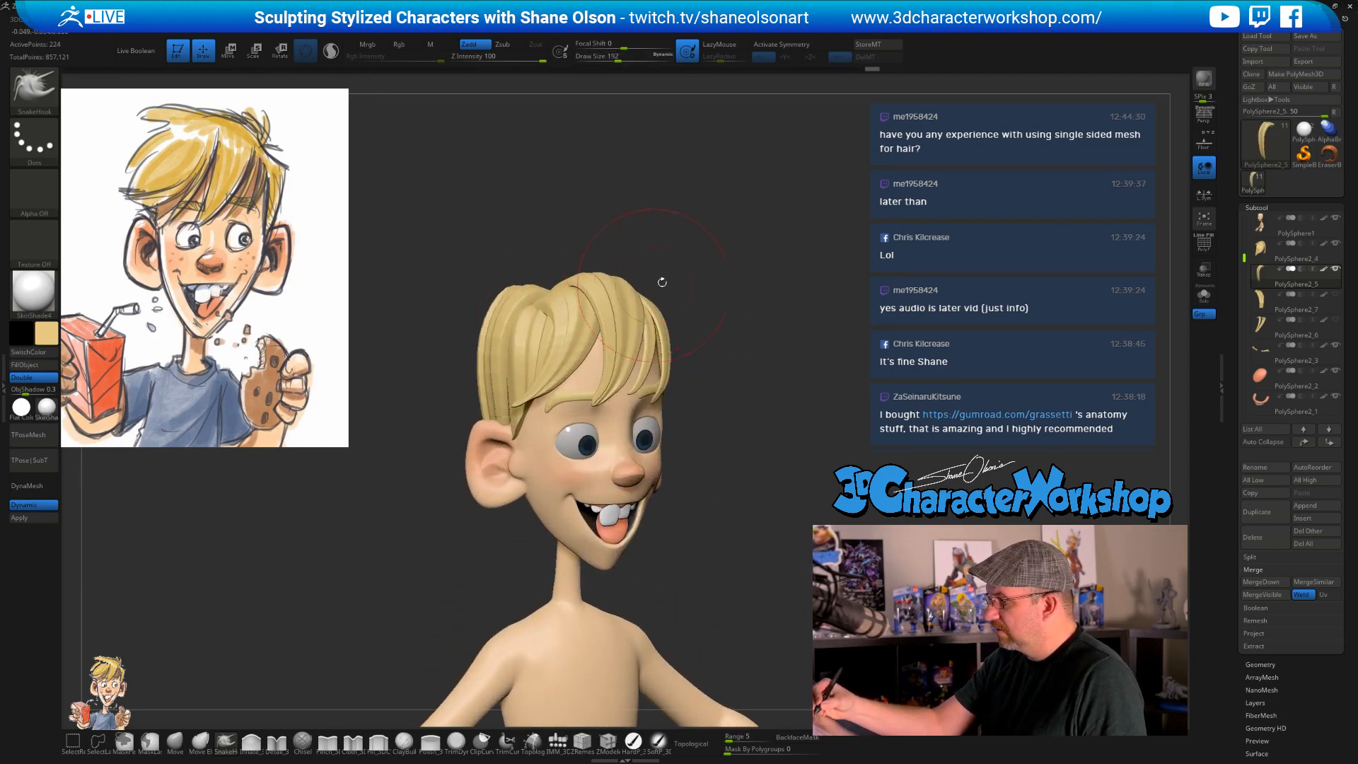
{"action": "key", "text": "s"}
{"action": "left_click_drag", "start_coordinate": [686, 260], "coordinate": [676, 261]}
{"action": "mouse_move", "coordinate": [778, 349]}
{"action": "left_mouse_down"}
{"action": "mouse_move", "coordinate": [752, 376]}
{"action": "mouse_move", "coordinate": [817, 387]}
{"action": "mouse_move", "coordinate": [736, 437]}
{"action": "mouse_move", "coordinate": [764, 430]}
{"action": "mouse_move", "coordinate": [756, 477]}
{"action": "mouse_move", "coordinate": [708, 485]}
{"action": "mouse_move", "coordinate": [734, 458]}
{"action": "mouse_move", "coordinate": [729, 435]}
{"action": "mouse_move", "coordinate": [757, 473]}
{"action": "mouse_move", "coordinate": [728, 485]}
{"action": "mouse_move", "coordinate": [650, 391]}
{"action": "mouse_move", "coordinate": [715, 524]}
{"action": "mouse_move", "coordinate": [743, 479]}
{"action": "mouse_move", "coordinate": [705, 491]}
{"action": "mouse_move", "coordinate": [800, 428]}
{"action": "mouse_move", "coordinate": [731, 423]}
{"action": "mouse_move", "coordinate": [690, 383]}
{"action": "left_mouse_up"}
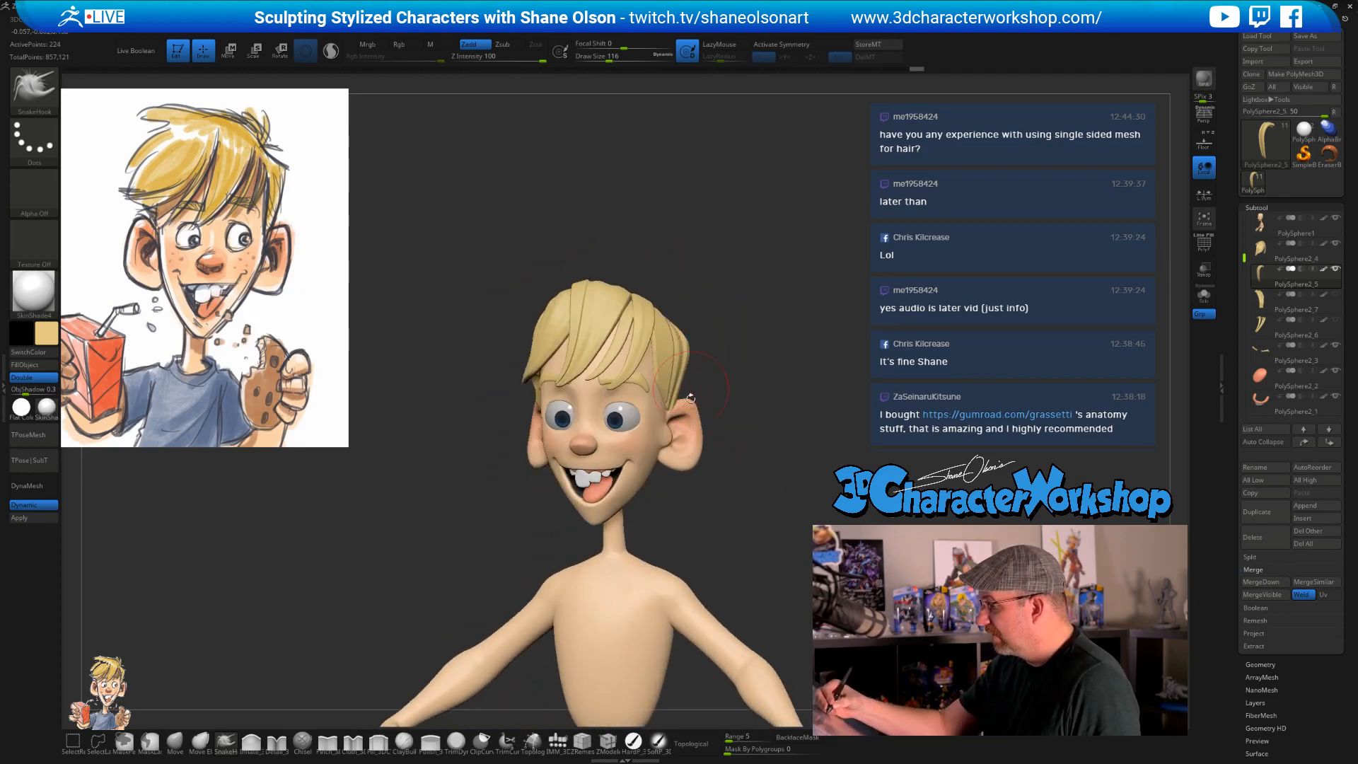
- Turn the polyframe back on and make the side strand clump above the ear the active subtool
{"action": "left_click", "coordinate": [1262, 324]}
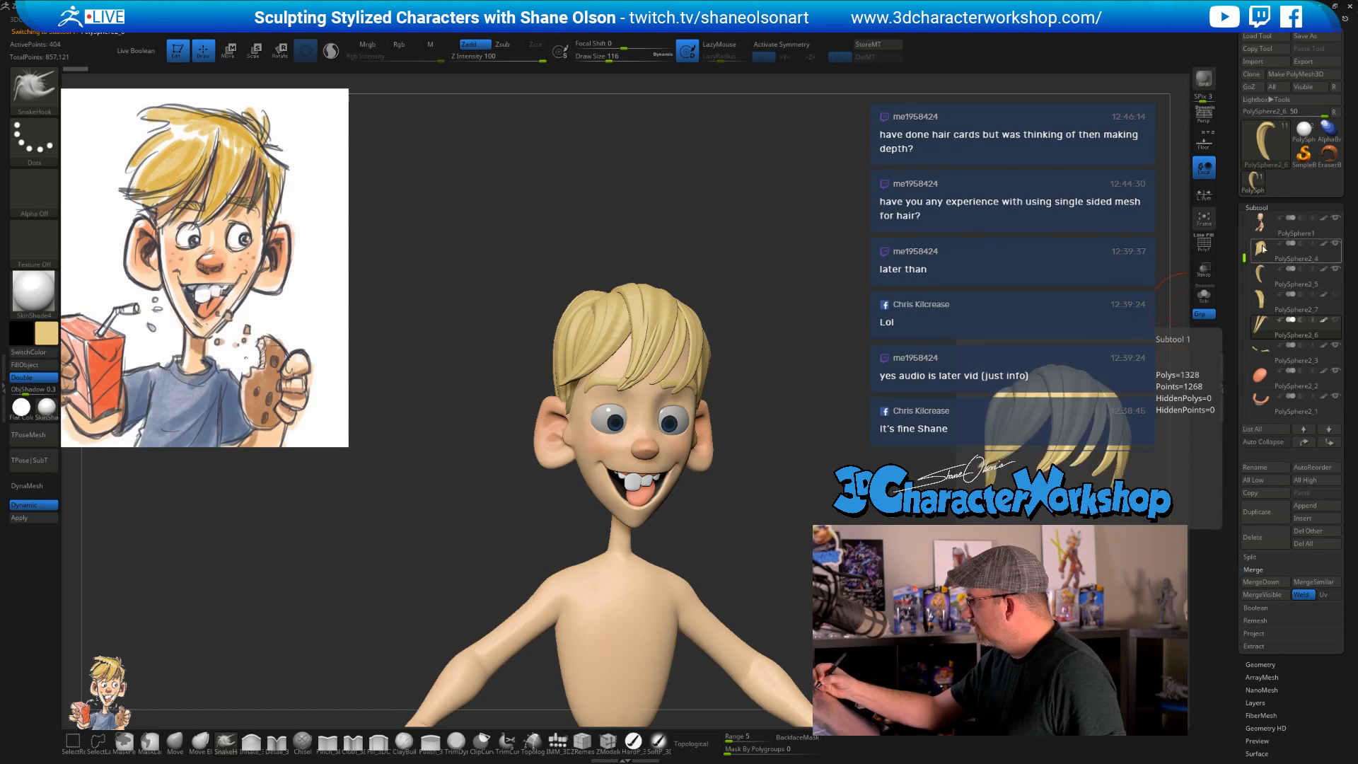
{"action": "mouse_move", "coordinate": [1264, 280]}
{"action": "left_click_drag", "start_coordinate": [856, 409], "coordinate": [948, 409]}
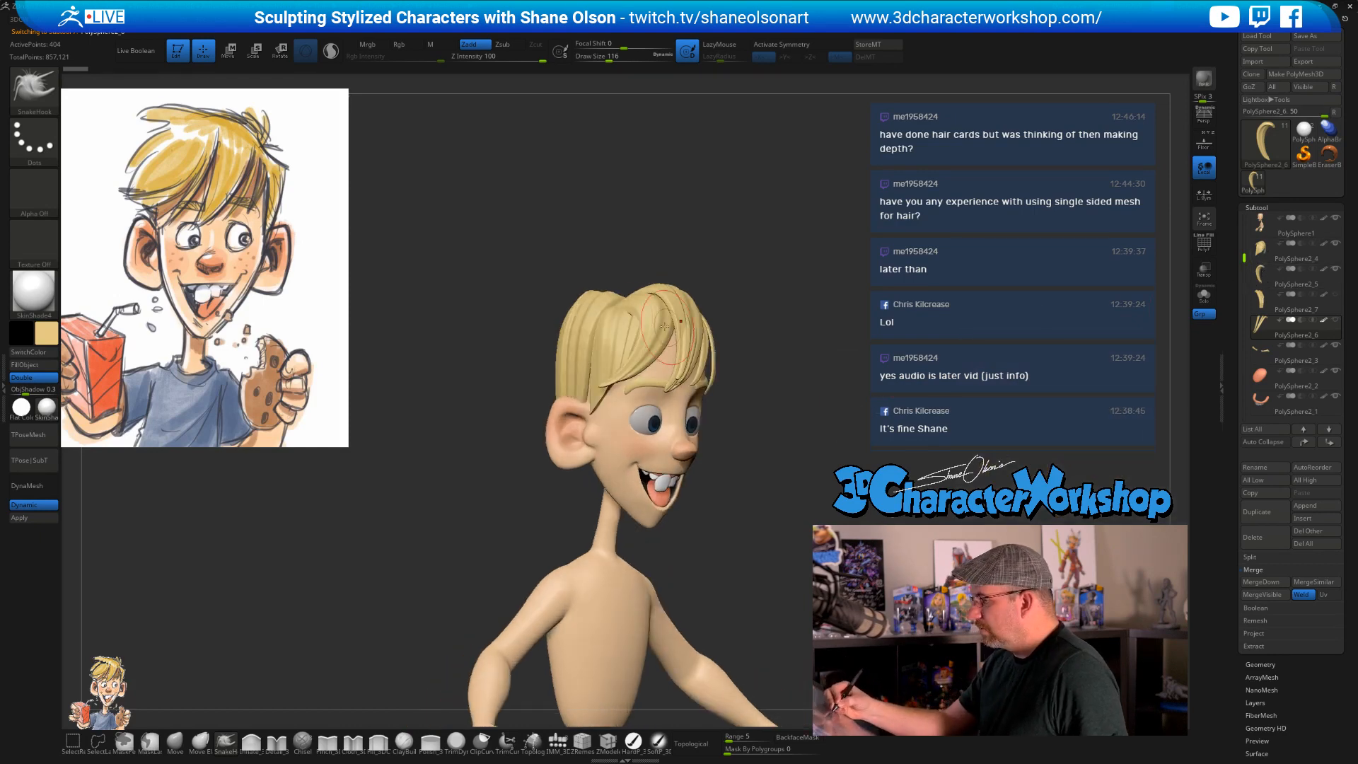
{"action": "left_click", "coordinate": [664, 320], "text": "alt"}
{"action": "key", "text": "shift+f"}
{"action": "left_click_drag", "start_coordinate": [764, 337], "coordinate": [763, 386]}
{"action": "left_click", "coordinate": [548, 338], "text": "alt"}
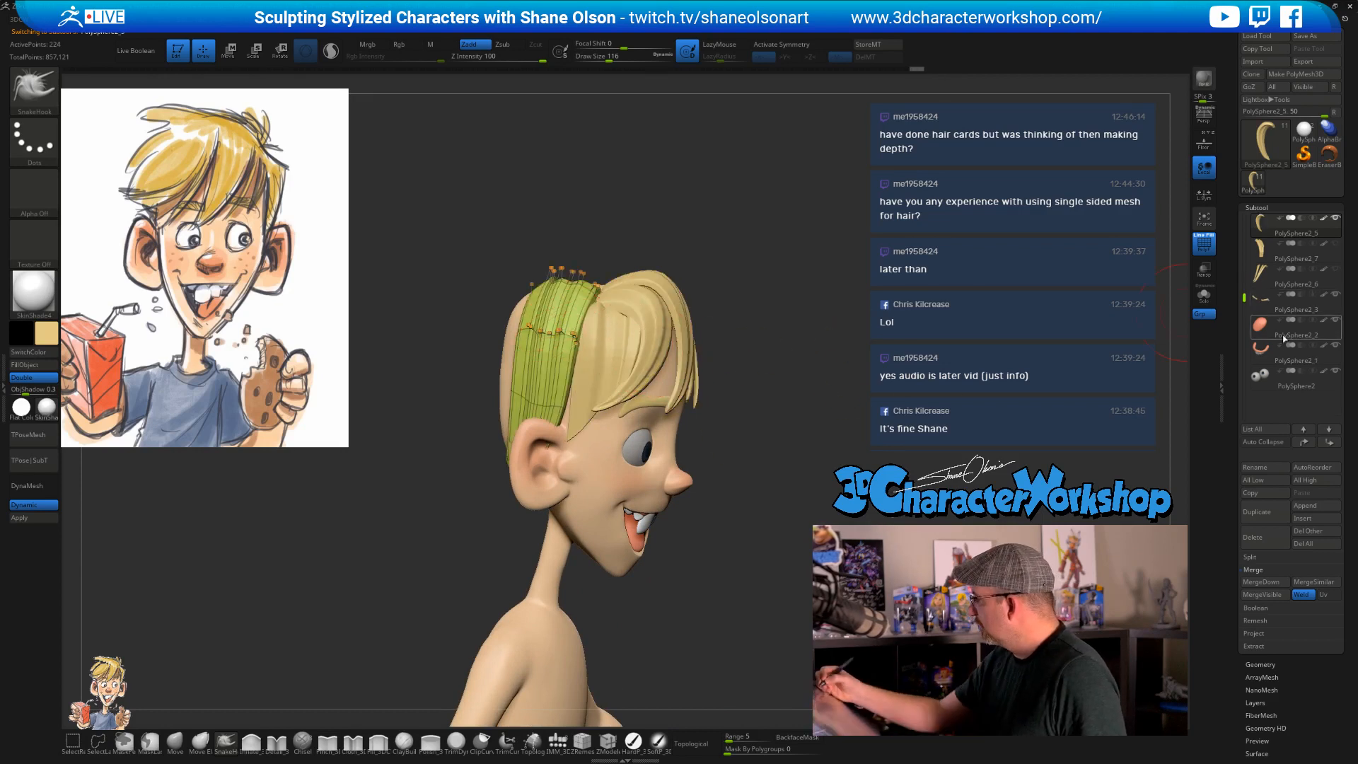
- Merge the fringe subtool PolySphere2_4 down with the side strand clump below it
{"action": "left_click_drag", "start_coordinate": [1243, 296], "coordinate": [1244, 241]}
{"action": "mouse_move", "coordinate": [1266, 248]}
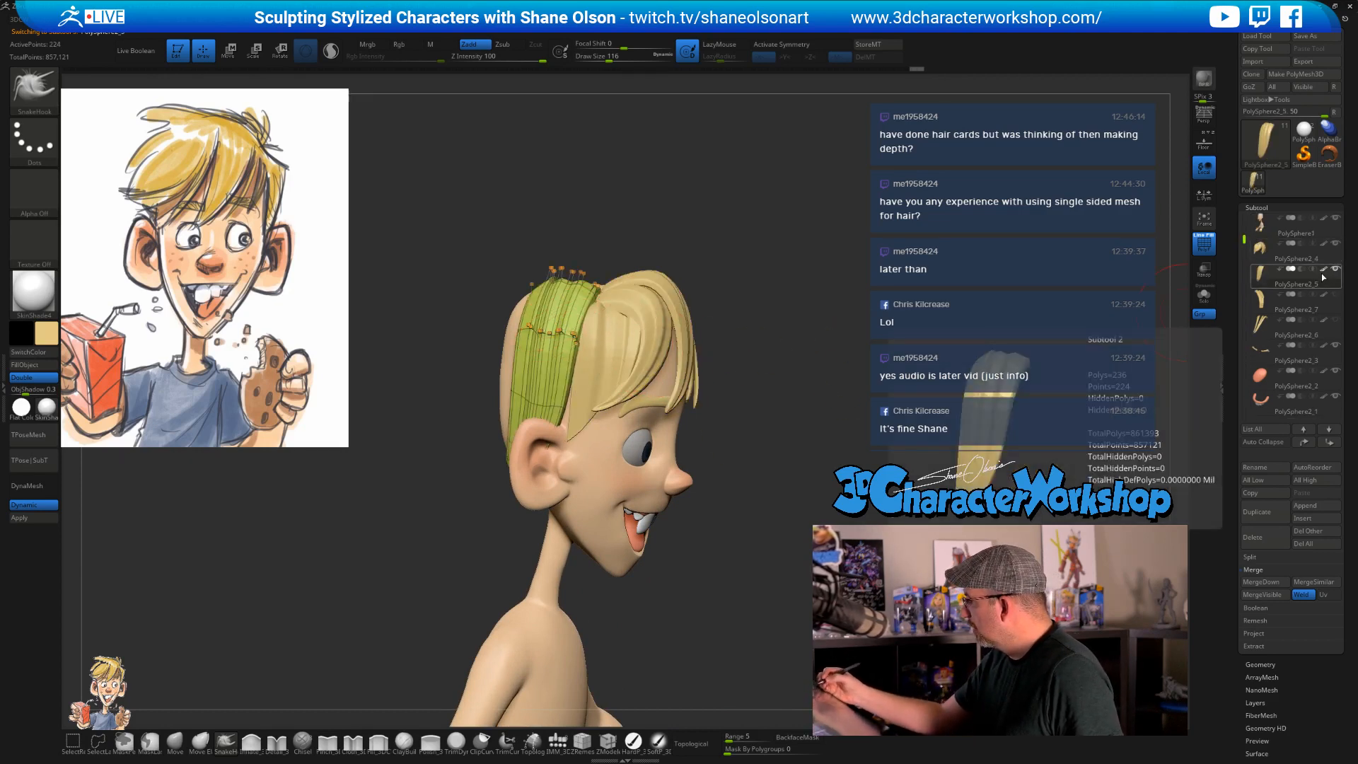
{"action": "left_click", "coordinate": [1264, 251]}
{"action": "left_click", "coordinate": [1262, 581]}
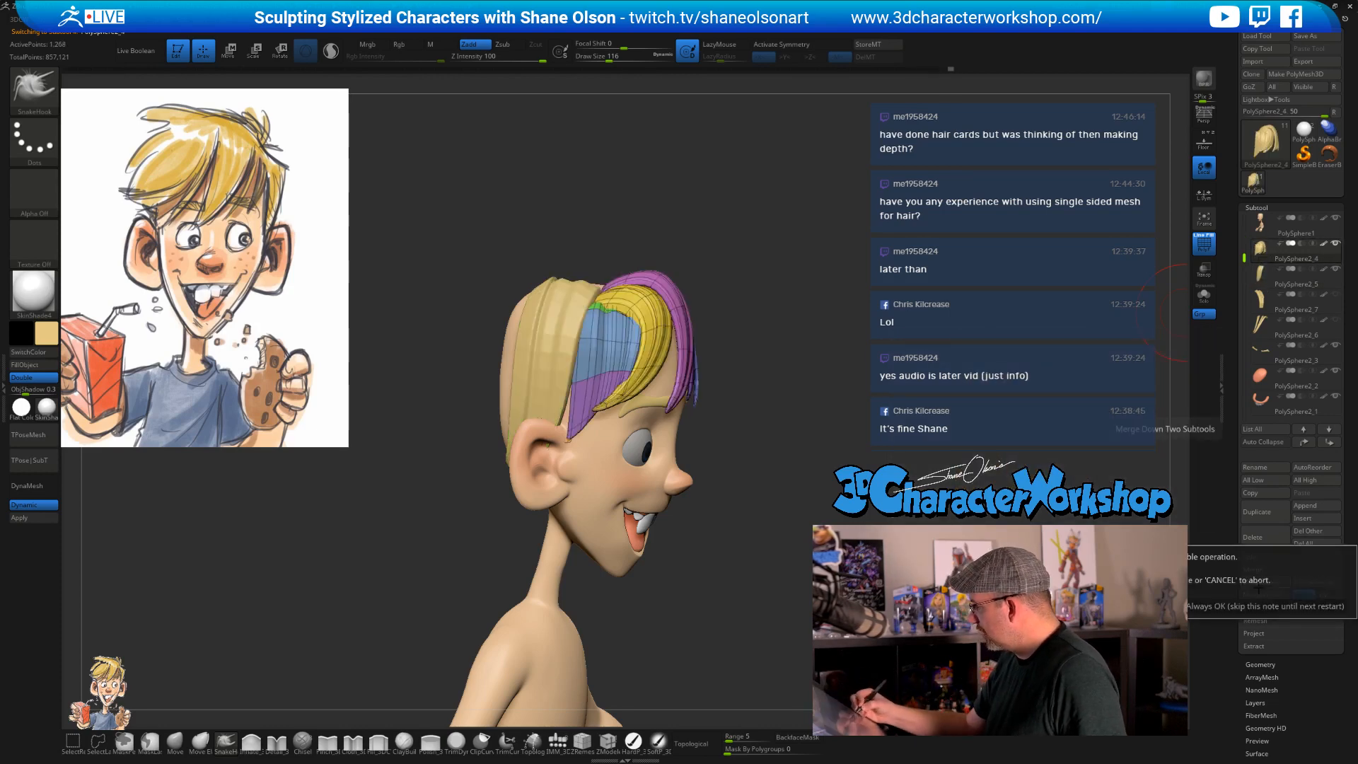
{"action": "left_click", "coordinate": [1097, 606]}
{"action": "left_click_drag", "start_coordinate": [838, 436], "coordinate": [797, 450]}
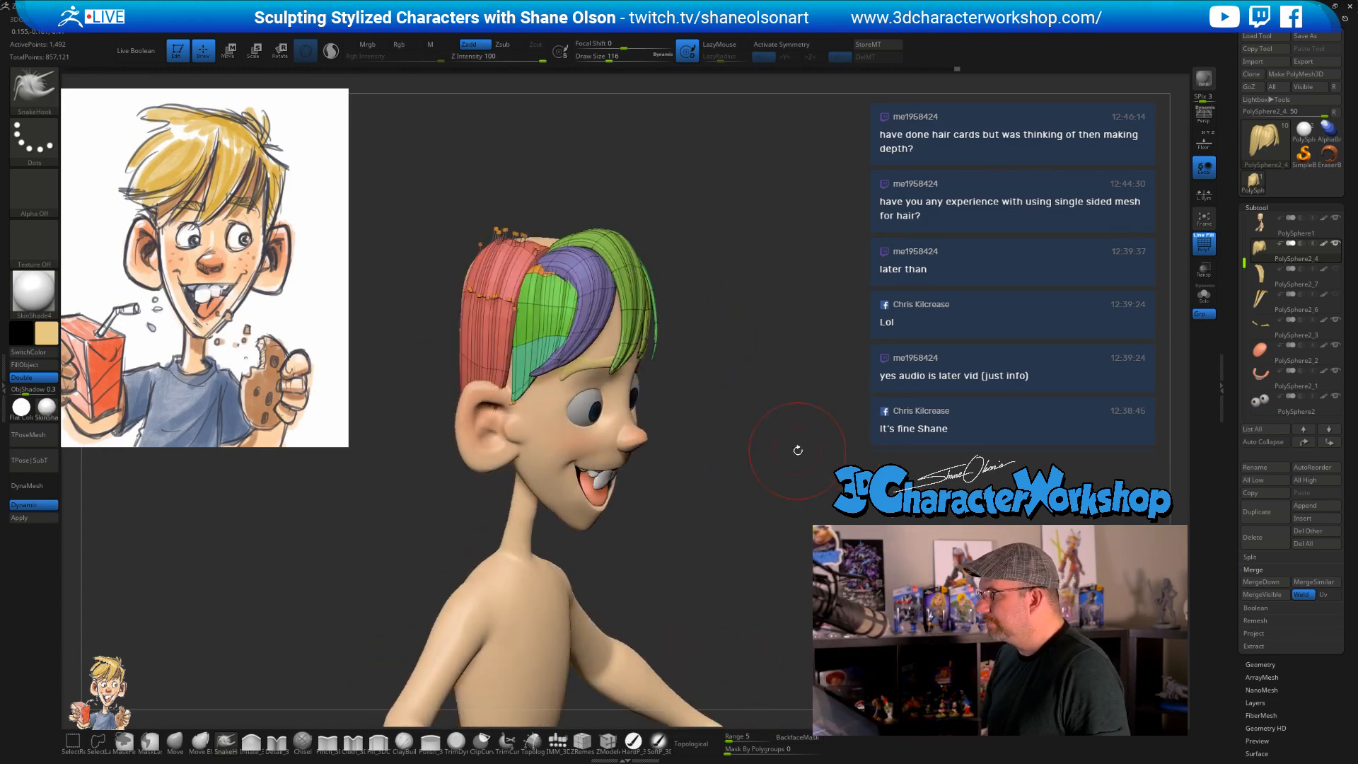
{"action": "mouse_move", "coordinate": [764, 396]}
{"action": "left_mouse_down"}
{"action": "mouse_move", "coordinate": [773, 424]}
{"action": "mouse_move", "coordinate": [728, 403]}
{"action": "left_mouse_up"}
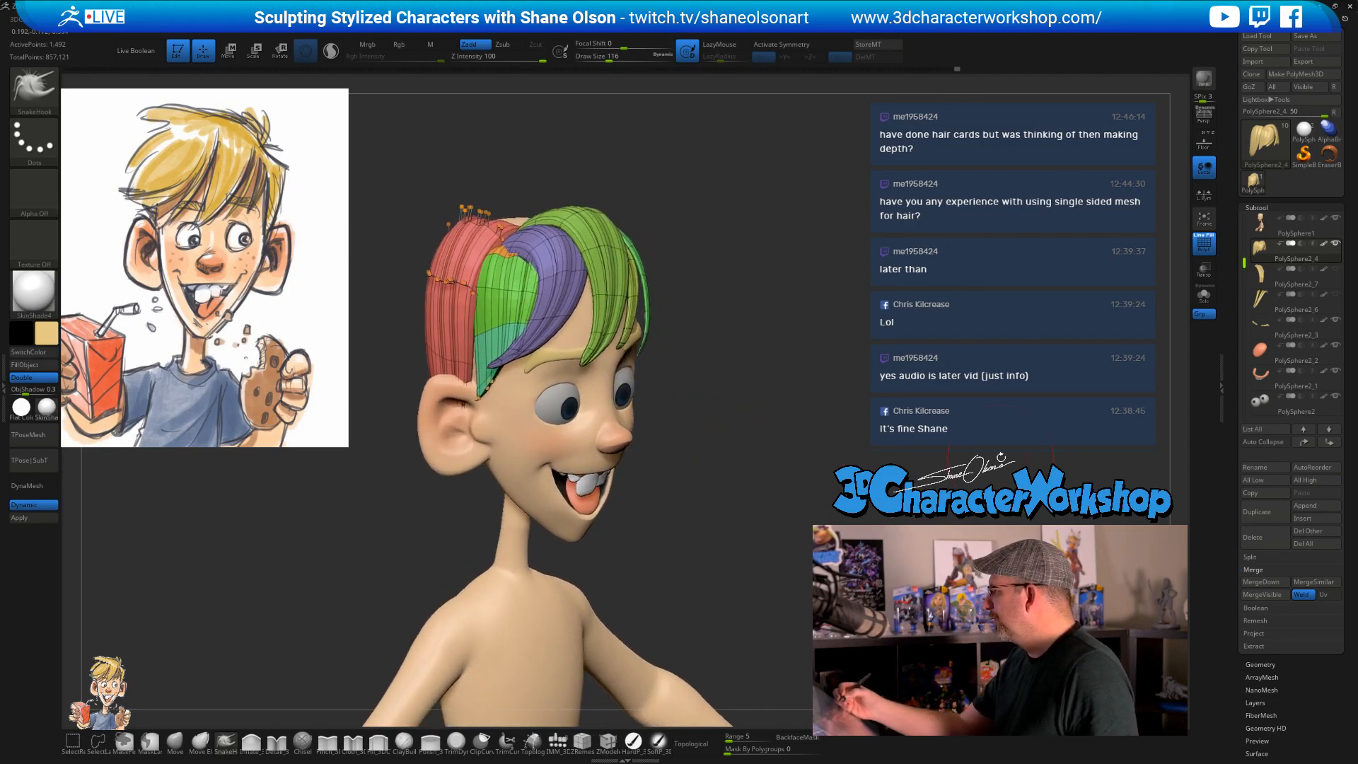
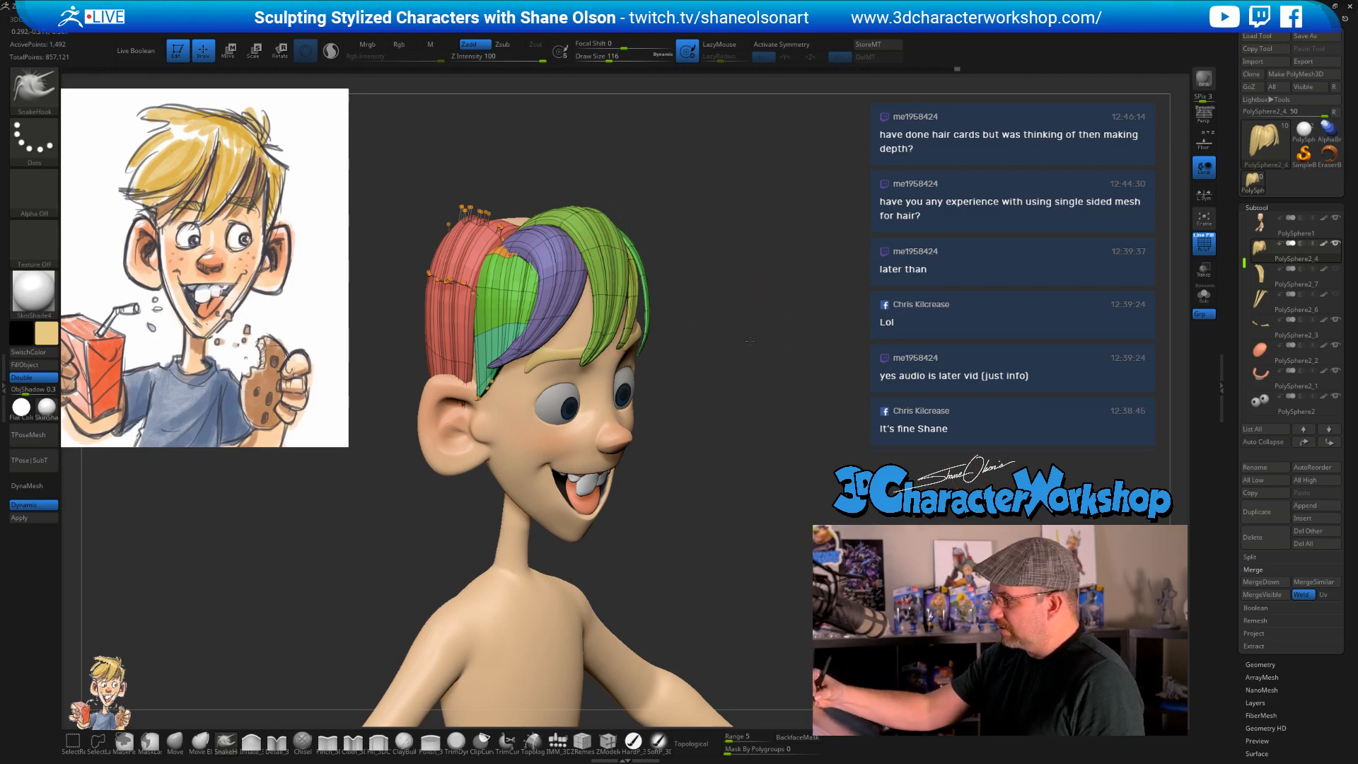
- Run Auto Groups on the merged hair to give each separate piece its own polygroup
{"action": "mouse_move", "coordinate": [610, 269]}
{"action": "right_mouse_down"}
{"action": "mouse_move", "coordinate": [655, 266]}
{"action": "mouse_move", "coordinate": [620, 236]}
{"action": "mouse_move", "coordinate": [603, 168]}
{"action": "right_mouse_up"}
{"action": "mouse_move", "coordinate": [580, 149]}
{"action": "left_mouse_down", "text": "ctrl+shift"}
{"action": "mouse_move", "coordinate": [685, 173]}
{"action": "mouse_move", "coordinate": [694, 200]}
{"action": "mouse_move", "coordinate": [670, 240]}
{"action": "mouse_move", "coordinate": [744, 191]}
{"action": "left_mouse_up", "text": "ctrl+shift"}
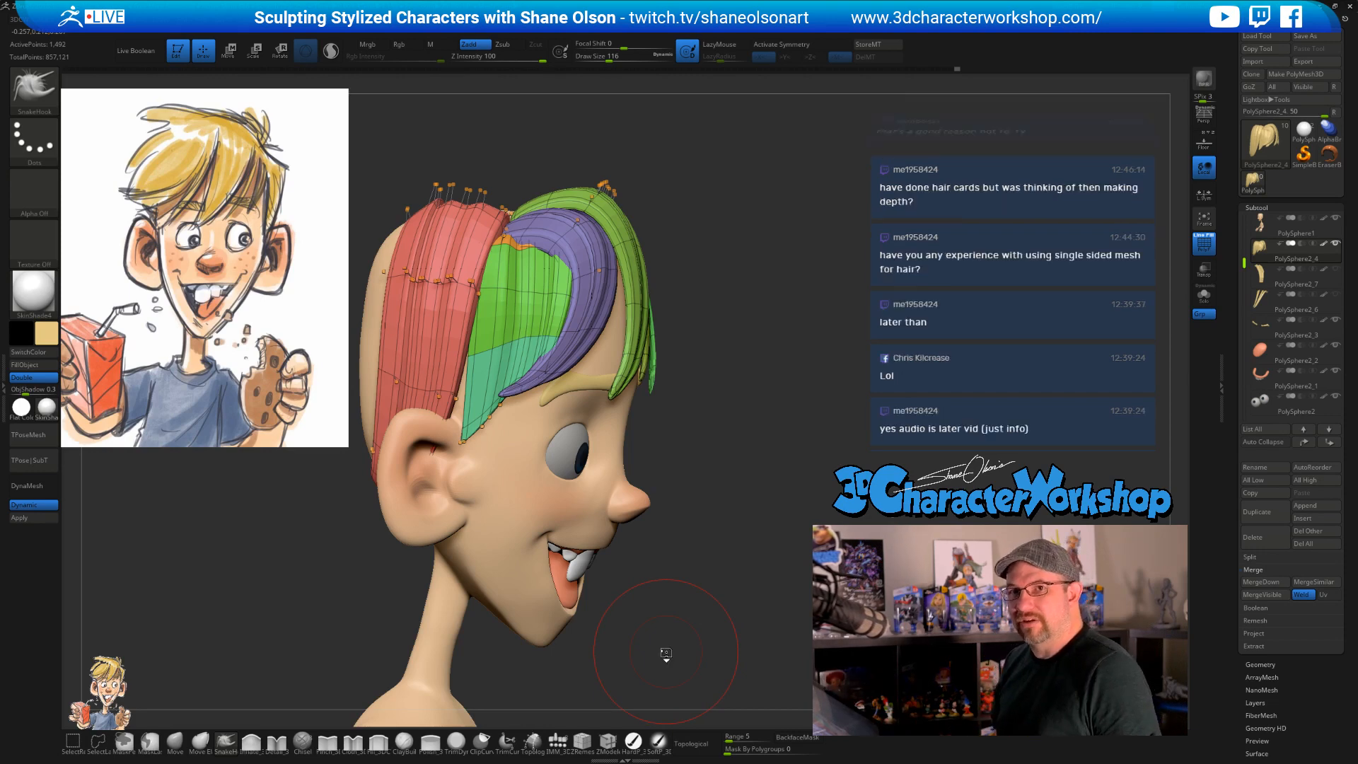
{"action": "key", "text": "space"}
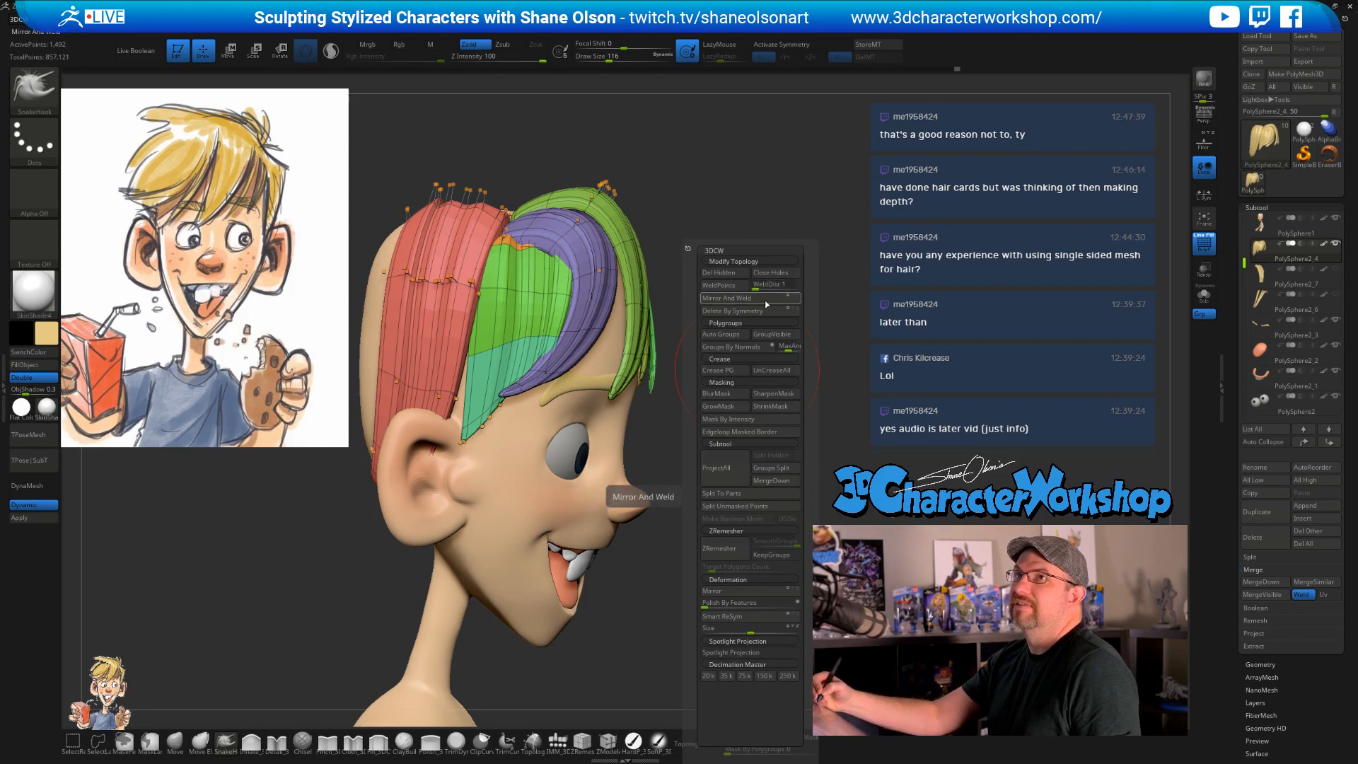
{"action": "left_click", "coordinate": [740, 338]}
{"action": "left_click_drag", "start_coordinate": [775, 425], "coordinate": [636, 411]}
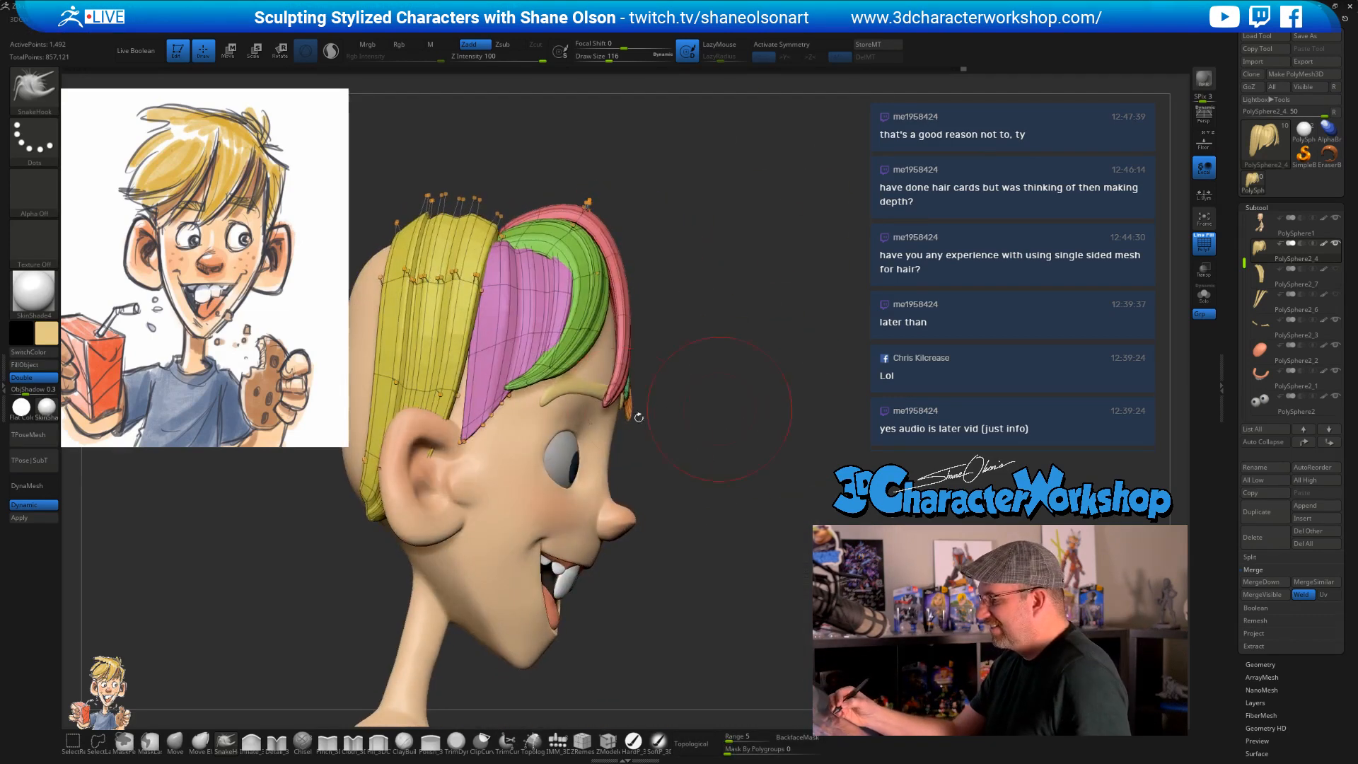
- Enable topological masking and reshape the lower ends of the side strands around the top of the ear
{"action": "left_click", "coordinate": [697, 744]}
{"action": "mouse_move", "coordinate": [456, 388]}
{"action": "left_mouse_down"}
{"action": "mouse_move", "coordinate": [471, 404]}
{"action": "mouse_move", "coordinate": [426, 444]}
{"action": "left_mouse_up"}
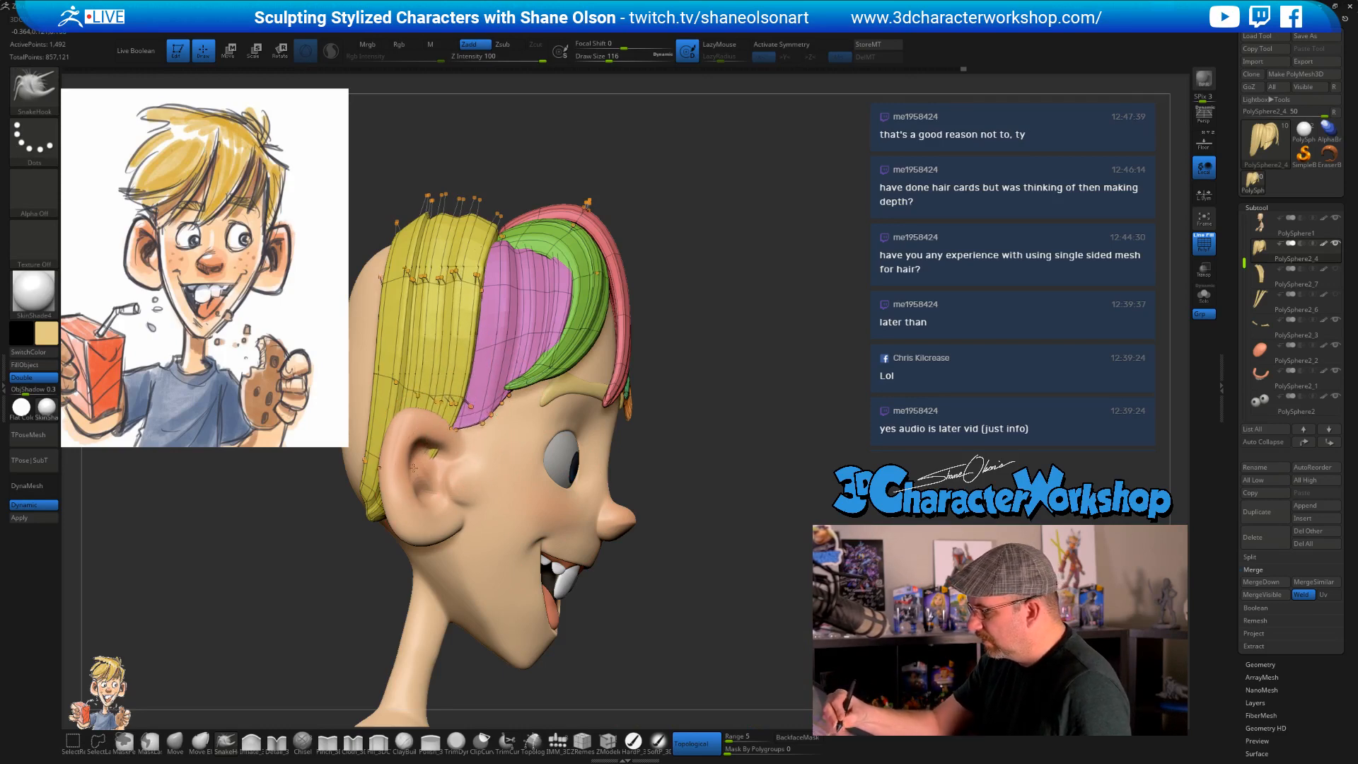
{"action": "right_click_drag", "start_coordinate": [460, 495], "coordinate": [506, 453]}
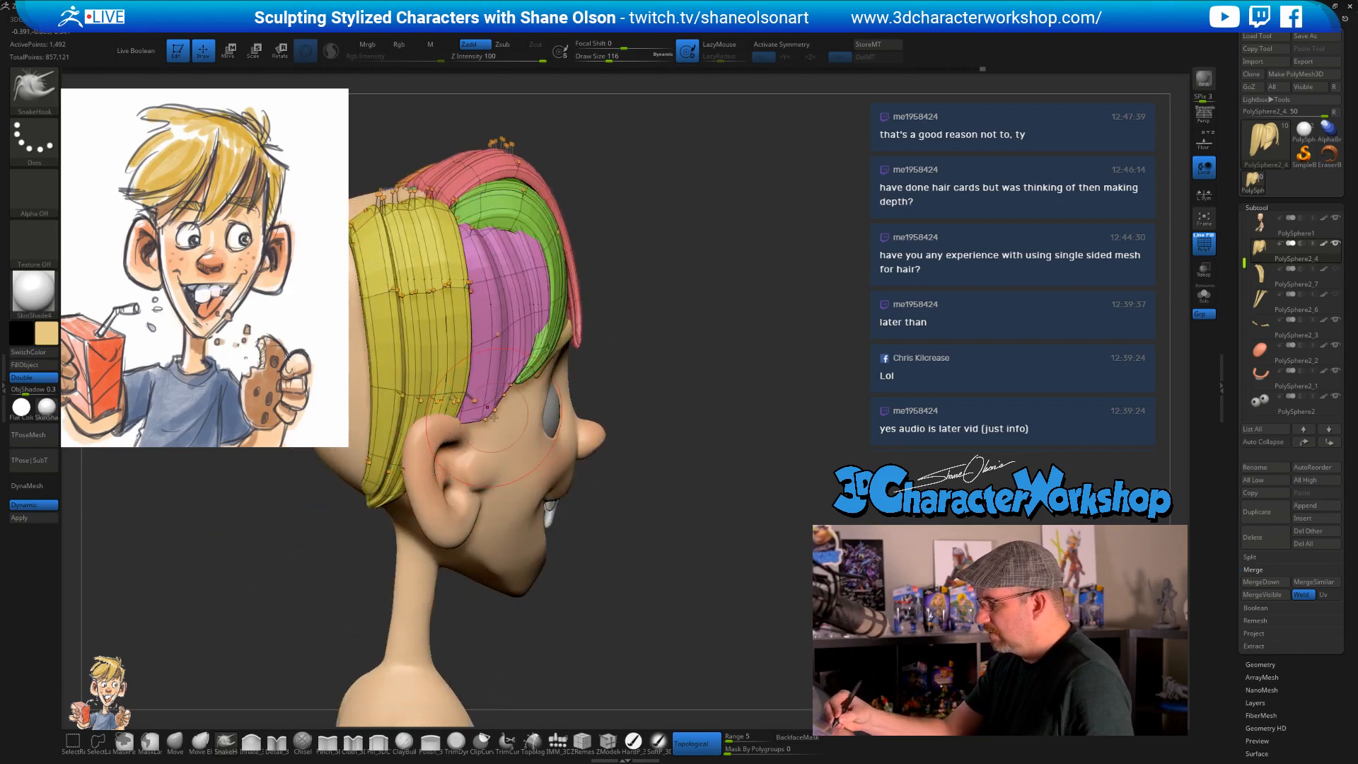
{"action": "mouse_move", "coordinate": [690, 463]}
{"action": "left_mouse_down"}
{"action": "mouse_move", "coordinate": [382, 425]}
{"action": "mouse_move", "coordinate": [505, 409]}
{"action": "left_mouse_up"}
{"action": "mouse_move", "coordinate": [792, 475]}
{"action": "left_mouse_down"}
{"action": "mouse_move", "coordinate": [657, 504]}
{"action": "mouse_move", "coordinate": [803, 490]}
{"action": "mouse_move", "coordinate": [746, 487]}
{"action": "mouse_move", "coordinate": [755, 510]}
{"action": "mouse_move", "coordinate": [739, 523]}
{"action": "mouse_move", "coordinate": [716, 507]}
{"action": "mouse_move", "coordinate": [682, 534]}
{"action": "mouse_move", "coordinate": [712, 407]}
{"action": "left_mouse_up"}
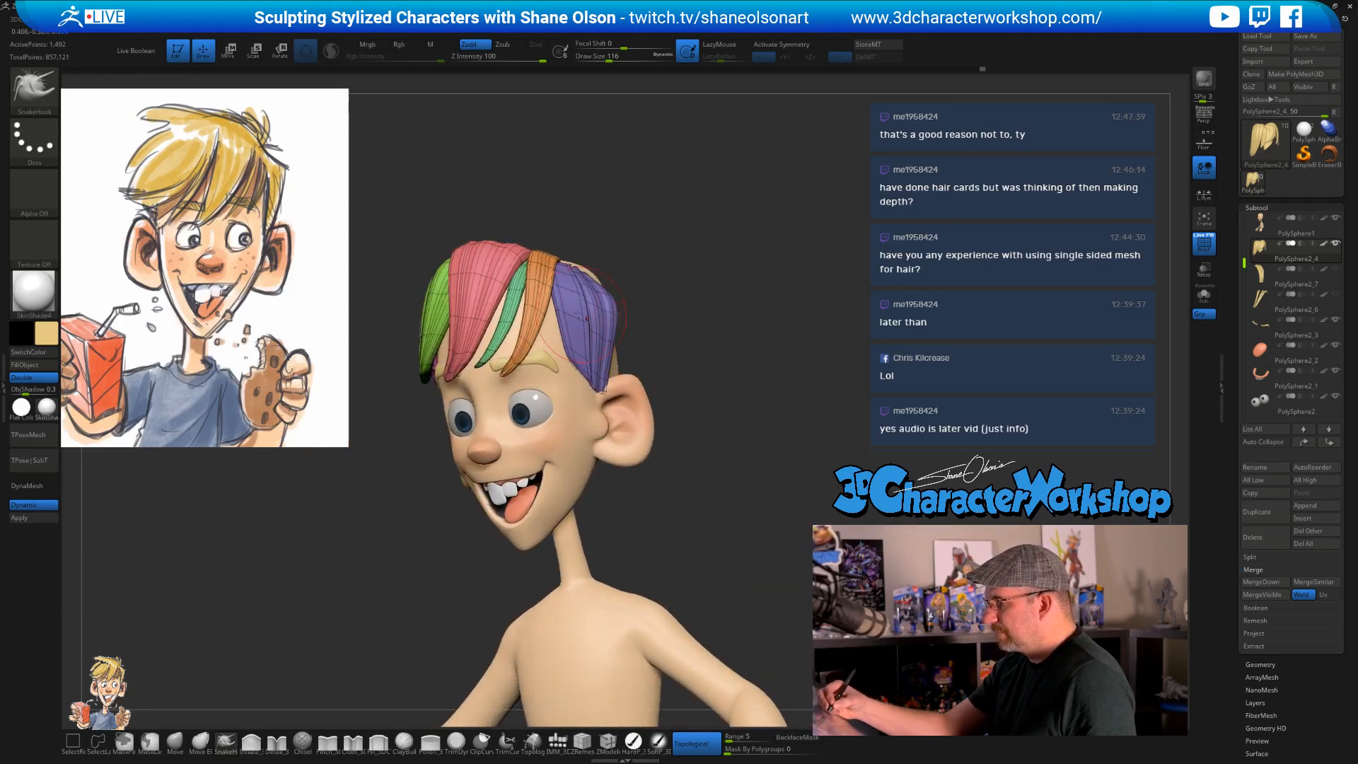
{"action": "left_click_drag", "start_coordinate": [586, 316], "coordinate": [503, 322]}
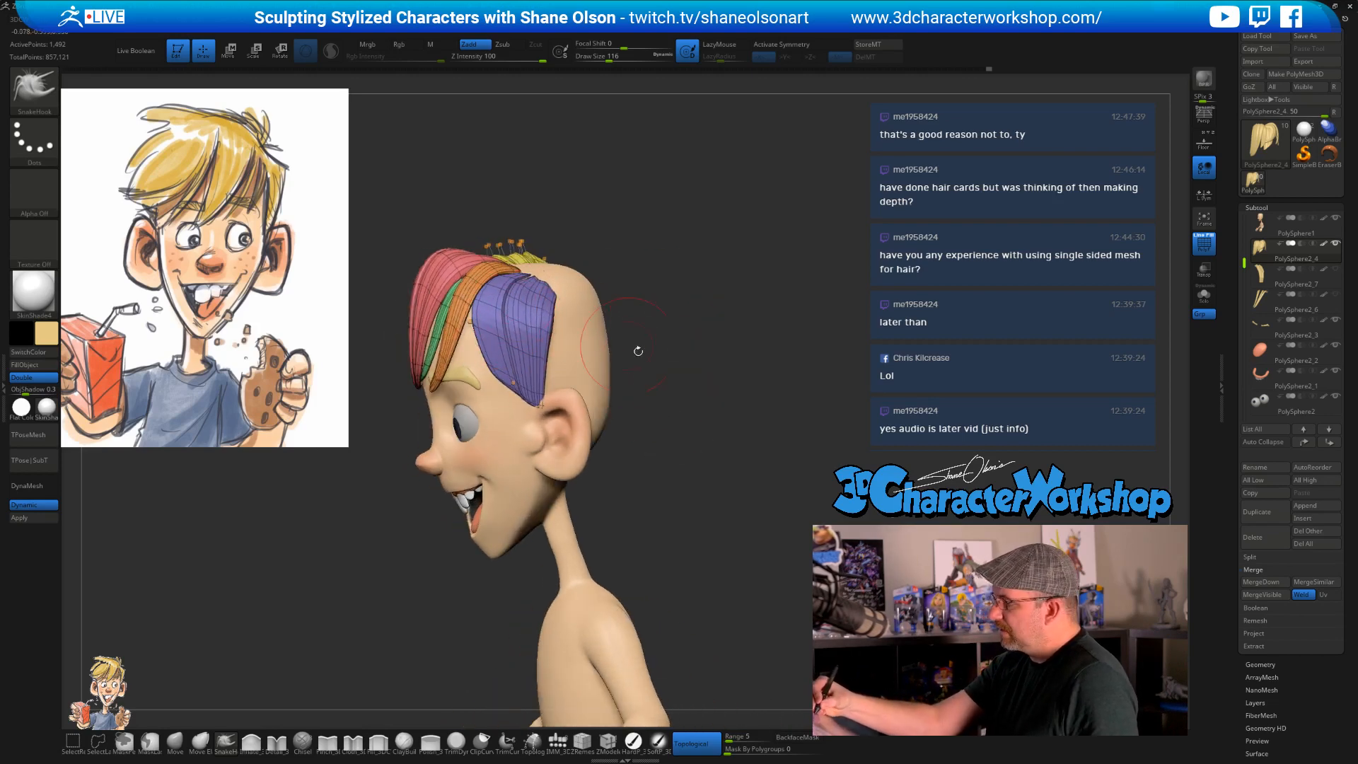
- Save the project with the merged fringe and side hair strands
{"action": "left_click_drag", "start_coordinate": [638, 351], "coordinate": [556, 336]}
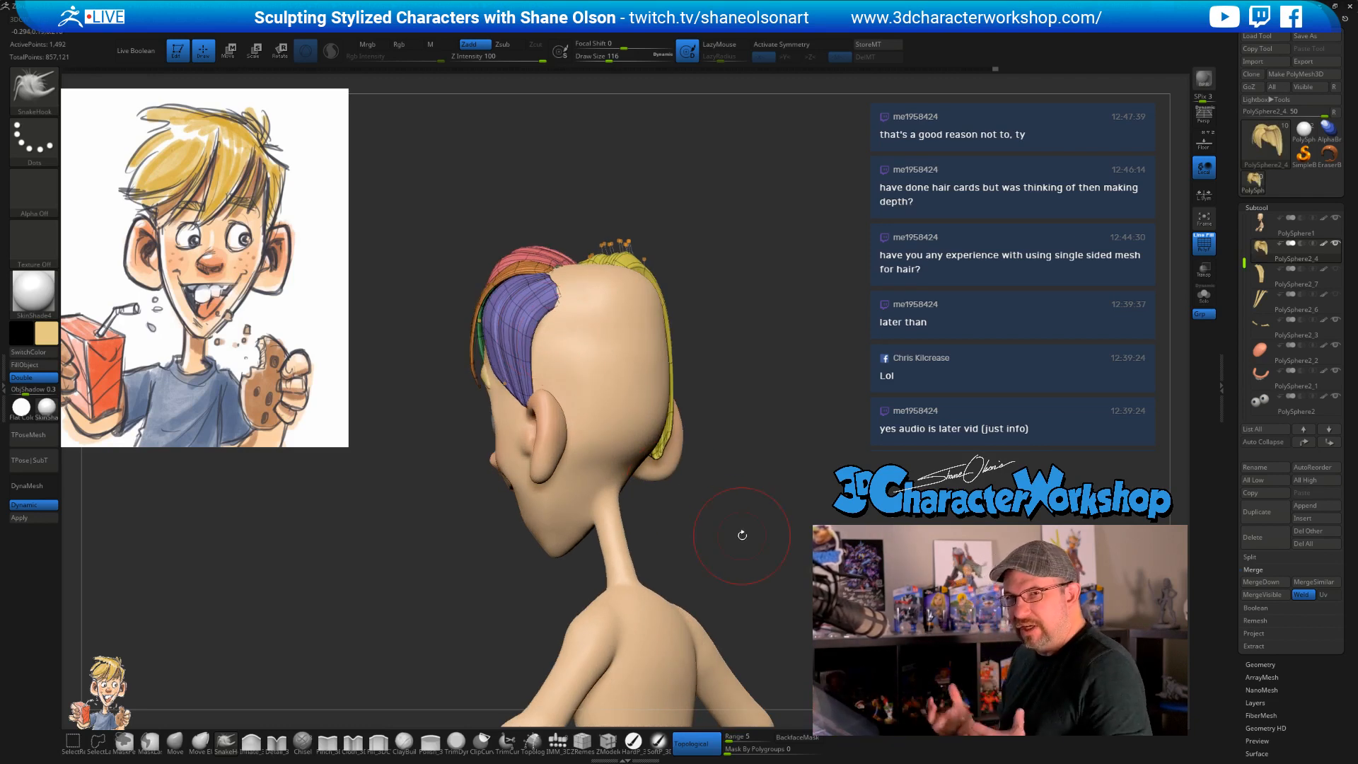
{"action": "left_click_drag", "start_coordinate": [754, 419], "coordinate": [778, 471]}
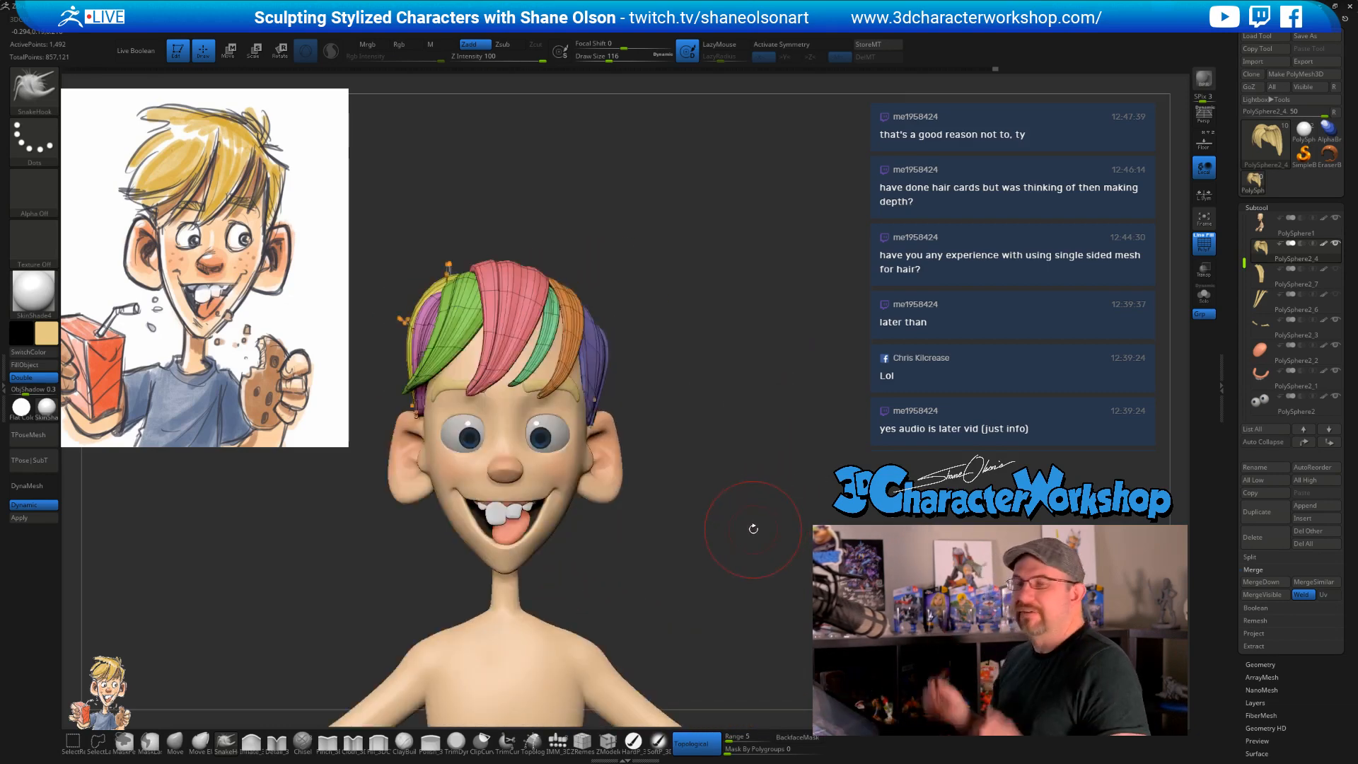
{"action": "mouse_move", "coordinate": [739, 459]}
{"action": "left_mouse_down"}
{"action": "mouse_move", "coordinate": [762, 460]}
{"action": "mouse_move", "coordinate": [750, 482]}
{"action": "left_mouse_up"}
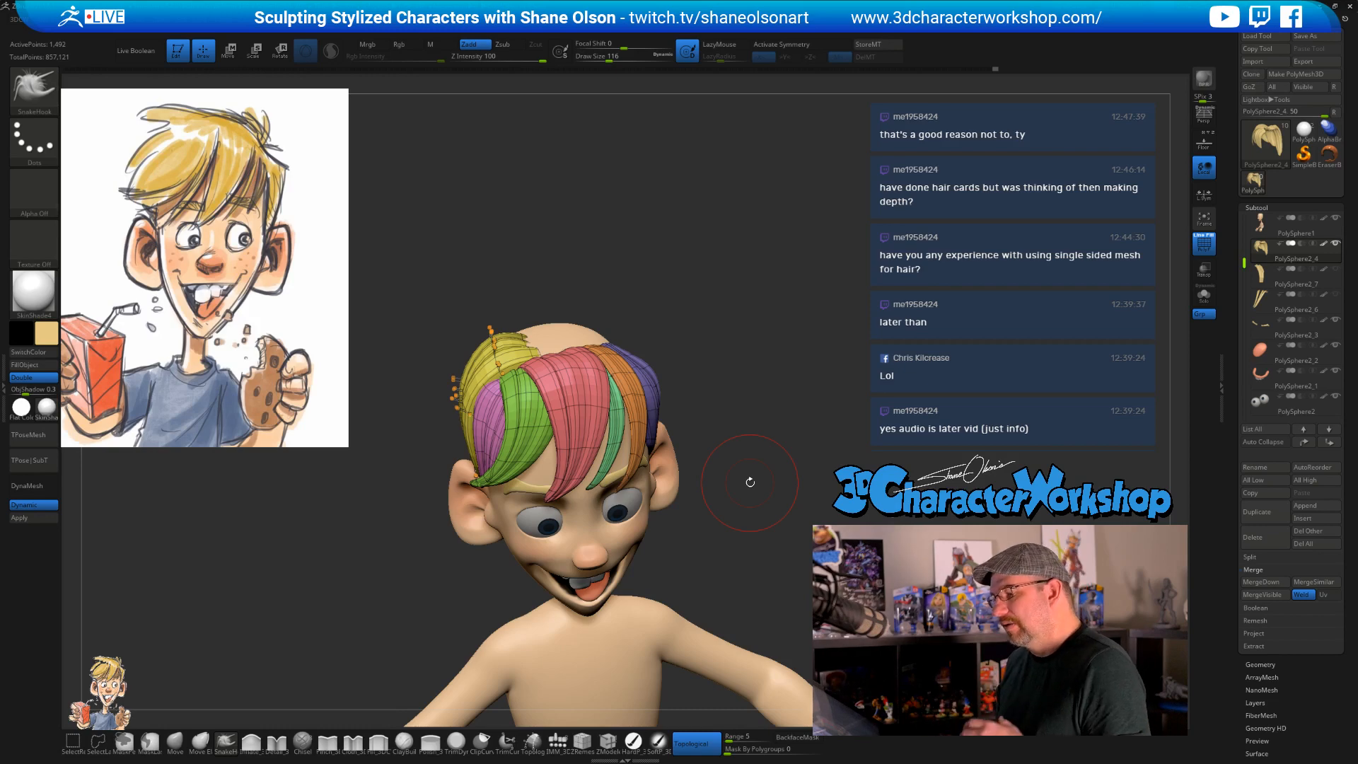
{"action": "key", "text": "ctrl+s"}
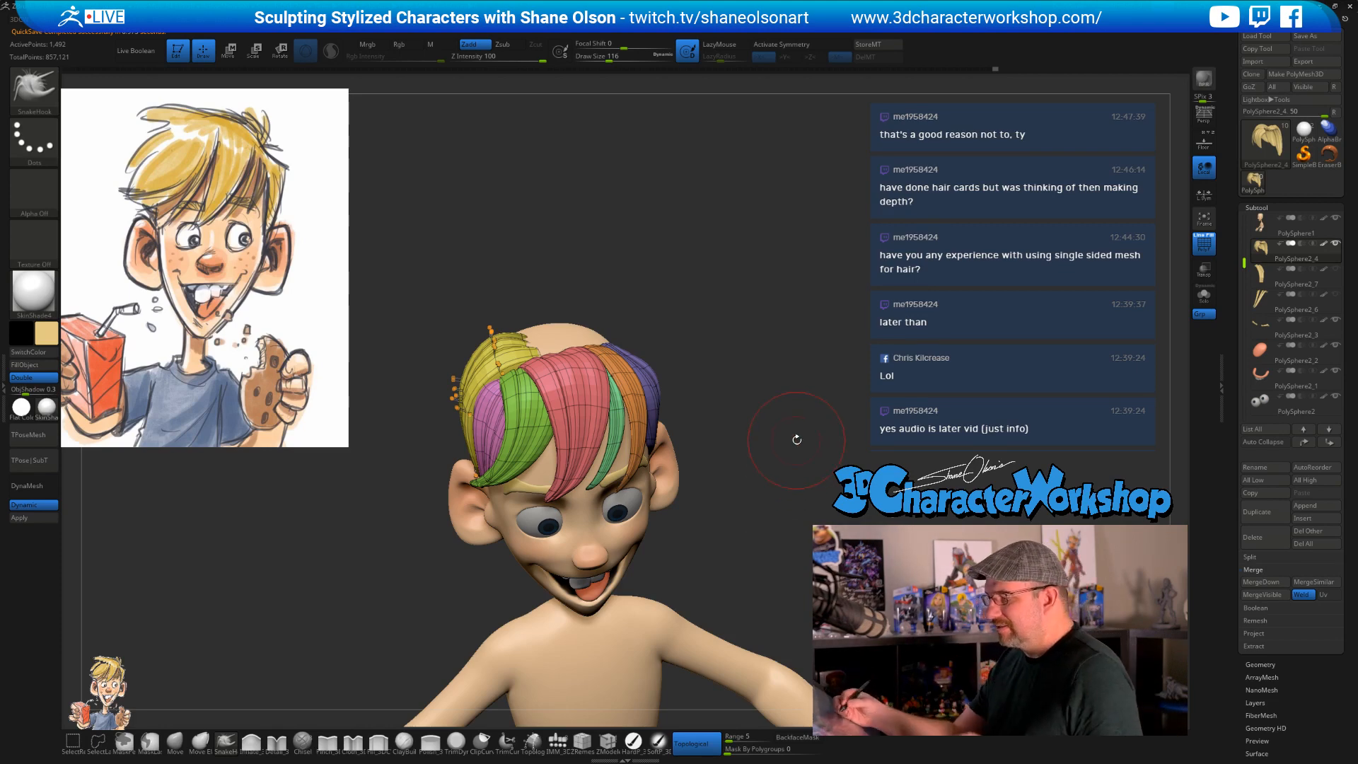
- Check the fringe's silhouette from the front with the polyframe hidden, comparing it with the reference sketch
{"action": "mouse_move", "coordinate": [773, 406]}
{"action": "left_mouse_down"}
{"action": "mouse_move", "coordinate": [778, 423]}
{"action": "mouse_move", "coordinate": [782, 410]}
{"action": "mouse_move", "coordinate": [757, 404]}
{"action": "left_mouse_up"}
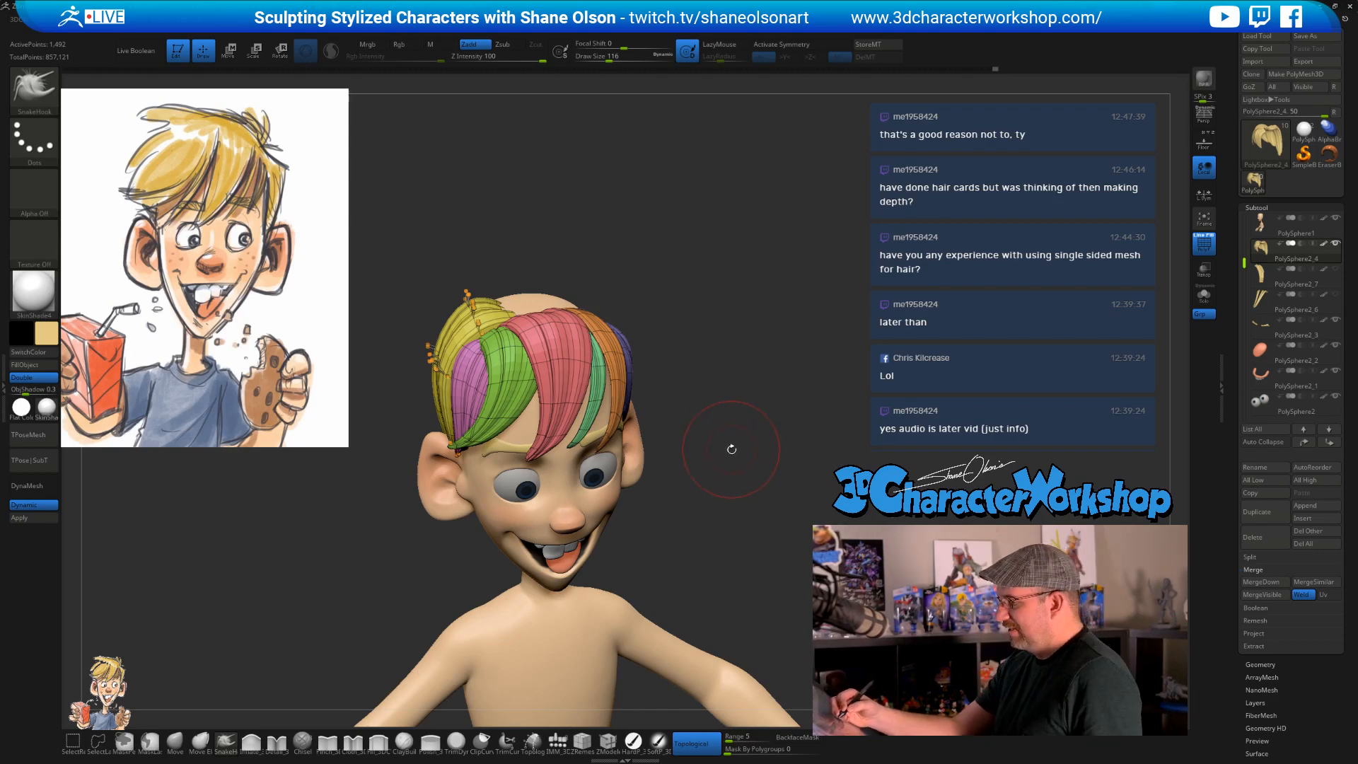
{"action": "mouse_move", "coordinate": [725, 469]}
{"action": "left_mouse_down"}
{"action": "mouse_move", "coordinate": [736, 485]}
{"action": "mouse_move", "coordinate": [722, 475]}
{"action": "mouse_move", "coordinate": [702, 499]}
{"action": "left_mouse_up"}
{"action": "key", "text": "shift+f"}
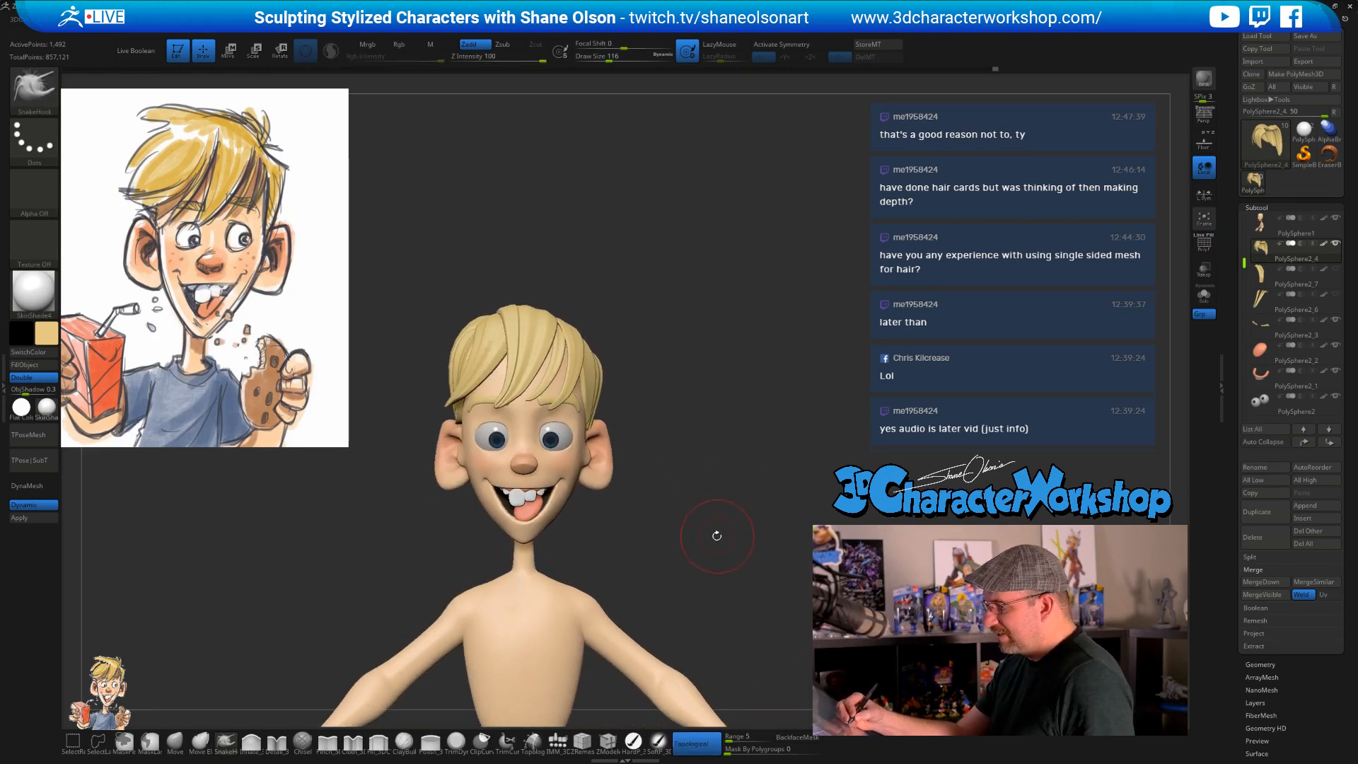
{"action": "mouse_move", "coordinate": [645, 394]}
{"action": "left_mouse_down"}
{"action": "mouse_move", "coordinate": [691, 403]}
{"action": "mouse_move", "coordinate": [681, 428]}
{"action": "mouse_move", "coordinate": [713, 449]}
{"action": "left_mouse_up"}
{"action": "left_click_drag", "start_coordinate": [683, 557], "coordinate": [630, 420]}
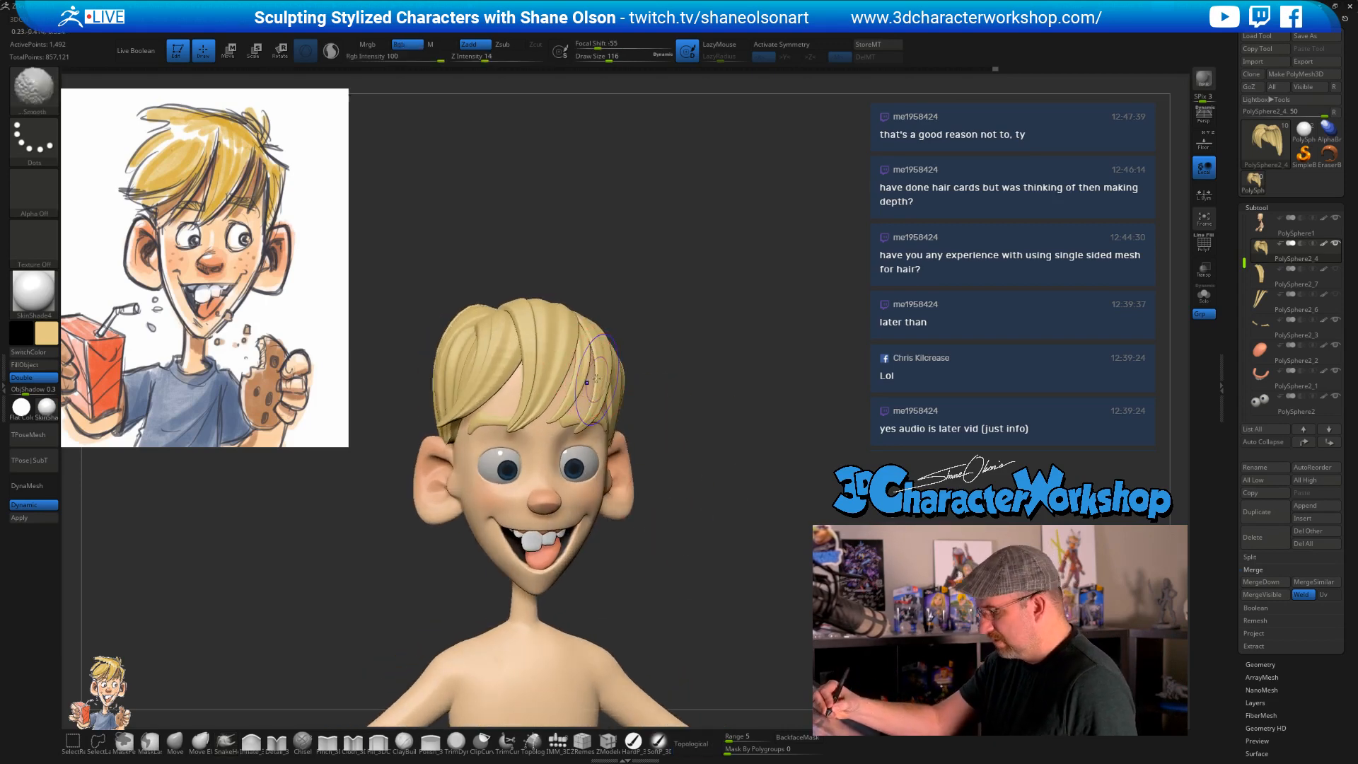
{"action": "key", "text": "shift+f"}
- Mask everything except the thin teal fringe strand and duplicate it into the gap between the green and pink clumps
{"action": "key", "text": "w"}
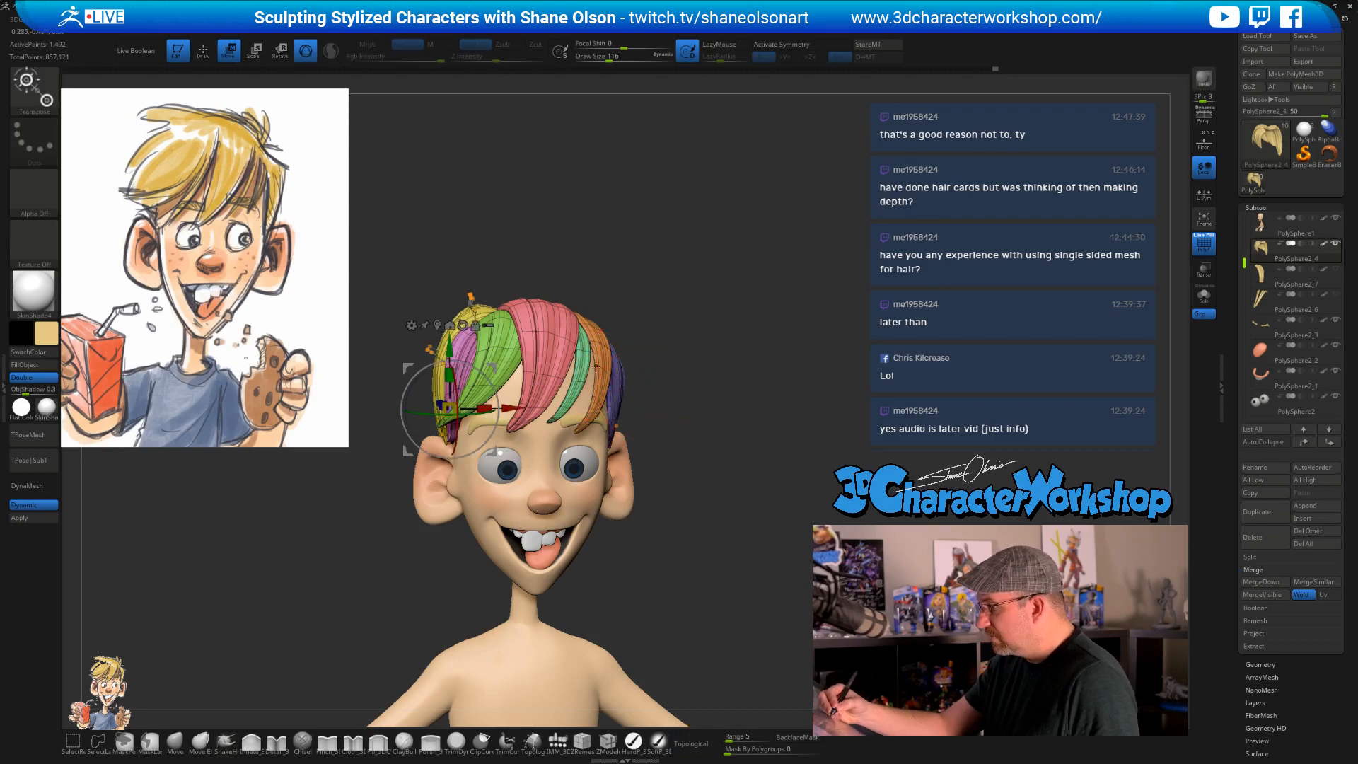
{"action": "left_click", "coordinate": [573, 382], "text": "ctrl"}
{"action": "left_click_drag", "start_coordinate": [696, 396], "coordinate": [642, 342]}
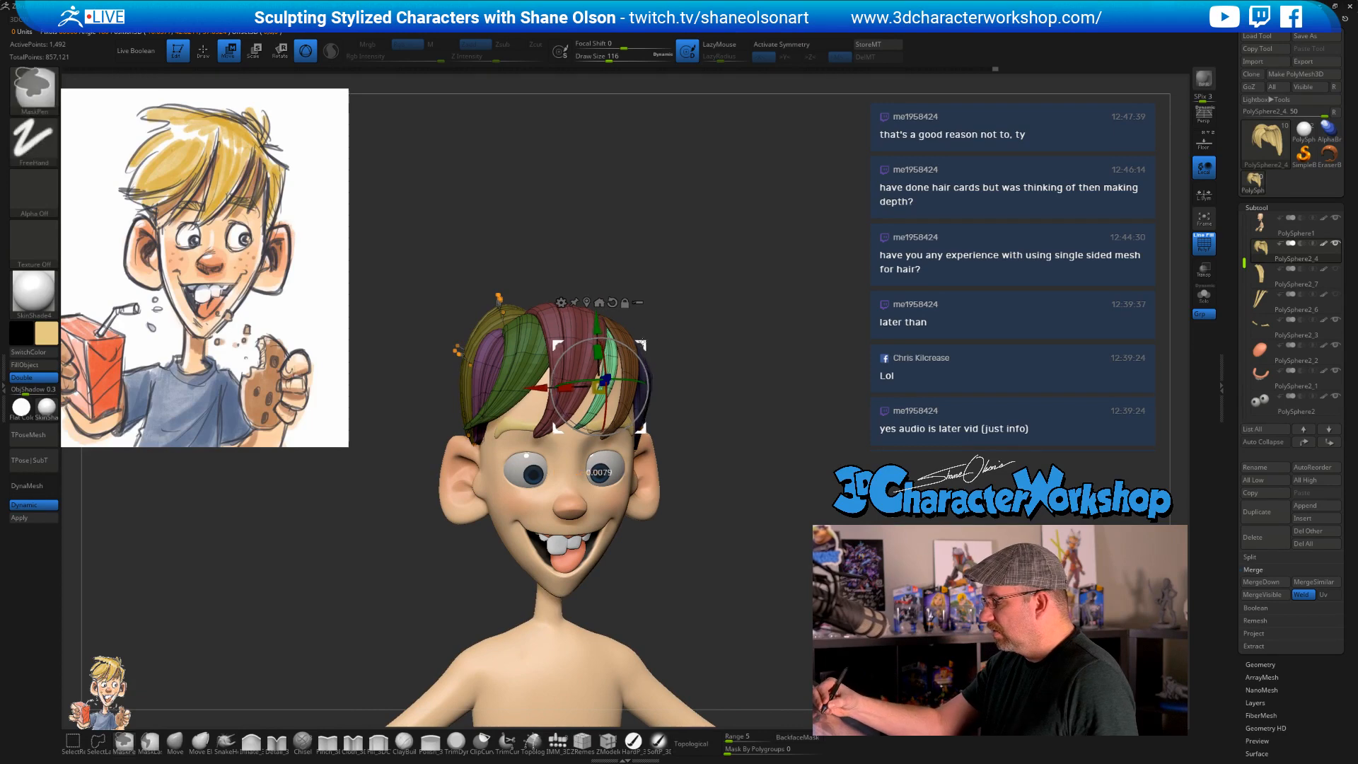
{"action": "left_click_drag", "start_coordinate": [515, 386], "coordinate": [503, 383]}
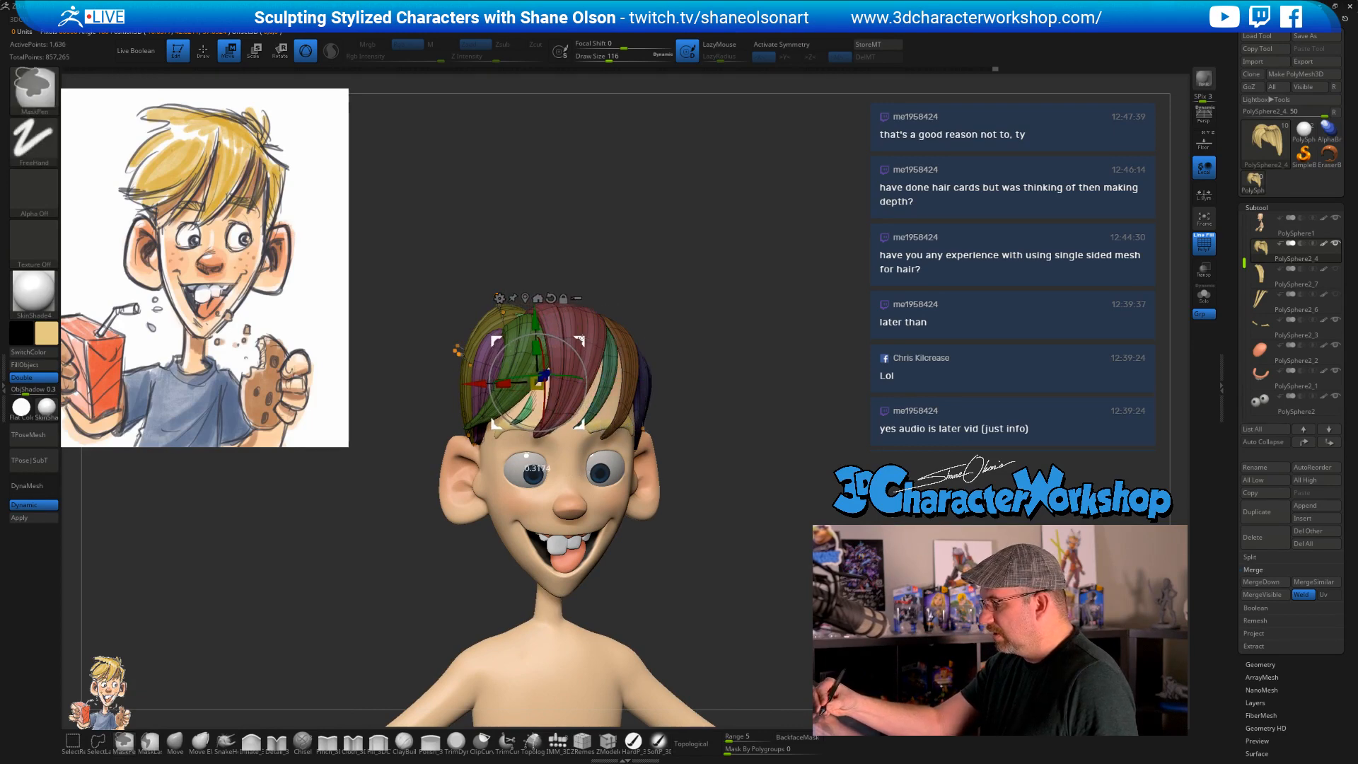
{"action": "left_click_drag", "start_coordinate": [689, 396], "coordinate": [820, 396]}
{"action": "left_click_drag", "start_coordinate": [580, 341], "coordinate": [596, 345]}
{"action": "mouse_move", "coordinate": [842, 406]}
{"action": "left_mouse_down"}
{"action": "mouse_move", "coordinate": [717, 406]}
{"action": "mouse_move", "coordinate": [835, 406]}
{"action": "left_mouse_up"}
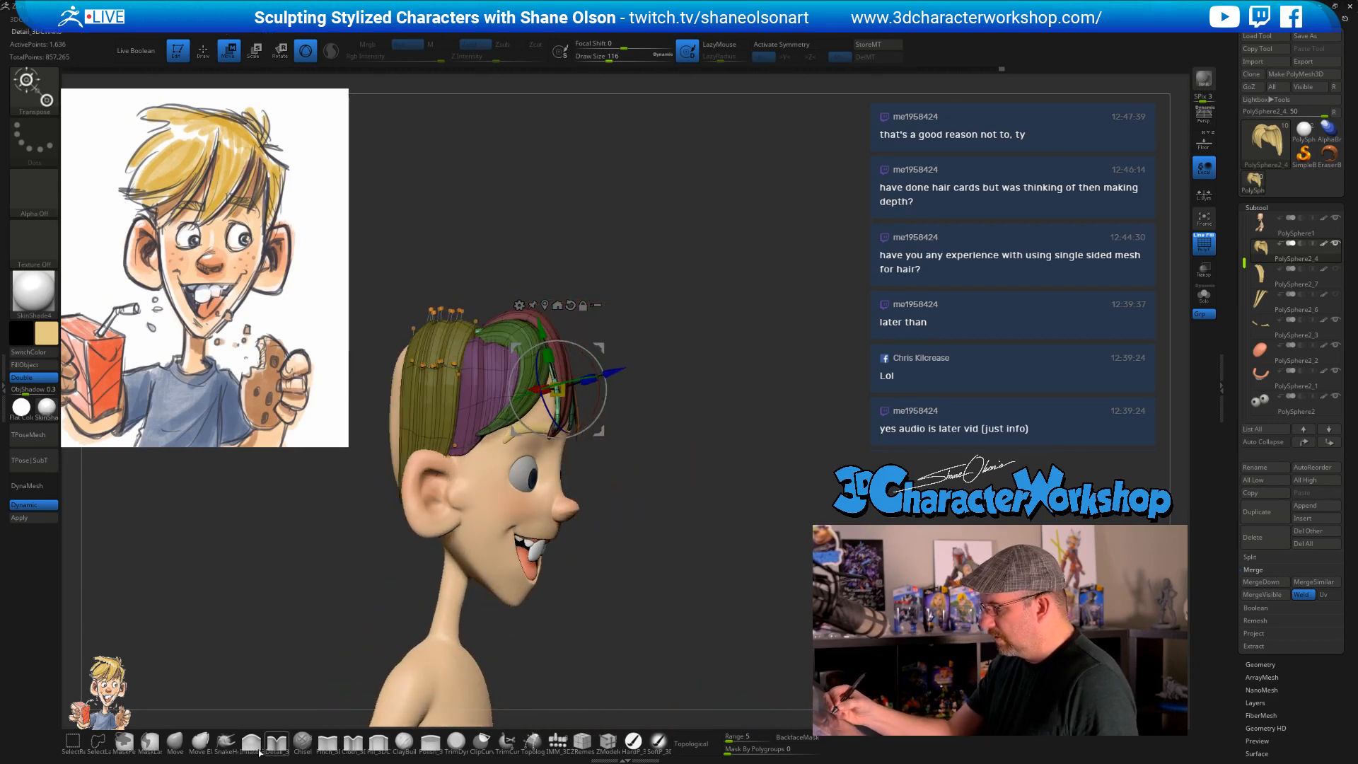
- Pull the duplicated strand back against the forehead with the SnakeHook brush, using a draw size of up to 212
{"action": "left_click", "coordinate": [226, 742]}
{"action": "mouse_move", "coordinate": [670, 422]}
{"action": "left_mouse_down"}
{"action": "mouse_move", "coordinate": [709, 426]}
{"action": "mouse_move", "coordinate": [690, 430]}
{"action": "left_mouse_up"}
{"action": "key", "text": "s"}
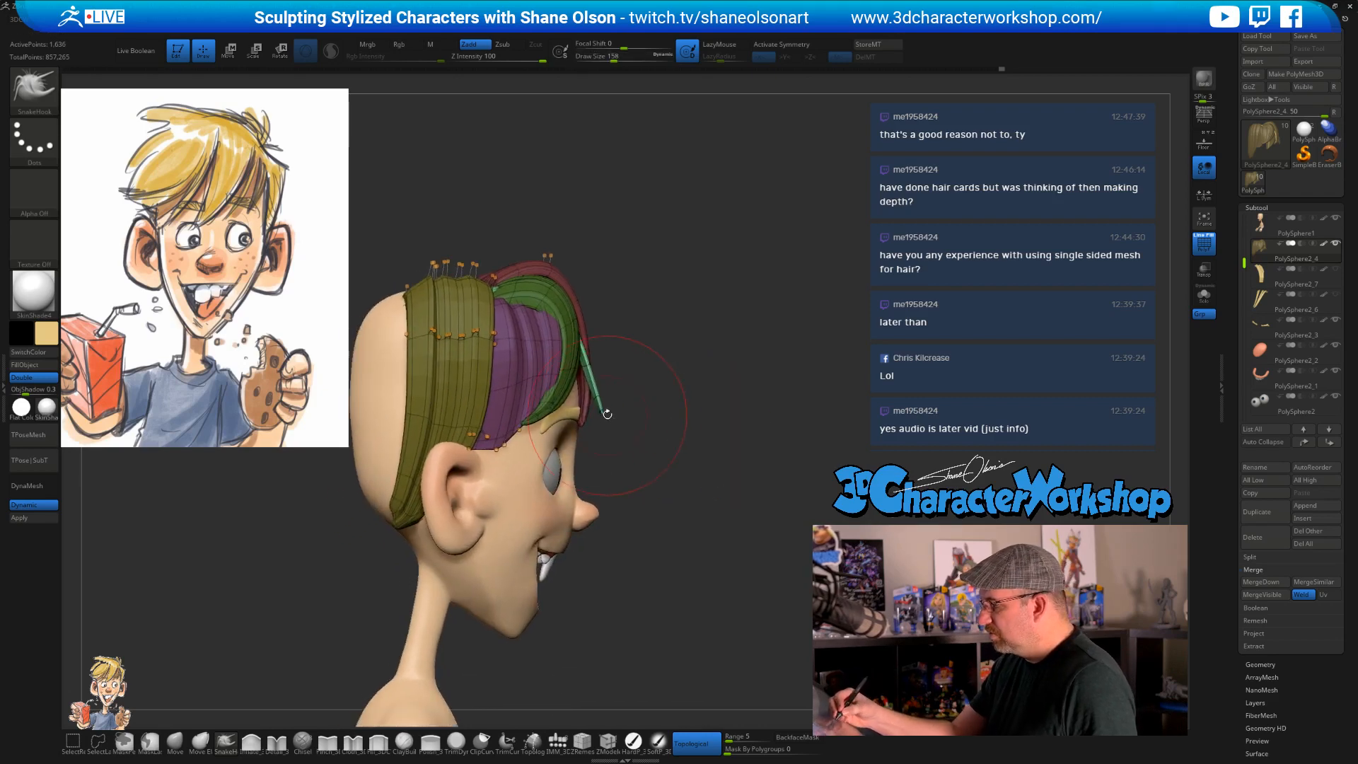
{"action": "left_click_drag", "start_coordinate": [605, 413], "coordinate": [586, 368]}
{"action": "right_click_drag", "start_coordinate": [625, 414], "coordinate": [579, 415]}
{"action": "key", "text": "s"}
{"action": "left_click_drag", "start_coordinate": [577, 413], "coordinate": [583, 414]}
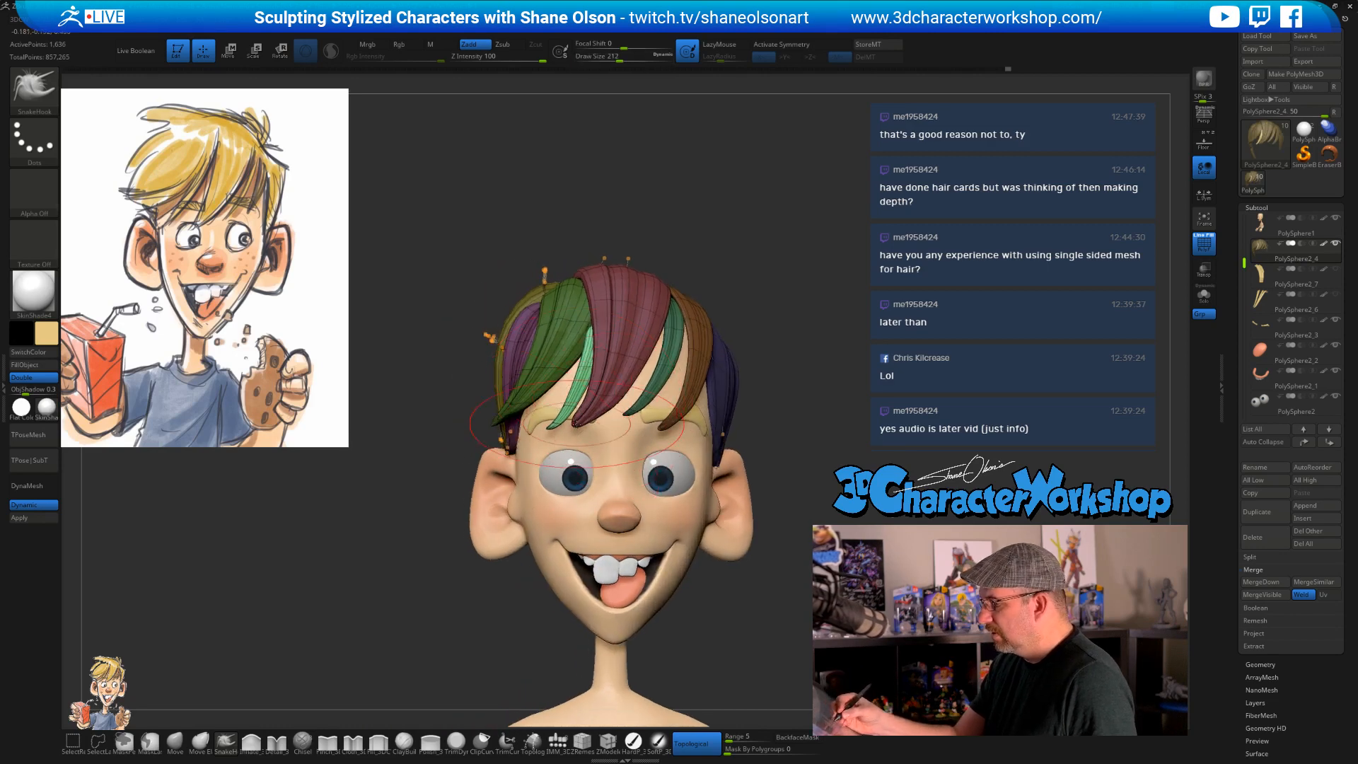
- Bend the duplicated strand with the Move Elastic brush and stretch its upper end back over the top of the head
{"action": "left_click", "coordinate": [202, 743]}
{"action": "mouse_move", "coordinate": [572, 358]}
{"action": "left_mouse_down"}
{"action": "mouse_move", "coordinate": [564, 379]}
{"action": "mouse_move", "coordinate": [578, 382]}
{"action": "left_mouse_up"}
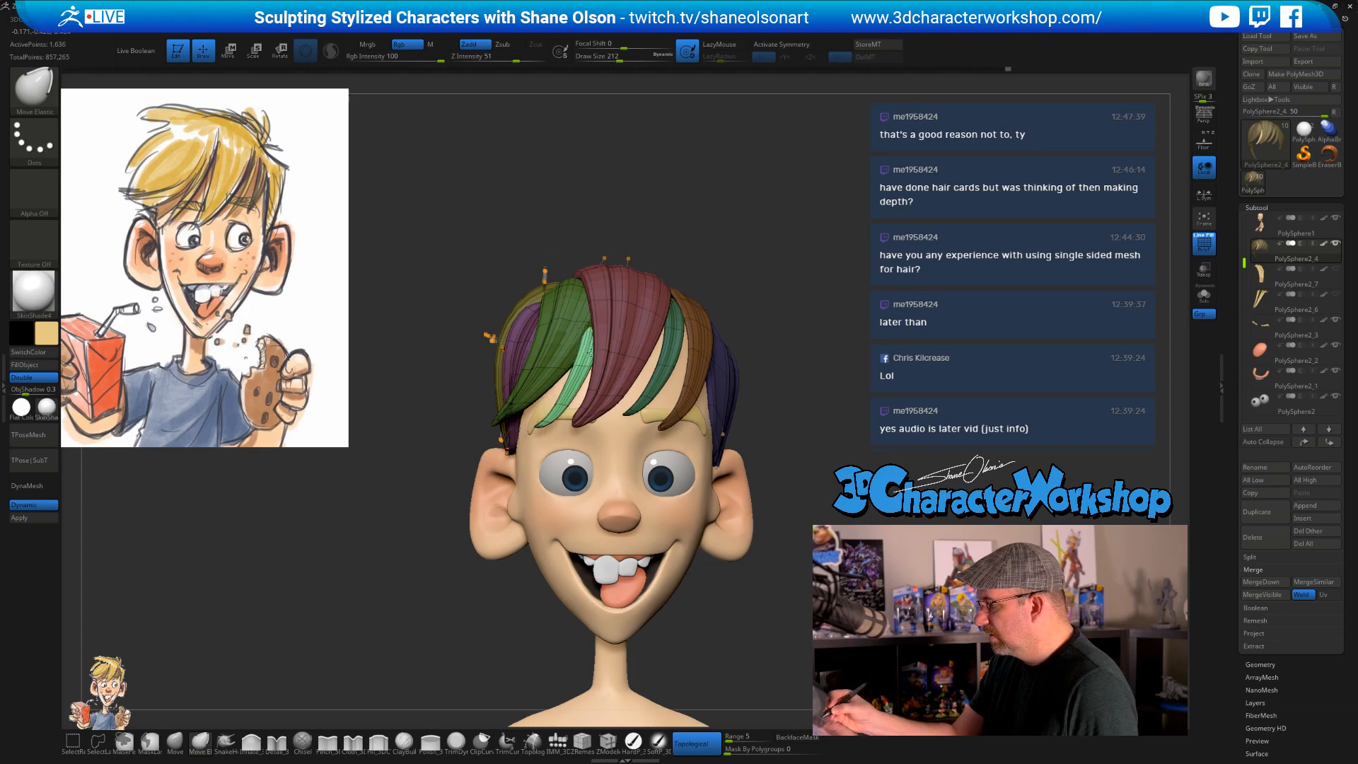
{"action": "left_click_drag", "start_coordinate": [840, 367], "coordinate": [654, 374]}
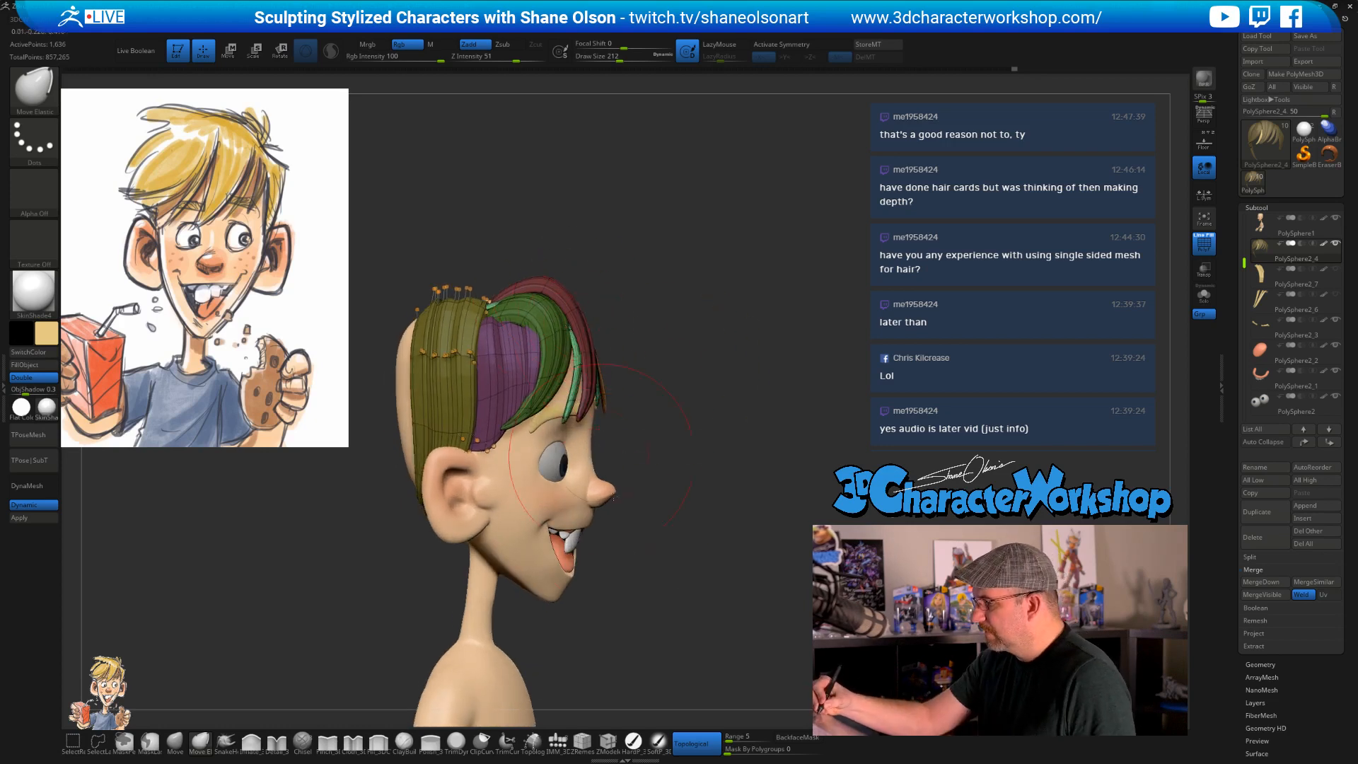
{"action": "left_click", "coordinate": [692, 742]}
{"action": "left_click_drag", "start_coordinate": [546, 312], "coordinate": [554, 295]}
- Refine the duplicated strand's curve and lower tip between the green and pink clumps with SnakeHook at draw size 154
{"action": "left_click", "coordinate": [225, 741]}
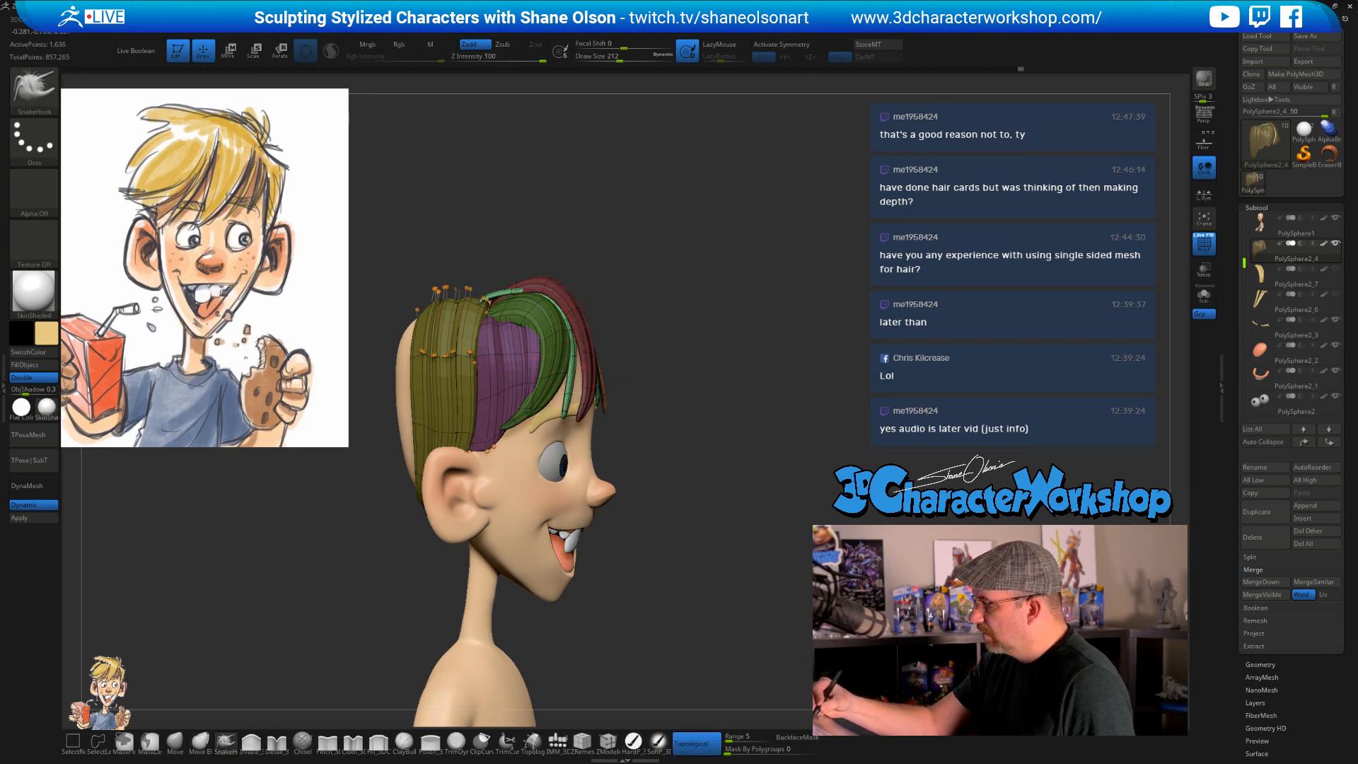
{"action": "mouse_move", "coordinate": [655, 304]}
{"action": "left_mouse_down"}
{"action": "mouse_move", "coordinate": [595, 308]}
{"action": "mouse_move", "coordinate": [700, 309]}
{"action": "mouse_move", "coordinate": [562, 313]}
{"action": "mouse_move", "coordinate": [603, 328]}
{"action": "mouse_move", "coordinate": [571, 328]}
{"action": "left_mouse_up"}
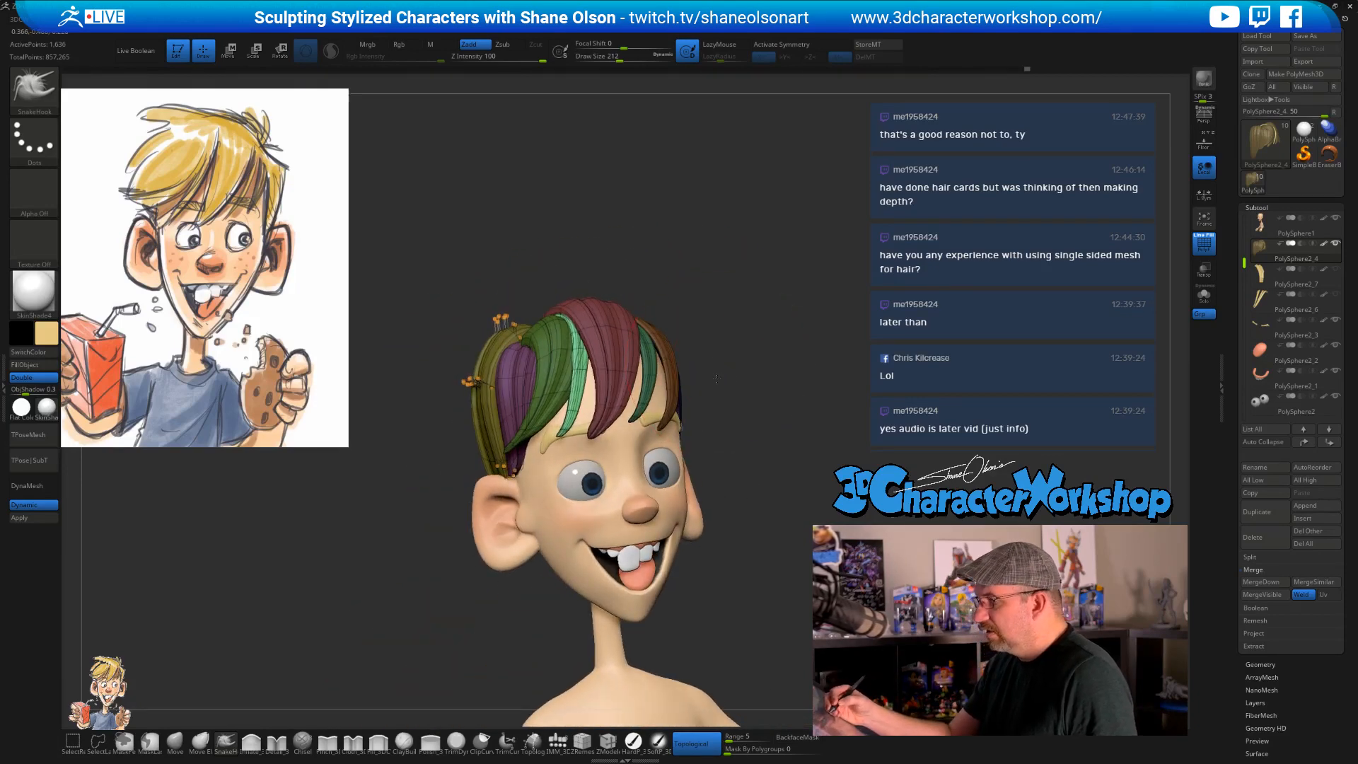
{"action": "mouse_move", "coordinate": [743, 327]}
{"action": "left_mouse_down", "text": "alt"}
{"action": "mouse_move", "coordinate": [755, 371]}
{"action": "mouse_move", "coordinate": [715, 349]}
{"action": "mouse_move", "coordinate": [586, 333]}
{"action": "left_mouse_up", "text": "alt"}
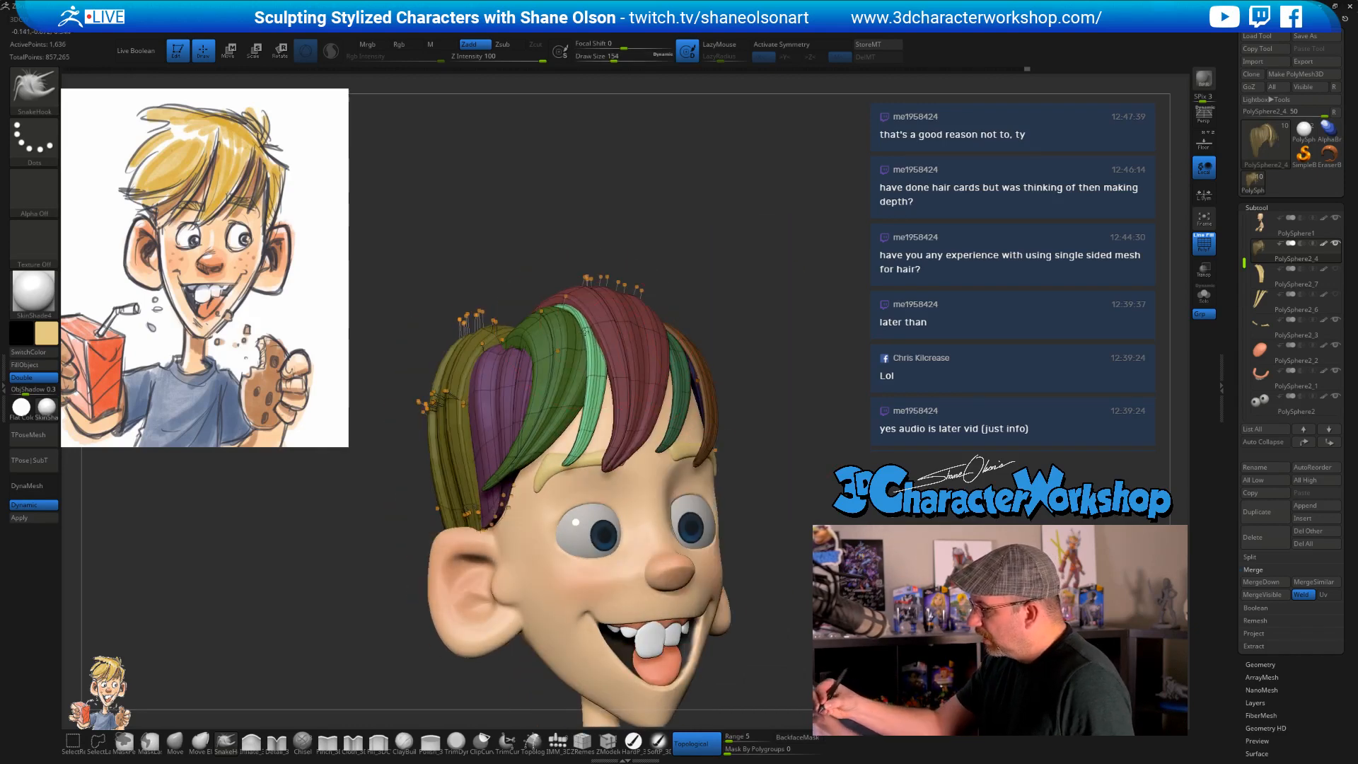
{"action": "left_click_drag", "start_coordinate": [727, 341], "coordinate": [585, 396]}
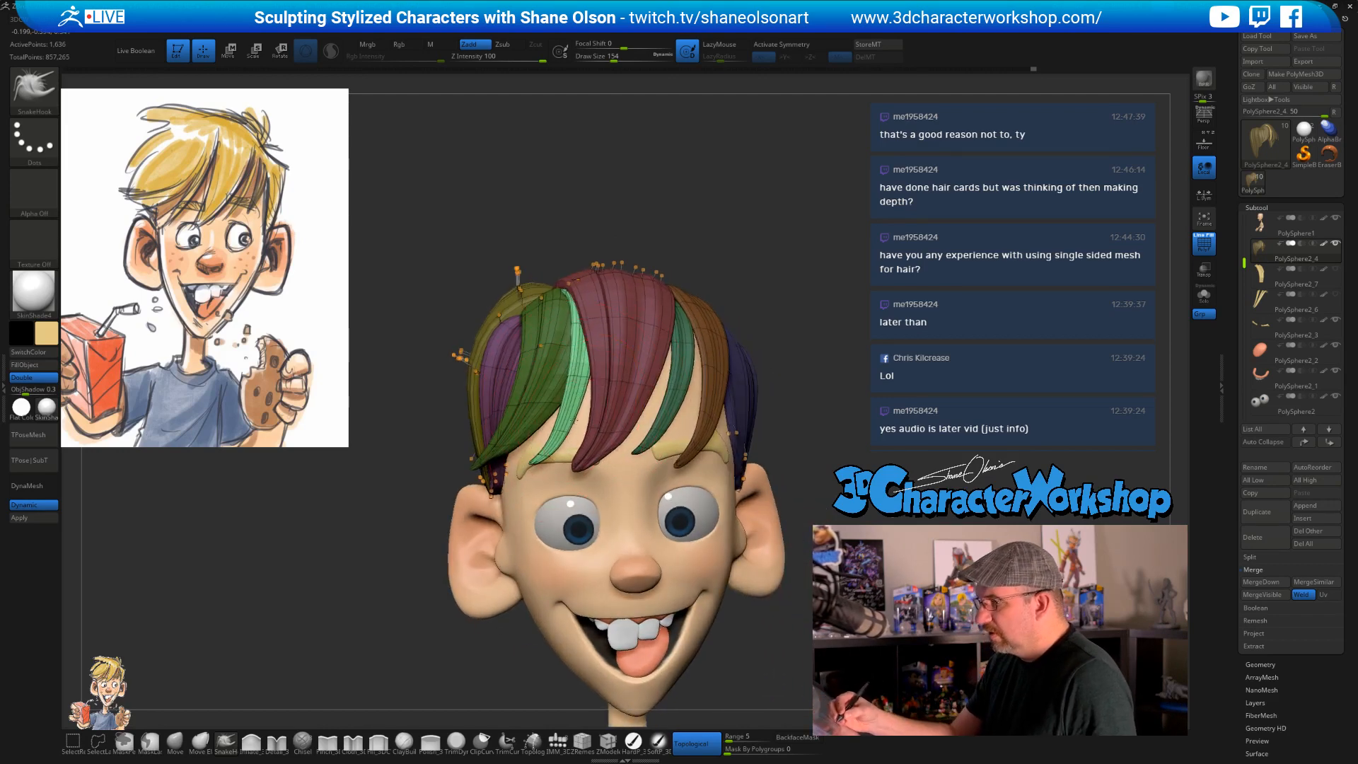
{"action": "right_click_drag", "start_coordinate": [574, 420], "coordinate": [566, 429], "text": "ctrl"}
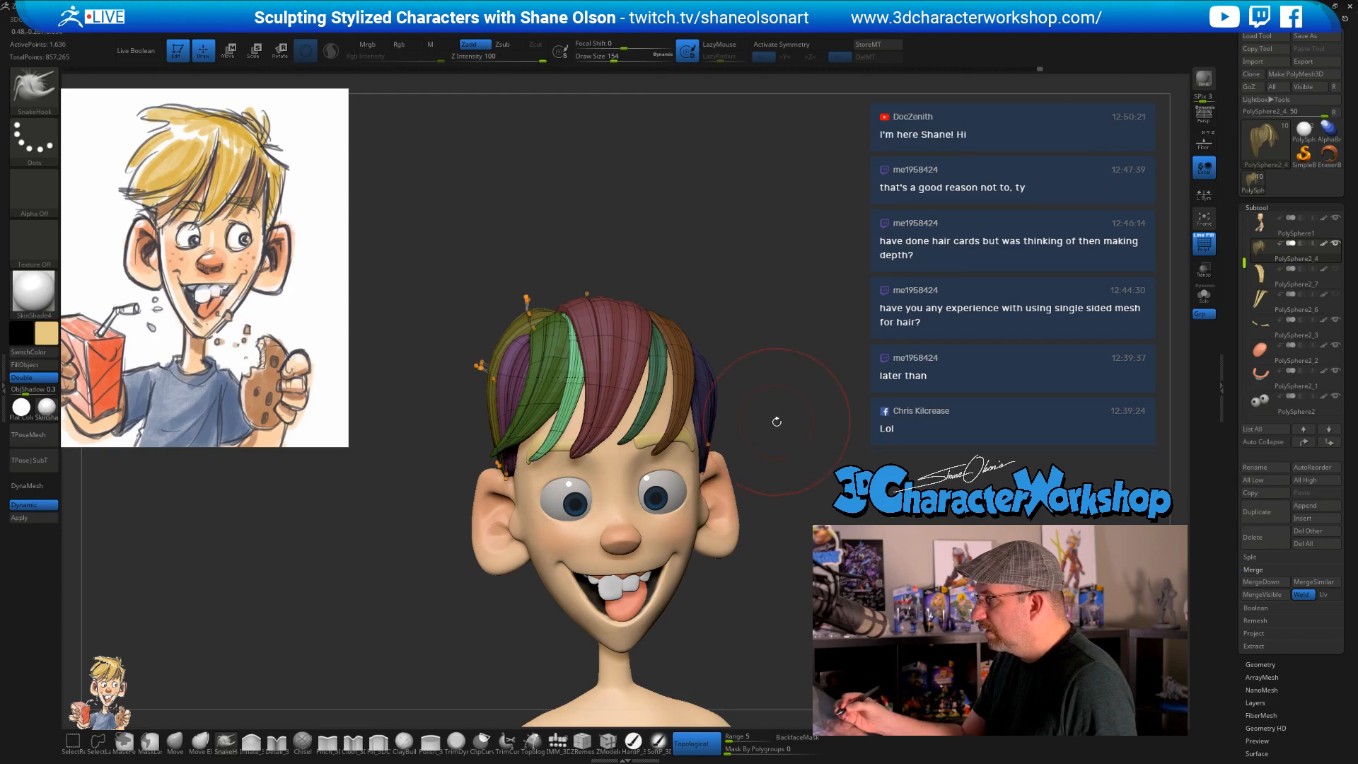
{"action": "mouse_move", "coordinate": [777, 422]}
{"action": "left_mouse_down"}
{"action": "mouse_move", "coordinate": [737, 446]}
{"action": "mouse_move", "coordinate": [690, 442]}
{"action": "mouse_move", "coordinate": [660, 464]}
{"action": "mouse_move", "coordinate": [503, 446]}
{"action": "left_mouse_up"}
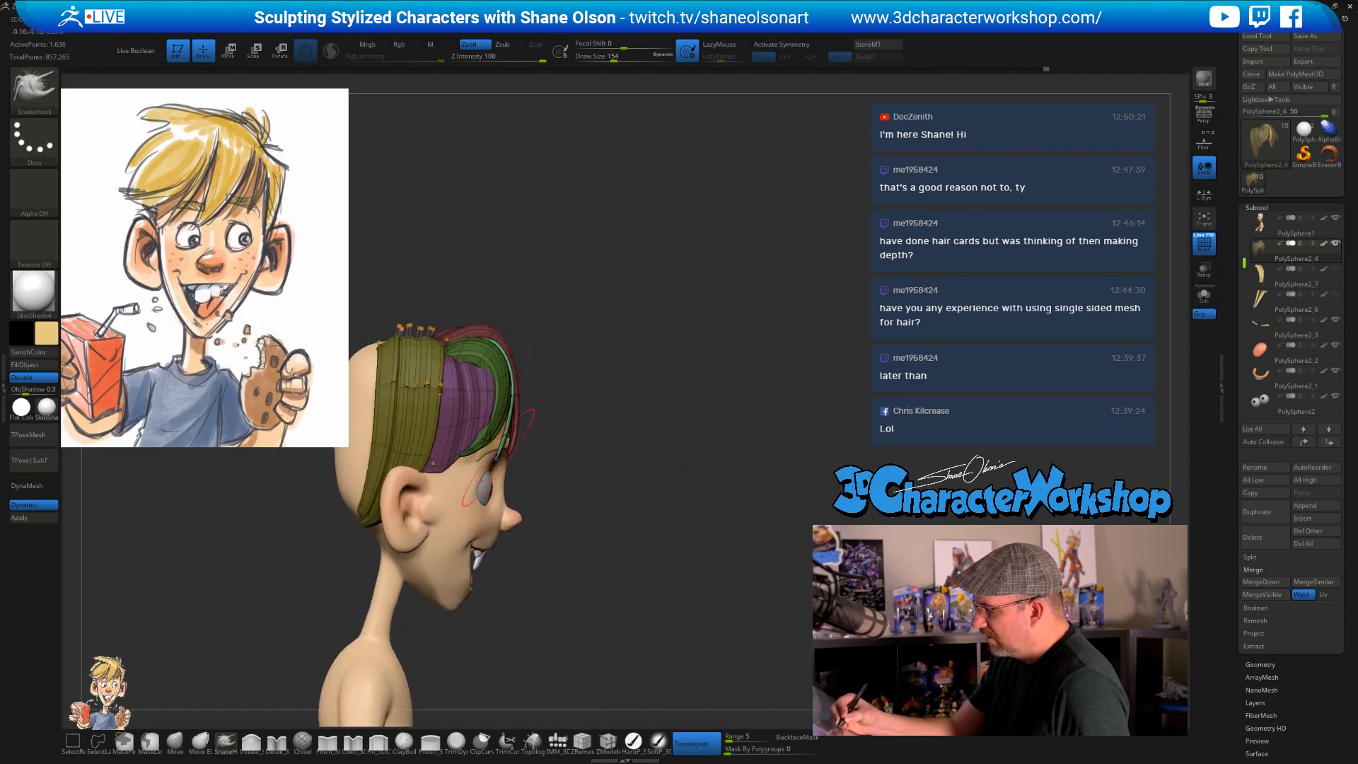
{"action": "mouse_move", "coordinate": [570, 480]}
{"action": "left_mouse_down"}
{"action": "mouse_move", "coordinate": [676, 466]}
{"action": "mouse_move", "coordinate": [715, 364]}
{"action": "mouse_move", "coordinate": [694, 315]}
{"action": "left_mouse_up"}
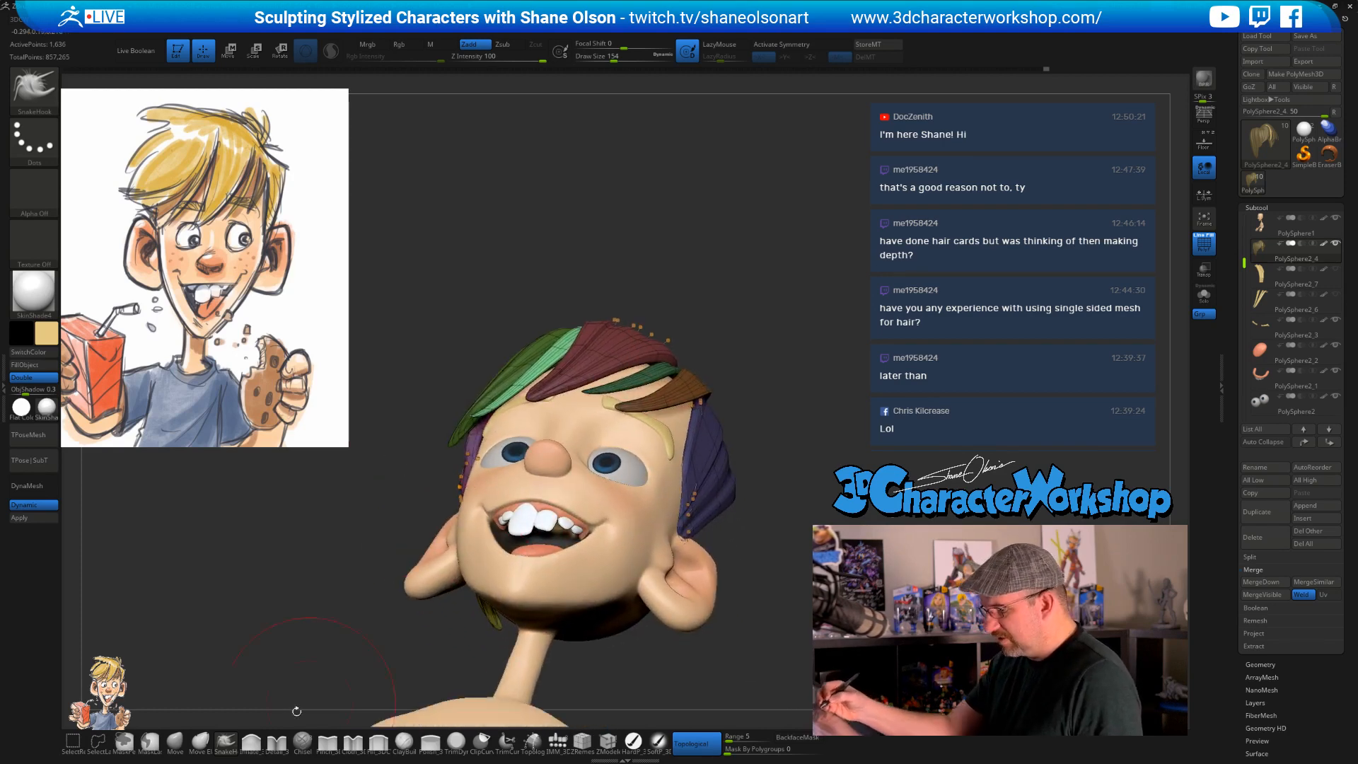
- Add volume to the duplicated fringe strand with the Inflate brush
{"action": "left_click", "coordinate": [252, 741]}
{"action": "left_click_drag", "start_coordinate": [321, 580], "coordinate": [355, 554]}
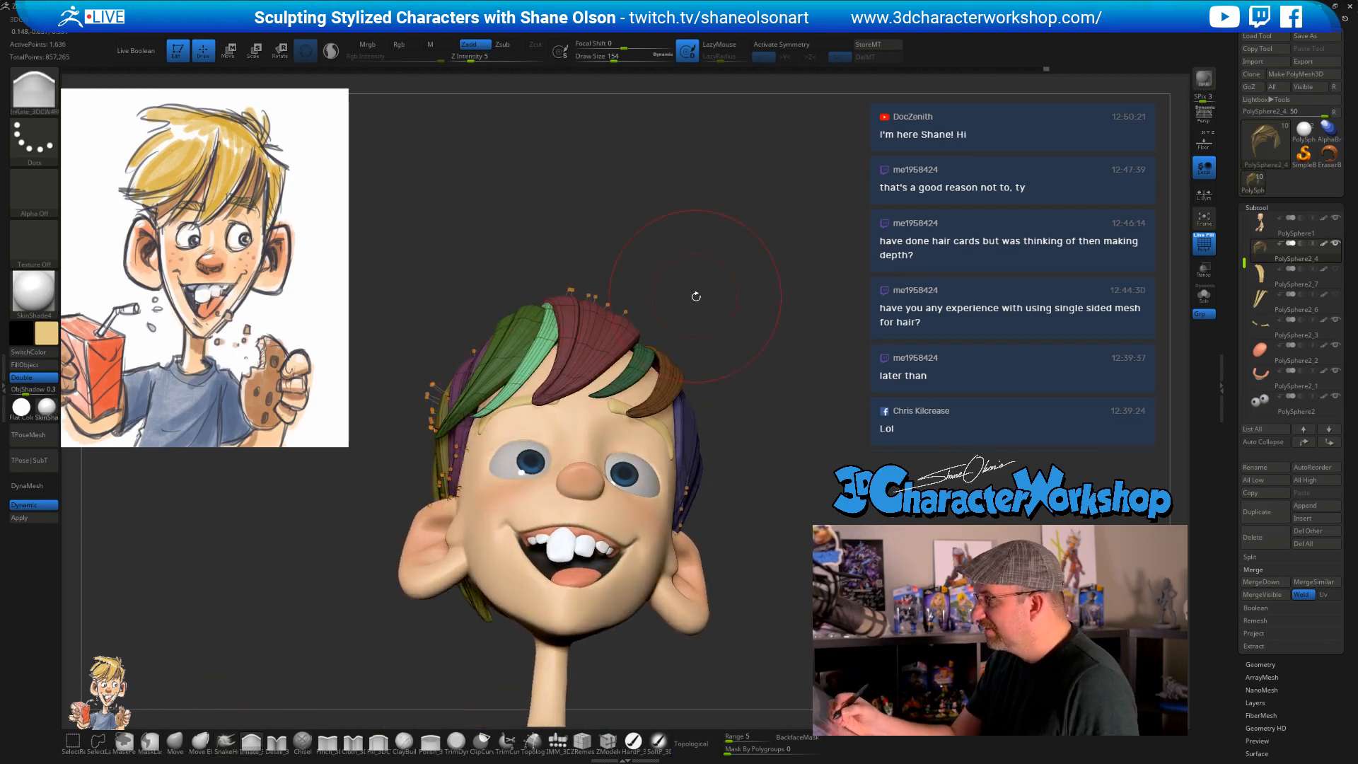
{"action": "left_click_drag", "start_coordinate": [696, 297], "coordinate": [614, 347]}
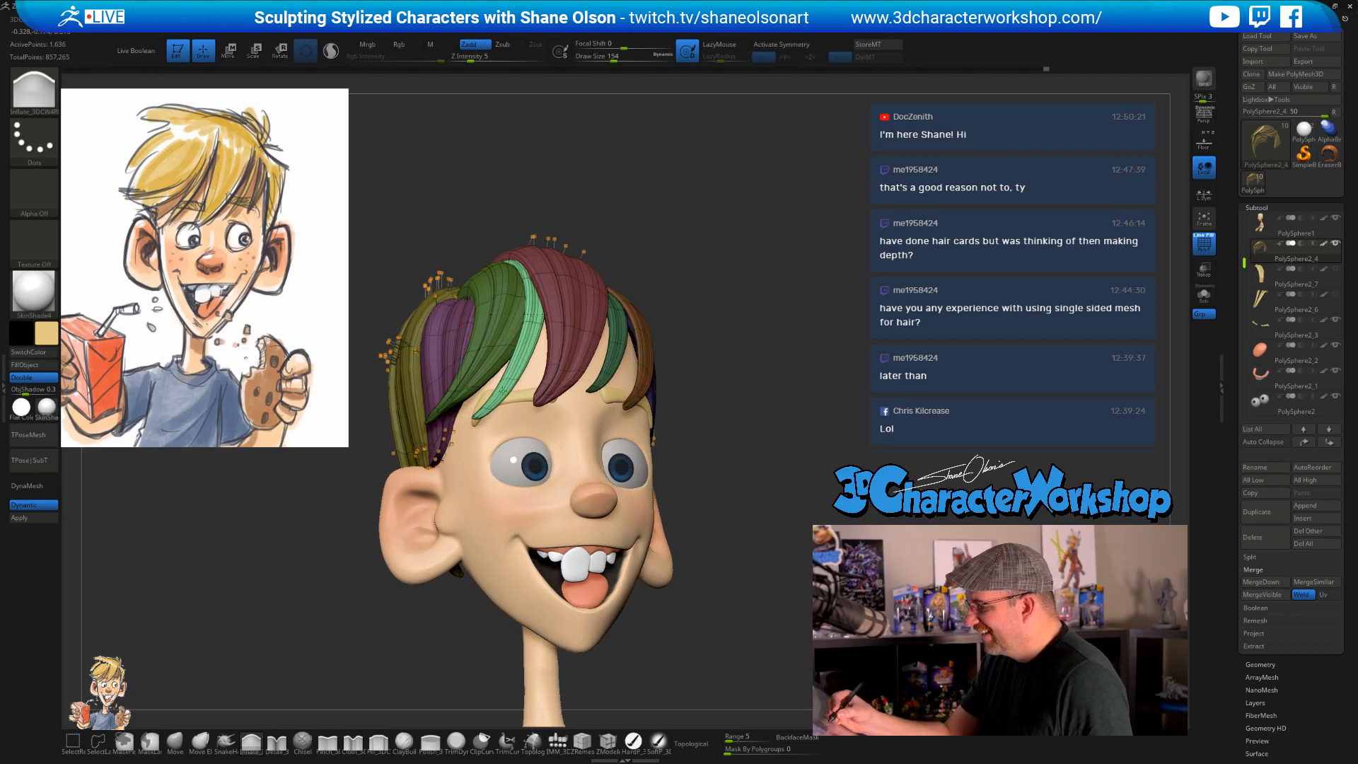
{"action": "mouse_move", "coordinate": [720, 341]}
{"action": "left_mouse_down"}
{"action": "mouse_move", "coordinate": [694, 366]}
{"action": "mouse_move", "coordinate": [697, 446]}
{"action": "left_mouse_up"}
- Clear the mask from the hair and nudge the upper part of the pink fringe clump with SnakeHook
{"action": "left_click", "coordinate": [226, 741]}
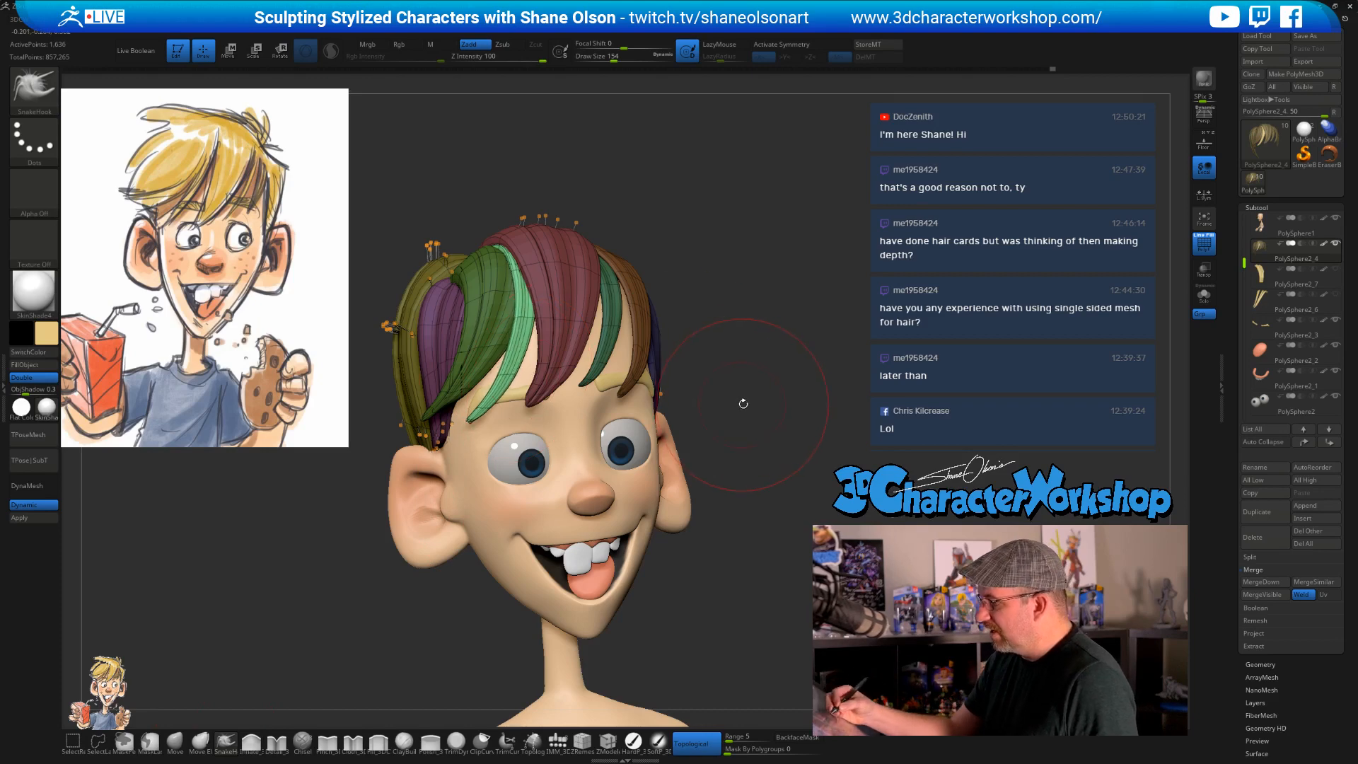
{"action": "left_click_drag", "start_coordinate": [742, 404], "coordinate": [741, 399]}
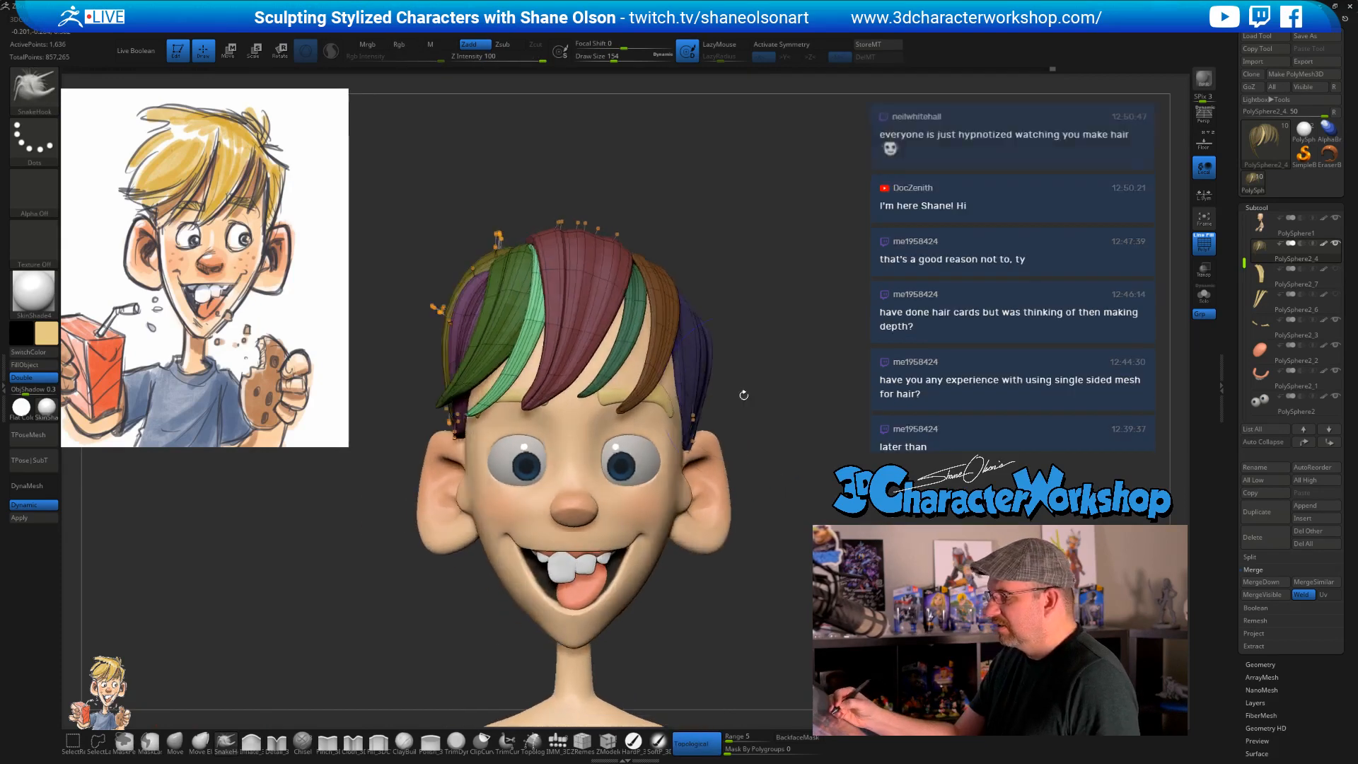
{"action": "key", "text": "ctrl"}
{"action": "left_click_drag", "start_coordinate": [789, 320], "coordinate": [765, 344]}
{"action": "left_click_drag", "start_coordinate": [710, 248], "coordinate": [732, 224]}
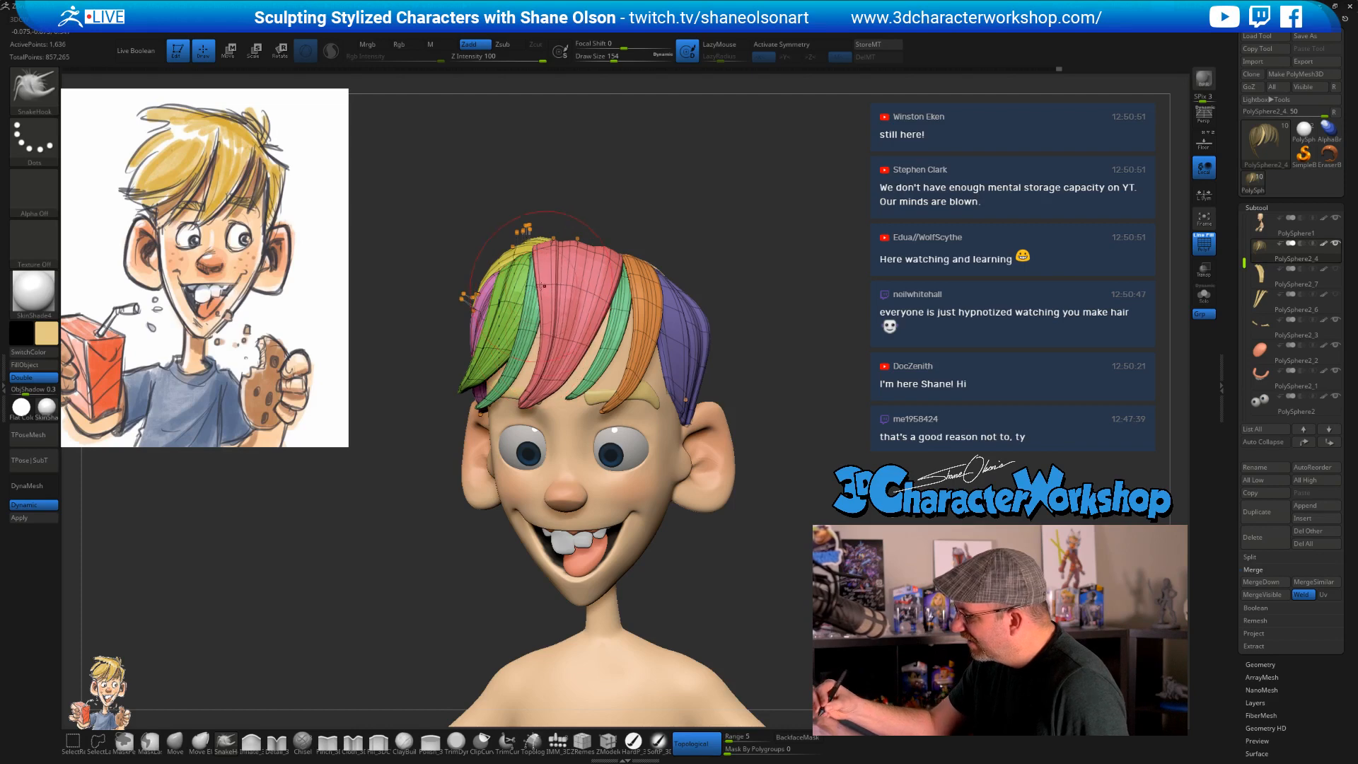
{"action": "left_click_drag", "start_coordinate": [546, 279], "coordinate": [549, 278]}
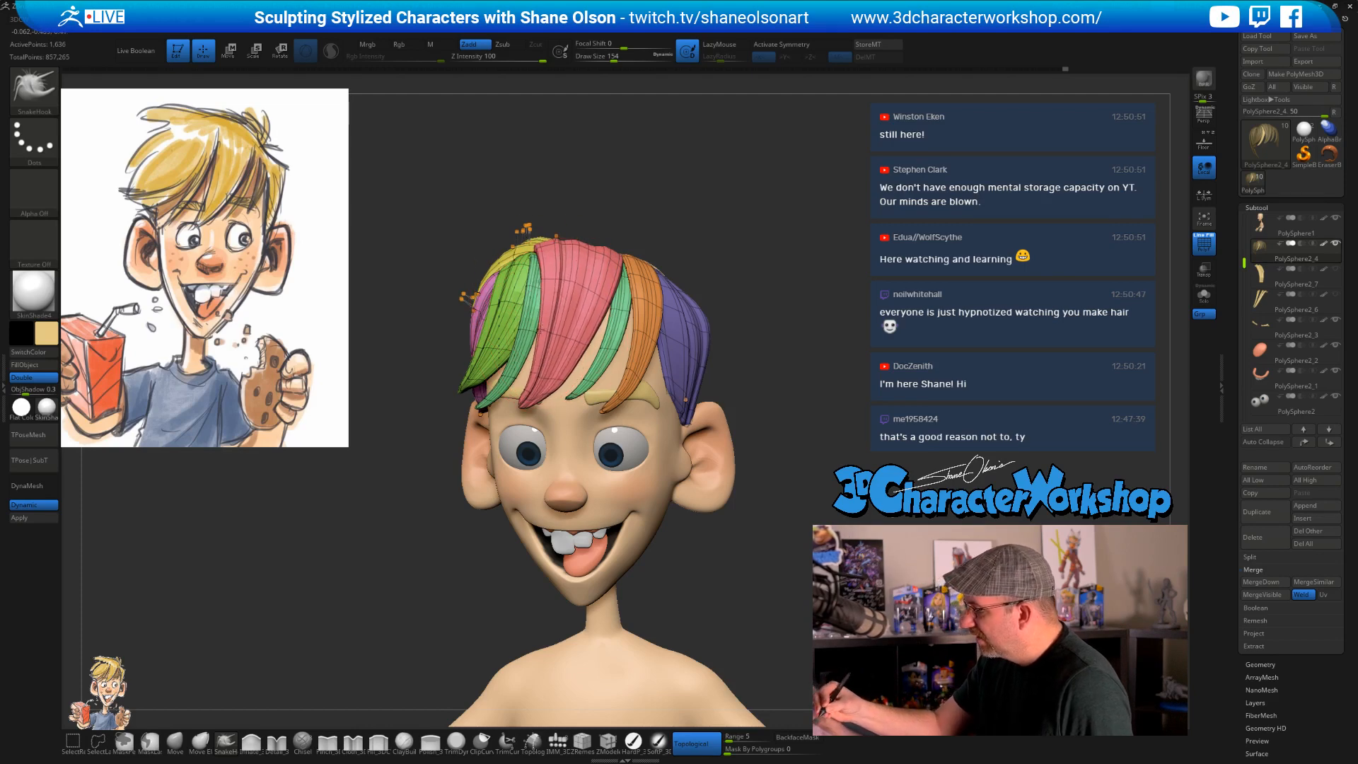
- Hide the polyframe and compare the whole hairstyle with the reference sketch from the front
{"action": "mouse_move", "coordinate": [754, 344]}
{"action": "left_mouse_down"}
{"action": "mouse_move", "coordinate": [803, 353]}
{"action": "mouse_move", "coordinate": [769, 368]}
{"action": "mouse_move", "coordinate": [758, 403]}
{"action": "mouse_move", "coordinate": [788, 421]}
{"action": "mouse_move", "coordinate": [741, 366]}
{"action": "mouse_move", "coordinate": [766, 427]}
{"action": "mouse_move", "coordinate": [738, 438]}
{"action": "left_mouse_up"}
{"action": "key", "text": "shift+f"}
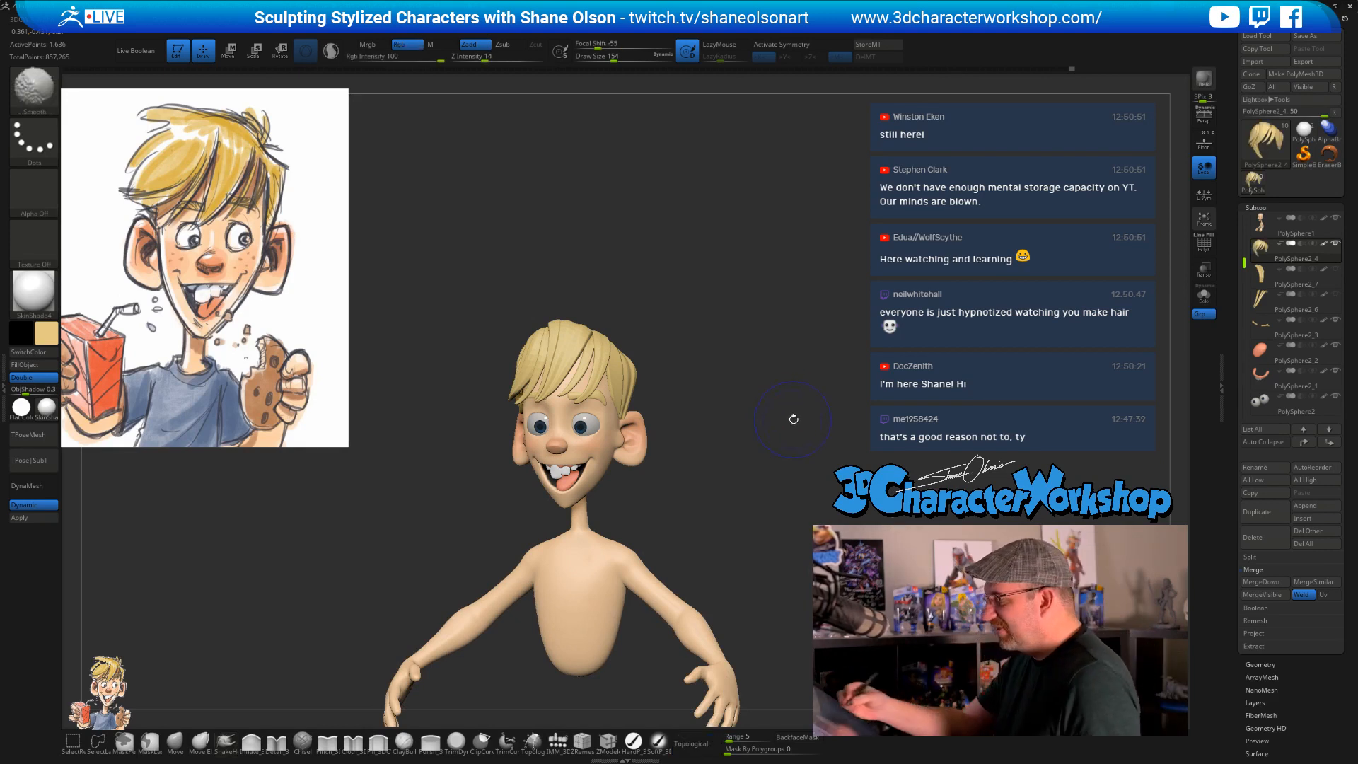
{"action": "left_click_drag", "start_coordinate": [791, 418], "coordinate": [734, 448], "text": "shift"}
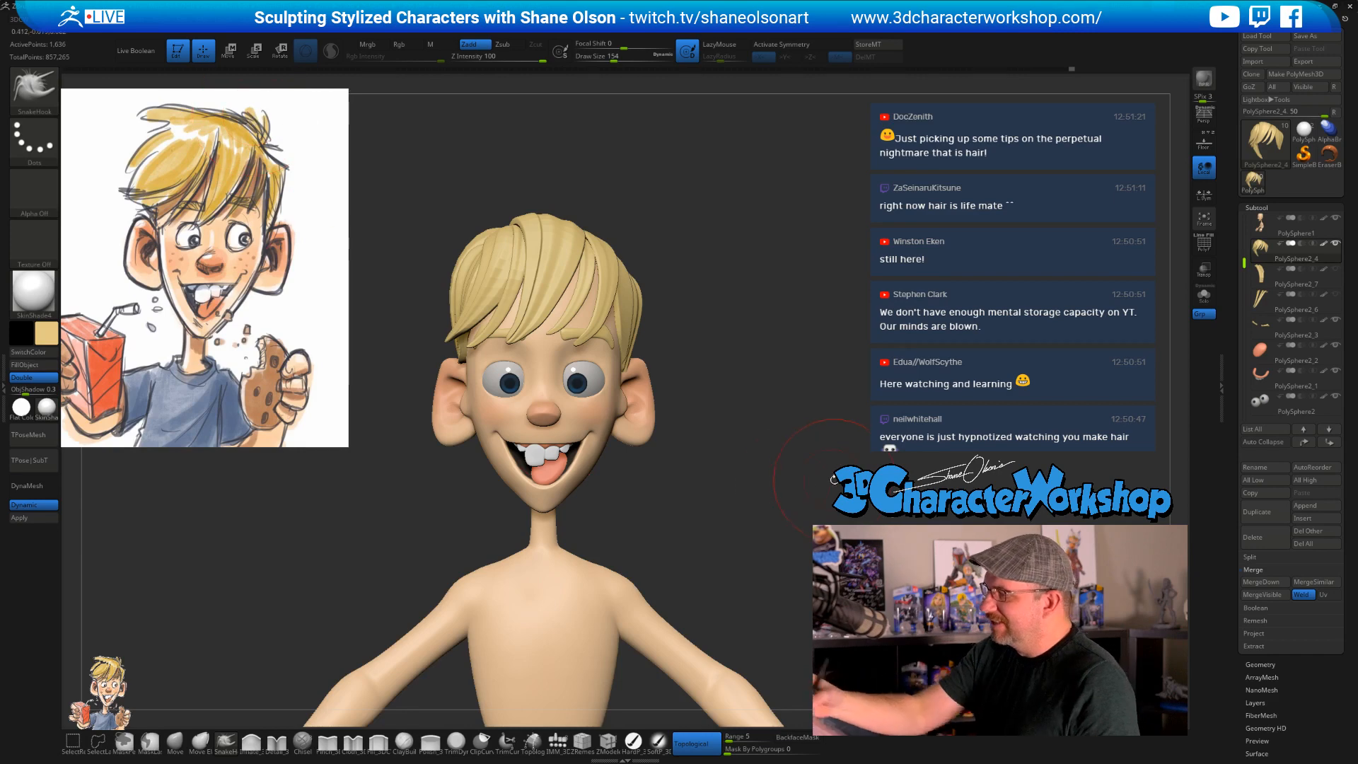
- Draw a strand over the bare back of the head with the hair insert brush's ThinStrands mesh at draw size 77
{"action": "mouse_move", "coordinate": [793, 446]}
{"action": "left_mouse_down"}
{"action": "mouse_move", "coordinate": [788, 418]}
{"action": "mouse_move", "coordinate": [782, 433]}
{"action": "mouse_move", "coordinate": [740, 389]}
{"action": "mouse_move", "coordinate": [742, 476]}
{"action": "left_mouse_up"}
{"action": "key", "text": "s"}
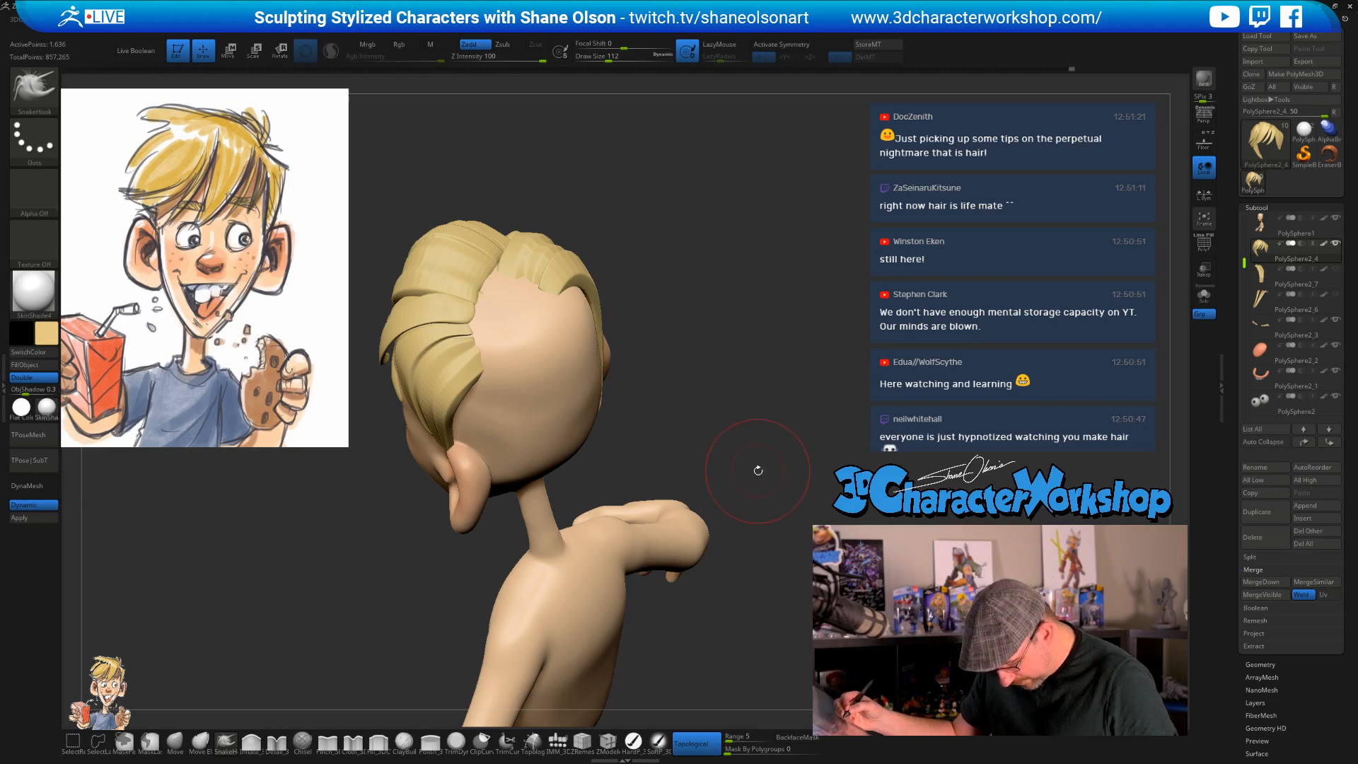
{"action": "mouse_move", "coordinate": [731, 377]}
{"action": "left_mouse_down"}
{"action": "mouse_move", "coordinate": [743, 460]}
{"action": "mouse_move", "coordinate": [705, 542]}
{"action": "left_mouse_up"}
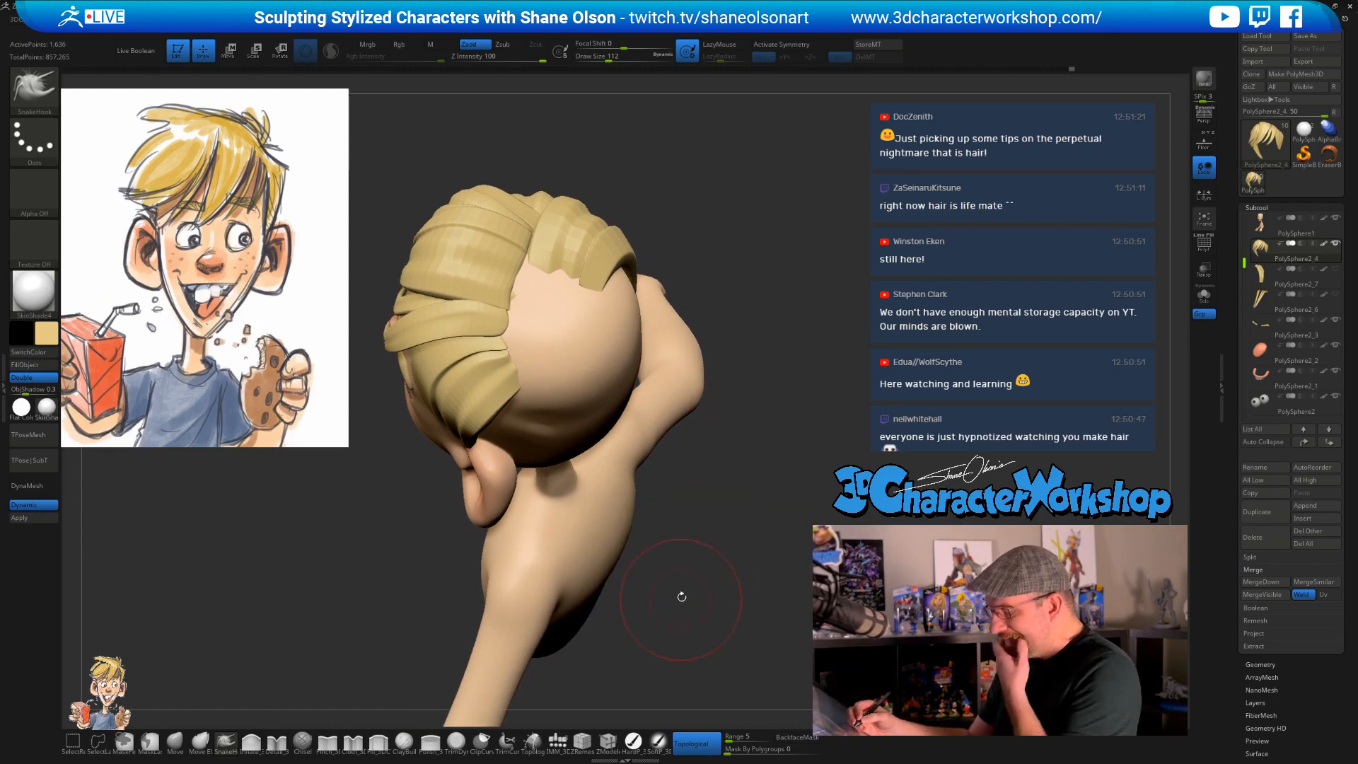
{"action": "key", "text": "b"}
{"action": "left_click", "coordinate": [354, 432]}
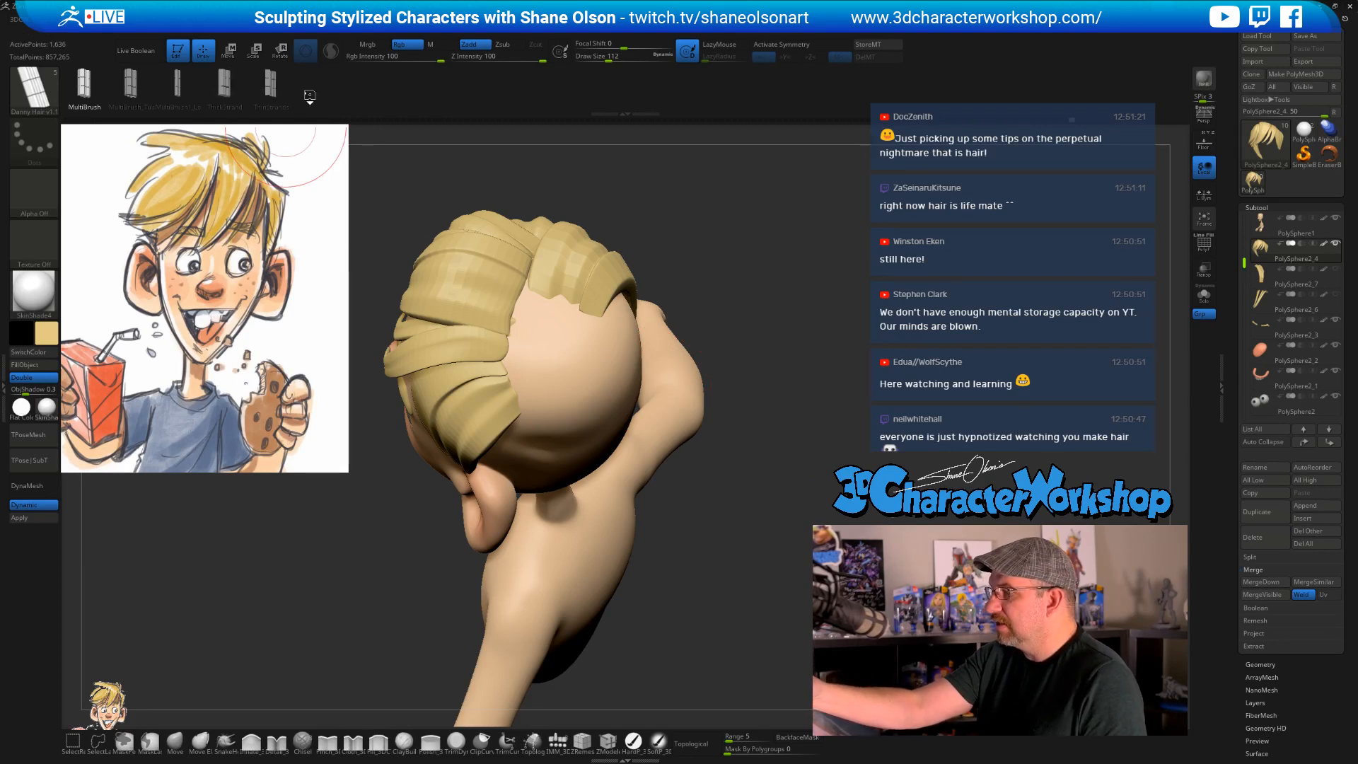
{"action": "left_click", "coordinate": [270, 85]}
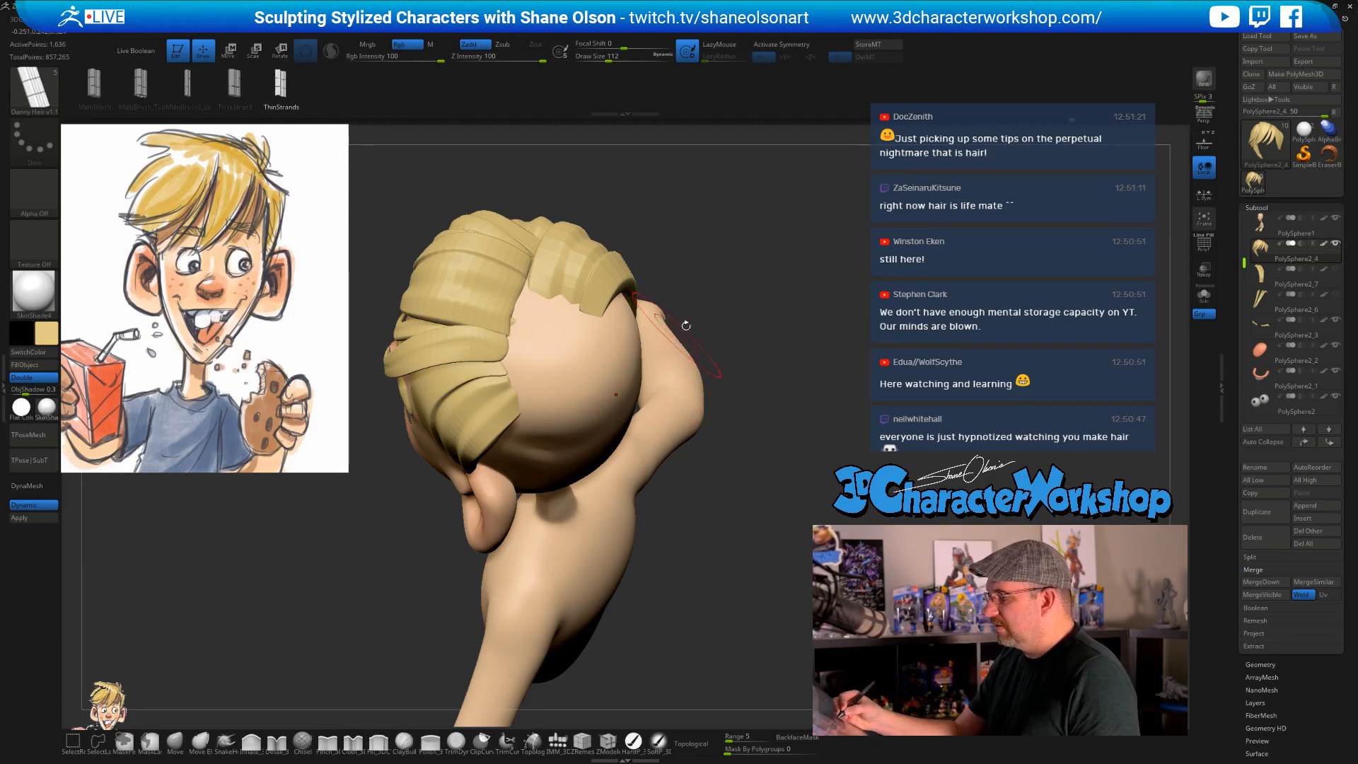
{"action": "key", "text": "s"}
{"action": "left_click_drag", "start_coordinate": [714, 303], "coordinate": [707, 303]}
{"action": "left_click_drag", "start_coordinate": [586, 402], "coordinate": [622, 414]}
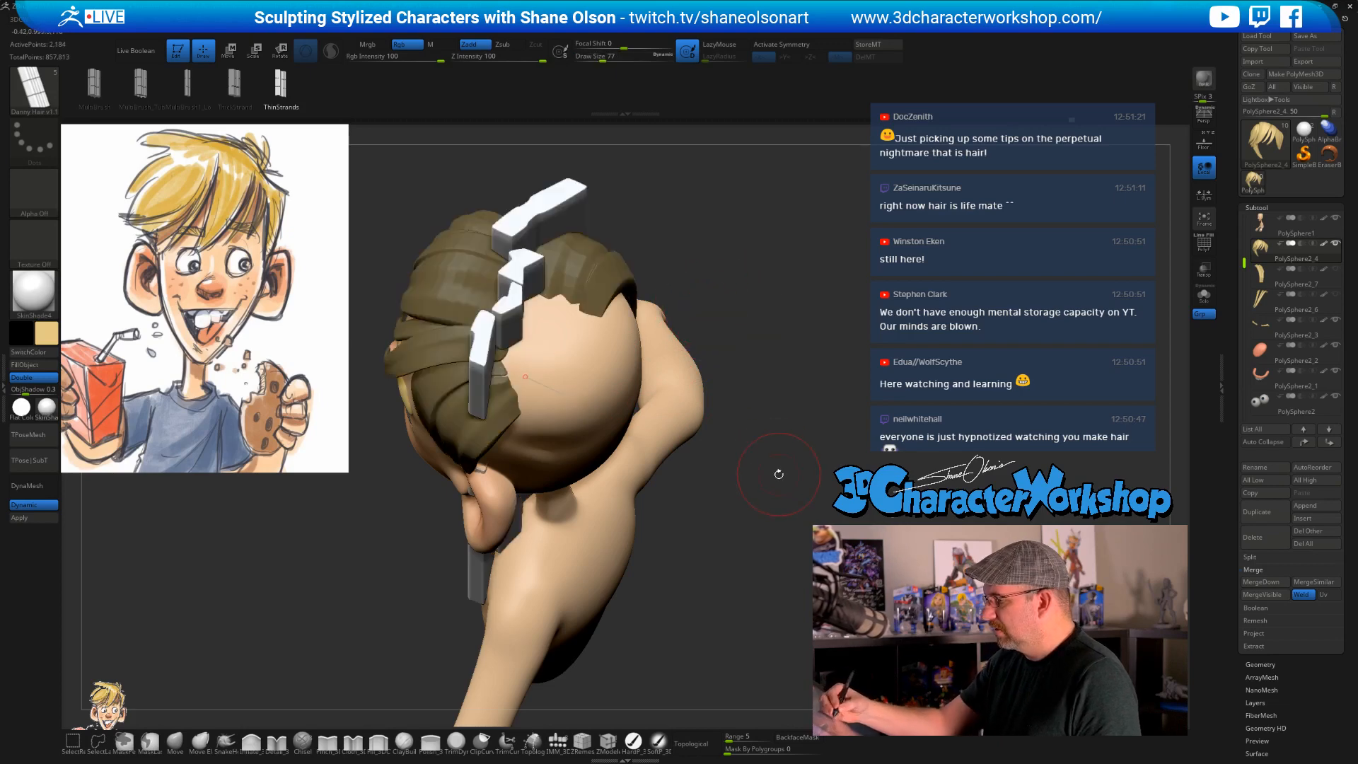
- Turn on the polyframe display and orient the view on the new ThinStrands bundle at the back of the head
{"action": "mouse_move", "coordinate": [779, 474]}
{"action": "left_mouse_down"}
{"action": "mouse_move", "coordinate": [790, 441]}
{"action": "mouse_move", "coordinate": [734, 430]}
{"action": "mouse_move", "coordinate": [730, 561]}
{"action": "mouse_move", "coordinate": [764, 466]}
{"action": "mouse_move", "coordinate": [758, 398]}
{"action": "left_mouse_up"}
{"action": "key", "text": "shift+f"}
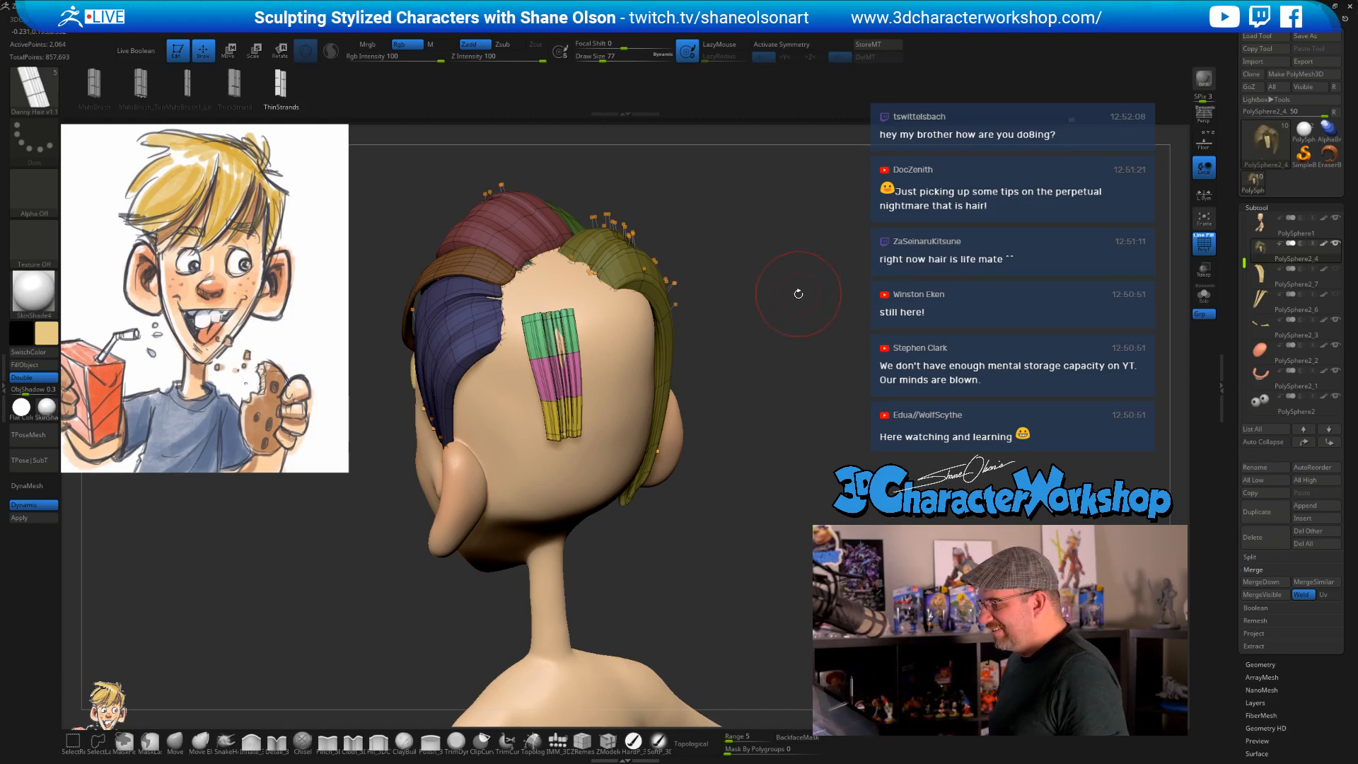
{"action": "left_click_drag", "start_coordinate": [798, 293], "coordinate": [803, 294]}
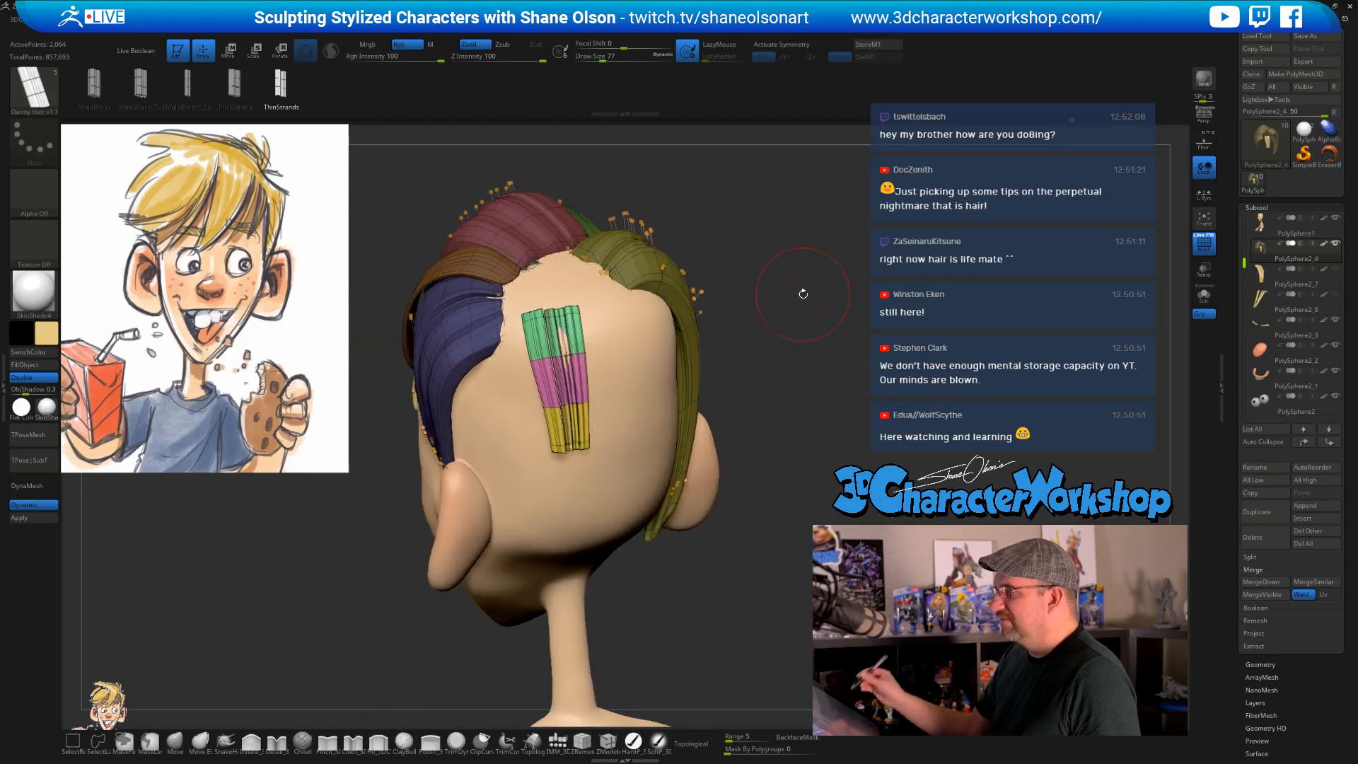
{"action": "mouse_move", "coordinate": [817, 414]}
{"action": "left_mouse_down"}
{"action": "mouse_move", "coordinate": [810, 363]}
{"action": "mouse_move", "coordinate": [818, 399]}
{"action": "mouse_move", "coordinate": [862, 422]}
{"action": "mouse_move", "coordinate": [800, 449]}
{"action": "mouse_move", "coordinate": [832, 433]}
{"action": "mouse_move", "coordinate": [806, 435]}
{"action": "mouse_move", "coordinate": [857, 459]}
{"action": "mouse_move", "coordinate": [878, 435]}
{"action": "mouse_move", "coordinate": [849, 440]}
{"action": "mouse_move", "coordinate": [867, 440]}
{"action": "left_mouse_up"}
- Rotate the new strand bundle around its root with the gizmo so it stands up from the crown, and nudge its position
{"action": "key", "text": "w"}
{"action": "left_click_drag", "start_coordinate": [724, 422], "coordinate": [721, 422]}
{"action": "left_click_drag", "start_coordinate": [703, 374], "coordinate": [672, 294], "text": "alt"}
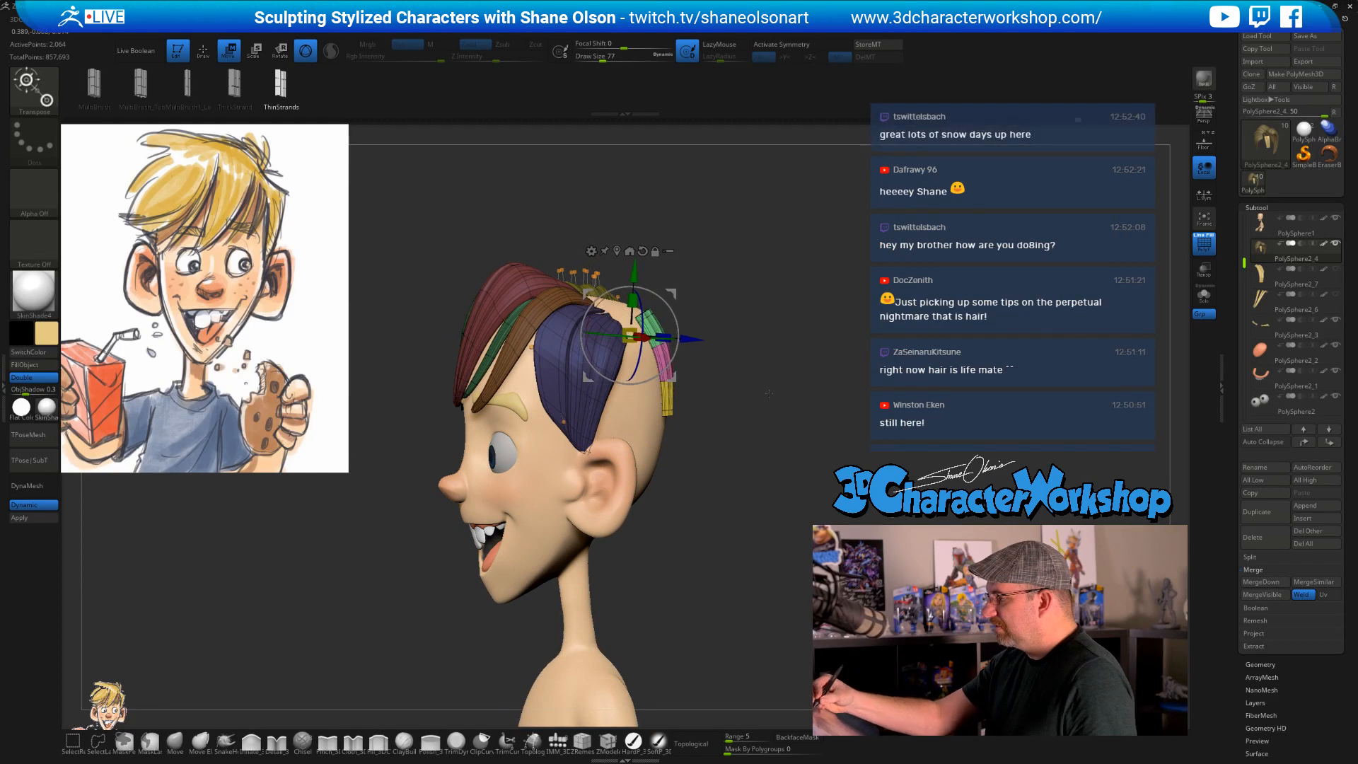
{"action": "left_click_drag", "start_coordinate": [775, 386], "coordinate": [739, 484], "text": "alt"}
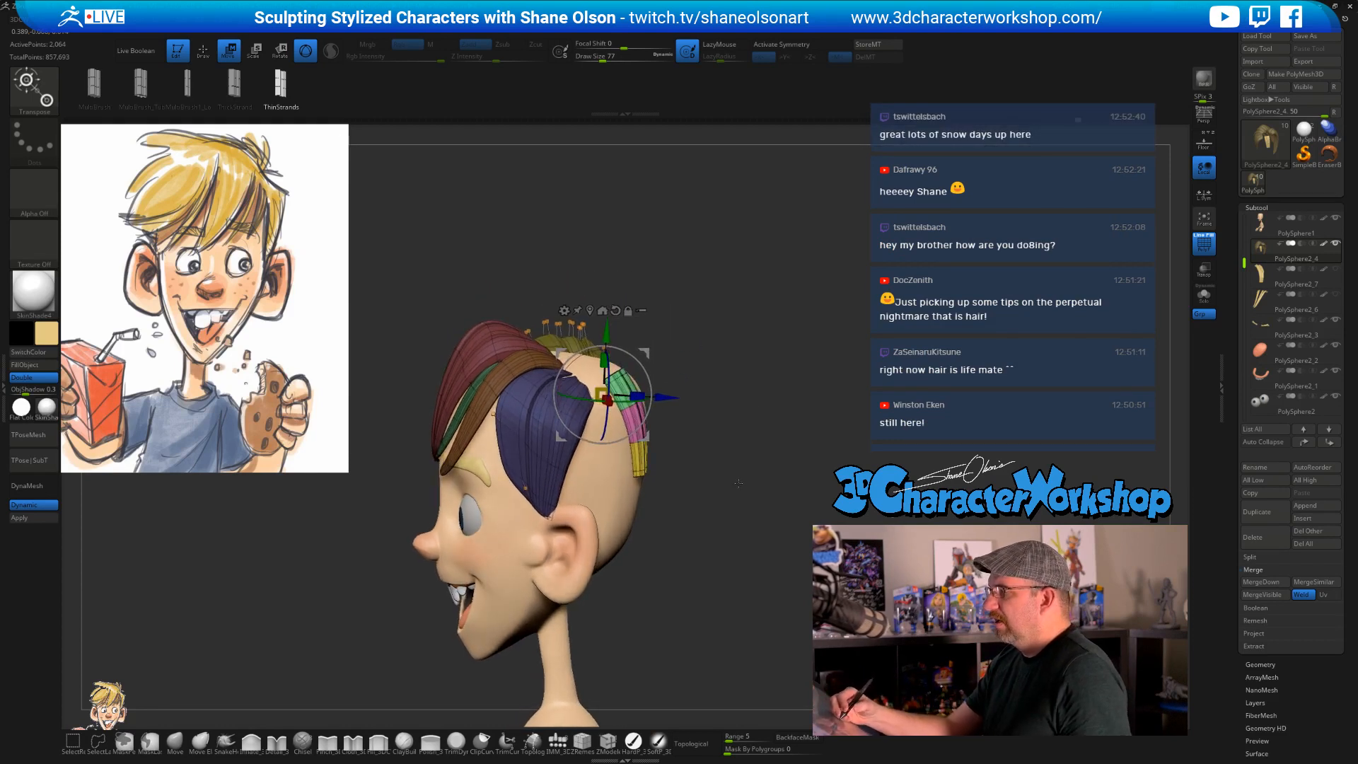
{"action": "left_click_drag", "start_coordinate": [656, 386], "coordinate": [679, 332]}
{"action": "left_click_drag", "start_coordinate": [735, 444], "coordinate": [650, 316]}
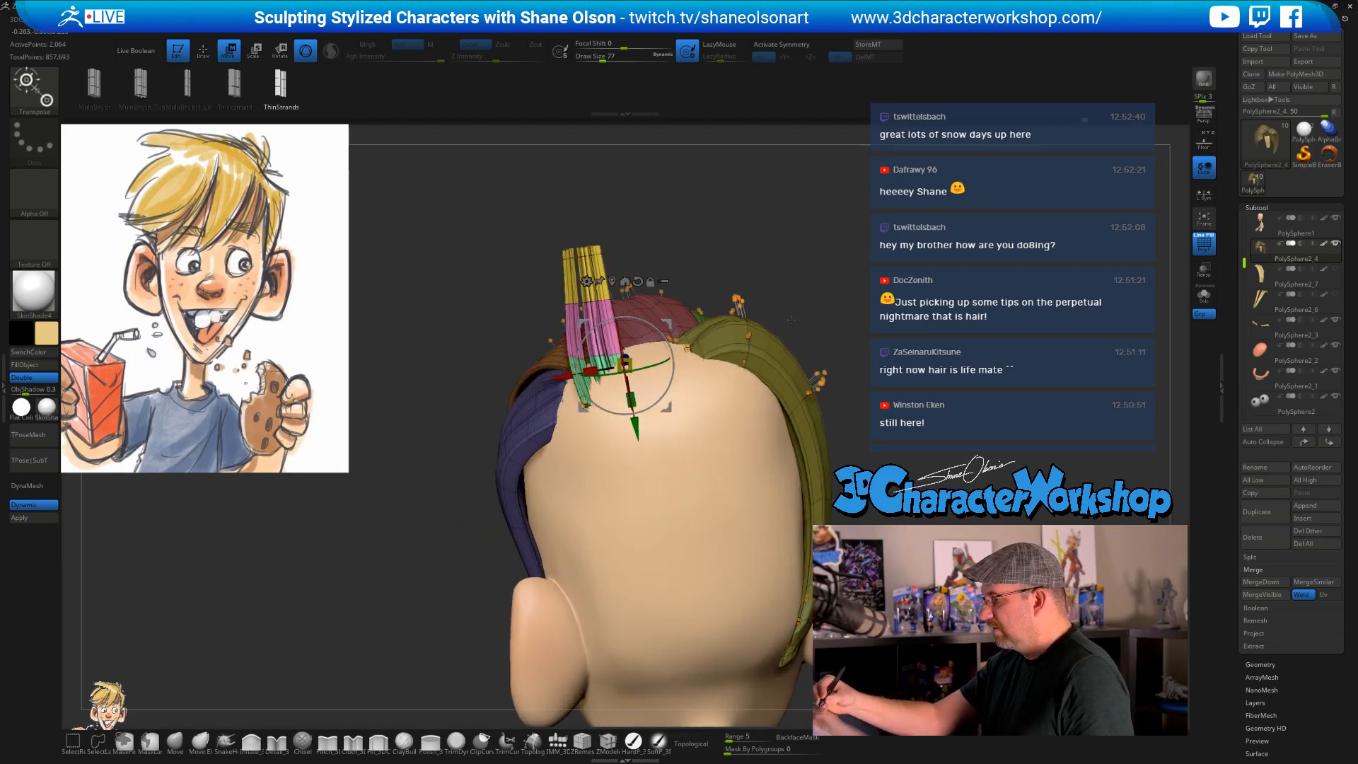
{"action": "left_click_drag", "start_coordinate": [831, 339], "coordinate": [785, 298]}
{"action": "left_click_drag", "start_coordinate": [607, 333], "coordinate": [601, 315]}
- Give each separate hair strand its own polygroup with Auto Groups
{"action": "left_click_drag", "start_coordinate": [838, 327], "coordinate": [822, 359]}
{"action": "key", "text": "2"}
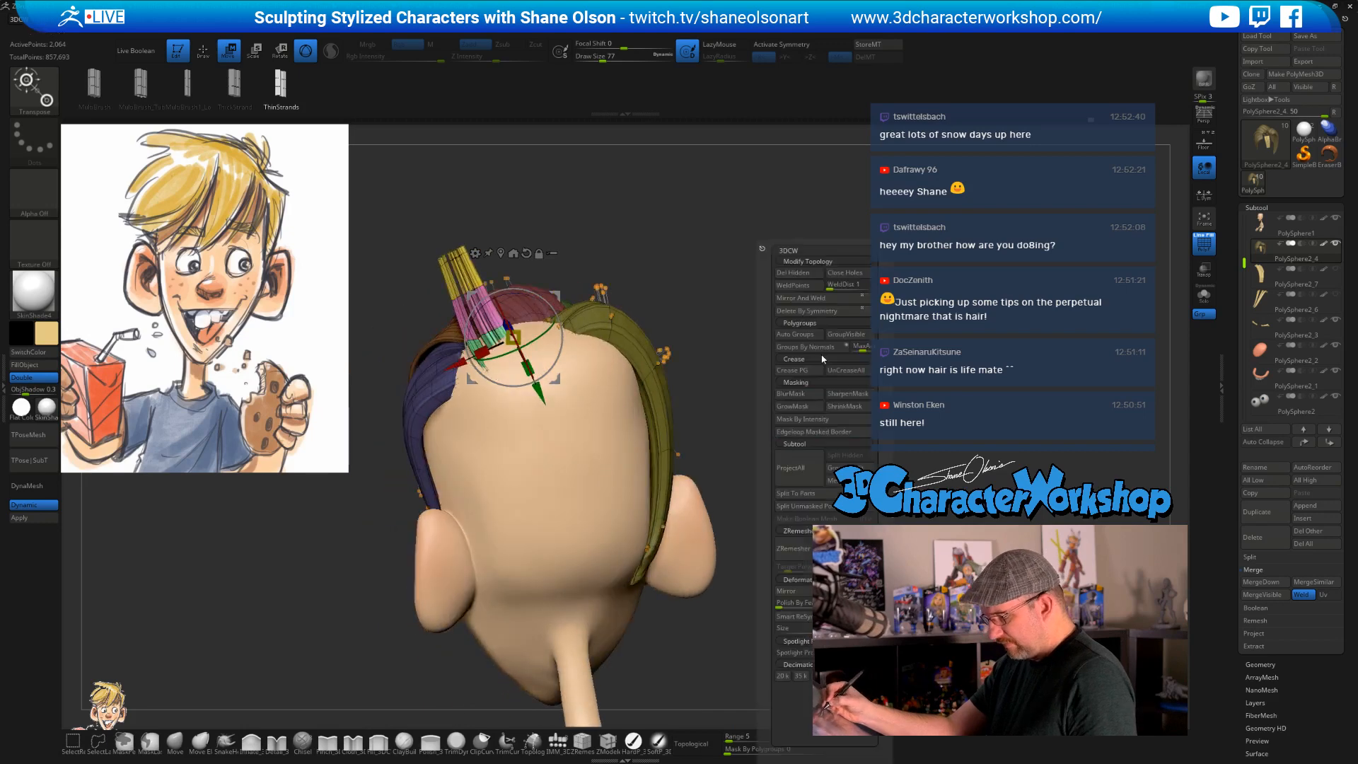
{"action": "left_click", "coordinate": [796, 334]}
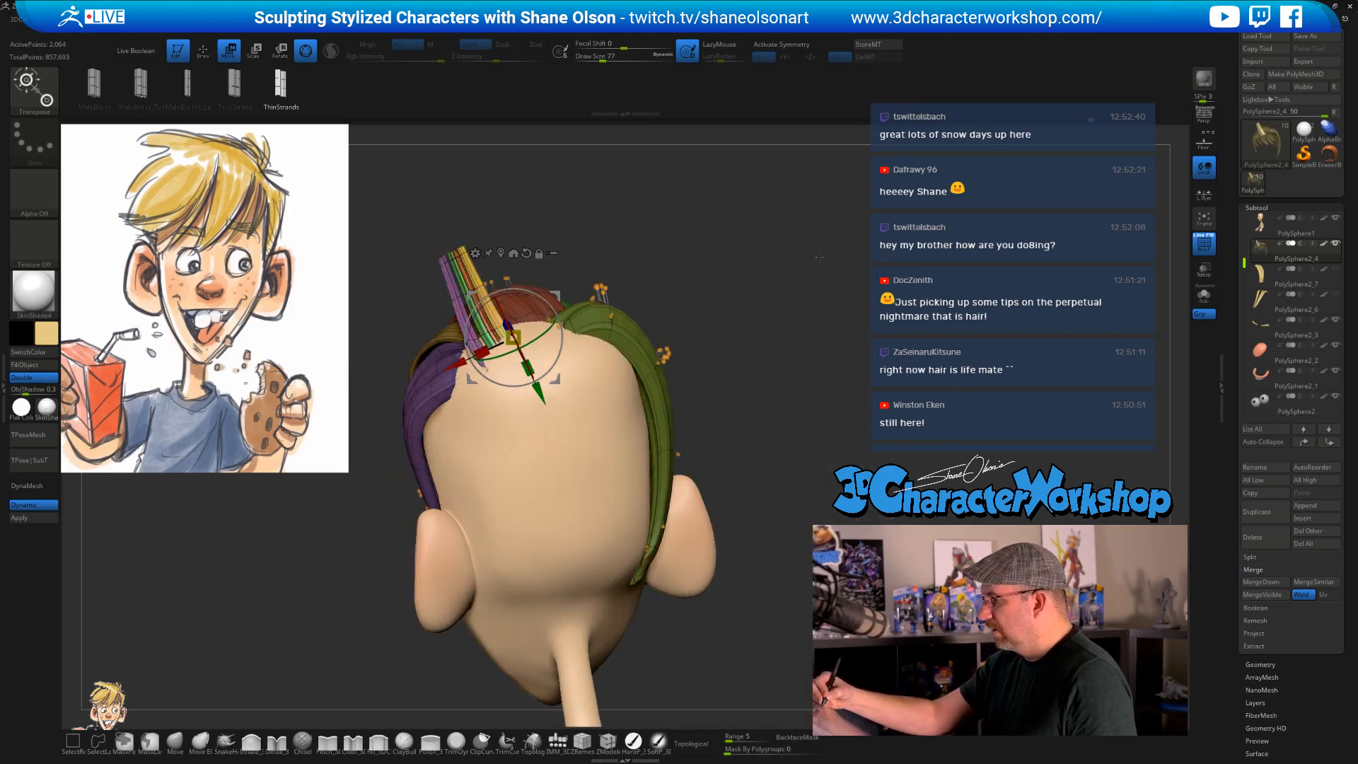
{"action": "mouse_move", "coordinate": [765, 412]}
{"action": "left_mouse_down", "text": "alt"}
{"action": "mouse_move", "coordinate": [740, 450]}
{"action": "mouse_move", "coordinate": [722, 410]}
{"action": "left_mouse_up", "text": "alt"}
{"action": "key", "text": "q"}
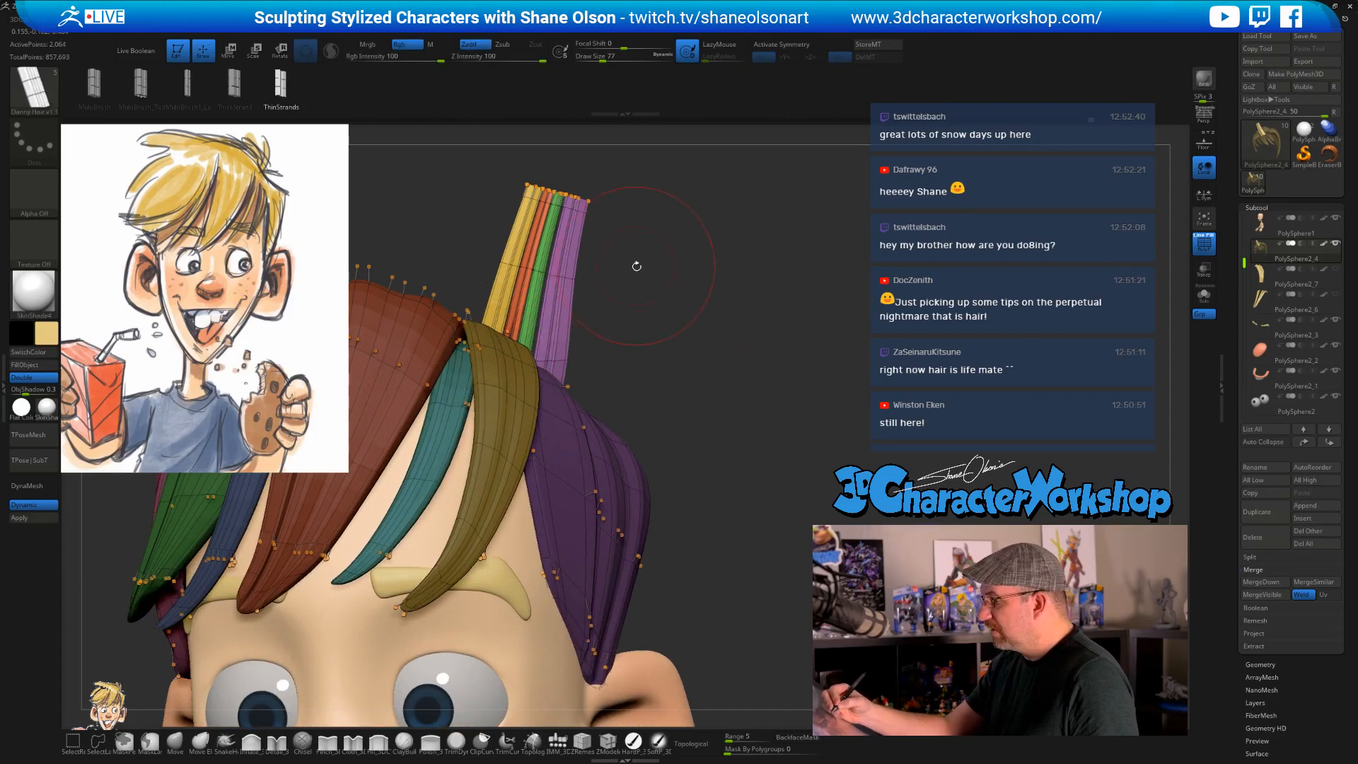
- Isolate the green strand of the new crown bundle, invert the visibility and delete the hidden geometry
{"action": "left_click_drag", "start_coordinate": [637, 266], "coordinate": [606, 294]}
{"action": "left_click", "coordinate": [538, 303], "text": "ctrl+shift"}
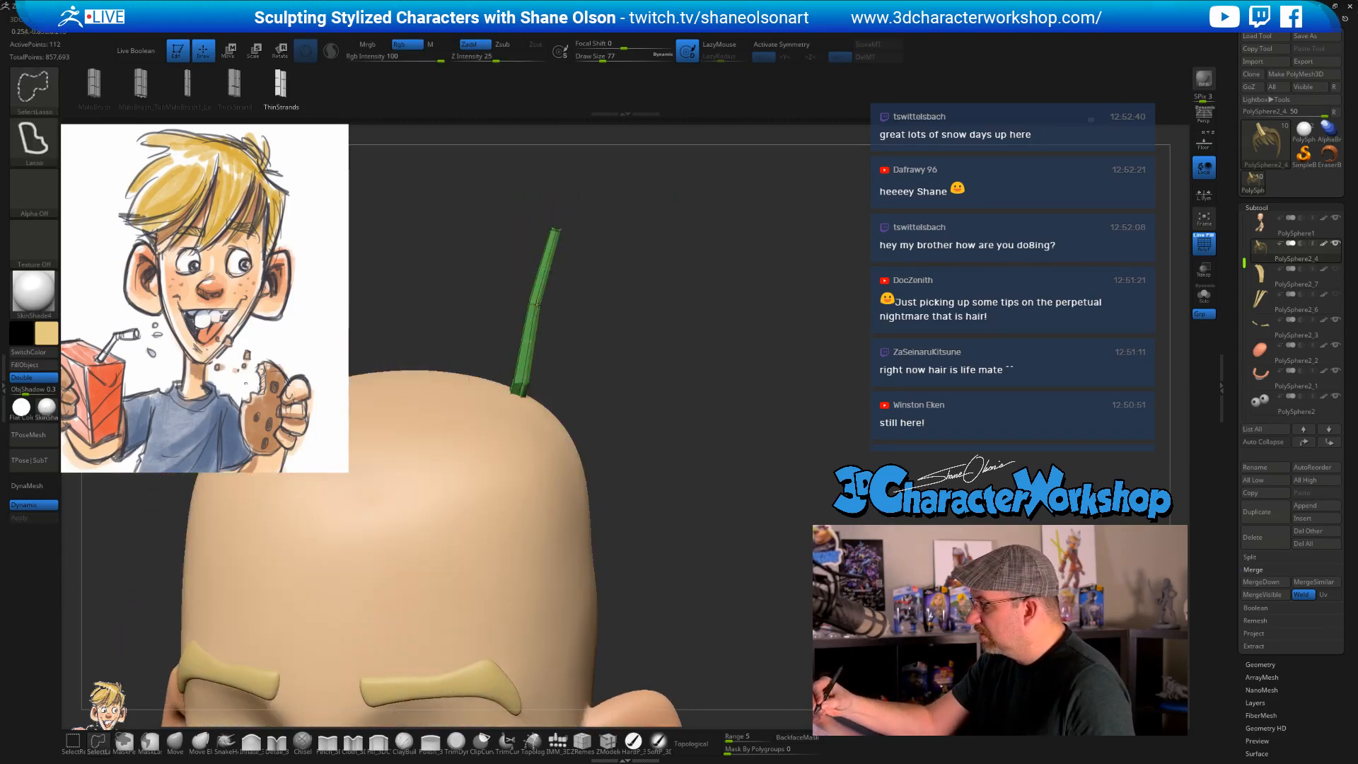
{"action": "left_click", "coordinate": [739, 413], "text": "ctrl+shift"}
{"action": "key", "text": "3"}
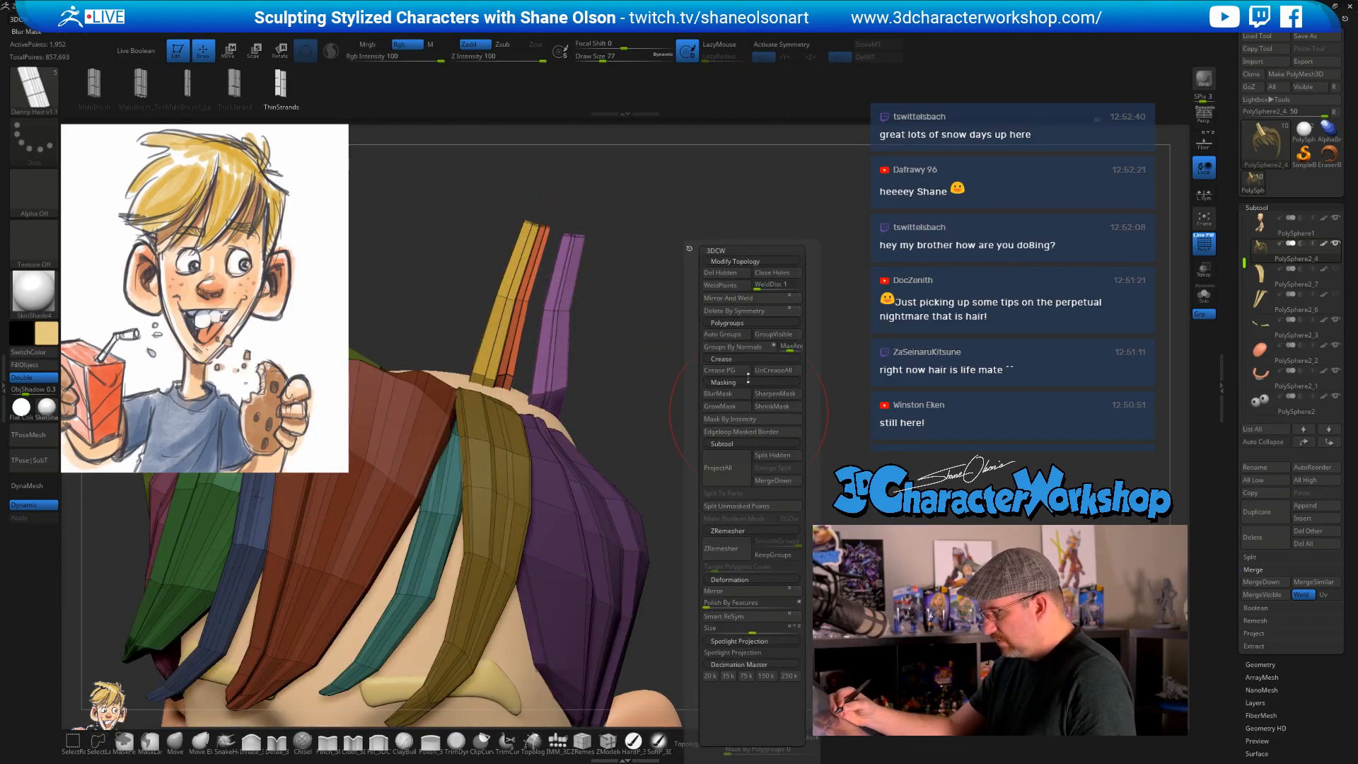
{"action": "left_click", "coordinate": [732, 274]}
{"action": "mouse_move", "coordinate": [743, 363]}
{"action": "left_mouse_down", "text": "alt"}
{"action": "mouse_move", "coordinate": [733, 381]}
{"action": "mouse_move", "coordinate": [759, 360]}
{"action": "left_mouse_up", "text": "alt"}
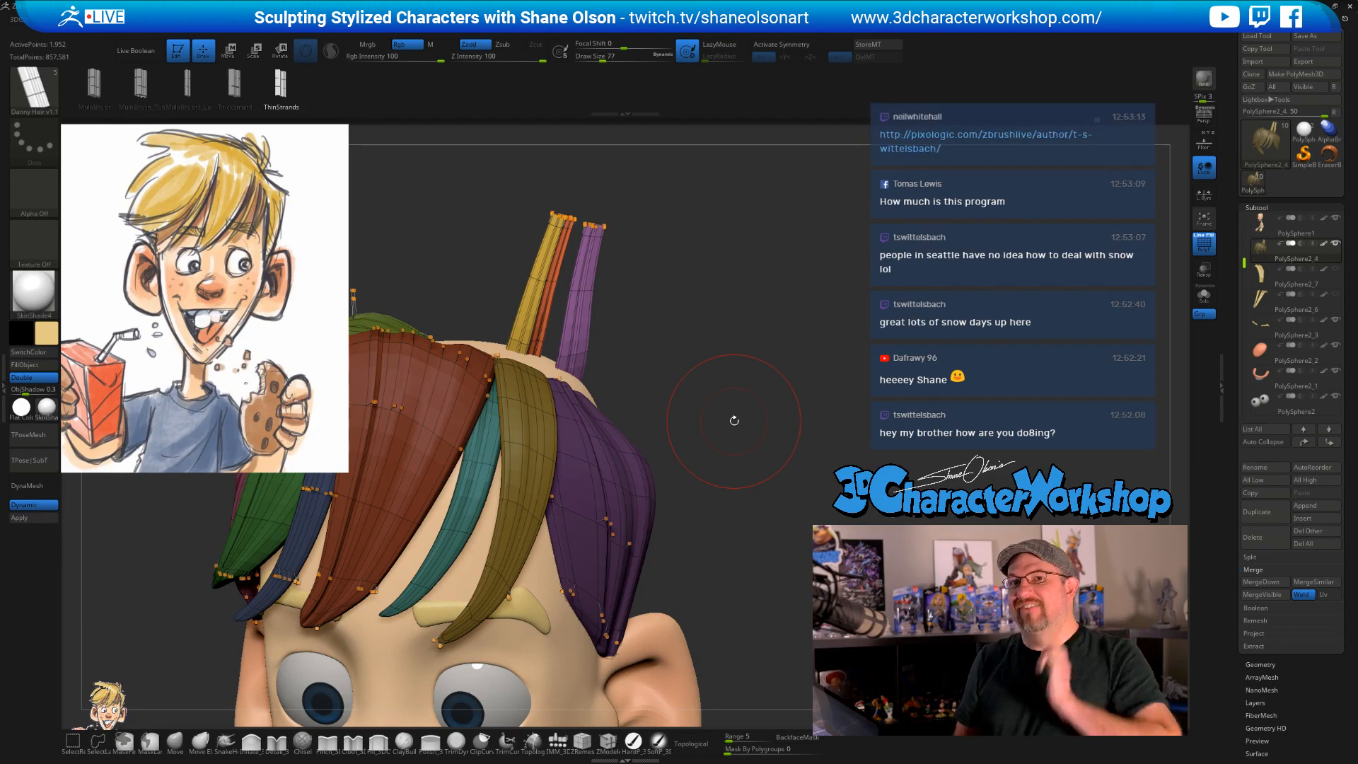
- Pull the purple crown strand away from its neighbours with the Move Elastic brush at draw size 97, turning on Topological masking
{"action": "mouse_move", "coordinate": [734, 421]}
{"action": "left_mouse_down"}
{"action": "mouse_move", "coordinate": [764, 451]}
{"action": "mouse_move", "coordinate": [757, 427]}
{"action": "left_mouse_up"}
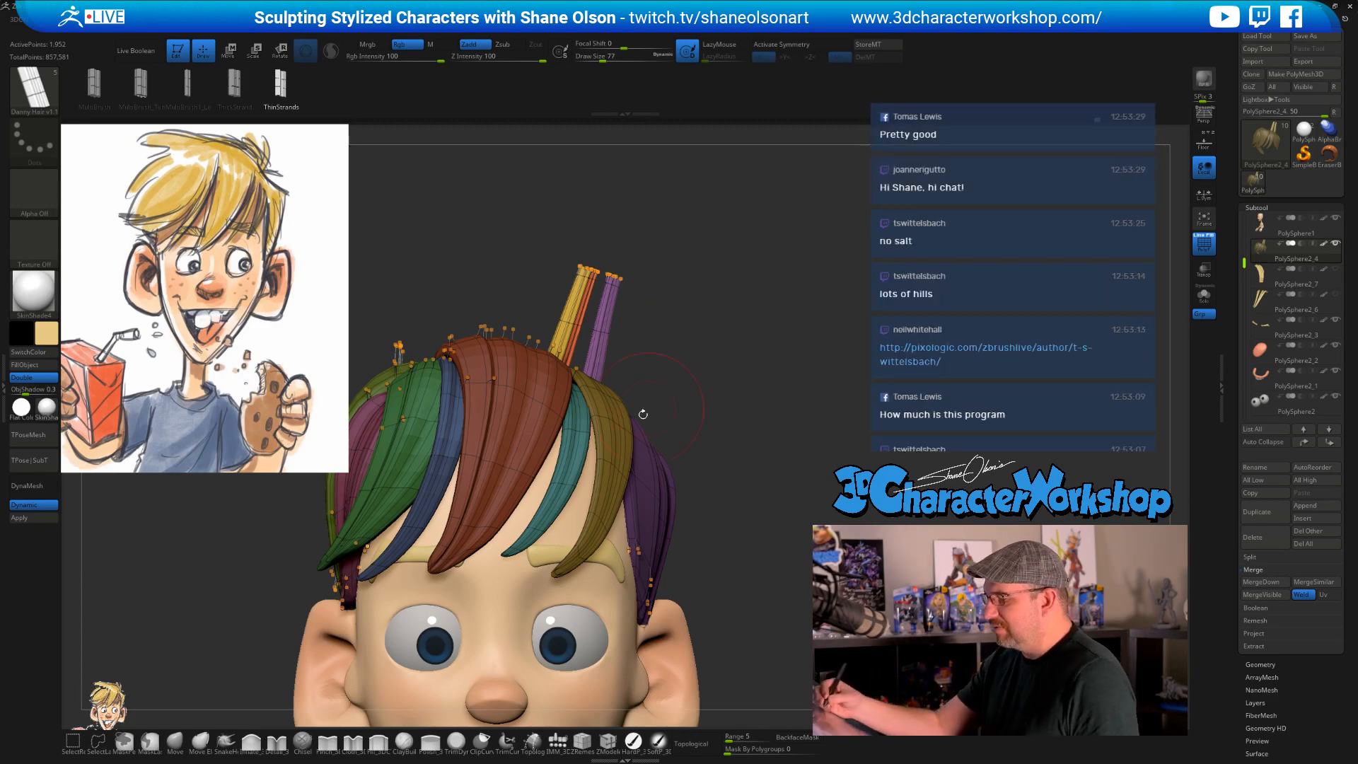
{"action": "left_click", "coordinate": [200, 742]}
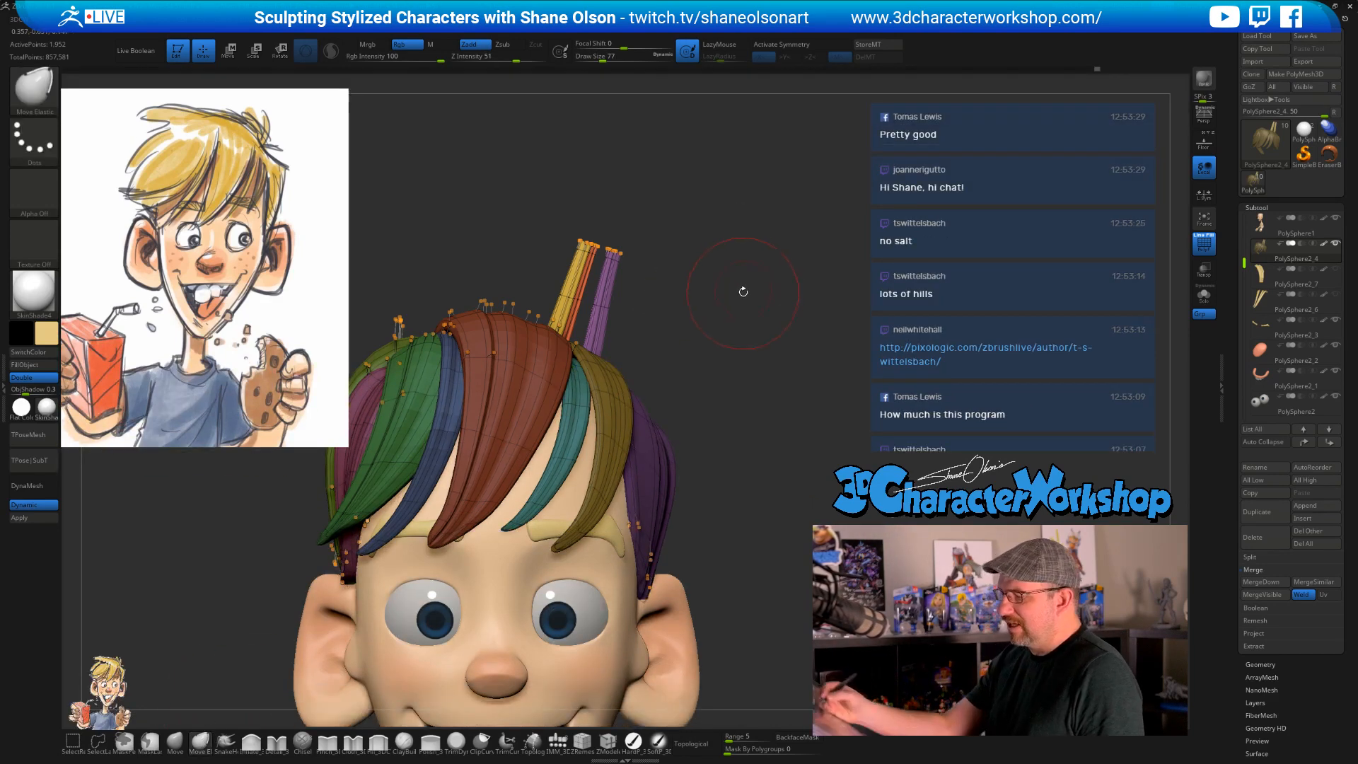
{"action": "left_click_drag", "start_coordinate": [742, 291], "coordinate": [723, 320]}
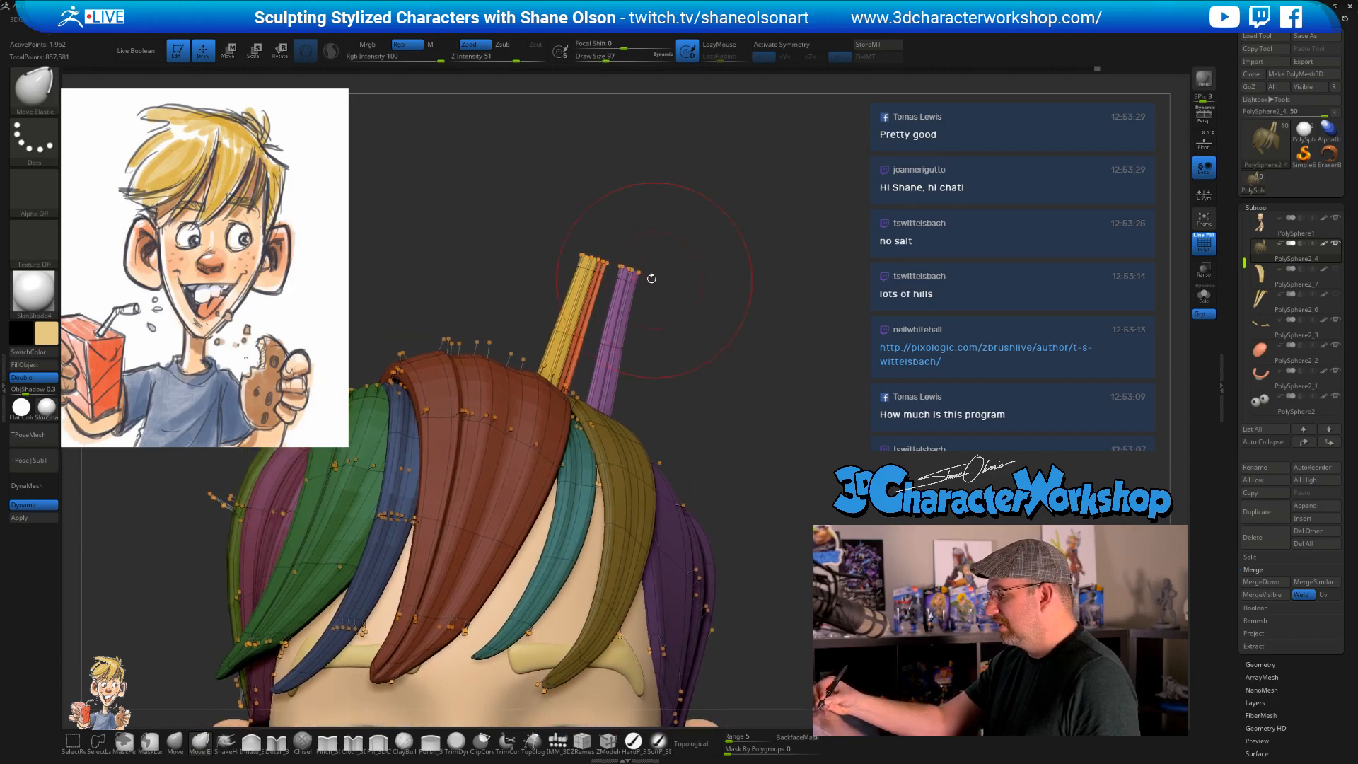
{"action": "left_click_drag", "start_coordinate": [634, 265], "coordinate": [676, 276]}
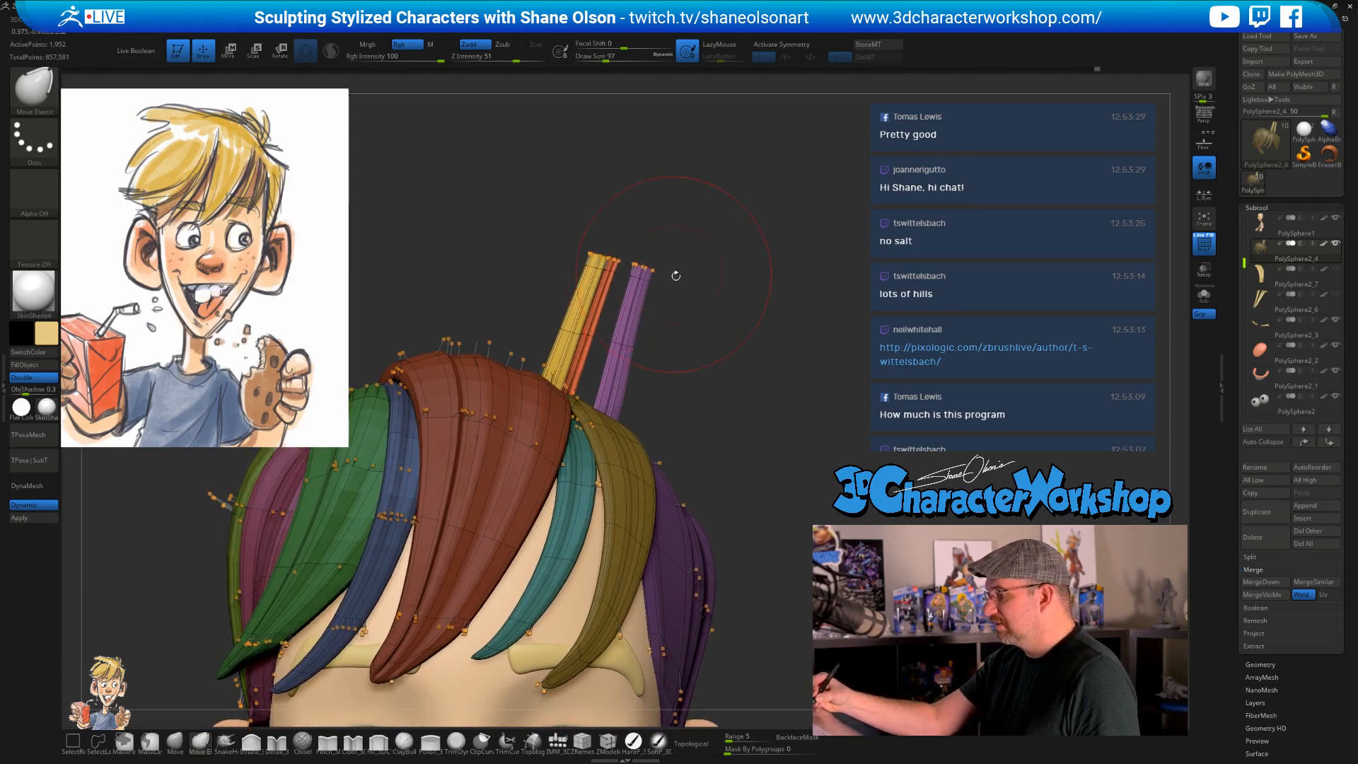
{"action": "left_click", "coordinate": [691, 743]}
{"action": "left_click_drag", "start_coordinate": [733, 380], "coordinate": [681, 321]}
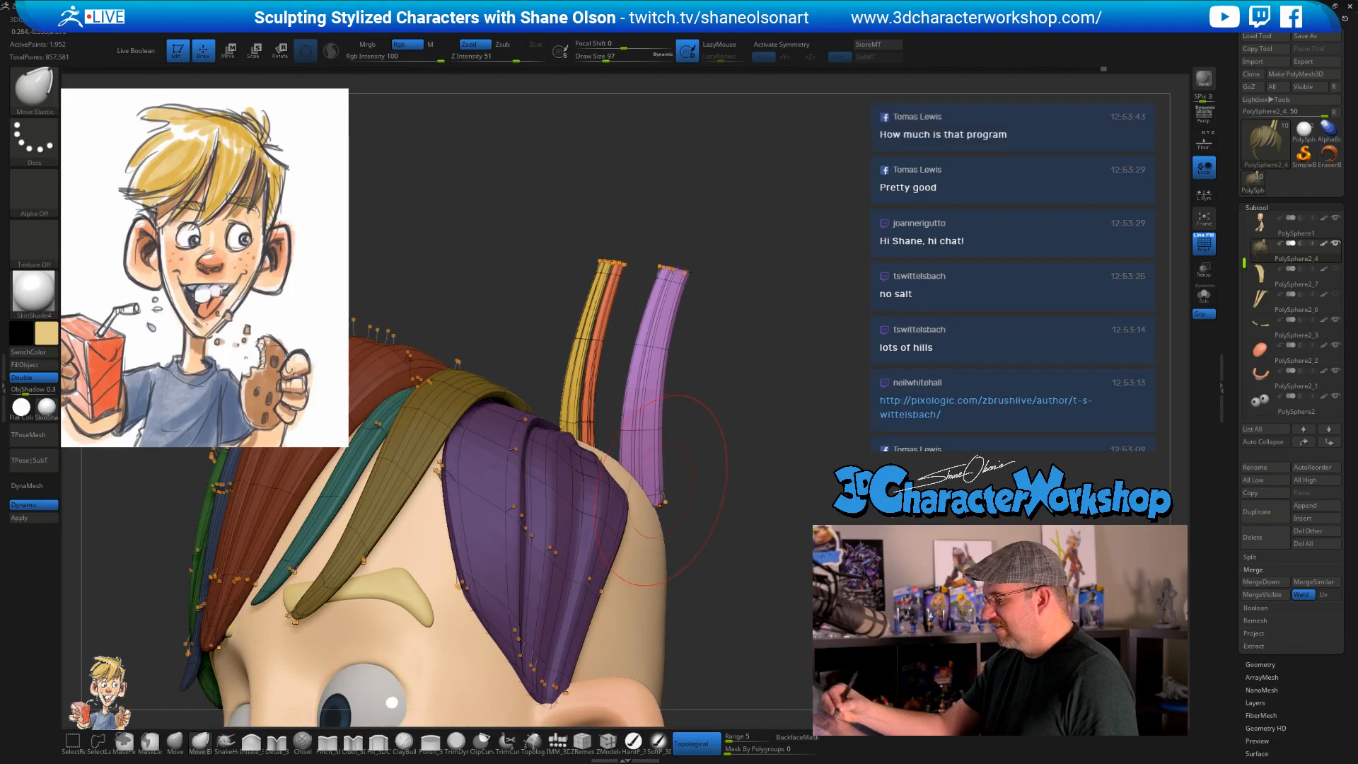
{"action": "left_click_drag", "start_coordinate": [736, 481], "coordinate": [731, 501]}
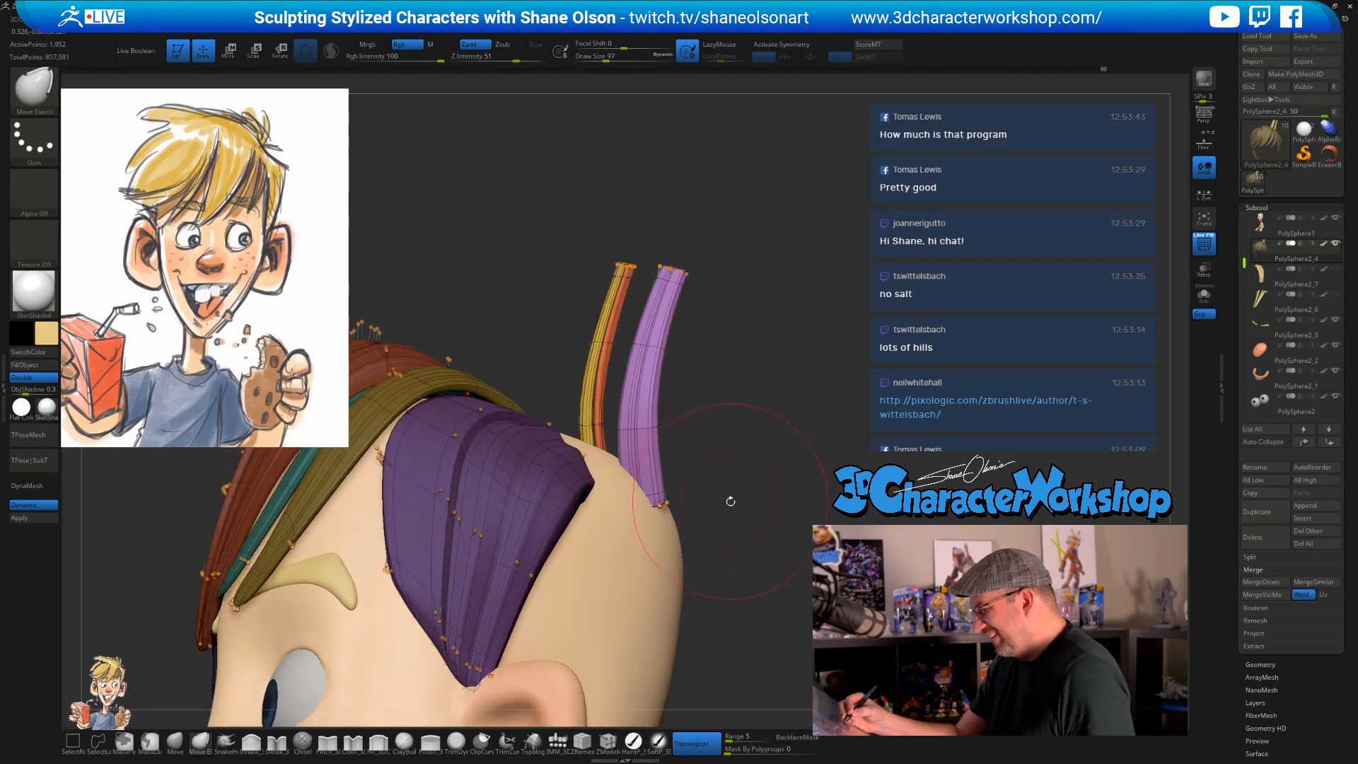
- Mask everything except the purple crown strand and use the gizmo to tilt it backward with its root on the back of the head
{"action": "key", "text": "w"}
{"action": "left_click_drag", "start_coordinate": [653, 460], "coordinate": [849, 371], "text": "alt"}
{"action": "left_click", "coordinate": [659, 485], "text": "ctrl"}
{"action": "left_click_drag", "start_coordinate": [718, 481], "coordinate": [690, 536]}
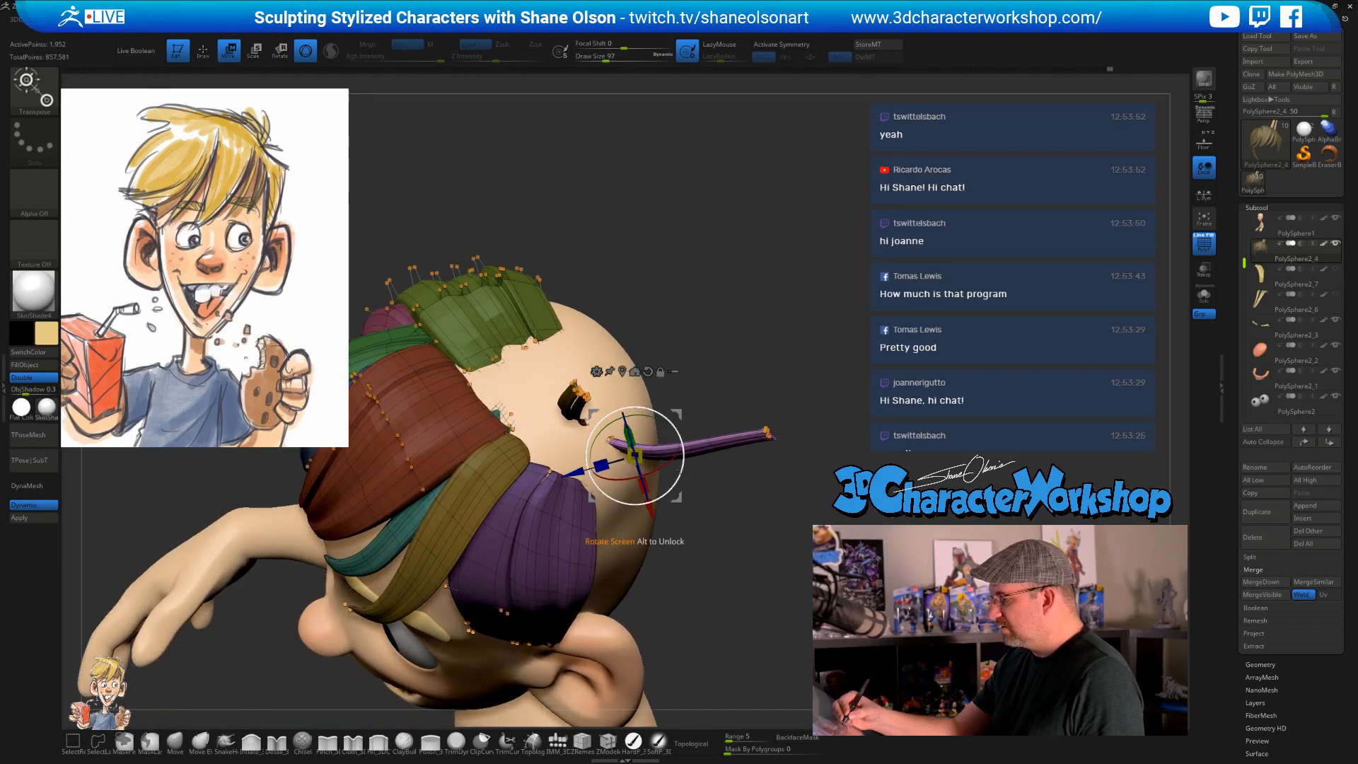
{"action": "mouse_move", "coordinate": [662, 422]}
{"action": "left_mouse_down"}
{"action": "mouse_move", "coordinate": [669, 434]}
{"action": "mouse_move", "coordinate": [656, 444]}
{"action": "mouse_move", "coordinate": [654, 430]}
{"action": "left_mouse_up"}
{"action": "left_click_drag", "start_coordinate": [697, 527], "coordinate": [667, 413]}
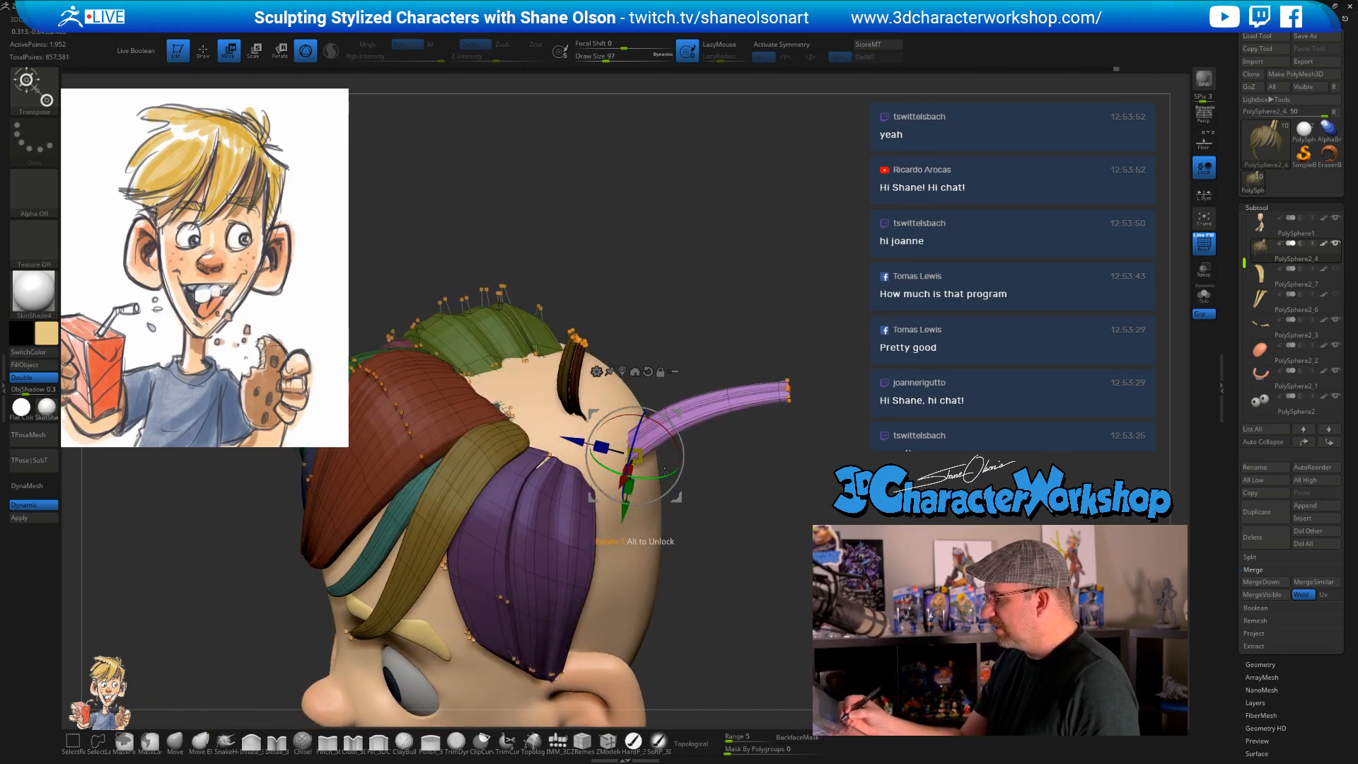
{"action": "left_click_drag", "start_coordinate": [634, 456], "coordinate": [619, 472]}
{"action": "left_click_drag", "start_coordinate": [689, 537], "coordinate": [671, 427]}
{"action": "left_click_drag", "start_coordinate": [792, 473], "coordinate": [690, 460], "text": "alt"}
{"action": "left_click_drag", "start_coordinate": [689, 580], "coordinate": [773, 487]}
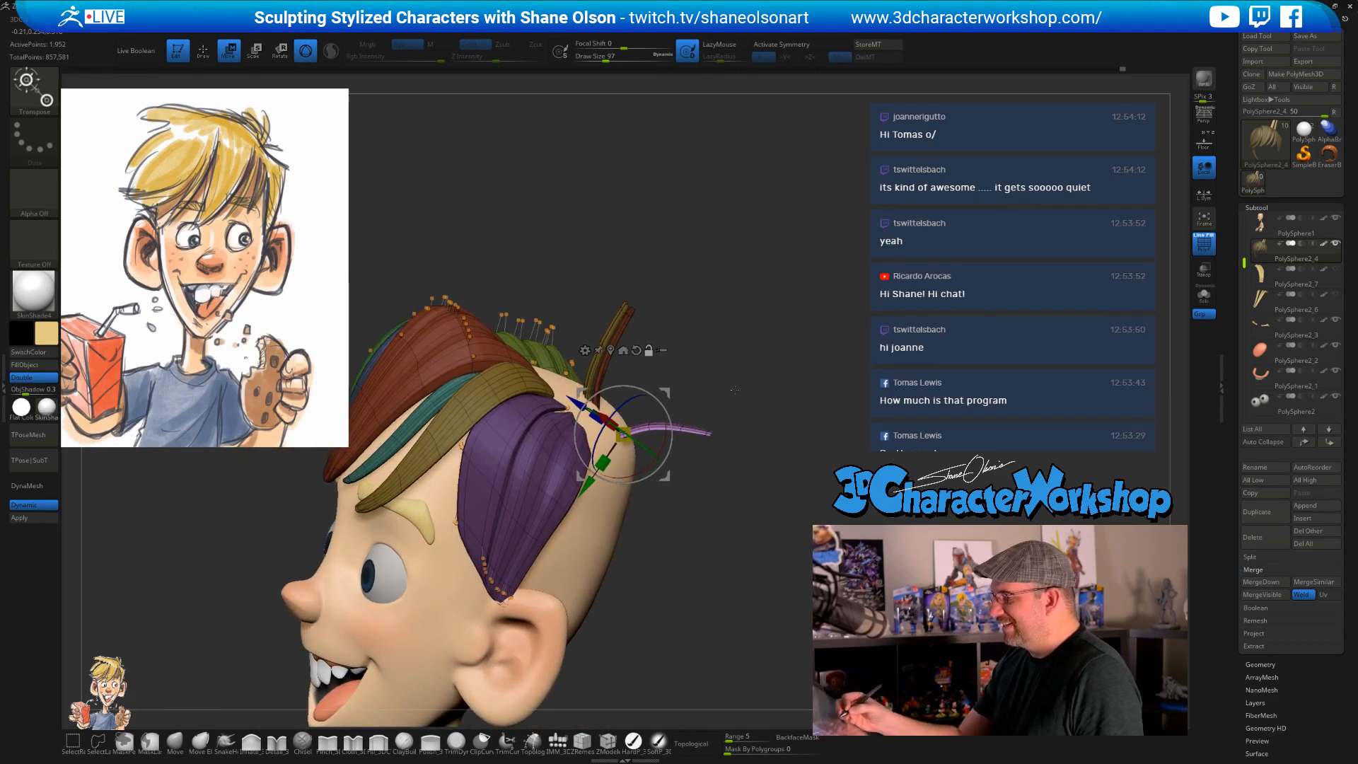
{"action": "left_click_drag", "start_coordinate": [734, 389], "coordinate": [733, 408]}
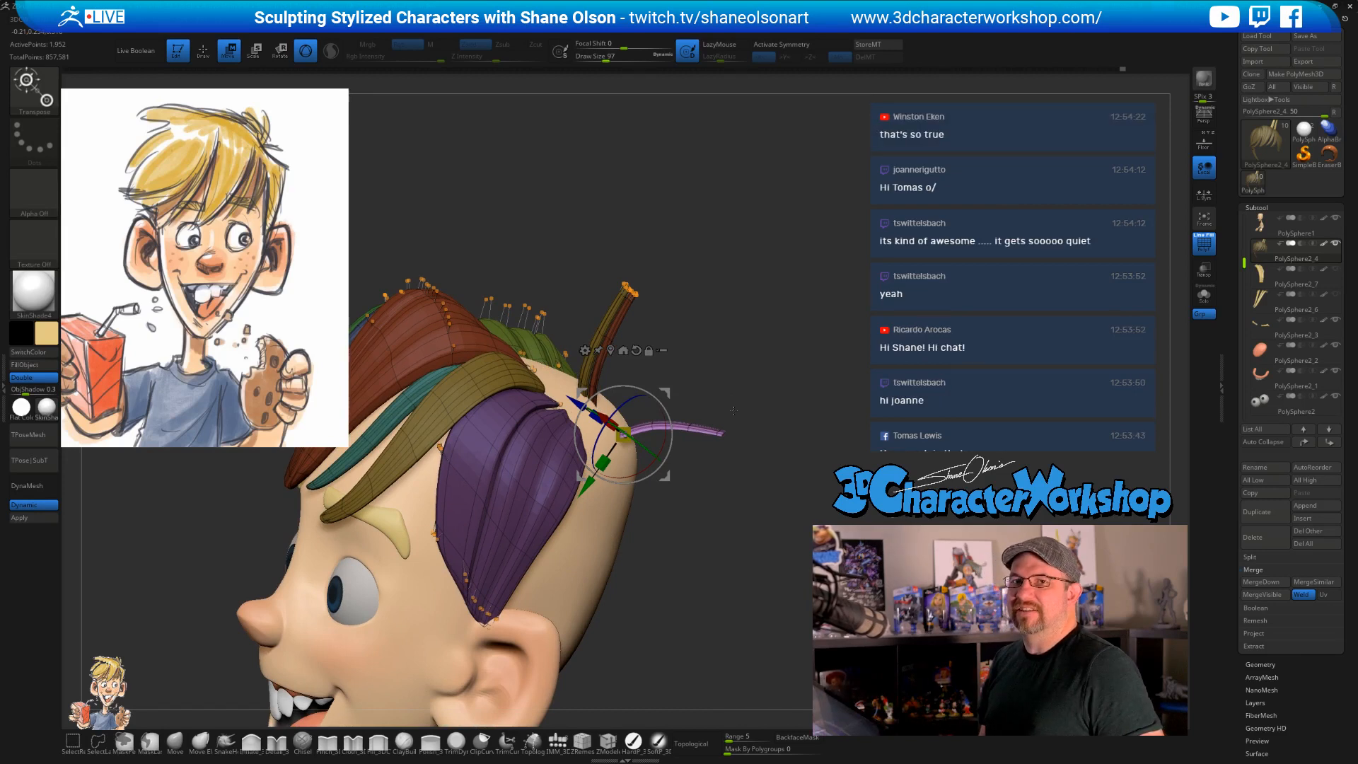
- Mask everything except the orange crown strand, set the gizmo at its root and rotate and reposition it between its neighbours
{"action": "left_click", "coordinate": [635, 294], "text": "ctrl"}
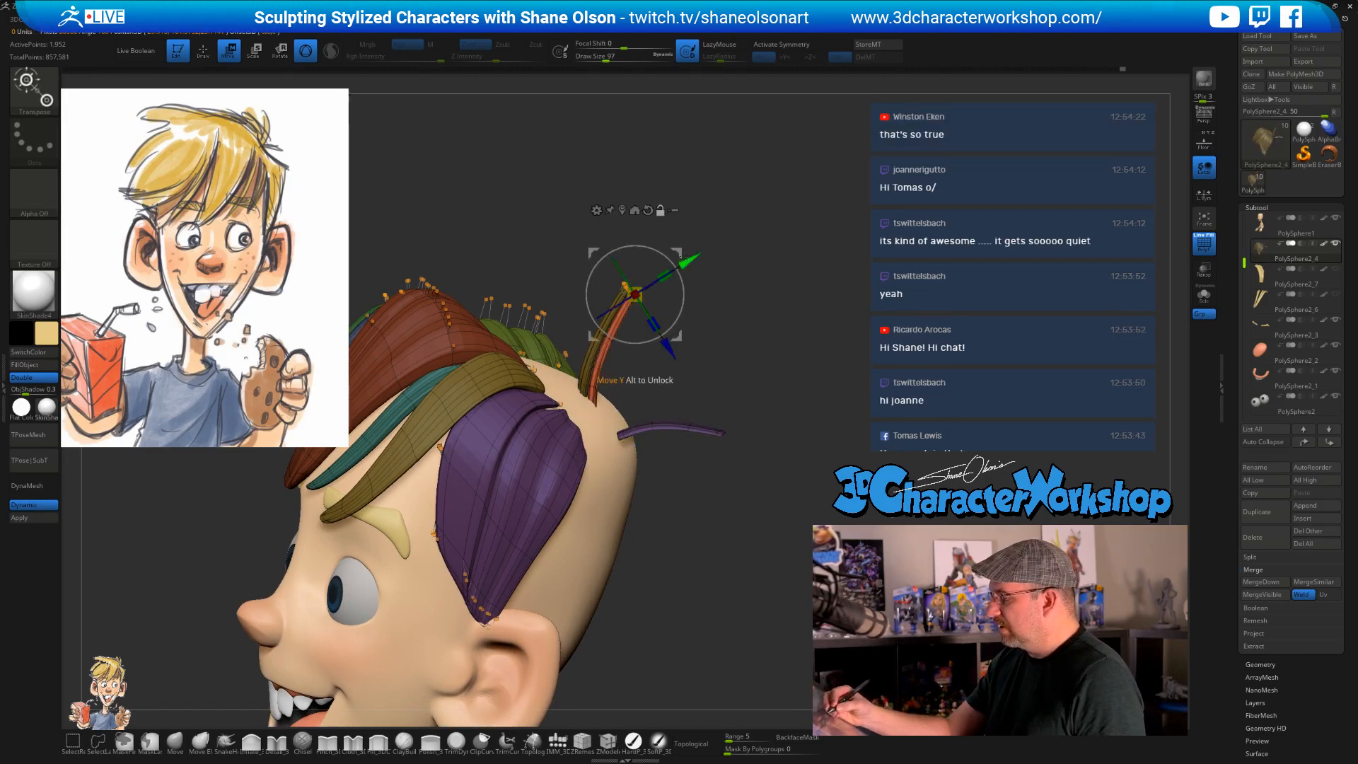
{"action": "left_click", "coordinate": [589, 406]}
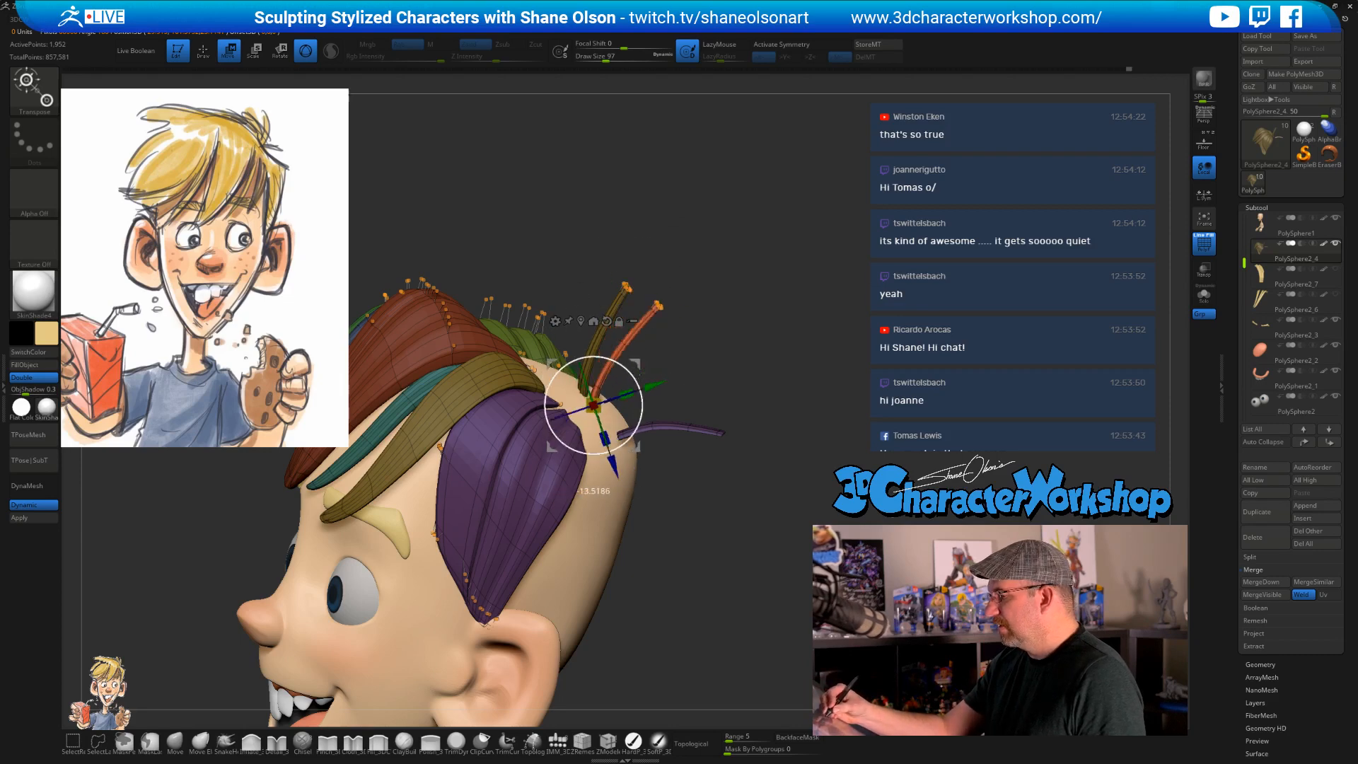
{"action": "mouse_move", "coordinate": [716, 525]}
{"action": "left_mouse_down"}
{"action": "mouse_move", "coordinate": [668, 538]}
{"action": "mouse_move", "coordinate": [754, 555]}
{"action": "mouse_move", "coordinate": [743, 566]}
{"action": "mouse_move", "coordinate": [720, 545]}
{"action": "mouse_move", "coordinate": [735, 510]}
{"action": "left_mouse_up"}
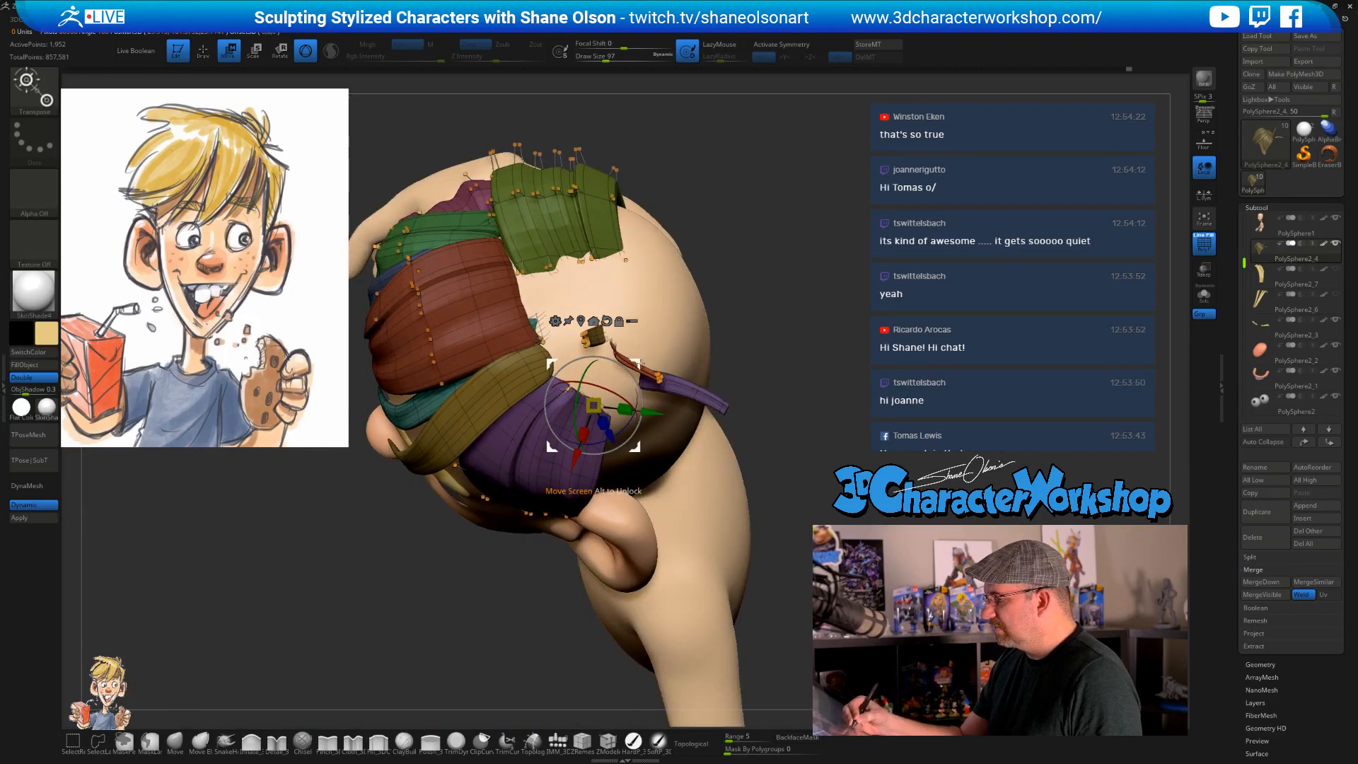
{"action": "left_click_drag", "start_coordinate": [594, 406], "coordinate": [615, 287], "text": "alt"}
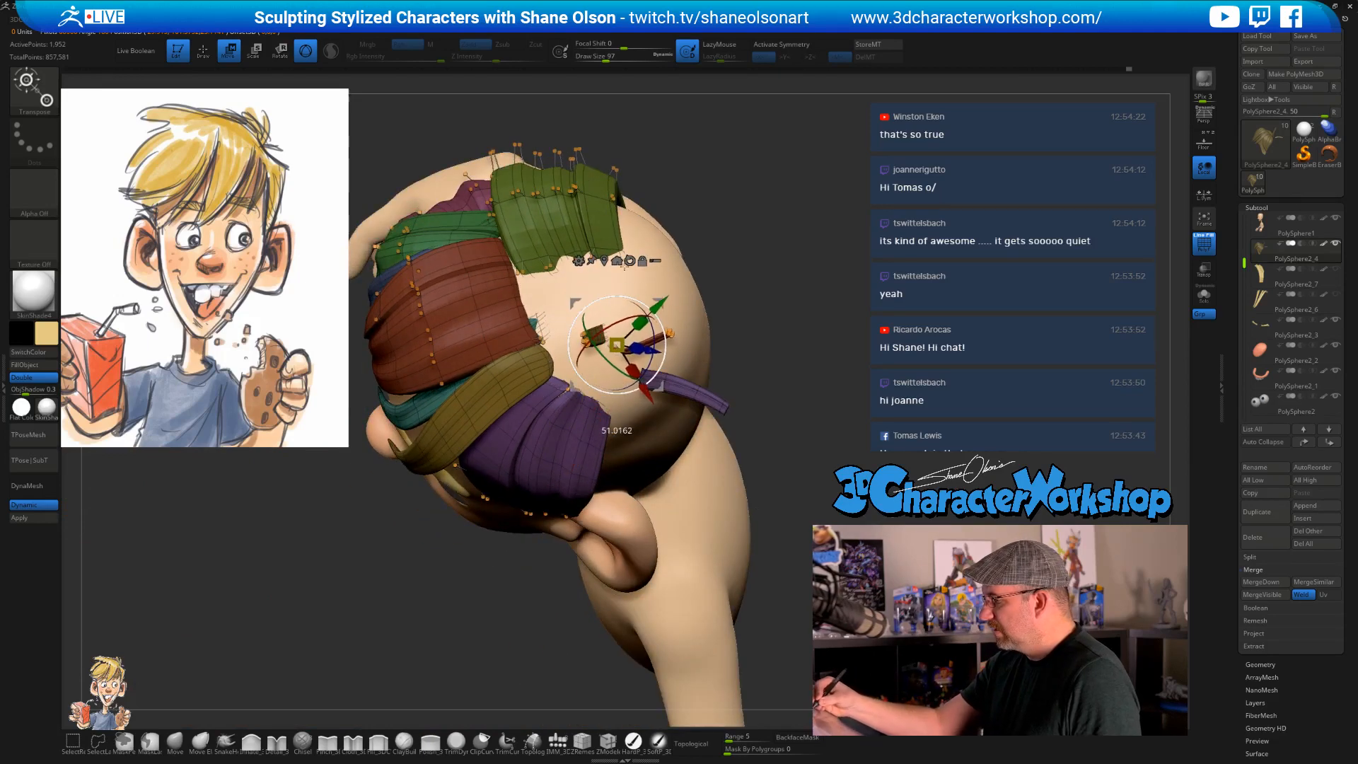
{"action": "left_click_drag", "start_coordinate": [743, 297], "coordinate": [755, 481]}
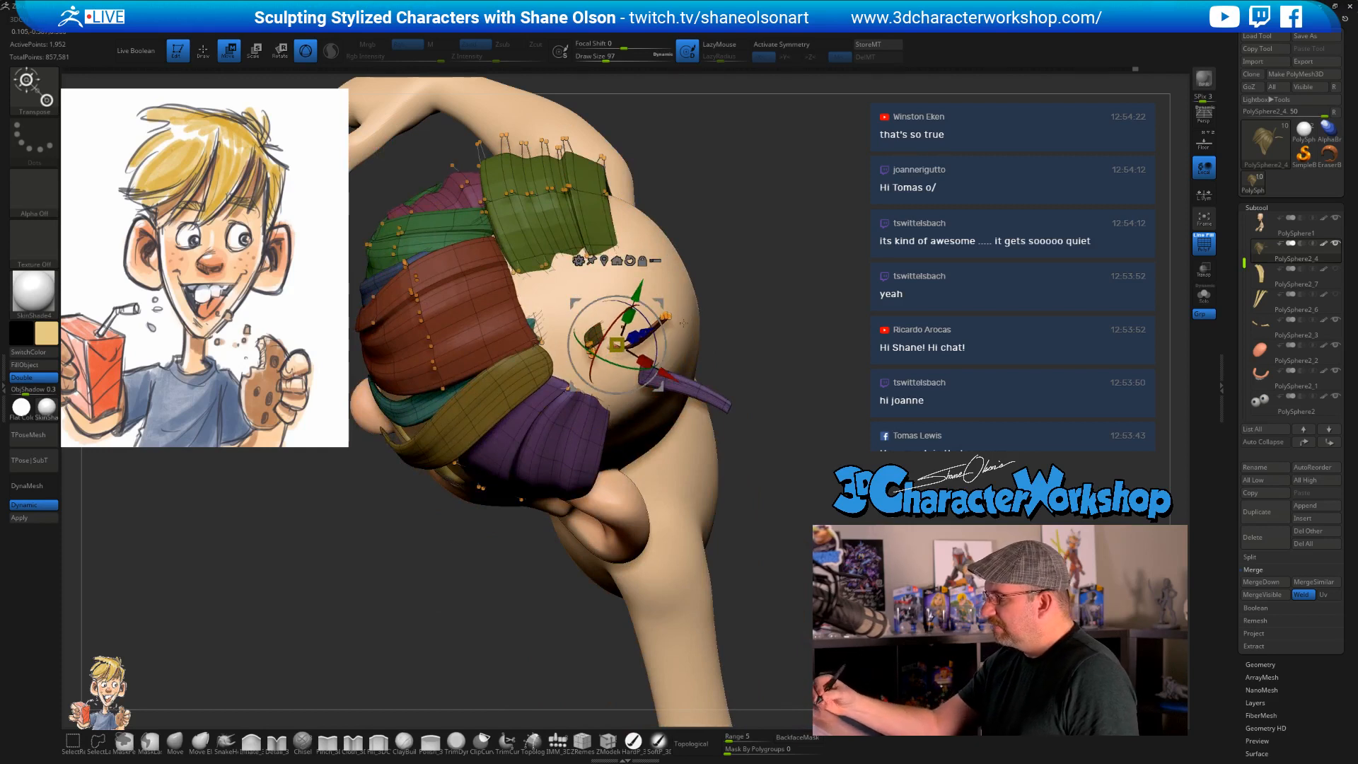
{"action": "left_click_drag", "start_coordinate": [652, 327], "coordinate": [609, 304]}
{"action": "left_click_drag", "start_coordinate": [607, 353], "coordinate": [592, 351]}
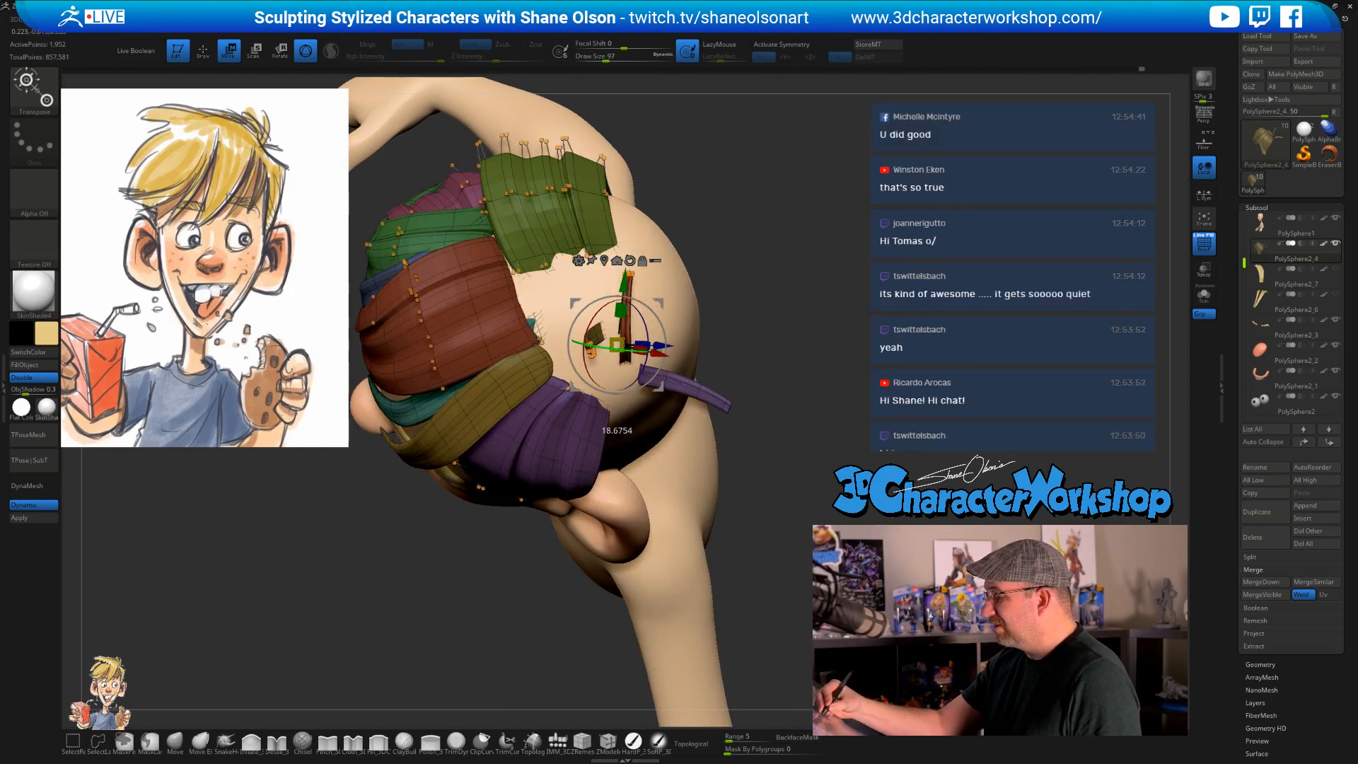
- Tilt the orange strand further toward the back of the head and shift its root slightly
{"action": "left_click_drag", "start_coordinate": [755, 453], "coordinate": [758, 330]}
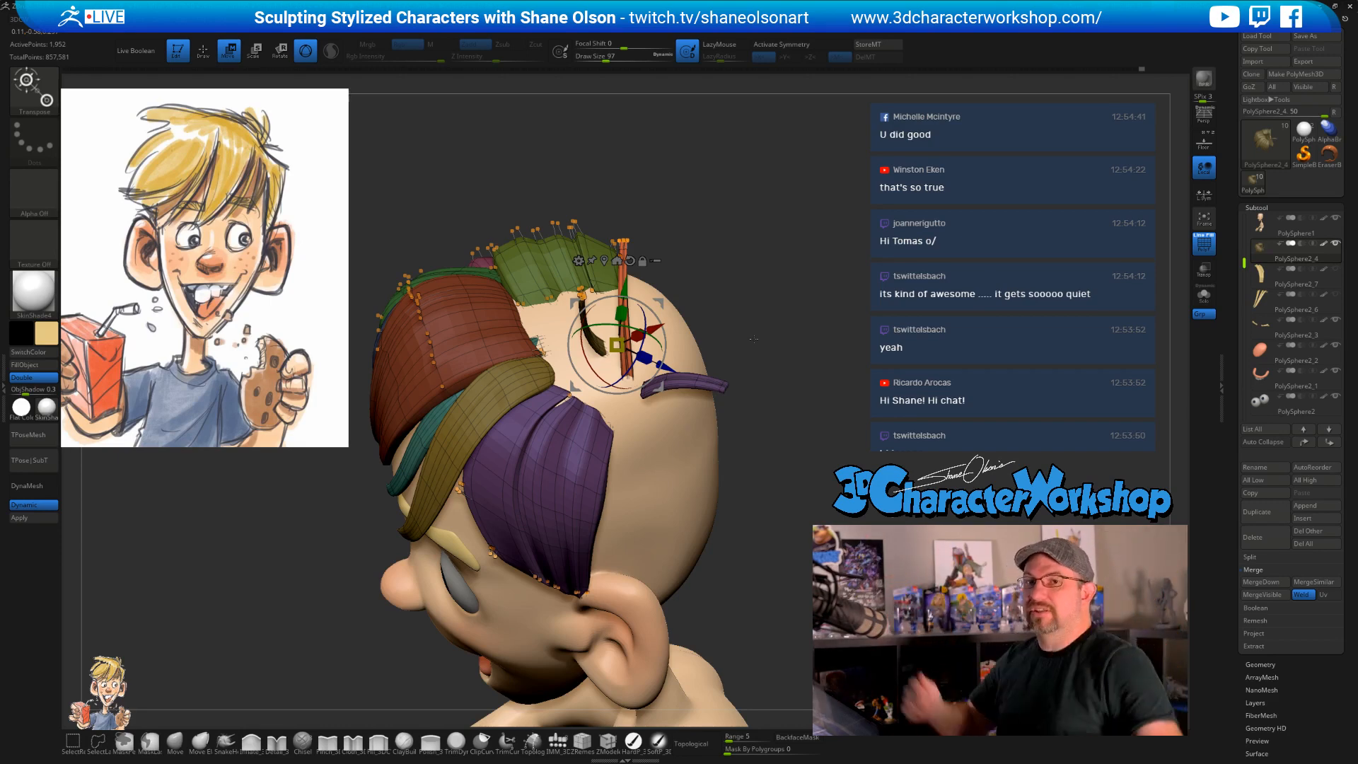
{"action": "left_click_drag", "start_coordinate": [753, 338], "coordinate": [797, 522]}
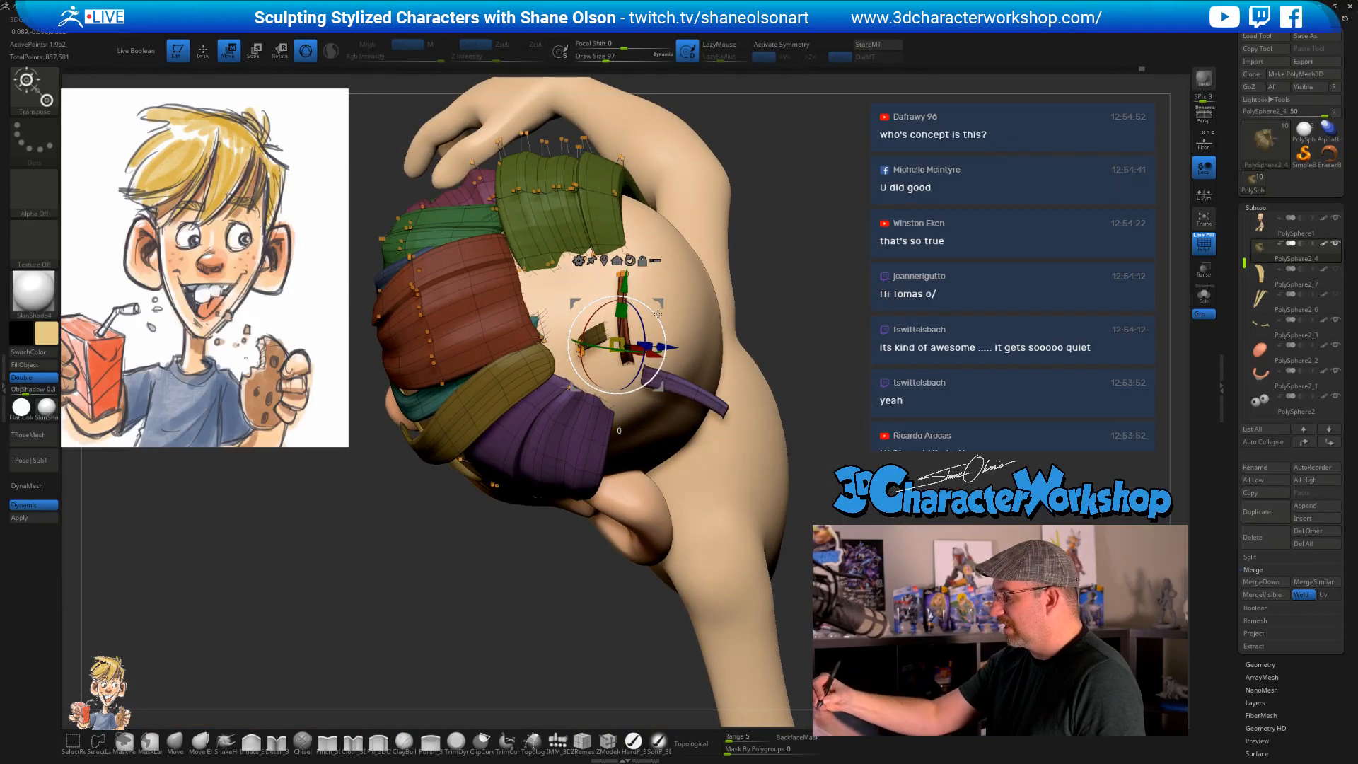
{"action": "left_click_drag", "start_coordinate": [627, 297], "coordinate": [669, 282]}
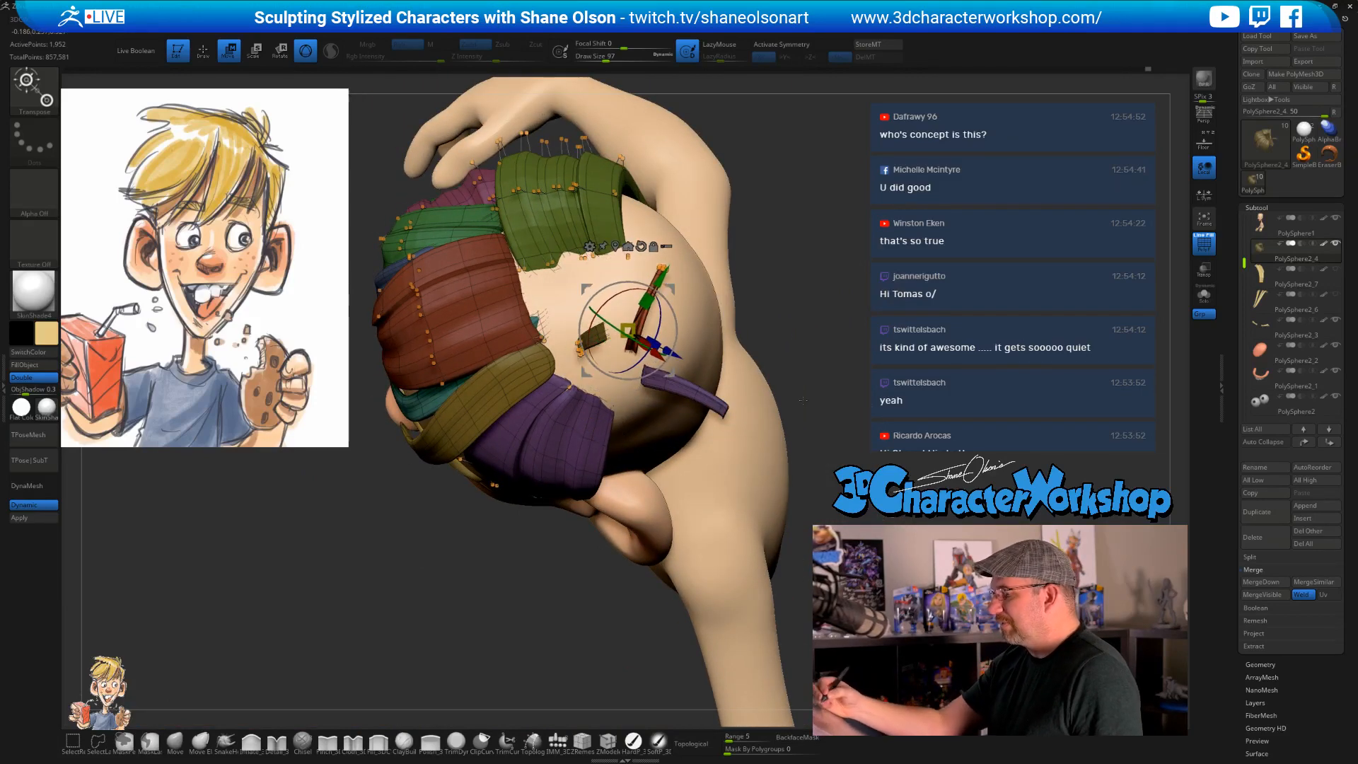
{"action": "left_click_drag", "start_coordinate": [815, 371], "coordinate": [805, 346]}
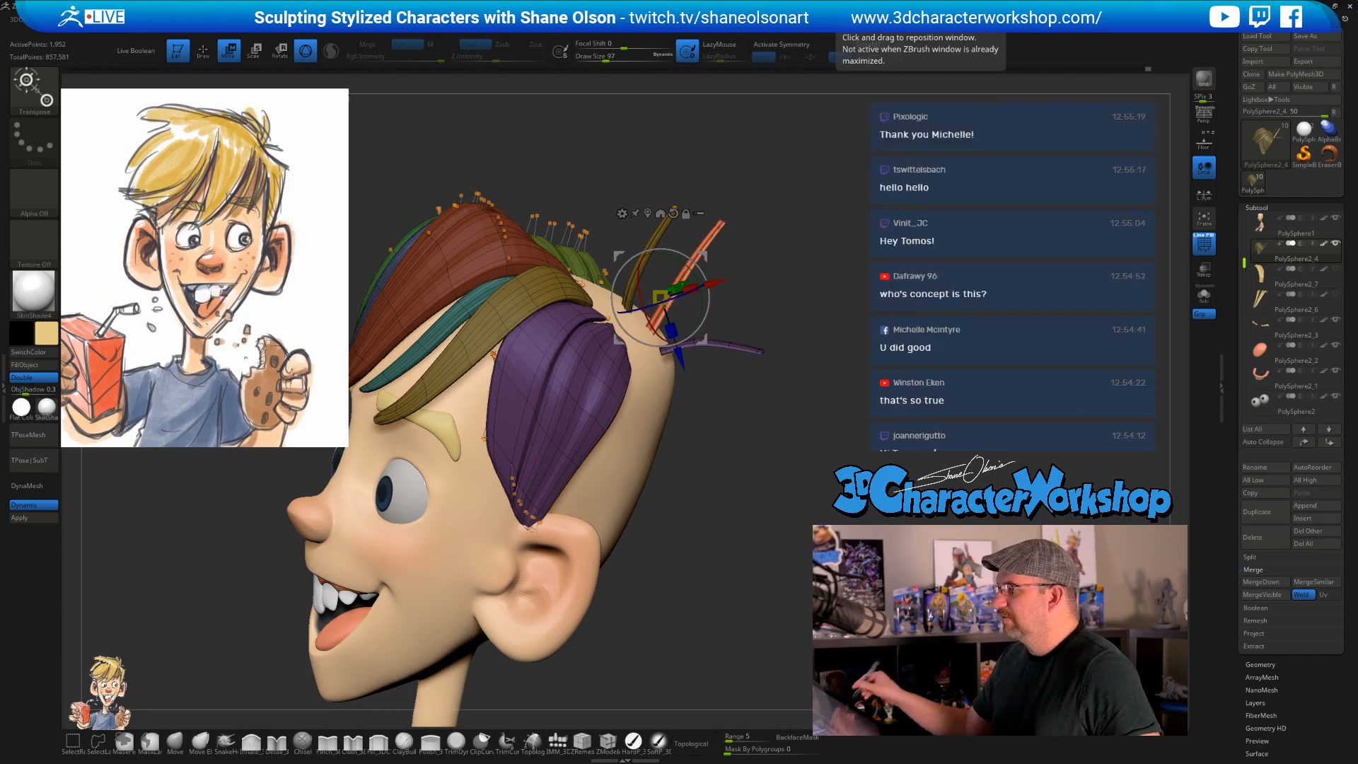
- Mask everything except the yellow crown strand, set the gizmo at its root and tilt and reposition it beside the orange strand
{"action": "mouse_move", "coordinate": [788, 458]}
{"action": "left_mouse_down"}
{"action": "mouse_move", "coordinate": [775, 430]}
{"action": "mouse_move", "coordinate": [763, 465]}
{"action": "left_mouse_up"}
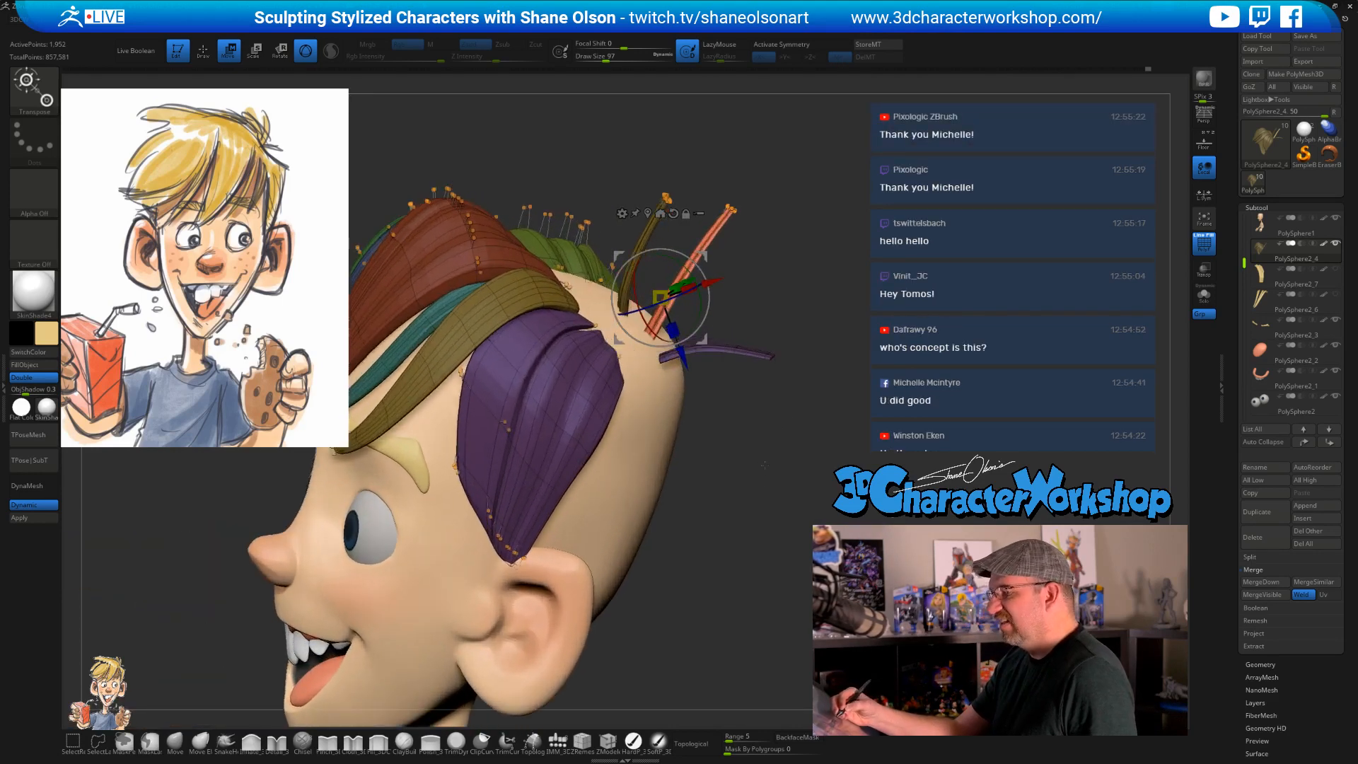
{"action": "left_click", "coordinate": [666, 199], "text": "ctrl"}
{"action": "left_click_drag", "start_coordinate": [753, 177], "coordinate": [696, 225]}
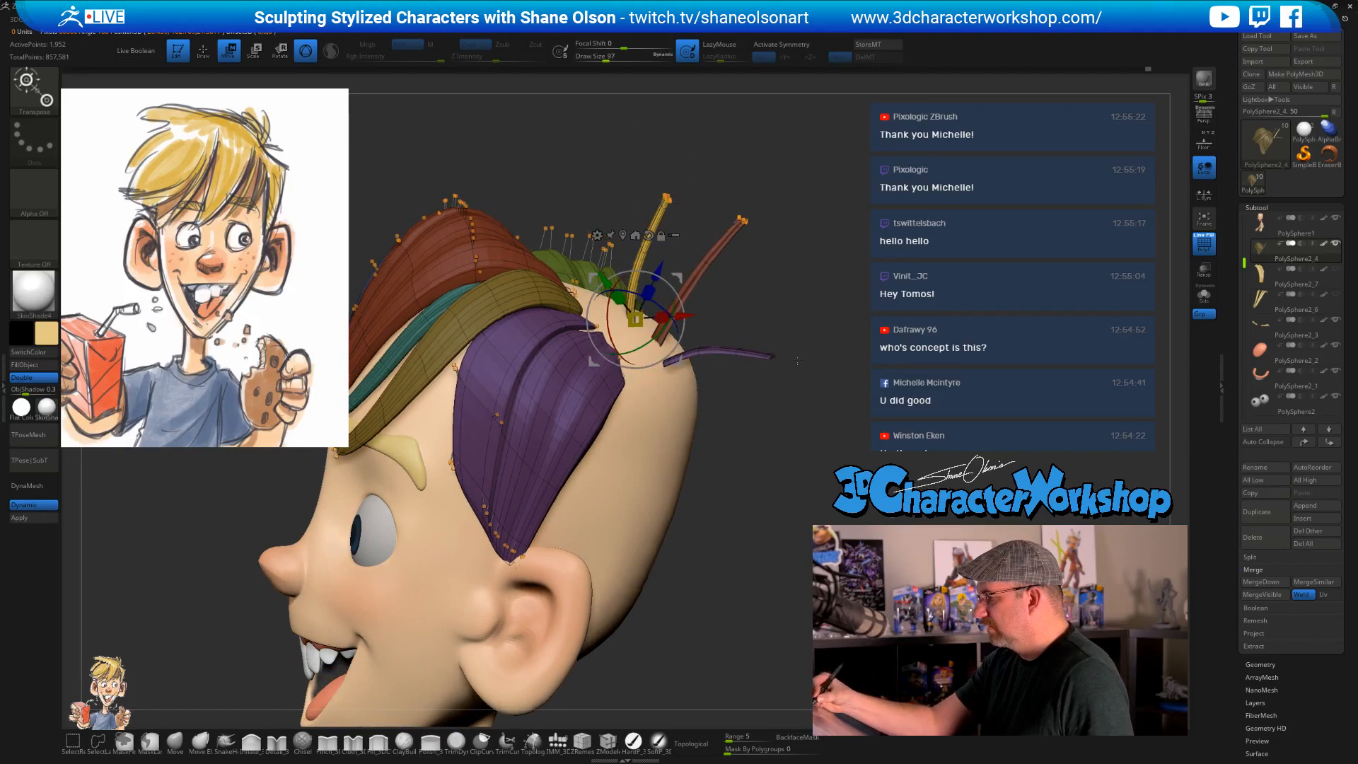
{"action": "left_click_drag", "start_coordinate": [797, 361], "coordinate": [677, 301]}
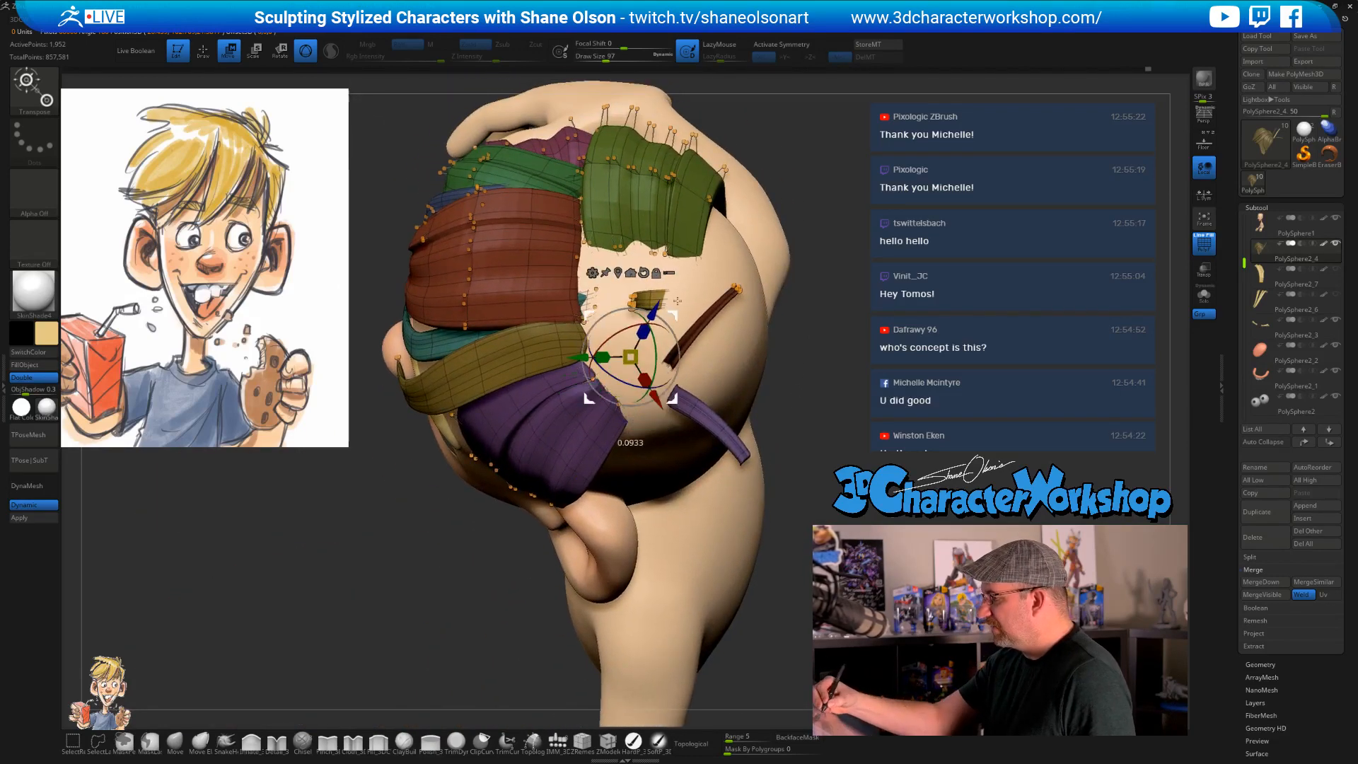
{"action": "key", "text": "ctrl+z"}
{"action": "left_click_drag", "start_coordinate": [670, 351], "coordinate": [687, 295], "text": "alt"}
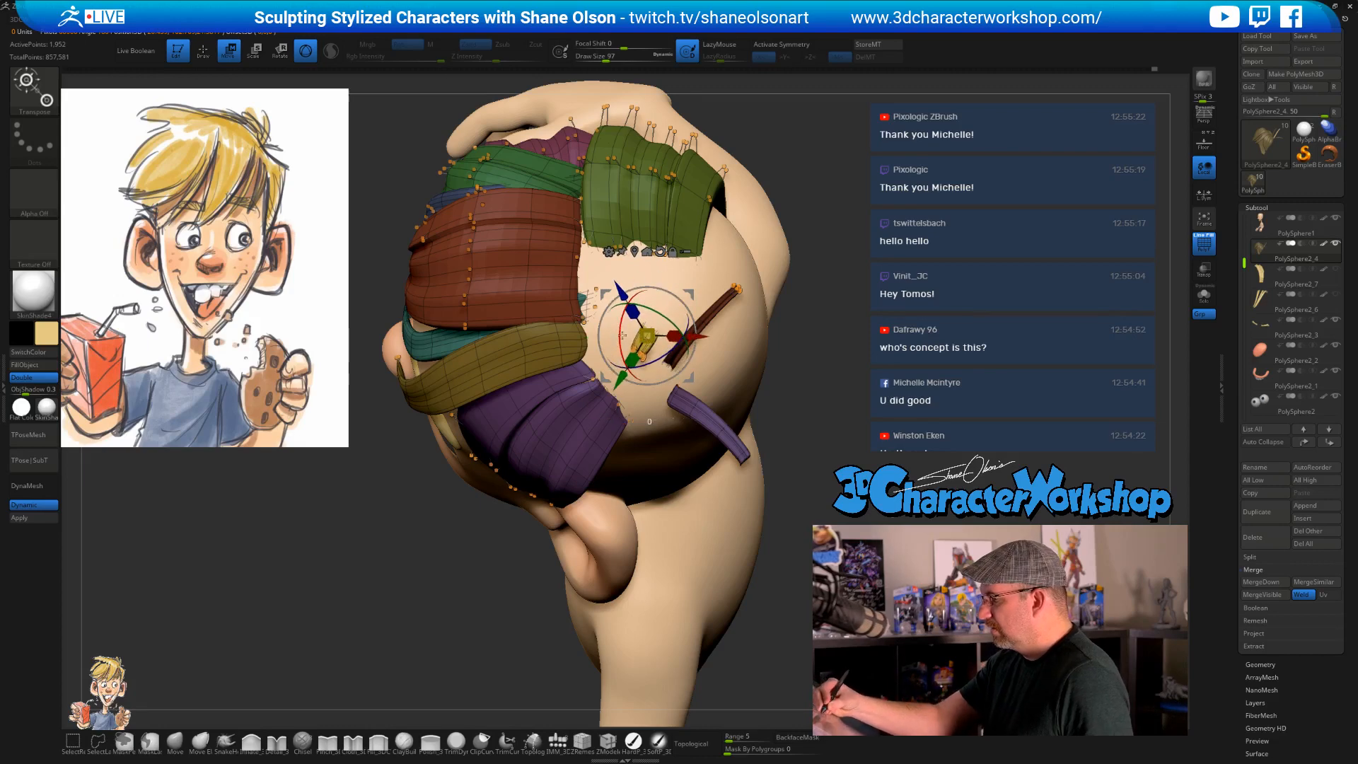
{"action": "left_click_drag", "start_coordinate": [802, 469], "coordinate": [818, 391]}
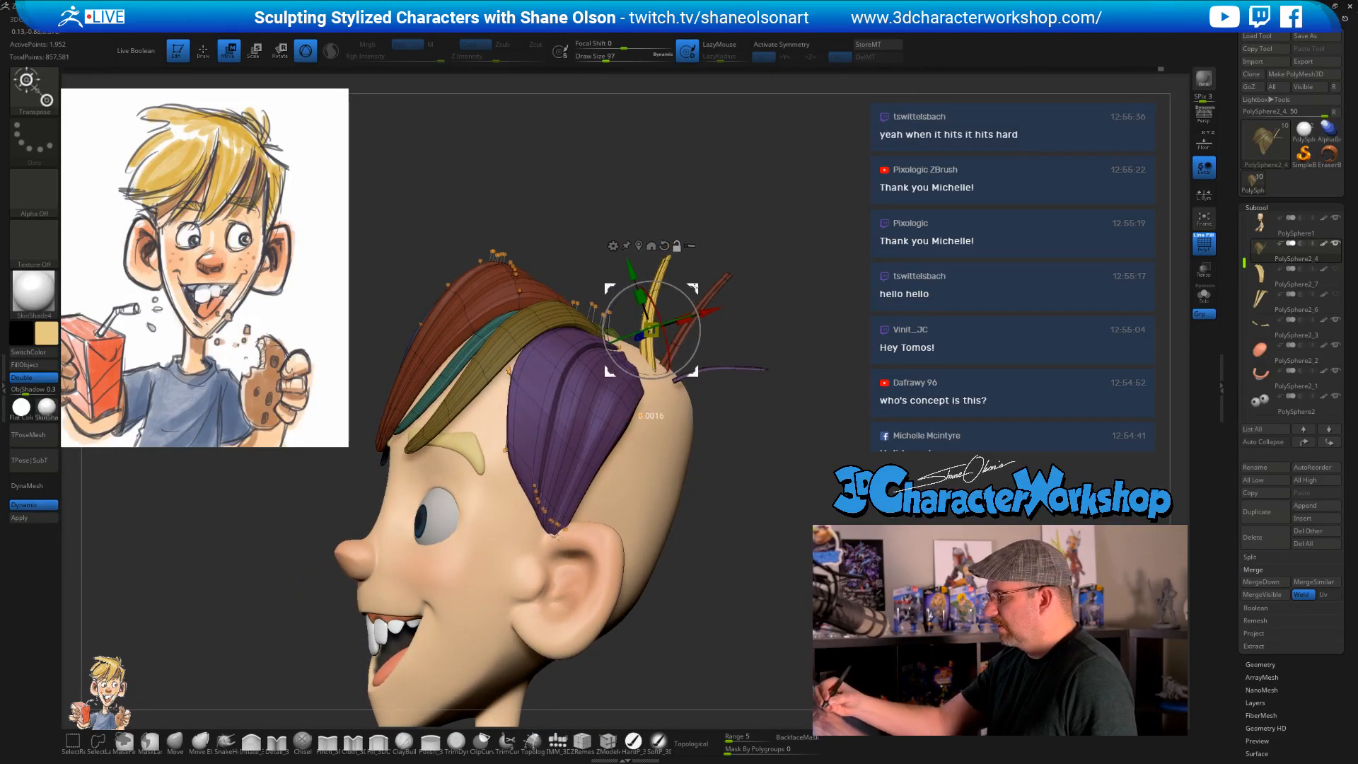
{"action": "left_click_drag", "start_coordinate": [719, 325], "coordinate": [692, 376]}
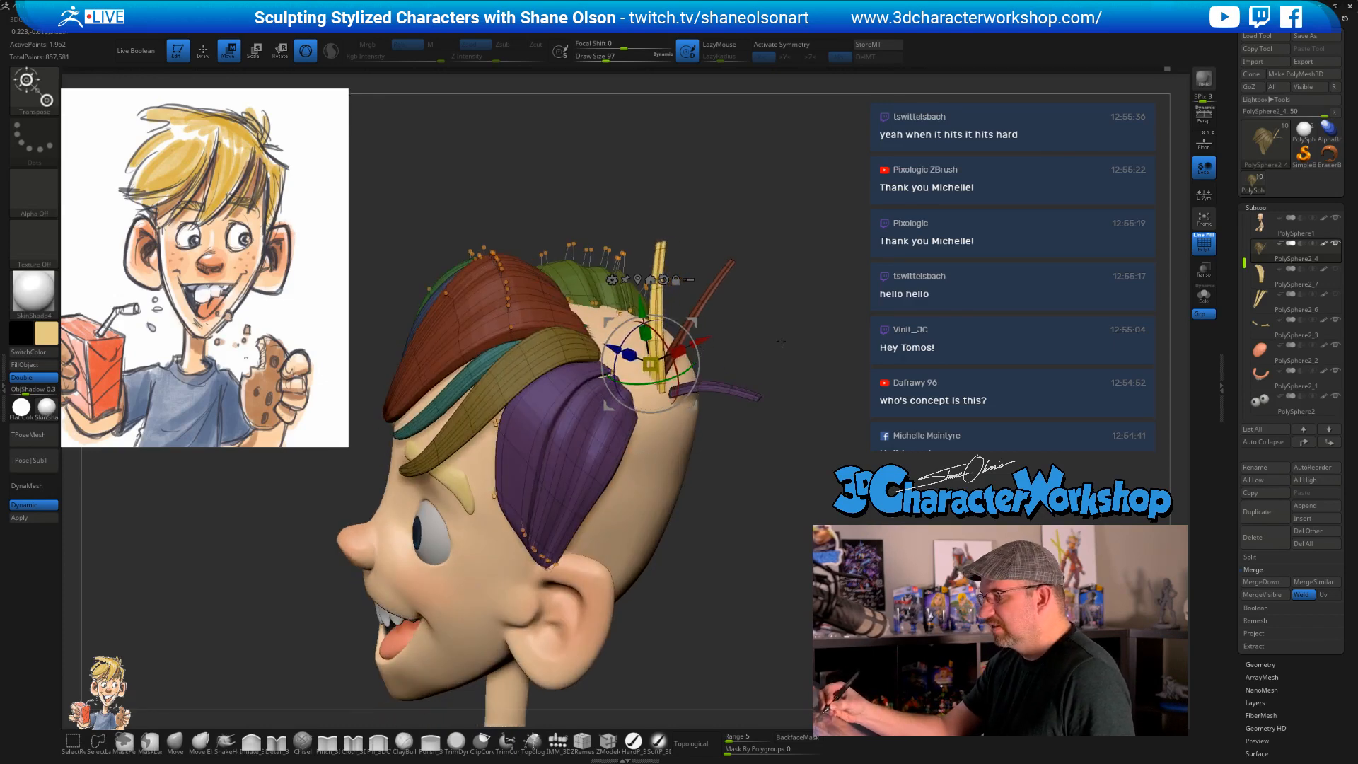
{"action": "left_click_drag", "start_coordinate": [780, 342], "coordinate": [753, 452]}
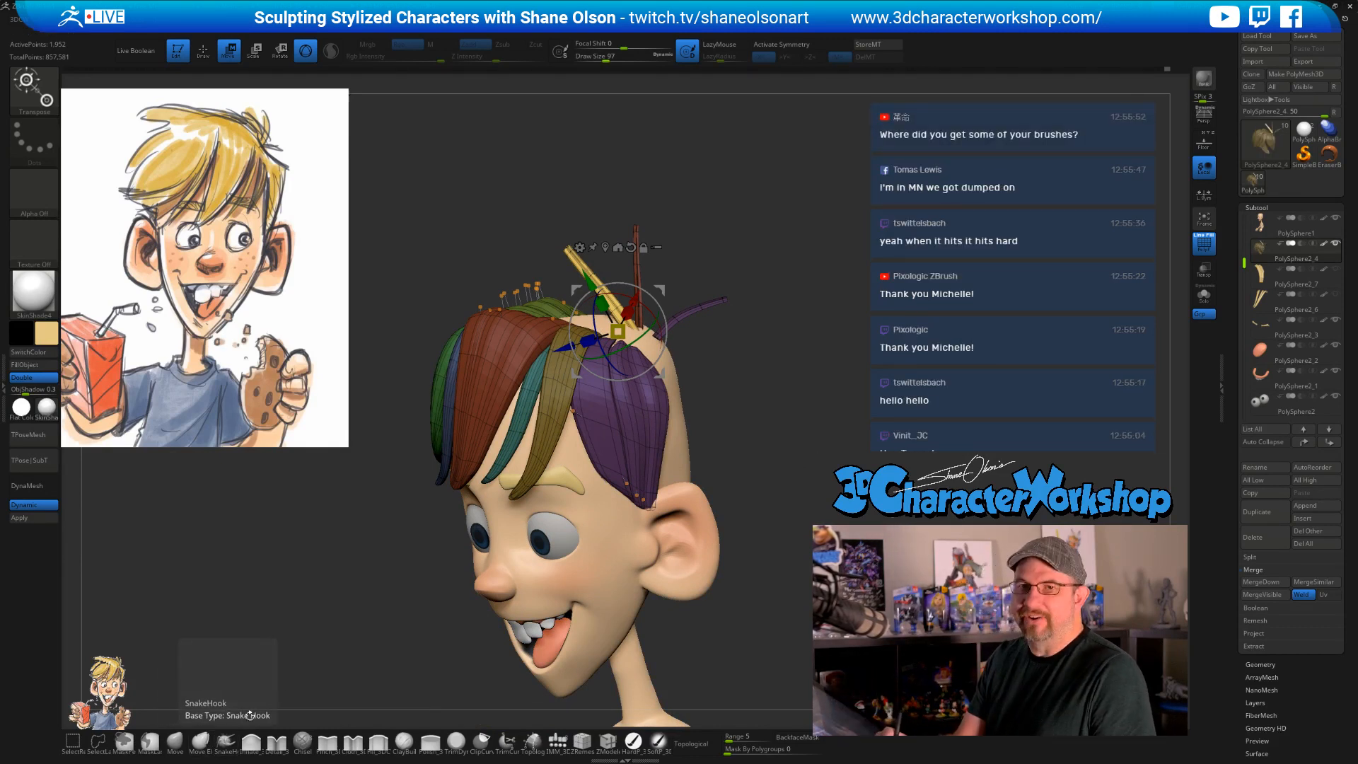
- Begin bending the yellow crown strand with the Move Elastic brush, using Topological masking and reducing the draw size to 80
{"action": "left_click", "coordinate": [201, 740]}
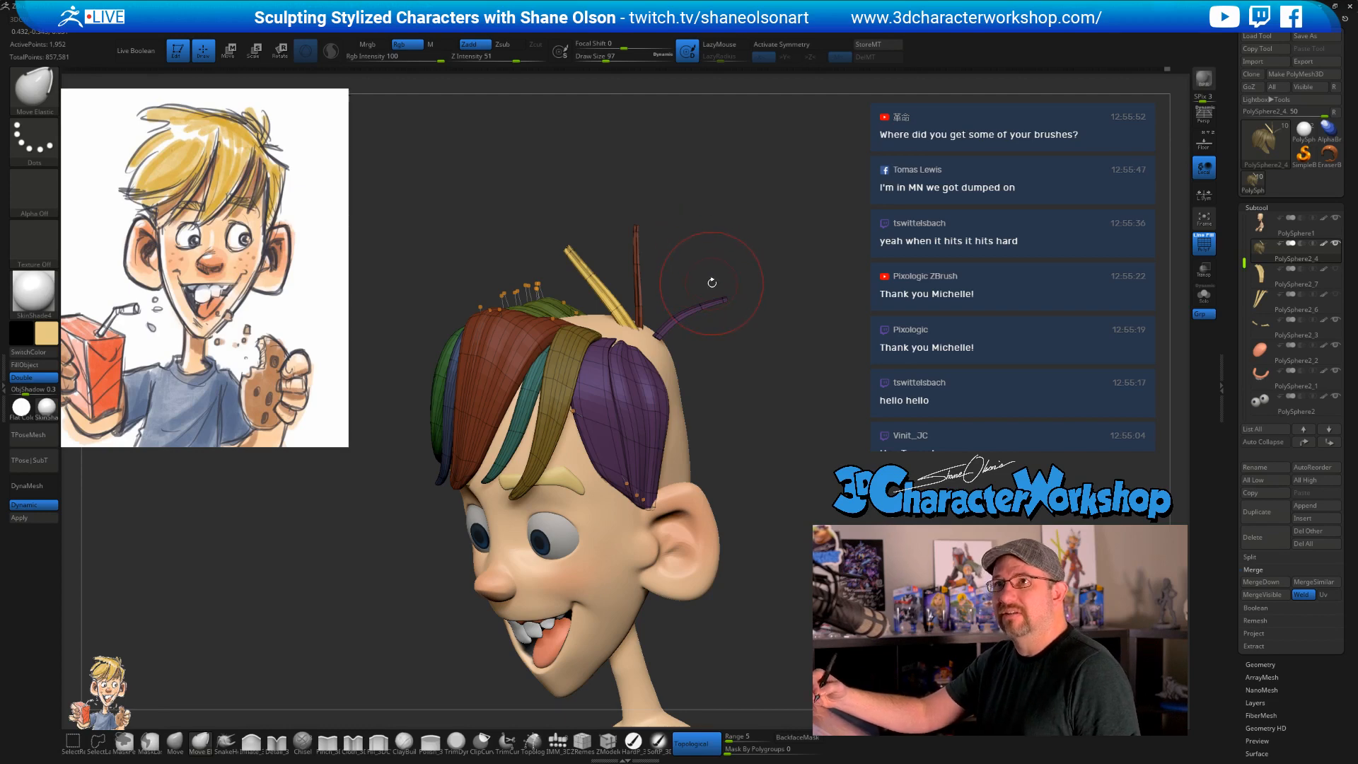
{"action": "left_click_drag", "start_coordinate": [705, 263], "coordinate": [714, 287]}
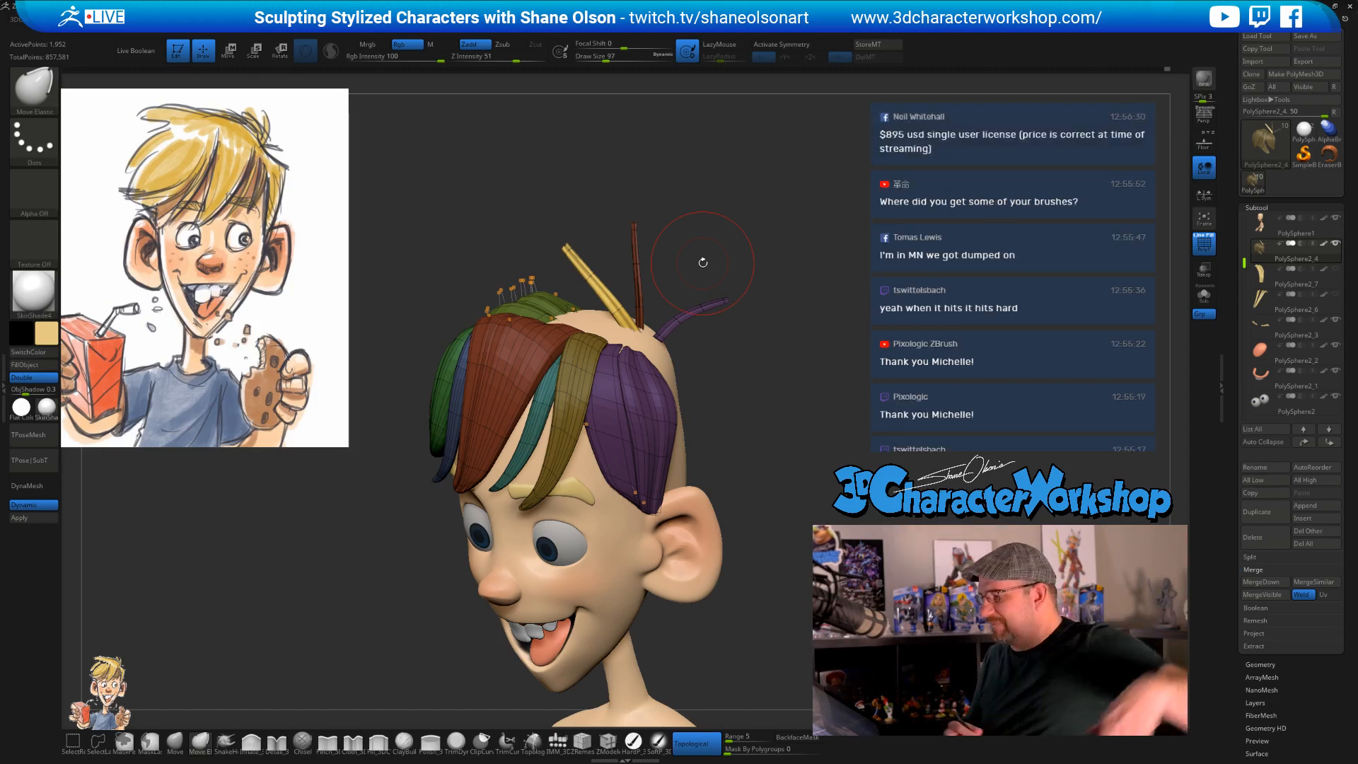
{"action": "mouse_move", "coordinate": [782, 367]}
{"action": "left_mouse_down"}
{"action": "mouse_move", "coordinate": [795, 343]}
{"action": "mouse_move", "coordinate": [781, 354]}
{"action": "left_mouse_up"}
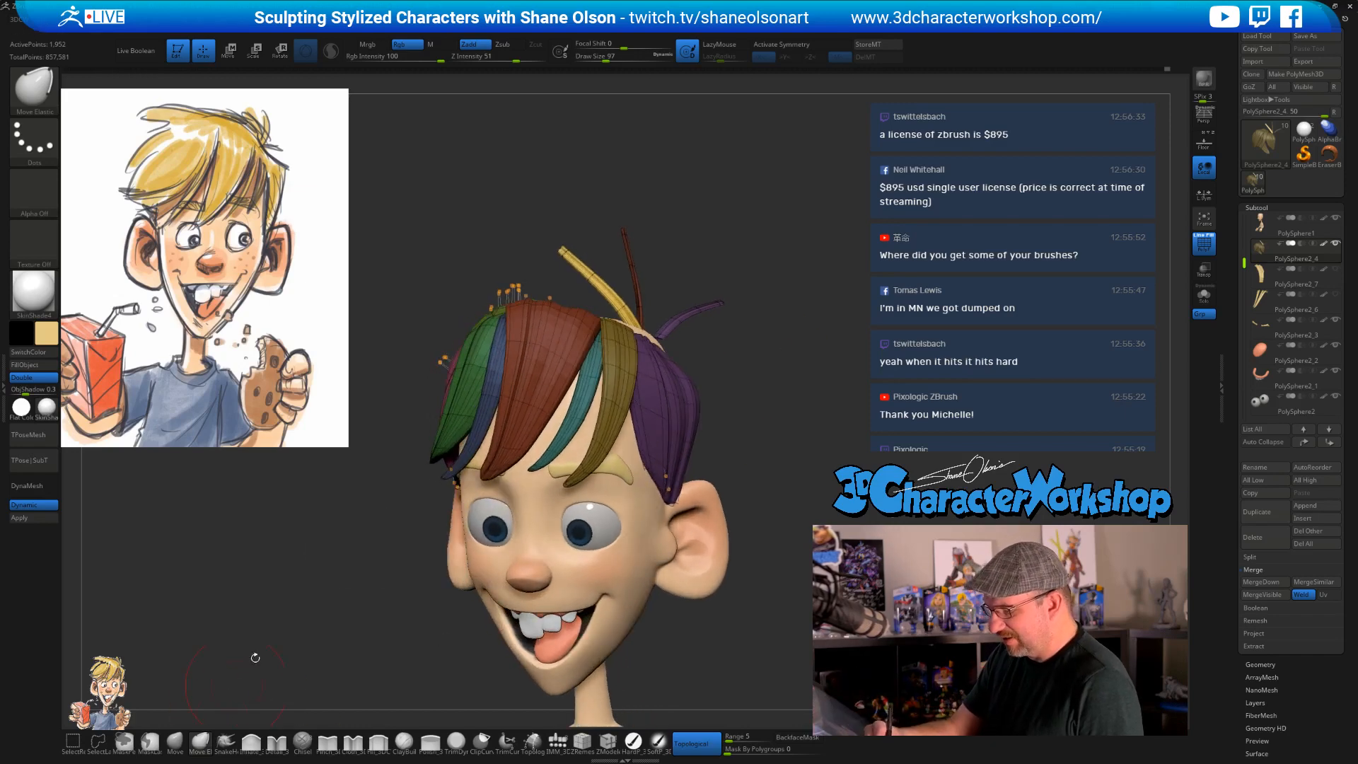
{"action": "key", "text": "s"}
{"action": "mouse_move", "coordinate": [674, 223]}
{"action": "left_mouse_down"}
{"action": "mouse_move", "coordinate": [700, 269]}
{"action": "mouse_move", "coordinate": [673, 297]}
{"action": "mouse_move", "coordinate": [706, 295]}
{"action": "mouse_move", "coordinate": [677, 295]}
{"action": "left_mouse_up"}
{"action": "key", "text": "s"}
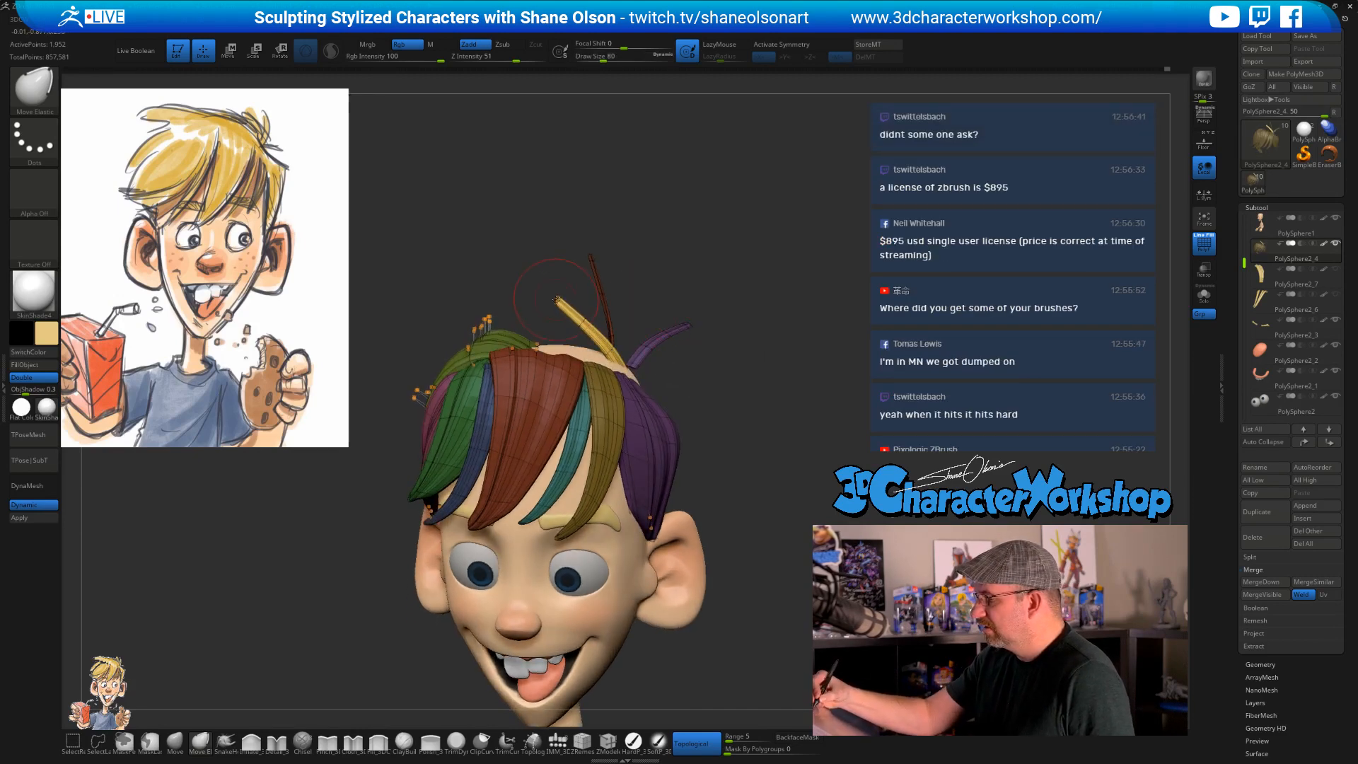
- Curve the yellow strand forward from its root with the Move Elastic brush, starting at draw size 128
{"action": "left_click_drag", "start_coordinate": [751, 378], "coordinate": [733, 387]}
{"action": "key", "text": "s"}
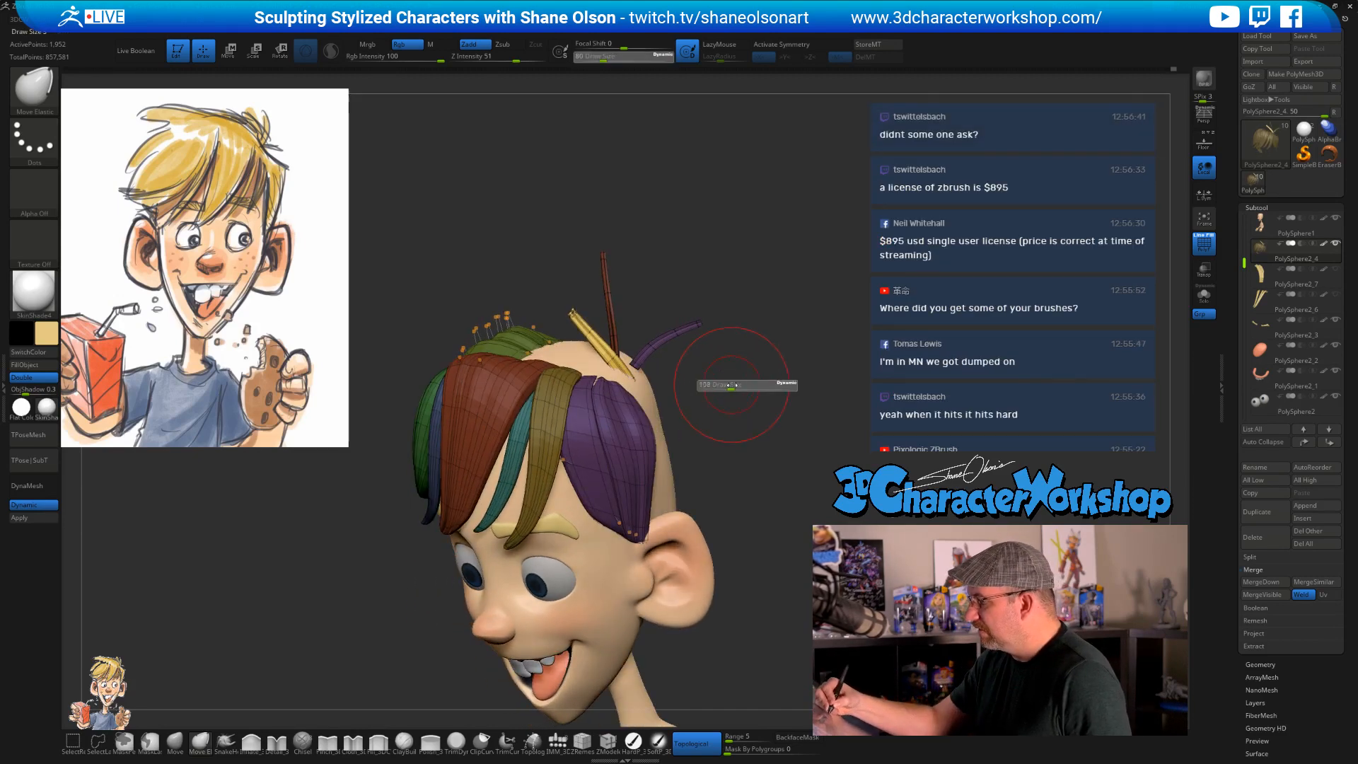
{"action": "left_click_drag", "start_coordinate": [635, 368], "coordinate": [621, 360]}
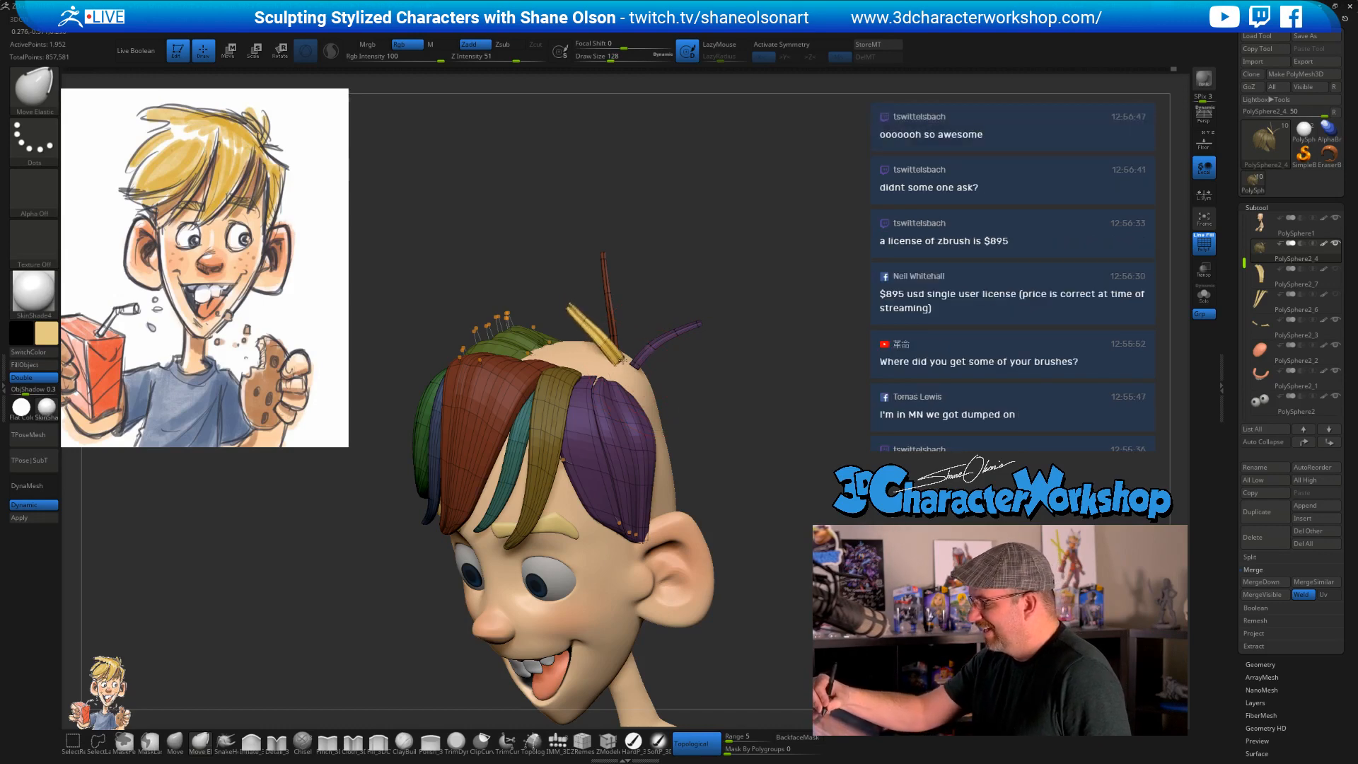
{"action": "left_click_drag", "start_coordinate": [748, 390], "coordinate": [739, 405]}
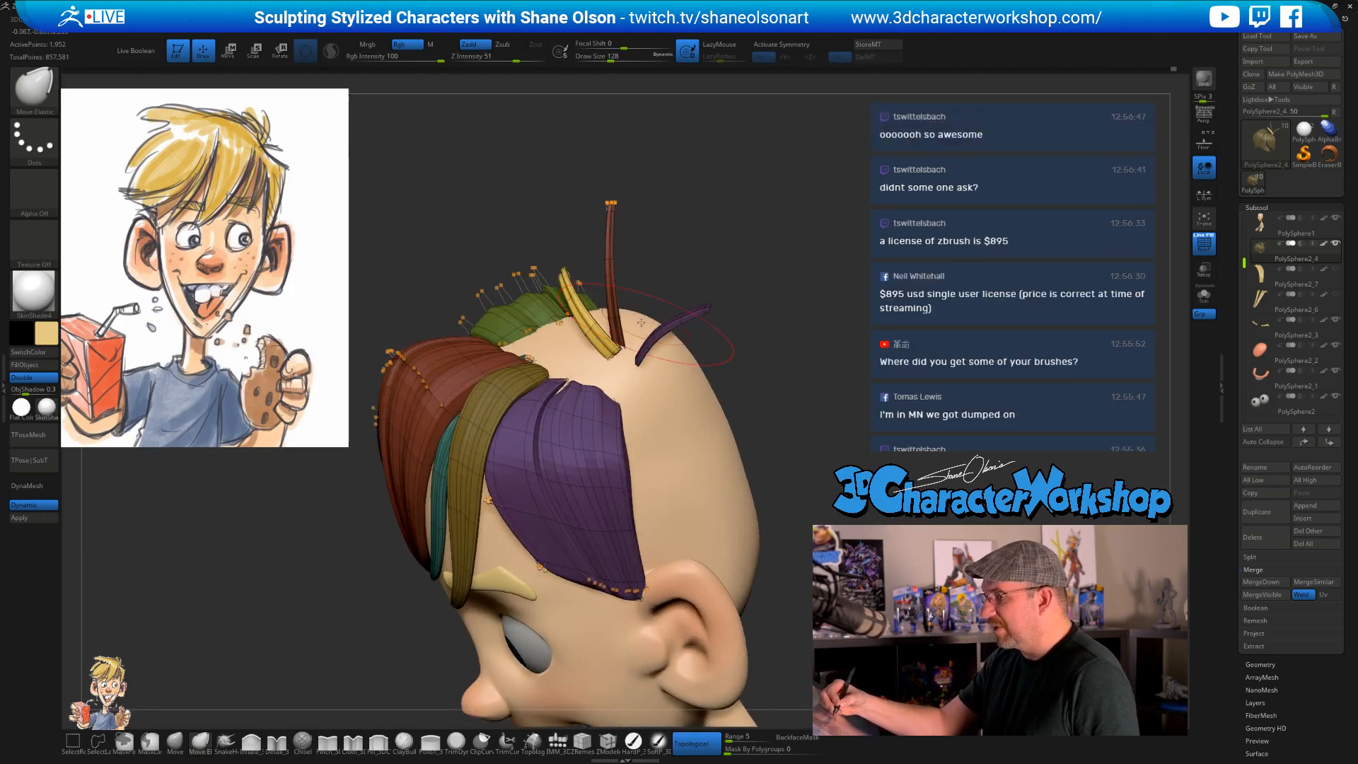
{"action": "left_click_drag", "start_coordinate": [590, 326], "coordinate": [602, 327]}
{"action": "left_click_drag", "start_coordinate": [761, 396], "coordinate": [754, 361]}
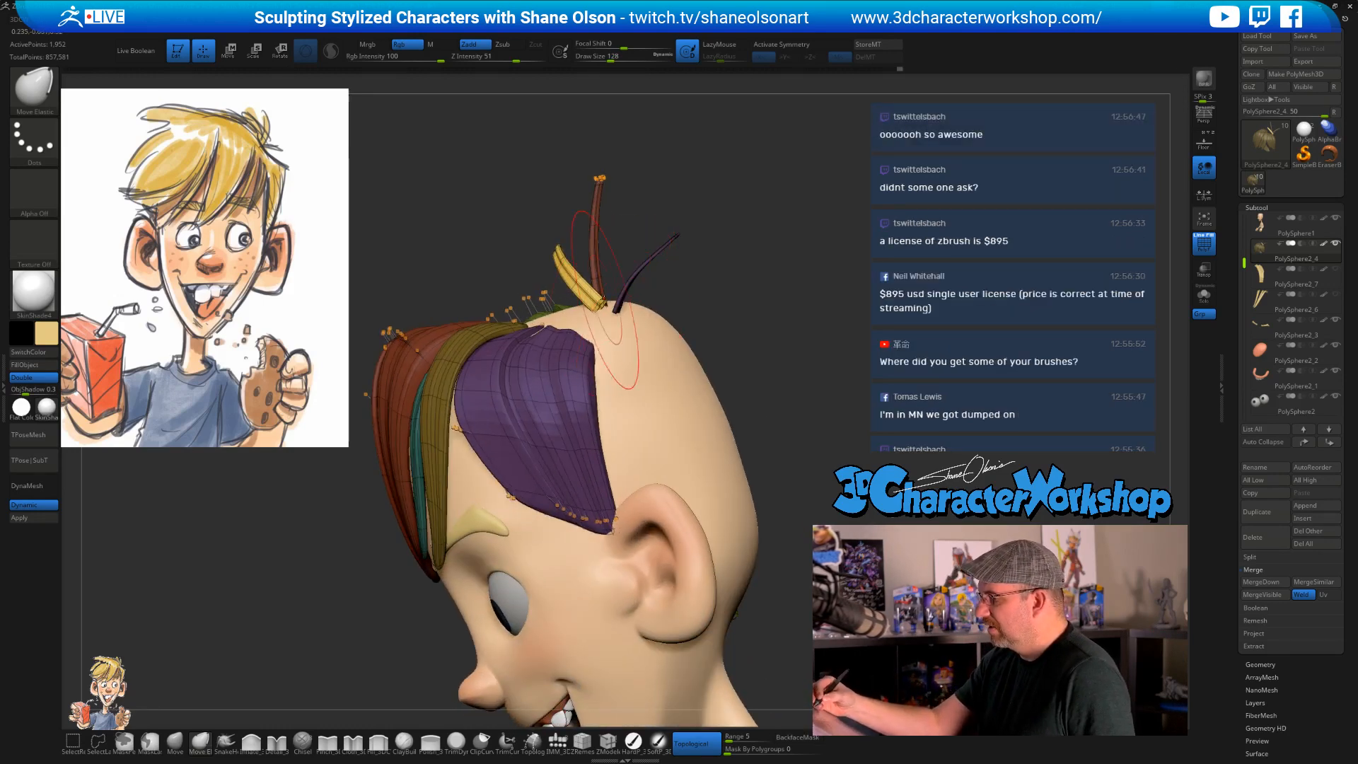
{"action": "left_click_drag", "start_coordinate": [614, 319], "coordinate": [611, 311]}
{"action": "left_click_drag", "start_coordinate": [674, 245], "coordinate": [581, 276]}
{"action": "key", "text": "s"}
{"action": "left_click_drag", "start_coordinate": [599, 230], "coordinate": [591, 231]}
{"action": "left_click_drag", "start_coordinate": [566, 281], "coordinate": [570, 272]}
- Hide the polyframe and pull the yellow strand's tip into a narrower point with the SnakeHook brush at draw size 27
{"action": "left_click", "coordinate": [226, 742]}
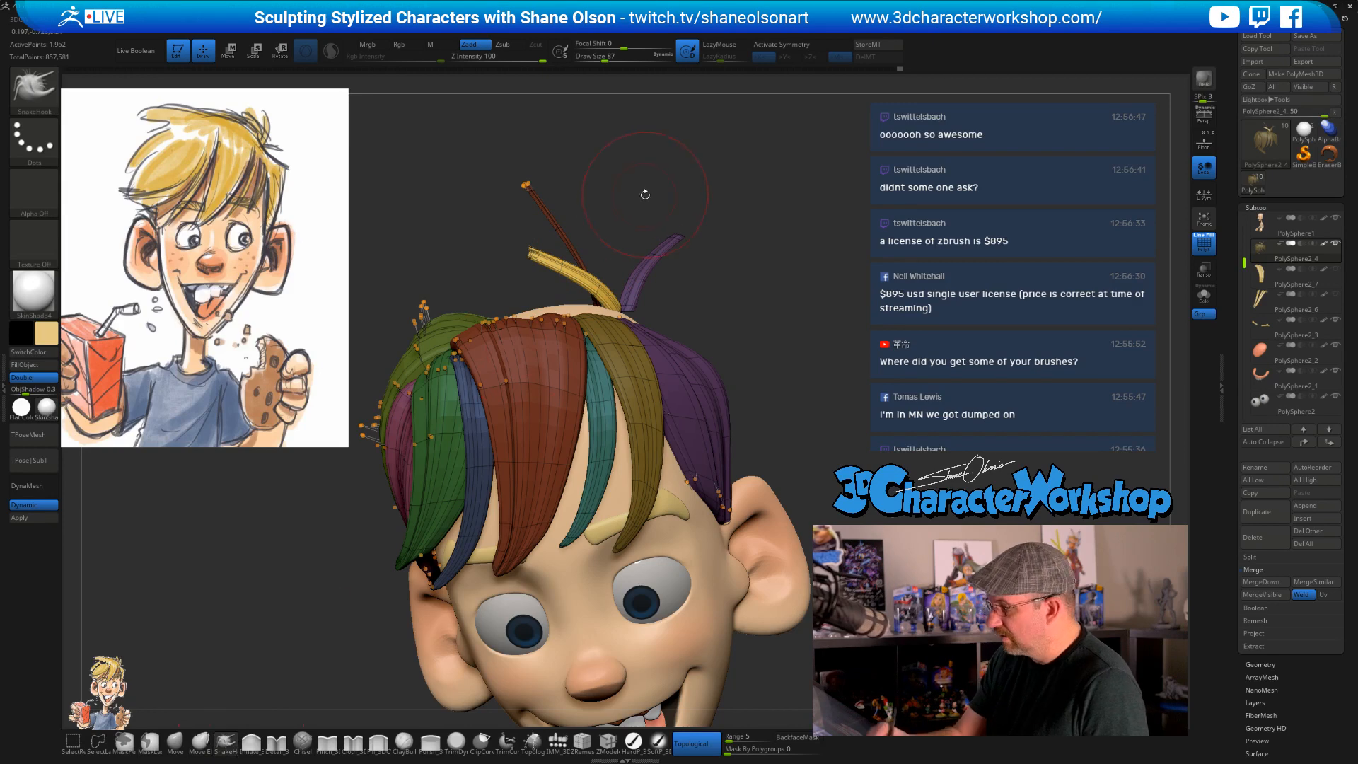
{"action": "mouse_move", "coordinate": [645, 194]}
{"action": "left_mouse_down", "text": "alt"}
{"action": "mouse_move", "coordinate": [640, 220]}
{"action": "mouse_move", "coordinate": [604, 227]}
{"action": "left_mouse_up", "text": "alt"}
{"action": "key", "text": "s"}
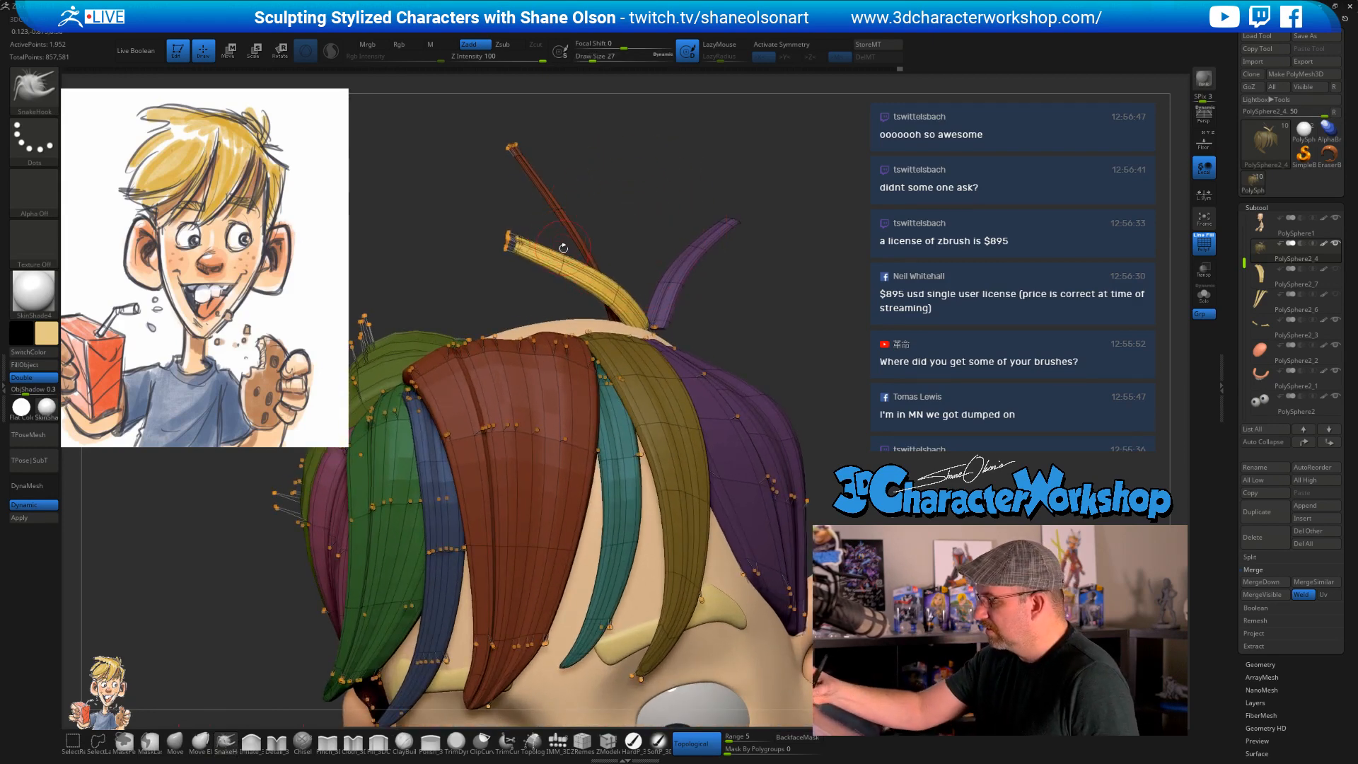
{"action": "key", "text": "shift+f"}
{"action": "left_click_drag", "start_coordinate": [519, 241], "coordinate": [497, 232]}
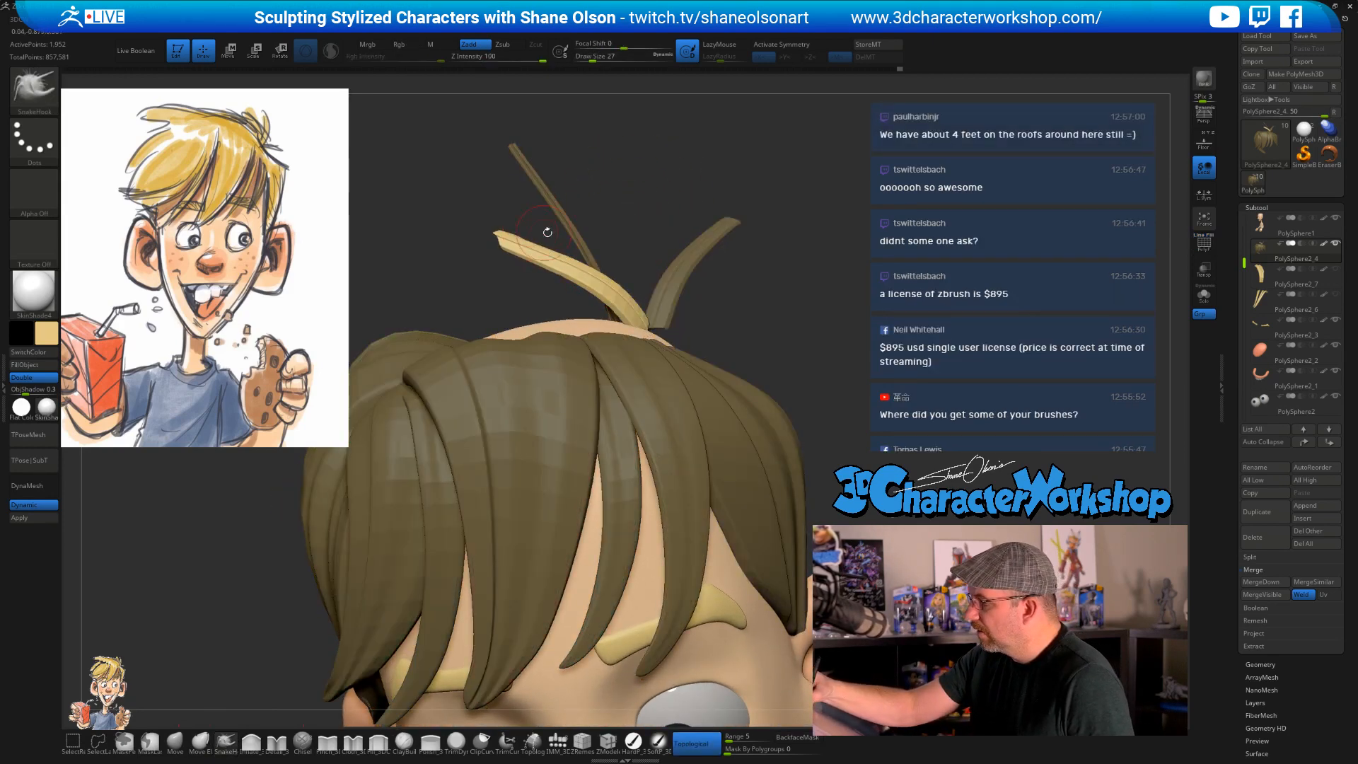
{"action": "right_click_drag", "start_coordinate": [510, 239], "coordinate": [505, 241], "text": "ctrl"}
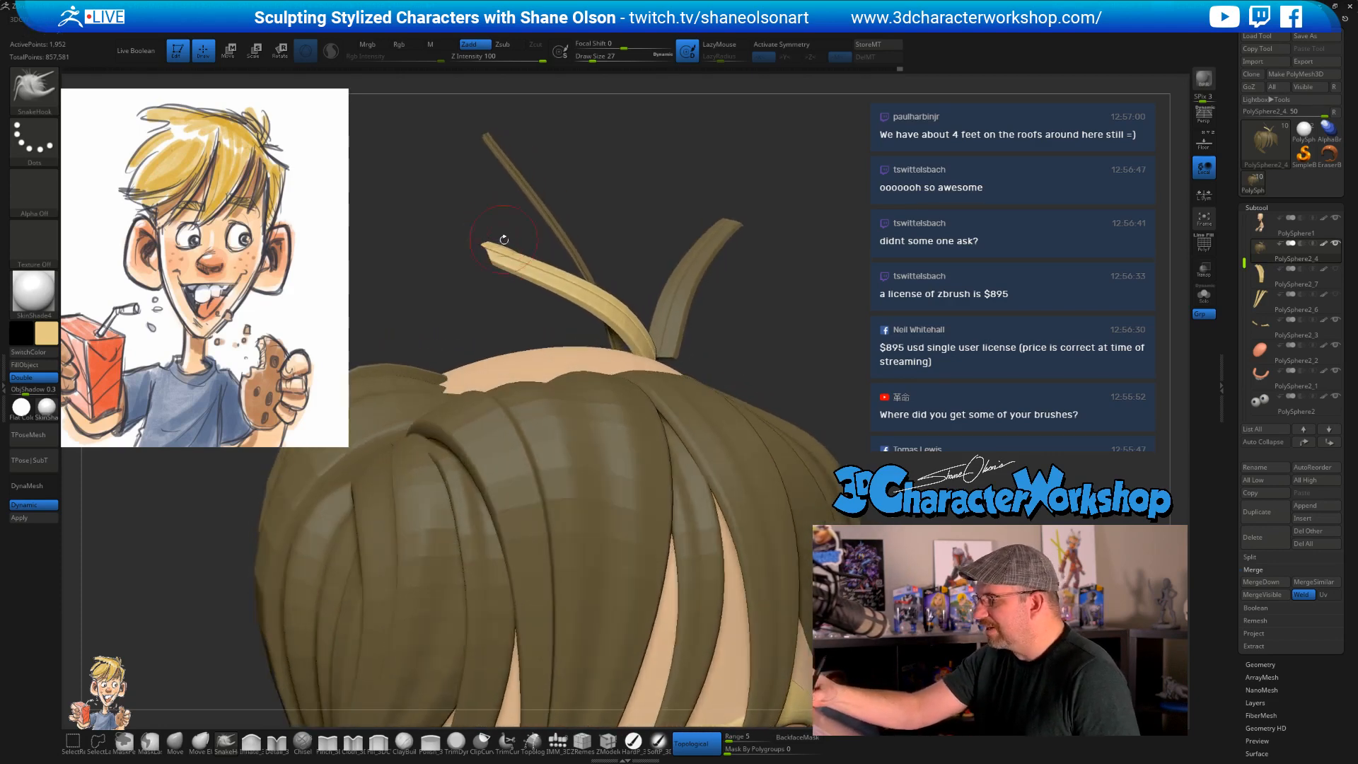
- Refine the yellow strand's arc with larger SnakeHook strokes and smooth its tip at draw size 29
{"action": "key", "text": "s"}
{"action": "left_click_drag", "start_coordinate": [501, 223], "coordinate": [515, 242]}
{"action": "right_click_drag", "start_coordinate": [519, 236], "coordinate": [520, 259]}
{"action": "right_click_drag", "start_coordinate": [619, 205], "coordinate": [603, 264]}
{"action": "key", "text": "s"}
{"action": "left_click_drag", "start_coordinate": [606, 275], "coordinate": [610, 275]}
{"action": "left_click_drag", "start_coordinate": [564, 318], "coordinate": [556, 303]}
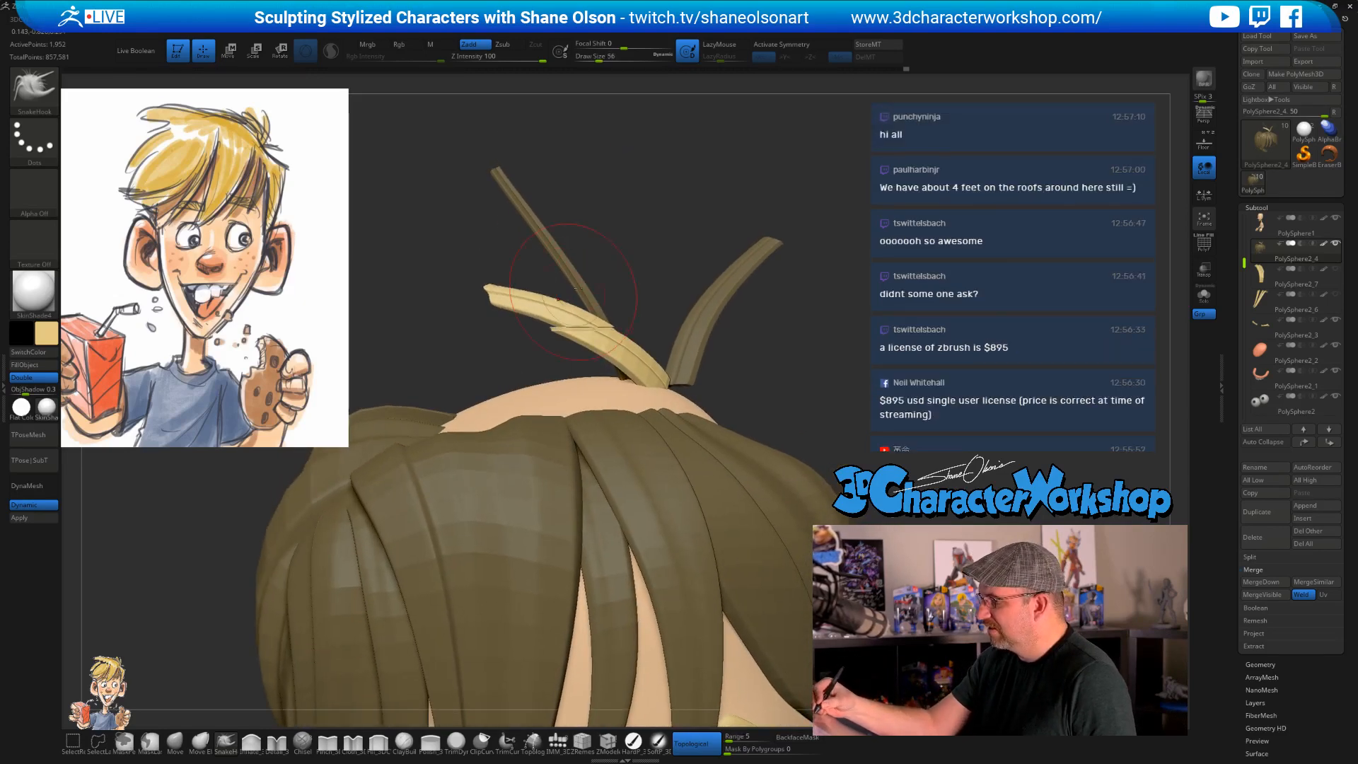
{"action": "mouse_move", "coordinate": [638, 258]}
{"action": "right_mouse_down"}
{"action": "mouse_move", "coordinate": [649, 276]}
{"action": "mouse_move", "coordinate": [627, 316]}
{"action": "right_mouse_up"}
{"action": "key", "text": "s"}
{"action": "left_click_drag", "start_coordinate": [624, 313], "coordinate": [632, 313]}
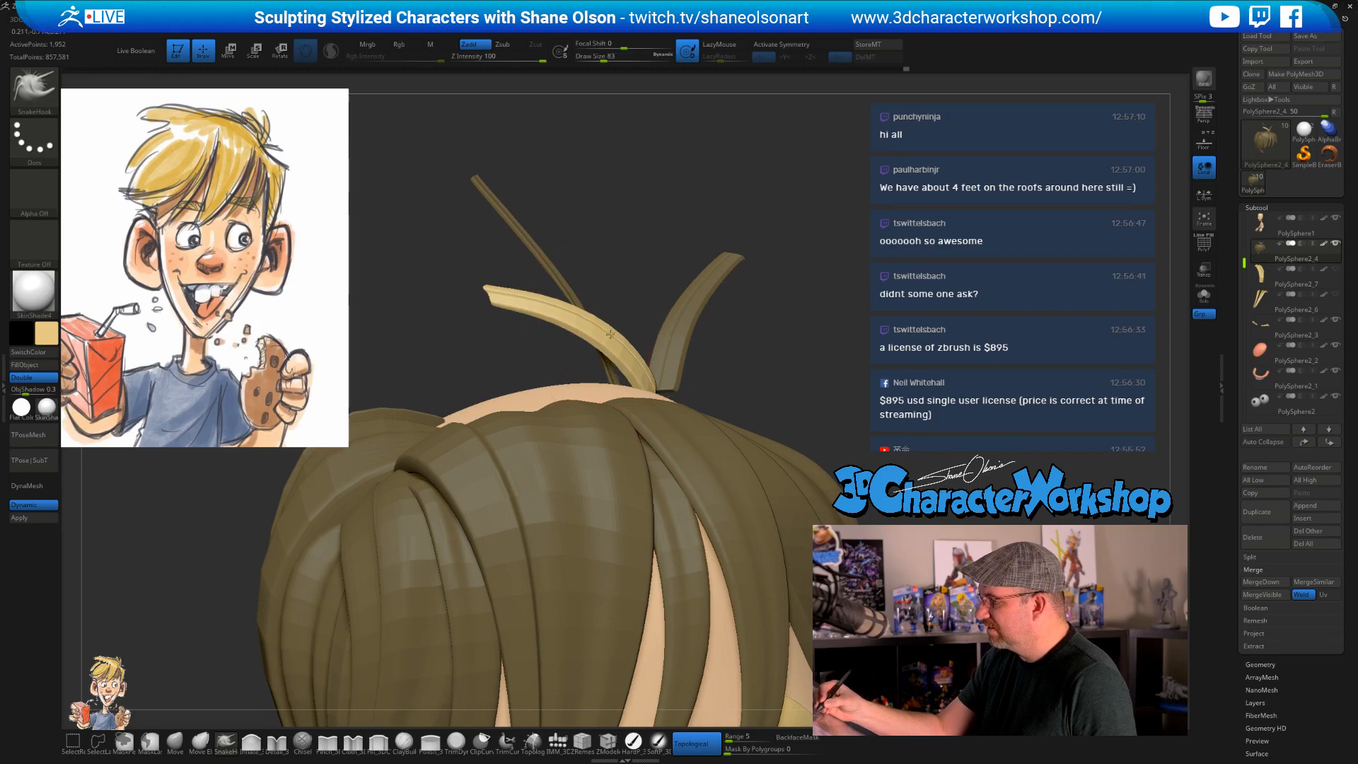
{"action": "key", "text": "s"}
{"action": "mouse_move", "coordinate": [525, 266]}
{"action": "left_mouse_down"}
{"action": "mouse_move", "coordinate": [492, 267]}
{"action": "mouse_move", "coordinate": [496, 295]}
{"action": "left_mouse_up"}
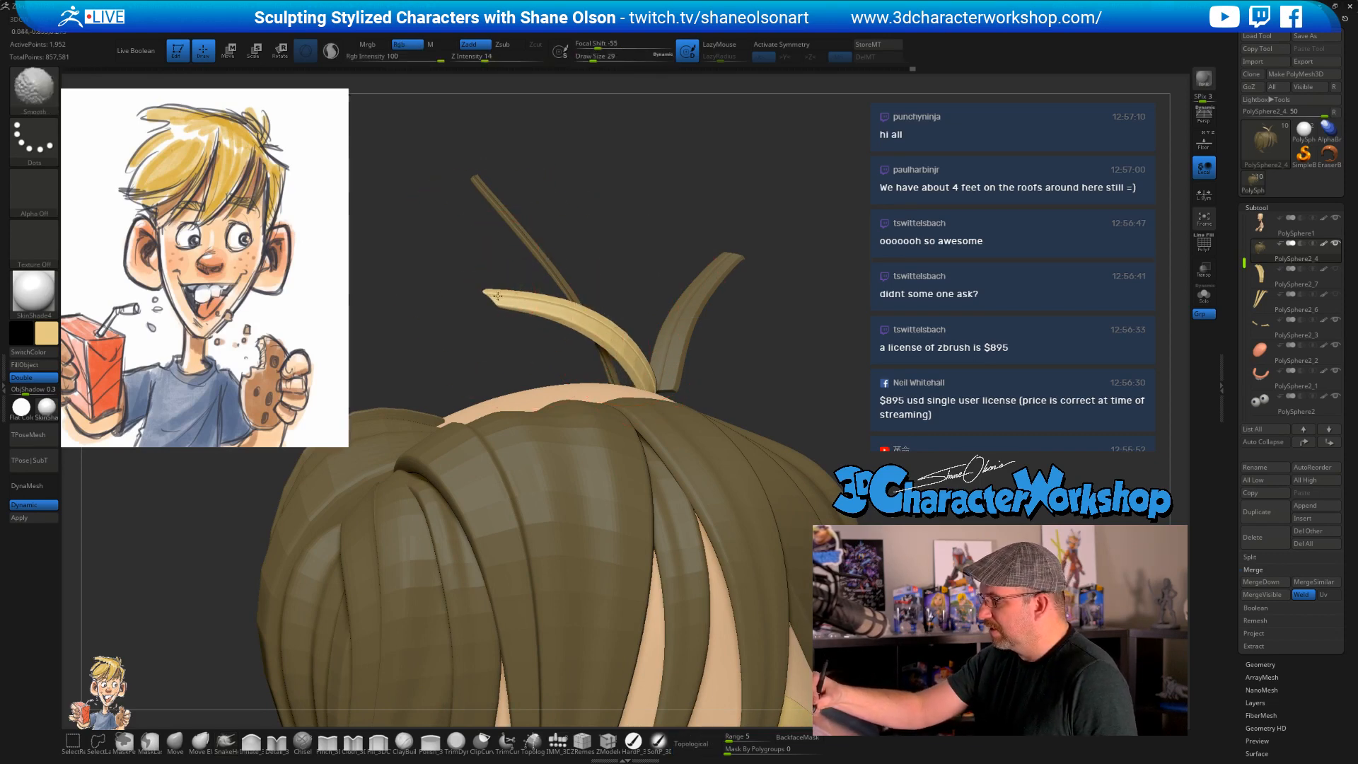
{"action": "mouse_move", "coordinate": [606, 256]}
{"action": "right_mouse_down"}
{"action": "mouse_move", "coordinate": [598, 279]}
{"action": "mouse_move", "coordinate": [776, 412]}
{"action": "mouse_move", "coordinate": [771, 392]}
{"action": "right_mouse_up"}
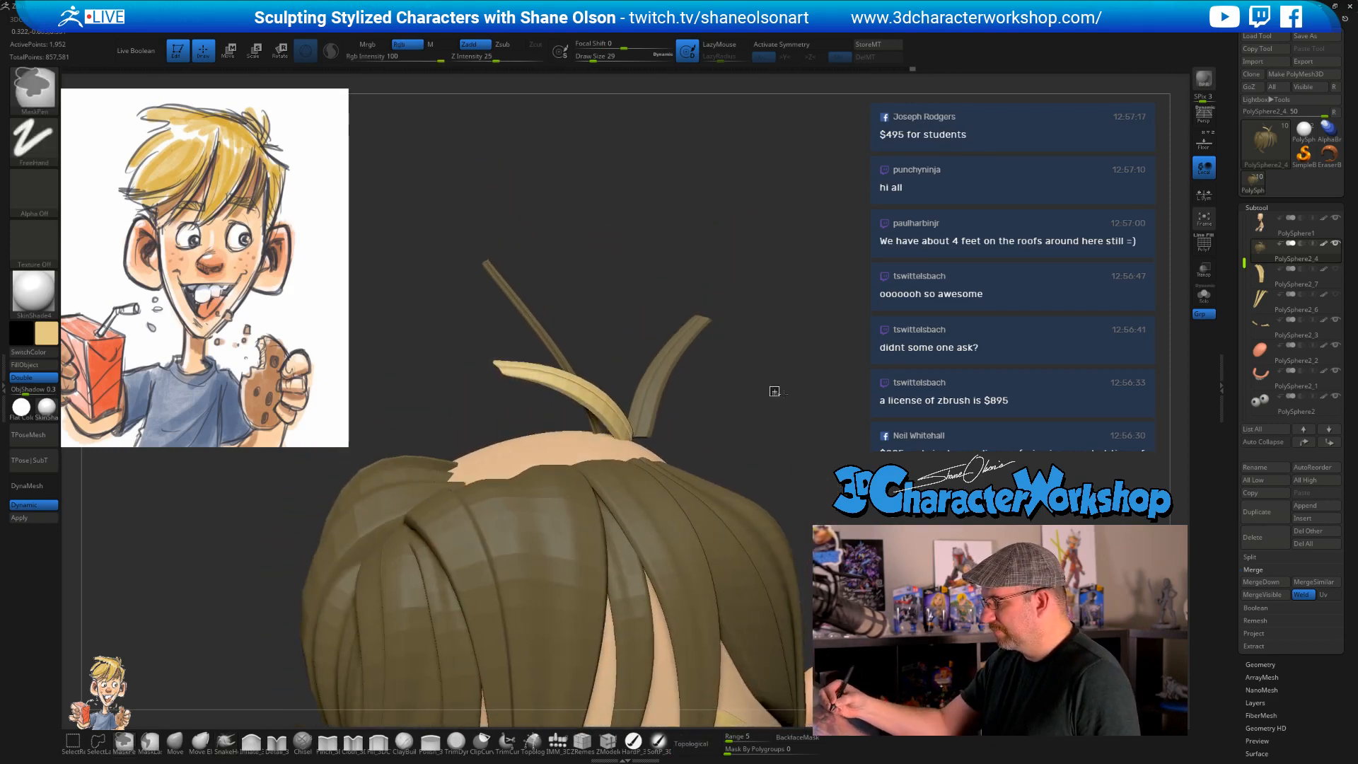
- Clear the mask and mask everything except the purple crown strand
{"action": "mouse_move", "coordinate": [773, 393]}
{"action": "left_mouse_down", "text": "ctrl"}
{"action": "mouse_move", "coordinate": [788, 402]}
{"action": "mouse_move", "coordinate": [788, 379]}
{"action": "mouse_move", "coordinate": [800, 408]}
{"action": "mouse_move", "coordinate": [697, 376]}
{"action": "mouse_move", "coordinate": [744, 400]}
{"action": "mouse_move", "coordinate": [740, 413]}
{"action": "mouse_move", "coordinate": [677, 371]}
{"action": "mouse_move", "coordinate": [684, 306]}
{"action": "mouse_move", "coordinate": [693, 317]}
{"action": "left_mouse_up", "text": "ctrl"}
{"action": "key", "text": "w"}
{"action": "left_click", "coordinate": [652, 349], "text": "ctrl"}
{"action": "key", "text": "q"}
- Bend the unmasked crown strand outward toward the back of the head with the SnakeHook brush, finishing at draw size 65
{"action": "key", "text": "s"}
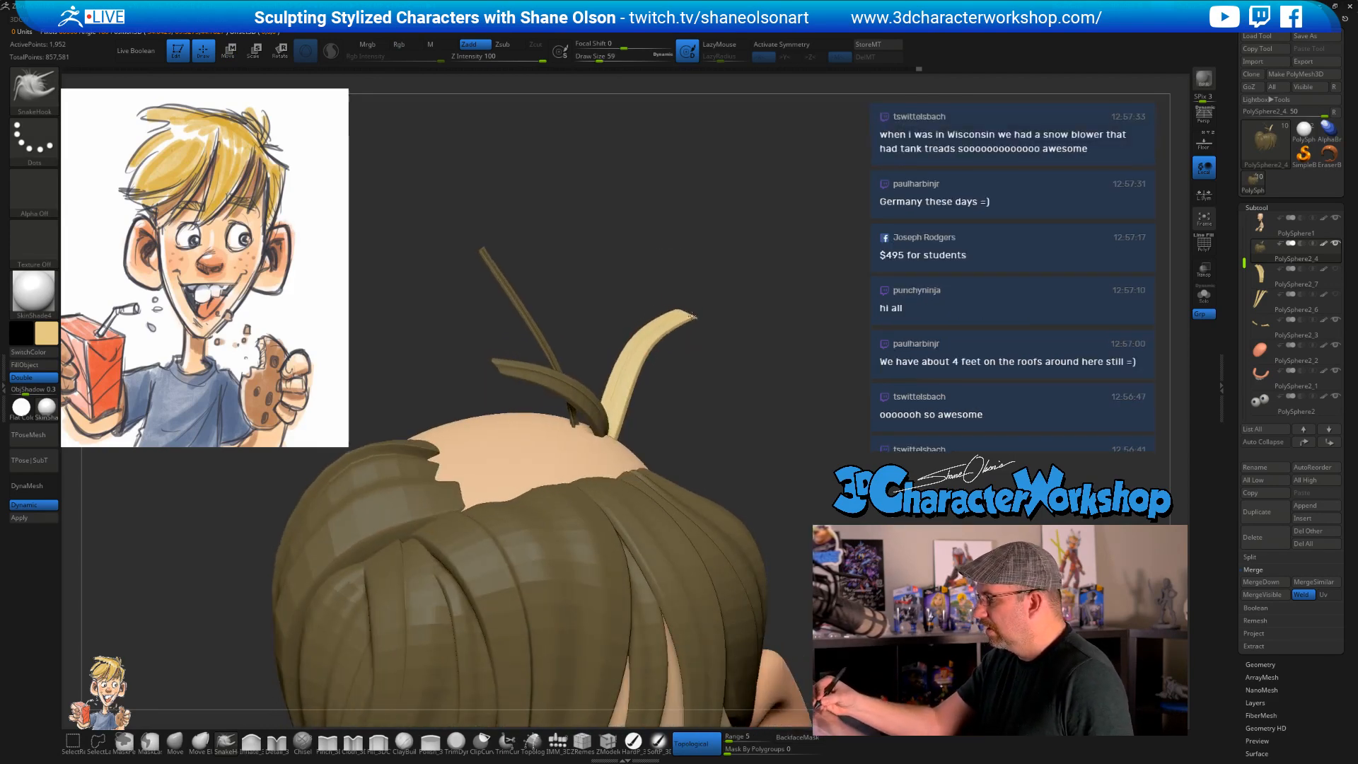
{"action": "left_click_drag", "start_coordinate": [730, 370], "coordinate": [644, 341]}
{"action": "mouse_move", "coordinate": [700, 391]}
{"action": "left_mouse_down"}
{"action": "mouse_move", "coordinate": [700, 376]}
{"action": "mouse_move", "coordinate": [694, 414]}
{"action": "mouse_move", "coordinate": [634, 410]}
{"action": "left_mouse_up"}
{"action": "key", "text": "s"}
{"action": "mouse_move", "coordinate": [571, 375]}
{"action": "left_mouse_down"}
{"action": "mouse_move", "coordinate": [578, 397]}
{"action": "mouse_move", "coordinate": [511, 432]}
{"action": "left_mouse_up"}
{"action": "key", "text": "s"}
{"action": "left_click_drag", "start_coordinate": [652, 455], "coordinate": [561, 553]}
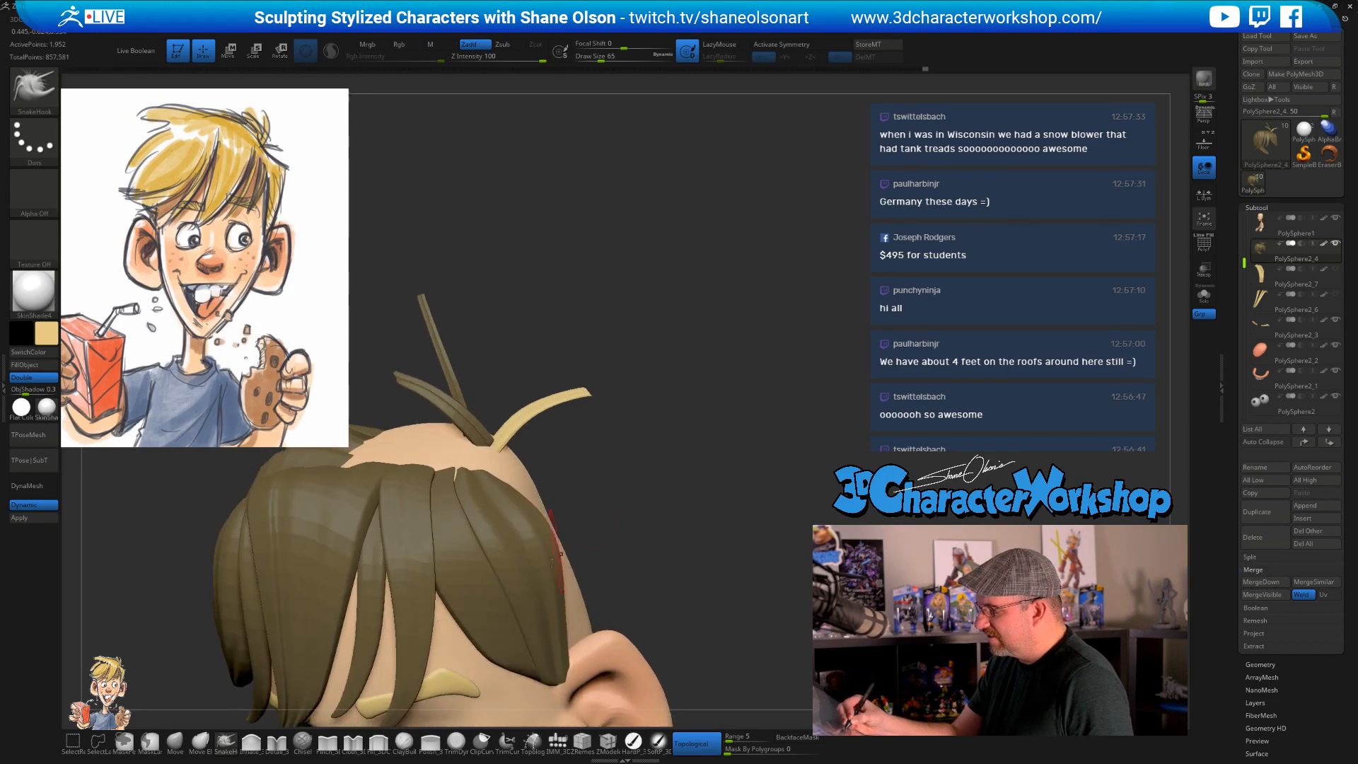
- Taper the unmasked strand's tip to a point with the SnakeHook brush at draw size 25 and smooth it
{"action": "left_click_drag", "start_coordinate": [636, 434], "coordinate": [645, 472], "text": "alt"}
{"action": "key", "text": "s"}
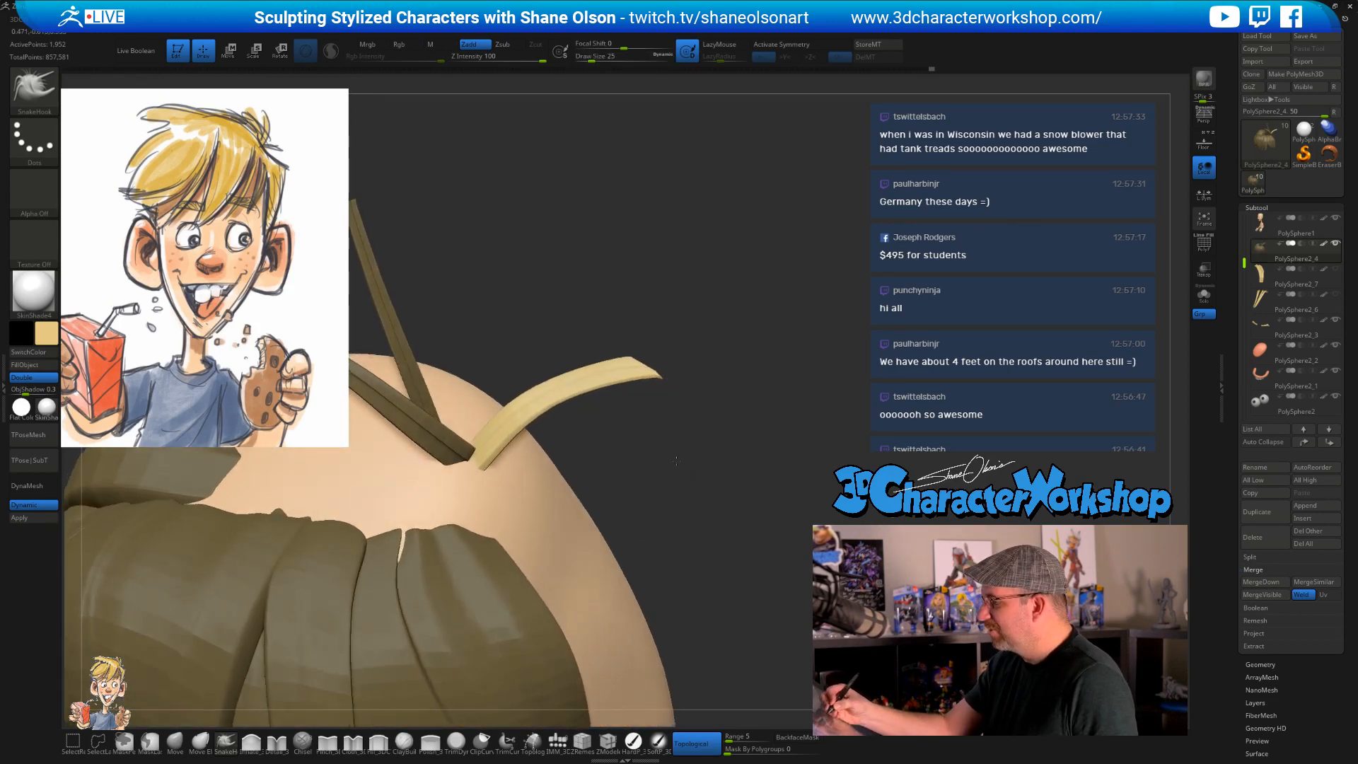
{"action": "left_click_drag", "start_coordinate": [666, 376], "coordinate": [634, 366]}
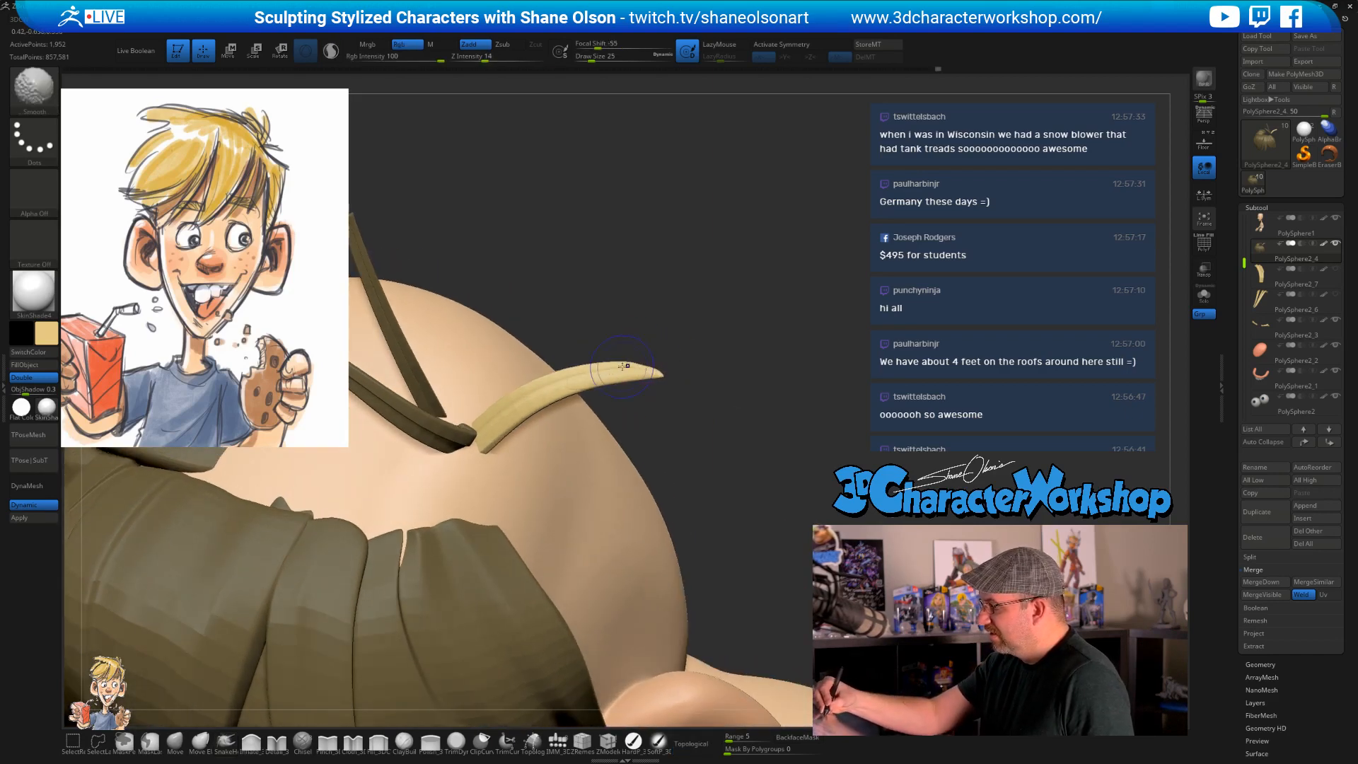
{"action": "mouse_move", "coordinate": [737, 423]}
{"action": "left_mouse_down"}
{"action": "mouse_move", "coordinate": [711, 457]}
{"action": "mouse_move", "coordinate": [703, 430]}
{"action": "left_mouse_up"}
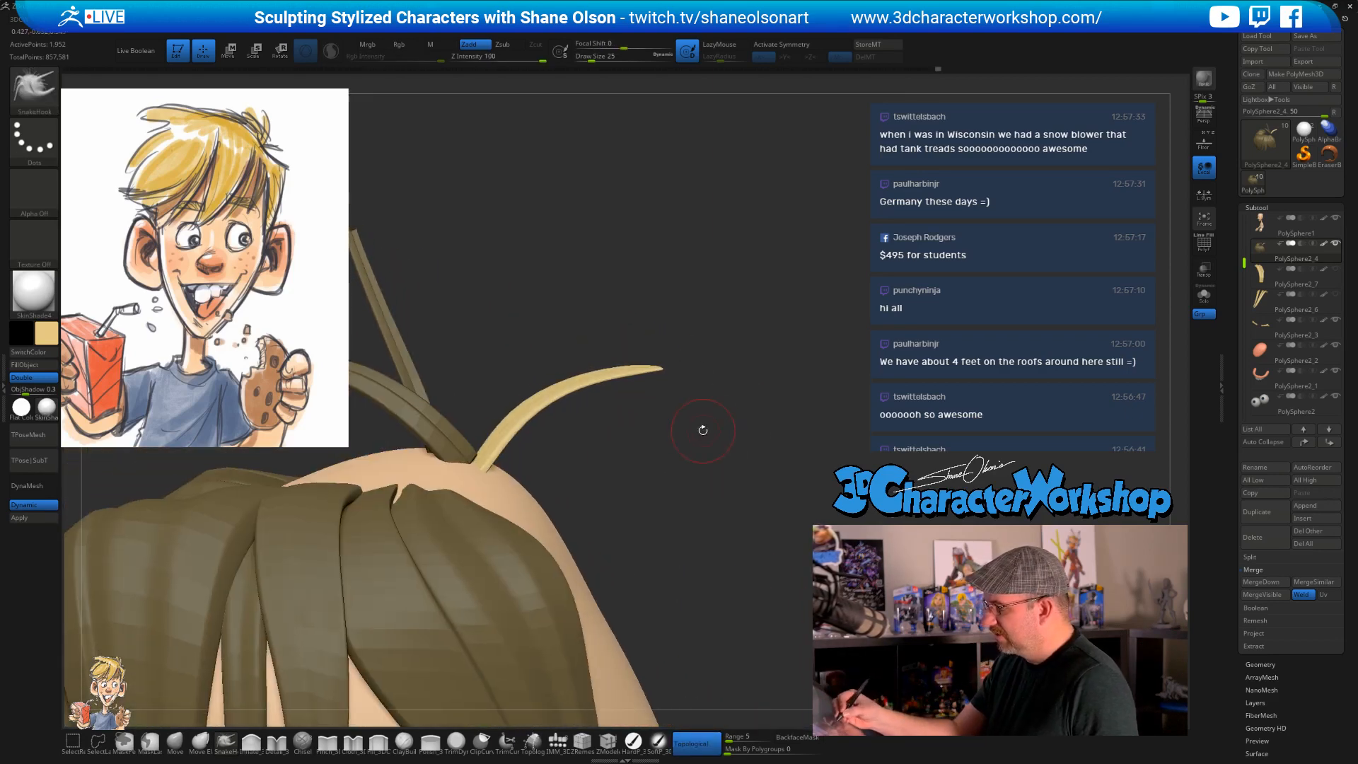
- Adjust the curve of the back-leaning strand and its tip with a larger SnakeHook brush at draw size 65
{"action": "key", "text": "bracketright"}
{"action": "key", "text": "bracketright"}
{"action": "key", "text": "bracketright"}
{"action": "key", "text": "bracketright"}
{"action": "mouse_move", "coordinate": [662, 367]}
{"action": "left_mouse_down"}
{"action": "mouse_move", "coordinate": [663, 382]}
{"action": "mouse_move", "coordinate": [594, 391]}
{"action": "left_mouse_up"}
{"action": "left_click_drag", "start_coordinate": [673, 465], "coordinate": [669, 424]}
{"action": "mouse_move", "coordinate": [673, 479]}
{"action": "left_mouse_down"}
{"action": "mouse_move", "coordinate": [647, 531]}
{"action": "mouse_move", "coordinate": [645, 438]}
{"action": "left_mouse_up"}
- Brush more volume along the back-leaning strand at draw size 65 and Z intensity 5, and clear the mask
{"action": "left_click", "coordinate": [251, 742]}
{"action": "left_click_drag", "start_coordinate": [549, 402], "coordinate": [657, 391]}
{"action": "mouse_move", "coordinate": [707, 479]}
{"action": "left_mouse_down"}
{"action": "mouse_move", "coordinate": [695, 456]}
{"action": "mouse_move", "coordinate": [707, 471]}
{"action": "left_mouse_up"}
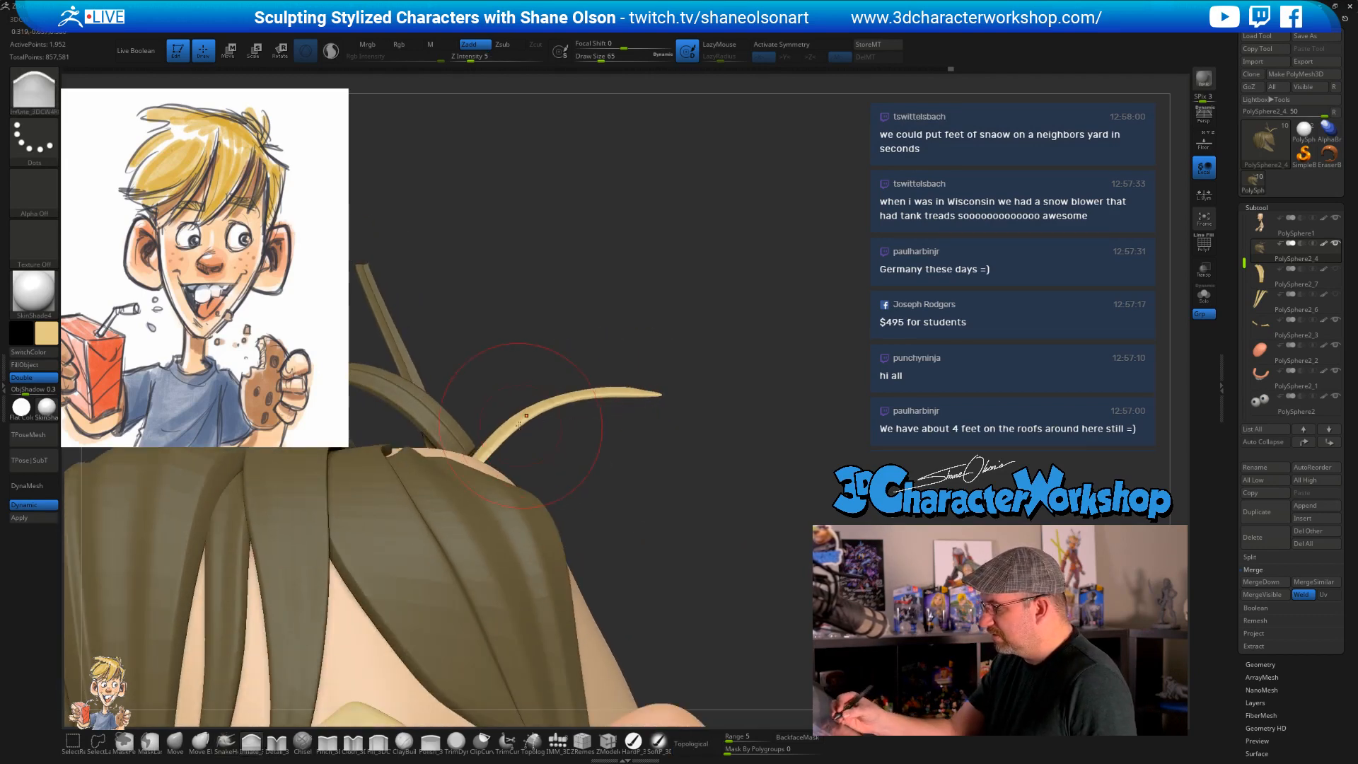
{"action": "mouse_move", "coordinate": [526, 416]}
{"action": "left_mouse_down"}
{"action": "mouse_move", "coordinate": [553, 409]}
{"action": "mouse_move", "coordinate": [681, 495]}
{"action": "mouse_move", "coordinate": [682, 425]}
{"action": "mouse_move", "coordinate": [691, 432]}
{"action": "left_mouse_up"}
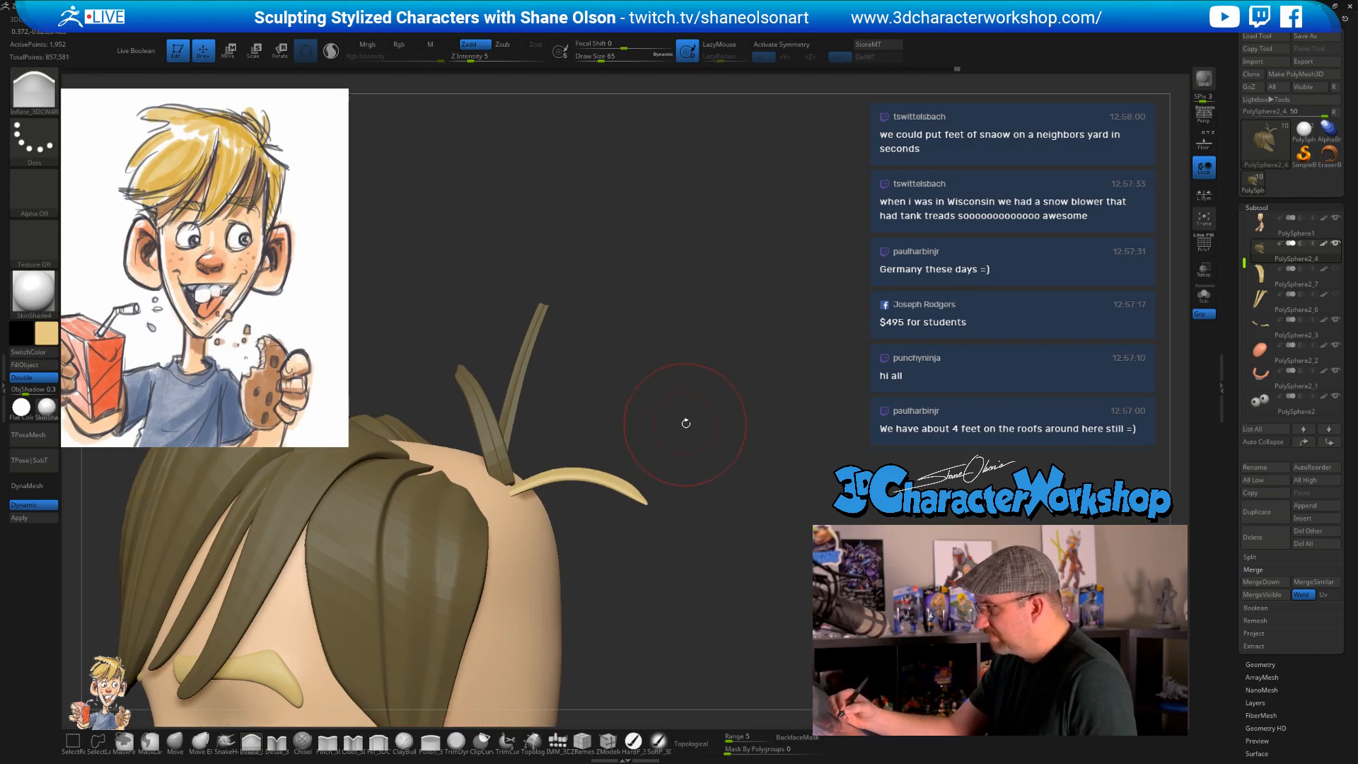
{"action": "left_click", "coordinate": [696, 421], "text": "ctrl"}
{"action": "mouse_move", "coordinate": [694, 415]}
{"action": "left_mouse_down", "text": "alt"}
{"action": "mouse_move", "coordinate": [711, 391]}
{"action": "mouse_move", "coordinate": [655, 358]}
{"action": "mouse_move", "coordinate": [631, 365]}
{"action": "left_mouse_up", "text": "alt"}
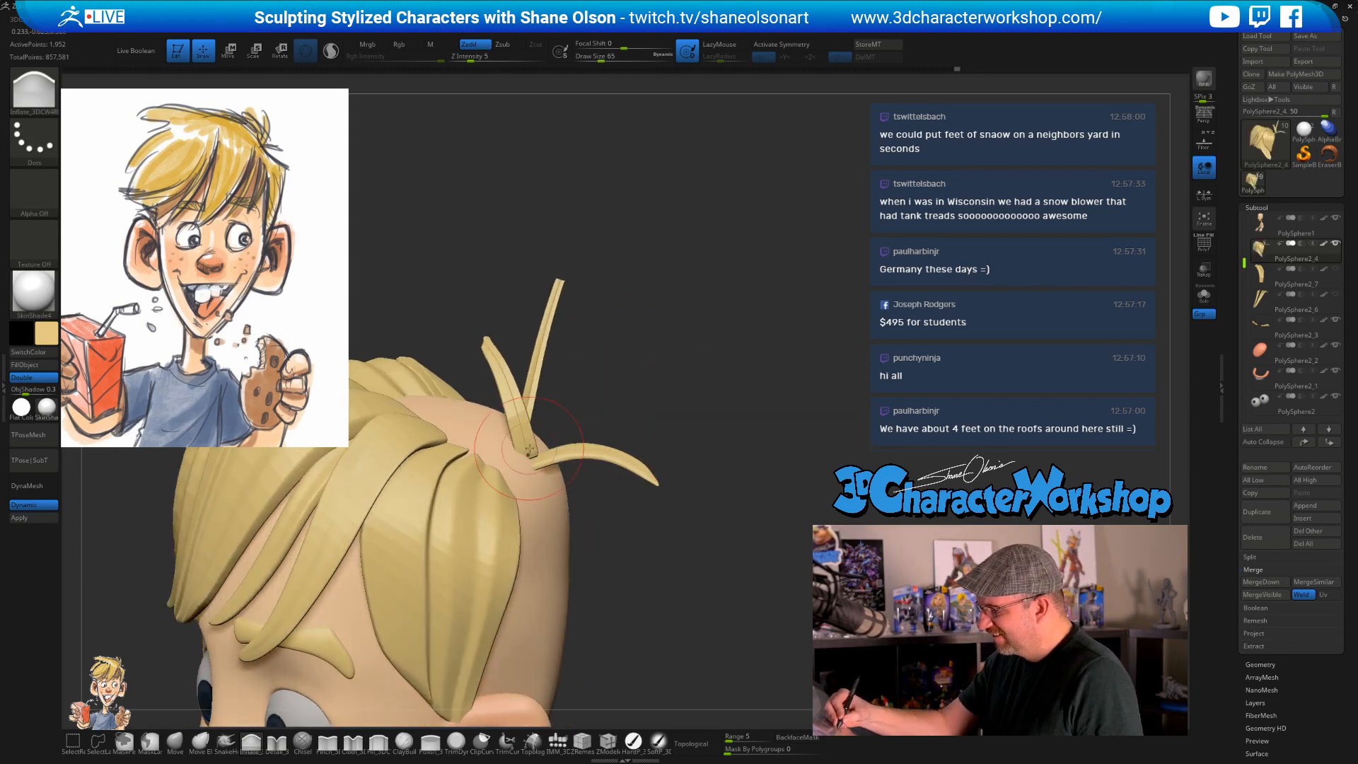
- Examine the crown strands' polygroups and edge loops in wireframe display, and switch to the ZModeler brush
{"action": "left_click", "coordinate": [225, 739]}
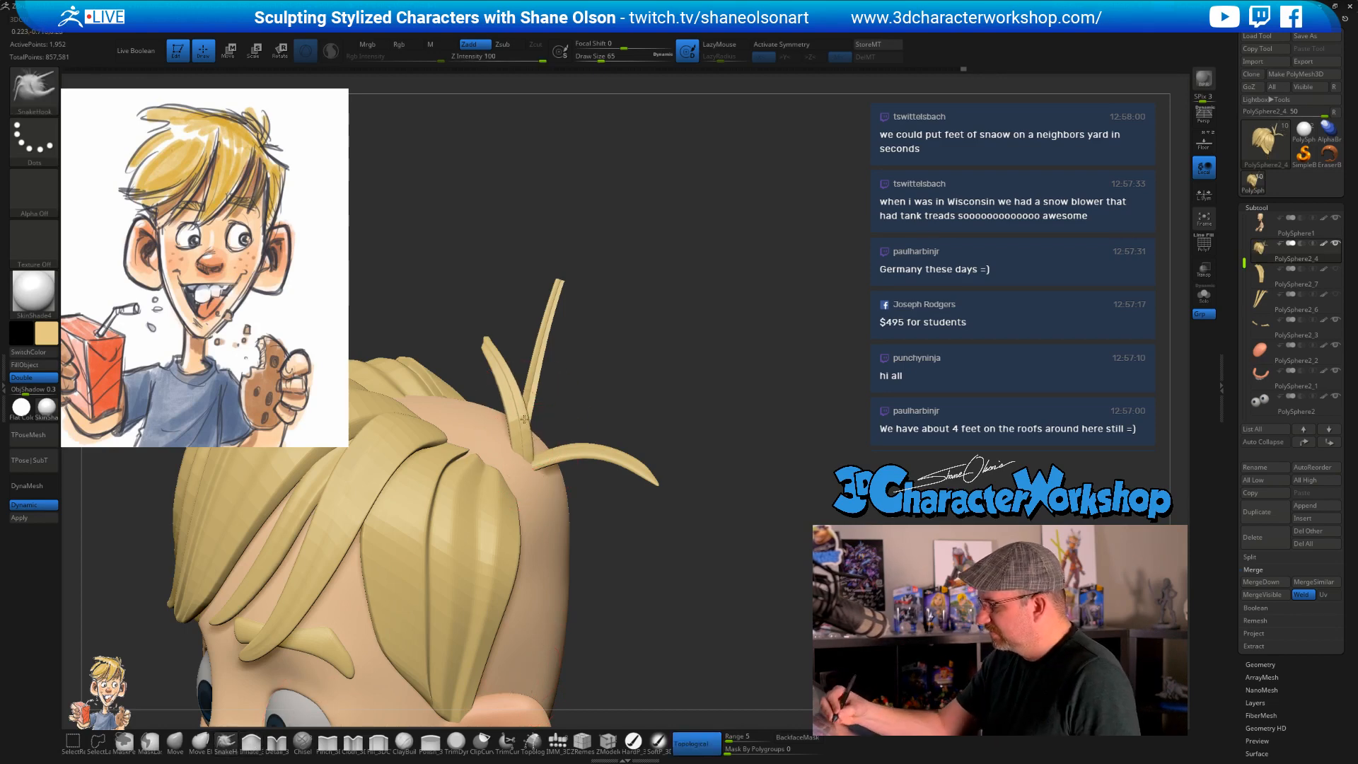
{"action": "mouse_move", "coordinate": [606, 349]}
{"action": "left_mouse_down"}
{"action": "mouse_move", "coordinate": [653, 365]}
{"action": "mouse_move", "coordinate": [659, 352]}
{"action": "mouse_move", "coordinate": [644, 395]}
{"action": "left_mouse_up"}
{"action": "key", "text": "shift+f"}
{"action": "key", "text": "s"}
{"action": "key", "text": "w"}
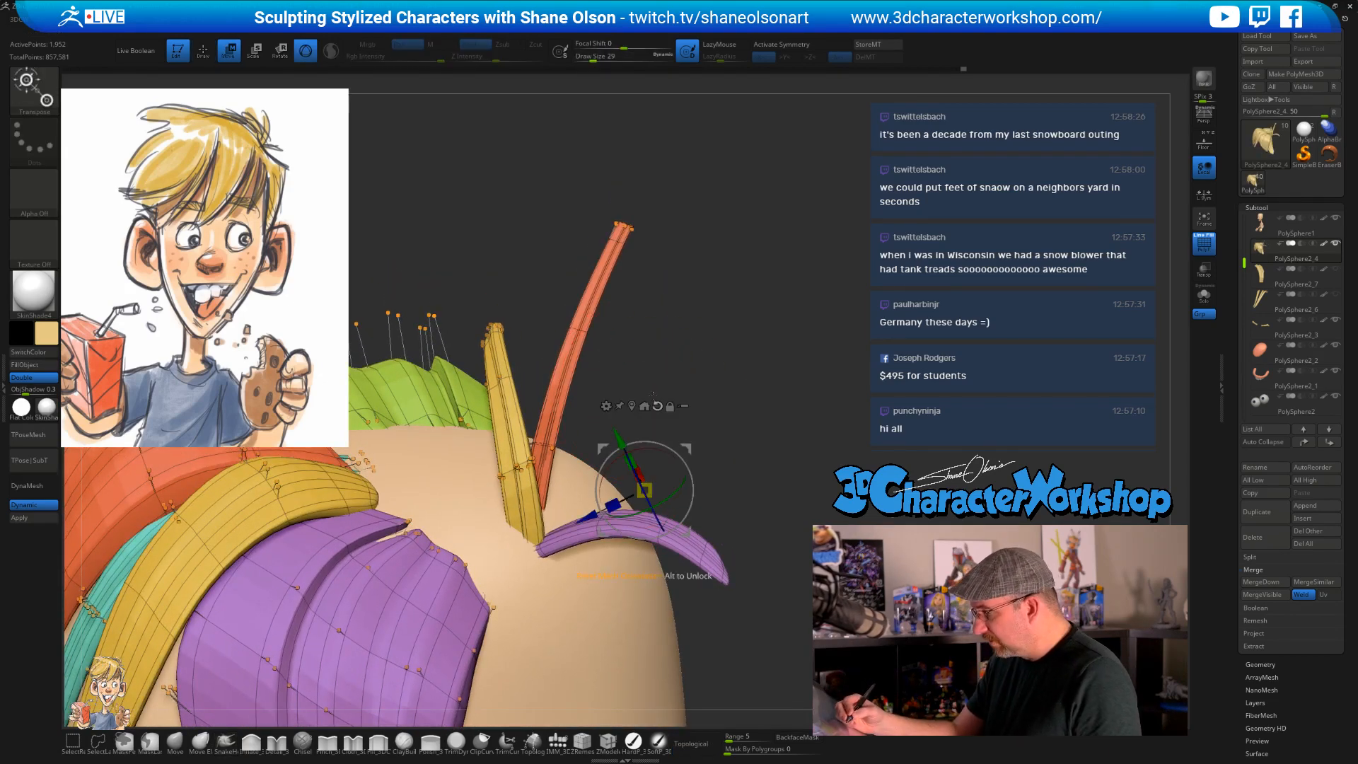
{"action": "left_click", "coordinate": [610, 741]}
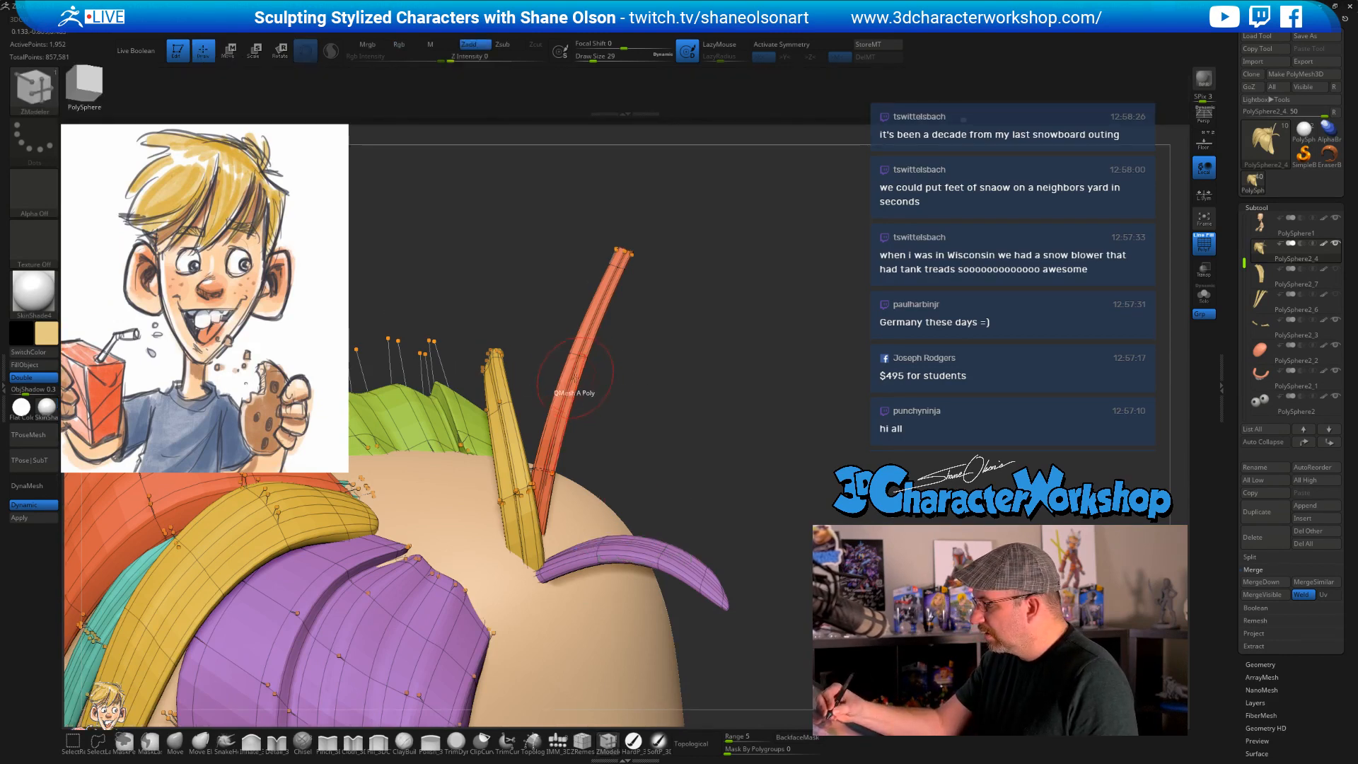
{"action": "left_click_drag", "start_coordinate": [650, 363], "coordinate": [728, 346]}
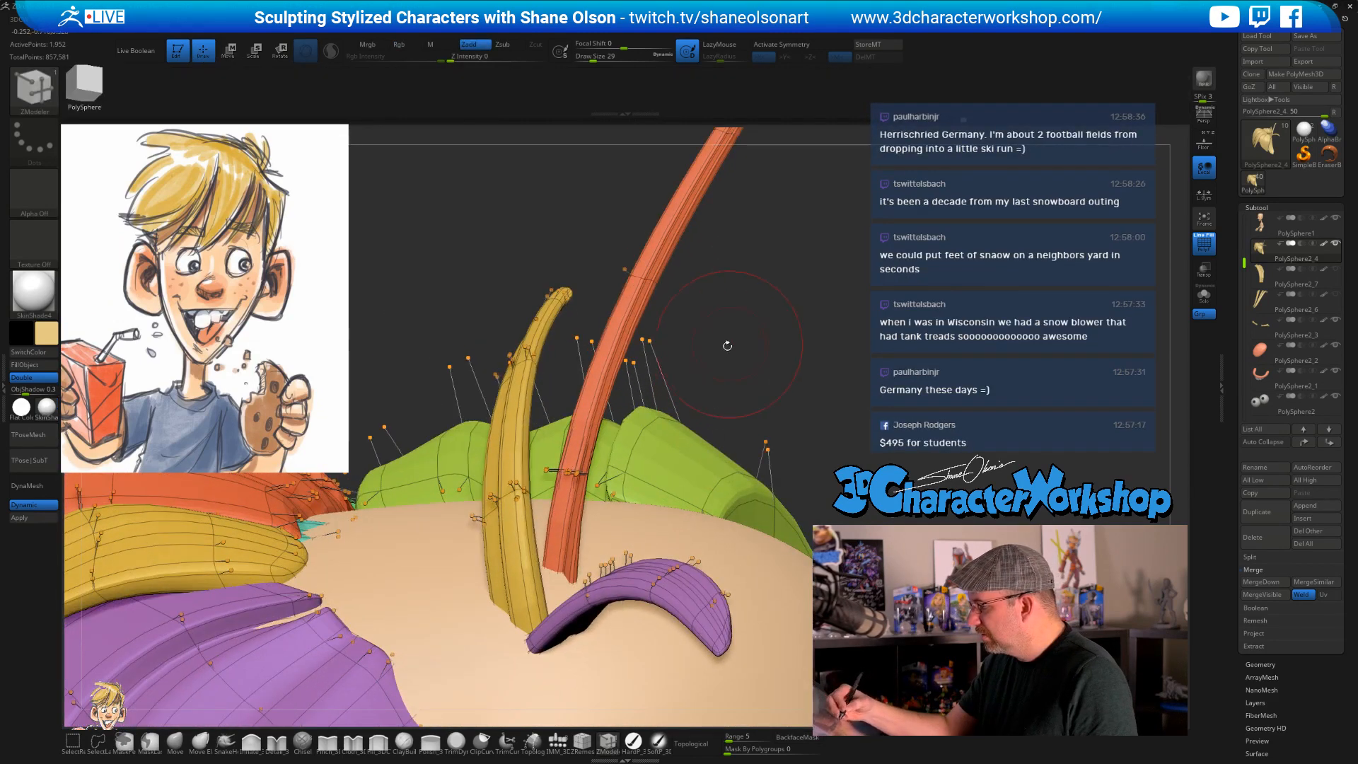
{"action": "key", "text": "shift+f"}
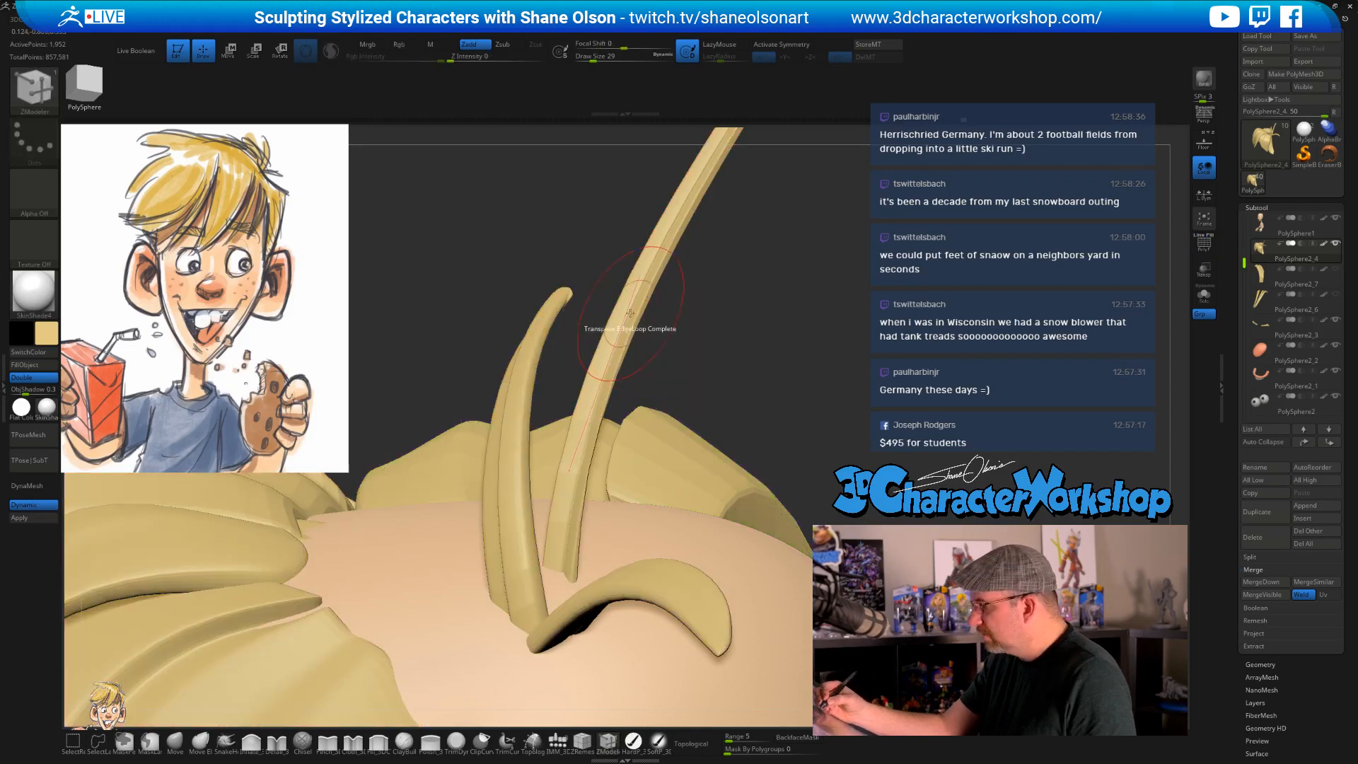
- Mask everything except the tall middle crown strand and centre the transform gizmo on it, undoing the stray edits
{"action": "left_click", "coordinate": [629, 312]}
{"action": "left_click_drag", "start_coordinate": [728, 356], "coordinate": [784, 362]}
{"action": "left_click_drag", "start_coordinate": [693, 474], "coordinate": [735, 457]}
{"action": "key", "text": "ctrl+z"}
{"action": "key", "text": "ctrl+z"}
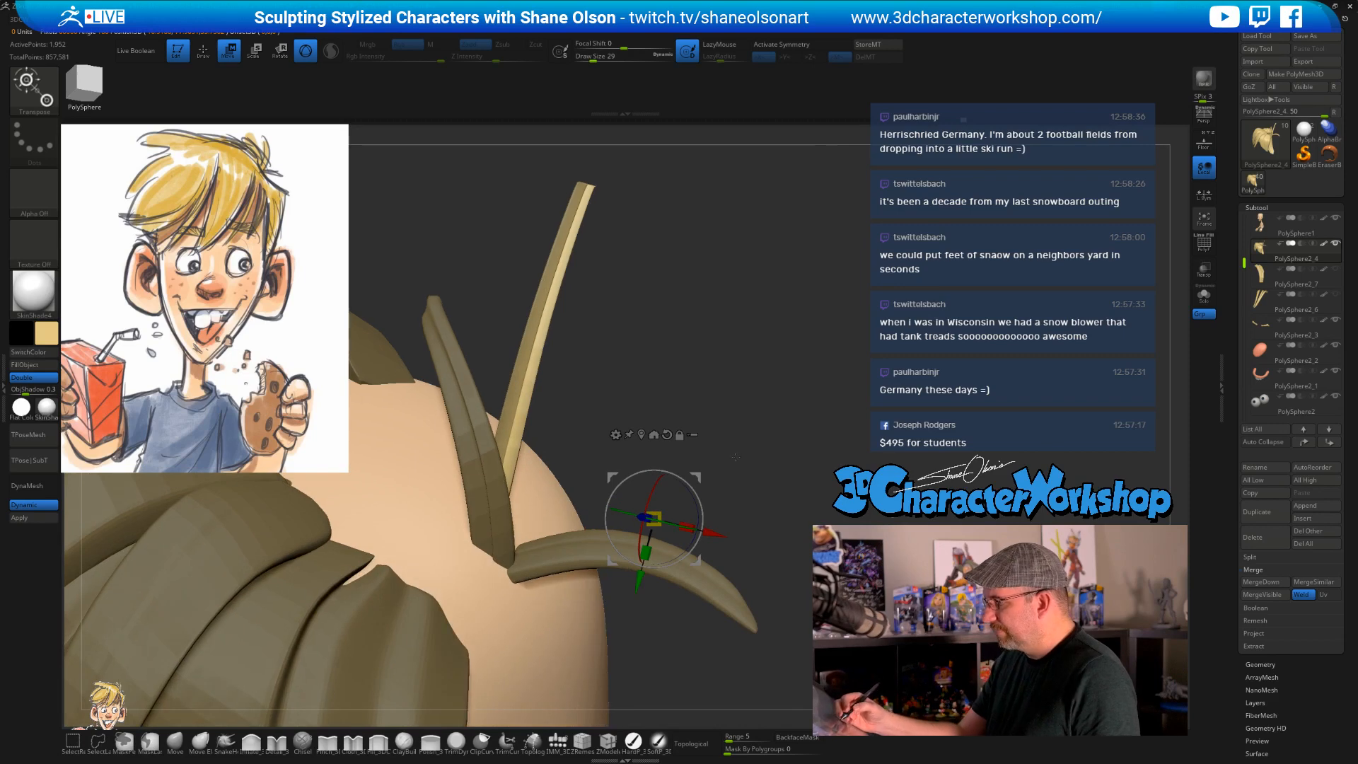
{"action": "key", "text": "ctrl+z"}
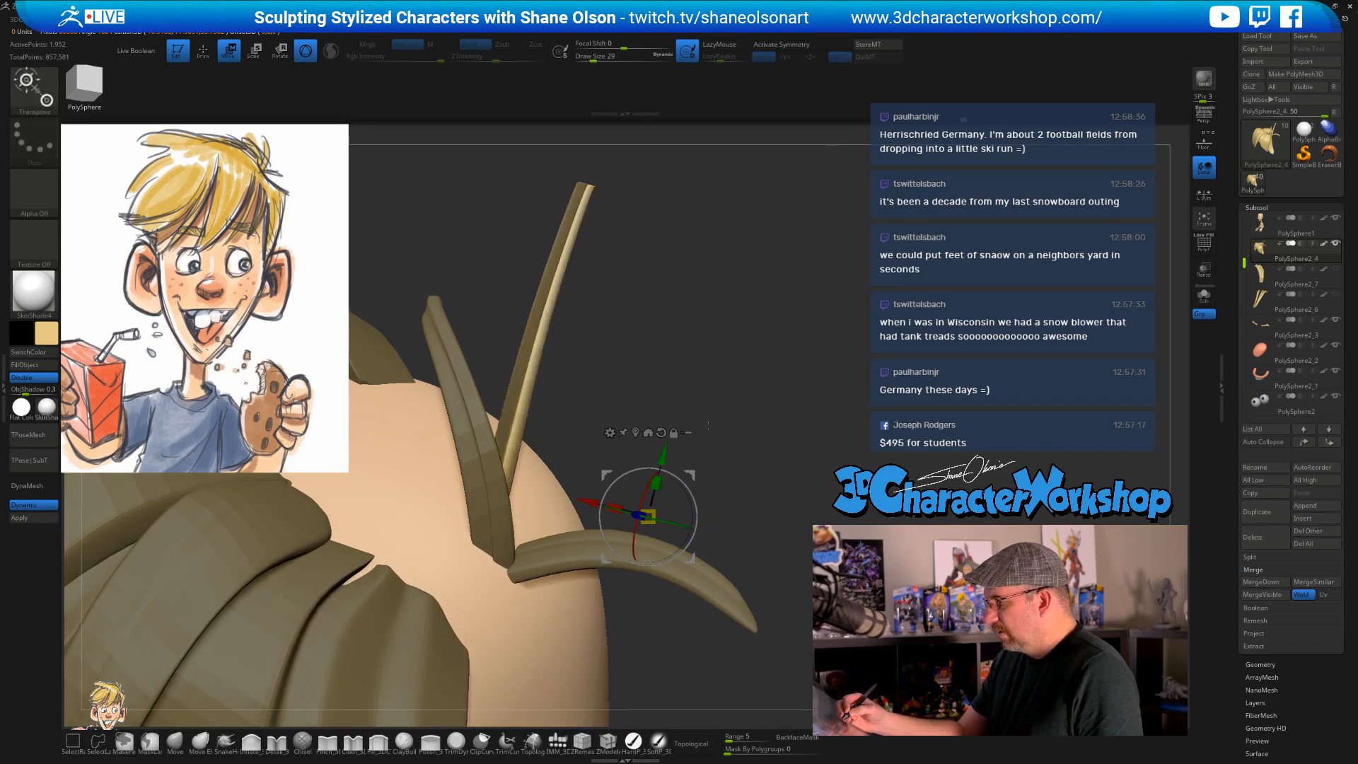
{"action": "left_click_drag", "start_coordinate": [711, 403], "coordinate": [690, 371], "text": "ctrl"}
{"action": "left_click", "coordinate": [544, 351], "text": "ctrl"}
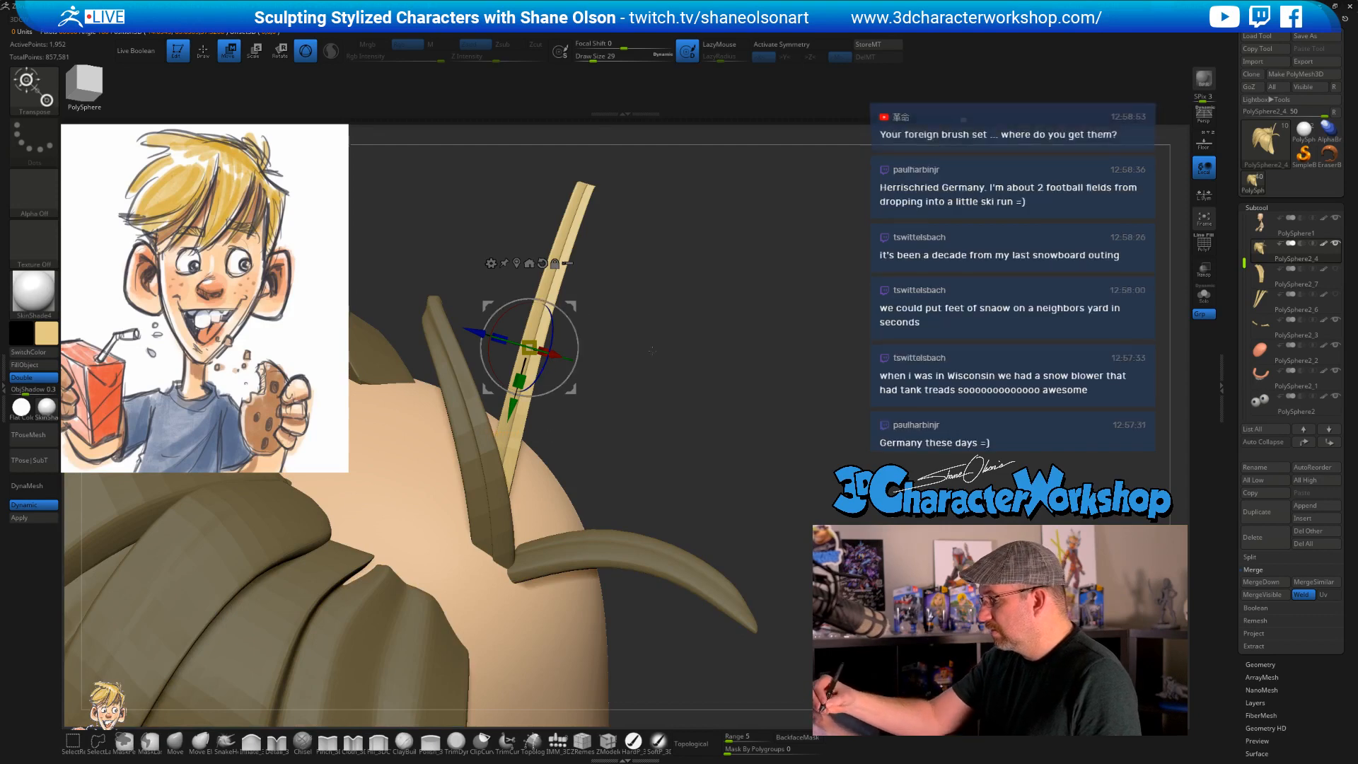
- Rotate and reposition the unmasked tall strand with the gizmo so its base meets the other two crown strands
{"action": "left_click_drag", "start_coordinate": [586, 328], "coordinate": [622, 424]}
{"action": "left_click_drag", "start_coordinate": [513, 385], "coordinate": [485, 364]}
{"action": "left_click_drag", "start_coordinate": [799, 362], "coordinate": [735, 314]}
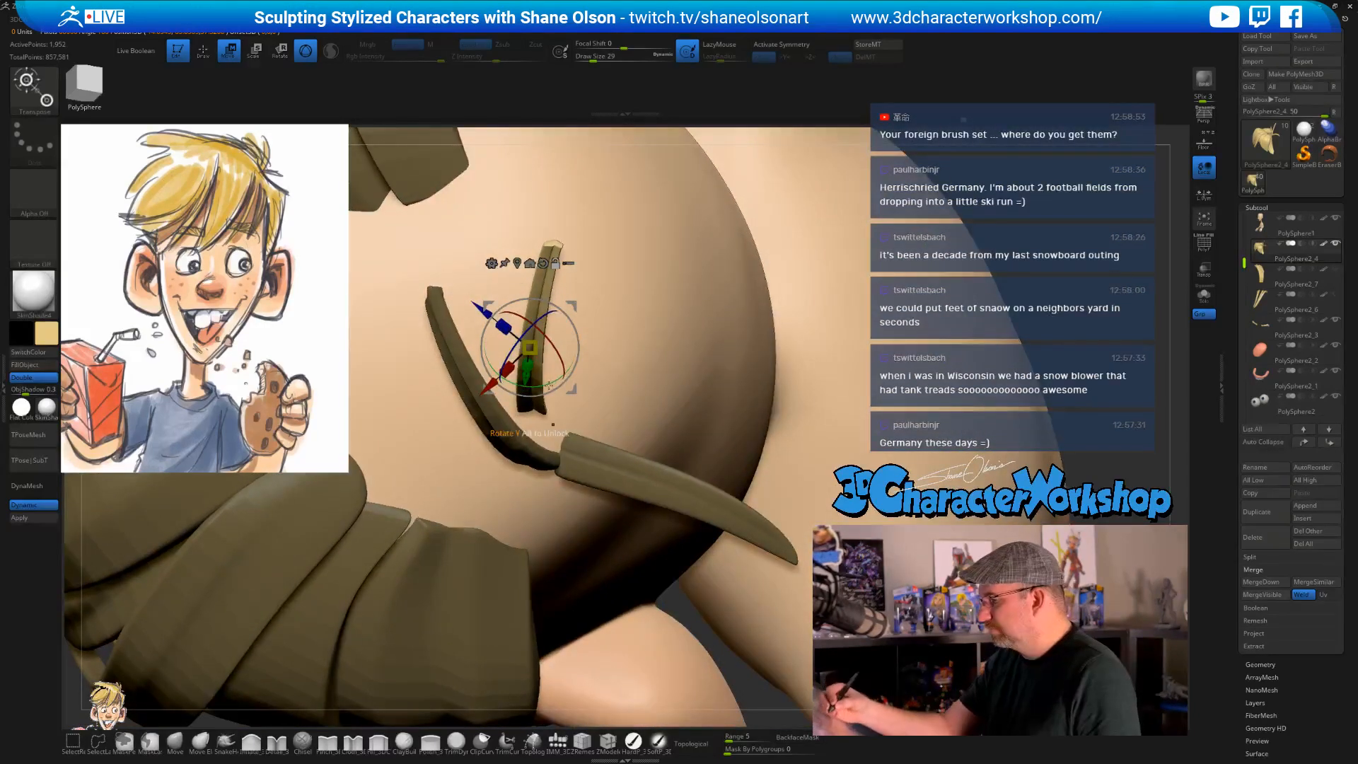
{"action": "left_click_drag", "start_coordinate": [495, 344], "coordinate": [390, 297]}
{"action": "left_click_drag", "start_coordinate": [713, 370], "coordinate": [662, 508]}
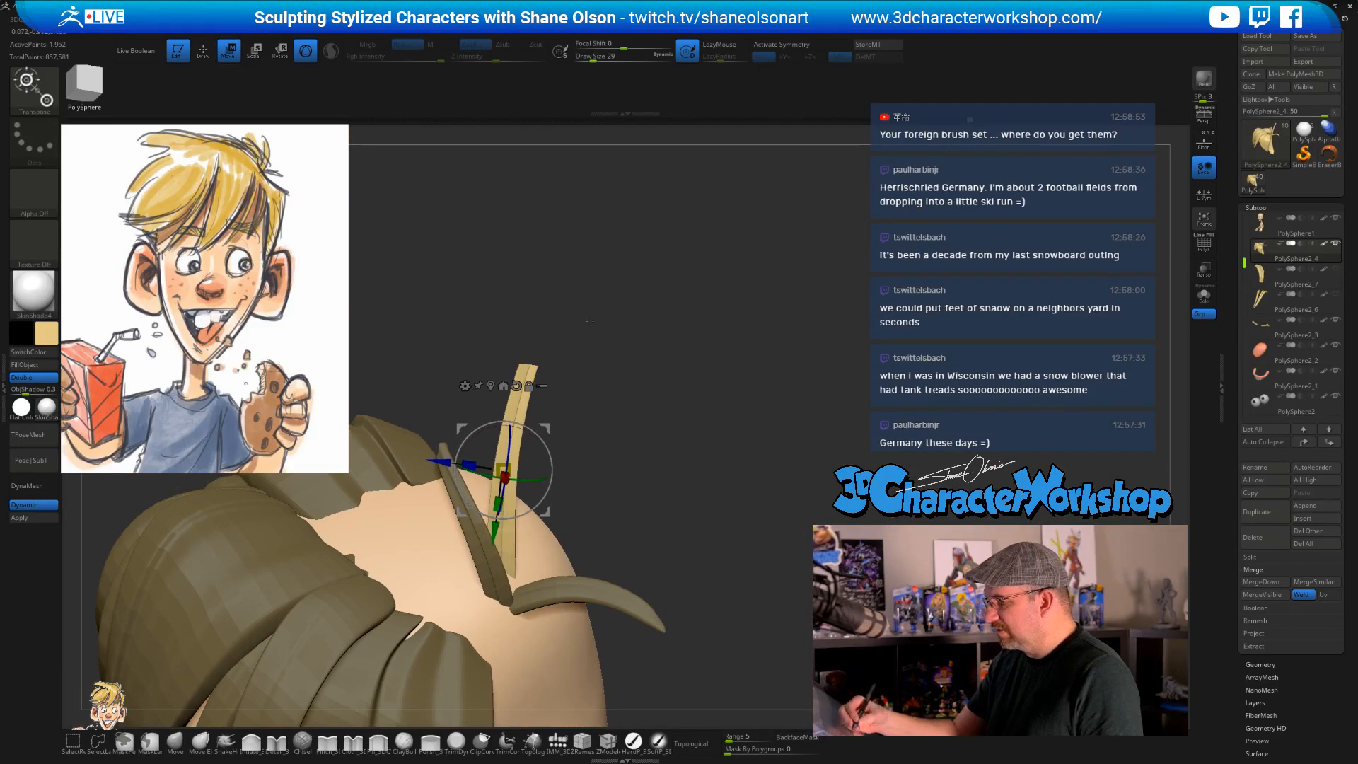
{"action": "left_click_drag", "start_coordinate": [588, 321], "coordinate": [468, 684]}
- Refine the bend of the unmasked upright strand with the SnakeHook brush, finishing at draw size 94
{"action": "left_click", "coordinate": [227, 743]}
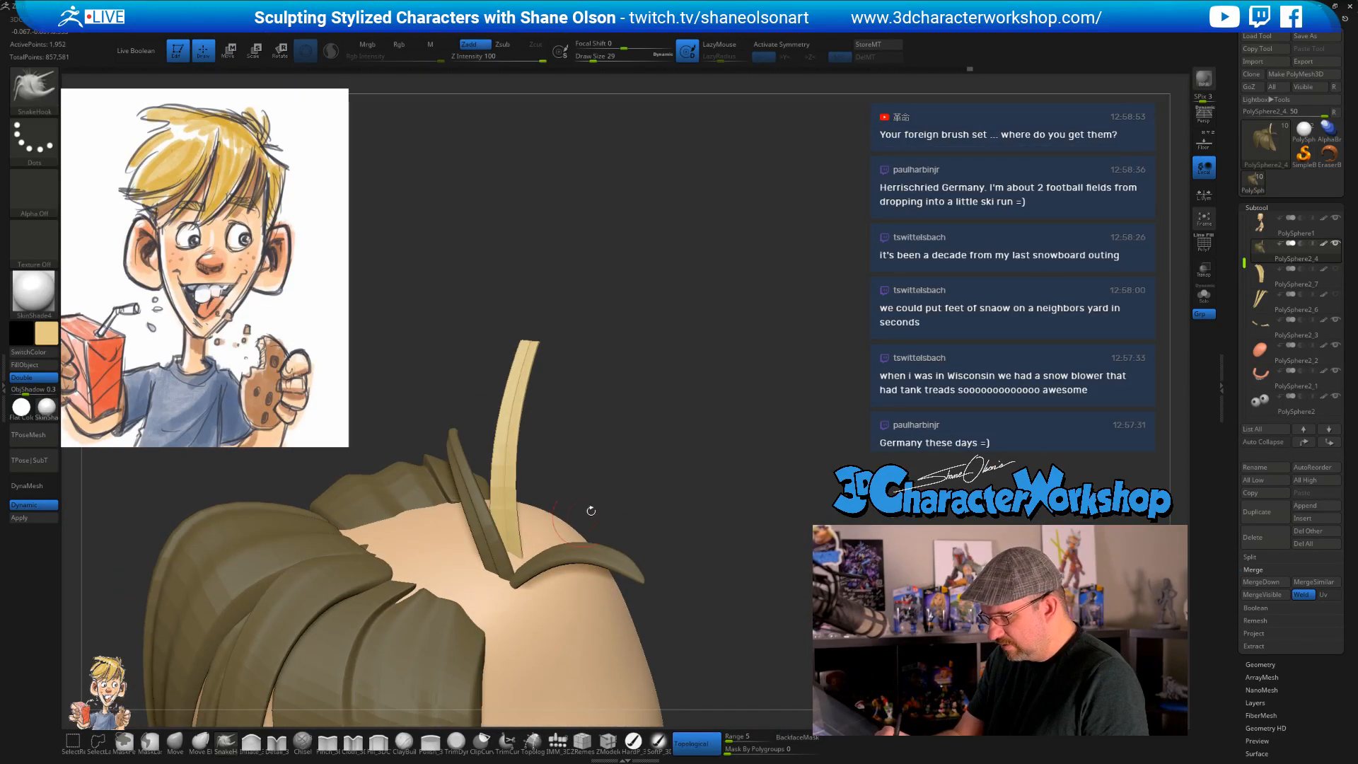
{"action": "mouse_move", "coordinate": [592, 512]}
{"action": "left_mouse_down"}
{"action": "mouse_move", "coordinate": [659, 446]}
{"action": "mouse_move", "coordinate": [647, 360]}
{"action": "left_mouse_up"}
{"action": "key", "text": "s"}
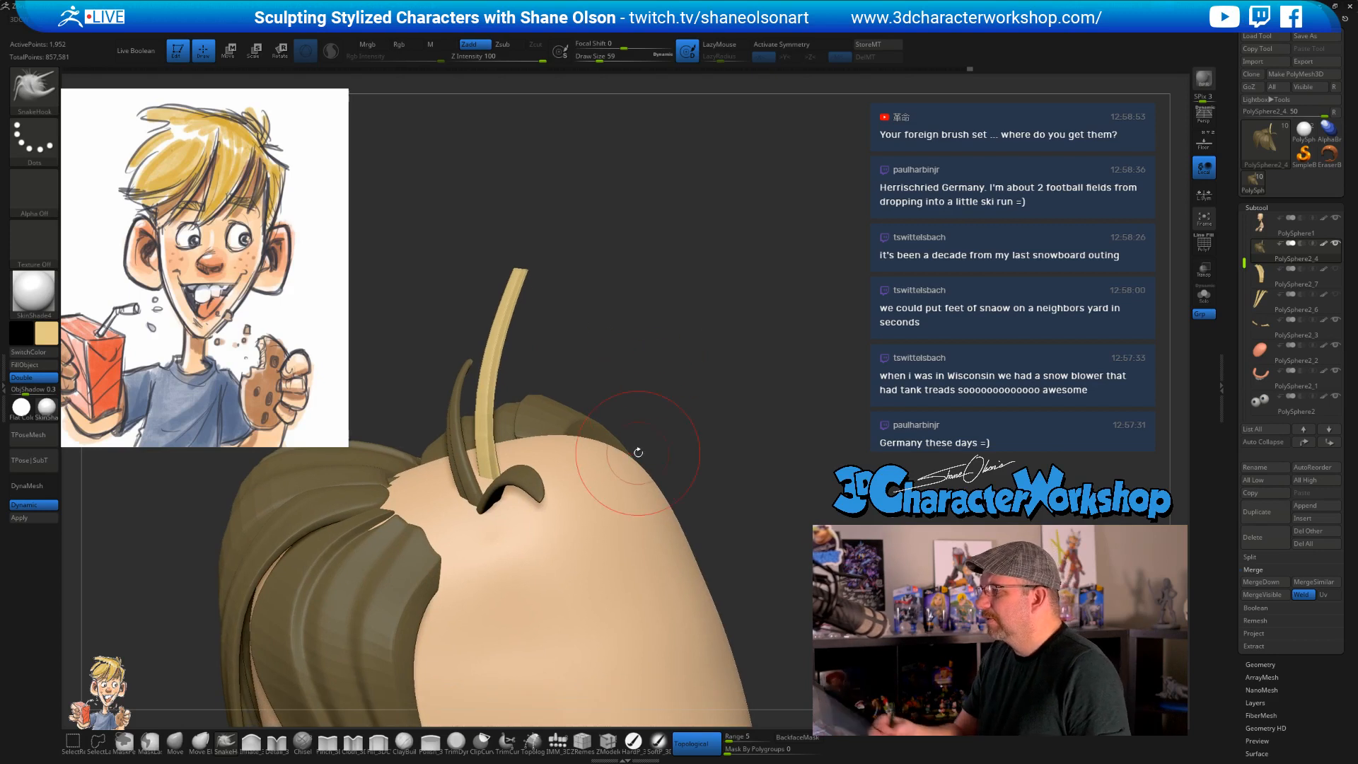
{"action": "key", "text": "s"}
{"action": "left_click_drag", "start_coordinate": [625, 361], "coordinate": [632, 360]}
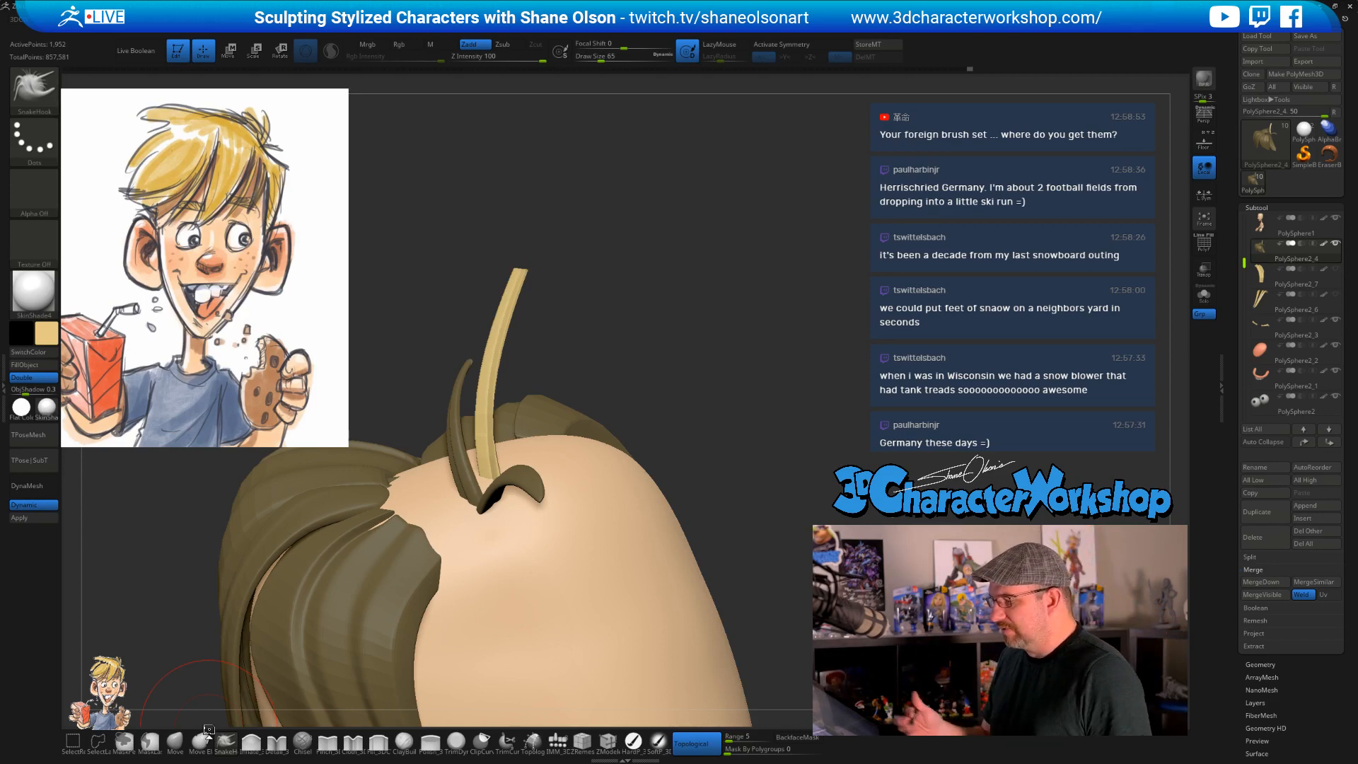
{"action": "key", "text": "s"}
{"action": "left_click_drag", "start_coordinate": [670, 384], "coordinate": [692, 434]}
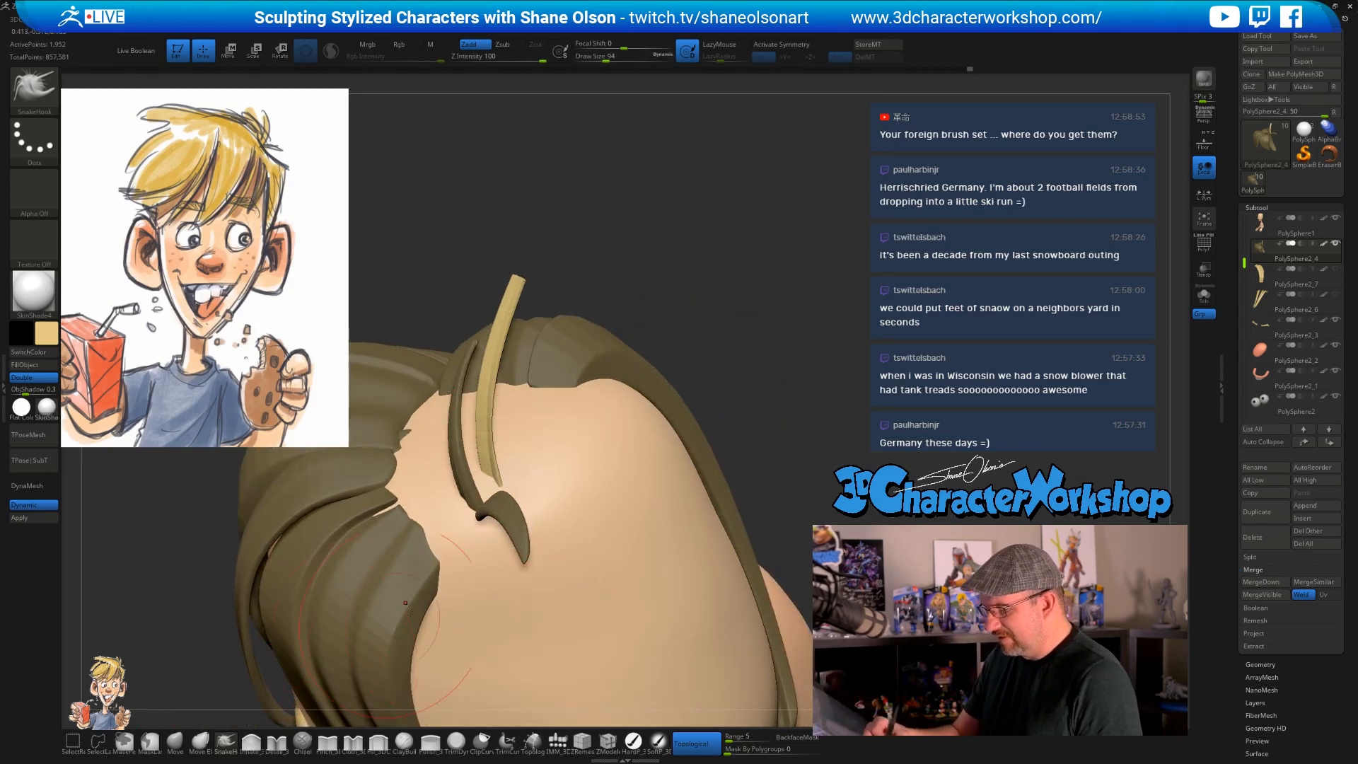
- Shape the upright strand's base and broaden its body with the Move brush, going from draw size 94 to 108
{"action": "left_click", "coordinate": [175, 742]}
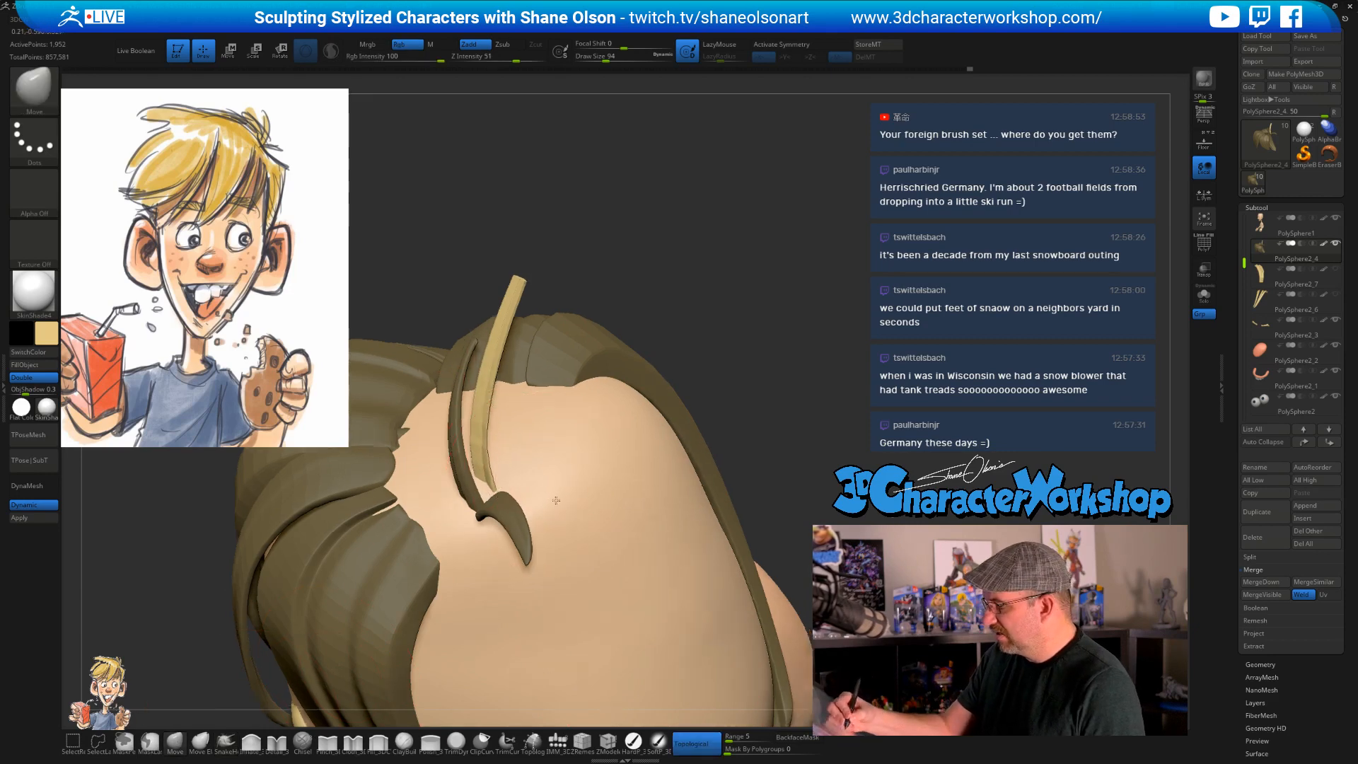
{"action": "right_click_drag", "start_coordinate": [556, 500], "coordinate": [481, 477]}
{"action": "left_click_drag", "start_coordinate": [493, 481], "coordinate": [500, 486]}
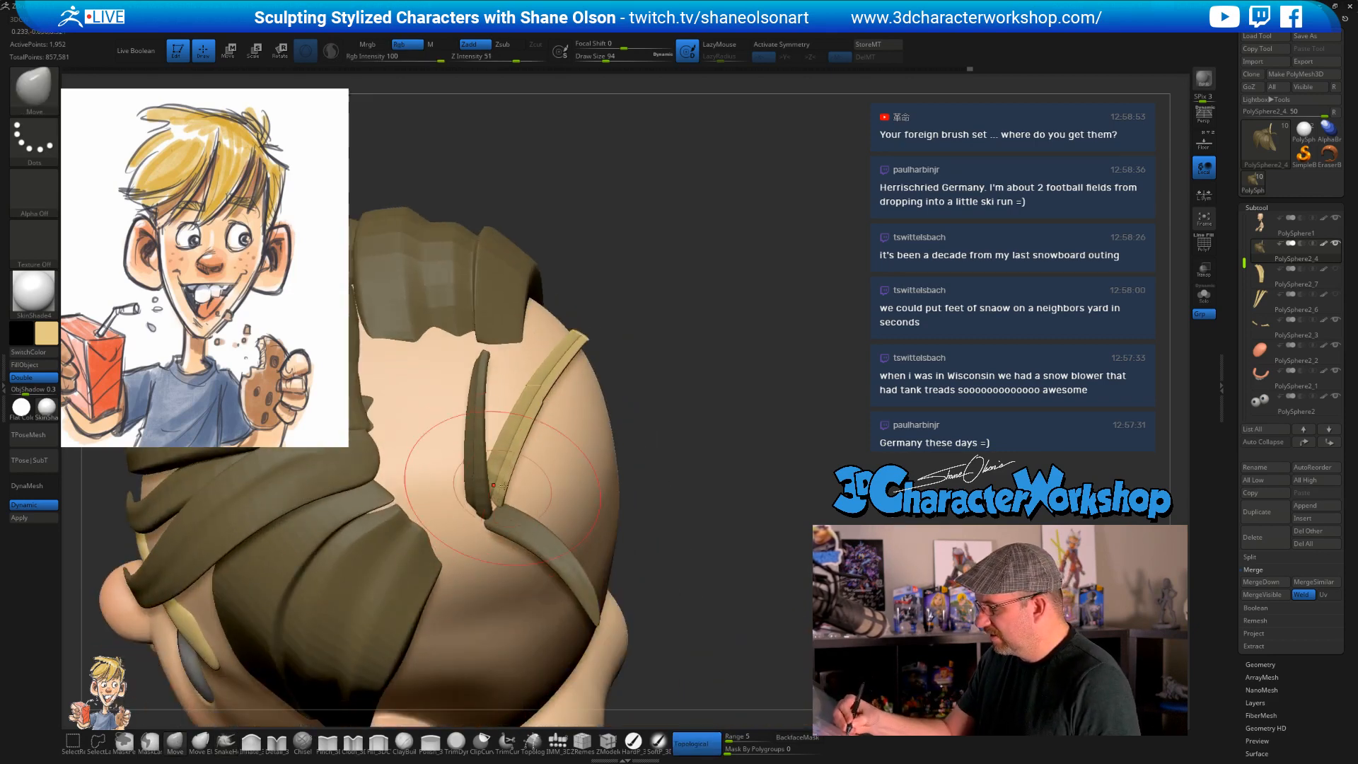
{"action": "mouse_move", "coordinate": [662, 400]}
{"action": "left_mouse_down"}
{"action": "mouse_move", "coordinate": [734, 370]}
{"action": "mouse_move", "coordinate": [728, 345]}
{"action": "mouse_move", "coordinate": [663, 323]}
{"action": "mouse_move", "coordinate": [589, 333]}
{"action": "mouse_move", "coordinate": [585, 368]}
{"action": "mouse_move", "coordinate": [563, 372]}
{"action": "mouse_move", "coordinate": [592, 357]}
{"action": "mouse_move", "coordinate": [609, 386]}
{"action": "mouse_move", "coordinate": [552, 384]}
{"action": "left_mouse_up"}
{"action": "key", "text": "s"}
{"action": "key", "text": "s"}
{"action": "key", "text": "s"}
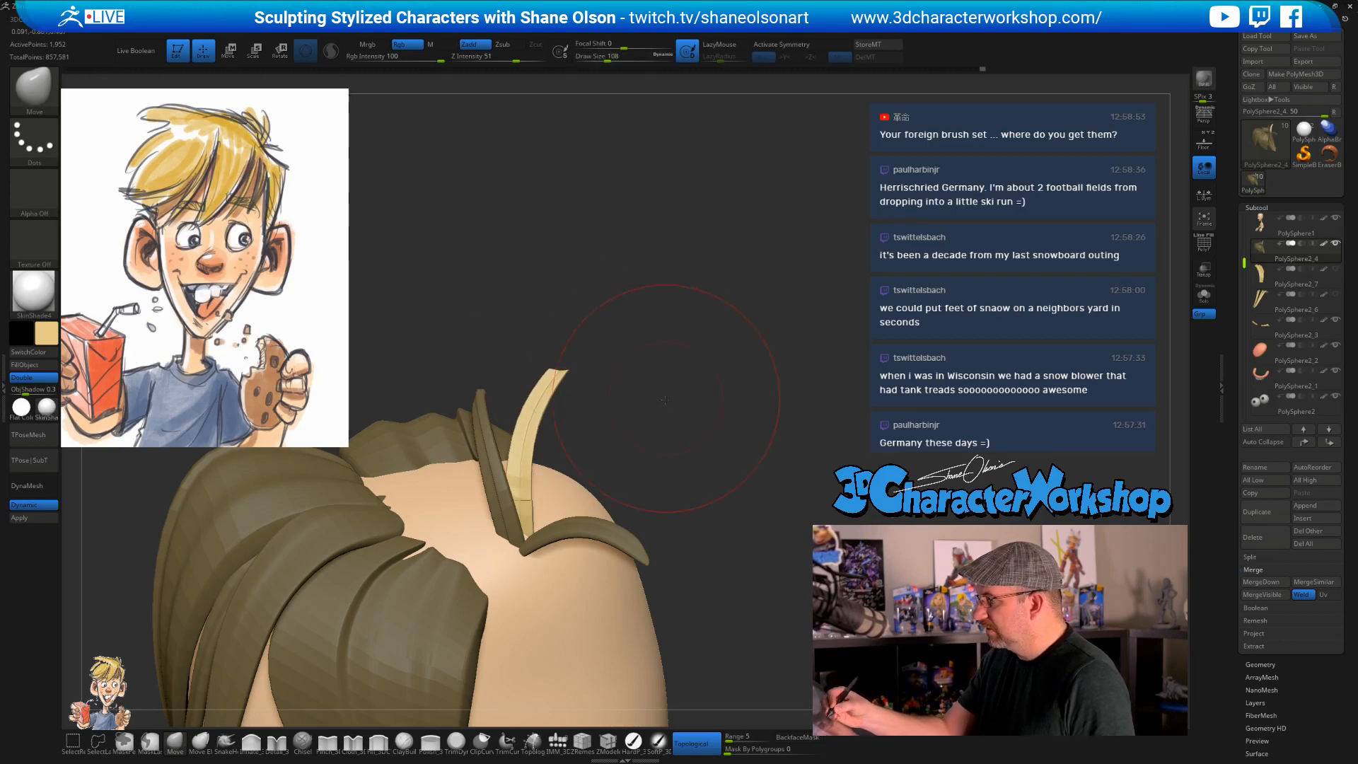
{"action": "left_click_drag", "start_coordinate": [665, 399], "coordinate": [665, 396]}
{"action": "left_click_drag", "start_coordinate": [553, 401], "coordinate": [562, 408]}
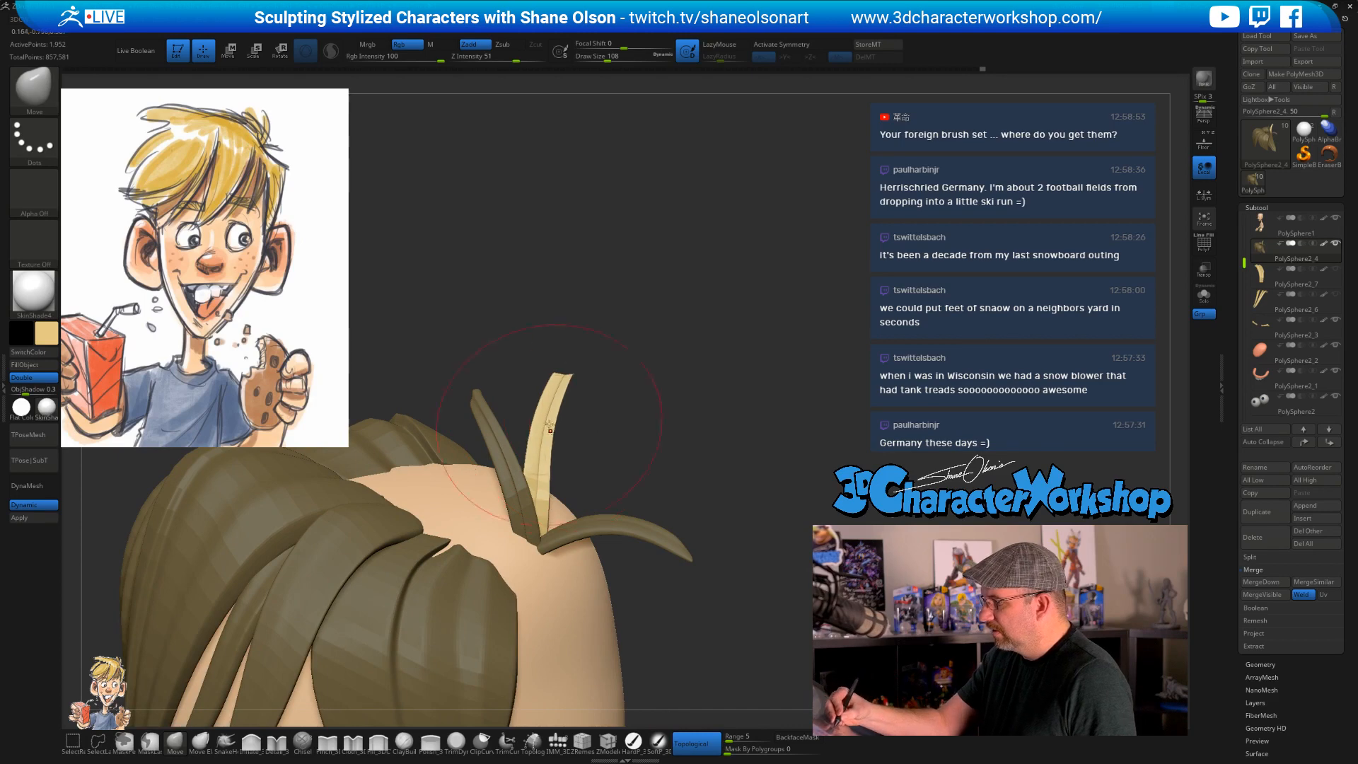
{"action": "mouse_move", "coordinate": [696, 432]}
{"action": "left_mouse_down", "text": "alt"}
{"action": "mouse_move", "coordinate": [677, 389]}
{"action": "mouse_move", "coordinate": [661, 417]}
{"action": "mouse_move", "coordinate": [609, 386]}
{"action": "left_mouse_up", "text": "alt"}
- Pull the upright strand's tip to a point at draw size 22, refine its curve at draw size 74, and clear the mask
{"action": "key", "text": "s"}
{"action": "key", "text": "s"}
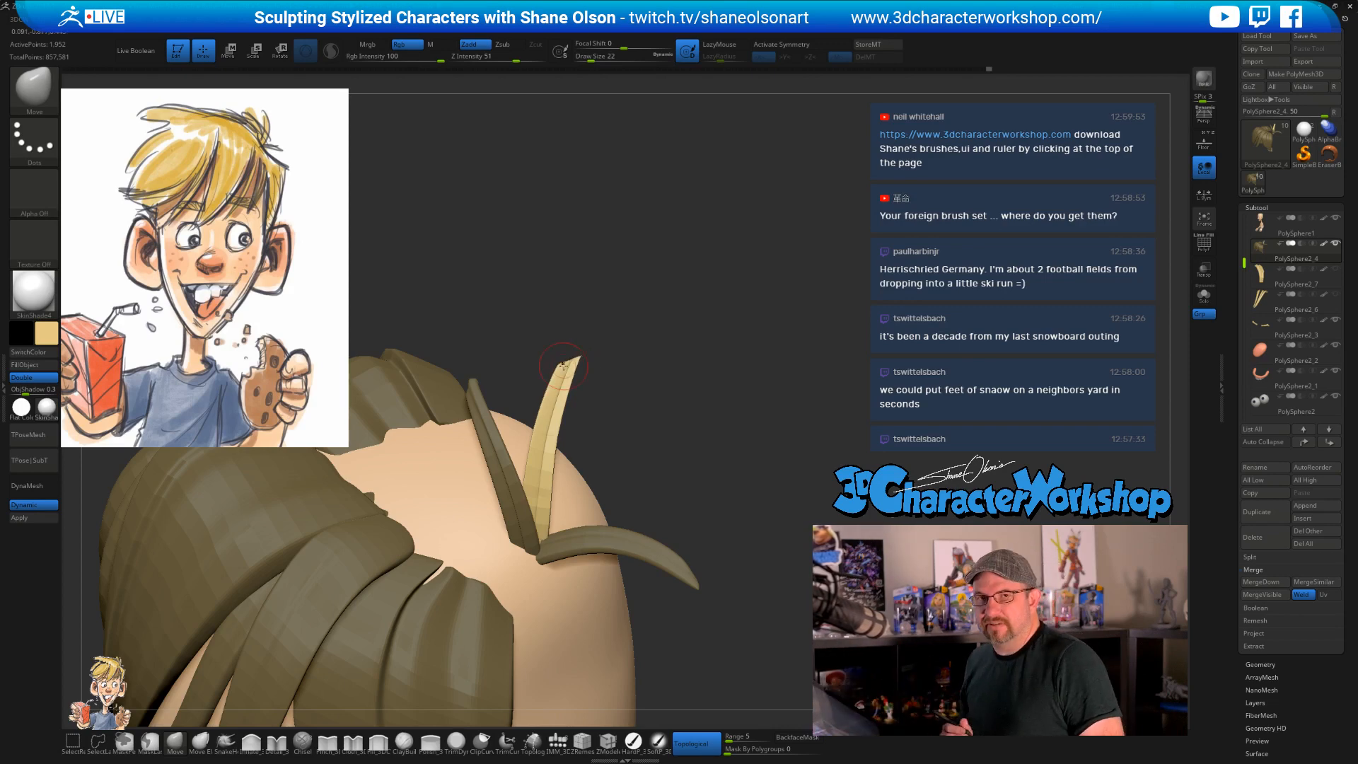
{"action": "mouse_move", "coordinate": [670, 449]}
{"action": "left_mouse_down"}
{"action": "mouse_move", "coordinate": [667, 394]}
{"action": "mouse_move", "coordinate": [694, 383]}
{"action": "mouse_move", "coordinate": [567, 384]}
{"action": "mouse_move", "coordinate": [556, 398]}
{"action": "left_mouse_up"}
{"action": "key", "text": "s"}
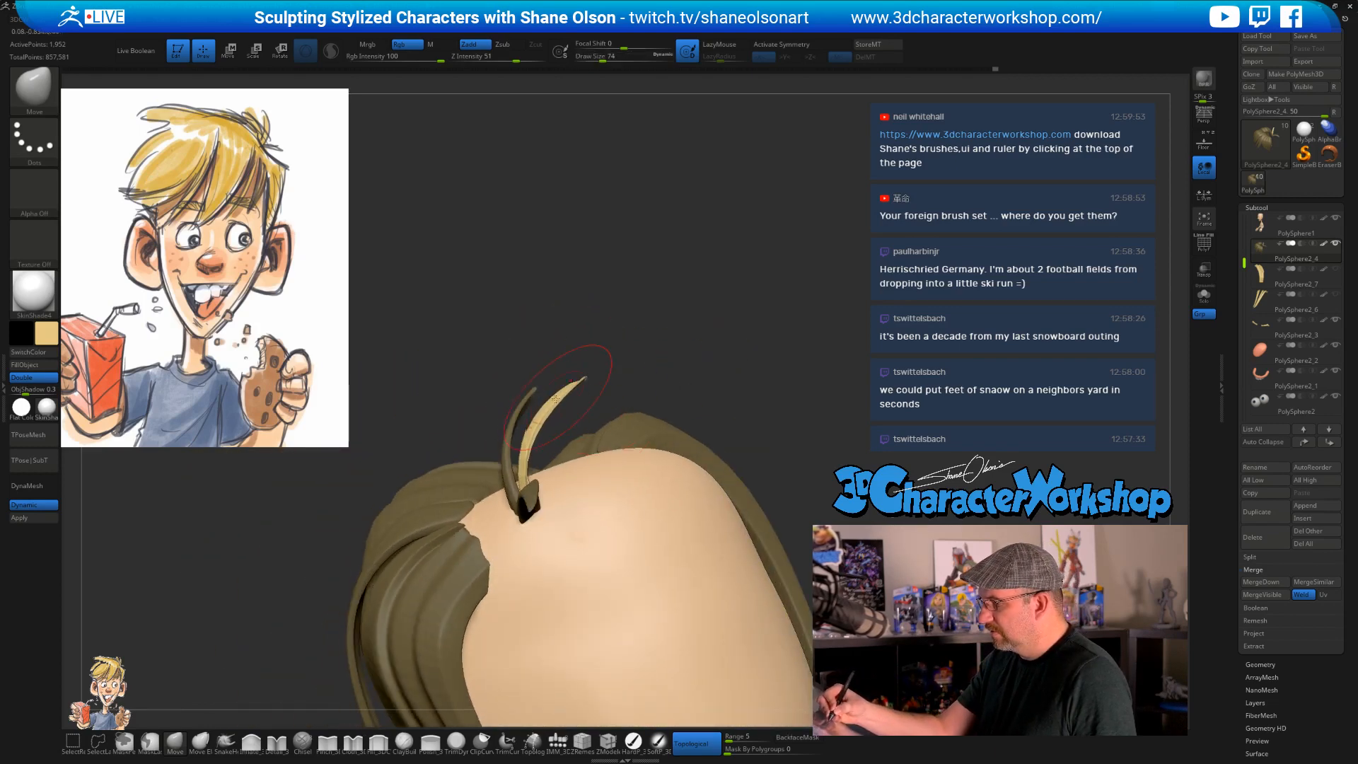
{"action": "left_click_drag", "start_coordinate": [746, 374], "coordinate": [594, 403]}
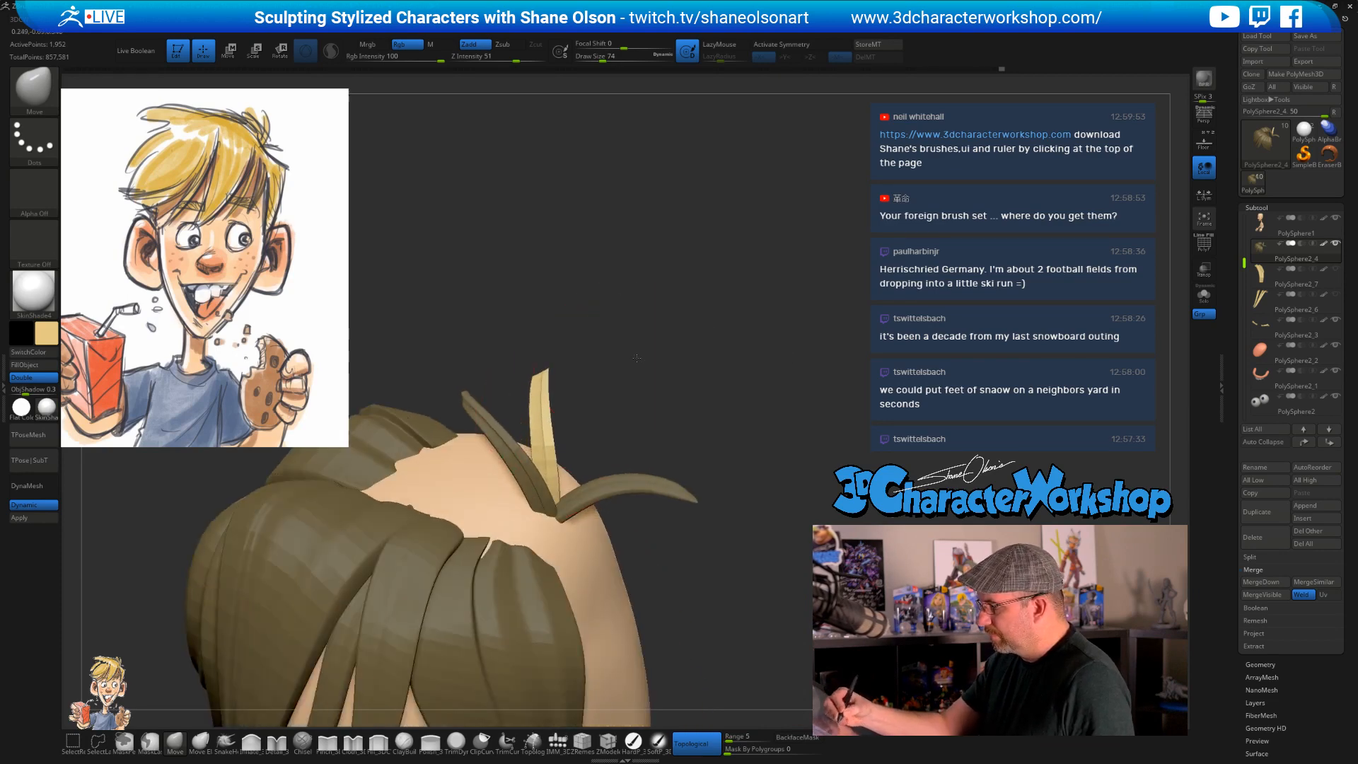
{"action": "mouse_move", "coordinate": [637, 358]}
{"action": "left_mouse_down"}
{"action": "mouse_move", "coordinate": [700, 384]}
{"action": "mouse_move", "coordinate": [695, 491]}
{"action": "mouse_move", "coordinate": [720, 527]}
{"action": "mouse_move", "coordinate": [693, 536]}
{"action": "mouse_move", "coordinate": [689, 493]}
{"action": "mouse_move", "coordinate": [690, 546]}
{"action": "left_mouse_up"}
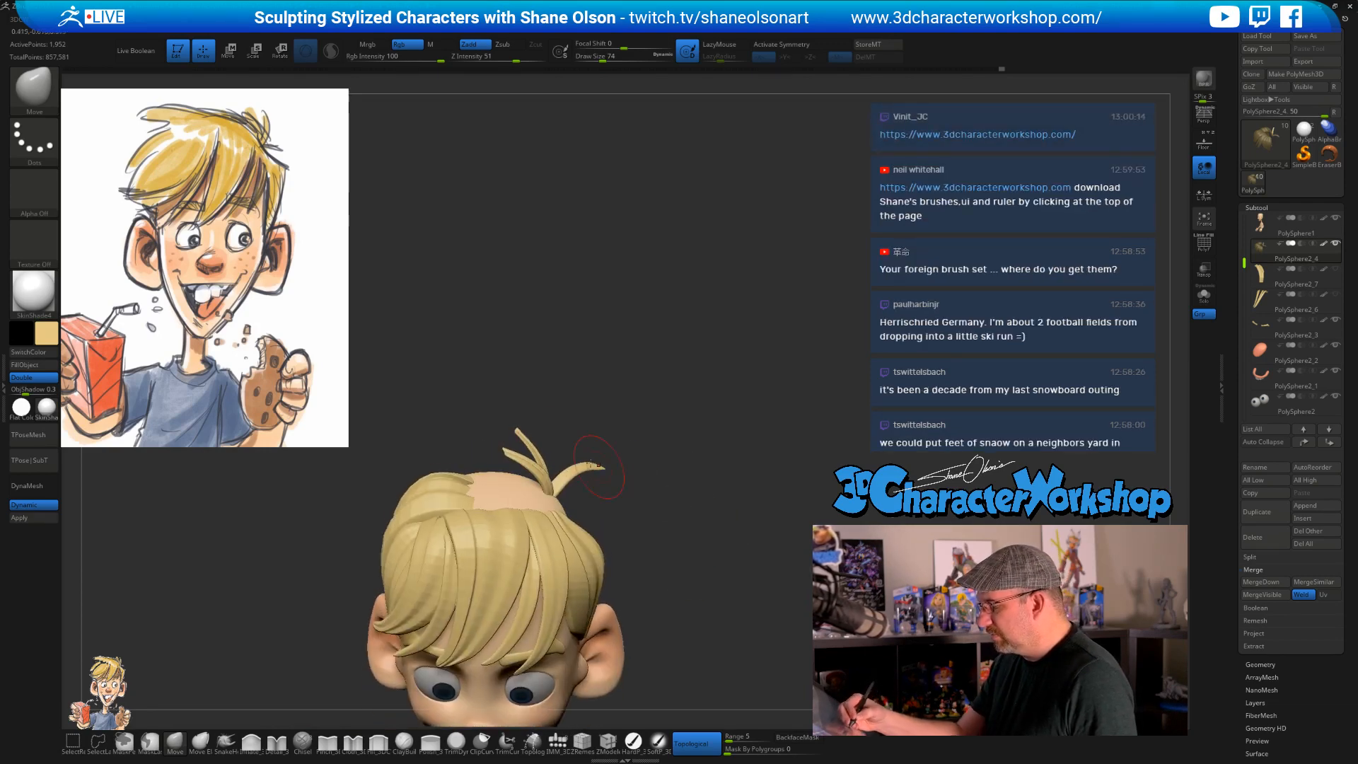
- Isolate the front-leaning crown strand with a mask, rotate and move it with the gizmo, and clear the mask
{"action": "key", "text": "w"}
{"action": "left_click_drag", "start_coordinate": [529, 443], "coordinate": [567, 355], "text": "alt"}
{"action": "left_click", "coordinate": [535, 455], "text": "ctrl"}
{"action": "left_click_drag", "start_coordinate": [661, 513], "coordinate": [678, 445]}
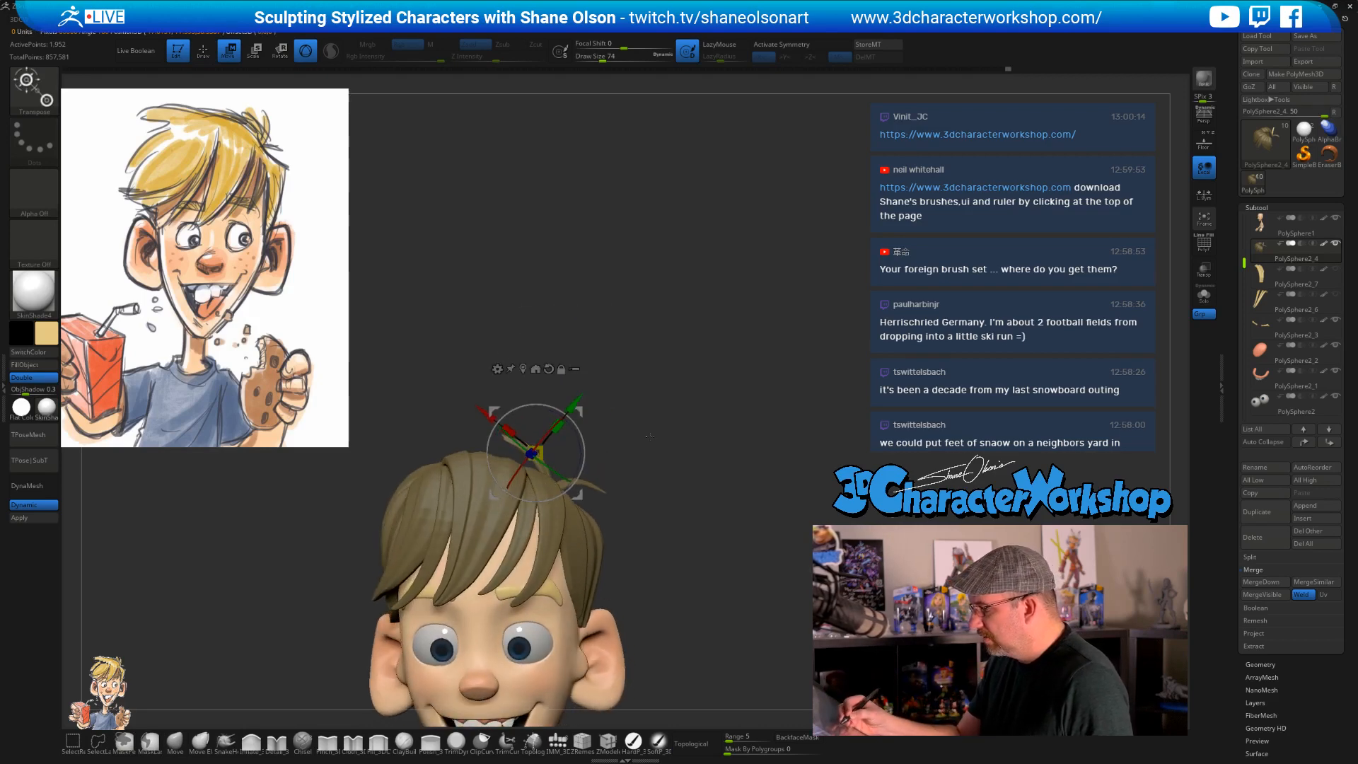
{"action": "left_click_drag", "start_coordinate": [578, 413], "coordinate": [641, 503]}
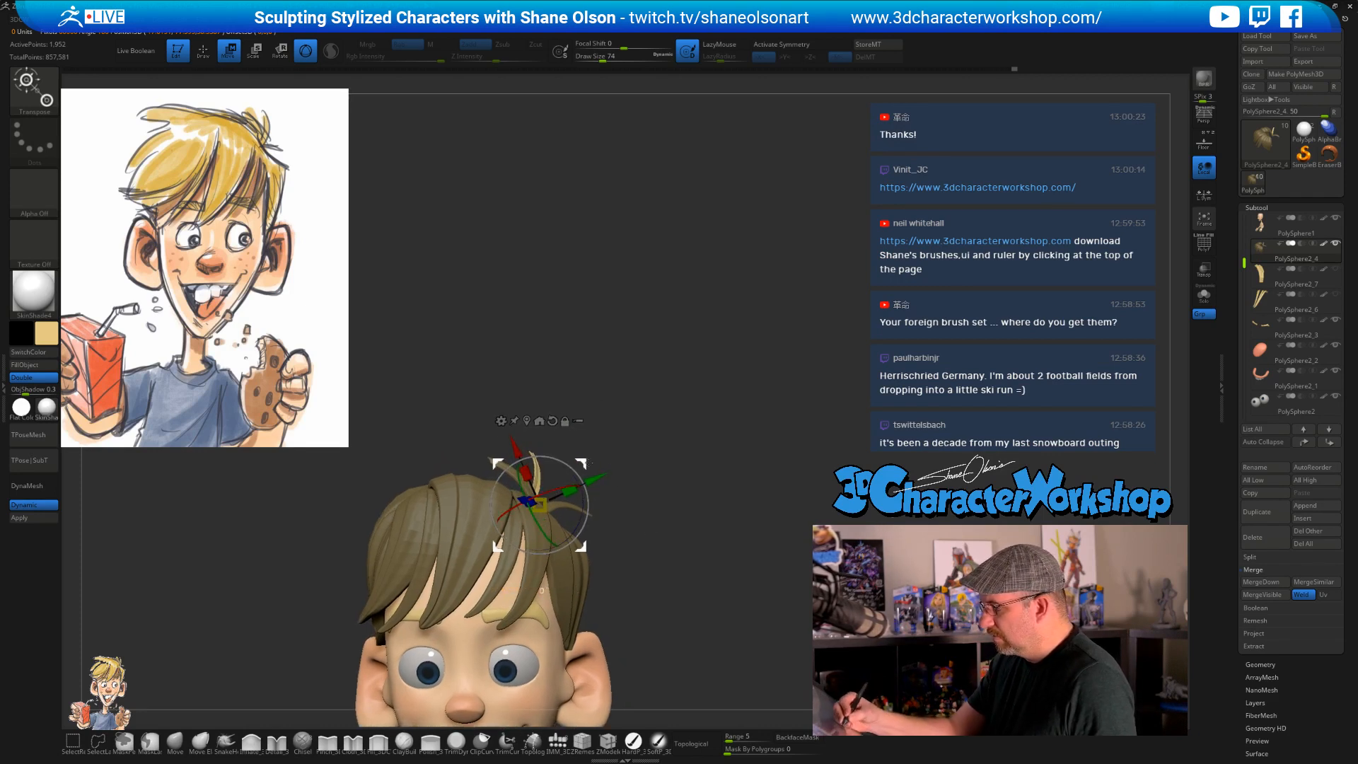
{"action": "left_click_drag", "start_coordinate": [587, 463], "coordinate": [593, 479]}
{"action": "left_click_drag", "start_coordinate": [689, 562], "coordinate": [708, 503]}
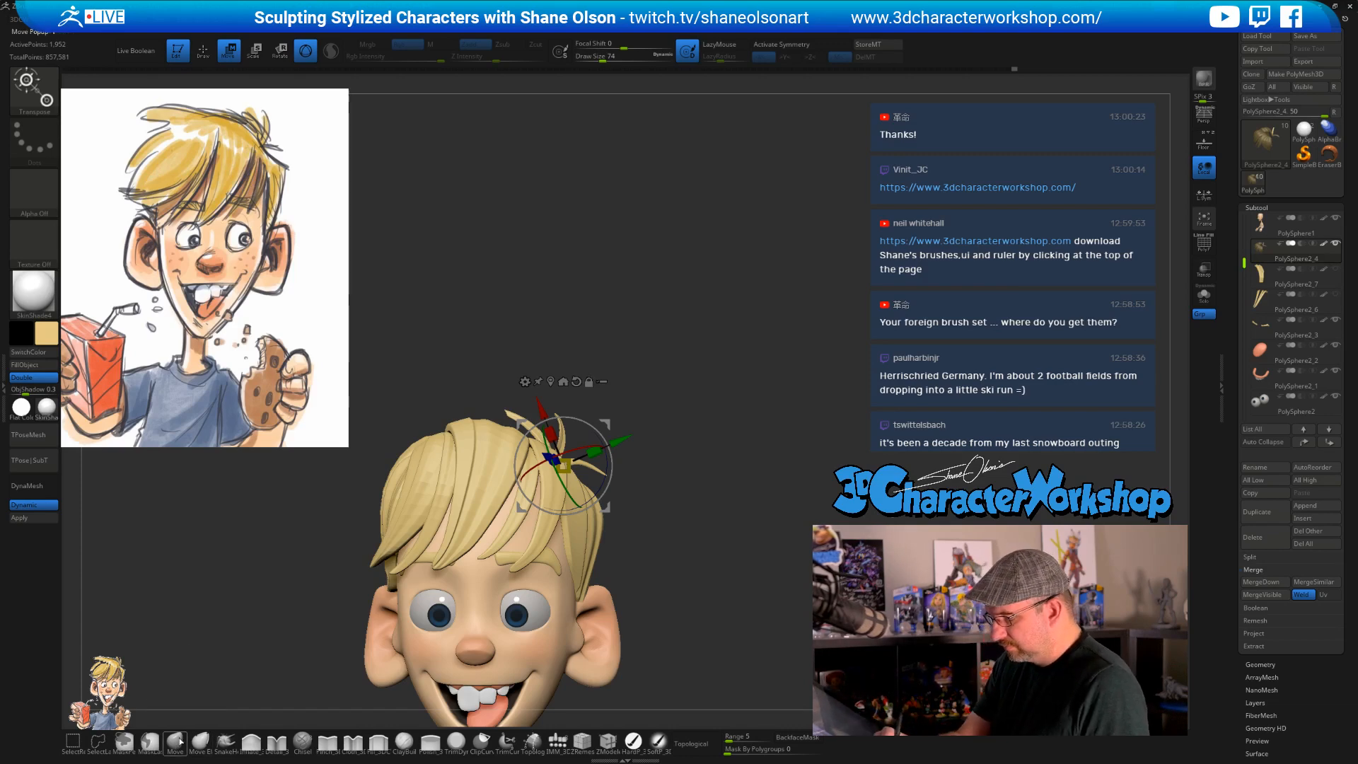
- Adjust the curves and bases of the three crown strands with the Move Elastic brush at draw size 94
{"action": "left_click", "coordinate": [201, 740]}
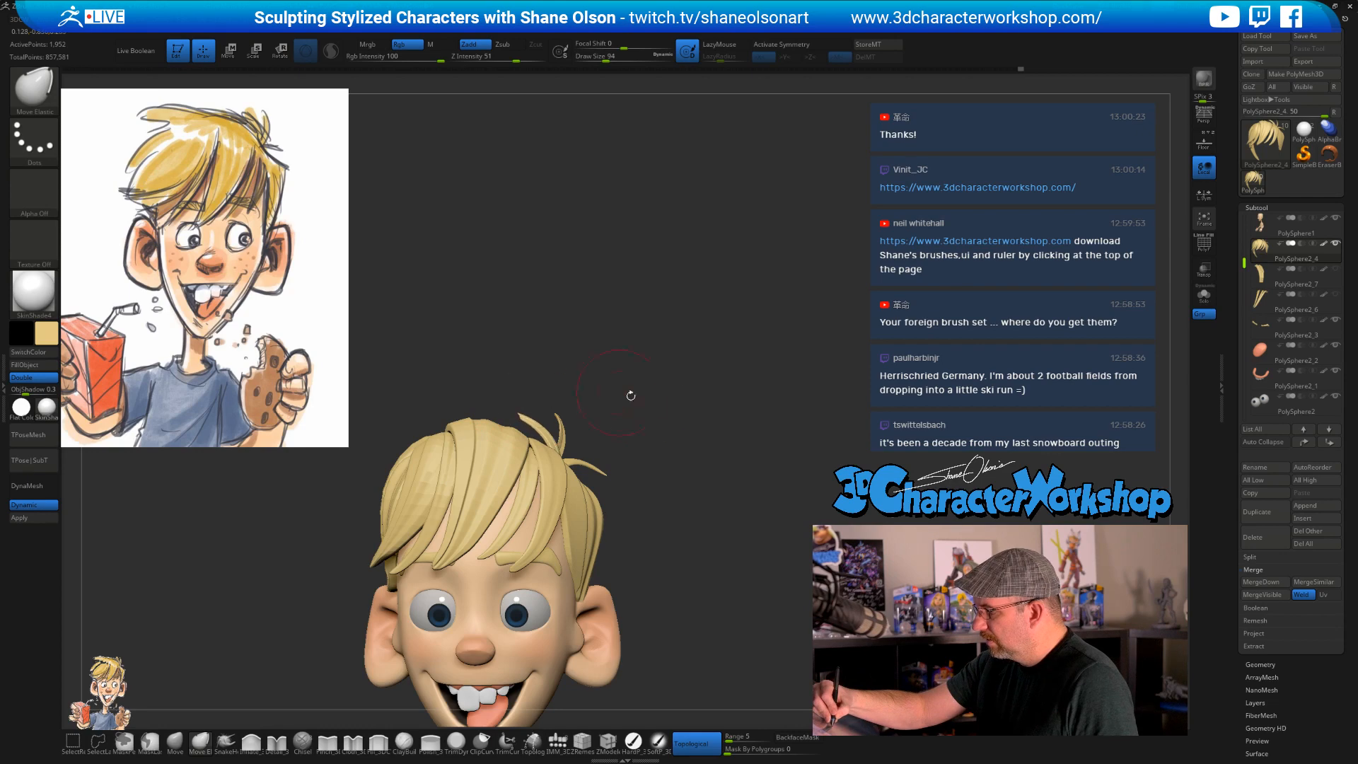
{"action": "mouse_move", "coordinate": [631, 395]}
{"action": "left_mouse_down"}
{"action": "mouse_move", "coordinate": [597, 467]}
{"action": "mouse_move", "coordinate": [673, 421]}
{"action": "mouse_move", "coordinate": [654, 441]}
{"action": "left_mouse_up"}
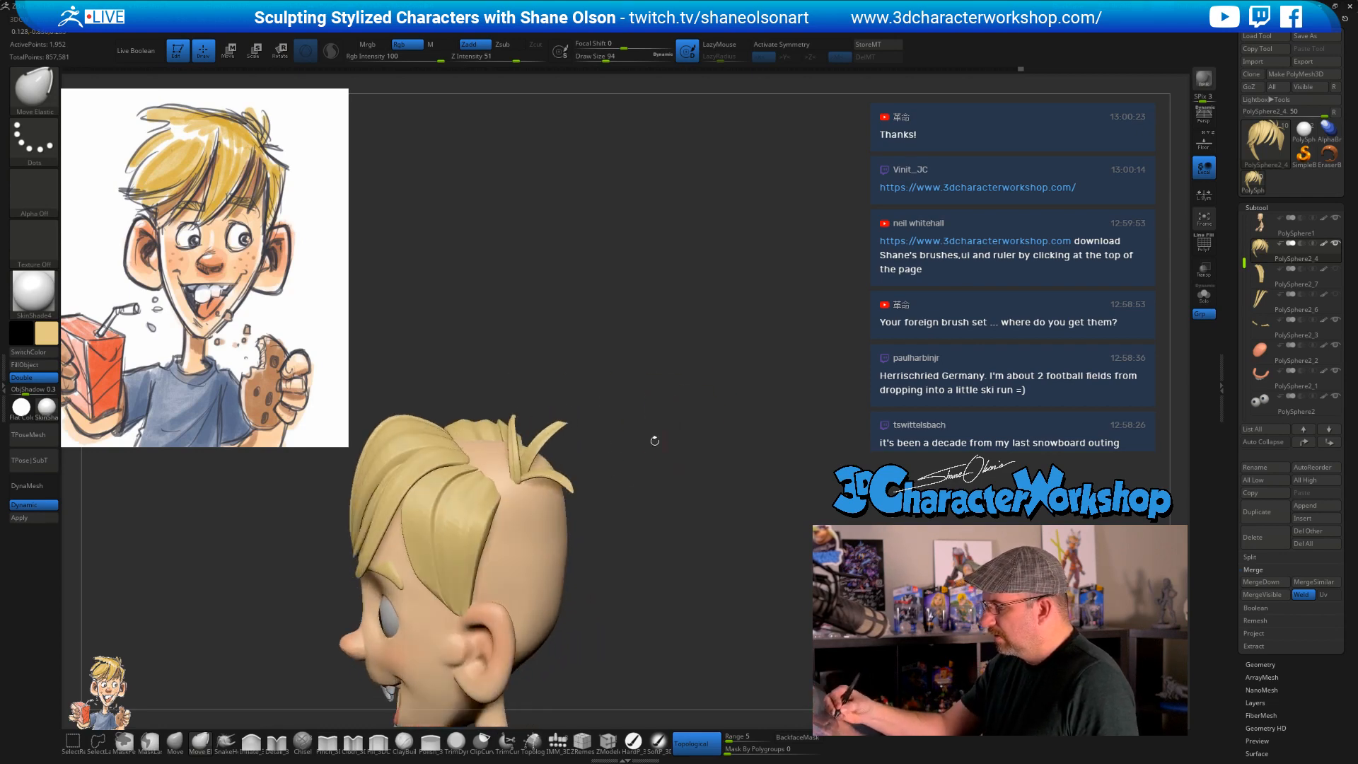
{"action": "left_click_drag", "start_coordinate": [579, 467], "coordinate": [536, 460]}
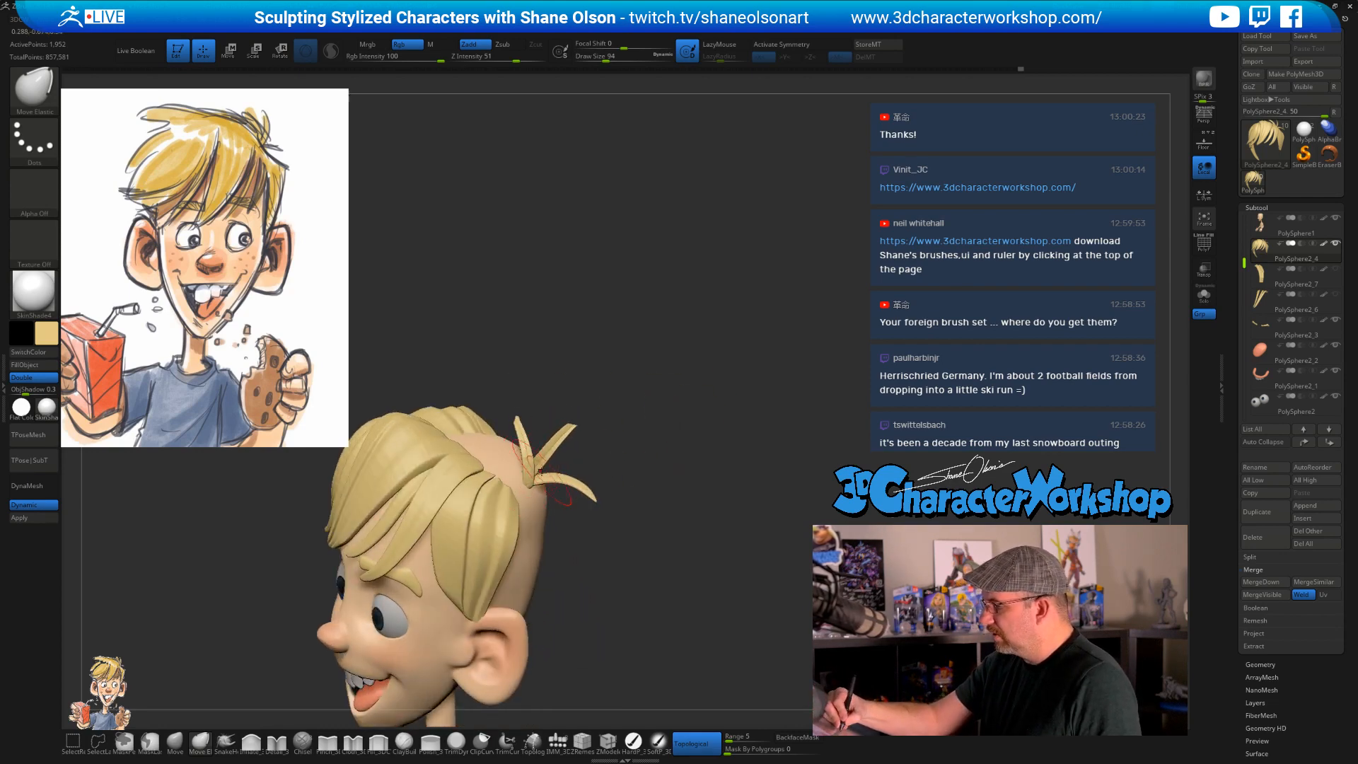
{"action": "mouse_move", "coordinate": [652, 480]}
{"action": "left_mouse_down"}
{"action": "mouse_move", "coordinate": [638, 512]}
{"action": "mouse_move", "coordinate": [650, 489]}
{"action": "mouse_move", "coordinate": [677, 509]}
{"action": "mouse_move", "coordinate": [586, 522]}
{"action": "left_mouse_up"}
{"action": "mouse_move", "coordinate": [620, 444]}
{"action": "left_mouse_down"}
{"action": "mouse_move", "coordinate": [558, 479]}
{"action": "mouse_move", "coordinate": [633, 474]}
{"action": "mouse_move", "coordinate": [637, 488]}
{"action": "mouse_move", "coordinate": [605, 476]}
{"action": "left_mouse_up"}
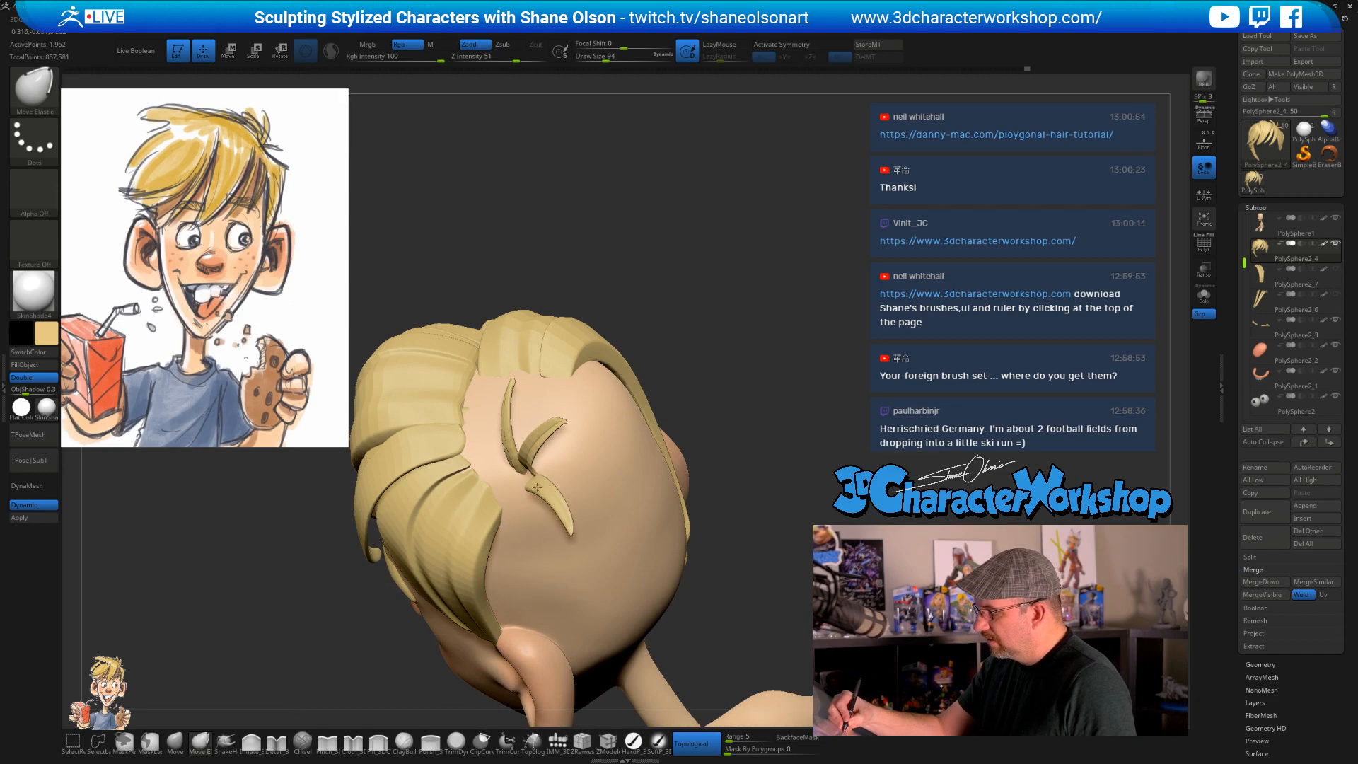
{"action": "mouse_move", "coordinate": [708, 467]}
{"action": "left_mouse_down"}
{"action": "mouse_move", "coordinate": [763, 432]}
{"action": "mouse_move", "coordinate": [694, 473]}
{"action": "mouse_move", "coordinate": [713, 534]}
{"action": "mouse_move", "coordinate": [694, 545]}
{"action": "mouse_move", "coordinate": [691, 577]}
{"action": "left_mouse_up"}
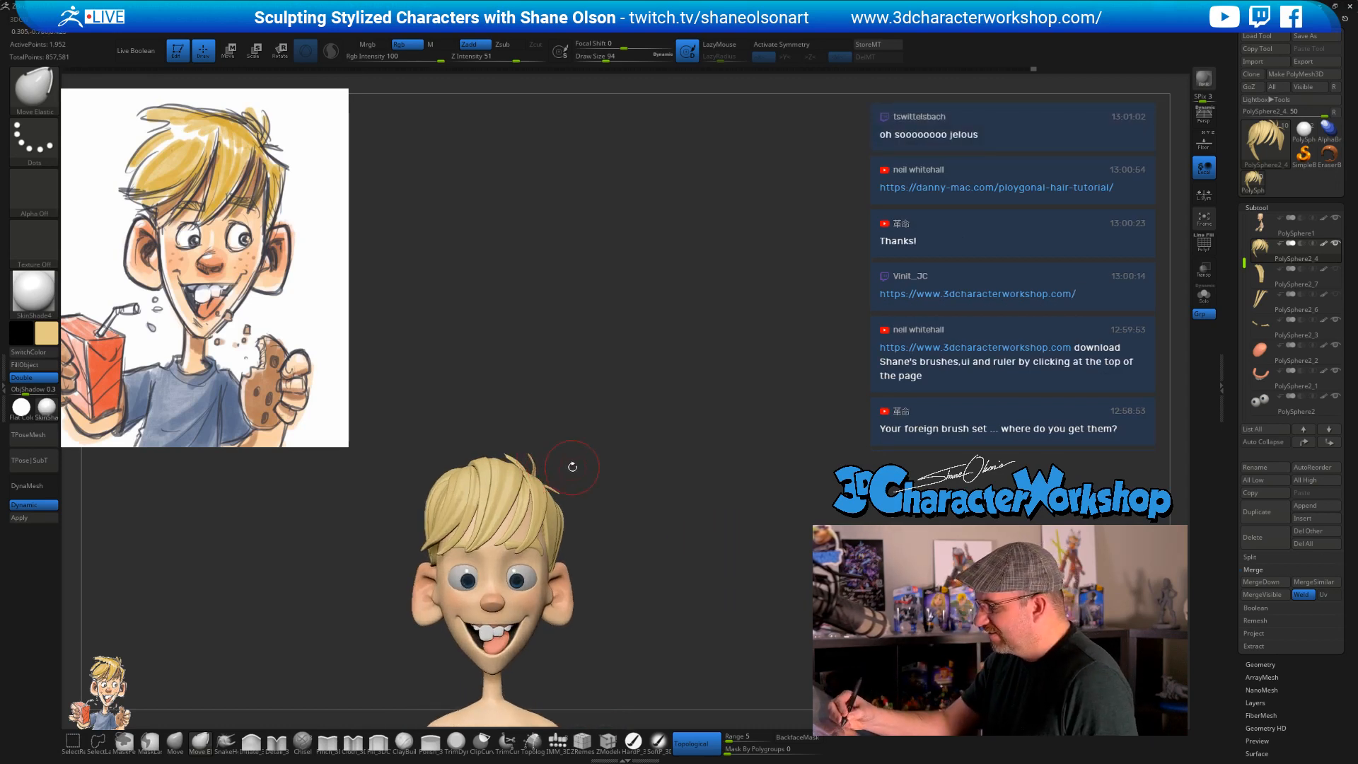
- Compare the hair silhouette on the full figure with the reference sketch, and raise the Move Elastic draw size to 104
{"action": "left_click_drag", "start_coordinate": [572, 467], "coordinate": [568, 494], "text": "alt"}
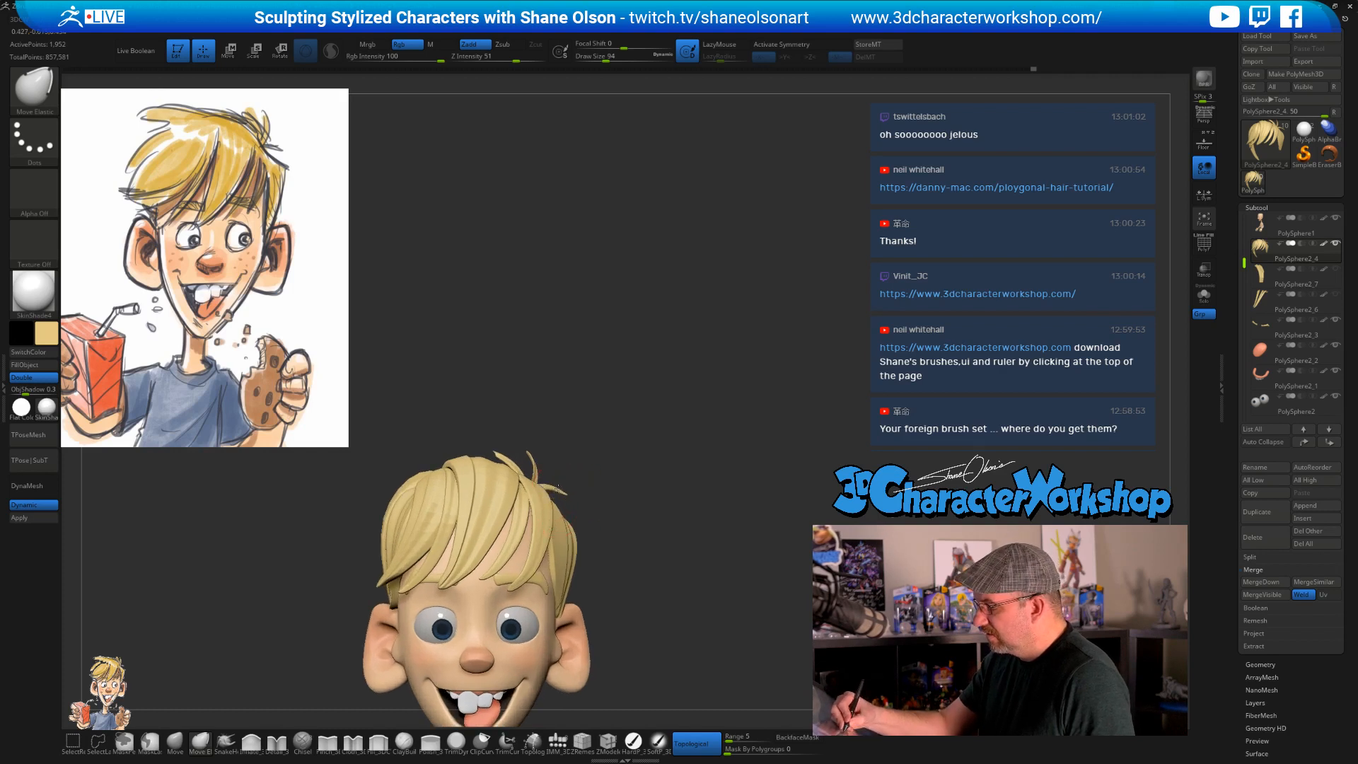
{"action": "mouse_move", "coordinate": [686, 559]}
{"action": "left_mouse_down", "text": "alt"}
{"action": "mouse_move", "coordinate": [673, 549]}
{"action": "mouse_move", "coordinate": [660, 562]}
{"action": "left_mouse_up", "text": "alt"}
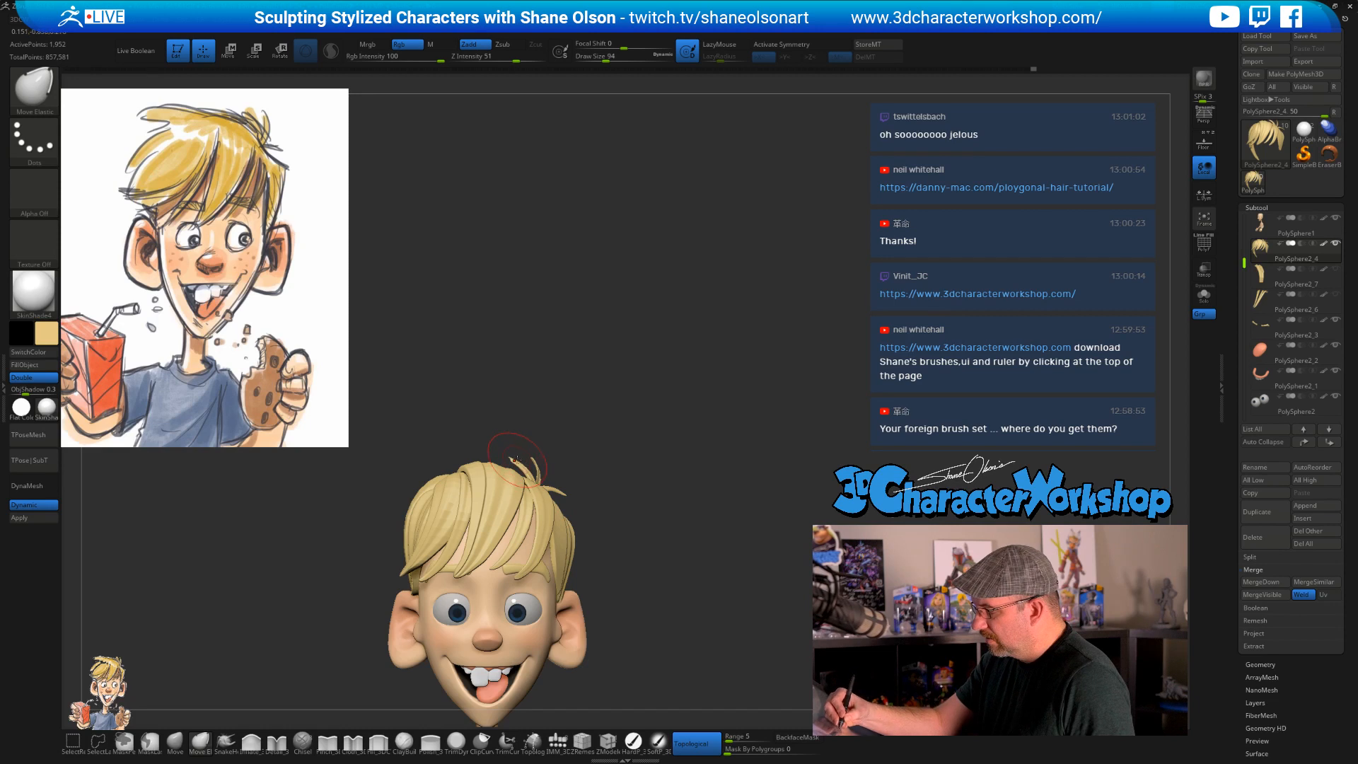
{"action": "left_click_drag", "start_coordinate": [601, 432], "coordinate": [711, 488], "text": "alt"}
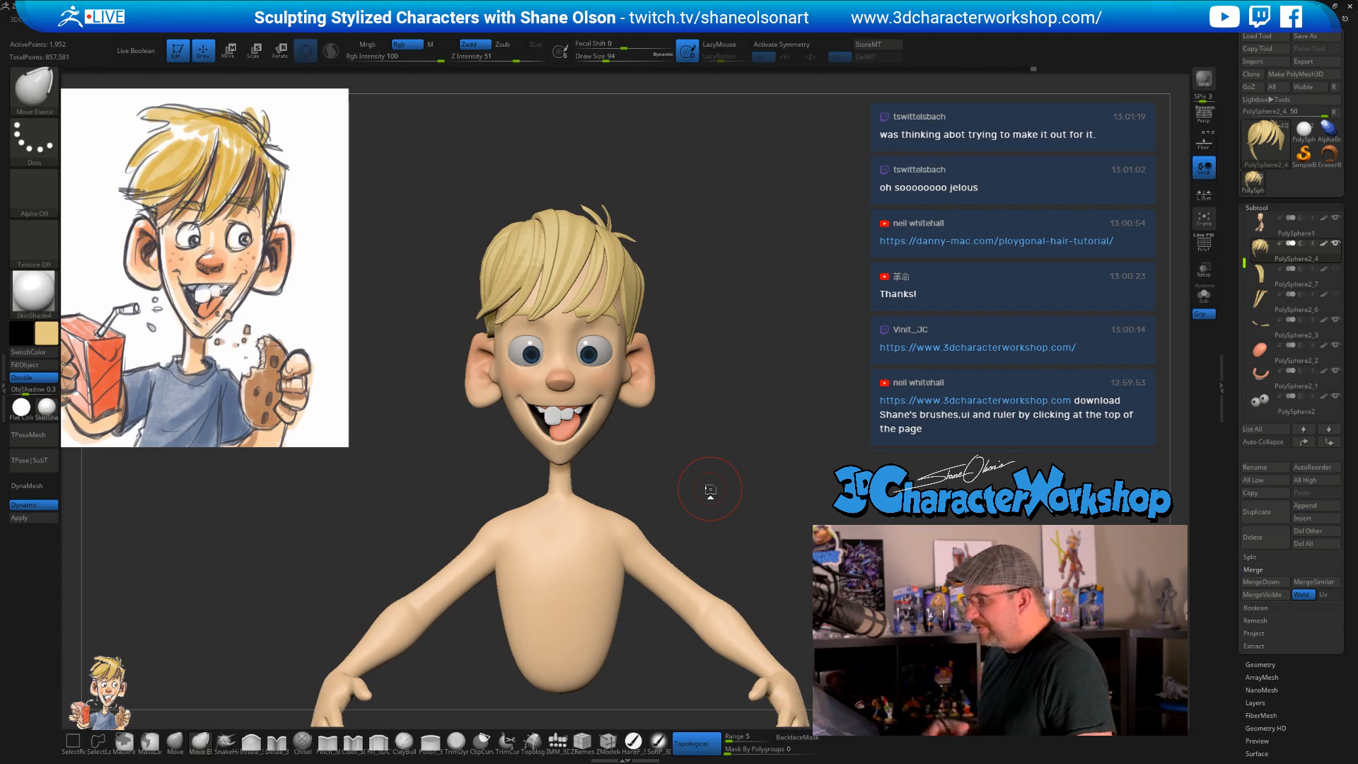
{"action": "key", "text": "bracketright"}
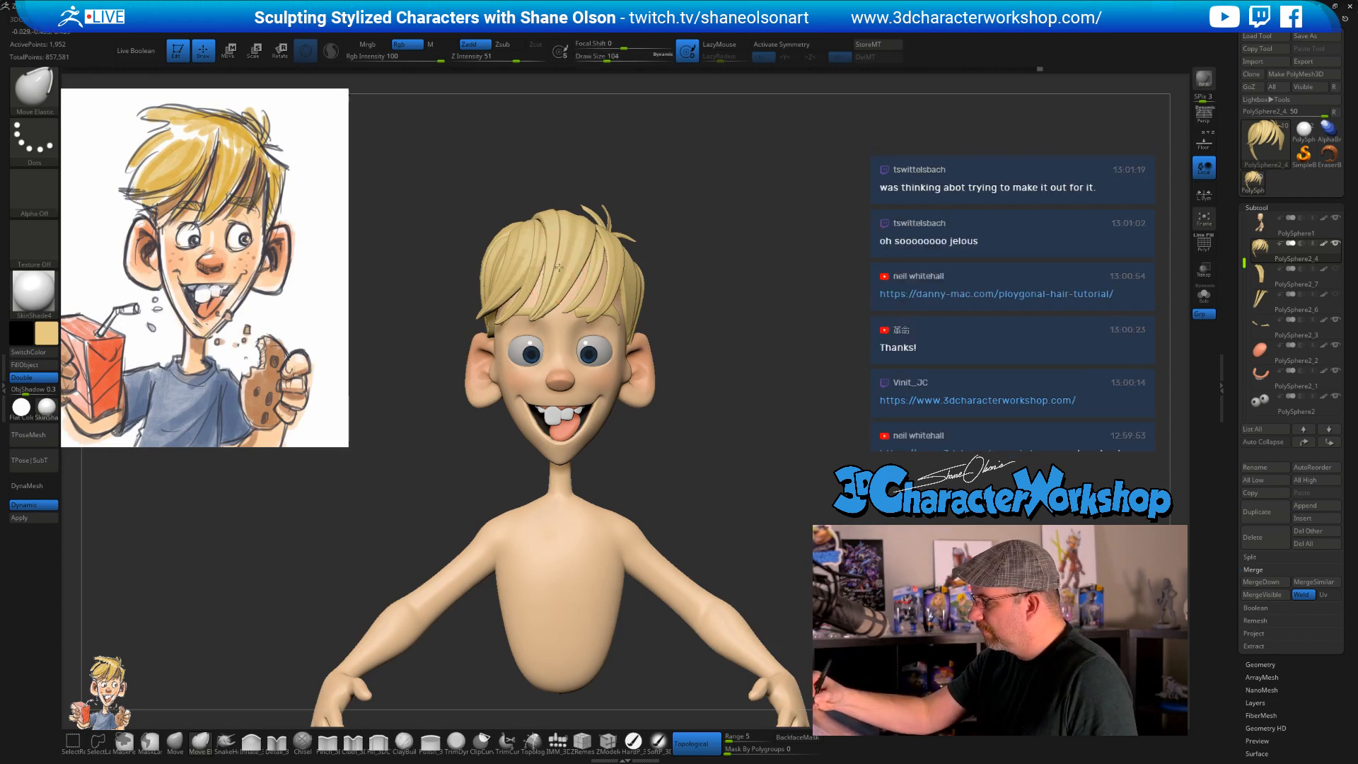
{"action": "left_click_drag", "start_coordinate": [745, 346], "coordinate": [671, 416], "text": "alt"}
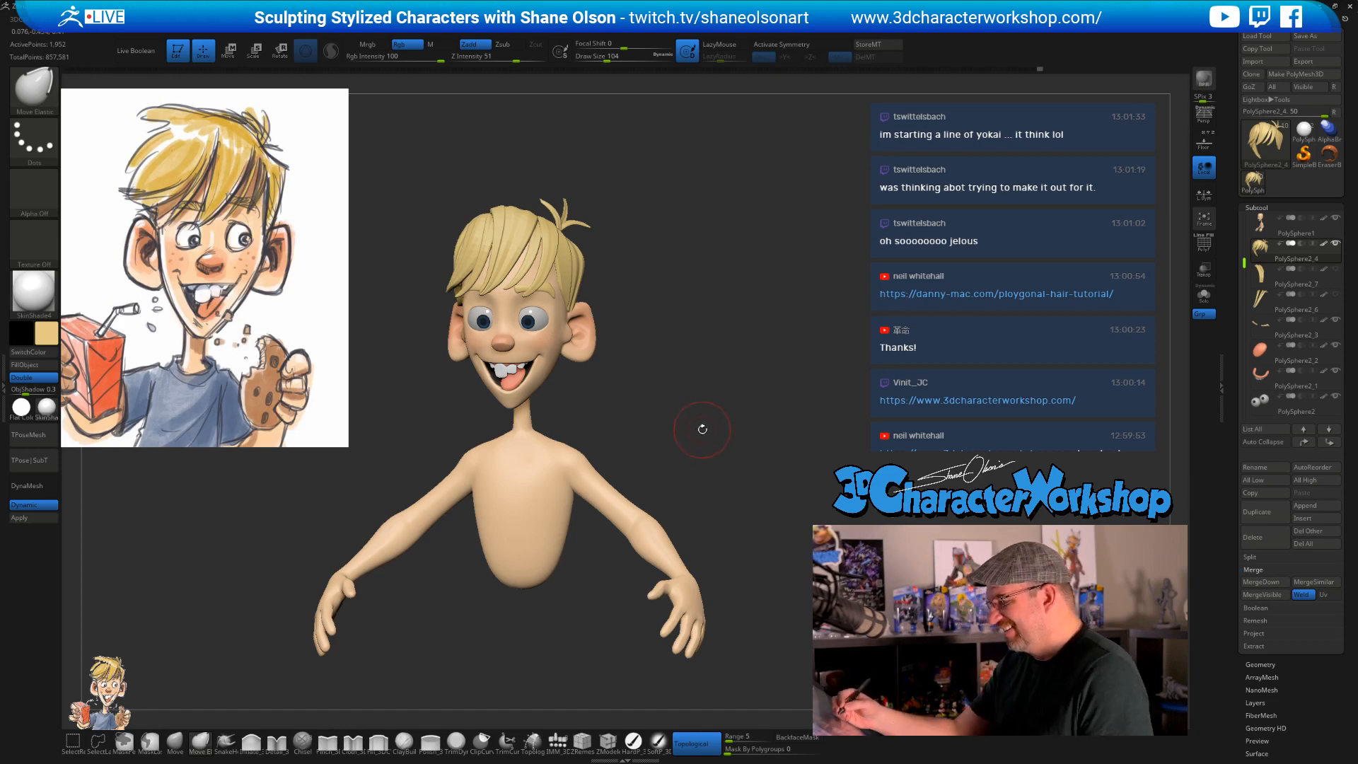
- Compare the hairstyle with the reference sketch from the front, side, three-quarter and top views, with the Move brush active
{"action": "mouse_move", "coordinate": [700, 427]}
{"action": "left_mouse_down"}
{"action": "mouse_move", "coordinate": [732, 420]}
{"action": "mouse_move", "coordinate": [664, 442]}
{"action": "left_mouse_up"}
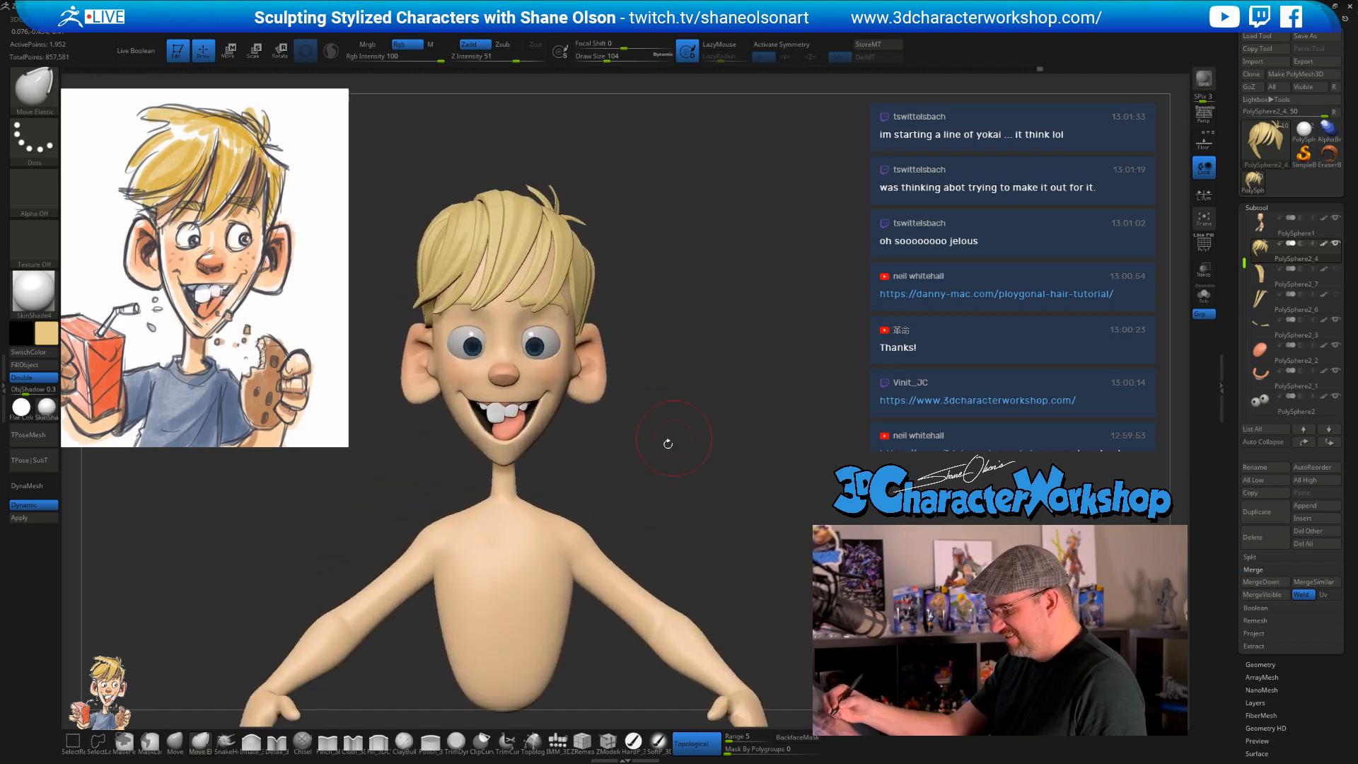
{"action": "left_click", "coordinate": [175, 742]}
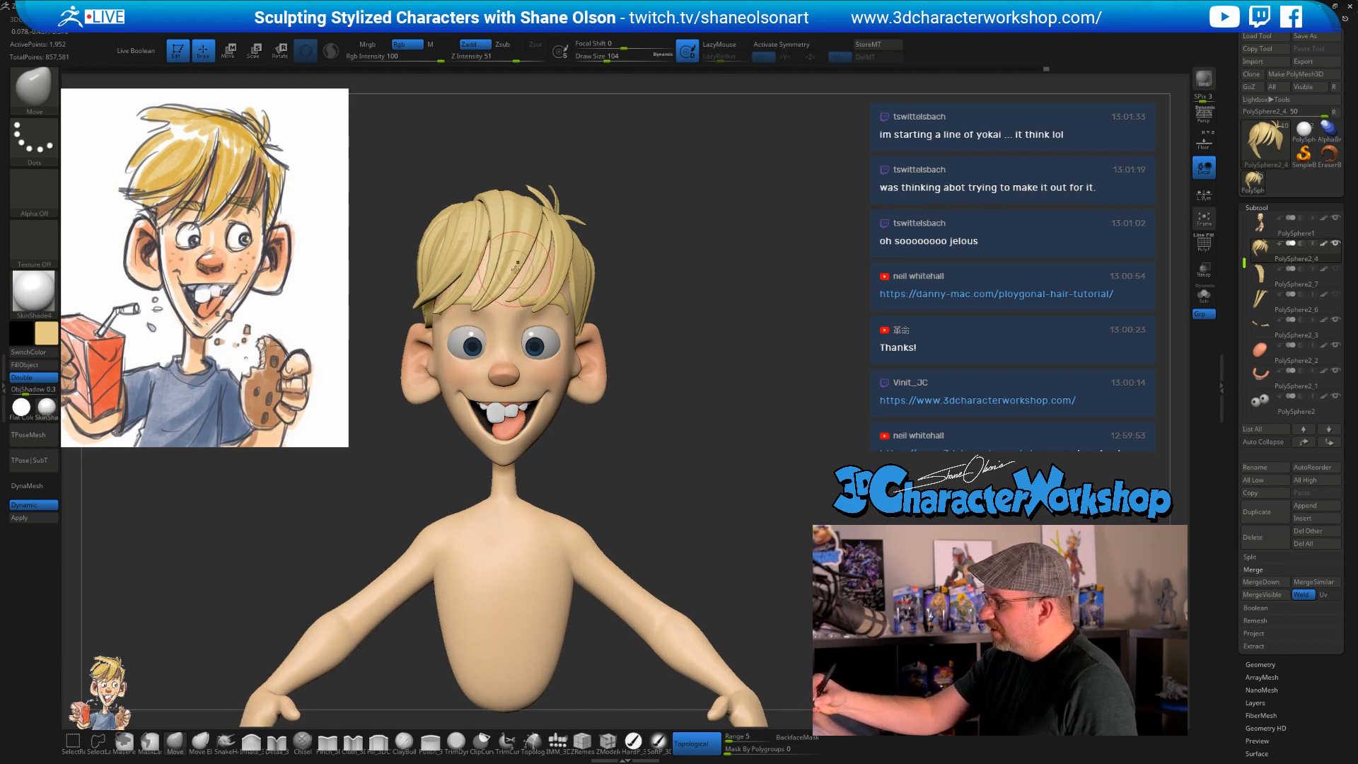
{"action": "right_click_drag", "start_coordinate": [717, 399], "coordinate": [662, 415], "text": "ctrl"}
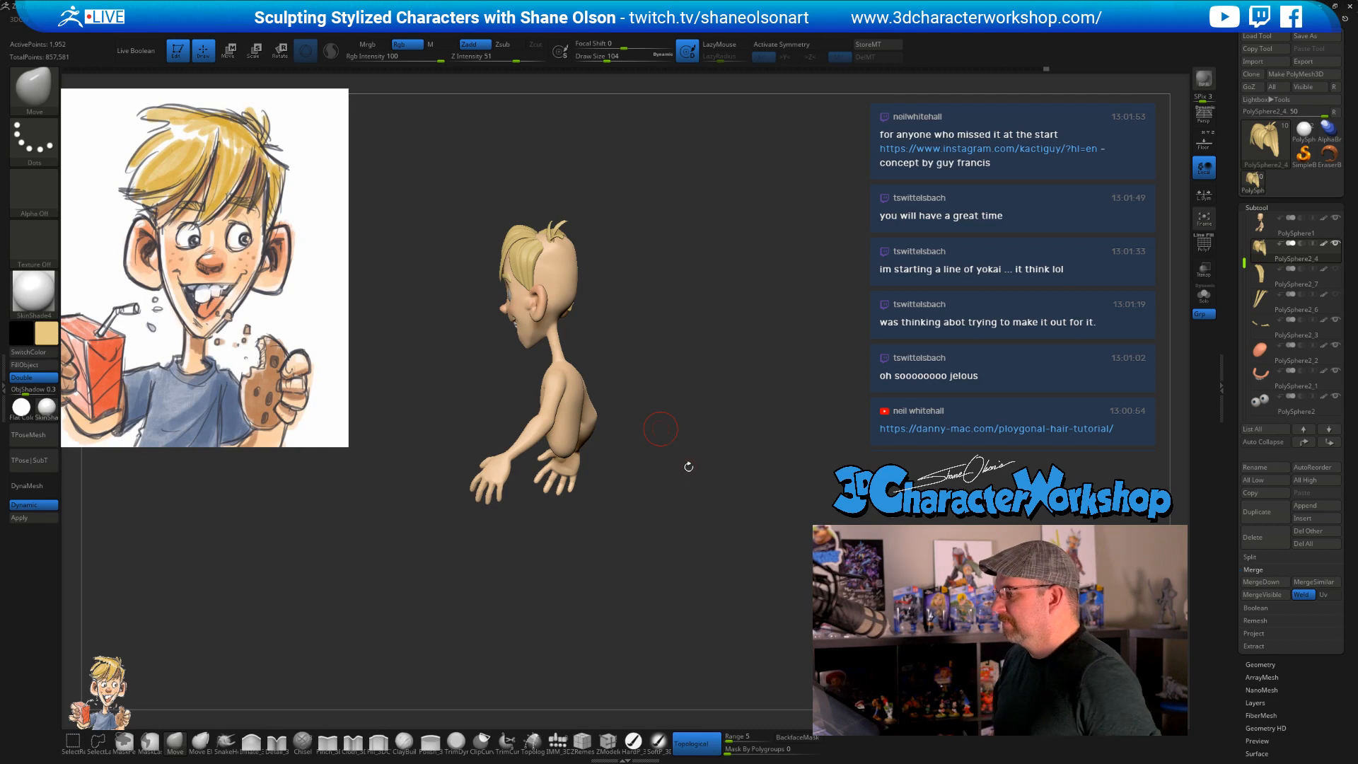
{"action": "left_click_drag", "start_coordinate": [687, 450], "coordinate": [726, 461], "text": "alt"}
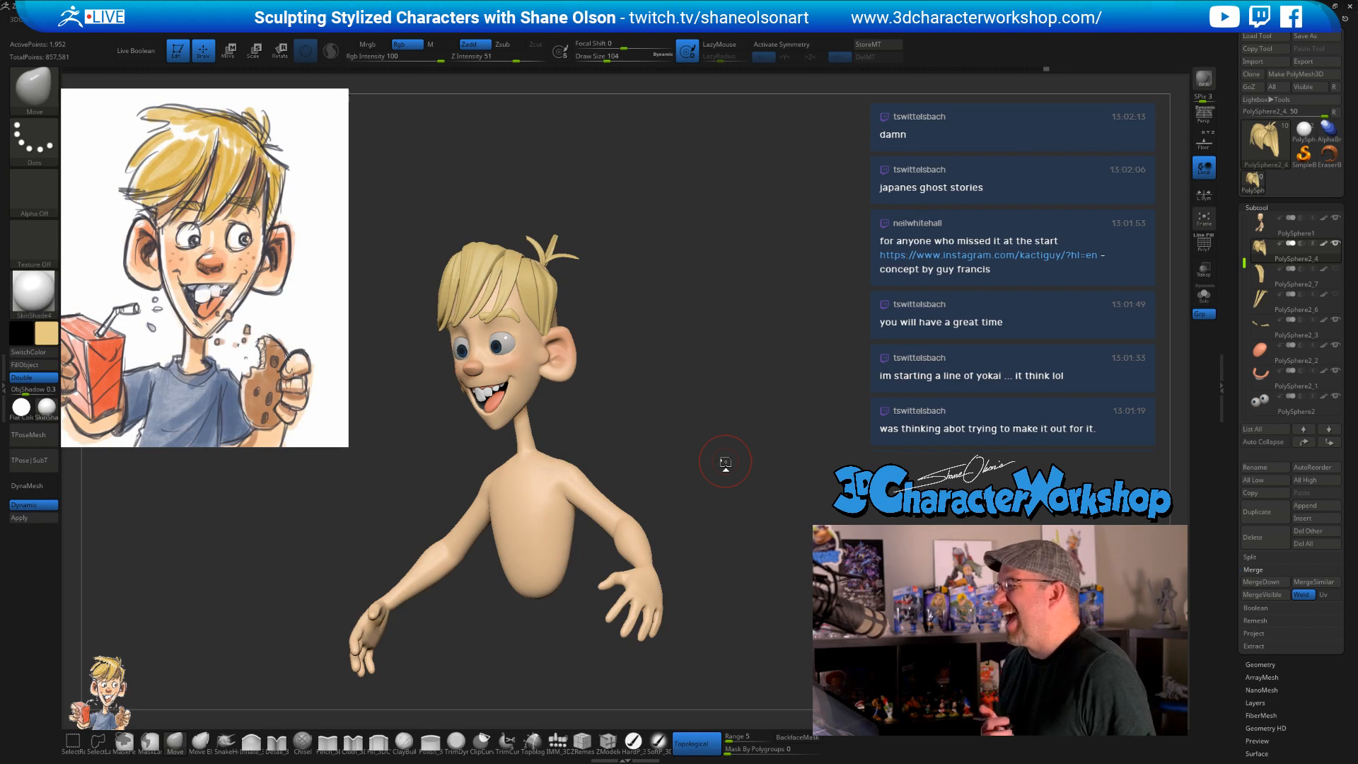
{"action": "mouse_move", "coordinate": [705, 433]}
{"action": "left_mouse_down"}
{"action": "mouse_move", "coordinate": [728, 429]}
{"action": "mouse_move", "coordinate": [715, 439]}
{"action": "mouse_move", "coordinate": [738, 478]}
{"action": "mouse_move", "coordinate": [711, 481]}
{"action": "mouse_move", "coordinate": [715, 458]}
{"action": "left_mouse_up"}
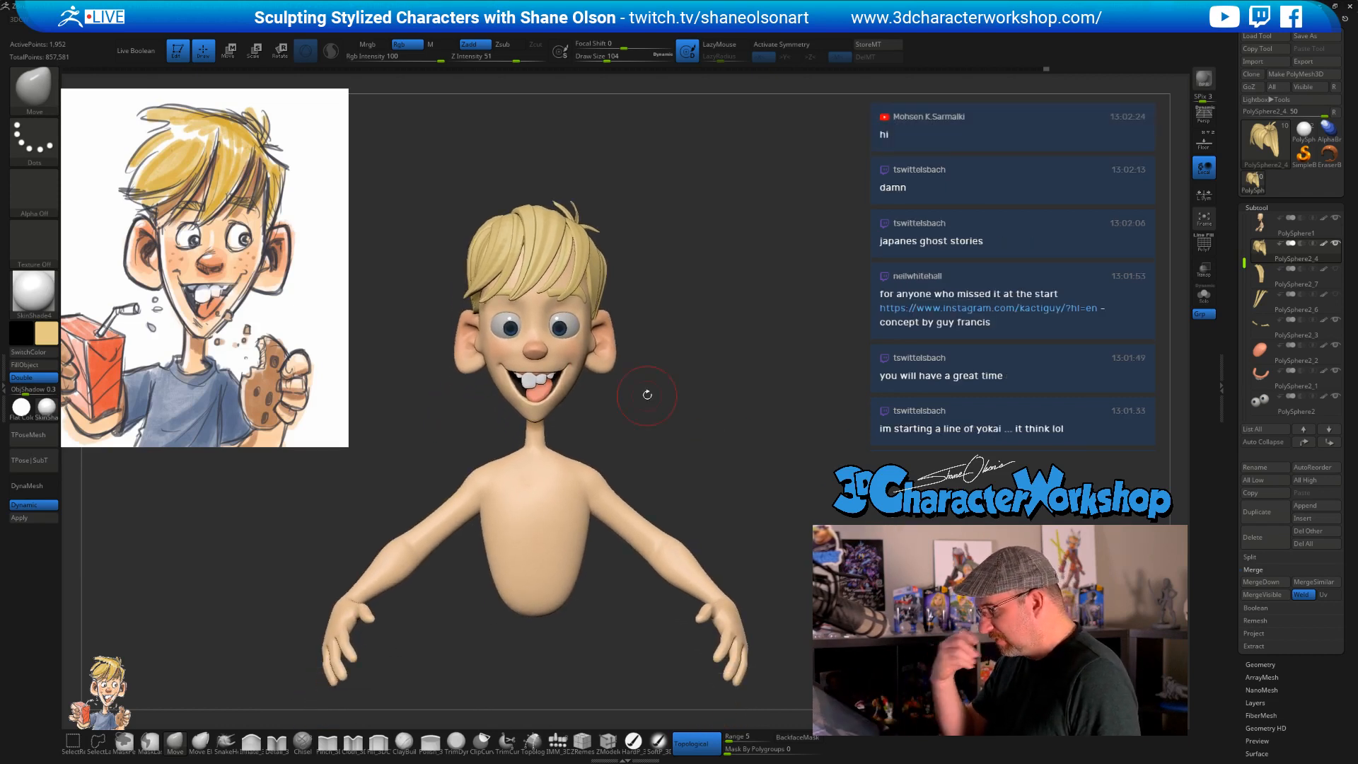
{"action": "left_click_drag", "start_coordinate": [654, 418], "coordinate": [676, 429]}
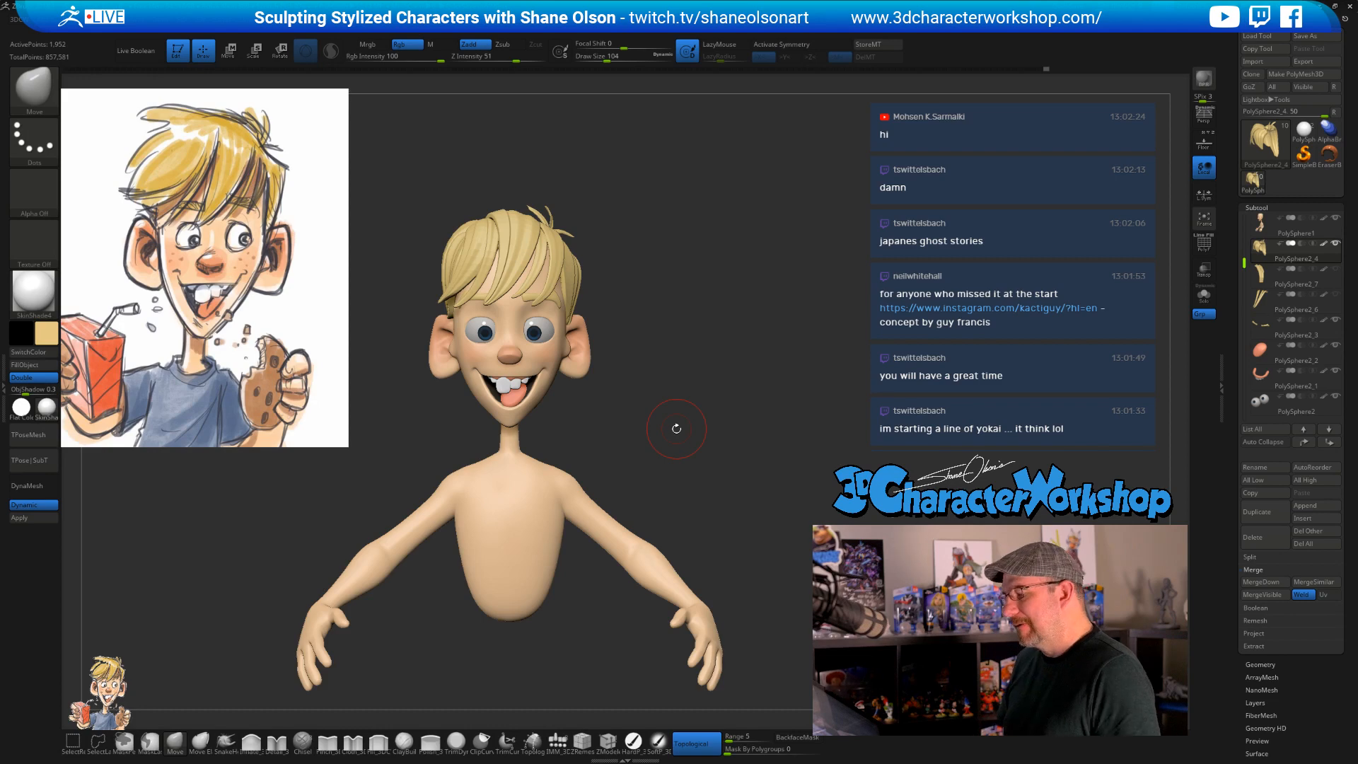
{"action": "left_click_drag", "start_coordinate": [676, 428], "coordinate": [741, 451]}
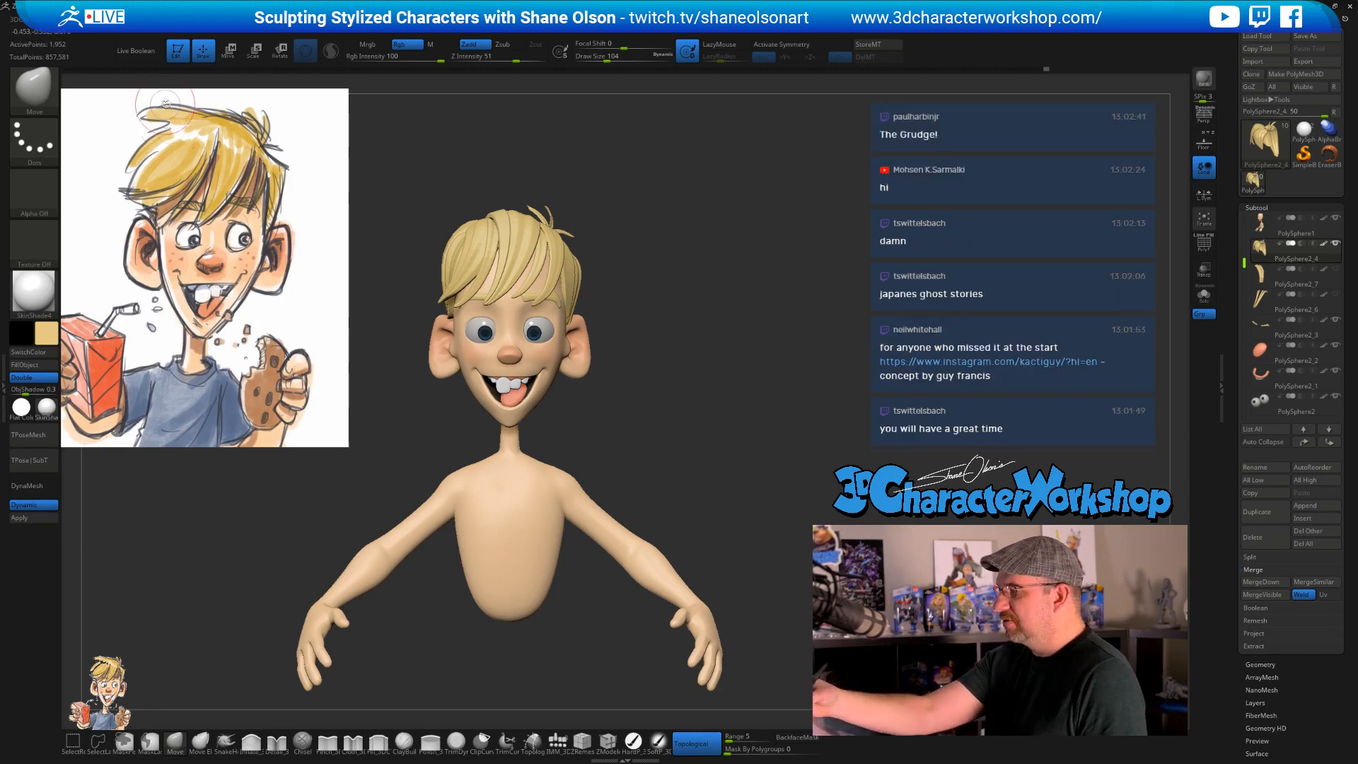
{"action": "left_click_drag", "start_coordinate": [694, 349], "coordinate": [712, 414], "text": "alt"}
{"action": "left_click_drag", "start_coordinate": [649, 360], "coordinate": [726, 480], "text": "alt"}
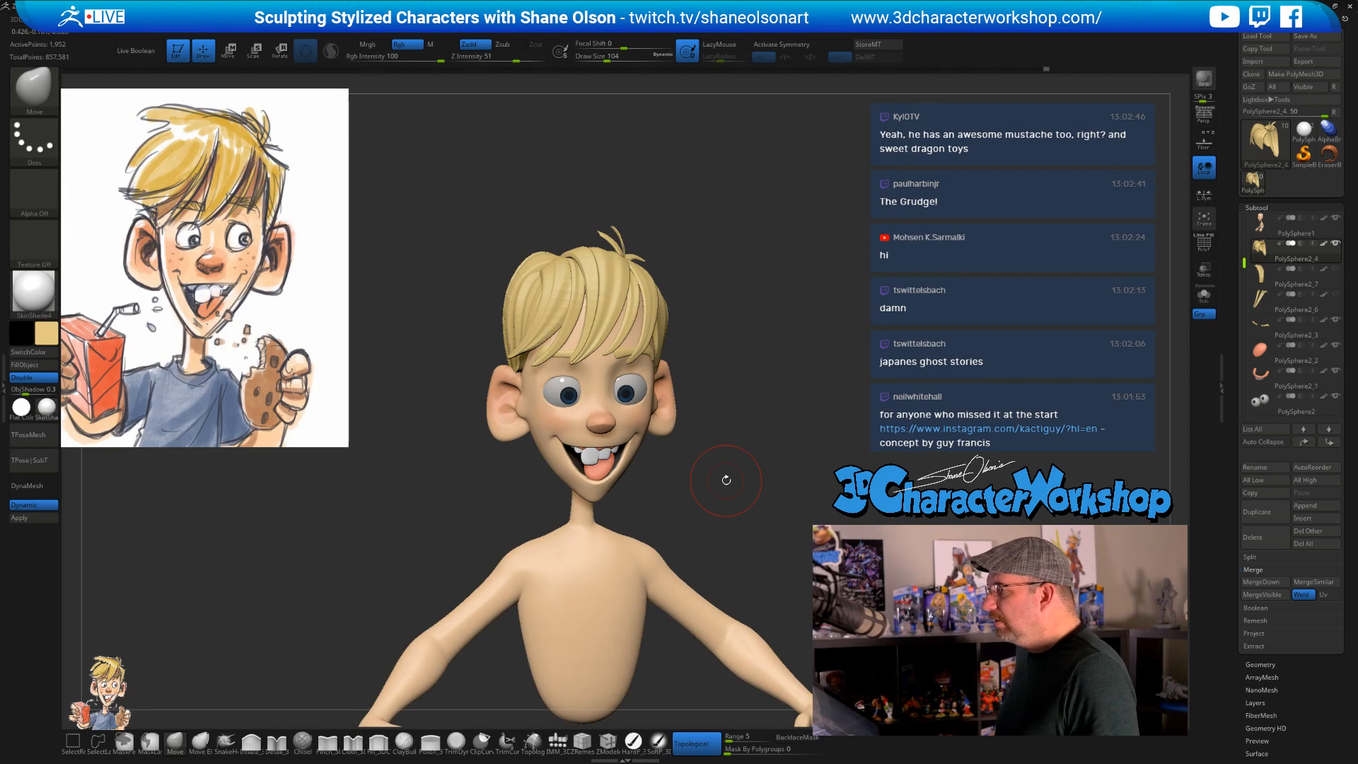
{"action": "left_click_drag", "start_coordinate": [749, 441], "coordinate": [721, 479]}
{"action": "mouse_move", "coordinate": [698, 529]}
{"action": "left_mouse_down"}
{"action": "mouse_move", "coordinate": [685, 562]}
{"action": "mouse_move", "coordinate": [694, 528]}
{"action": "left_mouse_up"}
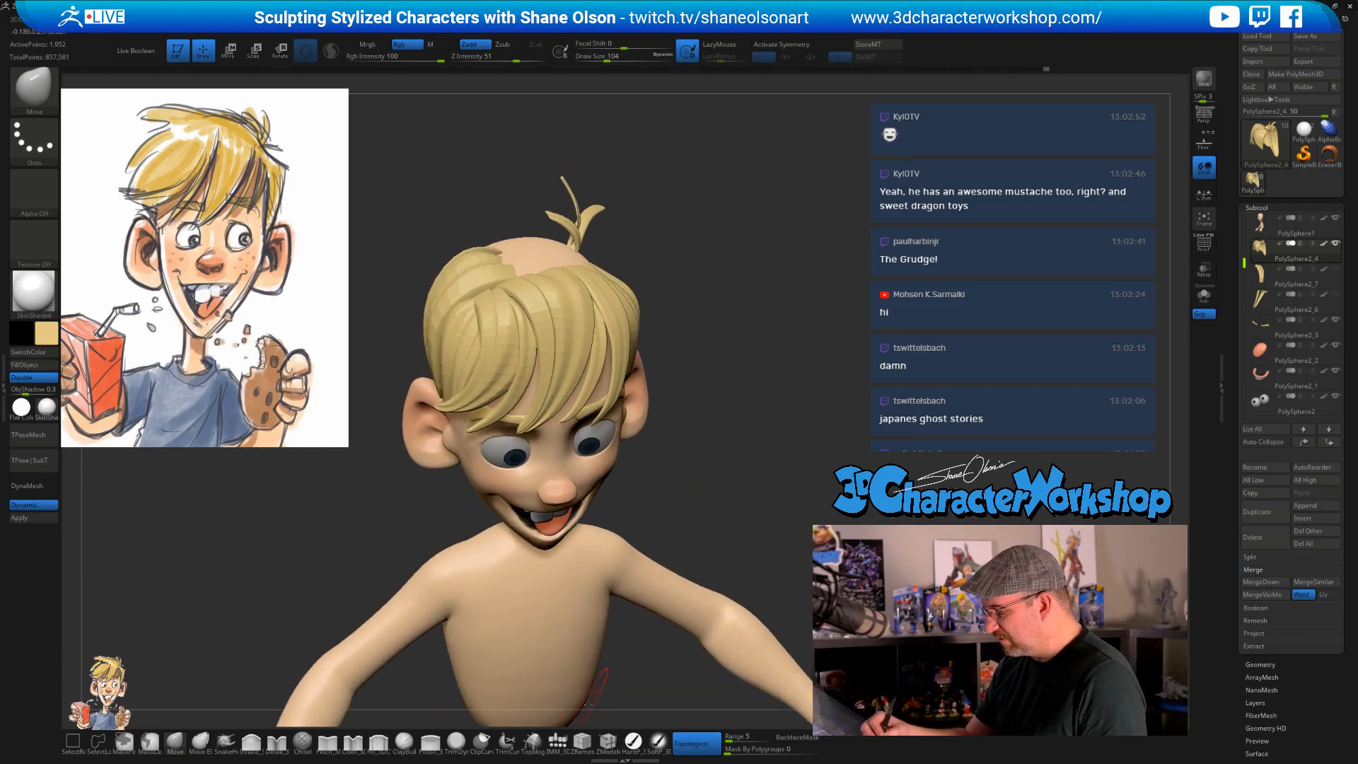
{"action": "left_click_drag", "start_coordinate": [695, 512], "coordinate": [709, 539]}
- Load the ThinStrands hair insert brush, make the PolySphere2_6 fringe strands the active subtool, and turn on the polyframe display
{"action": "key", "text": "b"}
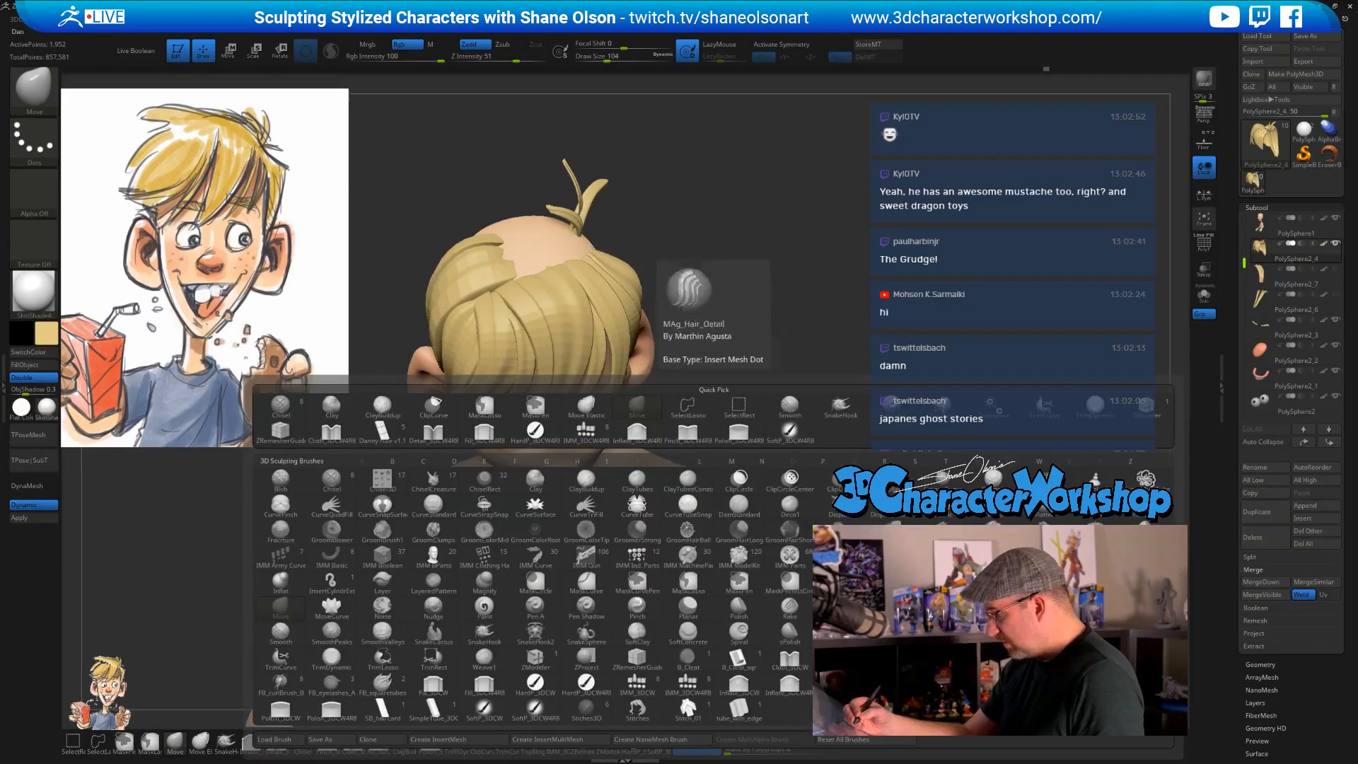
{"action": "left_click", "coordinate": [381, 430]}
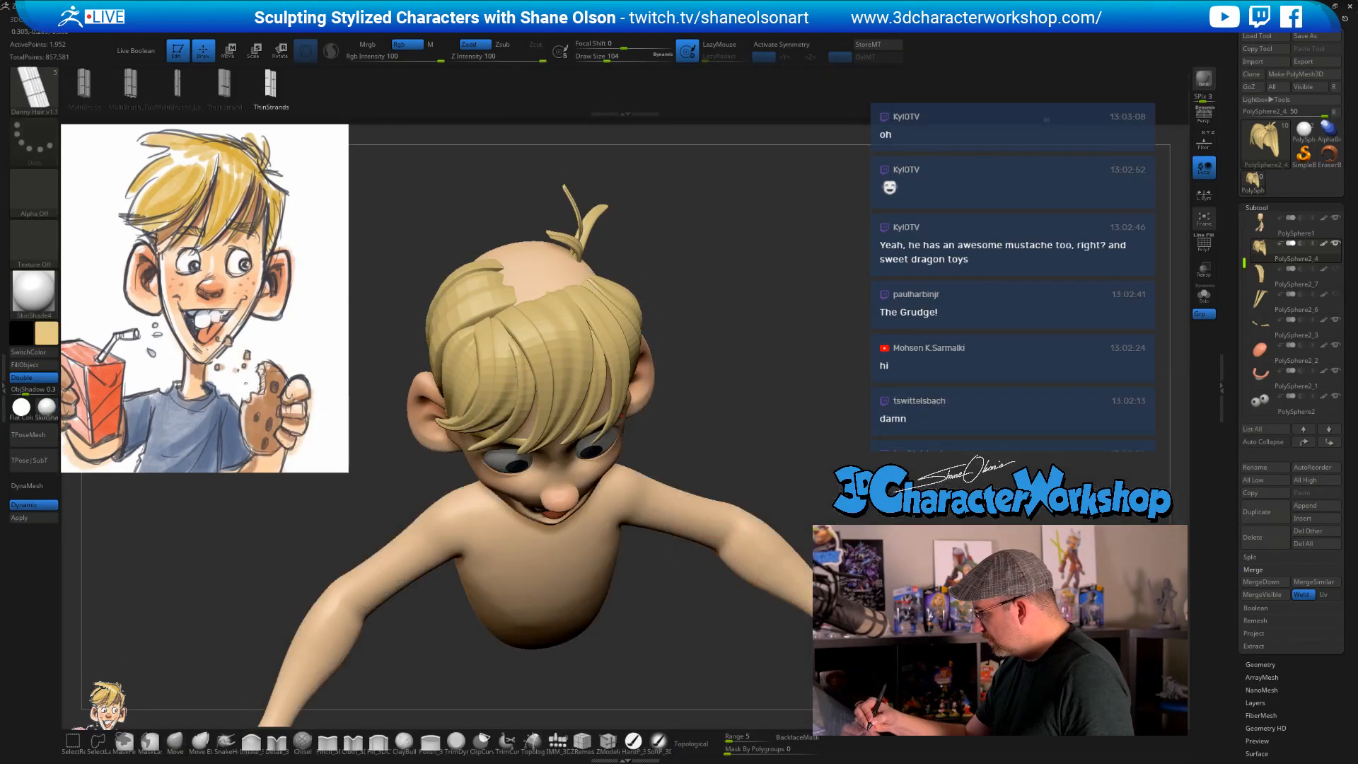
{"action": "left_click_drag", "start_coordinate": [796, 388], "coordinate": [727, 467]}
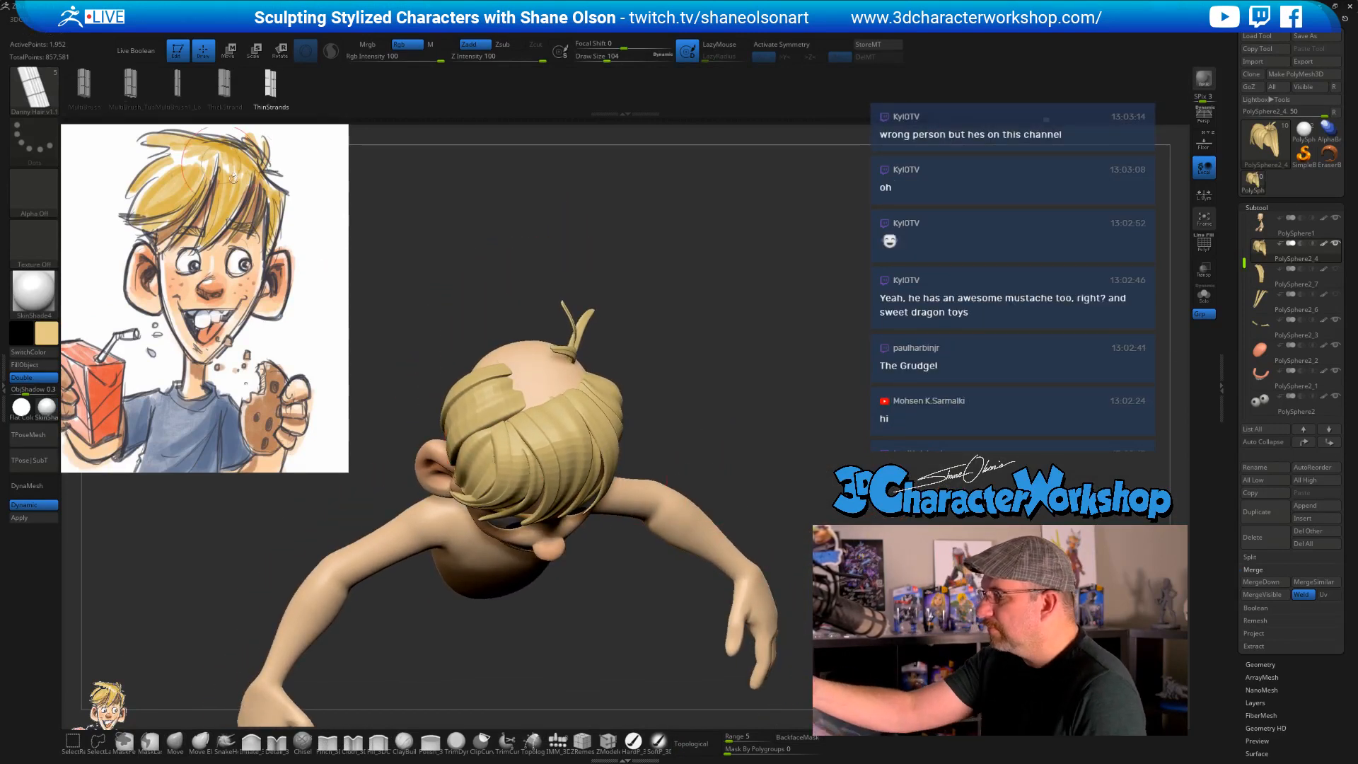
{"action": "left_click", "coordinate": [1262, 300]}
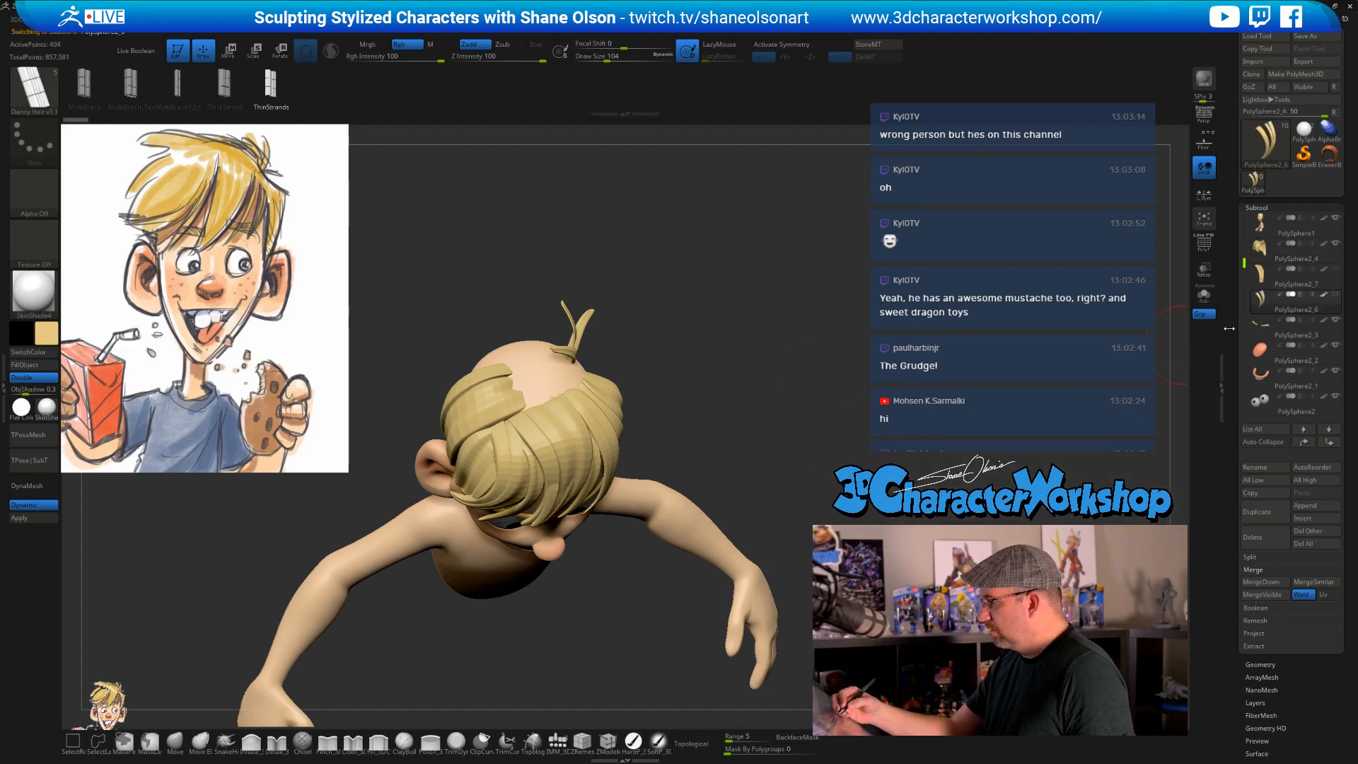
{"action": "key", "text": "shift+f"}
{"action": "left_click_drag", "start_coordinate": [782, 443], "coordinate": [746, 472]}
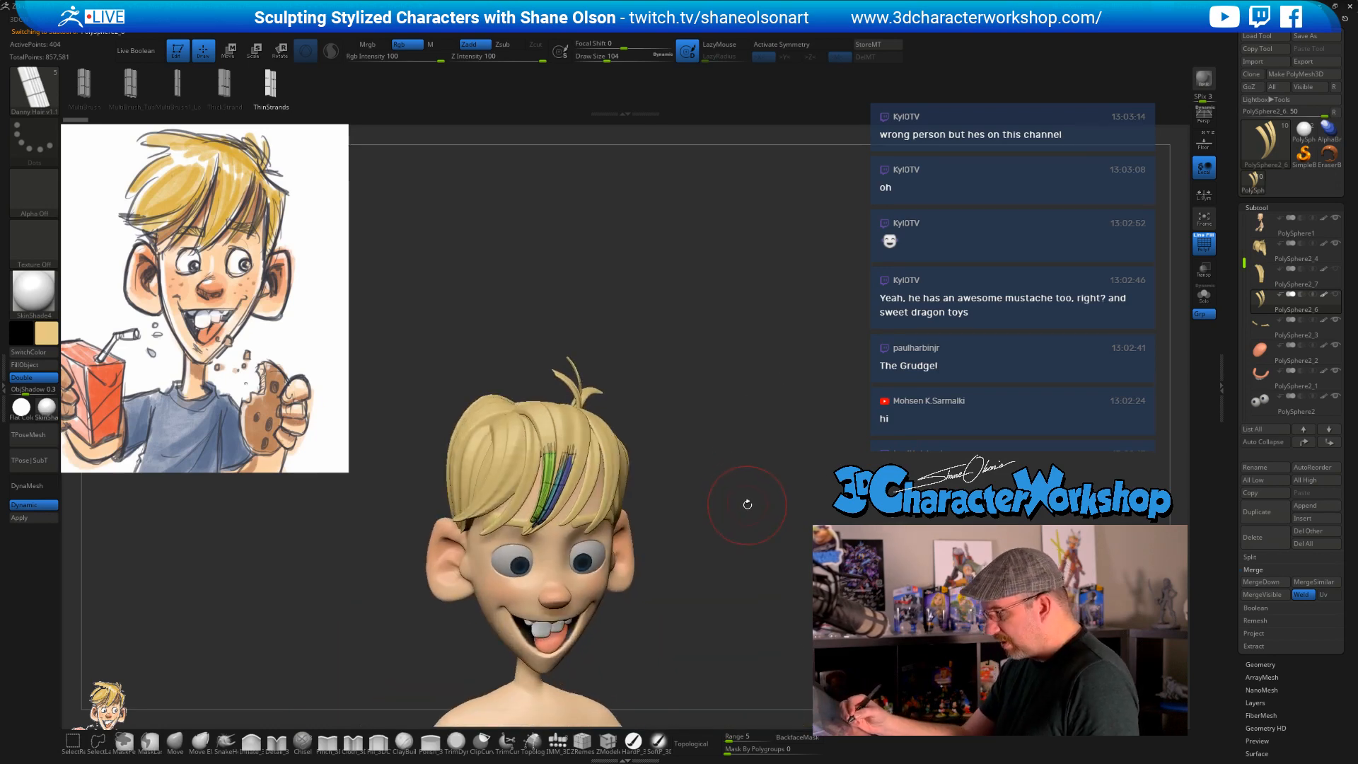
- Rotate and move the thin PolySphere2_6 strands with the gizmo from the forehead fringe up onto the top of the head
{"action": "key", "text": "e"}
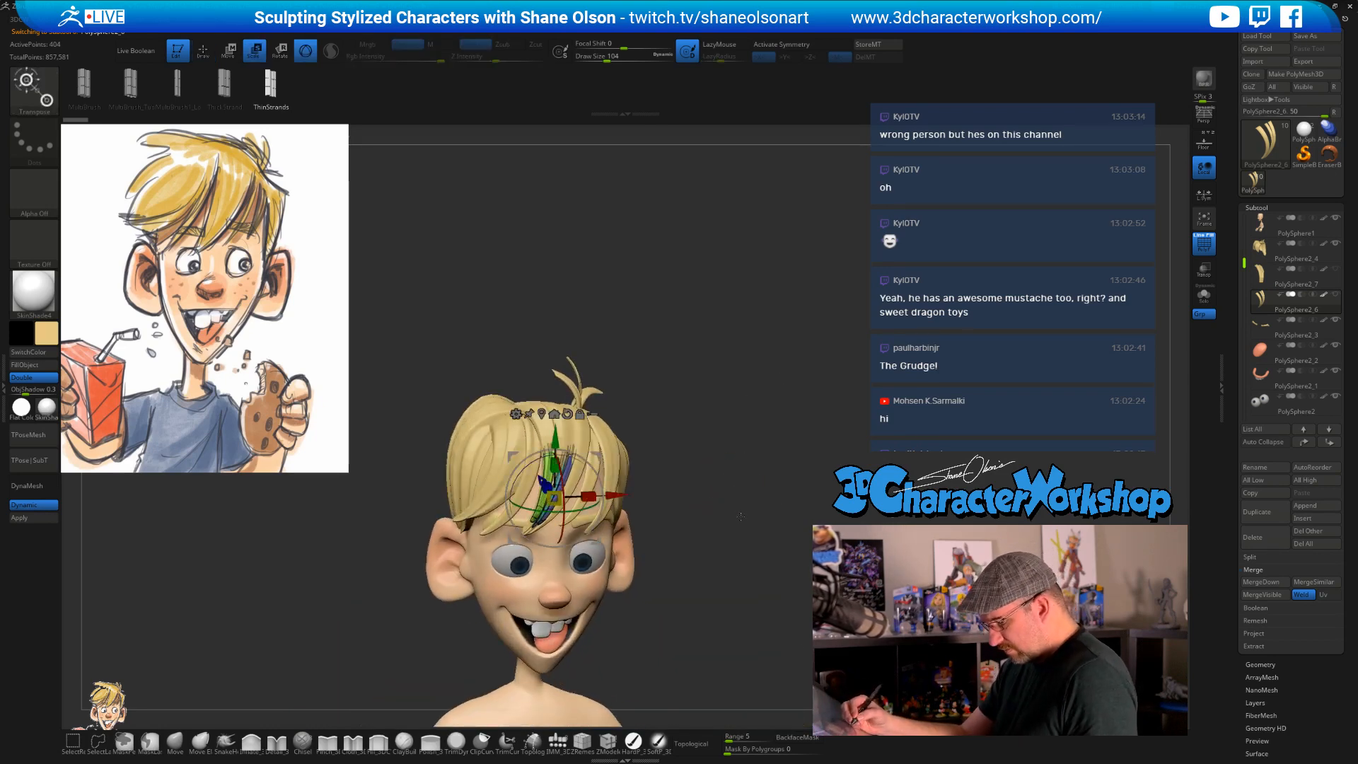
{"action": "left_click_drag", "start_coordinate": [740, 520], "coordinate": [692, 464]}
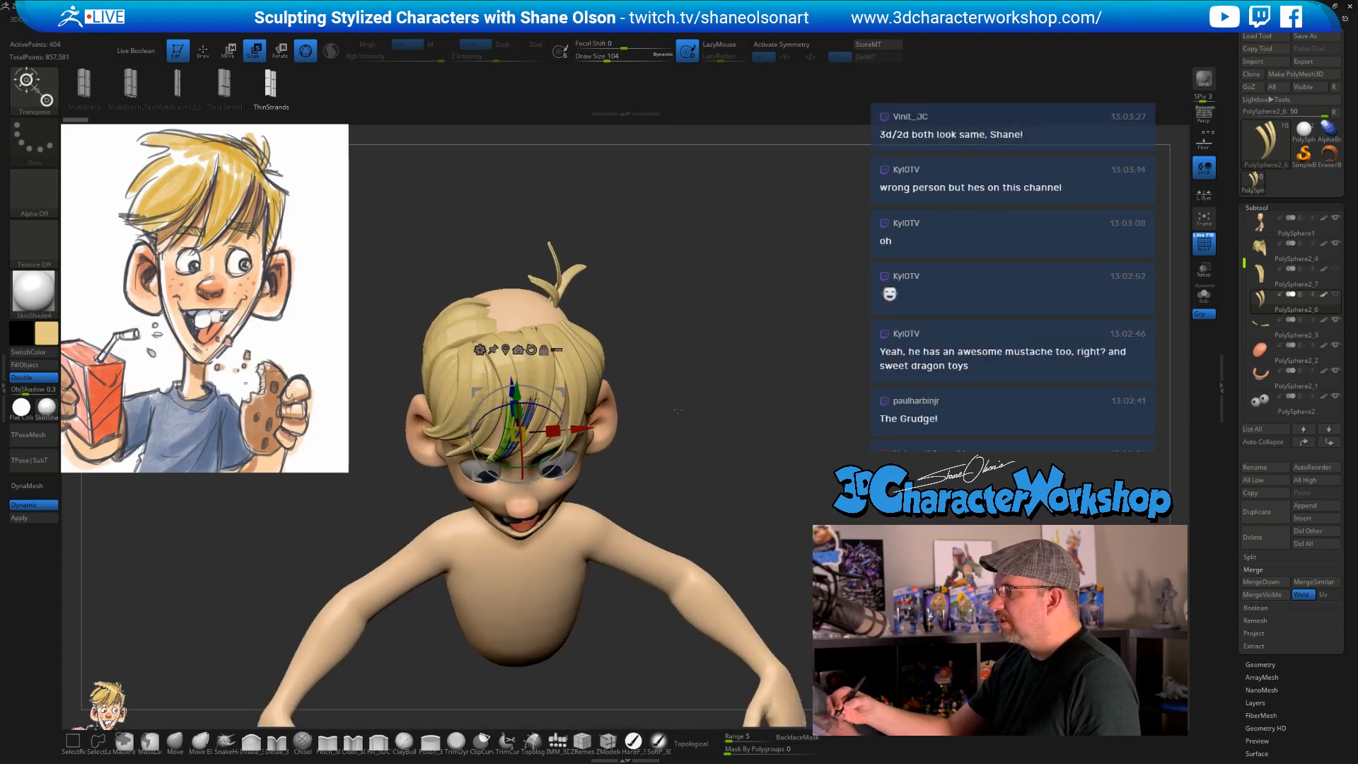
{"action": "left_click_drag", "start_coordinate": [677, 410], "coordinate": [672, 496]}
{"action": "left_click_drag", "start_coordinate": [561, 436], "coordinate": [544, 397], "text": "alt"}
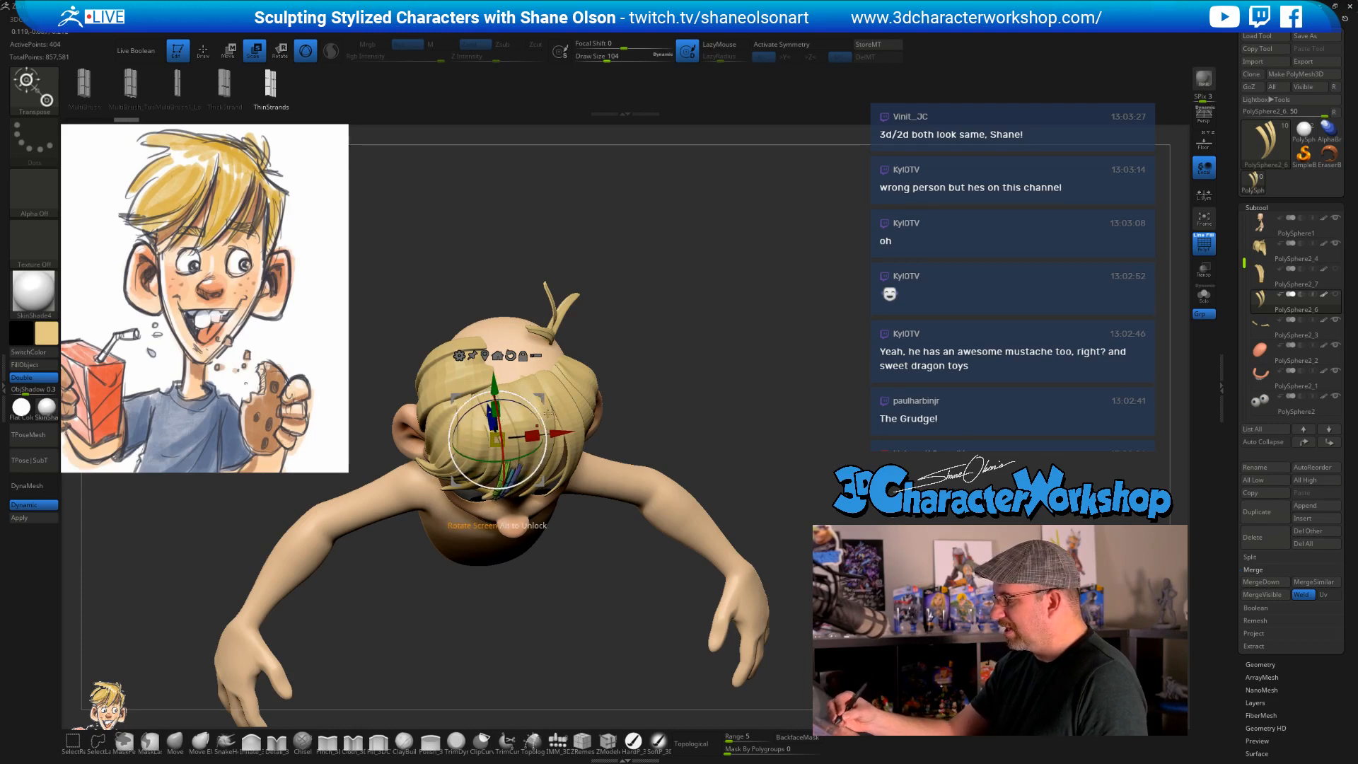
{"action": "mouse_move", "coordinate": [540, 397]}
{"action": "left_mouse_down"}
{"action": "mouse_move", "coordinate": [515, 356]}
{"action": "mouse_move", "coordinate": [520, 390]}
{"action": "left_mouse_up"}
{"action": "left_click_drag", "start_coordinate": [637, 425], "coordinate": [672, 318]}
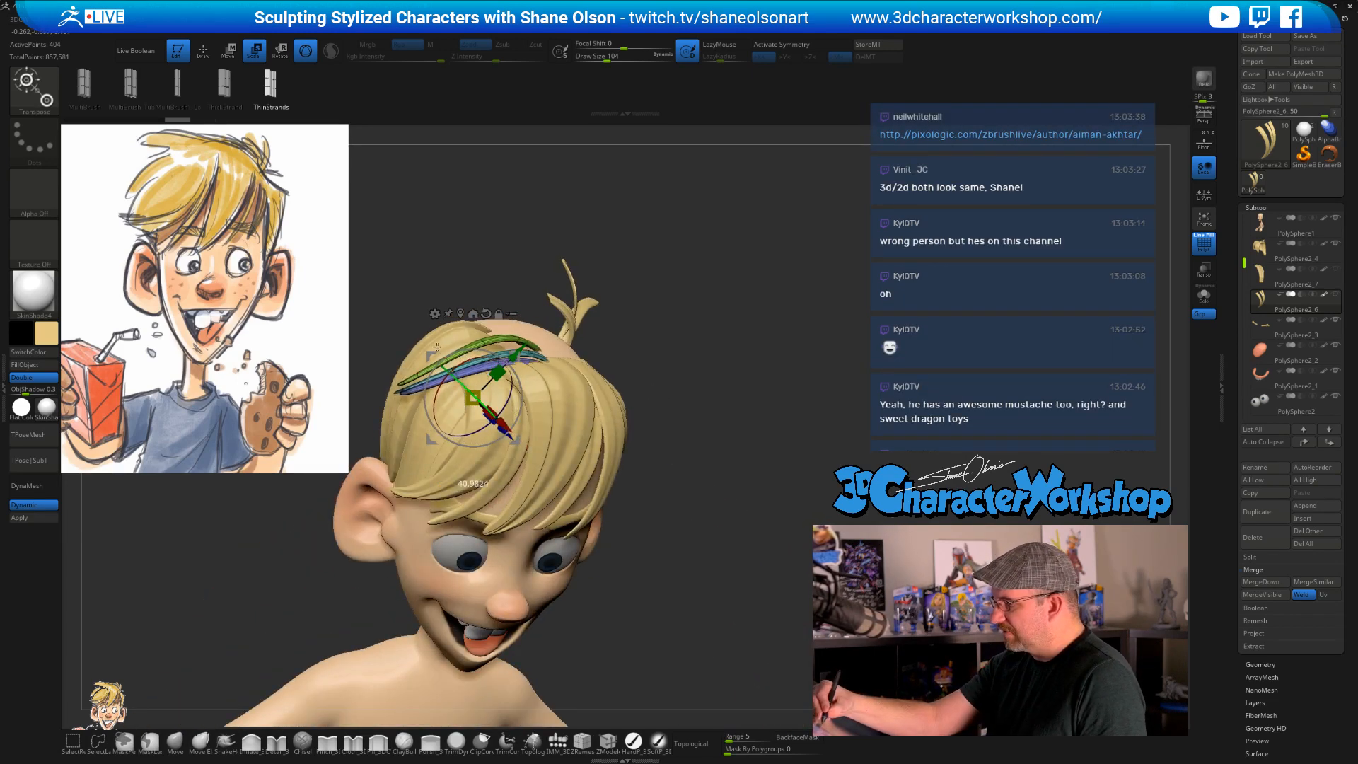
{"action": "mouse_move", "coordinate": [720, 439]}
{"action": "left_mouse_down"}
{"action": "mouse_move", "coordinate": [682, 440]}
{"action": "mouse_move", "coordinate": [697, 424]}
{"action": "mouse_move", "coordinate": [706, 444]}
{"action": "mouse_move", "coordinate": [706, 416]}
{"action": "mouse_move", "coordinate": [775, 414]}
{"action": "mouse_move", "coordinate": [782, 401]}
{"action": "mouse_move", "coordinate": [780, 422]}
{"action": "mouse_move", "coordinate": [736, 424]}
{"action": "left_mouse_up"}
- Hide the middle thin strand and delete the hidden geometry, keeping the green and blue strands
{"action": "left_click", "coordinate": [251, 741]}
{"action": "key", "text": "s"}
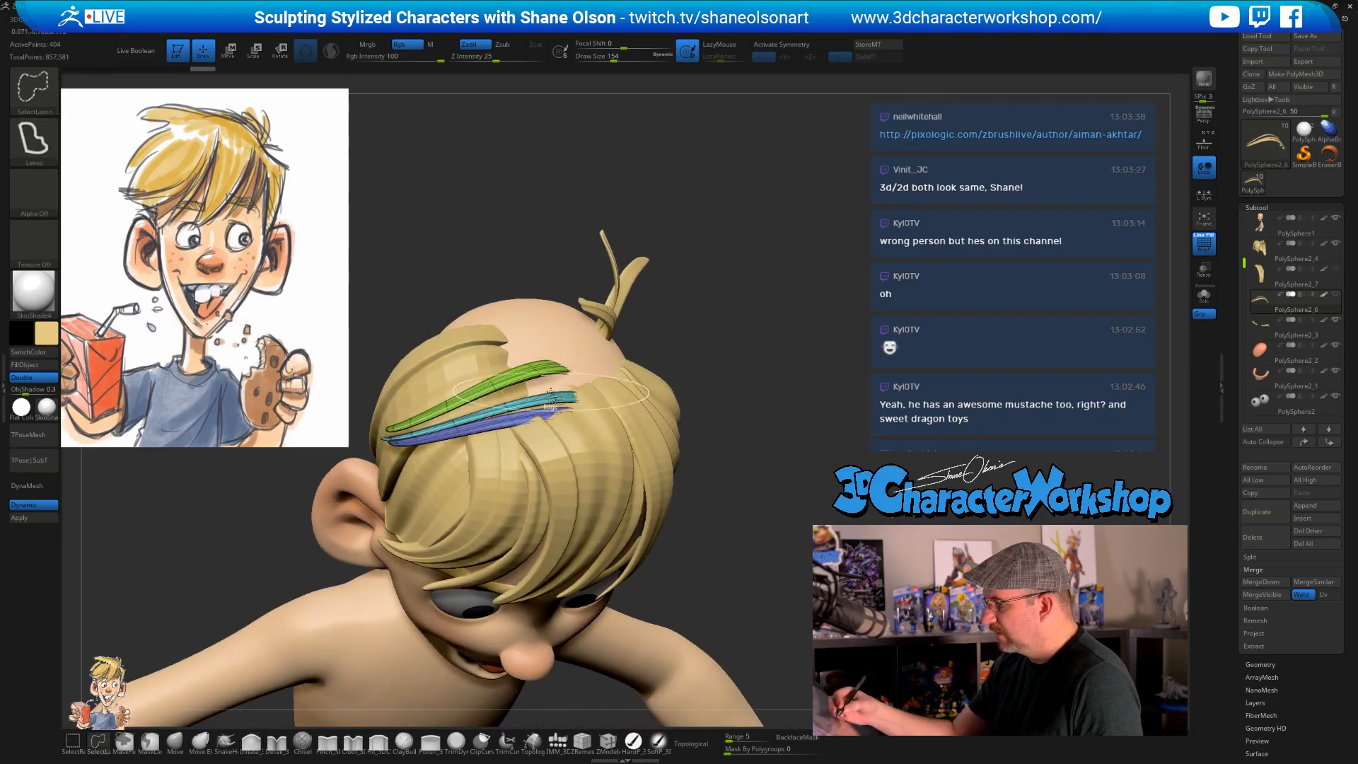
{"action": "left_click", "coordinate": [566, 397], "text": "ctrl+shift"}
{"action": "left_click", "coordinate": [566, 398], "text": "ctrl+shift"}
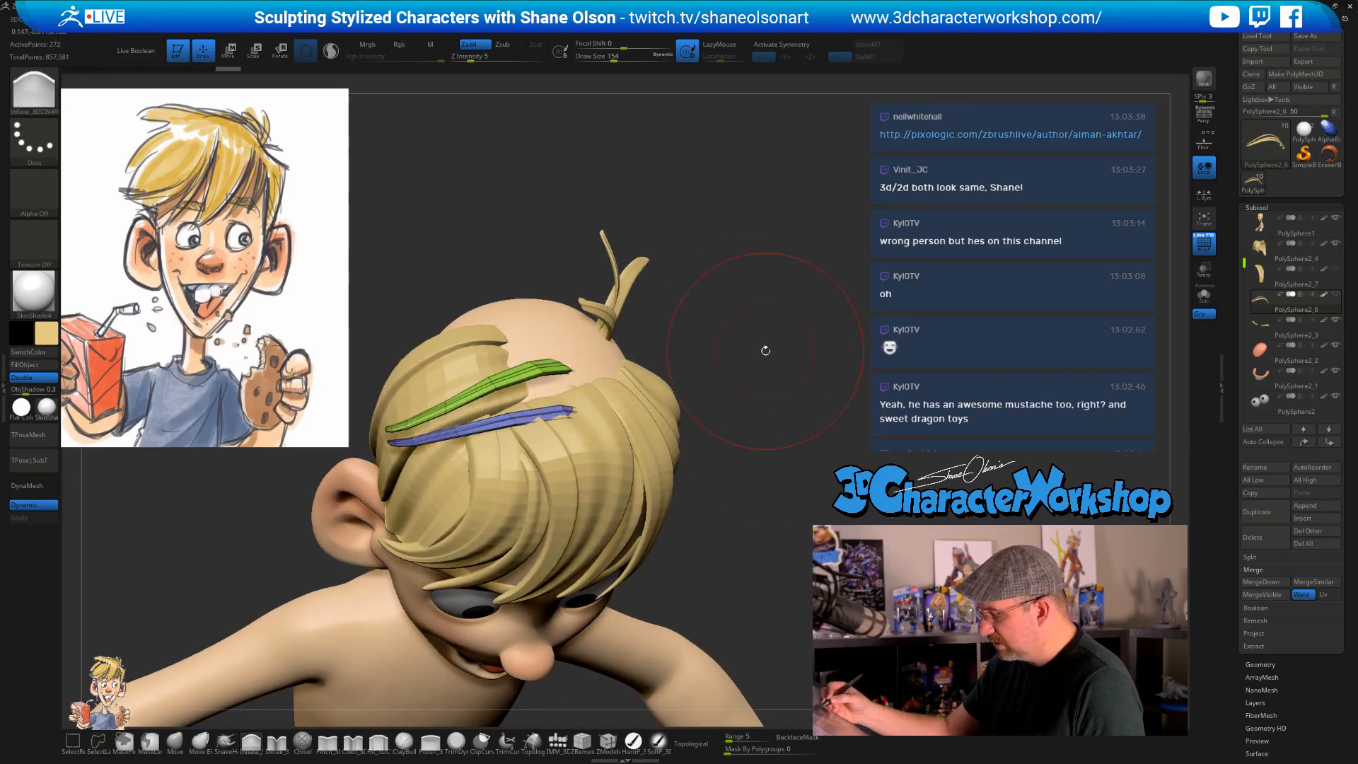
{"action": "key", "text": "2"}
{"action": "left_click", "coordinate": [739, 273]}
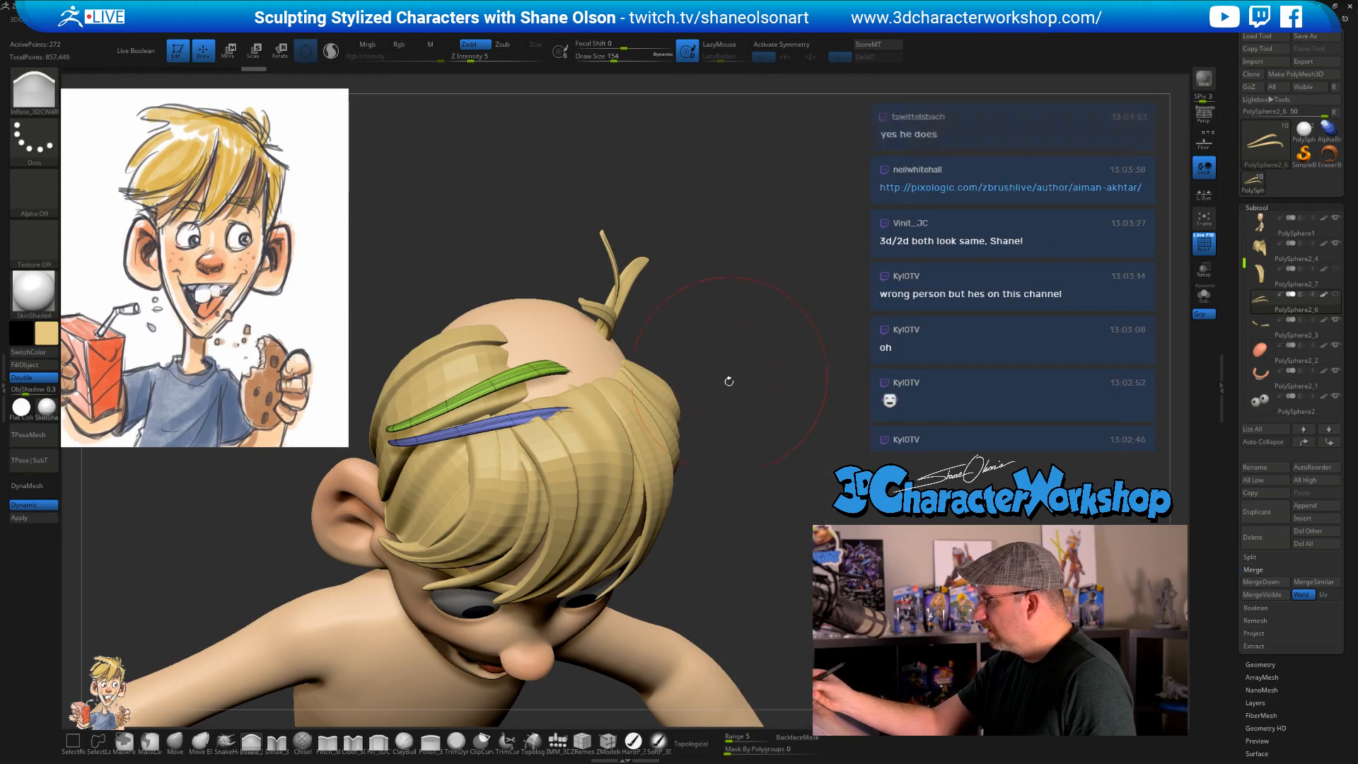
- Bend the green and blue strands over the top hair with the Move Elastic brush at draw size 192, lifting the green strand's tip
{"action": "mouse_move", "coordinate": [728, 382]}
{"action": "left_mouse_down"}
{"action": "mouse_move", "coordinate": [733, 400]}
{"action": "mouse_move", "coordinate": [738, 369]}
{"action": "mouse_move", "coordinate": [754, 408]}
{"action": "mouse_move", "coordinate": [773, 416]}
{"action": "mouse_move", "coordinate": [691, 401]}
{"action": "mouse_move", "coordinate": [704, 424]}
{"action": "left_mouse_up"}
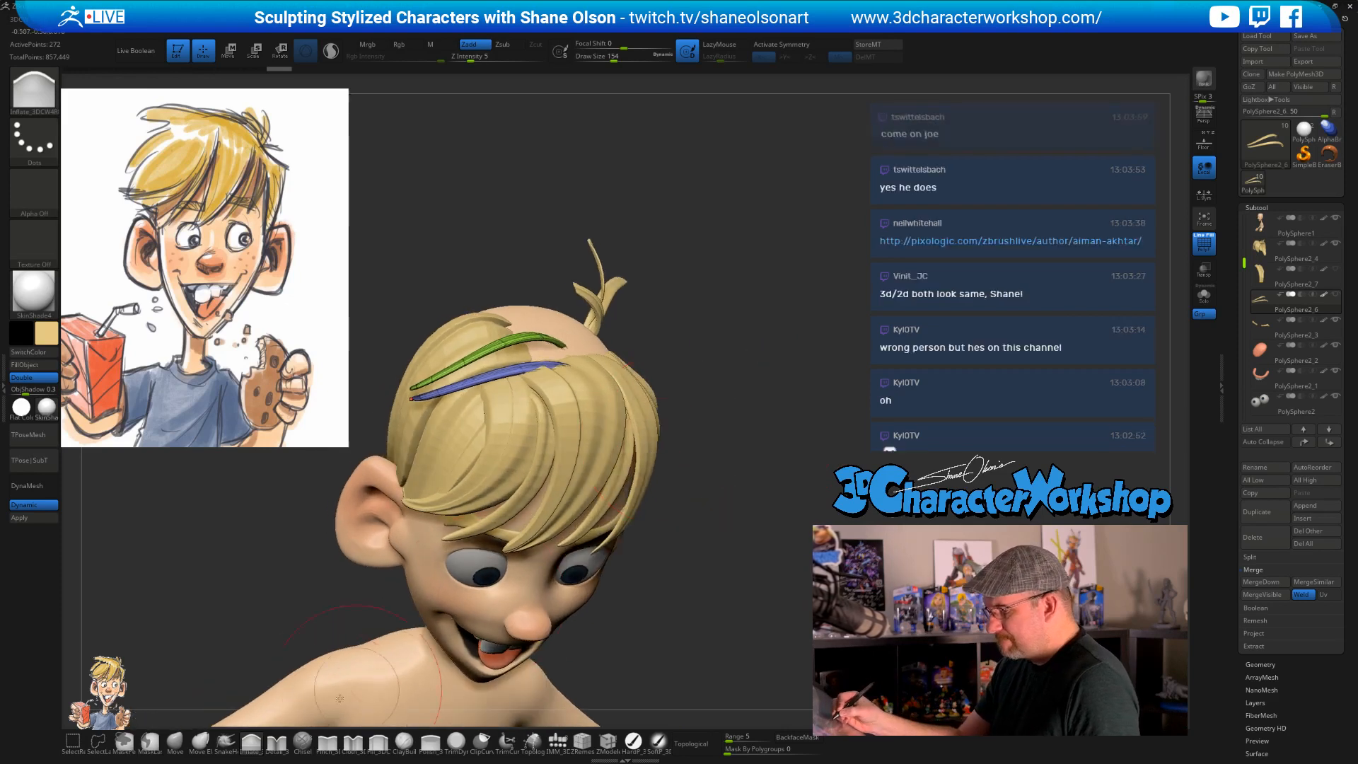
{"action": "left_click", "coordinate": [201, 741]}
{"action": "mouse_move", "coordinate": [640, 332]}
{"action": "left_mouse_down", "text": "alt"}
{"action": "mouse_move", "coordinate": [640, 306]}
{"action": "mouse_move", "coordinate": [661, 340]}
{"action": "left_mouse_up", "text": "alt"}
{"action": "key", "text": "s"}
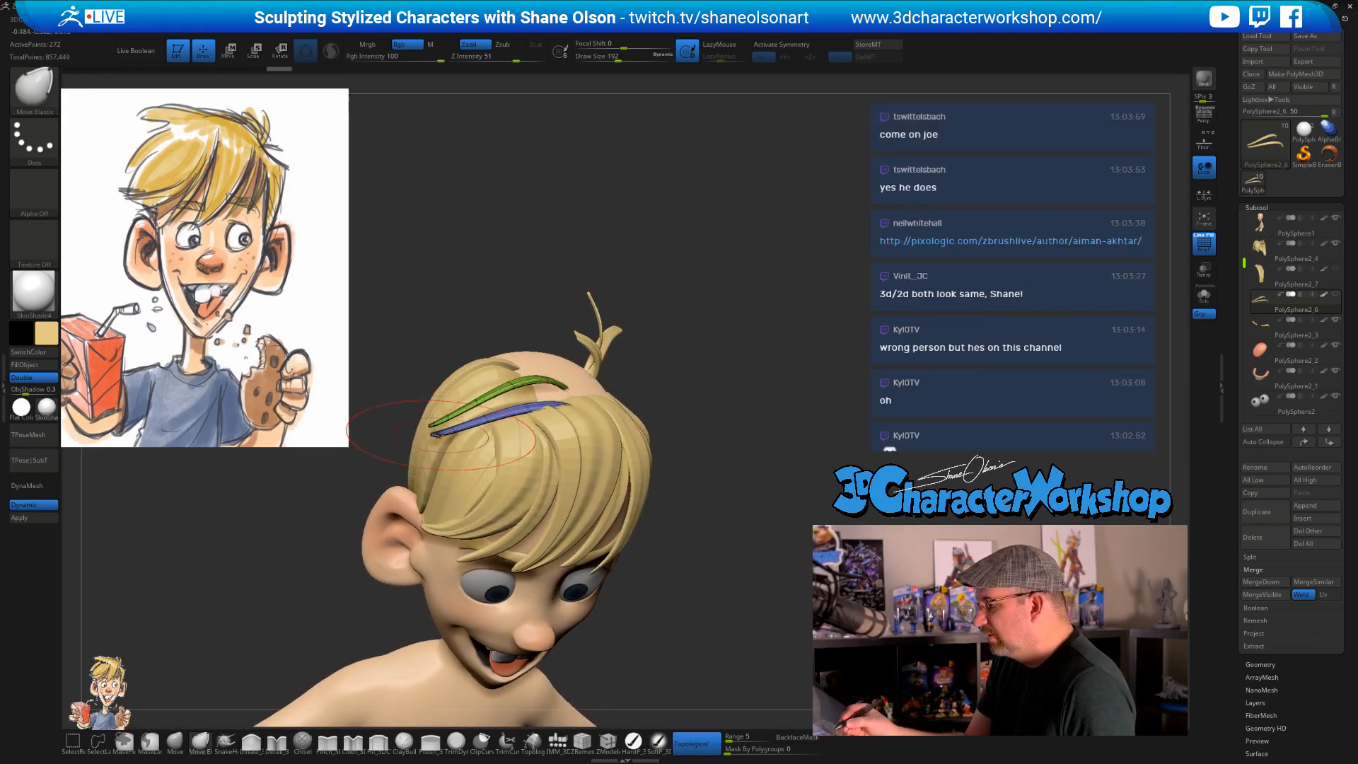
{"action": "right_click_drag", "start_coordinate": [496, 412], "coordinate": [573, 372]}
{"action": "right_click_drag", "start_coordinate": [688, 418], "coordinate": [743, 386]}
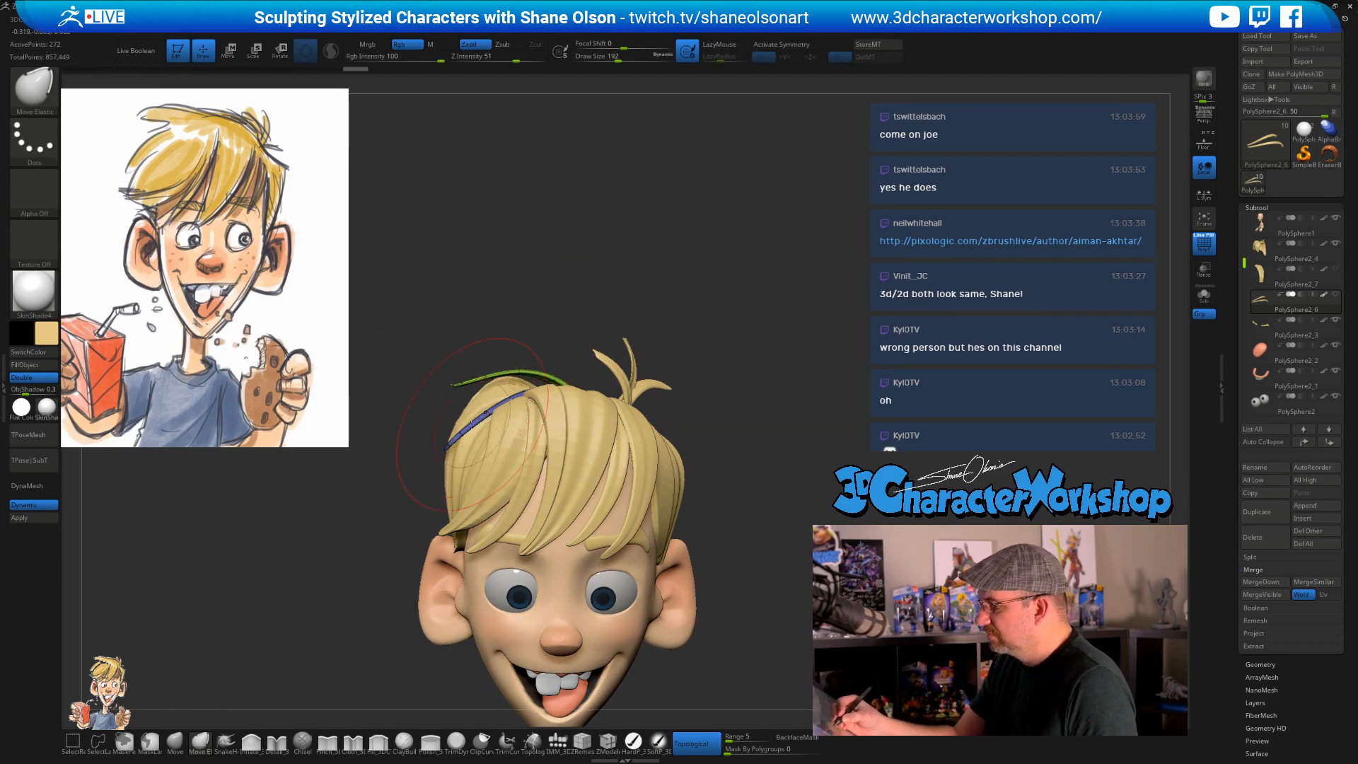
- Refine both thin strands from above and the side so they curve along the head and their bases reach toward the crown
{"action": "right_click_drag", "start_coordinate": [737, 433], "coordinate": [718, 481]}
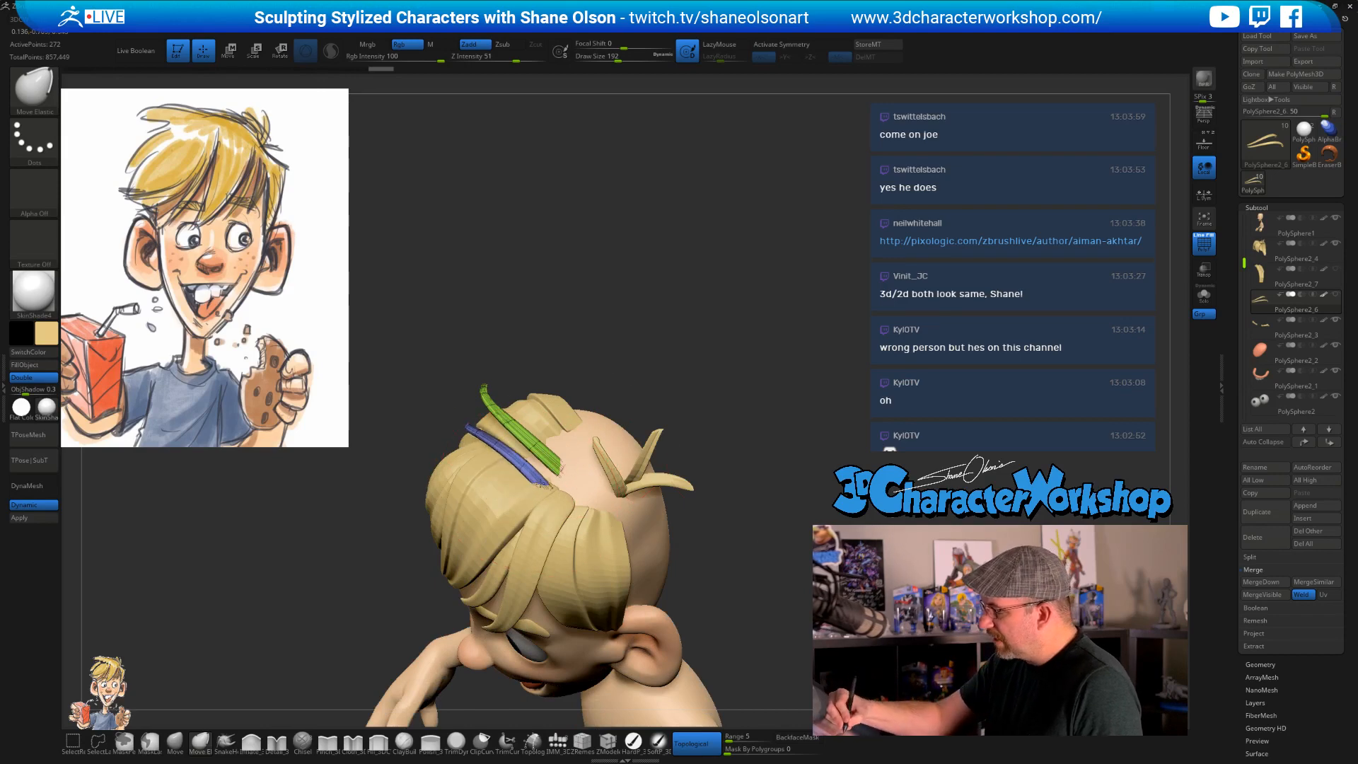
{"action": "right_click_drag", "start_coordinate": [612, 375], "coordinate": [586, 399]}
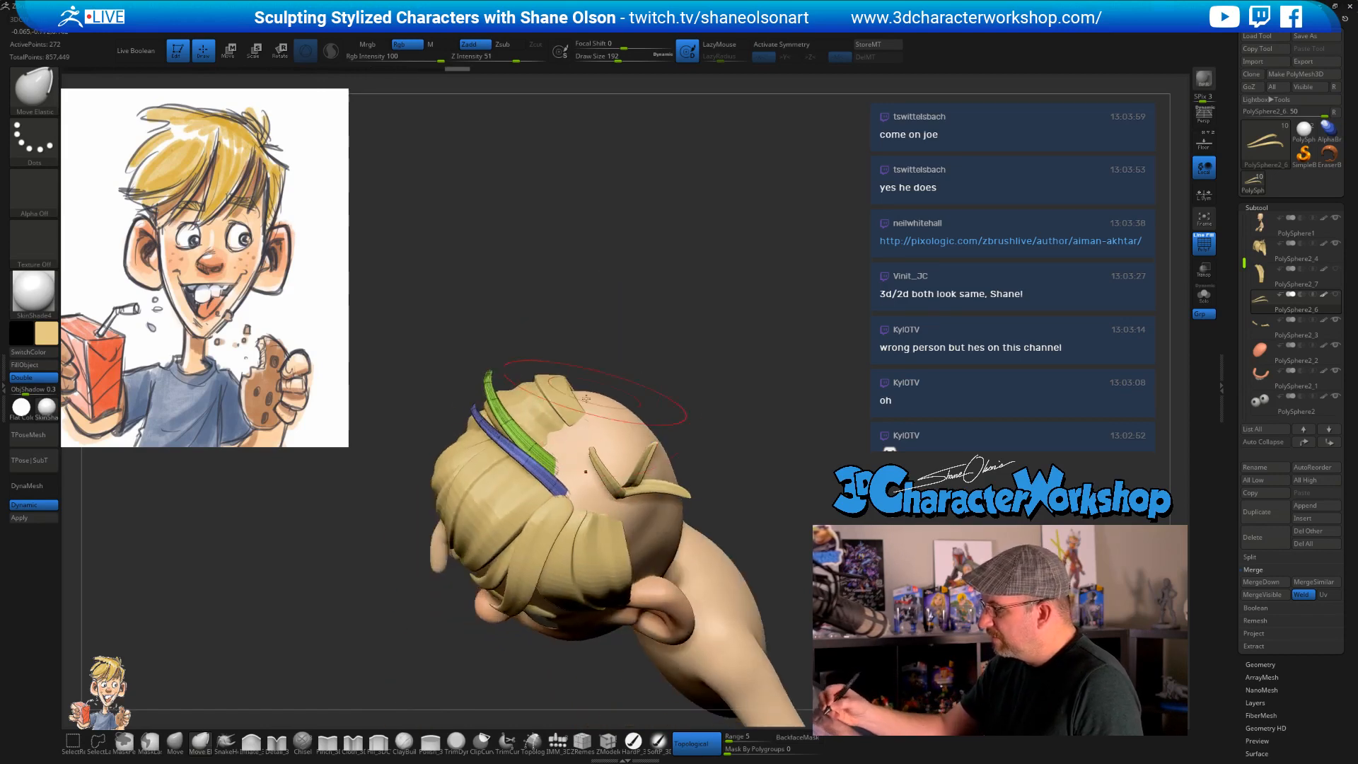
{"action": "right_click_drag", "start_coordinate": [697, 416], "coordinate": [566, 450]}
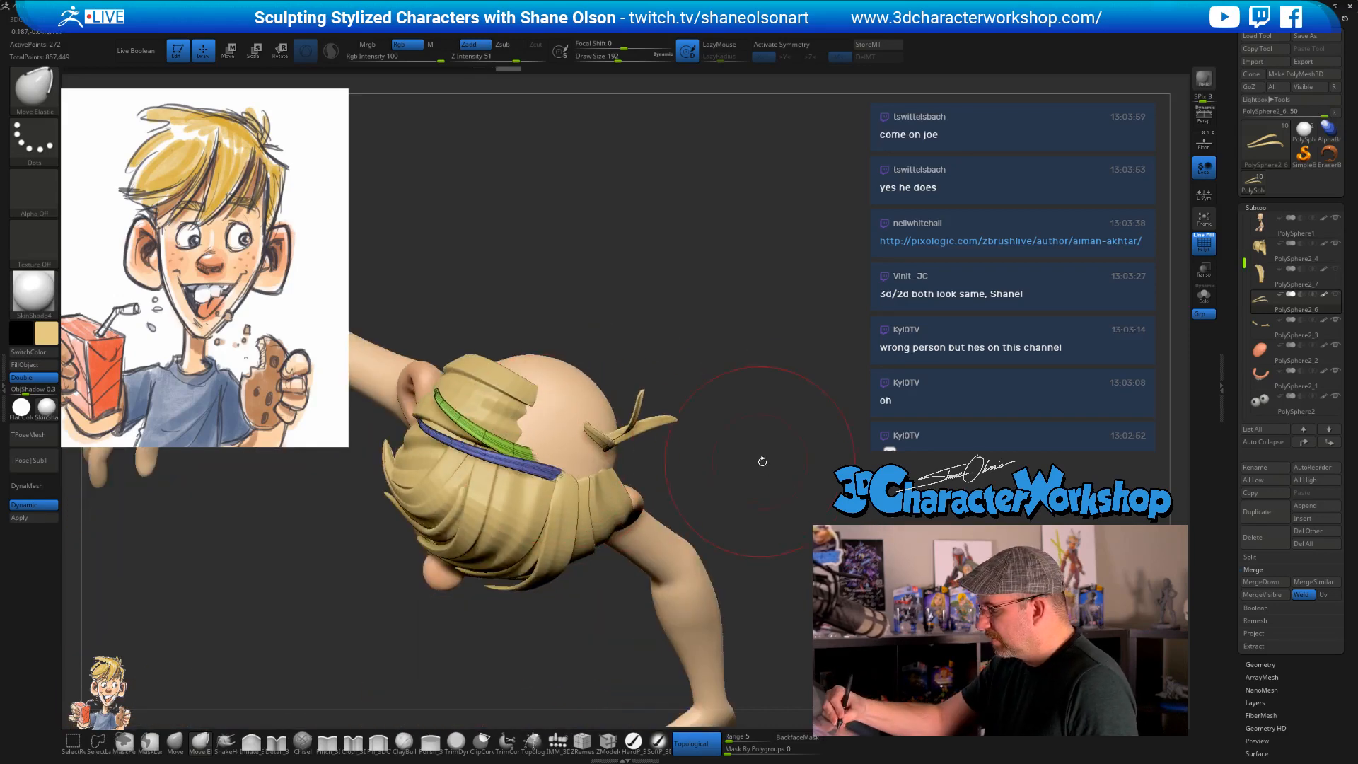
{"action": "right_click_drag", "start_coordinate": [762, 461], "coordinate": [676, 429]}
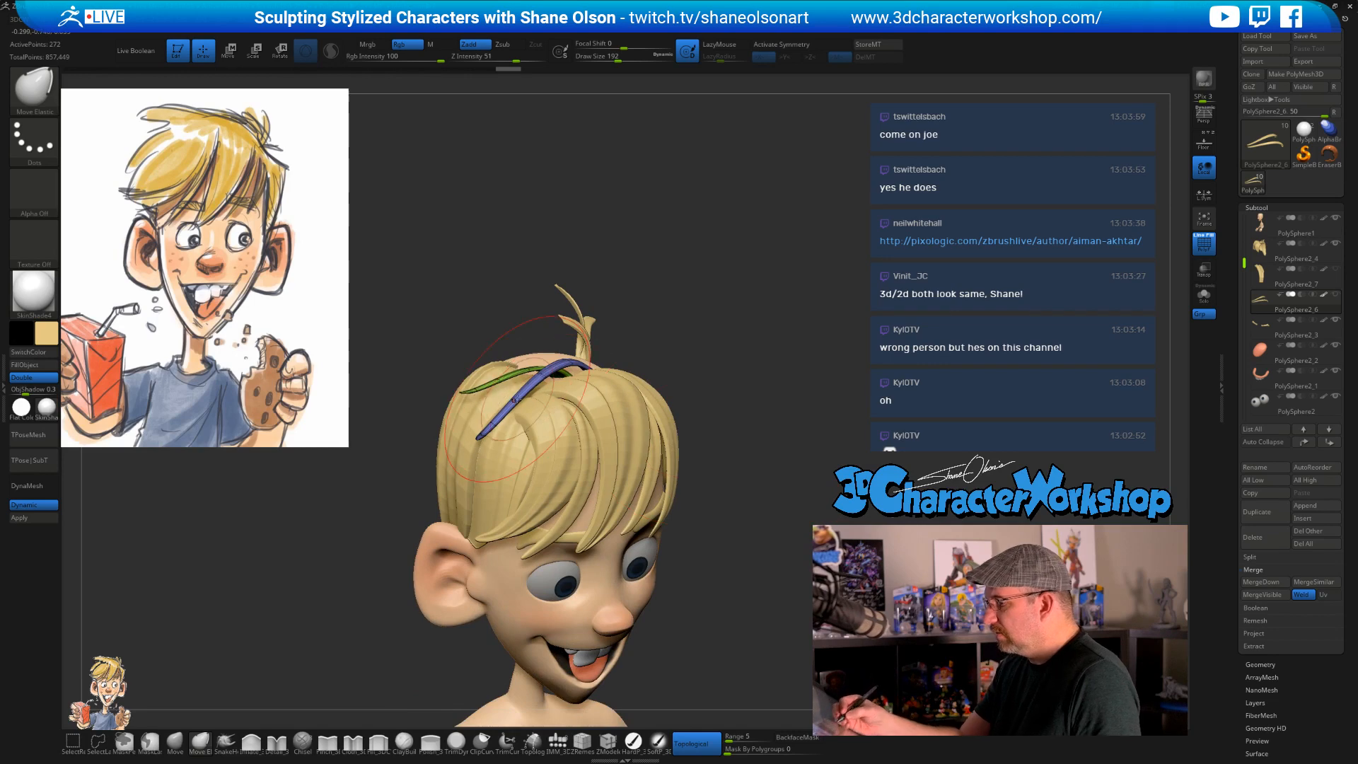
{"action": "right_click_drag", "start_coordinate": [513, 388], "coordinate": [526, 394]}
{"action": "right_click_drag", "start_coordinate": [709, 432], "coordinate": [728, 408]}
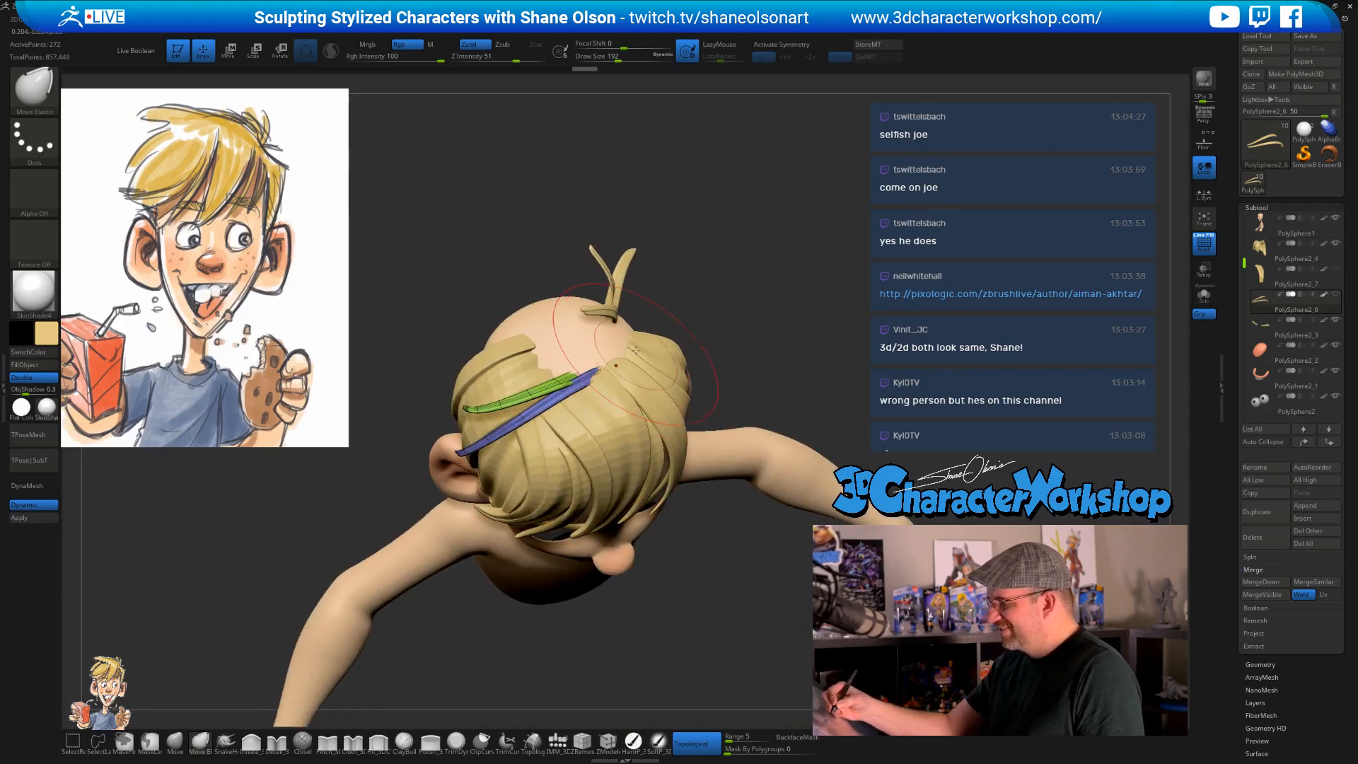
- Raise the Move Elastic draw size to 207 and swing the two strands' tips outward past the hair silhouette
{"action": "right_click_drag", "start_coordinate": [684, 287], "coordinate": [697, 294]}
{"action": "key", "text": "s"}
{"action": "left_click_drag", "start_coordinate": [696, 294], "coordinate": [701, 294]}
{"action": "right_click_drag", "start_coordinate": [730, 361], "coordinate": [724, 355]}
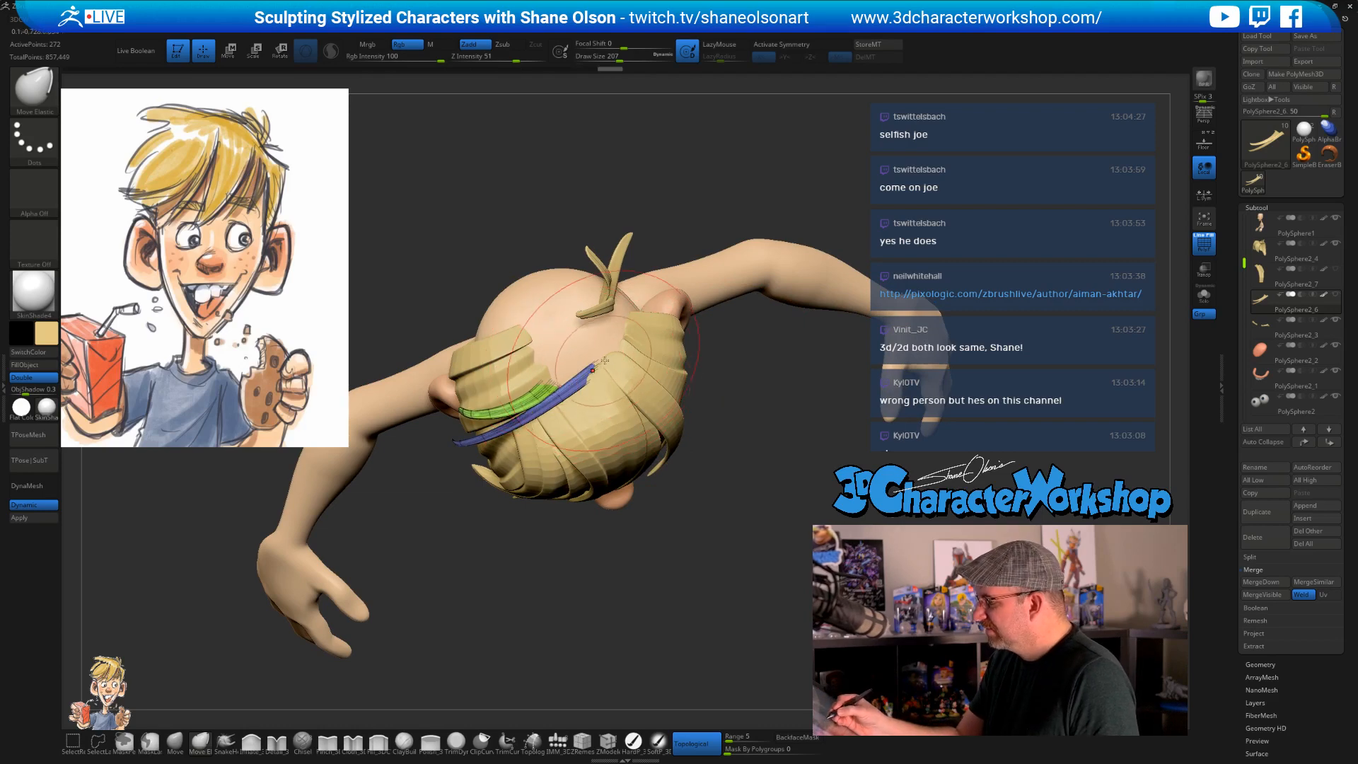
{"action": "right_click_drag", "start_coordinate": [578, 382], "coordinate": [624, 416]}
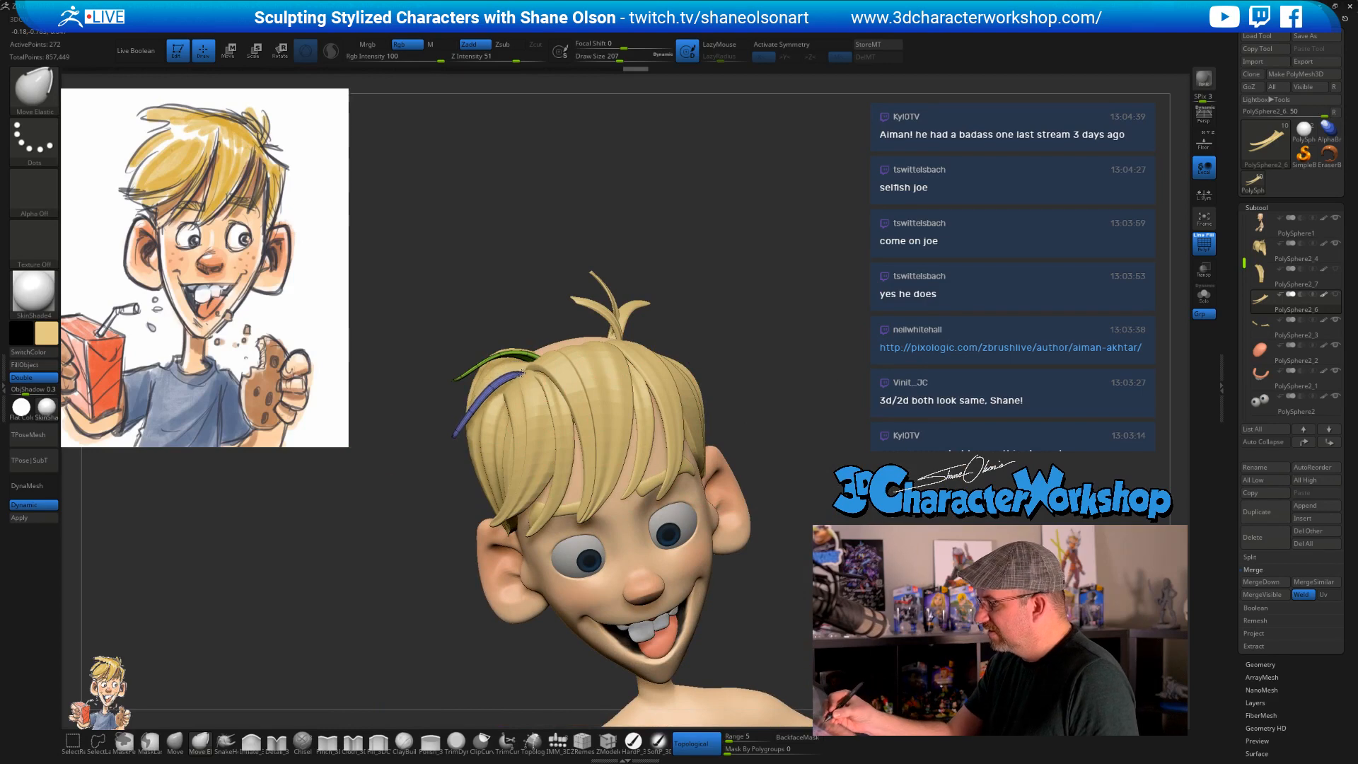
{"action": "mouse_move", "coordinate": [797, 397]}
{"action": "right_mouse_down"}
{"action": "mouse_move", "coordinate": [788, 385]}
{"action": "mouse_move", "coordinate": [772, 404]}
{"action": "mouse_move", "coordinate": [537, 346]}
{"action": "right_mouse_up"}
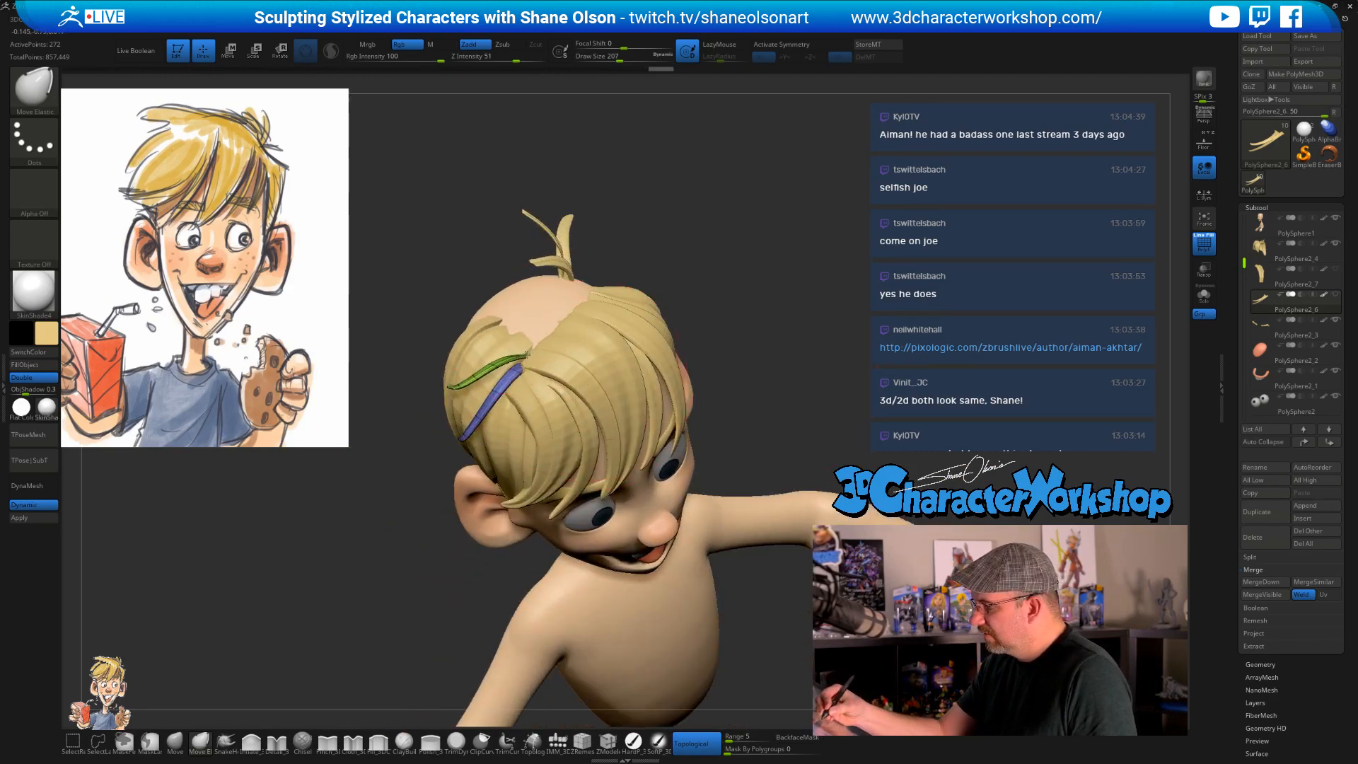
{"action": "mouse_move", "coordinate": [780, 435]}
{"action": "right_mouse_down"}
{"action": "mouse_move", "coordinate": [773, 448]}
{"action": "mouse_move", "coordinate": [784, 446]}
{"action": "mouse_move", "coordinate": [771, 440]}
{"action": "right_mouse_up"}
- Thicken the green and blue strands with the Inflate brush, and reduce its draw size to 167
{"action": "left_click", "coordinate": [251, 741]}
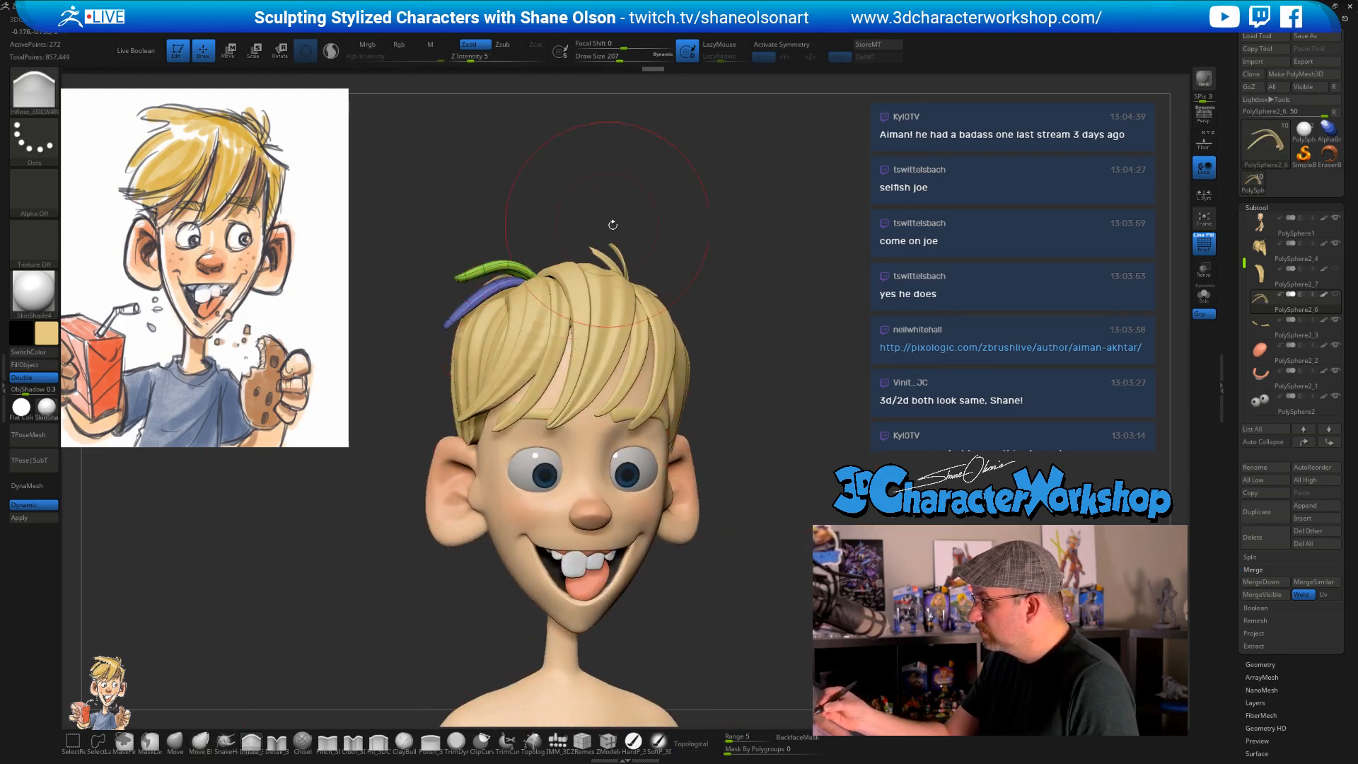
{"action": "left_click_drag", "start_coordinate": [697, 252], "coordinate": [676, 260]}
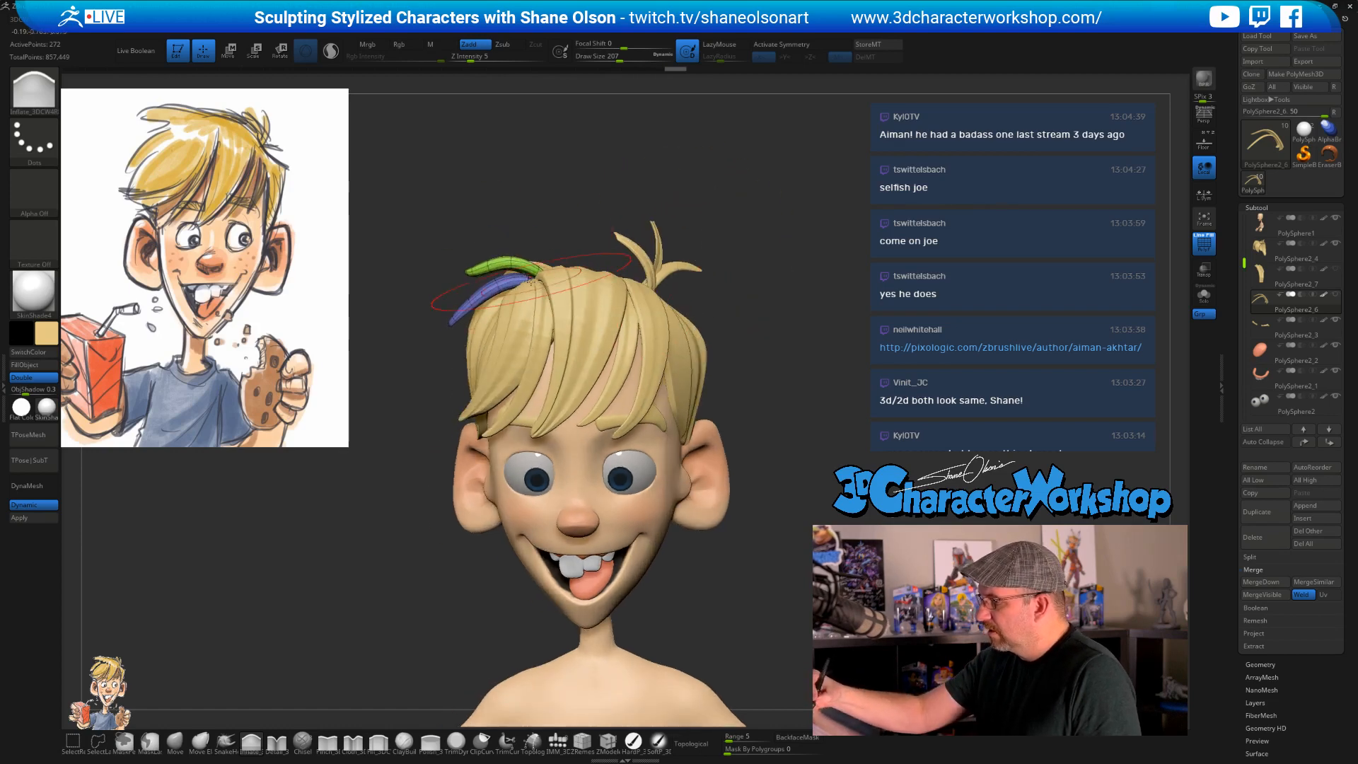
{"action": "mouse_move", "coordinate": [696, 357]}
{"action": "right_mouse_down"}
{"action": "mouse_move", "coordinate": [768, 371]}
{"action": "mouse_move", "coordinate": [758, 391]}
{"action": "mouse_move", "coordinate": [778, 360]}
{"action": "right_mouse_up"}
{"action": "key", "text": "s"}
{"action": "left_click_drag", "start_coordinate": [778, 360], "coordinate": [773, 360]}
{"action": "mouse_move", "coordinate": [773, 376]}
{"action": "right_mouse_down", "text": "alt"}
{"action": "mouse_move", "coordinate": [770, 352]}
{"action": "mouse_move", "coordinate": [734, 430]}
{"action": "right_mouse_up", "text": "alt"}
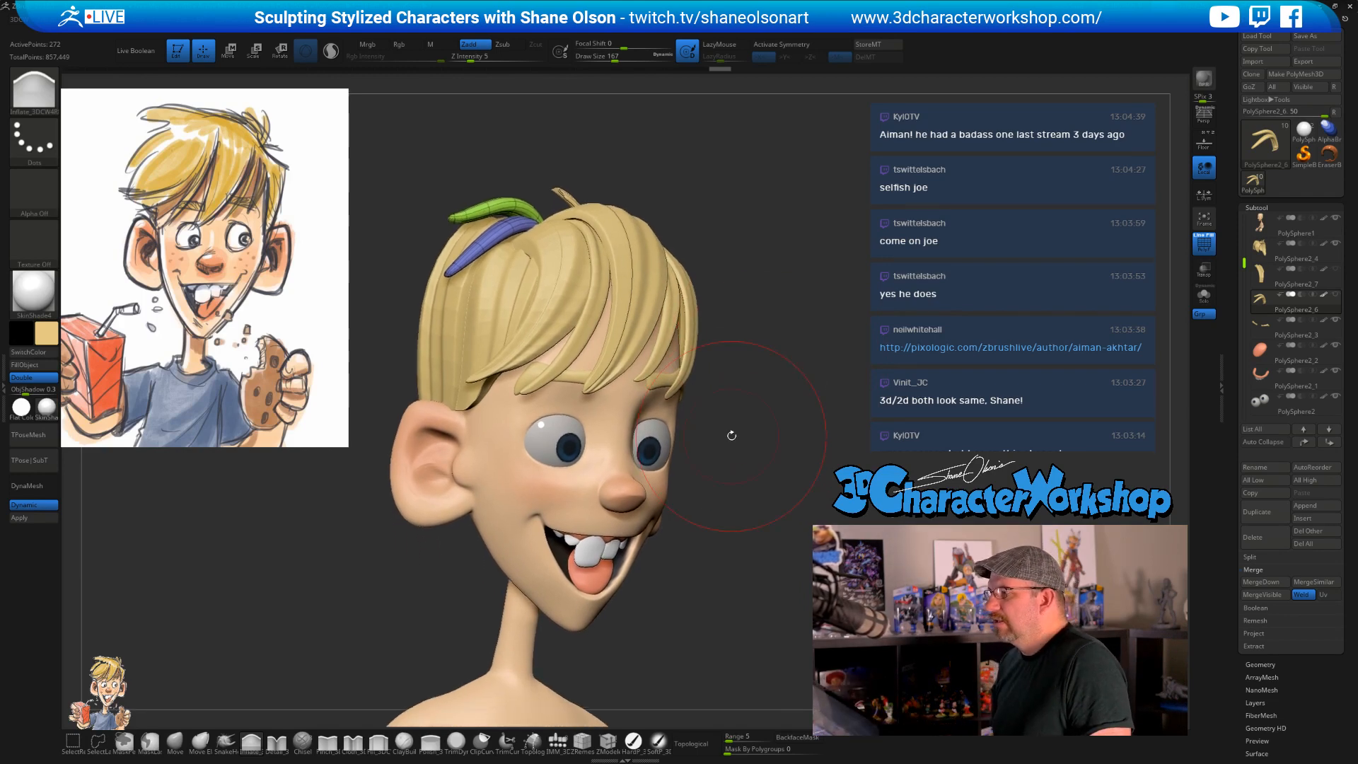
- Broaden and reshape the blue strand with the Move brush so it flows down from the crown over the side hair
{"action": "left_click", "coordinate": [200, 740]}
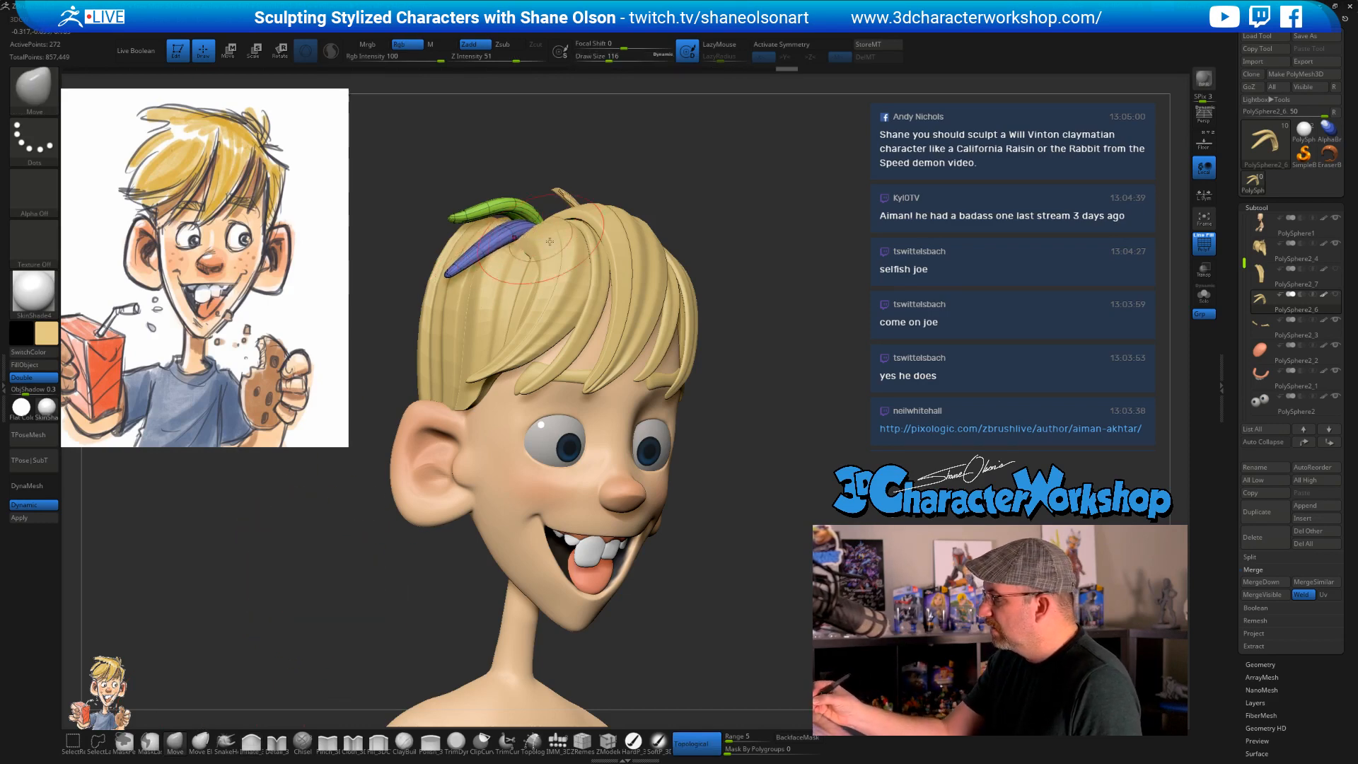
{"action": "mouse_move", "coordinate": [550, 242]}
{"action": "right_mouse_down"}
{"action": "mouse_move", "coordinate": [523, 234]}
{"action": "mouse_move", "coordinate": [534, 230]}
{"action": "right_mouse_up"}
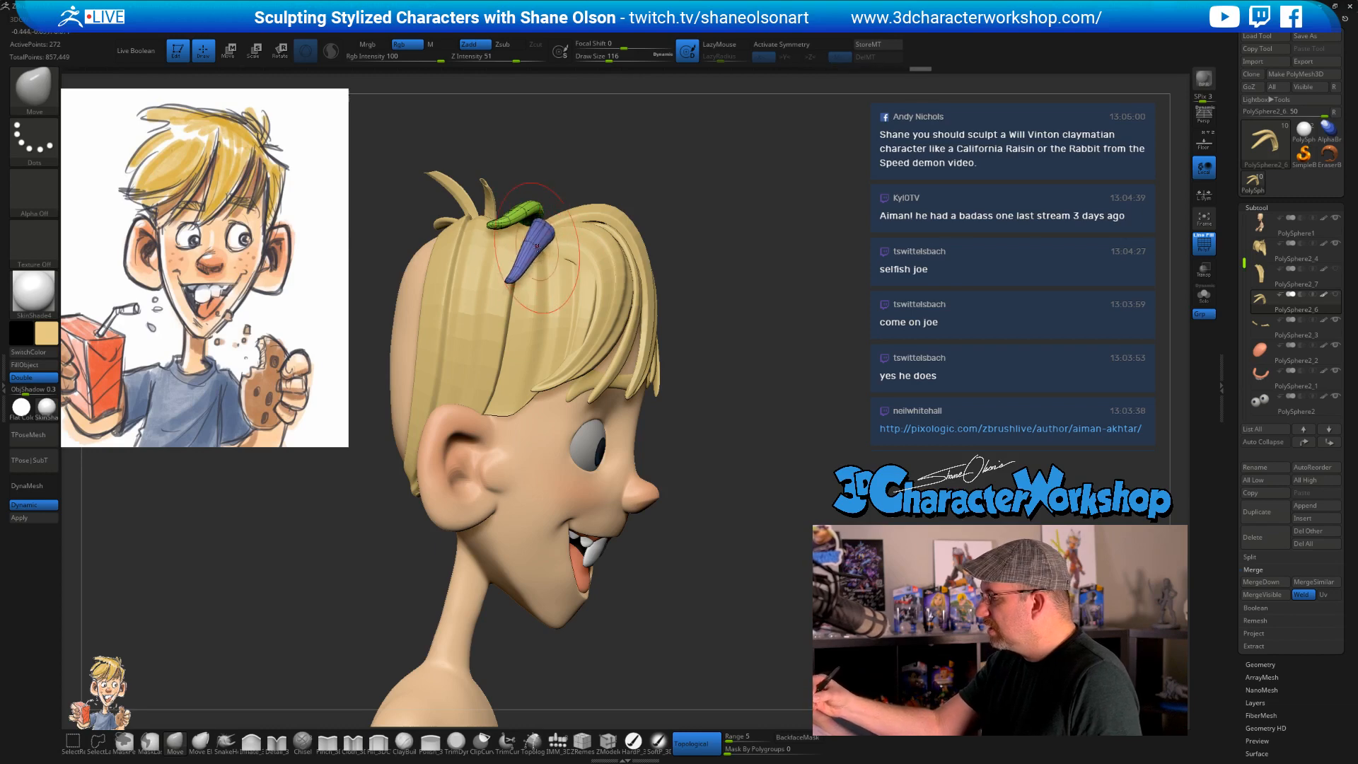
{"action": "right_click_drag", "start_coordinate": [550, 214], "coordinate": [542, 241]}
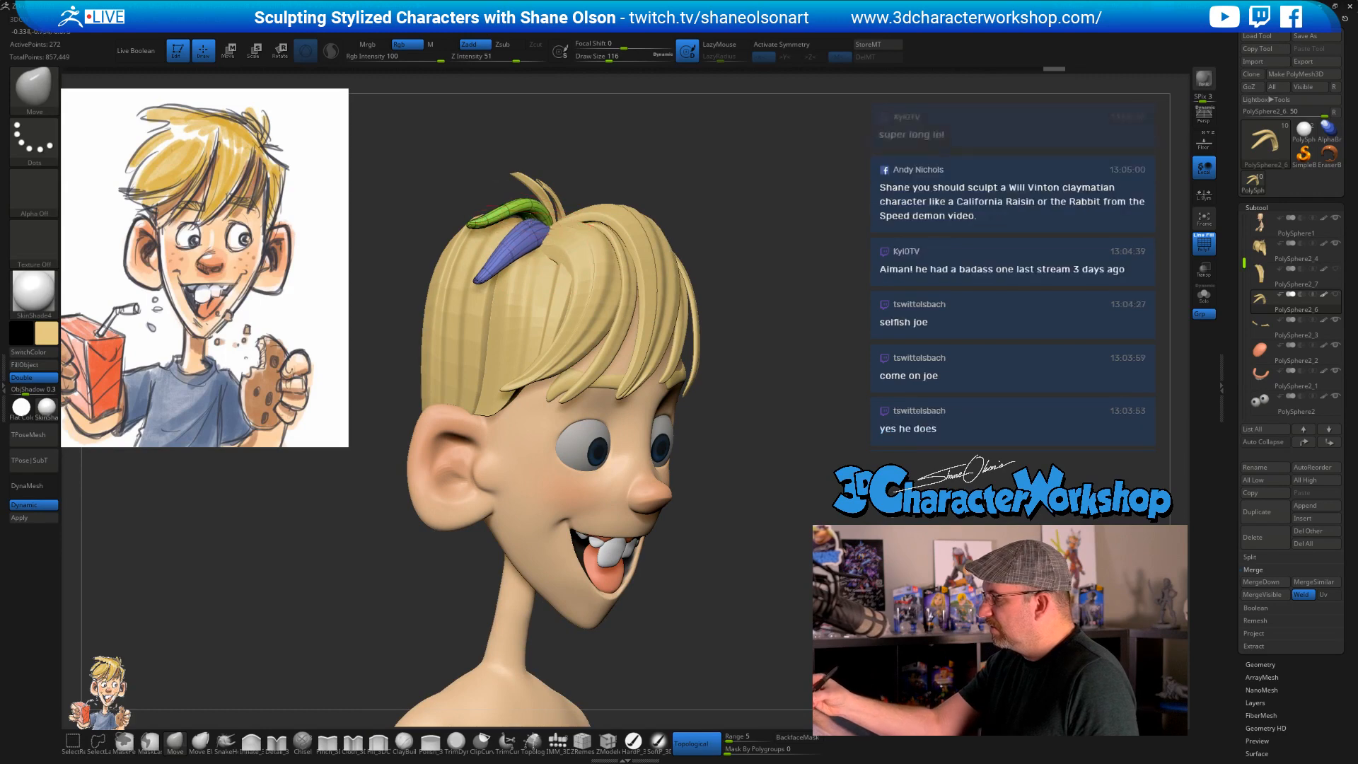
{"action": "right_click_drag", "start_coordinate": [512, 261], "coordinate": [514, 286]}
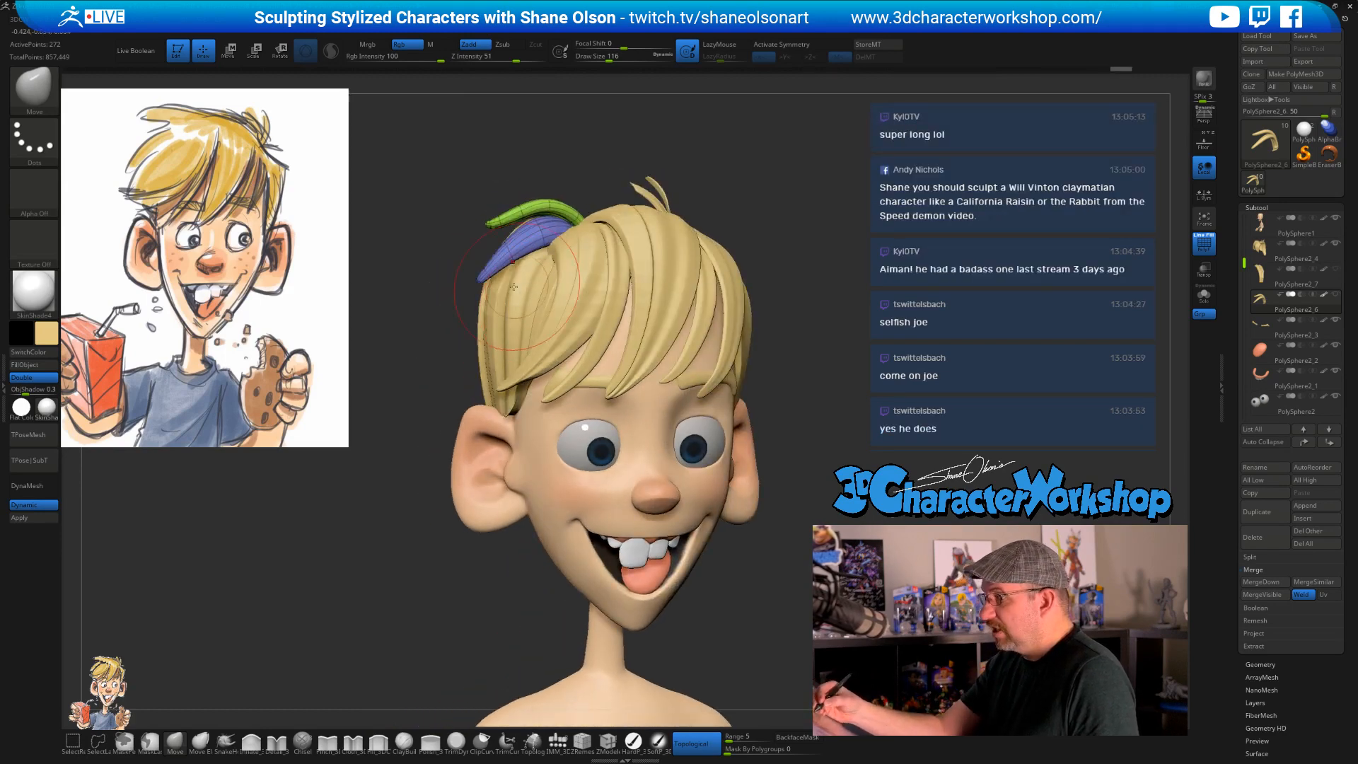
{"action": "key", "text": "s"}
{"action": "left_click_drag", "start_coordinate": [487, 278], "coordinate": [496, 278]}
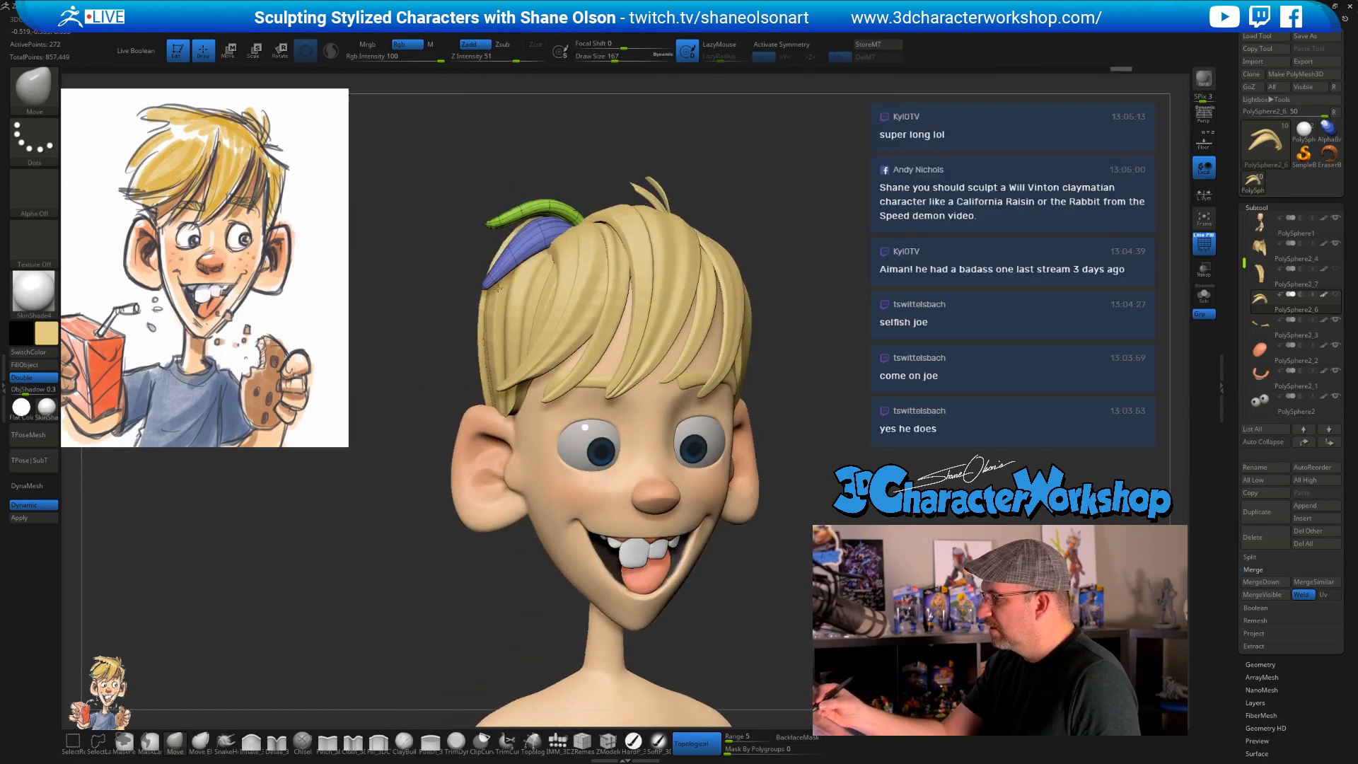
- Set the Move brush draw size to 124 and adjust the blue strand's body and tip against the side hair
{"action": "right_click_drag", "start_coordinate": [495, 248], "coordinate": [531, 257]}
{"action": "key", "text": "s"}
{"action": "left_click_drag", "start_coordinate": [531, 257], "coordinate": [522, 256]}
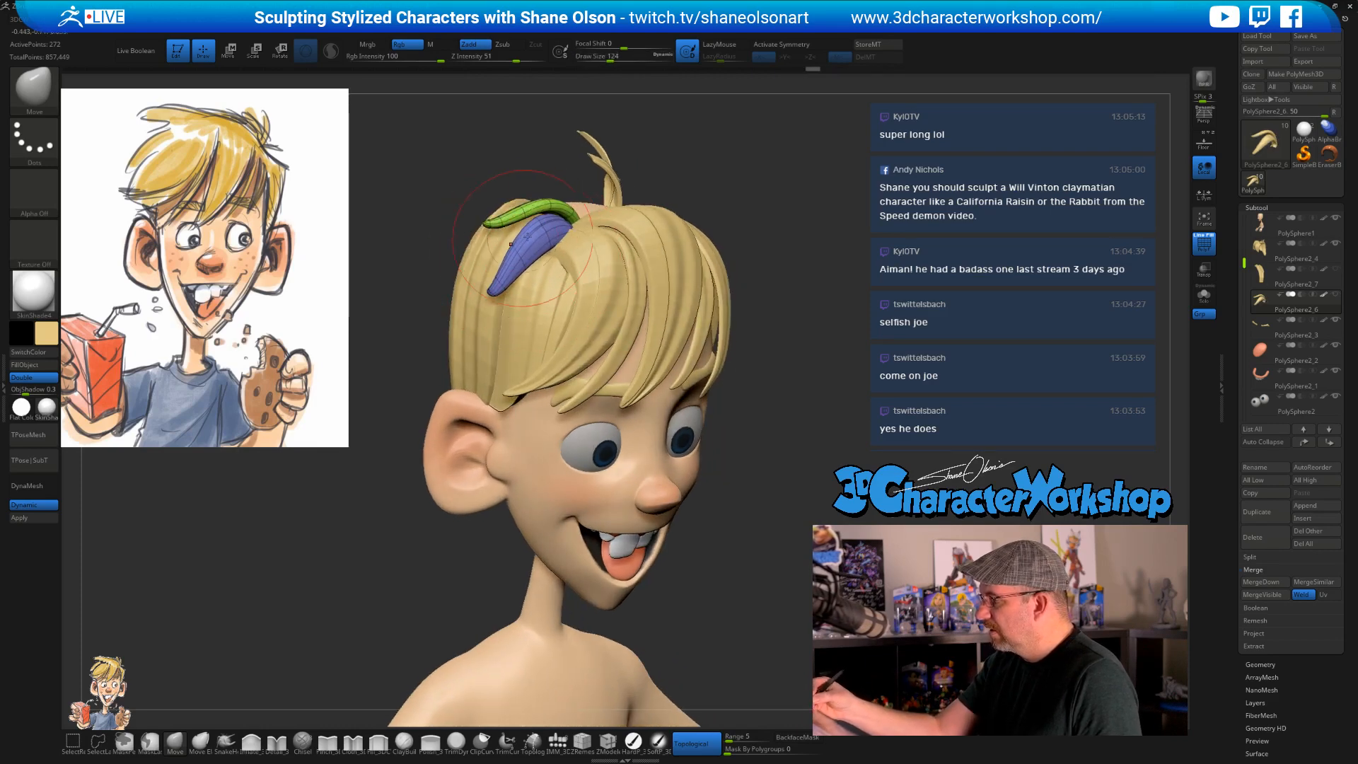
{"action": "right_click_drag", "start_coordinate": [633, 240], "coordinate": [615, 279], "text": "alt"}
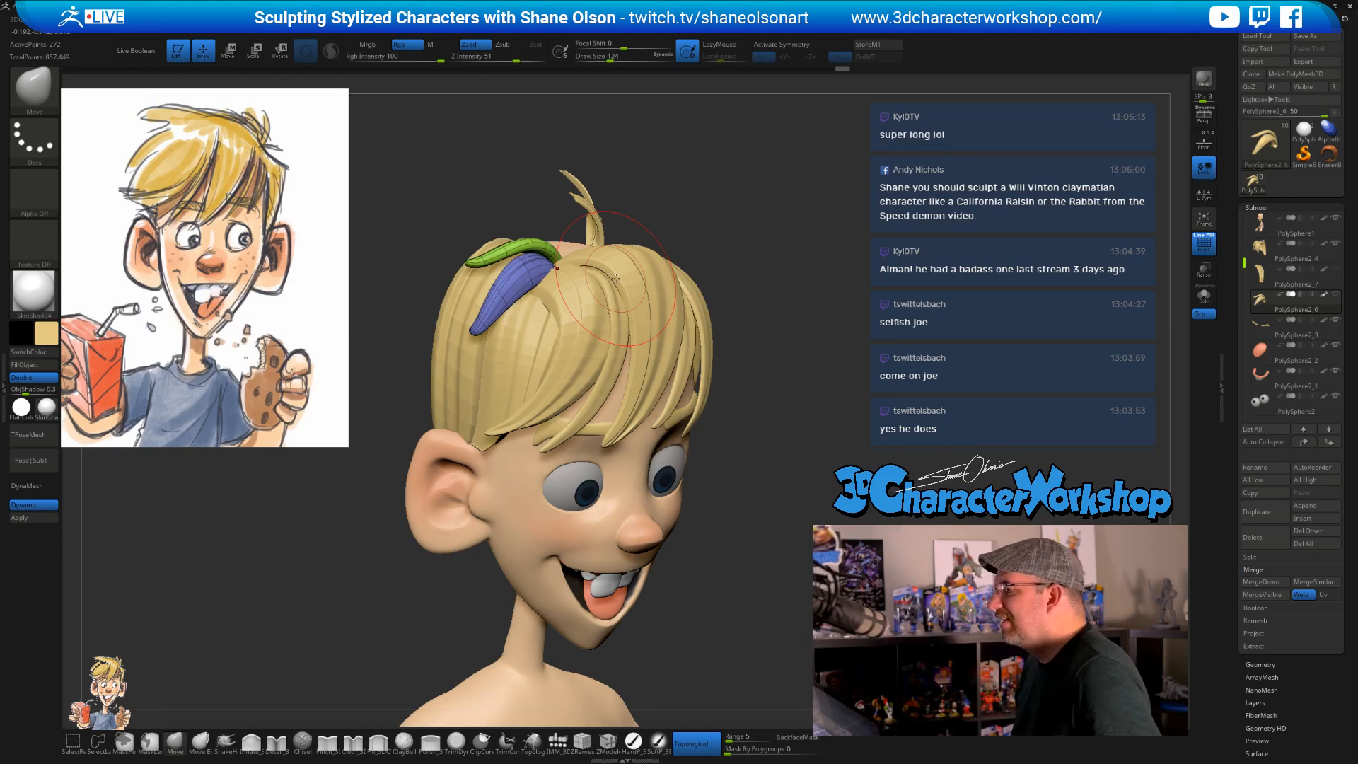
{"action": "mouse_move", "coordinate": [490, 321]}
{"action": "left_mouse_down"}
{"action": "mouse_move", "coordinate": [500, 308]}
{"action": "mouse_move", "coordinate": [475, 318]}
{"action": "left_mouse_up"}
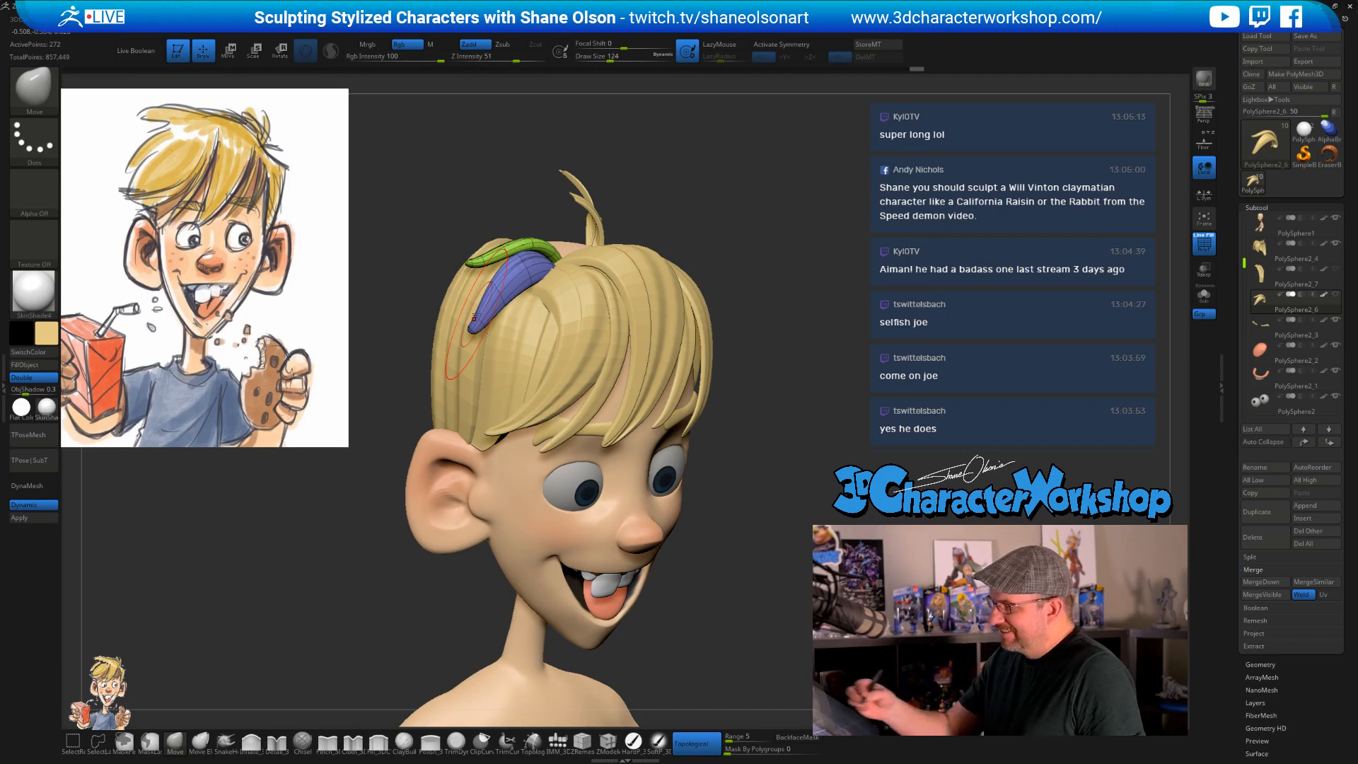
- Enlarge the draw size to 158 and pull the blue strand's lower end down and forward along the side of the head
{"action": "left_click_drag", "start_coordinate": [870, 273], "coordinate": [811, 302]}
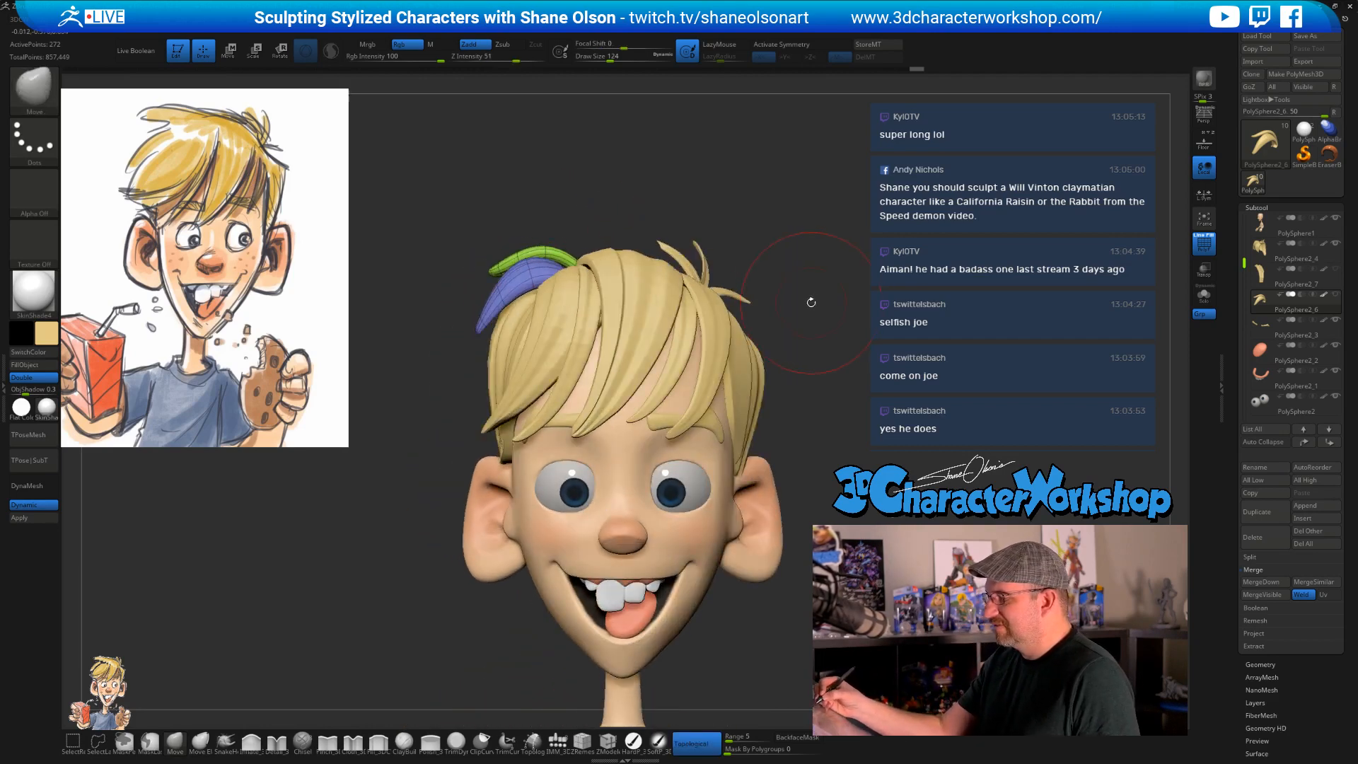
{"action": "left_click_drag", "start_coordinate": [460, 297], "coordinate": [503, 302]}
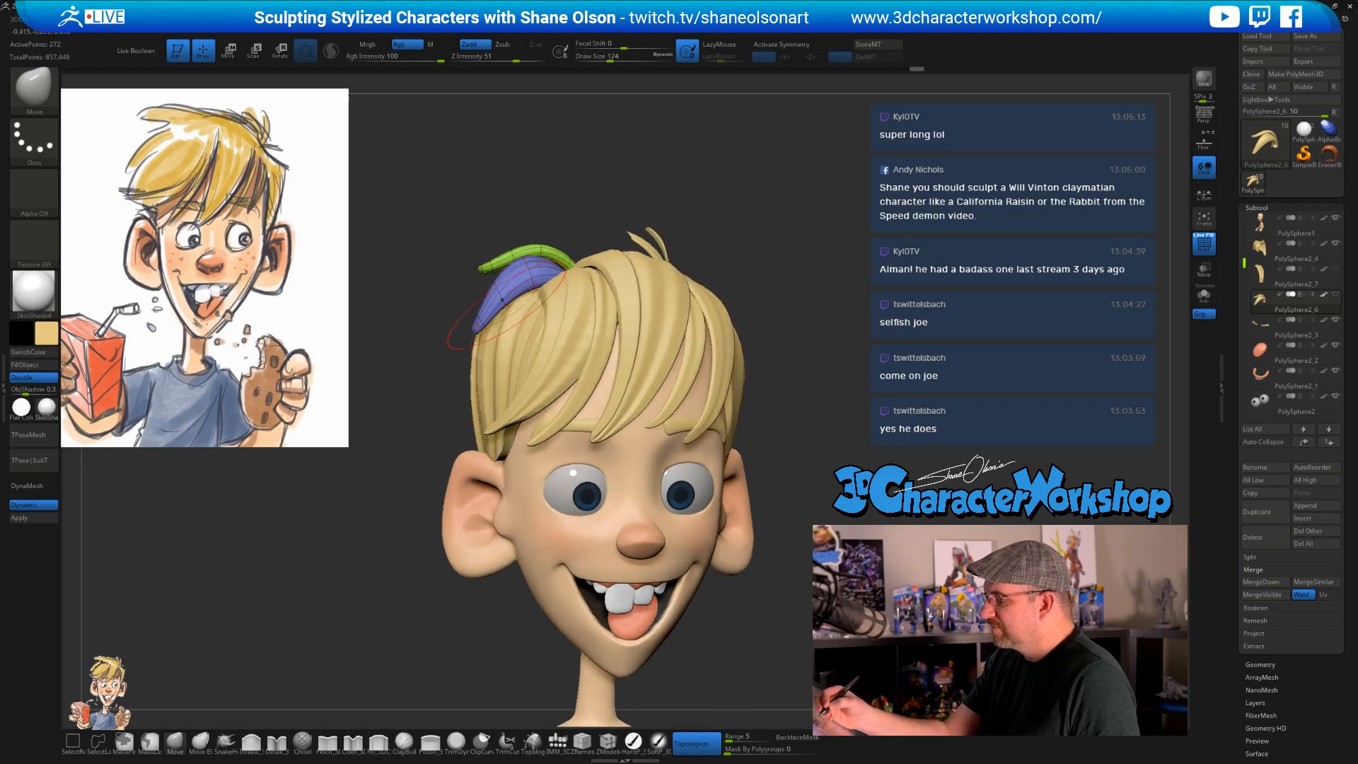
{"action": "key", "text": "bracketright"}
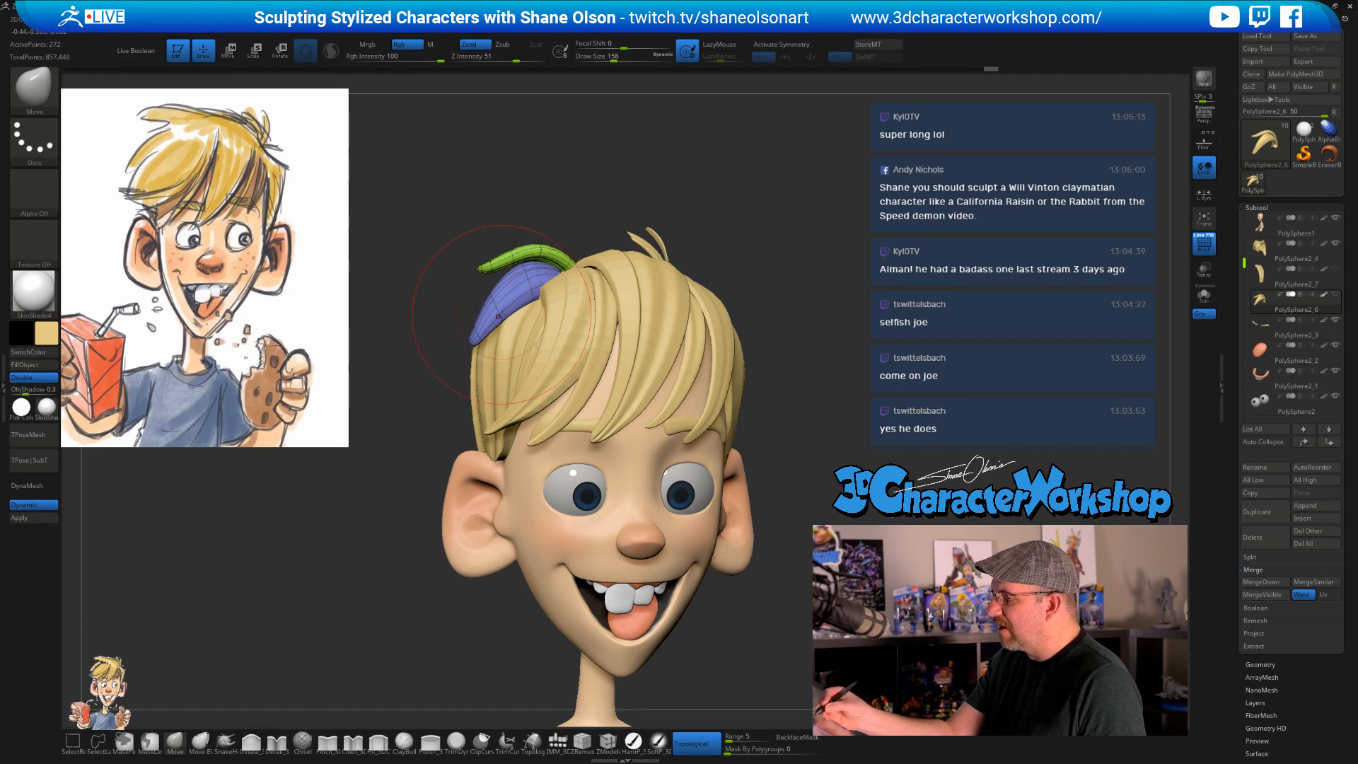
{"action": "right_click_drag", "start_coordinate": [535, 318], "coordinate": [535, 328]}
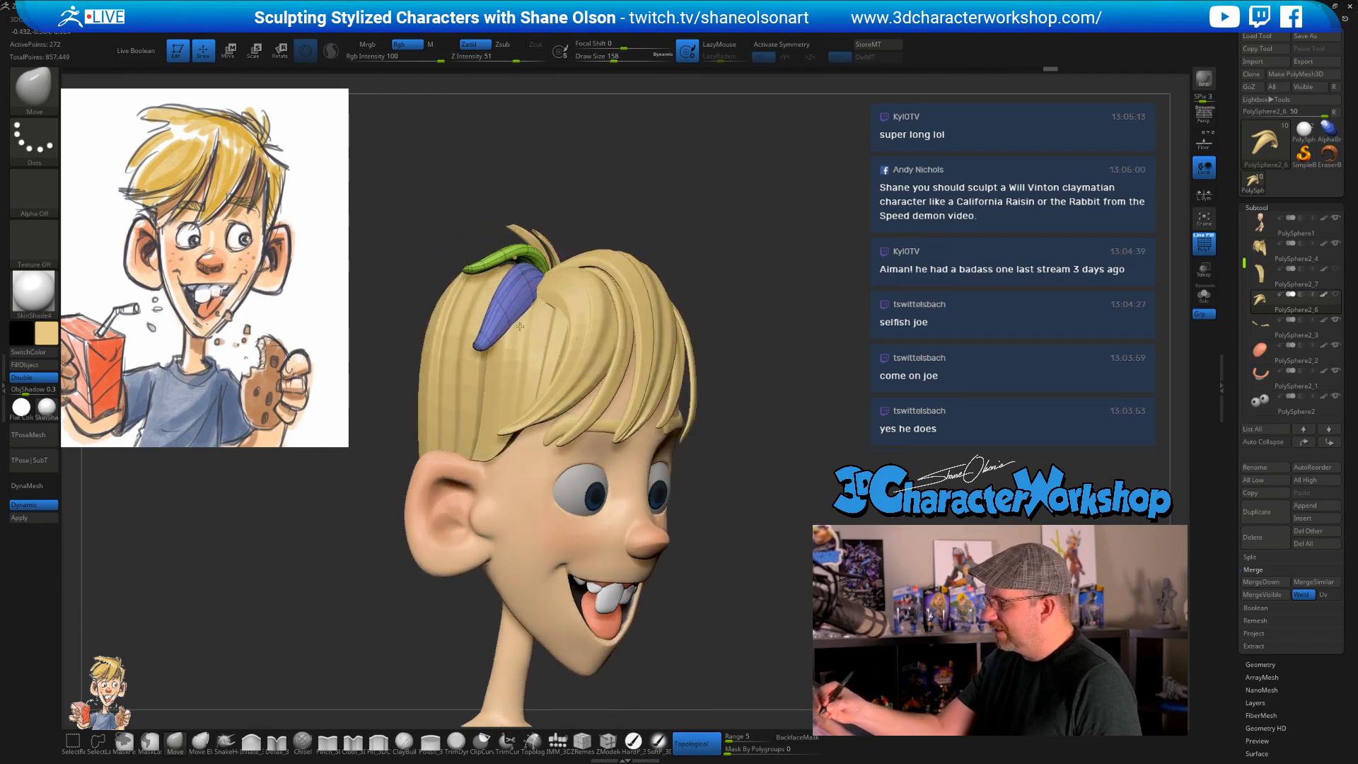
{"action": "left_click_drag", "start_coordinate": [514, 350], "coordinate": [510, 348]}
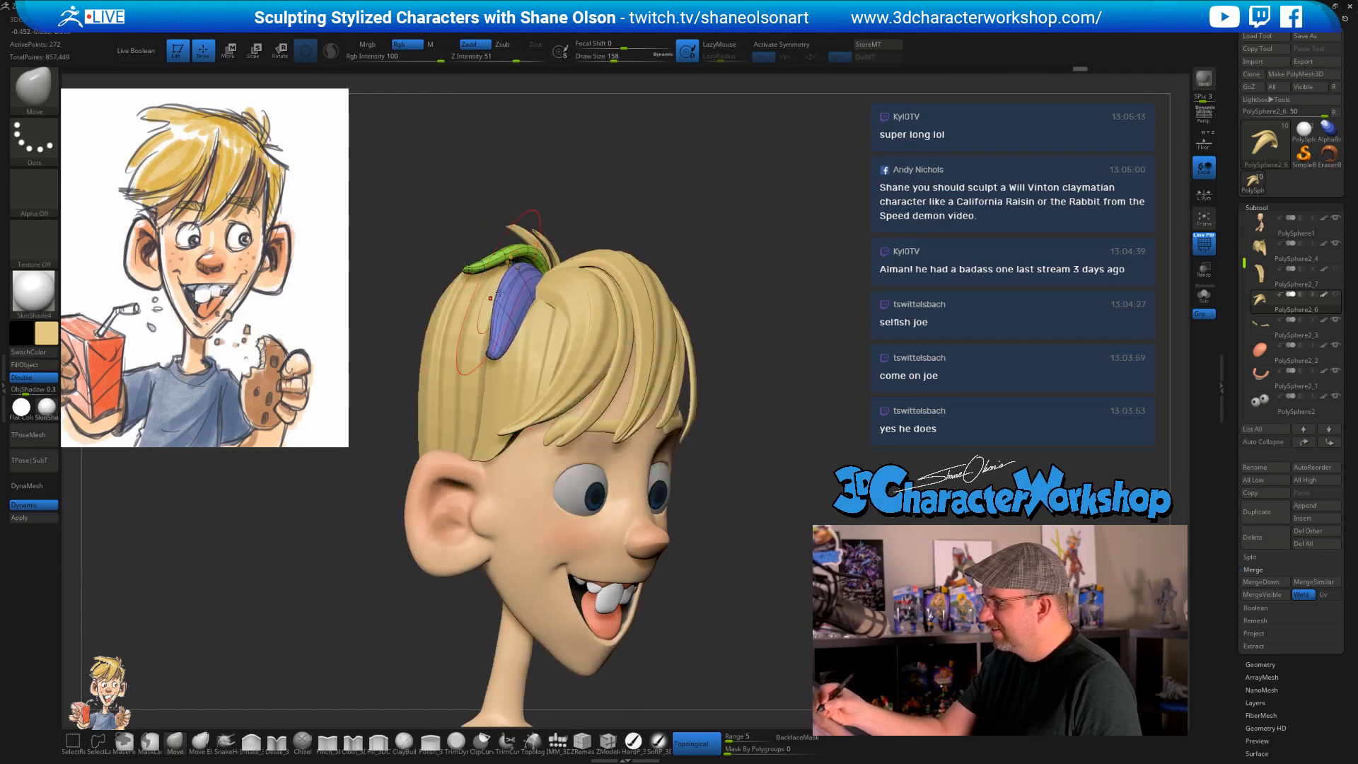
{"action": "right_click_drag", "start_coordinate": [493, 345], "coordinate": [850, 359]}
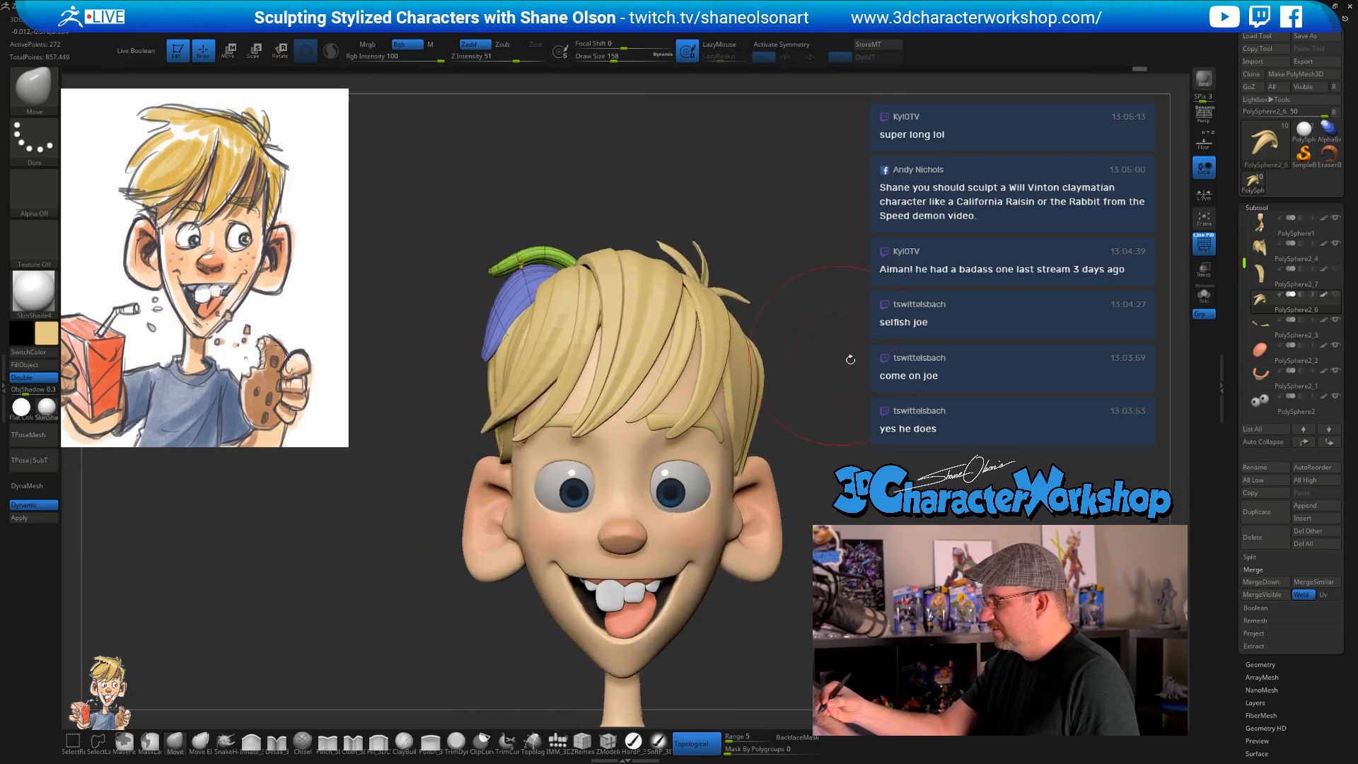
- Reduce the draw size to 97 and flick the blue strand's tip outward past the side hair silhouette
{"action": "key", "text": "s"}
{"action": "left_click", "coordinate": [485, 352]}
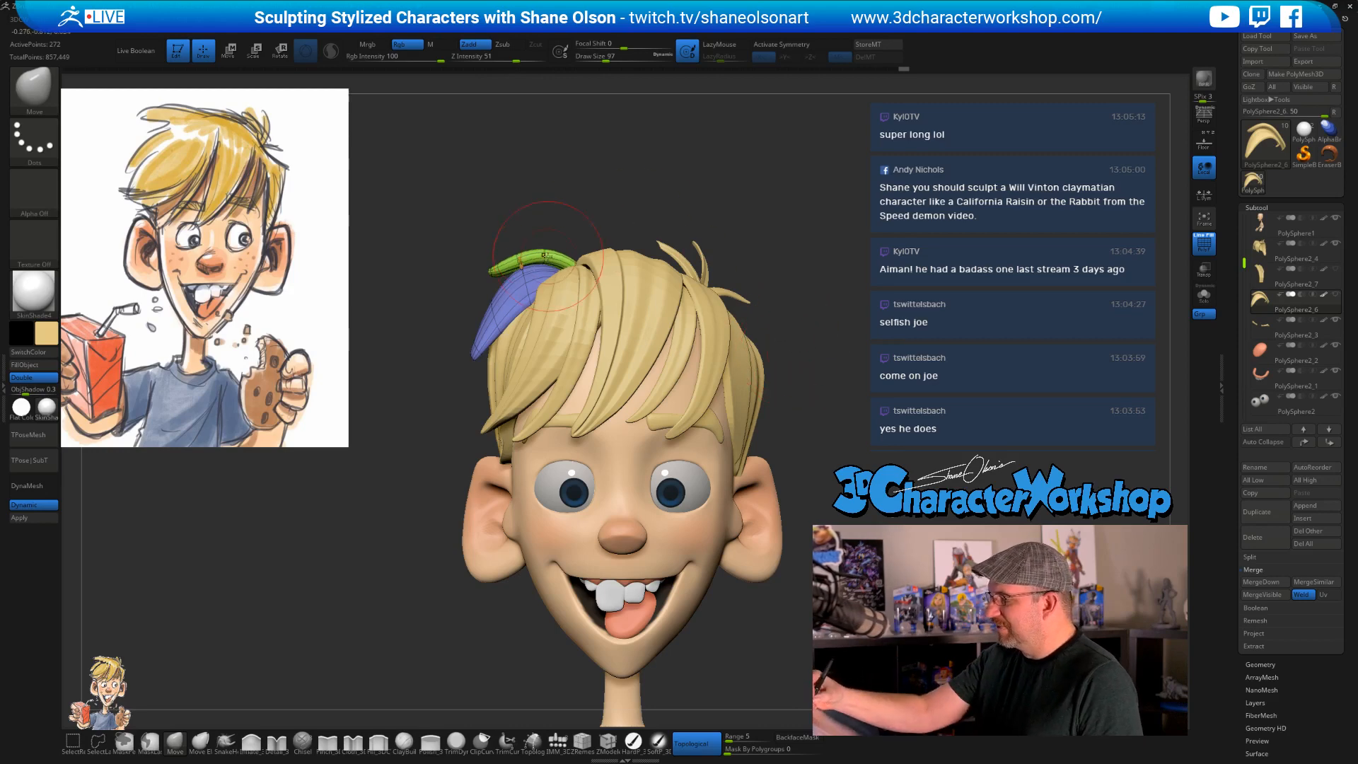
{"action": "mouse_move", "coordinate": [577, 211]}
{"action": "right_mouse_down"}
{"action": "mouse_move", "coordinate": [664, 218]}
{"action": "mouse_move", "coordinate": [523, 266]}
{"action": "mouse_move", "coordinate": [573, 272]}
{"action": "right_mouse_up"}
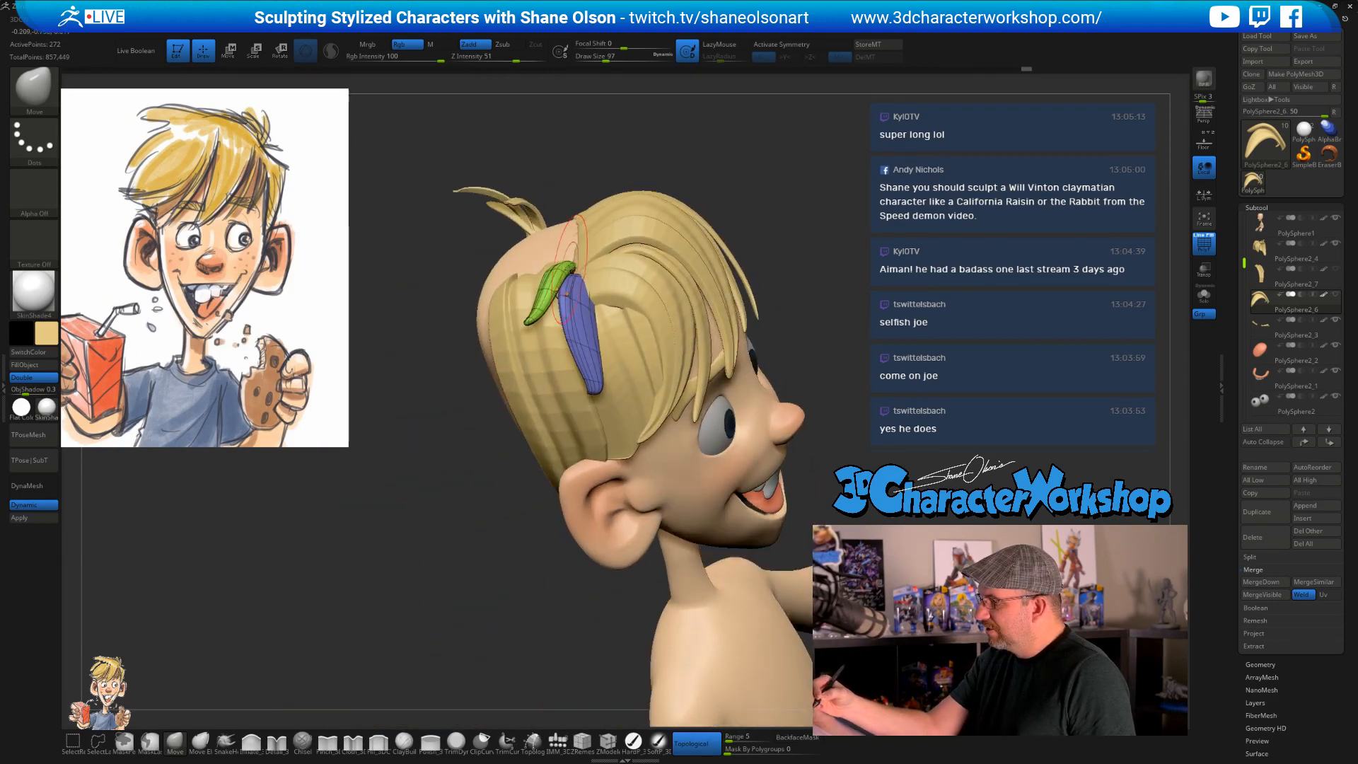
- Reshape the upper ends of the green and blue strands from the side and above so their roots meet near the crown
{"action": "left_click_drag", "start_coordinate": [573, 268], "coordinate": [576, 274]}
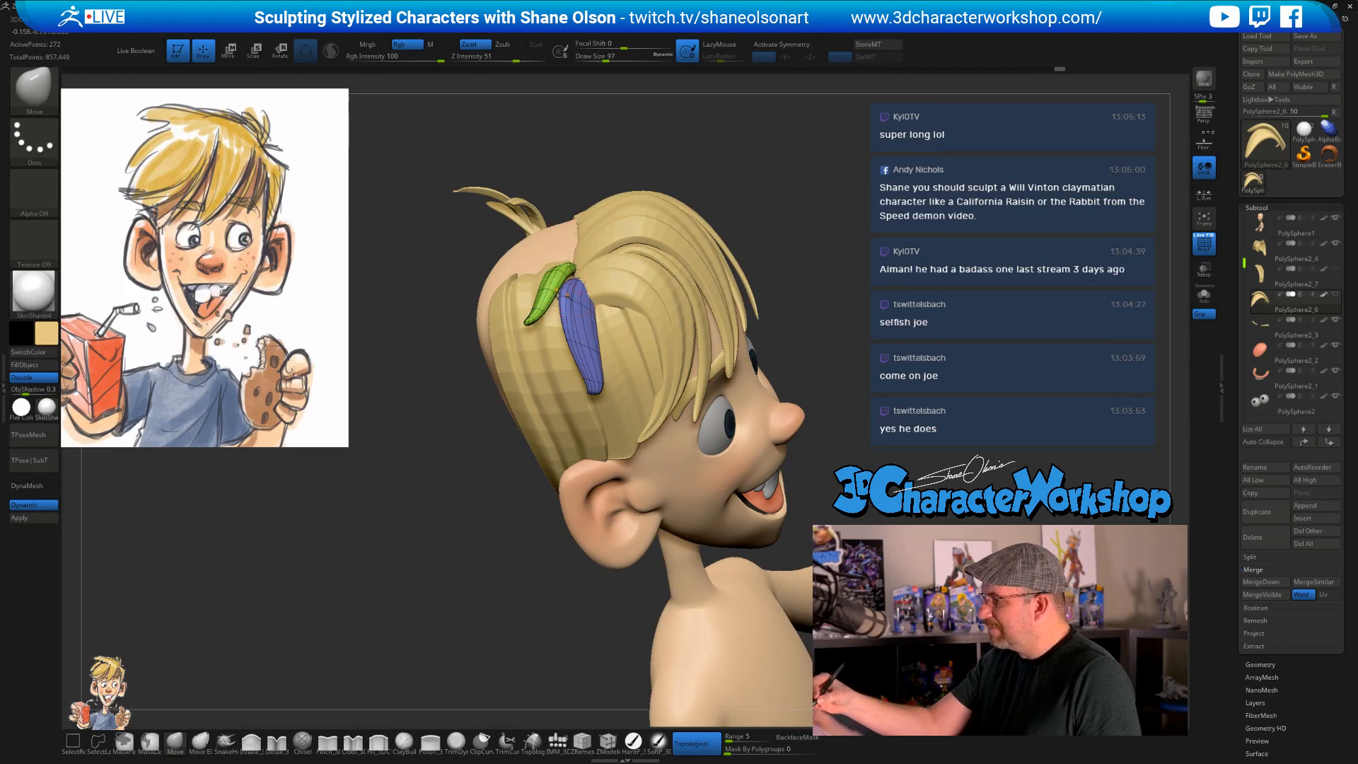
{"action": "right_click_drag", "start_coordinate": [577, 268], "coordinate": [572, 272]}
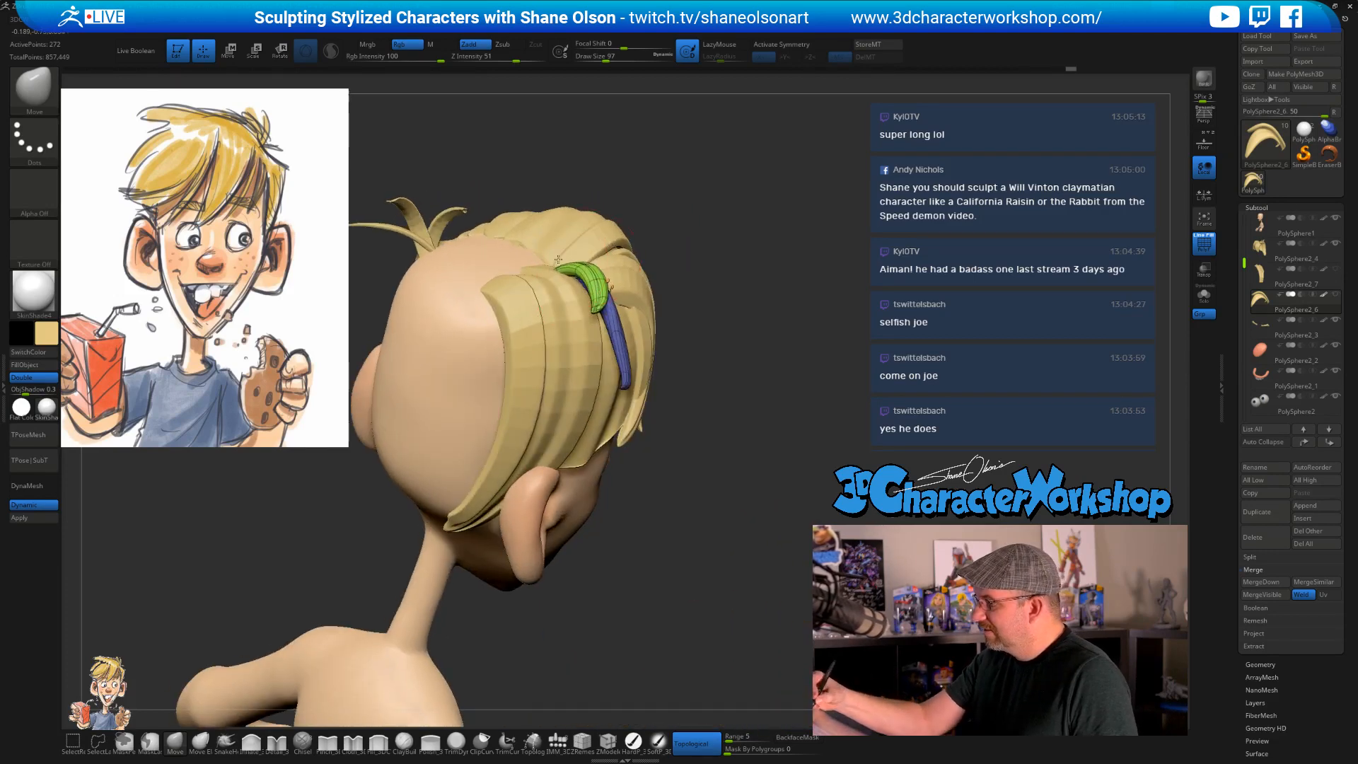
{"action": "right_click_drag", "start_coordinate": [737, 322], "coordinate": [587, 283]}
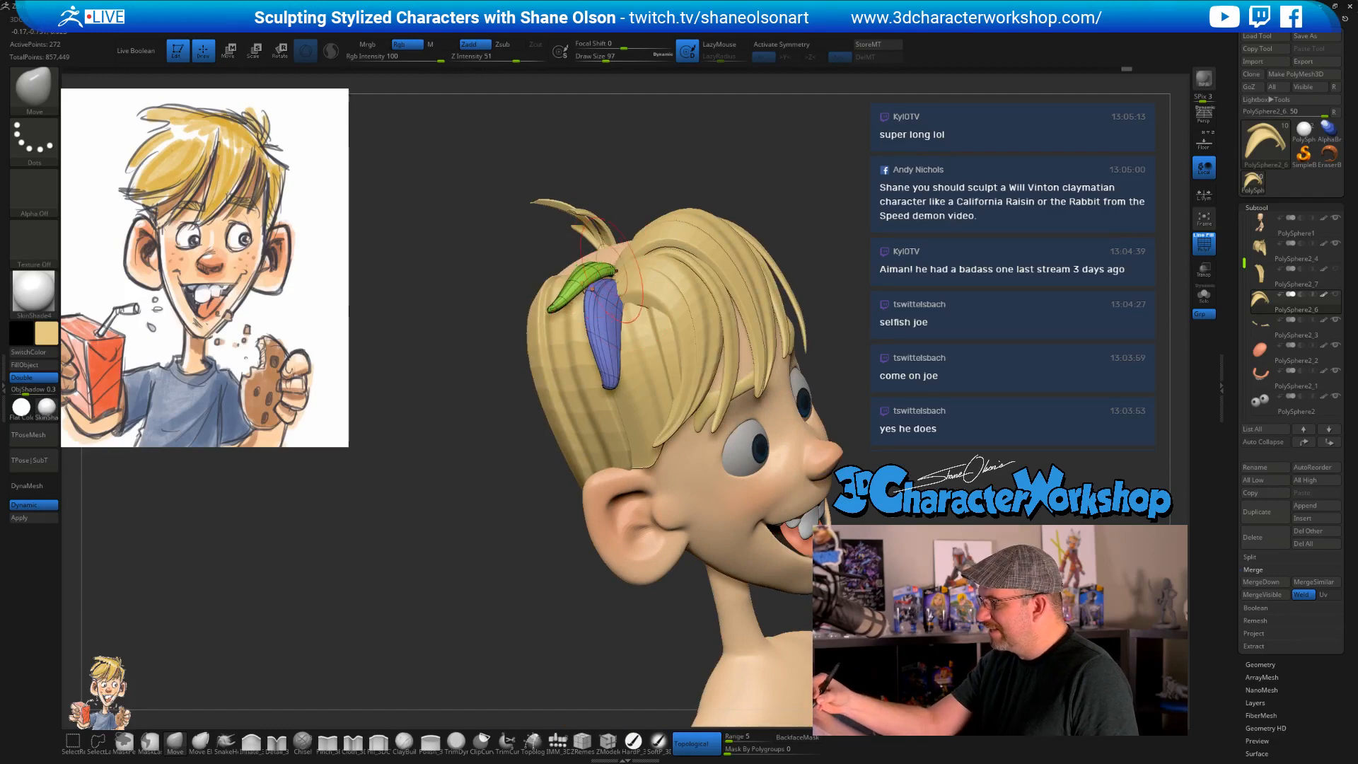
{"action": "mouse_move", "coordinate": [792, 322]}
{"action": "right_mouse_down"}
{"action": "mouse_move", "coordinate": [617, 264]}
{"action": "mouse_move", "coordinate": [591, 324]}
{"action": "right_mouse_up"}
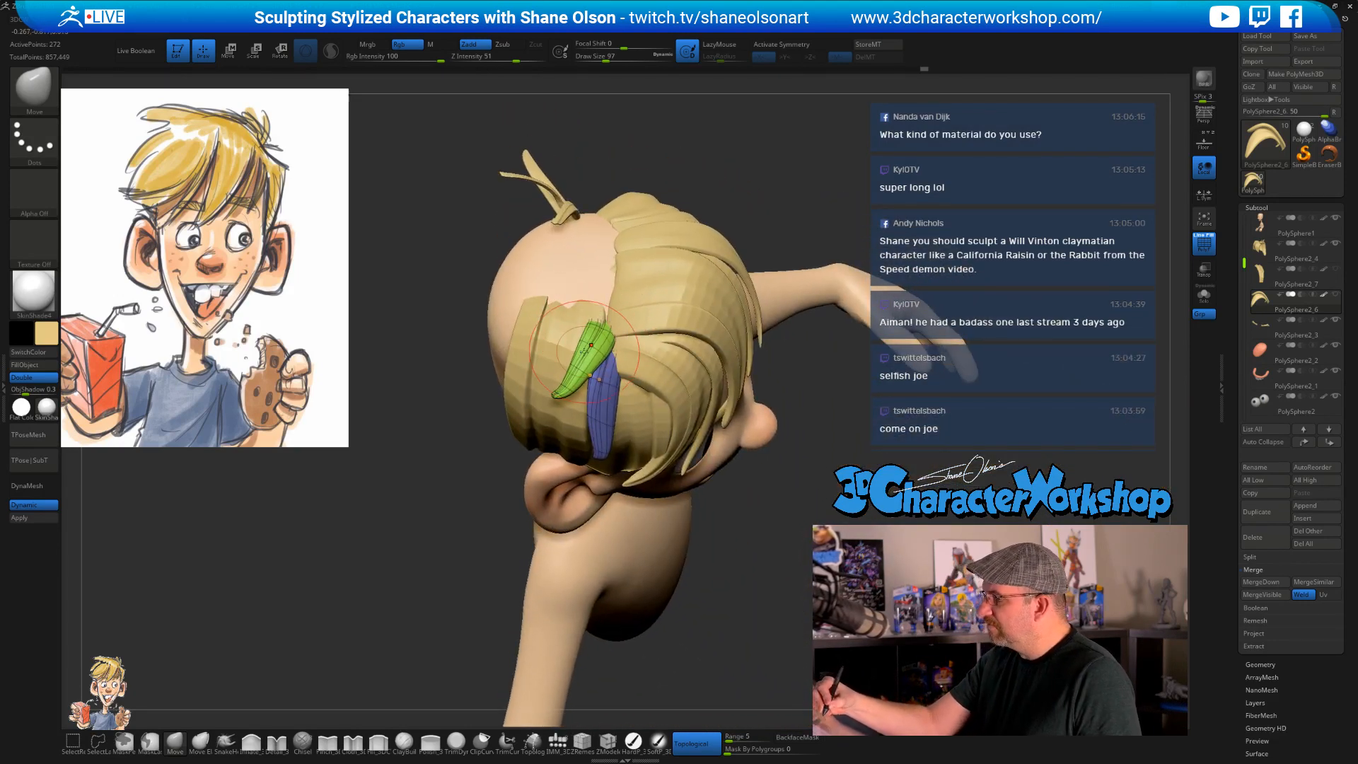
{"action": "mouse_move", "coordinate": [599, 331]}
{"action": "right_mouse_down"}
{"action": "mouse_move", "coordinate": [582, 306]}
{"action": "mouse_move", "coordinate": [598, 352]}
{"action": "right_mouse_up"}
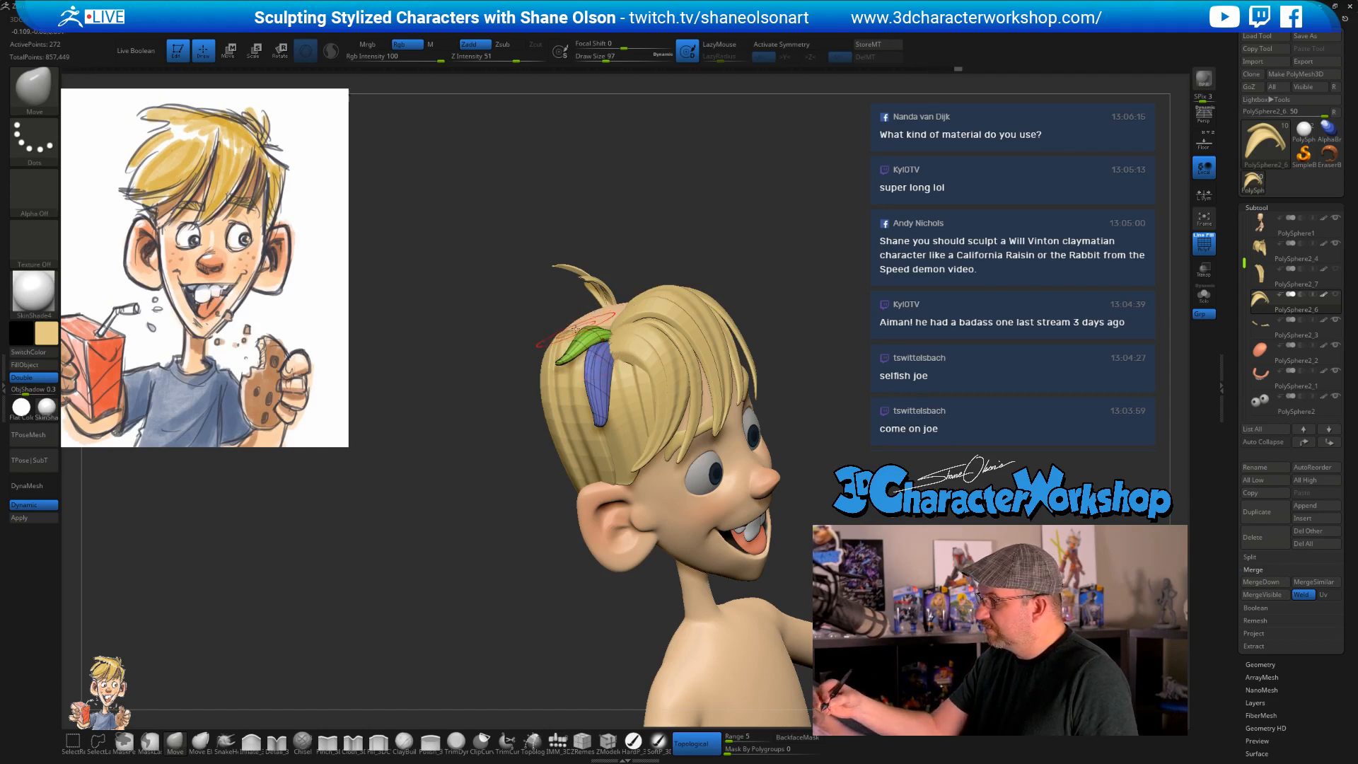
- Refine the green strand's base with the Move brush at draw size 74, and turn off the polyframe display
{"action": "mouse_move", "coordinate": [576, 329]}
{"action": "right_mouse_down", "text": "ctrl"}
{"action": "mouse_move", "coordinate": [562, 343]}
{"action": "mouse_move", "coordinate": [553, 331]}
{"action": "mouse_move", "coordinate": [557, 341]}
{"action": "right_mouse_up", "text": "ctrl"}
{"action": "key", "text": "s"}
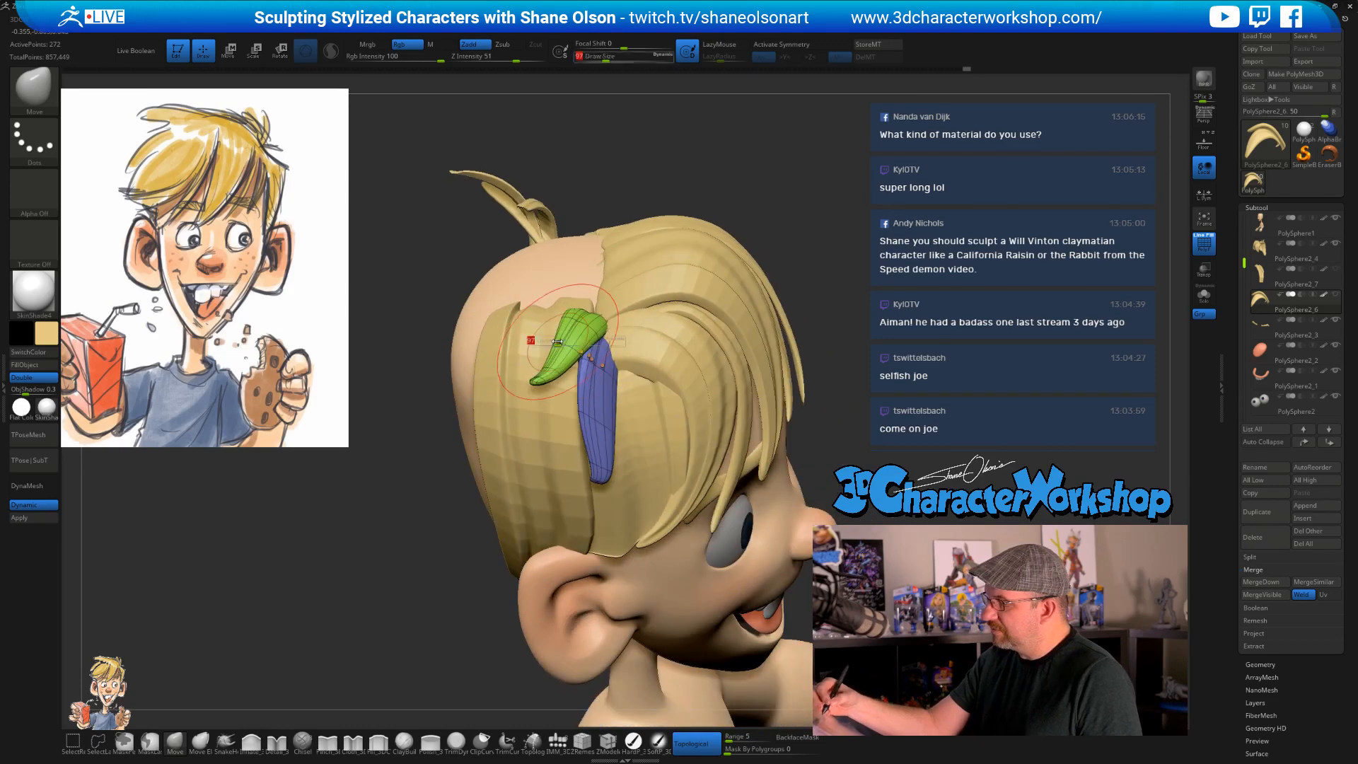
{"action": "left_click_drag", "start_coordinate": [556, 342], "coordinate": [542, 342]}
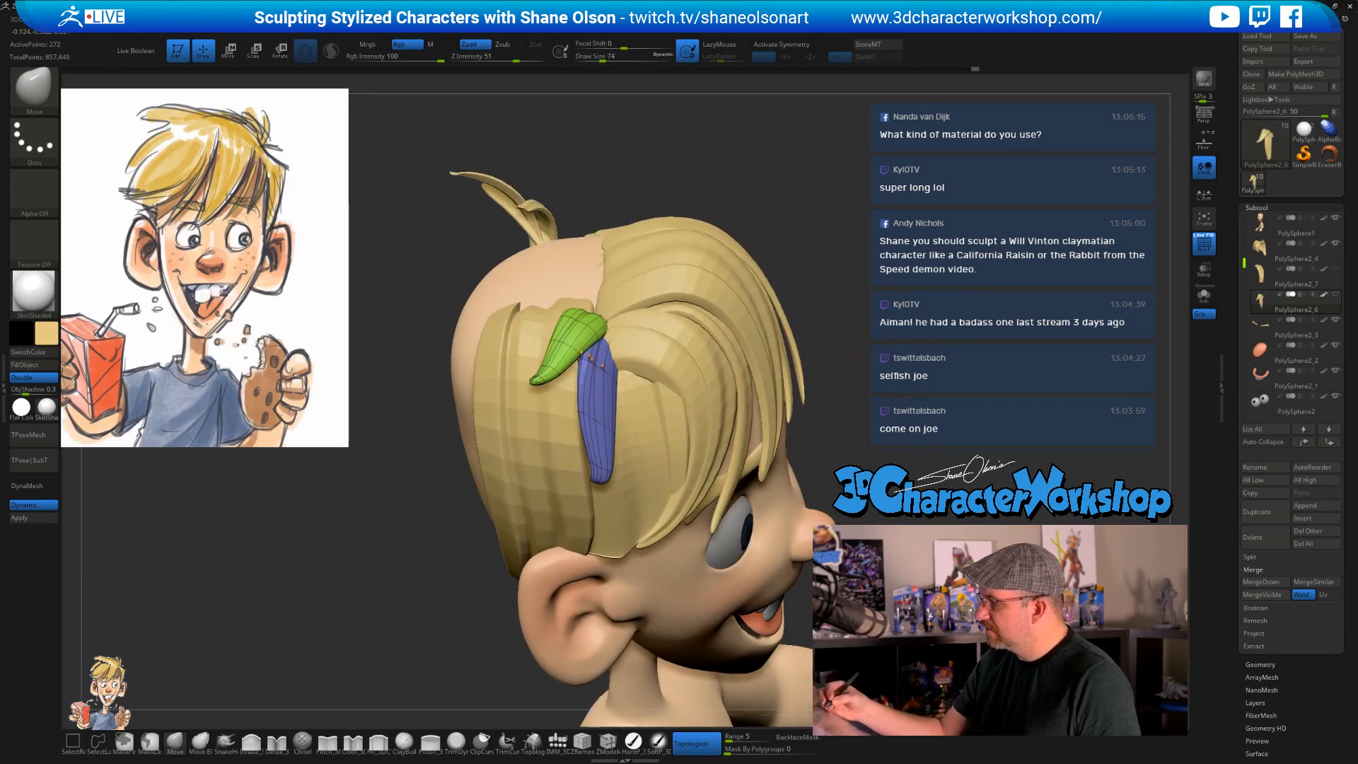
{"action": "right_click_drag", "start_coordinate": [911, 357], "coordinate": [884, 385]}
{"action": "key", "text": "shift+f"}
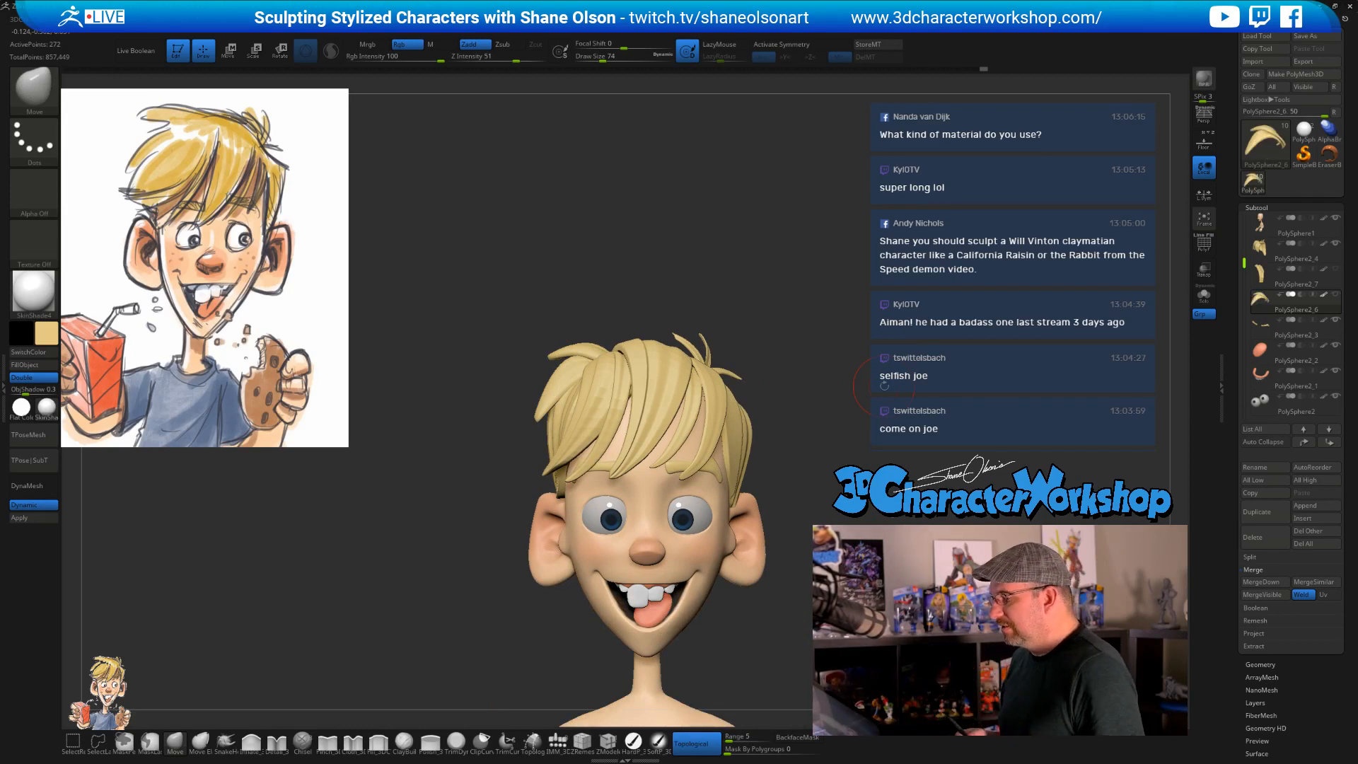
- Set the draw size to 140, select the main hair subtool, and show the loose strands again
{"action": "key", "text": "s"}
{"action": "left_click_drag", "start_coordinate": [755, 329], "coordinate": [765, 329]}
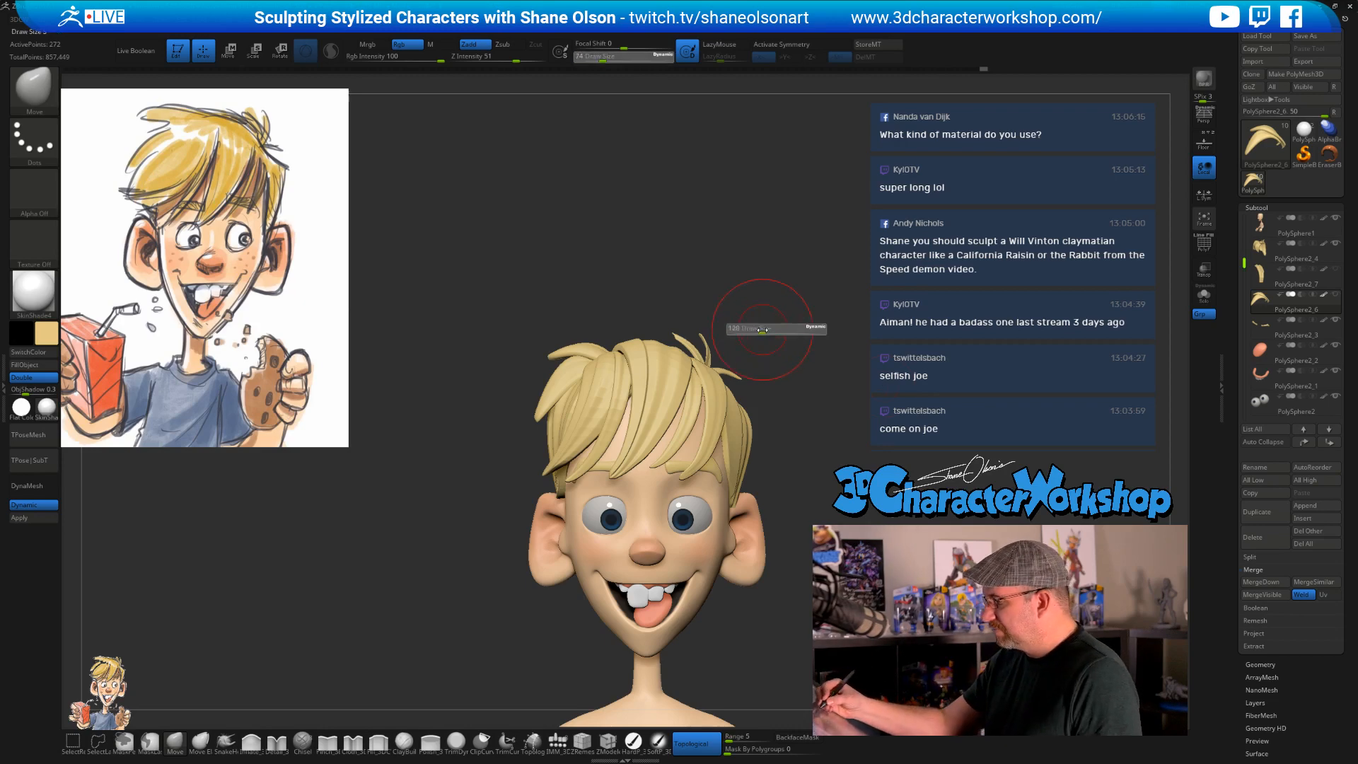
{"action": "left_click", "coordinate": [627, 389], "text": "alt"}
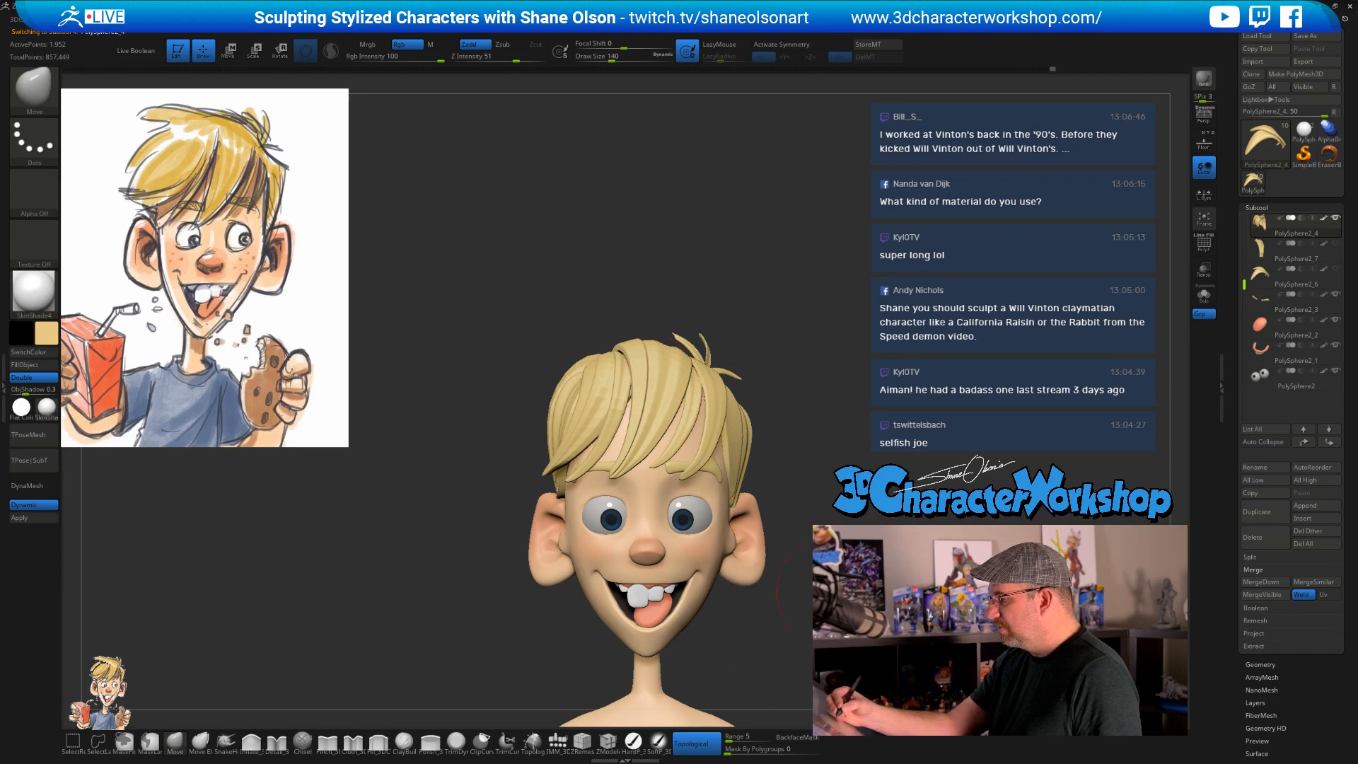
{"action": "left_click", "coordinate": [1334, 244]}
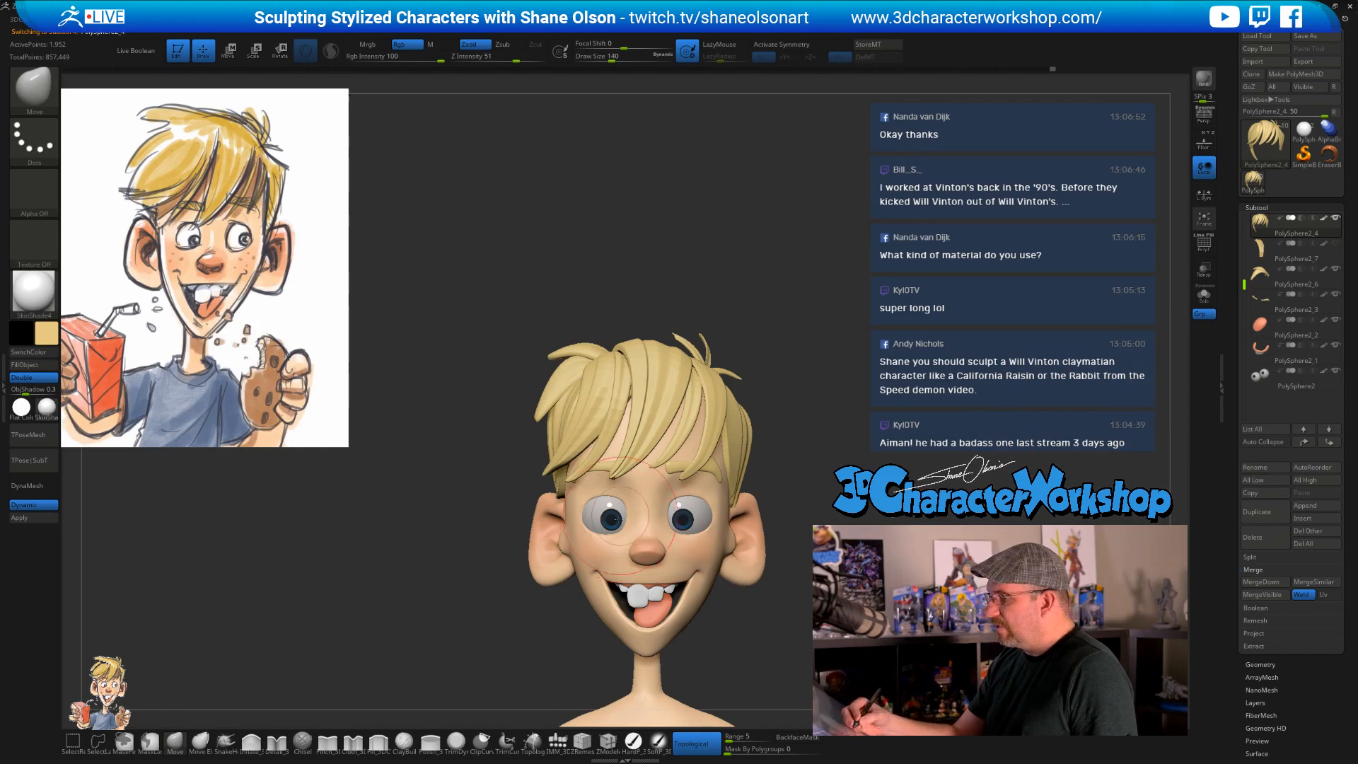
{"action": "mouse_move", "coordinate": [862, 465]}
{"action": "left_mouse_down"}
{"action": "mouse_move", "coordinate": [793, 398]}
{"action": "mouse_move", "coordinate": [770, 449]}
{"action": "mouse_move", "coordinate": [783, 465]}
{"action": "mouse_move", "coordinate": [749, 473]}
{"action": "mouse_move", "coordinate": [739, 495]}
{"action": "mouse_move", "coordinate": [824, 440]}
{"action": "mouse_move", "coordinate": [787, 334]}
{"action": "left_mouse_up"}
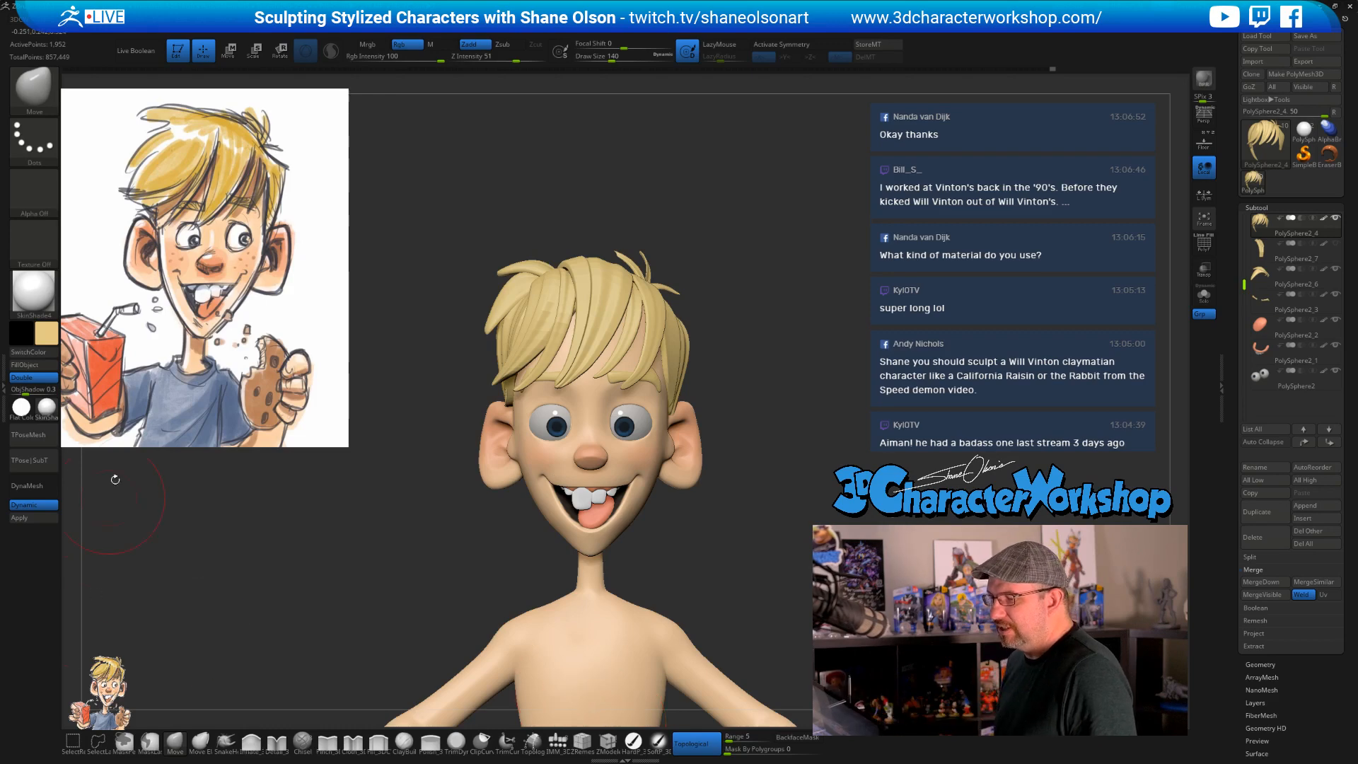
- Preview the character with the zbro_Paint material, and switch the material back to SkinShade4
{"action": "left_click", "coordinate": [45, 408]}
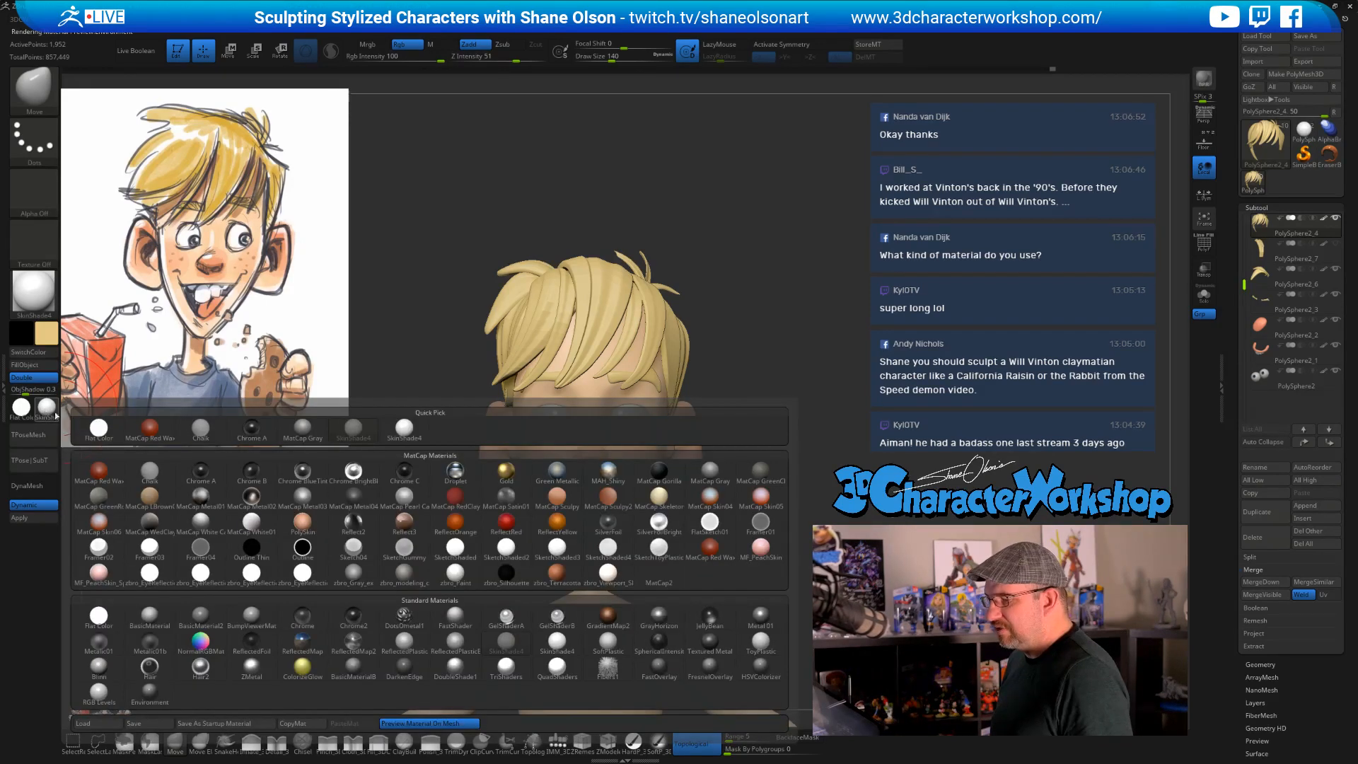
{"action": "left_click", "coordinate": [456, 574]}
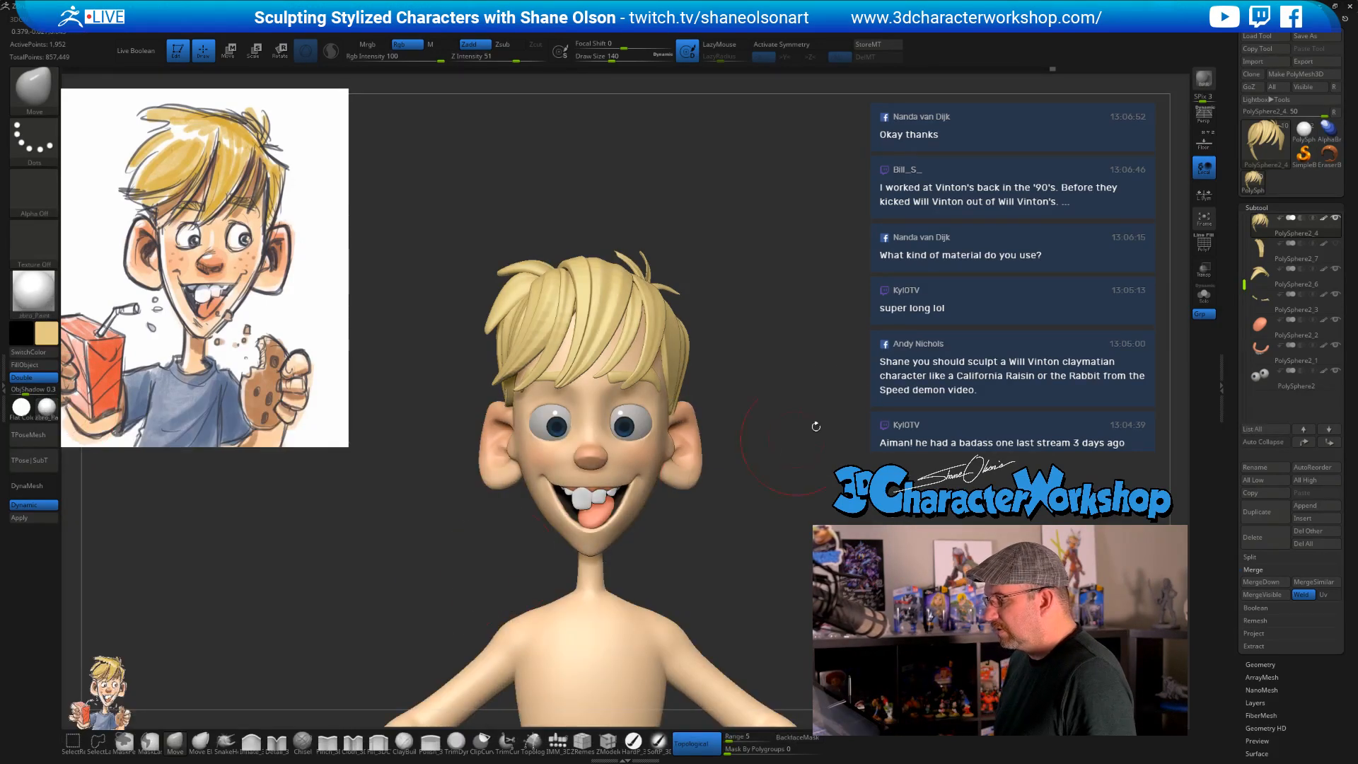
{"action": "mouse_move", "coordinate": [821, 414]}
{"action": "left_mouse_down"}
{"action": "mouse_move", "coordinate": [831, 421]}
{"action": "mouse_move", "coordinate": [833, 407]}
{"action": "mouse_move", "coordinate": [811, 427]}
{"action": "left_mouse_up"}
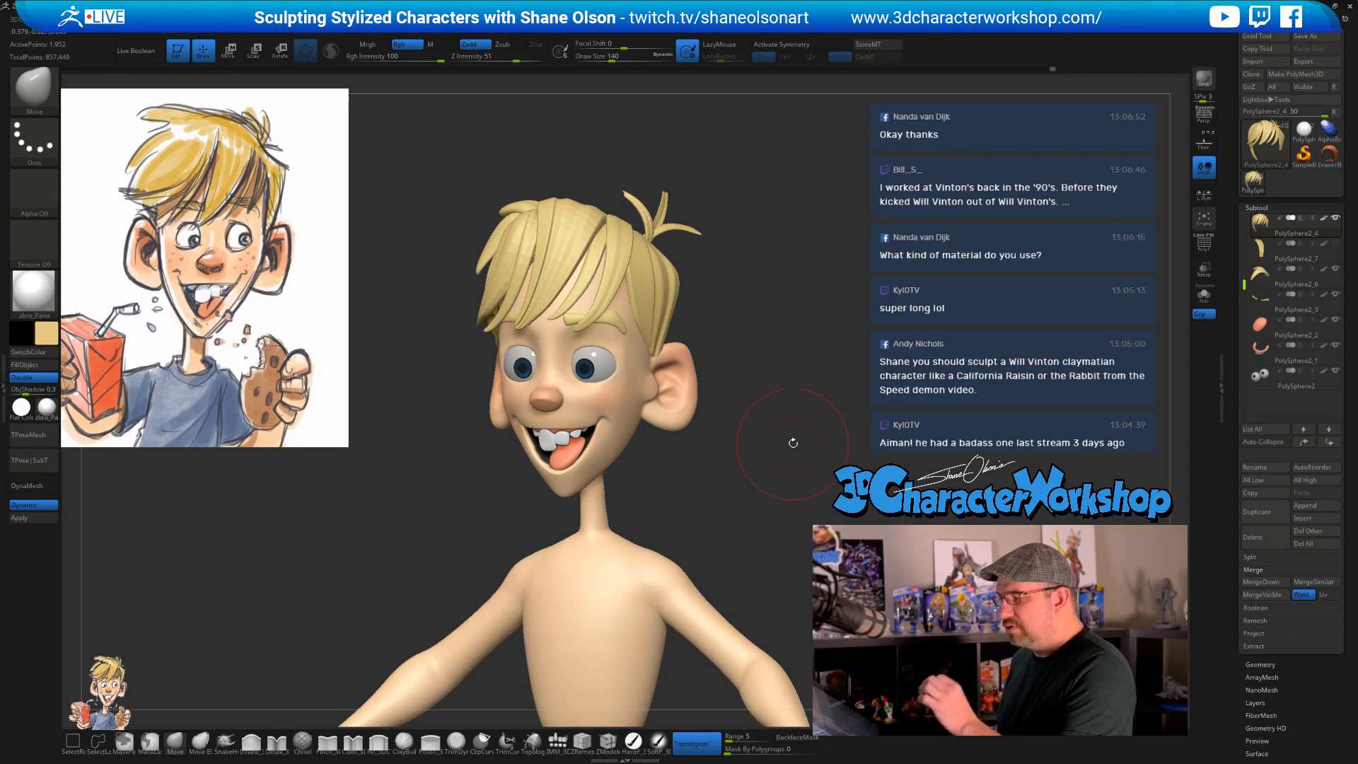
{"action": "left_click", "coordinate": [21, 408]}
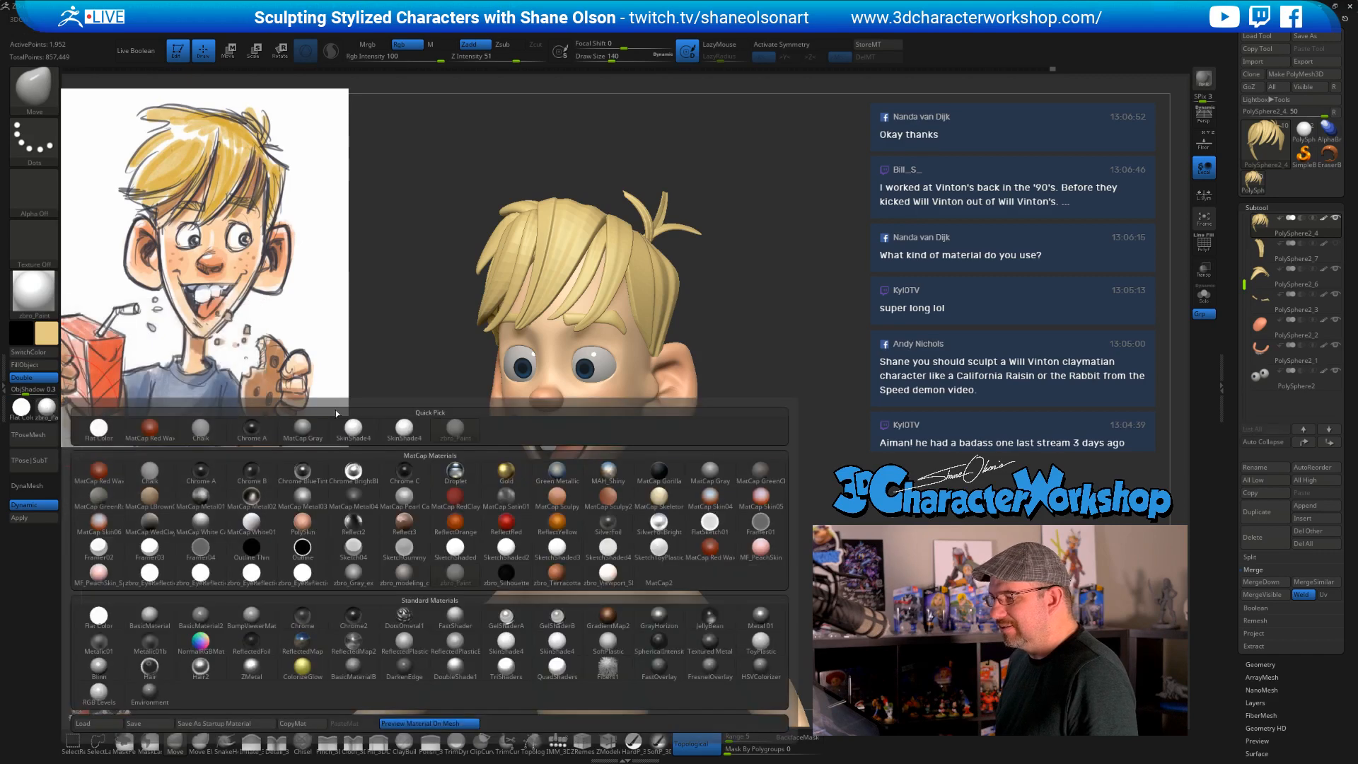
{"action": "left_click", "coordinate": [400, 430]}
- Choose the SnakeHook brush with a draw size of 37 and make the swept side hair lock the active subtool
{"action": "mouse_move", "coordinate": [852, 400]}
{"action": "left_mouse_down"}
{"action": "mouse_move", "coordinate": [813, 453]}
{"action": "mouse_move", "coordinate": [803, 397]}
{"action": "mouse_move", "coordinate": [829, 411]}
{"action": "mouse_move", "coordinate": [796, 467]}
{"action": "mouse_move", "coordinate": [795, 363]}
{"action": "mouse_move", "coordinate": [742, 384]}
{"action": "mouse_move", "coordinate": [842, 410]}
{"action": "mouse_move", "coordinate": [806, 405]}
{"action": "left_mouse_up"}
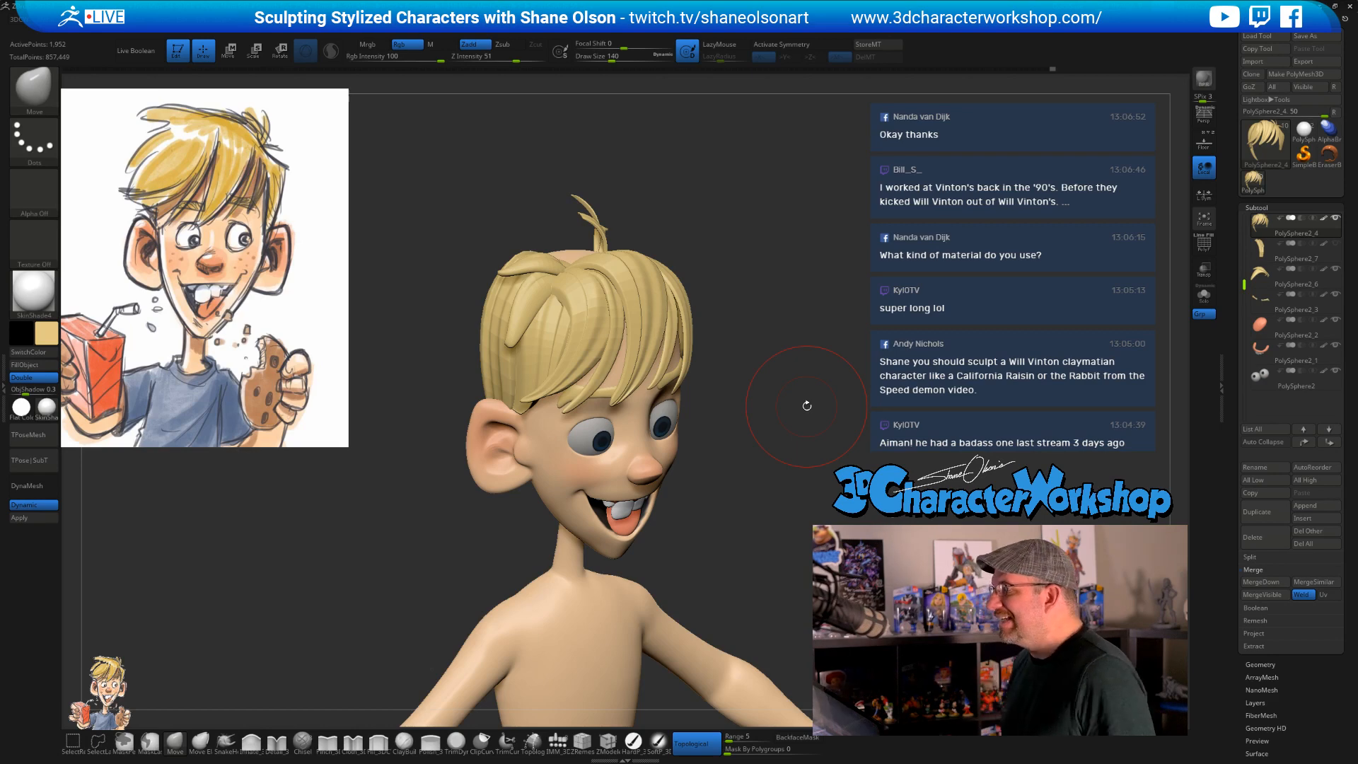
{"action": "mouse_move", "coordinate": [764, 446]}
{"action": "left_mouse_down"}
{"action": "mouse_move", "coordinate": [752, 422]}
{"action": "mouse_move", "coordinate": [740, 430]}
{"action": "left_mouse_up"}
{"action": "key", "text": "s"}
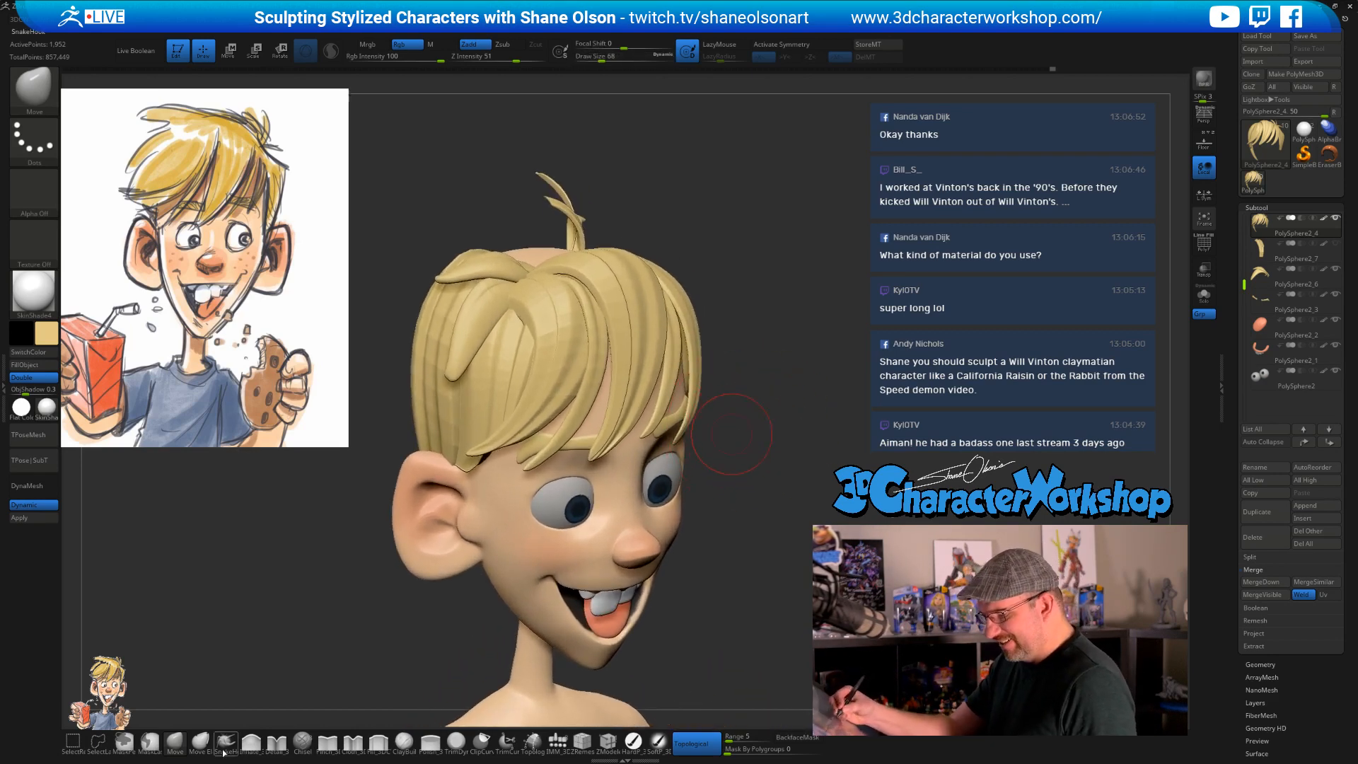
{"action": "left_click", "coordinate": [225, 742]}
{"action": "key", "text": "s"}
{"action": "left_click_drag", "start_coordinate": [397, 414], "coordinate": [389, 415]}
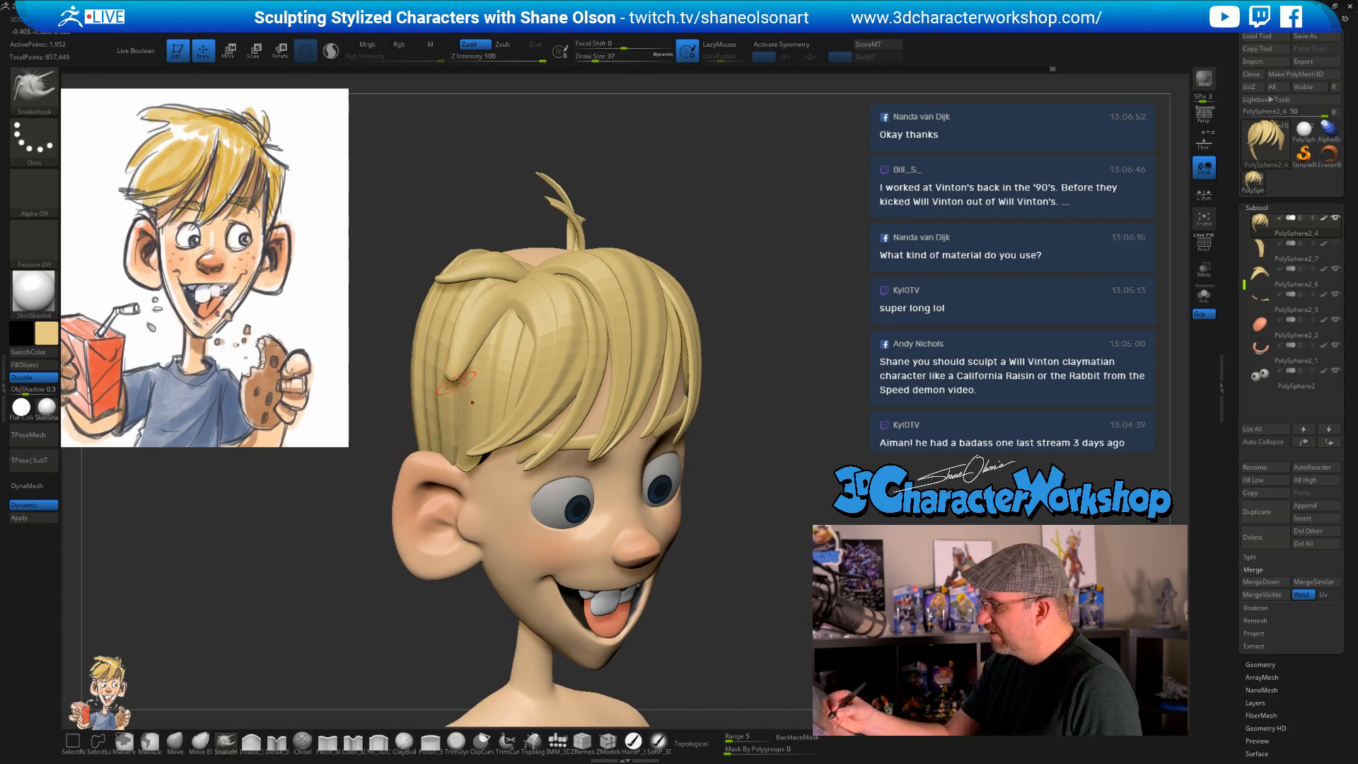
{"action": "left_click", "coordinate": [461, 362], "text": "alt"}
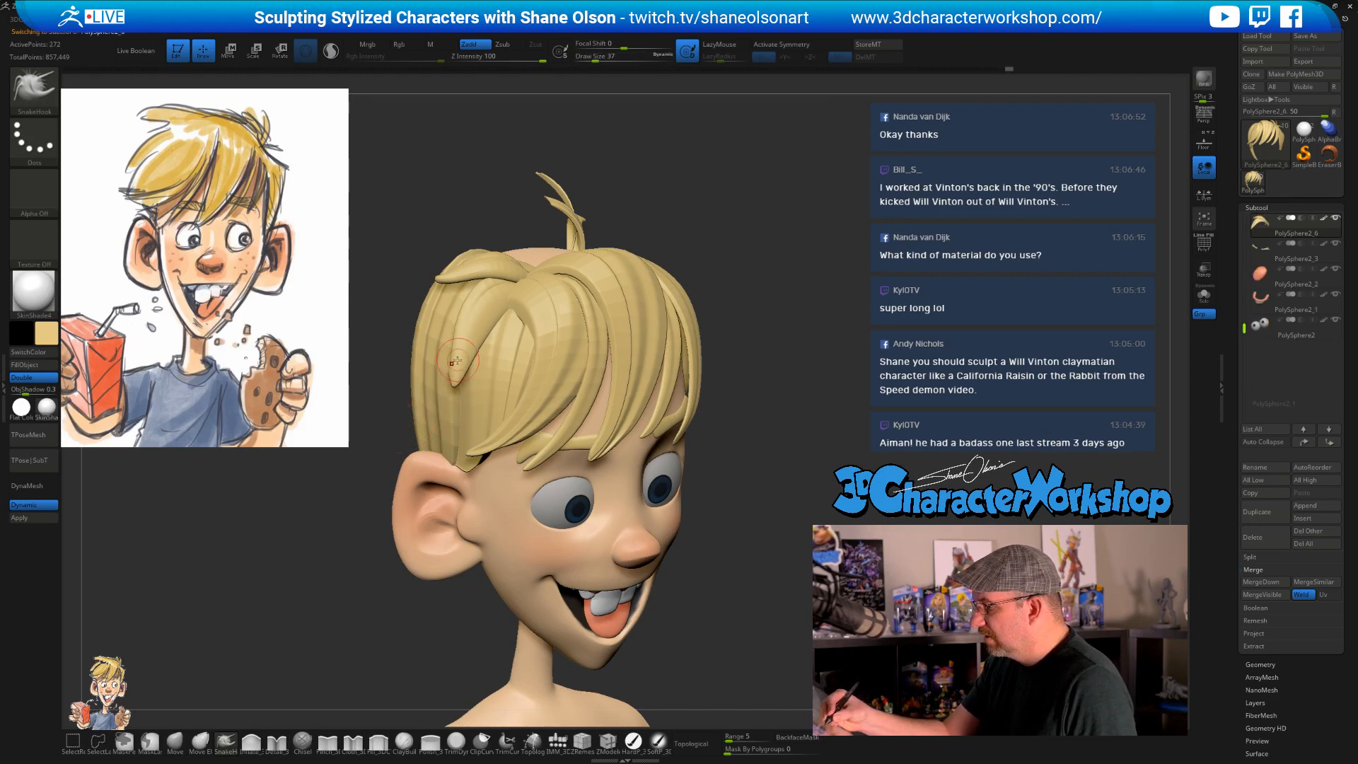
- Refine the surface of the swept side hair lock with the Detail brush at draw size 37
{"action": "mouse_move", "coordinate": [716, 325]}
{"action": "left_mouse_down"}
{"action": "mouse_move", "coordinate": [676, 329]}
{"action": "mouse_move", "coordinate": [768, 320]}
{"action": "mouse_move", "coordinate": [761, 356]}
{"action": "mouse_move", "coordinate": [760, 297]}
{"action": "left_mouse_up"}
{"action": "left_click", "coordinate": [281, 742]}
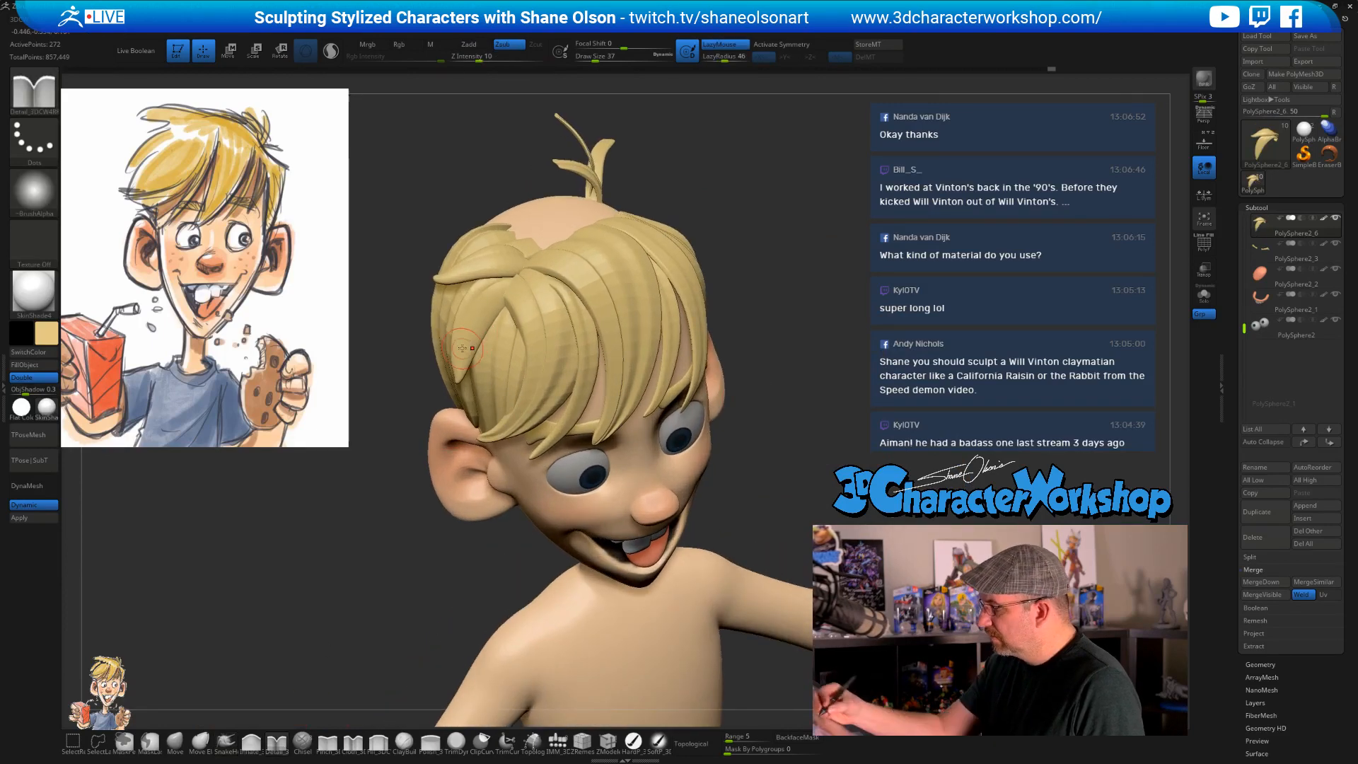
{"action": "left_click_drag", "start_coordinate": [478, 302], "coordinate": [511, 278]}
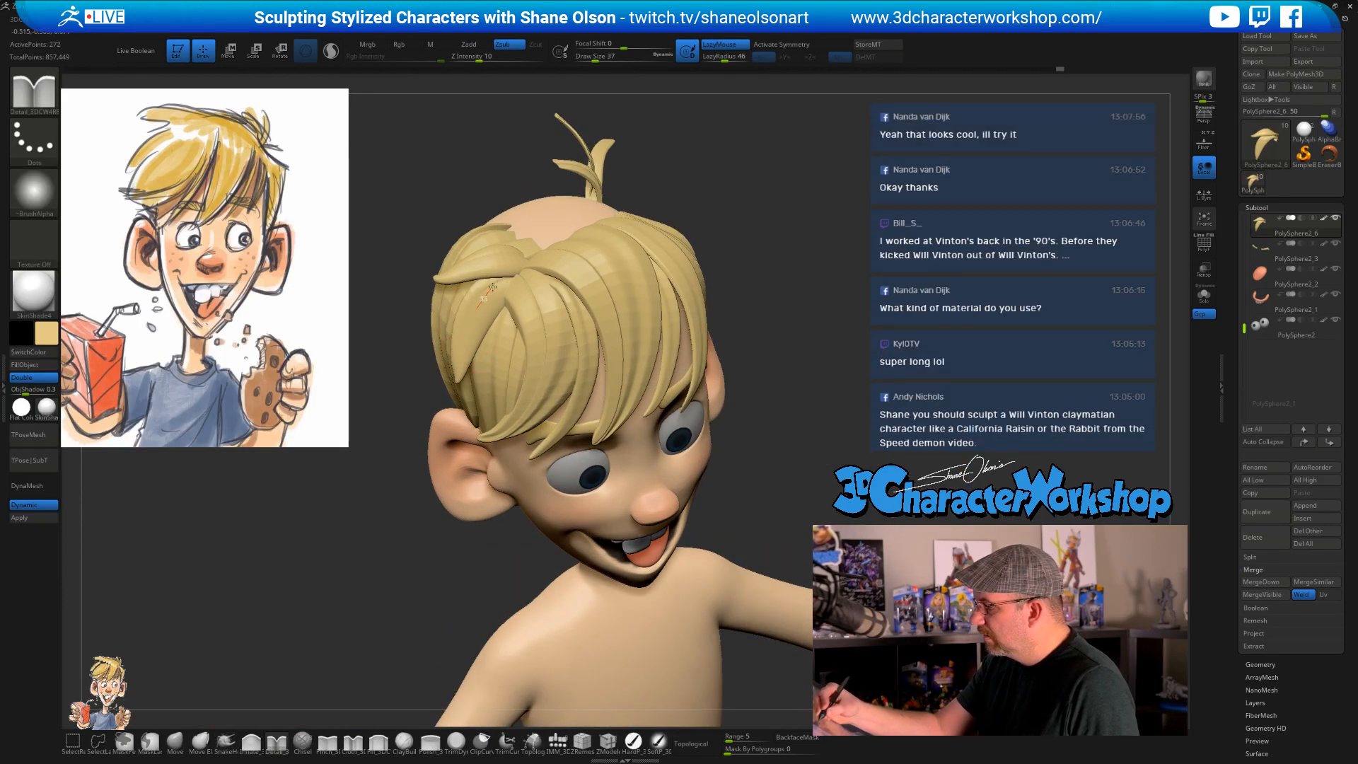
{"action": "left_click_drag", "start_coordinate": [736, 288], "coordinate": [652, 312]}
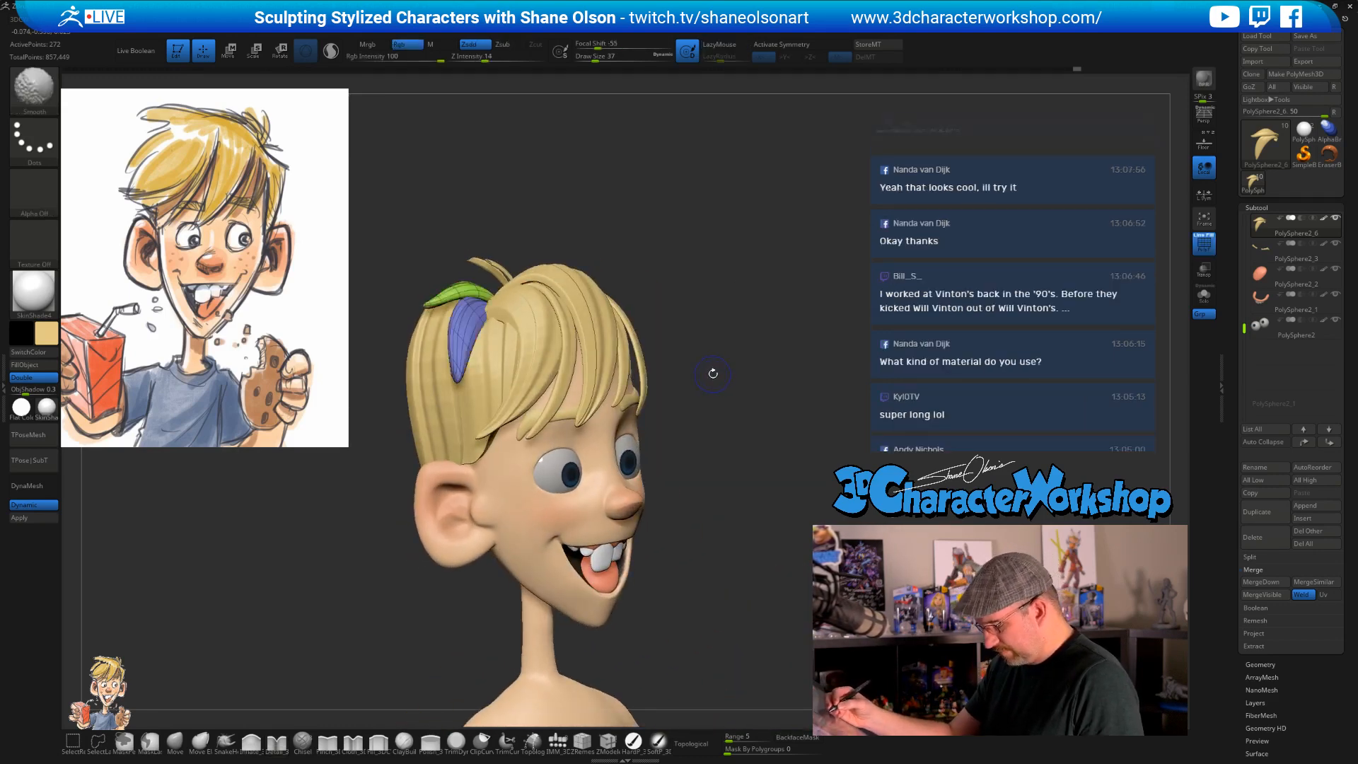
- Make the main front hair the active subtool and switch to the SnakeHook brush with a draw size of 187
{"action": "mouse_move", "coordinate": [715, 370]}
{"action": "left_mouse_down"}
{"action": "mouse_move", "coordinate": [702, 368]}
{"action": "mouse_move", "coordinate": [749, 410]}
{"action": "mouse_move", "coordinate": [721, 373]}
{"action": "left_mouse_up"}
{"action": "left_click_drag", "start_coordinate": [726, 429], "coordinate": [722, 395], "text": "alt"}
{"action": "left_click", "coordinate": [545, 327], "text": "alt"}
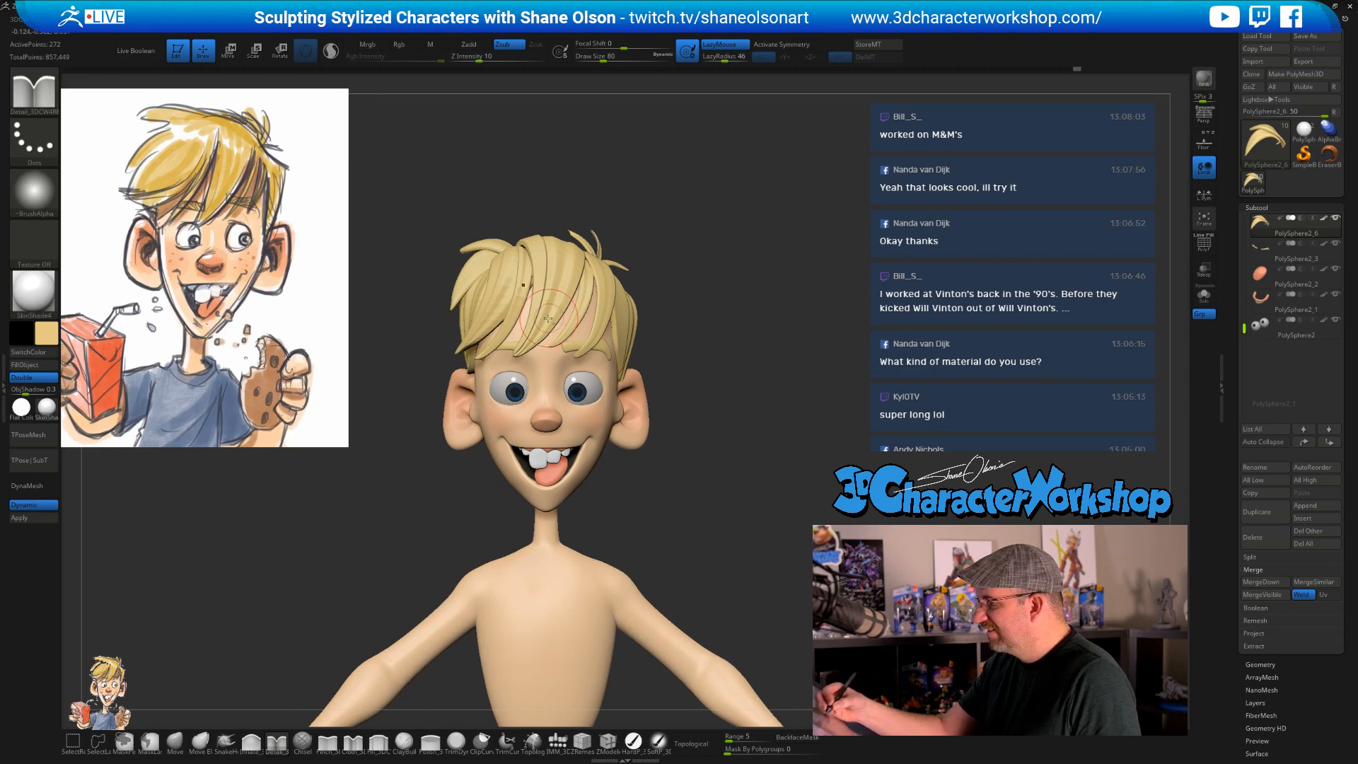
{"action": "left_click_drag", "start_coordinate": [539, 324], "coordinate": [520, 346], "text": "shift"}
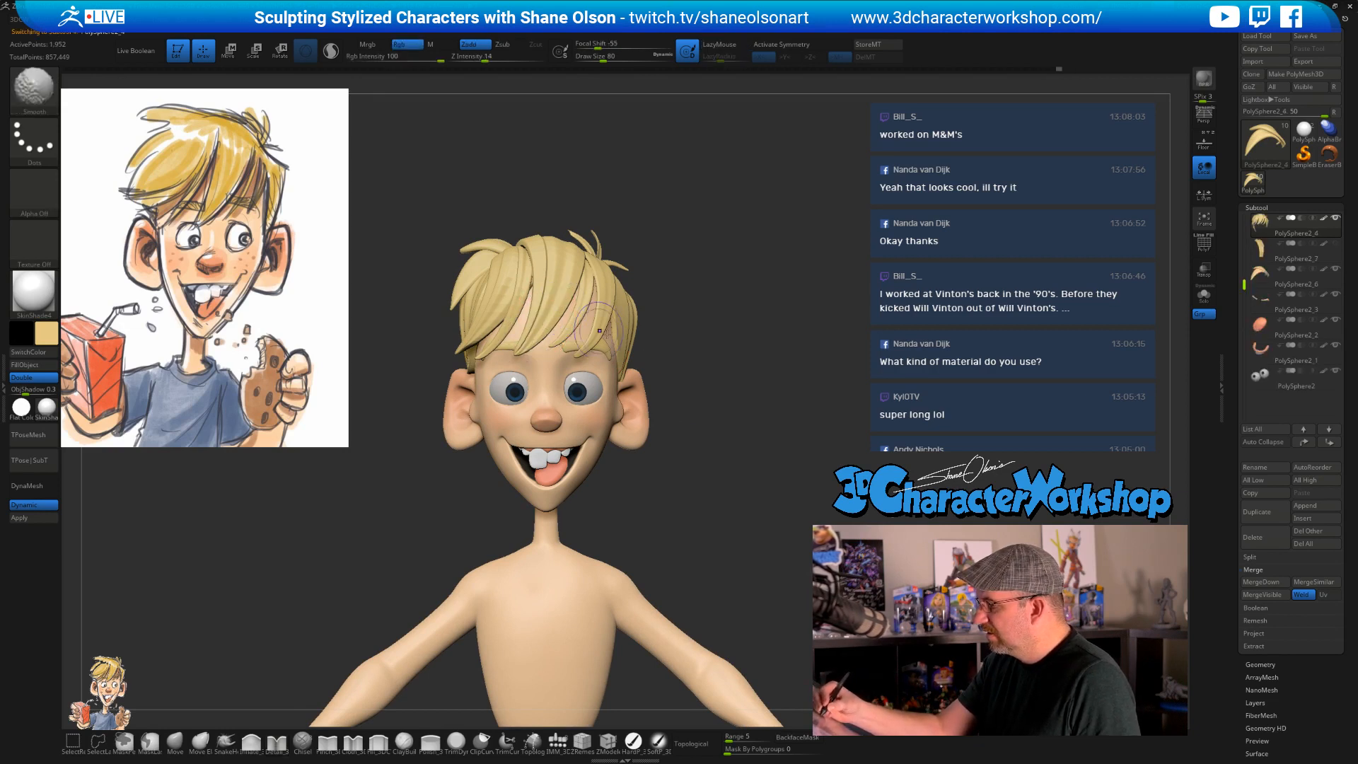
{"action": "left_click_drag", "start_coordinate": [747, 412], "coordinate": [248, 723]}
{"action": "left_click", "coordinate": [200, 741]}
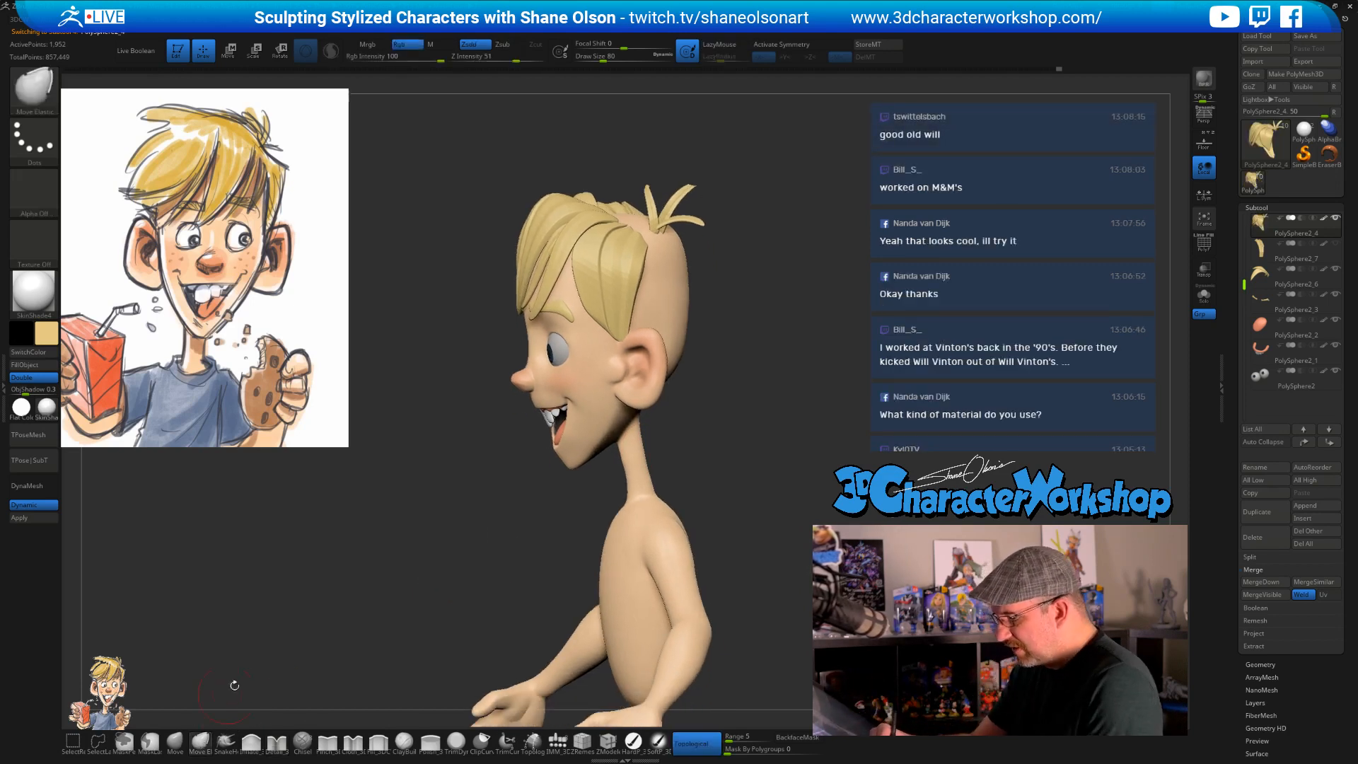
{"action": "left_click", "coordinate": [226, 740]}
{"action": "key", "text": "s"}
{"action": "left_click_drag", "start_coordinate": [431, 494], "coordinate": [455, 499]}
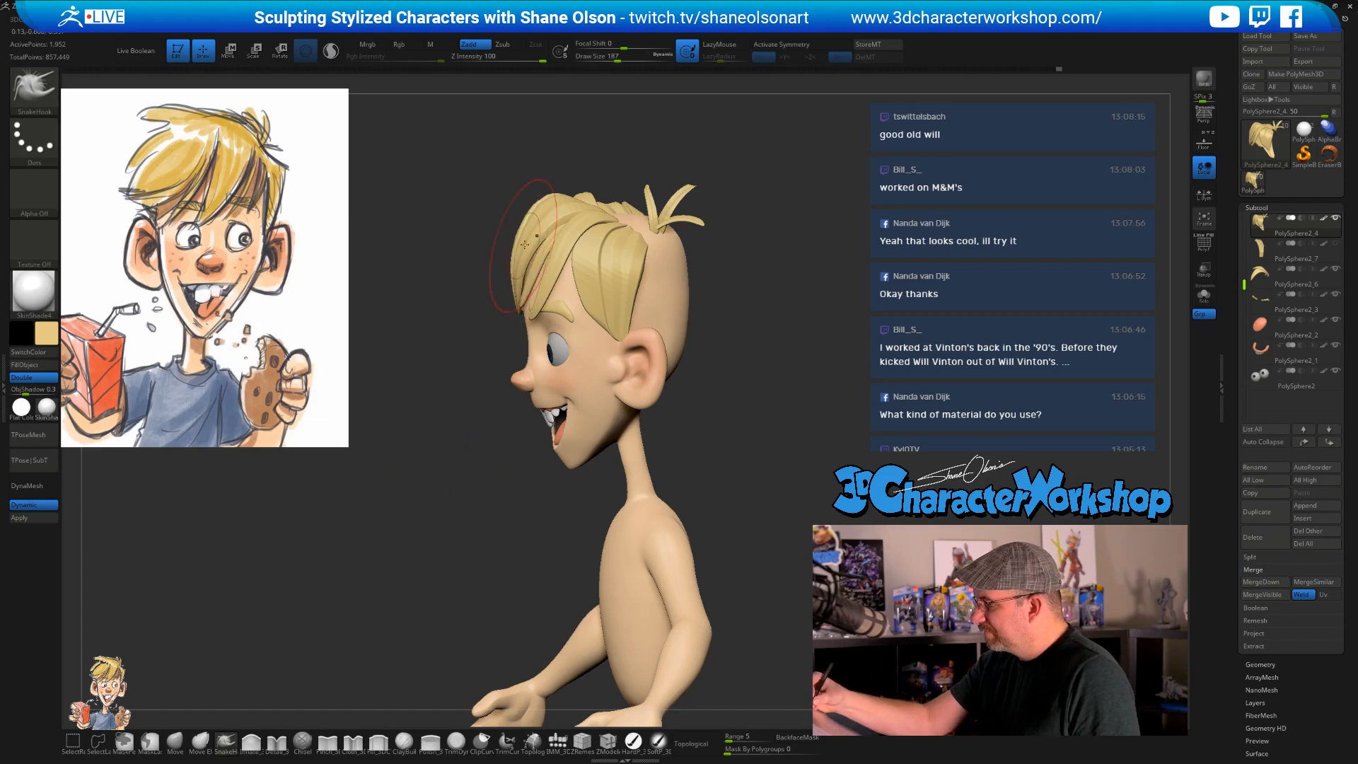
- Enable Topological masking for the SnakeHook brush and adjust the front hair locks, checking their polygroups with the polyframe display
{"action": "mouse_move", "coordinate": [716, 304]}
{"action": "left_mouse_down"}
{"action": "mouse_move", "coordinate": [787, 314]}
{"action": "mouse_move", "coordinate": [664, 306]}
{"action": "mouse_move", "coordinate": [598, 282]}
{"action": "mouse_move", "coordinate": [785, 337]}
{"action": "mouse_move", "coordinate": [736, 321]}
{"action": "mouse_move", "coordinate": [852, 315]}
{"action": "mouse_move", "coordinate": [848, 286]}
{"action": "mouse_move", "coordinate": [851, 313]}
{"action": "left_mouse_up"}
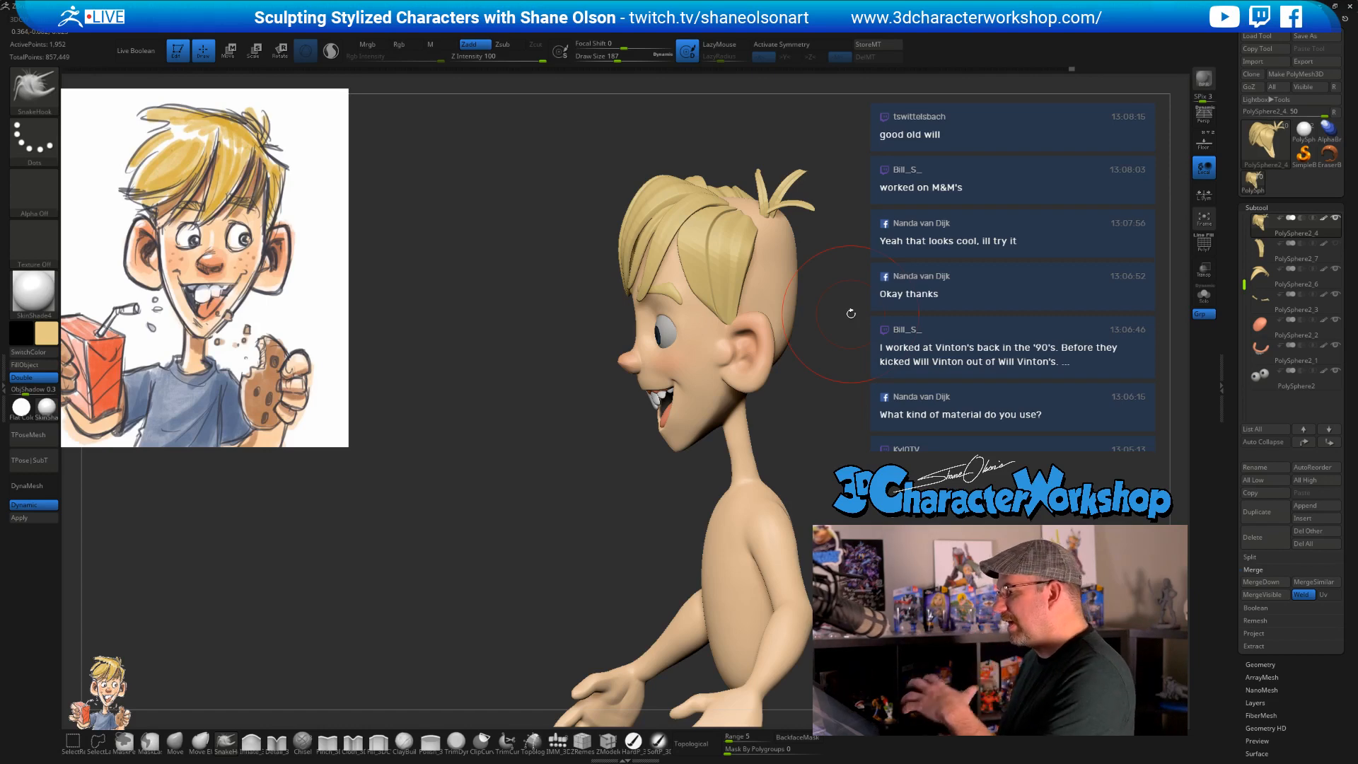
{"action": "left_click_drag", "start_coordinate": [879, 423], "coordinate": [897, 409]}
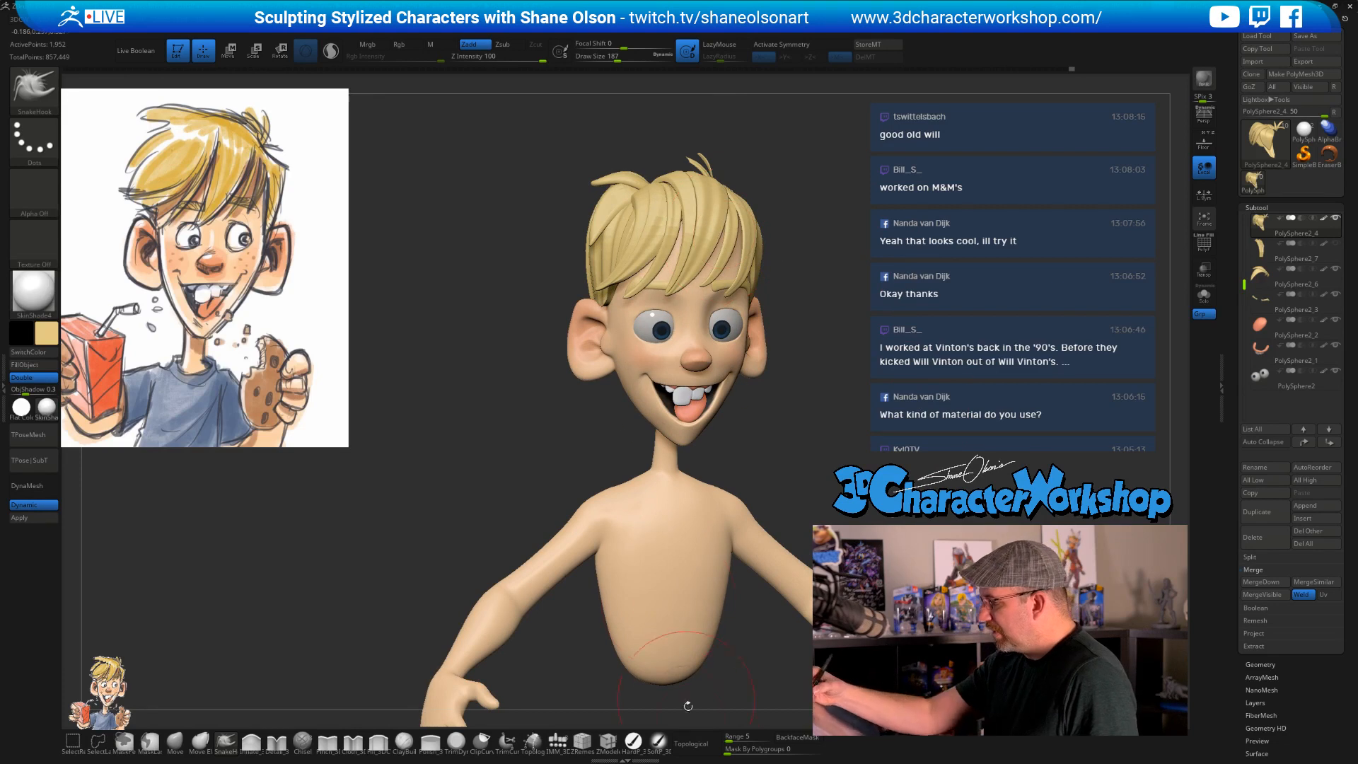
{"action": "left_click", "coordinate": [692, 743]}
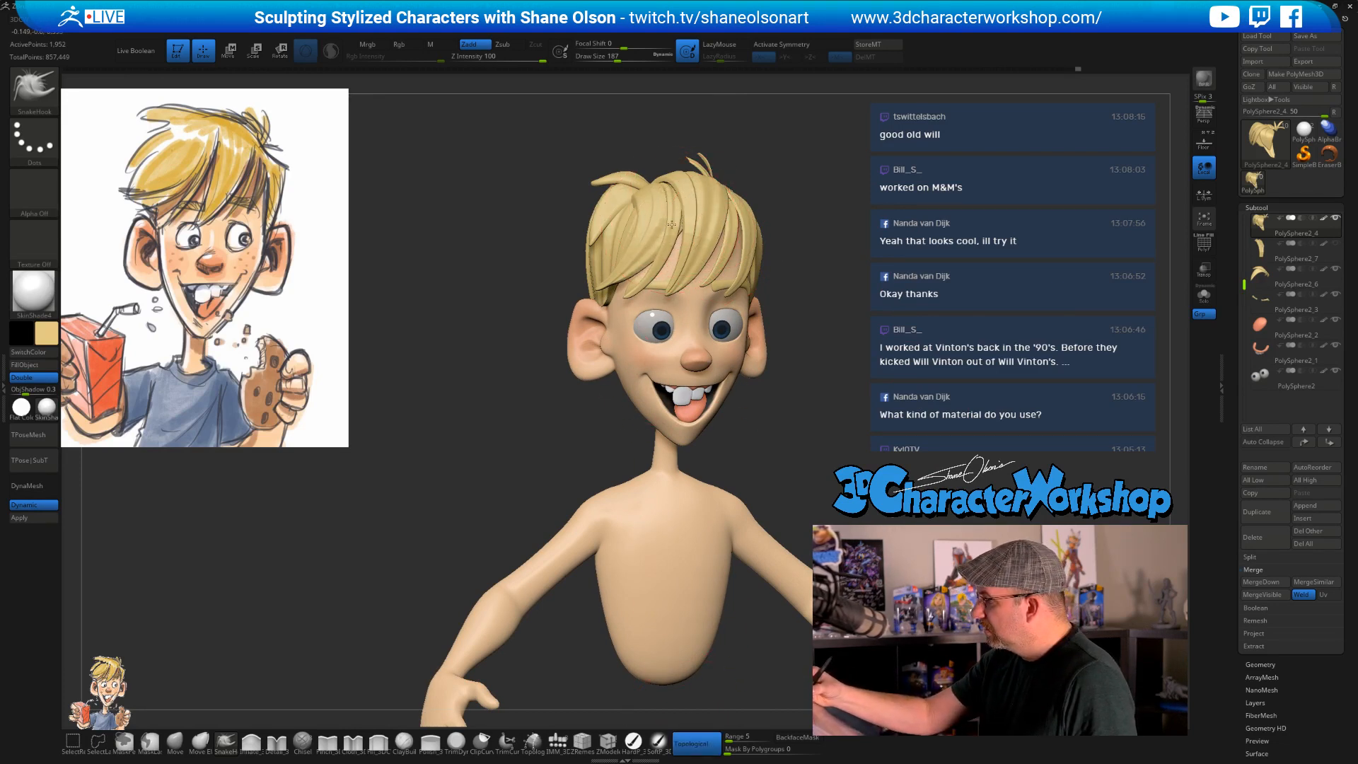
{"action": "right_click_drag", "start_coordinate": [664, 219], "coordinate": [690, 221]}
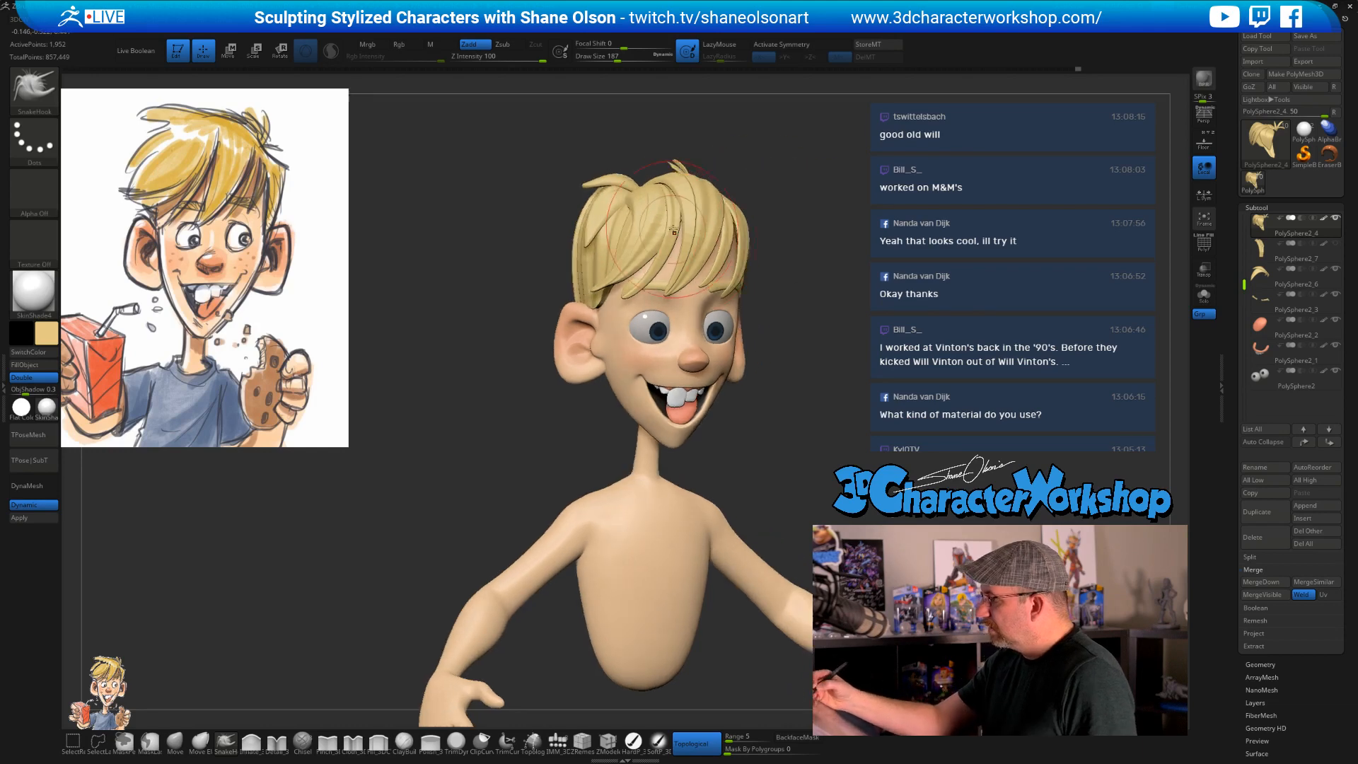
{"action": "key", "text": "shift+f"}
{"action": "left_click_drag", "start_coordinate": [668, 232], "coordinate": [676, 233]}
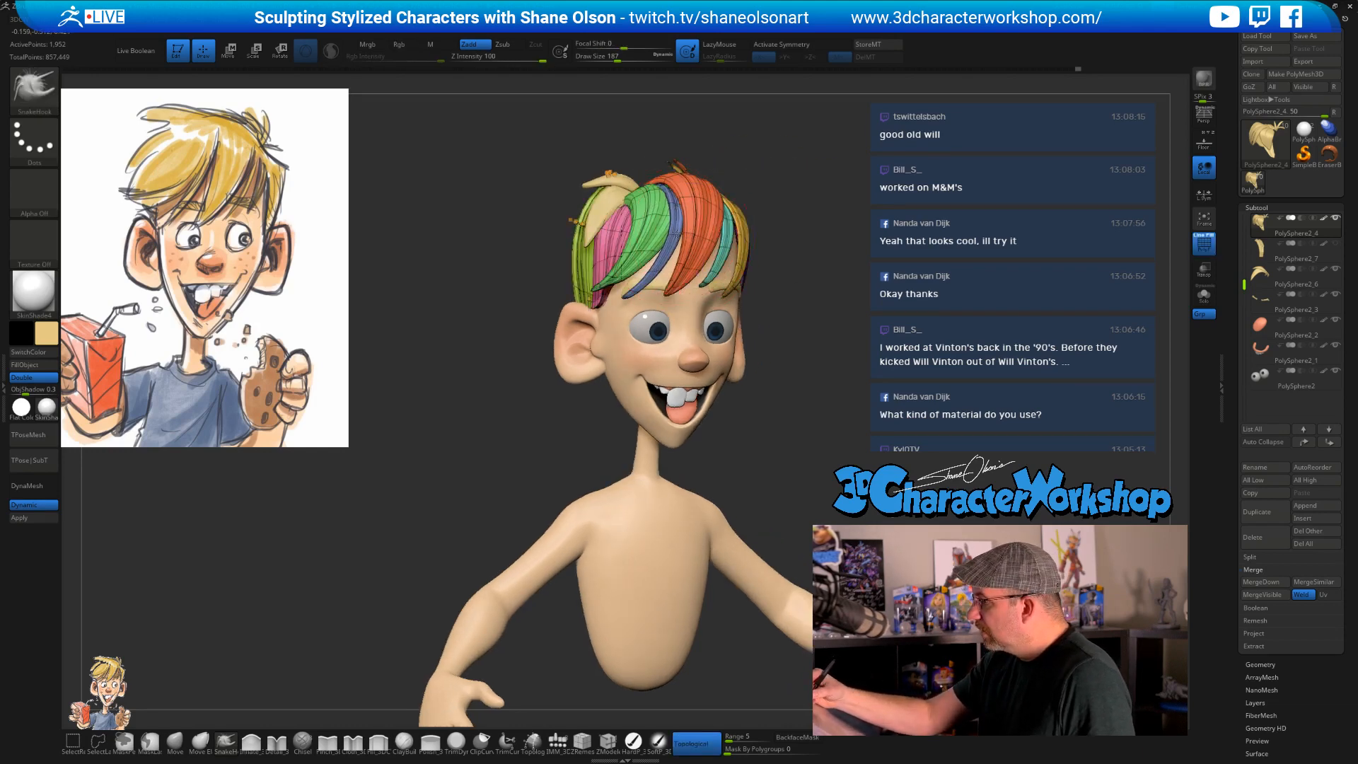
{"action": "right_click_drag", "start_coordinate": [827, 274], "coordinate": [779, 418]}
{"action": "key", "text": "shift+f"}
{"action": "mouse_move", "coordinate": [779, 418]}
{"action": "right_mouse_down", "text": "alt"}
{"action": "mouse_move", "coordinate": [769, 358]}
{"action": "mouse_move", "coordinate": [787, 403]}
{"action": "right_mouse_up", "text": "alt"}
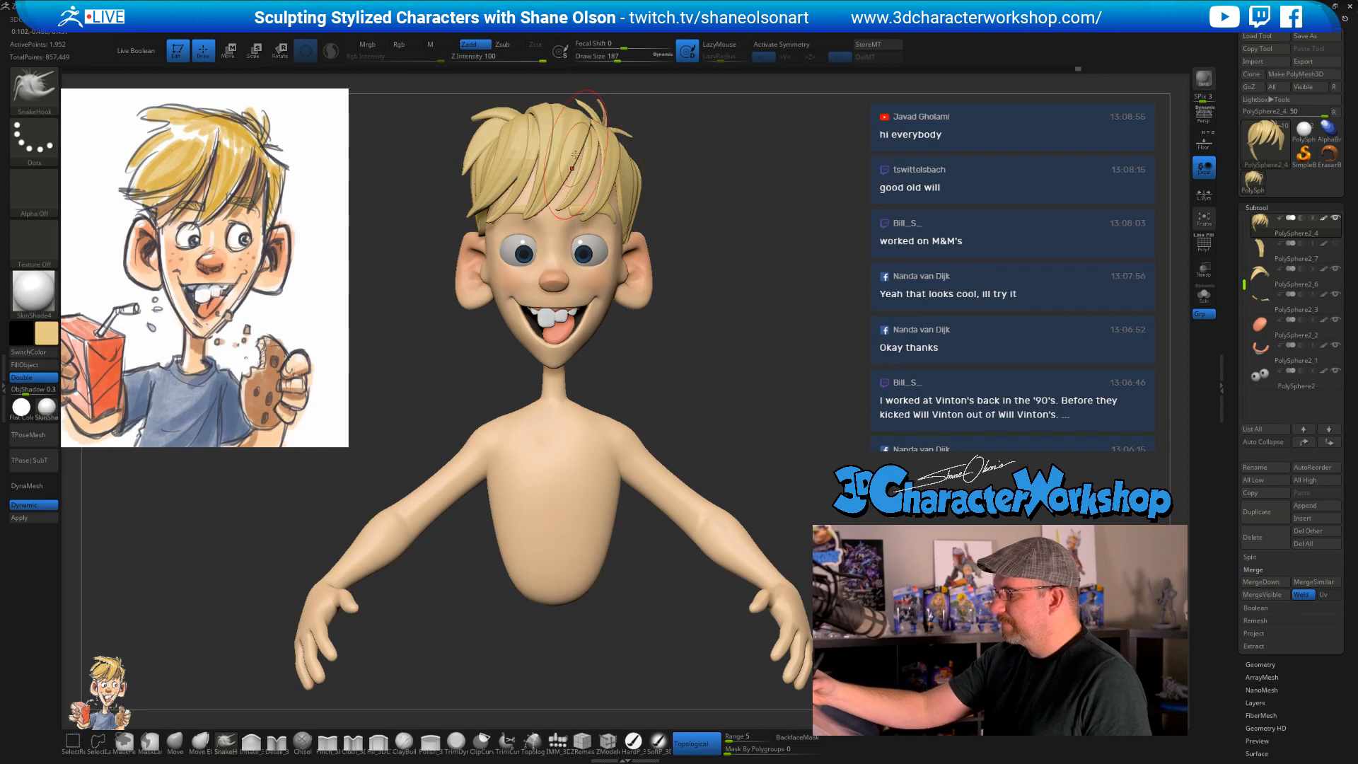
- Set the SnakeHook draw size to 262 with Topological masking enabled, and quick-save the project
{"action": "key", "text": "shift+f"}
{"action": "key", "text": "shift+f"}
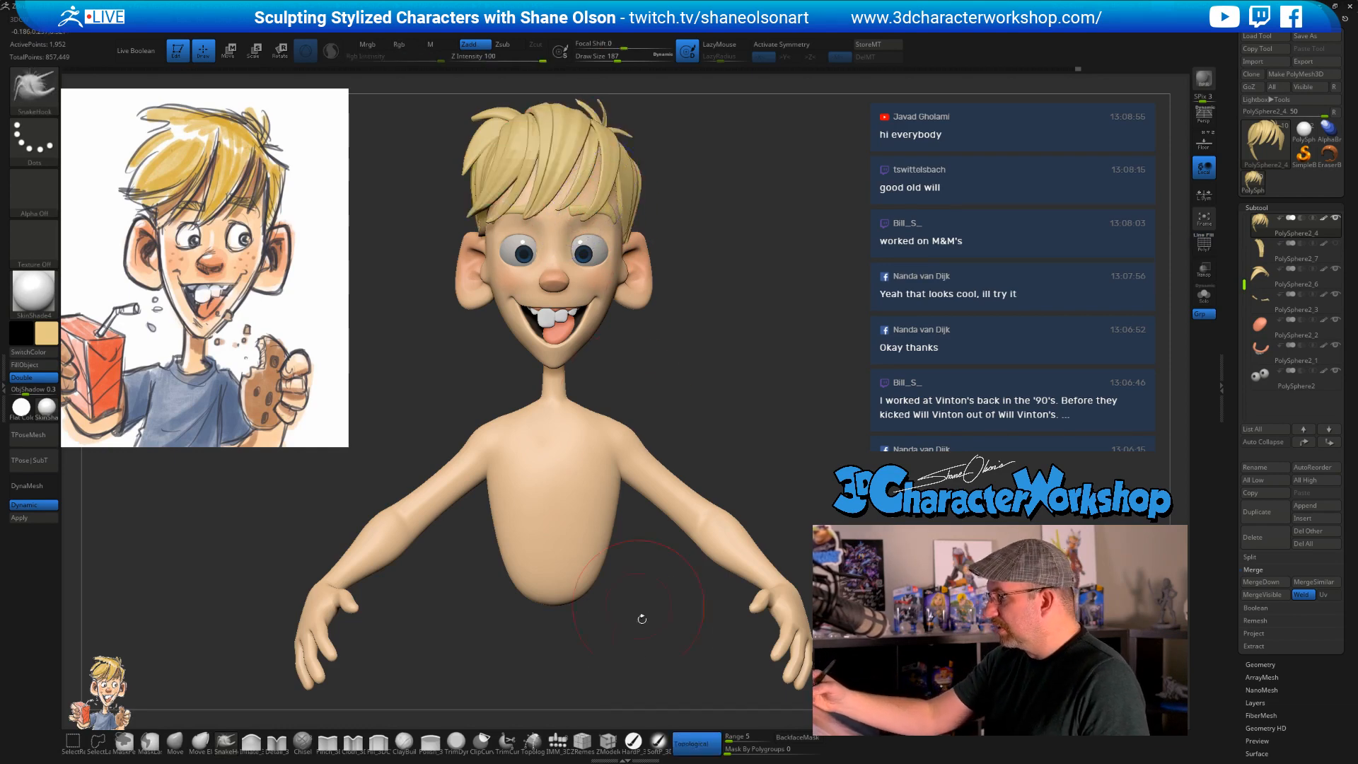
{"action": "key", "text": "s"}
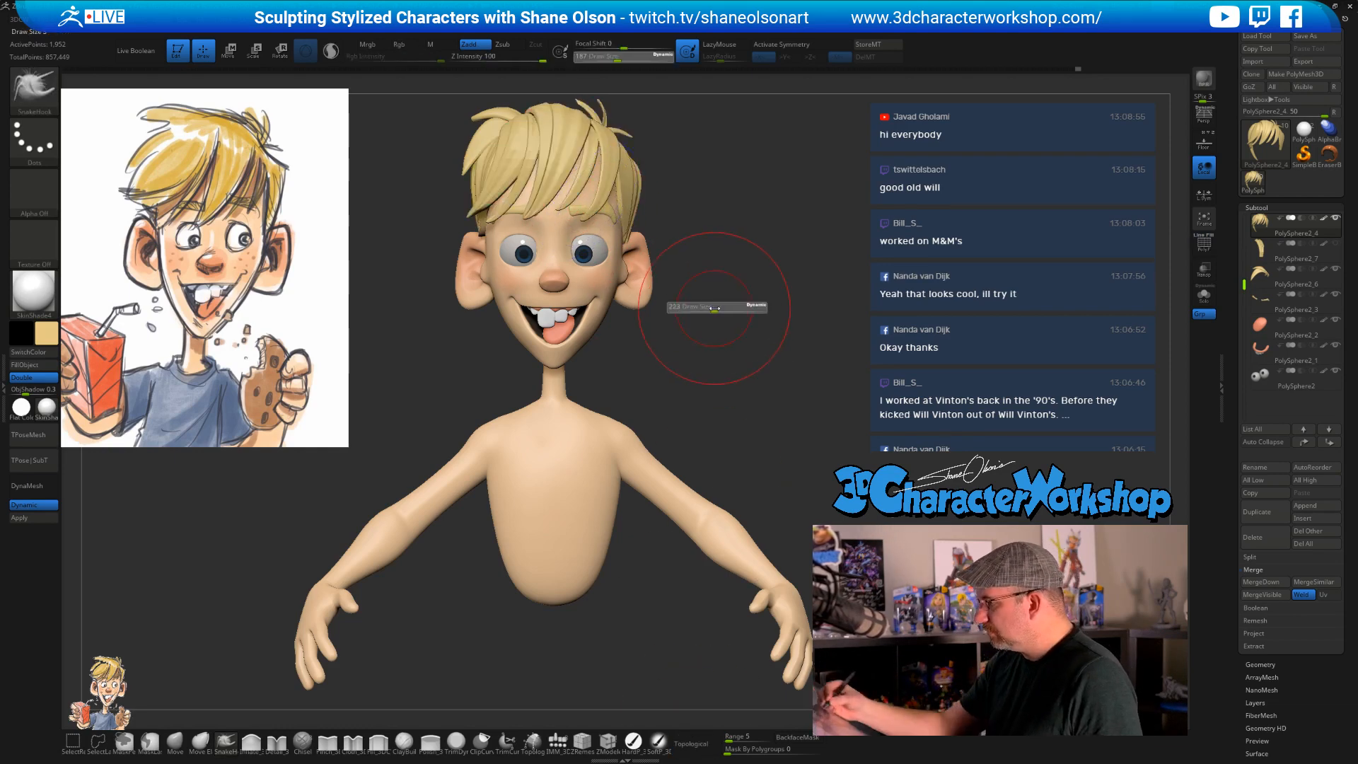
{"action": "left_click_drag", "start_coordinate": [715, 308], "coordinate": [720, 308]}
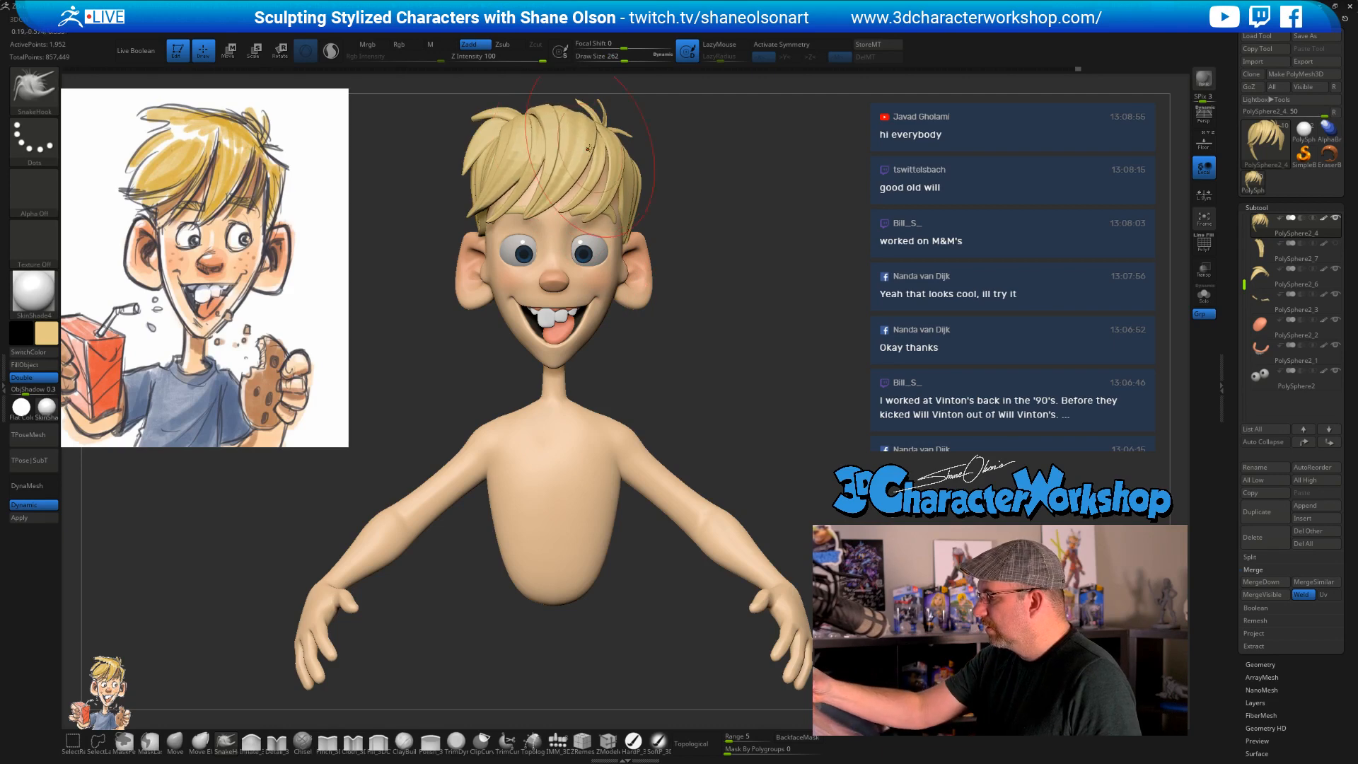
{"action": "left_click", "coordinate": [695, 743]}
{"action": "left_click_drag", "start_coordinate": [705, 179], "coordinate": [622, 147]}
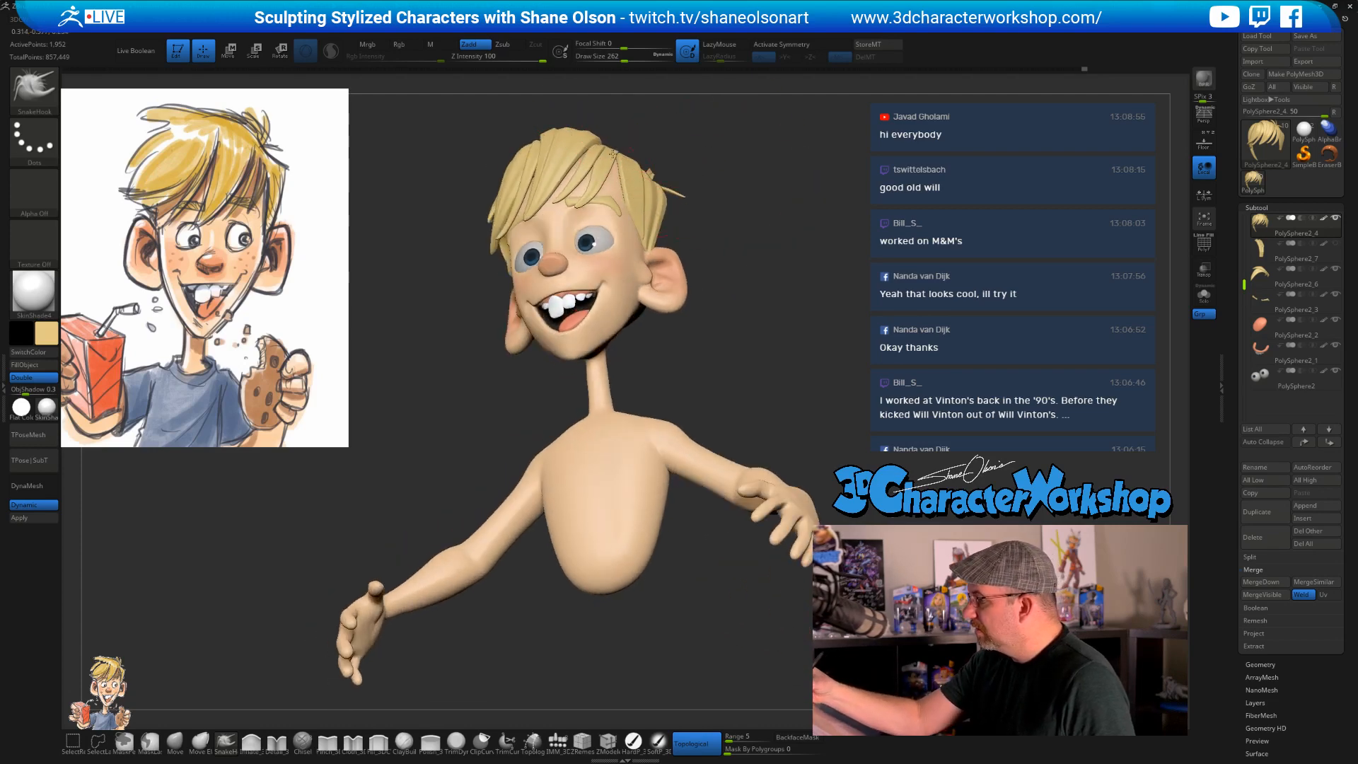
{"action": "key", "text": "ctrl+s"}
- Mask the front hair except the thin lock over the temple, and return to the SnakeHook brush
{"action": "left_click_drag", "start_coordinate": [717, 272], "coordinate": [742, 370]}
{"action": "left_click_drag", "start_coordinate": [685, 266], "coordinate": [646, 288]}
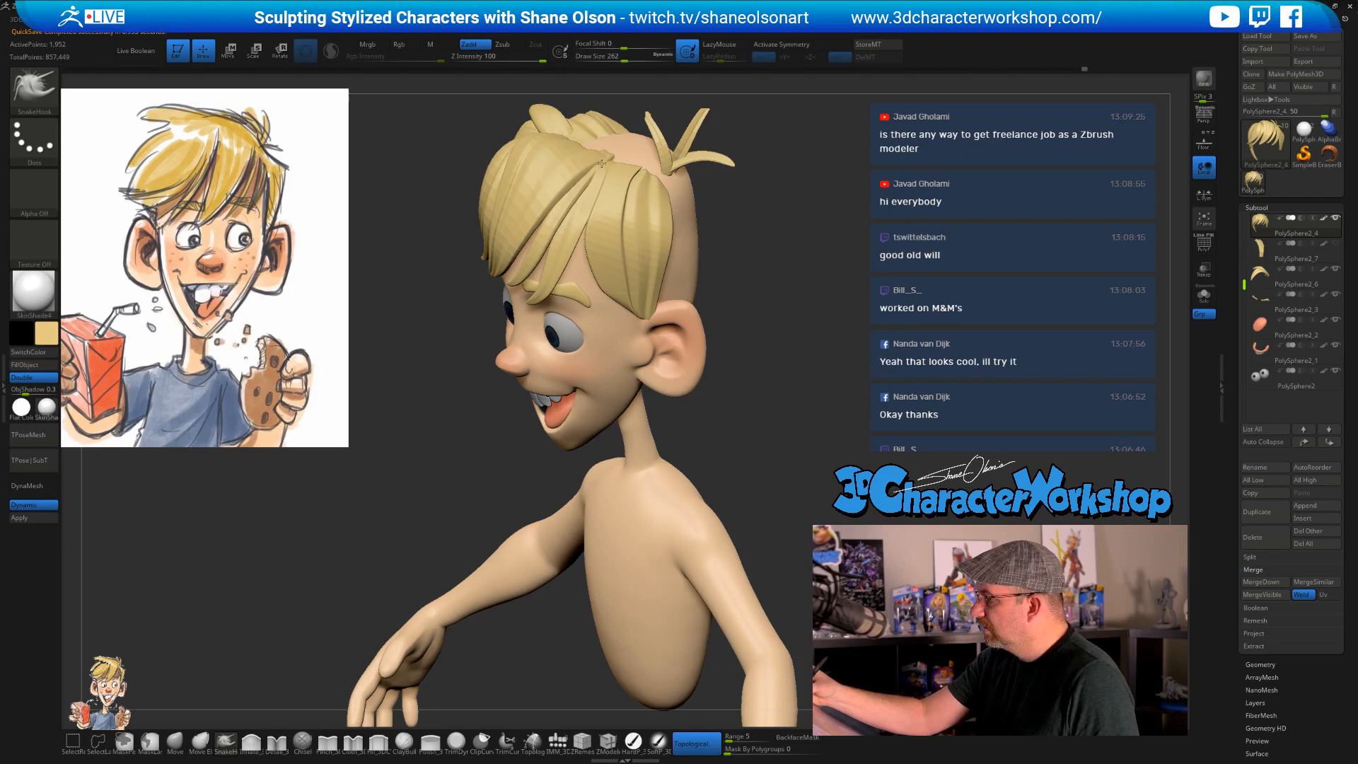
{"action": "left_click_drag", "start_coordinate": [671, 237], "coordinate": [711, 216]}
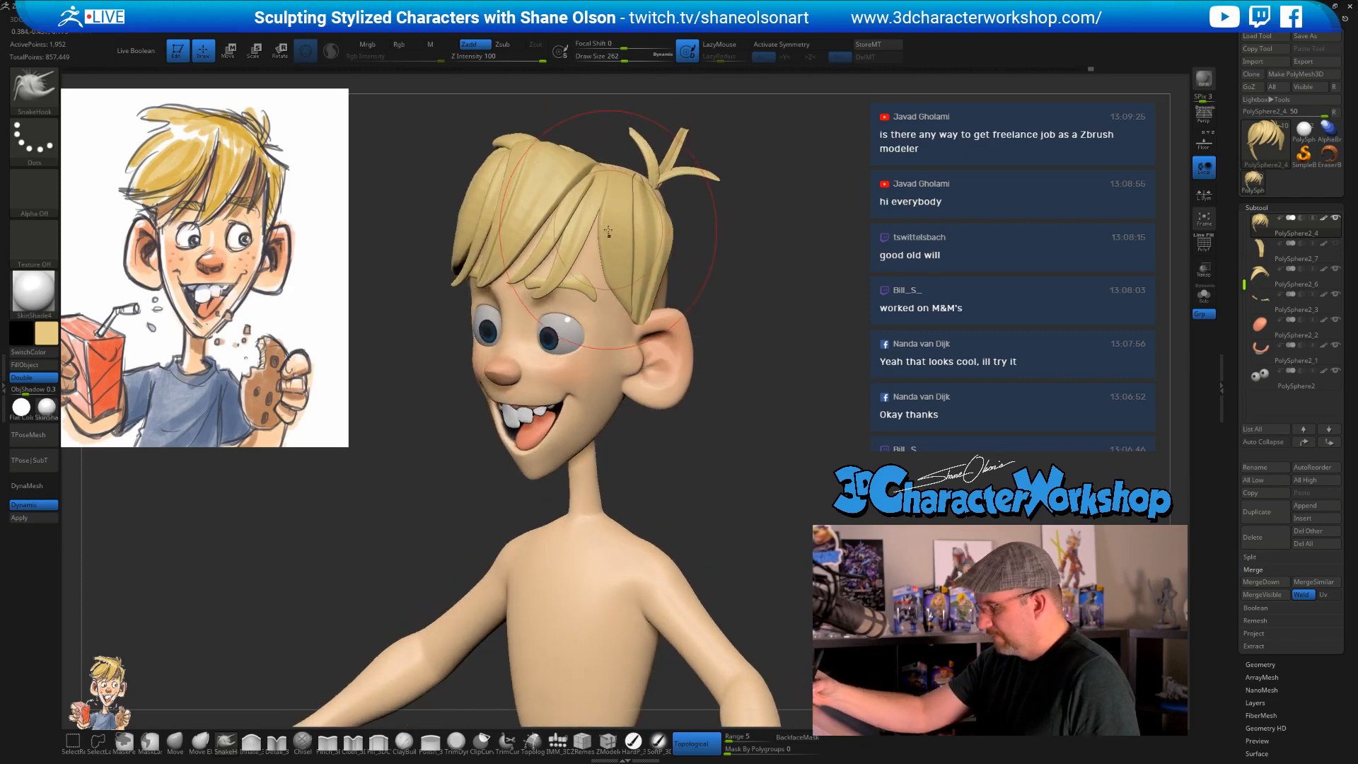
{"action": "key", "text": "w"}
{"action": "left_click", "coordinate": [581, 223], "text": "alt"}
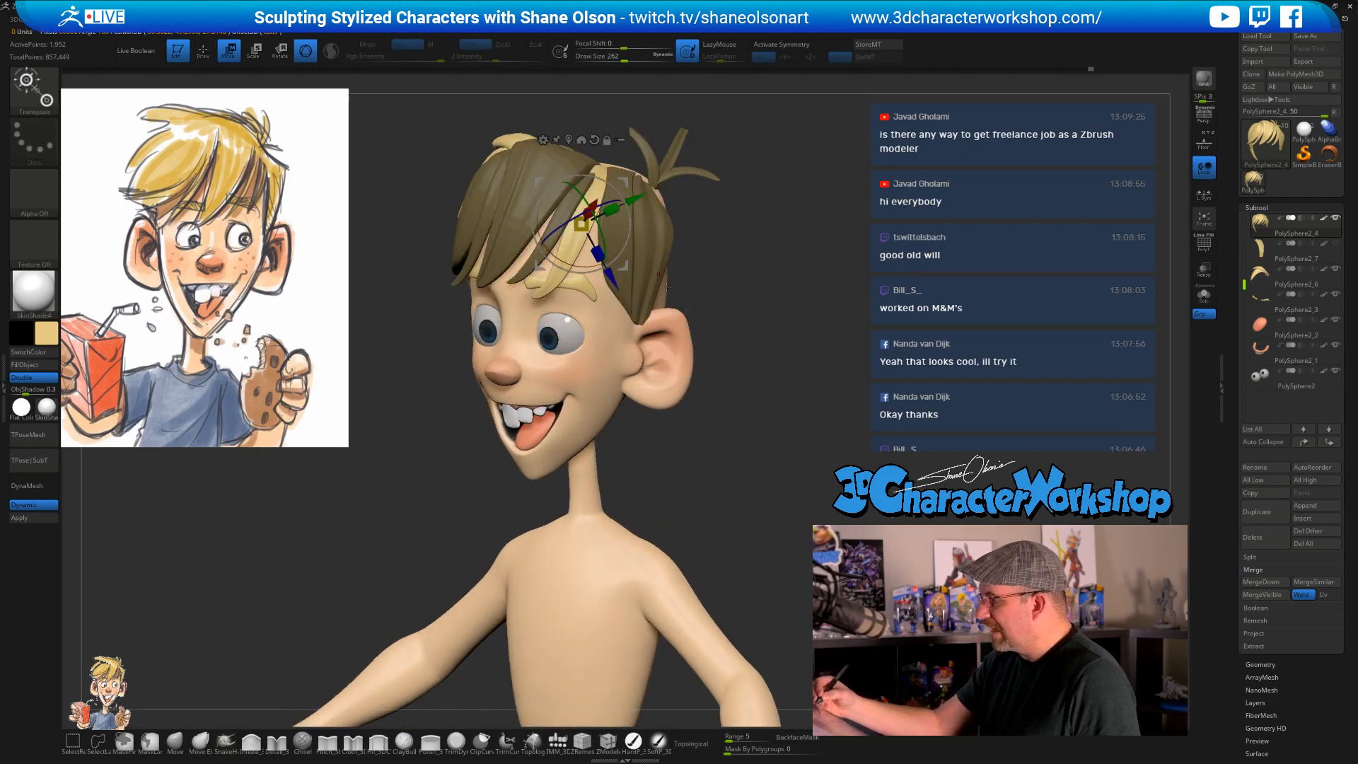
{"action": "key", "text": "q"}
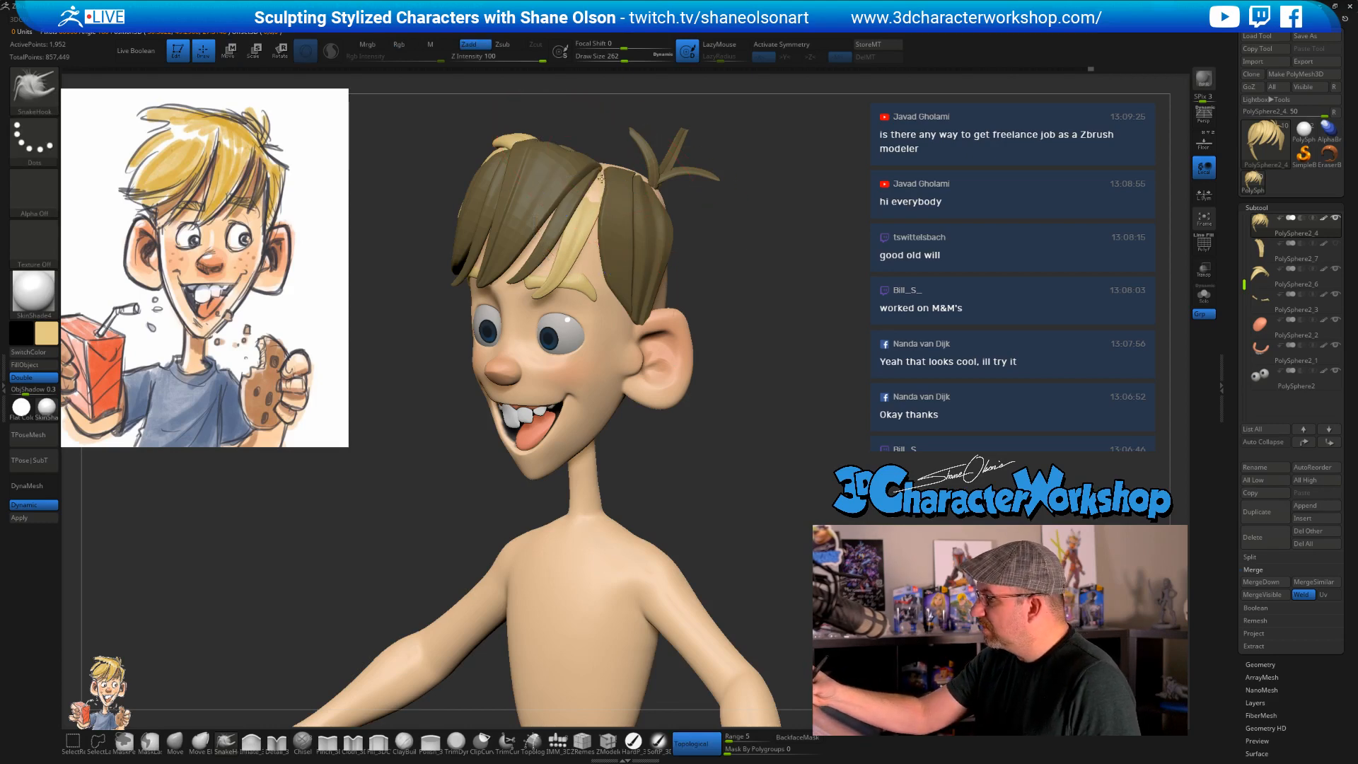
- Reshape the unmasked temple lock with the SnakeHook brush, using a draw size of 207
{"action": "mouse_move", "coordinate": [601, 178]}
{"action": "right_mouse_down"}
{"action": "mouse_move", "coordinate": [566, 202]}
{"action": "mouse_move", "coordinate": [559, 177]}
{"action": "mouse_move", "coordinate": [575, 194]}
{"action": "right_mouse_up"}
{"action": "mouse_move", "coordinate": [666, 316]}
{"action": "right_mouse_down"}
{"action": "mouse_move", "coordinate": [667, 355]}
{"action": "mouse_move", "coordinate": [703, 306]}
{"action": "mouse_move", "coordinate": [688, 306]}
{"action": "right_mouse_up"}
{"action": "key", "text": "s"}
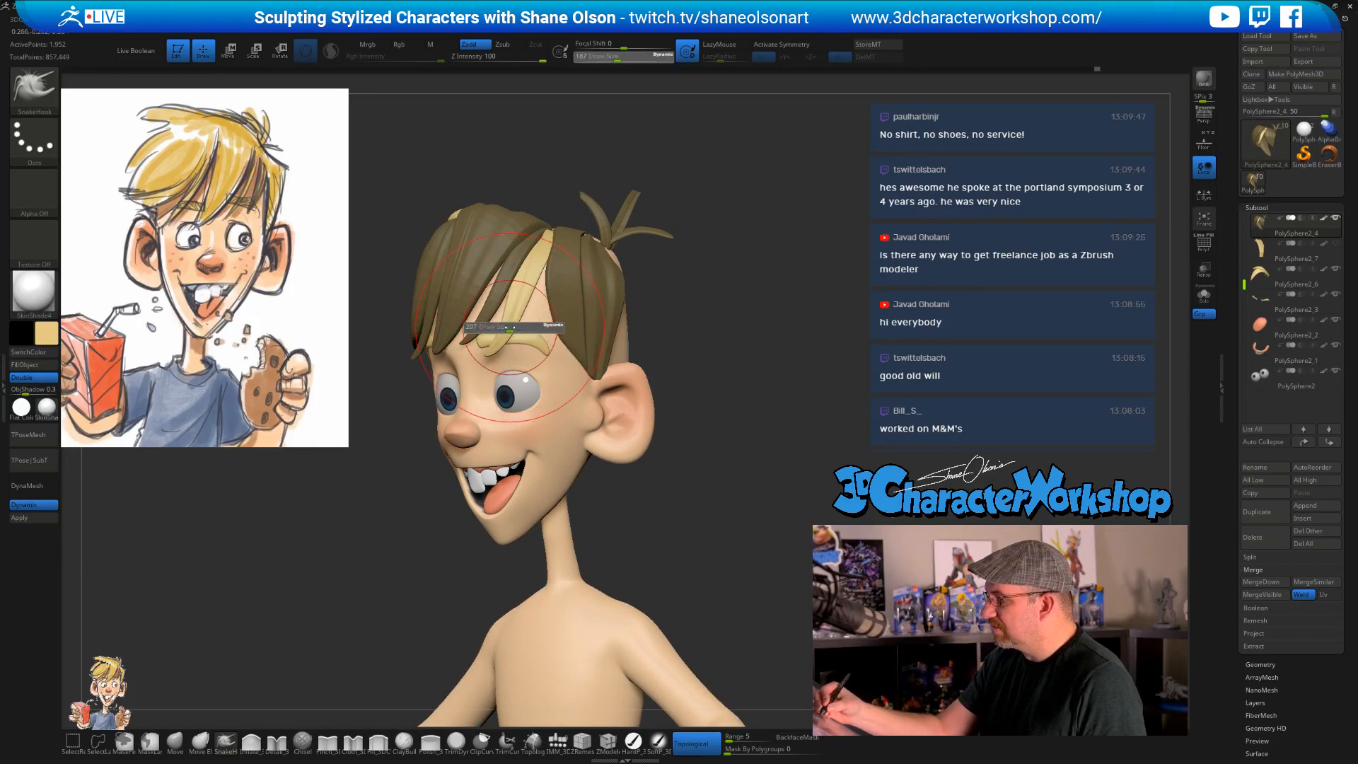
{"action": "left_click_drag", "start_coordinate": [508, 329], "coordinate": [511, 329]}
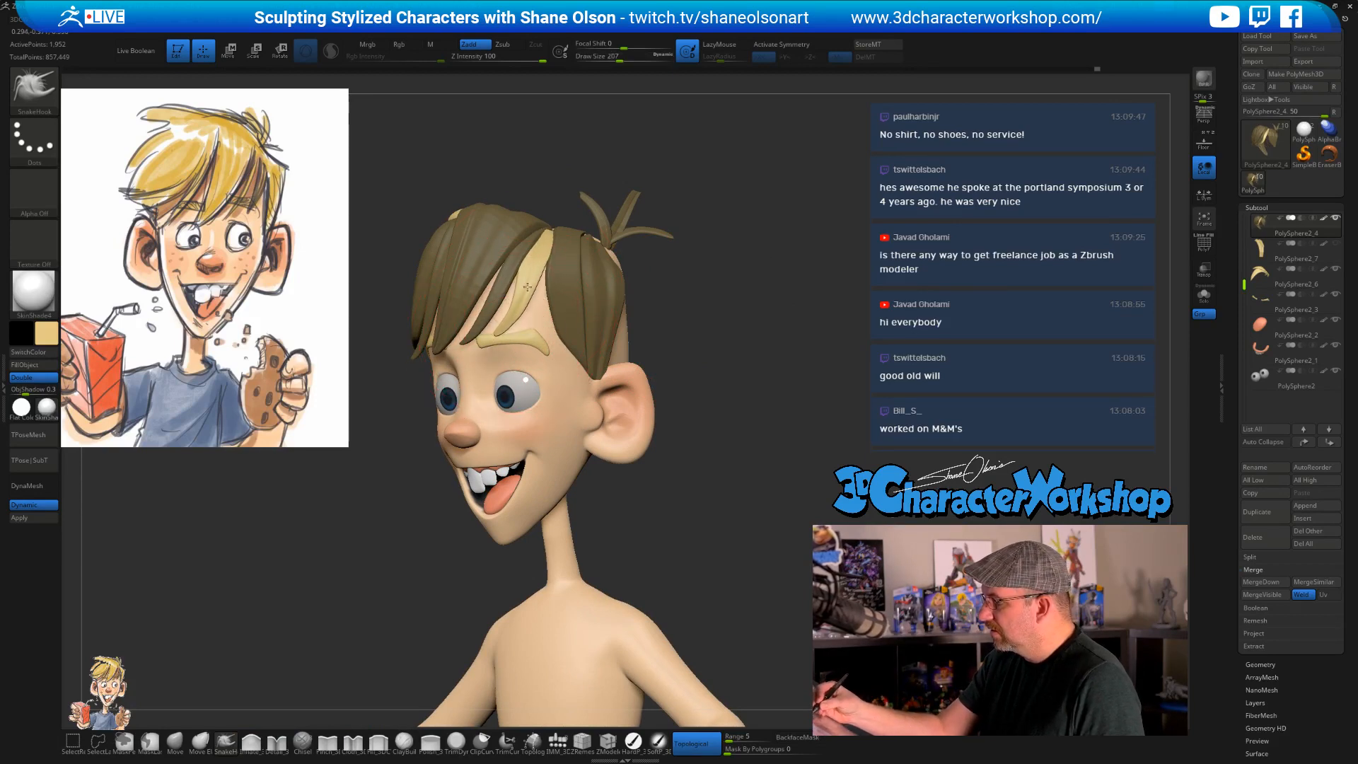
{"action": "right_click_drag", "start_coordinate": [526, 292], "coordinate": [550, 291]}
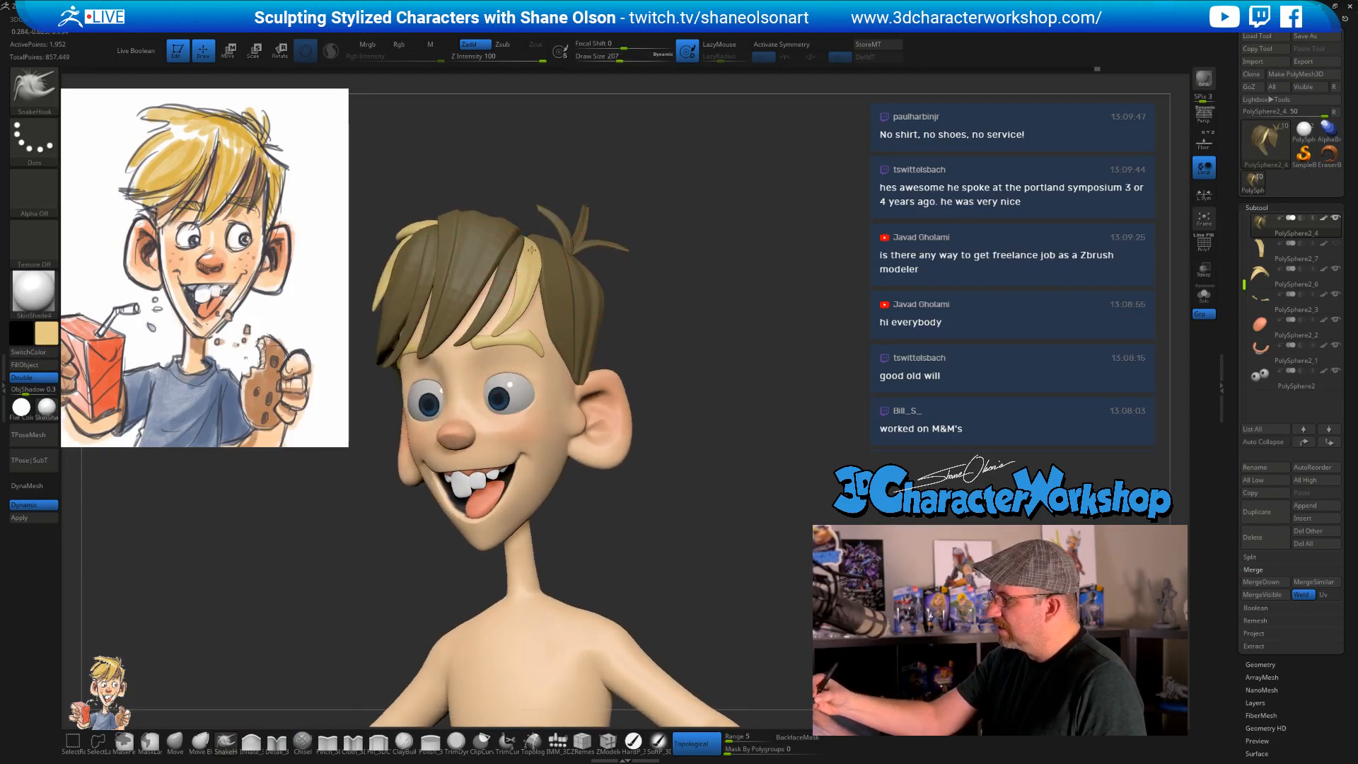
{"action": "left_click_drag", "start_coordinate": [646, 294], "coordinate": [585, 295]}
{"action": "left_click_drag", "start_coordinate": [637, 386], "coordinate": [703, 397]}
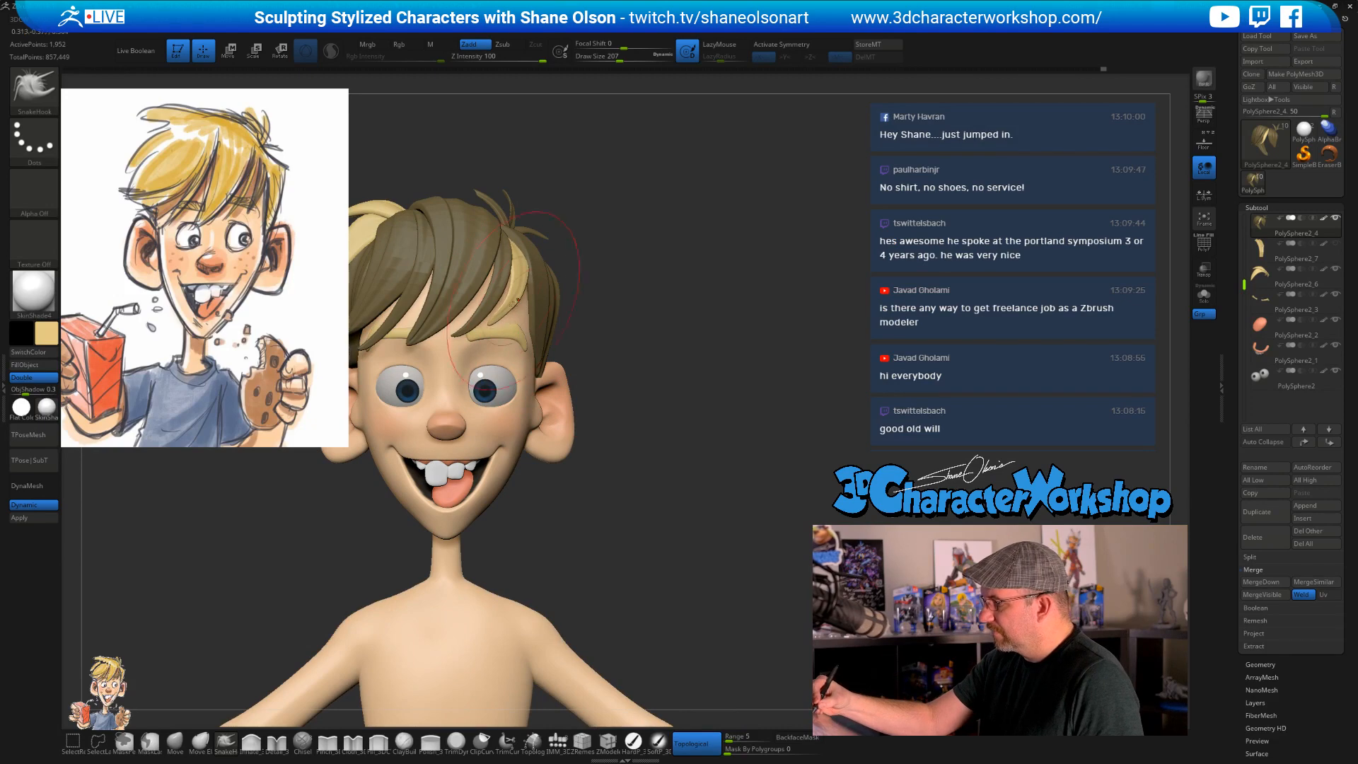
{"action": "mouse_move", "coordinate": [668, 334]}
{"action": "left_mouse_down"}
{"action": "mouse_move", "coordinate": [680, 323]}
{"action": "mouse_move", "coordinate": [665, 292]}
{"action": "mouse_move", "coordinate": [679, 321]}
{"action": "left_mouse_up"}
- Clear the mask from the front hair and set the SnakeHook draw size to 223
{"action": "key", "text": "s"}
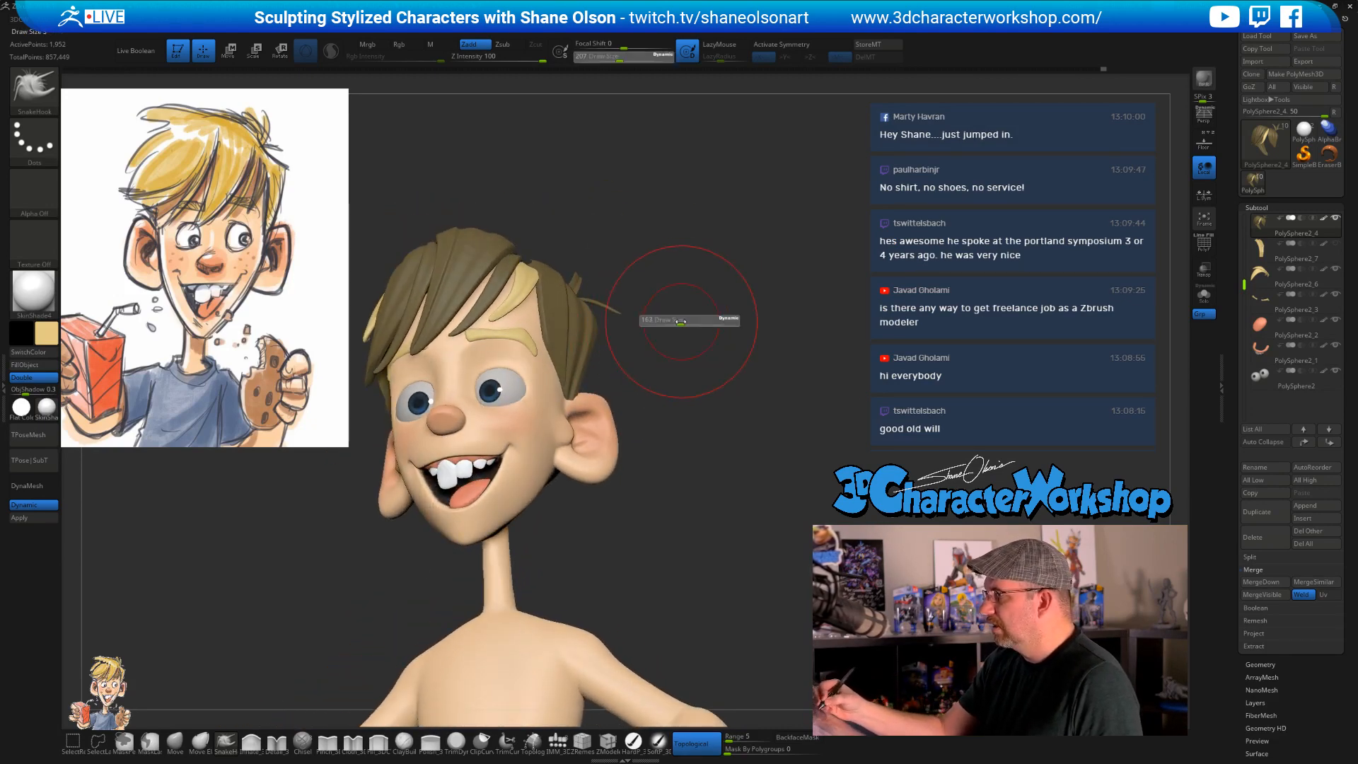
{"action": "mouse_move", "coordinate": [638, 361]}
{"action": "left_mouse_down"}
{"action": "mouse_move", "coordinate": [588, 367]}
{"action": "mouse_move", "coordinate": [680, 382]}
{"action": "left_mouse_up"}
{"action": "mouse_move", "coordinate": [681, 382]}
{"action": "left_mouse_down", "text": "shift"}
{"action": "mouse_move", "coordinate": [649, 352]}
{"action": "mouse_move", "coordinate": [662, 352]}
{"action": "left_mouse_up", "text": "shift"}
{"action": "key", "text": "s"}
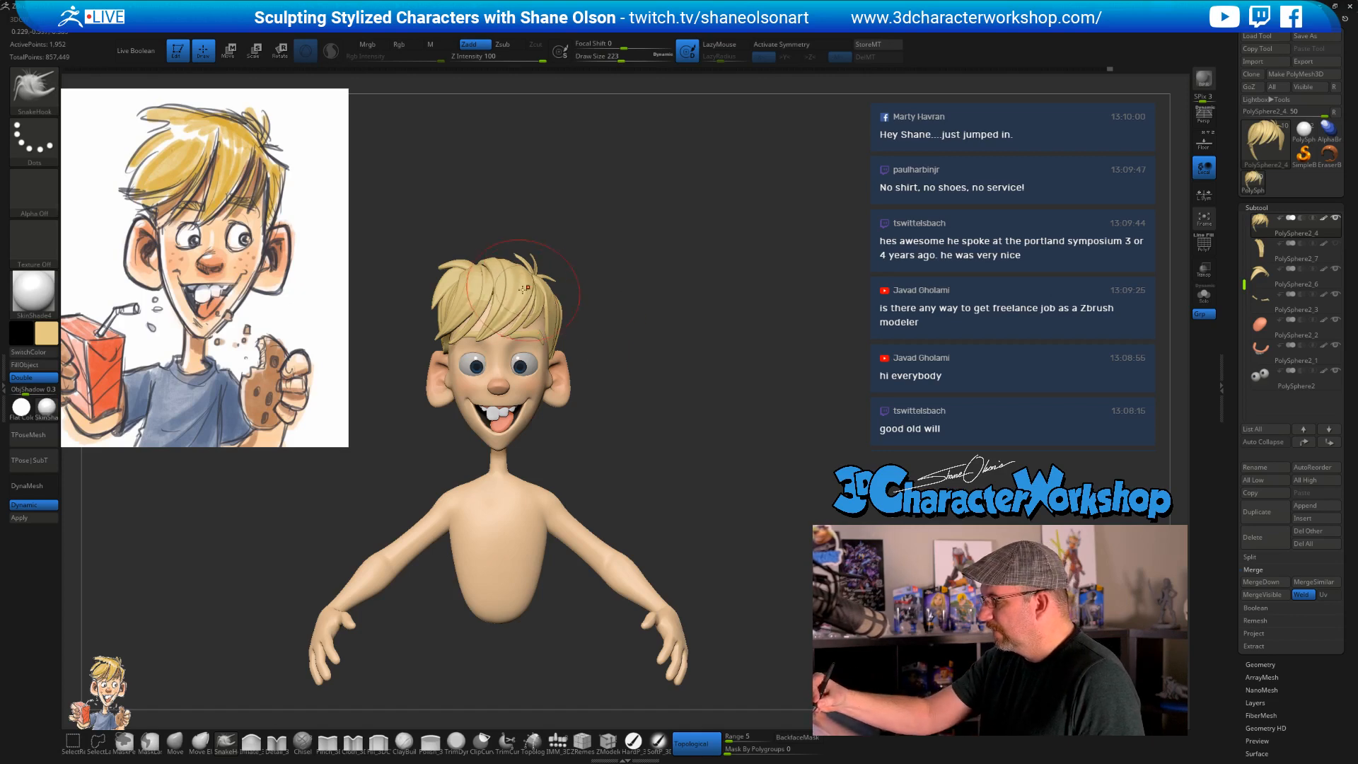
- Examine the finished hair from the front and three-quarter side, comparing its silhouette with the reference drawing
{"action": "left_click_drag", "start_coordinate": [609, 280], "coordinate": [593, 328]}
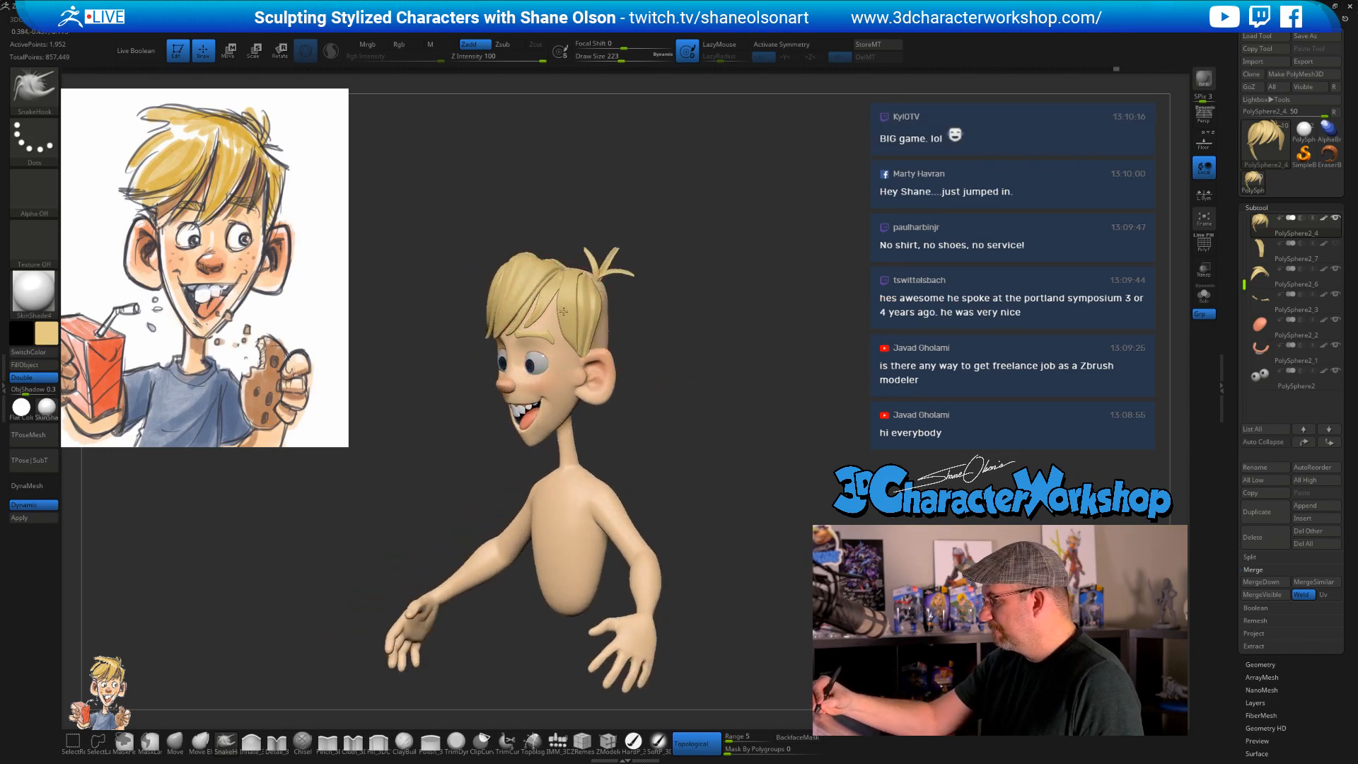
{"action": "left_click_drag", "start_coordinate": [684, 369], "coordinate": [692, 378], "text": "shift"}
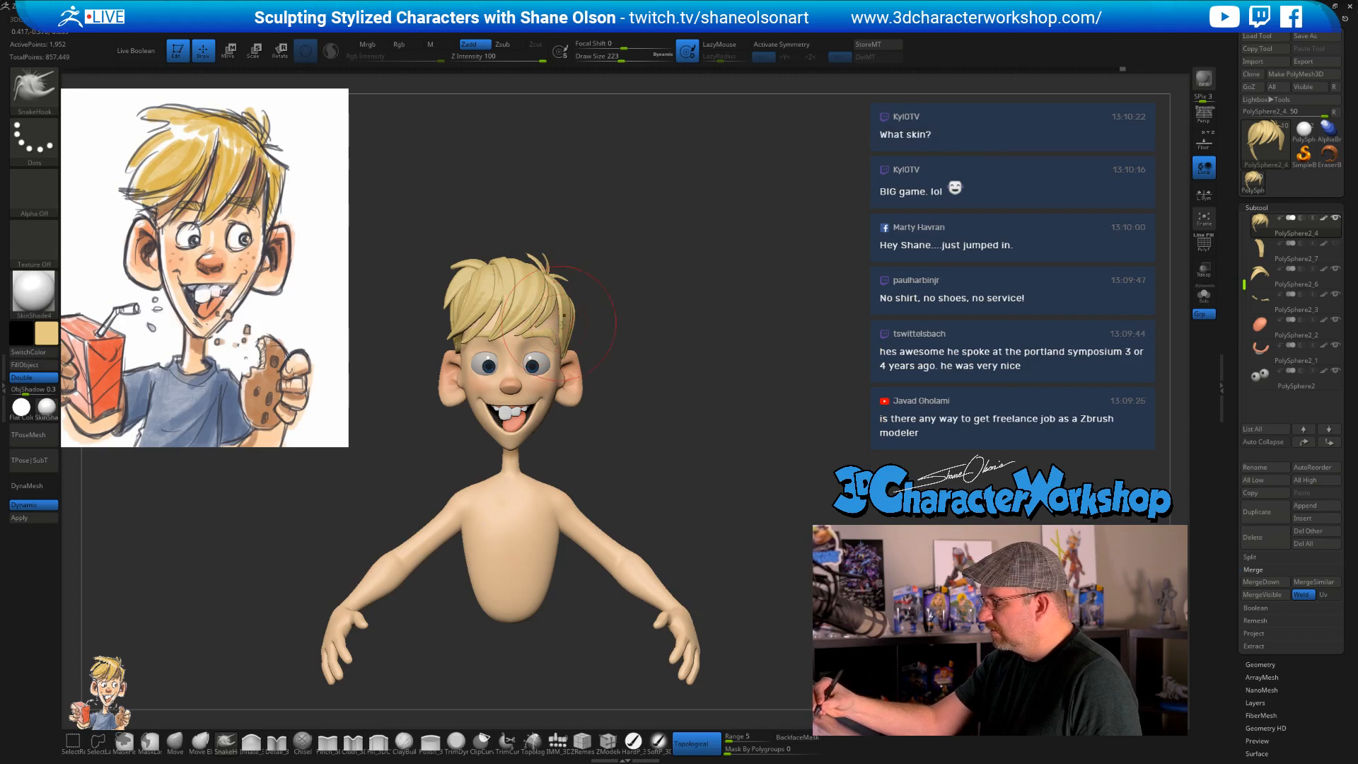
{"action": "mouse_move", "coordinate": [648, 378]}
{"action": "left_mouse_down"}
{"action": "mouse_move", "coordinate": [633, 375]}
{"action": "mouse_move", "coordinate": [623, 411]}
{"action": "mouse_move", "coordinate": [652, 372]}
{"action": "mouse_move", "coordinate": [655, 388]}
{"action": "left_mouse_up"}
{"action": "left_click_drag", "start_coordinate": [682, 340], "coordinate": [648, 339]}
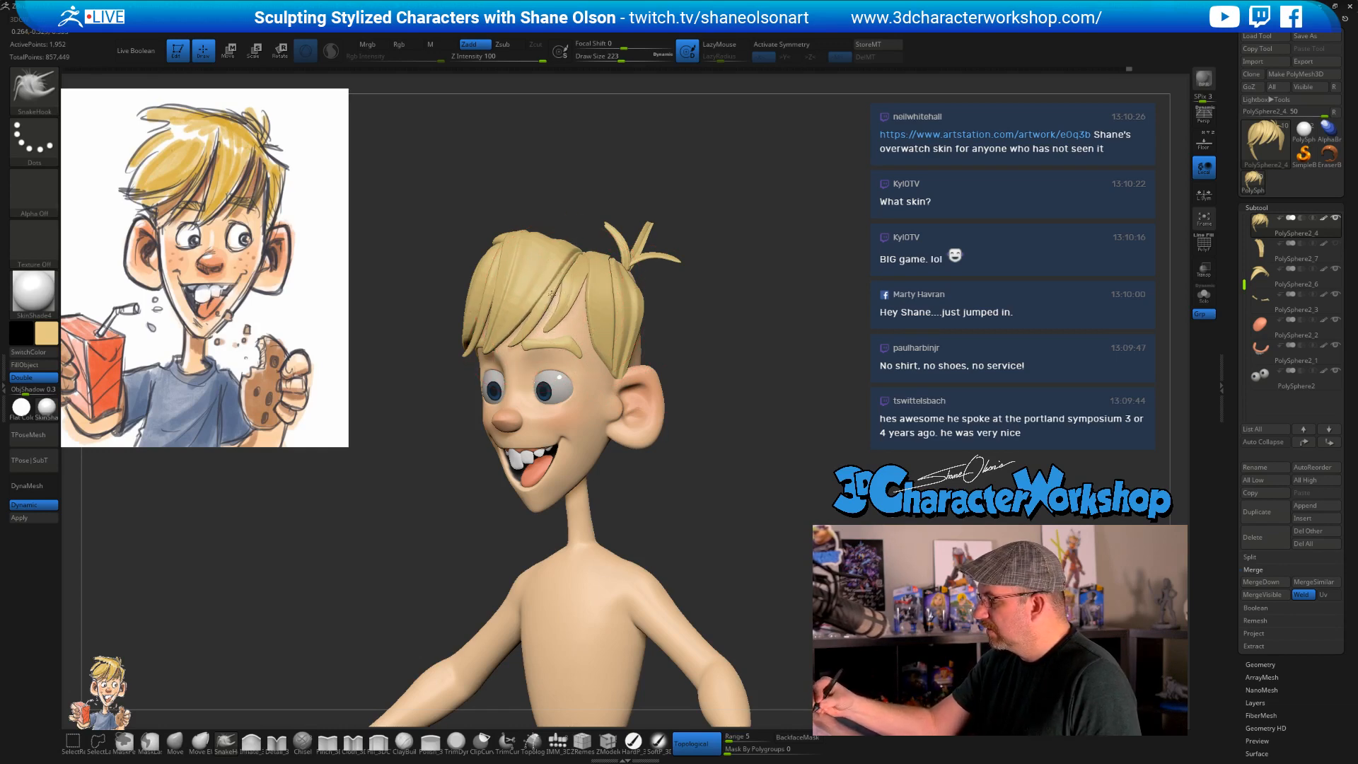
{"action": "mouse_move", "coordinate": [728, 368]}
{"action": "left_mouse_down", "text": "shift"}
{"action": "mouse_move", "coordinate": [777, 373]}
{"action": "mouse_move", "coordinate": [698, 403]}
{"action": "mouse_move", "coordinate": [704, 423]}
{"action": "left_mouse_up", "text": "shift"}
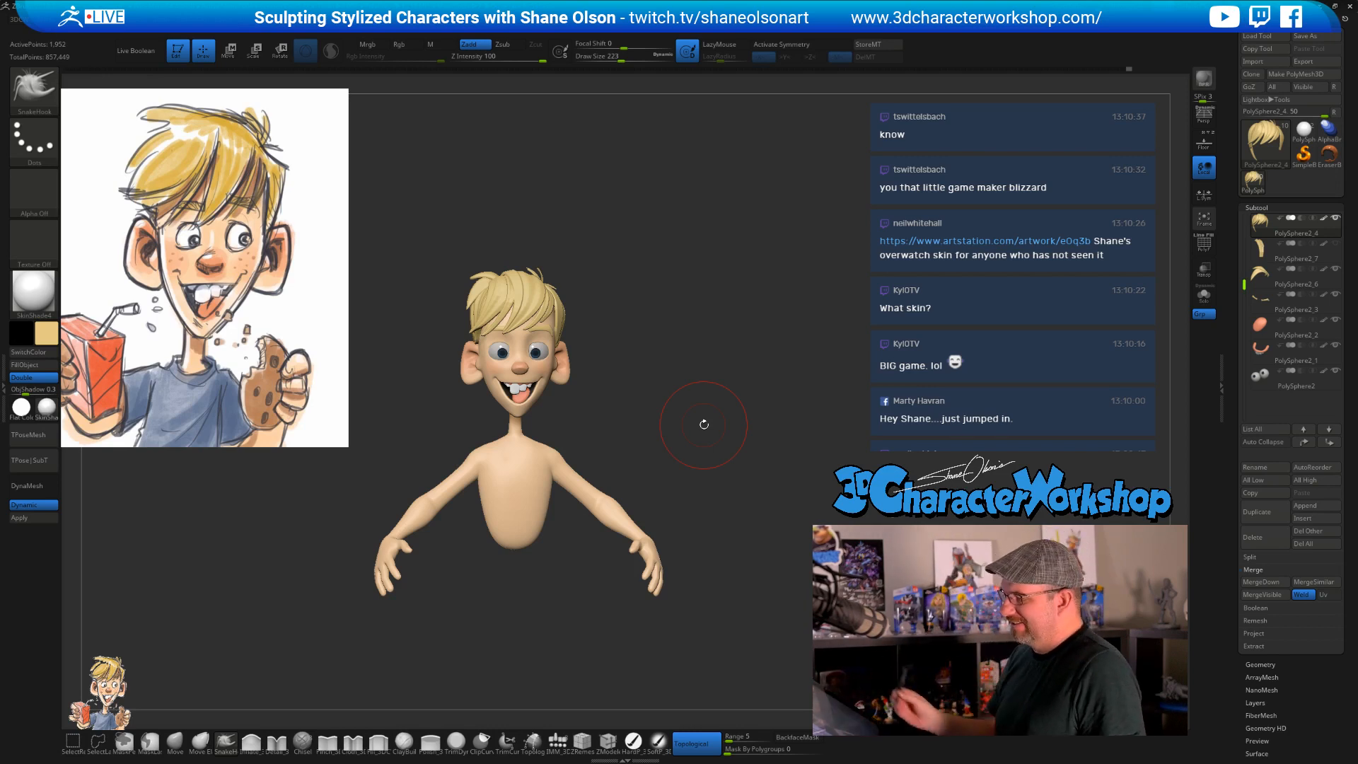
{"action": "key", "text": "shift"}
{"action": "left_click_drag", "start_coordinate": [737, 518], "coordinate": [709, 517], "text": "shift"}
- Make the body the active subtool and save the tool as a new version named GuyFrancis02
{"action": "left_click", "coordinate": [582, 488], "text": "alt"}
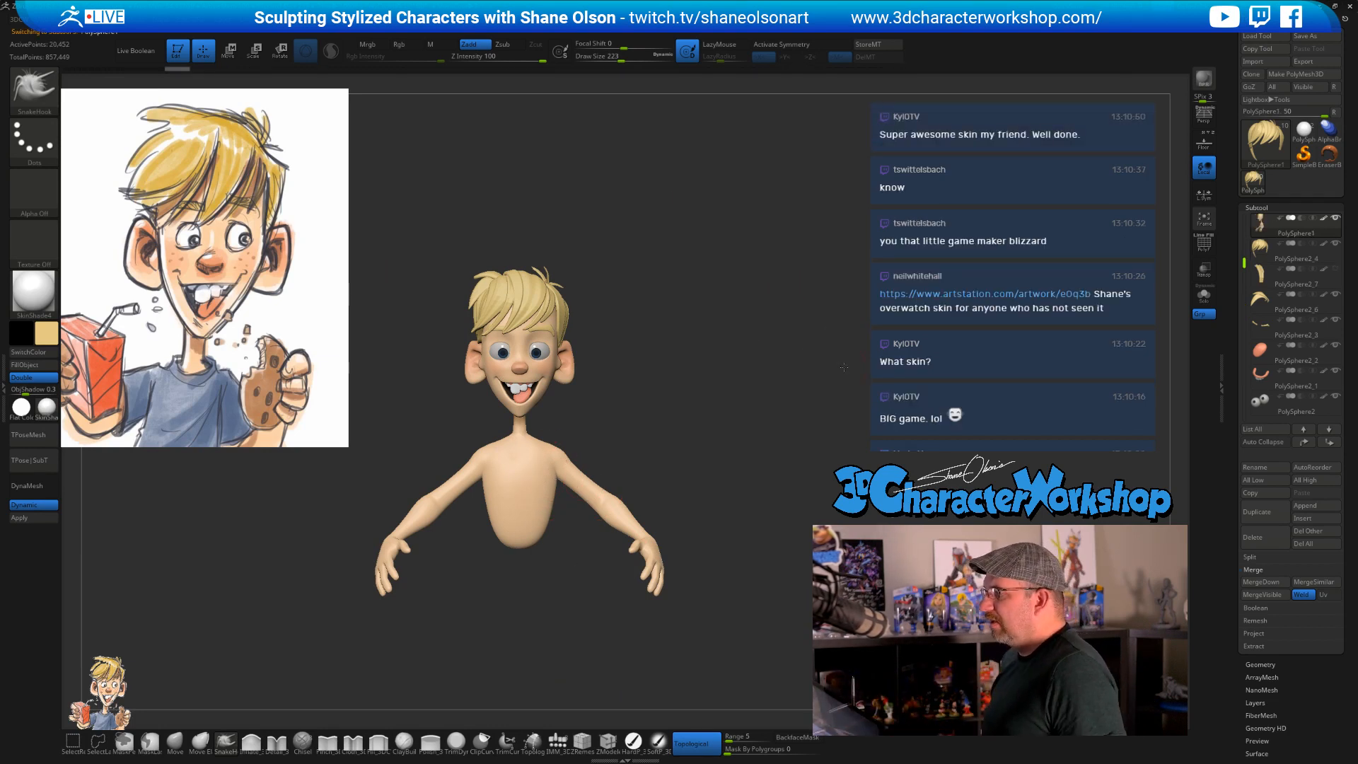
{"action": "left_click_drag", "start_coordinate": [844, 368], "coordinate": [838, 302], "text": "alt"}
{"action": "key", "text": "ctrl+s"}
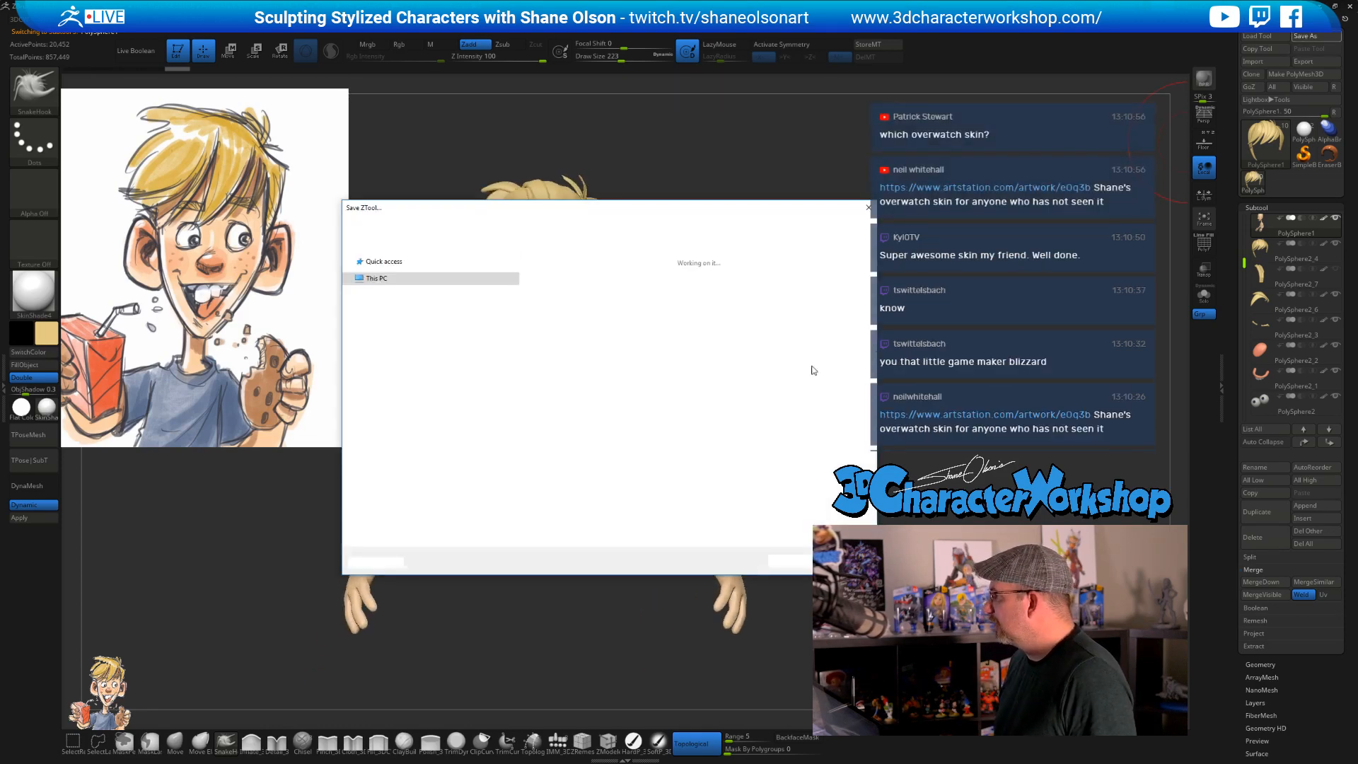
{"action": "left_click", "coordinate": [537, 225]}
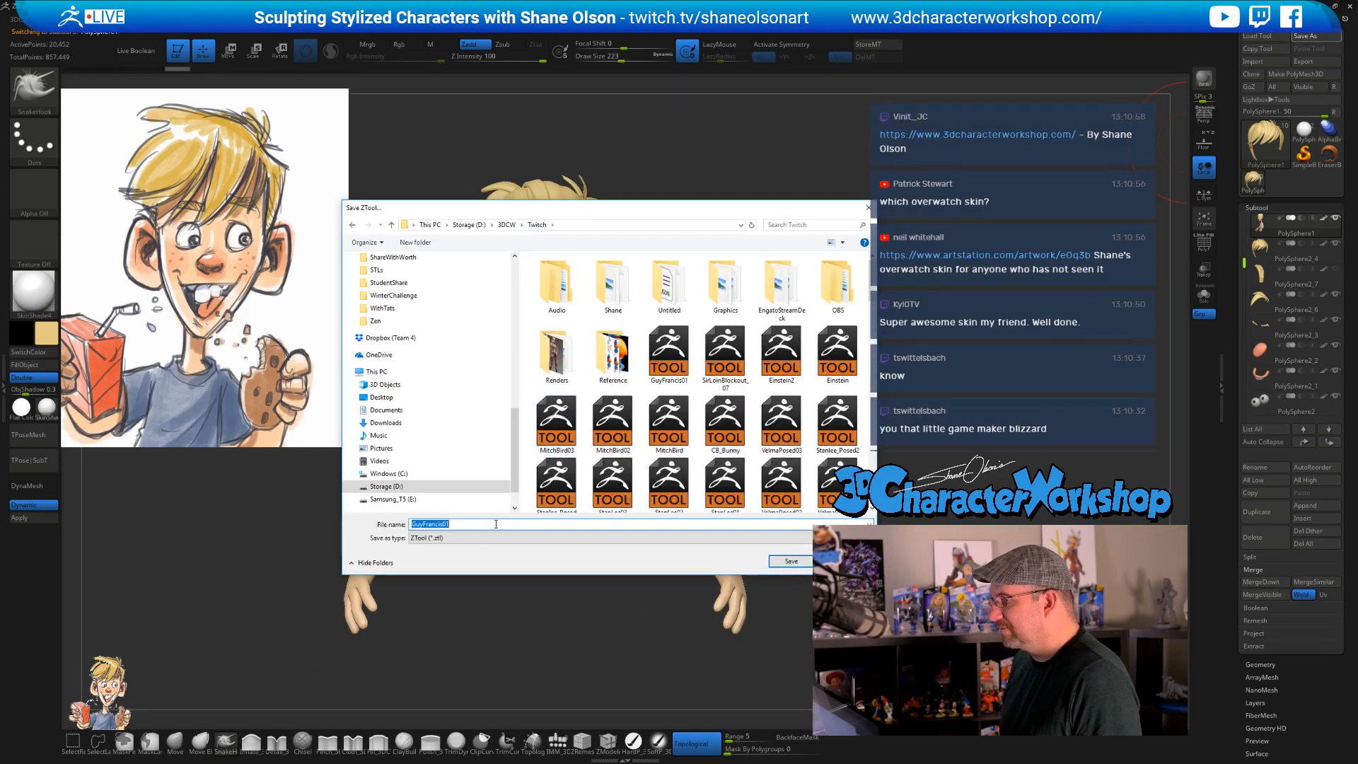
{"action": "left_click", "coordinate": [471, 524]}
{"action": "key", "text": "BackSpace"}
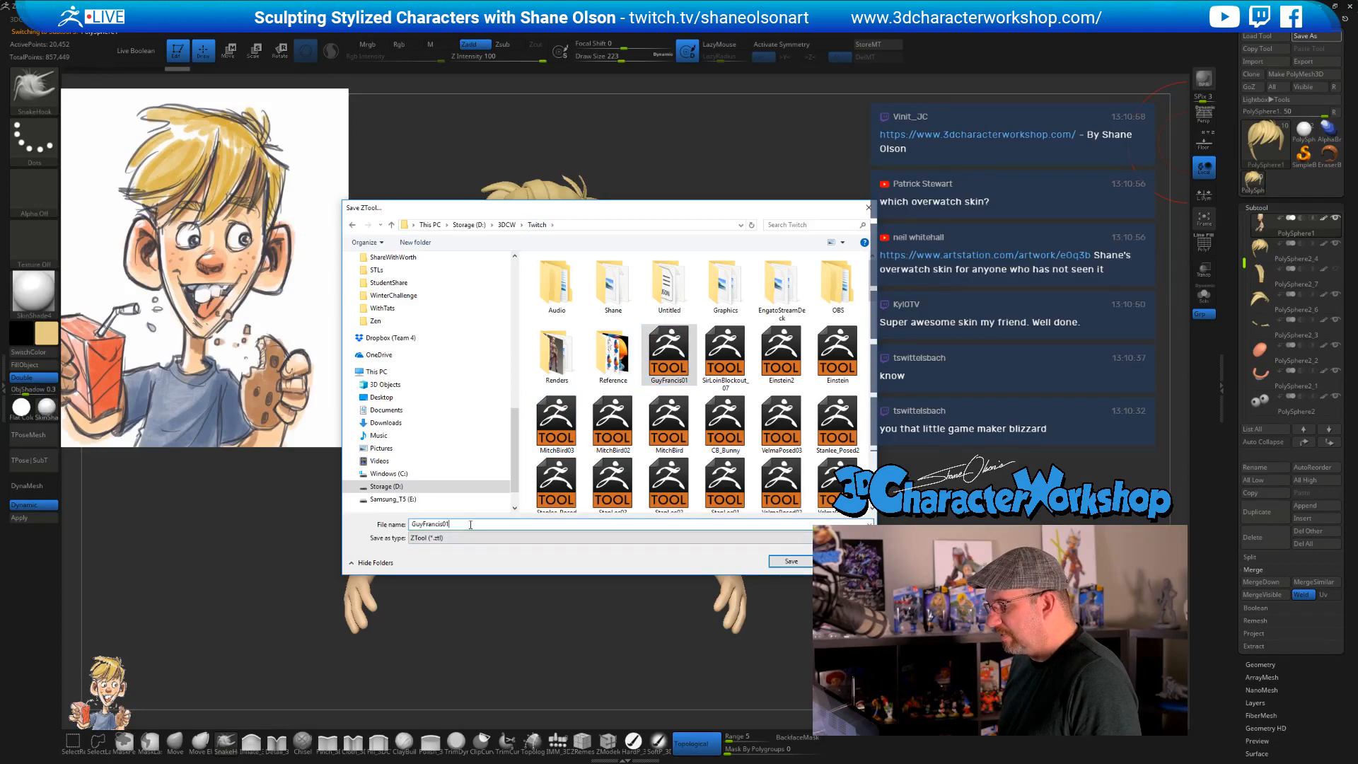
{"action": "type", "text": "2"}
{"action": "key", "text": "Return"}
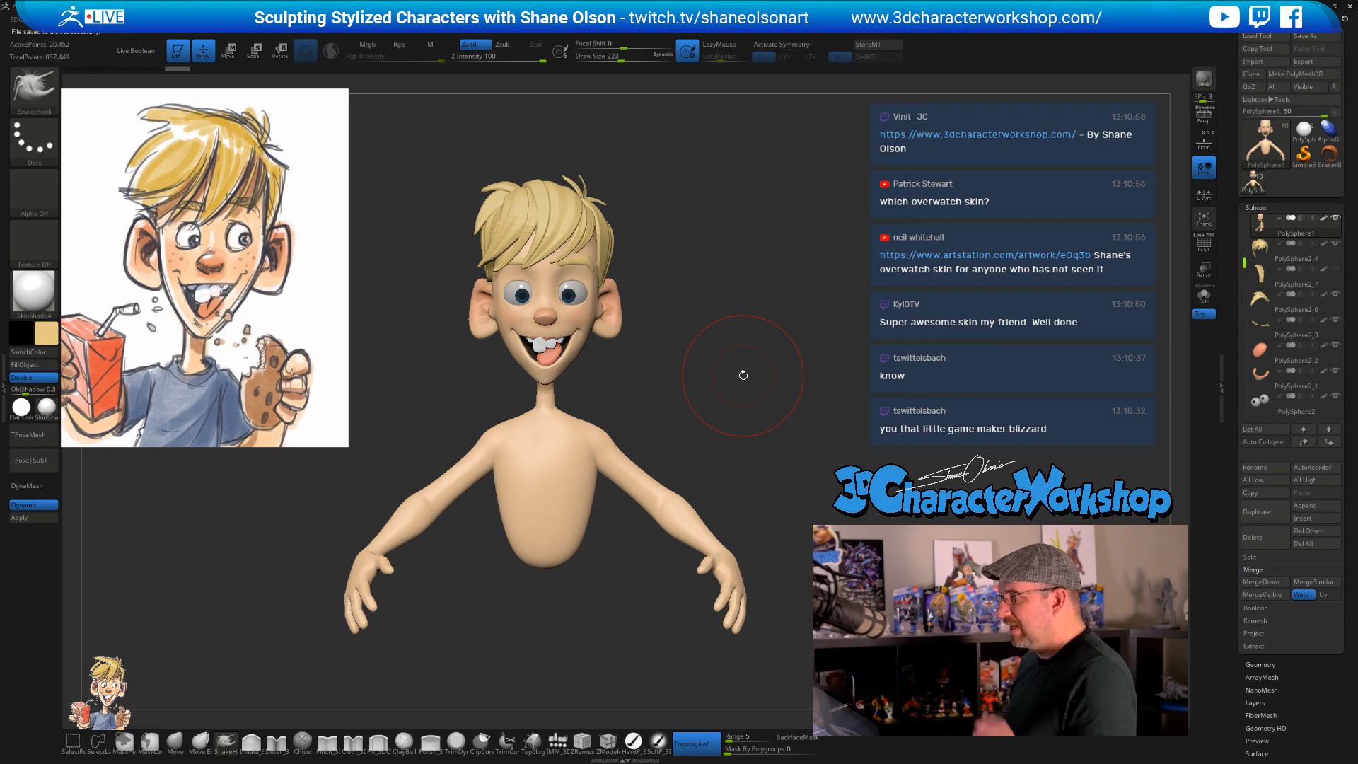
- Turn off Topological masking, set the SnakeHook draw size to 97, and enable X symmetry on the body
{"action": "mouse_move", "coordinate": [858, 273]}
{"action": "left_mouse_down"}
{"action": "mouse_move", "coordinate": [831, 305]}
{"action": "mouse_move", "coordinate": [839, 328]}
{"action": "left_mouse_up"}
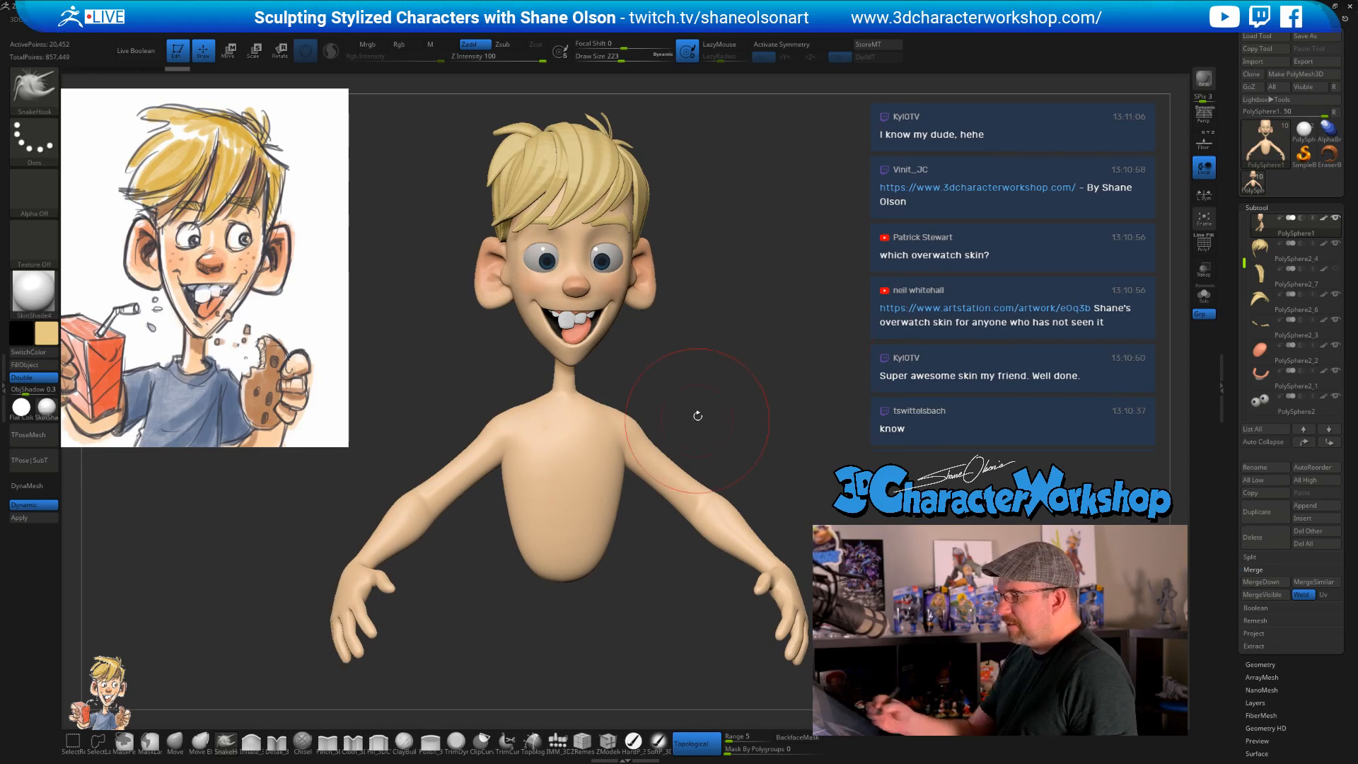
{"action": "left_click_drag", "start_coordinate": [721, 400], "coordinate": [730, 413]}
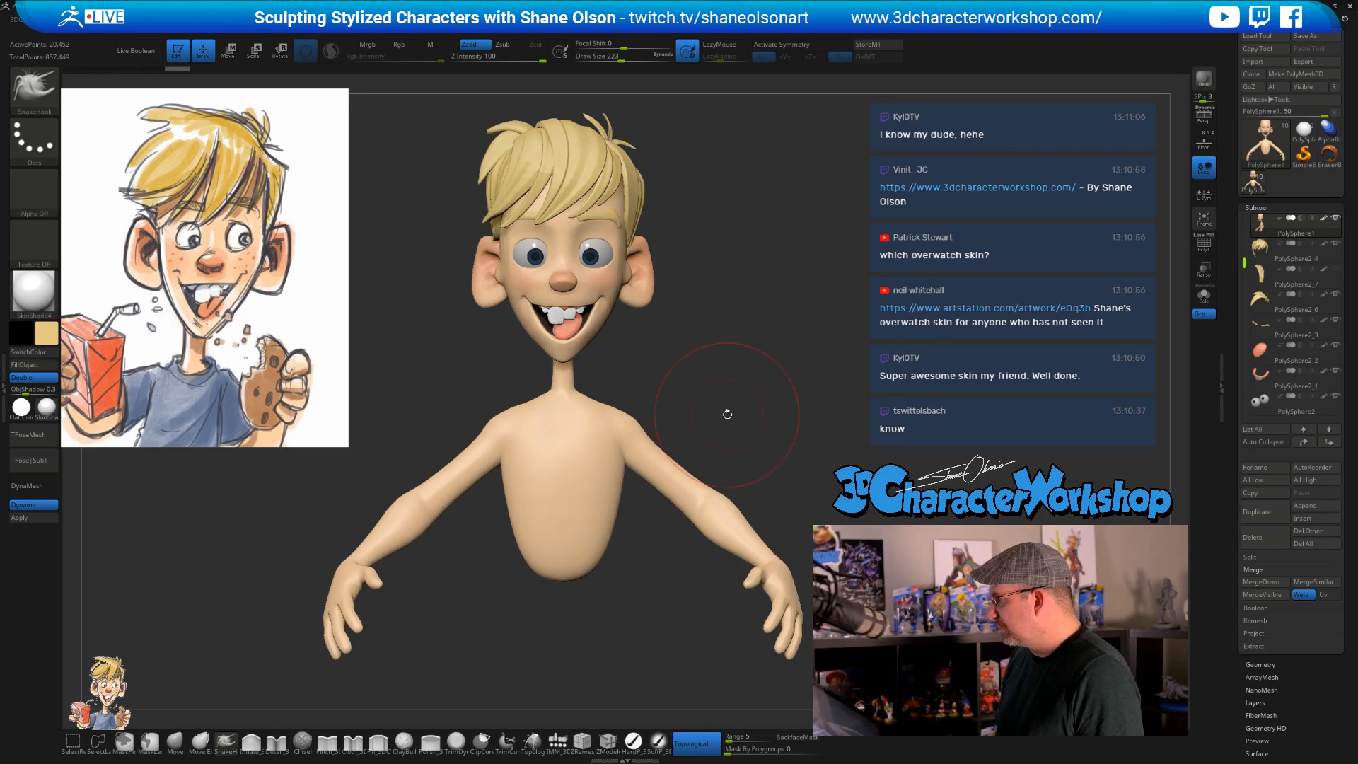
{"action": "left_click_drag", "start_coordinate": [758, 479], "coordinate": [771, 491]}
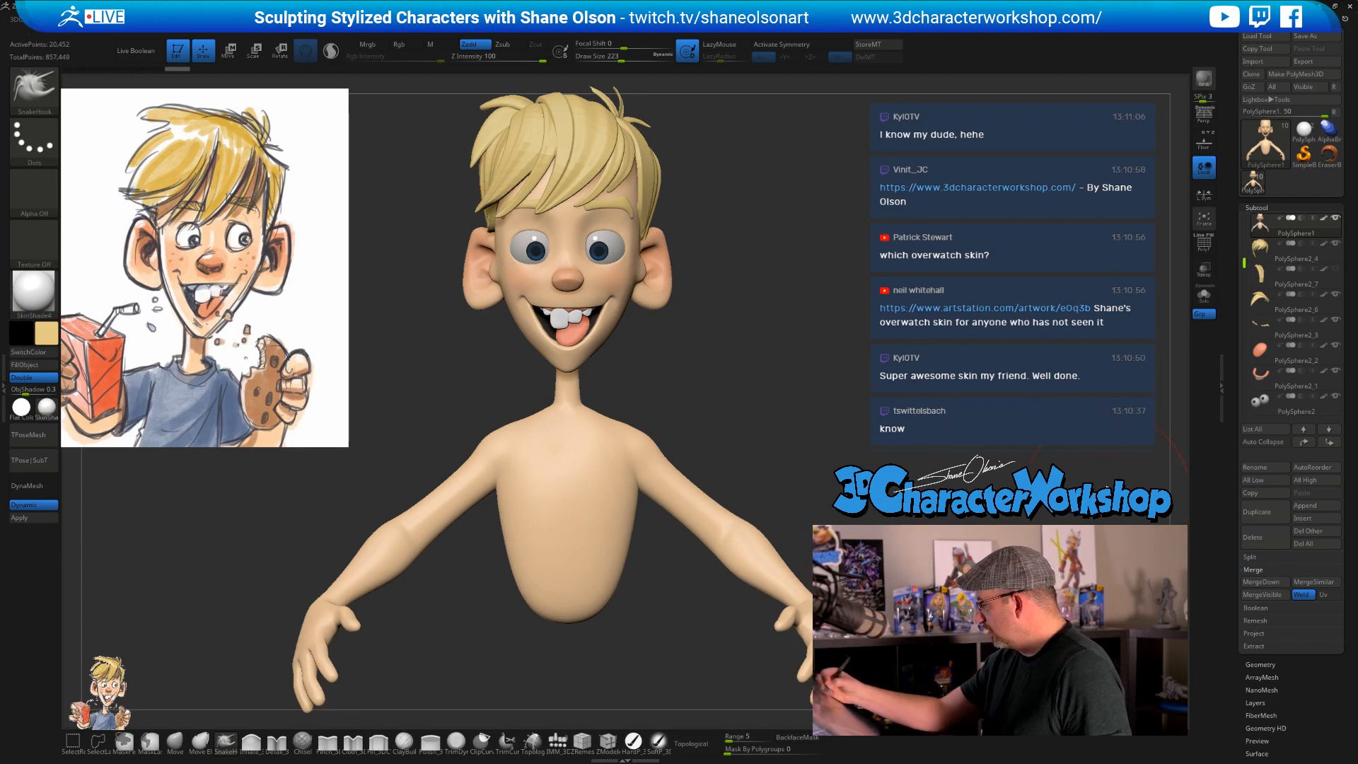
{"action": "key", "text": "s"}
{"action": "left_click_drag", "start_coordinate": [1033, 412], "coordinate": [1015, 418]}
{"action": "key", "text": "x"}
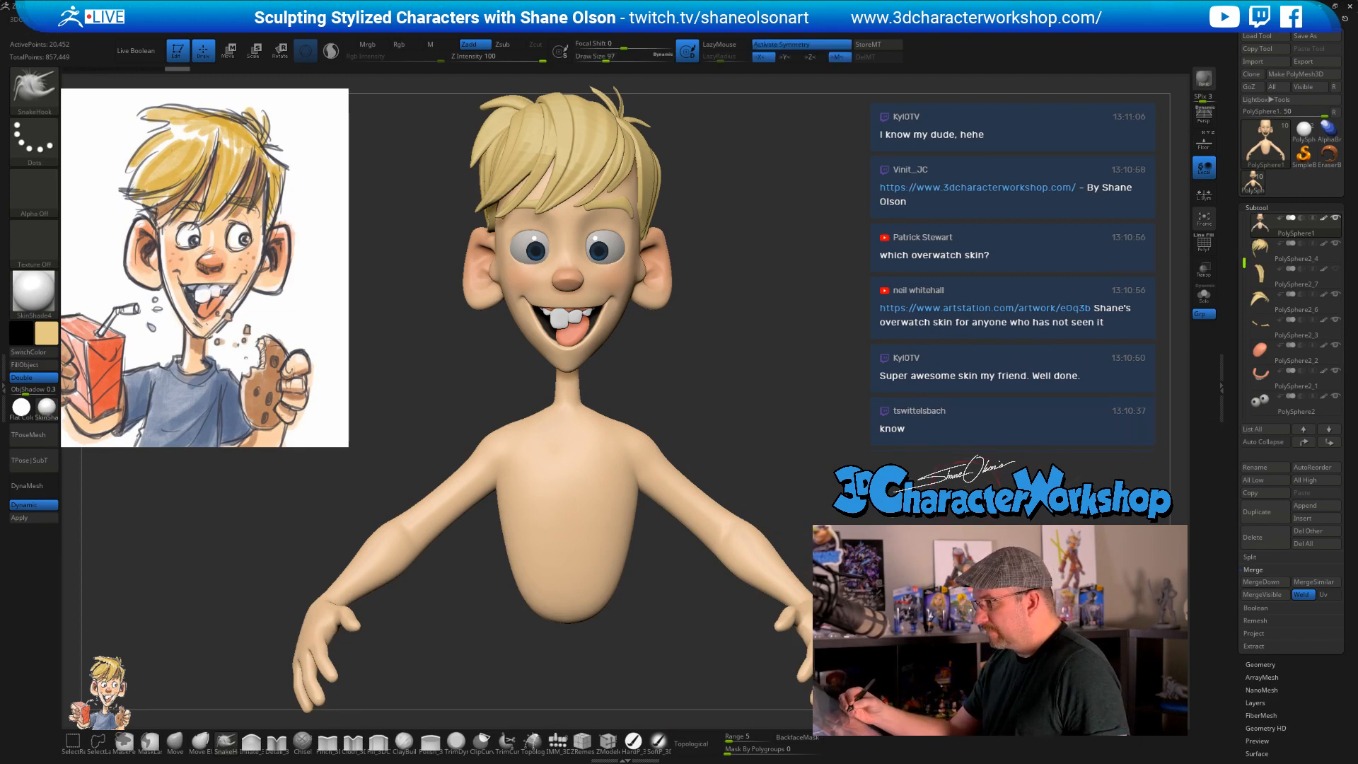
- Reduce the SnakeHook draw size to 83 and inspect the bare torso and arms
{"action": "right_click_drag", "start_coordinate": [691, 391], "coordinate": [597, 479], "text": "ctrl"}
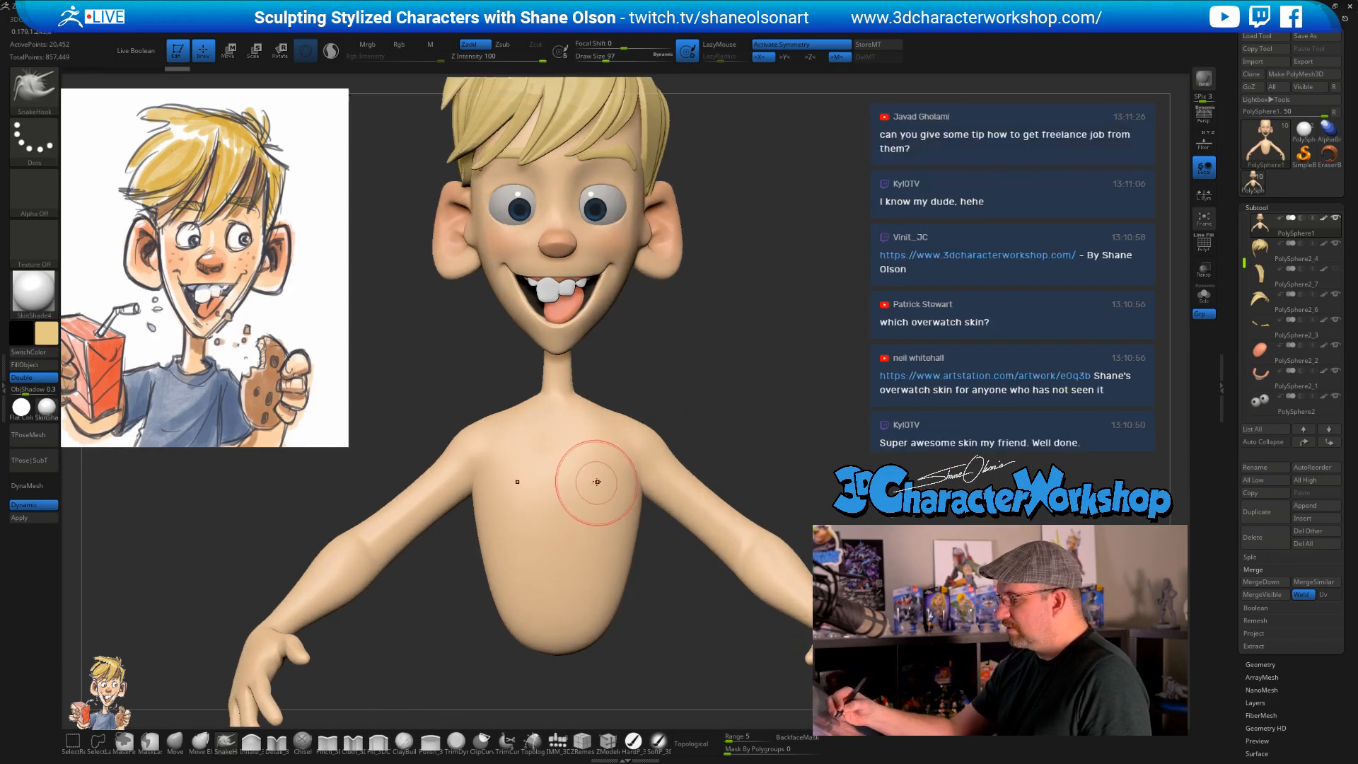
{"action": "right_click_drag", "start_coordinate": [731, 373], "coordinate": [733, 326], "text": "alt"}
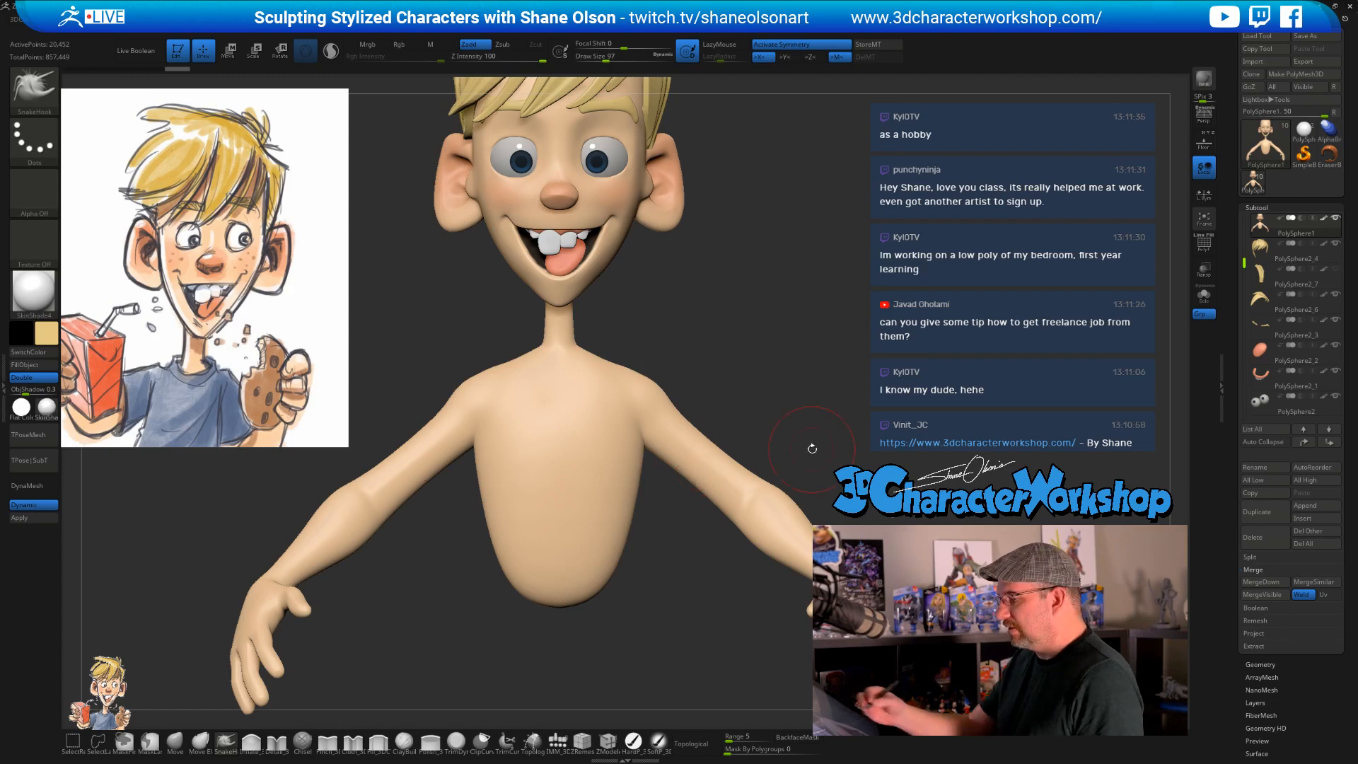
{"action": "mouse_move", "coordinate": [807, 439]}
{"action": "left_mouse_down"}
{"action": "mouse_move", "coordinate": [789, 431]}
{"action": "mouse_move", "coordinate": [804, 420]}
{"action": "mouse_move", "coordinate": [795, 435]}
{"action": "left_mouse_up"}
{"action": "key", "text": "s"}
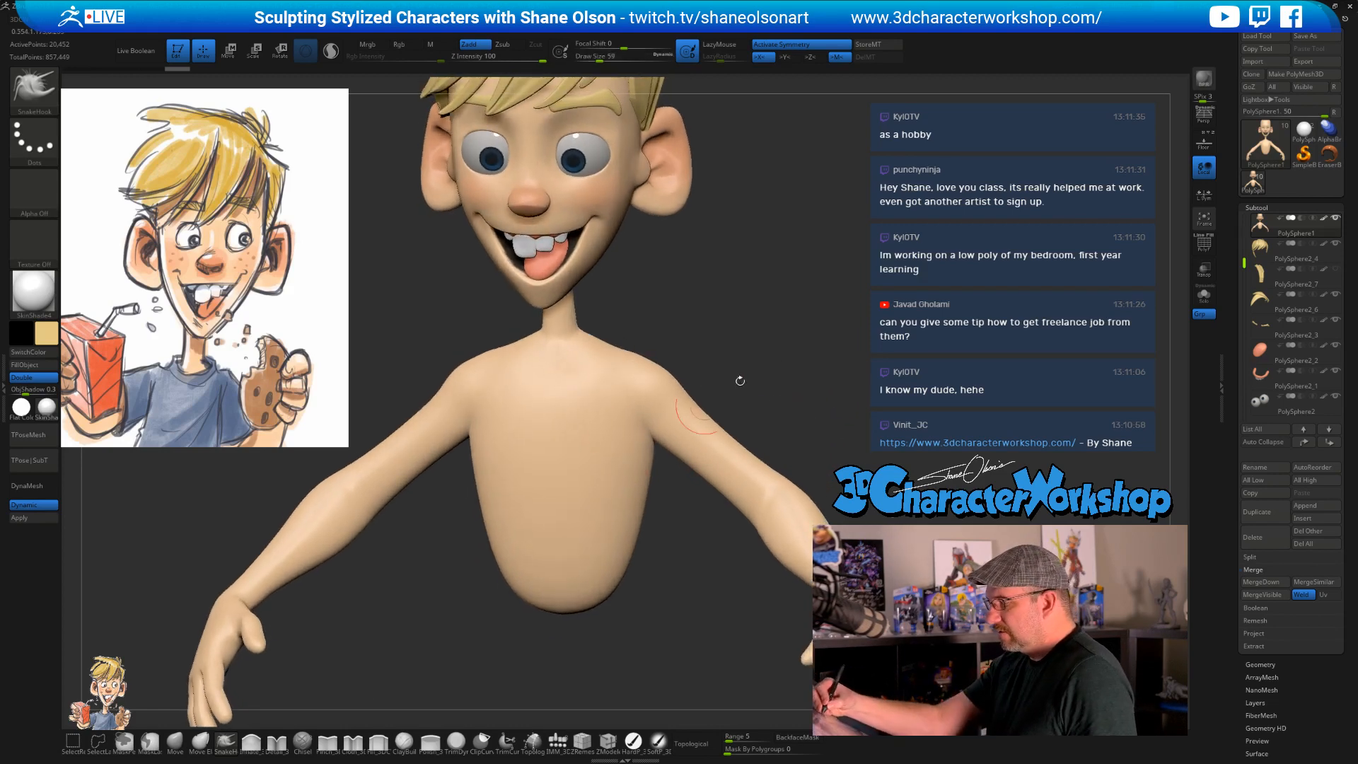
{"action": "left_click_drag", "start_coordinate": [736, 382], "coordinate": [679, 564]}
{"action": "key", "text": "s"}
{"action": "left_click_drag", "start_coordinate": [601, 611], "coordinate": [606, 611]}
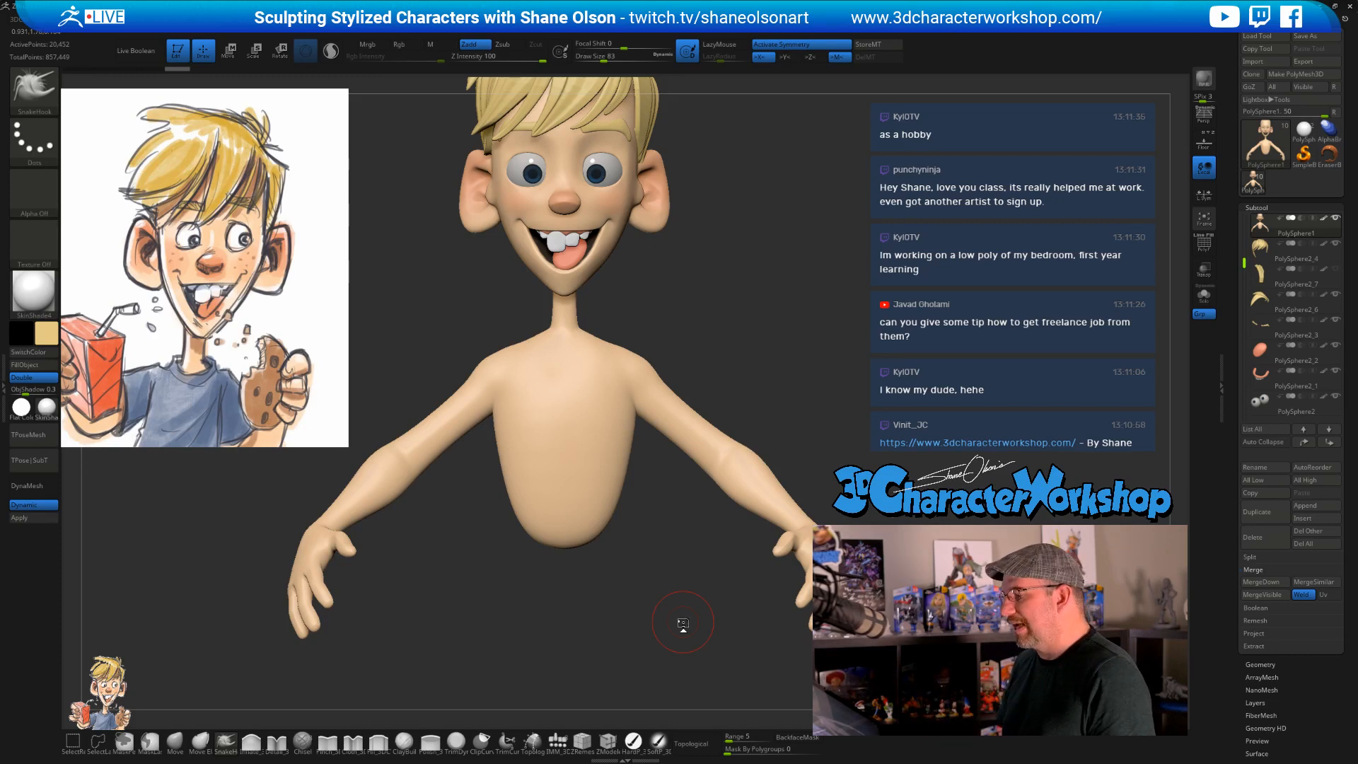
{"action": "left_click_drag", "start_coordinate": [843, 452], "coordinate": [823, 398]}
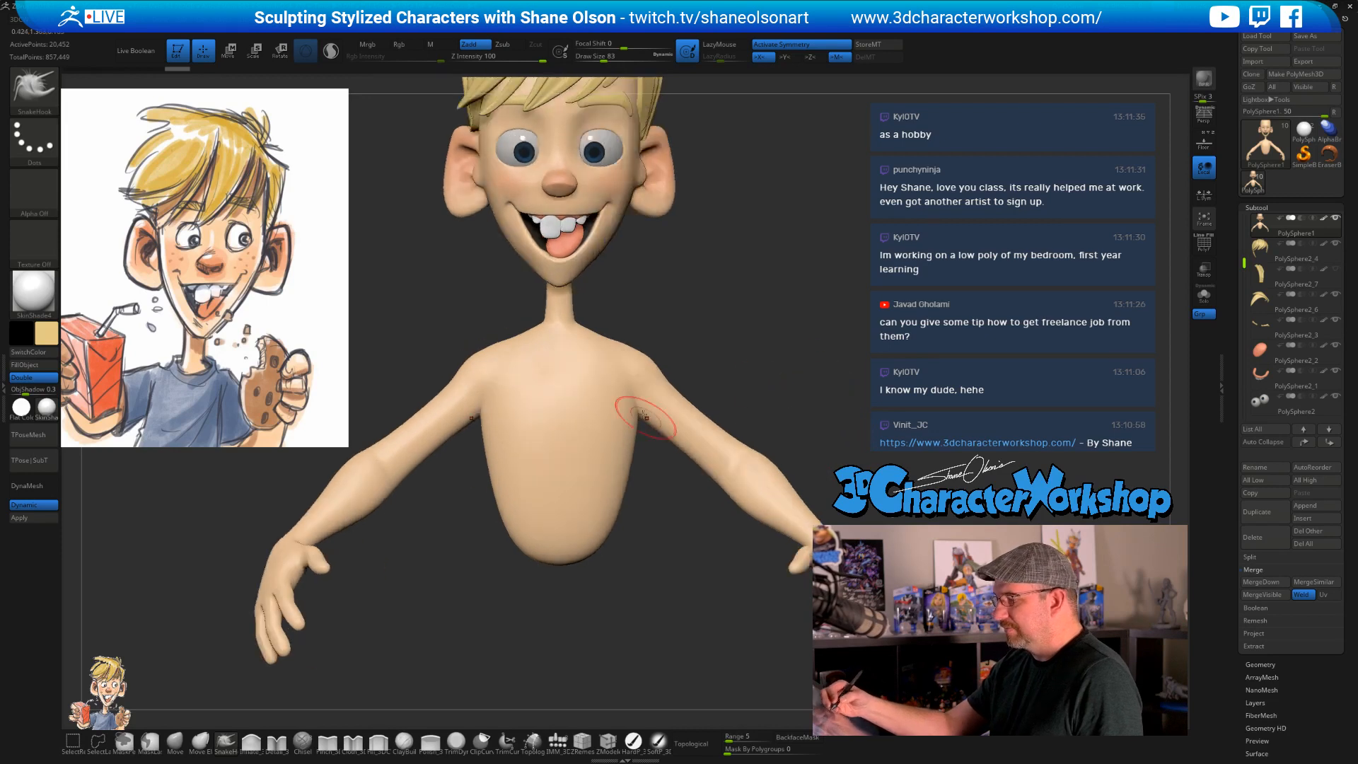
- Draw a symmetrical neckline curve around the base of the neck with the Topology brush at draw size 37
{"action": "left_click", "coordinate": [532, 743]}
{"action": "key", "text": "s"}
{"action": "mouse_move", "coordinate": [677, 341]}
{"action": "left_mouse_down"}
{"action": "mouse_move", "coordinate": [674, 329]}
{"action": "mouse_move", "coordinate": [679, 427]}
{"action": "mouse_move", "coordinate": [683, 398]}
{"action": "mouse_move", "coordinate": [606, 394]}
{"action": "left_mouse_up"}
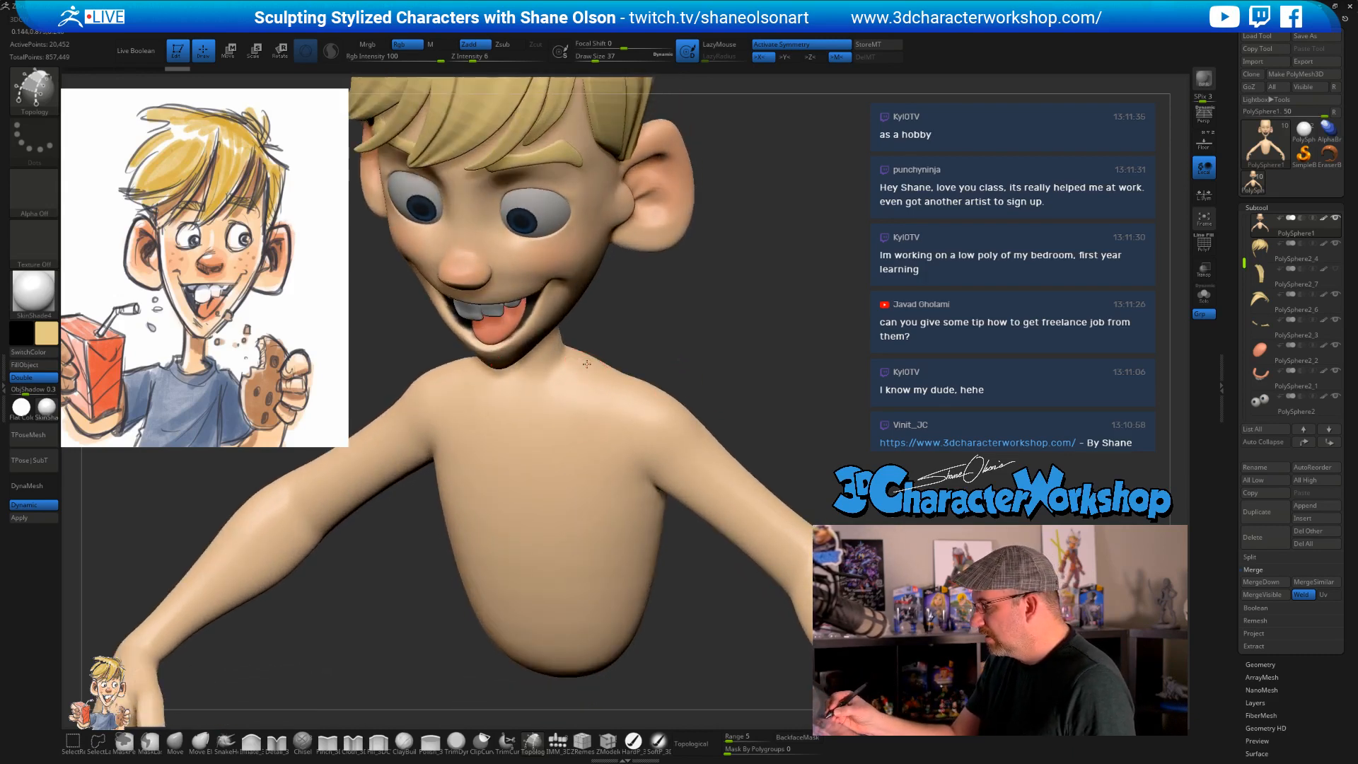
{"action": "left_click_drag", "start_coordinate": [529, 408], "coordinate": [527, 408]}
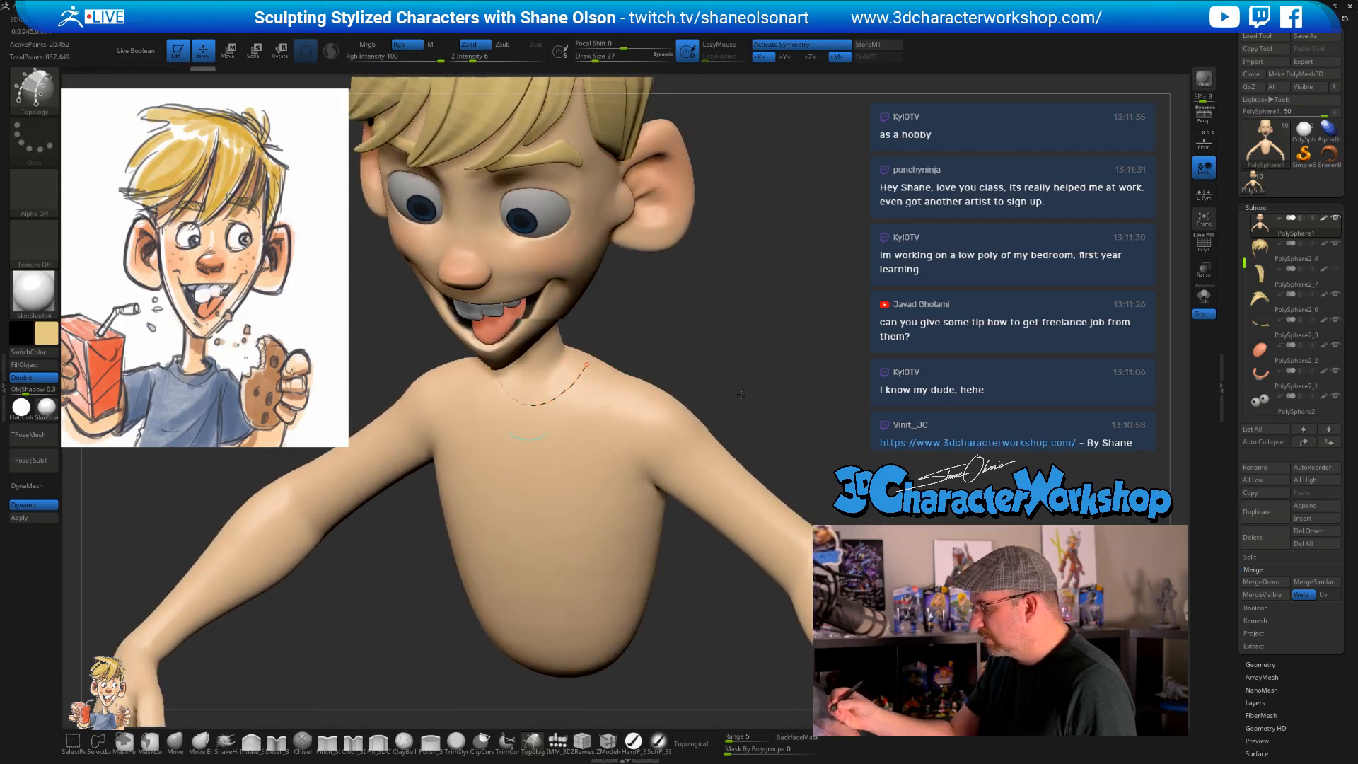
{"action": "mouse_move", "coordinate": [672, 364]}
{"action": "left_mouse_down"}
{"action": "mouse_move", "coordinate": [730, 375]}
{"action": "mouse_move", "coordinate": [749, 400]}
{"action": "mouse_move", "coordinate": [792, 282]}
{"action": "mouse_move", "coordinate": [763, 354]}
{"action": "left_mouse_up"}
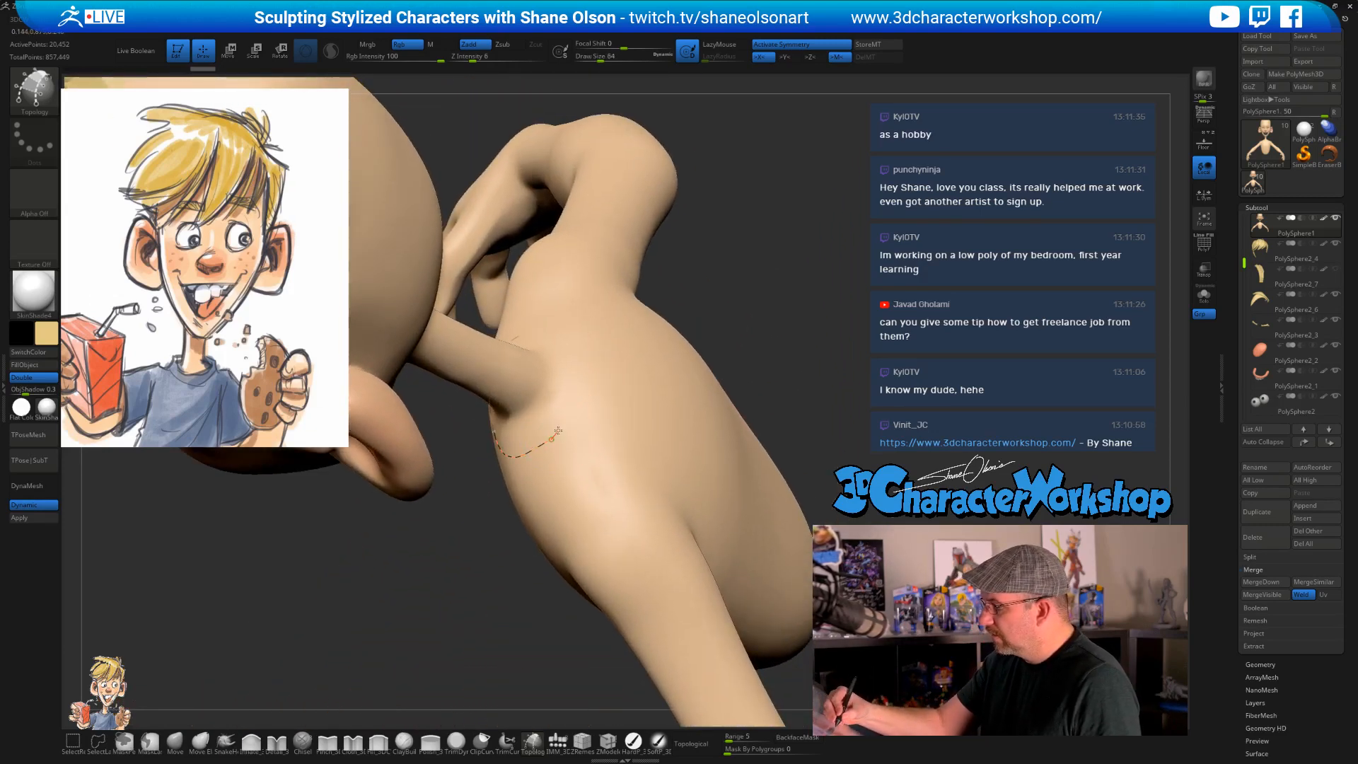
{"action": "left_click_drag", "start_coordinate": [798, 349], "coordinate": [818, 328]}
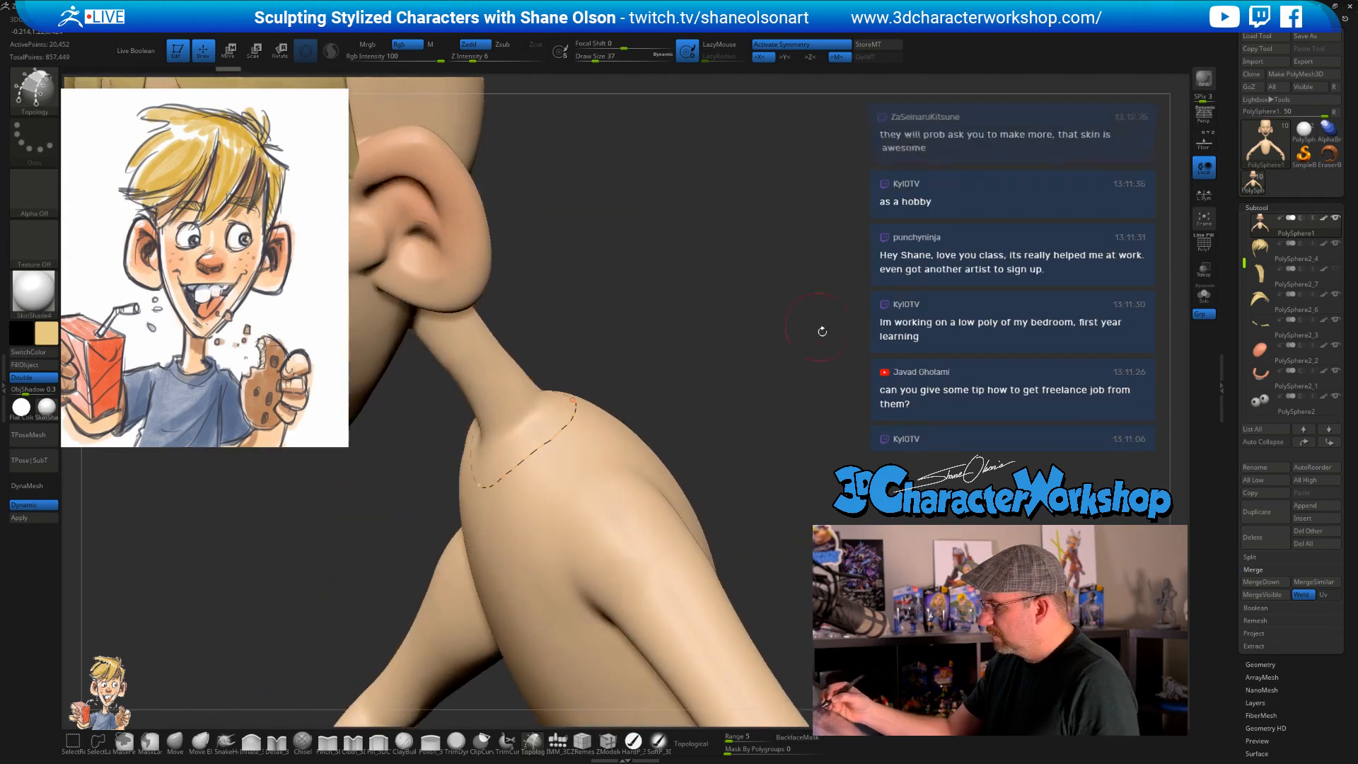
{"action": "left_click_drag", "start_coordinate": [793, 391], "coordinate": [762, 347]}
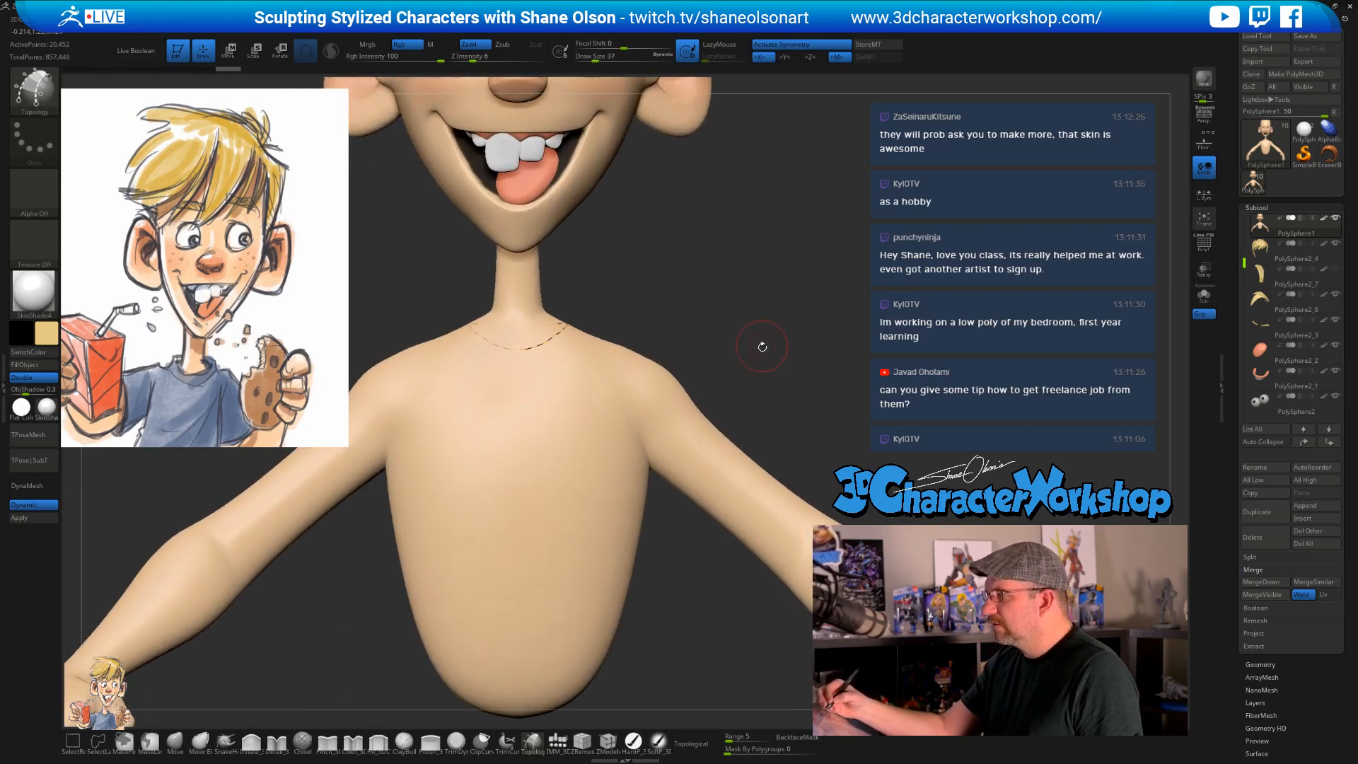
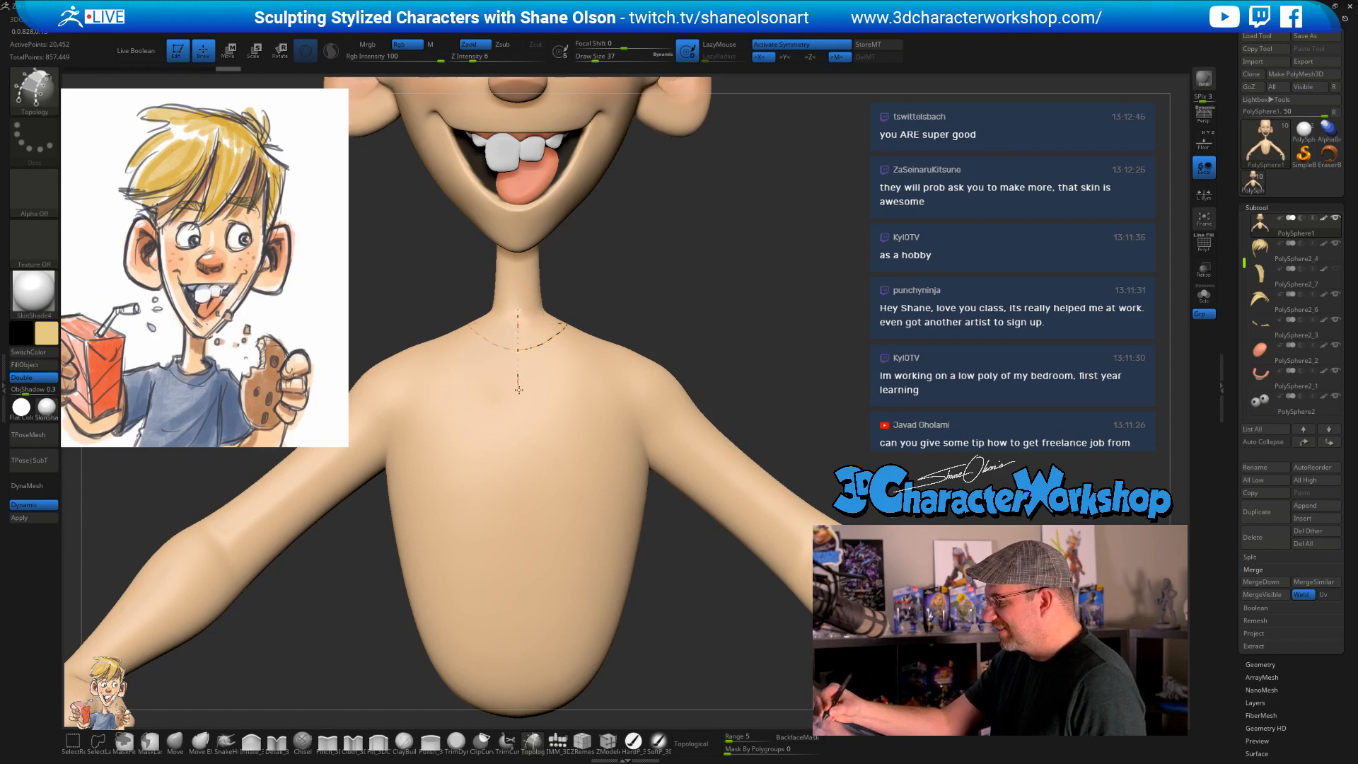
- Draw vertical Topology curves along the torso's centerline, from the neck to the lower torso on both front and back
{"action": "left_click_drag", "start_coordinate": [519, 390], "coordinate": [517, 468]}
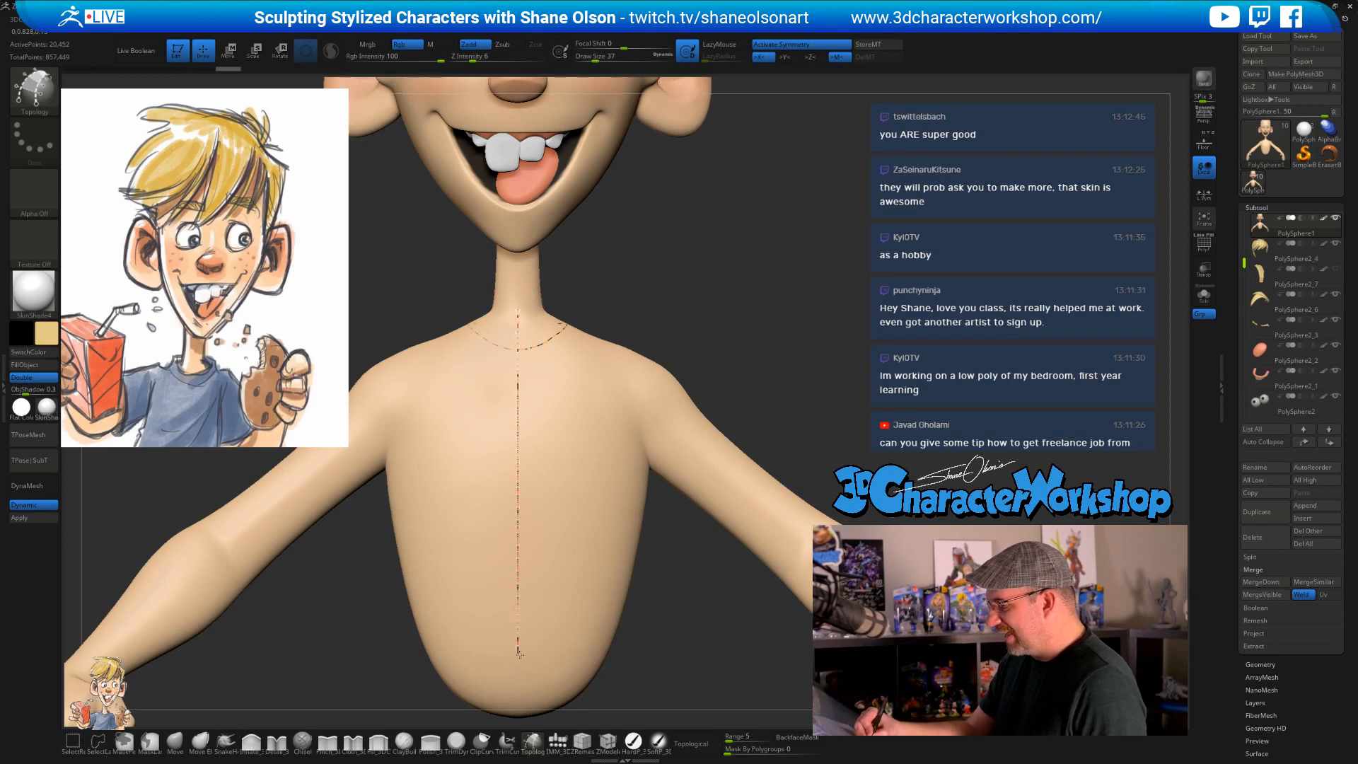
{"action": "left_click_drag", "start_coordinate": [519, 652], "coordinate": [519, 658]}
{"action": "left_click_drag", "start_coordinate": [780, 394], "coordinate": [707, 368]}
{"action": "left_click_drag", "start_coordinate": [517, 293], "coordinate": [518, 334]}
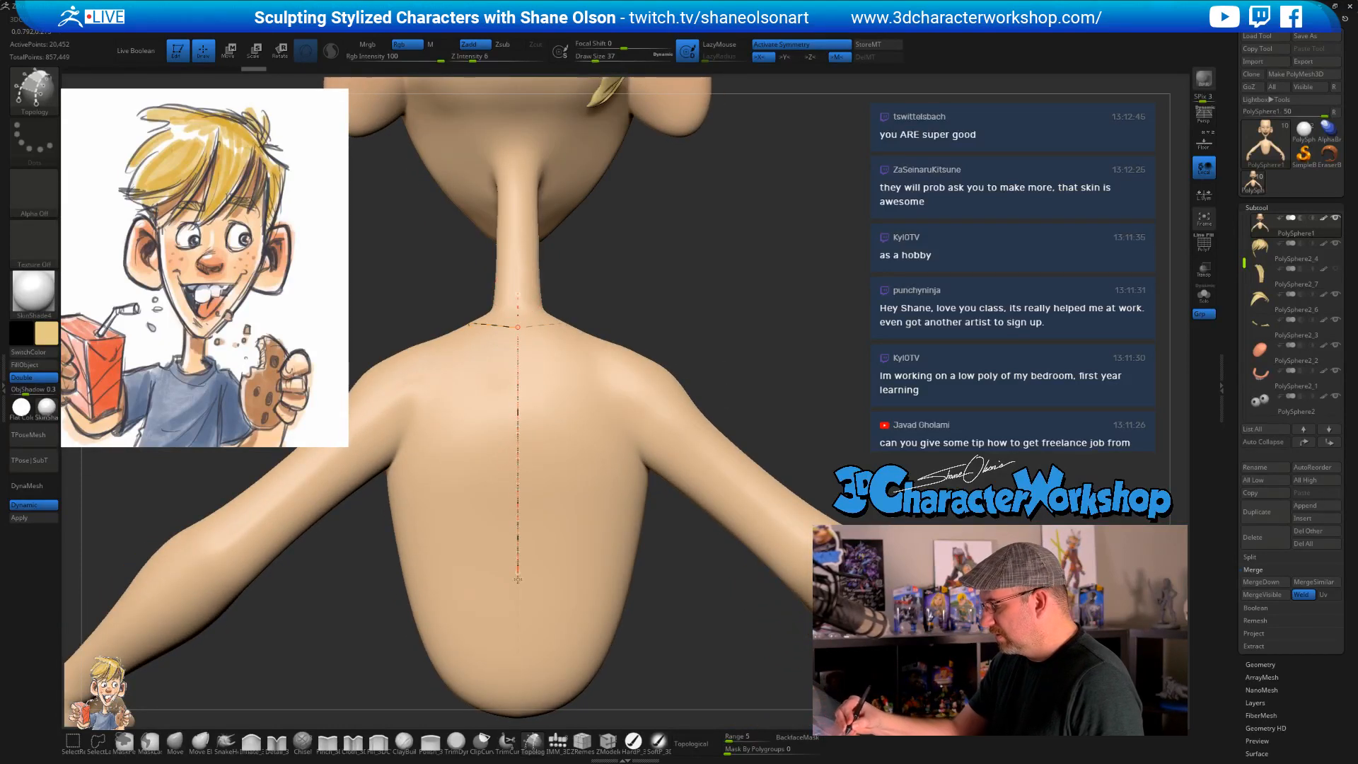
{"action": "left_click_drag", "start_coordinate": [518, 578], "coordinate": [517, 665]}
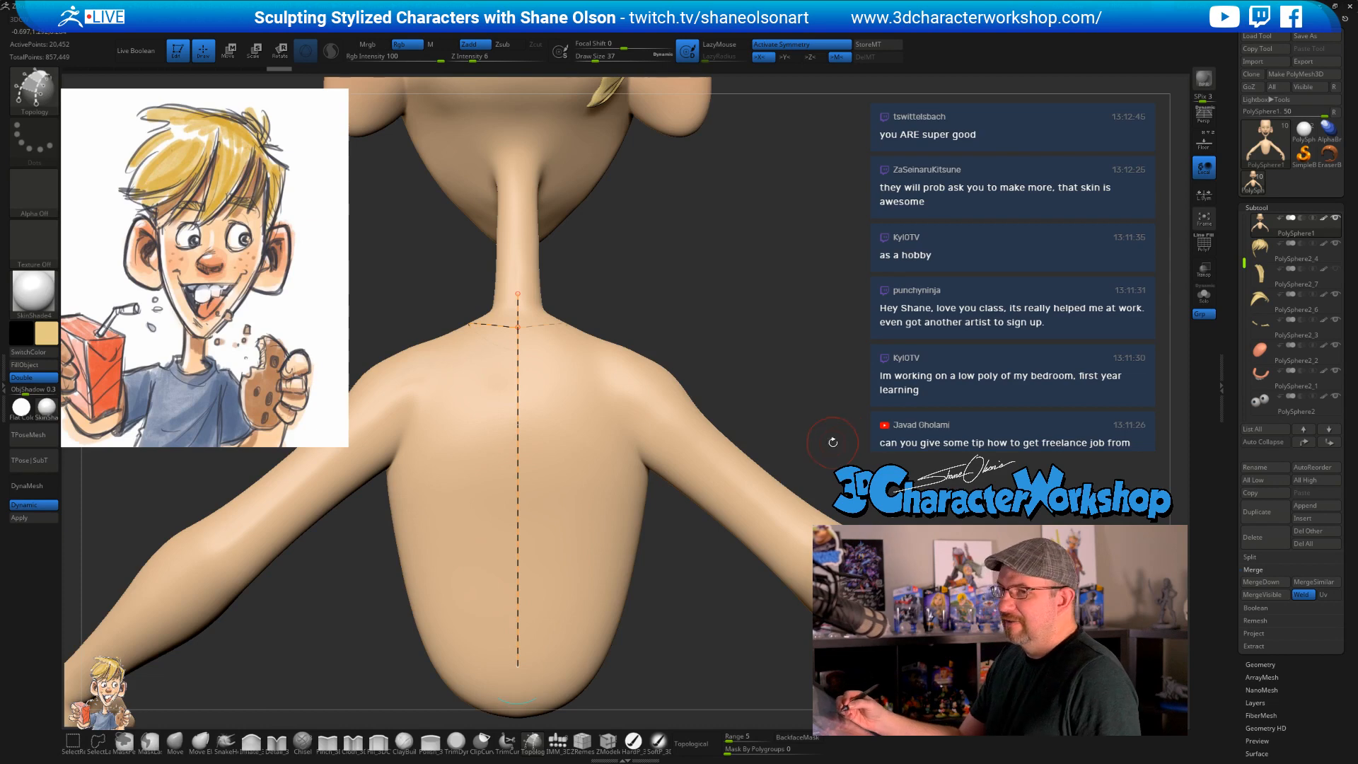
{"action": "mouse_move", "coordinate": [839, 437]}
{"action": "left_mouse_down", "text": "alt"}
{"action": "mouse_move", "coordinate": [771, 407]}
{"action": "mouse_move", "coordinate": [537, 414]}
{"action": "mouse_move", "coordinate": [846, 409]}
{"action": "mouse_move", "coordinate": [785, 389]}
{"action": "mouse_move", "coordinate": [834, 436]}
{"action": "mouse_move", "coordinate": [870, 442]}
{"action": "mouse_move", "coordinate": [837, 448]}
{"action": "left_mouse_up", "text": "alt"}
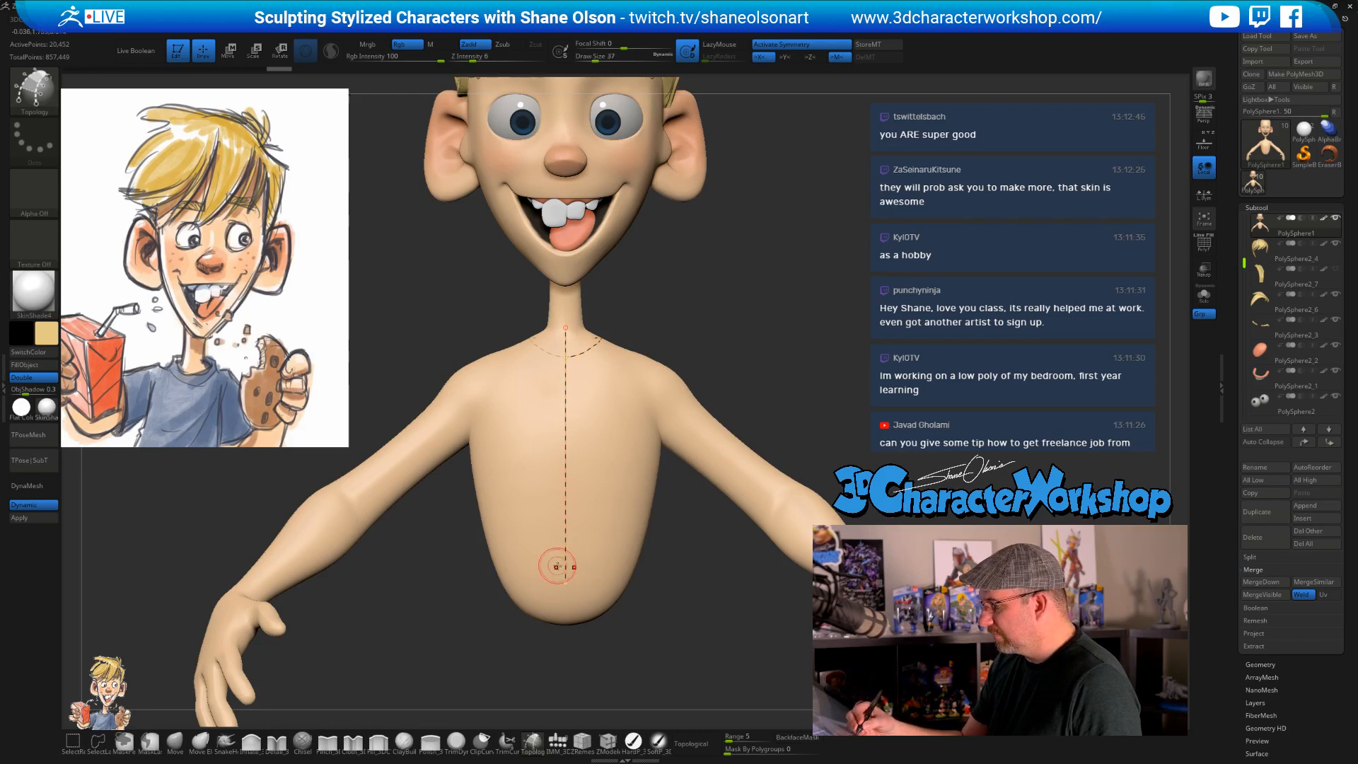
- Draw a horizontal Topology curve around the lower torso for the shirt hem, joining the front and back centerlines
{"action": "left_click_drag", "start_coordinate": [615, 562], "coordinate": [619, 554]}
{"action": "left_click_drag", "start_coordinate": [682, 601], "coordinate": [655, 592]}
{"action": "mouse_move", "coordinate": [808, 541]}
{"action": "left_mouse_down"}
{"action": "mouse_move", "coordinate": [780, 543]}
{"action": "mouse_move", "coordinate": [877, 548]}
{"action": "left_mouse_up"}
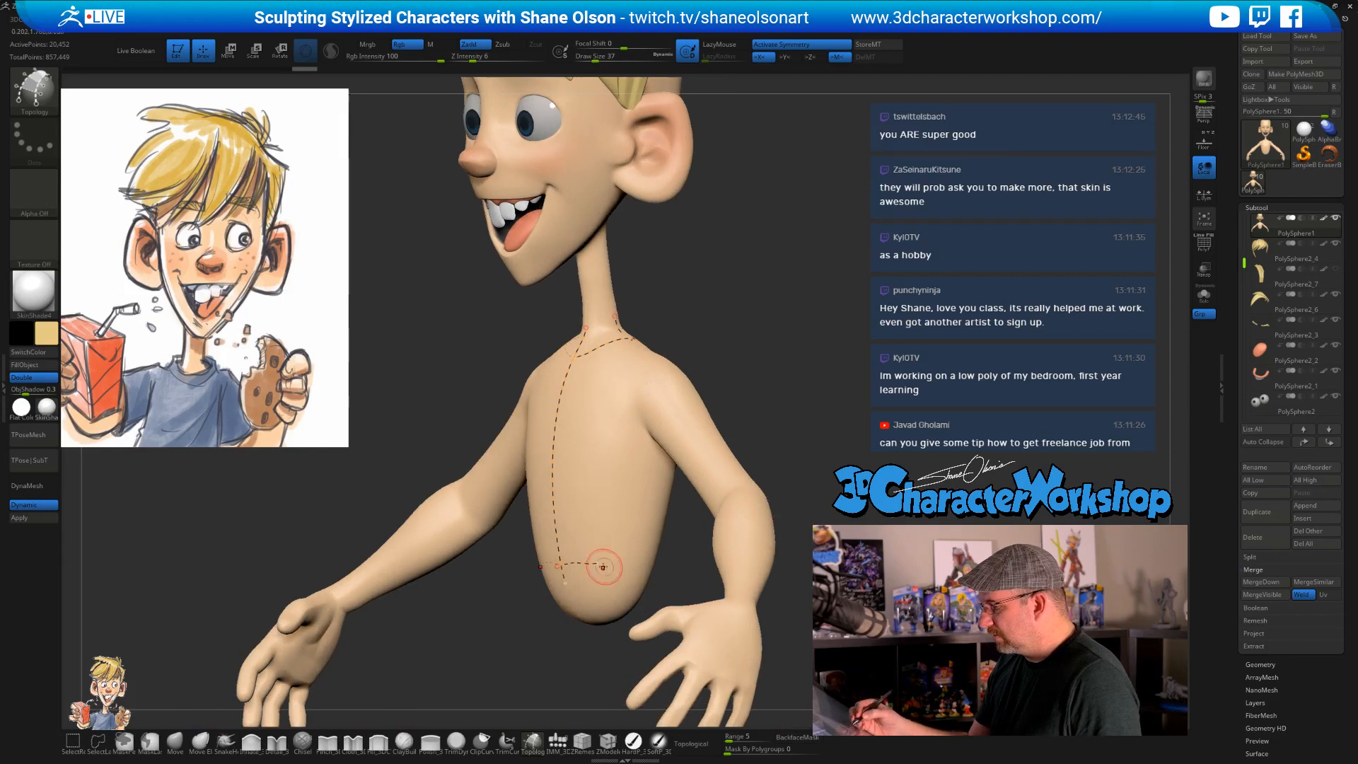
{"action": "left_click_drag", "start_coordinate": [836, 500], "coordinate": [648, 506]}
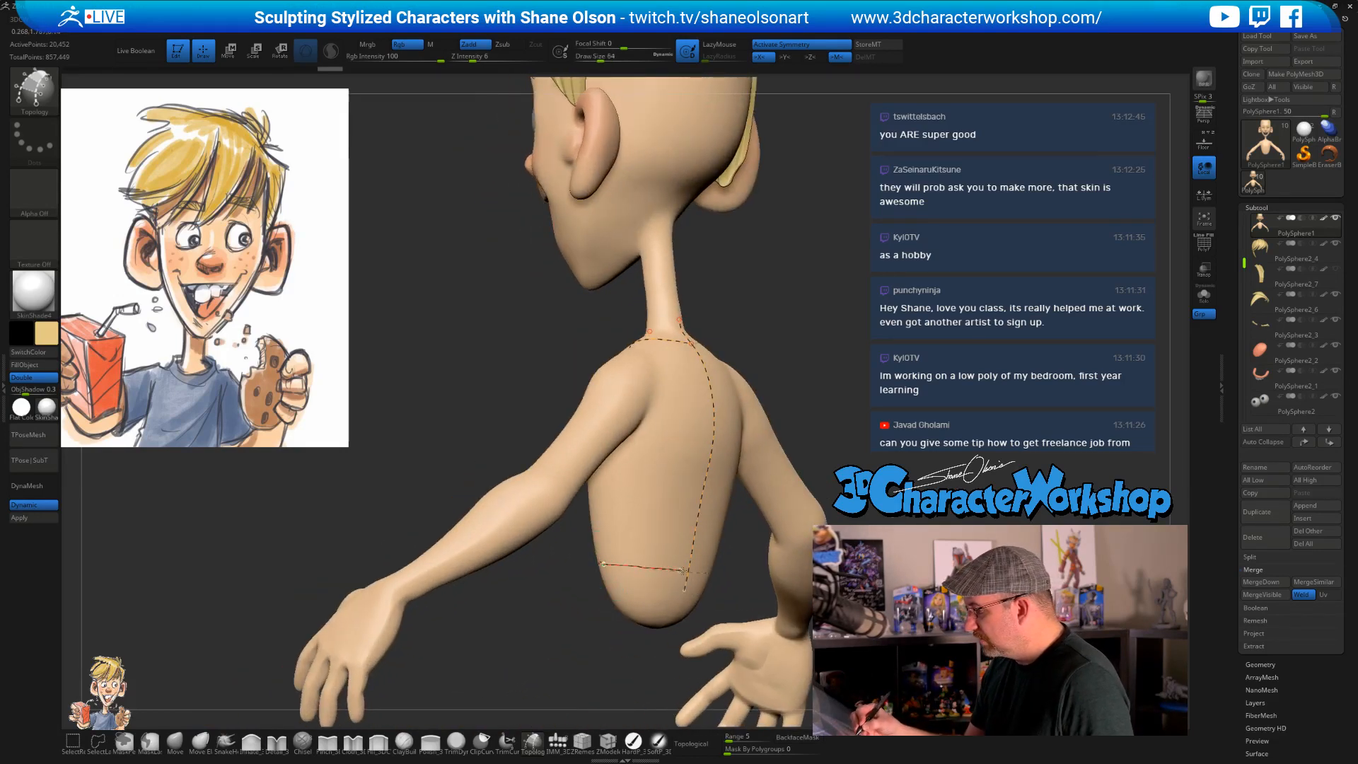
{"action": "mouse_move", "coordinate": [683, 571]}
{"action": "left_mouse_down"}
{"action": "mouse_move", "coordinate": [926, 556]}
{"action": "mouse_move", "coordinate": [778, 555]}
{"action": "mouse_move", "coordinate": [786, 647]}
{"action": "left_mouse_up"}
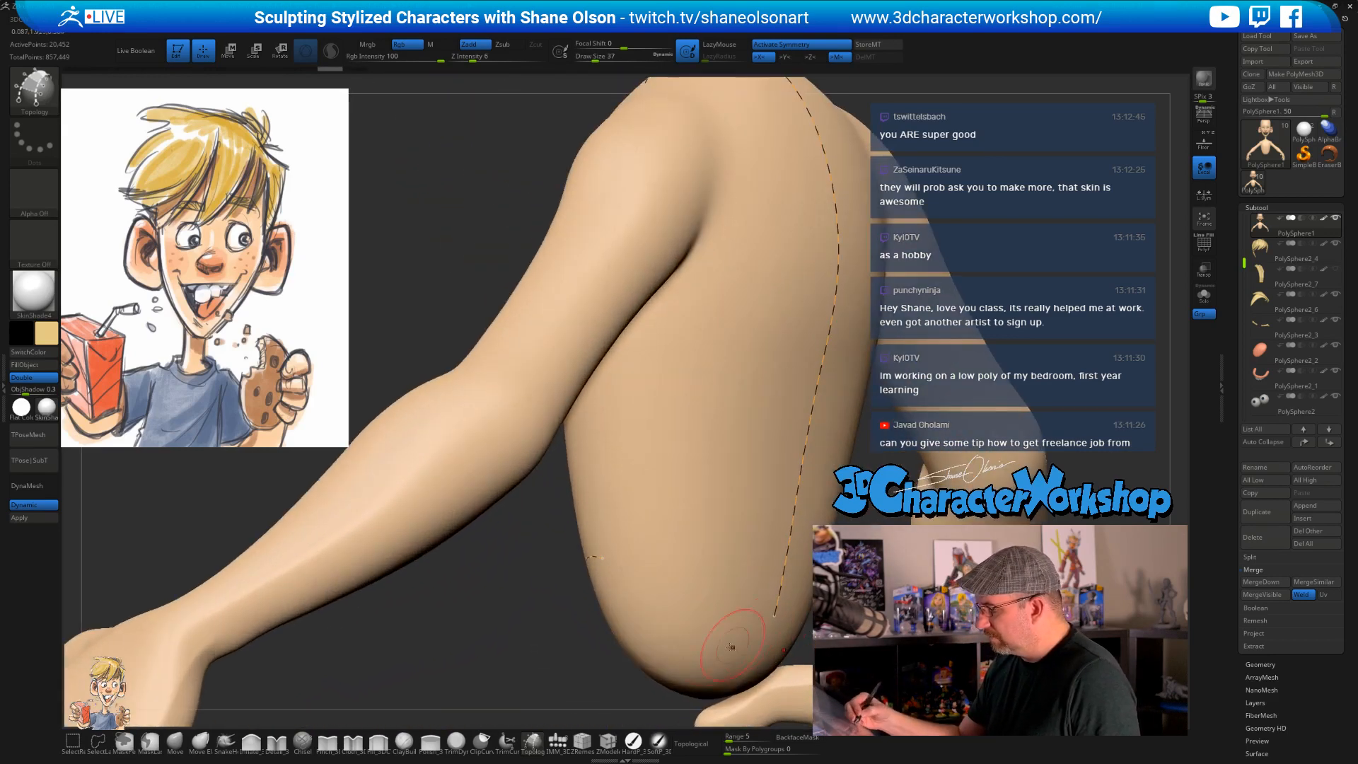
{"action": "right_click_drag", "start_coordinate": [732, 647], "coordinate": [684, 525], "text": "alt"}
{"action": "mouse_move", "coordinate": [585, 447]}
{"action": "left_mouse_down"}
{"action": "mouse_move", "coordinate": [556, 435]}
{"action": "mouse_move", "coordinate": [650, 434]}
{"action": "left_mouse_up"}
{"action": "mouse_move", "coordinate": [739, 447]}
{"action": "left_mouse_down"}
{"action": "mouse_move", "coordinate": [849, 483]}
{"action": "mouse_move", "coordinate": [697, 482]}
{"action": "mouse_move", "coordinate": [778, 453]}
{"action": "mouse_move", "coordinate": [818, 413]}
{"action": "mouse_move", "coordinate": [842, 412]}
{"action": "mouse_move", "coordinate": [844, 391]}
{"action": "left_mouse_up"}
- Draw symmetrical Topology curves across the chest and upper back, extending each one outward along the upper arm
{"action": "left_click_drag", "start_coordinate": [751, 331], "coordinate": [732, 382], "text": "alt"}
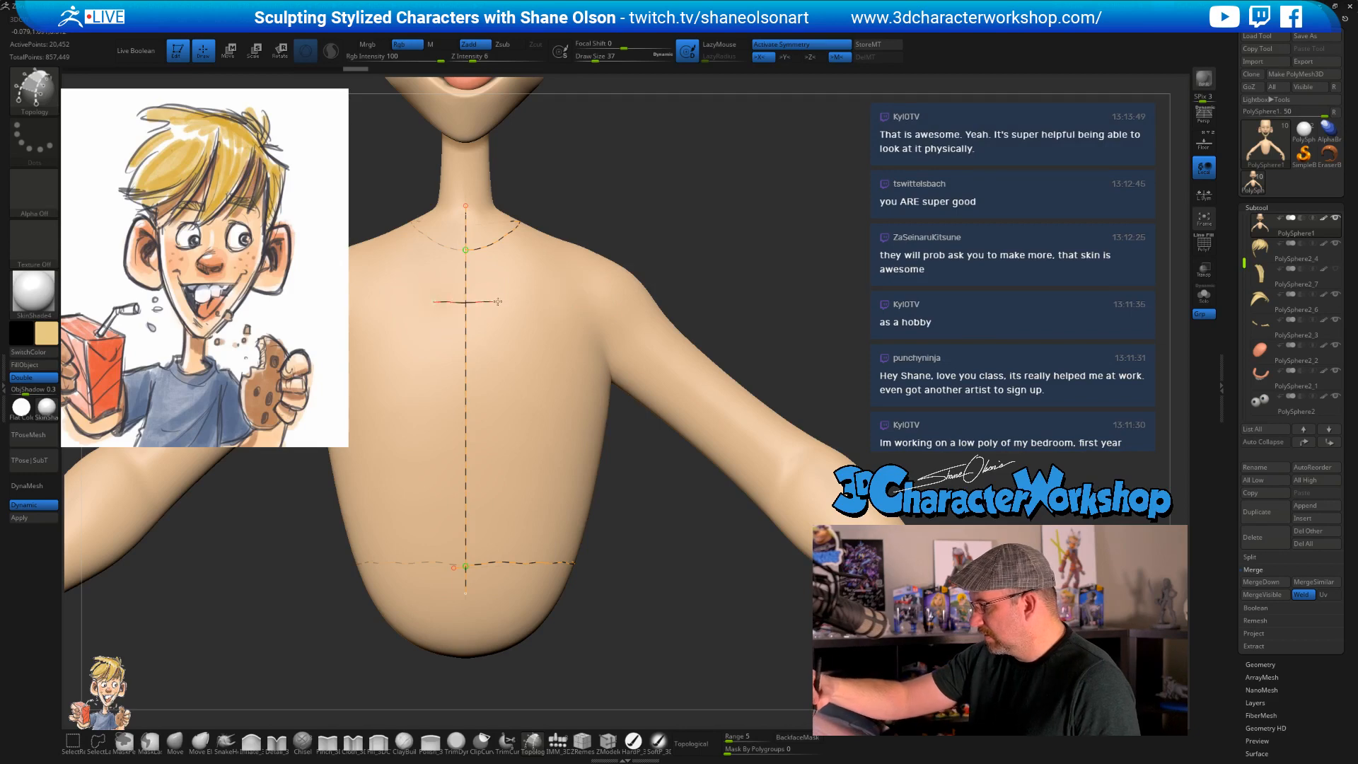
{"action": "mouse_move", "coordinate": [783, 449]}
{"action": "left_mouse_down"}
{"action": "mouse_move", "coordinate": [765, 326]}
{"action": "mouse_move", "coordinate": [1010, 347]}
{"action": "left_mouse_up"}
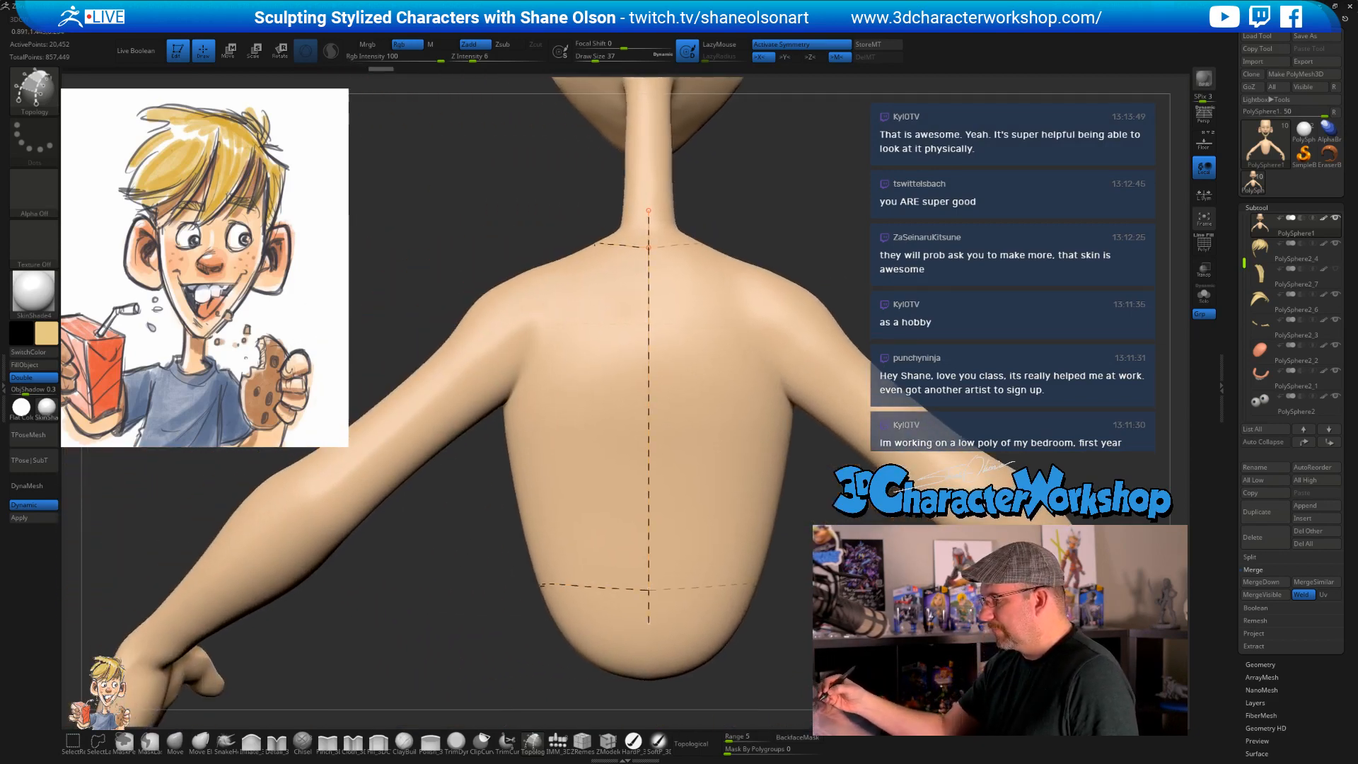
{"action": "left_click_drag", "start_coordinate": [677, 302], "coordinate": [660, 300]}
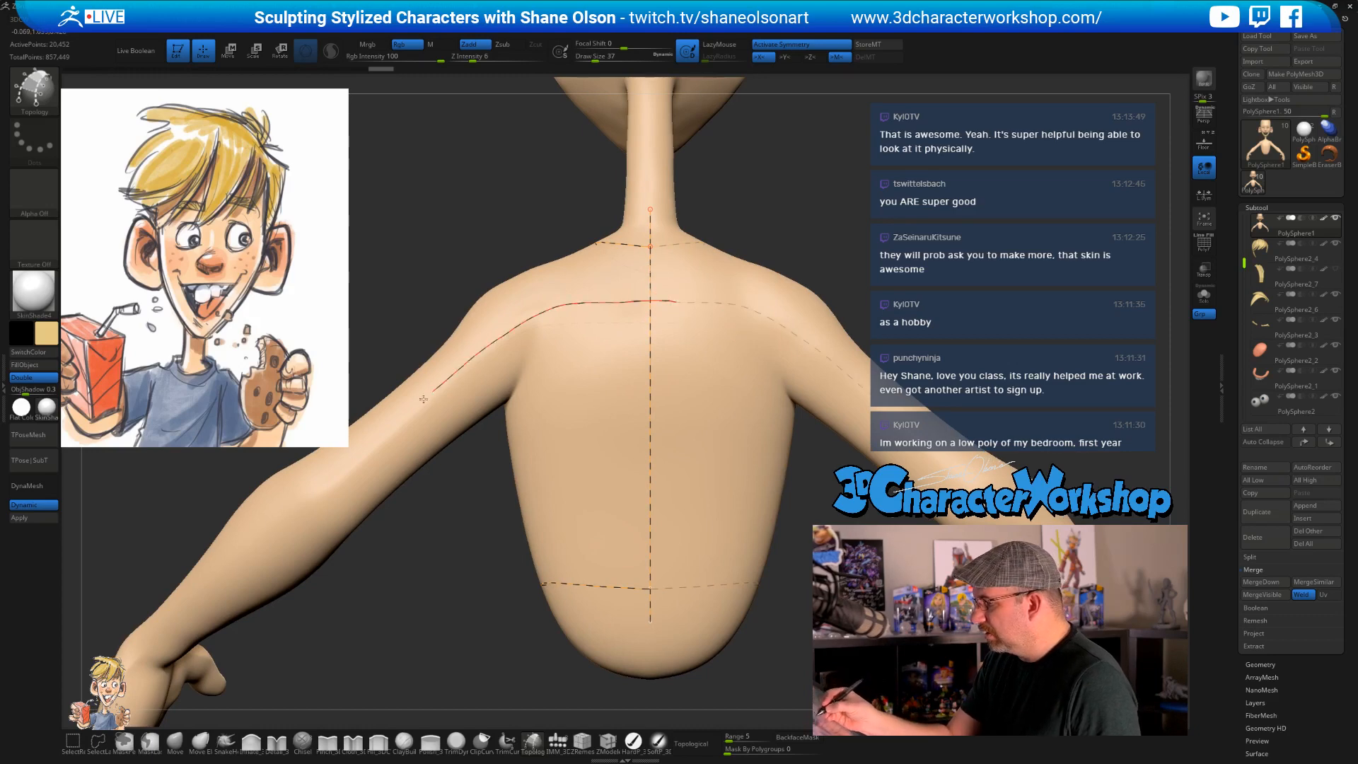
{"action": "left_click_drag", "start_coordinate": [423, 399], "coordinate": [374, 449]}
- Draw a Topology curve up the side of the torso to the armpit and along the underside of the upper arm
{"action": "mouse_move", "coordinate": [453, 537]}
{"action": "left_mouse_down"}
{"action": "mouse_move", "coordinate": [795, 321]}
{"action": "mouse_move", "coordinate": [793, 250]}
{"action": "mouse_move", "coordinate": [730, 391]}
{"action": "mouse_move", "coordinate": [719, 373]}
{"action": "left_mouse_up"}
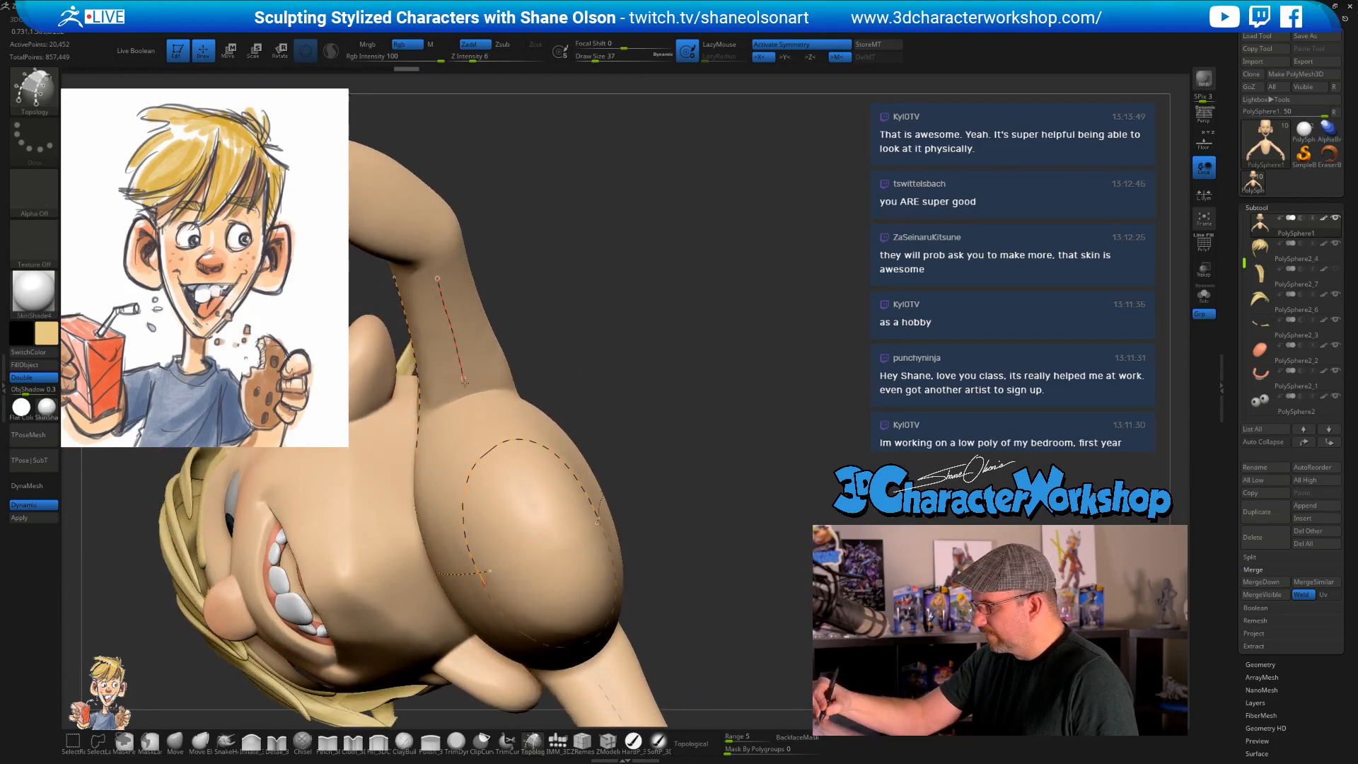
{"action": "left_click_drag", "start_coordinate": [507, 463], "coordinate": [514, 467]}
{"action": "mouse_move", "coordinate": [640, 432]}
{"action": "left_mouse_down"}
{"action": "mouse_move", "coordinate": [728, 531]}
{"action": "mouse_move", "coordinate": [718, 551]}
{"action": "left_mouse_up"}
{"action": "left_click_drag", "start_coordinate": [649, 606], "coordinate": [646, 556], "text": "alt"}
{"action": "left_click_drag", "start_coordinate": [737, 397], "coordinate": [775, 325]}
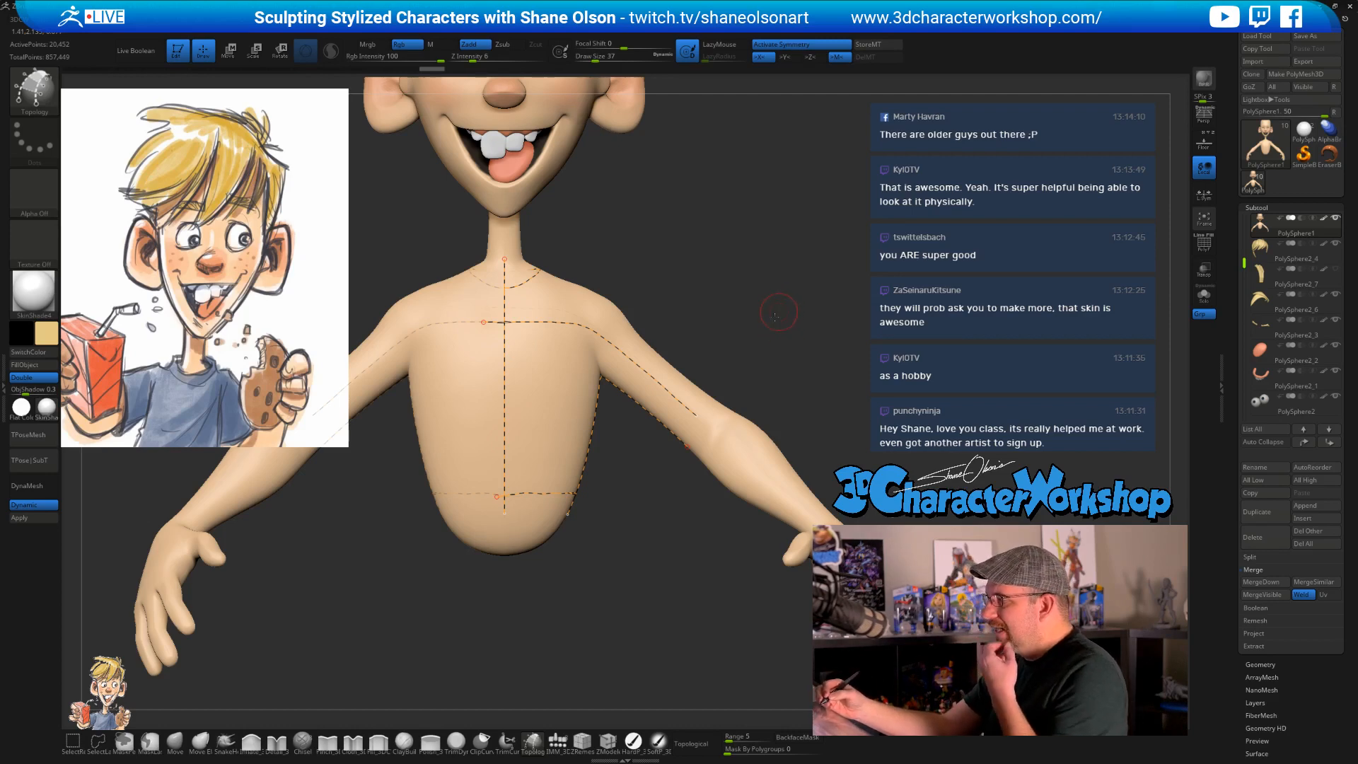
- Start the armhole curve on the front of the shoulder and draw a curve from the neckline along the top of the upper arm
{"action": "left_click_drag", "start_coordinate": [778, 312], "coordinate": [731, 334]}
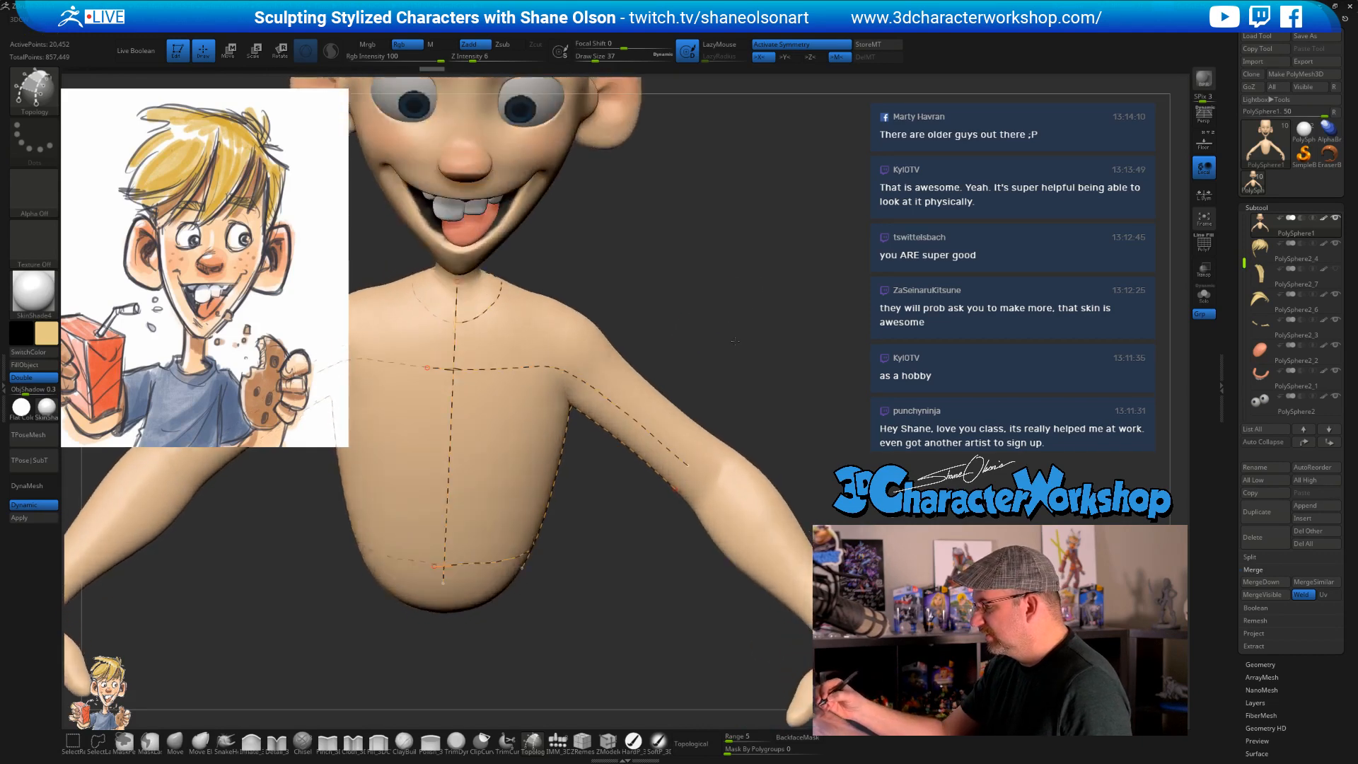
{"action": "left_click_drag", "start_coordinate": [655, 252], "coordinate": [669, 304]}
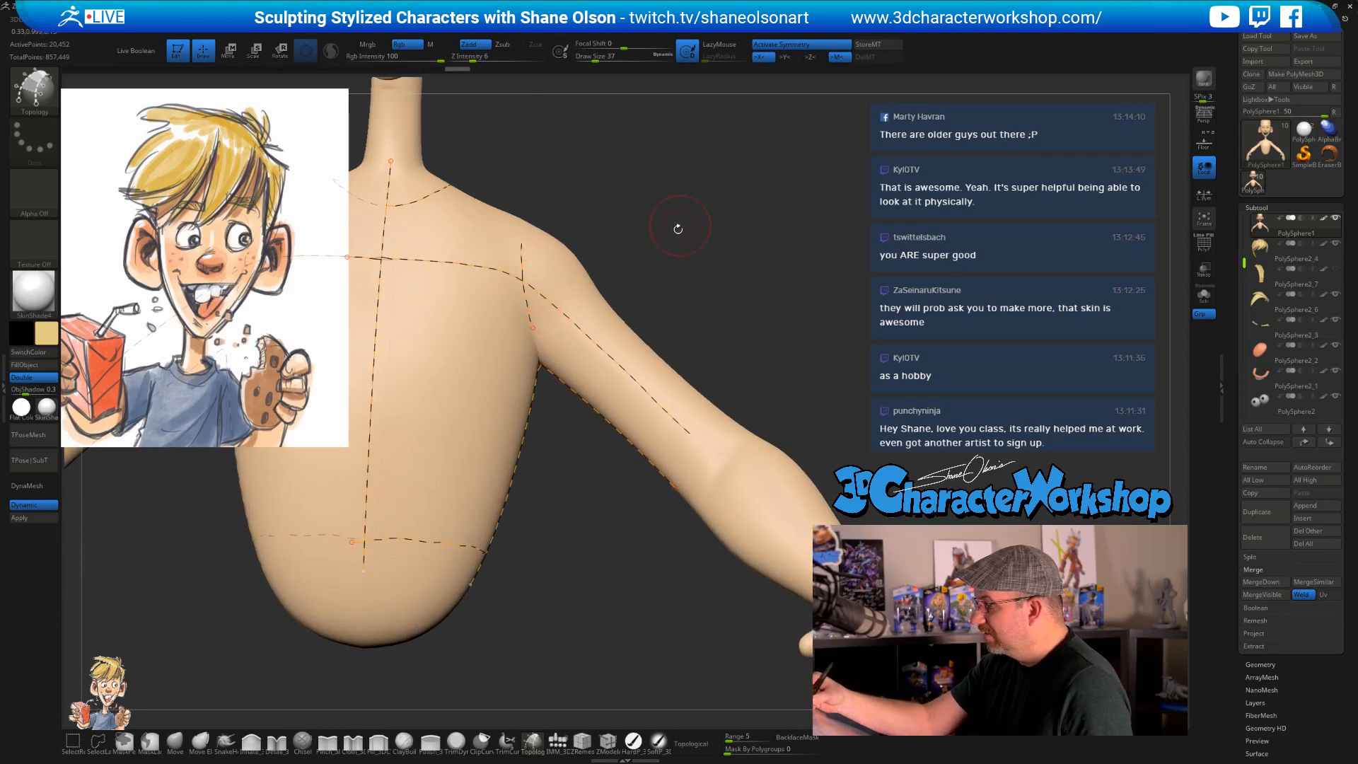
{"action": "left_click_drag", "start_coordinate": [676, 227], "coordinate": [700, 304]}
{"action": "left_click_drag", "start_coordinate": [407, 225], "coordinate": [467, 246]}
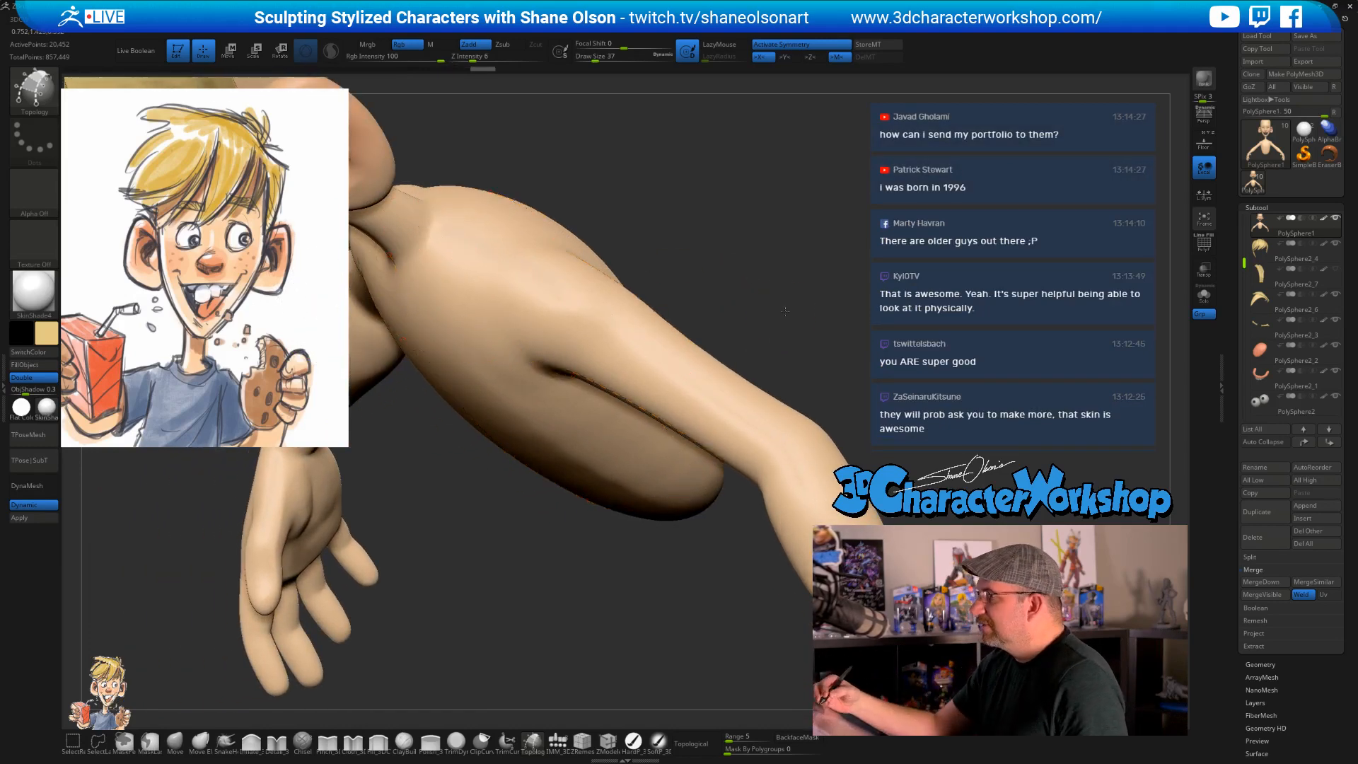
{"action": "left_click_drag", "start_coordinate": [785, 320], "coordinate": [714, 286]}
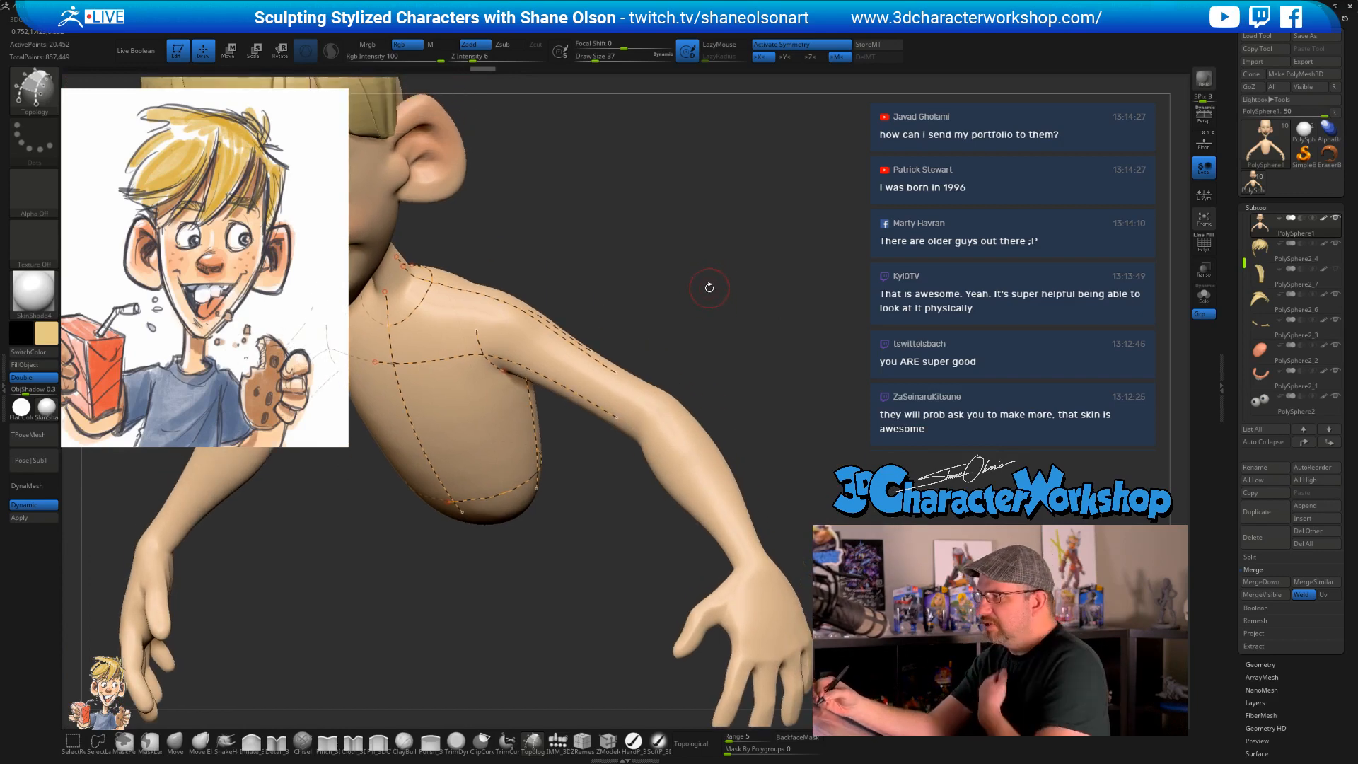
- Continue the armhole curve over the shoulder and under the armpit to close the loop around the arm
{"action": "mouse_move", "coordinate": [709, 294]}
{"action": "left_mouse_down"}
{"action": "mouse_move", "coordinate": [657, 258]}
{"action": "mouse_move", "coordinate": [682, 293]}
{"action": "mouse_move", "coordinate": [655, 414]}
{"action": "left_mouse_up"}
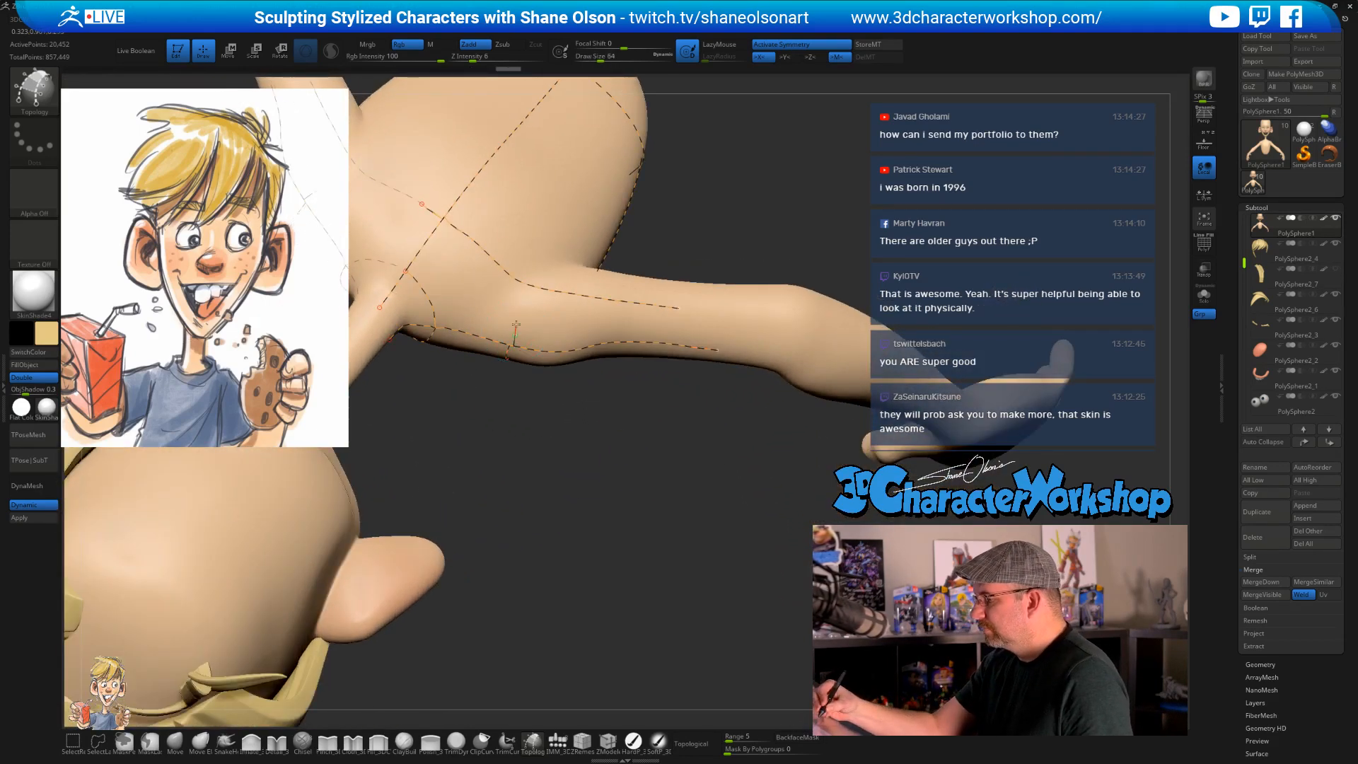
{"action": "mouse_move", "coordinate": [629, 459]}
{"action": "left_mouse_down"}
{"action": "mouse_move", "coordinate": [637, 533]}
{"action": "mouse_move", "coordinate": [516, 281]}
{"action": "left_mouse_up"}
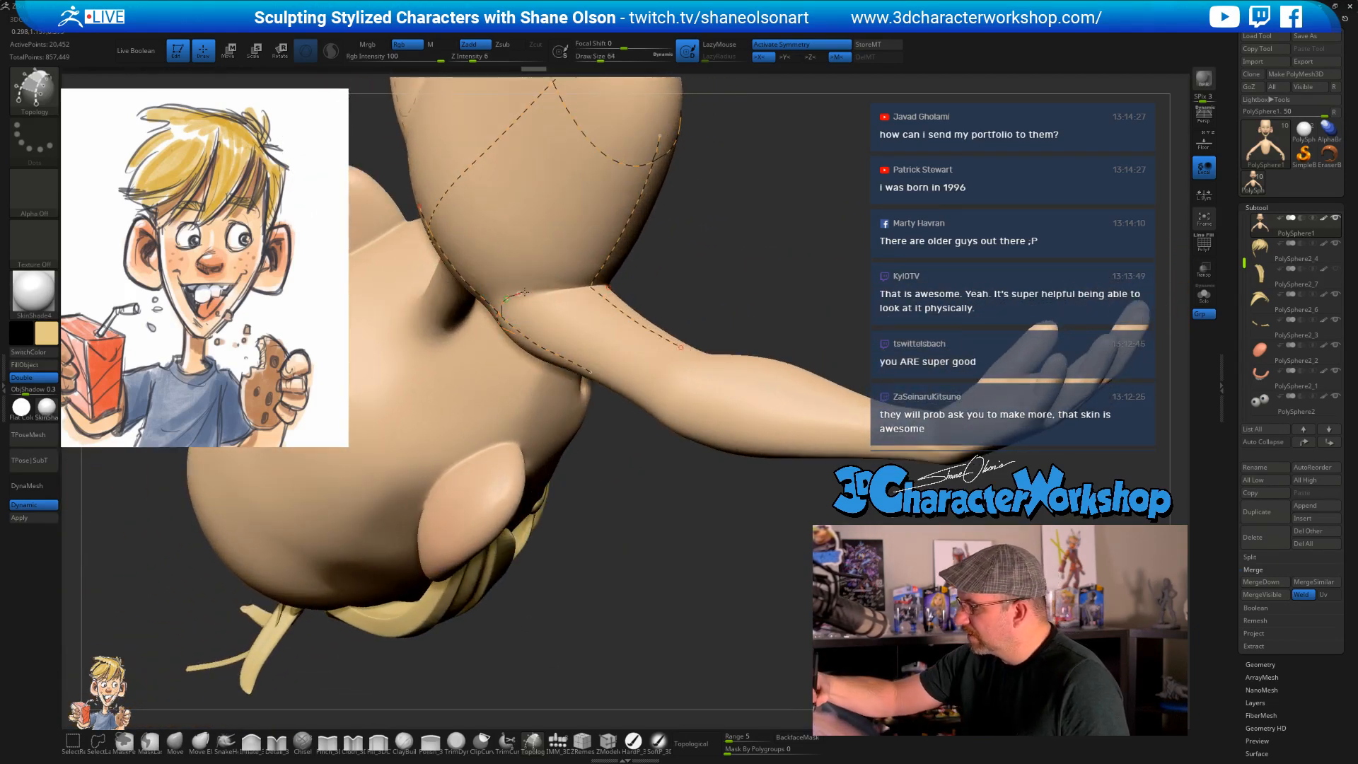
{"action": "left_click_drag", "start_coordinate": [719, 267], "coordinate": [669, 265]}
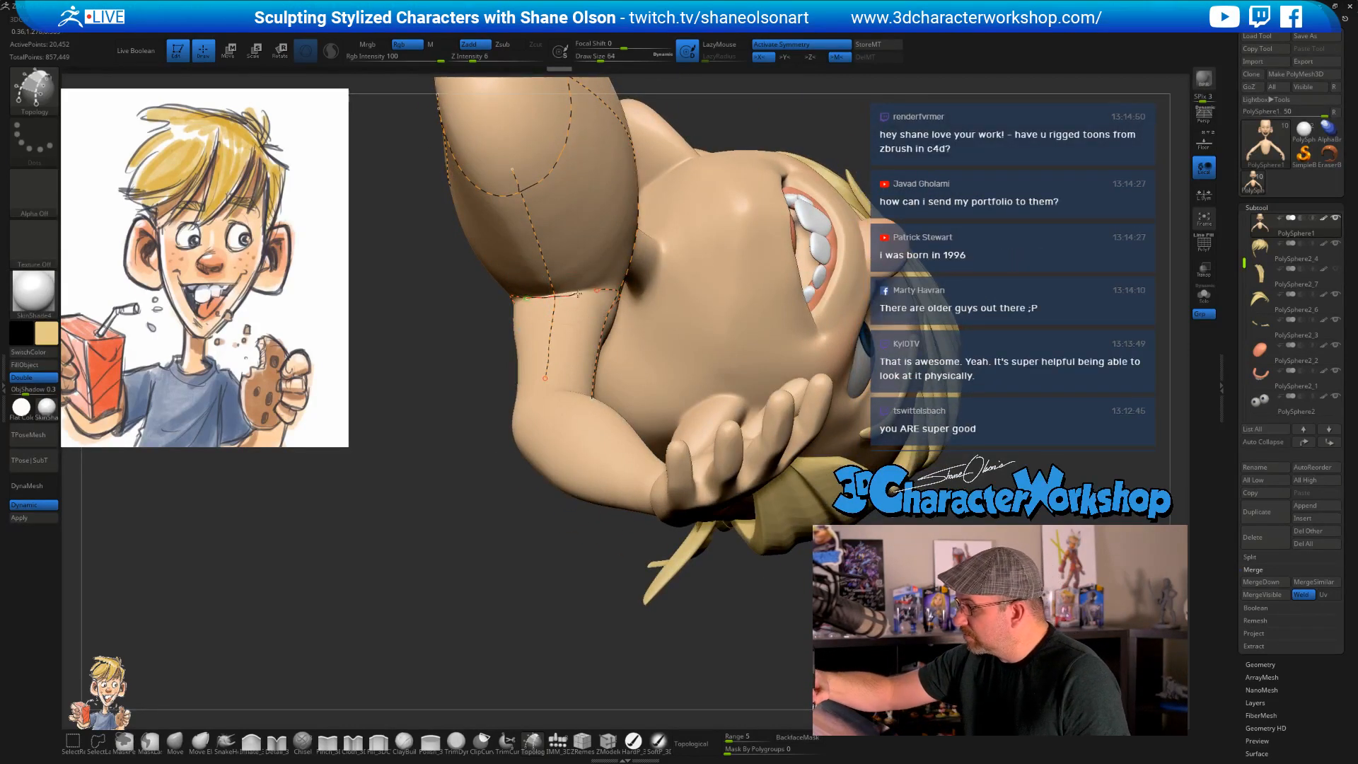
{"action": "left_click_drag", "start_coordinate": [593, 290], "coordinate": [596, 289]}
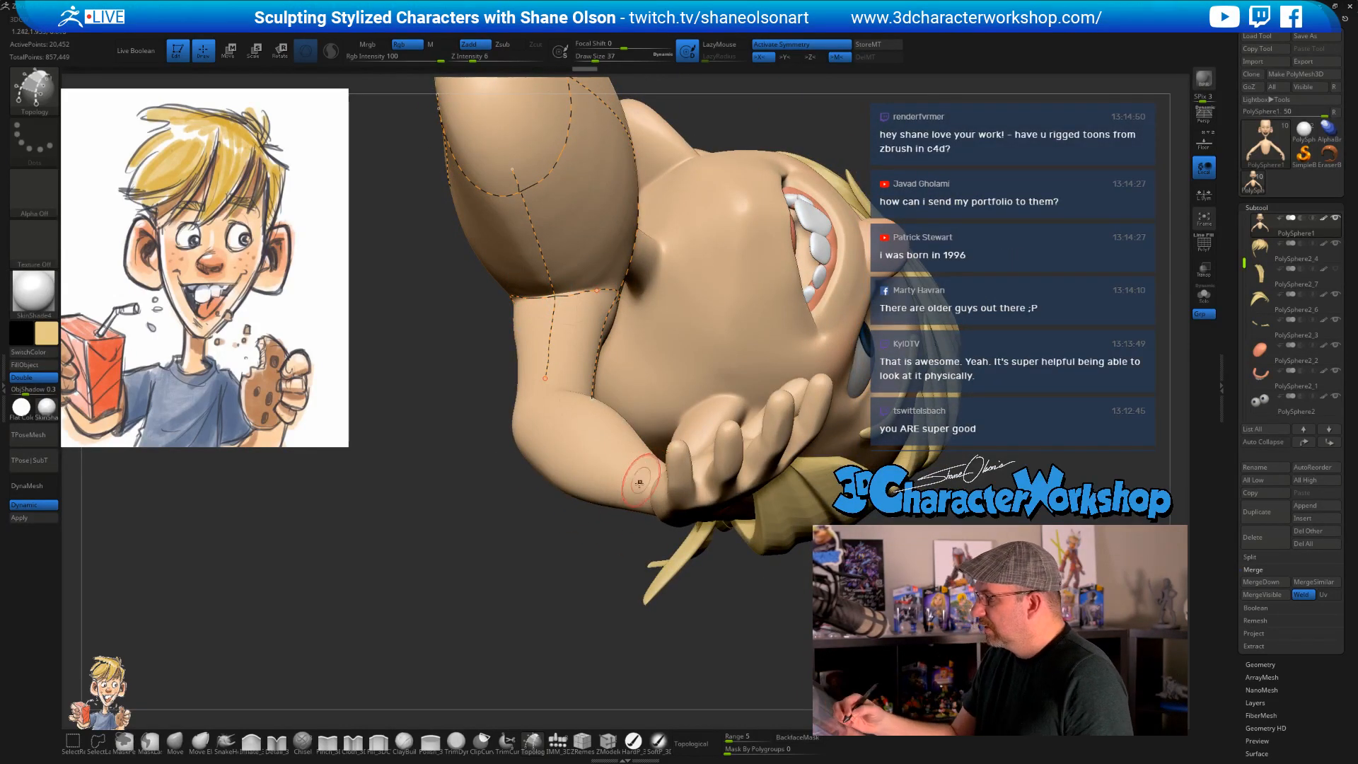
{"action": "mouse_move", "coordinate": [558, 602]}
{"action": "left_mouse_down", "text": "alt"}
{"action": "mouse_move", "coordinate": [548, 576]}
{"action": "mouse_move", "coordinate": [495, 573]}
{"action": "left_mouse_up", "text": "alt"}
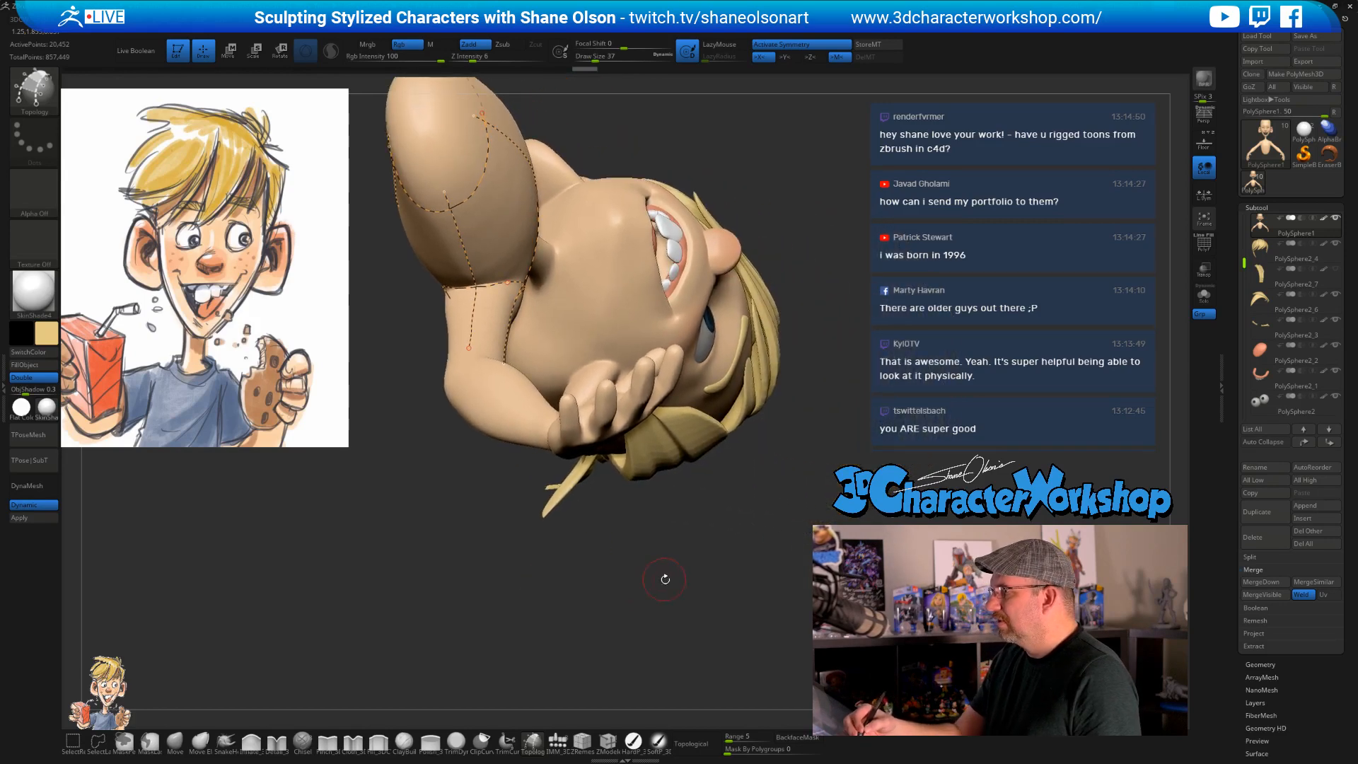
{"action": "left_click_drag", "start_coordinate": [665, 578], "coordinate": [659, 432]}
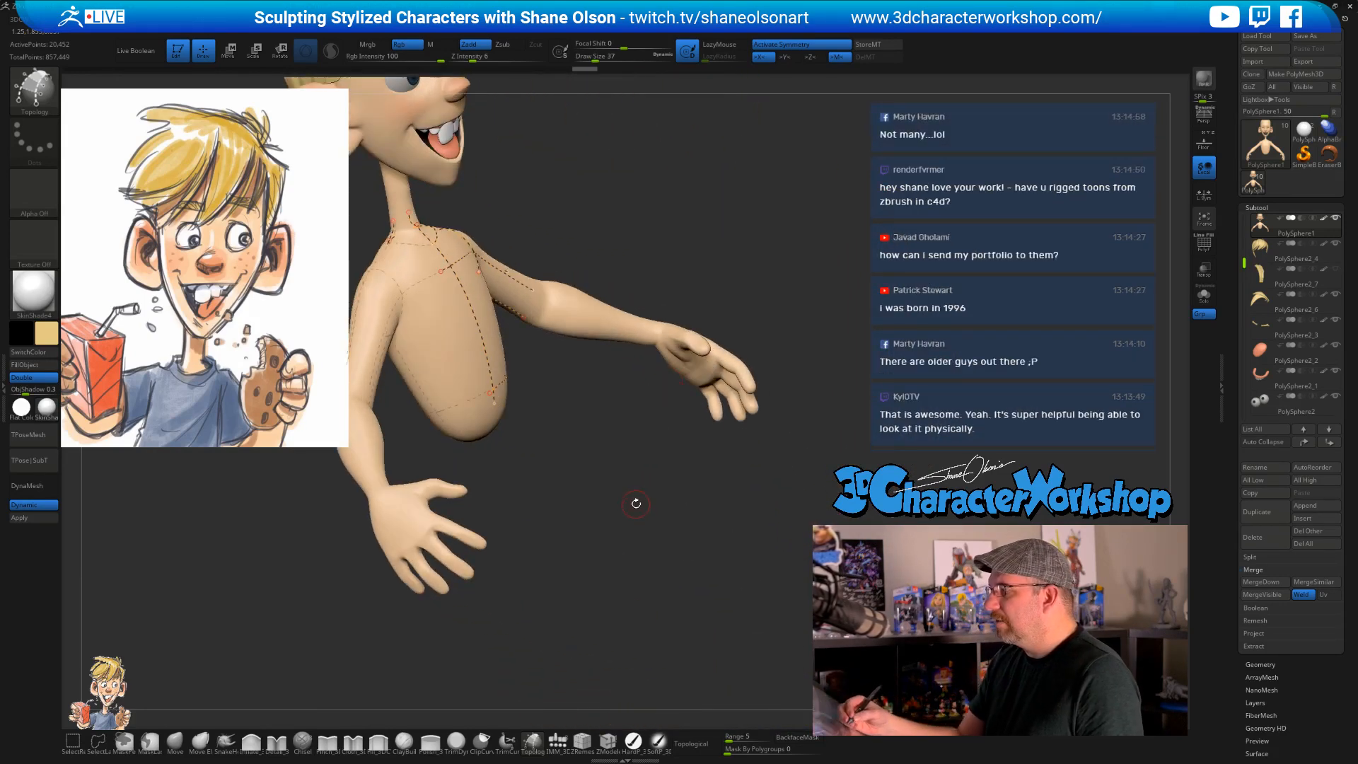
{"action": "left_click_drag", "start_coordinate": [636, 503], "coordinate": [721, 517]}
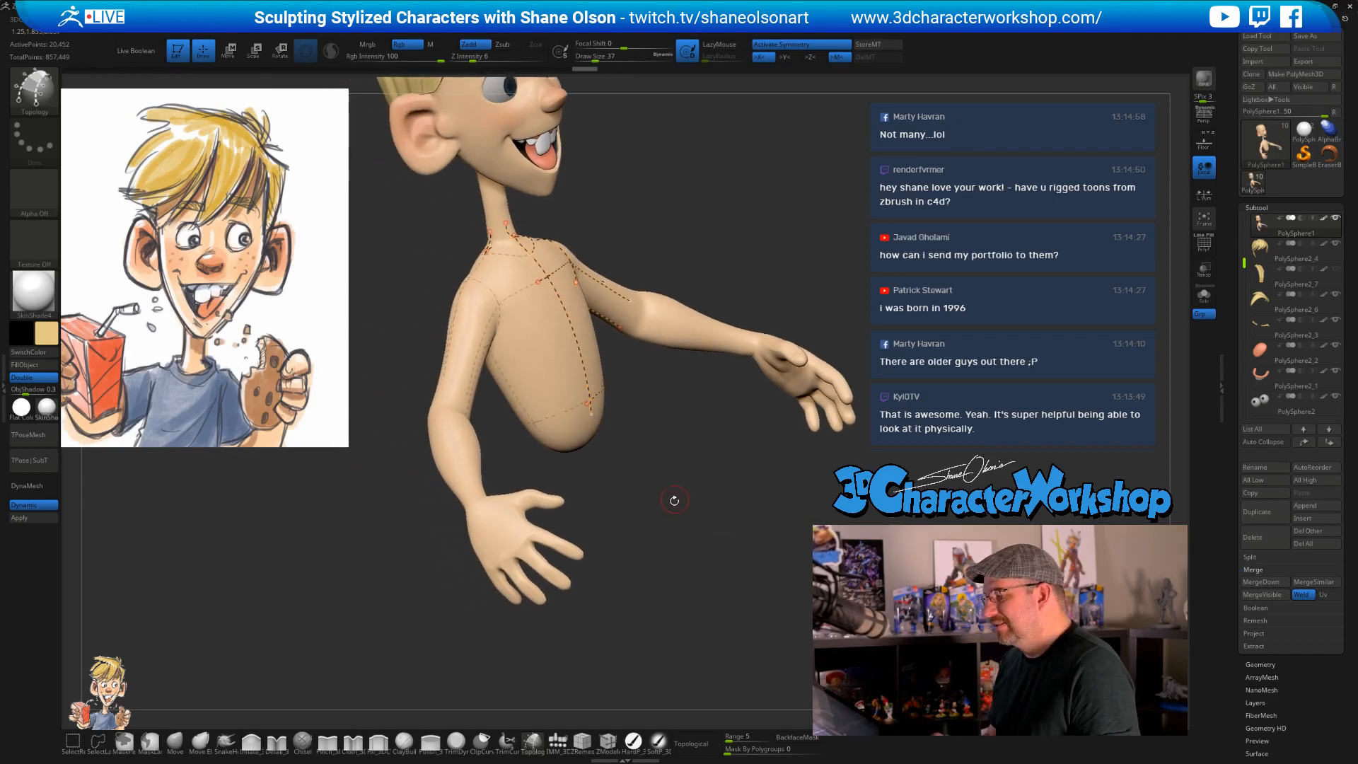
{"action": "mouse_move", "coordinate": [672, 497]}
{"action": "left_mouse_down"}
{"action": "mouse_move", "coordinate": [621, 449]}
{"action": "mouse_move", "coordinate": [642, 512]}
{"action": "left_mouse_up"}
{"action": "mouse_move", "coordinate": [449, 290]}
{"action": "left_mouse_down"}
{"action": "mouse_move", "coordinate": [625, 349]}
{"action": "mouse_move", "coordinate": [647, 337]}
{"action": "left_mouse_up"}
{"action": "key", "text": "ctrl+z"}
- Draw a Topology curve around the upper arm for the sleeve hem, crossing all the lengthwise arm curves
{"action": "left_click_drag", "start_coordinate": [736, 297], "coordinate": [691, 349]}
{"action": "left_click_drag", "start_coordinate": [754, 288], "coordinate": [692, 327]}
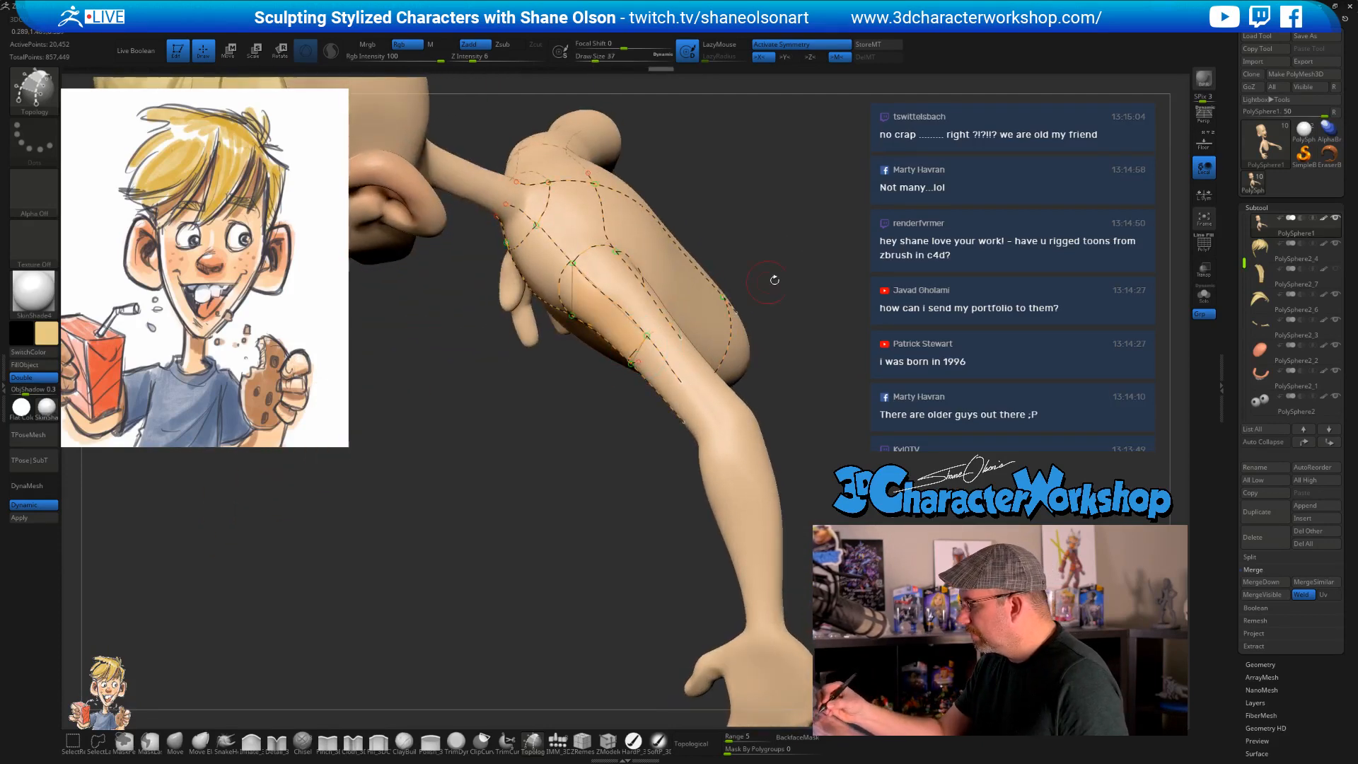
{"action": "mouse_move", "coordinate": [774, 278]}
{"action": "left_mouse_down"}
{"action": "mouse_move", "coordinate": [699, 335]}
{"action": "mouse_move", "coordinate": [695, 315]}
{"action": "left_mouse_up"}
{"action": "left_click_drag", "start_coordinate": [752, 291], "coordinate": [684, 334]}
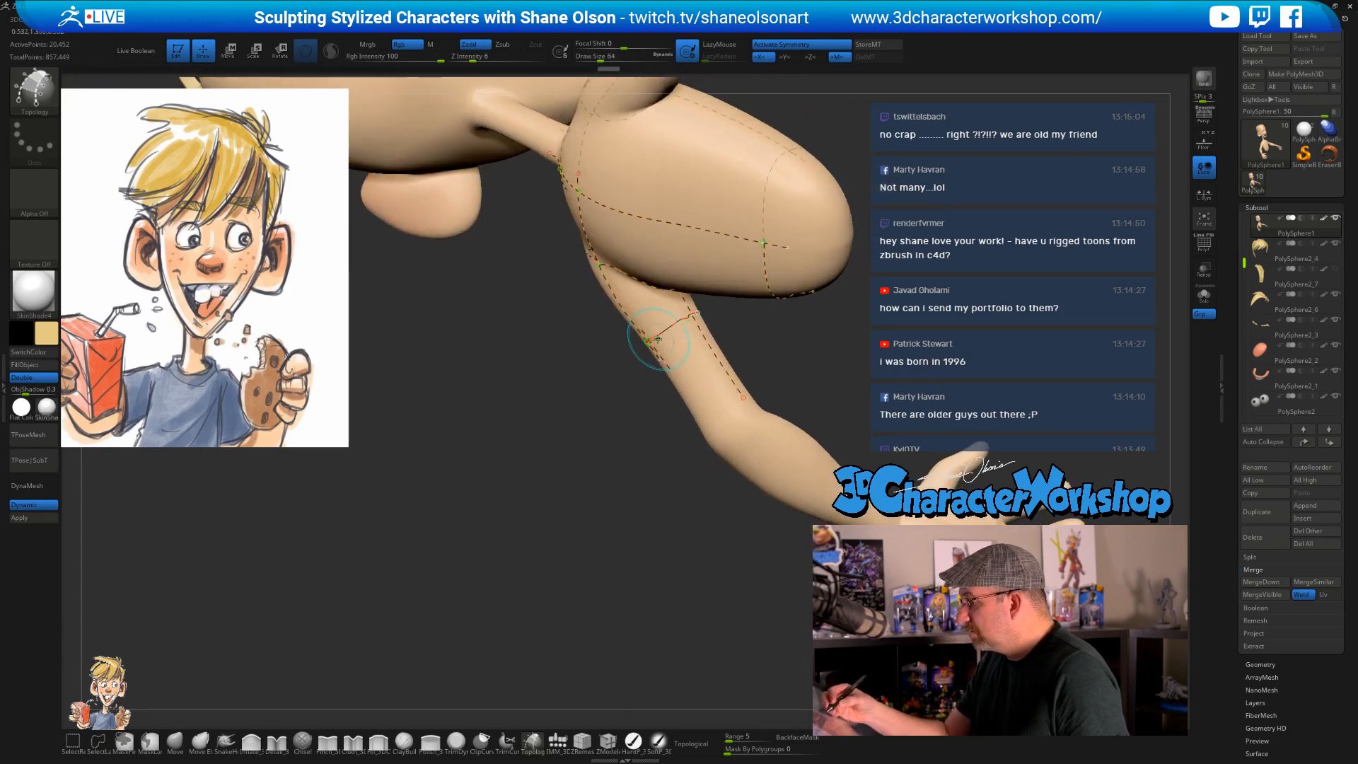
{"action": "mouse_move", "coordinate": [694, 352]}
{"action": "right_mouse_down", "text": "ctrl"}
{"action": "mouse_move", "coordinate": [691, 397]}
{"action": "mouse_move", "coordinate": [684, 359]}
{"action": "right_mouse_up", "text": "ctrl"}
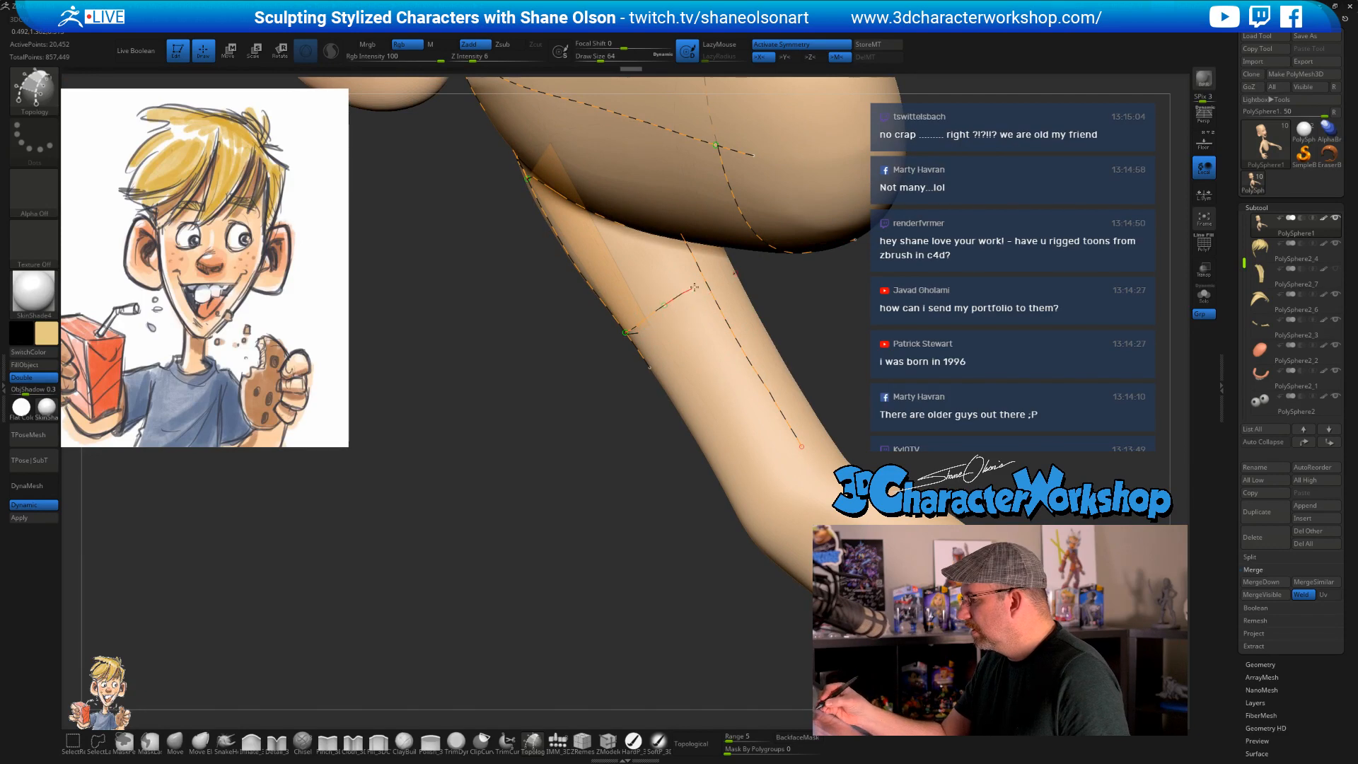
{"action": "left_click_drag", "start_coordinate": [695, 287], "coordinate": [732, 272]}
{"action": "left_click_drag", "start_coordinate": [886, 276], "coordinate": [802, 306]}
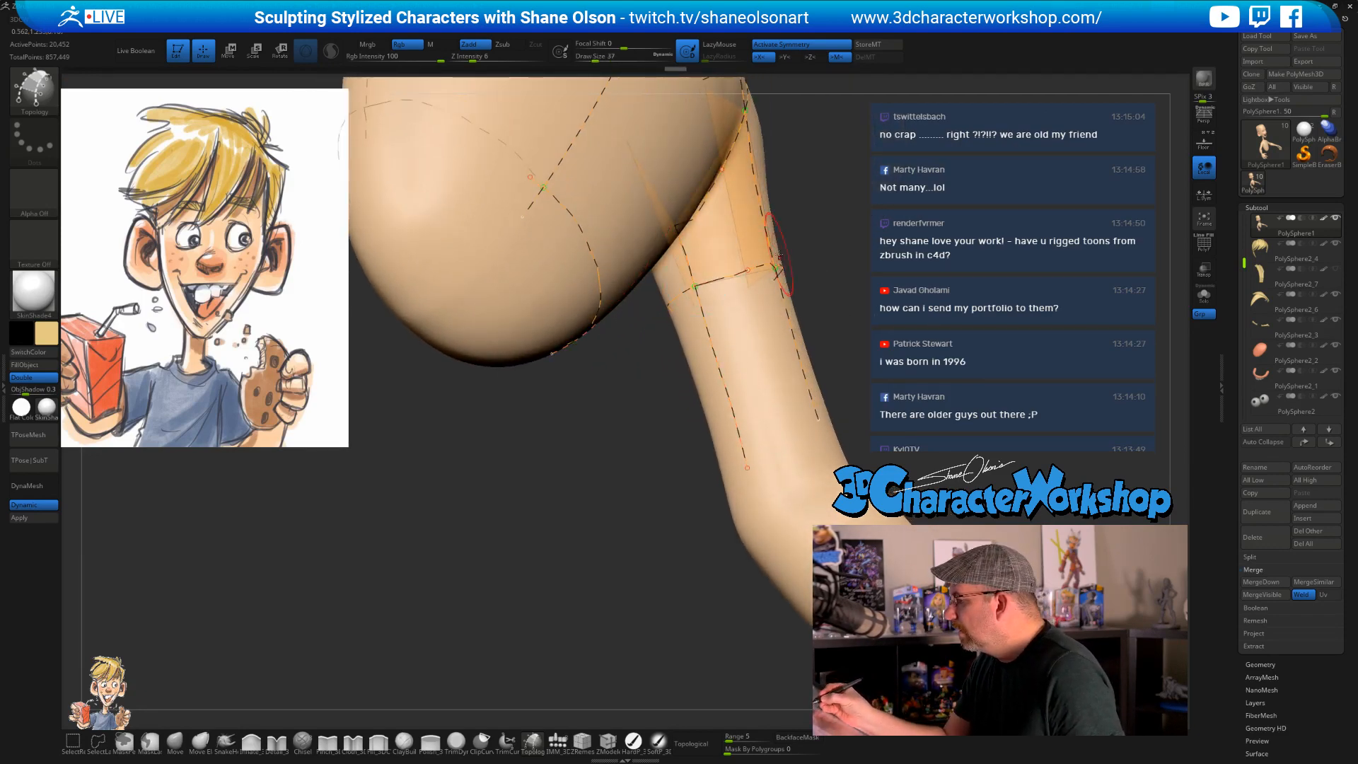
- Draw a vertical Topology curve down the front of the torso from the armhole to just below the shirt hem
{"action": "mouse_move", "coordinate": [997, 297]}
{"action": "left_mouse_down"}
{"action": "mouse_move", "coordinate": [913, 328]}
{"action": "mouse_move", "coordinate": [814, 304]}
{"action": "mouse_move", "coordinate": [809, 415]}
{"action": "mouse_move", "coordinate": [790, 455]}
{"action": "mouse_move", "coordinate": [776, 447]}
{"action": "mouse_move", "coordinate": [854, 389]}
{"action": "mouse_move", "coordinate": [736, 396]}
{"action": "mouse_move", "coordinate": [721, 487]}
{"action": "mouse_move", "coordinate": [697, 461]}
{"action": "mouse_move", "coordinate": [715, 409]}
{"action": "left_mouse_up"}
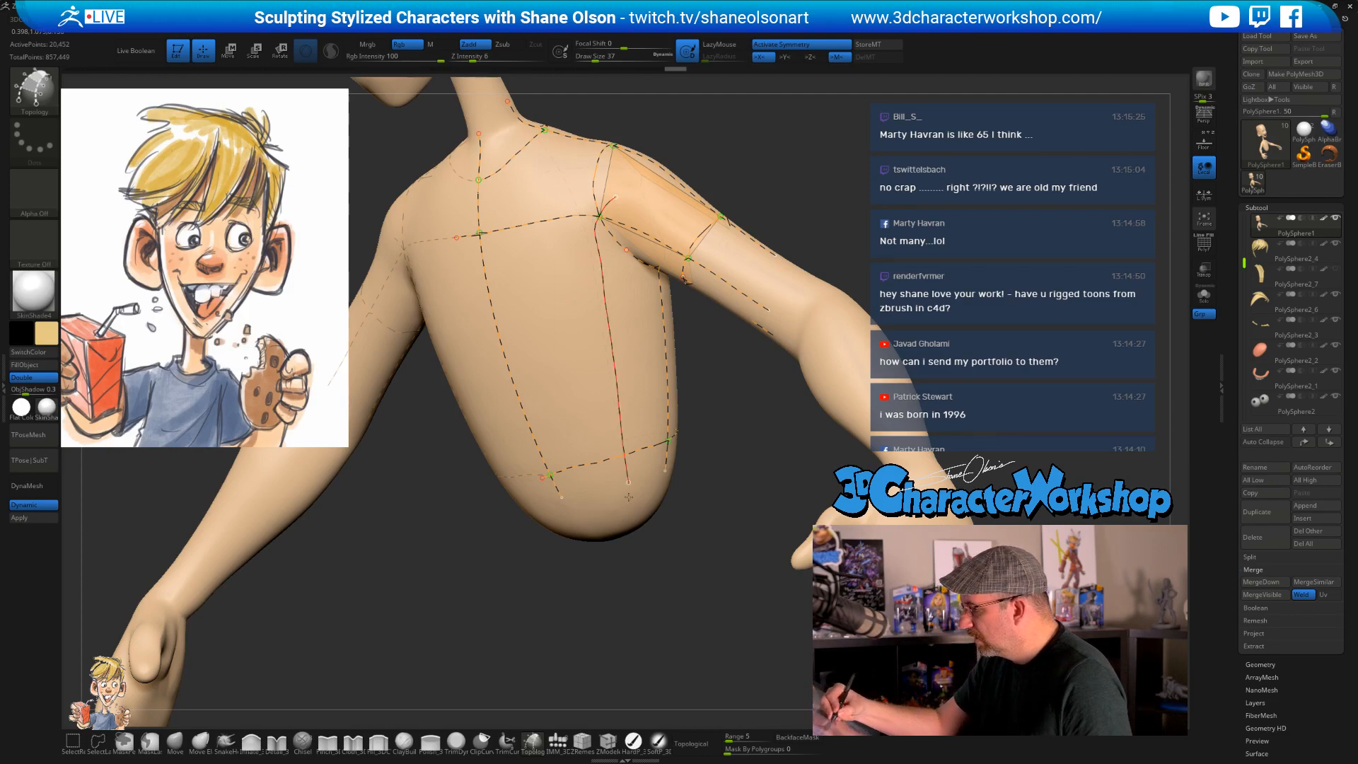
{"action": "left_click_drag", "start_coordinate": [628, 497], "coordinate": [630, 501]}
{"action": "mouse_move", "coordinate": [679, 600]}
{"action": "left_mouse_down"}
{"action": "mouse_move", "coordinate": [589, 587]}
{"action": "mouse_move", "coordinate": [605, 607]}
{"action": "mouse_move", "coordinate": [598, 598]}
{"action": "left_mouse_up"}
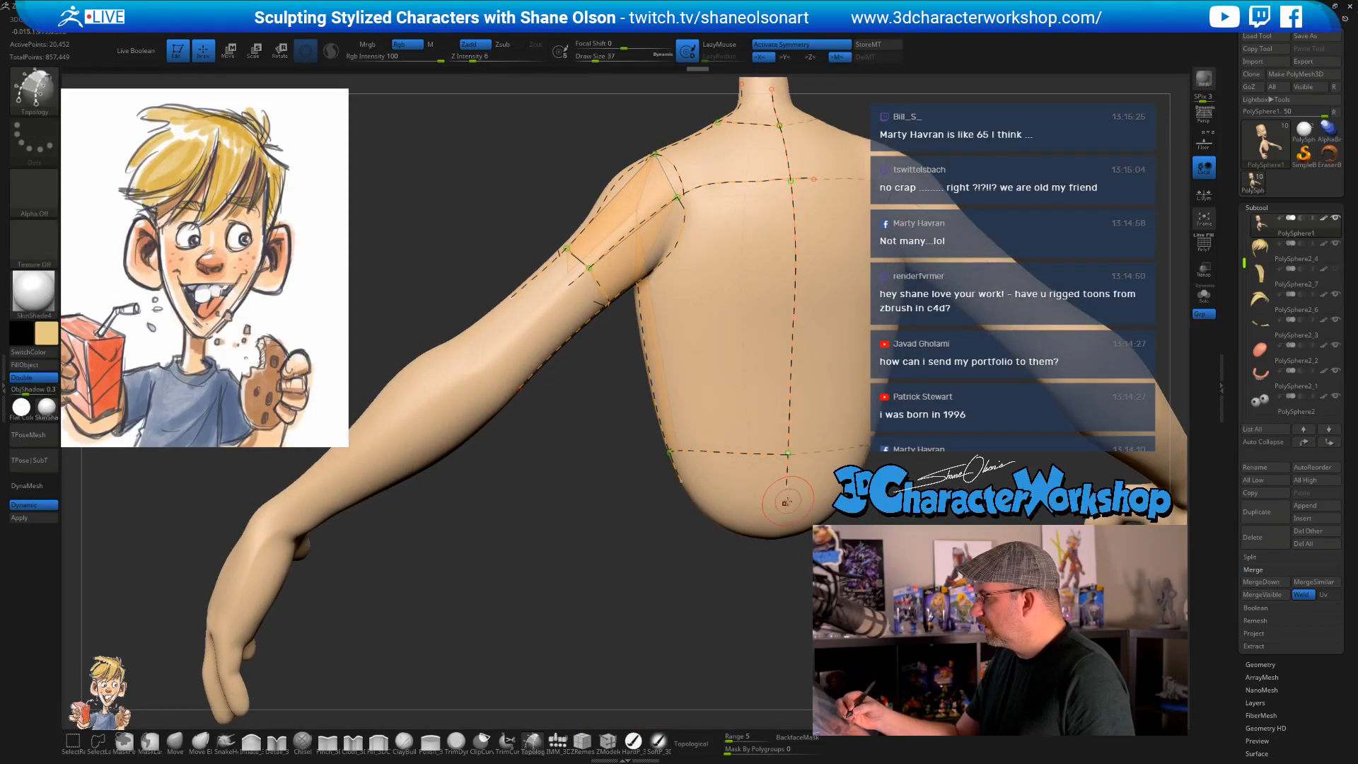
- Erase the horizontal upper-back curve and redraw it from the centerline through the armhole and down the back of the sleeve
{"action": "left_click_drag", "start_coordinate": [691, 597], "coordinate": [573, 601]}
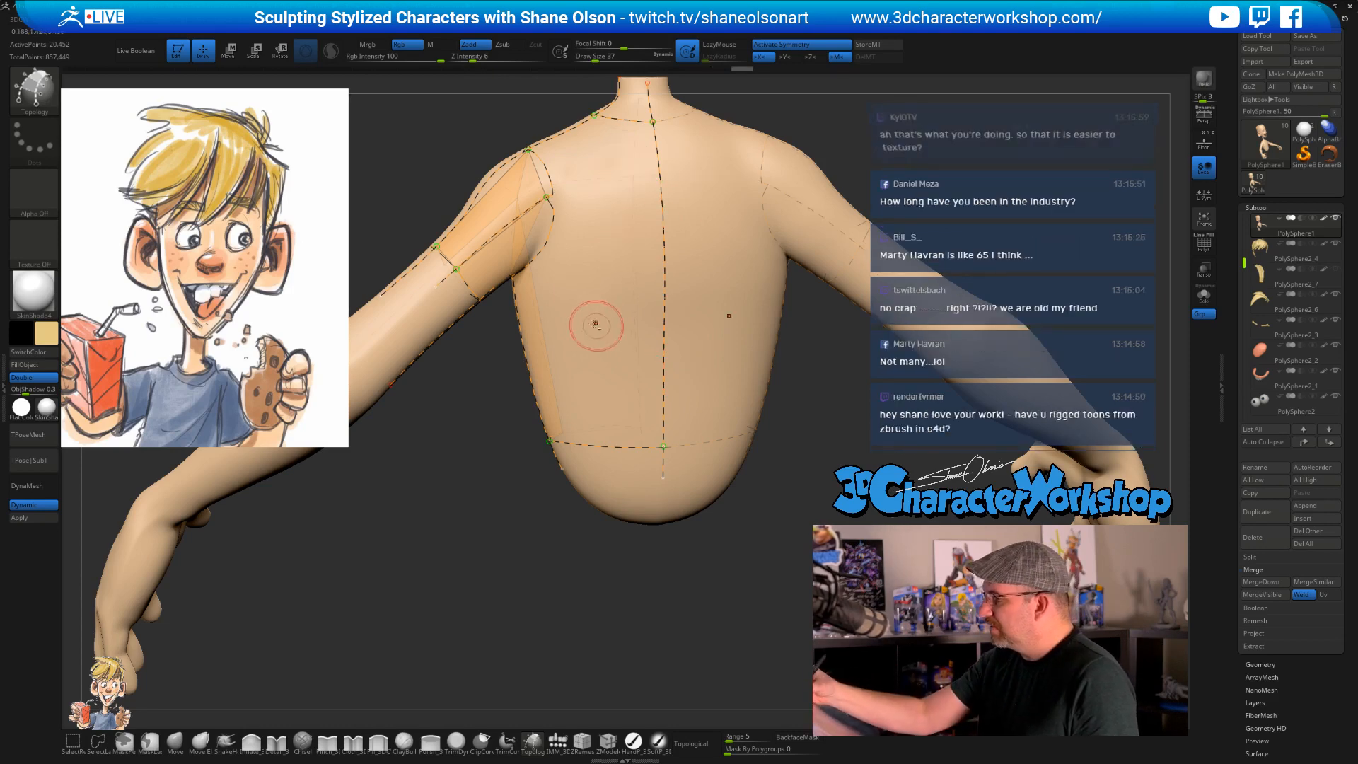
{"action": "mouse_move", "coordinate": [529, 211]}
{"action": "left_mouse_down"}
{"action": "mouse_move", "coordinate": [500, 212]}
{"action": "mouse_move", "coordinate": [488, 234]}
{"action": "left_mouse_up"}
{"action": "mouse_move", "coordinate": [630, 300]}
{"action": "right_mouse_down"}
{"action": "mouse_move", "coordinate": [662, 300]}
{"action": "mouse_move", "coordinate": [562, 293]}
{"action": "right_mouse_up"}
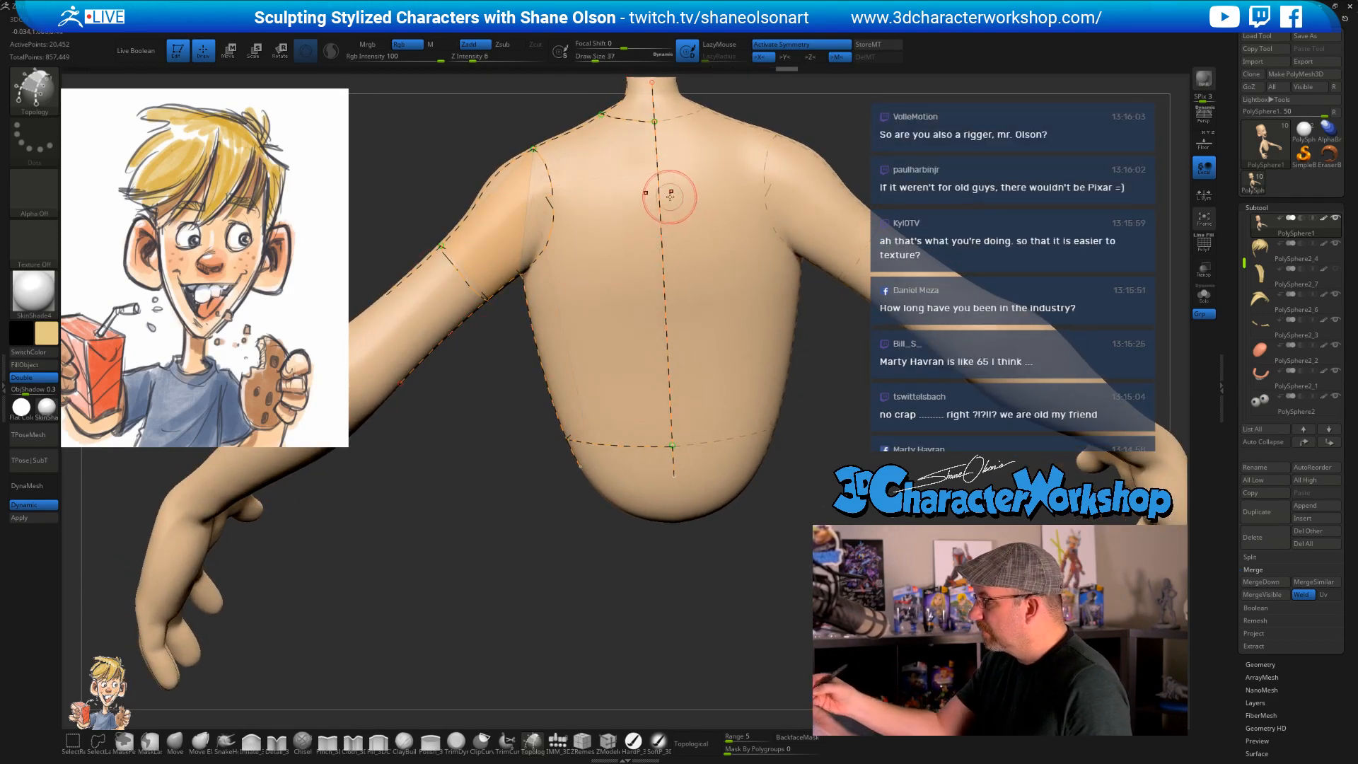
{"action": "left_click_drag", "start_coordinate": [681, 194], "coordinate": [658, 195]}
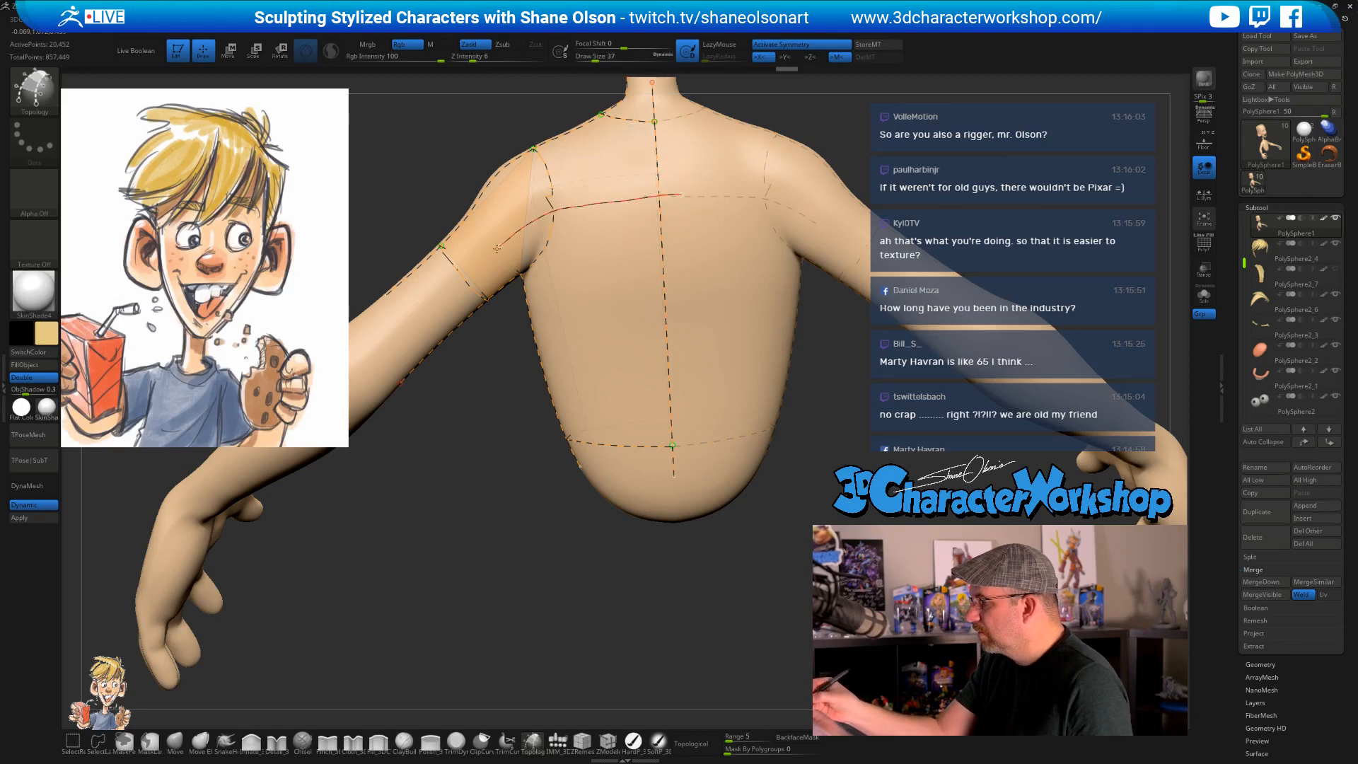
{"action": "left_click_drag", "start_coordinate": [440, 298], "coordinate": [440, 298]}
- Try to draw a vertical Topology curve down the back from the armhole to below the shirt hem
{"action": "left_click_drag", "start_coordinate": [779, 474], "coordinate": [766, 498]}
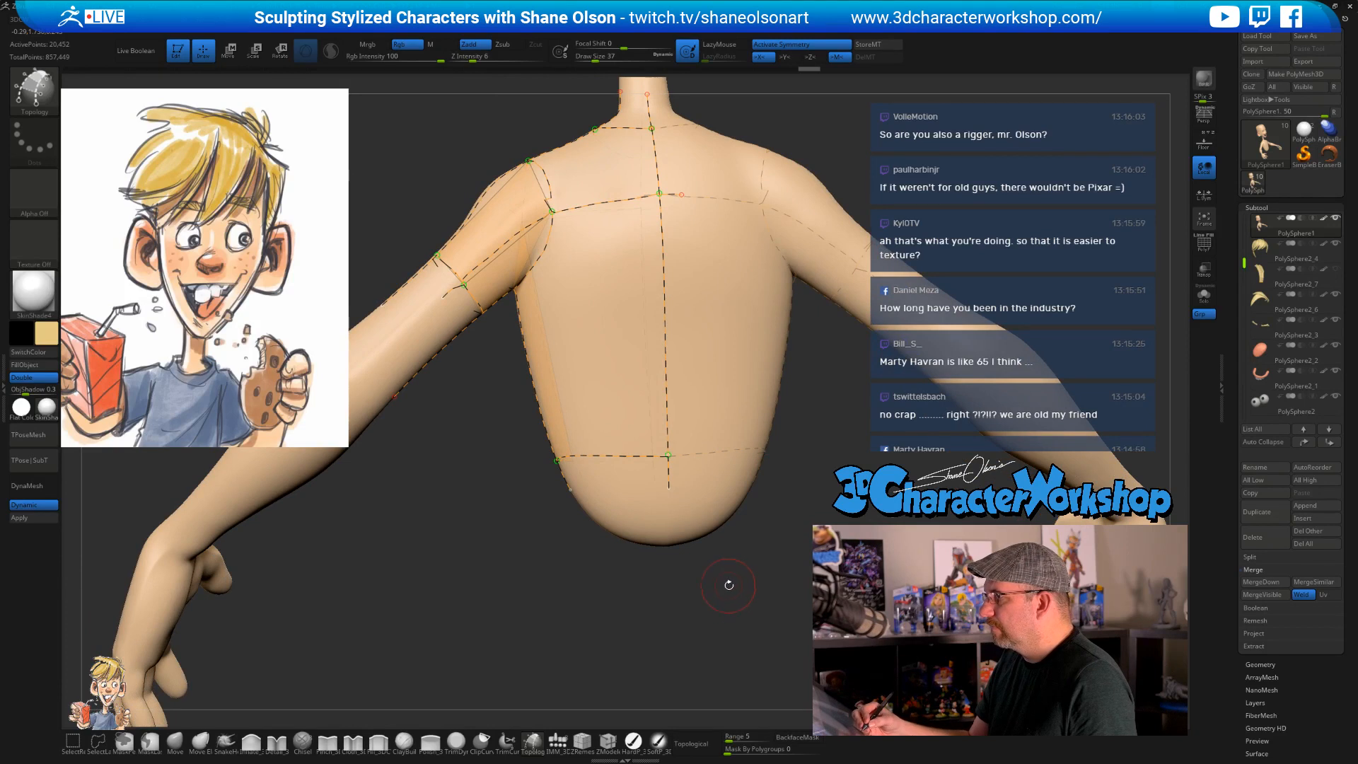
{"action": "left_click_drag", "start_coordinate": [729, 585], "coordinate": [728, 548], "text": "alt"}
{"action": "left_click_drag", "start_coordinate": [508, 199], "coordinate": [518, 201]}
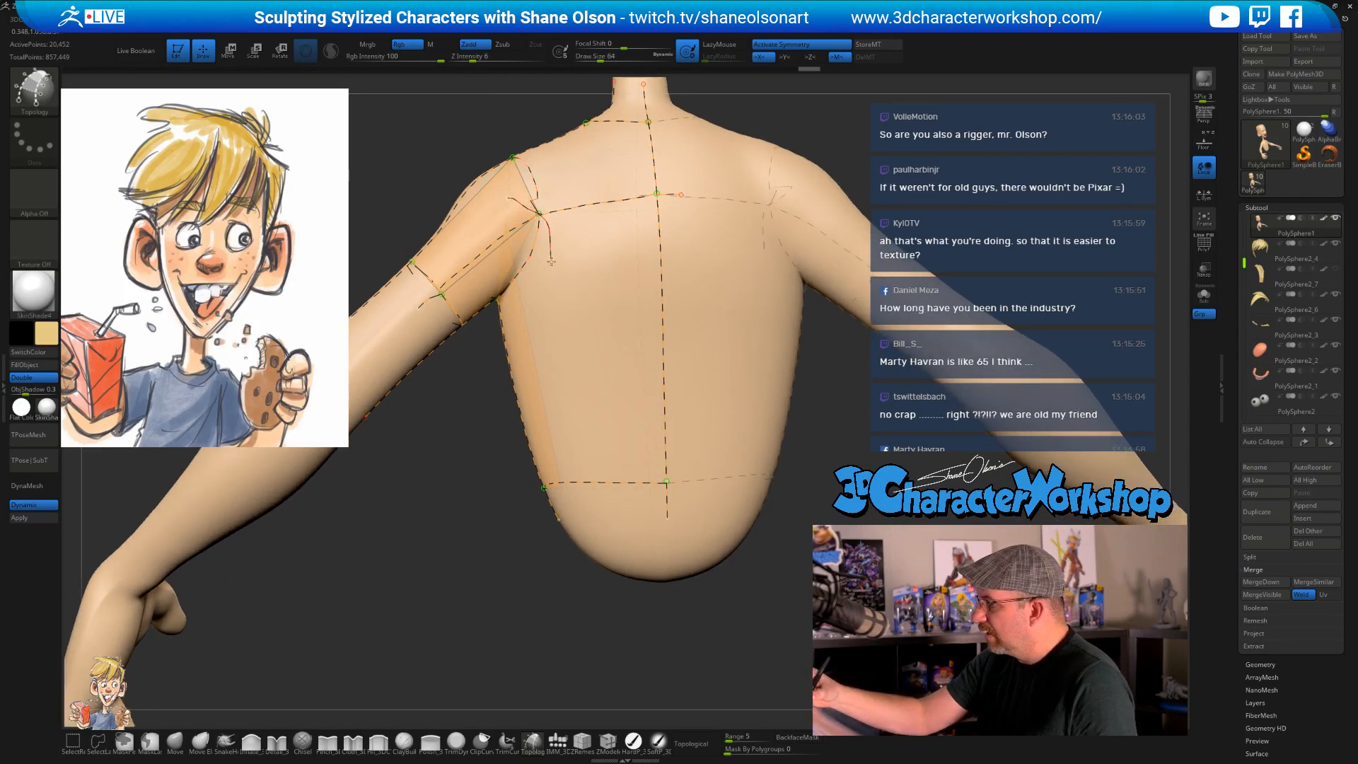
{"action": "left_click_drag", "start_coordinate": [563, 433], "coordinate": [571, 514]}
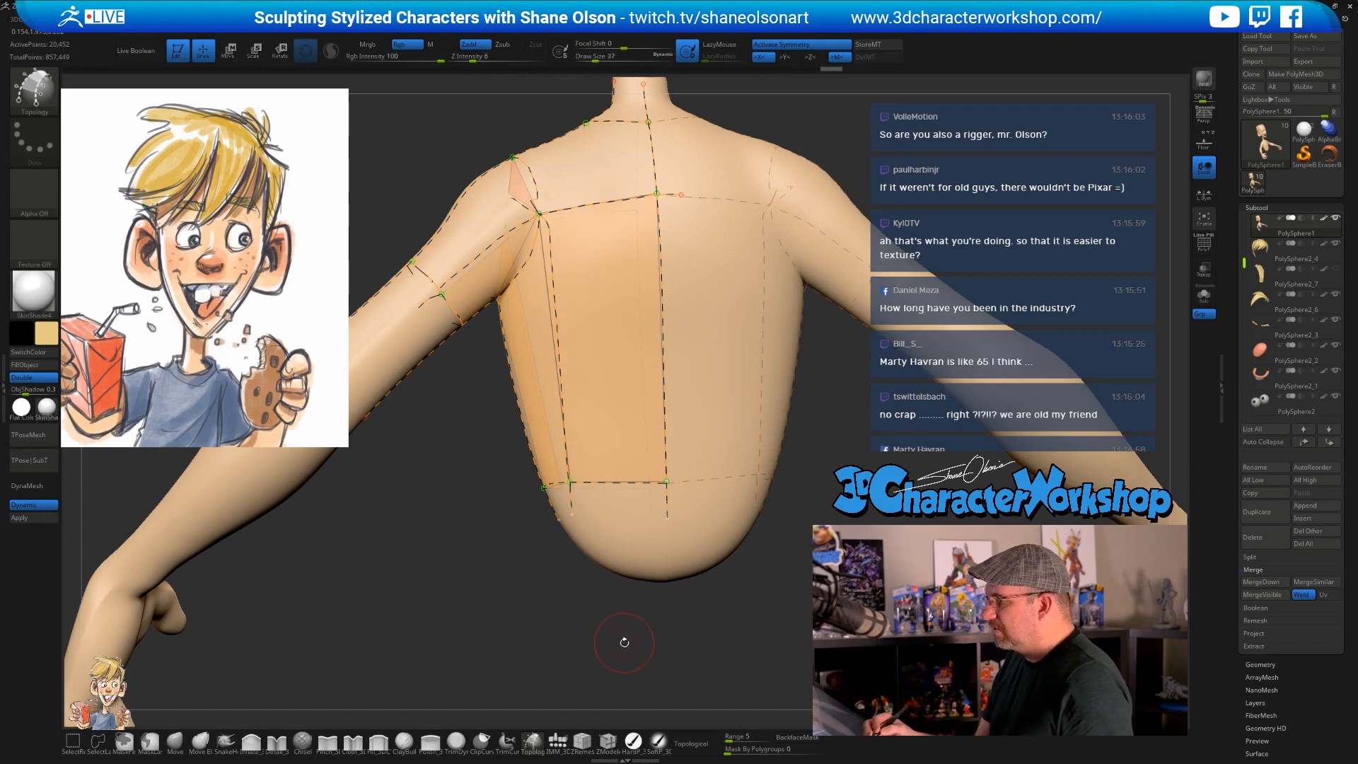
- Rework the armhole curve on the back of the shoulder and draw a vertical curve from it down to the shirt hem
{"action": "left_click_drag", "start_coordinate": [620, 629], "coordinate": [563, 524]}
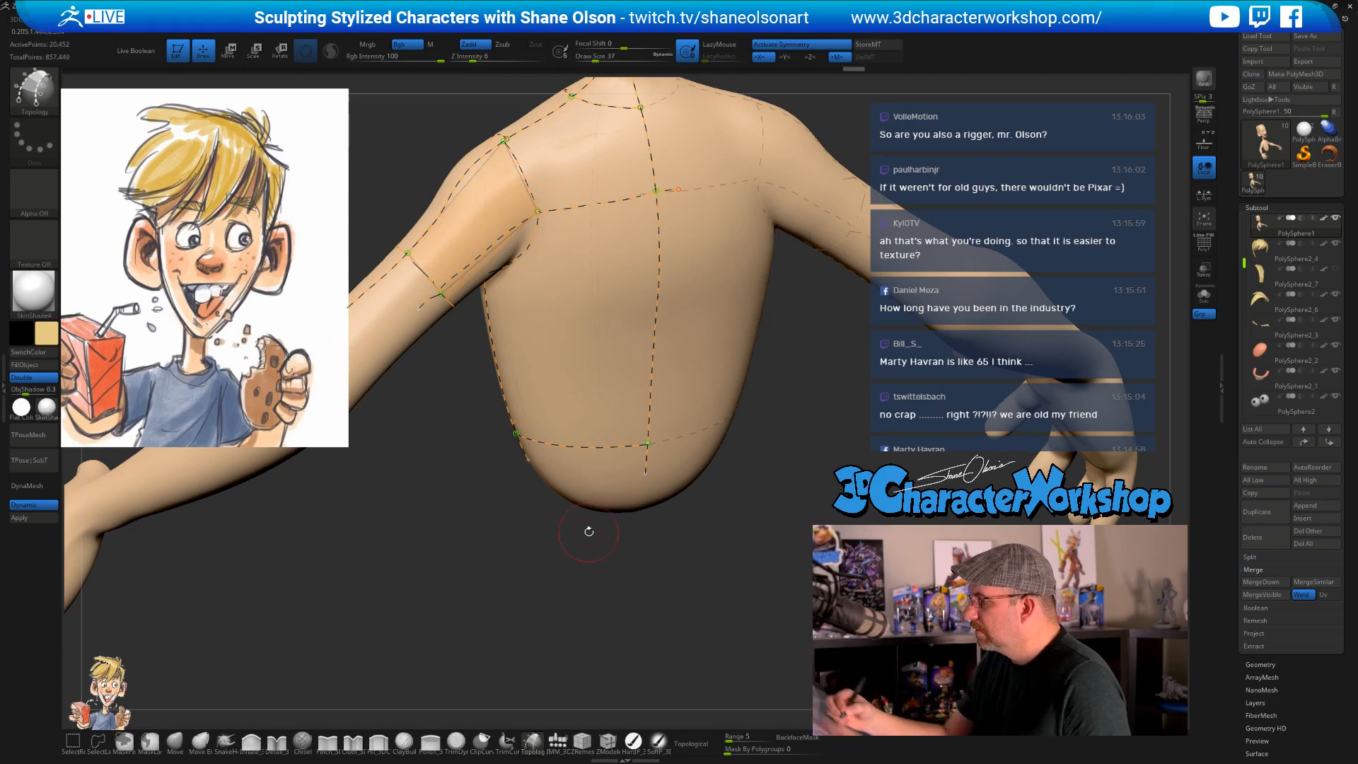
{"action": "left_click_drag", "start_coordinate": [589, 554], "coordinate": [573, 555]}
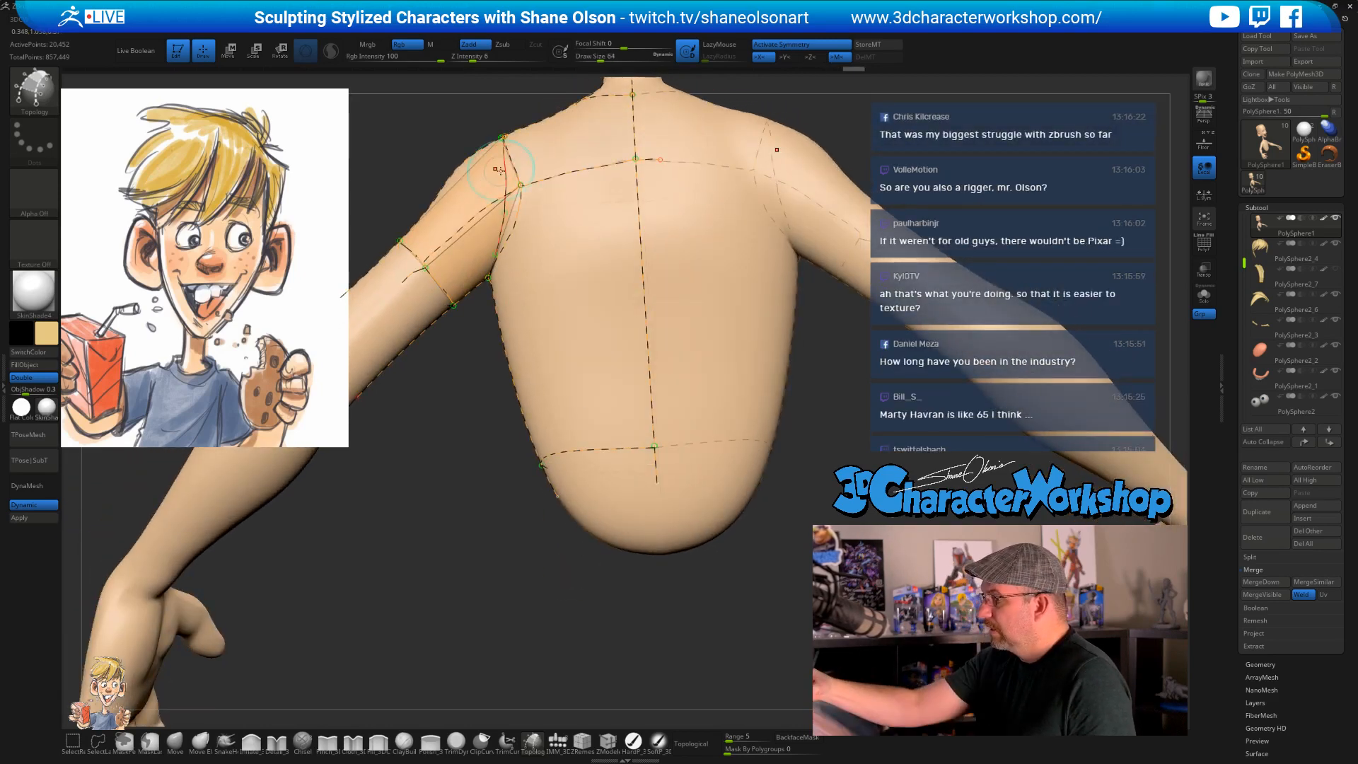
{"action": "left_click_drag", "start_coordinate": [488, 175], "coordinate": [506, 181]}
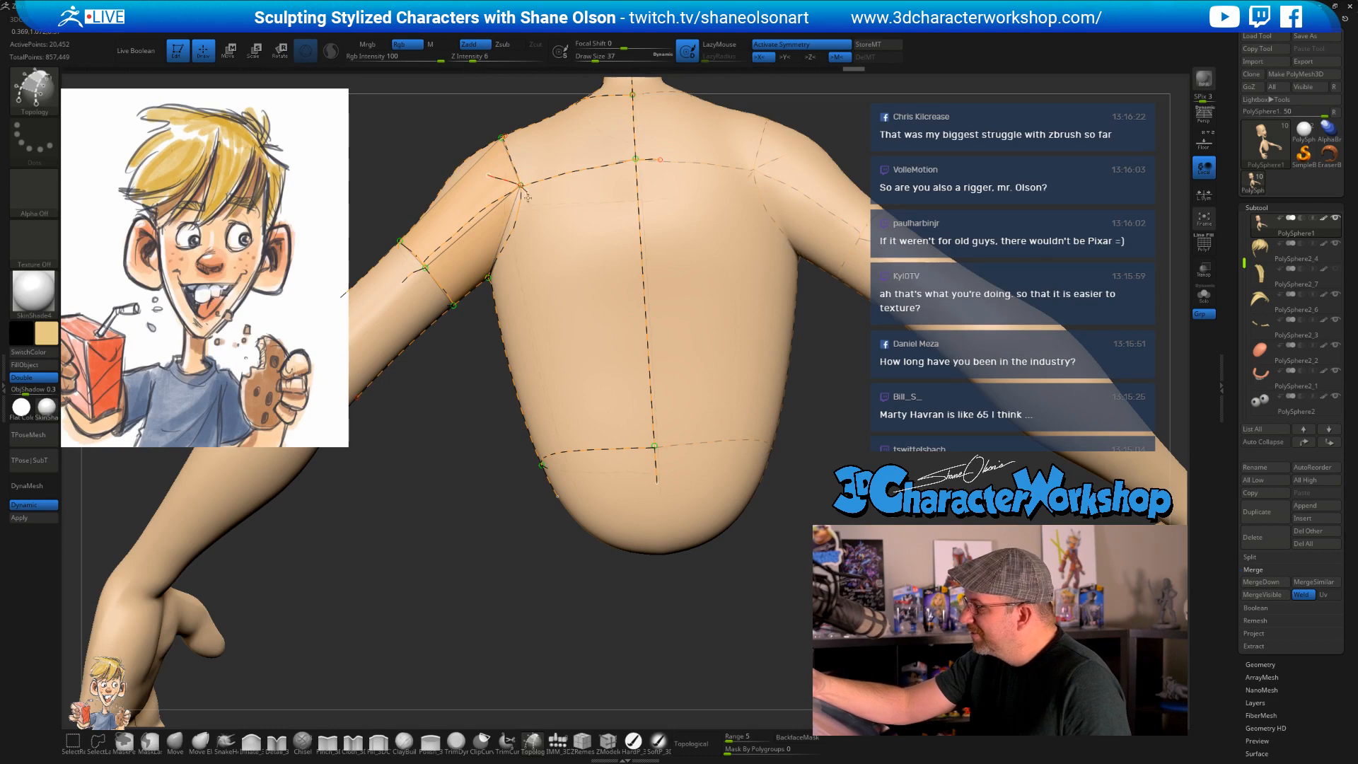
{"action": "left_click_drag", "start_coordinate": [575, 597], "coordinate": [529, 580]}
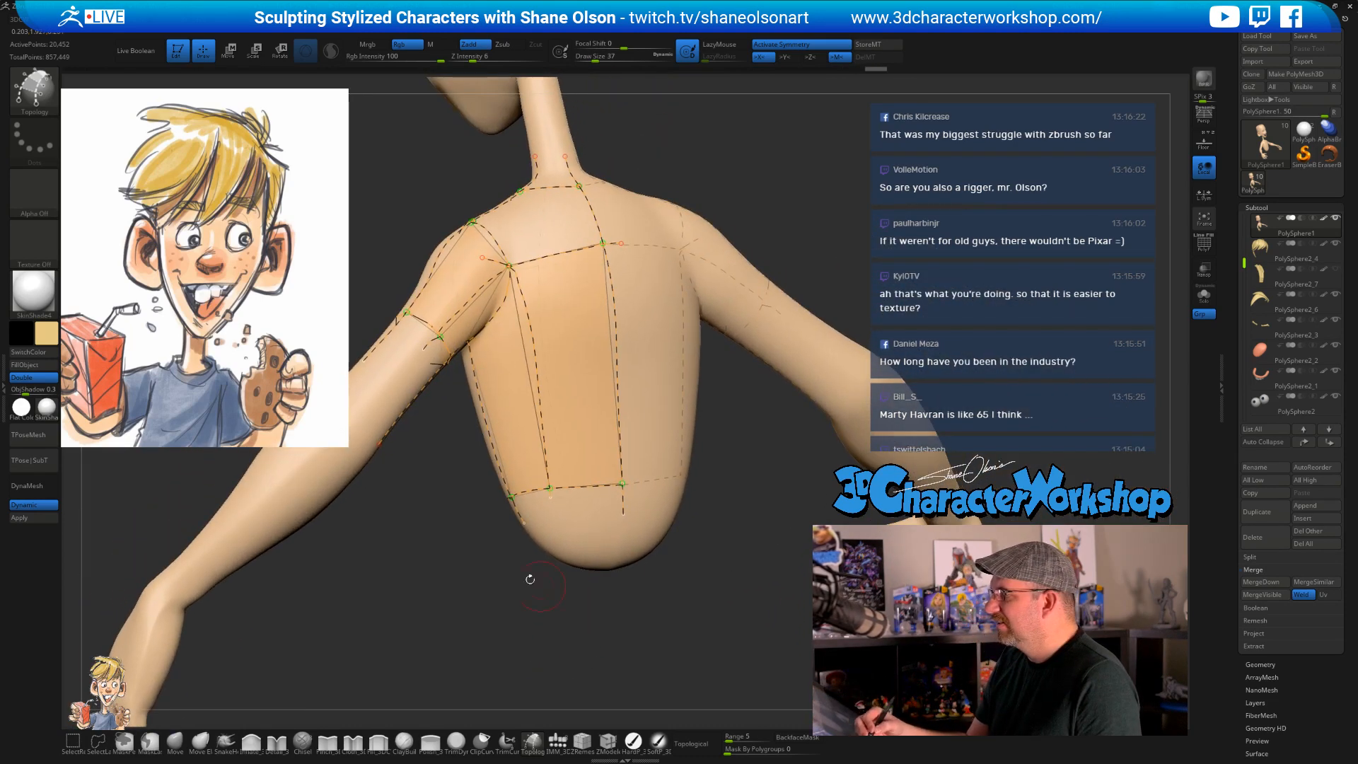
{"action": "left_click_drag", "start_coordinate": [433, 544], "coordinate": [687, 525]}
{"action": "left_click_drag", "start_coordinate": [684, 605], "coordinate": [623, 496]}
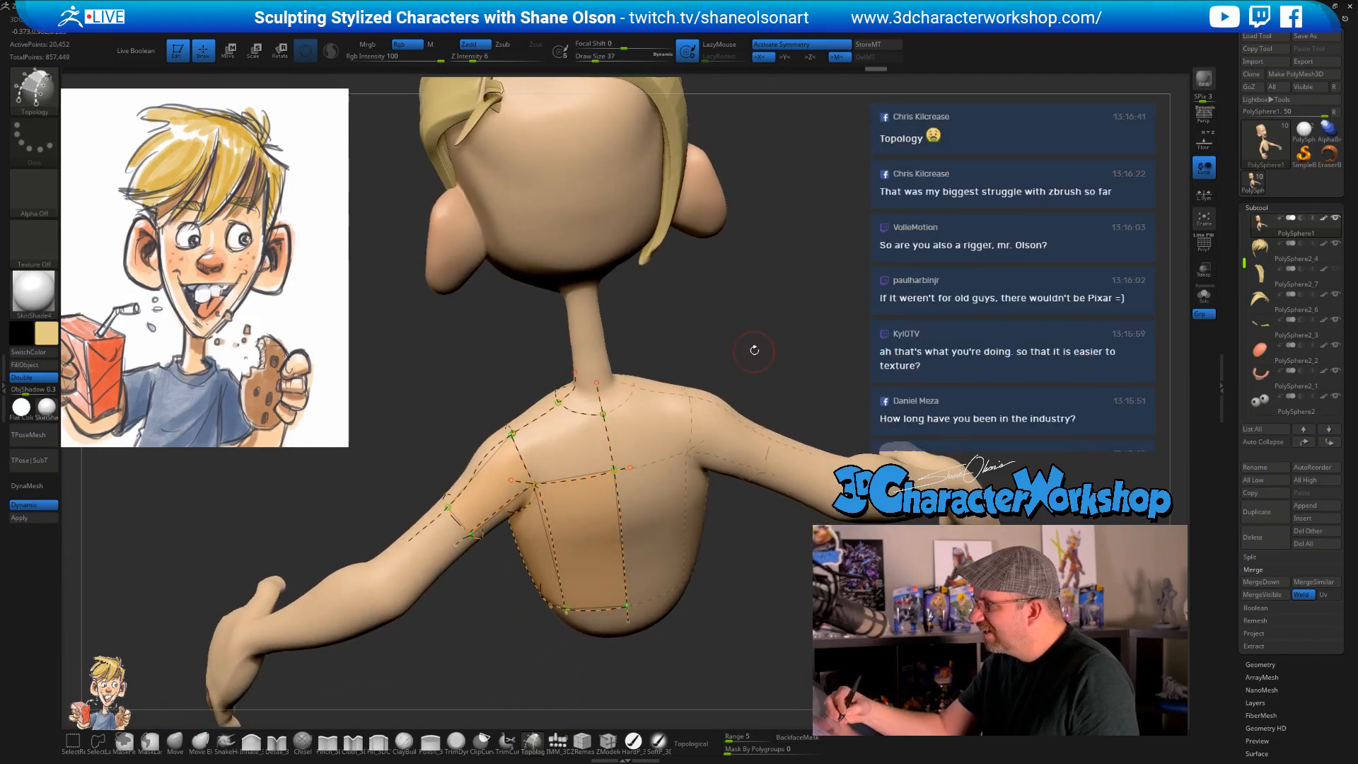
{"action": "left_click_drag", "start_coordinate": [754, 350], "coordinate": [715, 446]}
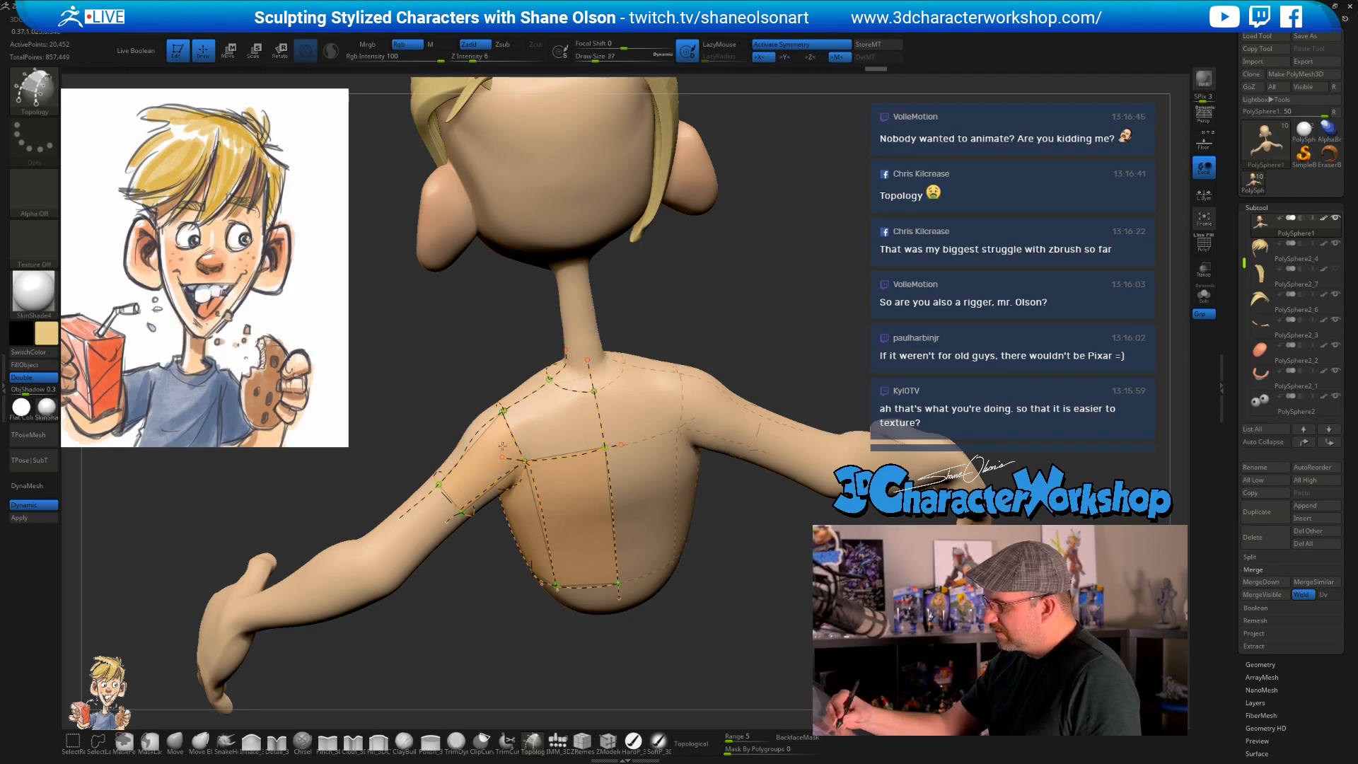
{"action": "left_click_drag", "start_coordinate": [715, 588], "coordinate": [626, 482]}
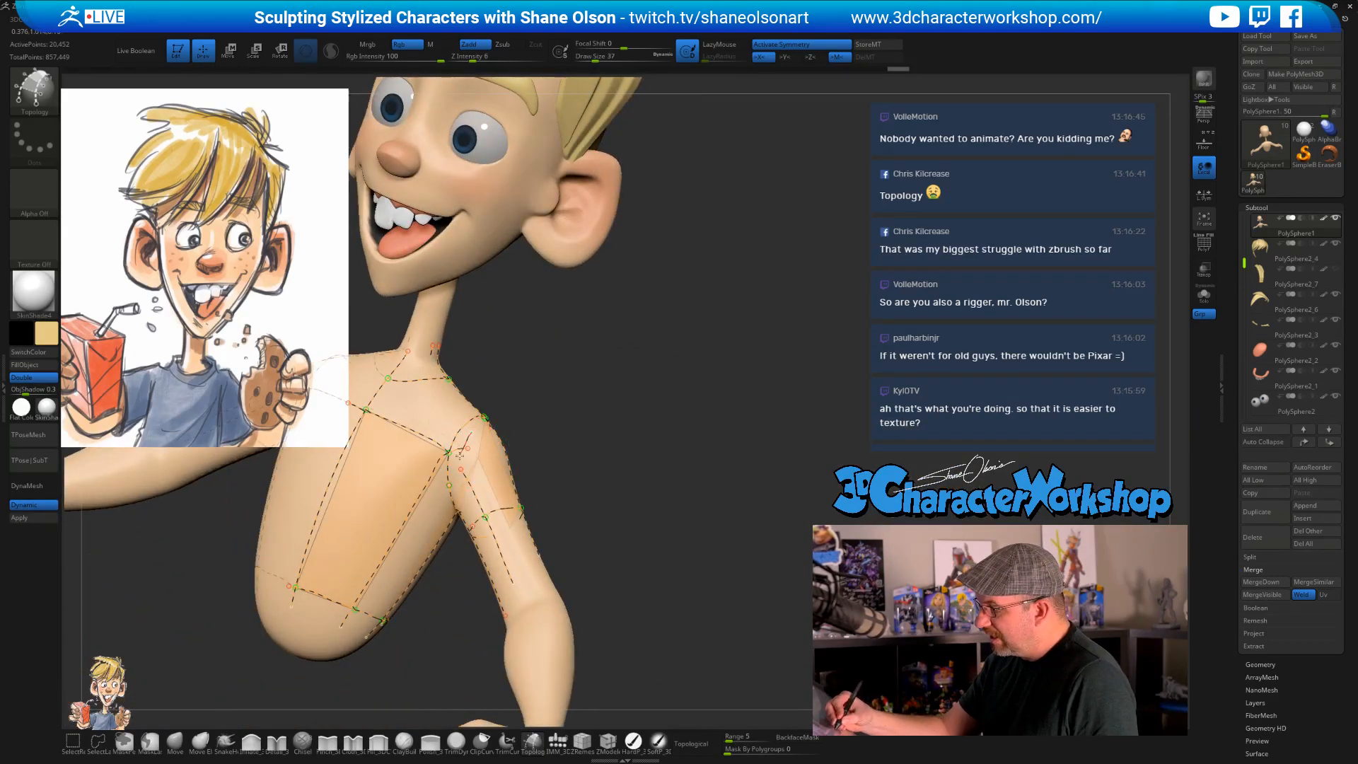
- Erase the curve running from the armhole's front corner down the sleeve and redraw it with the Topology brush
{"action": "left_click_drag", "start_coordinate": [459, 456], "coordinate": [465, 486], "text": "alt"}
{"action": "mouse_move", "coordinate": [601, 495]}
{"action": "left_mouse_down"}
{"action": "mouse_move", "coordinate": [661, 536]}
{"action": "mouse_move", "coordinate": [622, 476]}
{"action": "mouse_move", "coordinate": [625, 525]}
{"action": "mouse_move", "coordinate": [670, 430]}
{"action": "mouse_move", "coordinate": [645, 521]}
{"action": "mouse_move", "coordinate": [691, 454]}
{"action": "mouse_move", "coordinate": [676, 485]}
{"action": "mouse_move", "coordinate": [615, 474]}
{"action": "mouse_move", "coordinate": [508, 418]}
{"action": "left_mouse_up"}
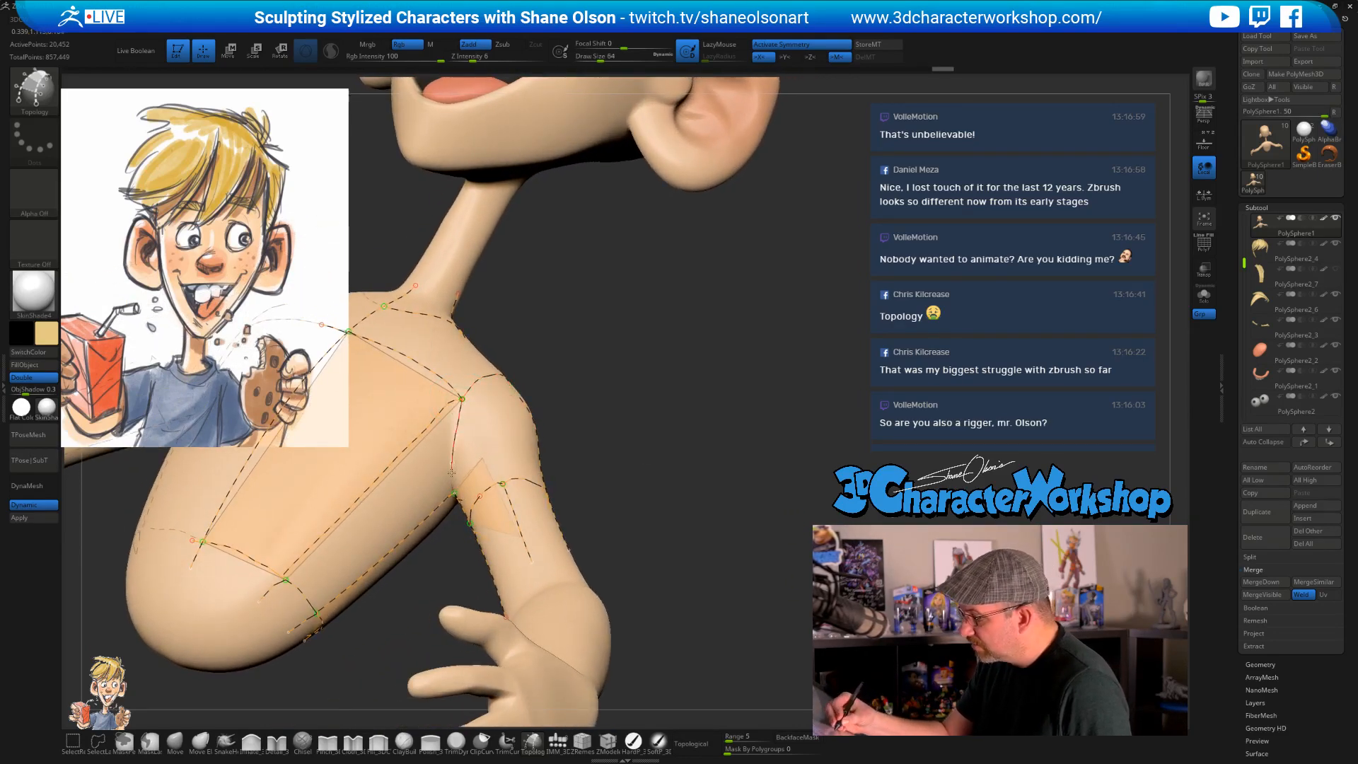
{"action": "left_click_drag", "start_coordinate": [668, 526], "coordinate": [655, 534]}
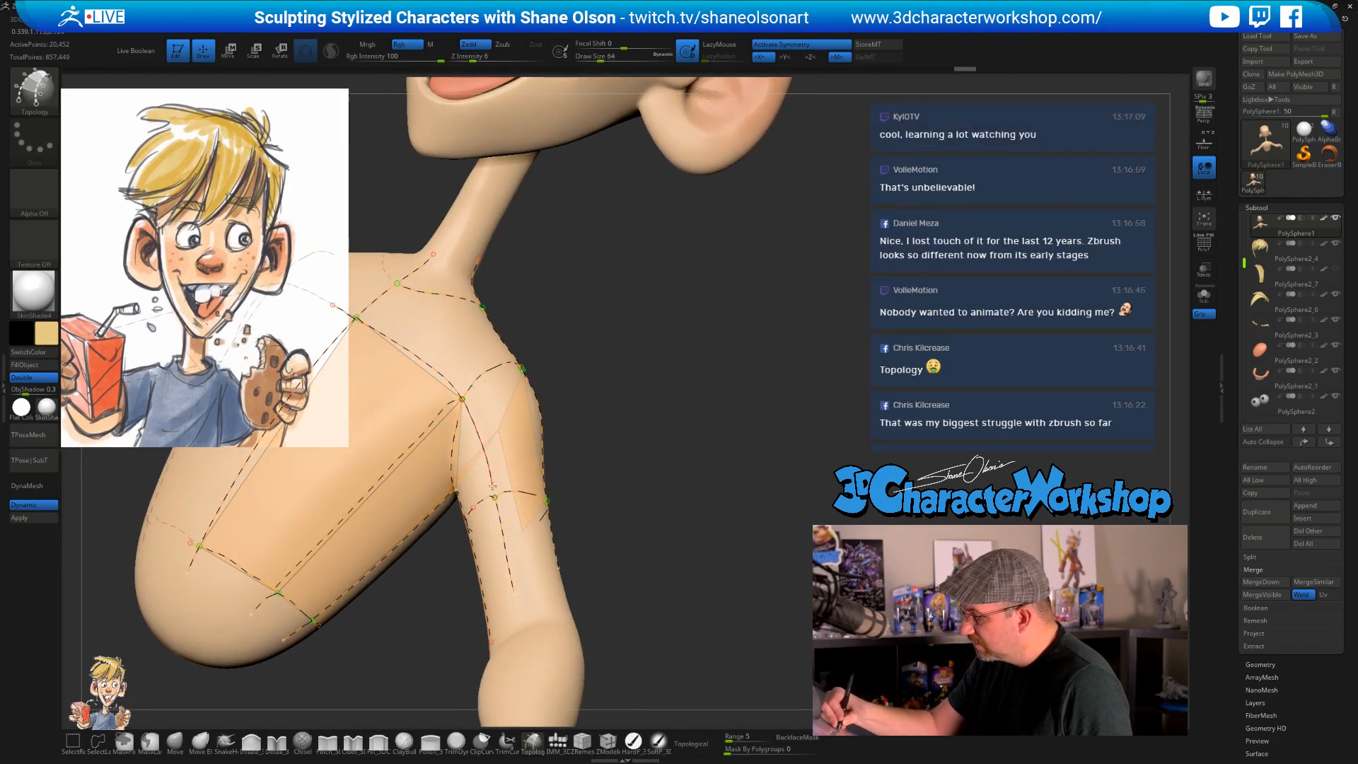
{"action": "mouse_move", "coordinate": [677, 552]}
{"action": "left_mouse_down"}
{"action": "mouse_move", "coordinate": [649, 588]}
{"action": "mouse_move", "coordinate": [663, 569]}
{"action": "mouse_move", "coordinate": [646, 585]}
{"action": "mouse_move", "coordinate": [648, 566]}
{"action": "mouse_move", "coordinate": [650, 615]}
{"action": "left_mouse_up"}
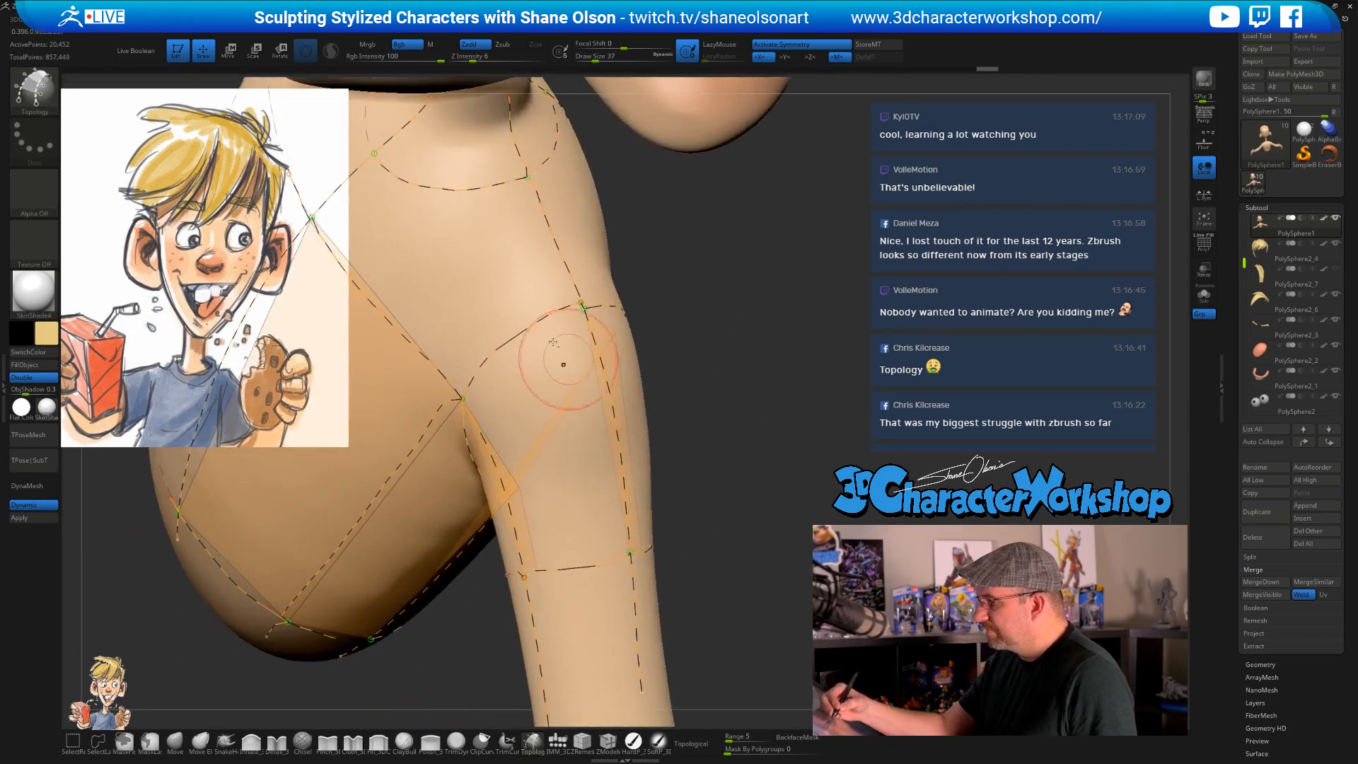
- Erase the front armhole curve and redraw it from the chest corner to the top of the shoulder, along with the neck-to-shoulder curve
{"action": "left_click_drag", "start_coordinate": [463, 399], "coordinate": [582, 305]}
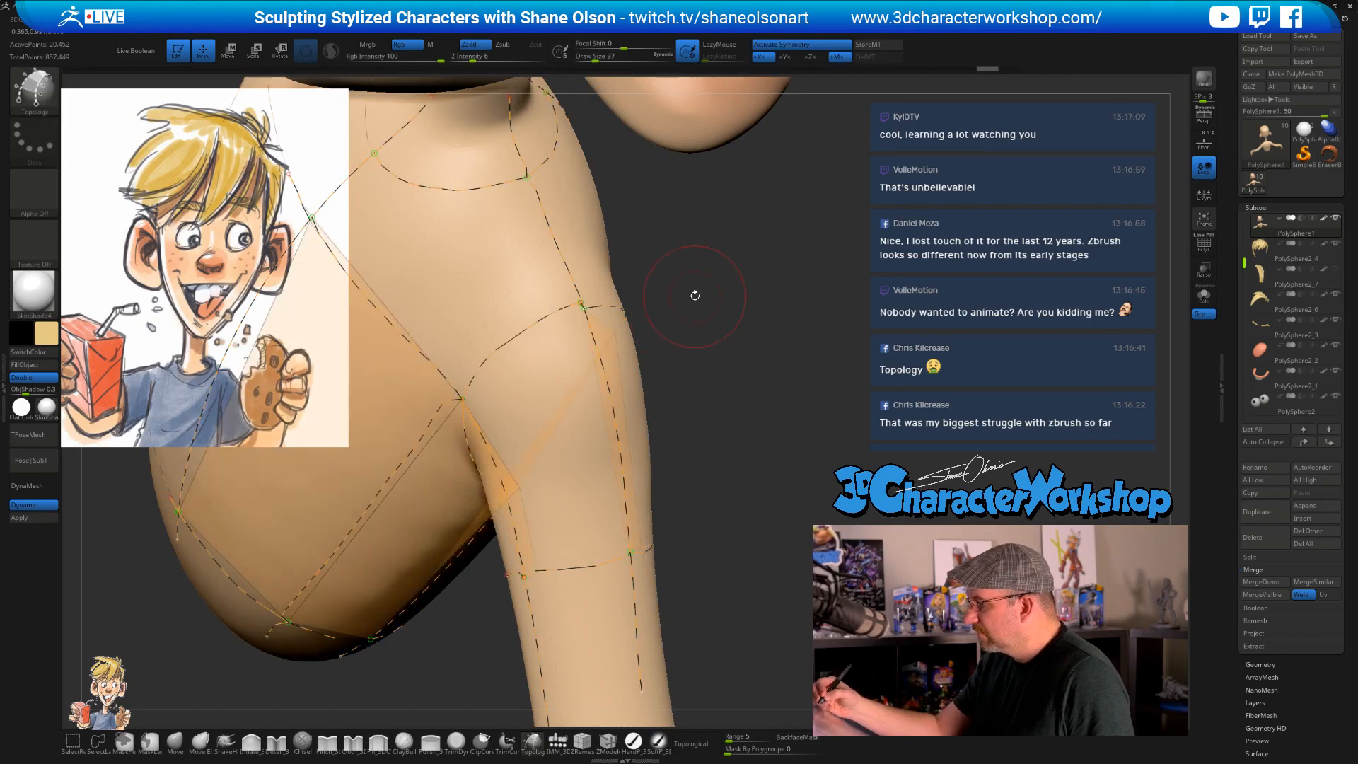
{"action": "left_click_drag", "start_coordinate": [579, 318], "coordinate": [558, 297], "text": "alt"}
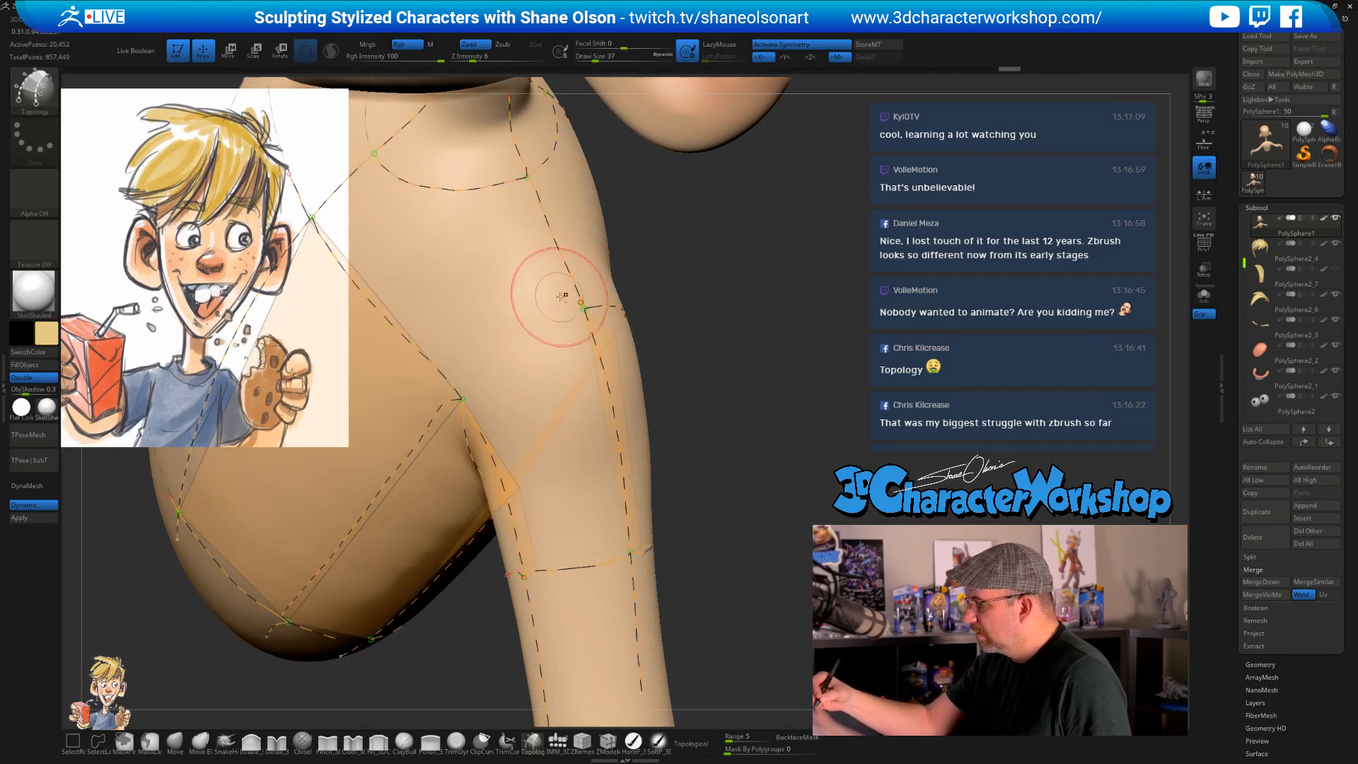
{"action": "left_click_drag", "start_coordinate": [737, 484], "coordinate": [737, 448]}
{"action": "left_click_drag", "start_coordinate": [778, 358], "coordinate": [782, 342]}
{"action": "key", "text": "s"}
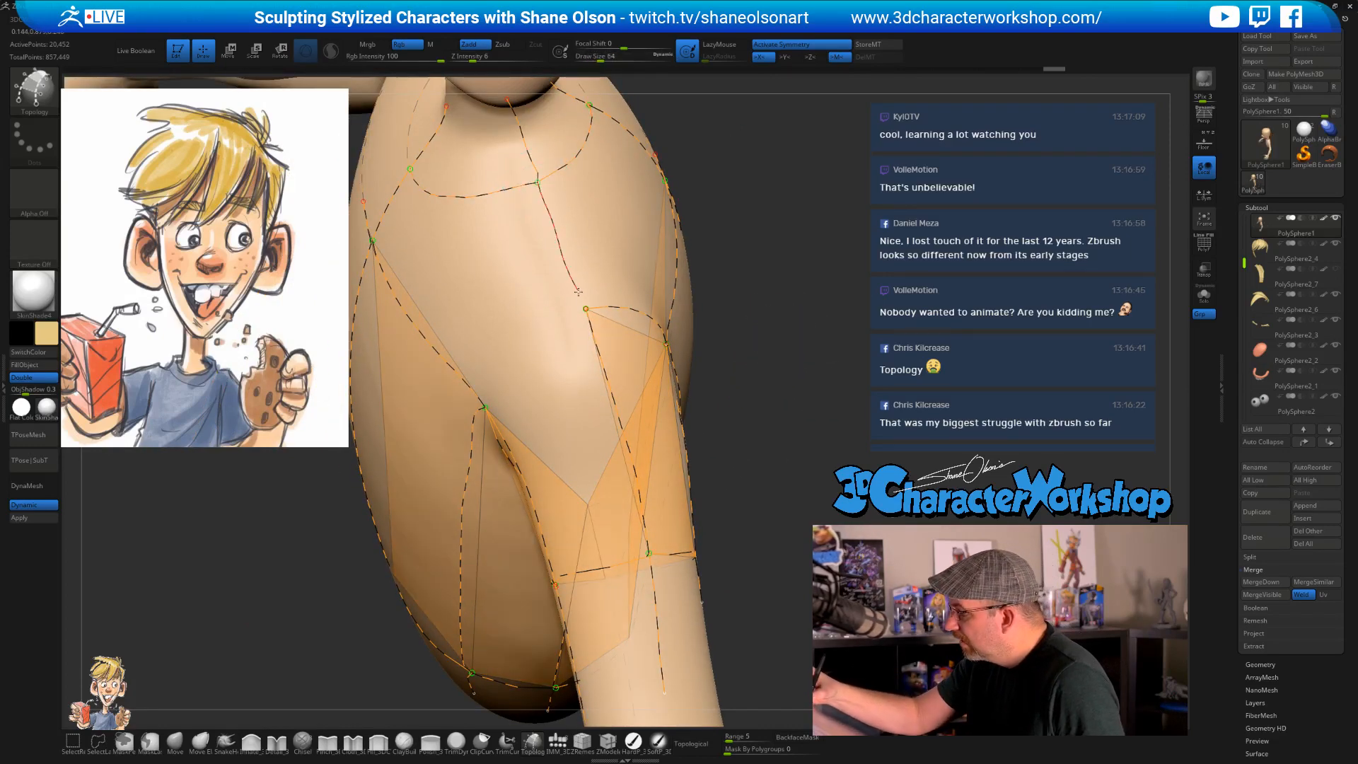
{"action": "left_click_drag", "start_coordinate": [718, 355], "coordinate": [685, 364]}
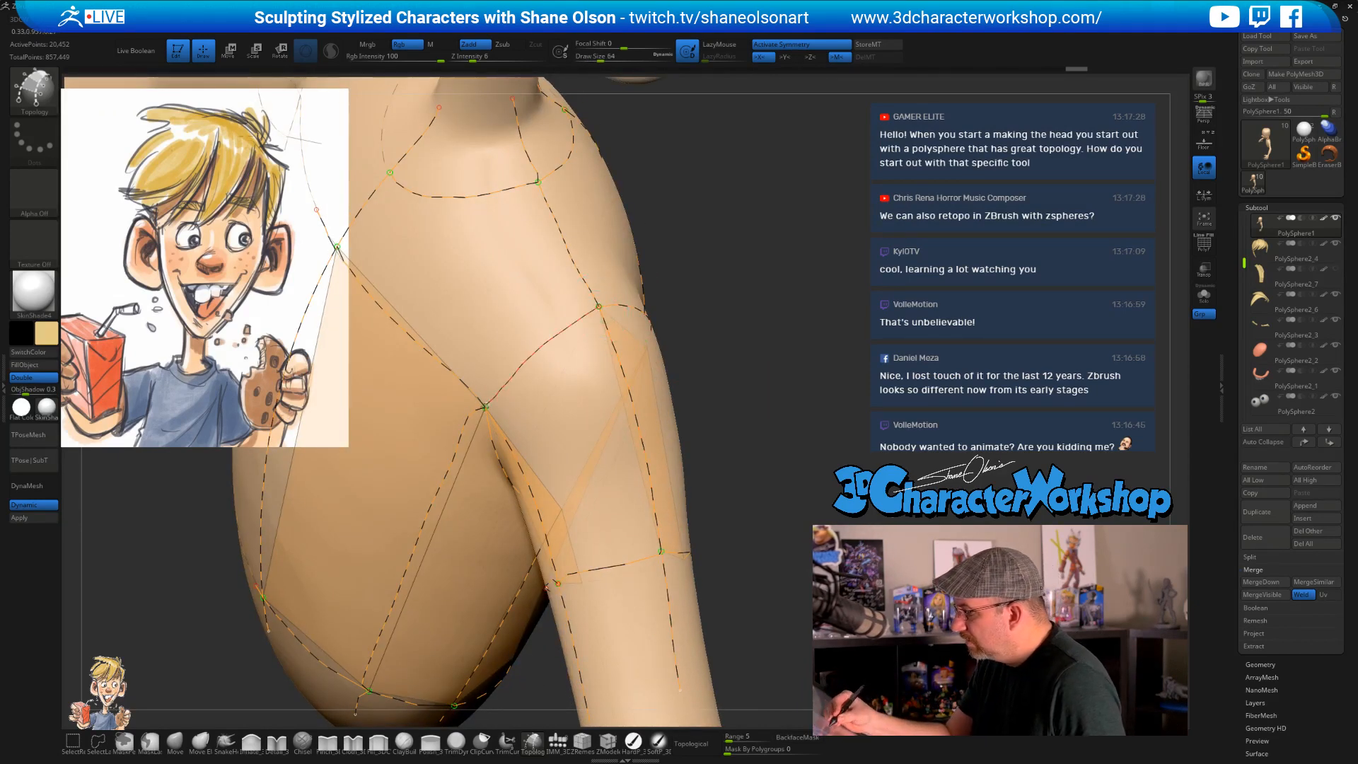
{"action": "left_click_drag", "start_coordinate": [788, 448], "coordinate": [763, 416]}
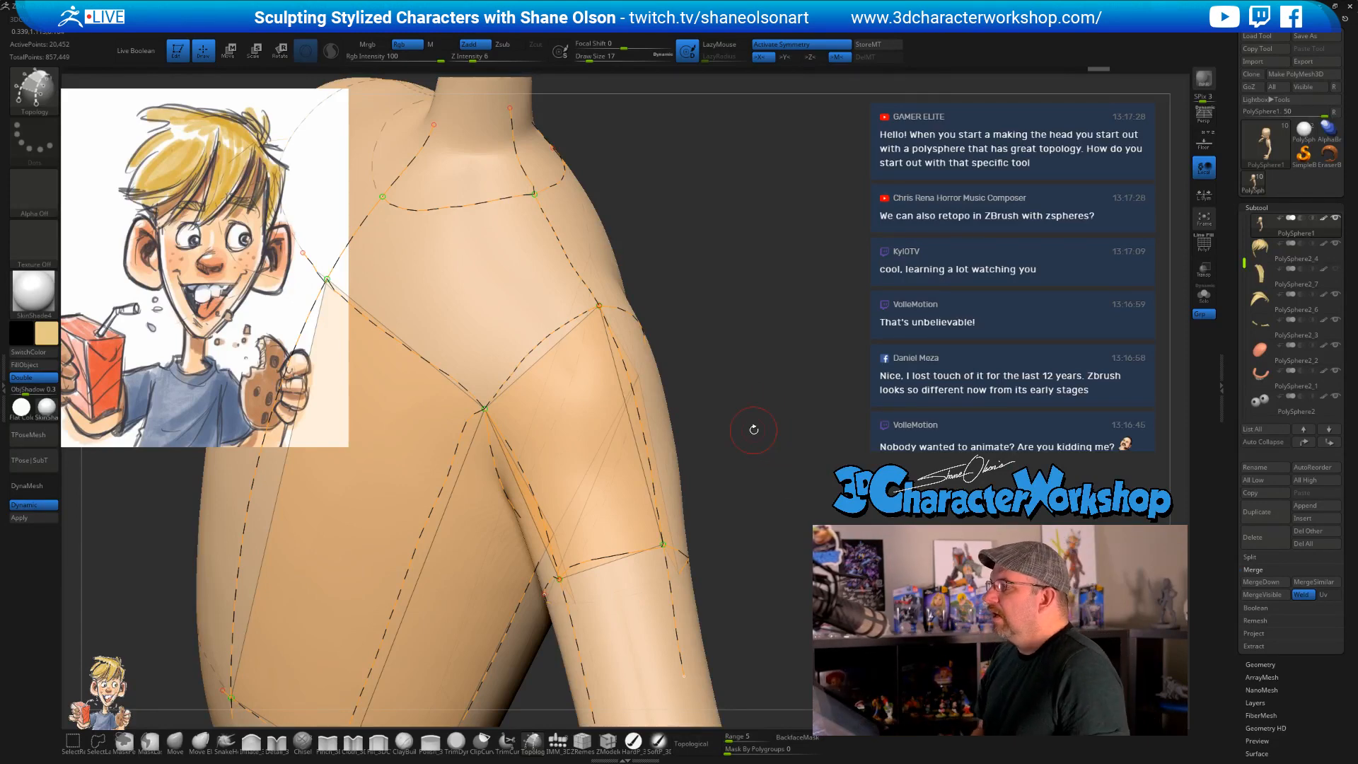
- Draw a second neckline Topology curve below the collar, from the chest centerline over the shoulder to the back centerline
{"action": "left_click_drag", "start_coordinate": [783, 369], "coordinate": [737, 420]}
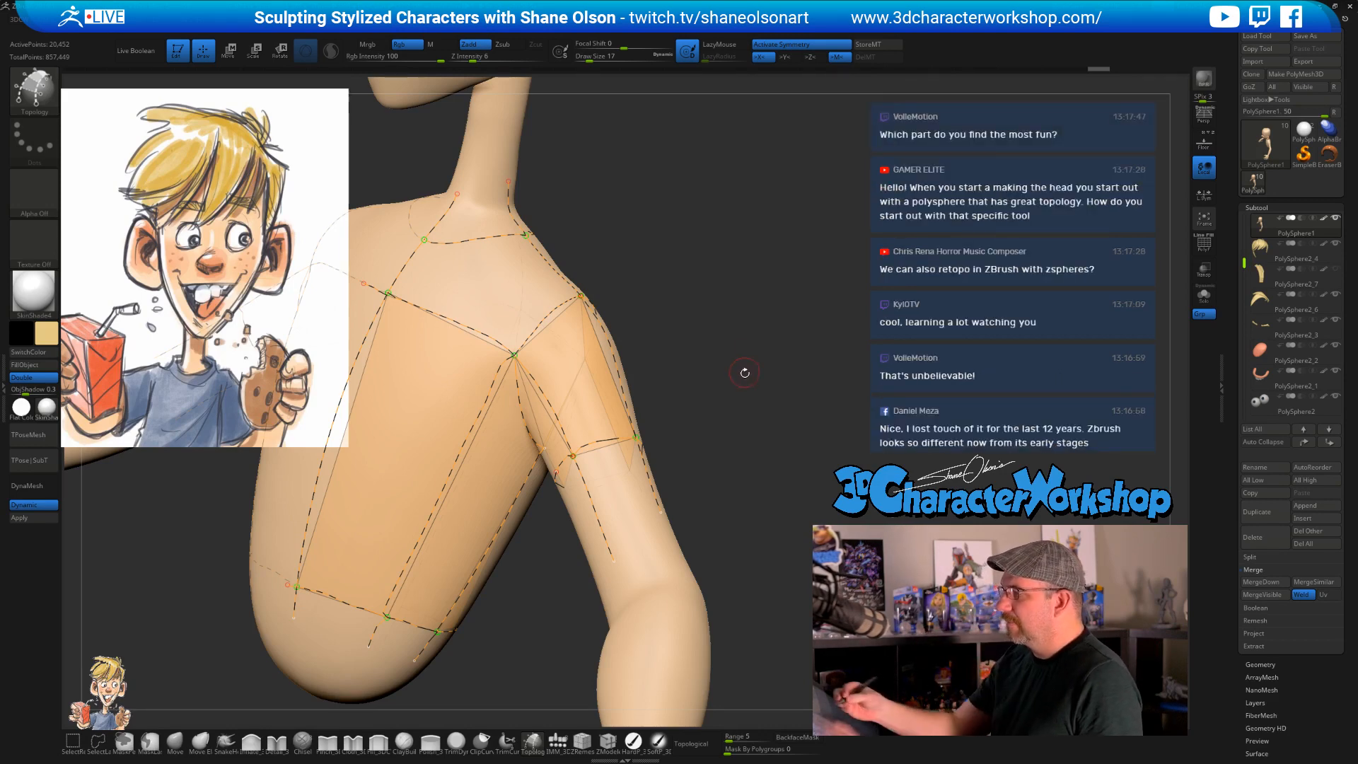
{"action": "left_click_drag", "start_coordinate": [743, 373], "coordinate": [751, 394]}
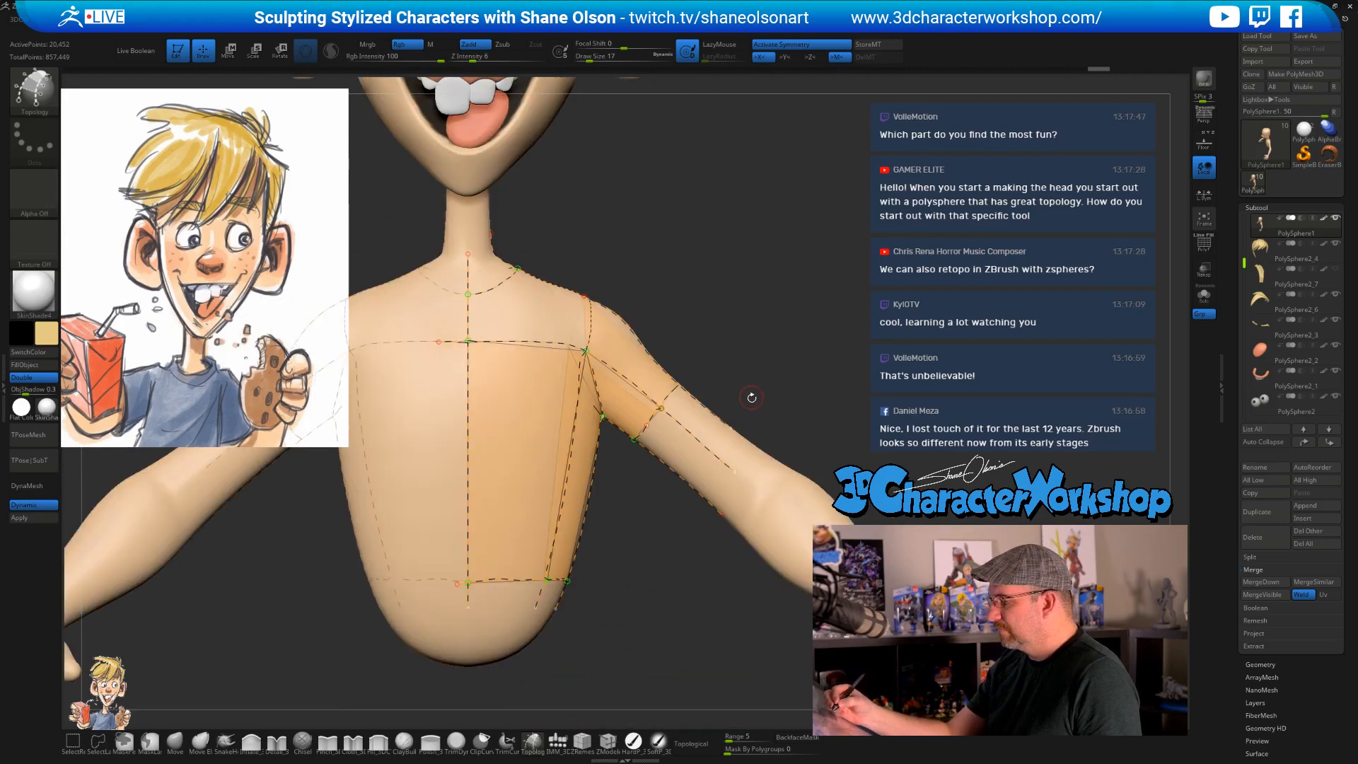
{"action": "left_click_drag", "start_coordinate": [746, 328], "coordinate": [761, 362]}
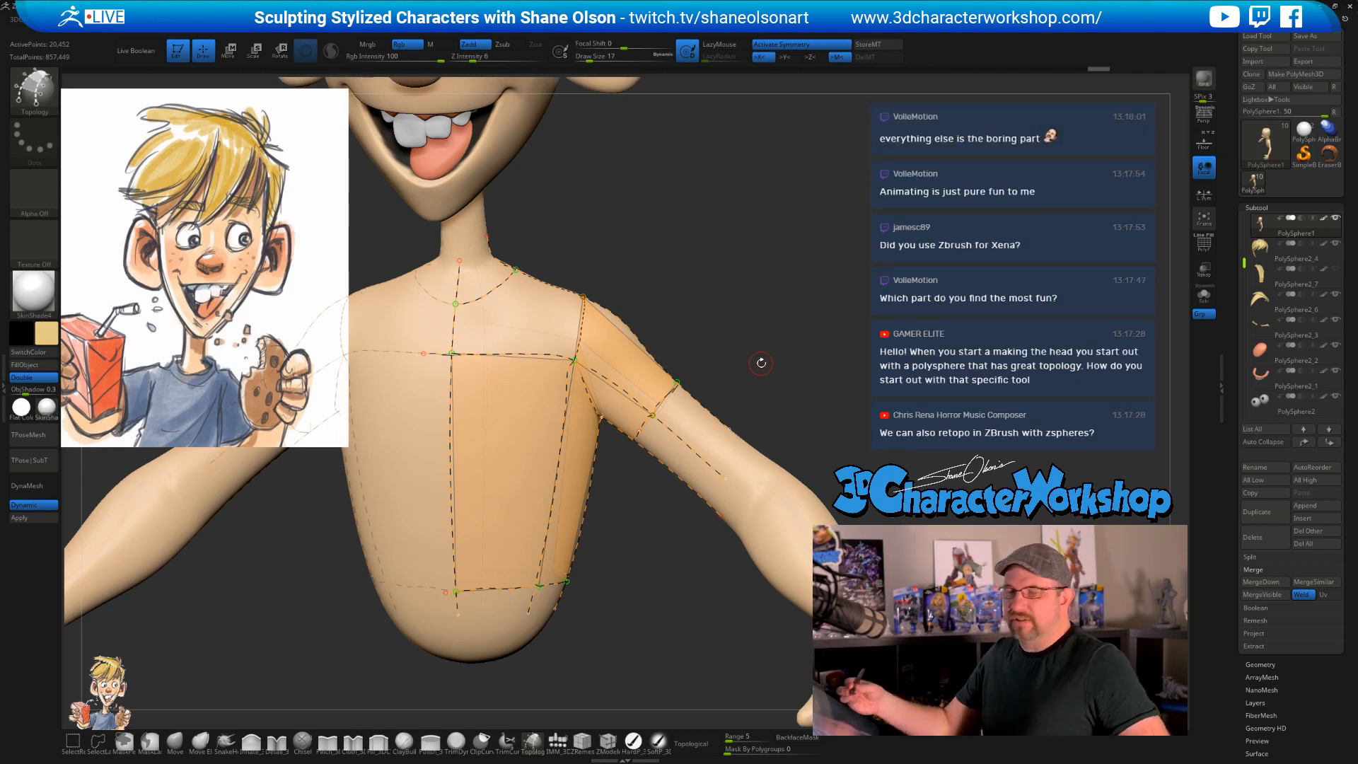
{"action": "left_click_drag", "start_coordinate": [791, 368], "coordinate": [789, 428], "text": "alt"}
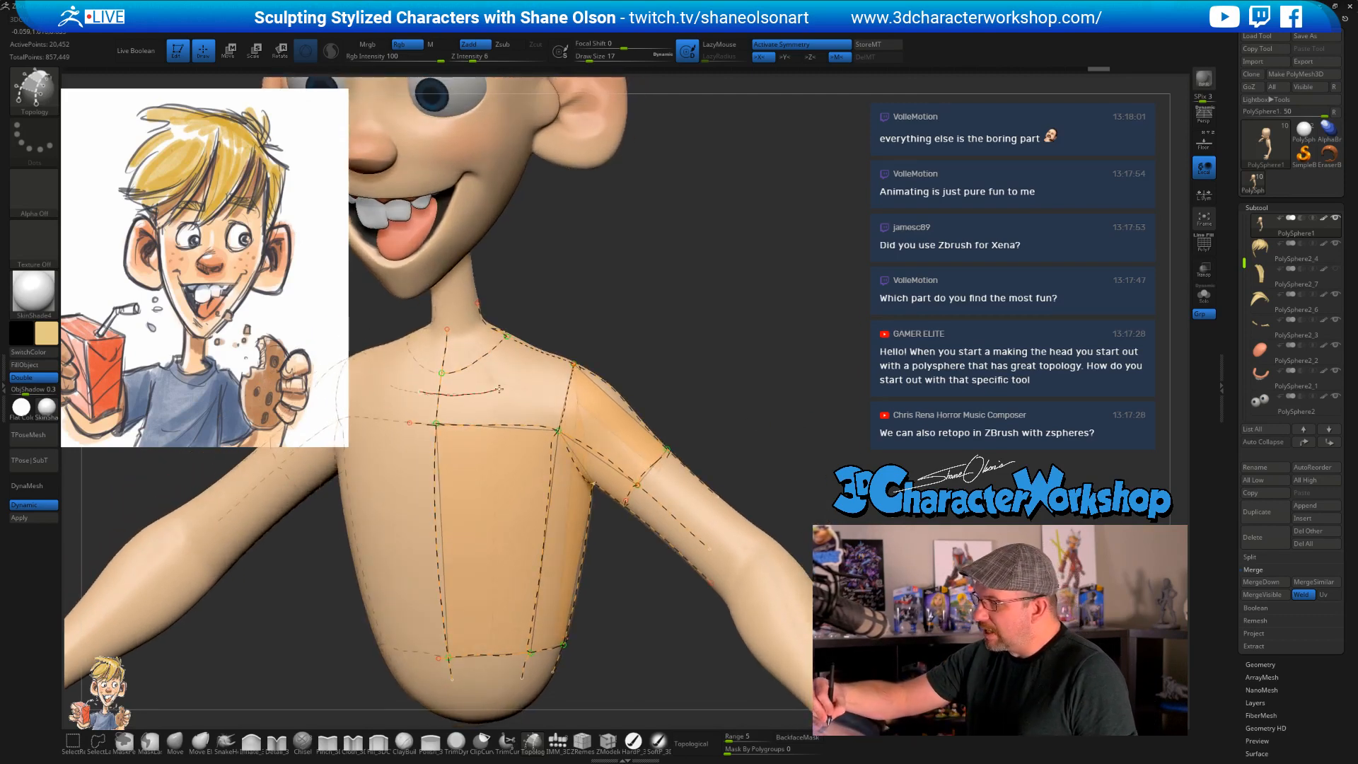
{"action": "left_click_drag", "start_coordinate": [677, 348], "coordinate": [688, 321]}
{"action": "left_click_drag", "start_coordinate": [722, 259], "coordinate": [665, 280]}
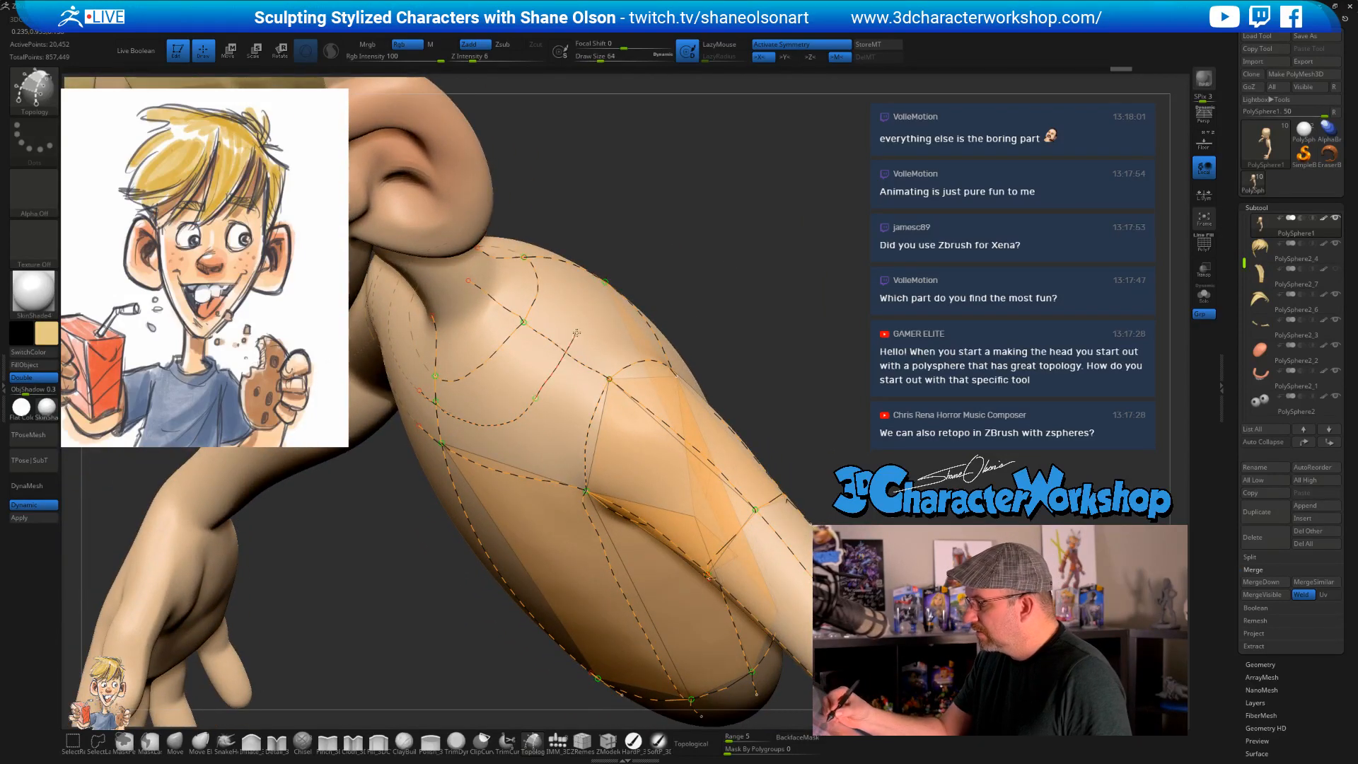
{"action": "left_click_drag", "start_coordinate": [576, 333], "coordinate": [582, 320]}
{"action": "left_click_drag", "start_coordinate": [722, 279], "coordinate": [608, 304]}
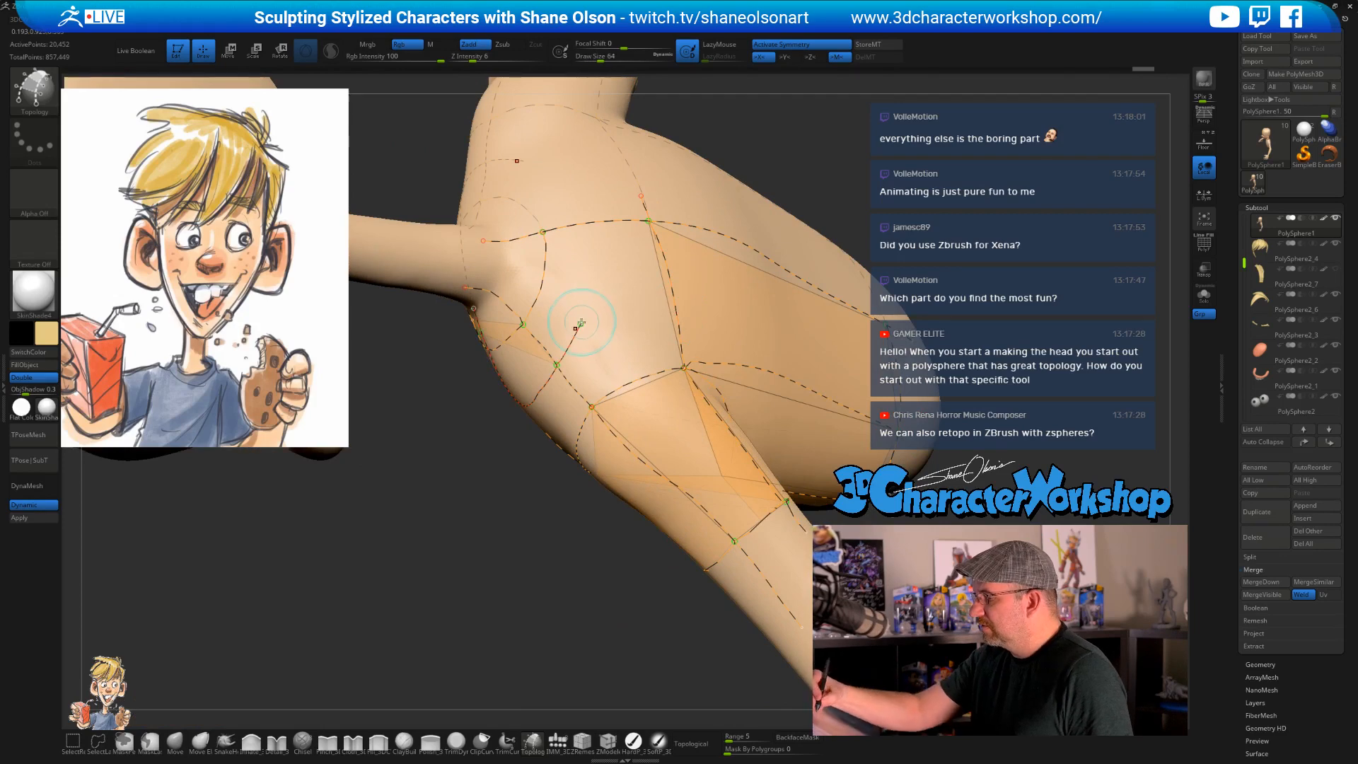
{"action": "left_click_drag", "start_coordinate": [590, 252], "coordinate": [595, 222]}
{"action": "left_click_drag", "start_coordinate": [907, 225], "coordinate": [881, 368]}
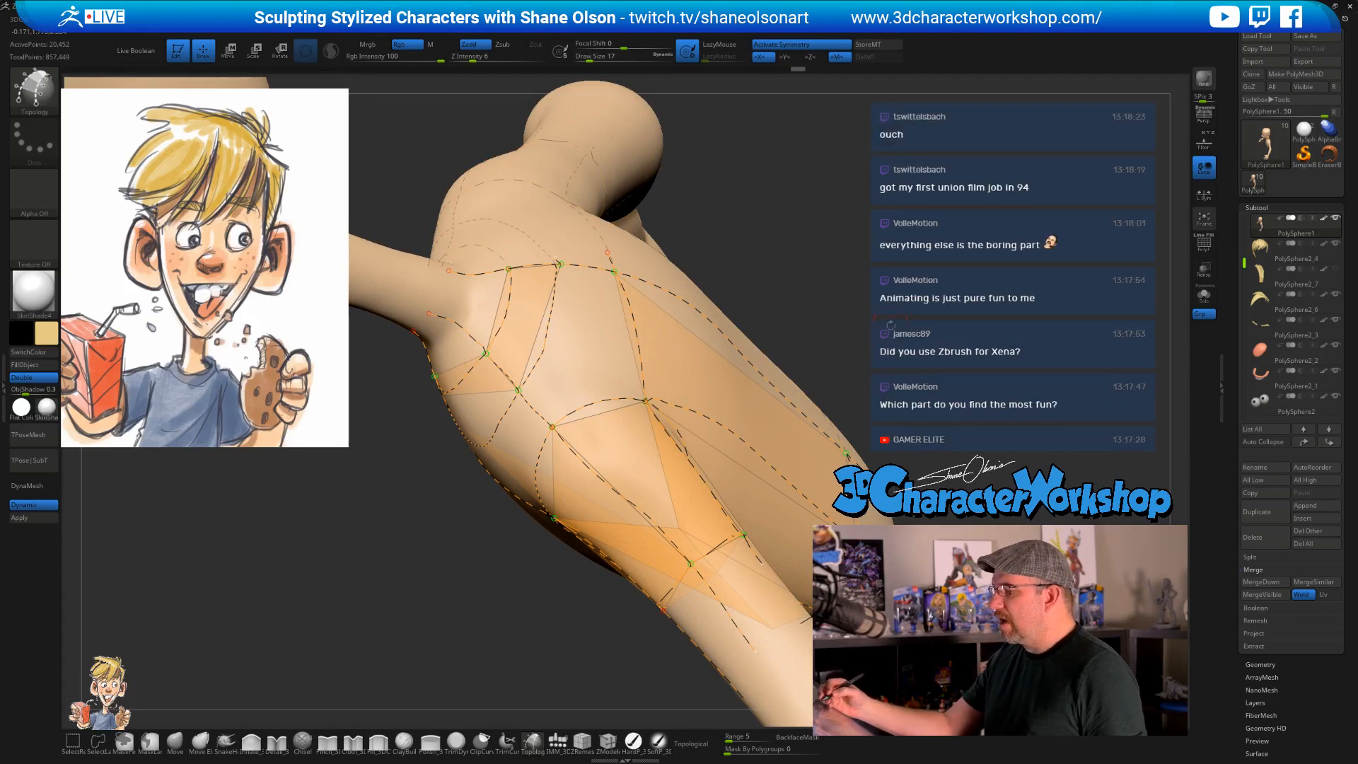
- Draw diagonal Topology curves from the neckline to the back and front armhole corners, and trim the loose curve ends
{"action": "left_click_drag", "start_coordinate": [889, 327], "coordinate": [759, 410]}
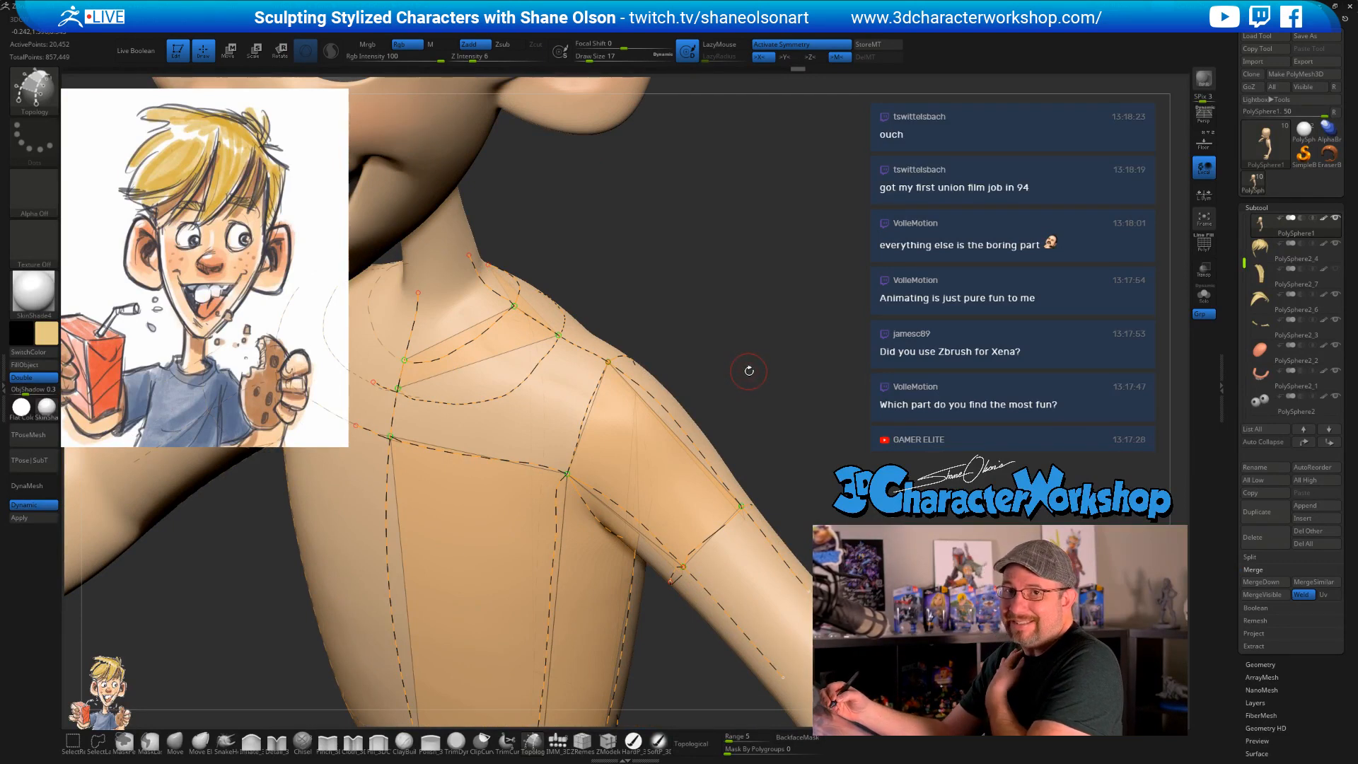
{"action": "left_click_drag", "start_coordinate": [749, 348], "coordinate": [556, 297]}
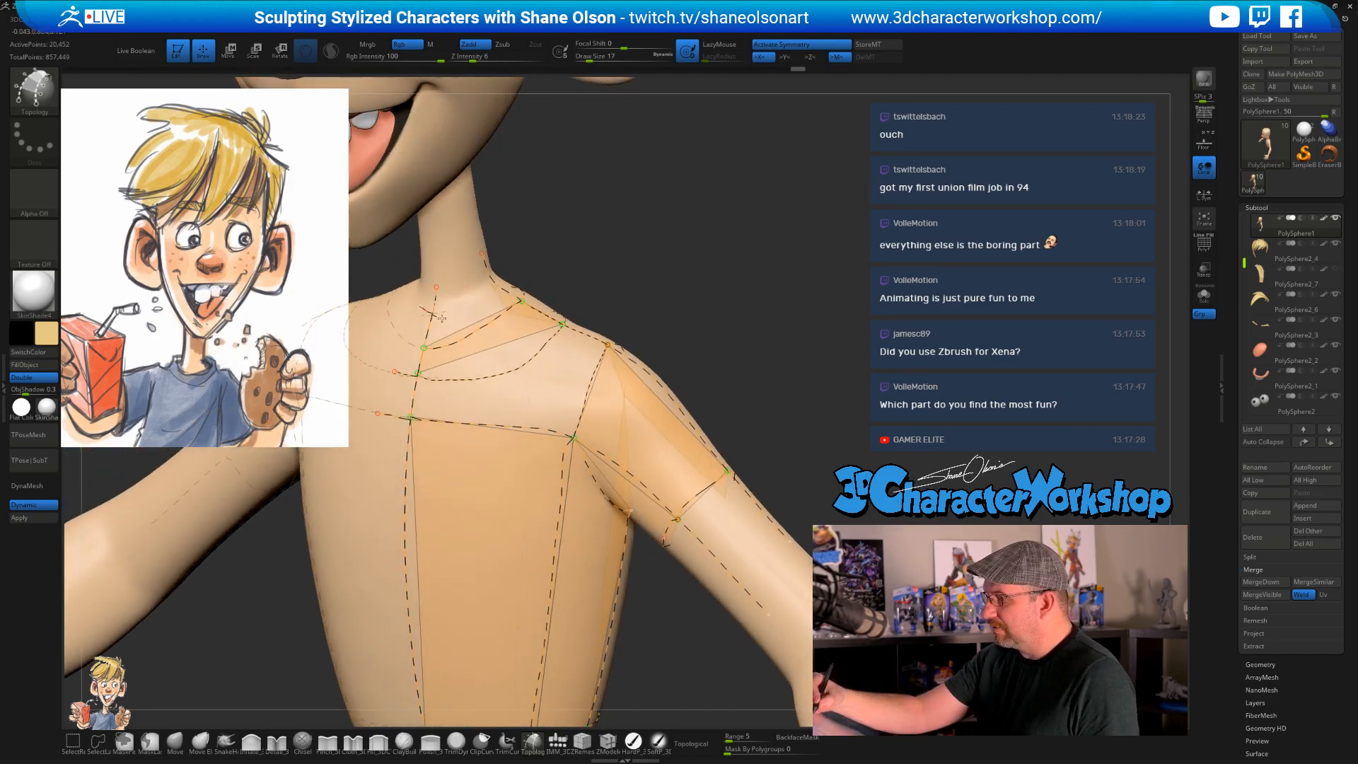
{"action": "left_click_drag", "start_coordinate": [589, 222], "coordinate": [518, 283]}
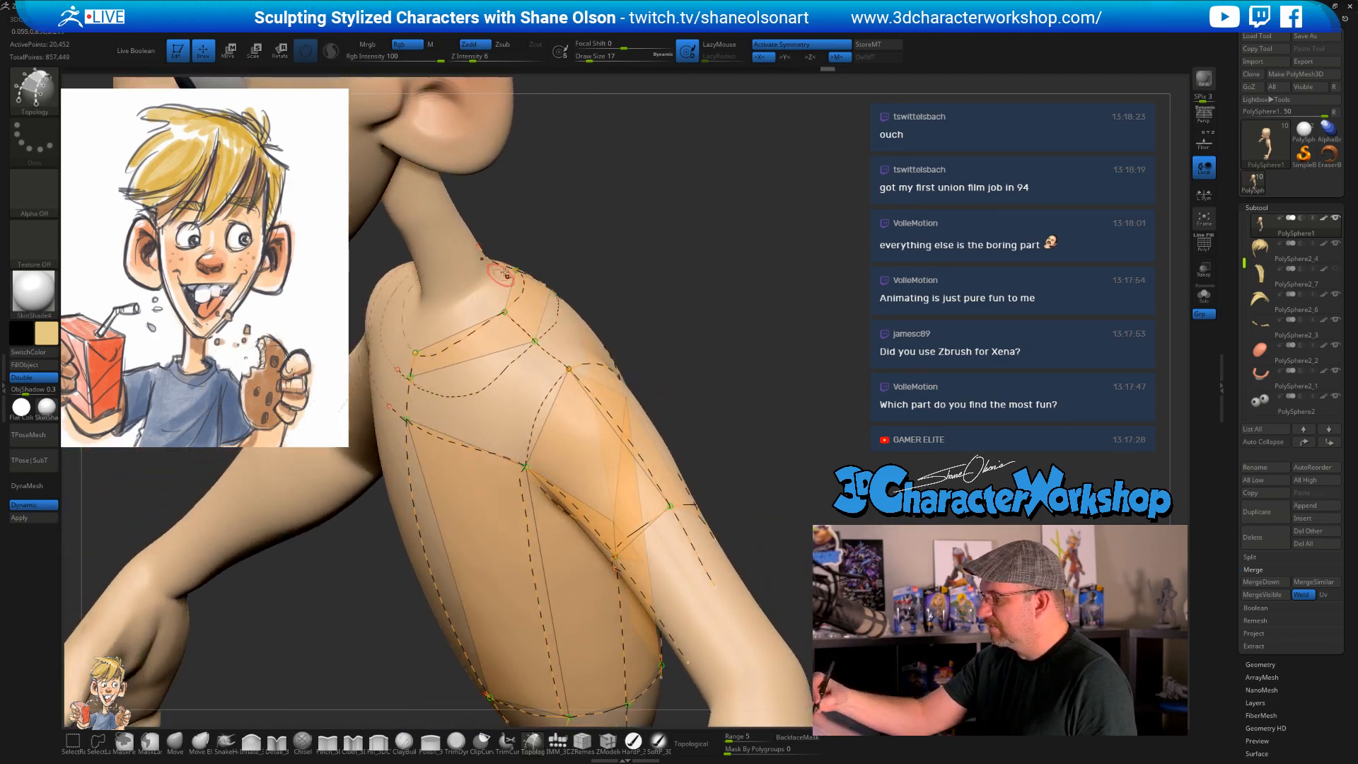
{"action": "left_click_drag", "start_coordinate": [643, 272], "coordinate": [596, 285]}
{"action": "left_click_drag", "start_coordinate": [795, 340], "coordinate": [803, 396]}
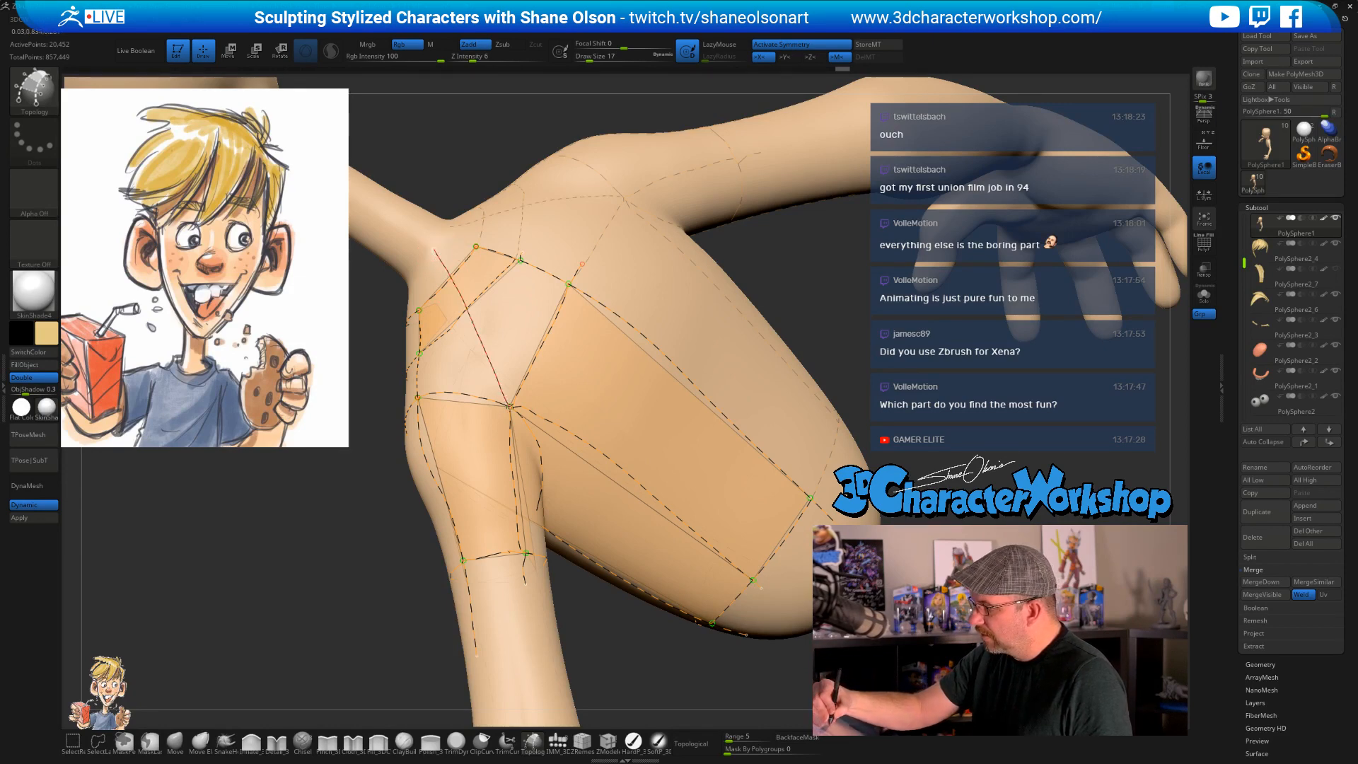
{"action": "left_click_drag", "start_coordinate": [511, 408], "coordinate": [509, 407]}
{"action": "right_click_drag", "start_coordinate": [638, 438], "coordinate": [573, 299]}
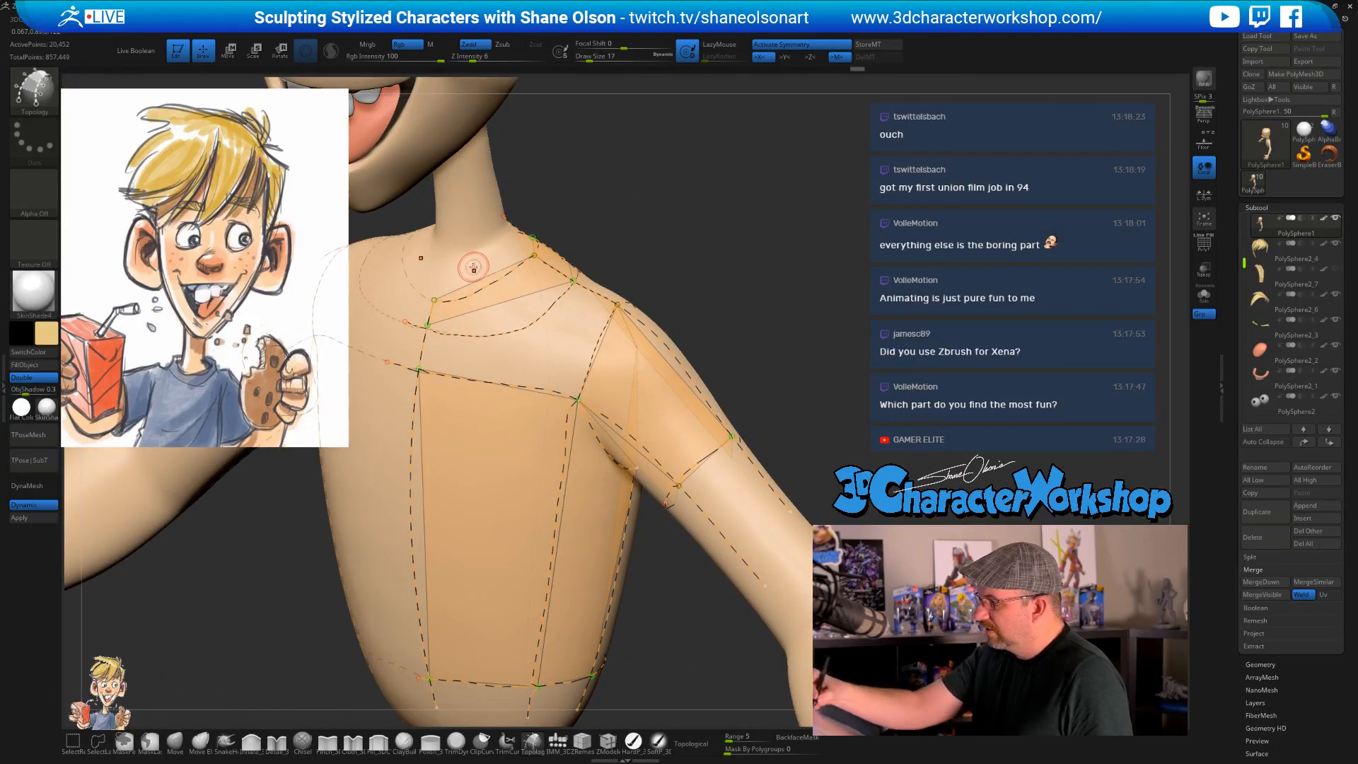
{"action": "left_click_drag", "start_coordinate": [502, 302], "coordinate": [577, 400]}
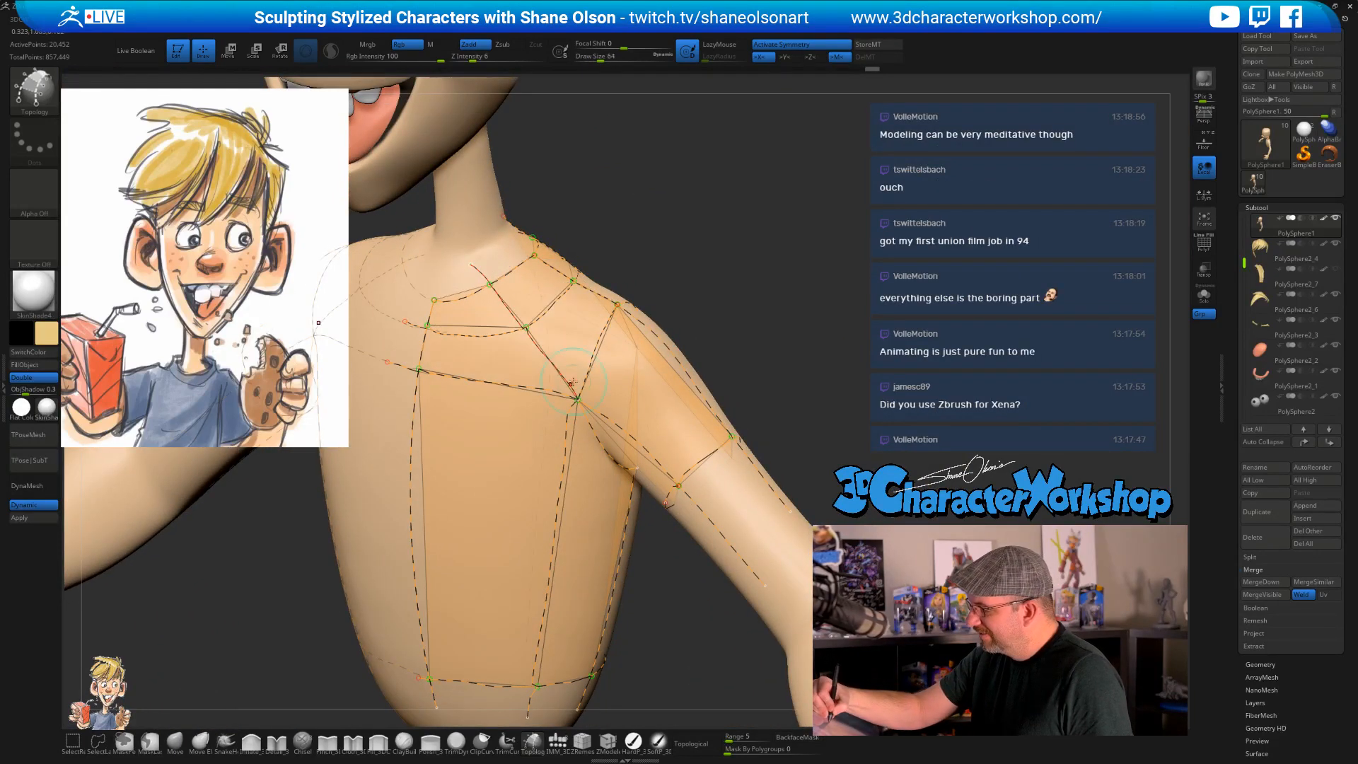
{"action": "right_click_drag", "start_coordinate": [778, 368], "coordinate": [744, 327]}
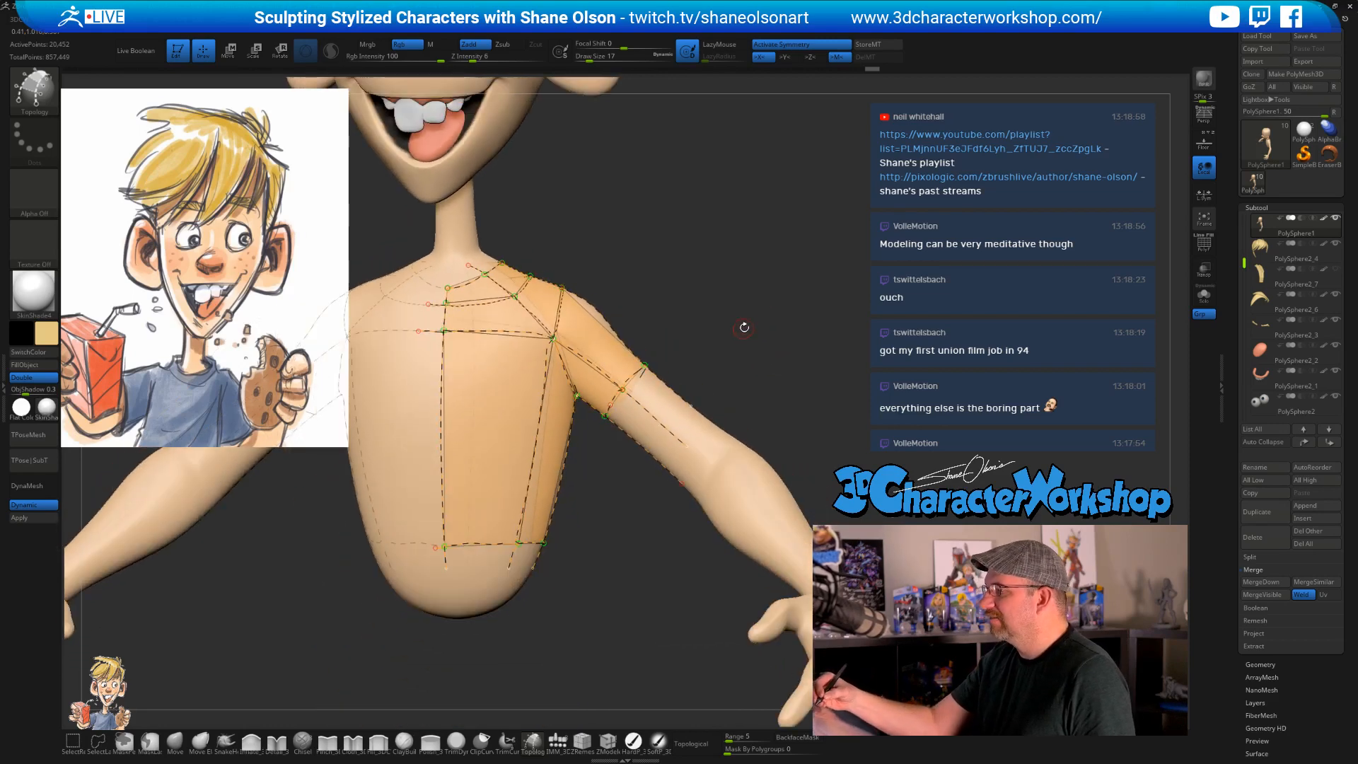
{"action": "left_click_drag", "start_coordinate": [461, 228], "coordinate": [465, 235], "text": "alt"}
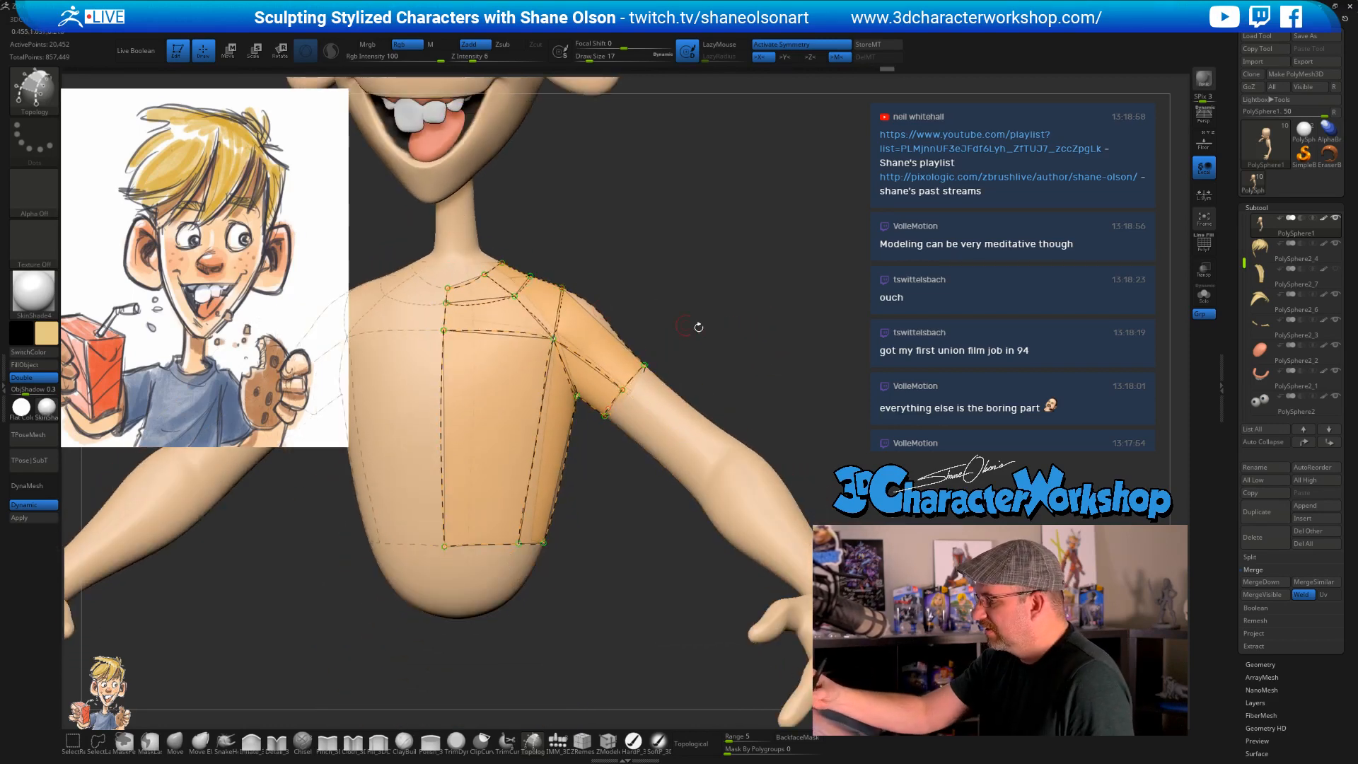
- Draw vertical Topology curves from the neckline to below the hem on the front and back, between the centerline and the armhole curve
{"action": "right_click_drag", "start_coordinate": [700, 324], "coordinate": [714, 333]}
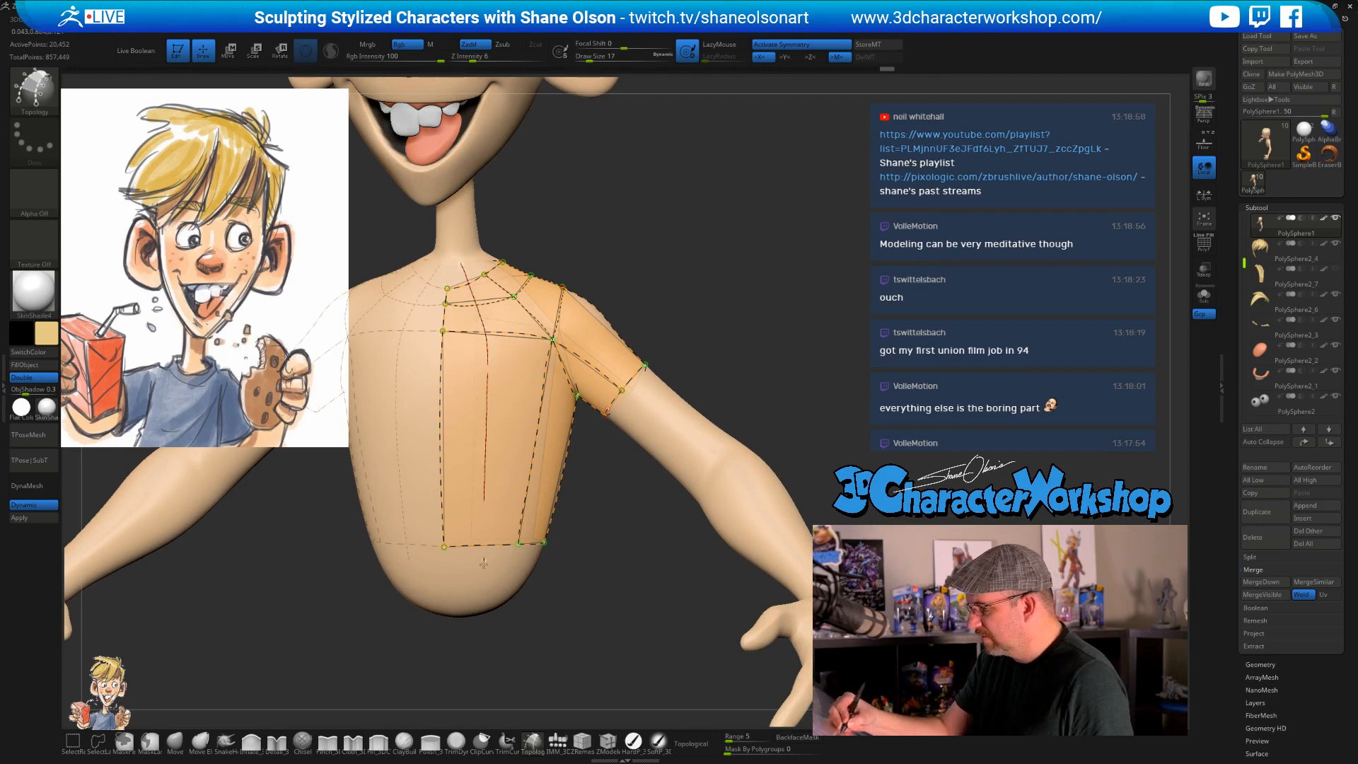
{"action": "right_click_drag", "start_coordinate": [788, 370], "coordinate": [673, 368]}
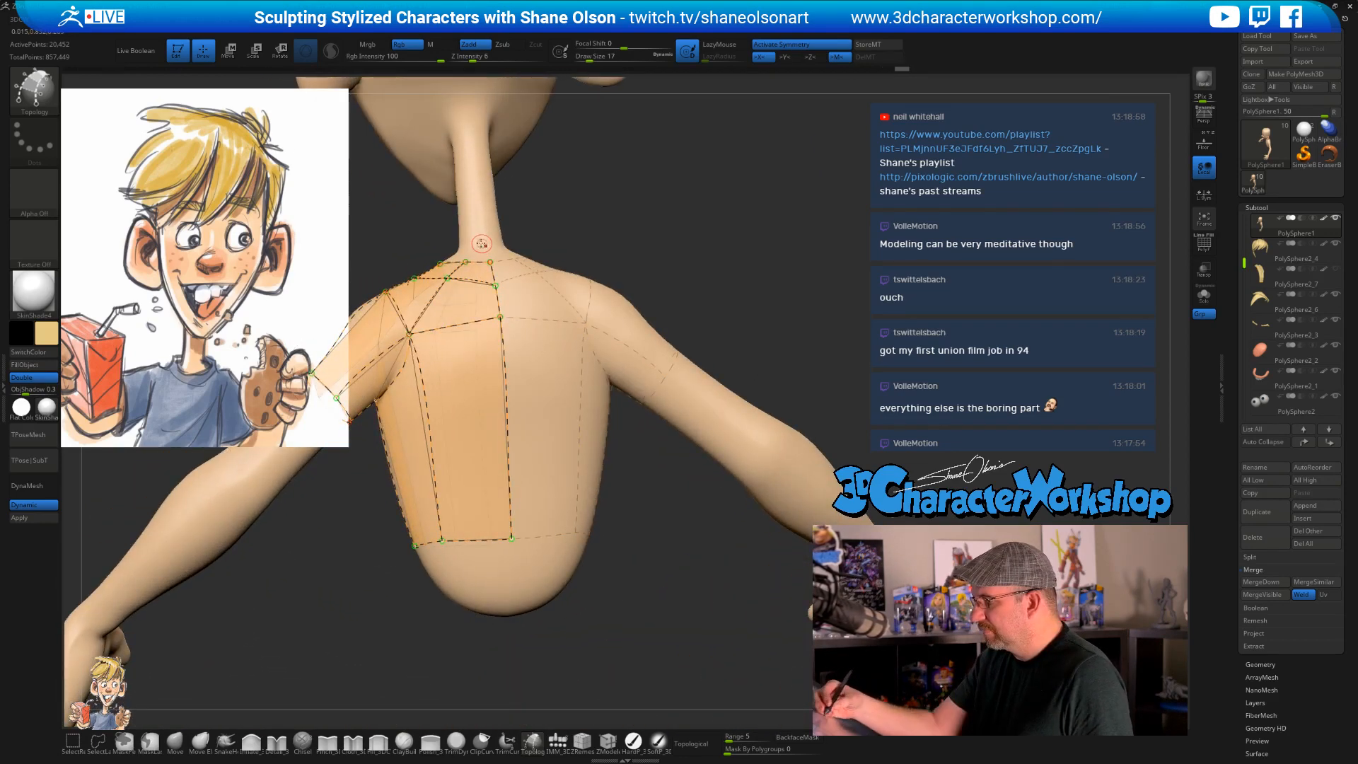
{"action": "left_click_drag", "start_coordinate": [471, 478], "coordinate": [471, 566]}
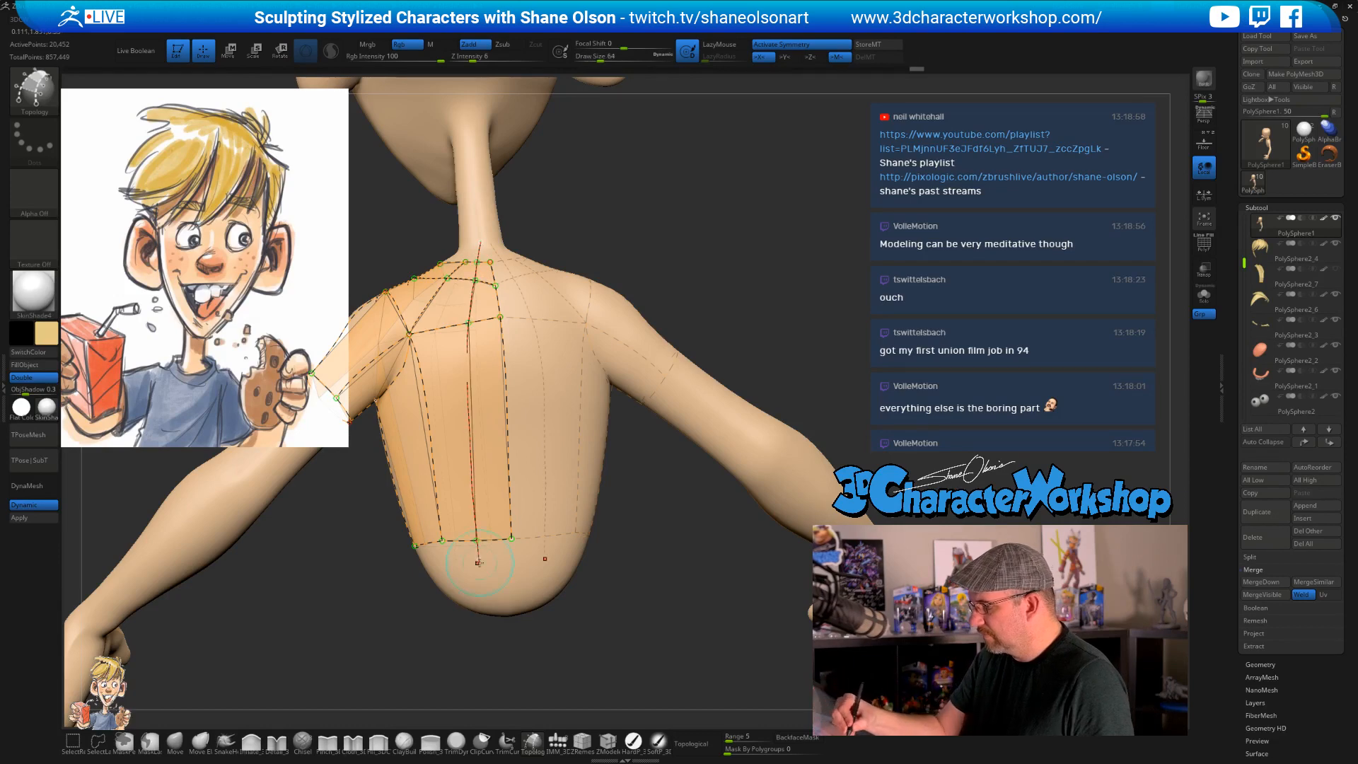
{"action": "right_click_drag", "start_coordinate": [593, 606], "coordinate": [674, 575]}
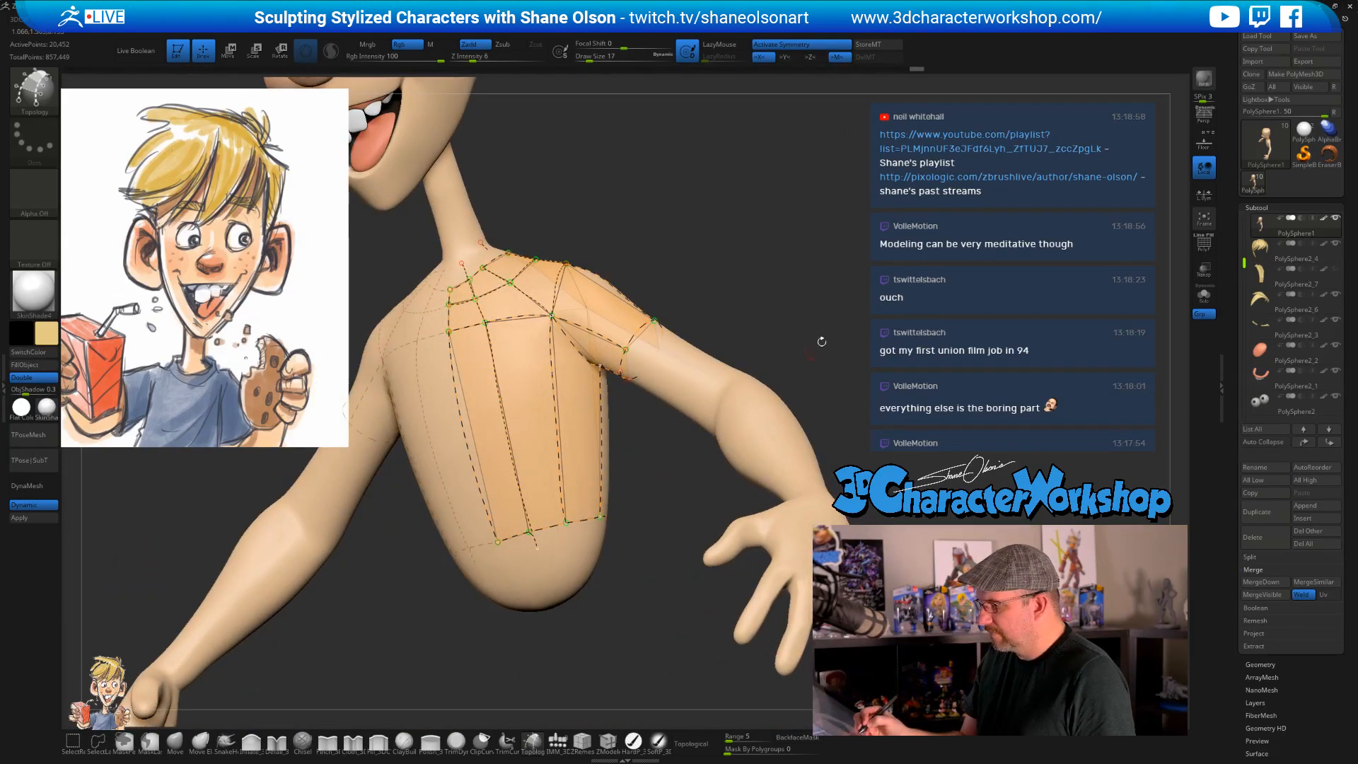
- Try to add two horizontal Topology curves across the front of the torso, between the chest line and the hem
{"action": "right_click_drag", "start_coordinate": [818, 340], "coordinate": [803, 385]}
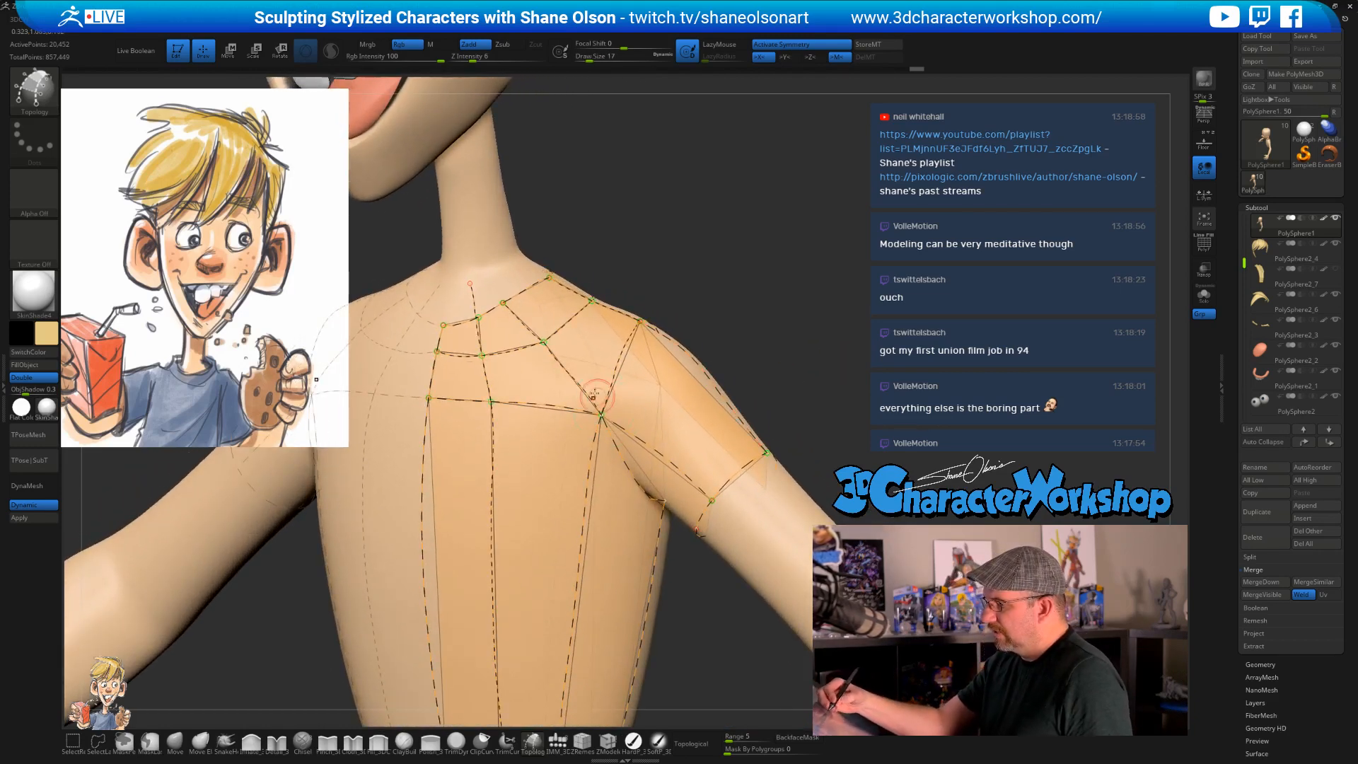
{"action": "right_click_drag", "start_coordinate": [593, 395], "coordinate": [701, 520]}
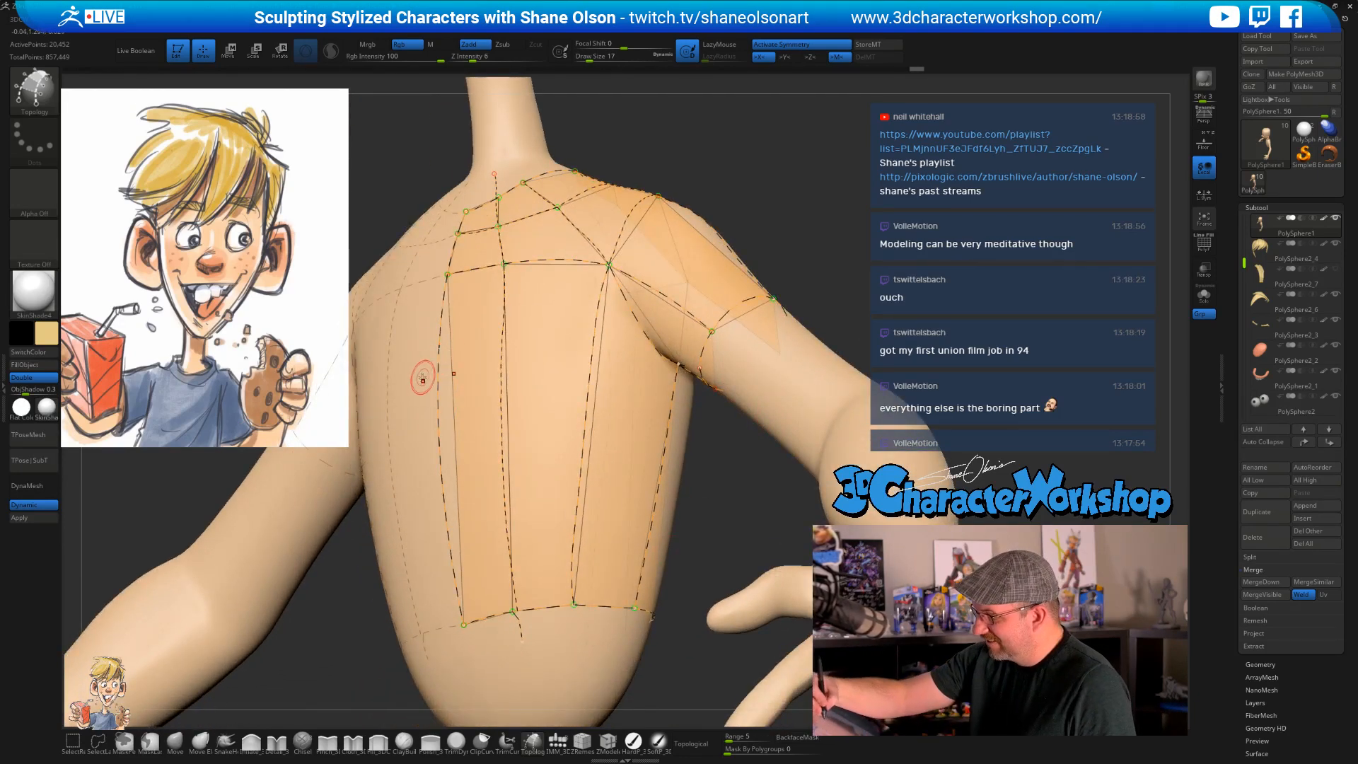
{"action": "left_click", "coordinate": [622, 407]}
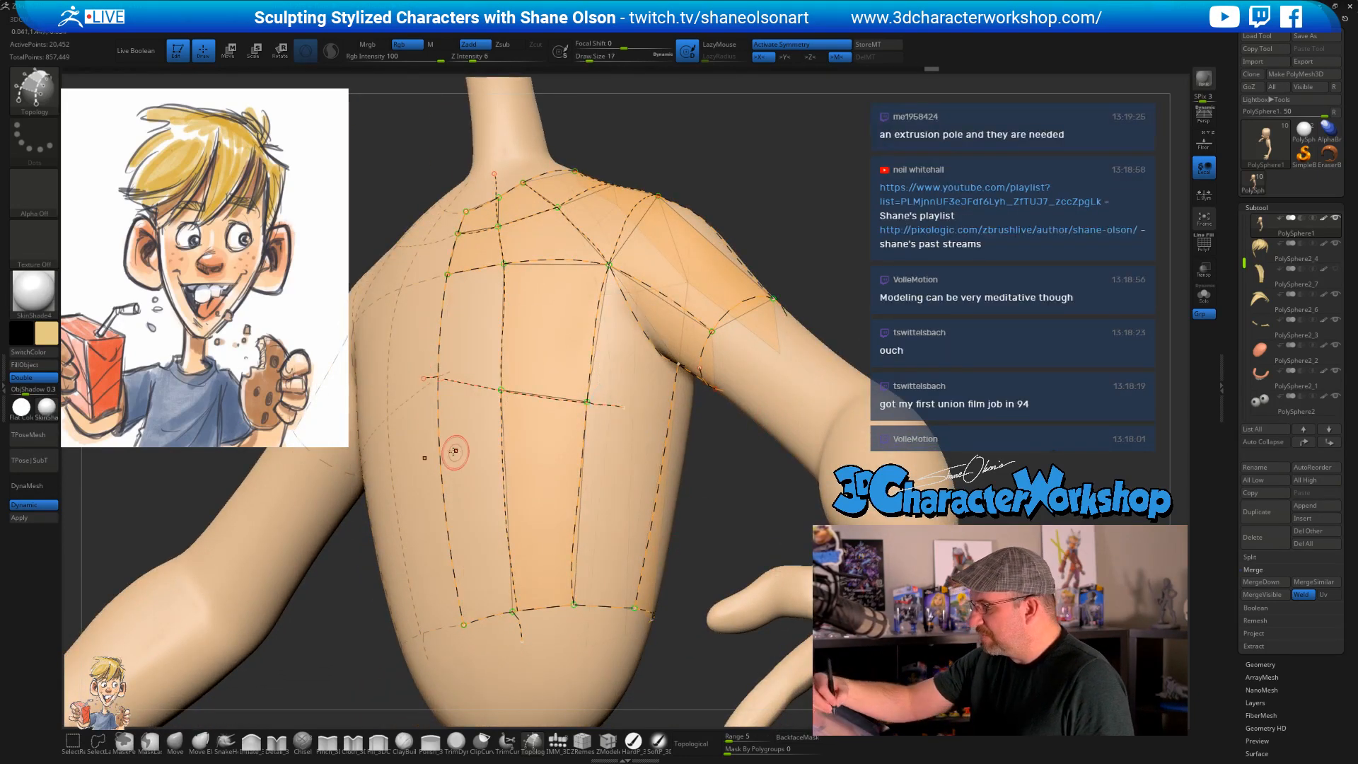
{"action": "left_click", "coordinate": [424, 452]}
{"action": "left_click_drag", "start_coordinate": [485, 459], "coordinate": [606, 473]}
{"action": "mouse_move", "coordinate": [665, 537]}
{"action": "left_mouse_down"}
{"action": "mouse_move", "coordinate": [690, 560]}
{"action": "mouse_move", "coordinate": [744, 533]}
{"action": "mouse_move", "coordinate": [872, 352]}
{"action": "mouse_move", "coordinate": [842, 425]}
{"action": "left_mouse_up"}
{"action": "key", "text": "ctrl+z"}
{"action": "key", "text": "ctrl+z"}
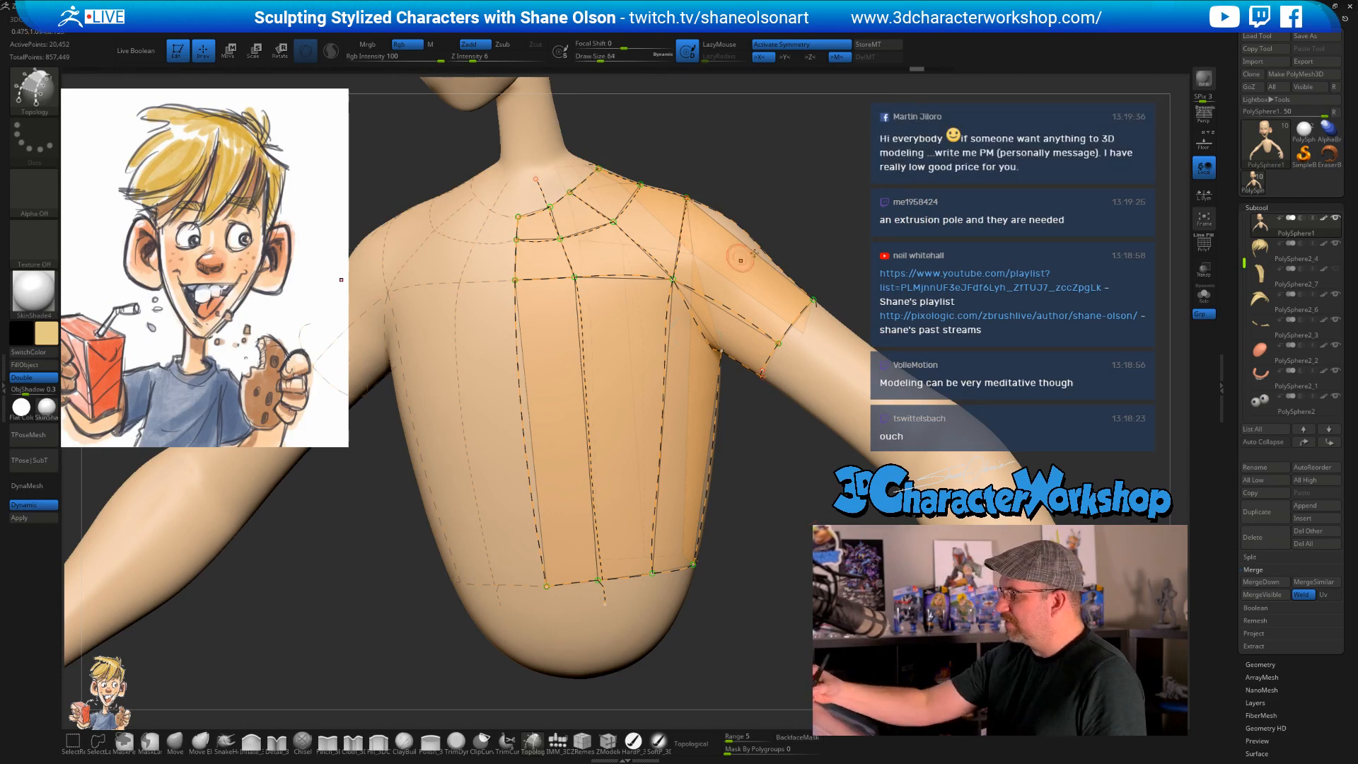
{"action": "mouse_move", "coordinate": [877, 263]}
{"action": "left_mouse_down"}
{"action": "mouse_move", "coordinate": [642, 348]}
{"action": "mouse_move", "coordinate": [875, 262]}
{"action": "mouse_move", "coordinate": [835, 280]}
{"action": "mouse_move", "coordinate": [865, 260]}
{"action": "left_mouse_up"}
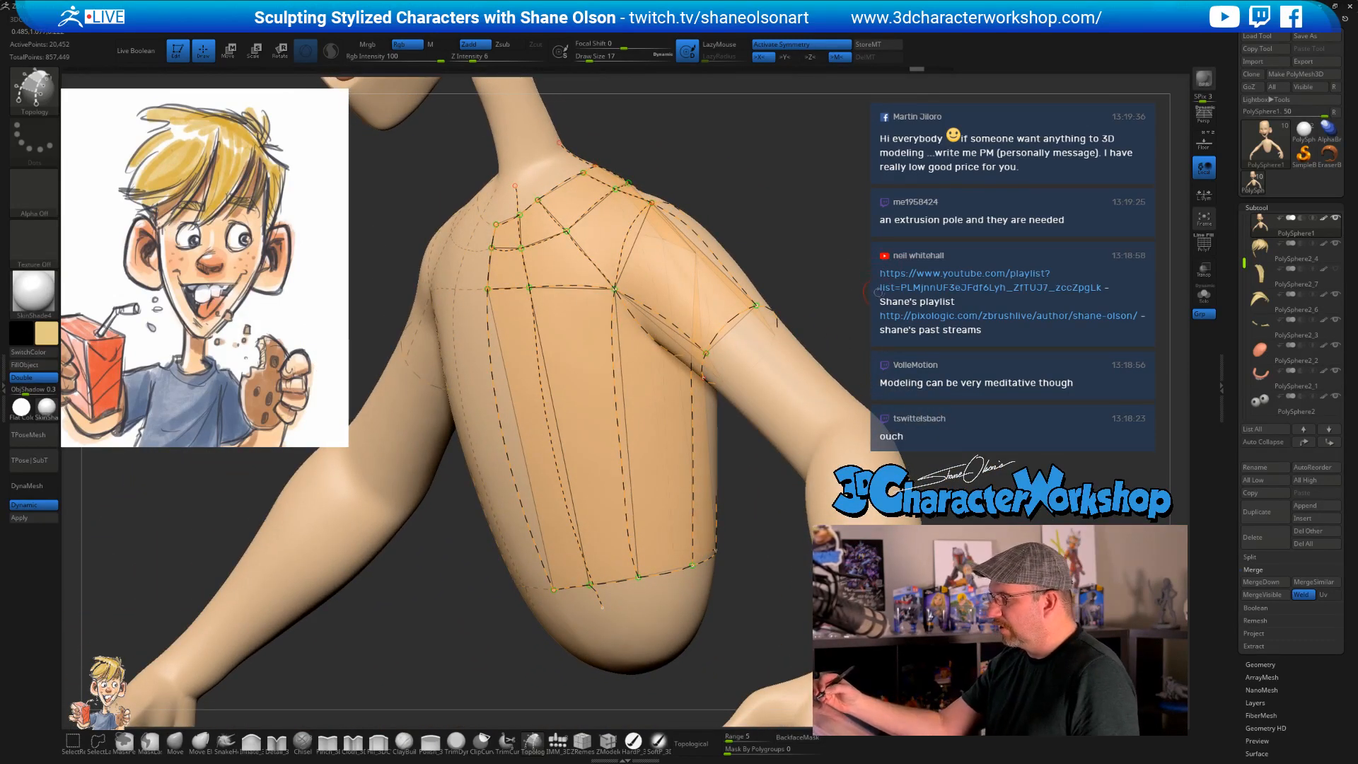
{"action": "mouse_move", "coordinate": [879, 292]}
{"action": "left_mouse_down"}
{"action": "mouse_move", "coordinate": [640, 345]}
{"action": "mouse_move", "coordinate": [879, 291]}
{"action": "left_mouse_up"}
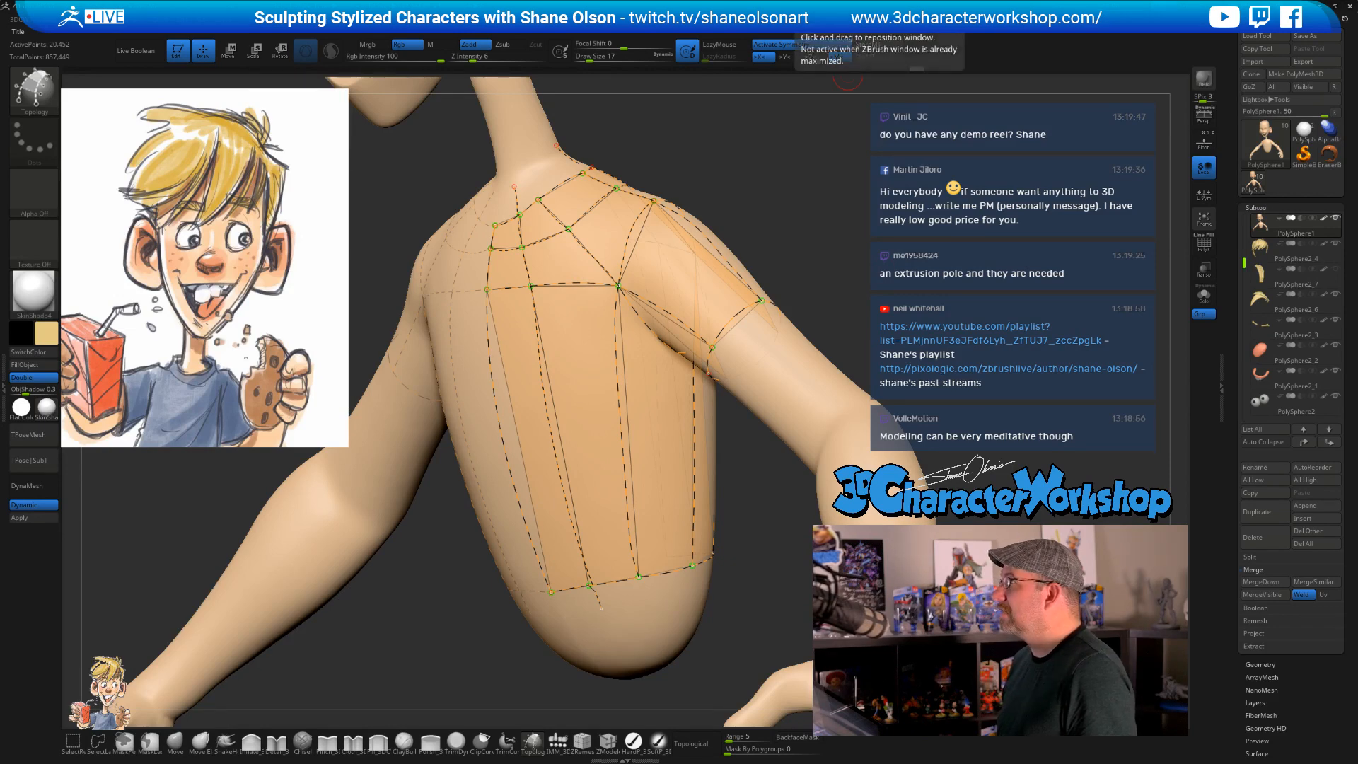
- Switch to the Chrome browser and bring its new-tab window full screen onto this display
{"action": "left_click_drag", "start_coordinate": [587, 4], "coordinate": [528, 131]}
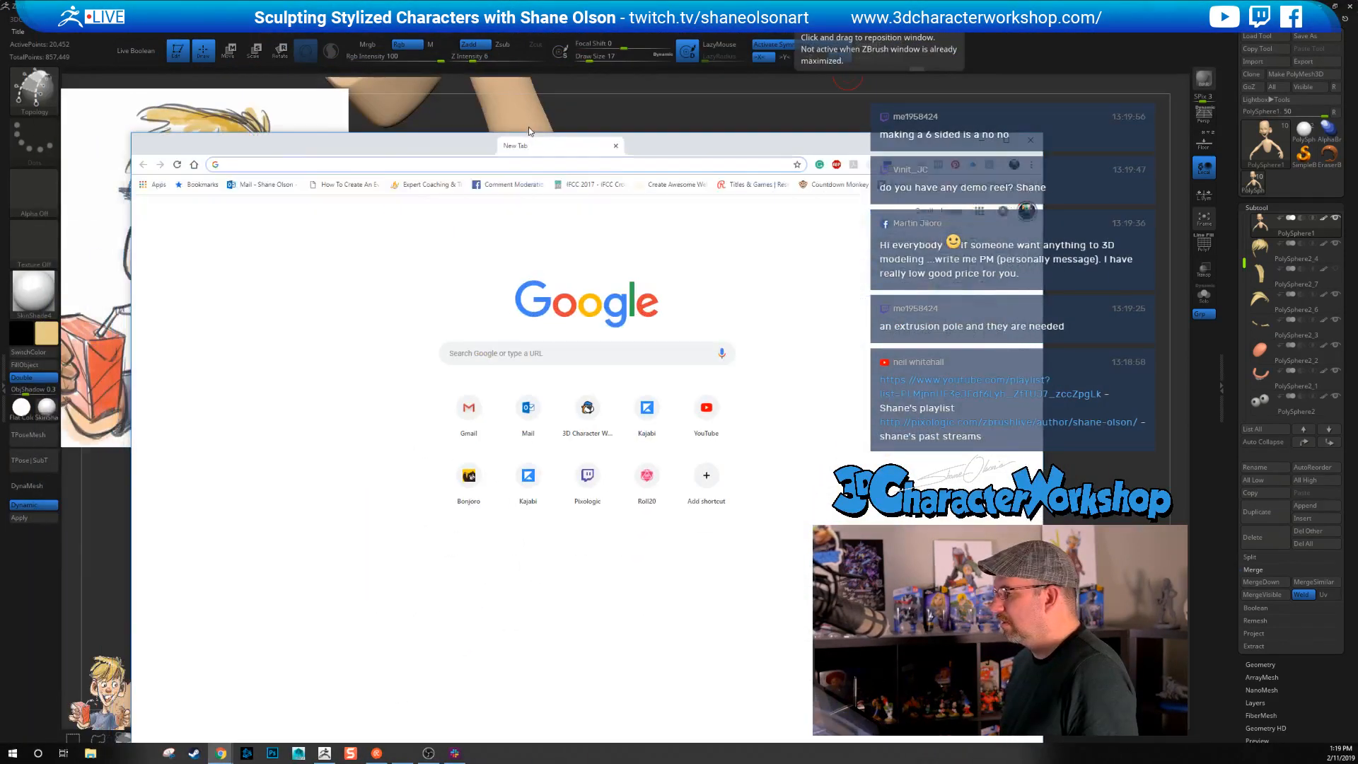
{"action": "left_click_drag", "start_coordinate": [645, 145], "coordinate": [657, 77]}
{"action": "left_click", "coordinate": [1019, 74]}
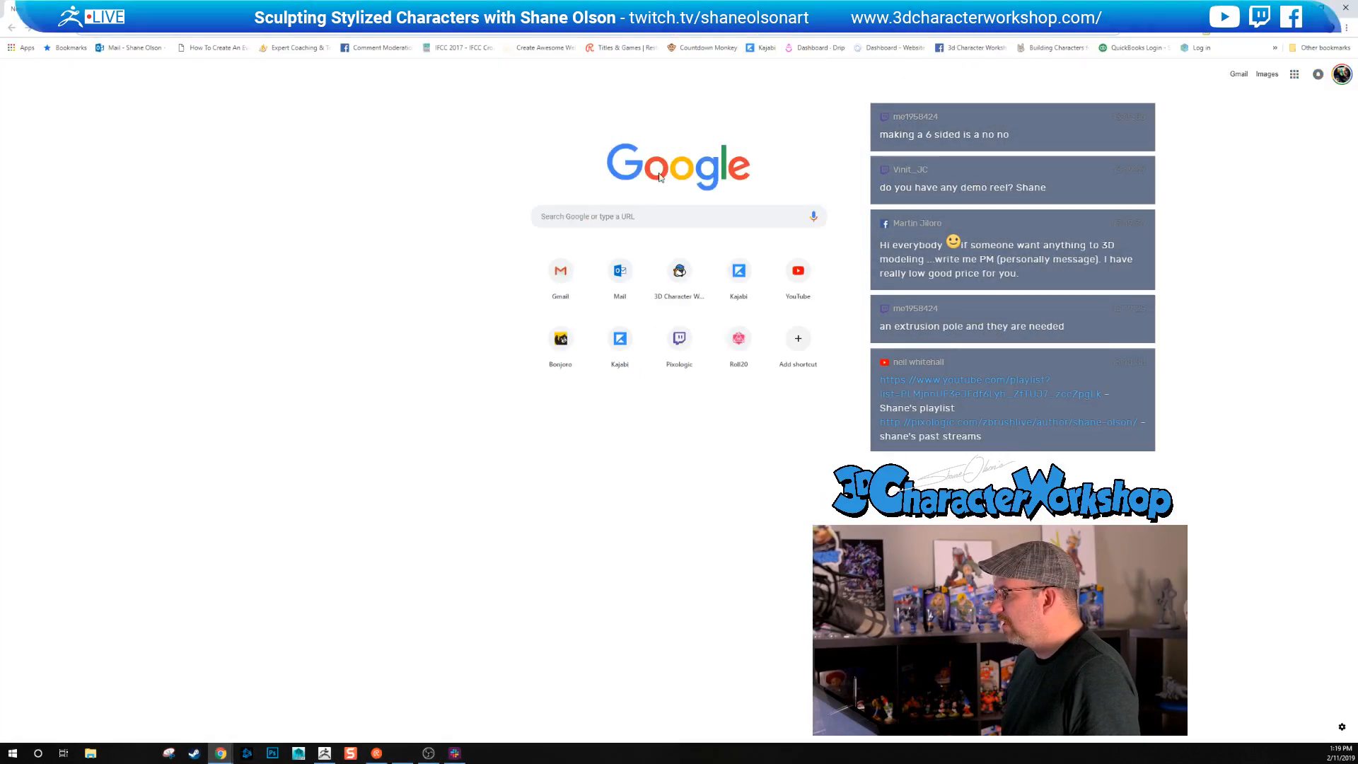
- Open the 3dcharacterworkshop.com website and look through the artist's story and the examples of finished character work
{"action": "type", "text": "3dcharacter"}
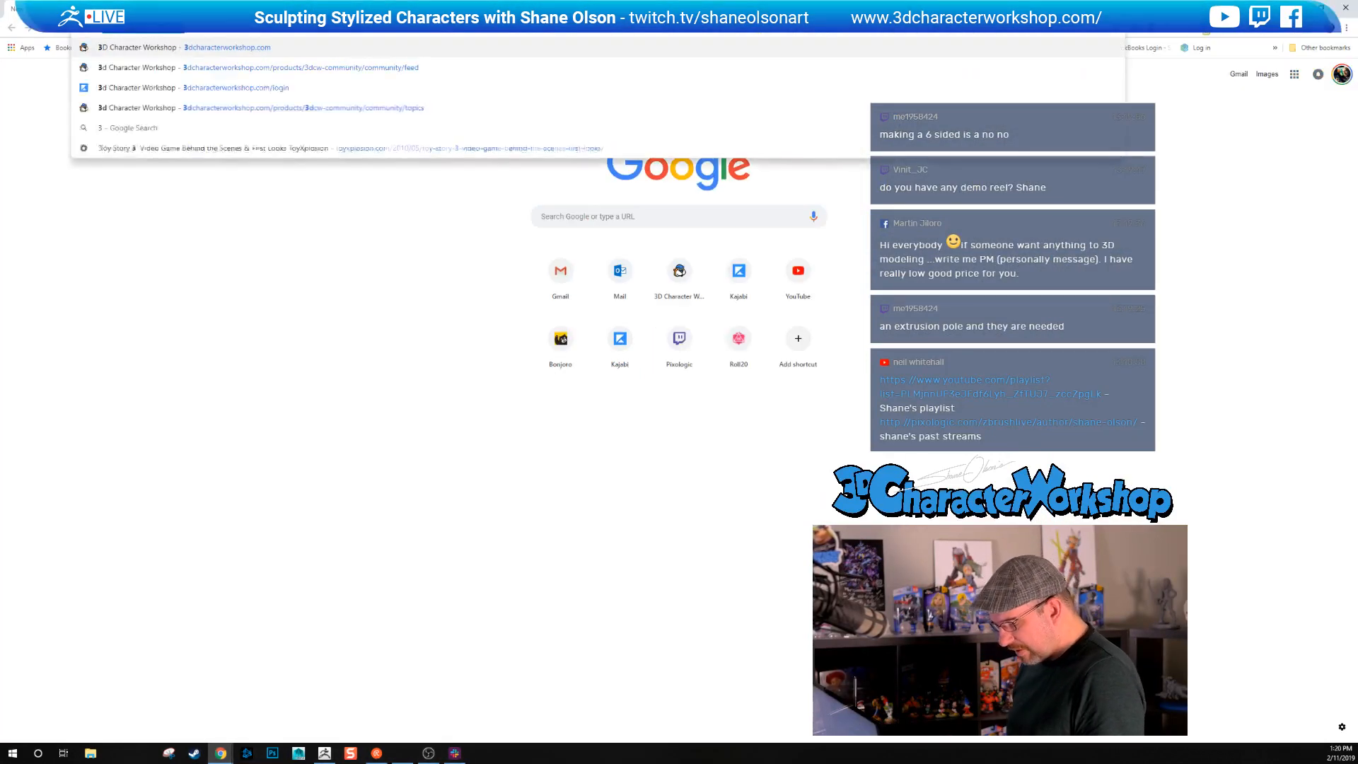
{"action": "key", "text": "Return"}
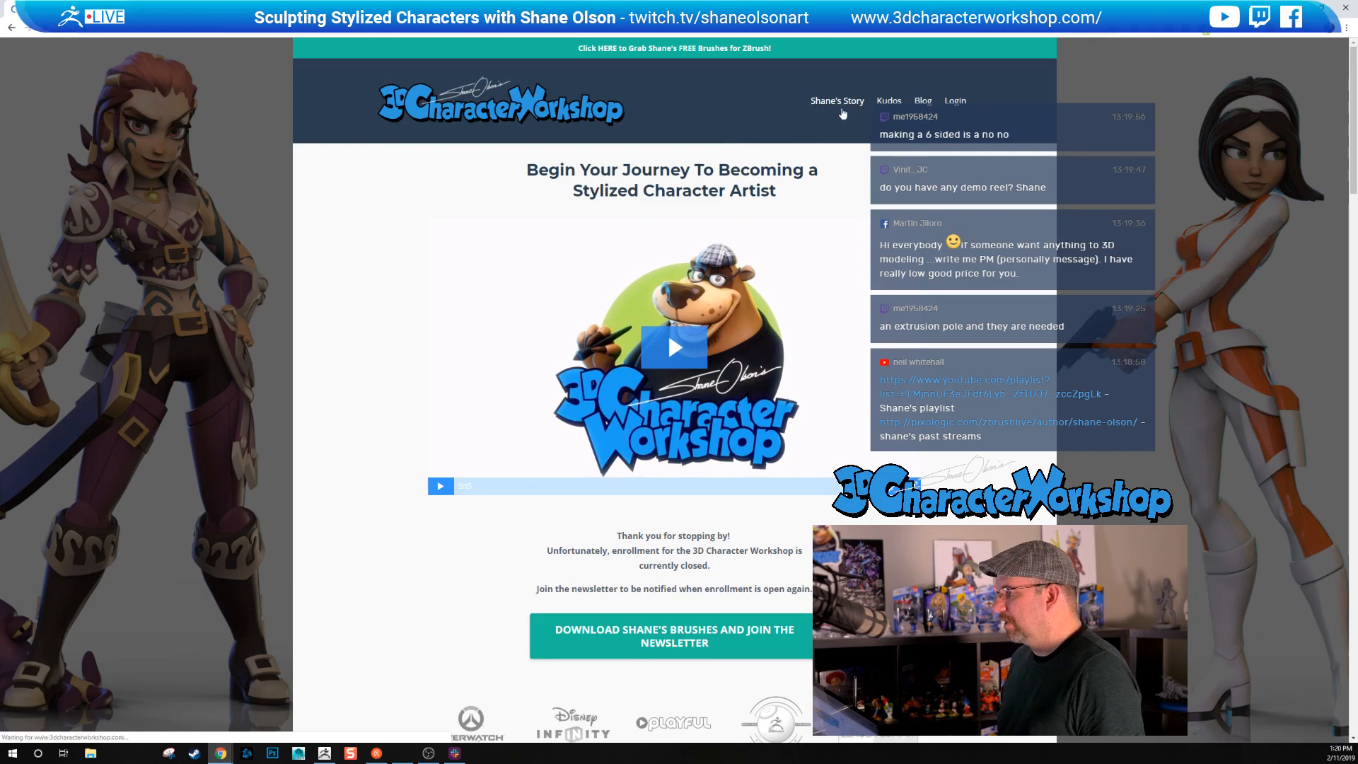
{"action": "scroll", "coordinate": [385, 240], "scroll_direction": "down", "scroll_amount": 7}
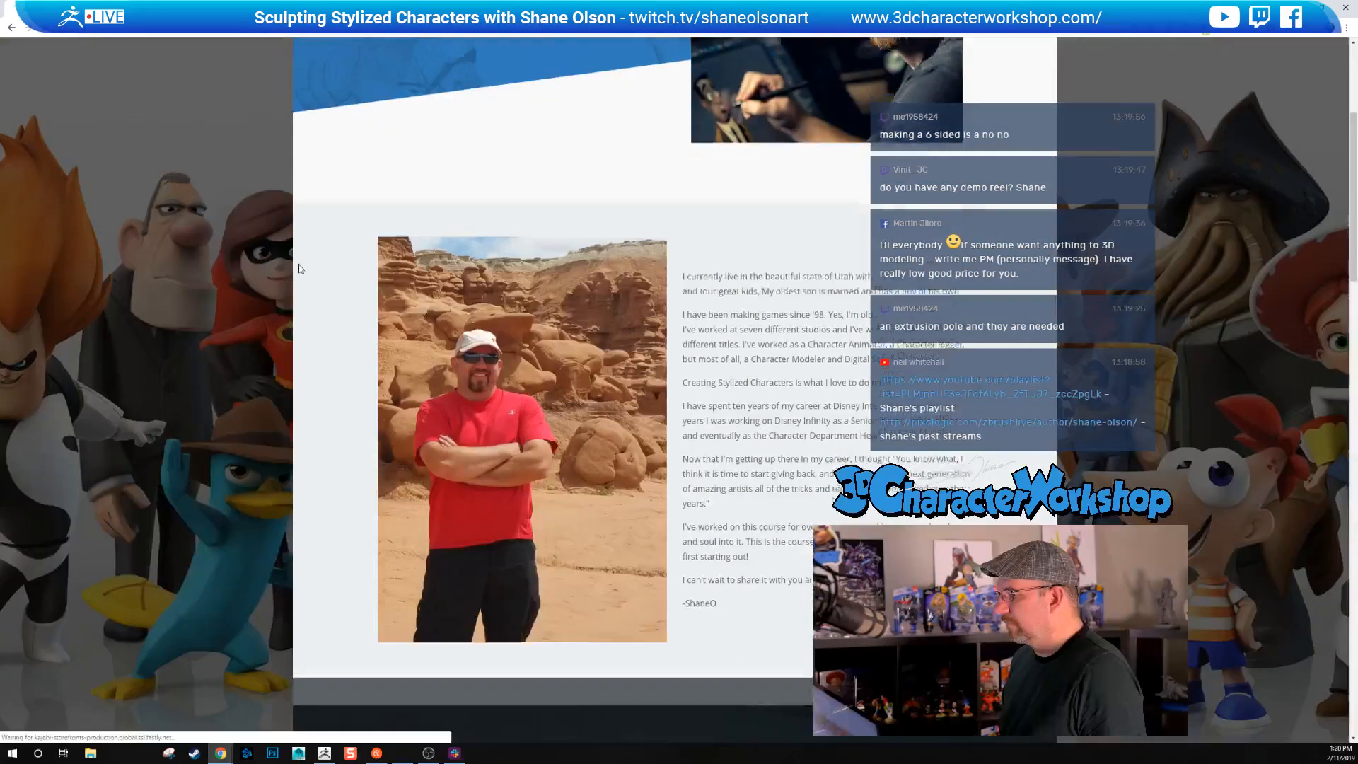
{"action": "scroll", "coordinate": [270, 273], "scroll_direction": "down", "scroll_amount": 16}
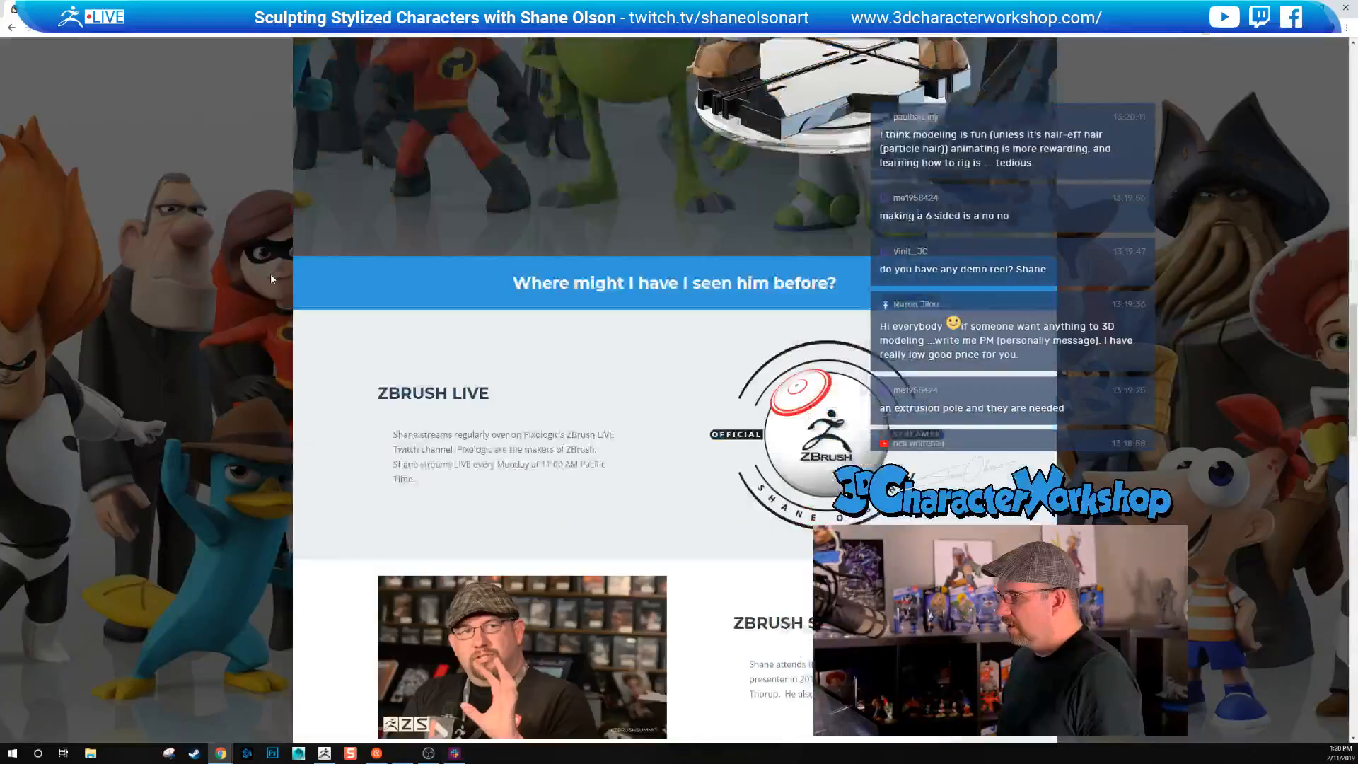
{"action": "scroll", "coordinate": [269, 279], "scroll_direction": "down", "scroll_amount": 7}
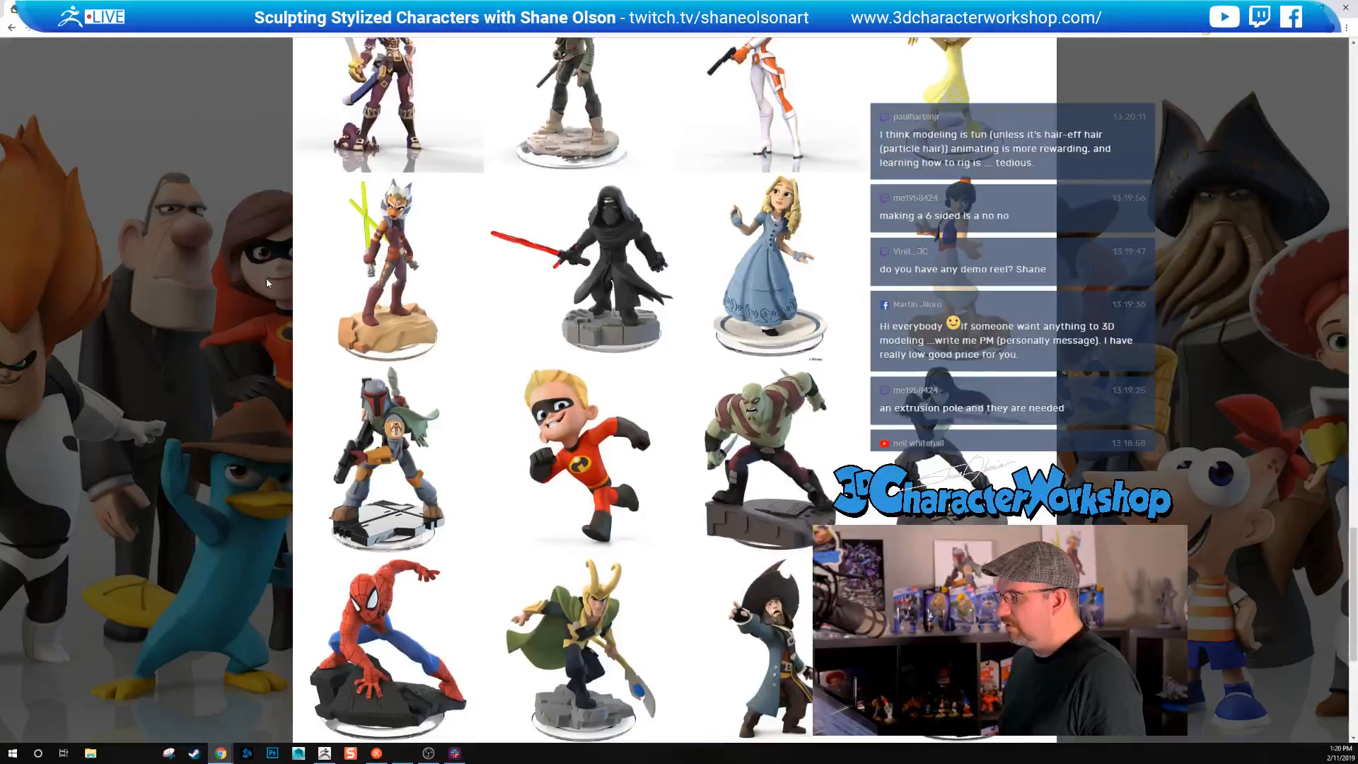
{"action": "scroll", "coordinate": [268, 277], "scroll_direction": "up", "scroll_amount": 1}
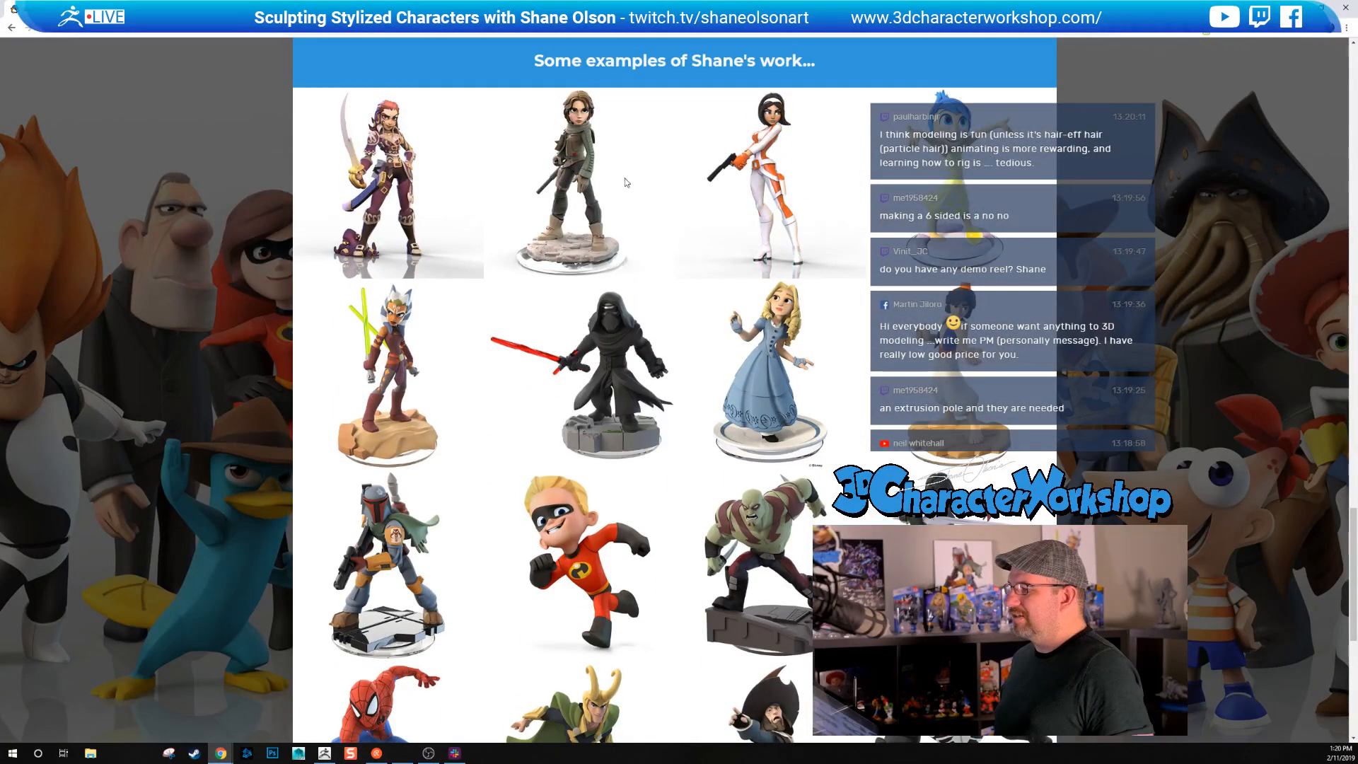
{"action": "scroll", "coordinate": [707, 233], "scroll_direction": "down", "scroll_amount": 3}
{"action": "scroll", "coordinate": [859, 302], "scroll_direction": "up", "scroll_amount": 2}
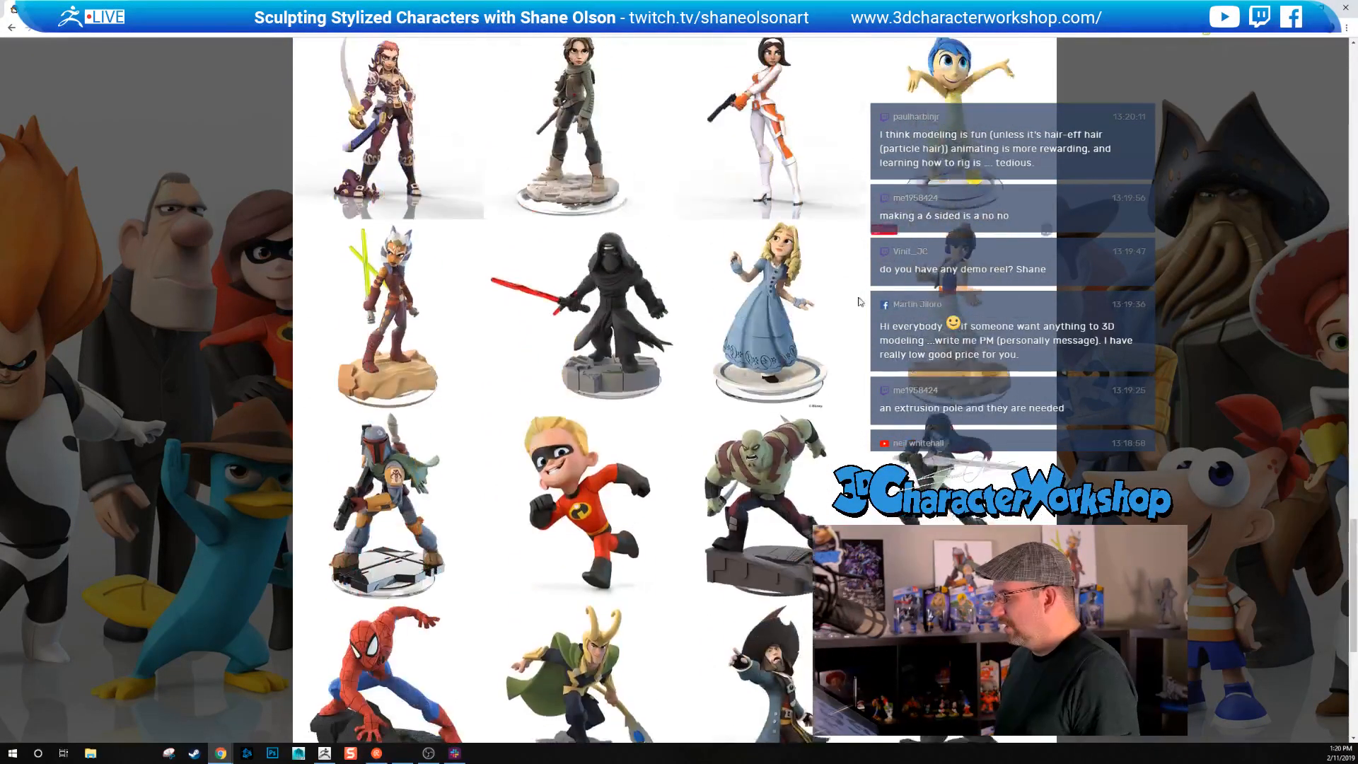
{"action": "scroll", "coordinate": [601, 134], "scroll_direction": "up", "scroll_amount": 2}
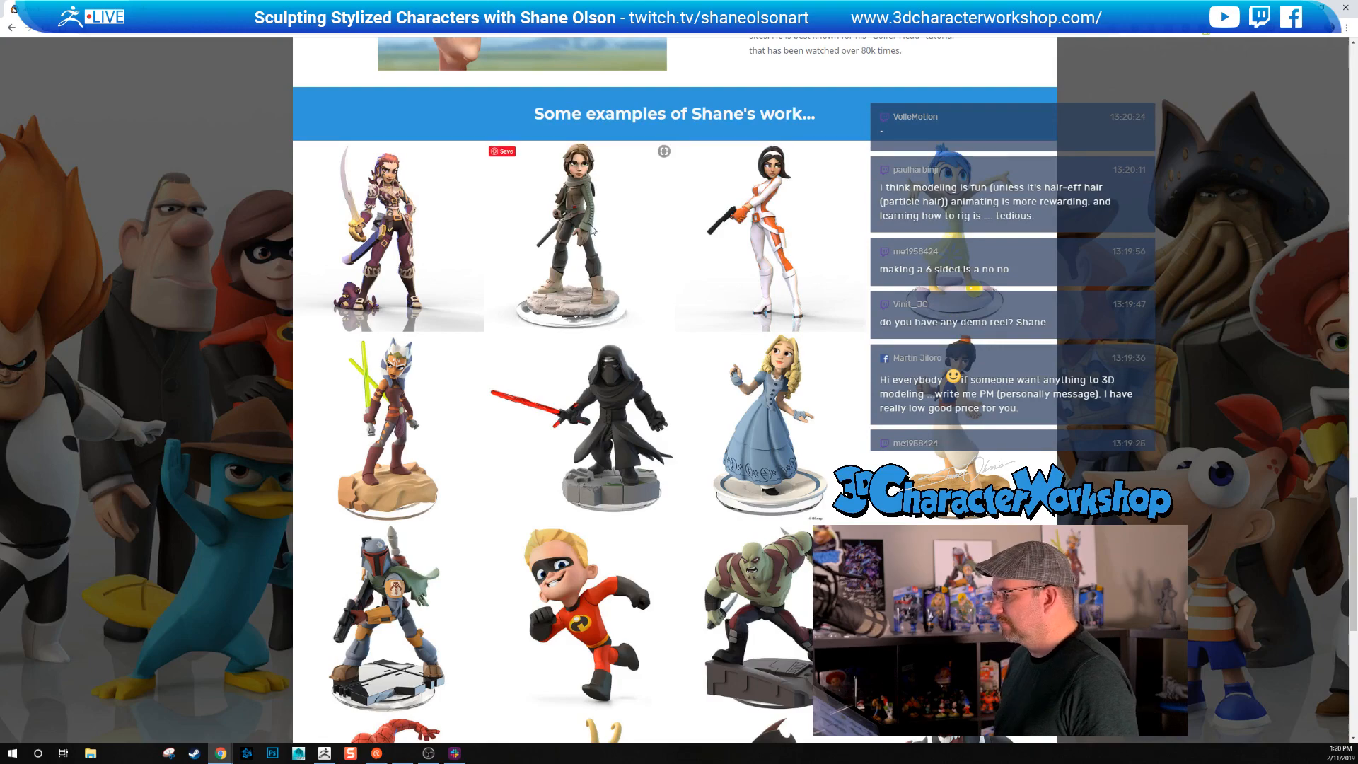
{"action": "scroll", "coordinate": [731, 256], "scroll_direction": "down", "scroll_amount": 7}
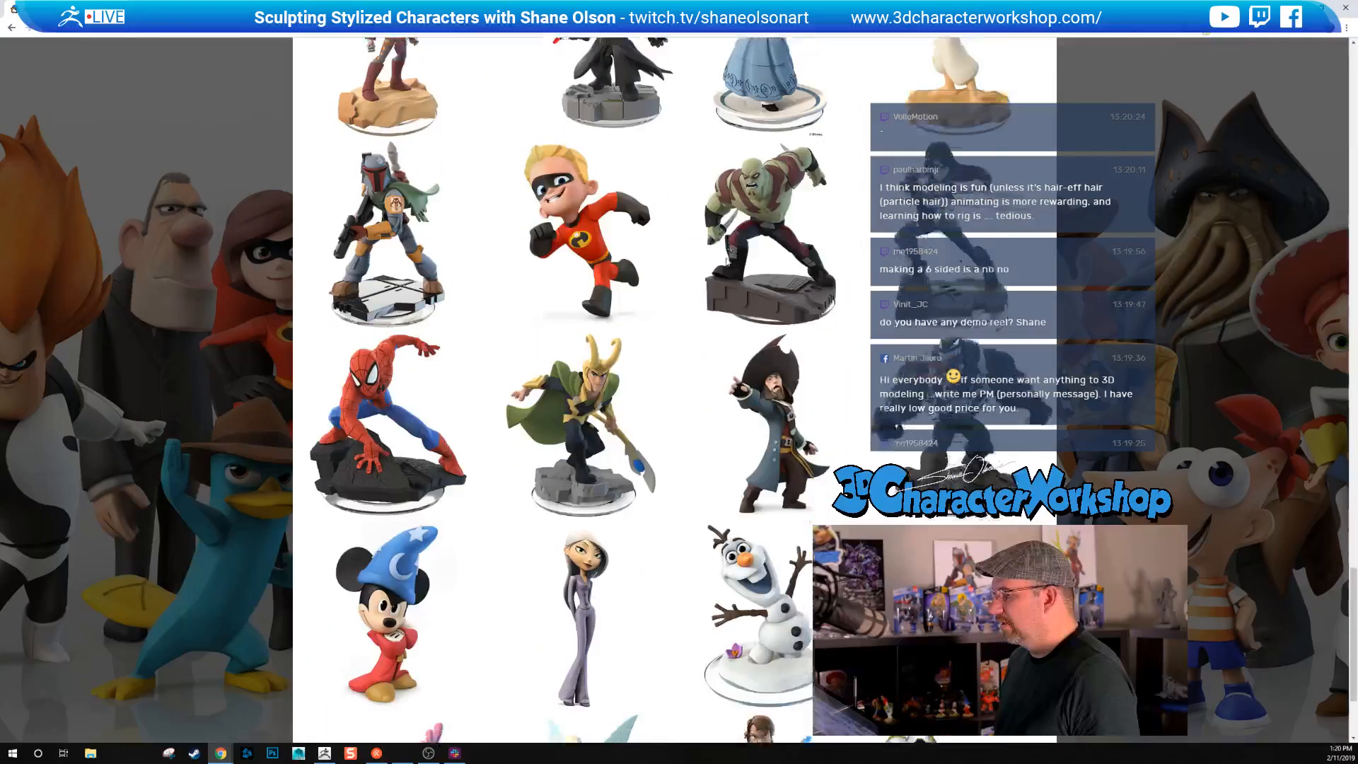
{"action": "scroll", "coordinate": [725, 262], "scroll_direction": "up", "scroll_amount": 5}
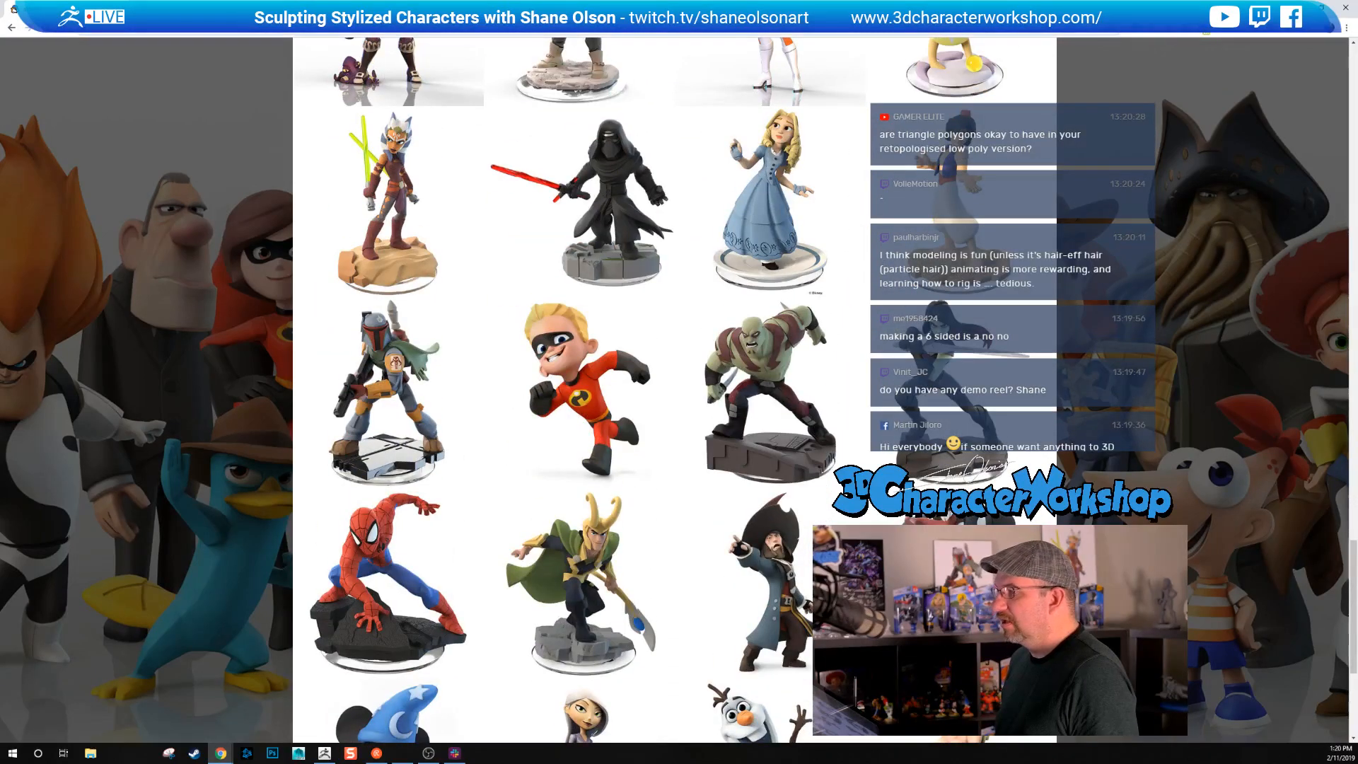
- Search the web for the artist's ArtStation page and open the profile
{"action": "type", "text": "art s"}
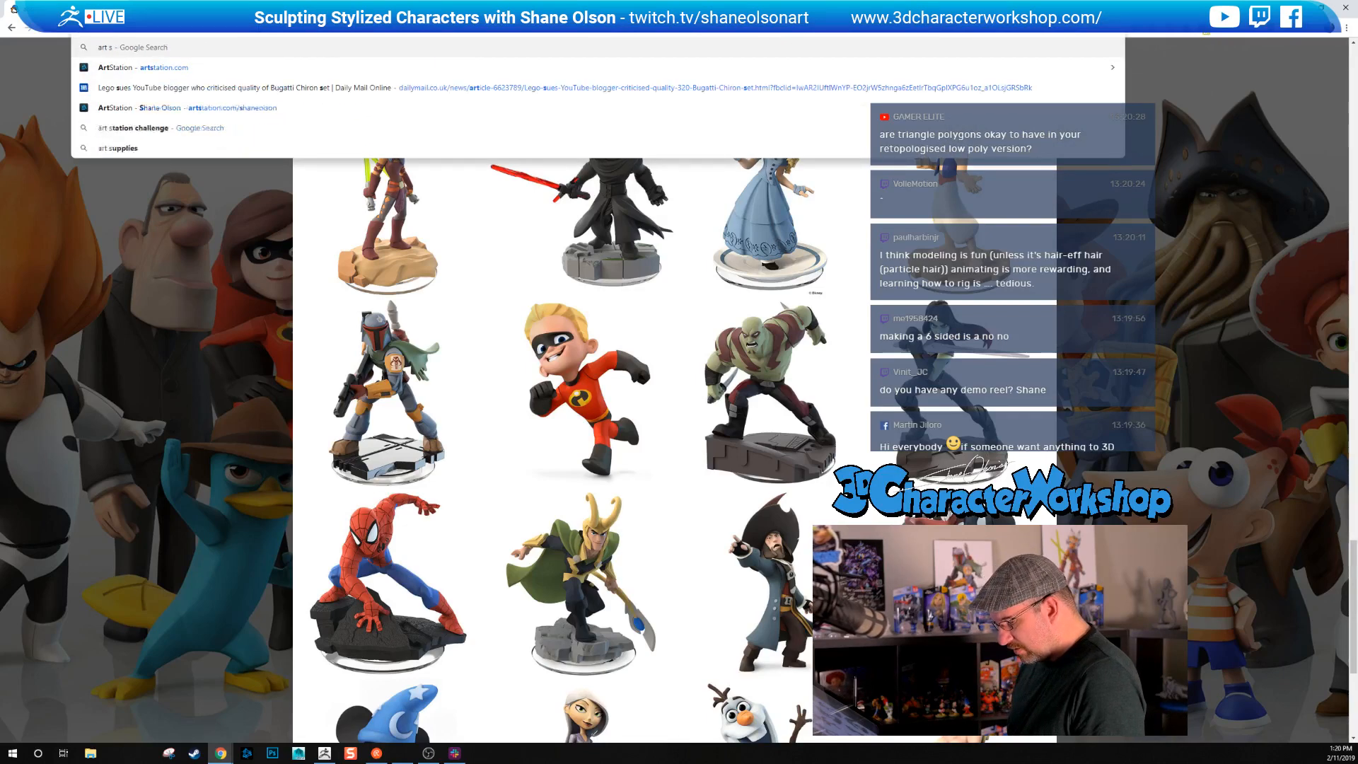
{"action": "type", "text": "tation shane olson"}
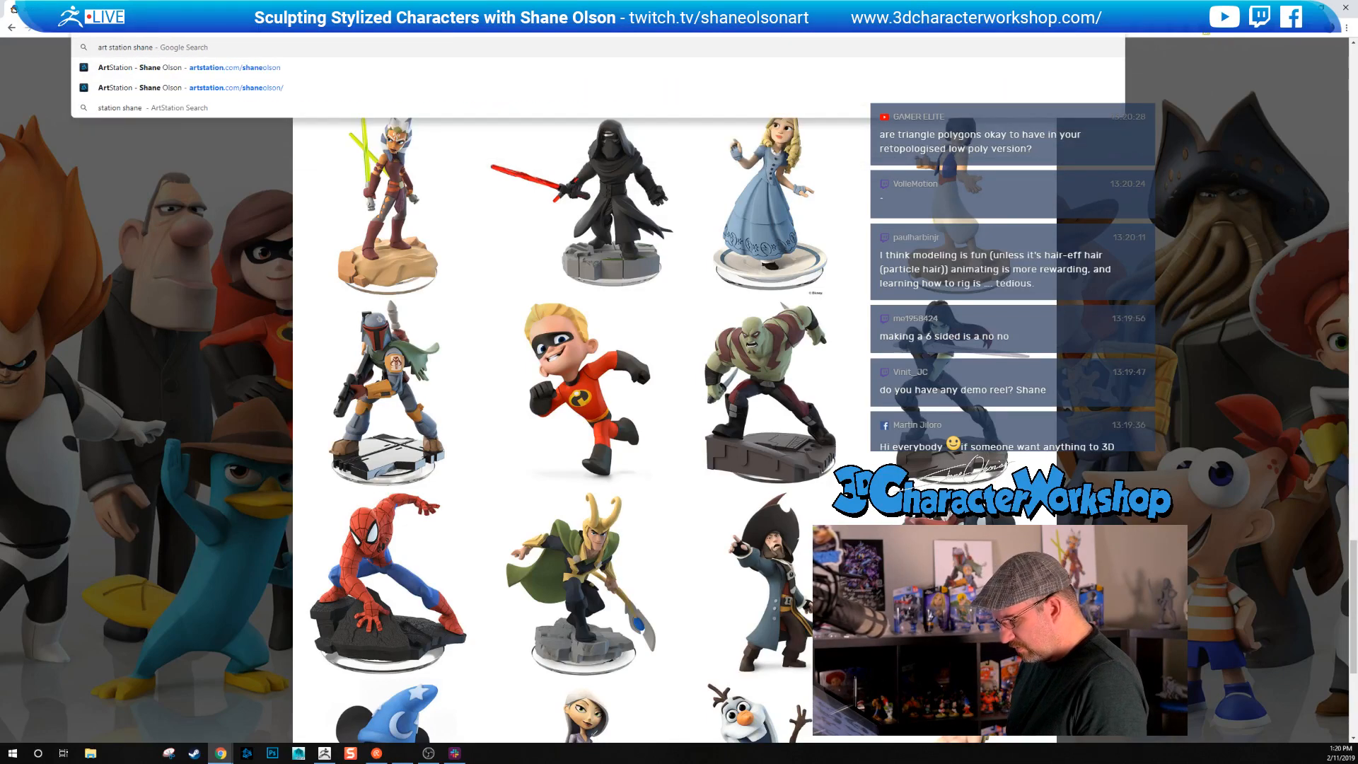
{"action": "key", "text": "Return"}
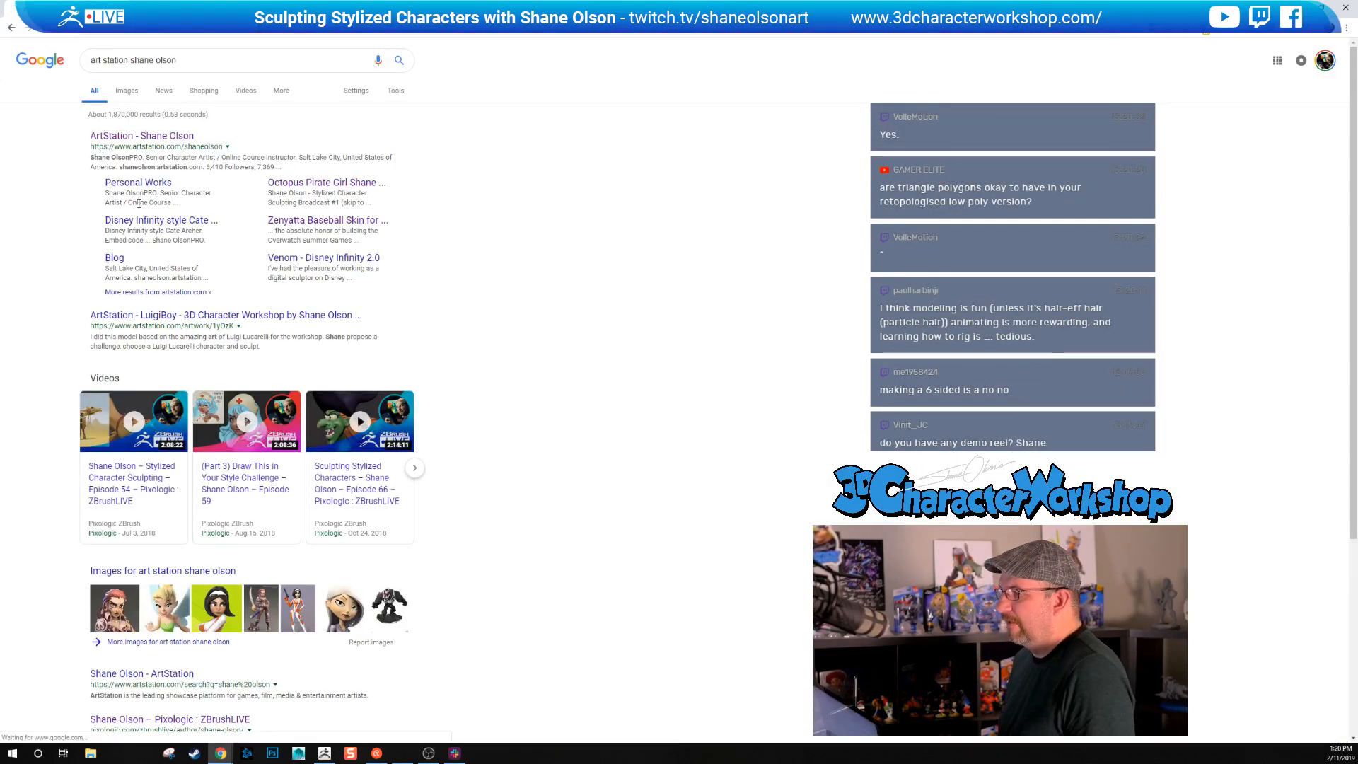
{"action": "left_click", "coordinate": [124, 137]}
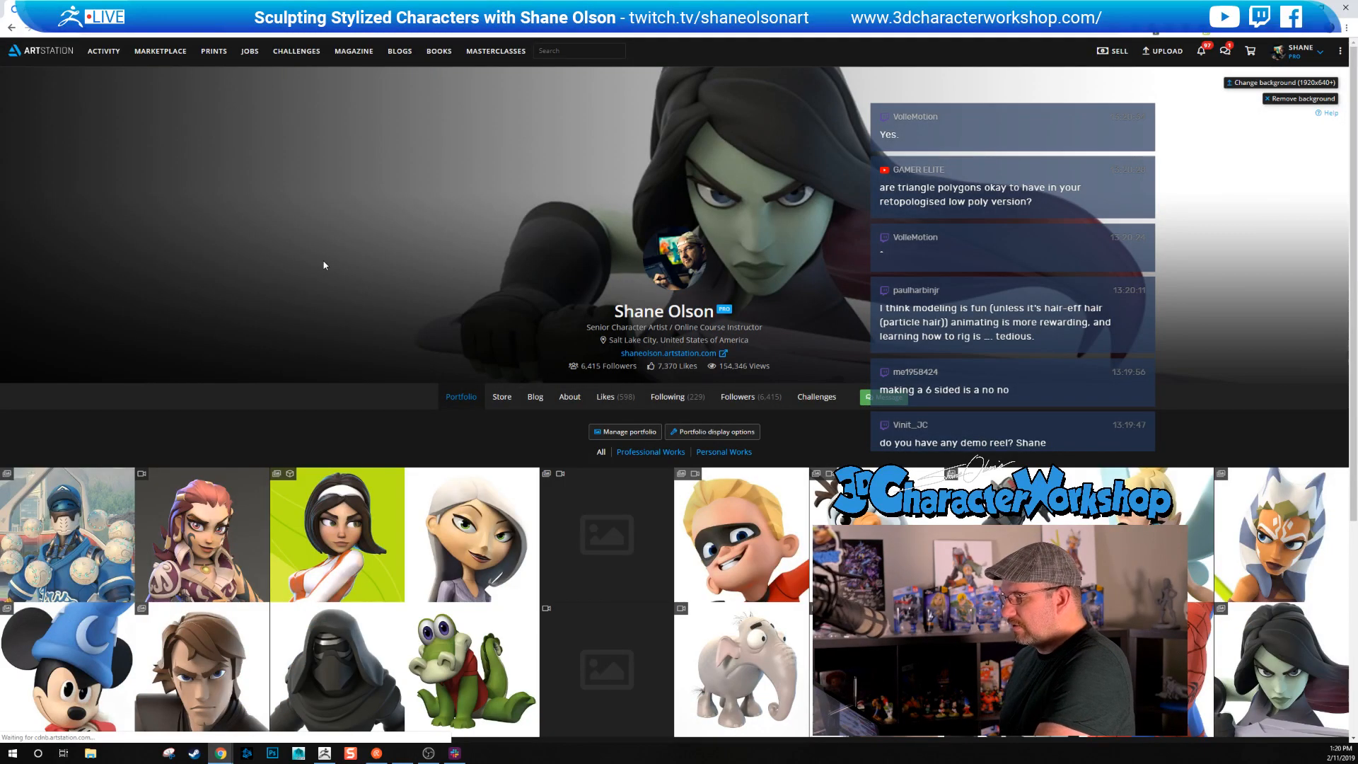
- Look through the ArtStation portfolio, viewing the Zenyatta Baseball Skin and Disney Infinity style Cate Archer projects
{"action": "scroll", "coordinate": [74, 311], "scroll_direction": "down", "scroll_amount": 3}
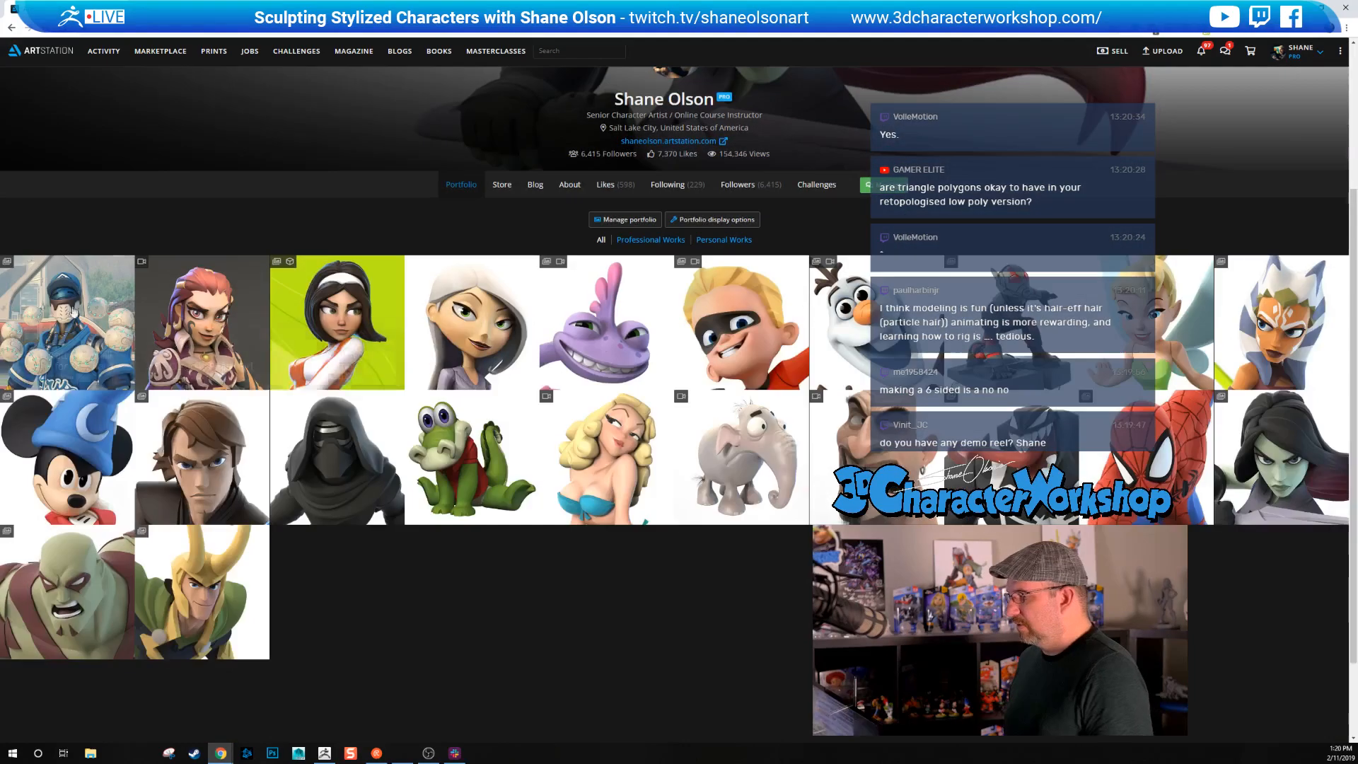
{"action": "left_click", "coordinate": [74, 311]}
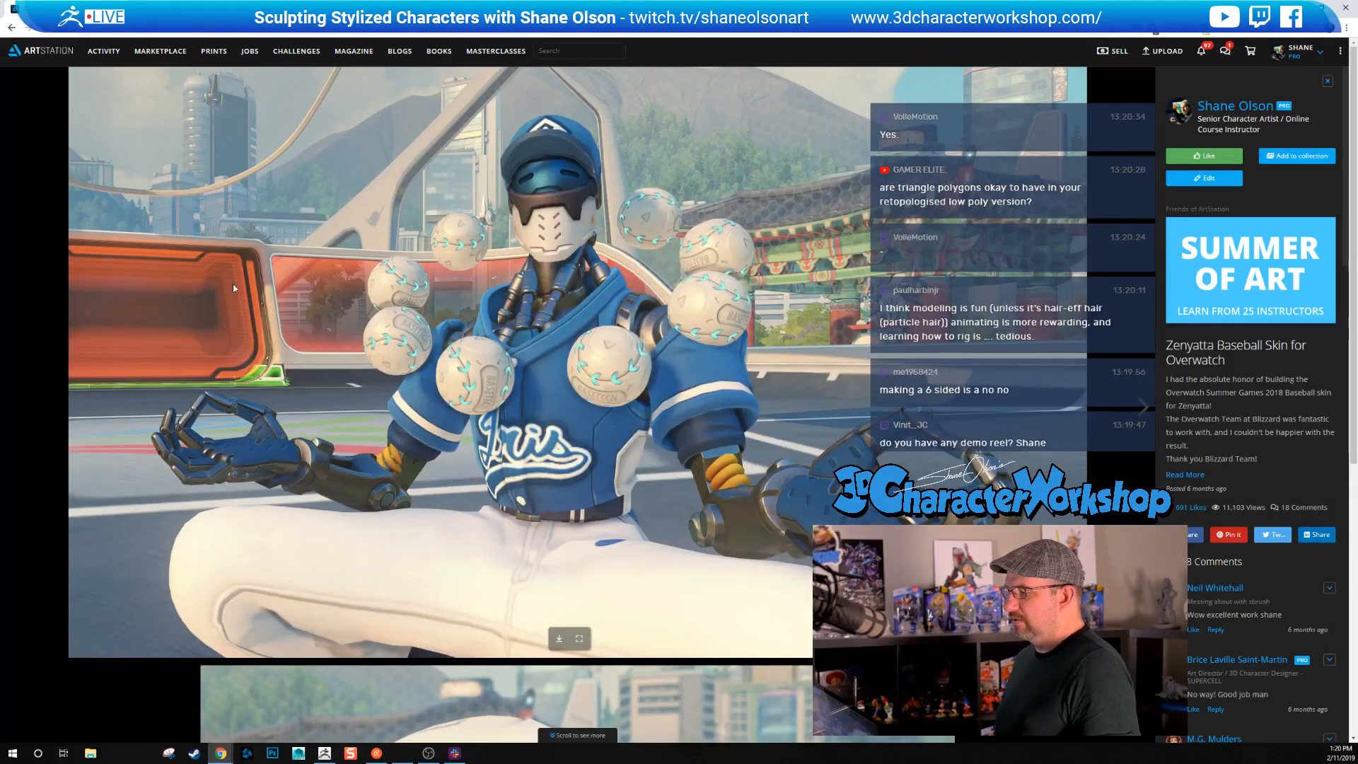
{"action": "left_click", "coordinate": [12, 28]}
{"action": "scroll", "coordinate": [456, 387], "scroll_direction": "down", "scroll_amount": 2}
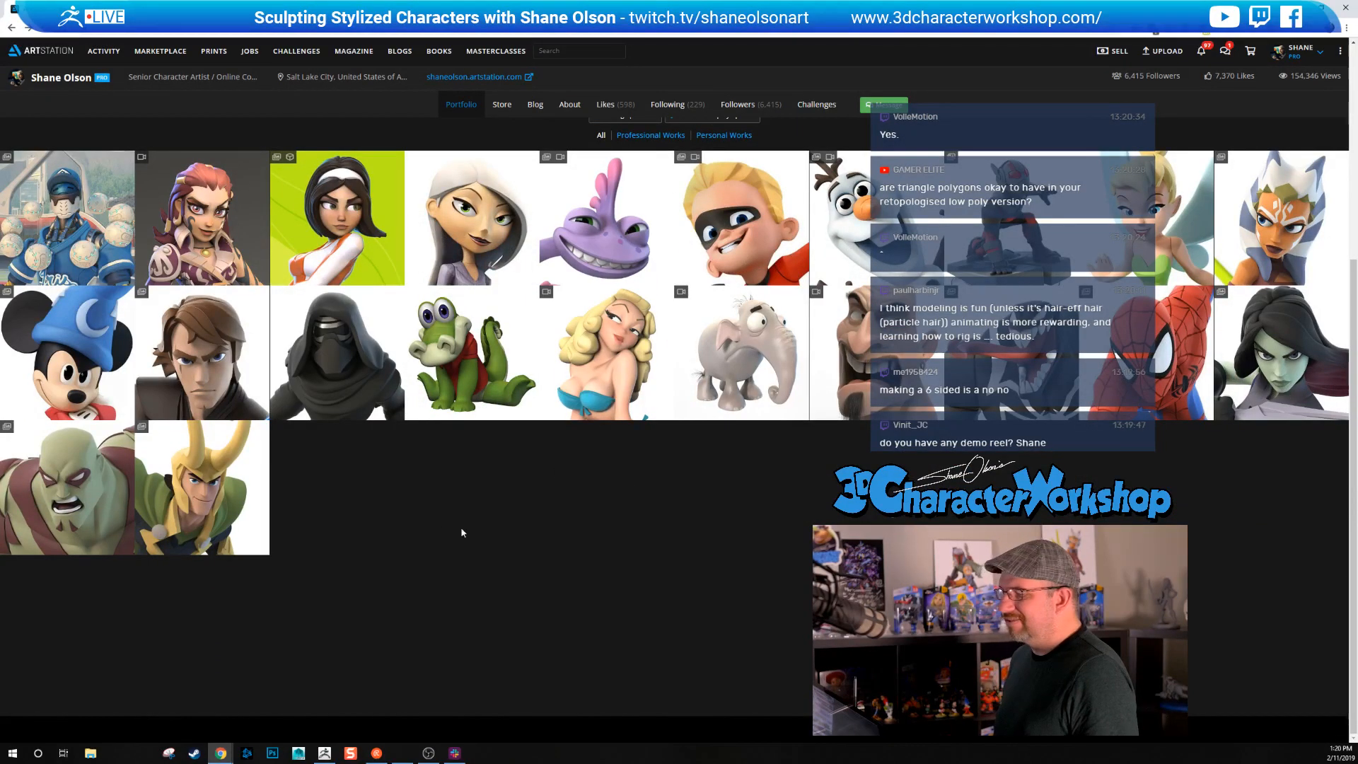
{"action": "scroll", "coordinate": [439, 530], "scroll_direction": "up", "scroll_amount": 2}
{"action": "left_click", "coordinate": [354, 305]}
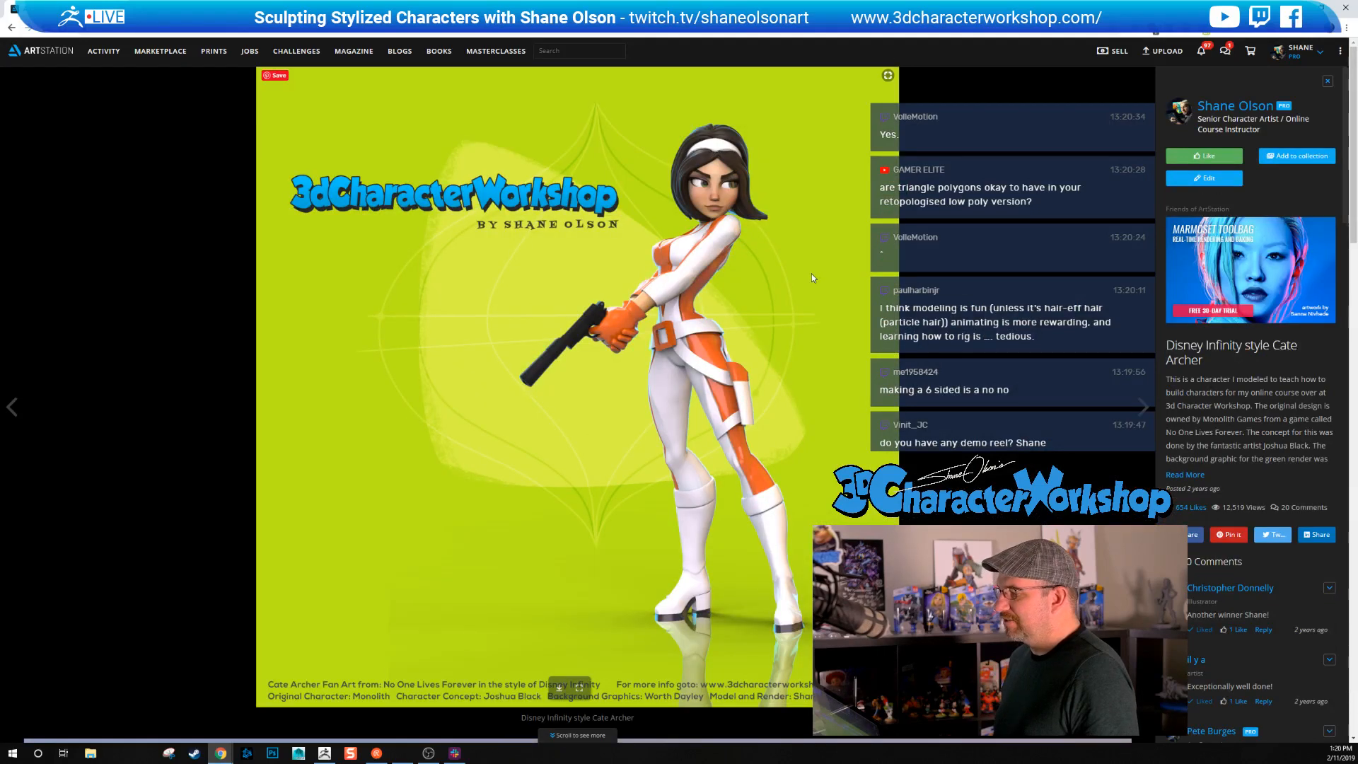
{"action": "left_click", "coordinate": [12, 27]}
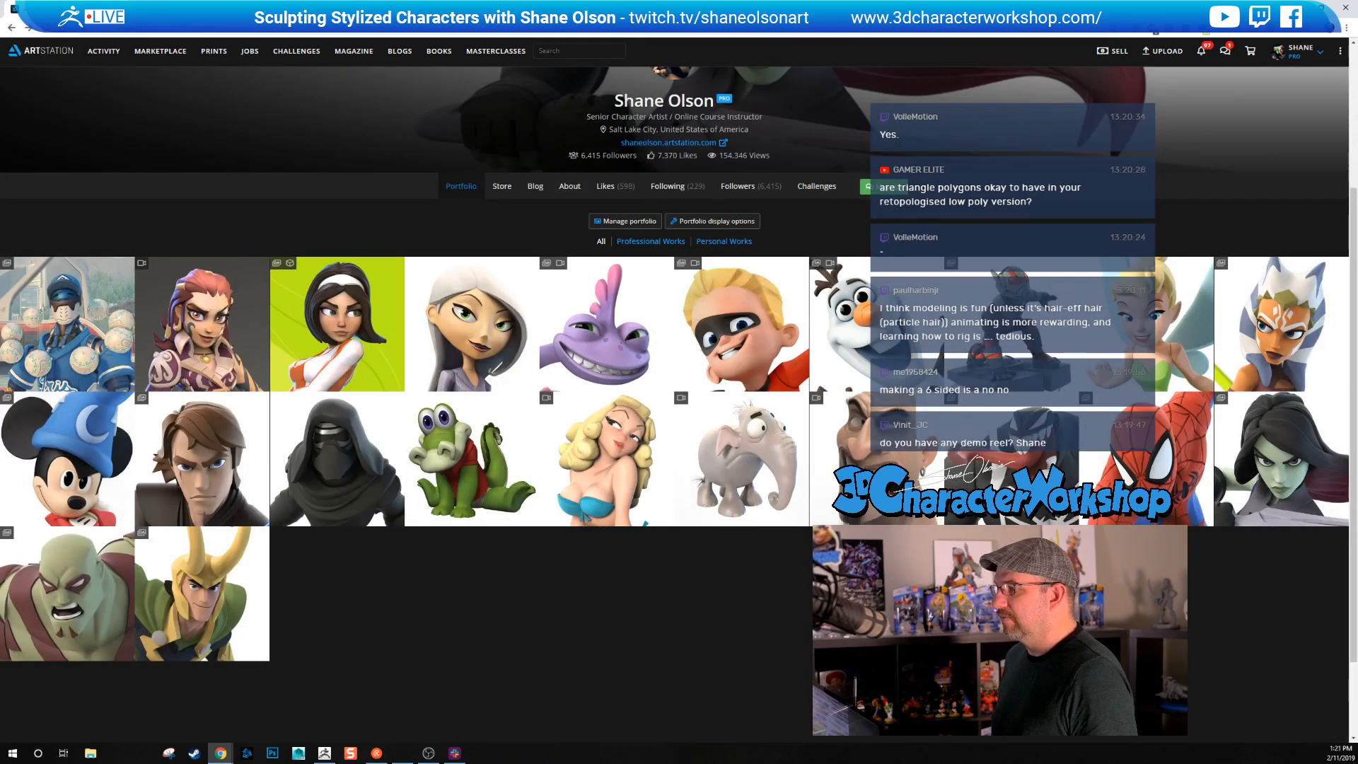
- Switch back to ZBrush and delete the vertical Topology curves between the chest line and the hem on the front
{"action": "key", "text": "alt+Tab"}
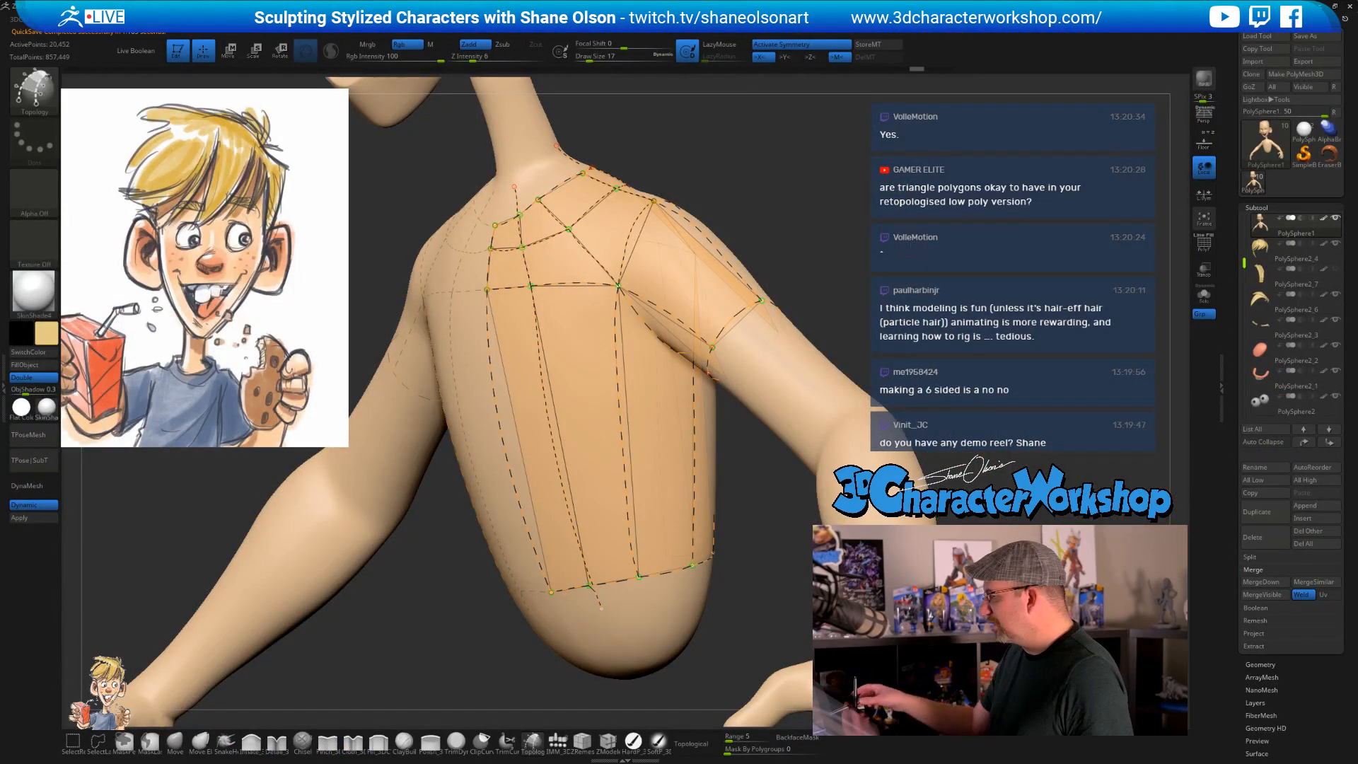
{"action": "mouse_move", "coordinate": [961, 351]}
{"action": "left_mouse_down"}
{"action": "mouse_move", "coordinate": [823, 297]}
{"action": "mouse_move", "coordinate": [851, 228]}
{"action": "mouse_move", "coordinate": [843, 245]}
{"action": "left_mouse_up"}
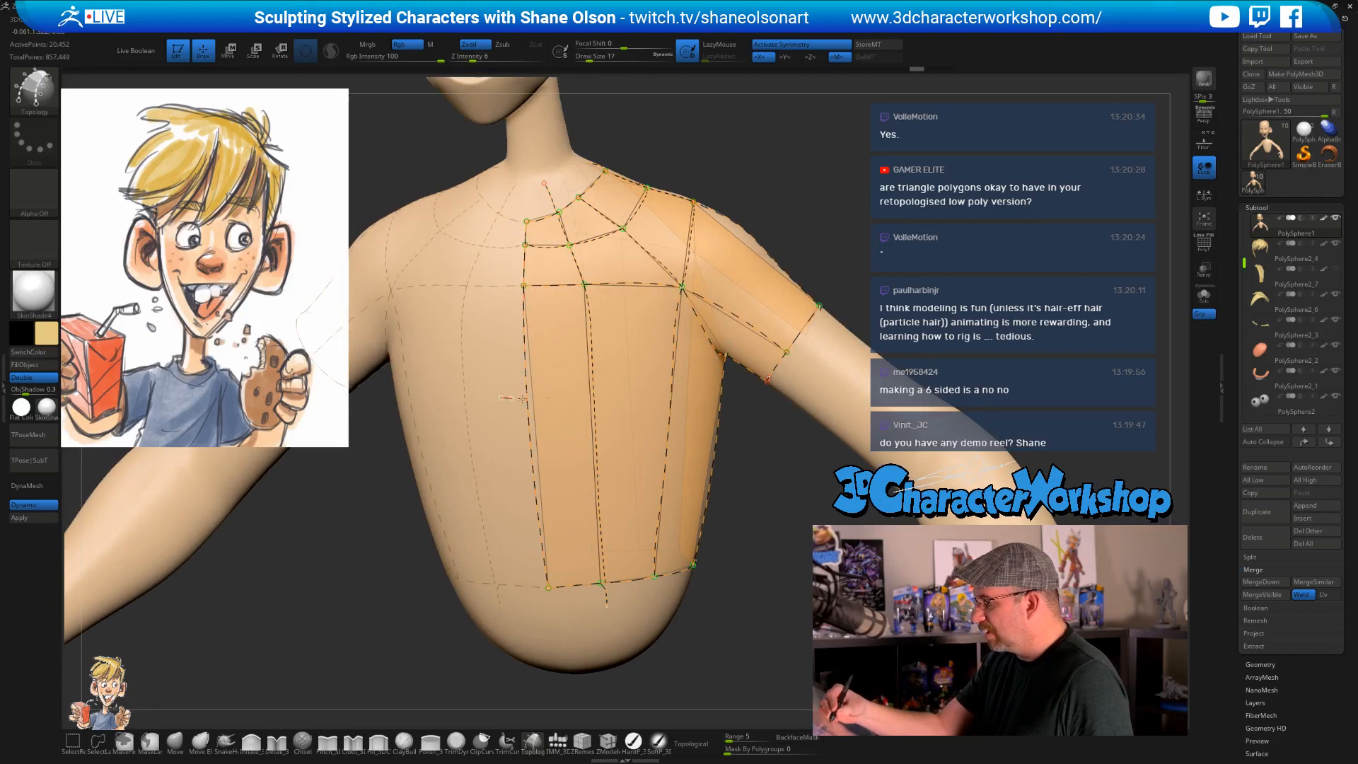
{"action": "left_click_drag", "start_coordinate": [691, 414], "coordinate": [696, 415], "text": "alt"}
{"action": "left_click_drag", "start_coordinate": [767, 488], "coordinate": [741, 452]}
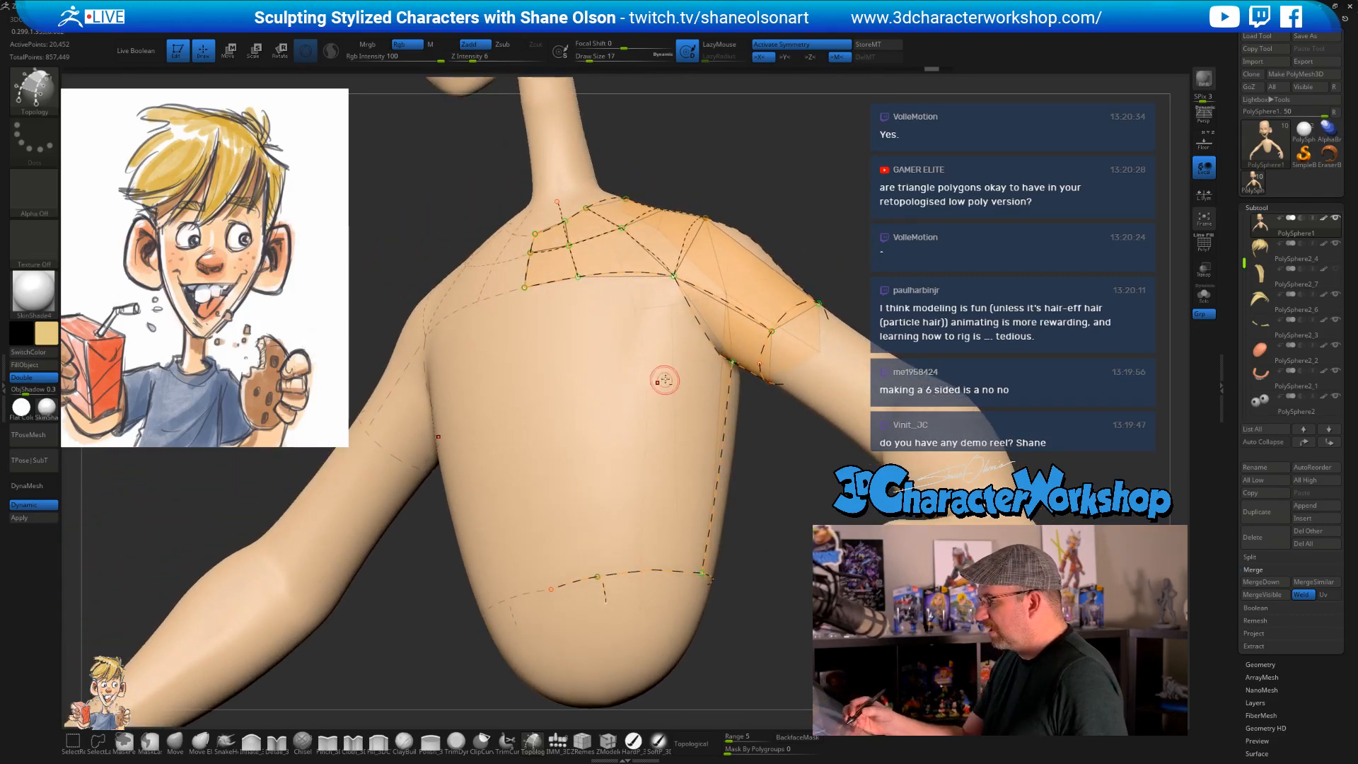
- Delete the vertical Topology curves below the shoulder-blade line on the back of the torso
{"action": "left_click_drag", "start_coordinate": [741, 342], "coordinate": [772, 361], "text": "alt"}
{"action": "mouse_move", "coordinate": [772, 495]}
{"action": "left_mouse_down"}
{"action": "mouse_move", "coordinate": [733, 533]}
{"action": "mouse_move", "coordinate": [577, 532]}
{"action": "left_mouse_up"}
{"action": "right_click_drag", "start_coordinate": [783, 431], "coordinate": [853, 337]}
{"action": "left_click_drag", "start_coordinate": [769, 358], "coordinate": [723, 375], "text": "alt"}
{"action": "mouse_move", "coordinate": [785, 417]}
{"action": "right_mouse_down"}
{"action": "mouse_move", "coordinate": [842, 449]}
{"action": "mouse_move", "coordinate": [877, 418]}
{"action": "right_mouse_up"}
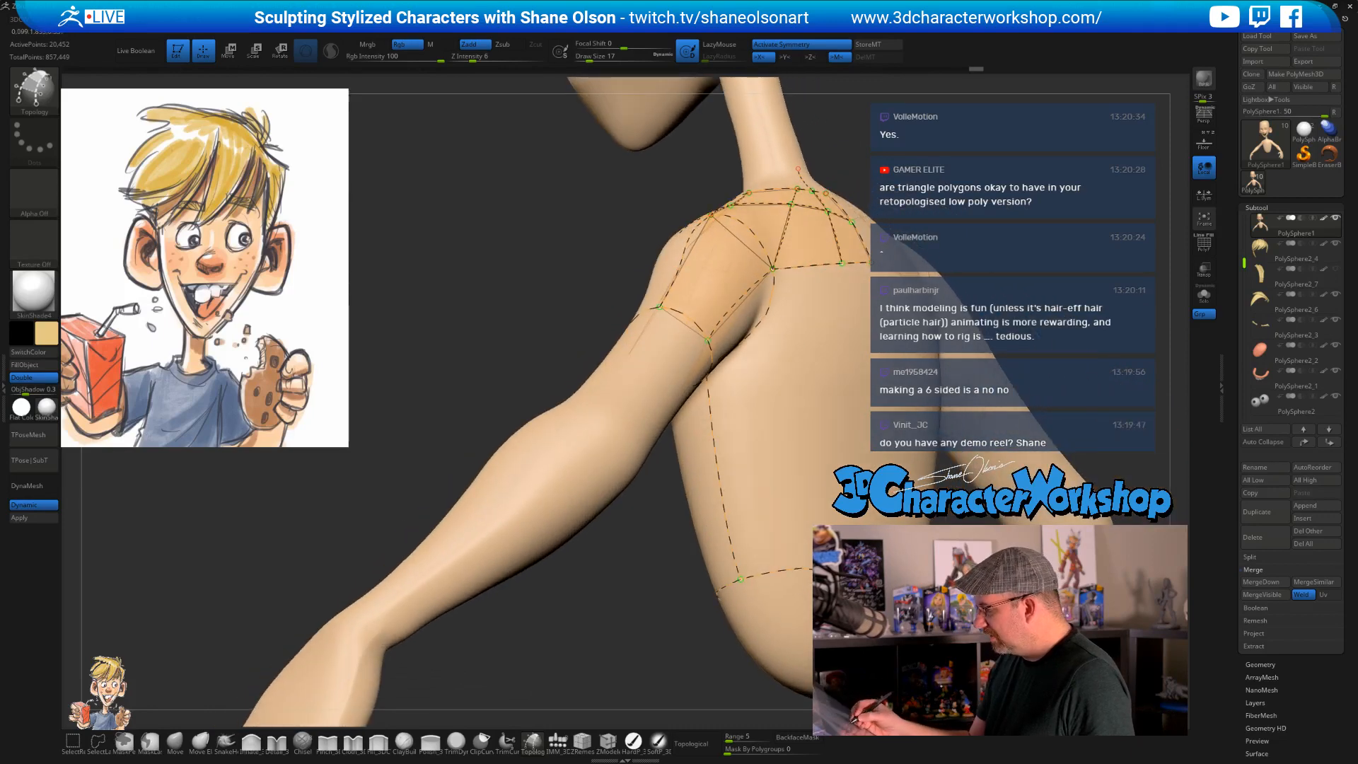
- Delete the hem loop, the side curve and the remaining curves under the arm, keeping the shoulder and upper chest layout
{"action": "right_click_drag", "start_coordinate": [743, 573], "coordinate": [737, 622]}
{"action": "left_click_drag", "start_coordinate": [737, 621], "coordinate": [738, 624], "text": "alt"}
{"action": "left_click_drag", "start_coordinate": [702, 591], "coordinate": [714, 681], "text": "alt"}
{"action": "left_click_drag", "start_coordinate": [662, 620], "coordinate": [713, 658], "text": "alt"}
{"action": "mouse_move", "coordinate": [722, 651]}
{"action": "right_mouse_down"}
{"action": "mouse_move", "coordinate": [750, 629]}
{"action": "mouse_move", "coordinate": [729, 587]}
{"action": "right_mouse_up"}
{"action": "mouse_move", "coordinate": [795, 344]}
{"action": "right_mouse_down"}
{"action": "mouse_move", "coordinate": [778, 348]}
{"action": "mouse_move", "coordinate": [807, 352]}
{"action": "mouse_move", "coordinate": [798, 336]}
{"action": "right_mouse_up"}
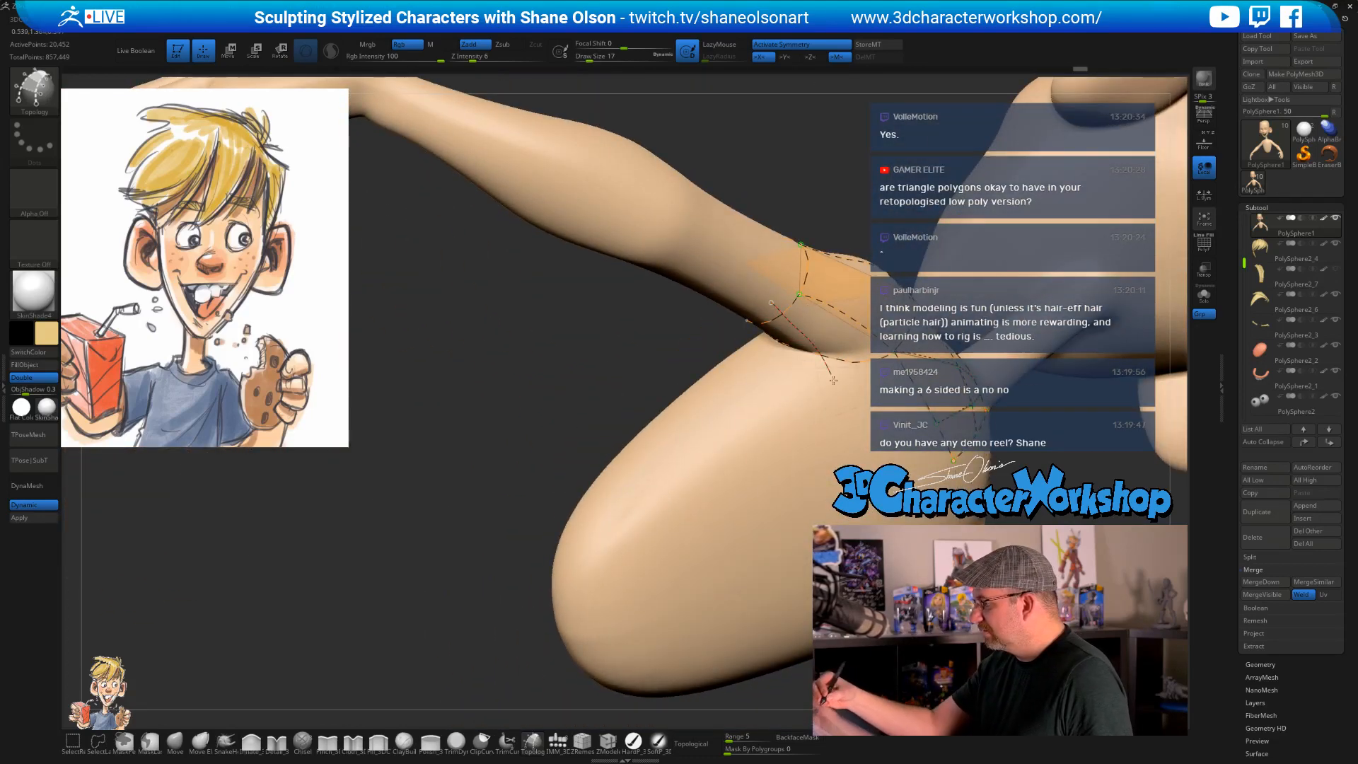
{"action": "left_click_drag", "start_coordinate": [833, 380], "coordinate": [841, 429], "text": "alt"}
{"action": "right_click_drag", "start_coordinate": [841, 429], "coordinate": [636, 534]}
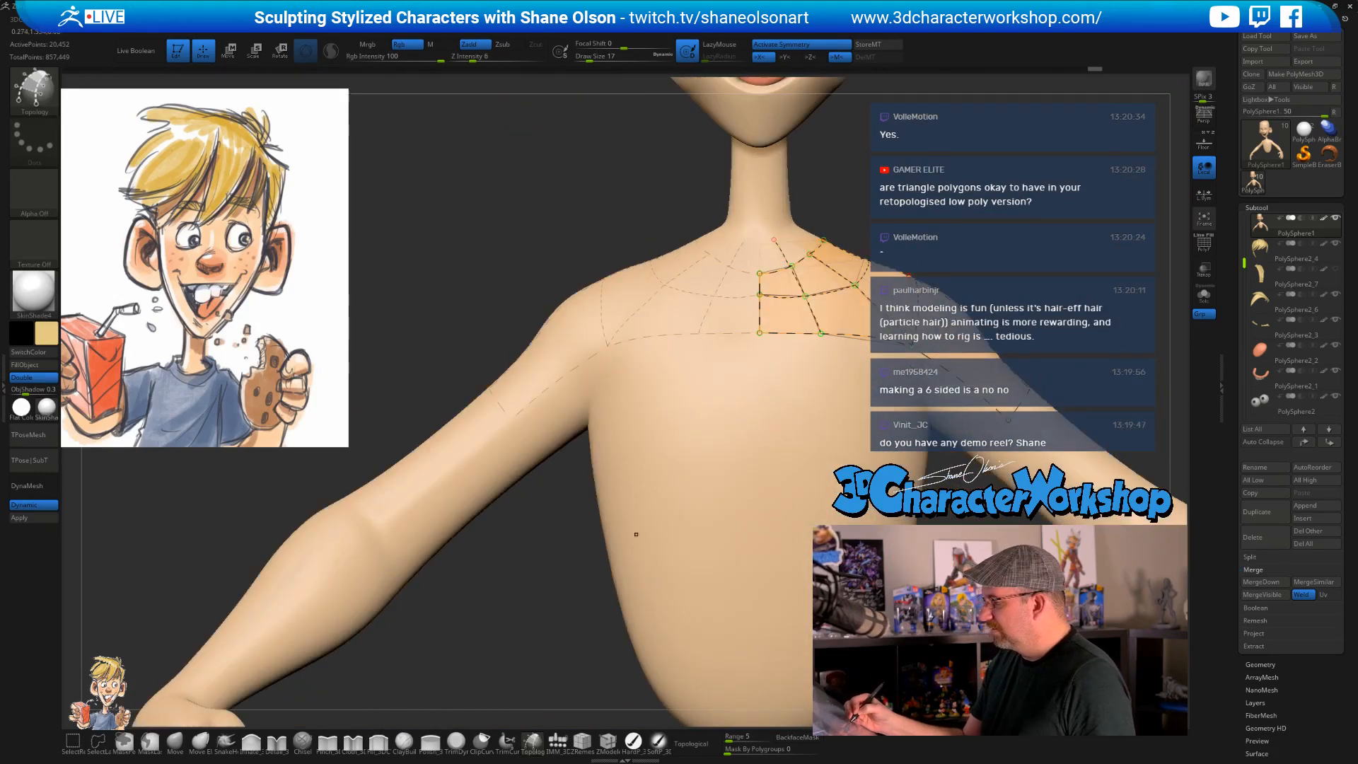
- Trim the loose Topology curve end sticking up above the front neckline
{"action": "right_click_drag", "start_coordinate": [883, 534], "coordinate": [657, 496], "text": "ctrl"}
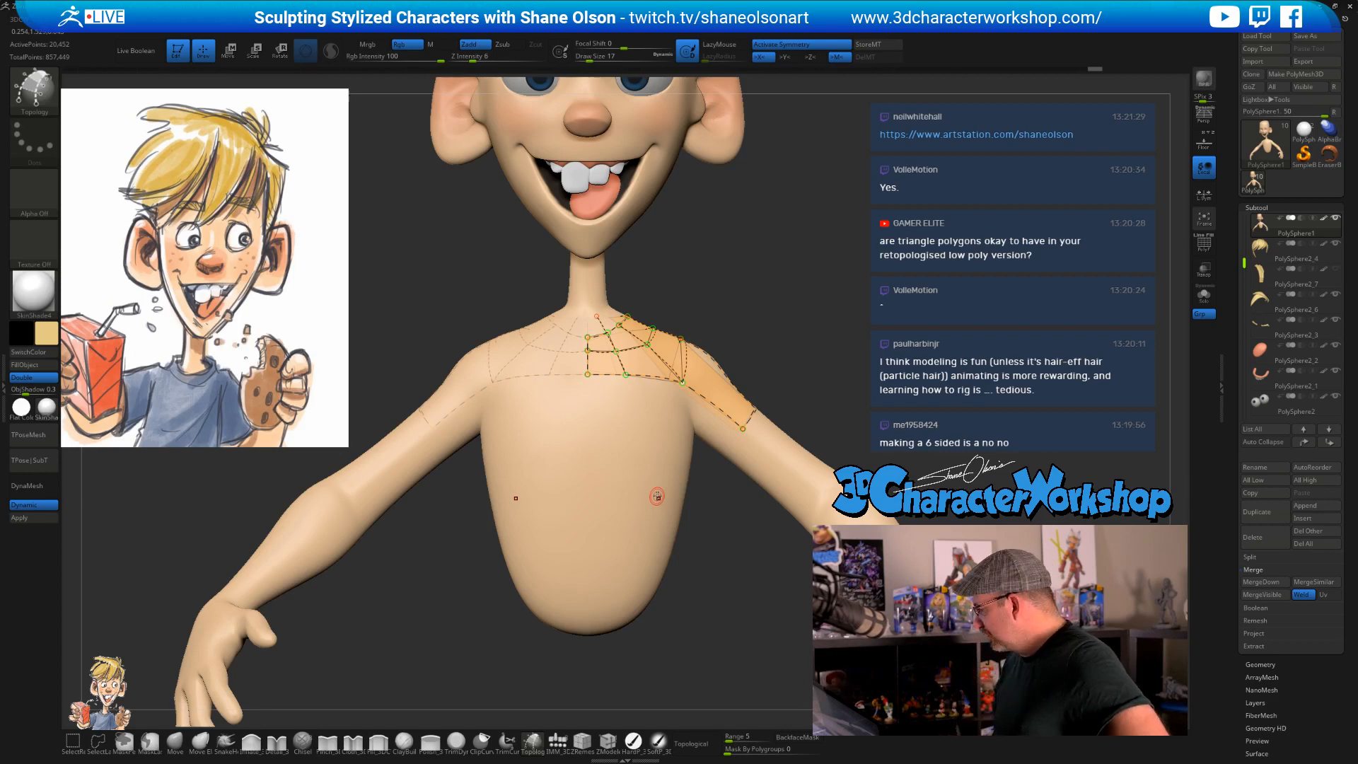
{"action": "right_click_drag", "start_coordinate": [679, 512], "coordinate": [671, 515], "text": "ctrl"}
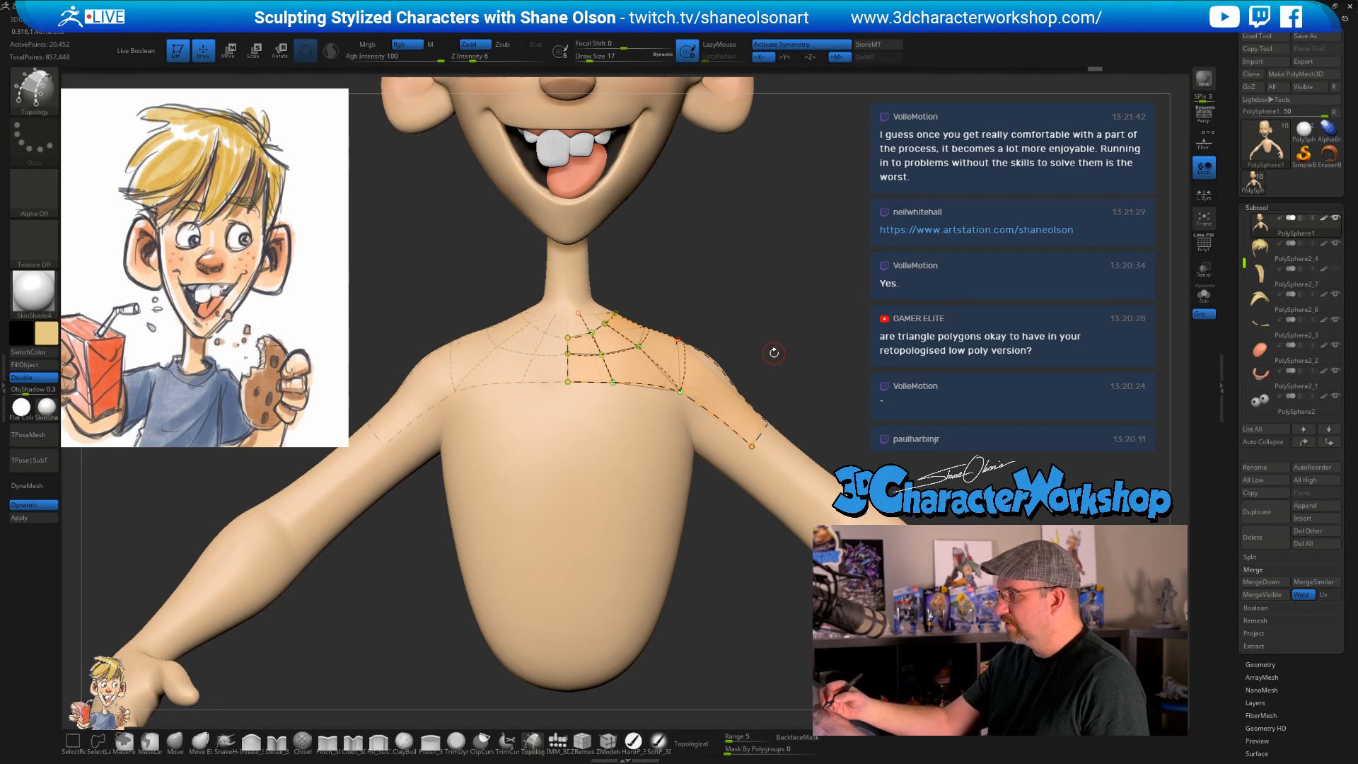
{"action": "left_click_drag", "start_coordinate": [774, 353], "coordinate": [729, 387], "text": "alt"}
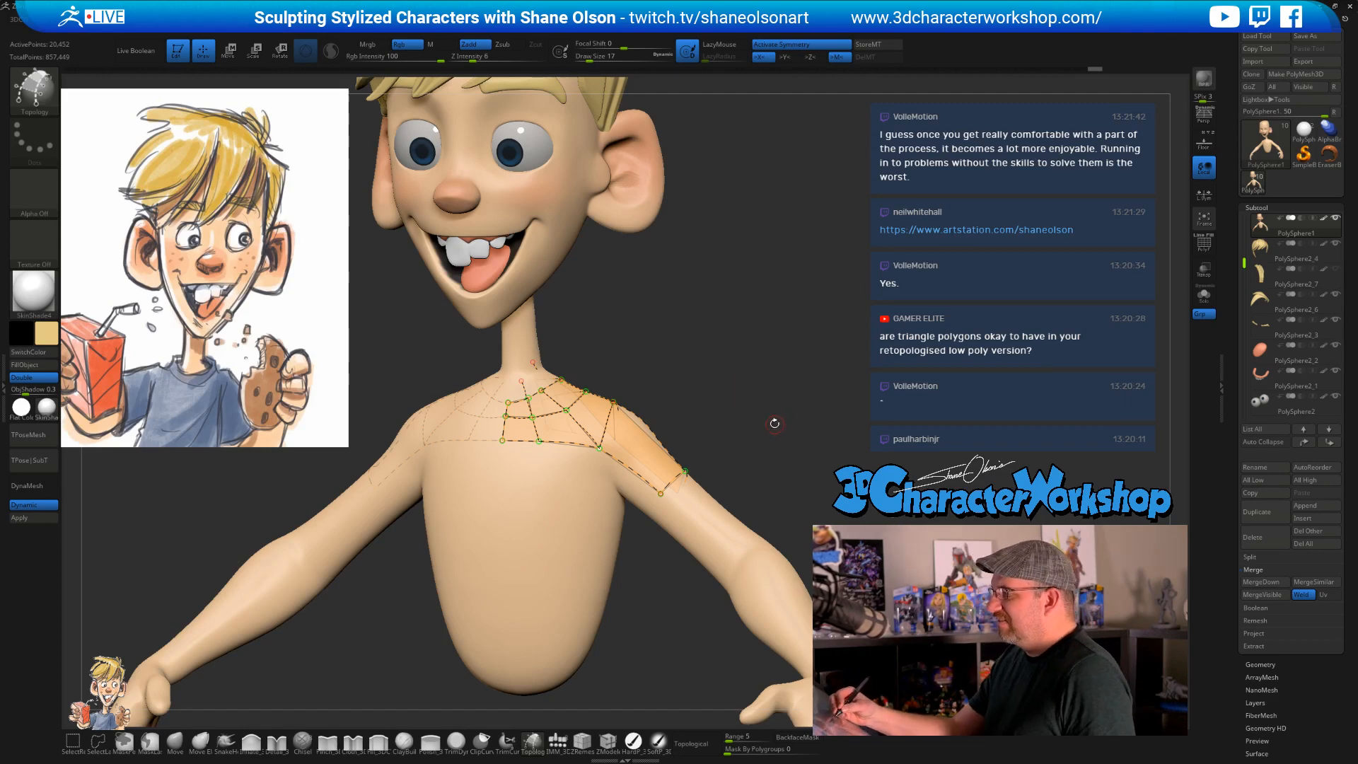
{"action": "left_click_drag", "start_coordinate": [774, 423], "coordinate": [536, 538]}
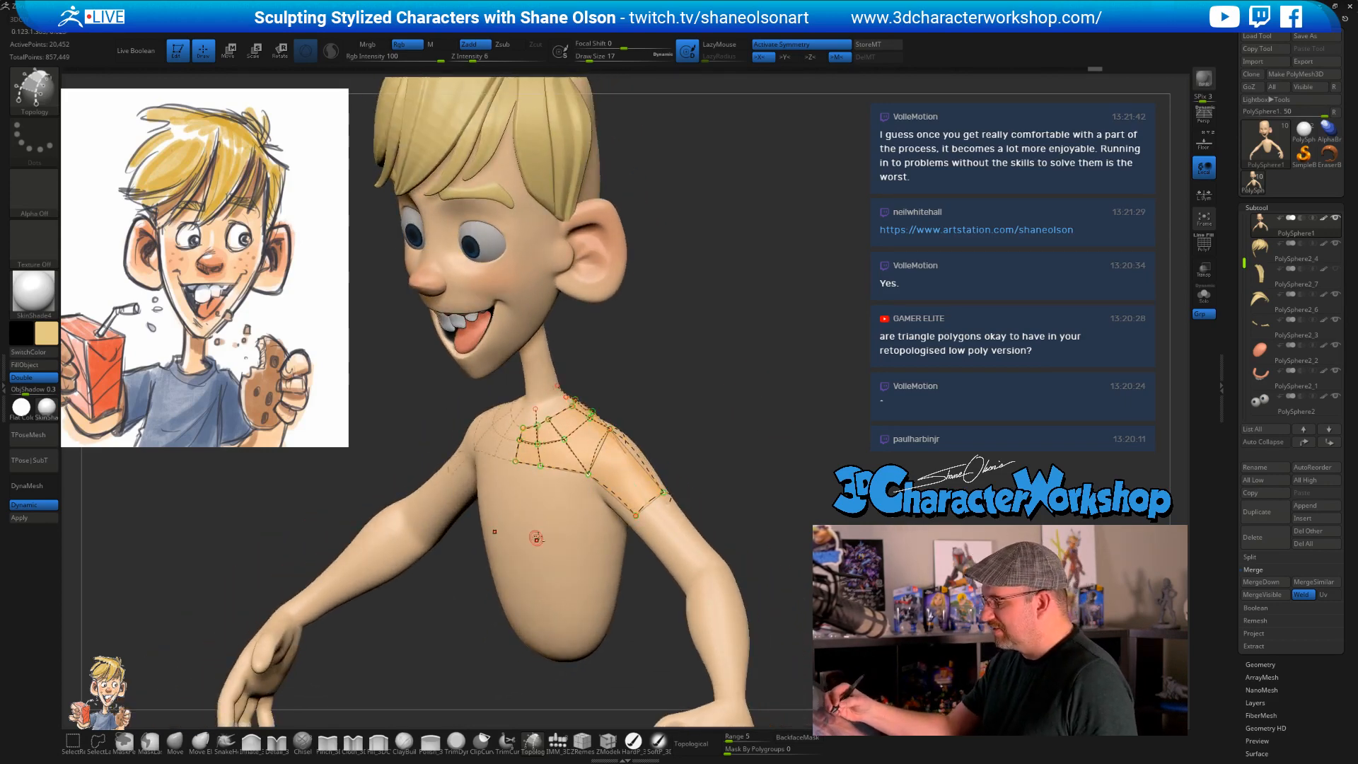
{"action": "left_click_drag", "start_coordinate": [759, 423], "coordinate": [746, 344]}
{"action": "mouse_move", "coordinate": [744, 374]}
{"action": "left_mouse_down", "text": "alt"}
{"action": "mouse_move", "coordinate": [752, 356]}
{"action": "mouse_move", "coordinate": [735, 361]}
{"action": "left_mouse_up", "text": "alt"}
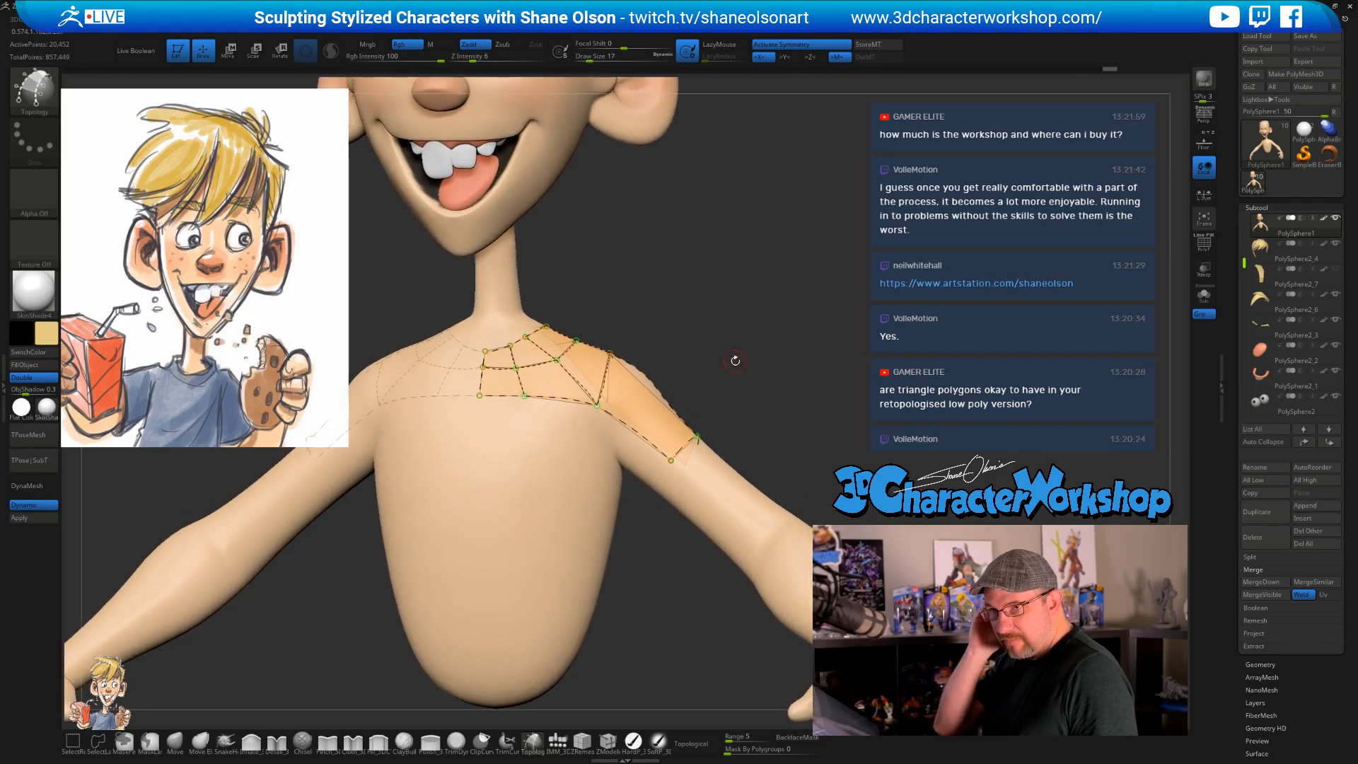
- Draw Topology curves from the front and back inner corners of the sleeve down into the armpit
{"action": "mouse_move", "coordinate": [740, 364]}
{"action": "left_mouse_down"}
{"action": "mouse_move", "coordinate": [707, 326]}
{"action": "mouse_move", "coordinate": [718, 375]}
{"action": "left_mouse_up"}
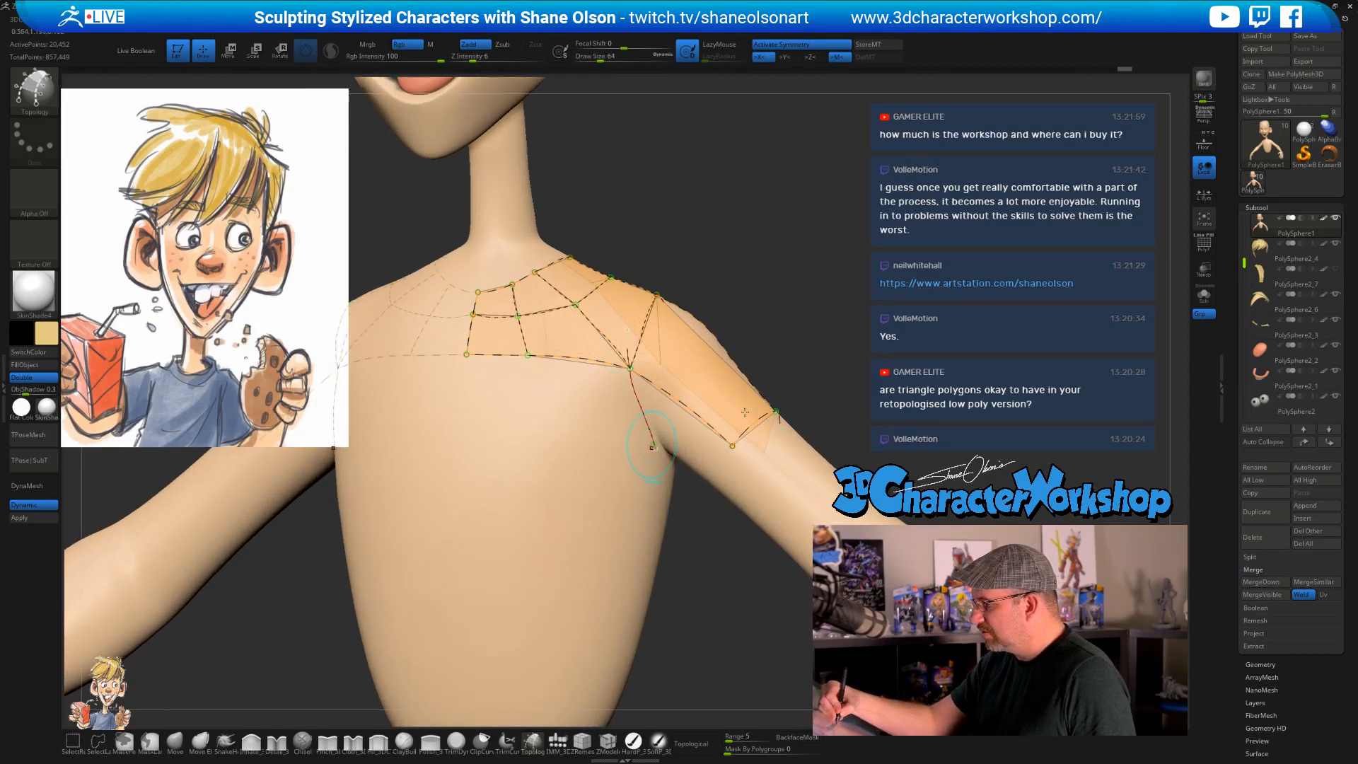
{"action": "left_click_drag", "start_coordinate": [940, 385], "coordinate": [847, 322]}
{"action": "left_click_drag", "start_coordinate": [809, 453], "coordinate": [641, 437]}
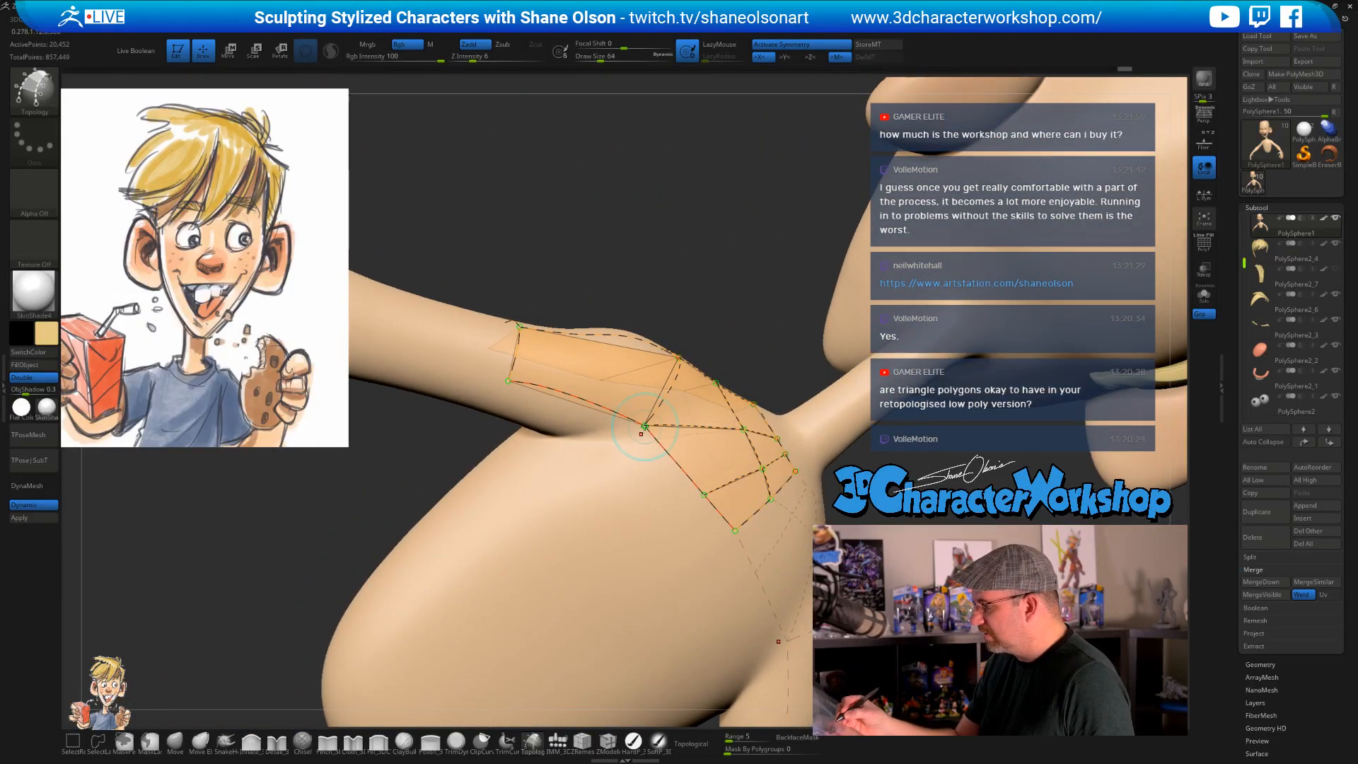
{"action": "mouse_move", "coordinate": [645, 550]}
{"action": "right_mouse_down"}
{"action": "mouse_move", "coordinate": [667, 517]}
{"action": "mouse_move", "coordinate": [622, 515]}
{"action": "mouse_move", "coordinate": [694, 545]}
{"action": "mouse_move", "coordinate": [634, 522]}
{"action": "mouse_move", "coordinate": [631, 485]}
{"action": "right_mouse_up"}
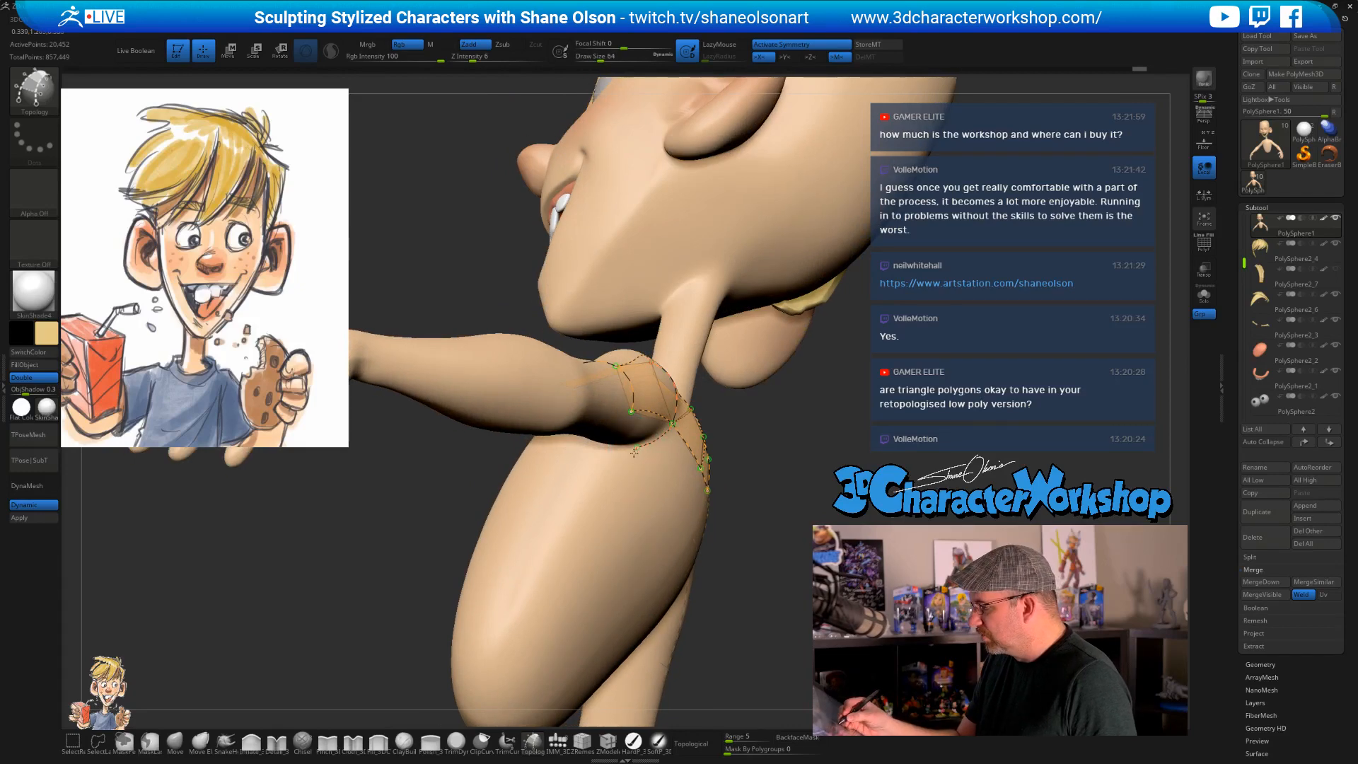
{"action": "right_click_drag", "start_coordinate": [606, 545], "coordinate": [562, 443]}
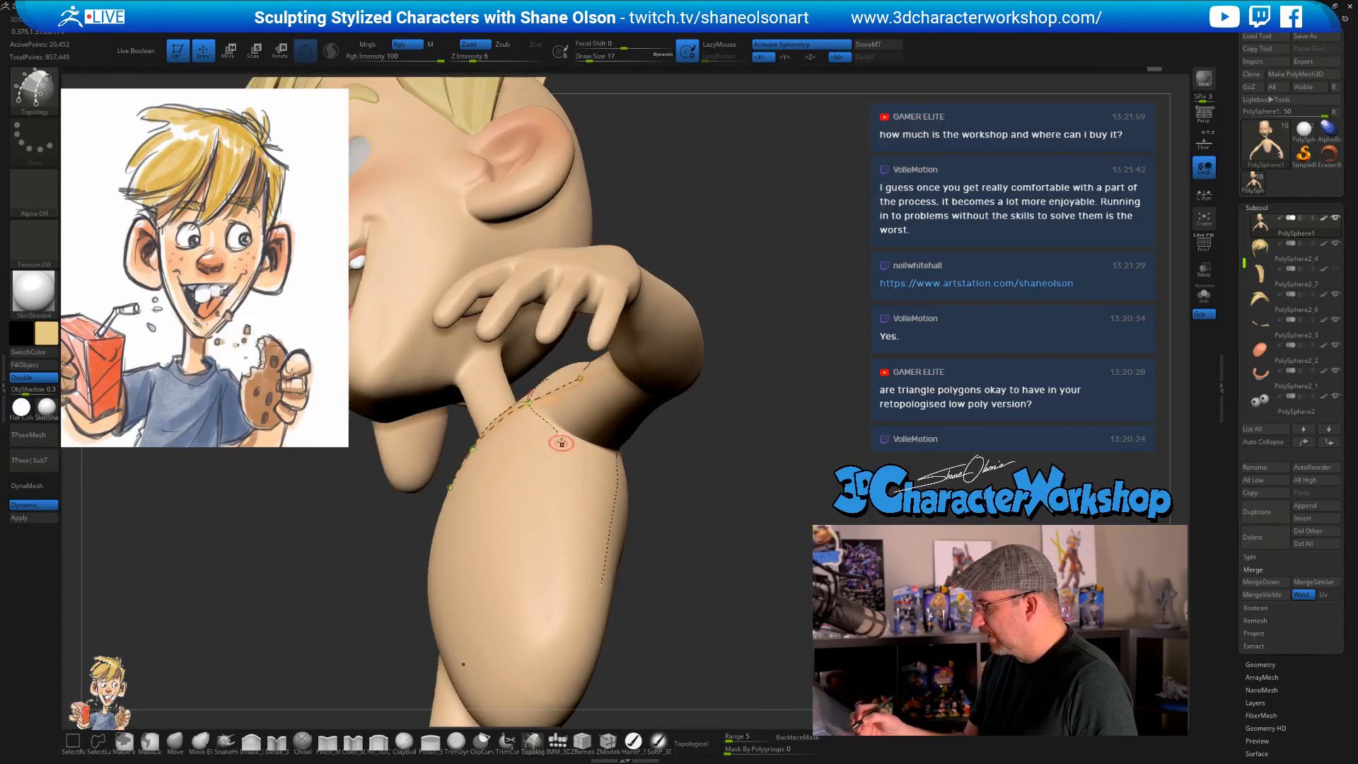
- Draw Topology curves down the side of the torso and link them across just below the armpit
{"action": "left_click_drag", "start_coordinate": [559, 435], "coordinate": [549, 568]}
{"action": "mouse_move", "coordinate": [709, 579]}
{"action": "left_mouse_down"}
{"action": "mouse_move", "coordinate": [639, 541]}
{"action": "mouse_move", "coordinate": [594, 488]}
{"action": "left_mouse_up"}
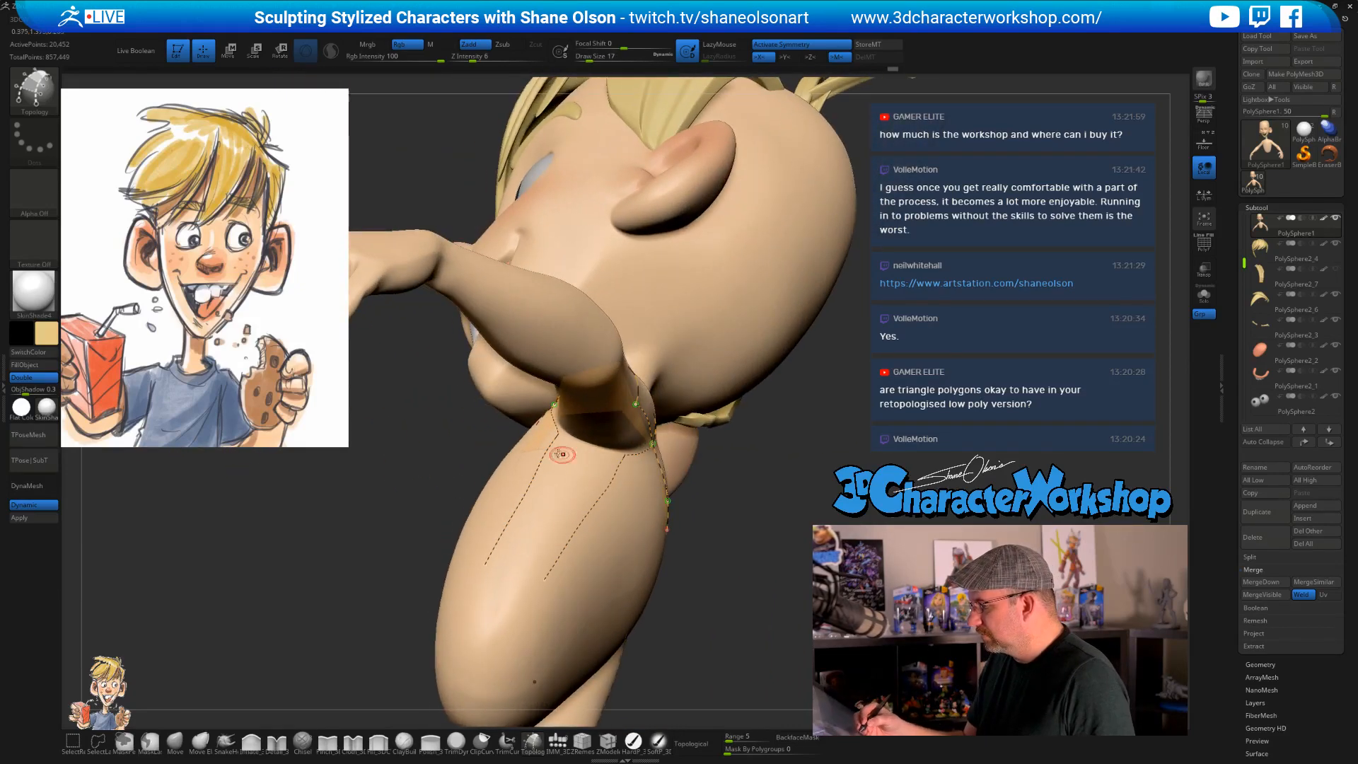
{"action": "left_click_drag", "start_coordinate": [564, 435], "coordinate": [628, 457]}
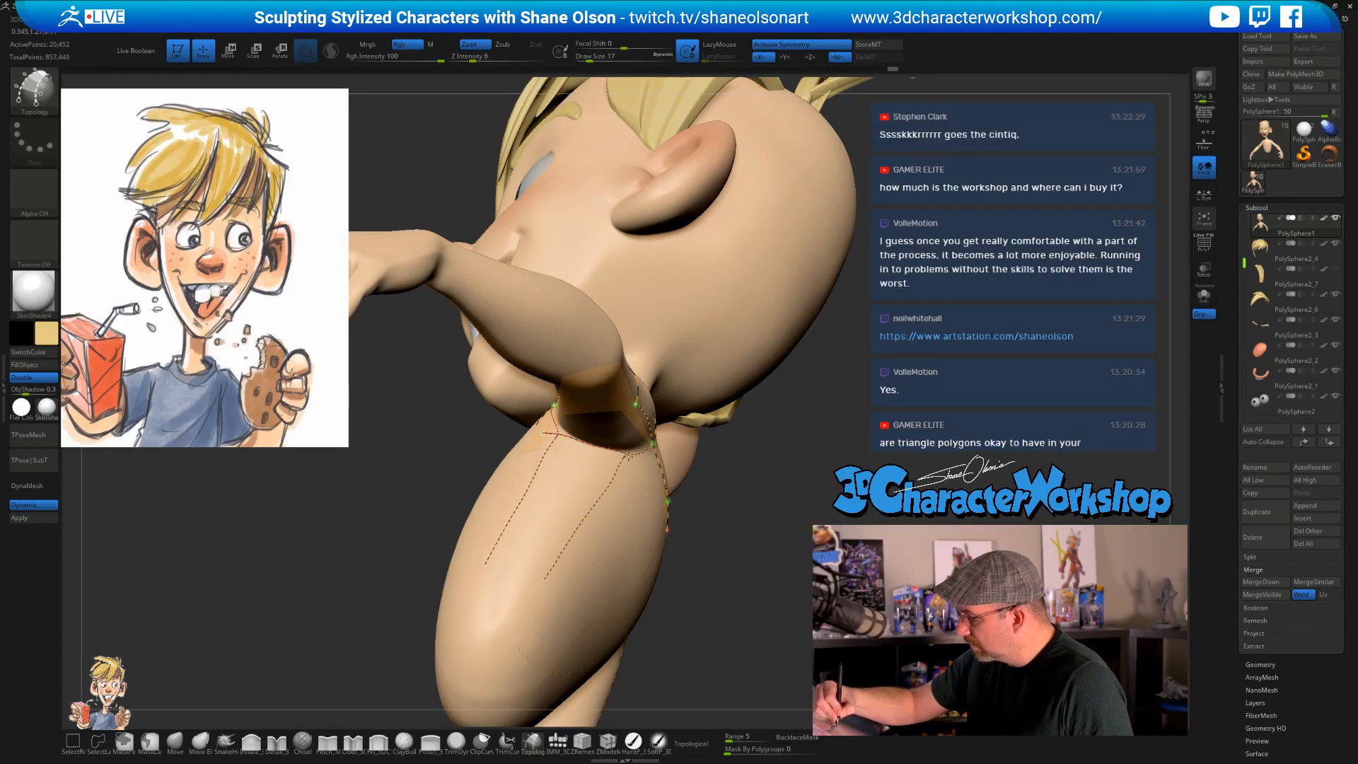
{"action": "right_click_drag", "start_coordinate": [701, 519], "coordinate": [792, 594]}
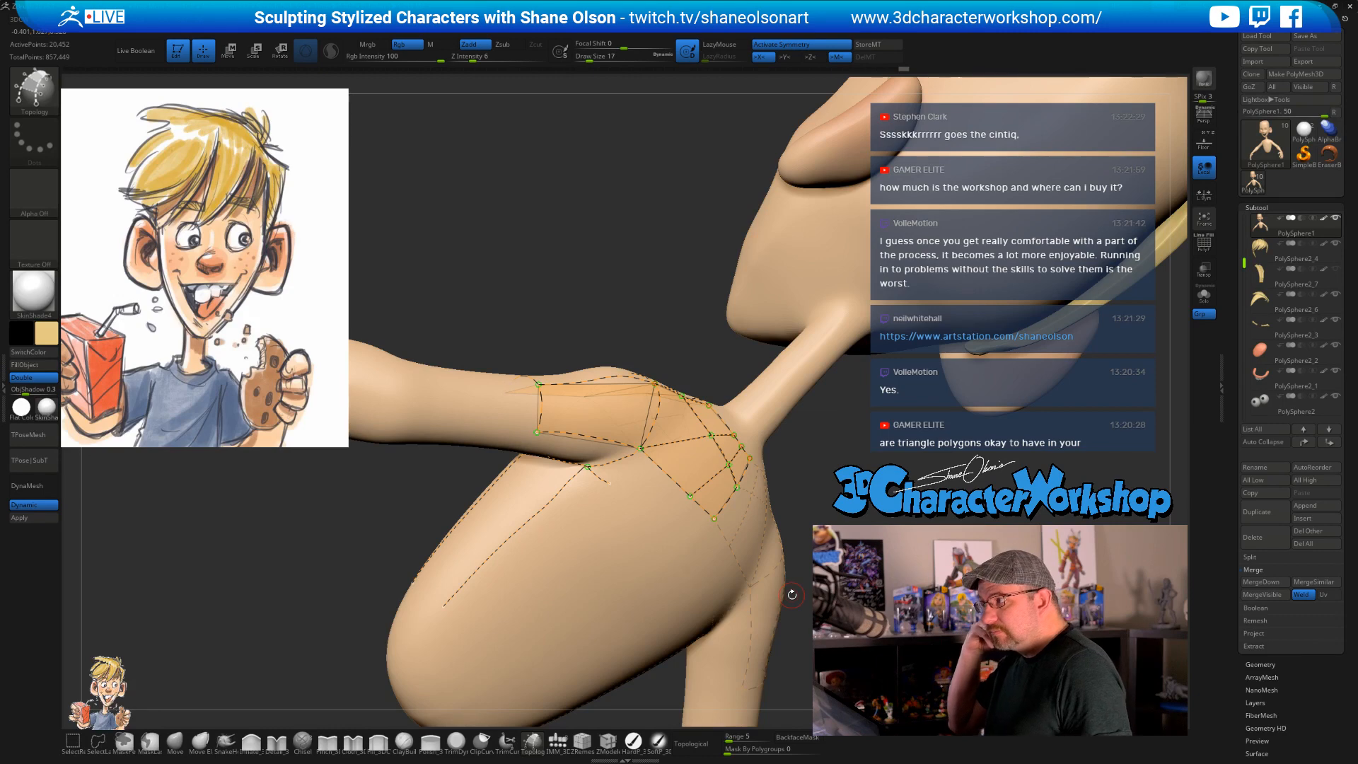
- Draw a Topology curve from the armpit along the underside of the upper arm to the sleeve opening
{"action": "right_click_drag", "start_coordinate": [792, 594], "coordinate": [718, 454]}
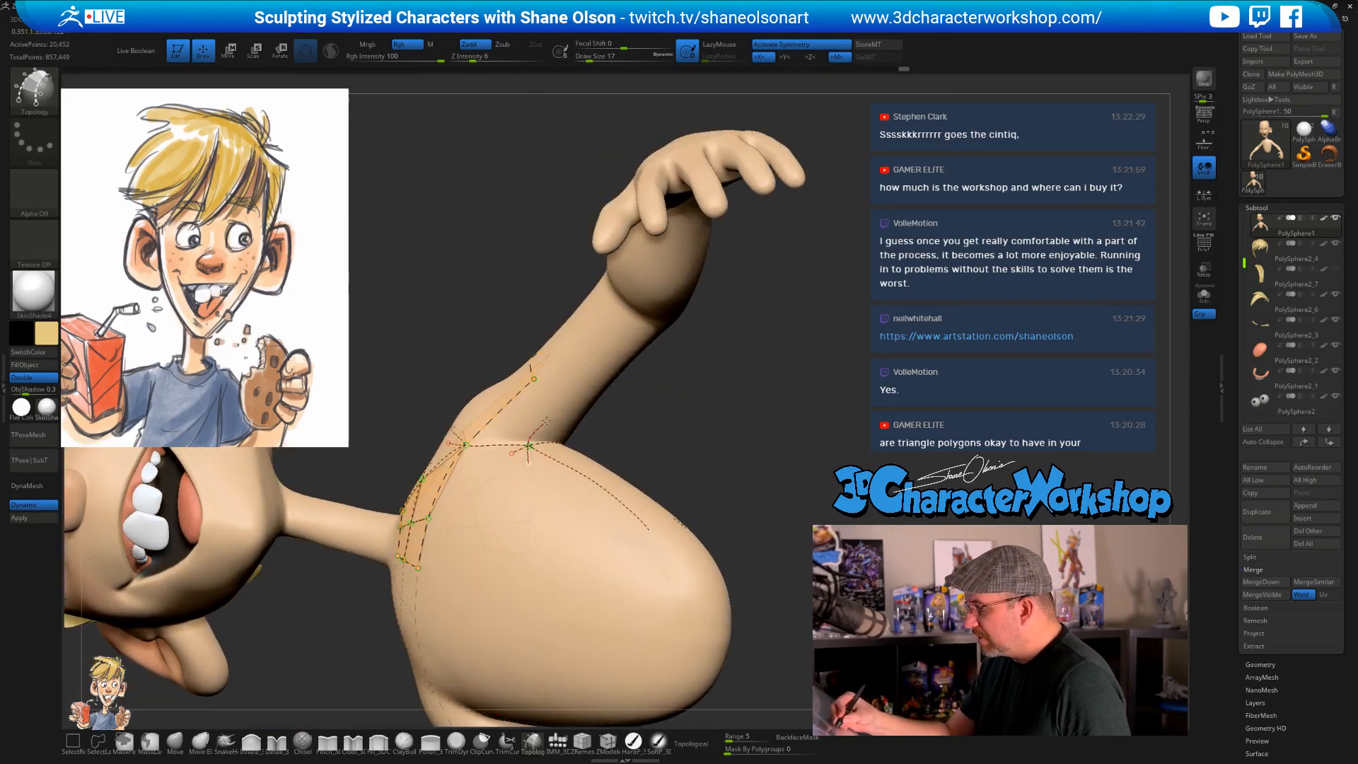
{"action": "right_click_drag", "start_coordinate": [580, 380], "coordinate": [710, 468]}
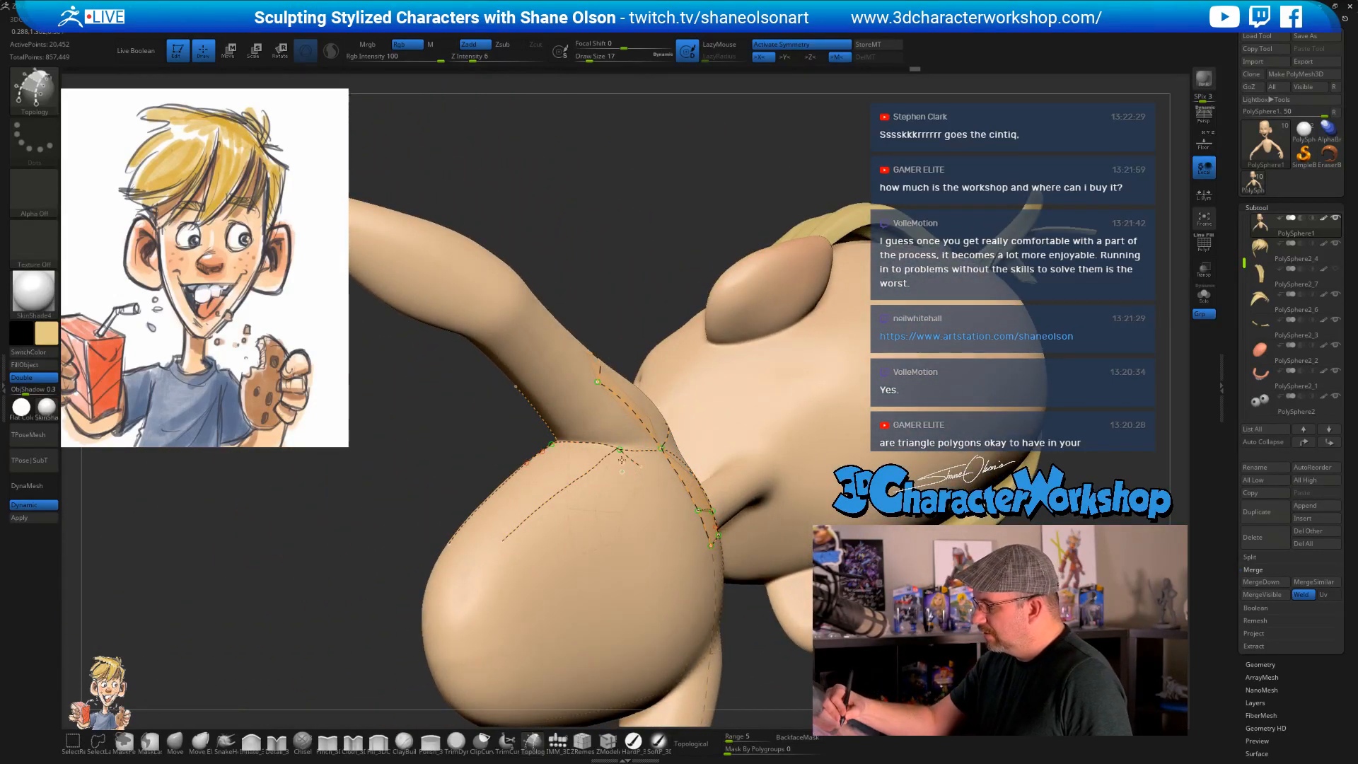
{"action": "left_click_drag", "start_coordinate": [586, 413], "coordinate": [554, 379]}
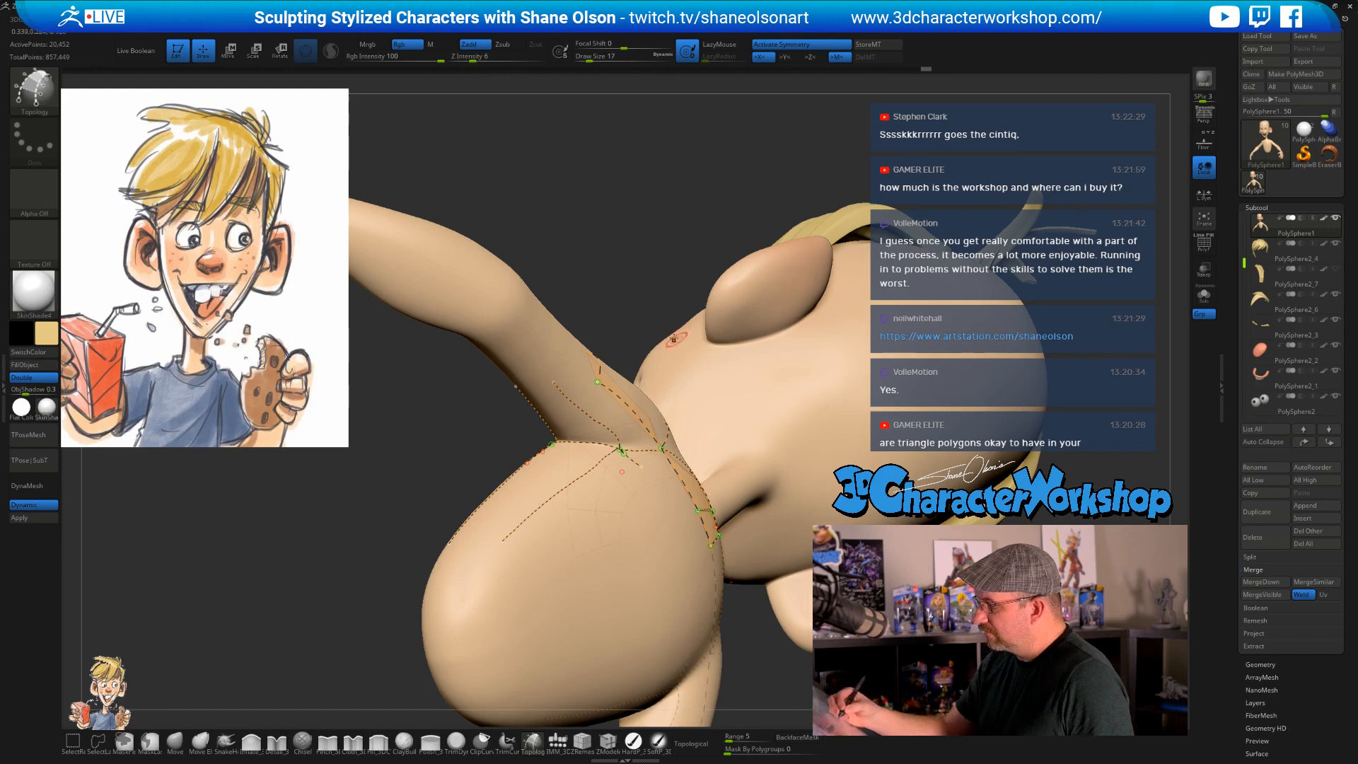
{"action": "right_click_drag", "start_coordinate": [650, 467], "coordinate": [646, 495]}
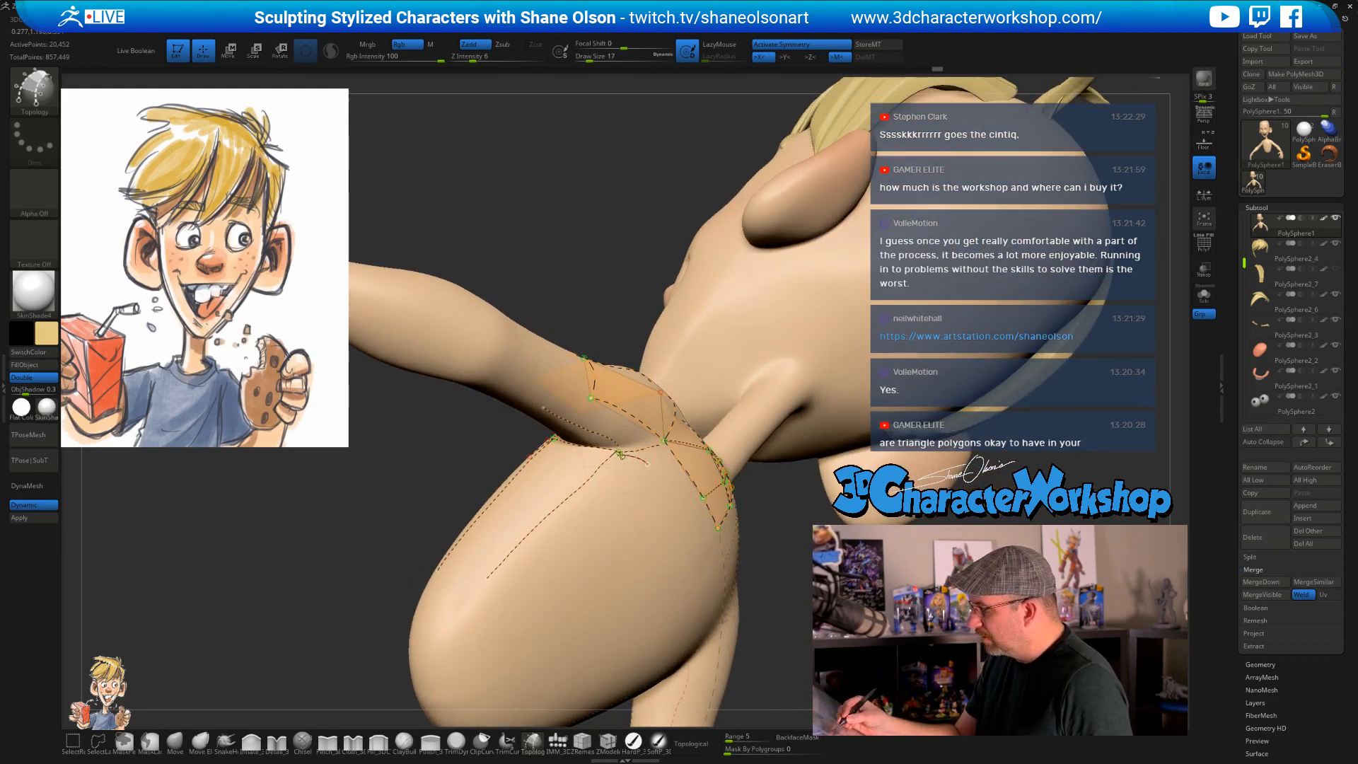
{"action": "mouse_move", "coordinate": [646, 476]}
{"action": "right_mouse_down"}
{"action": "mouse_move", "coordinate": [646, 440]}
{"action": "mouse_move", "coordinate": [592, 376]}
{"action": "right_mouse_up"}
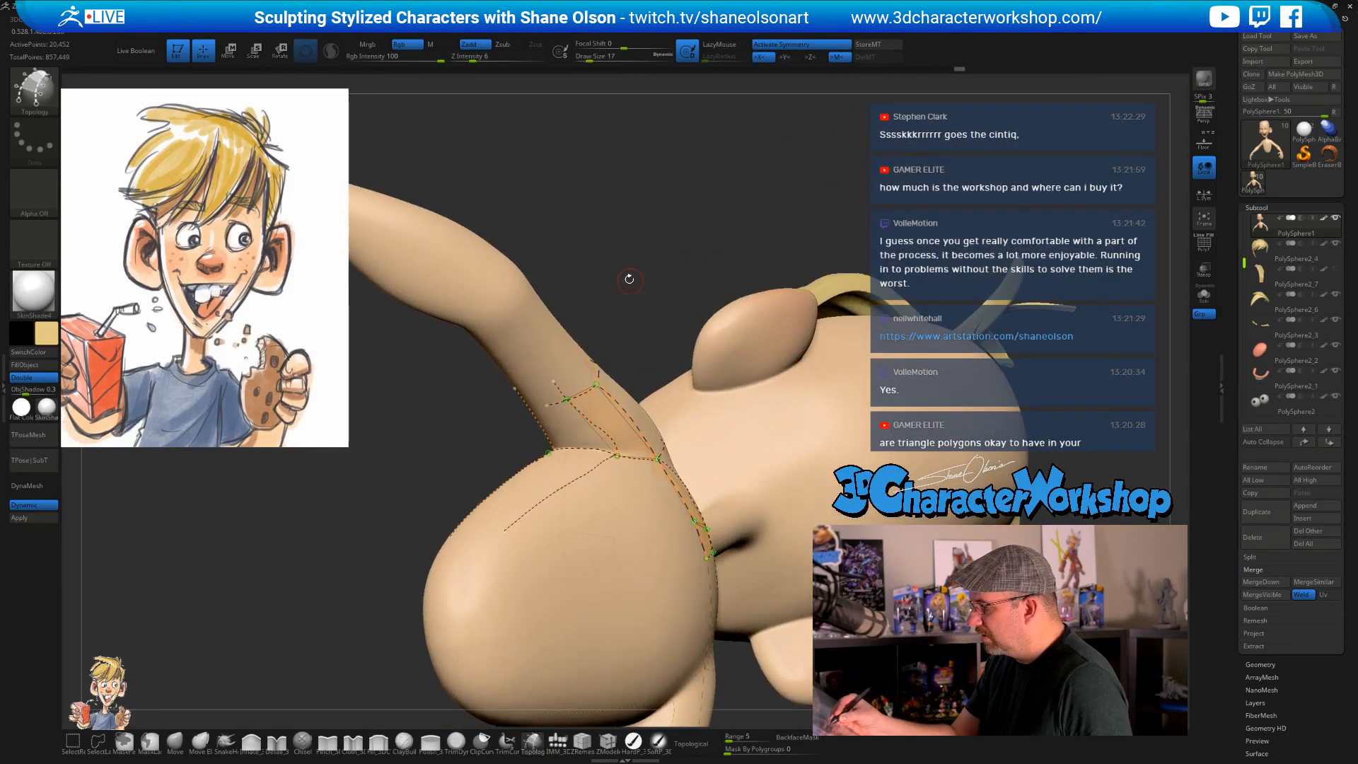
- Close the sleeve hem with Topology curves around the underside of the upper arm, joining the front and back edges
{"action": "right_click_drag", "start_coordinate": [629, 280], "coordinate": [663, 272]}
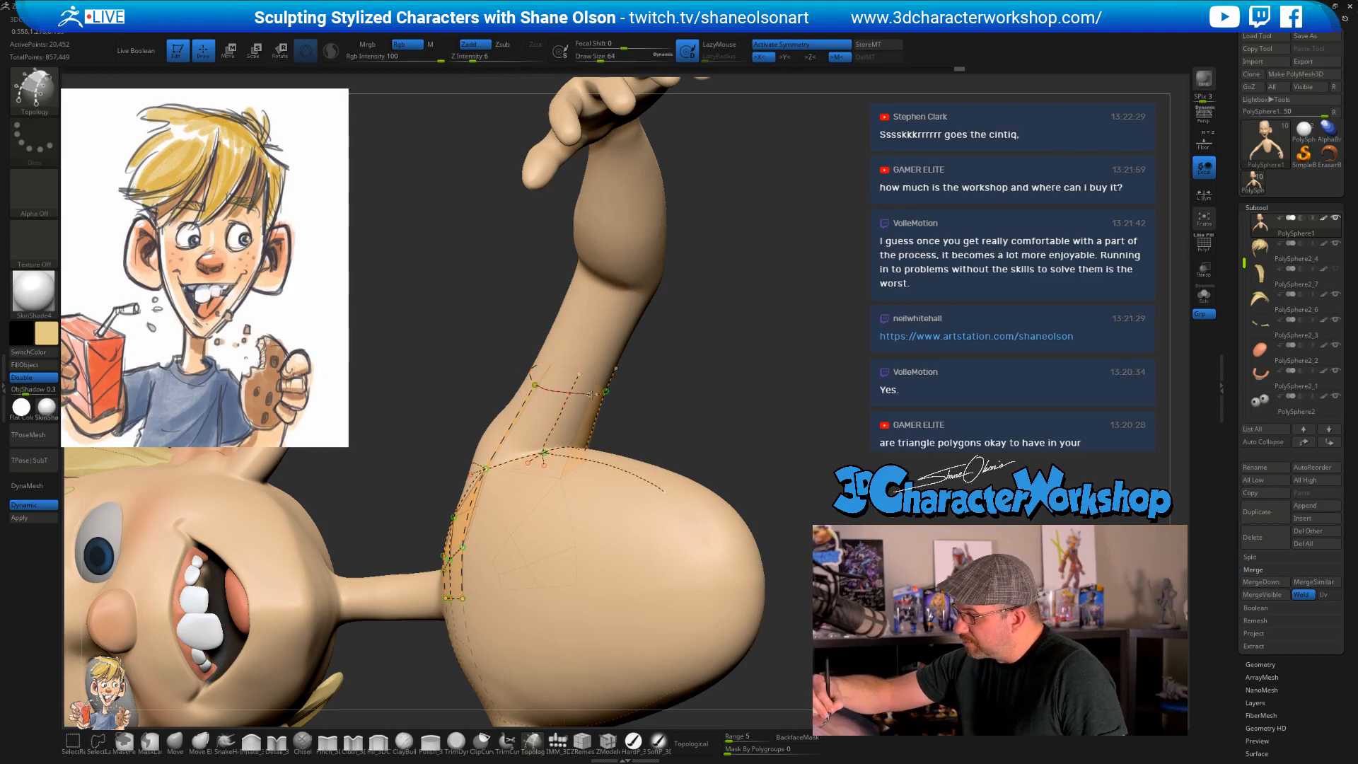
{"action": "right_click_drag", "start_coordinate": [736, 421], "coordinate": [686, 413]}
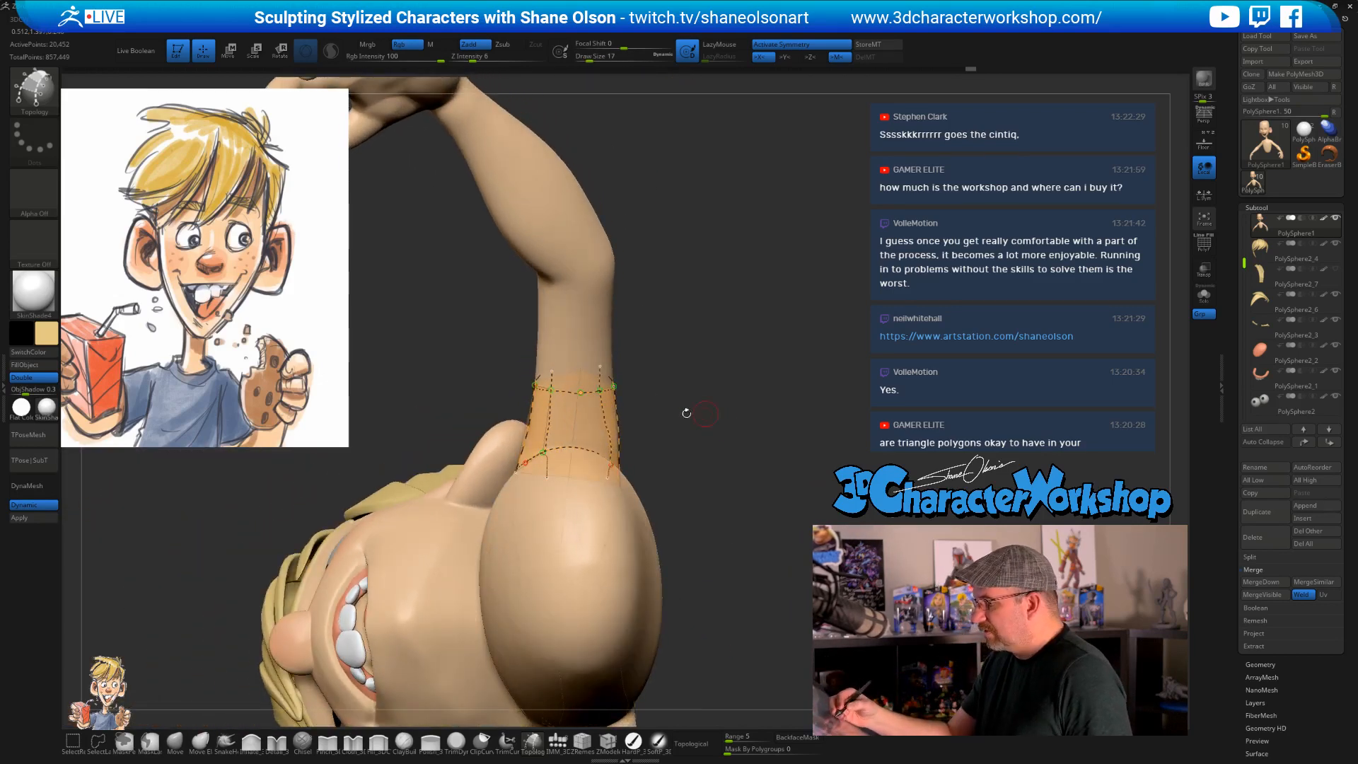
{"action": "mouse_move", "coordinate": [606, 350]}
{"action": "right_mouse_down"}
{"action": "mouse_move", "coordinate": [570, 315]}
{"action": "mouse_move", "coordinate": [585, 403]}
{"action": "mouse_move", "coordinate": [571, 406]}
{"action": "right_mouse_up"}
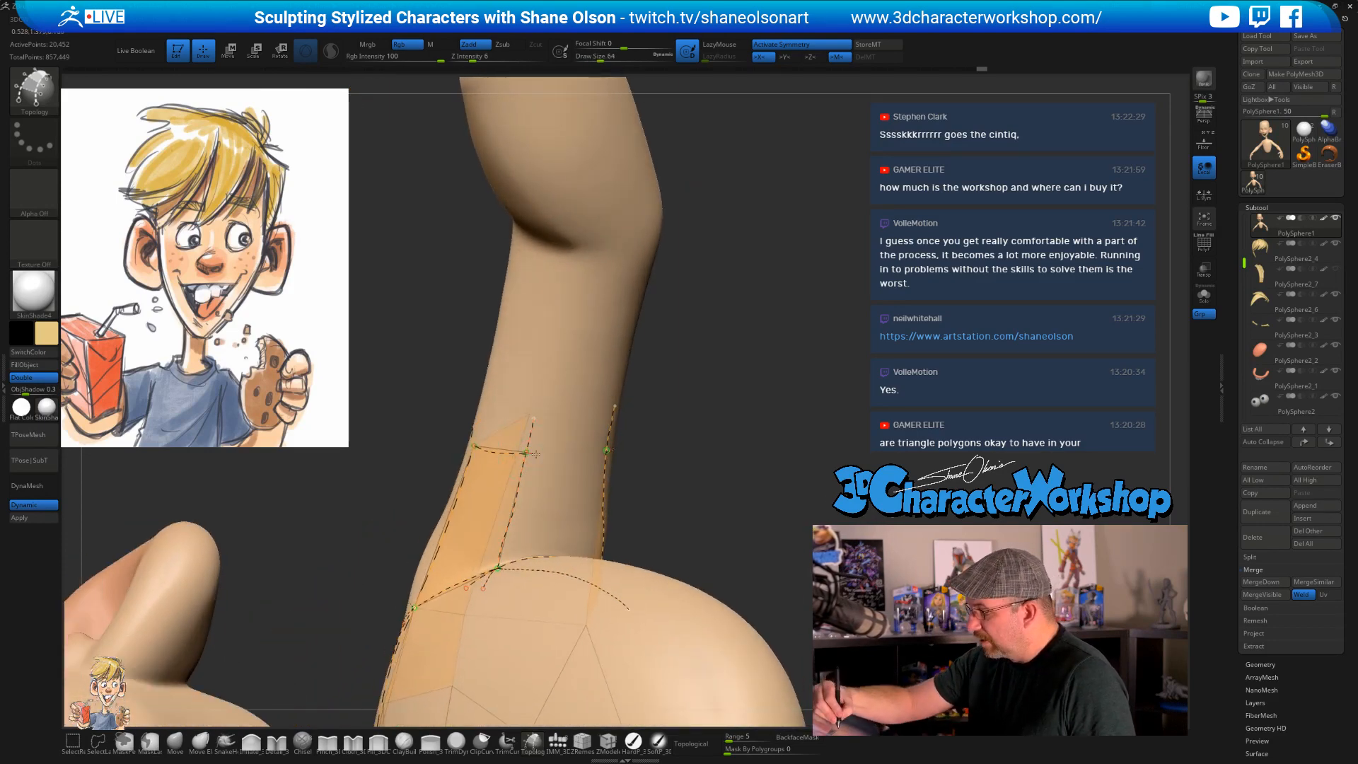
{"action": "mouse_move", "coordinate": [754, 511]}
{"action": "right_mouse_down"}
{"action": "mouse_move", "coordinate": [754, 368]}
{"action": "mouse_move", "coordinate": [727, 371]}
{"action": "right_mouse_up"}
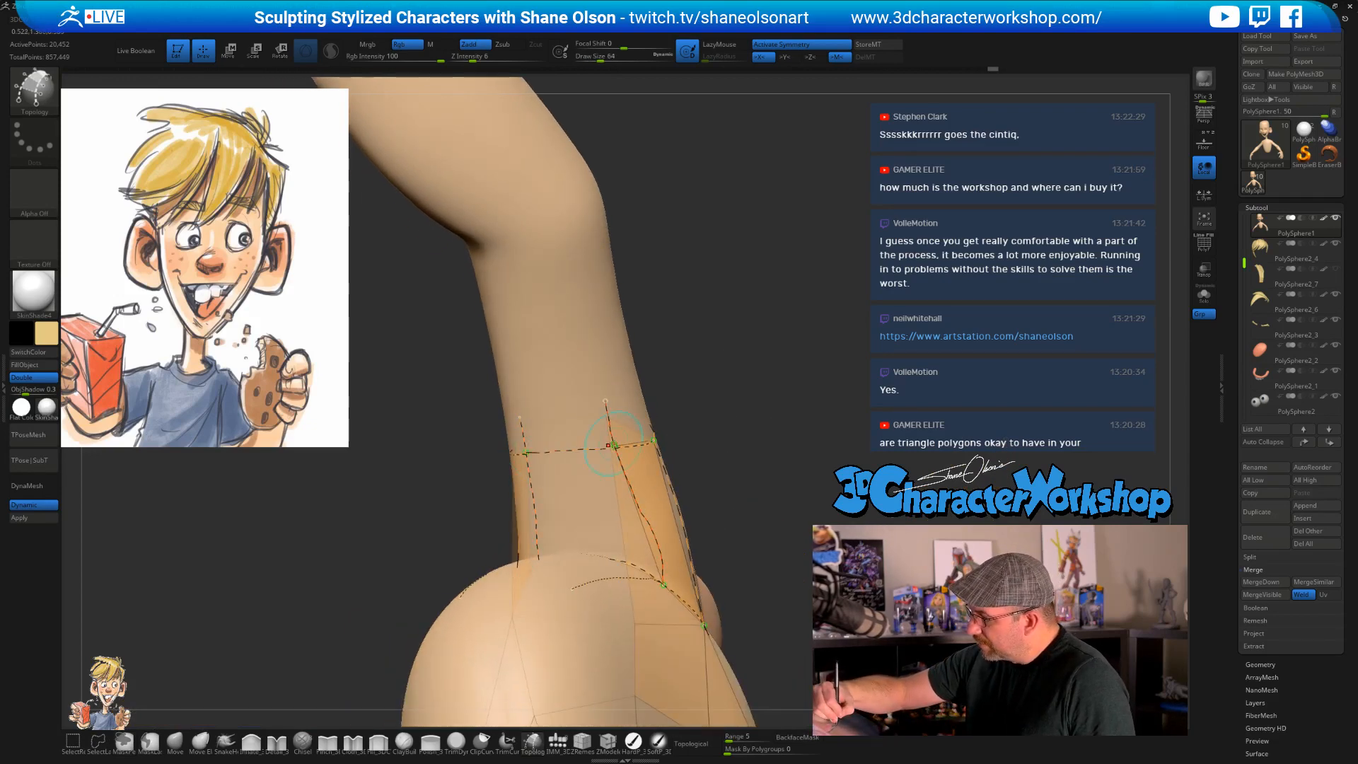
{"action": "right_click_drag", "start_coordinate": [731, 406], "coordinate": [815, 397]}
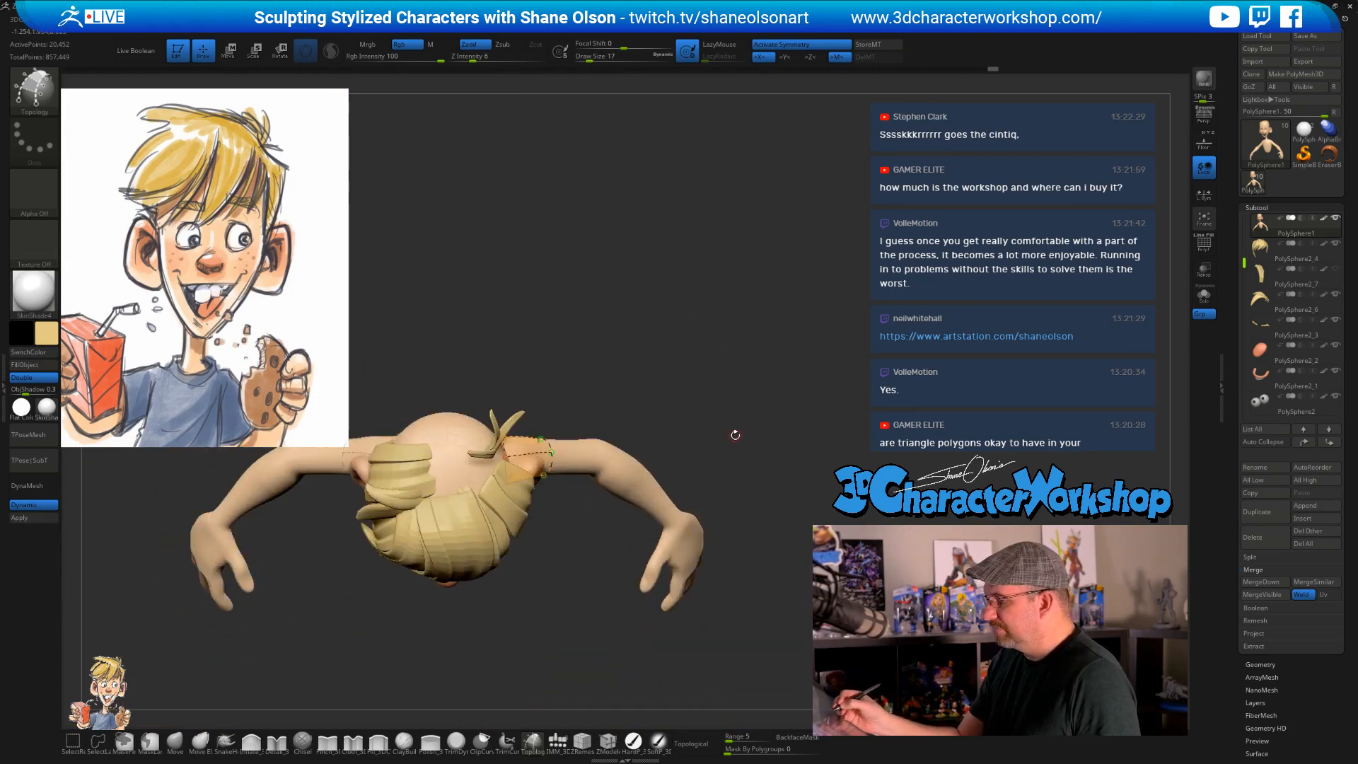
- Delete the T-shirt Topology curves from the chest, shoulder, back and sleeve of the body
{"action": "right_click_drag", "start_coordinate": [735, 435], "coordinate": [663, 397]}
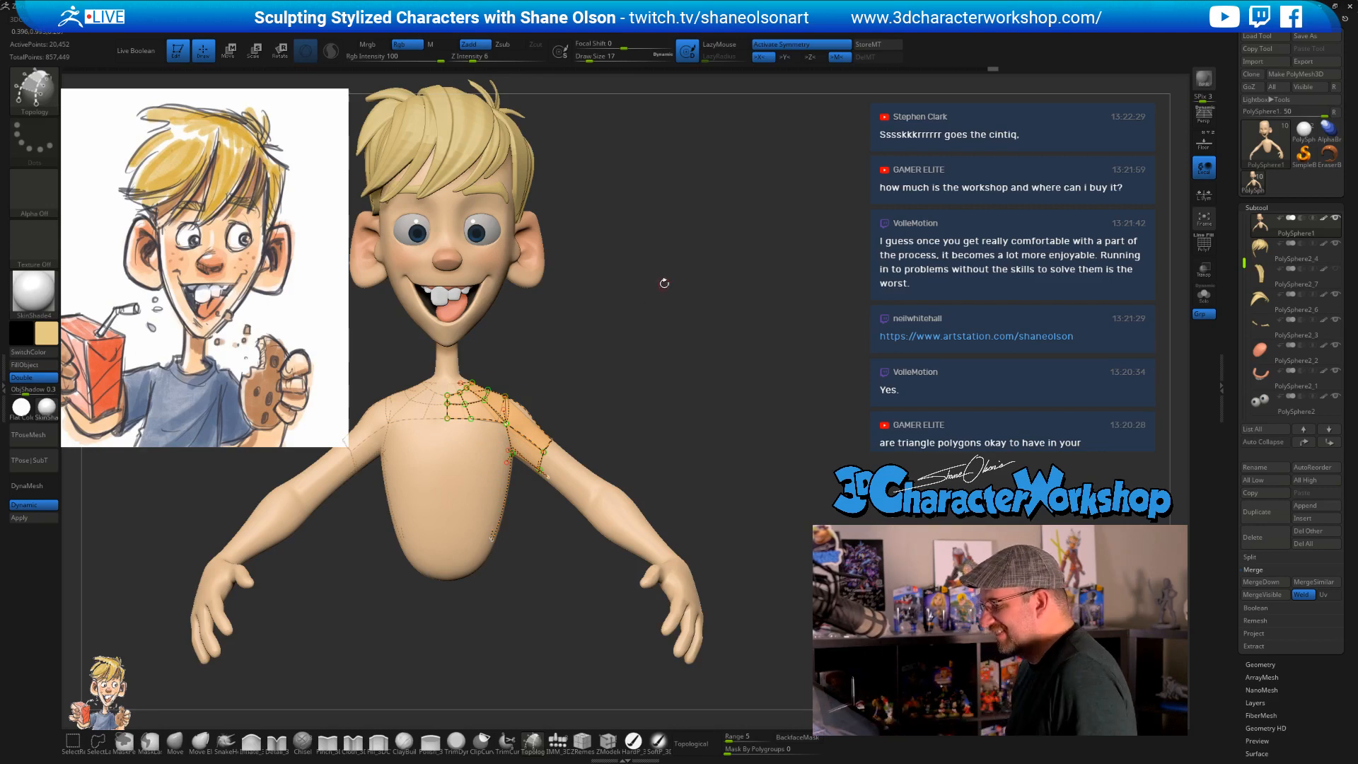
{"action": "right_click_drag", "start_coordinate": [573, 299], "coordinate": [612, 331], "text": "alt"}
{"action": "right_click_drag", "start_coordinate": [711, 252], "coordinate": [569, 486], "text": "alt"}
{"action": "right_click_drag", "start_coordinate": [645, 440], "coordinate": [749, 220], "text": "alt"}
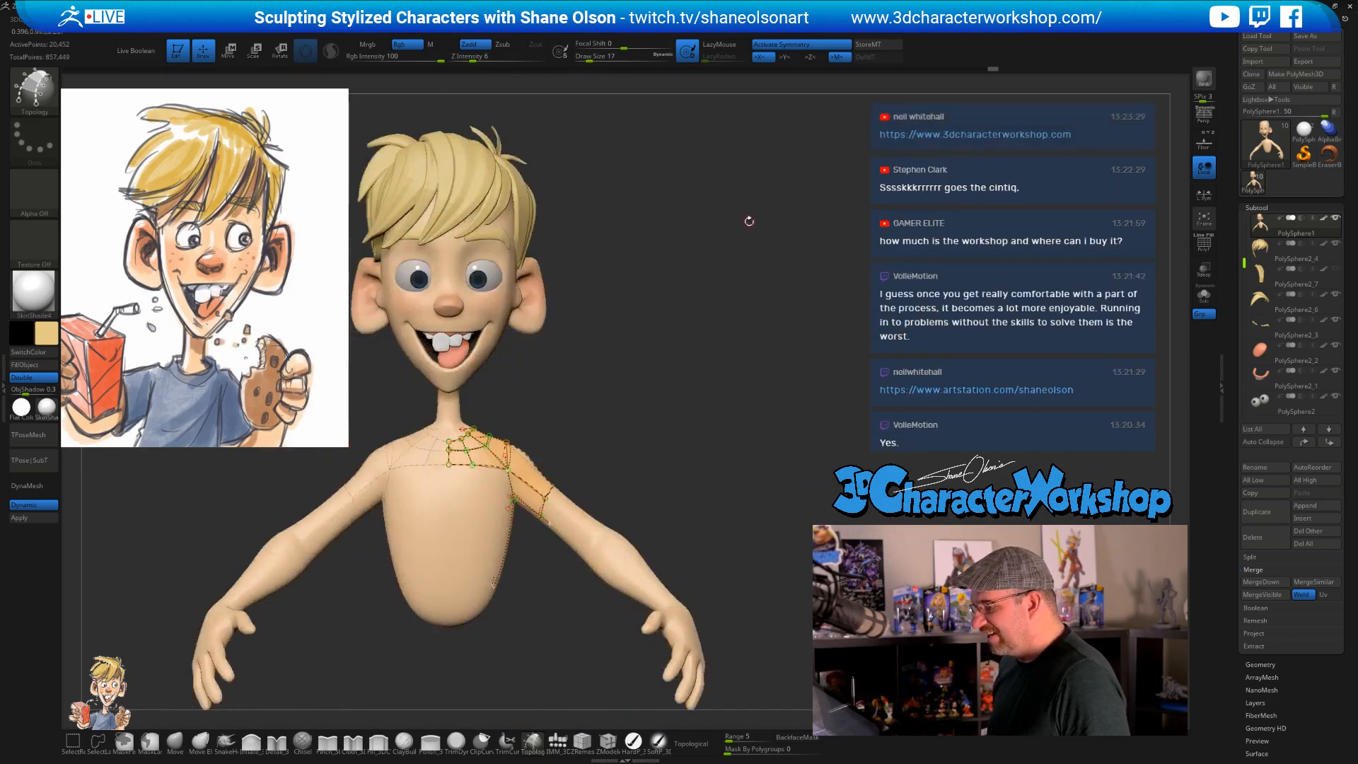
{"action": "mouse_move", "coordinate": [461, 457]}
{"action": "left_mouse_down", "text": "alt"}
{"action": "mouse_move", "coordinate": [451, 433]}
{"action": "mouse_move", "coordinate": [465, 473]}
{"action": "mouse_move", "coordinate": [479, 475]}
{"action": "mouse_move", "coordinate": [459, 433]}
{"action": "mouse_move", "coordinate": [495, 463]}
{"action": "left_mouse_up", "text": "alt"}
{"action": "left_click_drag", "start_coordinate": [524, 520], "coordinate": [598, 489]}
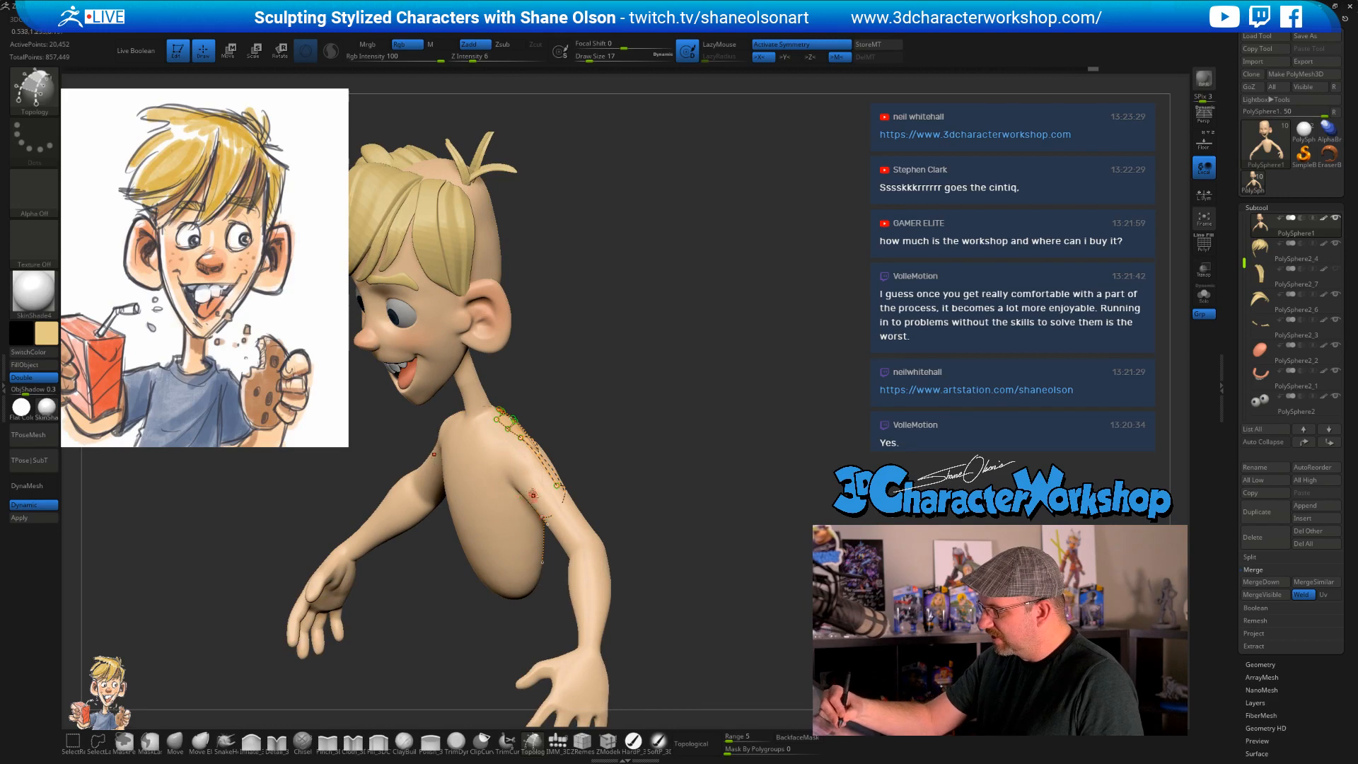
{"action": "mouse_move", "coordinate": [569, 535]}
{"action": "left_mouse_down"}
{"action": "mouse_move", "coordinate": [586, 476]}
{"action": "mouse_move", "coordinate": [548, 433]}
{"action": "left_mouse_up"}
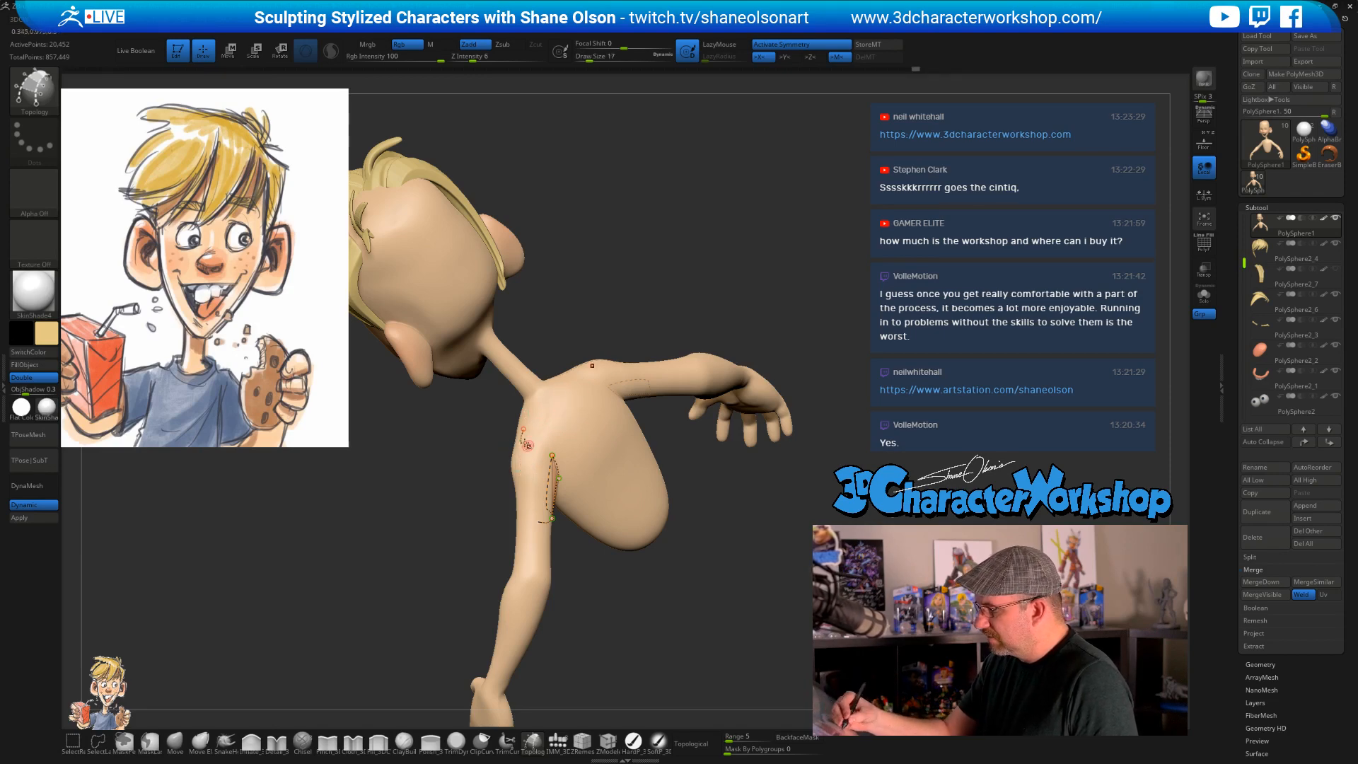
{"action": "left_click_drag", "start_coordinate": [576, 483], "coordinate": [527, 427]}
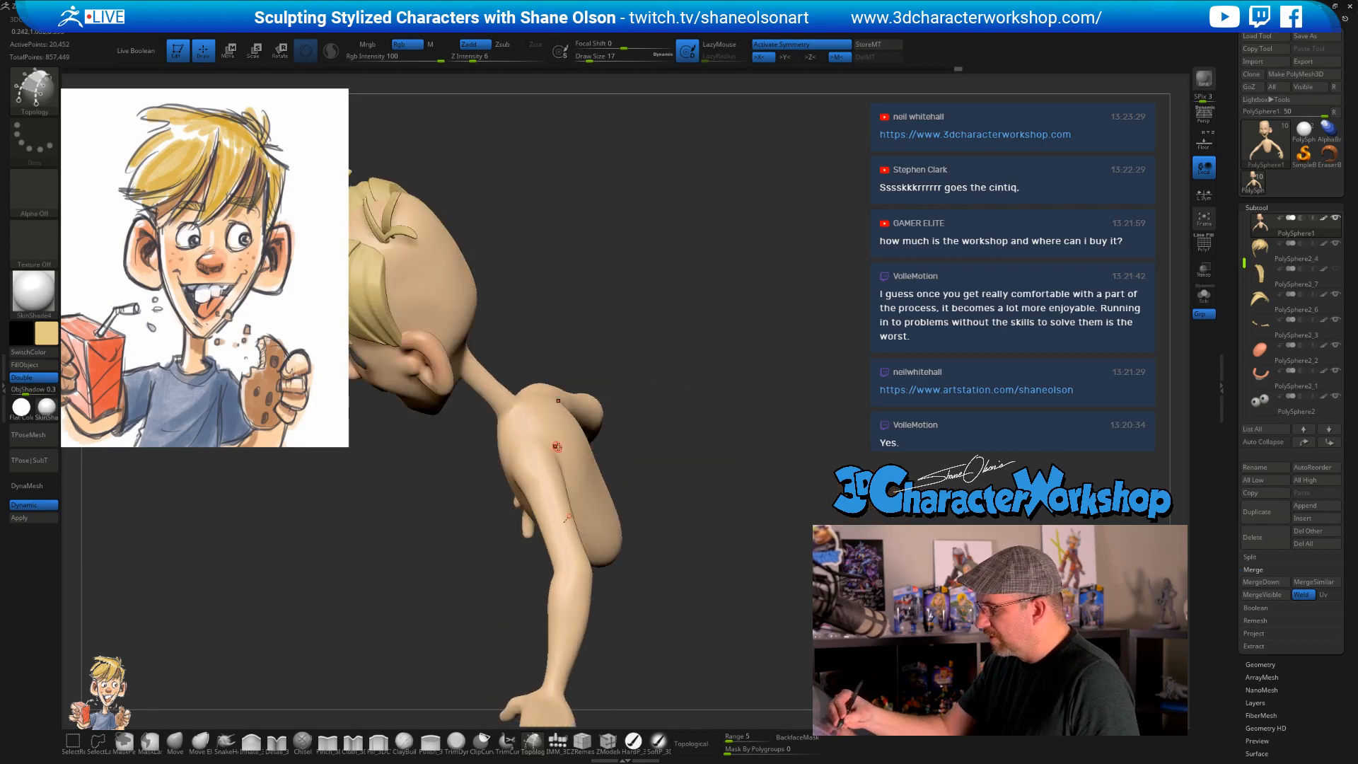
{"action": "mouse_move", "coordinate": [558, 447]}
{"action": "right_mouse_down"}
{"action": "mouse_move", "coordinate": [548, 461]}
{"action": "mouse_move", "coordinate": [566, 438]}
{"action": "right_mouse_up"}
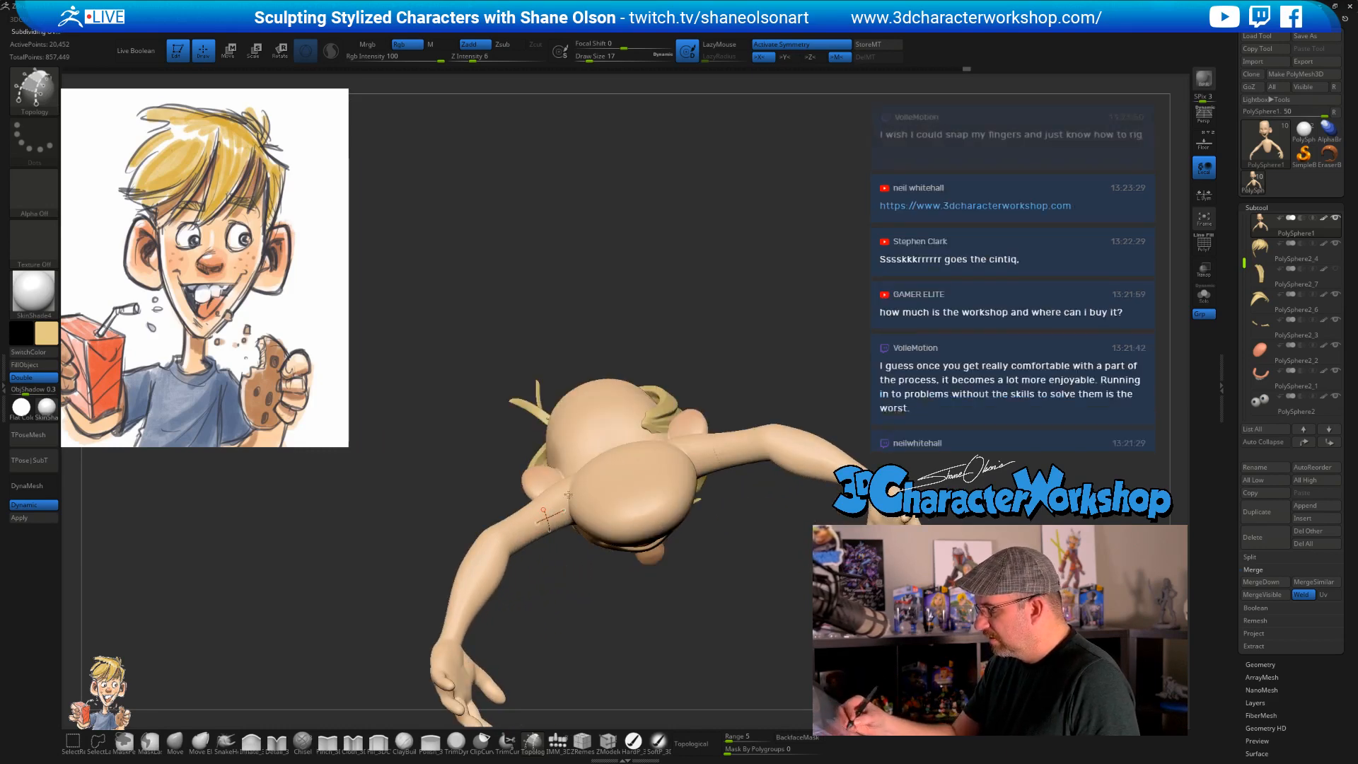
- Clear the mask from the whole body and duplicate the body subtool
{"action": "mouse_move", "coordinate": [568, 494]}
{"action": "right_mouse_down"}
{"action": "mouse_move", "coordinate": [734, 439]}
{"action": "mouse_move", "coordinate": [766, 339]}
{"action": "mouse_move", "coordinate": [697, 483]}
{"action": "mouse_move", "coordinate": [741, 462]}
{"action": "right_mouse_up"}
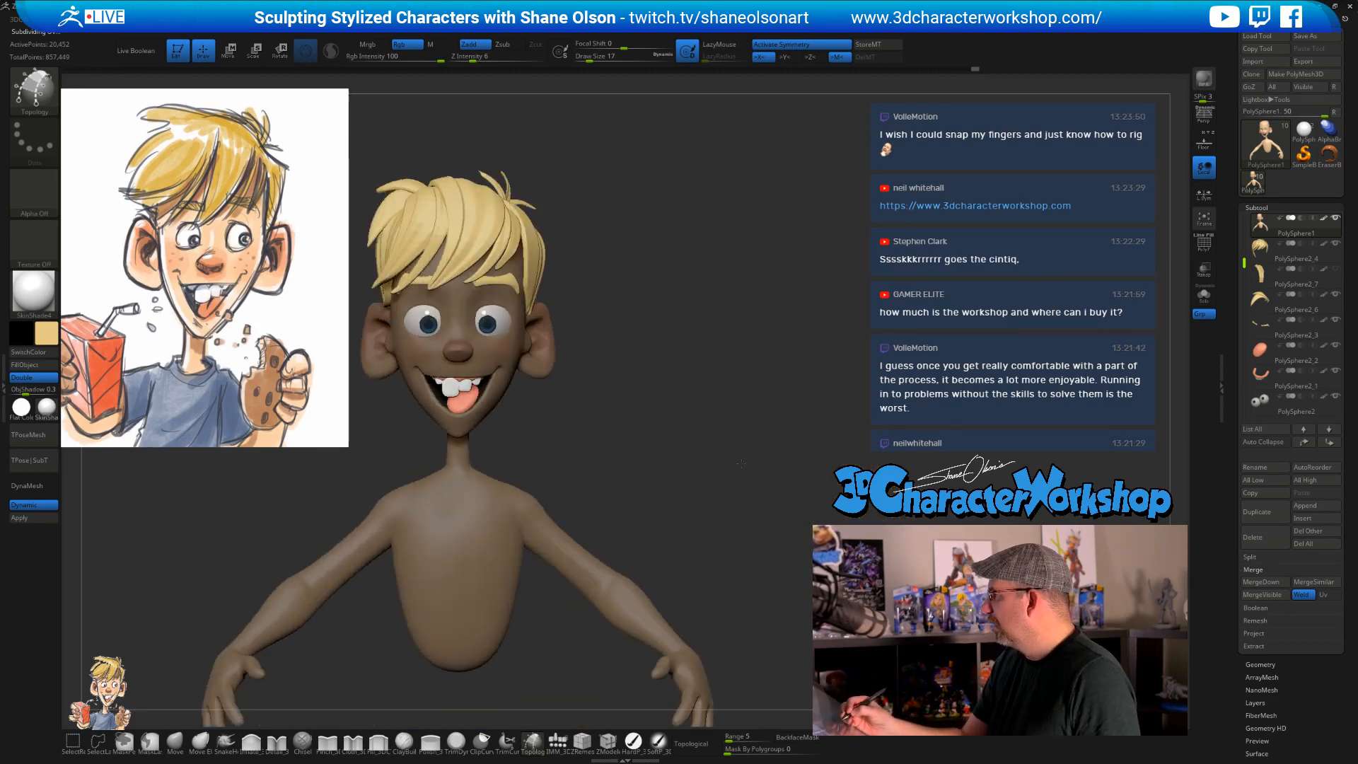
{"action": "right_click_drag", "start_coordinate": [662, 482], "coordinate": [729, 428], "text": "alt"}
{"action": "left_click_drag", "start_coordinate": [661, 440], "coordinate": [703, 464], "text": "ctrl"}
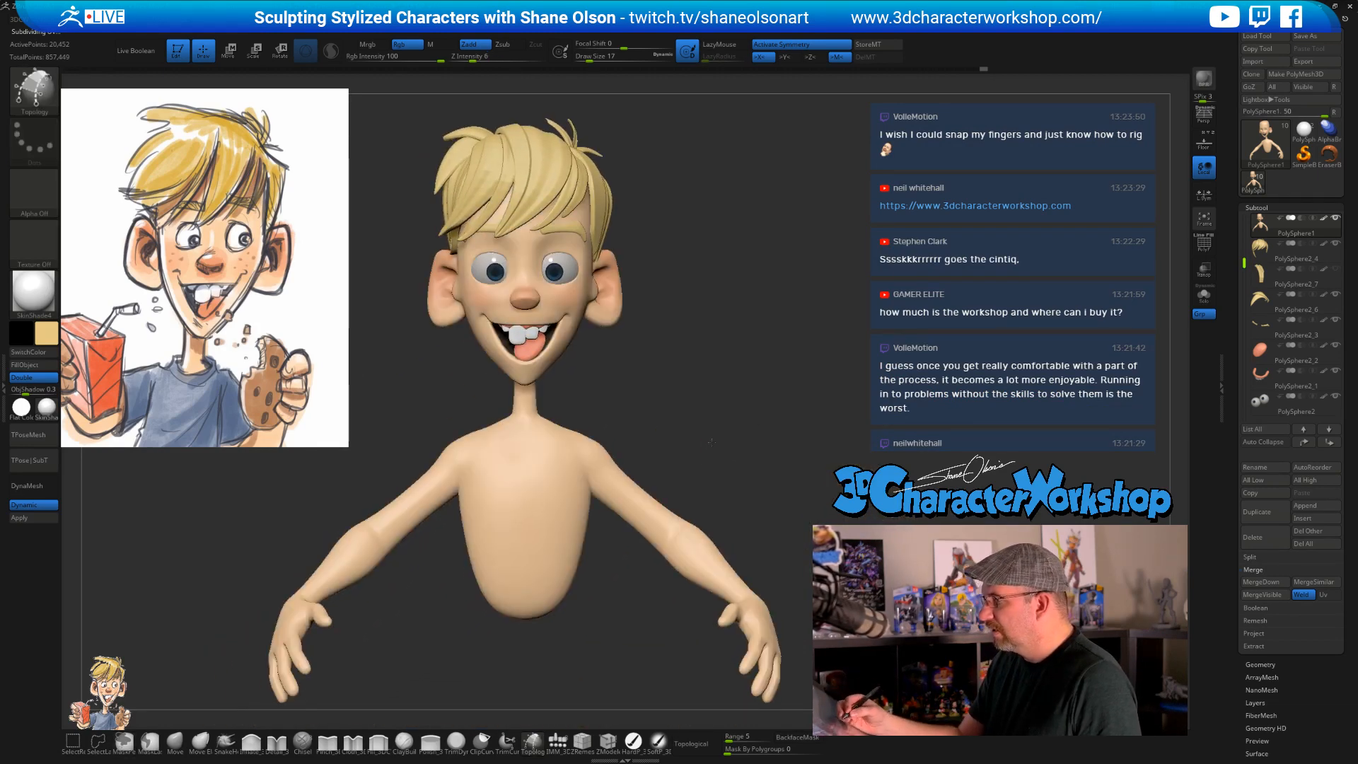
{"action": "right_click_drag", "start_coordinate": [711, 442], "coordinate": [719, 400], "text": "alt"}
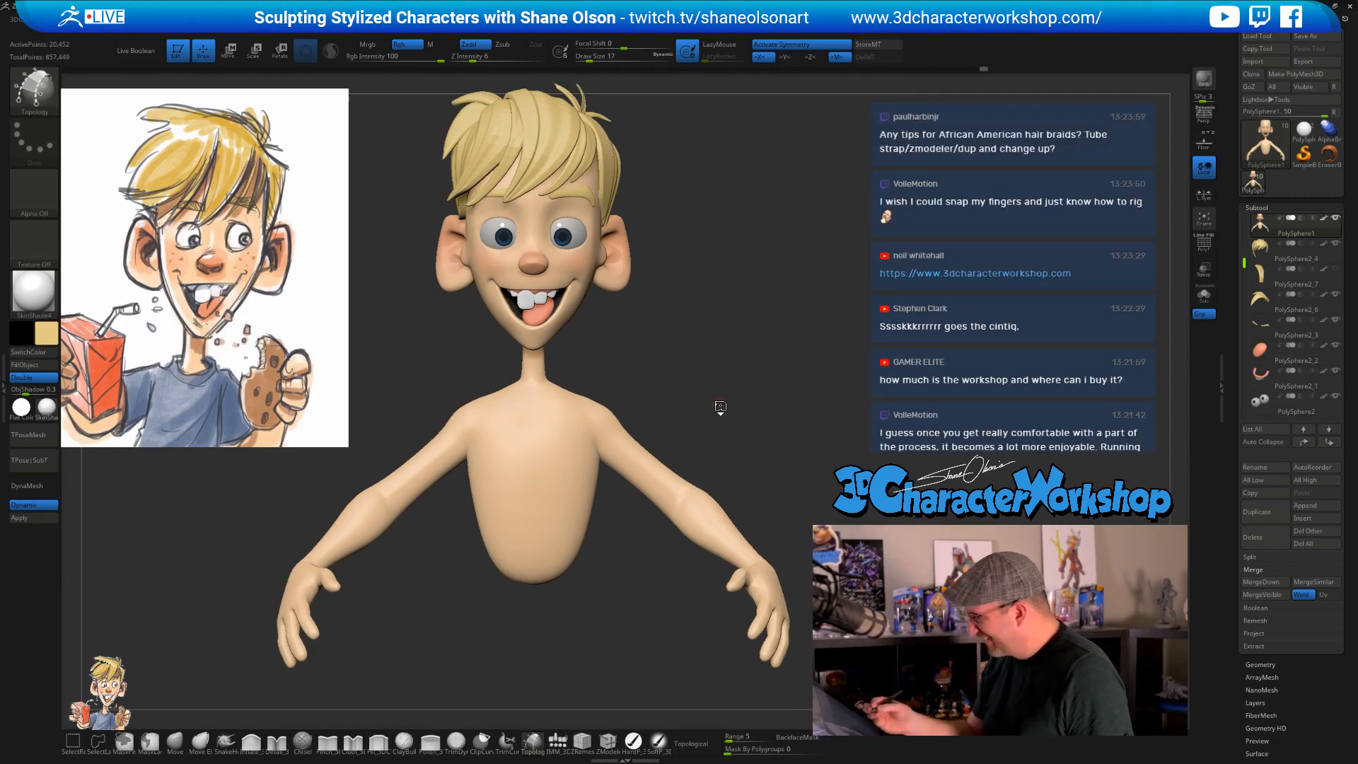
{"action": "left_click", "coordinate": [1257, 512]}
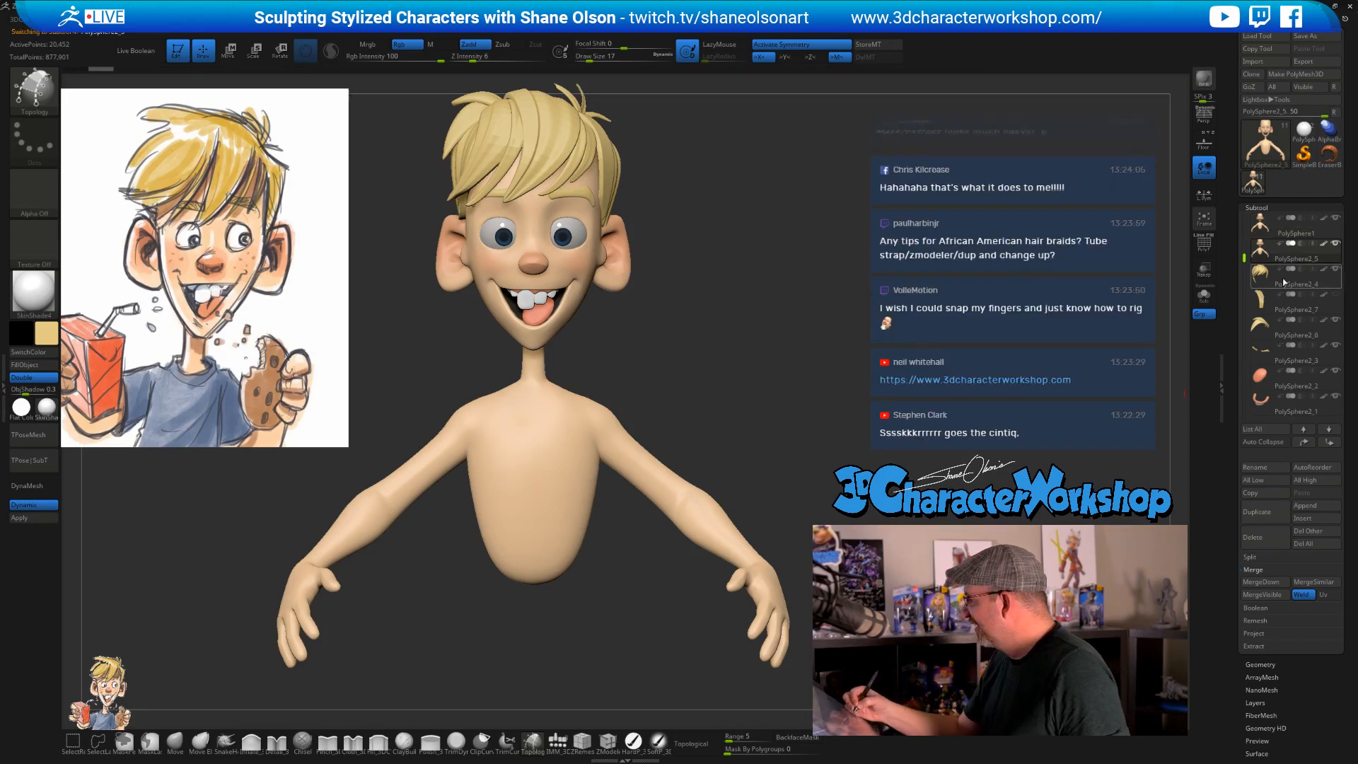
- Set MaskLasso as the active masking brush for the duplicated body
{"action": "left_click_drag", "start_coordinate": [707, 380], "coordinate": [695, 429]}
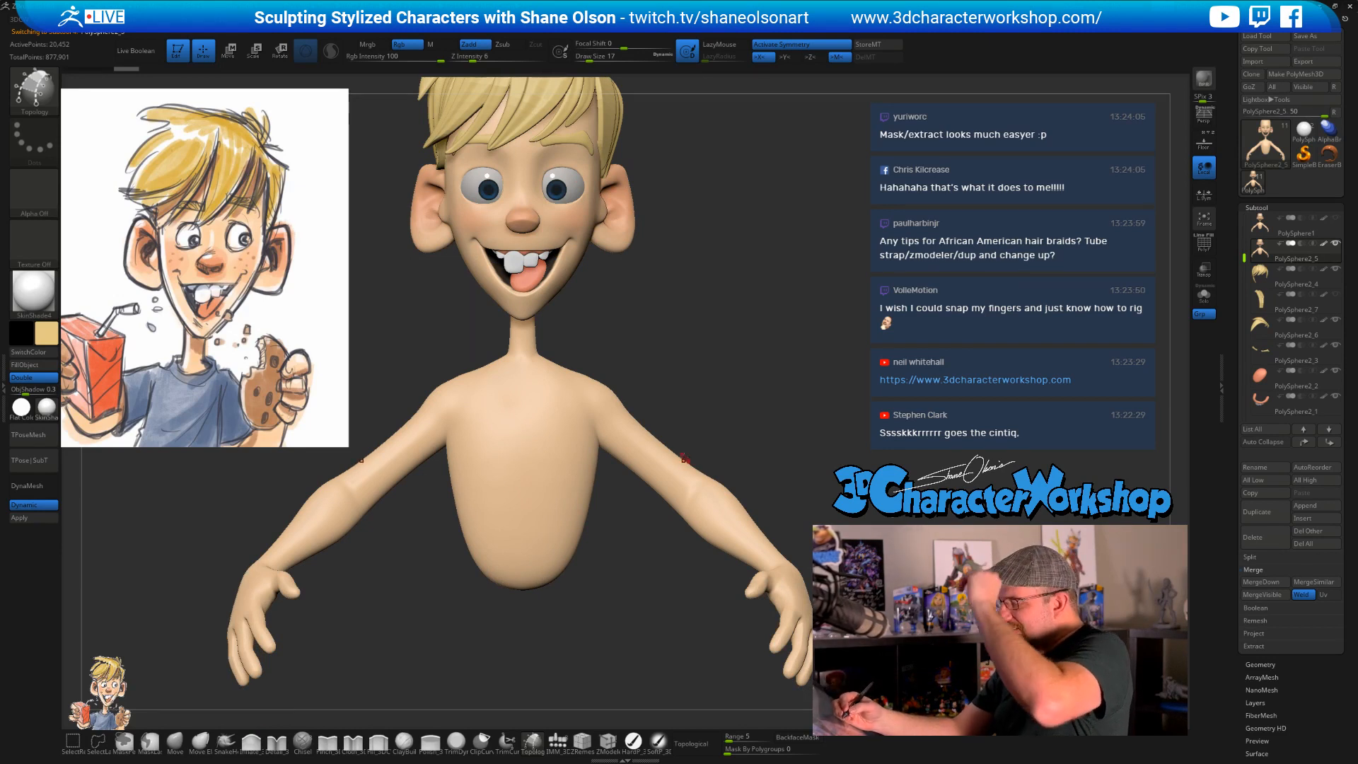
{"action": "key", "text": "ctrl"}
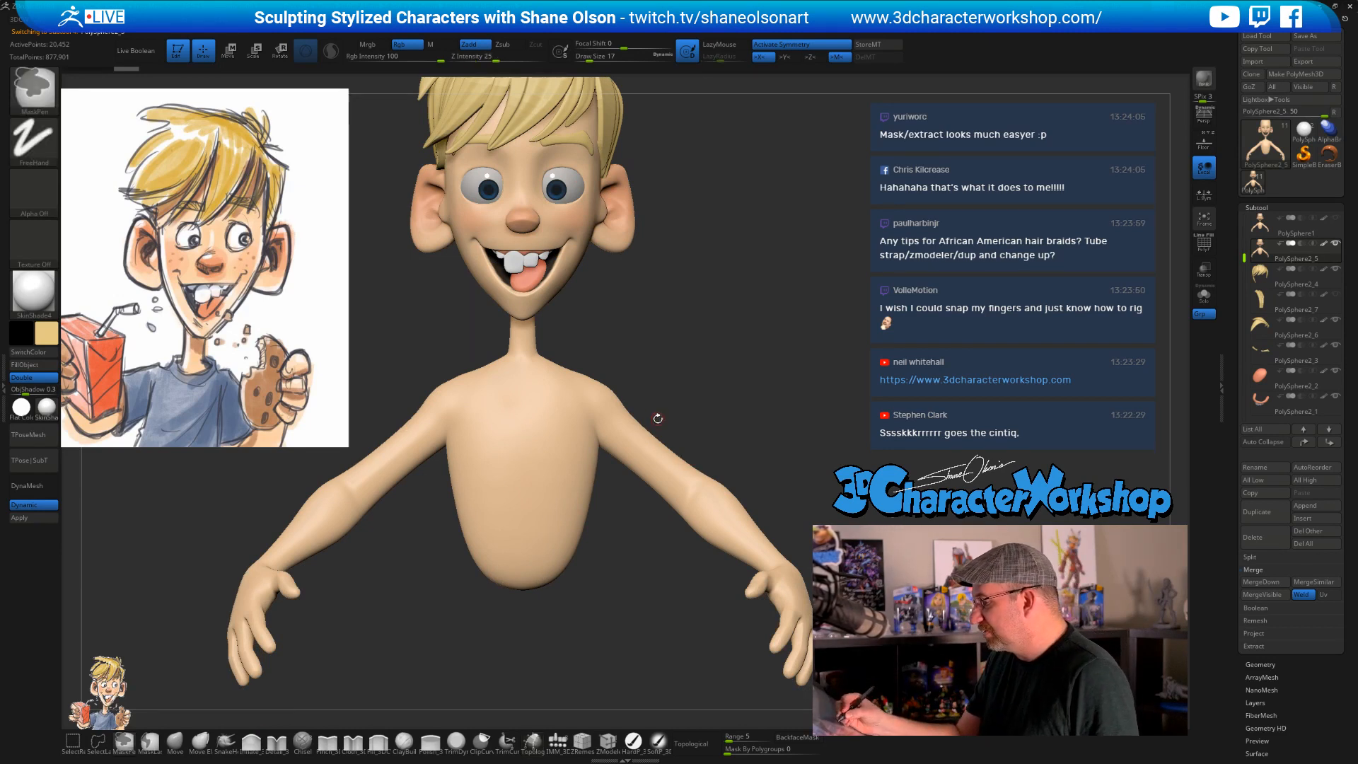
{"action": "left_click", "coordinate": [149, 740]}
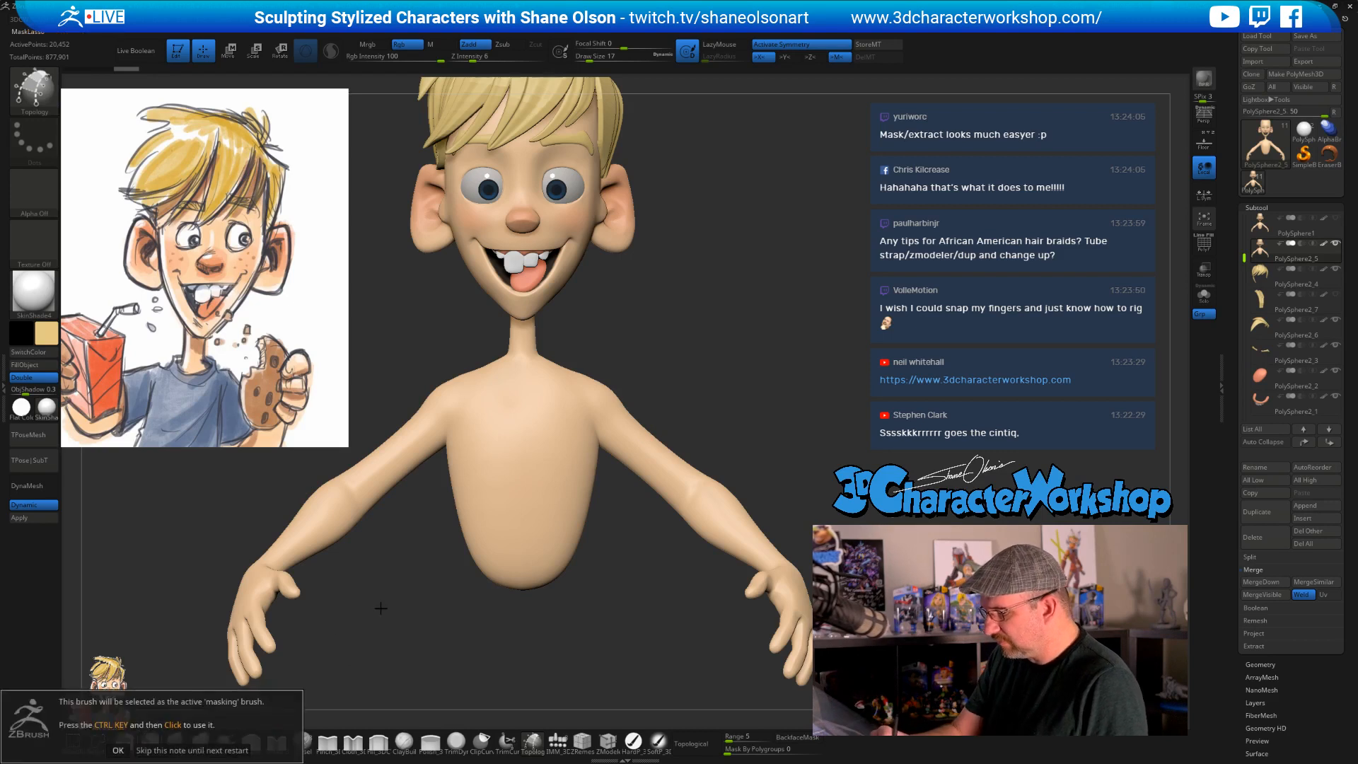
{"action": "left_click", "coordinate": [120, 751]}
{"action": "key", "text": "ctrl"}
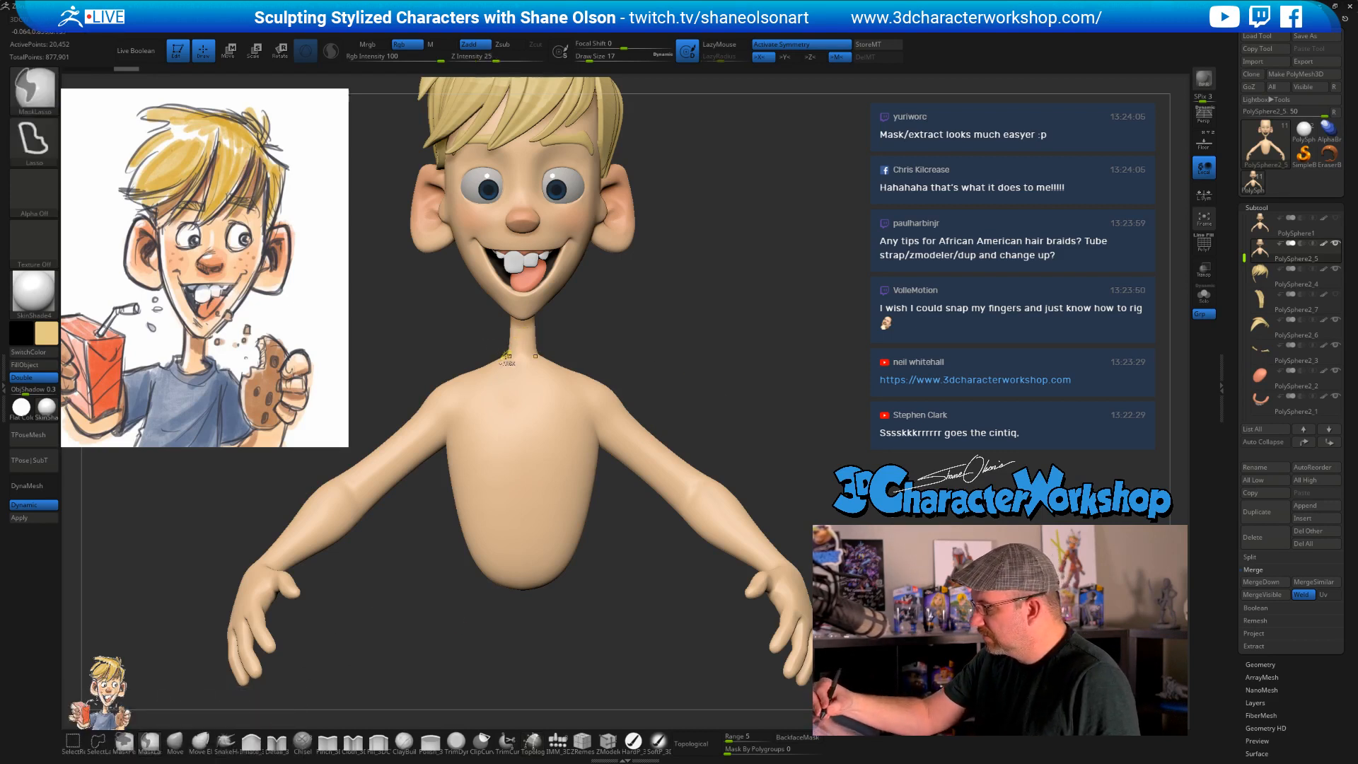
- Mask the head, neck and arms with the lasso, leaving the torso and short-sleeve areas unmasked
{"action": "mouse_move", "coordinate": [507, 362]}
{"action": "left_mouse_down", "text": "ctrl"}
{"action": "mouse_move", "coordinate": [615, 240]}
{"action": "mouse_move", "coordinate": [378, 185]}
{"action": "mouse_move", "coordinate": [504, 364]}
{"action": "left_mouse_up", "text": "ctrl"}
{"action": "mouse_move", "coordinate": [713, 326]}
{"action": "left_mouse_down"}
{"action": "mouse_move", "coordinate": [691, 294]}
{"action": "mouse_move", "coordinate": [668, 384]}
{"action": "left_mouse_up"}
{"action": "mouse_move", "coordinate": [659, 318]}
{"action": "left_mouse_down", "text": "ctrl"}
{"action": "mouse_move", "coordinate": [566, 459]}
{"action": "mouse_move", "coordinate": [609, 439]}
{"action": "left_mouse_up", "text": "ctrl"}
{"action": "mouse_move", "coordinate": [686, 454]}
{"action": "left_mouse_down", "text": "alt"}
{"action": "mouse_move", "coordinate": [679, 478]}
{"action": "mouse_move", "coordinate": [651, 422]}
{"action": "mouse_move", "coordinate": [599, 410]}
{"action": "mouse_move", "coordinate": [641, 640]}
{"action": "mouse_move", "coordinate": [707, 351]}
{"action": "mouse_move", "coordinate": [565, 353]}
{"action": "left_mouse_up", "text": "alt"}
{"action": "left_click_drag", "start_coordinate": [563, 543], "coordinate": [597, 532], "text": "alt"}
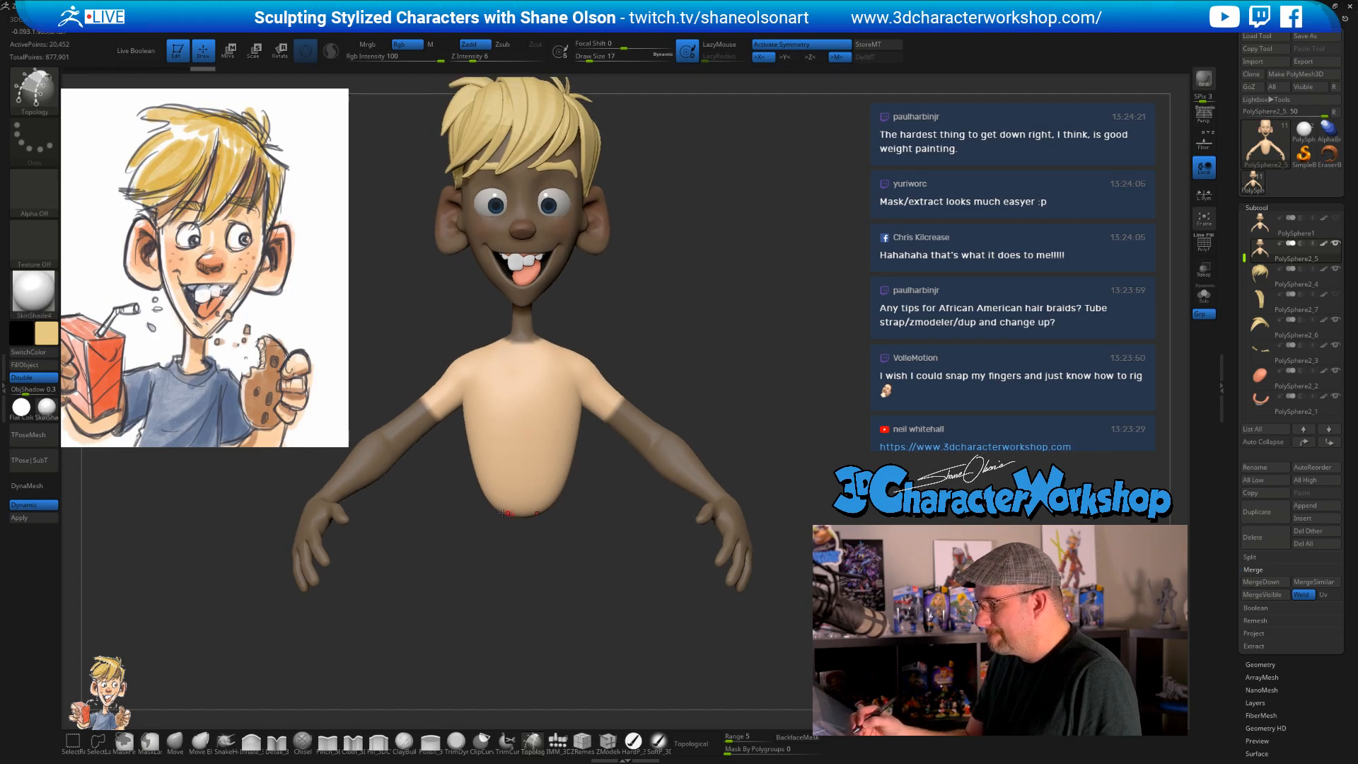
- Mask the bottom of the torso below a straight waistline, switch the masking brush to MaskPen and extend the mask there
{"action": "mouse_move", "coordinate": [442, 488]}
{"action": "left_mouse_down", "text": "ctrl"}
{"action": "mouse_move", "coordinate": [562, 485]}
{"action": "mouse_move", "coordinate": [418, 589]}
{"action": "left_mouse_up", "text": "ctrl"}
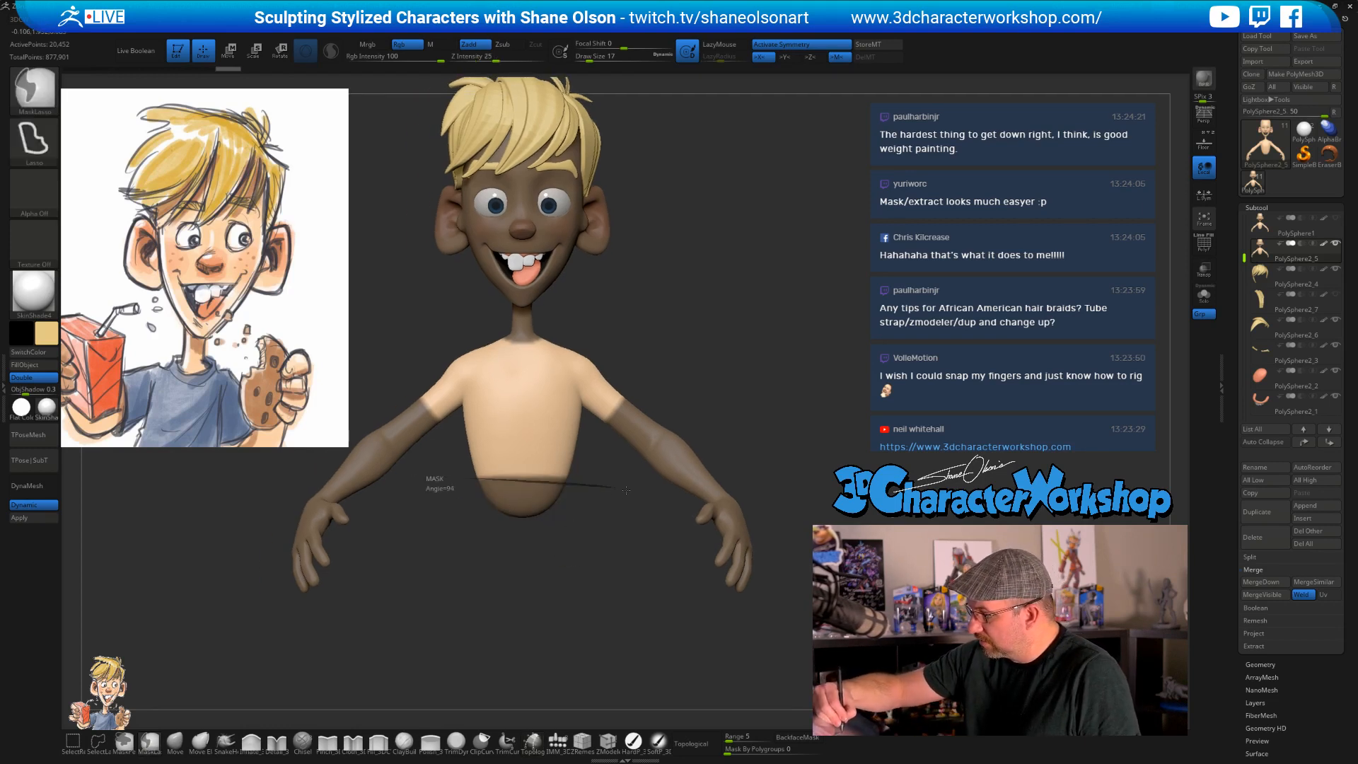
{"action": "left_click_drag", "start_coordinate": [626, 490], "coordinate": [623, 493], "text": "ctrl"}
{"action": "left_click", "coordinate": [124, 740]}
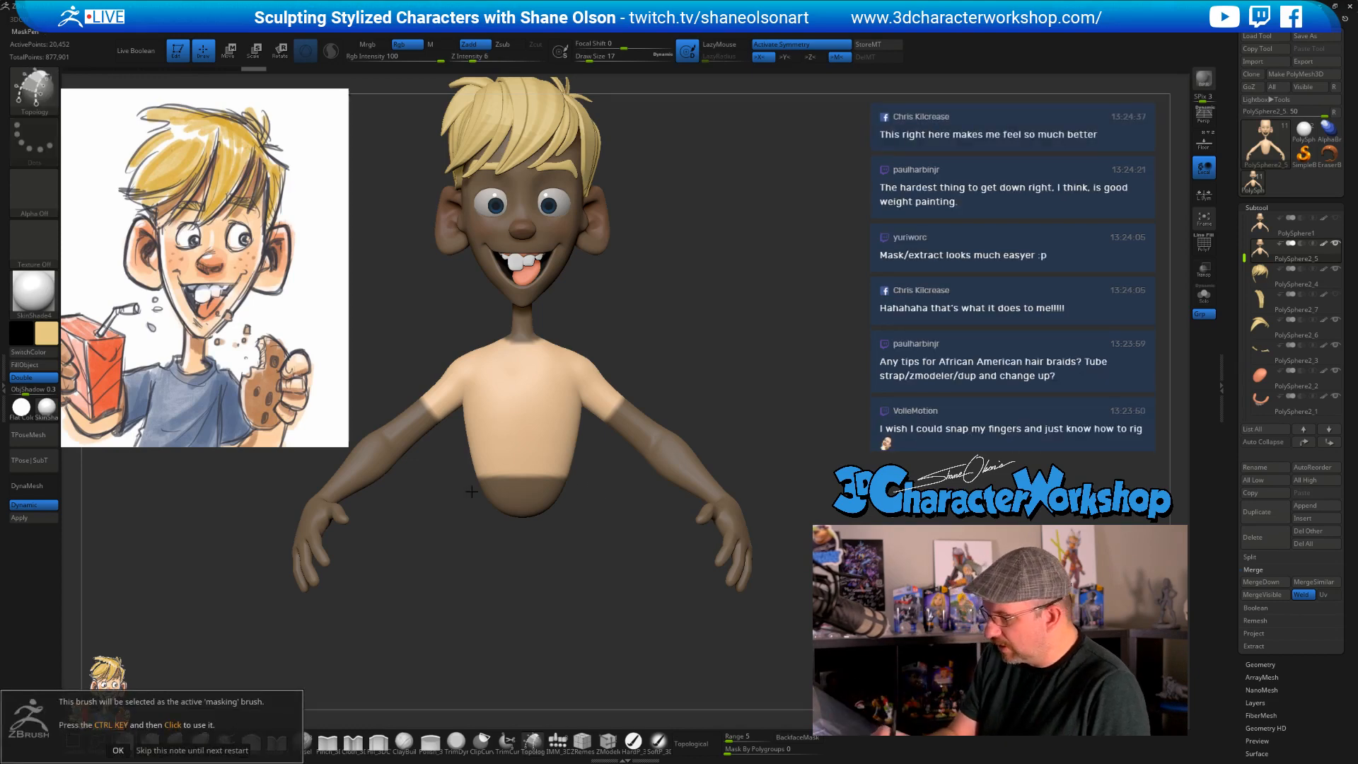
{"action": "left_click_drag", "start_coordinate": [411, 598], "coordinate": [620, 467], "text": "ctrl"}
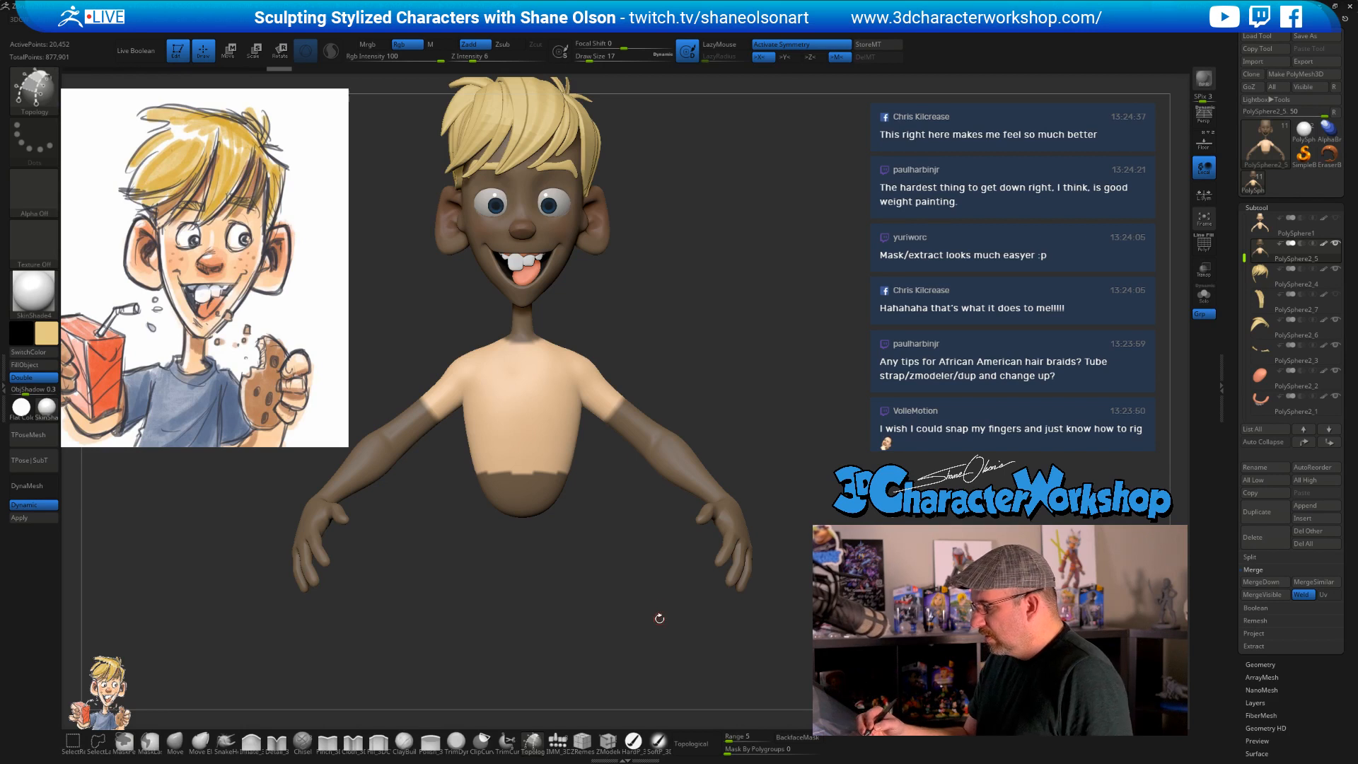
- Invert the mask on the duplicated body to cover the shirt area and apply Edgeloop Masked Border
{"action": "left_click_drag", "start_coordinate": [618, 569], "coordinate": [706, 500], "text": "alt"}
{"action": "left_click", "coordinate": [730, 431], "text": "ctrl"}
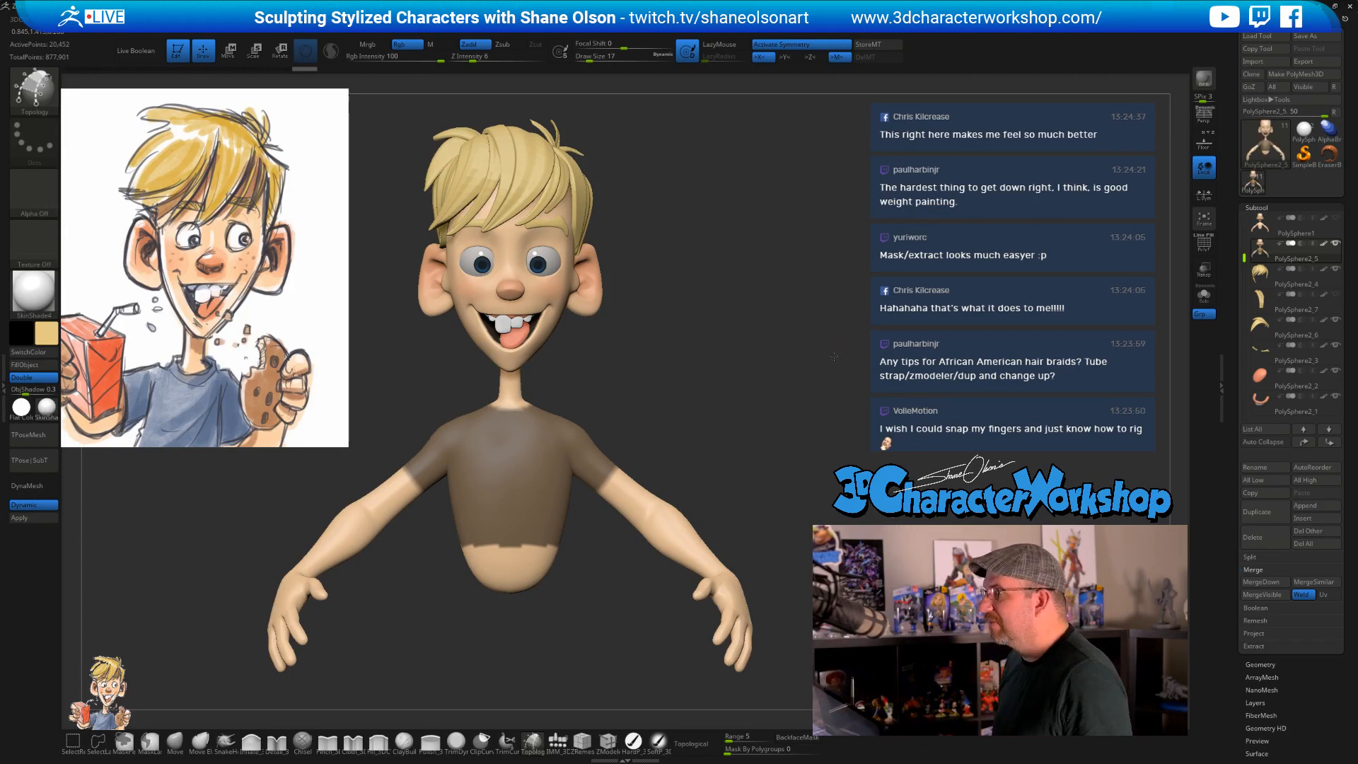
{"action": "left_click_drag", "start_coordinate": [837, 349], "coordinate": [822, 419], "text": "alt"}
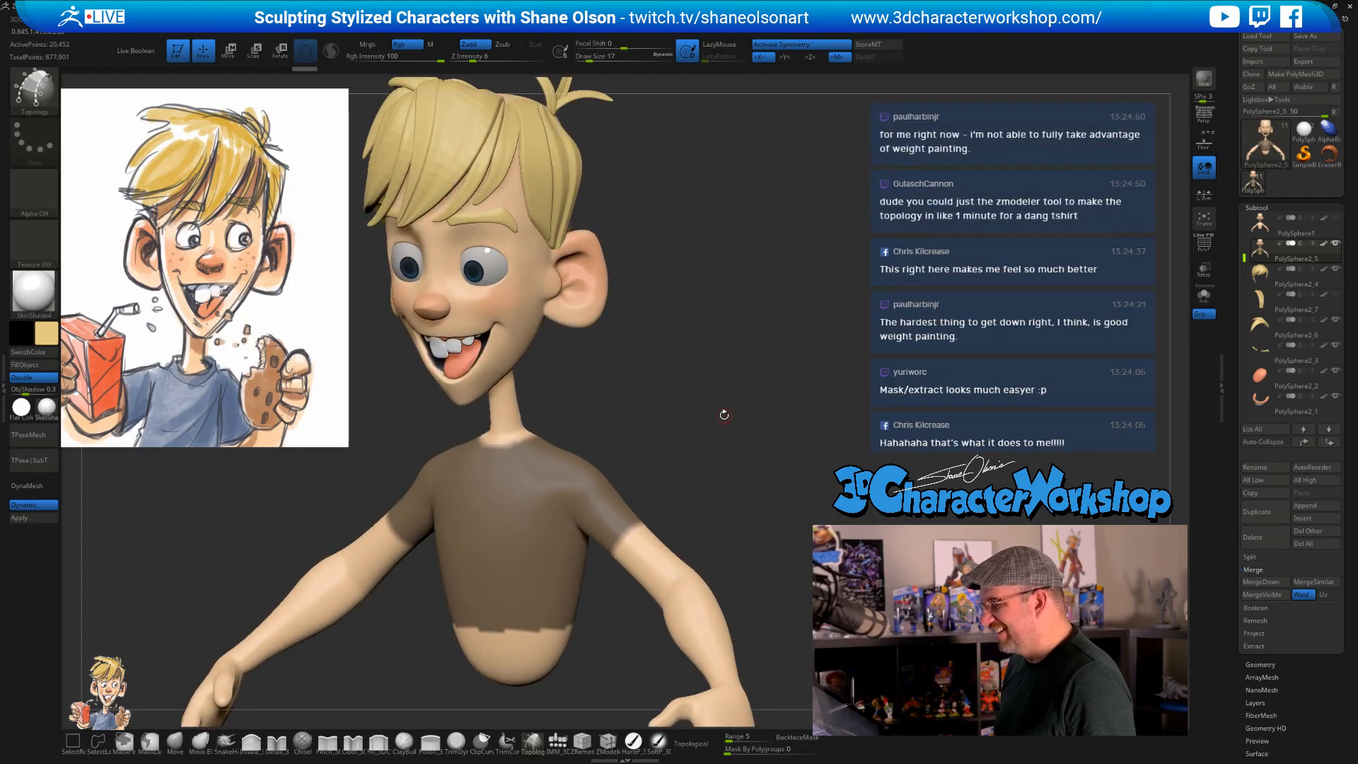
{"action": "left_click_drag", "start_coordinate": [724, 415], "coordinate": [741, 383], "text": "alt"}
{"action": "key", "text": "space"}
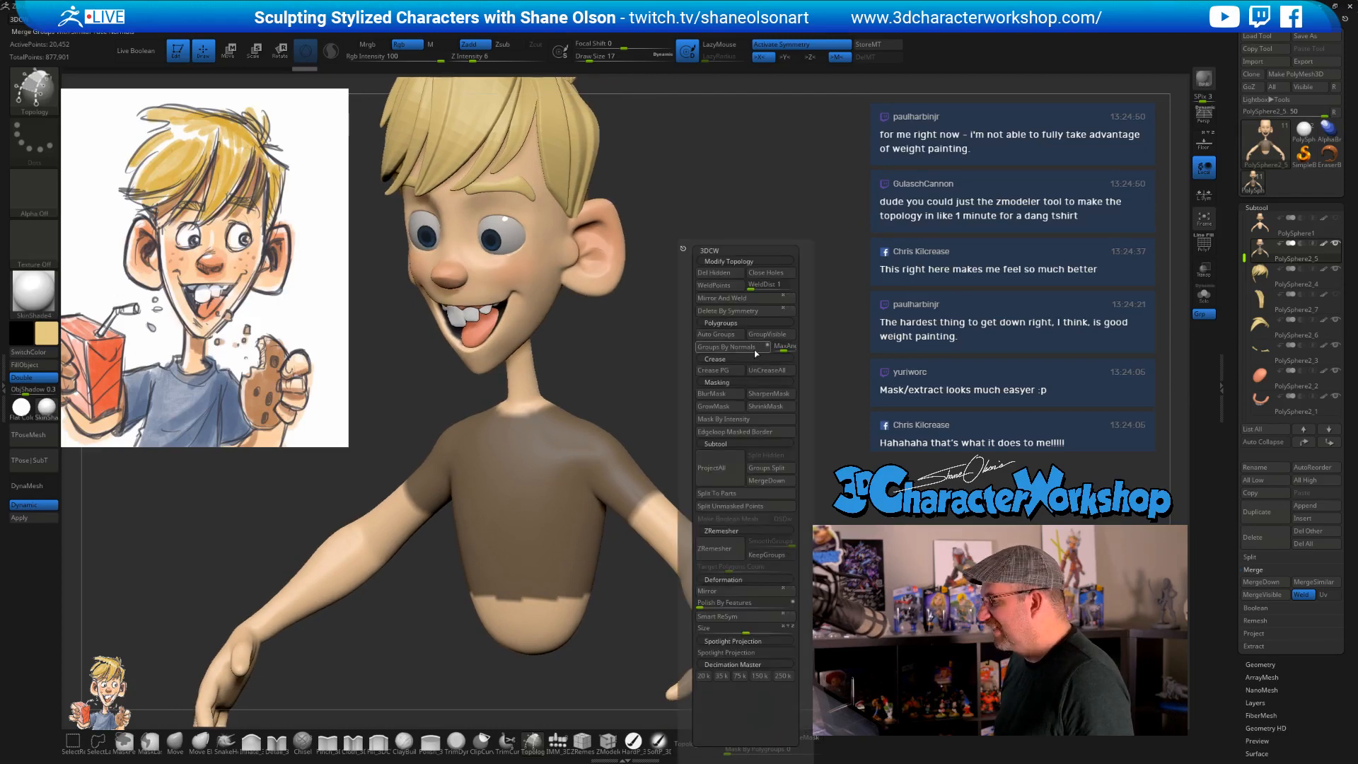
{"action": "left_click", "coordinate": [720, 432]}
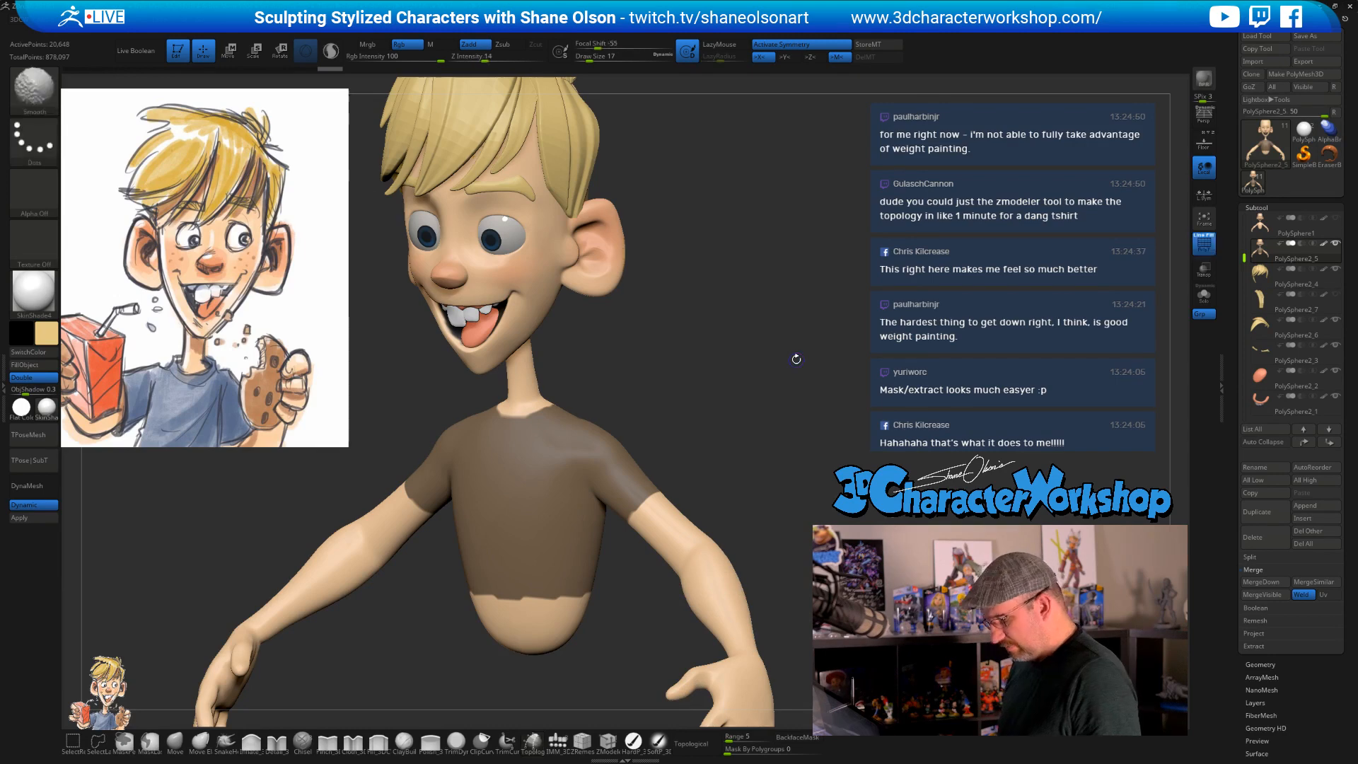
- Show the polyframe and smooth the shirt's polygroup borders with Polish By Features
{"action": "key", "text": "shift+f"}
{"action": "left_click_drag", "start_coordinate": [793, 359], "coordinate": [736, 394]}
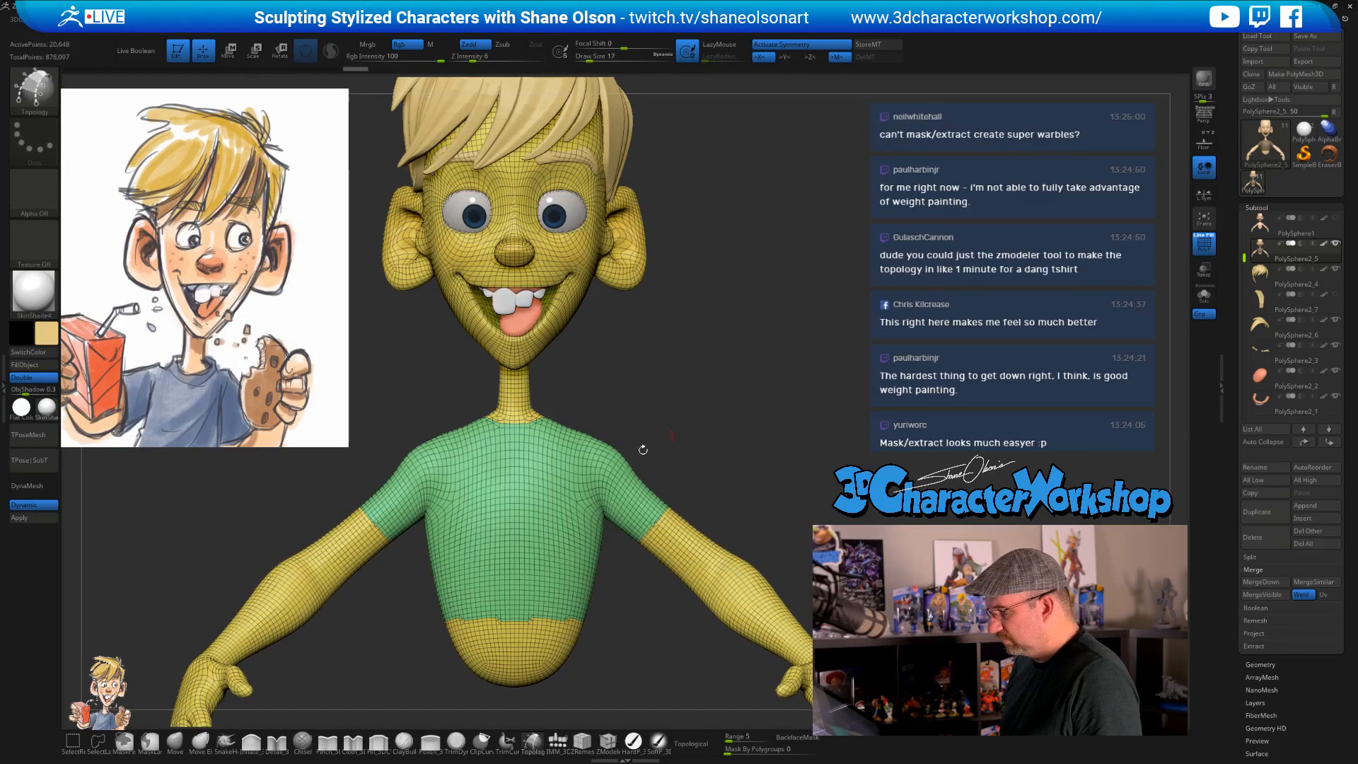
{"action": "key", "text": "space"}
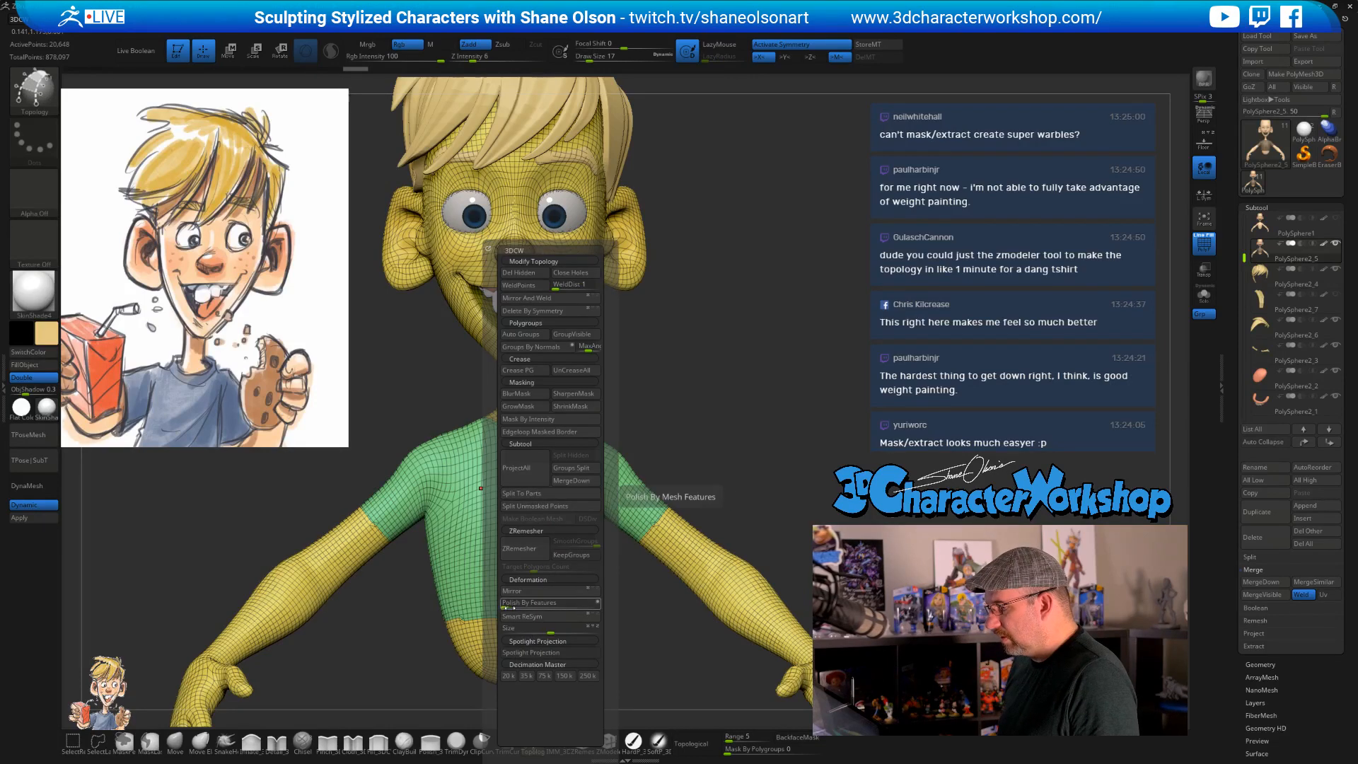
{"action": "left_click_drag", "start_coordinate": [519, 604], "coordinate": [534, 608]}
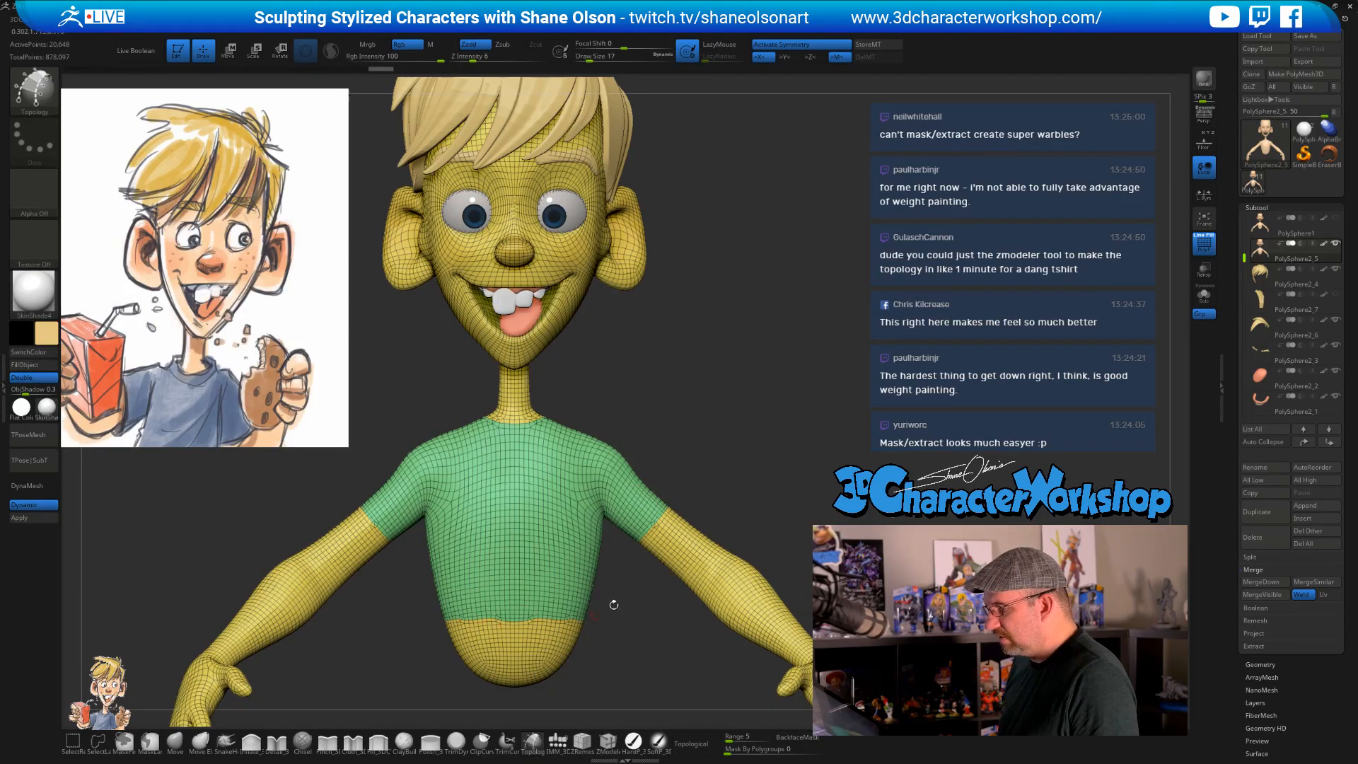
- Isolate the green shirt polygroup by hiding the rest of the body duplicate, and solo the subtool
{"action": "left_click_drag", "start_coordinate": [753, 410], "coordinate": [741, 394], "text": "alt"}
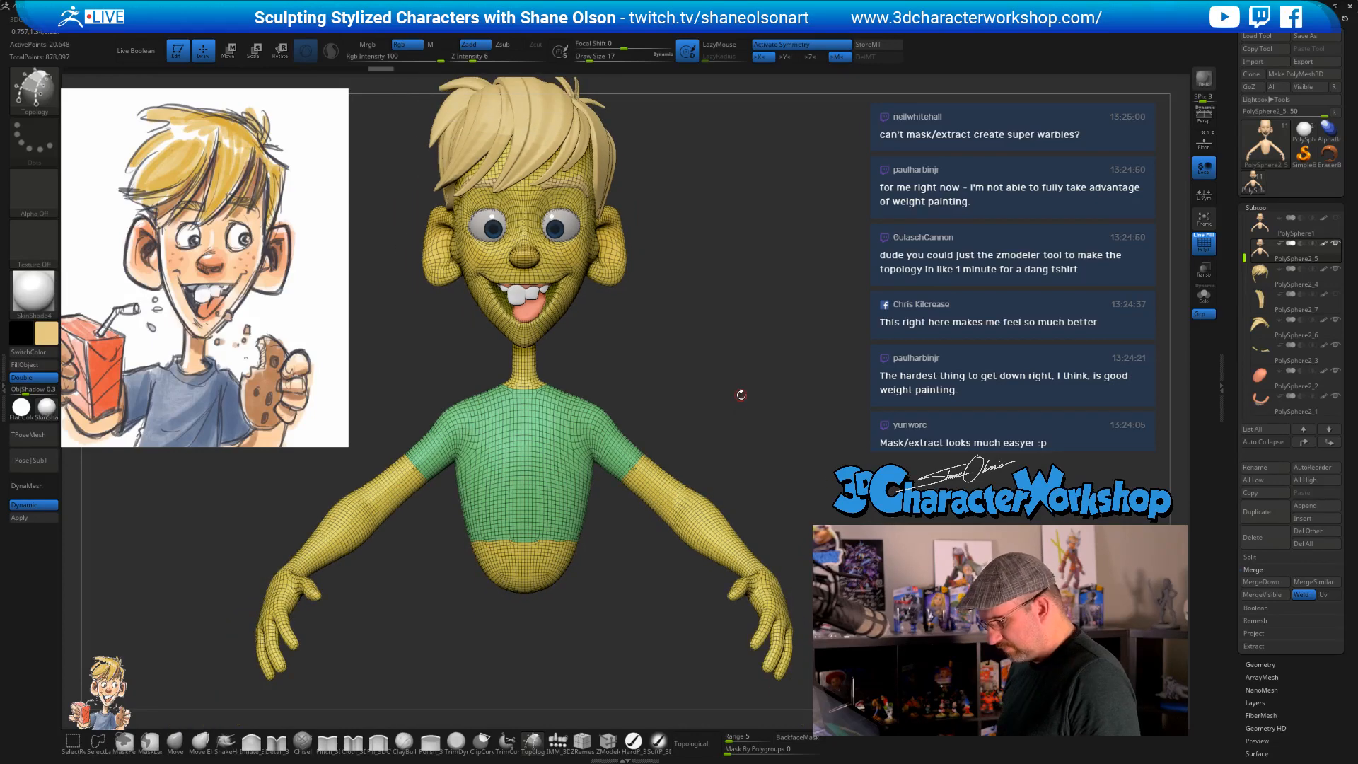
{"action": "key", "text": "ctrl+shift"}
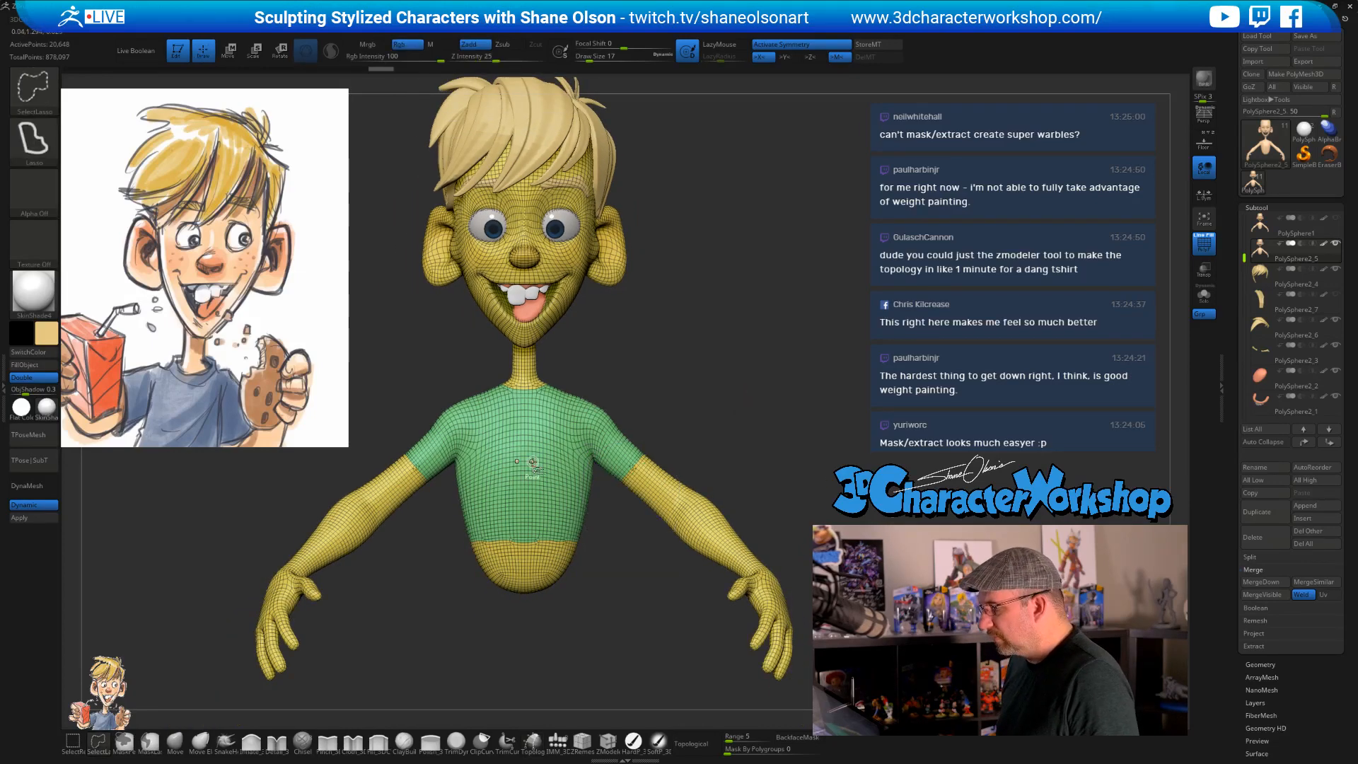
{"action": "left_click", "coordinate": [532, 461], "text": "ctrl+shift"}
{"action": "mouse_move", "coordinate": [731, 354]}
{"action": "left_mouse_down"}
{"action": "mouse_move", "coordinate": [767, 337]}
{"action": "mouse_move", "coordinate": [834, 377]}
{"action": "mouse_move", "coordinate": [819, 371]}
{"action": "mouse_move", "coordinate": [827, 436]}
{"action": "mouse_move", "coordinate": [790, 364]}
{"action": "left_mouse_up"}
{"action": "left_click", "coordinate": [1204, 295]}
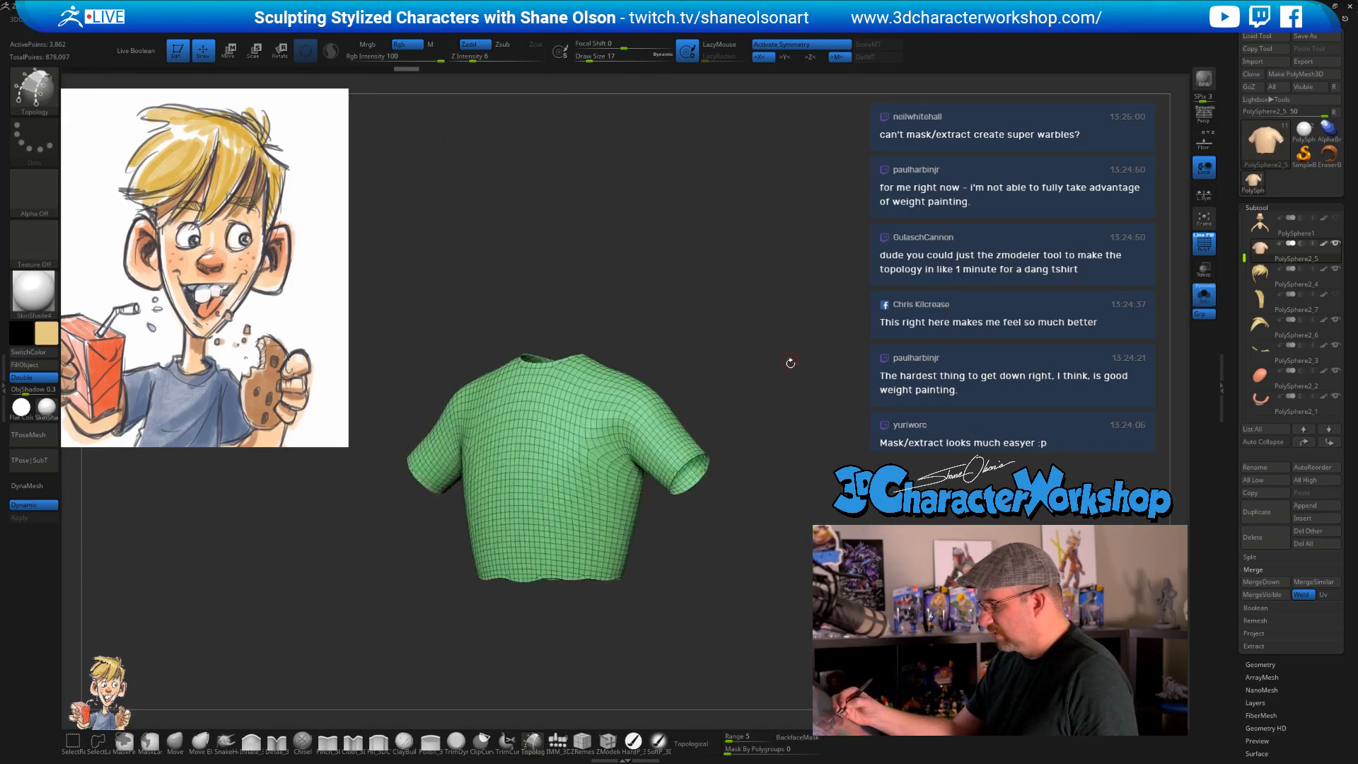
- Flatten the shirt's wavy bottom hem with a straight horizontal ClipCurve from the back view
{"action": "mouse_move", "coordinate": [792, 418]}
{"action": "left_mouse_down"}
{"action": "mouse_move", "coordinate": [814, 416]}
{"action": "mouse_move", "coordinate": [793, 410]}
{"action": "left_mouse_up"}
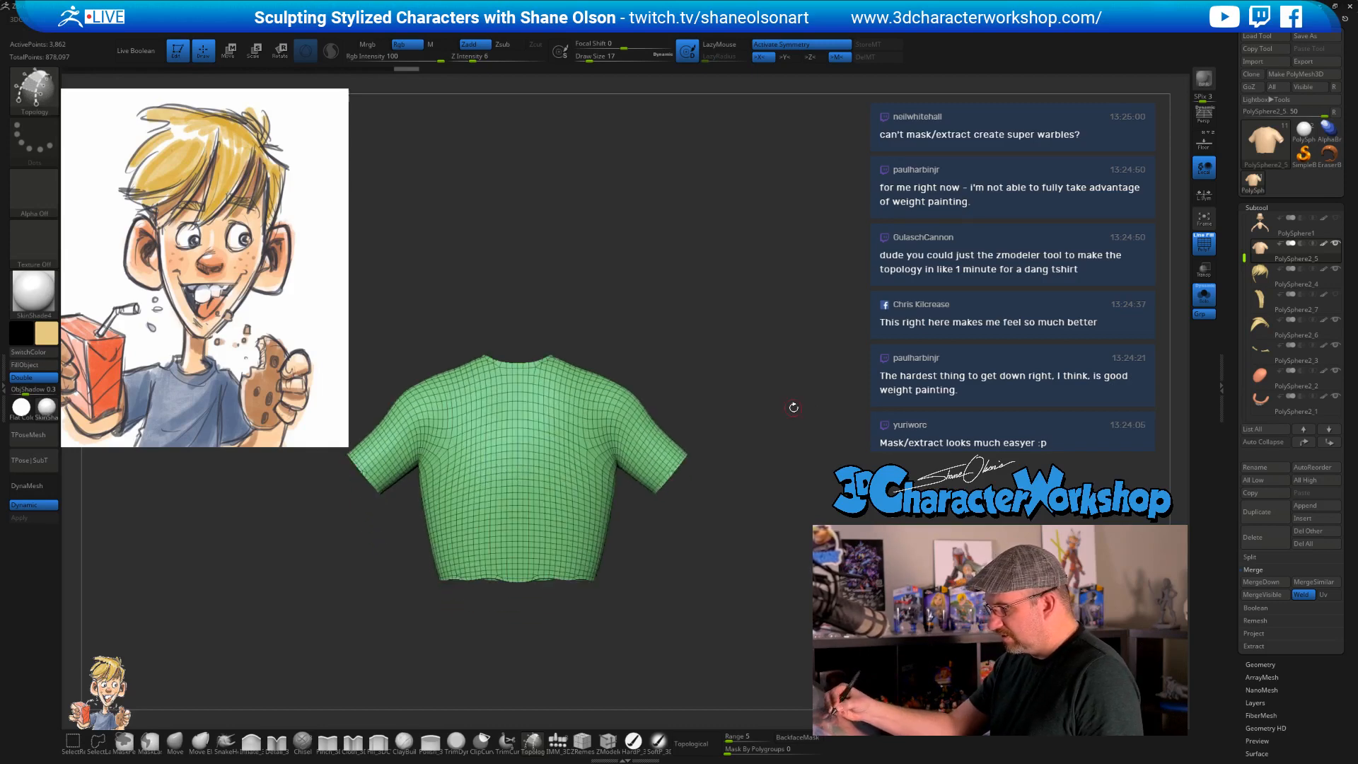
{"action": "left_click", "coordinate": [479, 749]}
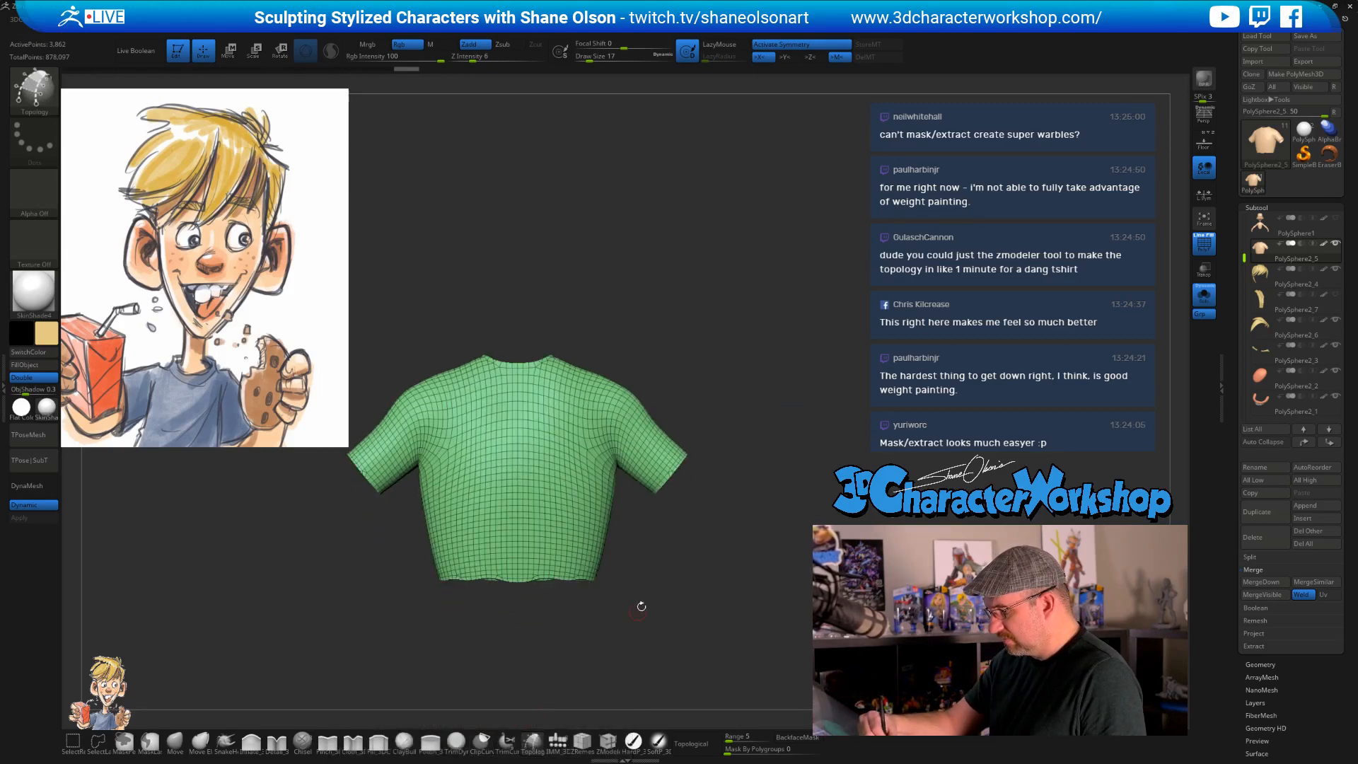
{"action": "mouse_move", "coordinate": [704, 582]}
{"action": "left_mouse_down", "text": "ctrl+shift"}
{"action": "mouse_move", "coordinate": [340, 552]}
{"action": "mouse_move", "coordinate": [331, 569]}
{"action": "left_mouse_up", "text": "ctrl+shift"}
{"action": "mouse_move", "coordinate": [733, 604]}
{"action": "left_mouse_down", "text": "alt"}
{"action": "mouse_move", "coordinate": [721, 590]}
{"action": "mouse_move", "coordinate": [719, 606]}
{"action": "mouse_move", "coordinate": [729, 590]}
{"action": "left_mouse_up", "text": "alt"}
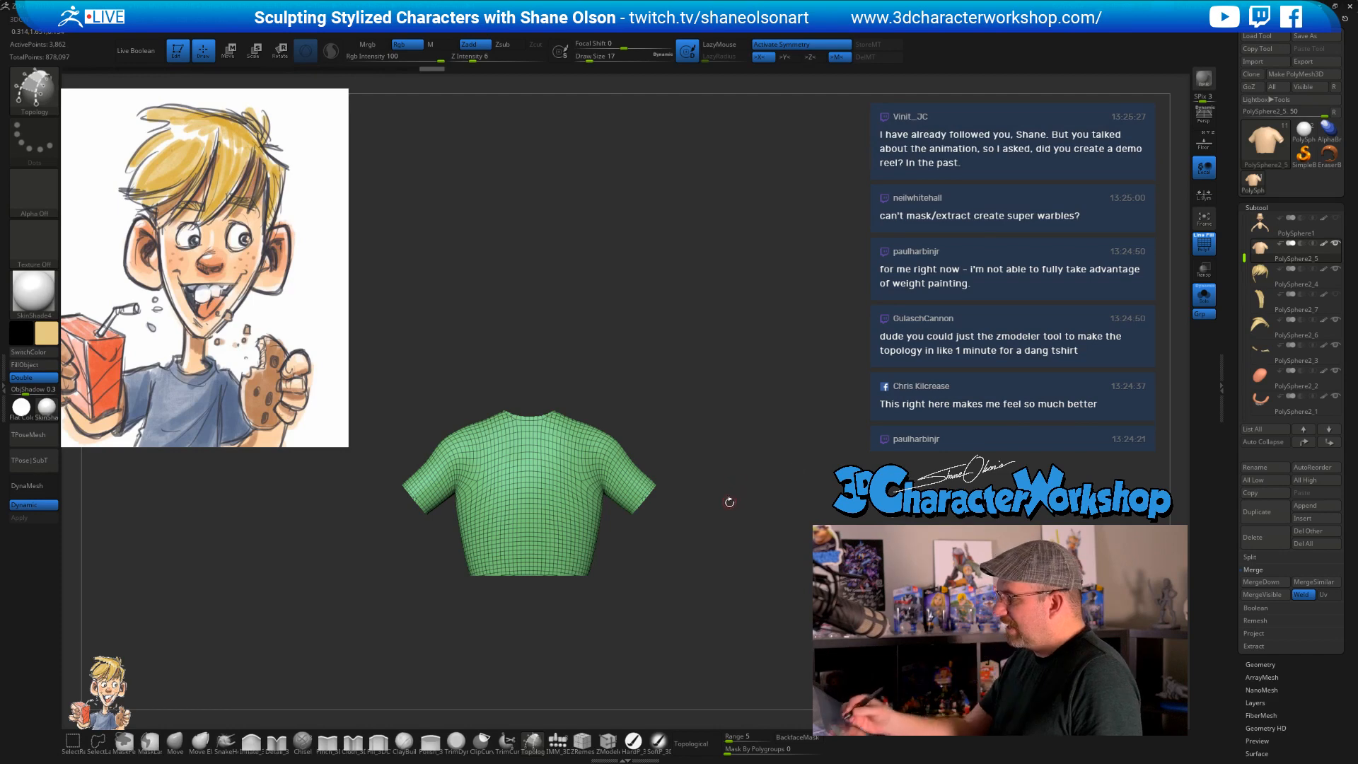
{"action": "left_click_drag", "start_coordinate": [728, 500], "coordinate": [732, 549]}
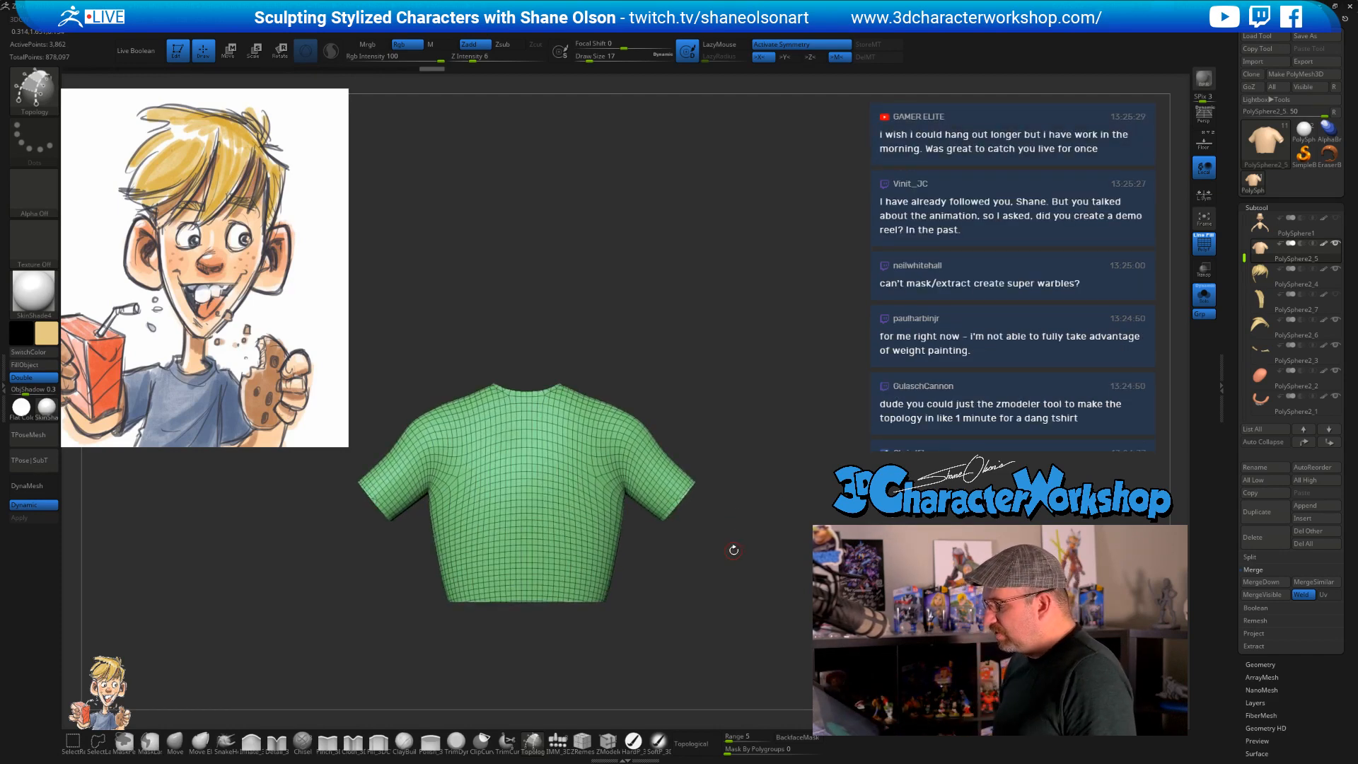
- Delete the hidden head, arm and lower torso geometry from the shirt subtool
{"action": "key", "text": "3"}
{"action": "left_click", "coordinate": [709, 275]}
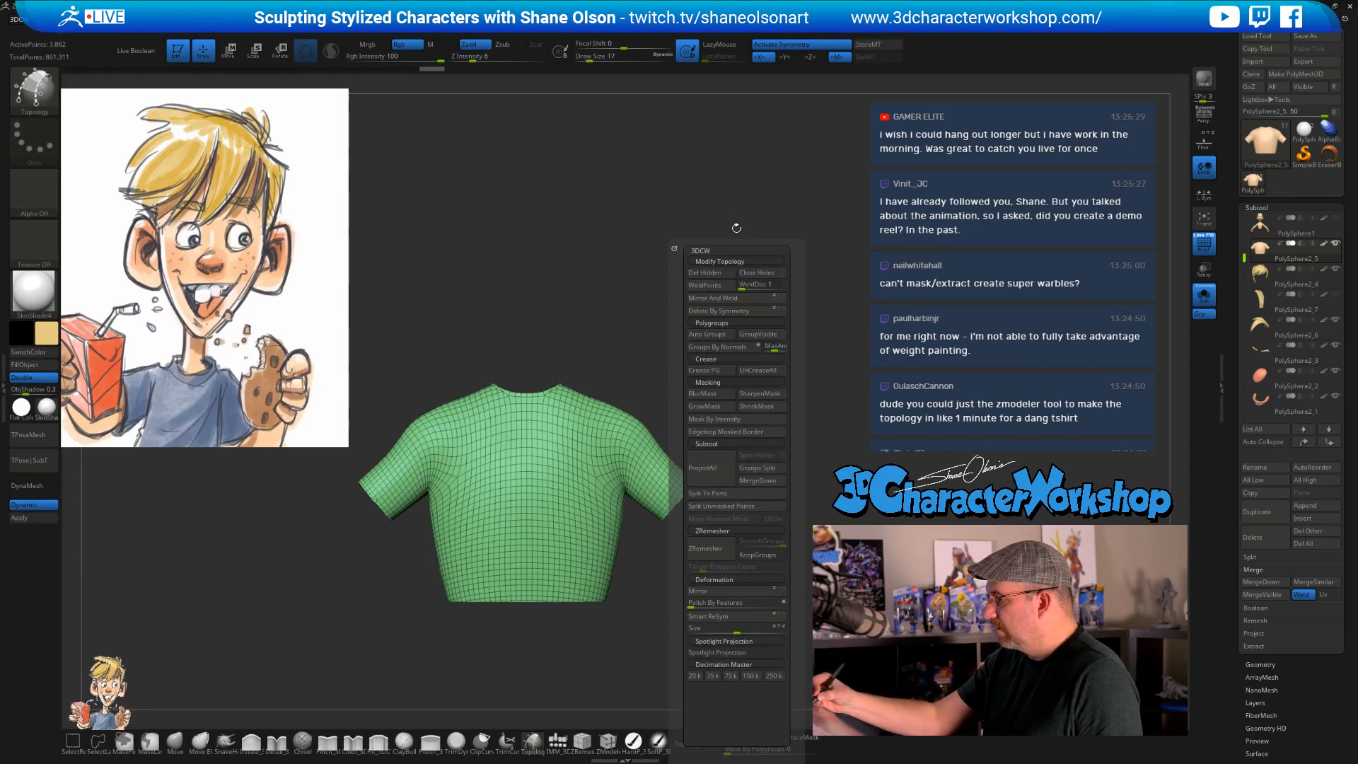
{"action": "left_click_drag", "start_coordinate": [734, 340], "coordinate": [703, 521]}
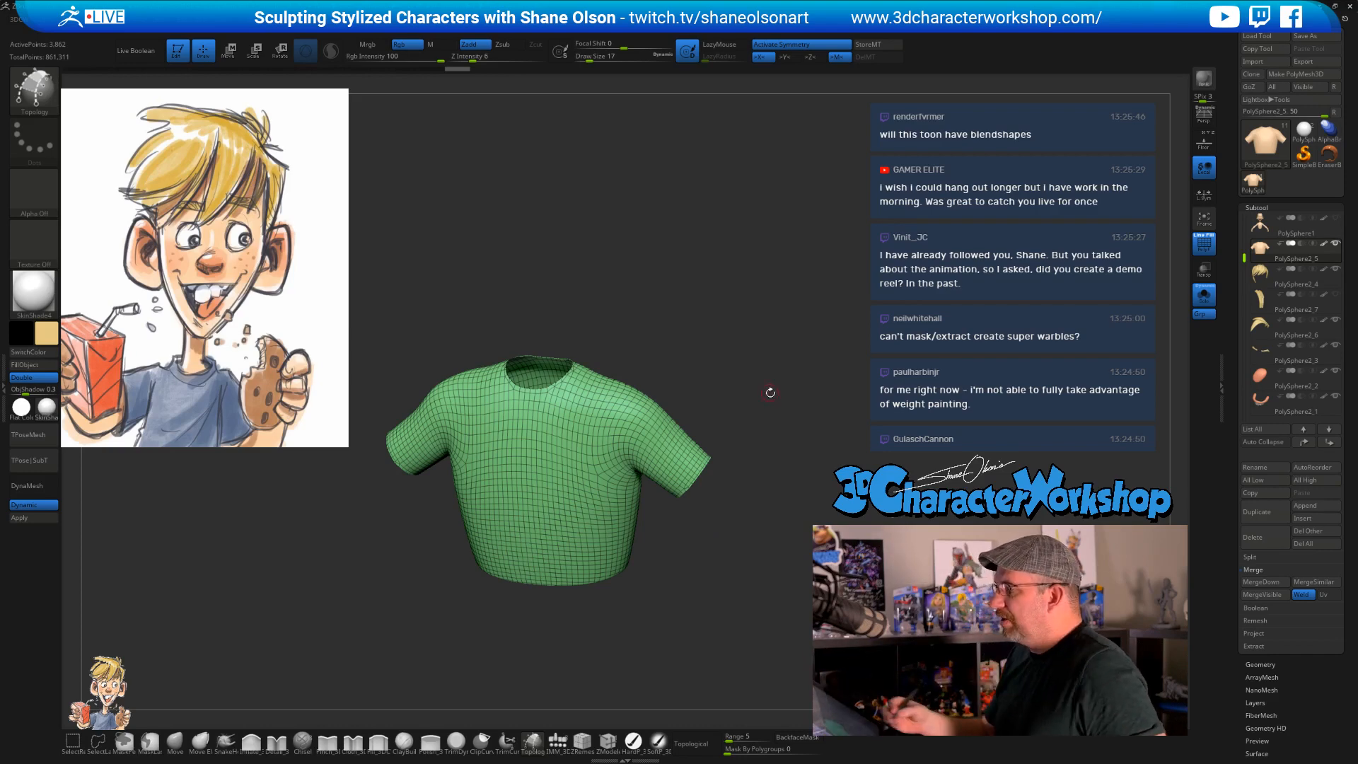
{"action": "left_click_drag", "start_coordinate": [774, 418], "coordinate": [728, 445], "text": "shift"}
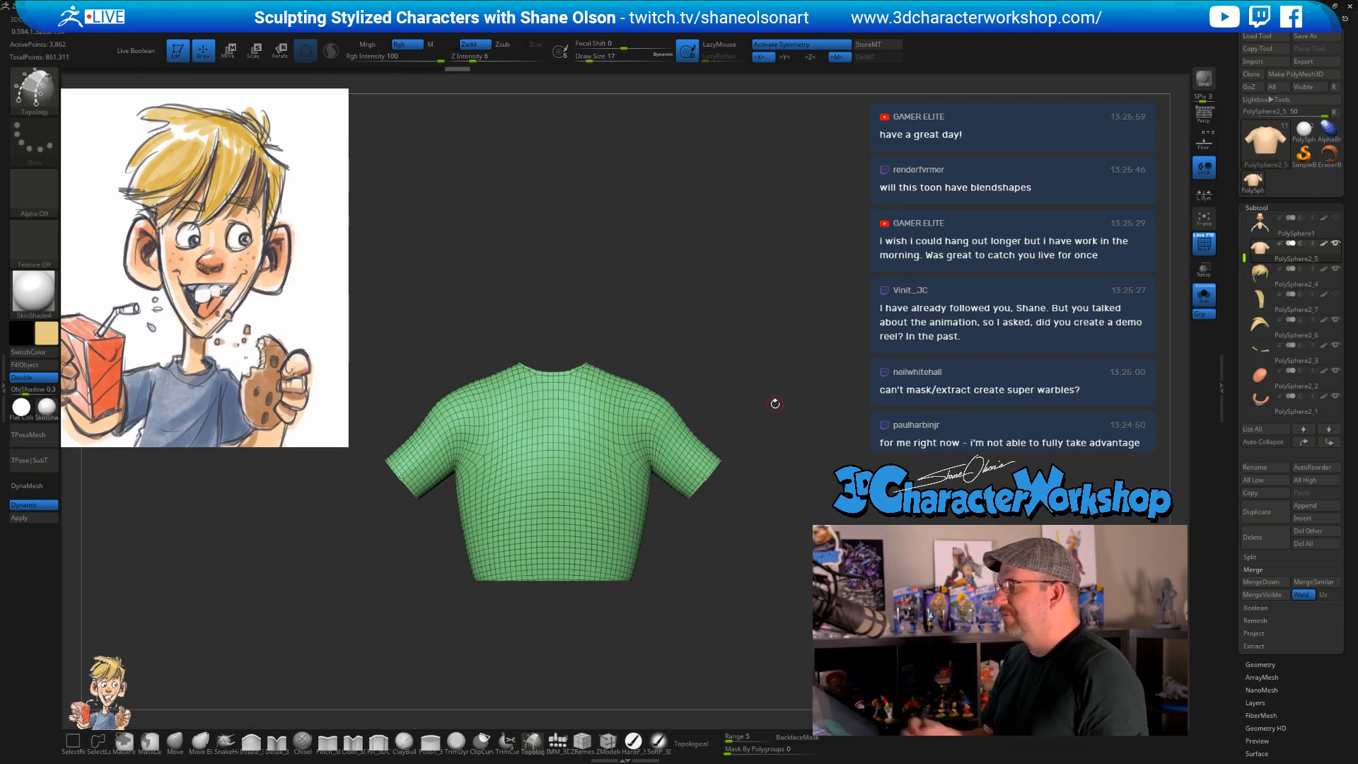
{"action": "left_click_drag", "start_coordinate": [776, 403], "coordinate": [761, 454]}
{"action": "key", "text": "space"}
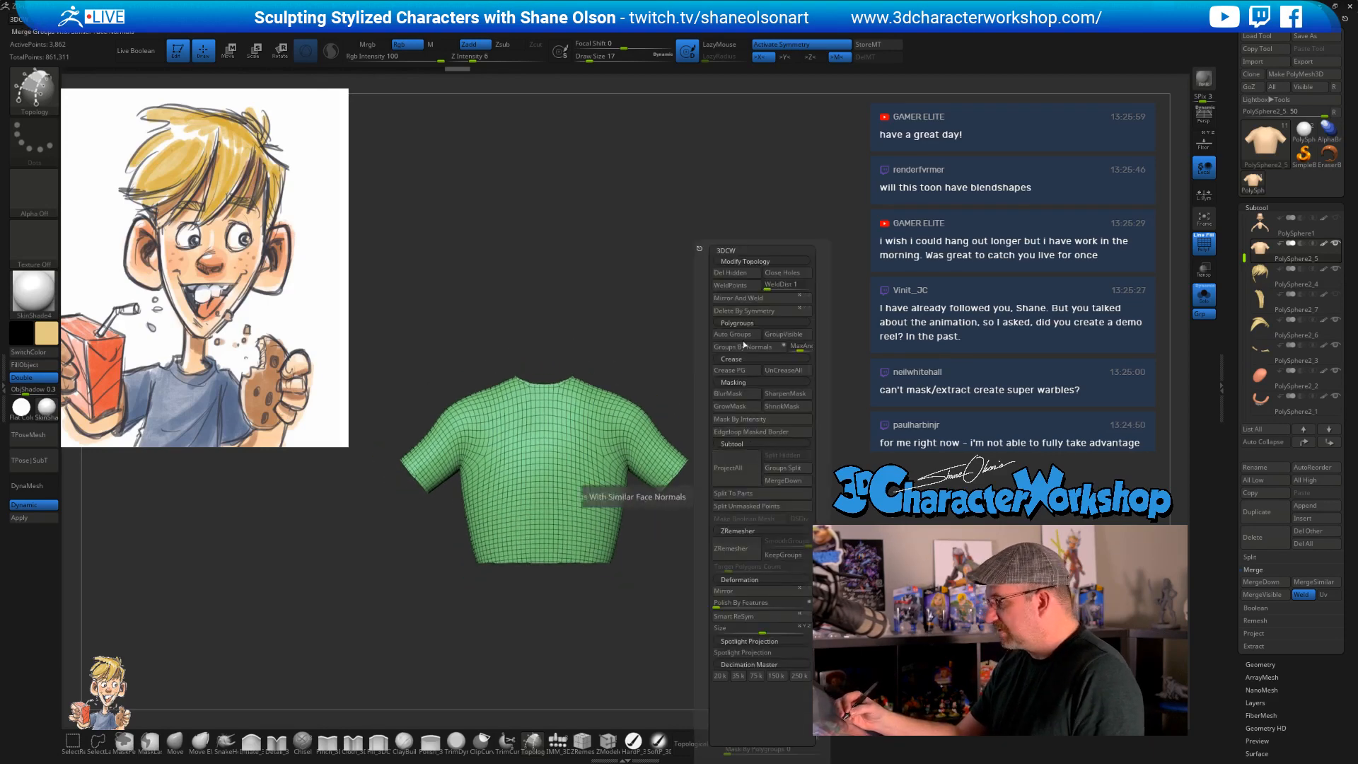
{"action": "left_click_drag", "start_coordinate": [742, 424], "coordinate": [735, 401]}
- Activate the gizmo for the shirt, send it to the axis and align its orientation to the world
{"action": "key", "text": "w"}
{"action": "left_click", "coordinate": [619, 407]}
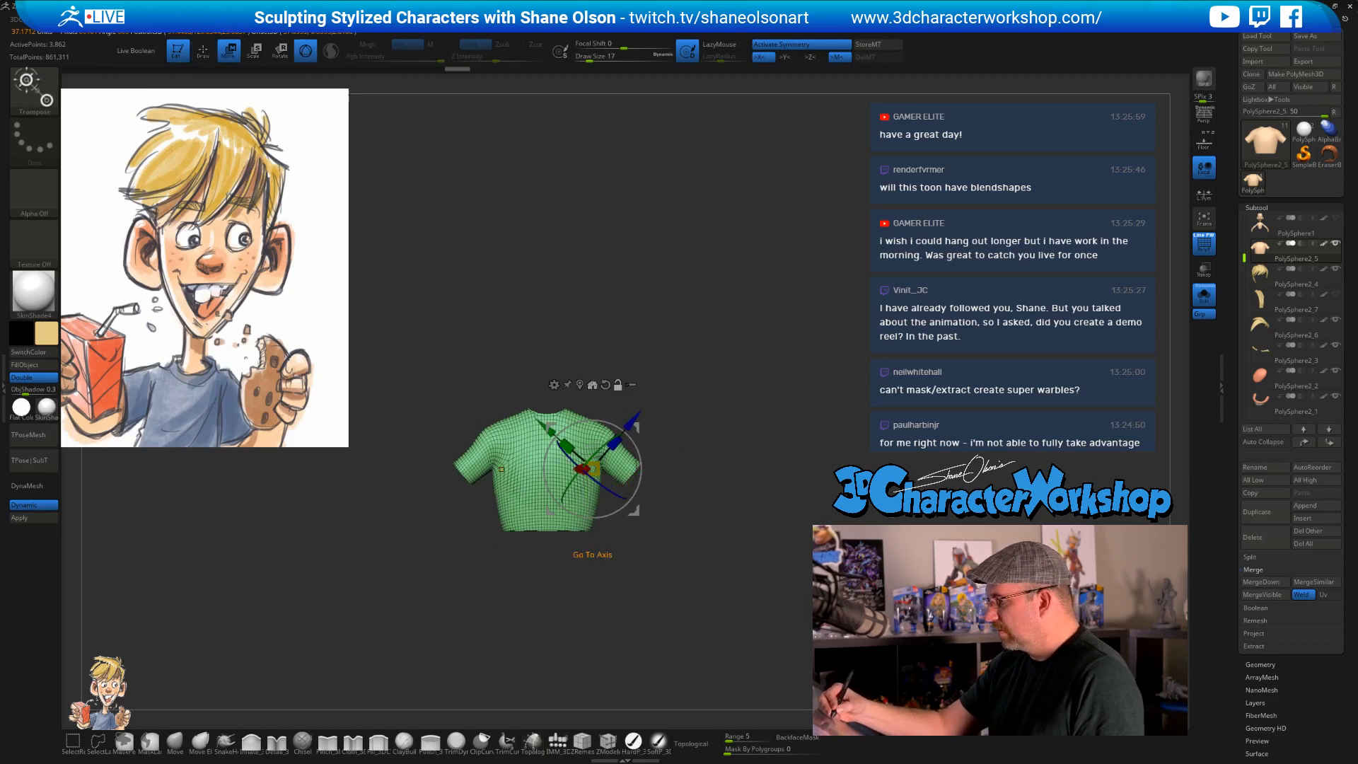
{"action": "left_click", "coordinate": [590, 386]}
{"action": "left_click", "coordinate": [560, 197], "text": "alt"}
{"action": "mouse_move", "coordinate": [736, 333]}
{"action": "left_mouse_down", "text": "alt"}
{"action": "mouse_move", "coordinate": [707, 388]}
{"action": "mouse_move", "coordinate": [737, 344]}
{"action": "left_mouse_up", "text": "alt"}
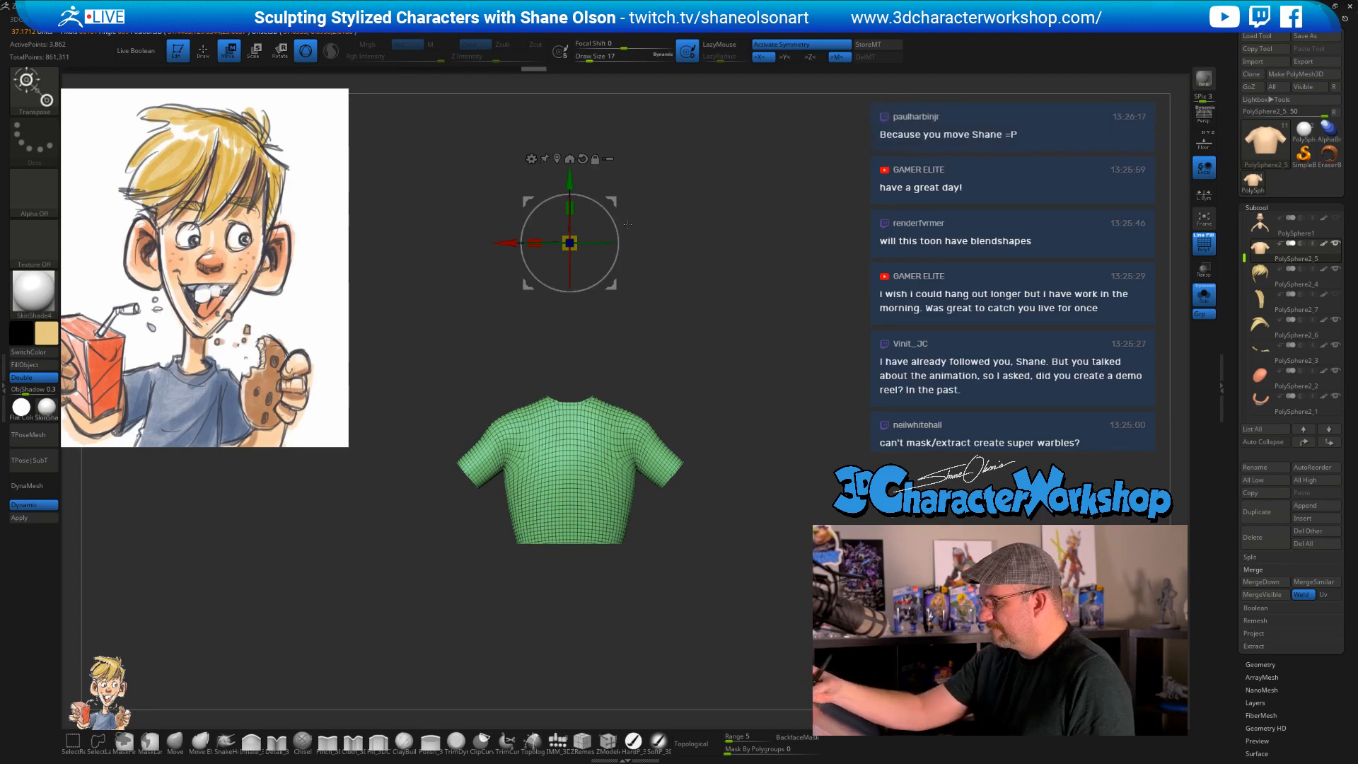
- Remesh the shirt with the Remesh By ZRemesher deformer, raise its polygon density and accept the result
{"action": "left_click", "coordinate": [531, 159]}
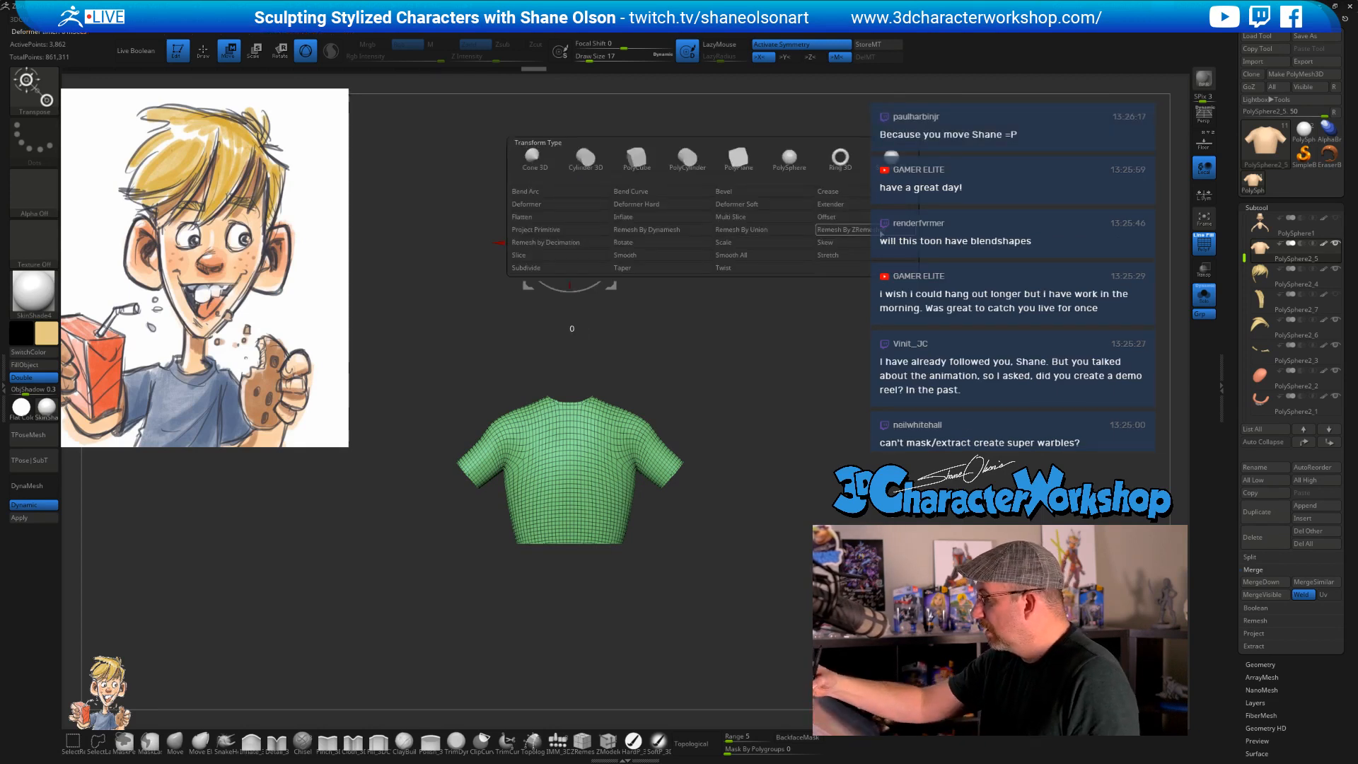
{"action": "left_click", "coordinate": [874, 230]}
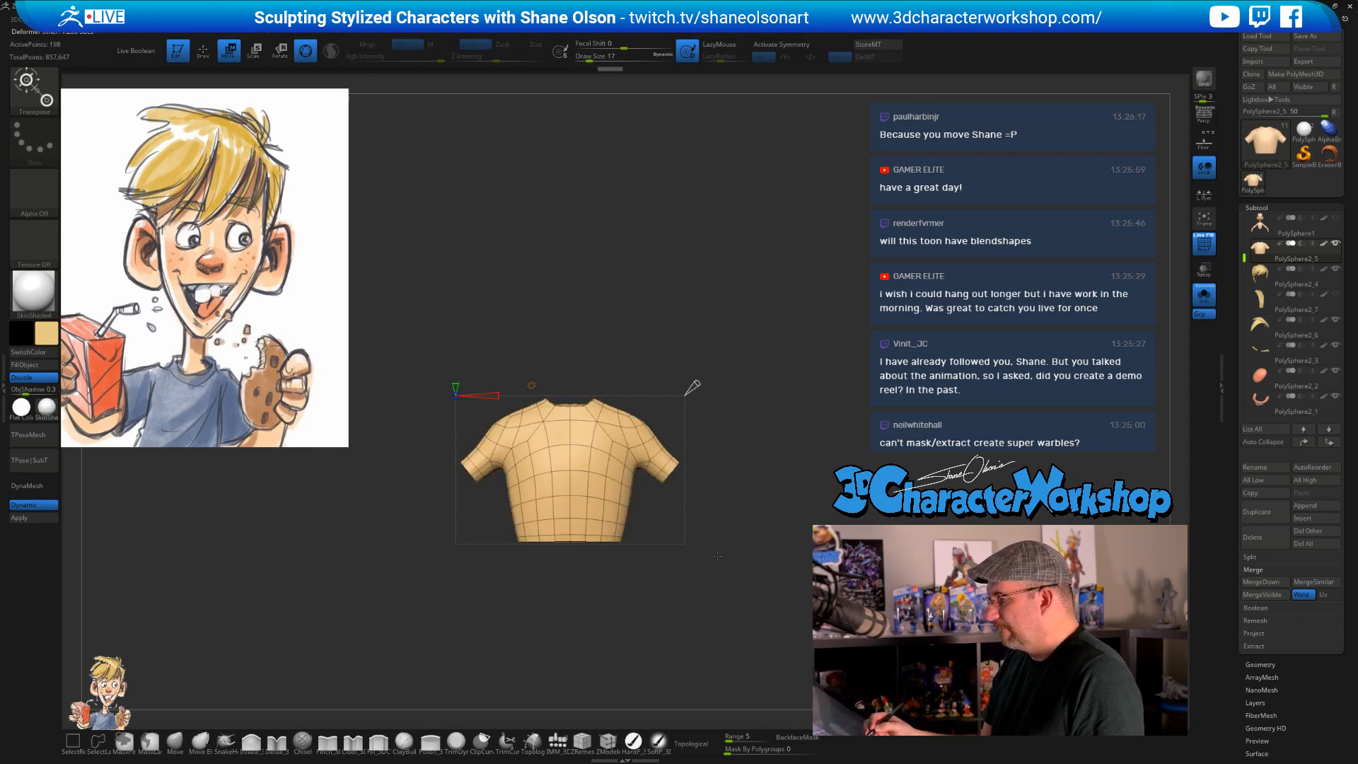
{"action": "left_click_drag", "start_coordinate": [694, 386], "coordinate": [703, 377]}
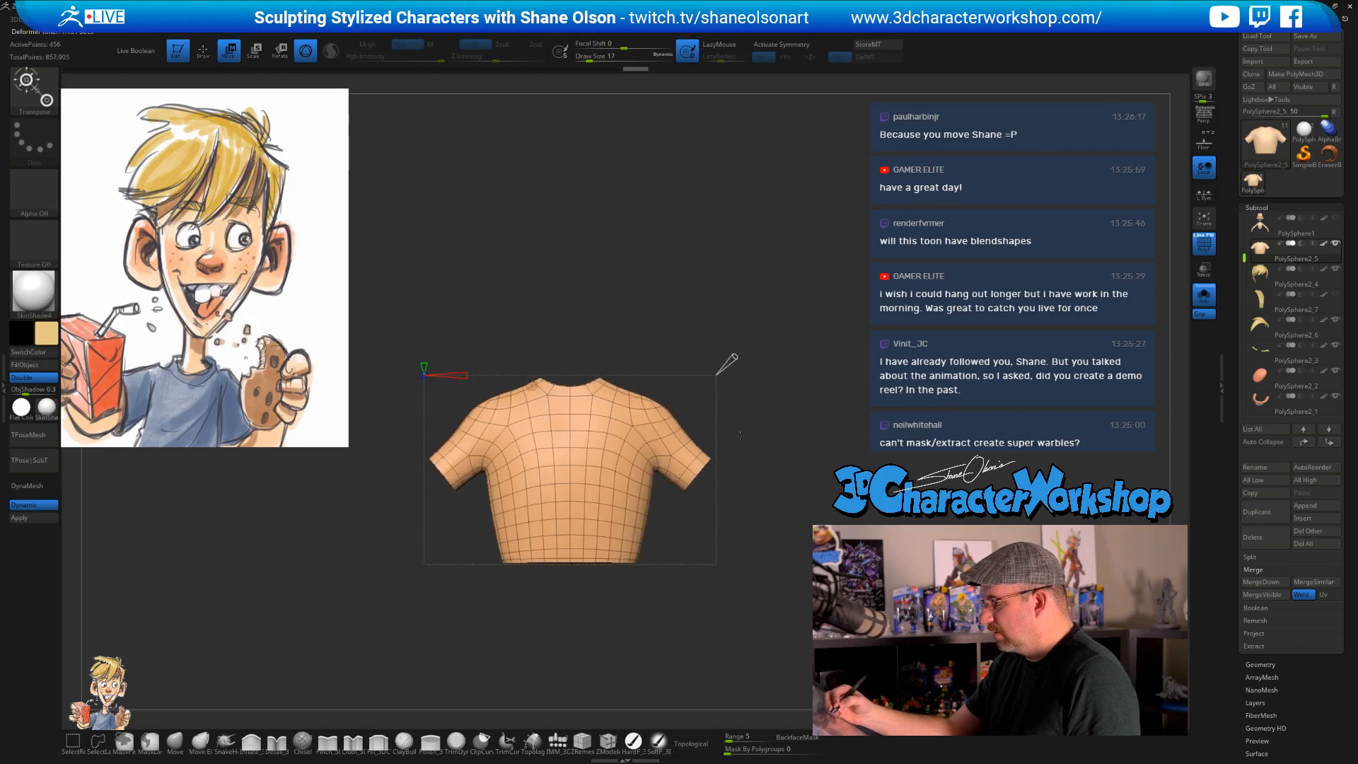
{"action": "left_click_drag", "start_coordinate": [721, 367], "coordinate": [809, 464]}
{"action": "left_click_drag", "start_coordinate": [734, 358], "coordinate": [738, 353]}
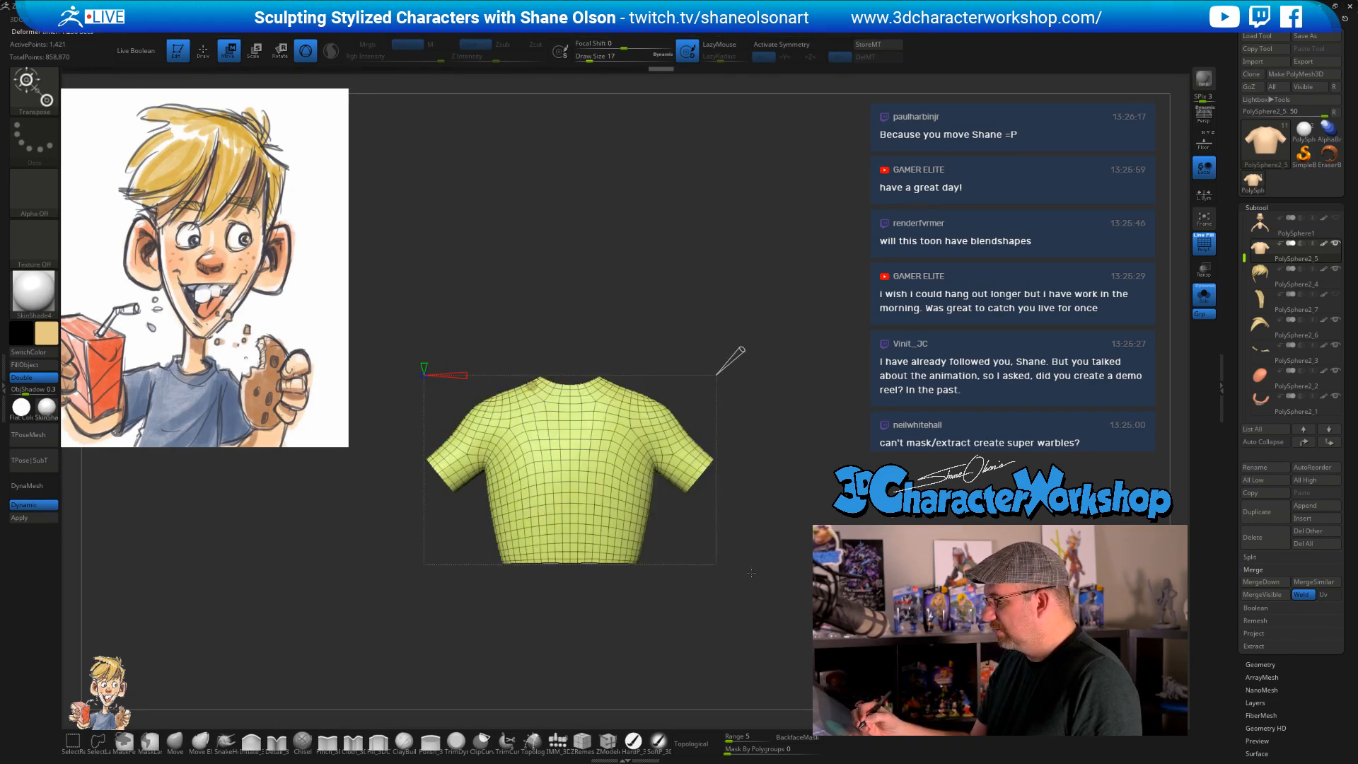
{"action": "mouse_move", "coordinate": [752, 555]}
{"action": "left_mouse_down"}
{"action": "mouse_move", "coordinate": [688, 557]}
{"action": "mouse_move", "coordinate": [777, 556]}
{"action": "left_mouse_up"}
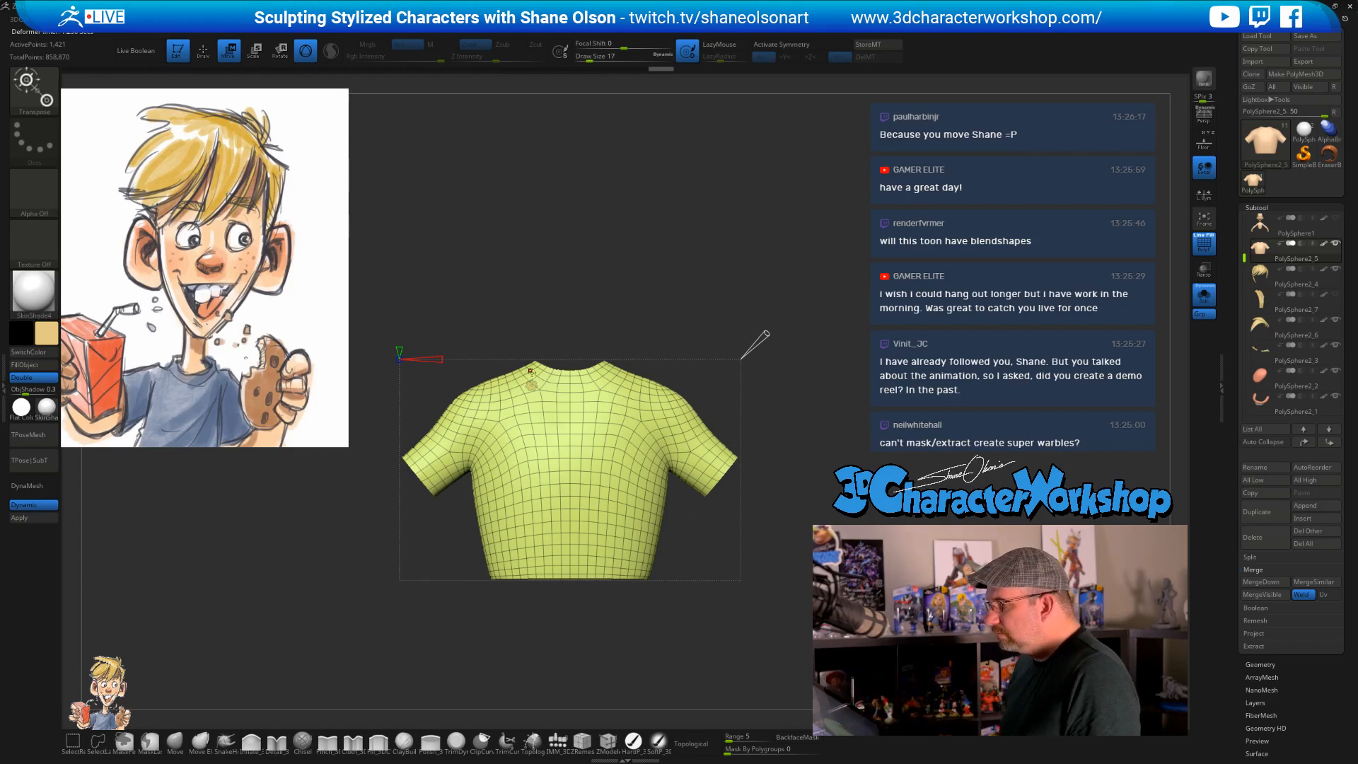
{"action": "left_click", "coordinate": [531, 385]}
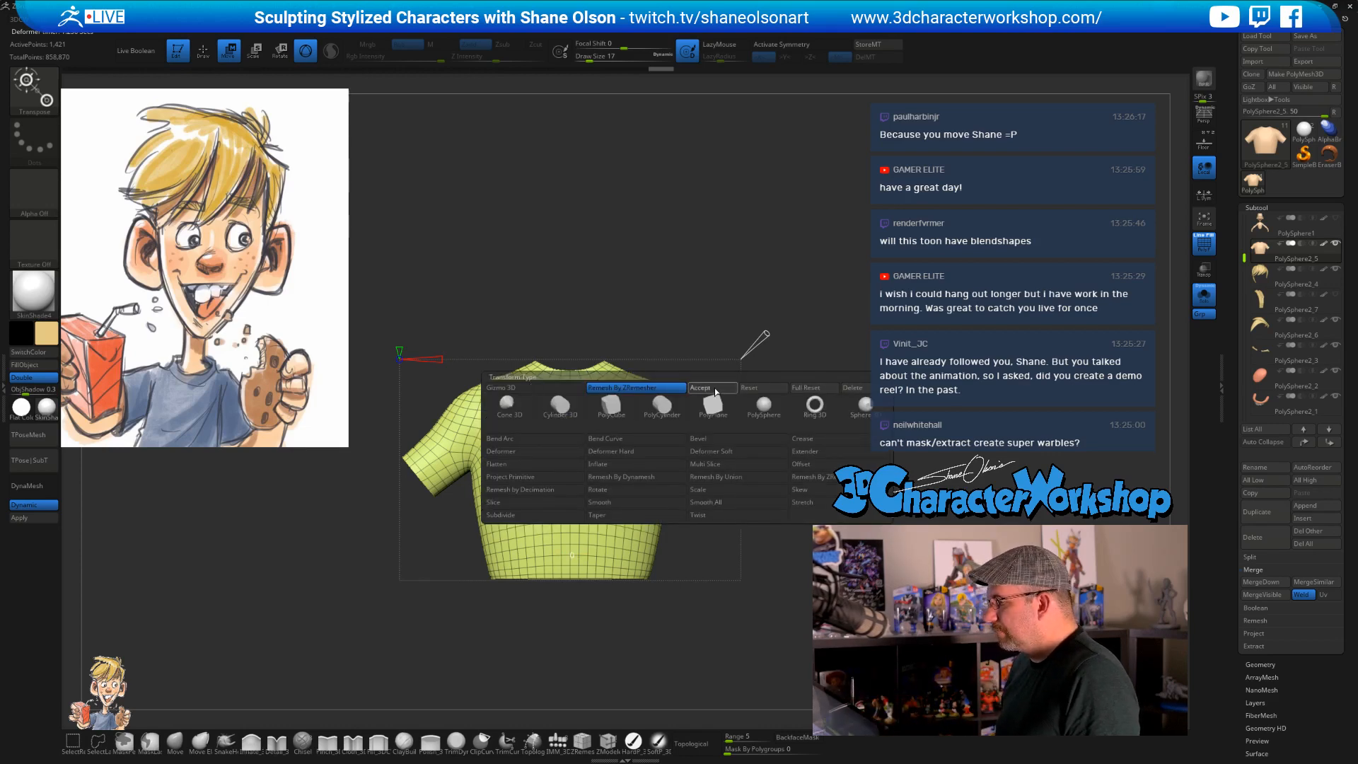
{"action": "left_click", "coordinate": [715, 388]}
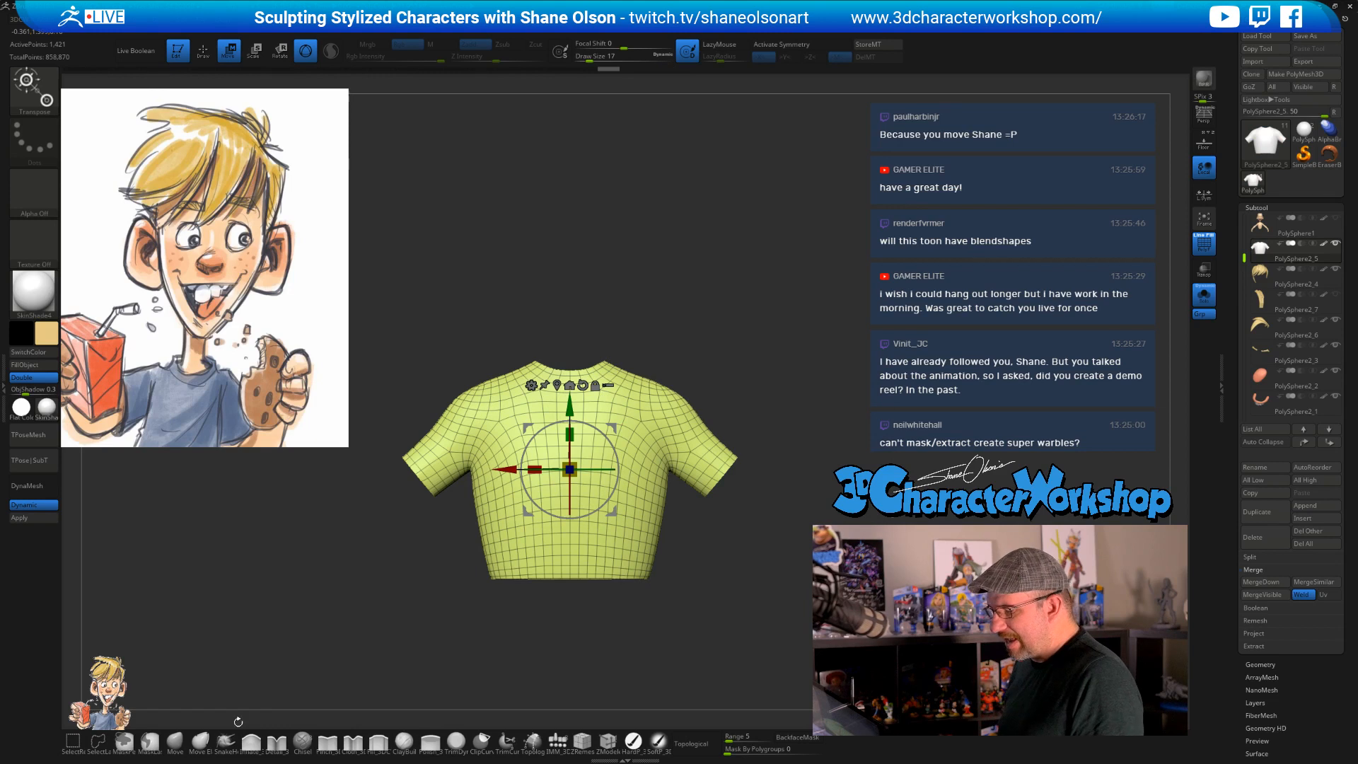
- Choose the Move brush and activate symmetry for the remeshed shirt
{"action": "left_click", "coordinate": [175, 740]}
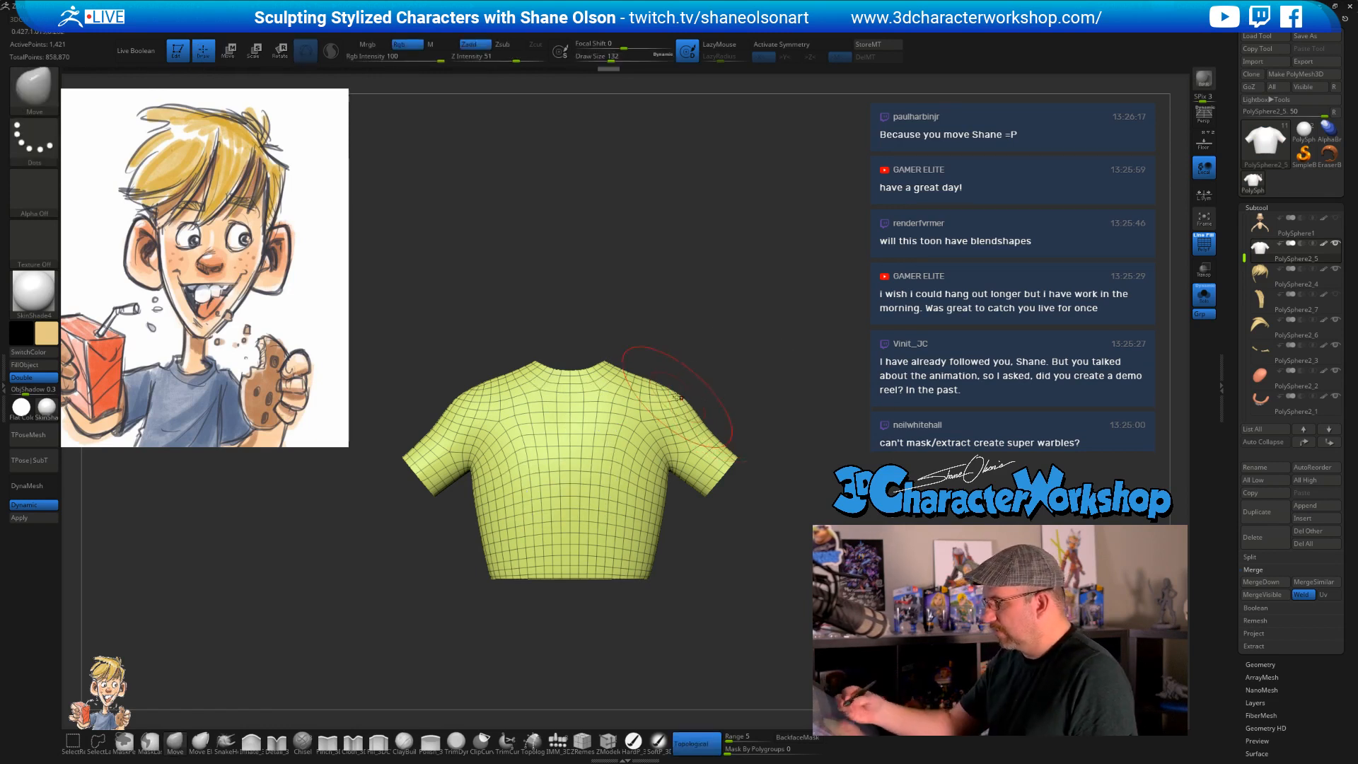
{"action": "key", "text": "ctrl"}
{"action": "key", "text": "x"}
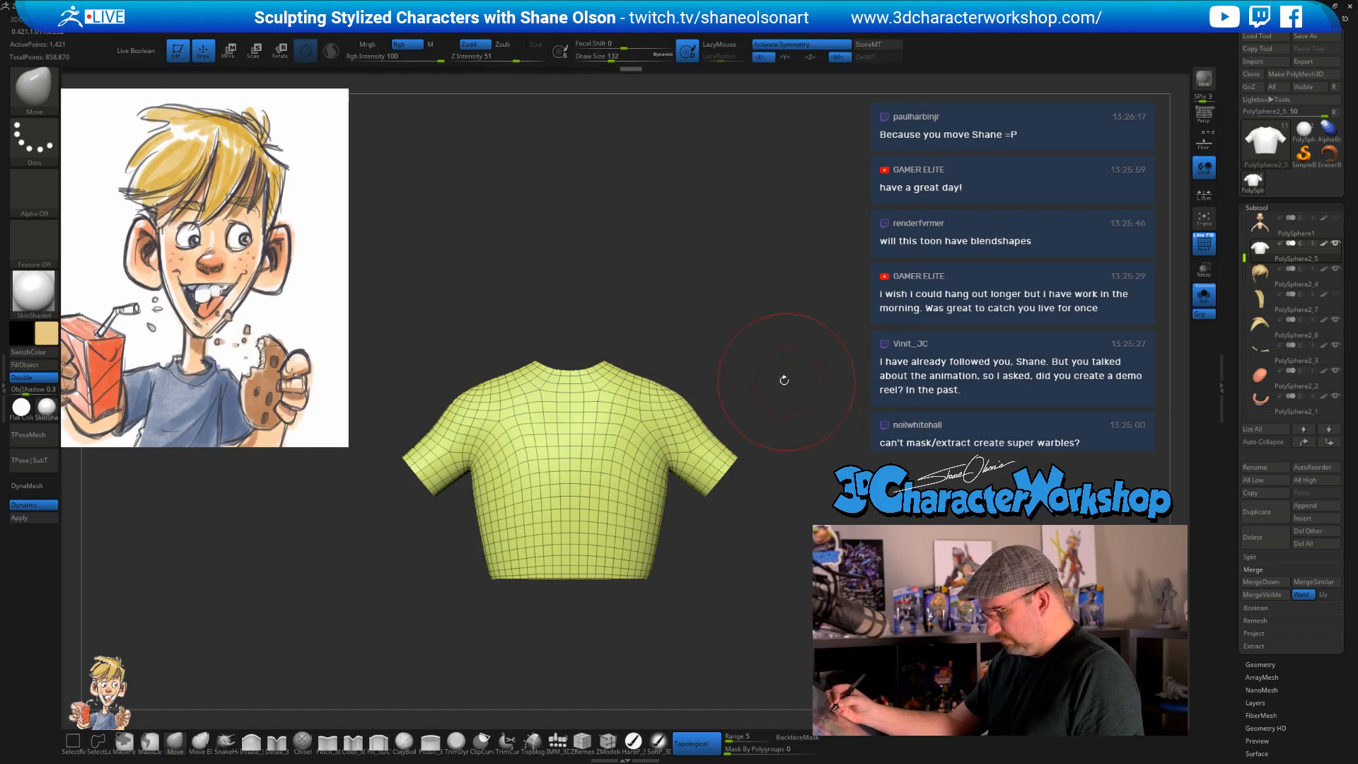
{"action": "mouse_move", "coordinate": [783, 379]}
{"action": "left_mouse_down"}
{"action": "mouse_move", "coordinate": [799, 405]}
{"action": "mouse_move", "coordinate": [878, 336]}
{"action": "left_mouse_up"}
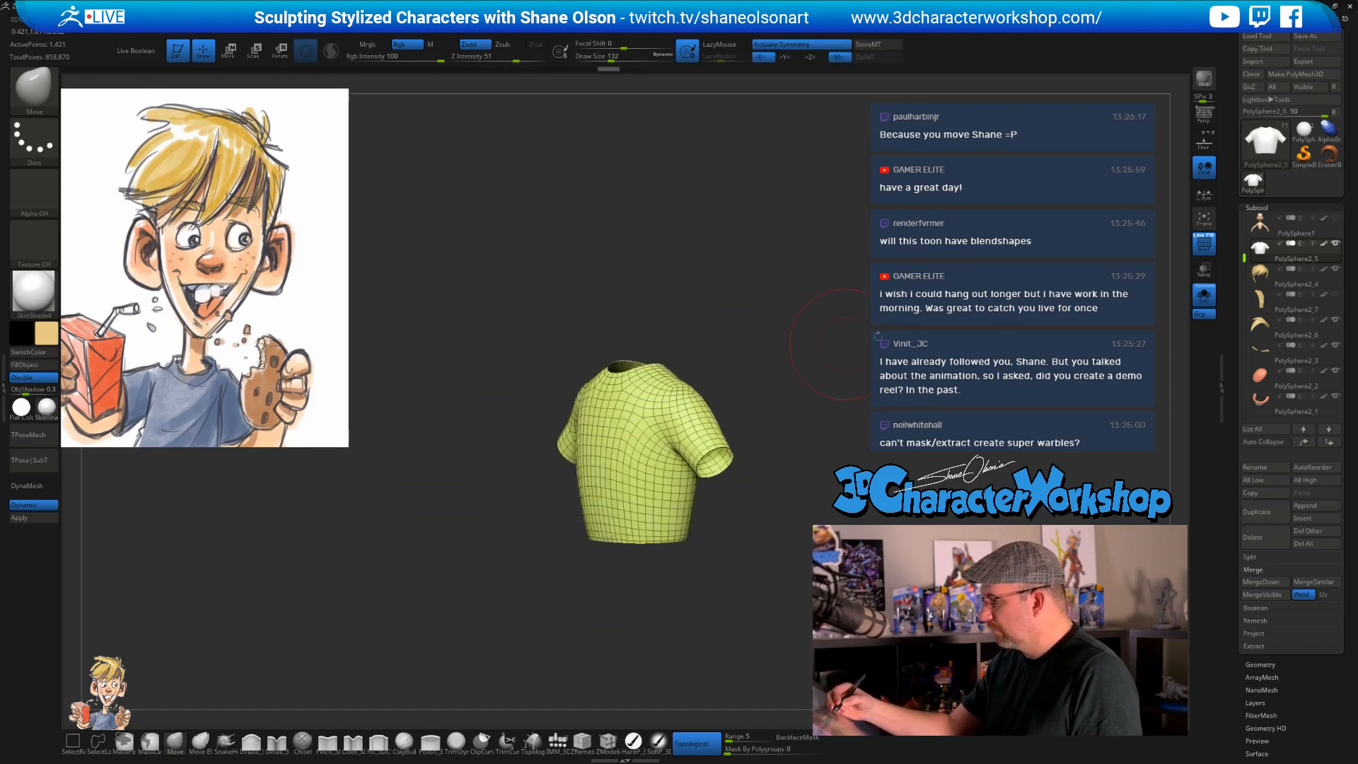
- Turn off solo mode and show the original body subtool beneath the shirt
{"action": "left_click", "coordinate": [1198, 301]}
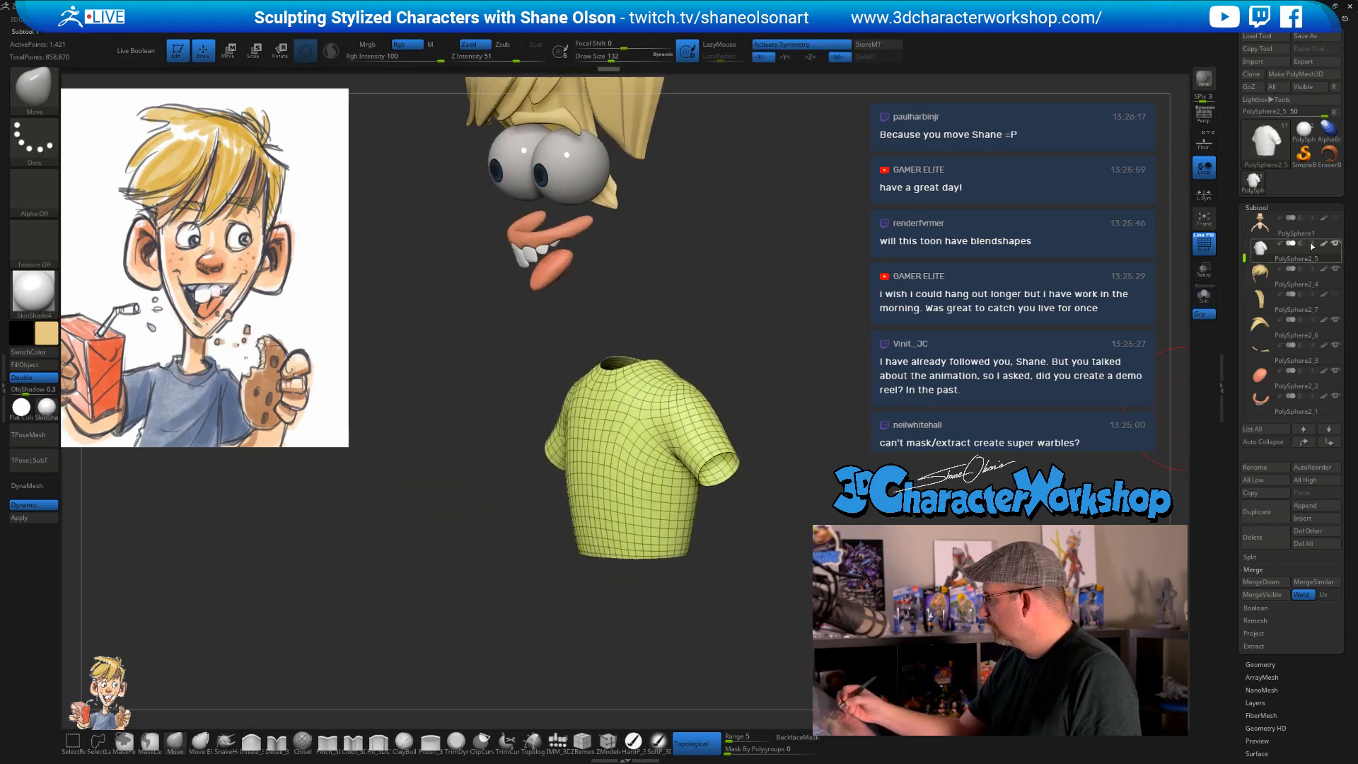
{"action": "left_click", "coordinate": [1336, 219]}
{"action": "left_click_drag", "start_coordinate": [814, 472], "coordinate": [781, 405], "text": "alt"}
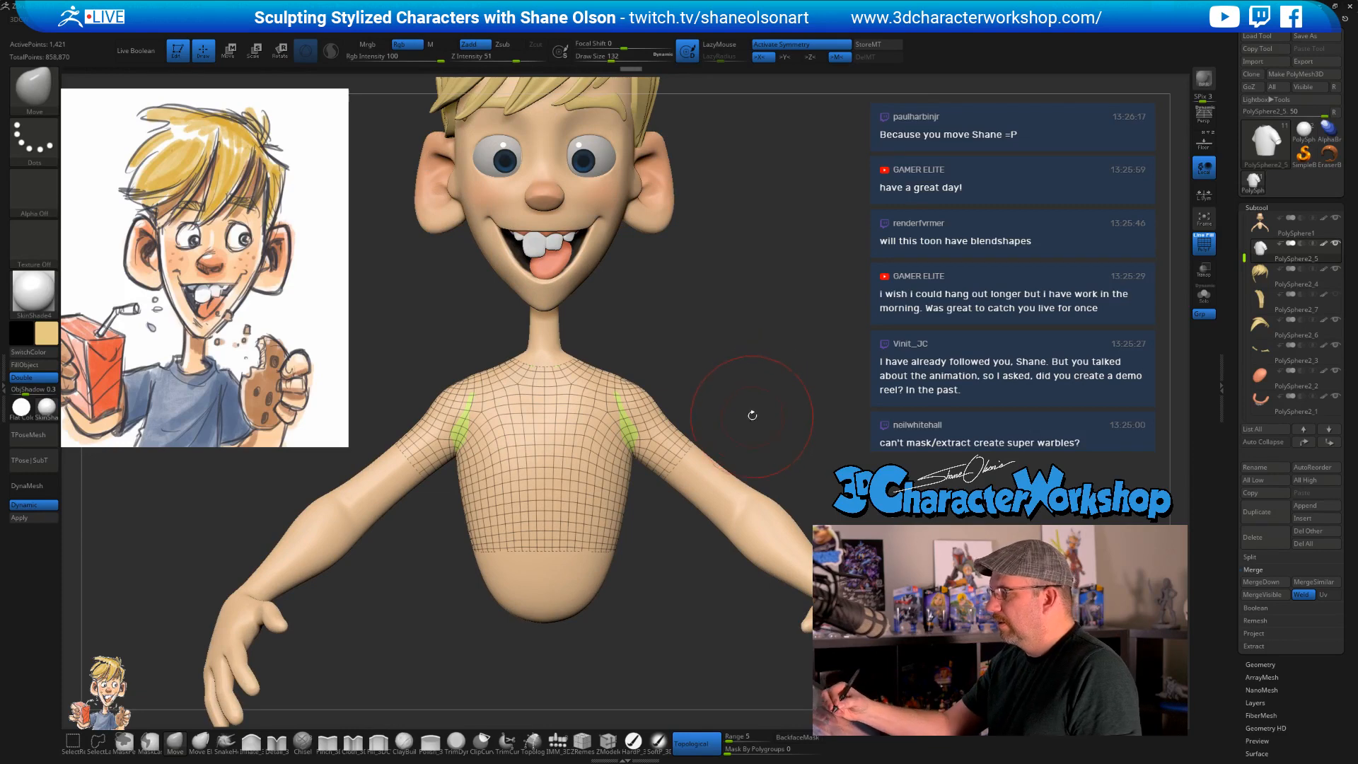
- Try to scale the shirt up slightly around the torso with the gizmo
{"action": "key", "text": "w"}
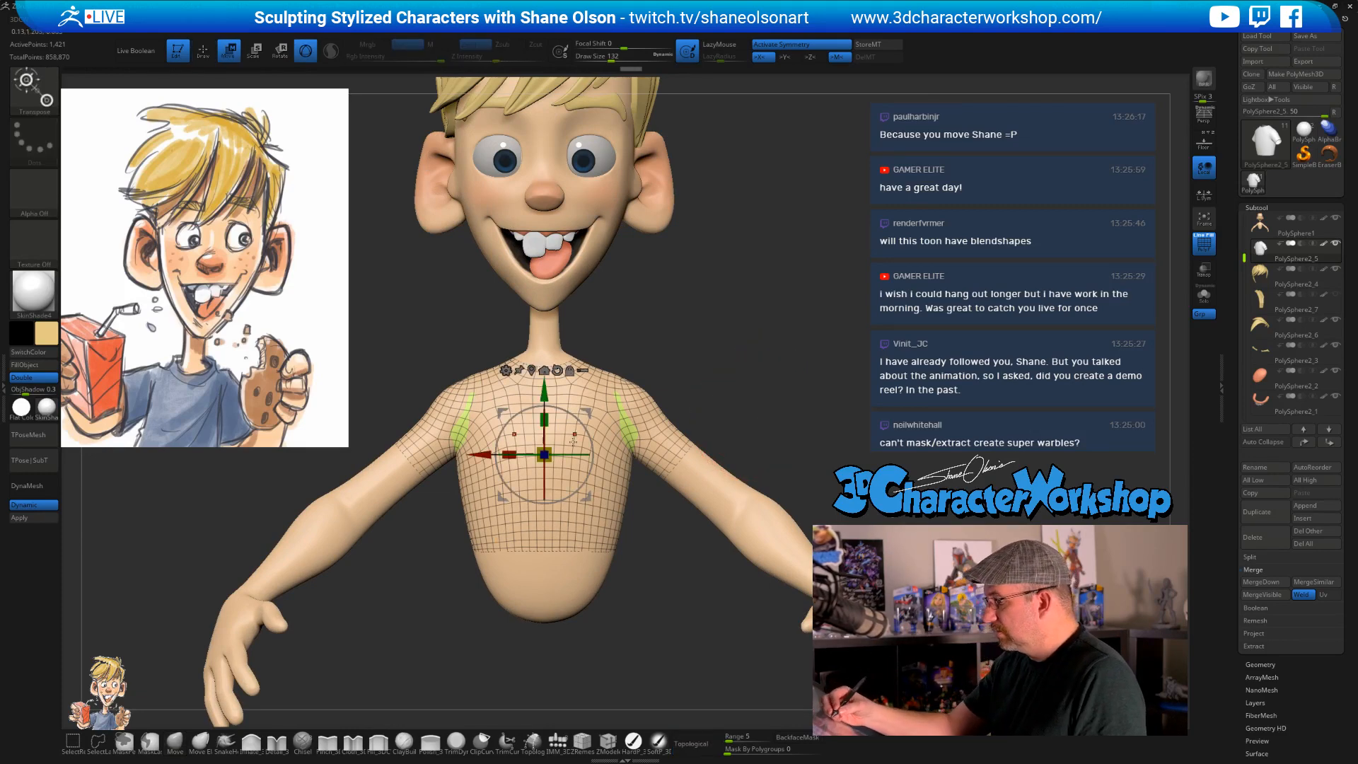
{"action": "left_click_drag", "start_coordinate": [551, 448], "coordinate": [552, 446]}
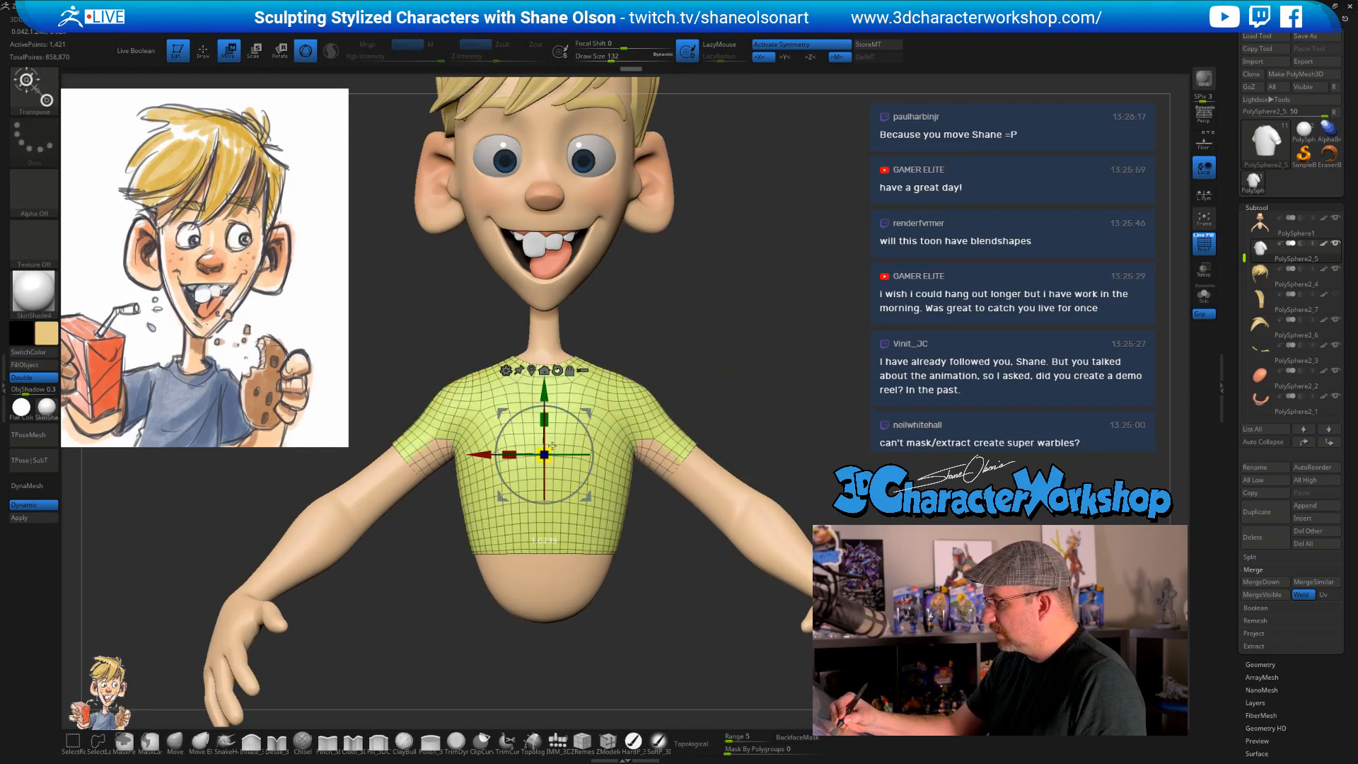
{"action": "key", "text": "ctrl+z"}
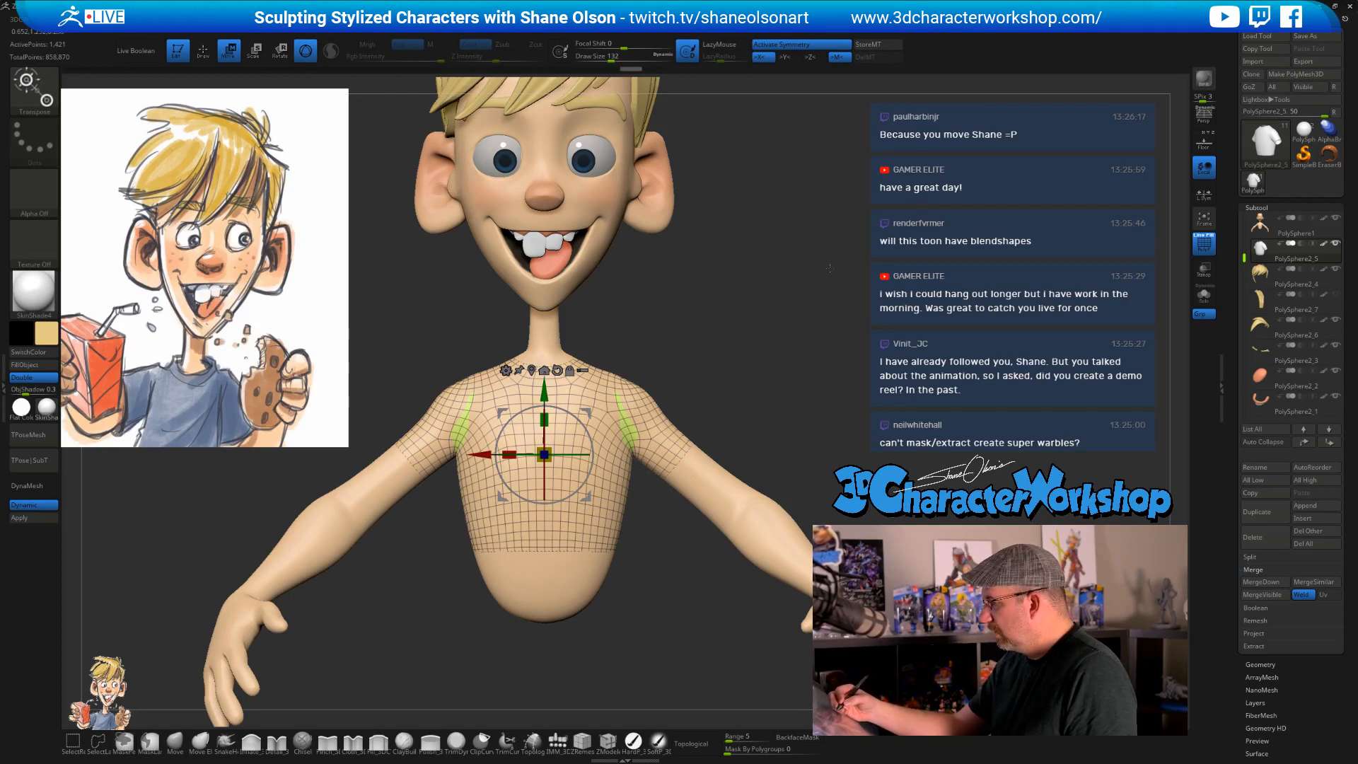
- Inflate the shirt slightly outward from the body with the Inflate deformation
{"action": "key", "text": "3"}
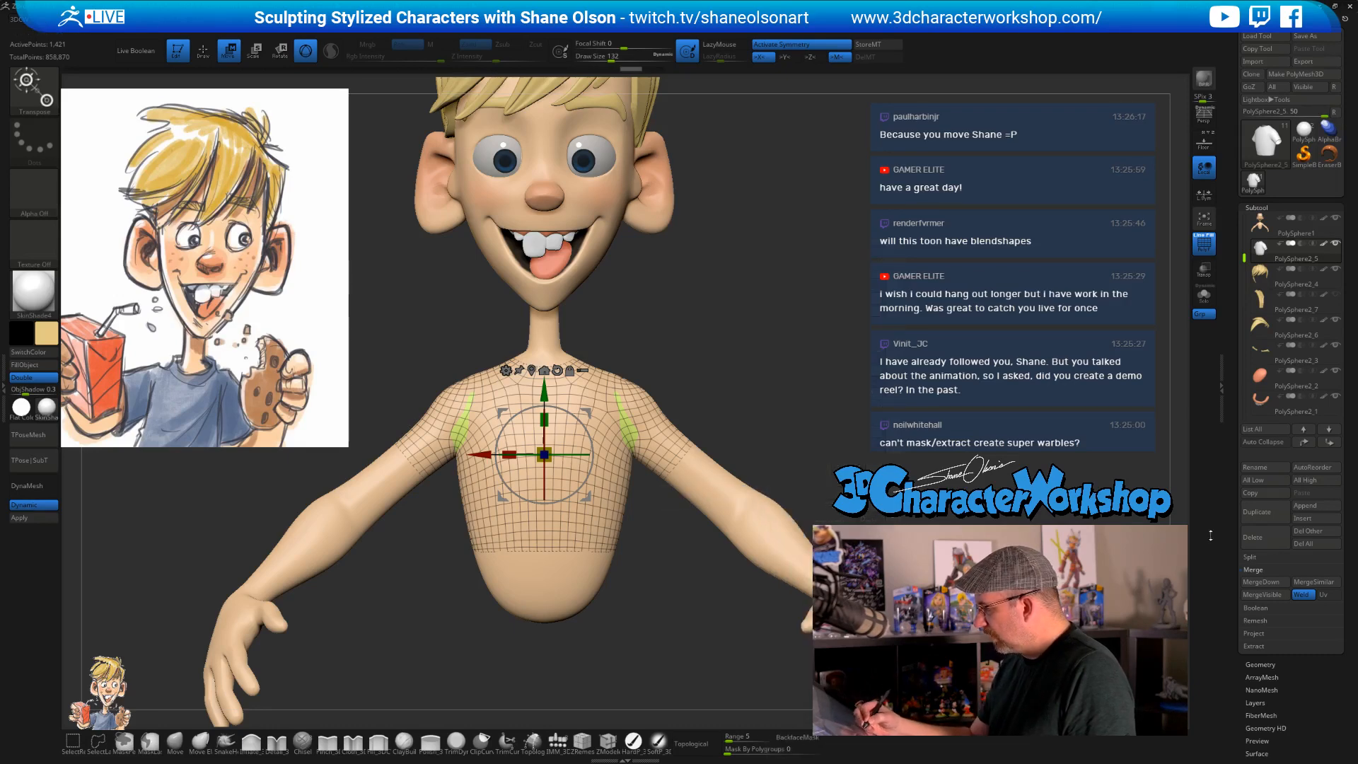
{"action": "left_click_drag", "start_coordinate": [1242, 685], "coordinate": [1260, 417]}
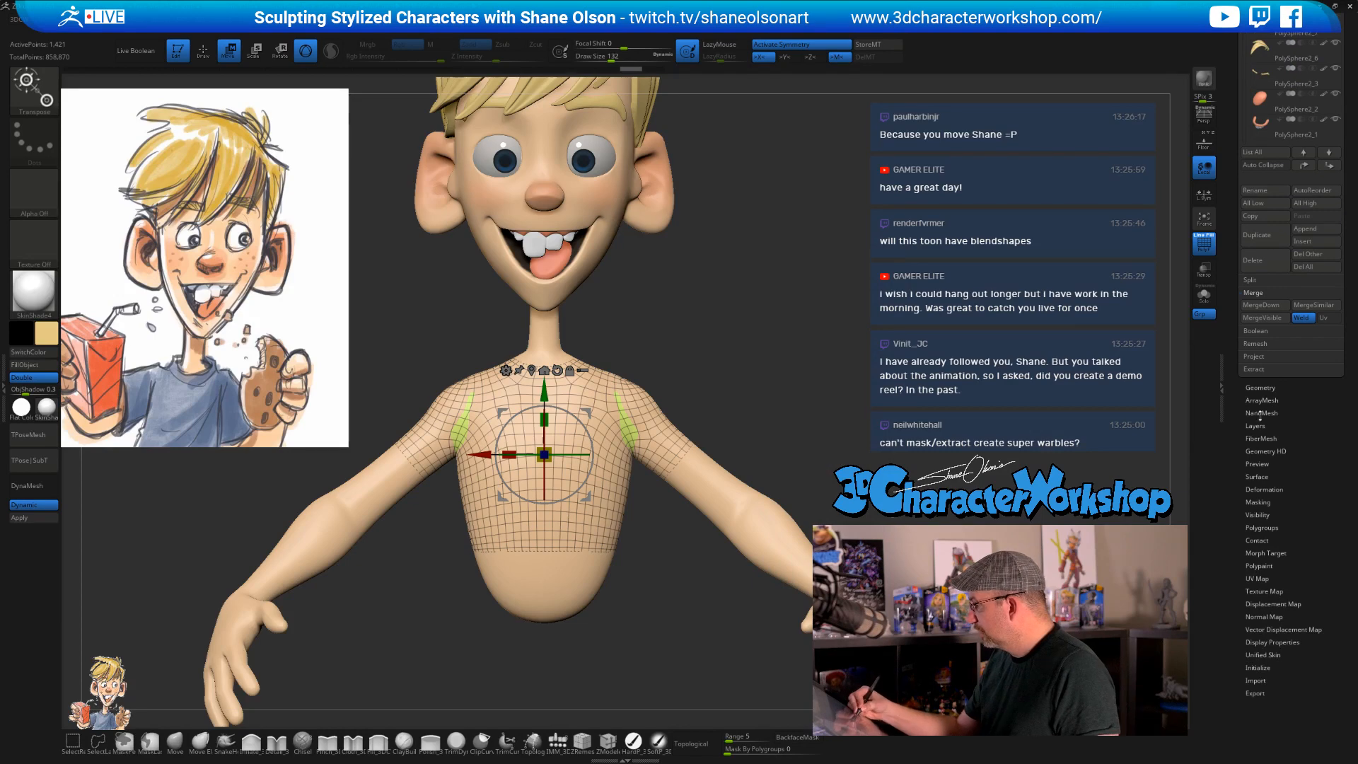
{"action": "left_click", "coordinate": [1269, 489]}
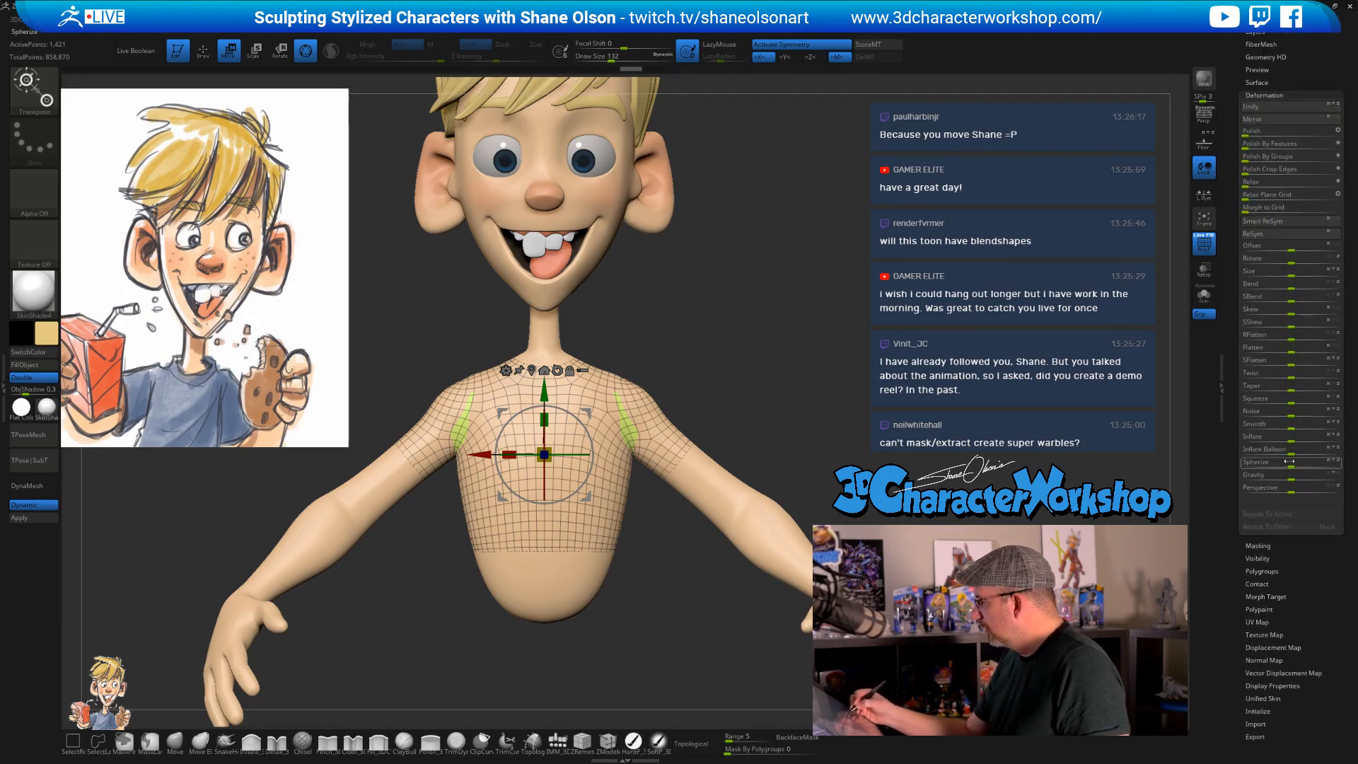
{"action": "left_click_drag", "start_coordinate": [1295, 436], "coordinate": [1301, 440]}
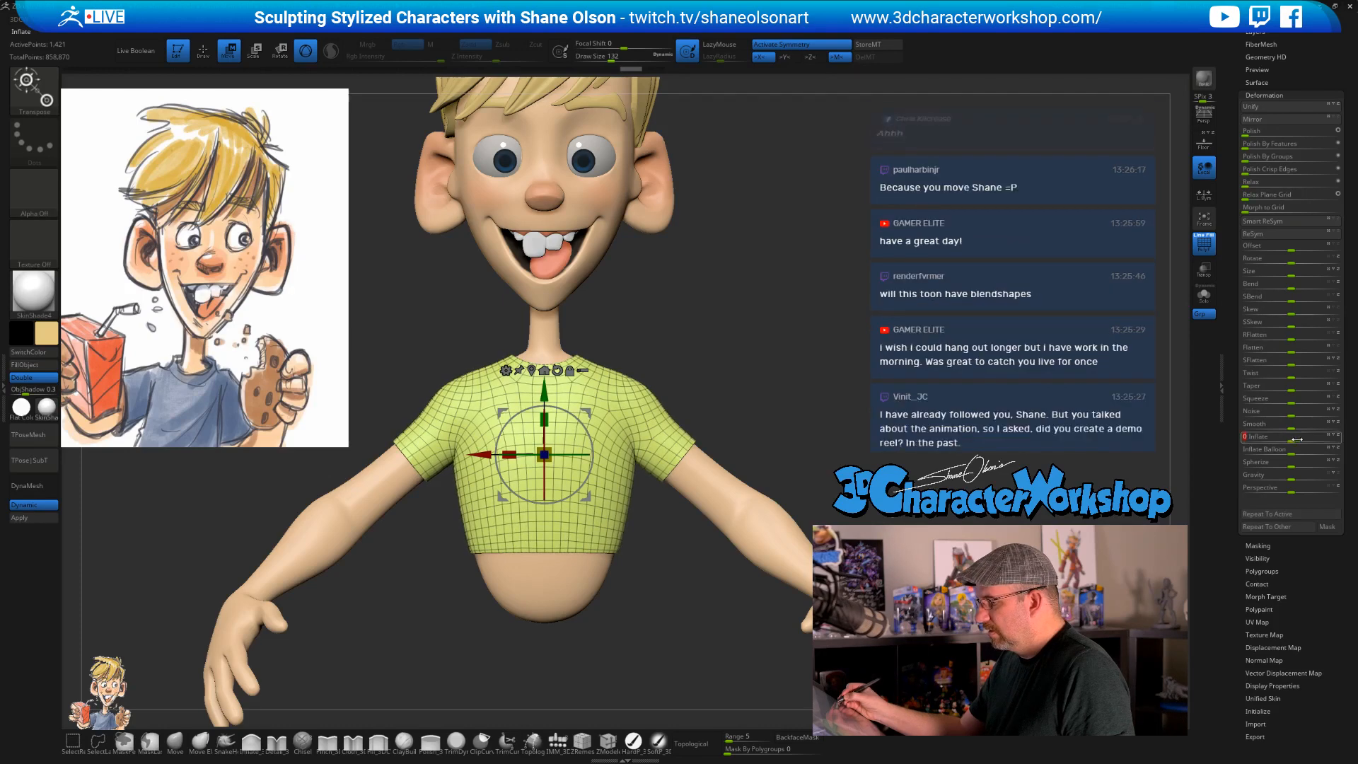
{"action": "mouse_move", "coordinate": [828, 448]}
{"action": "left_mouse_down"}
{"action": "mouse_move", "coordinate": [707, 444]}
{"action": "mouse_move", "coordinate": [824, 439]}
{"action": "mouse_move", "coordinate": [808, 427]}
{"action": "left_mouse_up"}
- Adjust the shirt's sleeves and shoulders with the Move brush, reducing the draw size to 97
{"action": "key", "text": "q"}
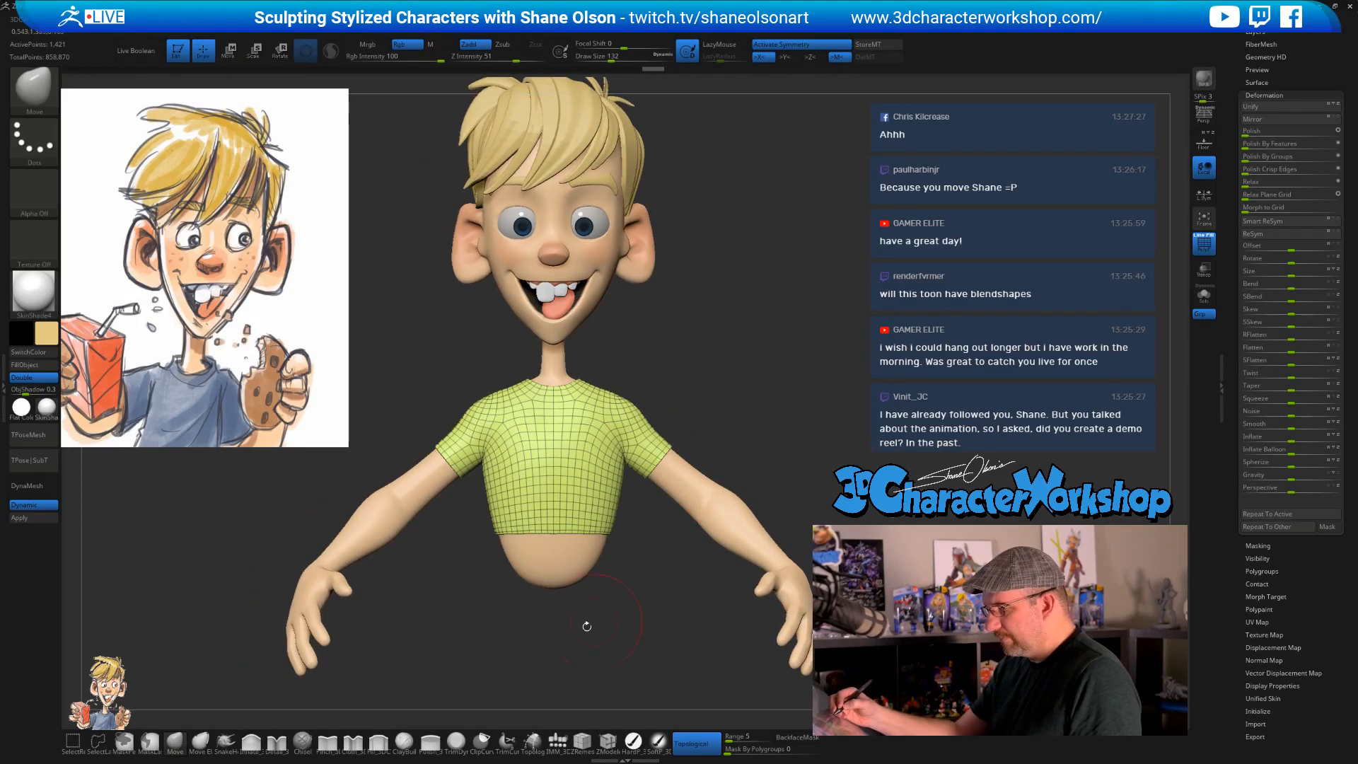
{"action": "key", "text": "s"}
{"action": "mouse_move", "coordinate": [557, 627]}
{"action": "left_mouse_down"}
{"action": "mouse_move", "coordinate": [589, 630]}
{"action": "mouse_move", "coordinate": [599, 560]}
{"action": "left_mouse_up"}
{"action": "key", "text": "s"}
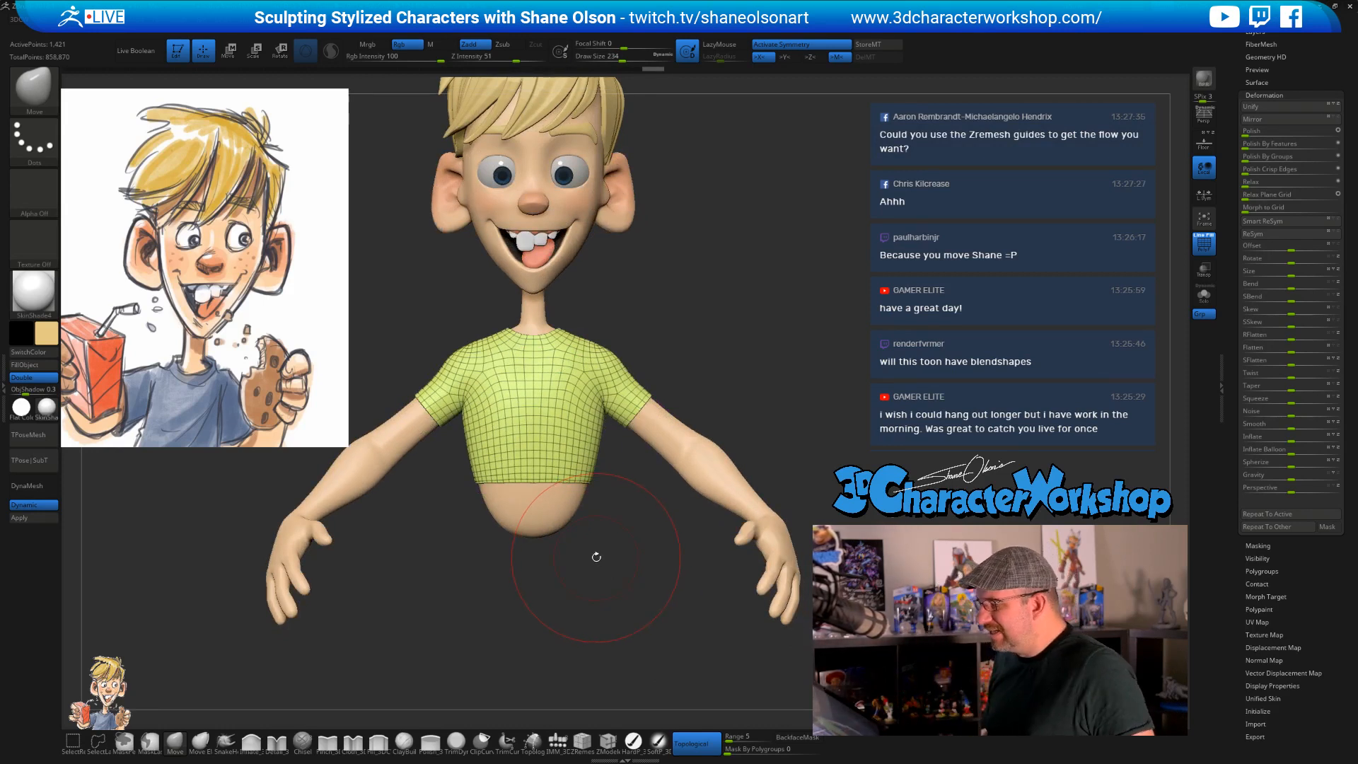
{"action": "key", "text": "s"}
{"action": "left_click_drag", "start_coordinate": [641, 555], "coordinate": [626, 556]}
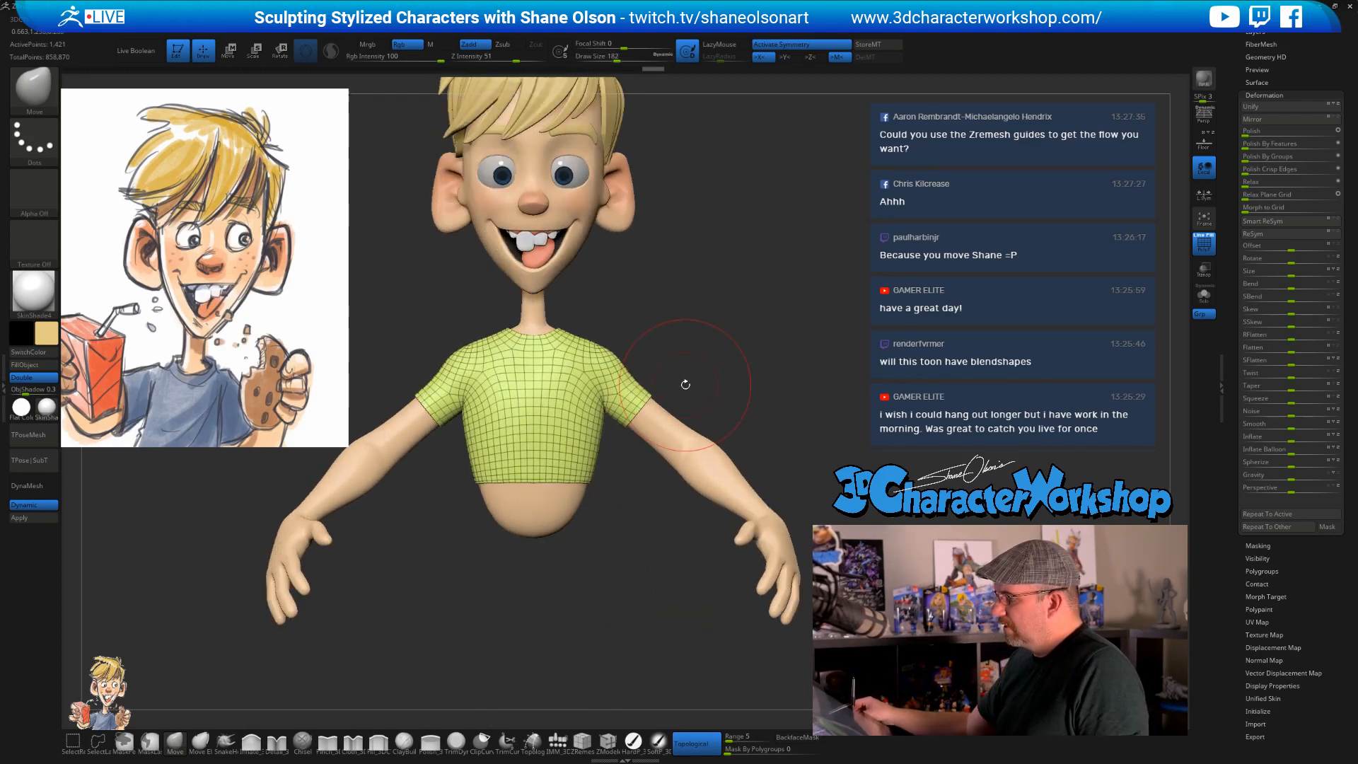
{"action": "right_click_drag", "start_coordinate": [672, 339], "coordinate": [715, 342], "text": "ctrl"}
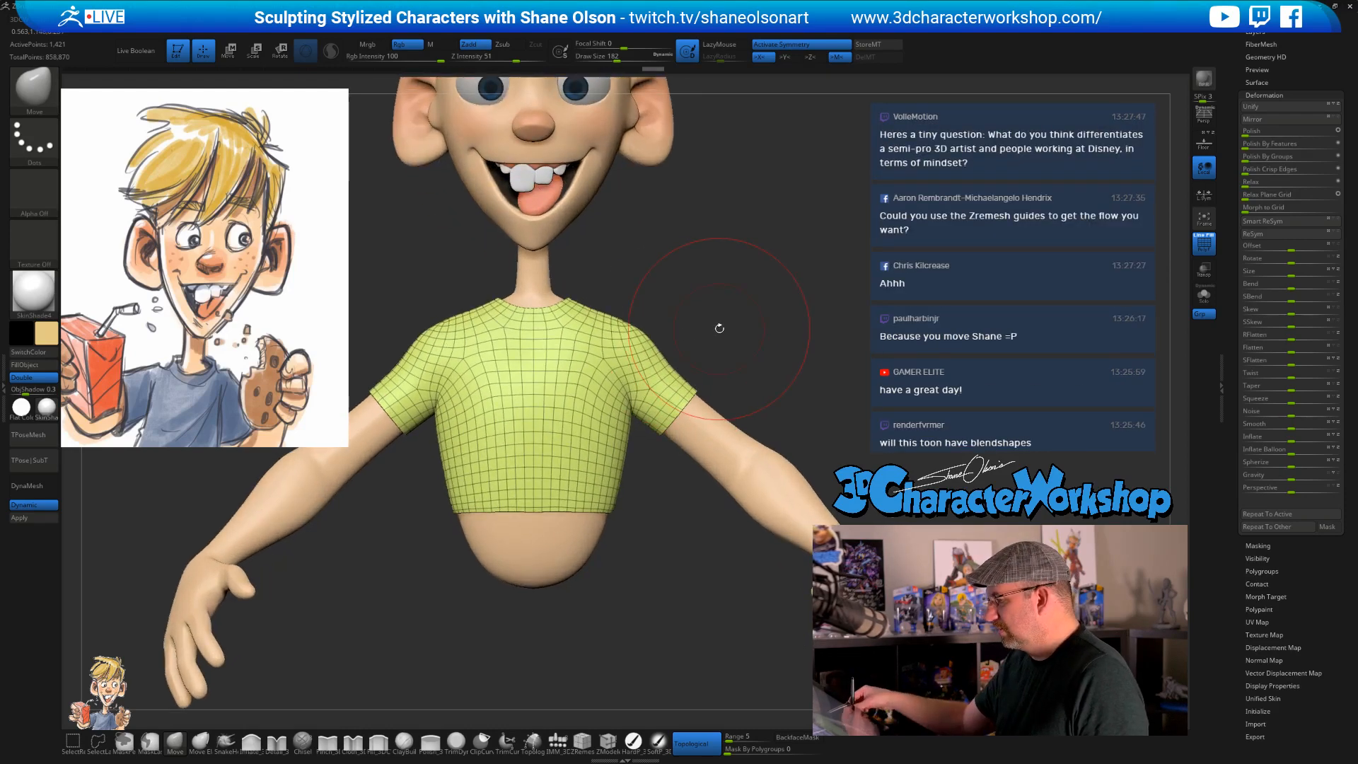
{"action": "key", "text": "s"}
{"action": "left_click_drag", "start_coordinate": [680, 339], "coordinate": [669, 338]}
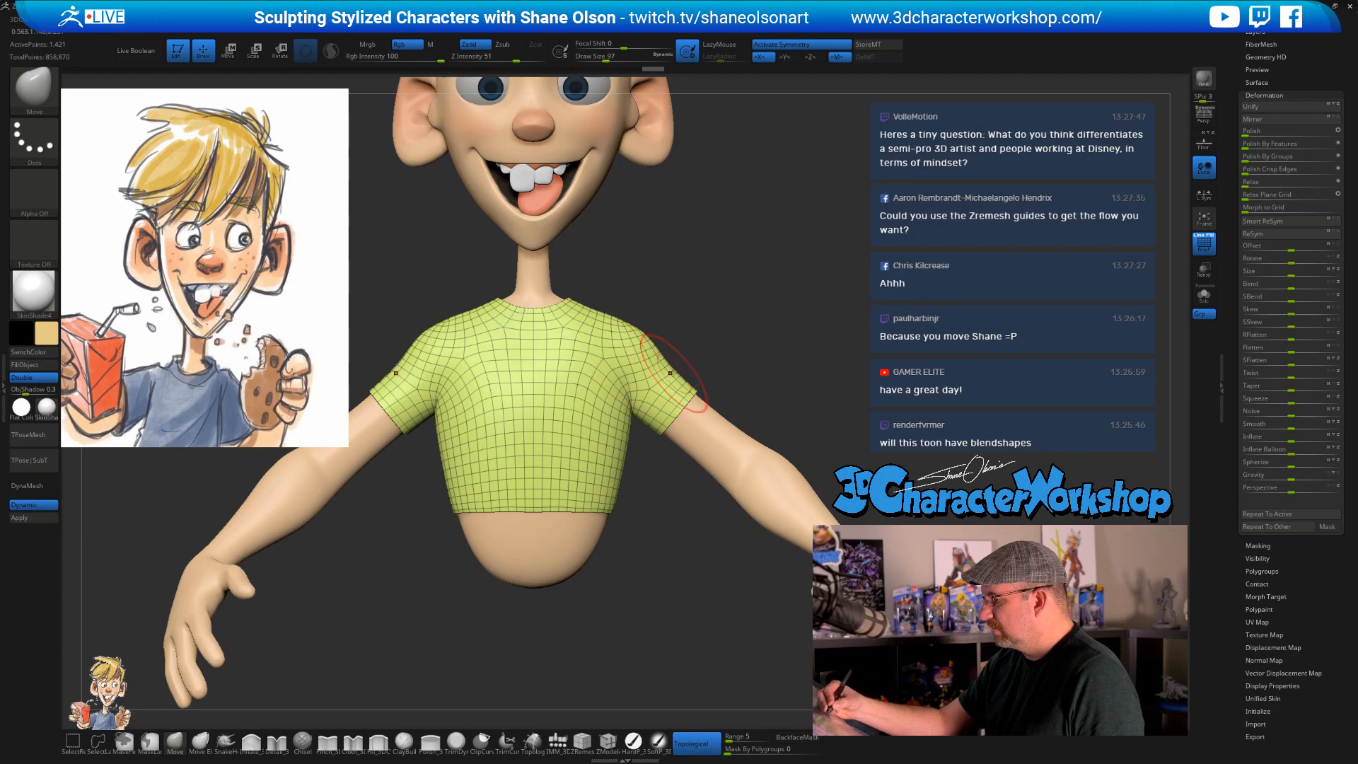
{"action": "right_click_drag", "start_coordinate": [762, 392], "coordinate": [733, 397], "text": "ctrl"}
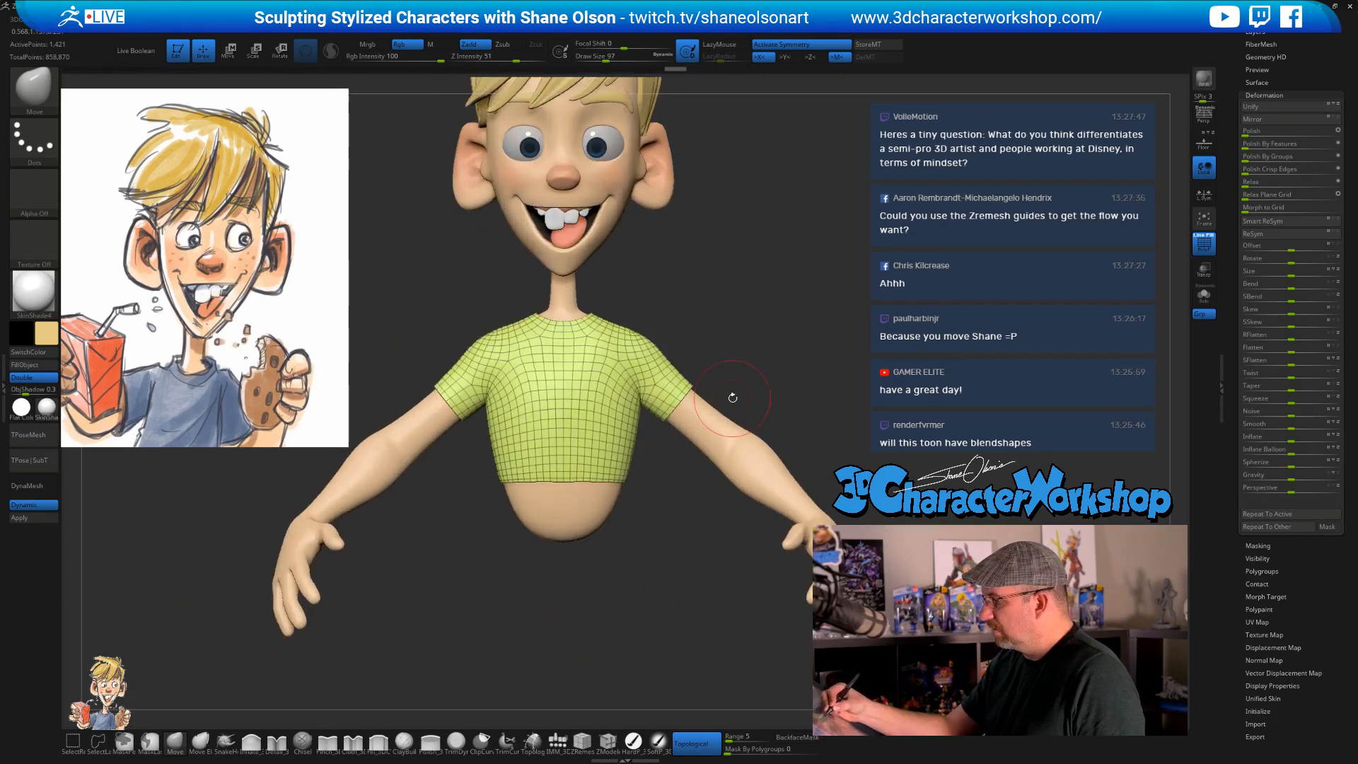
- Pull the shirt's hem down and outward with the Move brush at draw size 280 so it hangs loosely around the torso
{"action": "key", "text": "s"}
{"action": "left_click_drag", "start_coordinate": [609, 572], "coordinate": [627, 574]}
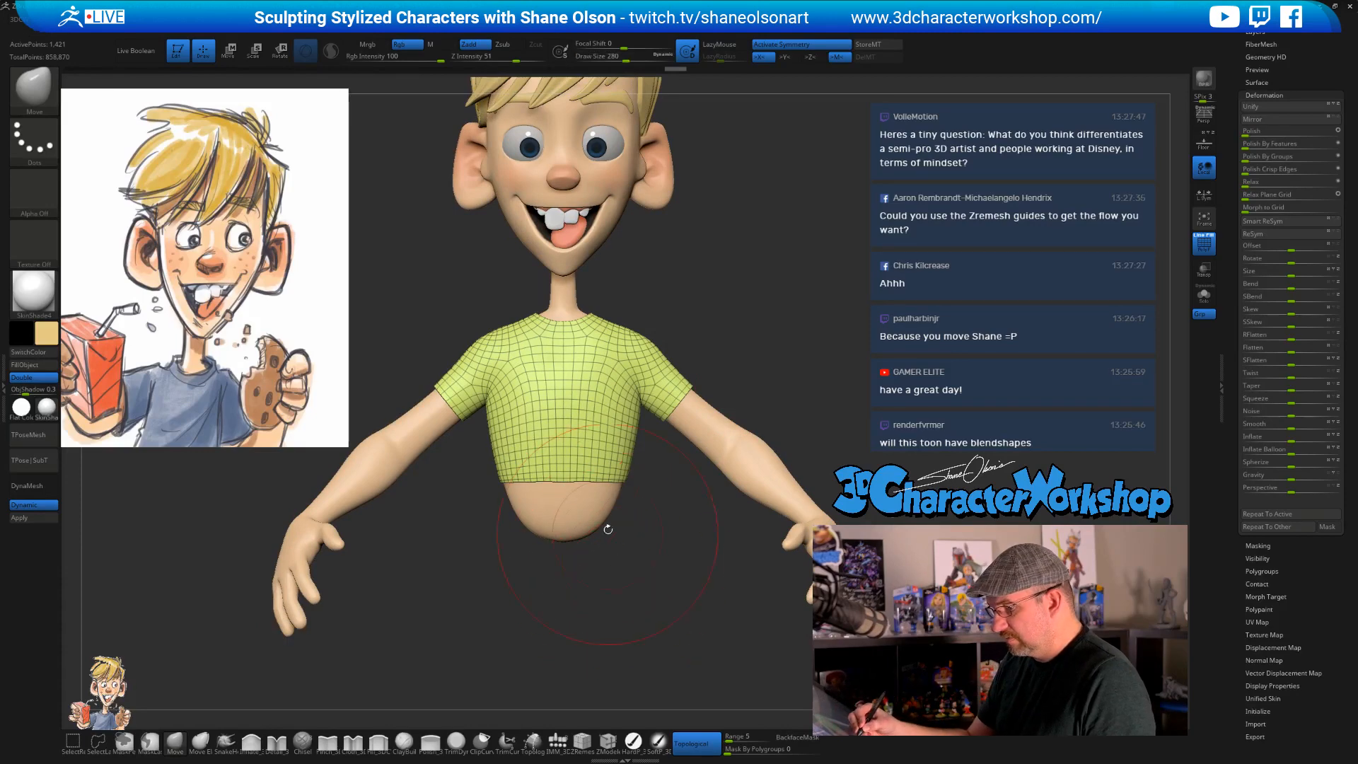
{"action": "right_click_drag", "start_coordinate": [652, 563], "coordinate": [761, 531]}
{"action": "right_click_drag", "start_coordinate": [650, 491], "coordinate": [742, 534]}
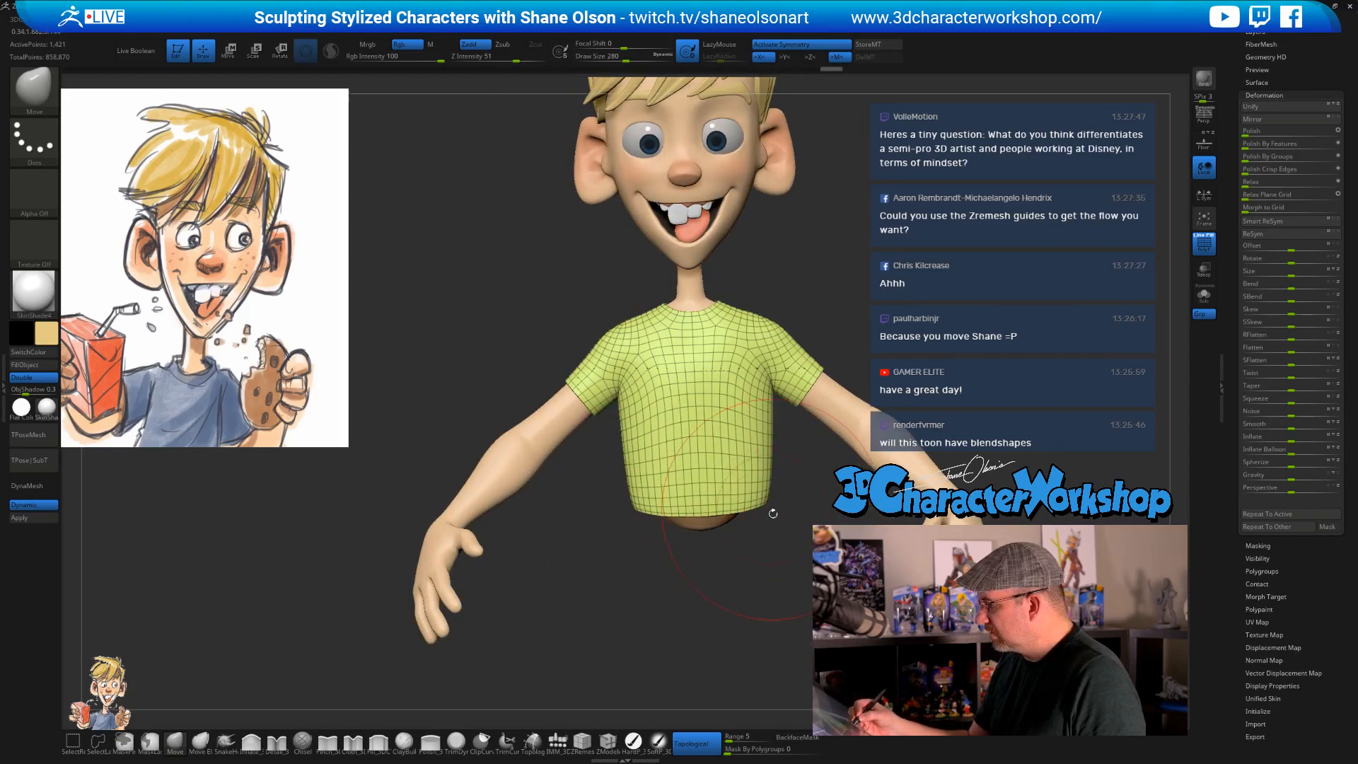
{"action": "right_click_drag", "start_coordinate": [746, 593], "coordinate": [748, 580], "text": "shift"}
{"action": "right_click_drag", "start_coordinate": [820, 500], "coordinate": [749, 504], "text": "alt"}
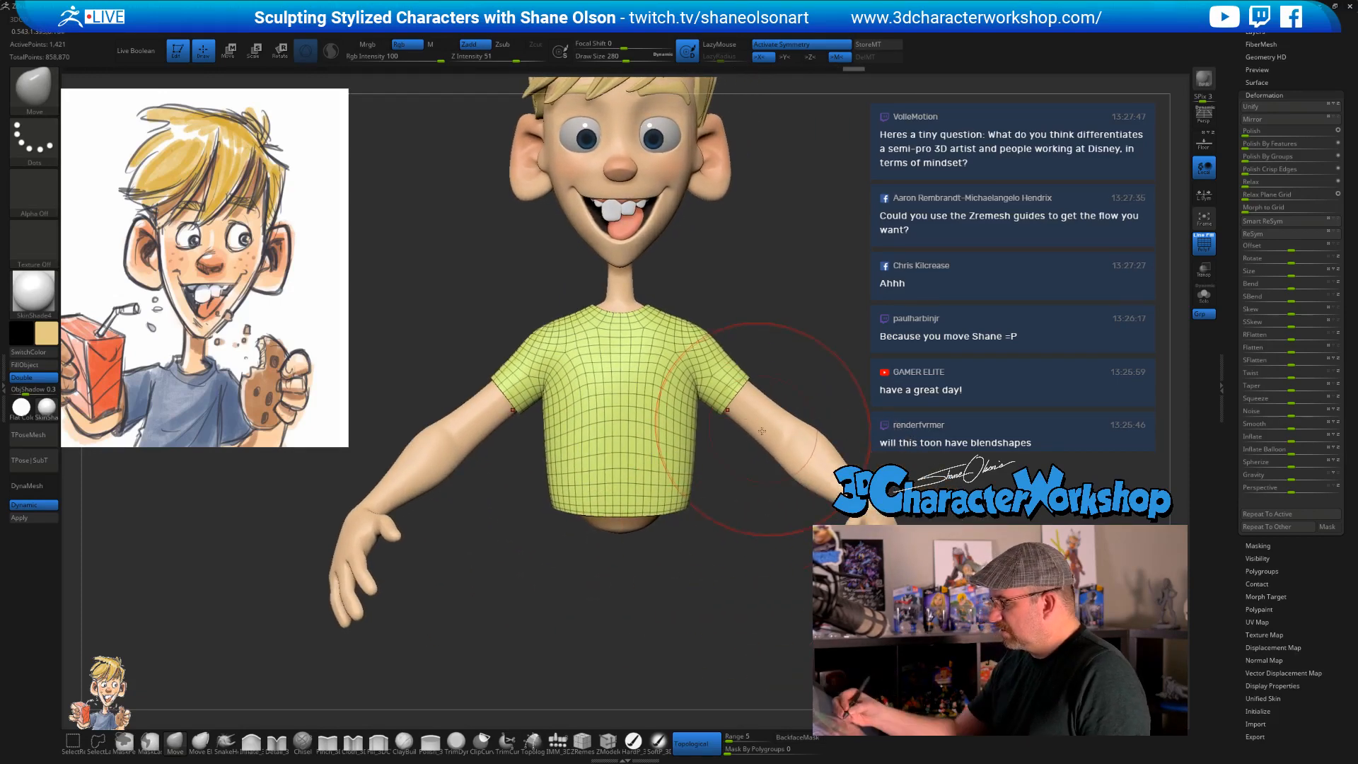
{"action": "mouse_move", "coordinate": [771, 424]}
{"action": "right_mouse_down"}
{"action": "mouse_move", "coordinate": [667, 521]}
{"action": "mouse_move", "coordinate": [639, 510]}
{"action": "right_mouse_up"}
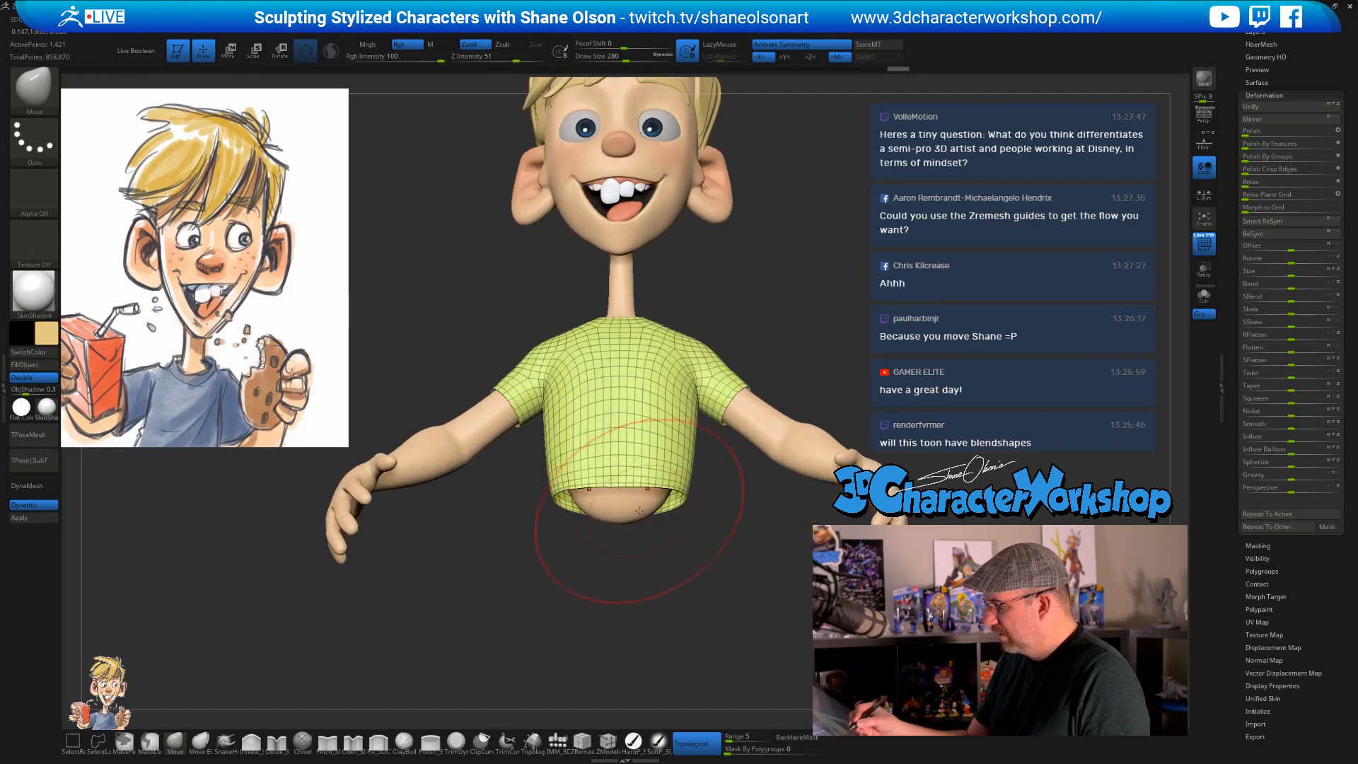
- Switch to the body subtool, tuck its lower torso up inside the shirt and reselect the shirt
{"action": "left_click", "coordinate": [774, 441], "text": "alt"}
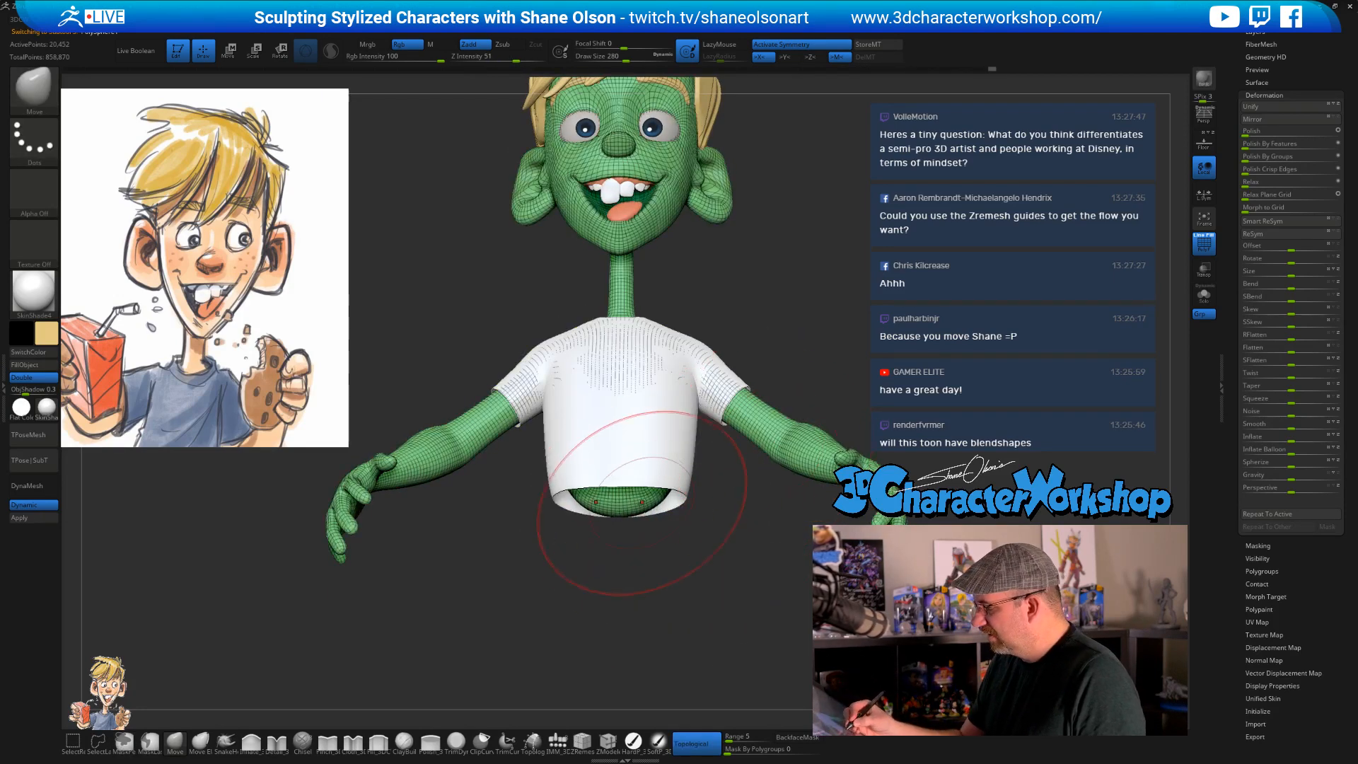
{"action": "right_click_drag", "start_coordinate": [690, 527], "coordinate": [657, 571]}
{"action": "left_click", "coordinate": [664, 551], "text": "alt"}
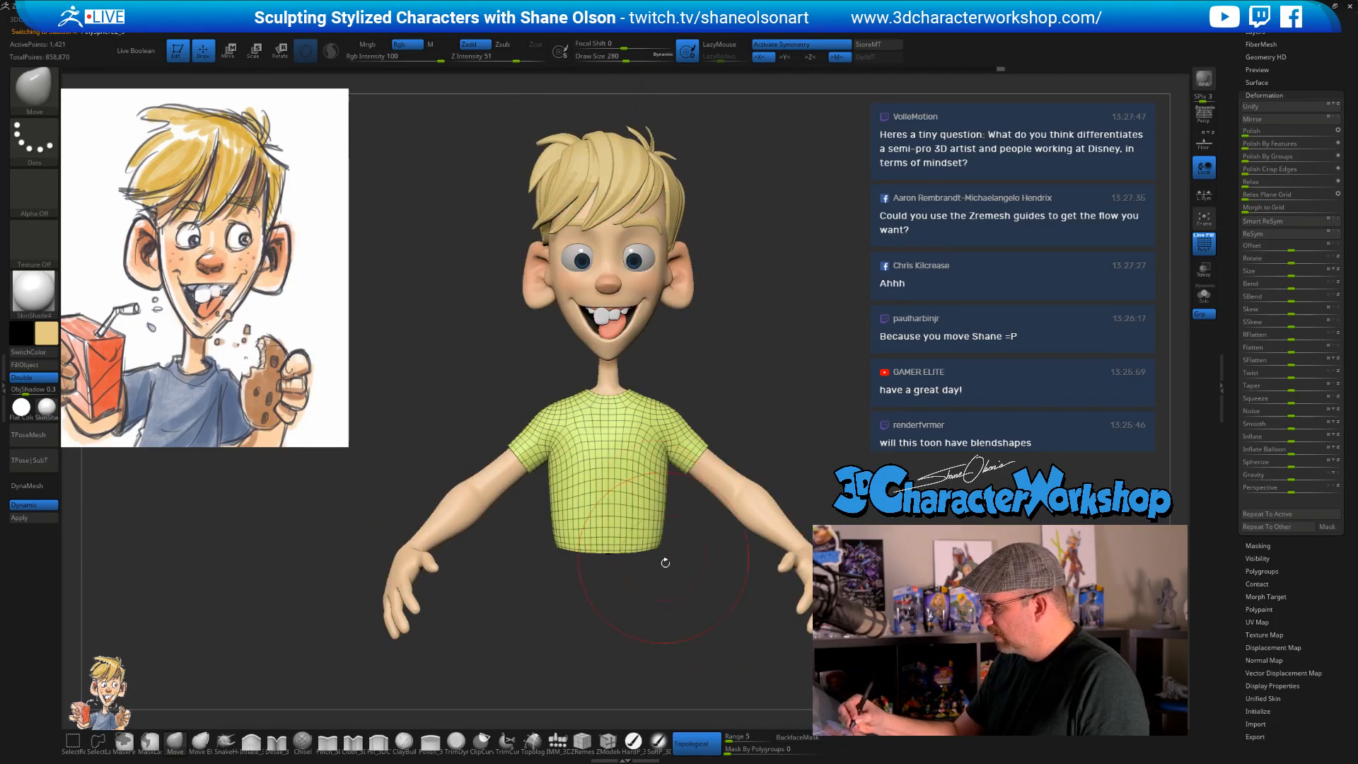
- Even out the shirt's hem and lower sides with the Move brush, using draw sizes 197 and 257
{"action": "key", "text": "s"}
{"action": "left_click_drag", "start_coordinate": [649, 575], "coordinate": [640, 576]}
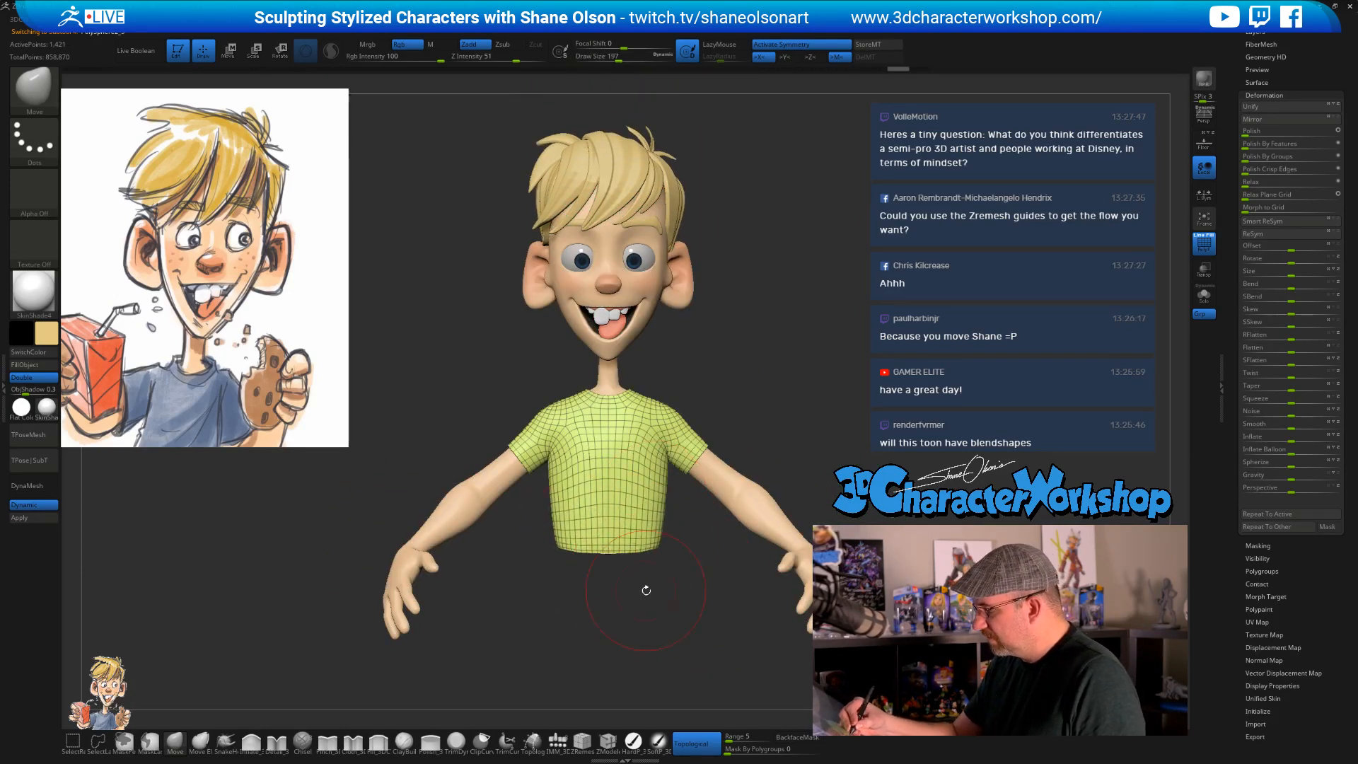
{"action": "right_click_drag", "start_coordinate": [645, 590], "coordinate": [647, 596], "text": "ctrl"}
{"action": "key", "text": "s"}
{"action": "left_click_drag", "start_coordinate": [646, 576], "coordinate": [652, 576]}
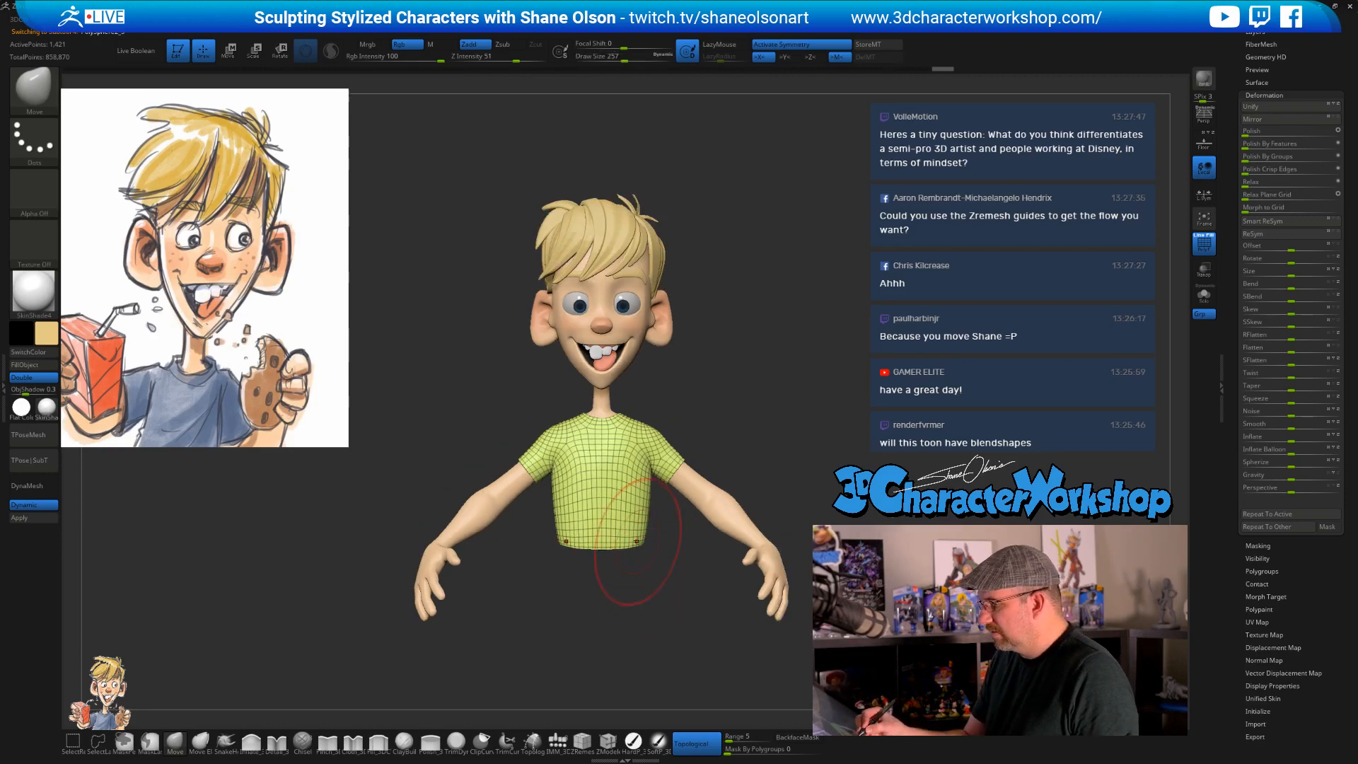
{"action": "right_click_drag", "start_coordinate": [774, 438], "coordinate": [757, 371], "text": "alt"}
- Open up the shirt's neckline around the neck with the Move brush, reducing the draw size to 80
{"action": "key", "text": "s"}
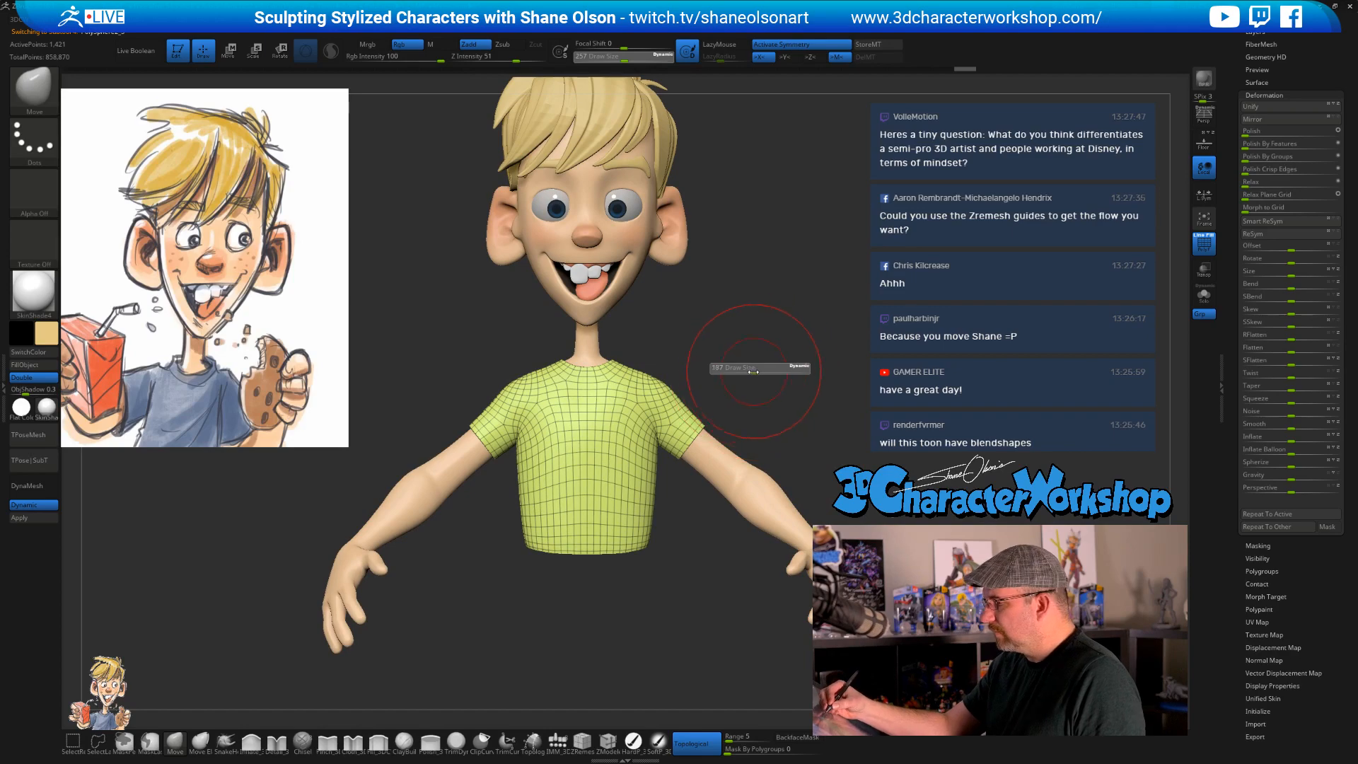
{"action": "left_click_drag", "start_coordinate": [754, 371], "coordinate": [747, 371]}
{"action": "right_click_drag", "start_coordinate": [748, 369], "coordinate": [743, 341], "text": "ctrl"}
{"action": "mouse_move", "coordinate": [707, 234]}
{"action": "right_mouse_down", "text": "alt"}
{"action": "mouse_move", "coordinate": [730, 432]}
{"action": "mouse_move", "coordinate": [772, 420]}
{"action": "mouse_move", "coordinate": [721, 440]}
{"action": "right_mouse_up", "text": "alt"}
{"action": "mouse_move", "coordinate": [789, 401]}
{"action": "right_mouse_down"}
{"action": "mouse_move", "coordinate": [778, 396]}
{"action": "mouse_move", "coordinate": [809, 382]}
{"action": "mouse_move", "coordinate": [806, 432]}
{"action": "mouse_move", "coordinate": [832, 385]}
{"action": "mouse_move", "coordinate": [706, 397]}
{"action": "right_mouse_up"}
{"action": "key", "text": "s"}
{"action": "left_click_drag", "start_coordinate": [715, 402], "coordinate": [702, 404]}
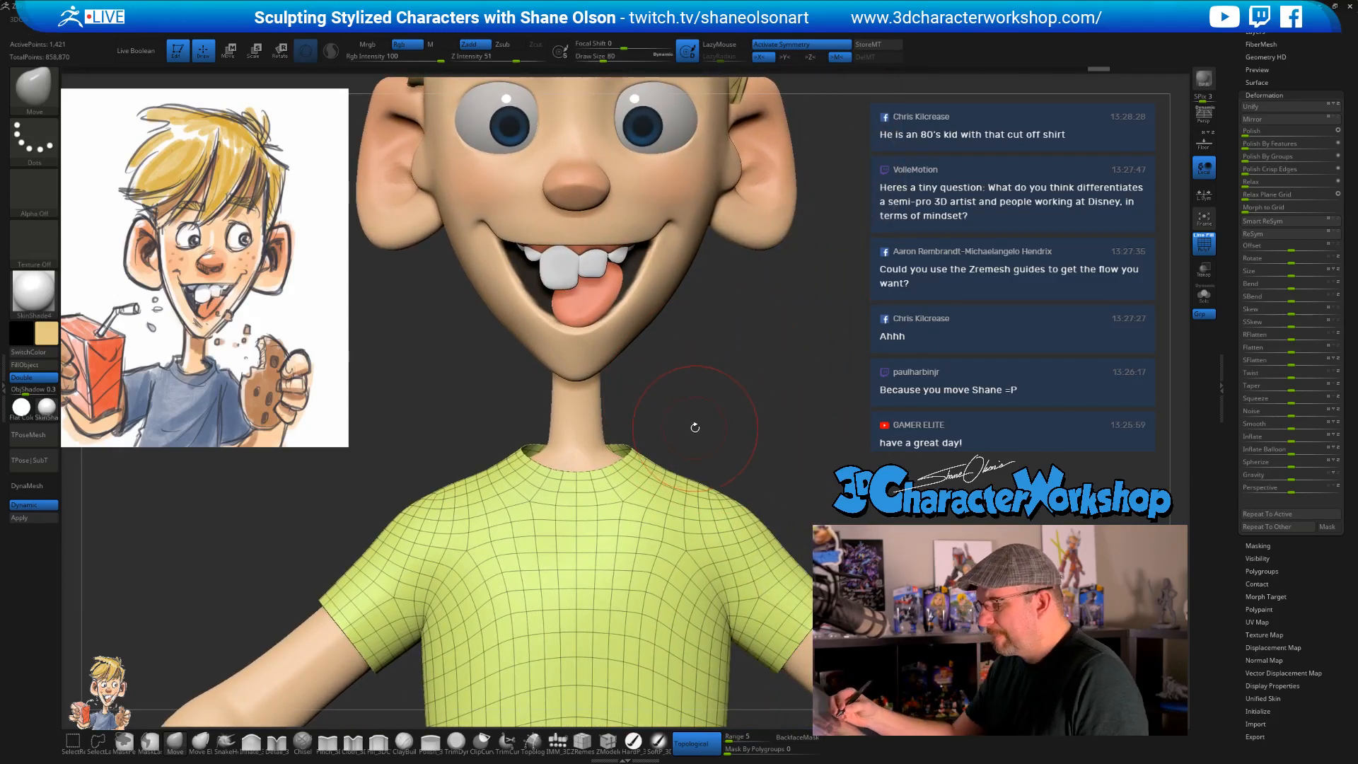
- Turn off dynamic subdivision and isolate the neckline's edge loop with ZModeler's Transpose action set to EdgeLoop Complete
{"action": "key", "text": "w"}
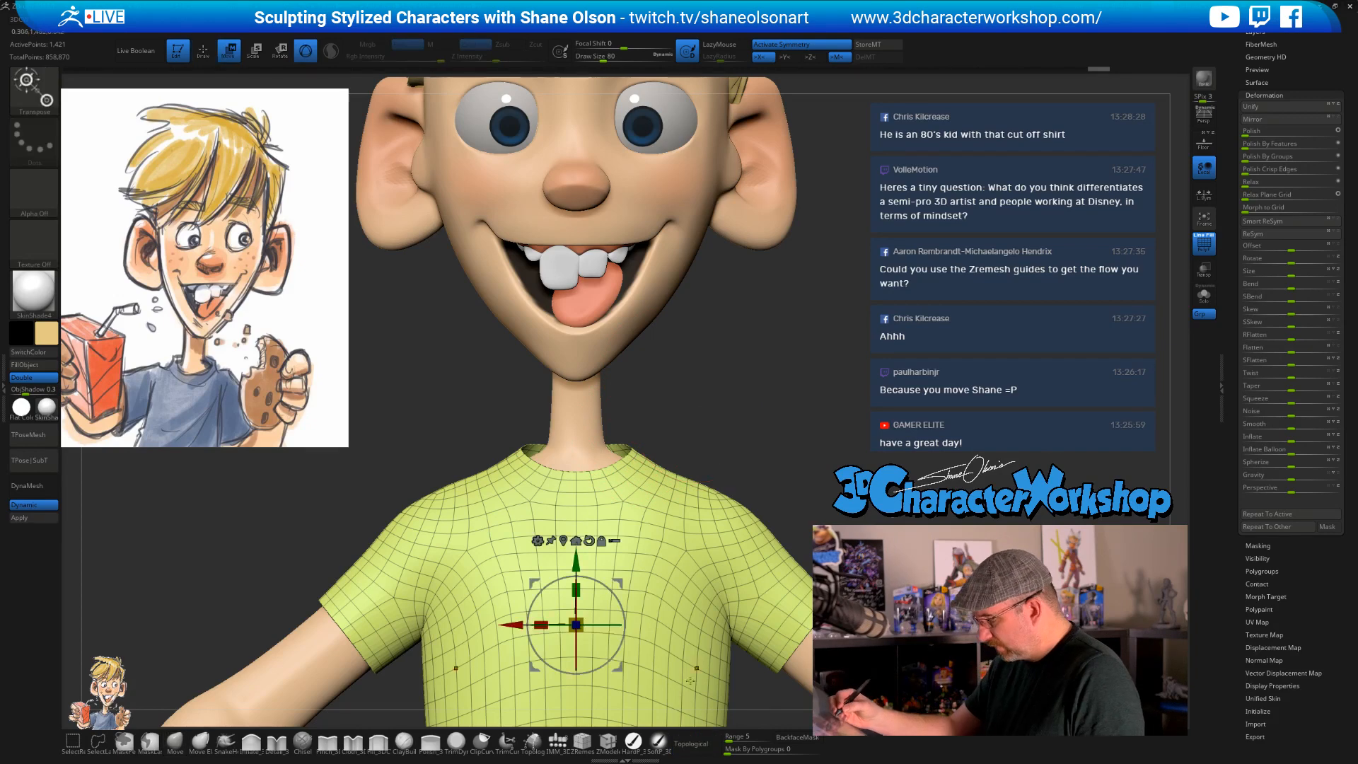
{"action": "key", "text": "q"}
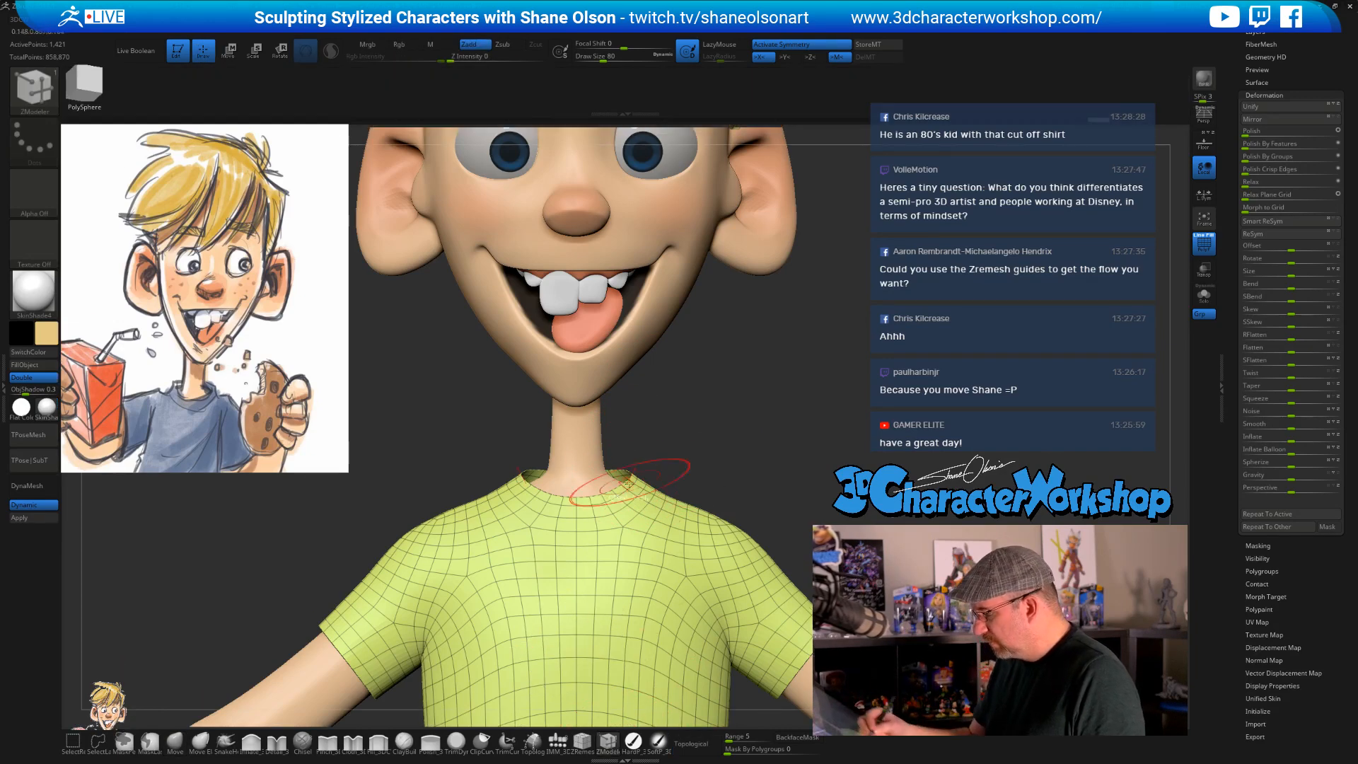
{"action": "key", "text": "shift+d"}
{"action": "left_click_drag", "start_coordinate": [651, 418], "coordinate": [675, 425], "text": "alt"}
{"action": "key", "text": "space"}
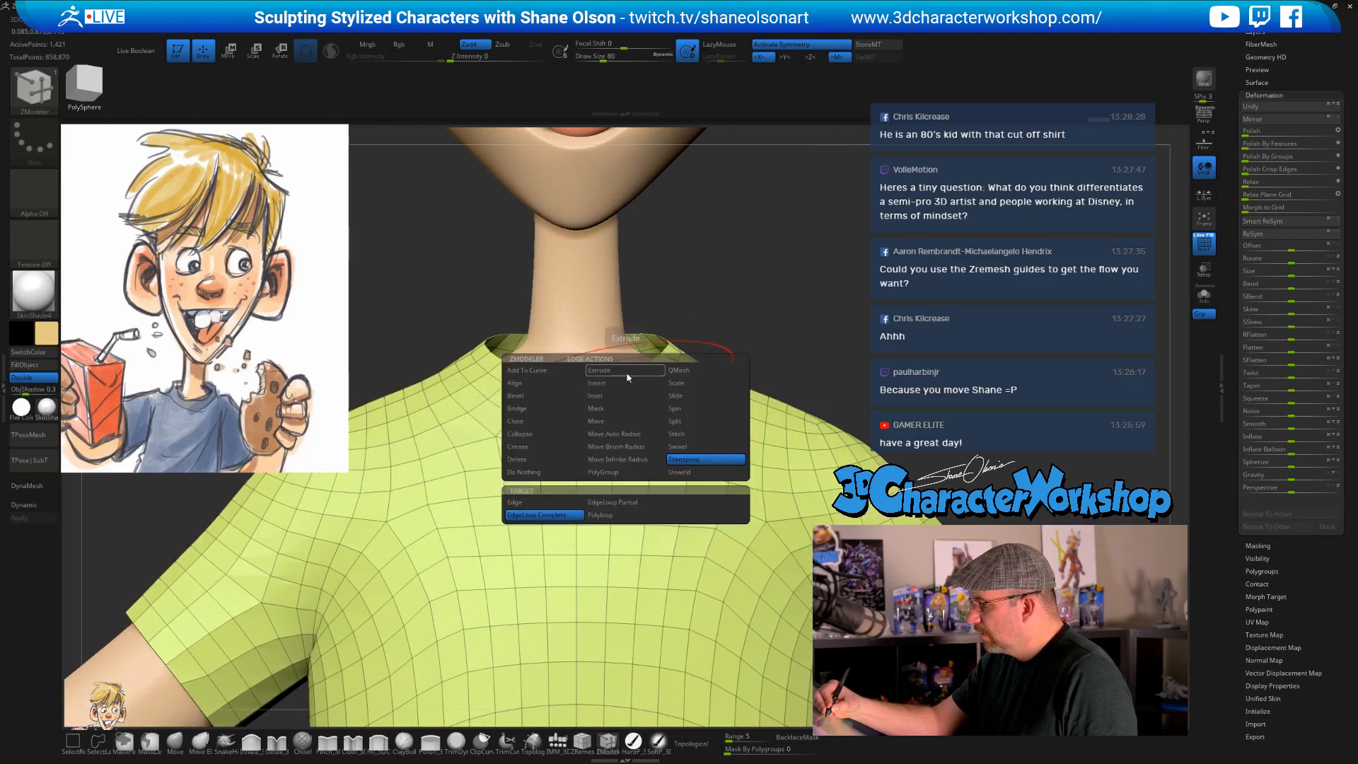
{"action": "left_click", "coordinate": [682, 459]}
{"action": "left_click", "coordinate": [566, 385]}
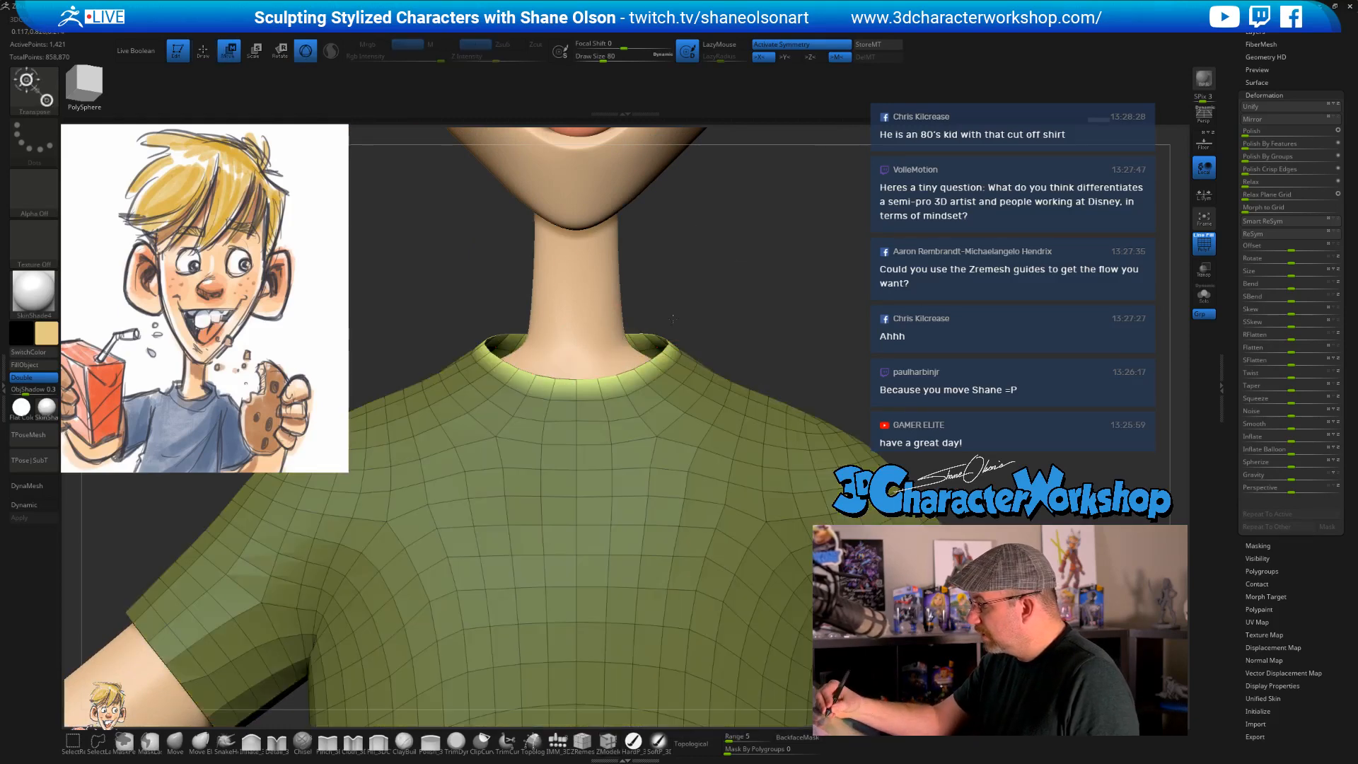
- Center the gizmo on the neckline loop, extrude it upward into a short standing collar and clear the mask
{"action": "left_click_drag", "start_coordinate": [764, 311], "coordinate": [701, 394], "text": "alt"}
{"action": "left_click", "coordinate": [691, 292]}
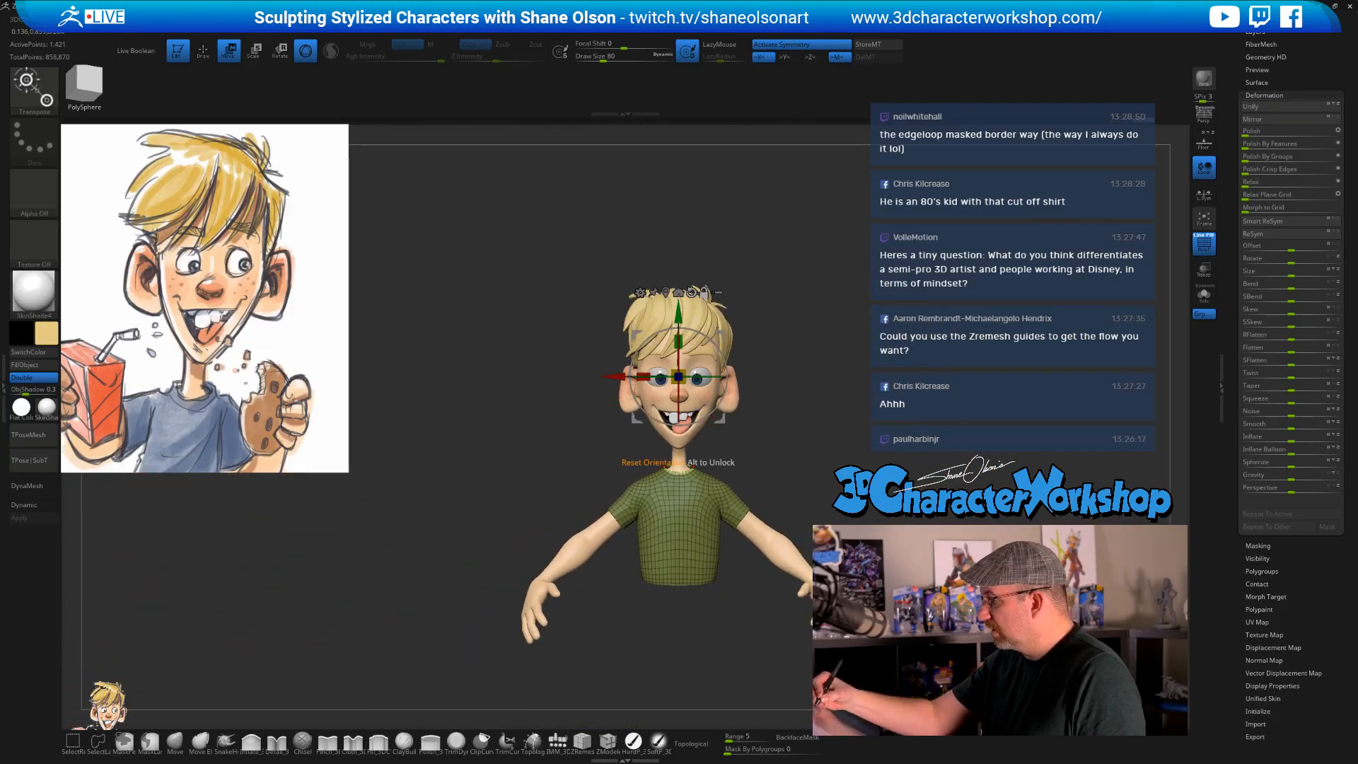
{"action": "left_click", "coordinate": [666, 292]}
{"action": "left_click_drag", "start_coordinate": [790, 374], "coordinate": [744, 472], "text": "alt"}
{"action": "left_click_drag", "start_coordinate": [606, 402], "coordinate": [606, 387]}
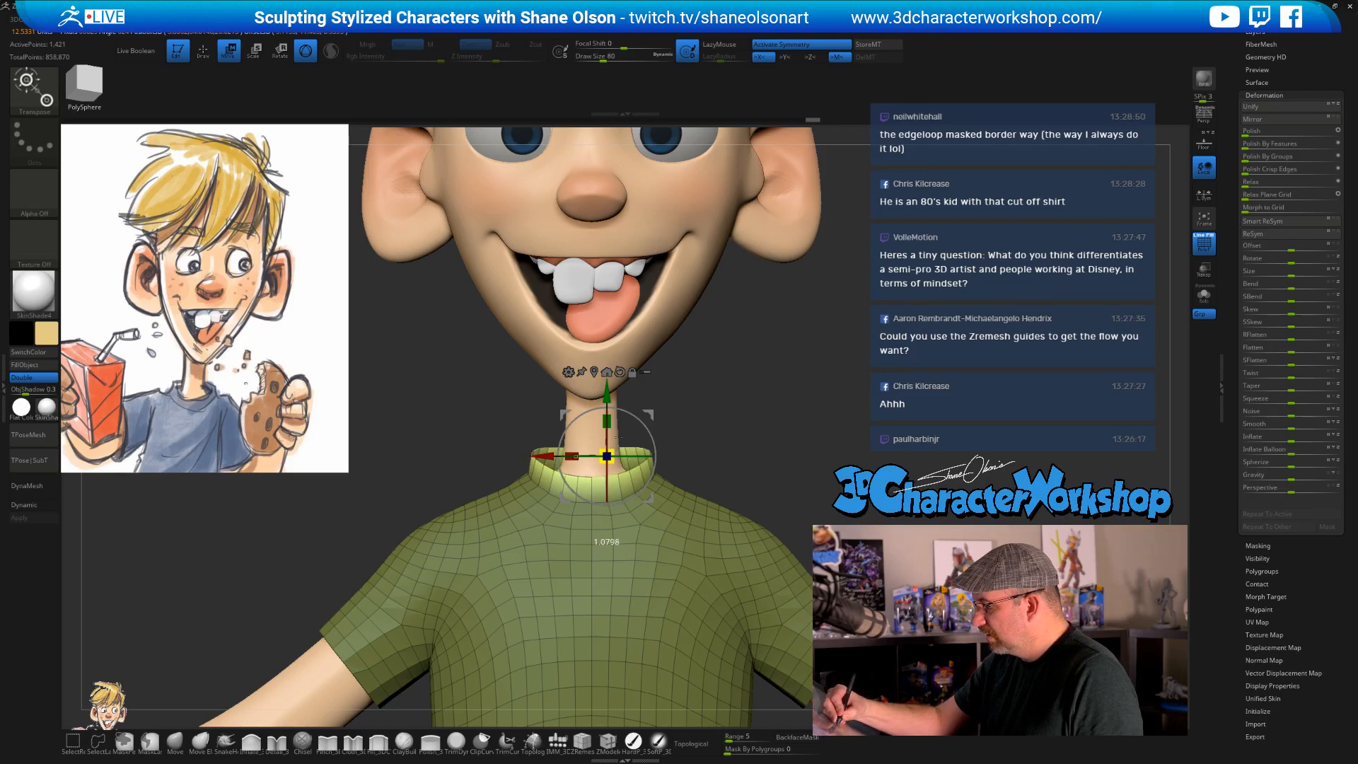
{"action": "mouse_move", "coordinate": [717, 417]}
{"action": "left_mouse_down", "text": "alt"}
{"action": "mouse_move", "coordinate": [717, 454]}
{"action": "mouse_move", "coordinate": [701, 418]}
{"action": "left_mouse_up", "text": "alt"}
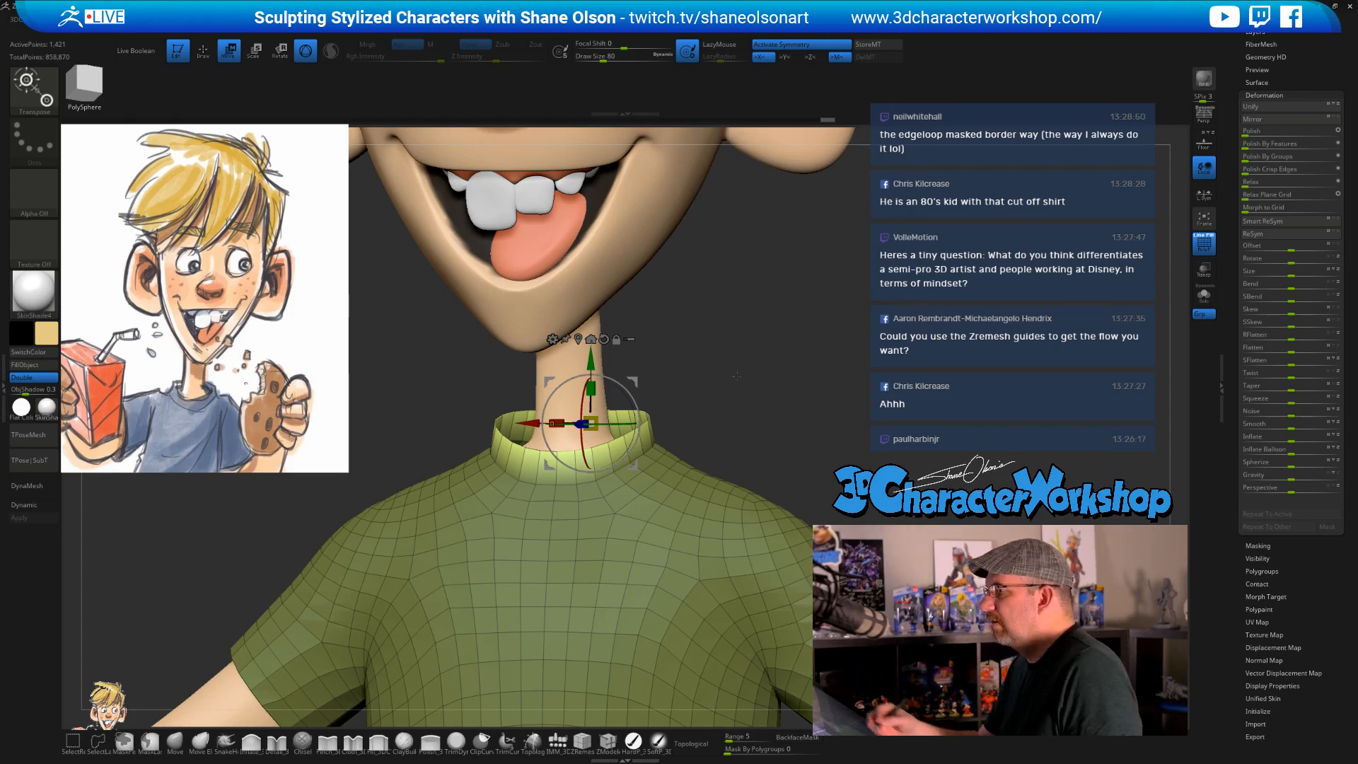
{"action": "mouse_move", "coordinate": [736, 375]}
{"action": "left_mouse_down"}
{"action": "mouse_move", "coordinate": [718, 383]}
{"action": "mouse_move", "coordinate": [718, 409]}
{"action": "mouse_move", "coordinate": [735, 400]}
{"action": "left_mouse_up"}
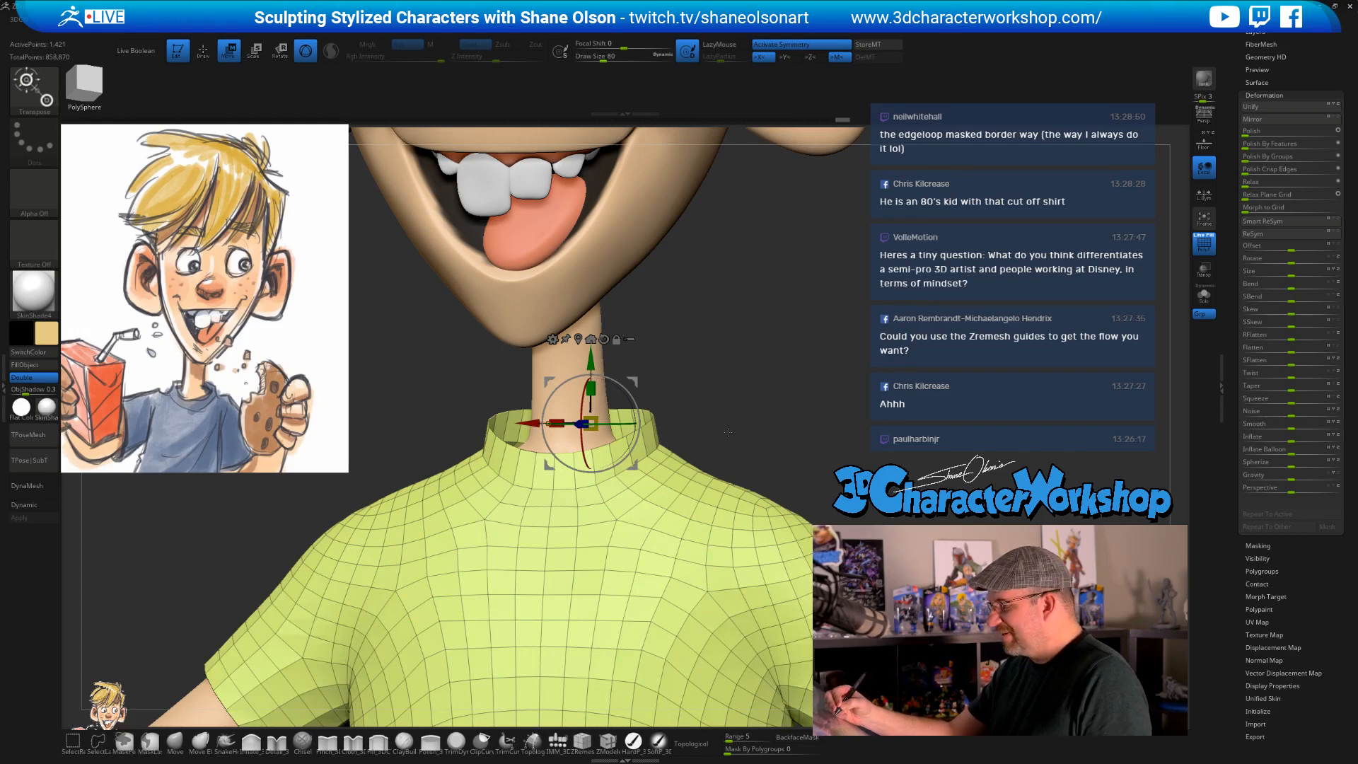
{"action": "key", "text": "q"}
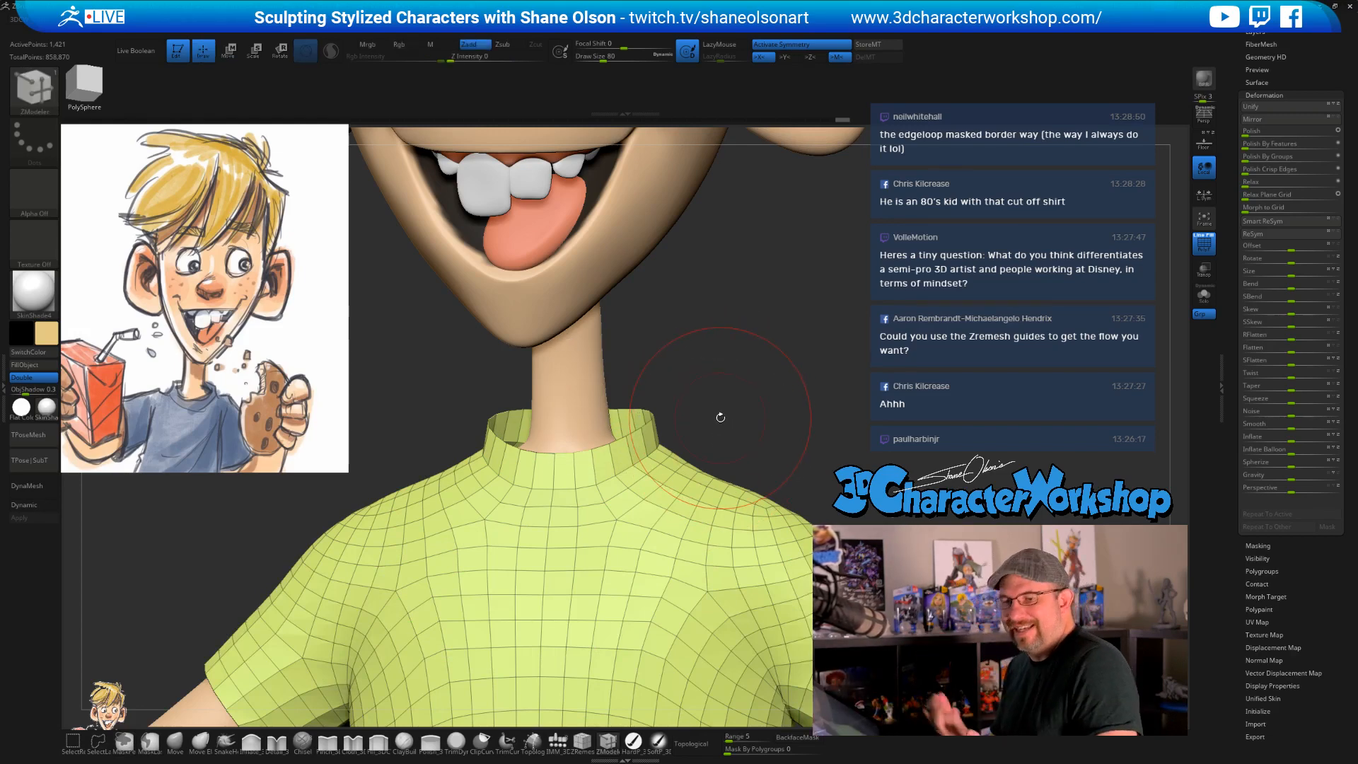
{"action": "key", "text": "s"}
{"action": "left_click_drag", "start_coordinate": [735, 416], "coordinate": [720, 435]}
{"action": "key", "text": "s"}
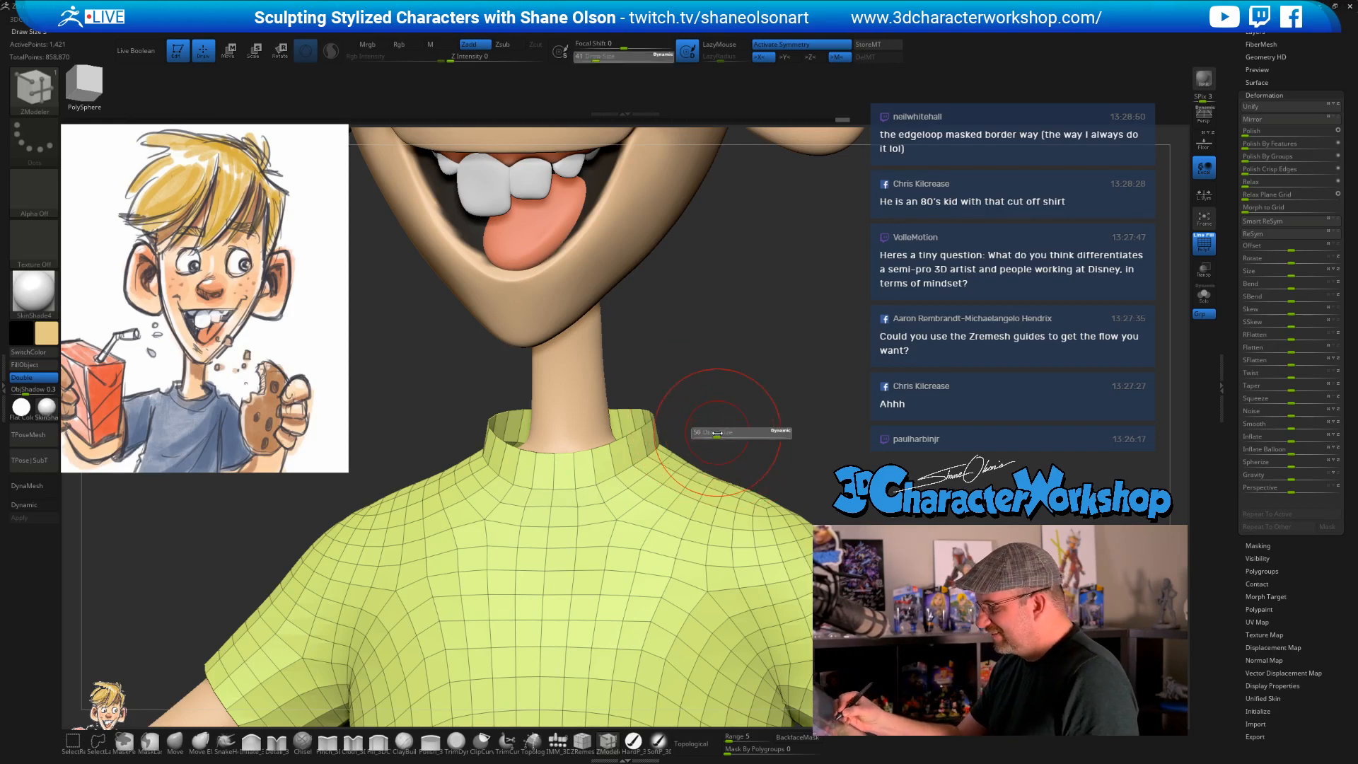
{"action": "left_click", "coordinate": [537, 499]}
{"action": "key", "text": "ctrl+z"}
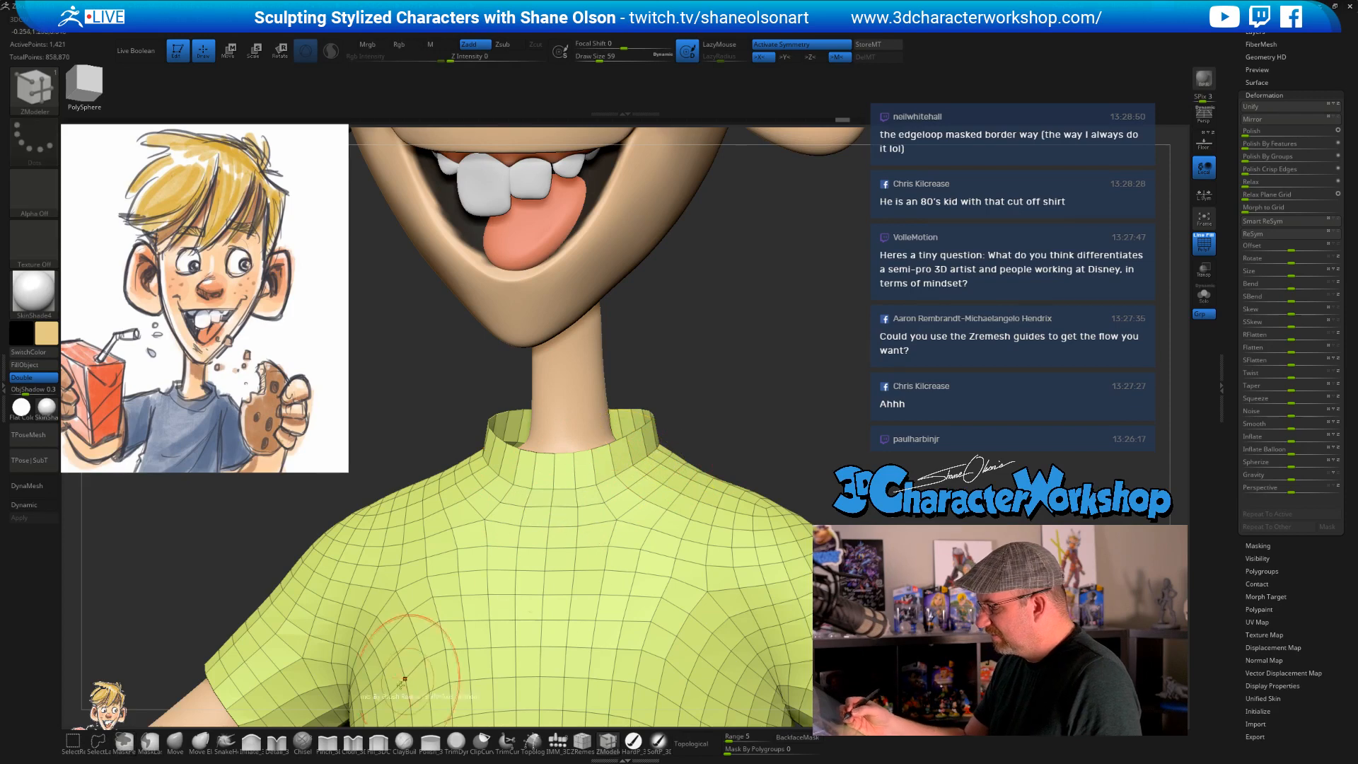
- Reshape the new collar around the front and back of the neck with the Move brush at draw size 108
{"action": "left_click", "coordinate": [174, 742]}
{"action": "right_click_drag", "start_coordinate": [595, 500], "coordinate": [560, 485]}
{"action": "key", "text": "s"}
{"action": "mouse_move", "coordinate": [578, 482]}
{"action": "left_mouse_down"}
{"action": "mouse_move", "coordinate": [591, 482]}
{"action": "mouse_move", "coordinate": [555, 477]}
{"action": "left_mouse_up"}
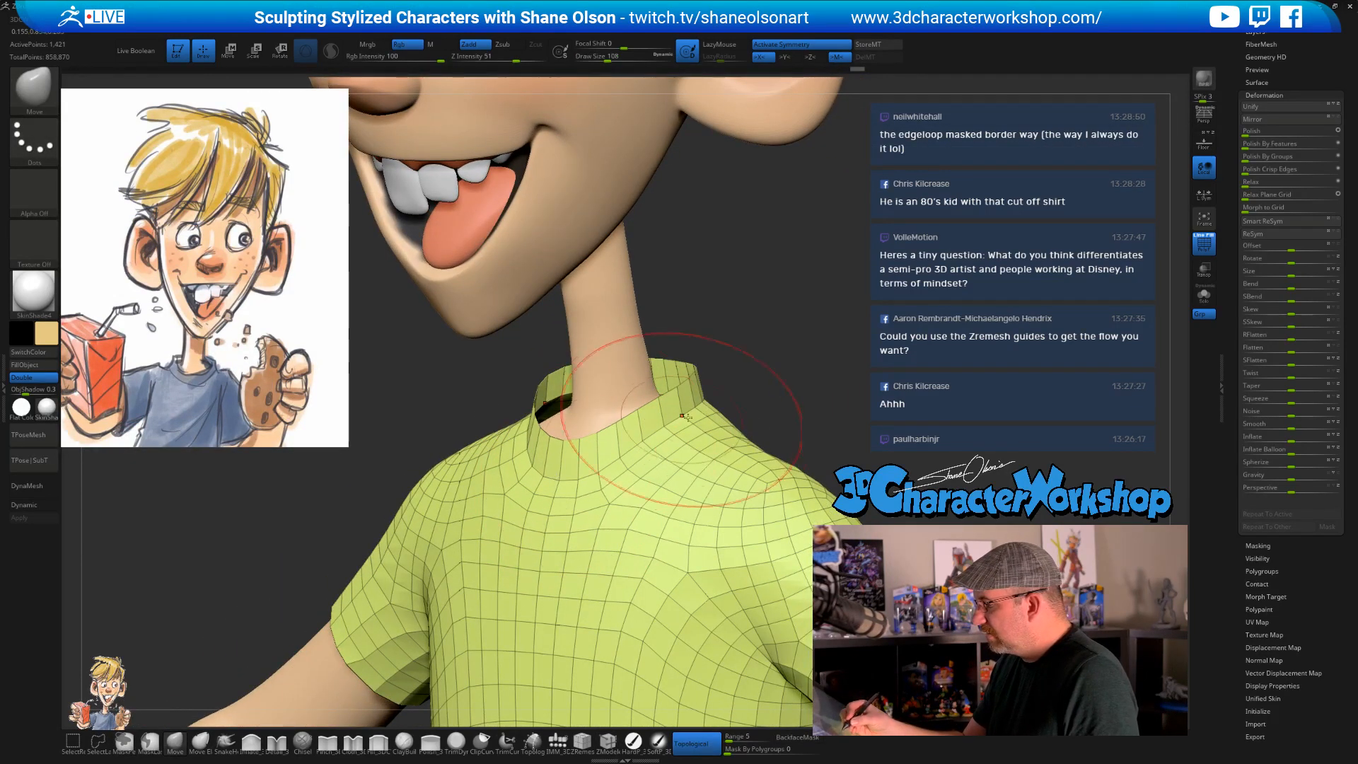
{"action": "mouse_move", "coordinate": [622, 424]}
{"action": "right_mouse_down"}
{"action": "mouse_move", "coordinate": [650, 421]}
{"action": "mouse_move", "coordinate": [642, 411]}
{"action": "right_mouse_up"}
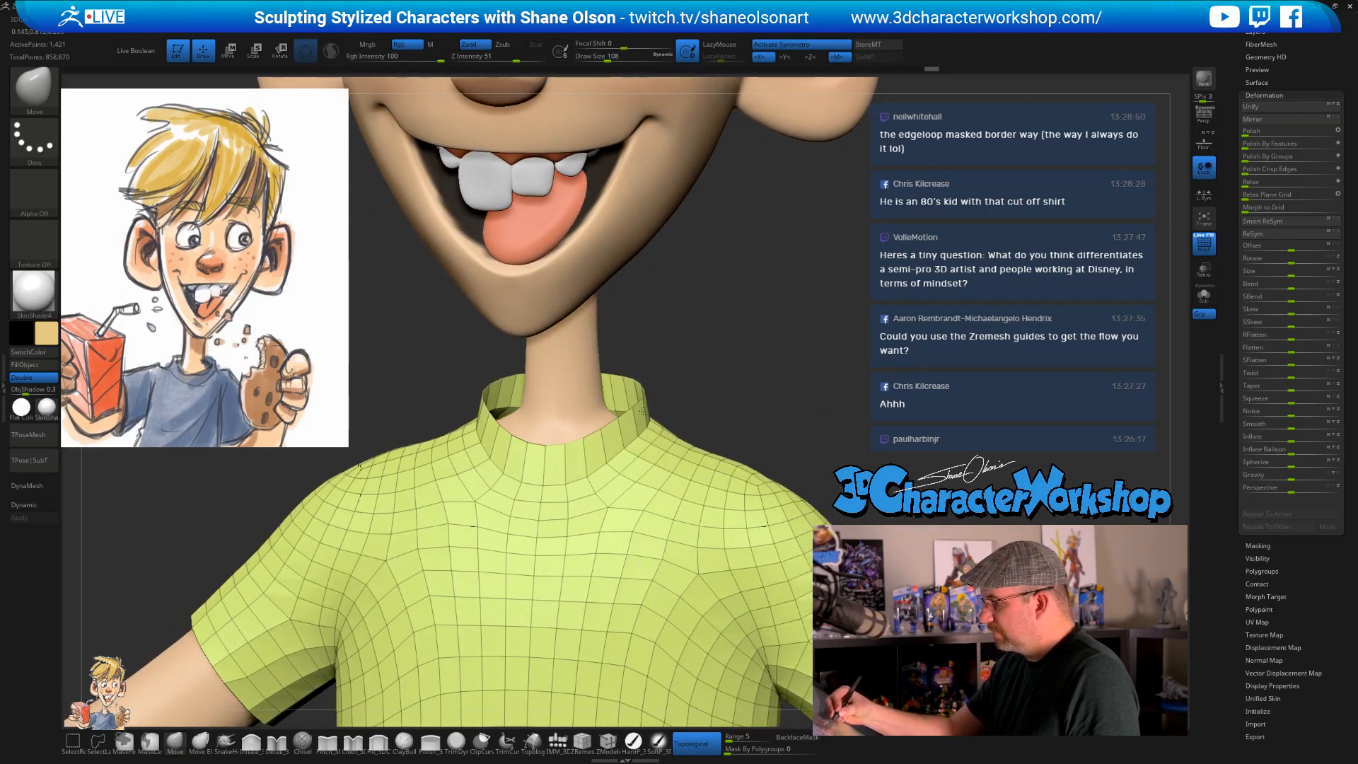
{"action": "mouse_move", "coordinate": [723, 367]}
{"action": "right_mouse_down"}
{"action": "mouse_move", "coordinate": [693, 405]}
{"action": "mouse_move", "coordinate": [729, 379]}
{"action": "right_mouse_up"}
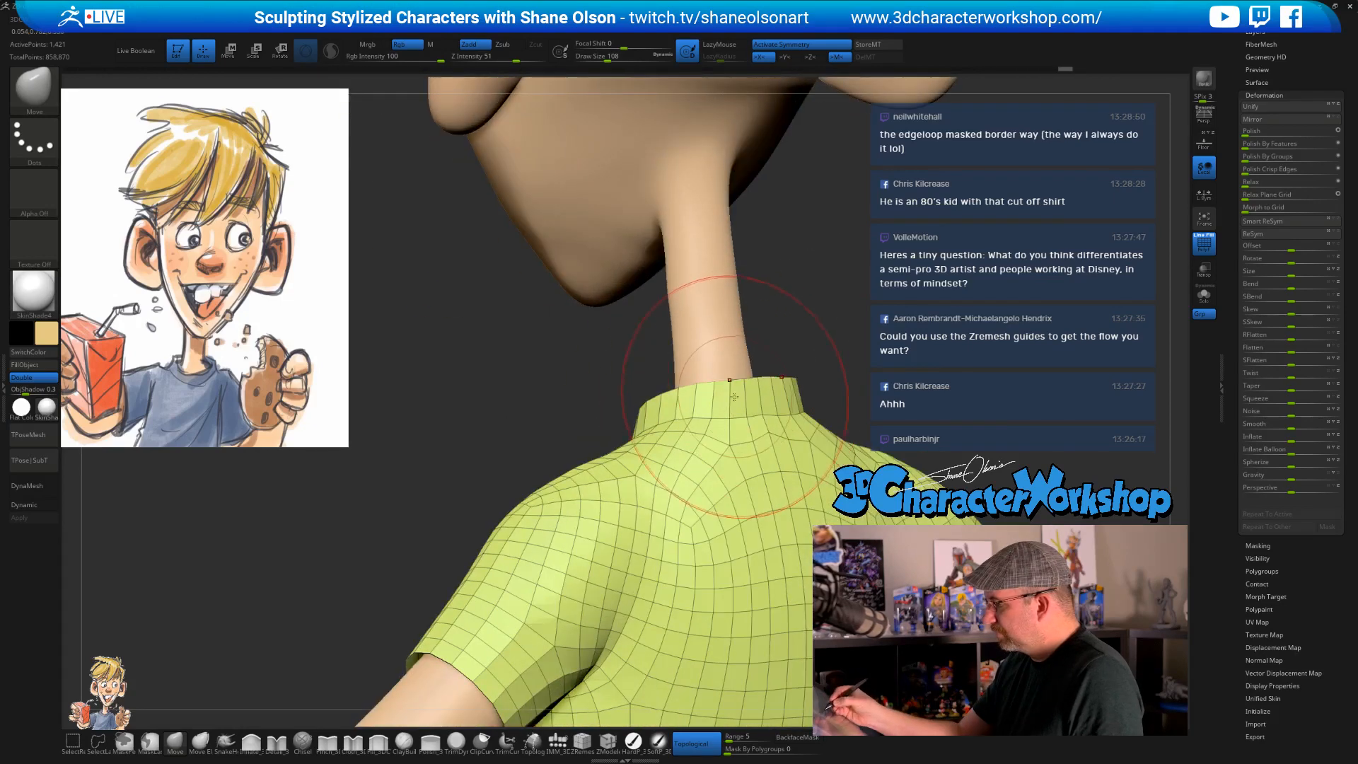
{"action": "right_click_drag", "start_coordinate": [821, 329], "coordinate": [941, 347]}
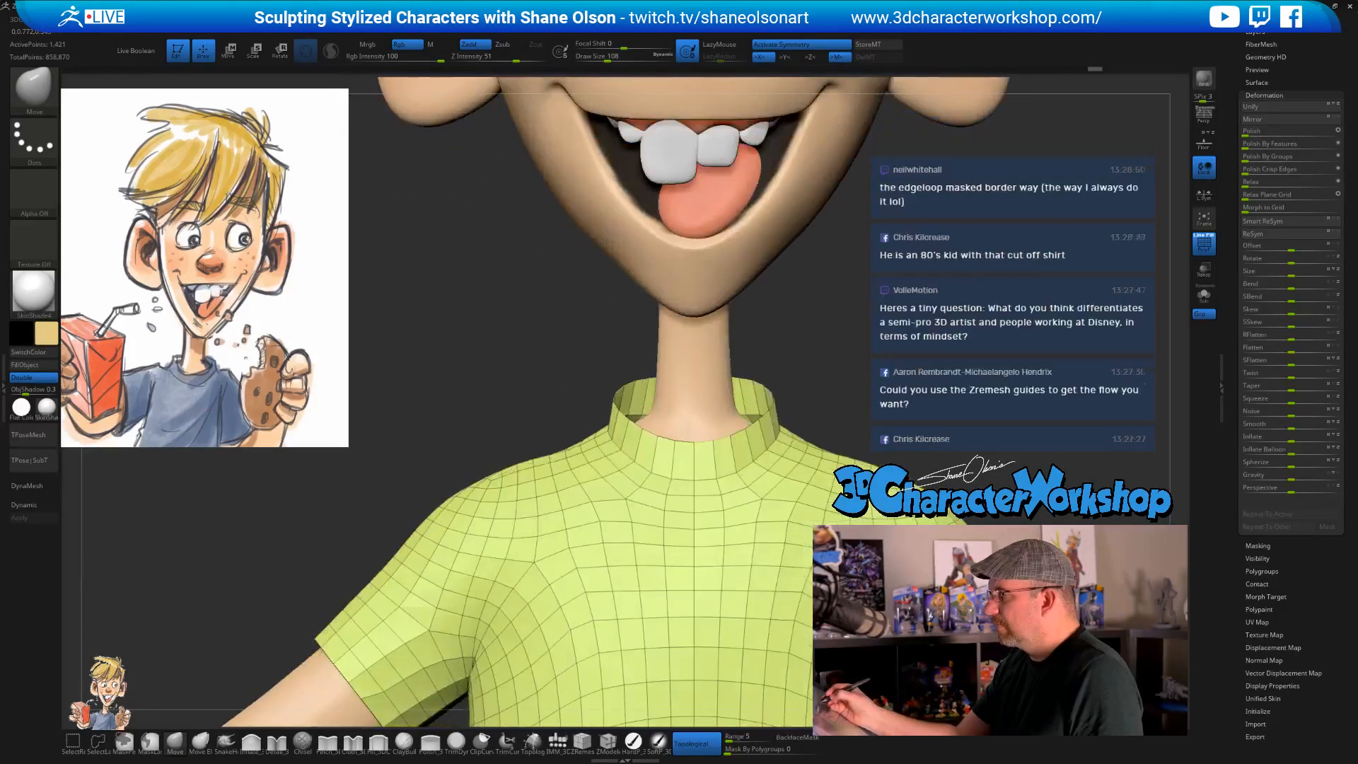
- Pull the shirt slightly down beside the collar's base with the Move brush at draw size 163
{"action": "right_click_drag", "start_coordinate": [833, 424], "coordinate": [795, 375], "text": "ctrl"}
{"action": "right_click_drag", "start_coordinate": [884, 396], "coordinate": [733, 388], "text": "alt"}
{"action": "key", "text": "s"}
{"action": "left_click_drag", "start_coordinate": [646, 368], "coordinate": [657, 366]}
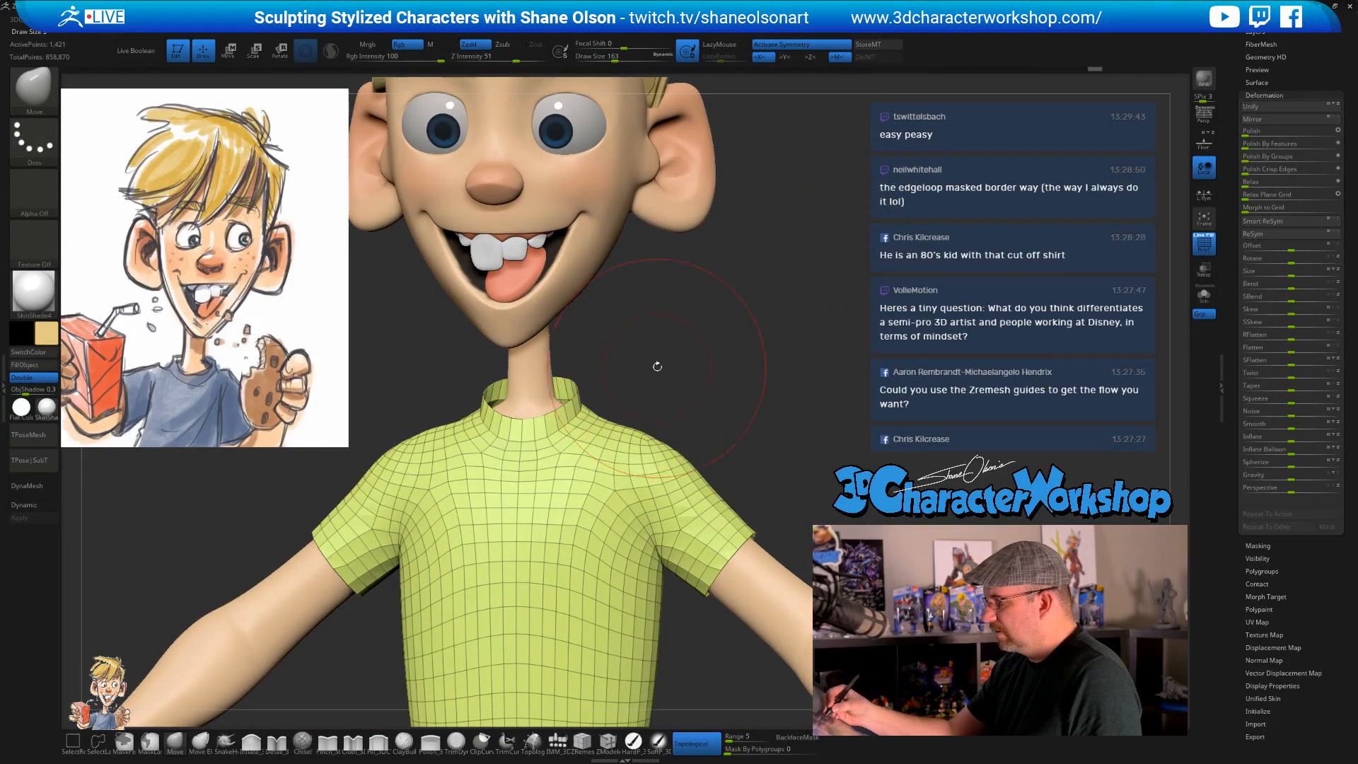
{"action": "left_click_drag", "start_coordinate": [576, 409], "coordinate": [580, 423]}
{"action": "left_click_drag", "start_coordinate": [596, 368], "coordinate": [552, 371]}
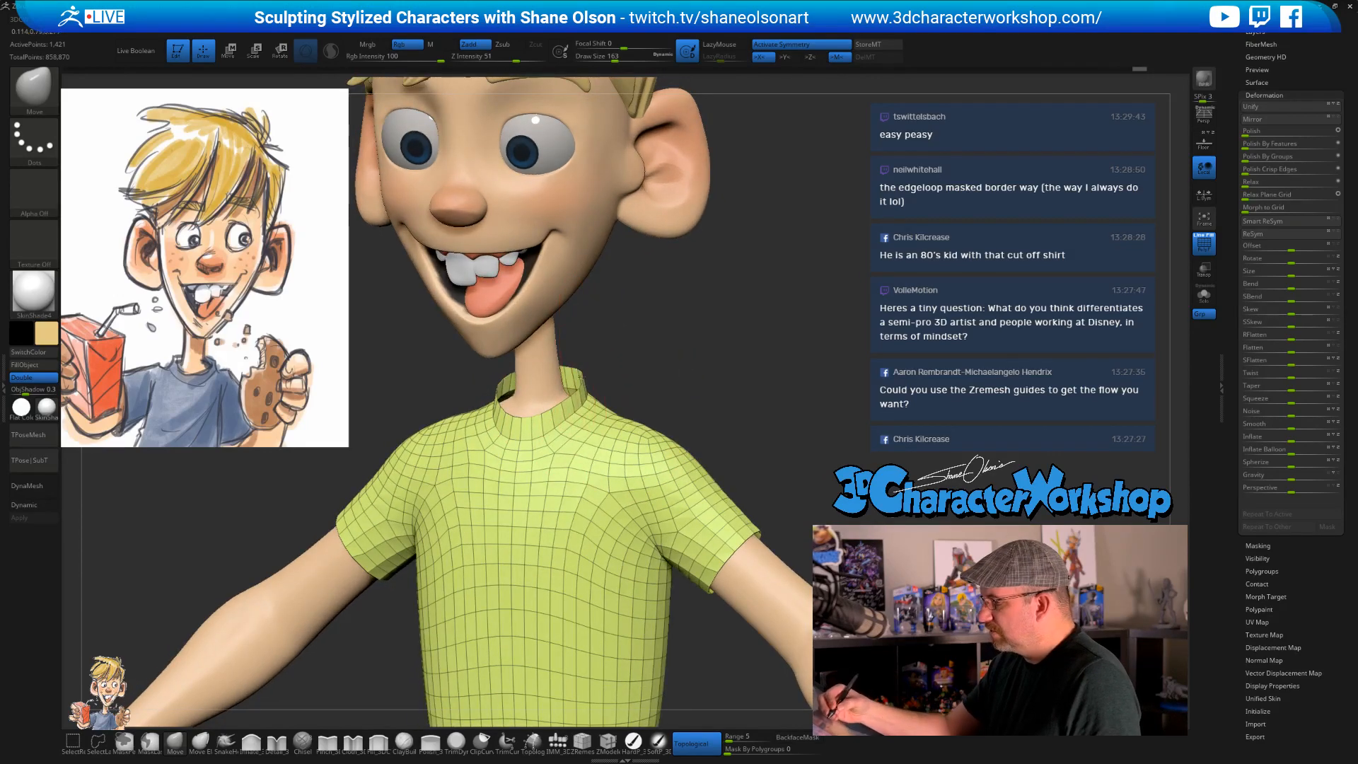
{"action": "left_click_drag", "start_coordinate": [677, 348], "coordinate": [642, 343]}
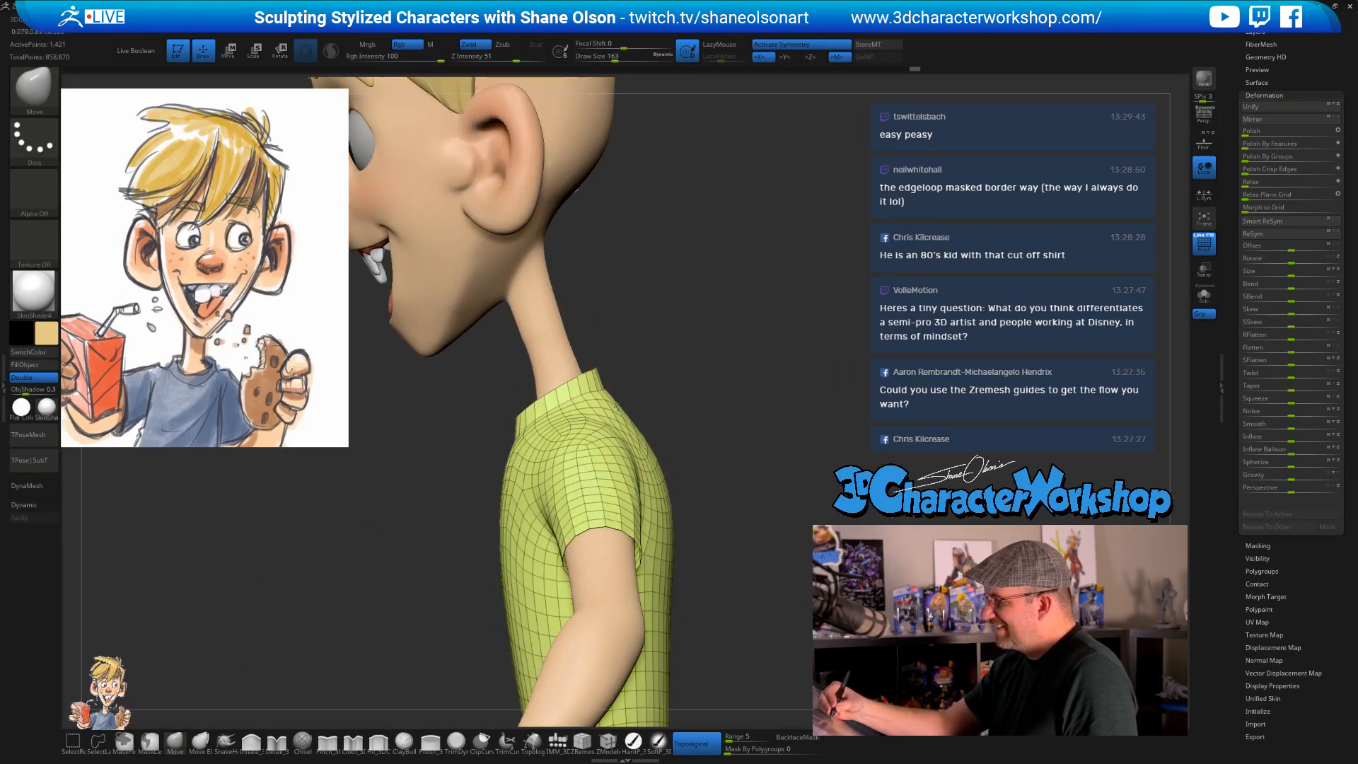
{"action": "left_click_drag", "start_coordinate": [650, 363], "coordinate": [683, 349]}
{"action": "left_click_drag", "start_coordinate": [693, 400], "coordinate": [687, 417], "text": "alt"}
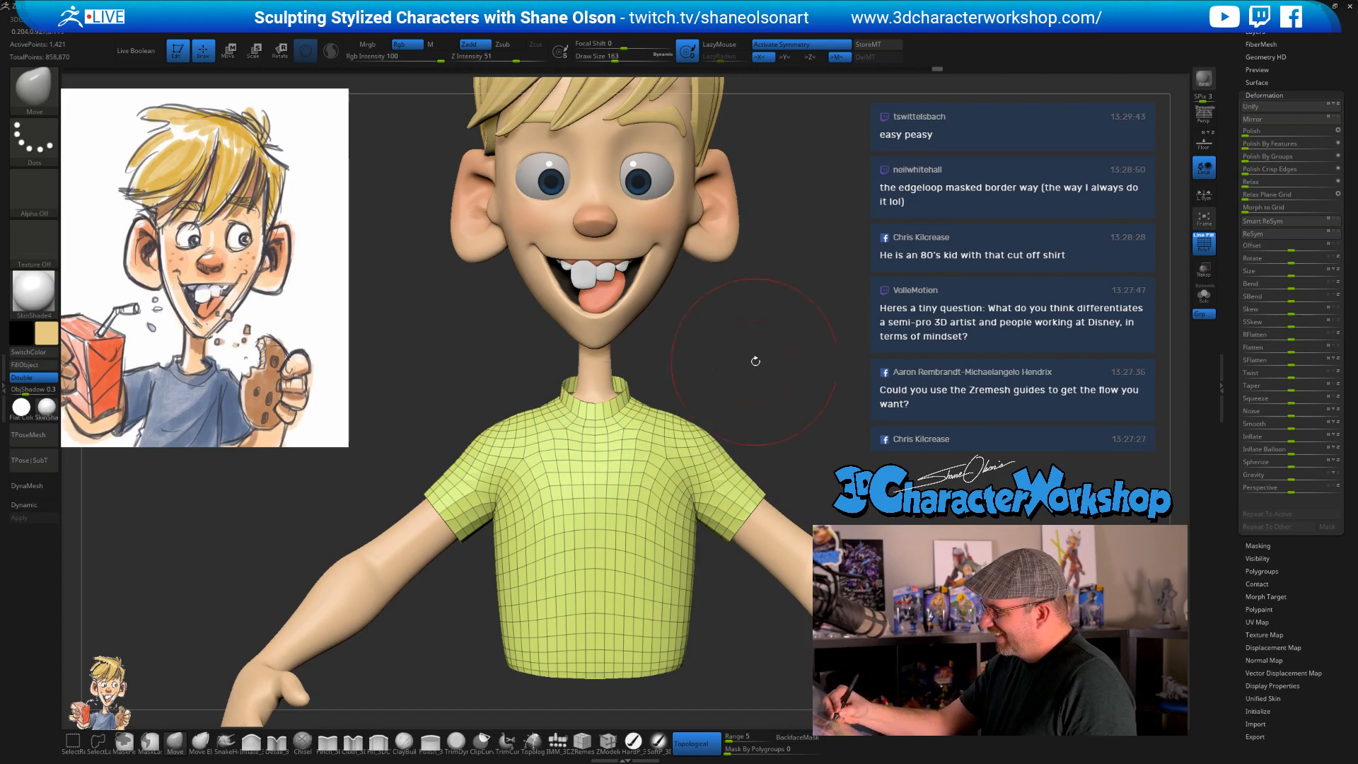
- Pull the lower edge of both sleeve openings slightly down with the Move brush
{"action": "left_click_drag", "start_coordinate": [755, 361], "coordinate": [755, 384]}
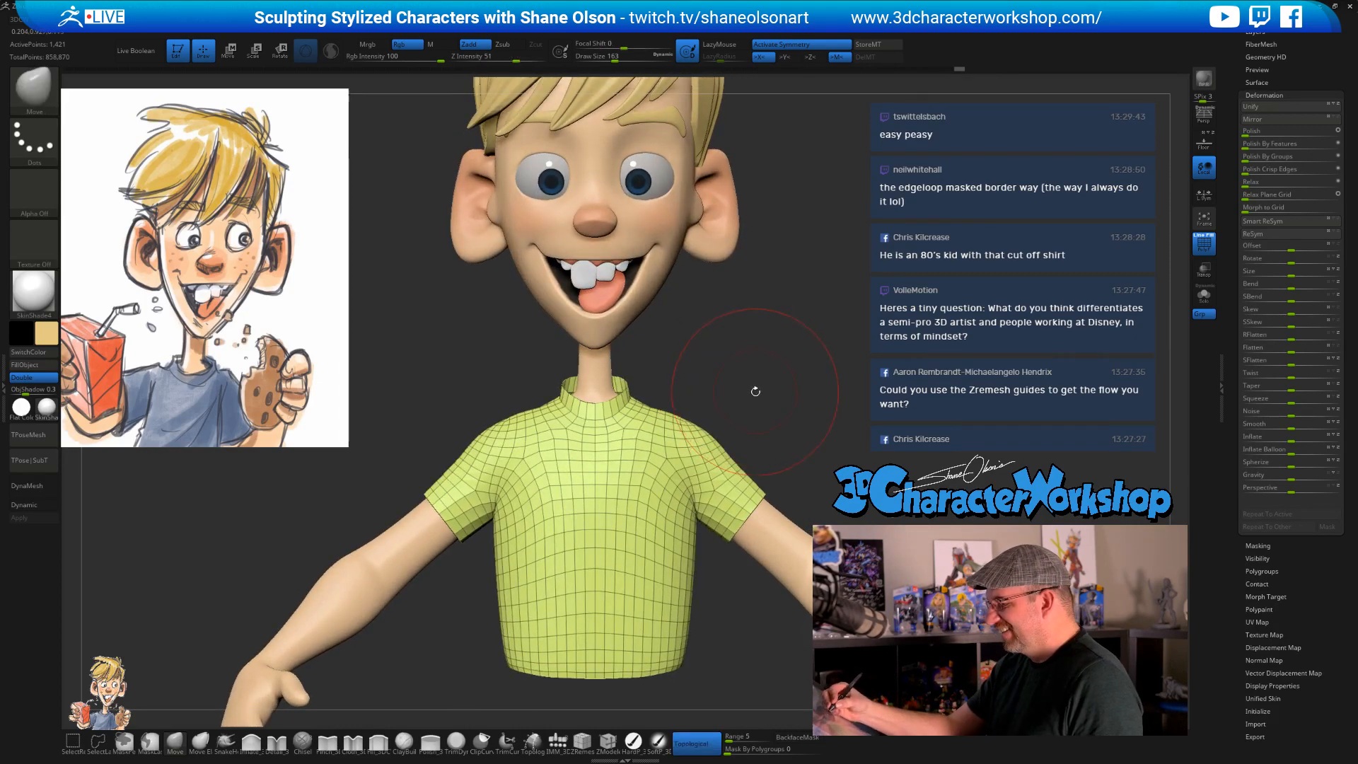
{"action": "left_click_drag", "start_coordinate": [735, 531], "coordinate": [730, 555]}
{"action": "left_click_drag", "start_coordinate": [798, 452], "coordinate": [714, 481]}
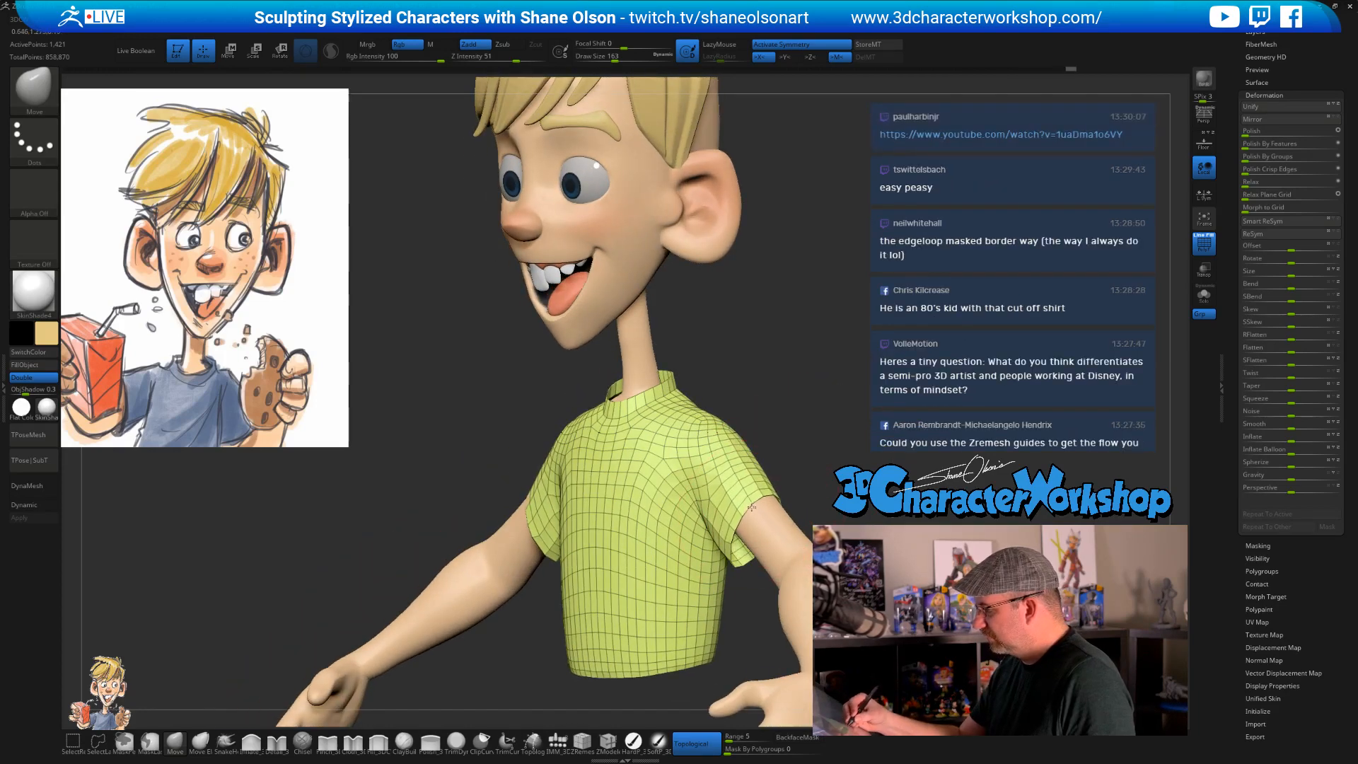
{"action": "mouse_move", "coordinate": [849, 465]}
{"action": "left_mouse_down"}
{"action": "mouse_move", "coordinate": [750, 462]}
{"action": "mouse_move", "coordinate": [840, 441]}
{"action": "mouse_move", "coordinate": [746, 388]}
{"action": "mouse_move", "coordinate": [691, 386]}
{"action": "left_mouse_up"}
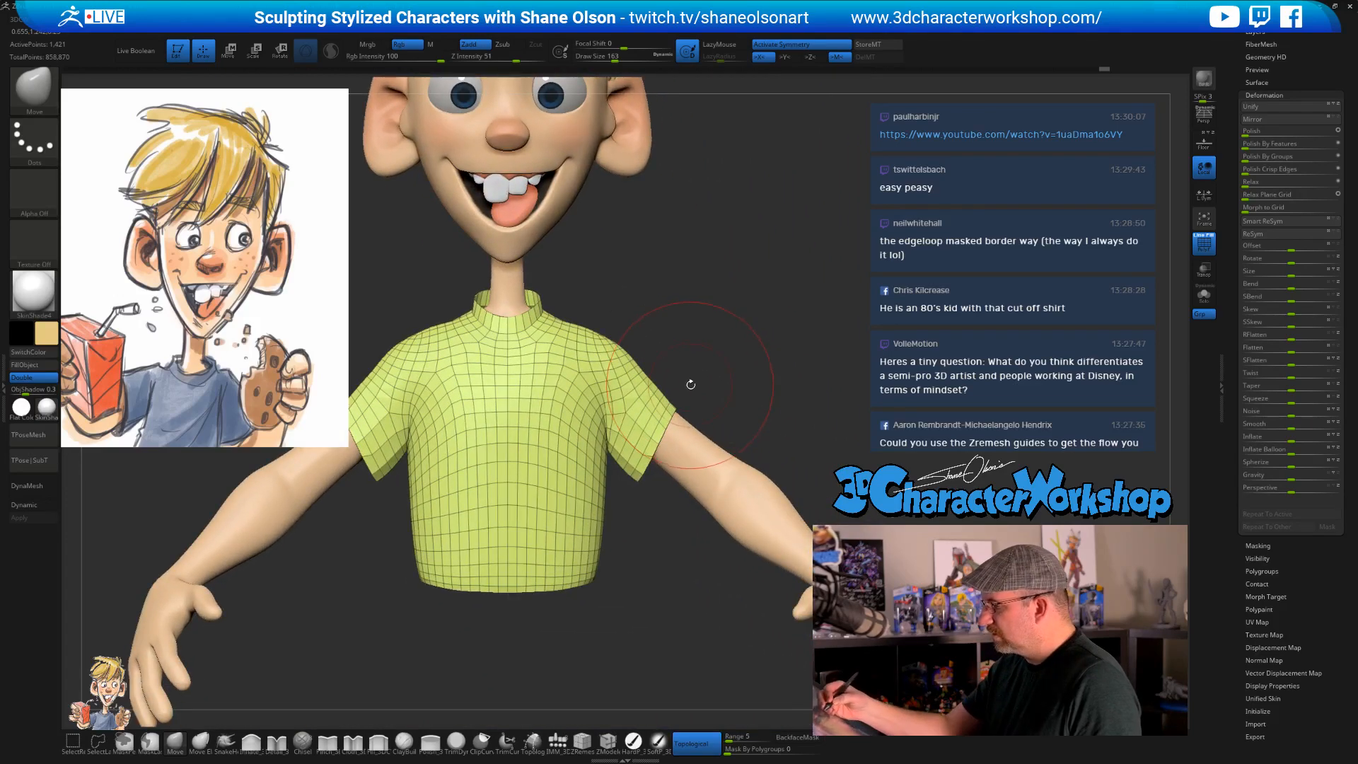
{"action": "left_click_drag", "start_coordinate": [696, 453], "coordinate": [676, 509], "text": "alt"}
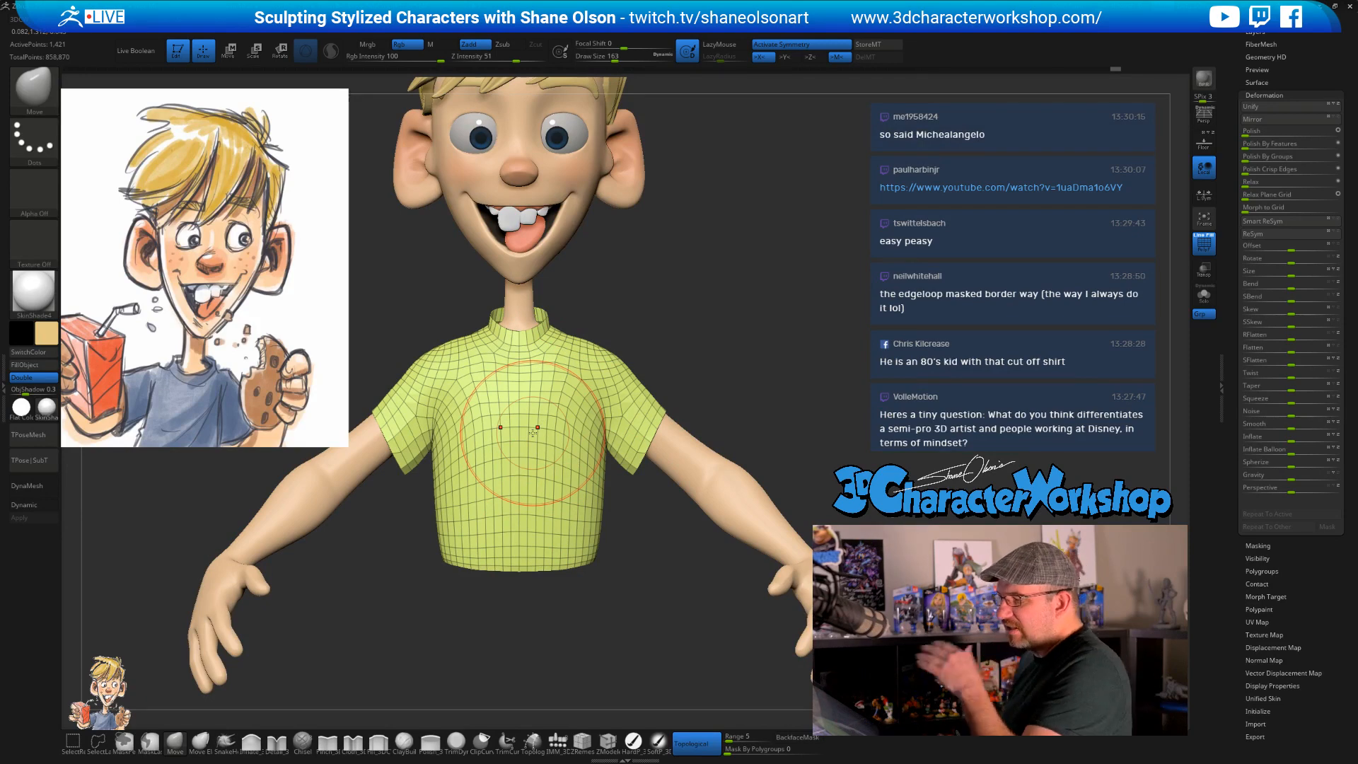
- Tighten the sides of the collar around the neck with the Move brush, raising the draw size from 80 to 104
{"action": "left_click_drag", "start_coordinate": [710, 352], "coordinate": [716, 394], "text": "alt"}
{"action": "key", "text": "s"}
{"action": "left_click_drag", "start_coordinate": [617, 357], "coordinate": [609, 394]}
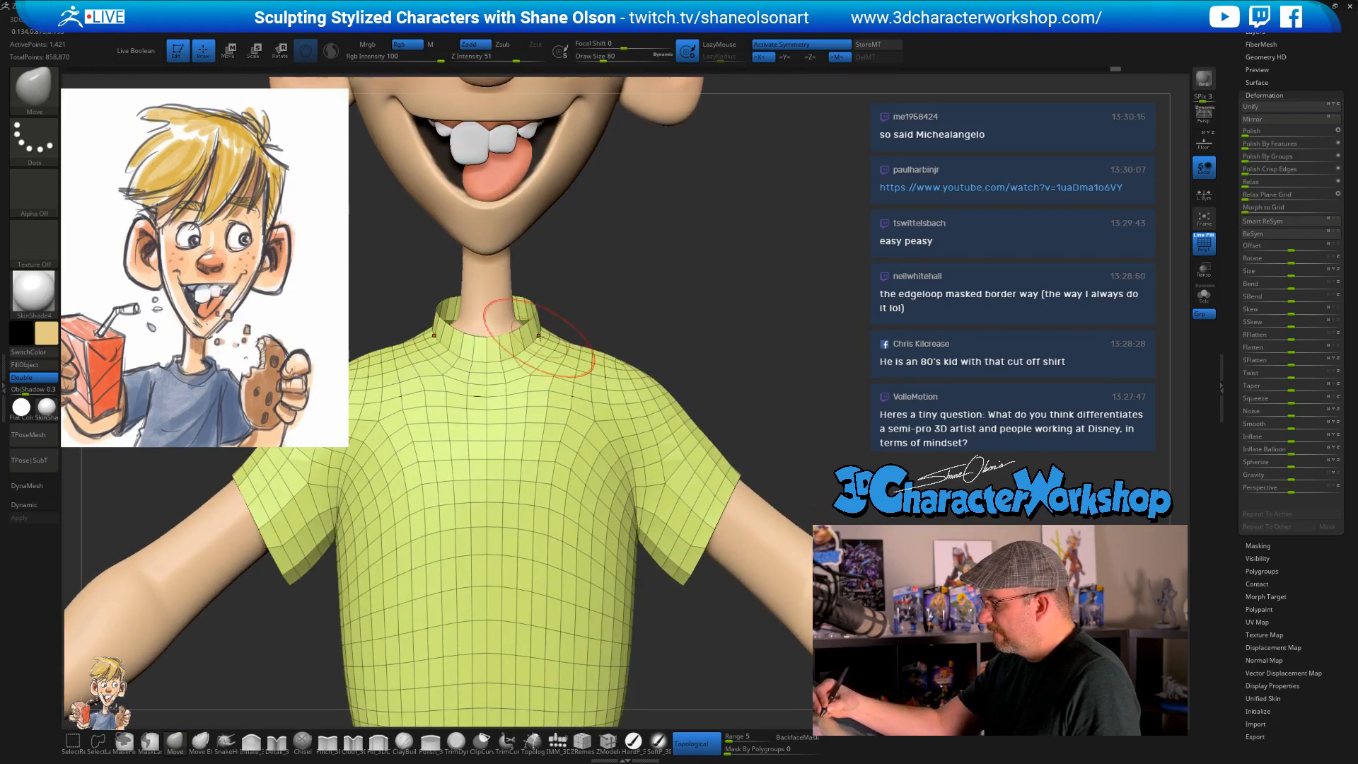
{"action": "key", "text": "s"}
{"action": "left_click_drag", "start_coordinate": [554, 299], "coordinate": [556, 300]}
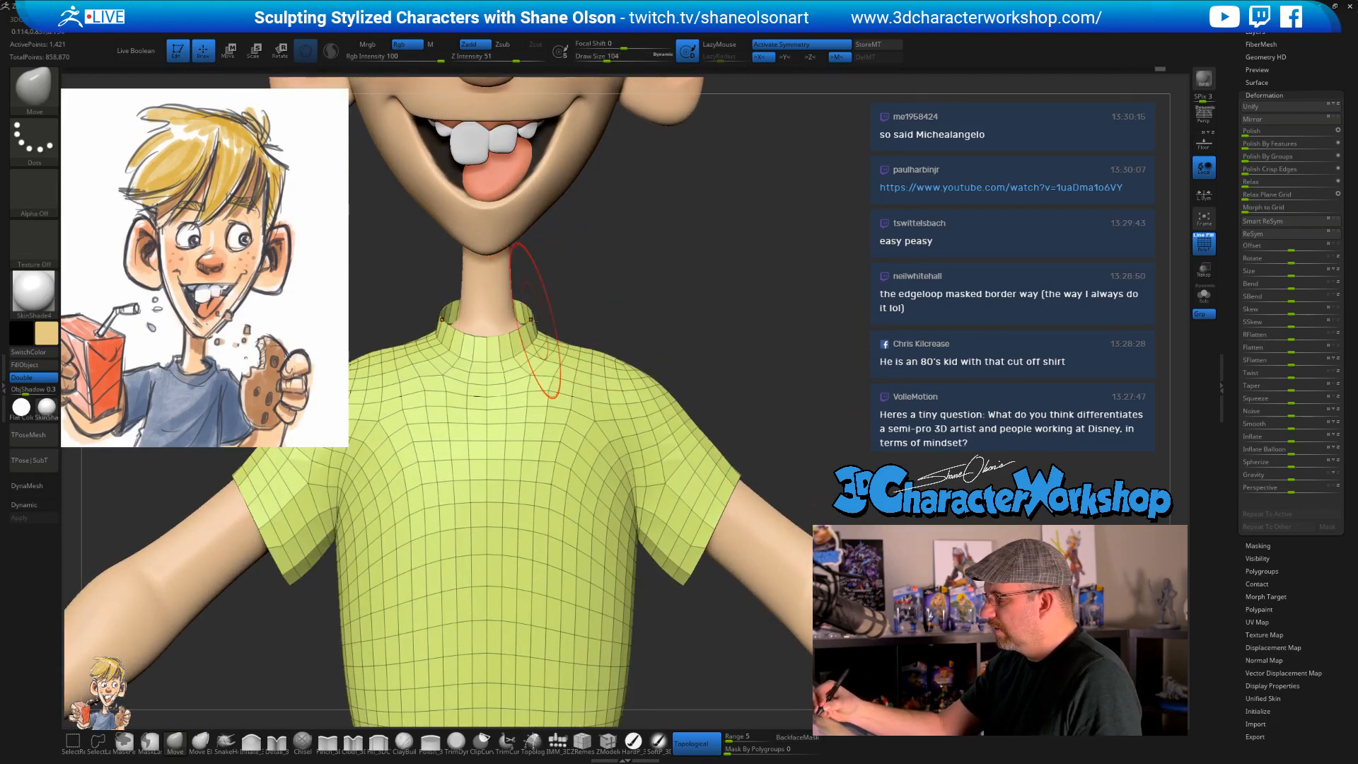
{"action": "left_click_drag", "start_coordinate": [584, 308], "coordinate": [503, 297]}
{"action": "mouse_move", "coordinate": [624, 282]}
{"action": "left_mouse_down"}
{"action": "mouse_move", "coordinate": [541, 280]}
{"action": "mouse_move", "coordinate": [676, 302]}
{"action": "mouse_move", "coordinate": [635, 305]}
{"action": "left_mouse_up"}
- Insert a single edge loop close to the seam at the collar's base with ZModeler at draw size 13
{"action": "key", "text": "s"}
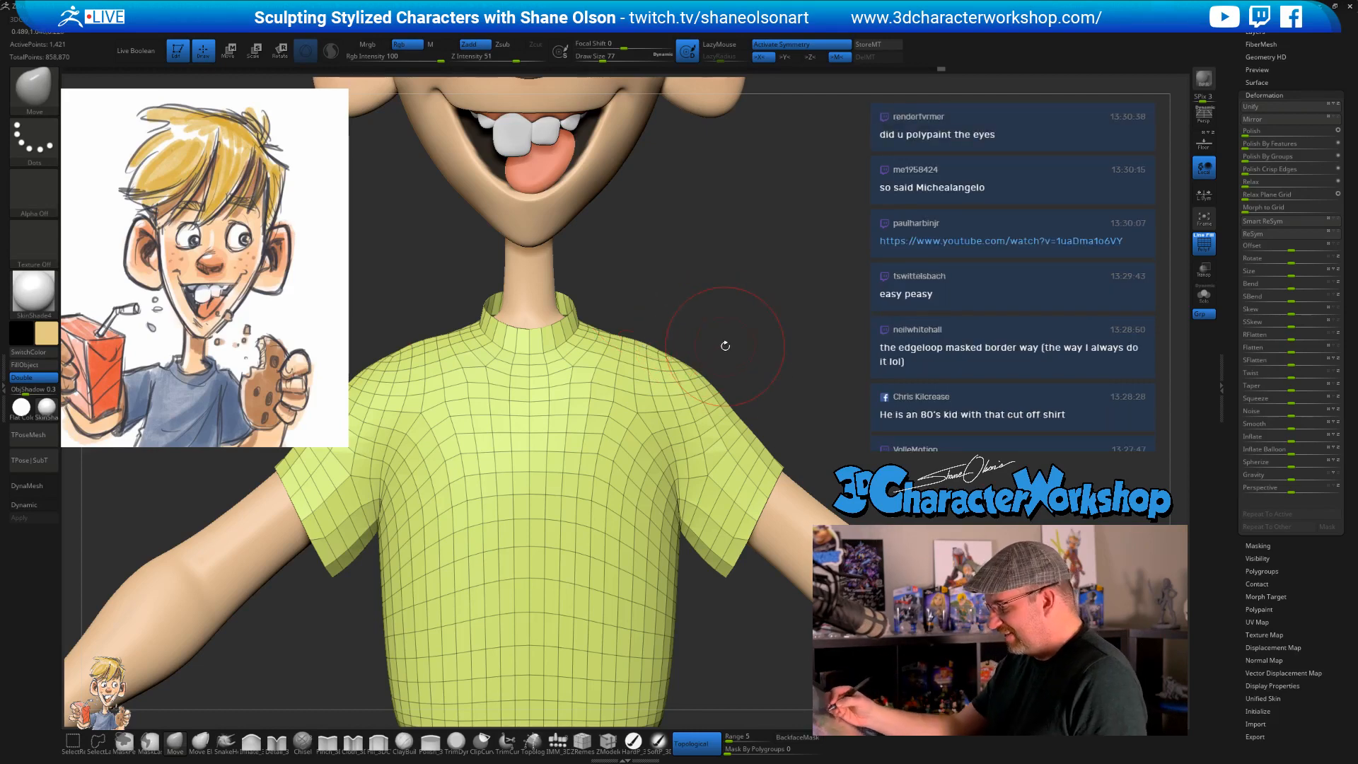
{"action": "key", "text": "shift+z"}
{"action": "mouse_move", "coordinate": [724, 315]}
{"action": "right_mouse_down", "text": "ctrl"}
{"action": "mouse_move", "coordinate": [649, 351]}
{"action": "mouse_move", "coordinate": [620, 394]}
{"action": "right_mouse_up", "text": "ctrl"}
{"action": "key", "text": "s"}
{"action": "left_click", "coordinate": [642, 335]}
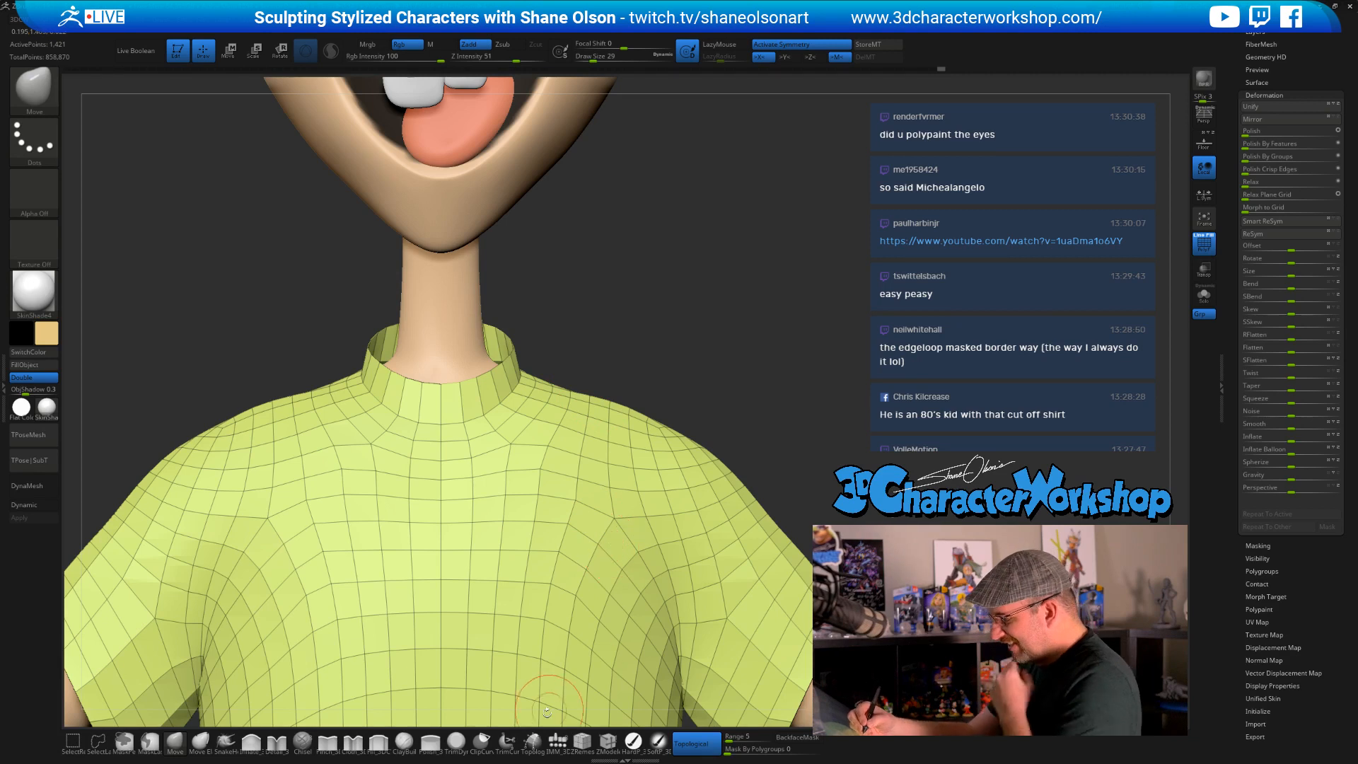
{"action": "key", "text": "s"}
{"action": "left_click_drag", "start_coordinate": [611, 352], "coordinate": [605, 351]}
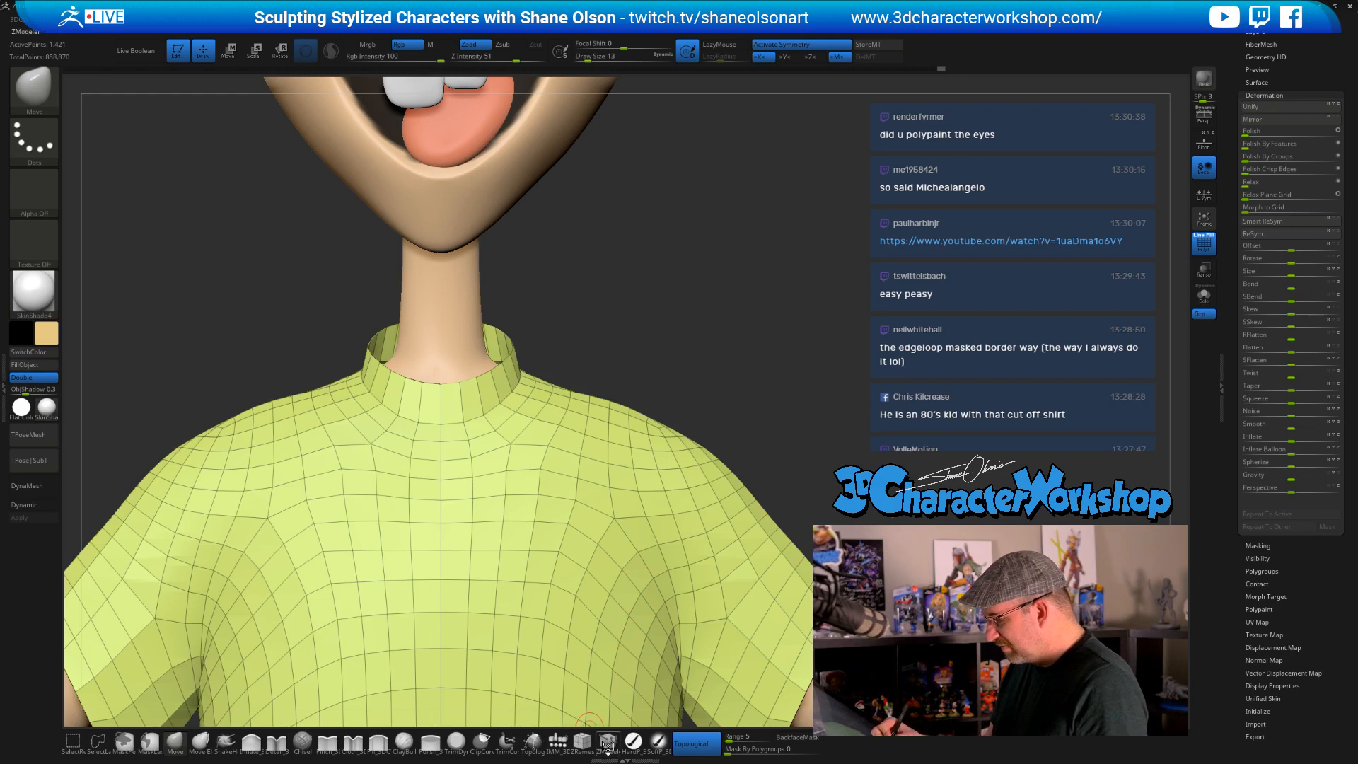
{"action": "left_click", "coordinate": [608, 742]}
{"action": "key", "text": "space"}
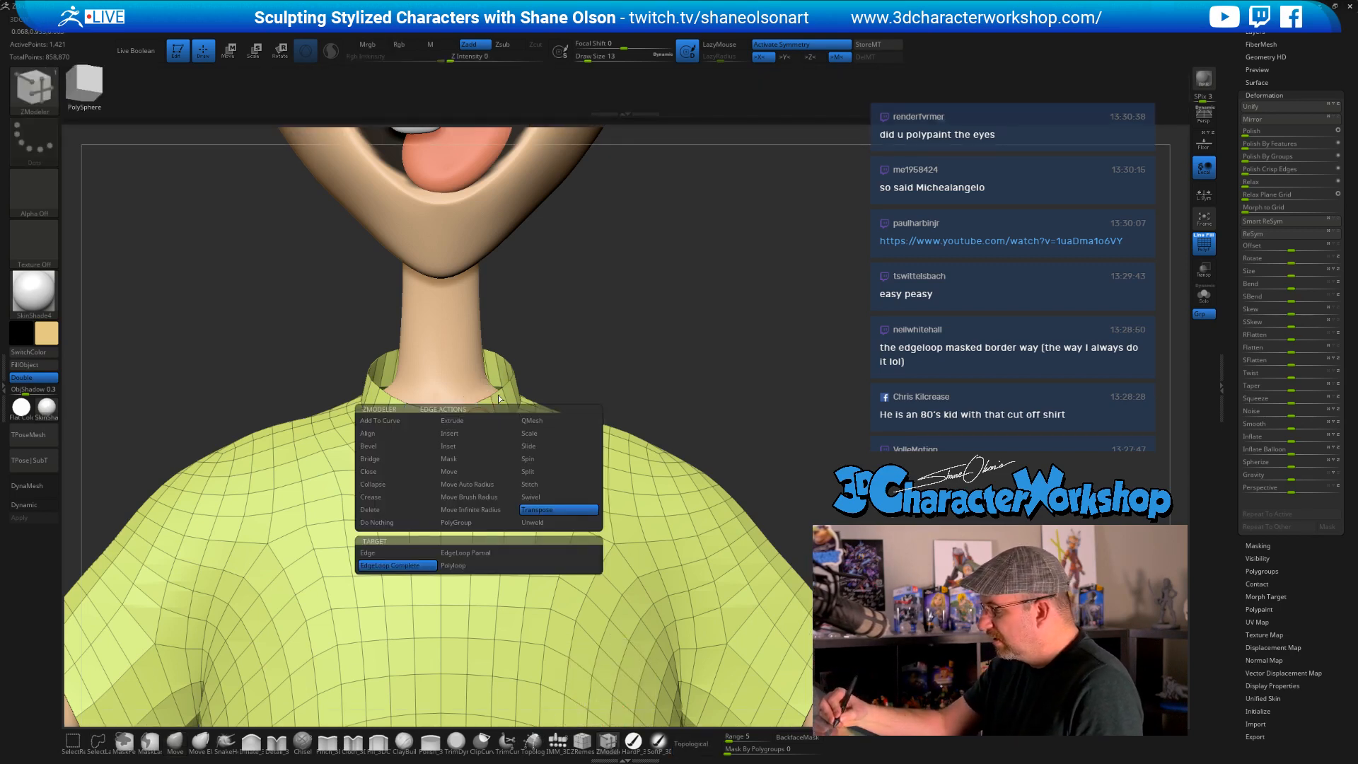
{"action": "left_click", "coordinate": [481, 435]}
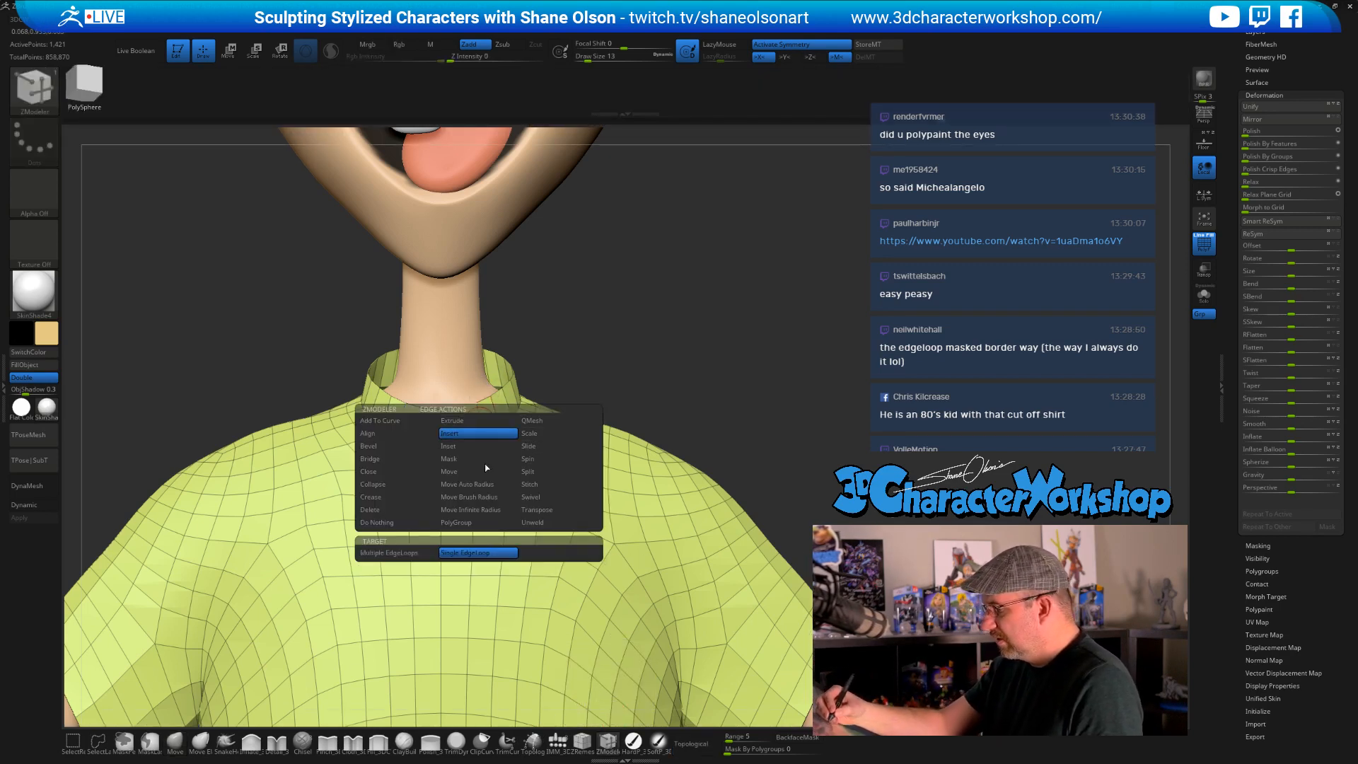
{"action": "left_click", "coordinate": [482, 437]}
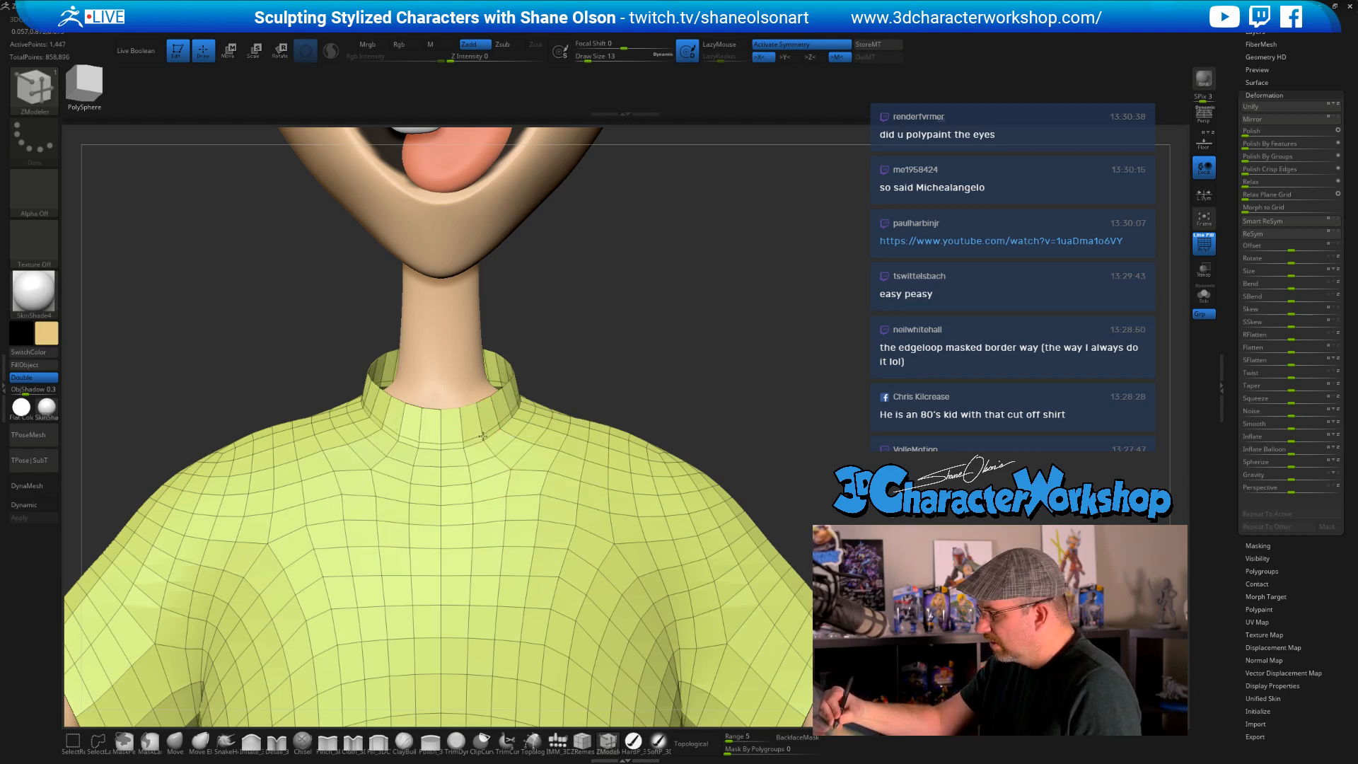
- Extrude the narrow strip at the collar's base into a seam groove with ZModeler's Extrude action set to Polyloop
{"action": "right_click_drag", "start_coordinate": [555, 497], "coordinate": [555, 693], "text": "ctrl"}
{"action": "right_click_drag", "start_coordinate": [488, 427], "coordinate": [564, 455], "text": "alt"}
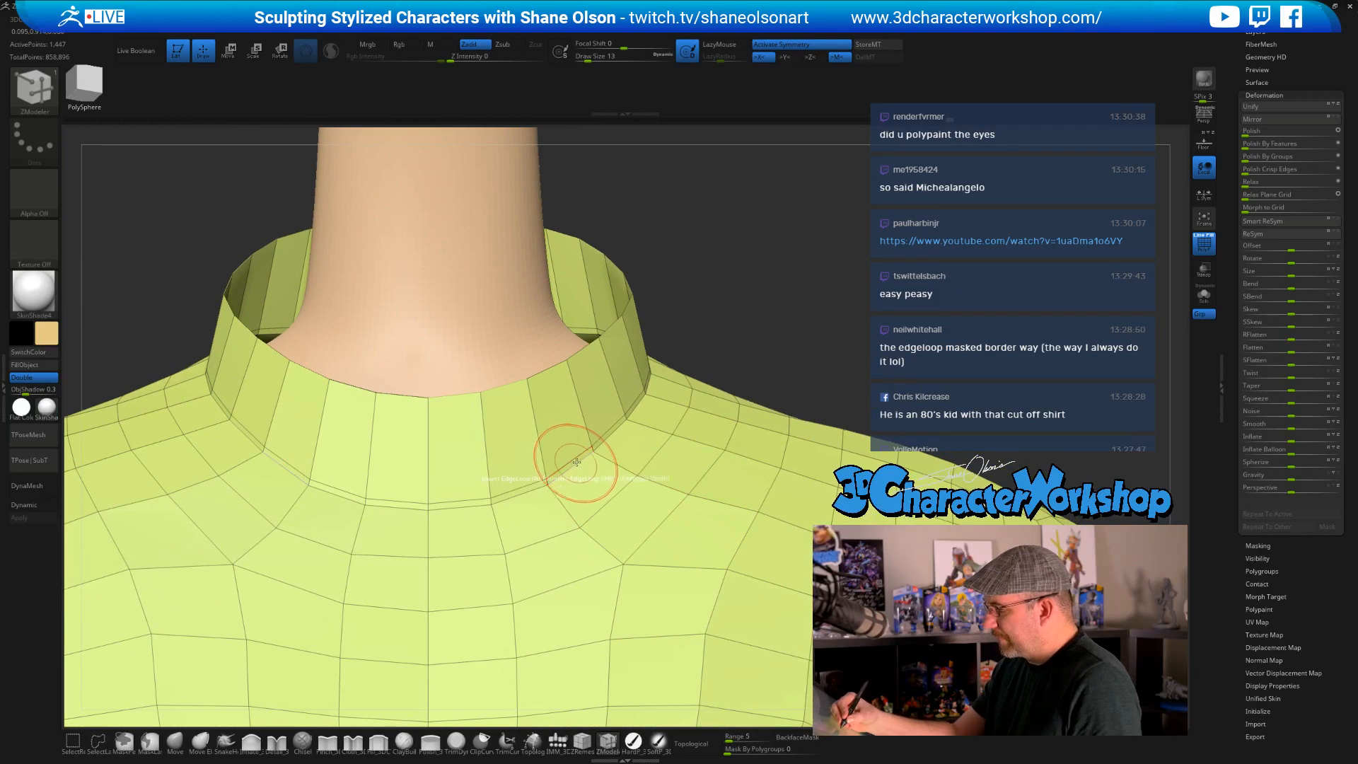
{"action": "key", "text": "space"}
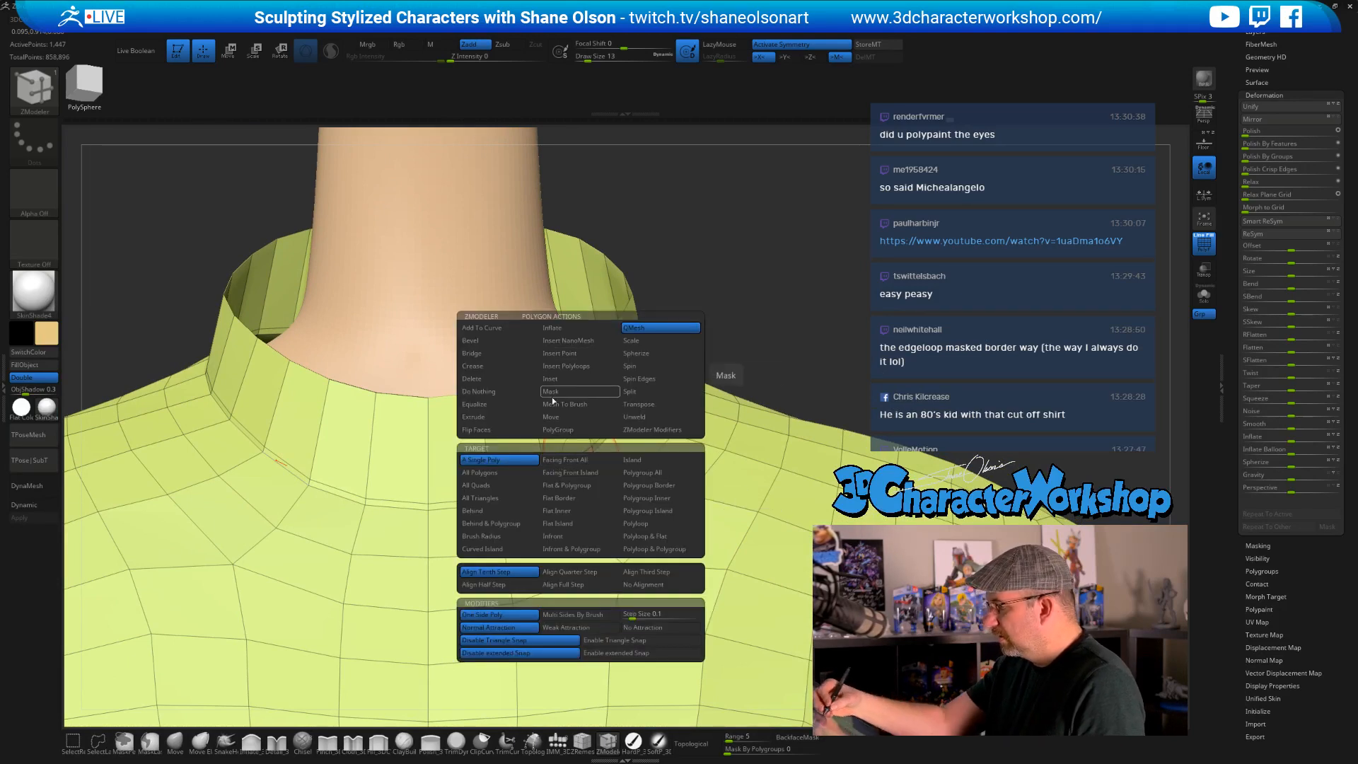
{"action": "left_click", "coordinate": [507, 416]}
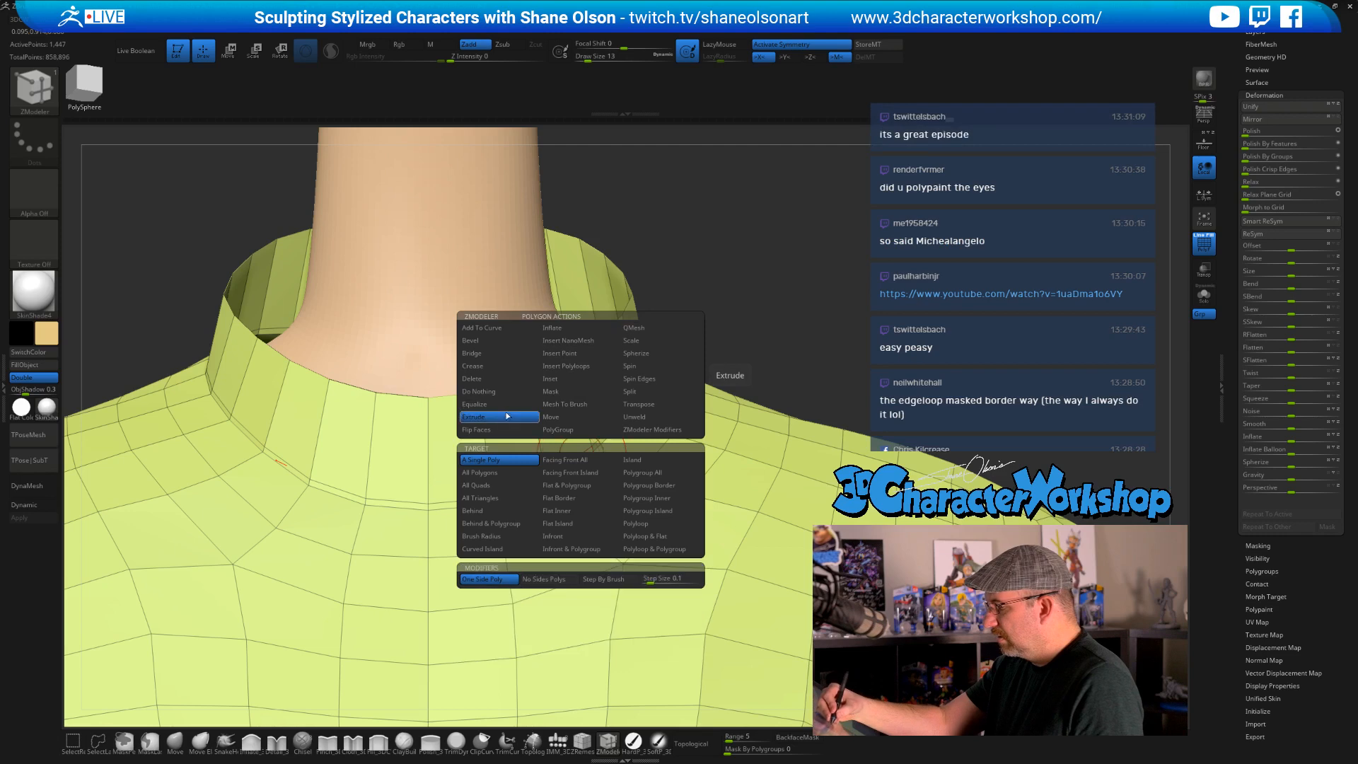
{"action": "left_click", "coordinate": [659, 527]}
{"action": "right_click_drag", "start_coordinate": [697, 387], "coordinate": [584, 471], "text": "ctrl"}
{"action": "left_click_drag", "start_coordinate": [529, 477], "coordinate": [523, 478]}
{"action": "right_click_drag", "start_coordinate": [554, 500], "coordinate": [621, 261], "text": "ctrl"}
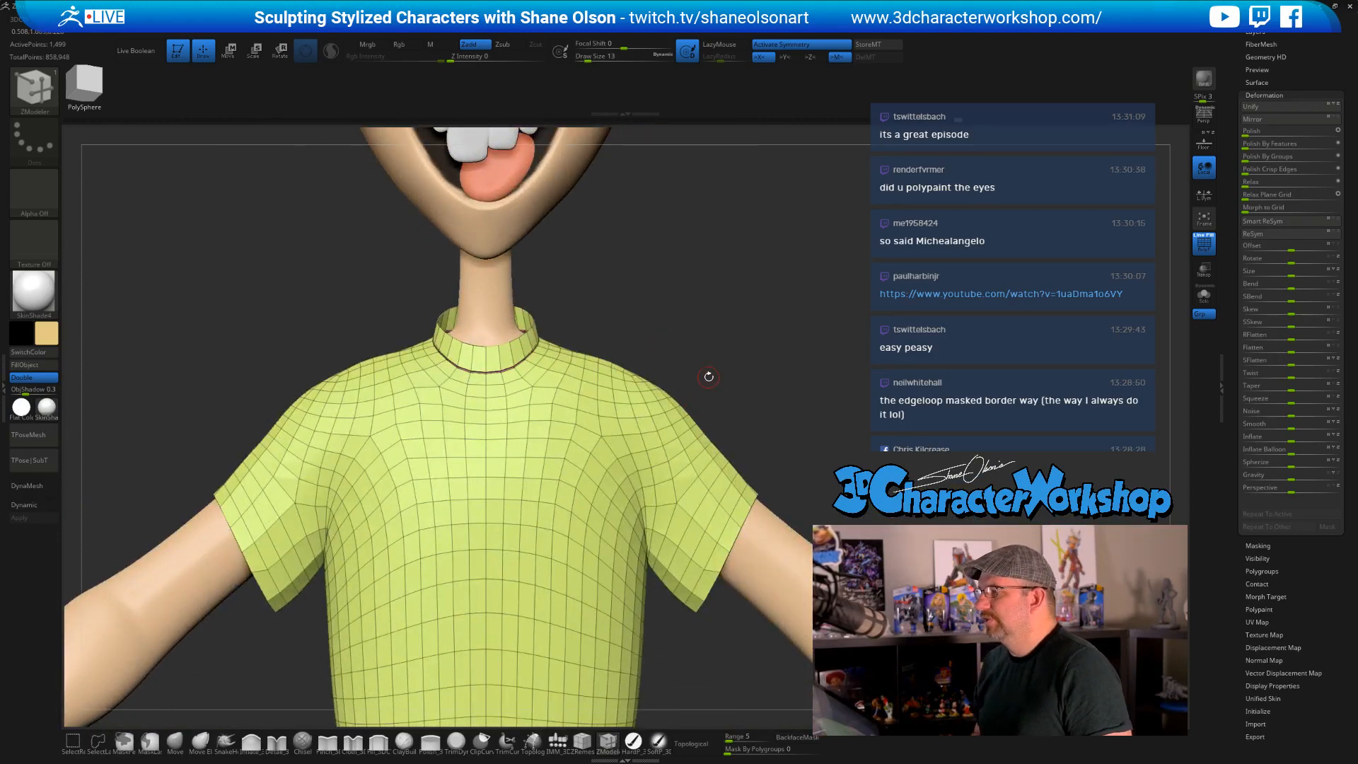
- Turn on dynamic subdivision and crease the shirt's sharp edges with a crease tolerance of 30
{"action": "right_click_drag", "start_coordinate": [765, 380], "coordinate": [720, 423], "text": "ctrl"}
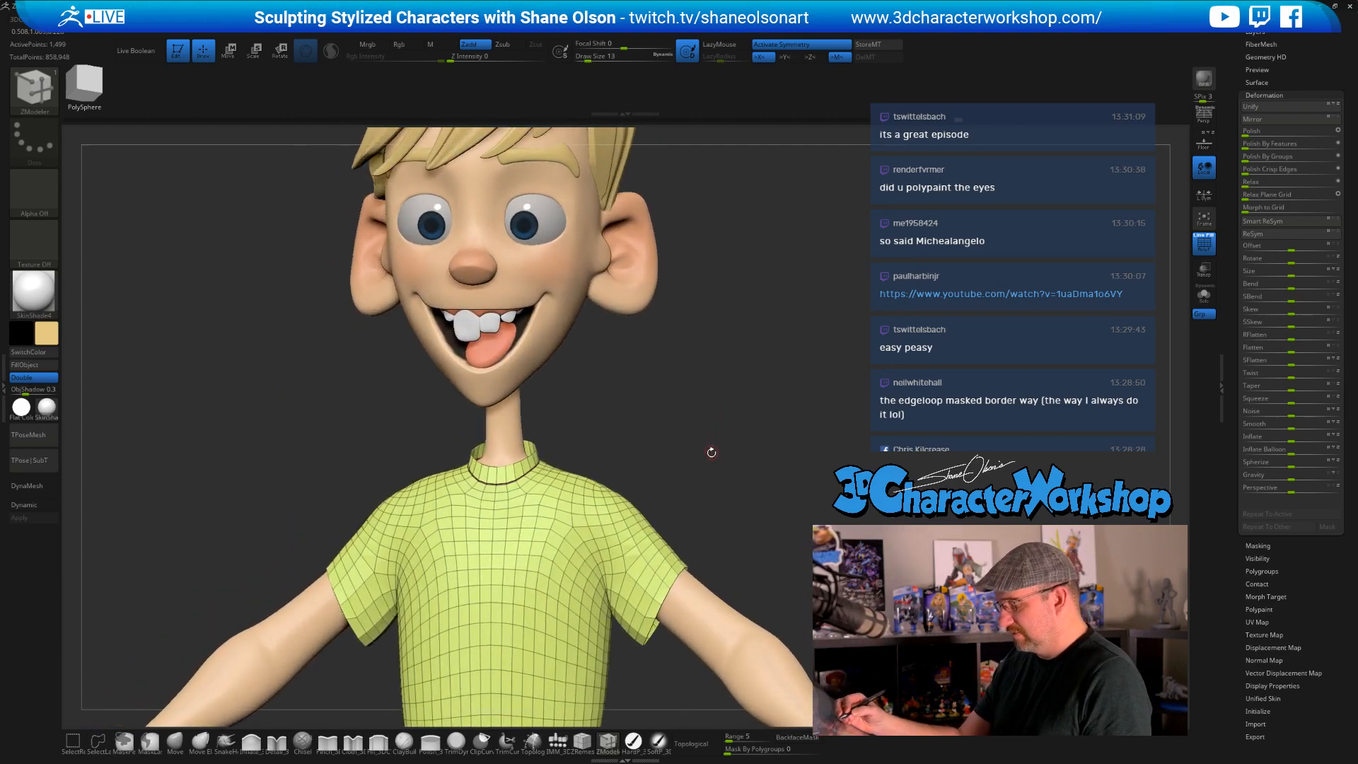
{"action": "right_click_drag", "start_coordinate": [726, 458], "coordinate": [733, 464]}
{"action": "key", "text": "d"}
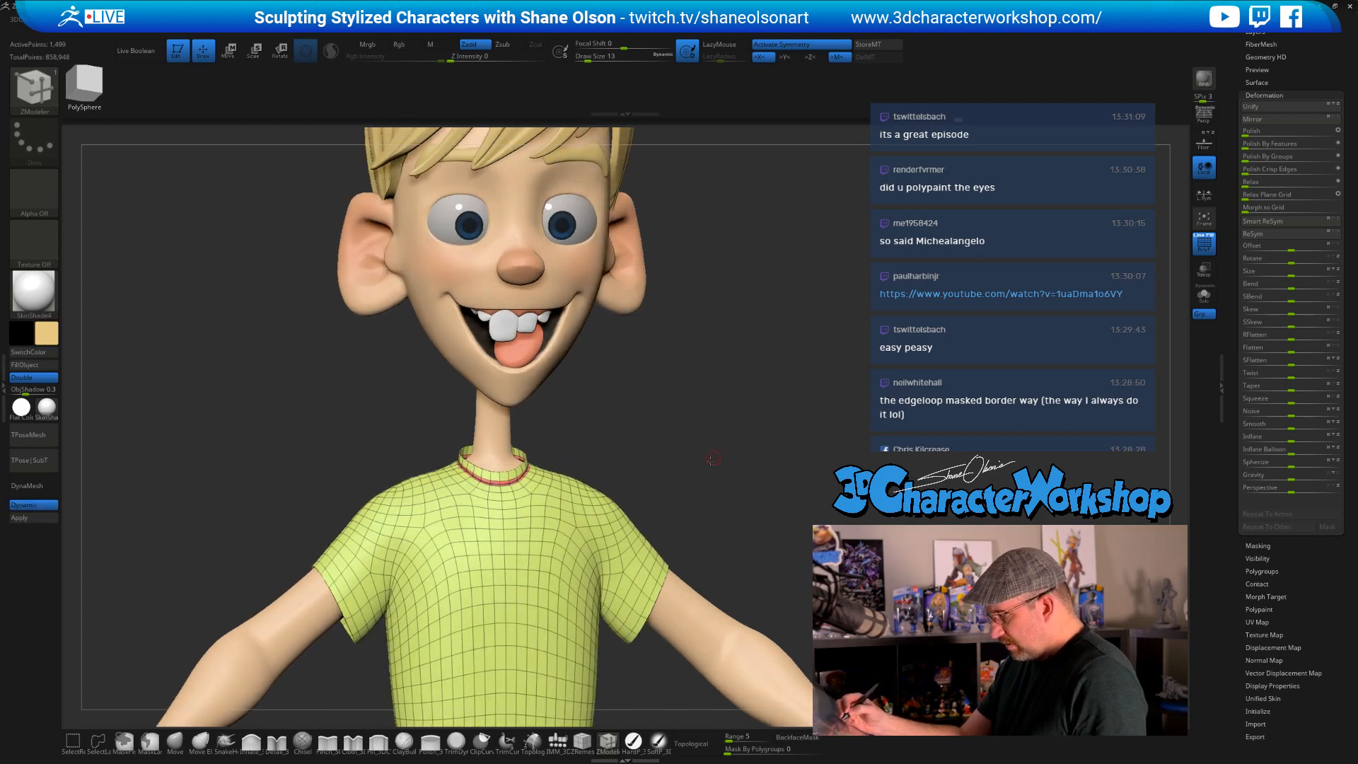
{"action": "left_click_drag", "start_coordinate": [712, 461], "coordinate": [669, 468]}
{"action": "key", "text": "space"}
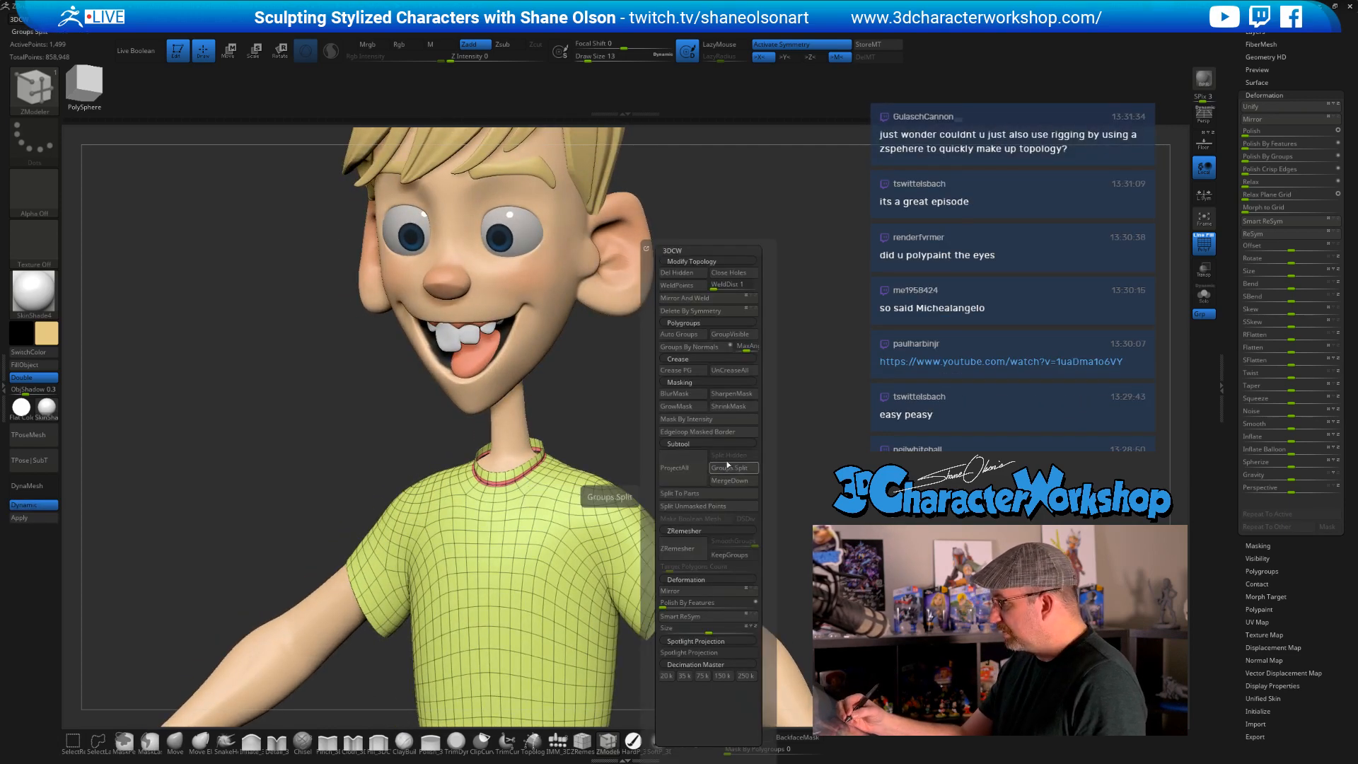
{"action": "left_click_drag", "start_coordinate": [1234, 341], "coordinate": [1245, 428]}
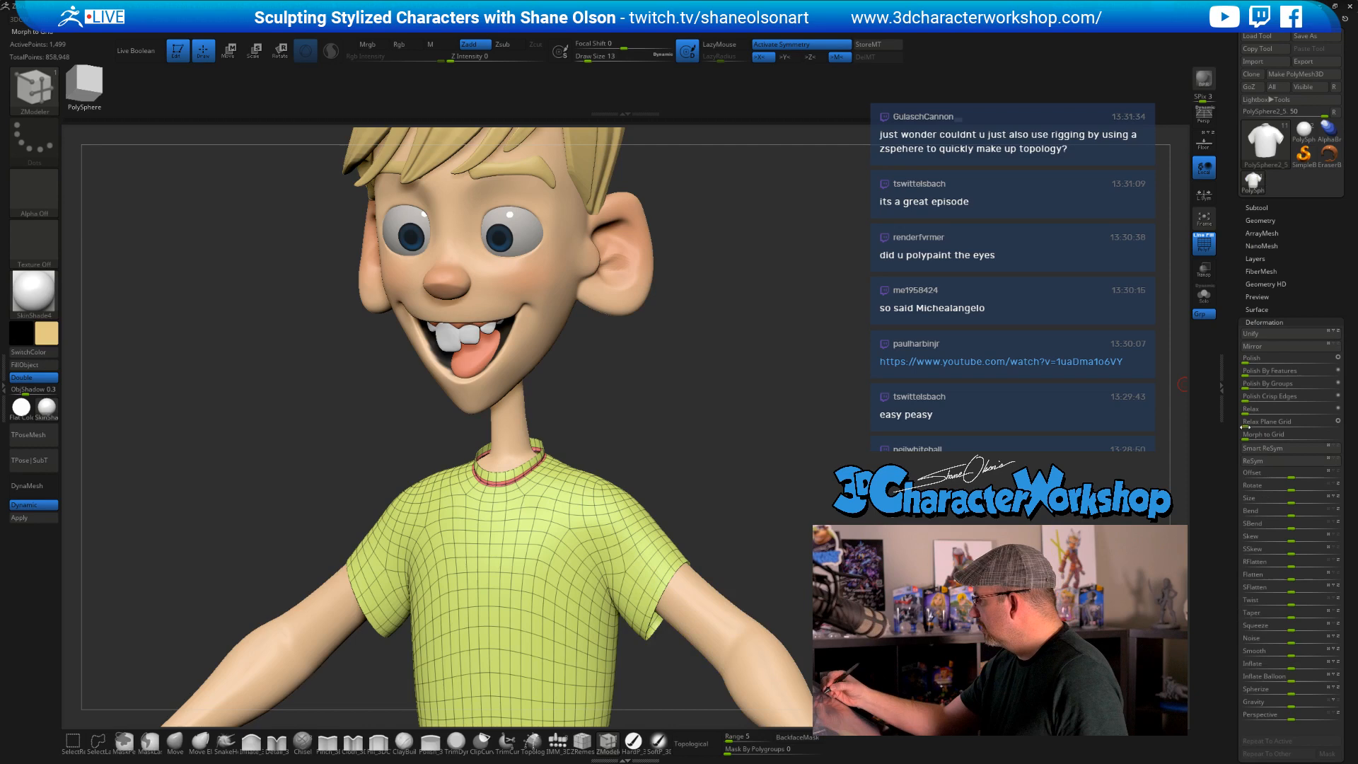
{"action": "left_click", "coordinate": [1266, 323]}
{"action": "left_click", "coordinate": [1260, 220]}
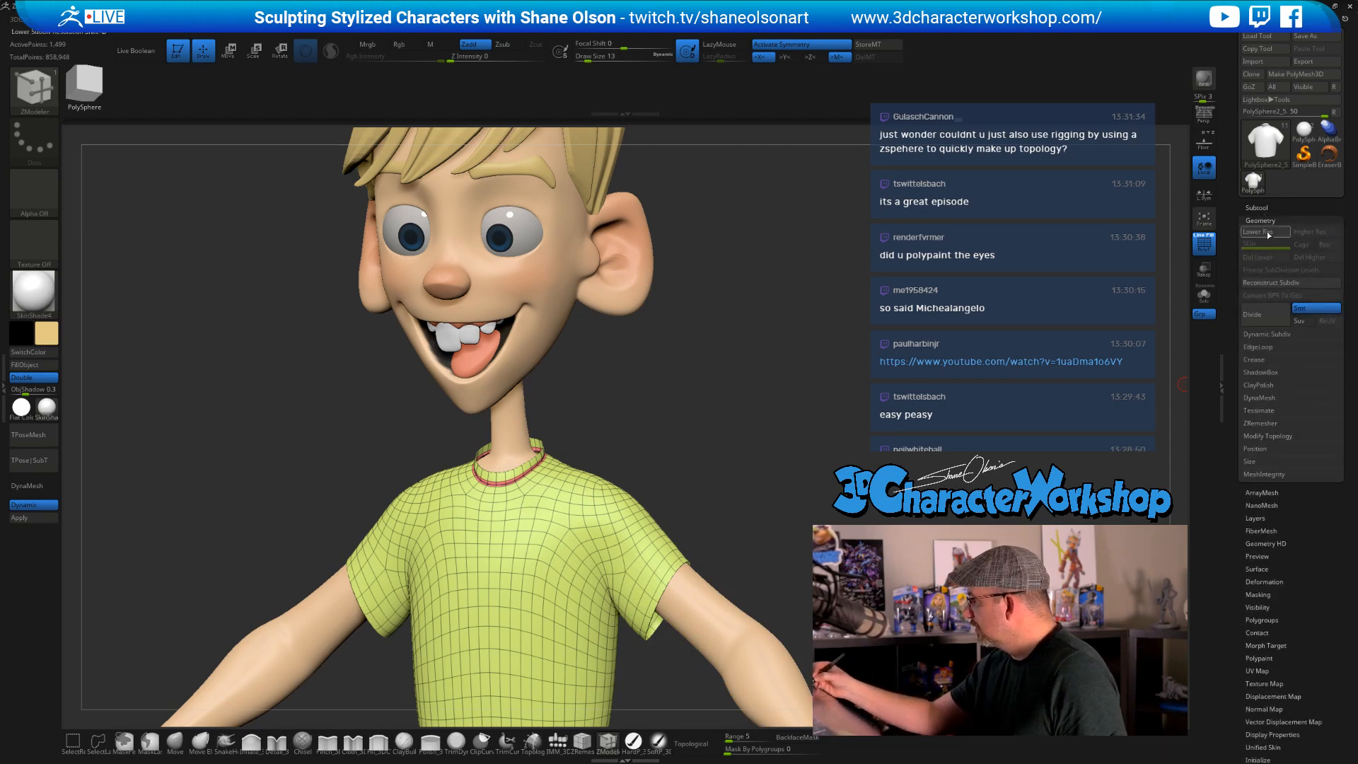
{"action": "left_click", "coordinate": [1262, 360]}
{"action": "left_click", "coordinate": [1264, 375]}
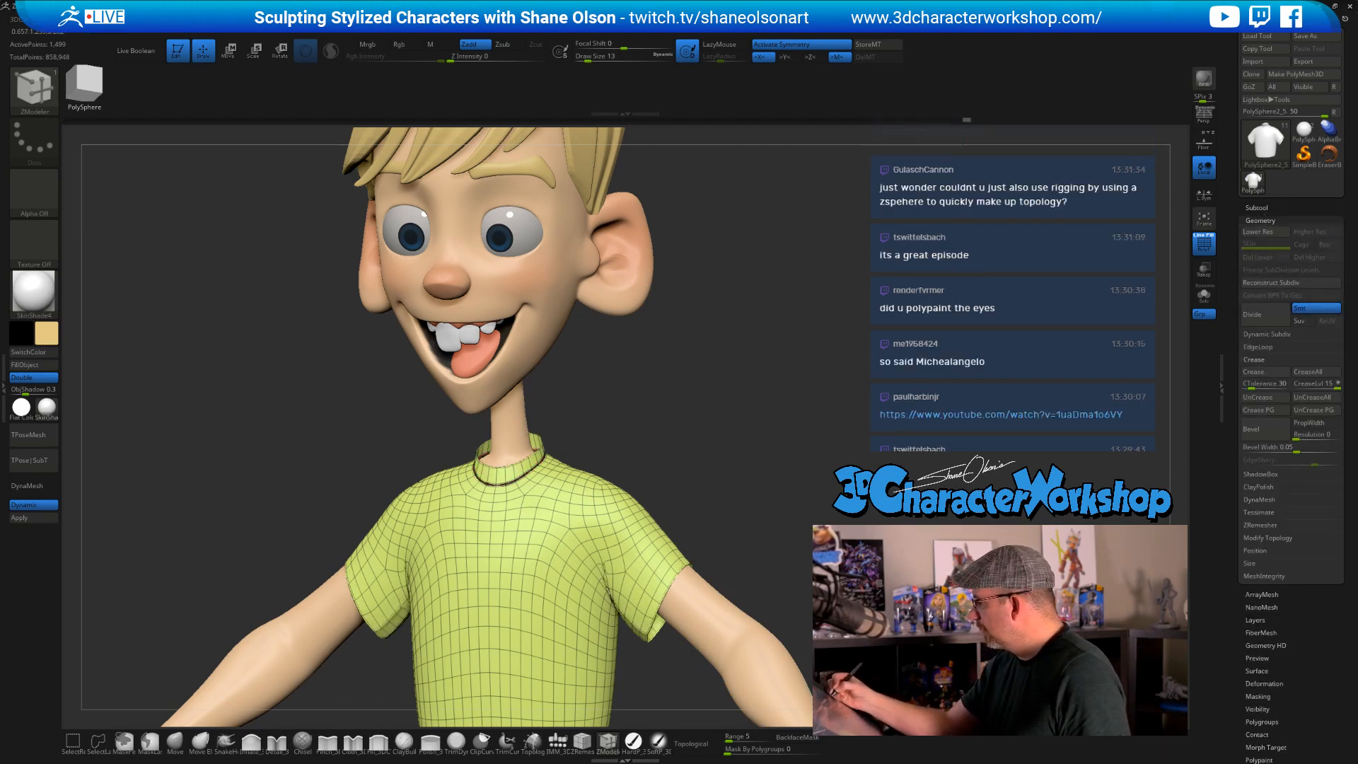
- Turn off the shirt's PolyFrame wireframe and frame the character in view
{"action": "left_click_drag", "start_coordinate": [779, 464], "coordinate": [793, 469]}
{"action": "key", "text": "shift+f"}
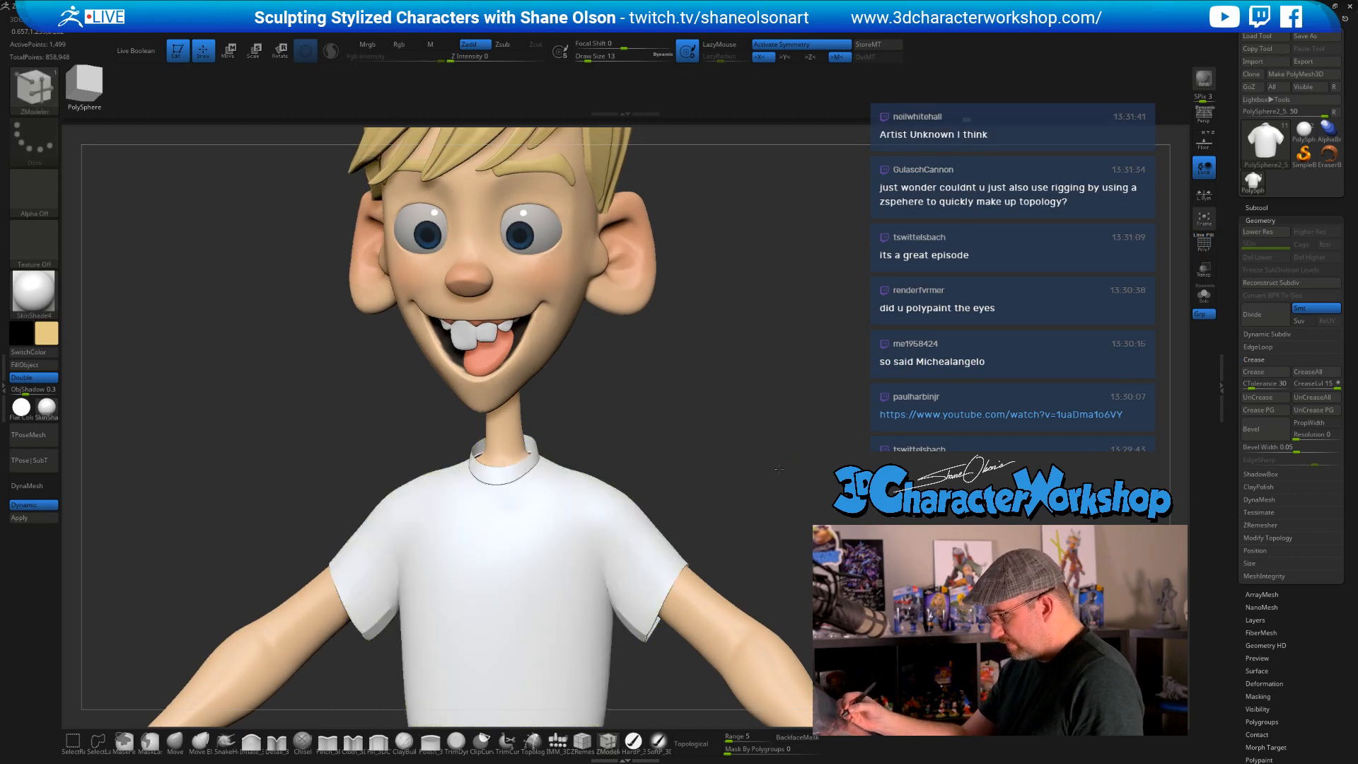
{"action": "key", "text": "f"}
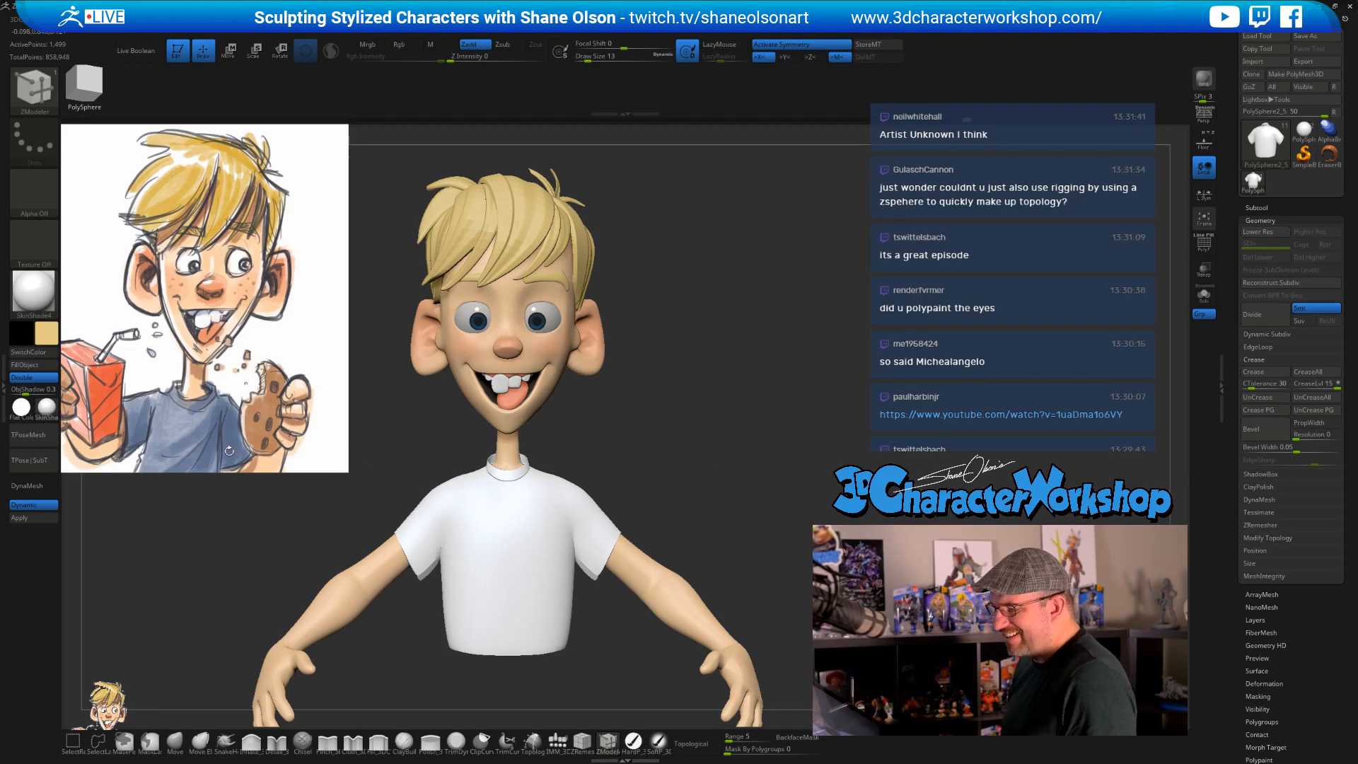
- Sample the blue of the T-shirt in the reference drawing and fill the whole shirt with it
{"action": "key", "text": "s"}
{"action": "left_click_drag", "start_coordinate": [658, 396], "coordinate": [669, 396]}
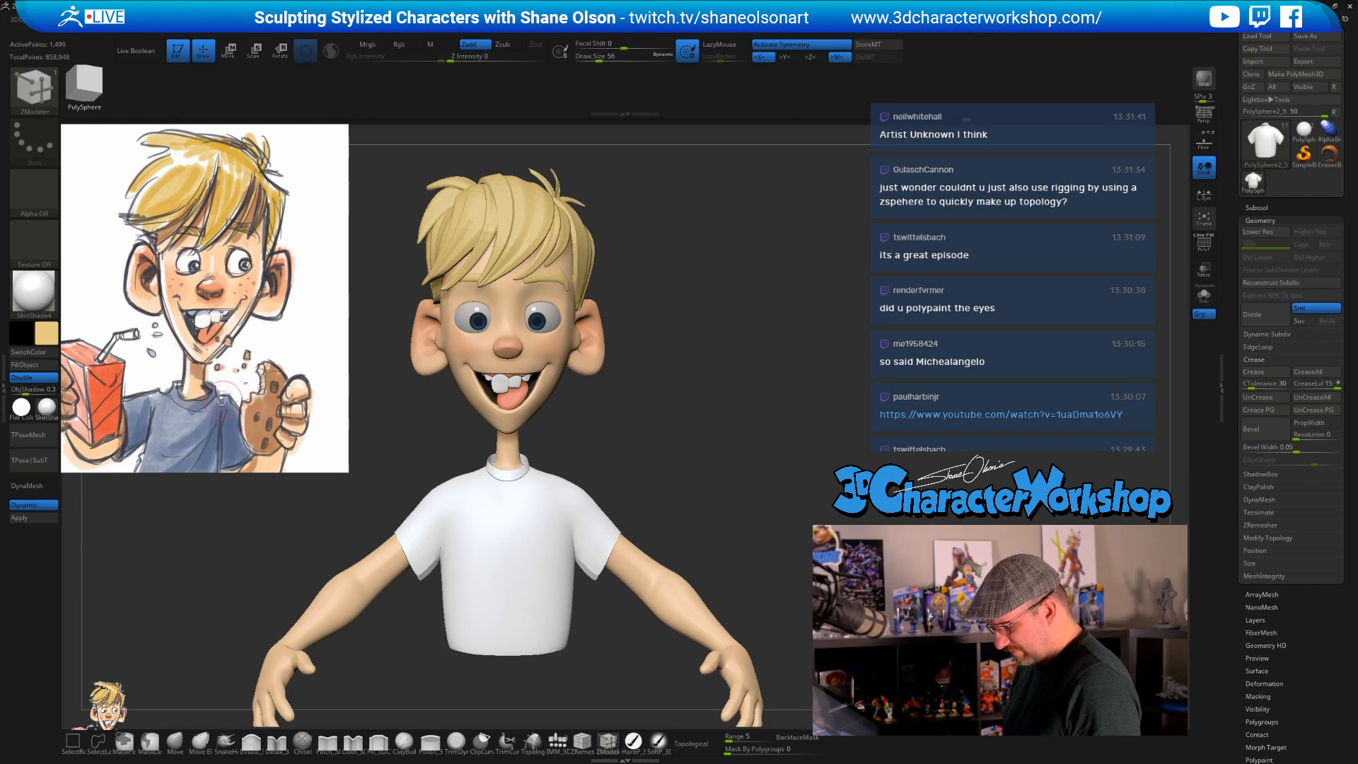
{"action": "key", "text": "z"}
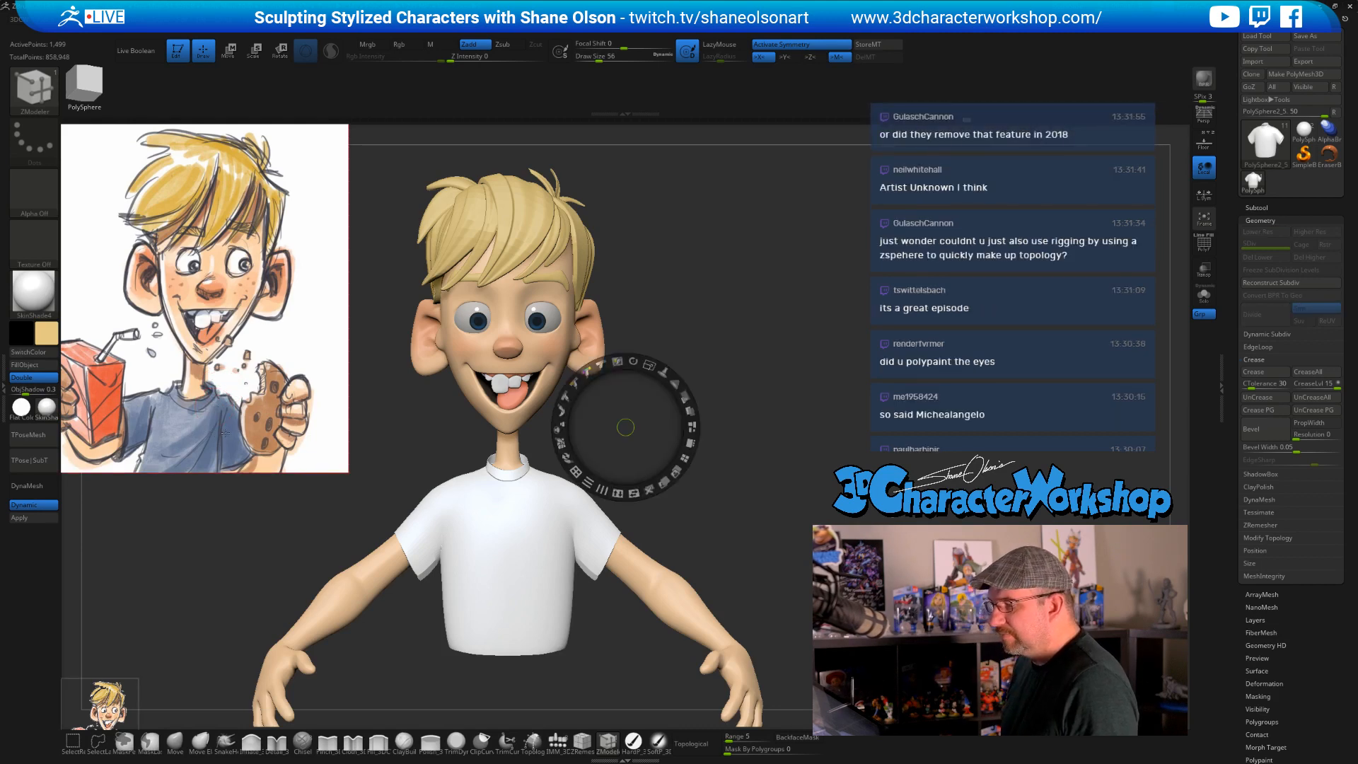
{"action": "key", "text": "z"}
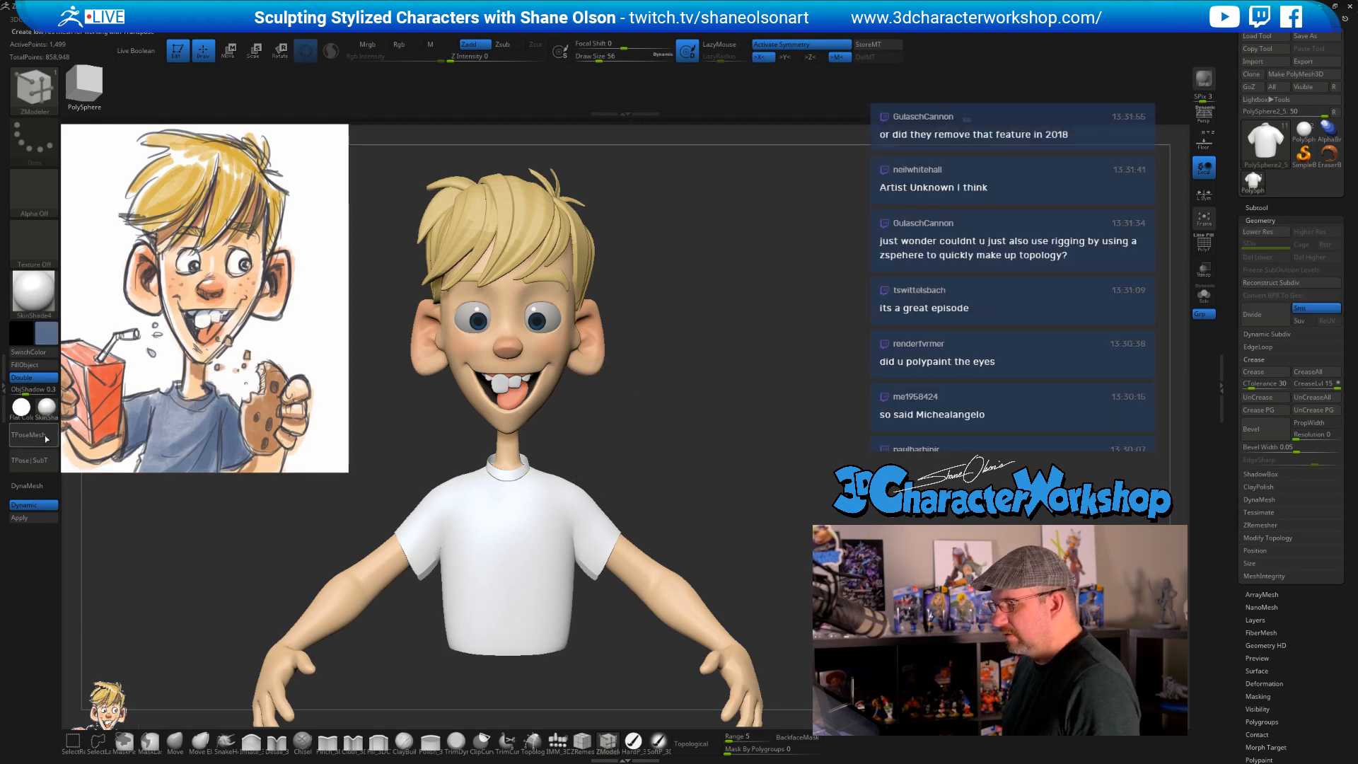
{"action": "left_click", "coordinate": [633, 740]}
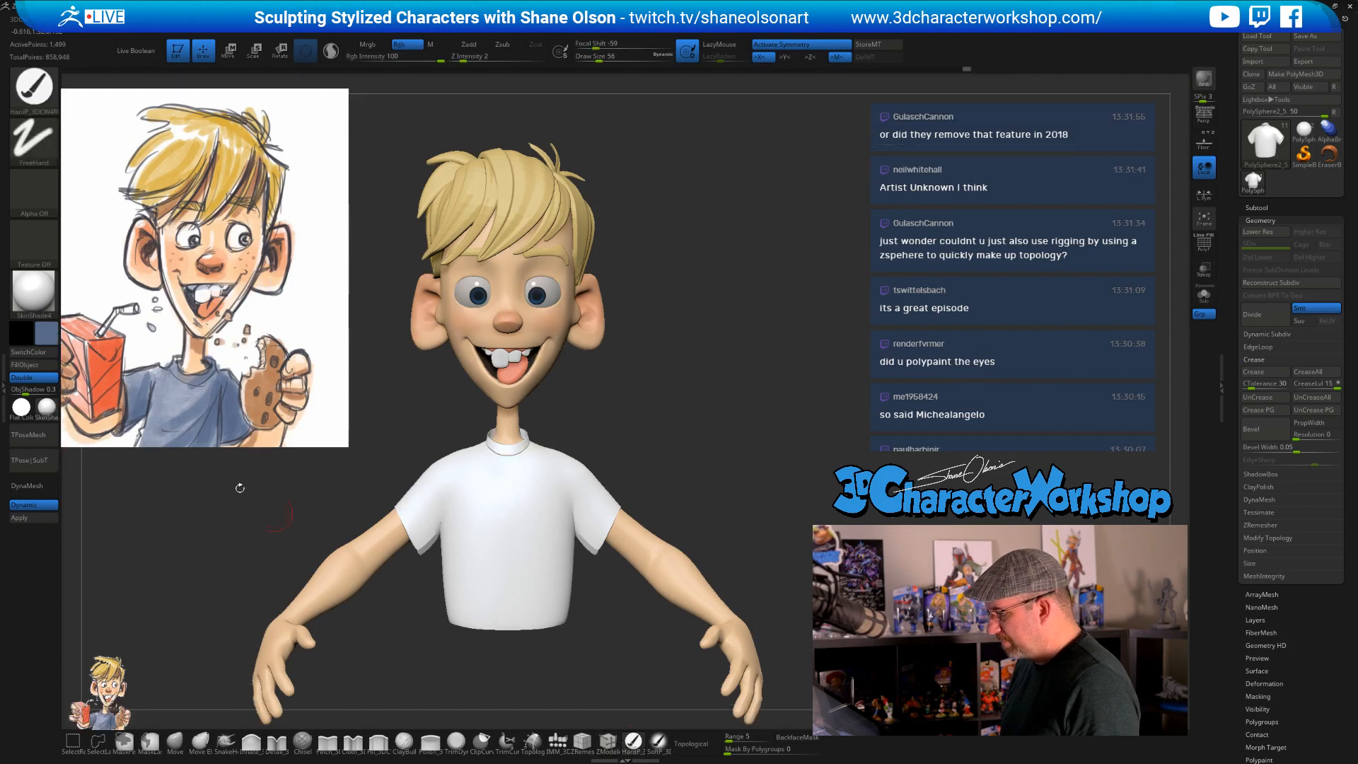
{"action": "left_click", "coordinate": [40, 366]}
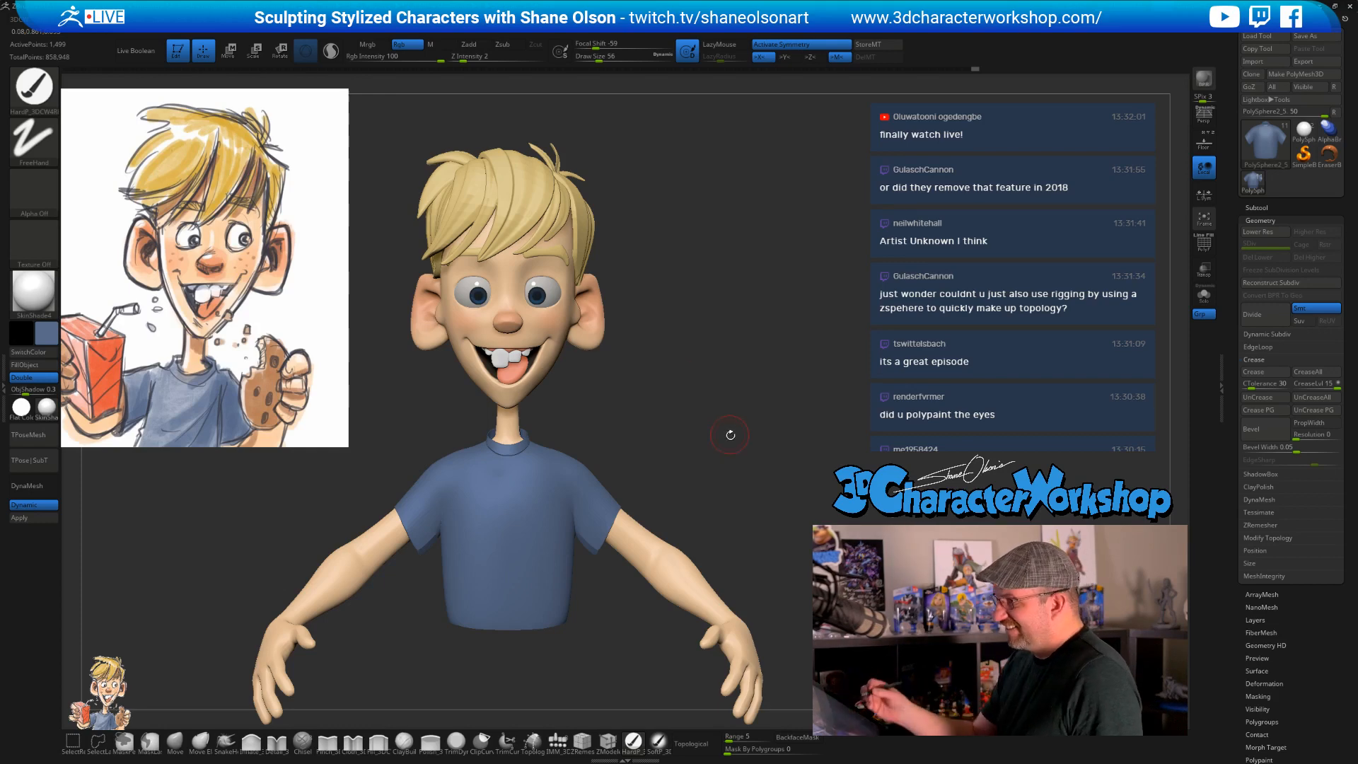
- Remove all existing creases from the T-shirt
{"action": "left_click_drag", "start_coordinate": [729, 434], "coordinate": [719, 472]}
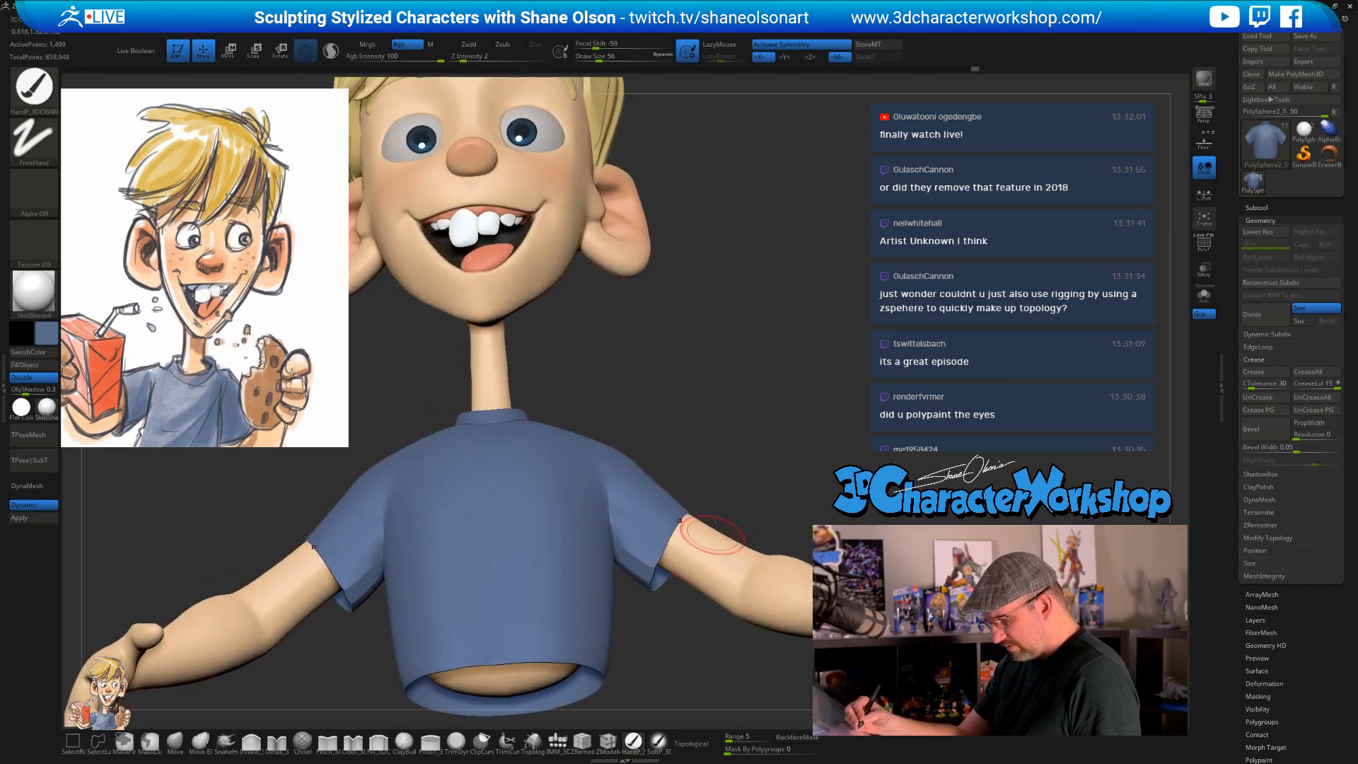
{"action": "key", "text": "w"}
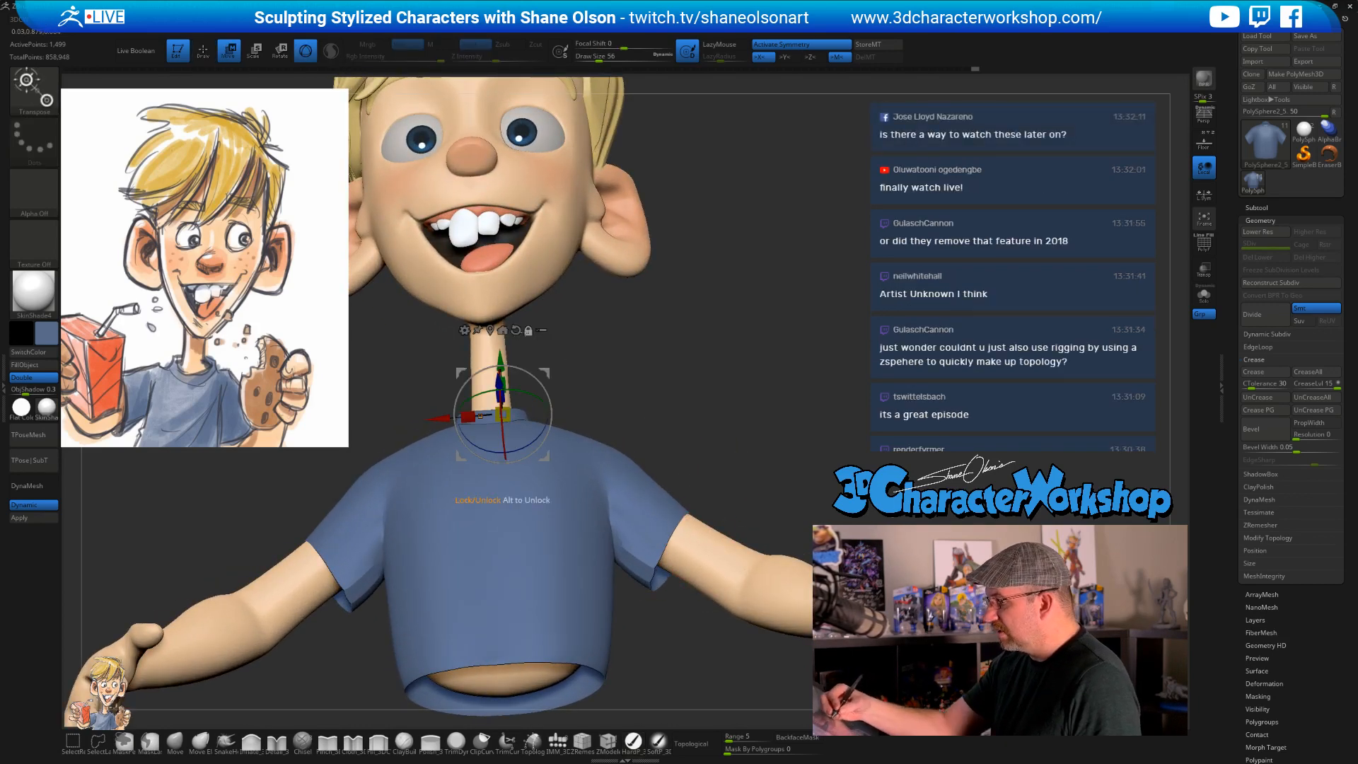
{"action": "key", "text": "q"}
{"action": "key", "text": "space"}
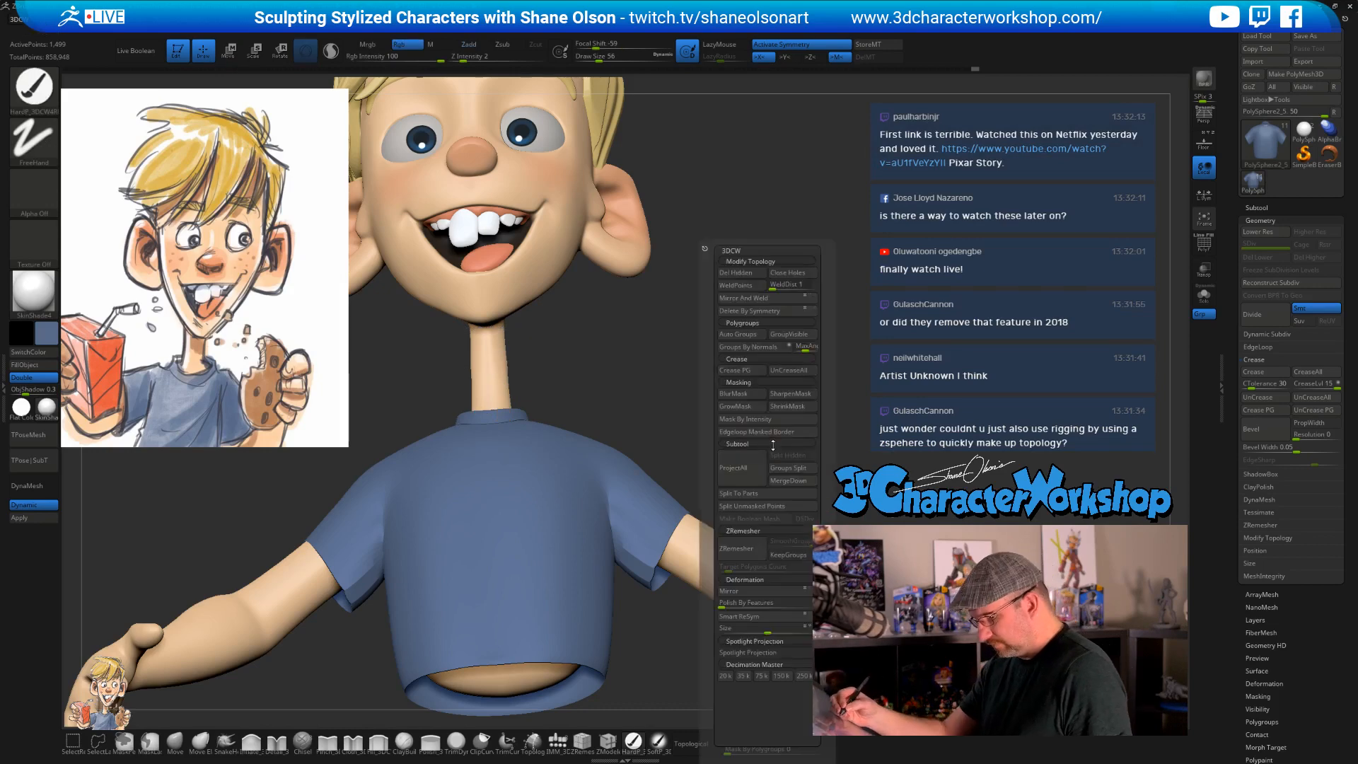
{"action": "left_click", "coordinate": [794, 368]}
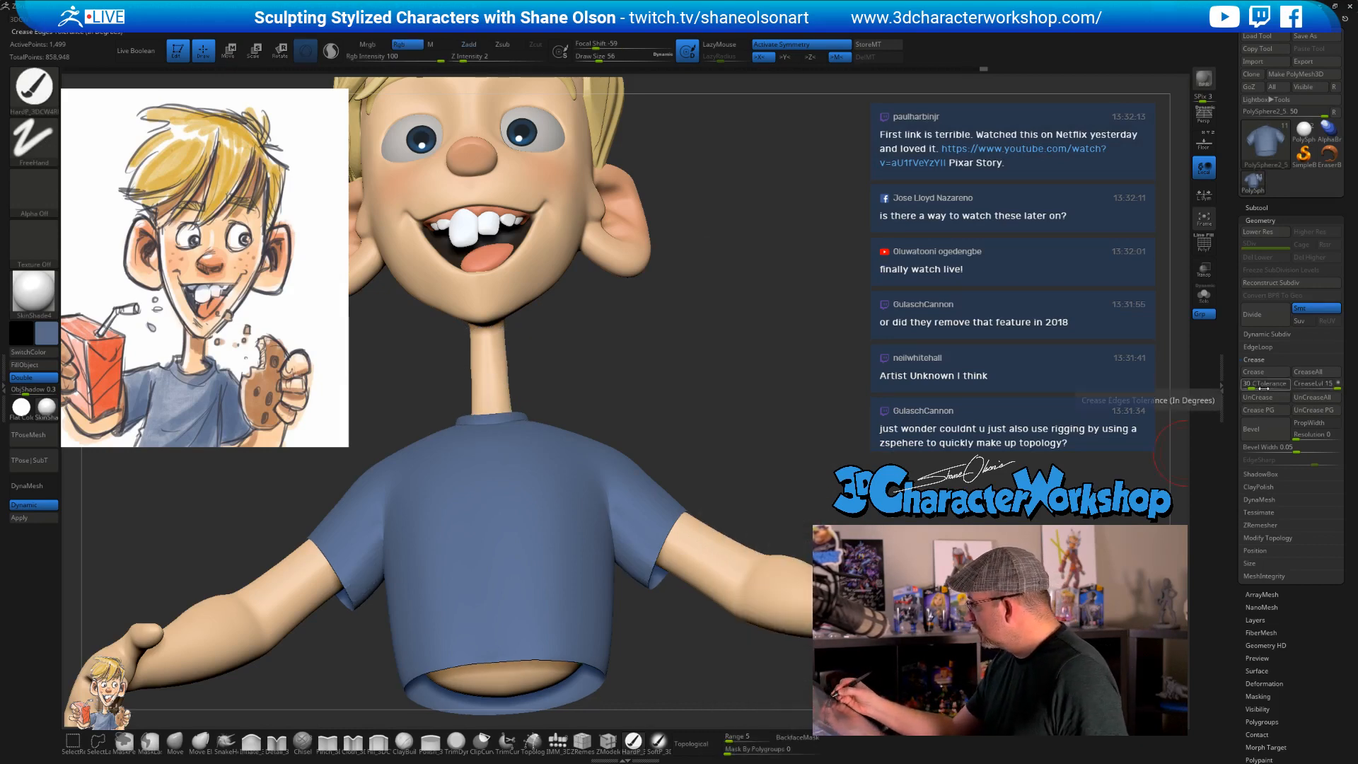
- Crease the T-shirt's edges with a crease tolerance of 180
{"action": "left_click_drag", "start_coordinate": [1262, 387], "coordinate": [1277, 388]}
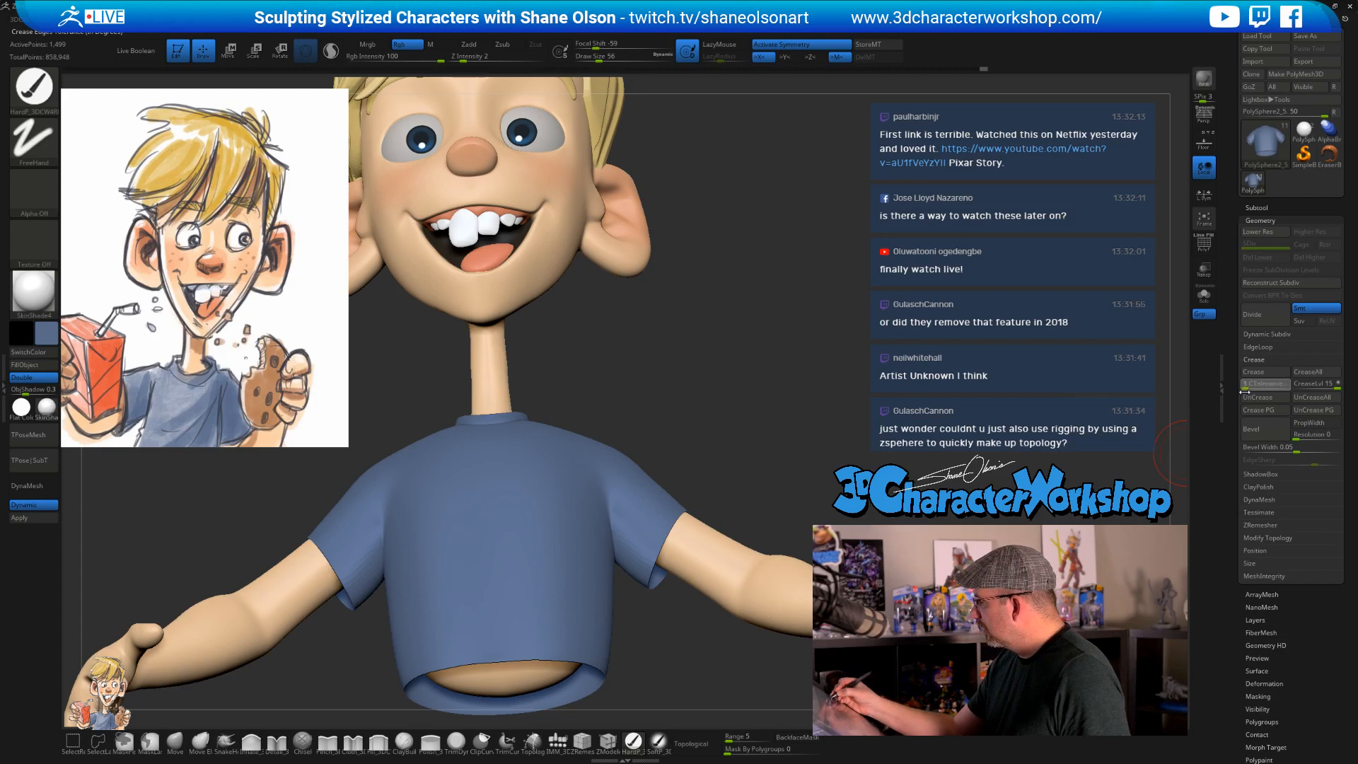
{"action": "left_click", "coordinate": [1265, 373]}
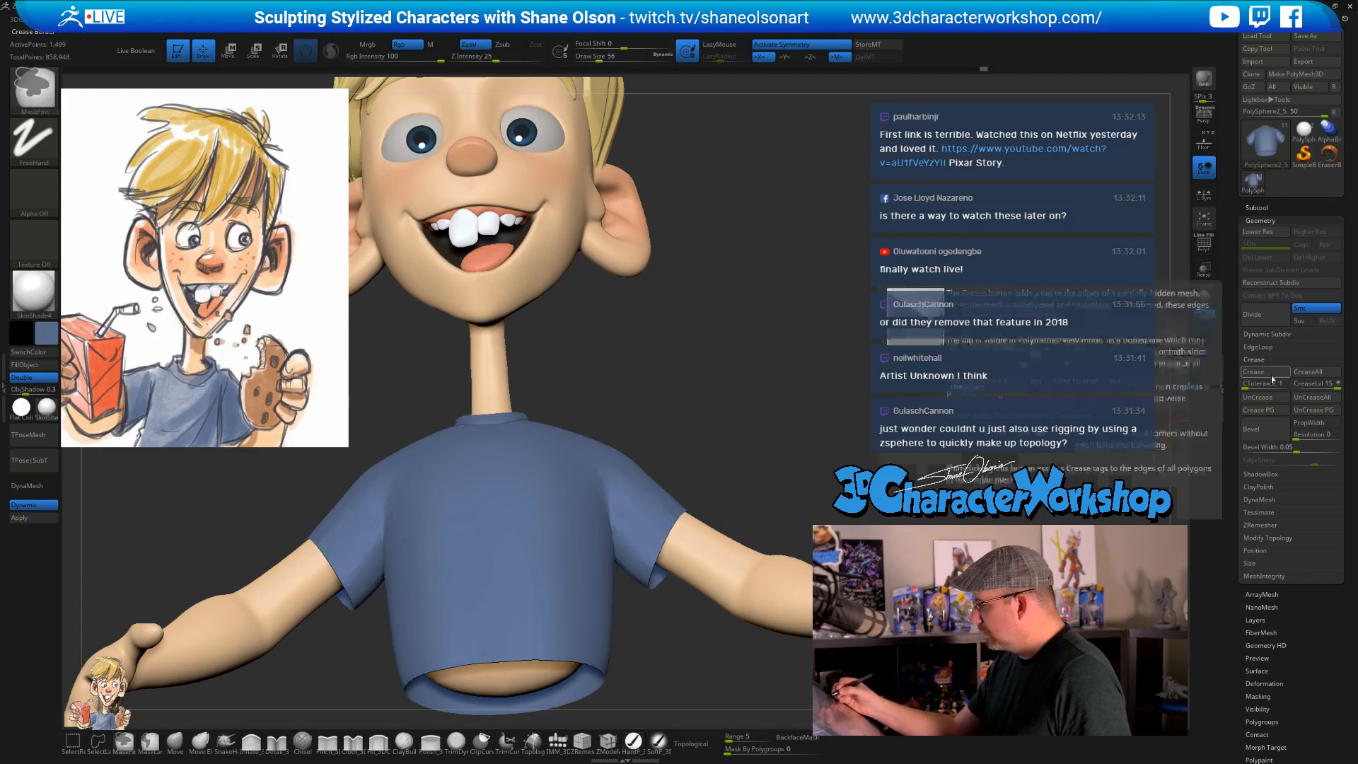
{"action": "type", "text": "180"}
{"action": "left_click", "coordinate": [1273, 375]}
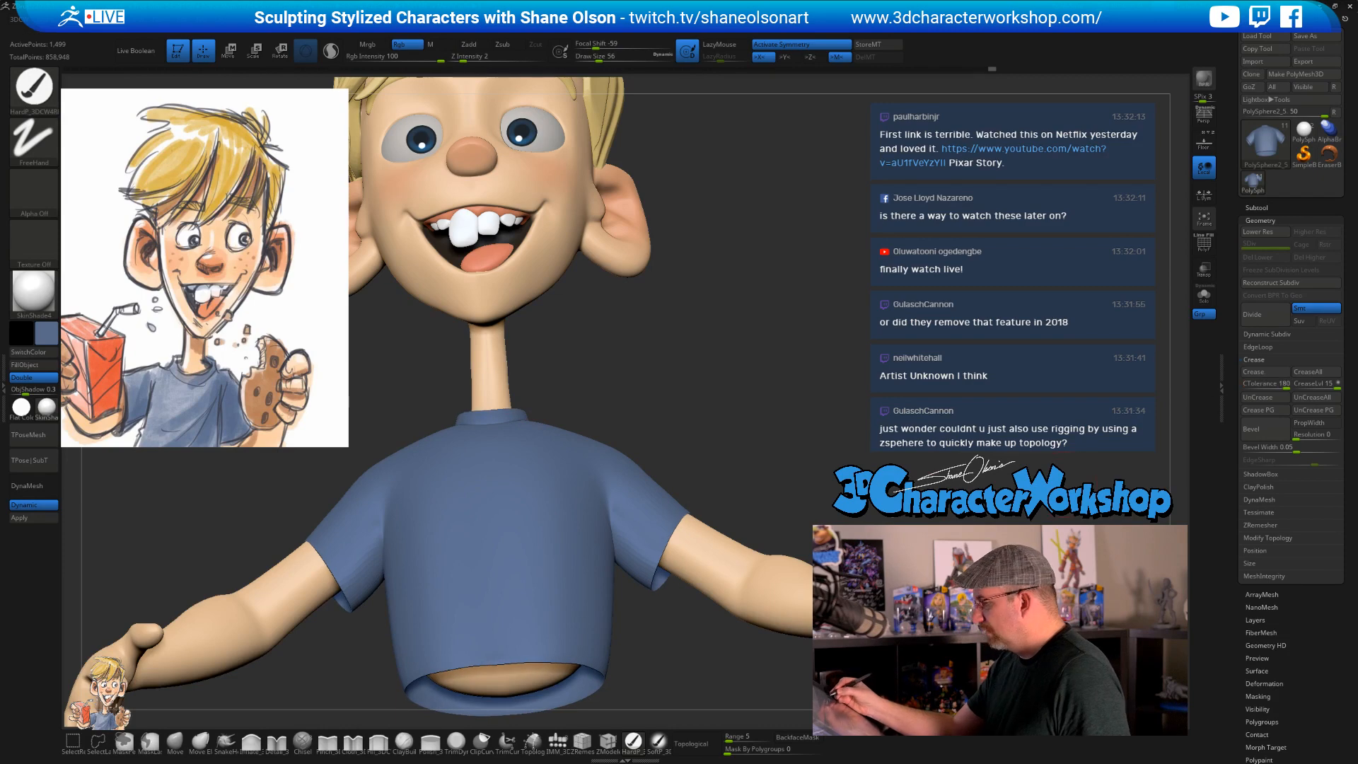
- Adjust the T-shirt's collar around the neck with the Move brush, using draw sizes of 83 and 44
{"action": "left_click_drag", "start_coordinate": [793, 403], "coordinate": [714, 416]}
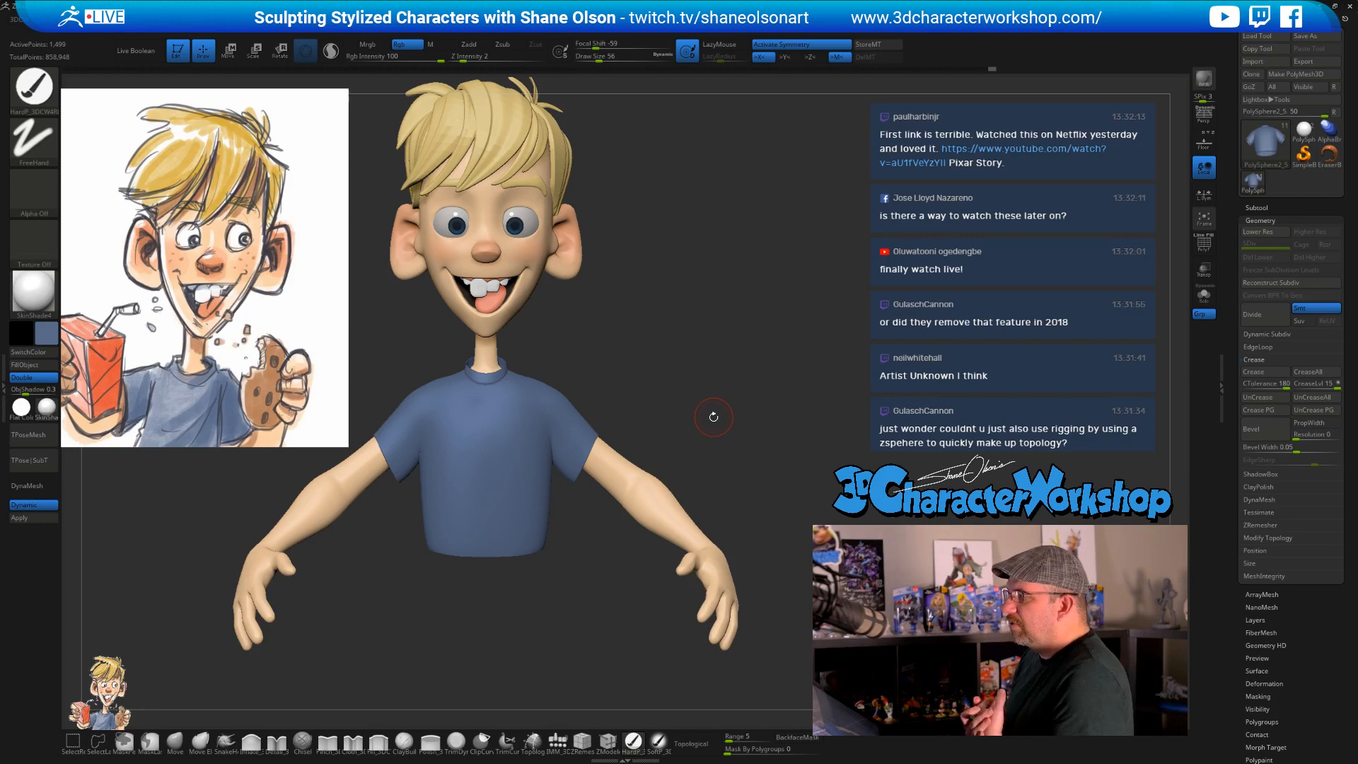
{"action": "mouse_move", "coordinate": [714, 417]}
{"action": "left_mouse_down"}
{"action": "mouse_move", "coordinate": [691, 388]}
{"action": "mouse_move", "coordinate": [704, 427]}
{"action": "mouse_move", "coordinate": [728, 428]}
{"action": "mouse_move", "coordinate": [652, 450]}
{"action": "mouse_move", "coordinate": [648, 418]}
{"action": "mouse_move", "coordinate": [621, 440]}
{"action": "left_mouse_up"}
{"action": "left_click", "coordinate": [175, 740]}
{"action": "key", "text": "s"}
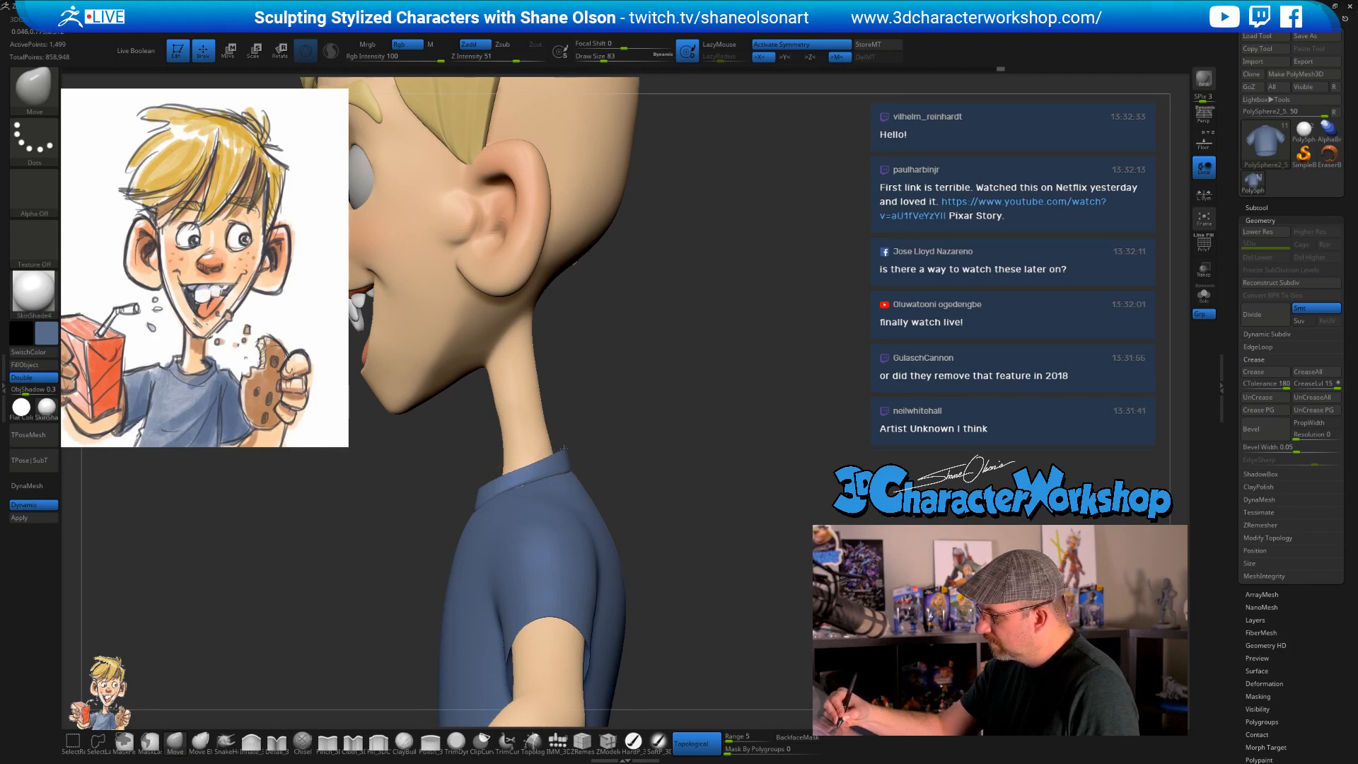
{"action": "left_click_drag", "start_coordinate": [417, 478], "coordinate": [590, 483]}
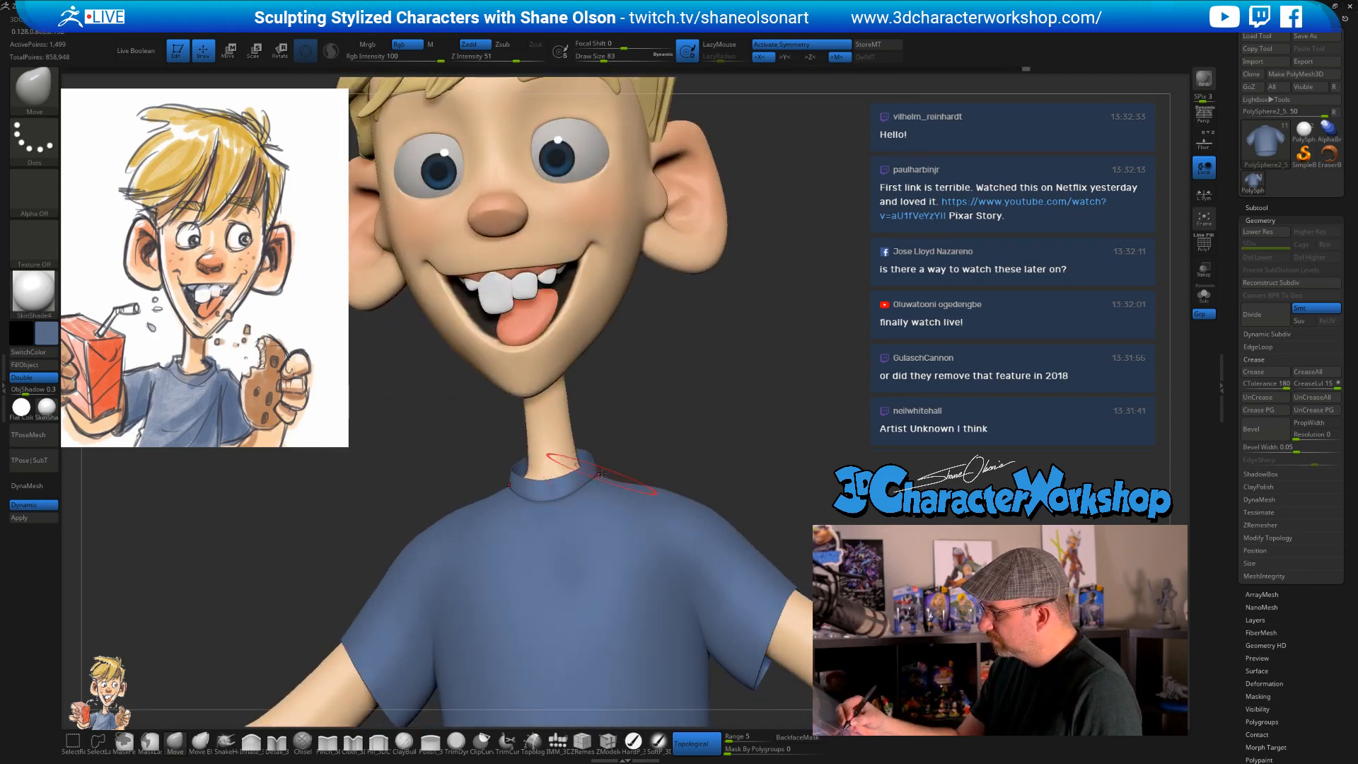
{"action": "left_click_drag", "start_coordinate": [664, 425], "coordinate": [640, 434], "text": "shift"}
{"action": "key", "text": "s"}
{"action": "left_click_drag", "start_coordinate": [644, 435], "coordinate": [730, 503]}
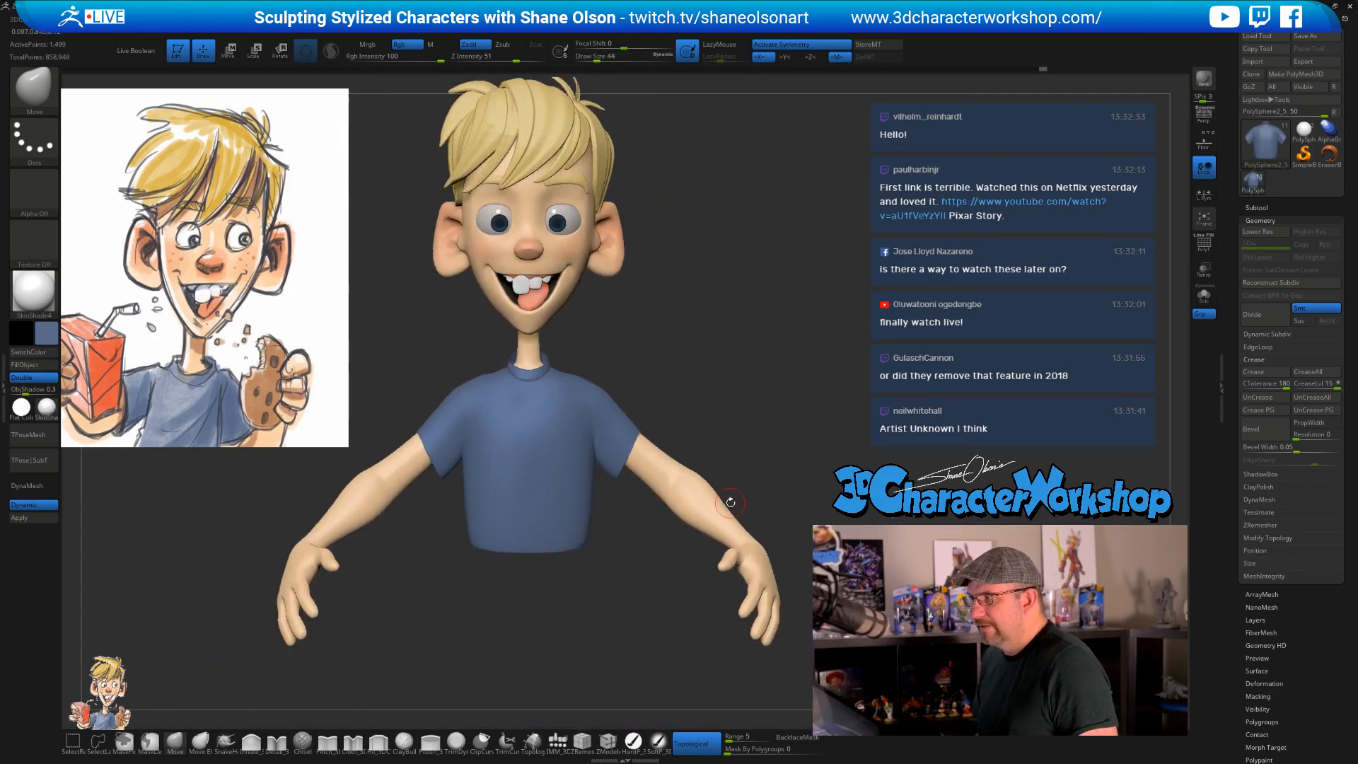
{"action": "left_click_drag", "start_coordinate": [630, 549], "coordinate": [614, 596]}
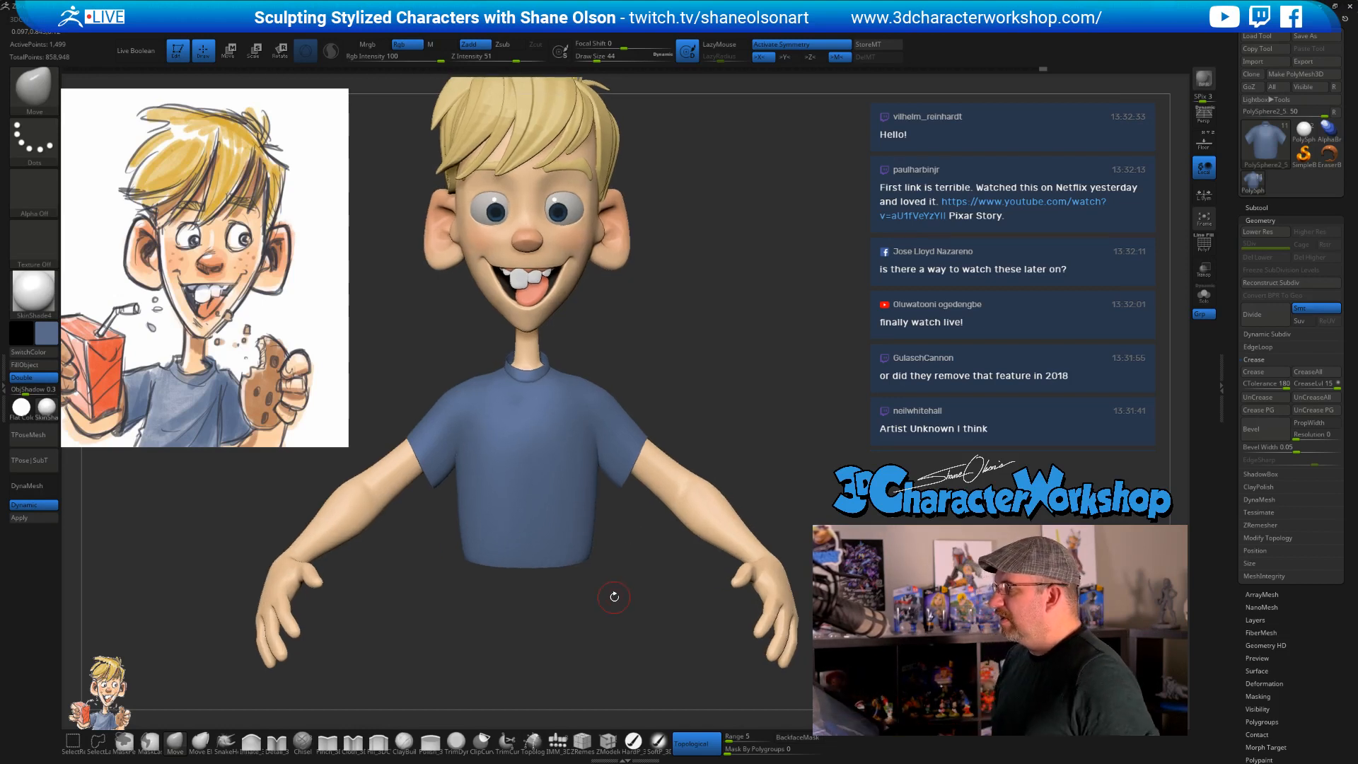
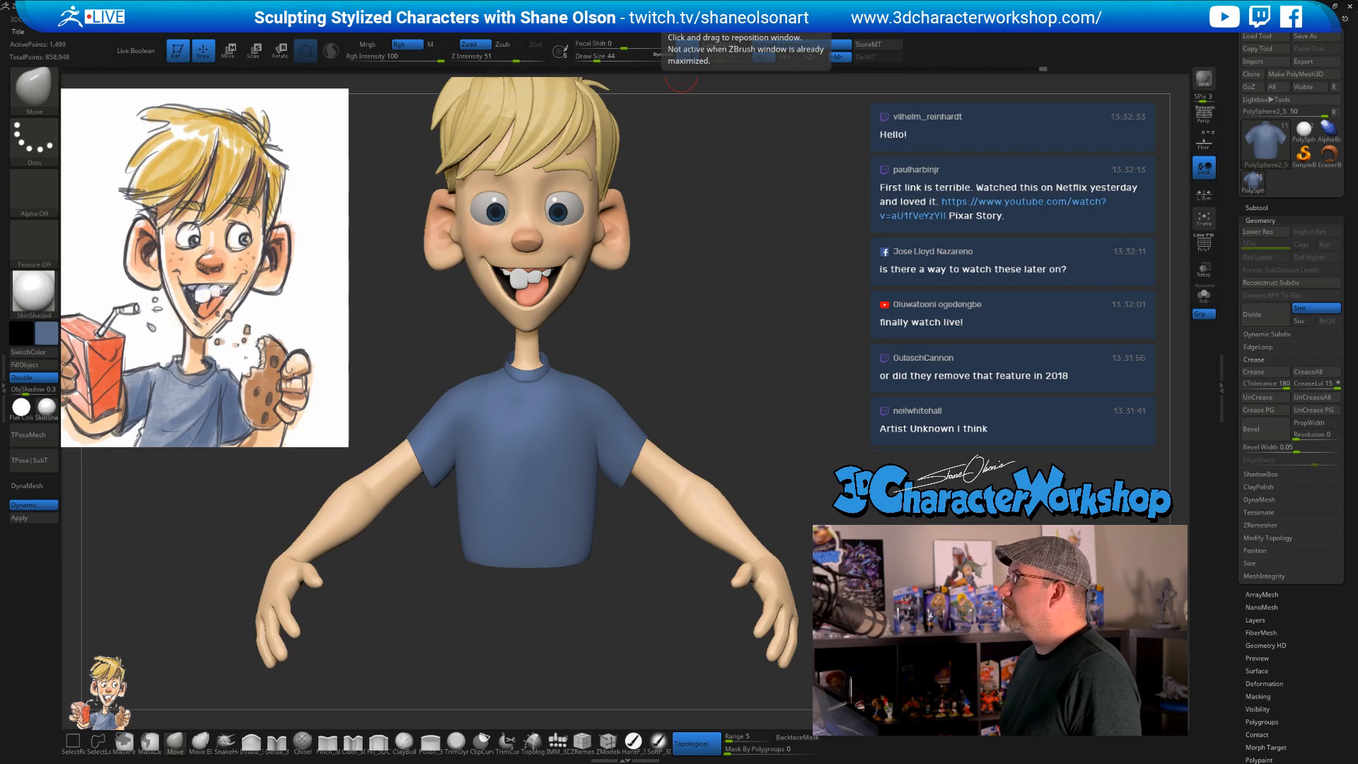
- Switch to the maximized Chrome window, look up "zbrush live" and open Pixologic's ZBrushLIVE page
{"action": "left_click_drag", "start_coordinate": [528, 4], "coordinate": [580, 216]}
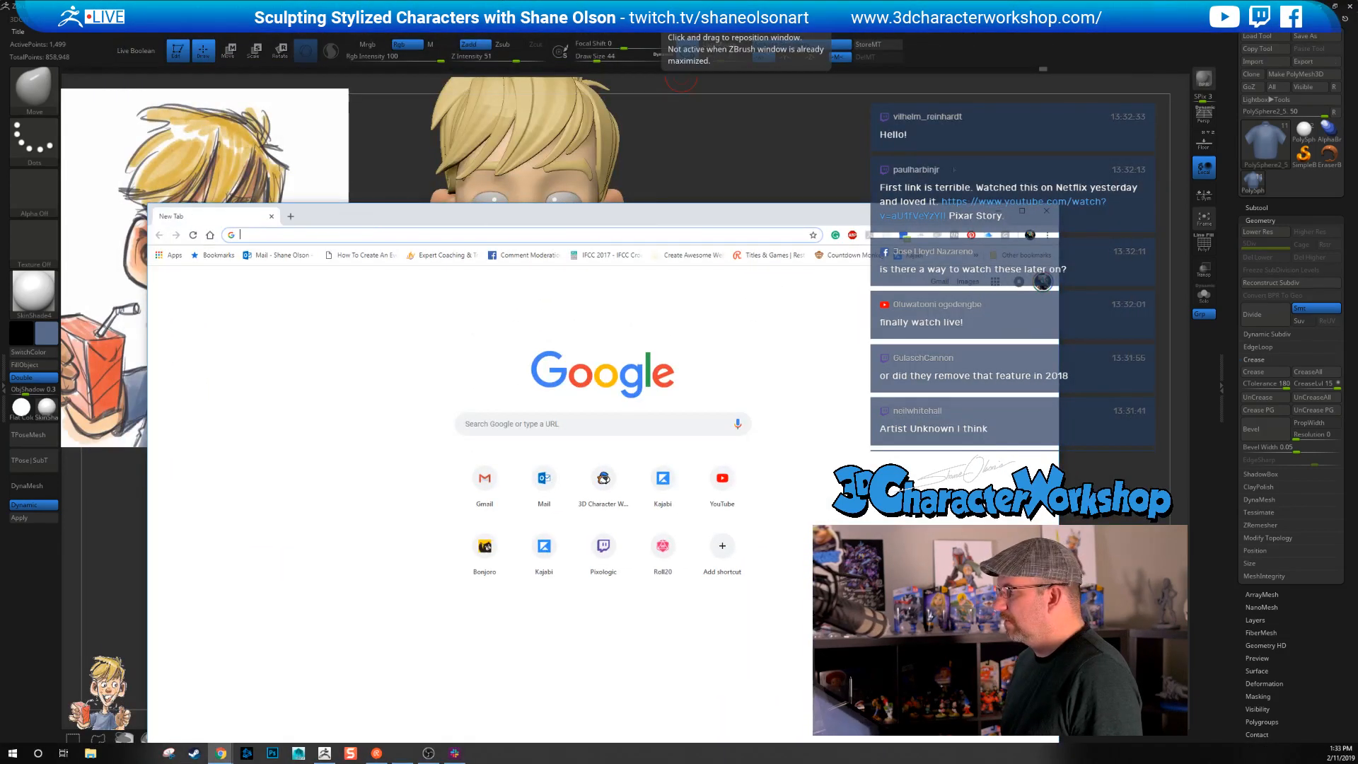
{"action": "left_click", "coordinate": [1022, 211]}
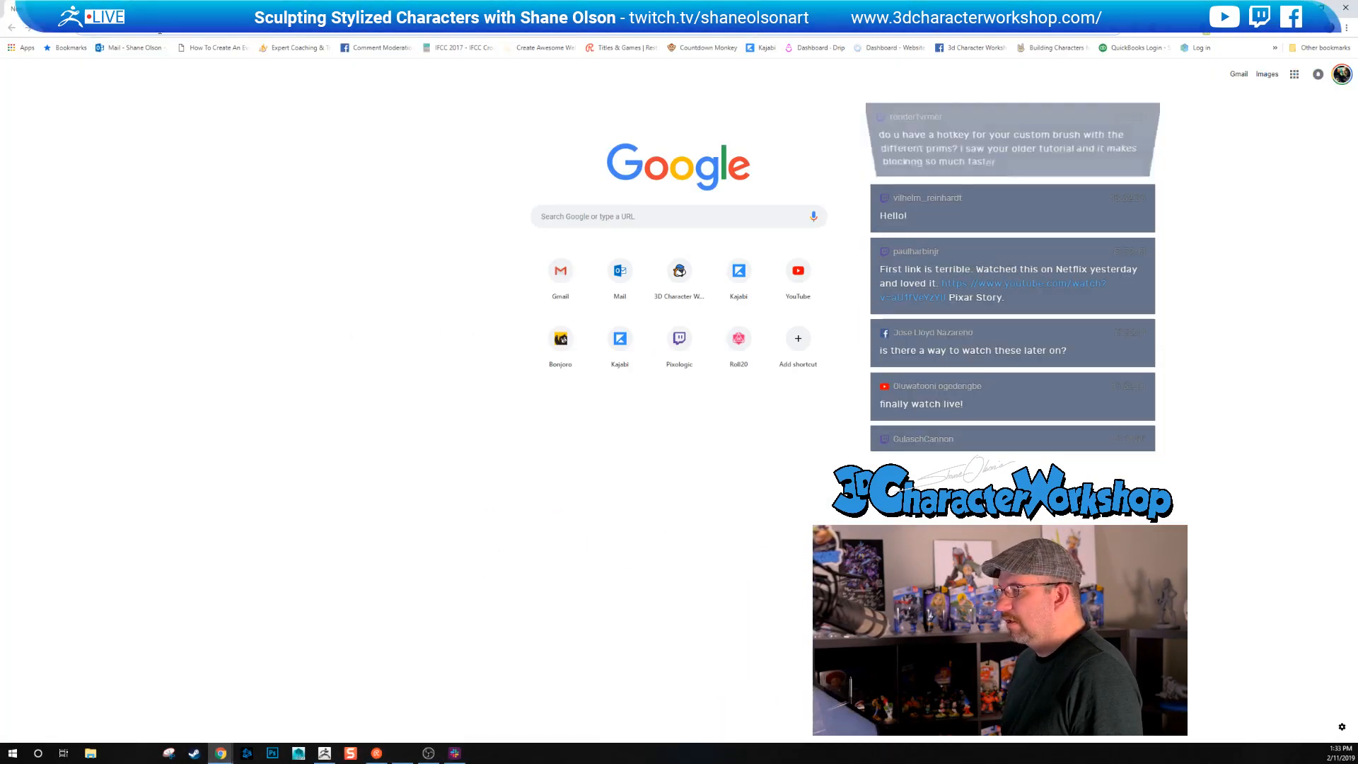
{"action": "left_click", "coordinate": [159, 33]}
{"action": "type", "text": "zbru"}
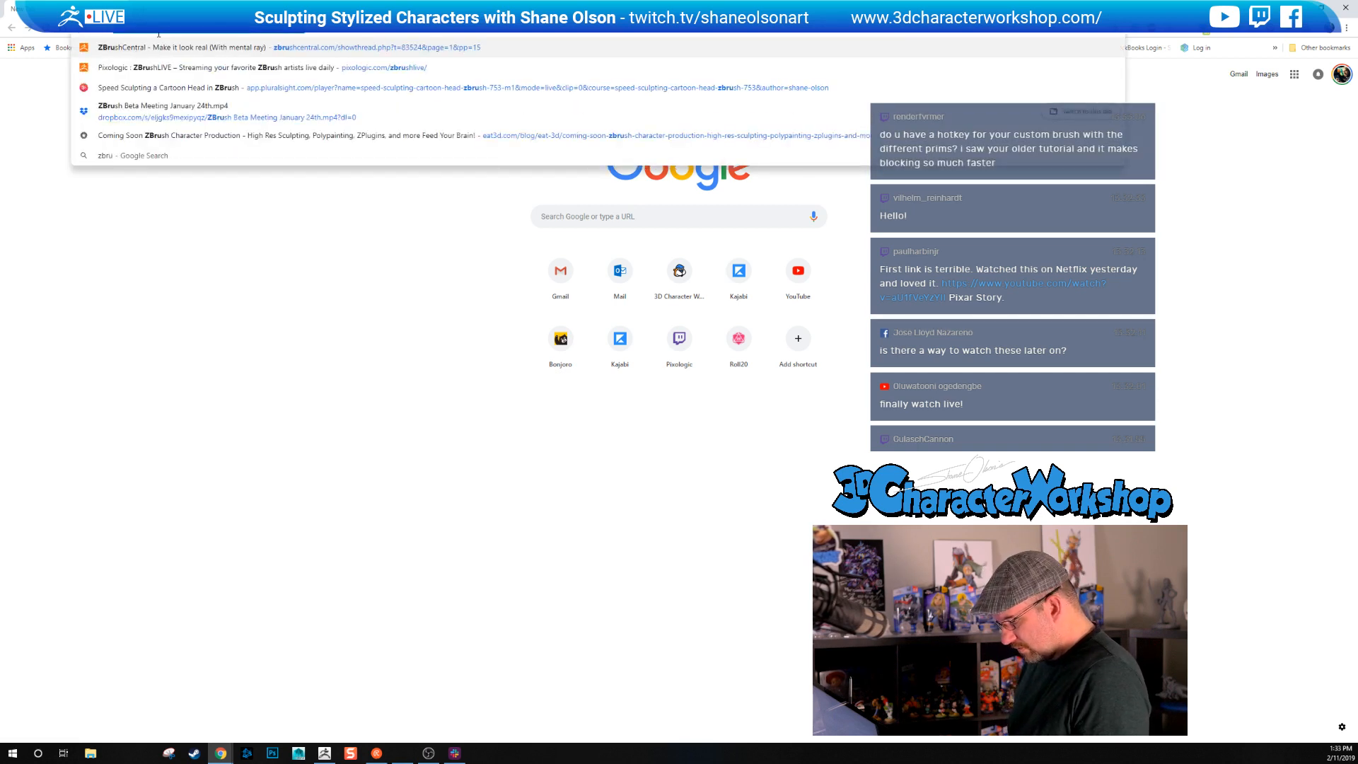
{"action": "type", "text": "sh live"}
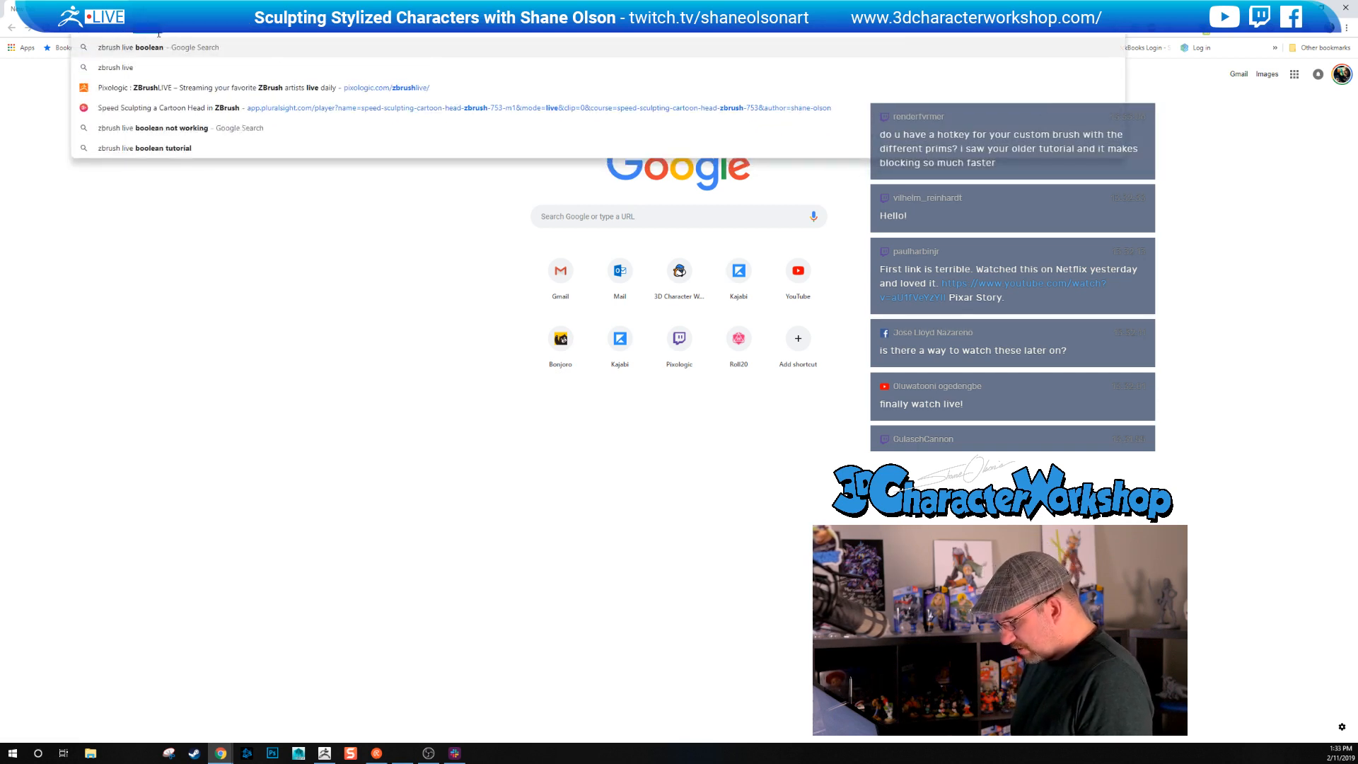
{"action": "key", "text": "Return"}
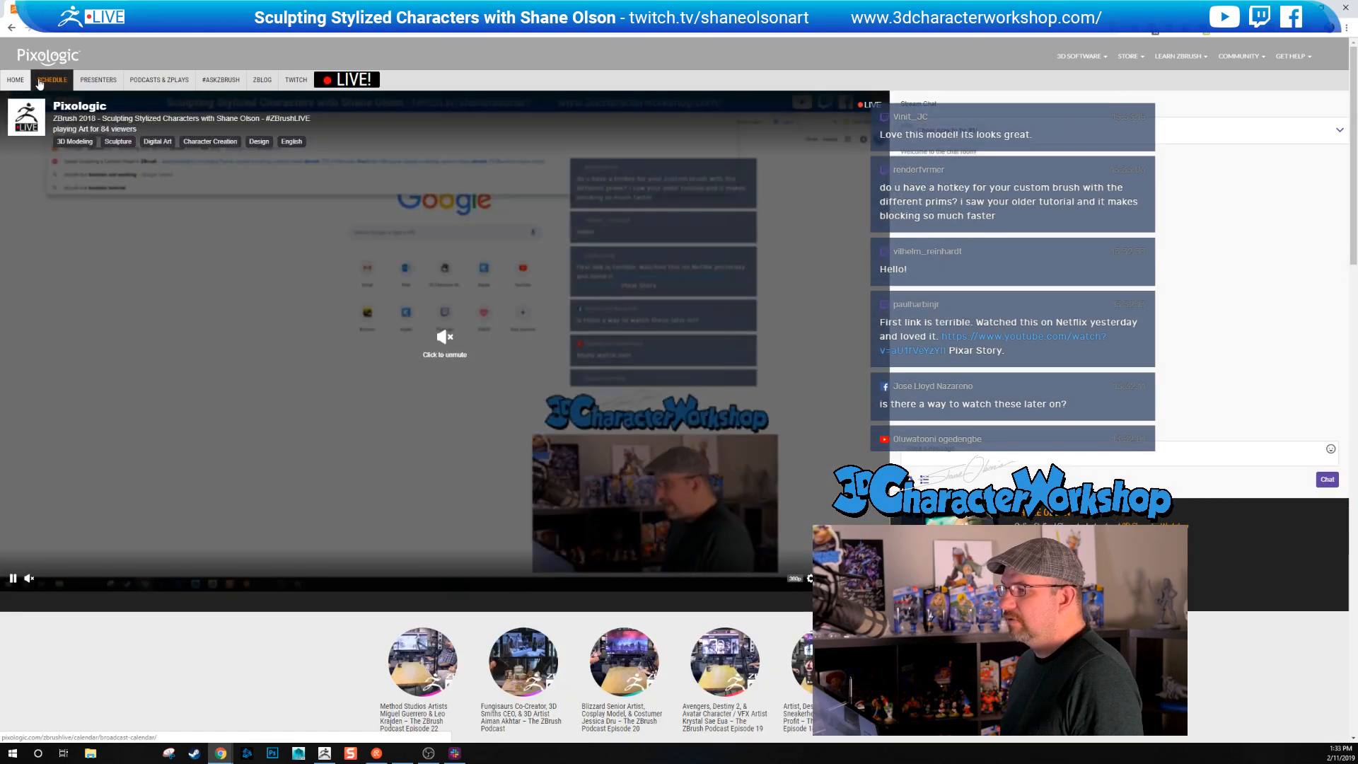
- Look through the ZBrushLIVE presenters and open the first presenter's past broadcasts and schedule
{"action": "left_click", "coordinate": [97, 81]}
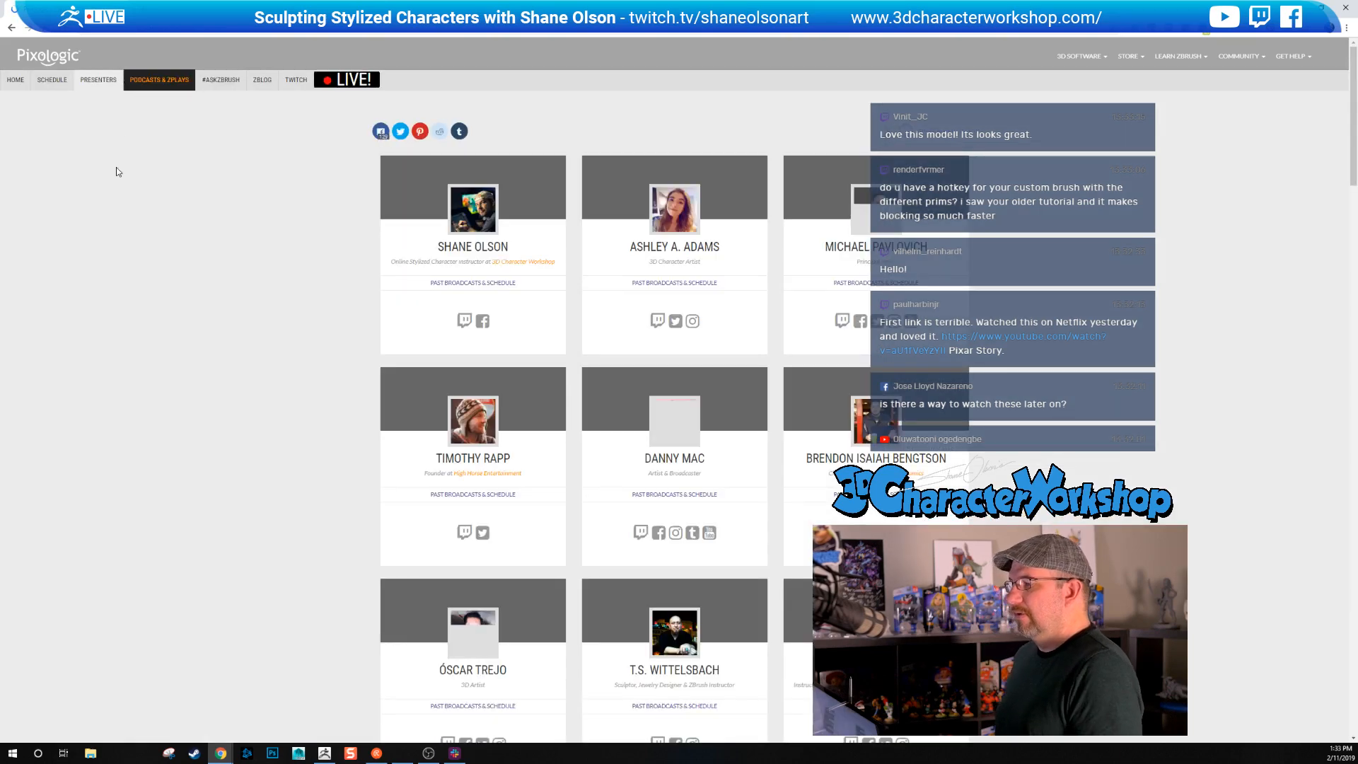
{"action": "scroll", "coordinate": [463, 461], "scroll_direction": "down", "scroll_amount": 1}
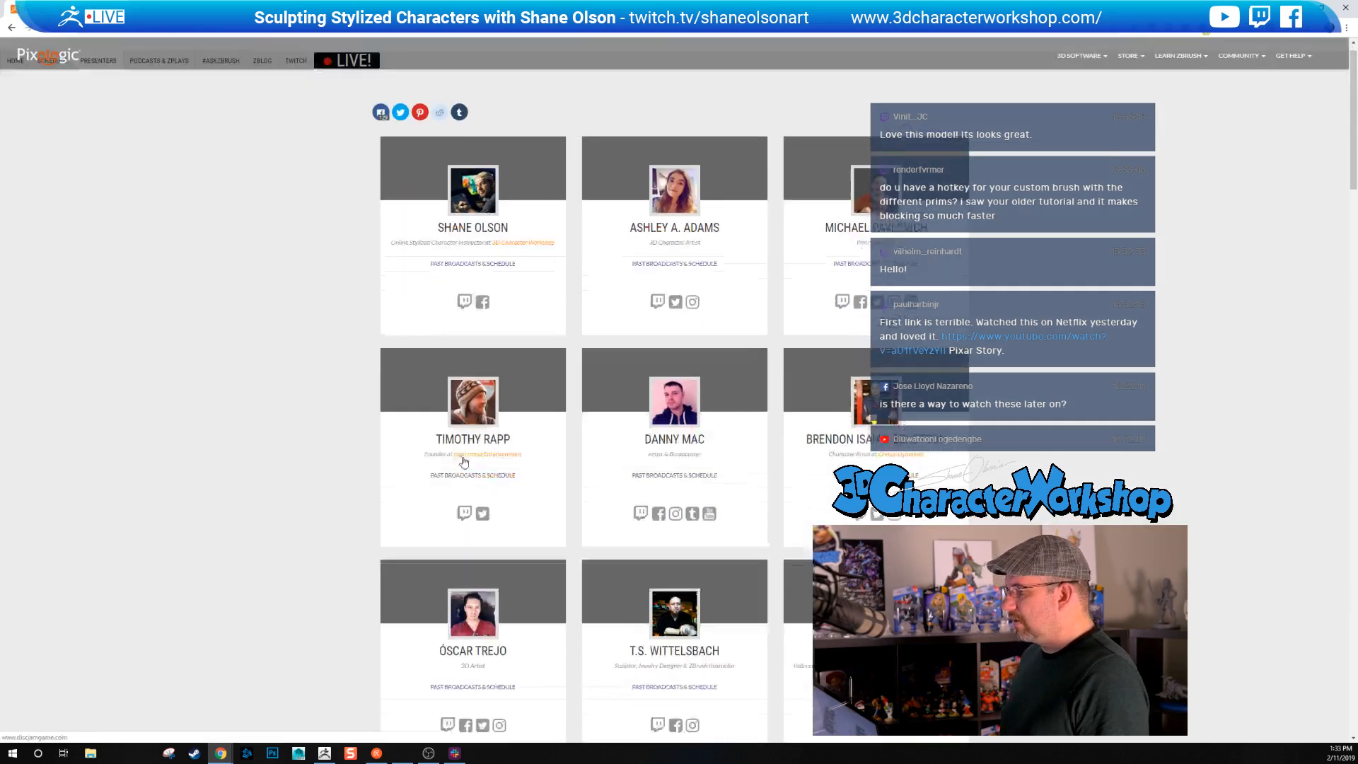
{"action": "scroll", "coordinate": [463, 461], "scroll_direction": "down", "scroll_amount": 3}
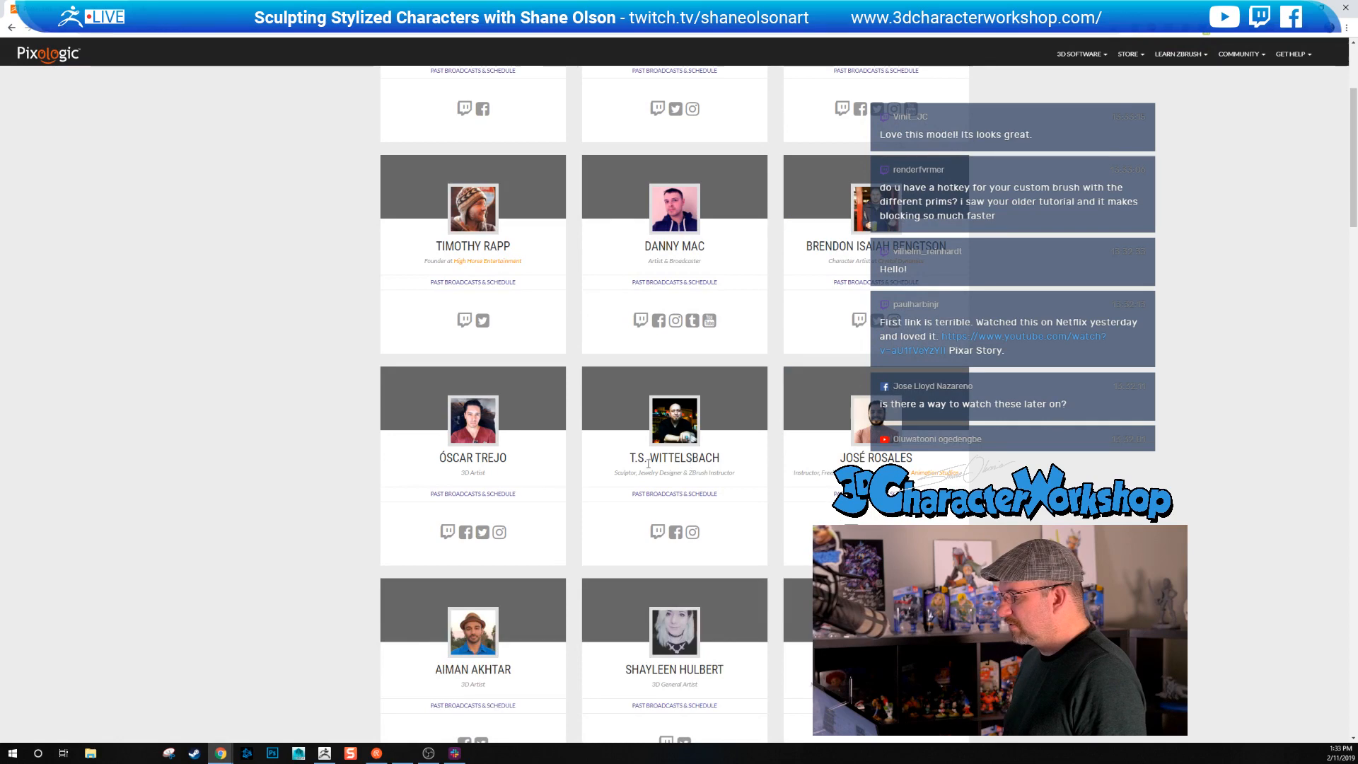
{"action": "scroll", "coordinate": [219, 388], "scroll_direction": "up", "scroll_amount": 2}
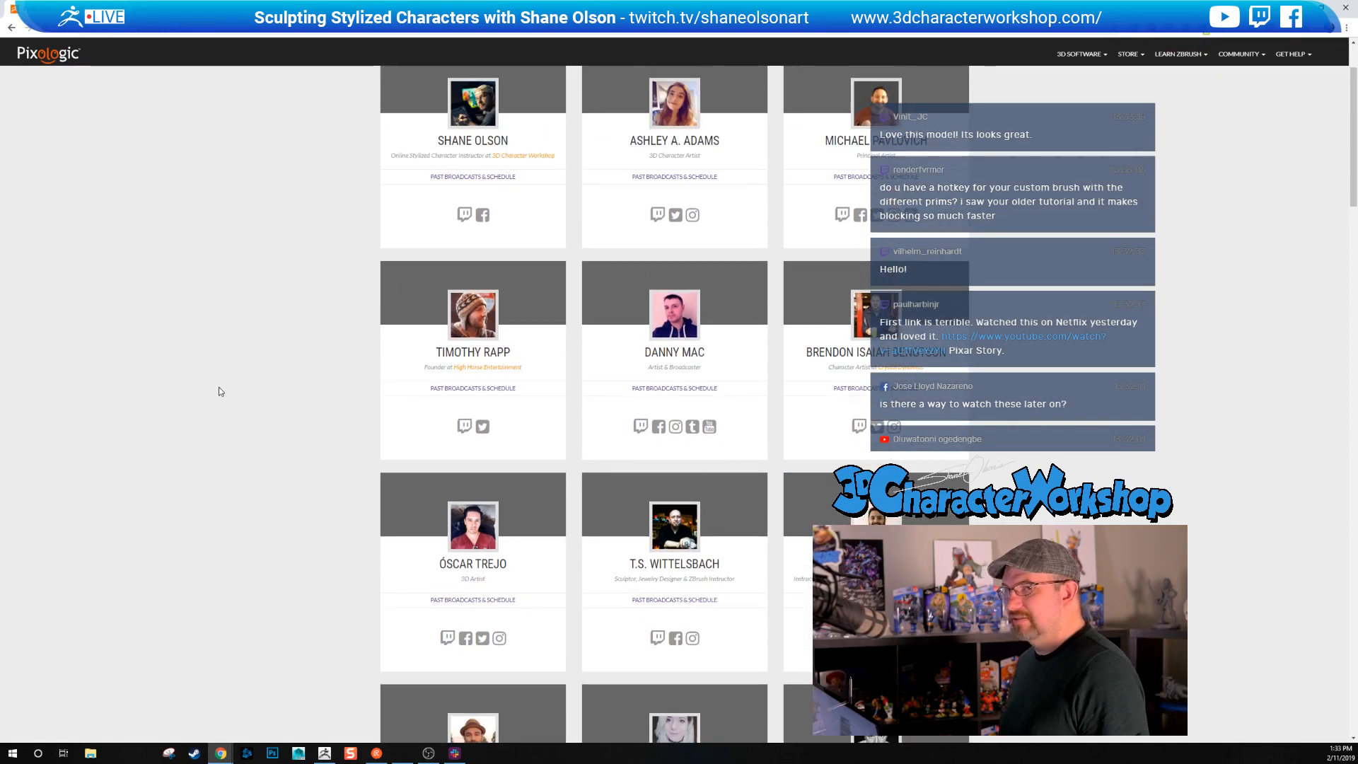
{"action": "scroll", "coordinate": [219, 368], "scroll_direction": "up", "scroll_amount": 2}
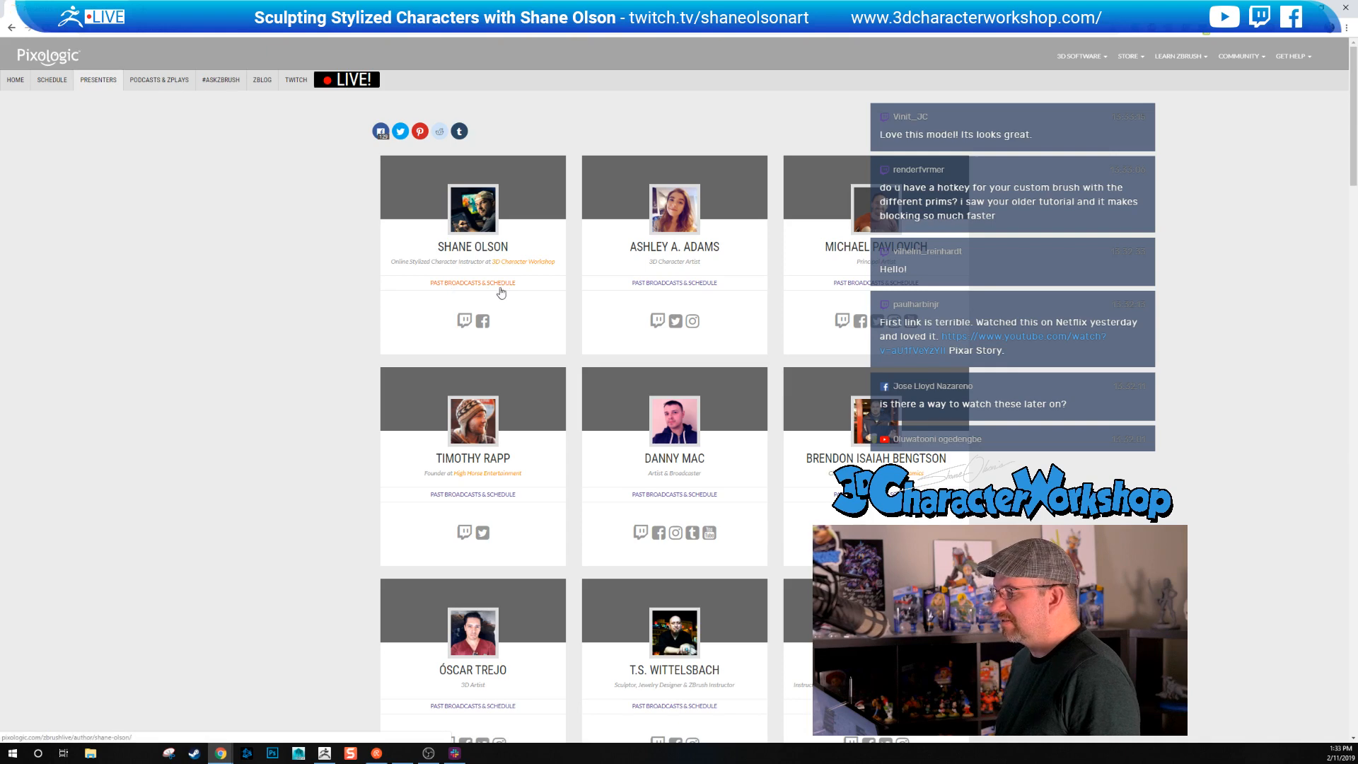
{"action": "left_click", "coordinate": [501, 284]}
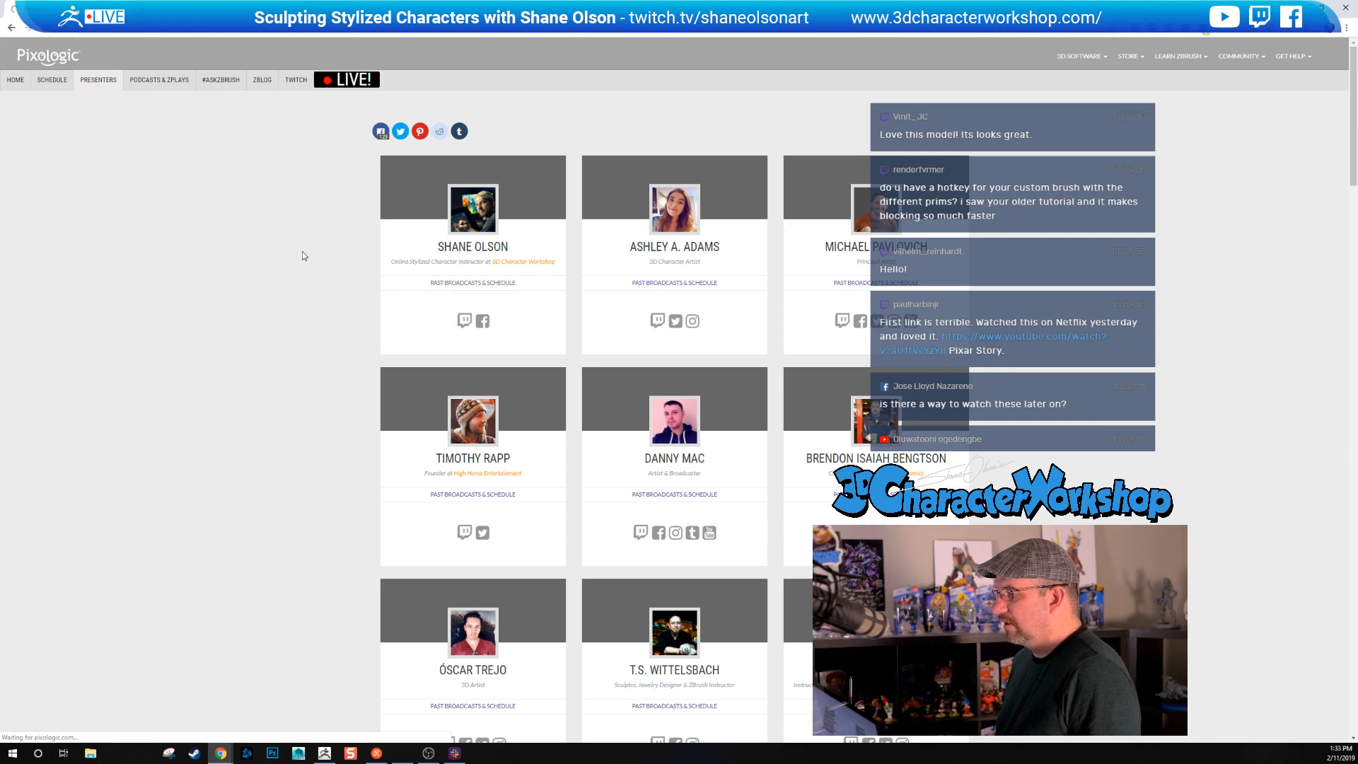
- Browse the presenter's profile and the list of past Sculpting Stylized Characters episodes
{"action": "scroll", "coordinate": [346, 376], "scroll_direction": "down", "scroll_amount": 3}
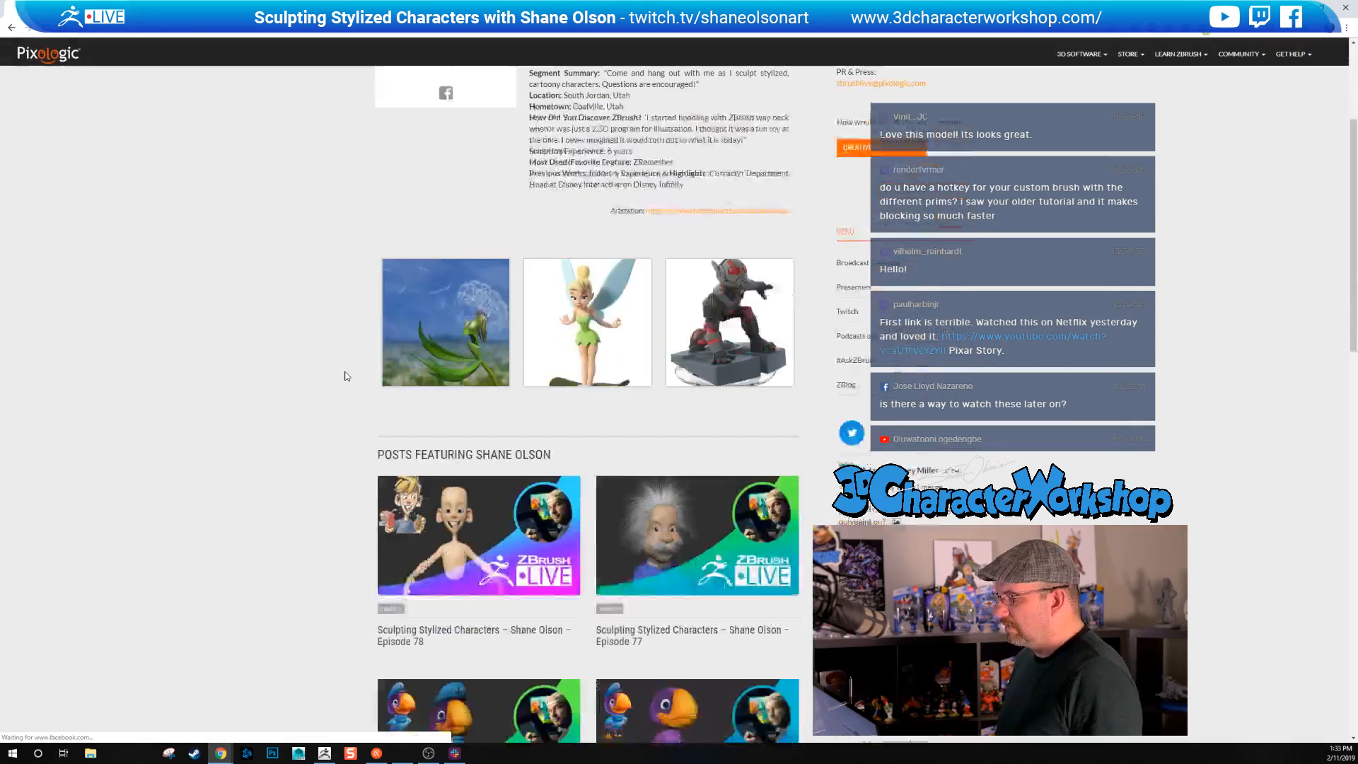
{"action": "scroll", "coordinate": [346, 376], "scroll_direction": "down", "scroll_amount": 2}
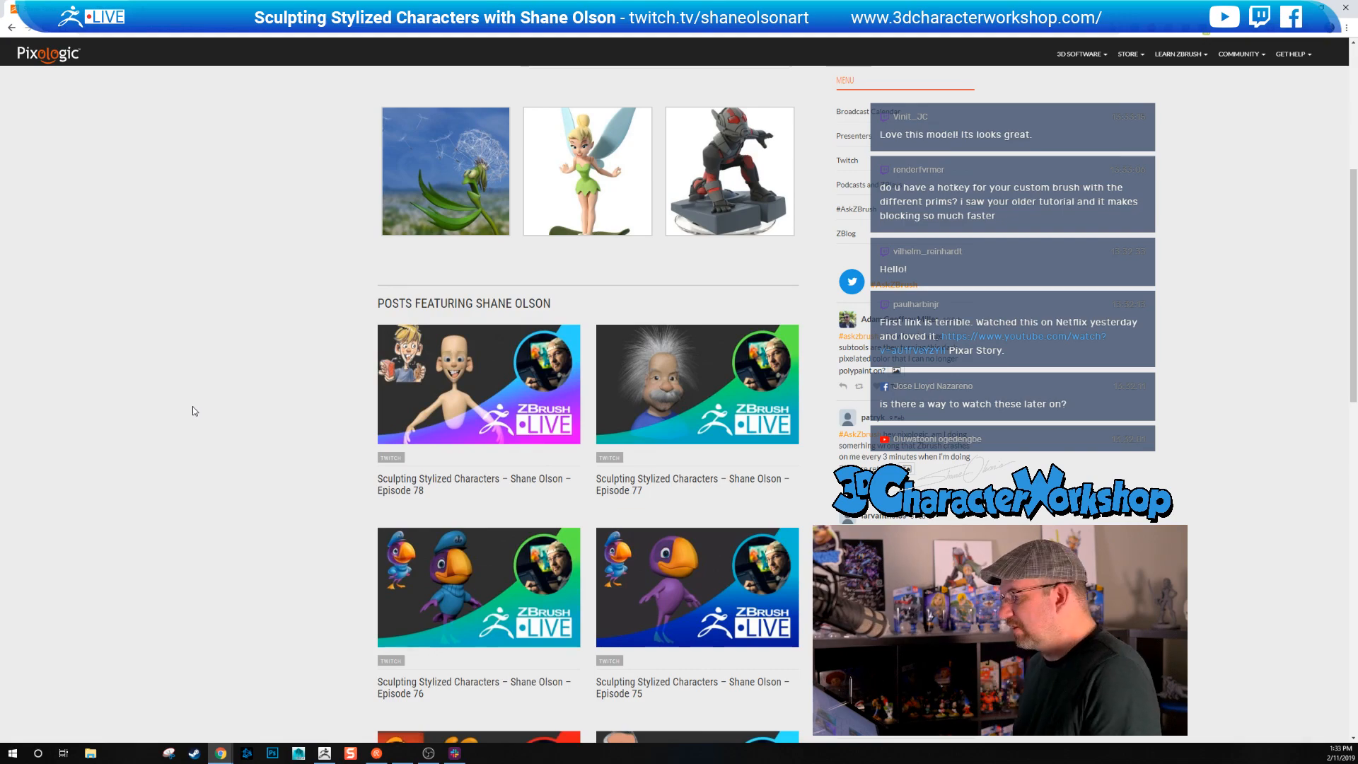
{"action": "scroll", "coordinate": [194, 408], "scroll_direction": "down", "scroll_amount": 7}
{"action": "scroll", "coordinate": [148, 445], "scroll_direction": "down", "scroll_amount": 5}
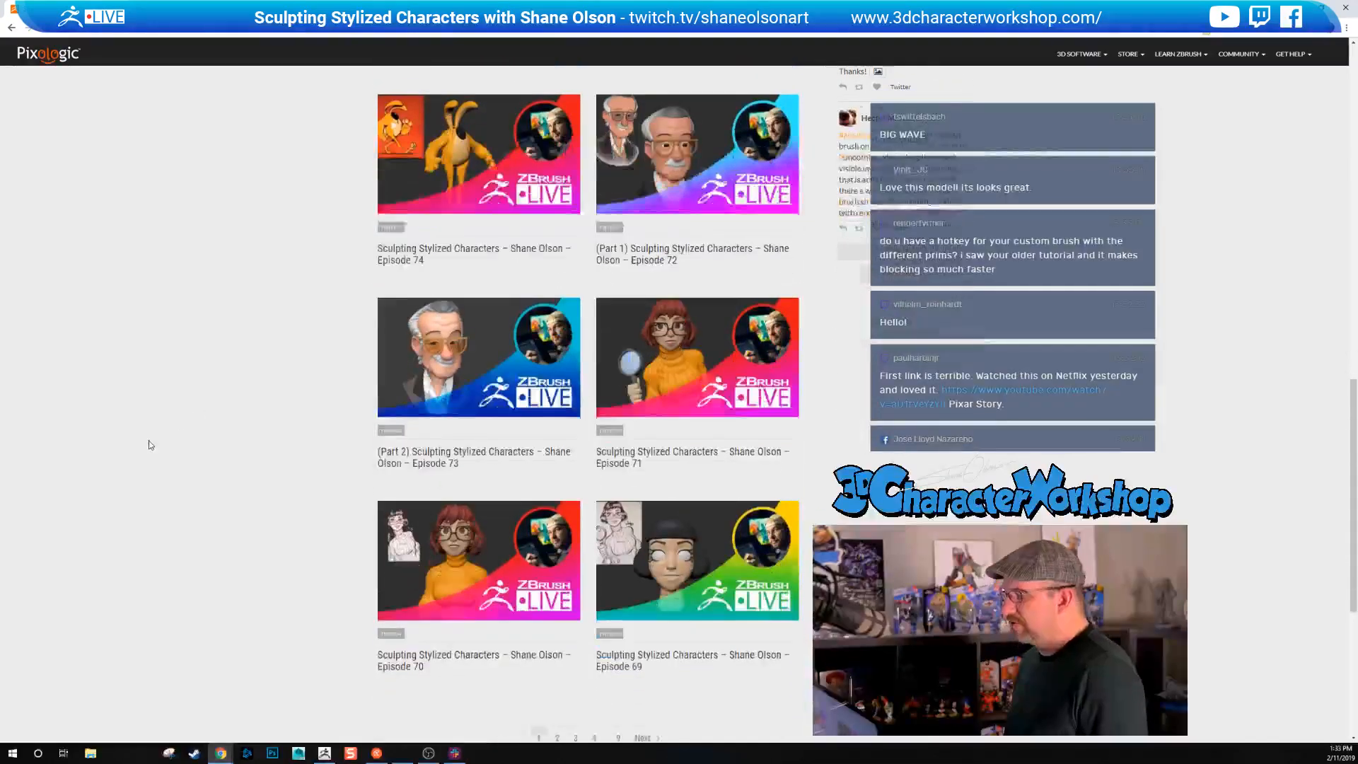
- Look through the posts featuring Shane Olson on the presenter page and switch back to ZBrush
{"action": "scroll", "coordinate": [155, 445], "scroll_direction": "up", "scroll_amount": 2}
{"action": "scroll", "coordinate": [162, 447], "scroll_direction": "up", "scroll_amount": 11}
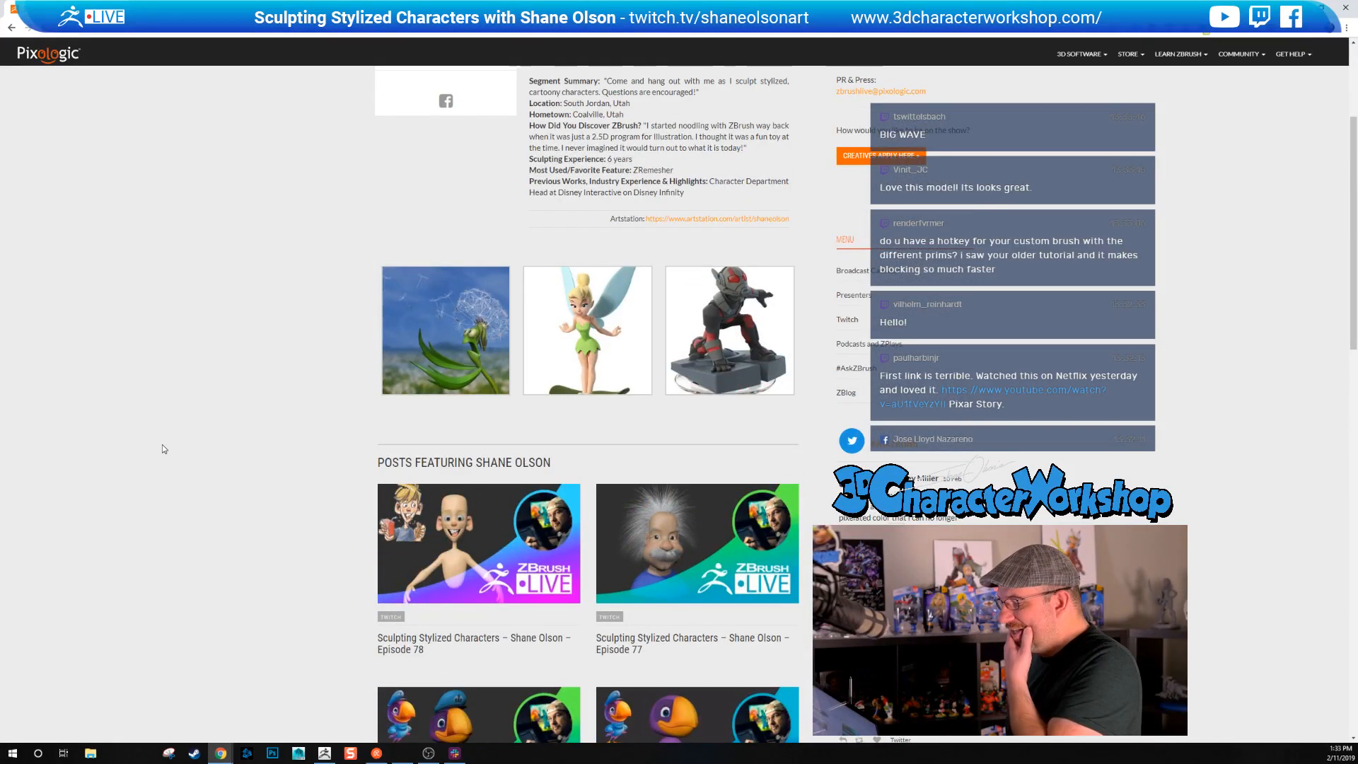
{"action": "scroll", "coordinate": [163, 448], "scroll_direction": "down", "scroll_amount": 1}
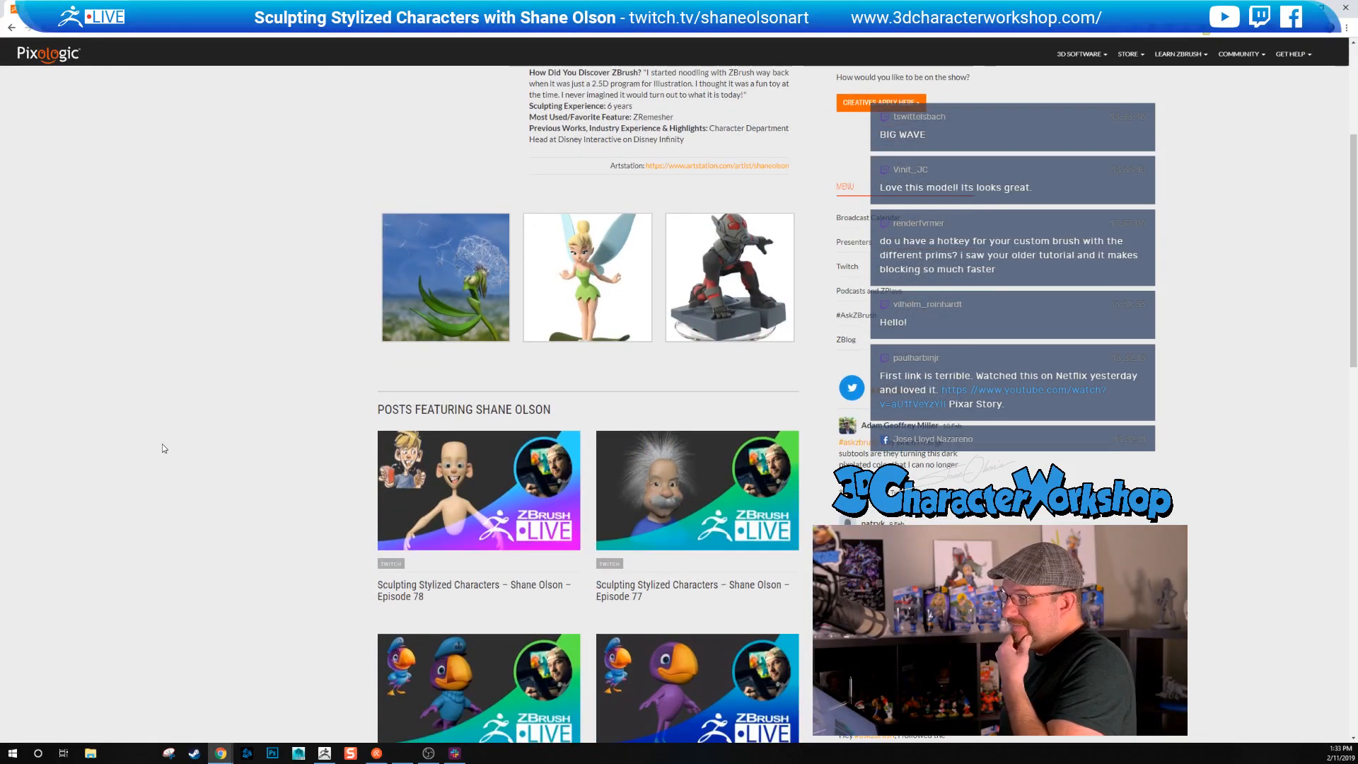
{"action": "scroll", "coordinate": [244, 346], "scroll_direction": "down", "scroll_amount": 1}
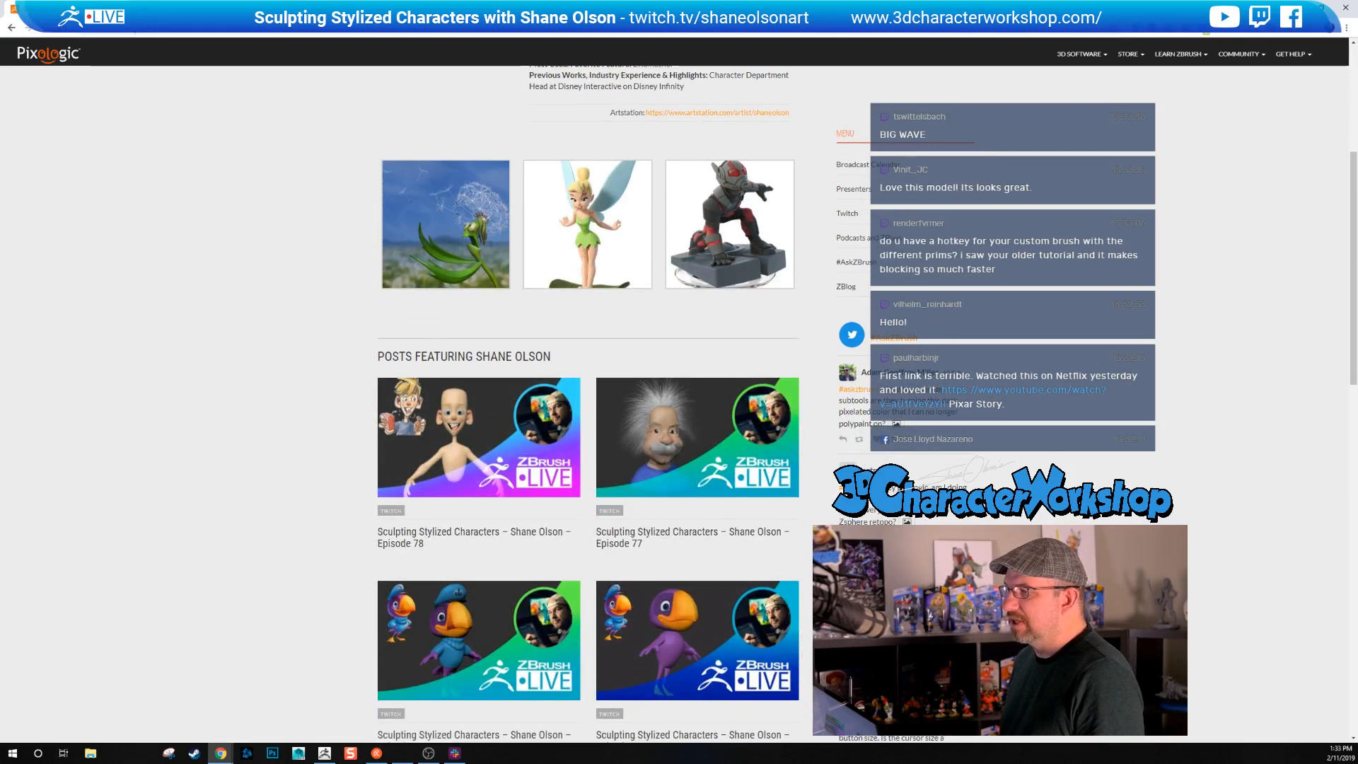
{"action": "key", "text": "alt+Tab"}
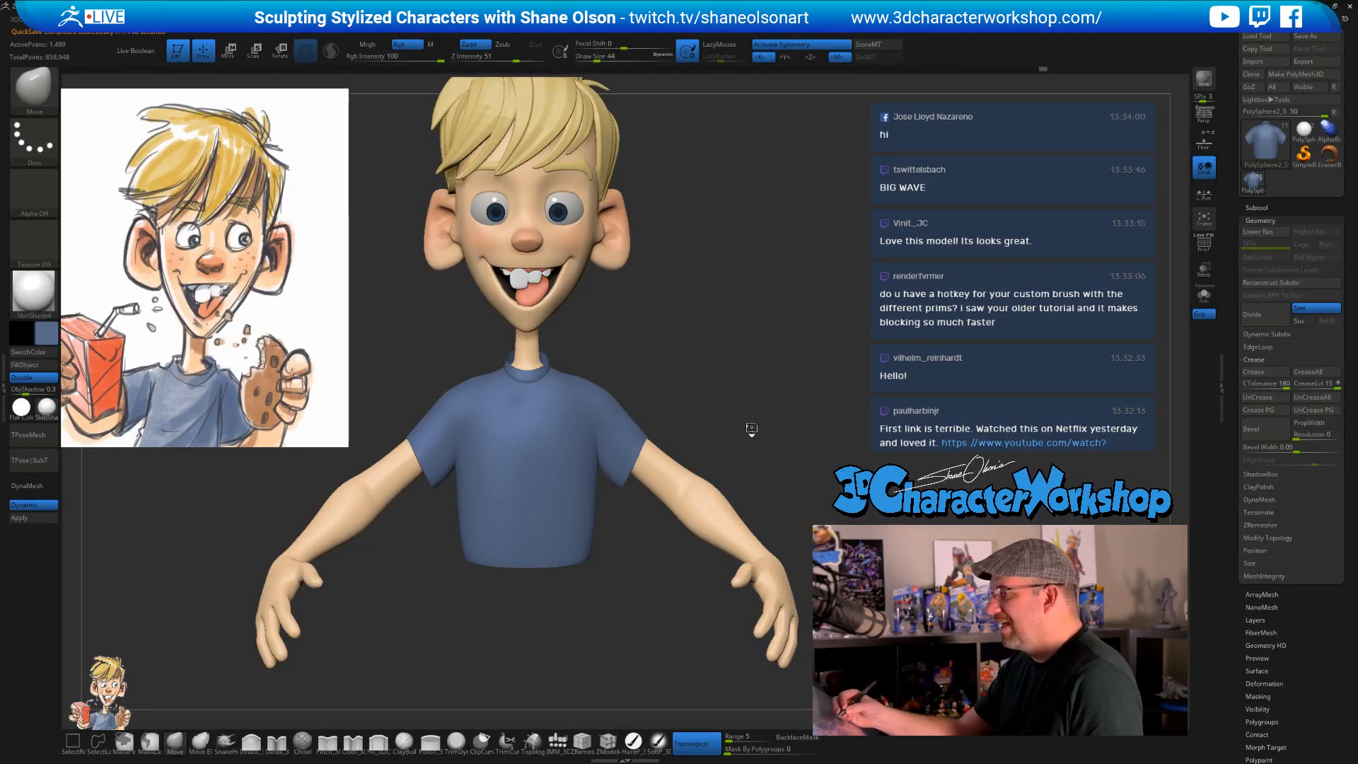
{"action": "left_click_drag", "start_coordinate": [752, 421], "coordinate": [724, 443]}
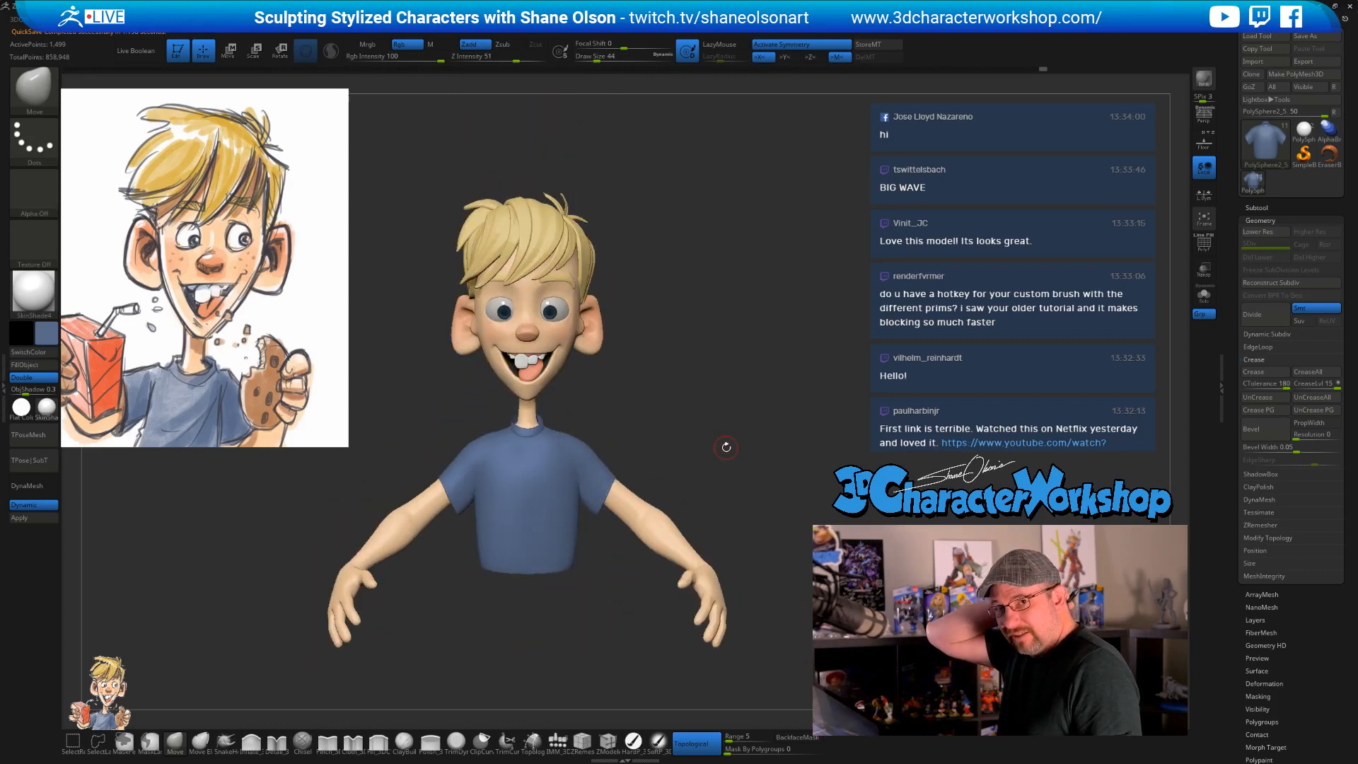
{"action": "left_click_drag", "start_coordinate": [727, 403], "coordinate": [715, 442], "text": "alt"}
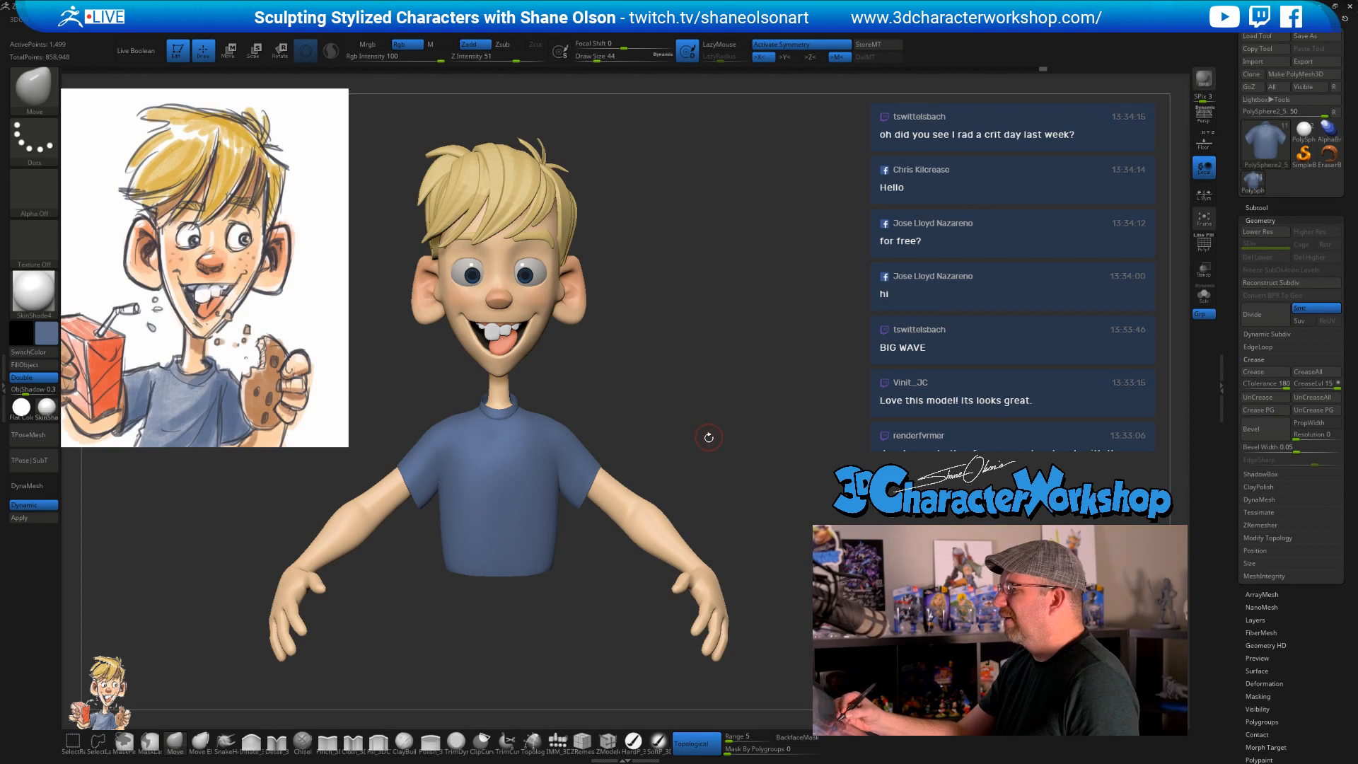
{"action": "mouse_move", "coordinate": [709, 437]}
{"action": "left_mouse_down", "text": "alt"}
{"action": "mouse_move", "coordinate": [705, 451]}
{"action": "mouse_move", "coordinate": [722, 442]}
{"action": "left_mouse_up", "text": "alt"}
{"action": "key", "text": "s"}
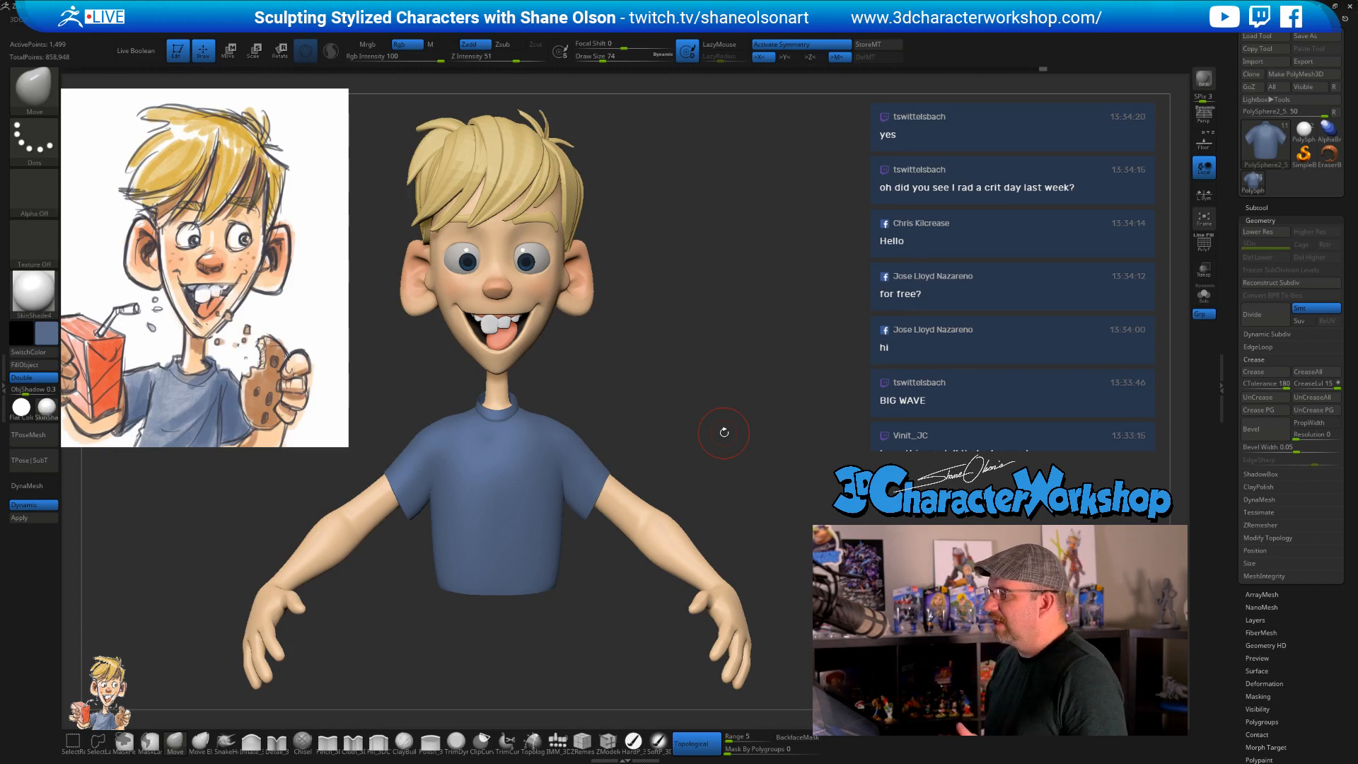
{"action": "left_click_drag", "start_coordinate": [746, 413], "coordinate": [712, 459]}
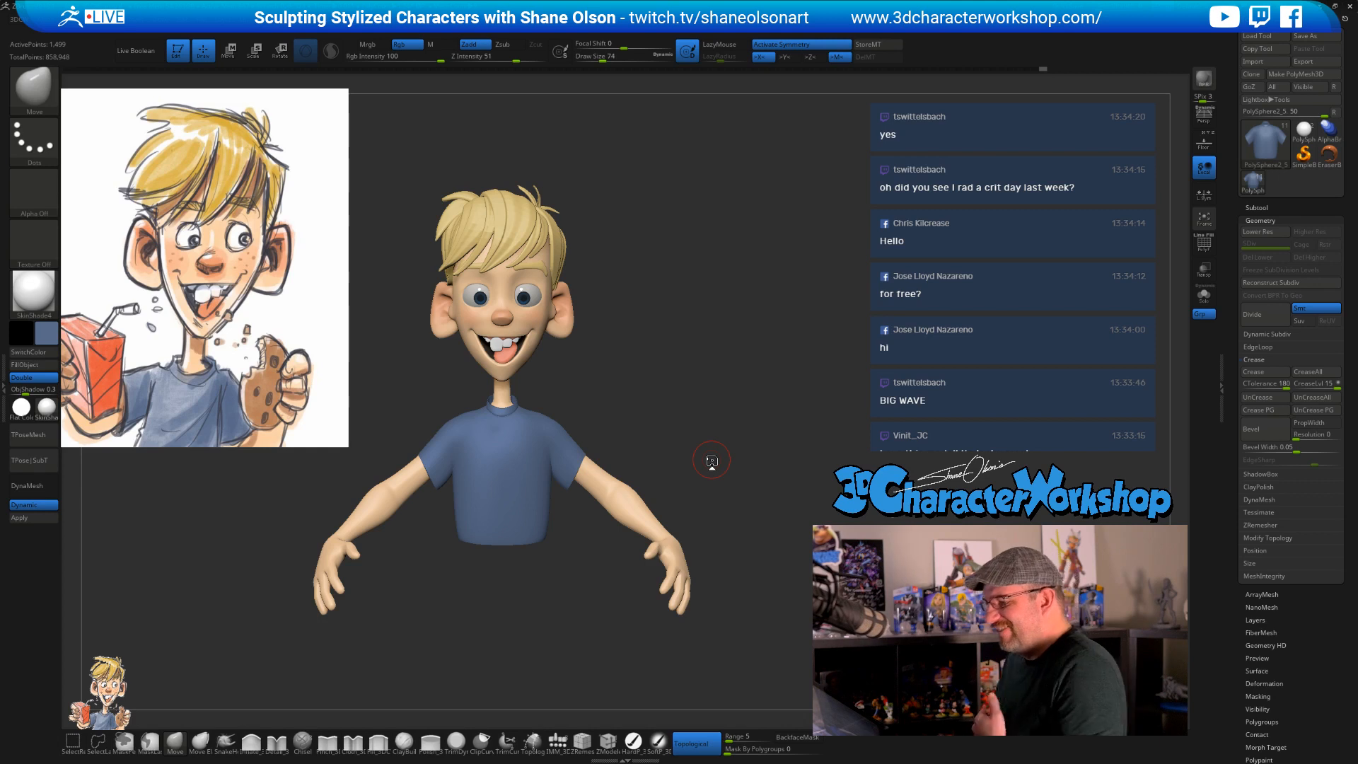
{"action": "left_click_drag", "start_coordinate": [723, 519], "coordinate": [714, 515], "text": "alt"}
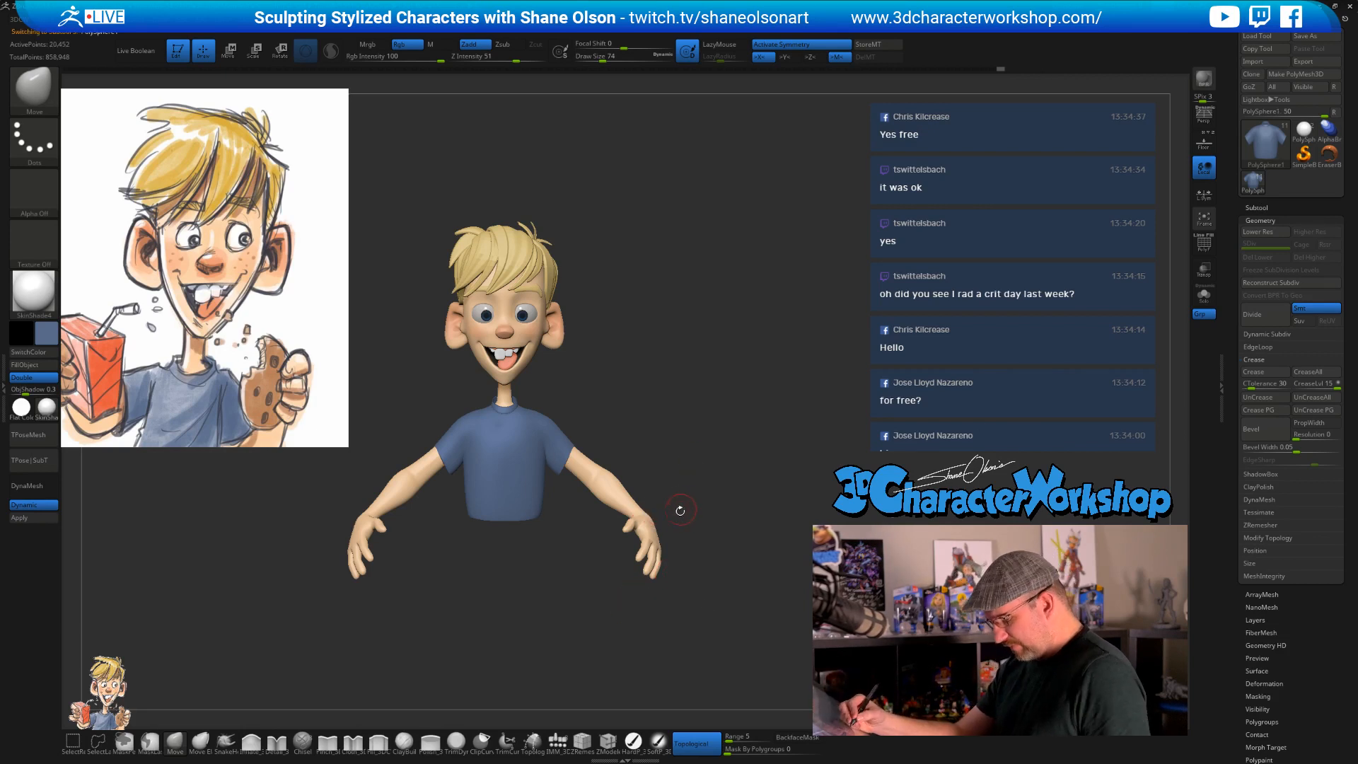
{"action": "left_click_drag", "start_coordinate": [670, 513], "coordinate": [665, 542], "text": "alt"}
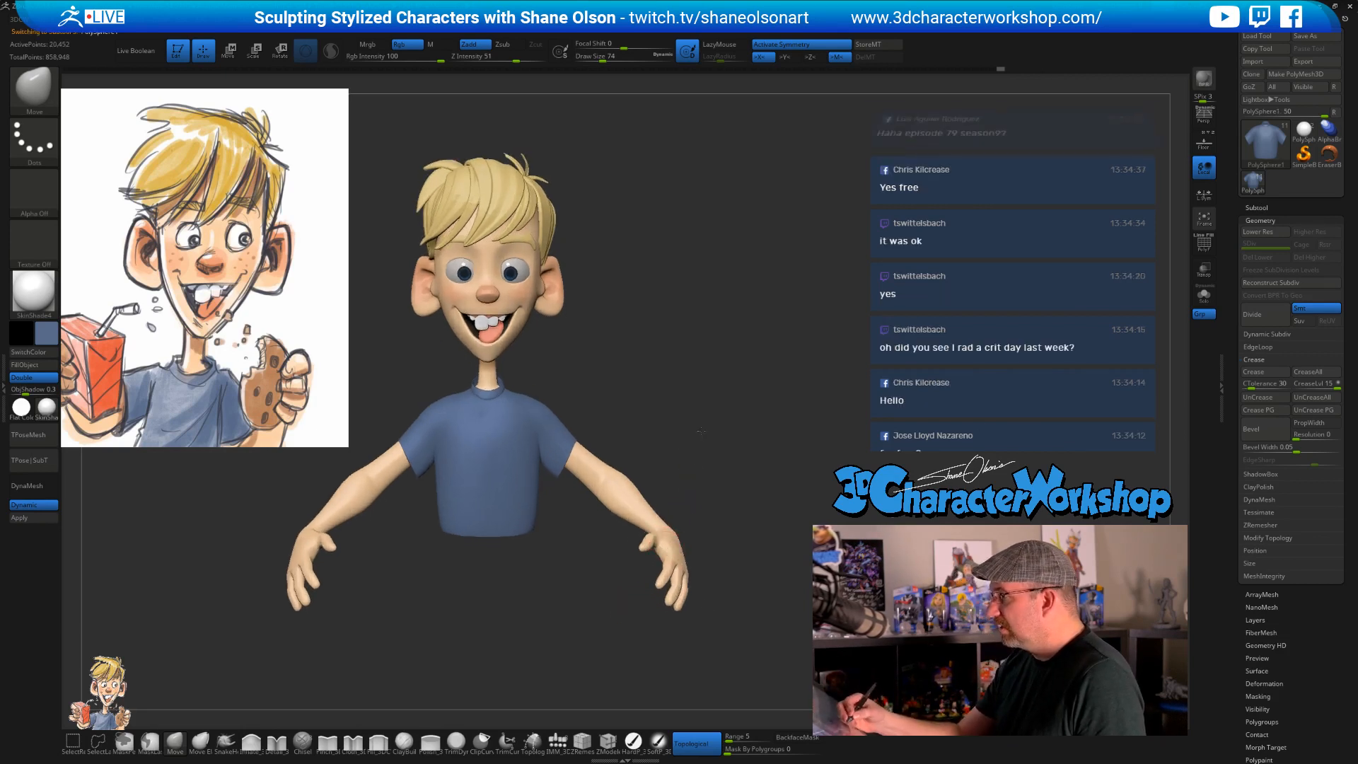
{"action": "left_click_drag", "start_coordinate": [703, 428], "coordinate": [671, 463], "text": "alt"}
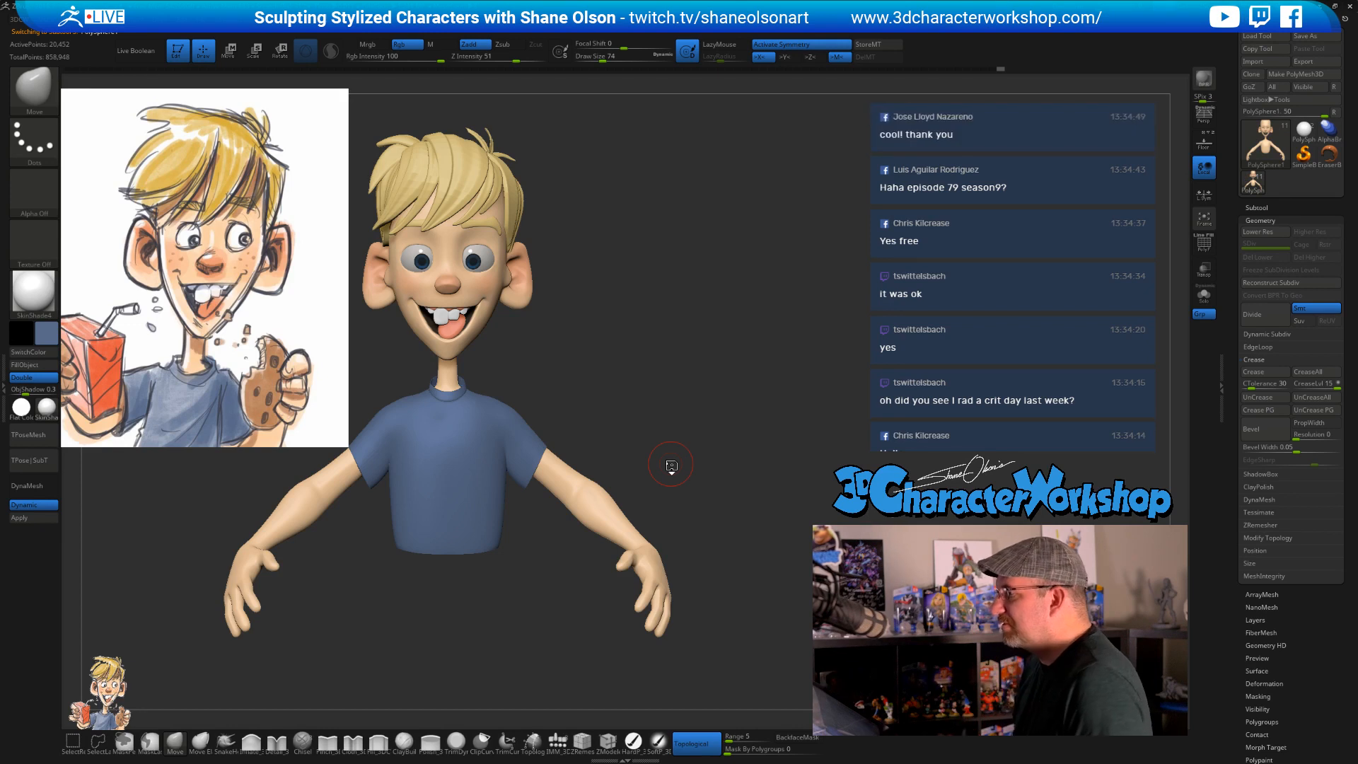
{"action": "left_click_drag", "start_coordinate": [705, 454], "coordinate": [696, 490], "text": "alt"}
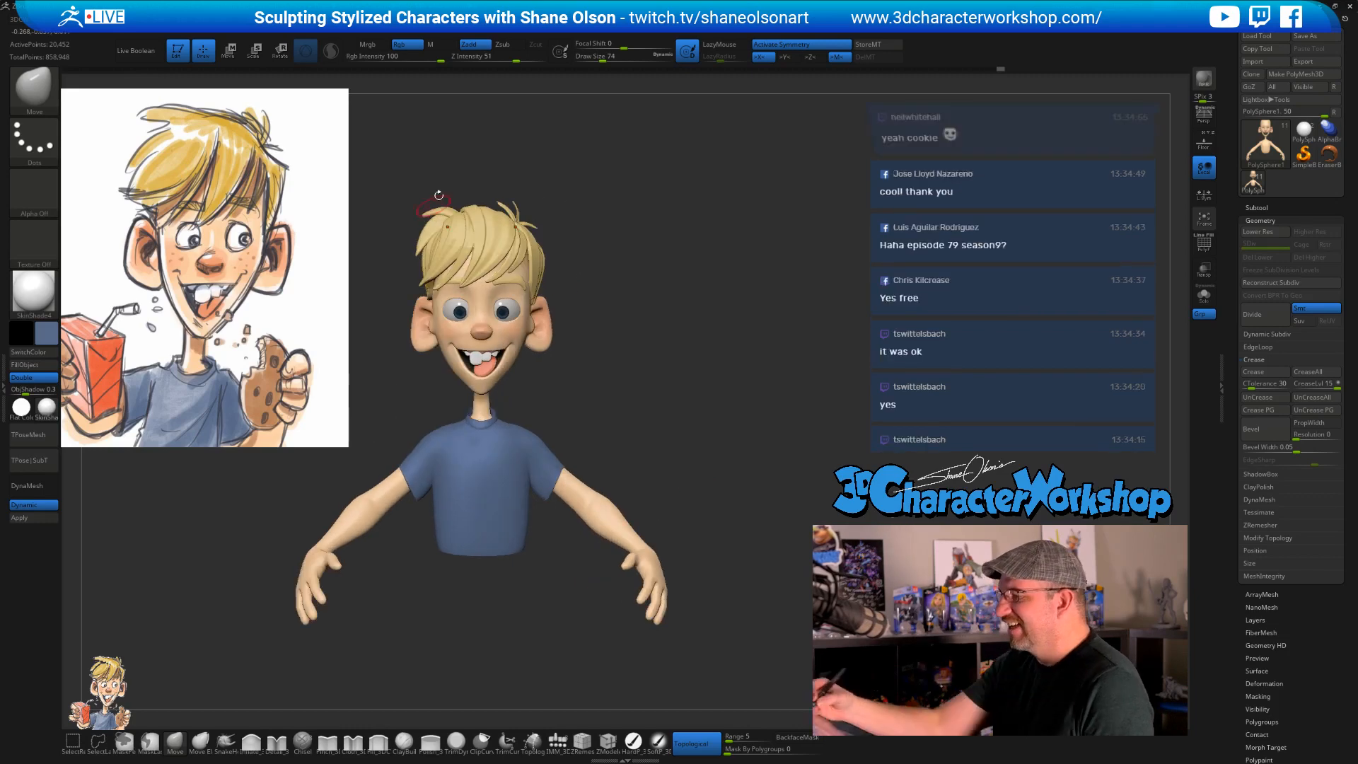
- Insert a QuadSphere-2 primitive at the palm of the character's left hand with symmetry turned off
{"action": "left_click", "coordinate": [557, 740]}
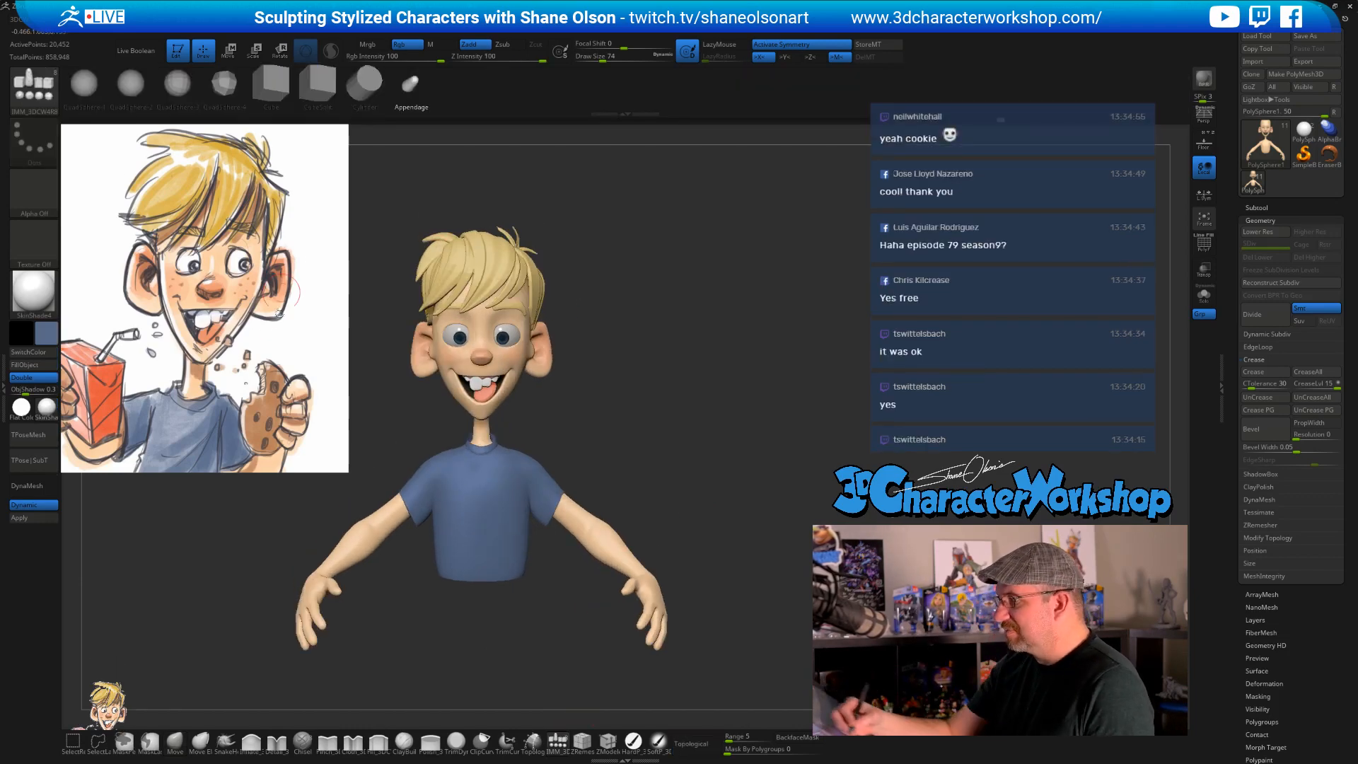
{"action": "left_click", "coordinate": [130, 85]}
{"action": "left_click_drag", "start_coordinate": [692, 460], "coordinate": [672, 541]}
{"action": "key", "text": "x"}
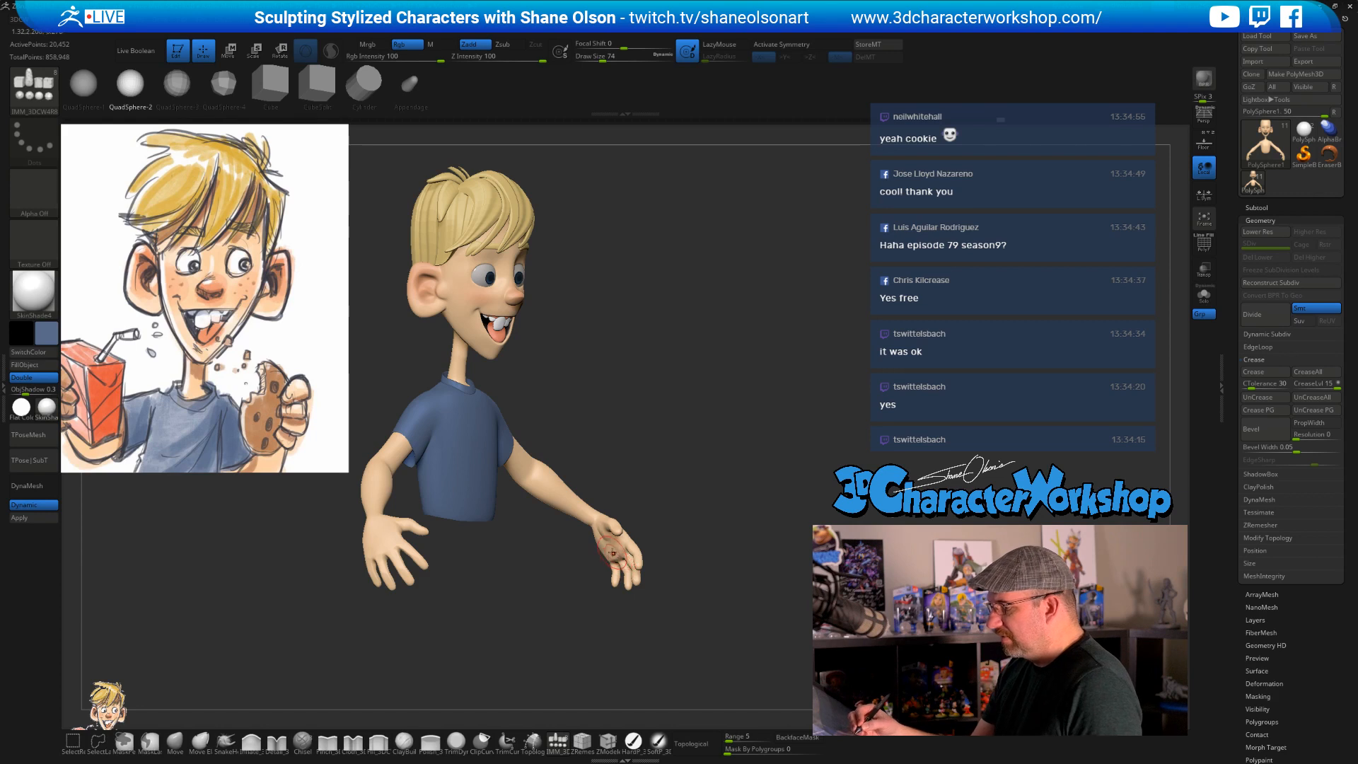
{"action": "left_click_drag", "start_coordinate": [612, 553], "coordinate": [640, 539]}
{"action": "left_click_drag", "start_coordinate": [711, 511], "coordinate": [683, 533], "text": "shift"}
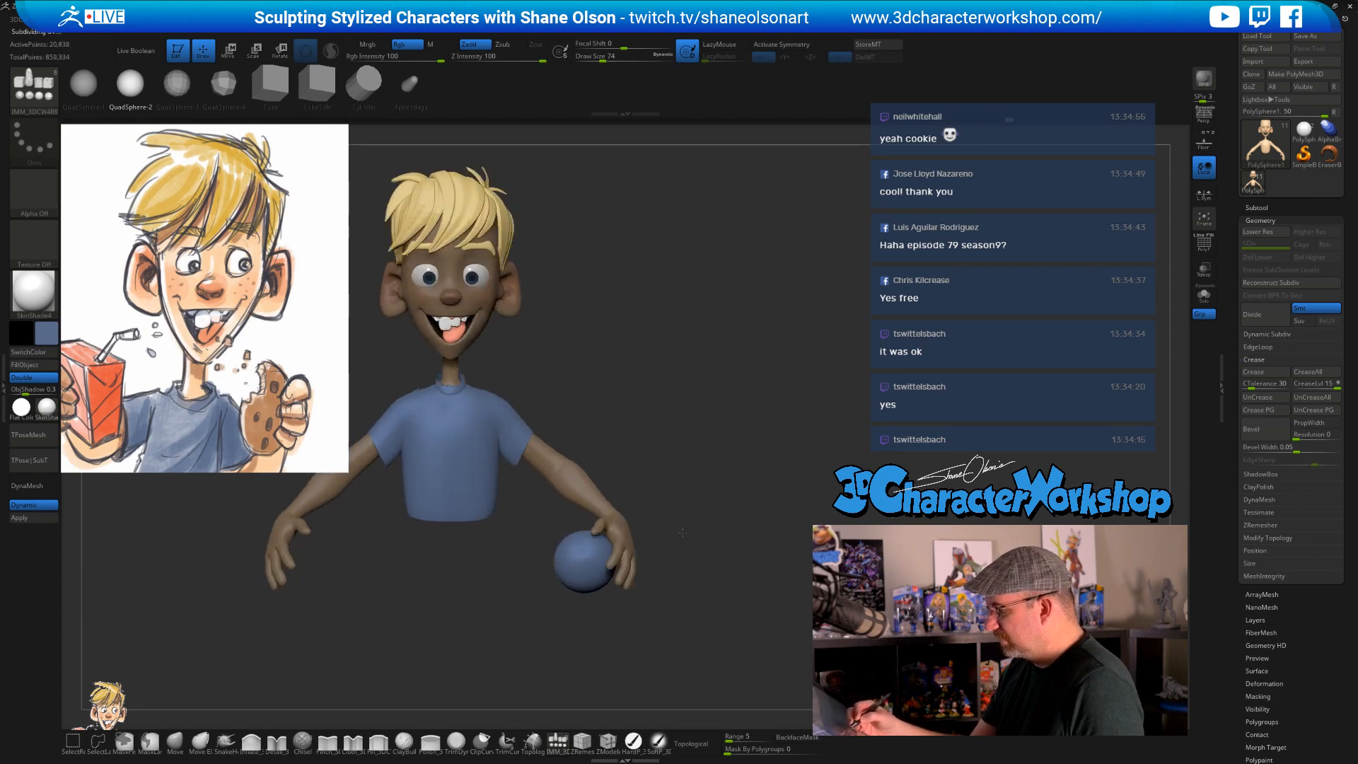
- Squash the inserted sphere into a flattened disc in the palm and split it off as its own subtool
{"action": "key", "text": "e"}
{"action": "right_click_drag", "start_coordinate": [696, 563], "coordinate": [696, 605], "text": "ctrl"}
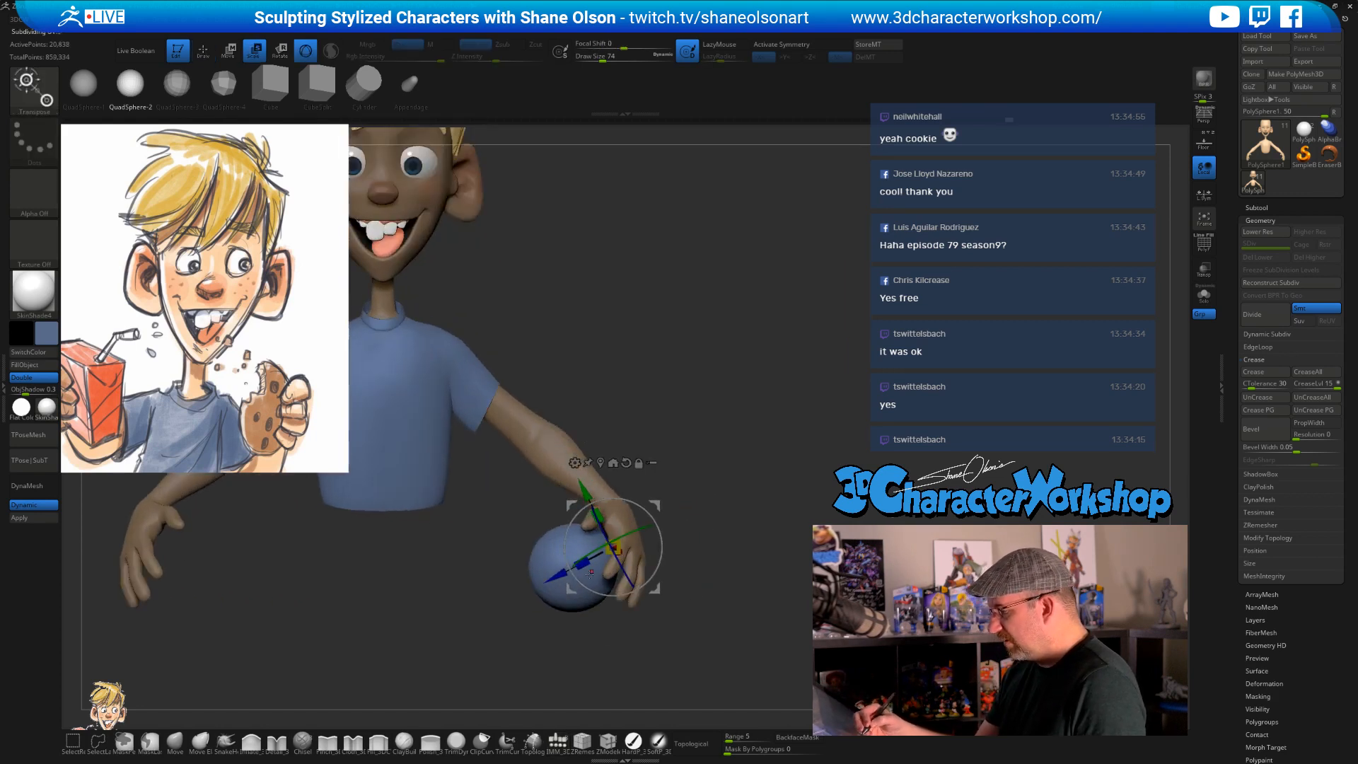
{"action": "left_click_drag", "start_coordinate": [590, 572], "coordinate": [614, 548]}
{"action": "left_click_drag", "start_coordinate": [679, 511], "coordinate": [823, 493]}
{"action": "key", "text": "space"}
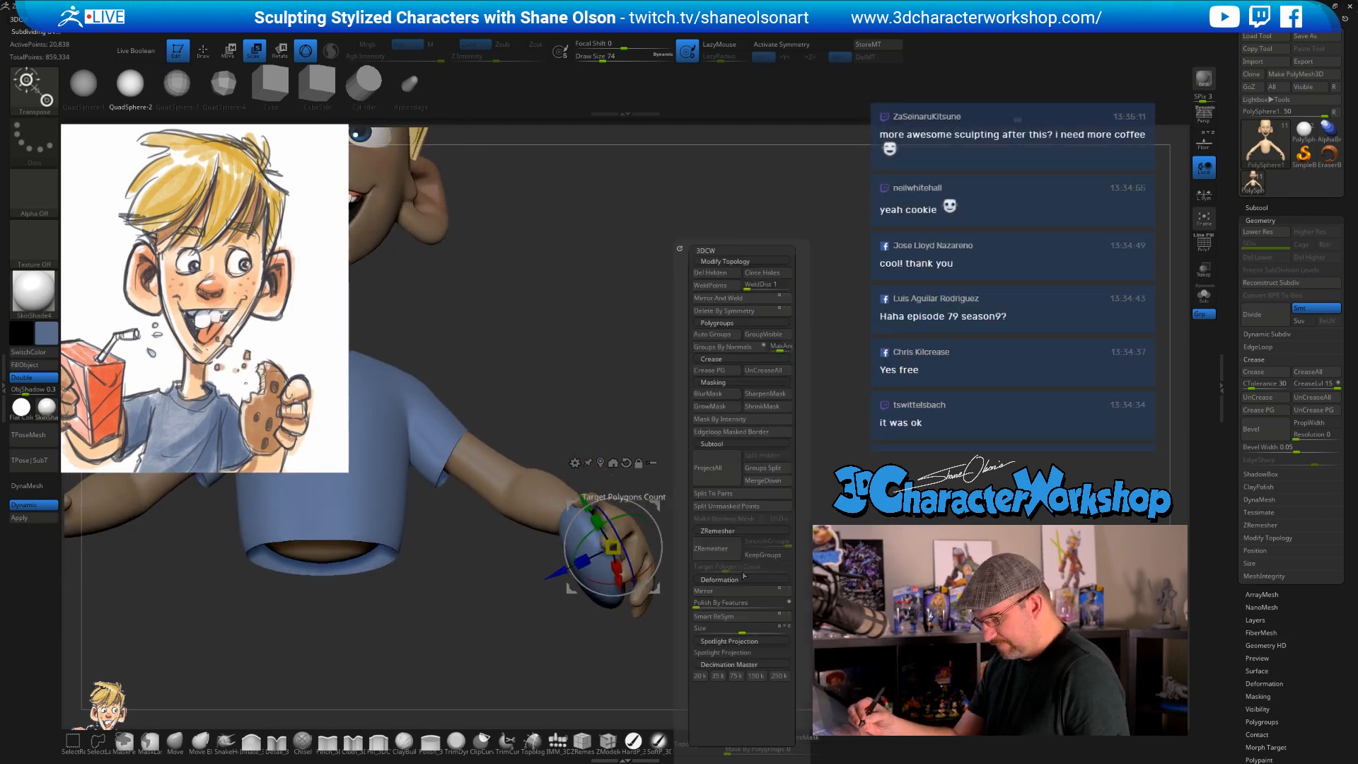
{"action": "left_click", "coordinate": [762, 468]}
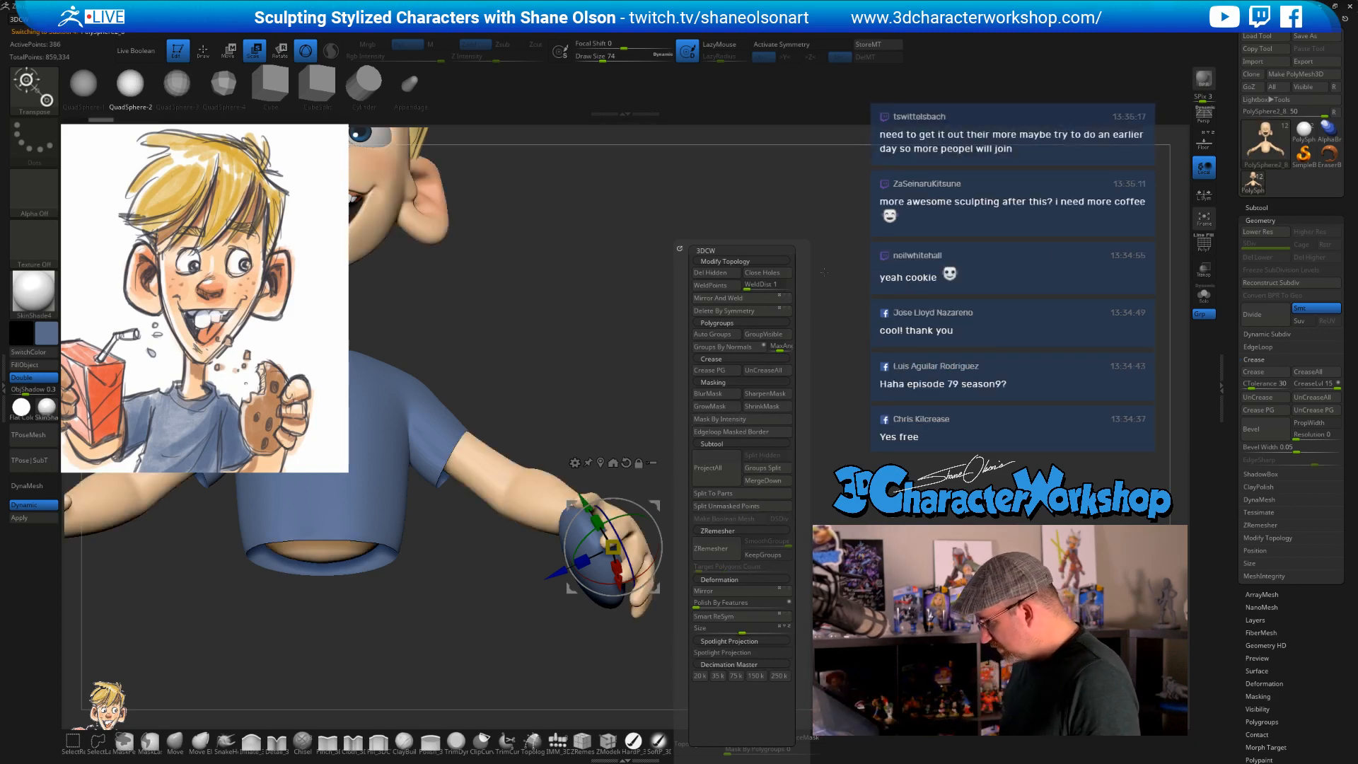
- Fill the flattened sphere with the cookie's brown color sampled from the reference drawing
{"action": "left_click_drag", "start_coordinate": [828, 410], "coordinate": [739, 596]}
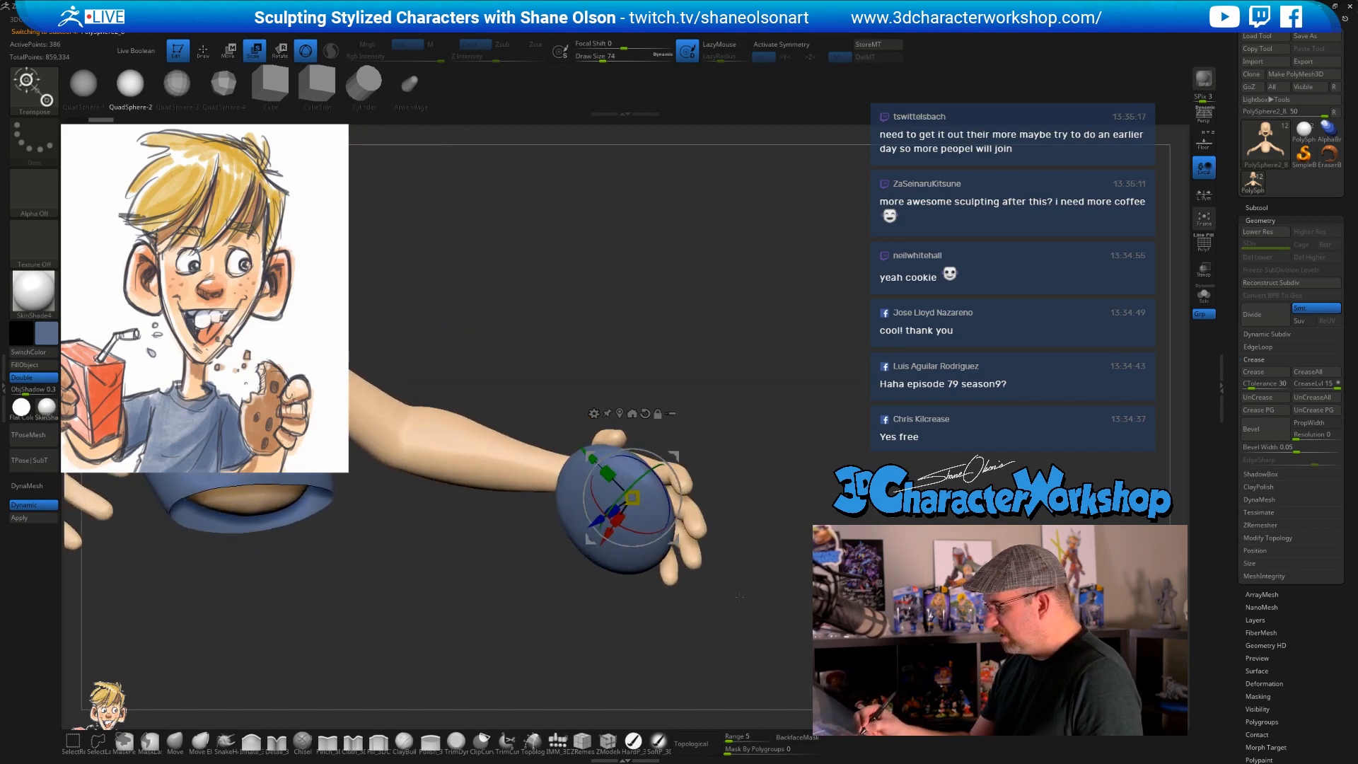
{"action": "left_click", "coordinate": [594, 413]}
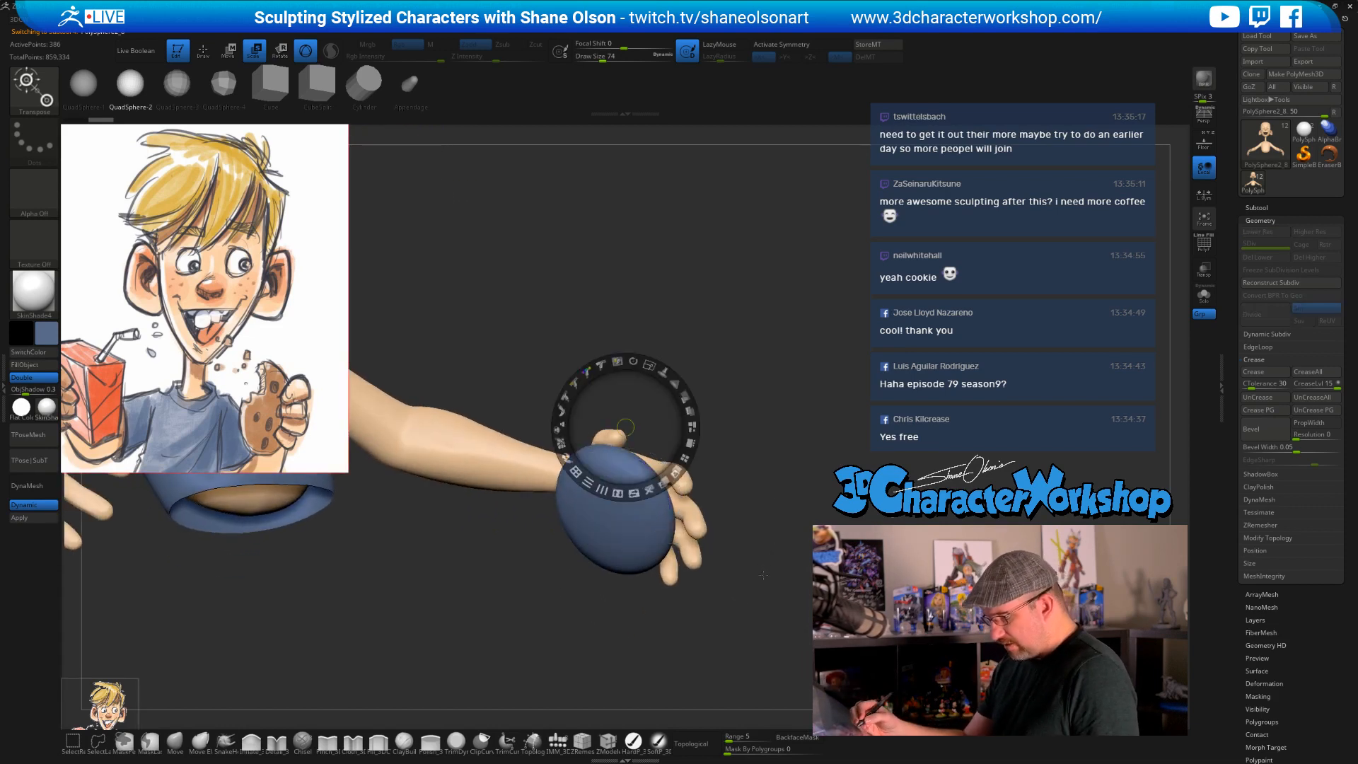
{"action": "key", "text": "c"}
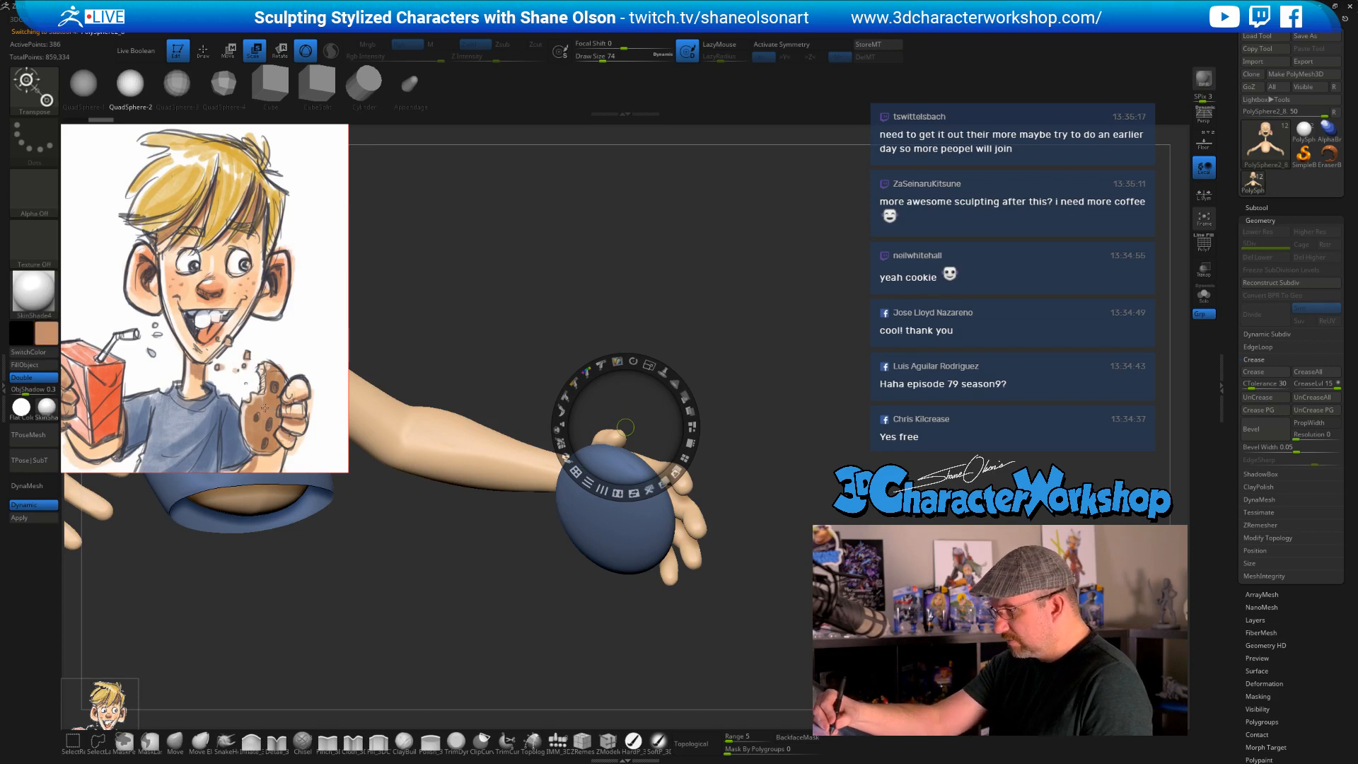
{"action": "key", "text": "z"}
{"action": "left_click", "coordinate": [632, 739]}
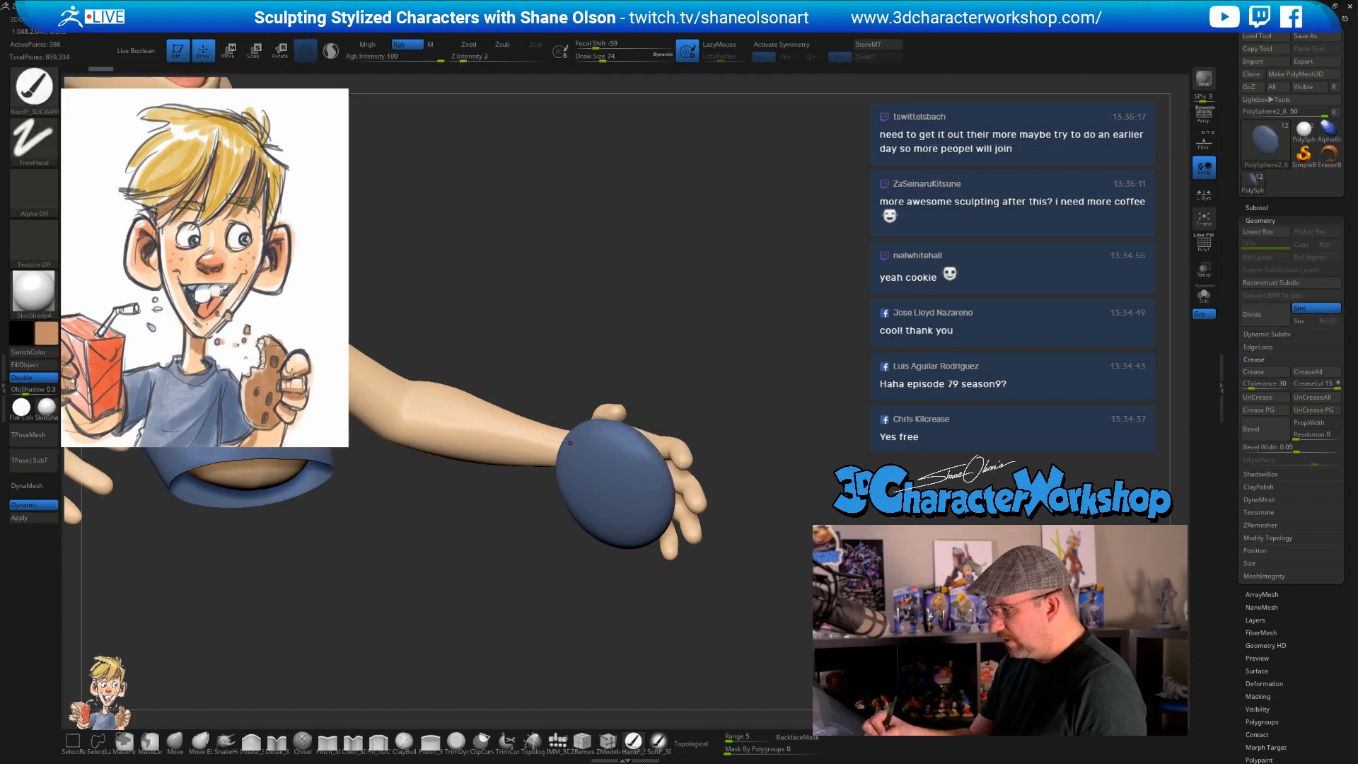
{"action": "left_click", "coordinate": [33, 364]}
- Isolate the cookie and clip its rounded face flat to form a disc
{"action": "left_click_drag", "start_coordinate": [781, 471], "coordinate": [749, 549]}
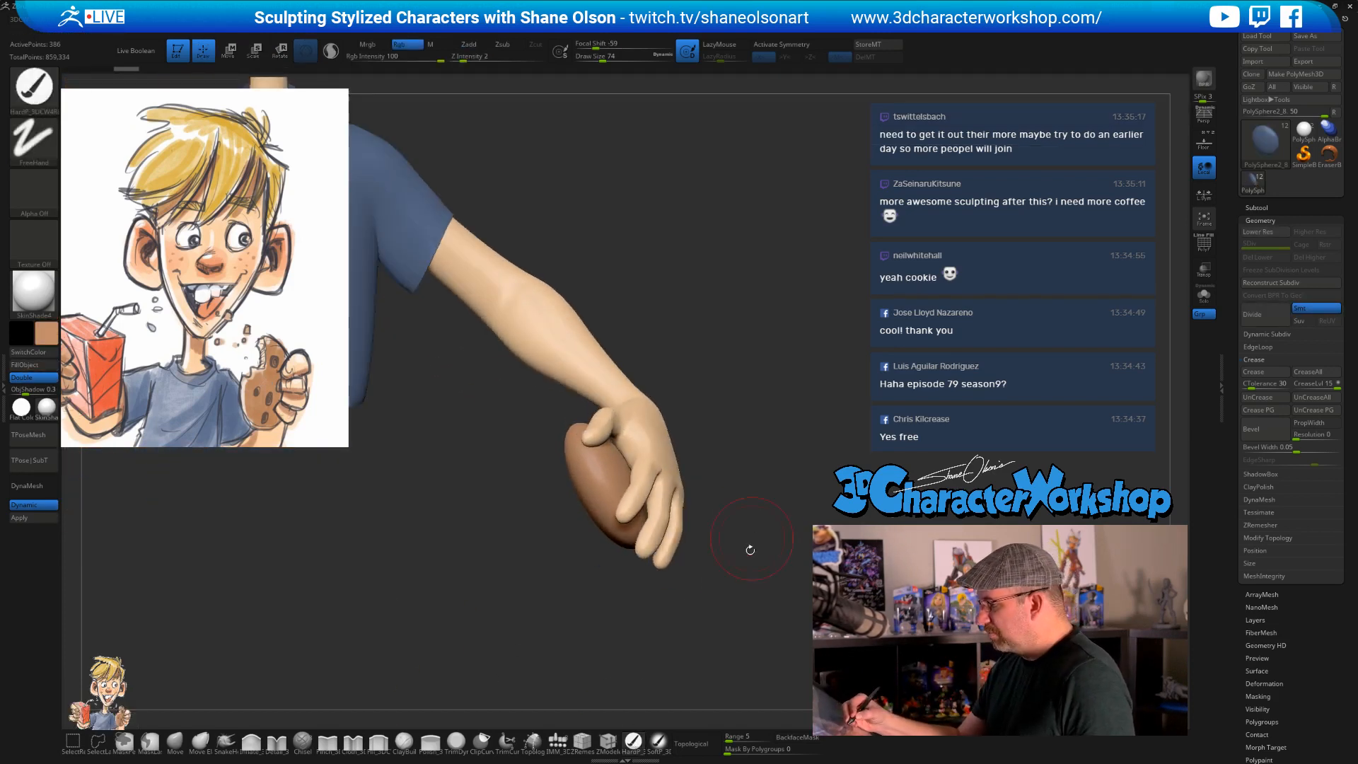
{"action": "left_click", "coordinate": [1204, 294]}
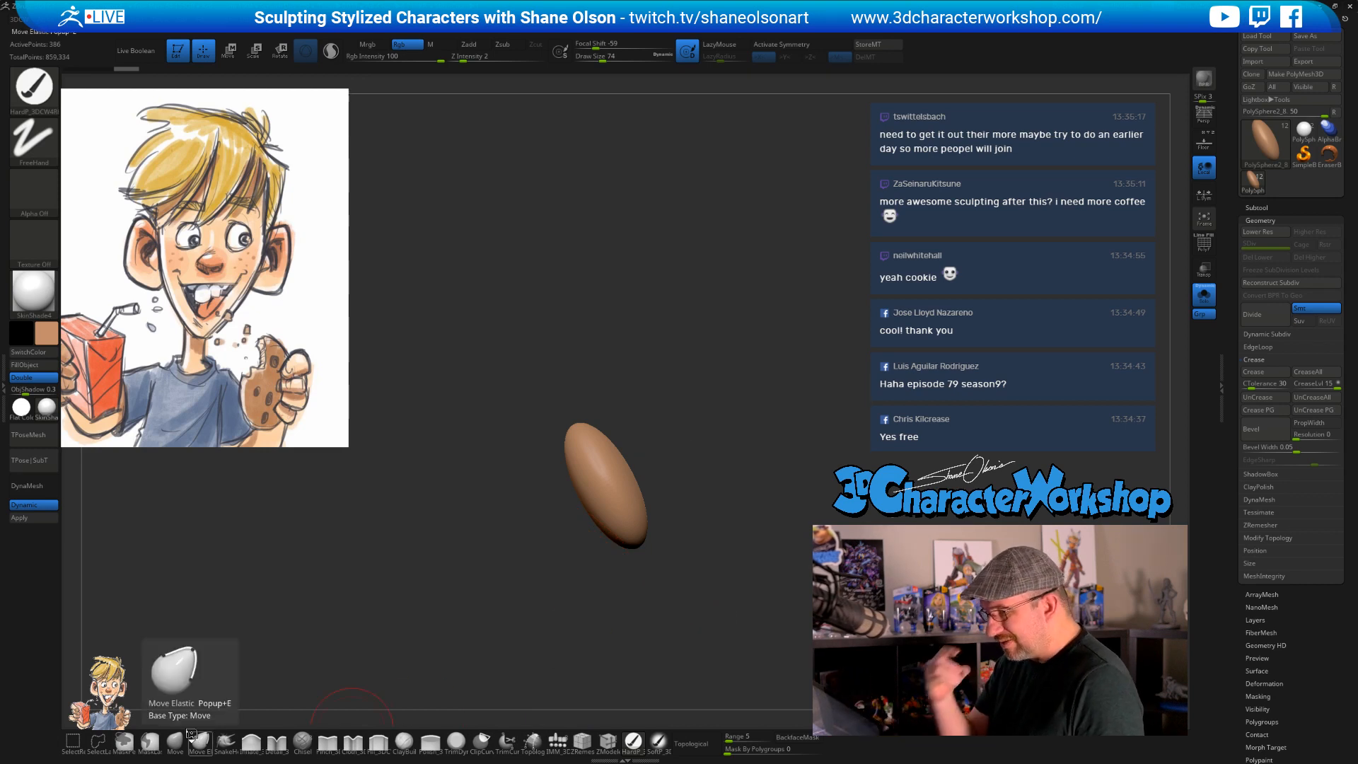
{"action": "mouse_move", "coordinate": [577, 389]}
{"action": "left_mouse_down", "text": "ctrl+shift"}
{"action": "mouse_move", "coordinate": [684, 626]}
{"action": "mouse_move", "coordinate": [733, 572]}
{"action": "mouse_move", "coordinate": [651, 455]}
{"action": "mouse_move", "coordinate": [703, 637]}
{"action": "left_mouse_up", "text": "ctrl+shift"}
{"action": "left_click_drag", "start_coordinate": [743, 580], "coordinate": [694, 579]}
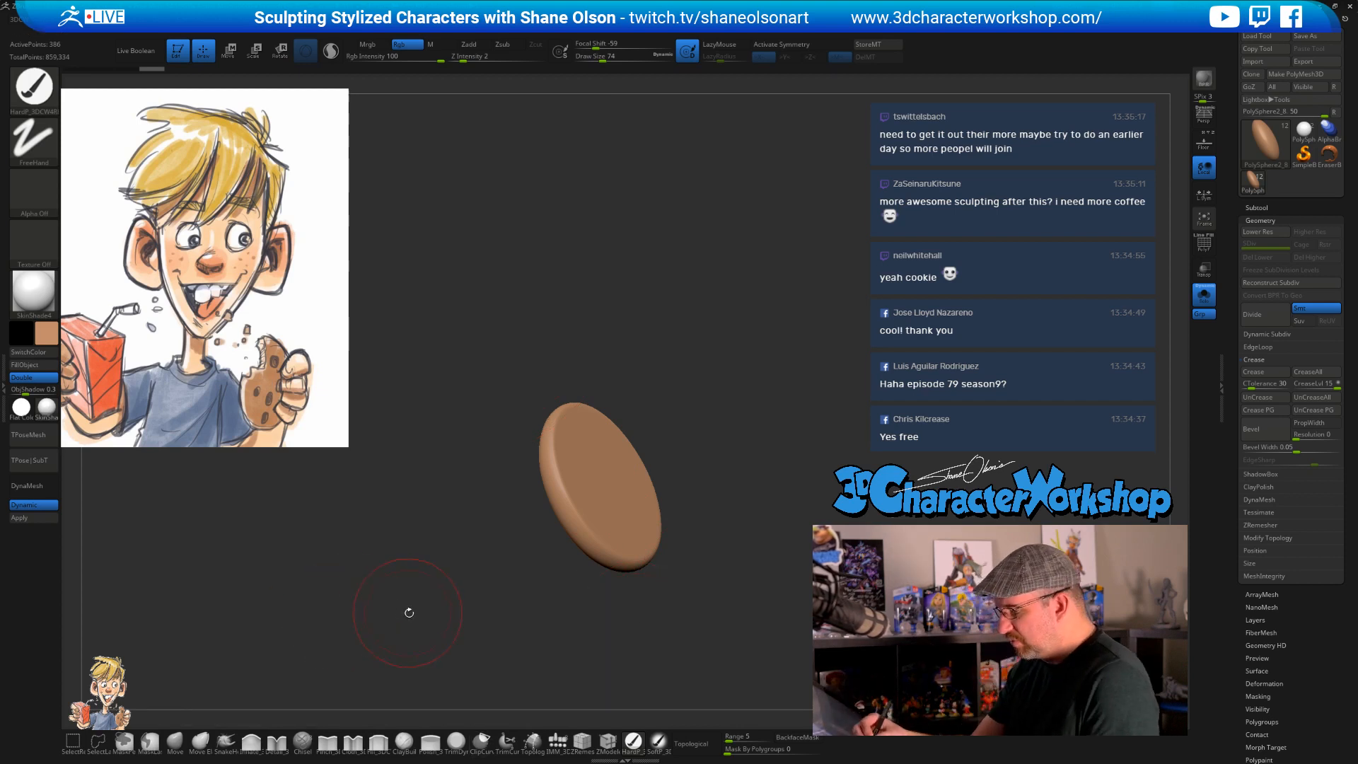
- Set the draw size to 49 and smooth the cookie's flat face and edge
{"action": "key", "text": "s"}
{"action": "left_click_drag", "start_coordinate": [522, 612], "coordinate": [512, 613]}
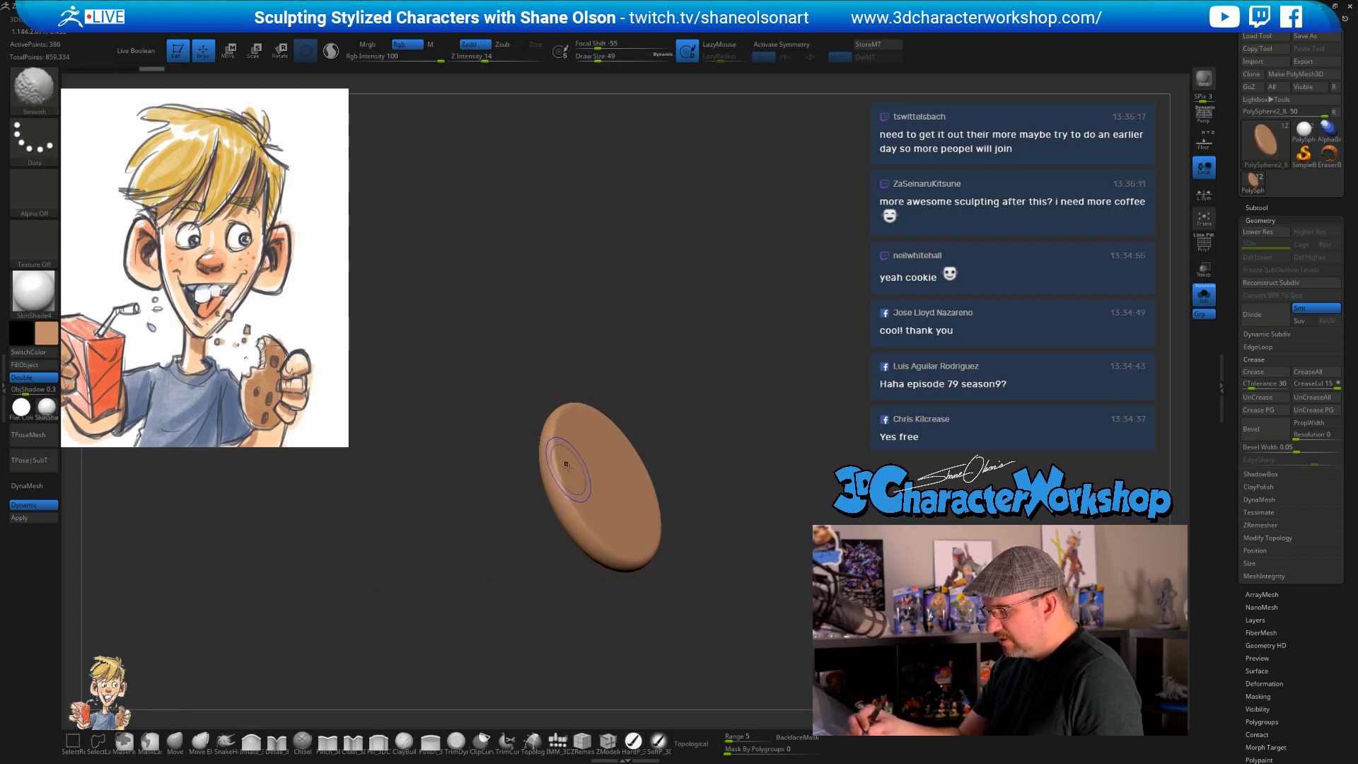
{"action": "left_click_drag", "start_coordinate": [568, 469], "coordinate": [562, 446], "text": "shift"}
{"action": "left_click_drag", "start_coordinate": [656, 519], "coordinate": [614, 519], "text": "shift"}
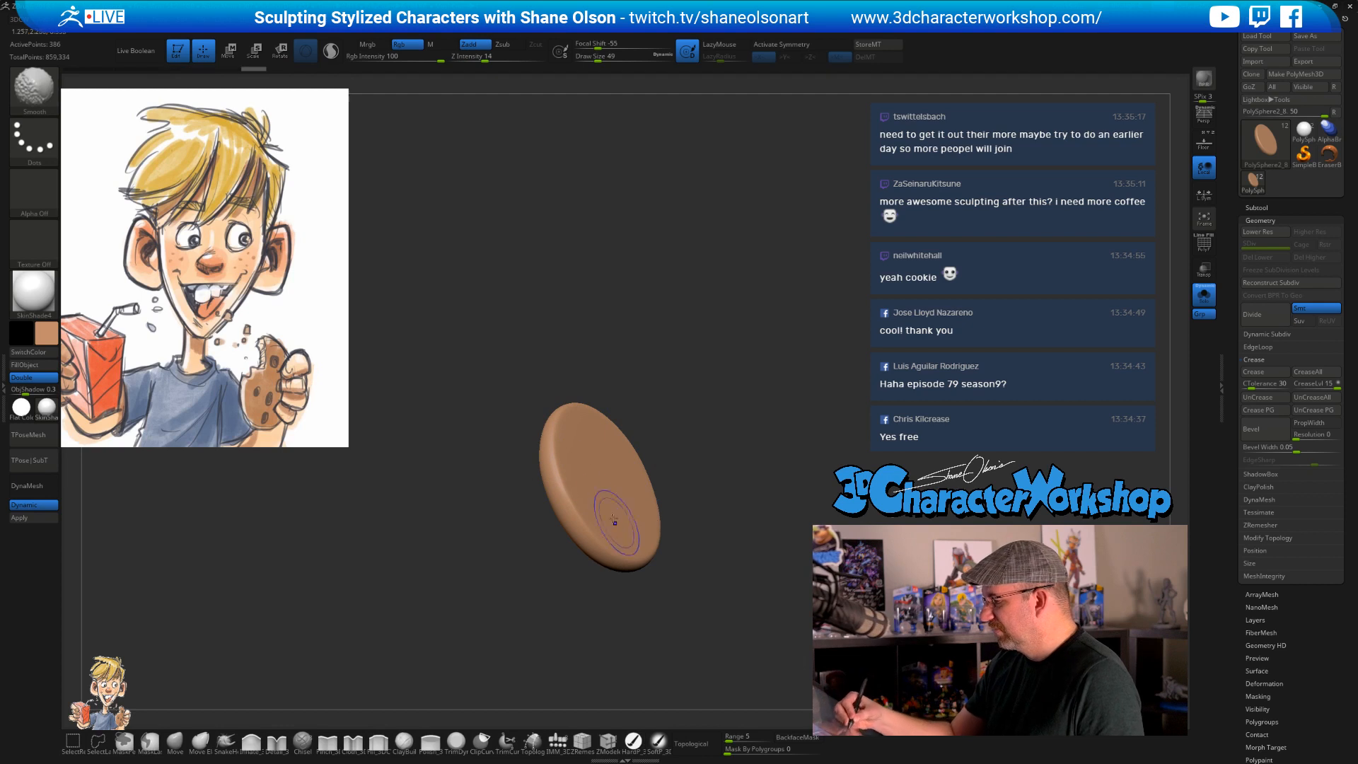
{"action": "mouse_move", "coordinate": [709, 597]}
{"action": "left_mouse_down"}
{"action": "mouse_move", "coordinate": [746, 570]}
{"action": "mouse_move", "coordinate": [713, 580]}
{"action": "mouse_move", "coordinate": [756, 543]}
{"action": "mouse_move", "coordinate": [748, 527]}
{"action": "mouse_move", "coordinate": [733, 563]}
{"action": "left_mouse_up"}
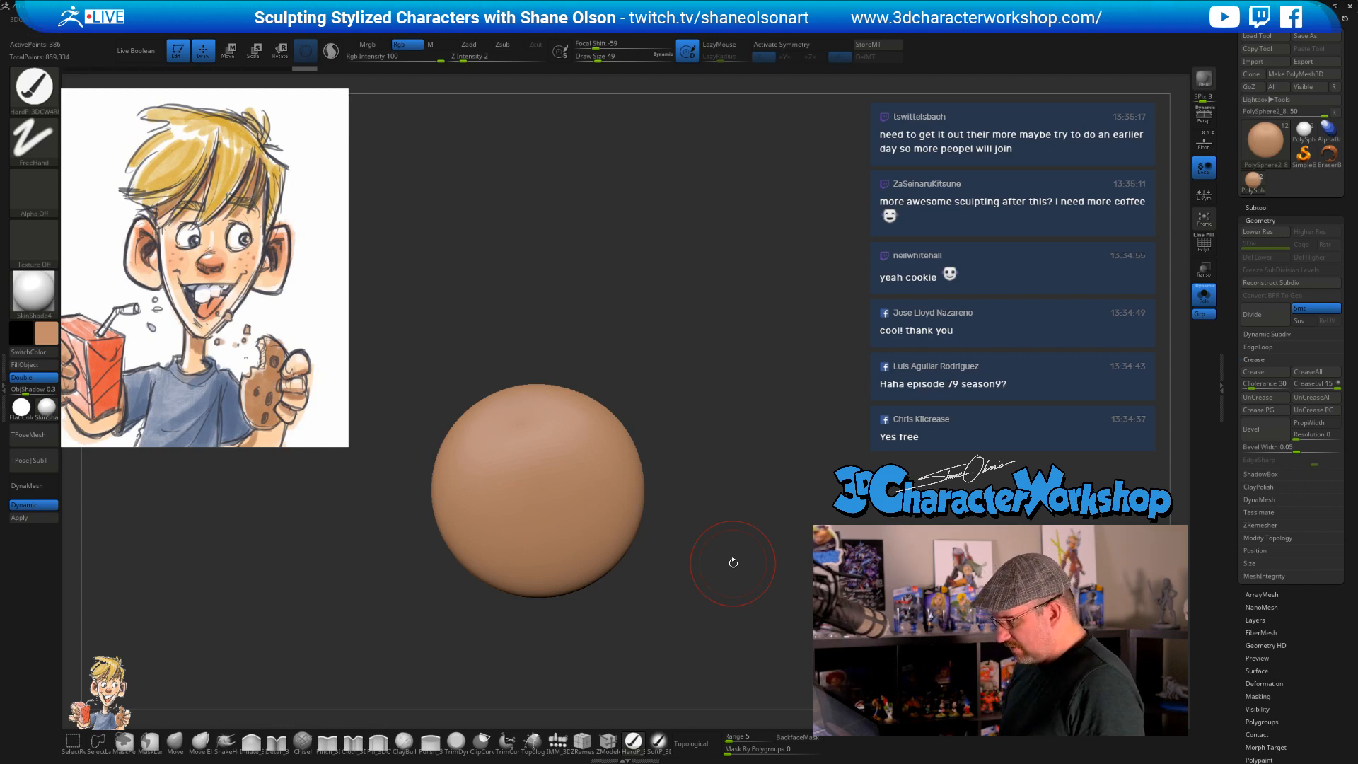
- Set the draw size to 22 and duplicate the cookie subtool
{"action": "left_click_drag", "start_coordinate": [723, 510], "coordinate": [722, 479], "text": "alt"}
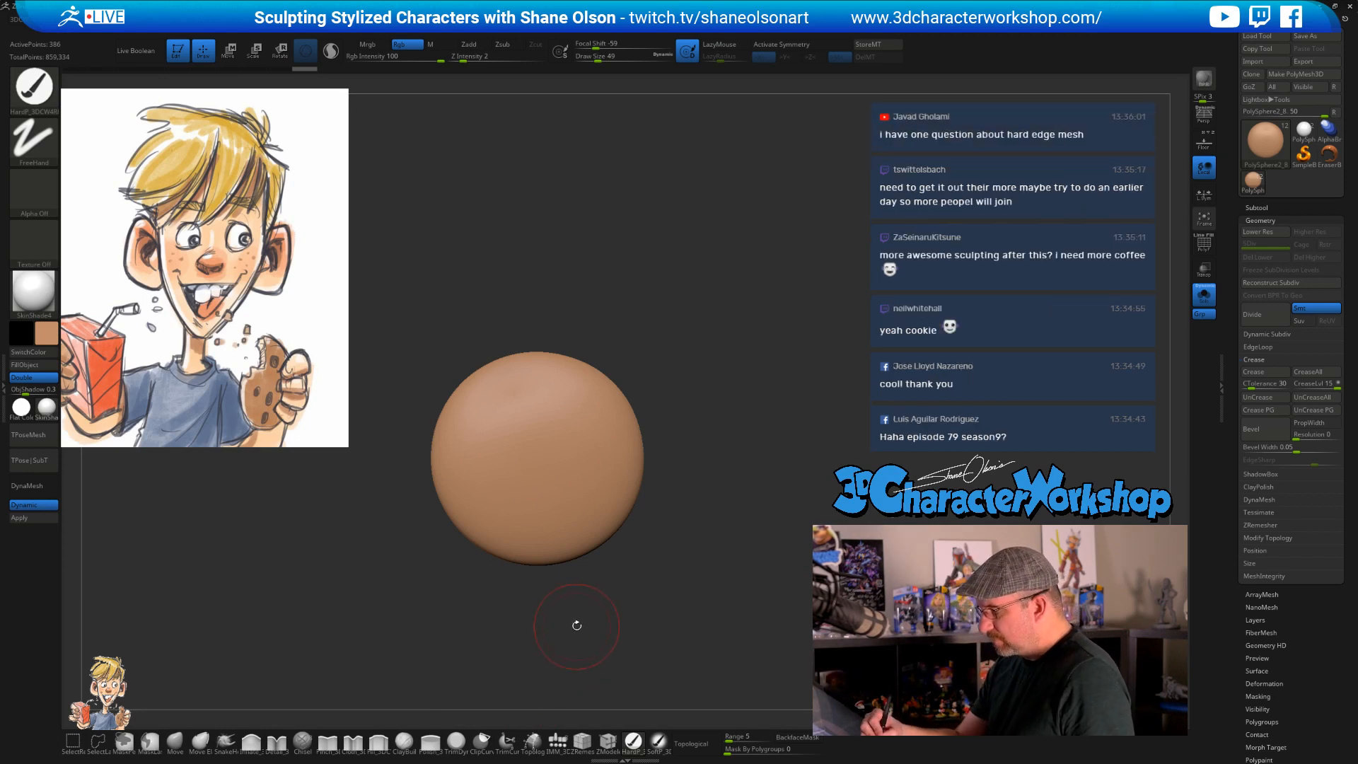
{"action": "left_click_drag", "start_coordinate": [575, 624], "coordinate": [655, 604], "text": "alt"}
{"action": "key", "text": "s"}
{"action": "left_click_drag", "start_coordinate": [696, 540], "coordinate": [688, 540]}
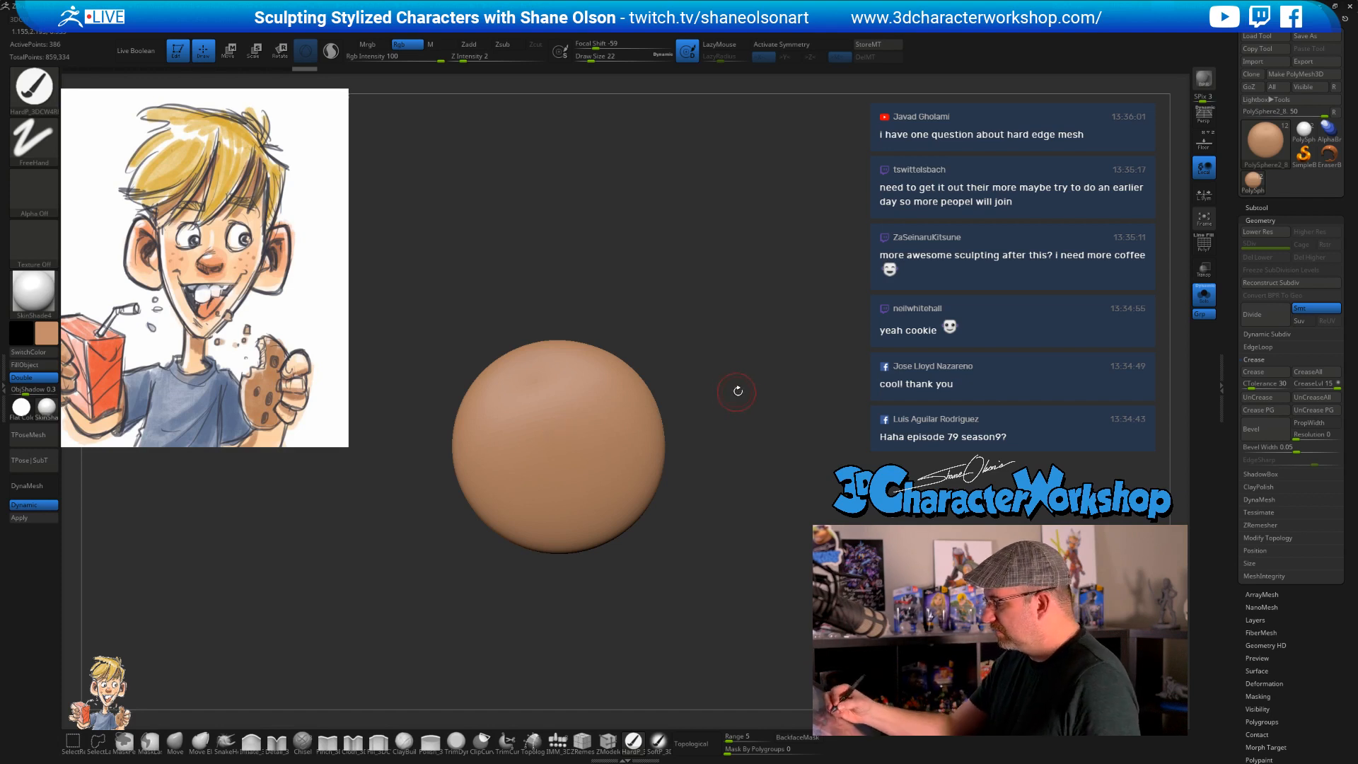
{"action": "left_click", "coordinate": [1257, 208]}
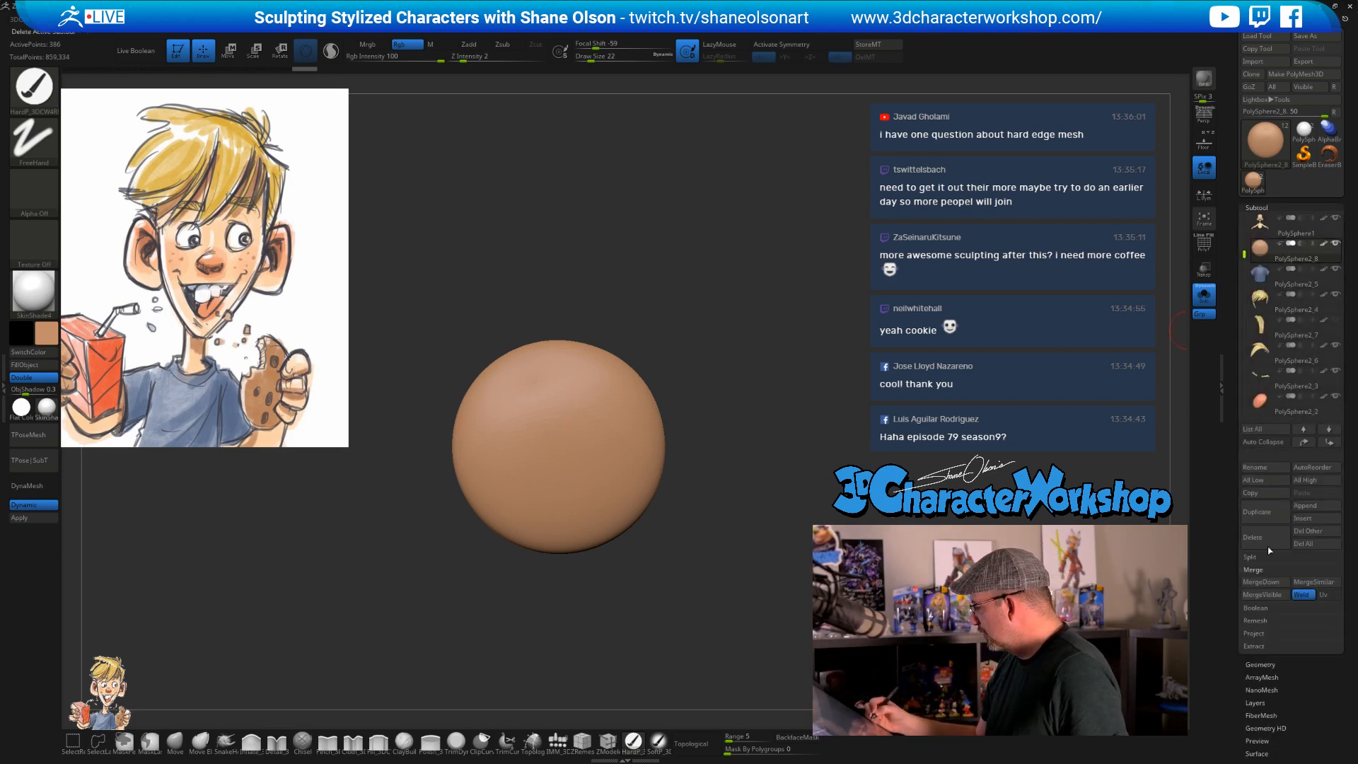
{"action": "left_click", "coordinate": [1257, 521]}
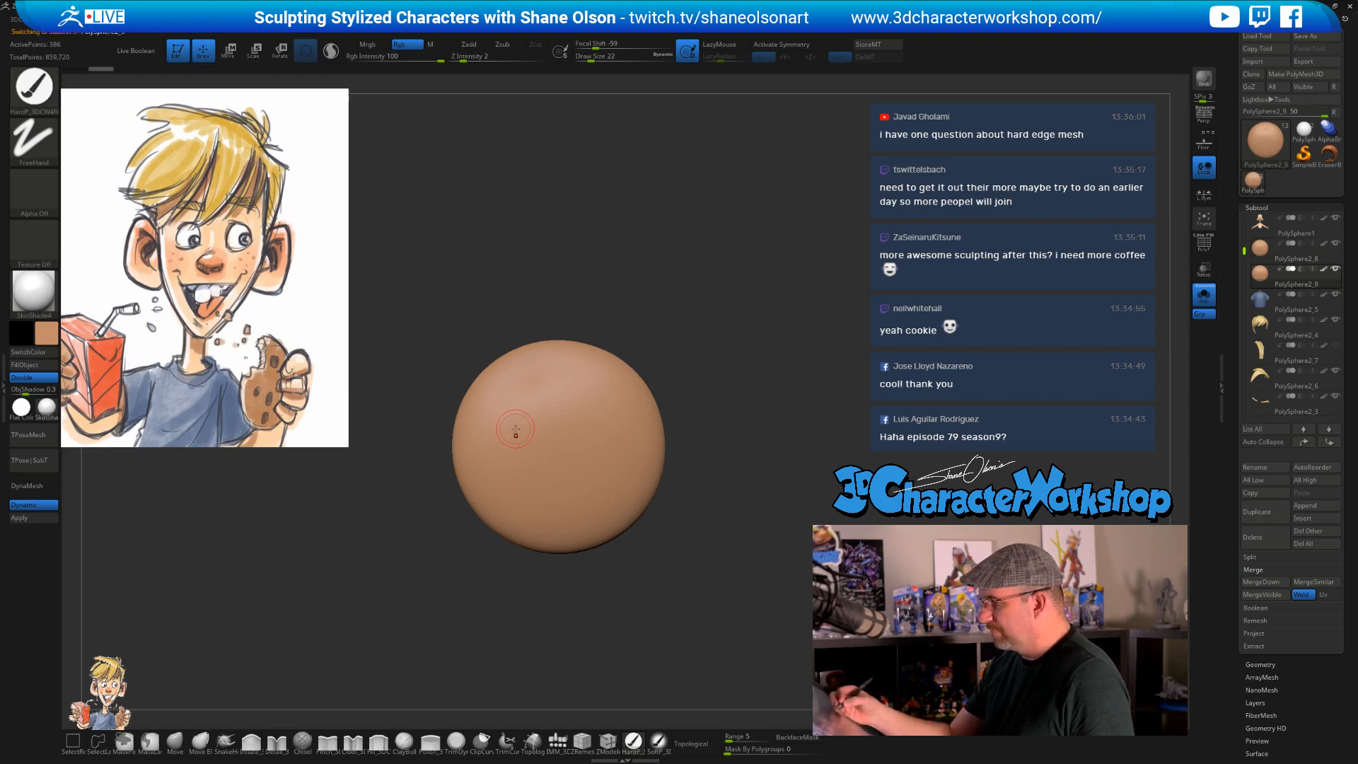
{"action": "mouse_move", "coordinate": [472, 445]}
{"action": "left_mouse_down", "text": "ctrl"}
{"action": "mouse_move", "coordinate": [524, 463]}
{"action": "mouse_move", "coordinate": [557, 408]}
{"action": "mouse_move", "coordinate": [597, 450]}
{"action": "mouse_move", "coordinate": [613, 357]}
{"action": "left_mouse_up", "text": "ctrl"}
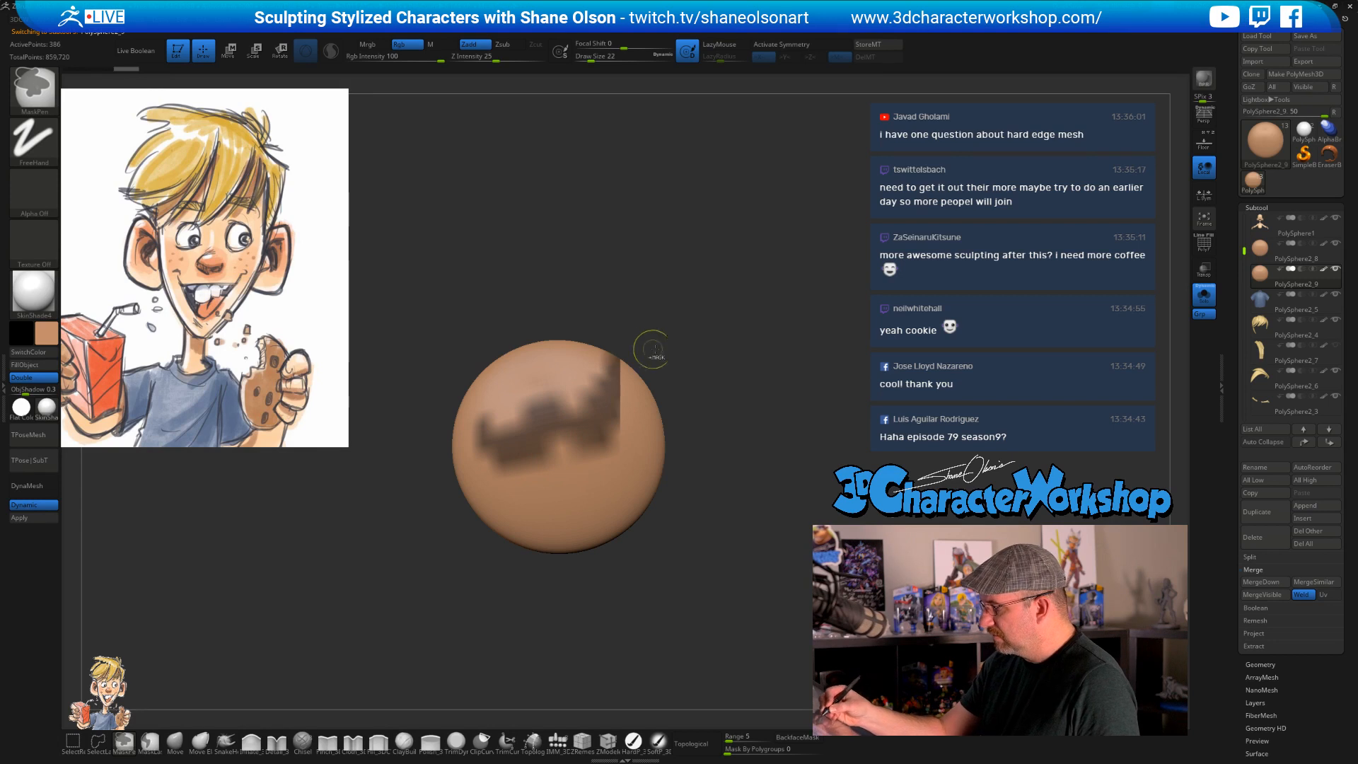
{"action": "key", "text": "ctrl"}
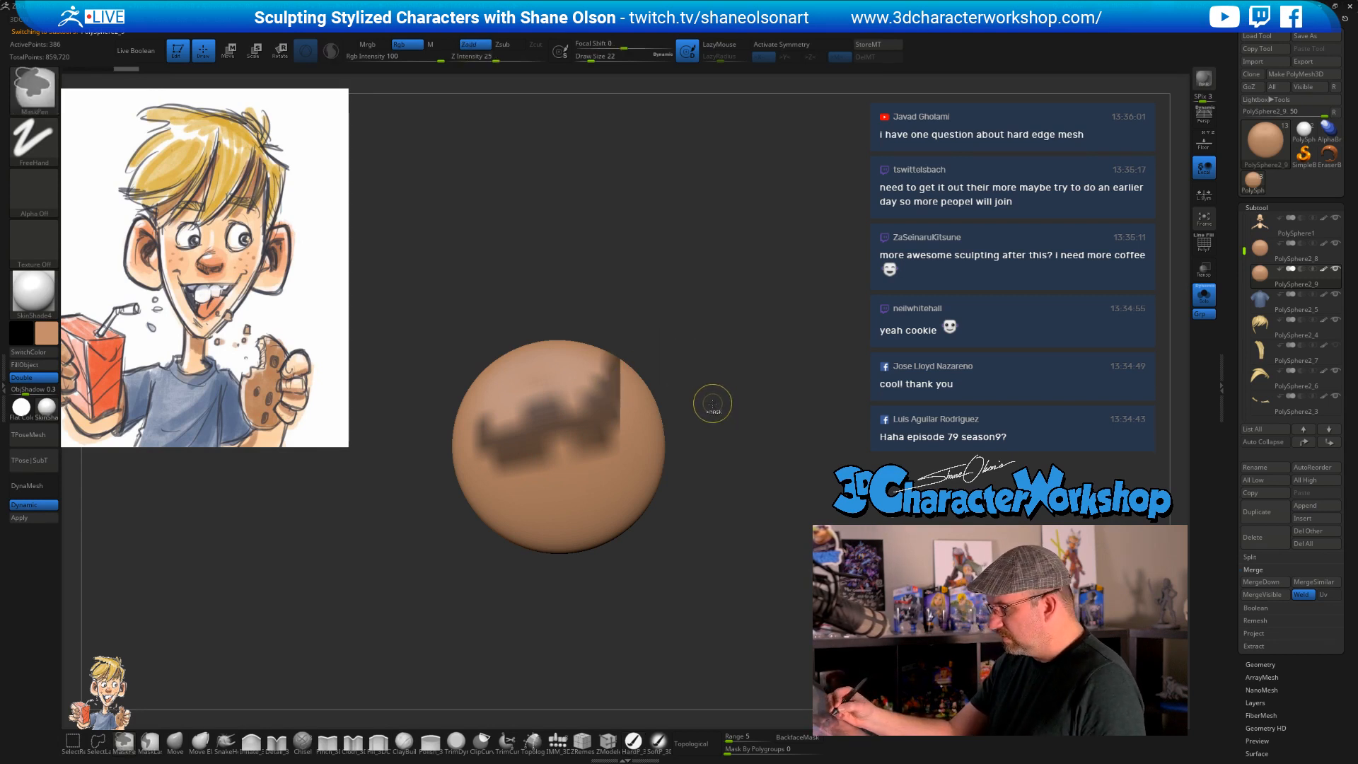
{"action": "left_click_drag", "start_coordinate": [724, 416], "coordinate": [718, 419], "text": "ctrl"}
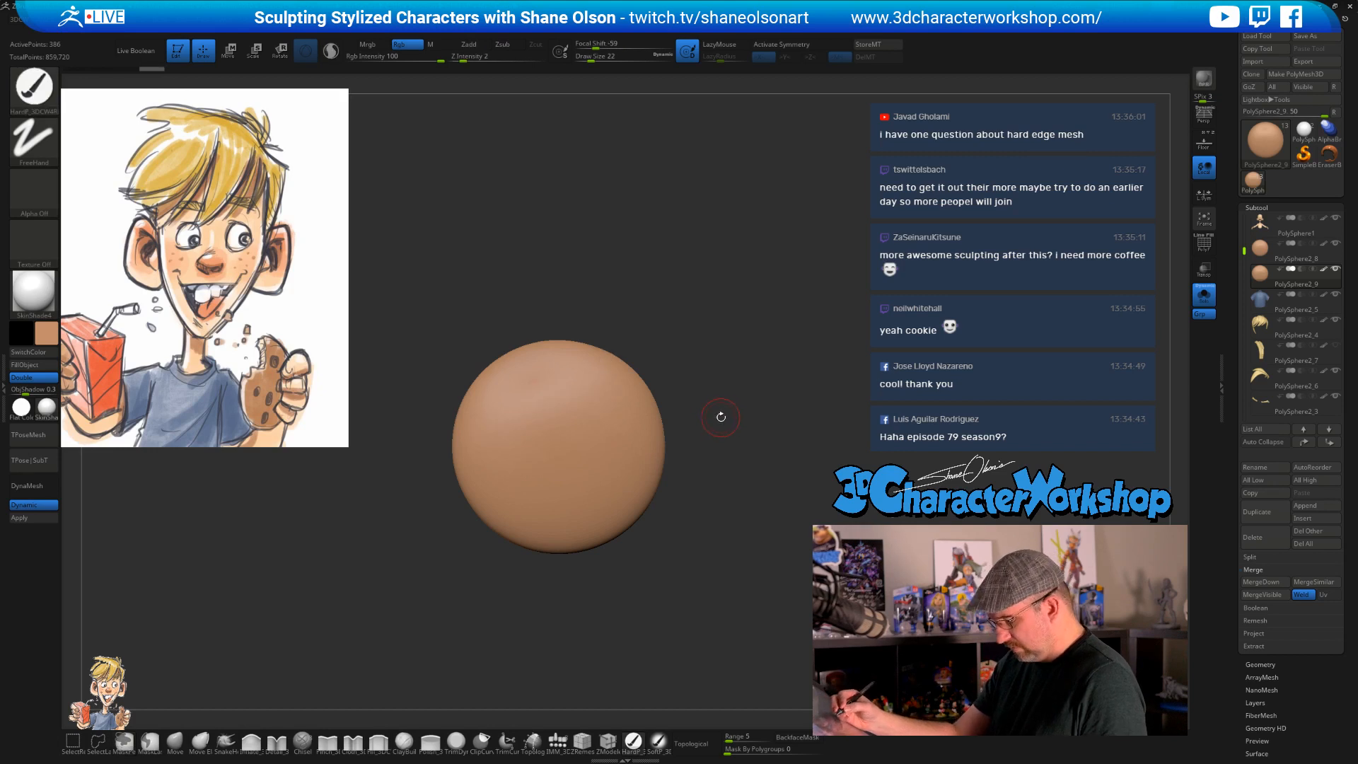
- Apply dynamic subdivision to the duplicated cookie and delete its lower subdivision levels
{"action": "left_click", "coordinate": [25, 517]}
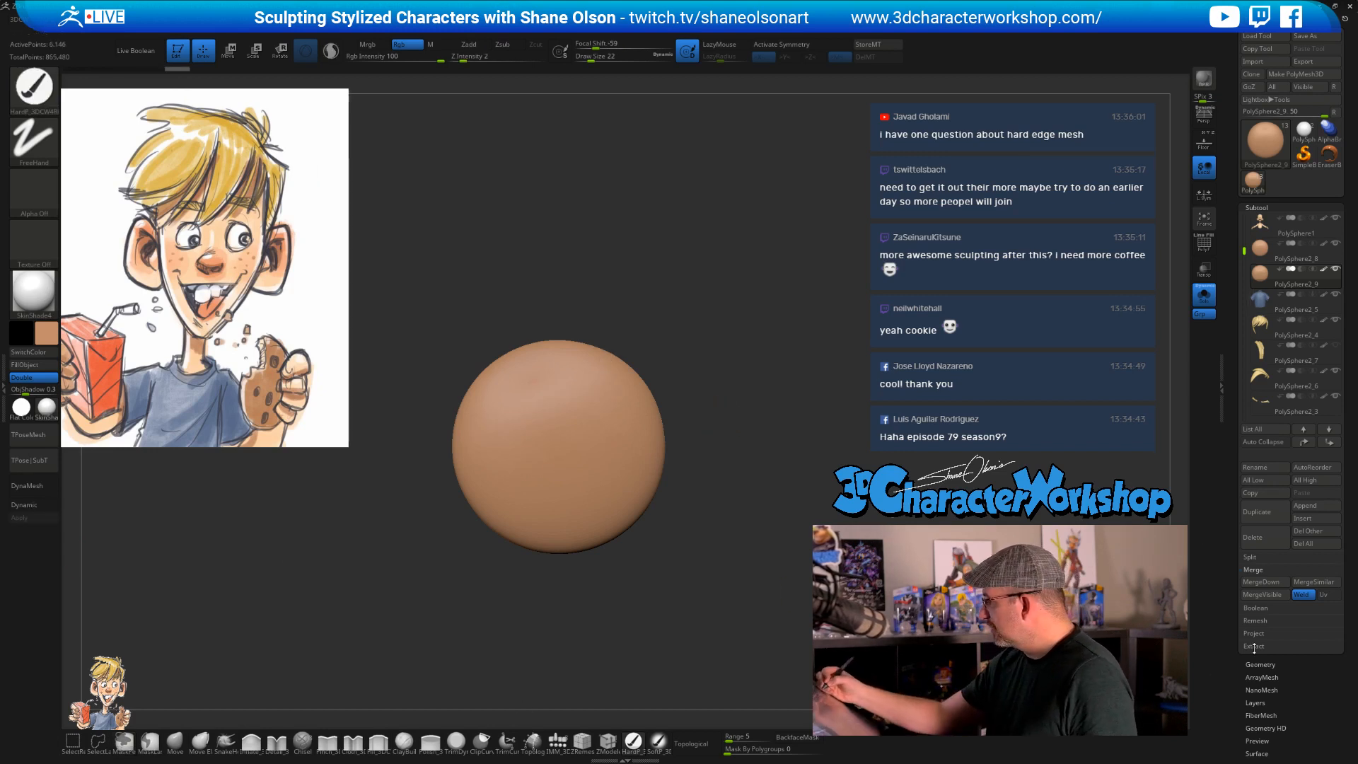
{"action": "key", "text": "ctrl"}
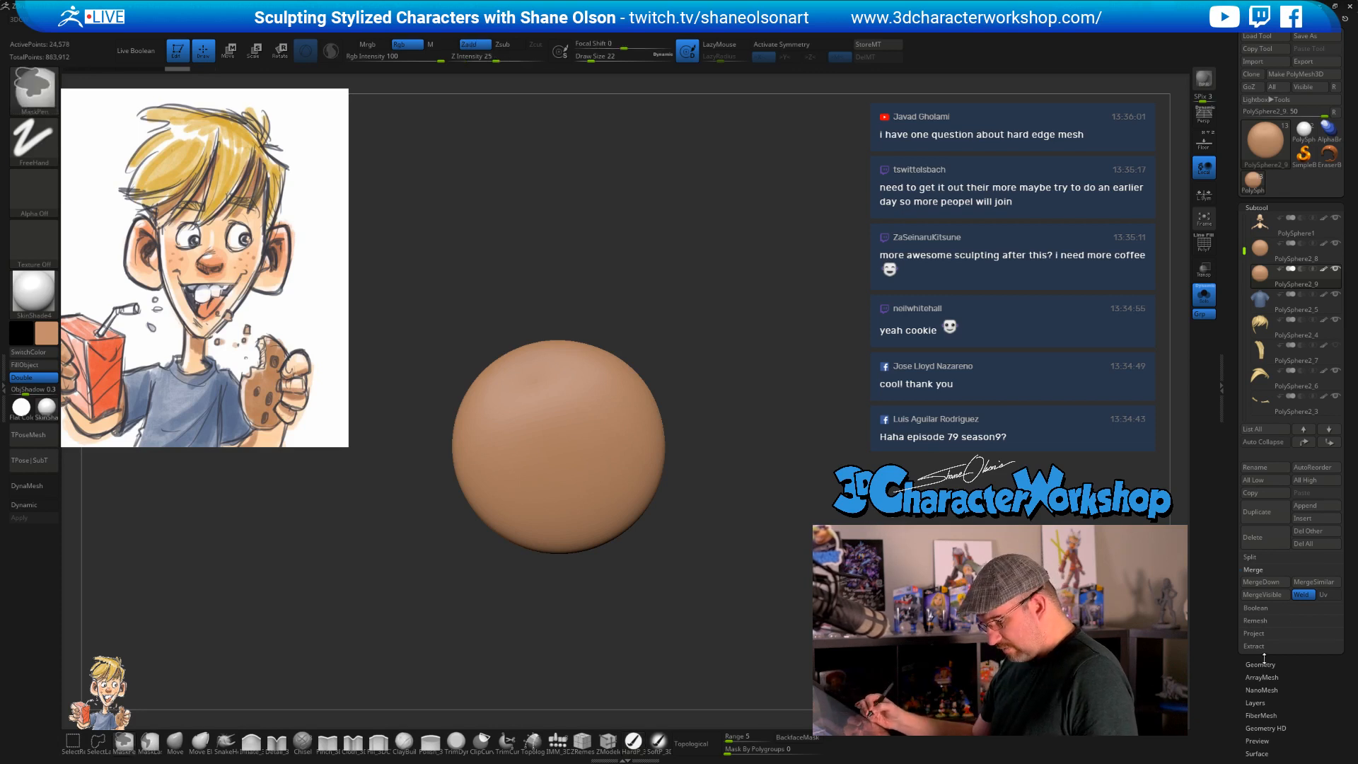
{"action": "left_click", "coordinate": [1262, 663]}
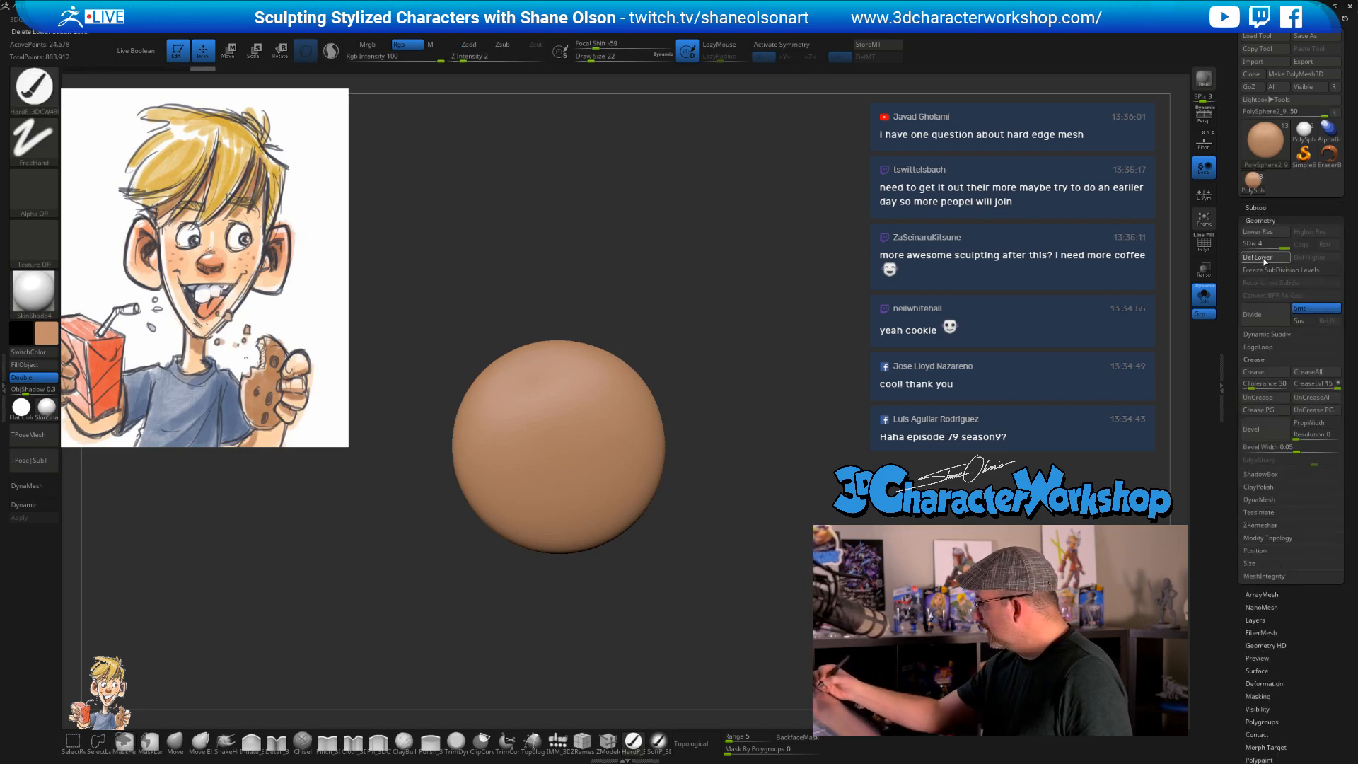
{"action": "left_click", "coordinate": [1264, 258]}
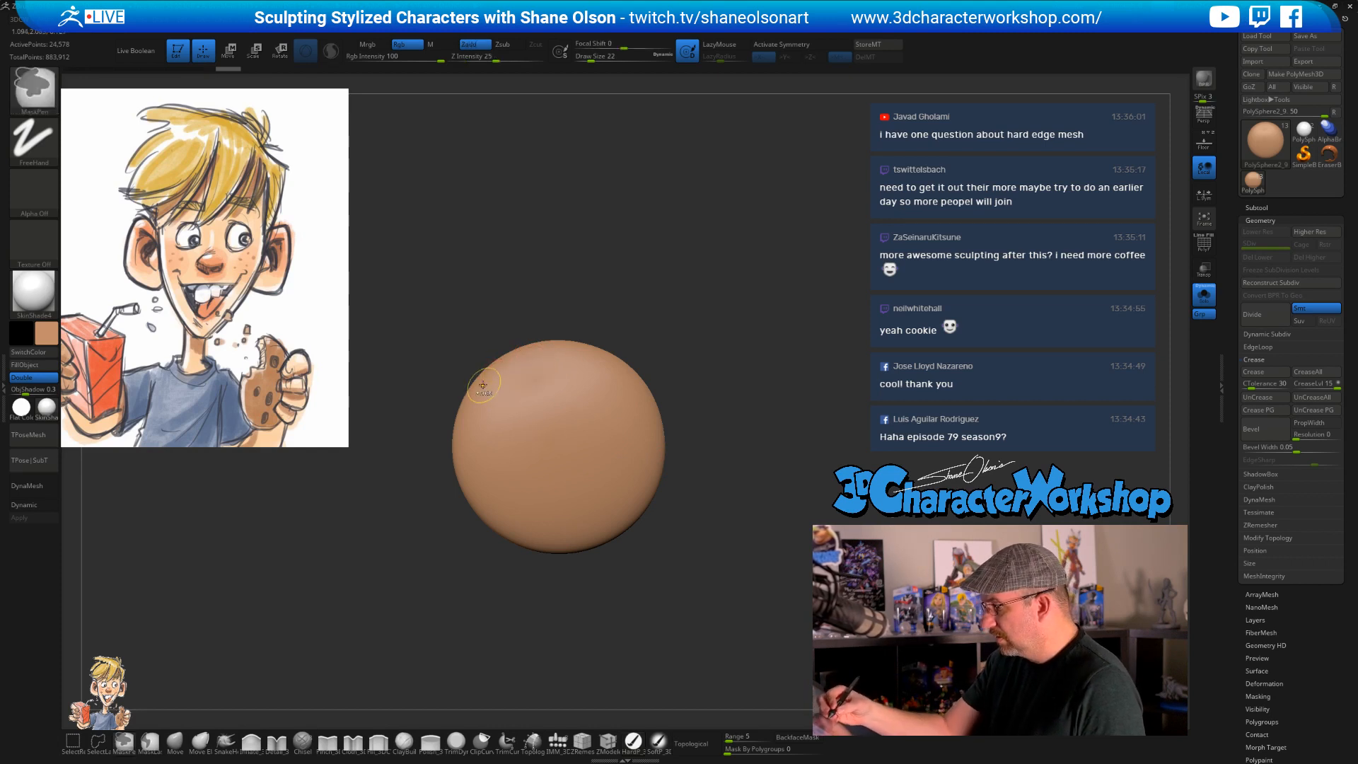
- Mask a wavy bite area at the edge of the cookie's rounded face and erase the mask from its flat back
{"action": "mouse_move", "coordinate": [499, 373]}
{"action": "left_mouse_down", "text": "ctrl"}
{"action": "mouse_move", "coordinate": [489, 383]}
{"action": "mouse_move", "coordinate": [509, 396]}
{"action": "mouse_move", "coordinate": [549, 365]}
{"action": "mouse_move", "coordinate": [546, 382]}
{"action": "mouse_move", "coordinate": [585, 362]}
{"action": "mouse_move", "coordinate": [585, 322]}
{"action": "mouse_move", "coordinate": [538, 347]}
{"action": "left_mouse_up", "text": "ctrl"}
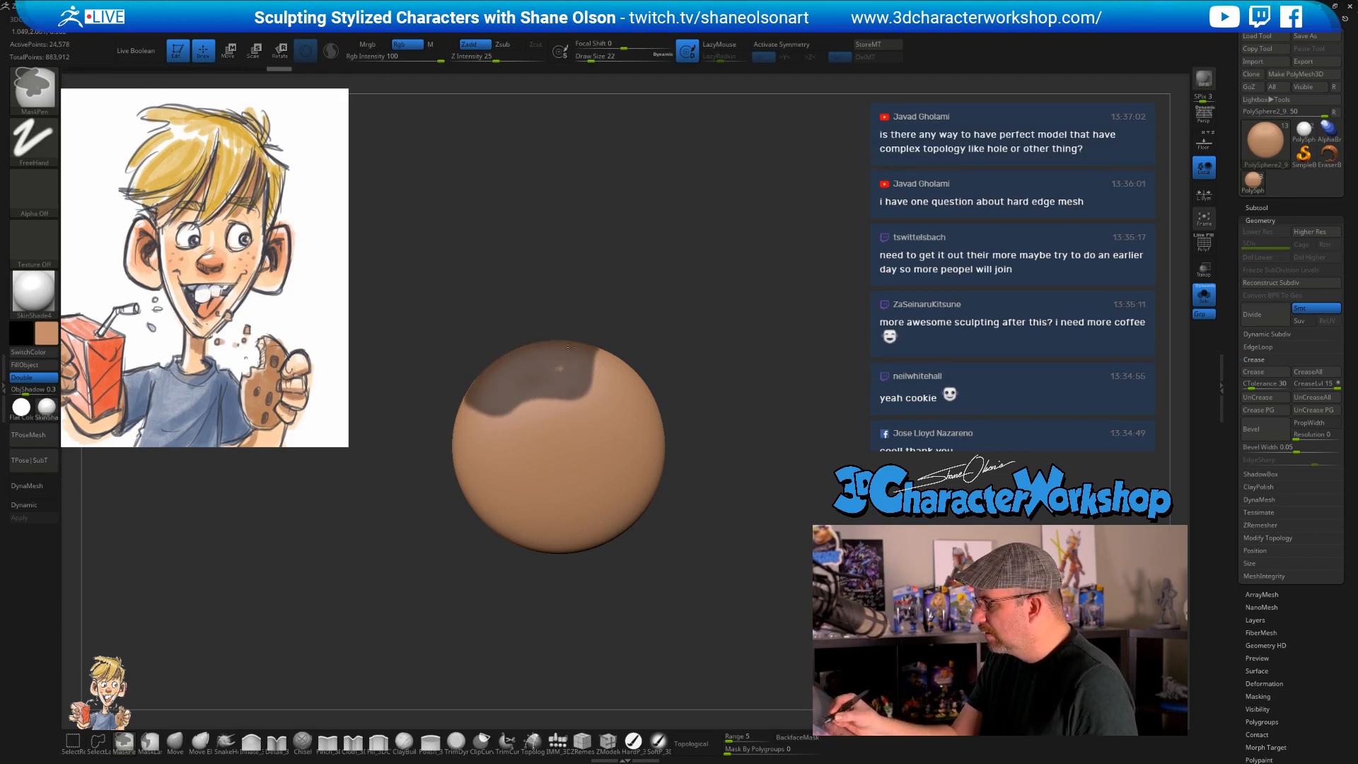
{"action": "left_click_drag", "start_coordinate": [729, 418], "coordinate": [728, 436], "text": "alt"}
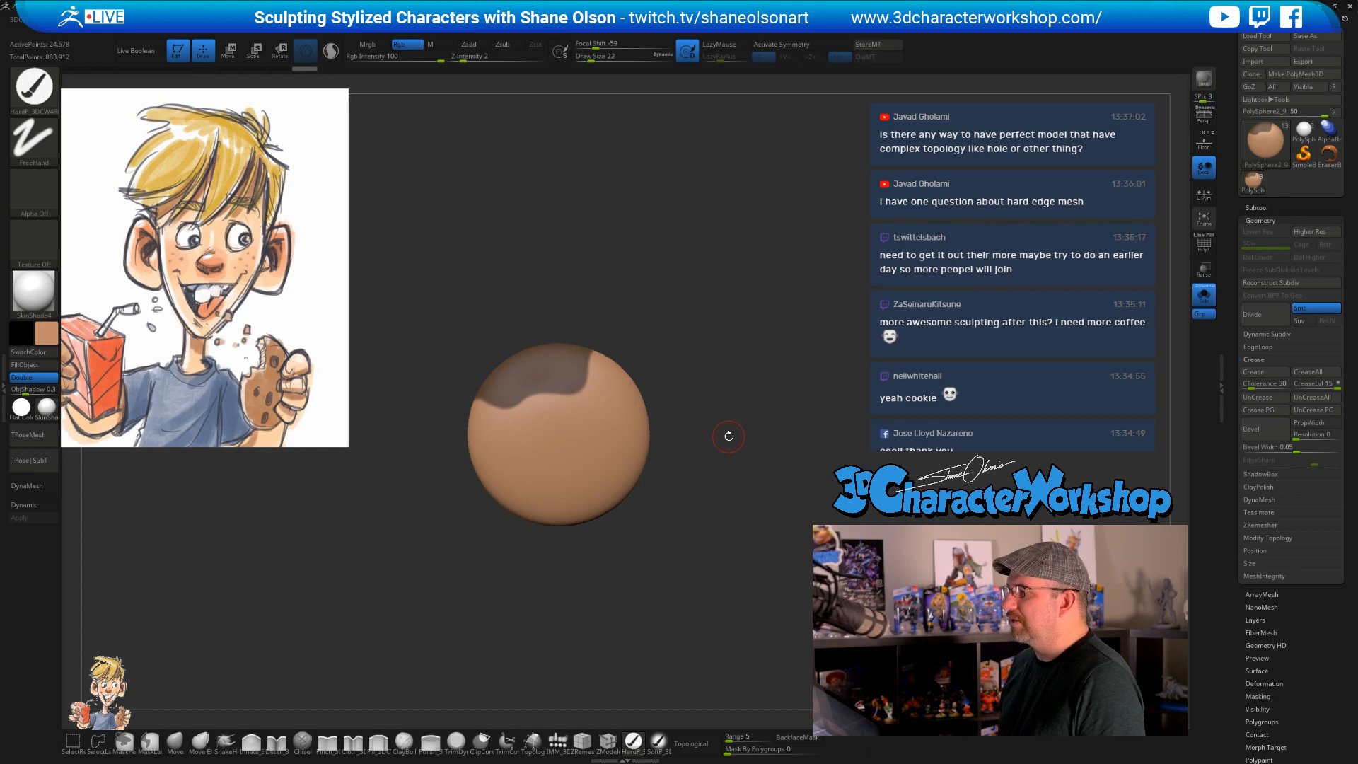
{"action": "mouse_move", "coordinate": [722, 386]}
{"action": "left_mouse_down", "text": "alt"}
{"action": "mouse_move", "coordinate": [733, 433]}
{"action": "mouse_move", "coordinate": [809, 397]}
{"action": "mouse_move", "coordinate": [773, 403]}
{"action": "mouse_move", "coordinate": [784, 391]}
{"action": "mouse_move", "coordinate": [811, 403]}
{"action": "mouse_move", "coordinate": [776, 397]}
{"action": "left_mouse_up", "text": "alt"}
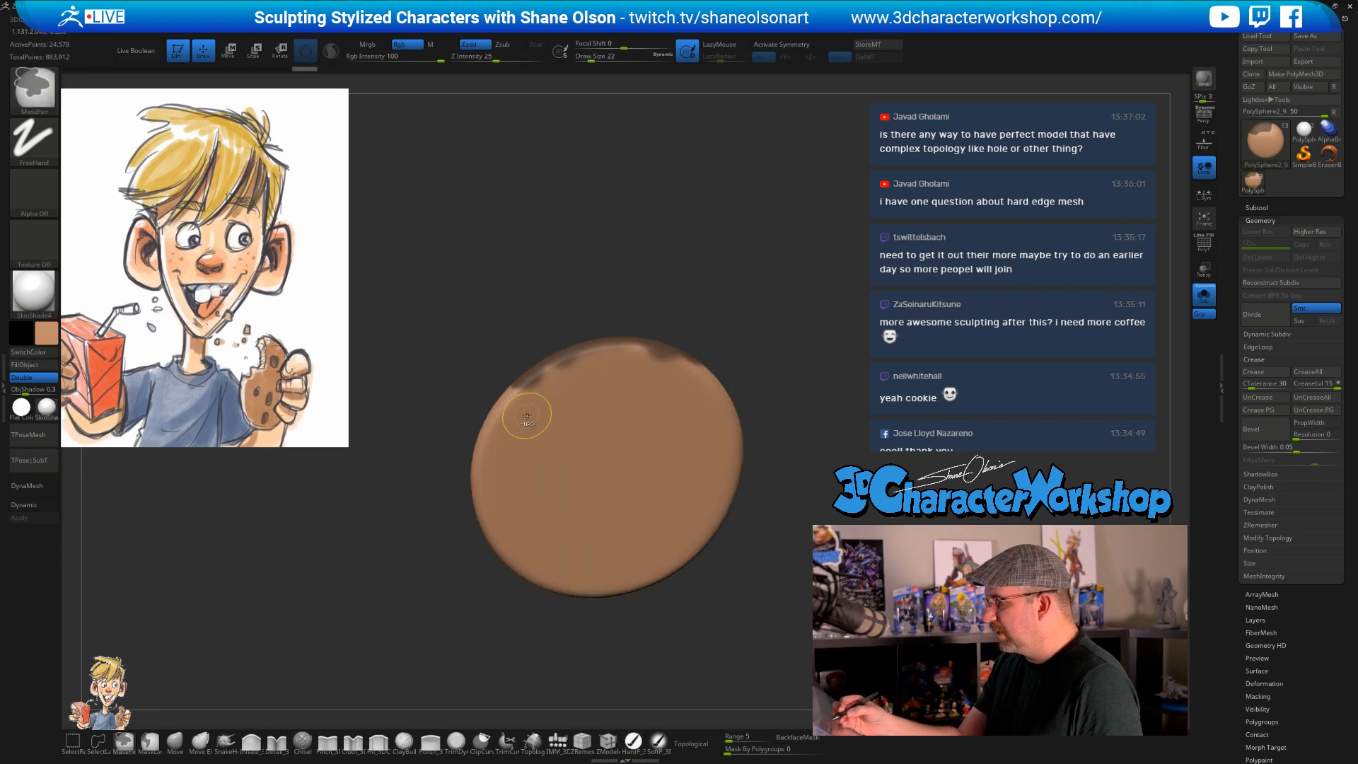
{"action": "left_click_drag", "start_coordinate": [525, 409], "coordinate": [588, 371], "text": "ctrl+alt"}
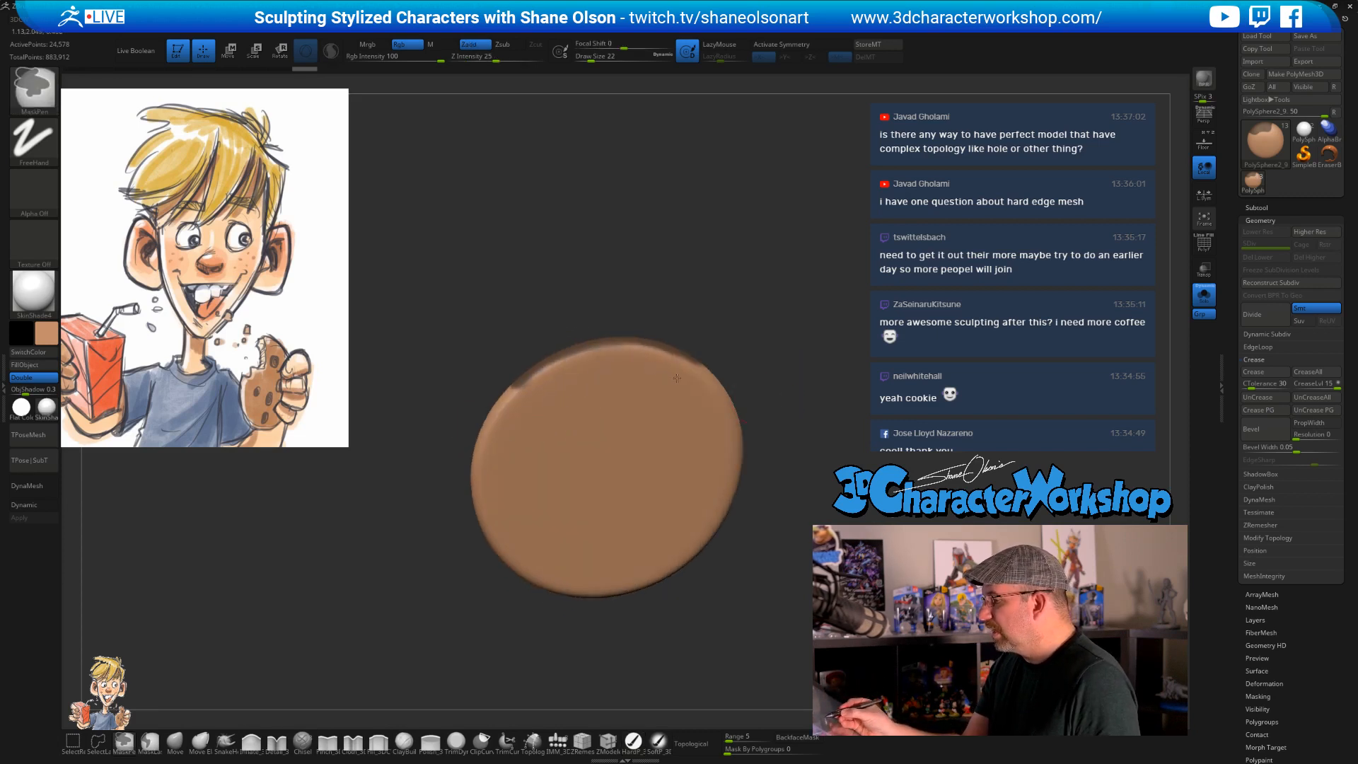
{"action": "left_click_drag", "start_coordinate": [748, 342], "coordinate": [736, 382]}
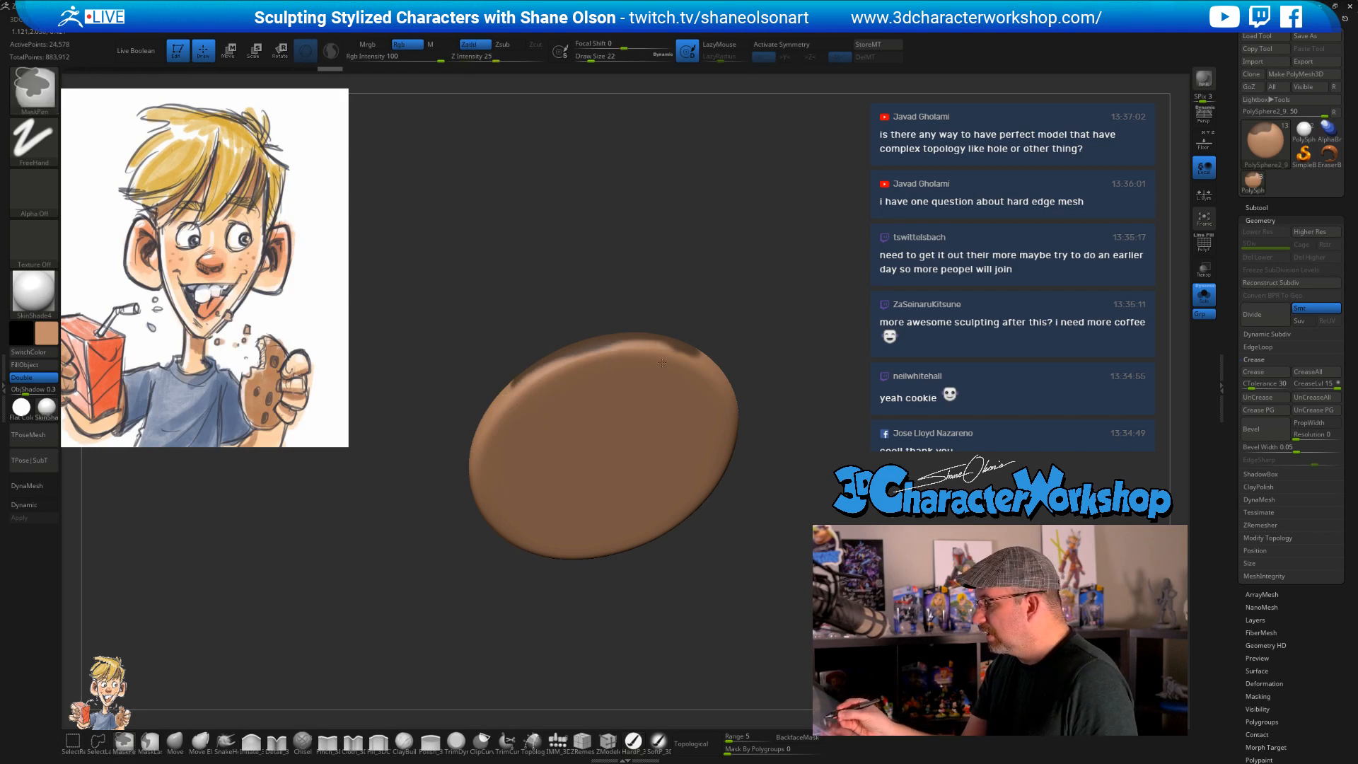
{"action": "left_click_drag", "start_coordinate": [662, 363], "coordinate": [701, 372], "text": "ctrl+alt"}
{"action": "left_click_drag", "start_coordinate": [770, 348], "coordinate": [788, 389]}
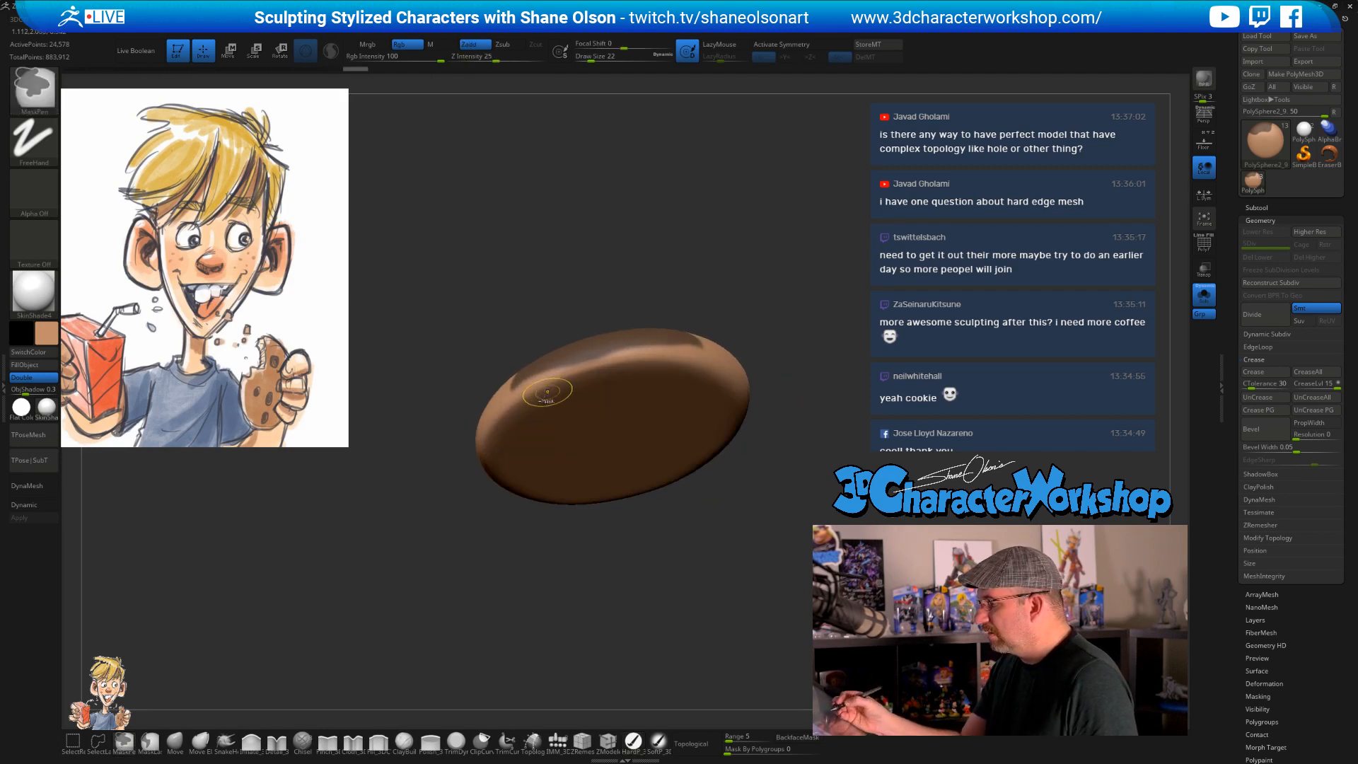
{"action": "mouse_move", "coordinate": [547, 391]}
{"action": "left_mouse_down", "text": "ctrl+alt"}
{"action": "mouse_move", "coordinate": [532, 379]}
{"action": "mouse_move", "coordinate": [612, 351]}
{"action": "mouse_move", "coordinate": [762, 375]}
{"action": "mouse_move", "coordinate": [736, 382]}
{"action": "left_mouse_up", "text": "ctrl+alt"}
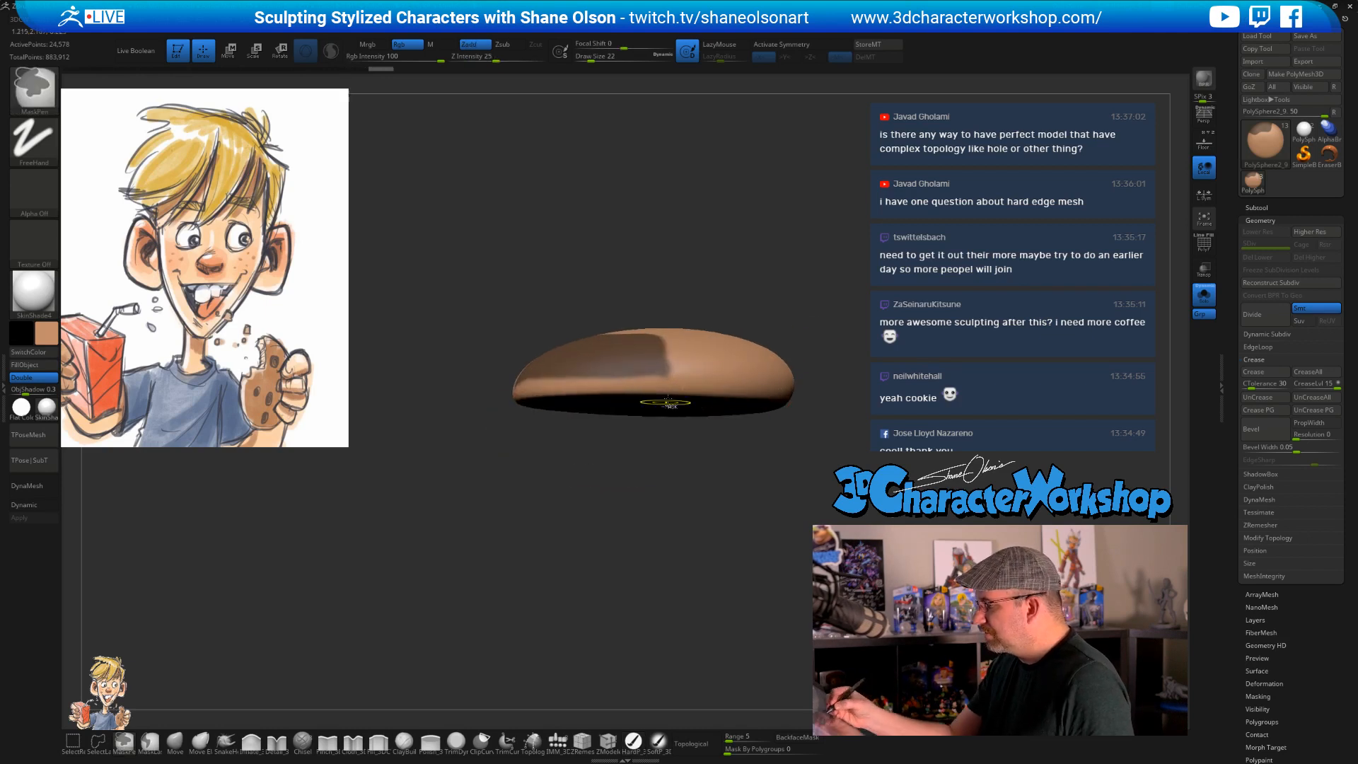
- Set the draw size to 7 and extend the bite mask slightly along the cookie's rim
{"action": "right_click_drag", "start_coordinate": [715, 361], "coordinate": [712, 397]}
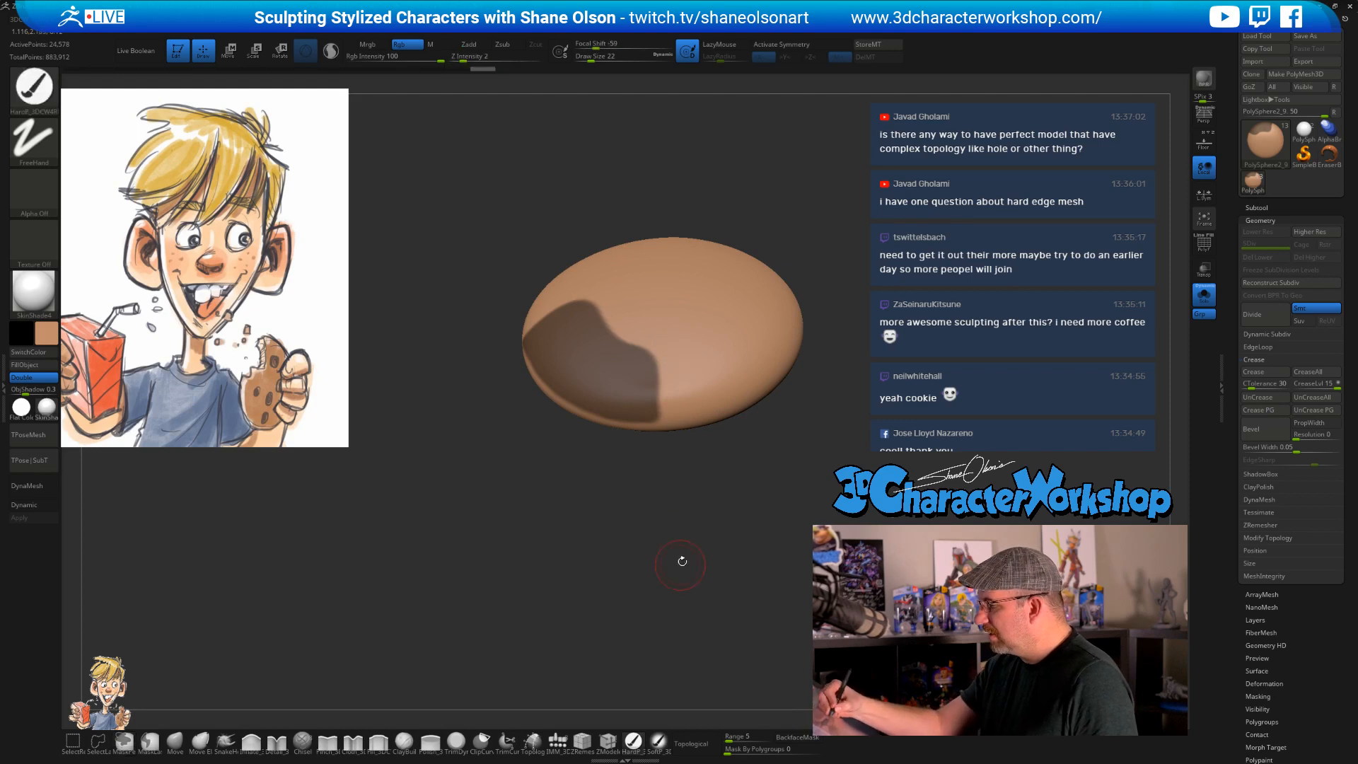
{"action": "left_click_drag", "start_coordinate": [675, 555], "coordinate": [722, 546]}
{"action": "key", "text": "ctrl"}
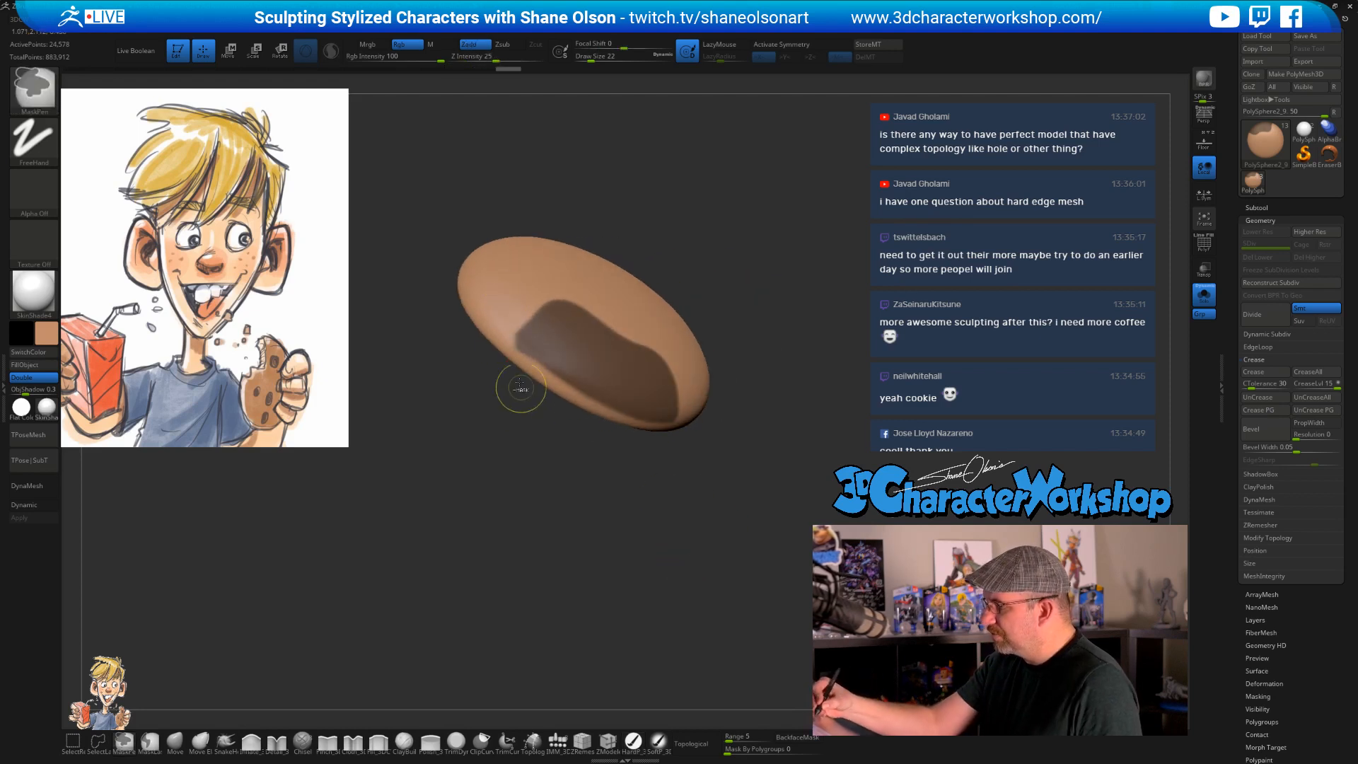
{"action": "mouse_move", "coordinate": [618, 494]}
{"action": "left_mouse_down"}
{"action": "mouse_move", "coordinate": [533, 312]}
{"action": "mouse_move", "coordinate": [559, 283]}
{"action": "left_mouse_up"}
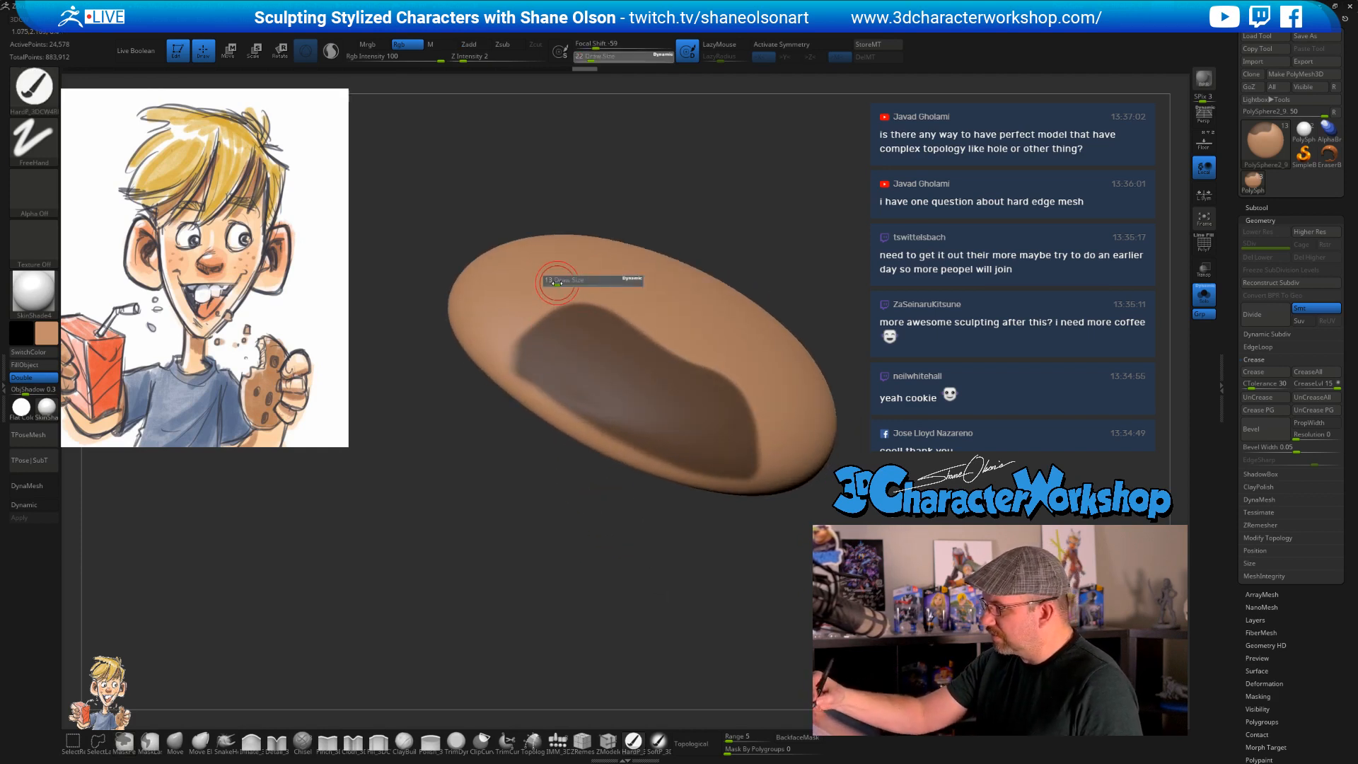
{"action": "key", "text": "ctrl"}
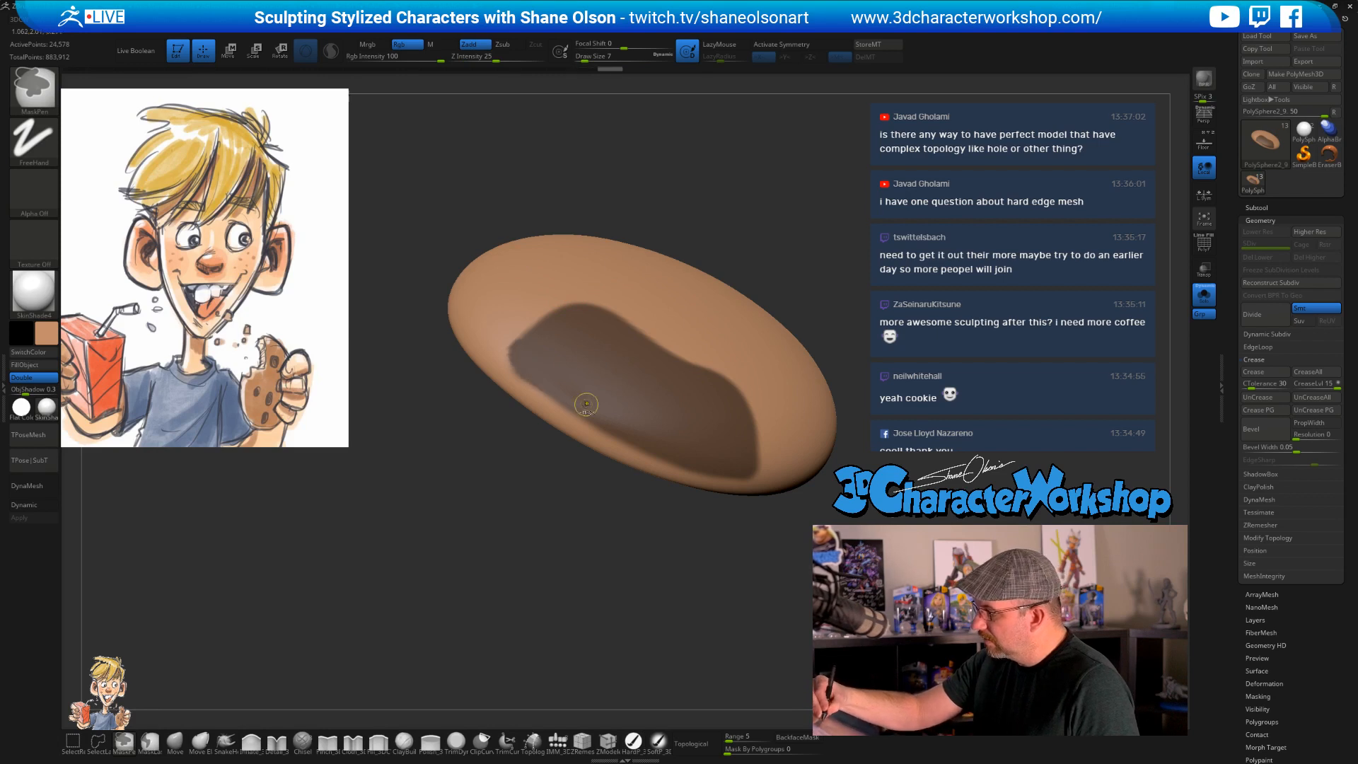
- Paint small jagged tooth-mark scallops along the inner border of the bite mask
{"action": "mouse_move", "coordinate": [685, 545]}
{"action": "left_mouse_down"}
{"action": "mouse_move", "coordinate": [670, 549]}
{"action": "mouse_move", "coordinate": [676, 581]}
{"action": "mouse_move", "coordinate": [694, 507]}
{"action": "mouse_move", "coordinate": [694, 584]}
{"action": "mouse_move", "coordinate": [710, 590]}
{"action": "mouse_move", "coordinate": [679, 627]}
{"action": "left_mouse_up"}
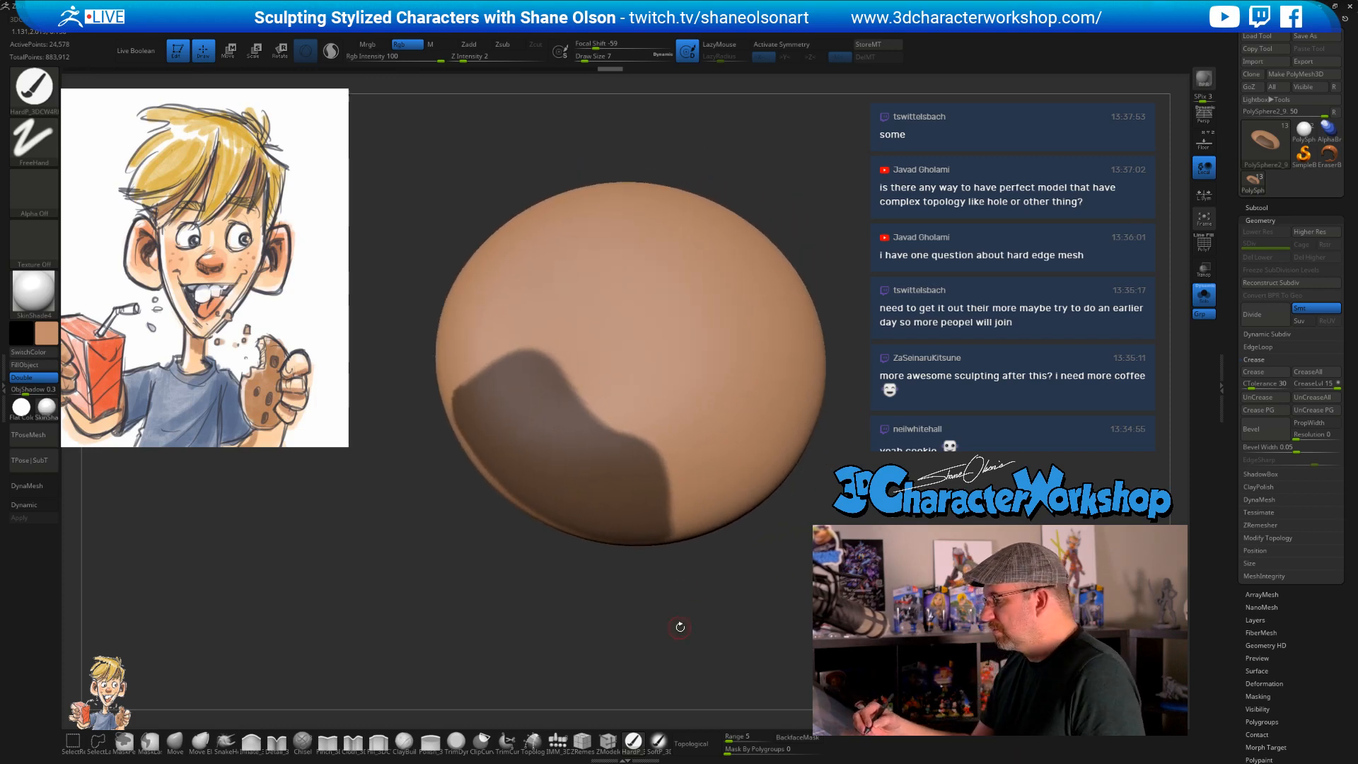
{"action": "key", "text": "ctrl"}
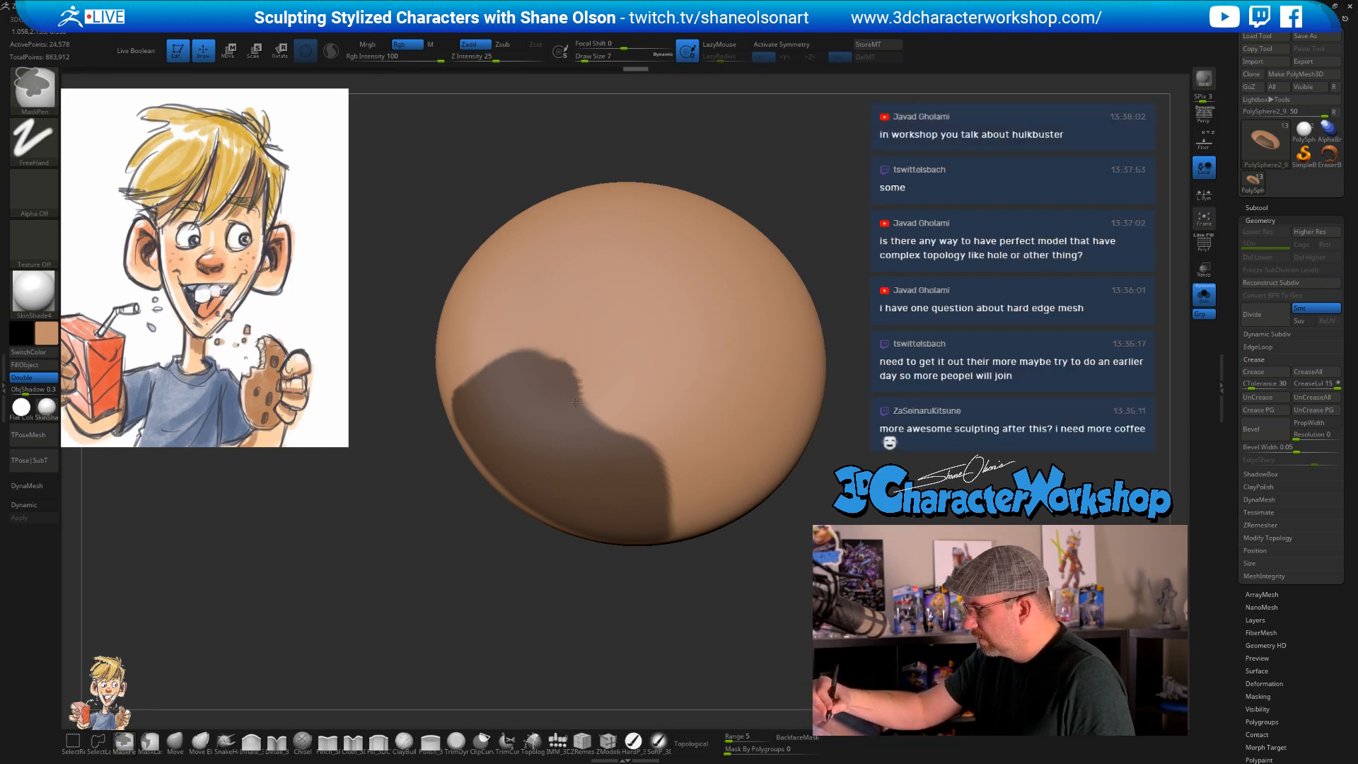
{"action": "left_click_drag", "start_coordinate": [575, 402], "coordinate": [596, 406], "text": "ctrl"}
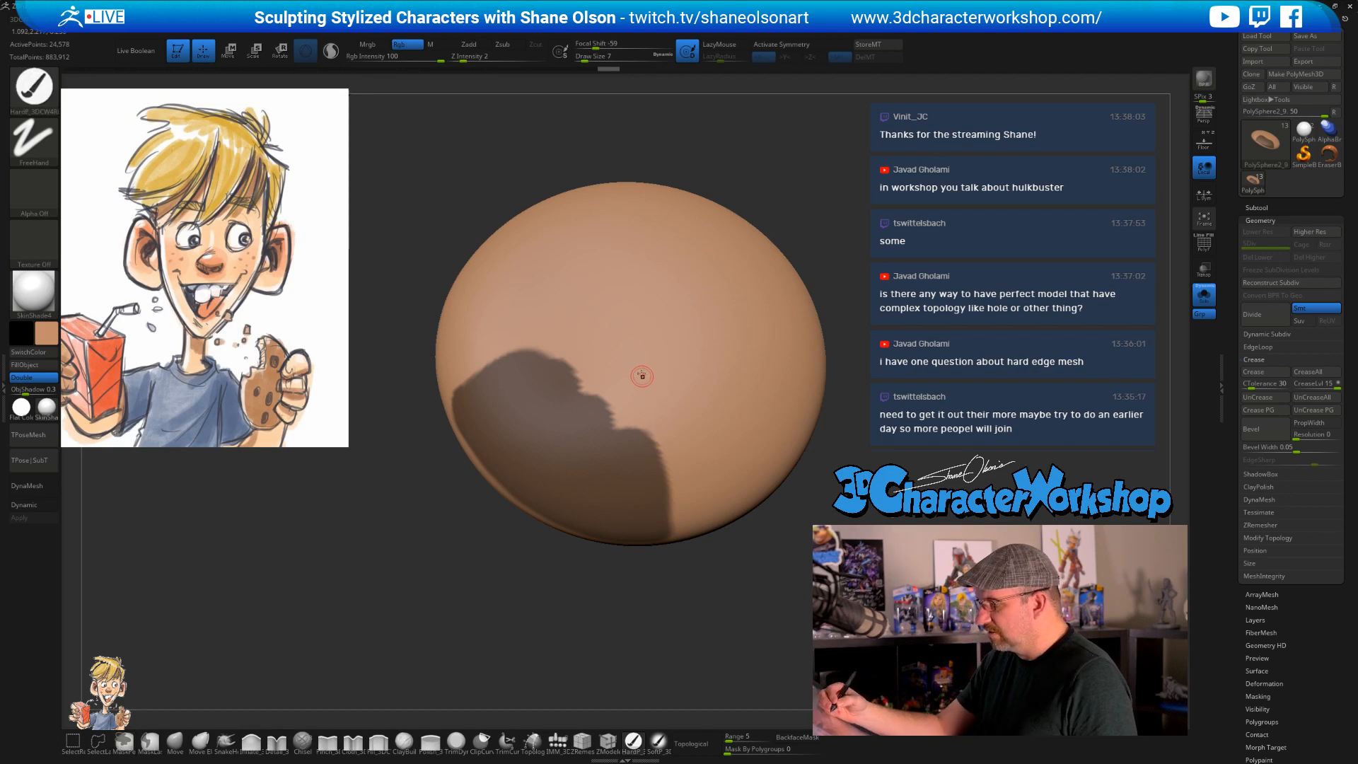
{"action": "key", "text": "ctrl"}
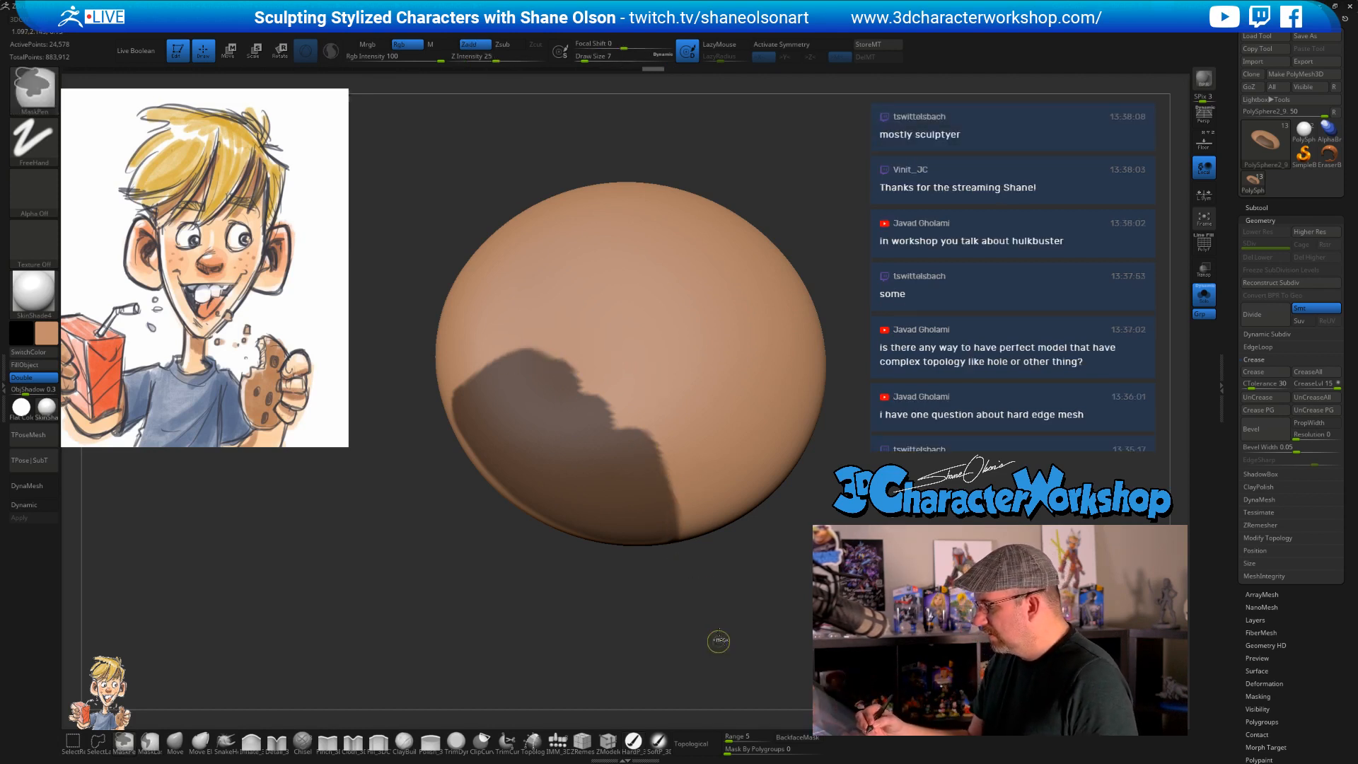
{"action": "mouse_move", "coordinate": [721, 618]}
{"action": "left_mouse_down"}
{"action": "mouse_move", "coordinate": [704, 604]}
{"action": "mouse_move", "coordinate": [726, 619]}
{"action": "mouse_move", "coordinate": [724, 564]}
{"action": "mouse_move", "coordinate": [709, 606]}
{"action": "left_mouse_up"}
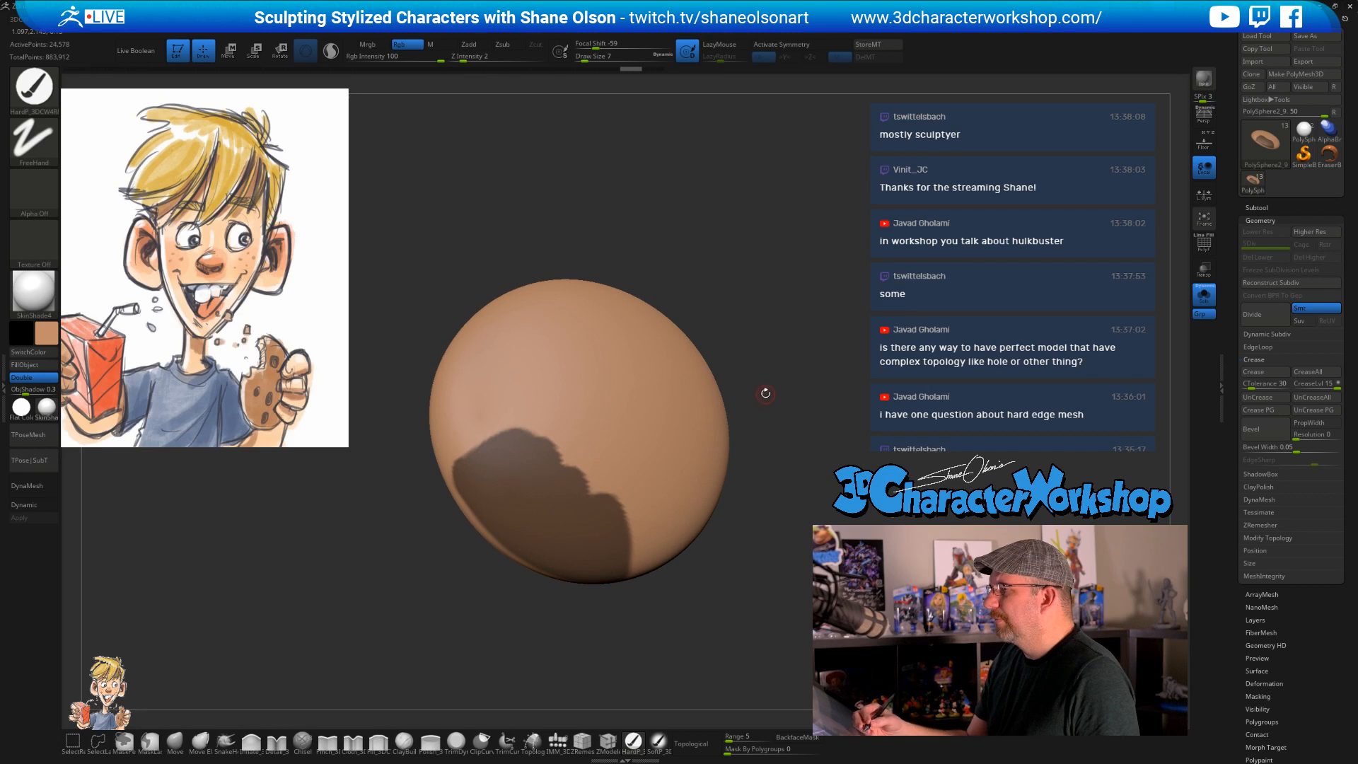
- Touch up the upper contour of the bite mask so its tooth marks match the reference cookie
{"action": "mouse_move", "coordinate": [768, 396]}
{"action": "left_mouse_down"}
{"action": "mouse_move", "coordinate": [760, 404]}
{"action": "mouse_move", "coordinate": [777, 410]}
{"action": "mouse_move", "coordinate": [756, 408]}
{"action": "left_mouse_up"}
{"action": "key", "text": "ctrl"}
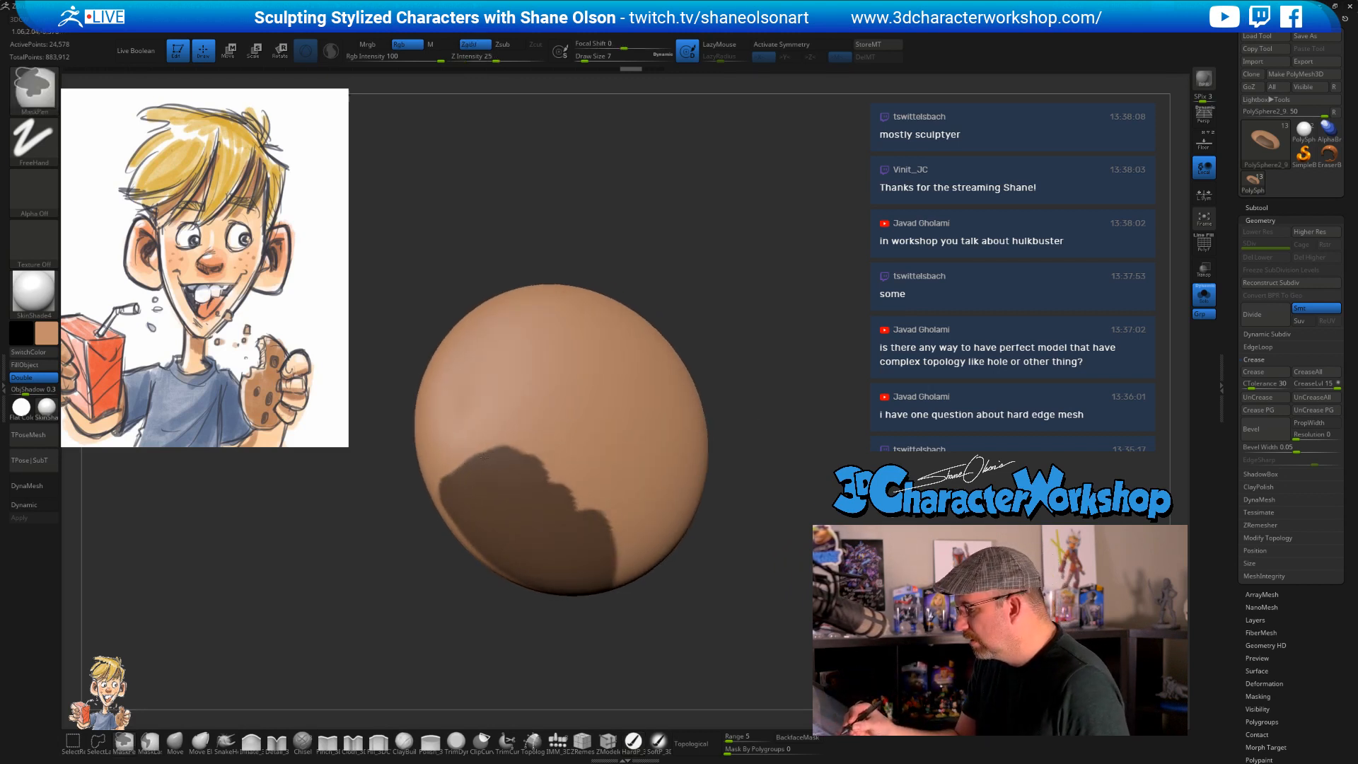
{"action": "left_click_drag", "start_coordinate": [757, 503], "coordinate": [732, 526]}
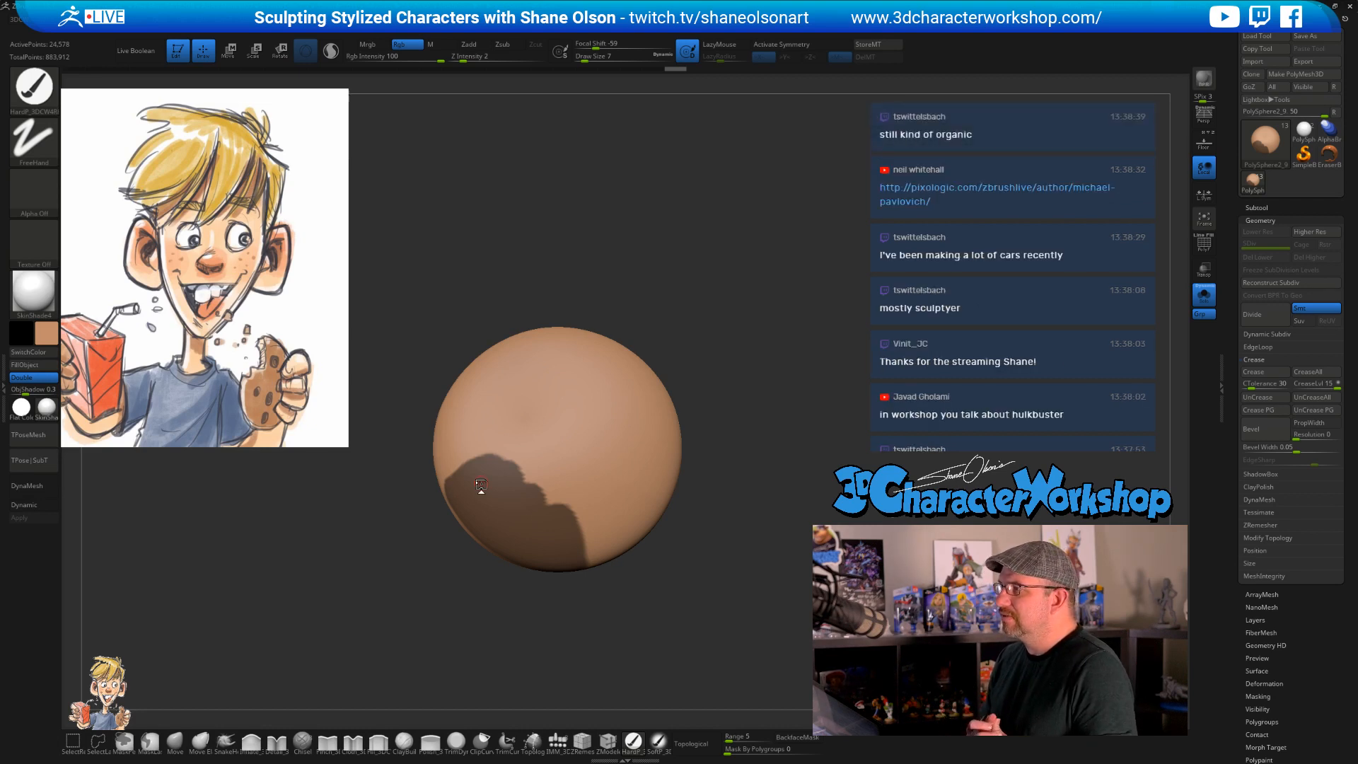
{"action": "left_click_drag", "start_coordinate": [728, 428], "coordinate": [769, 428]}
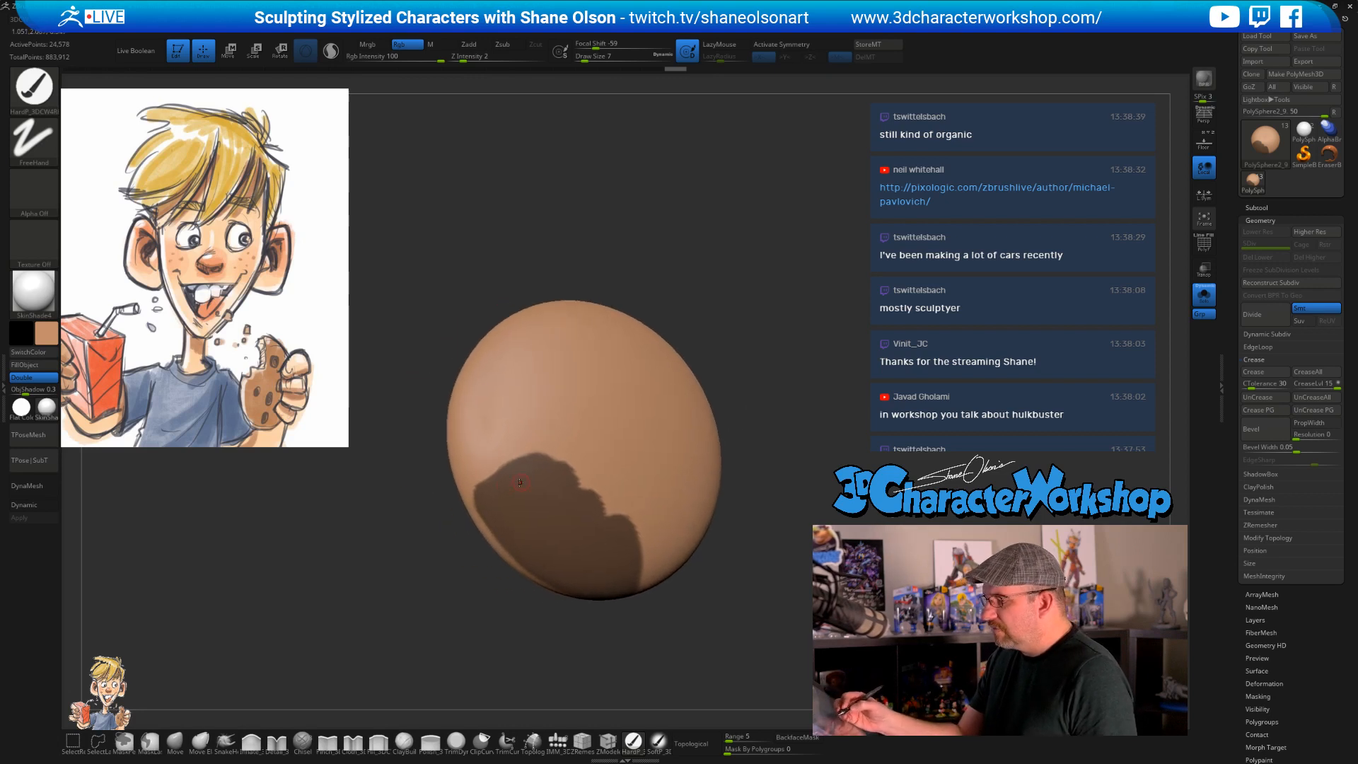
{"action": "key", "text": "ctrl"}
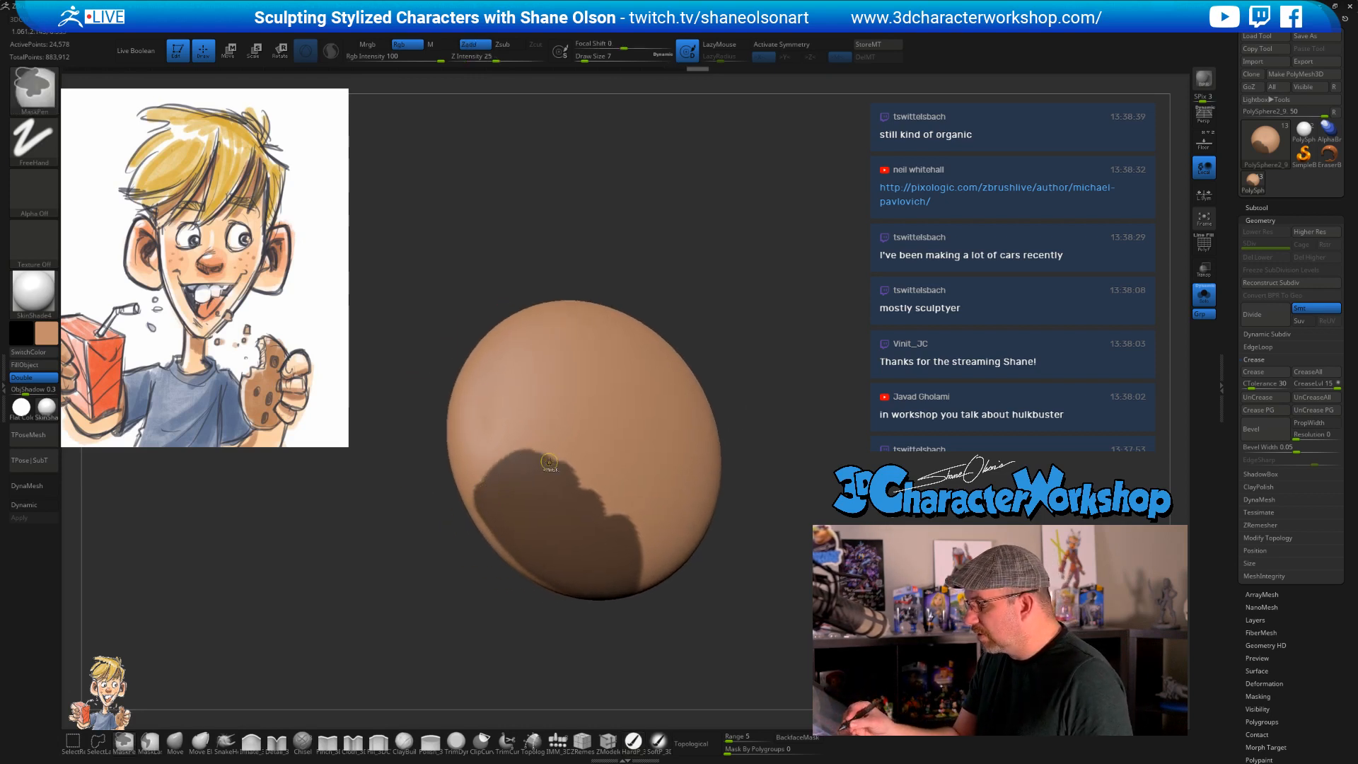
{"action": "left_click_drag", "start_coordinate": [773, 425], "coordinate": [756, 478]}
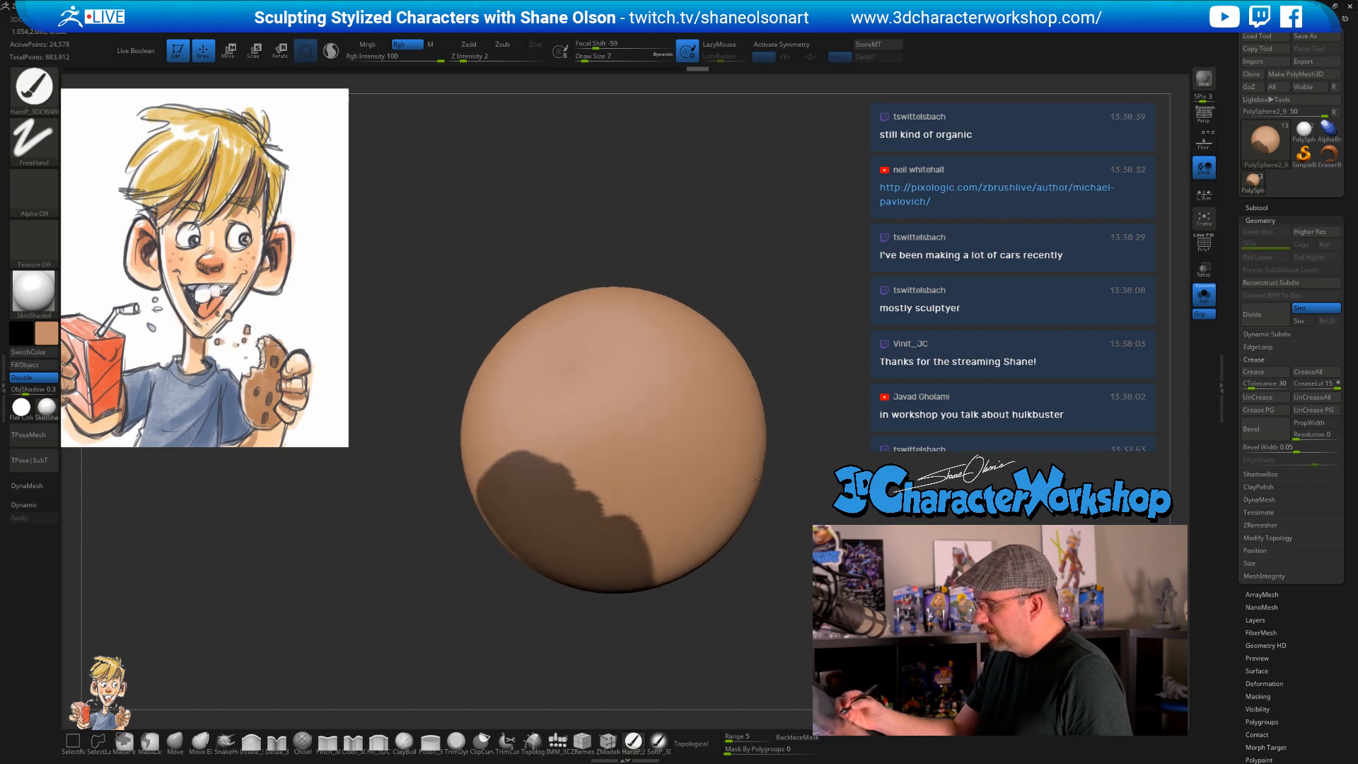
{"action": "key", "text": "ctrl"}
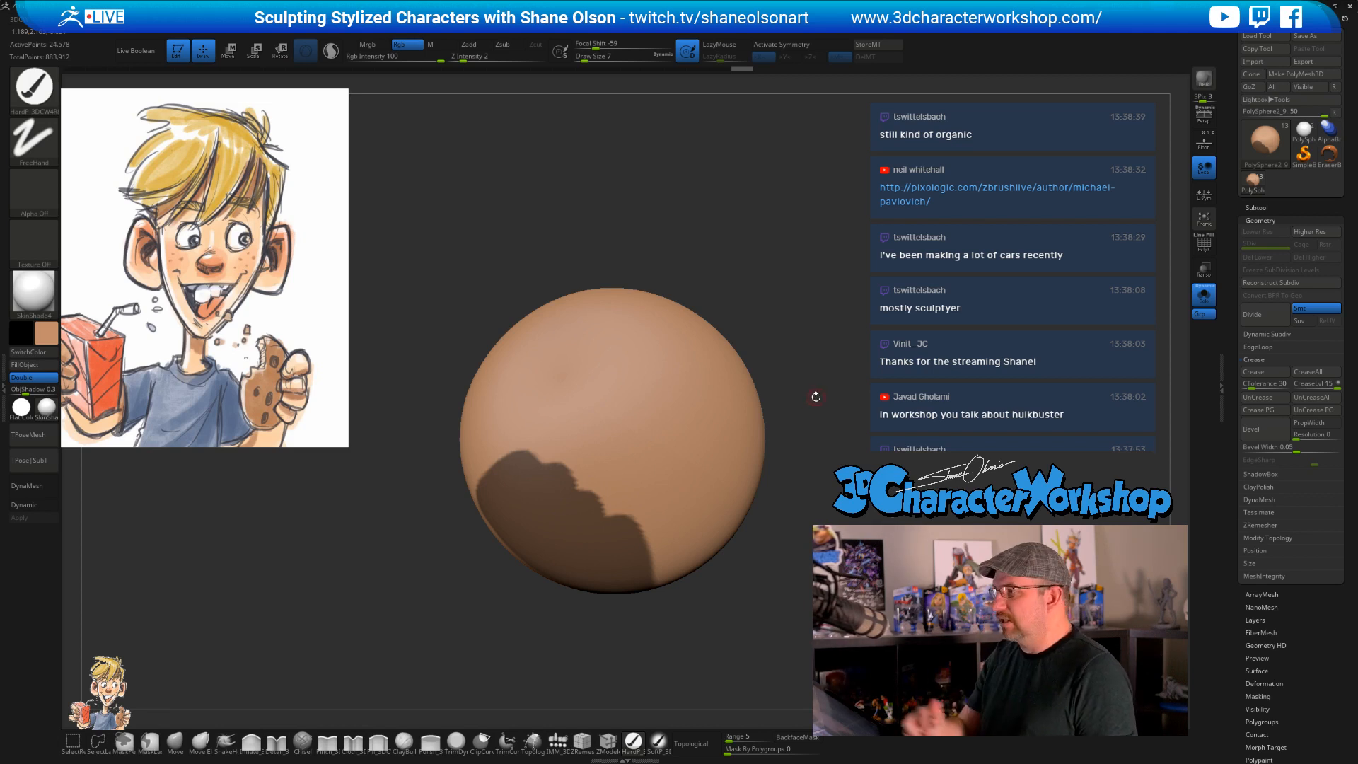
{"action": "mouse_move", "coordinate": [816, 397]}
{"action": "left_mouse_down"}
{"action": "mouse_move", "coordinate": [783, 425]}
{"action": "mouse_move", "coordinate": [795, 418]}
{"action": "mouse_move", "coordinate": [778, 510]}
{"action": "left_mouse_up"}
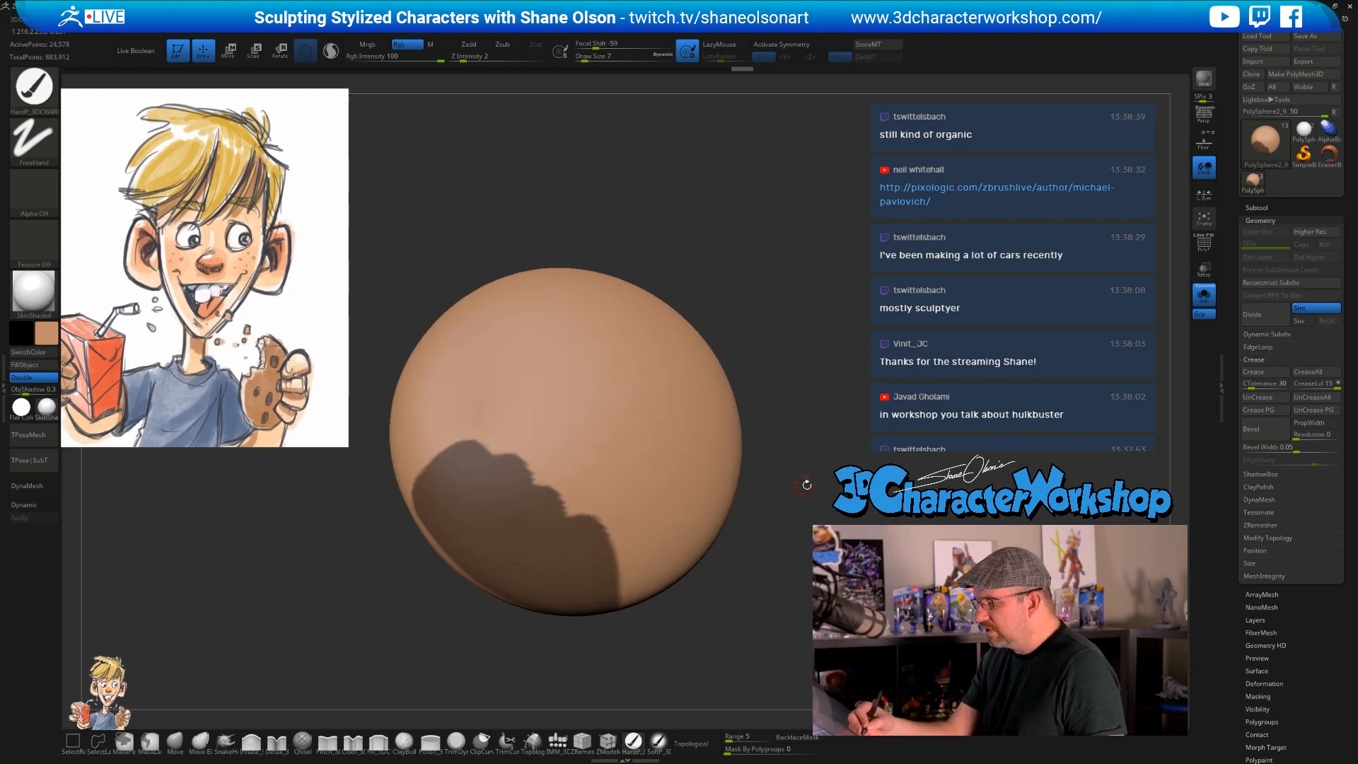
- Run Edgeloop Masked Border to give the masked bite its own polygroup and display the polyframe
{"action": "left_click_drag", "start_coordinate": [806, 485], "coordinate": [790, 481], "text": "alt"}
{"action": "key", "text": "space"}
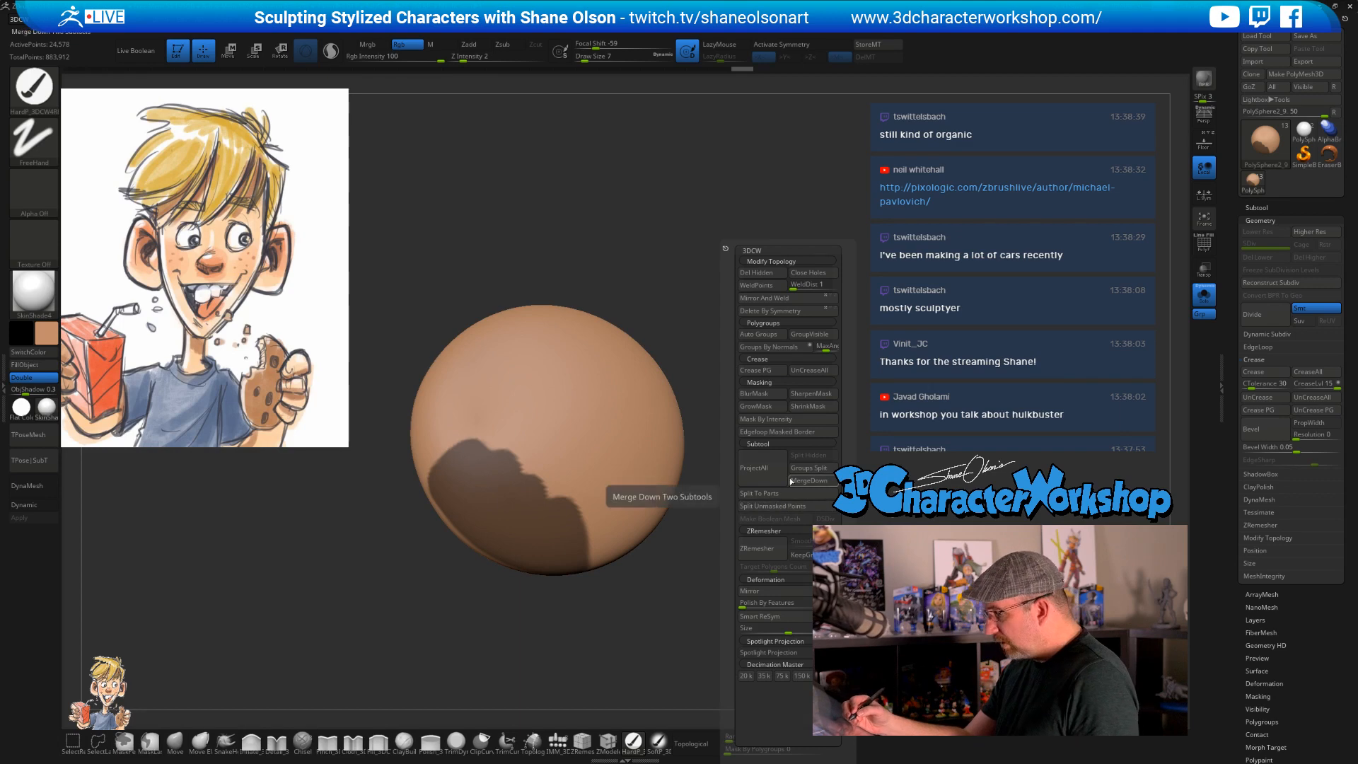
{"action": "left_click", "coordinate": [786, 560]}
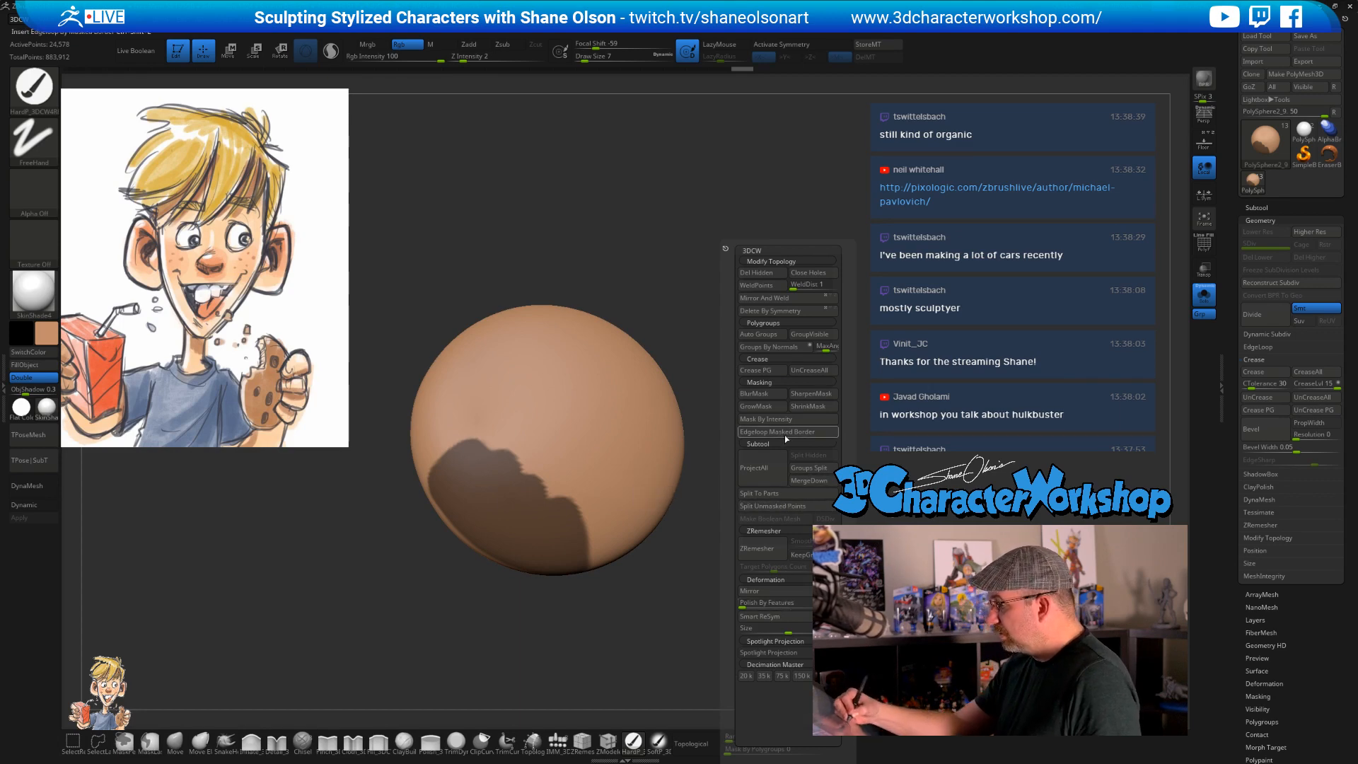
{"action": "key", "text": "shift+f"}
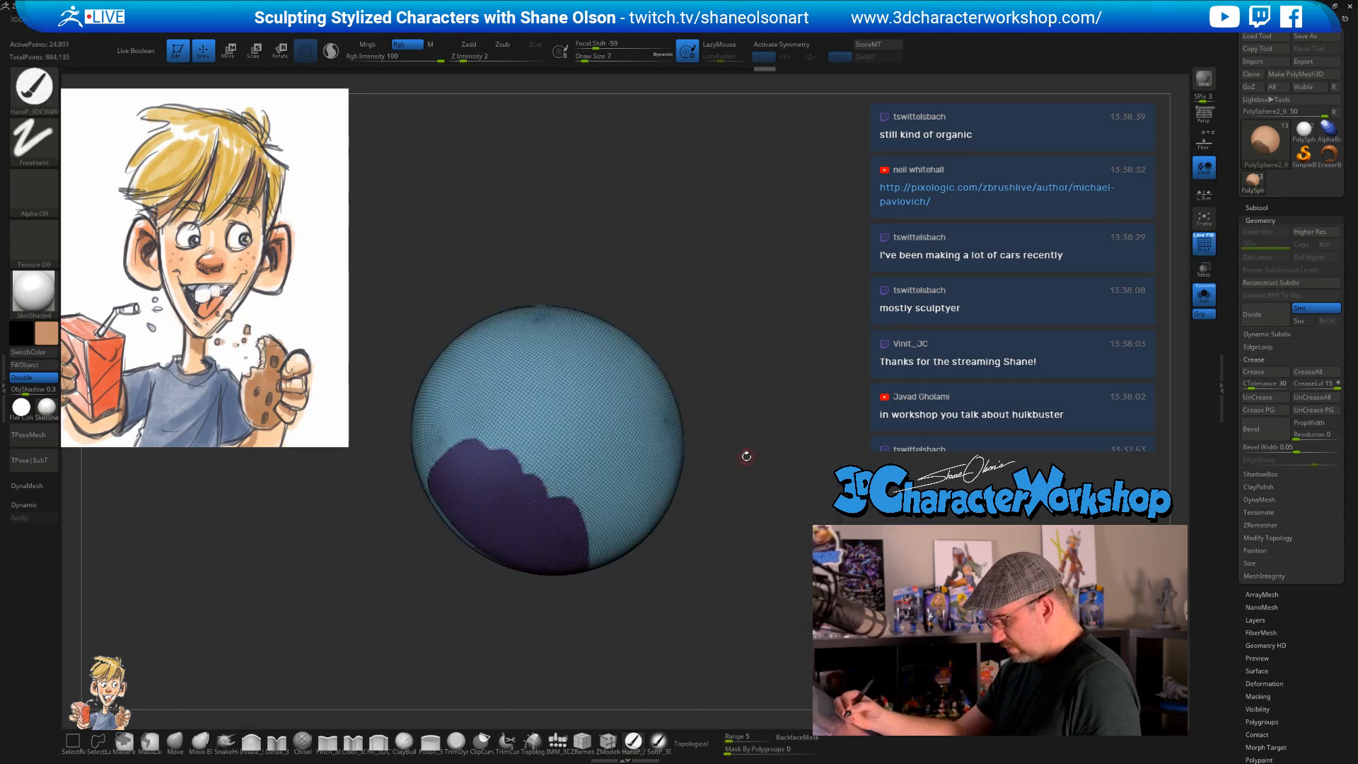
- Clear the mask and isolate the bite polygroup, hiding the rest of the duplicated cookie
{"action": "left_click_drag", "start_coordinate": [746, 457], "coordinate": [758, 415], "text": "alt"}
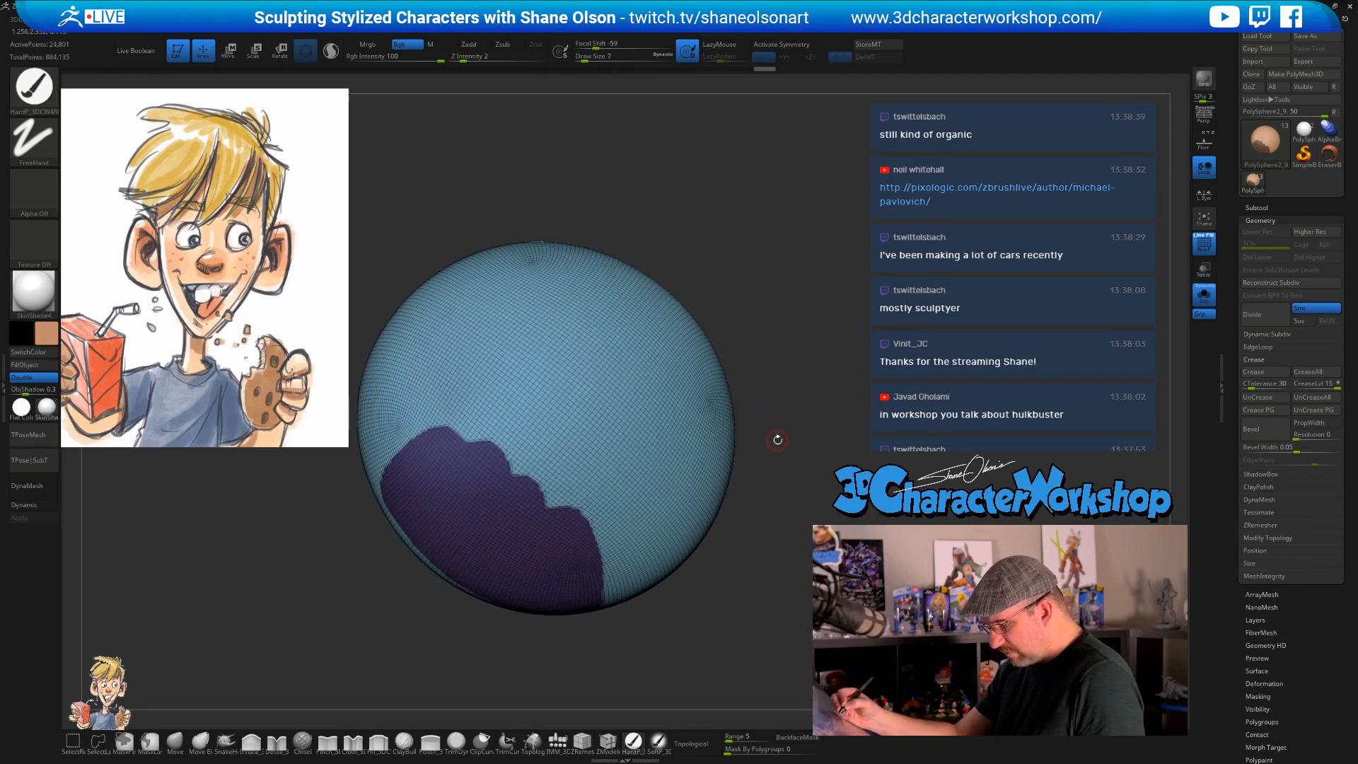
{"action": "left_click_drag", "start_coordinate": [688, 596], "coordinate": [708, 617], "text": "ctrl"}
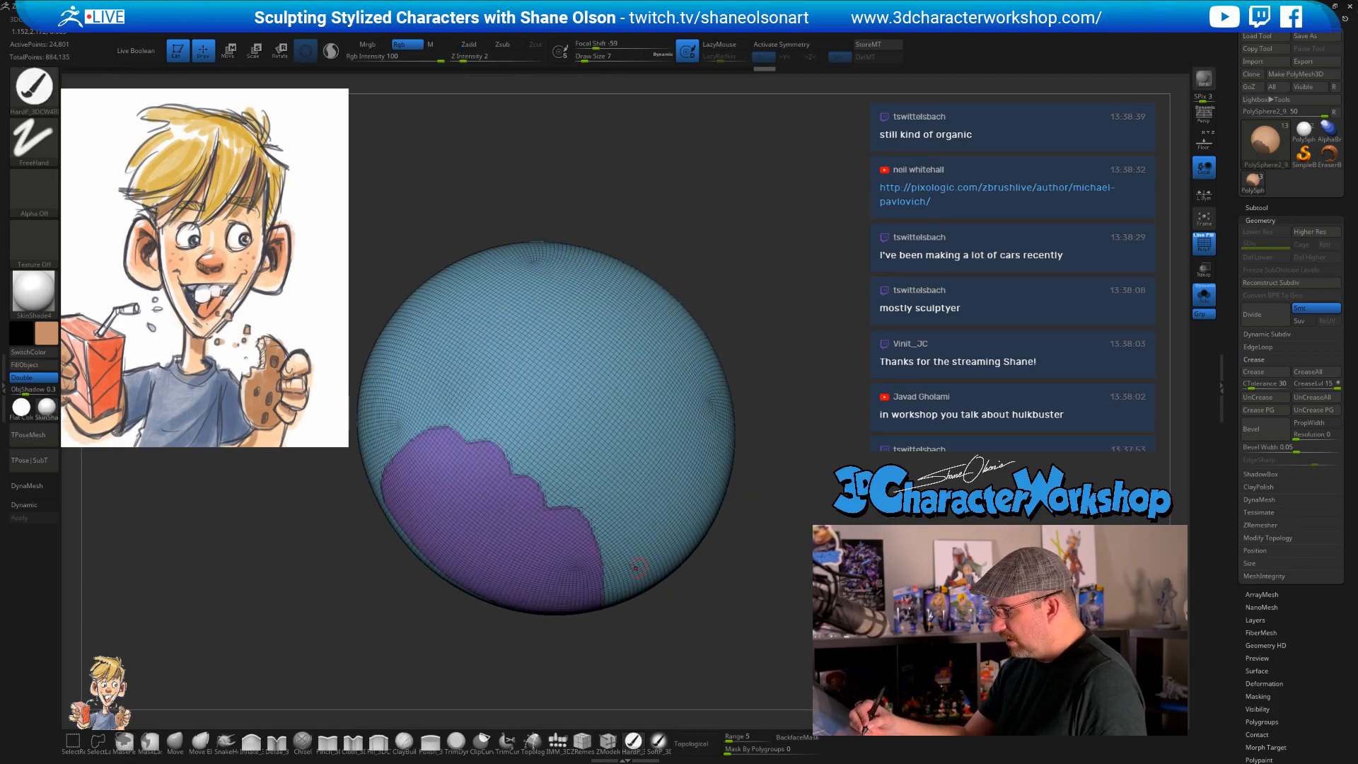
{"action": "left_click", "coordinate": [534, 534], "text": "ctrl+shift"}
{"action": "left_click_drag", "start_coordinate": [623, 587], "coordinate": [650, 614]}
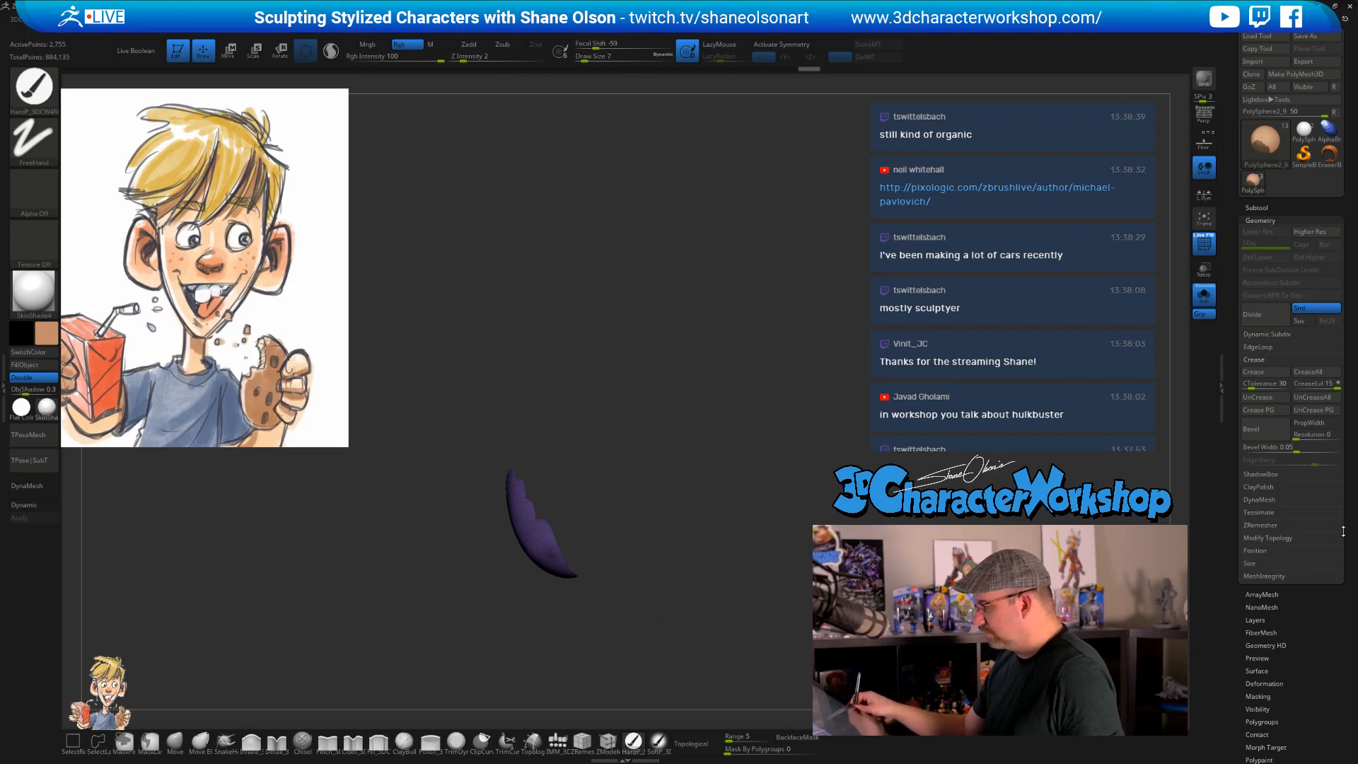
- Delete the hidden geometry of the duplicate so that only the bite-shaped piece is left
{"action": "key", "text": "2"}
{"action": "left_click_drag", "start_coordinate": [788, 294], "coordinate": [788, 302]}
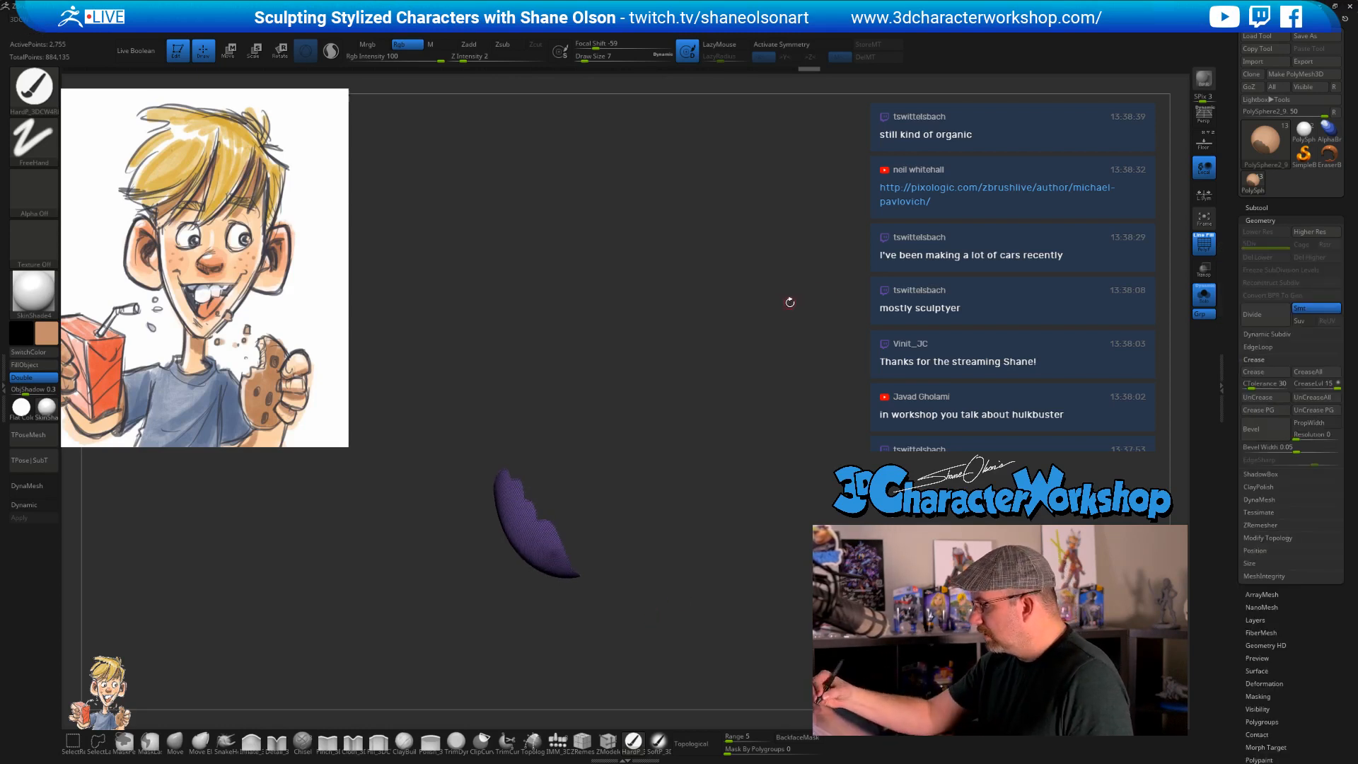
{"action": "key", "text": "2"}
{"action": "left_click", "coordinate": [773, 276]}
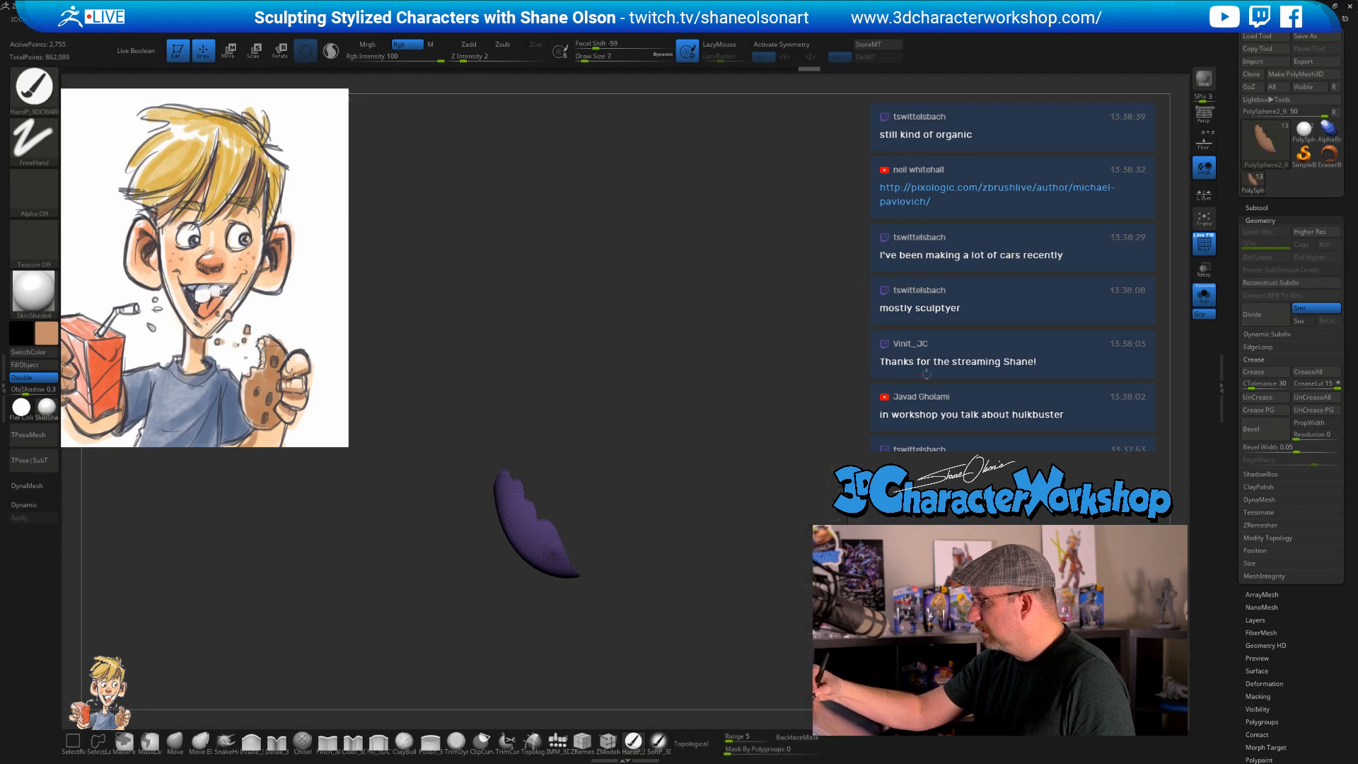
- Extrude the bite piece with ZModeler's Extrude polygon action, using Polygroup All as the target
{"action": "mouse_move", "coordinate": [799, 439]}
{"action": "left_mouse_down"}
{"action": "mouse_move", "coordinate": [742, 442]}
{"action": "mouse_move", "coordinate": [884, 424]}
{"action": "mouse_move", "coordinate": [803, 444]}
{"action": "mouse_move", "coordinate": [758, 503]}
{"action": "mouse_move", "coordinate": [730, 465]}
{"action": "mouse_move", "coordinate": [728, 510]}
{"action": "mouse_move", "coordinate": [697, 530]}
{"action": "mouse_move", "coordinate": [720, 552]}
{"action": "left_mouse_up"}
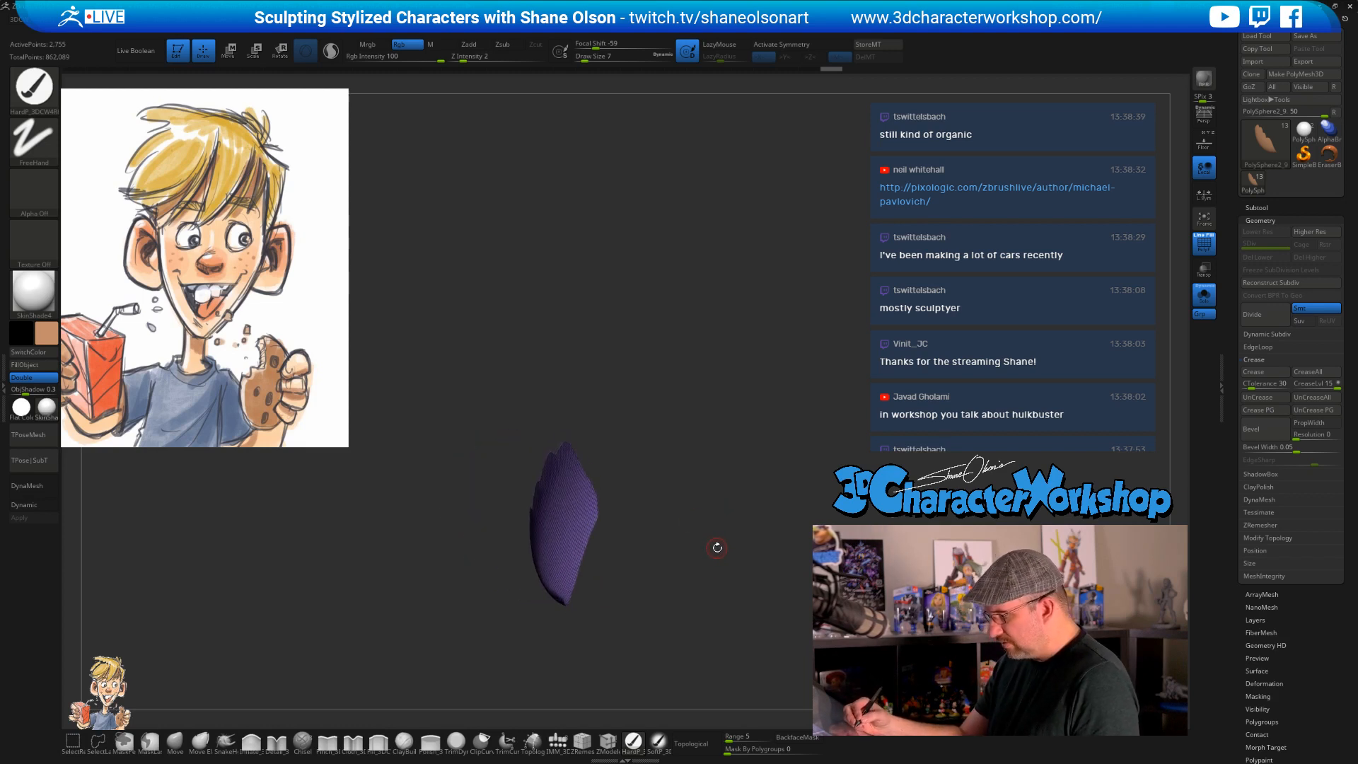
{"action": "mouse_move", "coordinate": [698, 527]}
{"action": "left_mouse_down"}
{"action": "mouse_move", "coordinate": [703, 576]}
{"action": "mouse_move", "coordinate": [681, 521]}
{"action": "mouse_move", "coordinate": [679, 554]}
{"action": "mouse_move", "coordinate": [669, 548]}
{"action": "mouse_move", "coordinate": [739, 569]}
{"action": "left_mouse_up"}
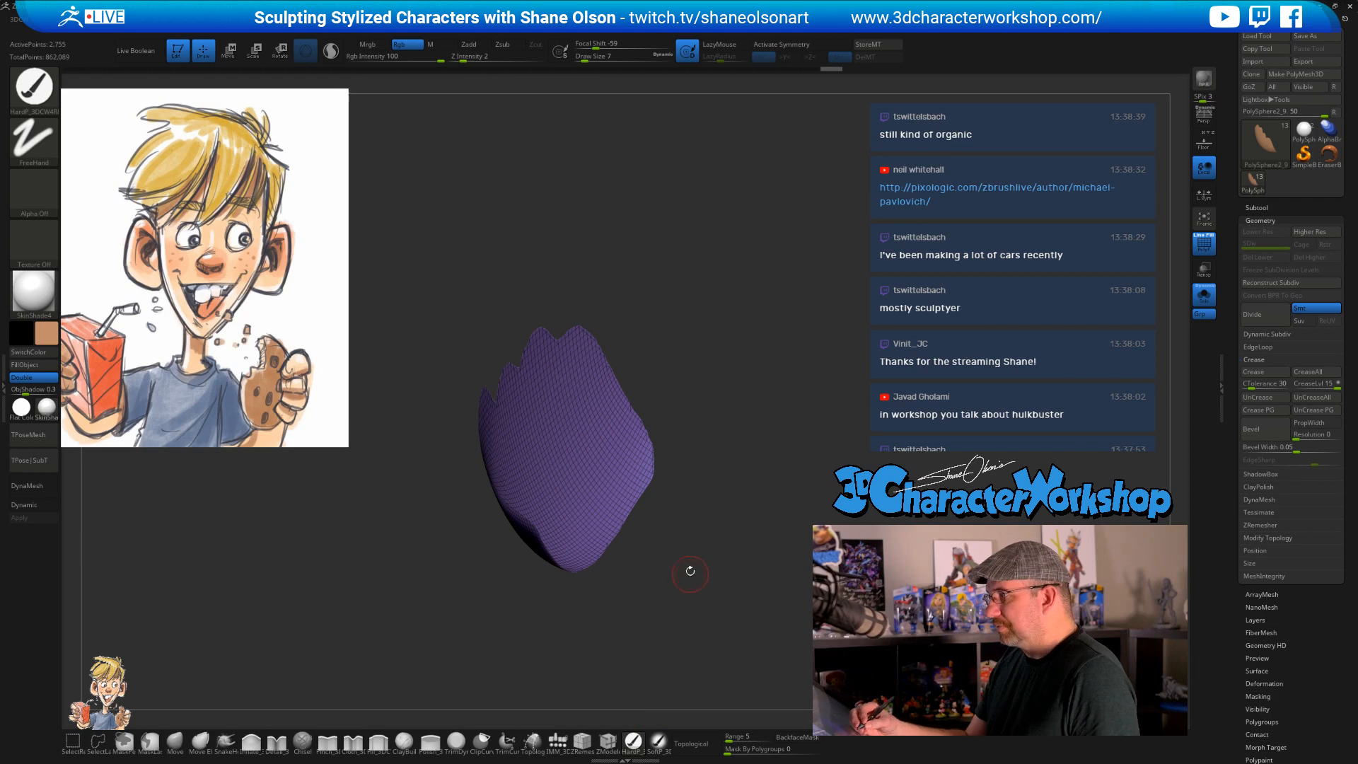
{"action": "left_click_drag", "start_coordinate": [695, 536], "coordinate": [705, 570]}
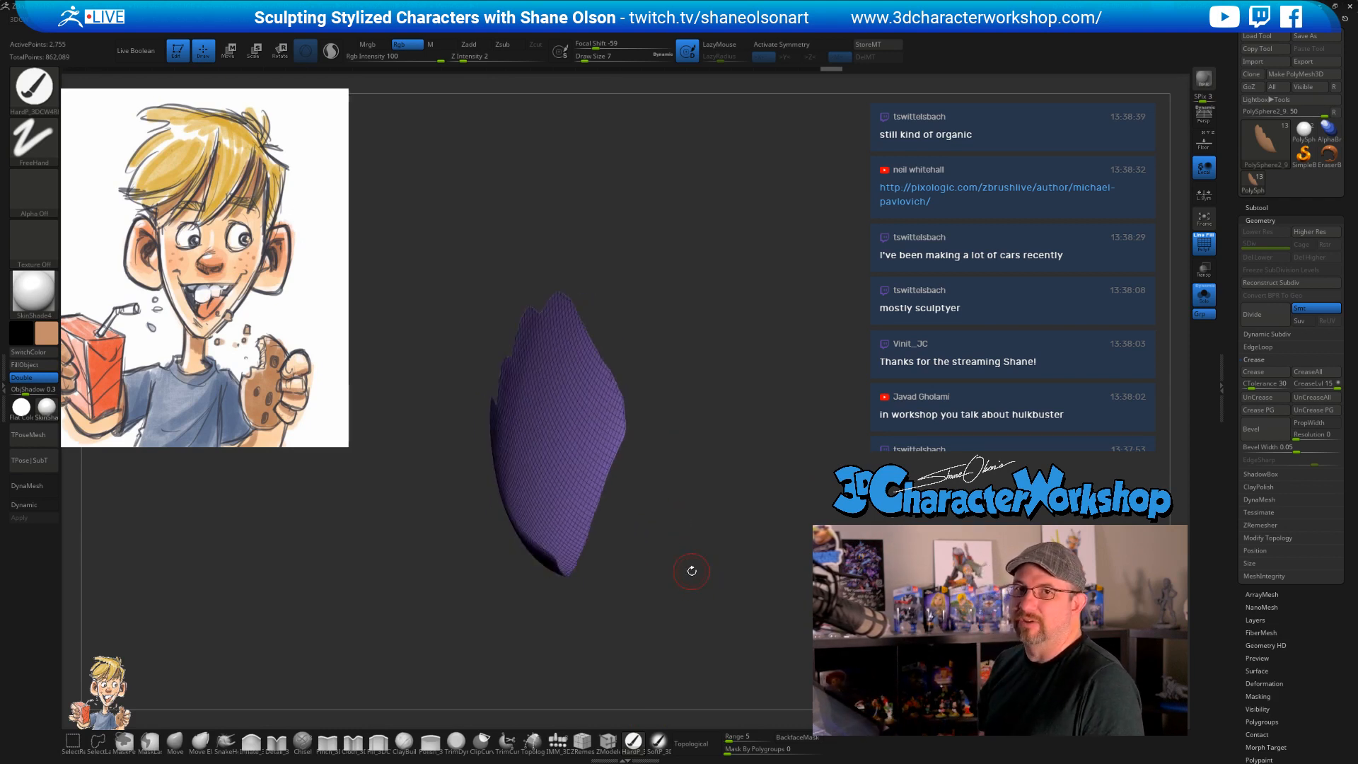
{"action": "left_click", "coordinate": [608, 740]}
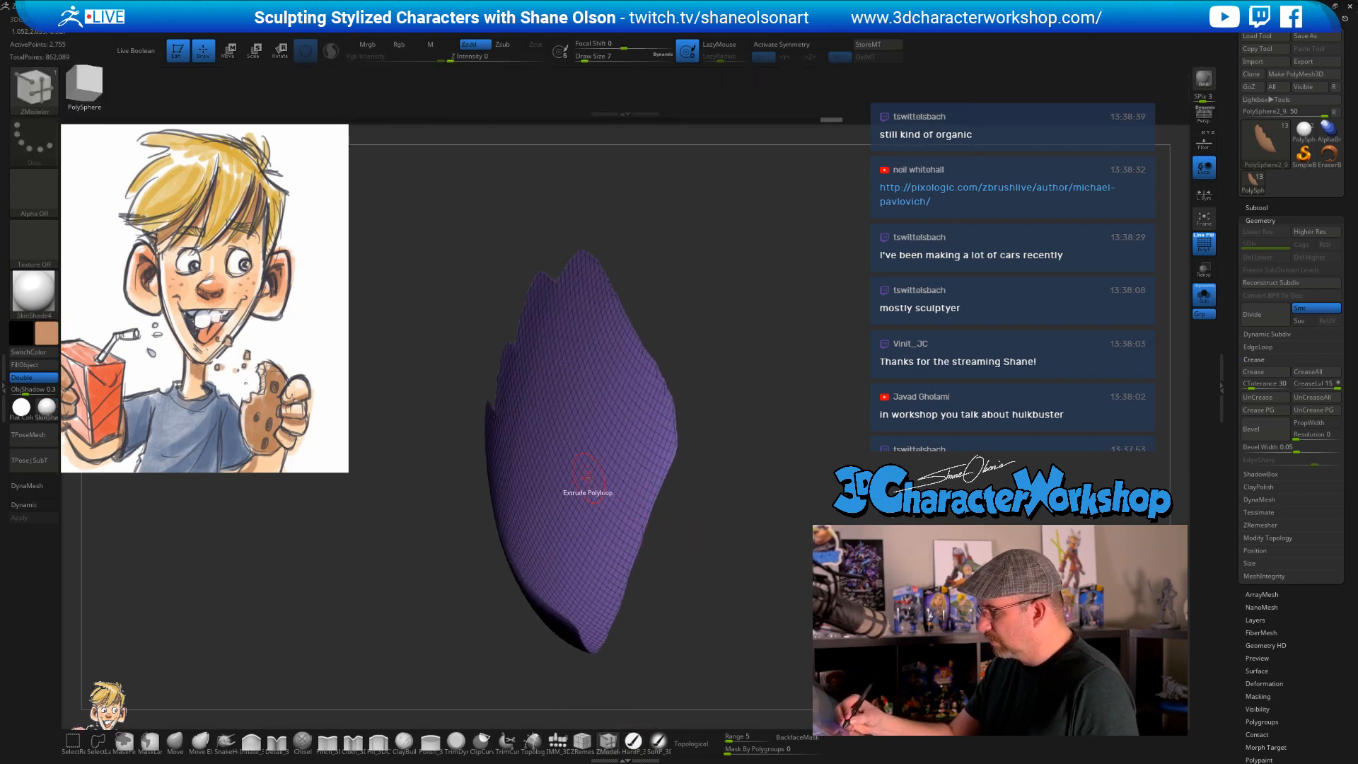
{"action": "key", "text": "space"}
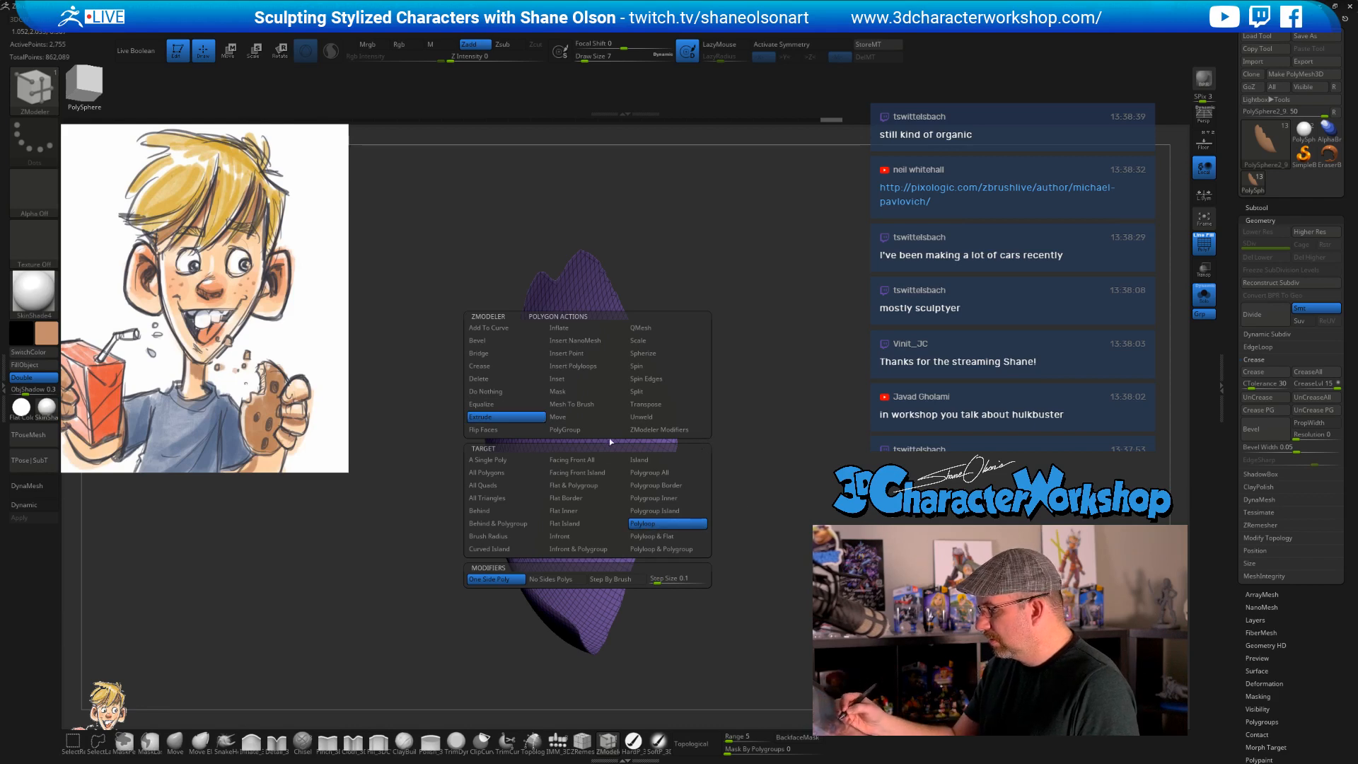
{"action": "left_click", "coordinate": [644, 479]}
{"action": "right_click_drag", "start_coordinate": [644, 475], "coordinate": [573, 474]}
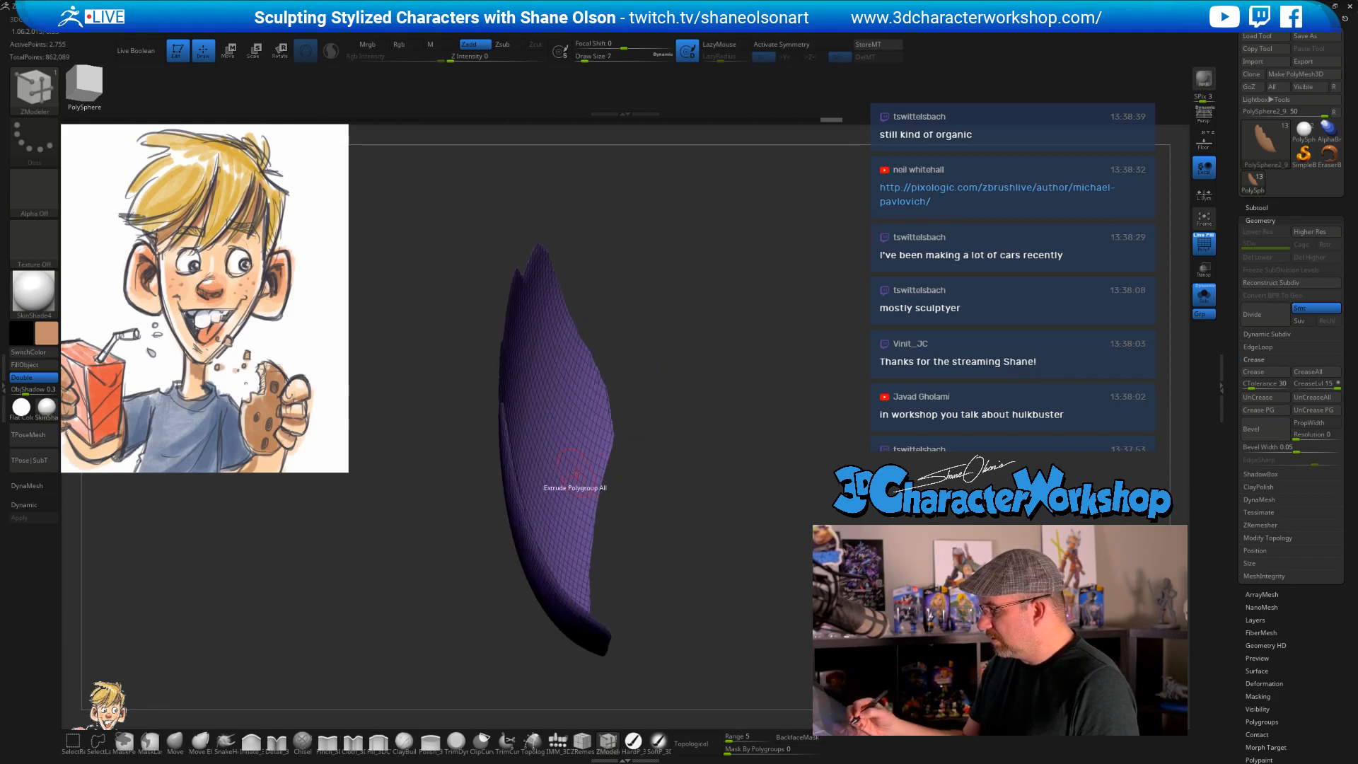
{"action": "left_click_drag", "start_coordinate": [567, 473], "coordinate": [642, 456]}
{"action": "right_click_drag", "start_coordinate": [647, 459], "coordinate": [653, 573], "text": "ctrl"}
{"action": "key", "text": "ctrl+z"}
{"action": "left_click_drag", "start_coordinate": [568, 498], "coordinate": [567, 491]}
- Bring back the cookie and hand and move the bite piece's extruded side through the cookie's thickness towards the palm
{"action": "key", "text": "w"}
{"action": "right_click_drag", "start_coordinate": [694, 510], "coordinate": [777, 558]}
{"action": "left_click", "coordinate": [593, 473], "text": "alt"}
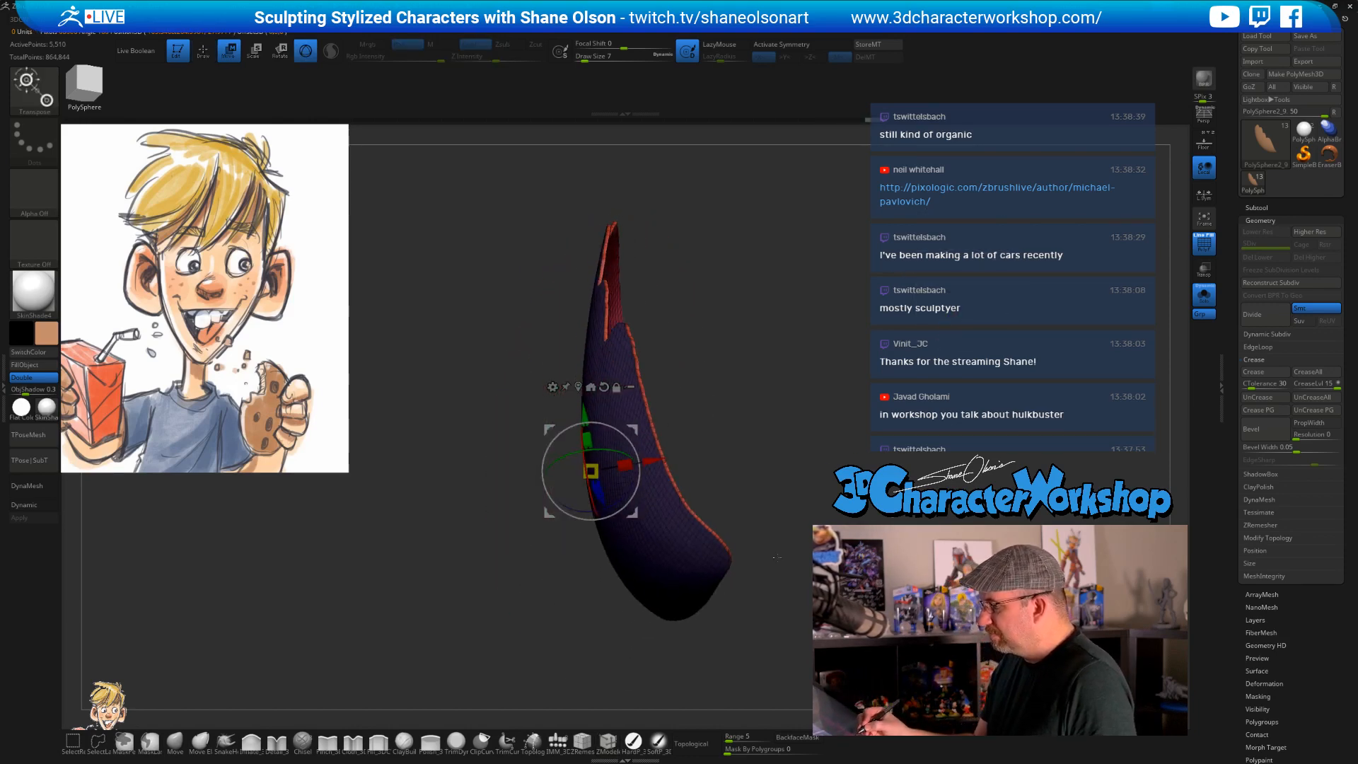
{"action": "left_click", "coordinate": [1202, 297]}
{"action": "right_click_drag", "start_coordinate": [876, 426], "coordinate": [737, 409]}
{"action": "mouse_move", "coordinate": [659, 537]}
{"action": "right_mouse_down"}
{"action": "mouse_move", "coordinate": [575, 461]}
{"action": "mouse_move", "coordinate": [643, 482]}
{"action": "right_mouse_up"}
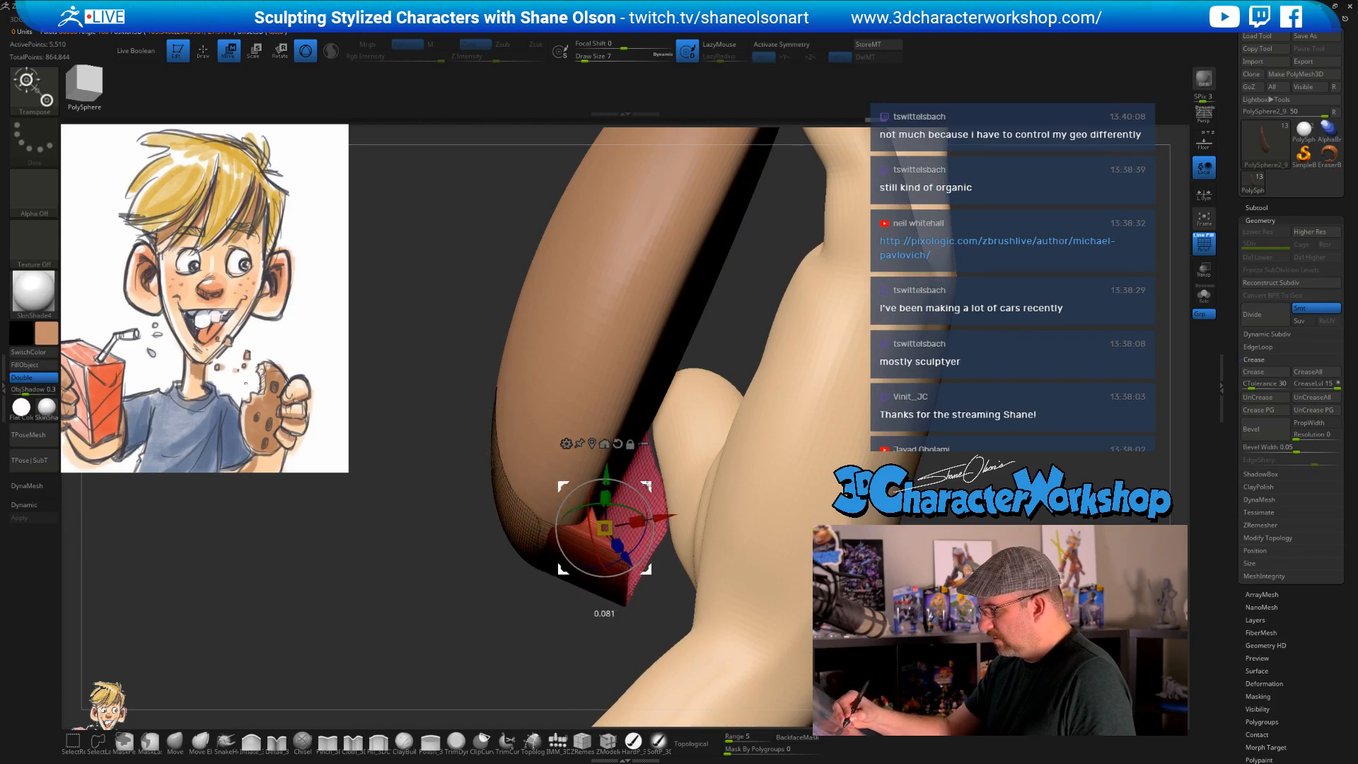
{"action": "left_click_drag", "start_coordinate": [610, 525], "coordinate": [656, 549]}
{"action": "right_click_drag", "start_coordinate": [655, 548], "coordinate": [718, 490], "text": "ctrl"}
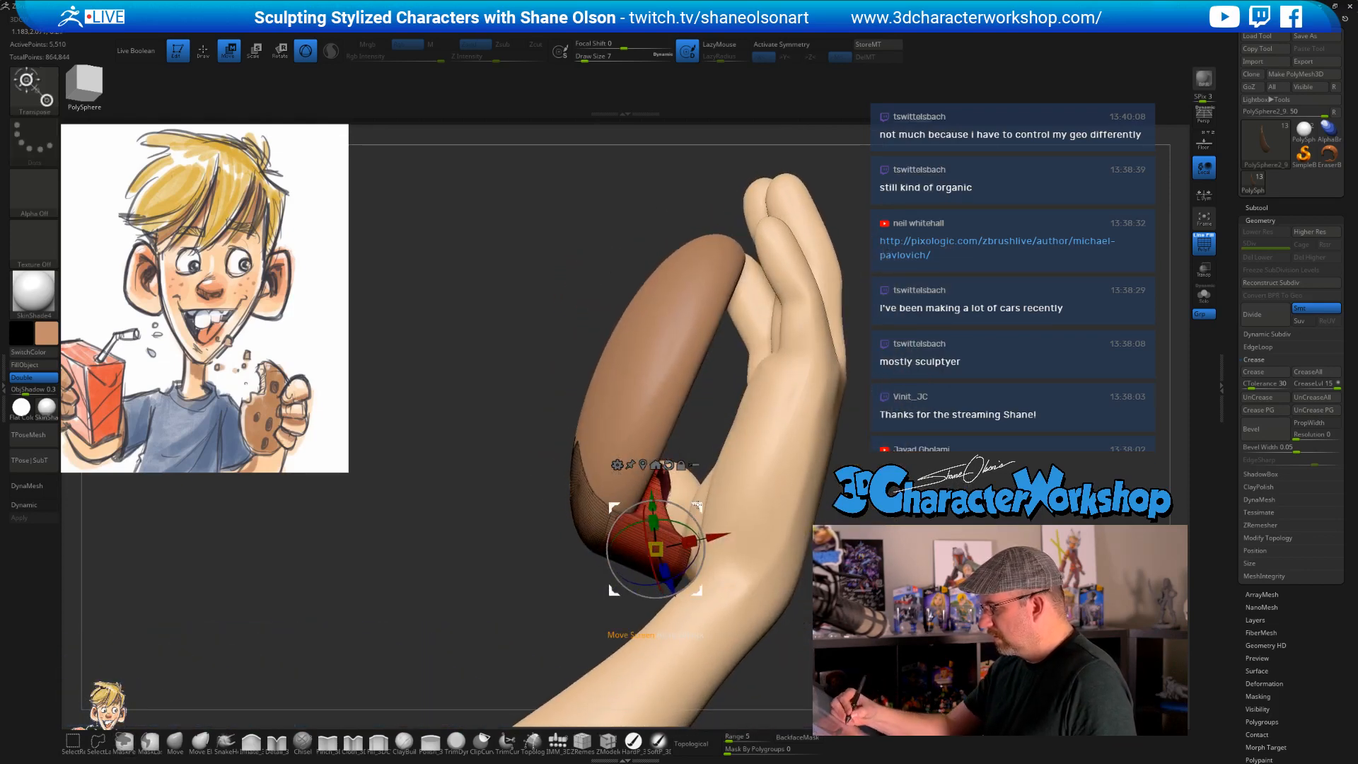
{"action": "left_click_drag", "start_coordinate": [698, 504], "coordinate": [694, 501]}
{"action": "right_click_drag", "start_coordinate": [927, 437], "coordinate": [1125, 466]}
{"action": "left_click_drag", "start_coordinate": [691, 502], "coordinate": [689, 507]}
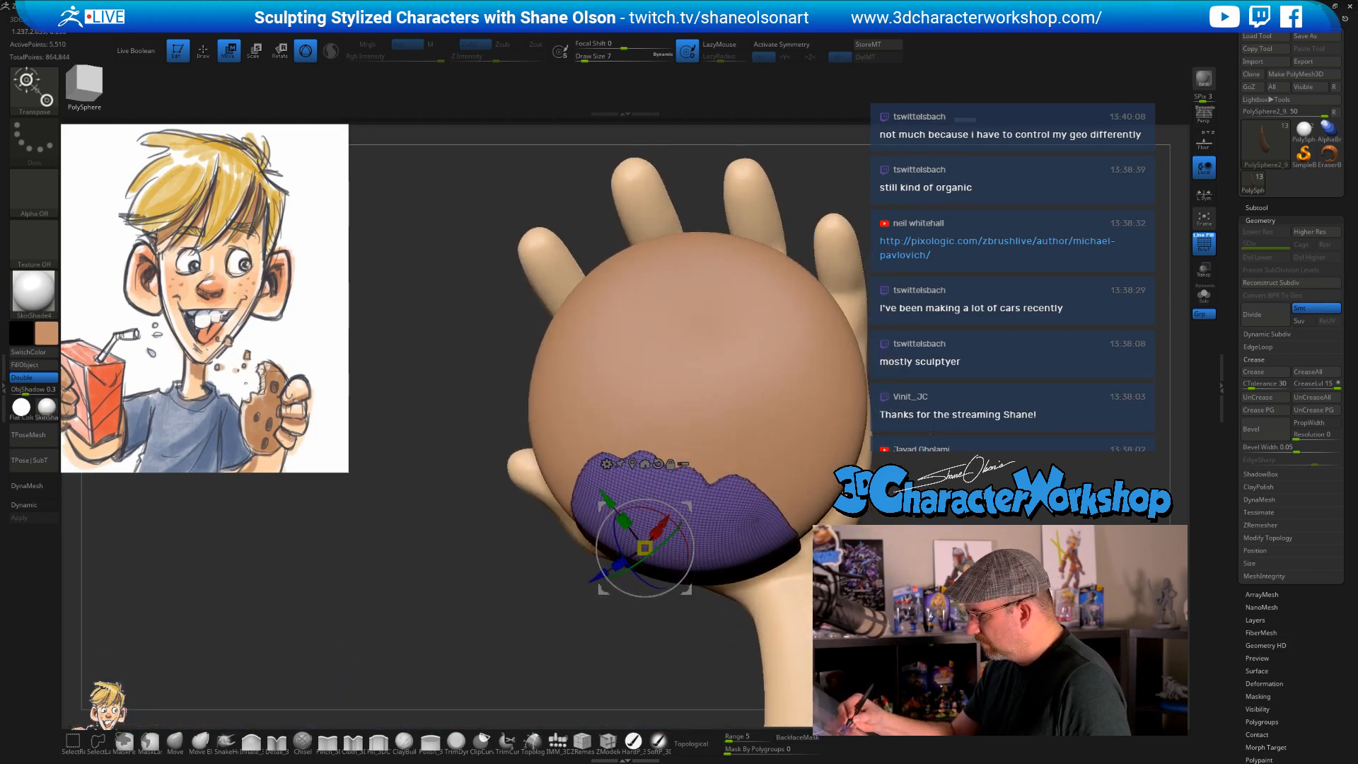
{"action": "right_click_drag", "start_coordinate": [930, 434], "coordinate": [881, 428]}
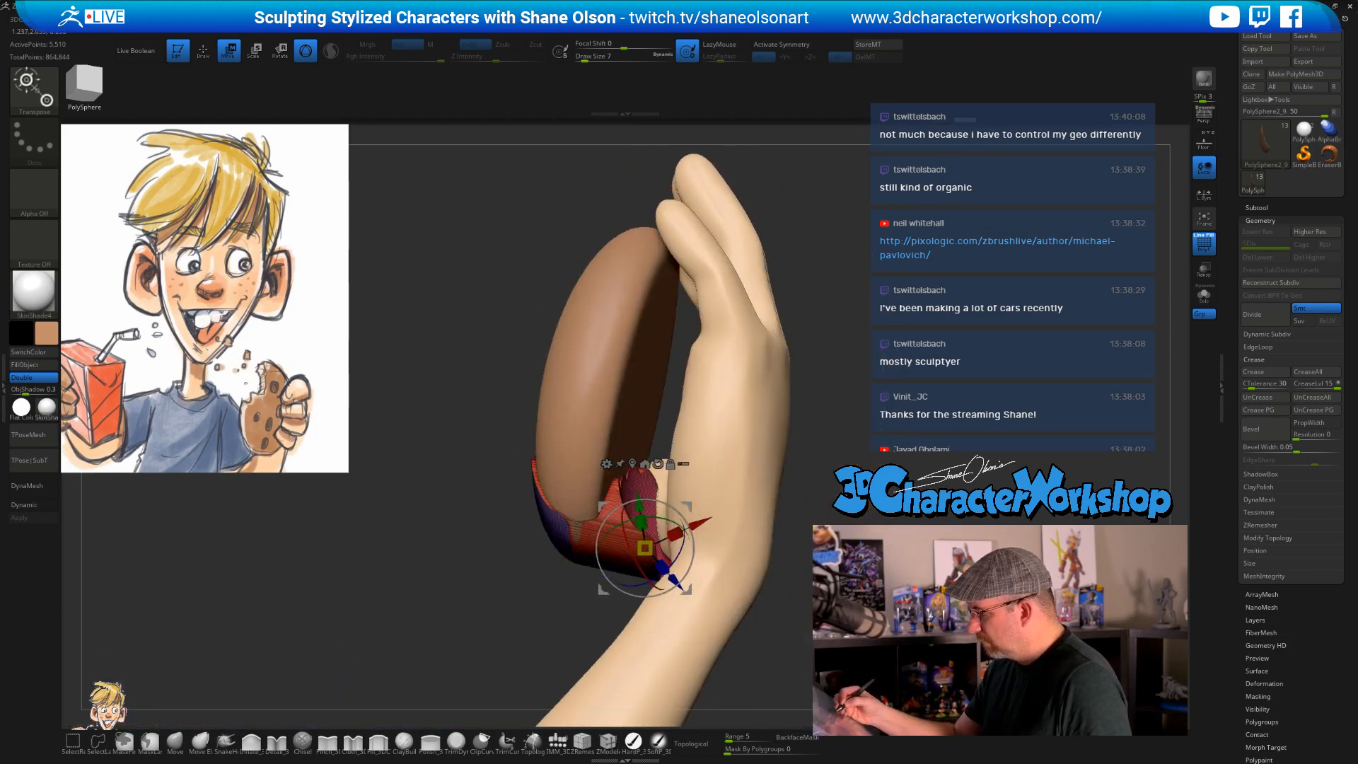
- Reorder the subtools so the cookie is near the end of the list with the bite piece directly below it
{"action": "left_click", "coordinate": [1263, 208]}
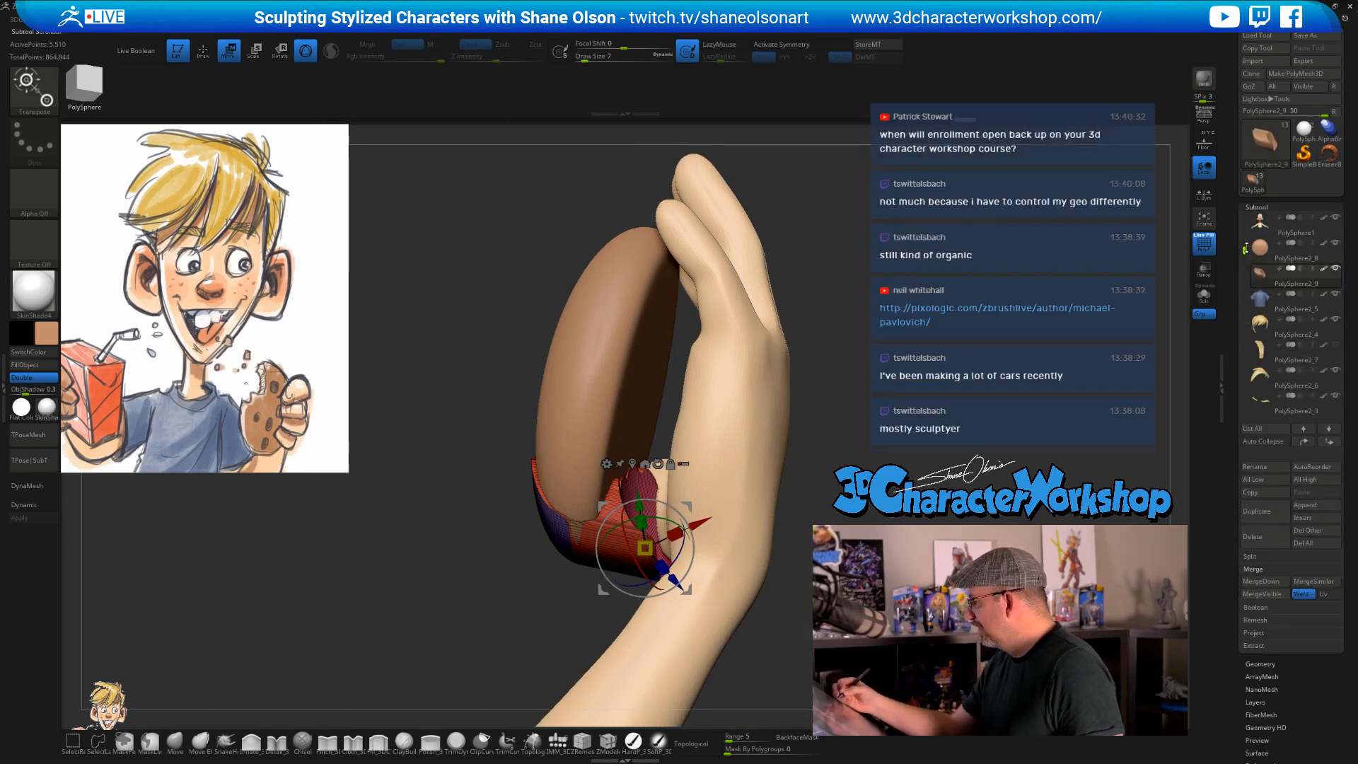
{"action": "left_click", "coordinate": [1265, 251]}
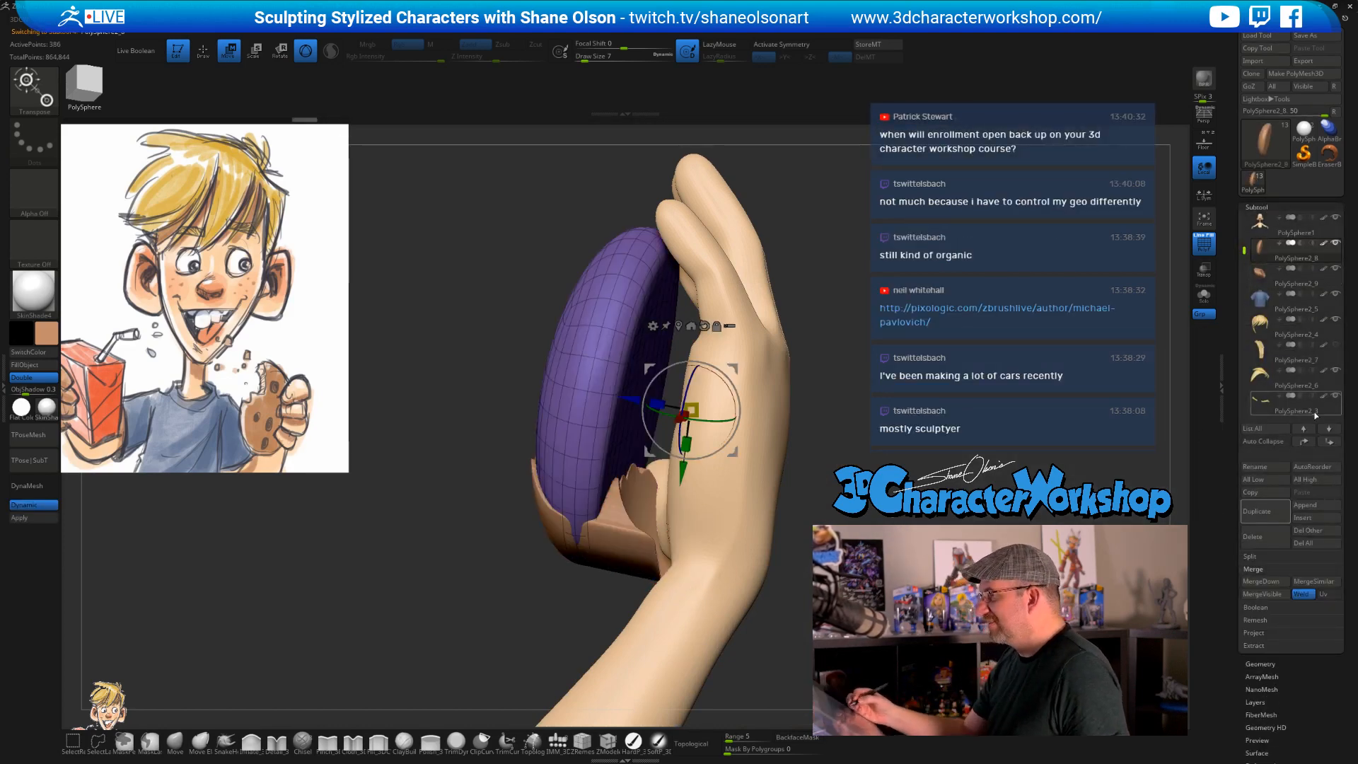
{"action": "left_click", "coordinate": [1329, 443]}
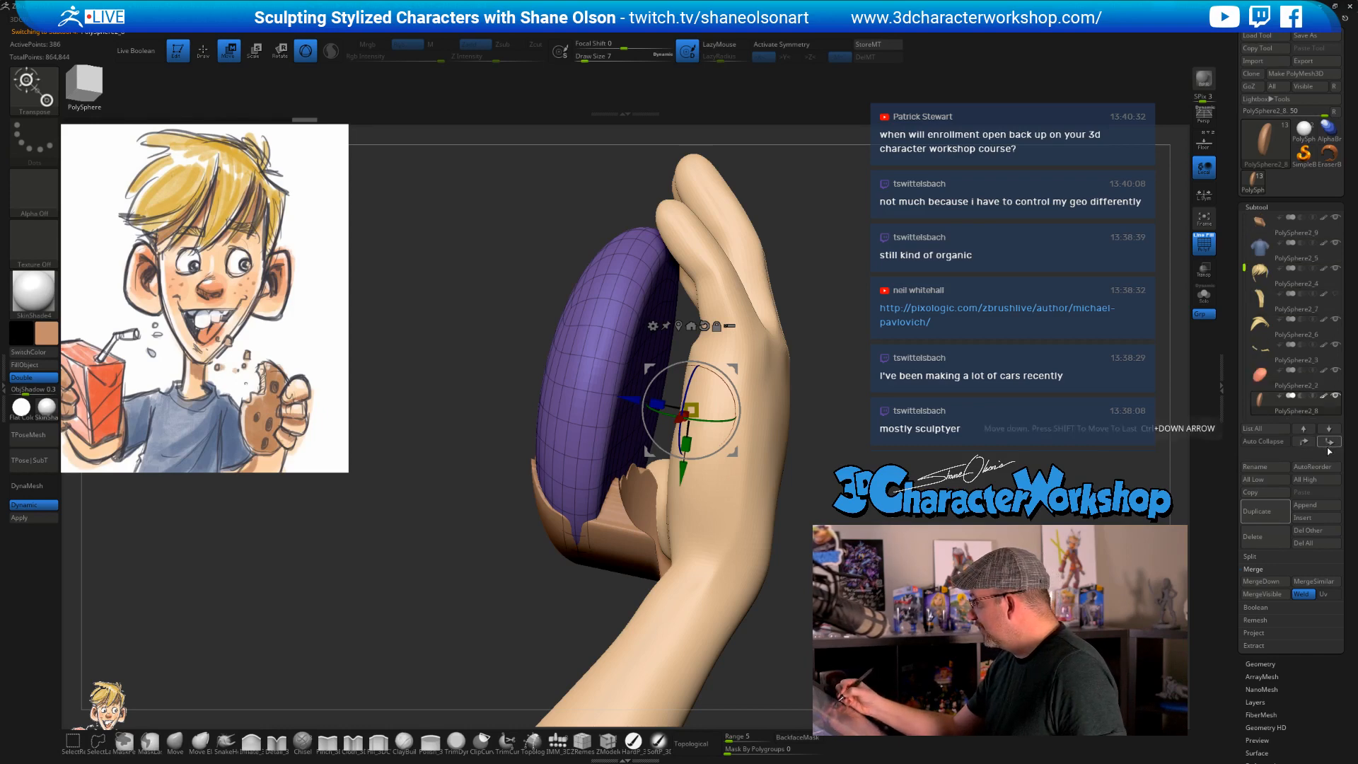
{"action": "scroll", "coordinate": [1265, 302], "scroll_direction": "up", "scroll_amount": 5}
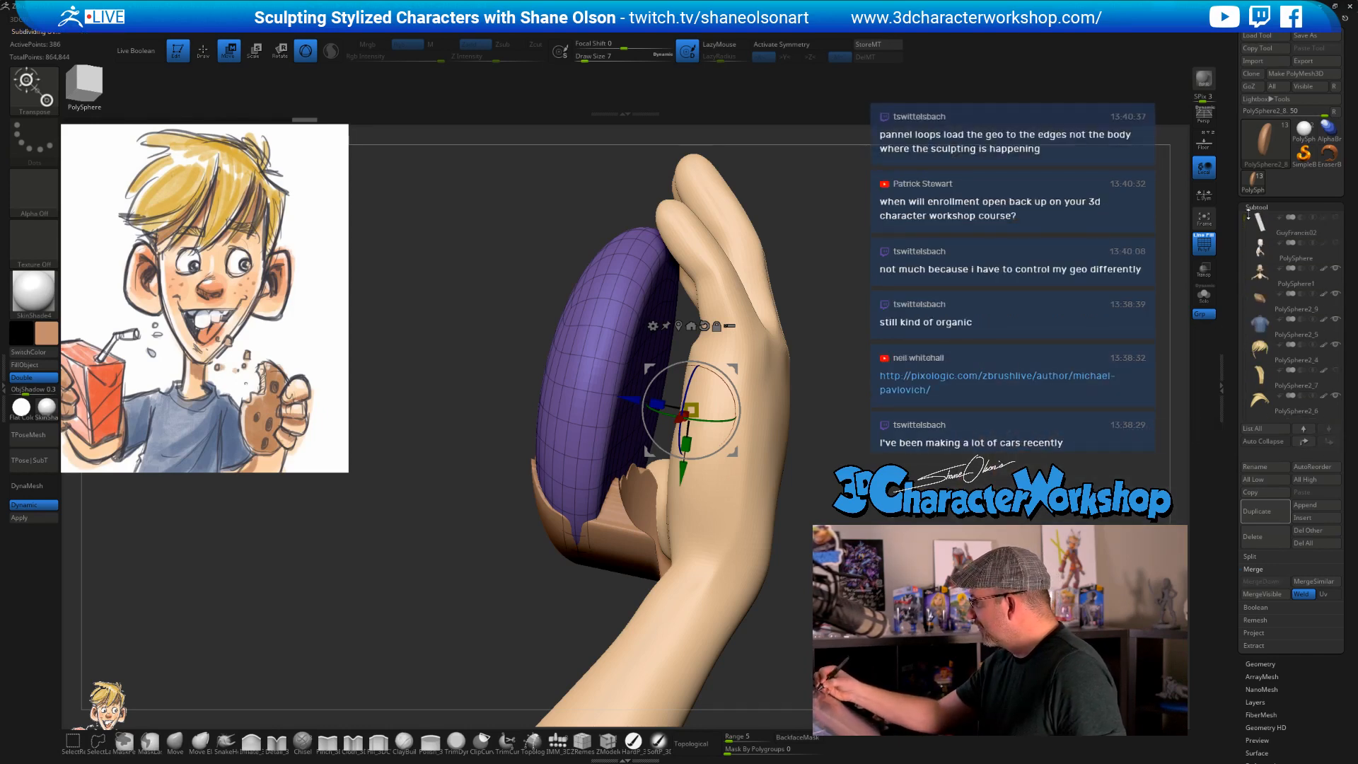
{"action": "left_click", "coordinate": [1264, 301]}
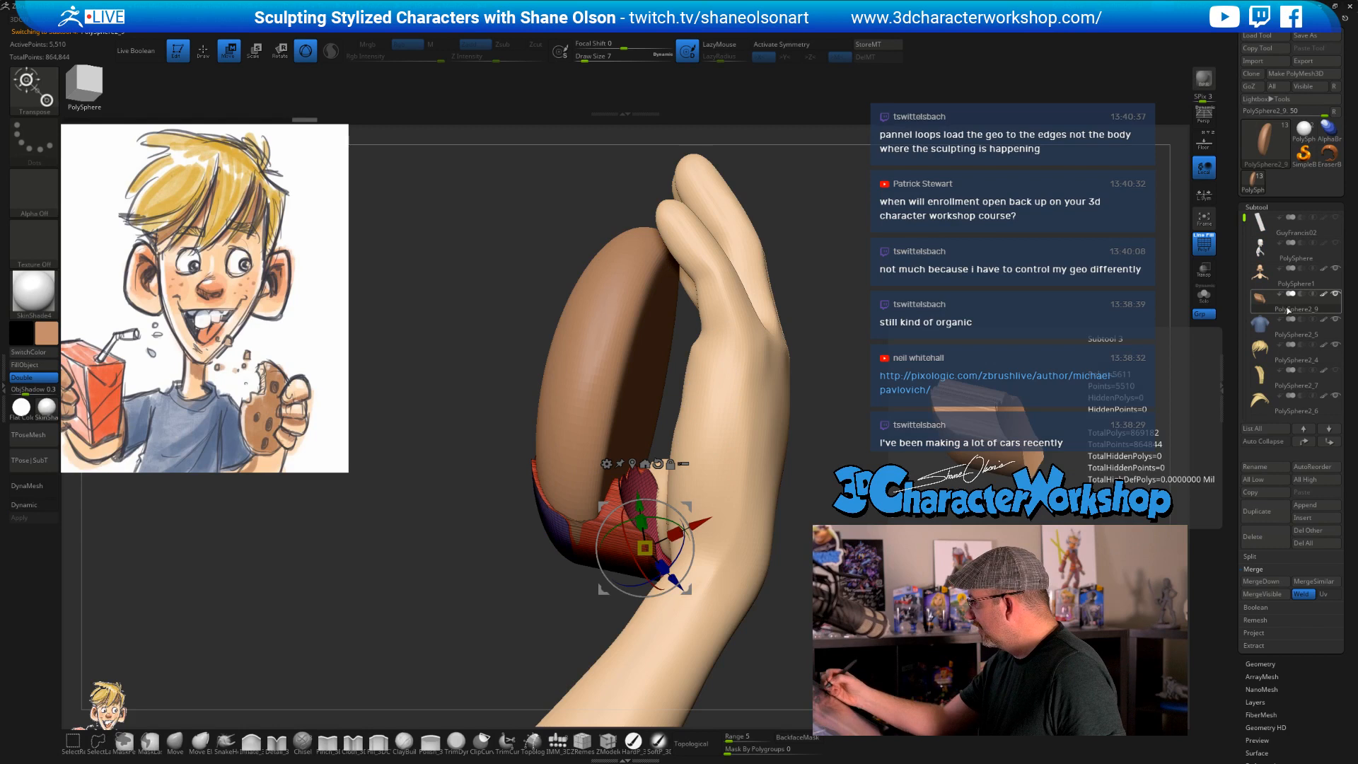
{"action": "left_click", "coordinate": [1329, 442]}
{"action": "left_click", "coordinate": [1330, 444]}
{"action": "left_click", "coordinate": [1330, 443]}
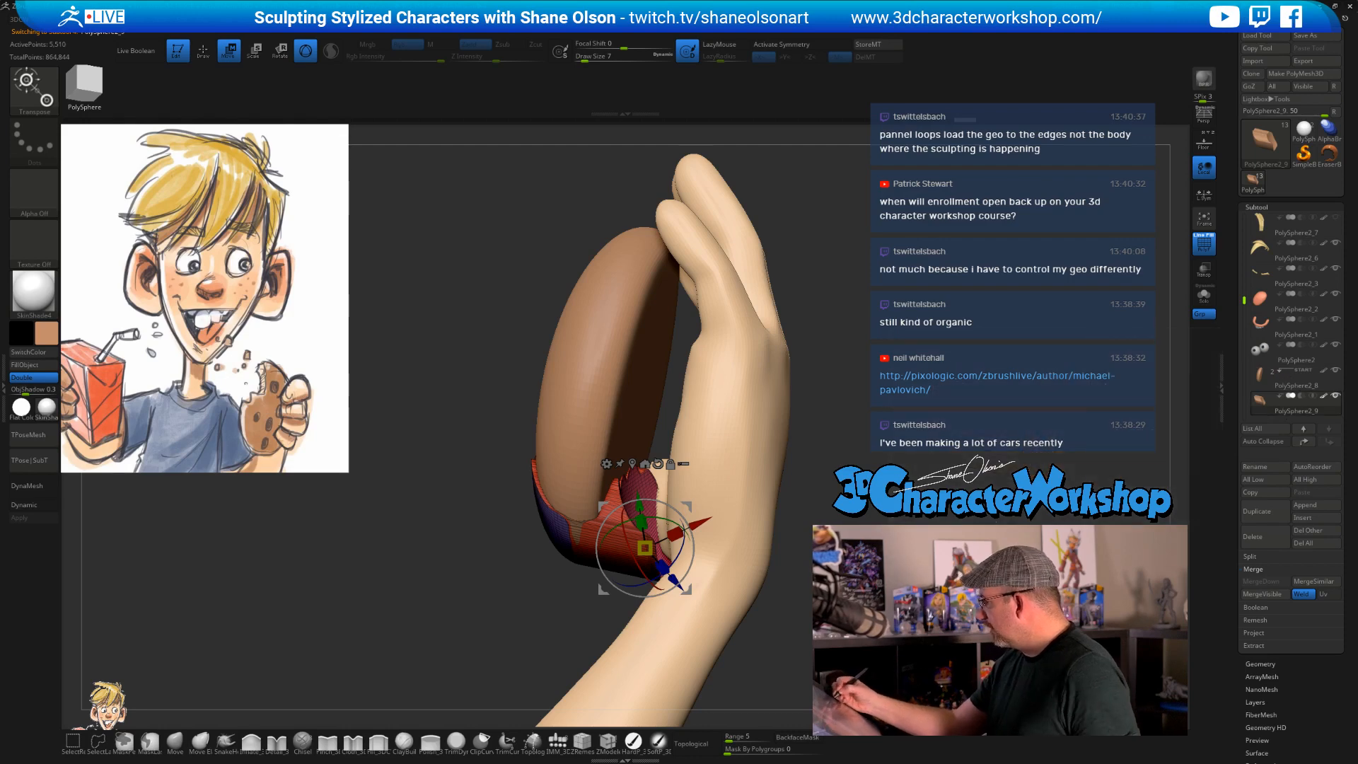
- Turn on Live Boolean, set the bite piece to subtraction, and check the cut in the cookie from several sides
{"action": "left_click", "coordinate": [161, 53]}
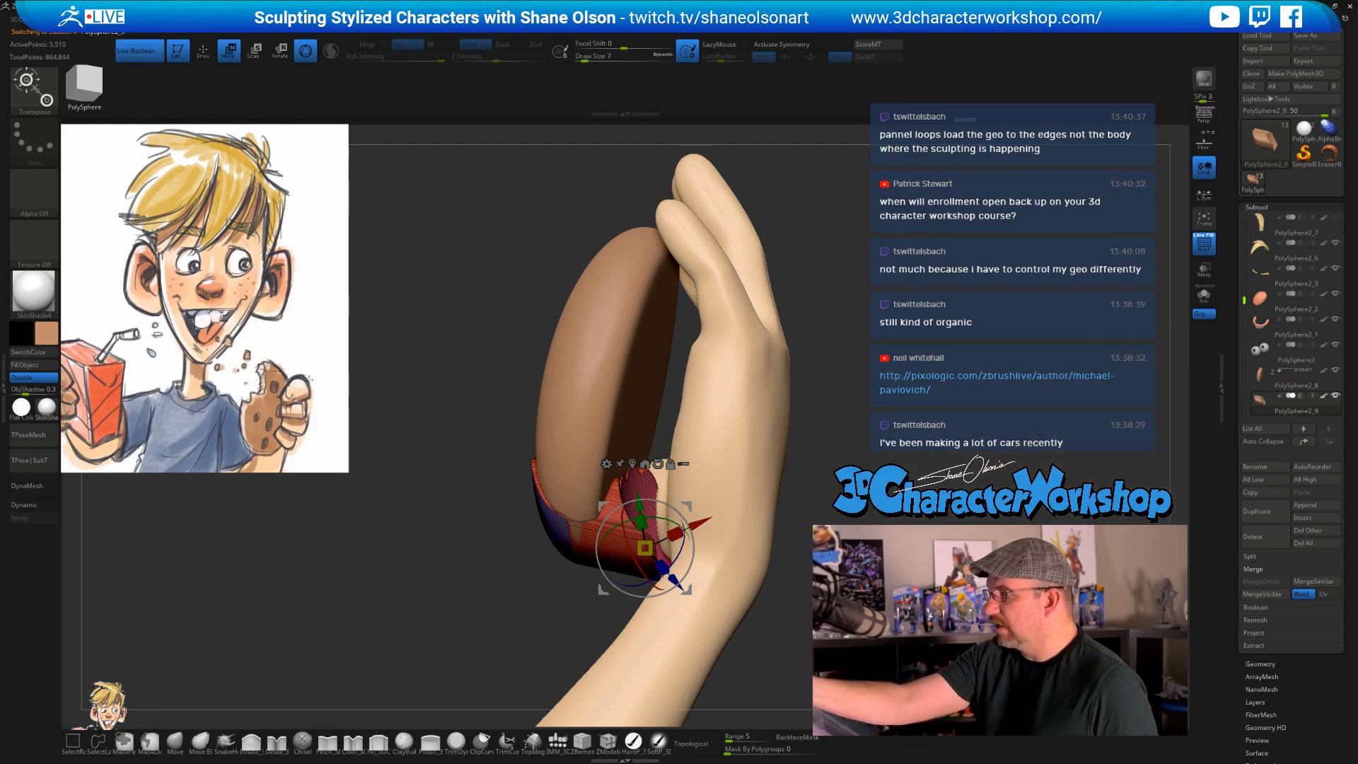
{"action": "left_click", "coordinate": [1300, 395]}
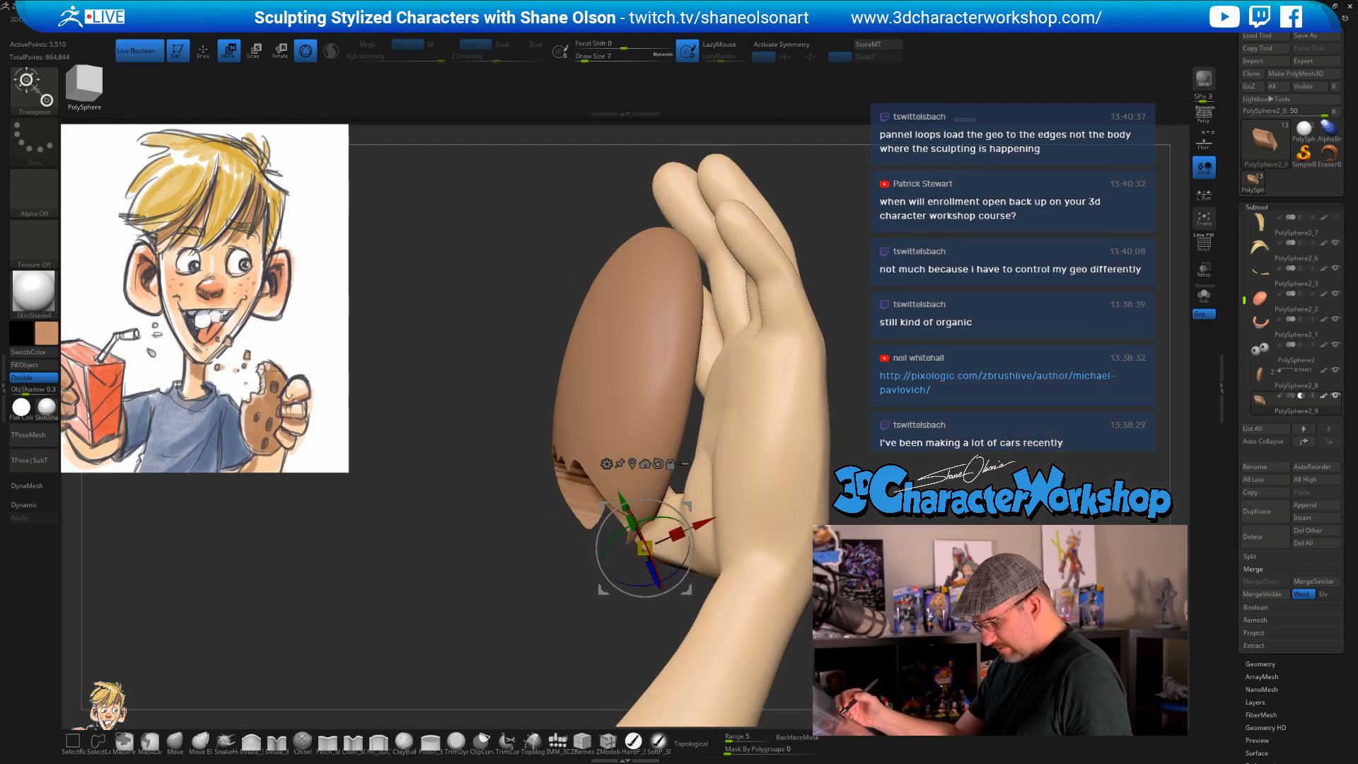
{"action": "left_click_drag", "start_coordinate": [849, 495], "coordinate": [854, 438], "text": "alt"}
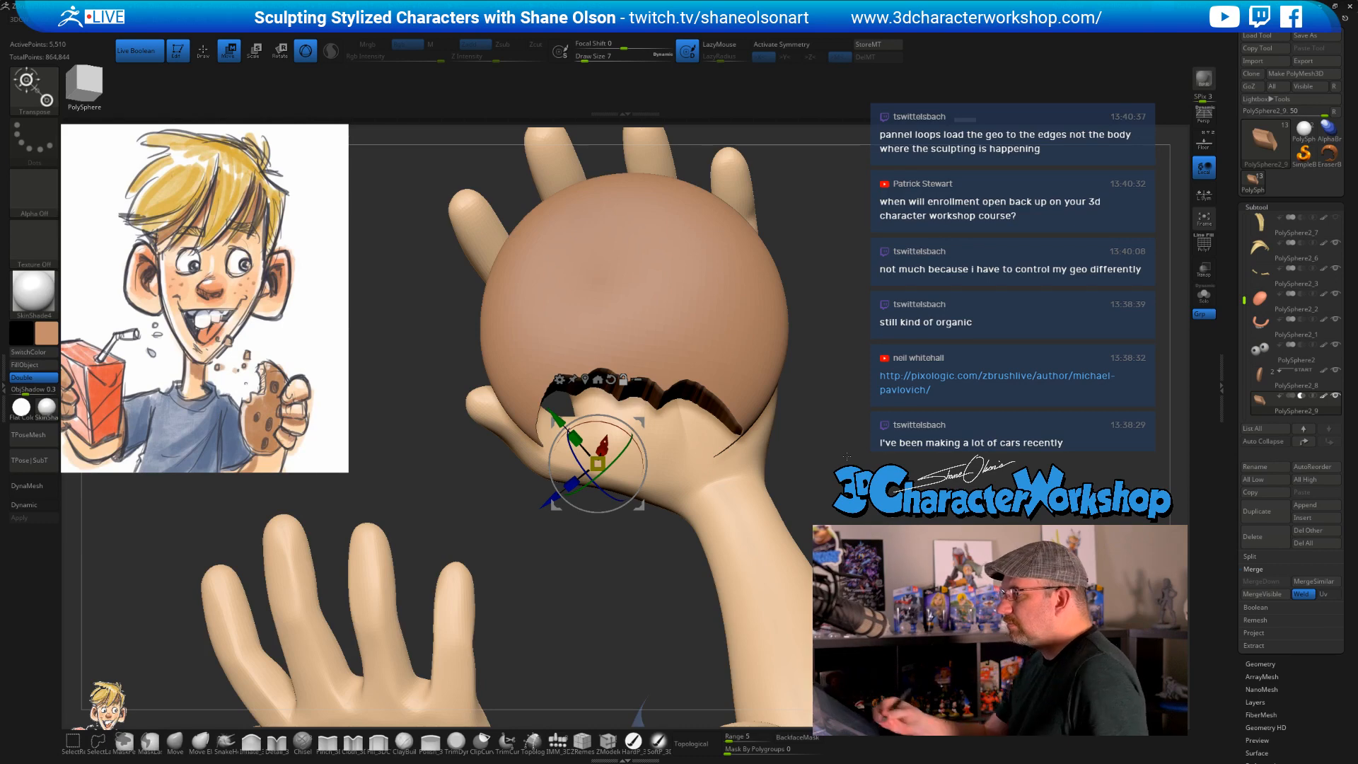
{"action": "key", "text": "q"}
{"action": "key", "text": "s"}
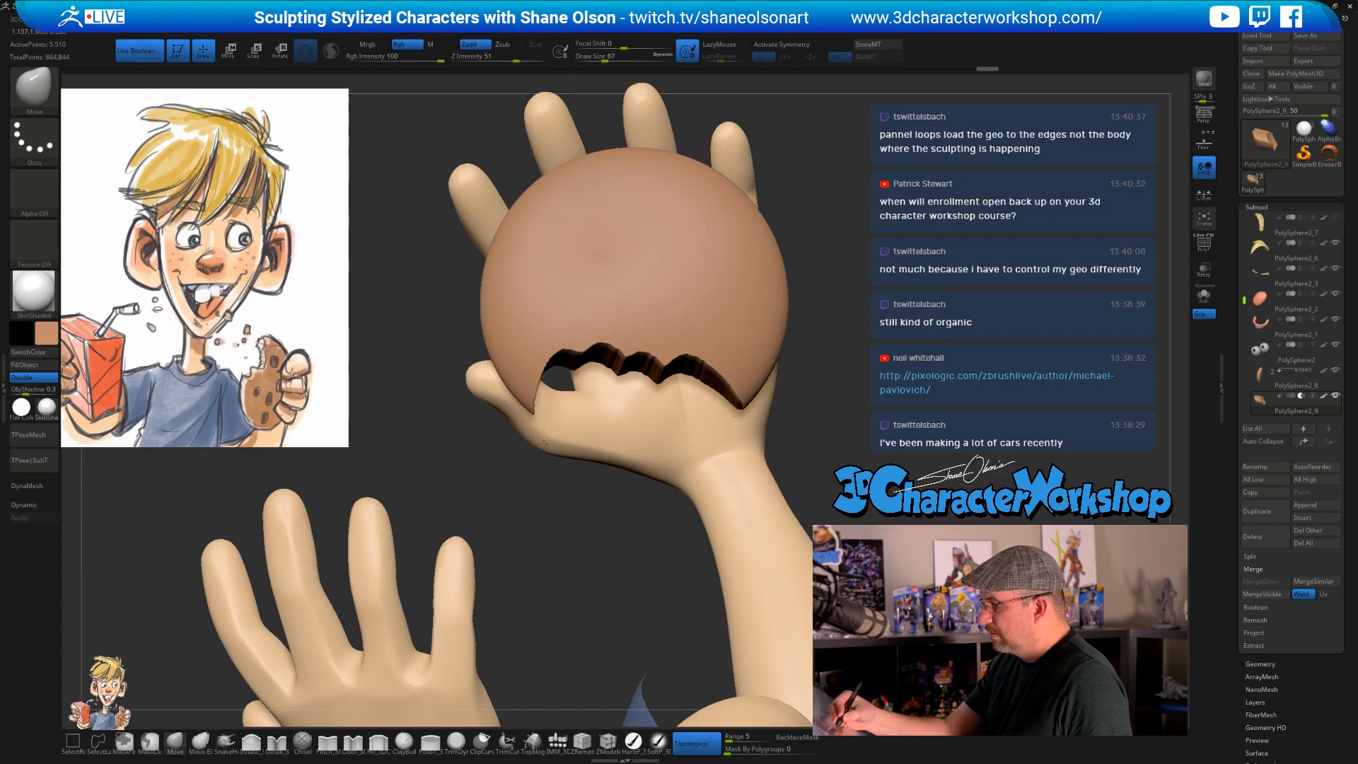
{"action": "left_click_drag", "start_coordinate": [849, 440], "coordinate": [820, 510]}
{"action": "left_click_drag", "start_coordinate": [811, 429], "coordinate": [674, 494]}
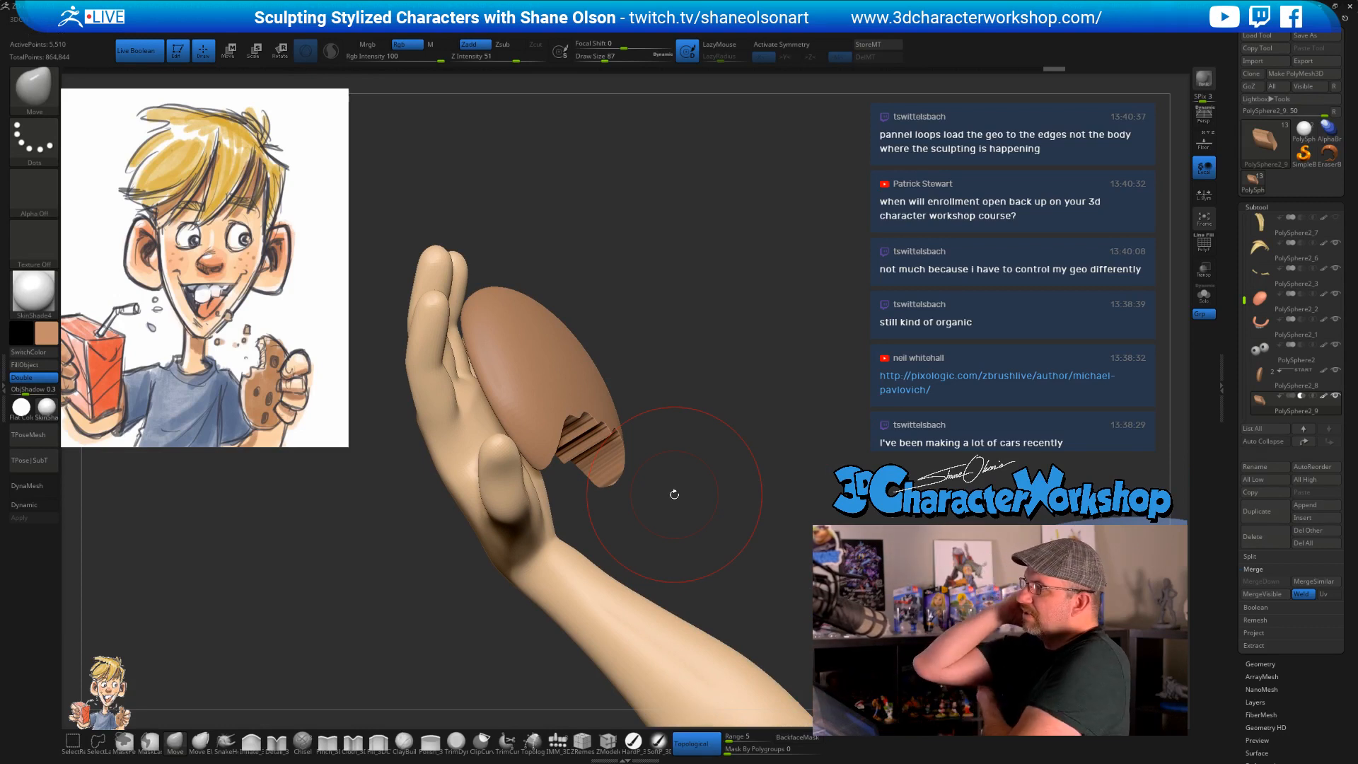
{"action": "left_click_drag", "start_coordinate": [770, 475], "coordinate": [804, 506]}
- Flatten the cookie along its thickness so it forms a thinner disc in front of the palm
{"action": "left_click", "coordinate": [1263, 378]}
{"action": "key", "text": "w"}
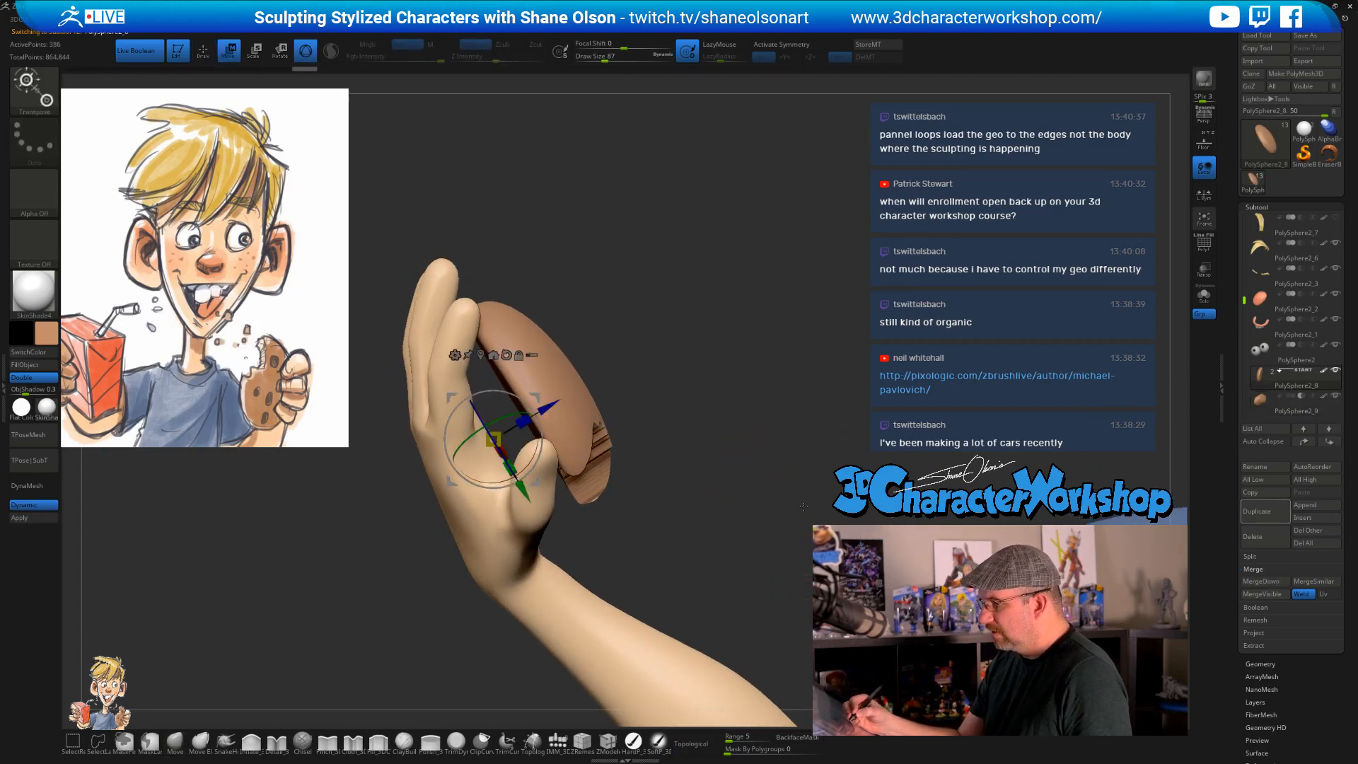
{"action": "left_click_drag", "start_coordinate": [550, 405], "coordinate": [649, 417], "text": "alt"}
{"action": "left_click_drag", "start_coordinate": [557, 400], "coordinate": [544, 409]}
{"action": "left_click_drag", "start_coordinate": [798, 531], "coordinate": [668, 394]}
{"action": "left_click_drag", "start_coordinate": [556, 401], "coordinate": [528, 432]}
{"action": "left_click_drag", "start_coordinate": [672, 506], "coordinate": [554, 516]}
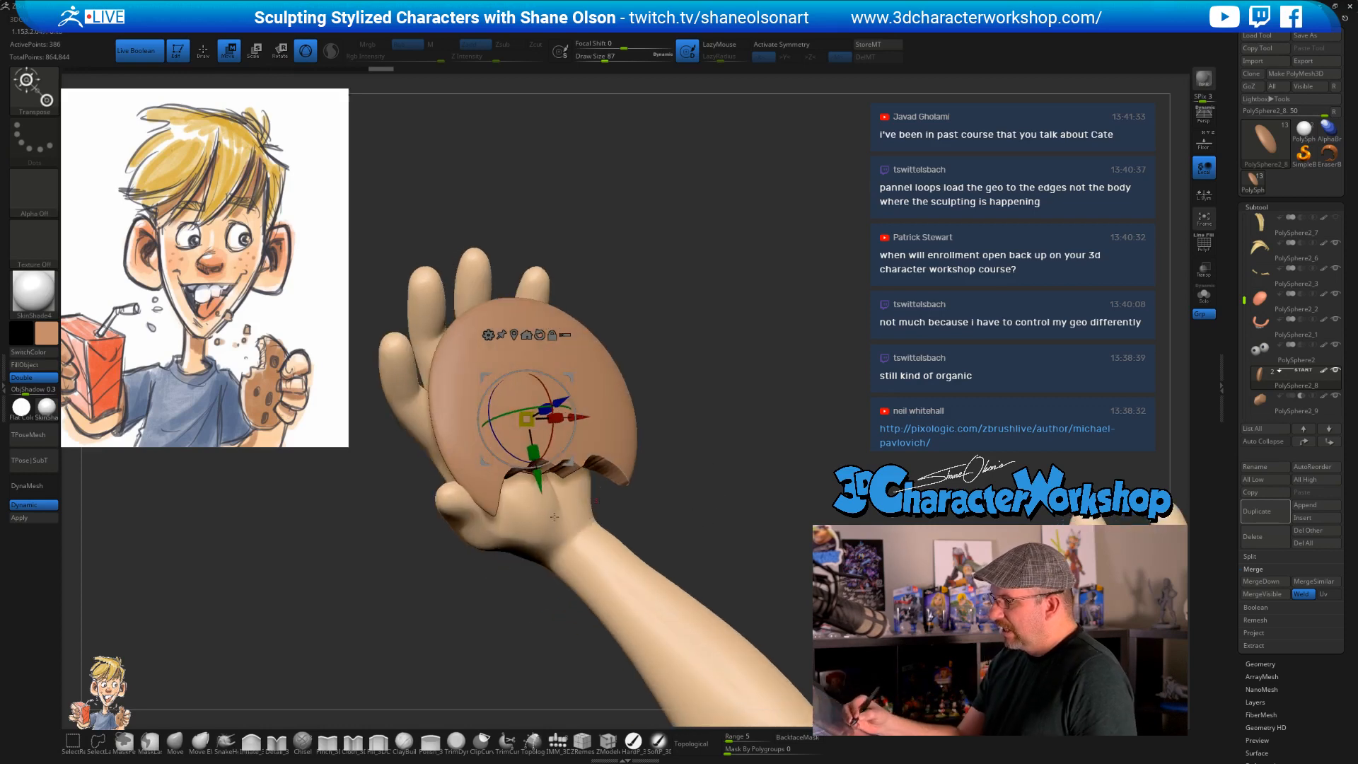
{"action": "left_click_drag", "start_coordinate": [669, 502], "coordinate": [713, 524]}
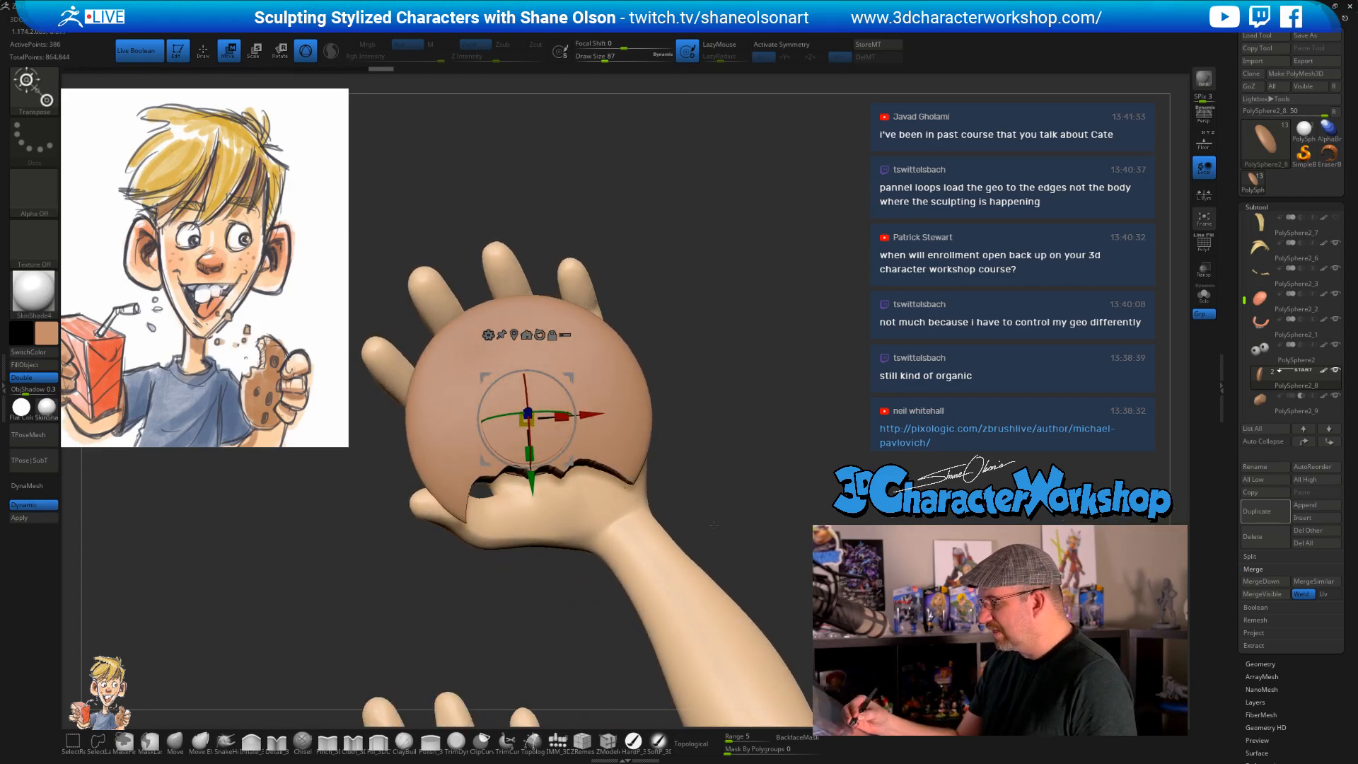
- Display the bite piece's polyframe and pull its tooth-marked edge further into the cookie with the Snake Hook brush
{"action": "left_click", "coordinate": [1273, 401]}
{"action": "key", "text": "shift+f"}
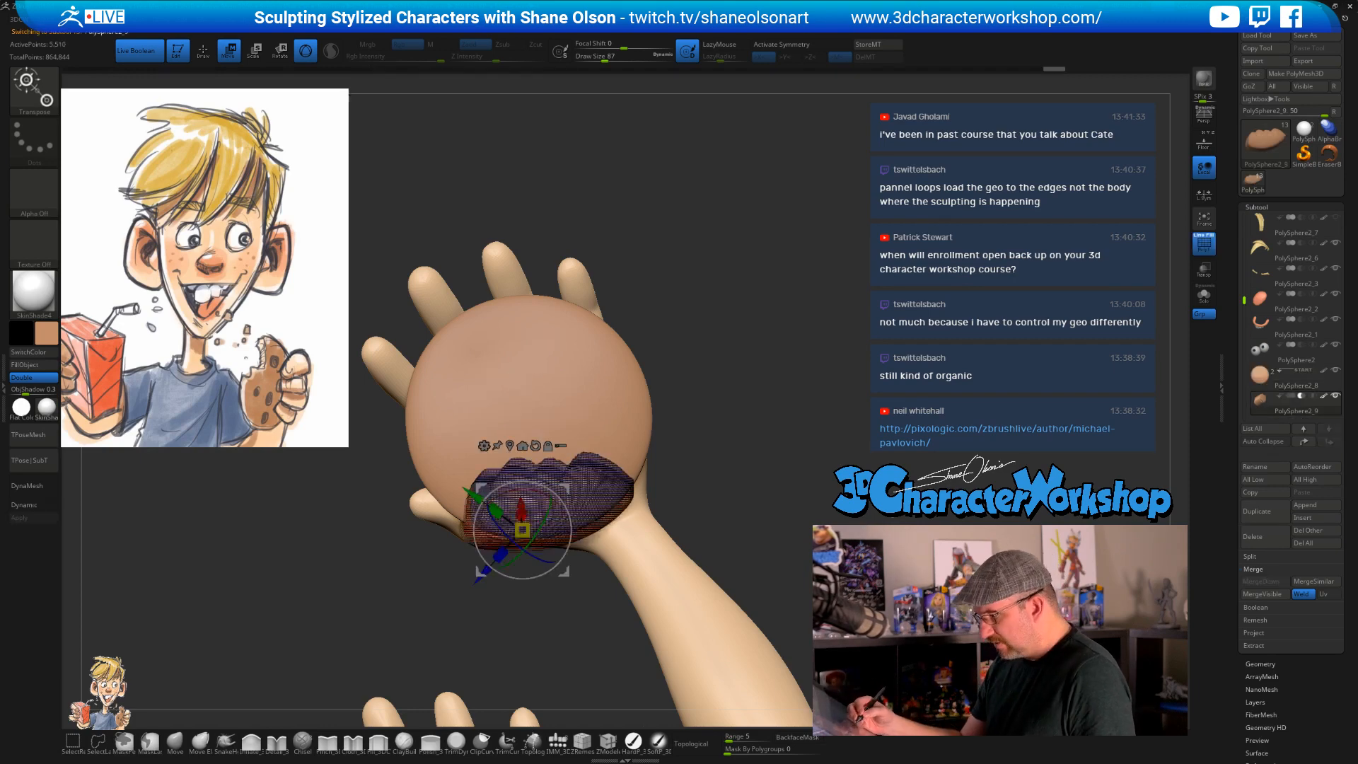
{"action": "left_click", "coordinate": [226, 743]}
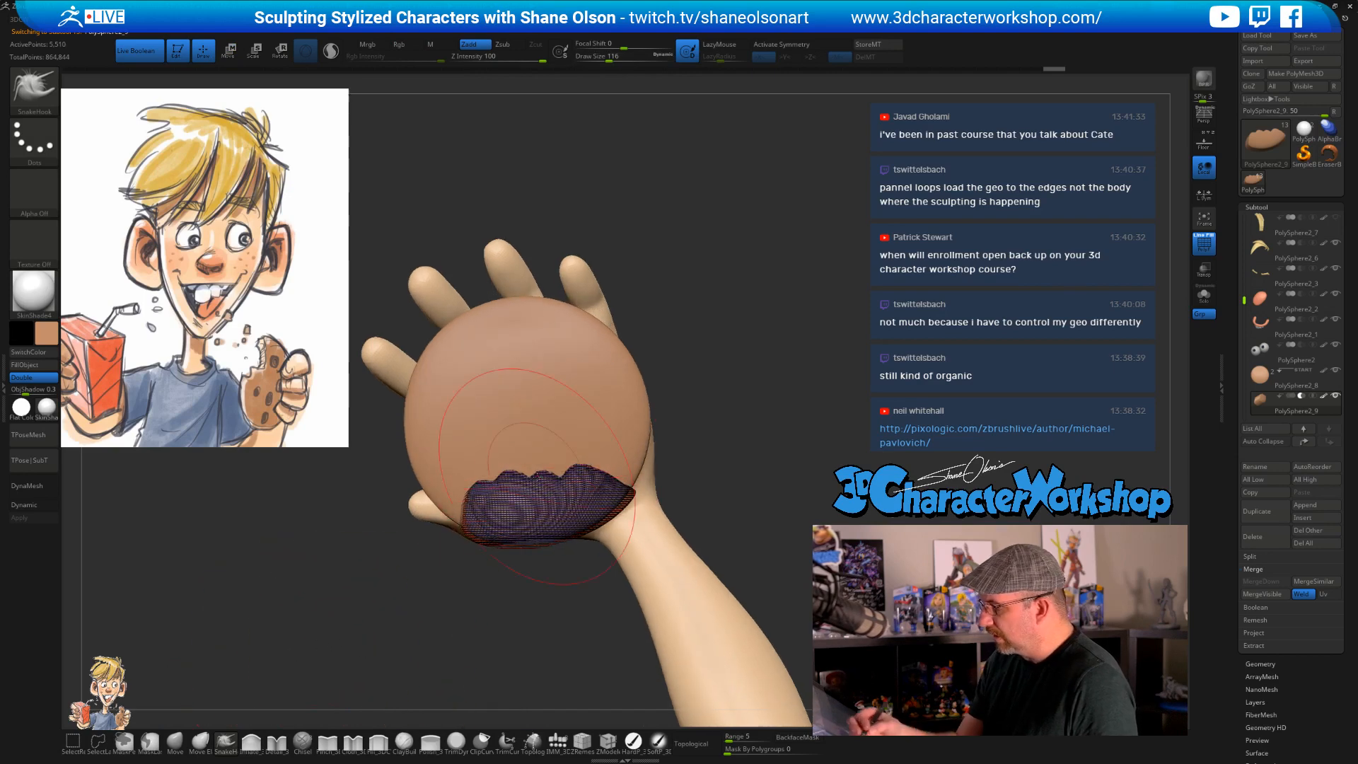
{"action": "left_click_drag", "start_coordinate": [537, 476], "coordinate": [540, 446]}
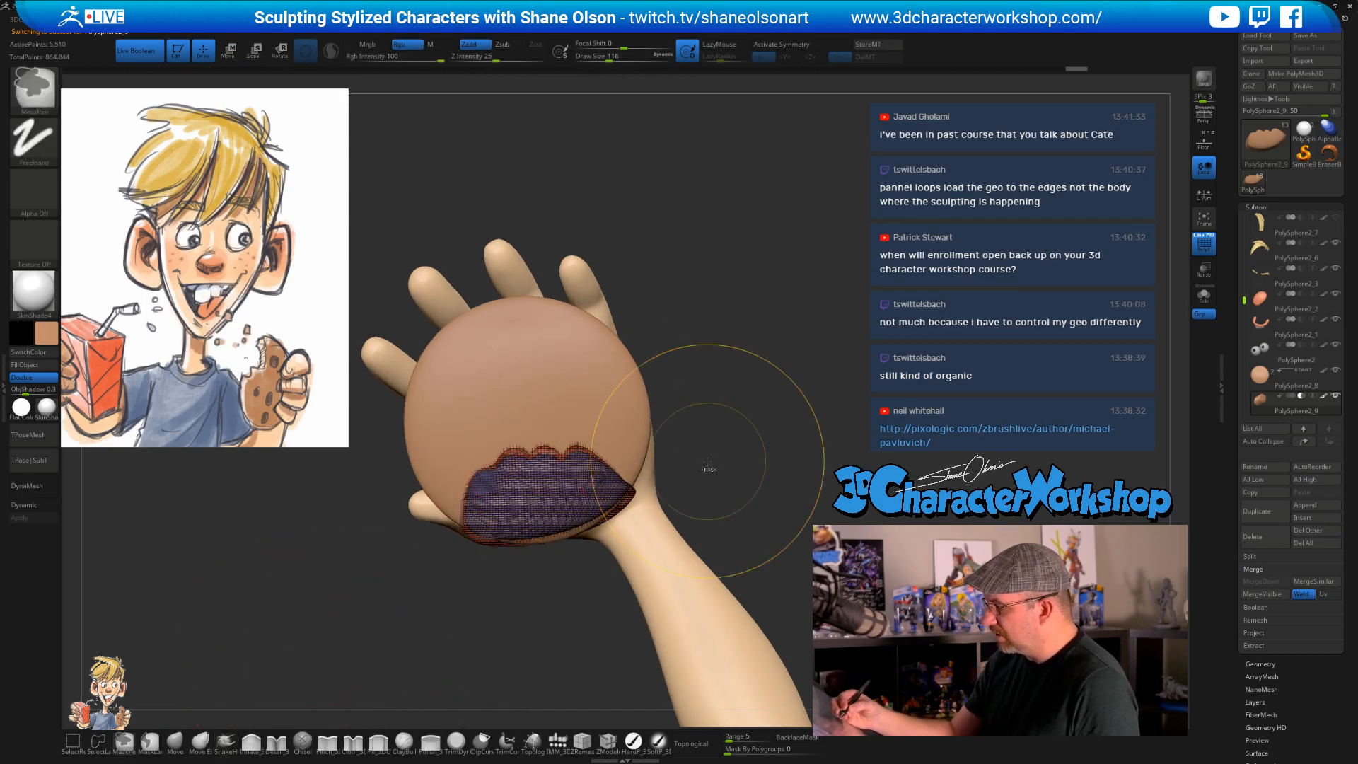
{"action": "key", "text": "ctrl+z"}
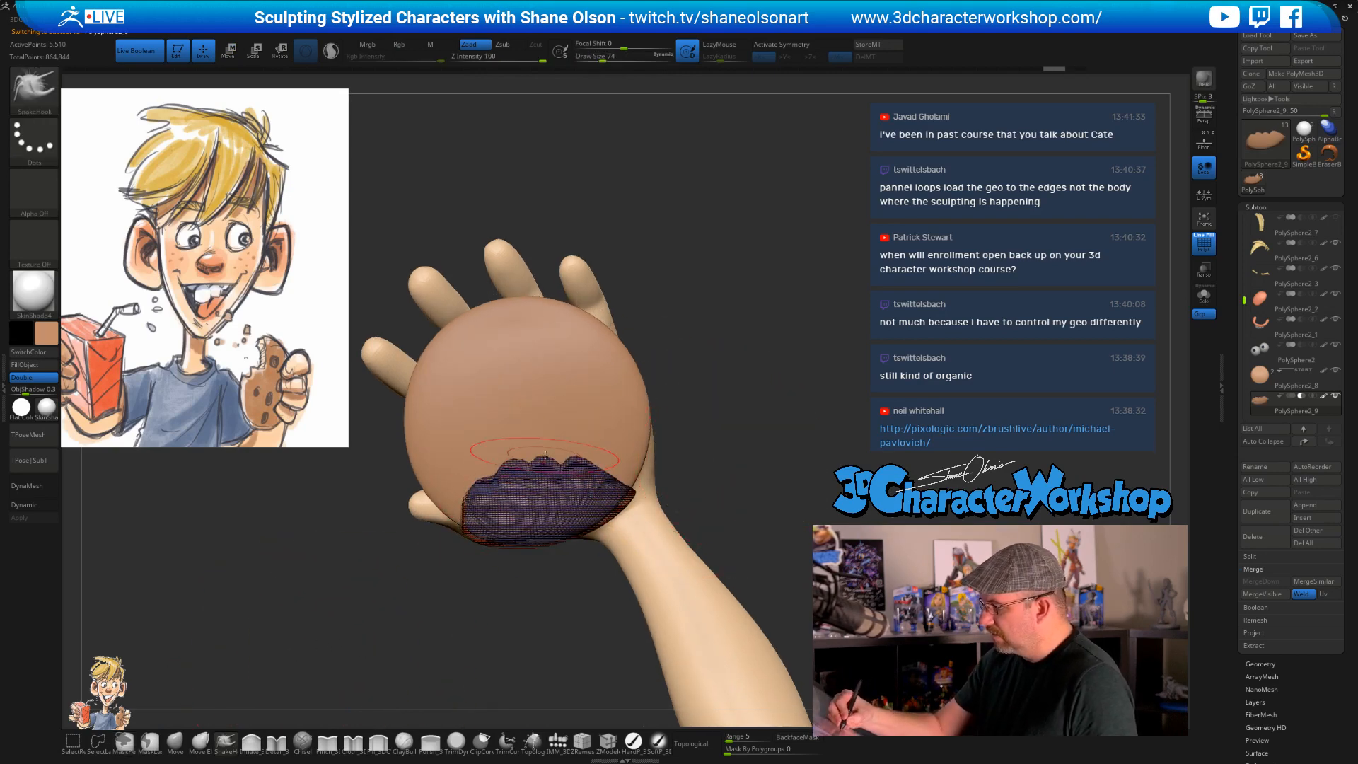
{"action": "key", "text": "s"}
{"action": "left_click_drag", "start_coordinate": [535, 464], "coordinate": [543, 454]}
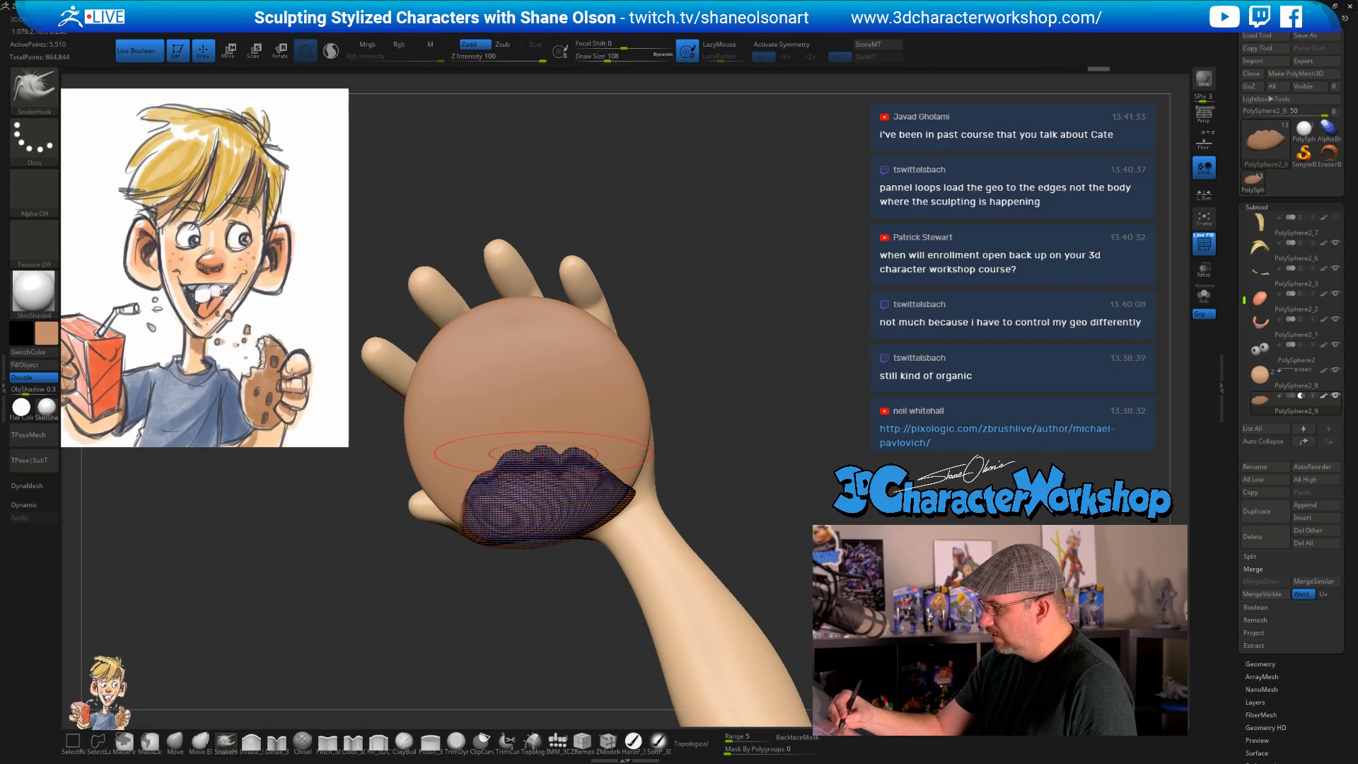
- Isolate the bite piece, pull up the tooth-marked edge on its opposite face, and show the full model again
{"action": "left_click", "coordinate": [1197, 300]}
{"action": "left_click_drag", "start_coordinate": [811, 467], "coordinate": [648, 456]}
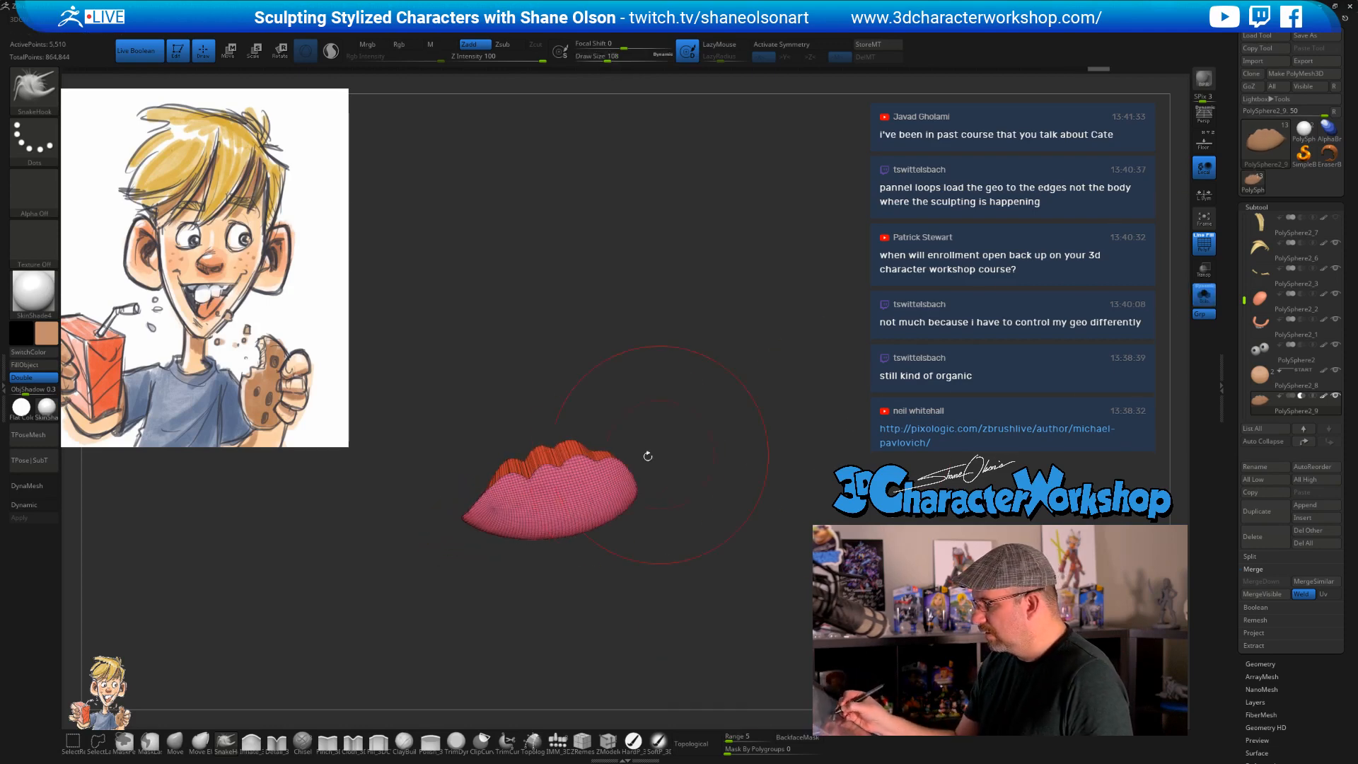
{"action": "left_click_drag", "start_coordinate": [551, 487], "coordinate": [555, 465]}
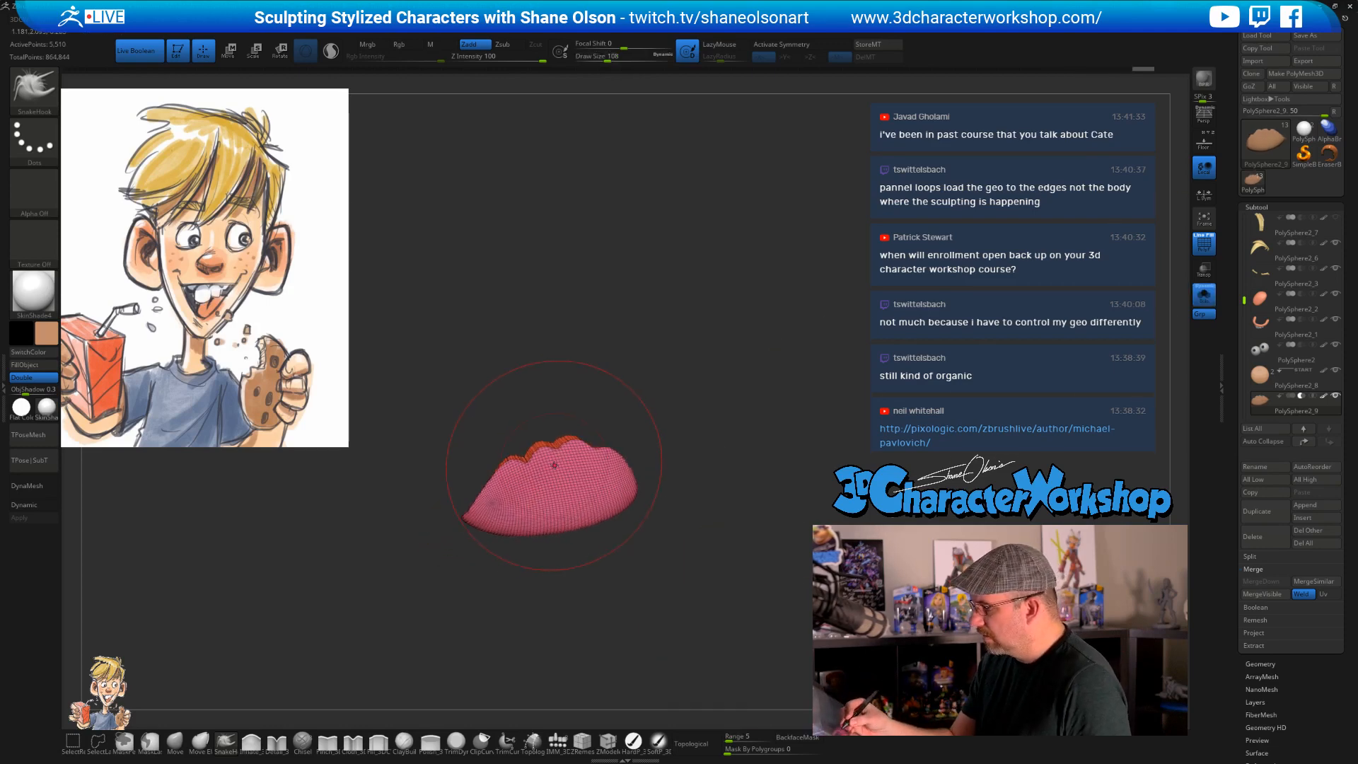
{"action": "left_click", "coordinate": [1204, 294]}
- Pull the bite piece's lower corner outward past the cookie's rim, hide the polyframe, and check the cut on the whole figure
{"action": "mouse_move", "coordinate": [868, 439]}
{"action": "left_mouse_down"}
{"action": "mouse_move", "coordinate": [763, 488]}
{"action": "mouse_move", "coordinate": [766, 536]}
{"action": "mouse_move", "coordinate": [742, 537]}
{"action": "left_mouse_up"}
{"action": "key", "text": "s"}
{"action": "left_click_drag", "start_coordinate": [562, 530], "coordinate": [528, 538]}
{"action": "key", "text": "s"}
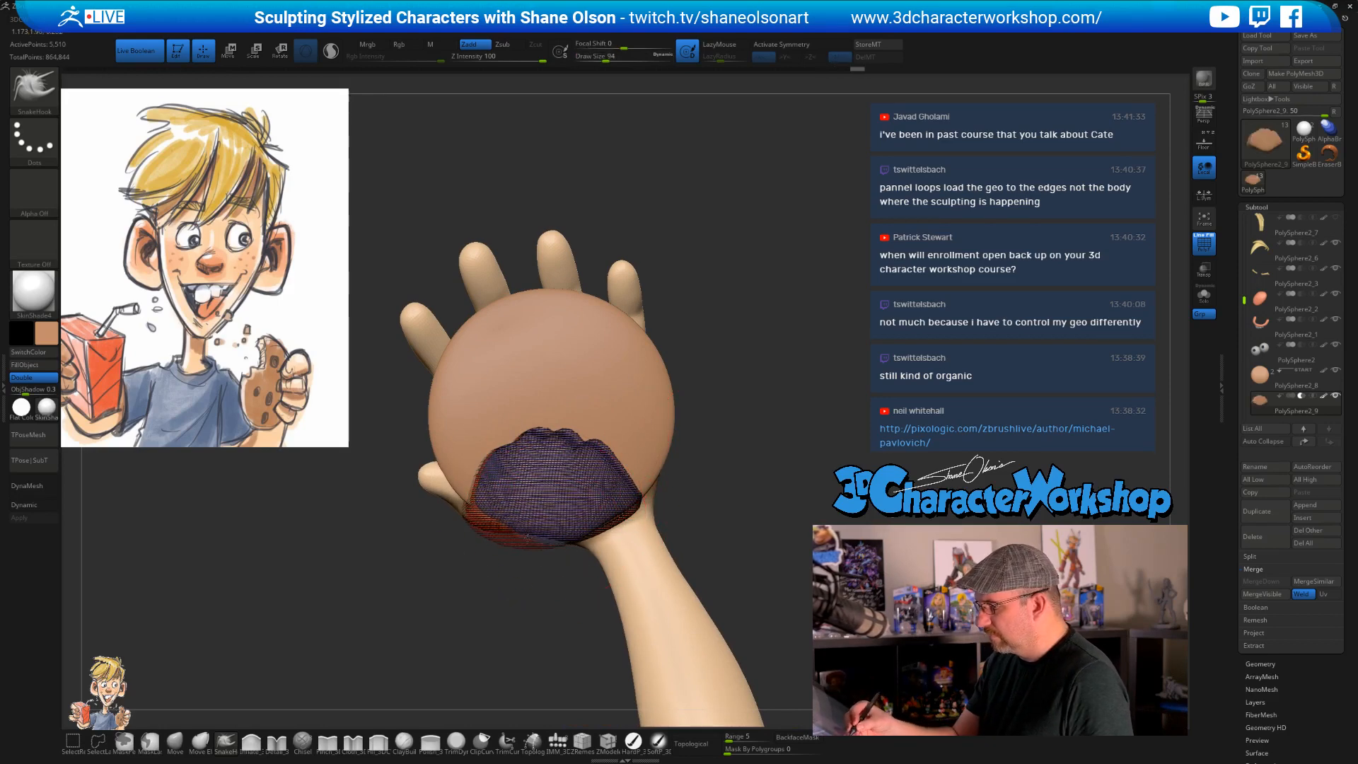
{"action": "left_click_drag", "start_coordinate": [770, 533], "coordinate": [772, 523]}
{"action": "key", "text": "shift+f"}
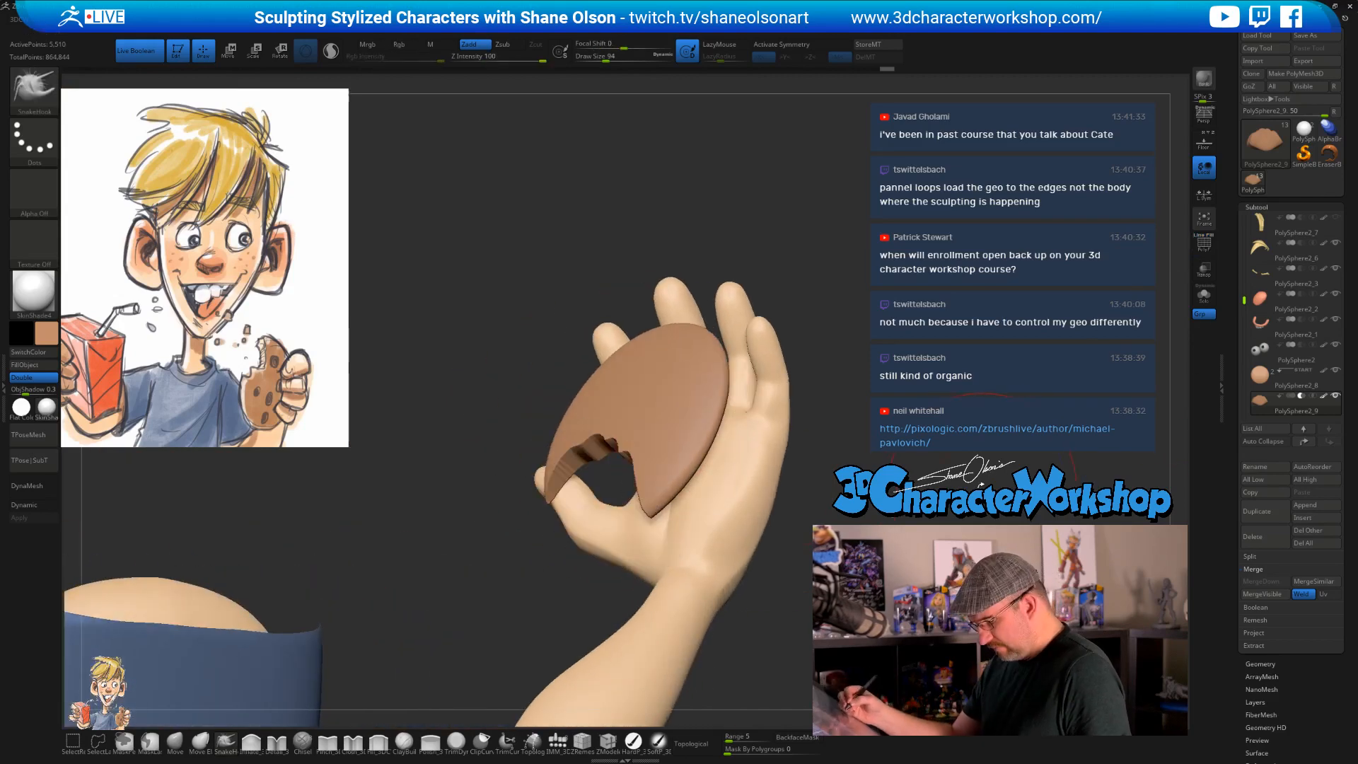
{"action": "left_click_drag", "start_coordinate": [1033, 442], "coordinate": [835, 534], "text": "alt"}
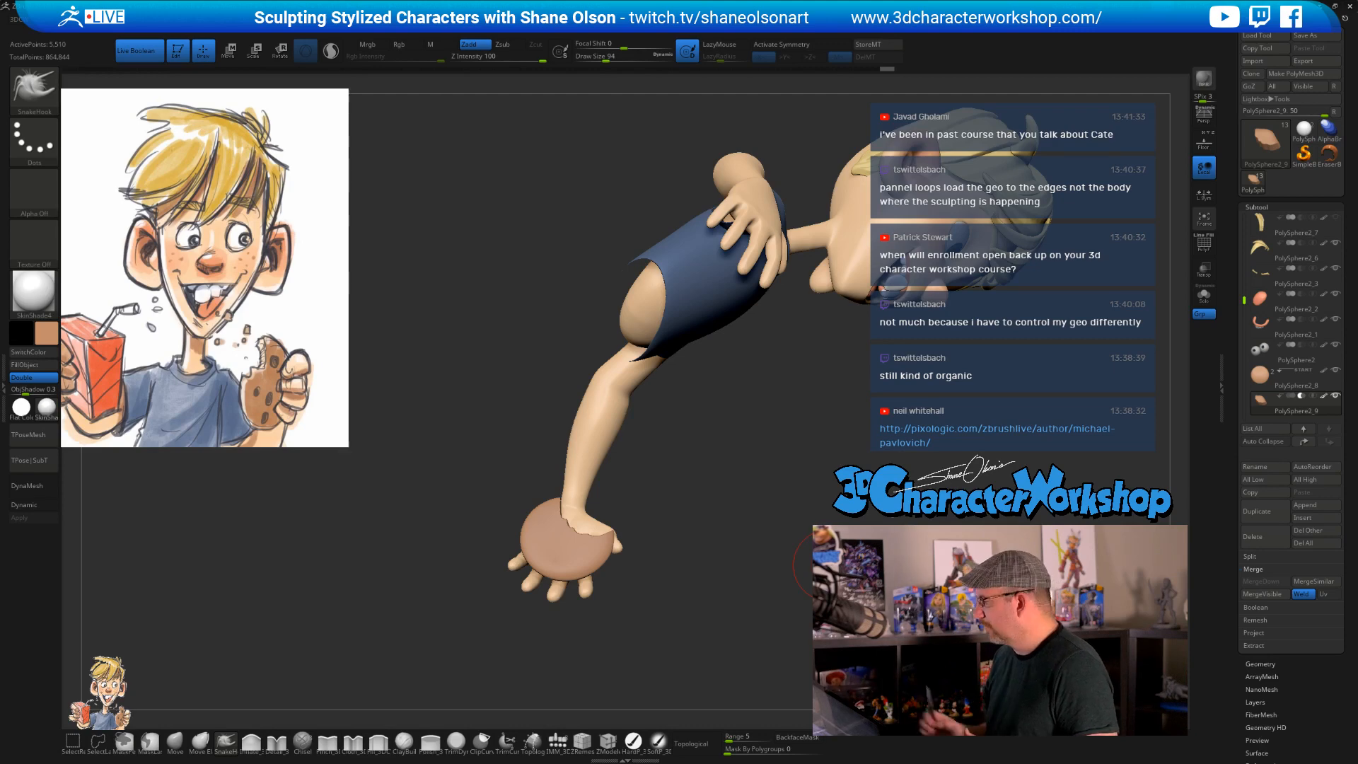
- Select the cookie subtool and thicken the disc along its short axis while checking it from the front
{"action": "left_click_drag", "start_coordinate": [800, 533], "coordinate": [787, 305]}
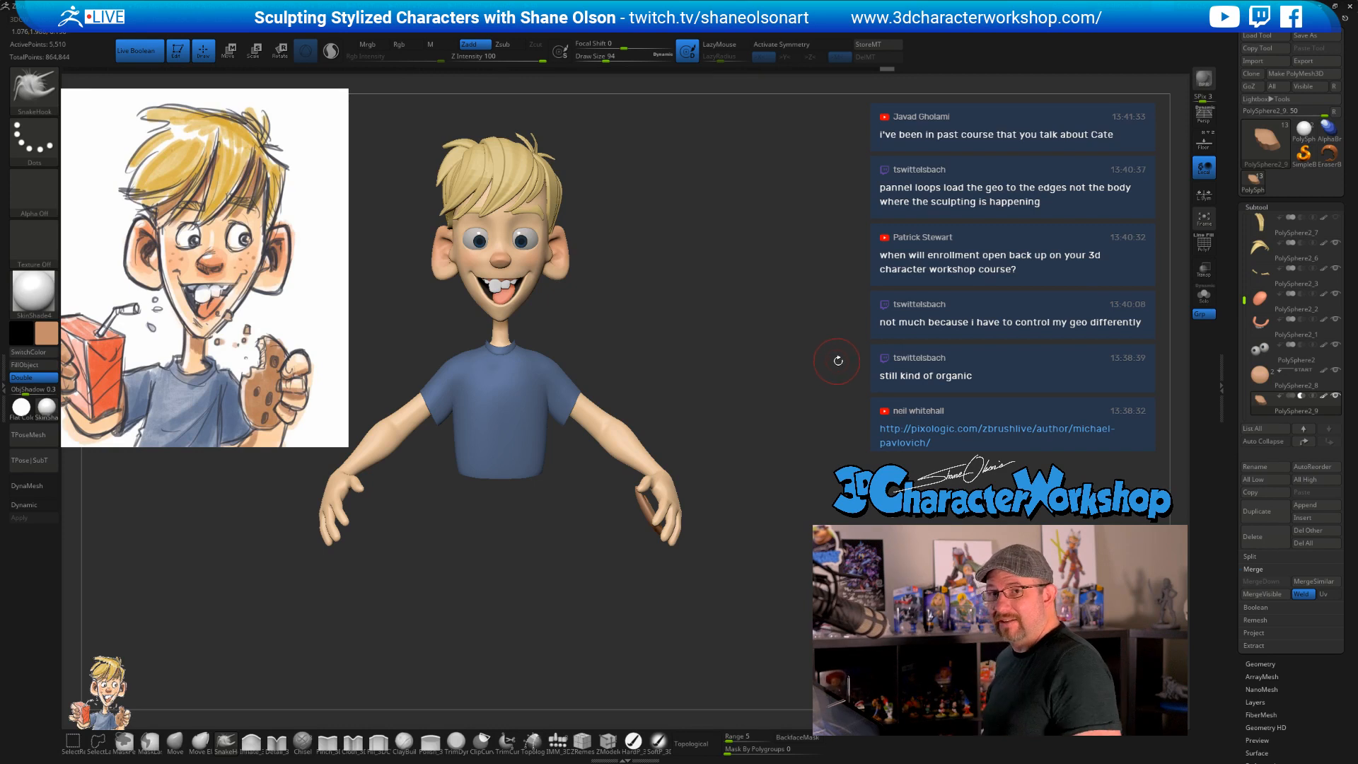
{"action": "left_click_drag", "start_coordinate": [837, 360], "coordinate": [893, 401], "text": "alt"}
{"action": "key", "text": "w"}
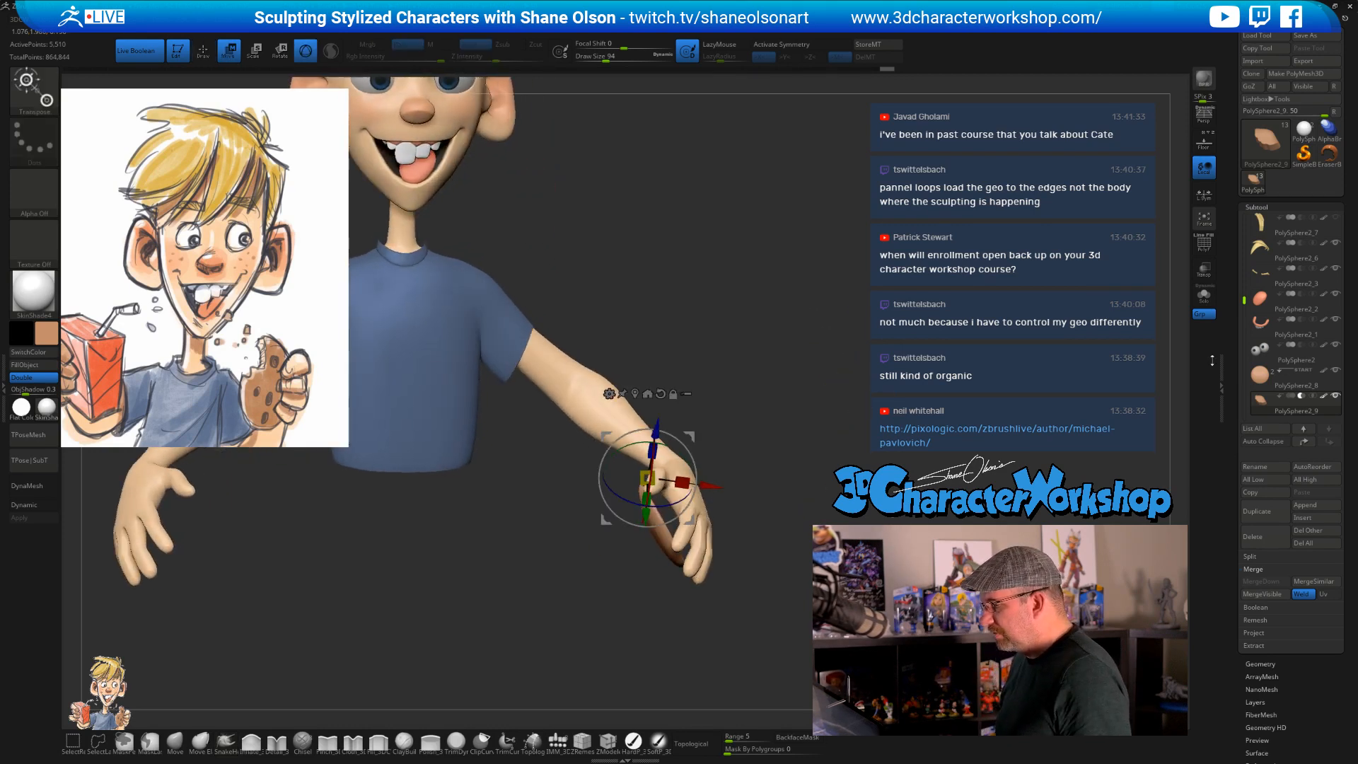
{"action": "left_click", "coordinate": [1261, 382]}
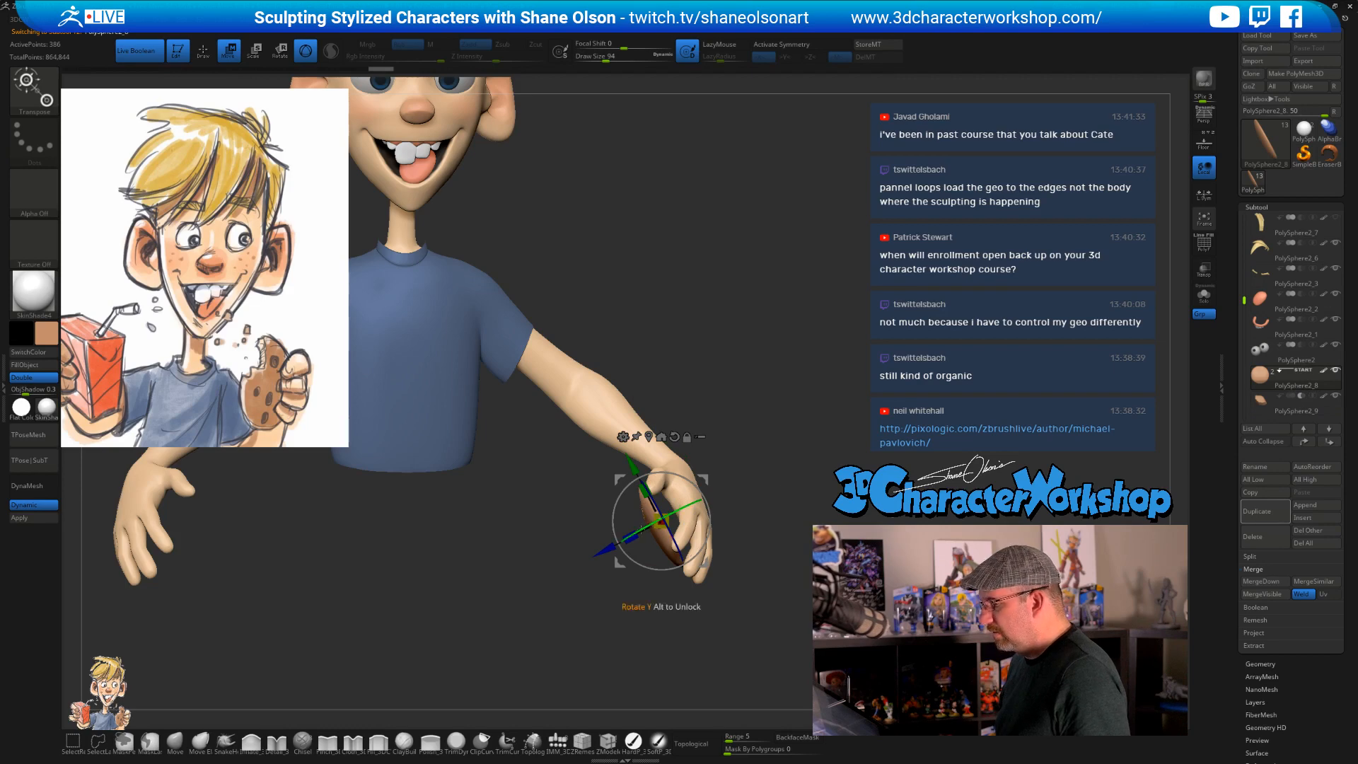
{"action": "left_click_drag", "start_coordinate": [629, 538], "coordinate": [617, 543]}
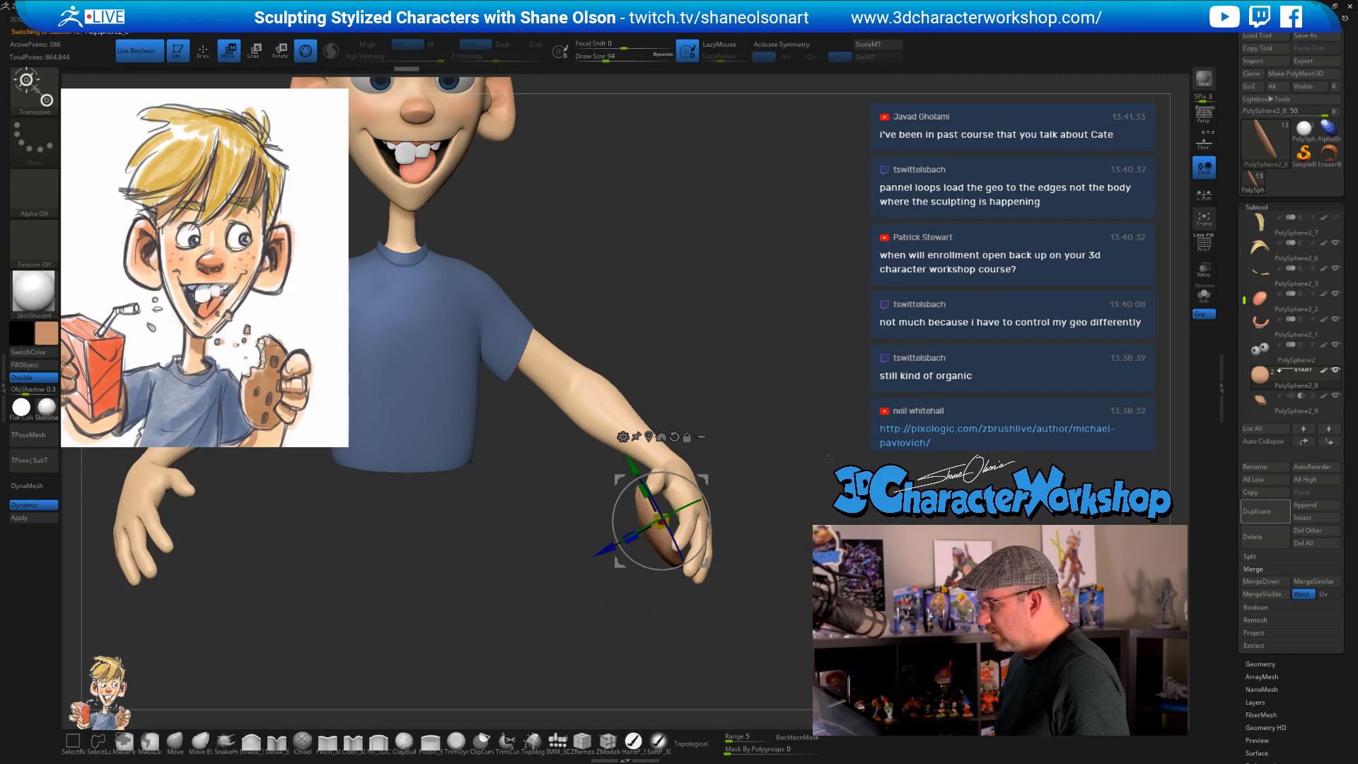
{"action": "left_click_drag", "start_coordinate": [537, 616], "coordinate": [594, 616]}
{"action": "left_click_drag", "start_coordinate": [941, 452], "coordinate": [821, 442]}
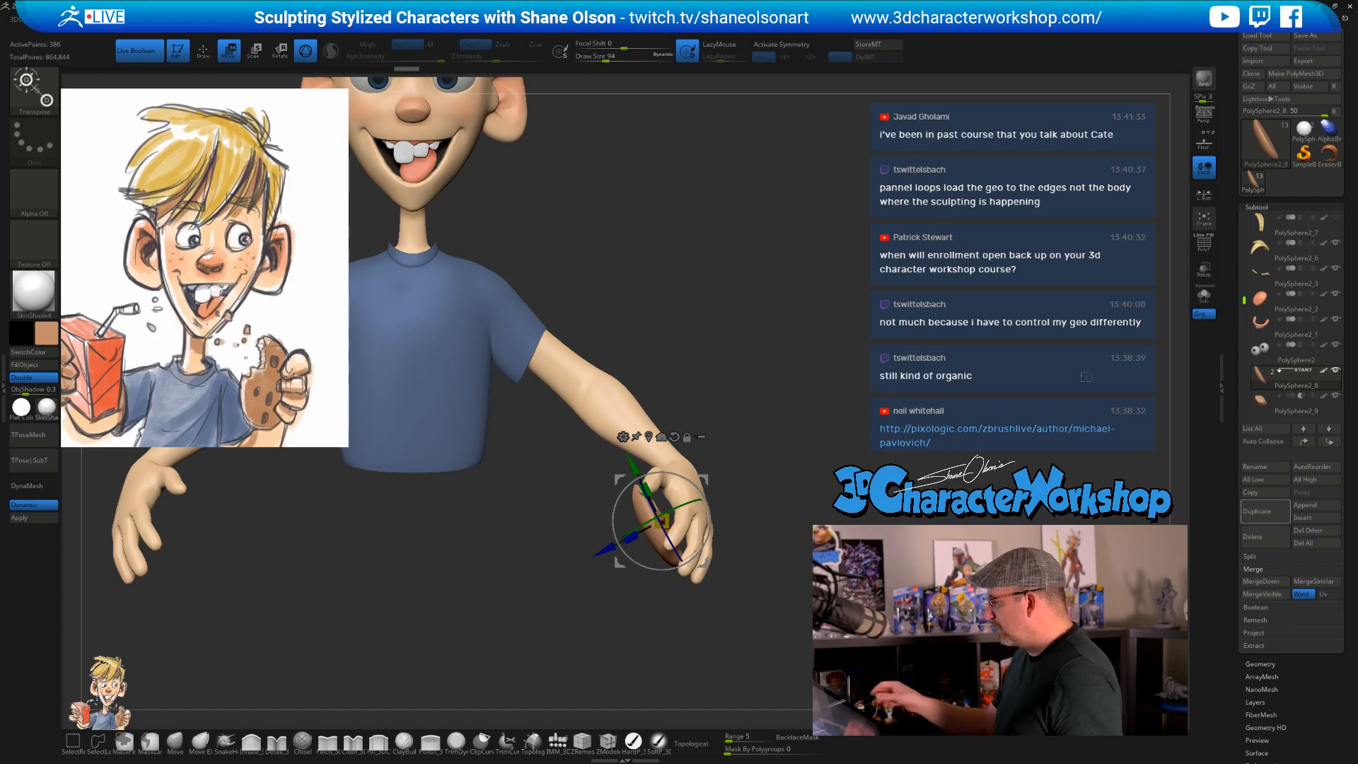
{"action": "left_click_drag", "start_coordinate": [813, 501], "coordinate": [795, 535], "text": "alt"}
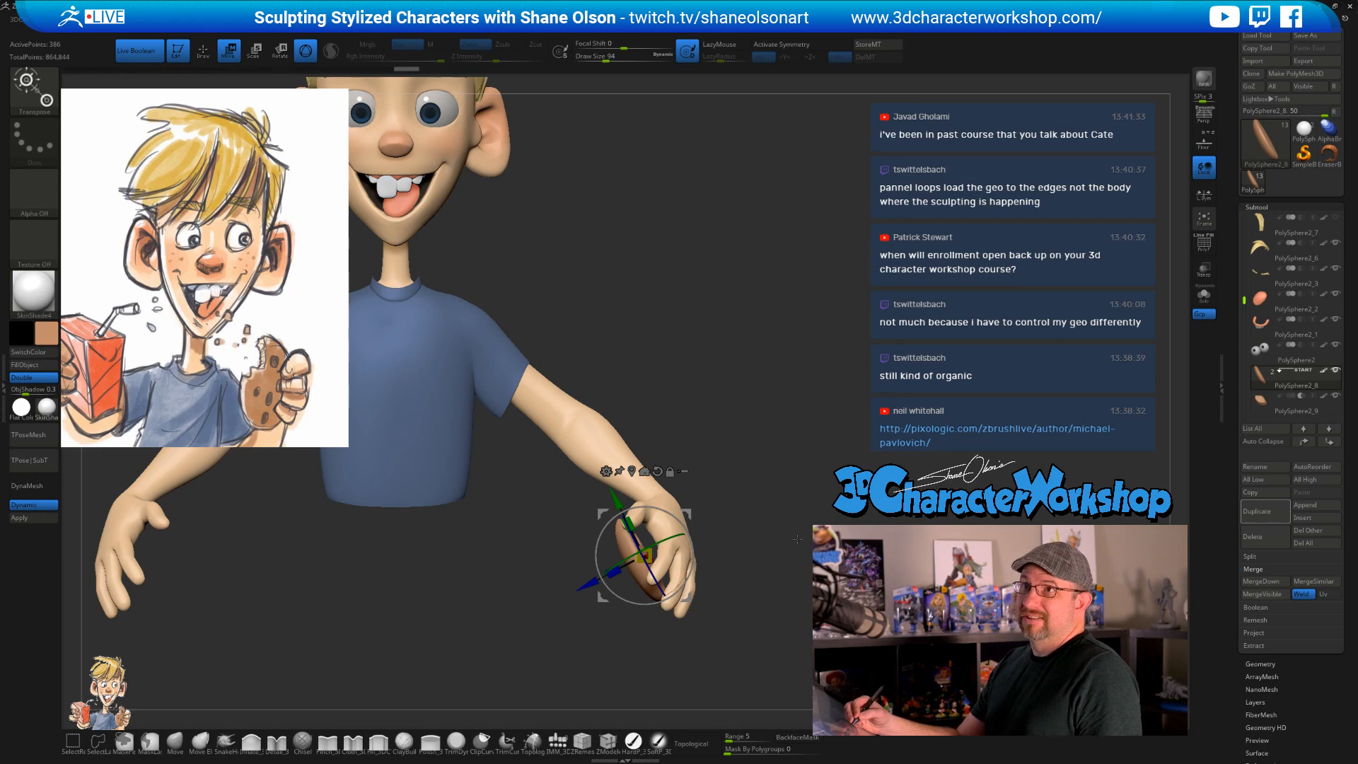
- Insert a QuadSphere-2 sphere on the cookie's palm-opposite face near the bite with the IMM brush at draw size 31
{"action": "mouse_move", "coordinate": [795, 526]}
{"action": "left_mouse_down"}
{"action": "mouse_move", "coordinate": [863, 531]}
{"action": "mouse_move", "coordinate": [803, 524]}
{"action": "mouse_move", "coordinate": [799, 539]}
{"action": "mouse_move", "coordinate": [823, 548]}
{"action": "mouse_move", "coordinate": [758, 478]}
{"action": "mouse_move", "coordinate": [775, 473]}
{"action": "mouse_move", "coordinate": [768, 423]}
{"action": "mouse_move", "coordinate": [800, 424]}
{"action": "mouse_move", "coordinate": [751, 461]}
{"action": "mouse_move", "coordinate": [749, 431]}
{"action": "mouse_move", "coordinate": [817, 475]}
{"action": "left_mouse_up"}
{"action": "key", "text": "q"}
{"action": "key", "text": "s"}
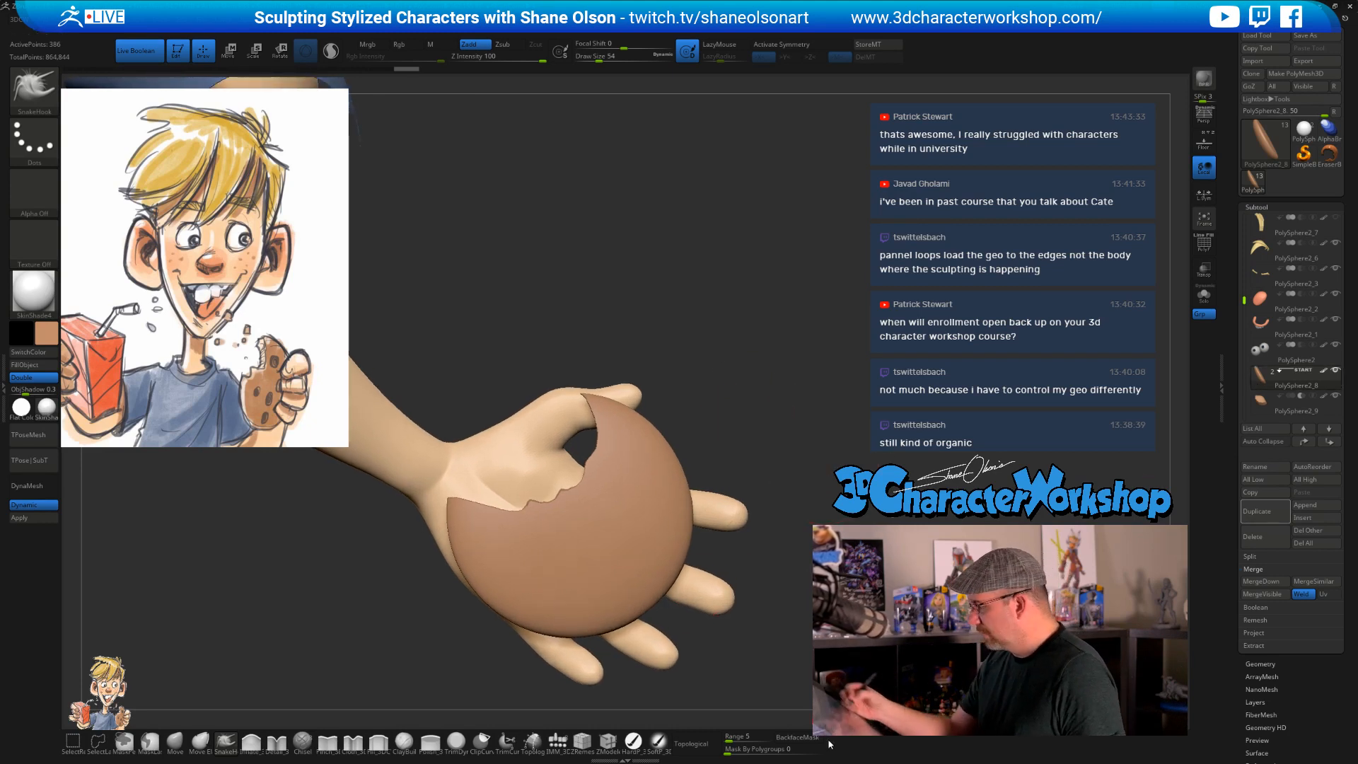
{"action": "left_click_drag", "start_coordinate": [809, 498], "coordinate": [797, 479], "text": "alt"}
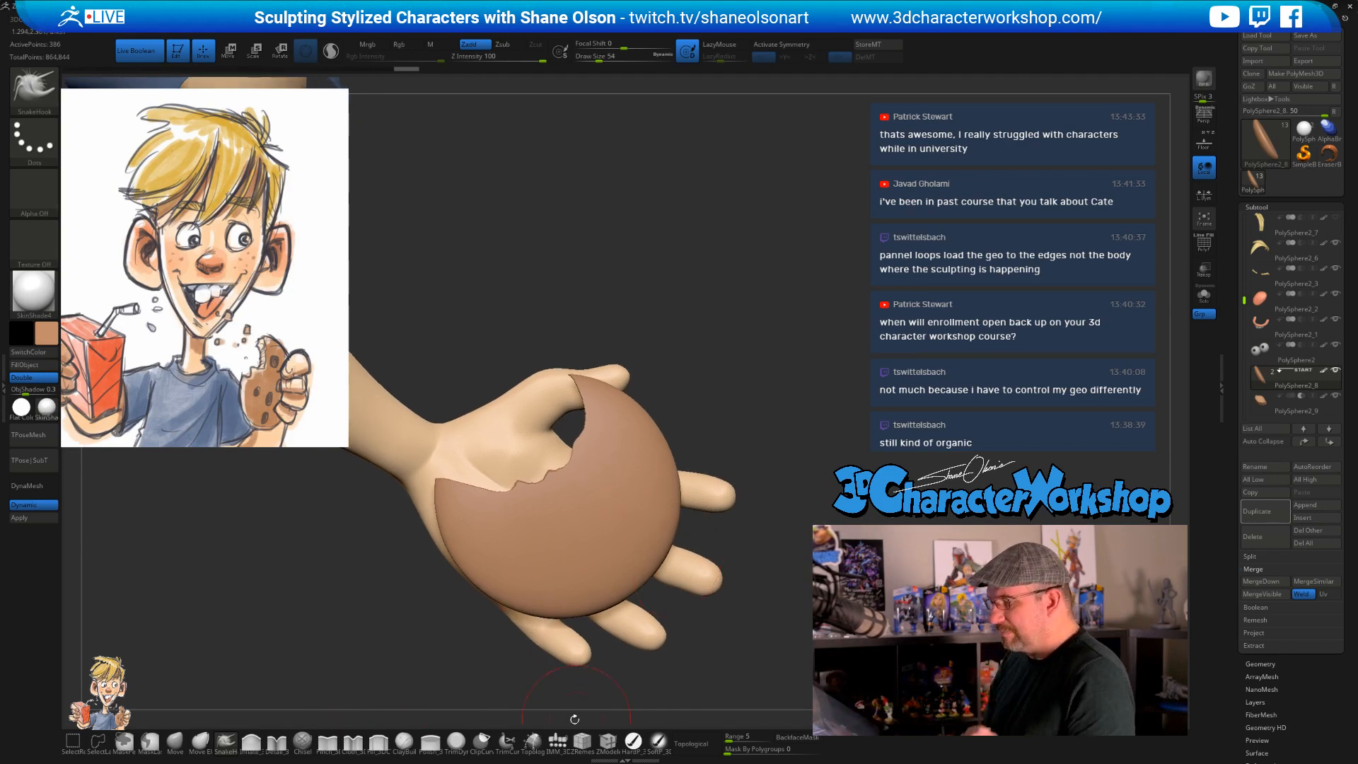
{"action": "left_click", "coordinate": [558, 741]}
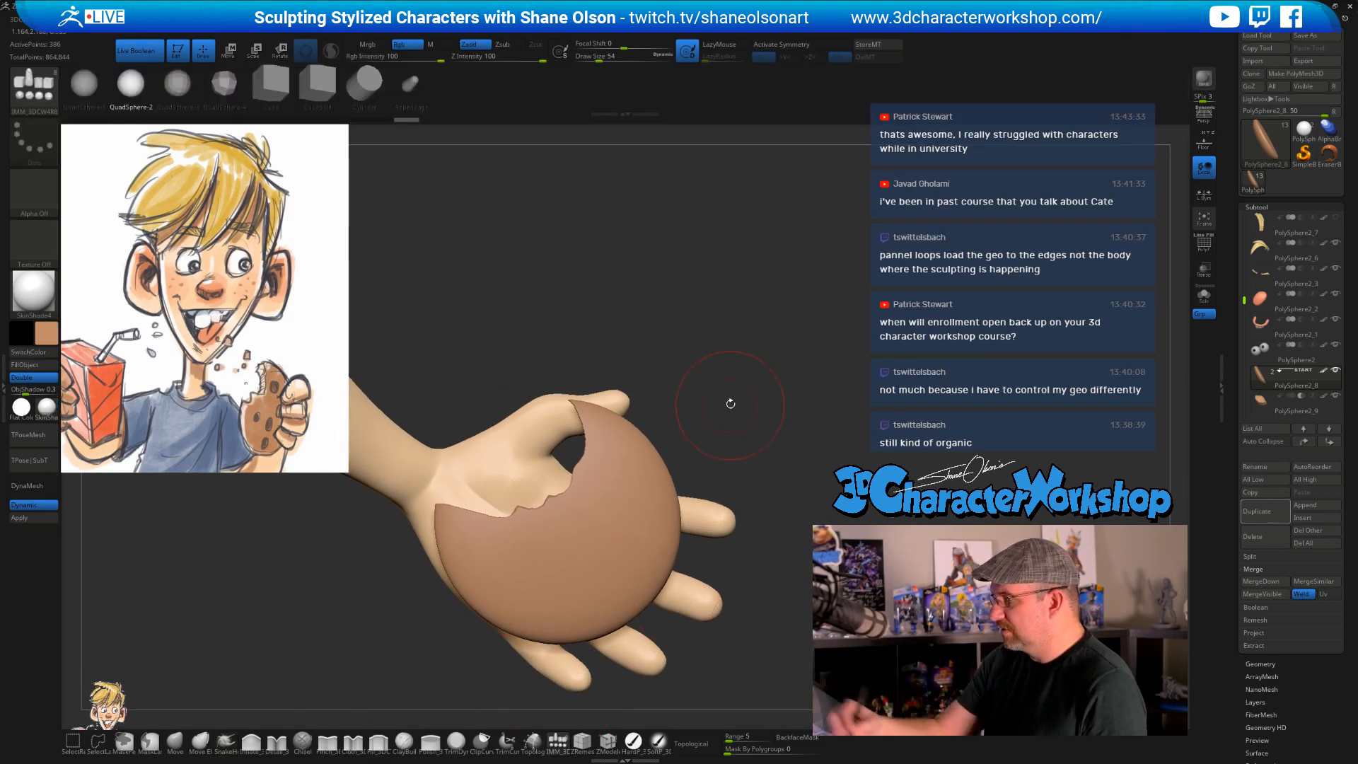
{"action": "key", "text": "s"}
{"action": "left_click_drag", "start_coordinate": [729, 413], "coordinate": [722, 414]}
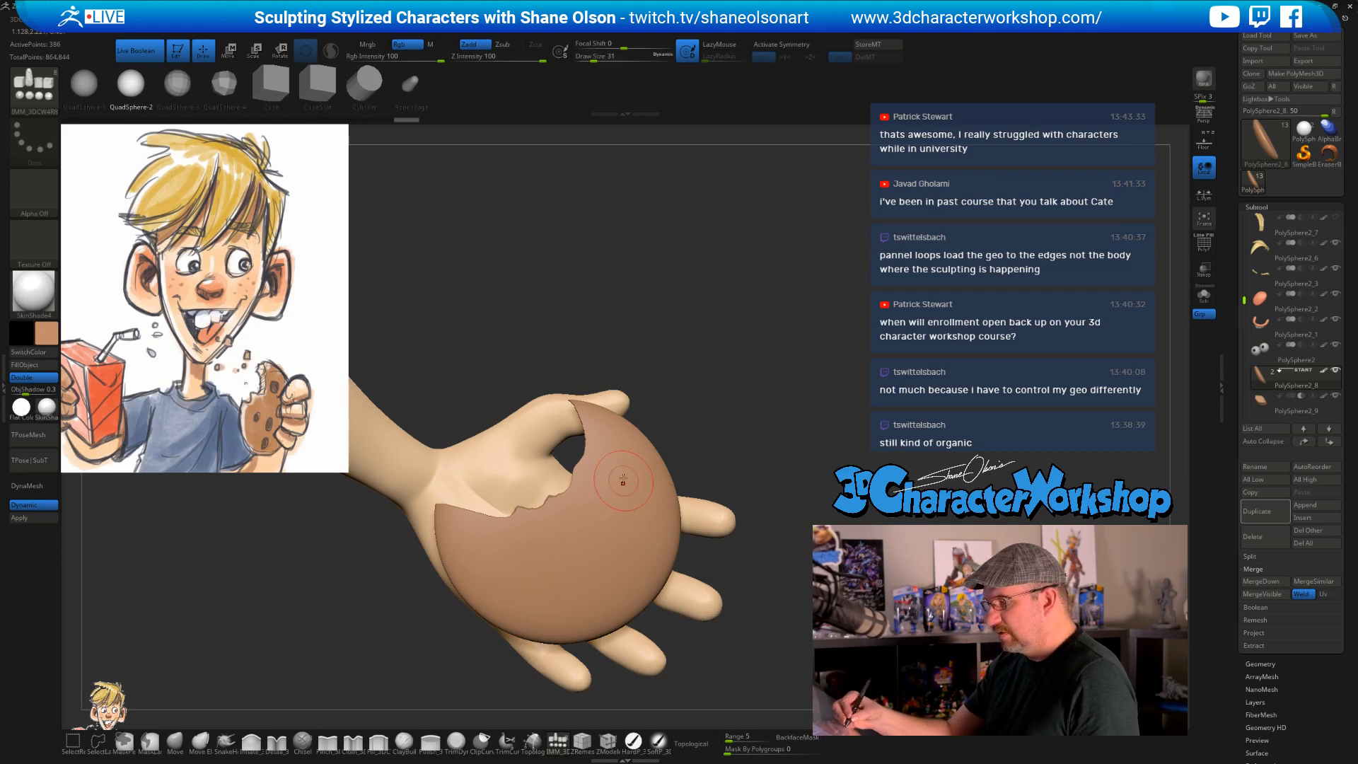
{"action": "left_click_drag", "start_coordinate": [624, 490], "coordinate": [626, 515]}
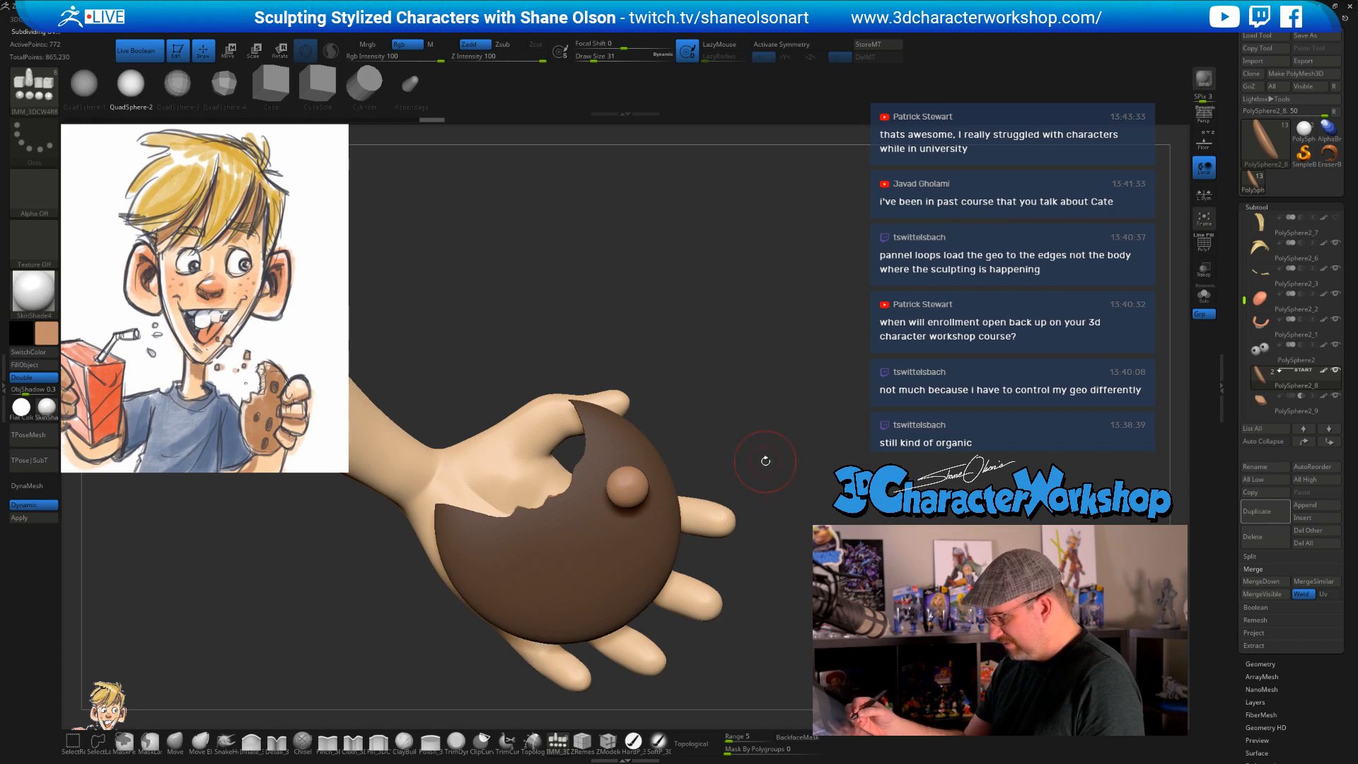
- Flatten the inserted sphere against the cookie's face and adjust its depth so it sits slightly raised as a chocolate chip
{"action": "left_click_drag", "start_coordinate": [765, 461], "coordinate": [729, 489]}
{"action": "key", "text": "w"}
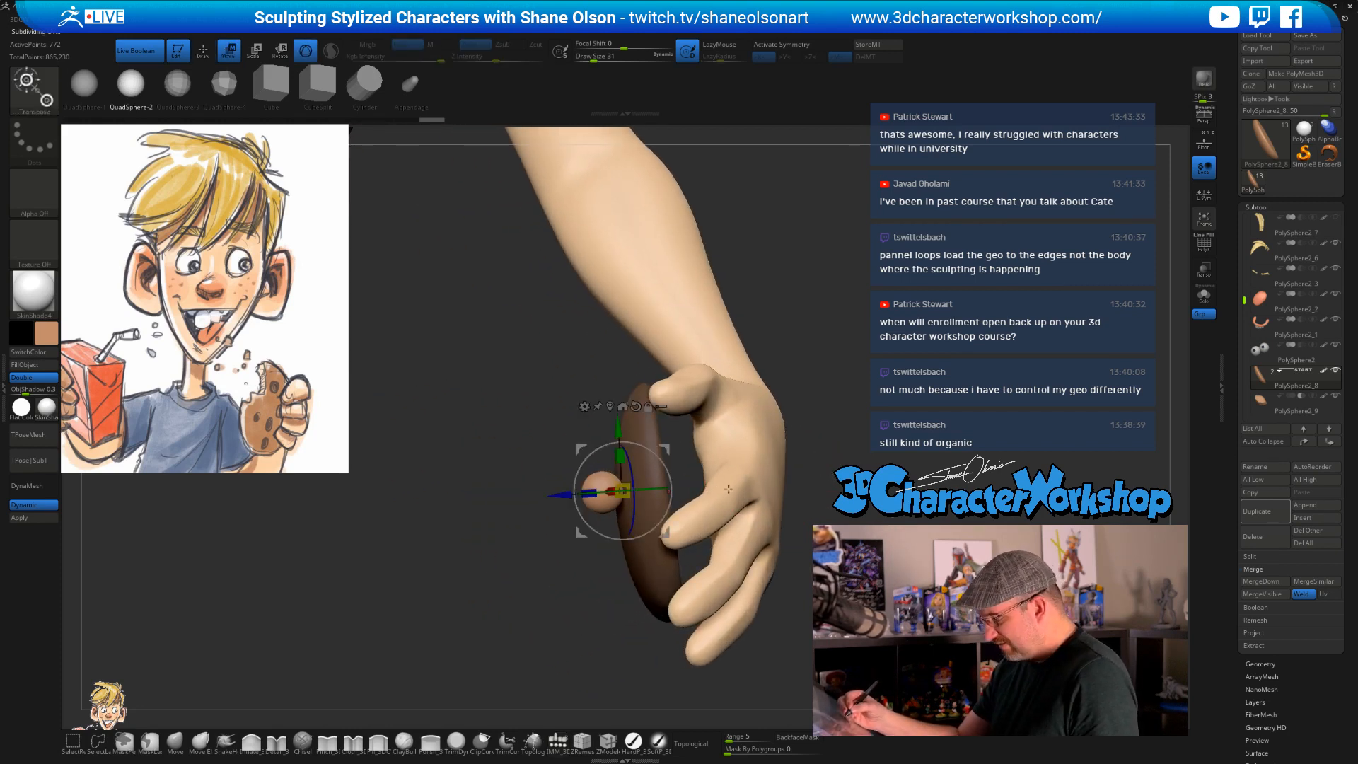
{"action": "left_click_drag", "start_coordinate": [588, 493], "coordinate": [630, 513]}
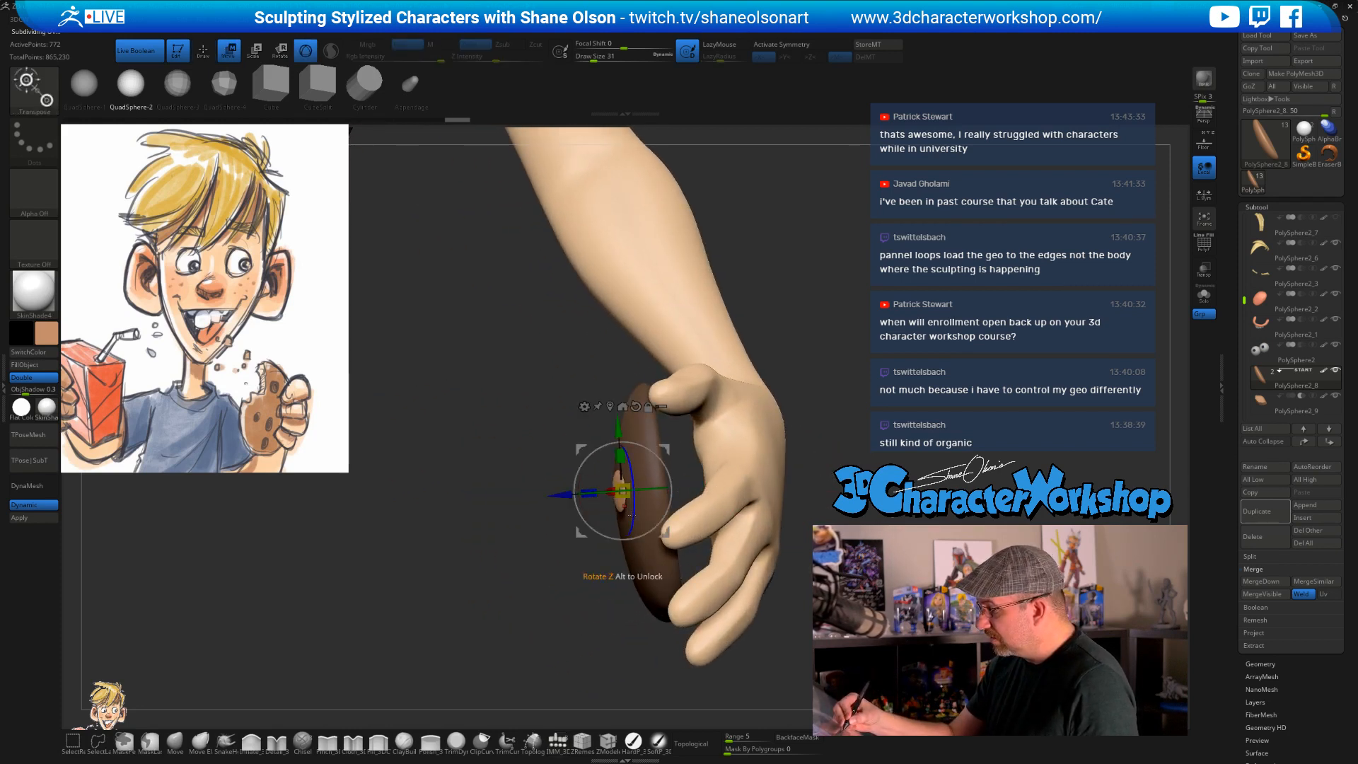
{"action": "right_click_drag", "start_coordinate": [631, 515], "coordinate": [594, 525]}
{"action": "left_click_drag", "start_coordinate": [566, 495], "coordinate": [573, 495]}
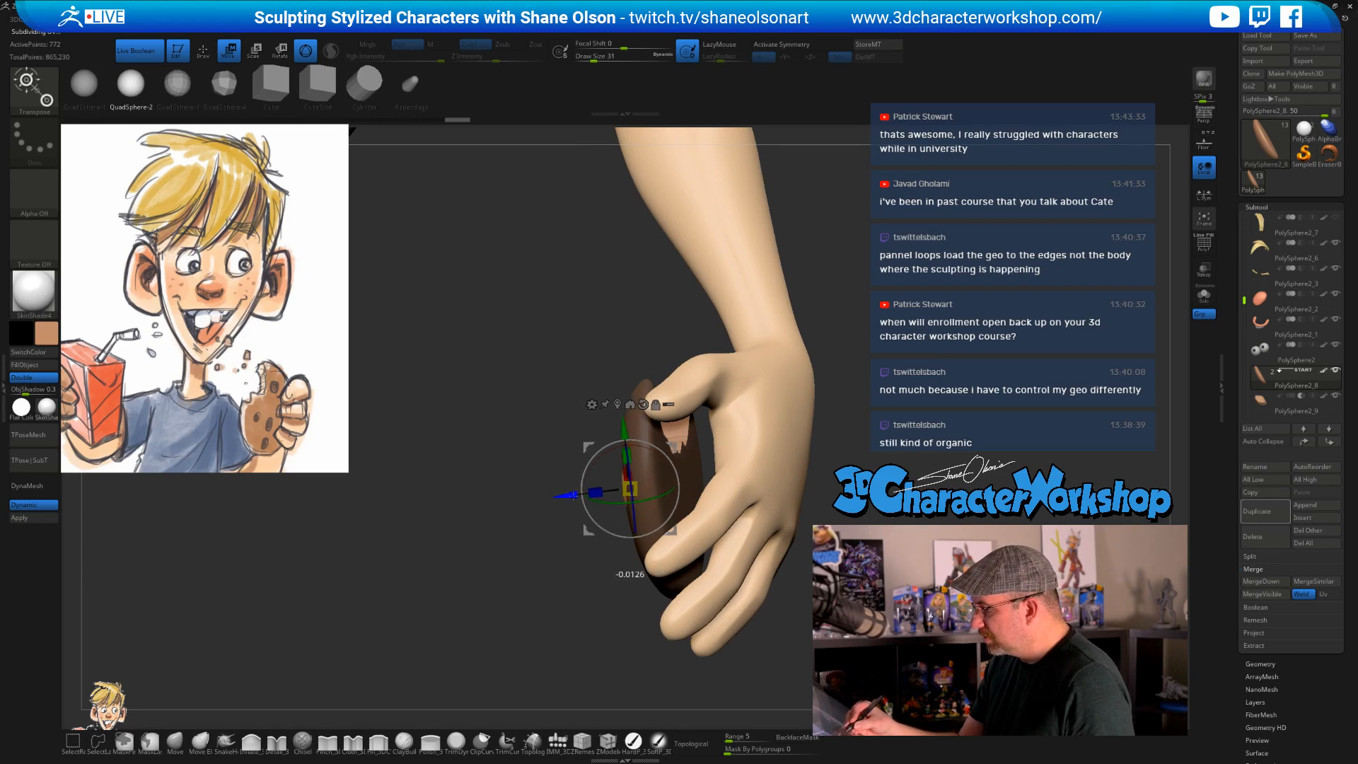
{"action": "right_click_drag", "start_coordinate": [573, 495], "coordinate": [796, 456]}
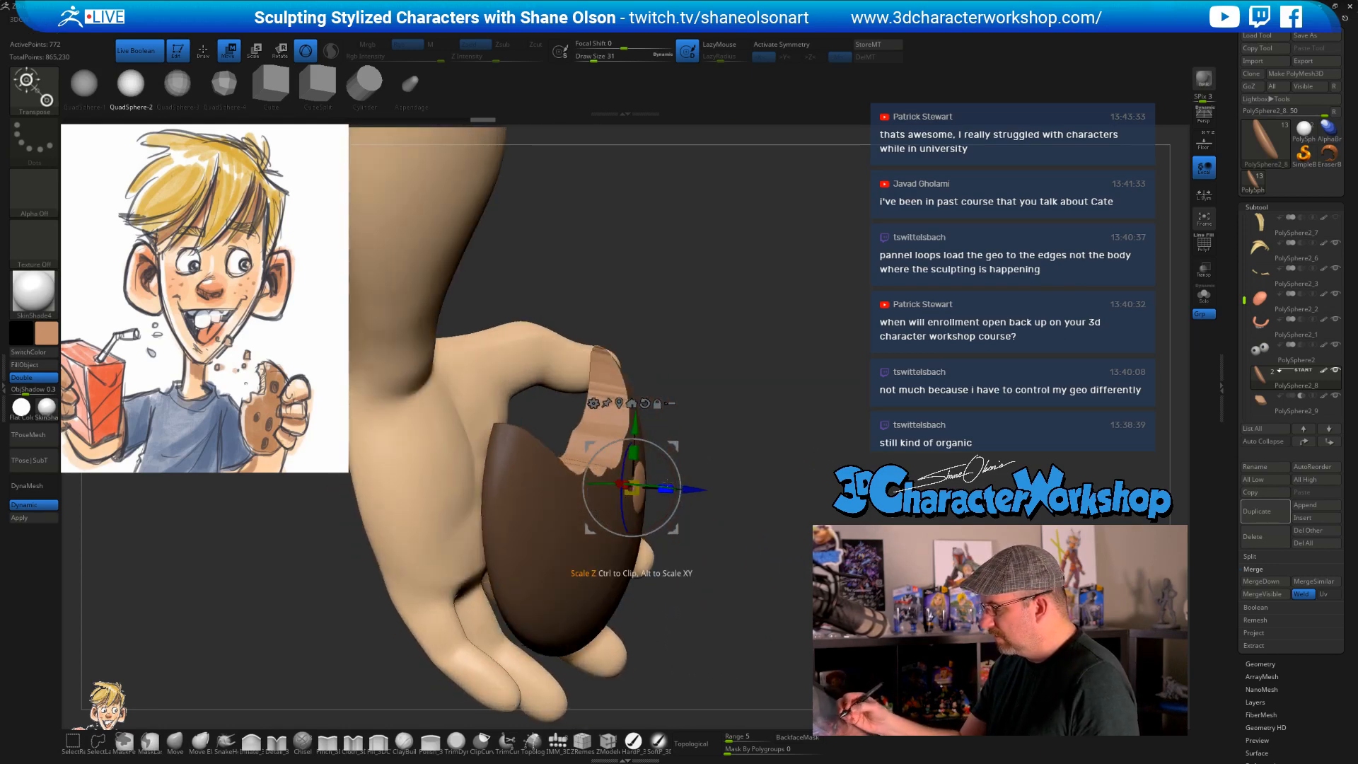
{"action": "left_click_drag", "start_coordinate": [694, 489], "coordinate": [697, 489]}
{"action": "right_click_drag", "start_coordinate": [913, 460], "coordinate": [778, 448]}
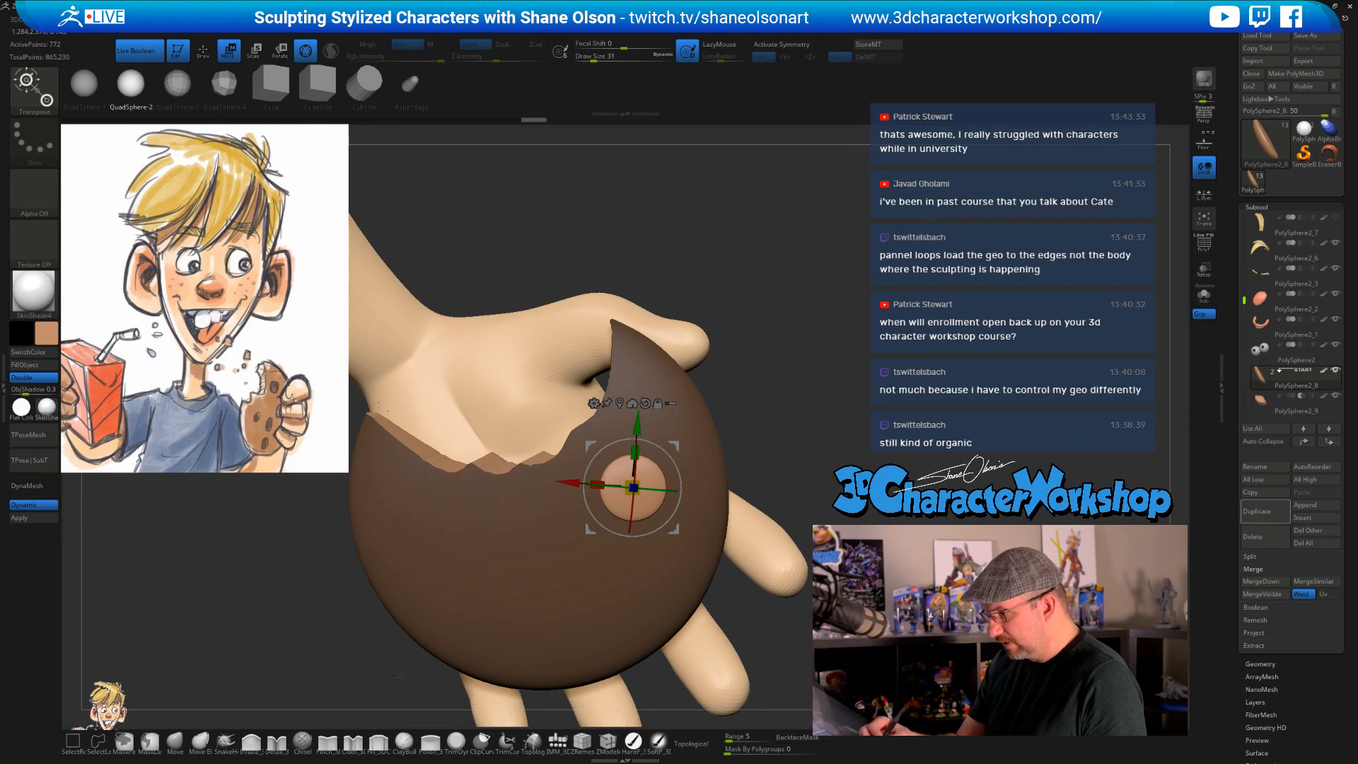
- Sample a dark chip color from the reference drawing's cookie and apply it to the inserted chip
{"action": "key", "text": "shift+z"}
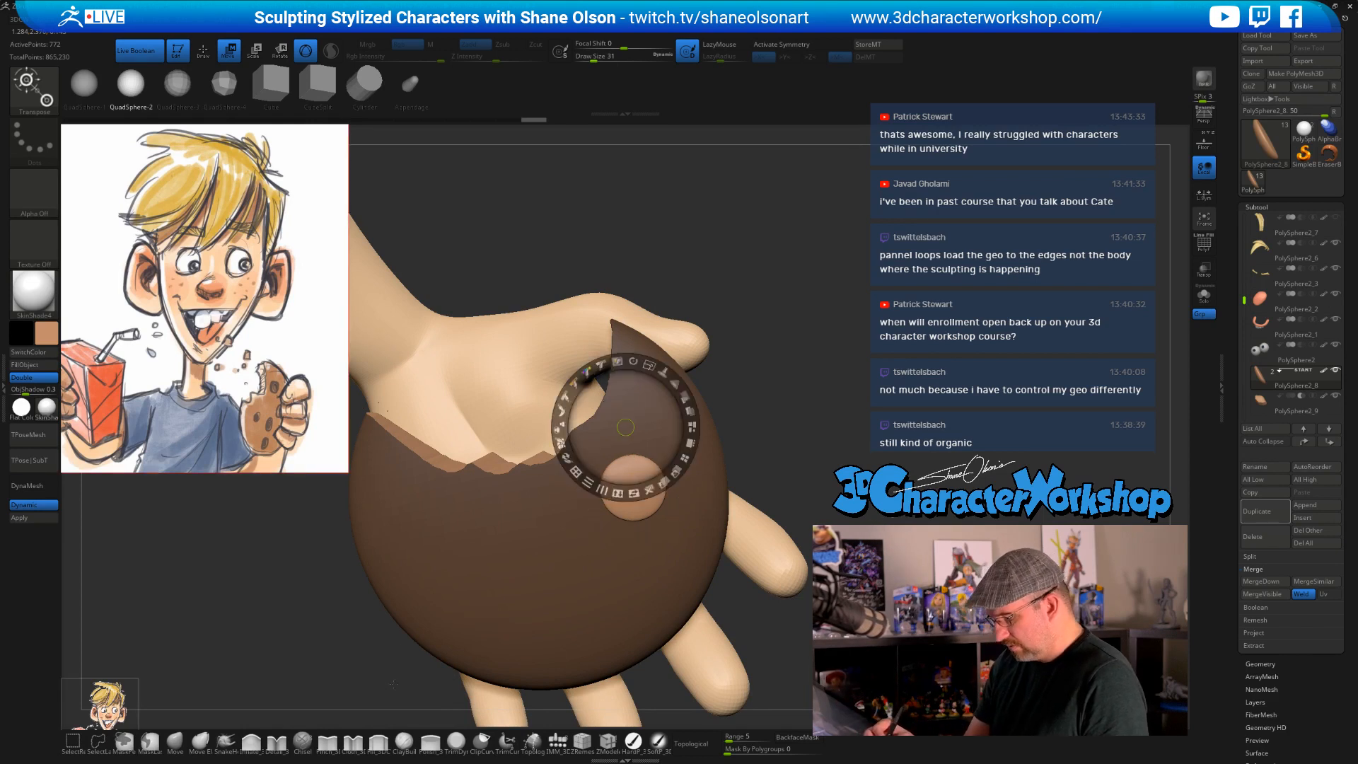
{"action": "key", "text": "c"}
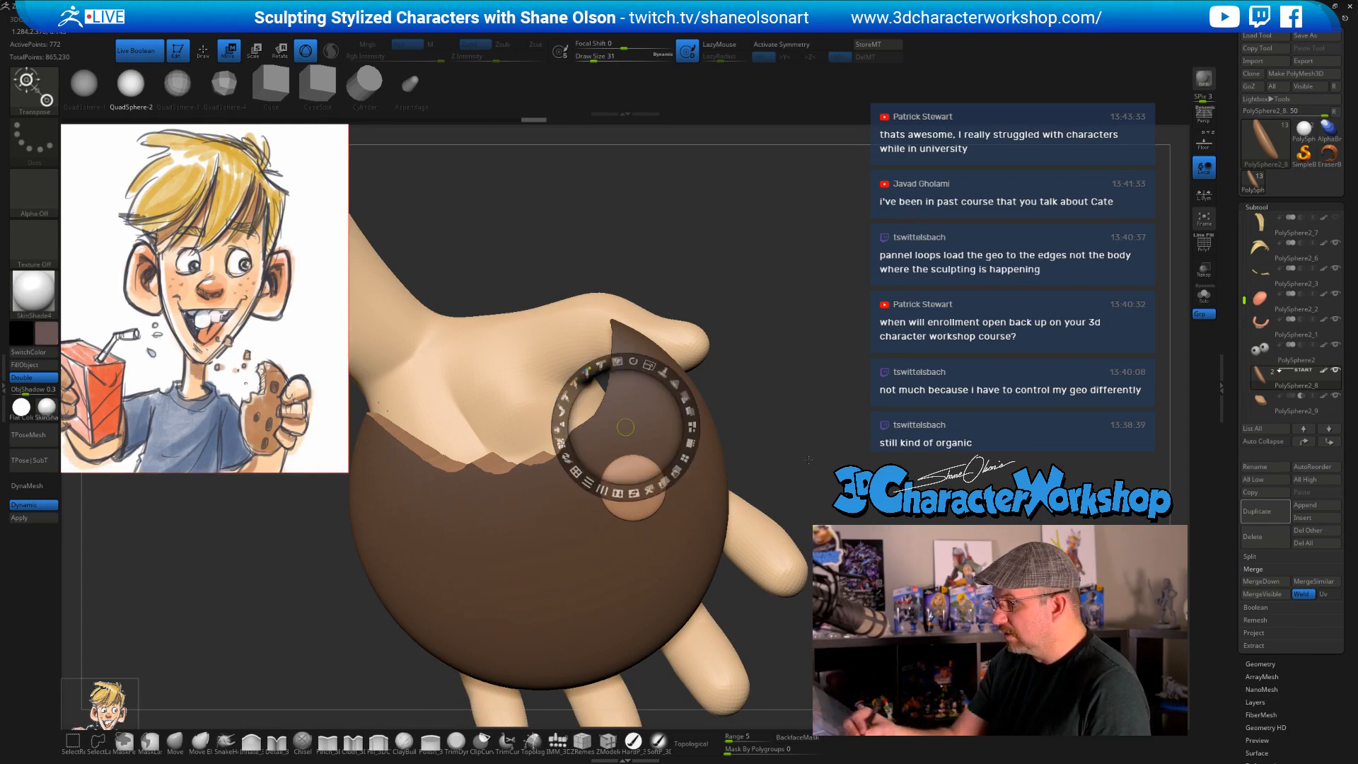
{"action": "left_click", "coordinate": [633, 741]}
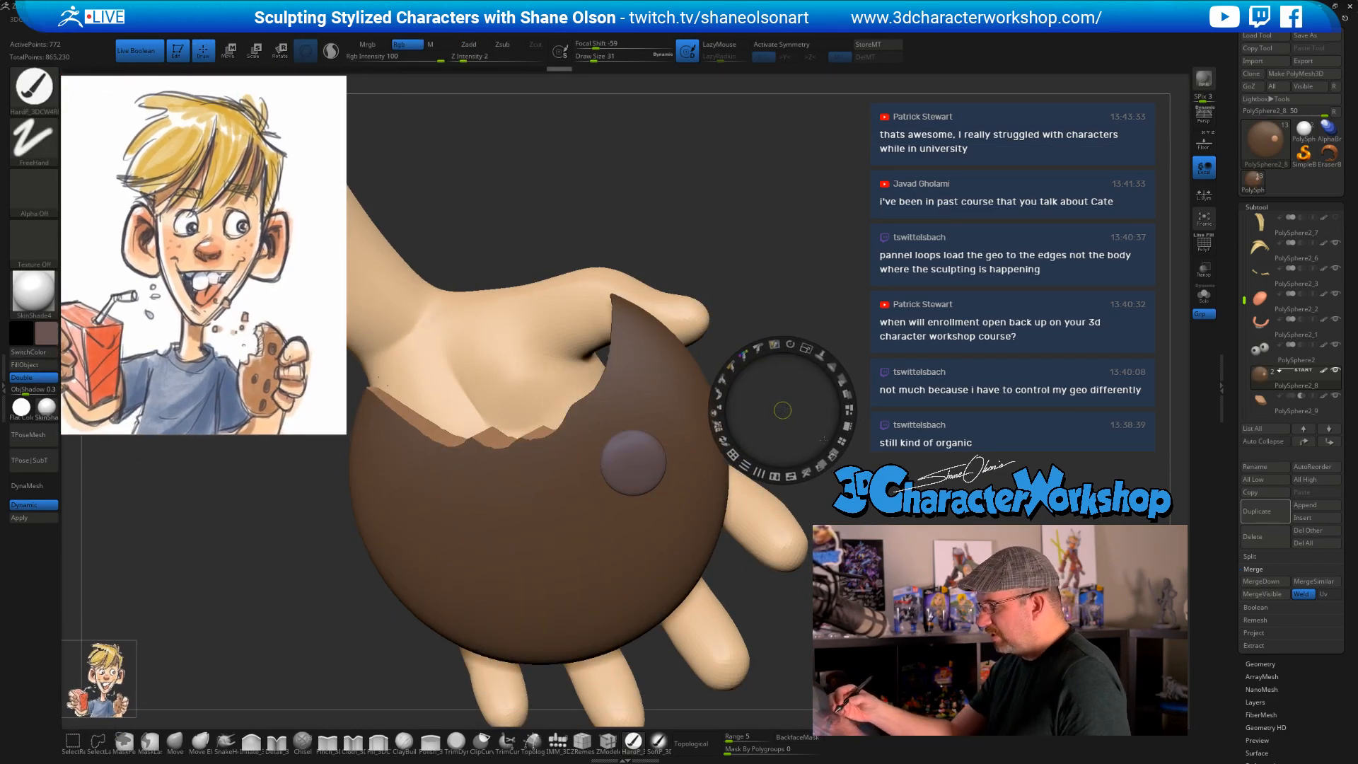
{"action": "key", "text": "shift+z"}
{"action": "key", "text": "shift+z"}
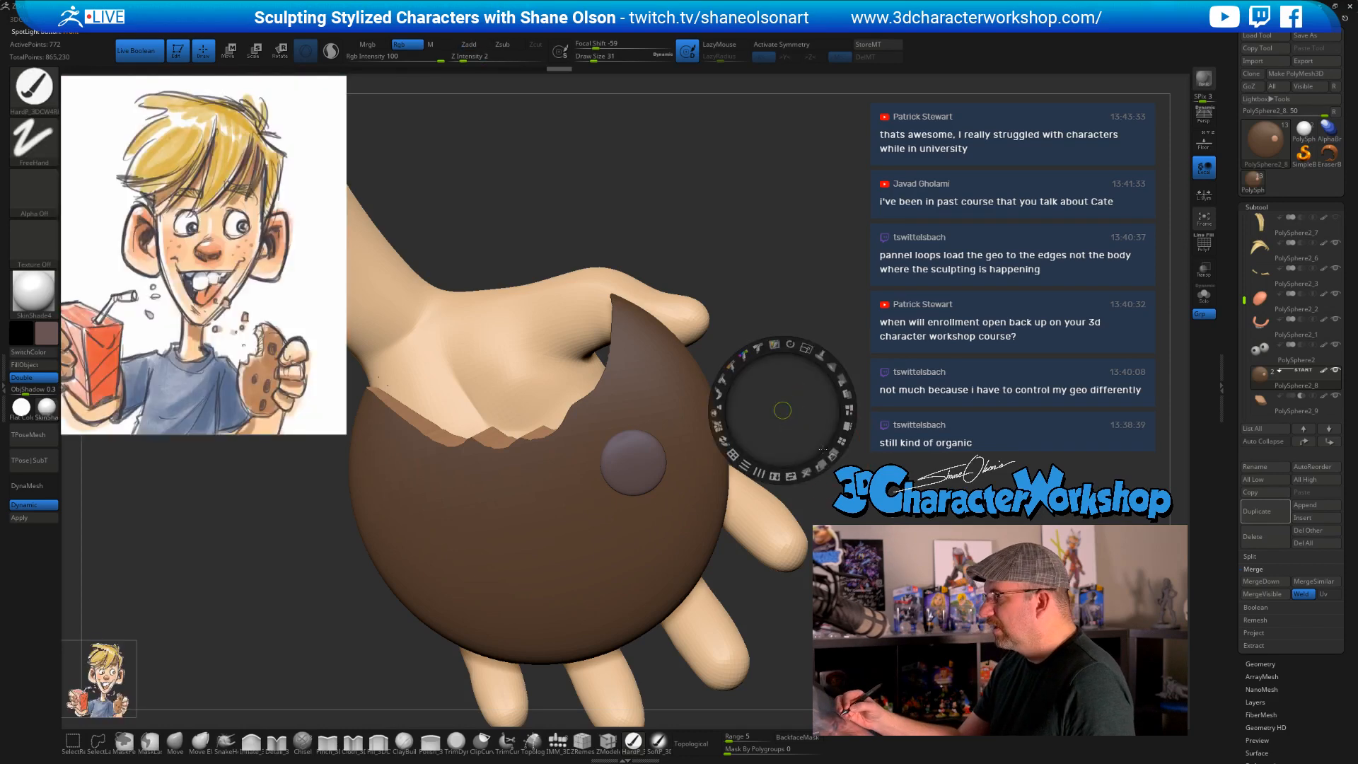
{"action": "key", "text": "z"}
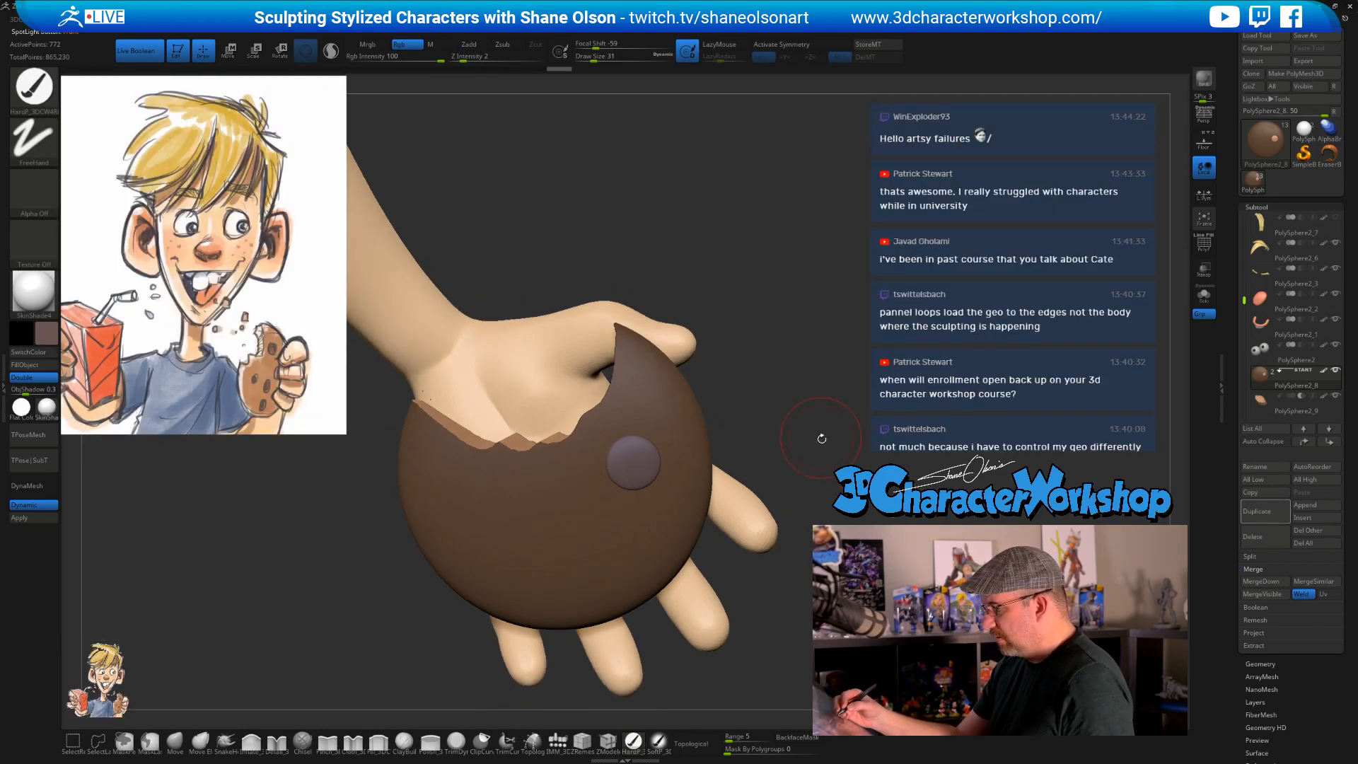
{"action": "left_click_drag", "start_coordinate": [819, 435], "coordinate": [711, 500]}
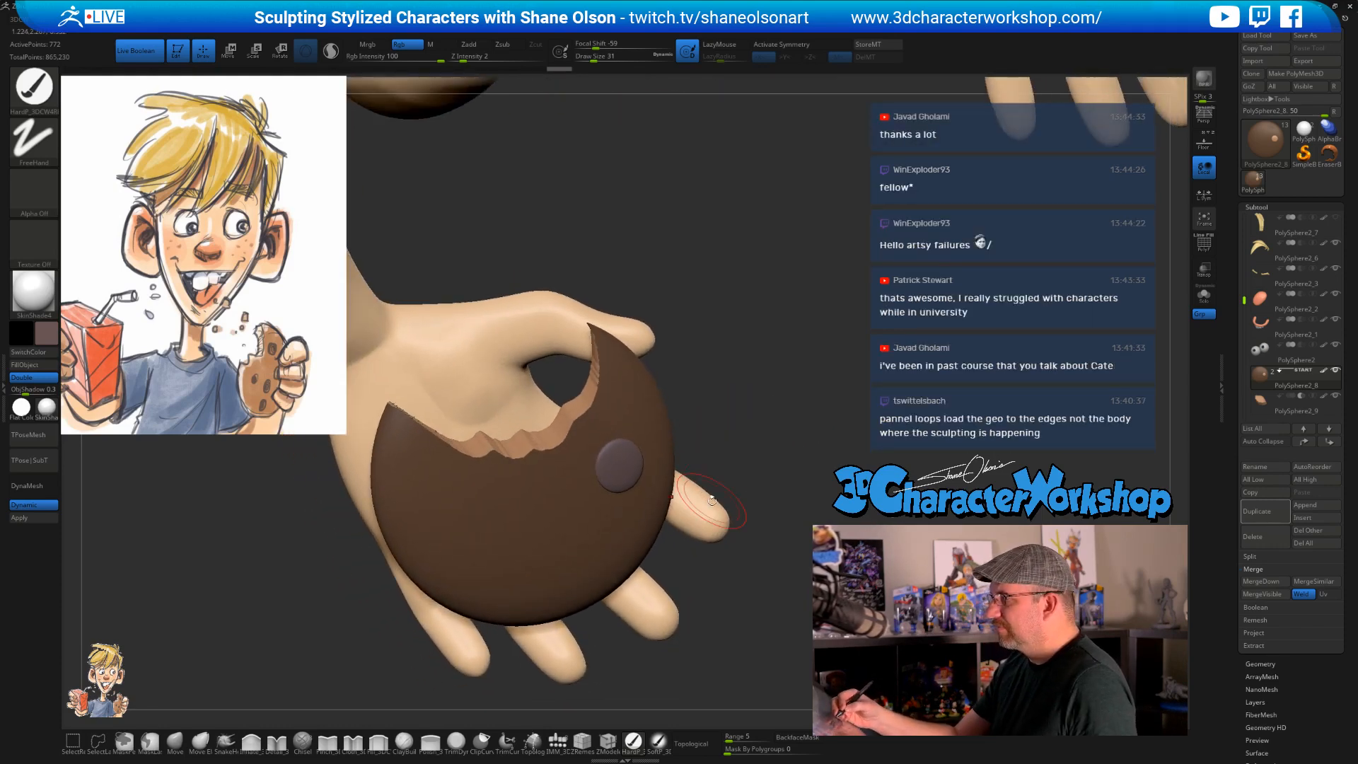
{"action": "left_click_drag", "start_coordinate": [795, 502], "coordinate": [798, 514]}
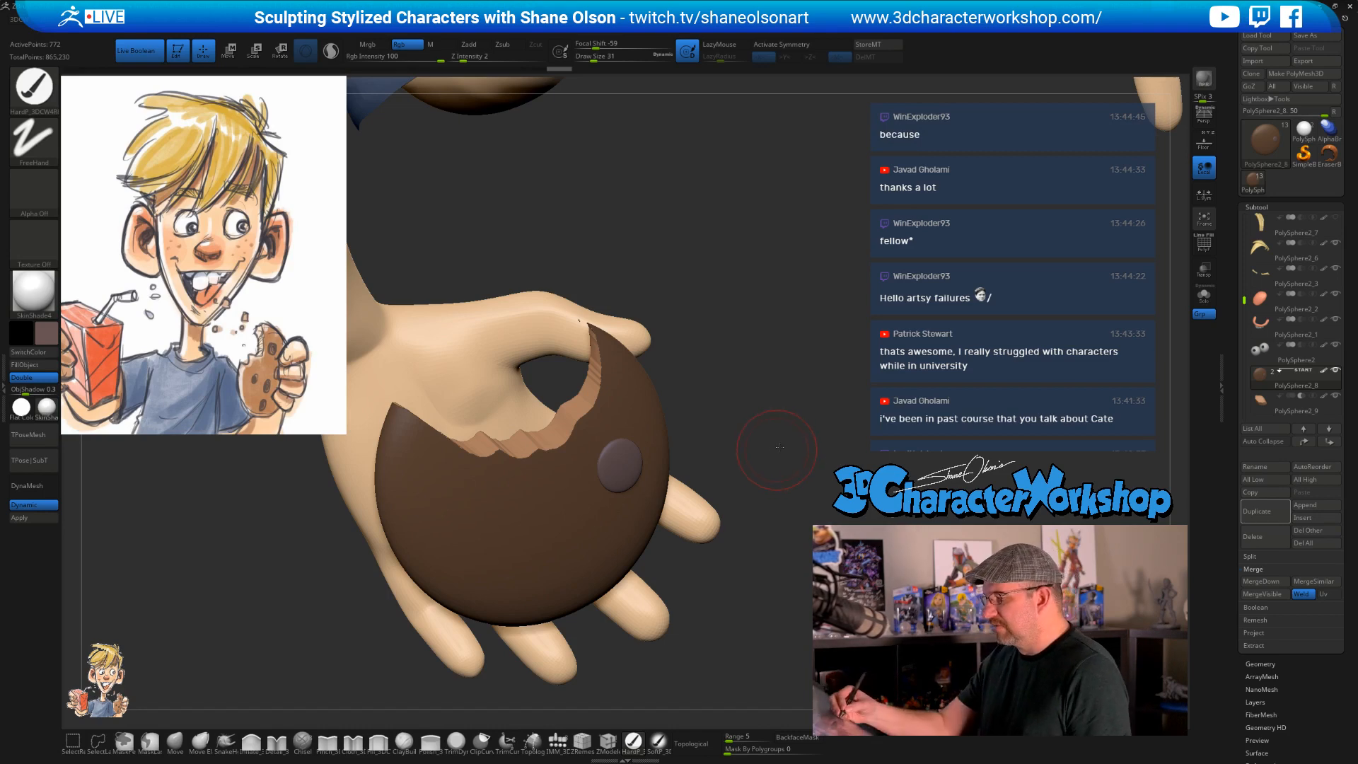
- Reshape the chip into an irregular lump with the Move brush at draw size 20 and adjust its placement on the cookie
{"action": "mouse_move", "coordinate": [778, 448]}
{"action": "left_mouse_down"}
{"action": "mouse_move", "coordinate": [760, 410]}
{"action": "mouse_move", "coordinate": [767, 442]}
{"action": "mouse_move", "coordinate": [744, 411]}
{"action": "left_mouse_up"}
{"action": "left_click", "coordinate": [175, 741]}
{"action": "key", "text": "s"}
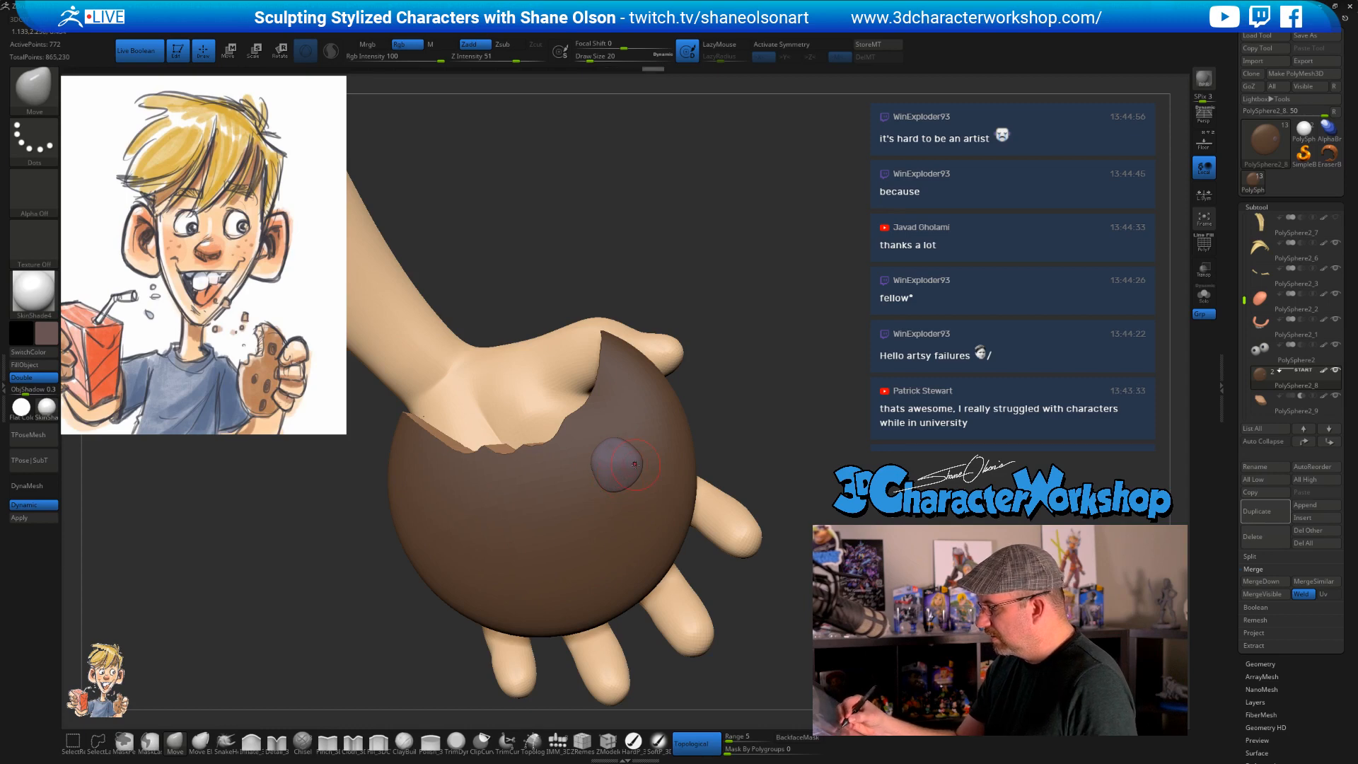
{"action": "right_click_drag", "start_coordinate": [635, 464], "coordinate": [766, 457]}
{"action": "key", "text": "w"}
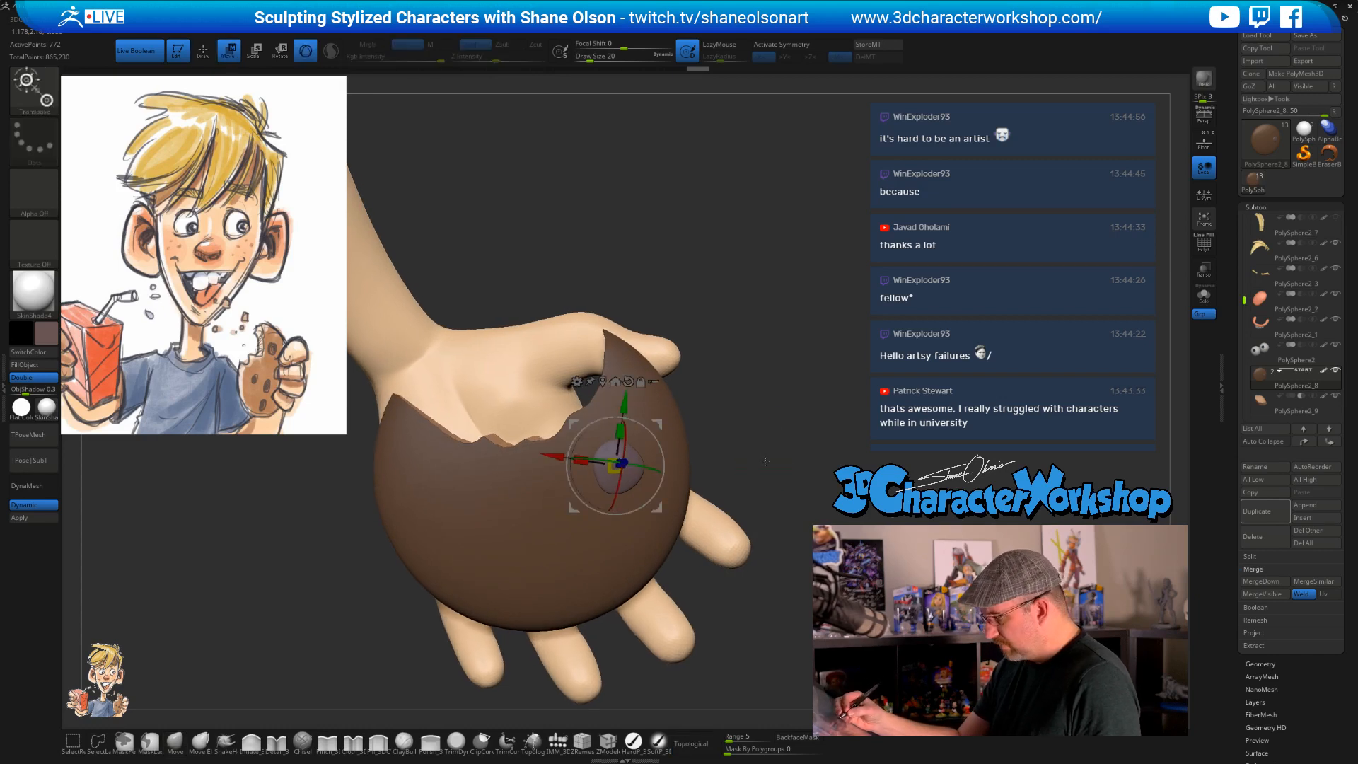
{"action": "left_click_drag", "start_coordinate": [613, 467], "coordinate": [618, 464]}
{"action": "right_click_drag", "start_coordinate": [700, 452], "coordinate": [733, 454]}
- Duplicate the chip below the first one and fit its depth and angle to the cookie's curved face
{"action": "left_click_drag", "start_coordinate": [666, 401], "coordinate": [620, 456], "text": "ctrl"}
{"action": "right_click_drag", "start_coordinate": [707, 467], "coordinate": [778, 469]}
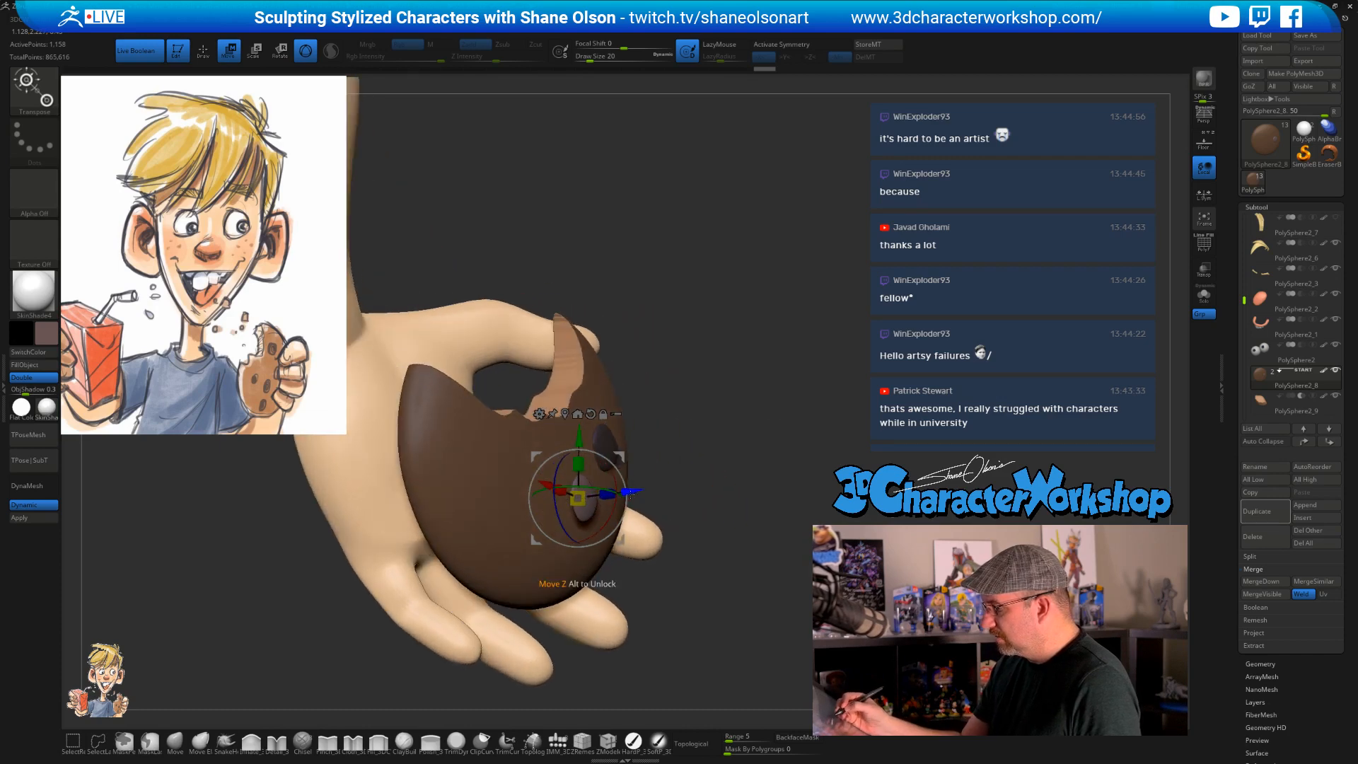
{"action": "left_click_drag", "start_coordinate": [631, 491], "coordinate": [624, 492]}
{"action": "left_click_drag", "start_coordinate": [616, 483], "coordinate": [605, 508]}
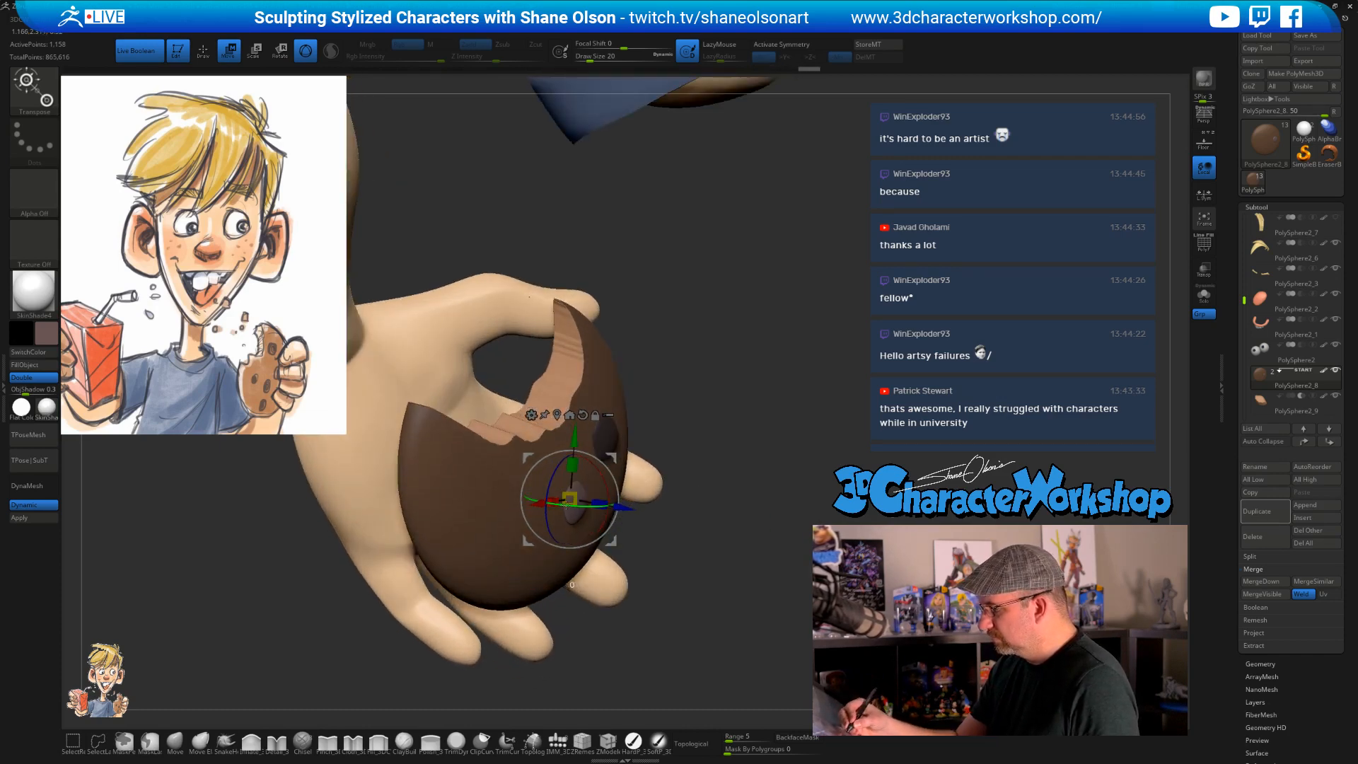
{"action": "left_click_drag", "start_coordinate": [614, 496], "coordinate": [628, 462]}
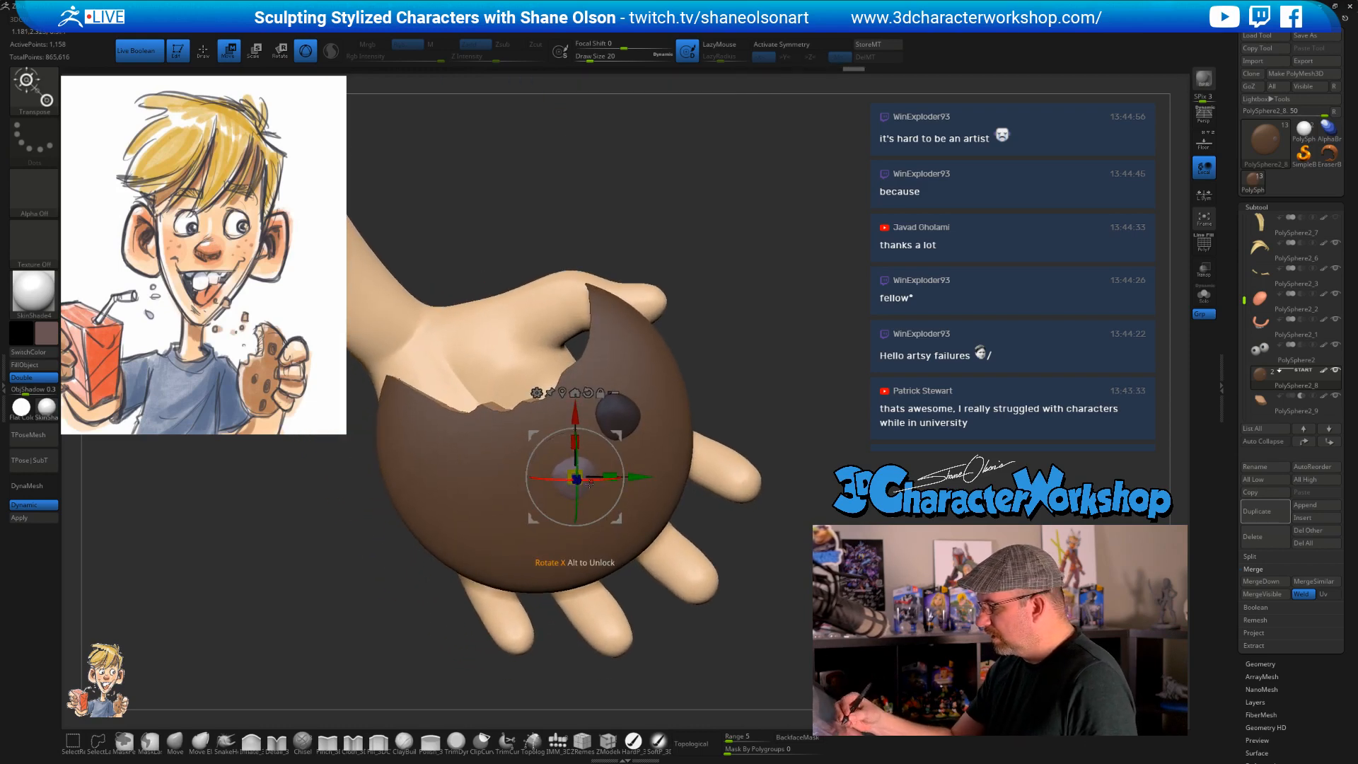
- Duplicate the second chip toward the cookie's lower rim and seat the copy against the surface
{"action": "mouse_move", "coordinate": [699, 439]}
{"action": "right_mouse_down"}
{"action": "mouse_move", "coordinate": [661, 431]}
{"action": "mouse_move", "coordinate": [686, 417]}
{"action": "right_mouse_up"}
{"action": "left_click_drag", "start_coordinate": [613, 511], "coordinate": [543, 564], "text": "ctrl"}
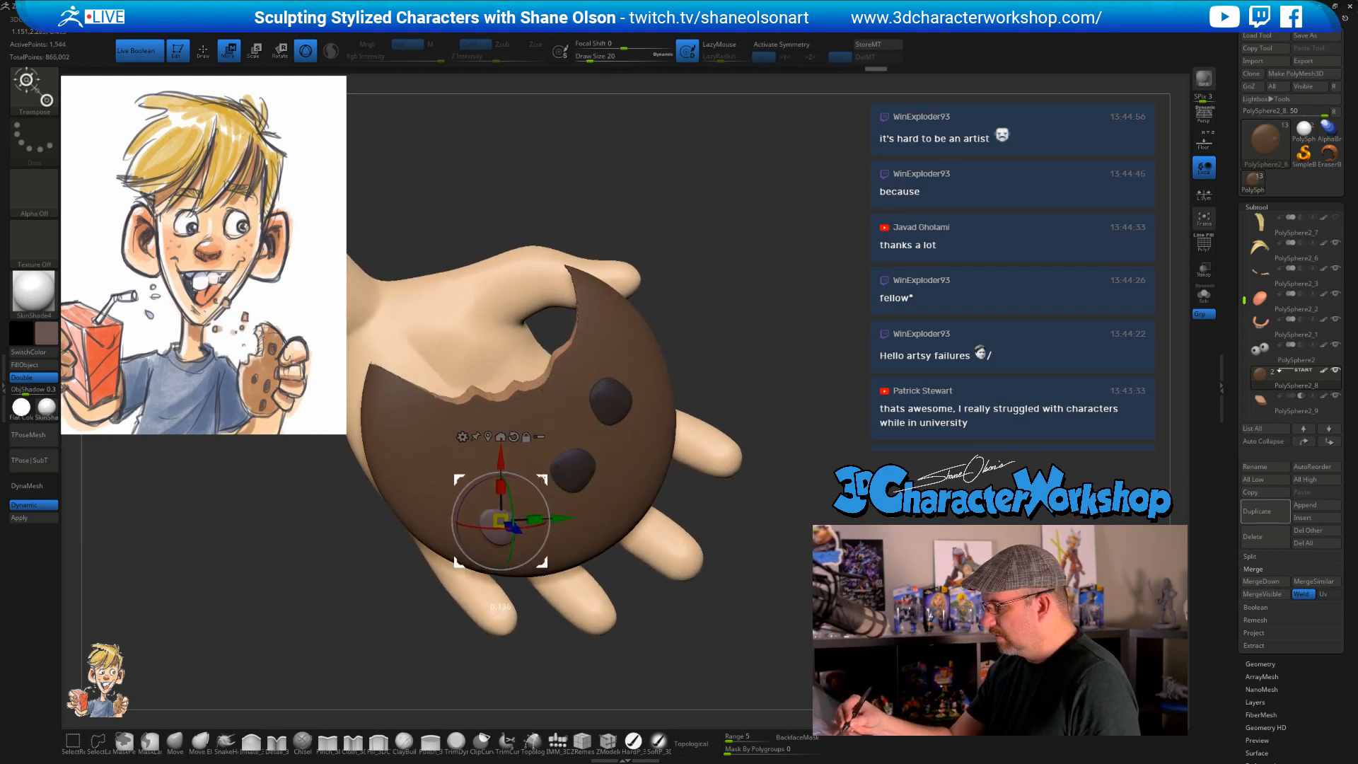
{"action": "right_click_drag", "start_coordinate": [614, 585], "coordinate": [538, 558]}
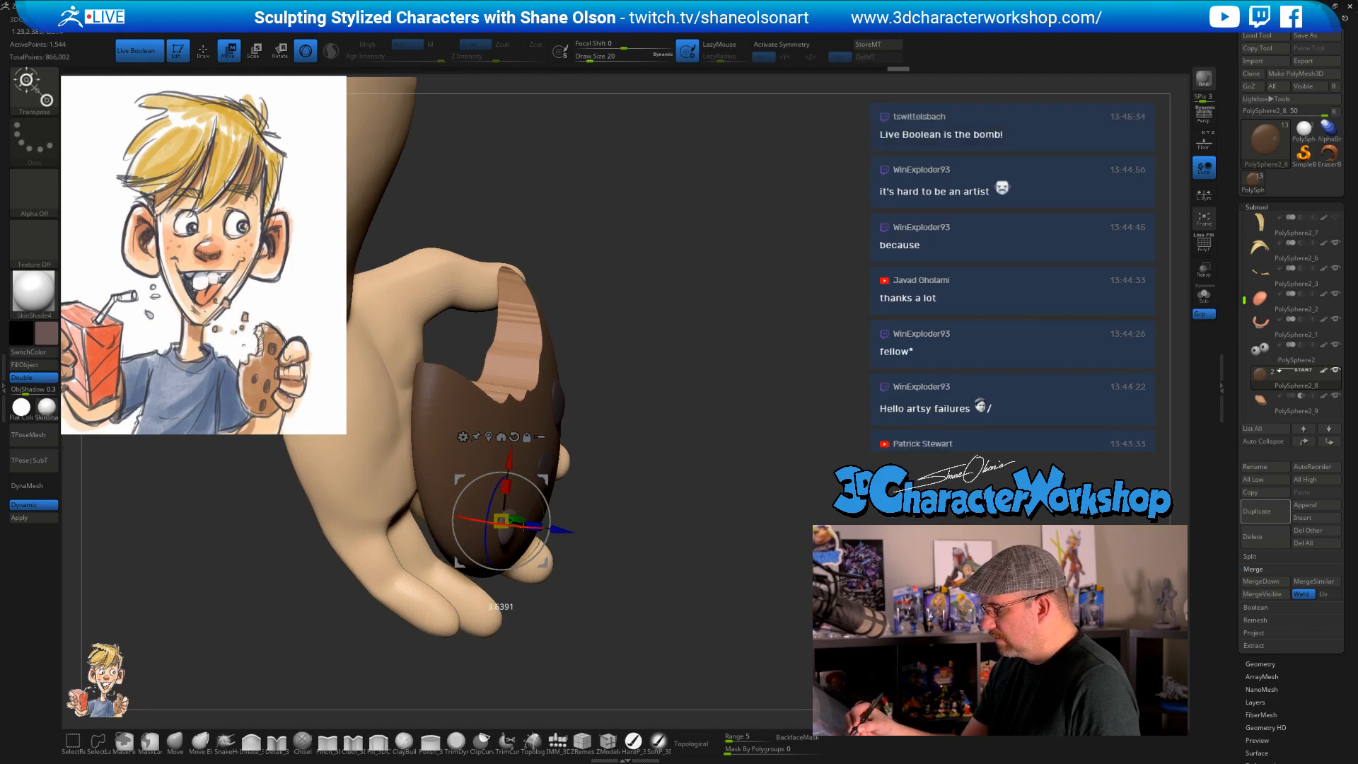
{"action": "right_click_drag", "start_coordinate": [539, 513], "coordinate": [620, 478]}
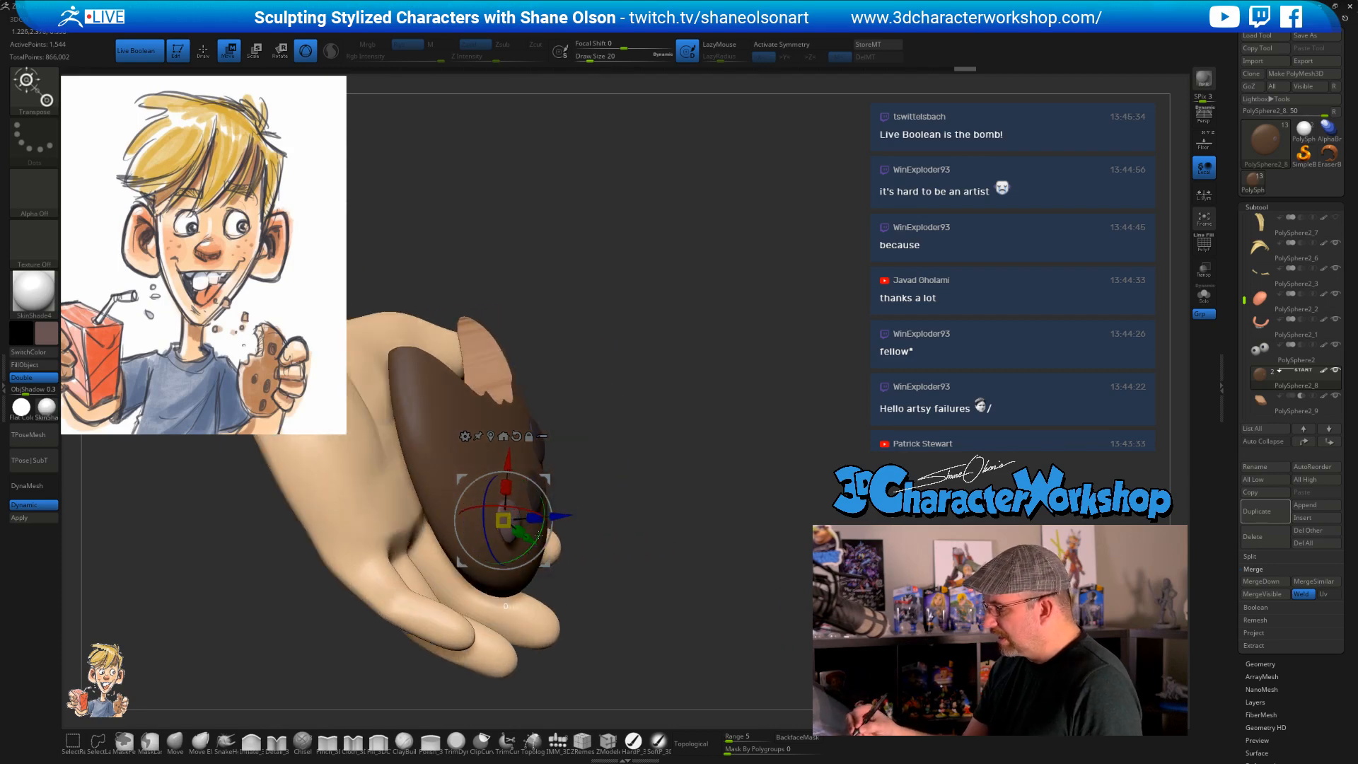
{"action": "right_click_drag", "start_coordinate": [534, 537], "coordinate": [562, 526]}
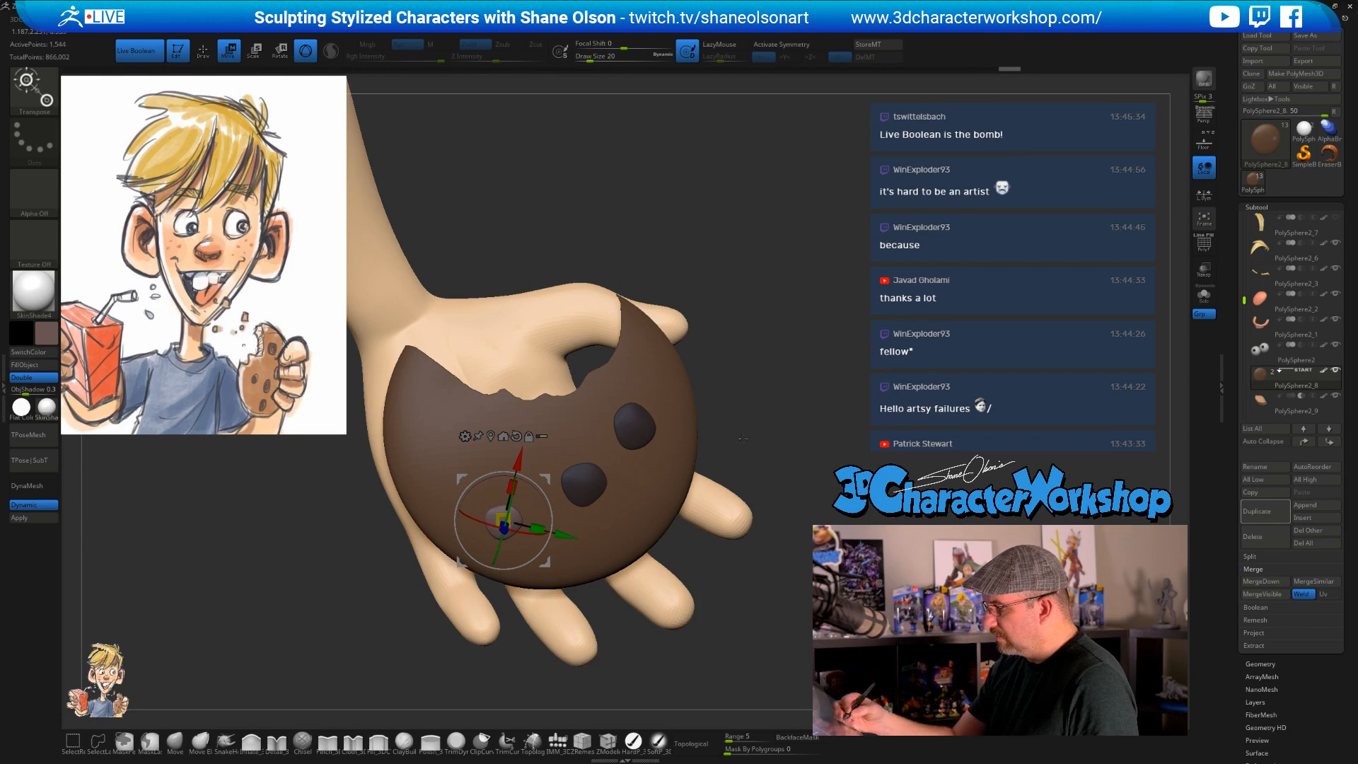
{"action": "right_click_drag", "start_coordinate": [742, 439], "coordinate": [655, 482]}
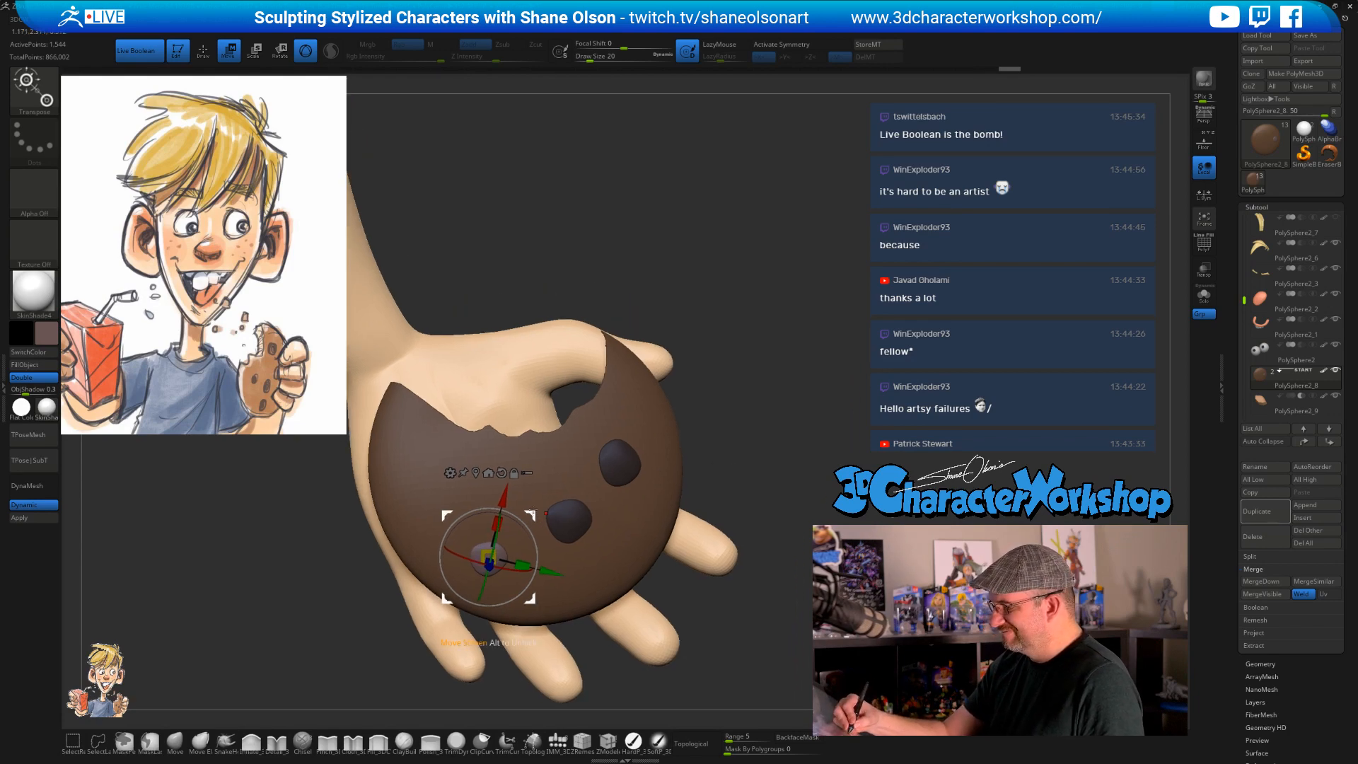
{"action": "right_click_drag", "start_coordinate": [534, 509], "coordinate": [537, 512]}
{"action": "key", "text": "space"}
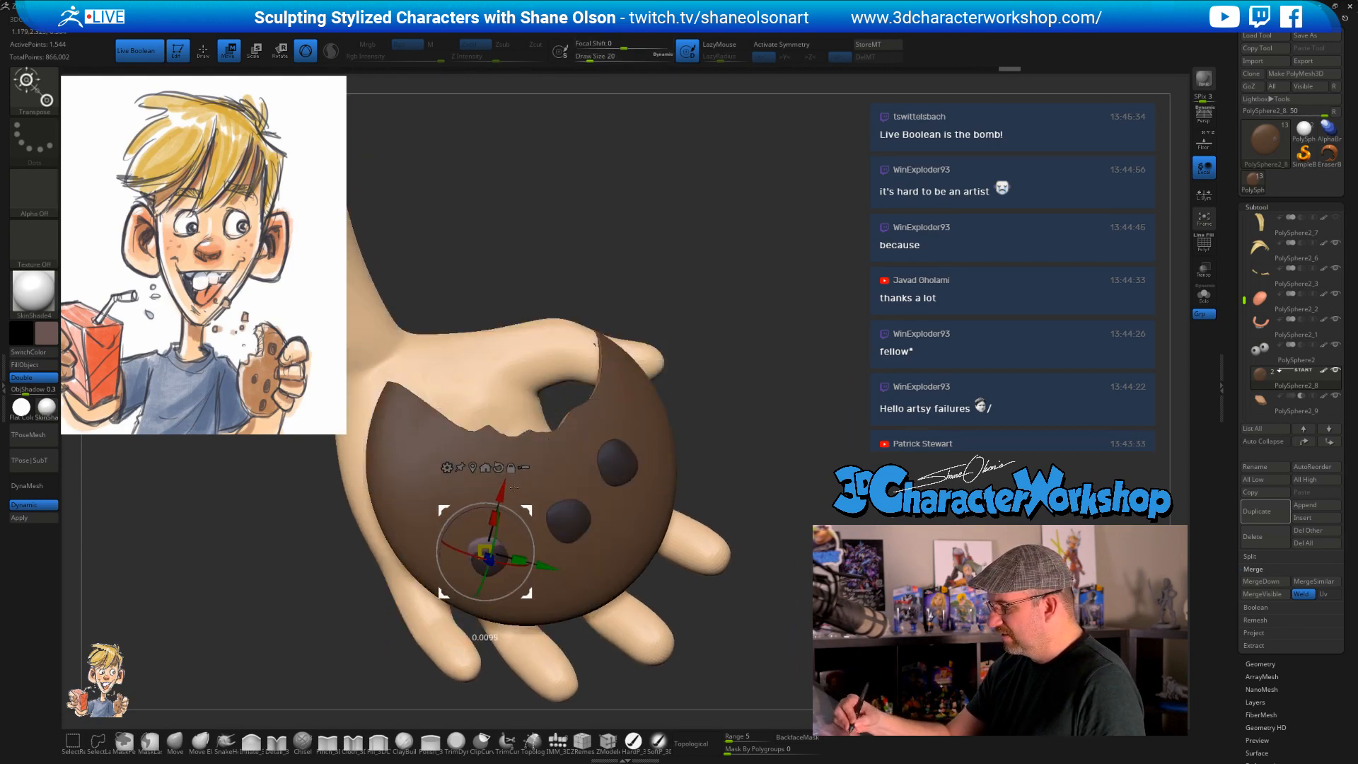
- Duplicate the lowest chip to the left side of the cookie's face and seat the copy against the surface
{"action": "left_click_drag", "start_coordinate": [514, 486], "coordinate": [478, 428], "text": "ctrl"}
{"action": "right_click_drag", "start_coordinate": [481, 488], "coordinate": [521, 493]}
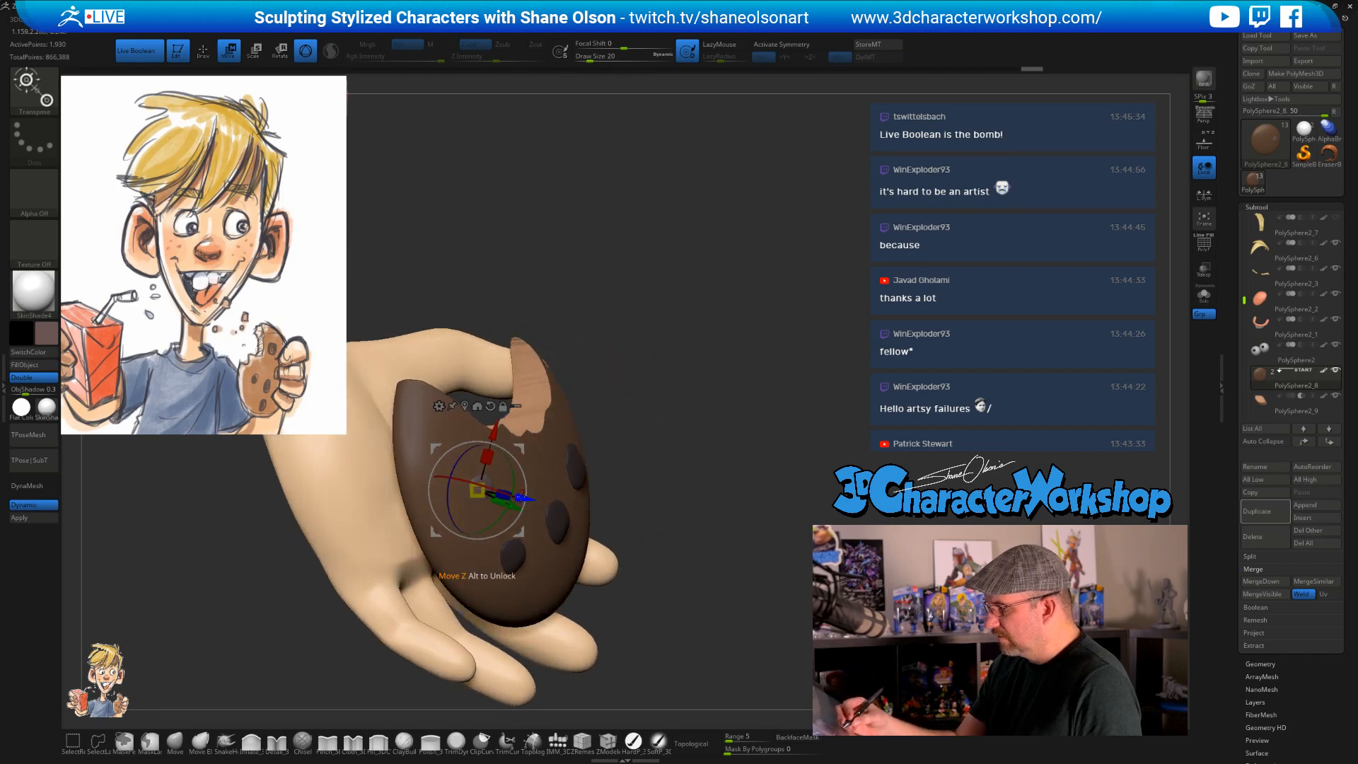
{"action": "left_click_drag", "start_coordinate": [522, 497], "coordinate": [528, 499]}
{"action": "right_click_drag", "start_coordinate": [682, 449], "coordinate": [529, 495]}
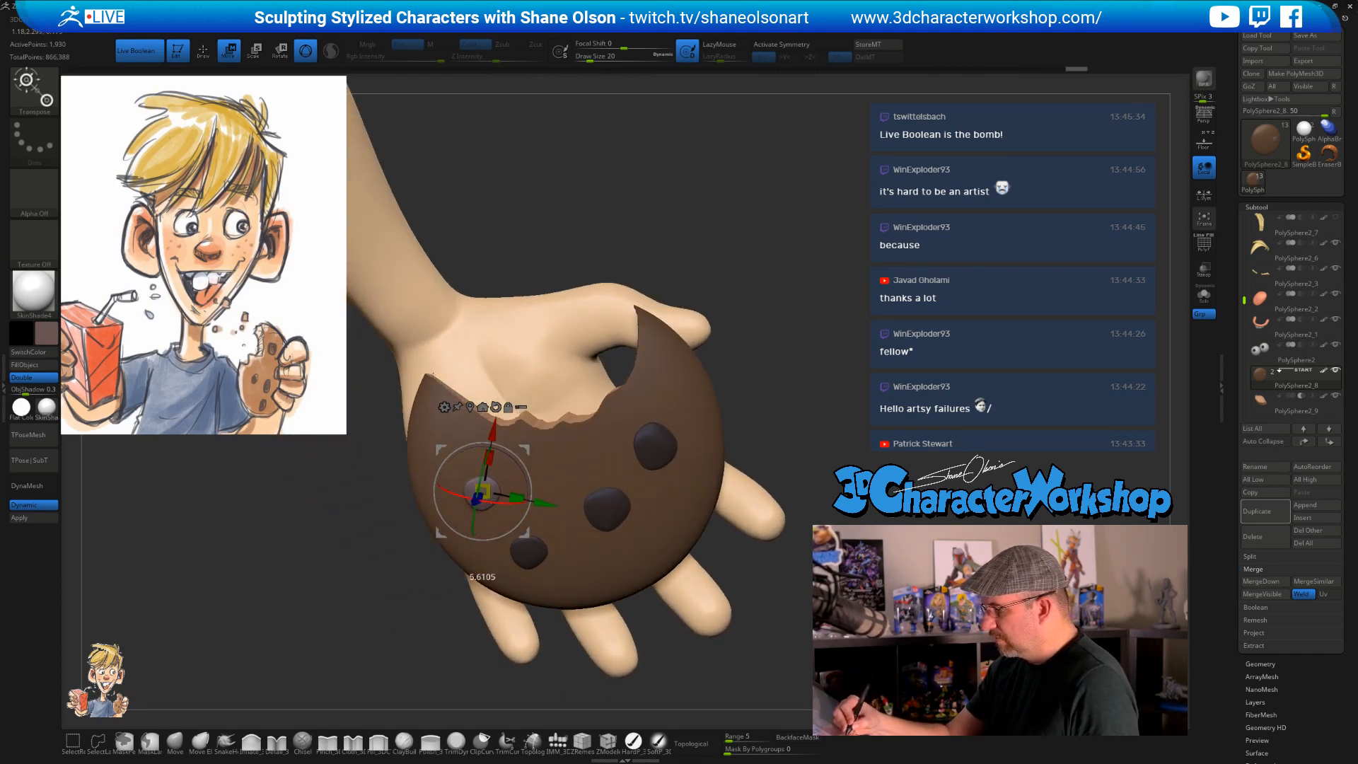
{"action": "left_click_drag", "start_coordinate": [493, 426], "coordinate": [491, 420]}
{"action": "right_click_drag", "start_coordinate": [556, 450], "coordinate": [545, 508]}
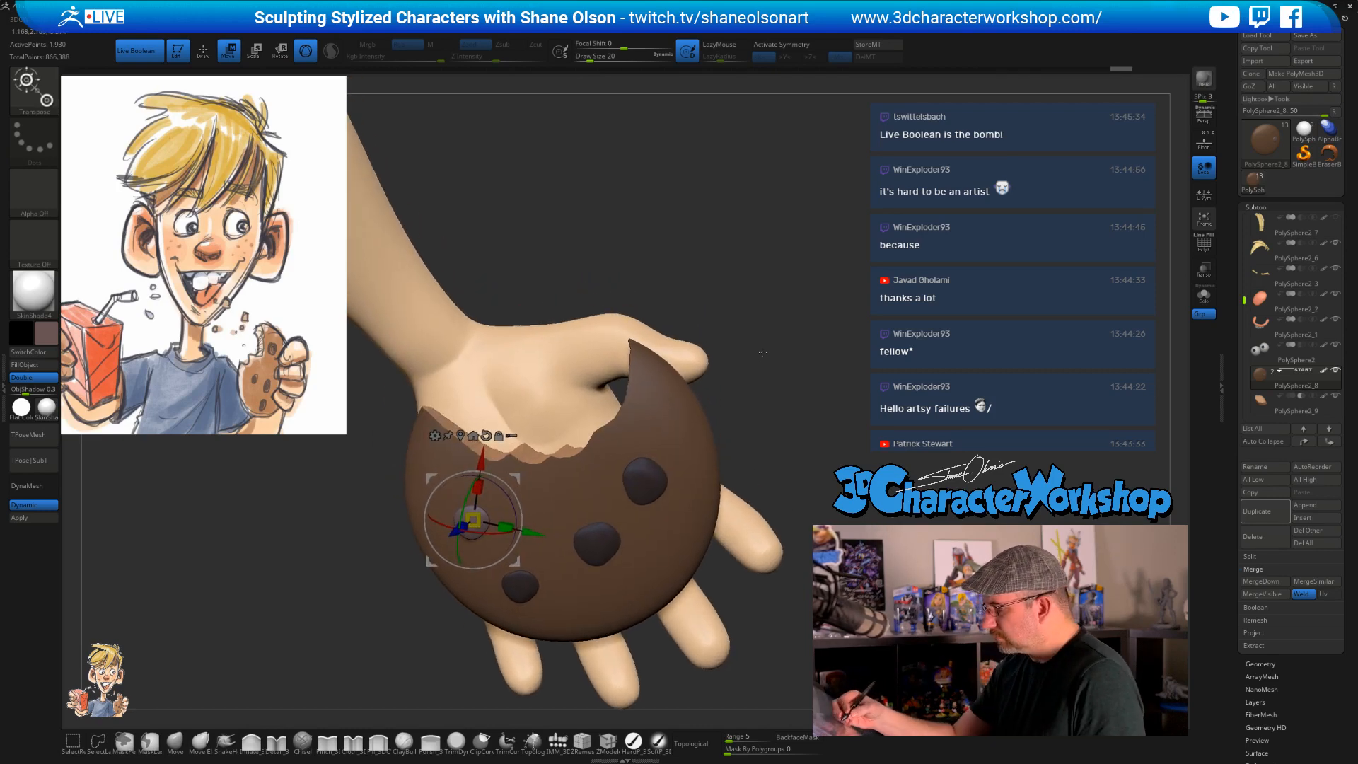
- Duplicate the left chip to the area just below the bite, enlarge the copy and fit its depth to the cookie
{"action": "left_click_drag", "start_coordinate": [518, 477], "coordinate": [584, 450], "text": "ctrl"}
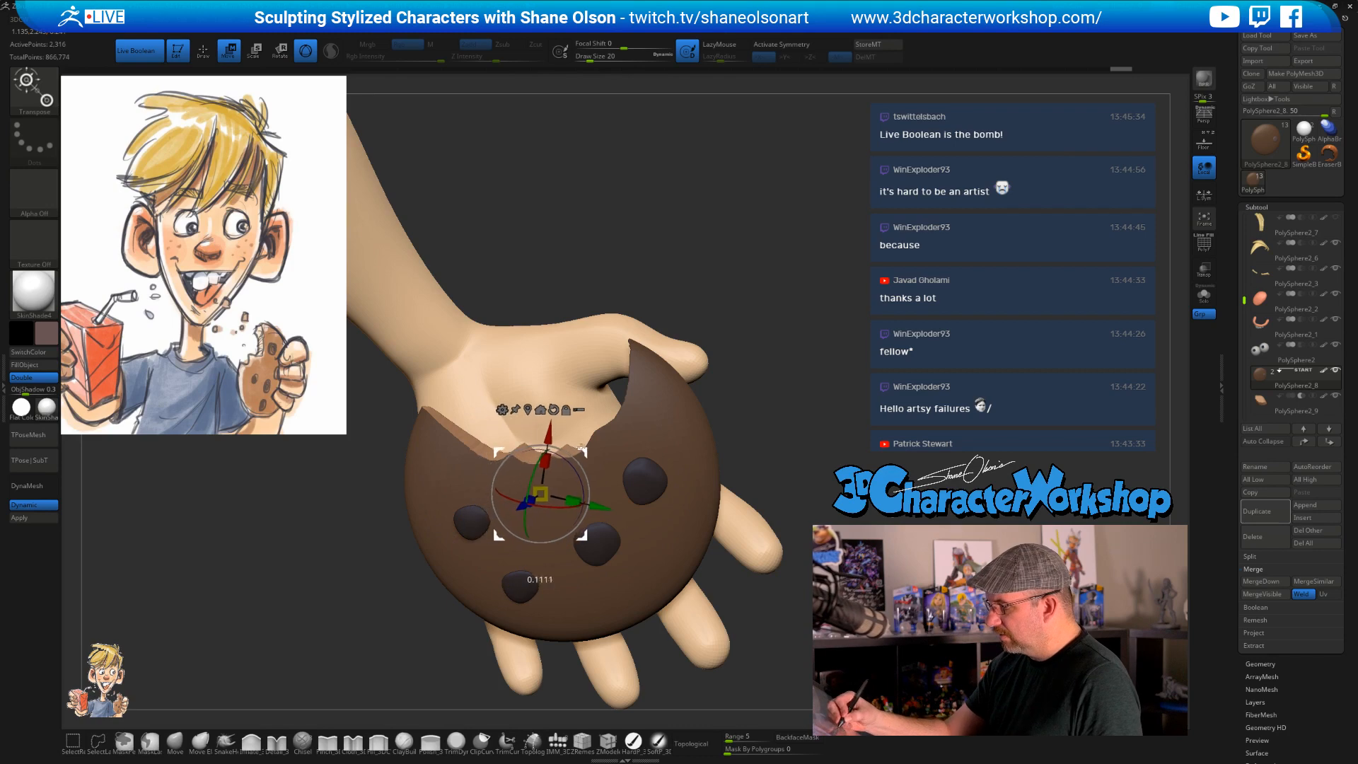
{"action": "right_click_drag", "start_coordinate": [623, 461], "coordinate": [676, 472]}
{"action": "left_click_drag", "start_coordinate": [570, 513], "coordinate": [571, 517]}
{"action": "right_click_drag", "start_coordinate": [574, 516], "coordinate": [555, 499]}
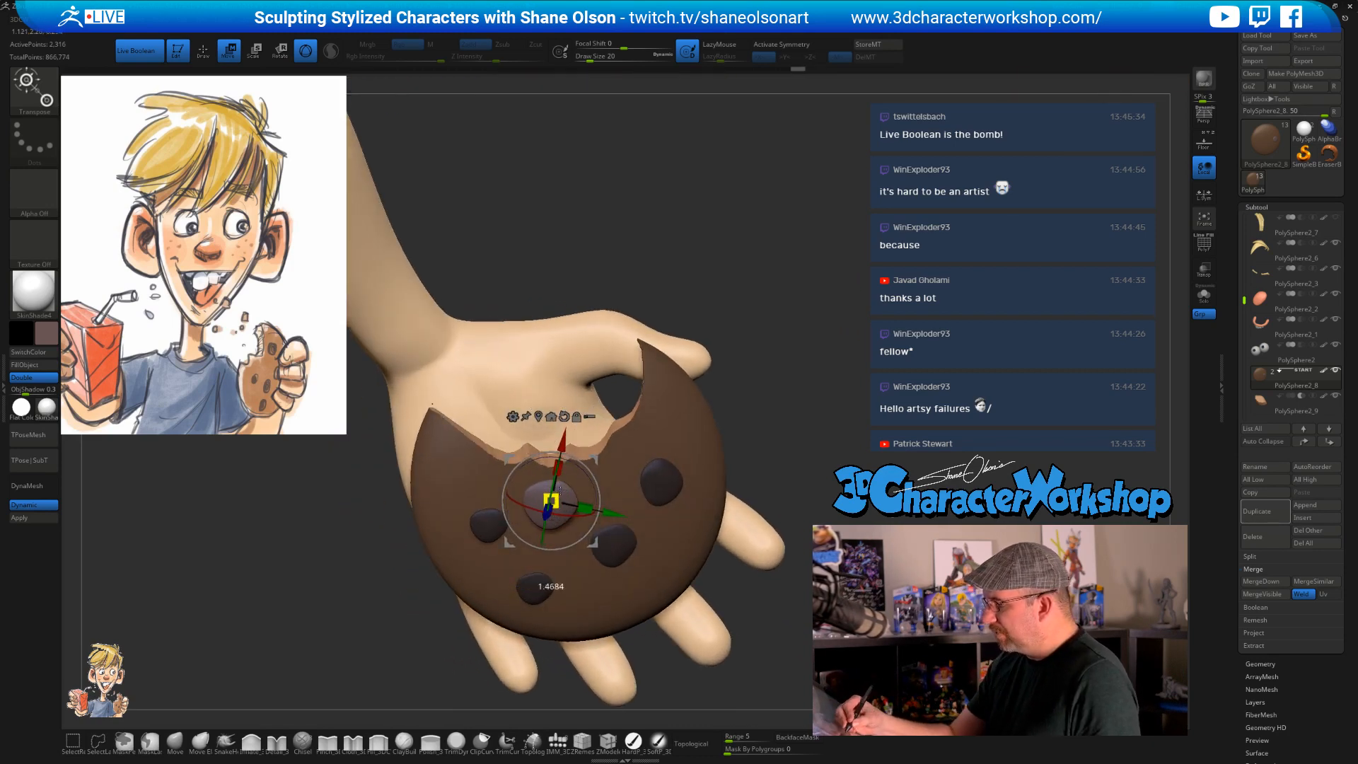
{"action": "left_click_drag", "start_coordinate": [552, 501], "coordinate": [552, 502]}
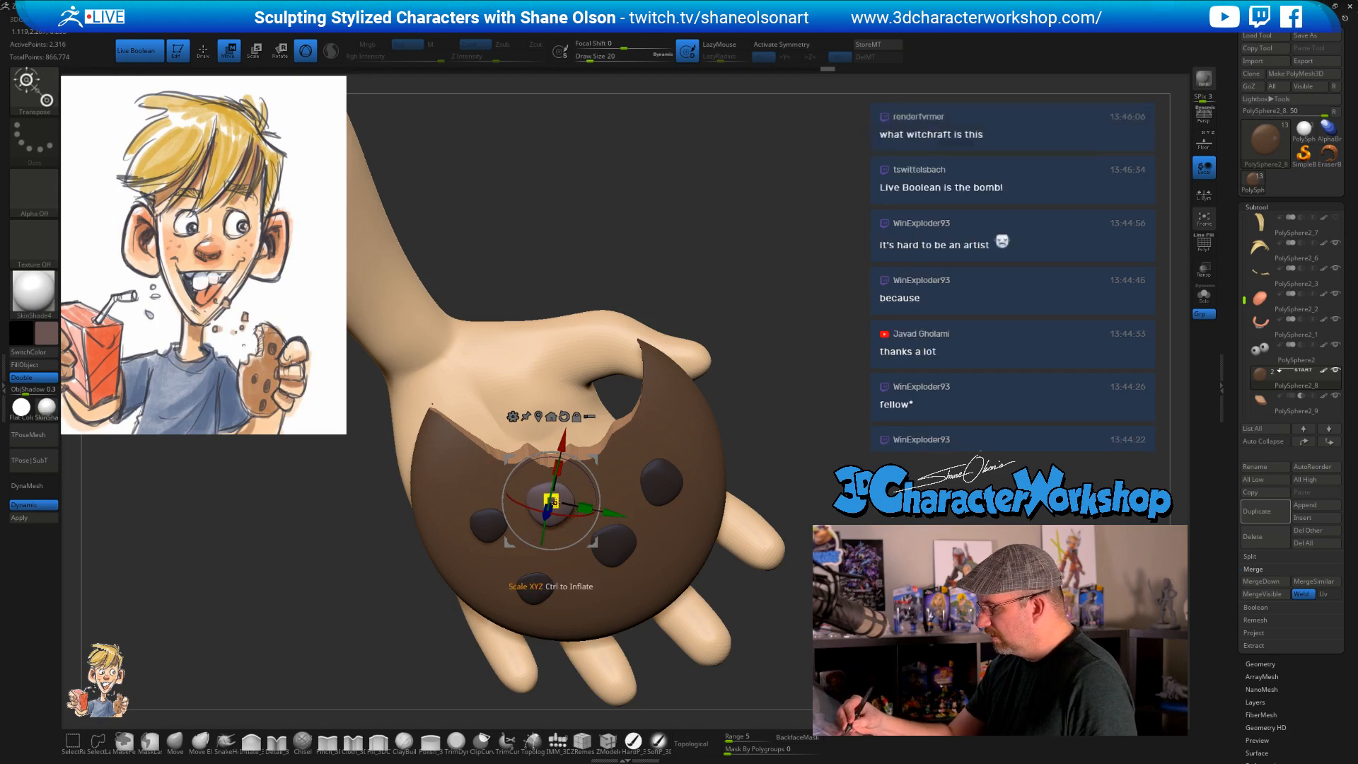
{"action": "right_click_drag", "start_coordinate": [622, 476], "coordinate": [570, 468]}
{"action": "left_click_drag", "start_coordinate": [604, 457], "coordinate": [609, 450]}
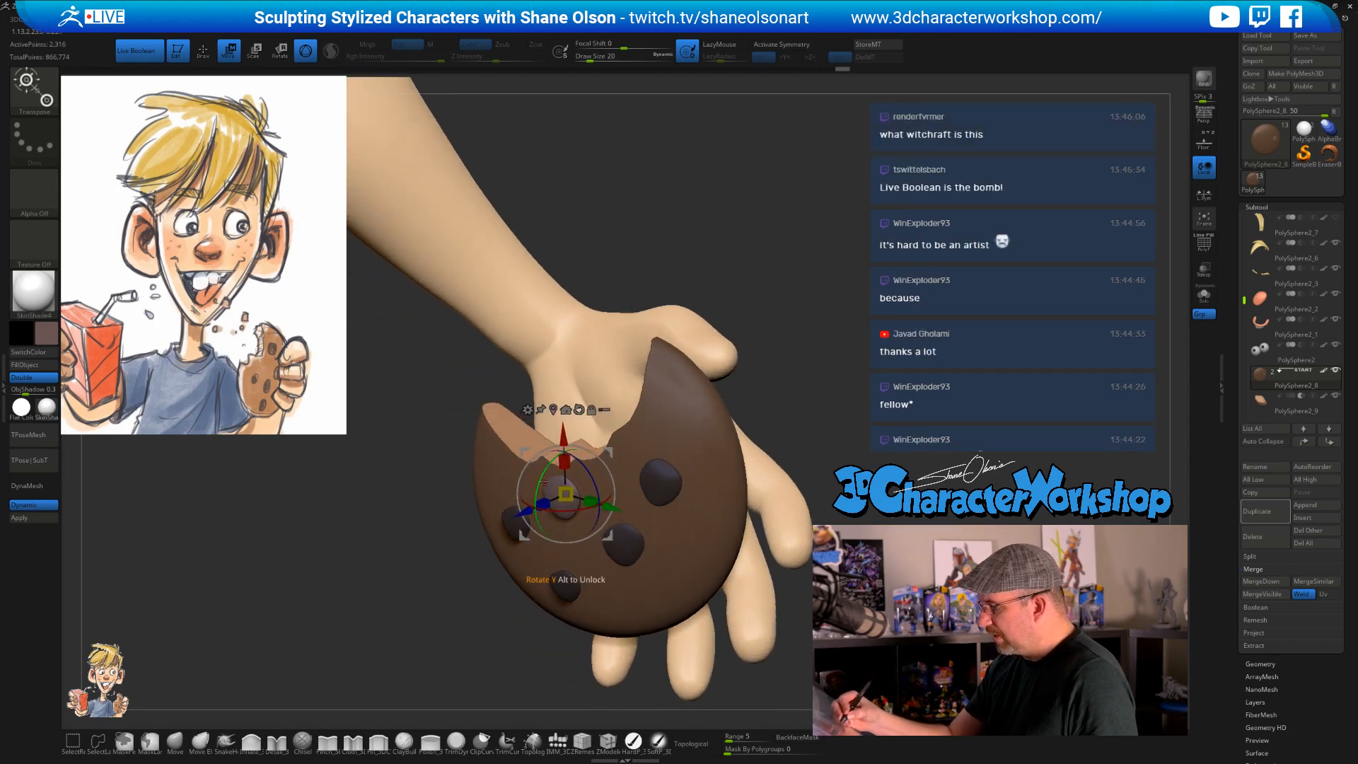
- Adjust the angle and placement of the chip below the bite and clear the mask from the cookie
{"action": "right_click_drag", "start_coordinate": [569, 503], "coordinate": [816, 449]}
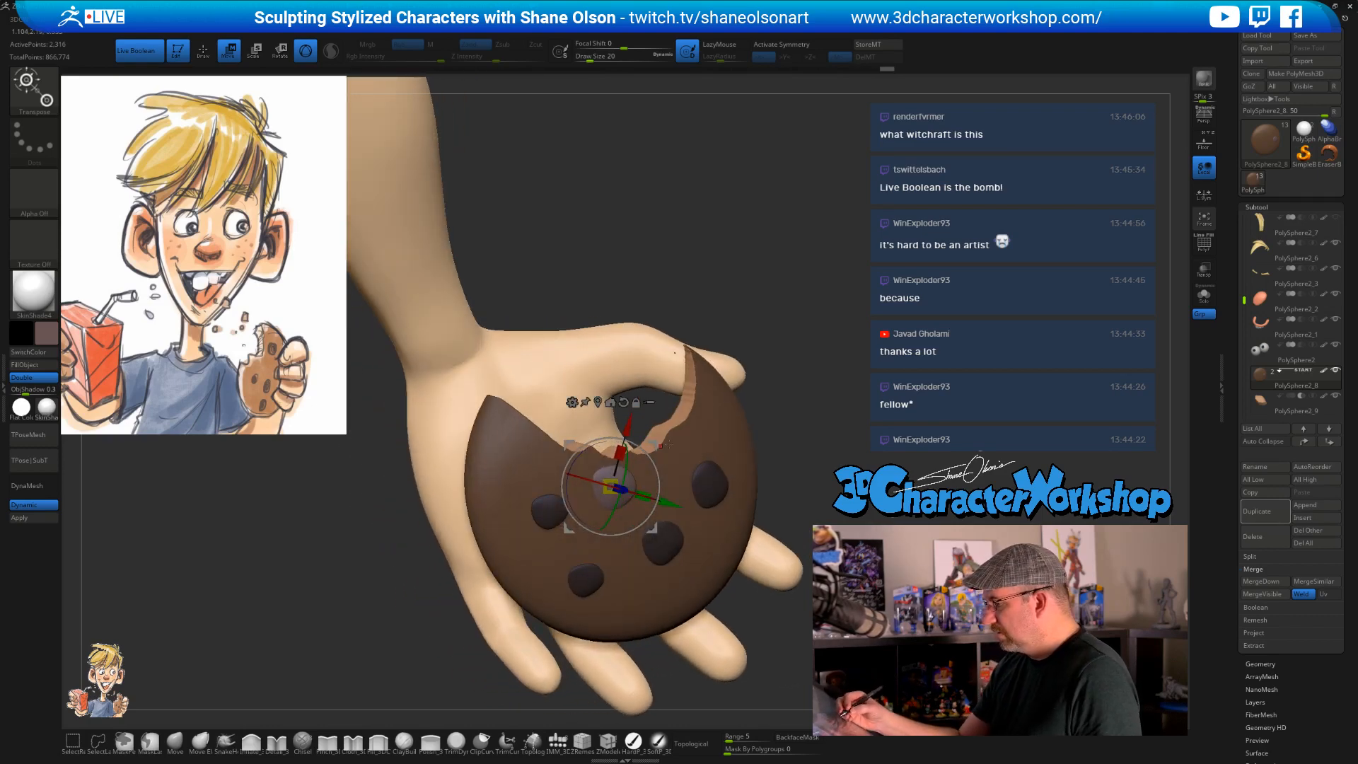
{"action": "left_click_drag", "start_coordinate": [656, 445], "coordinate": [663, 438]}
{"action": "right_click_drag", "start_coordinate": [866, 447], "coordinate": [824, 448]}
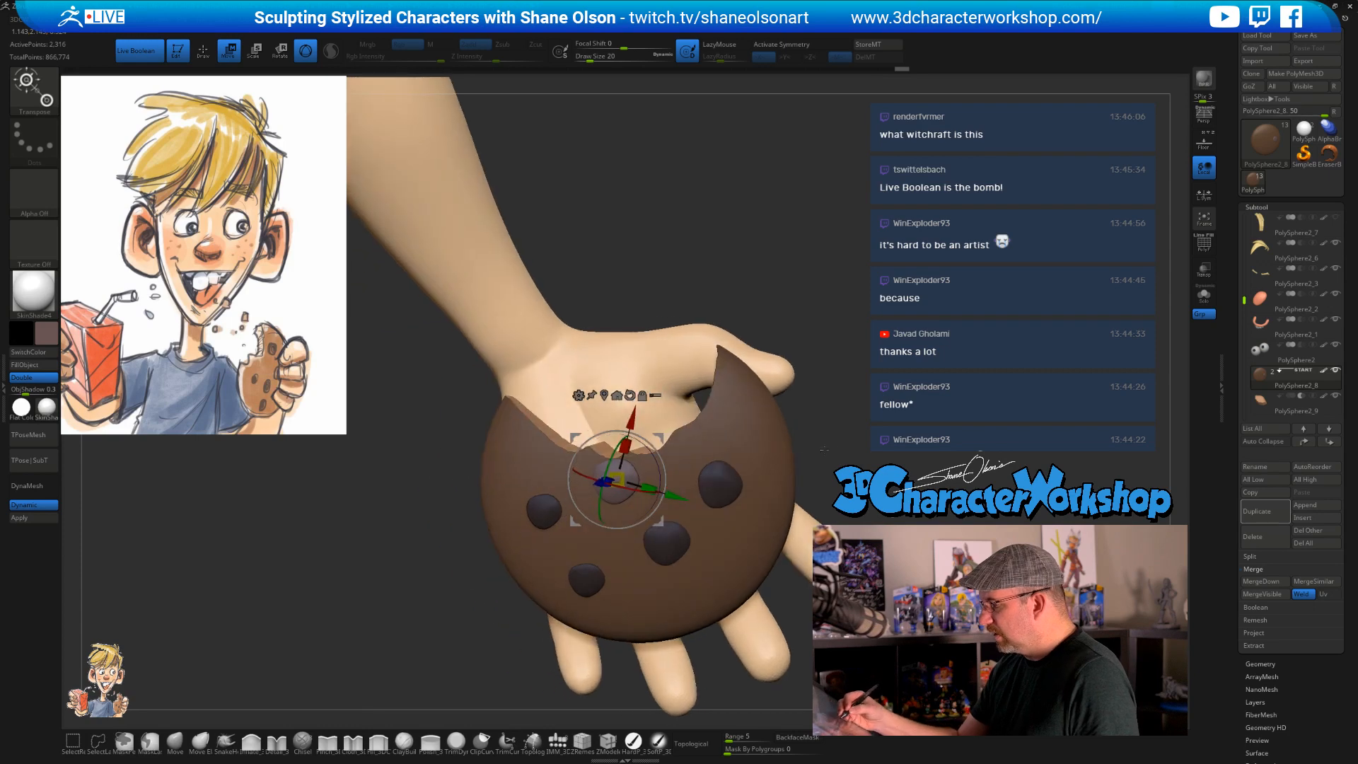
{"action": "left_click_drag", "start_coordinate": [665, 444], "coordinate": [663, 437]}
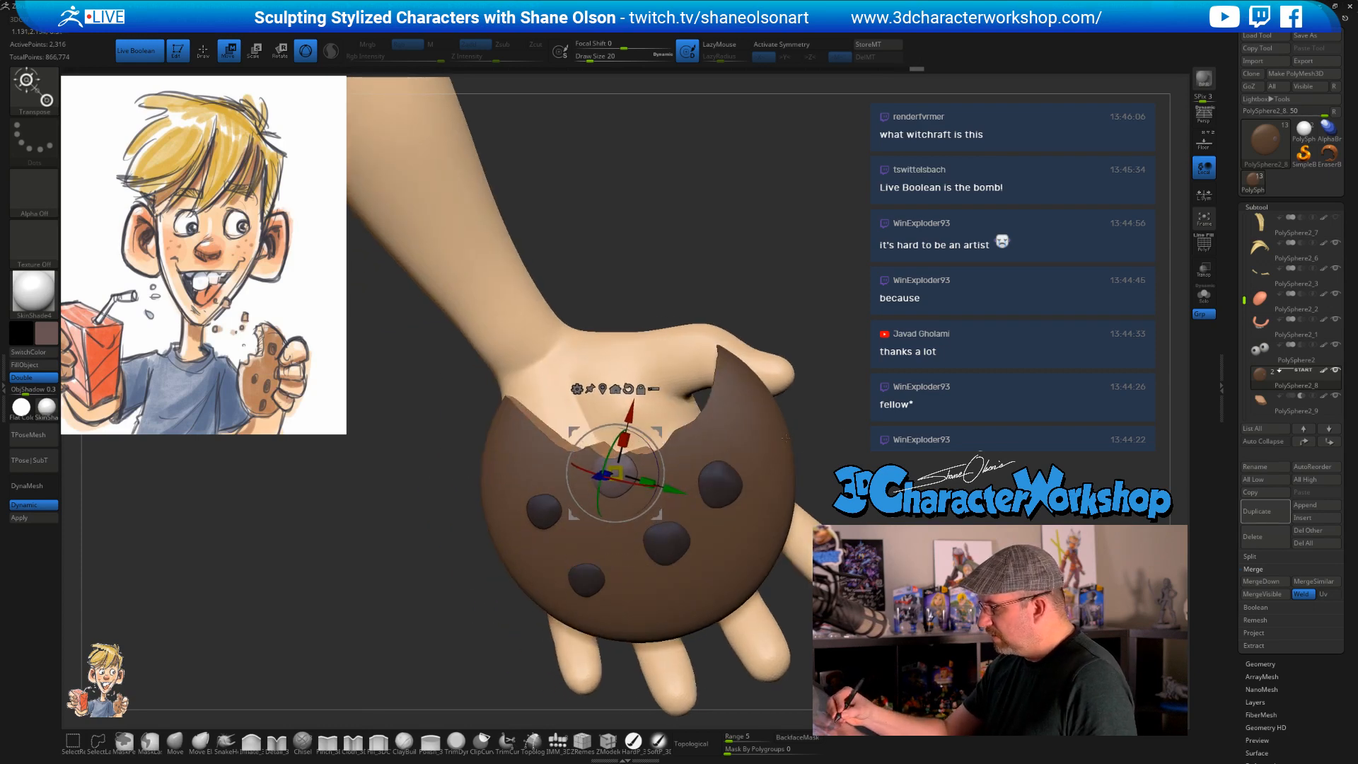
{"action": "right_click_drag", "start_coordinate": [874, 461], "coordinate": [839, 462]}
{"action": "left_click_drag", "start_coordinate": [839, 462], "coordinate": [859, 484], "text": "ctrl"}
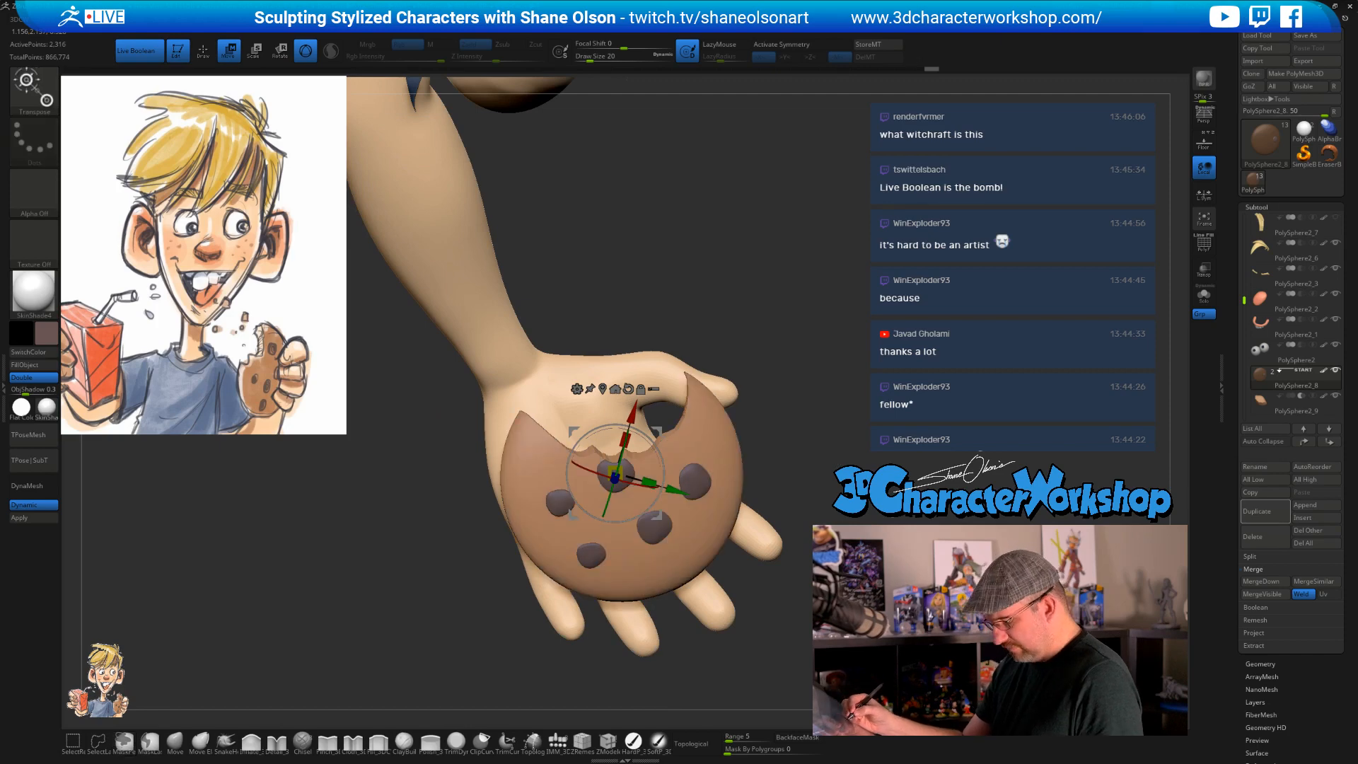
{"action": "key", "text": "q"}
- Isolate the cookie together with its bite-cutting subtool and display their polyframe
{"action": "right_click_drag", "start_coordinate": [860, 485], "coordinate": [803, 439], "text": "ctrl"}
{"action": "mouse_move", "coordinate": [794, 495]}
{"action": "right_mouse_down"}
{"action": "mouse_move", "coordinate": [780, 505]}
{"action": "mouse_move", "coordinate": [772, 483]}
{"action": "mouse_move", "coordinate": [772, 517]}
{"action": "mouse_move", "coordinate": [733, 585]}
{"action": "right_mouse_up"}
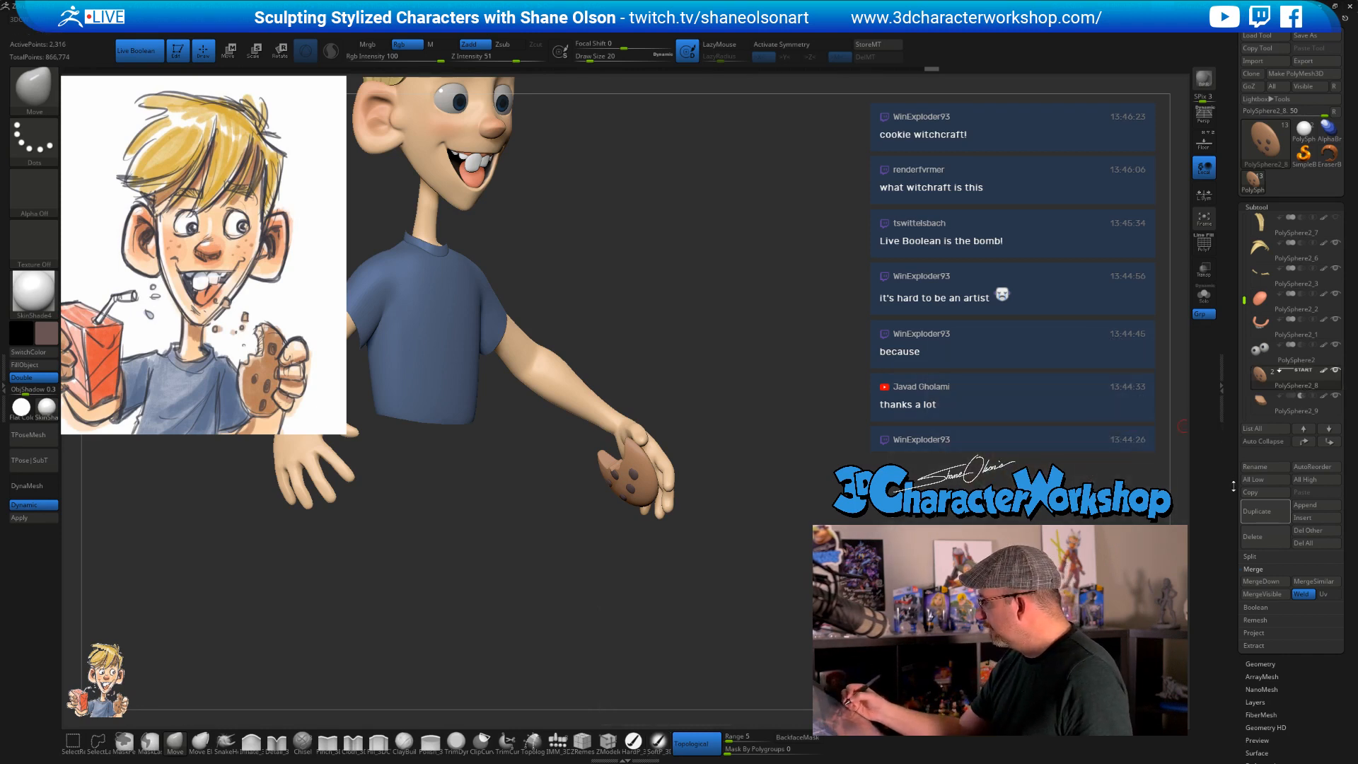
{"action": "right_click_drag", "start_coordinate": [1038, 465], "coordinate": [1081, 461]}
{"action": "left_click", "coordinate": [1338, 372], "text": "shift"}
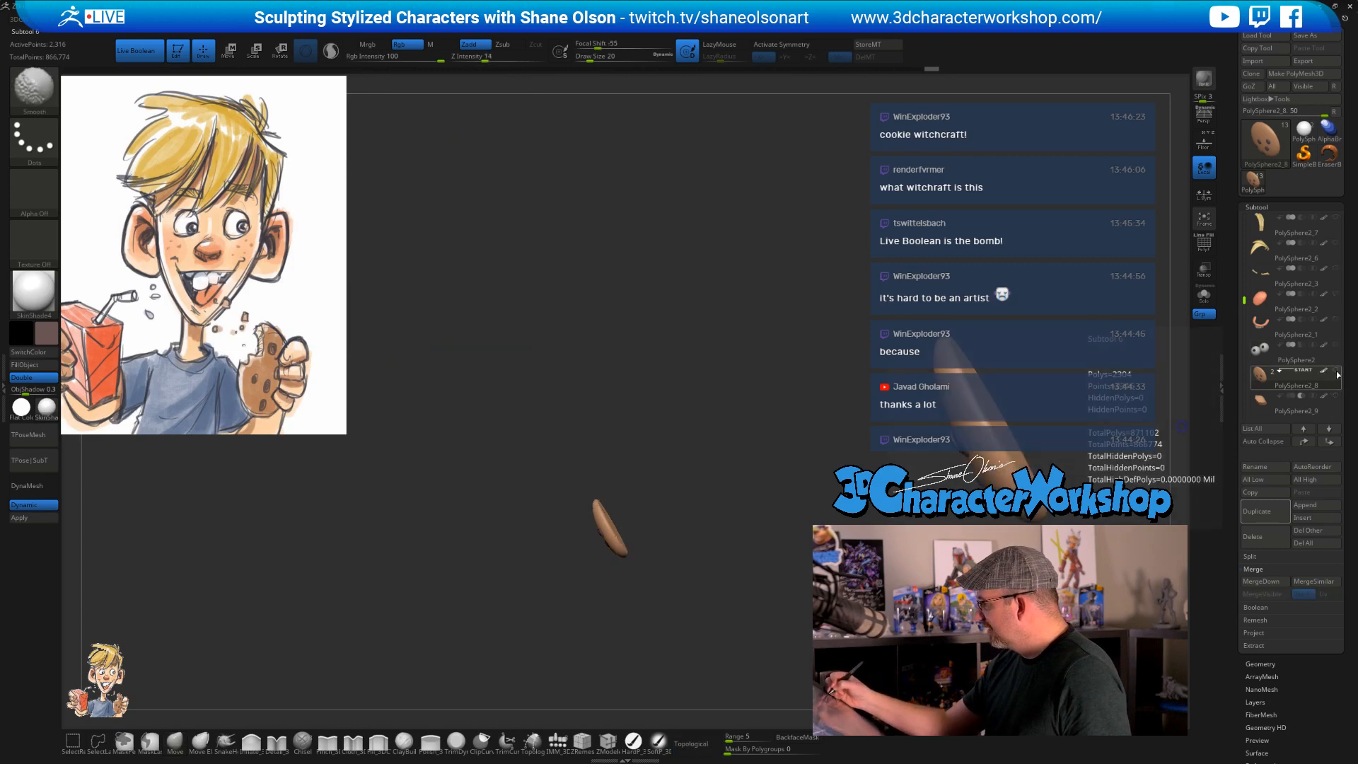
{"action": "left_click", "coordinate": [1336, 396]}
{"action": "right_click_drag", "start_coordinate": [885, 510], "coordinate": [806, 521]}
{"action": "key", "text": "shift+f"}
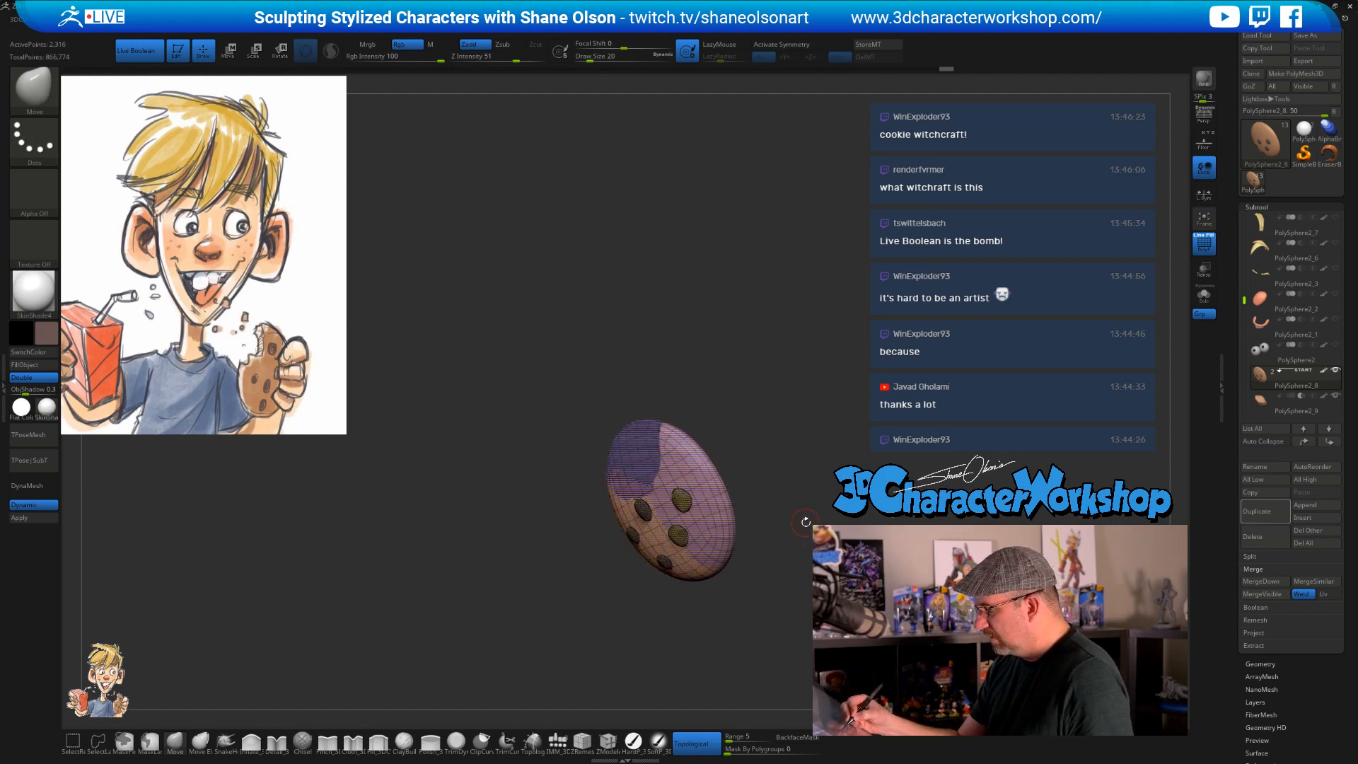
- Center the transform gizmo on the whole cookie and adjust the cookie's orientation
{"action": "key", "text": "w"}
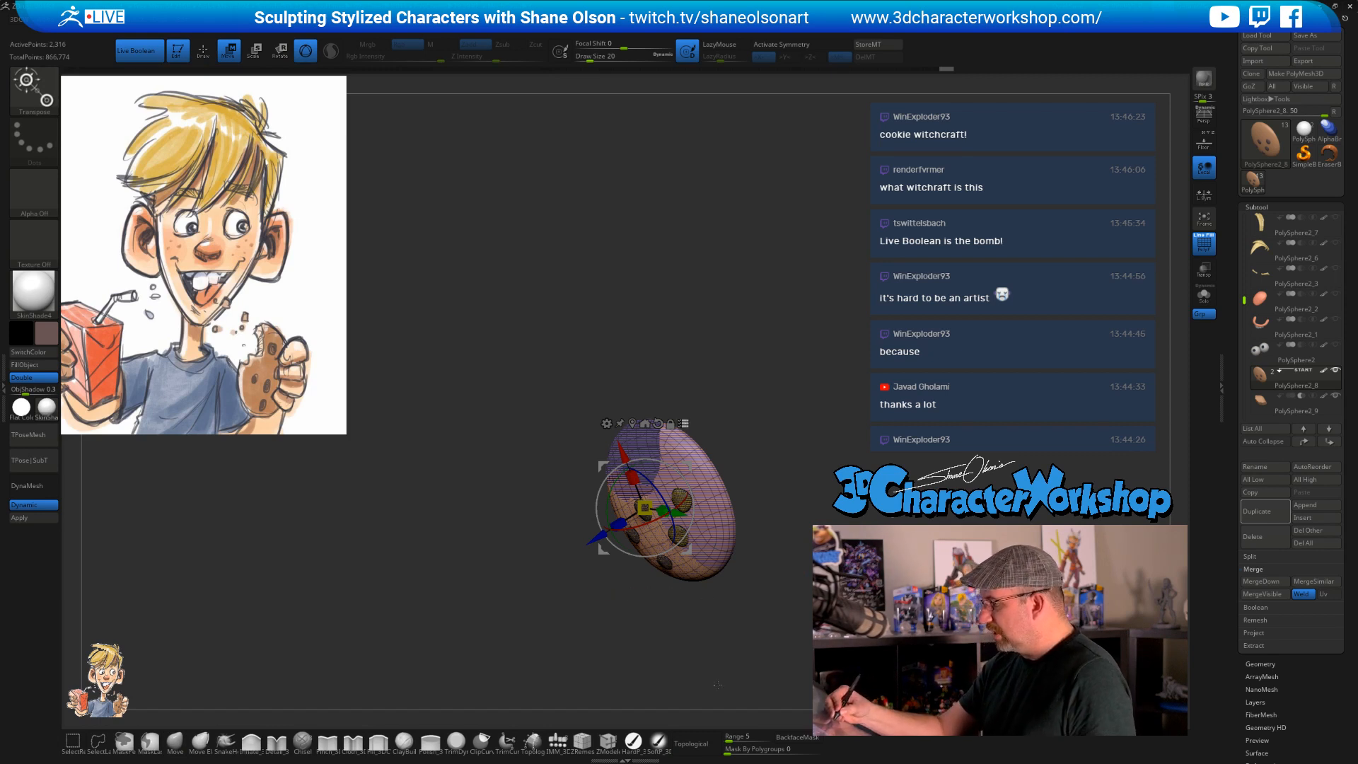
{"action": "right_click_drag", "start_coordinate": [759, 497], "coordinate": [729, 462], "text": "alt"}
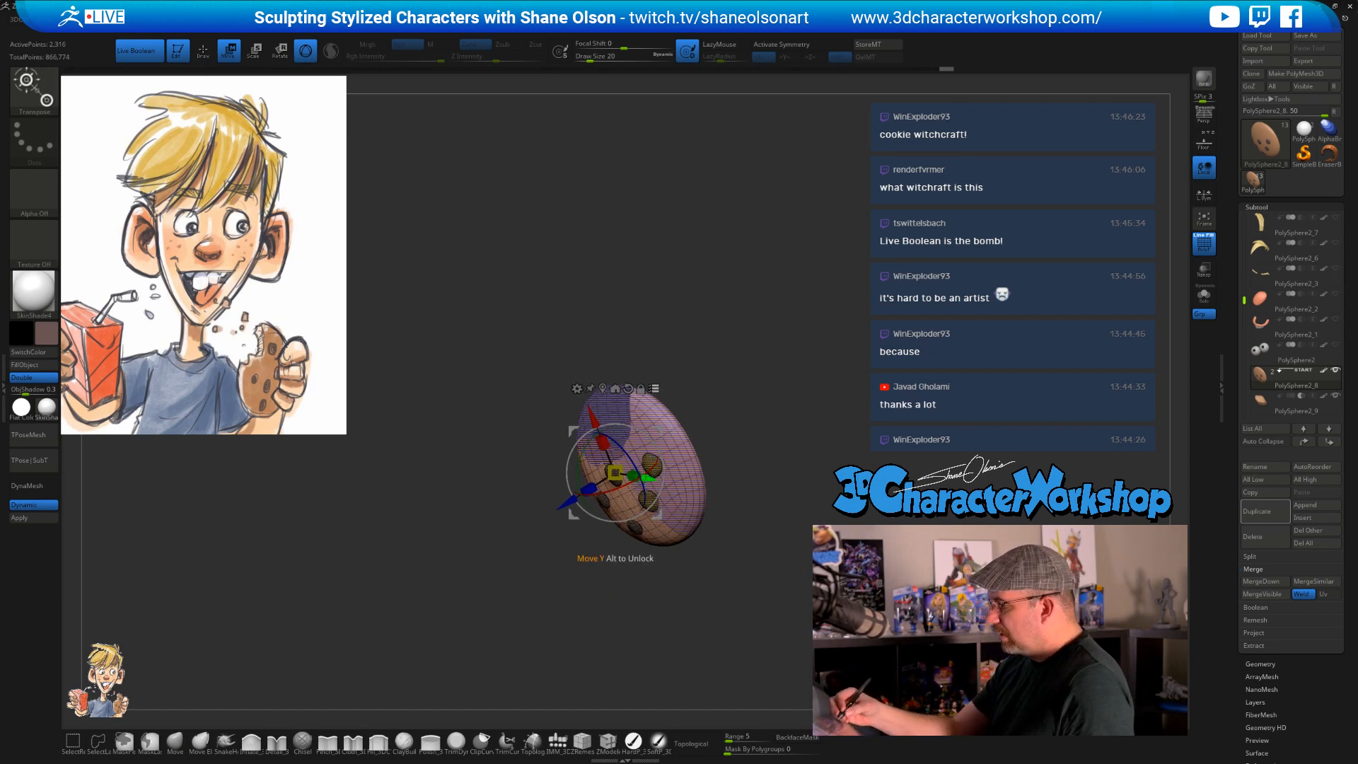
{"action": "left_click_drag", "start_coordinate": [613, 488], "coordinate": [647, 478]}
{"action": "mouse_move", "coordinate": [813, 488]}
{"action": "right_mouse_down"}
{"action": "mouse_move", "coordinate": [770, 492]}
{"action": "mouse_move", "coordinate": [772, 471]}
{"action": "mouse_move", "coordinate": [808, 471]}
{"action": "right_mouse_up"}
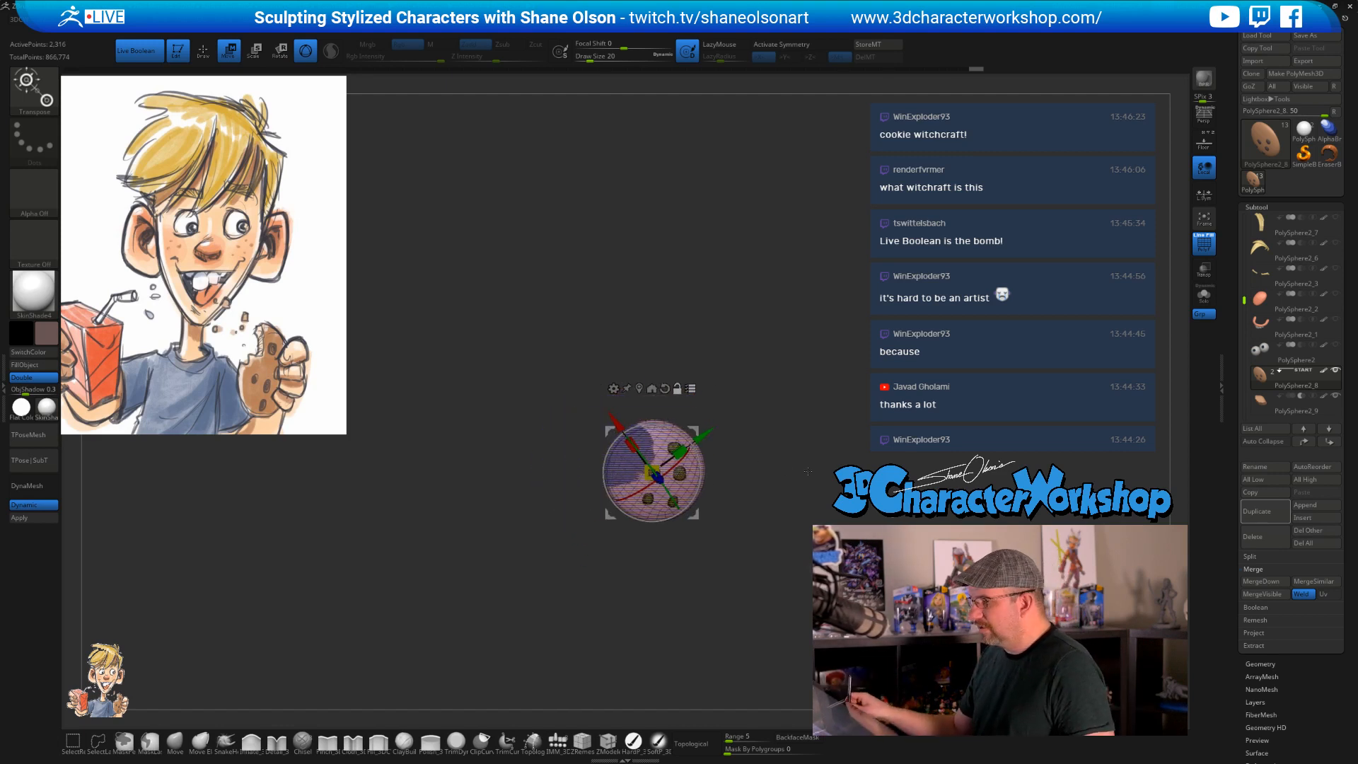
{"action": "left_click_drag", "start_coordinate": [642, 493], "coordinate": [634, 443]}
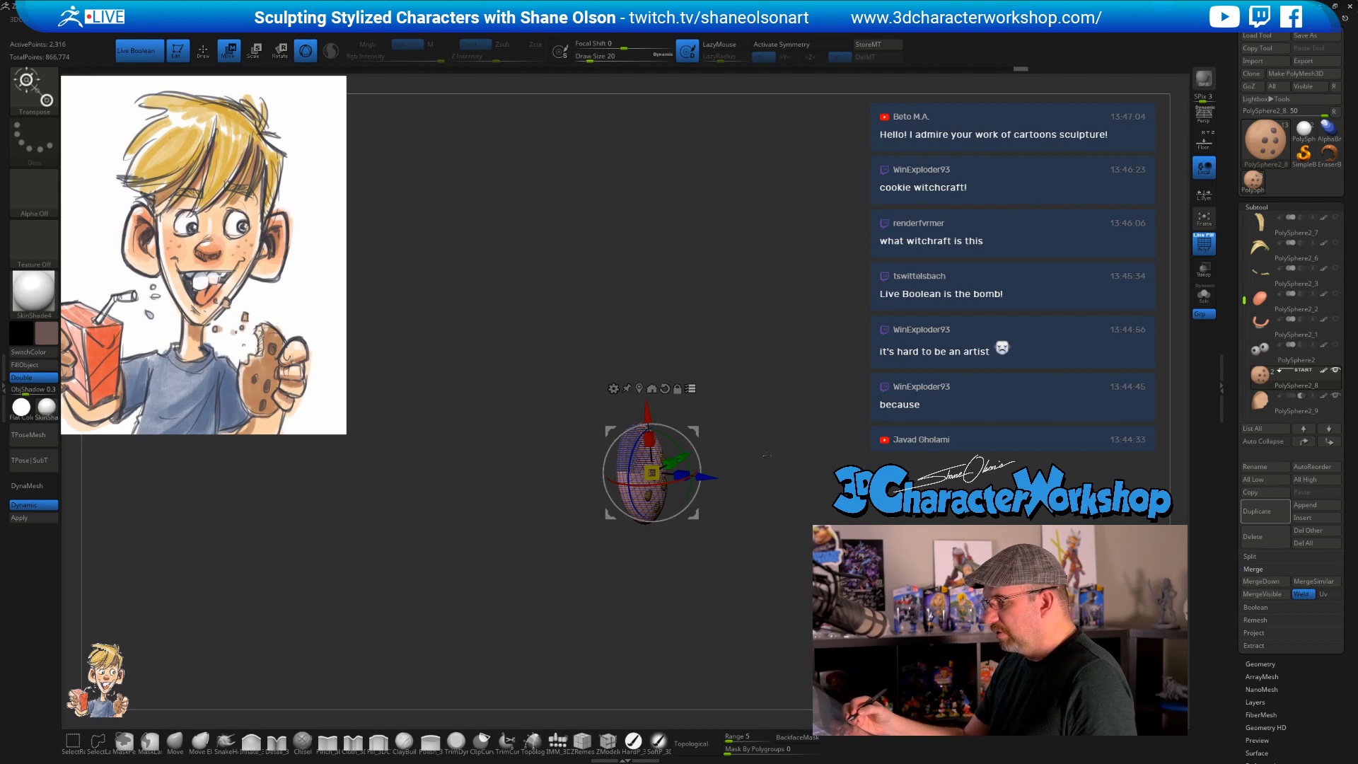
{"action": "left_click_drag", "start_coordinate": [760, 478], "coordinate": [659, 351]}
{"action": "left_click_drag", "start_coordinate": [749, 442], "coordinate": [817, 444]}
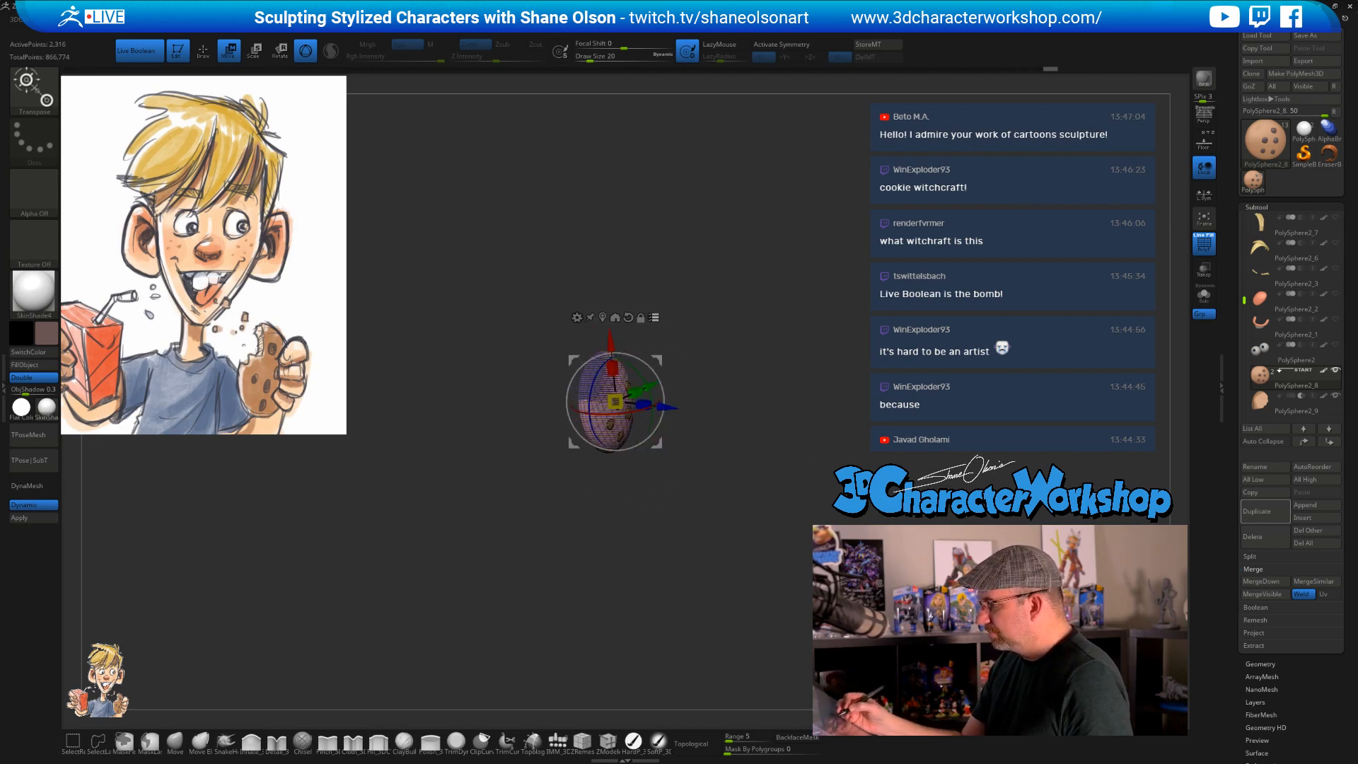
- Show all subtools except the dark PolySphere mesh overlapping the body, and turn off the polyframe
{"action": "left_click", "coordinate": [1336, 370], "text": "shift"}
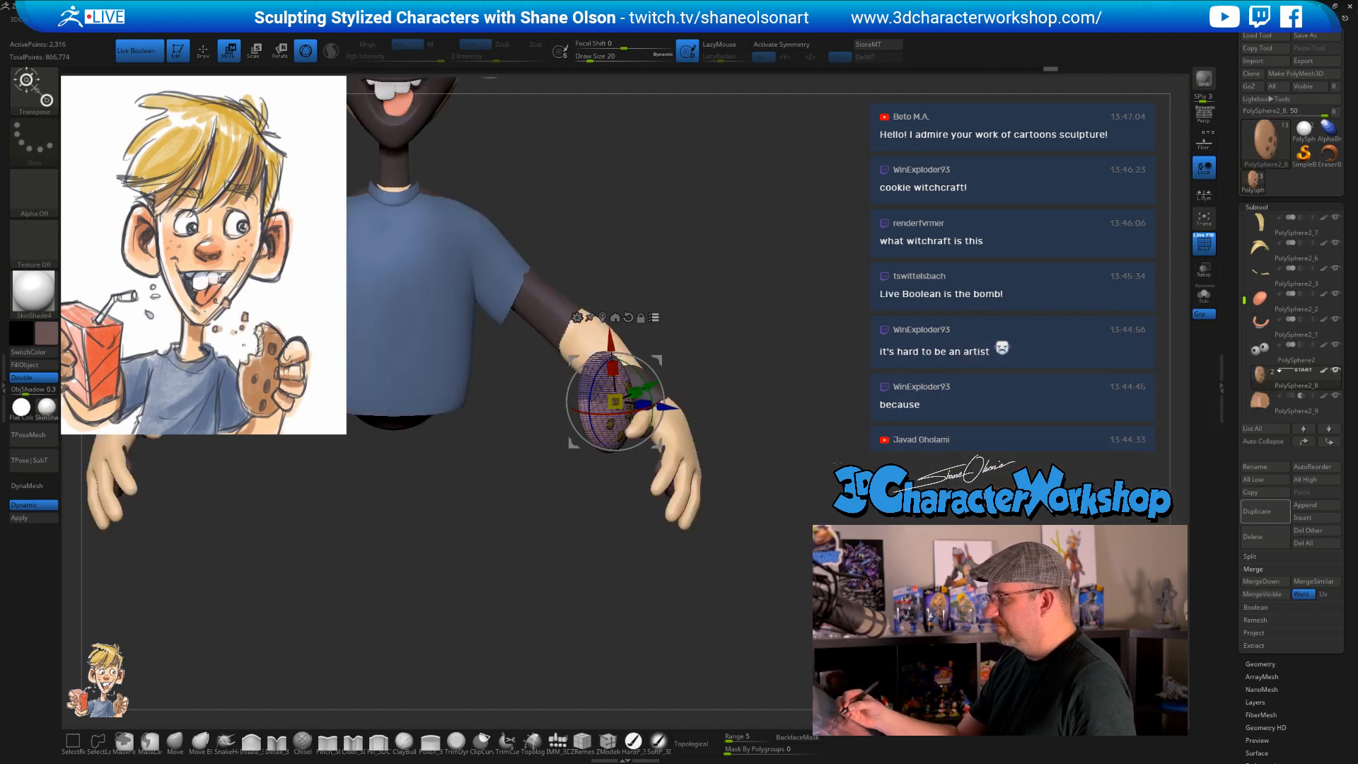
{"action": "left_click_drag", "start_coordinate": [834, 454], "coordinate": [835, 566]}
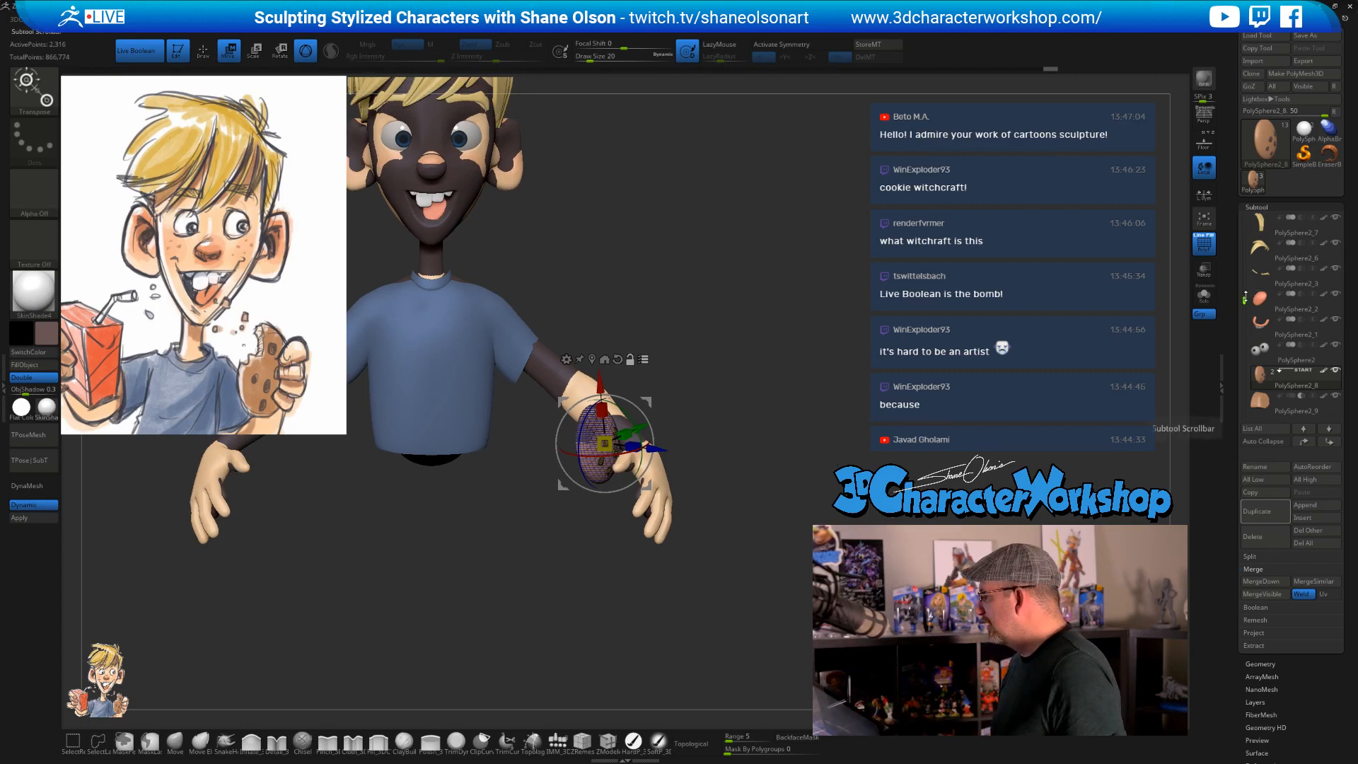
{"action": "scroll", "coordinate": [1258, 292], "scroll_direction": "up", "scroll_amount": 5}
{"action": "left_click", "coordinate": [1337, 244]}
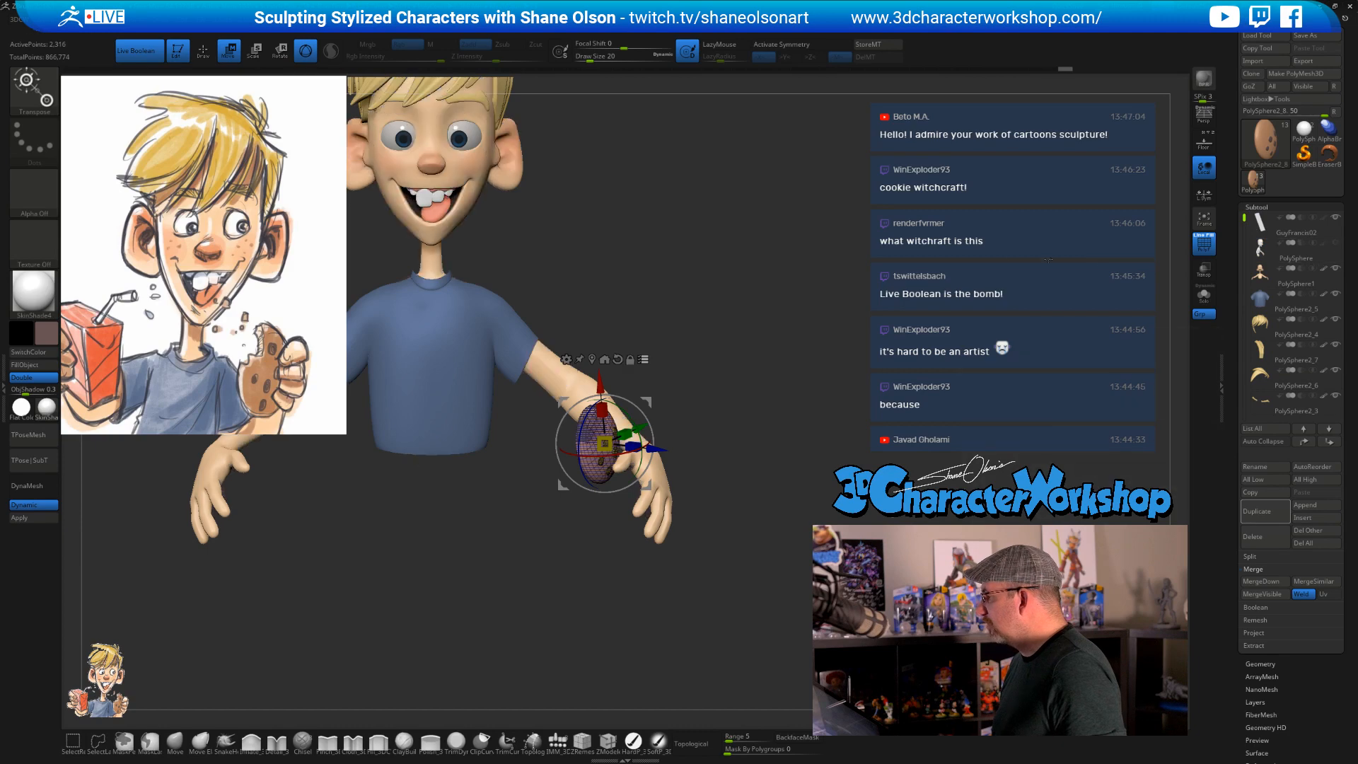
{"action": "right_click_drag", "start_coordinate": [707, 297], "coordinate": [865, 331], "text": "ctrl"}
{"action": "key", "text": "shift+f"}
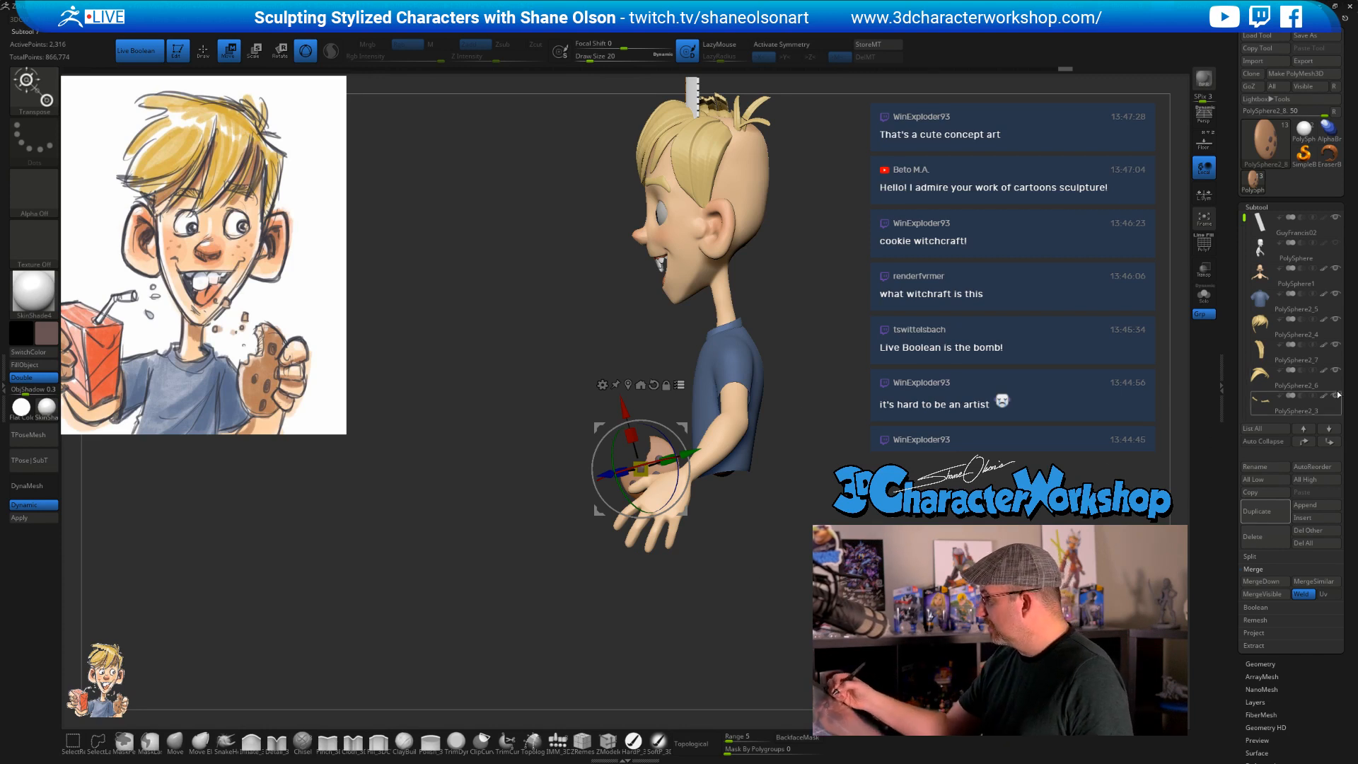
- Limit the visible subtools to the cookie pieces and the PolySphere1 body, keeping the cookie as the active subtool
{"action": "left_click_drag", "start_coordinate": [1242, 222], "coordinate": [1243, 311]}
{"action": "left_click", "coordinate": [1335, 345]}
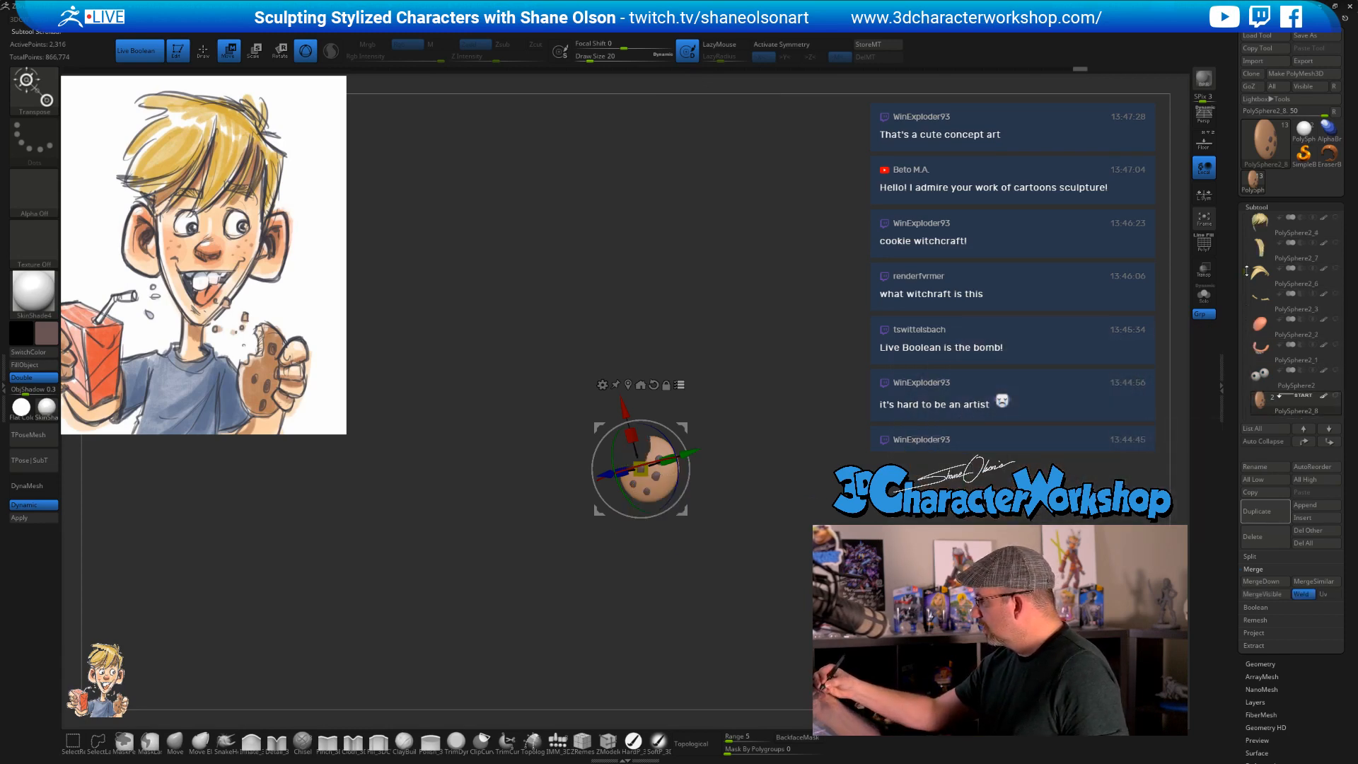
{"action": "left_click_drag", "start_coordinate": [1245, 303], "coordinate": [1244, 215]}
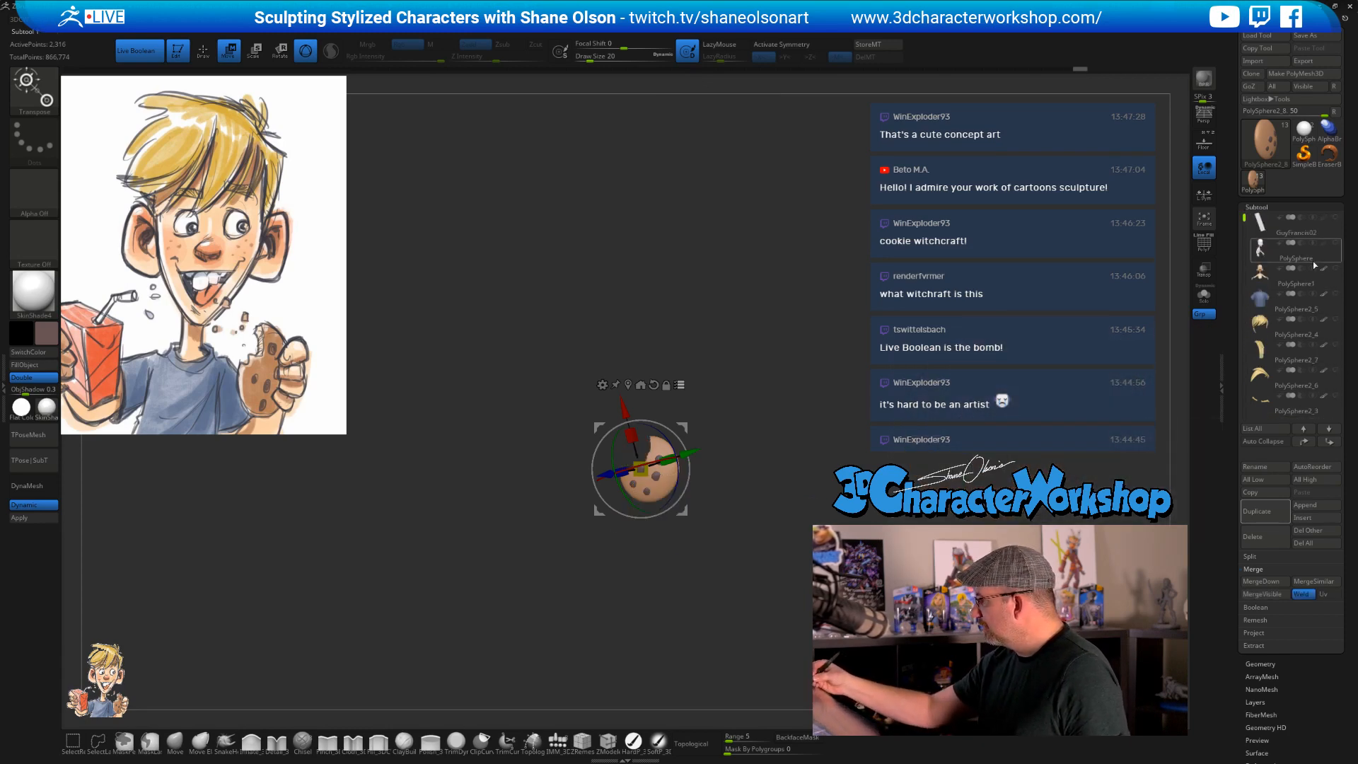
{"action": "left_click", "coordinate": [1336, 269]}
{"action": "left_click", "coordinate": [1260, 277]}
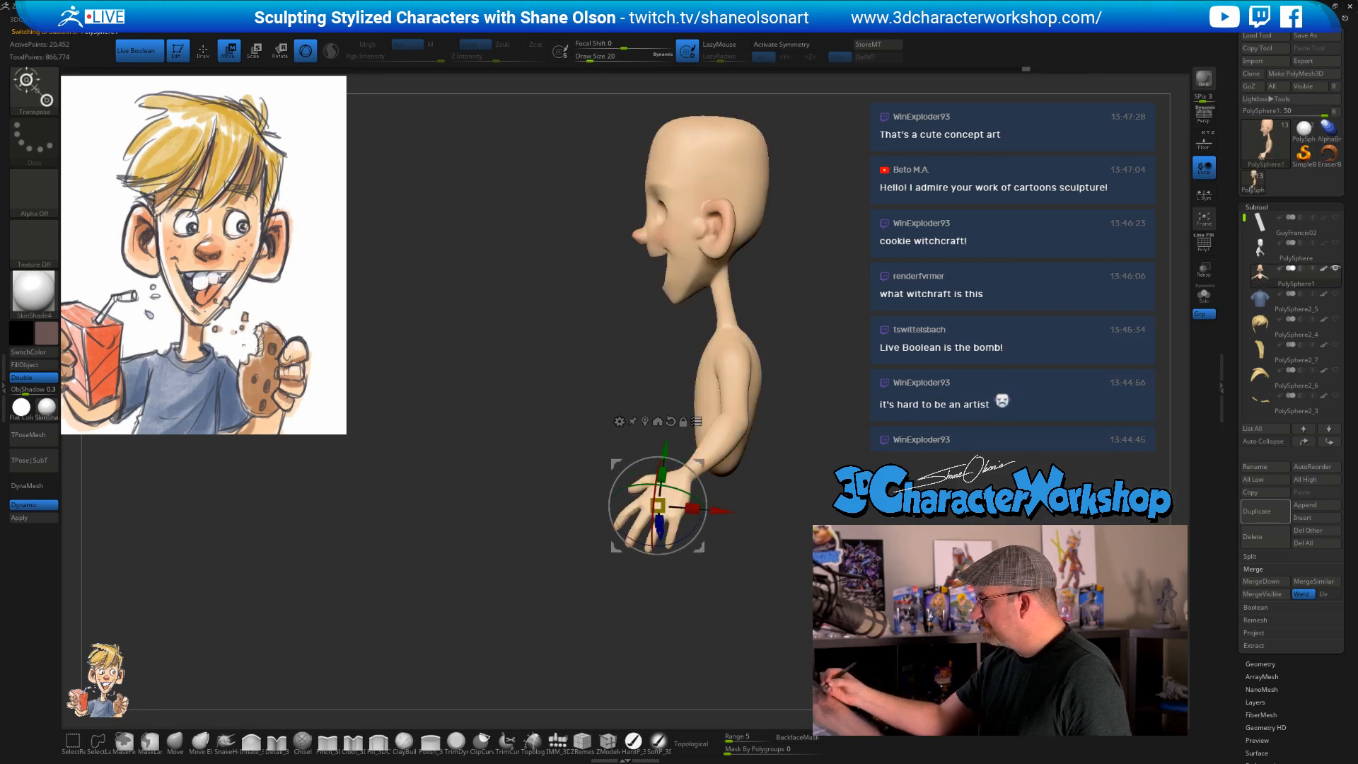
{"action": "mouse_move", "coordinate": [524, 212]}
{"action": "left_mouse_down", "text": "alt"}
{"action": "mouse_move", "coordinate": [517, 167]}
{"action": "mouse_move", "coordinate": [495, 226]}
{"action": "mouse_move", "coordinate": [503, 261]}
{"action": "mouse_move", "coordinate": [743, 630]}
{"action": "mouse_move", "coordinate": [841, 647]}
{"action": "left_mouse_up", "text": "alt"}
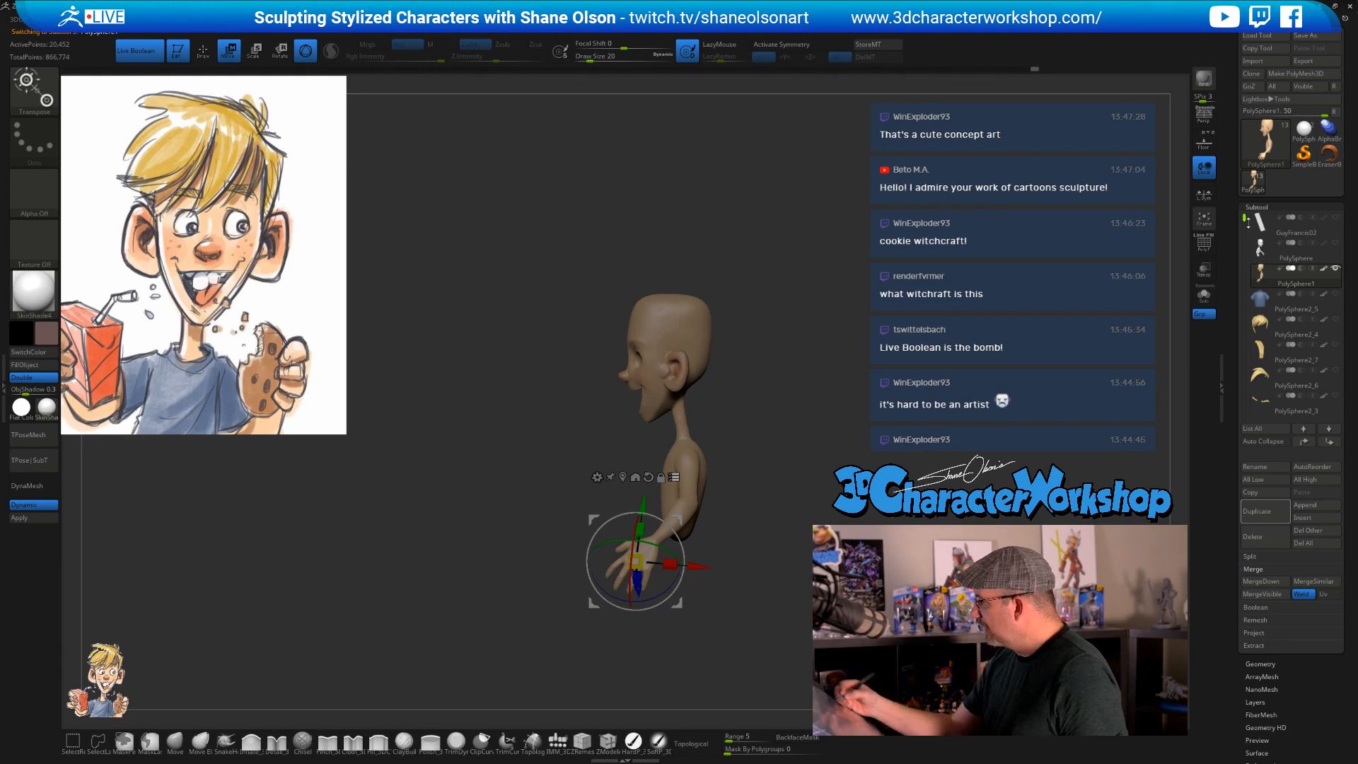
{"action": "left_click_drag", "start_coordinate": [1248, 222], "coordinate": [1244, 318]}
{"action": "left_click", "coordinate": [1260, 350]}
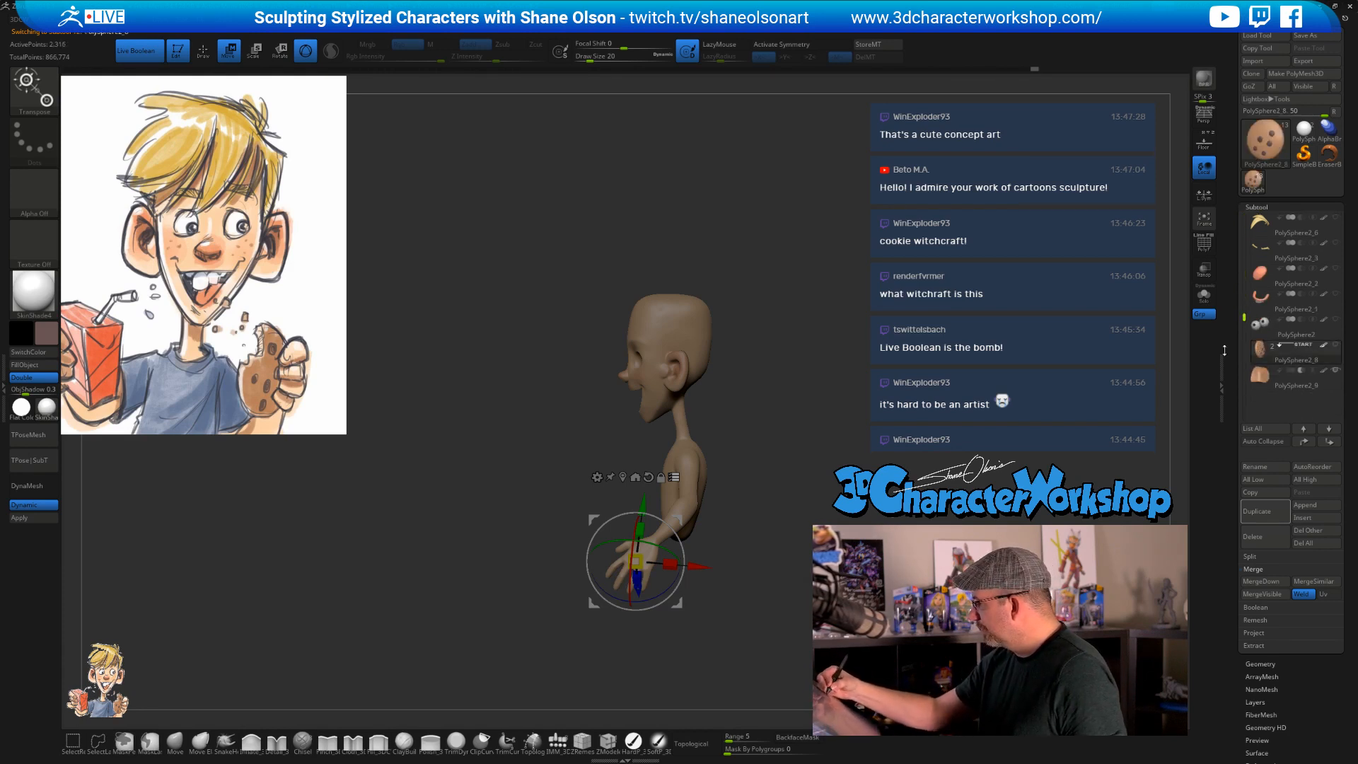
- Move the cookie down into the boy's palm and check its placement from the side and front
{"action": "left_click_drag", "start_coordinate": [763, 396], "coordinate": [764, 480], "text": "alt"}
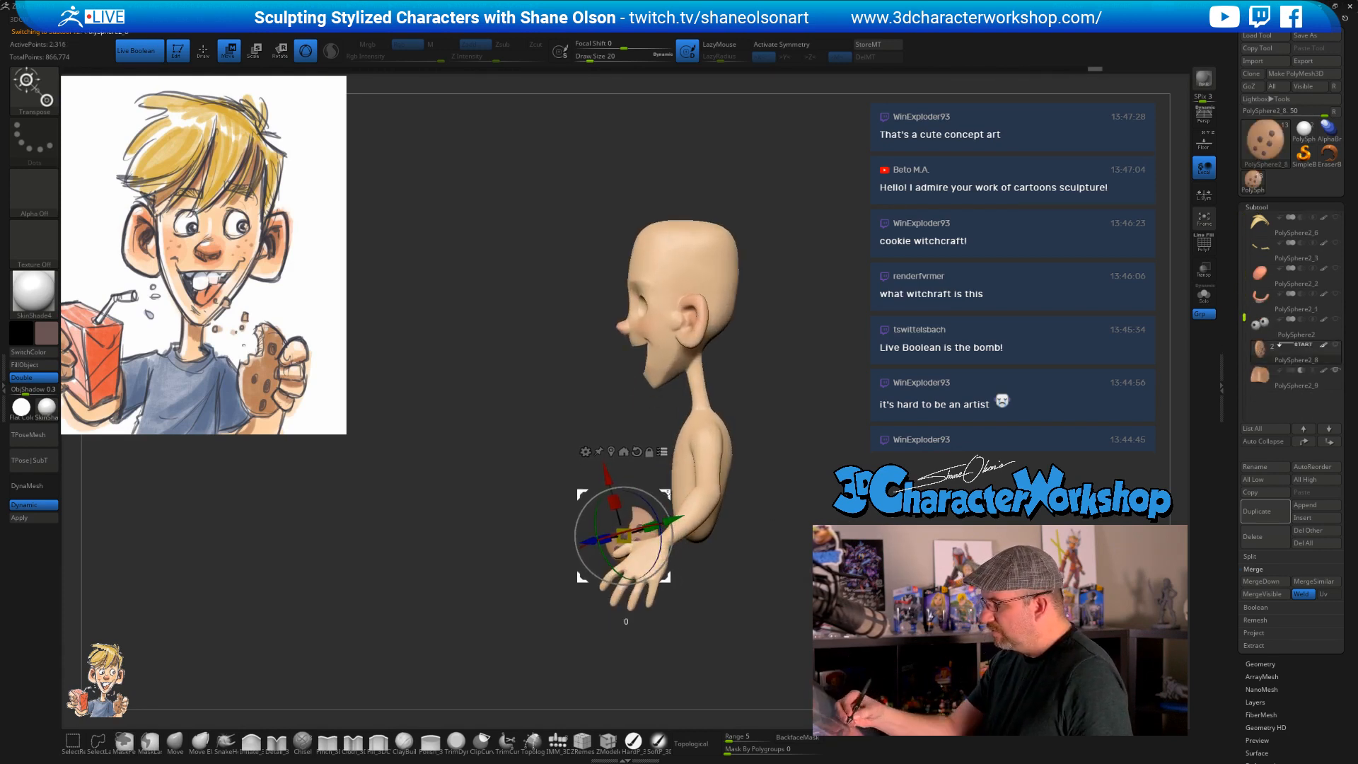
{"action": "left_click_drag", "start_coordinate": [668, 493], "coordinate": [640, 518]}
{"action": "left_click_drag", "start_coordinate": [743, 523], "coordinate": [815, 499]}
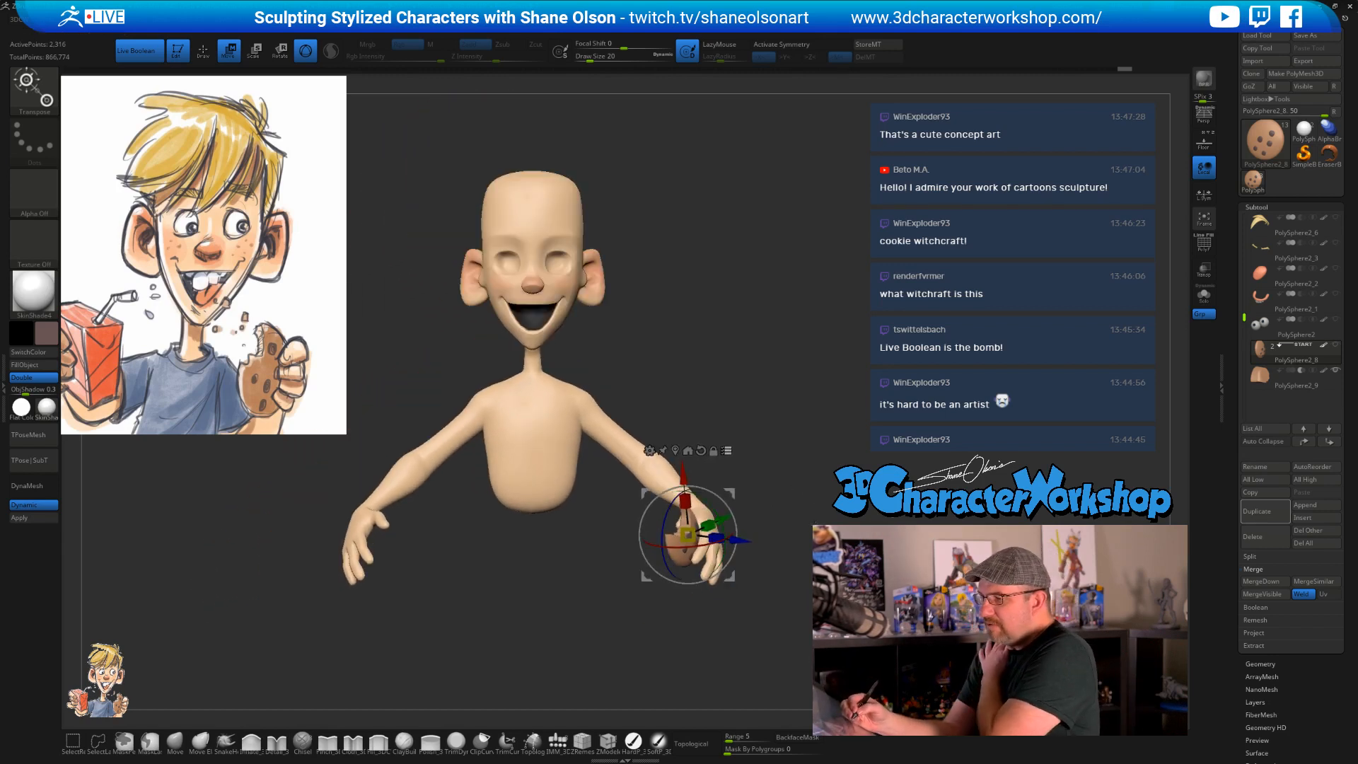
{"action": "mouse_move", "coordinate": [809, 501]}
{"action": "left_mouse_down"}
{"action": "mouse_move", "coordinate": [730, 493]}
{"action": "mouse_move", "coordinate": [796, 520]}
{"action": "mouse_move", "coordinate": [828, 496]}
{"action": "mouse_move", "coordinate": [825, 518]}
{"action": "left_mouse_up"}
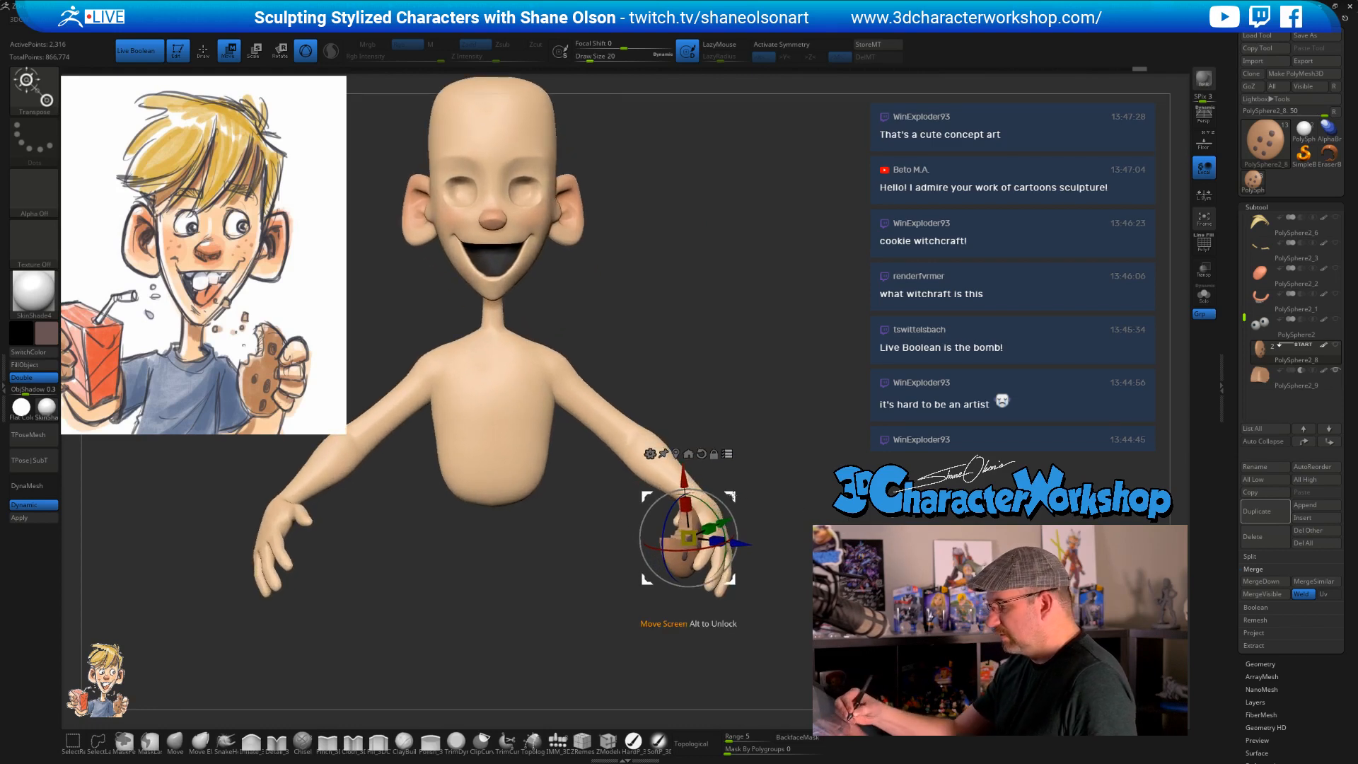
{"action": "left_click_drag", "start_coordinate": [730, 495], "coordinate": [729, 493]}
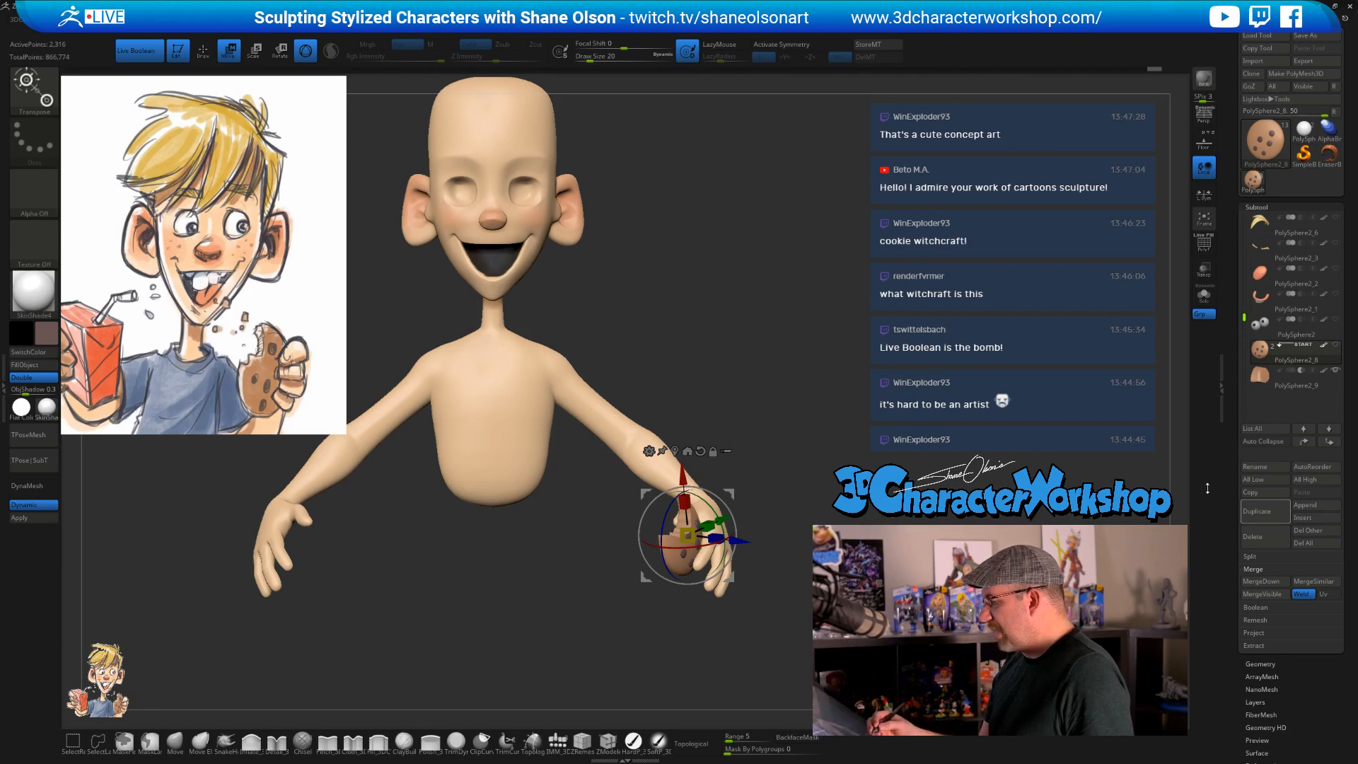
- Show all subtools except the GuyFrancis02 ruler, and make the PolySphere1 body the active subtool in Draw mode
{"action": "left_click", "coordinate": [1336, 346]}
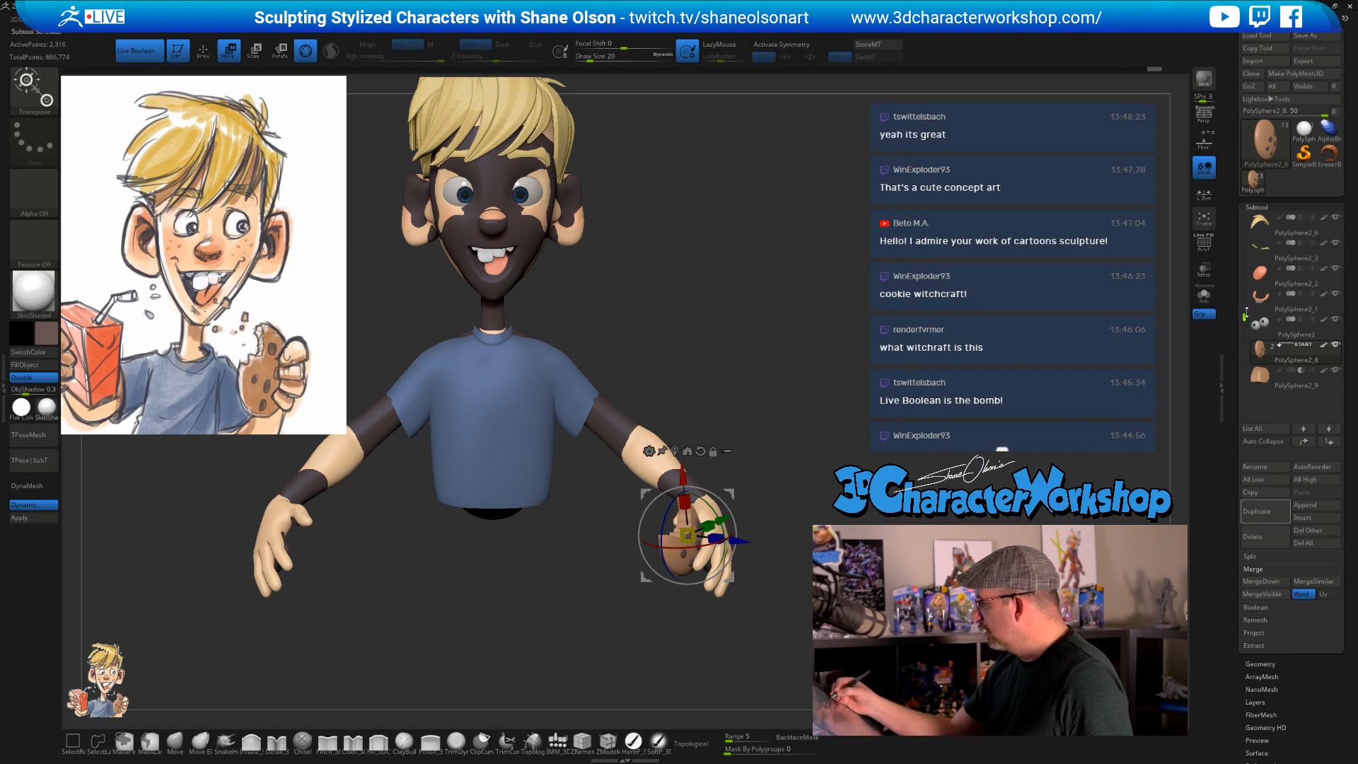
{"action": "left_click_drag", "start_coordinate": [1246, 313], "coordinate": [1246, 218]}
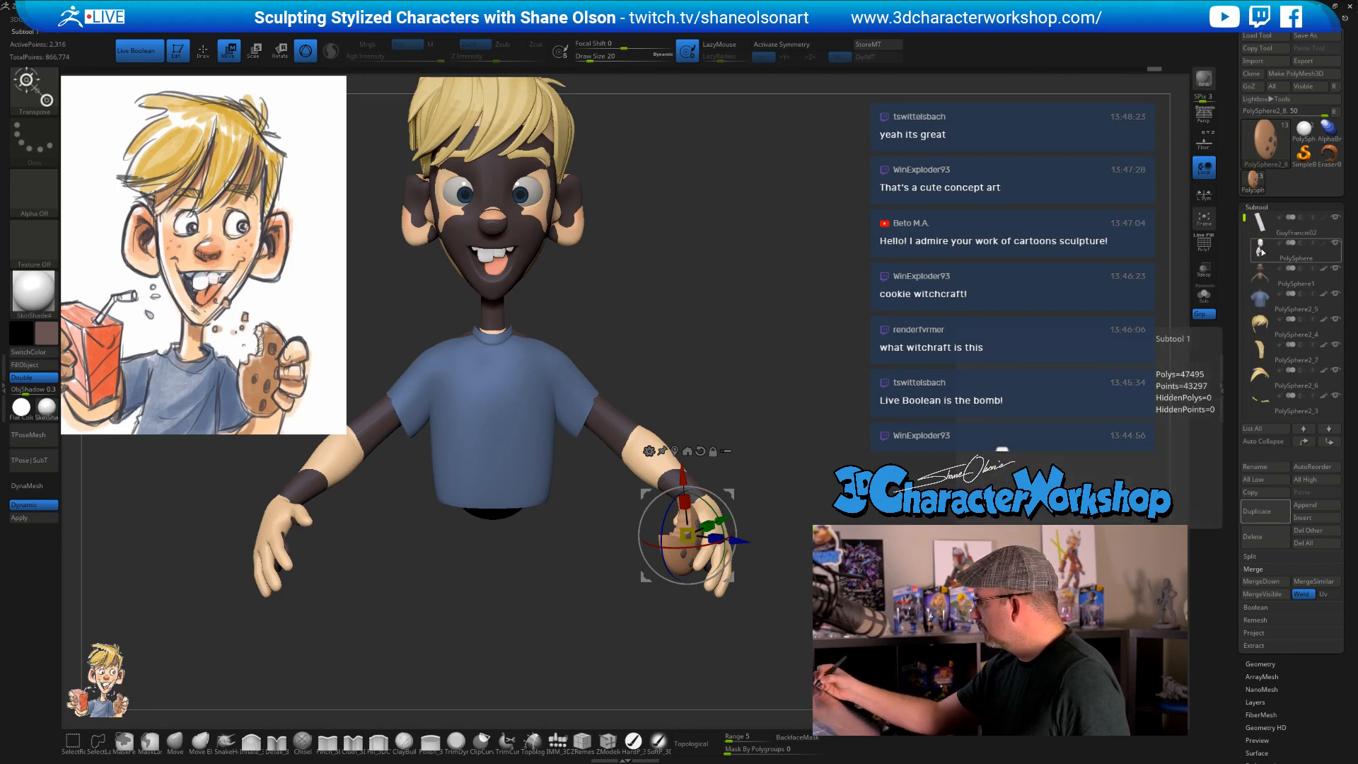
{"action": "left_click", "coordinate": [1260, 249]}
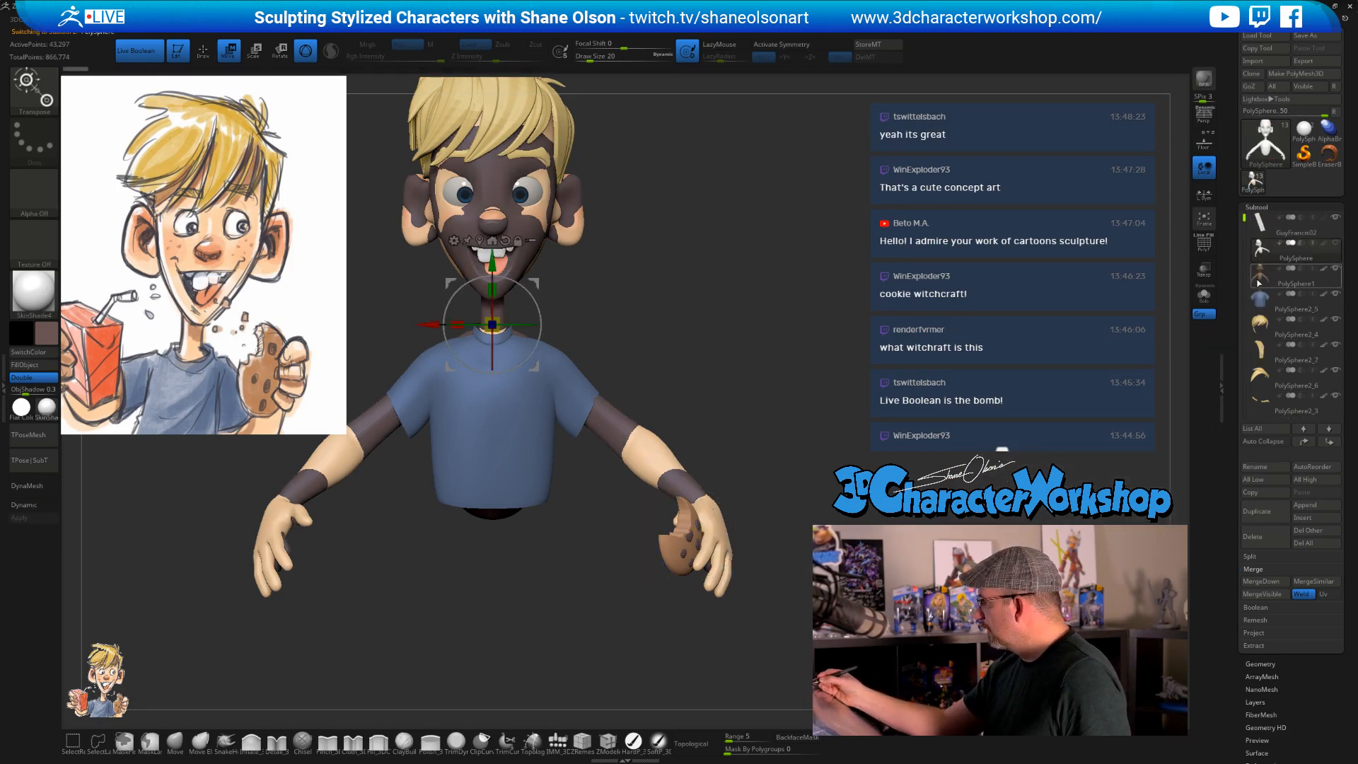
{"action": "left_click", "coordinate": [1259, 281]}
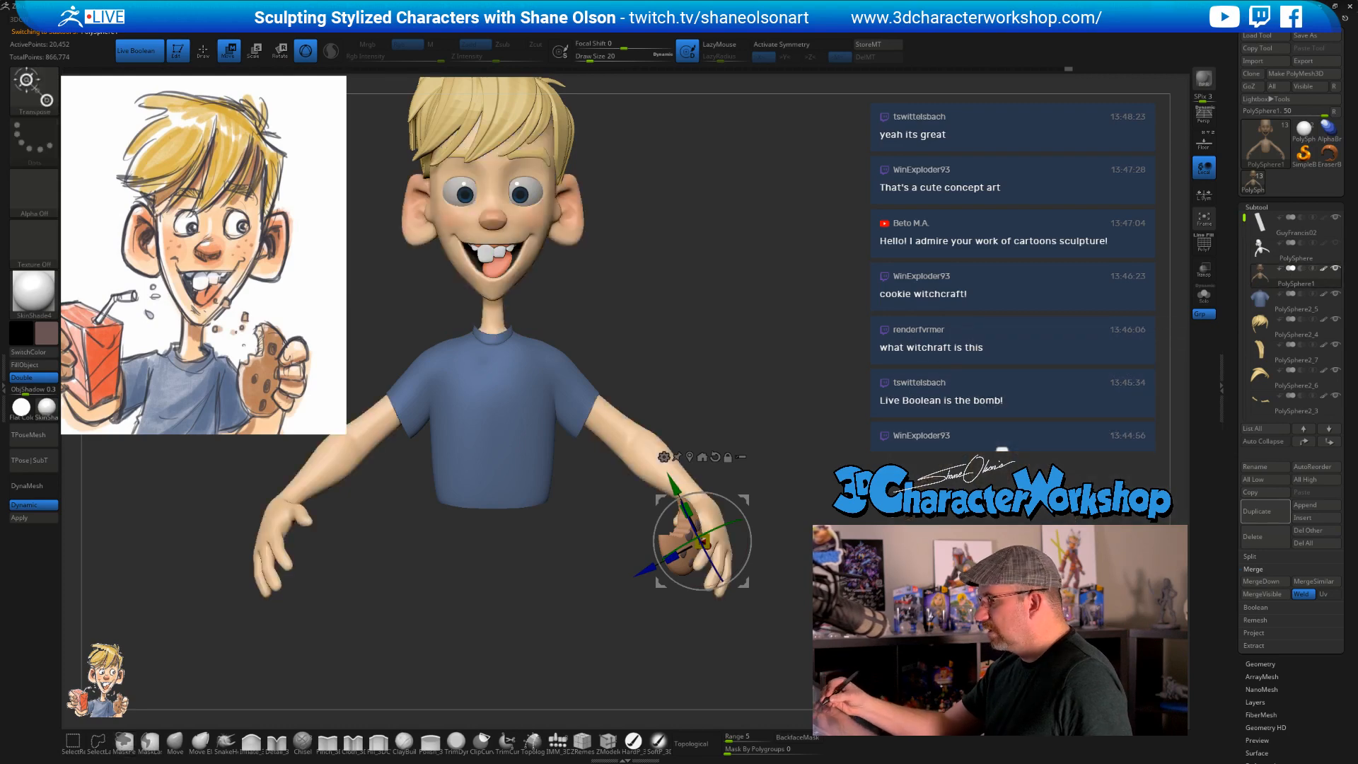
{"action": "key", "text": "f"}
{"action": "key", "text": "q"}
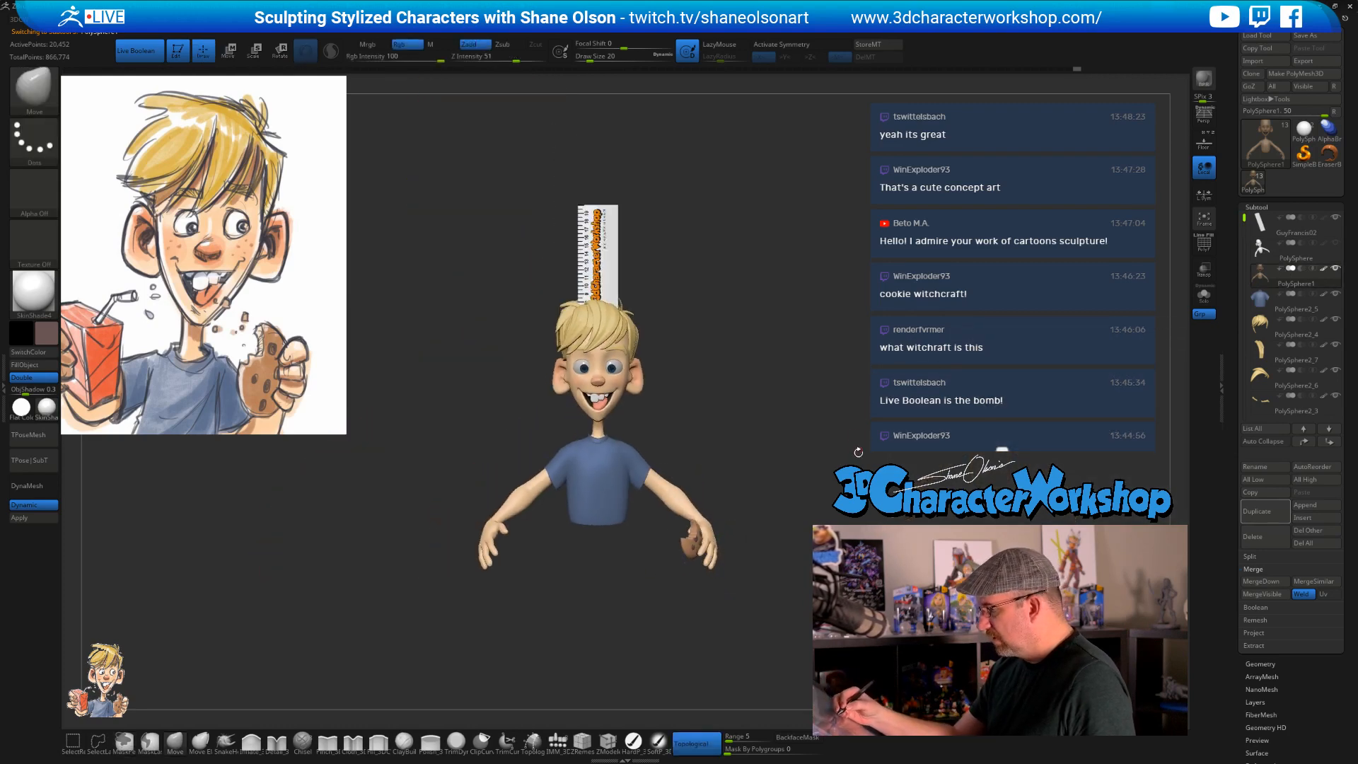
{"action": "left_click", "coordinate": [1335, 217]}
{"action": "right_click_drag", "start_coordinate": [750, 466], "coordinate": [750, 516], "text": "ctrl"}
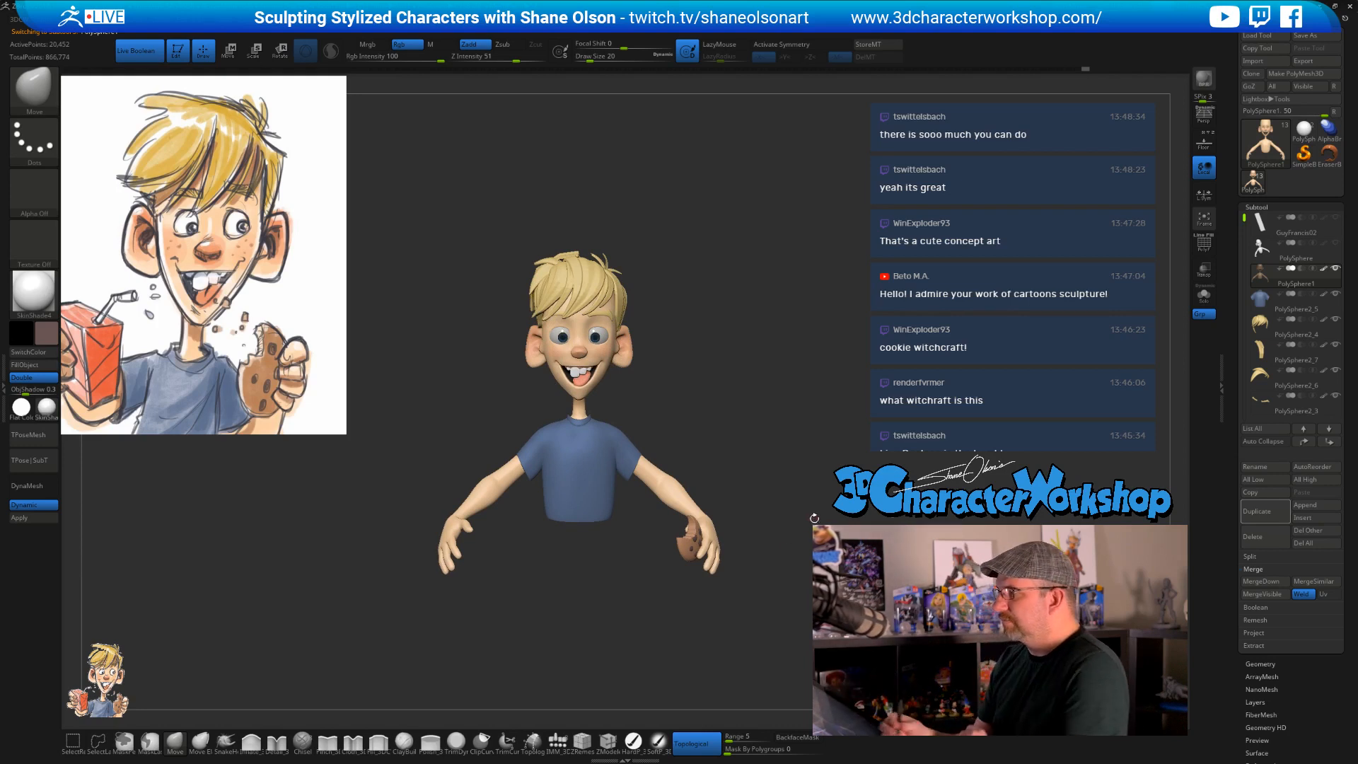
- Examine the full character with the cookie in hand from front and three-quarter views, and check the body's polyframe
{"action": "left_click_drag", "start_coordinate": [814, 518], "coordinate": [781, 430]}
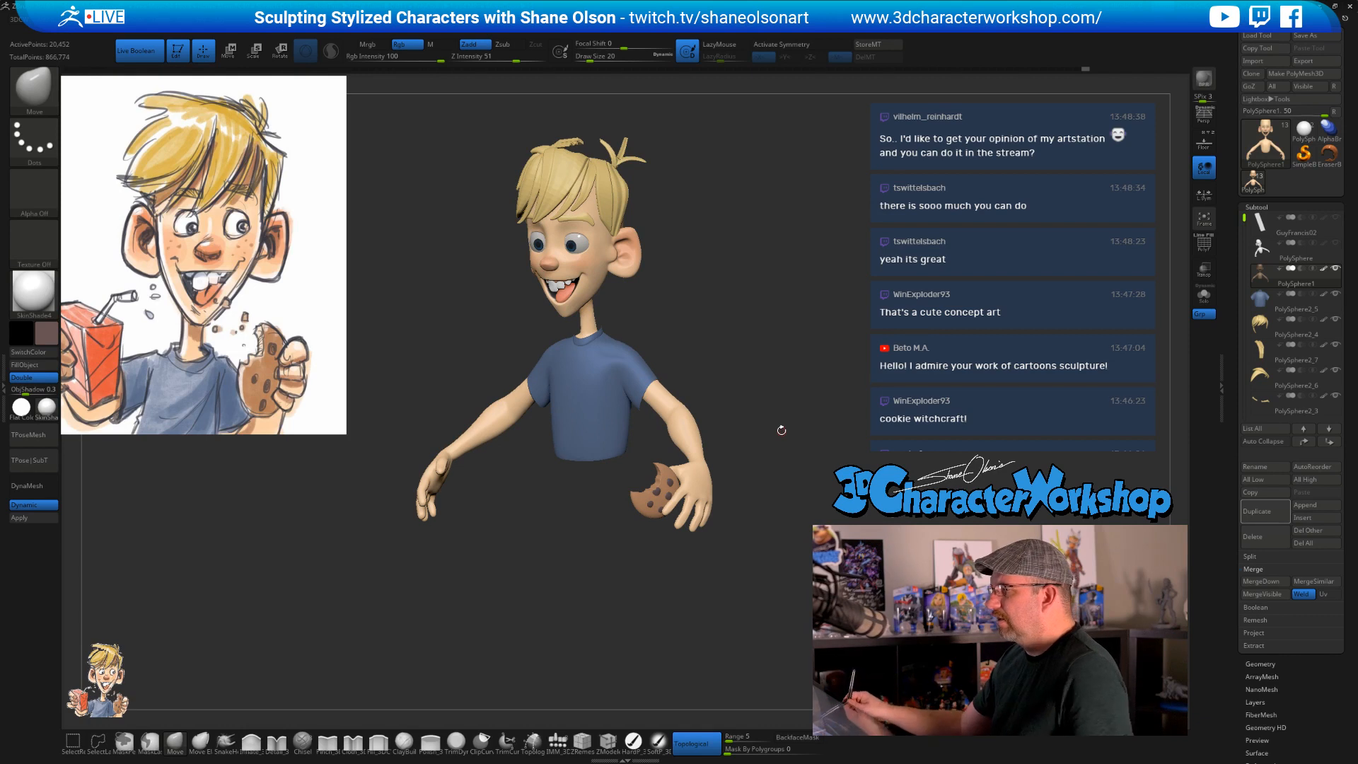
{"action": "mouse_move", "coordinate": [831, 362]}
{"action": "left_mouse_down", "text": "alt"}
{"action": "mouse_move", "coordinate": [832, 332]}
{"action": "mouse_move", "coordinate": [825, 364]}
{"action": "mouse_move", "coordinate": [776, 361]}
{"action": "mouse_move", "coordinate": [778, 343]}
{"action": "mouse_move", "coordinate": [724, 324]}
{"action": "mouse_move", "coordinate": [775, 338]}
{"action": "left_mouse_up", "text": "alt"}
{"action": "key", "text": "s"}
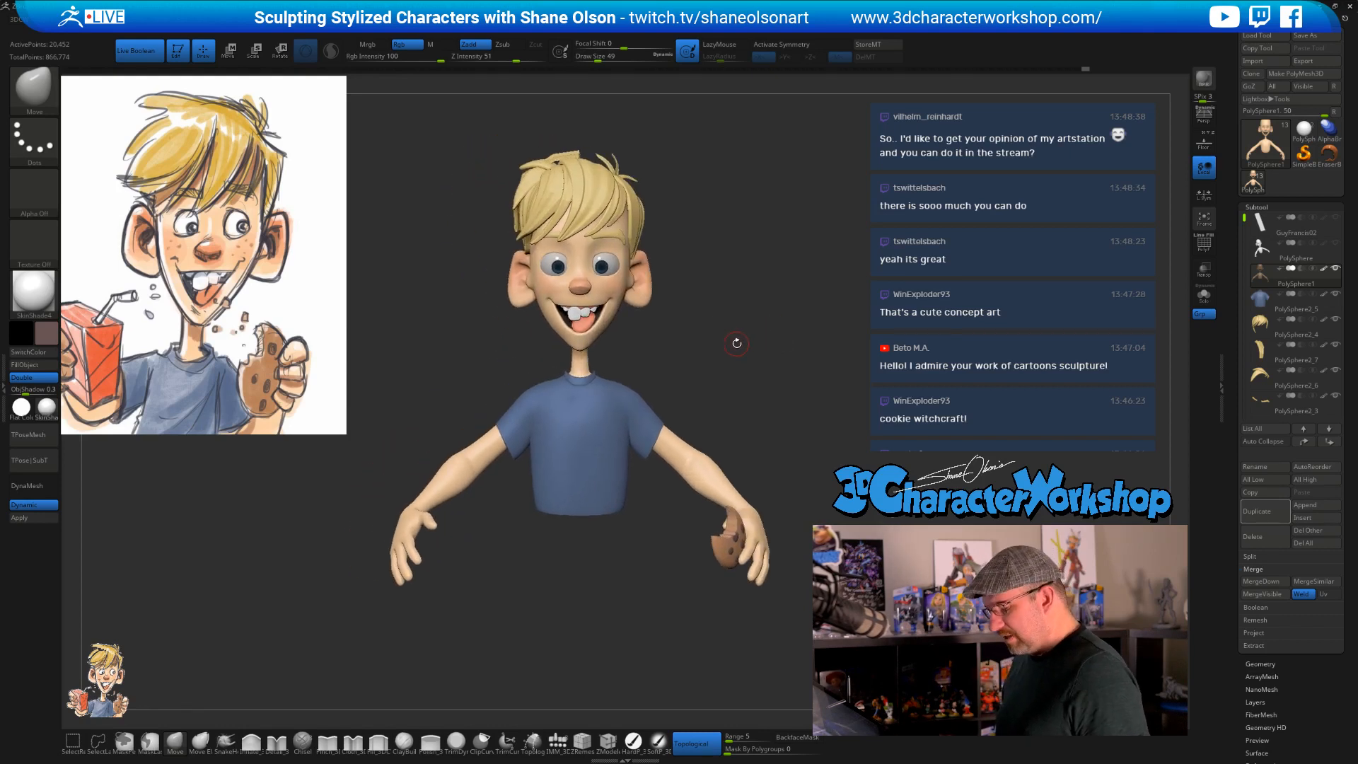
{"action": "key", "text": "s"}
{"action": "left_click_drag", "start_coordinate": [736, 344], "coordinate": [777, 337]}
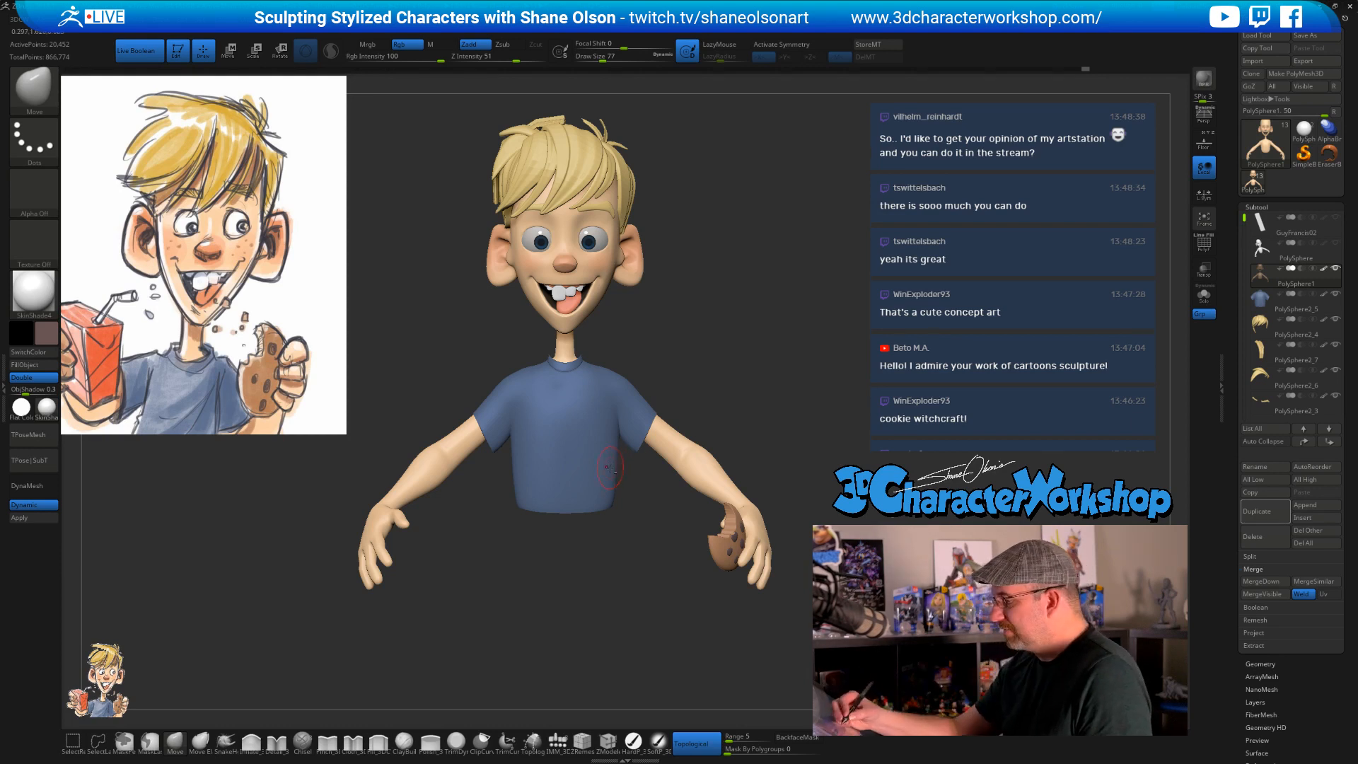
{"action": "right_click_drag", "start_coordinate": [761, 393], "coordinate": [761, 394], "text": "ctrl"}
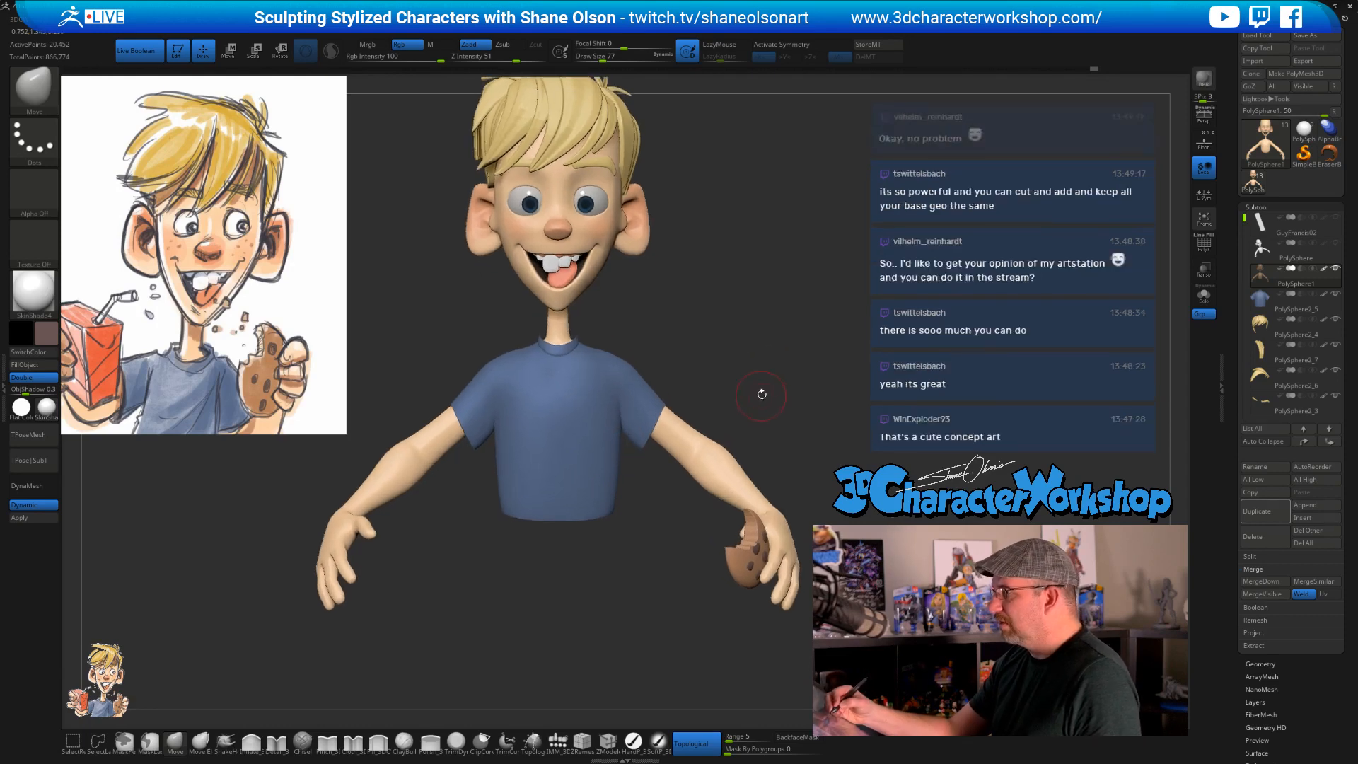
{"action": "mouse_move", "coordinate": [782, 394]}
{"action": "left_mouse_down"}
{"action": "mouse_move", "coordinate": [736, 396]}
{"action": "mouse_move", "coordinate": [779, 390]}
{"action": "left_mouse_up"}
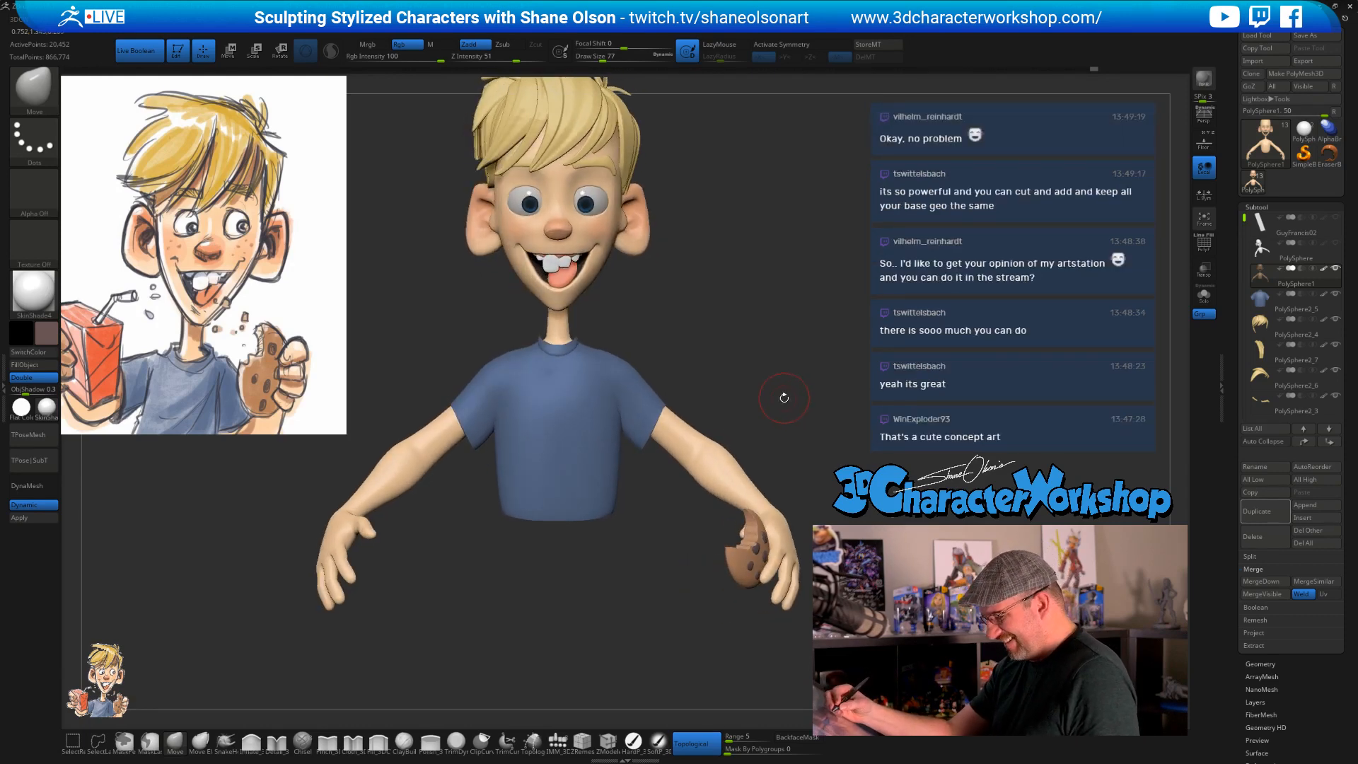
{"action": "right_click_drag", "start_coordinate": [782, 397], "coordinate": [779, 410], "text": "ctrl"}
{"action": "left_click", "coordinate": [782, 417], "text": "ctrl"}
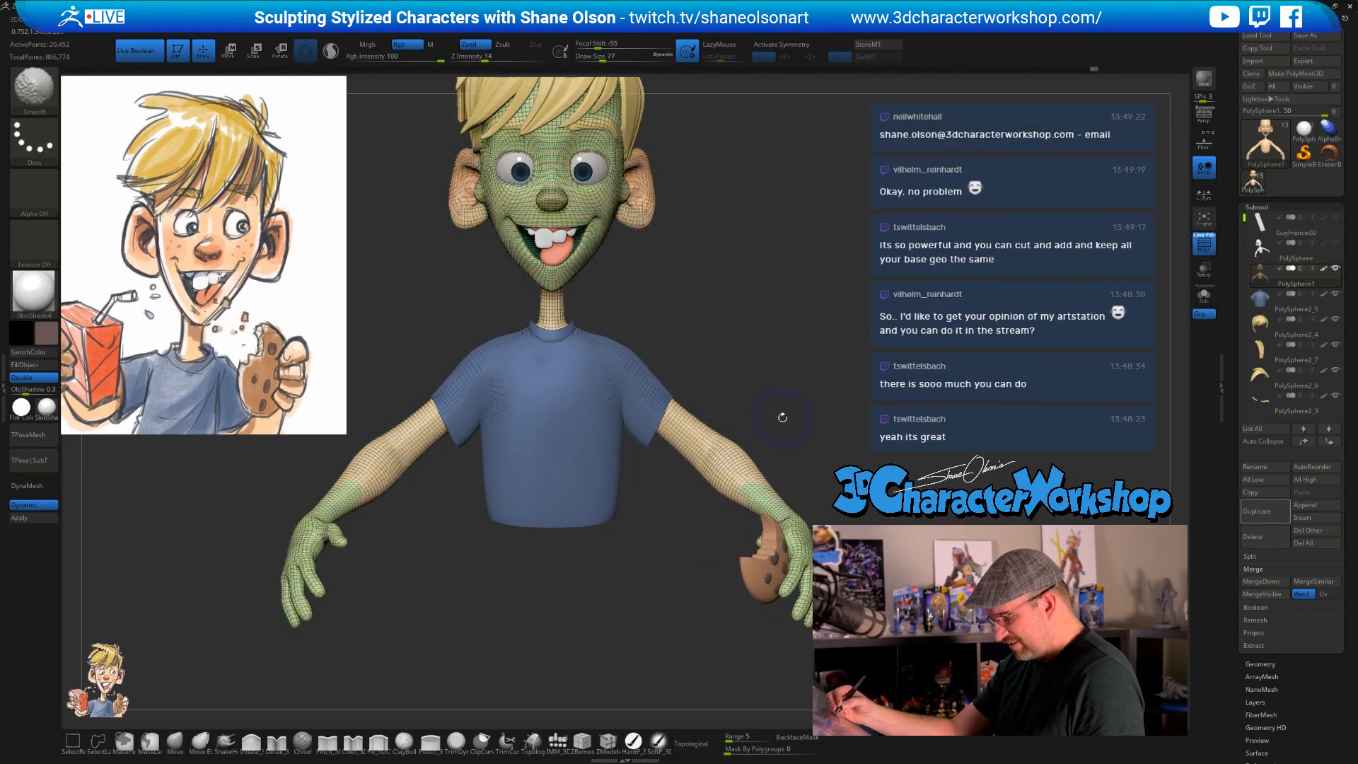
{"action": "left_click", "coordinate": [782, 417], "text": "ctrl"}
- Make the blue T-shirt the active subtool and check its wireframe
{"action": "left_click", "coordinate": [604, 496], "text": "alt"}
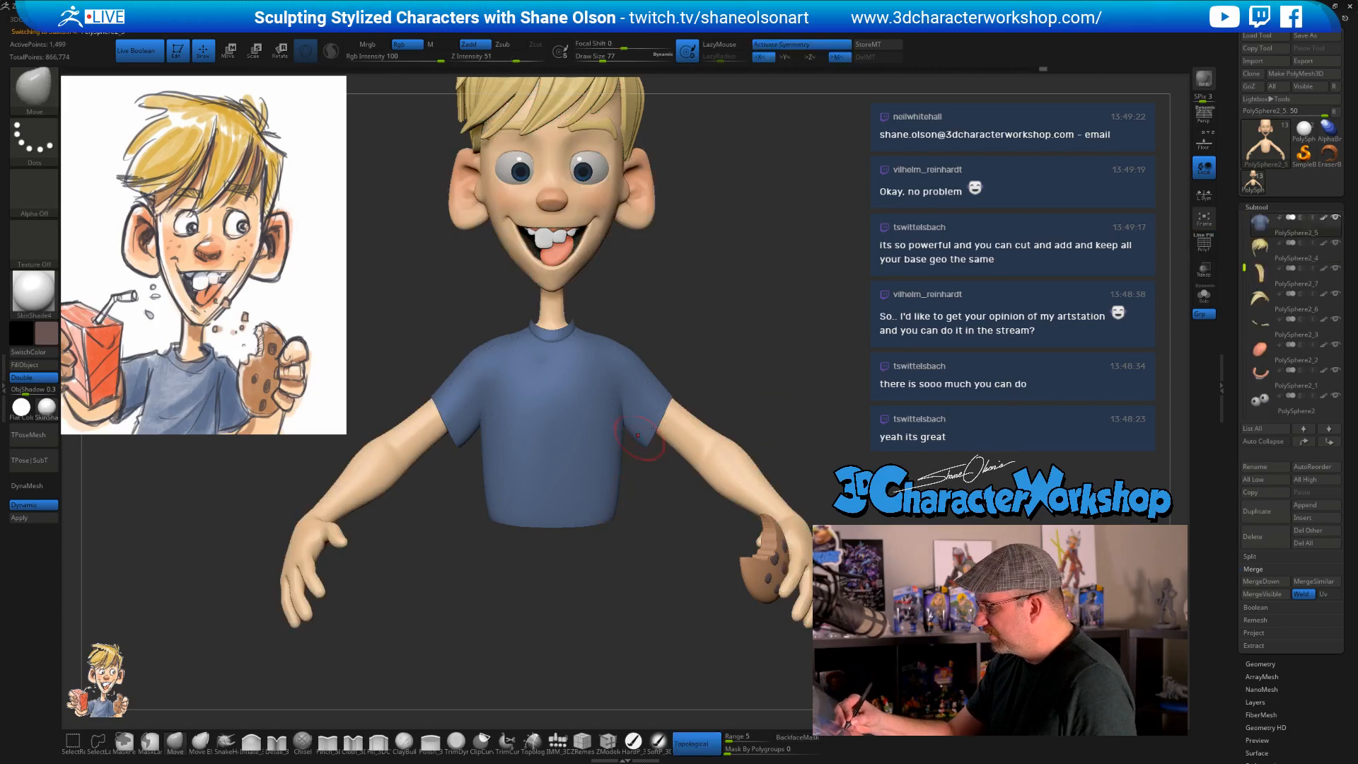
{"action": "mouse_move", "coordinate": [744, 384]}
{"action": "right_mouse_down", "text": "ctrl"}
{"action": "mouse_move", "coordinate": [740, 354]}
{"action": "mouse_move", "coordinate": [733, 461]}
{"action": "right_mouse_up", "text": "ctrl"}
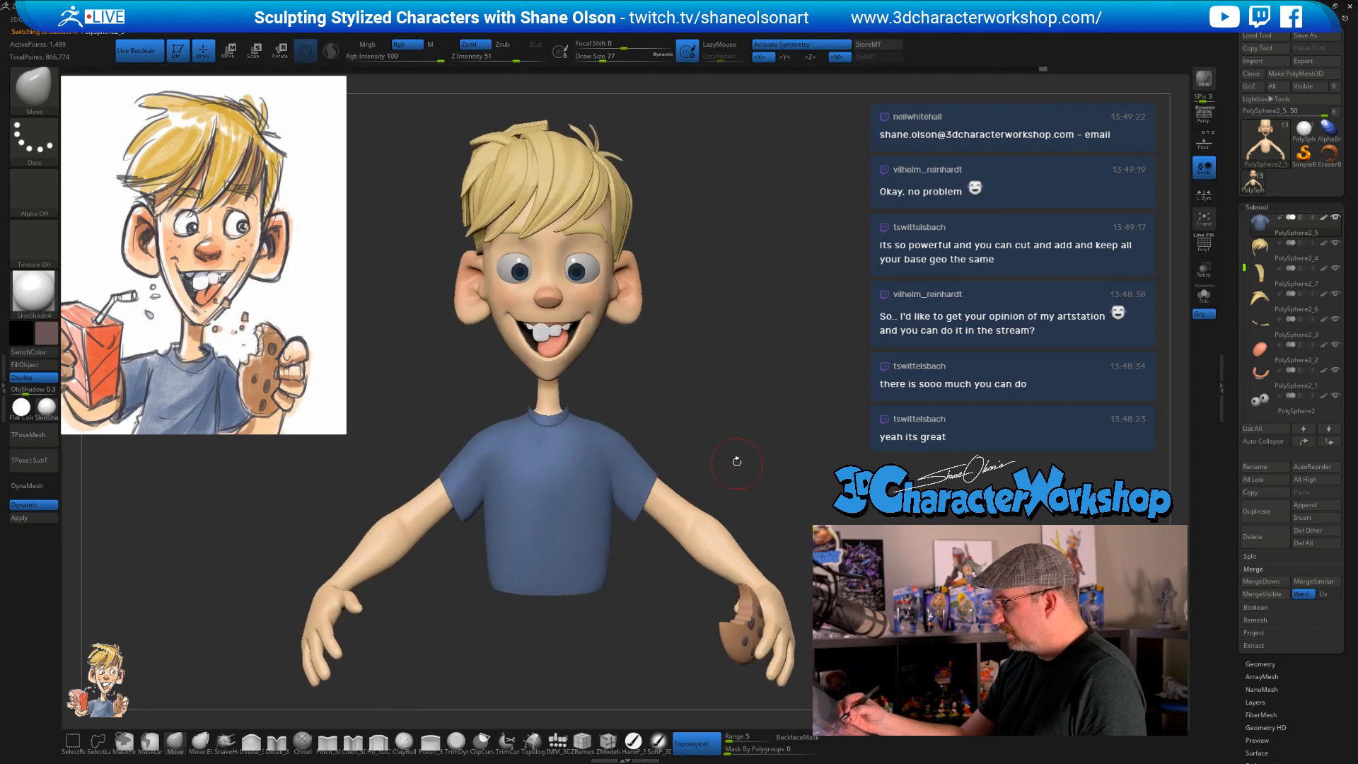
{"action": "key", "text": "shift+f"}
{"action": "key", "text": "shift+f"}
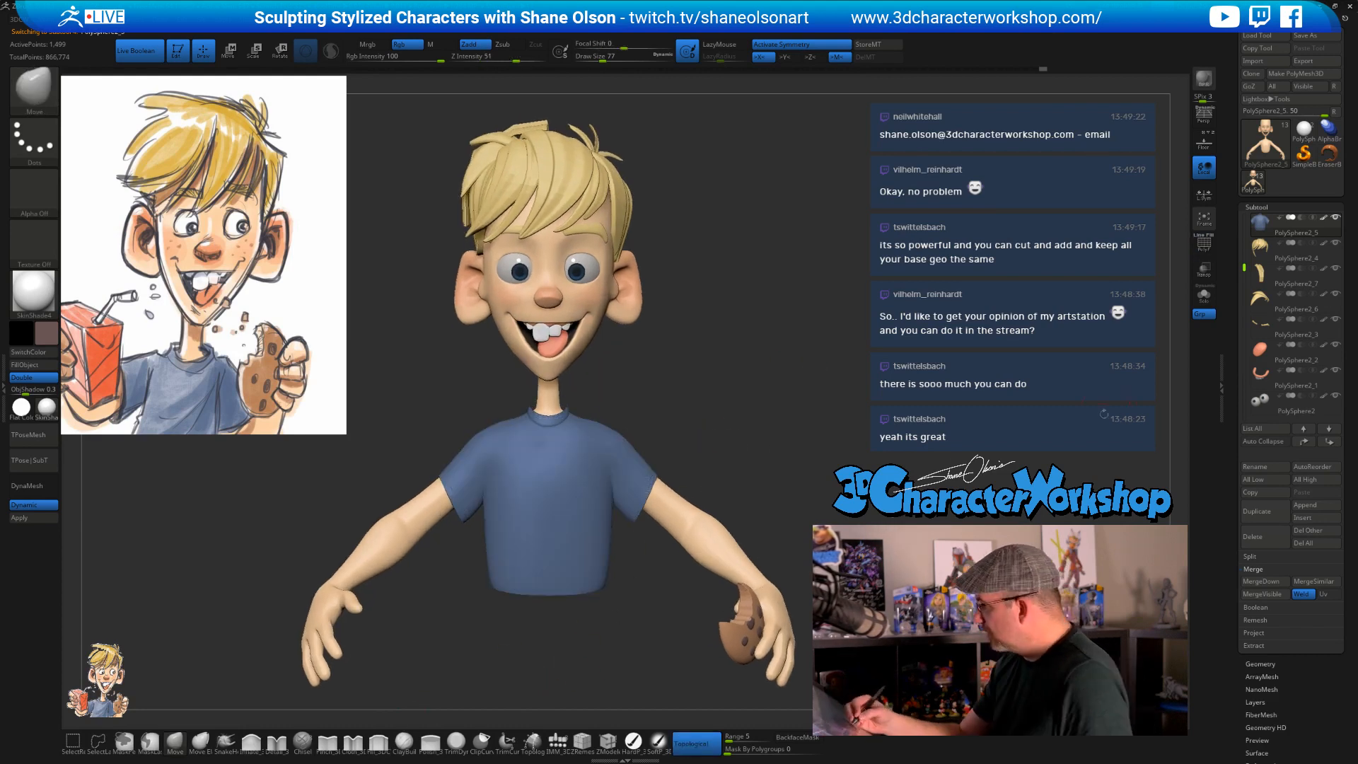
- Turn off symmetry and sculpt diagonal folds across the front of the T-shirt with the cloth brush
{"action": "left_click", "coordinate": [353, 741]}
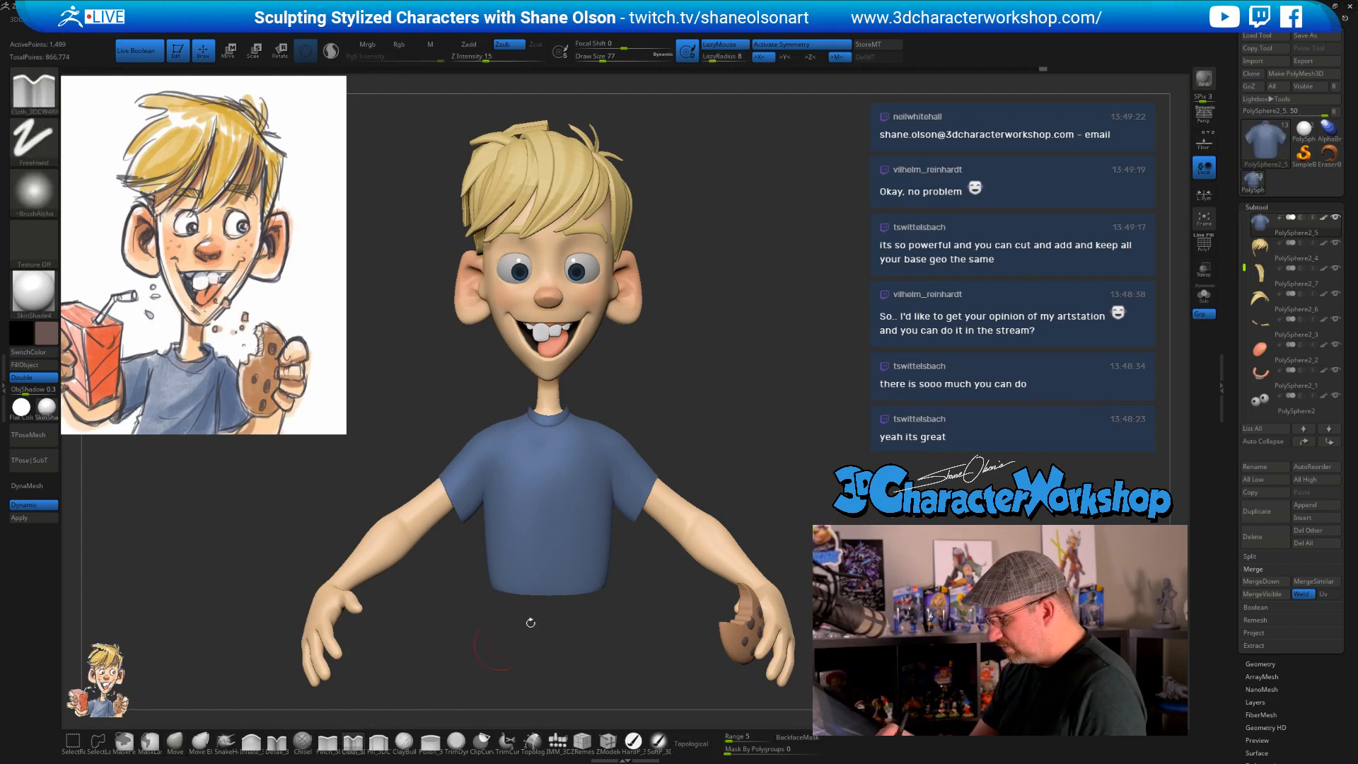
{"action": "key", "text": "s"}
{"action": "left_click_drag", "start_coordinate": [777, 403], "coordinate": [732, 413]}
{"action": "key", "text": "x"}
{"action": "key", "text": "s"}
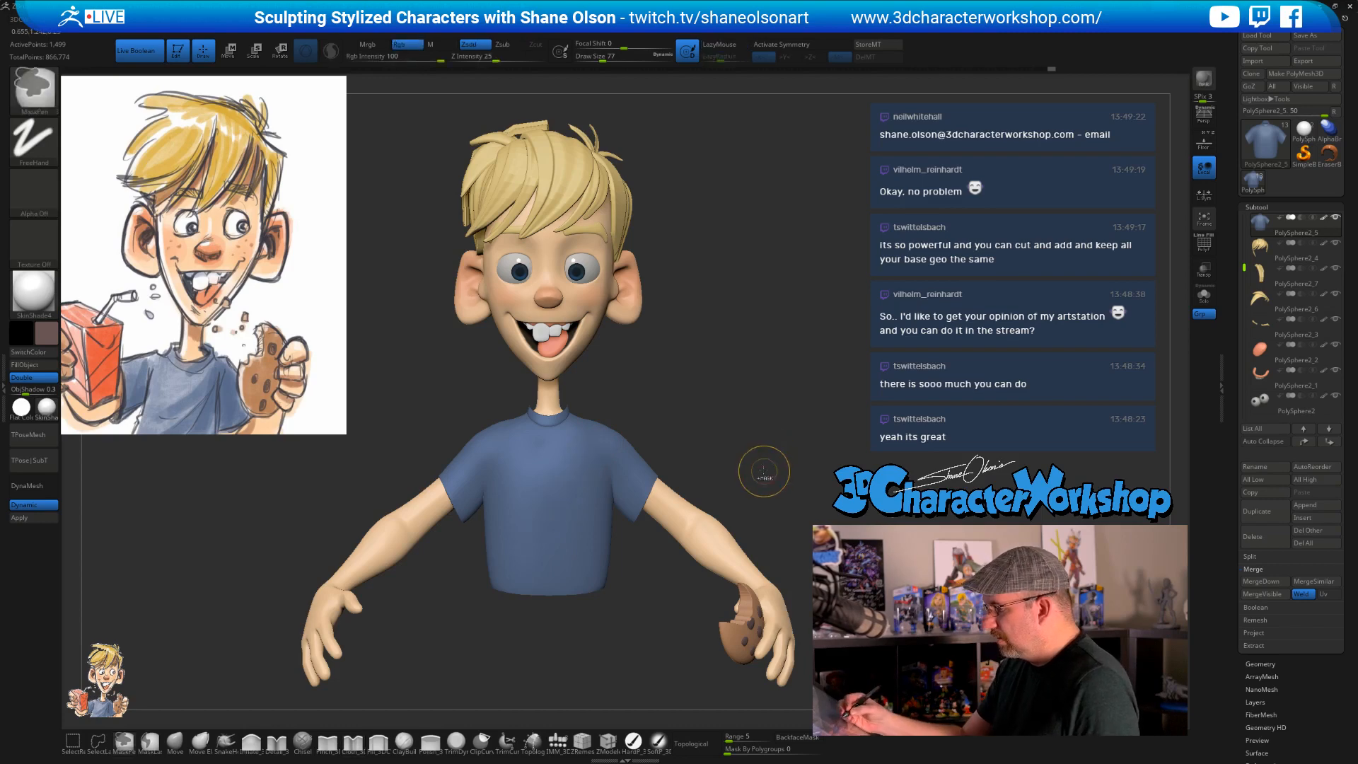
{"action": "key", "text": "s"}
{"action": "key", "text": "s"}
{"action": "left_click_drag", "start_coordinate": [650, 430], "coordinate": [641, 433]}
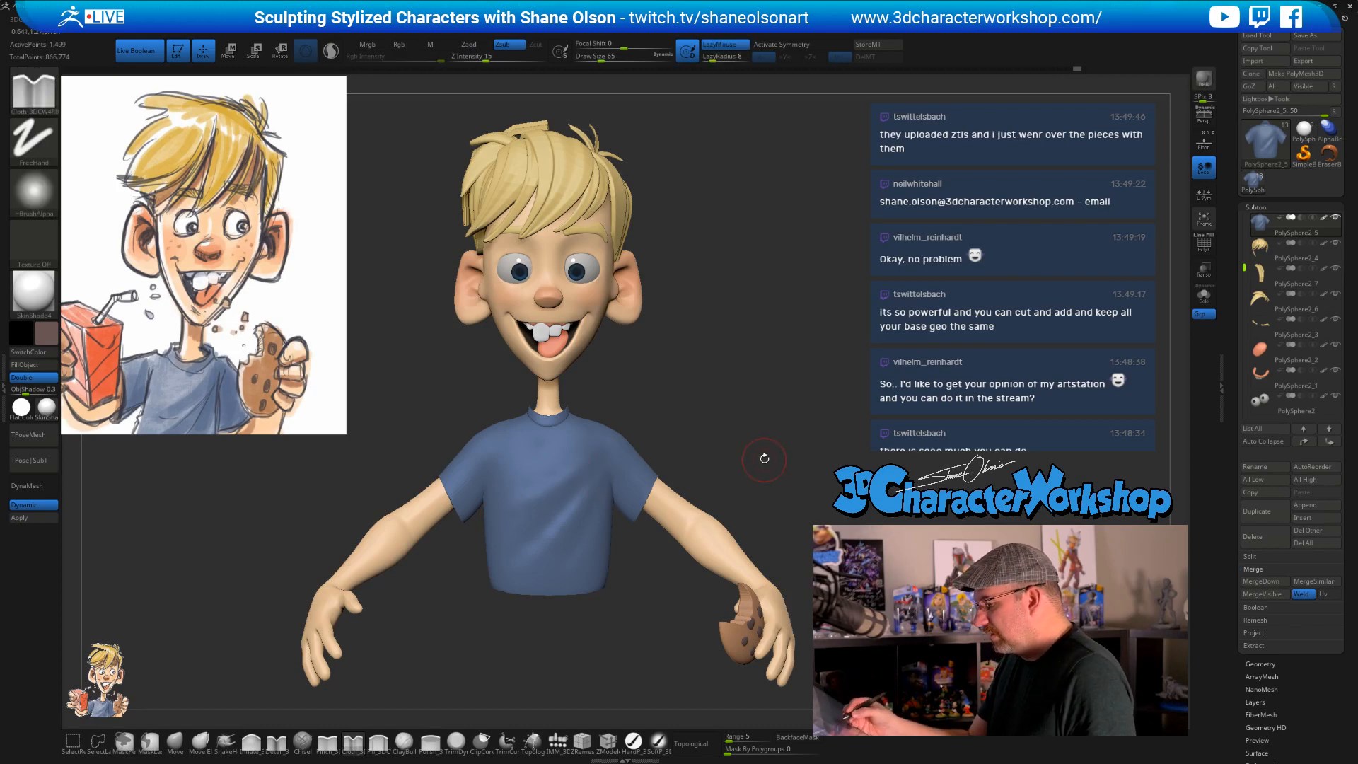
{"action": "mouse_move", "coordinate": [764, 459]}
{"action": "left_mouse_down"}
{"action": "mouse_move", "coordinate": [739, 460]}
{"action": "mouse_move", "coordinate": [781, 460]}
{"action": "mouse_move", "coordinate": [665, 495]}
{"action": "left_mouse_up"}
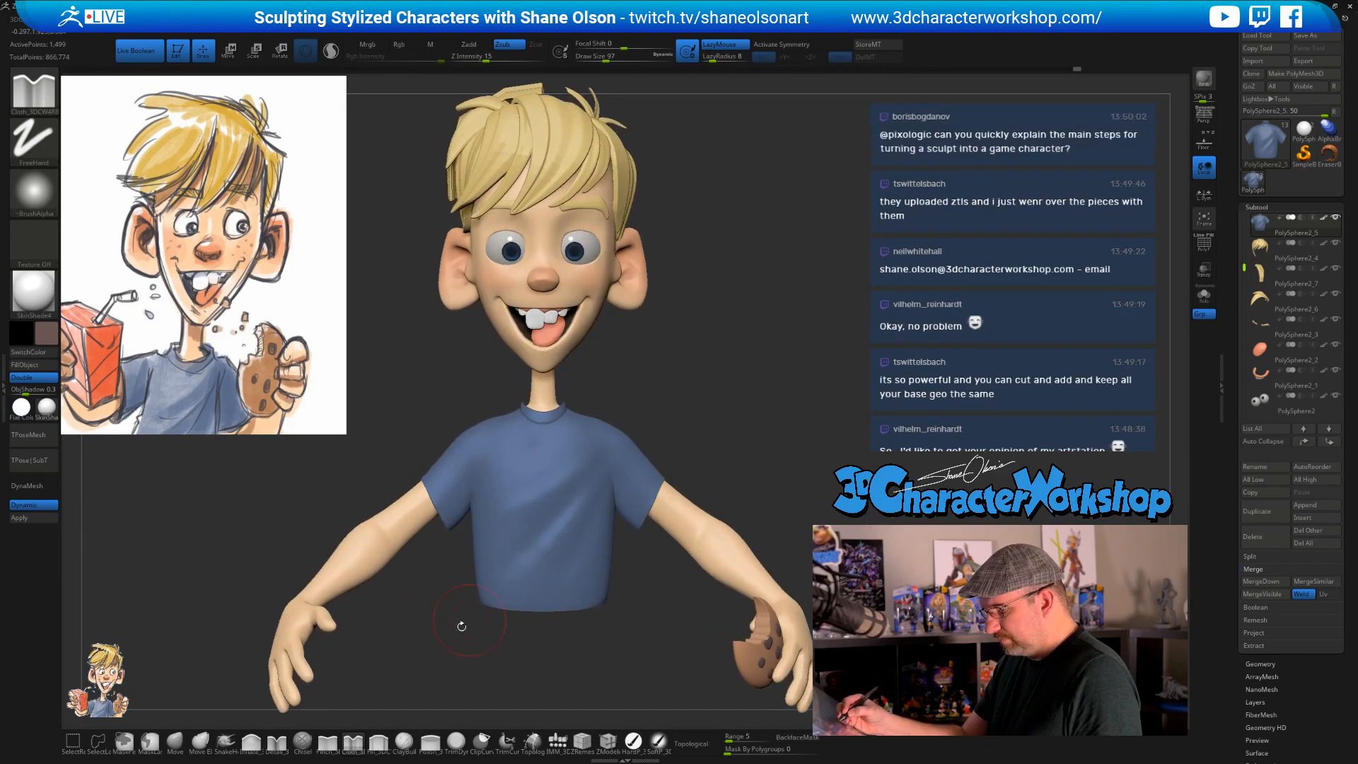
- Tighten the diagonal chest folds on the T-shirt with the pinch brush at draw size 54
{"action": "left_click", "coordinate": [327, 742]}
{"action": "key", "text": "s"}
{"action": "left_click_drag", "start_coordinate": [674, 436], "coordinate": [668, 437]}
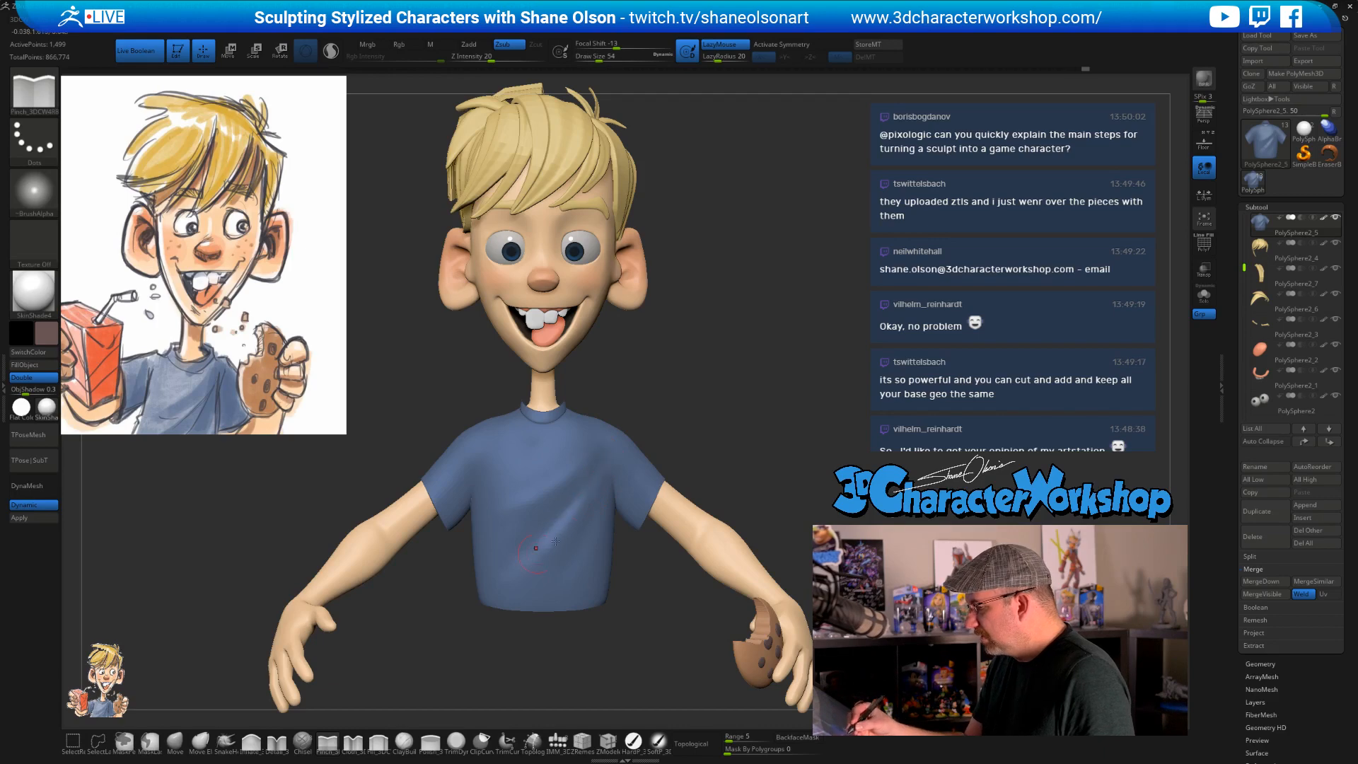
{"action": "left_click_drag", "start_coordinate": [681, 438], "coordinate": [625, 497]}
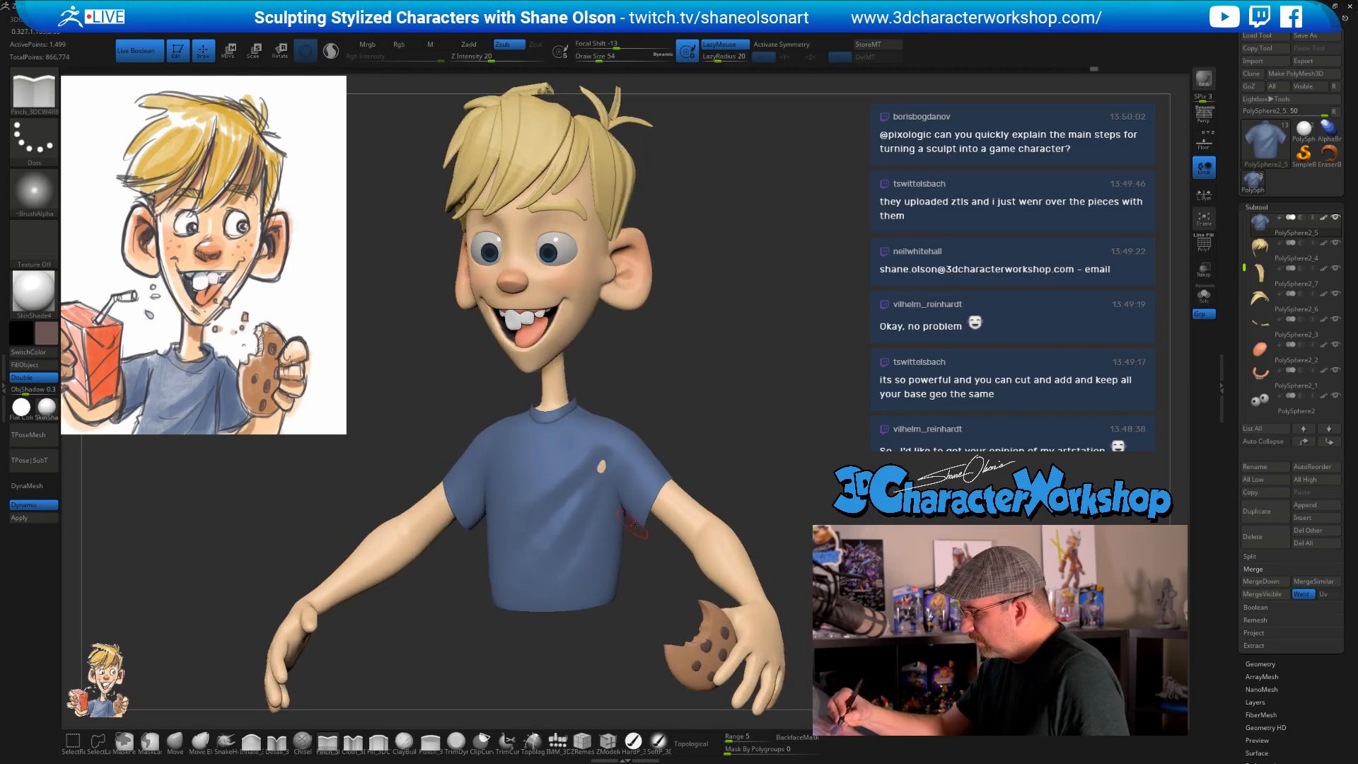
{"action": "left_click_drag", "start_coordinate": [620, 465], "coordinate": [601, 467], "text": "shift"}
{"action": "right_click_drag", "start_coordinate": [587, 463], "coordinate": [624, 460]}
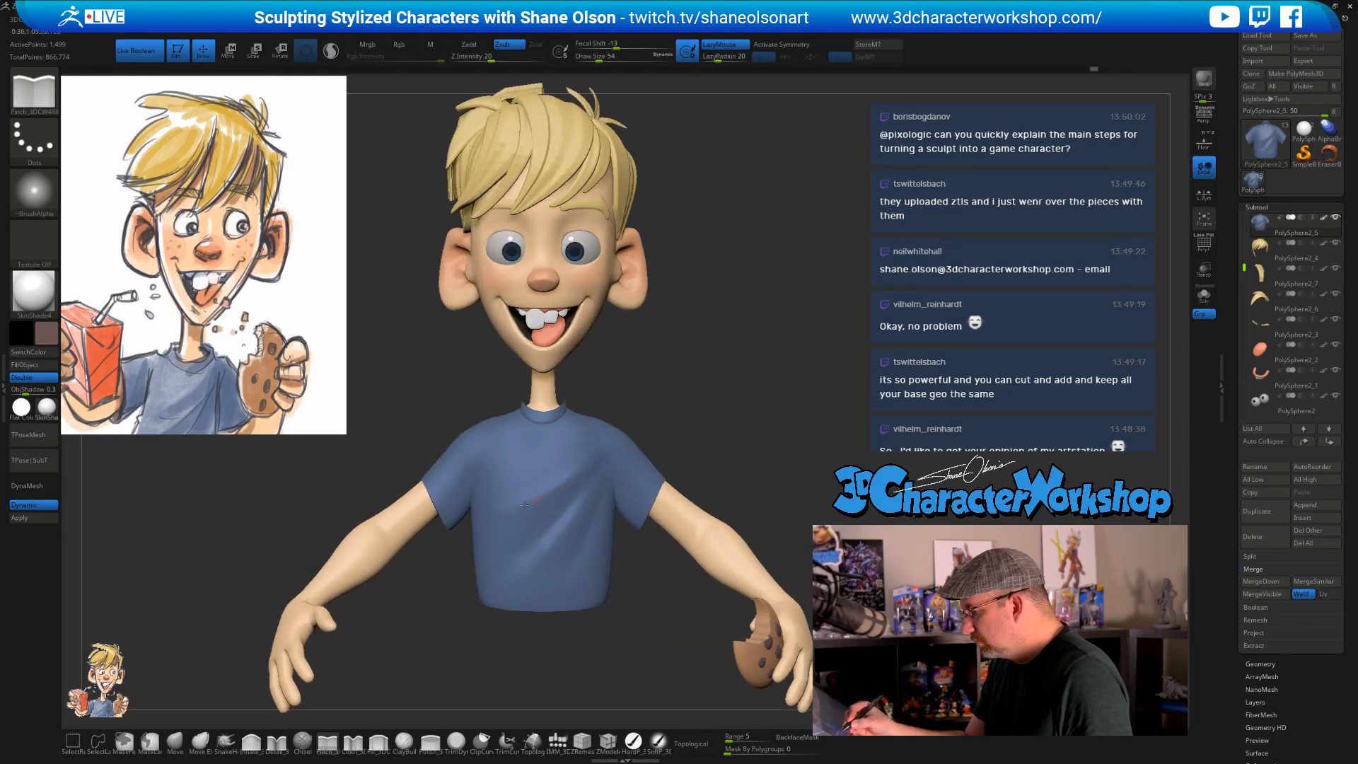
{"action": "left_click_drag", "start_coordinate": [524, 504], "coordinate": [511, 511]}
{"action": "mouse_move", "coordinate": [743, 418]}
{"action": "left_mouse_down"}
{"action": "mouse_move", "coordinate": [682, 432]}
{"action": "mouse_move", "coordinate": [701, 454]}
{"action": "left_mouse_up"}
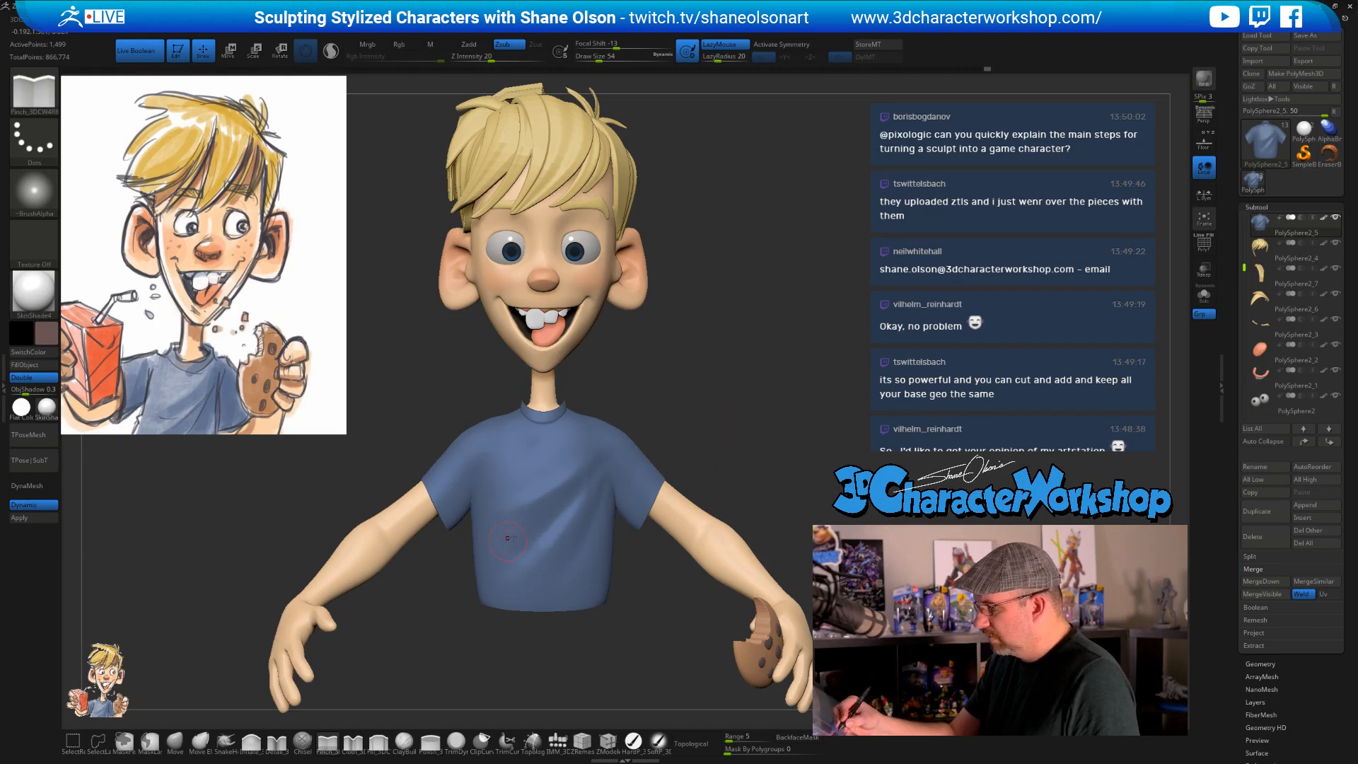
- Refine the shirt's front folds further with the pinch brush, checking them from the front and a three-quarter angle
{"action": "mouse_move", "coordinate": [647, 425]}
{"action": "left_mouse_down"}
{"action": "mouse_move", "coordinate": [700, 419]}
{"action": "mouse_move", "coordinate": [655, 389]}
{"action": "left_mouse_up"}
{"action": "mouse_move", "coordinate": [722, 414]}
{"action": "left_mouse_down"}
{"action": "mouse_move", "coordinate": [604, 456]}
{"action": "mouse_move", "coordinate": [672, 468]}
{"action": "mouse_move", "coordinate": [728, 452]}
{"action": "mouse_move", "coordinate": [644, 452]}
{"action": "left_mouse_up"}
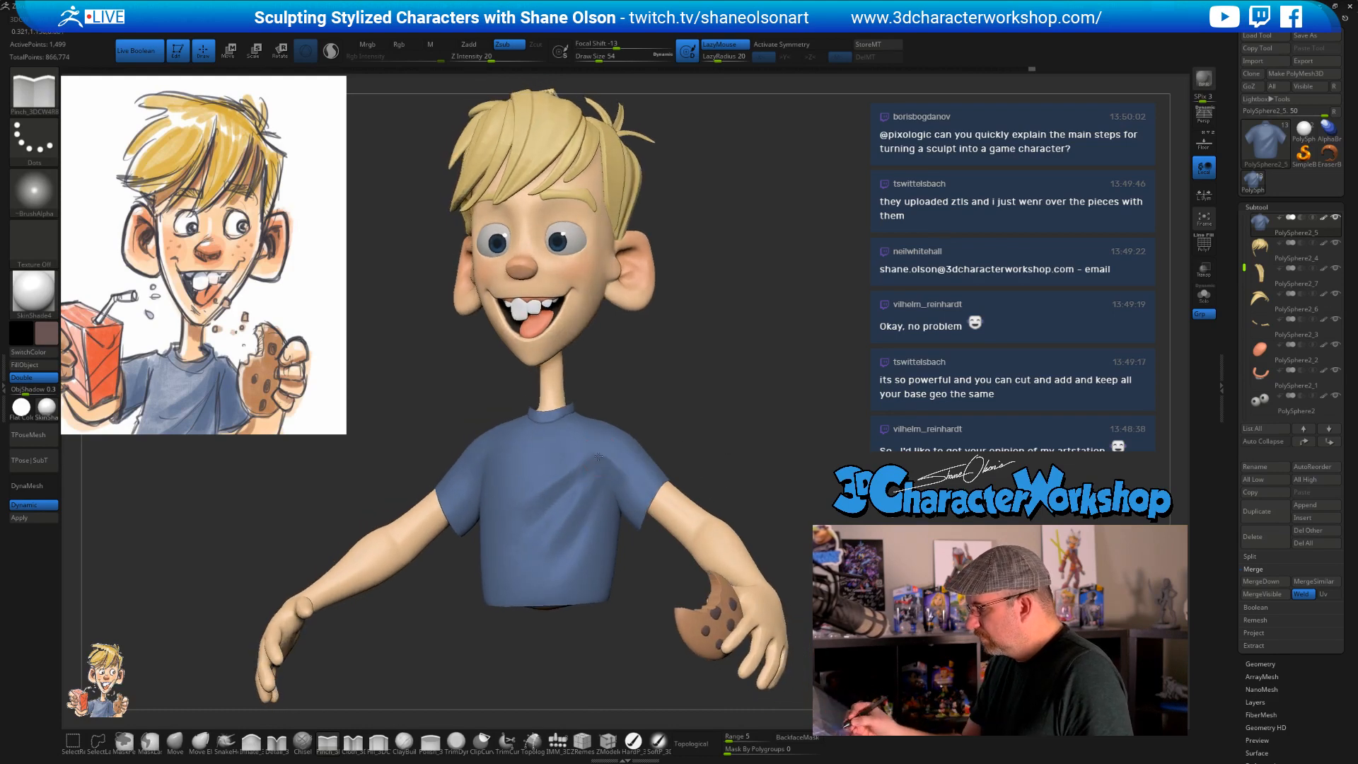
{"action": "left_click_drag", "start_coordinate": [741, 432], "coordinate": [742, 446]}
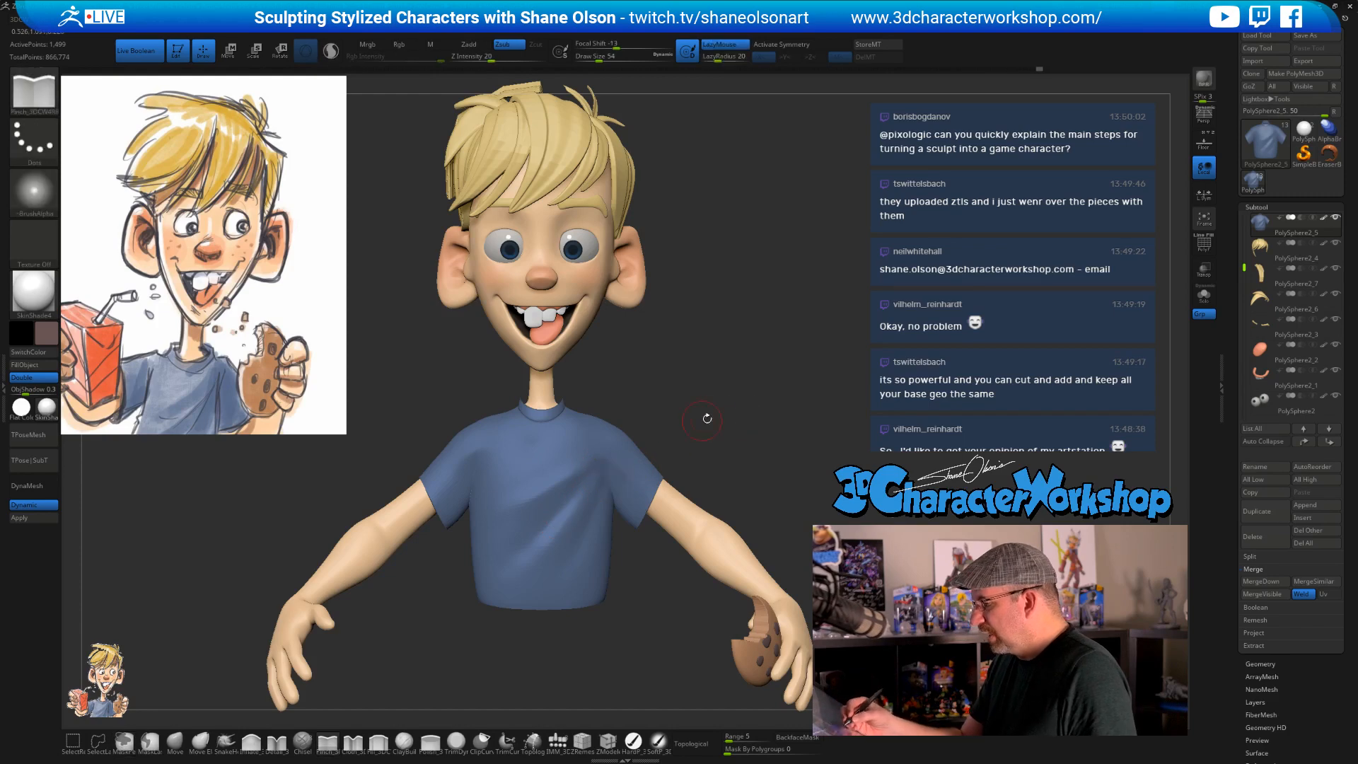
{"action": "left_click_drag", "start_coordinate": [707, 440], "coordinate": [563, 481]}
{"action": "left_click_drag", "start_coordinate": [714, 434], "coordinate": [743, 460]}
{"action": "key", "text": "space"}
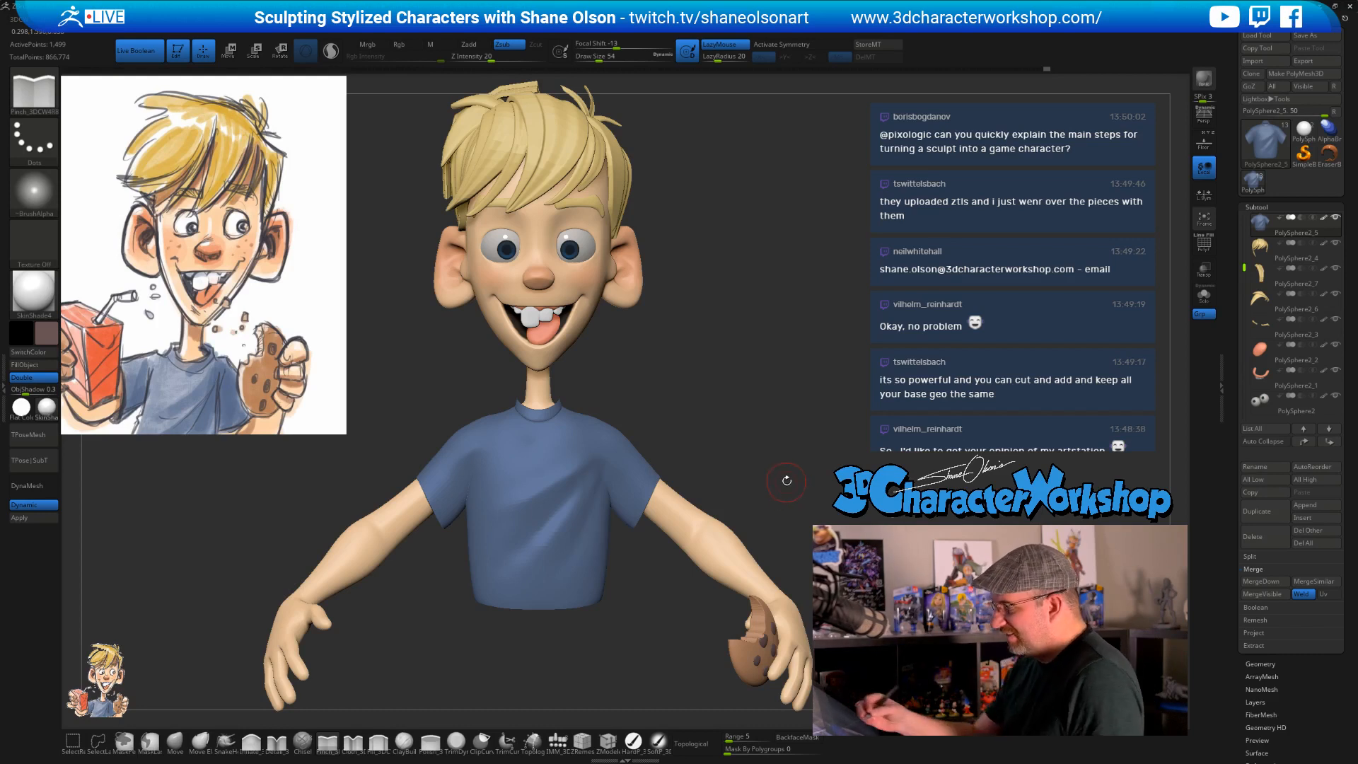
- Examine the shirt folds and the overall character from front and three-quarter views against the reference drawing
{"action": "left_click_drag", "start_coordinate": [786, 481], "coordinate": [713, 432], "text": "alt"}
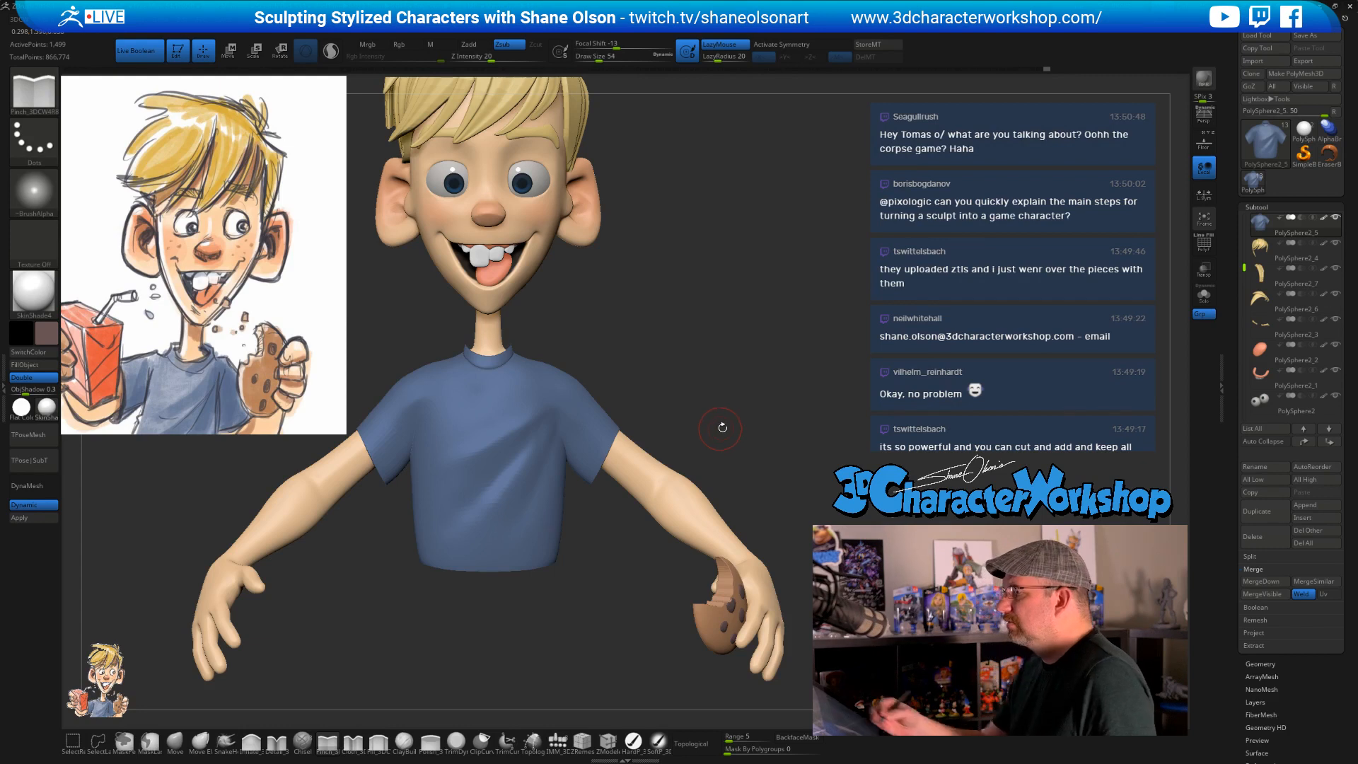
{"action": "left_click_drag", "start_coordinate": [722, 427], "coordinate": [724, 418]}
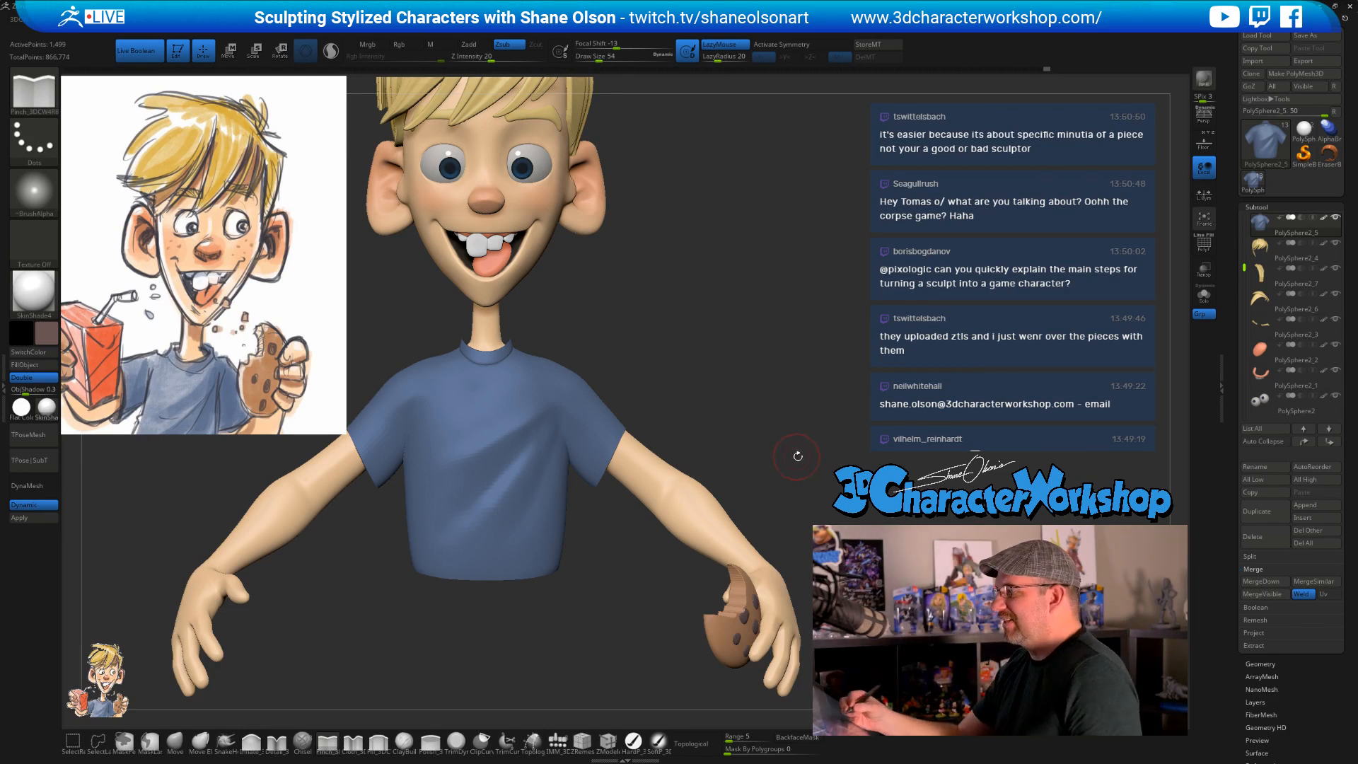
{"action": "left_click_drag", "start_coordinate": [807, 448], "coordinate": [755, 452], "text": "alt"}
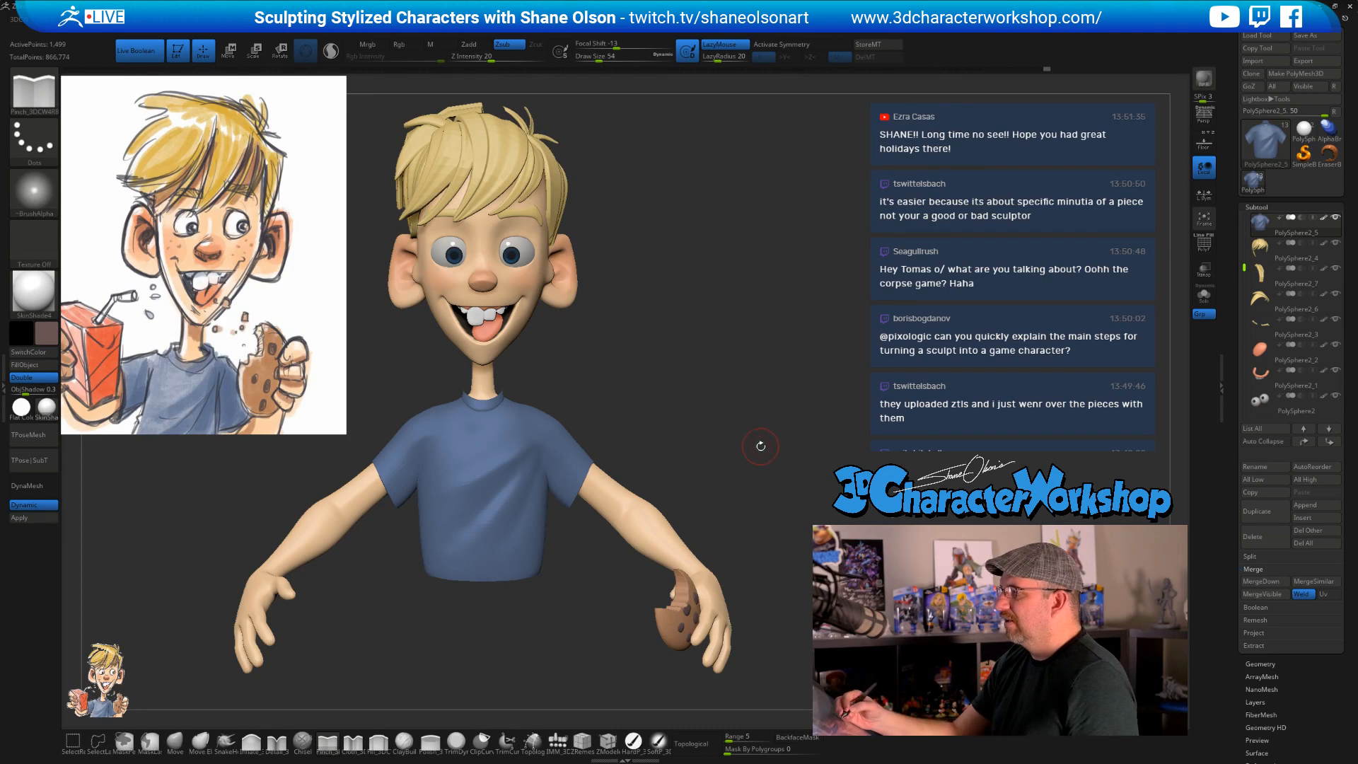
{"action": "mouse_move", "coordinate": [757, 449]}
{"action": "left_mouse_down"}
{"action": "mouse_move", "coordinate": [728, 388]}
{"action": "mouse_move", "coordinate": [734, 428]}
{"action": "mouse_move", "coordinate": [715, 438]}
{"action": "mouse_move", "coordinate": [729, 424]}
{"action": "mouse_move", "coordinate": [716, 438]}
{"action": "mouse_move", "coordinate": [760, 465]}
{"action": "left_mouse_up"}
{"action": "key", "text": "s"}
{"action": "left_click_drag", "start_coordinate": [752, 421], "coordinate": [755, 422]}
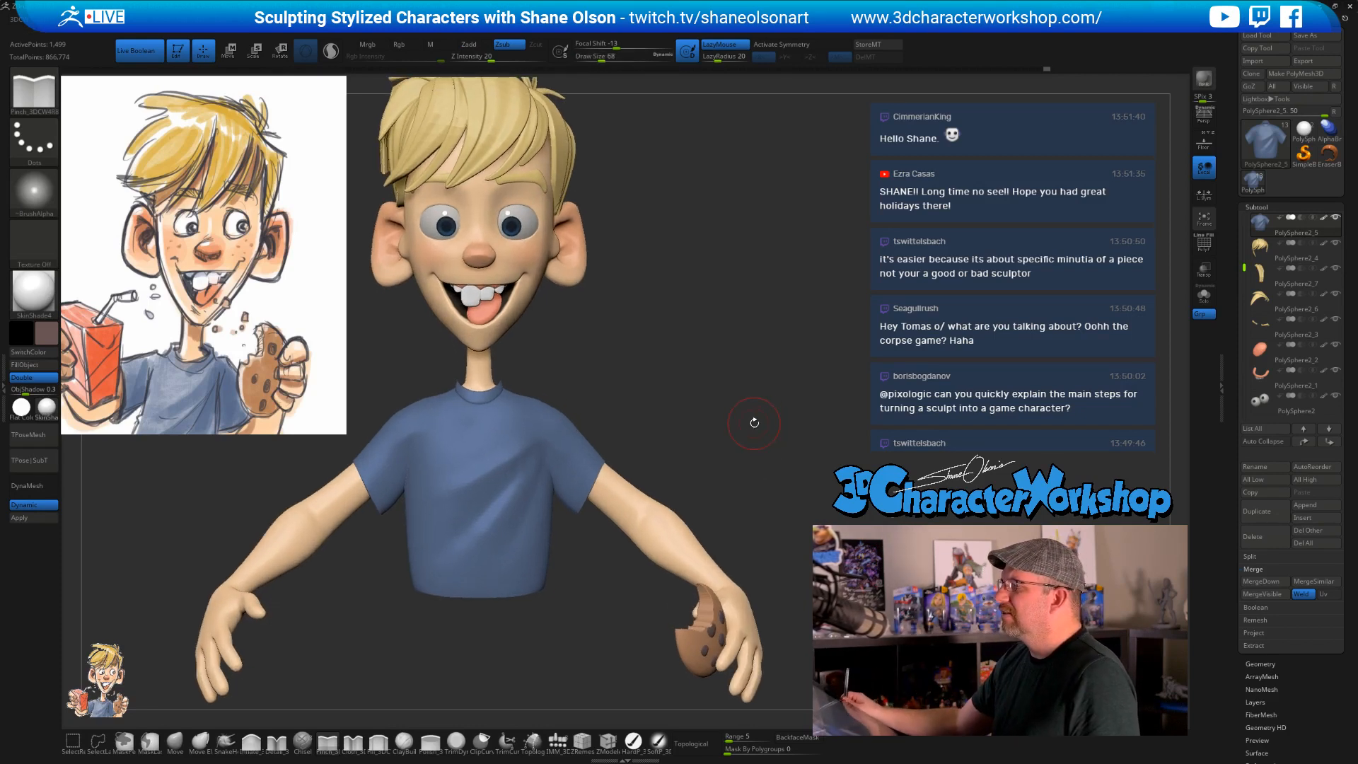
{"action": "left_click_drag", "start_coordinate": [823, 320], "coordinate": [807, 321]}
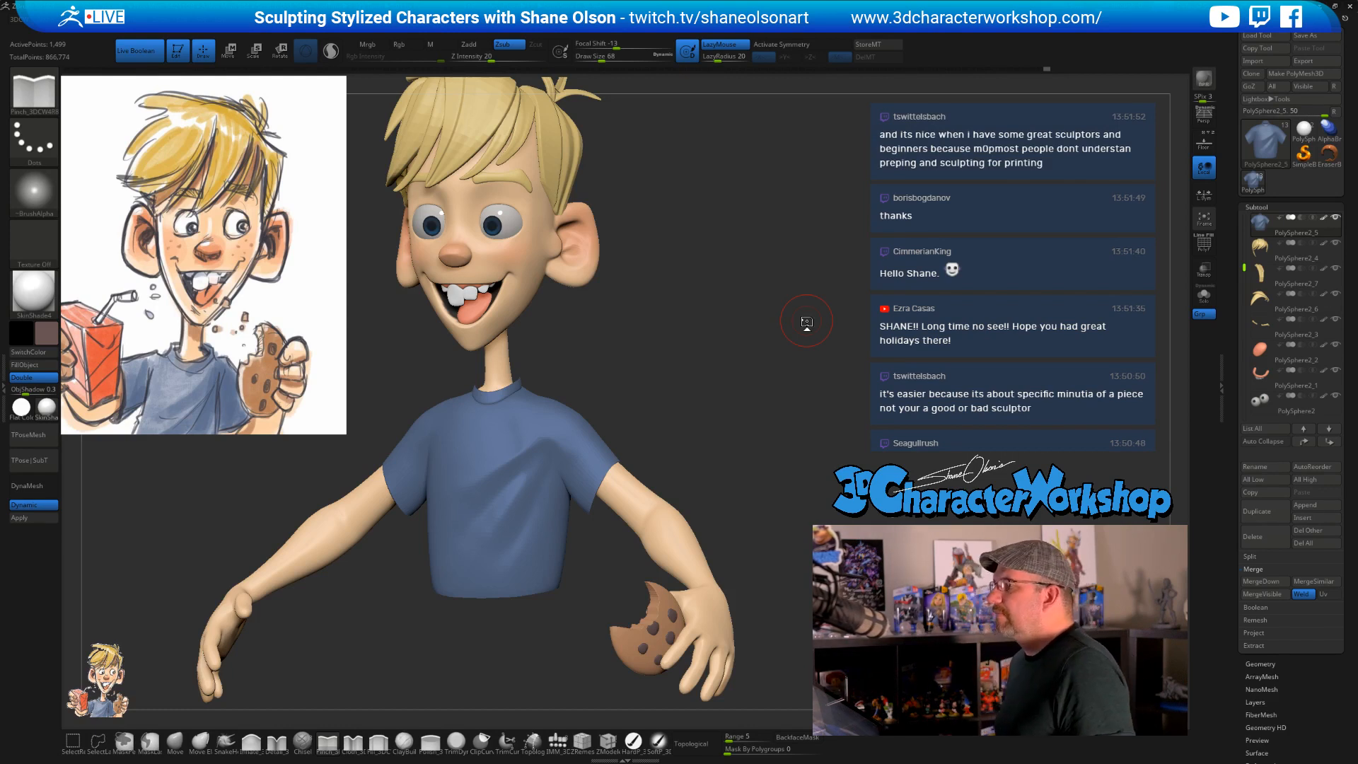
{"action": "left_click_drag", "start_coordinate": [804, 319], "coordinate": [764, 340]}
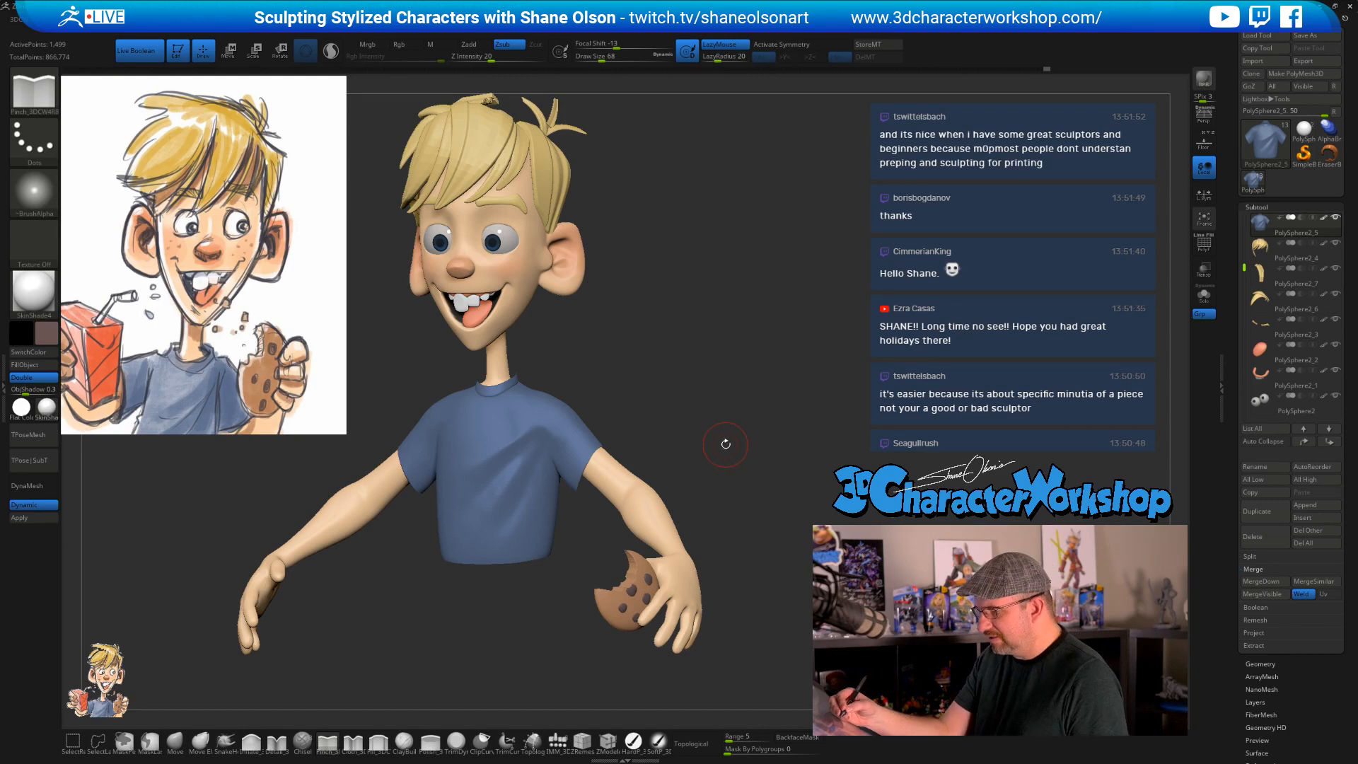
{"action": "left_click_drag", "start_coordinate": [706, 472], "coordinate": [711, 521]}
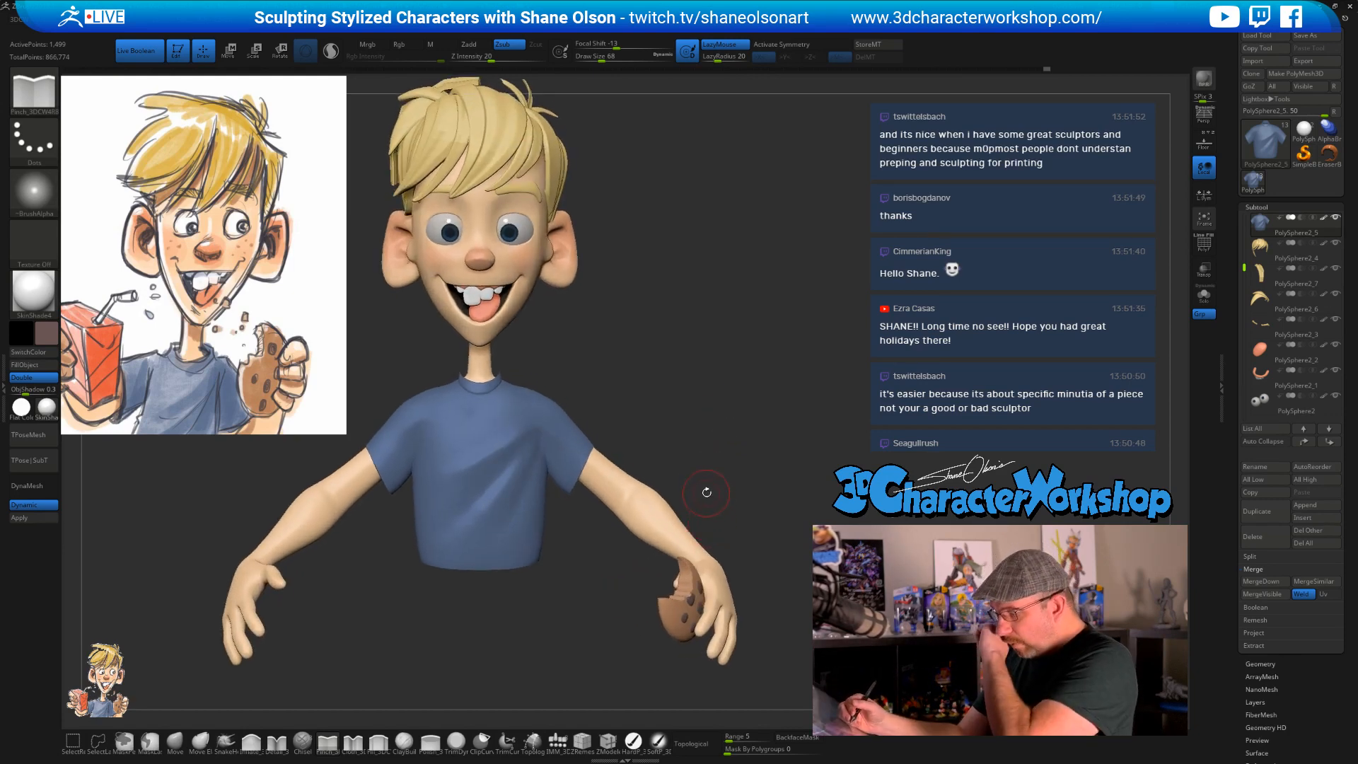
- Make the PolySphere1 body the active subtool again and check its polygroups with the polyframe
{"action": "left_click_drag", "start_coordinate": [331, 590], "coordinate": [361, 576], "text": "alt"}
{"action": "left_click", "coordinate": [303, 563], "text": "alt"}
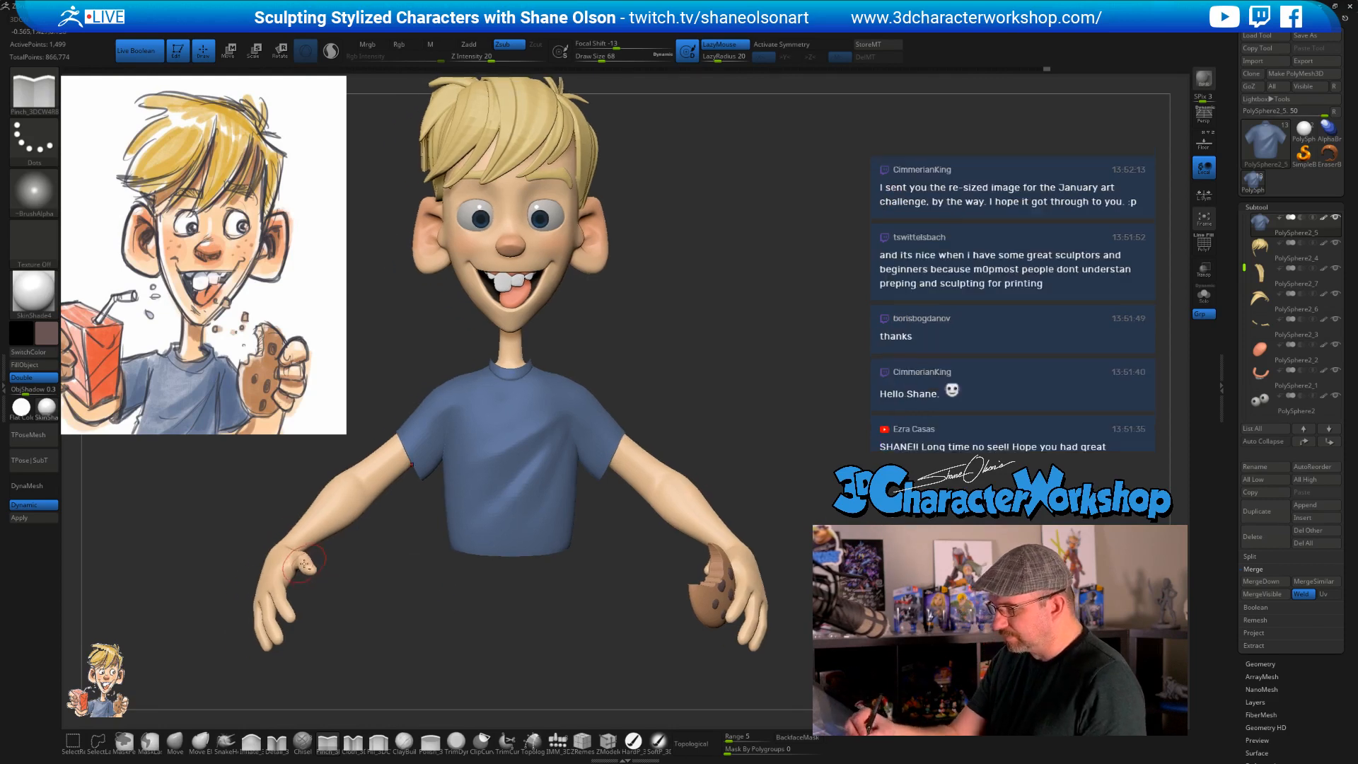
{"action": "key", "text": "ctrl+shift+d"}
{"action": "key", "text": "shift+f"}
{"action": "key", "text": "shift+f"}
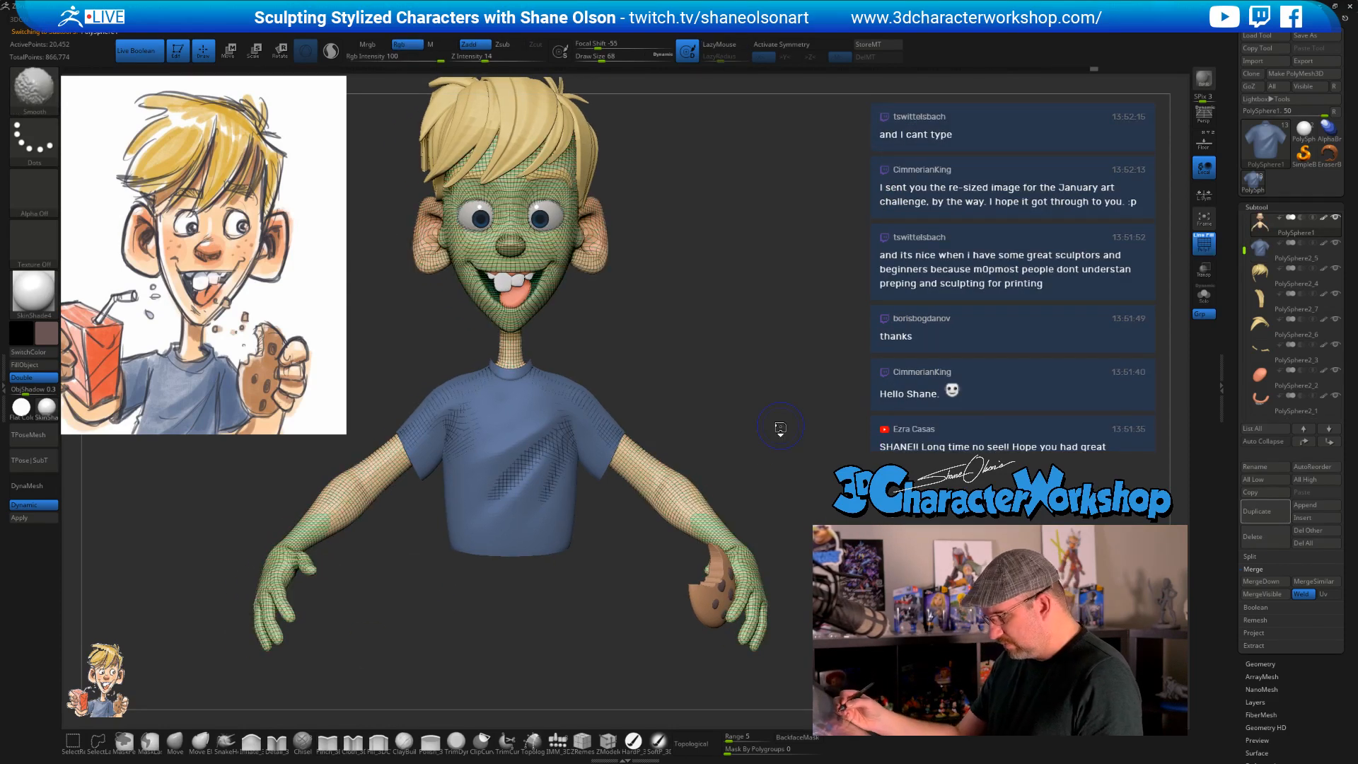
- Insert a cube over the palm of the boy's empty hand with the insert-mesh brush
{"action": "mouse_move", "coordinate": [547, 594]}
{"action": "left_mouse_down"}
{"action": "mouse_move", "coordinate": [460, 623]}
{"action": "mouse_move", "coordinate": [528, 590]}
{"action": "mouse_move", "coordinate": [495, 614]}
{"action": "left_mouse_up"}
{"action": "left_click", "coordinate": [559, 737]}
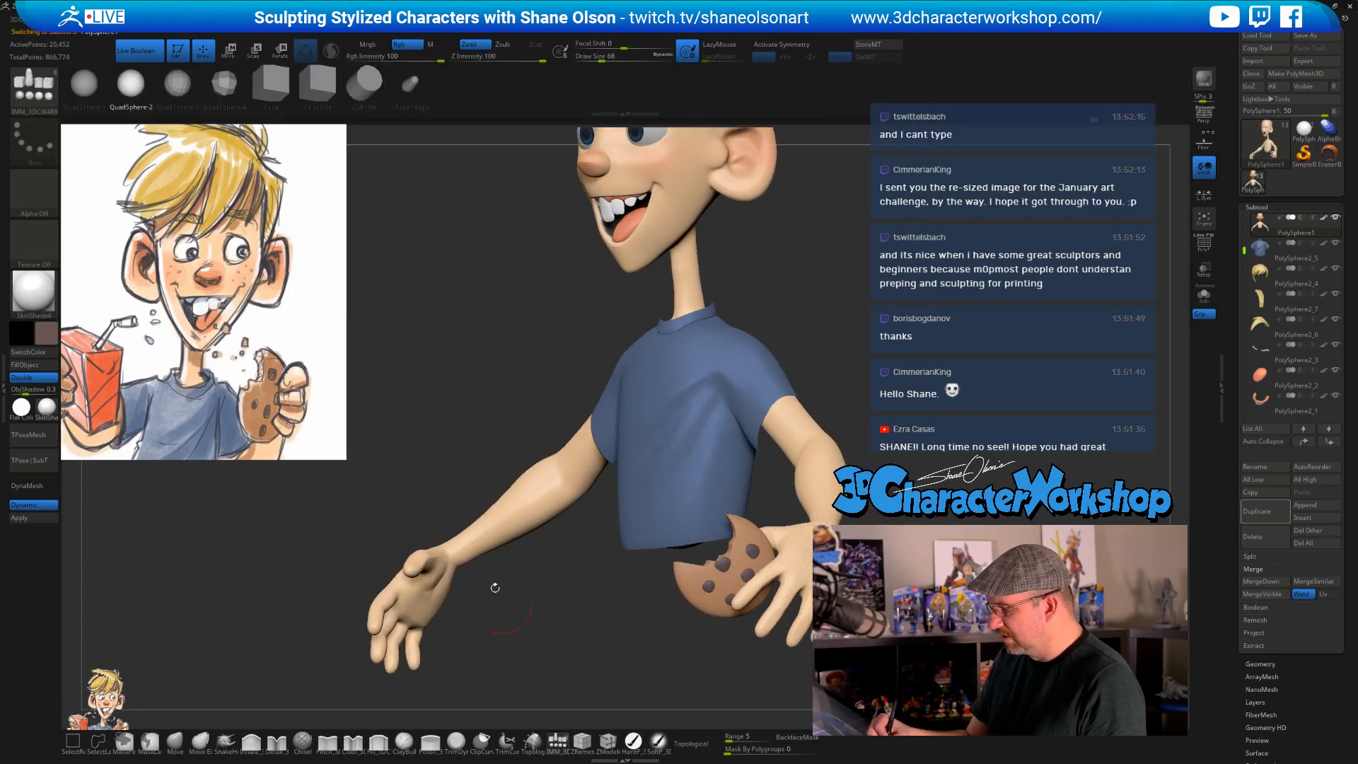
{"action": "left_click", "coordinate": [269, 86]}
{"action": "left_click_drag", "start_coordinate": [501, 593], "coordinate": [451, 650]}
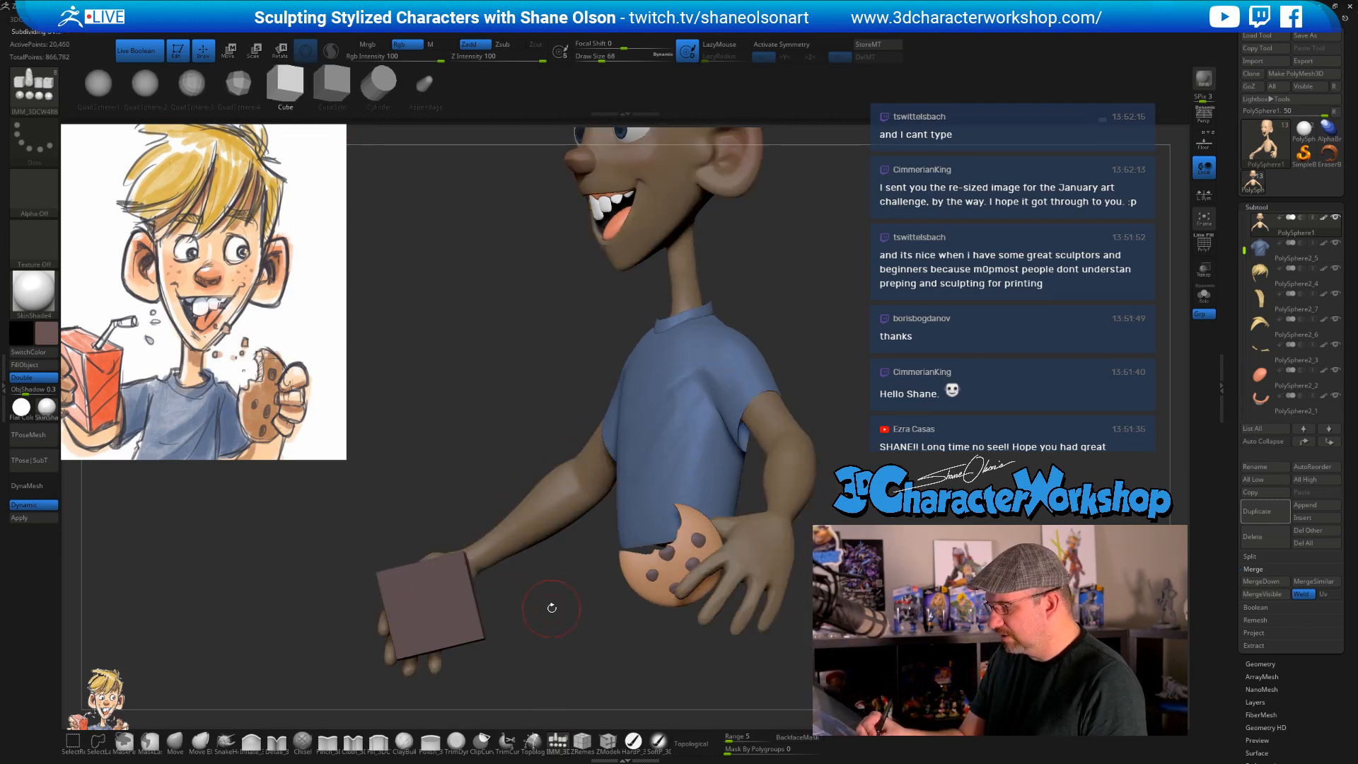
- Scale the inserted cube along its axes into a narrow juice box that fits inside the hand
{"action": "mouse_move", "coordinate": [552, 606]}
{"action": "left_mouse_down"}
{"action": "mouse_move", "coordinate": [578, 610]}
{"action": "mouse_move", "coordinate": [580, 583]}
{"action": "mouse_move", "coordinate": [558, 569]}
{"action": "left_mouse_up"}
{"action": "key", "text": "e"}
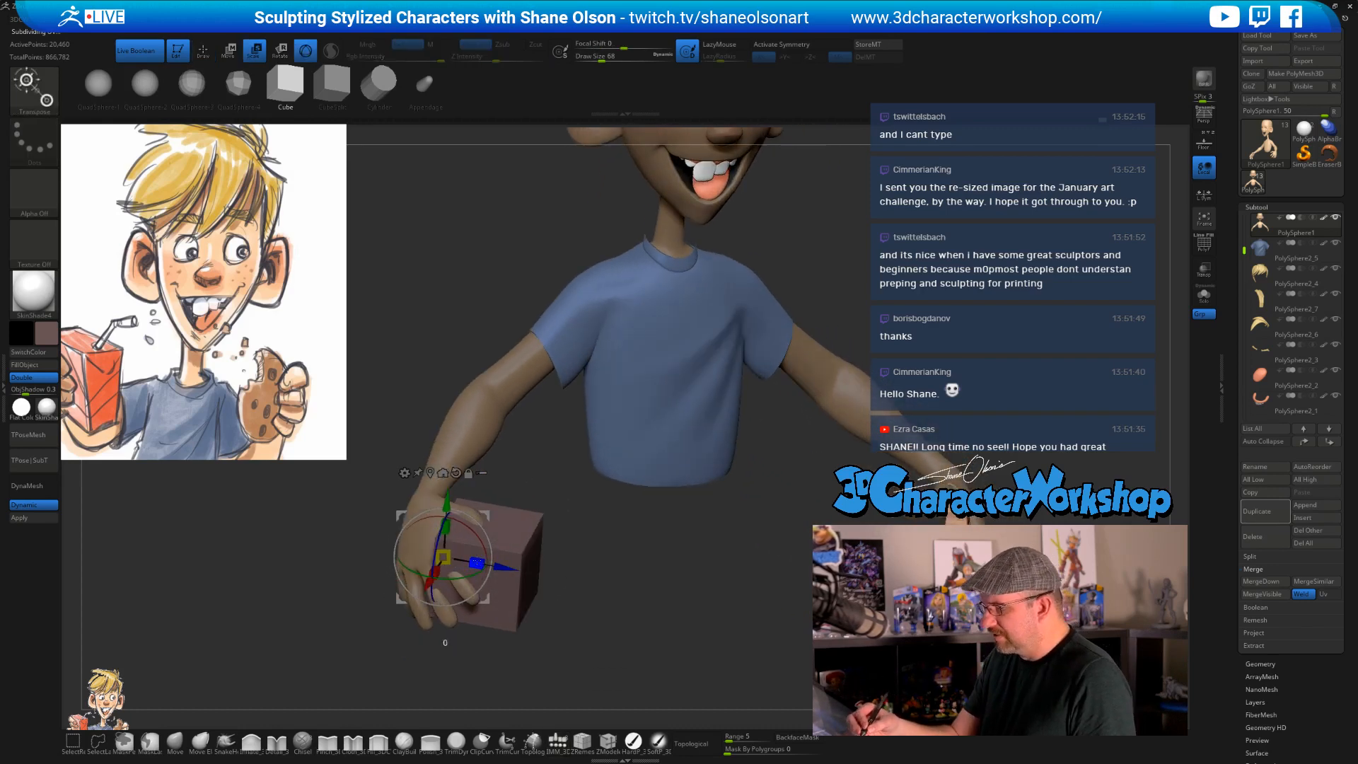
{"action": "left_click_drag", "start_coordinate": [477, 563], "coordinate": [453, 560]}
{"action": "left_click_drag", "start_coordinate": [578, 590], "coordinate": [545, 600]}
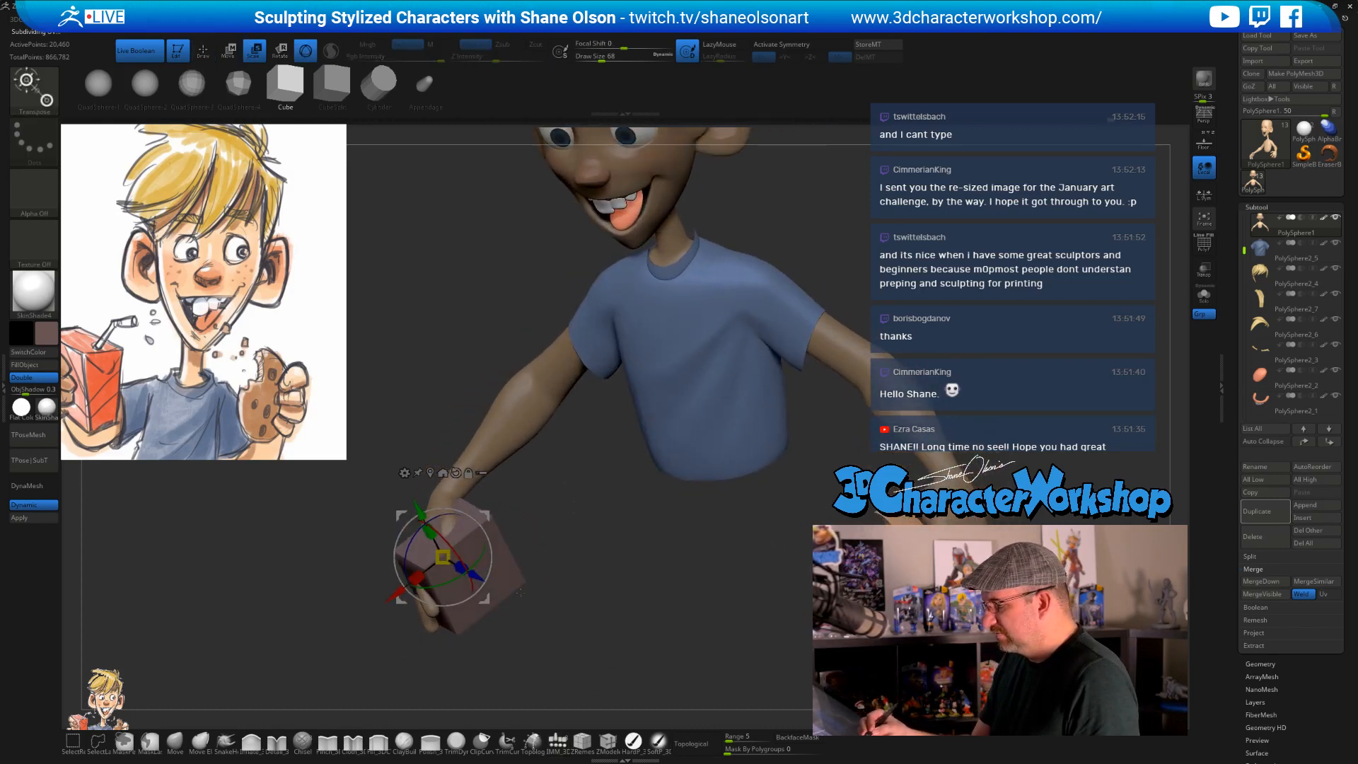
{"action": "left_click_drag", "start_coordinate": [416, 577], "coordinate": [434, 566]}
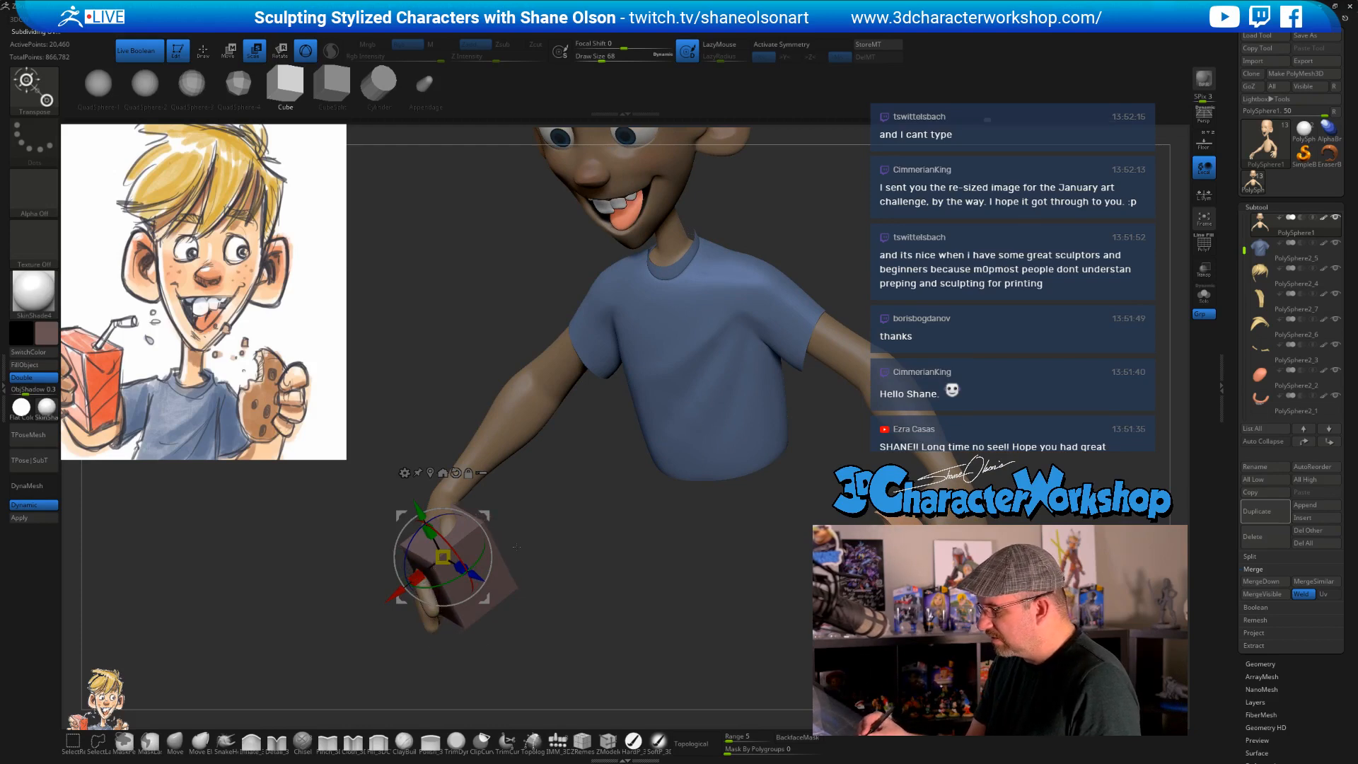
{"action": "left_click_drag", "start_coordinate": [565, 559], "coordinate": [557, 615]}
{"action": "left_click_drag", "start_coordinate": [471, 573], "coordinate": [450, 560]}
- Sample the juice box's red-orange from the reference drawing and fill the unmasked box with it
{"action": "key", "text": "z"}
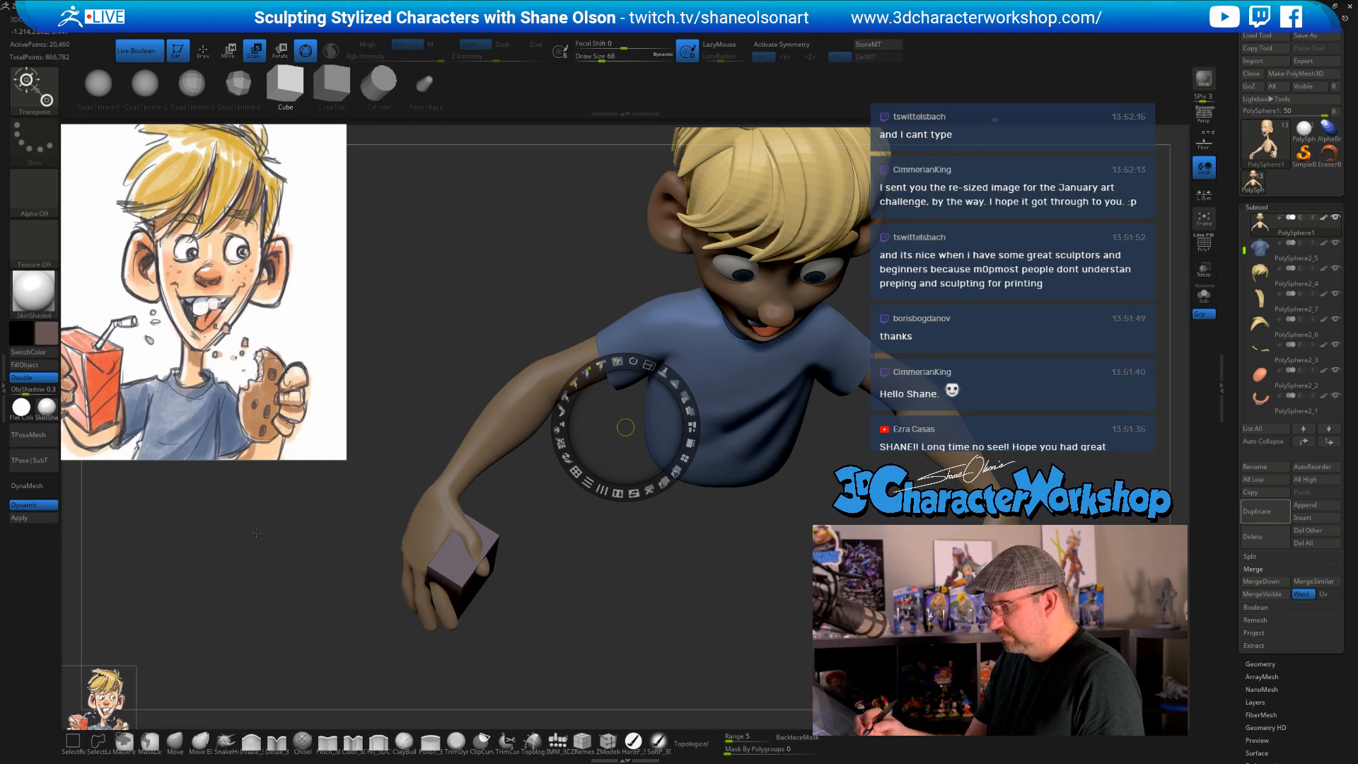
{"action": "key", "text": "c"}
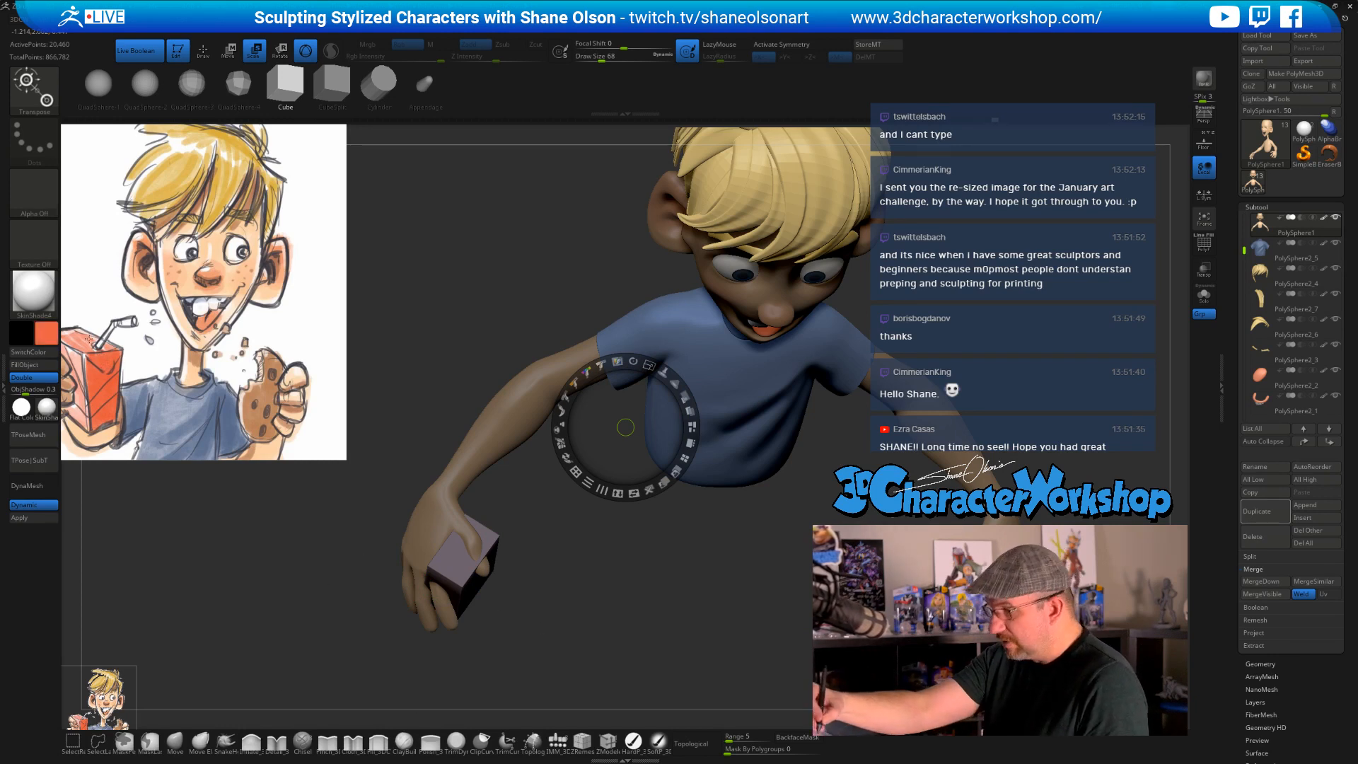
{"action": "key", "text": "c"}
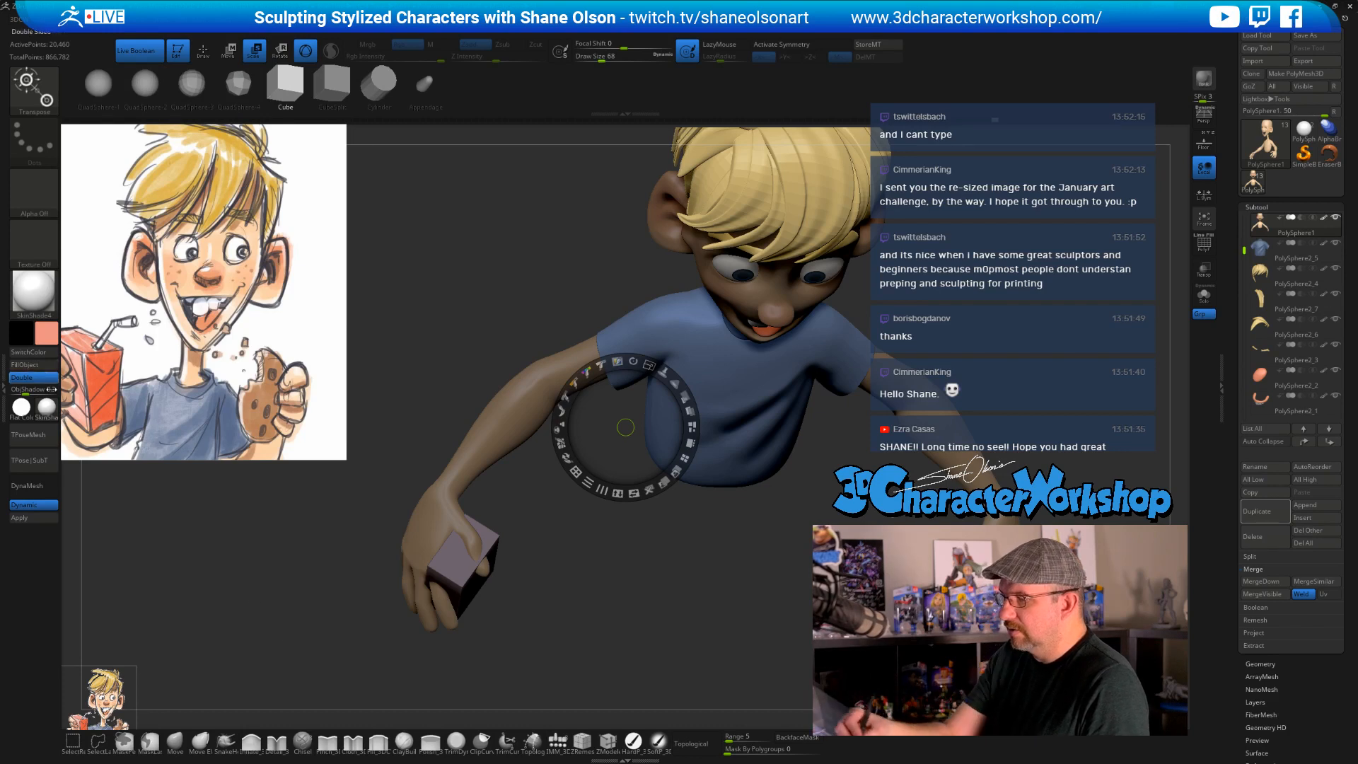
{"action": "left_click", "coordinate": [633, 741]}
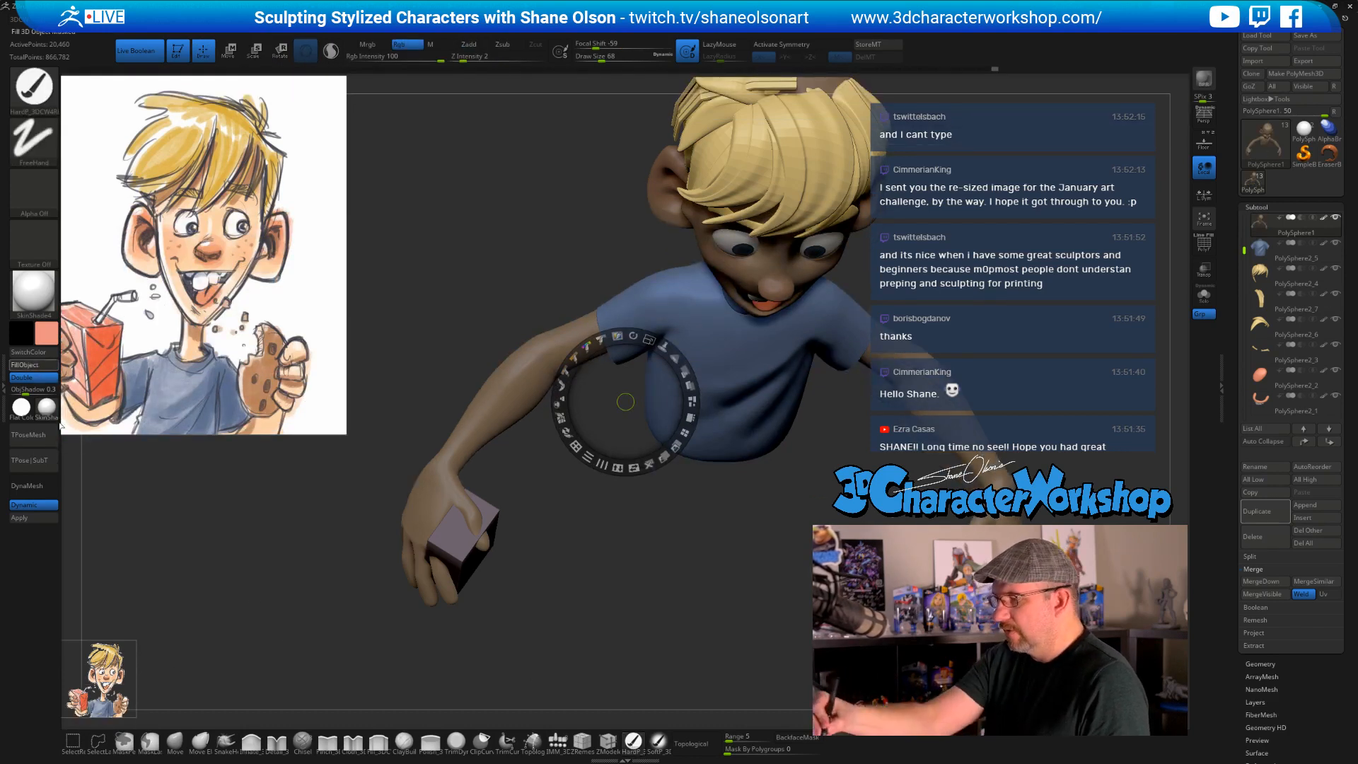
{"action": "left_click", "coordinate": [28, 365]}
{"action": "mouse_move", "coordinate": [616, 616]}
{"action": "left_mouse_down"}
{"action": "mouse_move", "coordinate": [608, 585]}
{"action": "mouse_move", "coordinate": [628, 609]}
{"action": "left_mouse_up"}
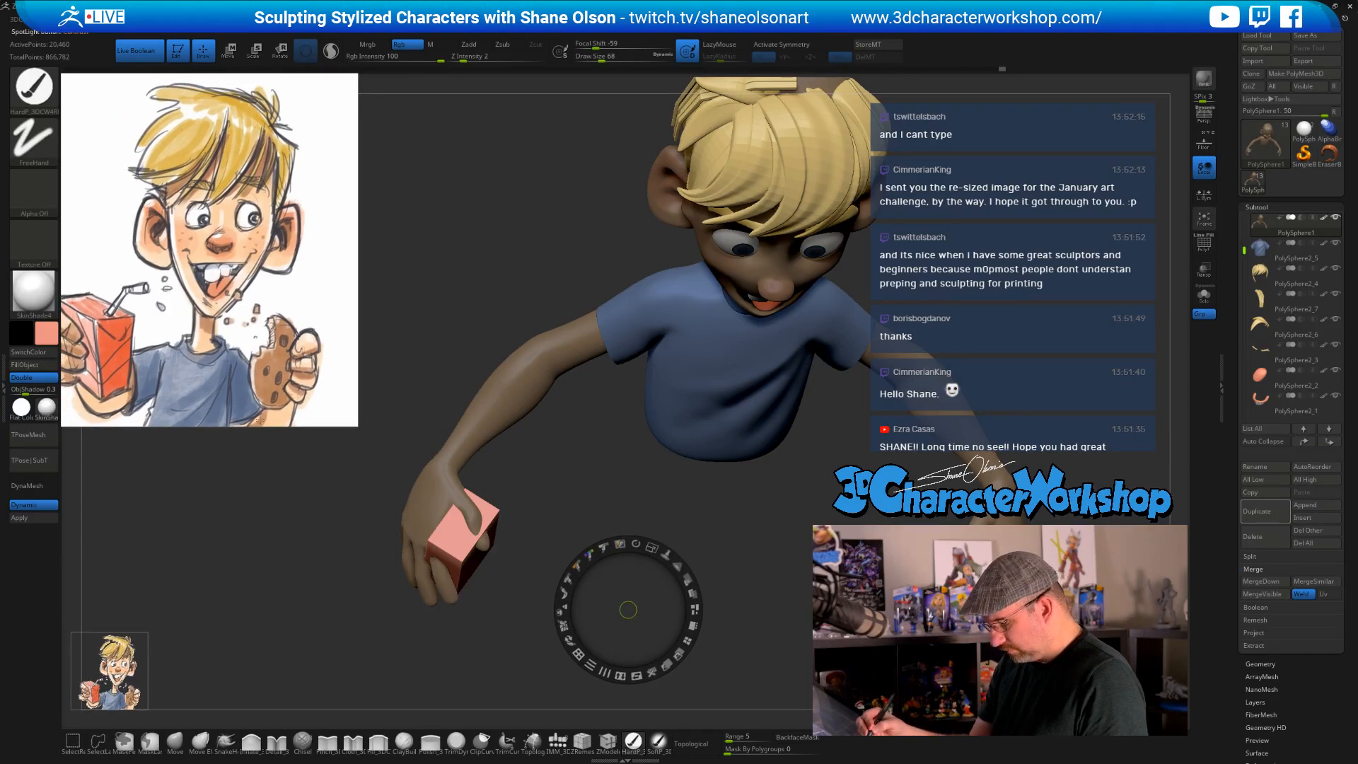
{"action": "key", "text": "c"}
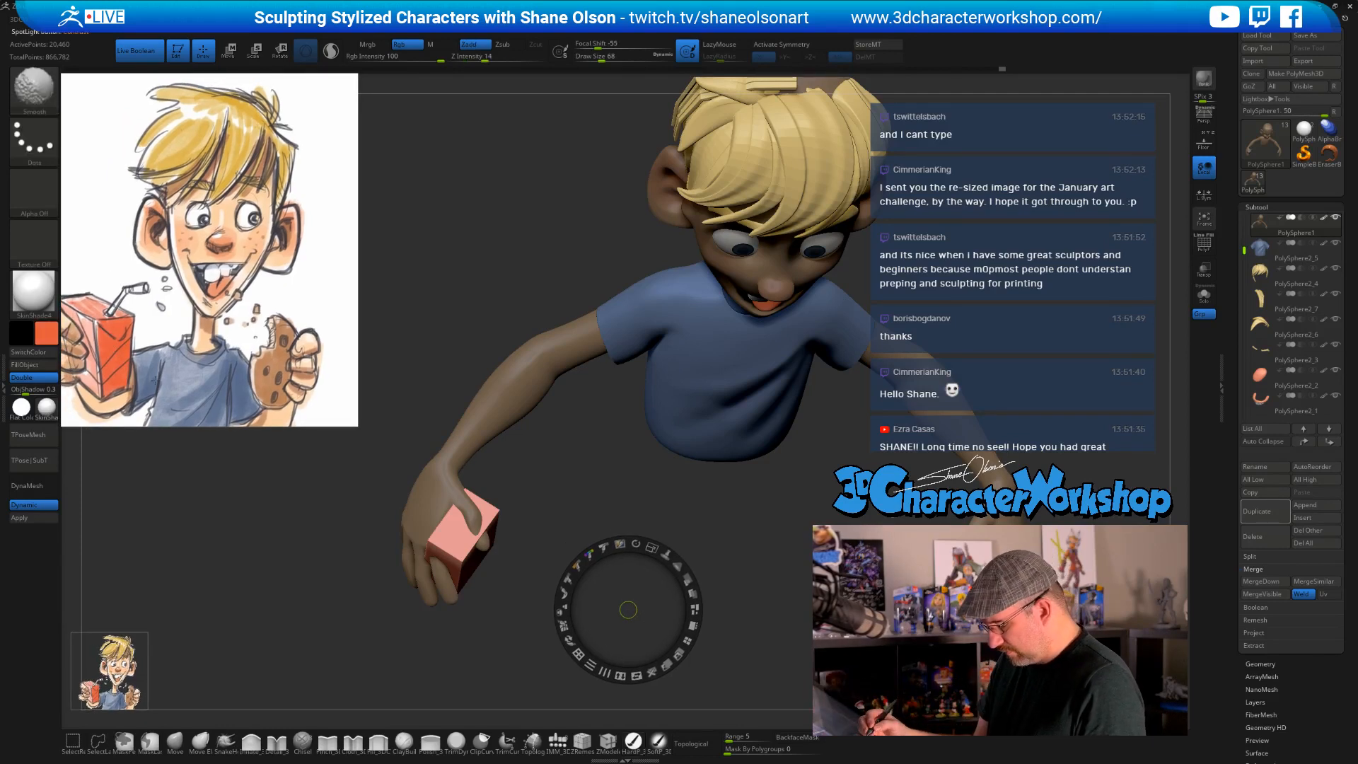
{"action": "key", "text": "z"}
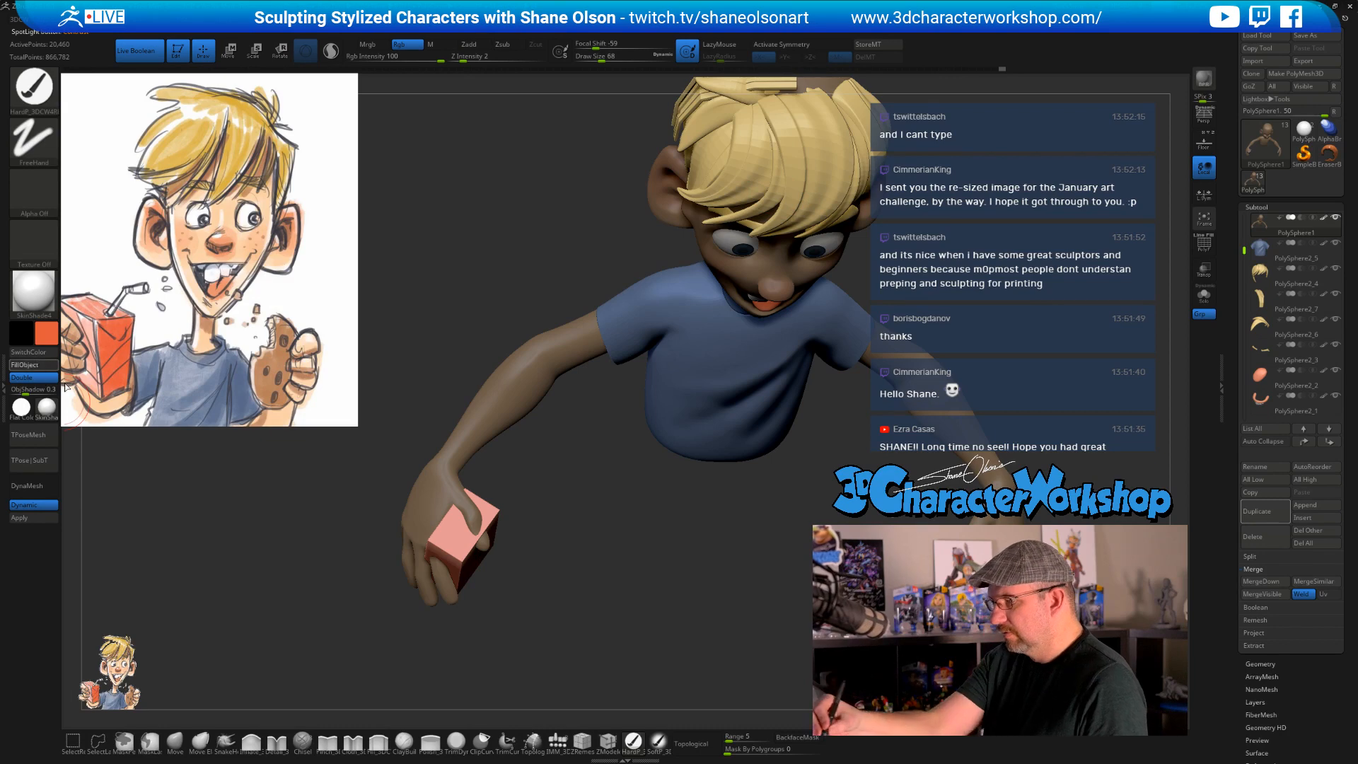
{"action": "mouse_move", "coordinate": [609, 592]}
{"action": "left_mouse_down"}
{"action": "mouse_move", "coordinate": [621, 599]}
{"action": "mouse_move", "coordinate": [612, 584]}
{"action": "mouse_move", "coordinate": [587, 588]}
{"action": "left_mouse_up"}
- Split the unmasked juice box off the body into its own subtool
{"action": "key", "text": "ctrl+3"}
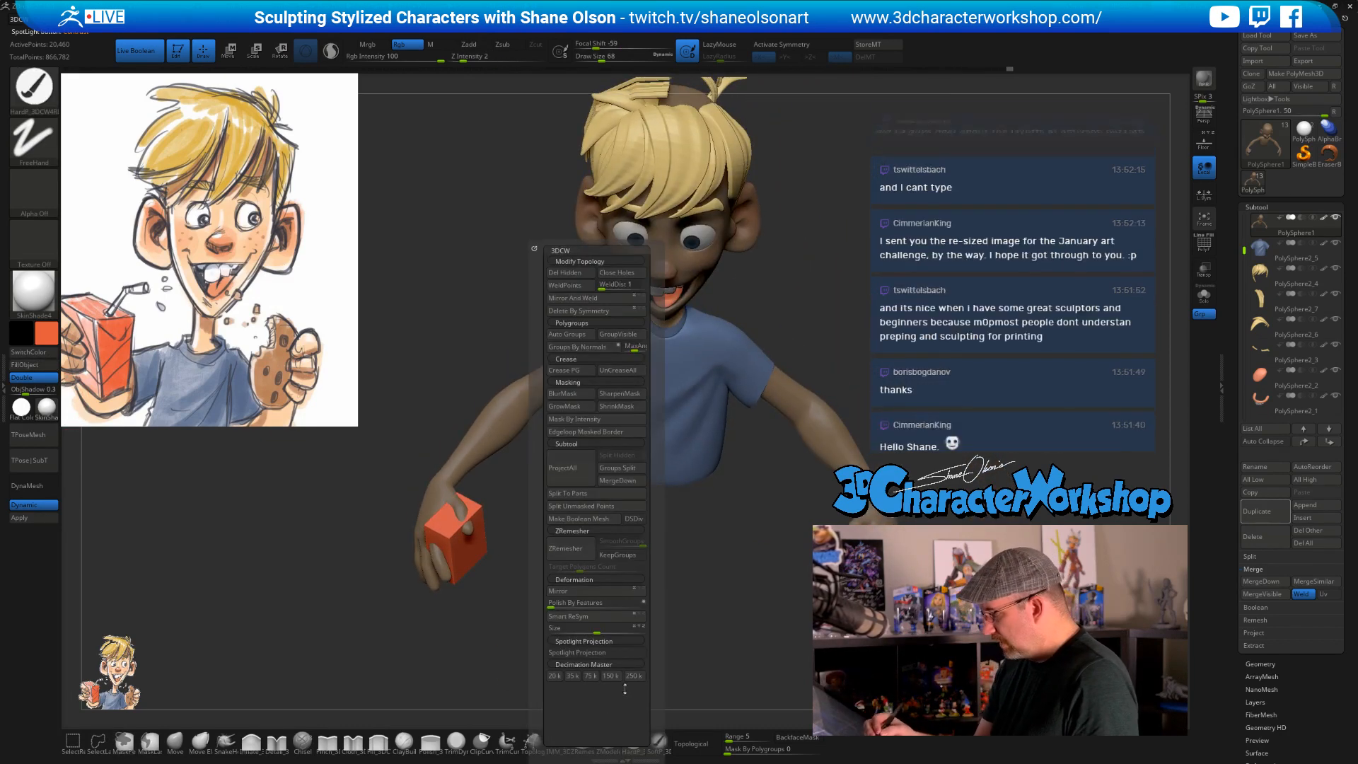
{"action": "left_click", "coordinate": [621, 506]}
{"action": "mouse_move", "coordinate": [657, 595]}
{"action": "left_mouse_down"}
{"action": "mouse_move", "coordinate": [649, 564]}
{"action": "mouse_move", "coordinate": [591, 582]}
{"action": "mouse_move", "coordinate": [591, 555]}
{"action": "mouse_move", "coordinate": [607, 576]}
{"action": "left_mouse_up"}
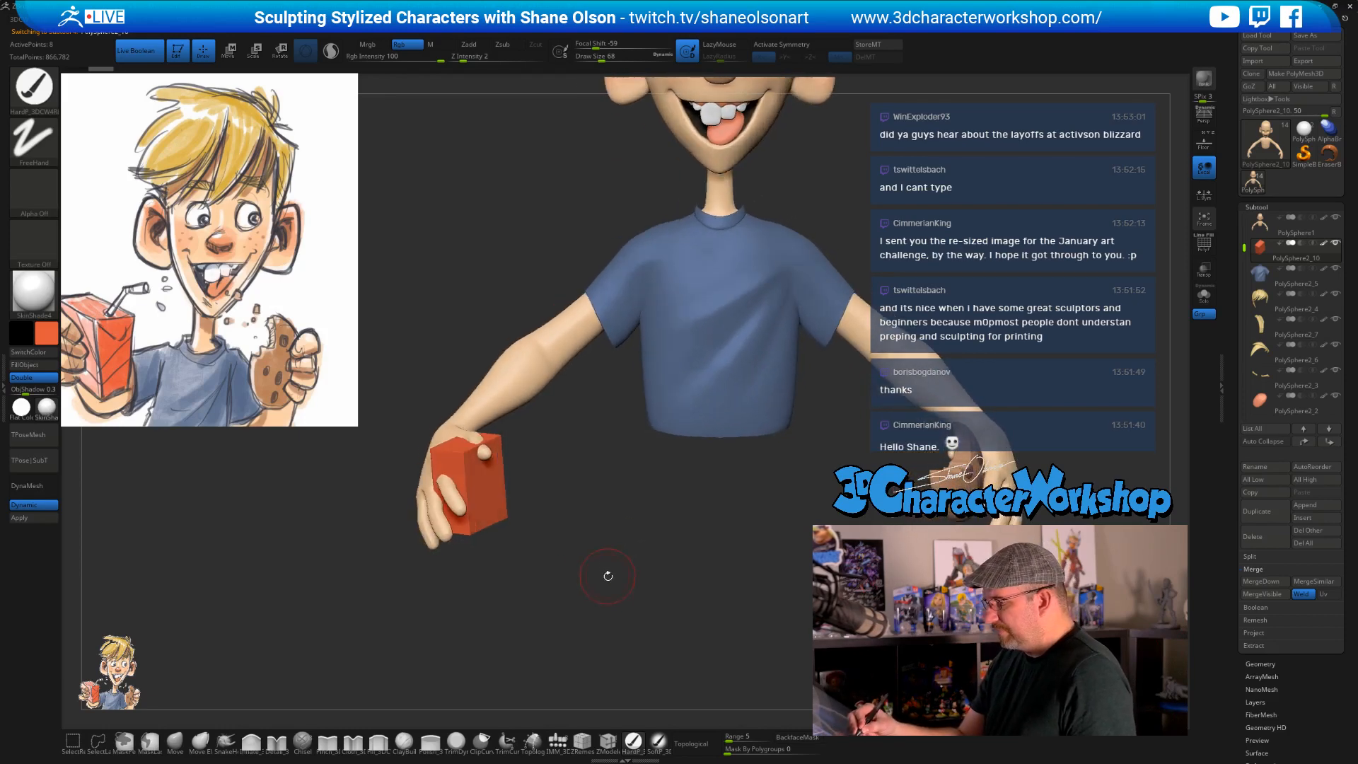
- Move and rotate the juice box so it sits between the thumb and fingers of the hand
{"action": "key", "text": "w"}
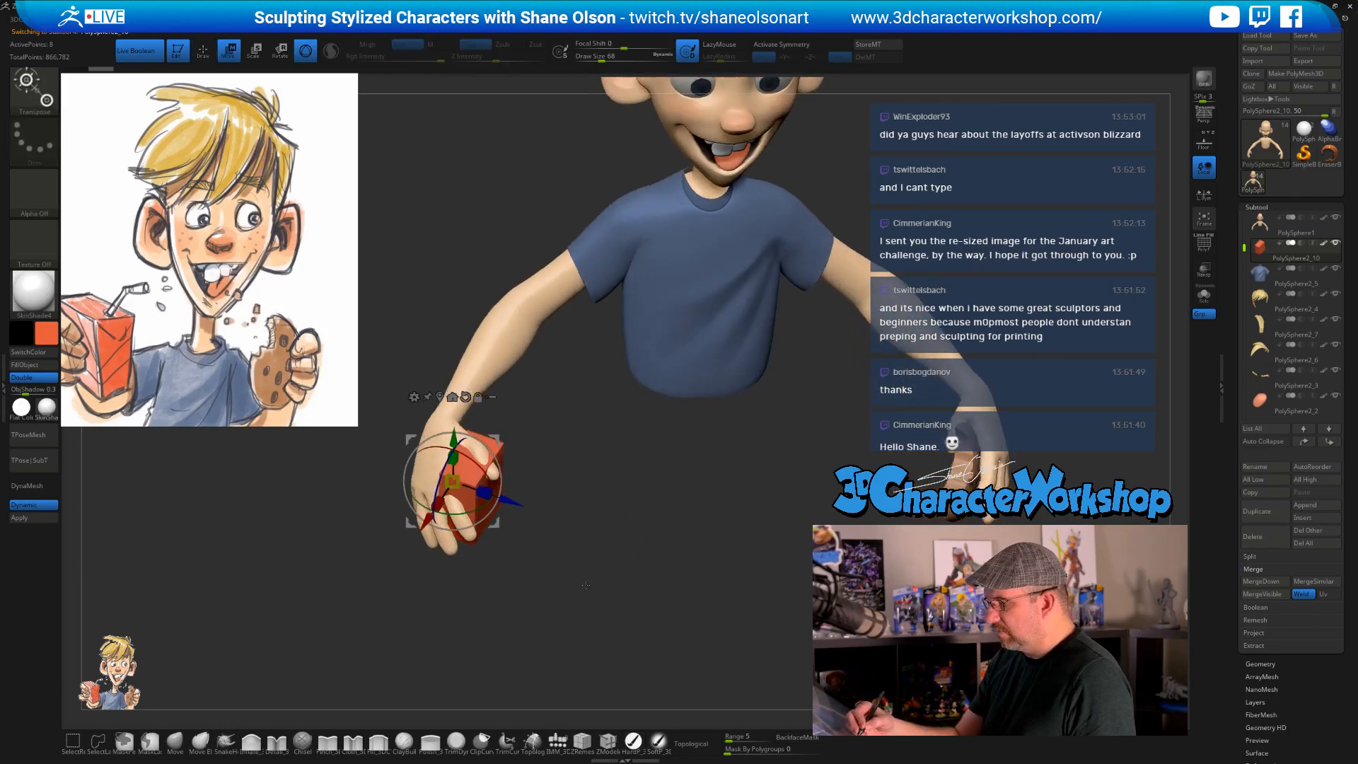
{"action": "left_click_drag", "start_coordinate": [511, 489], "coordinate": [519, 490]}
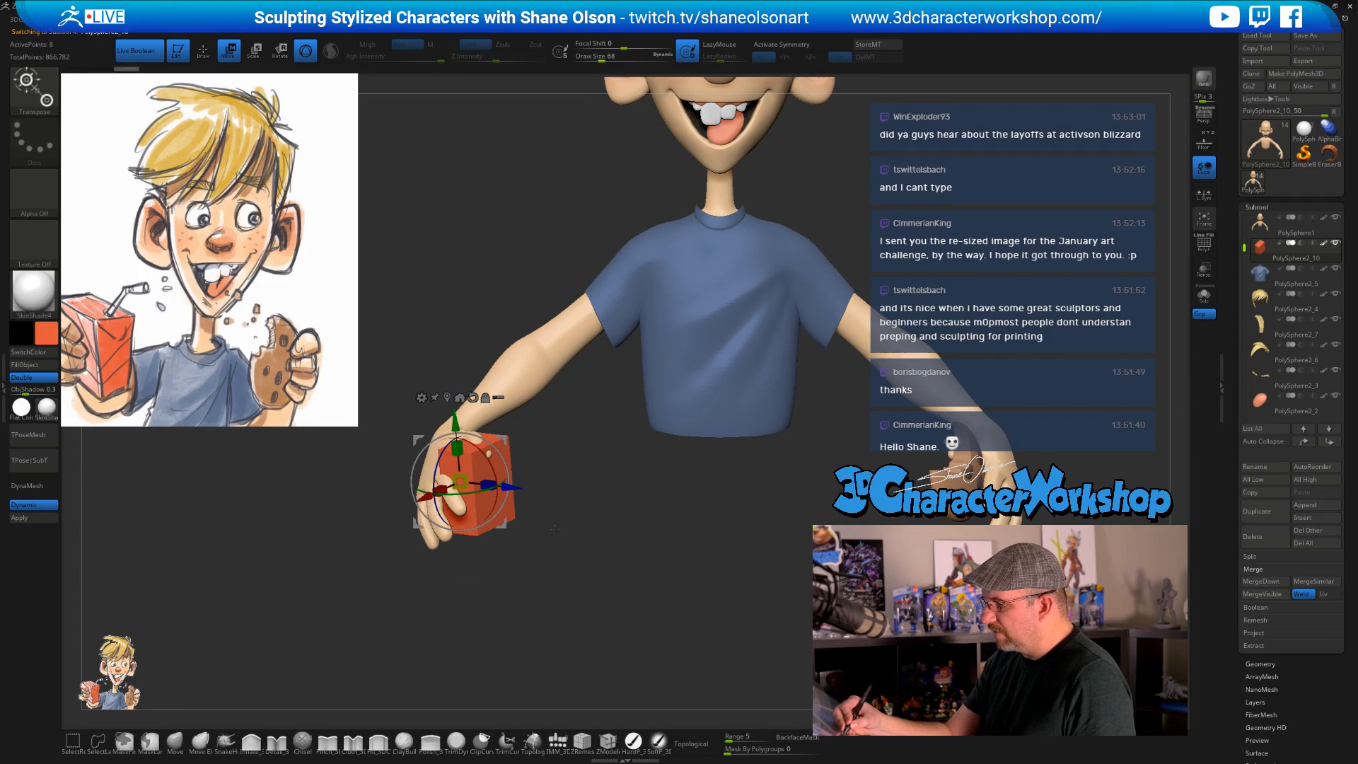
{"action": "left_click_drag", "start_coordinate": [602, 495], "coordinate": [601, 552]}
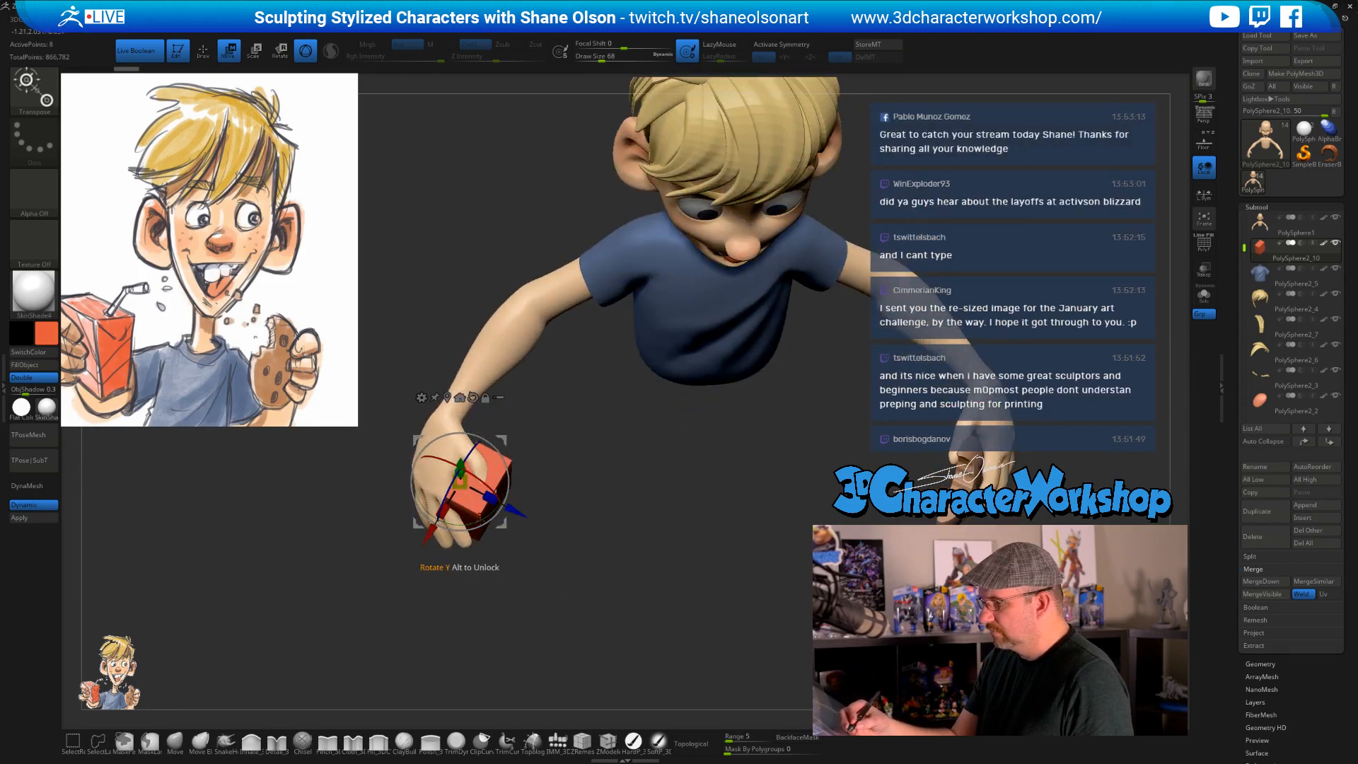
{"action": "left_click_drag", "start_coordinate": [511, 460], "coordinate": [550, 428]}
{"action": "left_click_drag", "start_coordinate": [563, 537], "coordinate": [488, 490]}
{"action": "left_click_drag", "start_coordinate": [595, 623], "coordinate": [592, 526]}
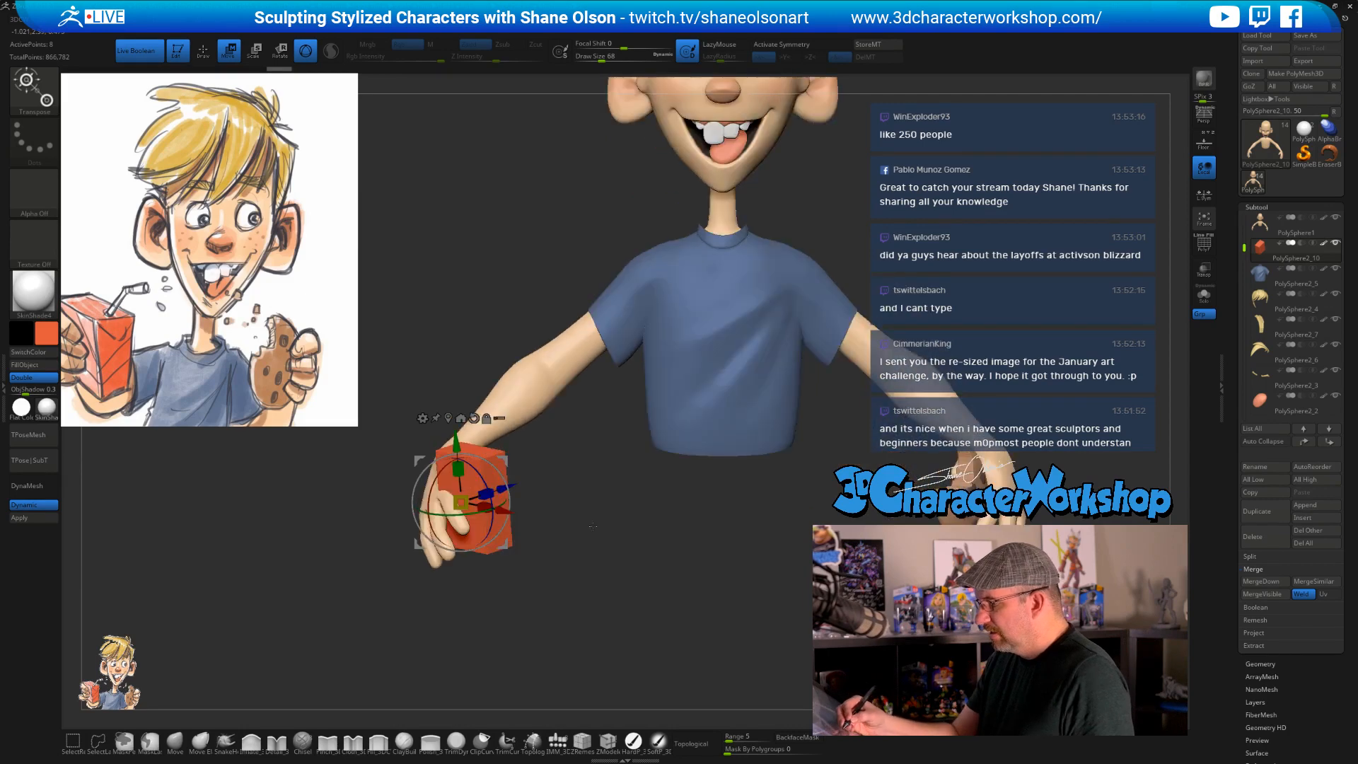
{"action": "left_click_drag", "start_coordinate": [600, 575], "coordinate": [586, 521]}
- Compare the box with the whole figure, then nudge it along its Z axis within the hand
{"action": "key", "text": "q"}
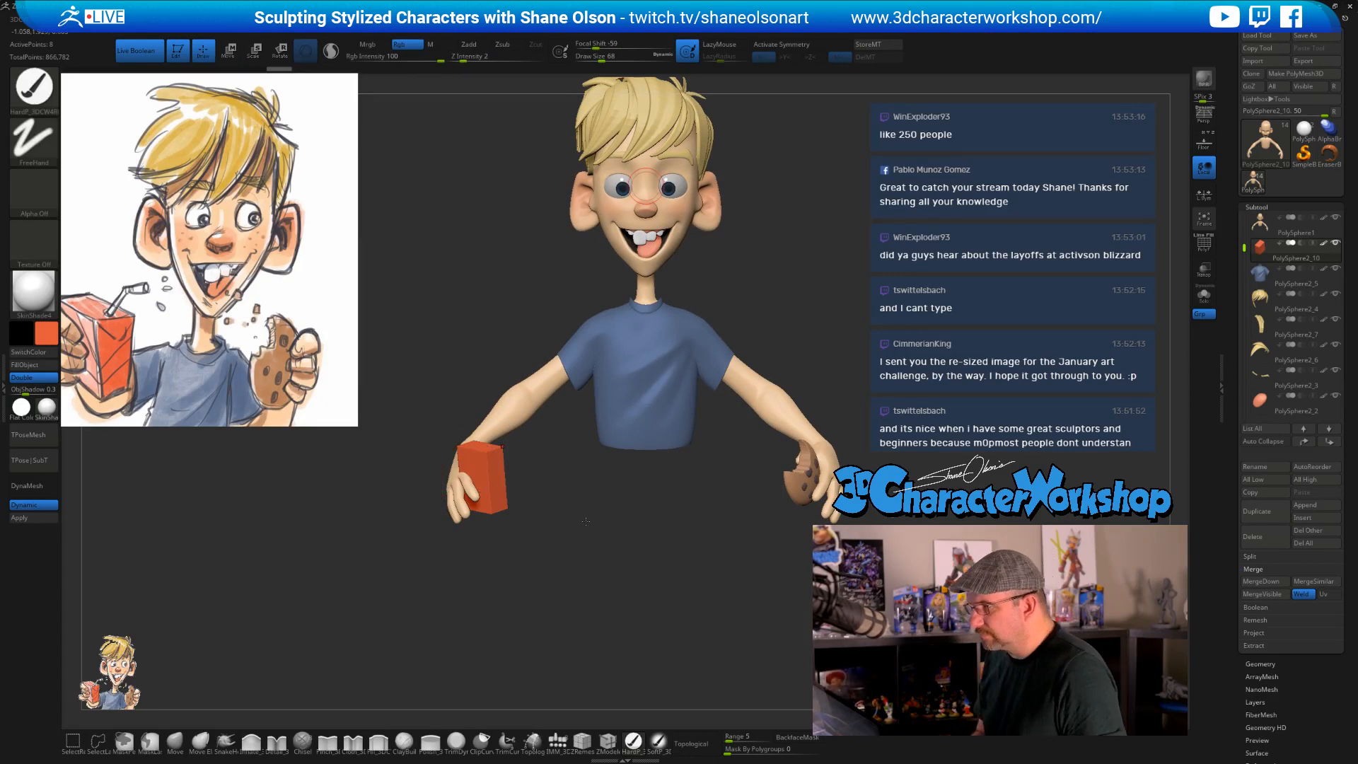
{"action": "left_click_drag", "start_coordinate": [624, 579], "coordinate": [558, 557], "text": "alt"}
{"action": "key", "text": "w"}
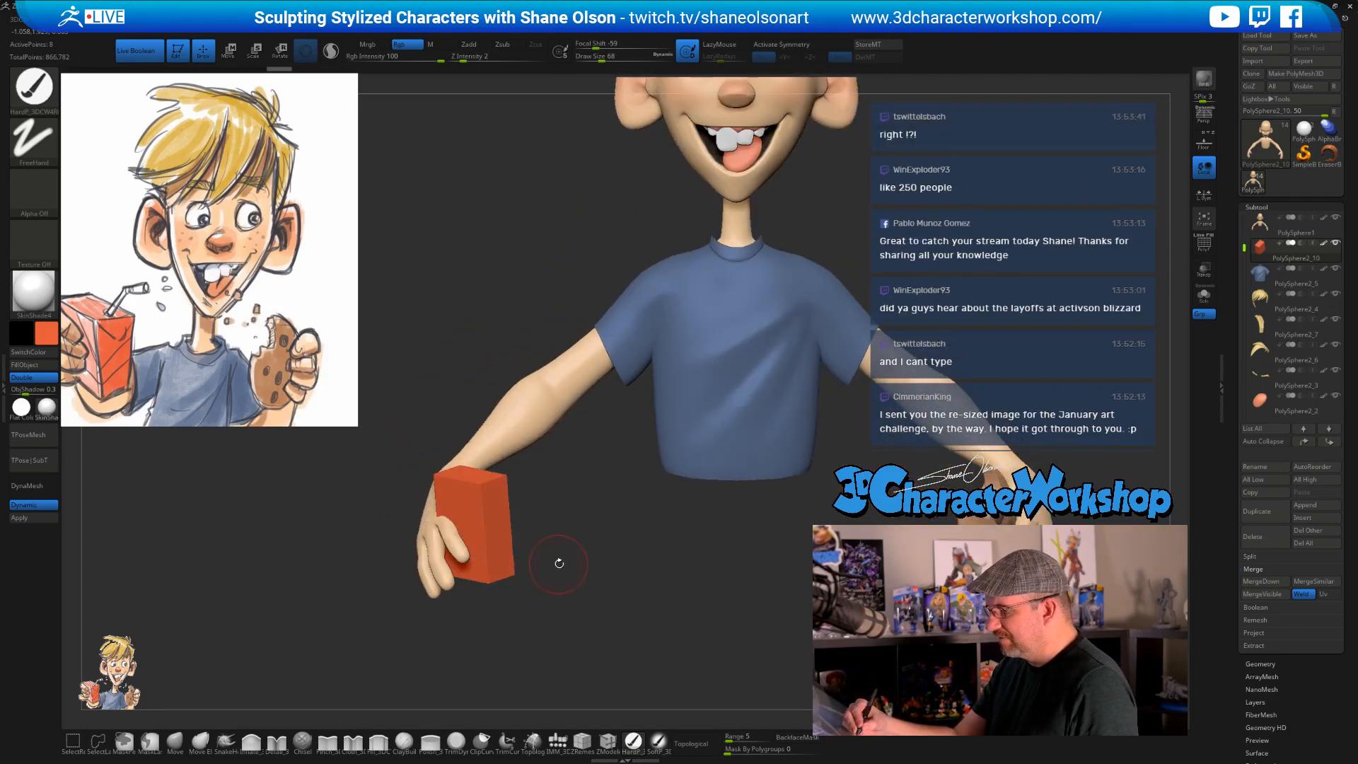
{"action": "left_click_drag", "start_coordinate": [504, 514], "coordinate": [511, 512]}
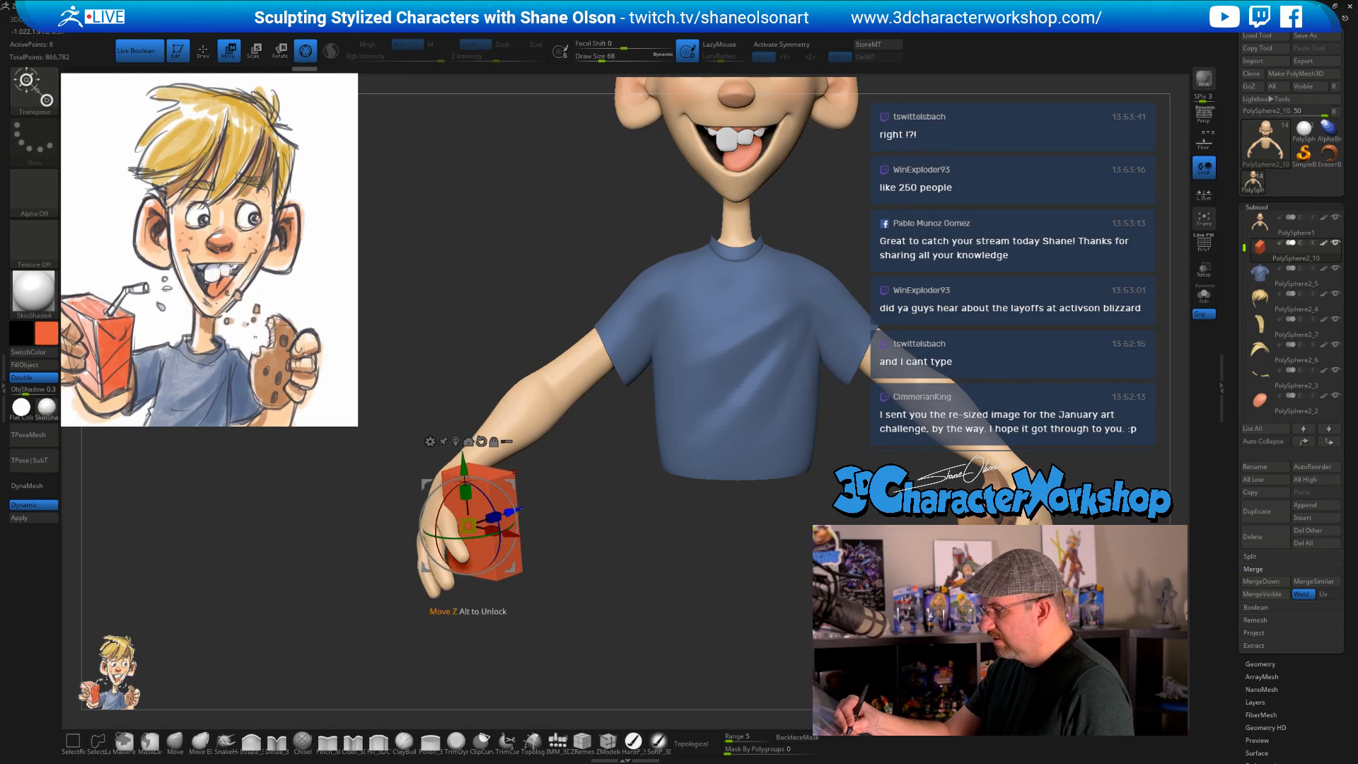
{"action": "left_click_drag", "start_coordinate": [629, 609], "coordinate": [577, 629]}
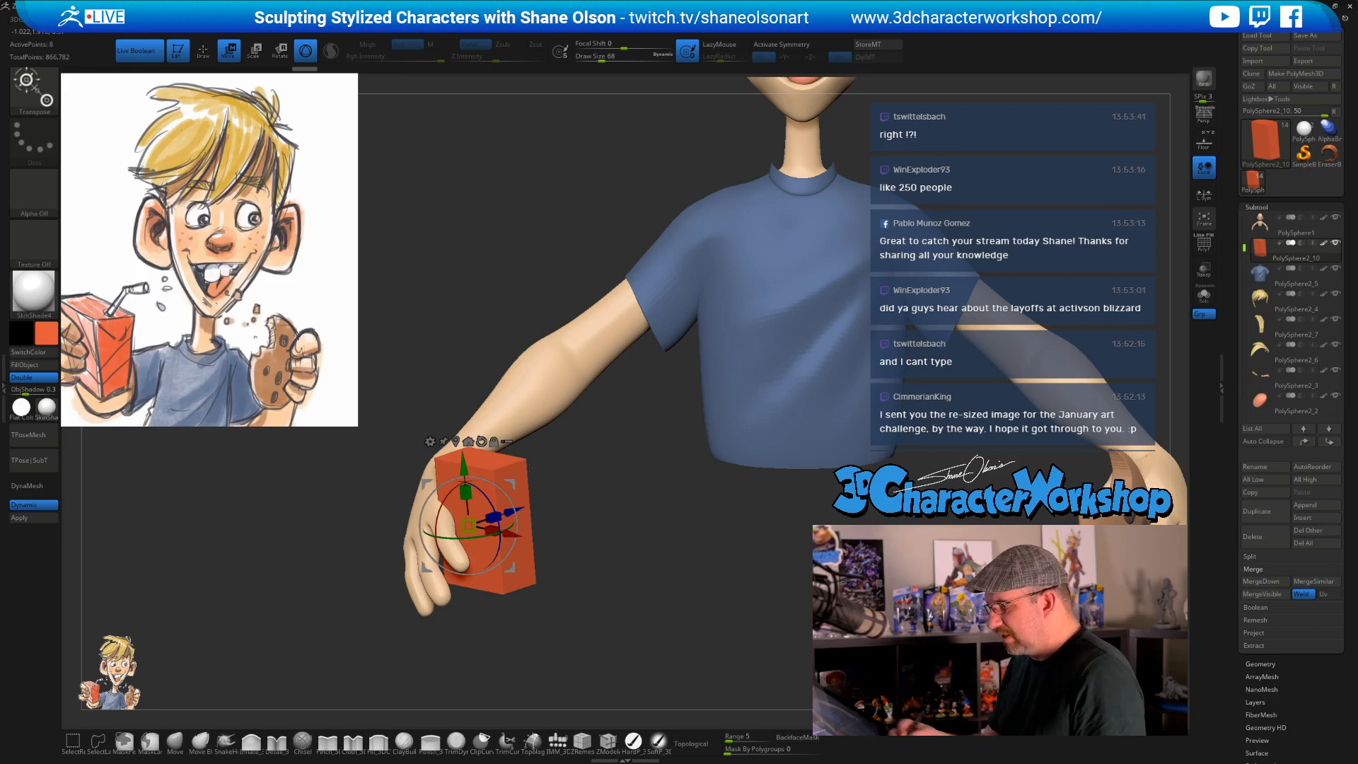
{"action": "key", "text": "q"}
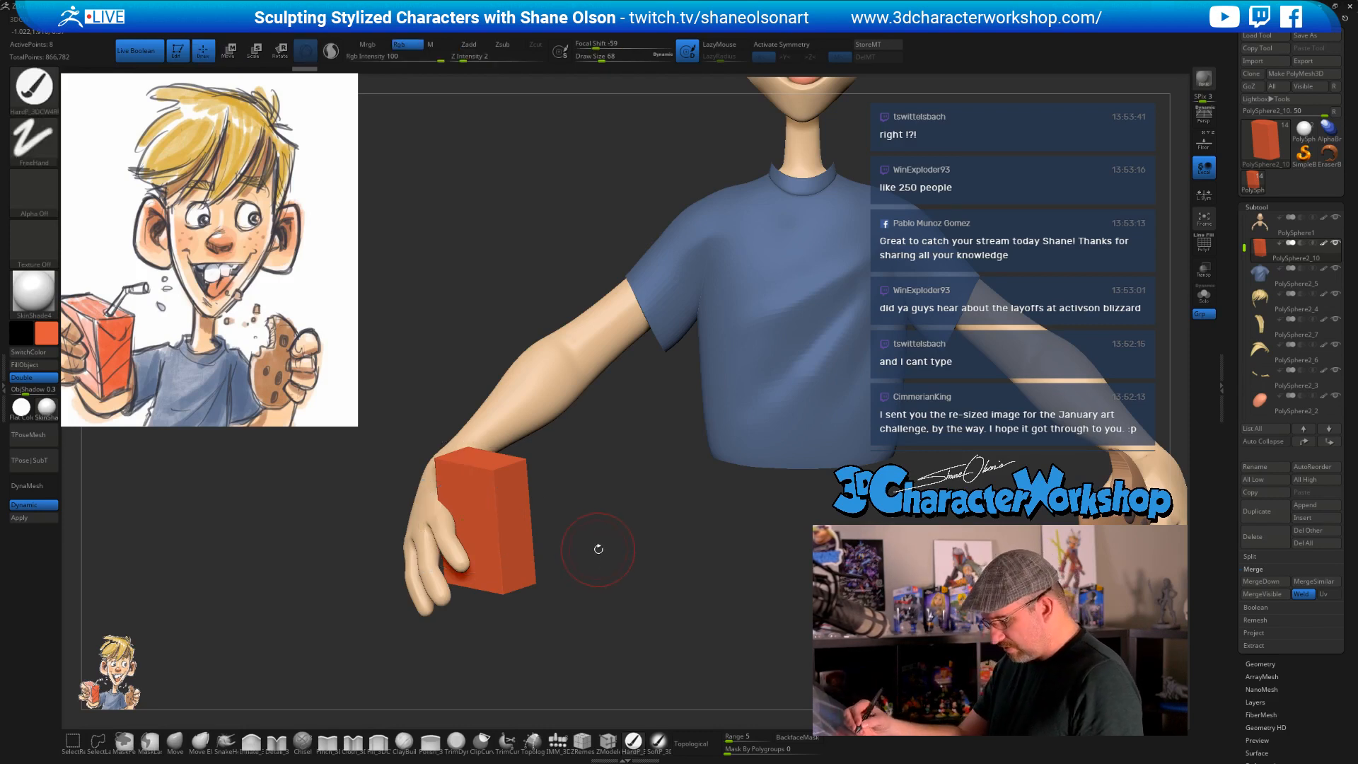
- Insert a cylinder as an upright straw on top of the juice box at draw size 33 and turn on the polyframe
{"action": "left_click_drag", "start_coordinate": [597, 543], "coordinate": [606, 517], "text": "alt"}
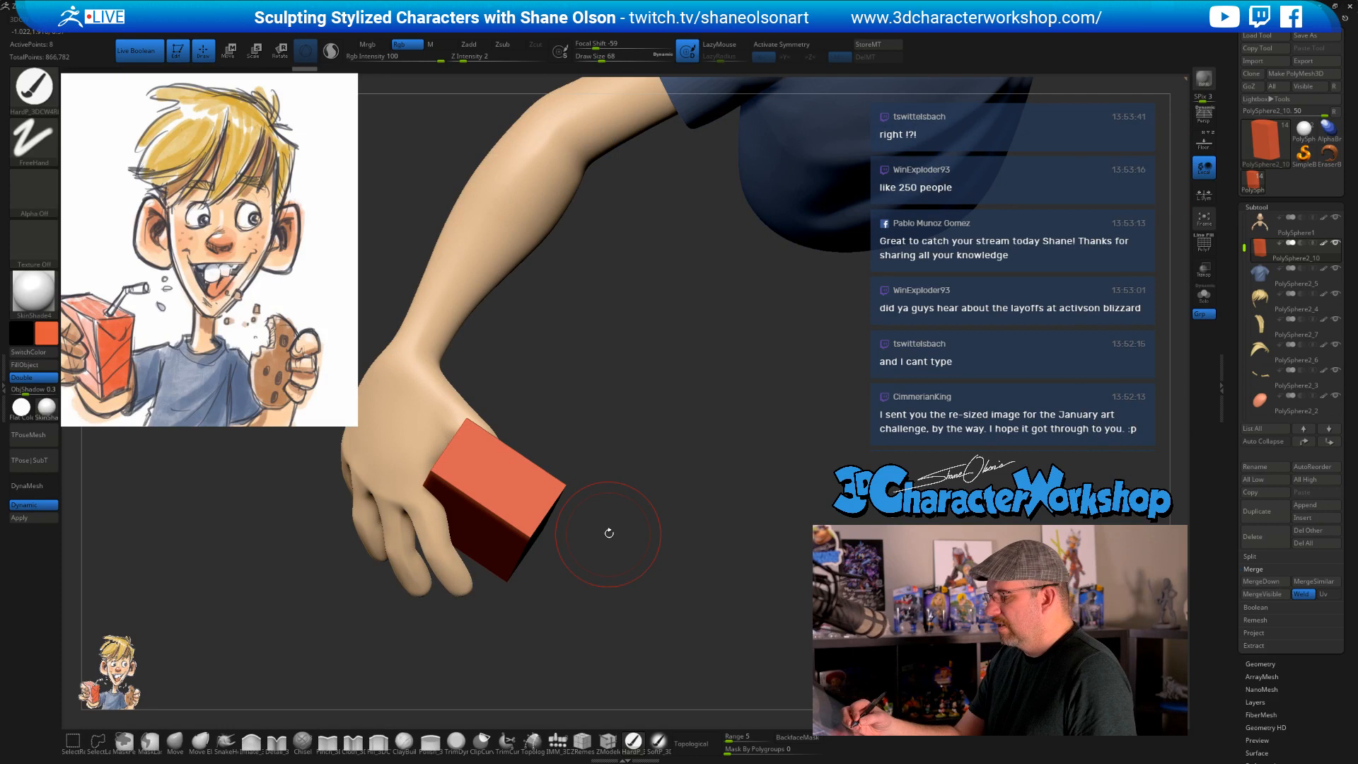
{"action": "left_click", "coordinate": [557, 740]}
{"action": "left_click", "coordinate": [362, 91]}
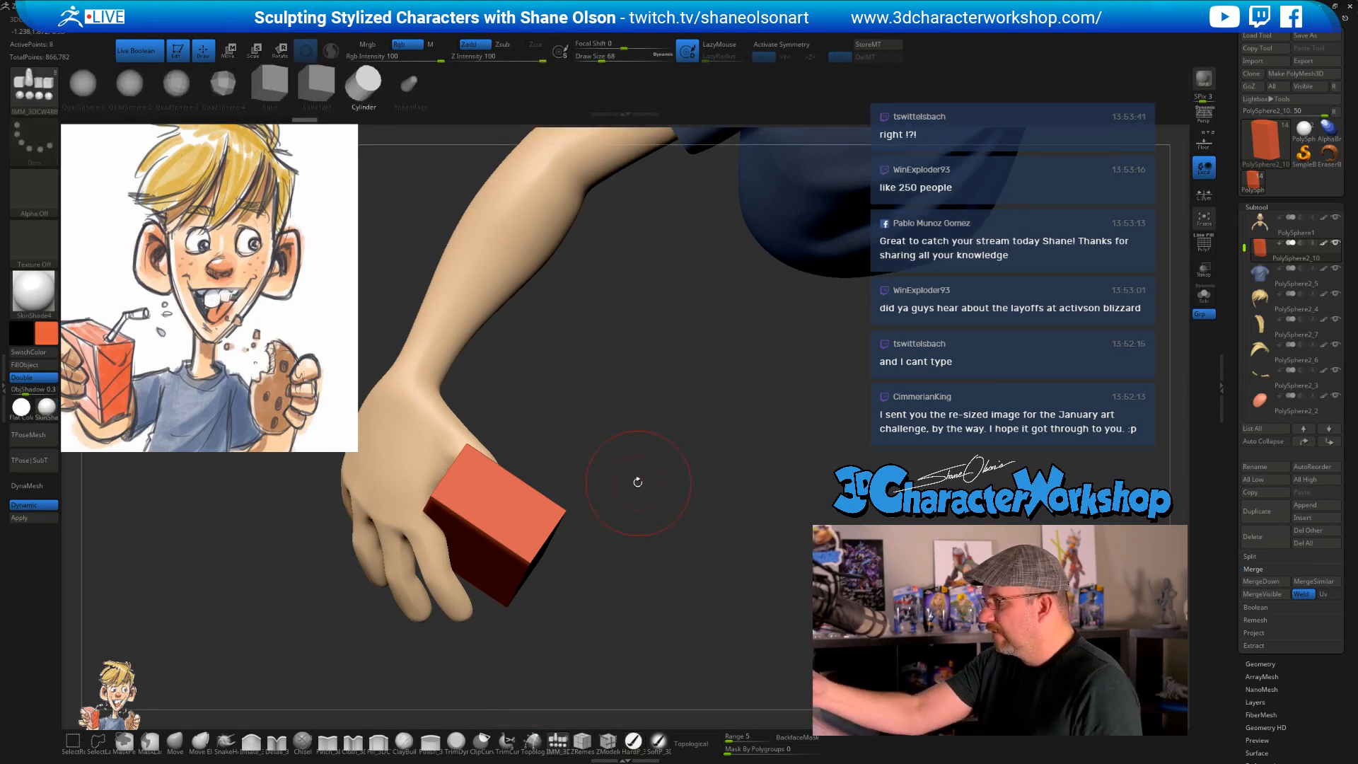
{"action": "left_click_drag", "start_coordinate": [636, 479], "coordinate": [633, 537]}
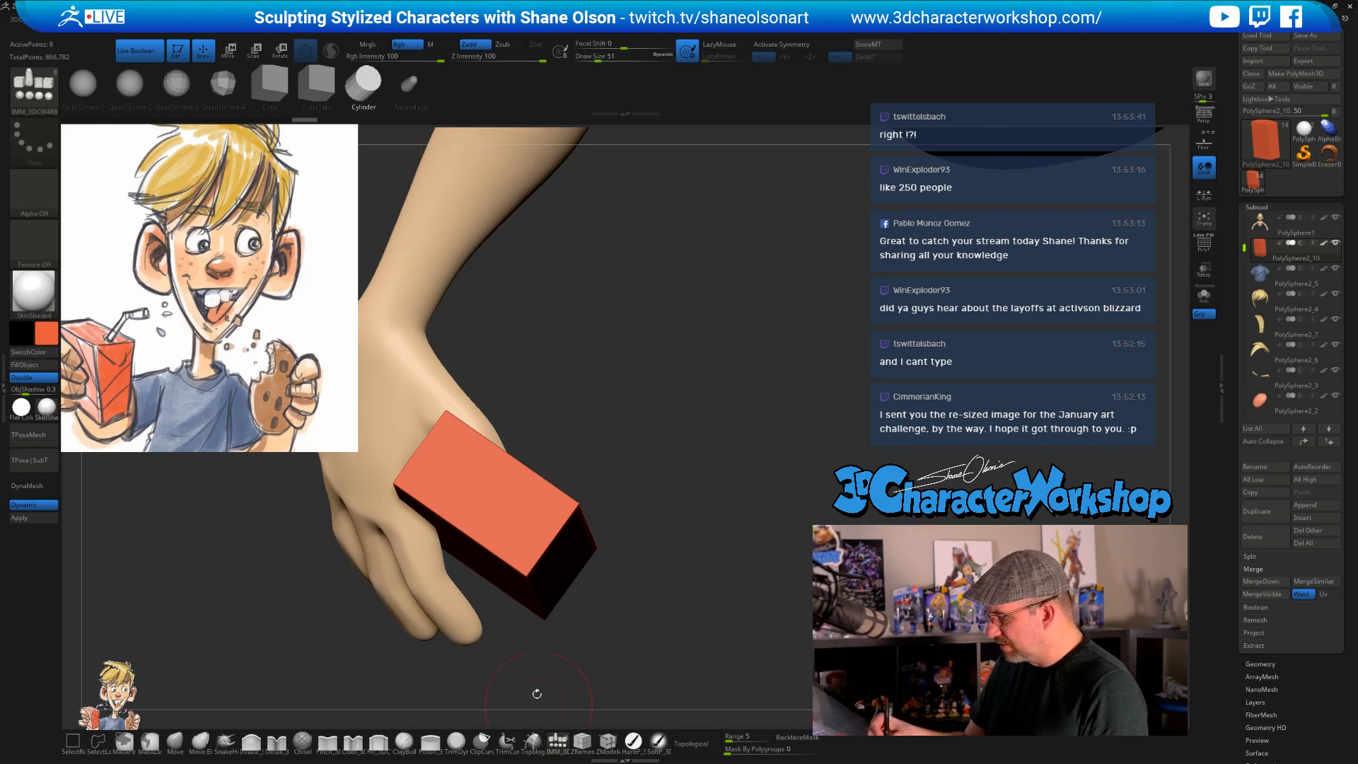
{"action": "left_click_drag", "start_coordinate": [677, 523], "coordinate": [666, 510]}
{"action": "key", "text": "s"}
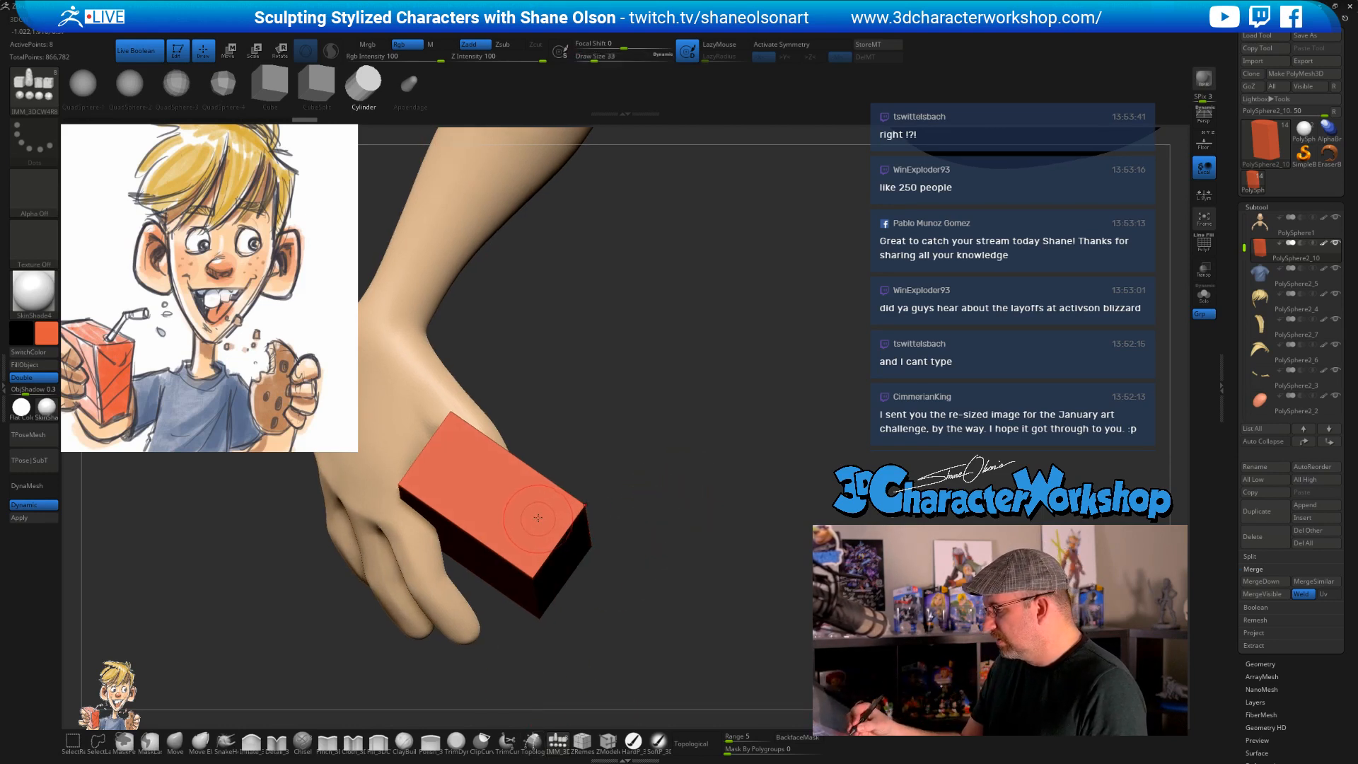
{"action": "mouse_move", "coordinate": [538, 520]}
{"action": "left_mouse_down"}
{"action": "mouse_move", "coordinate": [543, 558]}
{"action": "mouse_move", "coordinate": [539, 533]}
{"action": "left_mouse_up"}
{"action": "mouse_move", "coordinate": [652, 534]}
{"action": "left_mouse_down"}
{"action": "mouse_move", "coordinate": [661, 509]}
{"action": "mouse_move", "coordinate": [651, 554]}
{"action": "mouse_move", "coordinate": [657, 488]}
{"action": "mouse_move", "coordinate": [658, 527]}
{"action": "left_mouse_up"}
{"action": "key", "text": "shift+f"}
- Mask the lower part of the straw together with the top of the juice box from a side view
{"action": "left_click_drag", "start_coordinate": [760, 623], "coordinate": [667, 500]}
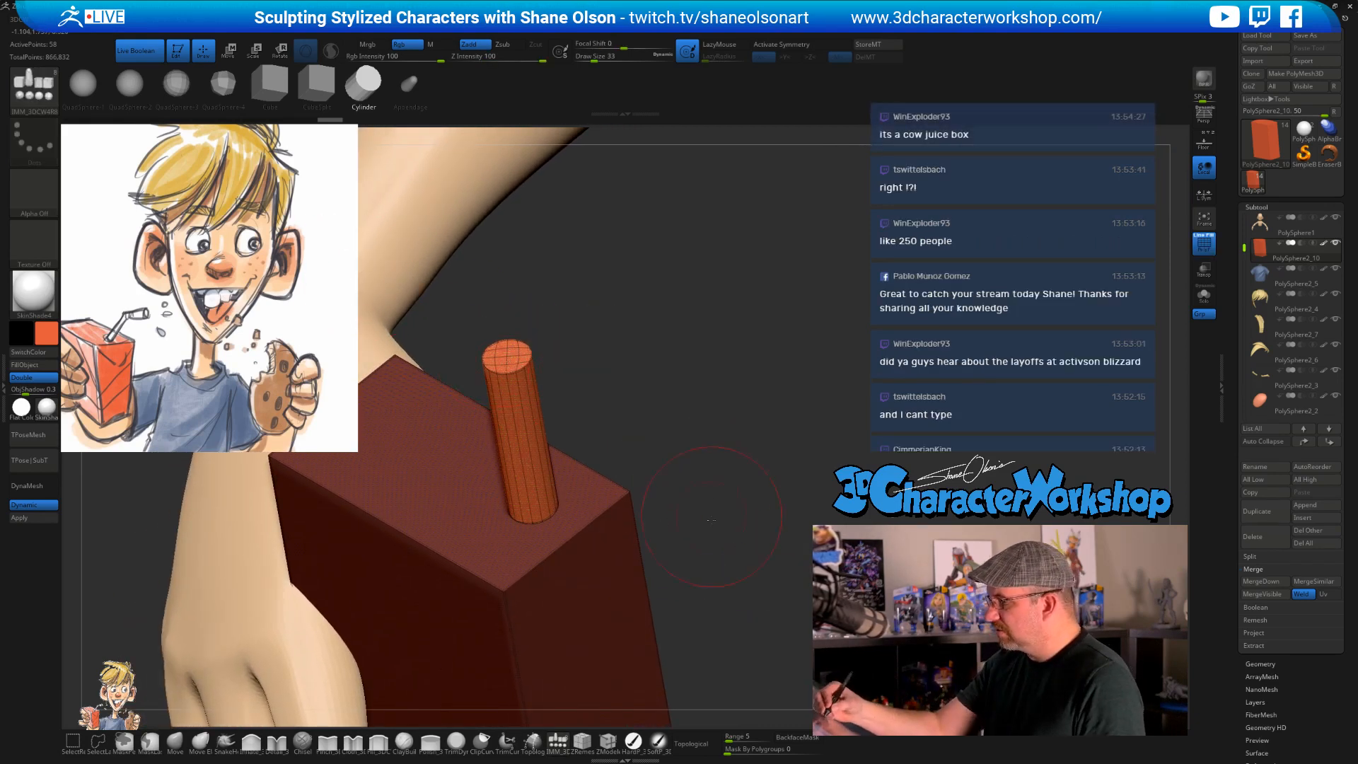
{"action": "left_click_drag", "start_coordinate": [696, 545], "coordinate": [708, 528]}
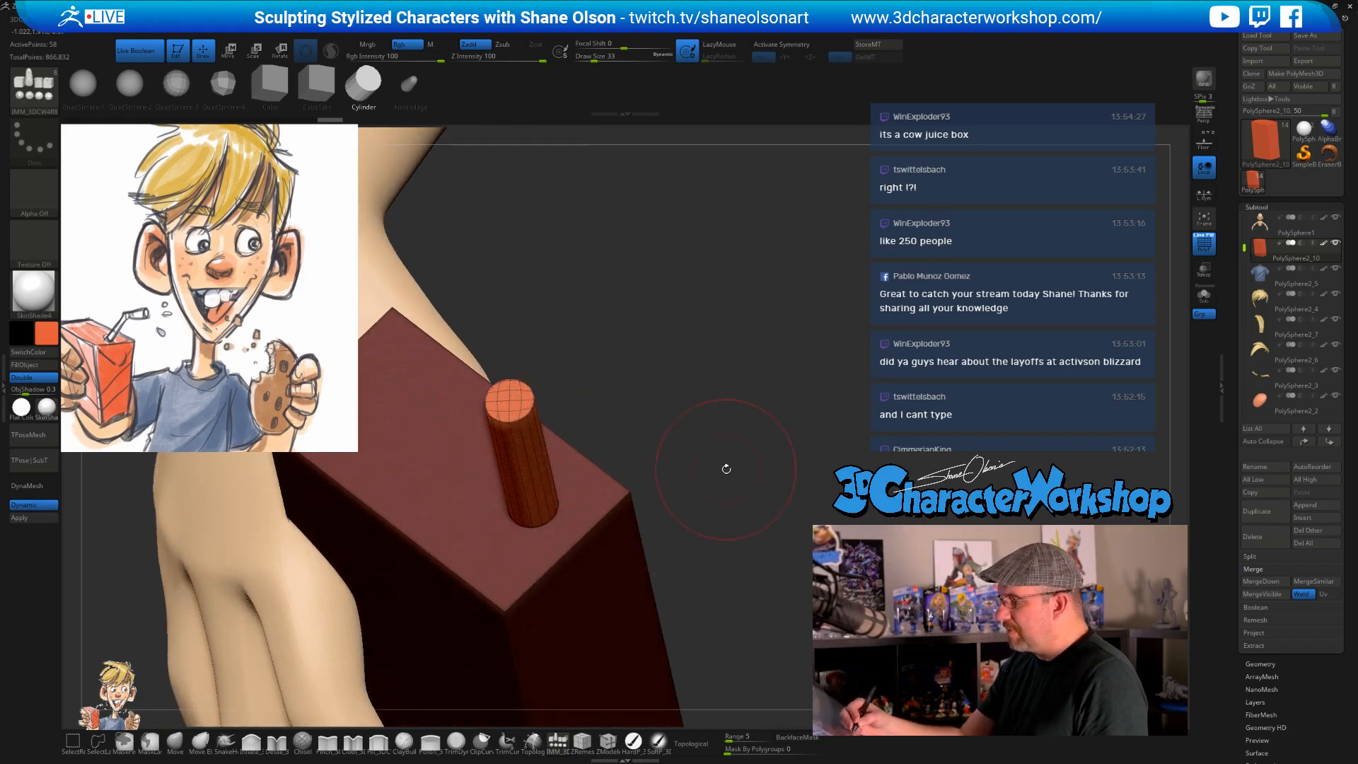
{"action": "left_click_drag", "start_coordinate": [726, 469], "coordinate": [679, 396]}
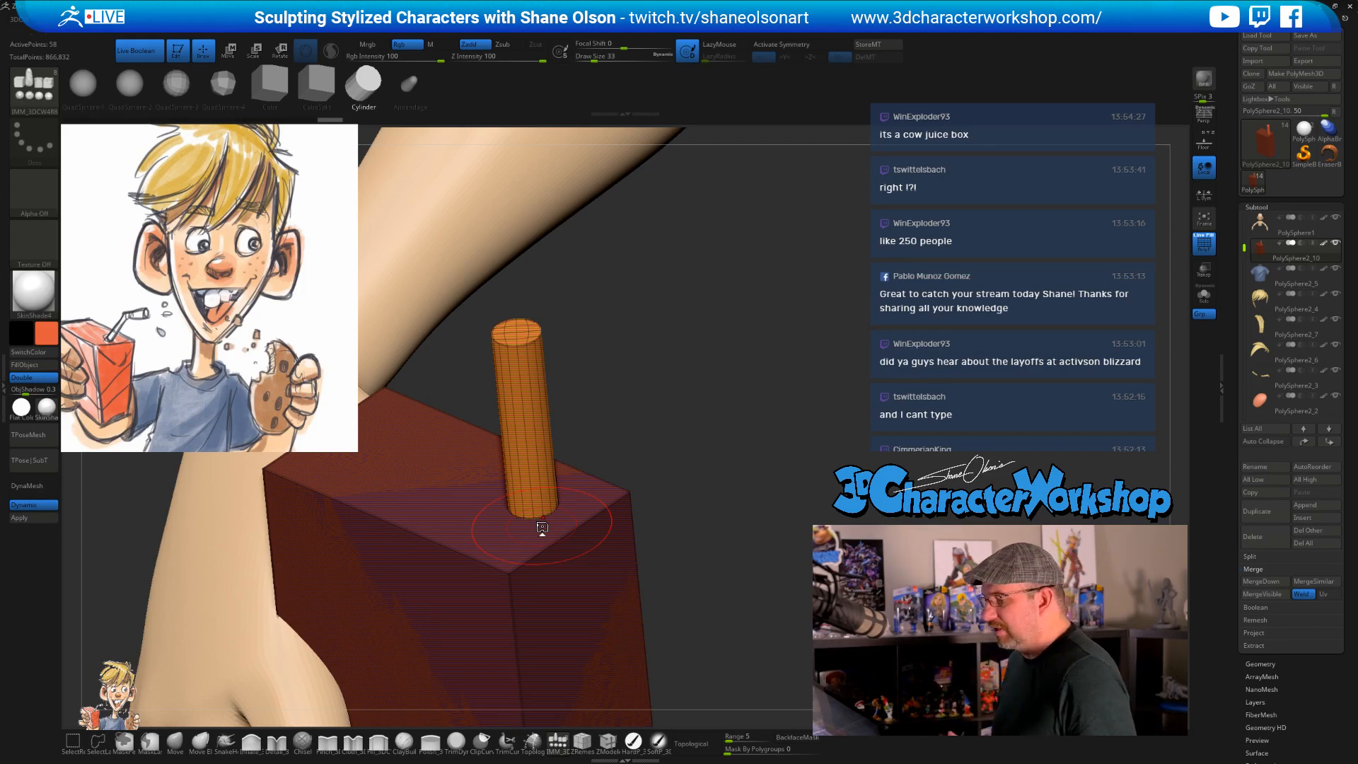
{"action": "left_click_drag", "start_coordinate": [722, 473], "coordinate": [731, 517]}
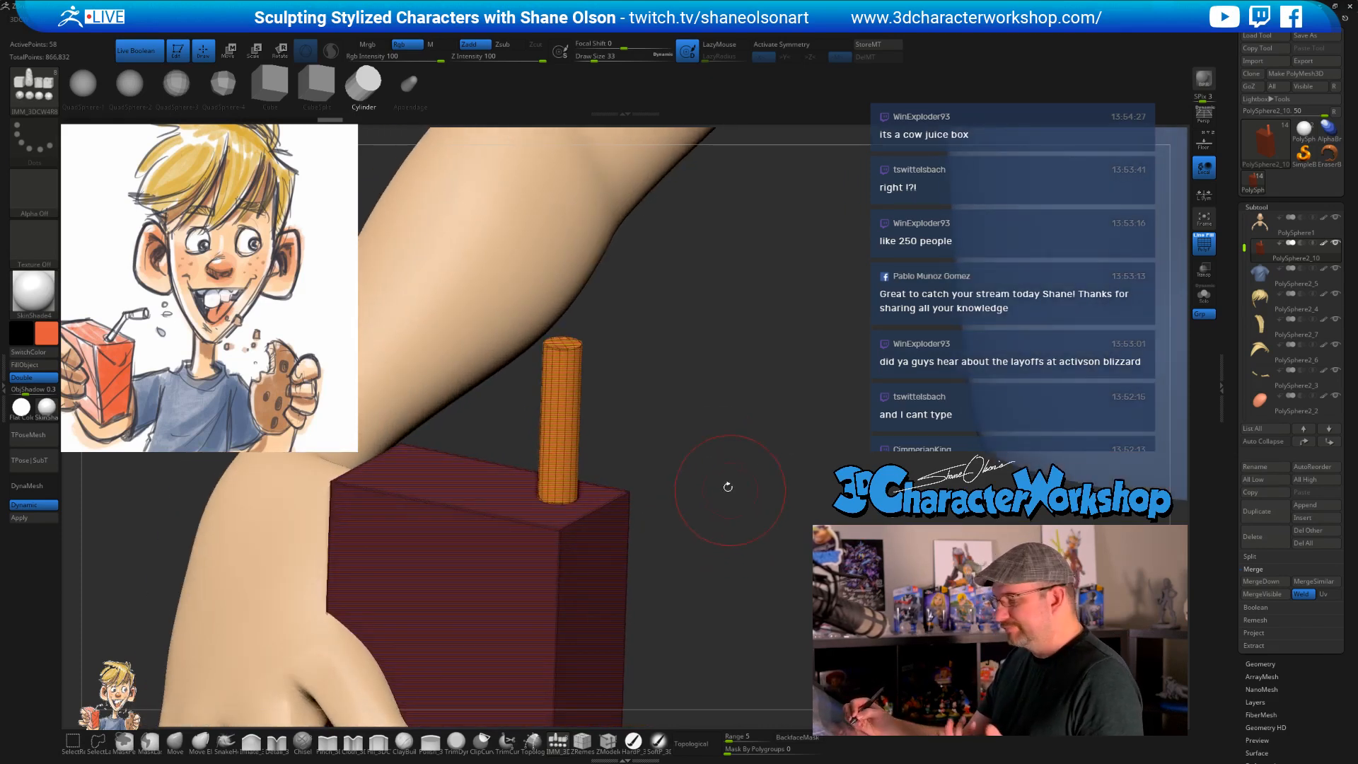
{"action": "left_click_drag", "start_coordinate": [710, 464], "coordinate": [626, 448]}
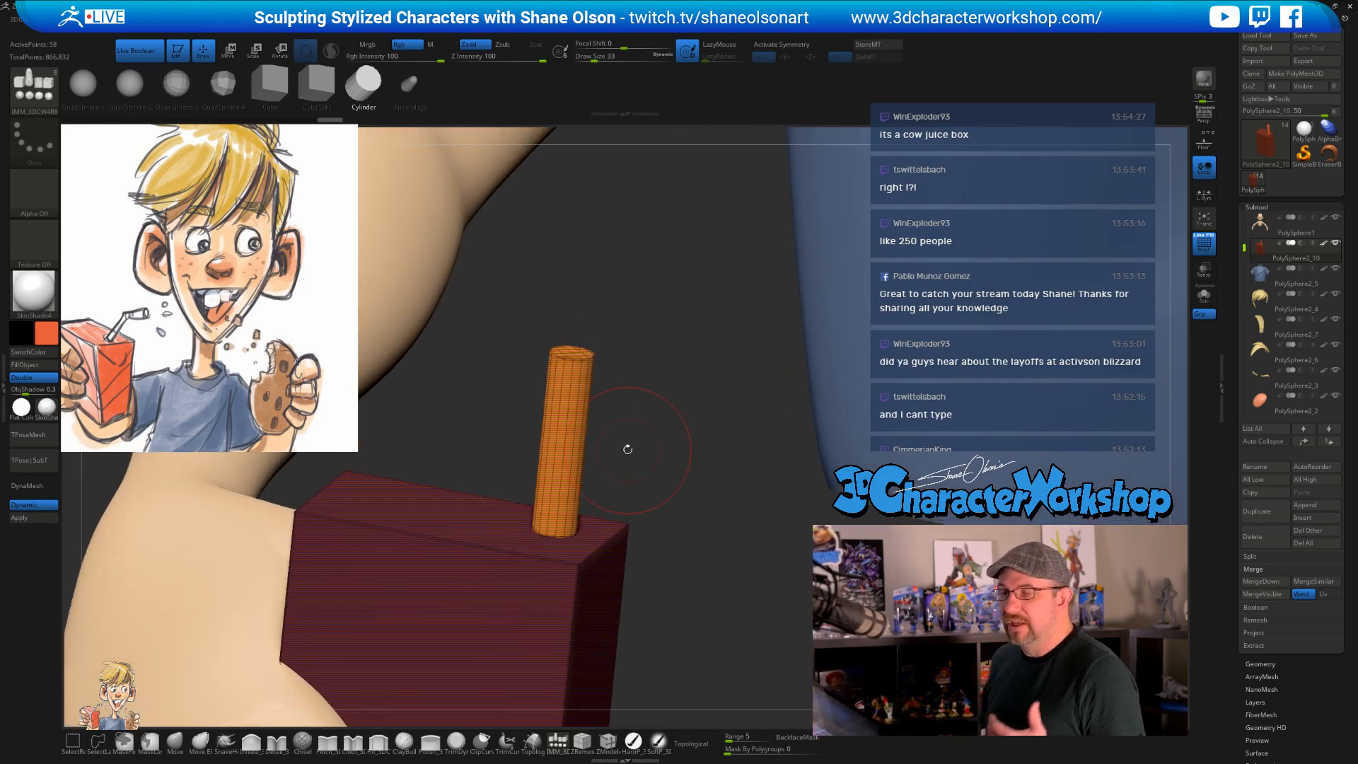
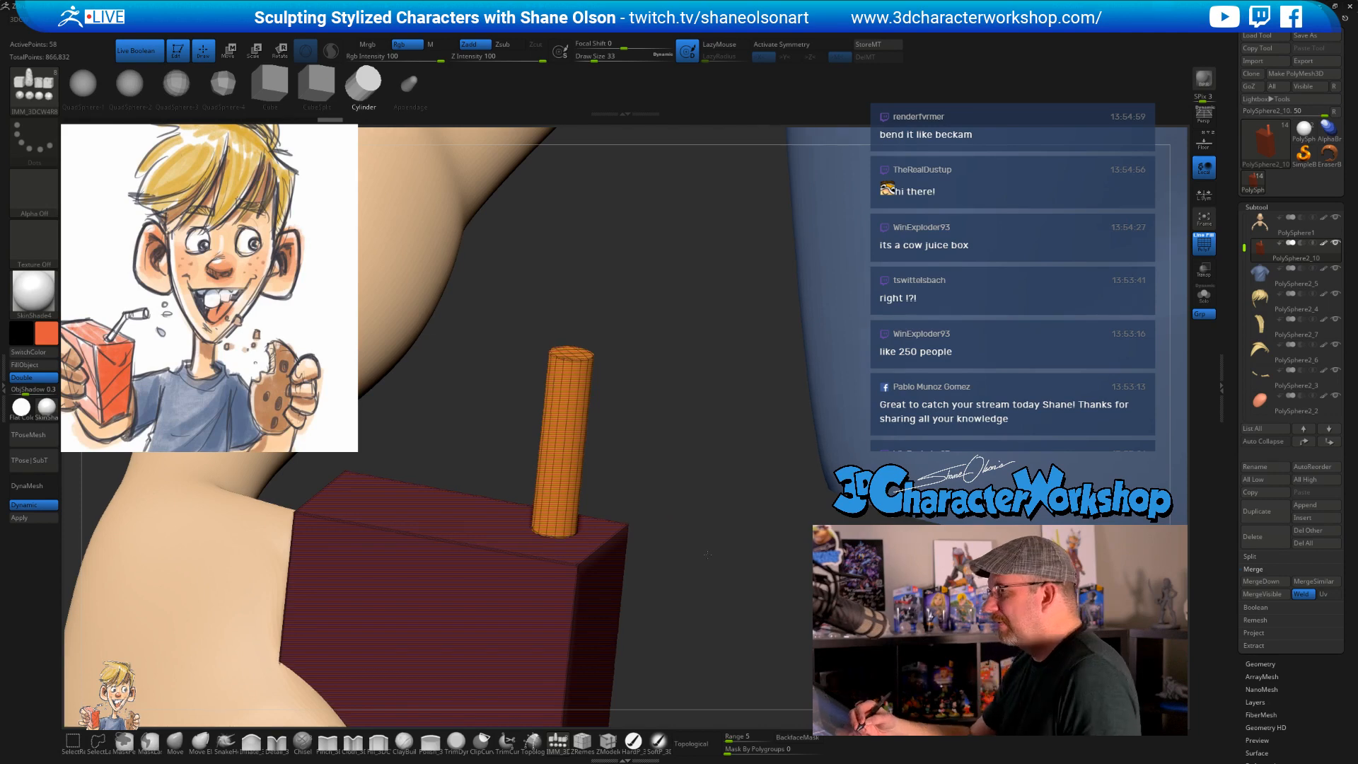
{"action": "mouse_move", "coordinate": [715, 562]}
{"action": "left_mouse_down"}
{"action": "mouse_move", "coordinate": [664, 459]}
{"action": "mouse_move", "coordinate": [671, 436]}
{"action": "mouse_move", "coordinate": [677, 495]}
{"action": "mouse_move", "coordinate": [643, 498]}
{"action": "left_mouse_up"}
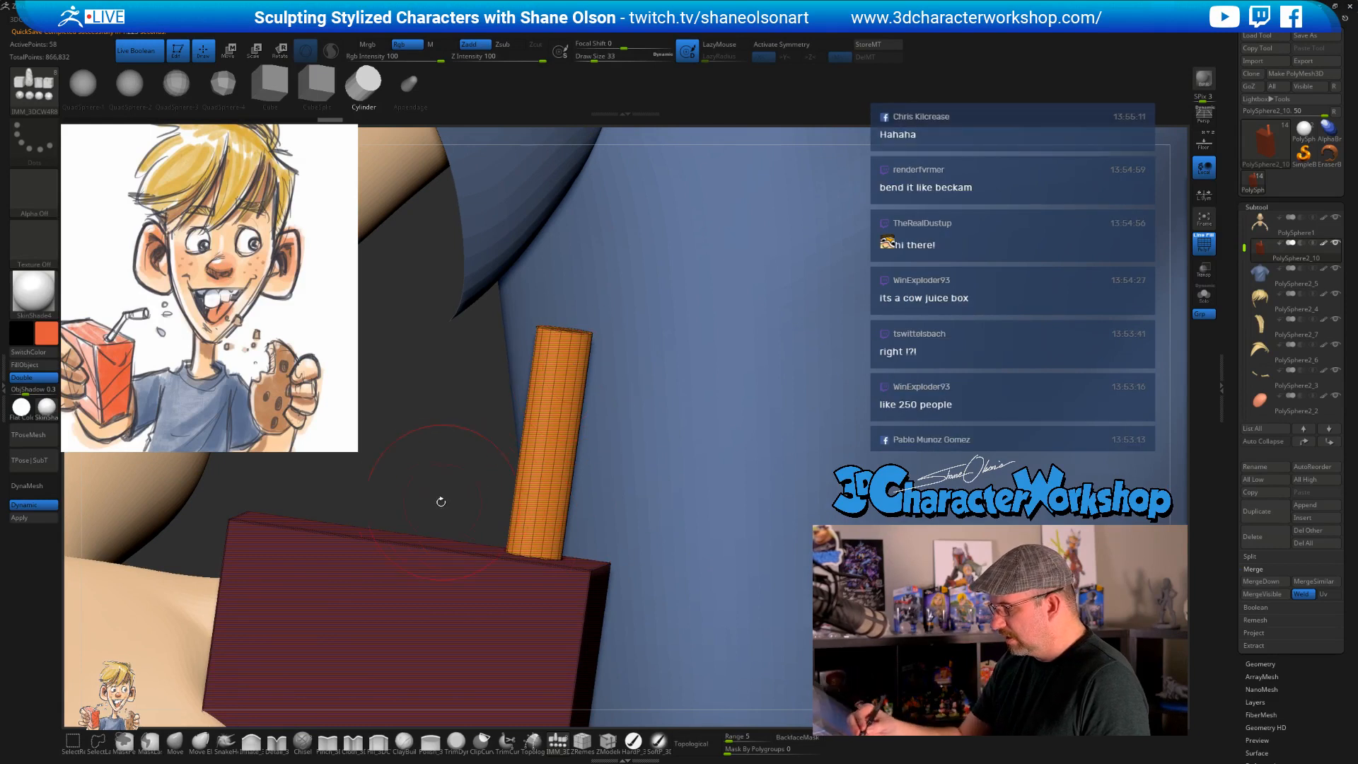
{"action": "left_click_drag", "start_coordinate": [401, 471], "coordinate": [692, 659], "text": "ctrl"}
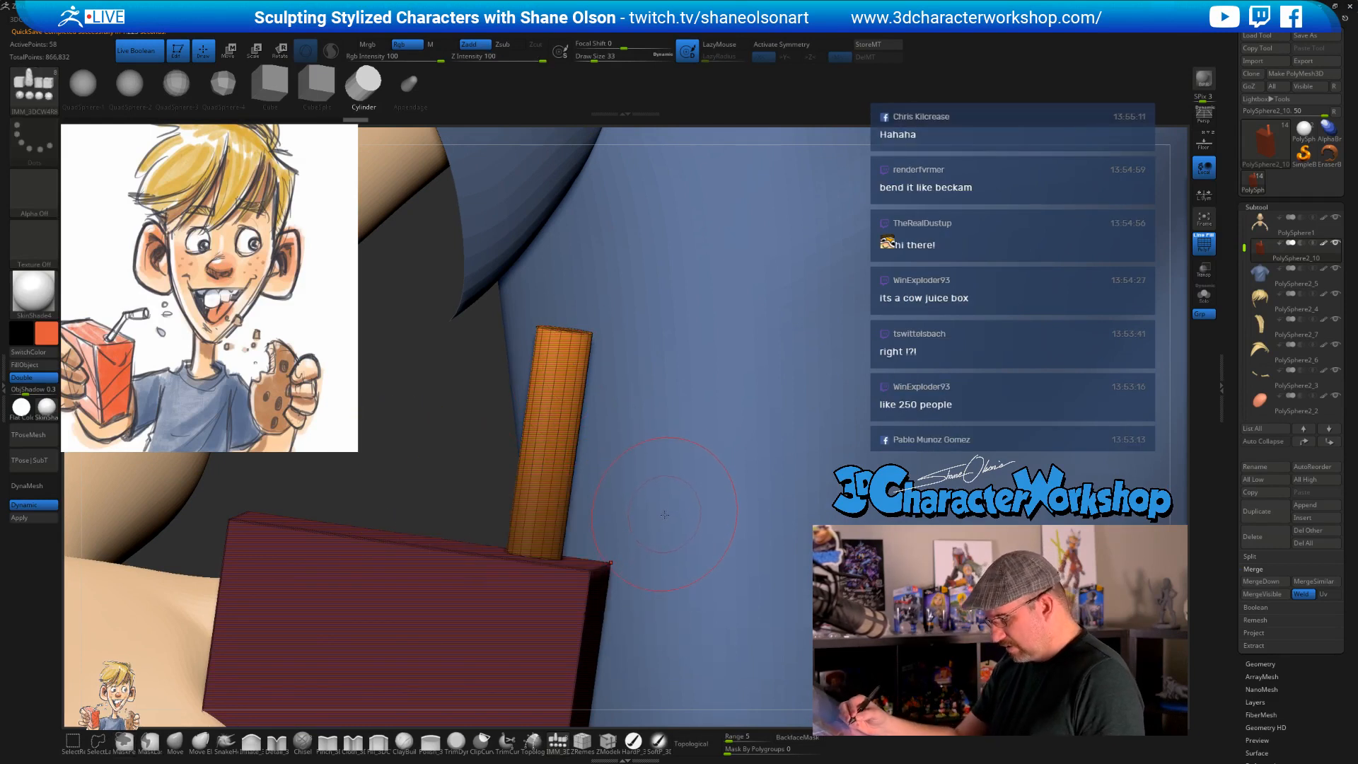
- Turn off Live Boolean and insert an edge loop around the middle of the straw with ZModeler
{"action": "left_click", "coordinate": [139, 50]}
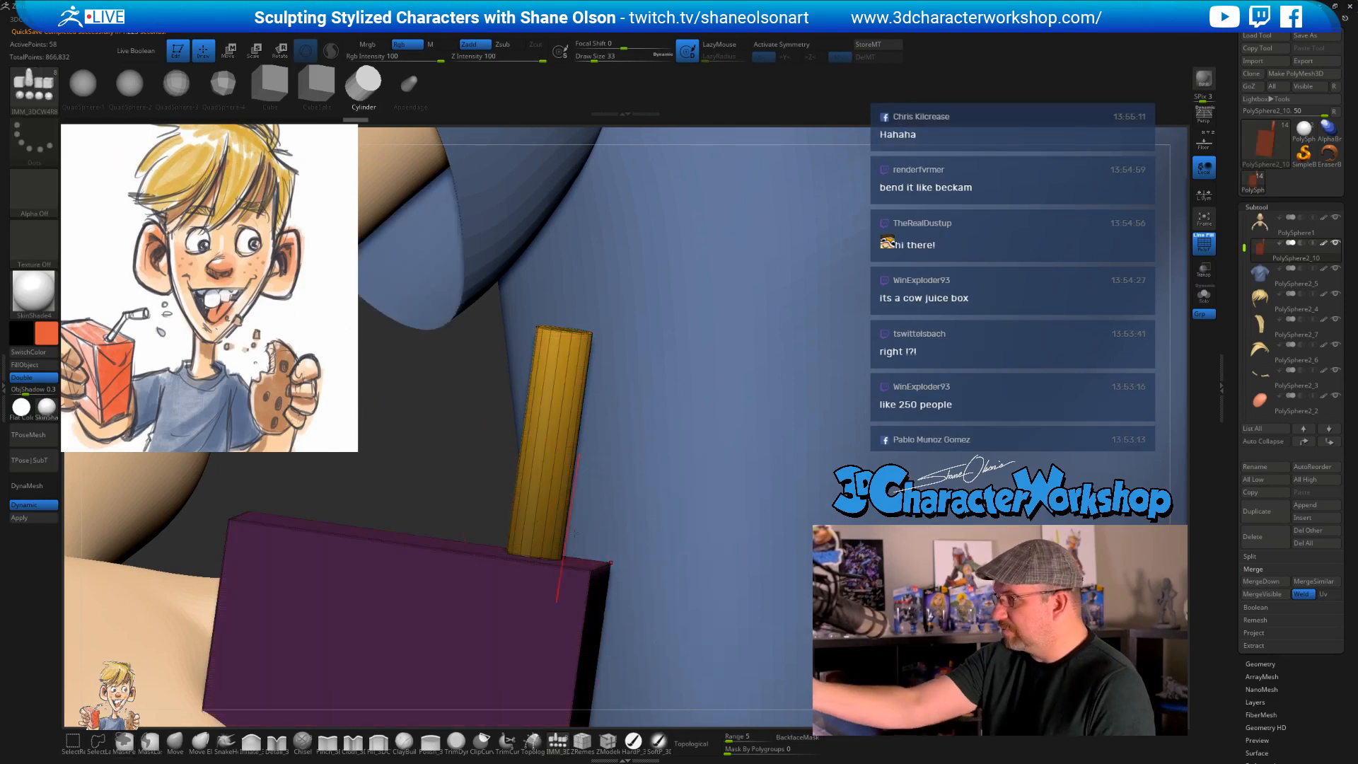
{"action": "left_click_drag", "start_coordinate": [446, 467], "coordinate": [451, 474]}
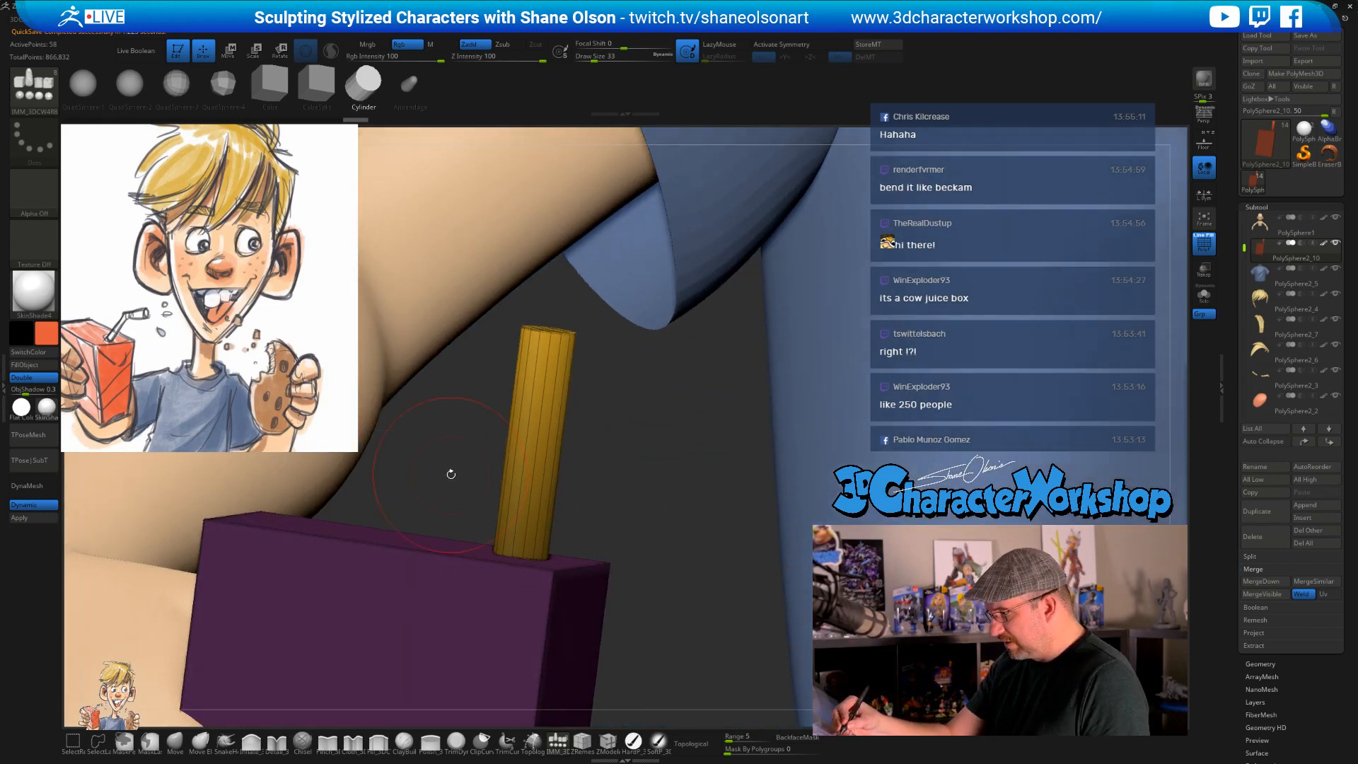
{"action": "left_click", "coordinate": [608, 740]}
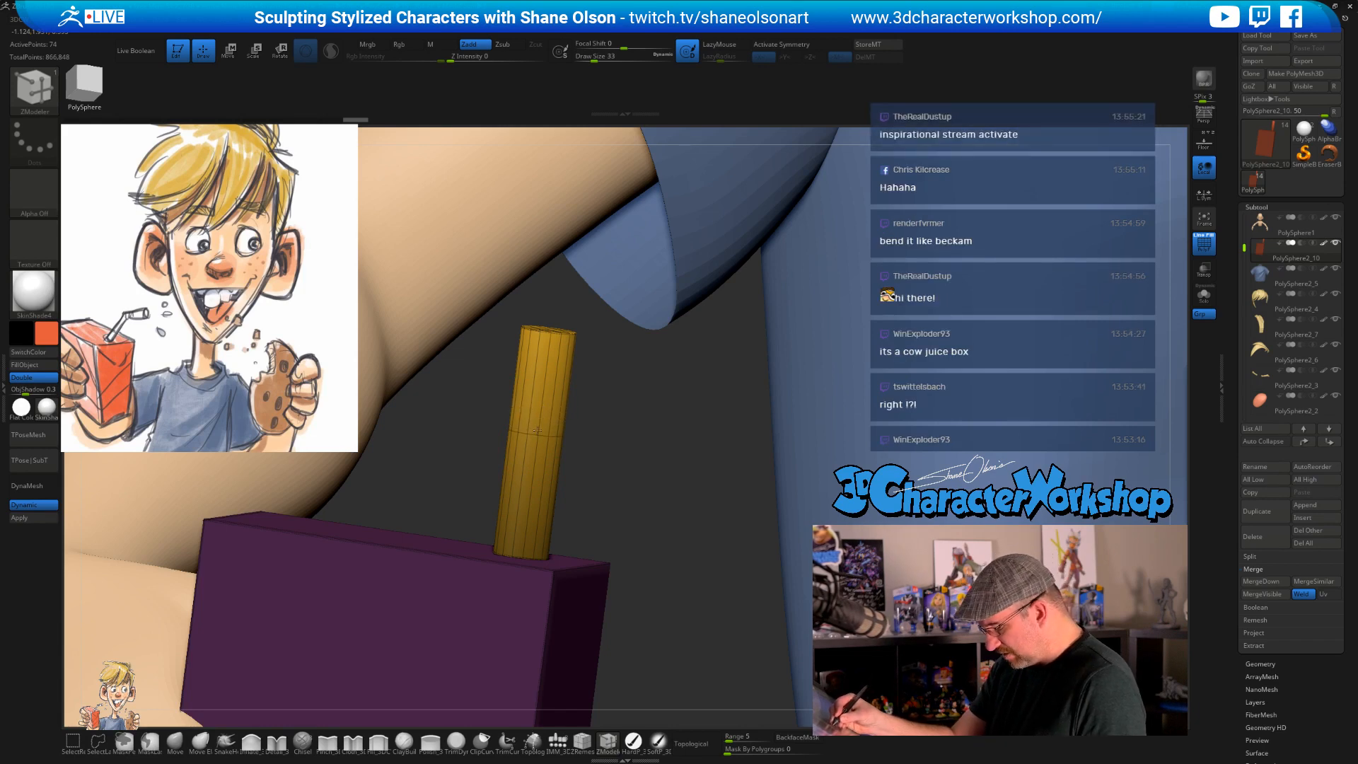
{"action": "key", "text": "shift+f"}
{"action": "key", "text": "shift+f"}
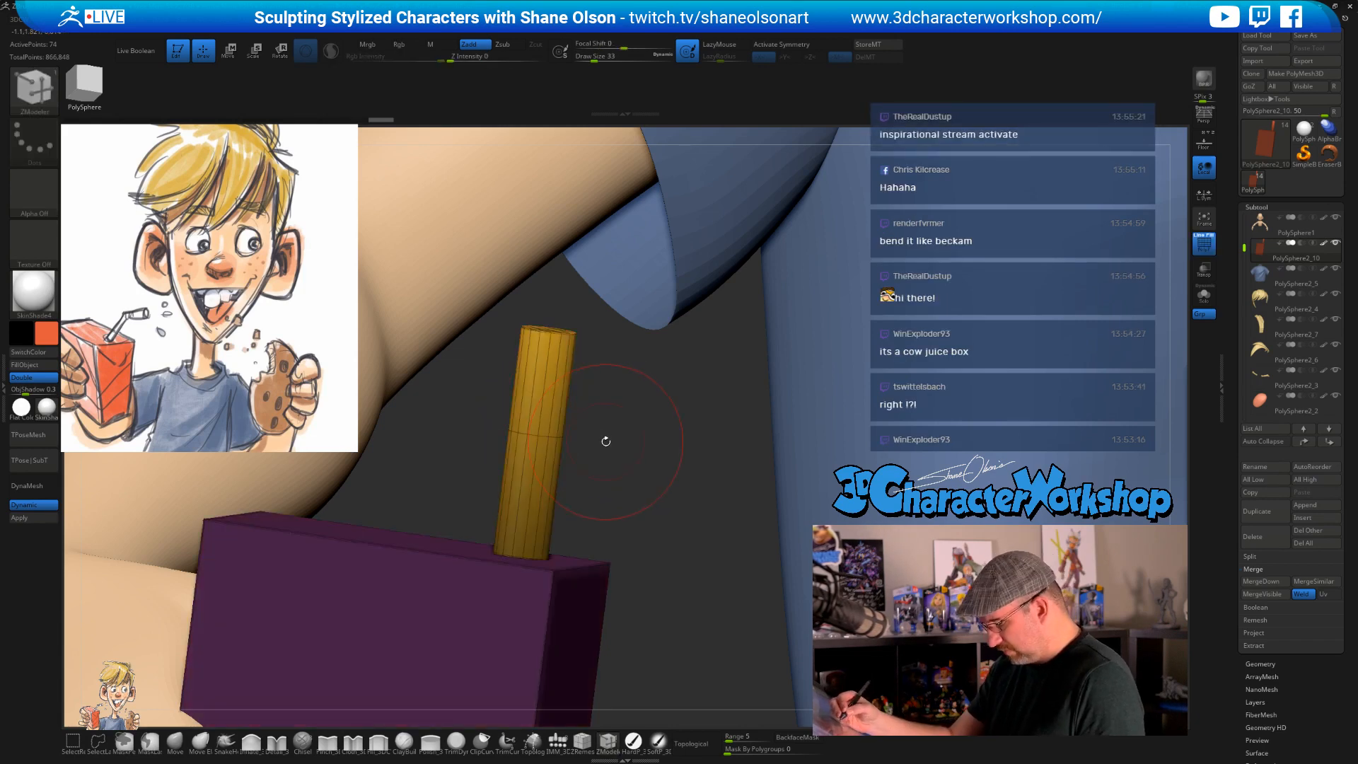
- With dynamic subdivision turned off, add a second edge loop close to the first and isolate the juice box subtool
{"action": "key", "text": "shift+d"}
{"action": "mouse_move", "coordinate": [606, 422]}
{"action": "left_mouse_down", "text": "alt"}
{"action": "mouse_move", "coordinate": [593, 404]}
{"action": "mouse_move", "coordinate": [648, 445]}
{"action": "mouse_move", "coordinate": [640, 552]}
{"action": "left_mouse_up", "text": "alt"}
{"action": "left_click", "coordinate": [1203, 300]}
- Mask the lower half of the straw, then rotate and shift the unmasked upper half outward to form a bend
{"action": "key", "text": "space"}
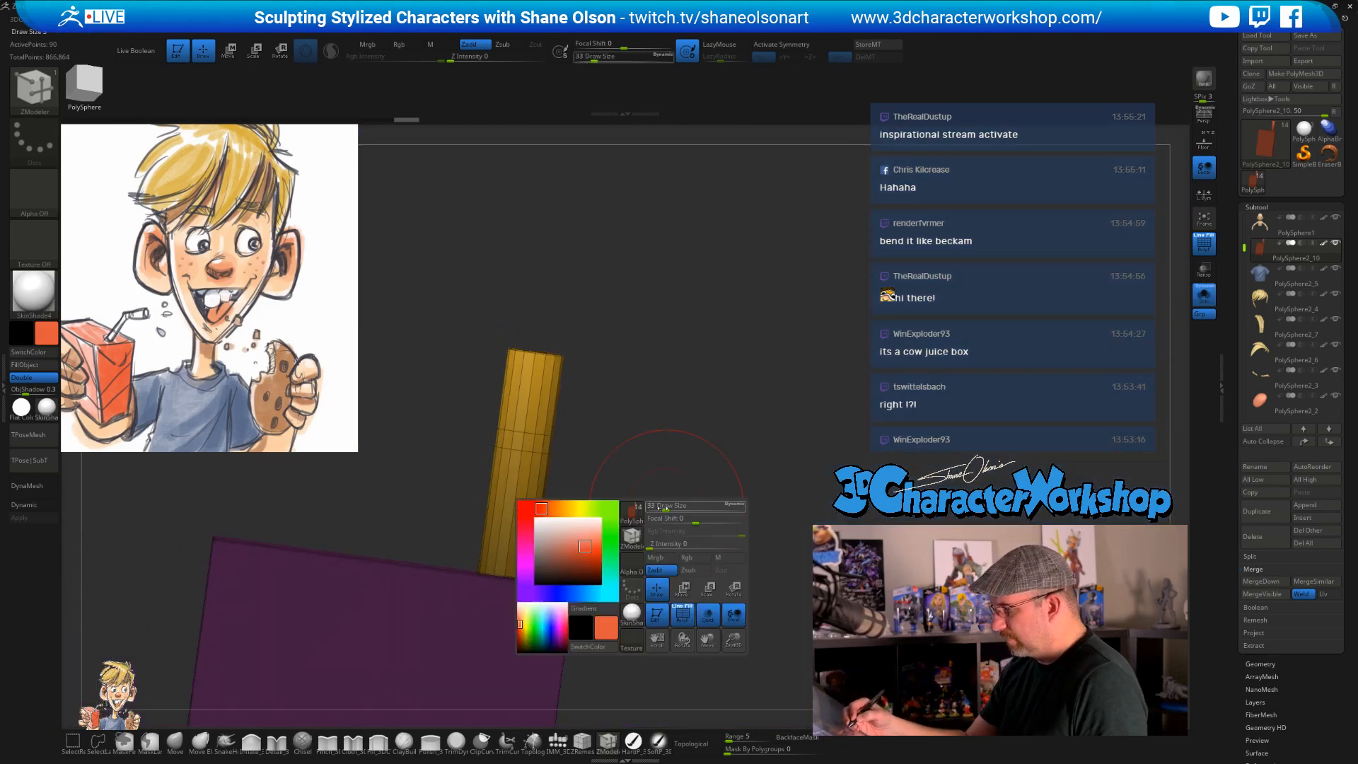
{"action": "key", "text": "ctrl"}
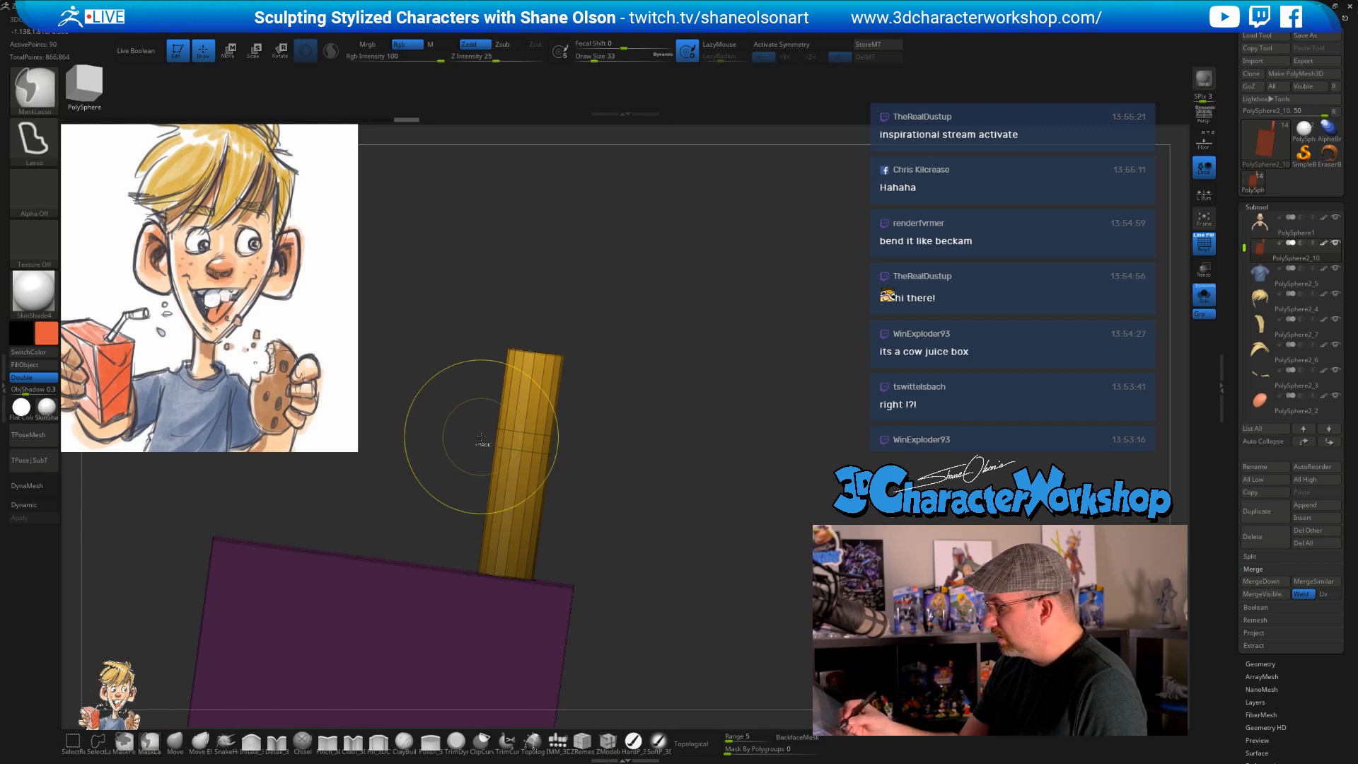
{"action": "mouse_move", "coordinate": [481, 439]}
{"action": "left_mouse_down", "text": "ctrl"}
{"action": "mouse_move", "coordinate": [545, 527]}
{"action": "mouse_move", "coordinate": [590, 452]}
{"action": "mouse_move", "coordinate": [488, 440]}
{"action": "left_mouse_up", "text": "ctrl"}
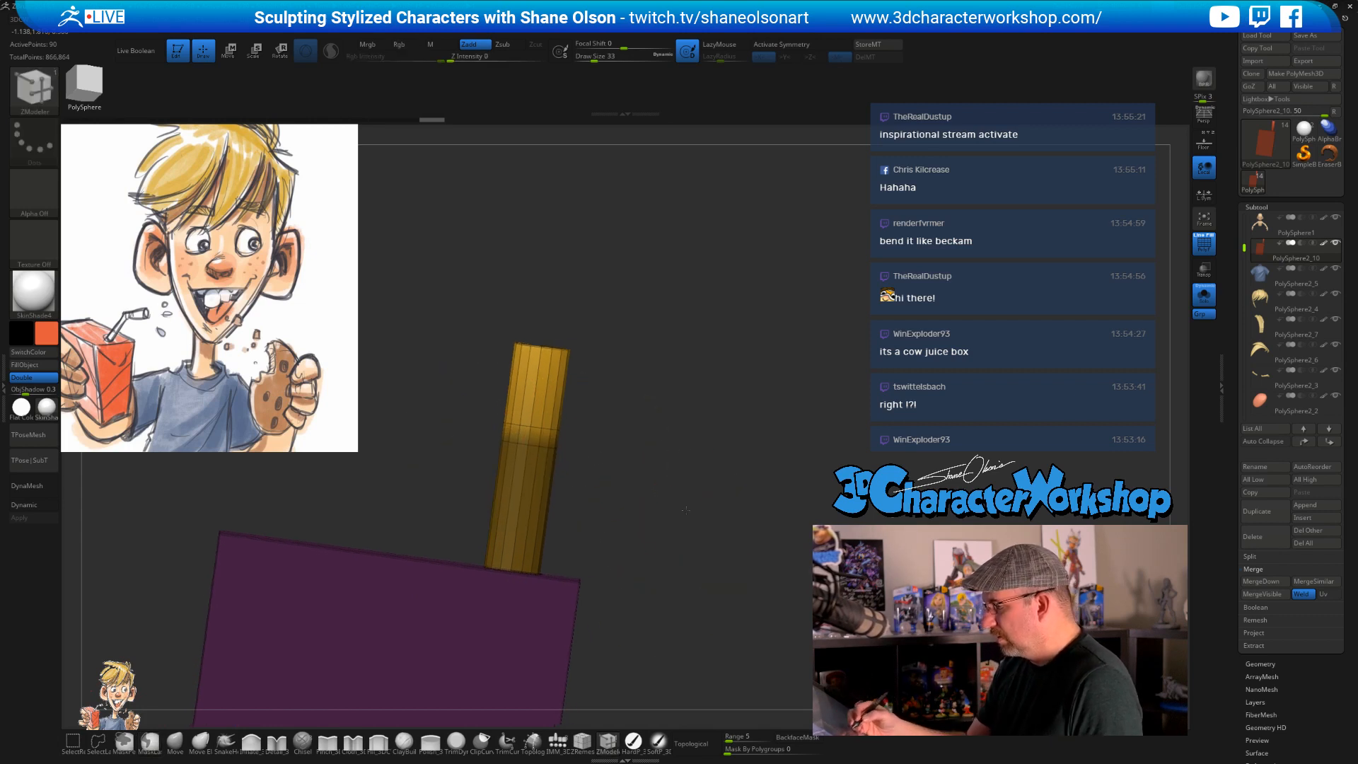
{"action": "key", "text": "e"}
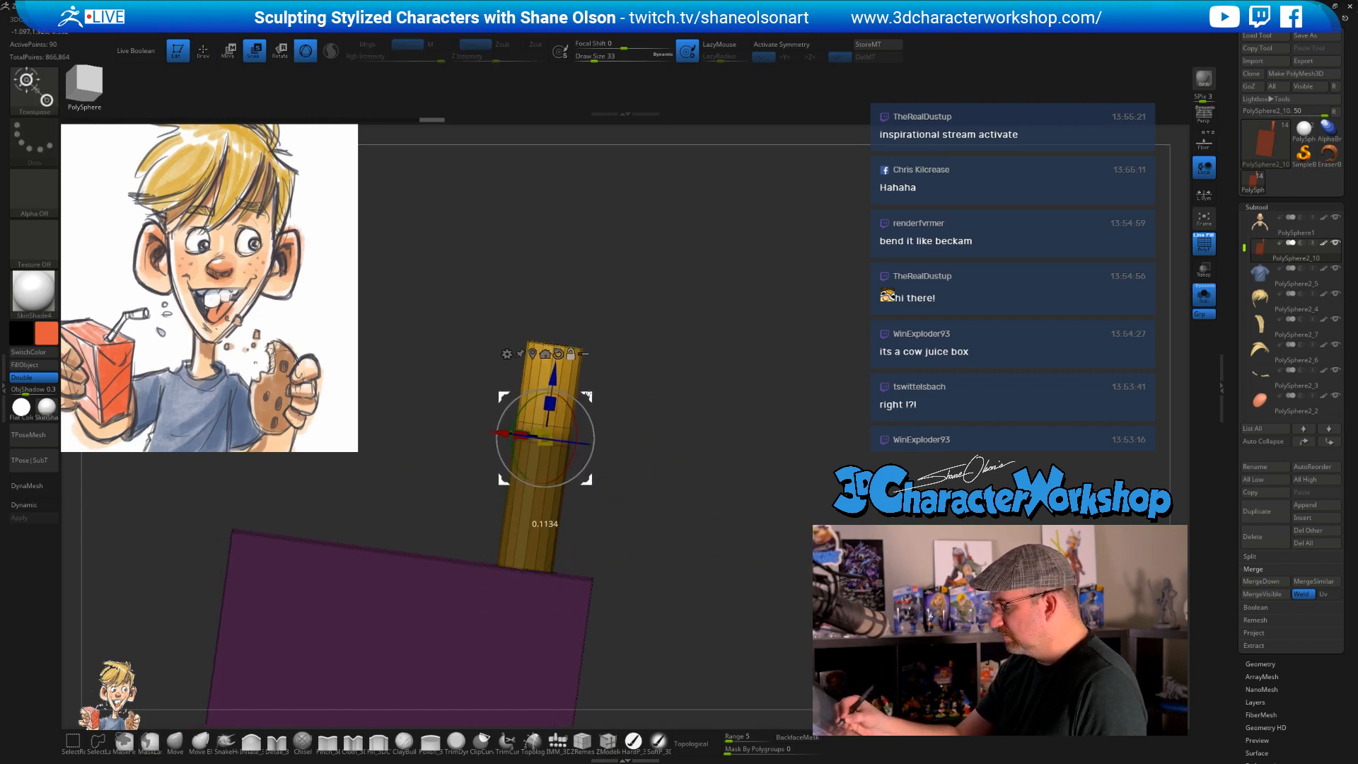
{"action": "left_click_drag", "start_coordinate": [587, 393], "coordinate": [597, 380], "text": "alt"}
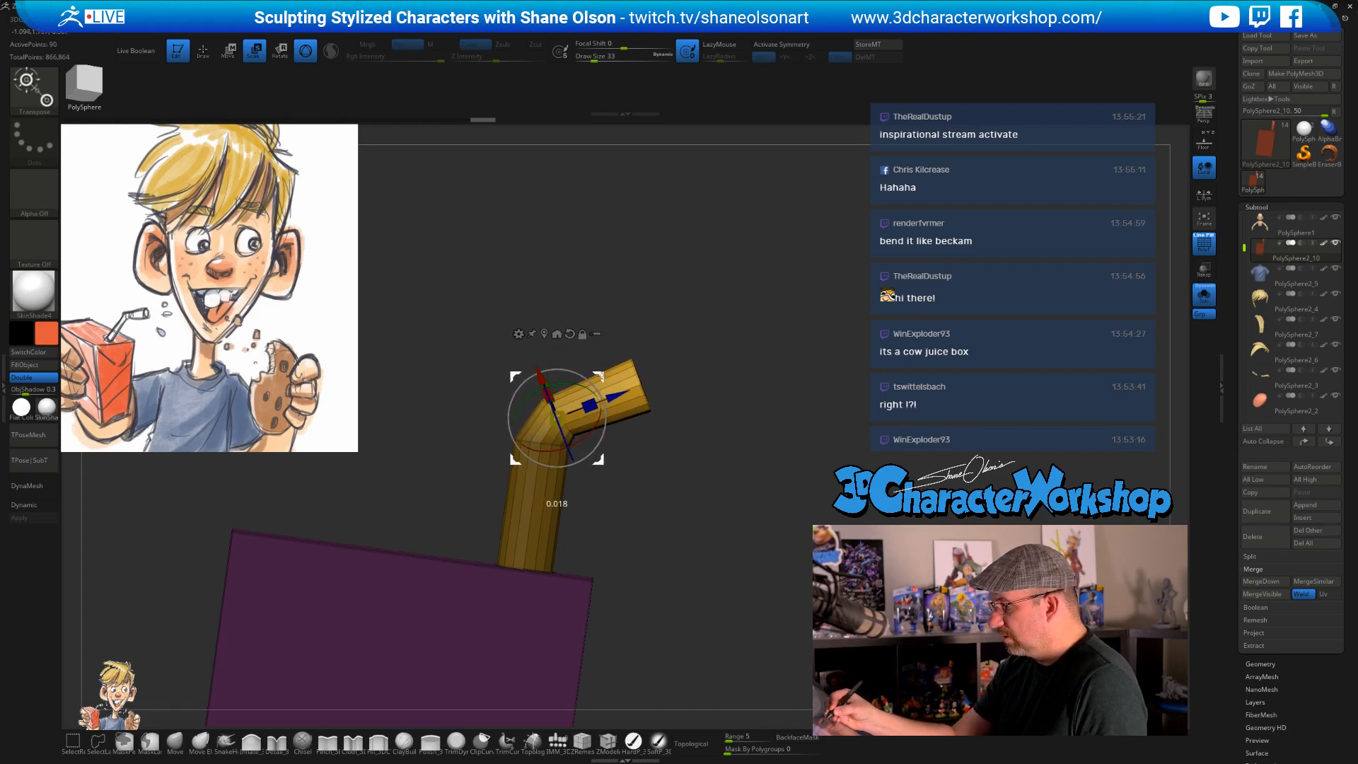
{"action": "left_click_drag", "start_coordinate": [589, 404], "coordinate": [619, 393]}
- Even out the straw's thickness on both sides around the bend using the Move brush at draw size 31
{"action": "mouse_move", "coordinate": [664, 488]}
{"action": "left_mouse_down", "text": "alt"}
{"action": "mouse_move", "coordinate": [660, 463]}
{"action": "mouse_move", "coordinate": [659, 553]}
{"action": "mouse_move", "coordinate": [684, 564]}
{"action": "mouse_move", "coordinate": [686, 498]}
{"action": "mouse_move", "coordinate": [672, 516]}
{"action": "left_mouse_up", "text": "alt"}
{"action": "left_click", "coordinate": [174, 743]}
{"action": "key", "text": "s"}
{"action": "left_click_drag", "start_coordinate": [649, 417], "coordinate": [651, 392]}
{"action": "left_click_drag", "start_coordinate": [518, 377], "coordinate": [564, 378]}
{"action": "key", "text": "bracketleft"}
{"action": "left_click_drag", "start_coordinate": [630, 414], "coordinate": [622, 393]}
{"action": "left_click_drag", "start_coordinate": [517, 384], "coordinate": [523, 384]}
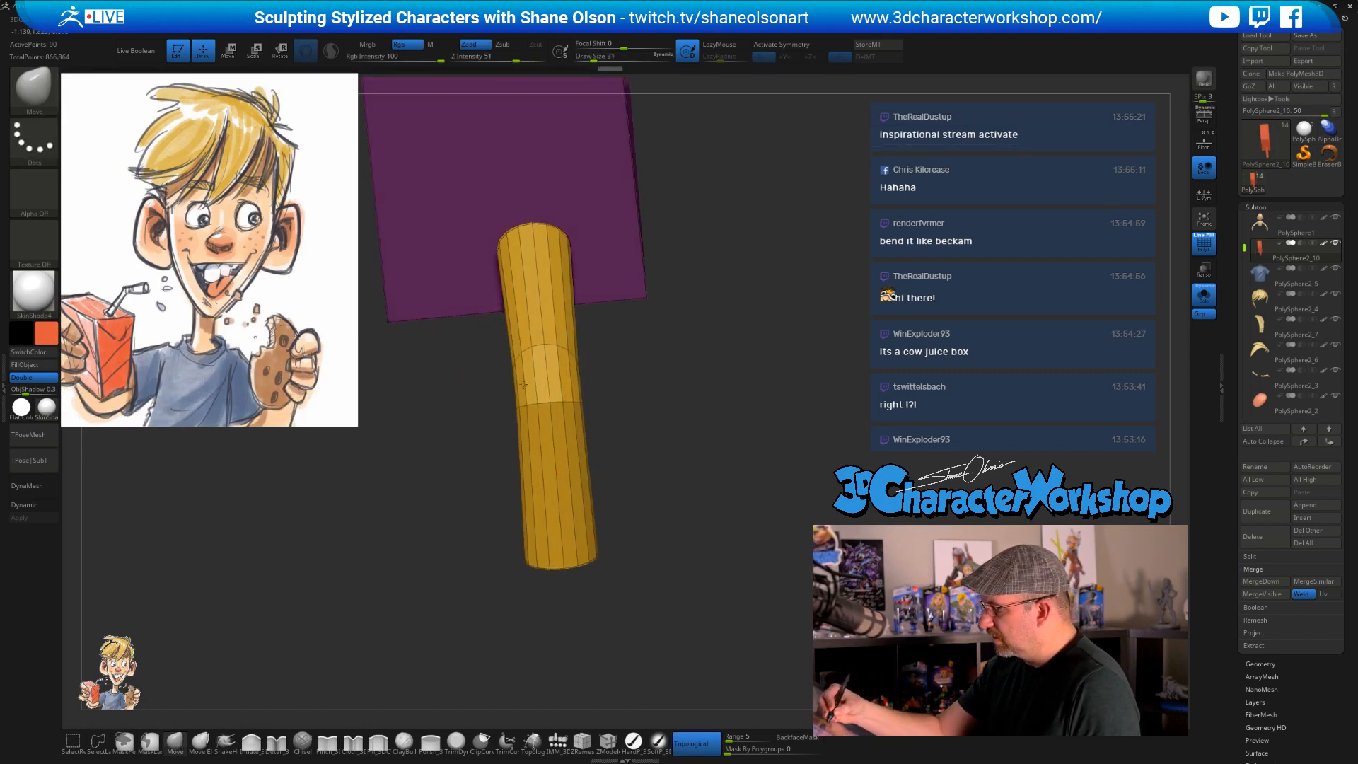
{"action": "left_click_drag", "start_coordinate": [571, 329], "coordinate": [562, 329]}
{"action": "left_click_drag", "start_coordinate": [511, 384], "coordinate": [519, 384]}
{"action": "left_click_drag", "start_coordinate": [657, 495], "coordinate": [538, 452]}
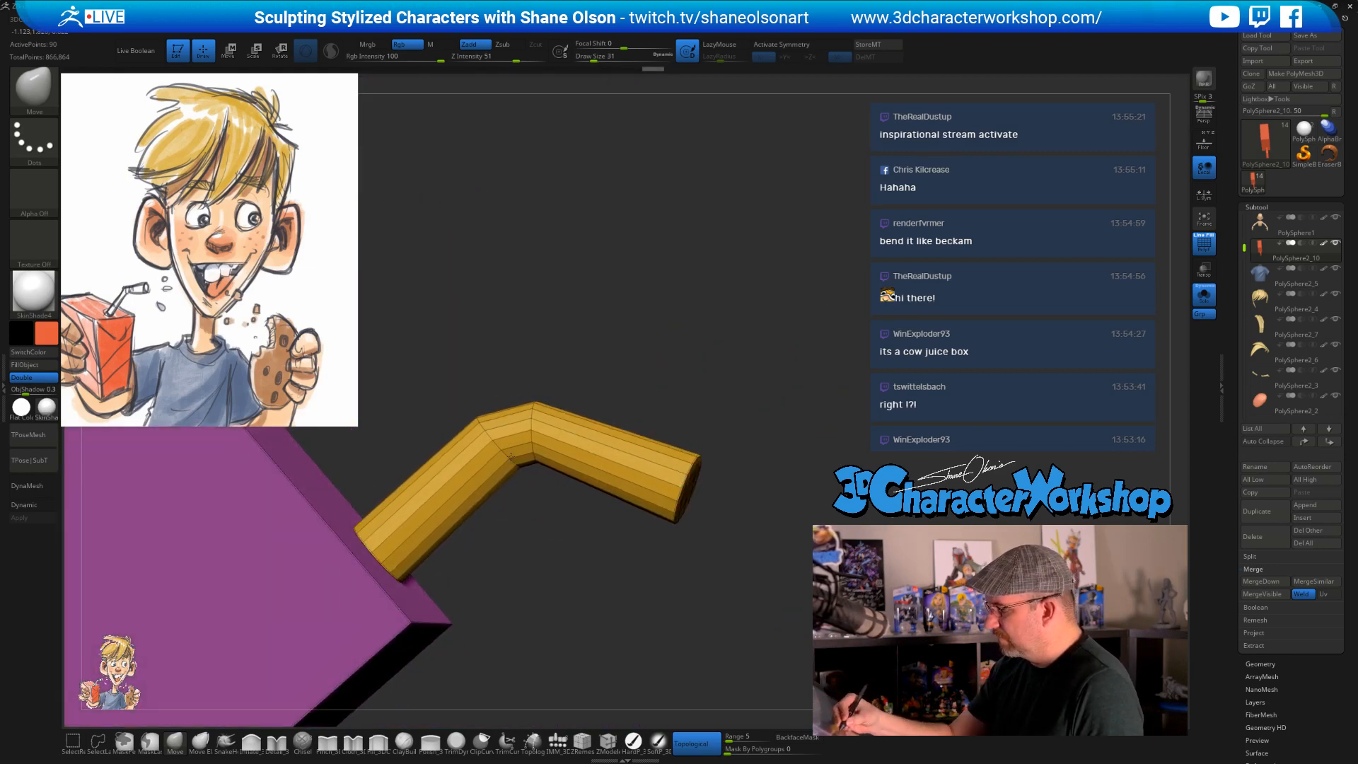
- Reduce the draw size to 11 for close-up work on the straw's bend
{"action": "left_click_drag", "start_coordinate": [652, 368], "coordinate": [710, 449]}
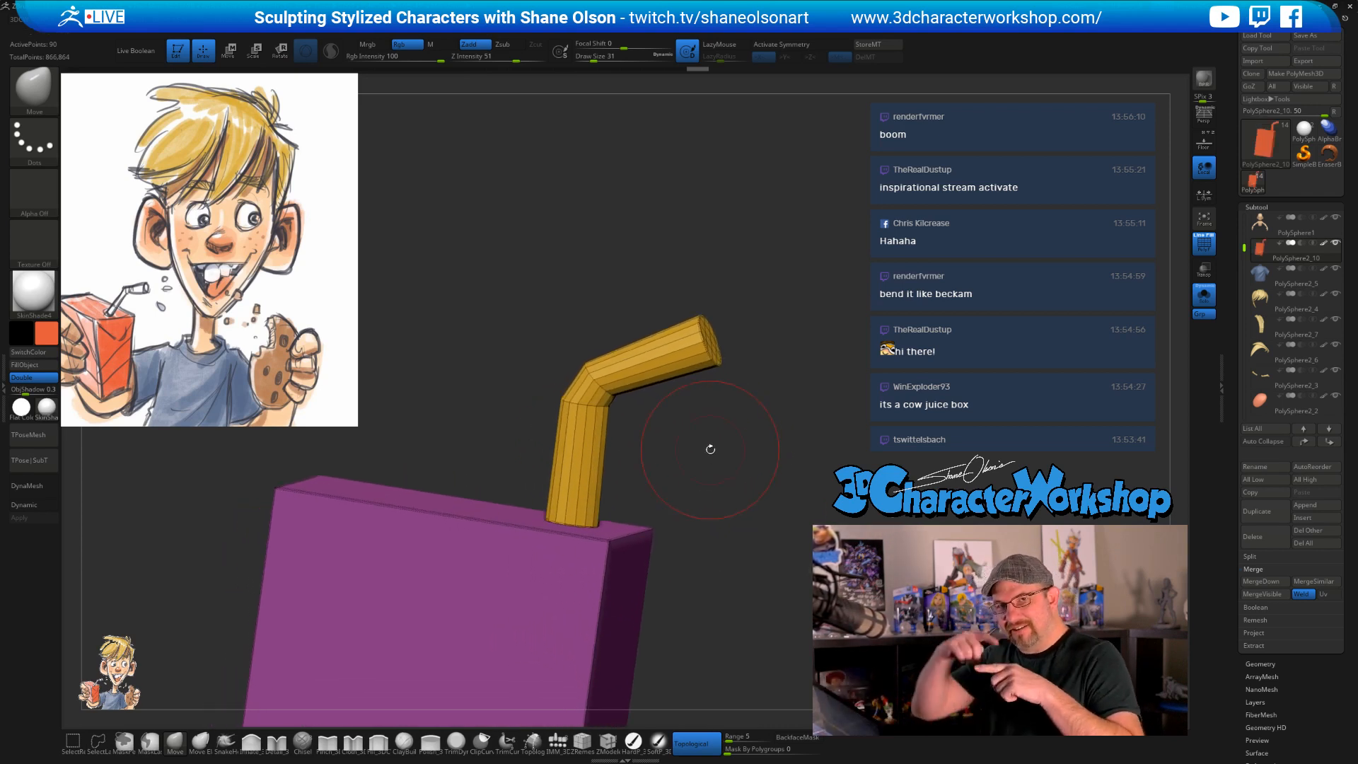
{"action": "mouse_move", "coordinate": [713, 479]}
{"action": "left_mouse_down"}
{"action": "mouse_move", "coordinate": [736, 477]}
{"action": "mouse_move", "coordinate": [688, 487]}
{"action": "mouse_move", "coordinate": [712, 500]}
{"action": "mouse_move", "coordinate": [710, 516]}
{"action": "mouse_move", "coordinate": [733, 473]}
{"action": "mouse_move", "coordinate": [734, 491]}
{"action": "mouse_move", "coordinate": [719, 461]}
{"action": "mouse_move", "coordinate": [690, 476]}
{"action": "mouse_move", "coordinate": [725, 449]}
{"action": "mouse_move", "coordinate": [690, 479]}
{"action": "left_mouse_up"}
{"action": "key", "text": "bracketleft"}
{"action": "key", "text": "bracketleft"}
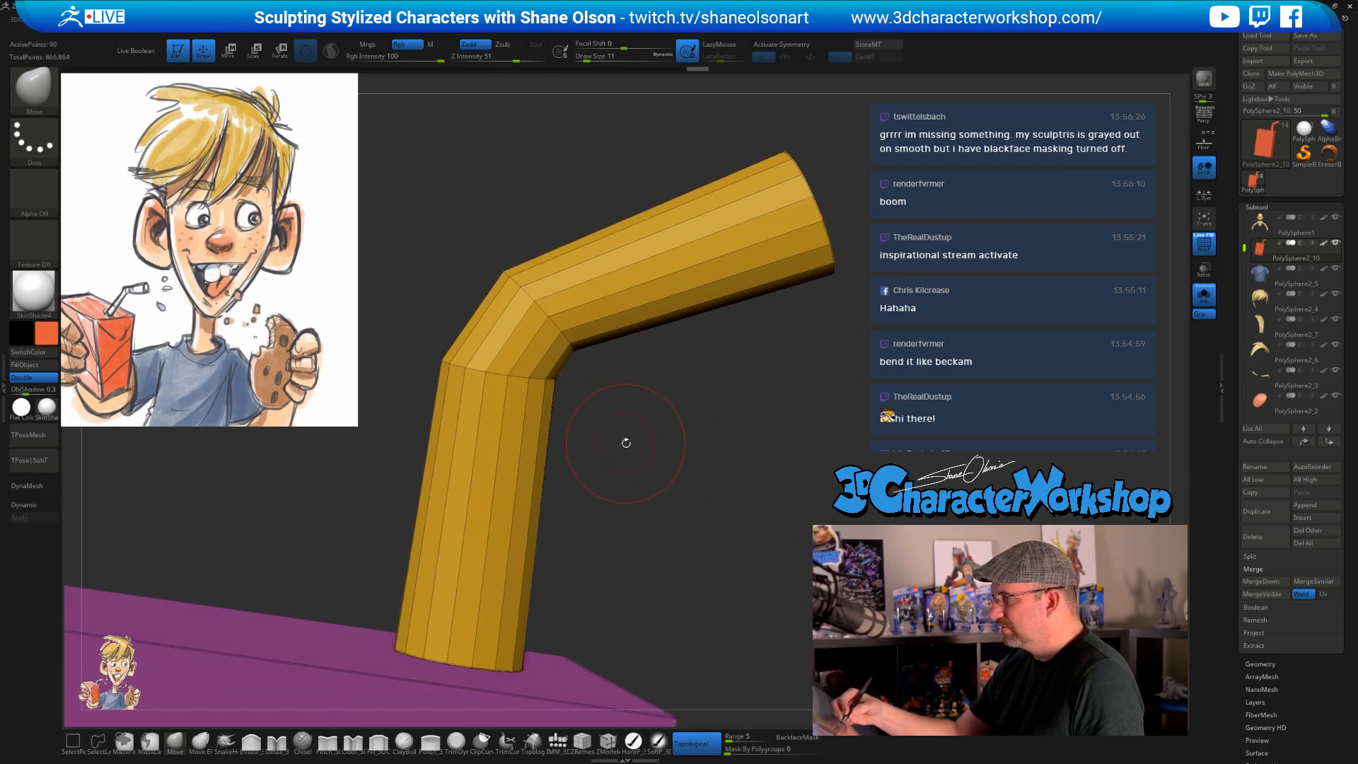
{"action": "left_click_drag", "start_coordinate": [624, 449], "coordinate": [626, 483]}
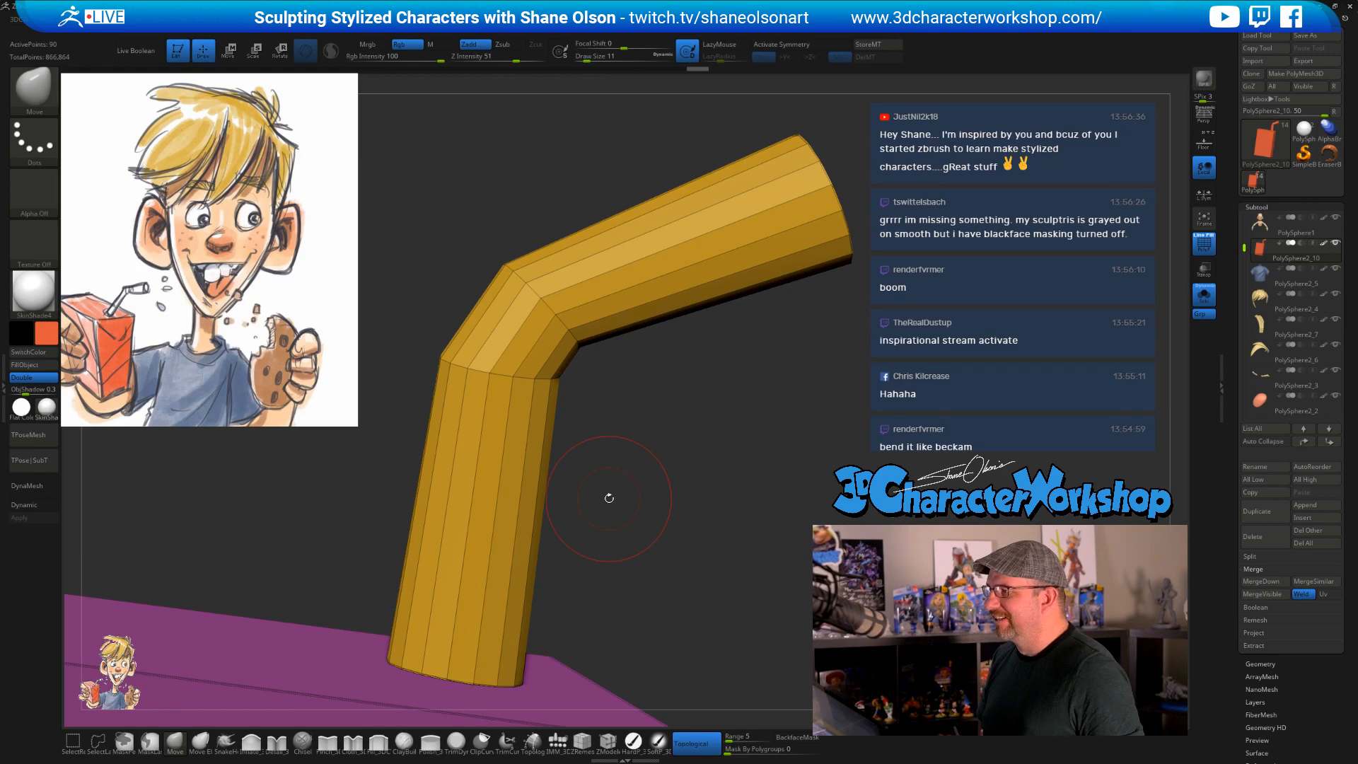
{"action": "left_click_drag", "start_coordinate": [654, 458], "coordinate": [645, 453]}
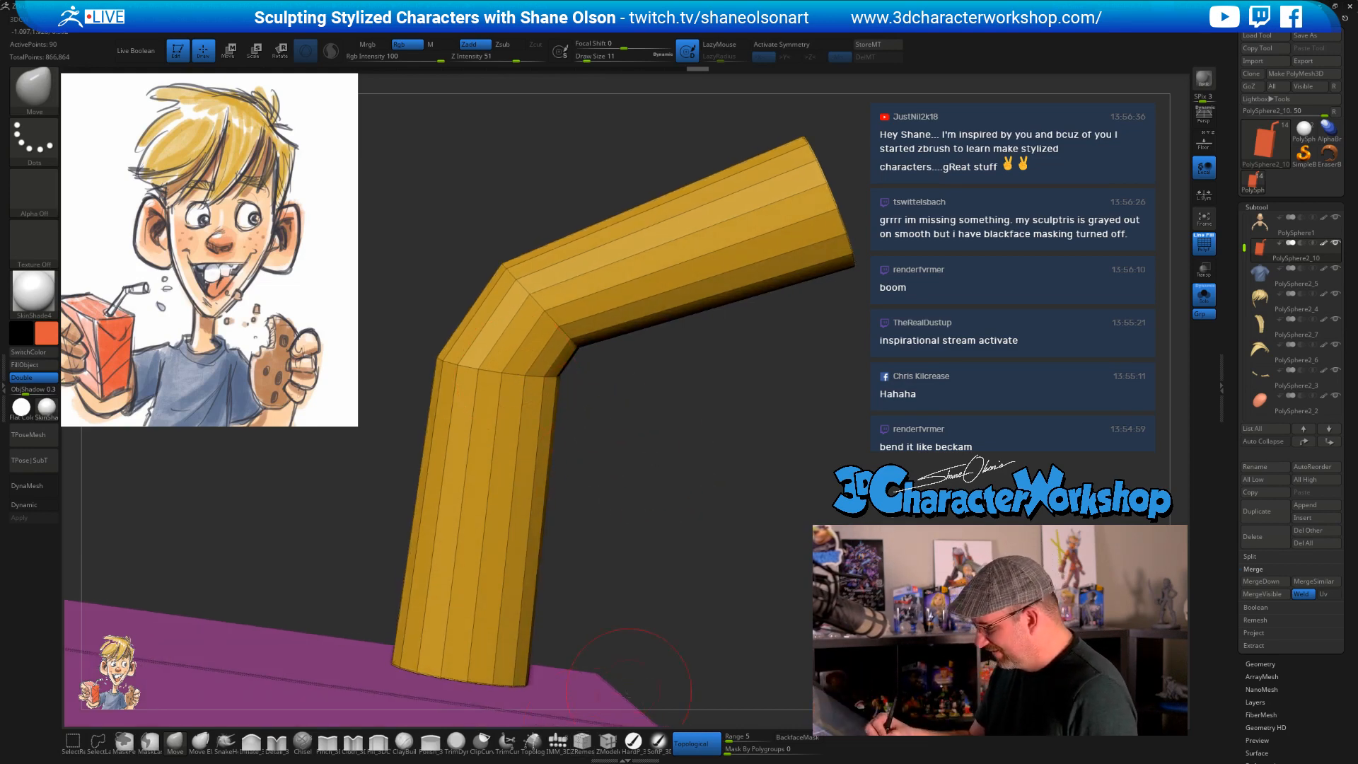
- Adjust the complete edge loop at the straw's bend with ZModeler's Transpose action
{"action": "left_click", "coordinate": [608, 741]}
{"action": "key", "text": "space"}
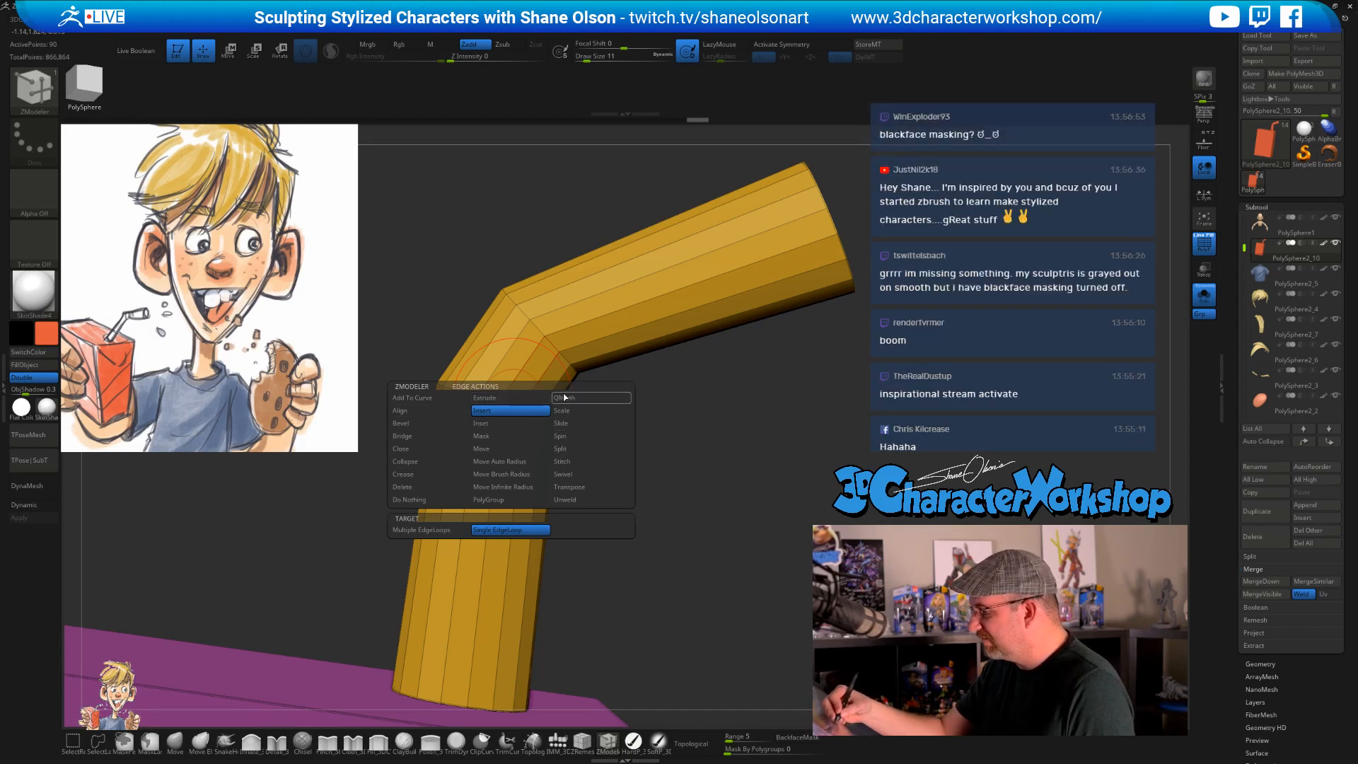
{"action": "left_click", "coordinate": [577, 487]}
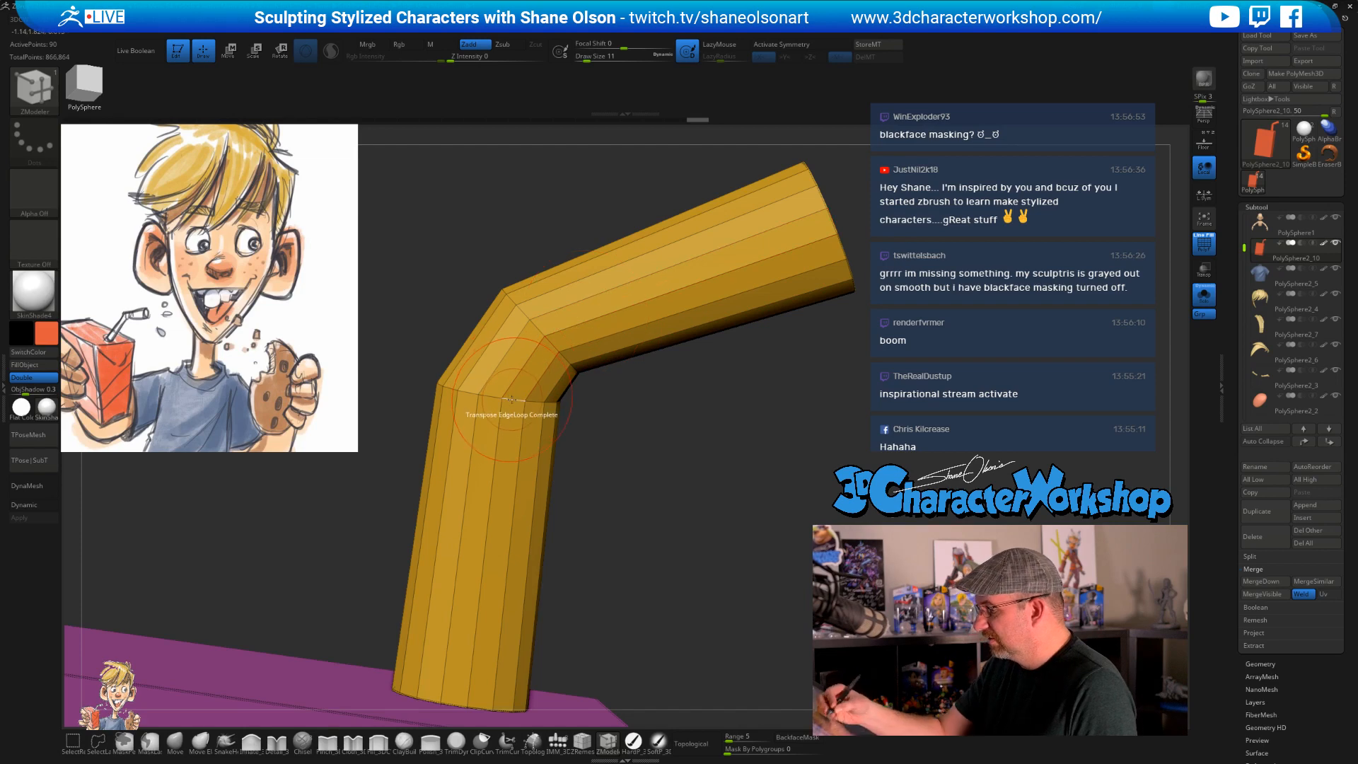
{"action": "left_click", "coordinate": [538, 410]}
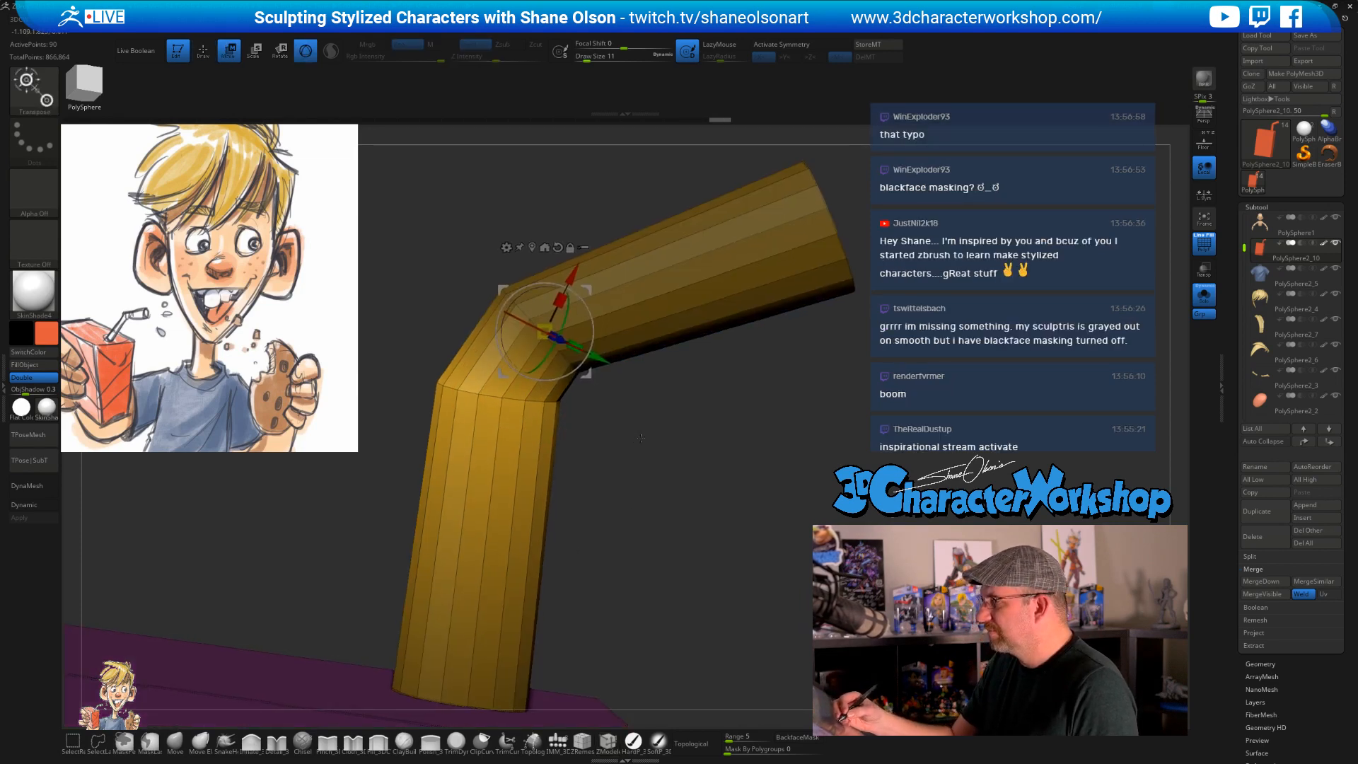
{"action": "left_click_drag", "start_coordinate": [641, 438], "coordinate": [602, 432]}
{"action": "left_click_drag", "start_coordinate": [601, 481], "coordinate": [631, 447]}
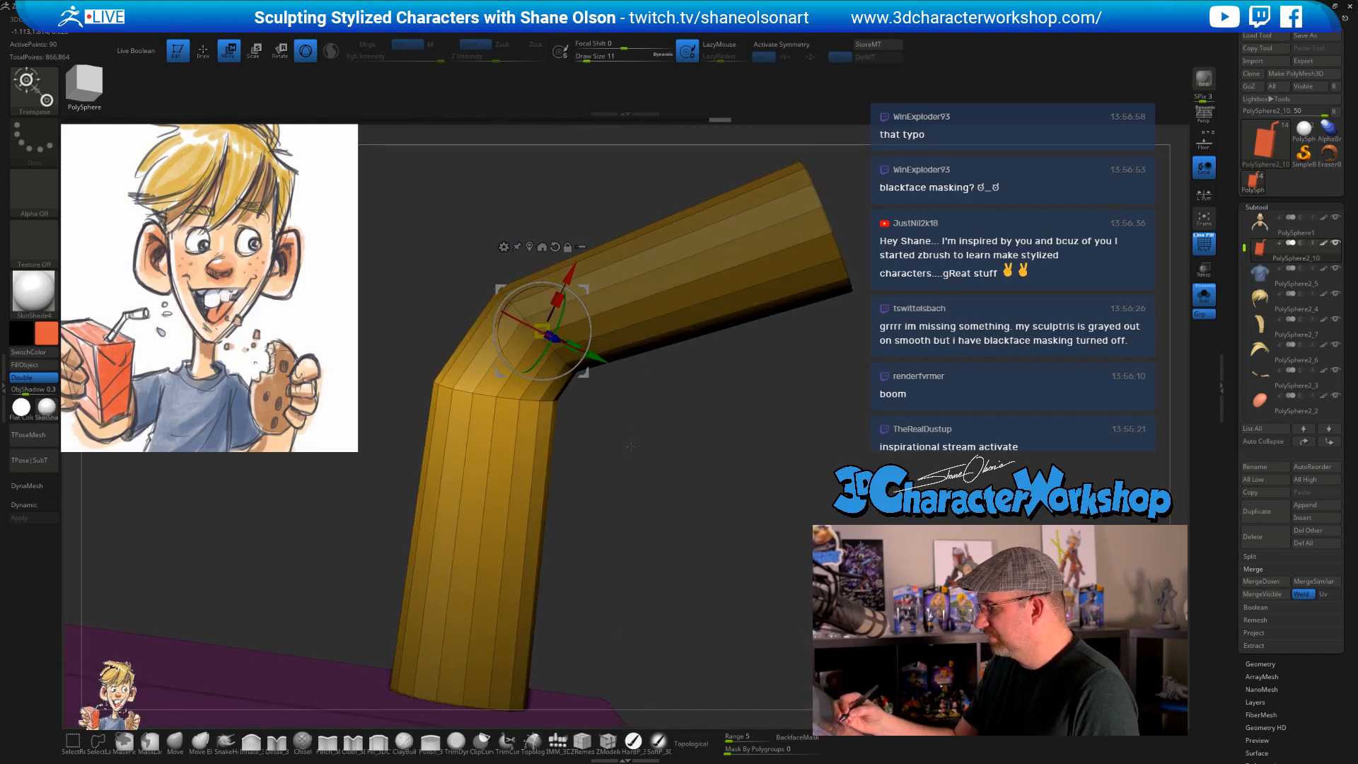
{"action": "left_click_drag", "start_coordinate": [583, 290], "coordinate": [534, 356], "text": "alt"}
{"action": "left_click_drag", "start_coordinate": [533, 373], "coordinate": [534, 360]}
{"action": "left_click_drag", "start_coordinate": [620, 431], "coordinate": [621, 493], "text": "alt"}
- Insert multiple edge loops across the short bend section of the straw with ZModeler
{"action": "key", "text": "q"}
{"action": "key", "text": "space"}
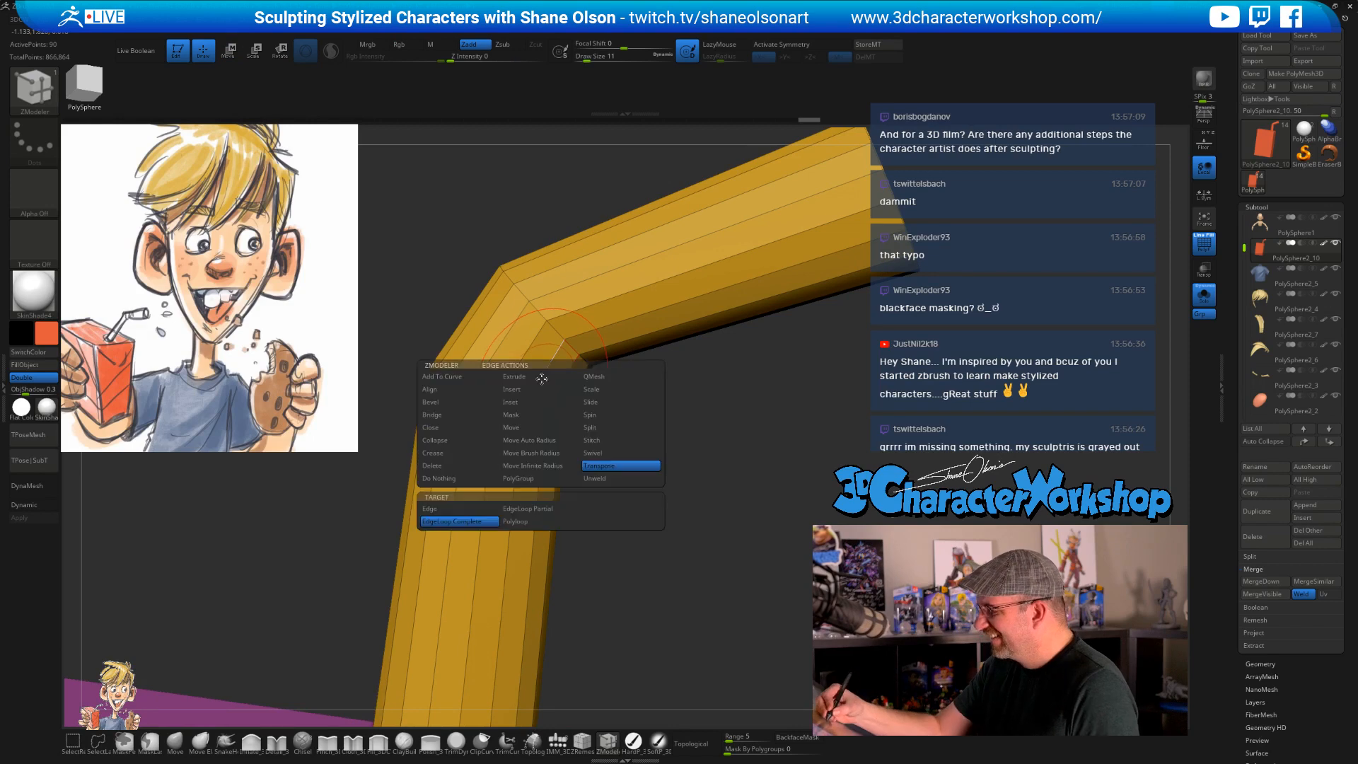
{"action": "left_click", "coordinate": [545, 391]}
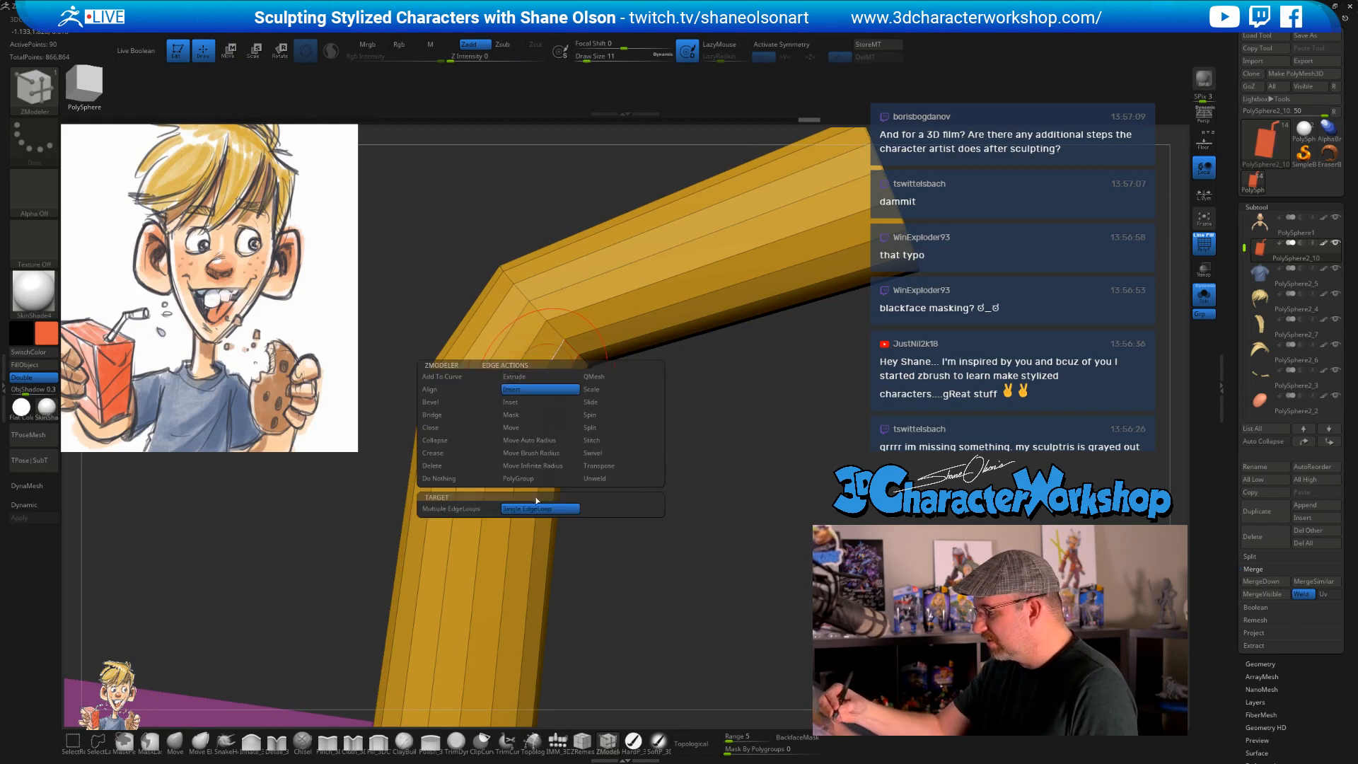
{"action": "left_click", "coordinate": [472, 511]}
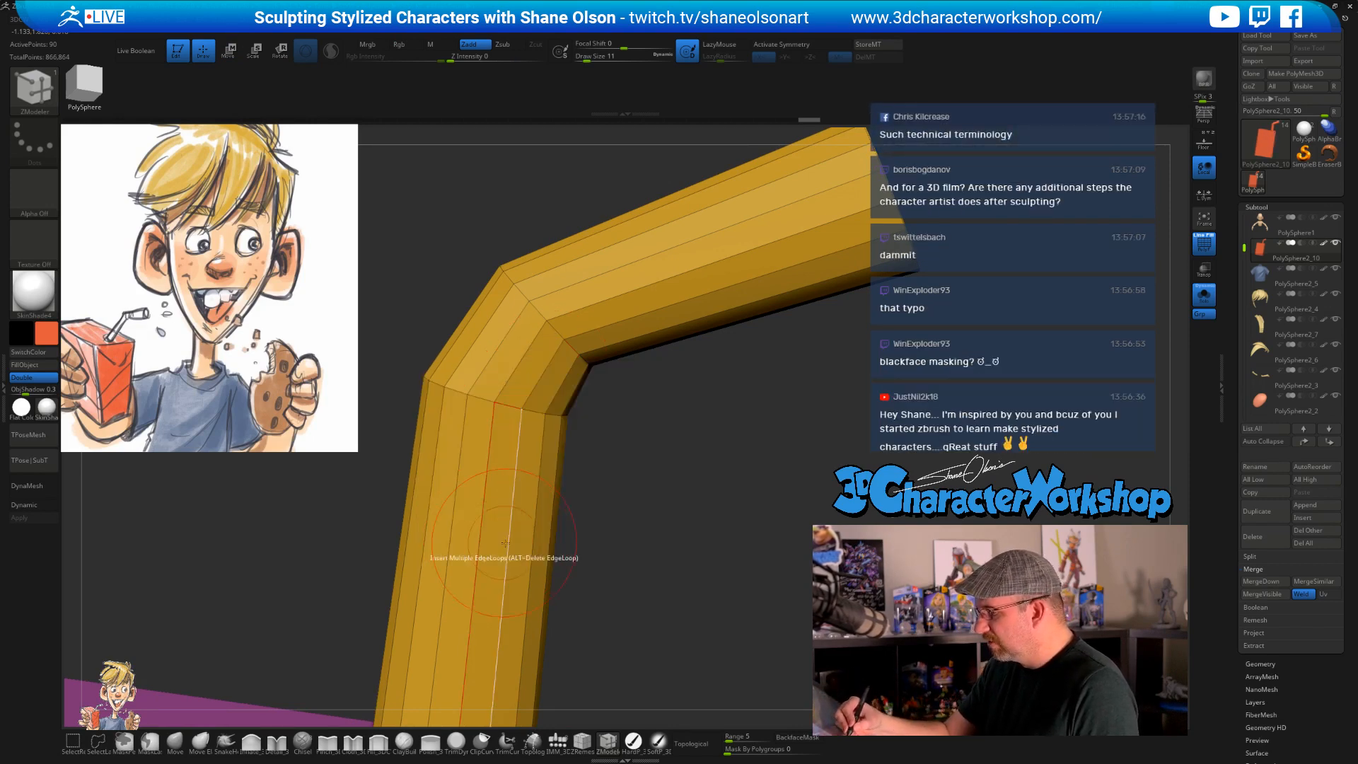
{"action": "left_click", "coordinate": [545, 369]}
{"action": "left_click", "coordinate": [556, 348]}
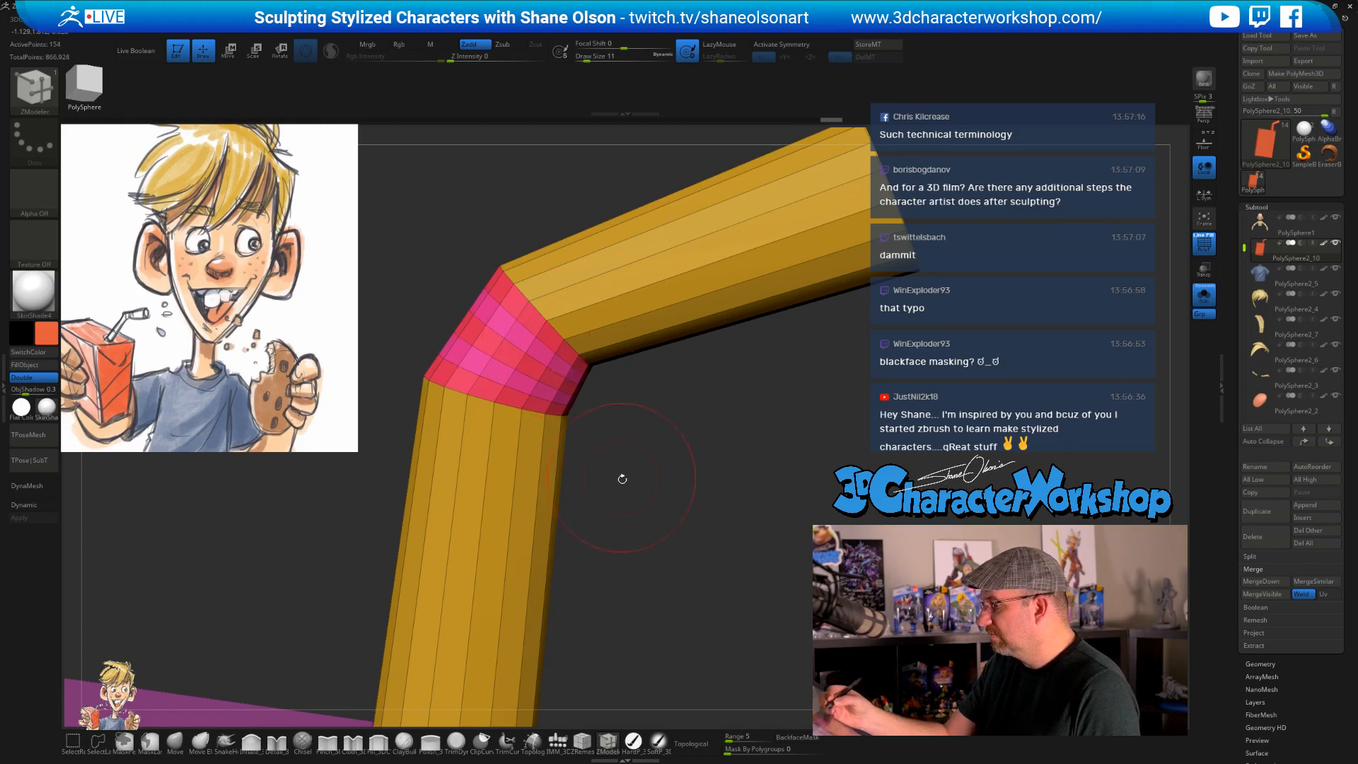
- Pull the new loops outward on the outer side of the bend with the Move brush at draw size 12 to round it
{"action": "left_click_drag", "start_coordinate": [623, 479], "coordinate": [650, 491]}
{"action": "left_click", "coordinate": [176, 741]}
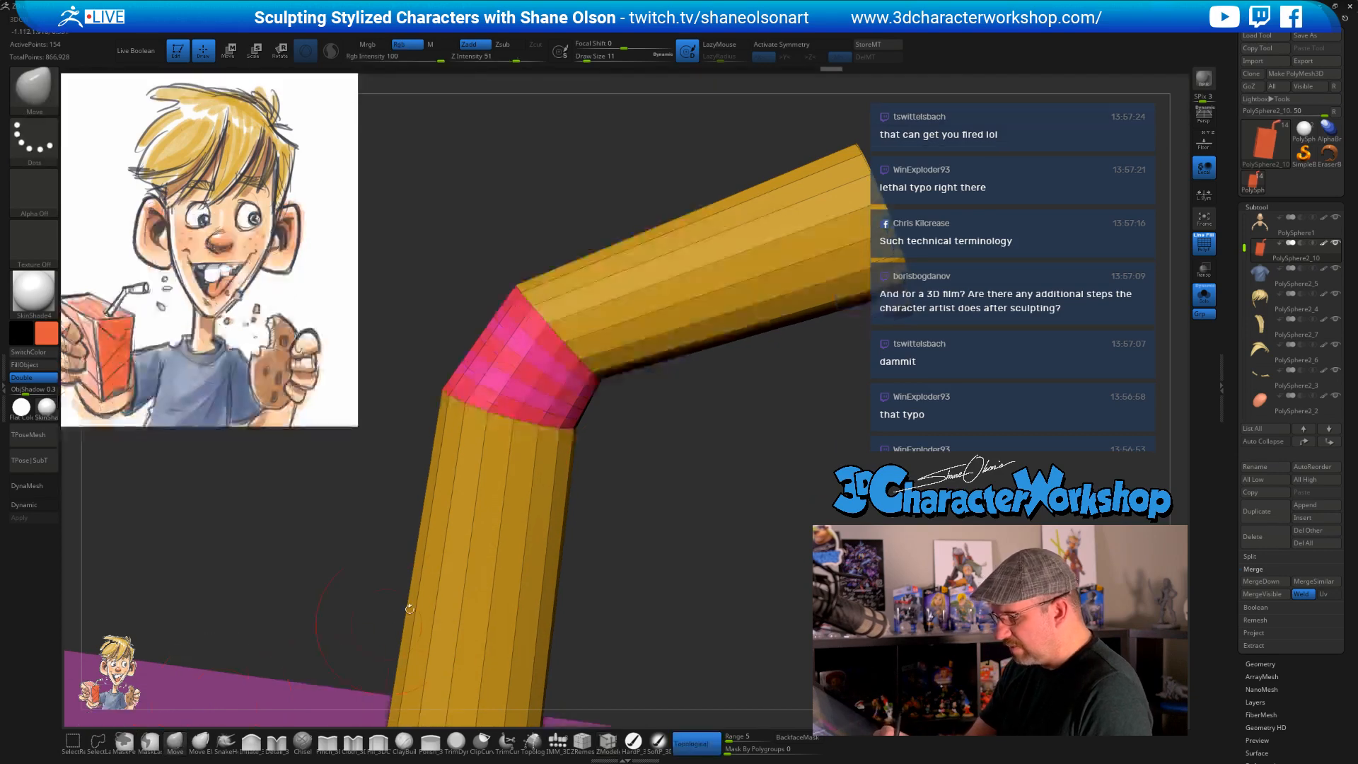
{"action": "key", "text": "s"}
{"action": "key", "text": "s"}
{"action": "left_click_drag", "start_coordinate": [618, 441], "coordinate": [621, 442]}
{"action": "key", "text": "s"}
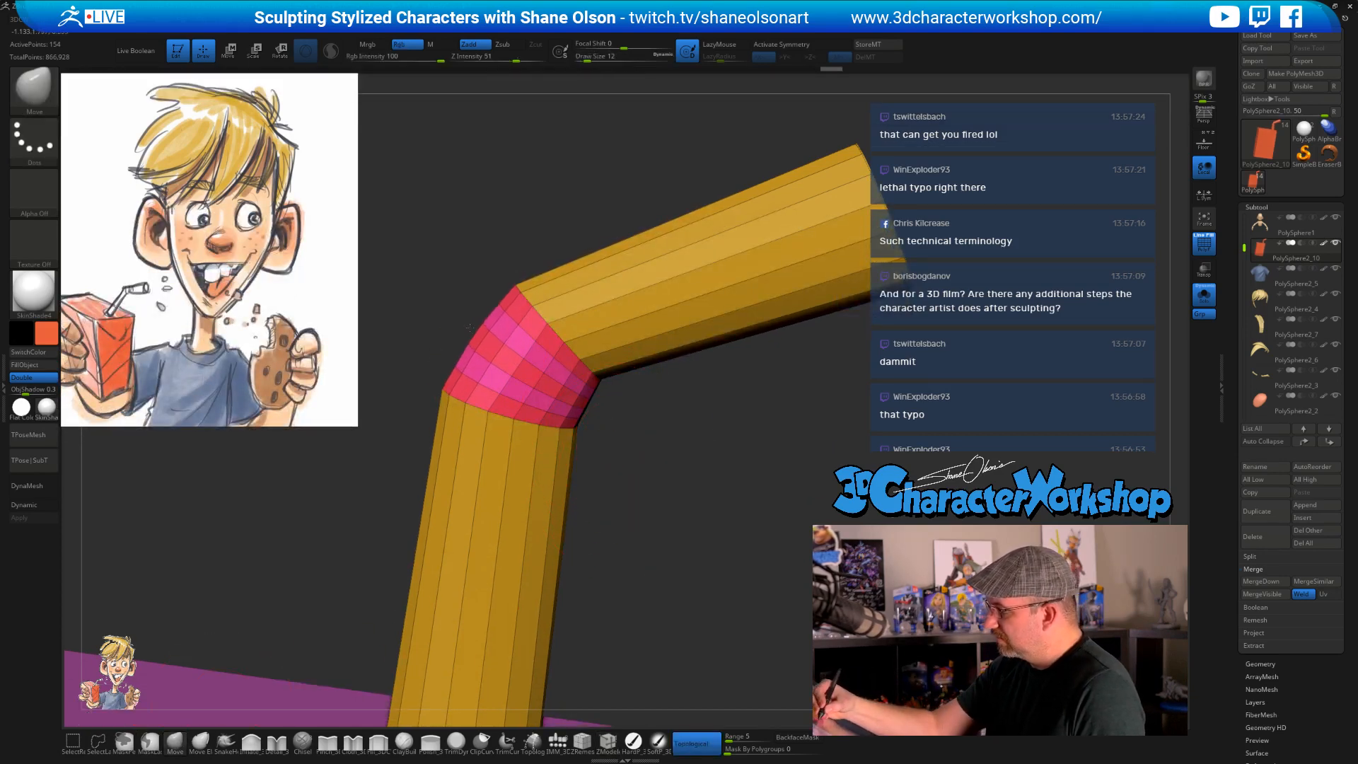
{"action": "left_click_drag", "start_coordinate": [469, 350], "coordinate": [464, 347]}
{"action": "left_click_drag", "start_coordinate": [506, 308], "coordinate": [501, 302]}
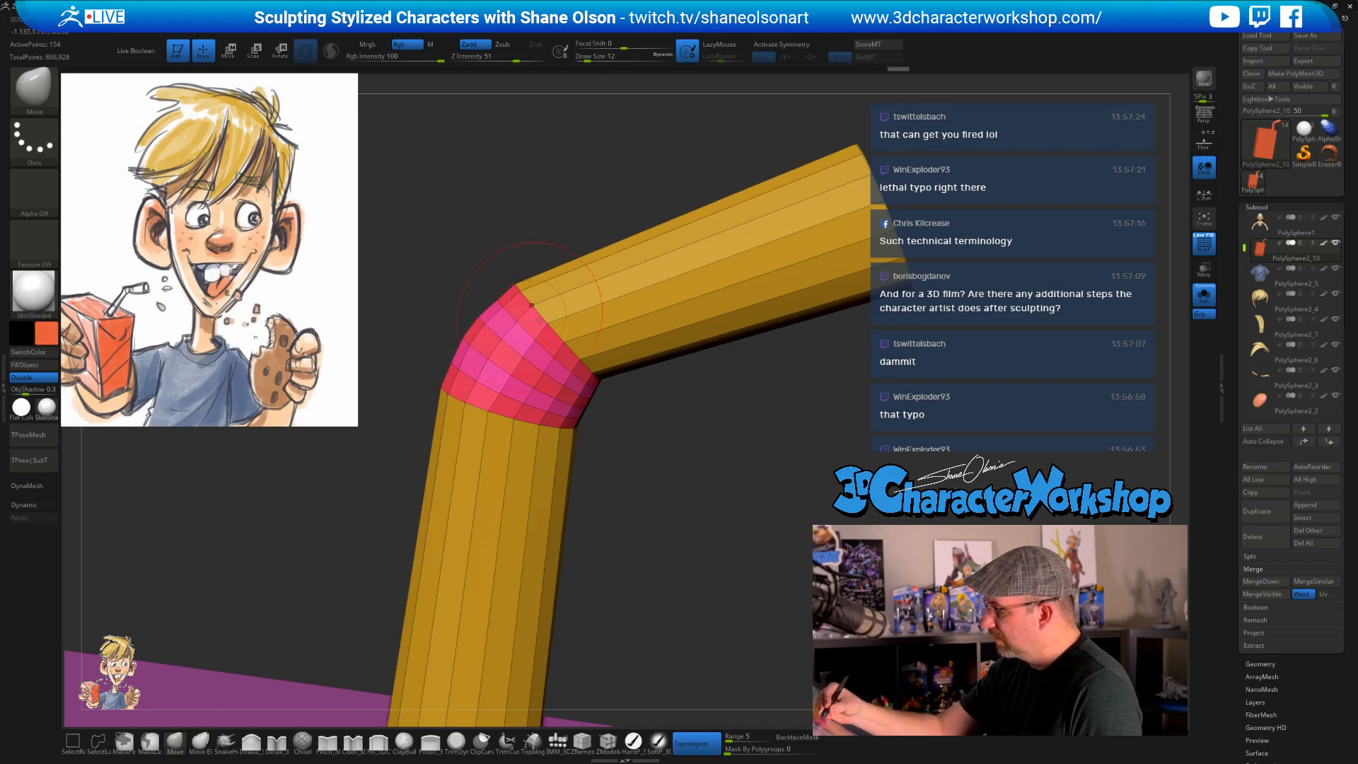
- Round the inner side of the straw's bend from the opposite view with the Move brush
{"action": "mouse_move", "coordinate": [616, 419]}
{"action": "left_mouse_down"}
{"action": "mouse_move", "coordinate": [593, 405]}
{"action": "mouse_move", "coordinate": [637, 437]}
{"action": "mouse_move", "coordinate": [467, 428]}
{"action": "left_mouse_up"}
{"action": "key", "text": "s"}
{"action": "key", "text": "s"}
{"action": "left_click_drag", "start_coordinate": [583, 403], "coordinate": [593, 395]}
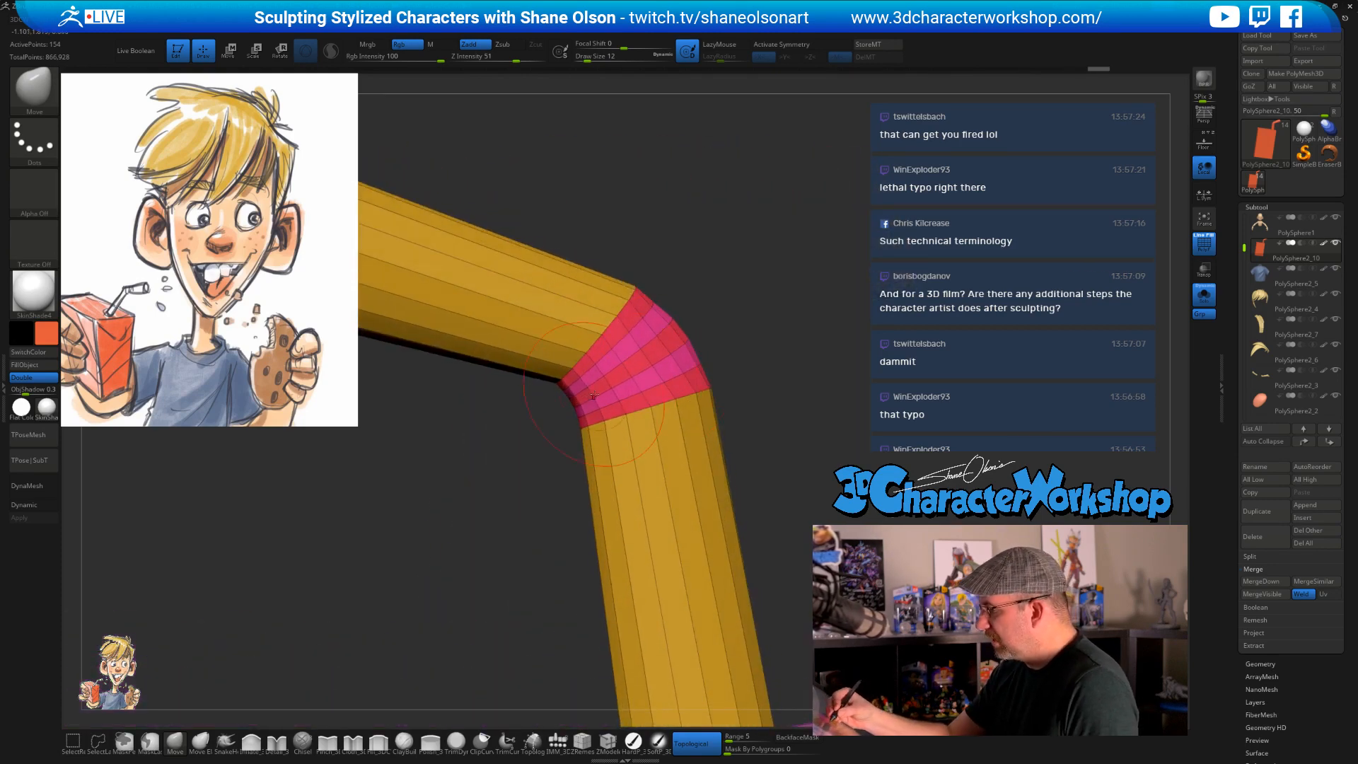
{"action": "left_click_drag", "start_coordinate": [543, 539], "coordinate": [635, 341]}
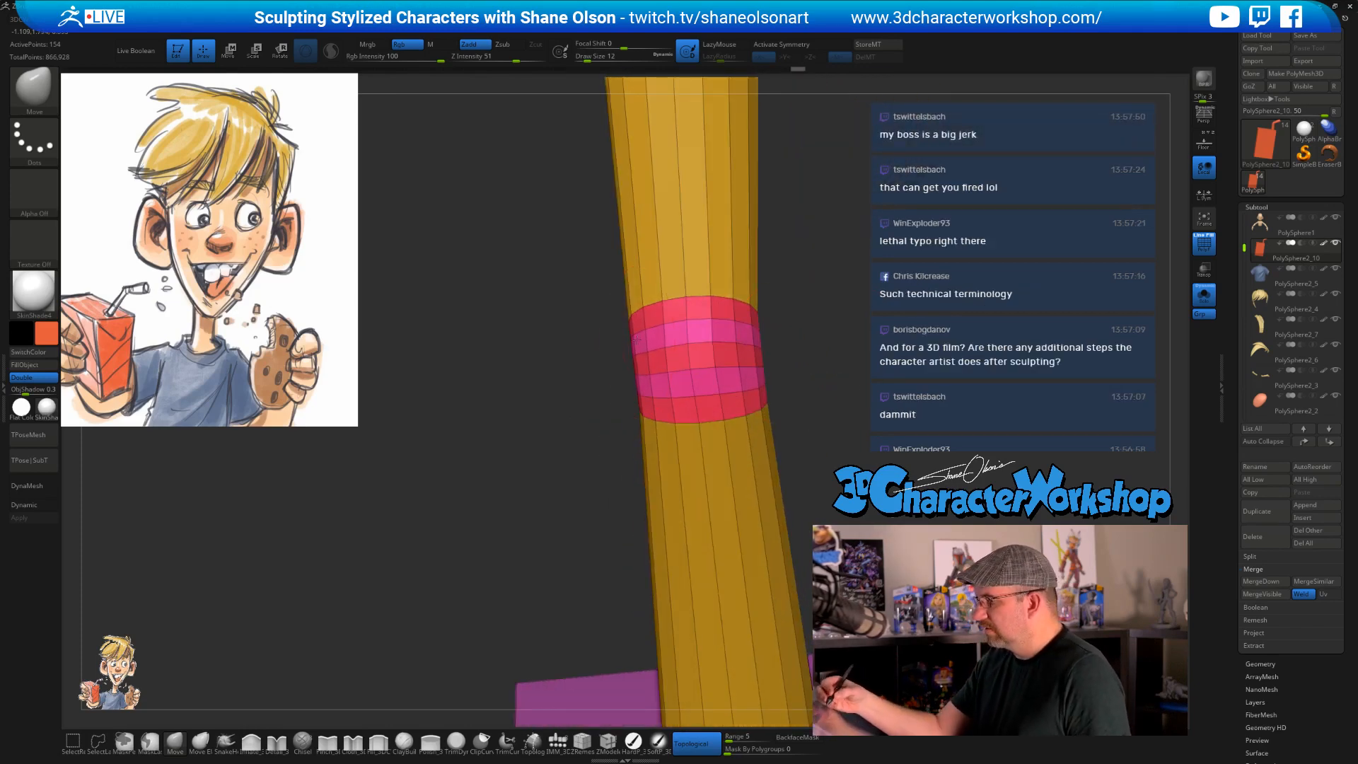
- Try to smooth the straw's bend at draw size 22 and undo the smoothing
{"action": "left_click_drag", "start_coordinate": [820, 363], "coordinate": [713, 410]}
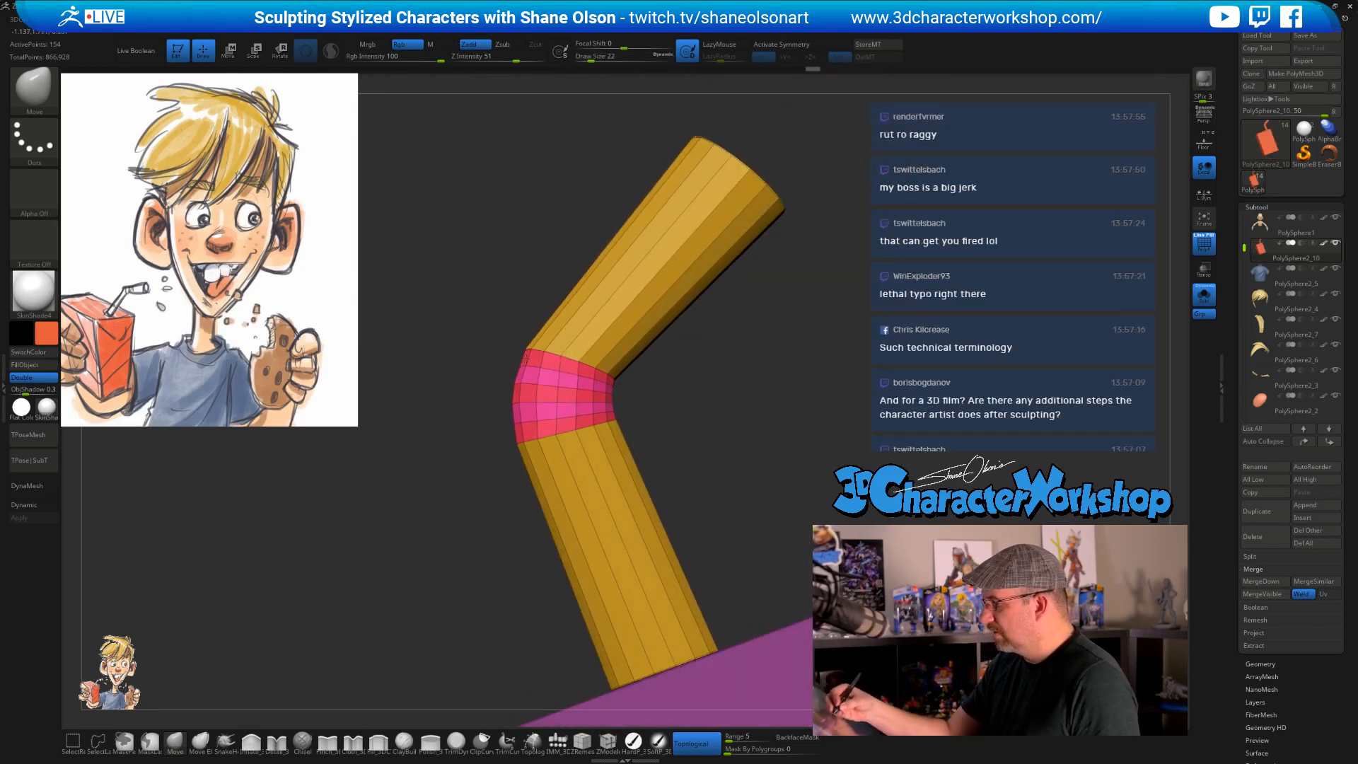
{"action": "left_click_drag", "start_coordinate": [695, 456], "coordinate": [661, 443], "text": "alt"}
{"action": "mouse_move", "coordinate": [531, 375]}
{"action": "left_mouse_down", "text": "shift"}
{"action": "mouse_move", "coordinate": [509, 403]}
{"action": "mouse_move", "coordinate": [541, 417]}
{"action": "left_mouse_up", "text": "shift"}
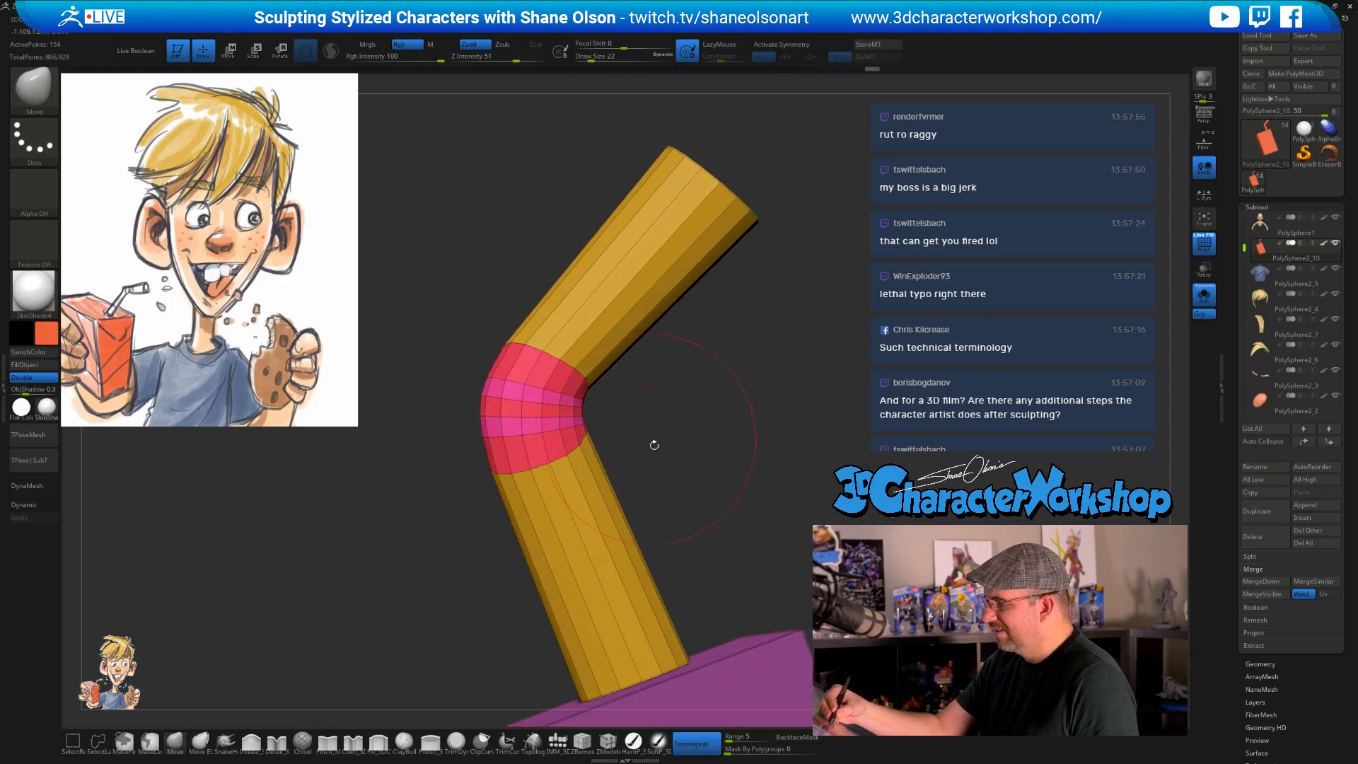
{"action": "key", "text": "z"}
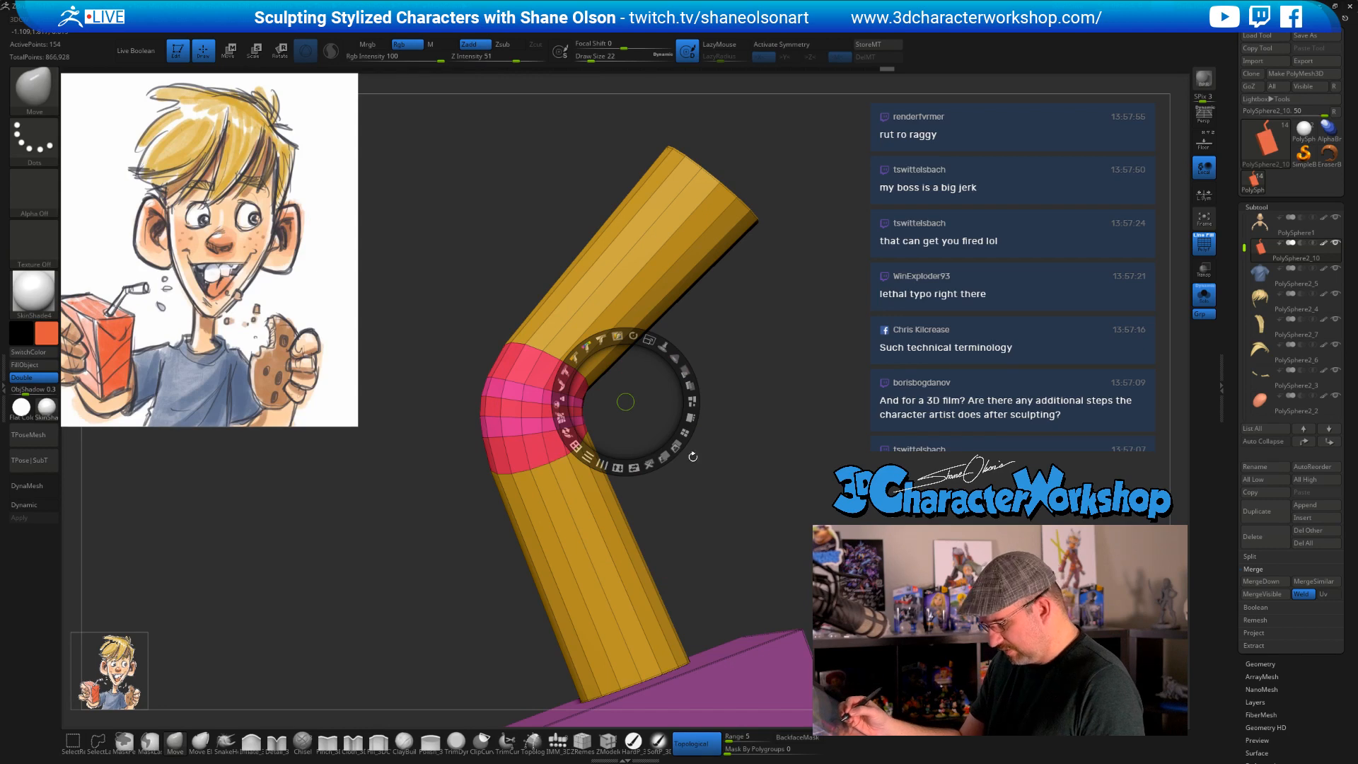
{"action": "key", "text": "z"}
{"action": "key", "text": "ctrl+z"}
- Adjust the smoothing intensity and smooth the straw's bend at draw size 25
{"action": "key", "text": "s"}
{"action": "left_click_drag", "start_coordinate": [652, 424], "coordinate": [656, 423]}
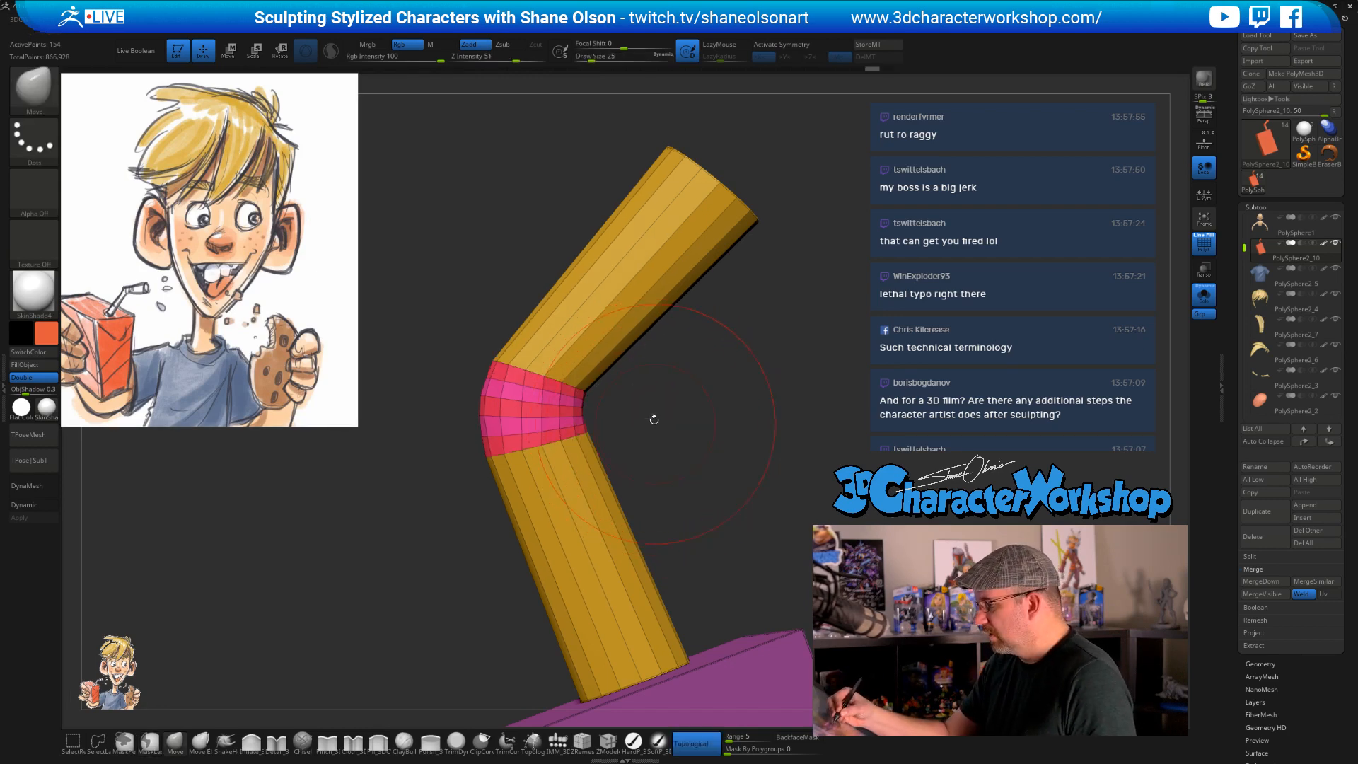
{"action": "left_click", "coordinate": [466, 56], "text": "shift"}
{"action": "mouse_move", "coordinate": [566, 408]}
{"action": "left_mouse_down", "text": "shift"}
{"action": "mouse_move", "coordinate": [546, 407]}
{"action": "mouse_move", "coordinate": [754, 416]}
{"action": "left_mouse_up", "text": "shift"}
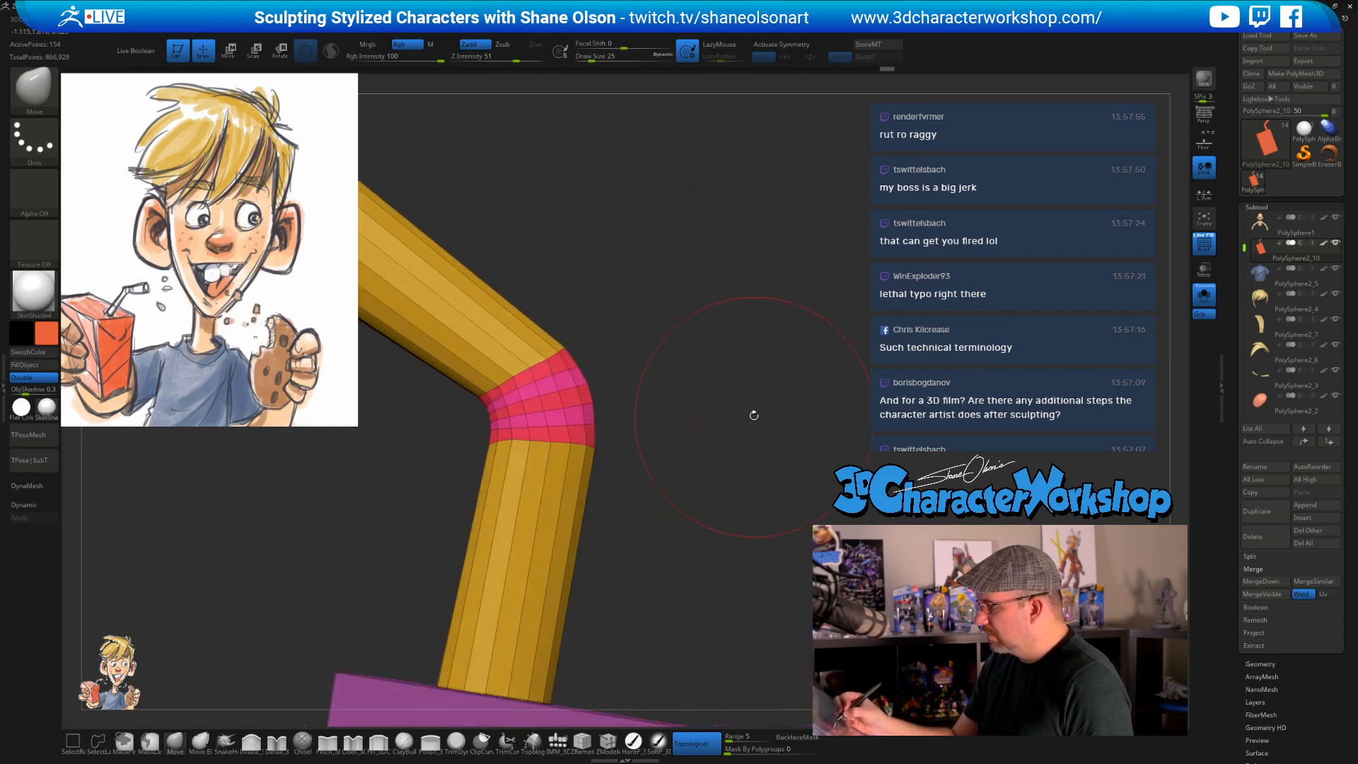
{"action": "left_click_drag", "start_coordinate": [616, 424], "coordinate": [695, 518]}
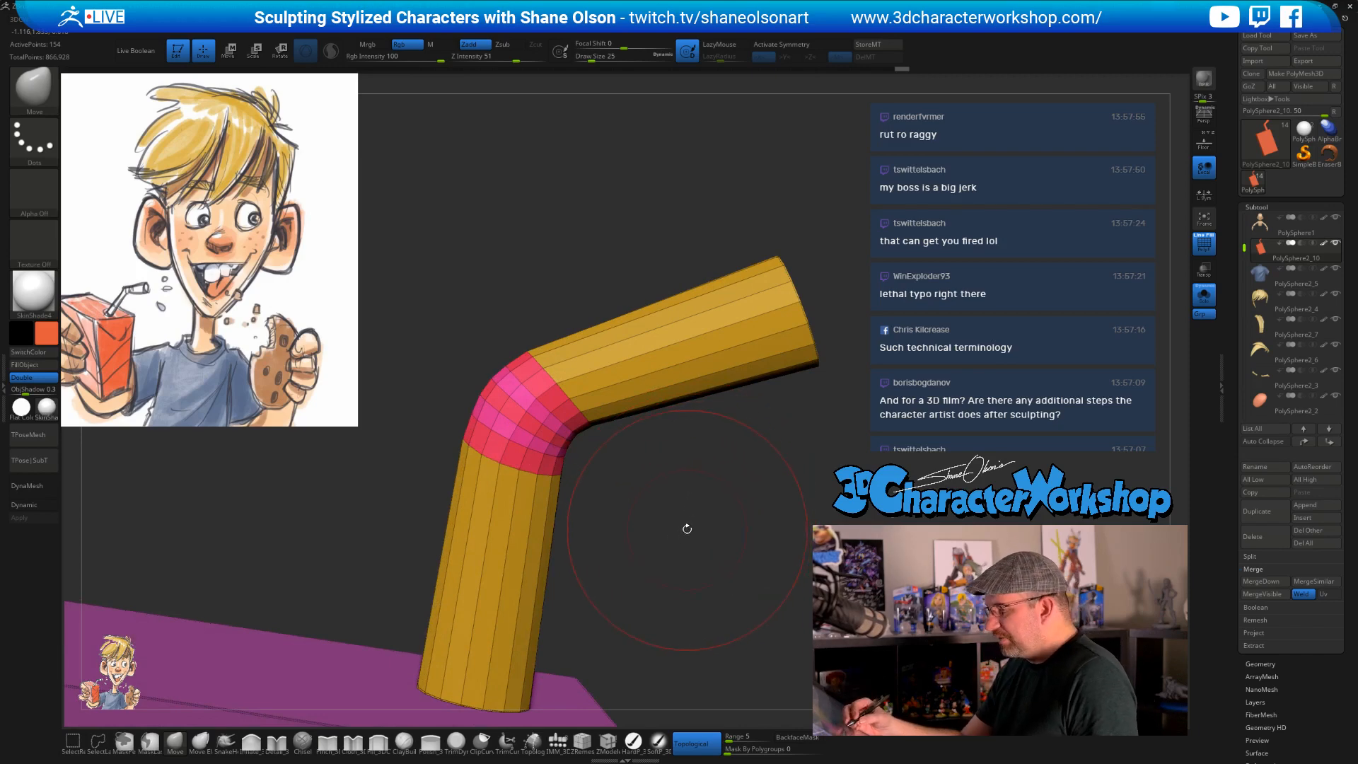
- Using ZModeler's Transpose action on EdgeLoop Complete, enlarge the lowest inner edge loop of the straw's bend into a raised ridge
{"action": "key", "text": "s"}
{"action": "mouse_move", "coordinate": [679, 542]}
{"action": "left_mouse_down"}
{"action": "mouse_move", "coordinate": [640, 506]}
{"action": "mouse_move", "coordinate": [600, 658]}
{"action": "left_mouse_up"}
{"action": "key", "text": "s"}
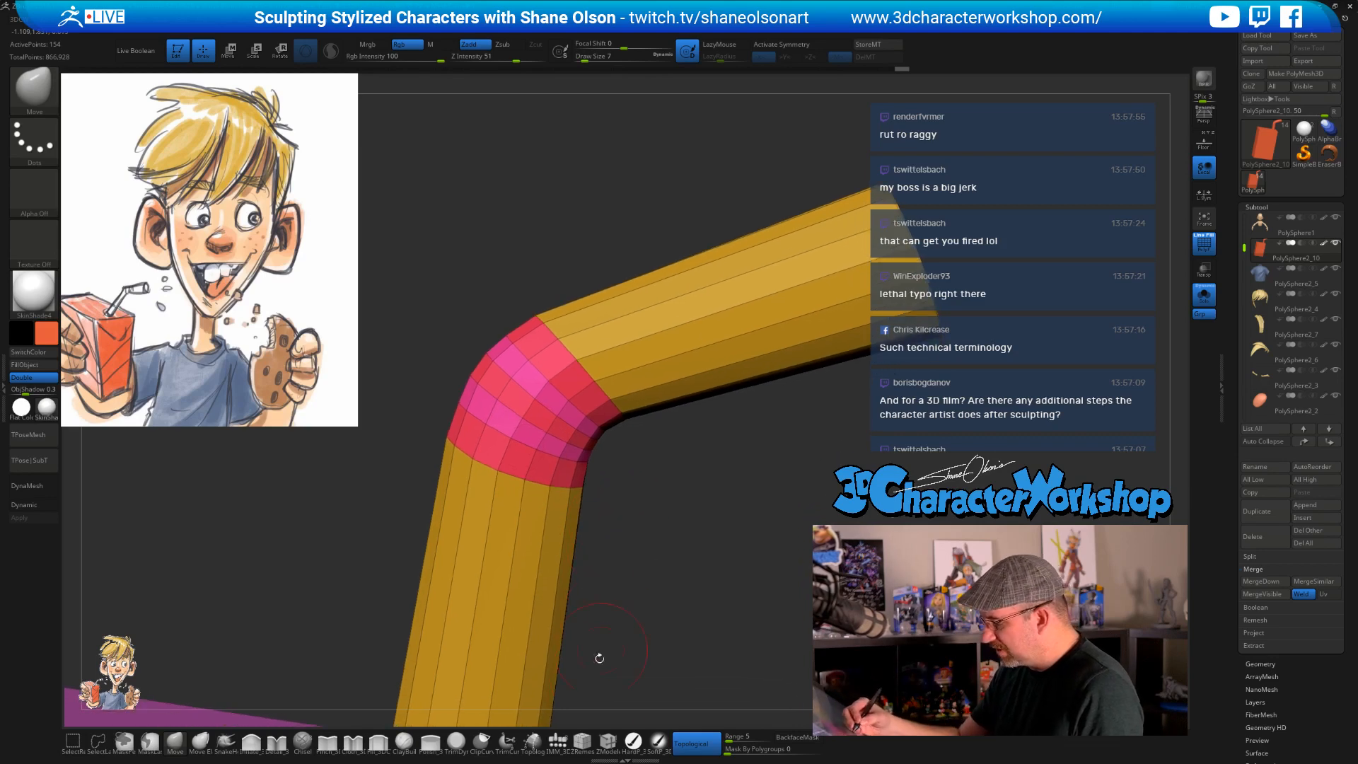
{"action": "left_click", "coordinate": [608, 741]}
{"action": "key", "text": "space"}
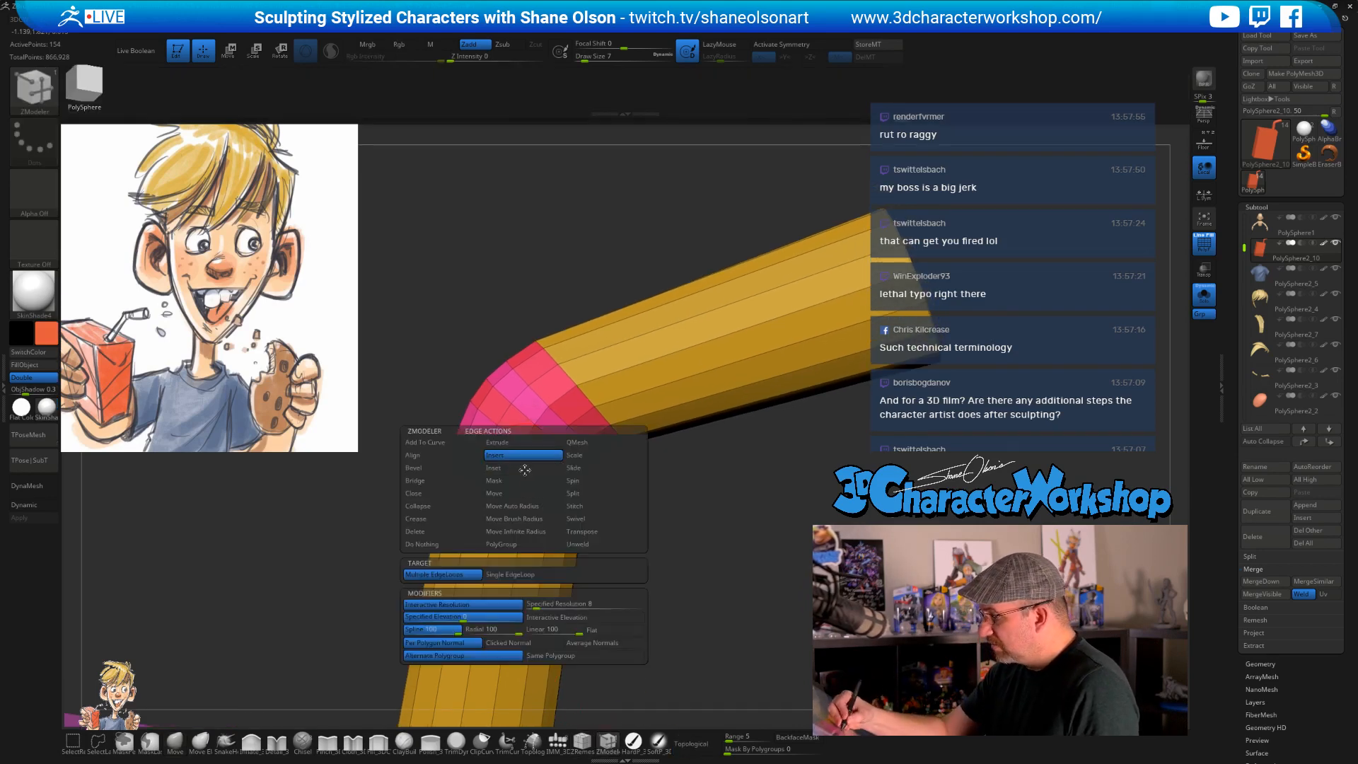
{"action": "left_click", "coordinate": [583, 470]}
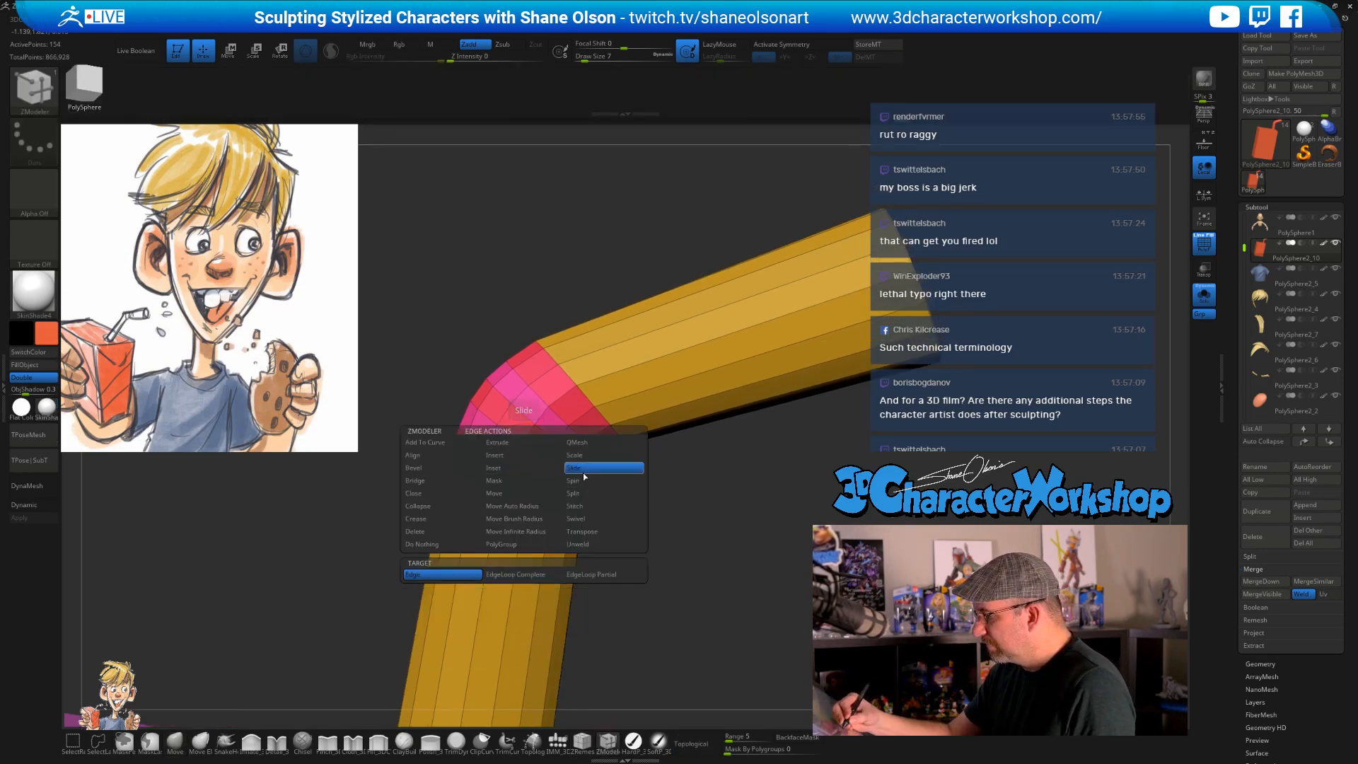
{"action": "left_click", "coordinate": [546, 577]}
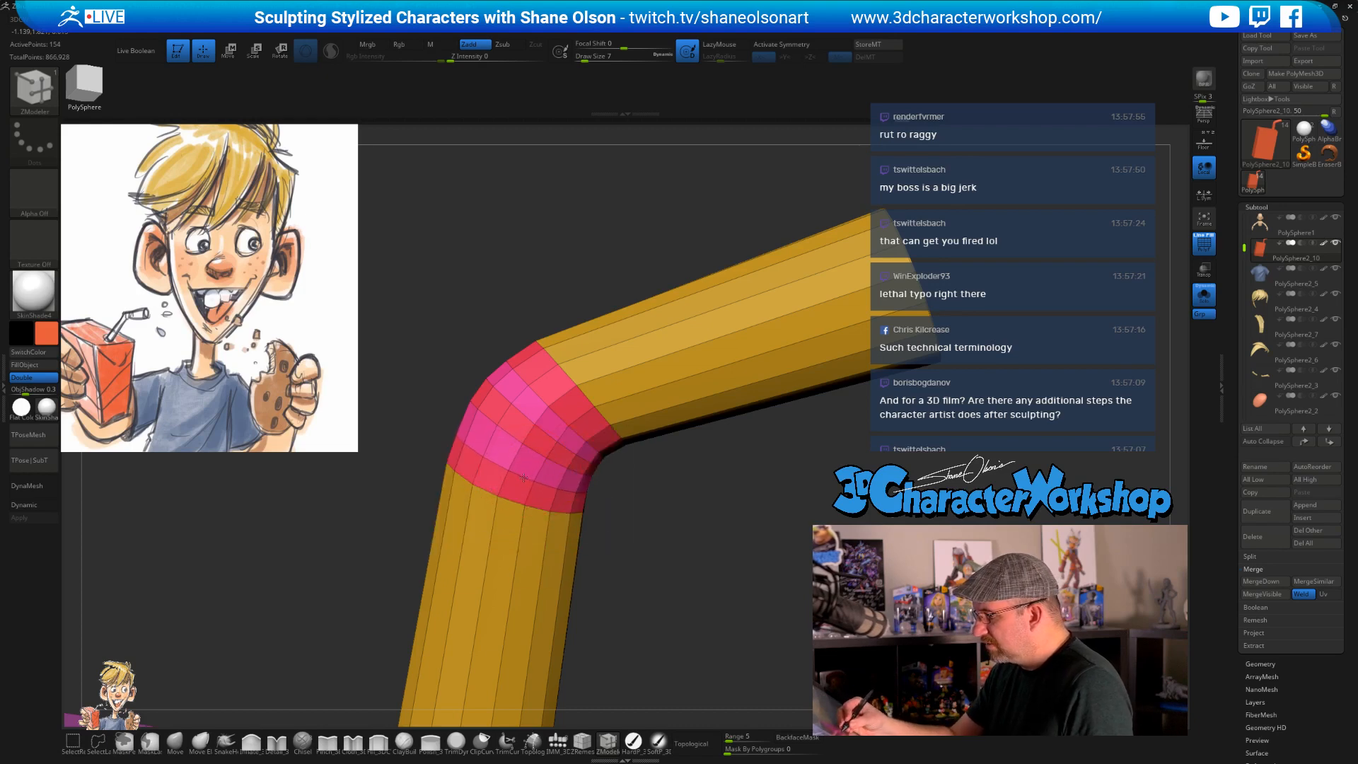
{"action": "key", "text": "space"}
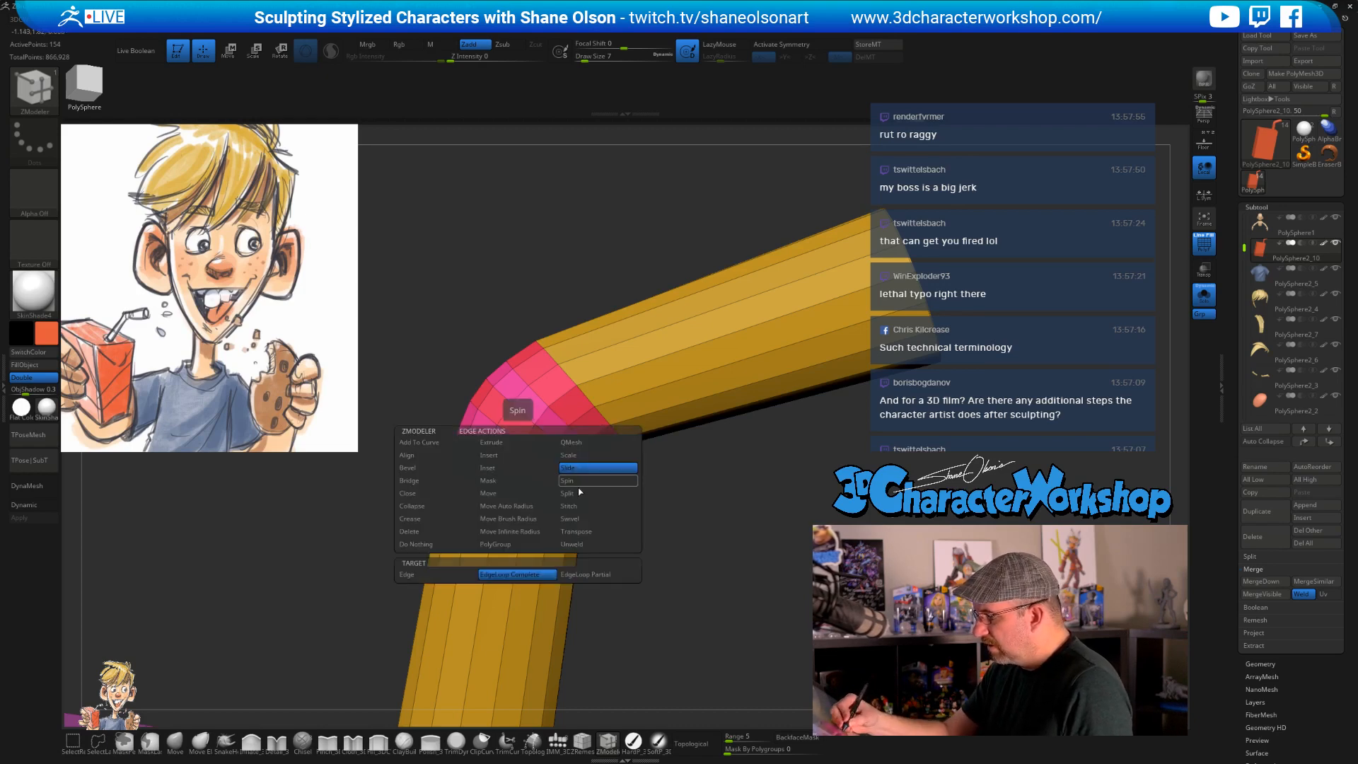
{"action": "left_click", "coordinate": [591, 532]}
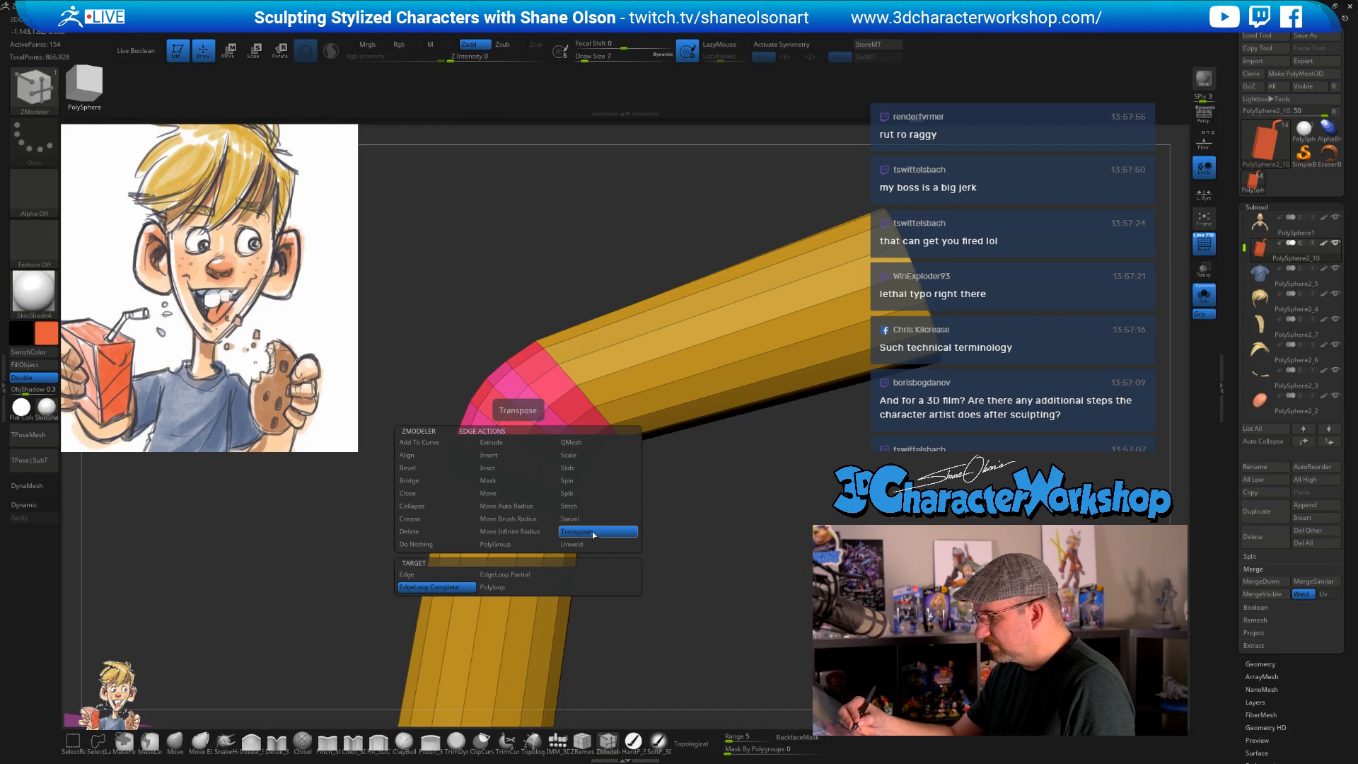
{"action": "left_click", "coordinate": [524, 473]}
{"action": "right_click_drag", "start_coordinate": [524, 474], "coordinate": [516, 483]}
{"action": "left_click_drag", "start_coordinate": [515, 484], "coordinate": [520, 469]}
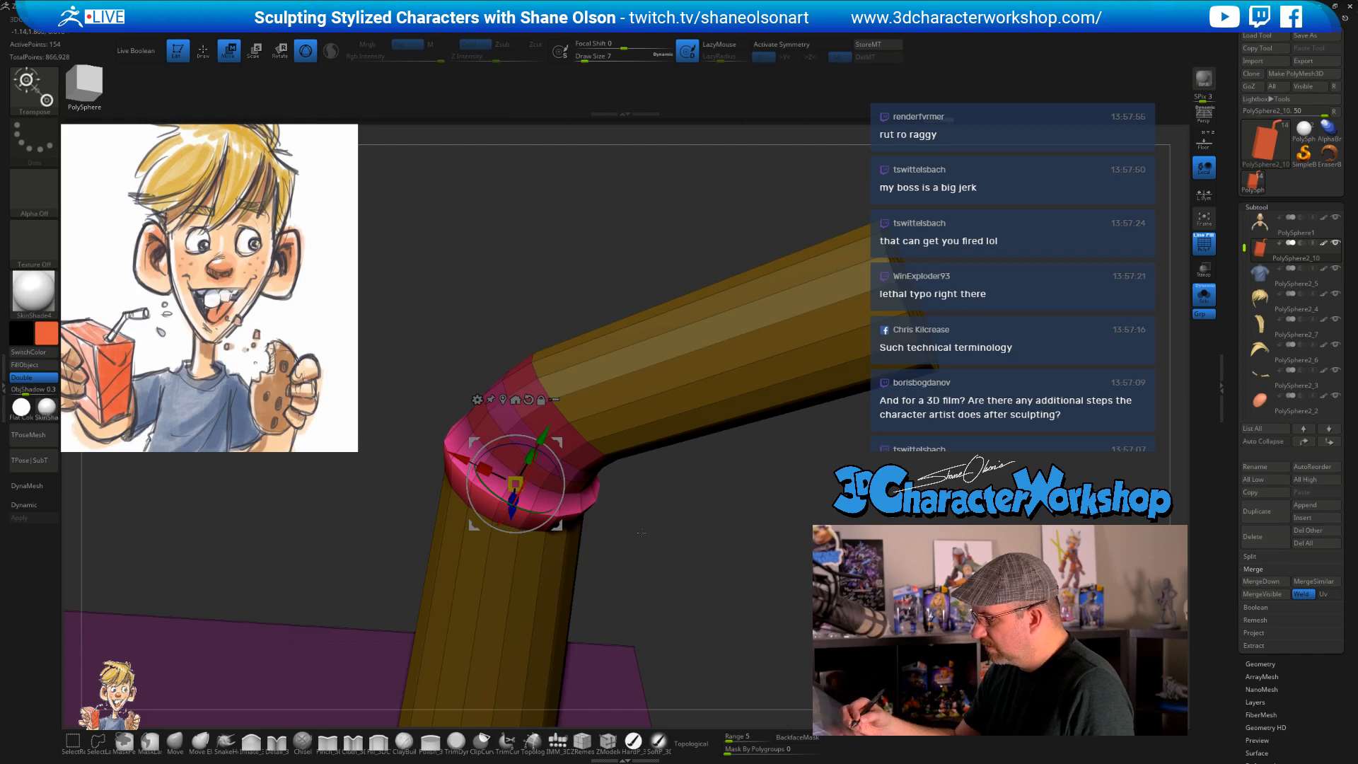
- Transpose the next edge loop above the ridge and scale it down to about 0.88 to form a groove
{"action": "key", "text": "b"}
{"action": "key", "text": "z"}
{"action": "key", "text": "m"}
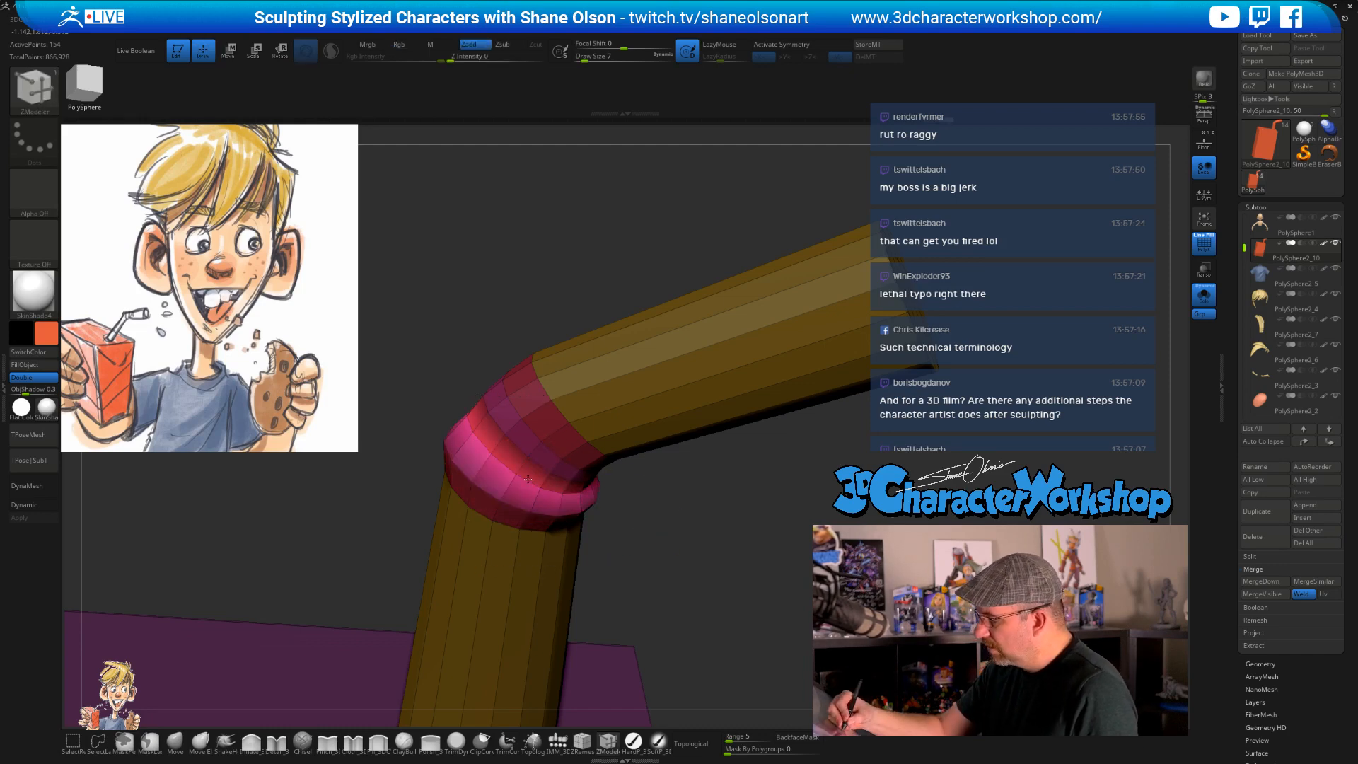
{"action": "key", "text": "w"}
{"action": "left_click_drag", "start_coordinate": [515, 503], "coordinate": [511, 505]}
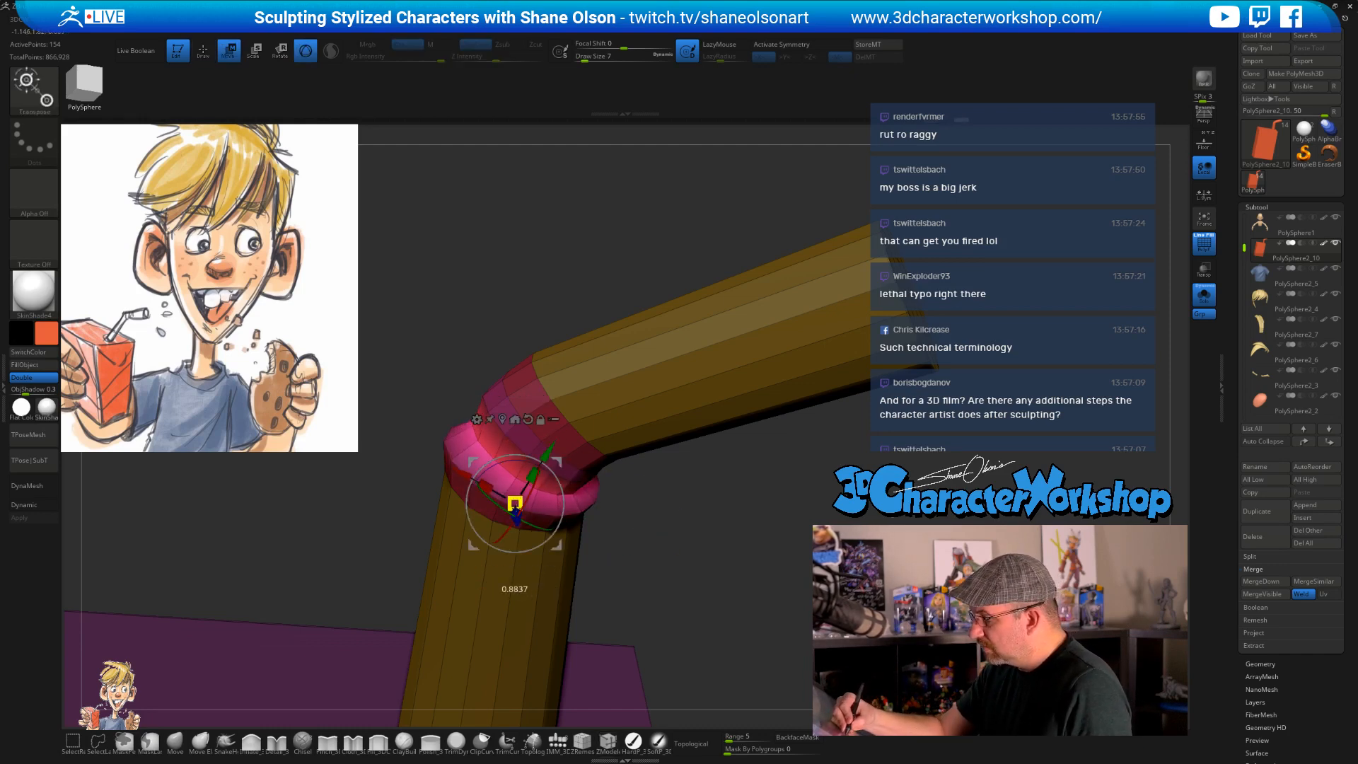
- Select the following edge loop in the bend with Transpose, adjust its scale and move it up along the straw
{"action": "key", "text": "q"}
{"action": "left_click", "coordinate": [522, 448]}
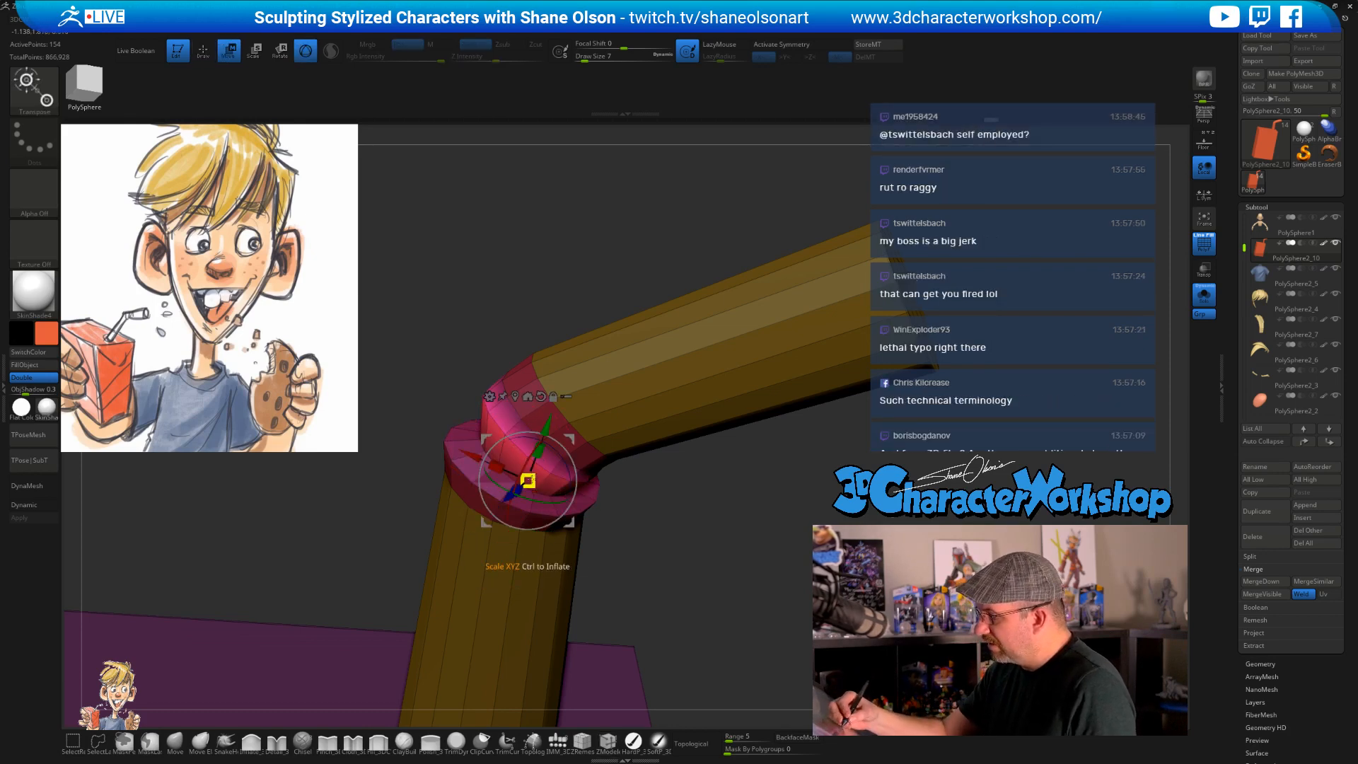
{"action": "left_click_drag", "start_coordinate": [528, 481], "coordinate": [533, 478]}
{"action": "left_click_drag", "start_coordinate": [546, 425], "coordinate": [564, 372]}
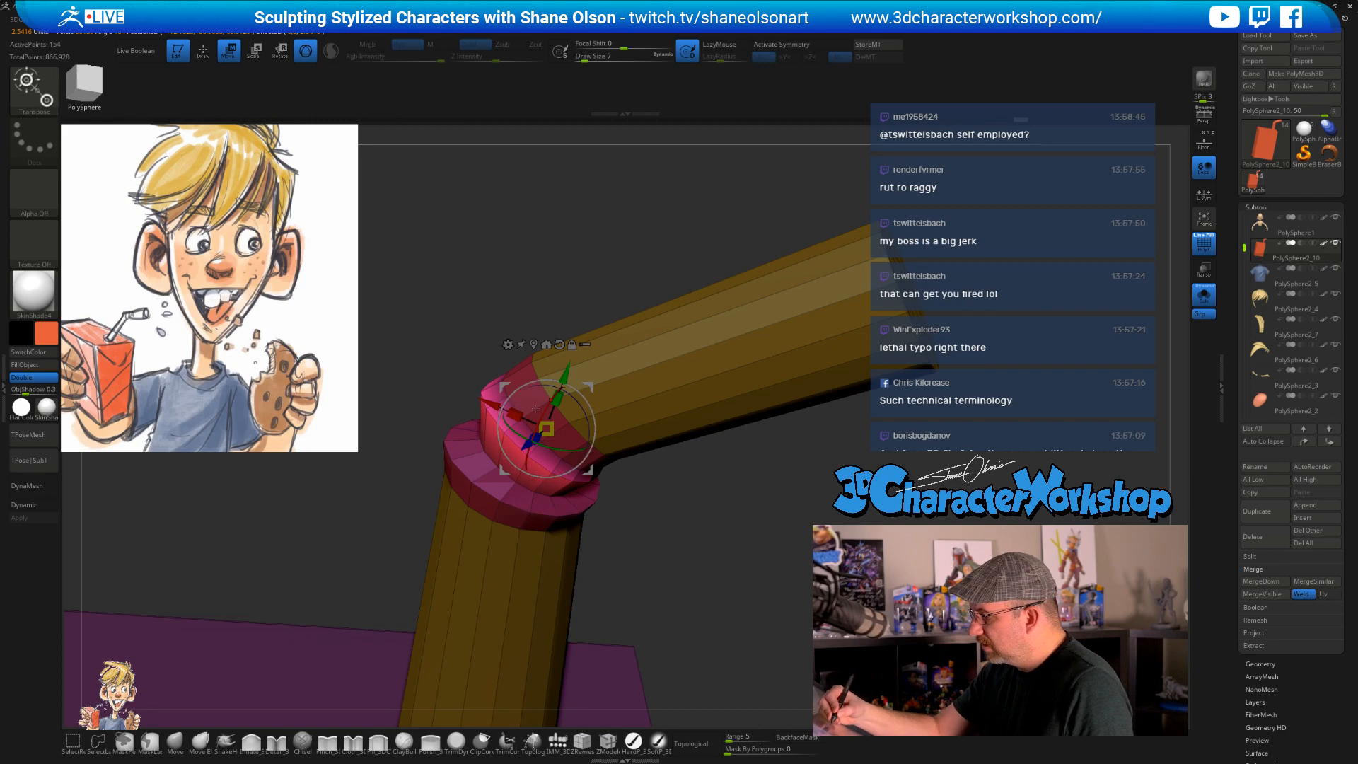
- Reorient the loop's gizmo, enlarge the loop into a second ridge, and clear the mask from the straw
{"action": "left_click", "coordinate": [546, 344]}
{"action": "left_click", "coordinate": [515, 397]}
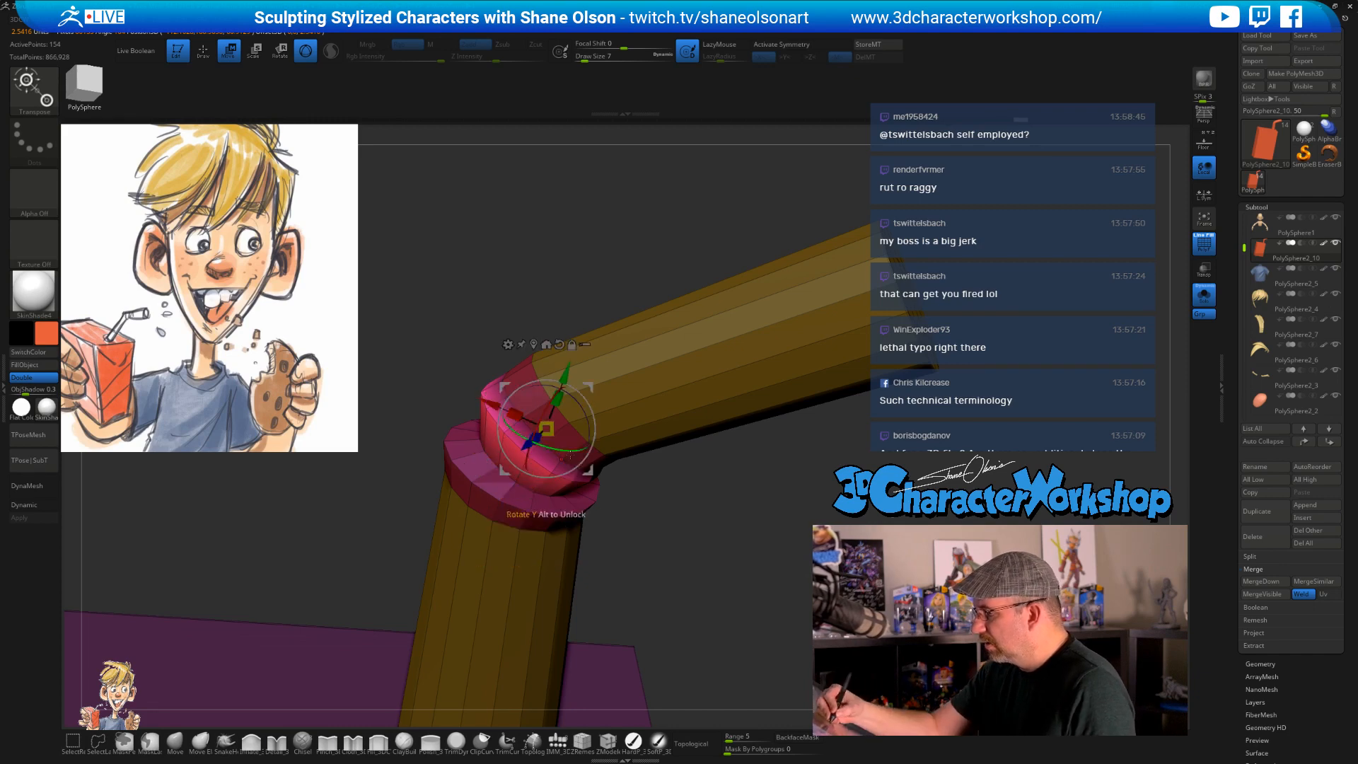
{"action": "left_click_drag", "start_coordinate": [546, 429], "coordinate": [558, 413]}
{"action": "mouse_move", "coordinate": [665, 488]}
{"action": "left_mouse_down"}
{"action": "mouse_move", "coordinate": [594, 470]}
{"action": "mouse_move", "coordinate": [658, 461]}
{"action": "mouse_move", "coordinate": [656, 505]}
{"action": "left_mouse_up"}
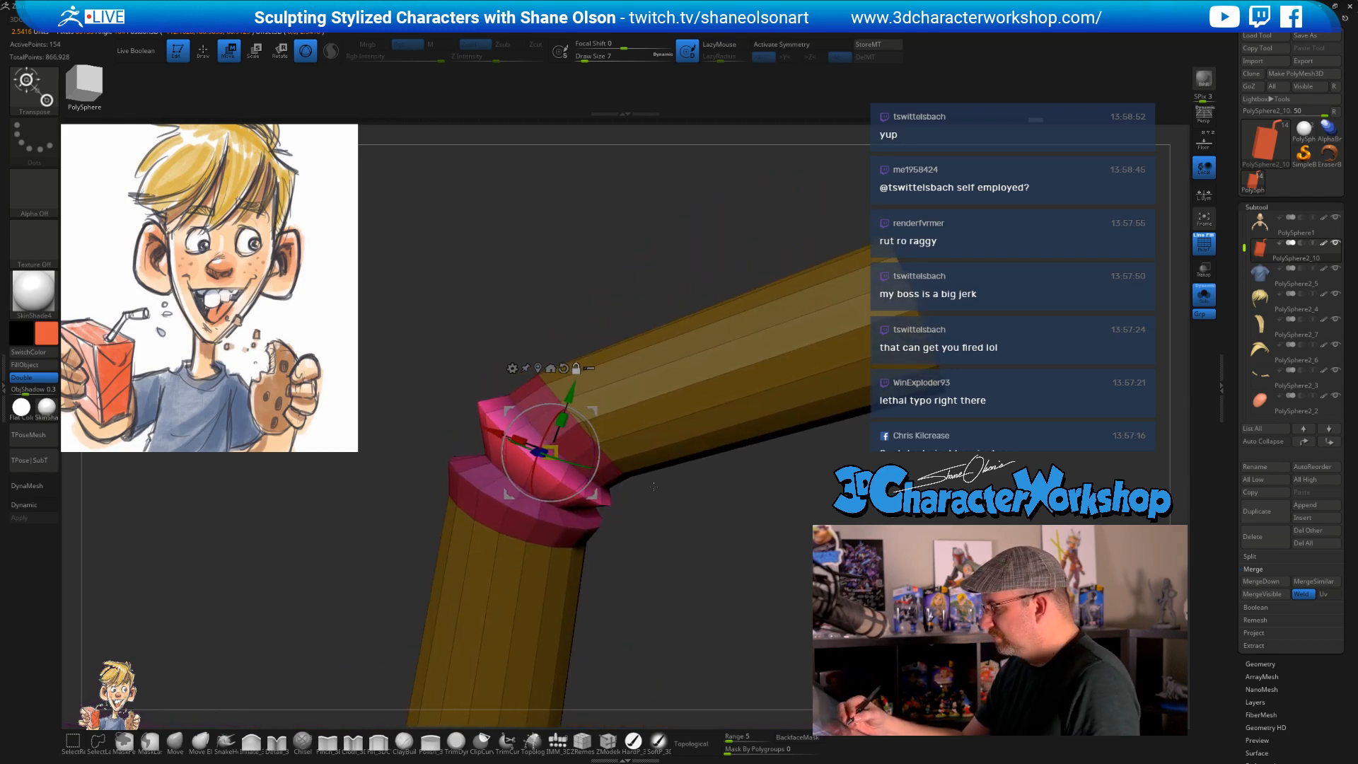
{"action": "key", "text": "q"}
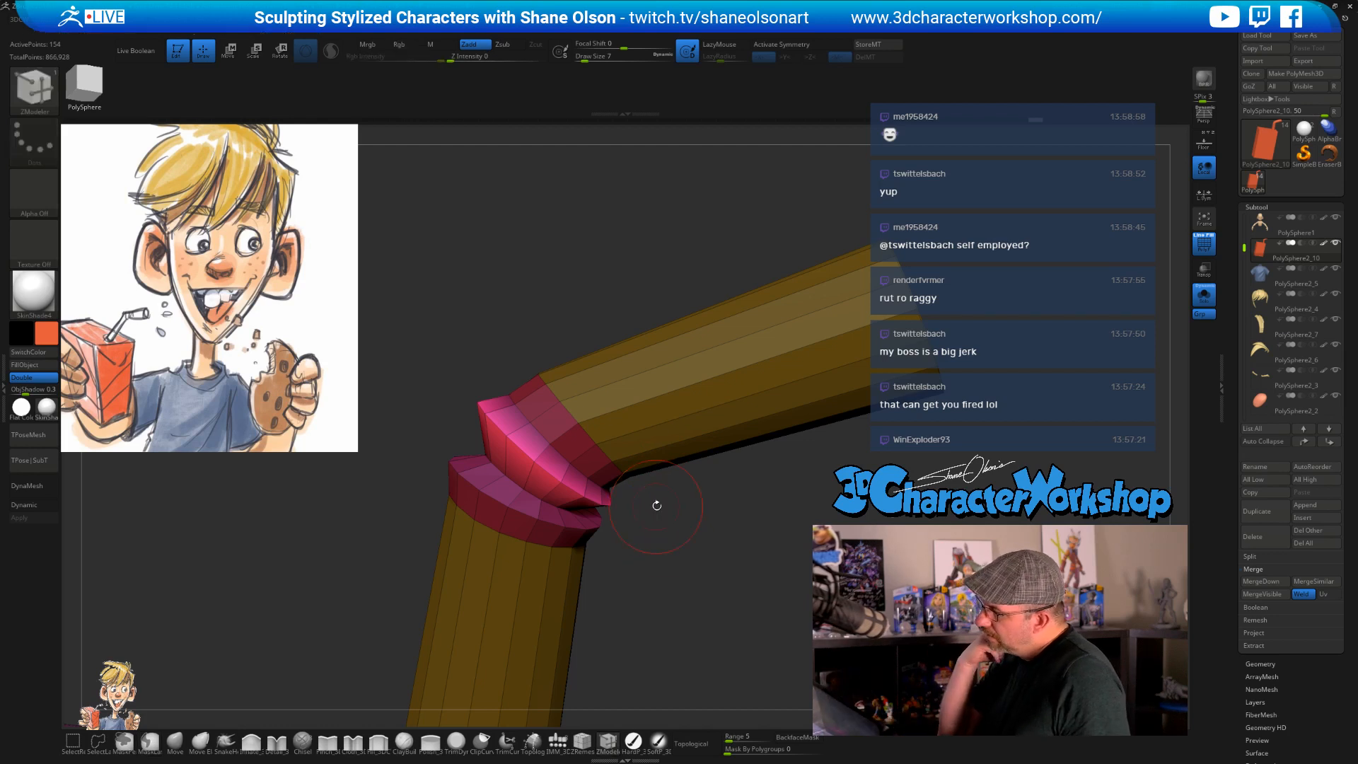
{"action": "left_click_drag", "start_coordinate": [687, 515], "coordinate": [704, 522], "text": "ctrl"}
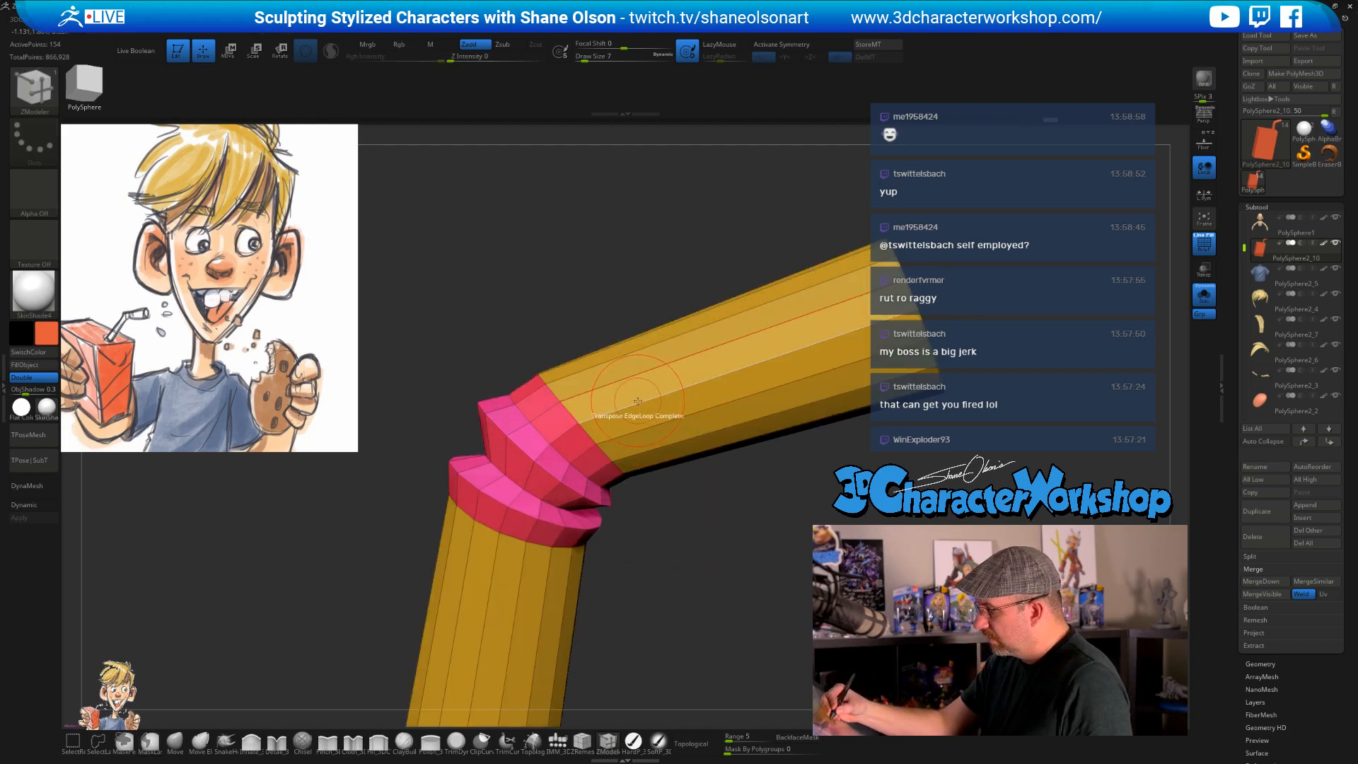
- Insert a single edge loop around the straw's upper segment, just past the bend
{"action": "key", "text": "space"}
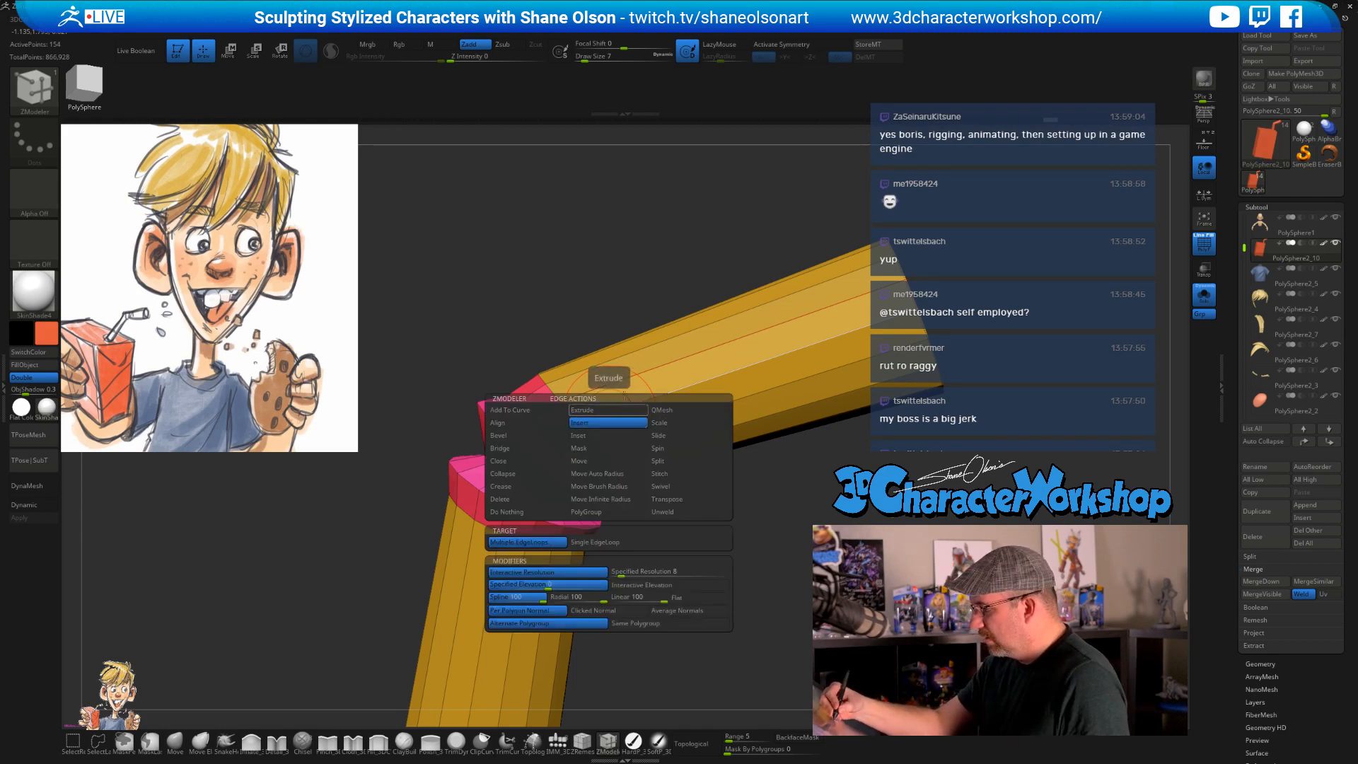
{"action": "key", "text": "space"}
{"action": "left_click", "coordinate": [602, 510]}
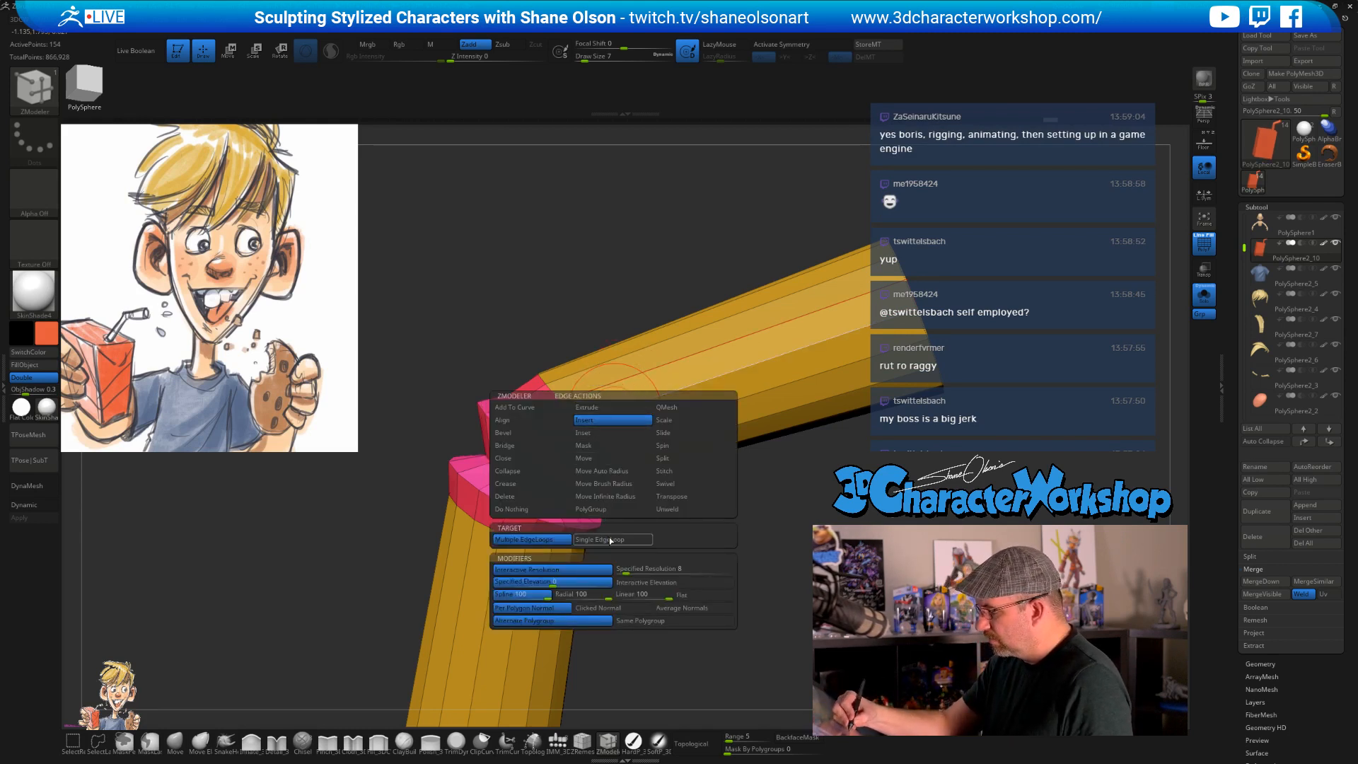
{"action": "left_click", "coordinate": [610, 540]}
{"action": "left_click", "coordinate": [605, 413]}
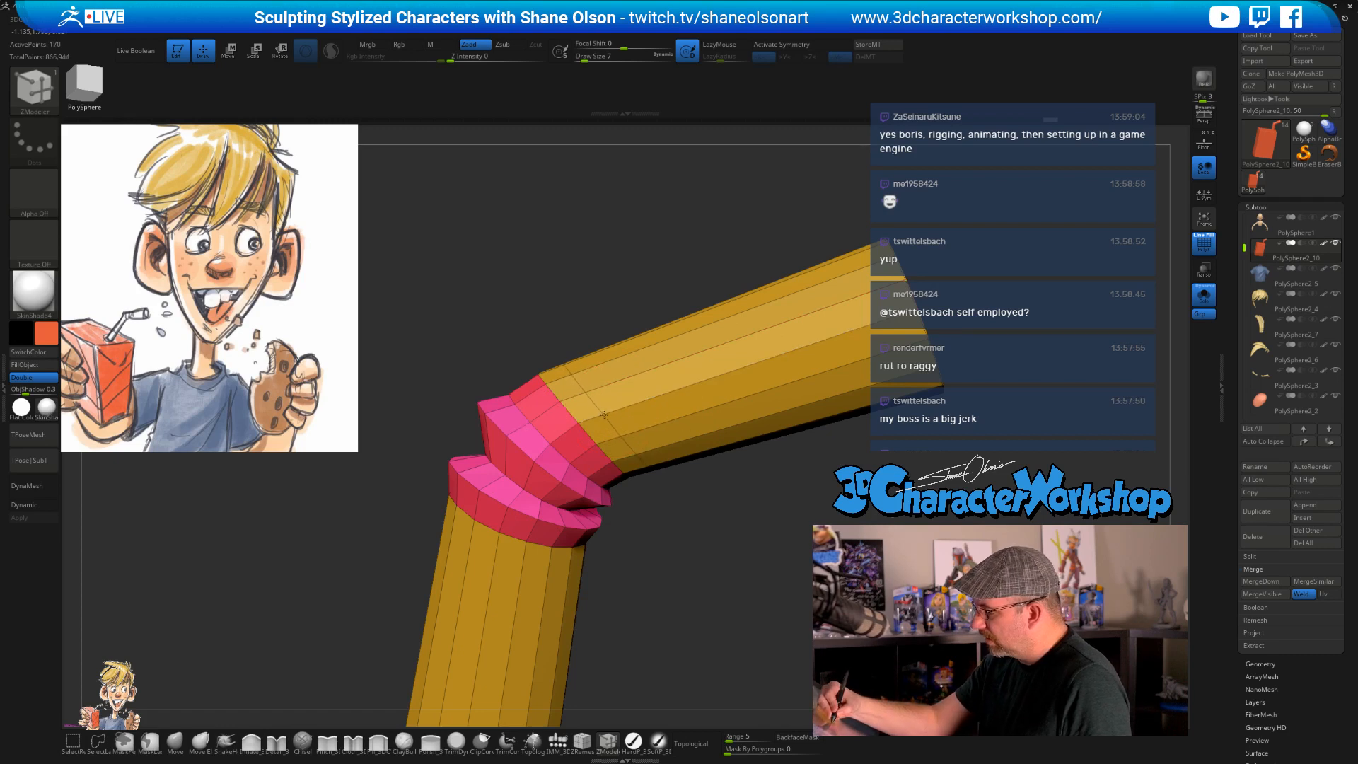
{"action": "left_click", "coordinate": [607, 414]}
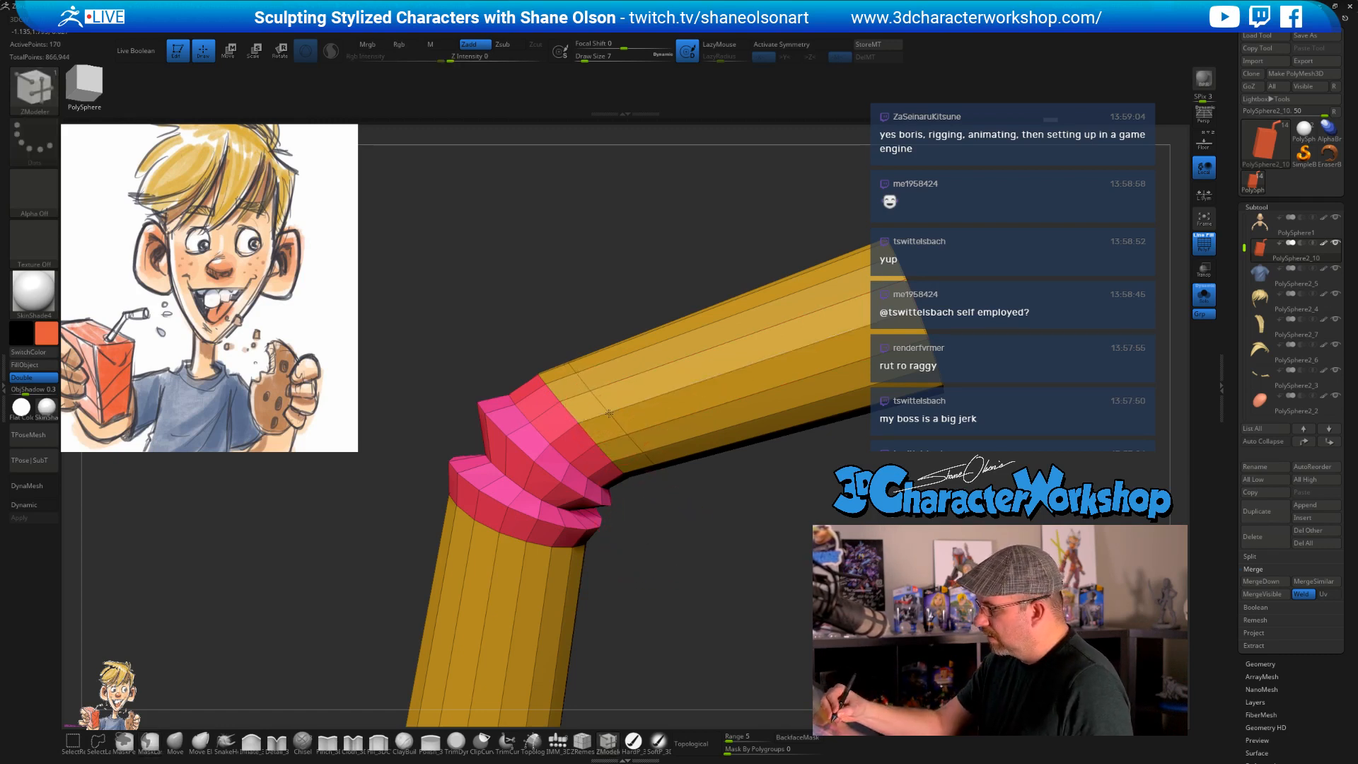
- Transpose the complete edge loop where the bend meets the upper segment and scale it up to about 1.26 as another ridge
{"action": "key", "text": "space"}
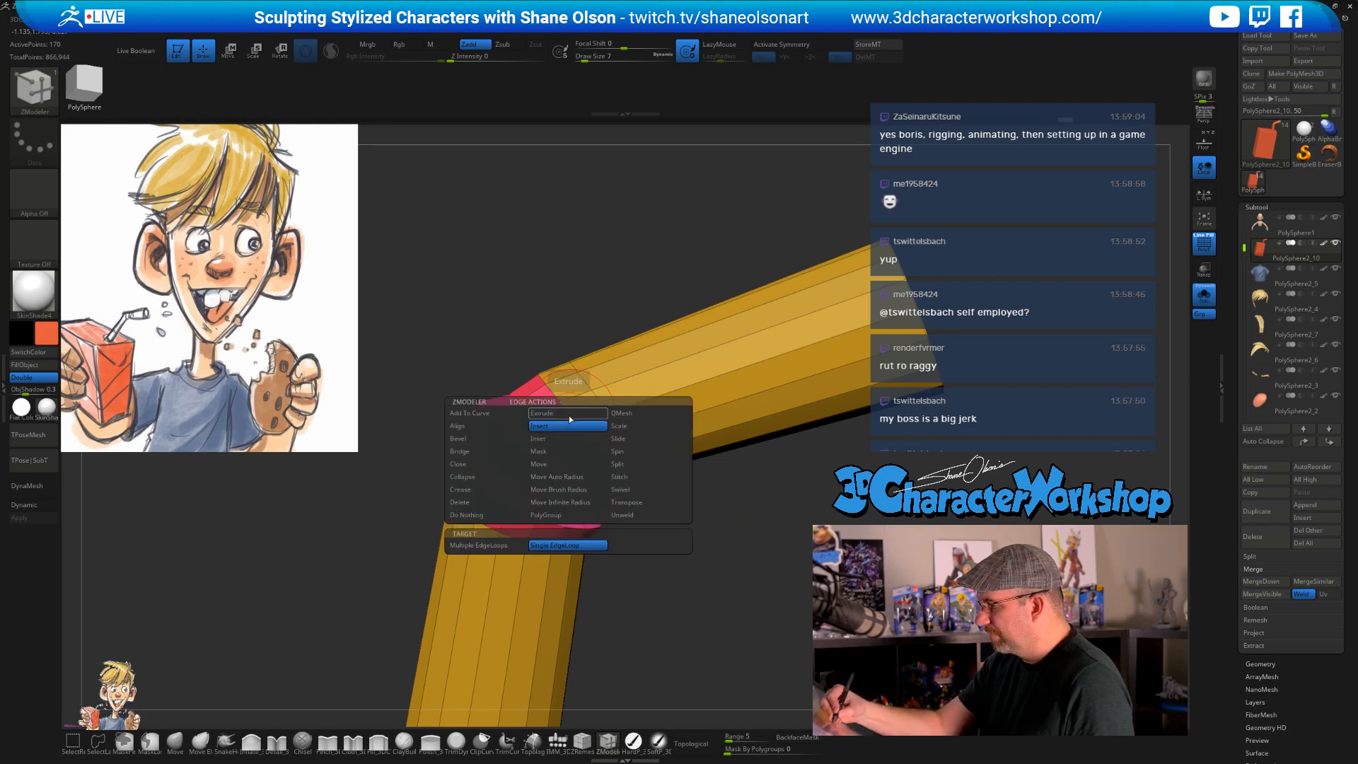
{"action": "left_click", "coordinate": [613, 414]}
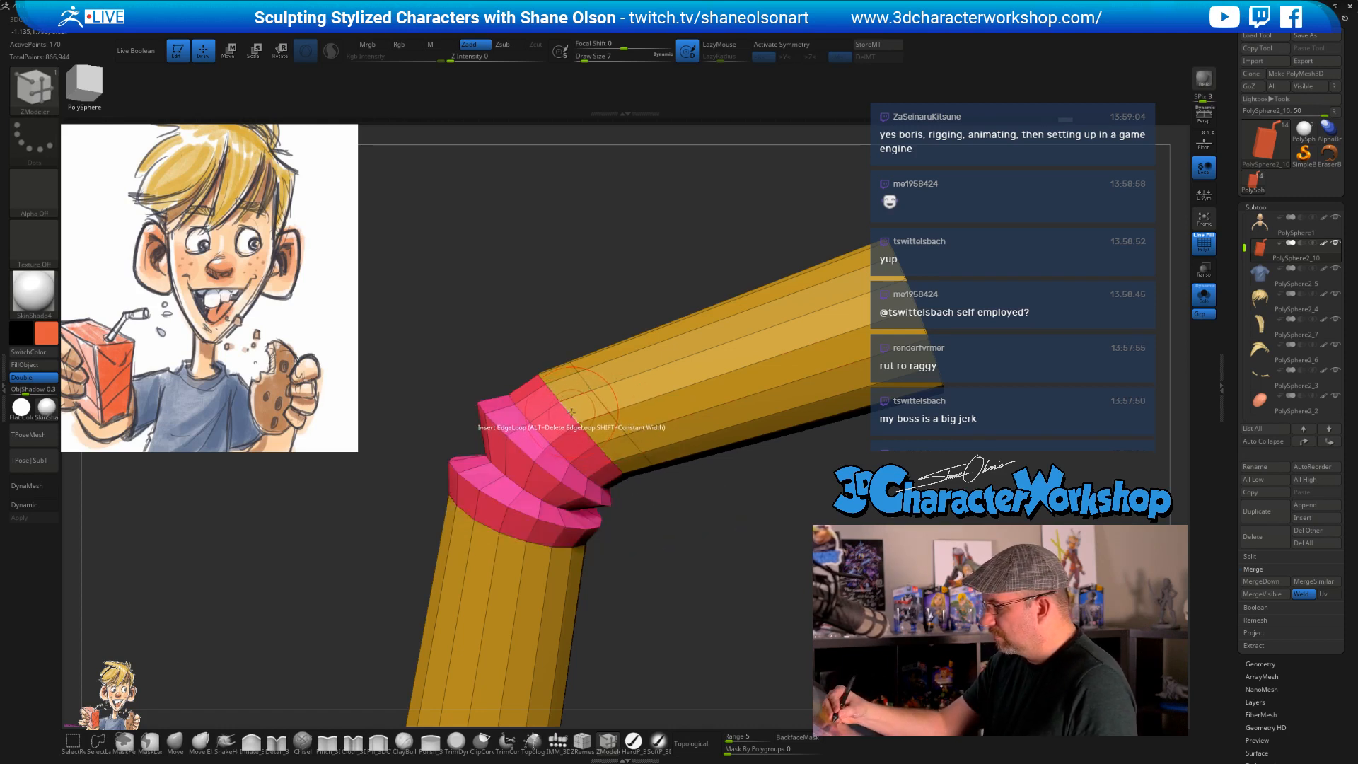
{"action": "key", "text": "space"}
{"action": "left_click", "coordinate": [629, 498]}
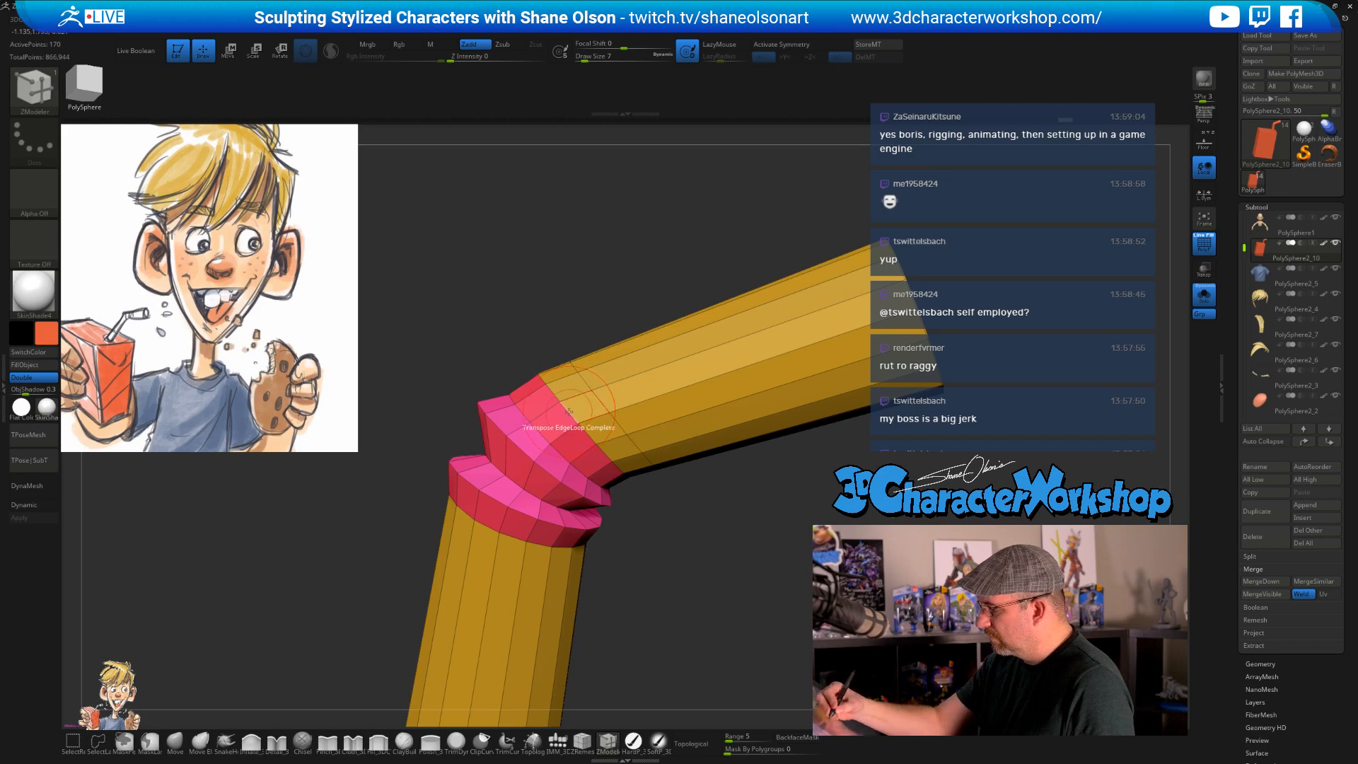
{"action": "left_click", "coordinate": [551, 451]}
{"action": "left_click", "coordinate": [538, 367]}
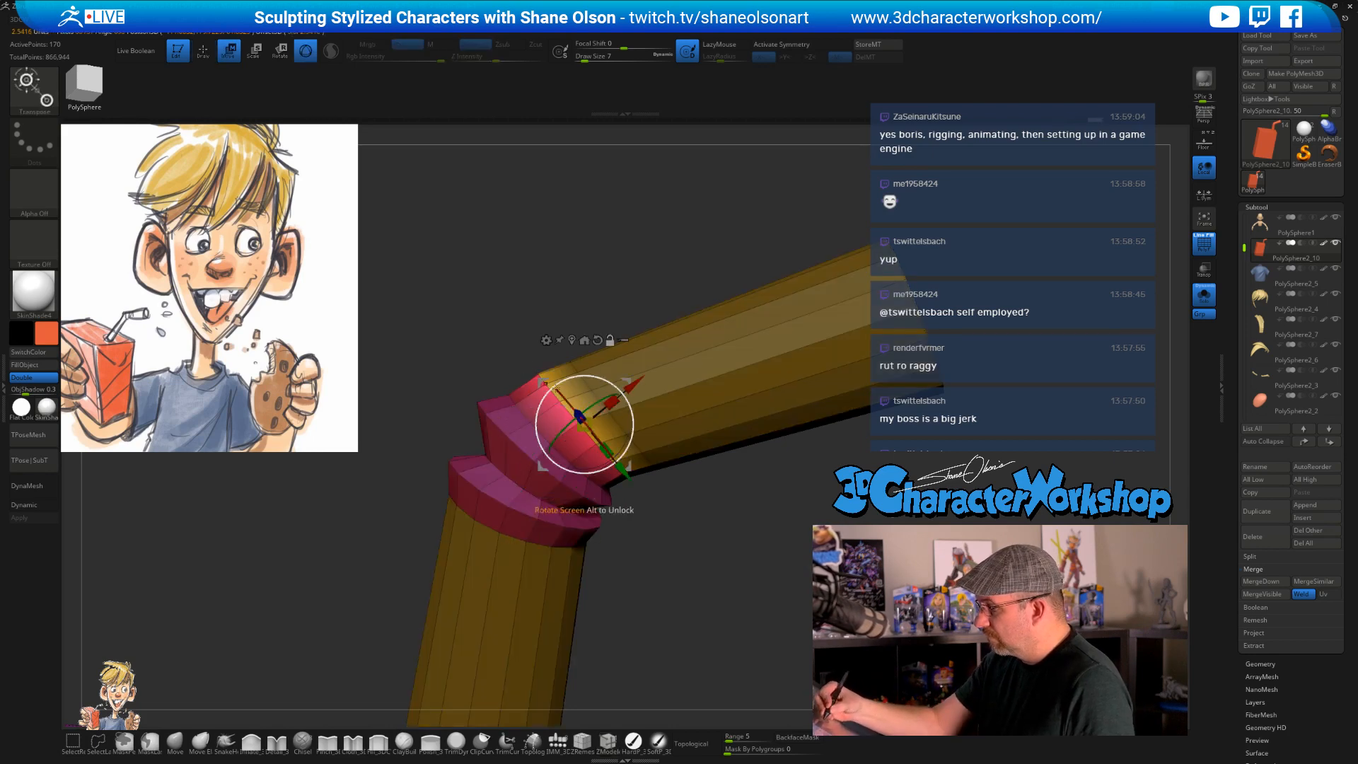
{"action": "left_click_drag", "start_coordinate": [585, 424], "coordinate": [609, 401]}
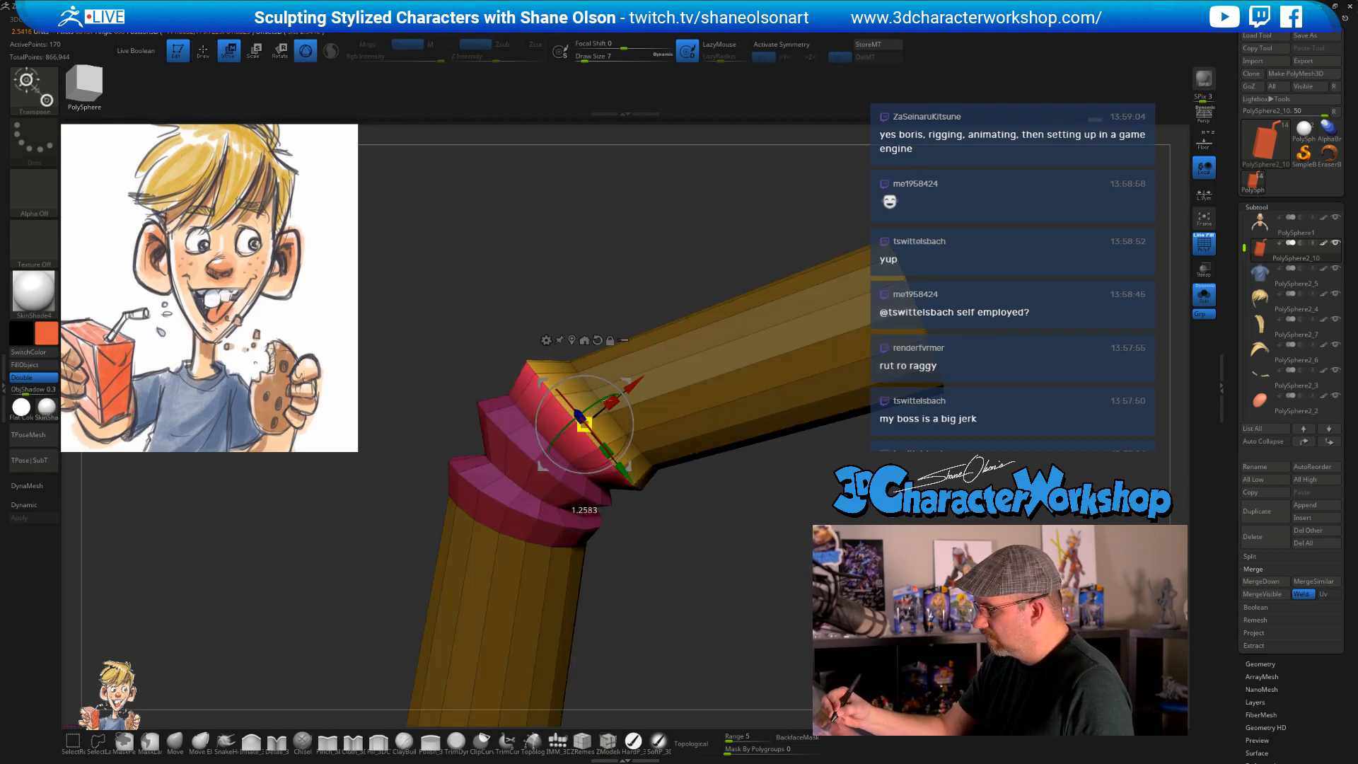
{"action": "mouse_move", "coordinate": [693, 499]}
{"action": "left_mouse_down", "text": "alt"}
{"action": "mouse_move", "coordinate": [690, 459]}
{"action": "mouse_move", "coordinate": [693, 520]}
{"action": "mouse_move", "coordinate": [659, 460]}
{"action": "left_mouse_up", "text": "alt"}
{"action": "key", "text": "q"}
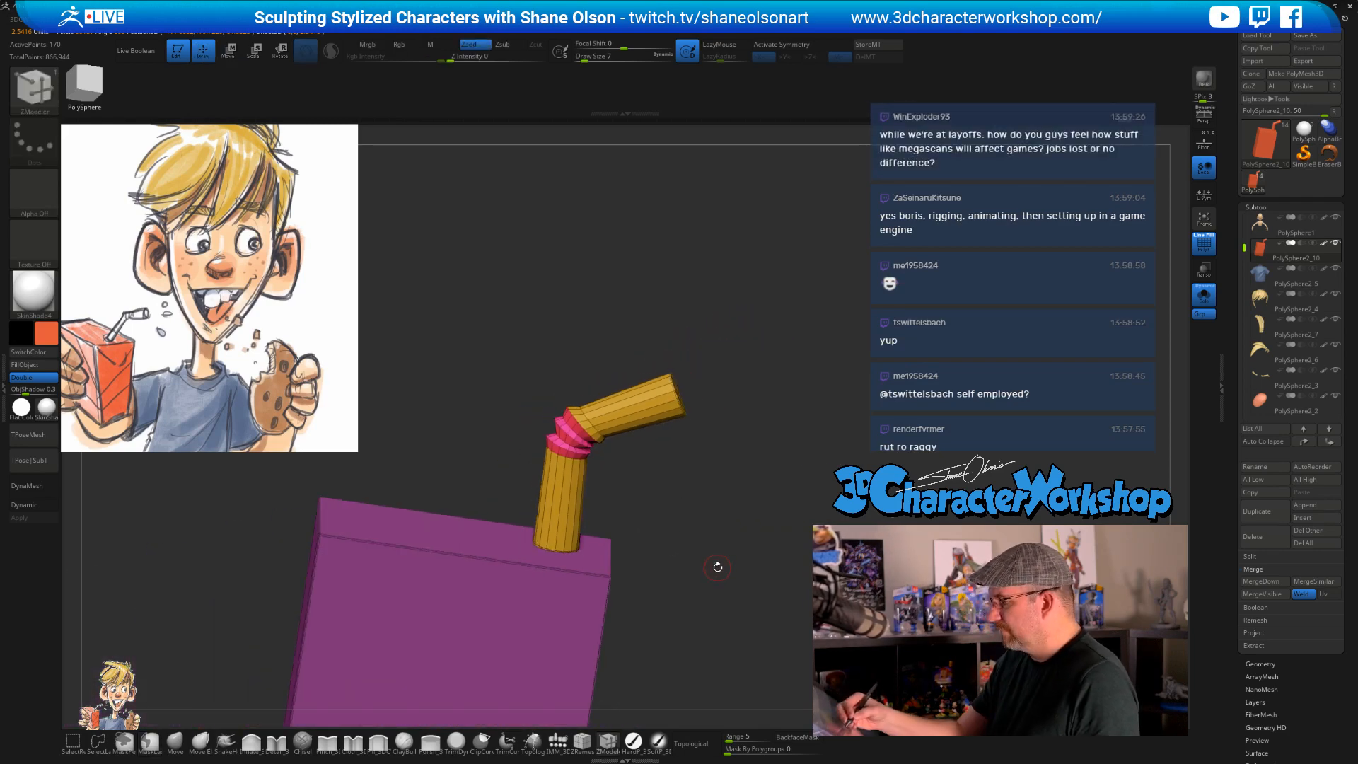
- Turn off the wireframe and polygroup display to show the juice box and straw in their paint color
{"action": "left_click_drag", "start_coordinate": [716, 567], "coordinate": [703, 559], "text": "alt"}
{"action": "key", "text": "shift+f"}
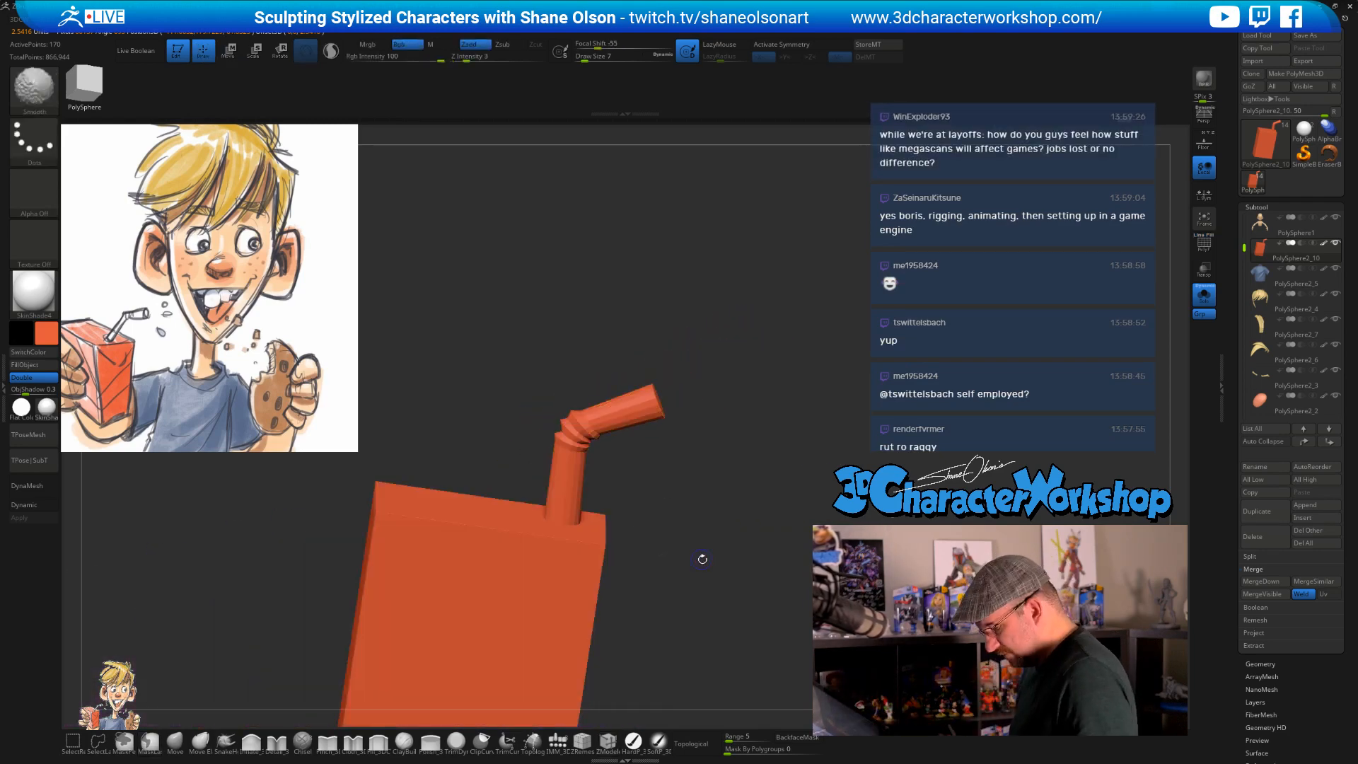
{"action": "mouse_move", "coordinate": [711, 524]}
{"action": "left_mouse_down"}
{"action": "mouse_move", "coordinate": [693, 490]}
{"action": "mouse_move", "coordinate": [706, 599]}
{"action": "left_mouse_up"}
- Nudge the ridges and grooves of the straw's bend into shape from several angles with the SnakeHook brush at draw size 14
{"action": "key", "text": "s"}
{"action": "left_click_drag", "start_coordinate": [629, 483], "coordinate": [638, 483]}
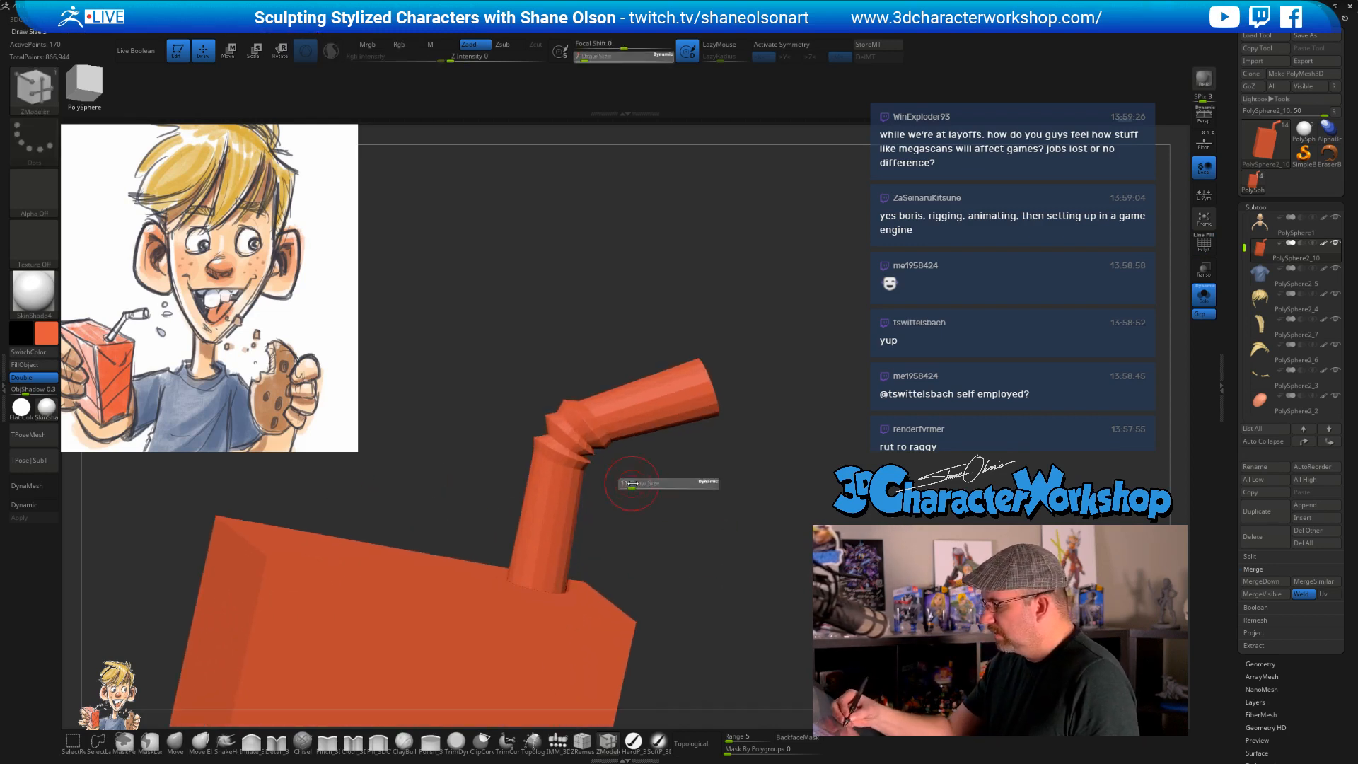
{"action": "left_click", "coordinate": [225, 741]}
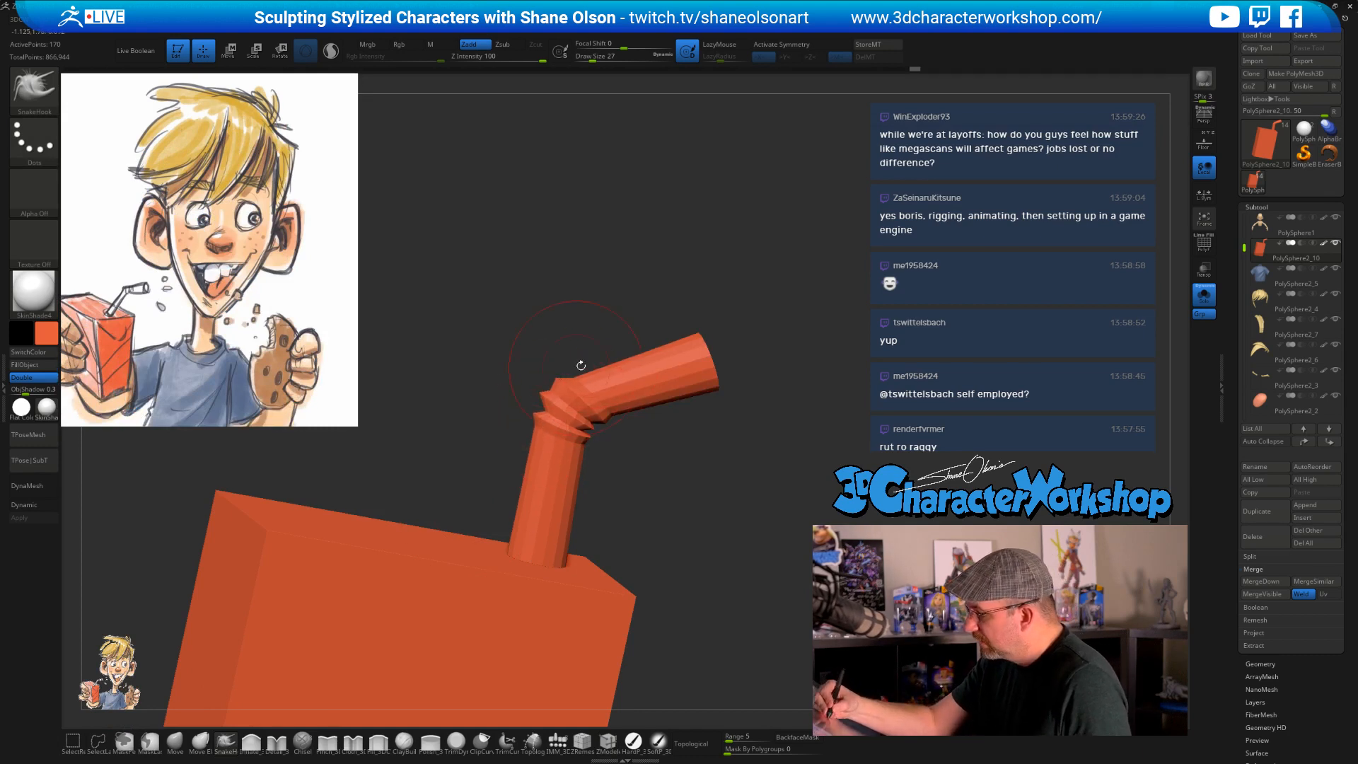
{"action": "left_click_drag", "start_coordinate": [654, 433], "coordinate": [640, 428]}
{"action": "key", "text": "s"}
{"action": "mouse_move", "coordinate": [621, 375]}
{"action": "left_mouse_down"}
{"action": "mouse_move", "coordinate": [612, 391]}
{"action": "mouse_move", "coordinate": [583, 371]}
{"action": "mouse_move", "coordinate": [598, 375]}
{"action": "mouse_move", "coordinate": [599, 335]}
{"action": "left_mouse_up"}
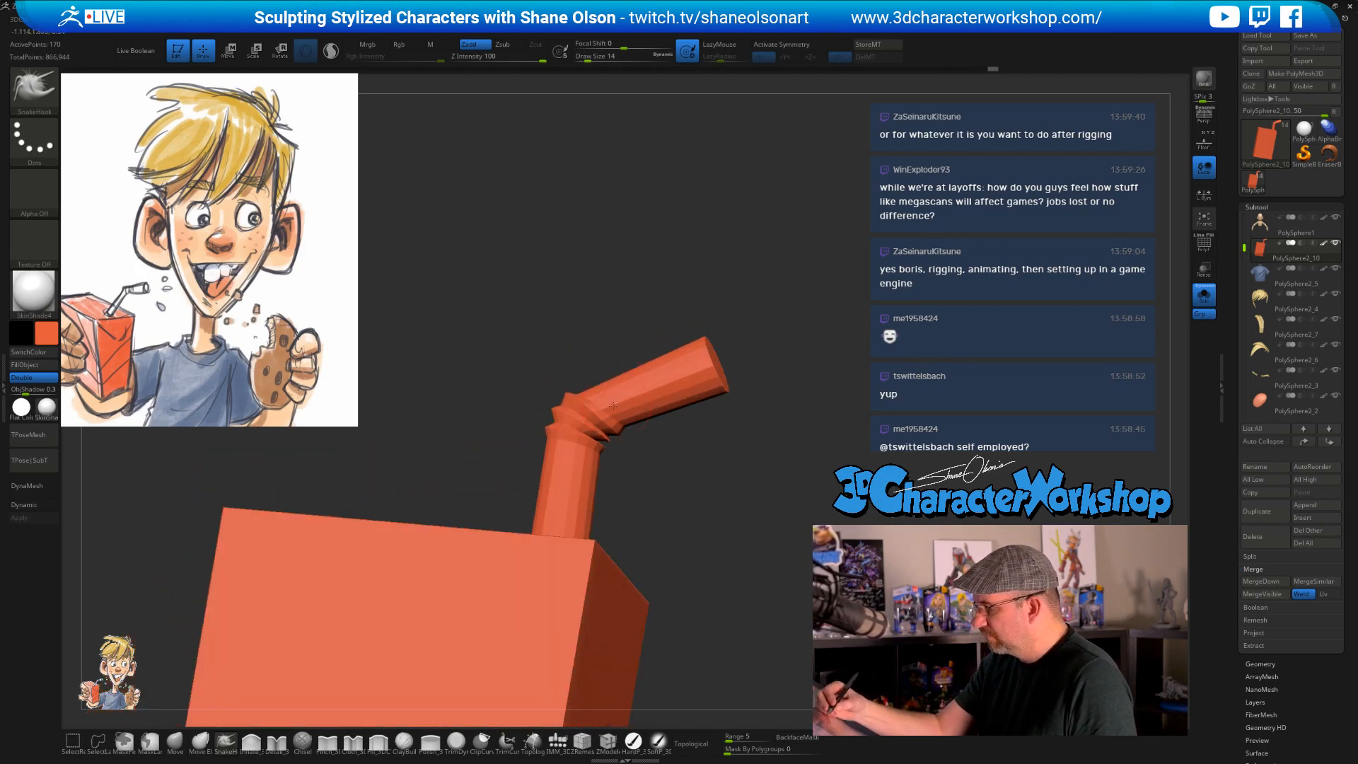
{"action": "left_click_drag", "start_coordinate": [621, 389], "coordinate": [559, 400]}
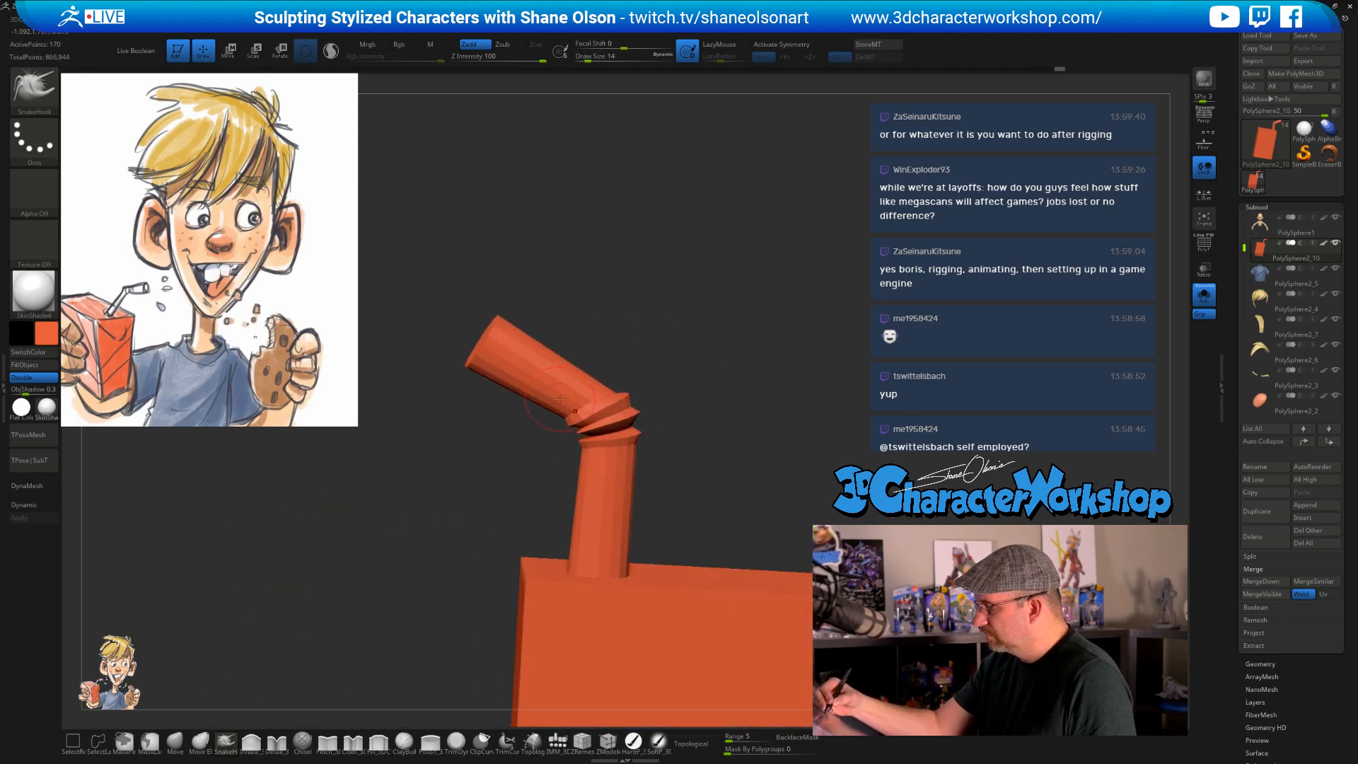
{"action": "left_click_drag", "start_coordinate": [650, 358], "coordinate": [672, 363]}
{"action": "left_click_drag", "start_coordinate": [584, 429], "coordinate": [575, 423]}
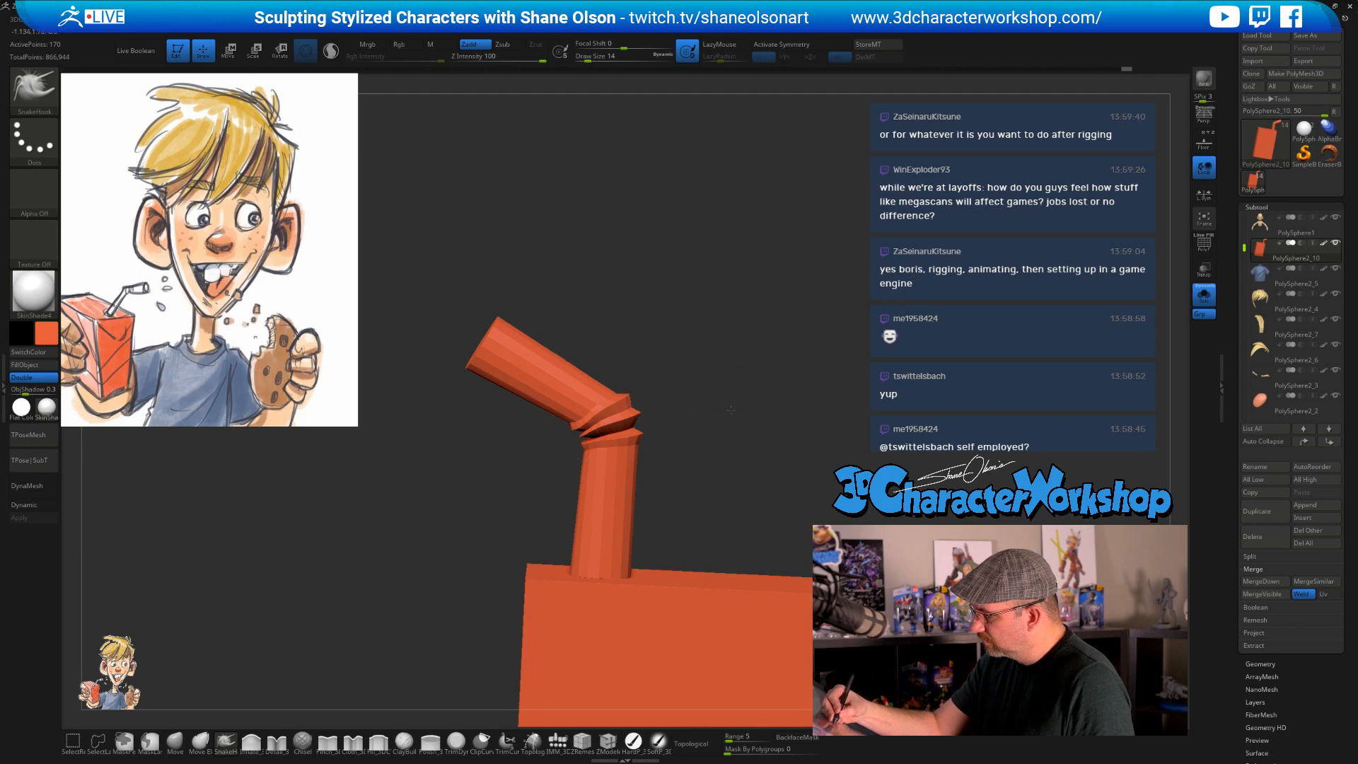
{"action": "left_click_drag", "start_coordinate": [731, 403], "coordinate": [675, 471]}
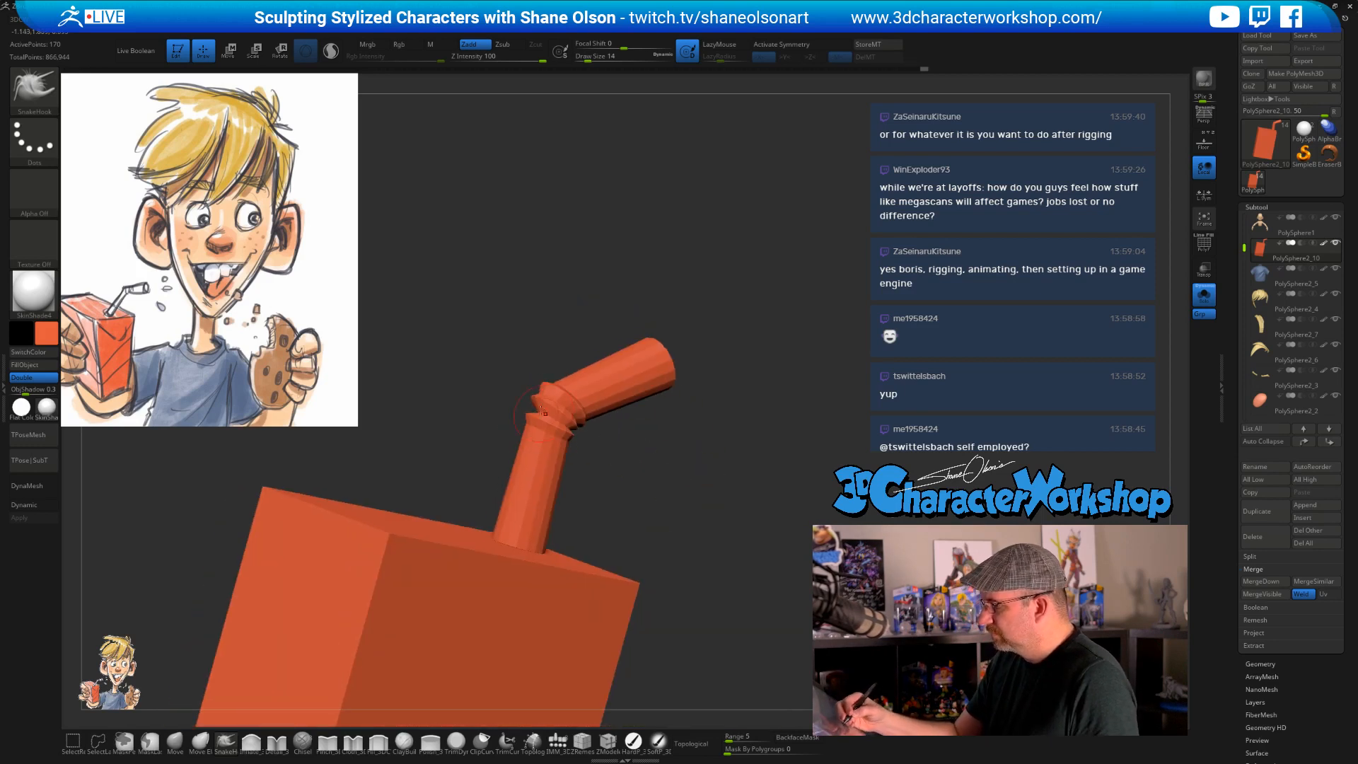
{"action": "left_click_drag", "start_coordinate": [577, 400], "coordinate": [556, 412]}
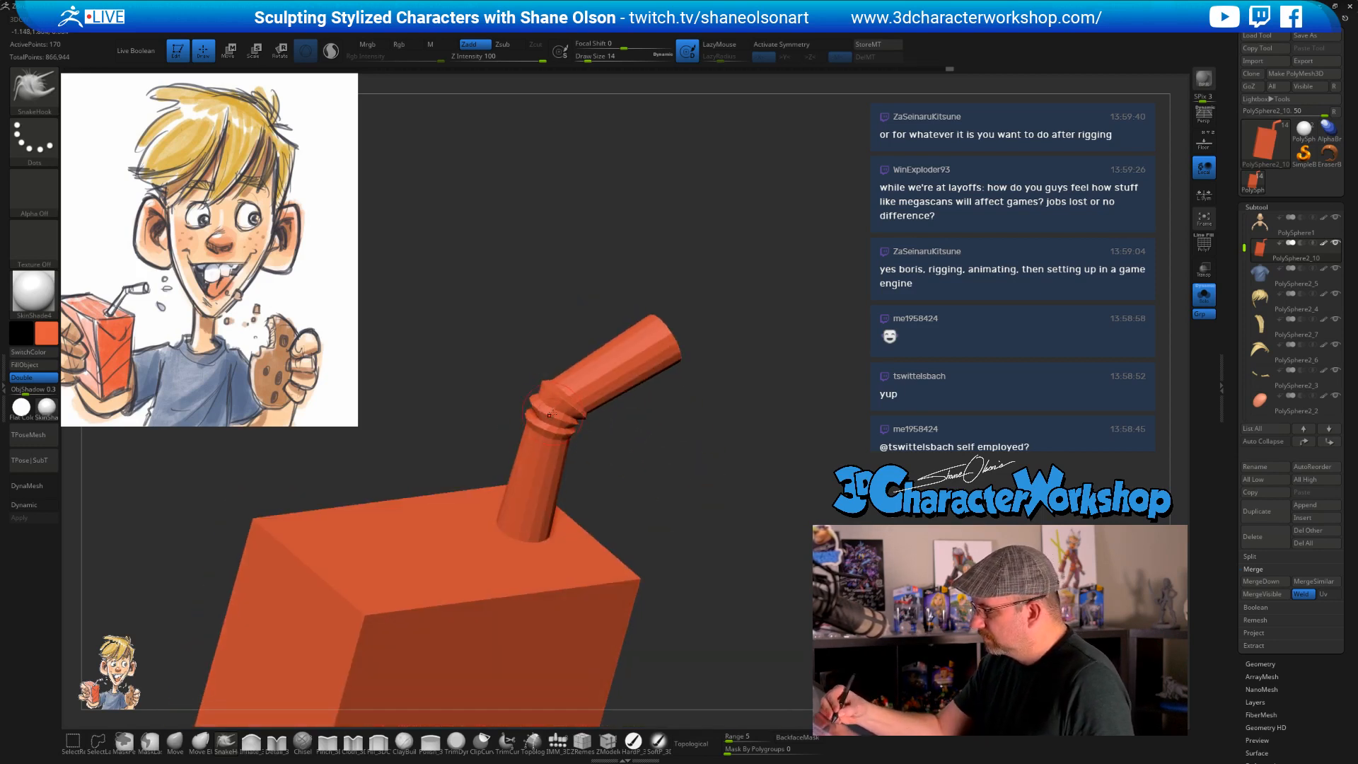
{"action": "left_click_drag", "start_coordinate": [622, 456], "coordinate": [566, 451]}
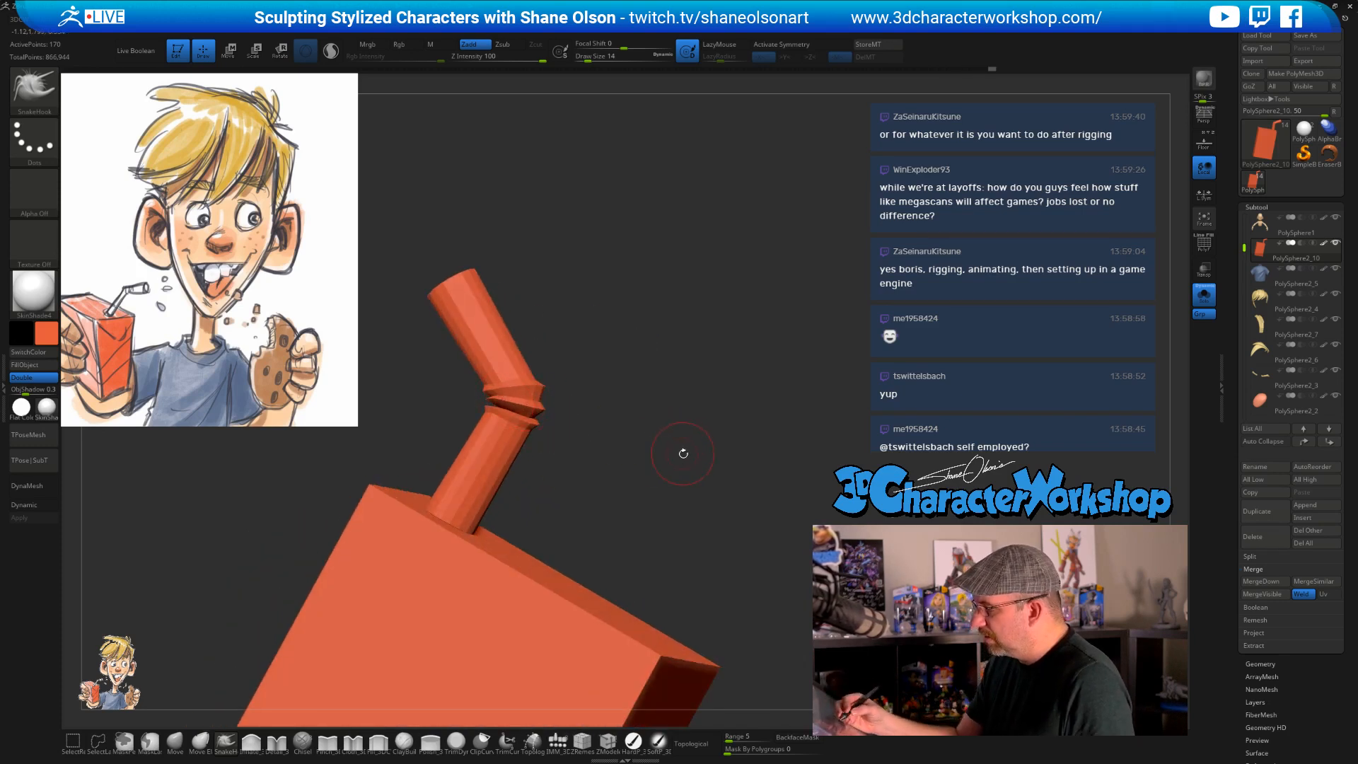
{"action": "left_click_drag", "start_coordinate": [683, 453], "coordinate": [651, 454]}
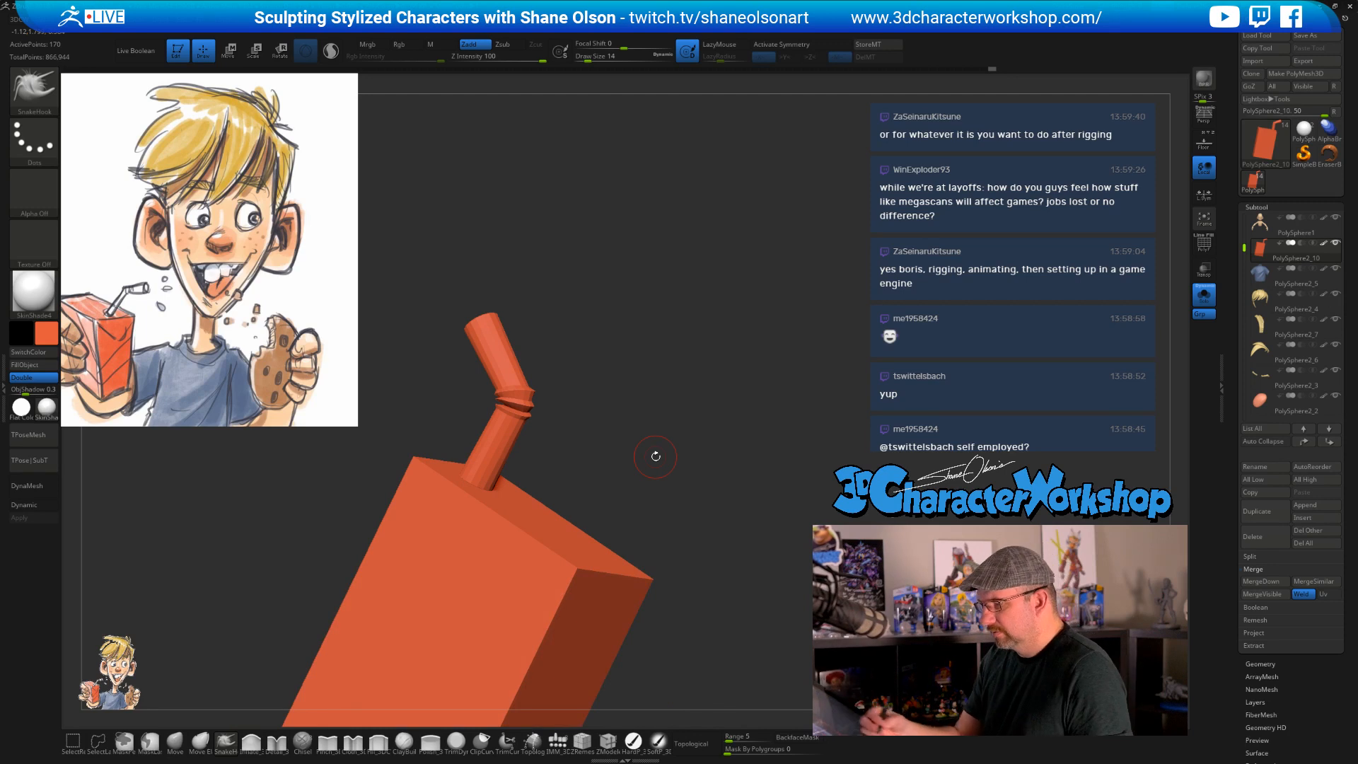
- Turn on symmetry, sample white from the reference image, and adjust the paint color to a light warm off-white
{"action": "key", "text": "x"}
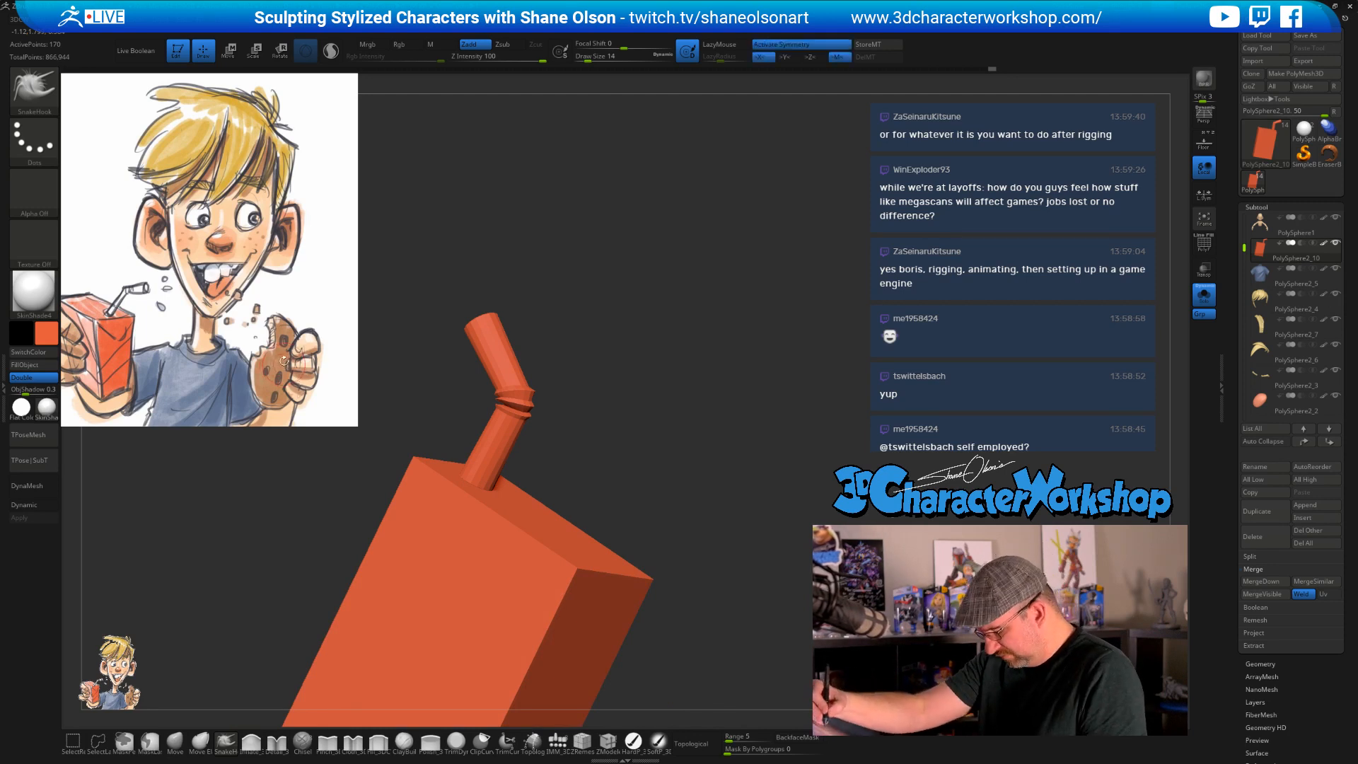
{"action": "key", "text": "z"}
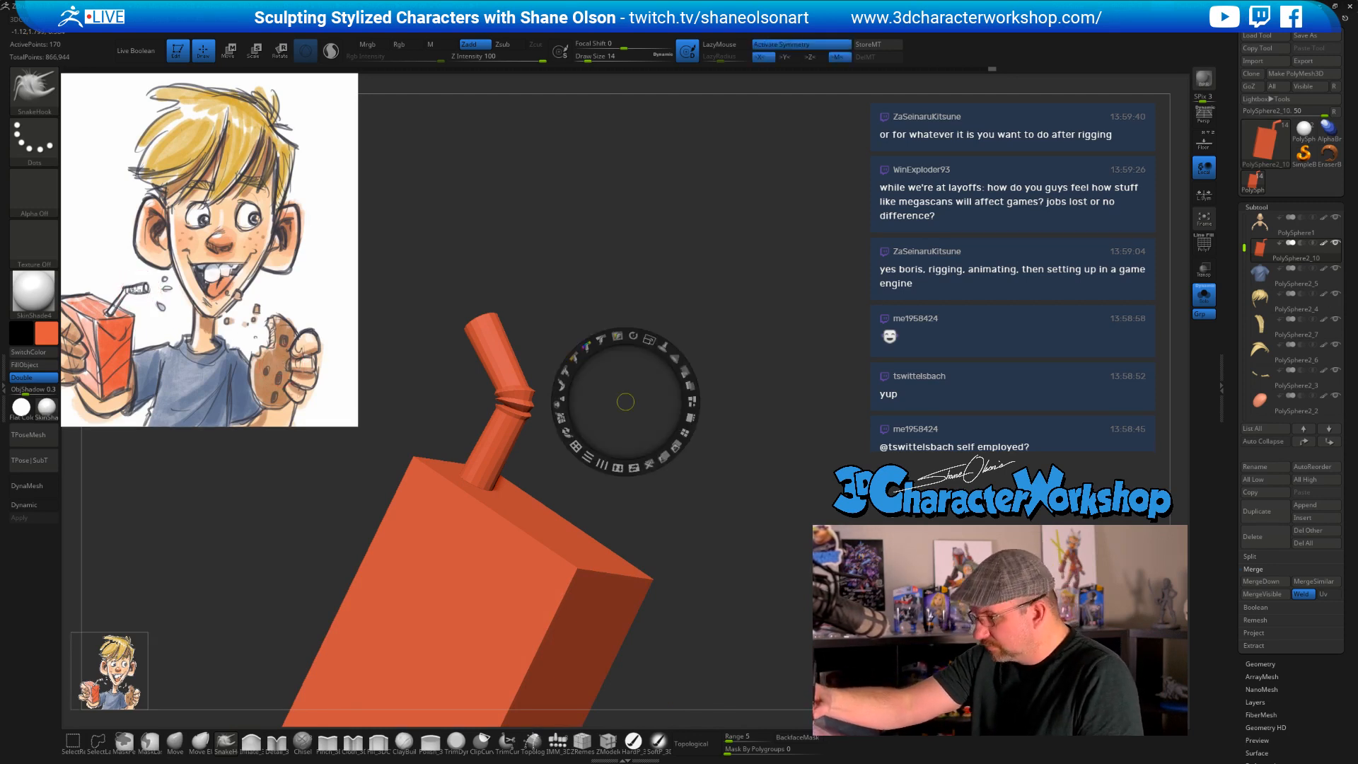
{"action": "key", "text": "c"}
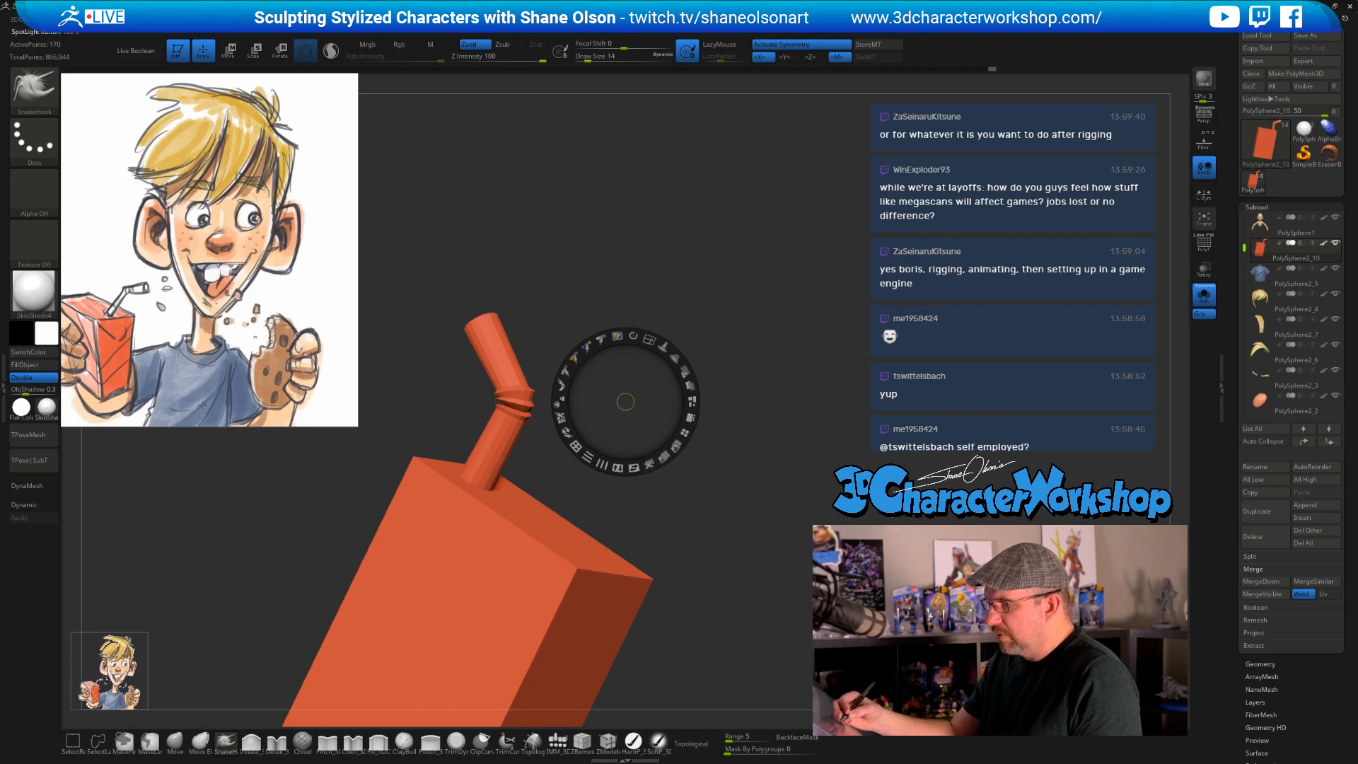
{"action": "left_click_drag", "start_coordinate": [717, 484], "coordinate": [711, 470]}
{"action": "left_click", "coordinate": [46, 333]}
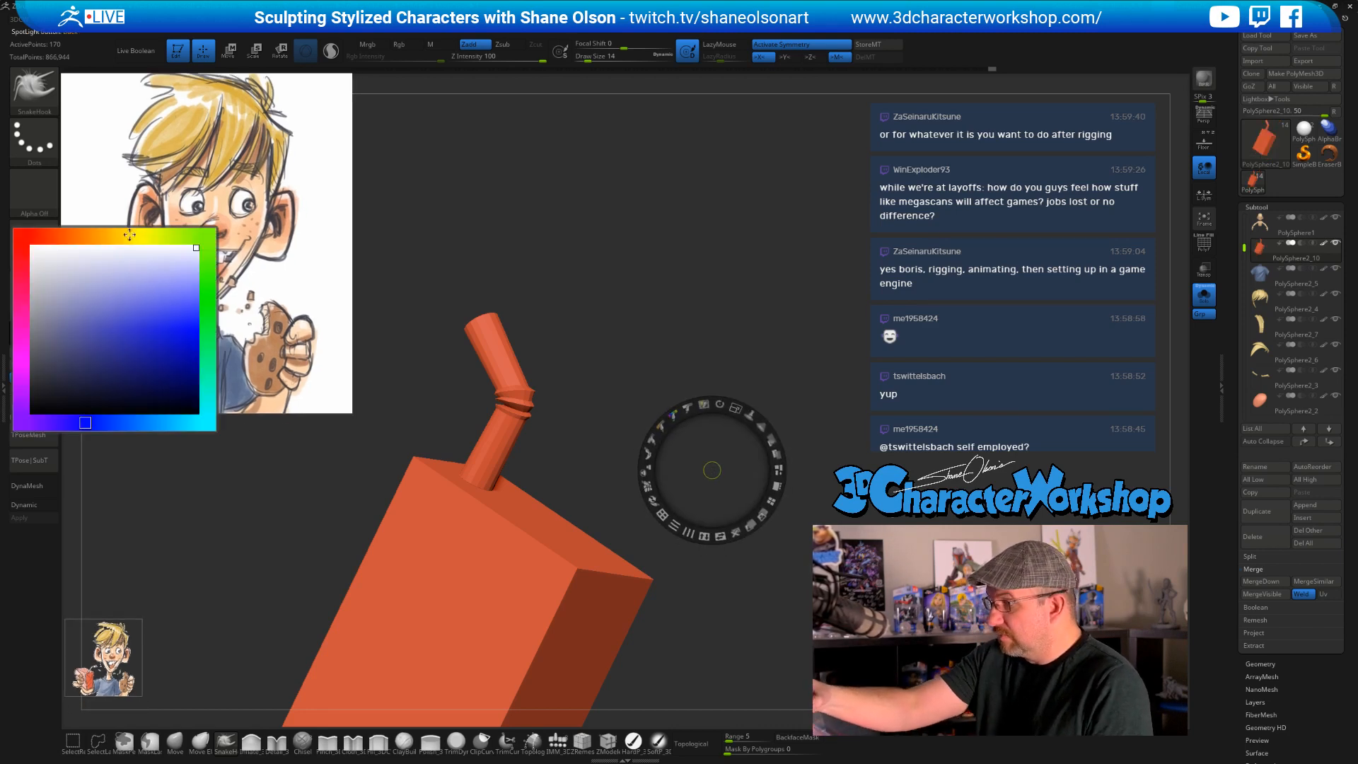
{"action": "left_click", "coordinate": [120, 236]}
{"action": "left_click", "coordinate": [46, 262]}
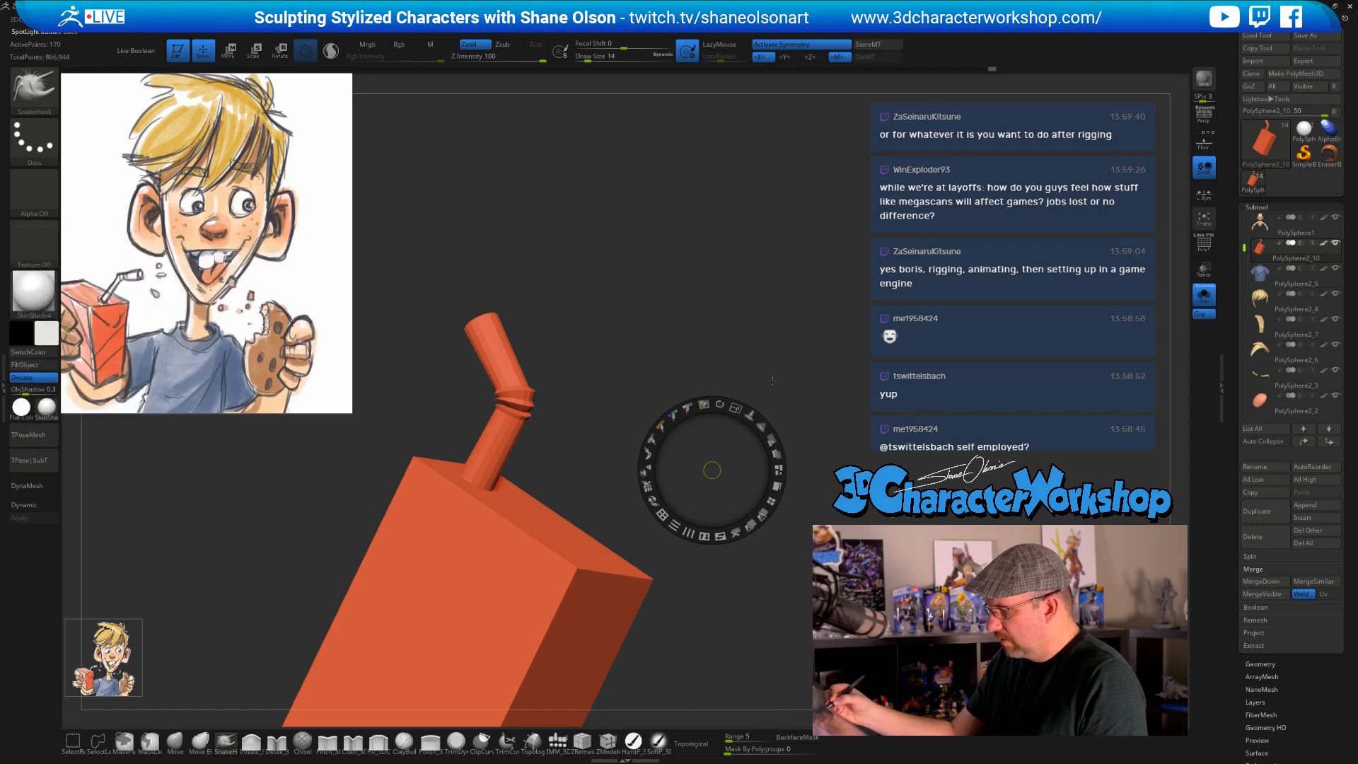
{"action": "key", "text": "w"}
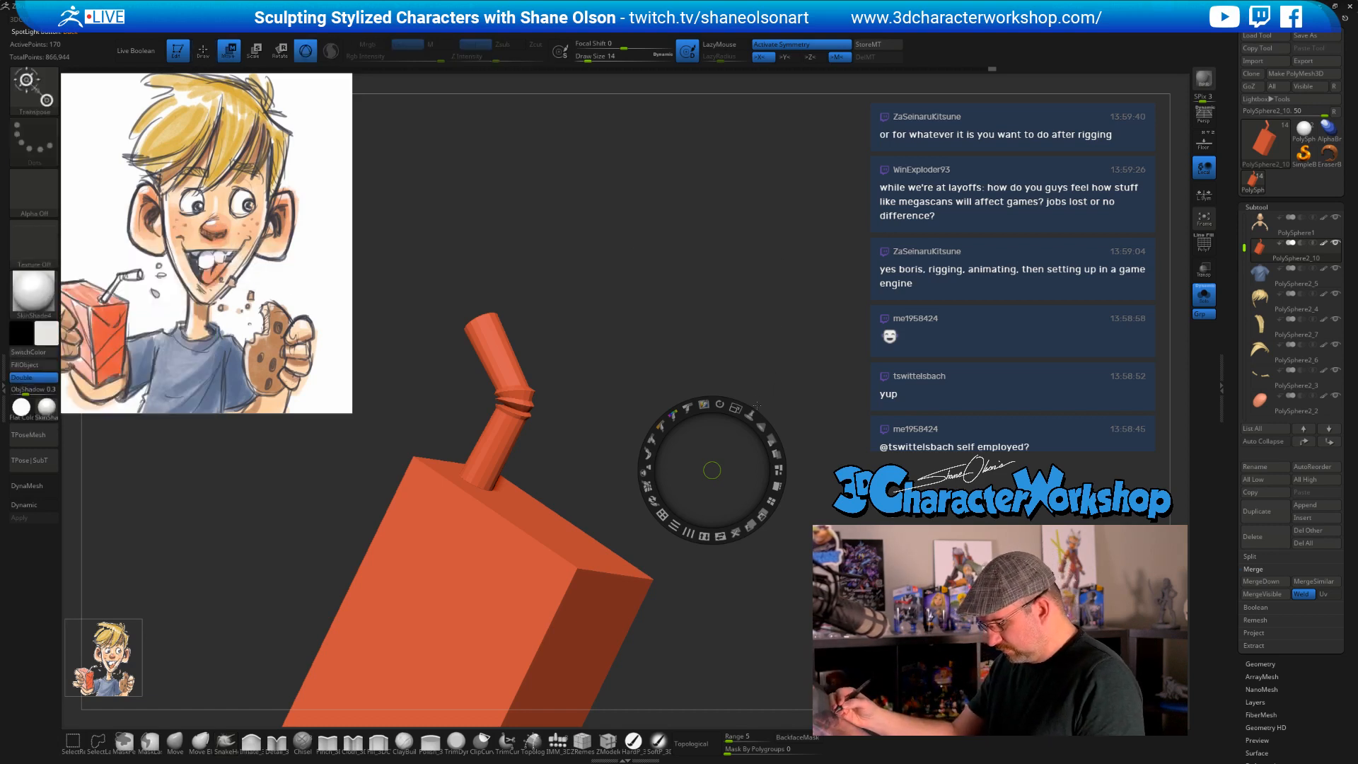
{"action": "left_click", "coordinate": [780, 381]}
{"action": "key", "text": "q"}
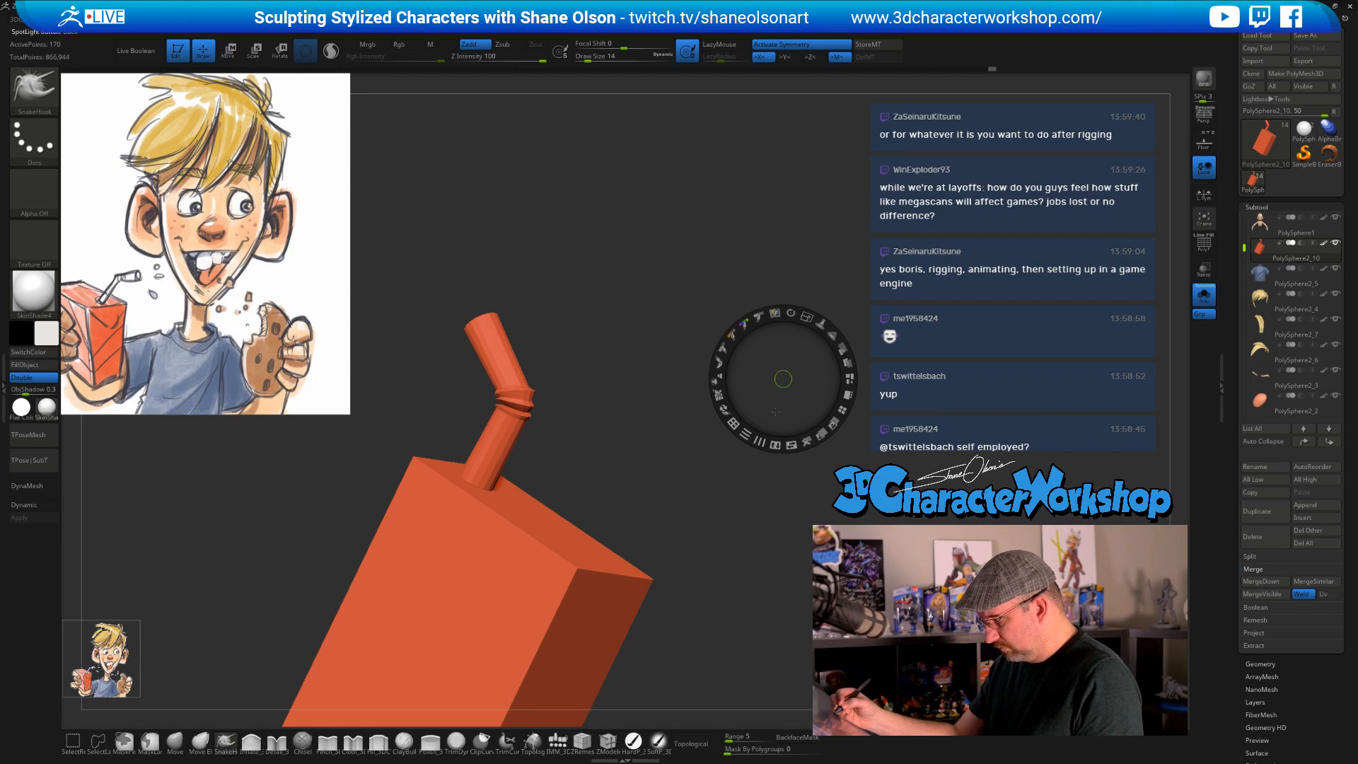
{"action": "key", "text": "z"}
{"action": "left_click_drag", "start_coordinate": [773, 413], "coordinate": [708, 466]}
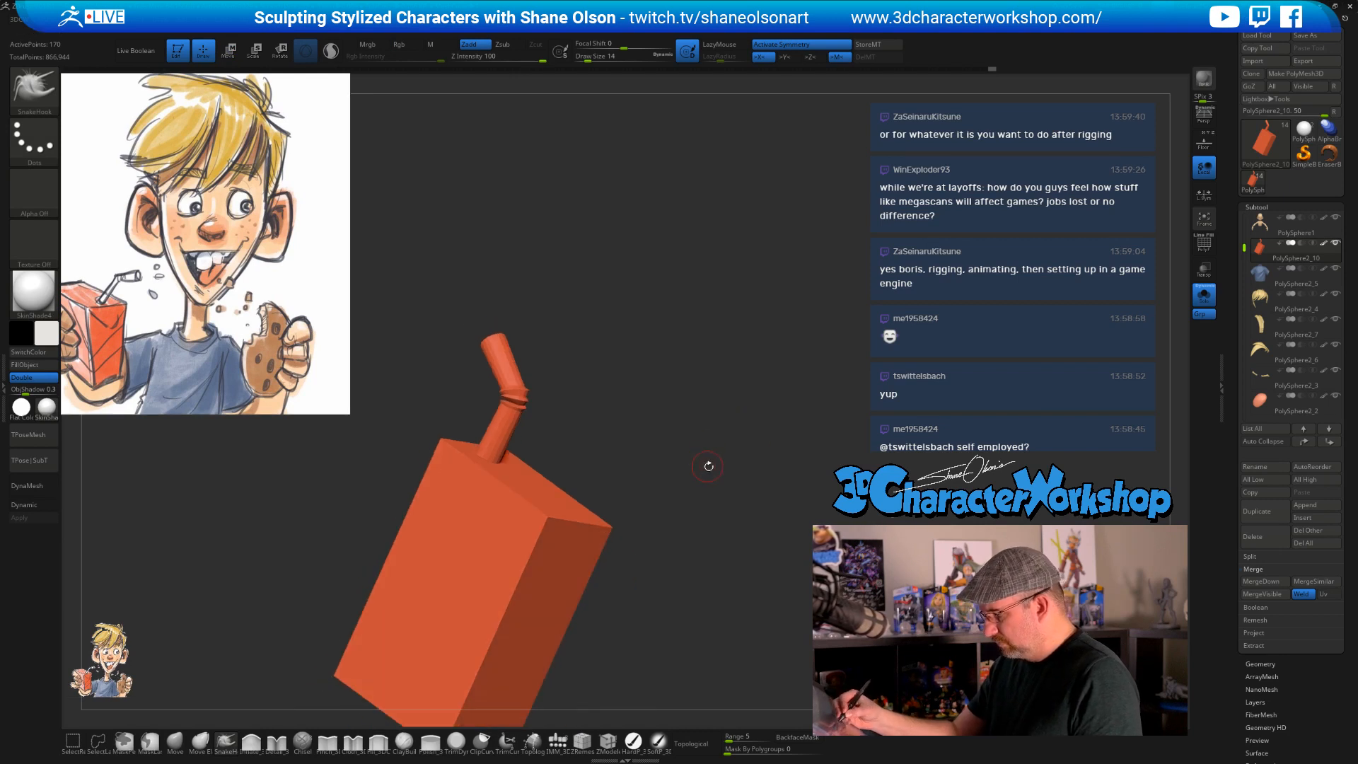
{"action": "key", "text": "w"}
{"action": "left_click_drag", "start_coordinate": [514, 388], "coordinate": [582, 300], "text": "alt"}
{"action": "left_click", "coordinate": [514, 399], "text": "ctrl"}
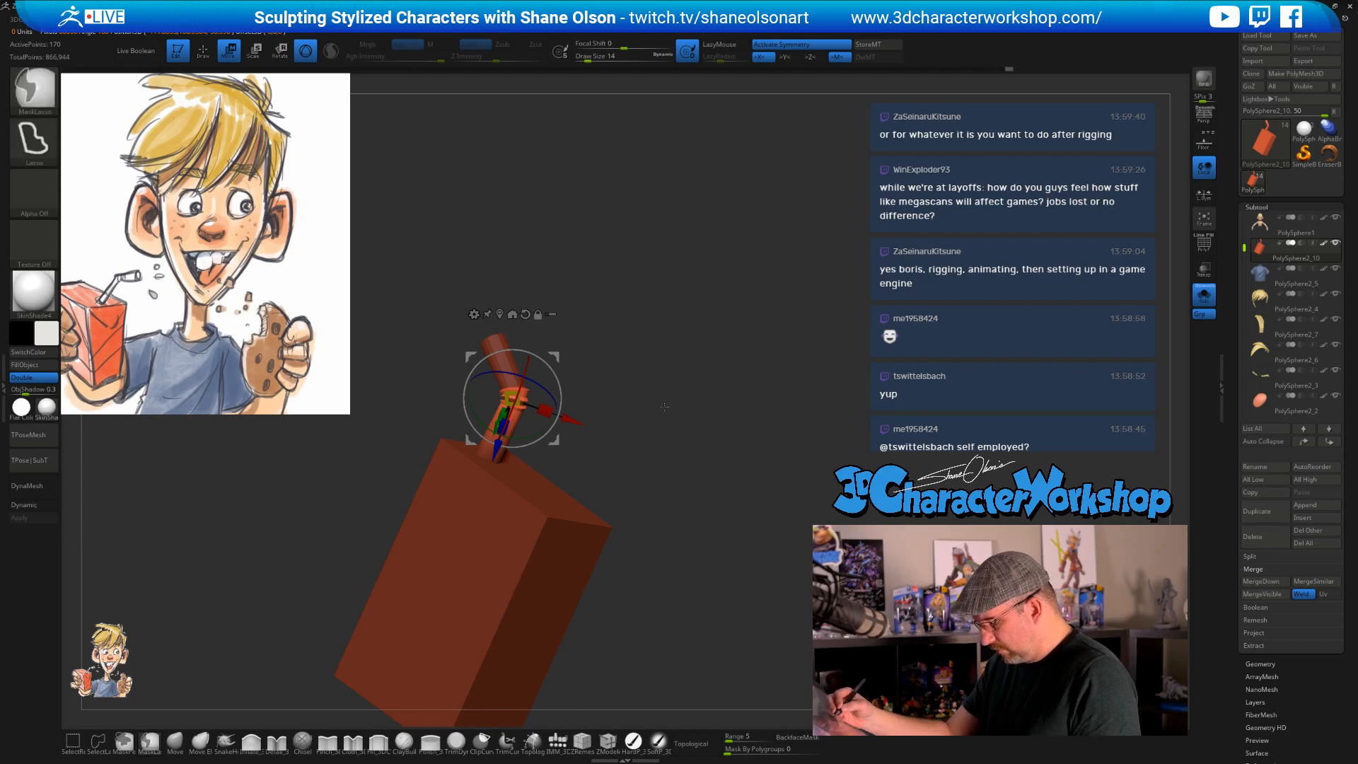
{"action": "left_click_drag", "start_coordinate": [661, 408], "coordinate": [679, 428], "text": "ctrl"}
{"action": "left_click_drag", "start_coordinate": [513, 398], "coordinate": [587, 313], "text": "alt"}
- Display the polygroups and regroup the juice box model so the entire straw forms one polygroup
{"action": "key", "text": "shift+f"}
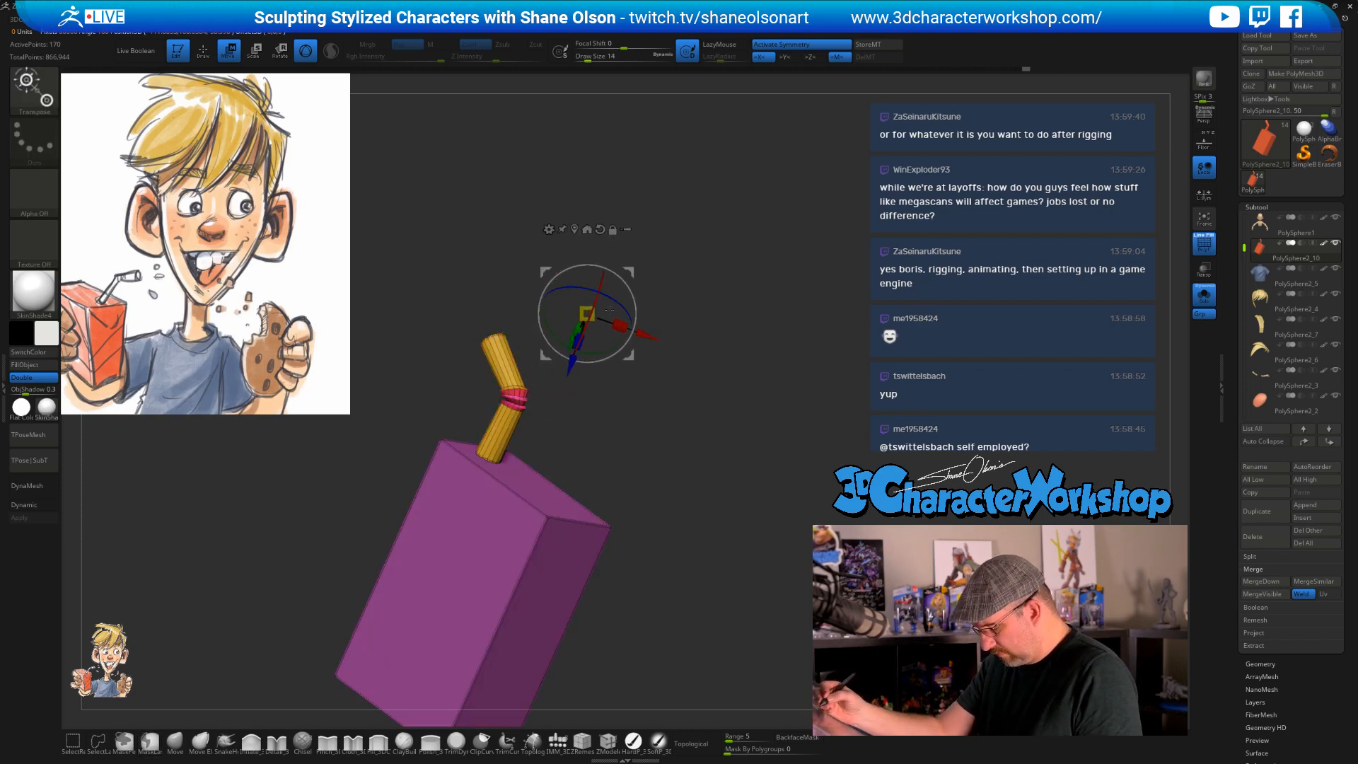
{"action": "left_click_drag", "start_coordinate": [590, 437], "coordinate": [668, 617]}
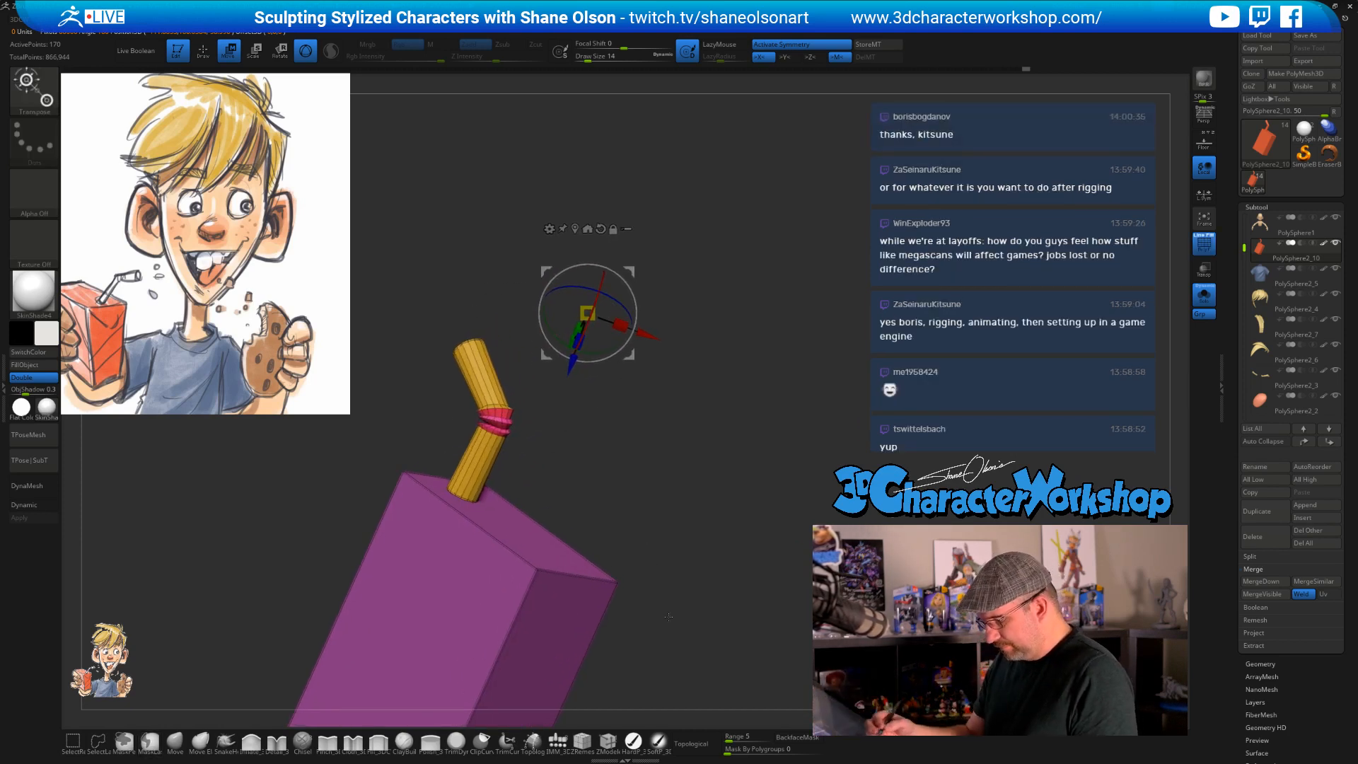
{"action": "key", "text": "space"}
{"action": "left_click", "coordinate": [648, 334]}
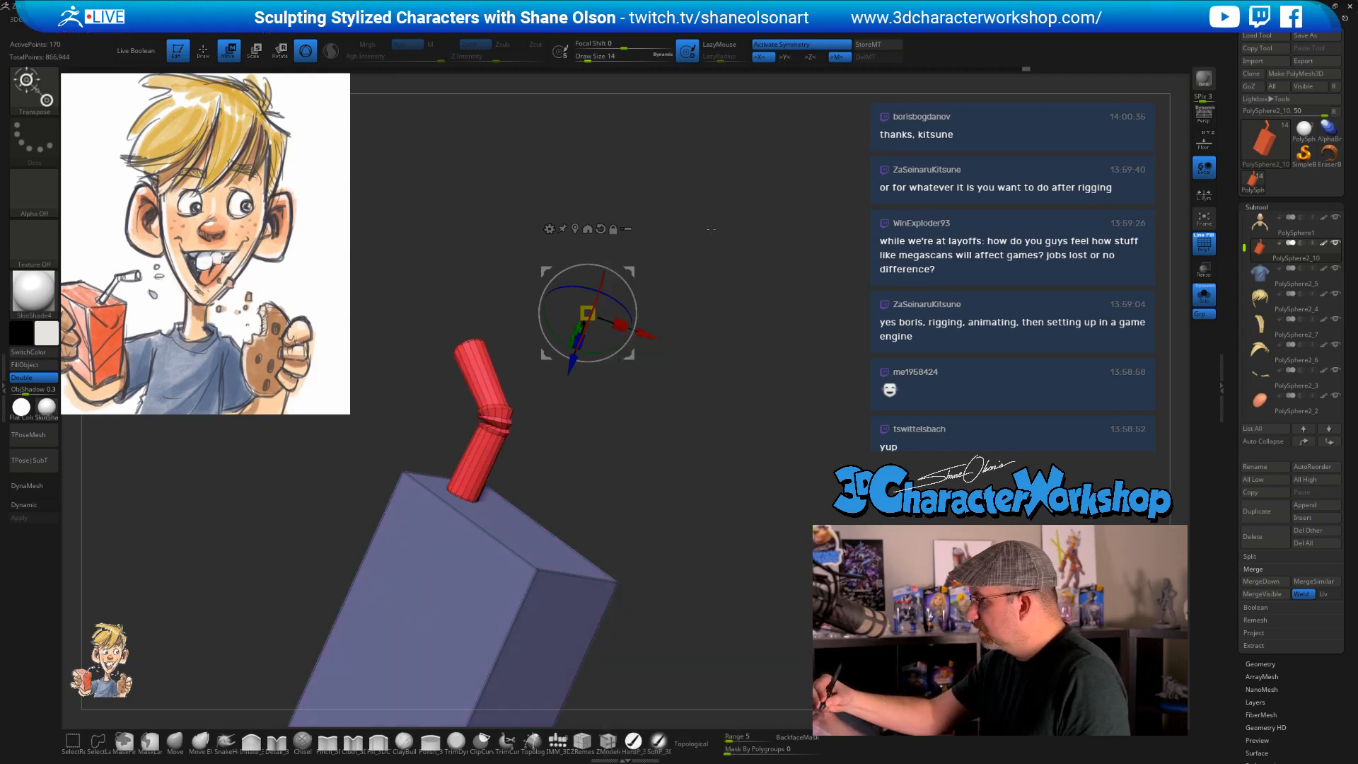
- Mask everything except the straw, fill the straw with the off-white color, hide the polygroup display, and clear the mask
{"action": "left_click", "coordinate": [494, 418], "text": "ctrl"}
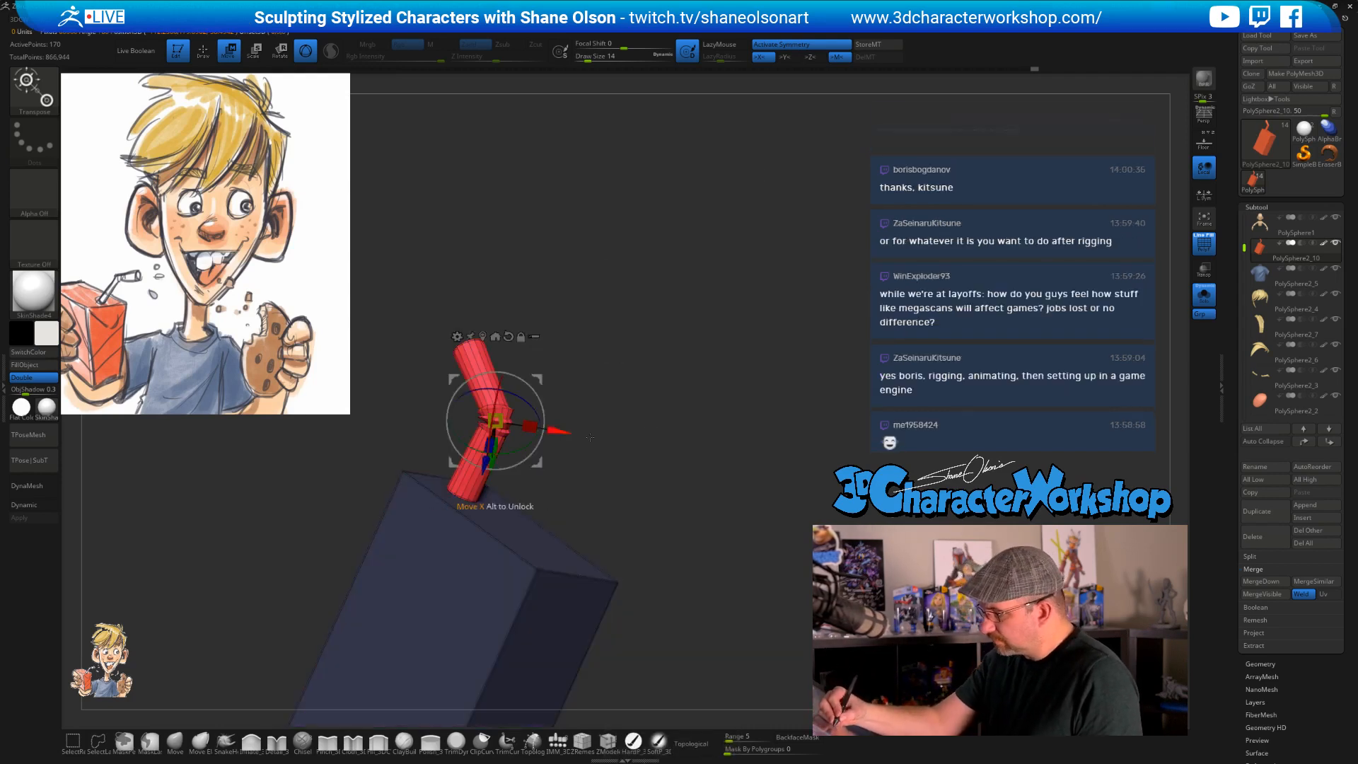
{"action": "left_click_drag", "start_coordinate": [761, 481], "coordinate": [676, 490]}
{"action": "key", "text": "shift+f"}
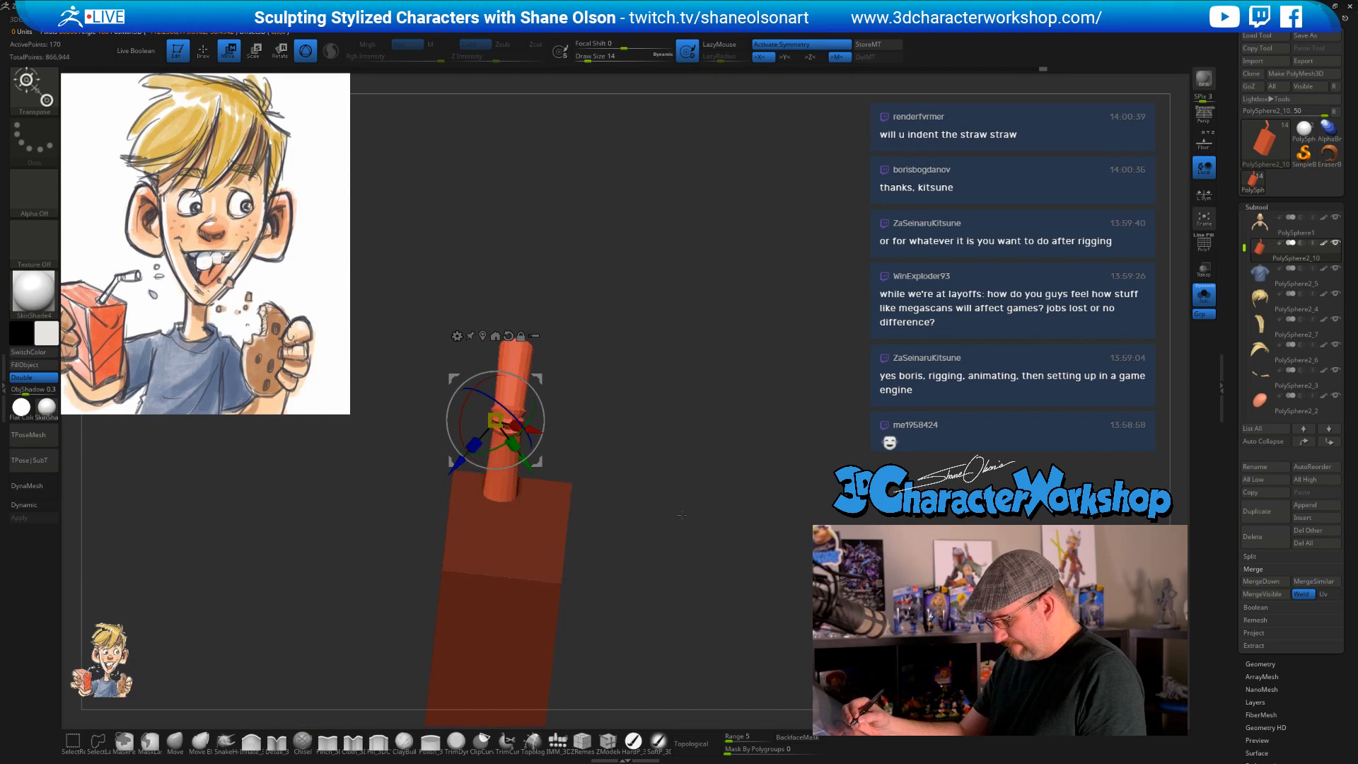
{"action": "left_click", "coordinate": [28, 365]}
{"action": "mouse_move", "coordinate": [771, 499]}
{"action": "left_mouse_down"}
{"action": "mouse_move", "coordinate": [699, 481]}
{"action": "mouse_move", "coordinate": [683, 443]}
{"action": "left_mouse_up"}
{"action": "left_click", "coordinate": [700, 481], "text": "ctrl"}
{"action": "key", "text": "q"}
- Show all parts of the boy again and turn on Live Boolean to display the bite in the cookie
{"action": "left_click", "coordinate": [1204, 294]}
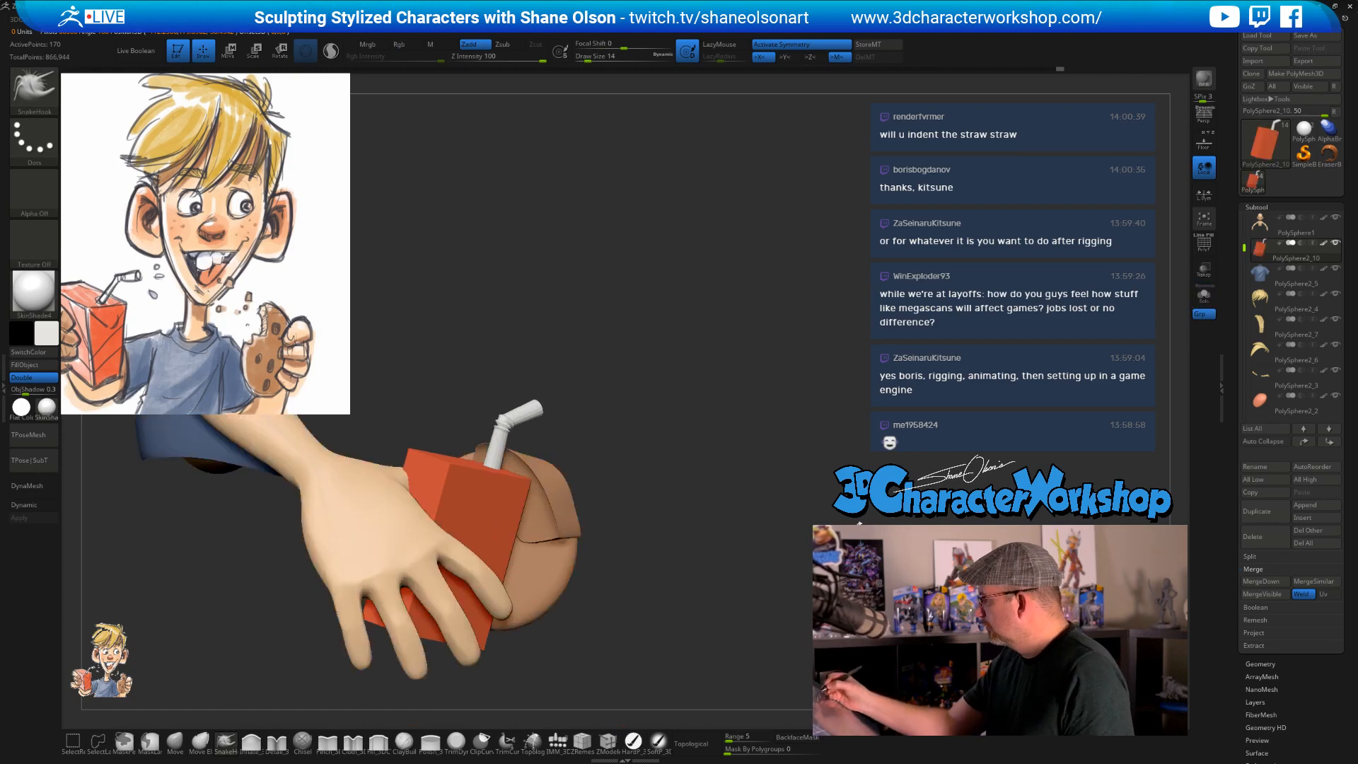
{"action": "mouse_move", "coordinate": [752, 512]}
{"action": "left_mouse_down"}
{"action": "mouse_move", "coordinate": [749, 546]}
{"action": "mouse_move", "coordinate": [703, 545]}
{"action": "mouse_move", "coordinate": [652, 512]}
{"action": "mouse_move", "coordinate": [588, 629]}
{"action": "left_mouse_up"}
{"action": "left_click", "coordinate": [139, 51]}
{"action": "left_click_drag", "start_coordinate": [900, 363], "coordinate": [838, 411], "text": "shift"}
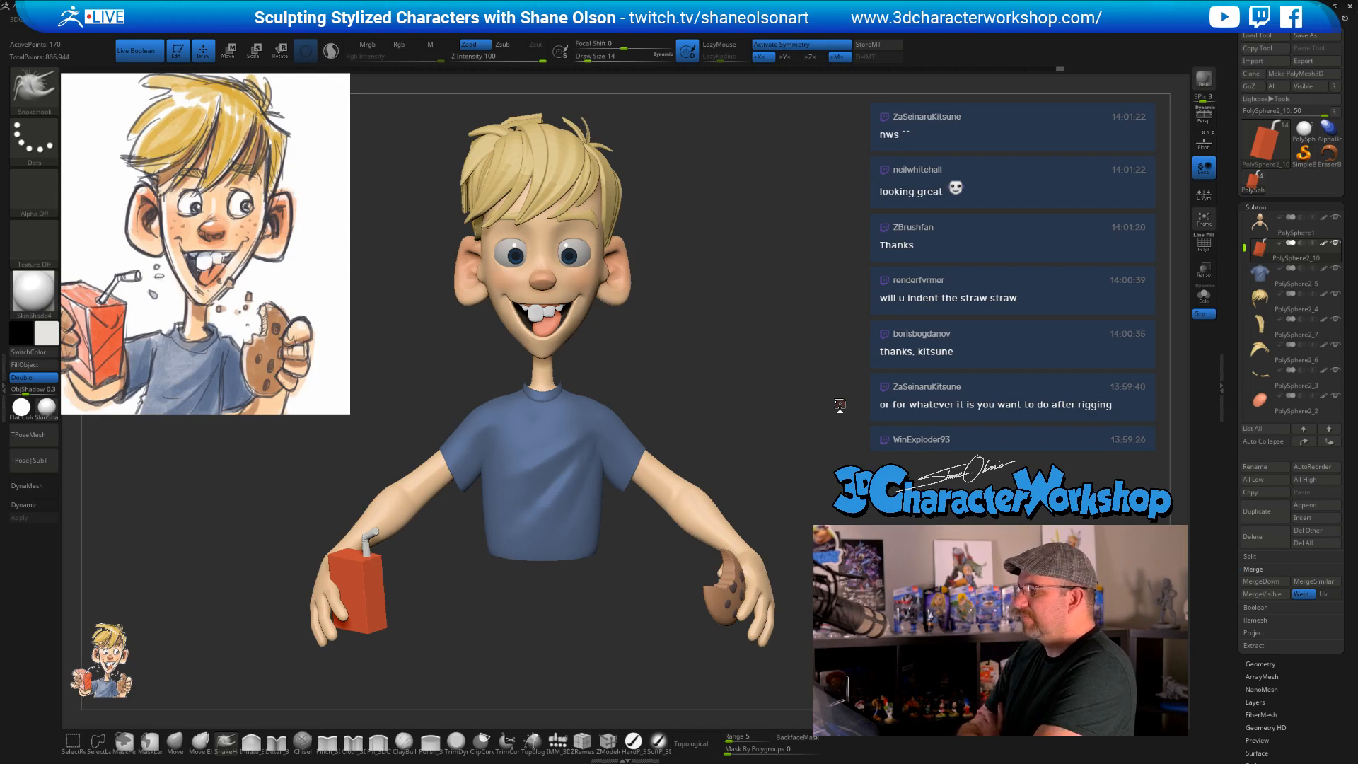
- Turn on perspective and review the whole boy with his juice box and cookie from the front and sides
{"action": "left_click_drag", "start_coordinate": [766, 394], "coordinate": [713, 401]}
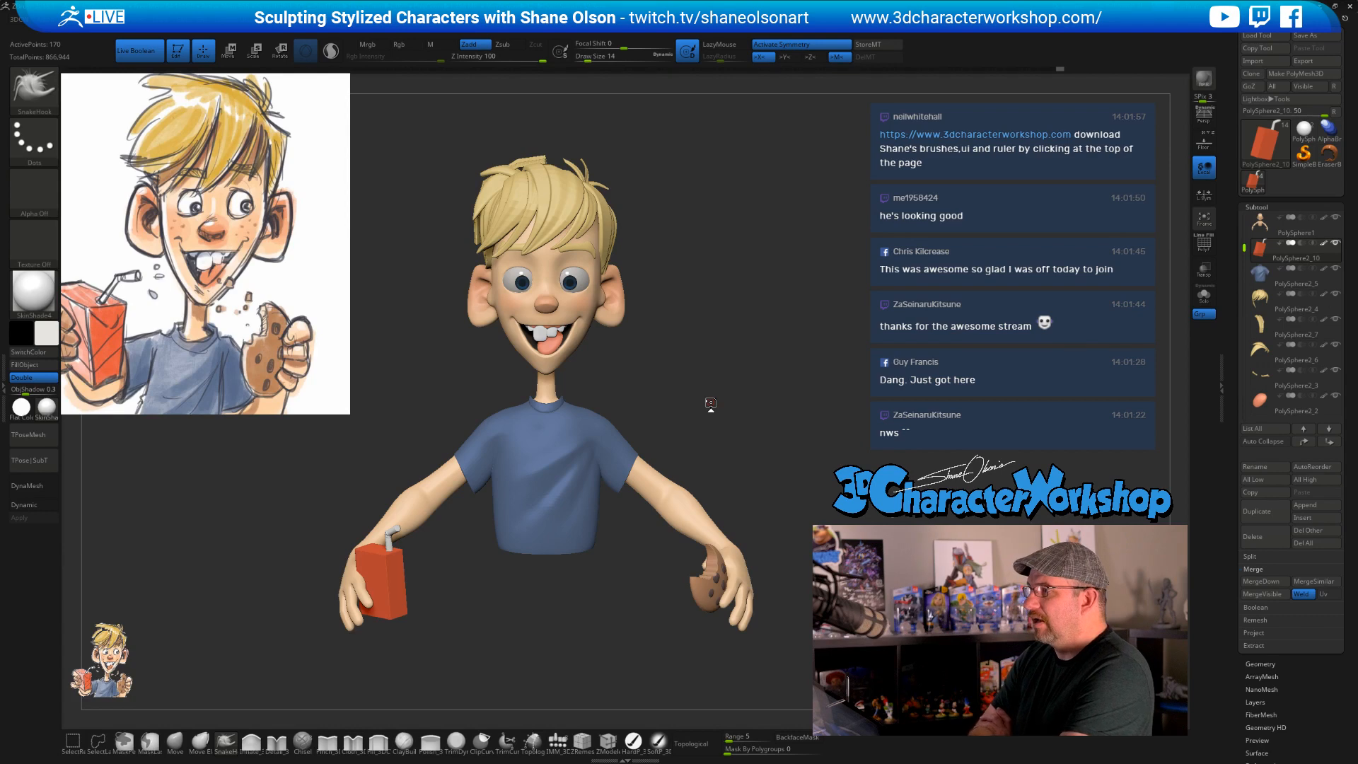
{"action": "mouse_move", "coordinate": [736, 391]}
{"action": "left_mouse_down"}
{"action": "mouse_move", "coordinate": [719, 397]}
{"action": "mouse_move", "coordinate": [753, 409]}
{"action": "left_mouse_up"}
{"action": "key", "text": "p"}
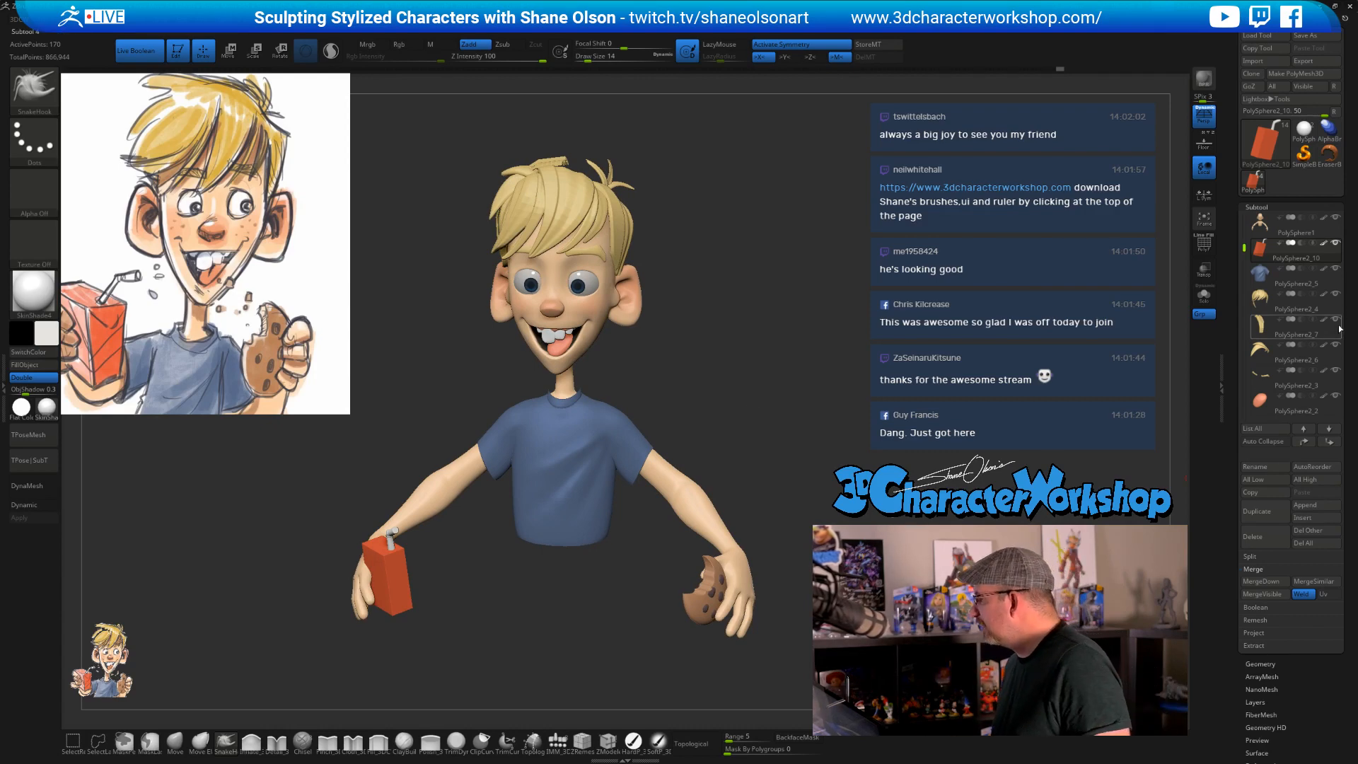
{"action": "left_click_drag", "start_coordinate": [788, 334], "coordinate": [815, 316]}
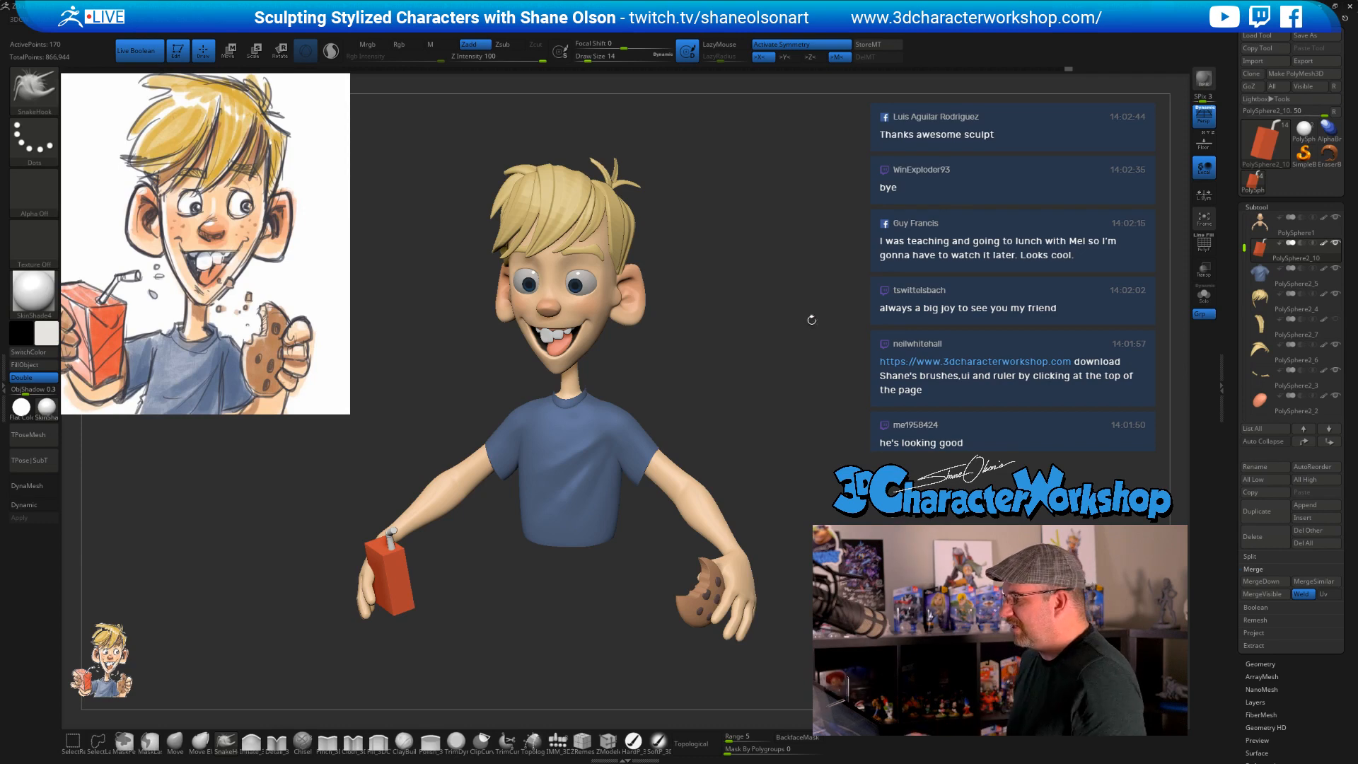
{"action": "mouse_move", "coordinate": [787, 336]}
{"action": "left_mouse_down"}
{"action": "mouse_move", "coordinate": [796, 436]}
{"action": "mouse_move", "coordinate": [821, 312]}
{"action": "mouse_move", "coordinate": [800, 345]}
{"action": "left_mouse_up"}
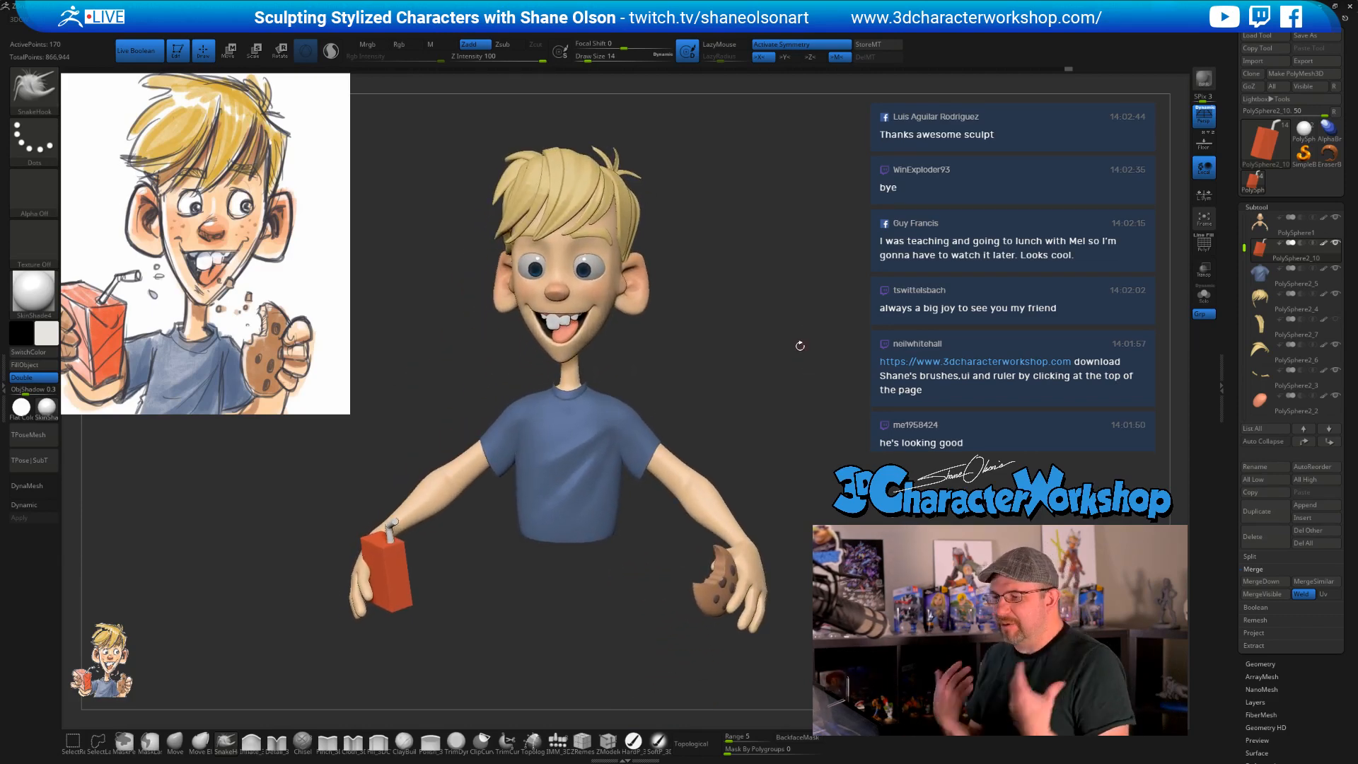